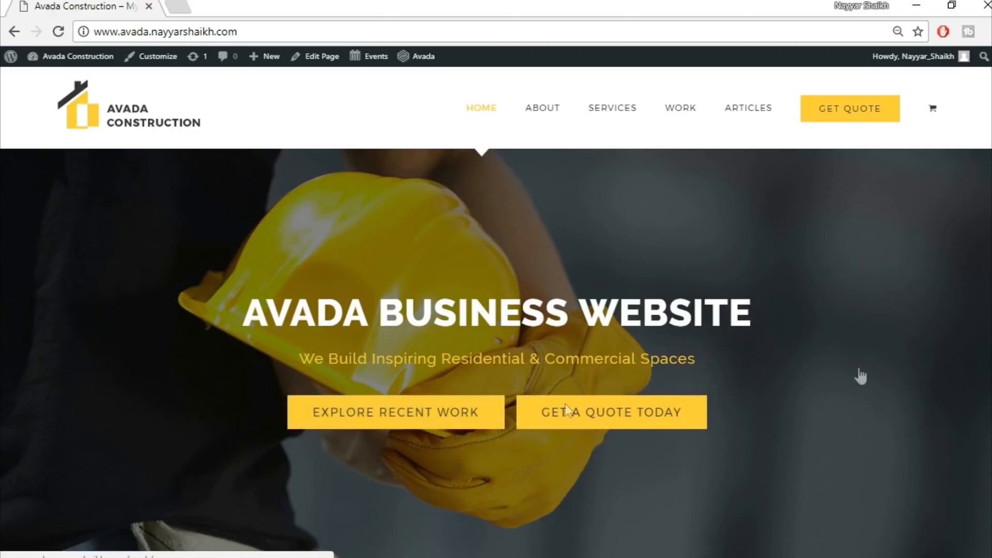
Scroll through the upper sections of the Avada Construction home page, from the hero banner to the statistics band
scroll(460, 298, down, 7)
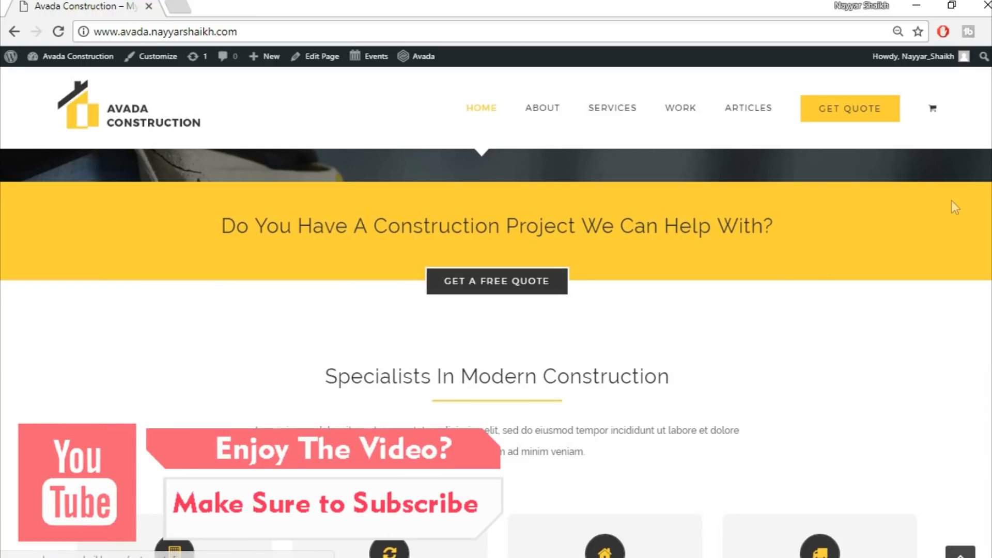
scroll(951, 202, down, 3)
scroll(986, 203, down, 2)
scroll(986, 202, up, 1)
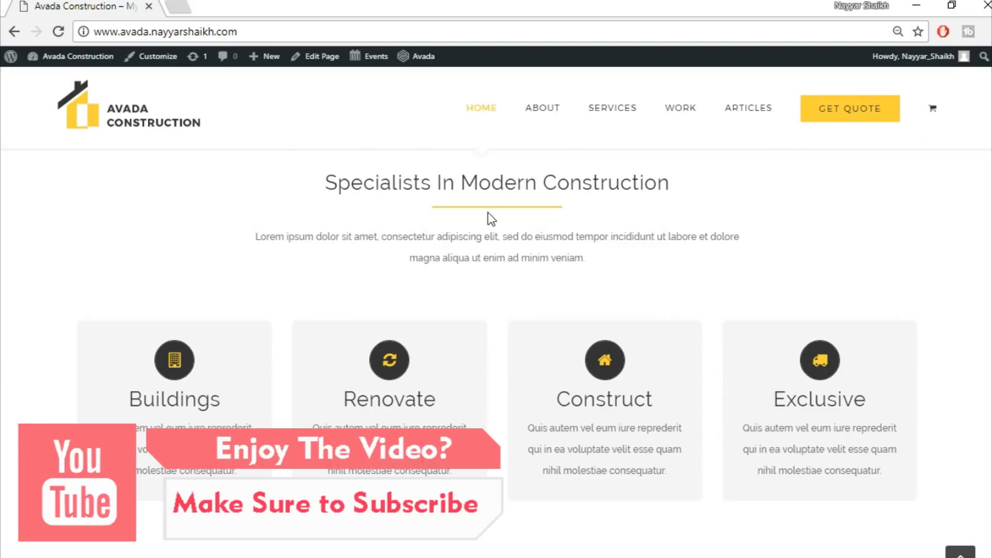
mouse_move(234, 355)
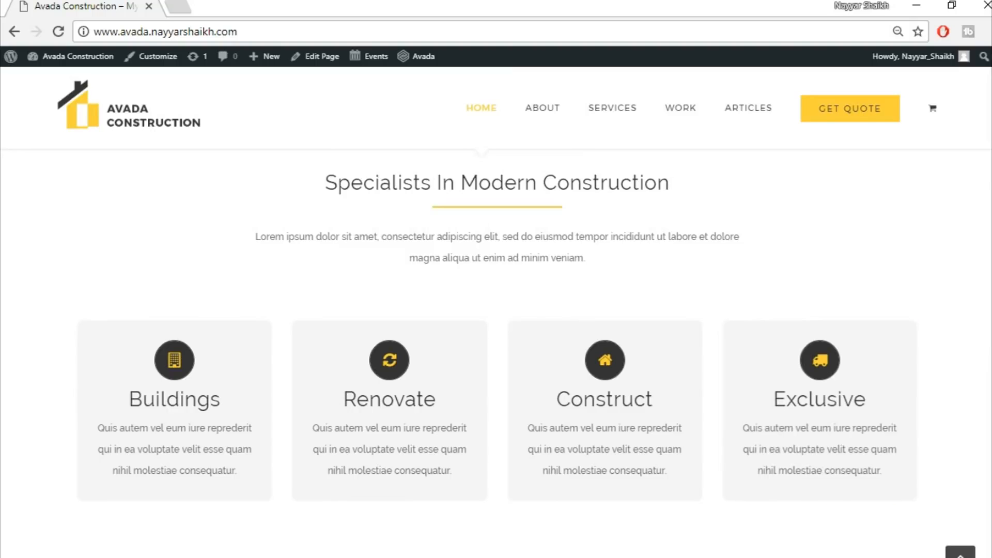
scroll(496, 351, down, 8)
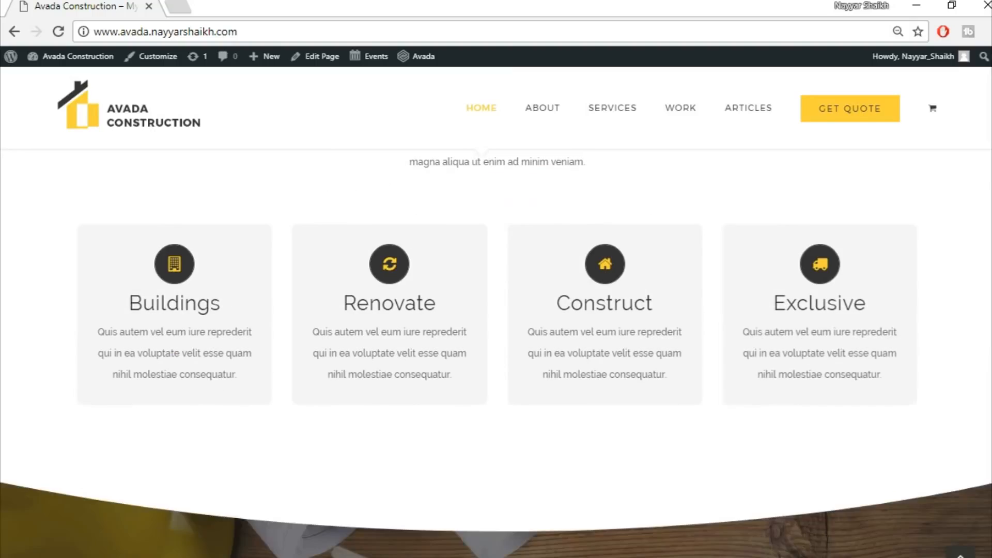
scroll(496, 351, up, 2)
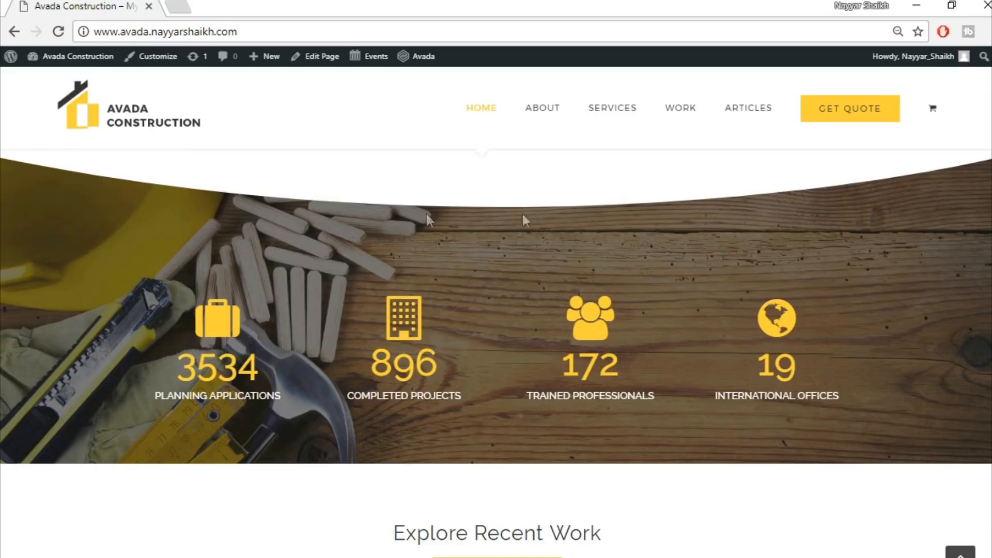
scroll(254, 248, down, 4)
scroll(255, 248, up, 5)
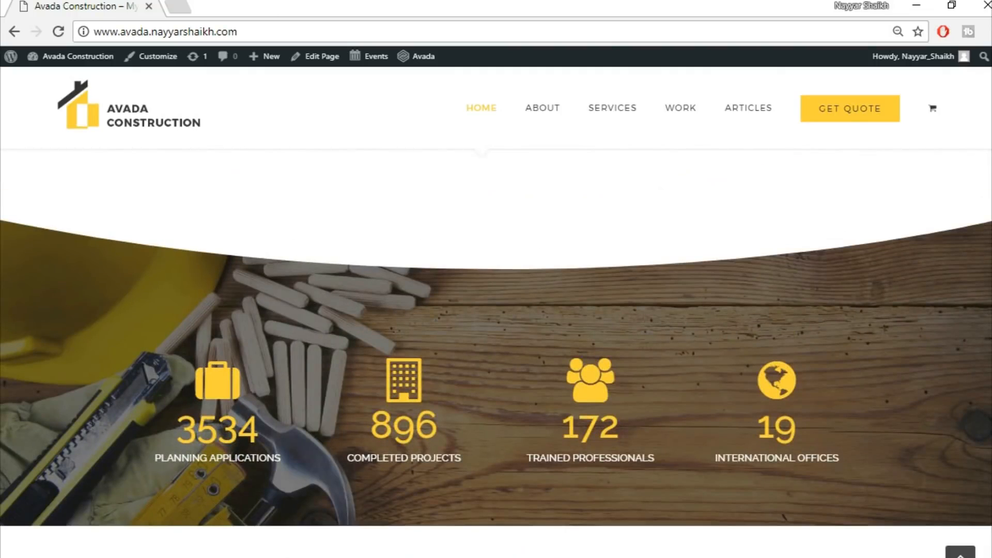
scroll(496, 351, down, 5)
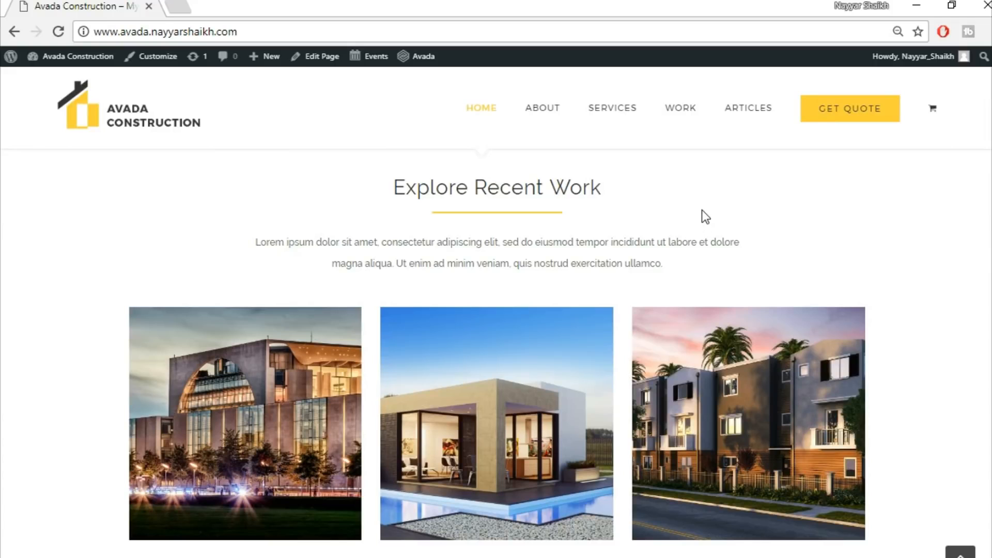
Scroll through the remaining home page sections, from Explore Recent Work down to the footer
scroll(496, 352, down, 1)
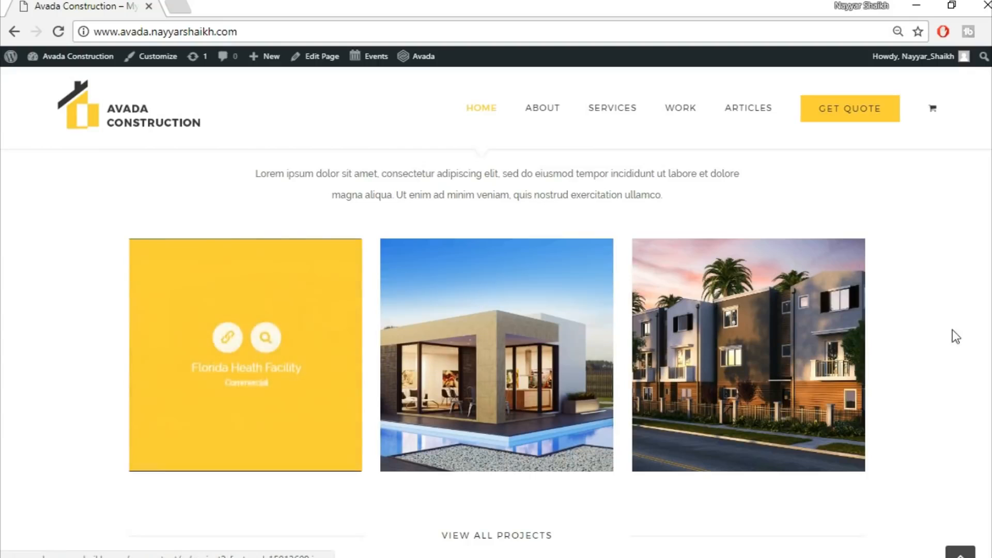
scroll(517, 188, down, 5)
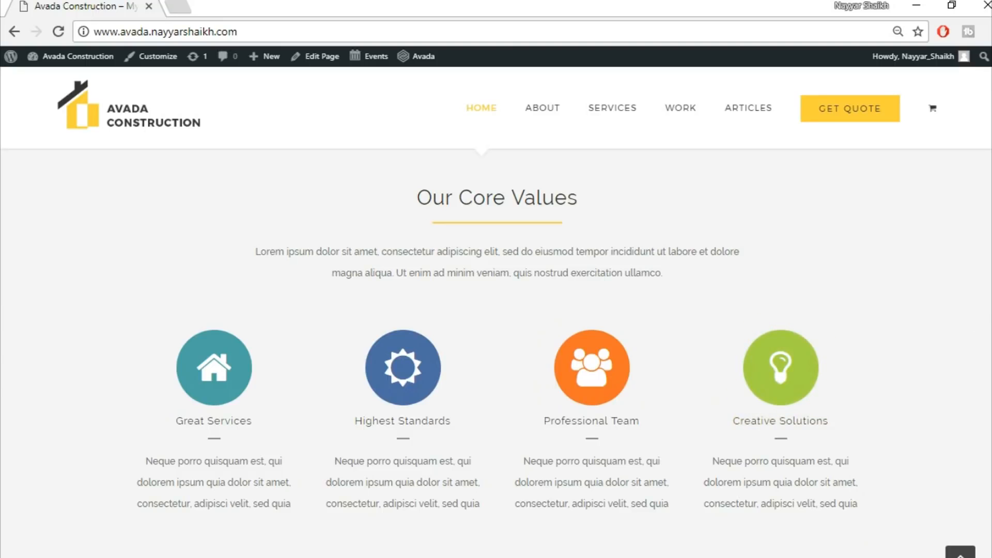
scroll(964, 314, down, 8)
scroll(496, 352, up, 1)
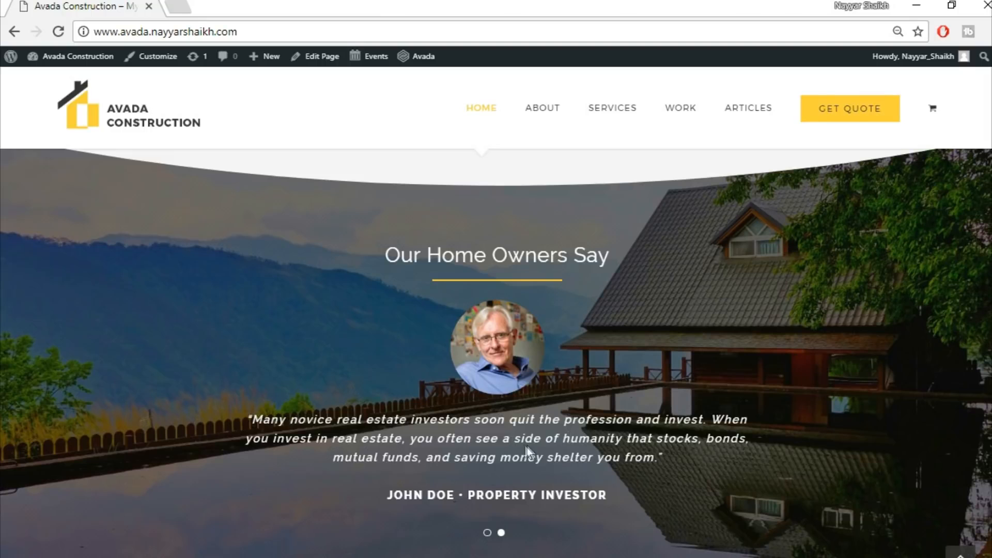
scroll(730, 408, down, 3)
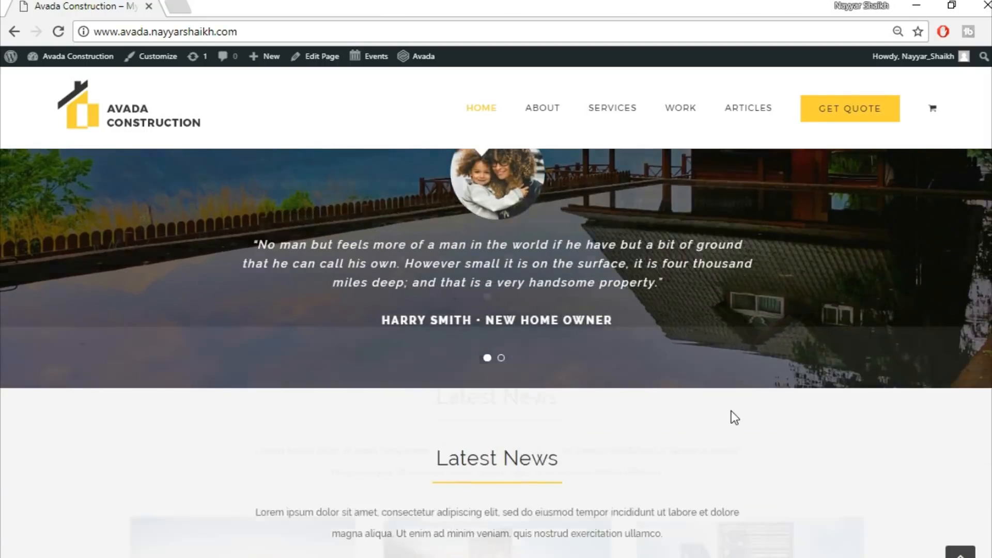
scroll(735, 418, down, 5)
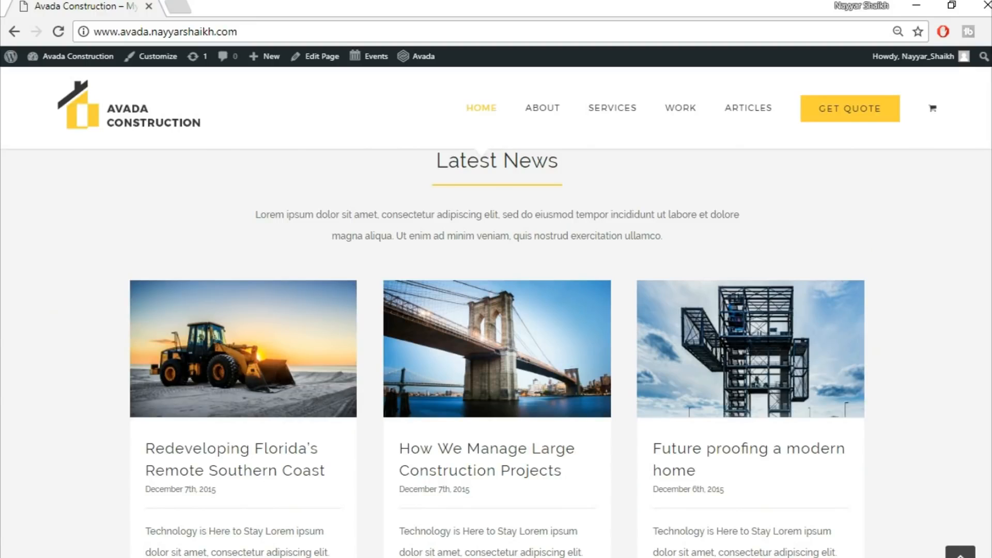
scroll(496, 351, down, 9)
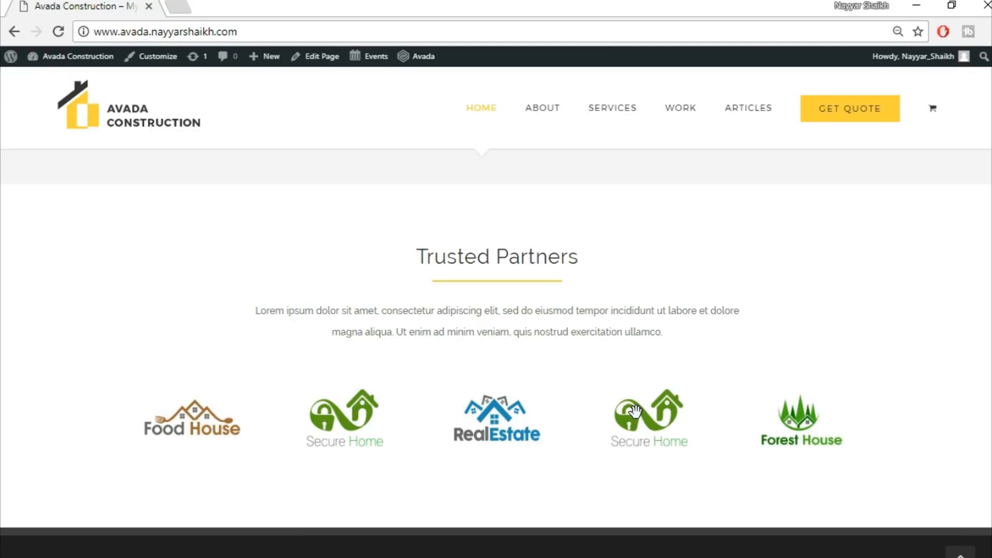
scroll(634, 411, down, 6)
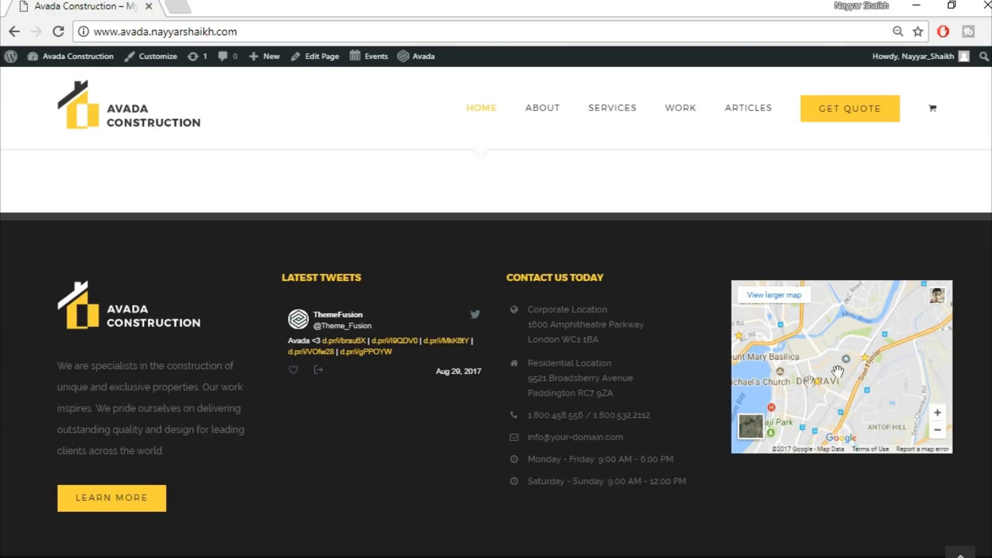
scroll(897, 514, down, 1)
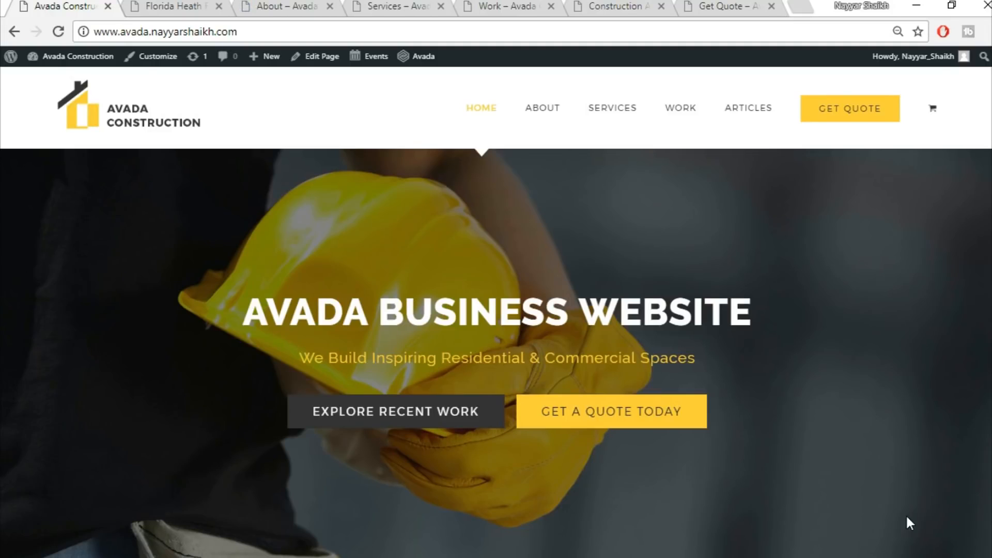
Open the Florida Heath Facility portfolio page and scroll through its project details and gallery
click(167, 7)
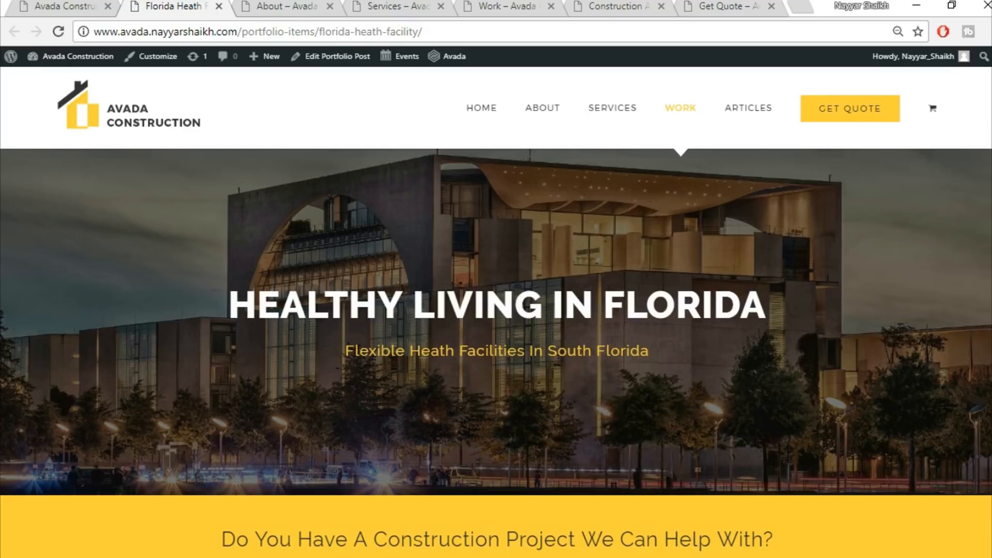
scroll(471, 478, down, 2)
scroll(759, 266, down, 10)
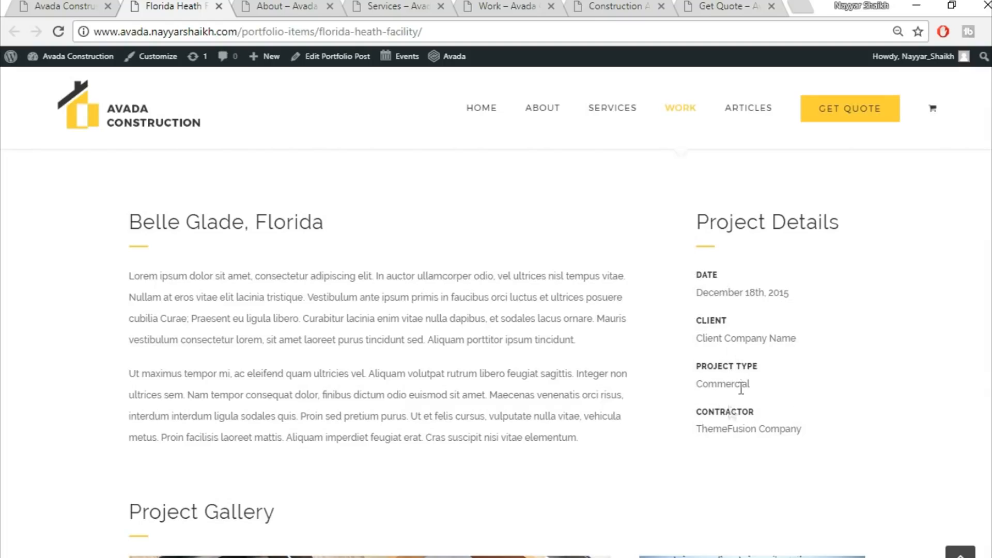
scroll(907, 403, down, 6)
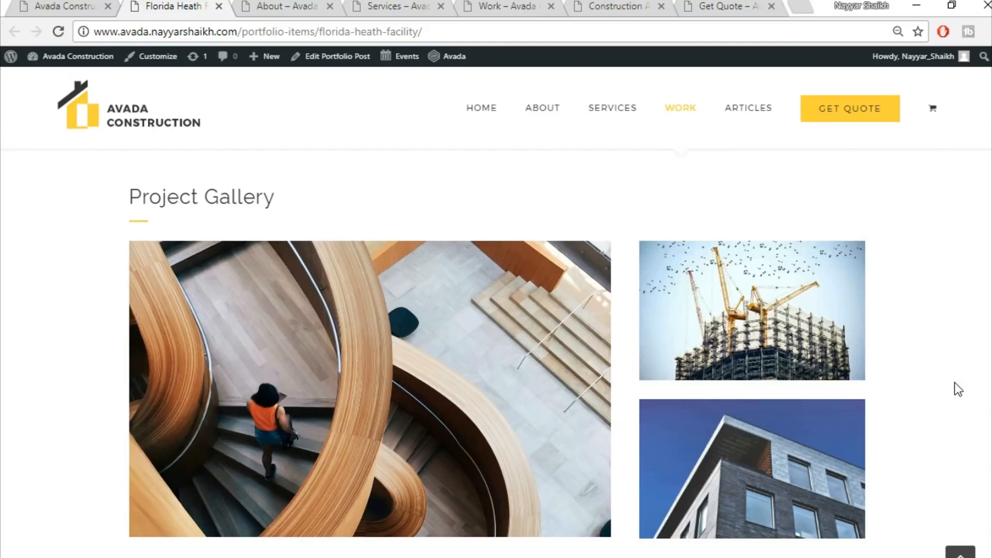
scroll(954, 383, down, 3)
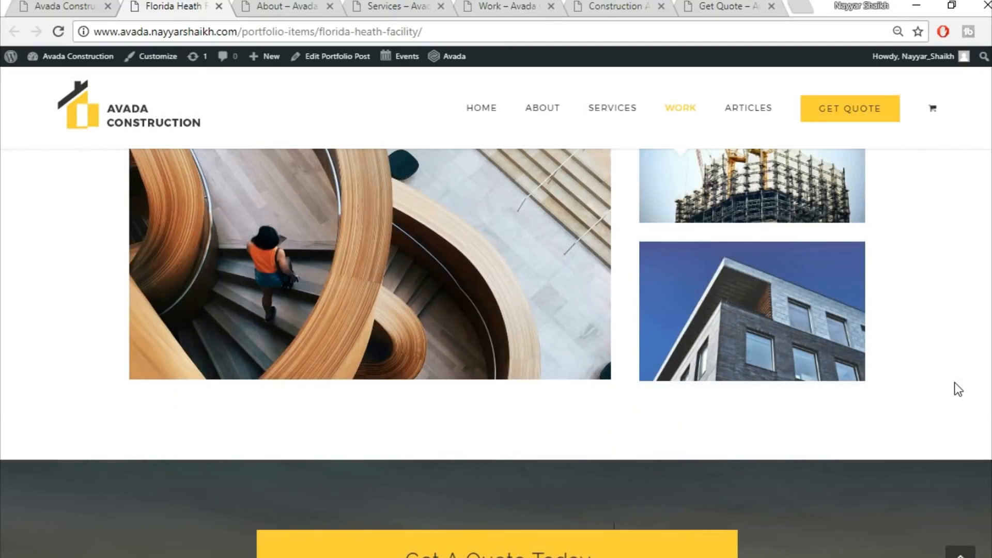
scroll(953, 382, down, 3)
scroll(954, 383, down, 2)
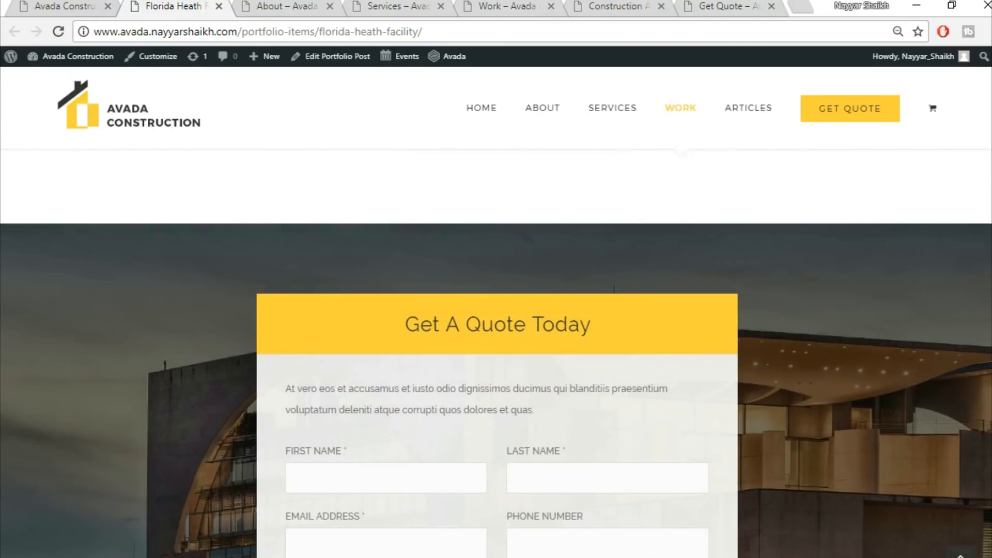
scroll(954, 382, down, 2)
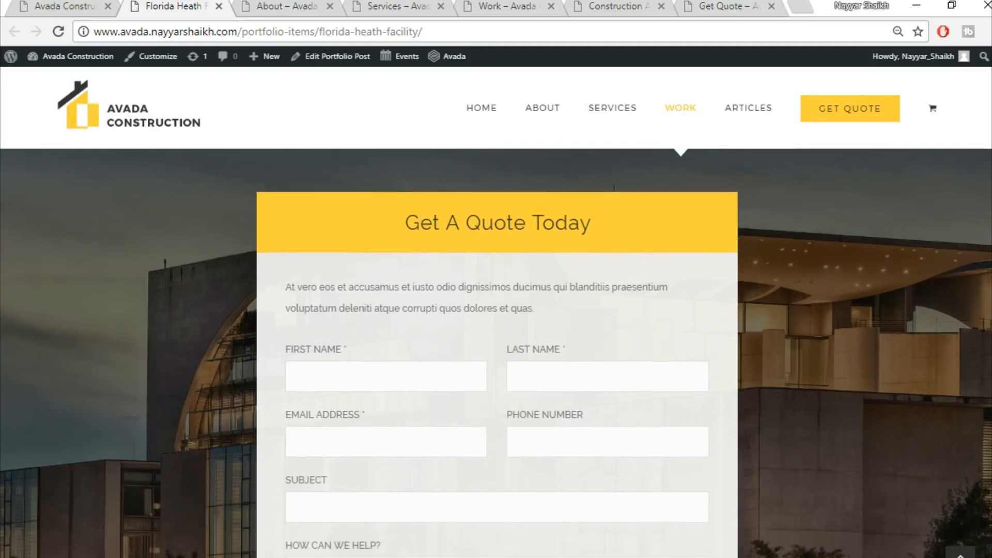
scroll(954, 382, up, 1)
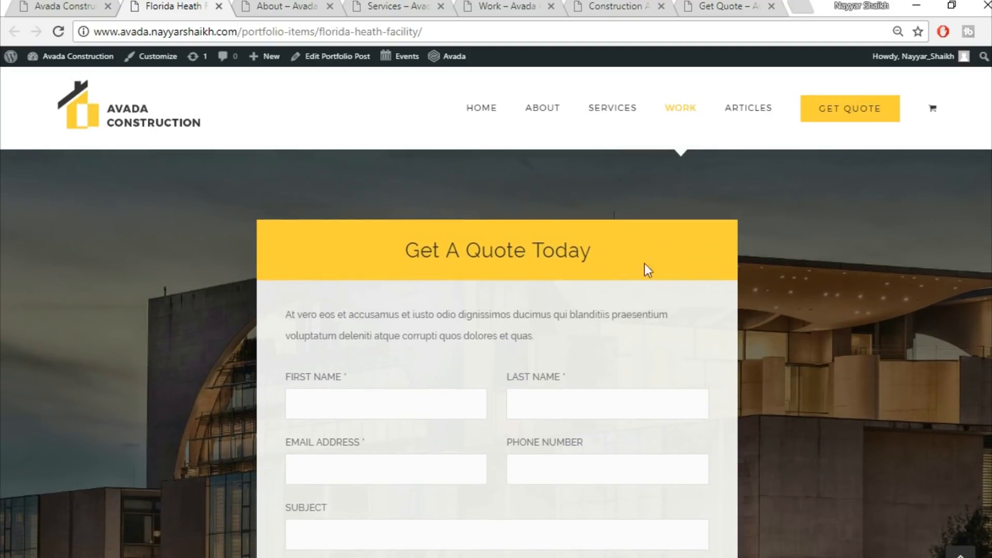
Examine the Get A Quote Today form on the portfolio page and return to the top of the page
scroll(522, 349, down, 4)
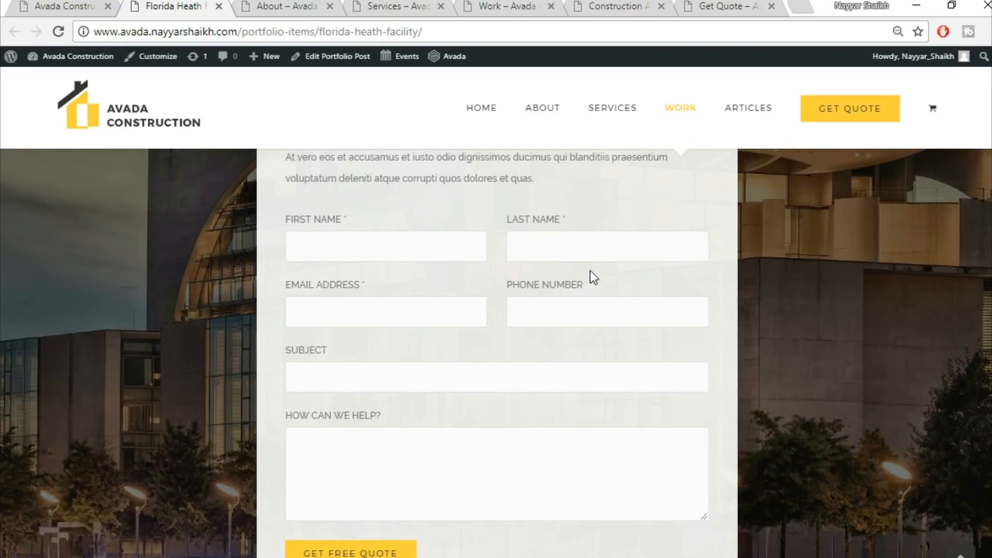
scroll(620, 376, down, 5)
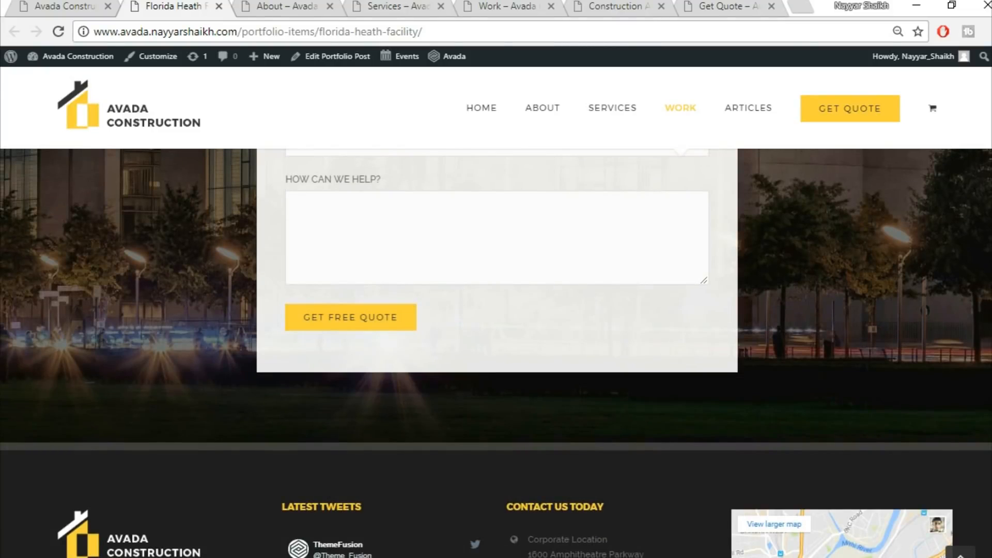
scroll(496, 353, up, 9)
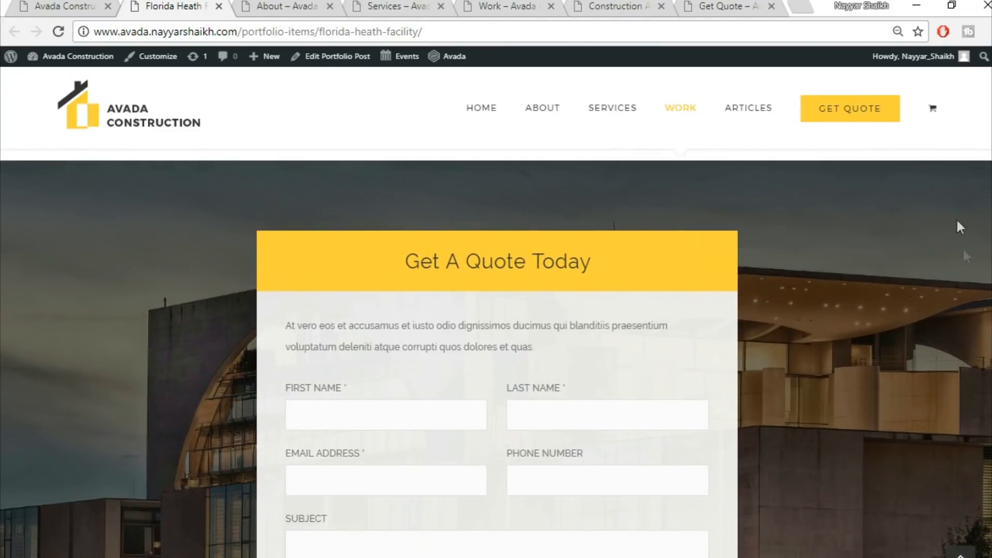
scroll(802, 332, down, 2)
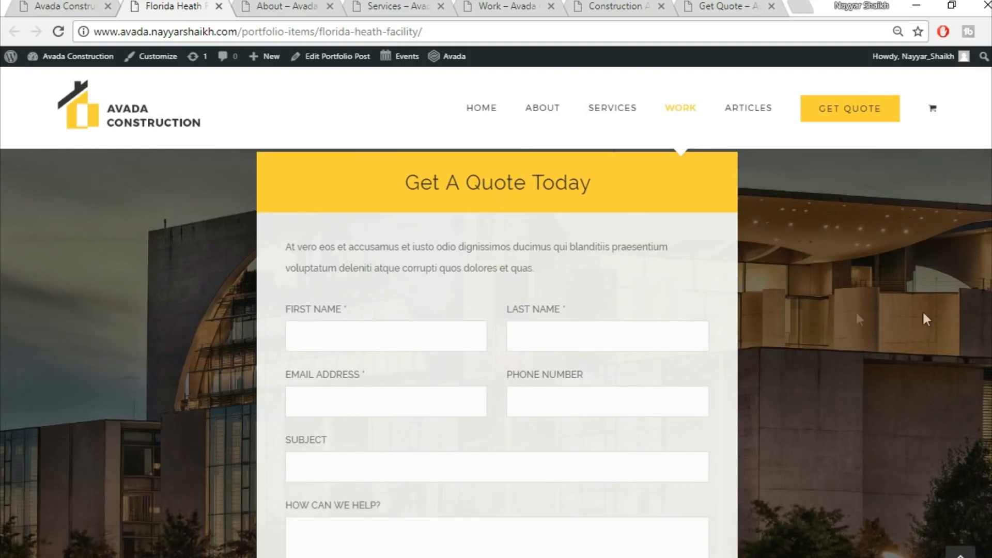
scroll(869, 314, up, 2)
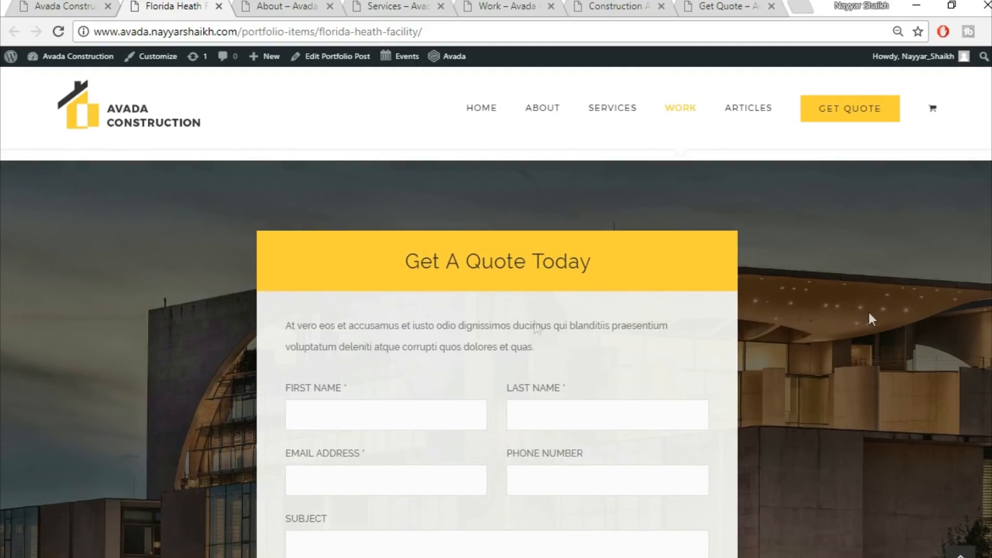
scroll(649, 255, down, 4)
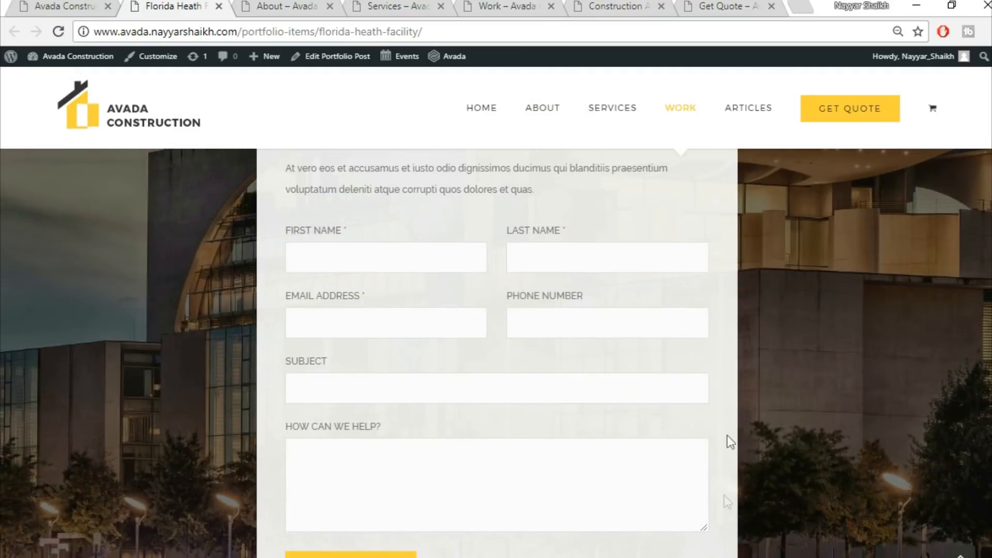
scroll(650, 389, down, 2)
scroll(650, 388, down, 3)
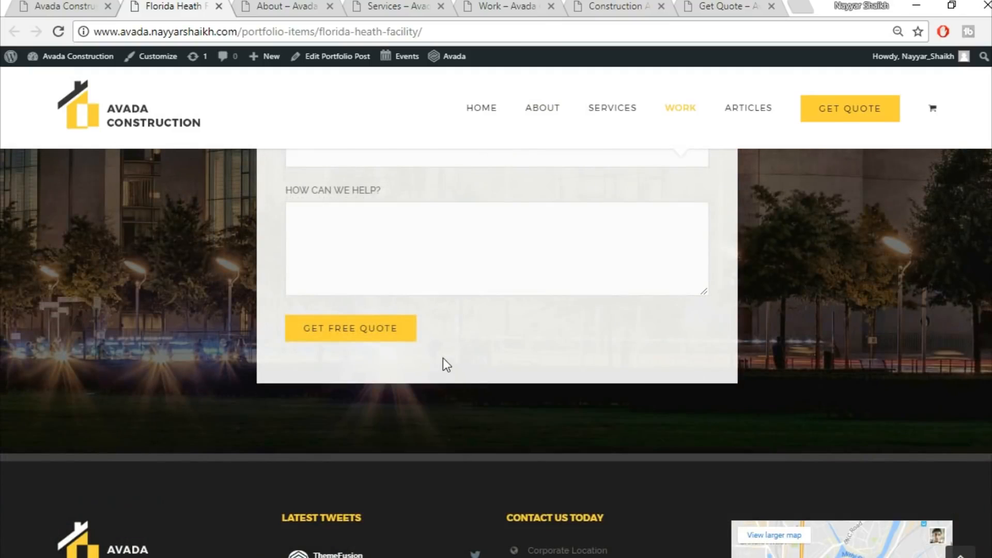
click(960, 553)
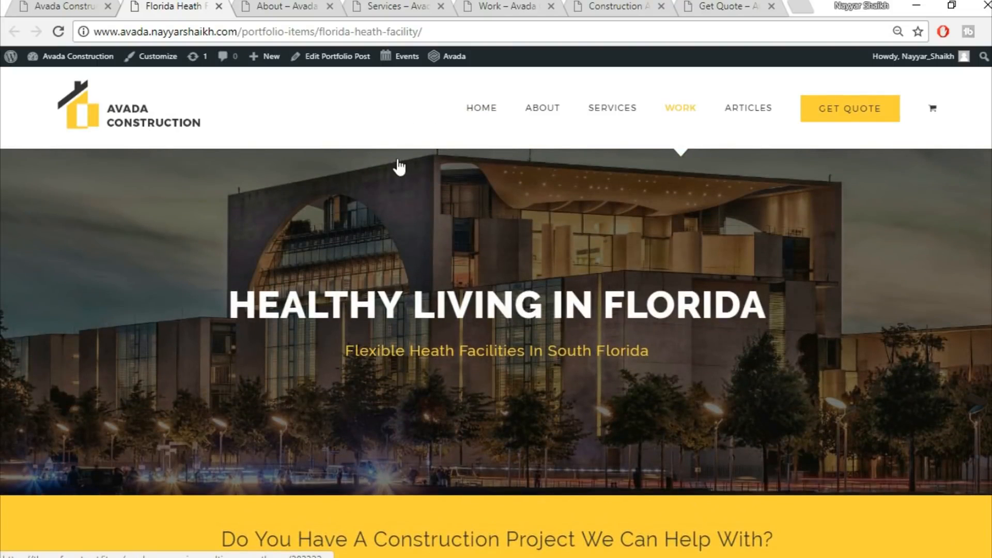
Switch to the About page and scroll through its sections down to the footer, then return to the top
click(279, 5)
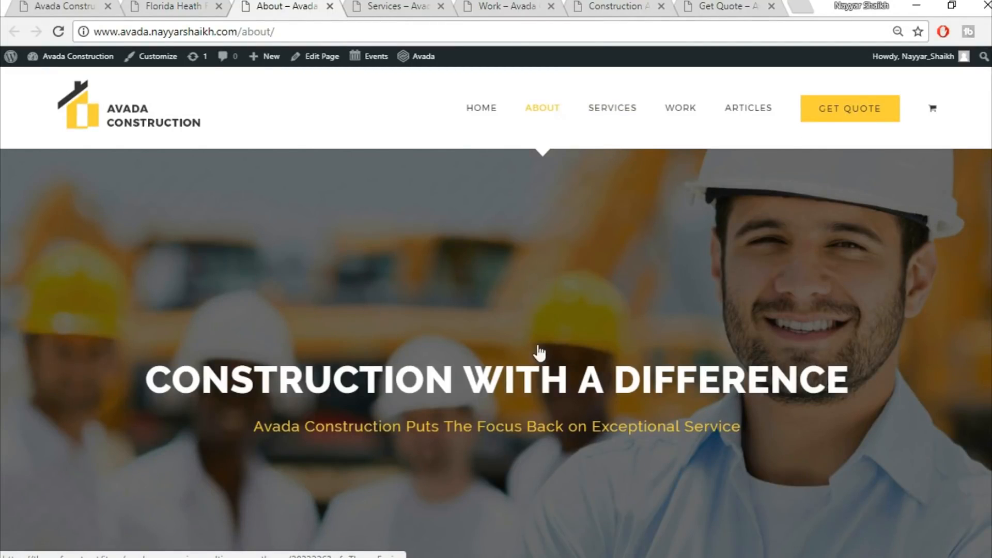
scroll(571, 448, down, 5)
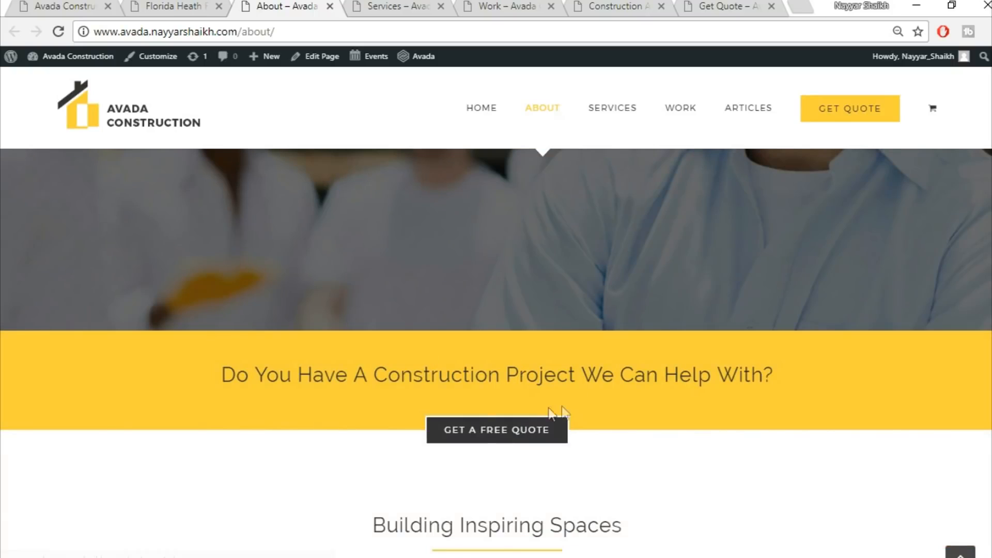
scroll(677, 426, down, 5)
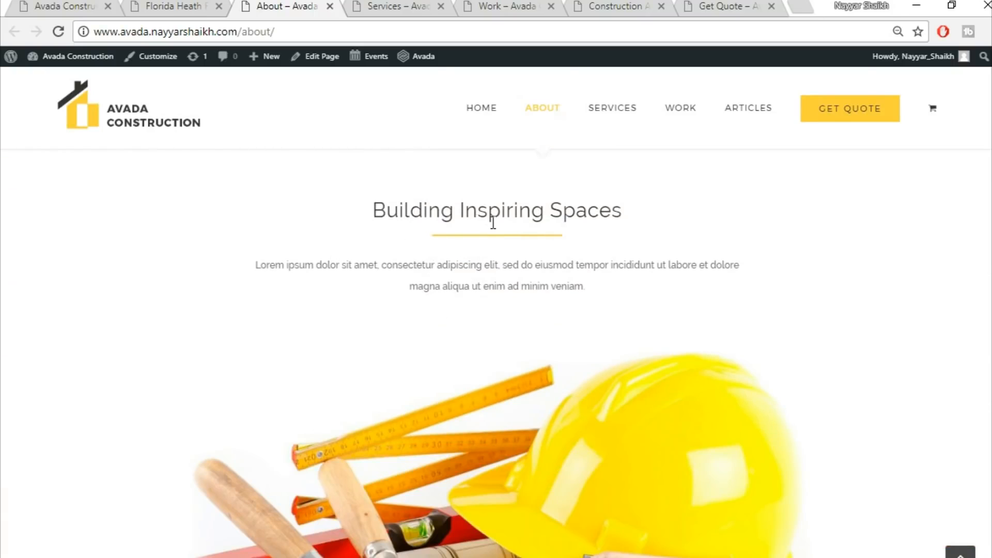
scroll(689, 302, down, 4)
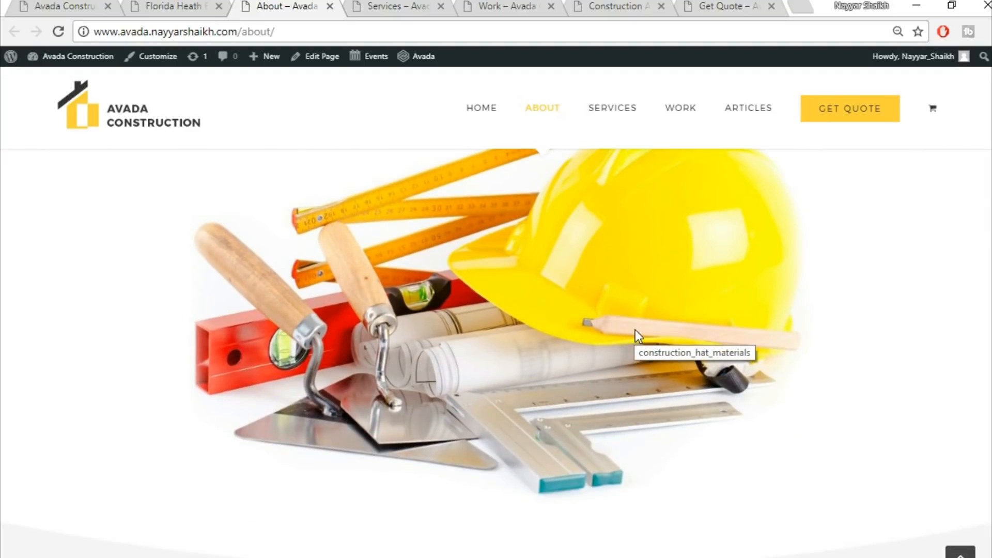
scroll(637, 330, down, 9)
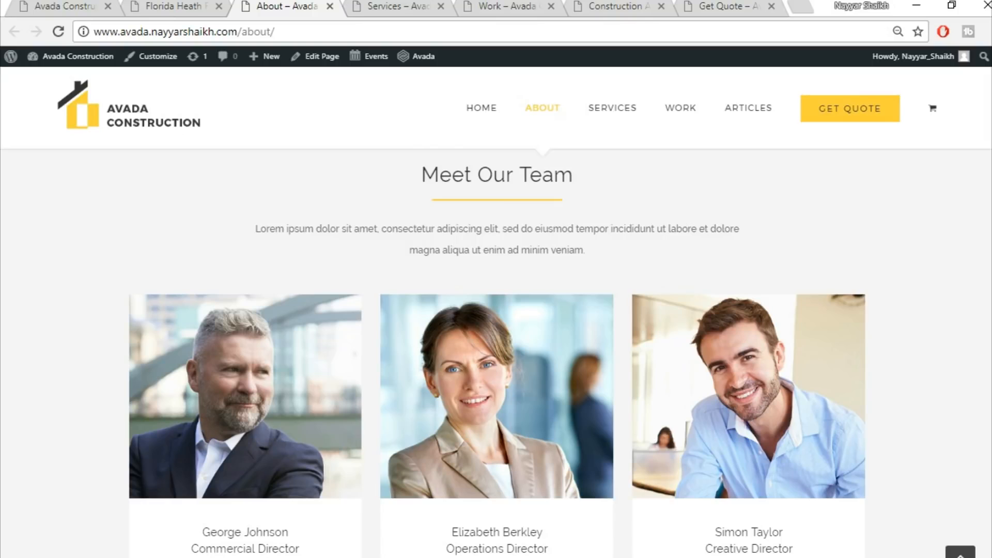
scroll(498, 416, down, 3)
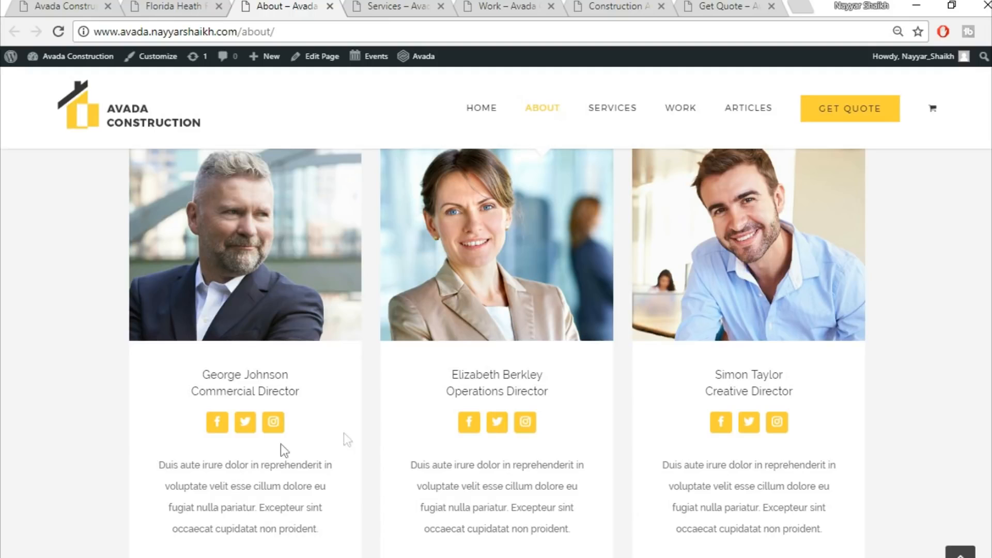
scroll(952, 381, down, 10)
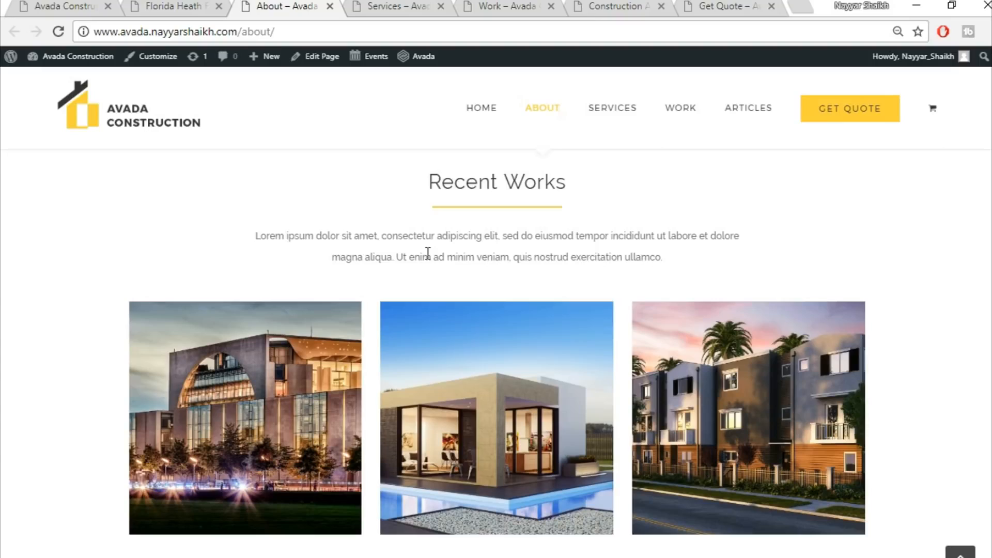
scroll(496, 354, down, 8)
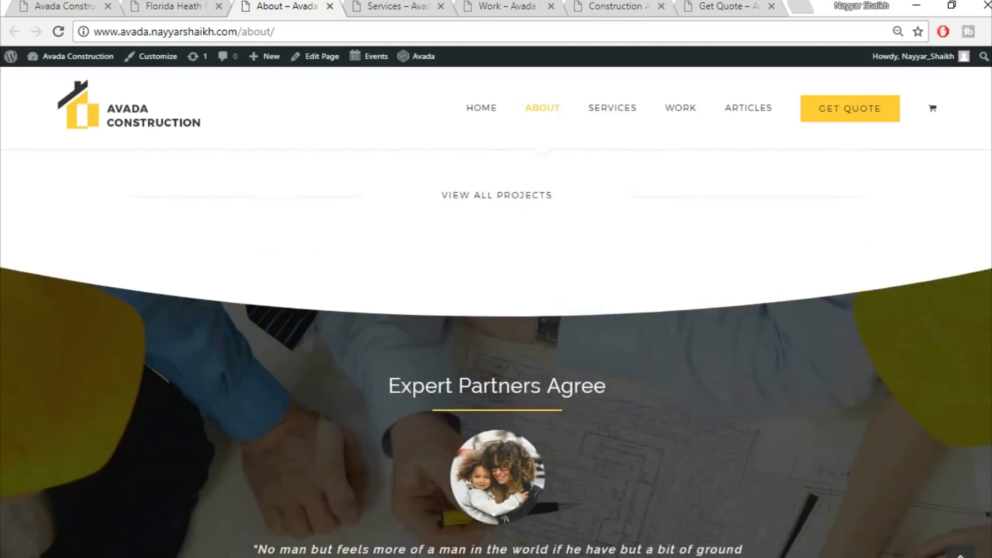
scroll(496, 353, down, 10)
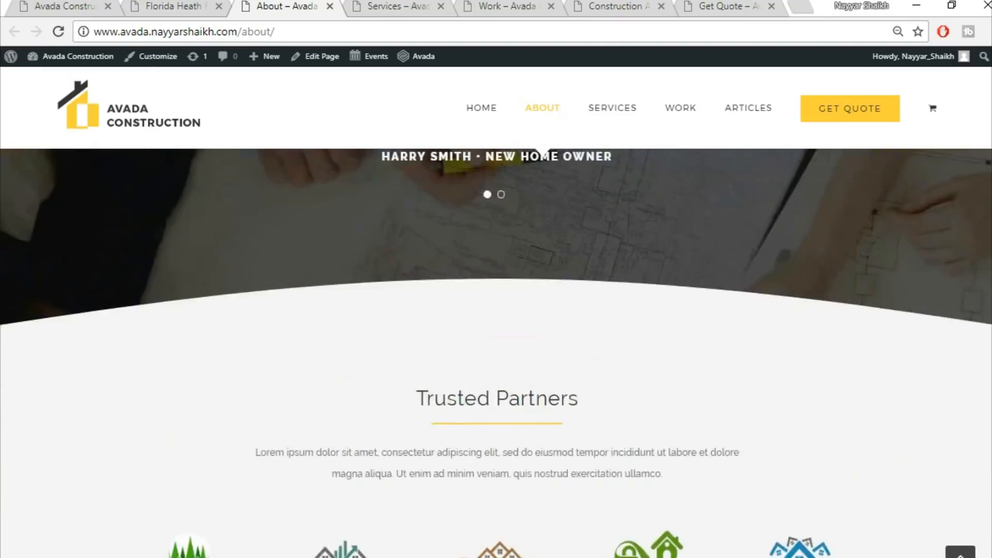
scroll(496, 354, down, 8)
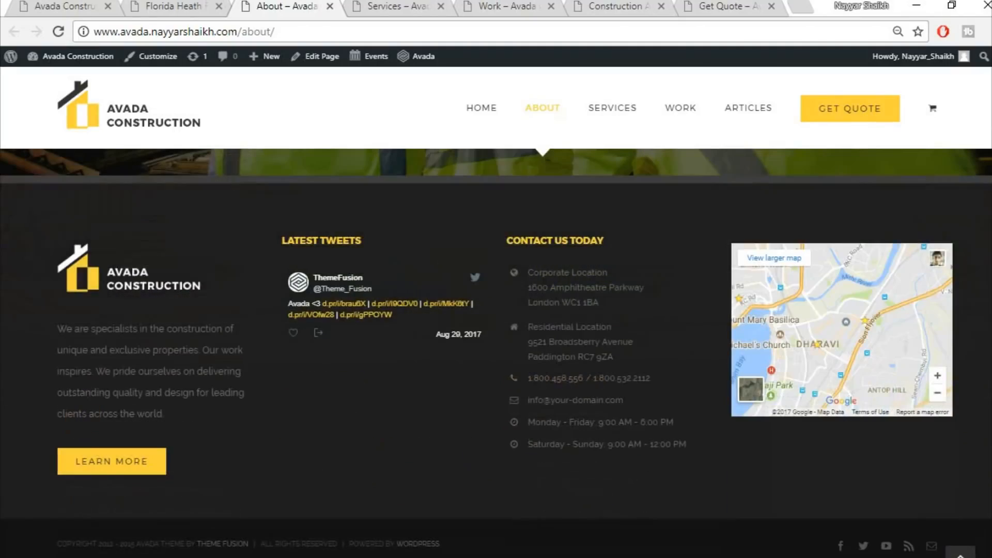
scroll(496, 353, up, 20)
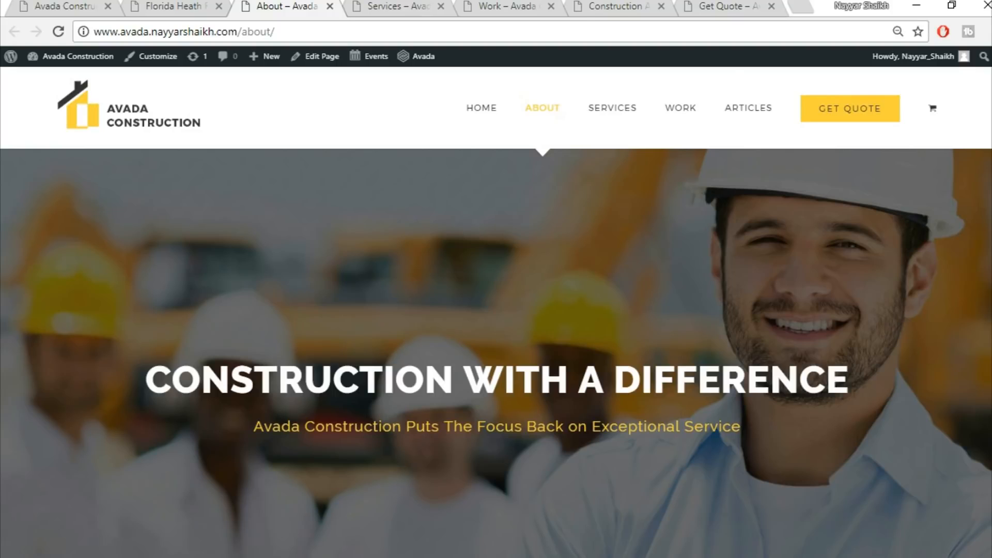
Switch to the Services page and scroll down to the services overview section
click(382, 6)
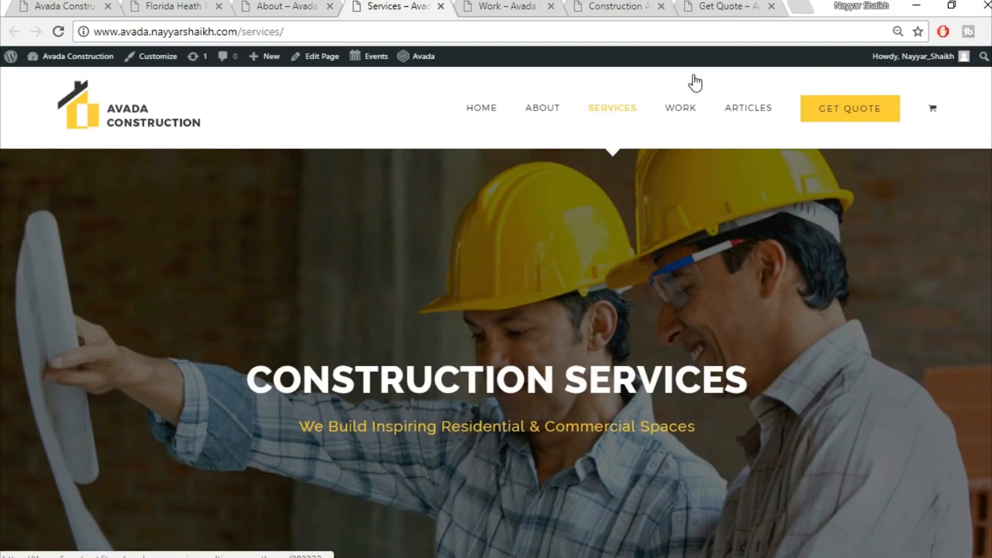
scroll(496, 353, down, 5)
scroll(496, 354, down, 5)
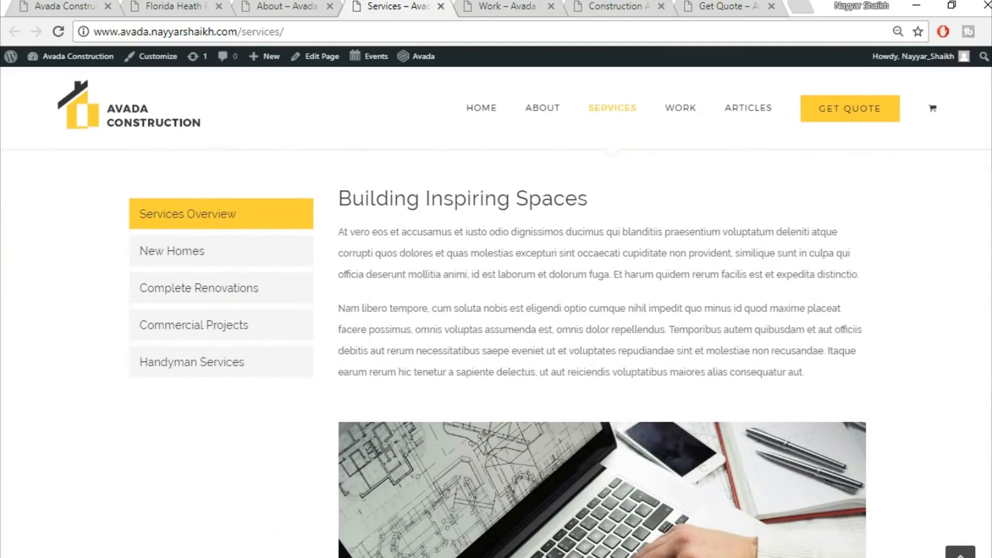
Browse the New Homes, Complete Renovations and Commercial Projects service tabs, finishing on New Homes
click(250, 258)
click(229, 299)
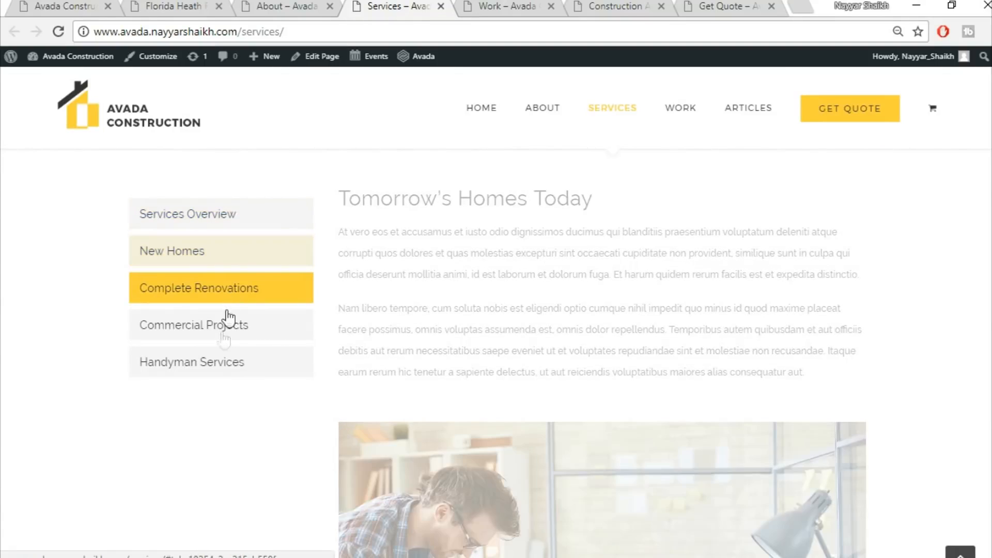
click(223, 340)
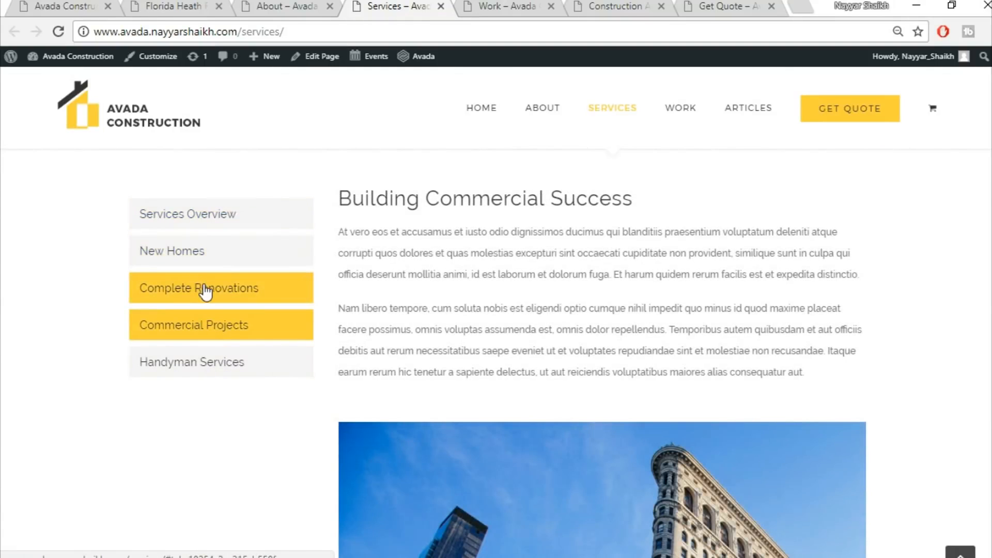
click(206, 290)
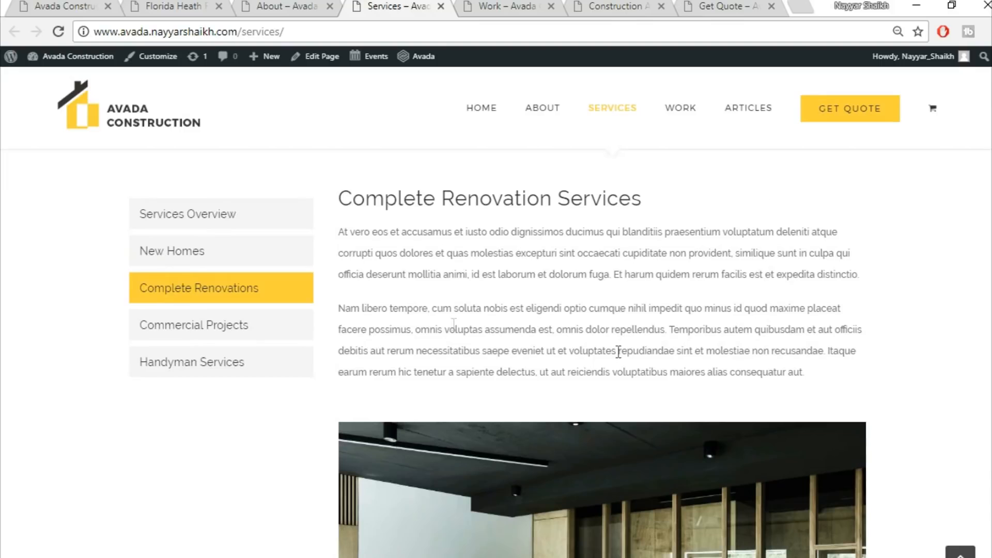
click(172, 261)
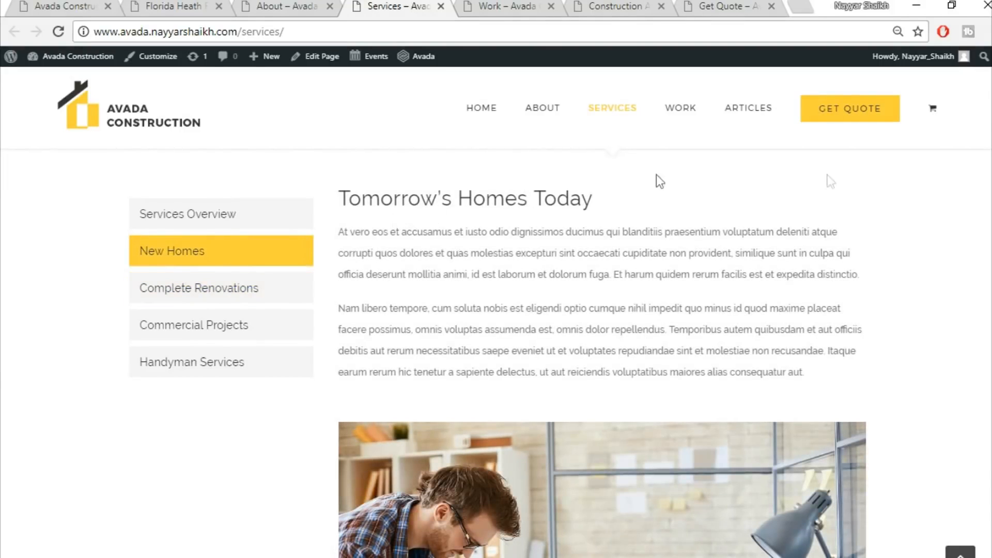
scroll(677, 362, down, 15)
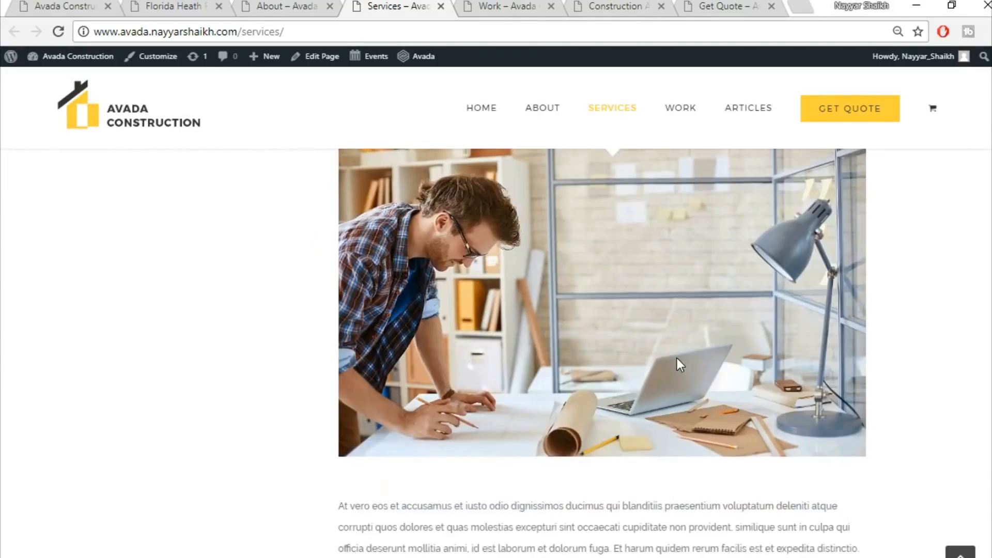
scroll(676, 358, up, 12)
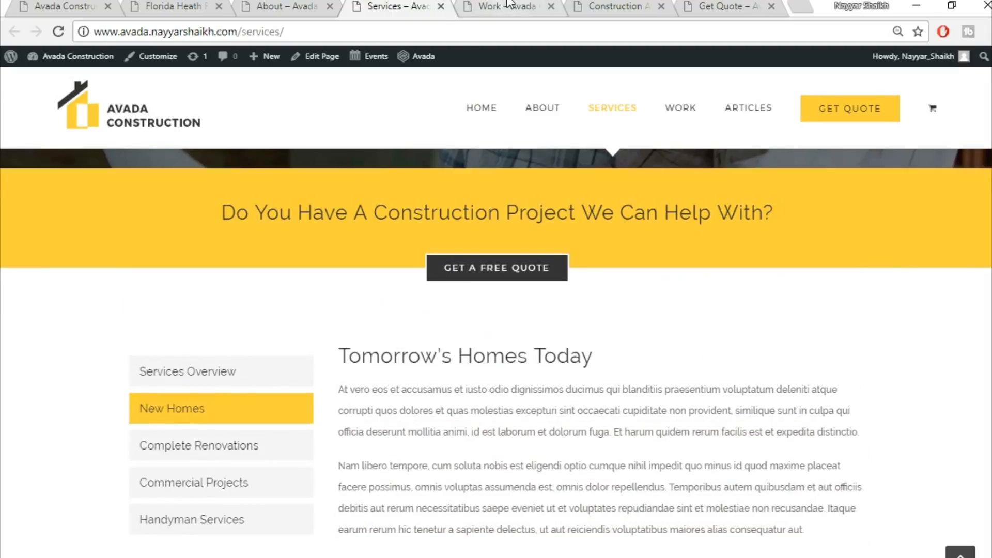
Switch to the Work page and scroll through the portfolio project grid
click(508, 5)
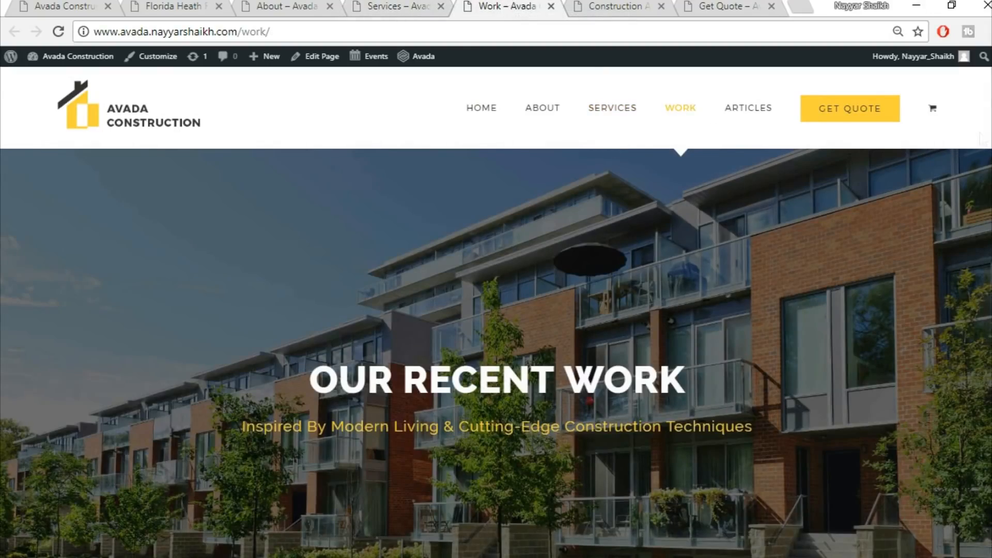
scroll(589, 401, down, 10)
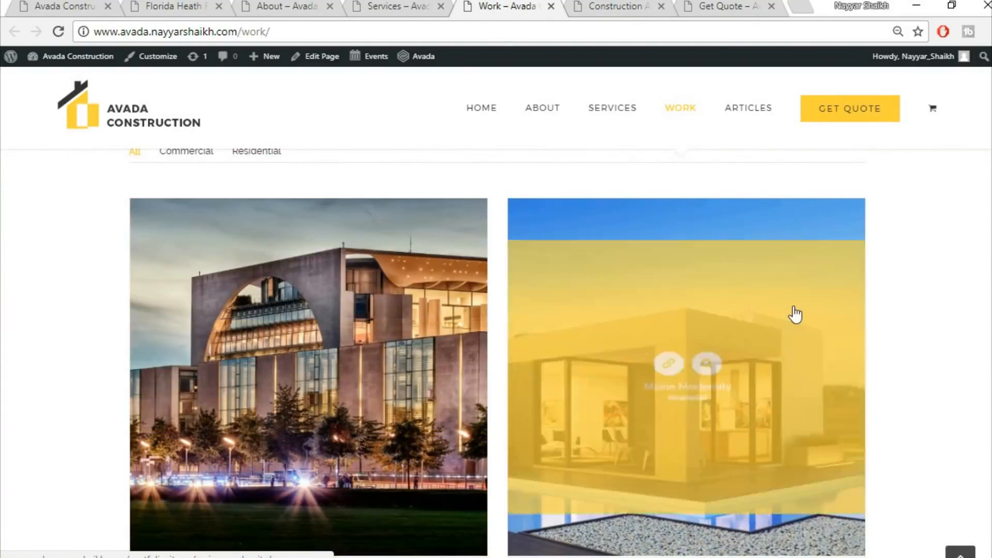
scroll(794, 315, down, 1)
scroll(794, 313, down, 5)
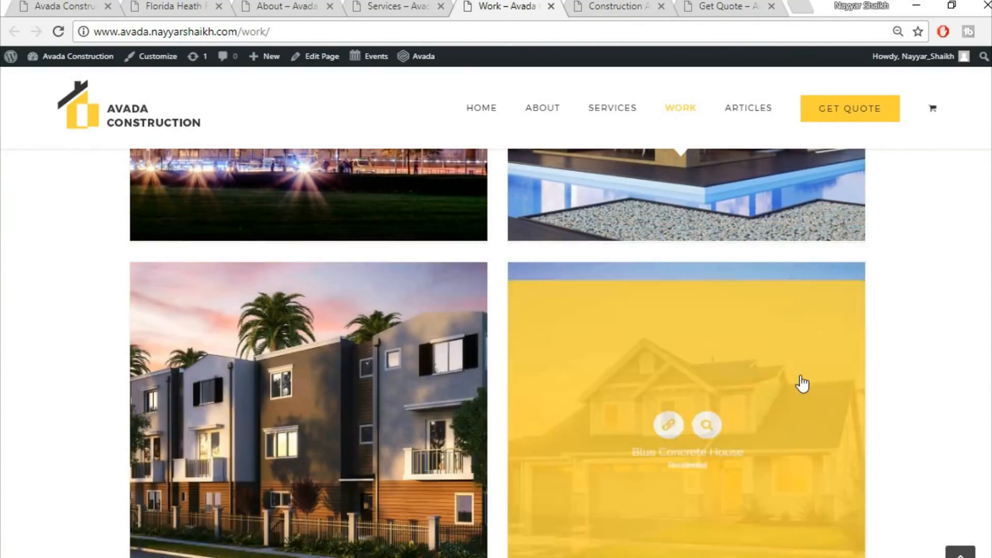
scroll(801, 383, down, 1)
scroll(653, 383, down, 3)
scroll(432, 366, up, 7)
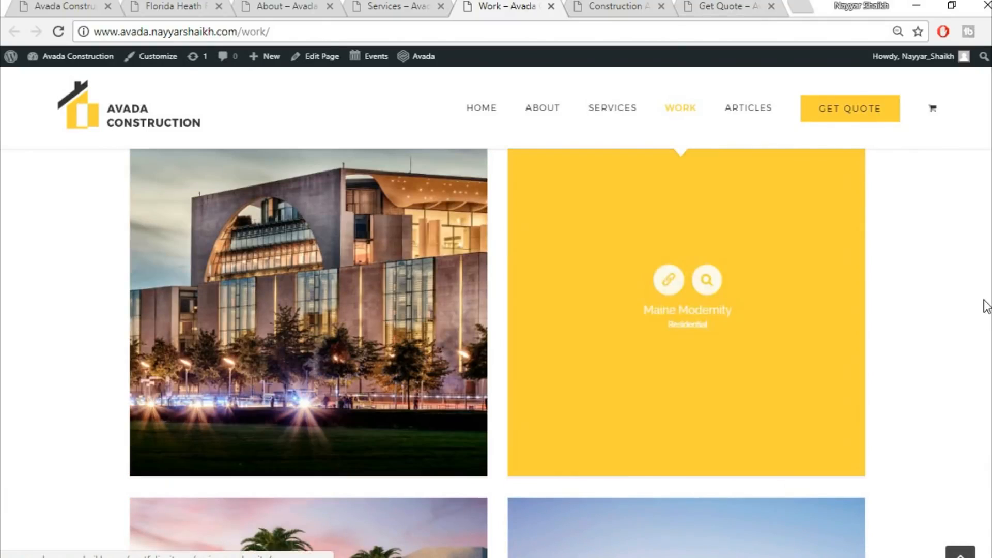
scroll(982, 305, up, 5)
Open the Articles page, scroll through the blog post listing, and return to the top
click(748, 107)
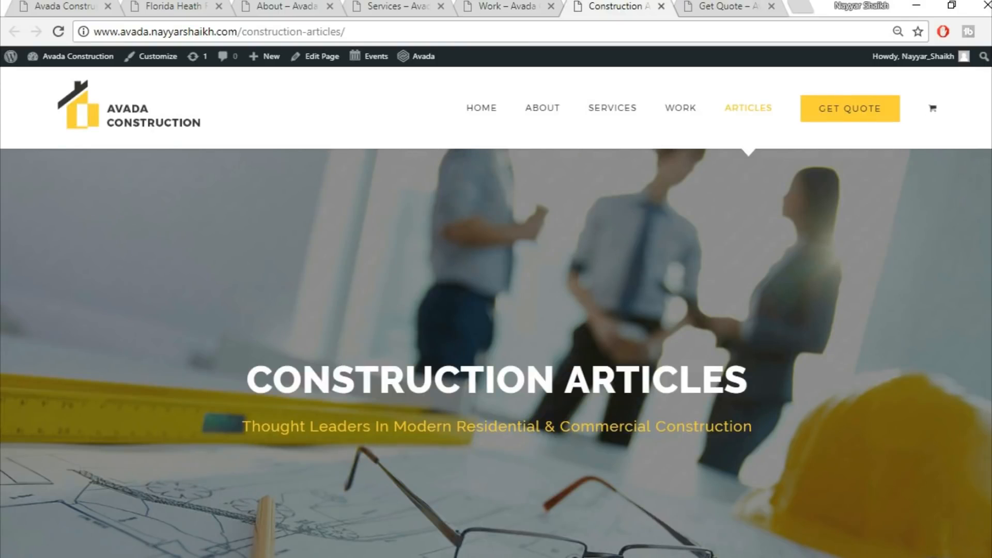
scroll(496, 353, down, 10)
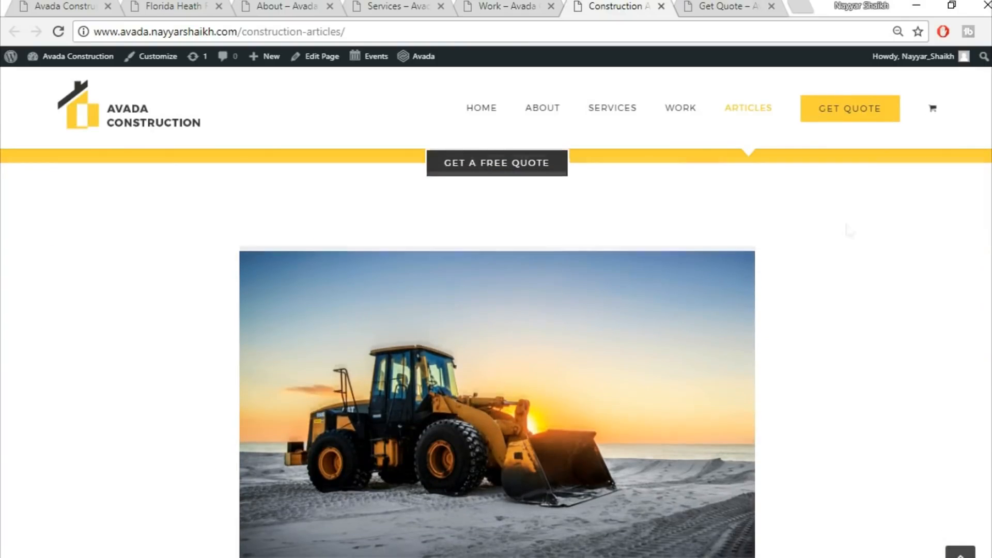
scroll(439, 362, down, 3)
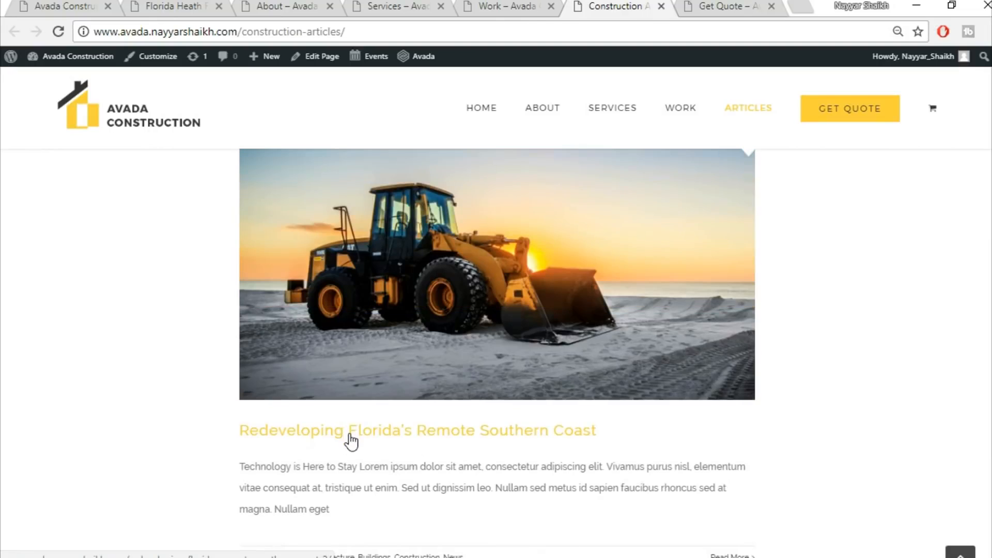
scroll(351, 442, down, 3)
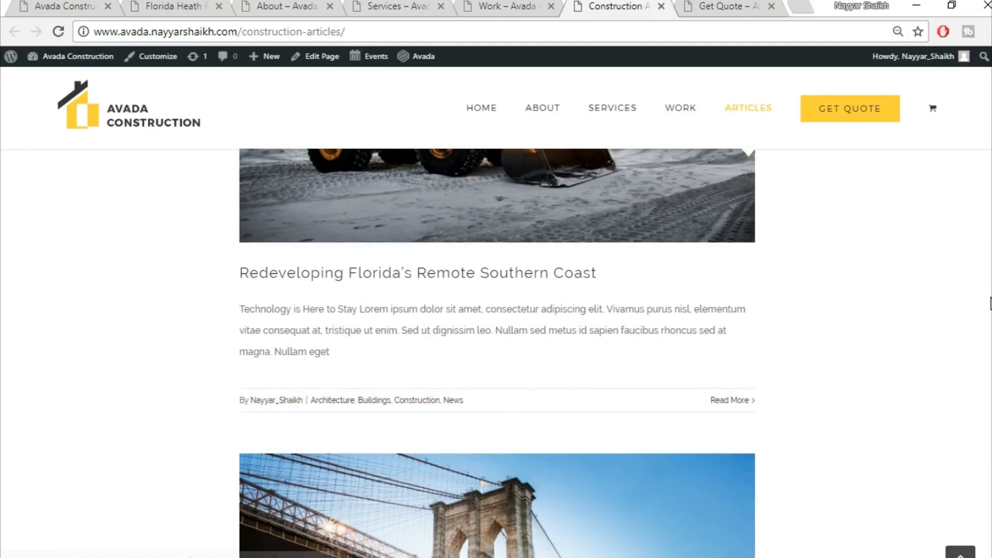
drag(991, 299, 991, 104)
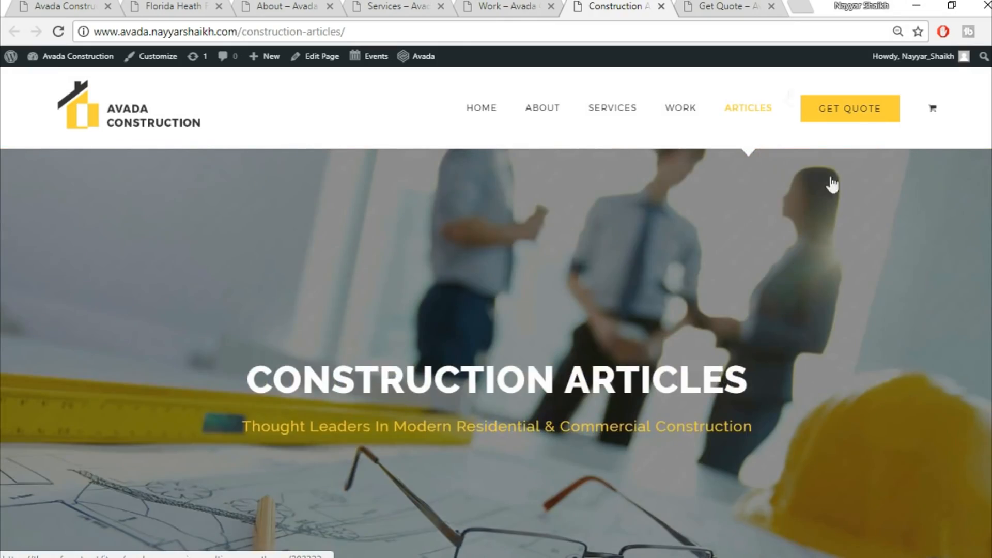
Switch to the Get Quote page and scroll through the office details and quote form to the footer
click(728, 6)
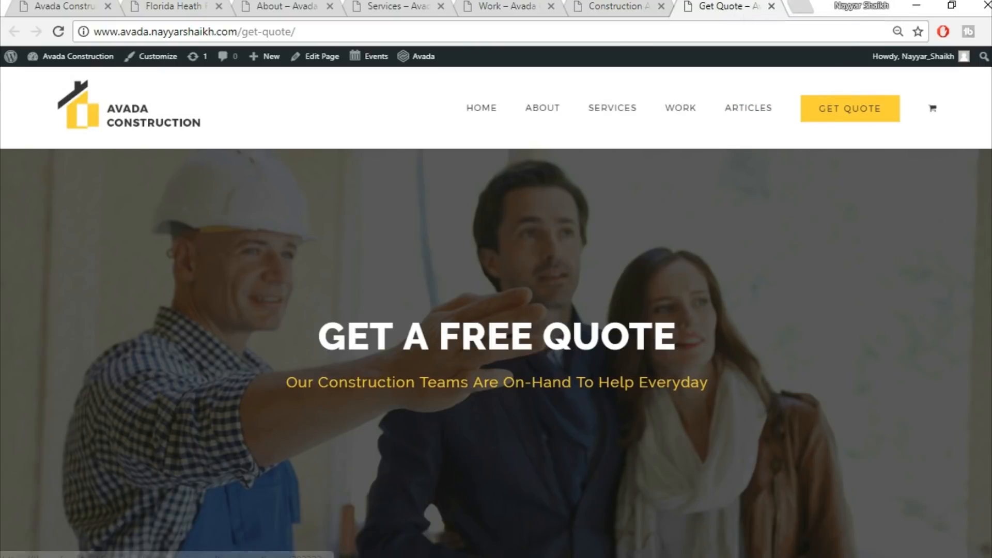
scroll(496, 354, down, 5)
scroll(800, 278, down, 1)
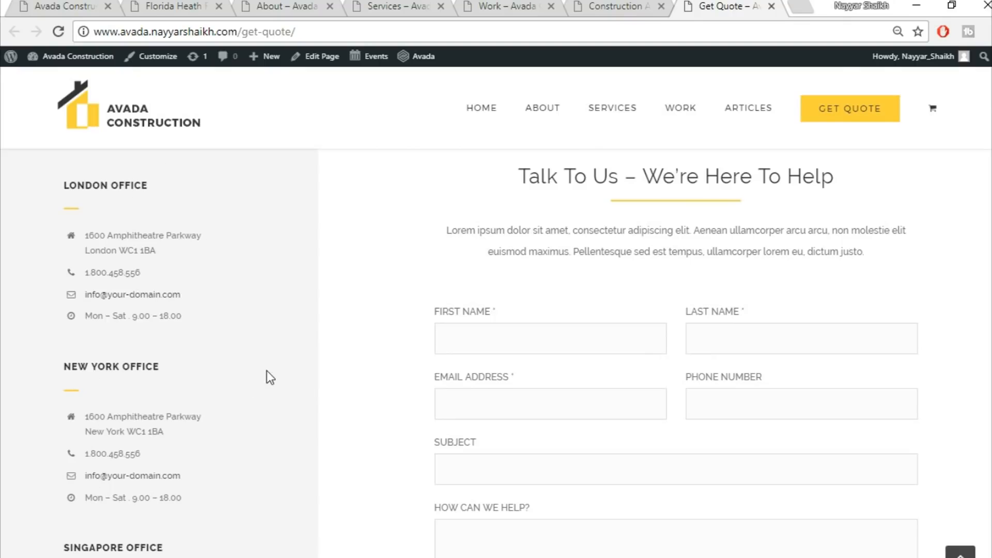
scroll(496, 352, down, 4)
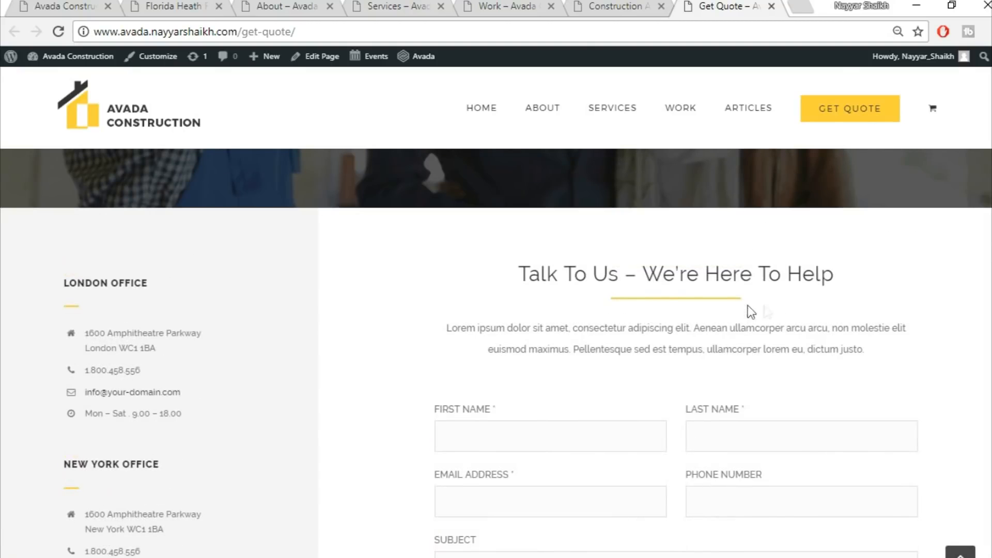
scroll(611, 288, down, 3)
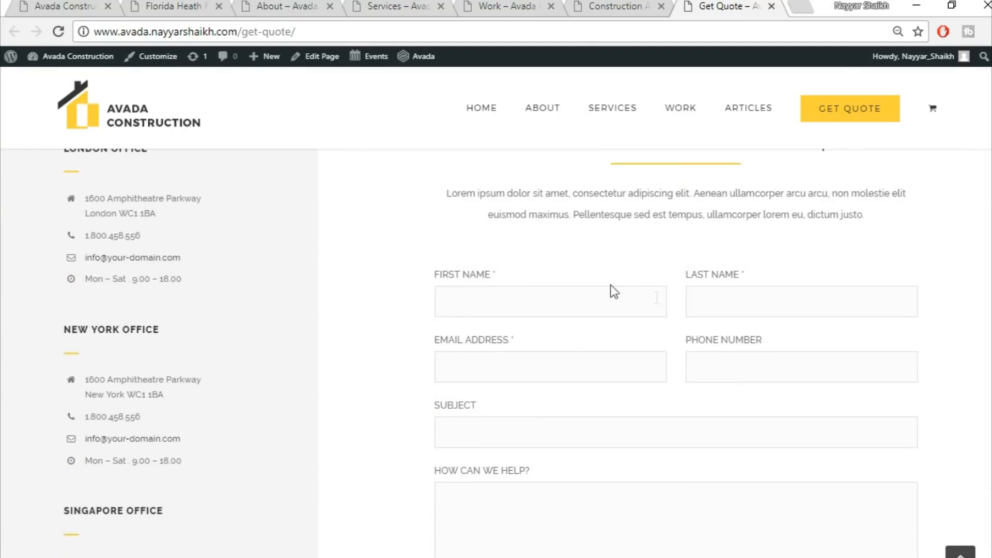
scroll(798, 346, down, 2)
scroll(613, 490, down, 7)
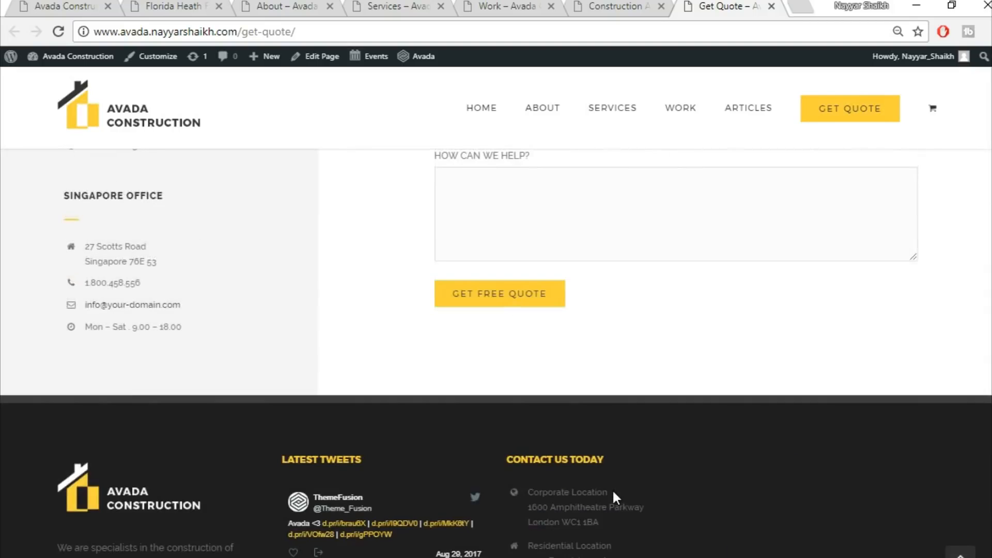
scroll(628, 473, up, 15)
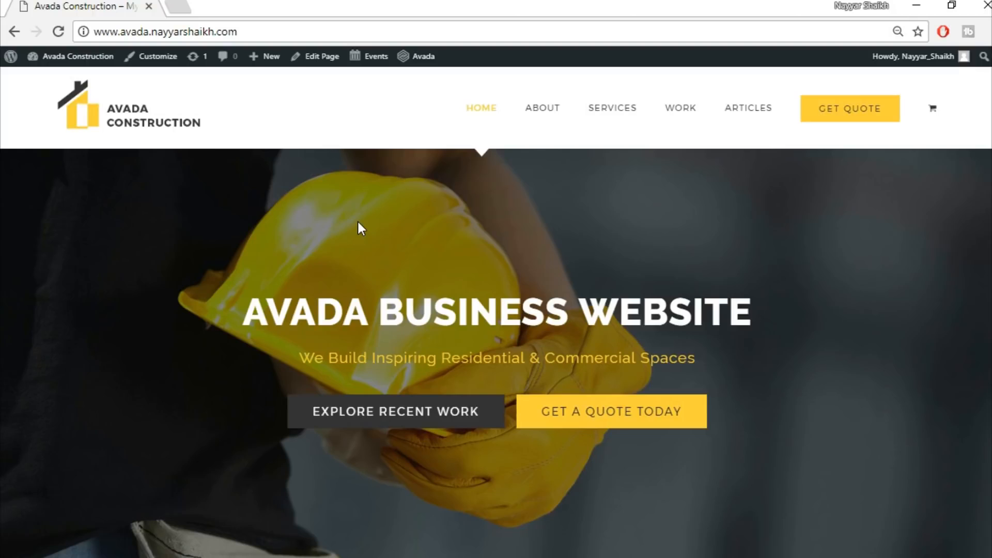
Open bloggdude.com/tmd in a new browser tab
click(178, 6)
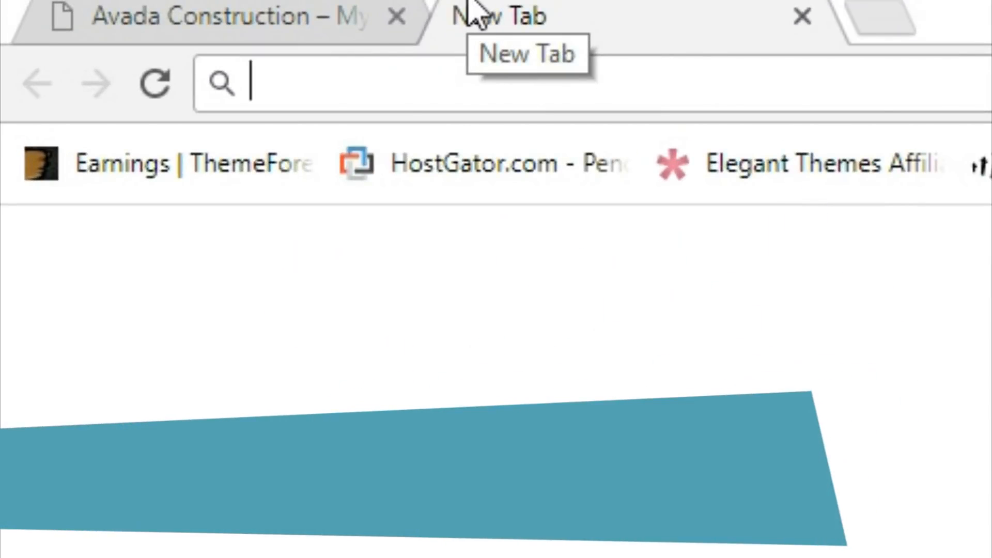
text(bloggdude.com/)
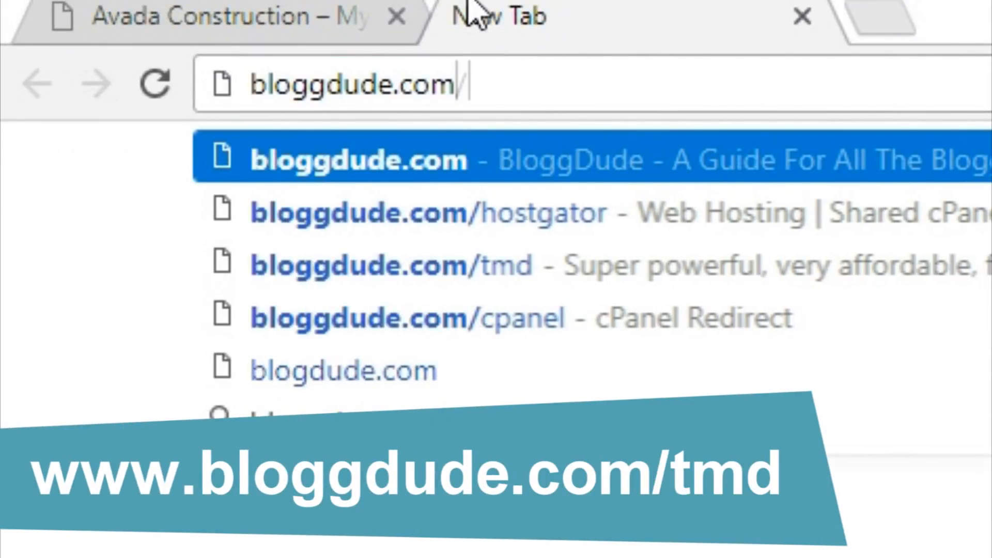
text(tmd)
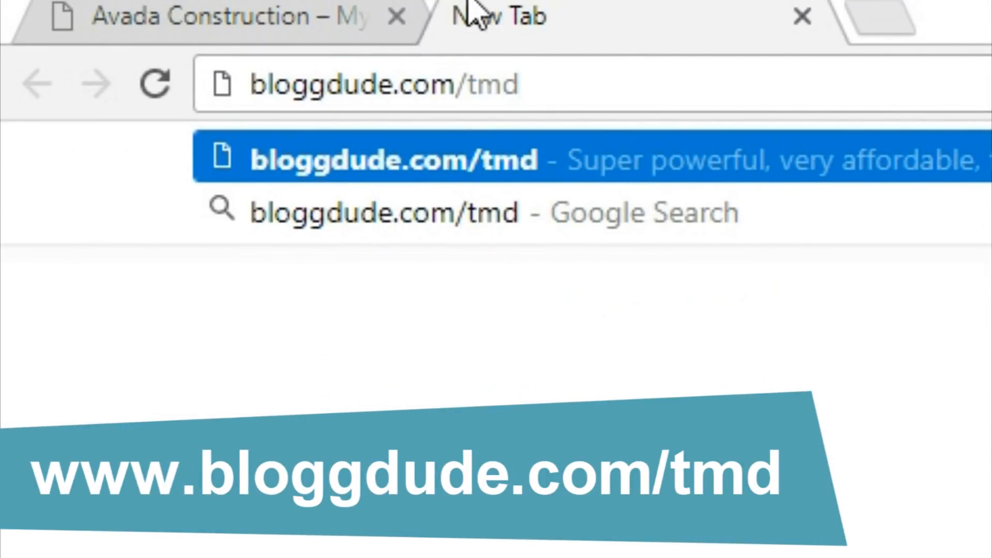
key(Return)
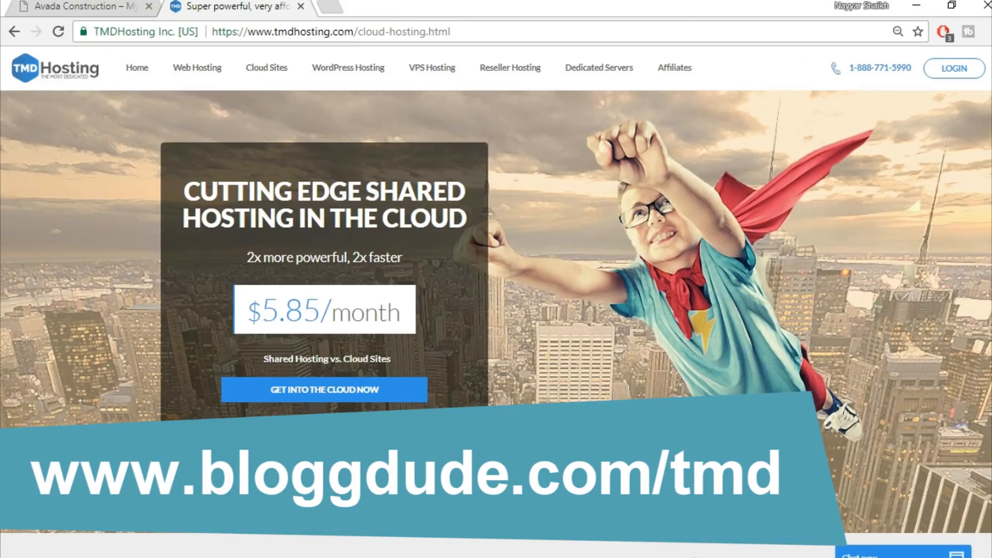
Scroll down the cloud hosting page to the Summer, Rain and Storm Cloud plans and highlight the SSD Space feature
scroll(496, 310, down, 15)
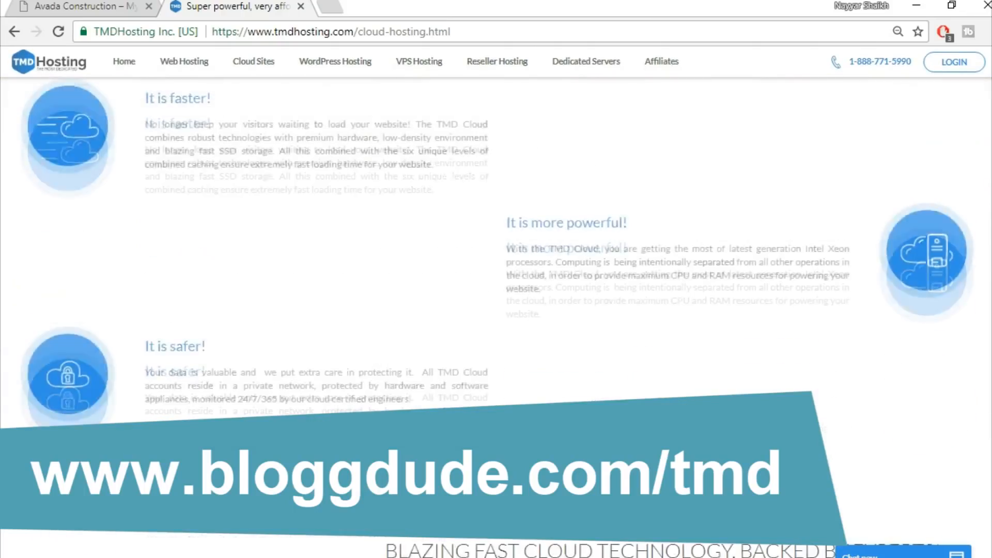
scroll(496, 310, down, 5)
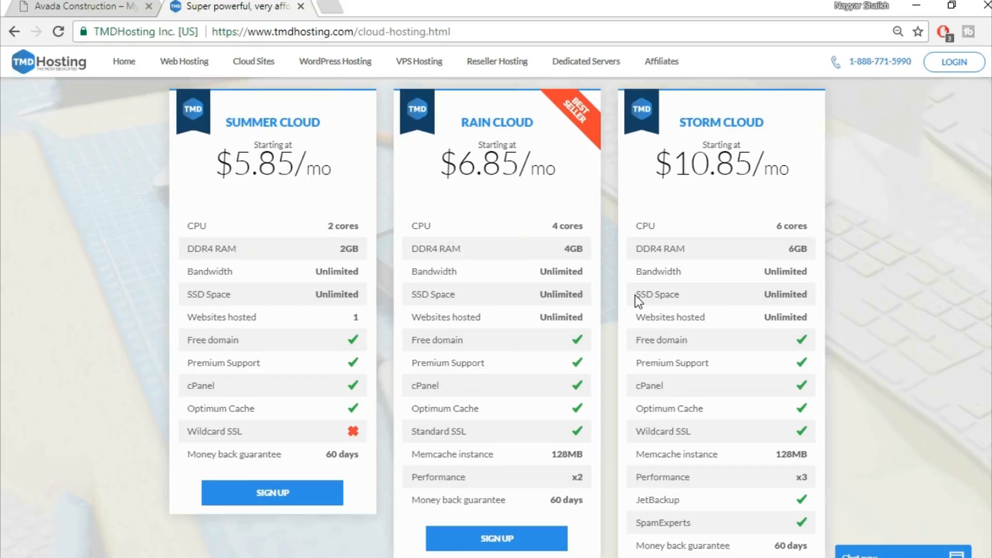
drag(635, 295, 653, 293)
Search Google Images for ssd vs hdd web hosting in a new tab and open the speed comparison chart
click(331, 5)
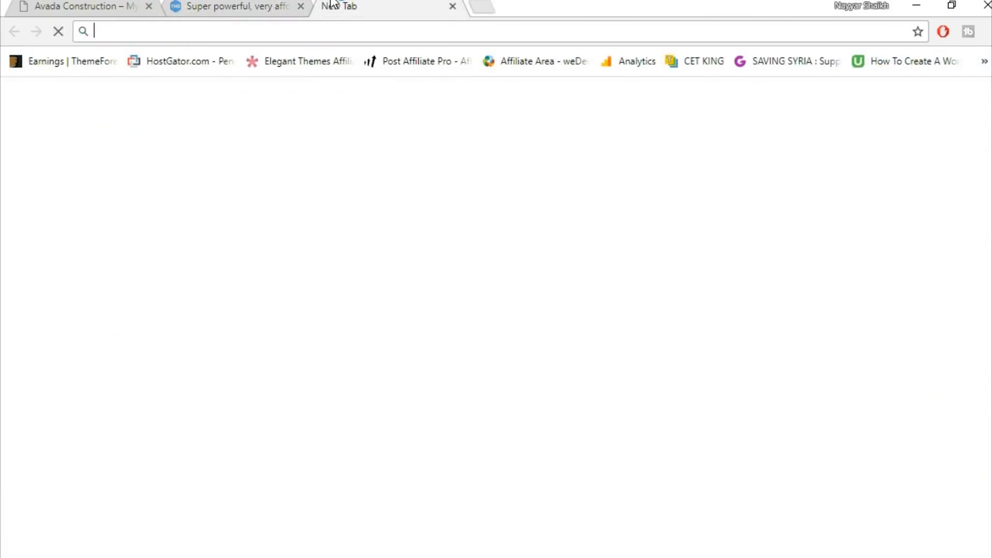
text(ssd)
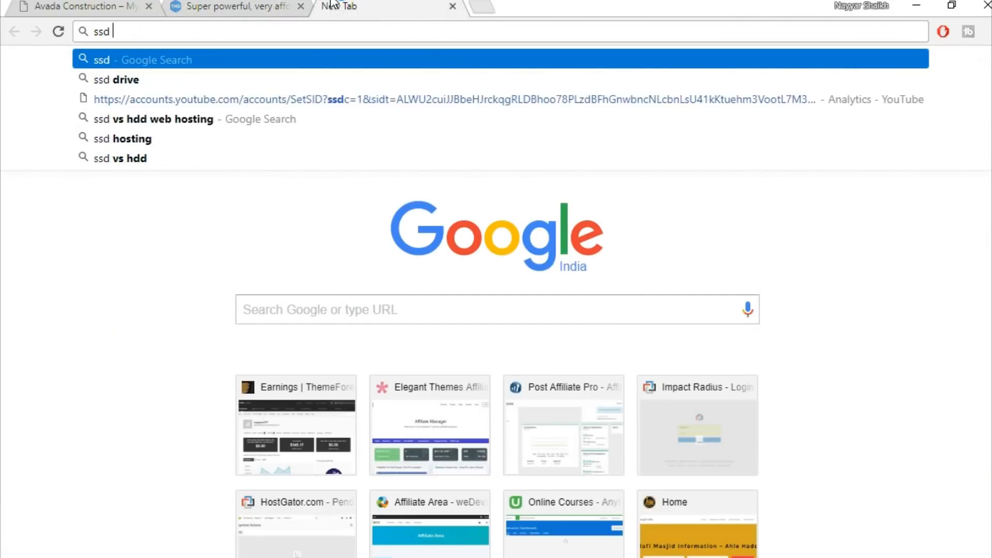
key(Down)
key(Down)
key(Down)
key(Return)
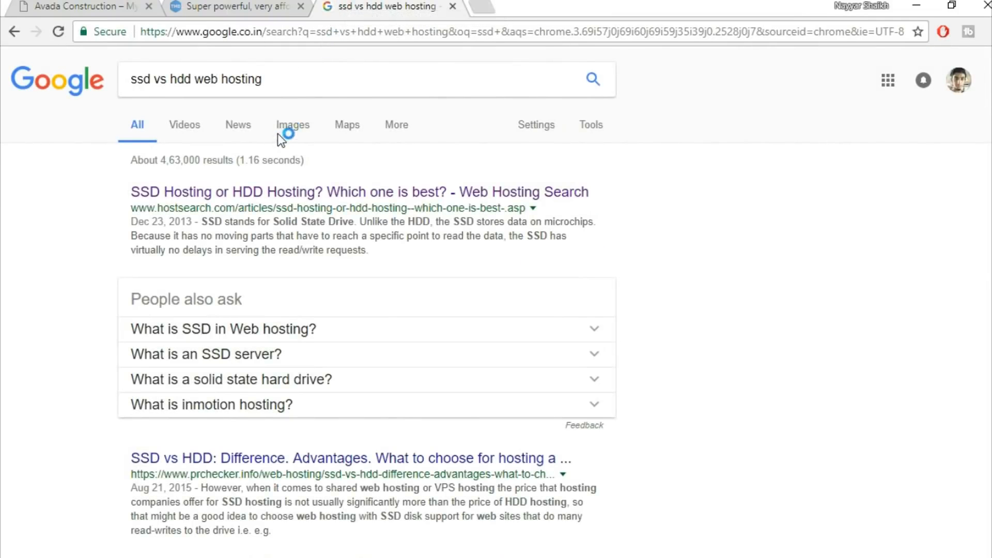
click(288, 126)
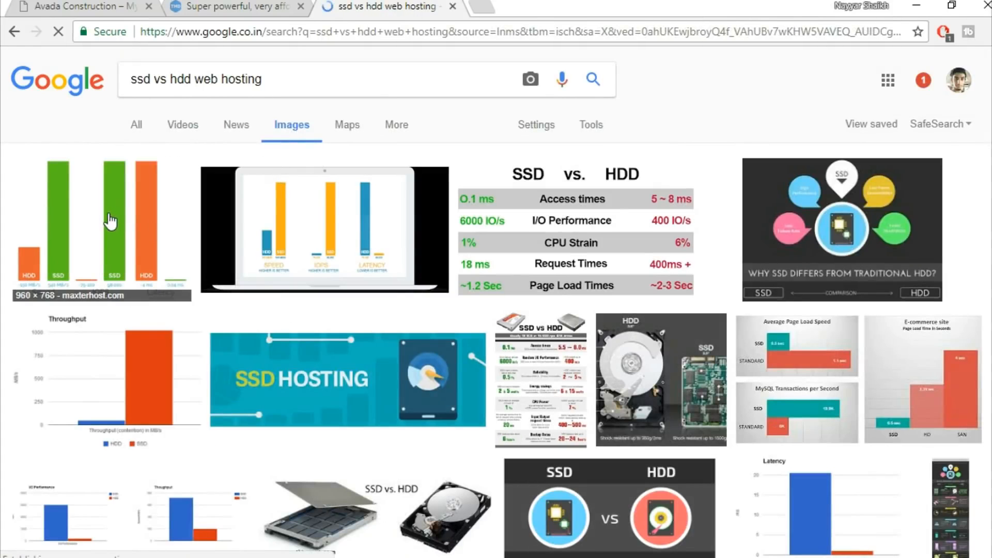
click(110, 221)
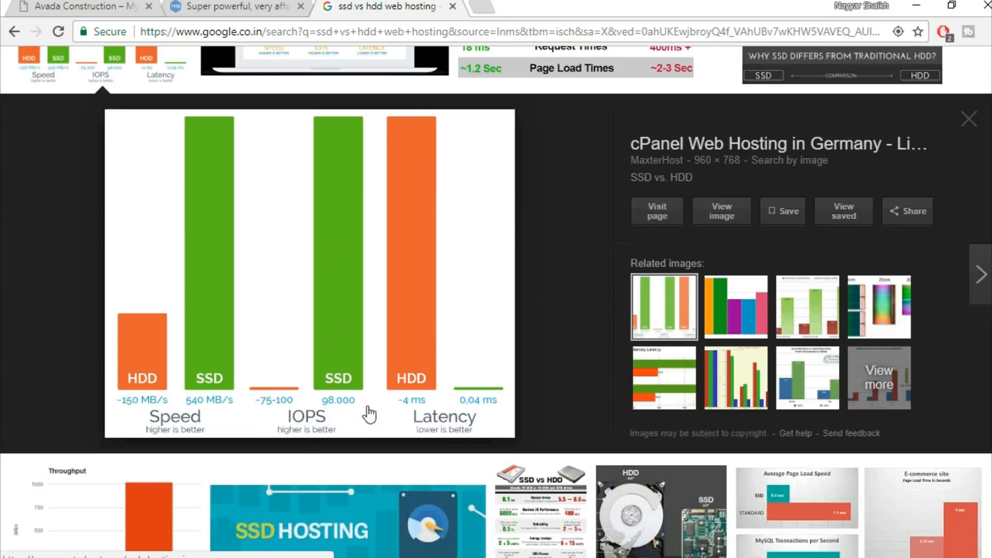
scroll(515, 325, up, 4)
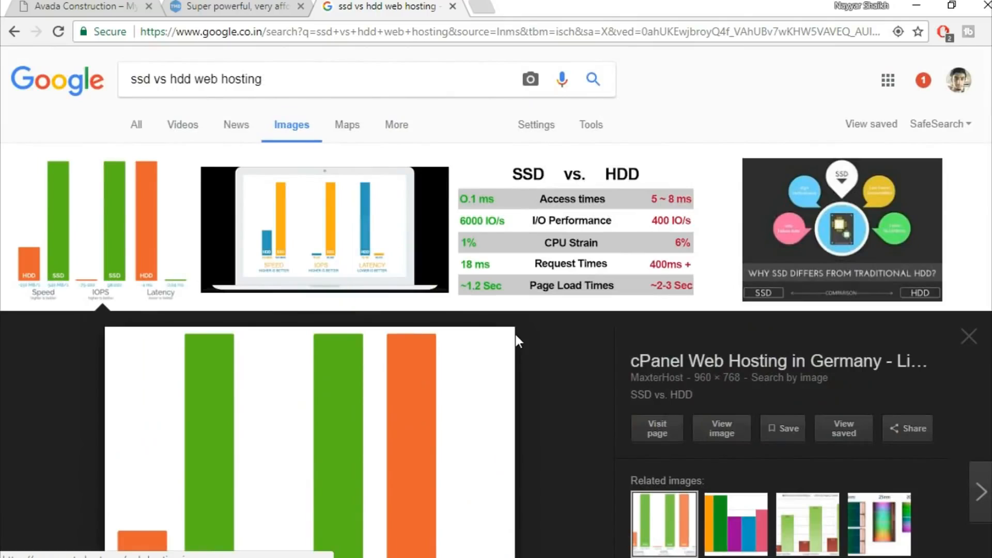
Return to the hosting tab and review the features of the three cloud plans
click(453, 8)
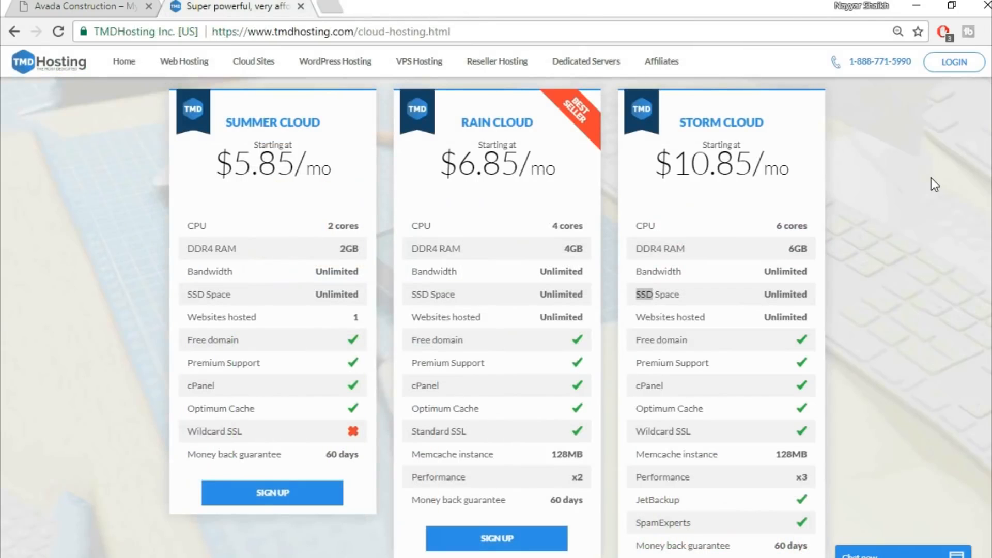
click(935, 197)
double_click(778, 294)
click(784, 290)
scroll(825, 305, down, 2)
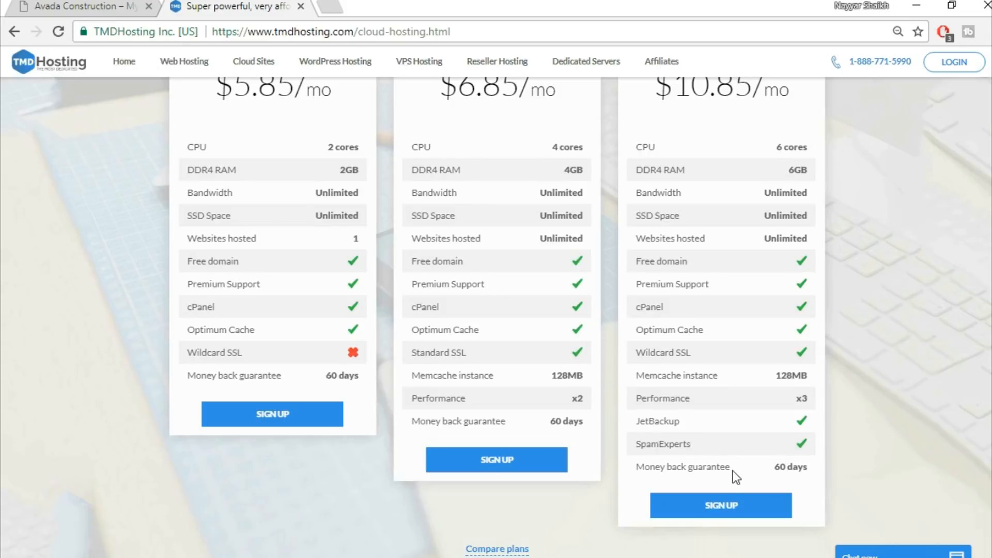
scroll(885, 459, up, 1)
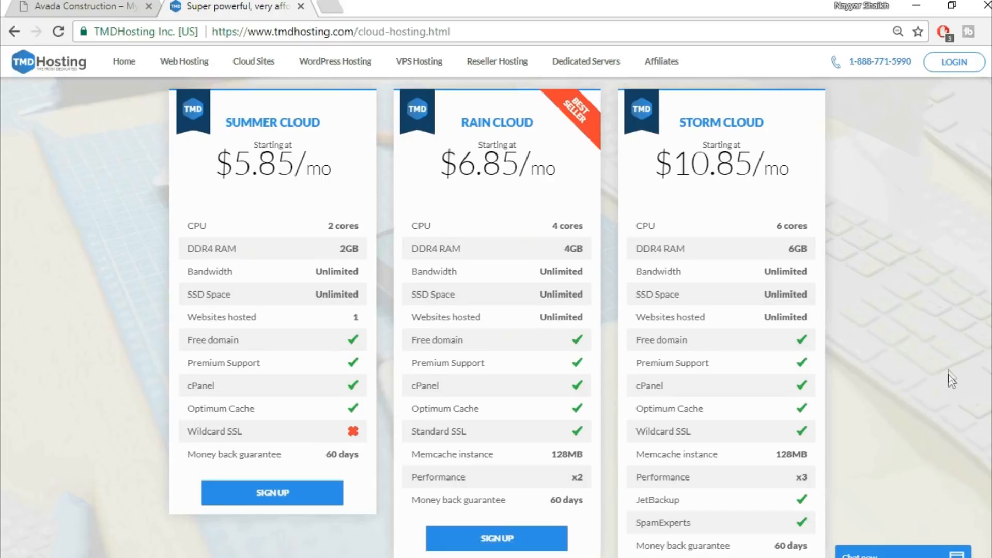
scroll(950, 366, down, 3)
scroll(950, 366, up, 4)
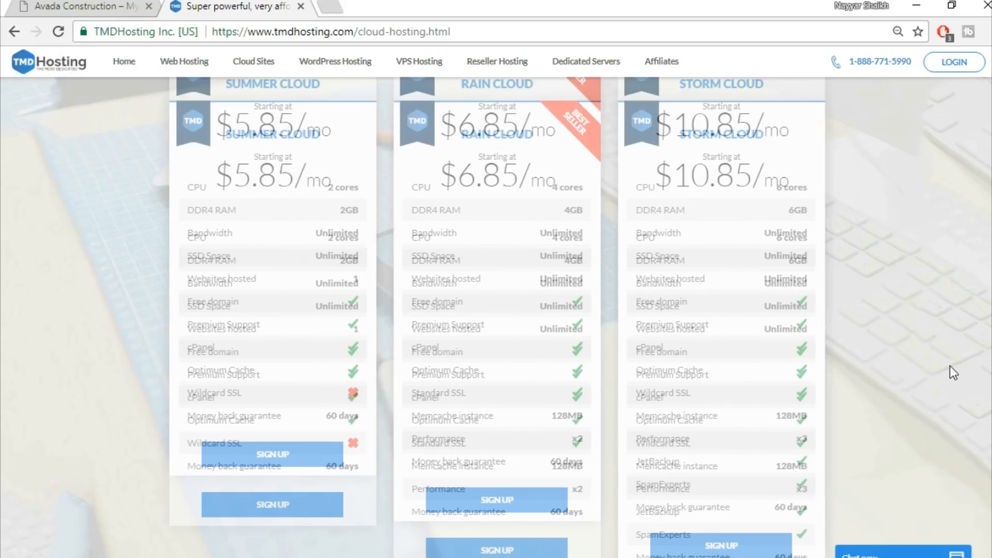
scroll(950, 366, down, 2)
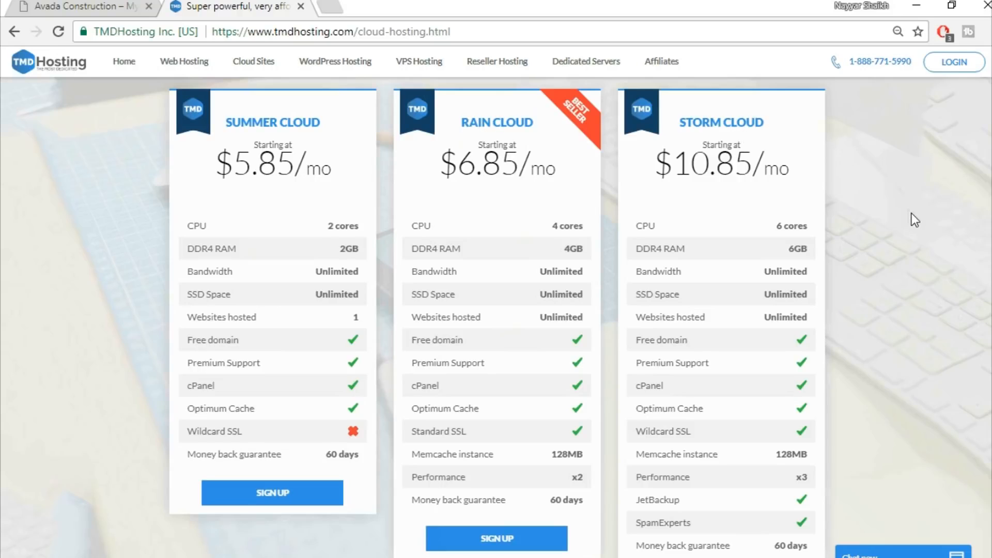
scroll(915, 219, down, 3)
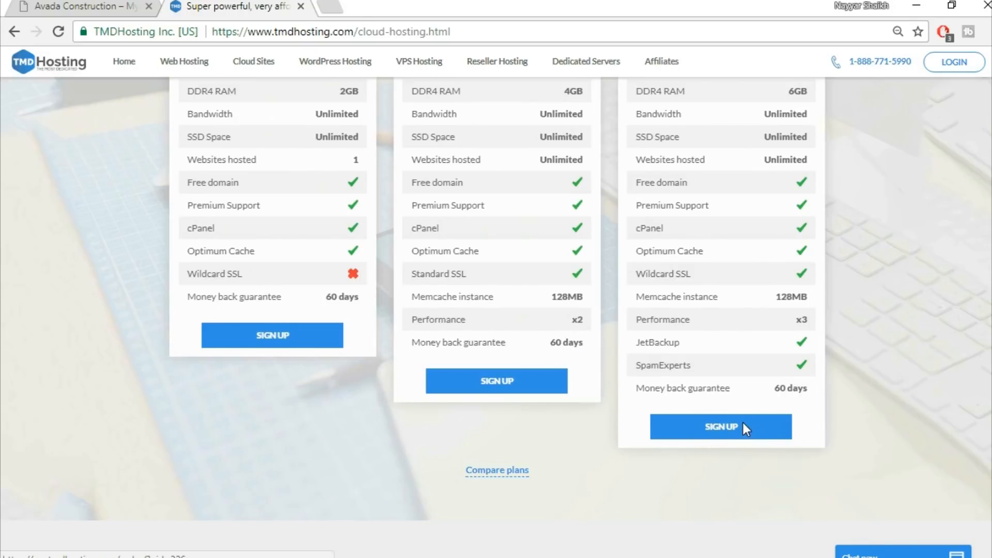
Sign up for the Storm Cloud plan, enter the desired .com domain name, and proceed
click(744, 429)
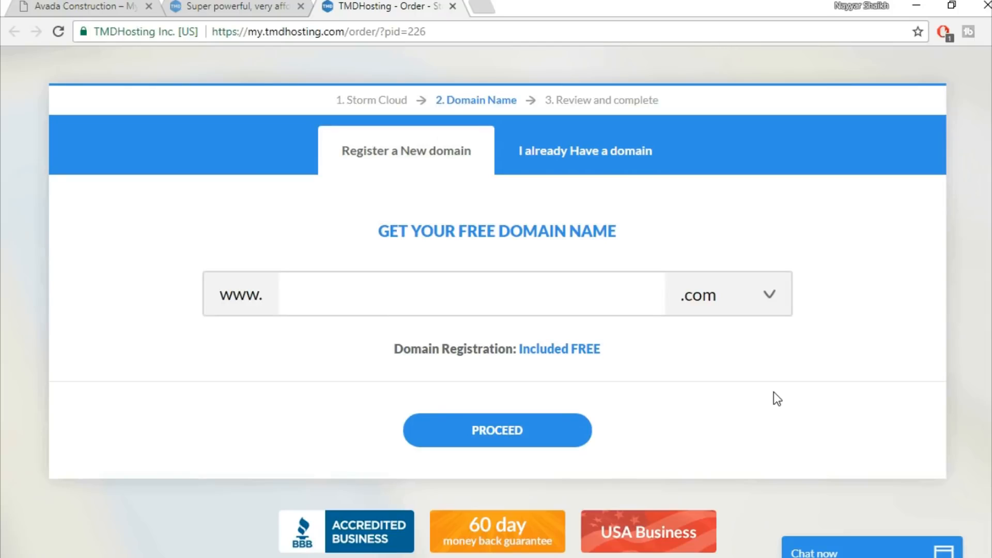
click(595, 289)
text(nayyarshaikh1)
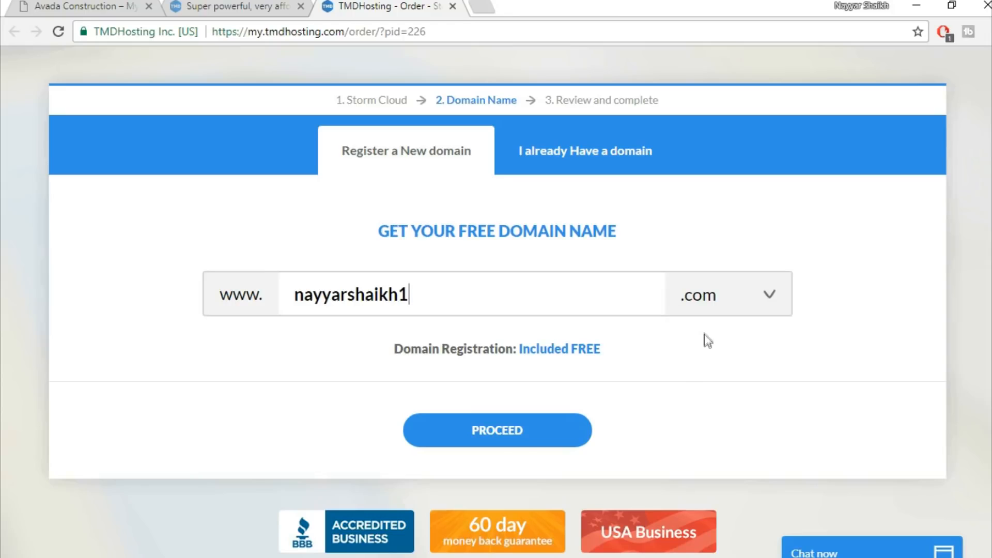
click(516, 434)
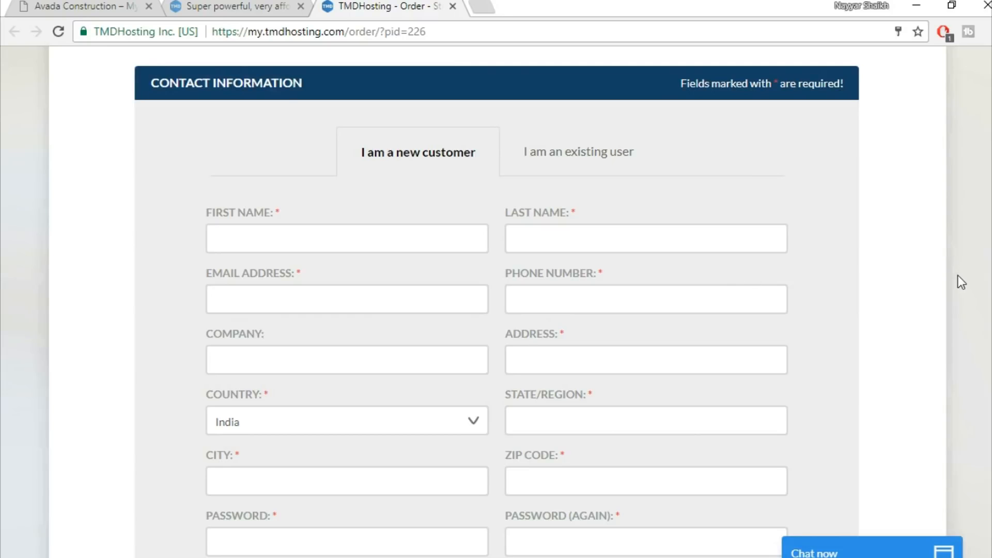
Check the PayPal and Credit Card payment method options, leaving Credit Card selected
scroll(961, 281, down, 8)
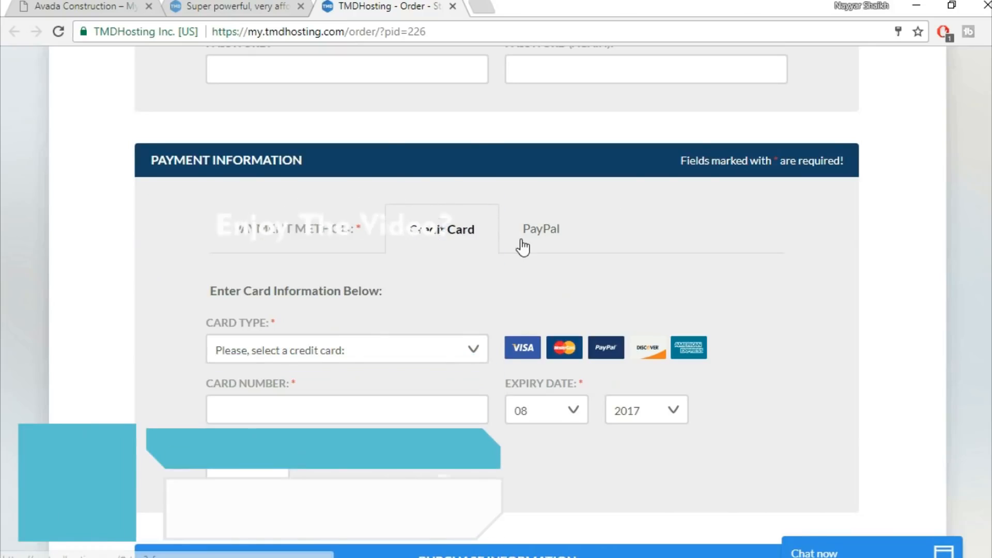
click(540, 238)
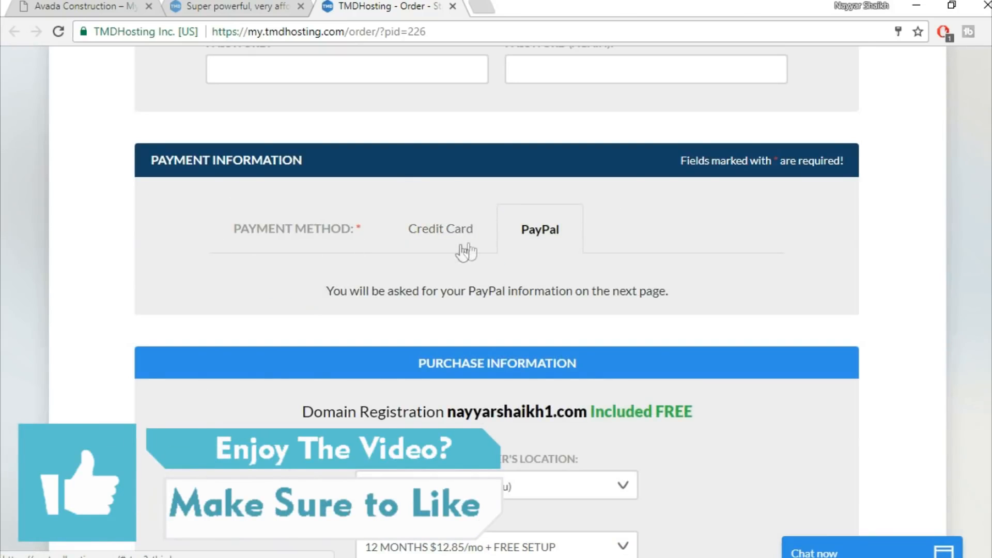
click(427, 241)
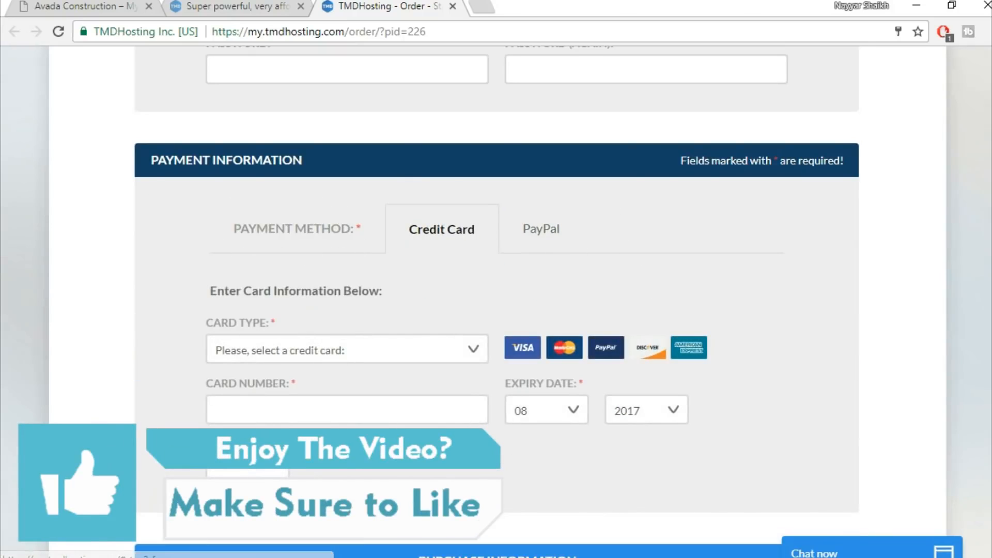
Uncheck the Domain privacy (ID Protect) add-on in the purchase information
scroll(496, 299, down, 6)
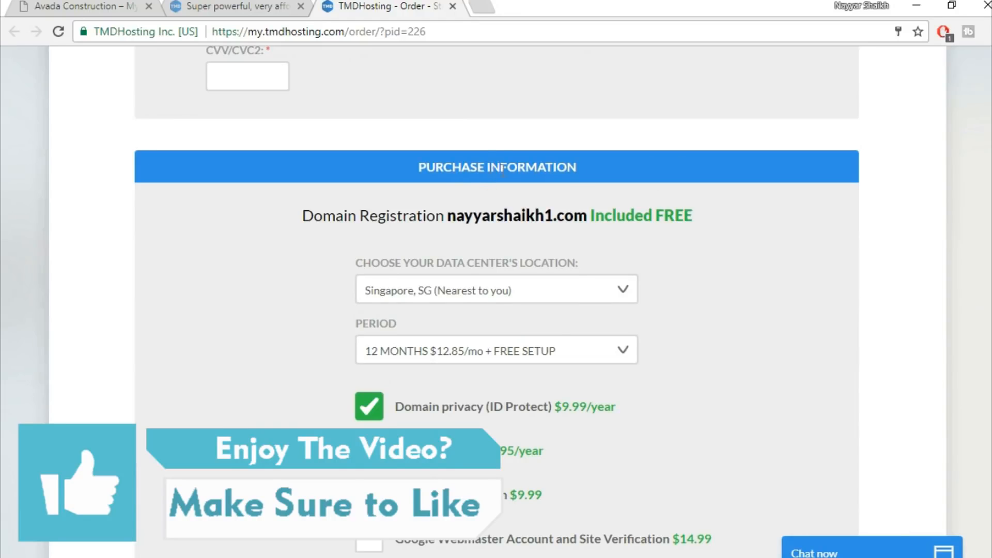
scroll(823, 234, down, 1)
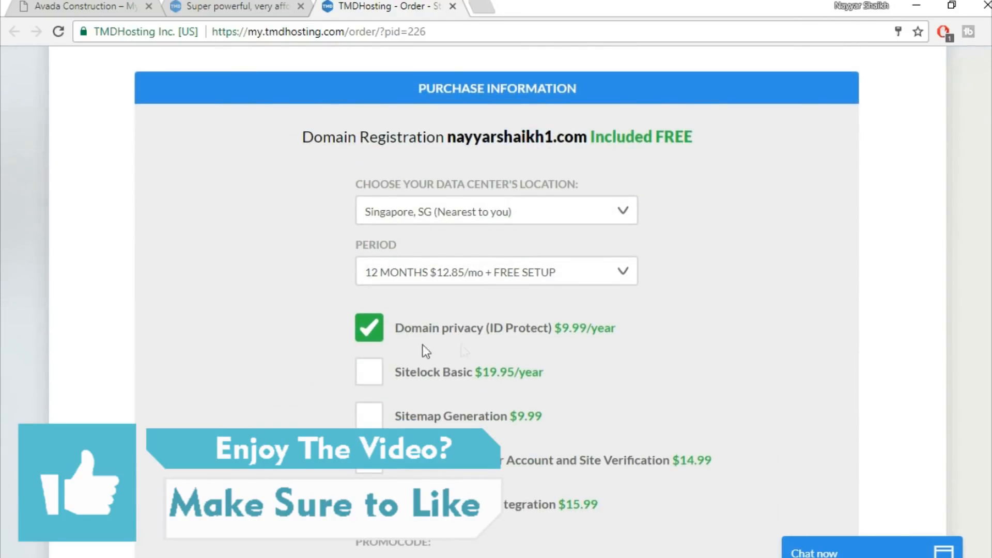
click(370, 332)
click(601, 274)
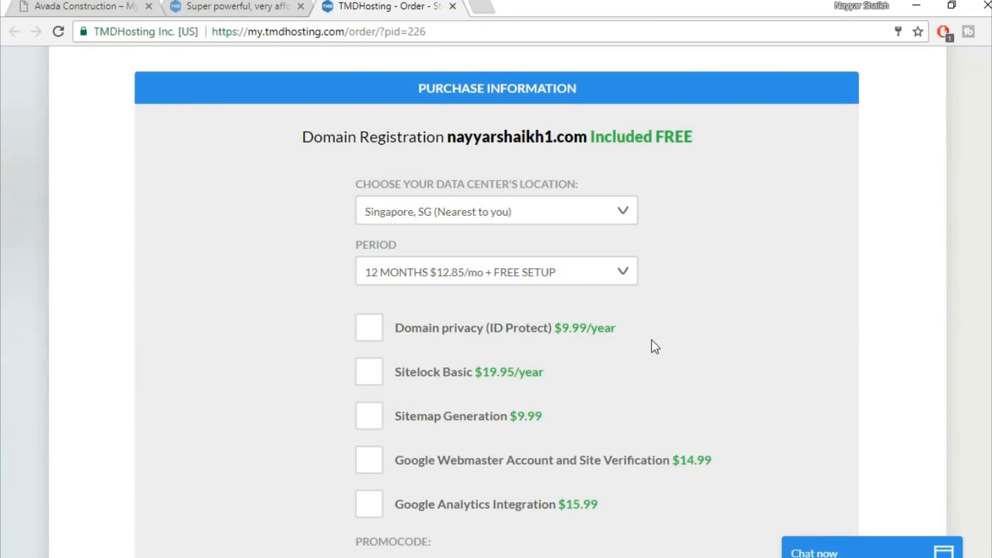
scroll(652, 341, down, 1)
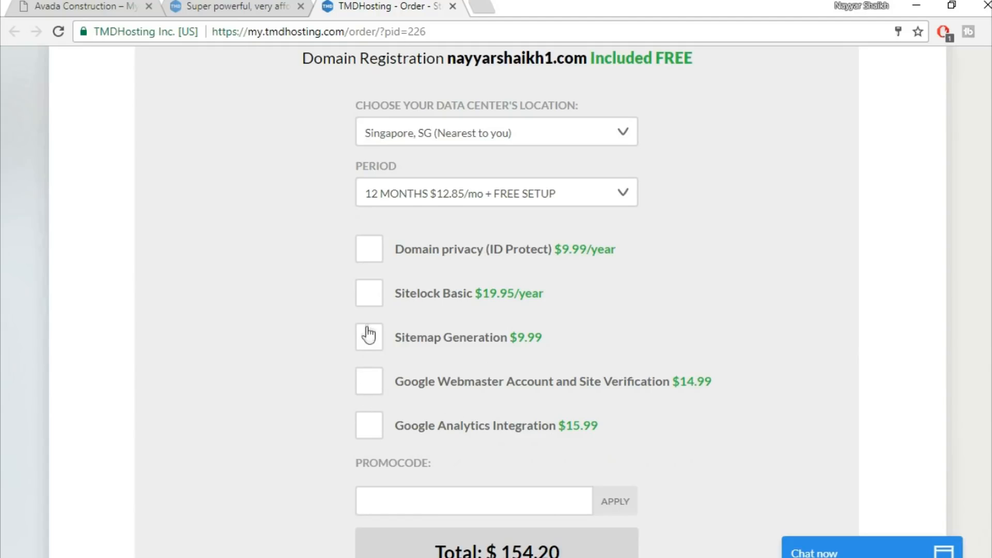
scroll(826, 310, down, 3)
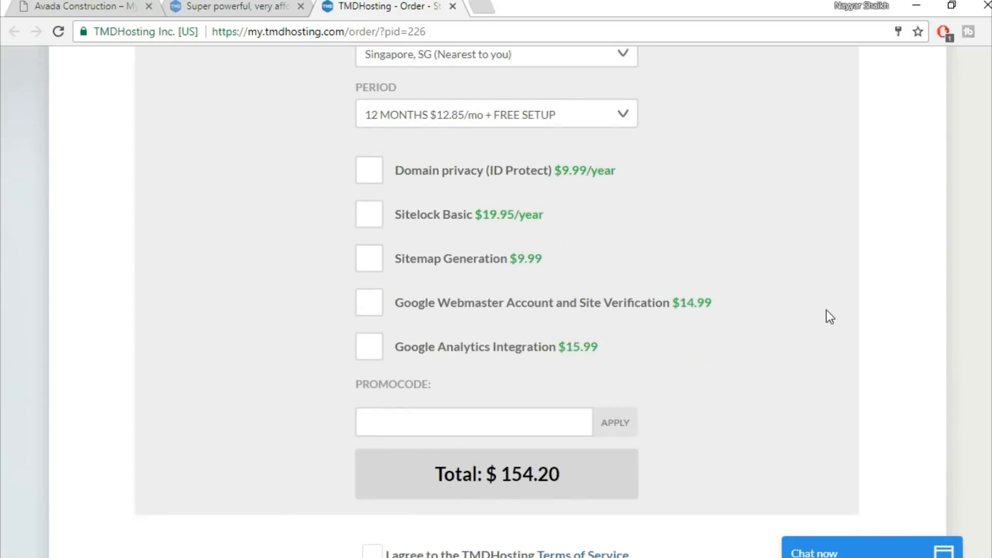
Apply the promo code NAYYARYT and accept the TMDHosting Terms of Service
click(499, 354)
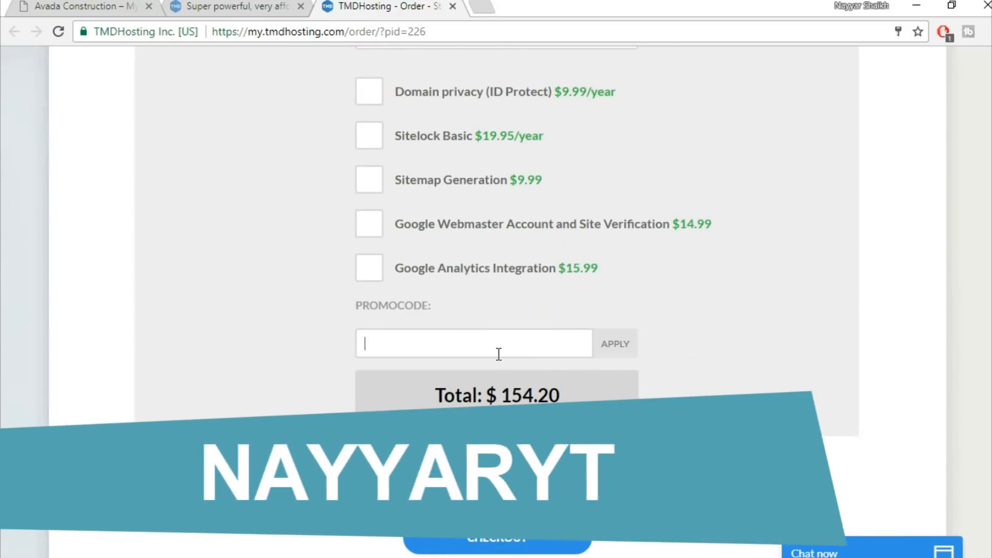
text(nayyaryt)
click(625, 347)
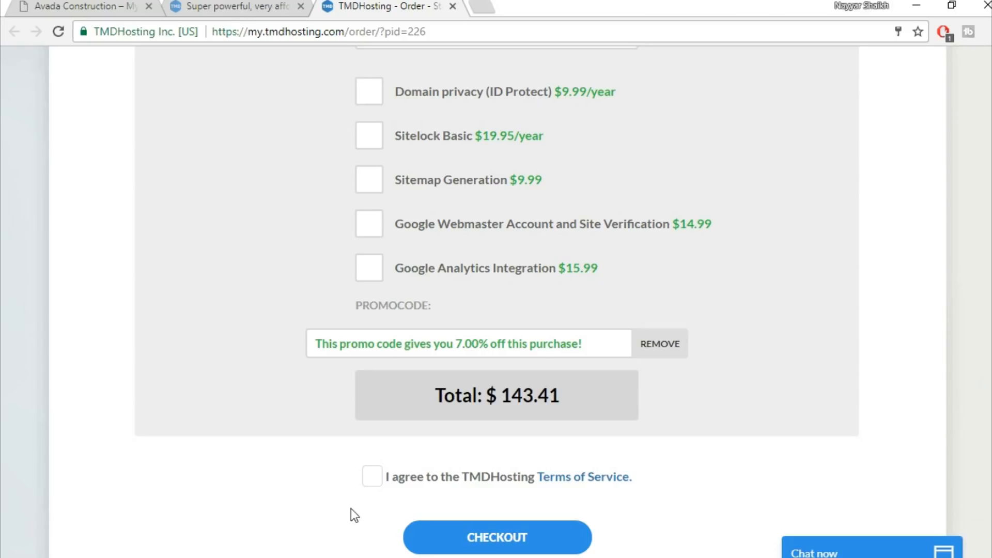
click(370, 480)
scroll(811, 463, down, 3)
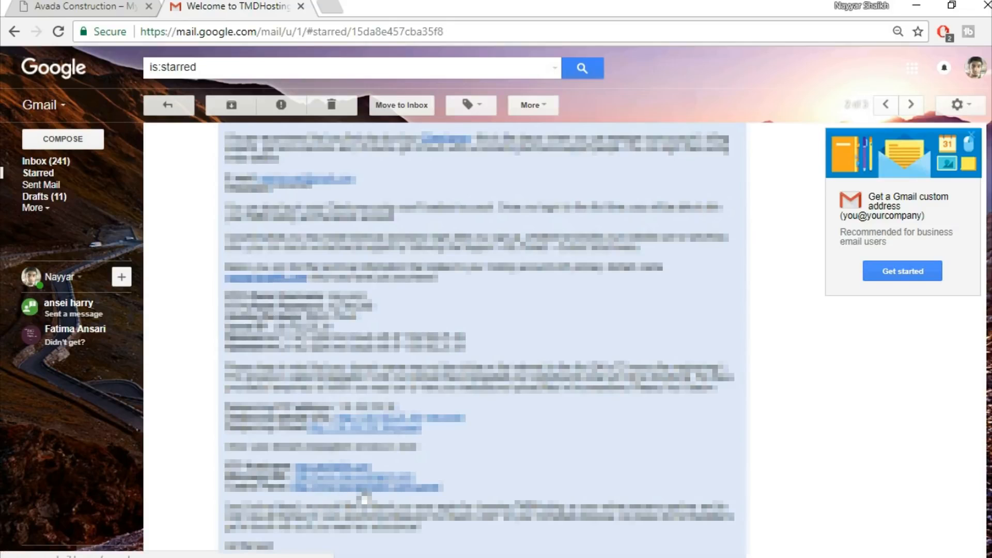
Open the cPanel login link from the TMDHosting welcome email in a new tab, then return to the email
right_click(361, 495)
click(445, 342)
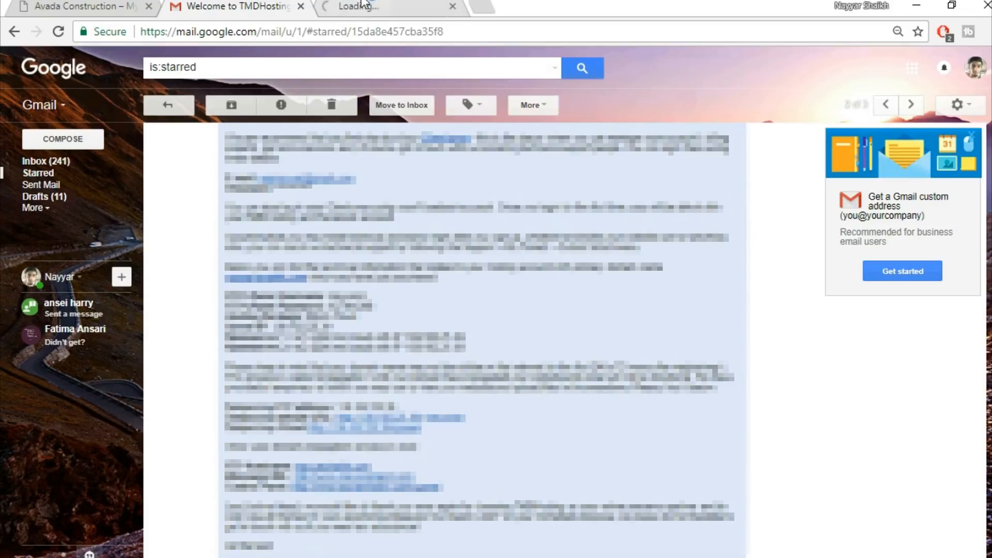
click(364, 5)
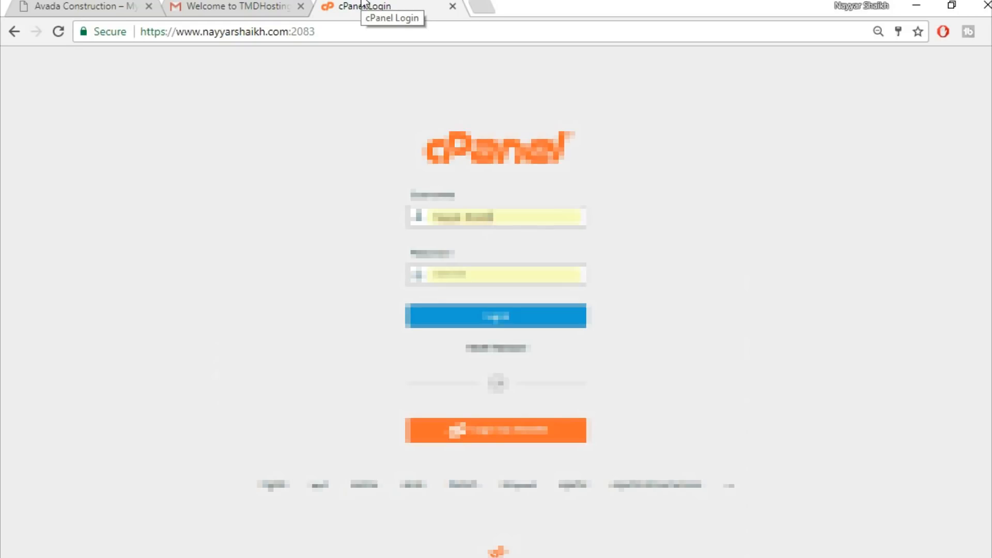
click(240, 5)
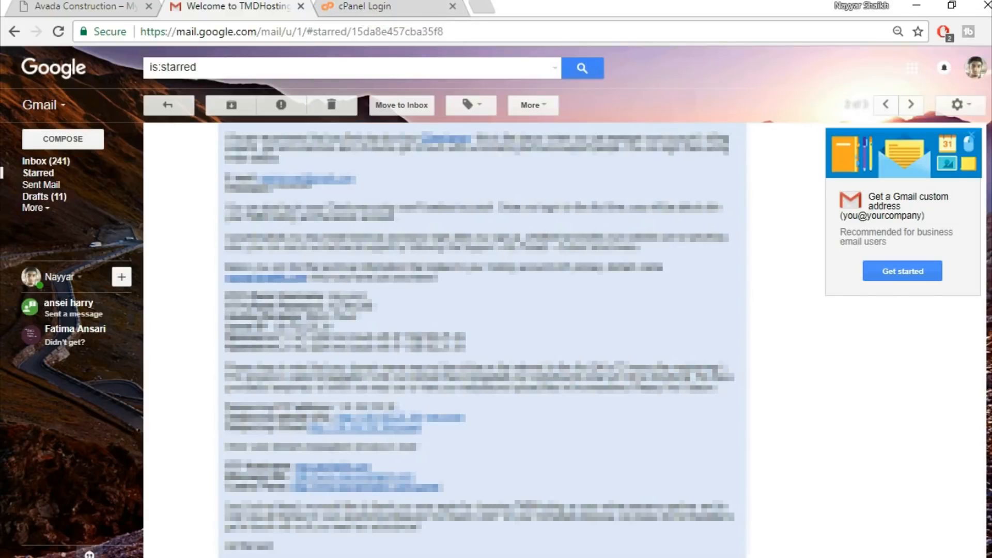
Log in to cPanel using the account username and password copied from the TMDHosting welcome email
drag(368, 297, 330, 296)
click(364, 6)
drag(539, 213, 359, 213)
key(ctrl+v)
drag(549, 214, 381, 221)
key(BackSpace)
click(467, 236)
click(496, 316)
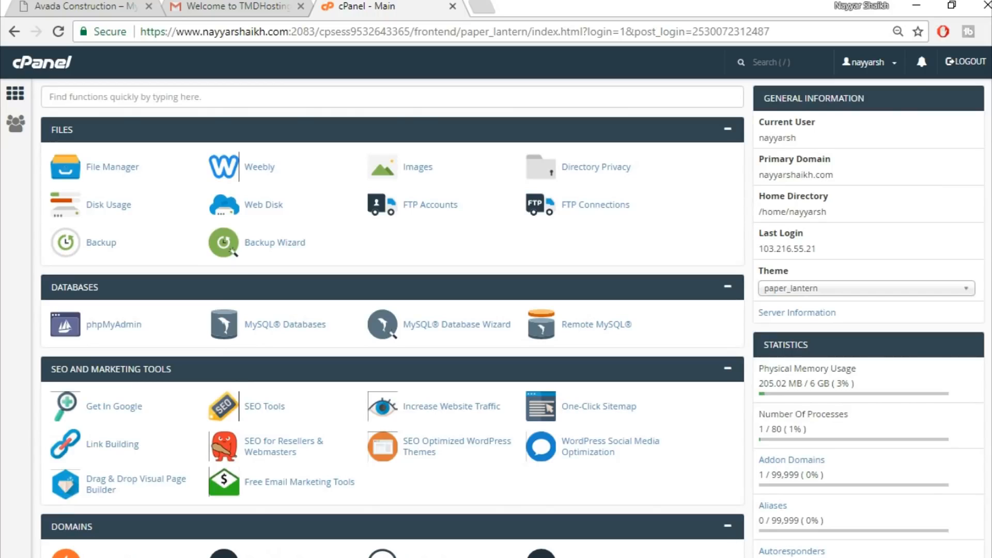
Open the WordPress installer in the Softaculous Apps Installer section
scroll(392, 318, down, 20)
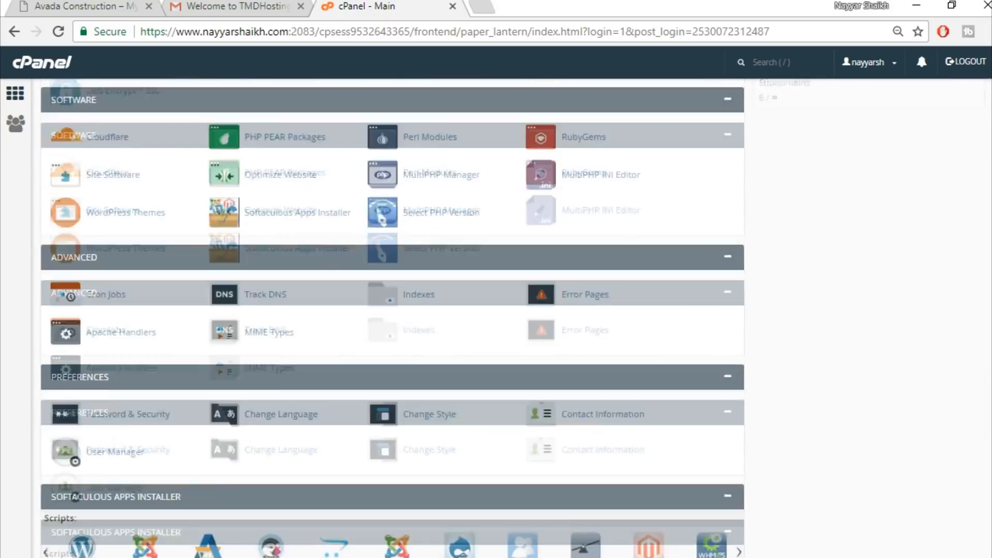
scroll(678, 496, down, 3)
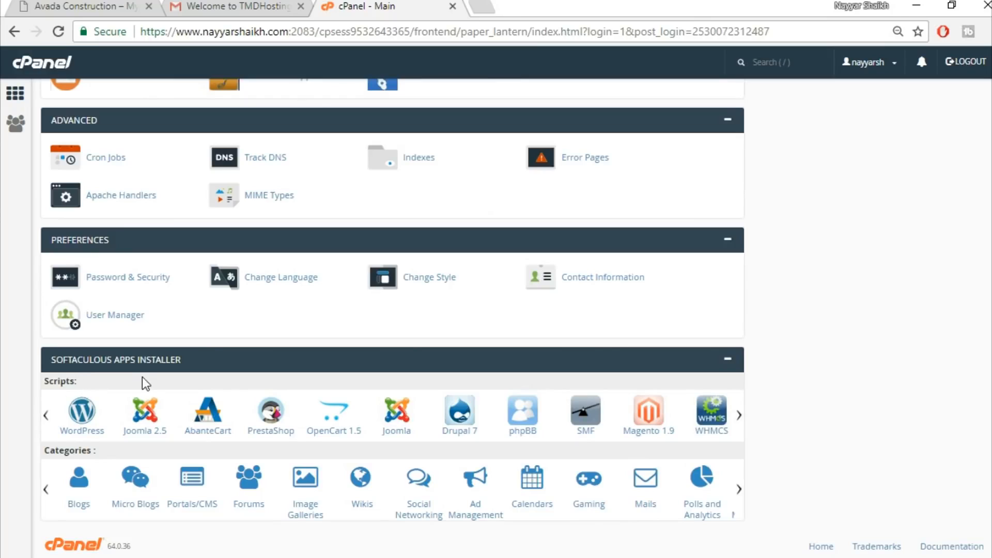
click(83, 429)
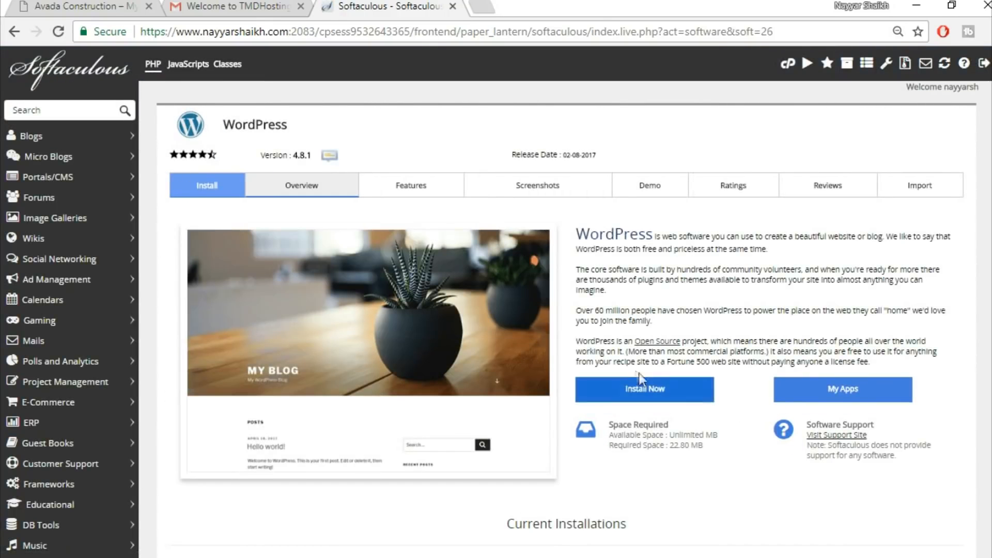
Start the WordPress install, choose the domain avada2.nayyarshaikh.com and clear the In Directory field
click(665, 397)
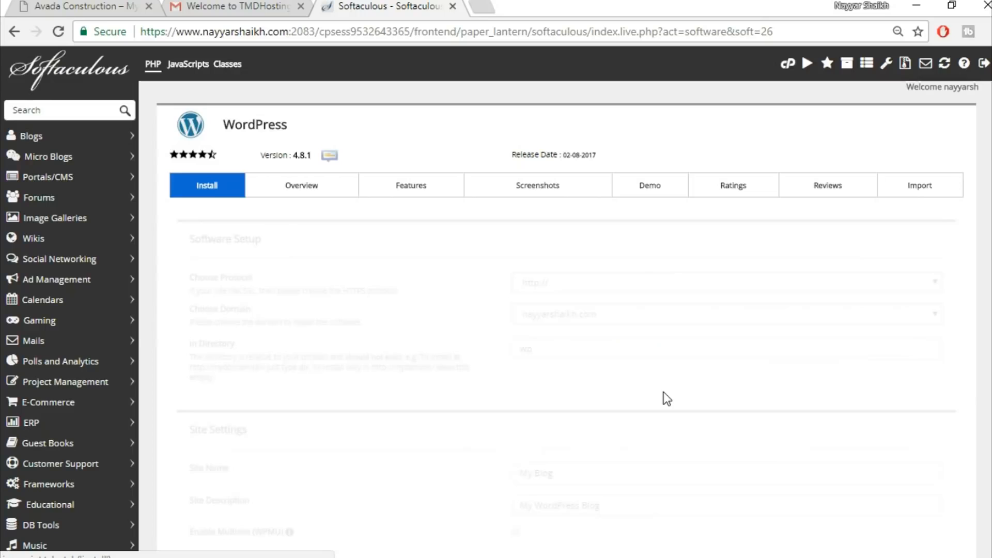
click(611, 318)
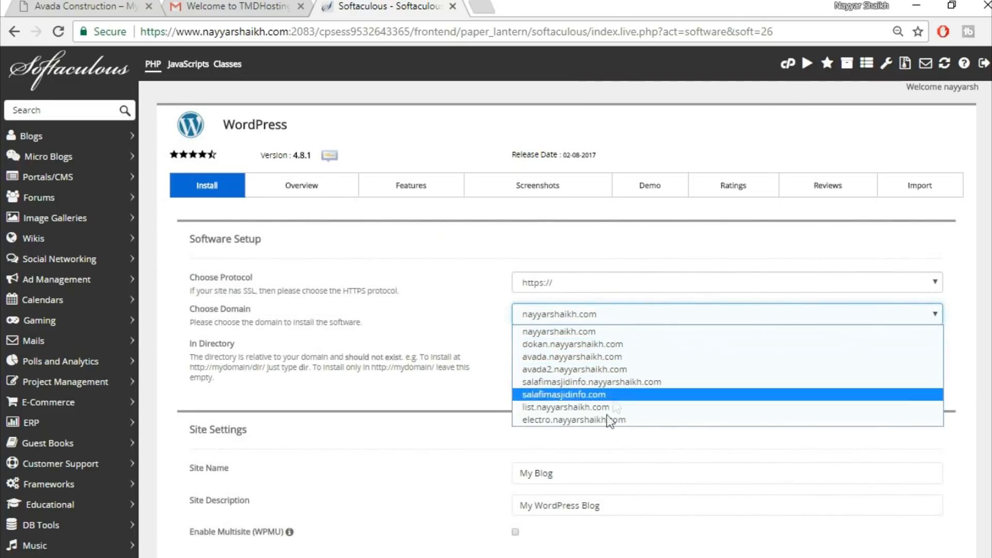
click(603, 369)
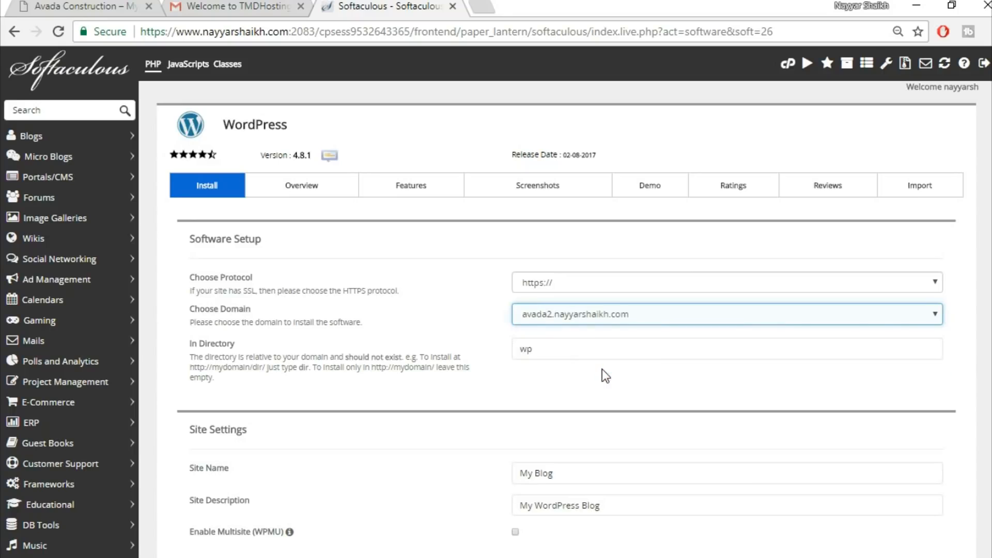
drag(562, 348, 515, 349)
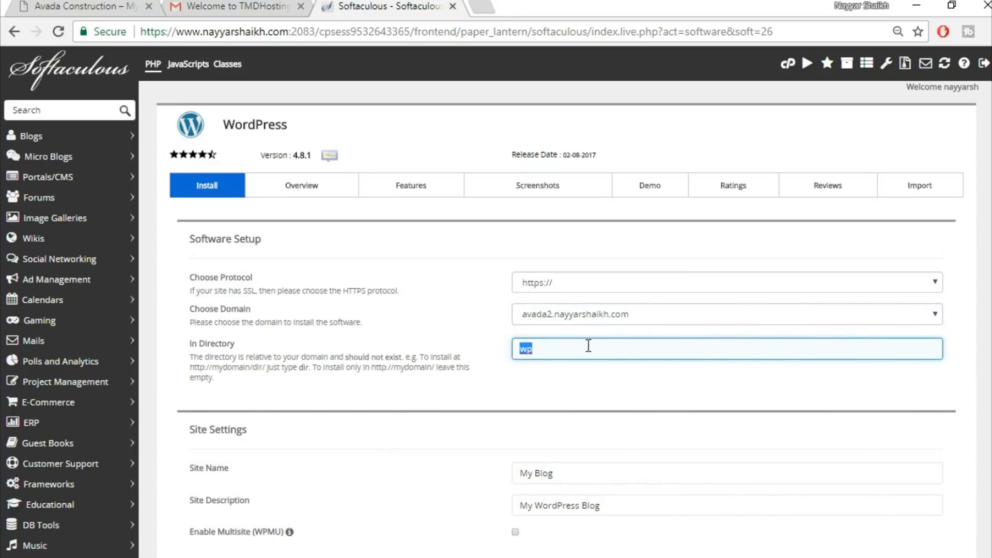
key(BackSpace)
Set the admin username to the user's own name, letting the saved admin password autofill
scroll(680, 390, down, 2)
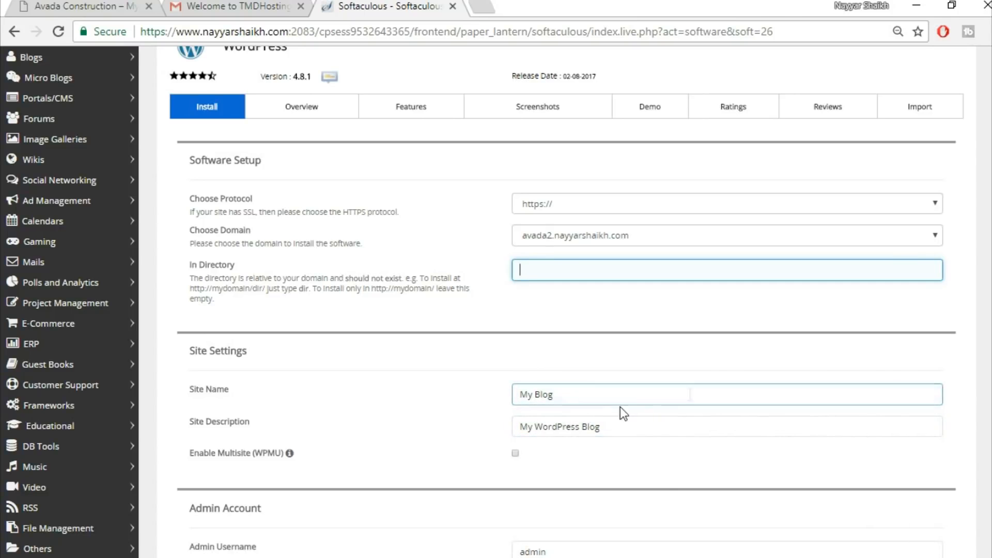
scroll(708, 423, down, 5)
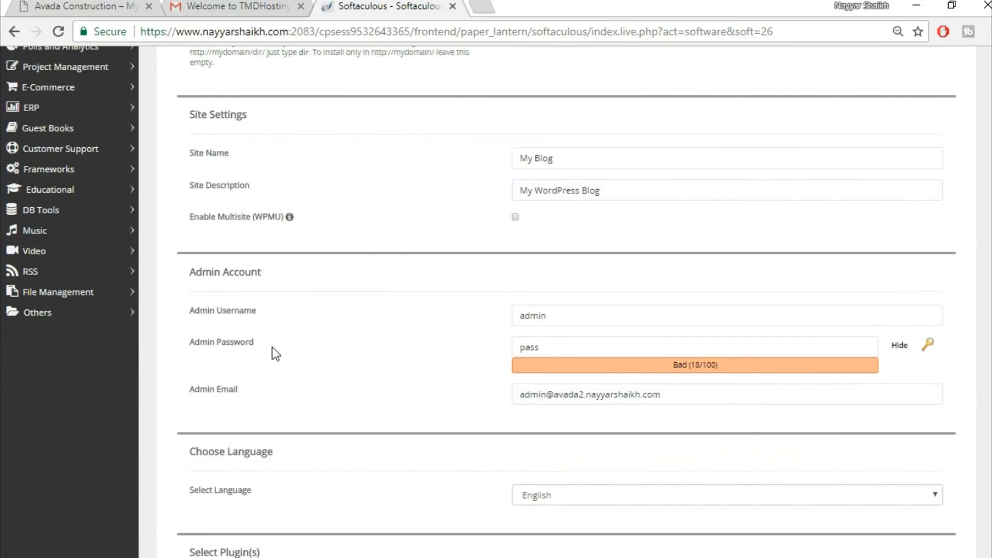
drag(586, 316, 491, 318)
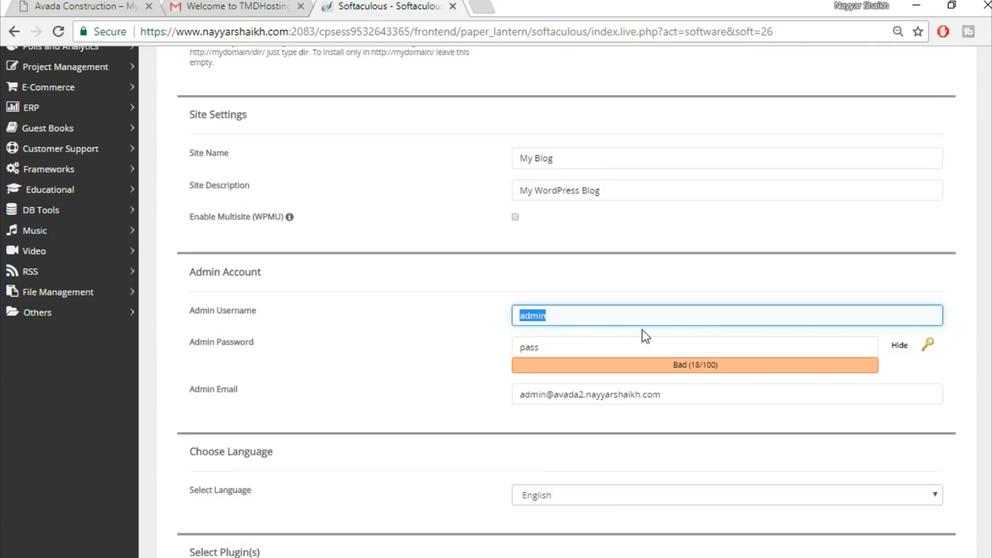
text(Na)
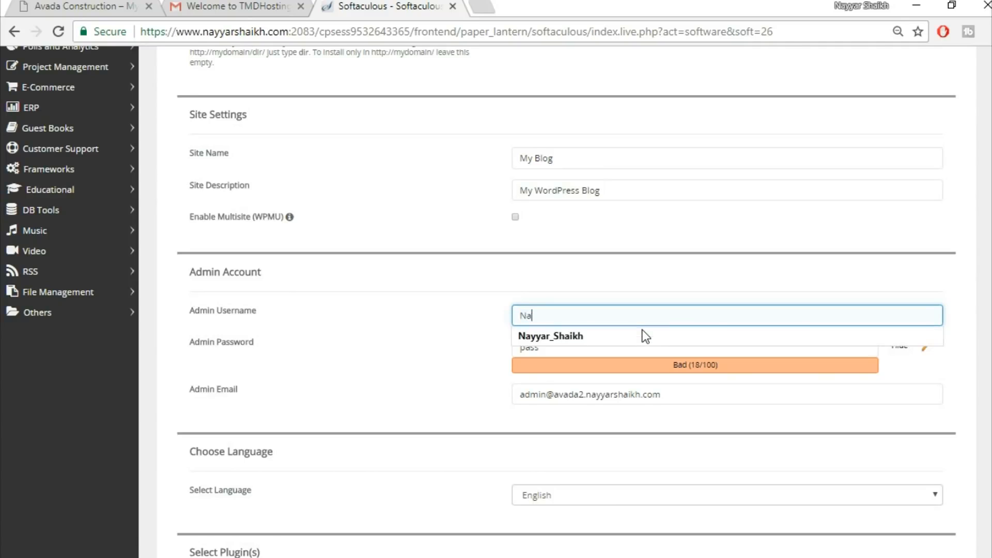
click(643, 336)
Replace the admin email with the user's own e-mail address
click(711, 396)
drag(711, 397, 387, 396)
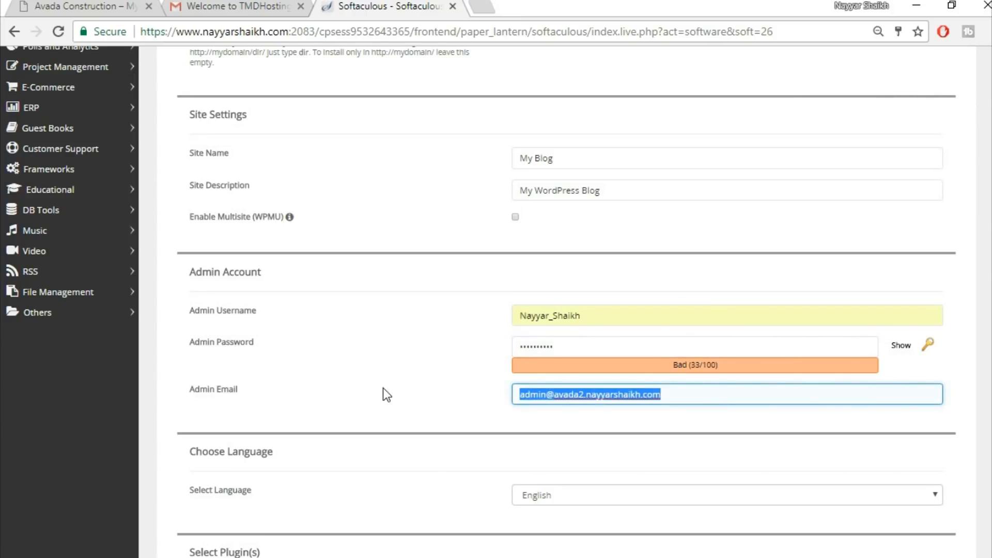
text(re)
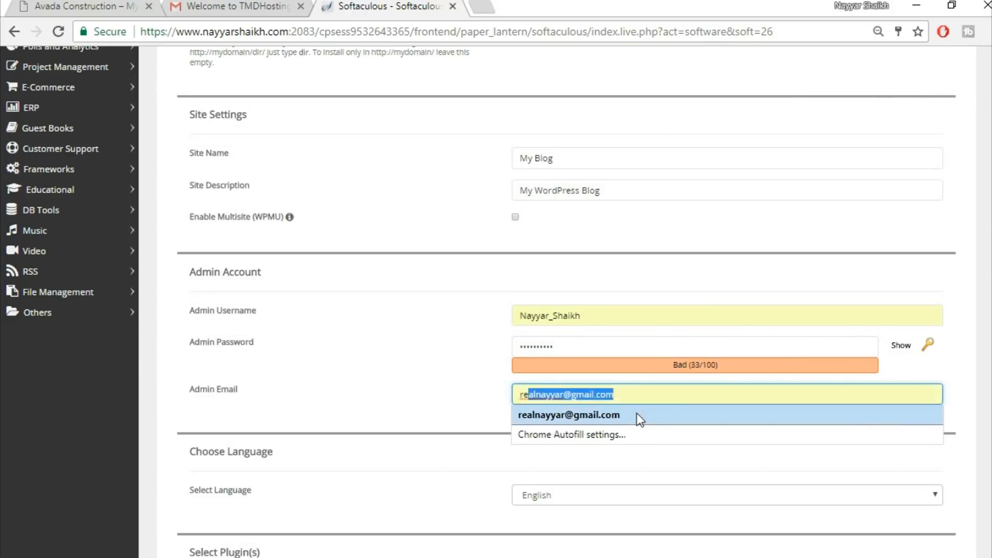
click(638, 415)
click(480, 401)
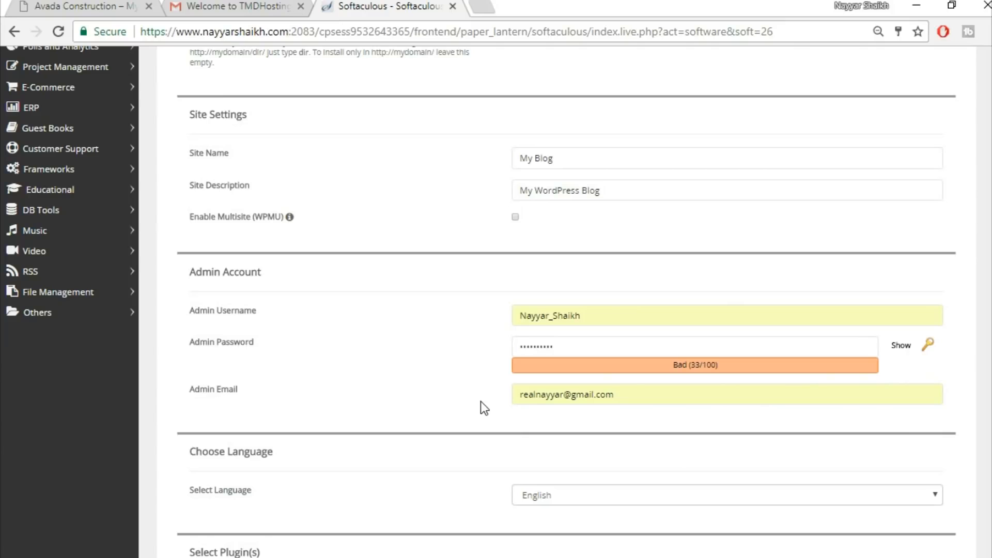
click(594, 395)
click(504, 402)
click(615, 396)
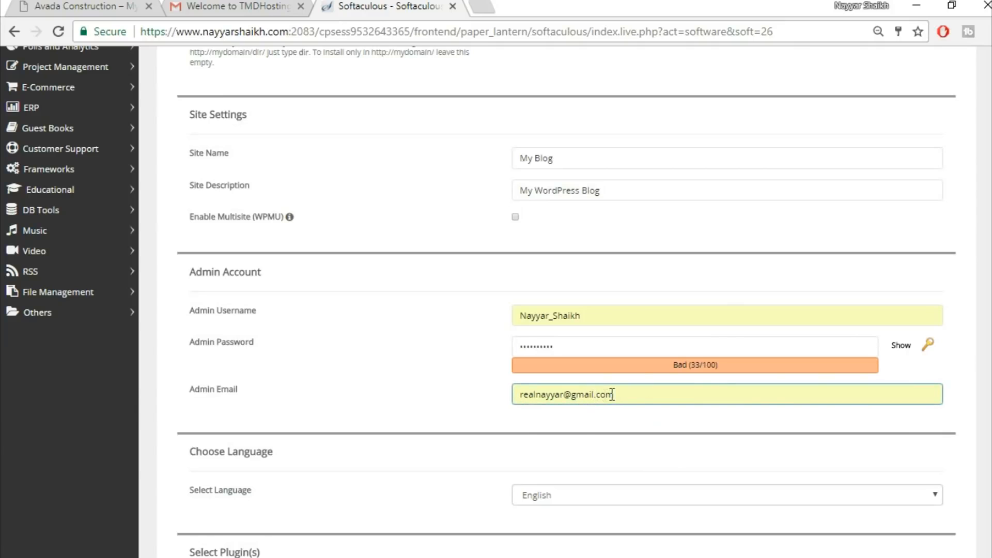
click(488, 413)
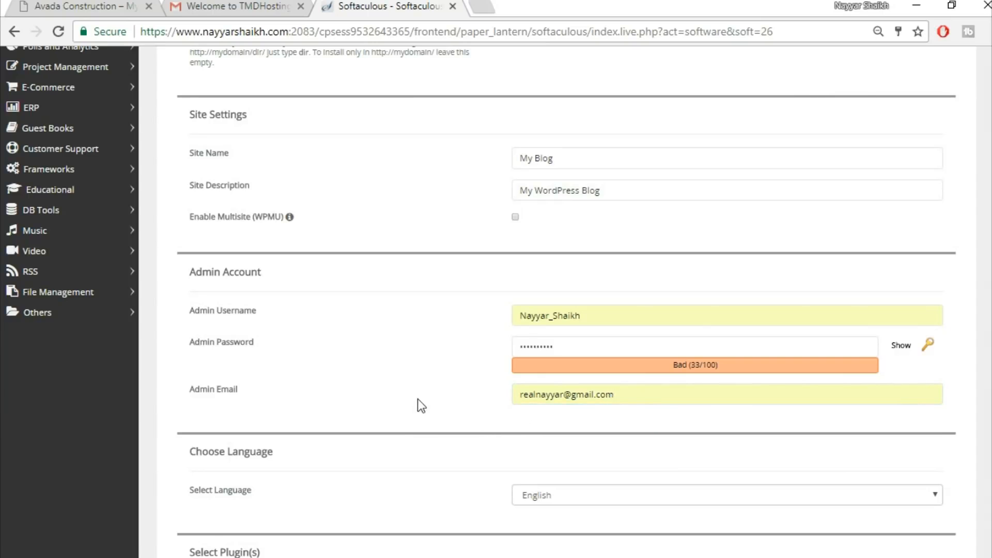
Install WordPress with these settings
scroll(412, 408, down, 12)
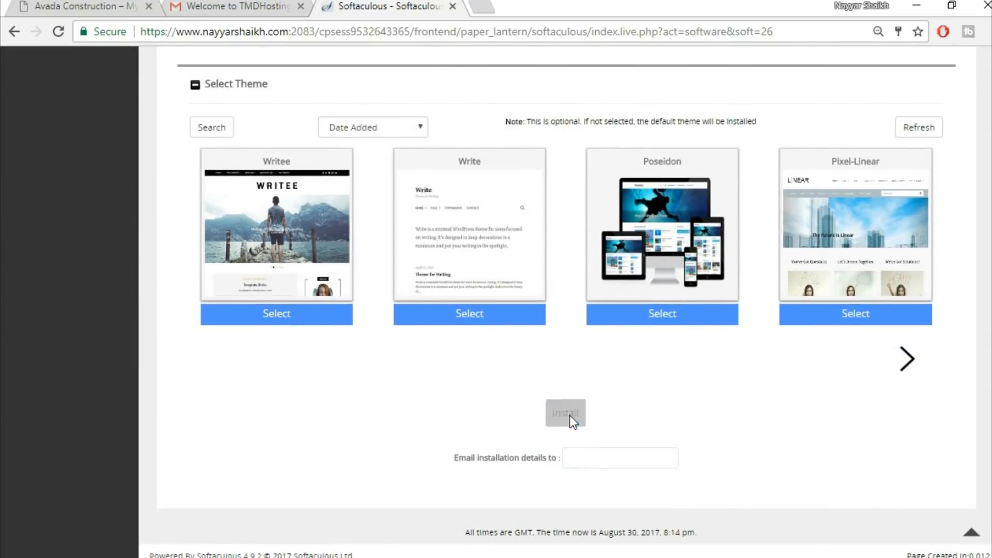
click(569, 415)
scroll(594, 405, up, 3)
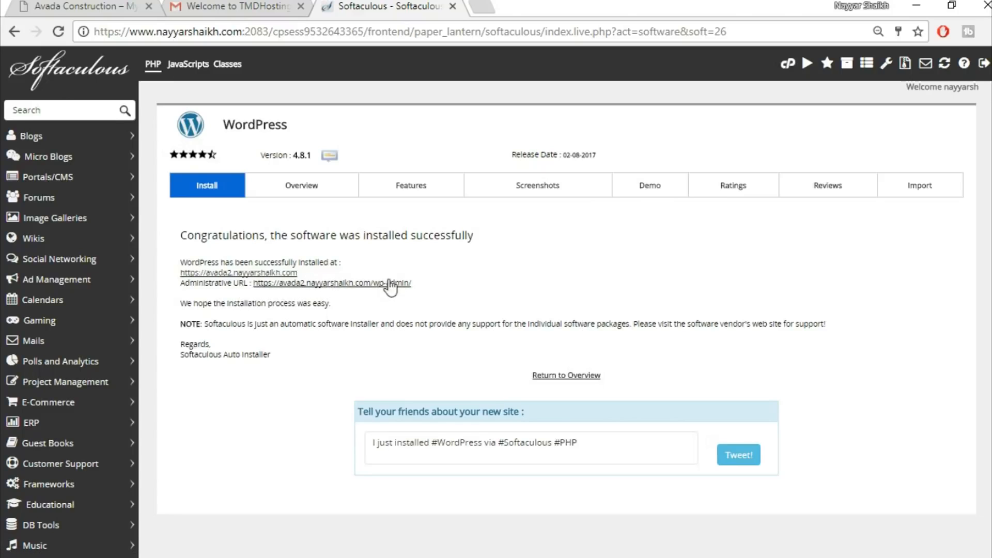
Open the WordPress administrative URL in a new tab and switch to it
right_click(359, 296)
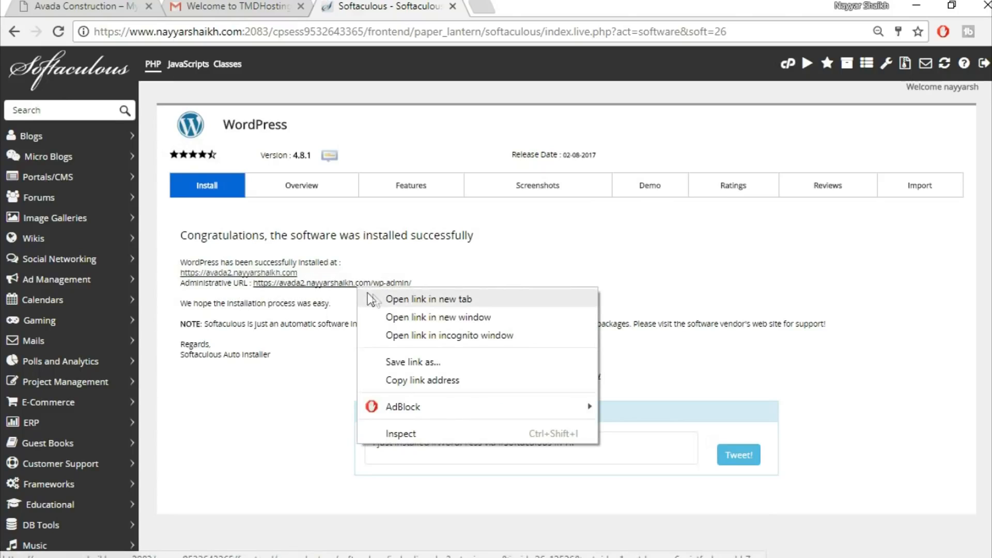
click(415, 300)
key(ctrl+Tab)
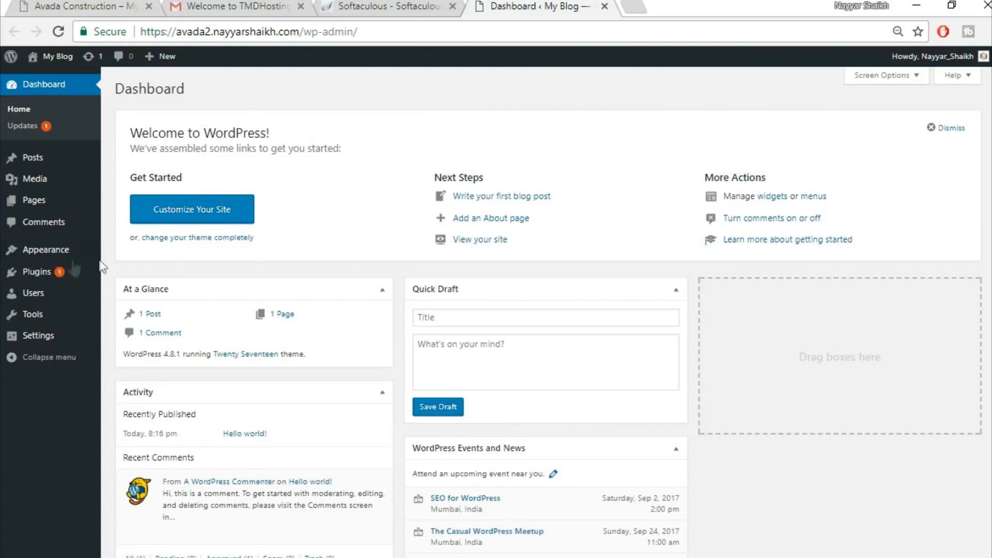
Delete all installed plugins with a bulk Delete action and confirm
mouse_move(49, 273)
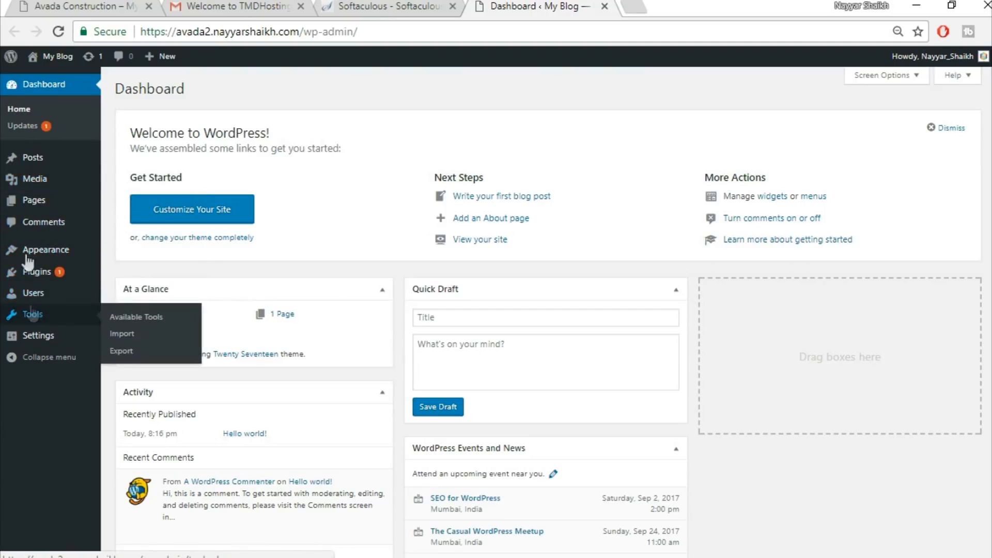
click(54, 271)
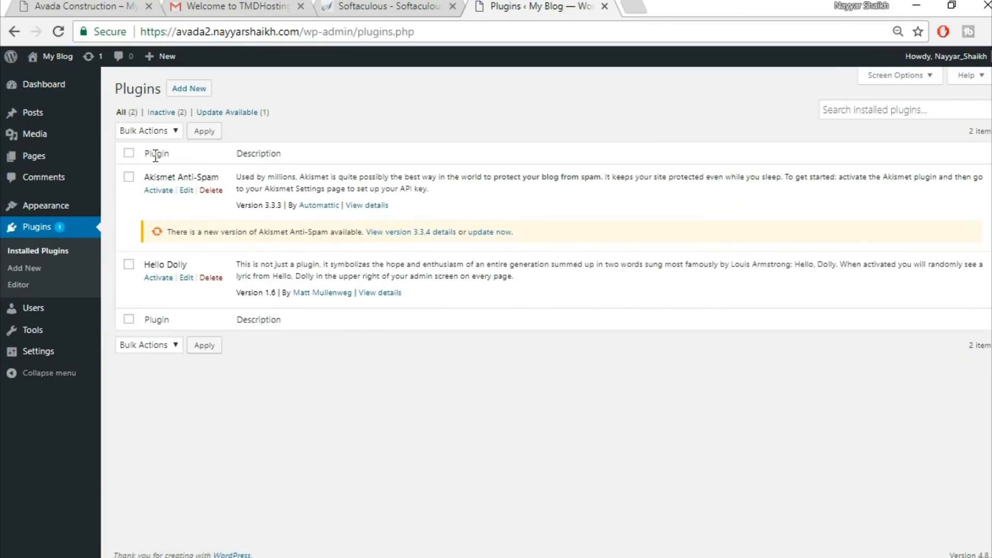
click(128, 153)
click(145, 131)
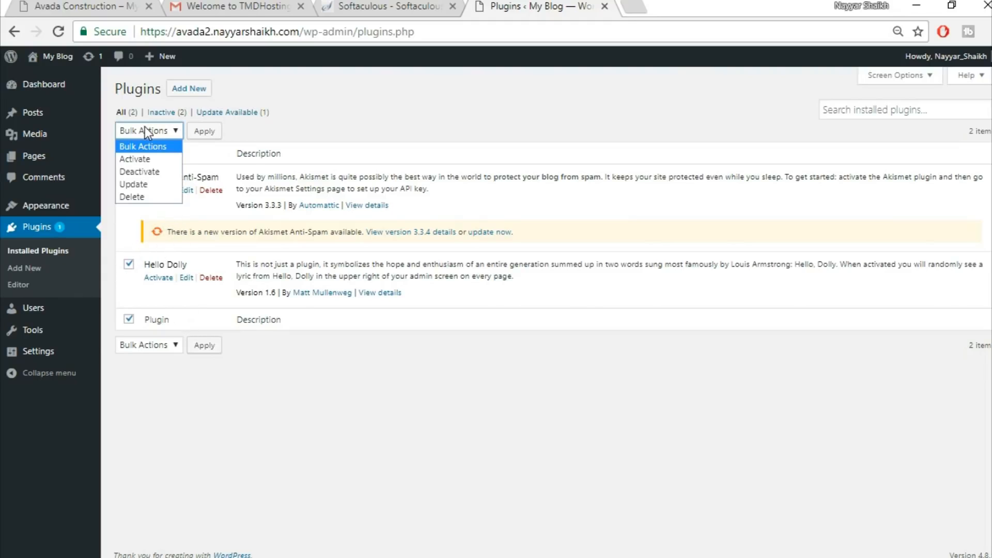
click(157, 175)
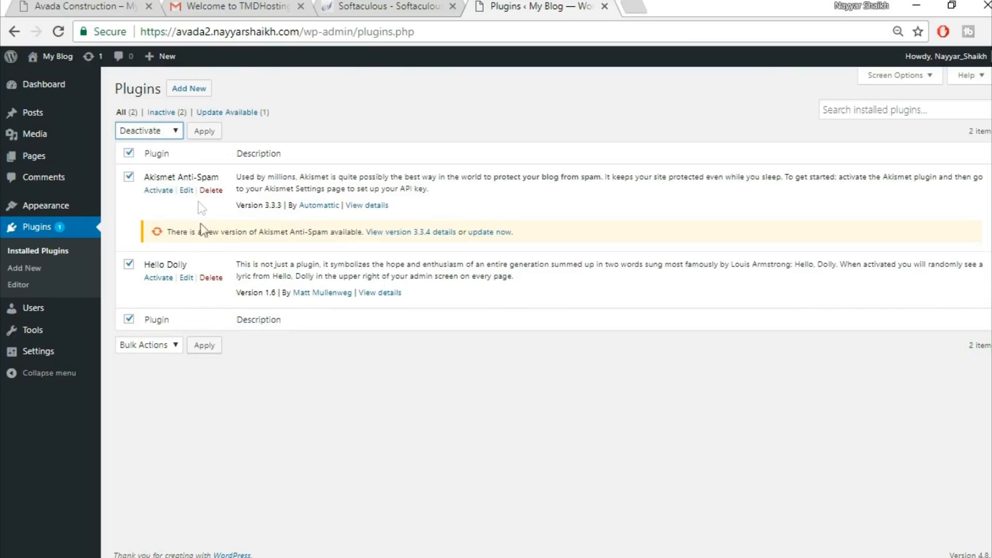
click(148, 130)
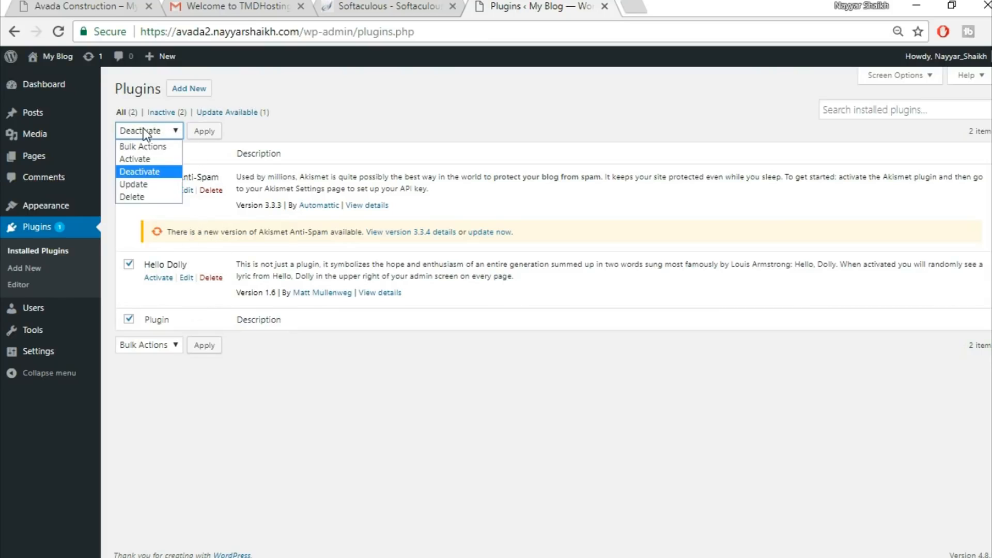
click(139, 196)
click(205, 131)
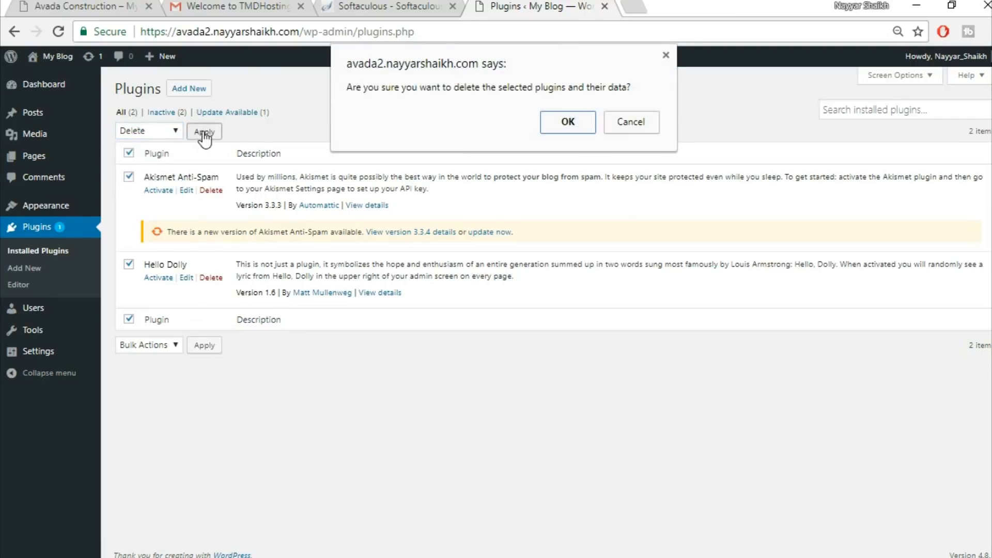
click(548, 124)
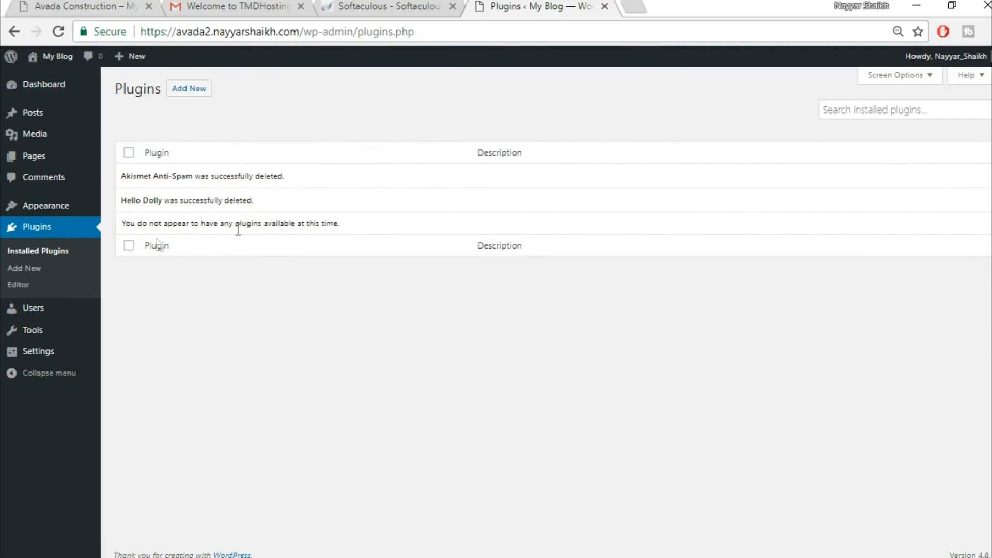
Delete the Twenty Fifteen theme from the installed themes
click(39, 207)
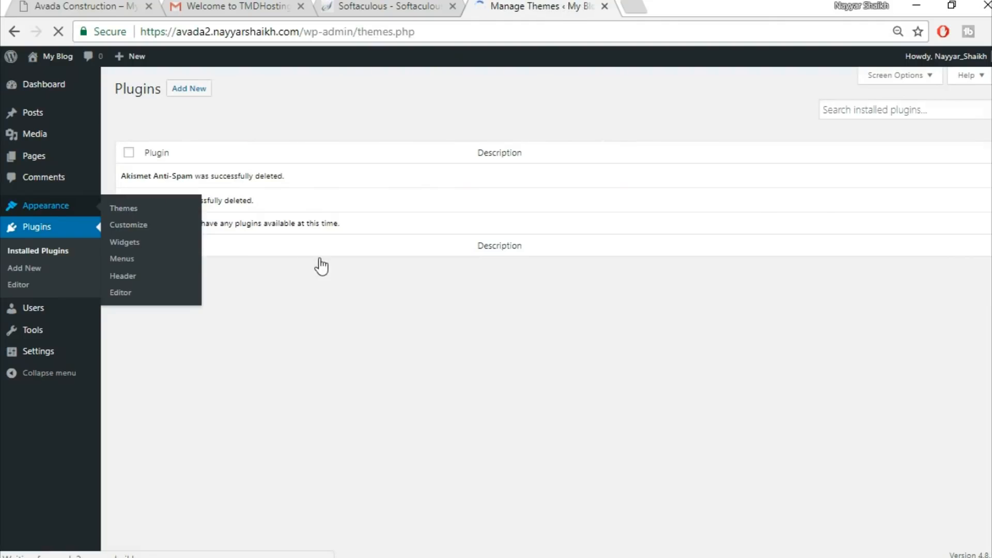
mouse_move(579, 201)
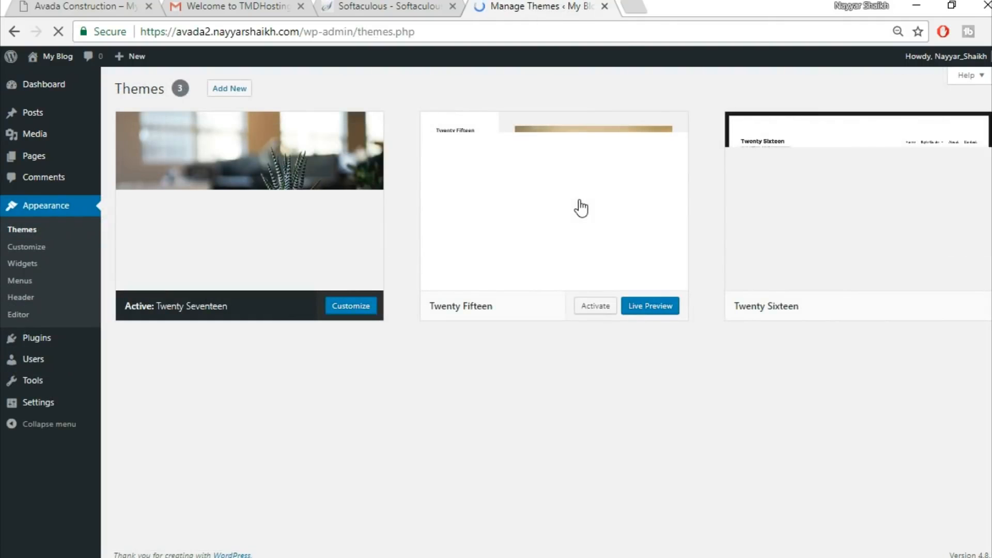
click(578, 199)
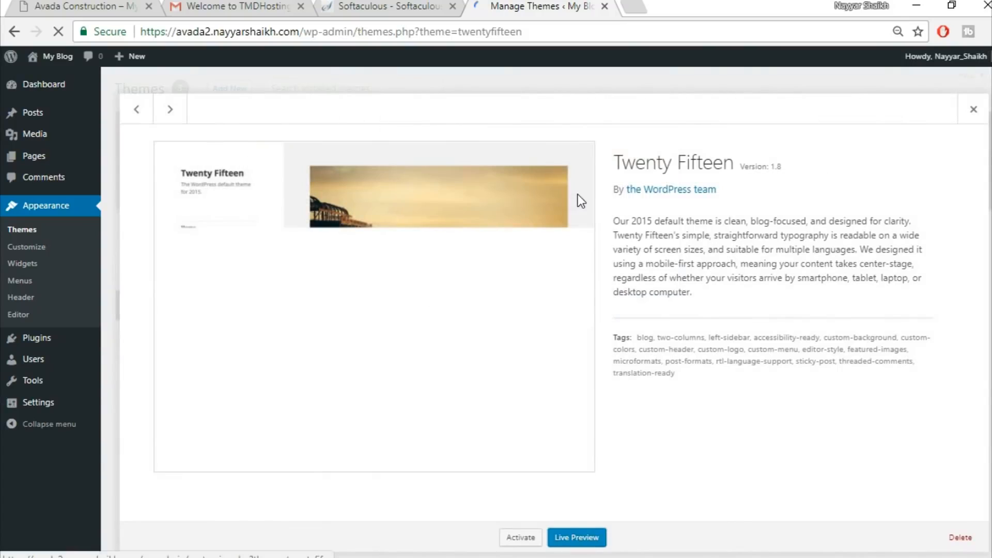
click(959, 535)
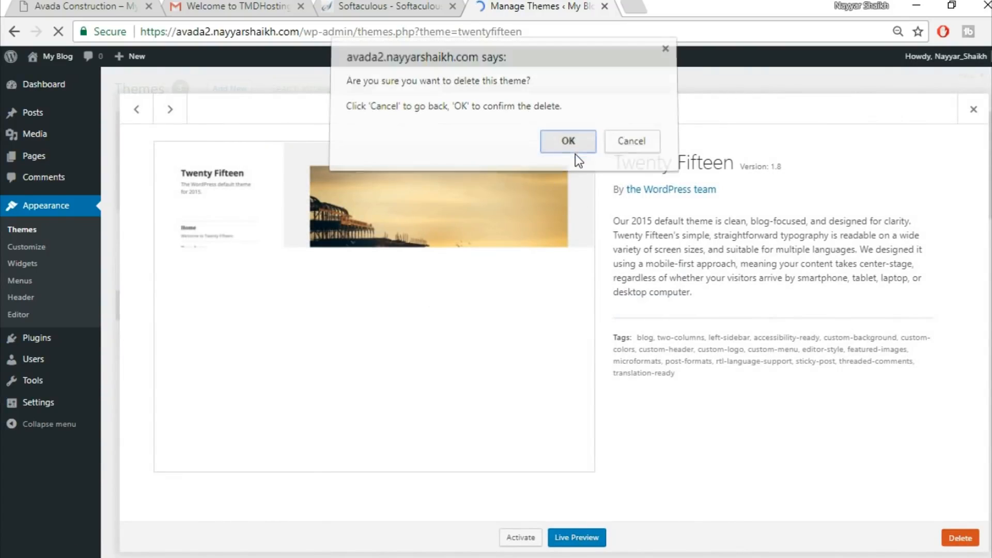
click(575, 154)
Delete the Twenty Sixteen theme as well
click(581, 239)
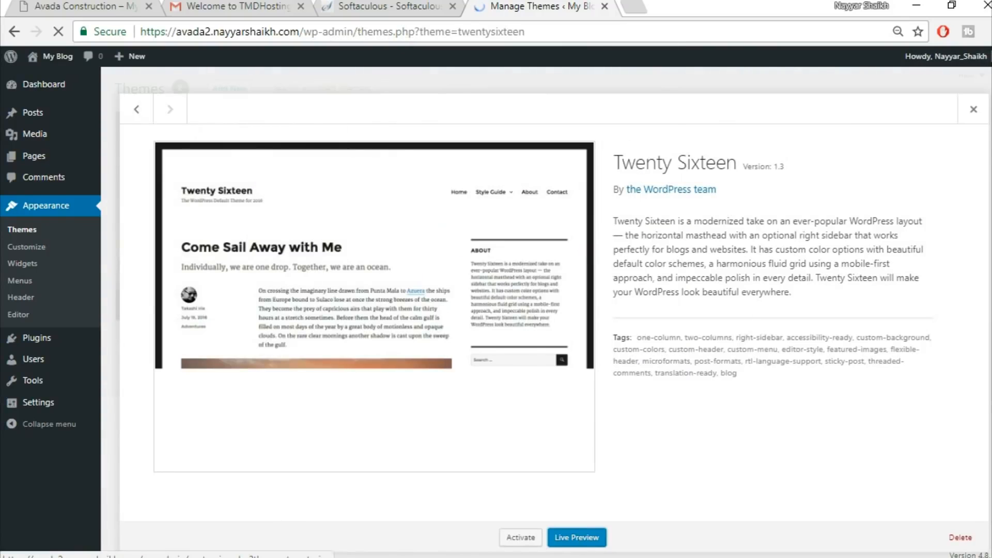
click(955, 537)
click(576, 157)
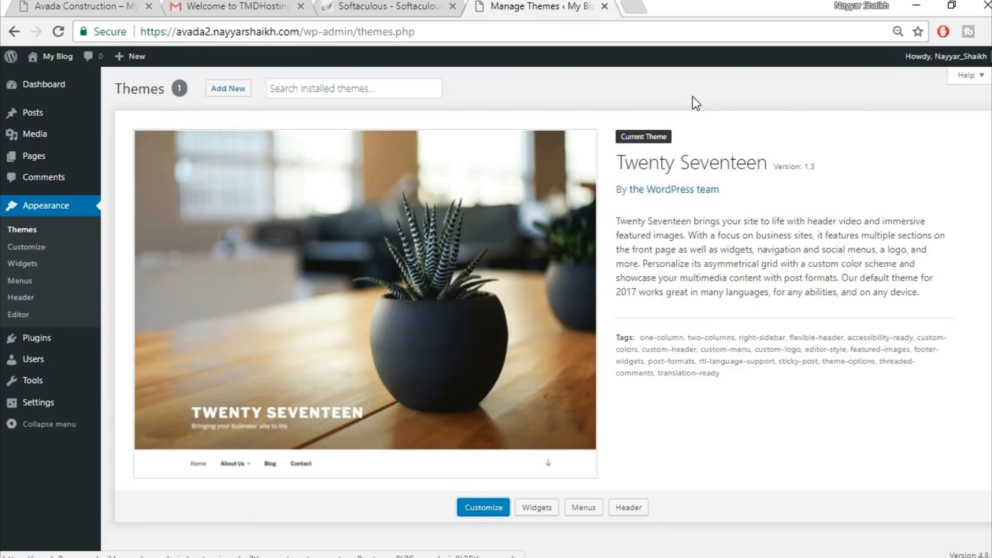
Open bloggdude.com/avada in a new tab to reach the Avada theme's ThemeForest page
click(644, 9)
text(b)
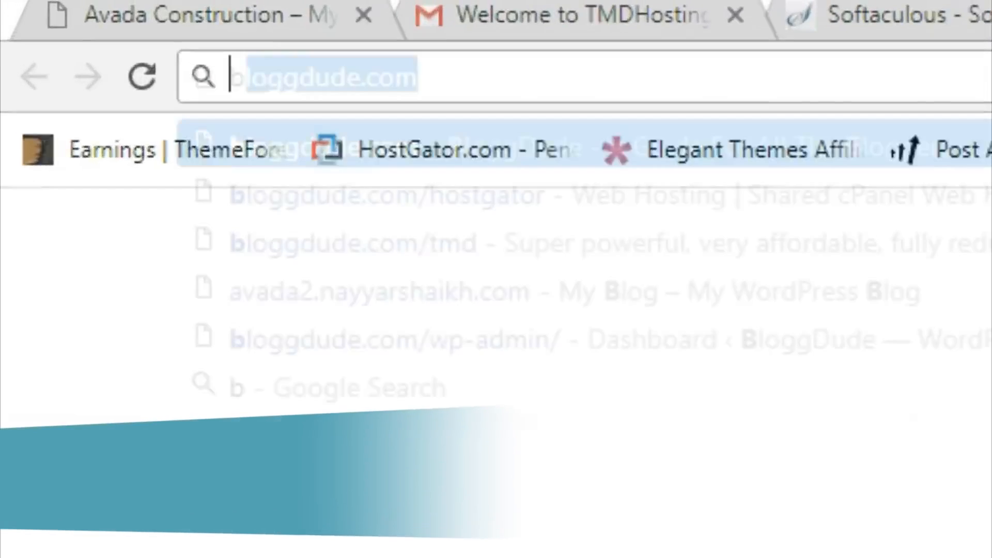
text(loggdude.com/avada)
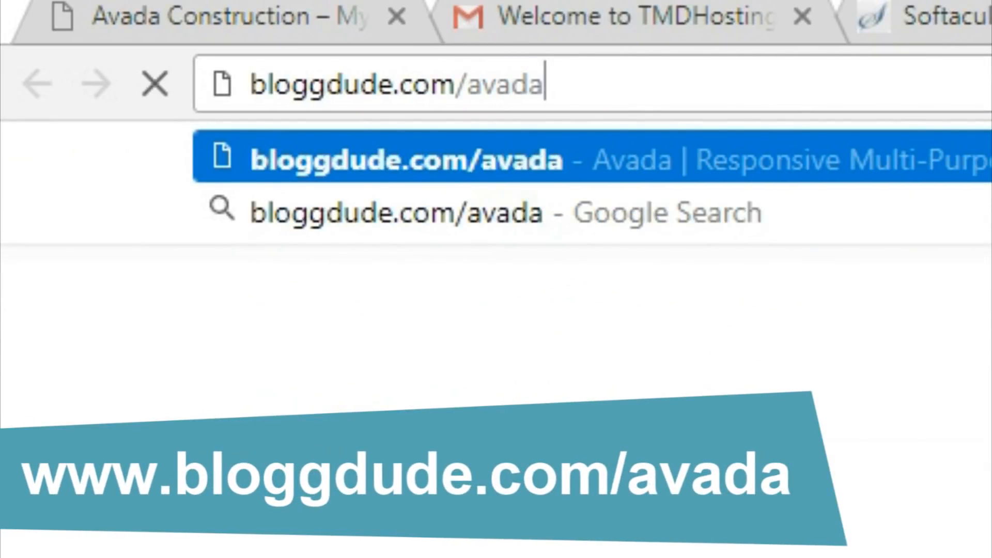
key(Return)
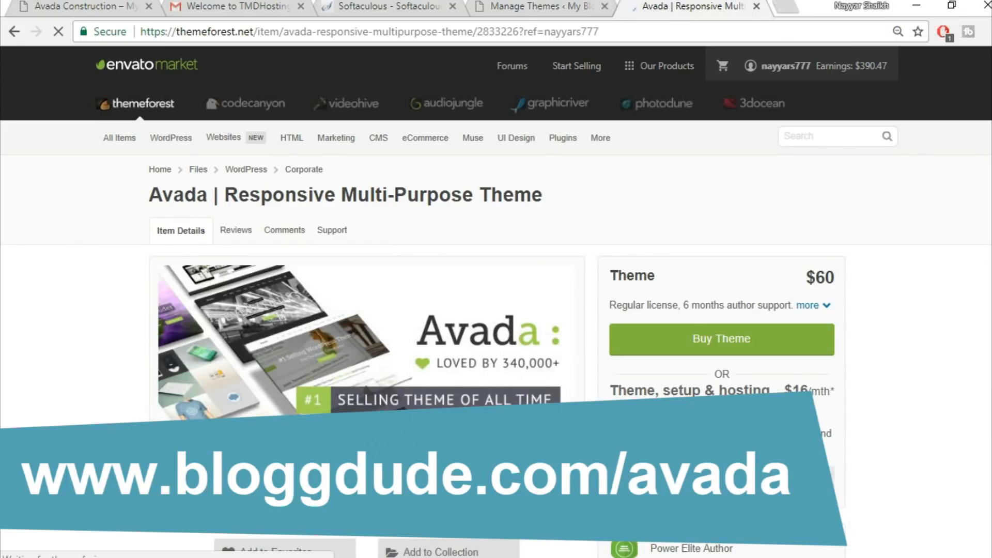
Review the Avada theme page's pricing, sales and rating details, then close the tab
scroll(964, 317, down, 1)
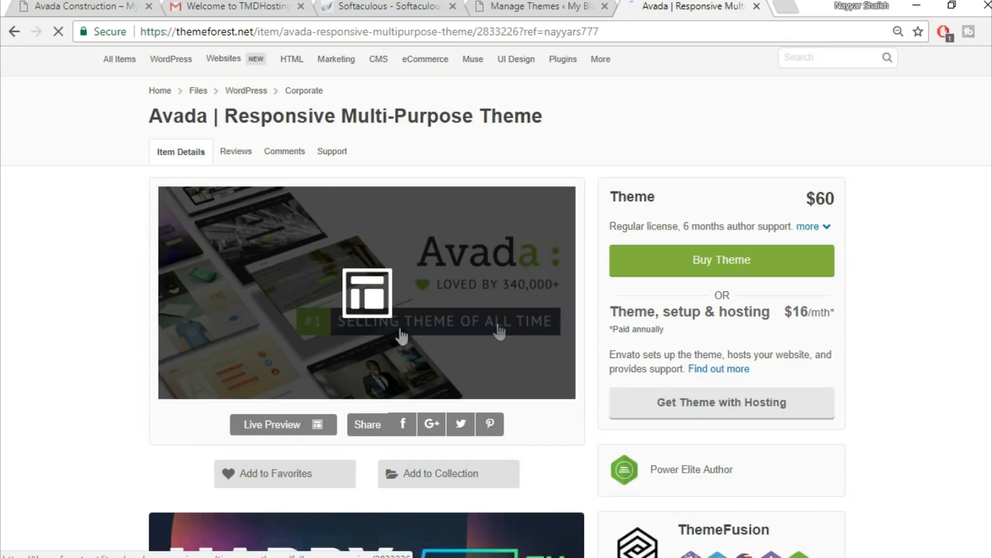
scroll(976, 268, down, 1)
scroll(976, 268, down, 5)
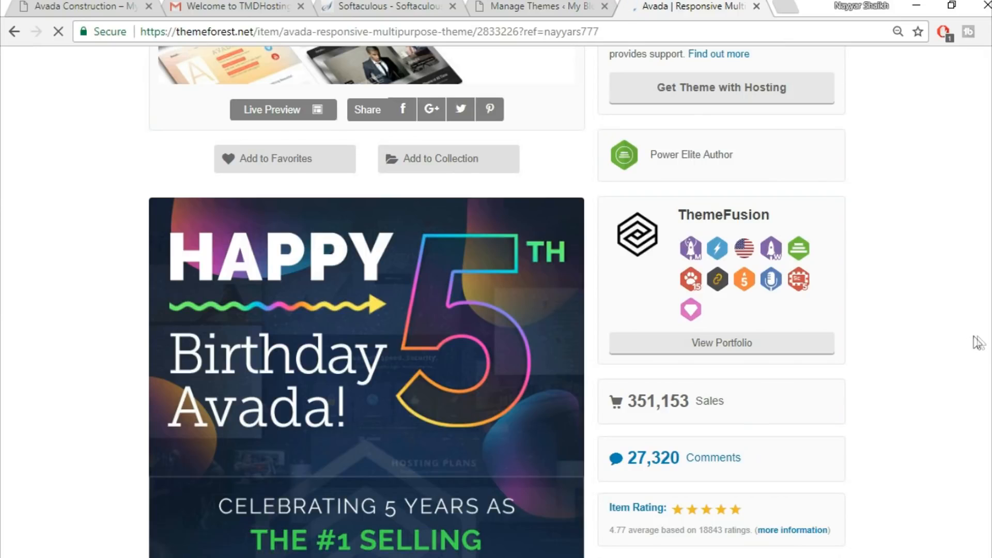
scroll(979, 337, down, 1)
scroll(982, 342, down, 2)
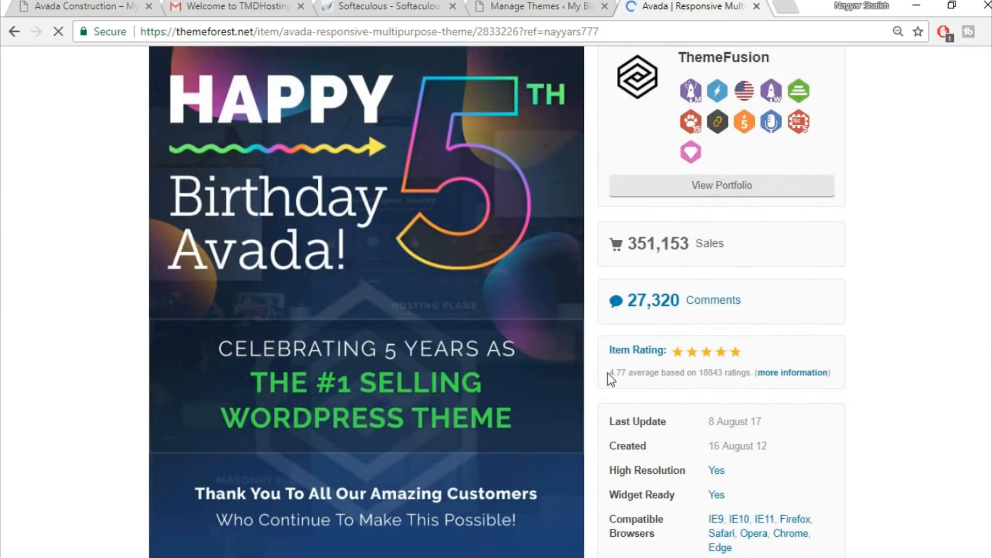
mouse_move(606, 373)
mouse_down()
mouse_move(648, 375)
mouse_move(625, 378)
mouse_up()
click(617, 378)
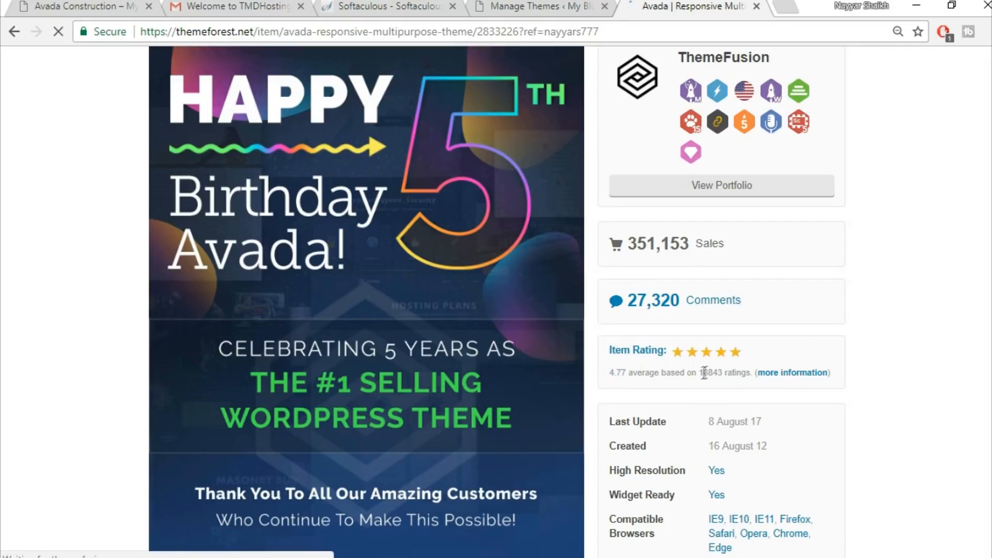
scroll(957, 336, up, 2)
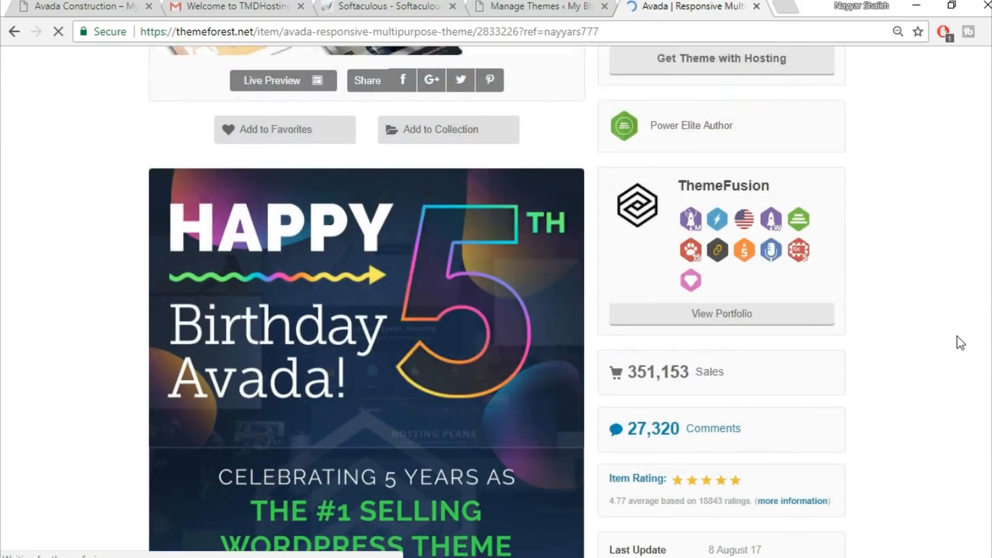
scroll(957, 335, up, 3)
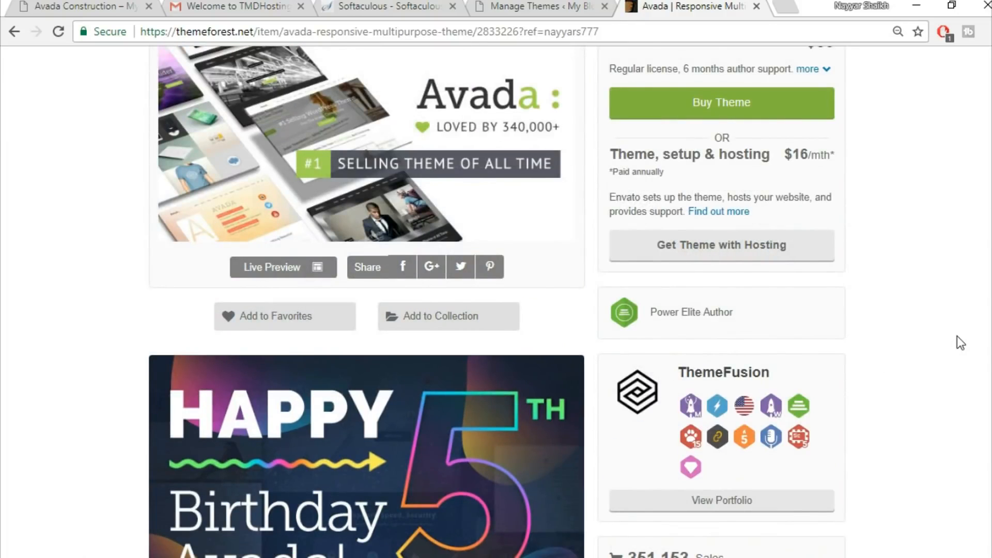
scroll(957, 336, up, 4)
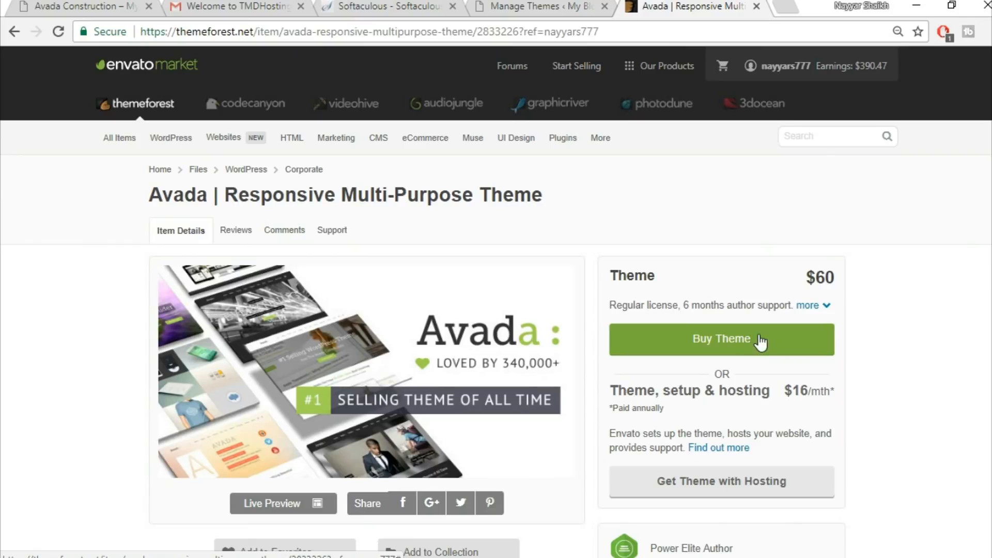
click(757, 6)
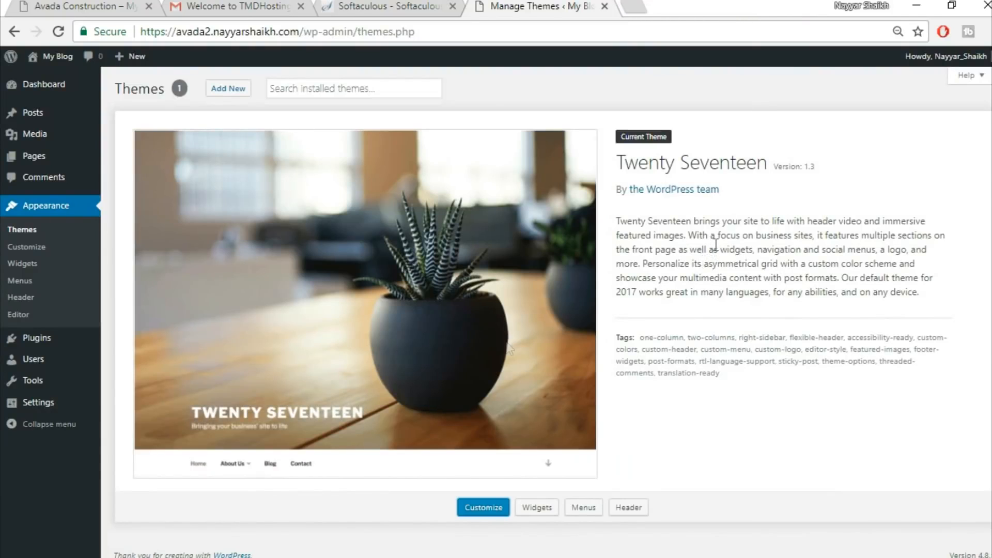
Extract the Avada v5.1.6 Responsive Multi-Purpose Theme archive into the Avada Course folder
click(373, 553)
click(246, 107)
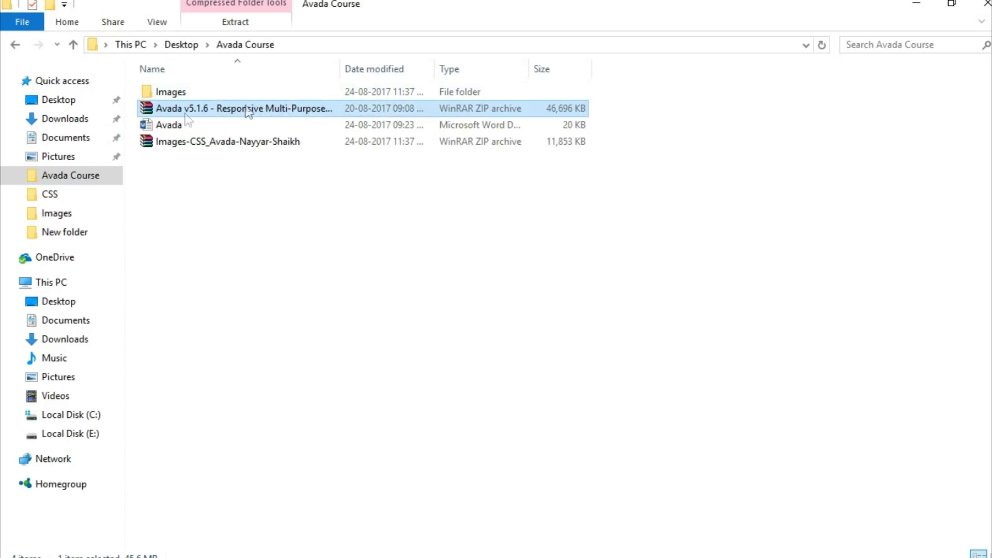
double_click(215, 106)
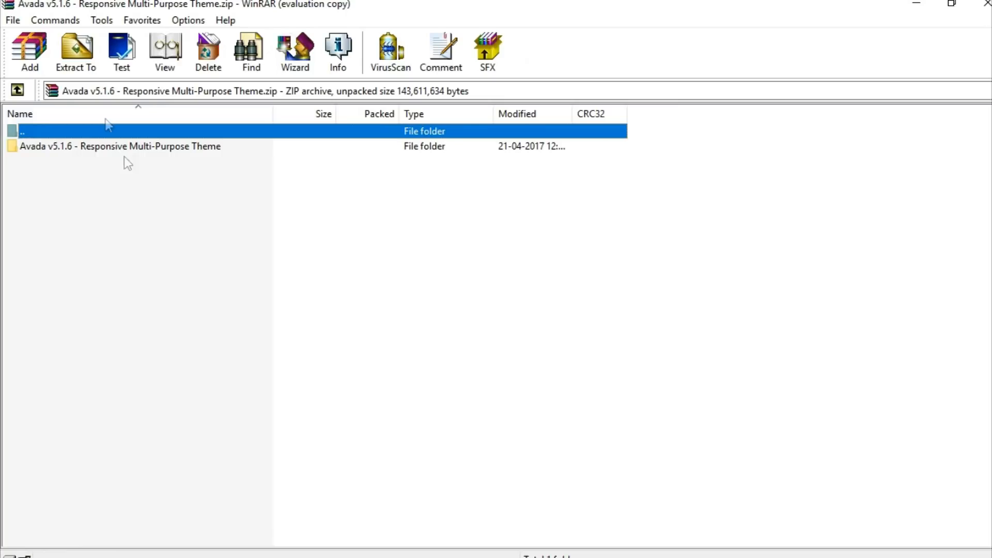
click(76, 52)
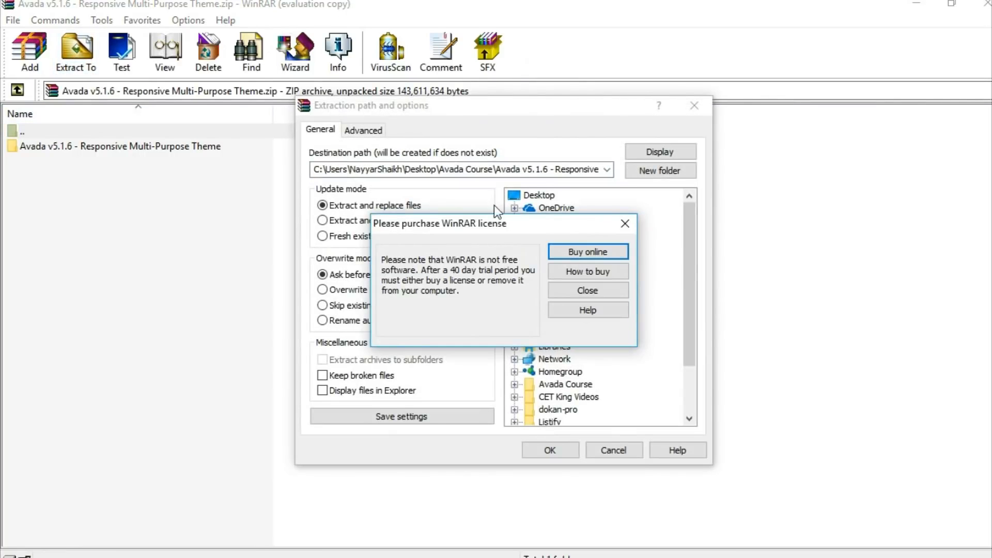
click(633, 221)
click(561, 448)
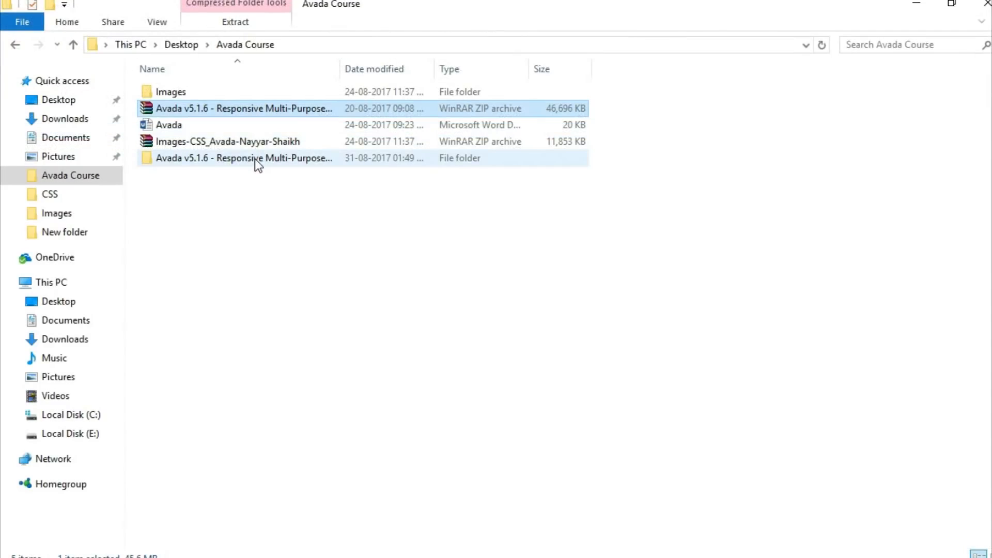
Compress the Avada folder inside the extracted Avada Theme folder into a ZIP archive named Avada
double_click(255, 159)
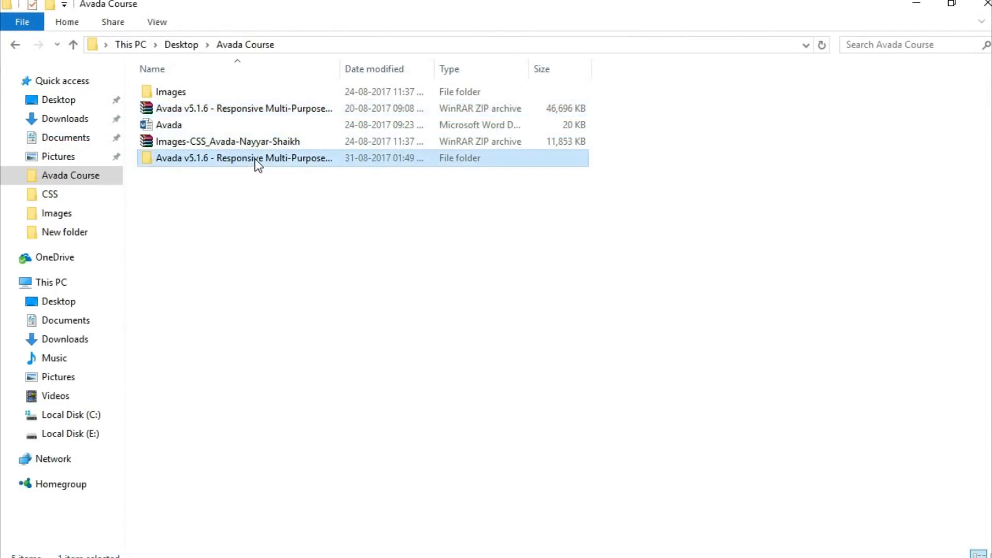
double_click(227, 95)
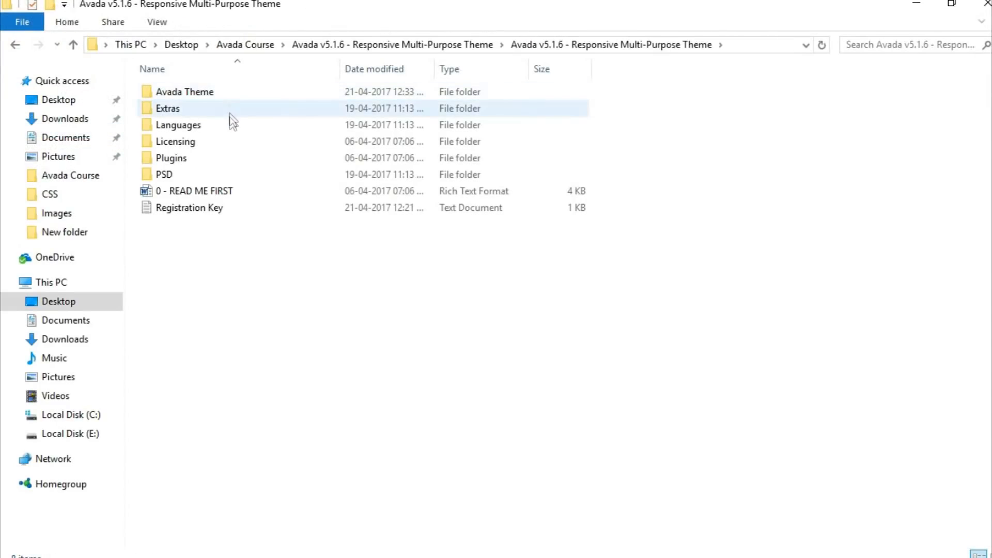
double_click(213, 94)
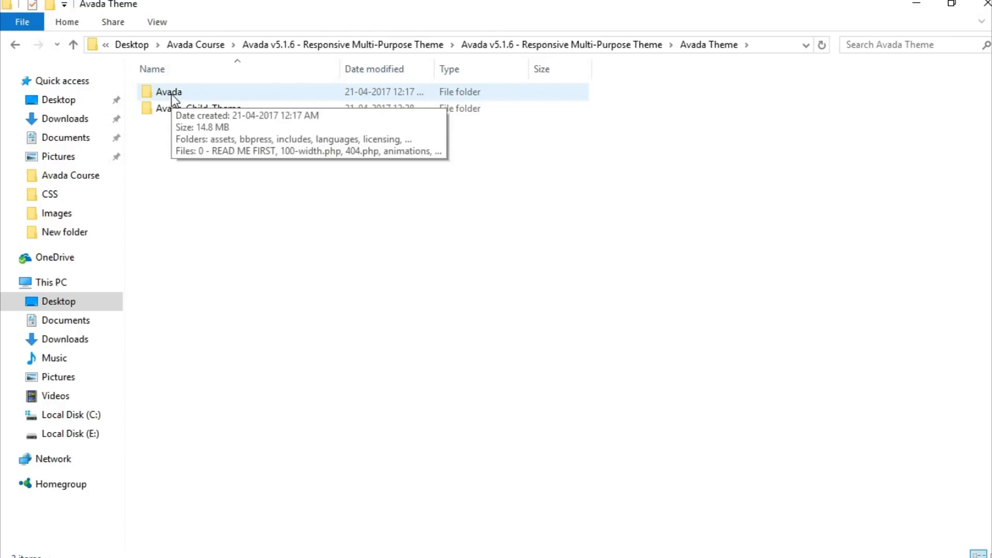
right_click(172, 94)
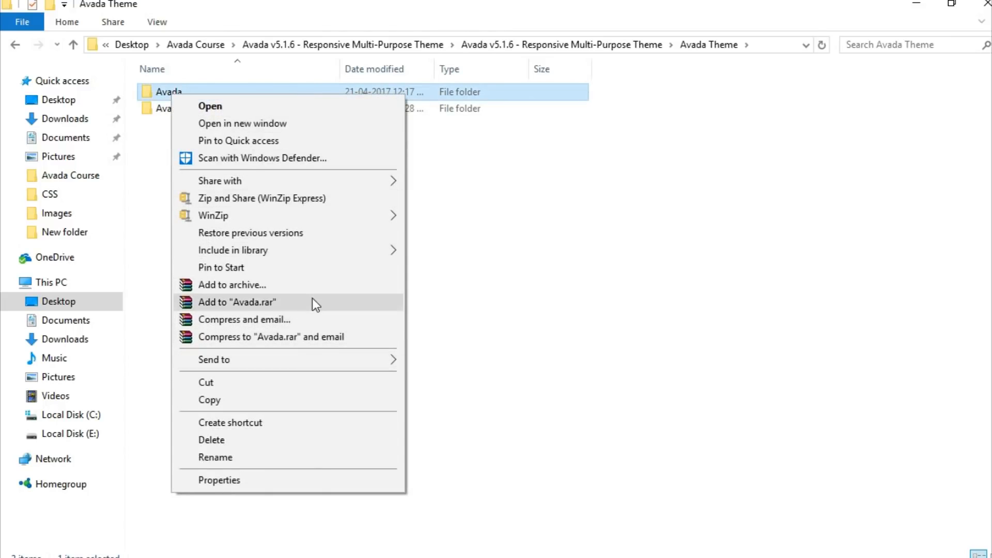
click(312, 285)
click(443, 269)
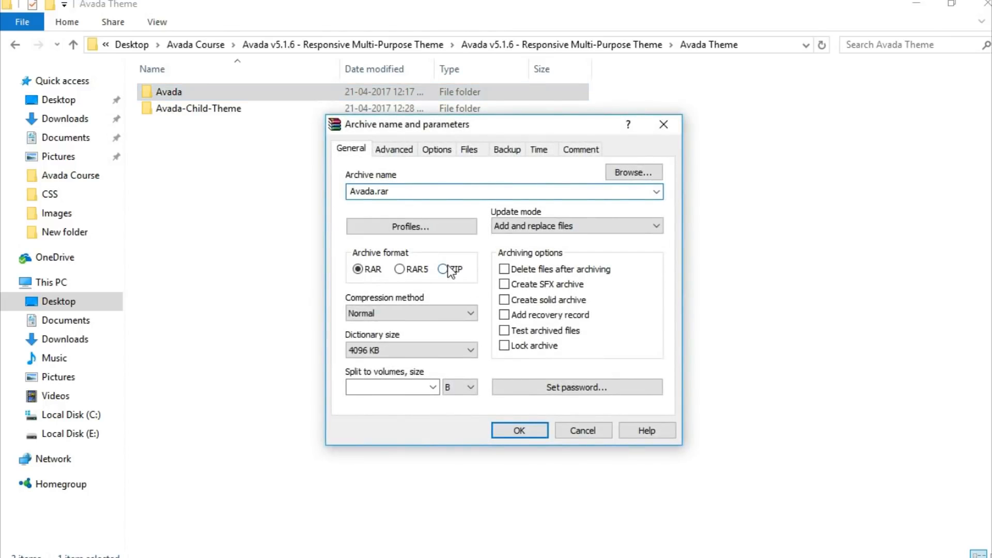
click(522, 429)
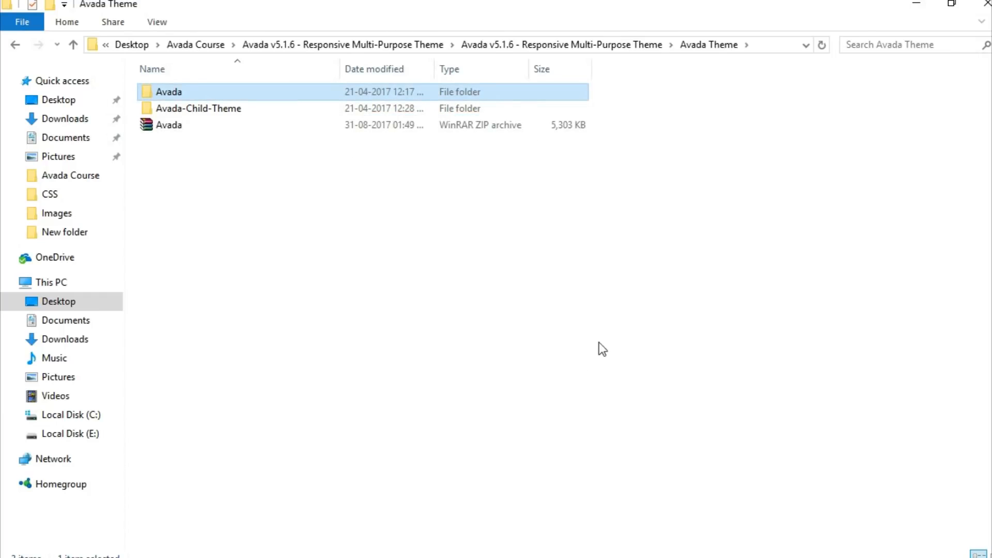
Return to the WordPress Themes page and open the Upload Theme form
click(182, 125)
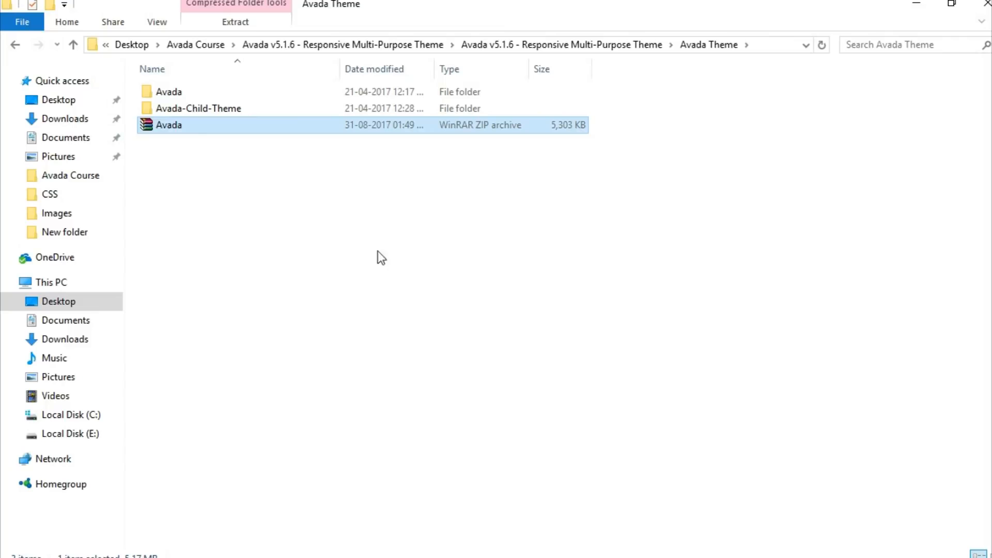
click(480, 557)
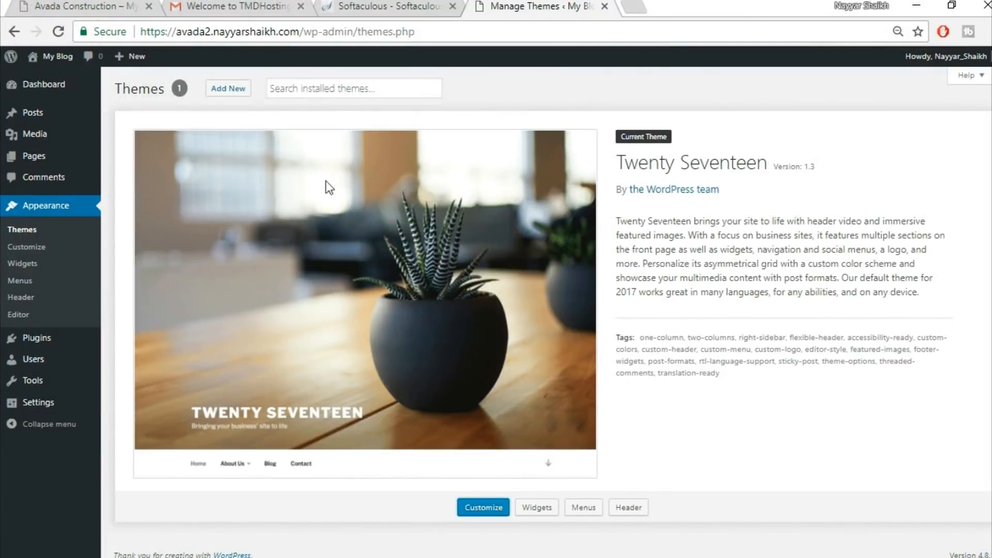
click(236, 91)
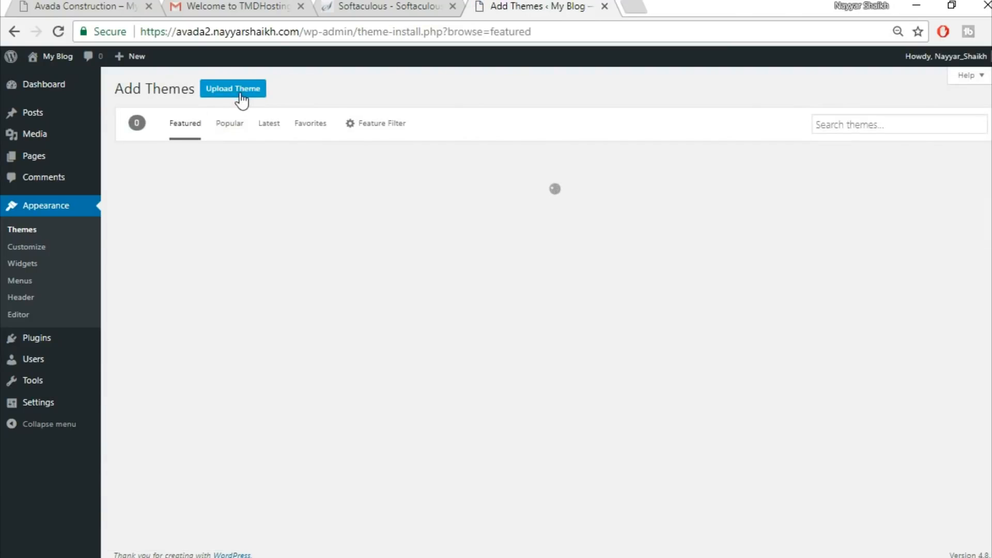
click(232, 94)
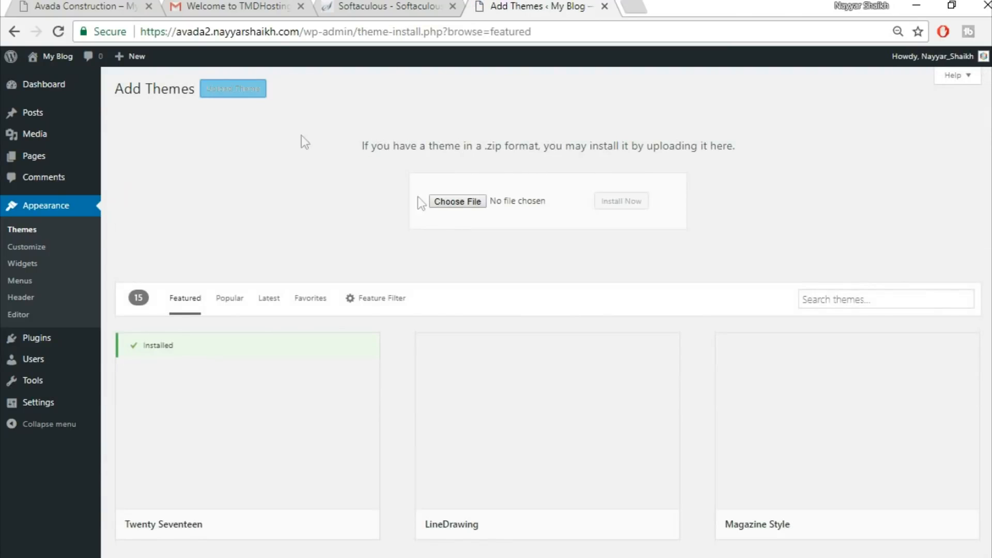
Choose Avada.zip from the Avada Theme folder and install it as a new theme
click(467, 203)
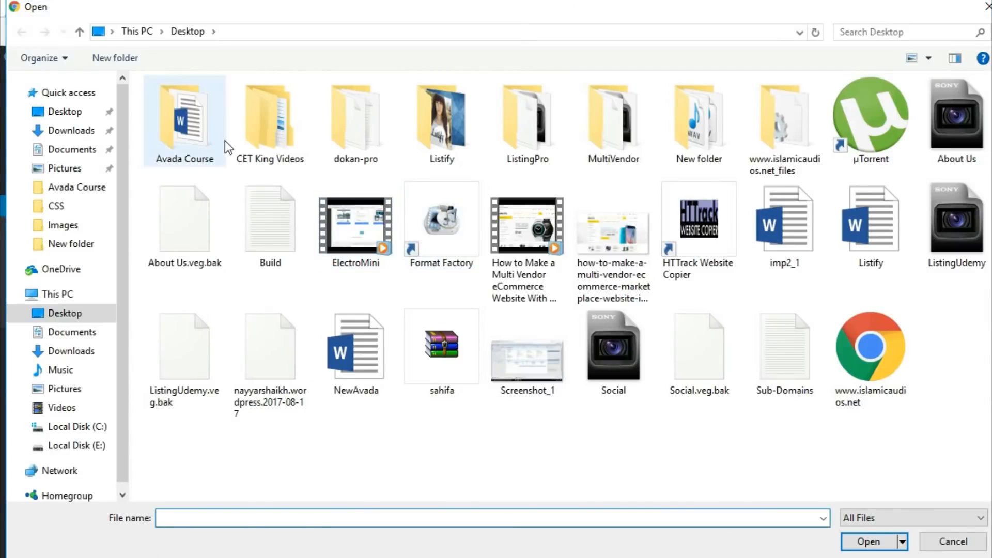
double_click(222, 139)
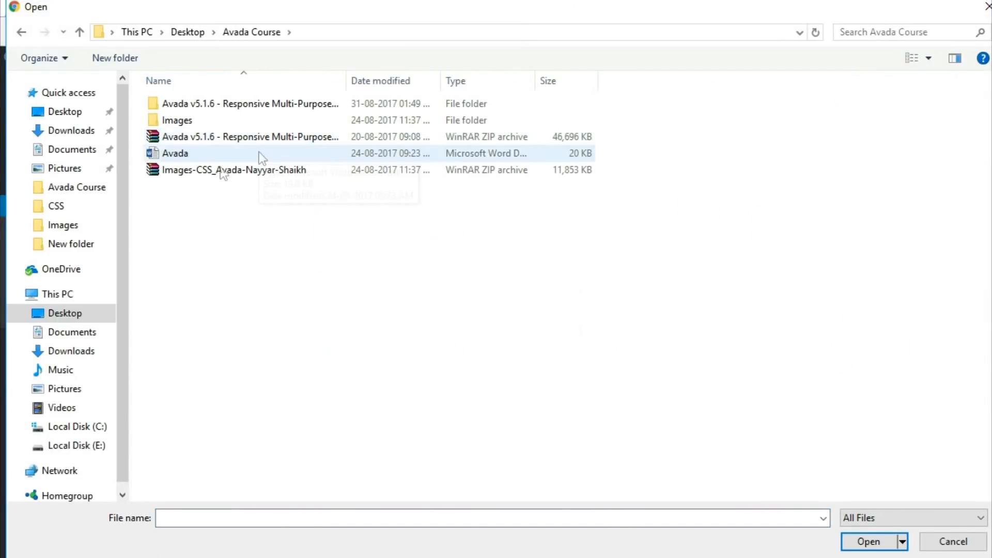
double_click(217, 104)
double_click(215, 106)
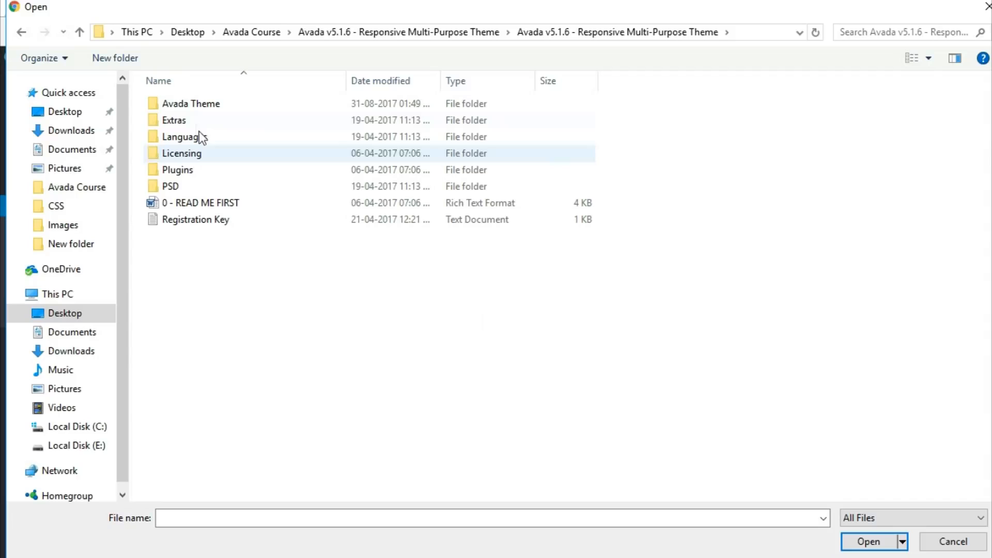
double_click(204, 106)
click(203, 136)
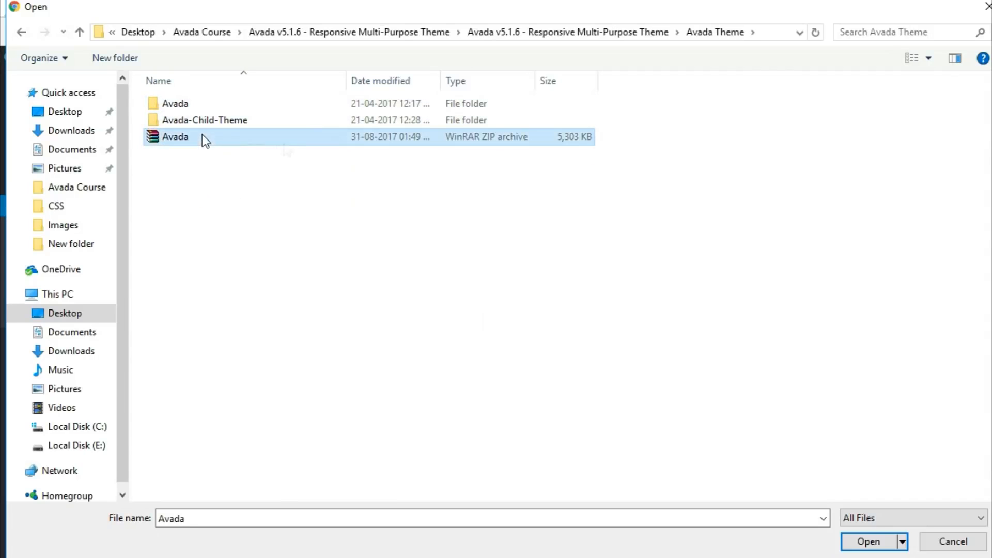
click(868, 541)
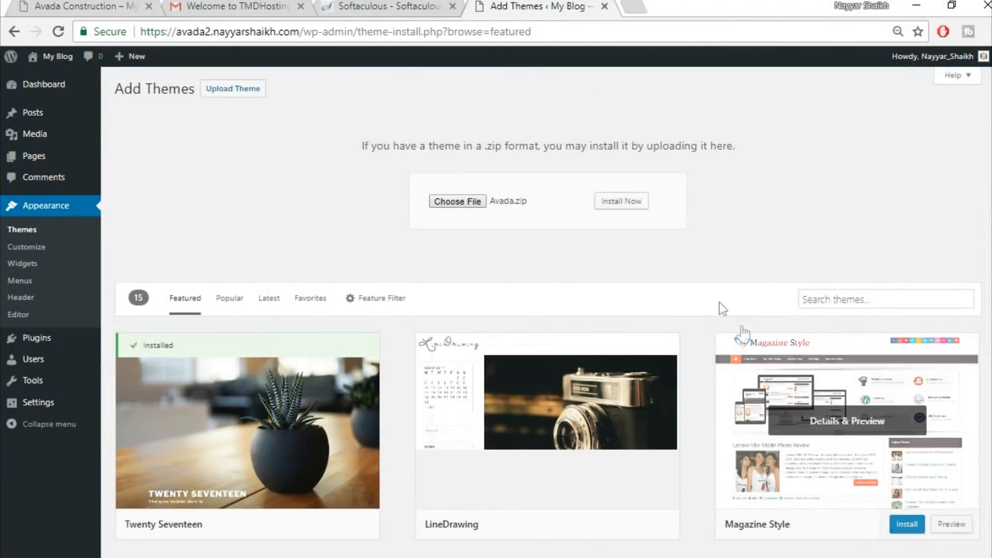
click(627, 203)
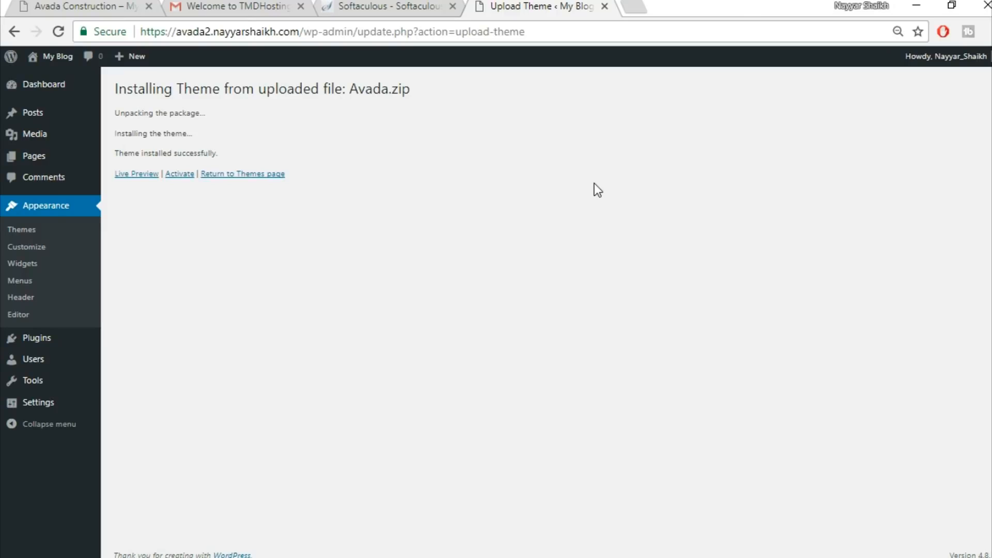
Activate the Avada theme and open its Registration tab
click(176, 177)
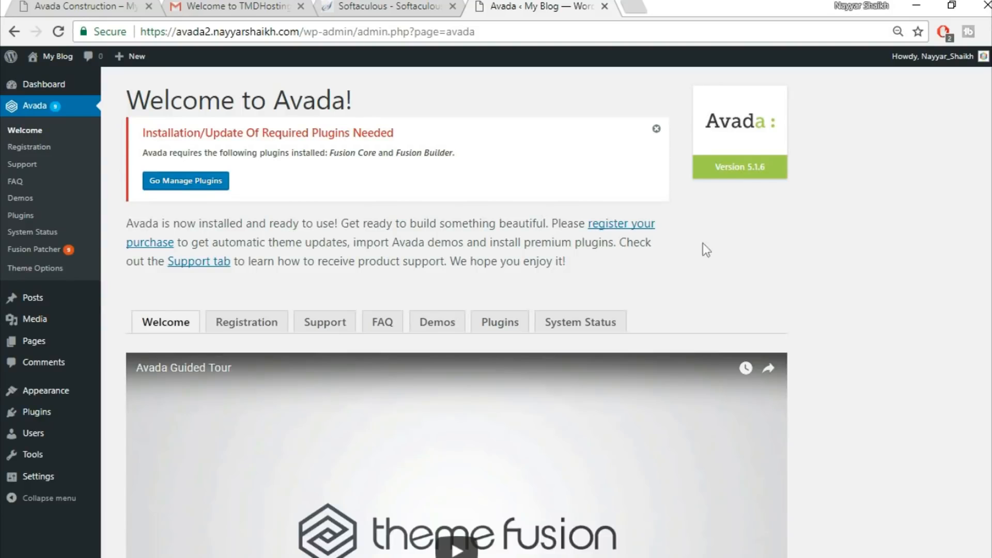
click(247, 326)
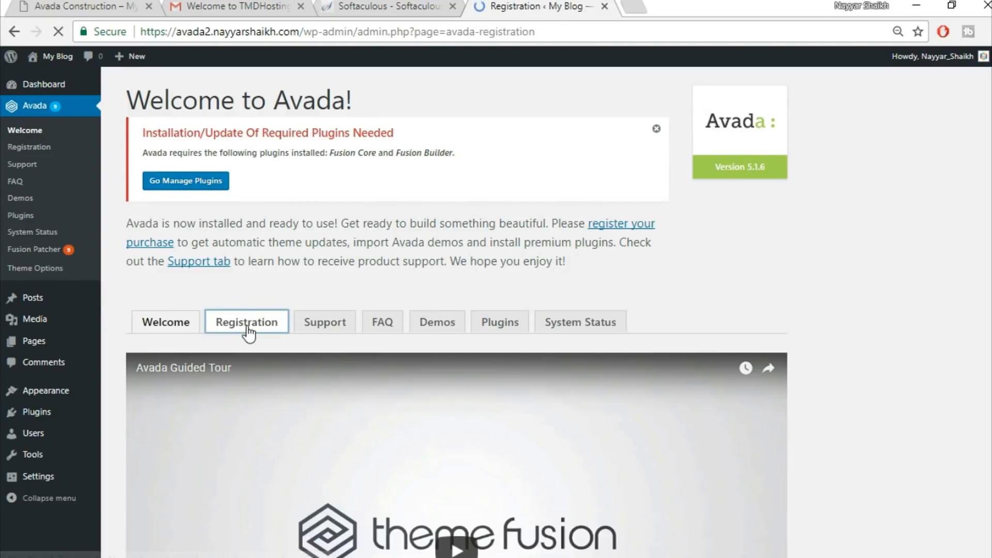
scroll(801, 305, down, 1)
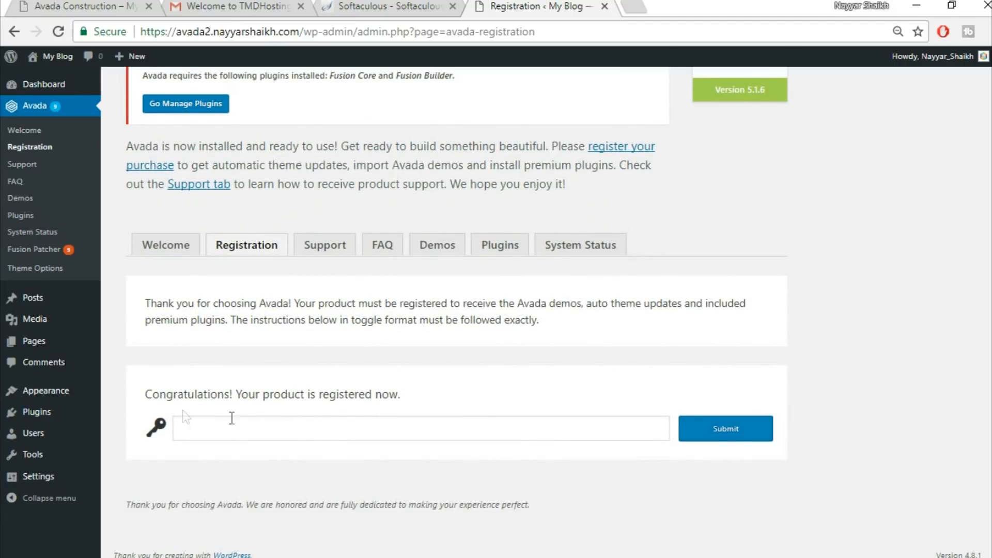
drag(135, 394, 433, 396)
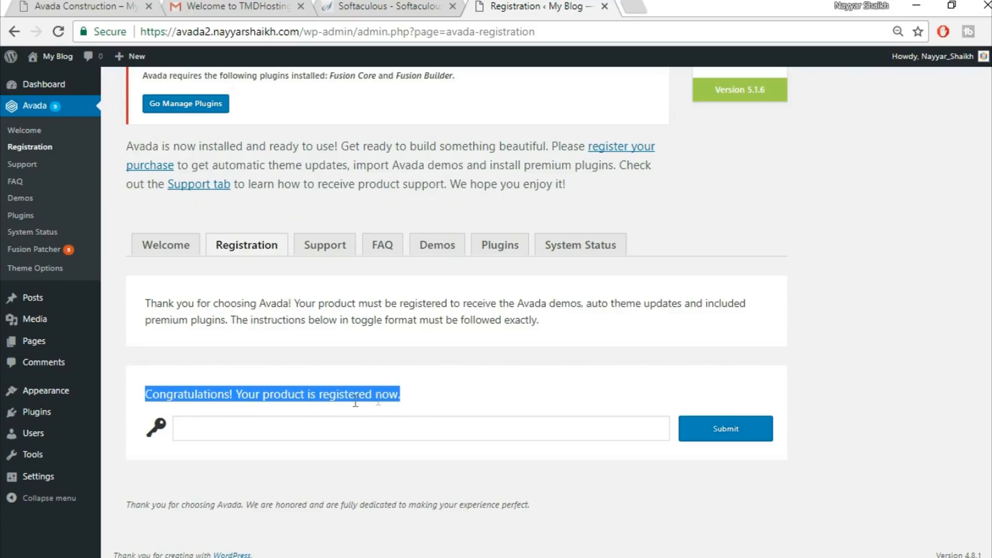
Install the required Fusion Core plugin from the Avada Plugins tab and return to the required plugins installer
click(454, 397)
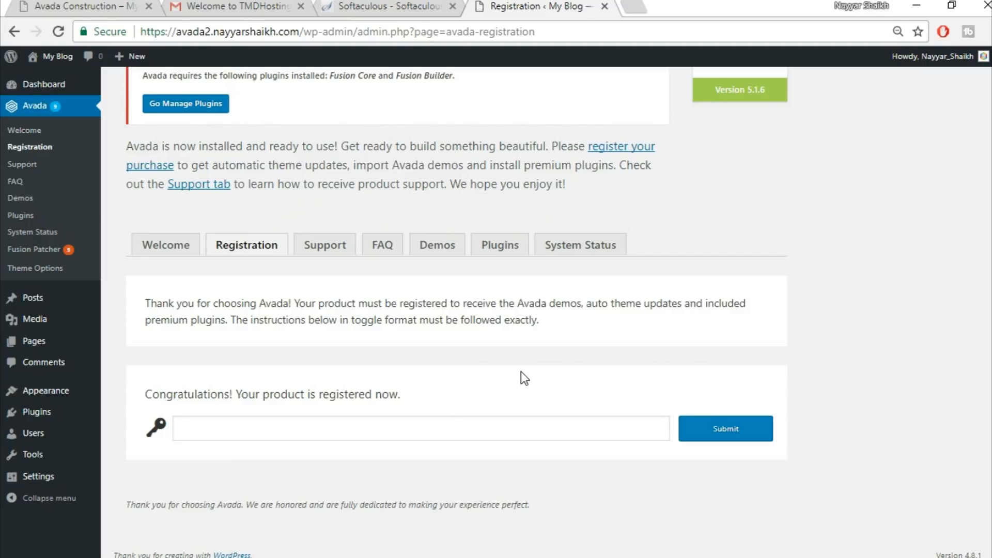
scroll(512, 359, up, 2)
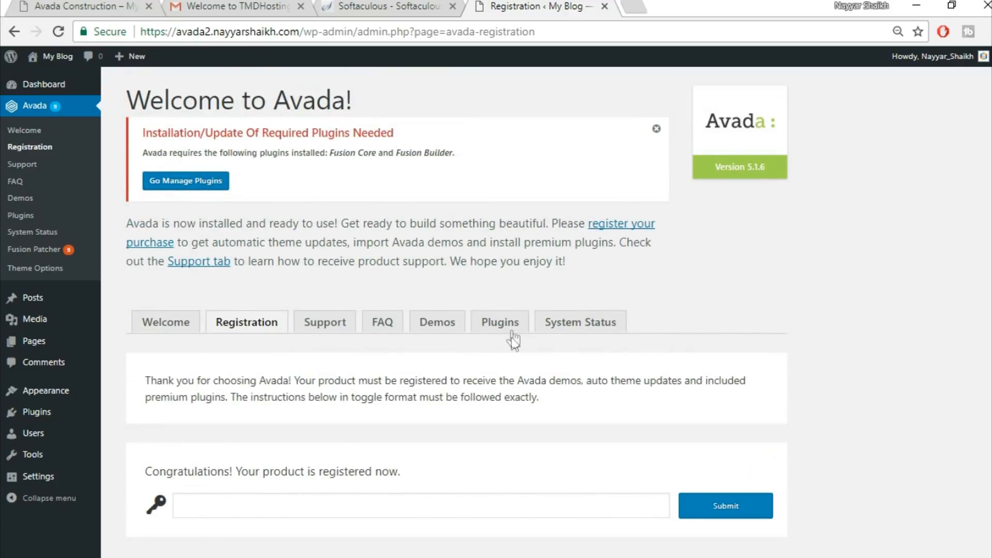
click(511, 327)
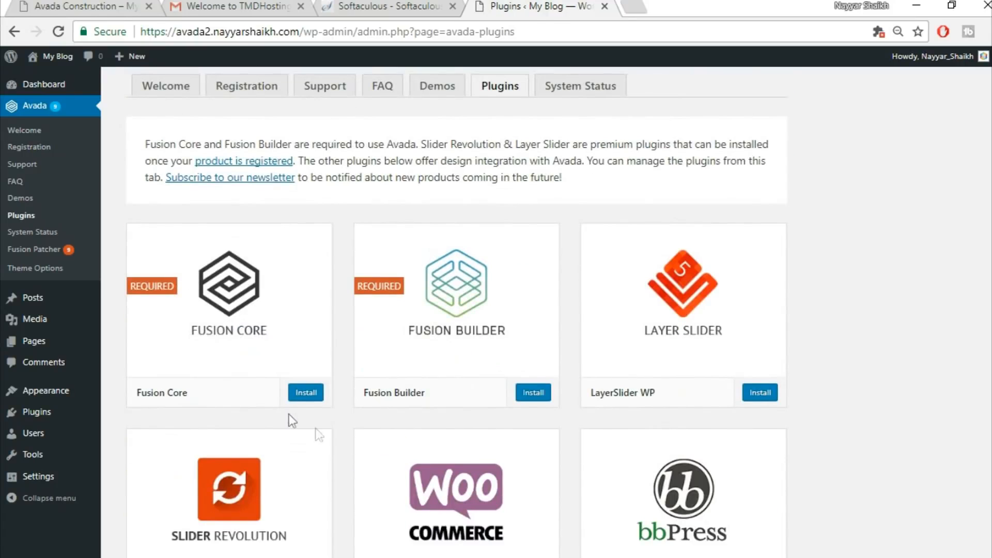
click(304, 392)
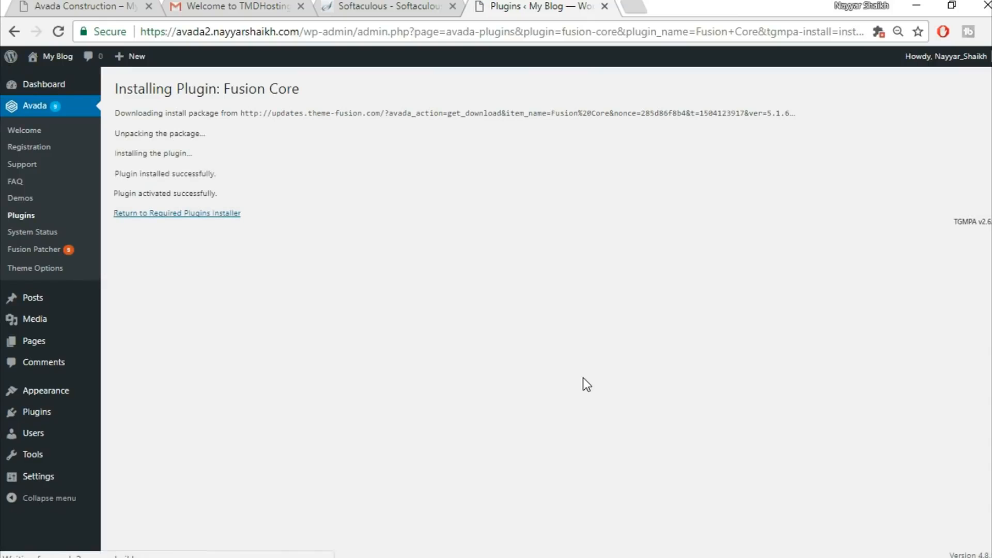
click(164, 213)
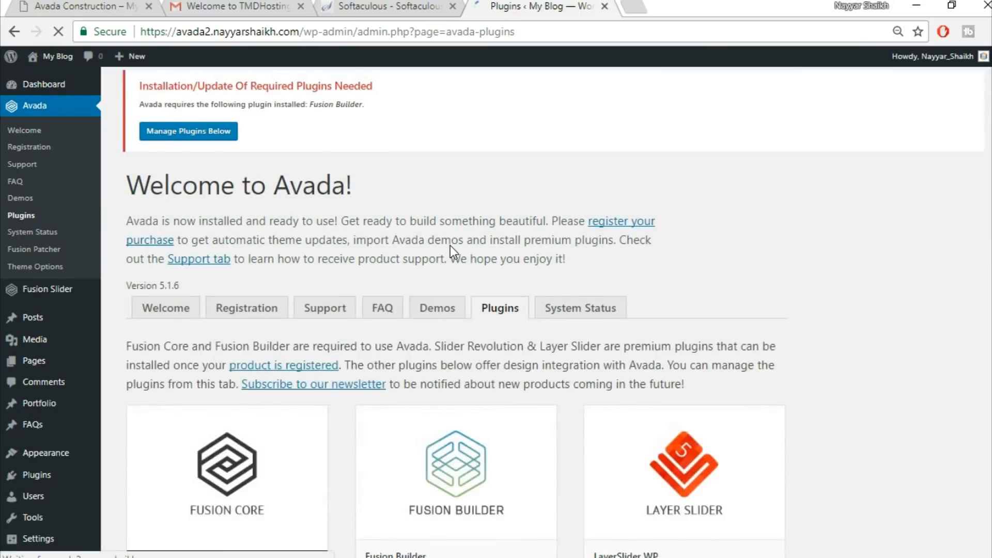
Apply the available Avada patches in sequence in Fusion Patcher
scroll(764, 261, down, 6)
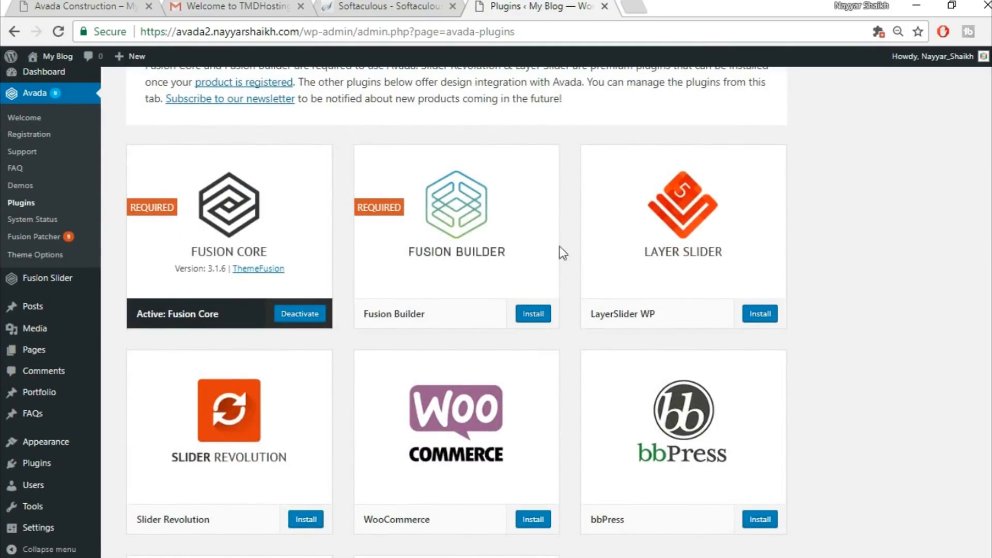
scroll(790, 421, down, 1)
scroll(788, 420, down, 4)
scroll(789, 421, up, 5)
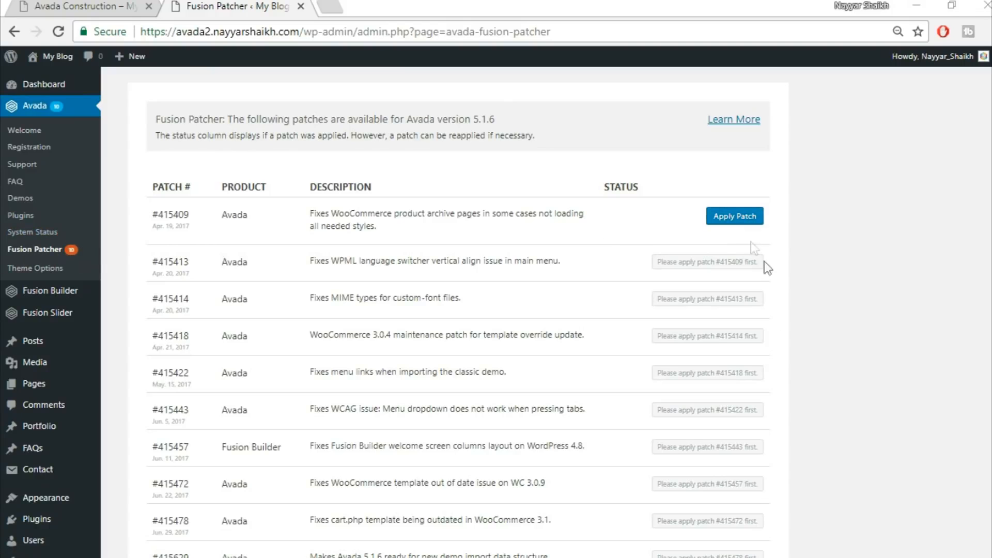
scroll(772, 349, down, 2)
scroll(682, 432, up, 2)
click(731, 219)
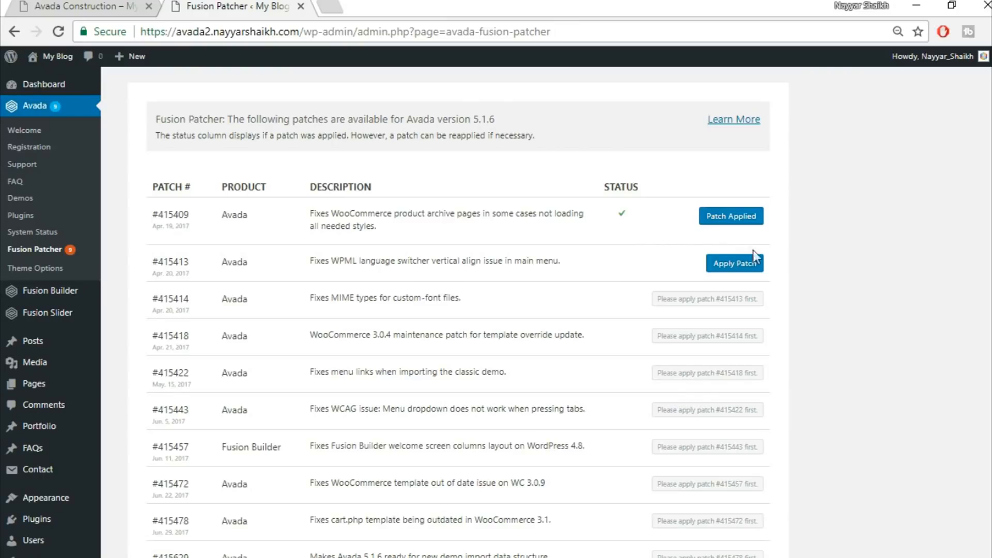
click(740, 262)
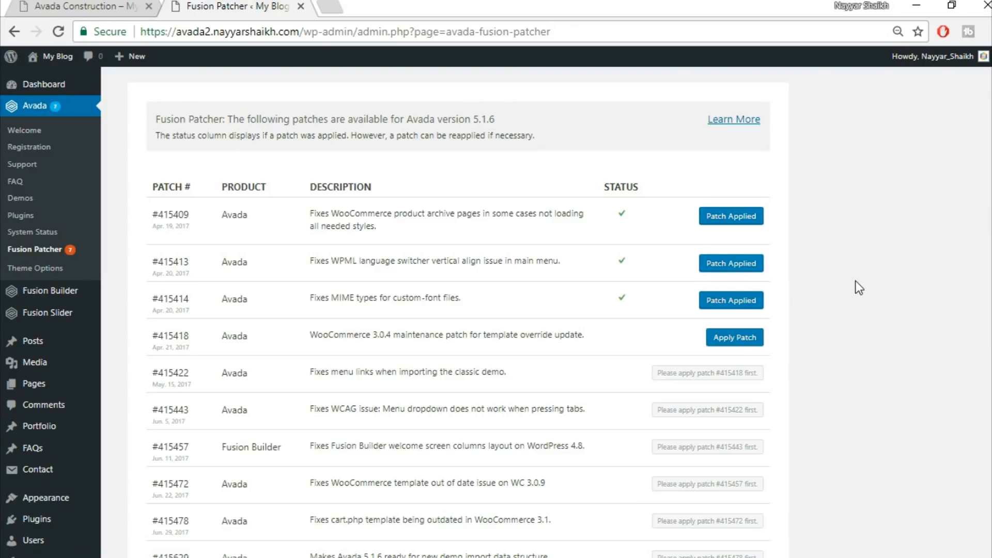
scroll(854, 320, down, 2)
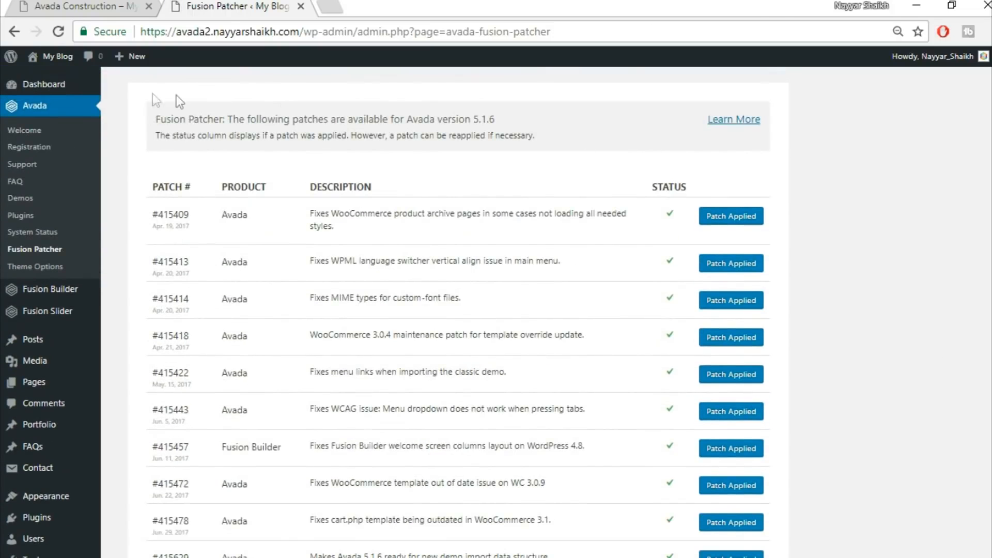
Open the site's front end in a new tab and switch to it
mouse_move(57, 58)
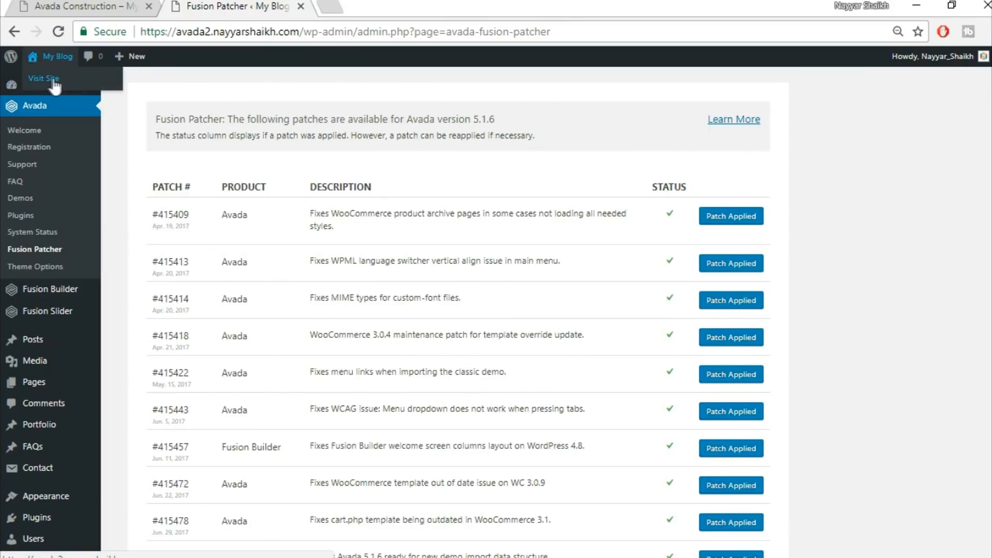
right_click(47, 77)
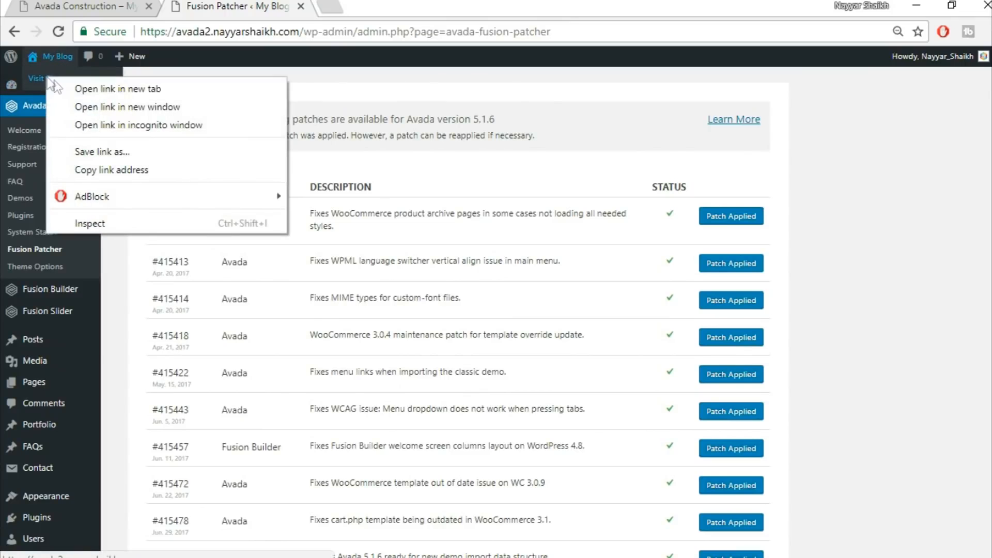
click(58, 85)
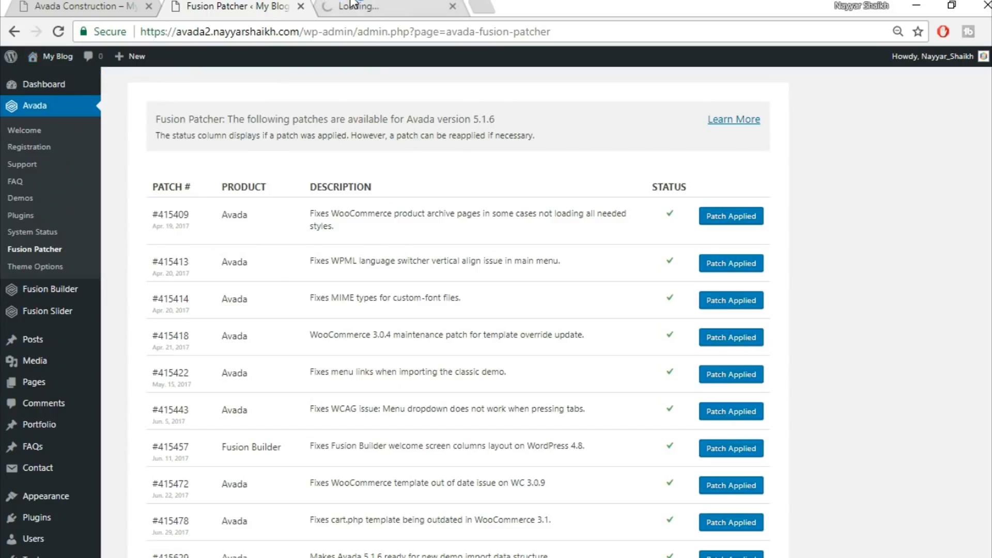
key(ctrl+Tab)
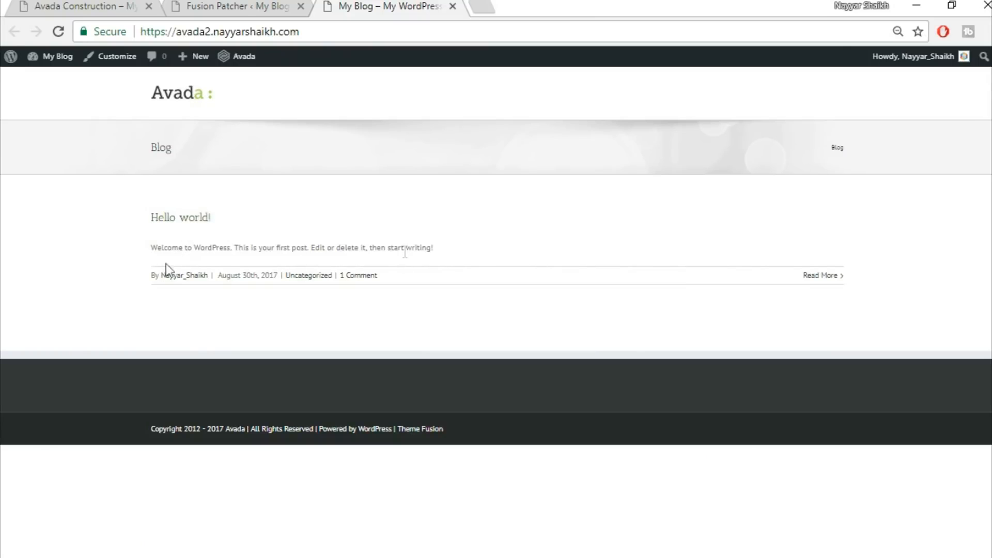
Compare the new site's front end with the Avada Construction demo site in the other tab
click(81, 6)
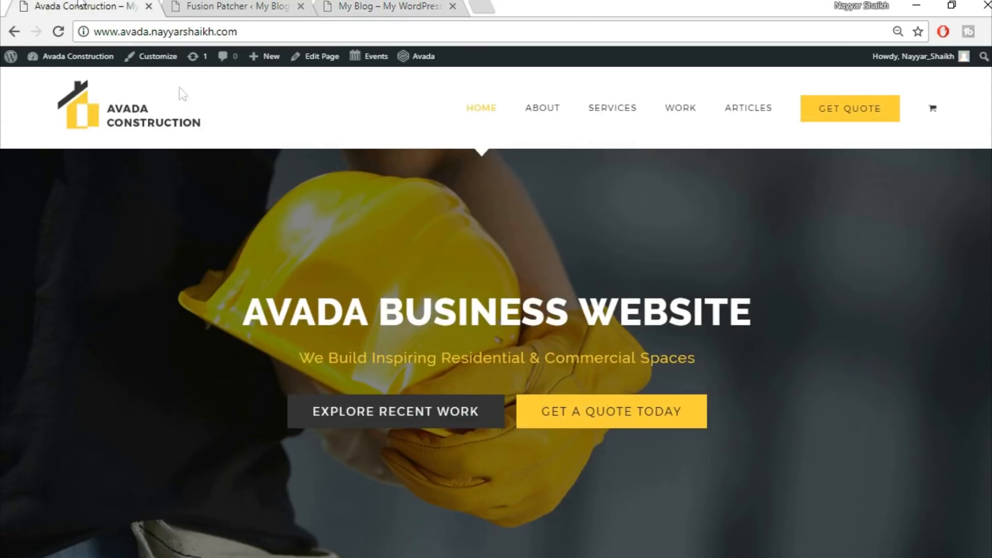
scroll(619, 395, down, 5)
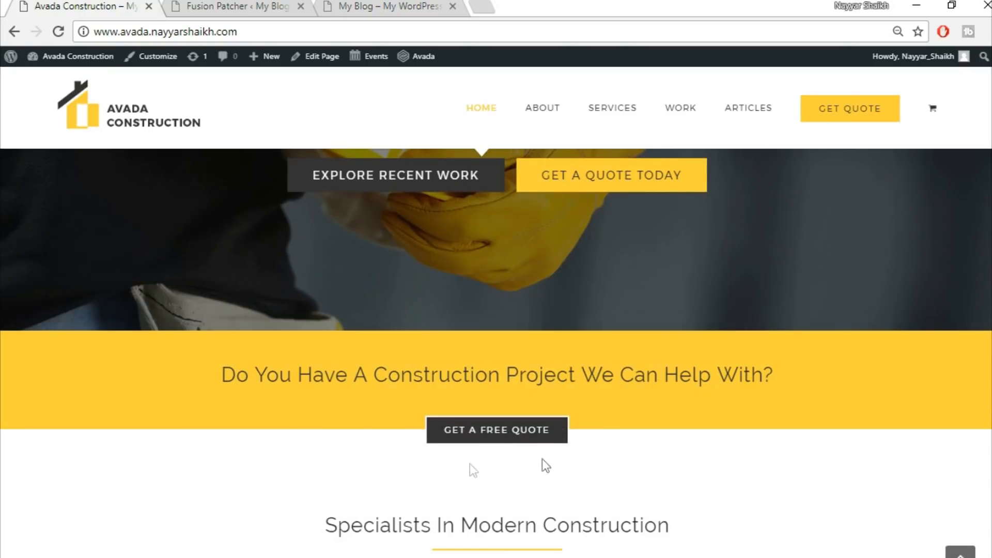
scroll(532, 507, up, 5)
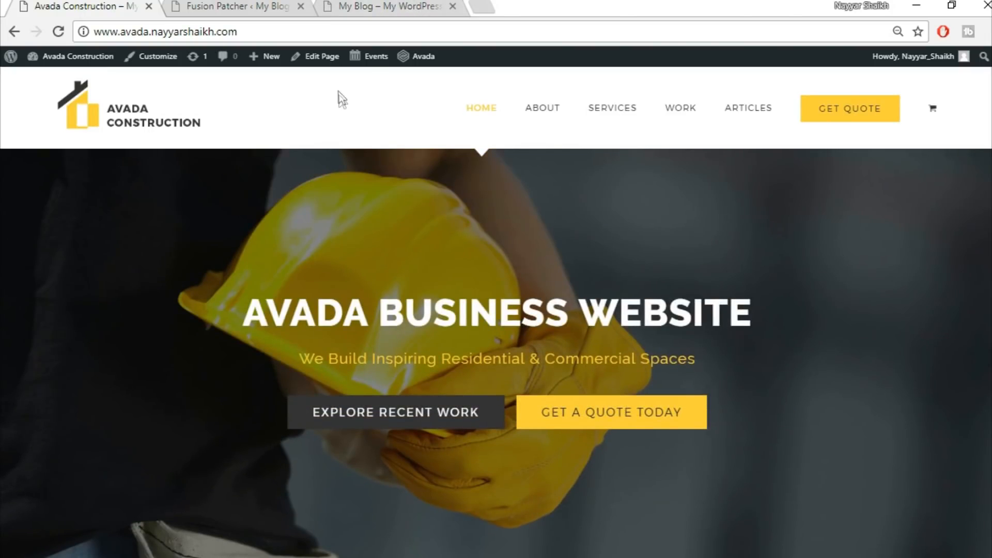
click(388, 7)
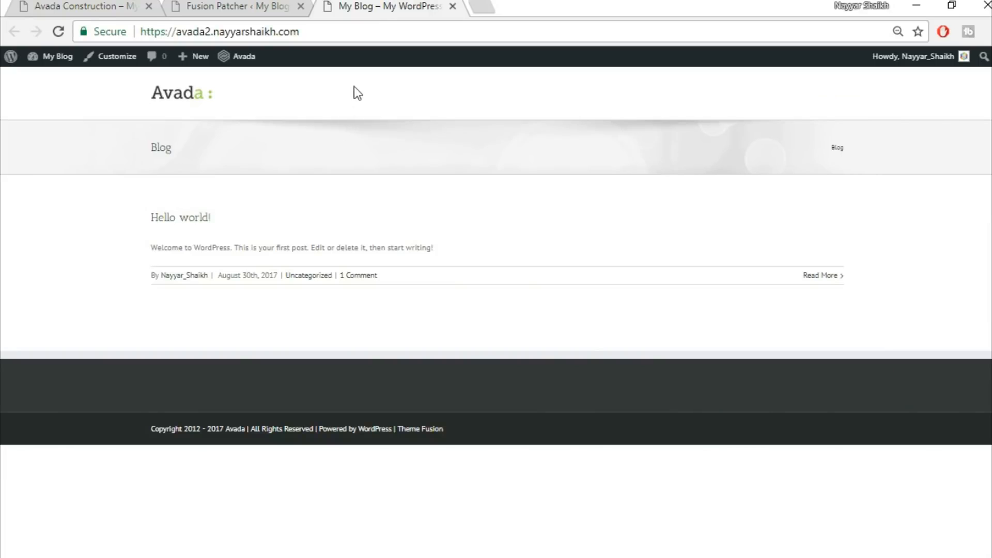
click(99, 6)
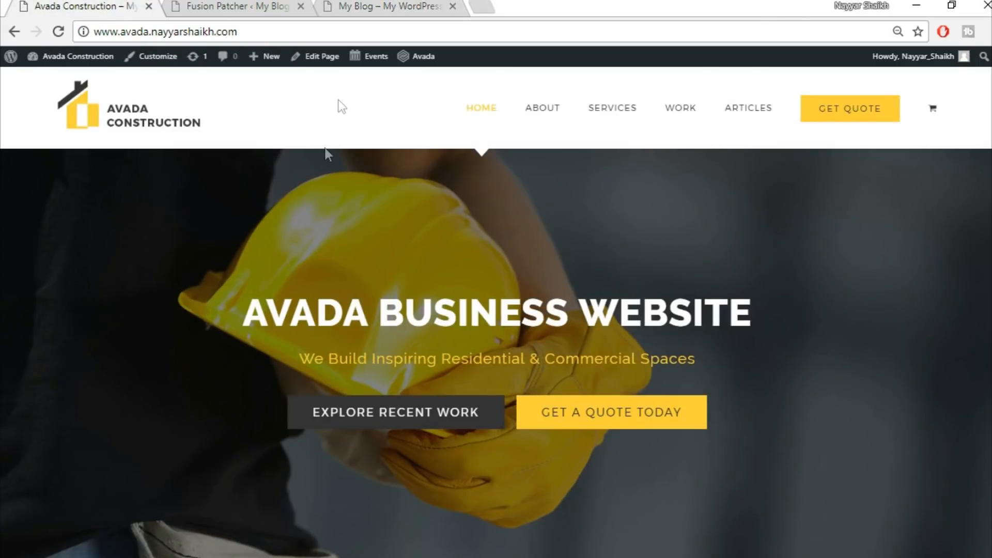
click(365, 6)
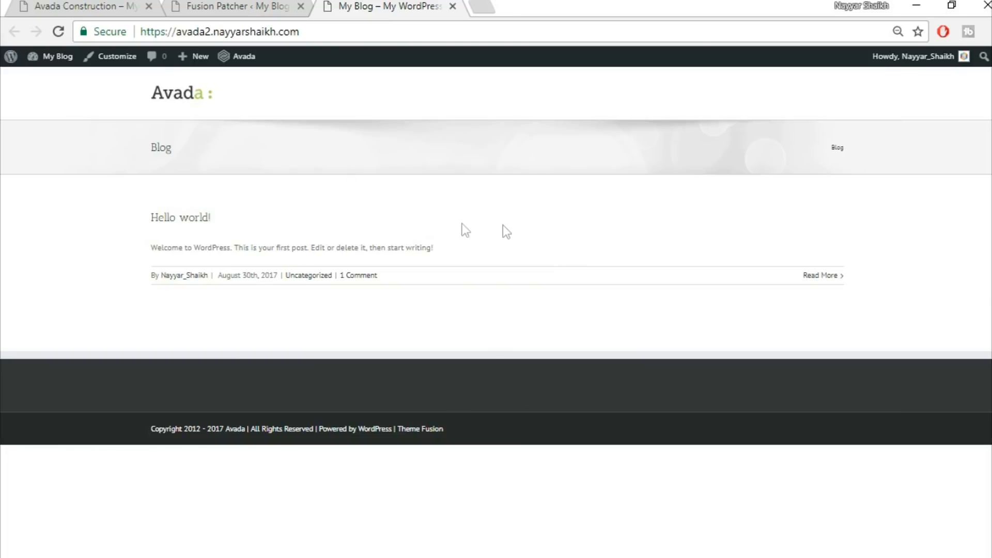
Open Avada Theme Options, set Main Menu Height to 130 and the highlight style to Arrow
click(225, 5)
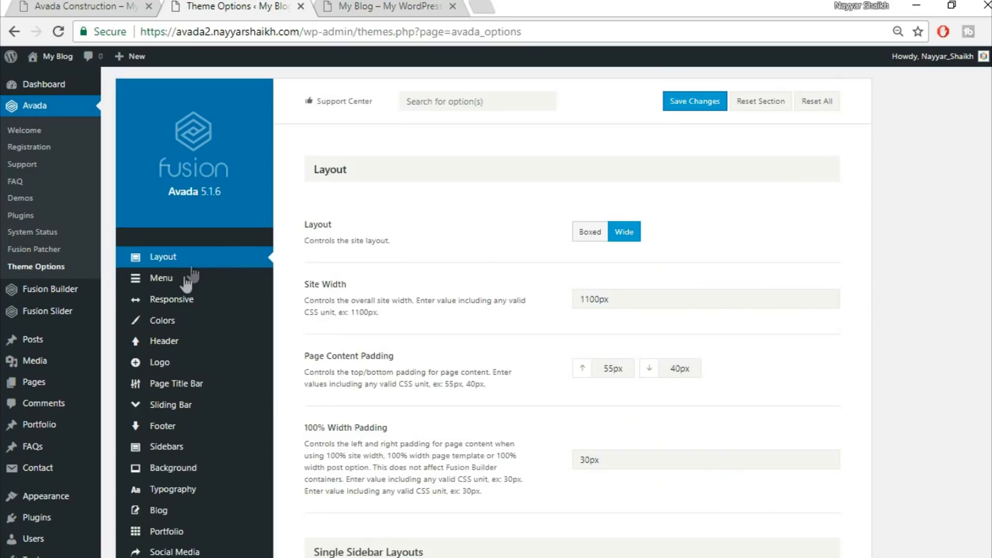
mouse_move(186, 283)
click(186, 284)
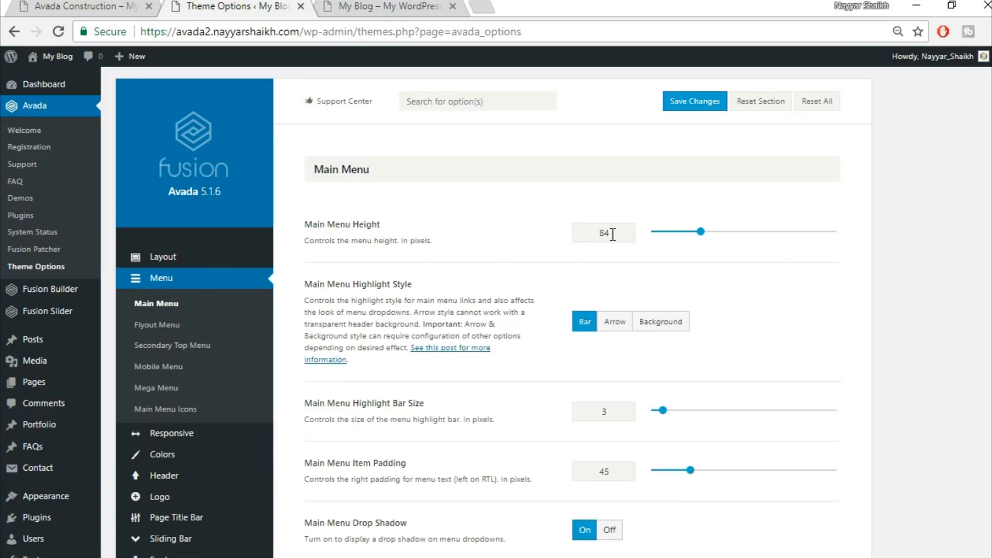
drag(616, 234, 556, 238)
text(130)
click(616, 328)
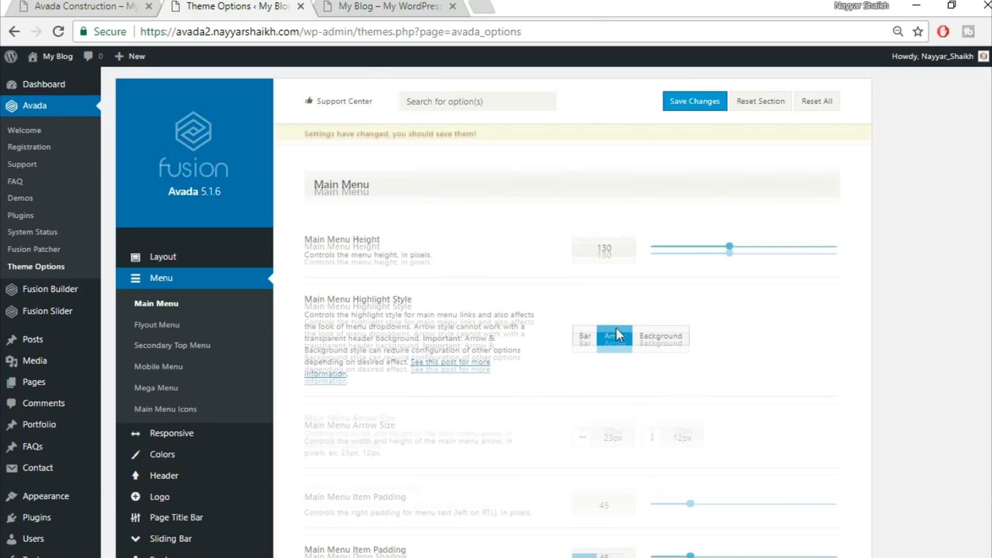
Compare the menu against the Avada Construction demo site, then return to Theme Options
click(129, 6)
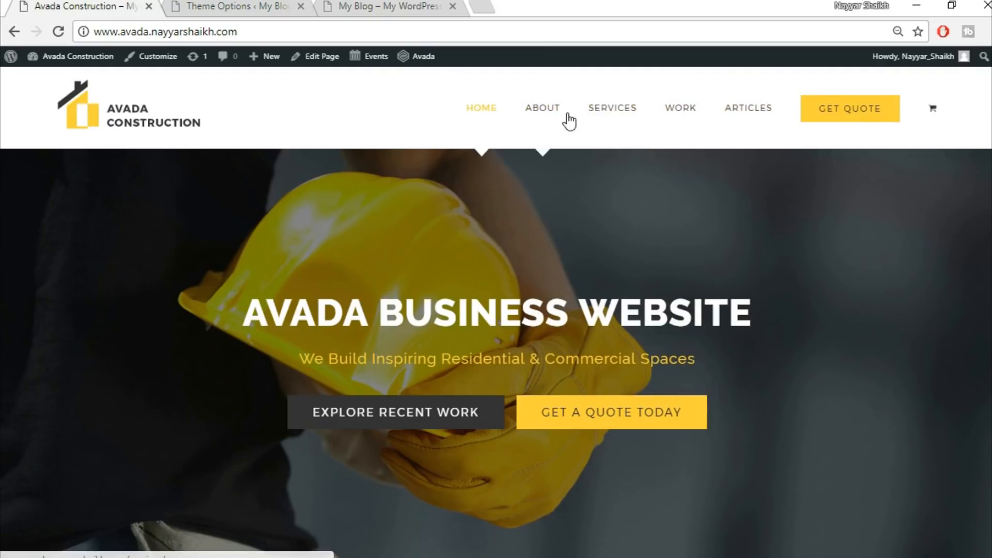
click(385, 7)
click(227, 4)
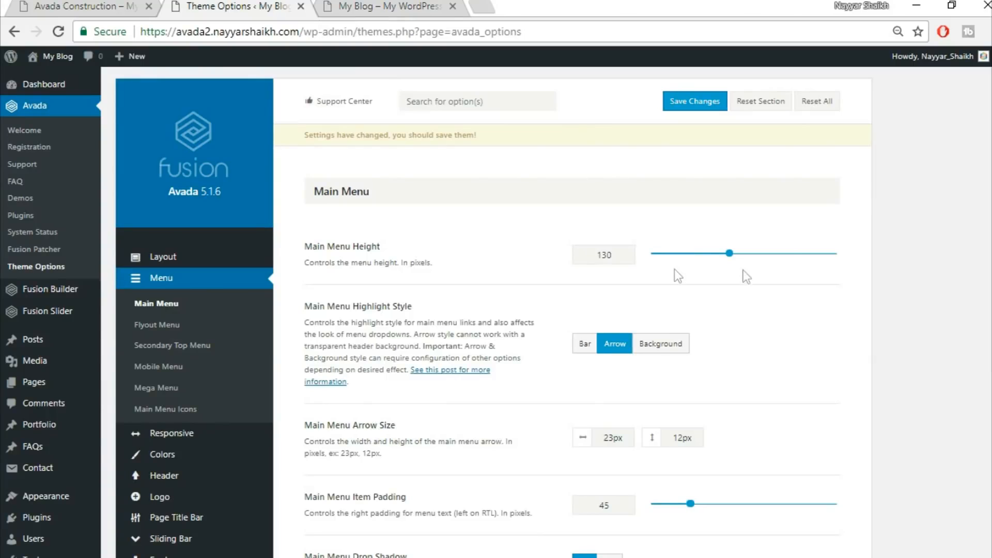
Set the Menus Typography font family to Montserrat
scroll(701, 349, down, 3)
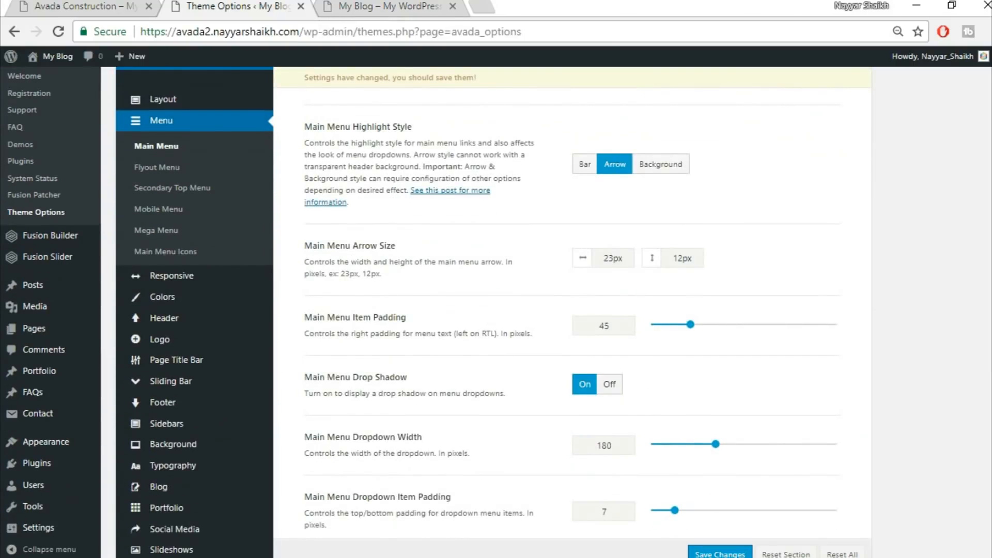
scroll(701, 348, down, 7)
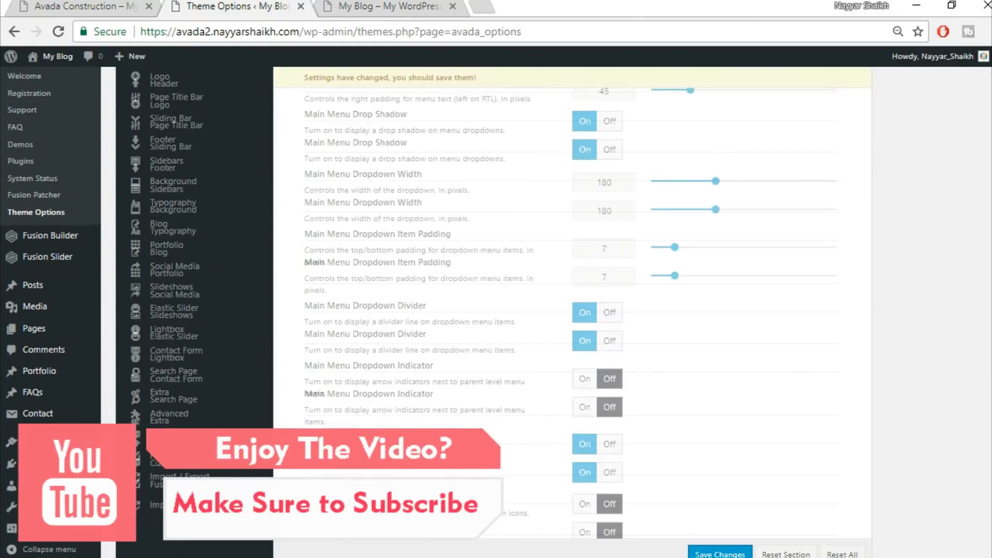
scroll(572, 308, down, 5)
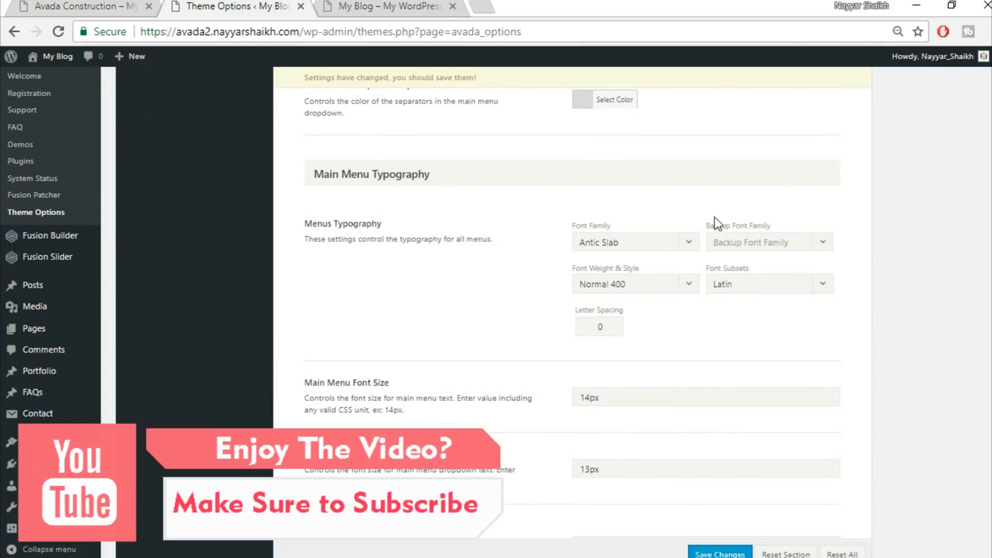
click(632, 241)
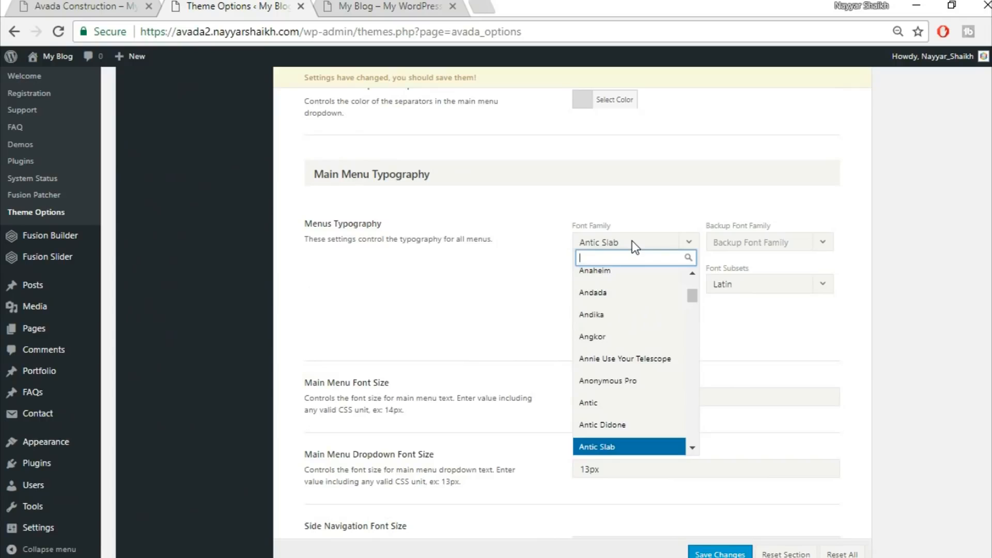
text(mony)
key(BackSpace)
text(ts)
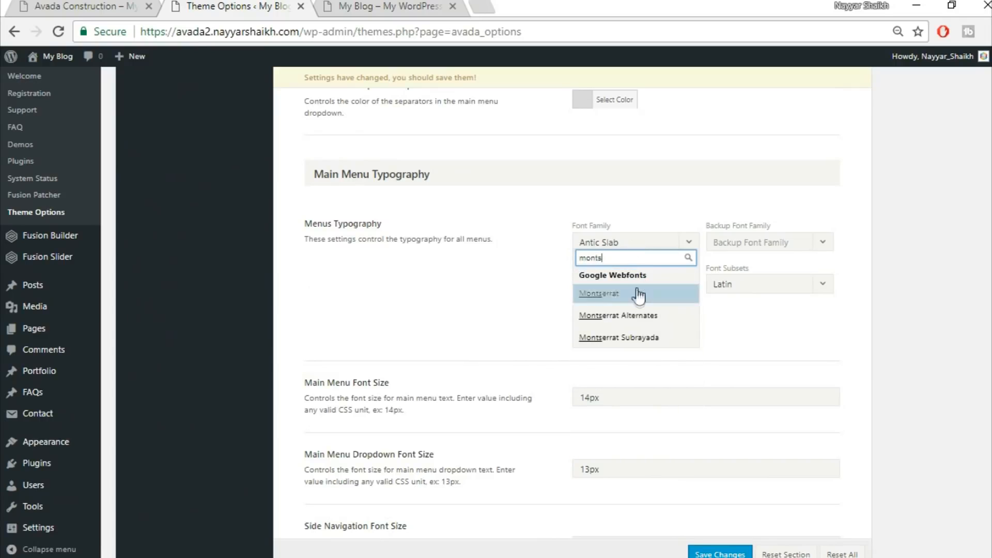
click(642, 294)
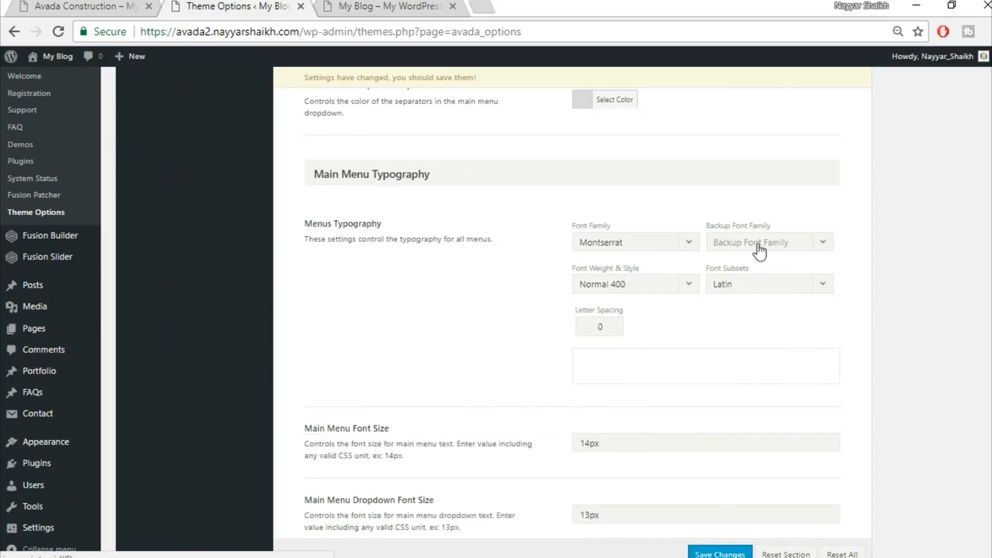
Set the menu backup font family to Arial, Helvetica, sans-serif and letter spacing to 1px
click(775, 248)
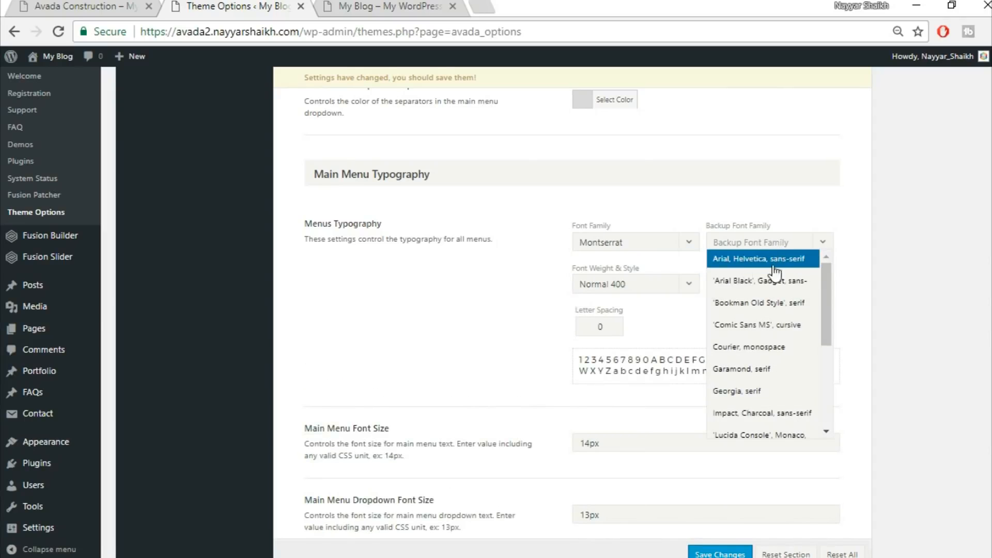
click(771, 265)
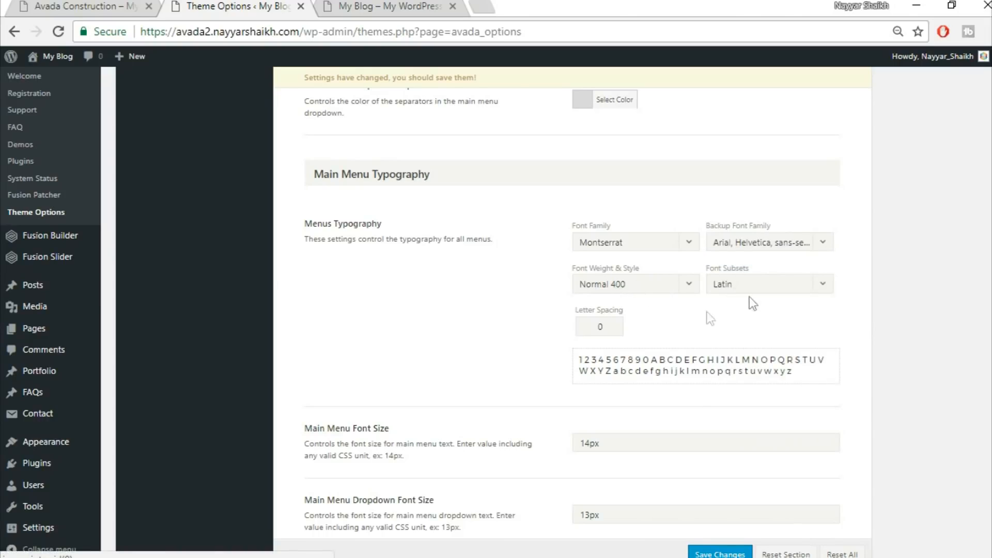
double_click(600, 327)
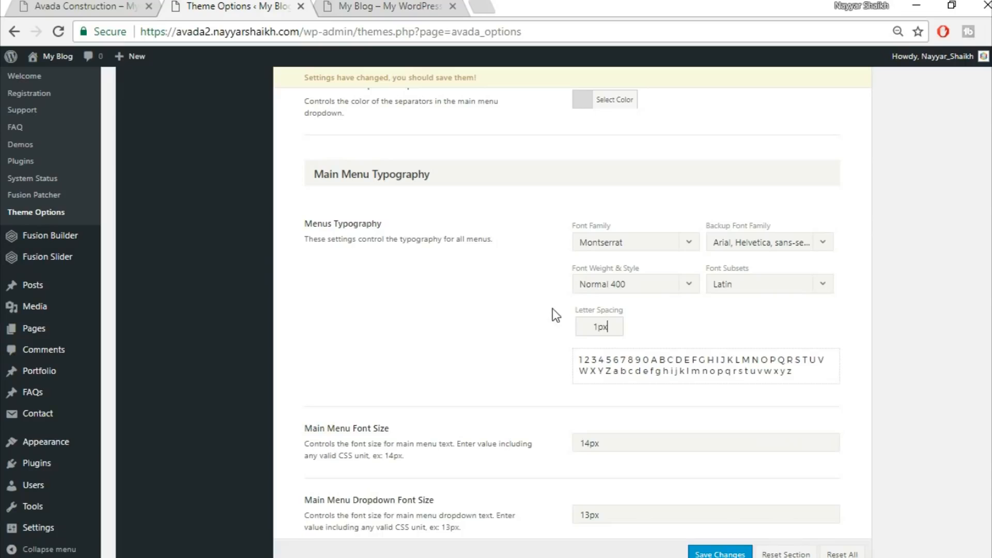
scroll(926, 346, down, 3)
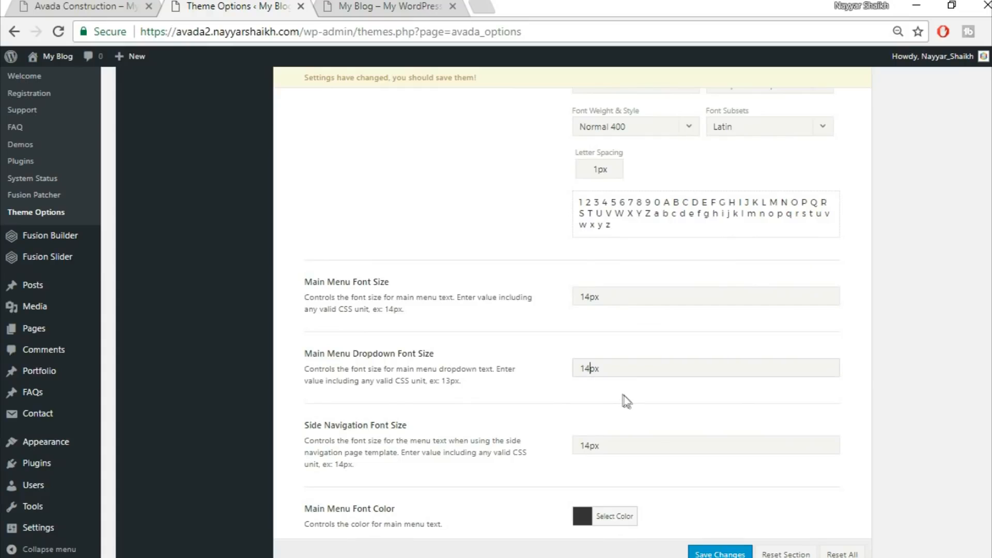
Set the Main Menu Font Hover Color to #fed03d to match the demo site and save the changes
scroll(623, 396, down, 3)
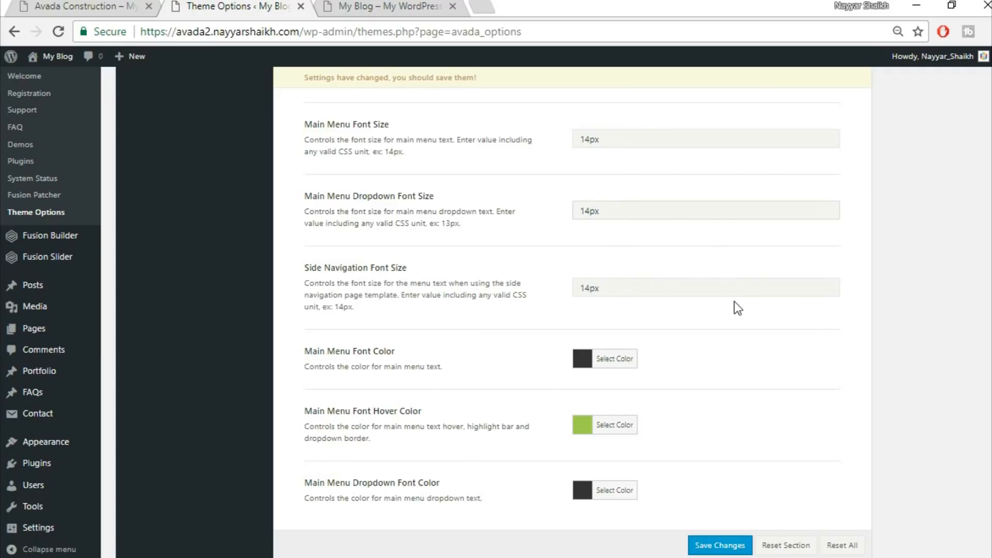
scroll(734, 301, down, 1)
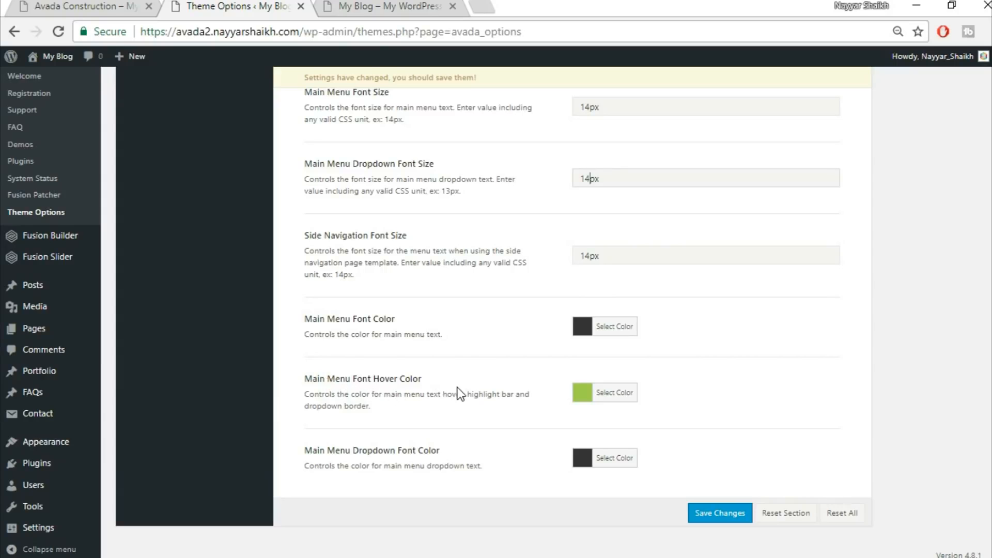
click(414, 8)
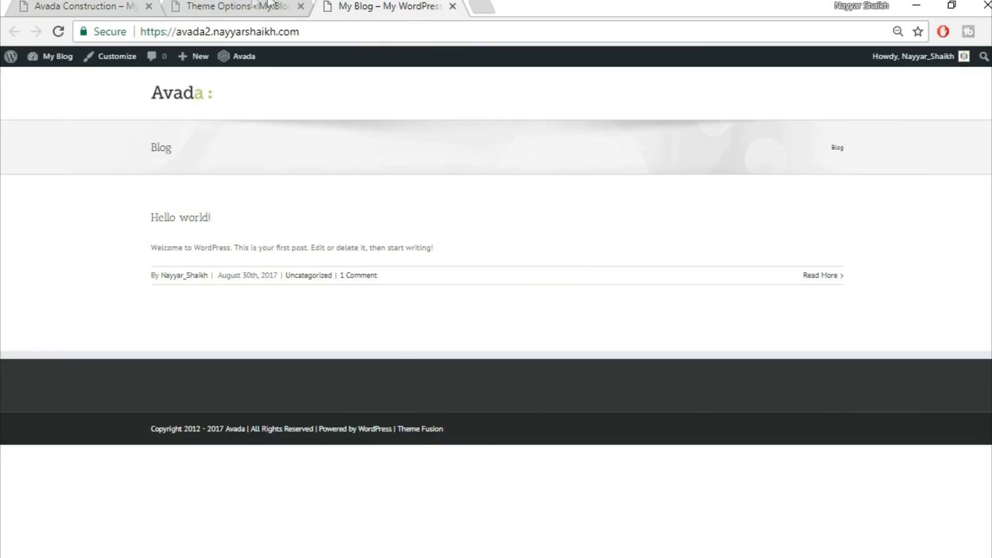
click(268, 4)
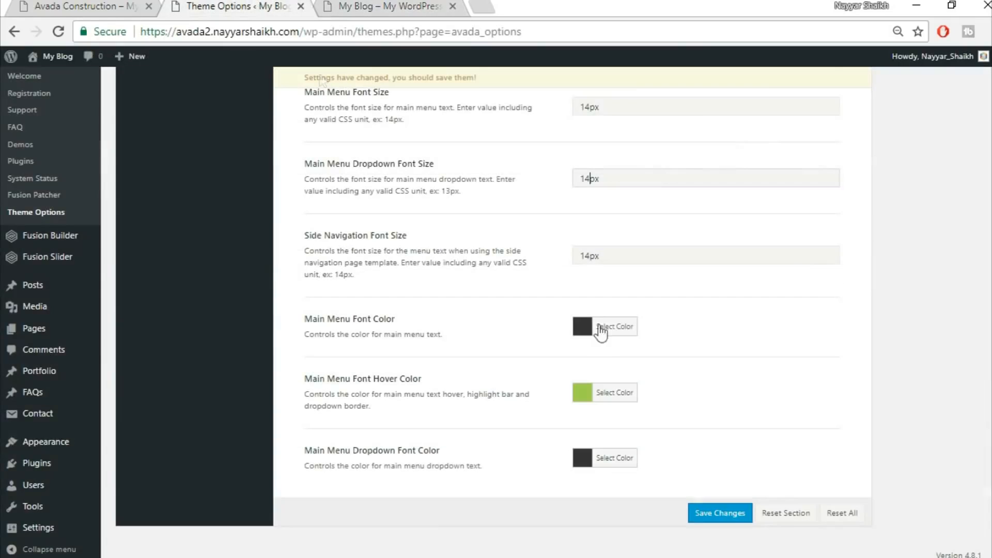
click(615, 383)
drag(707, 383, 620, 383)
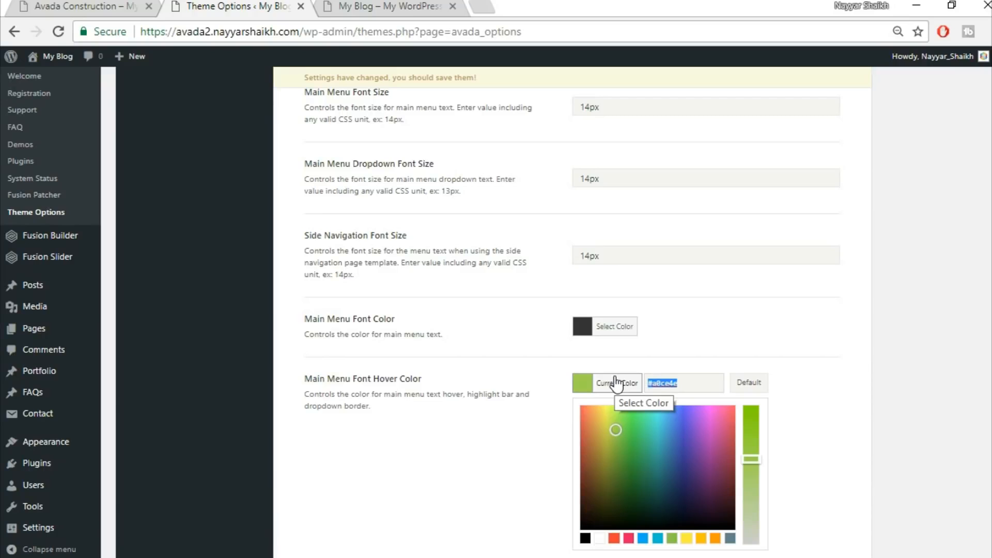
text(fed)
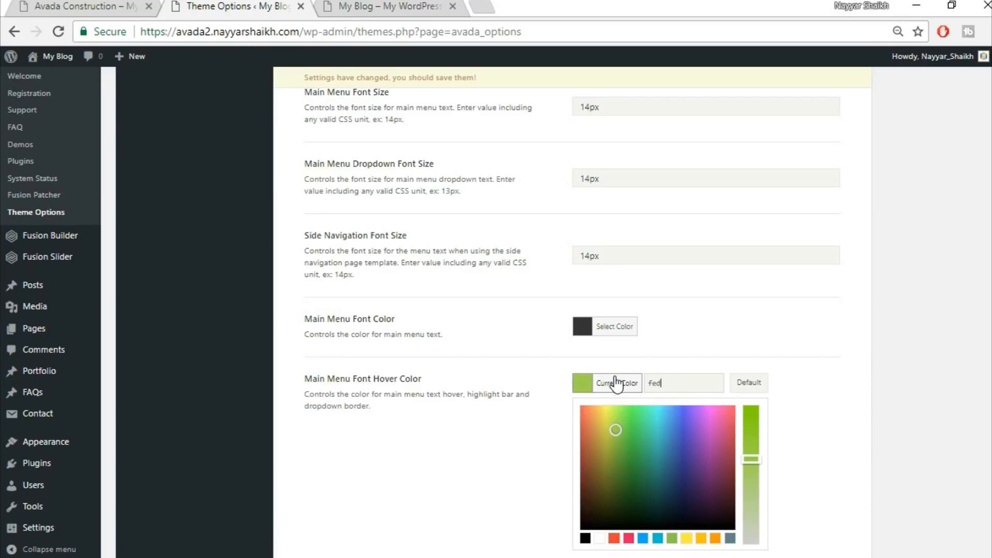
text(03d)
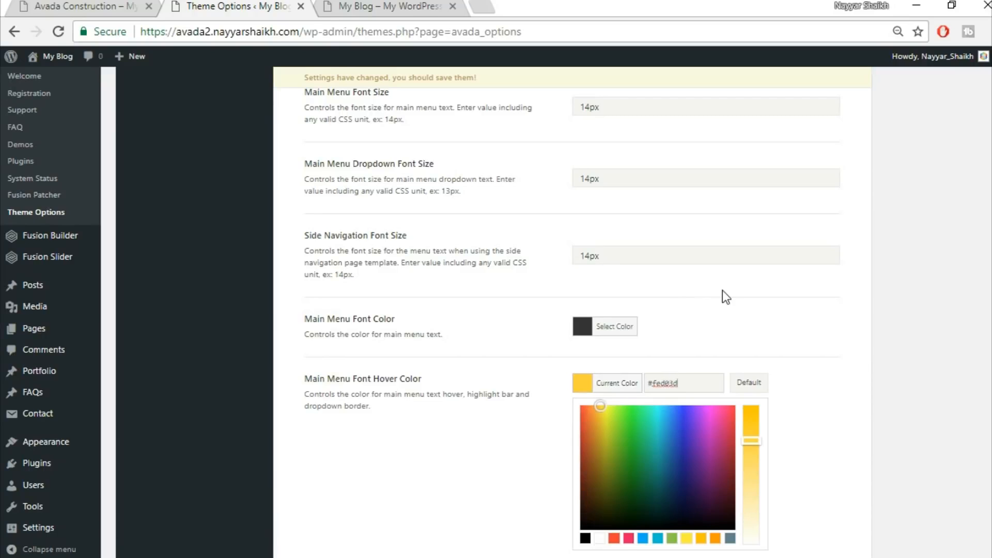
click(722, 290)
click(721, 516)
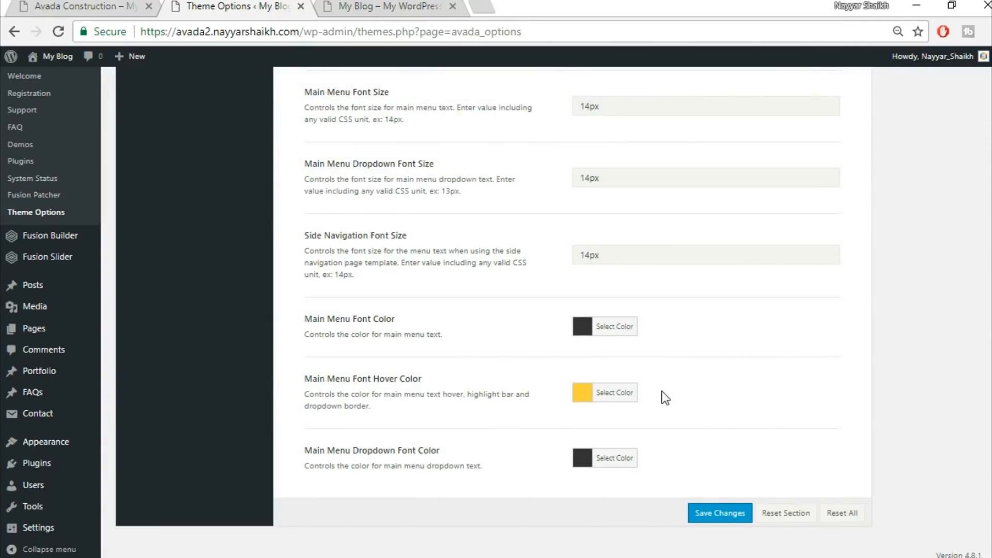
Open the Colors section, set the Primary Color to #fed03d, and save the changes
scroll(684, 398, up, 10)
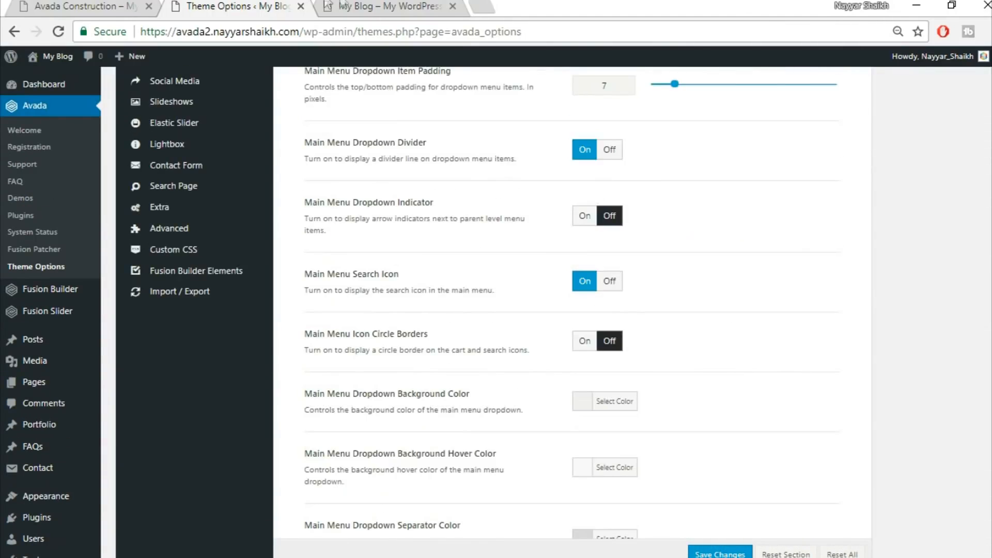
click(328, 5)
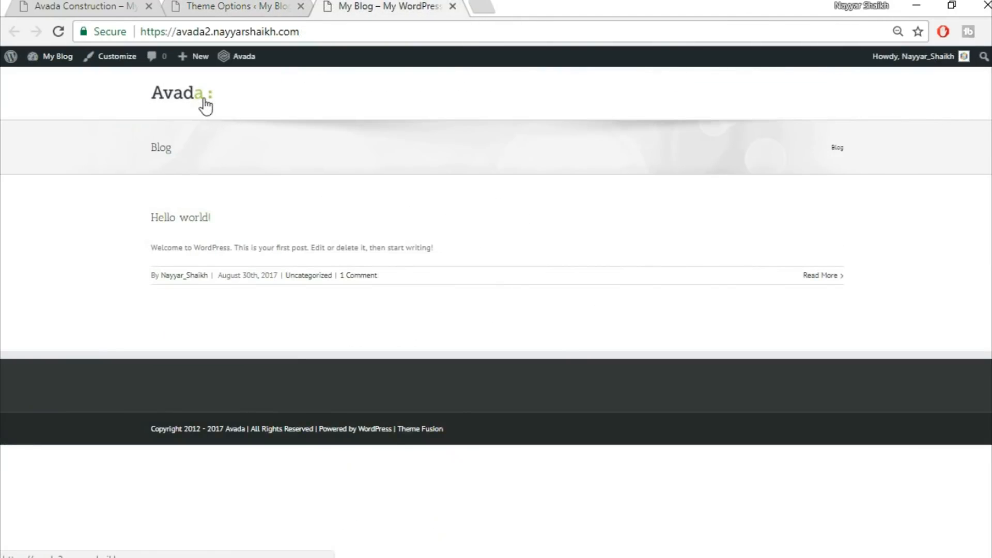
click(210, 10)
scroll(291, 293, up, 5)
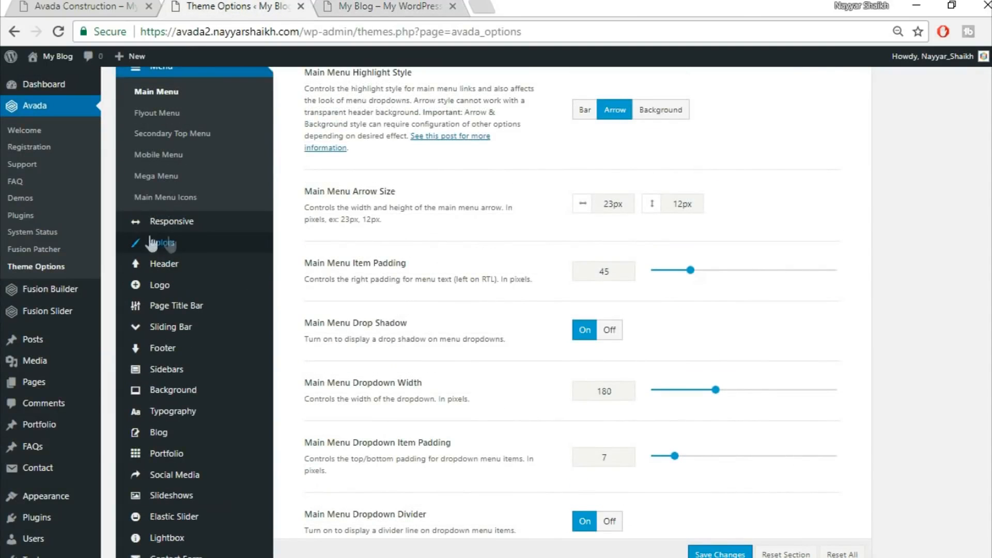
click(174, 242)
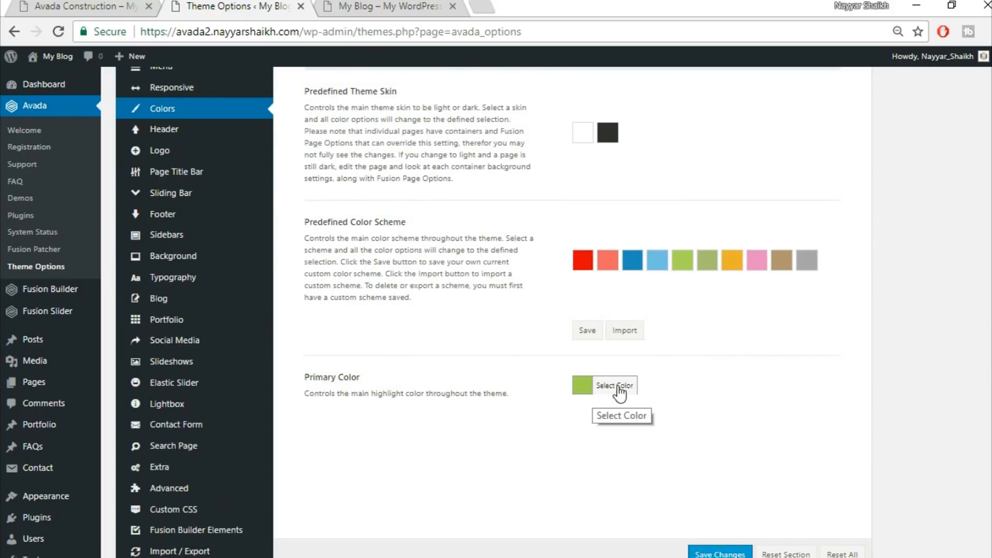
click(587, 393)
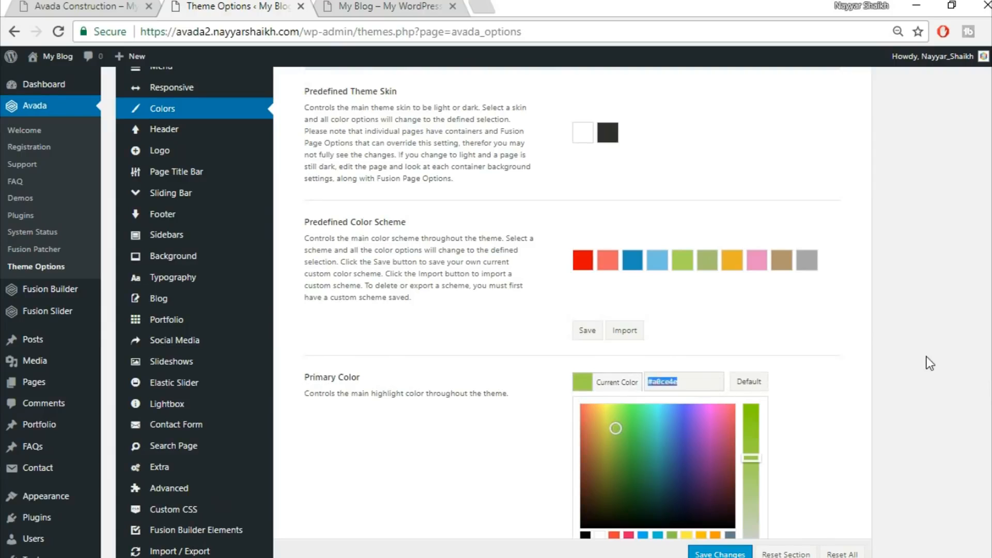
scroll(633, 488, down, 1)
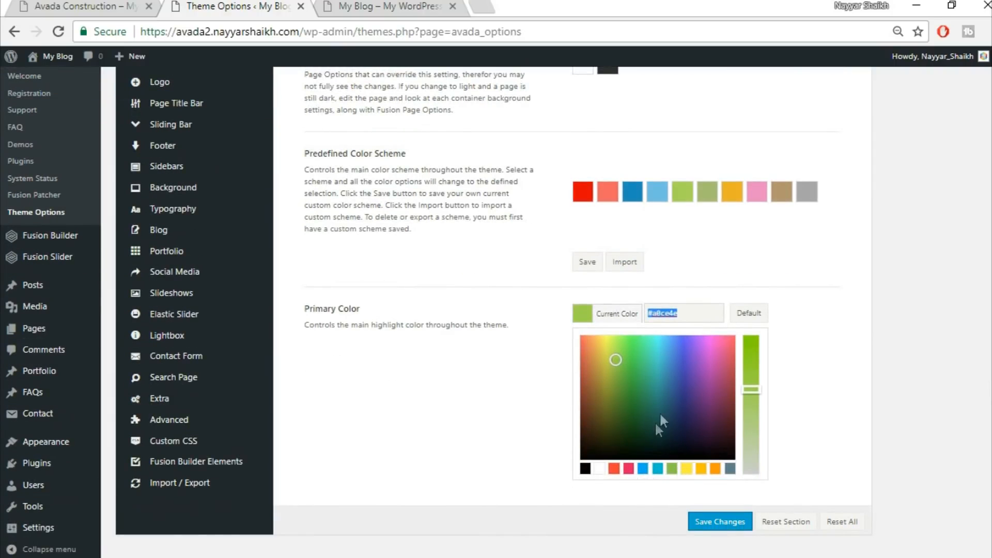
text(fed03d)
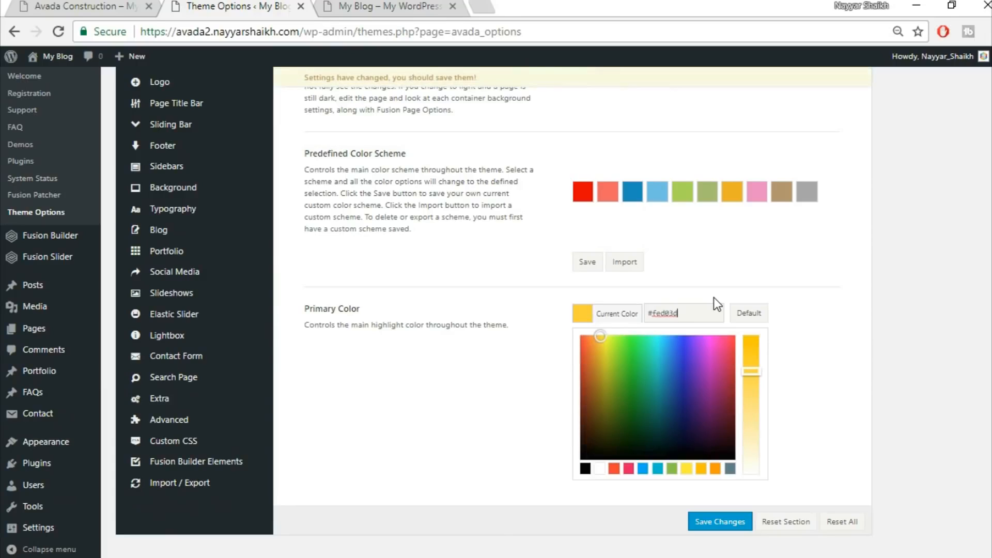
click(771, 480)
click(719, 525)
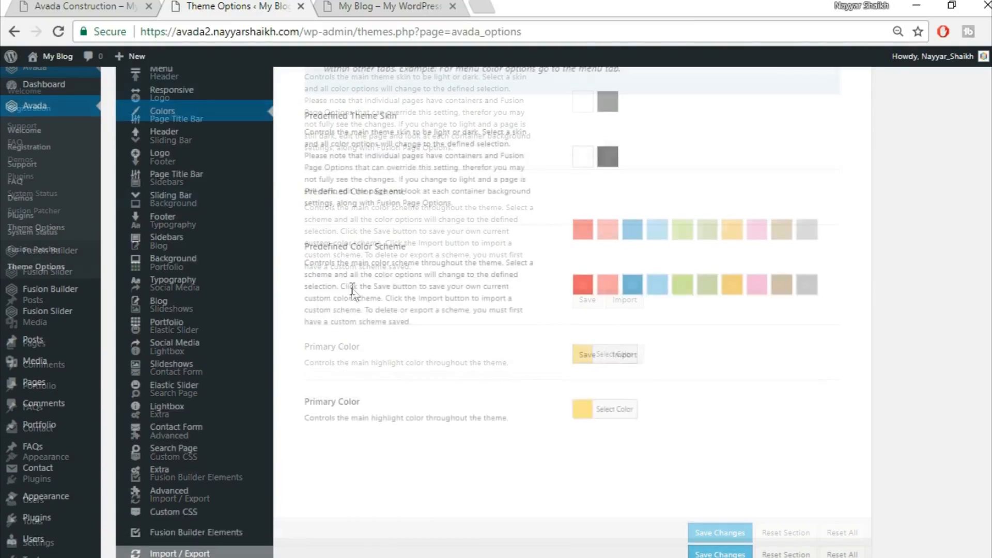
Open the Header Content options and review the available header layouts against the Avada Construction demo site
scroll(351, 287, up, 3)
mouse_move(178, 223)
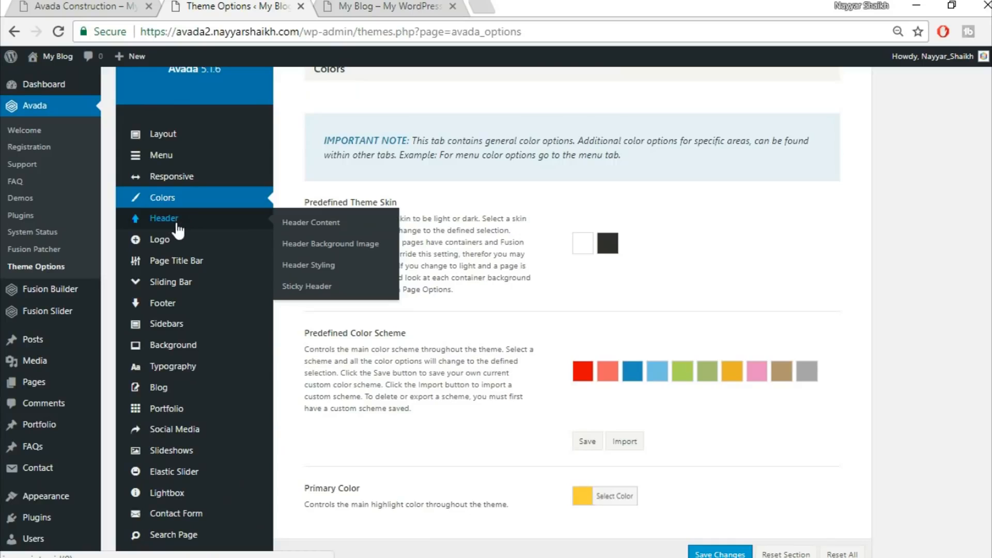
click(179, 221)
scroll(875, 231, up, 3)
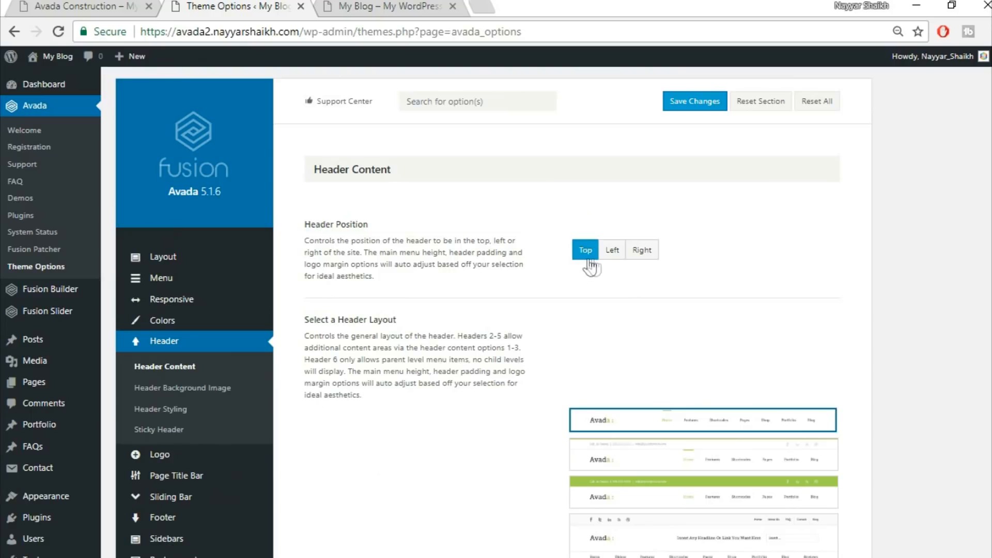
click(385, 6)
click(76, 6)
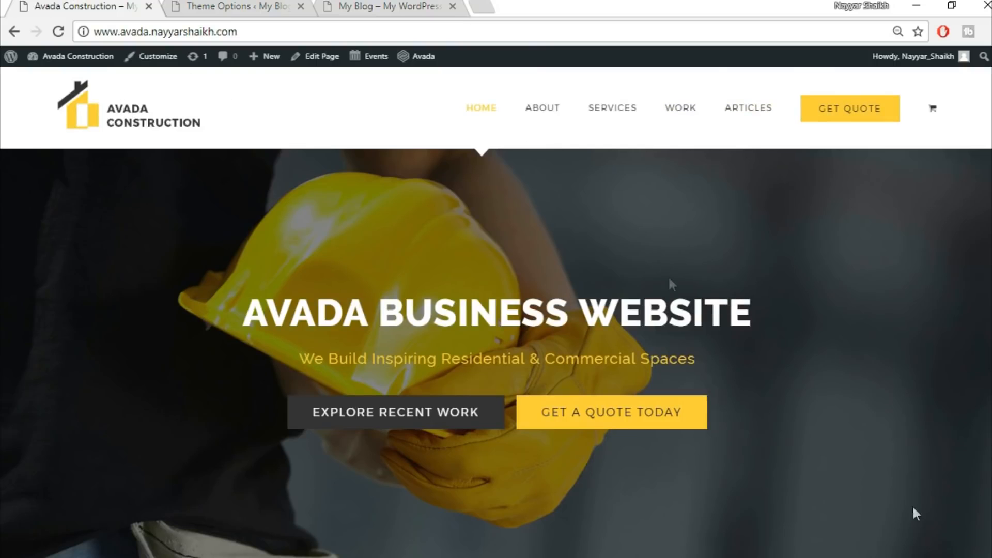
key(ctrl+shift+Tab)
key(ctrl+shift+Tab)
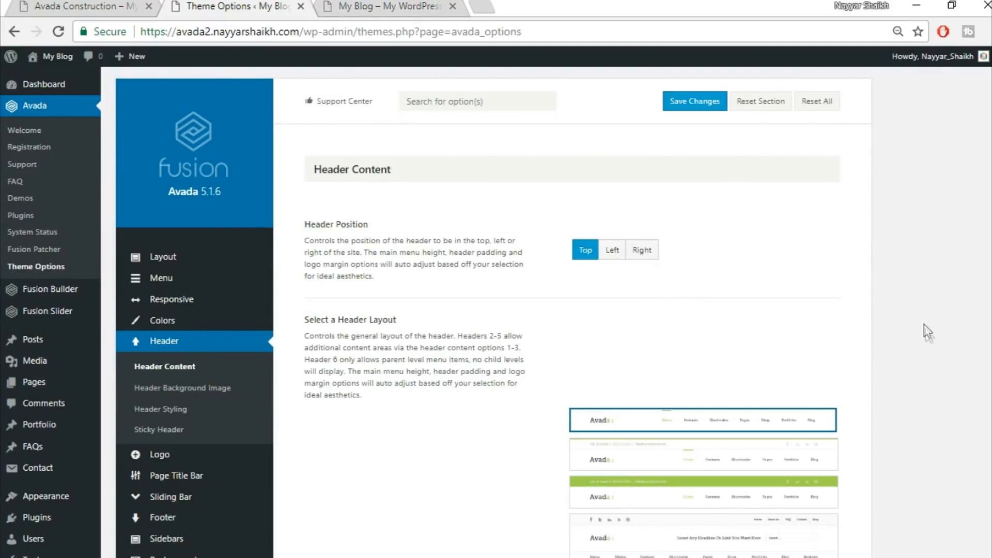
scroll(909, 358, down, 3)
mouse_move(695, 346)
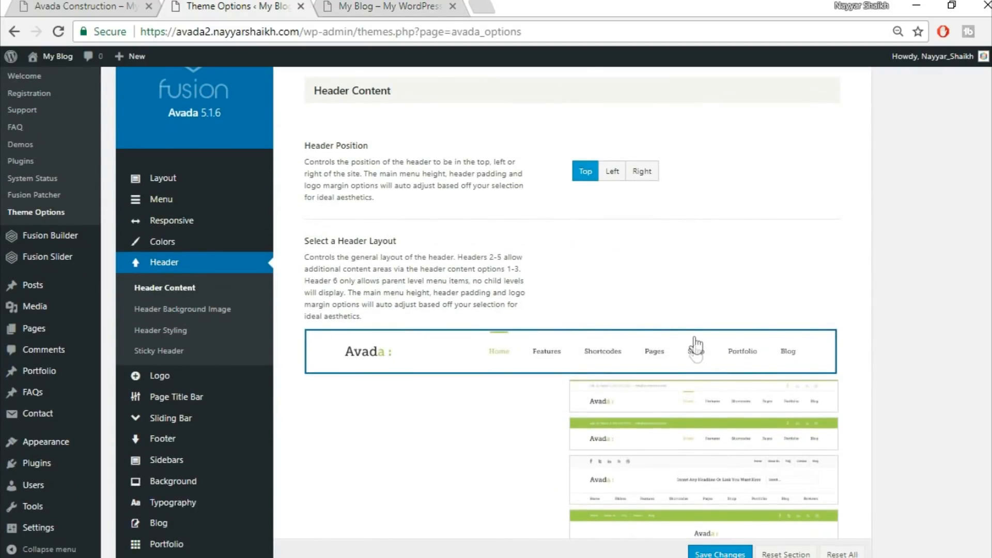
scroll(696, 520, down, 3)
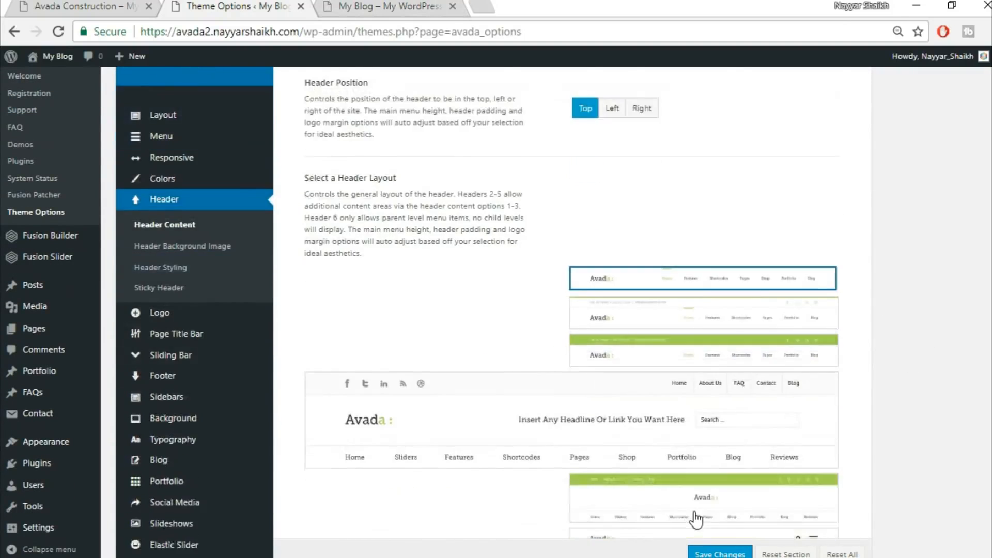
scroll(697, 519, down, 3)
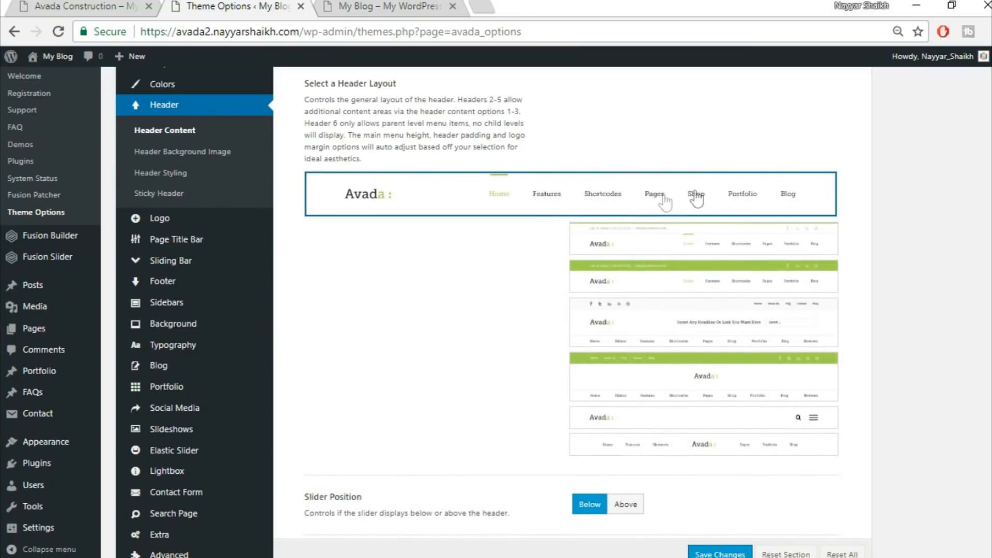
scroll(648, 351, down, 3)
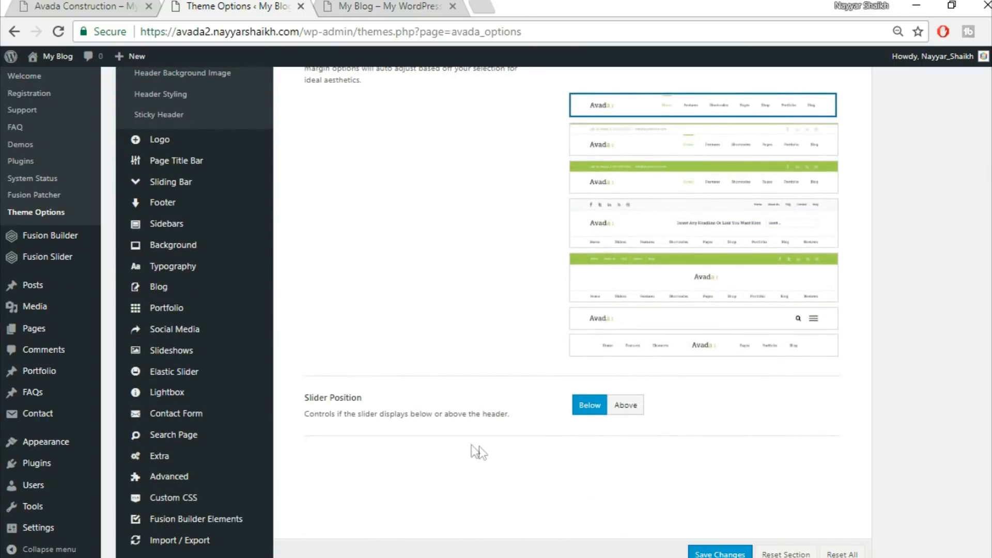
scroll(765, 459, down, 2)
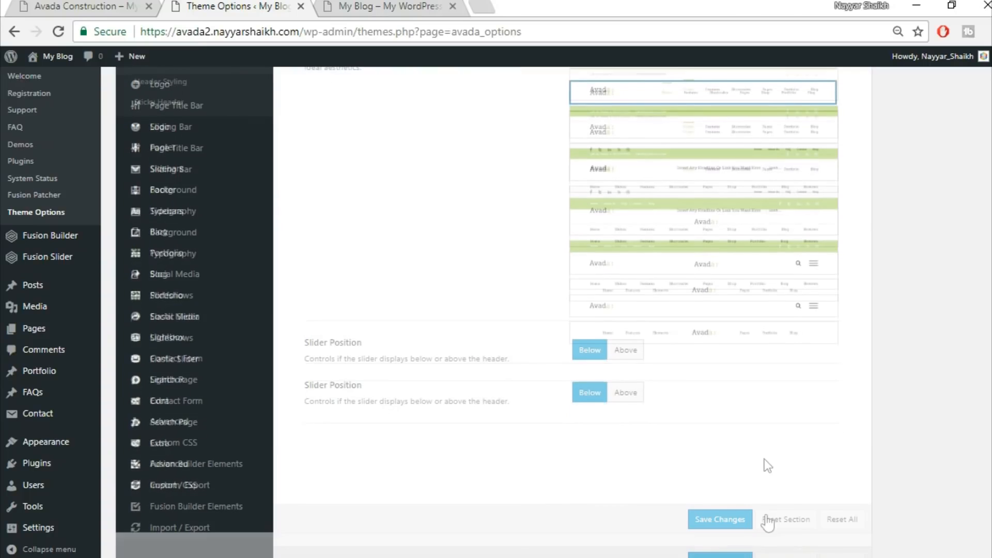
click(723, 514)
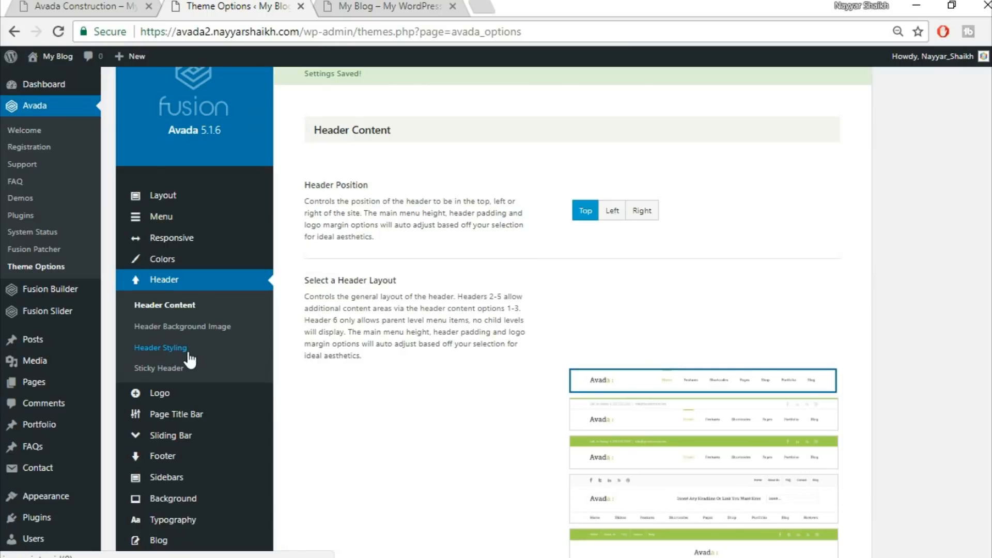
Open the Header Styling options and turn on 100% Header Width
click(188, 349)
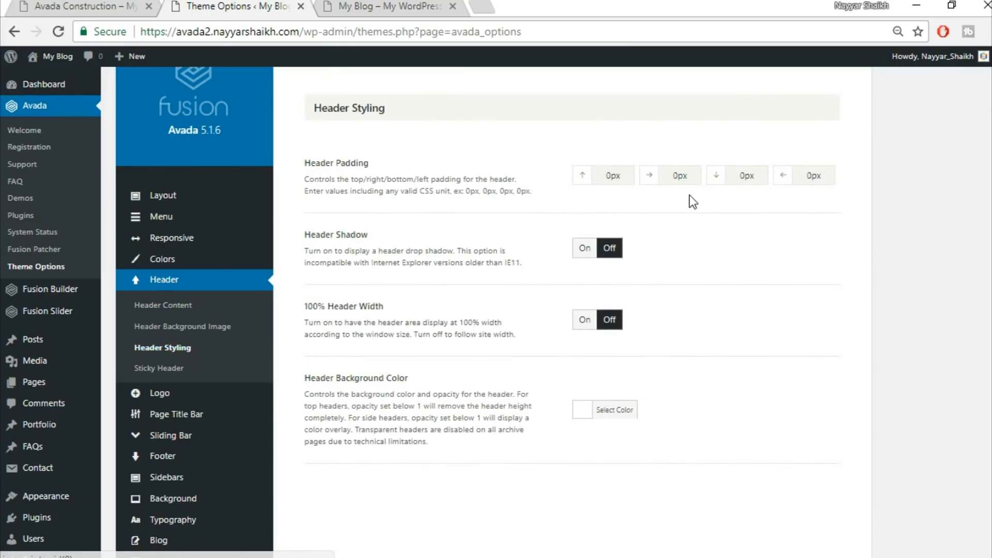
click(346, 5)
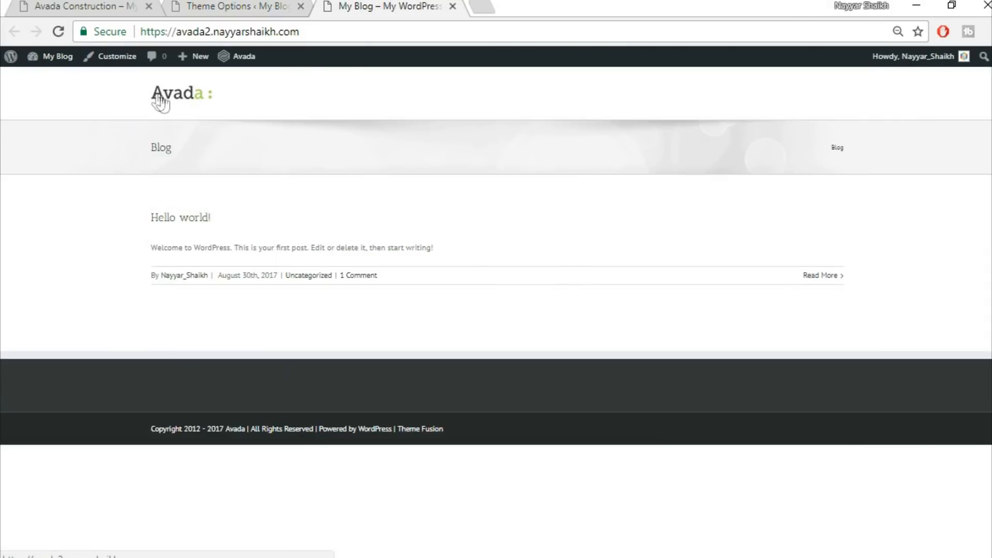
click(77, 6)
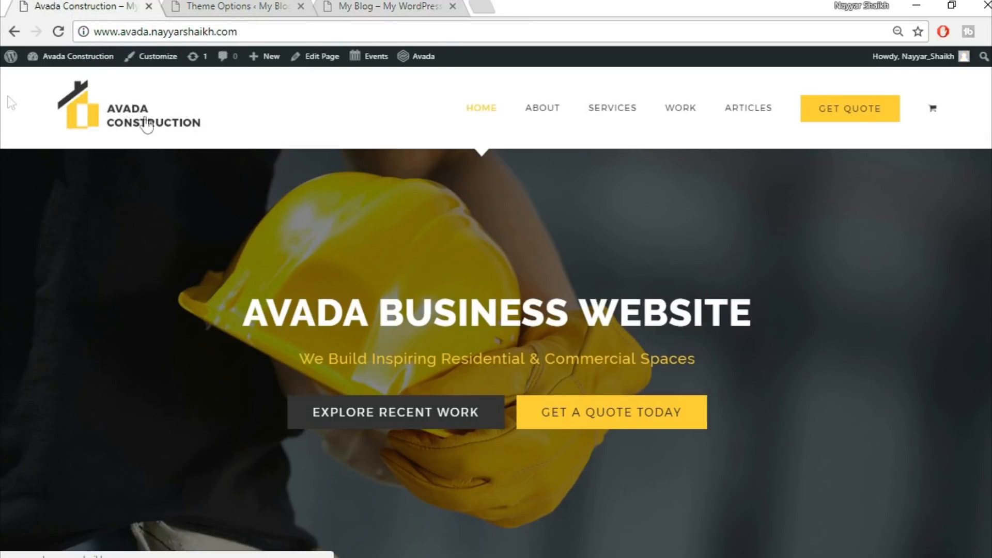
click(398, 4)
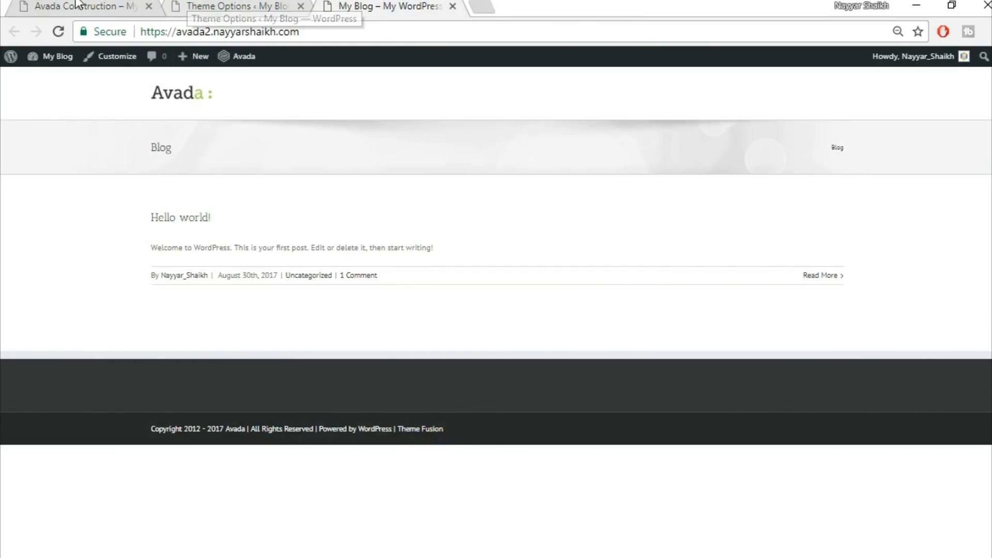
click(77, 6)
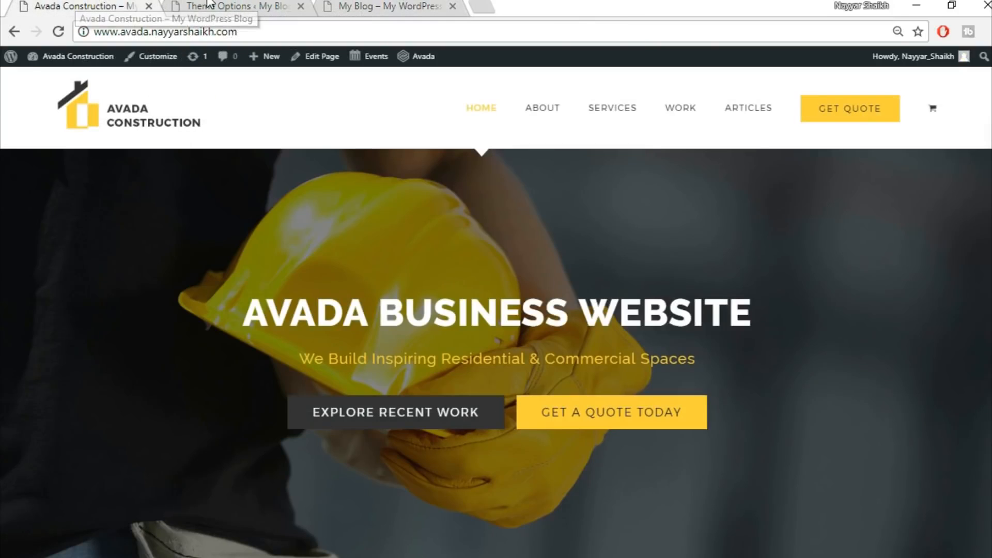
click(233, 7)
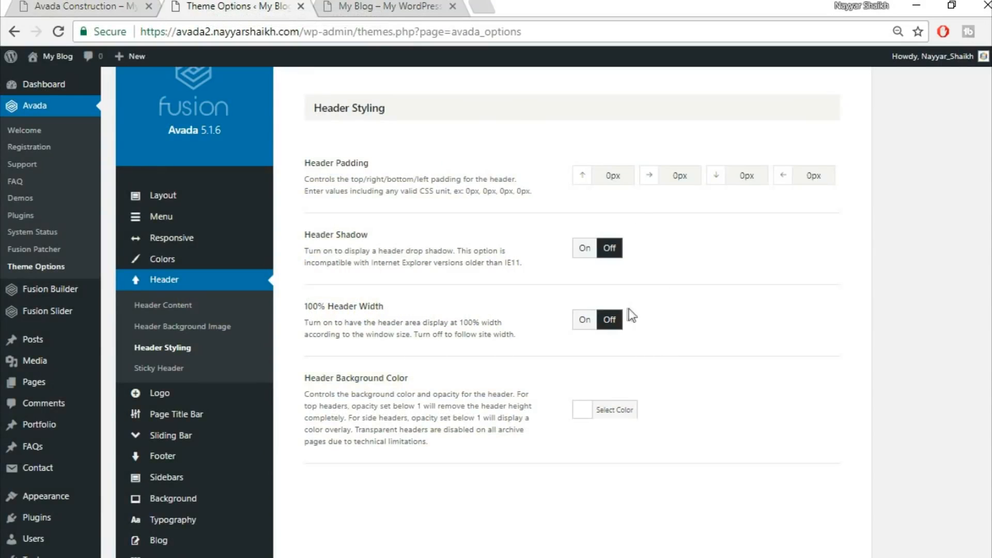
click(585, 329)
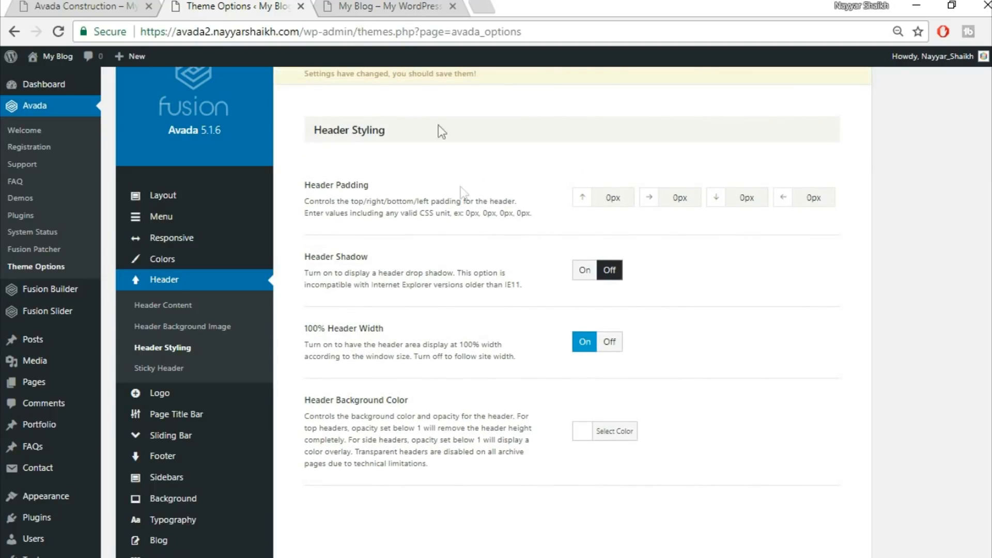
click(375, 4)
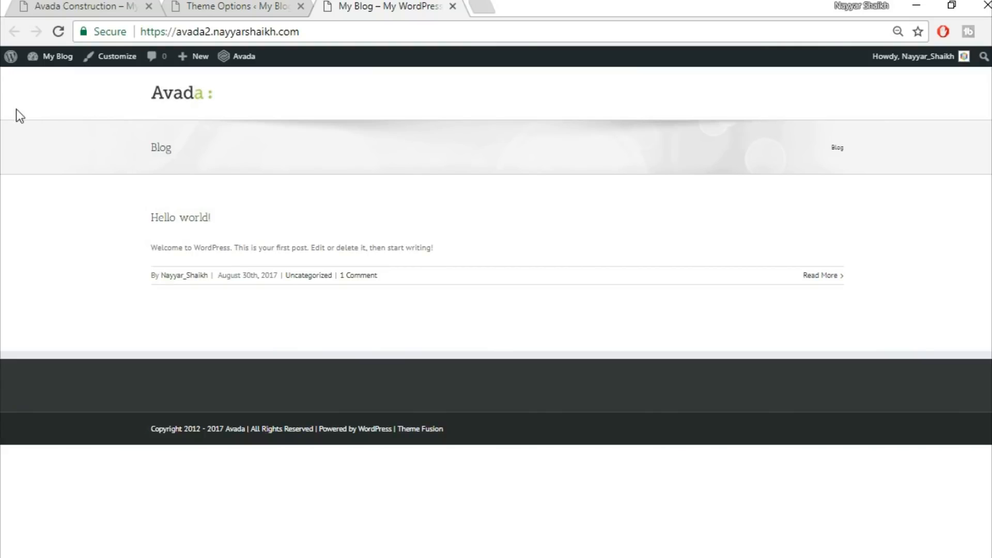
click(243, 4)
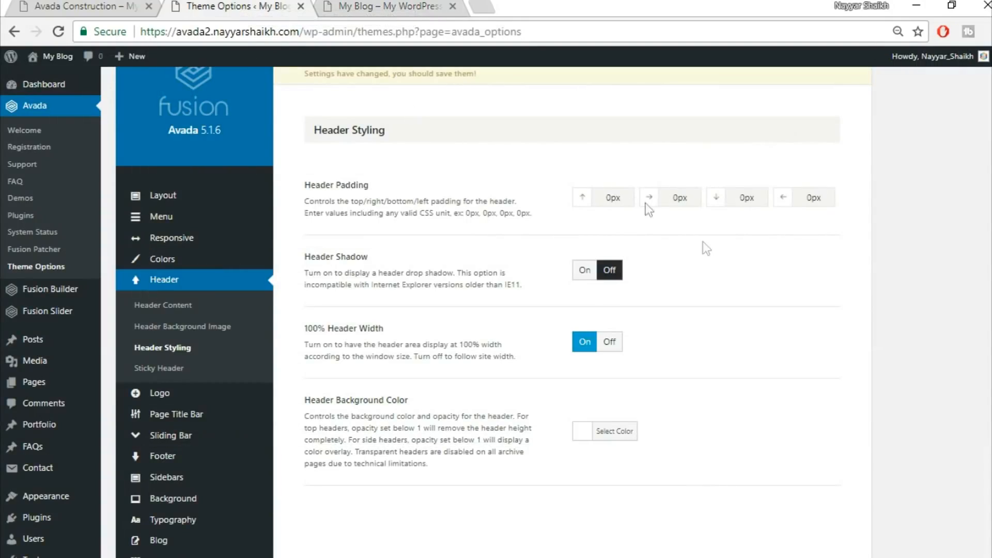
Set the header's right and left padding to 4% each, comparing against the demo site, and save the changes
double_click(692, 201)
drag(827, 198, 794, 199)
click(95, 8)
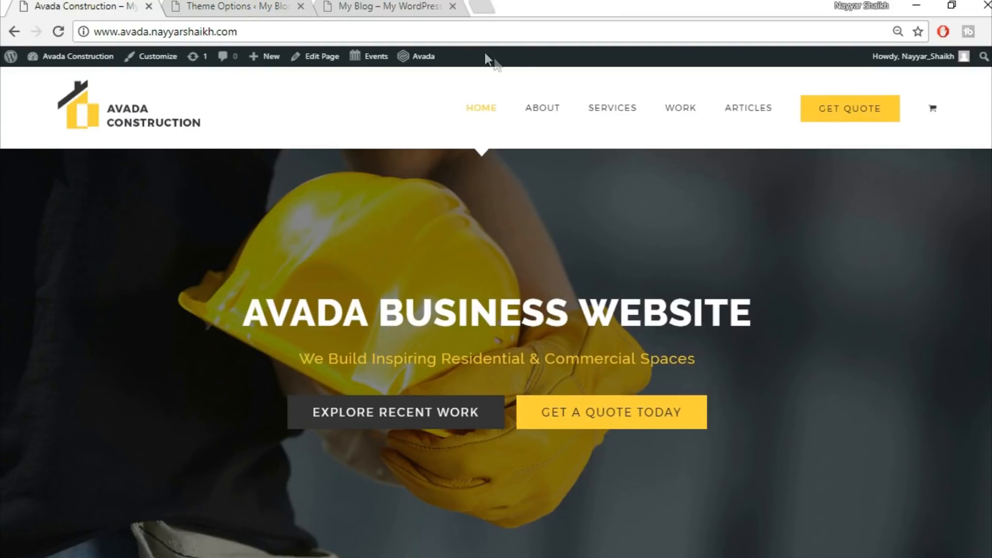
click(386, 5)
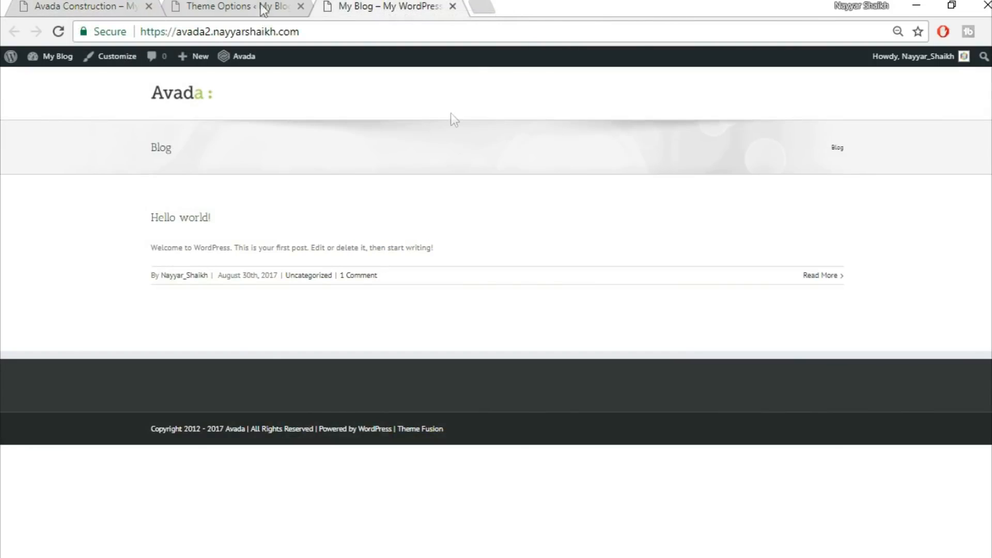
click(215, 5)
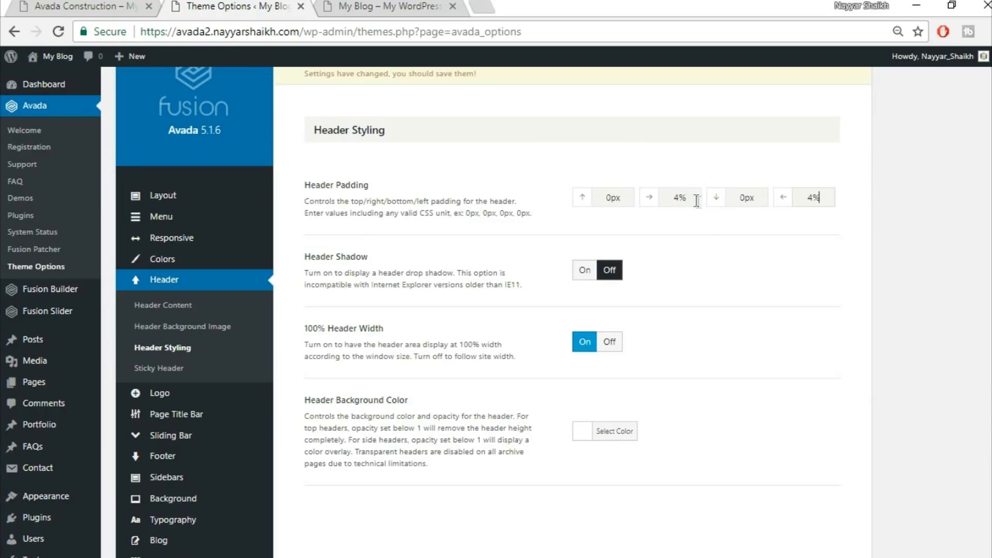
scroll(729, 413, down, 3)
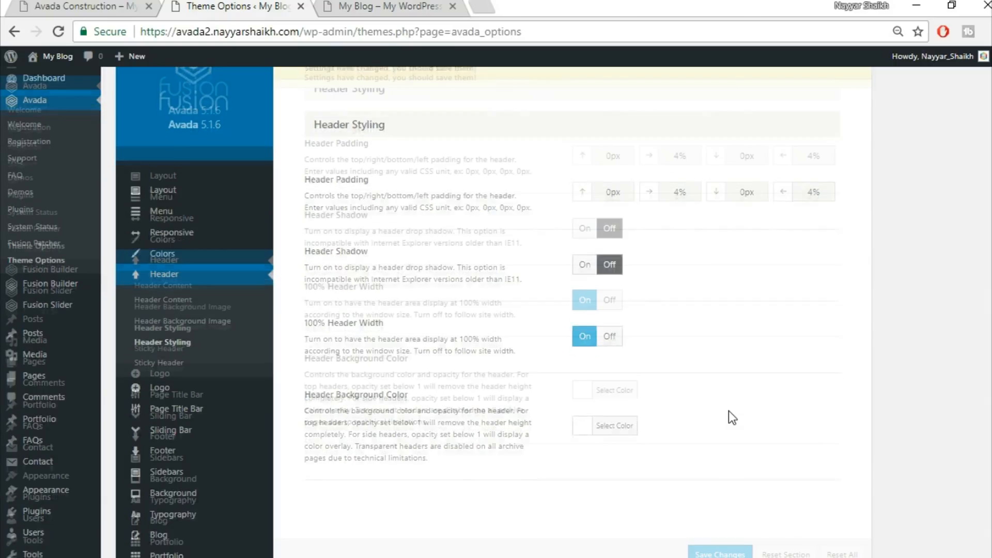
click(720, 554)
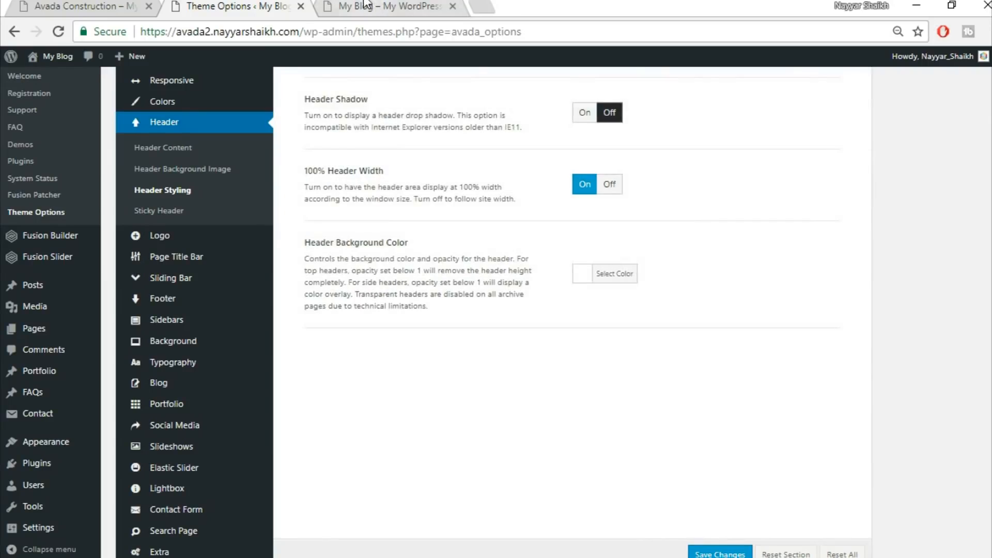
Check the blog's front end, then open the Logo section of Theme Options
click(368, 6)
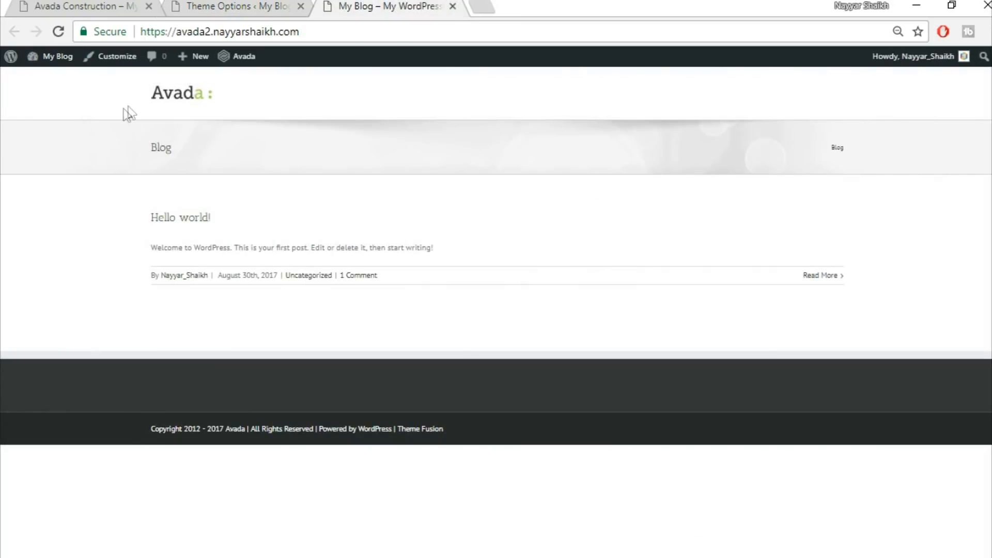
click(217, 6)
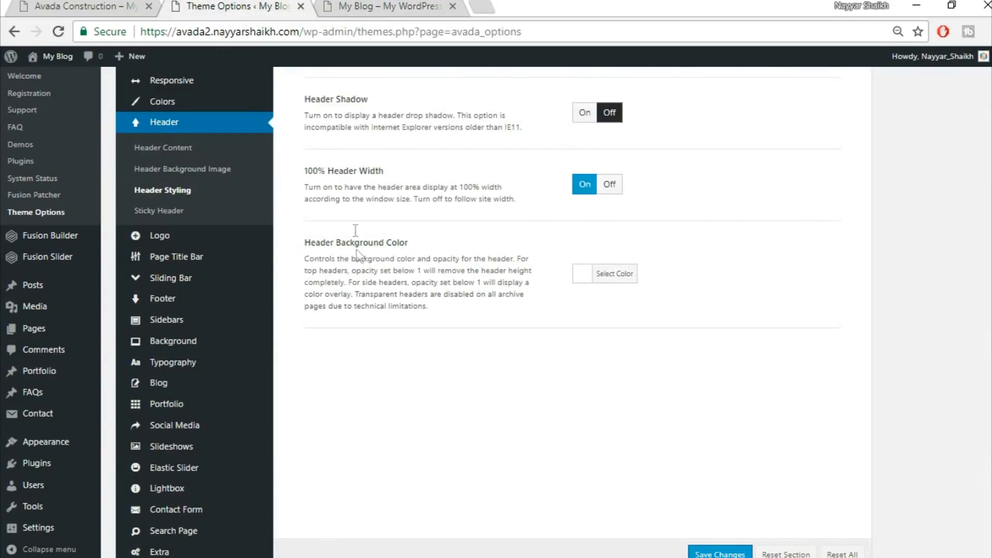
scroll(227, 258, down, 1)
mouse_move(229, 375)
scroll(229, 375, down, 2)
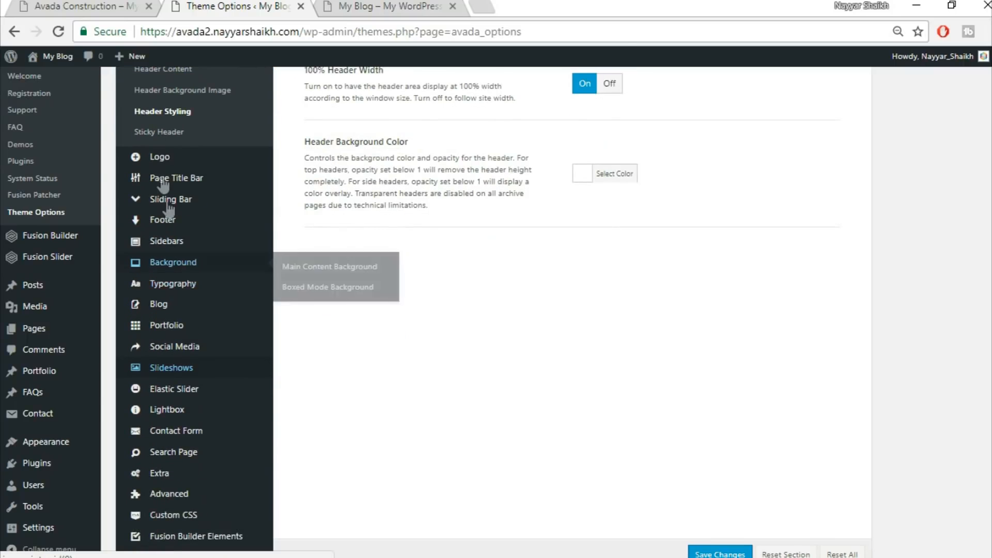
mouse_move(178, 163)
click(187, 157)
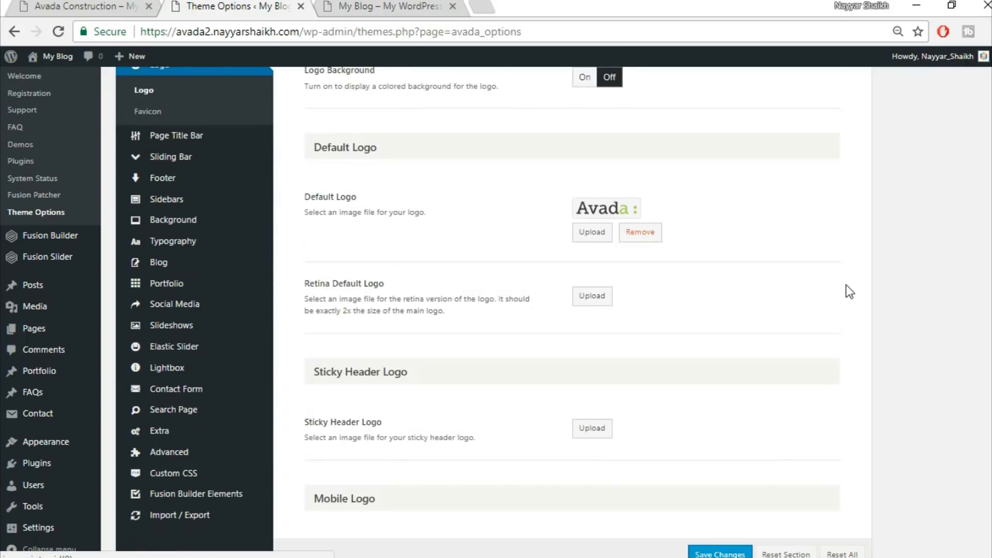
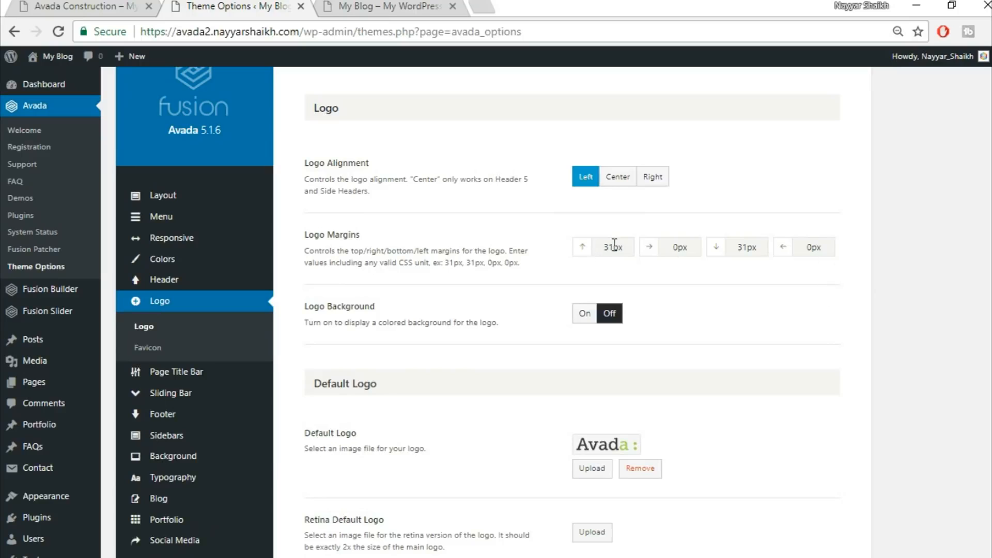
Set the logo's top and bottom margins to 20px
text(20)
drag(750, 252, 724, 255)
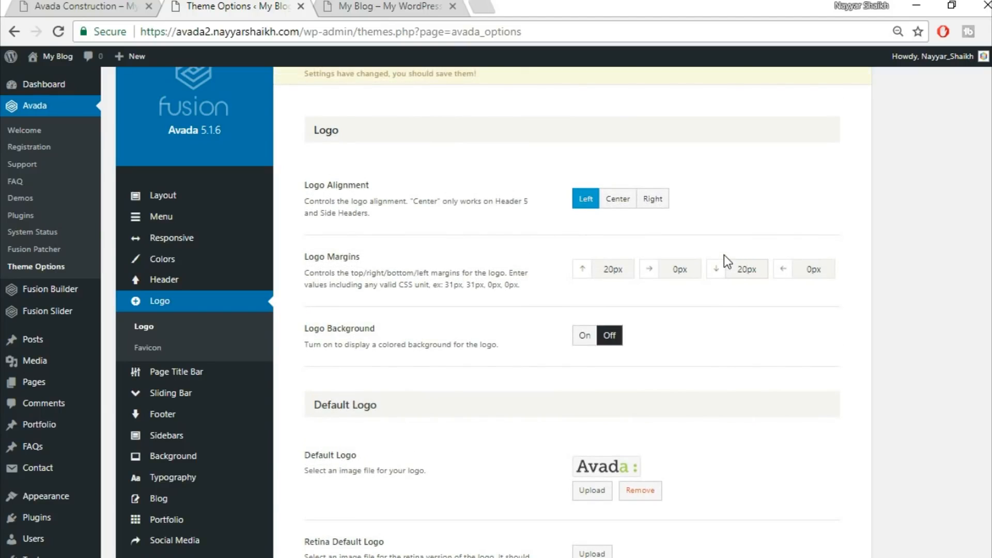
scroll(766, 333, down, 5)
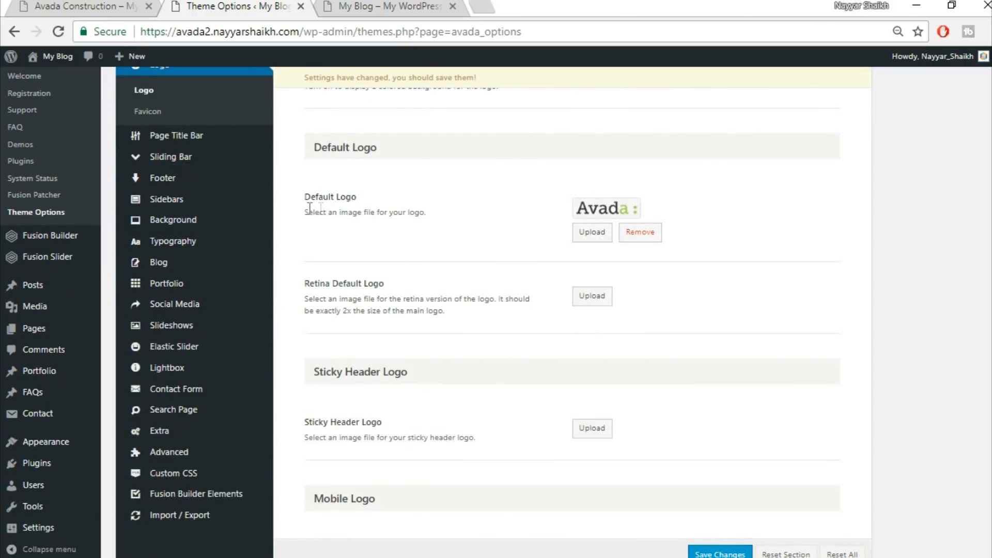
Remove the existing default logo after checking the blog's front end, and open the upload dialog for a new one
click(352, 6)
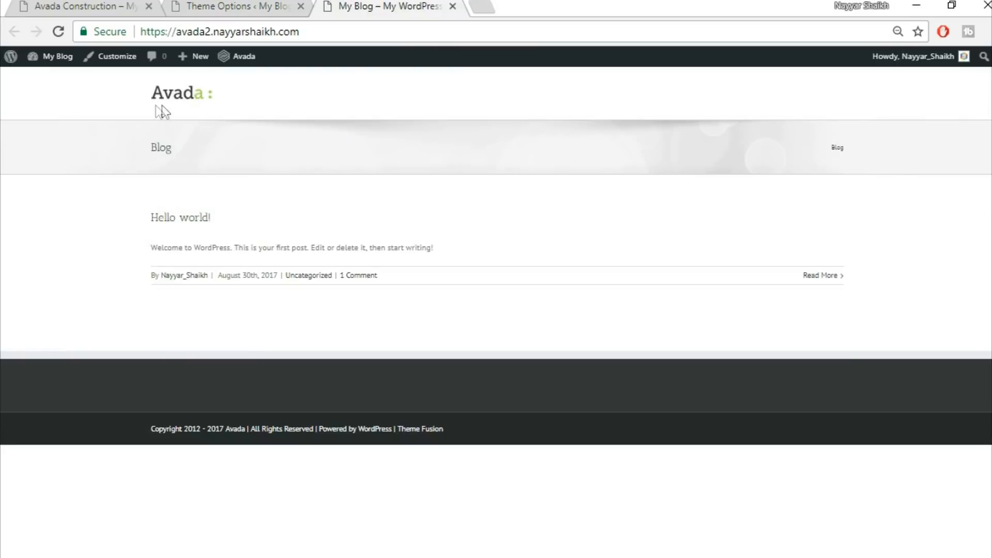
click(216, 5)
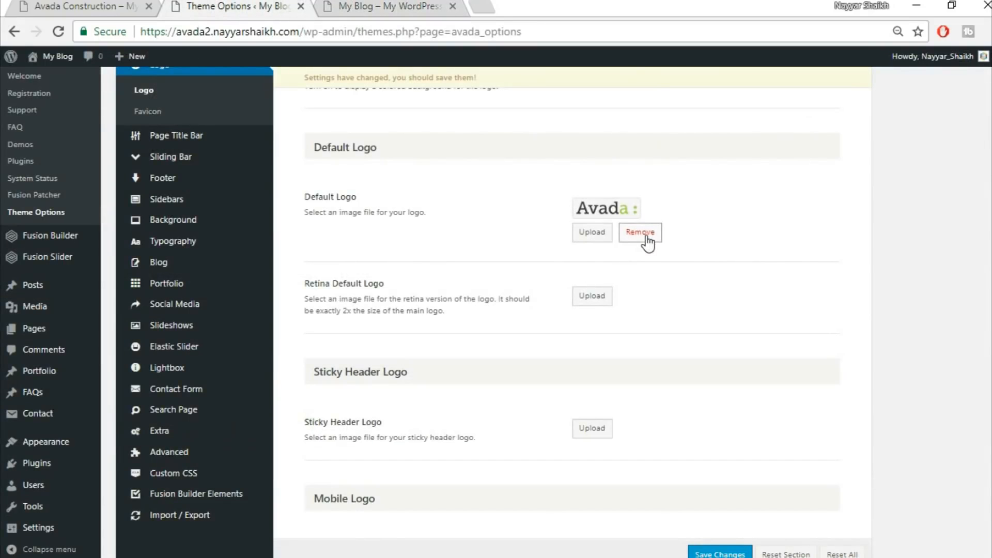
click(647, 236)
scroll(646, 235, down, 5)
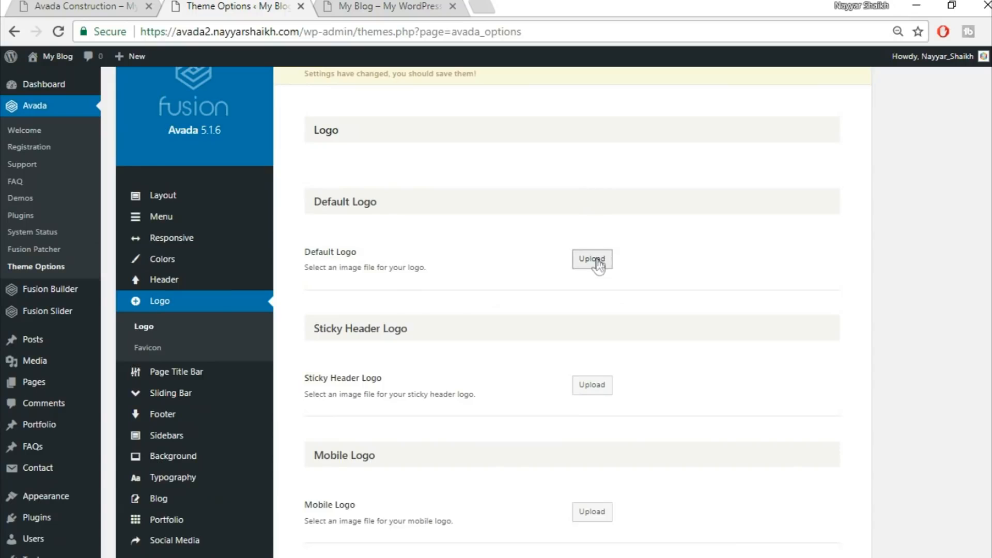
click(594, 260)
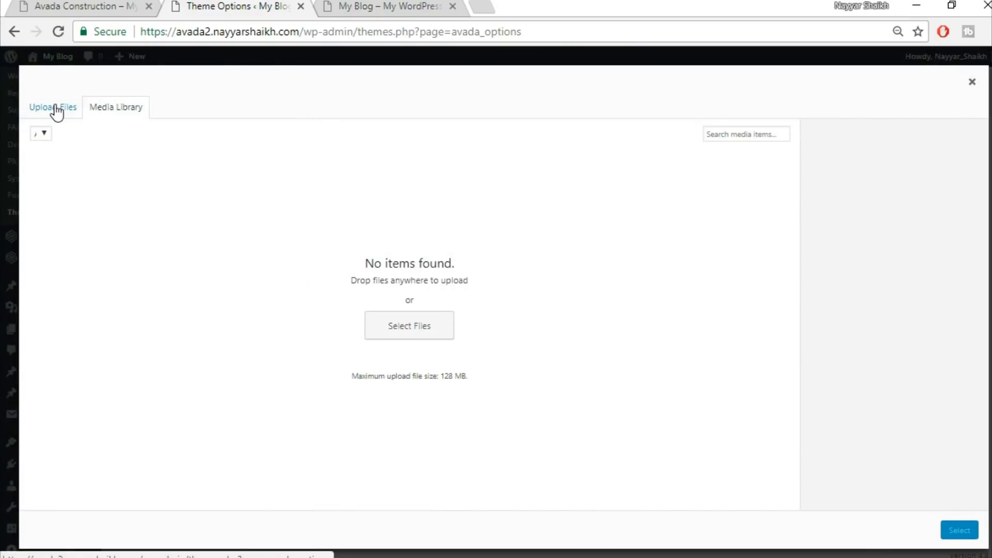
Examine the Avada Construction demo site's header logo and homepage
click(95, 5)
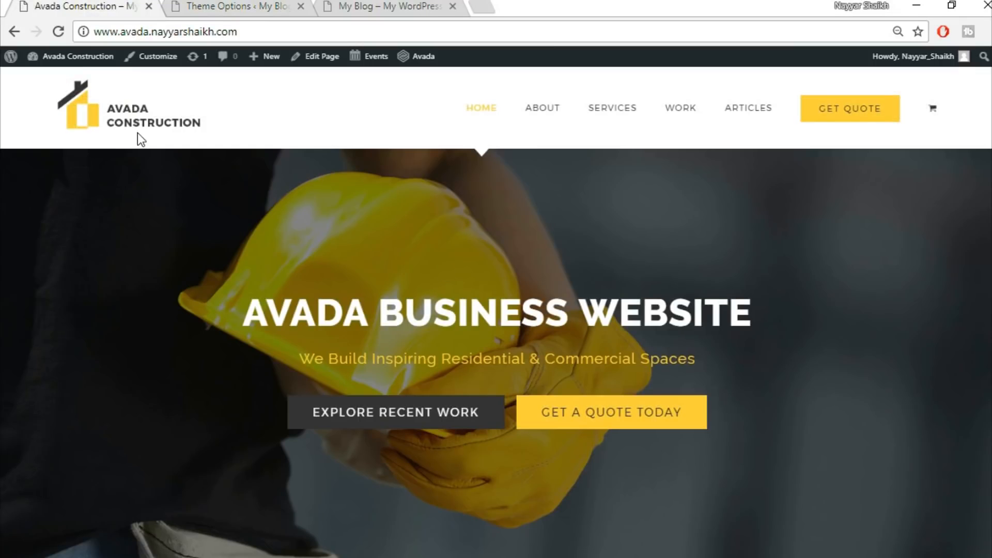
scroll(767, 394, down, 10)
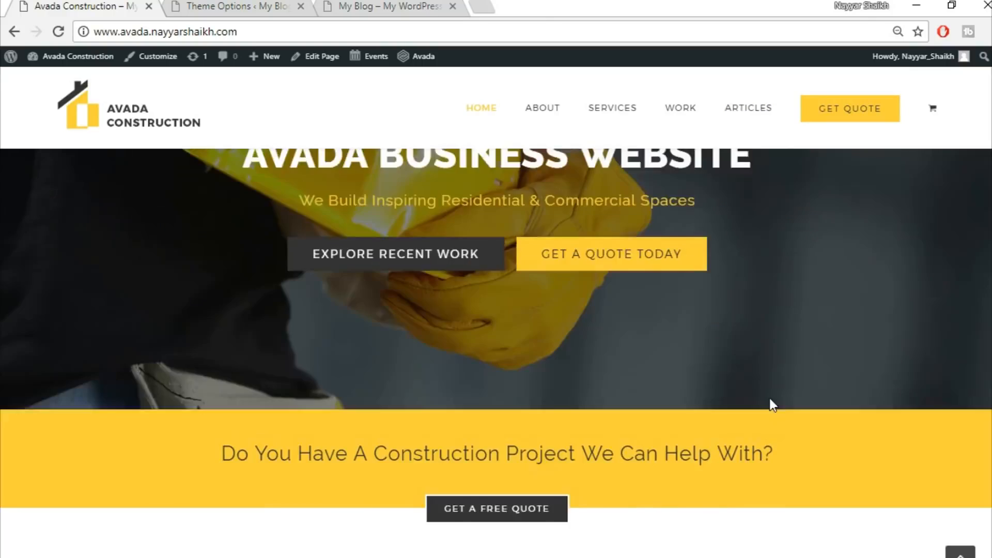
scroll(773, 406, down, 8)
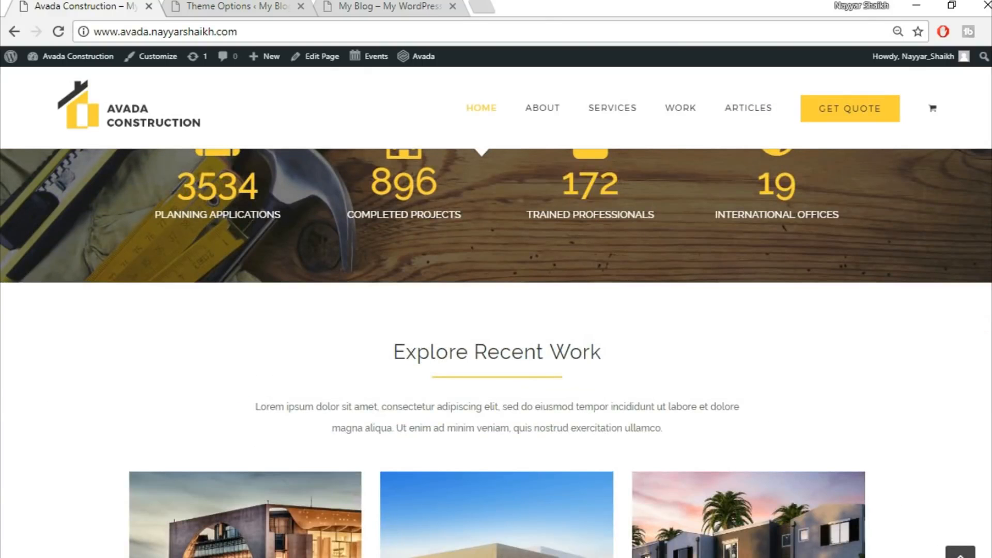
click(960, 551)
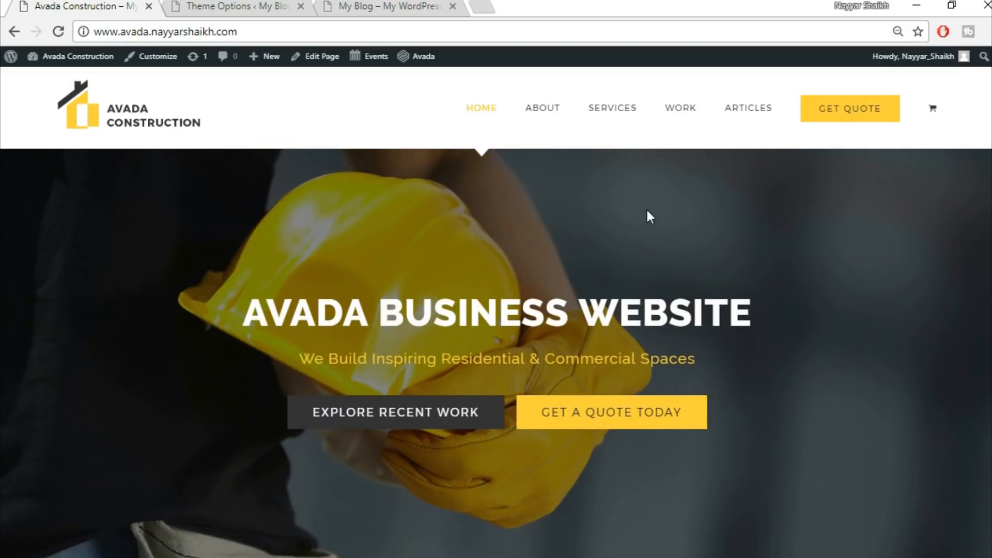
Go to bloggdude.com and open the Avada theme tutorial post with the images download link
click(479, 6)
text(bloggdude.com)
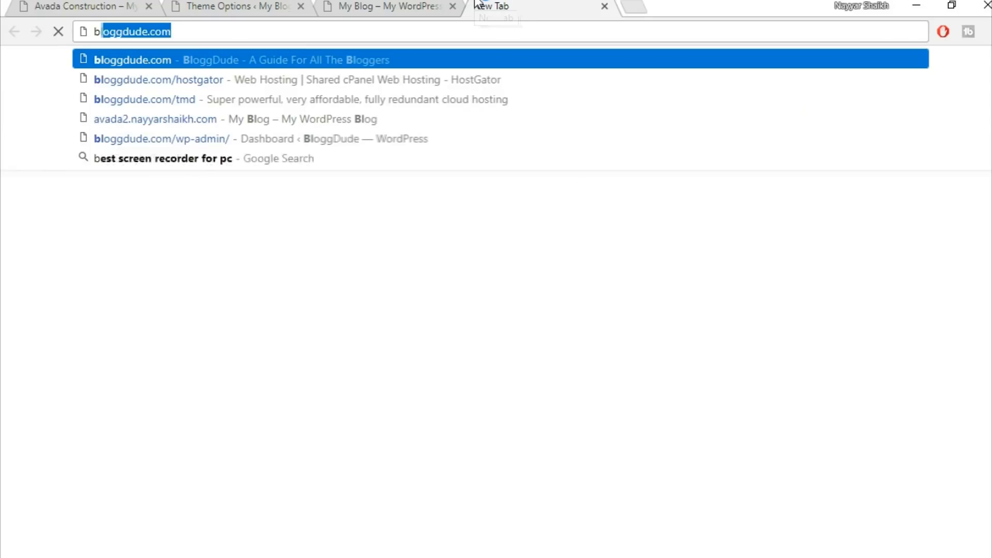
key(Return)
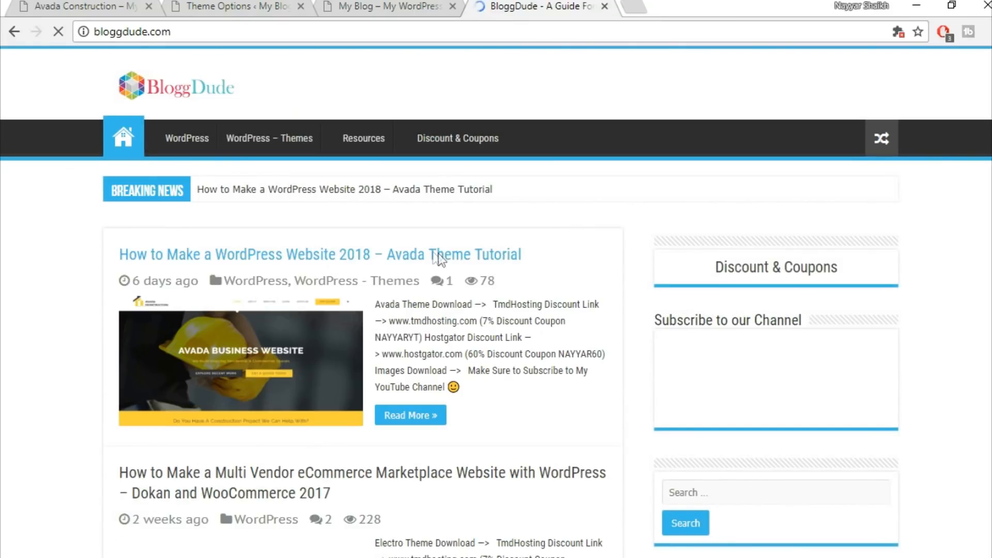
click(473, 258)
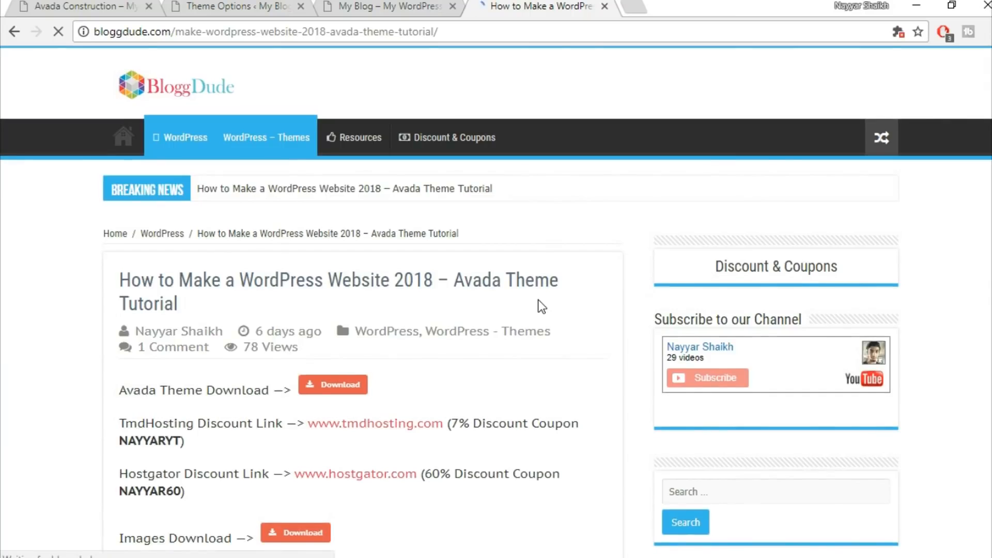
scroll(539, 299, down, 6)
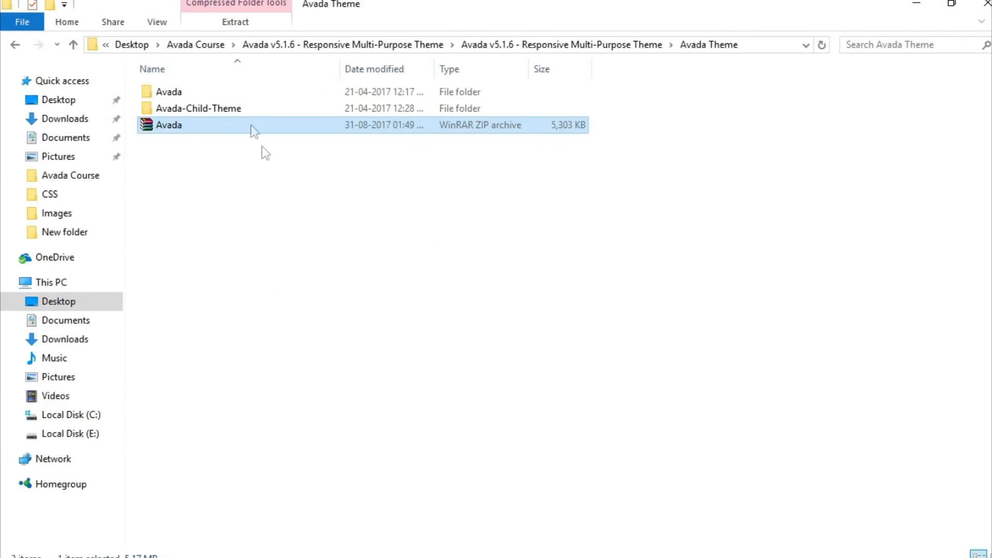
Browse the Images folder inside Avada Course in File Explorer to find the logo files
click(206, 46)
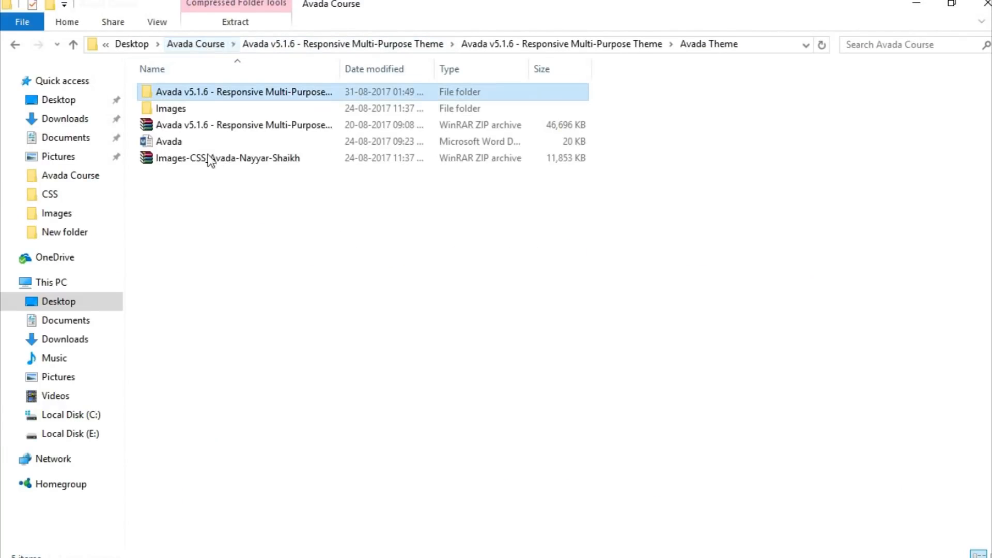
click(248, 158)
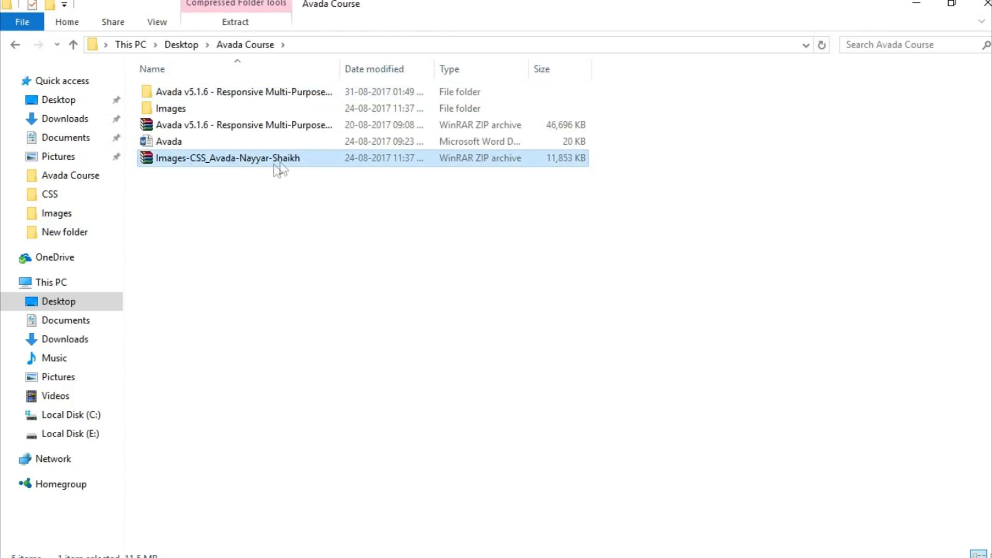
double_click(204, 115)
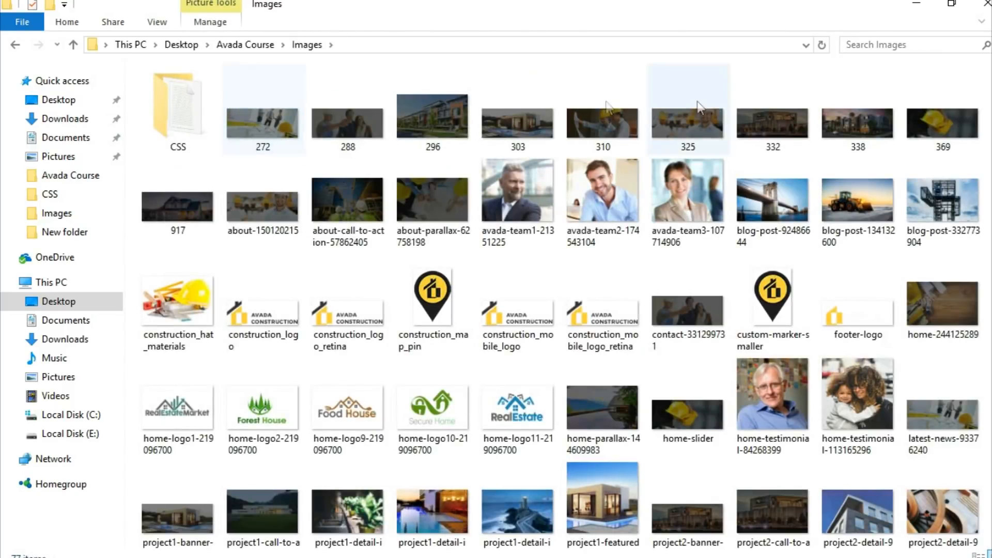
scroll(870, 515, down, 5)
scroll(870, 515, up, 5)
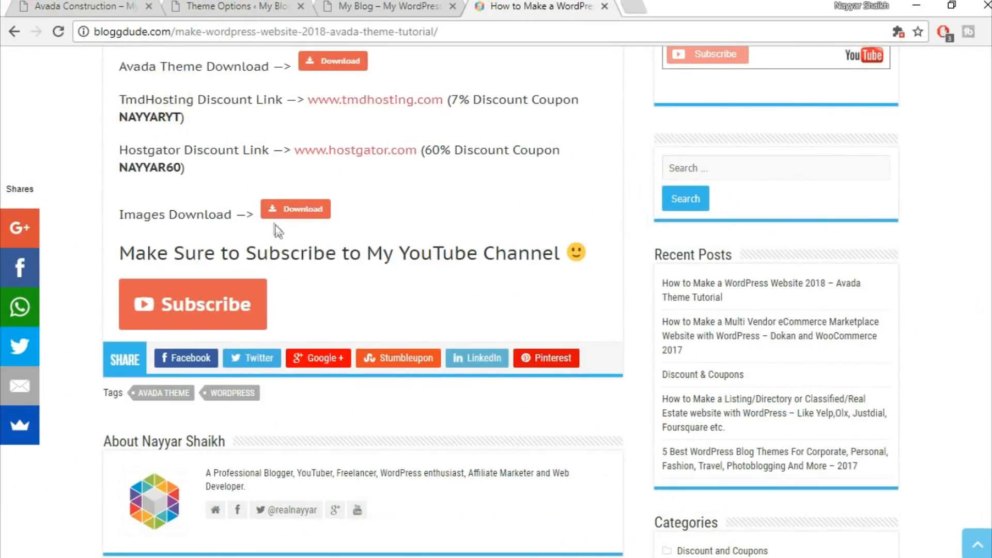
scroll(278, 230, up, 2)
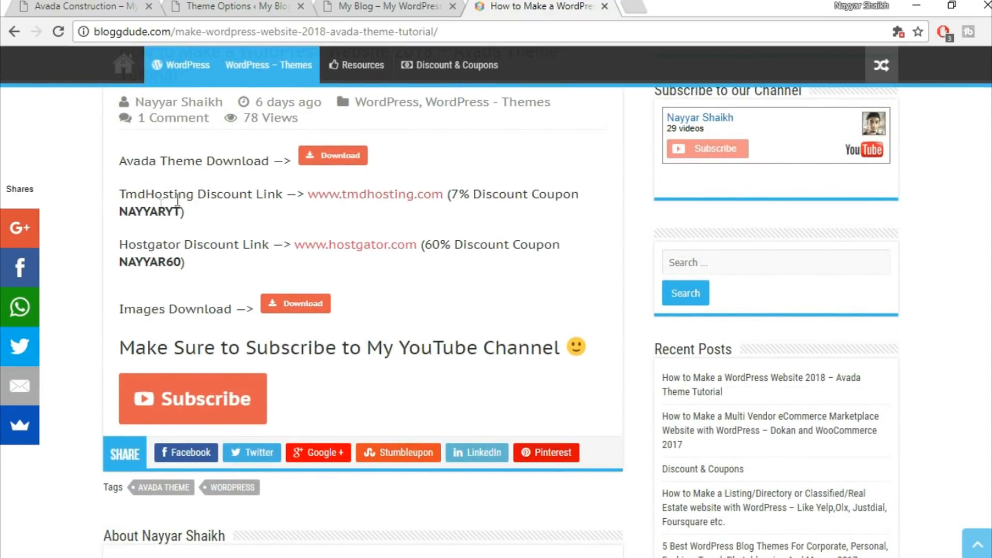
drag(124, 217, 186, 213)
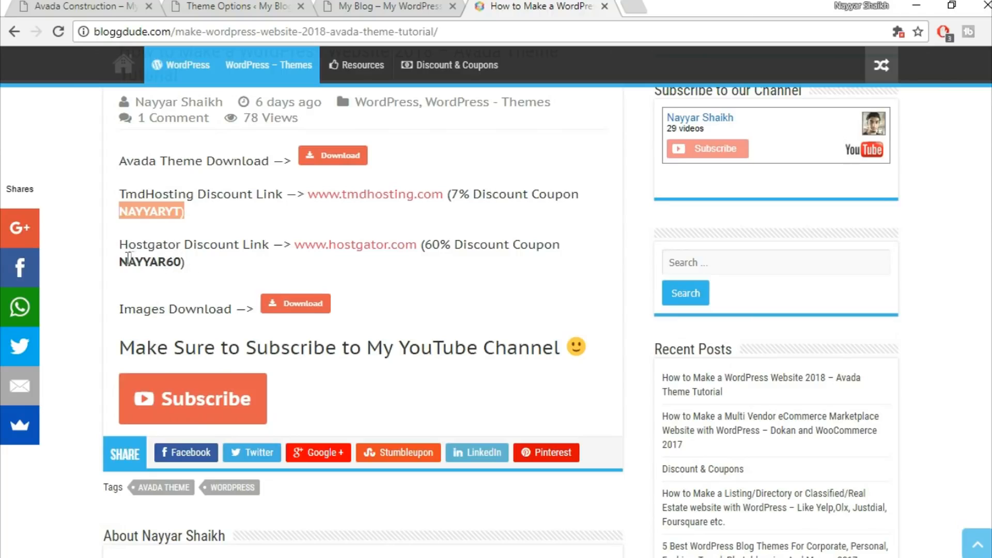
click(243, 174)
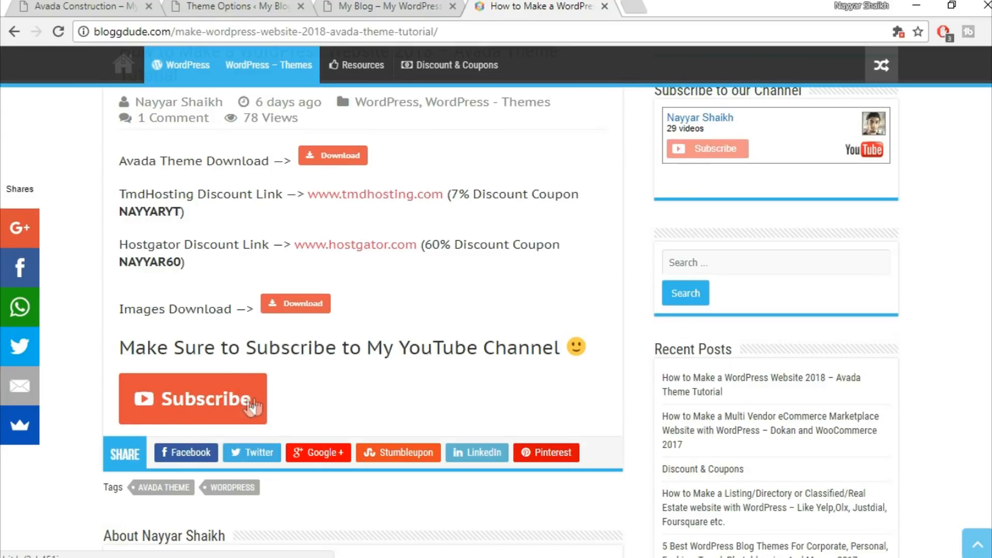
click(371, 5)
click(196, 4)
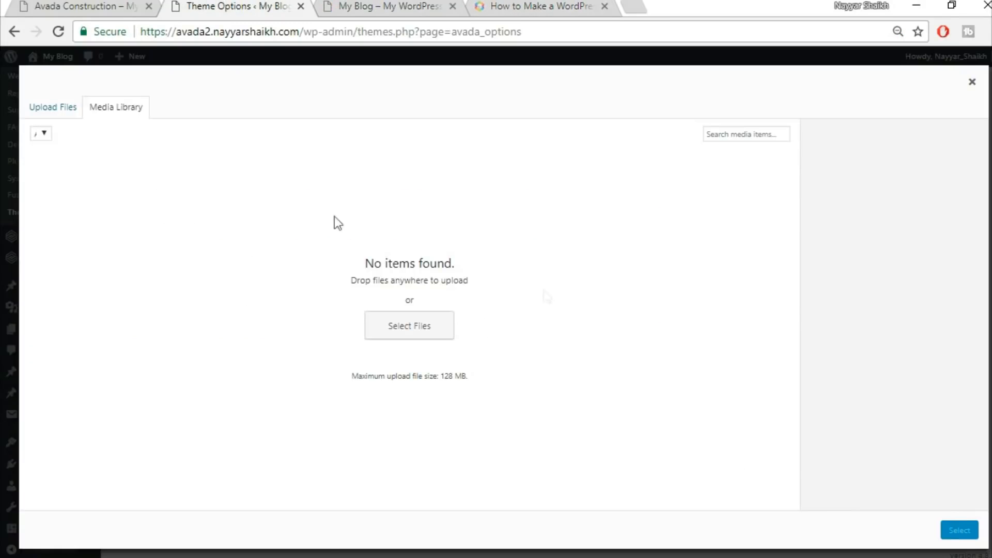
Upload construction_logo from the Avada Course Images folder, select it as the default logo, and save the changes
click(74, 109)
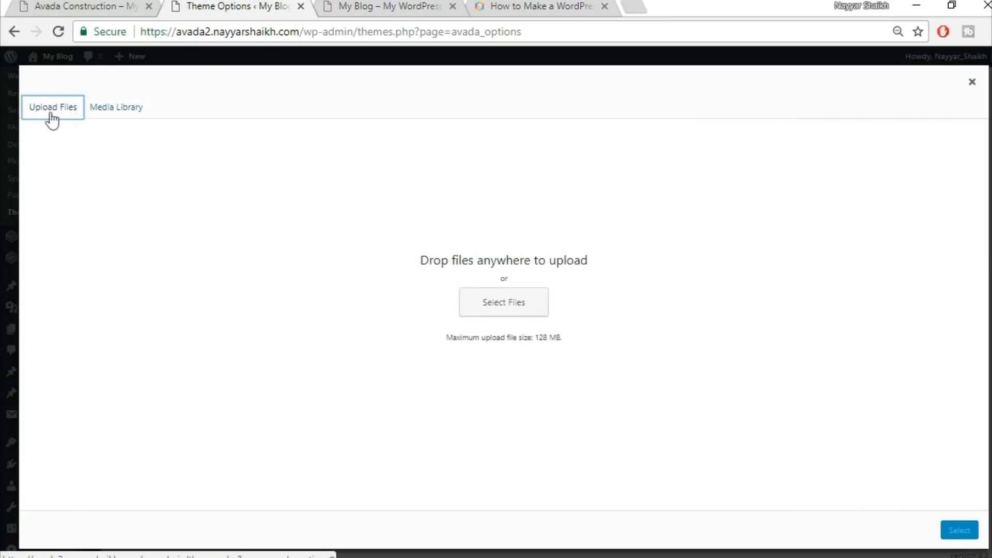
click(497, 299)
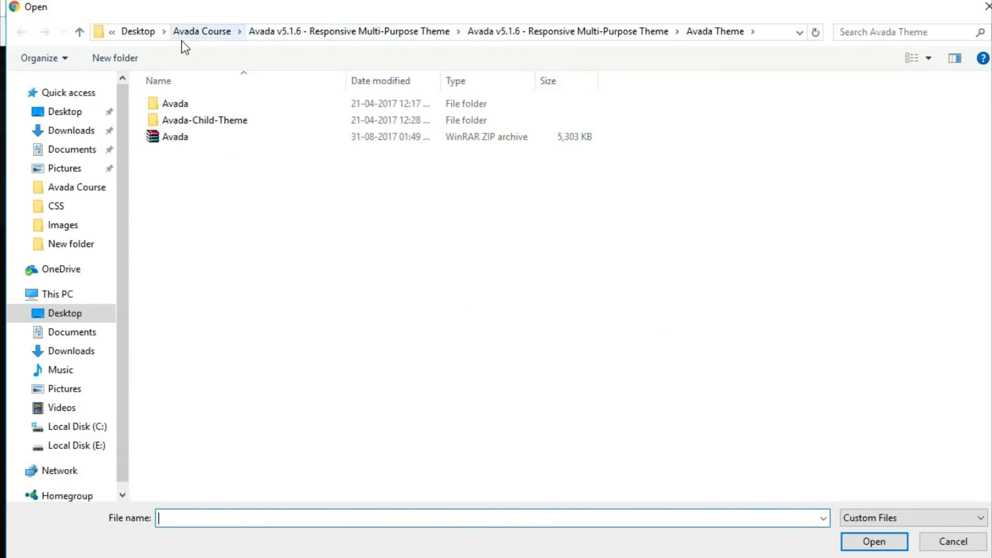
click(210, 35)
double_click(212, 119)
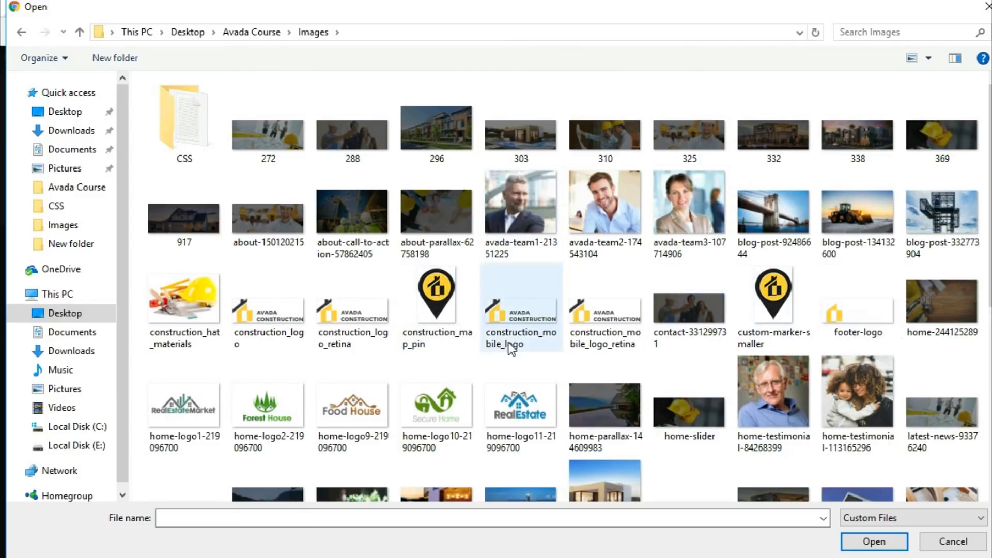
click(266, 333)
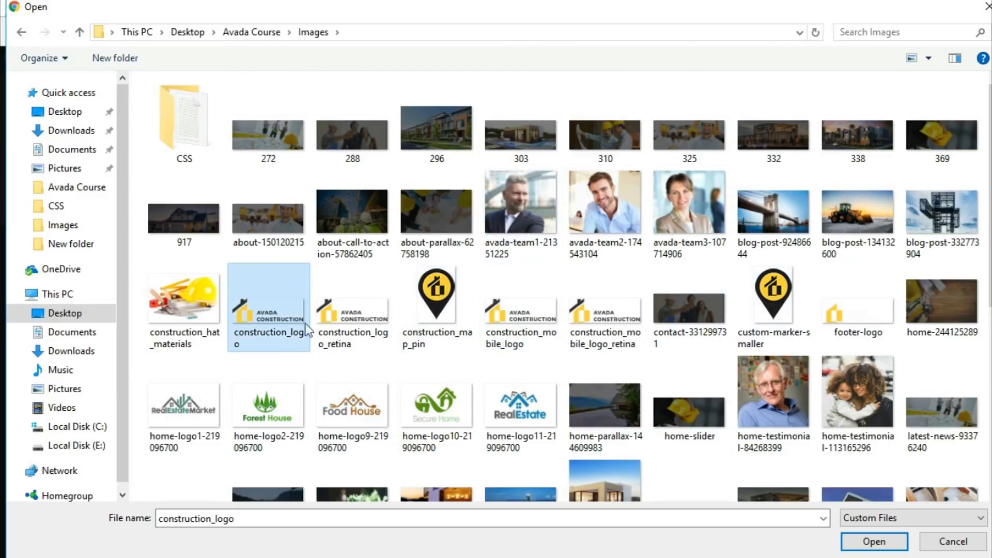
click(856, 541)
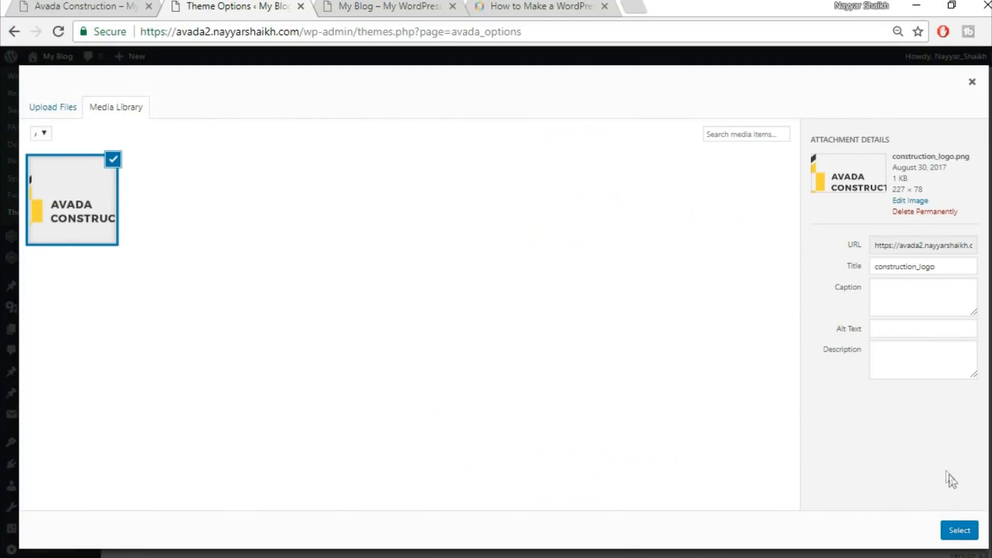
click(959, 530)
scroll(920, 430, down, 8)
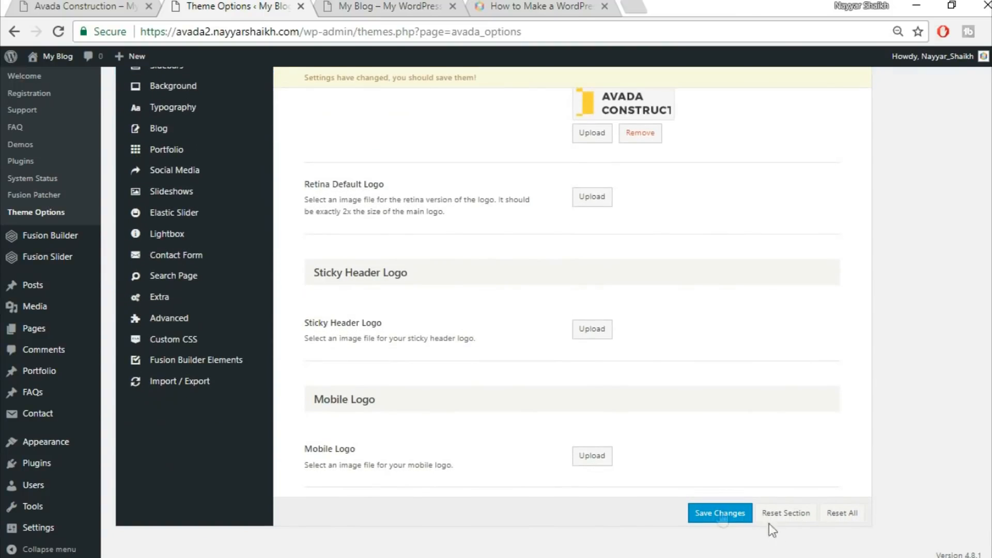
click(721, 514)
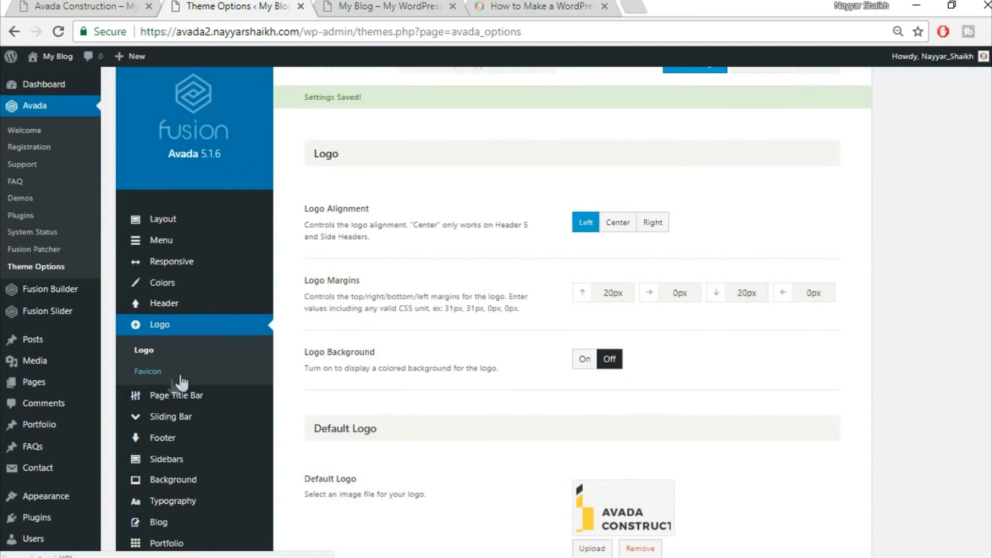
Upload construction_map_pin from the Avada Course Images folder as the site favicon and save the changes
click(148, 372)
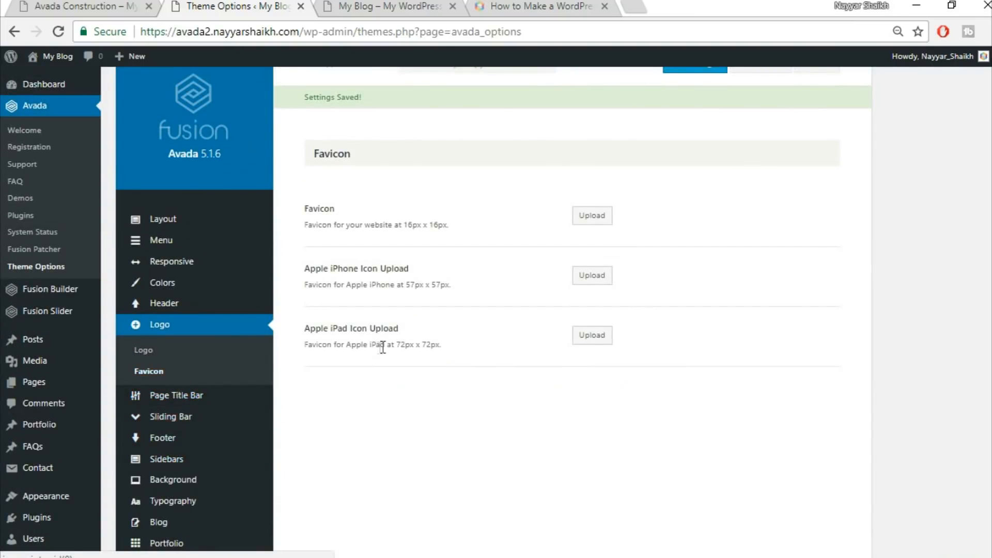
click(549, 6)
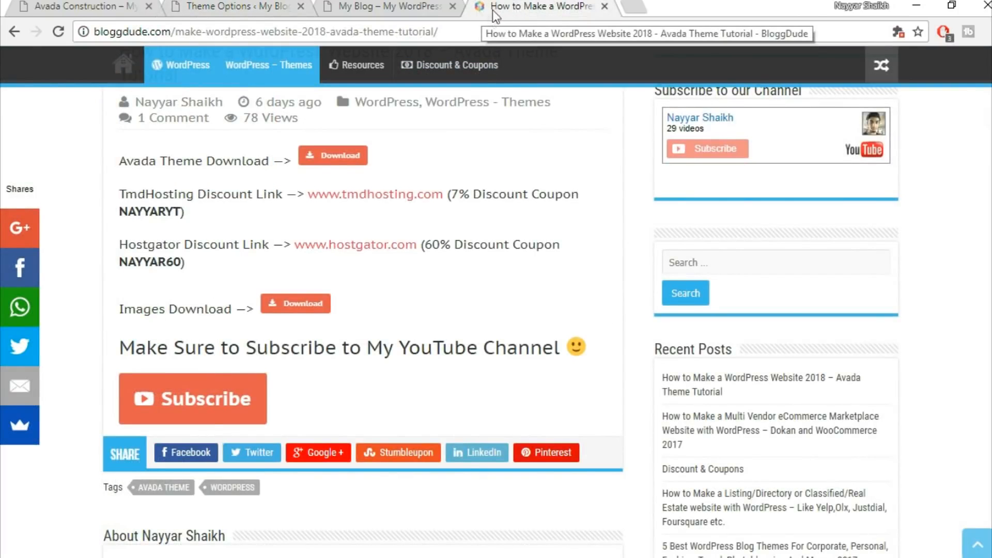
click(227, 7)
click(563, 6)
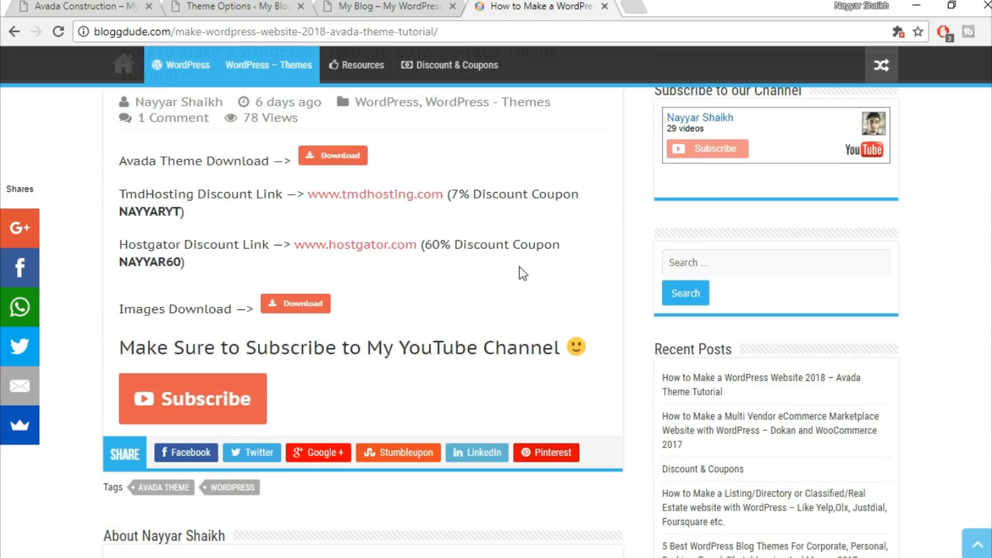
click(220, 5)
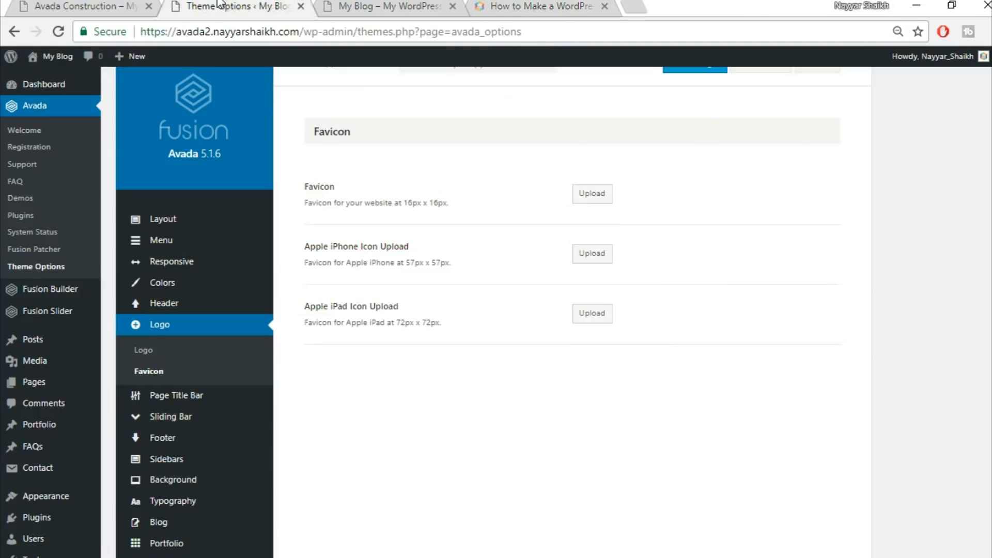
click(592, 193)
click(66, 105)
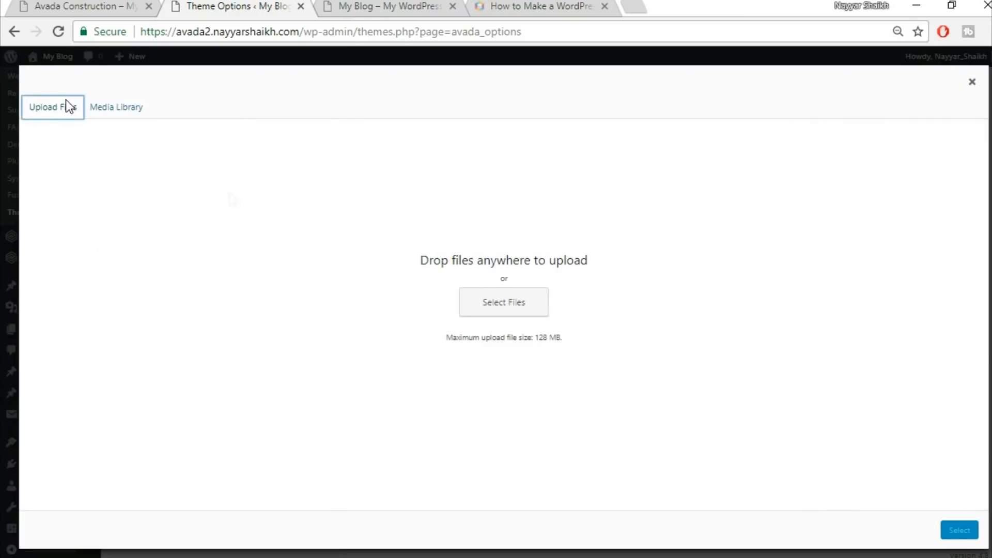
click(497, 316)
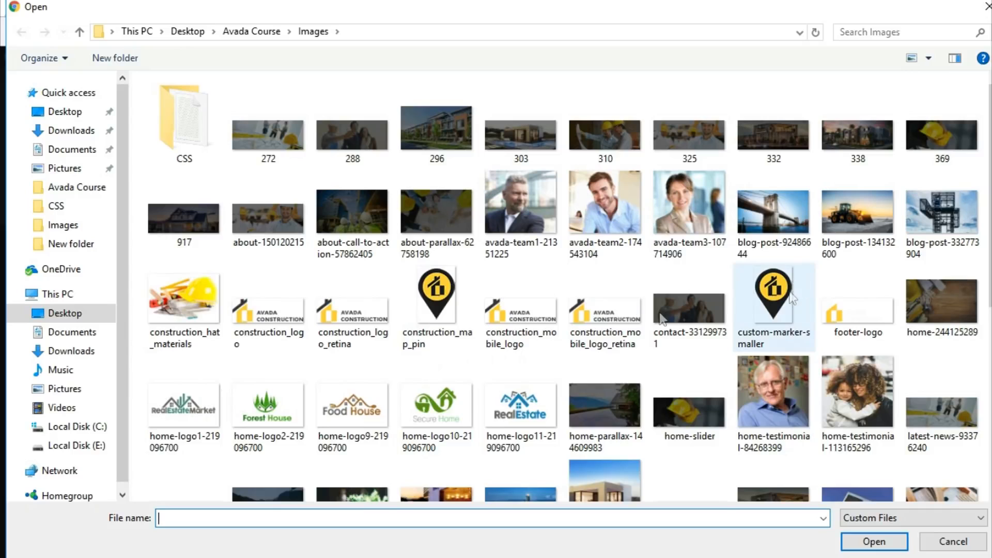
click(468, 315)
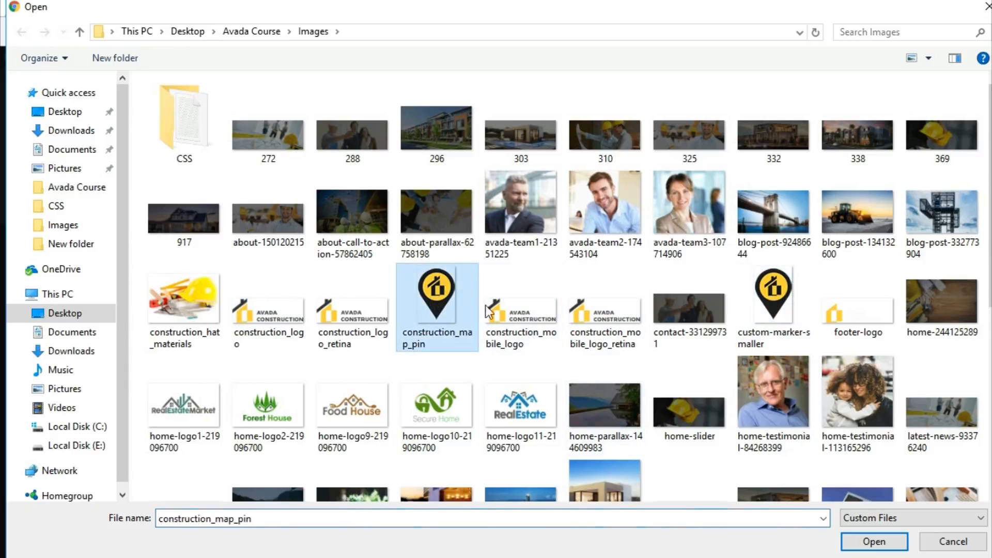
click(902, 548)
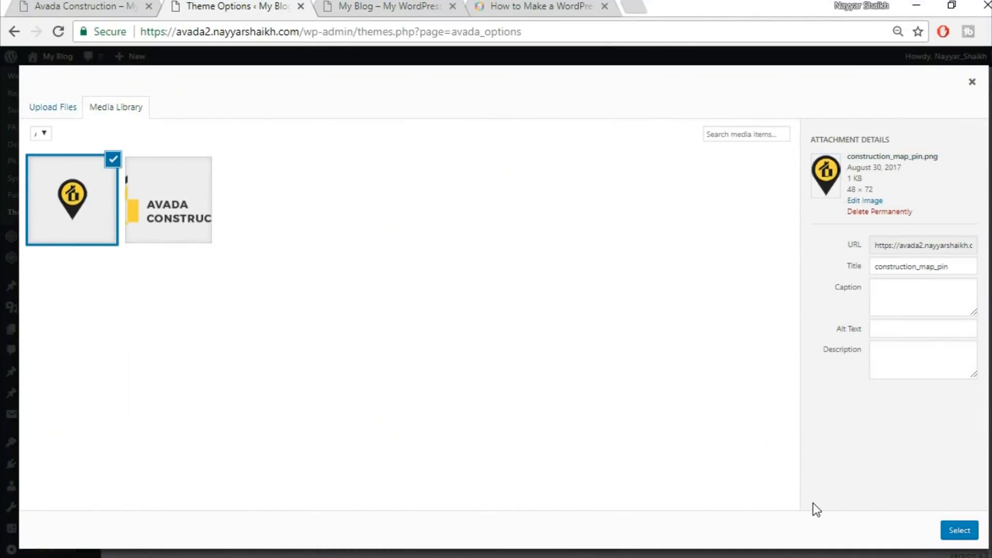
click(960, 531)
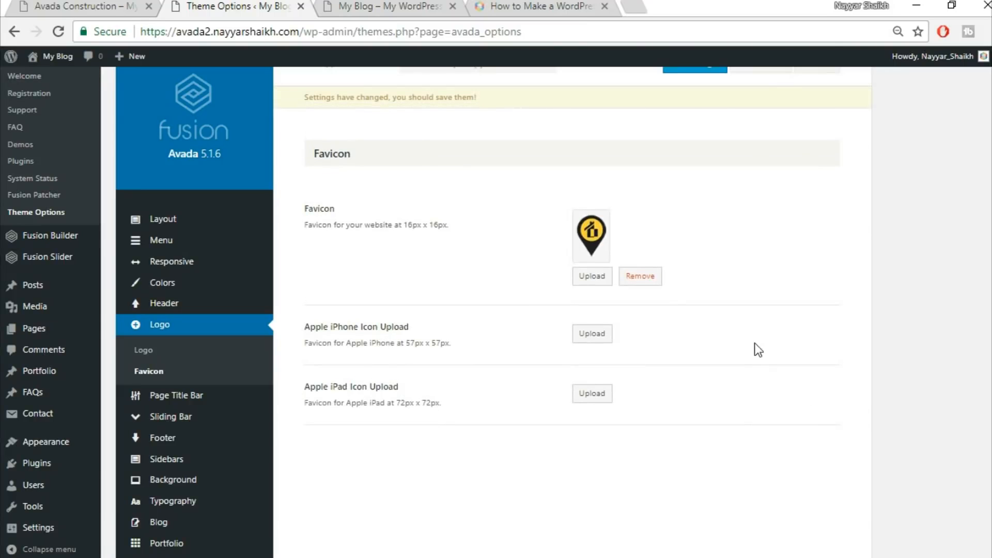
scroll(770, 370, up, 1)
click(701, 112)
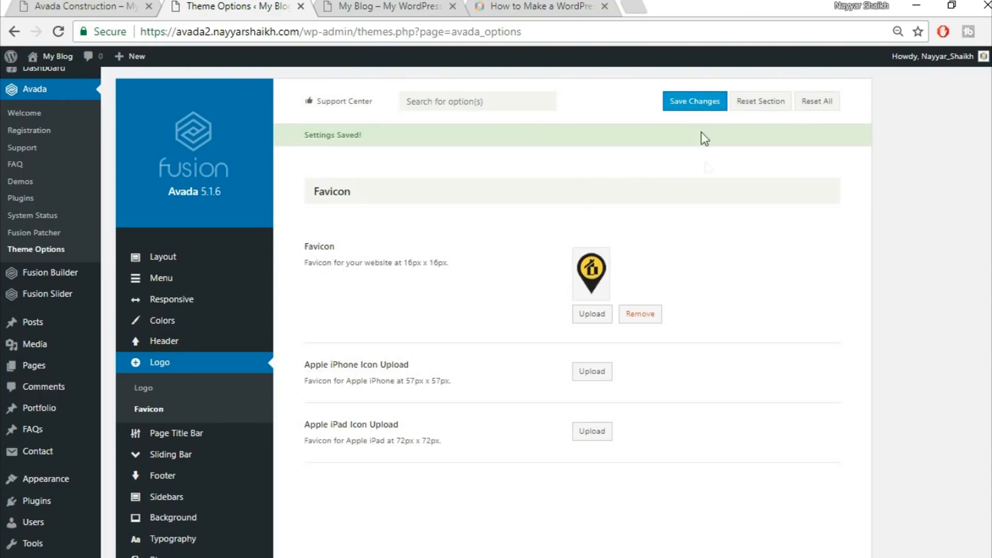
Compare the Avada Construction demo homepage text with the own site's front page
click(404, 5)
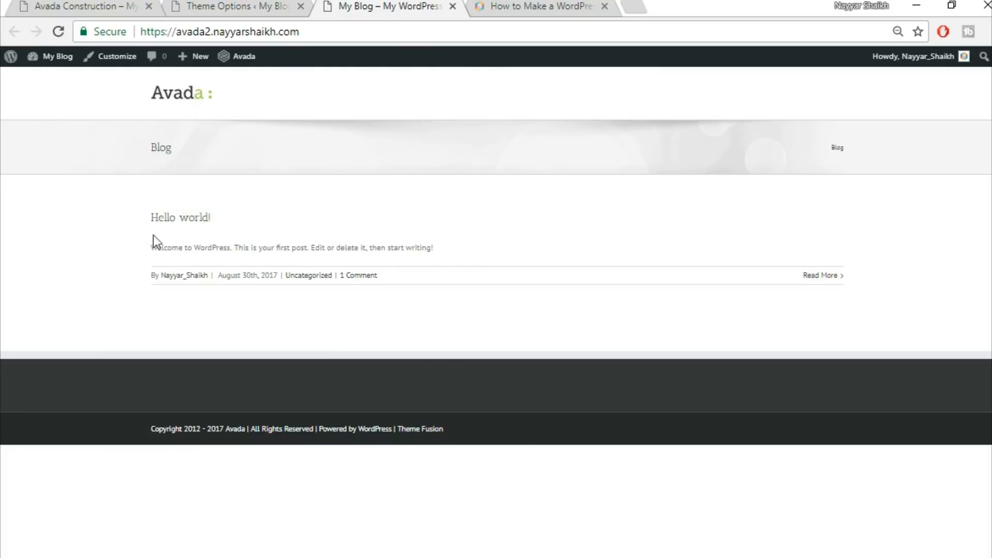
click(89, 4)
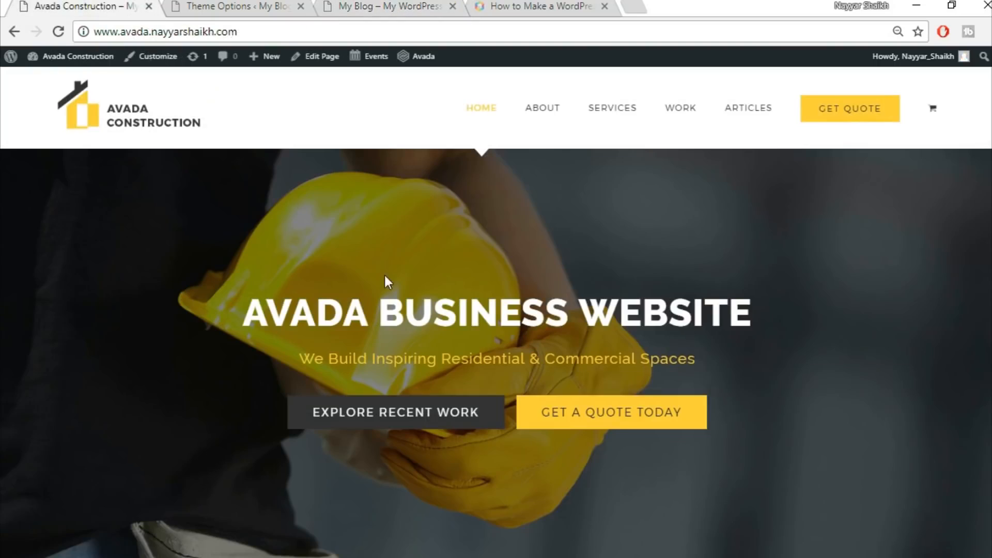
scroll(389, 282, down, 5)
click(348, 6)
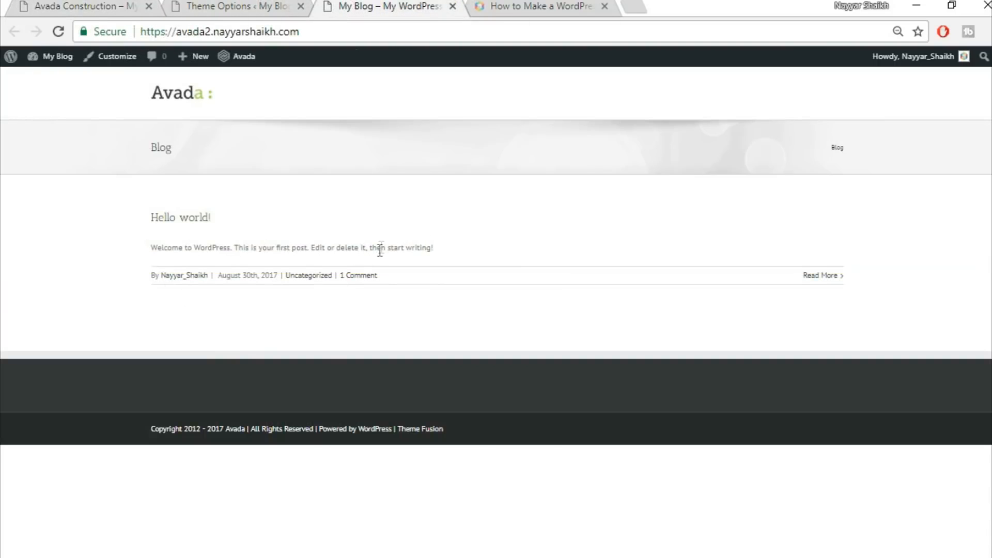
click(78, 4)
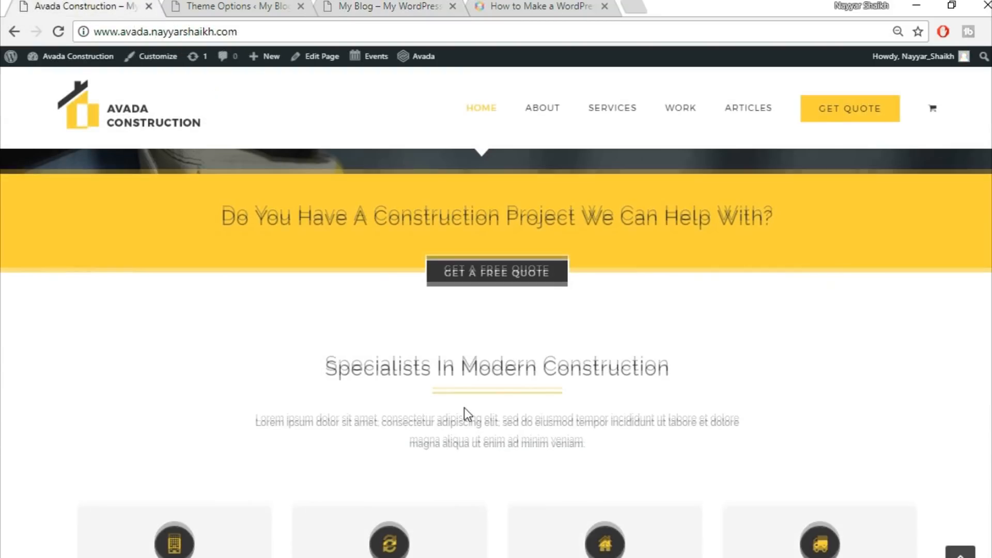
scroll(465, 410, down, 3)
scroll(507, 339, down, 1)
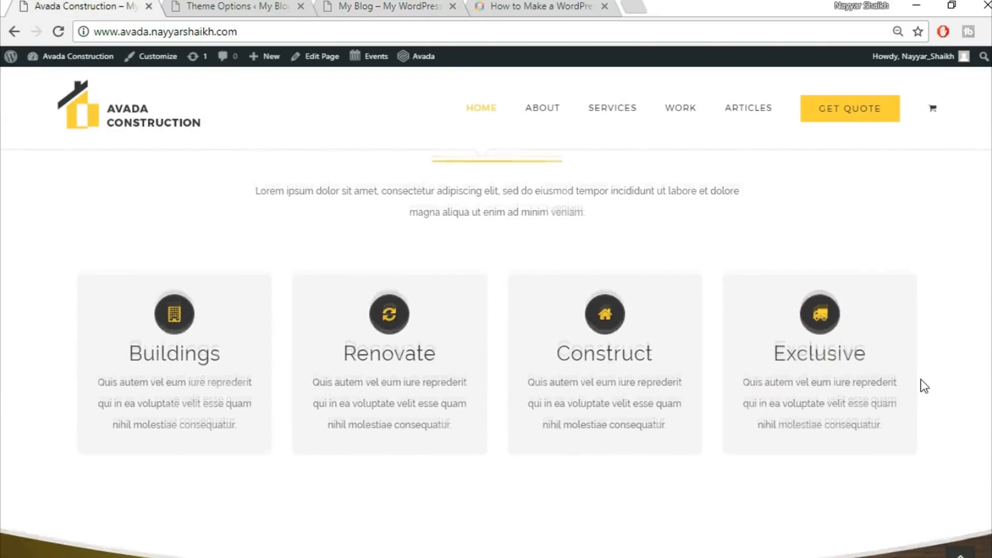
scroll(921, 381, up, 8)
click(392, 6)
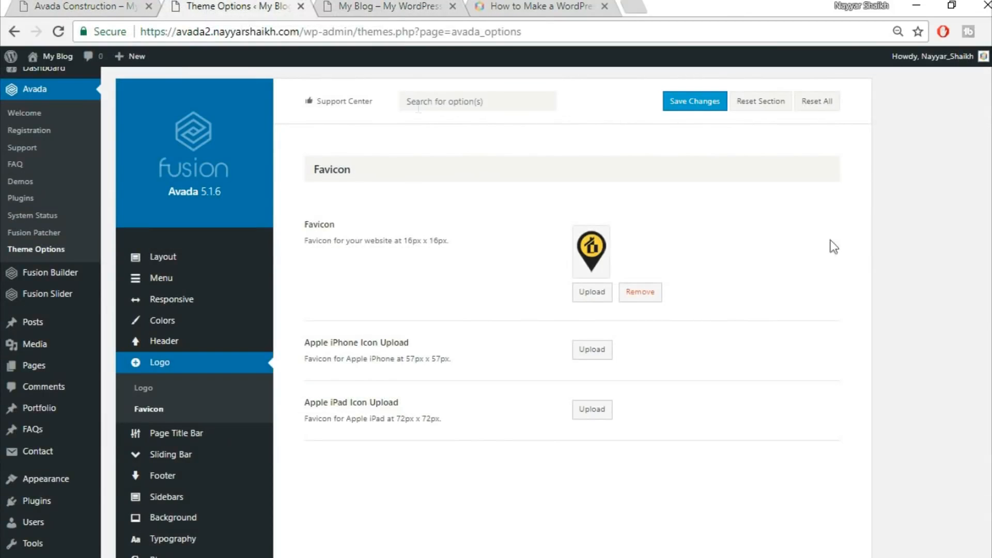
Set the body typography font family to Raleway with the backup font Arial, Helvetica, sans-serif
scroll(974, 327, down, 5)
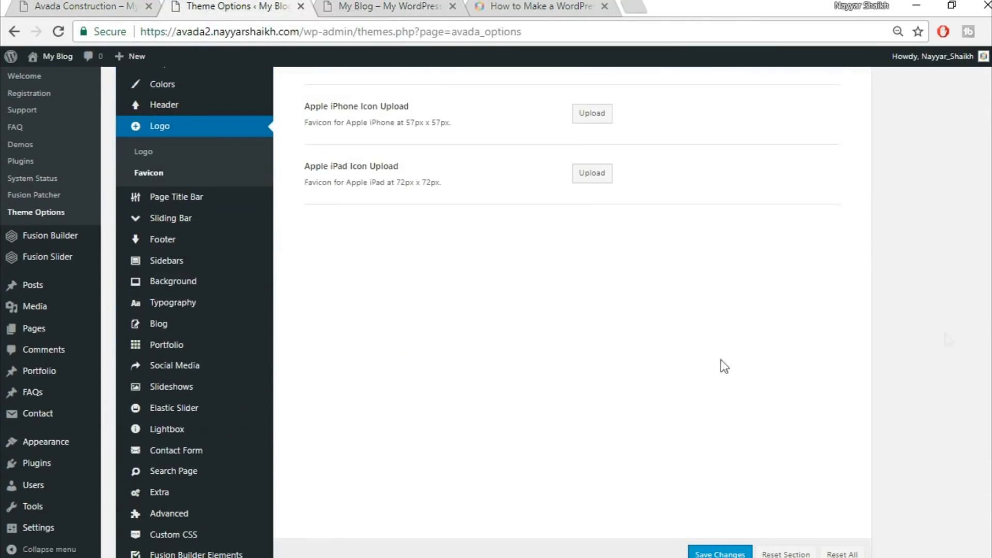
click(192, 304)
scroll(891, 339, up, 2)
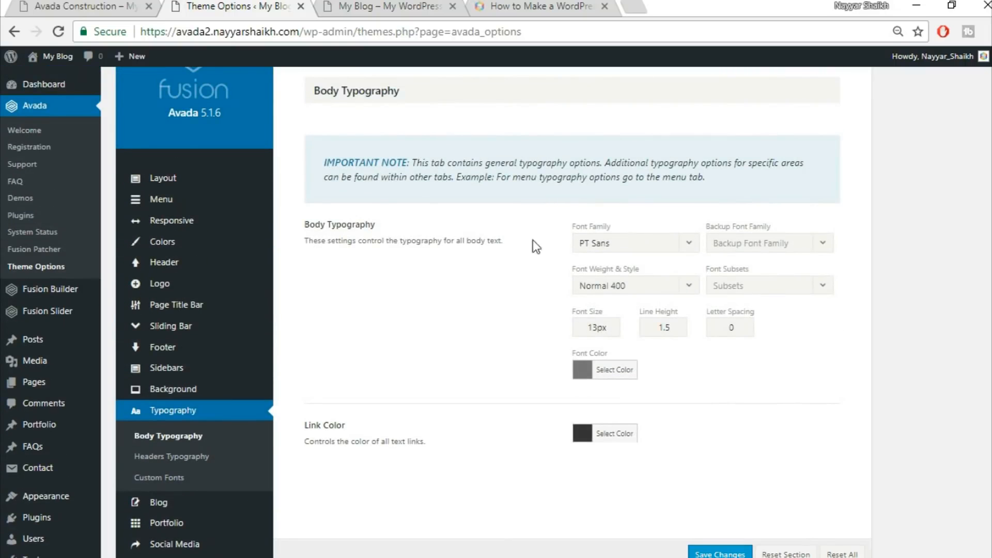
click(665, 248)
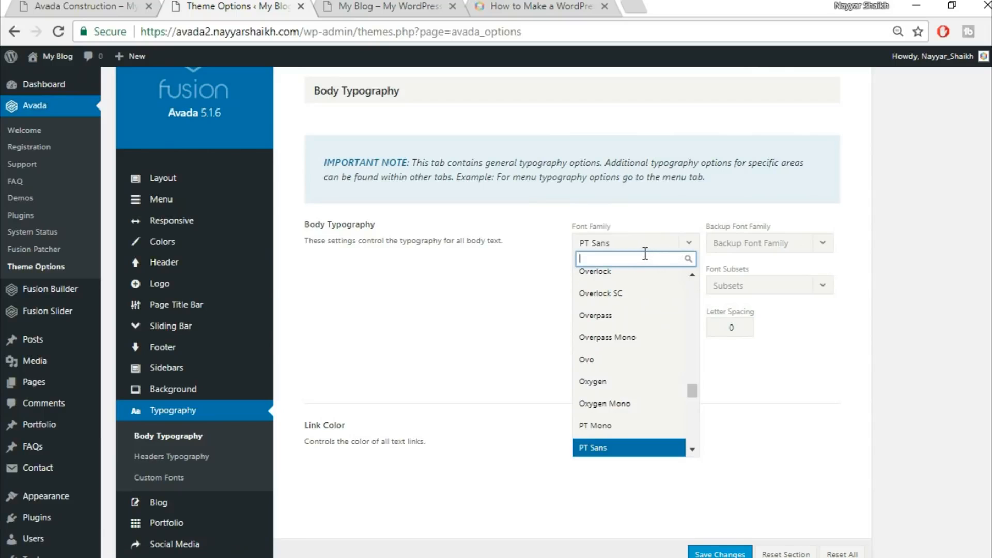
text(rale)
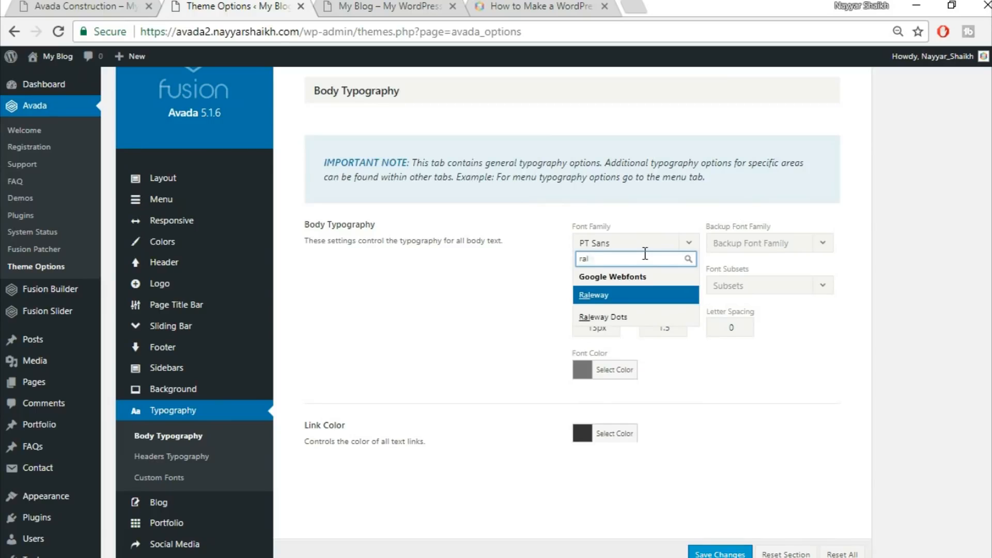
click(631, 298)
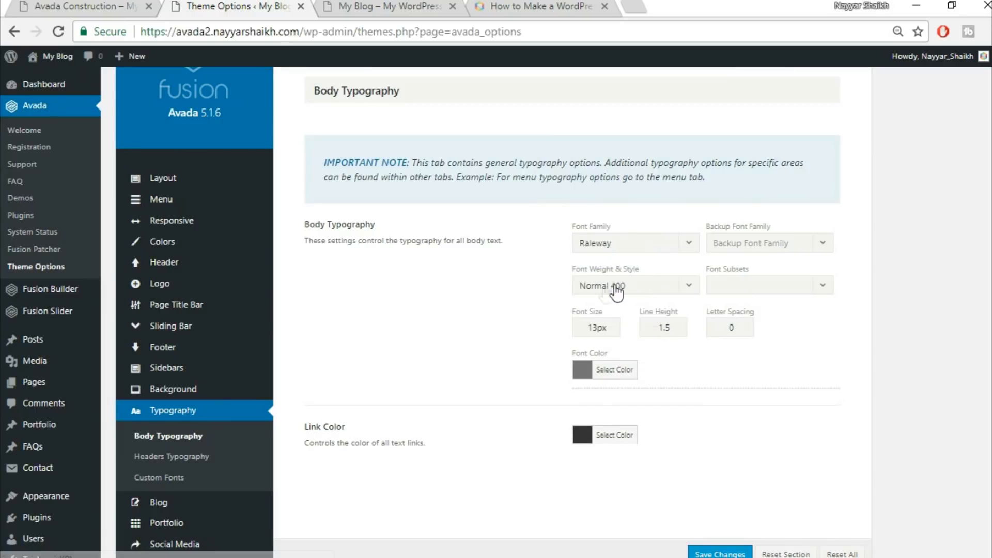
click(754, 253)
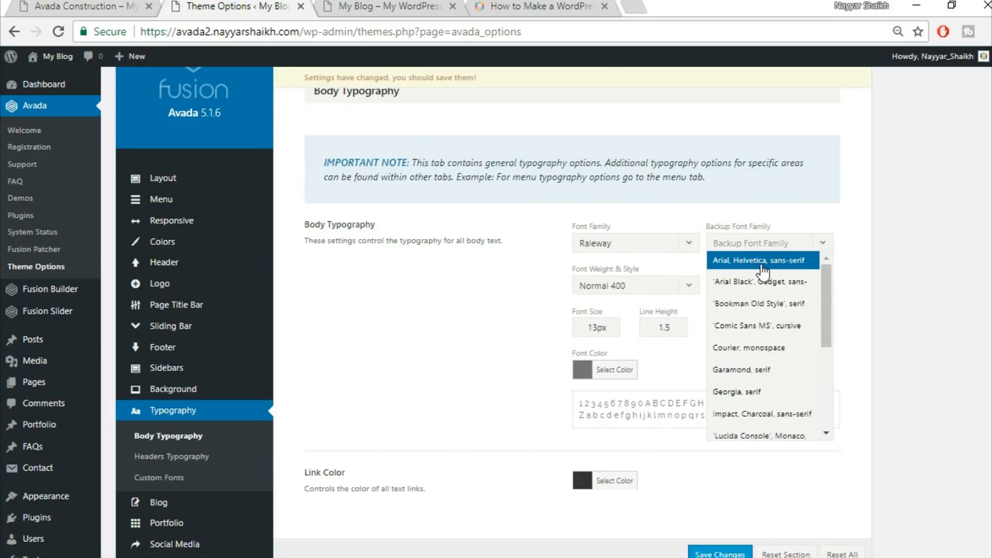
click(762, 263)
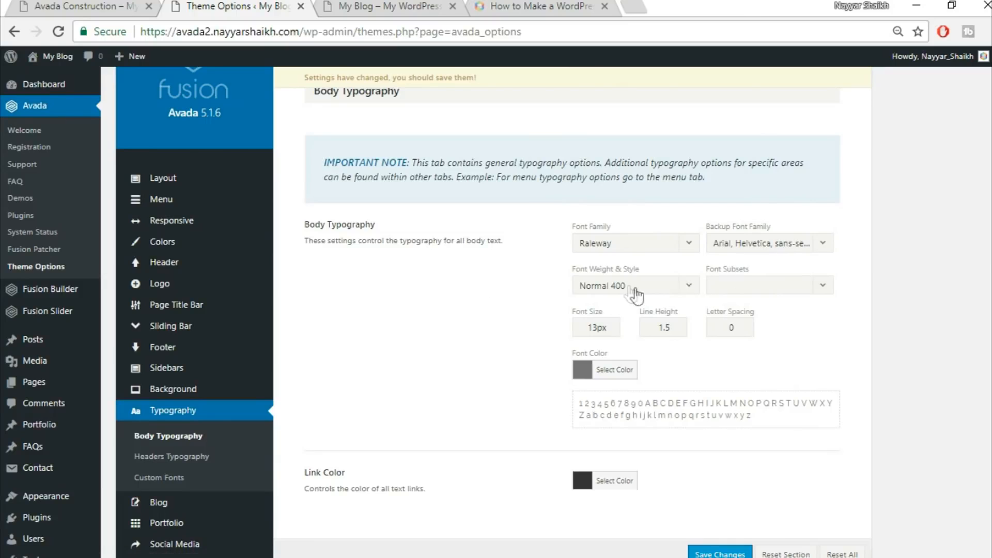
Set the body font weight to Medium 500, font size to 15px and line height to 2.27
click(655, 292)
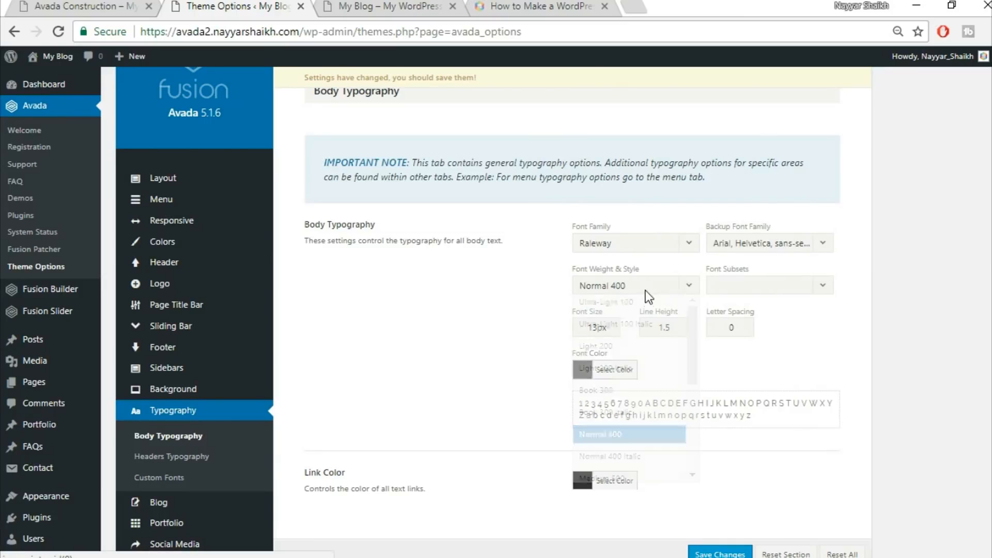
scroll(651, 403, down, 2)
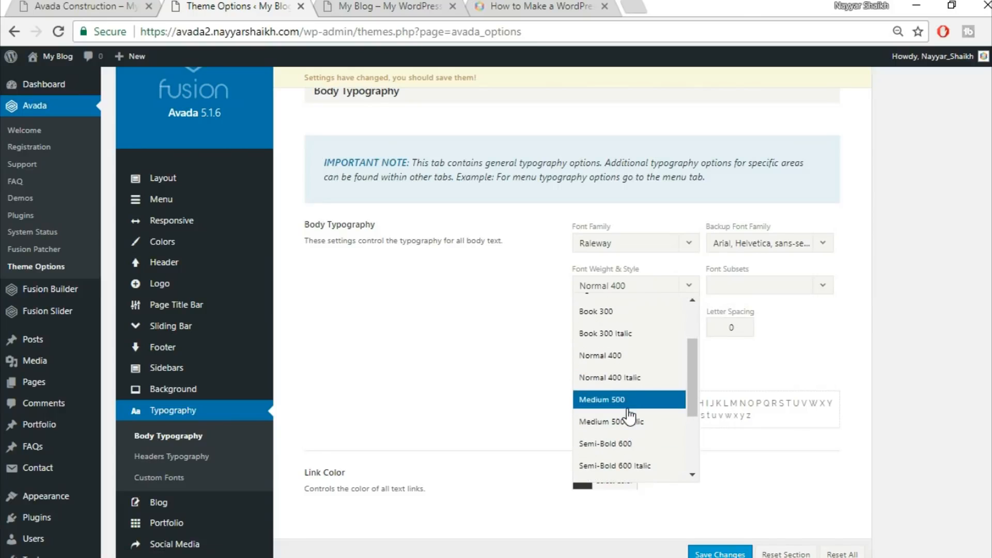
click(626, 407)
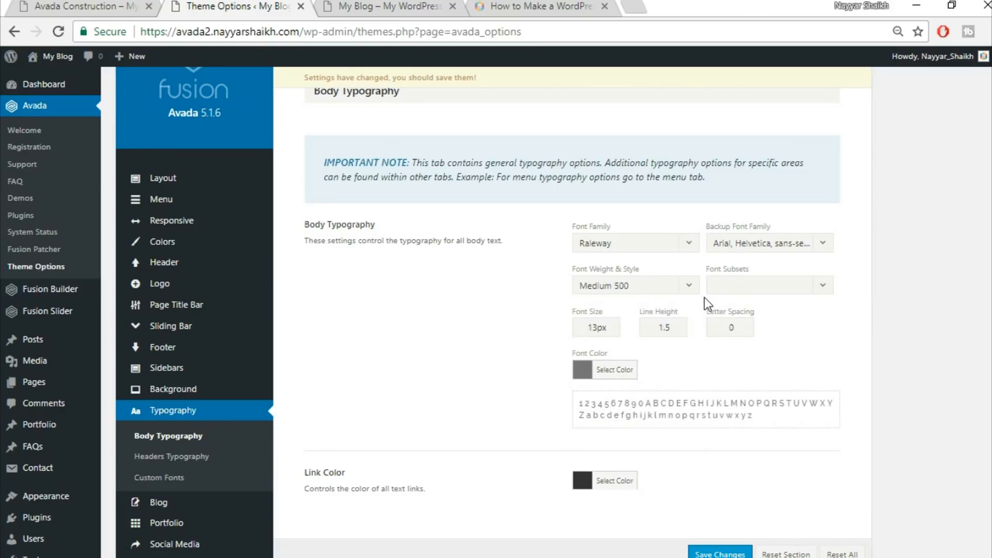
text(15)
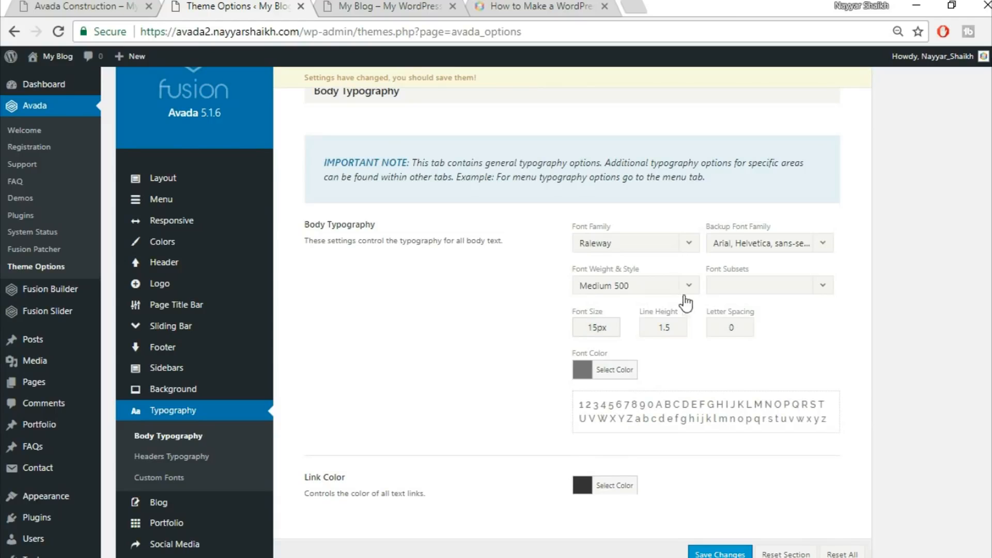
key(Tab)
text(2.27)
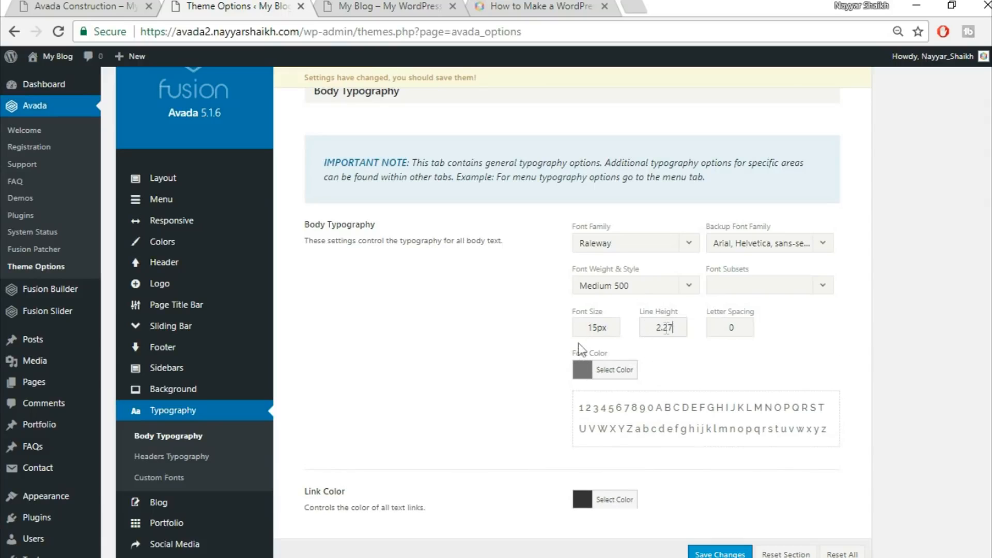
Compare the demo homepage's body text again against the own site
click(90, 7)
scroll(561, 417, down, 10)
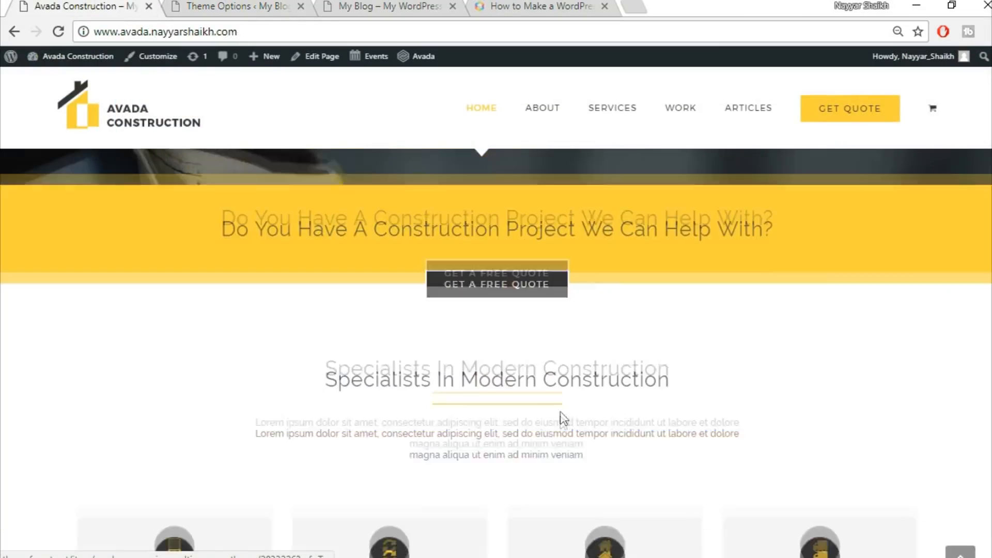
scroll(562, 424, up, 5)
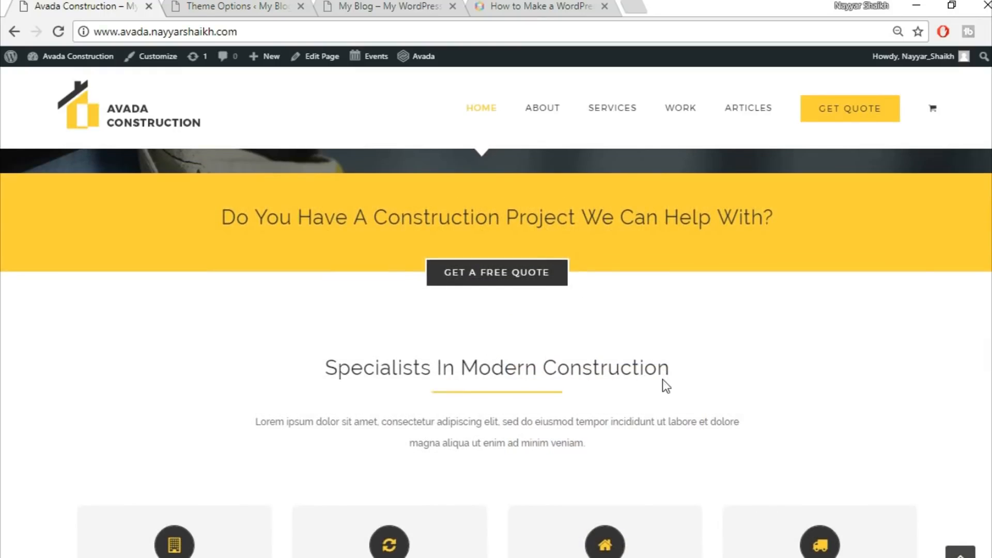
scroll(664, 383, down, 2)
scroll(615, 323, up, 2)
click(392, 5)
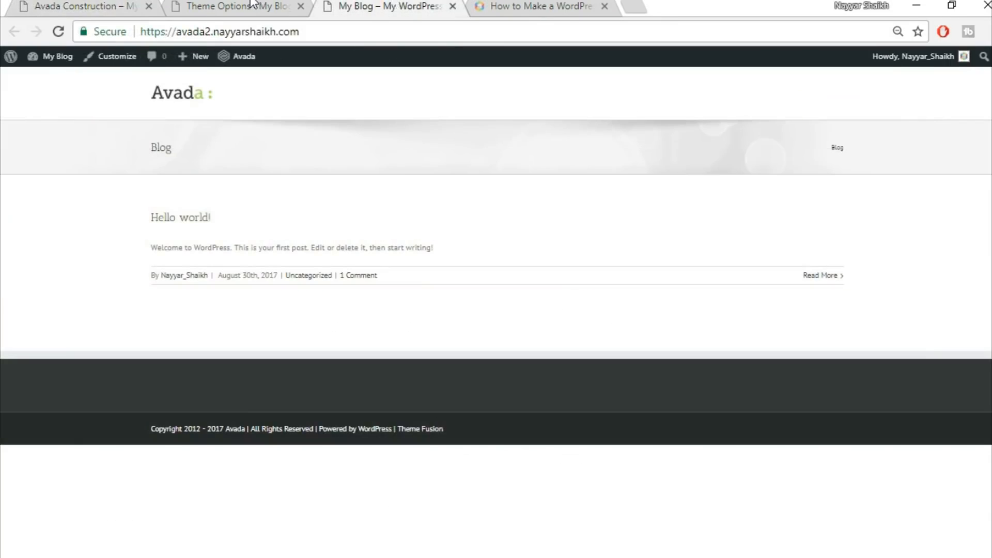
click(227, 6)
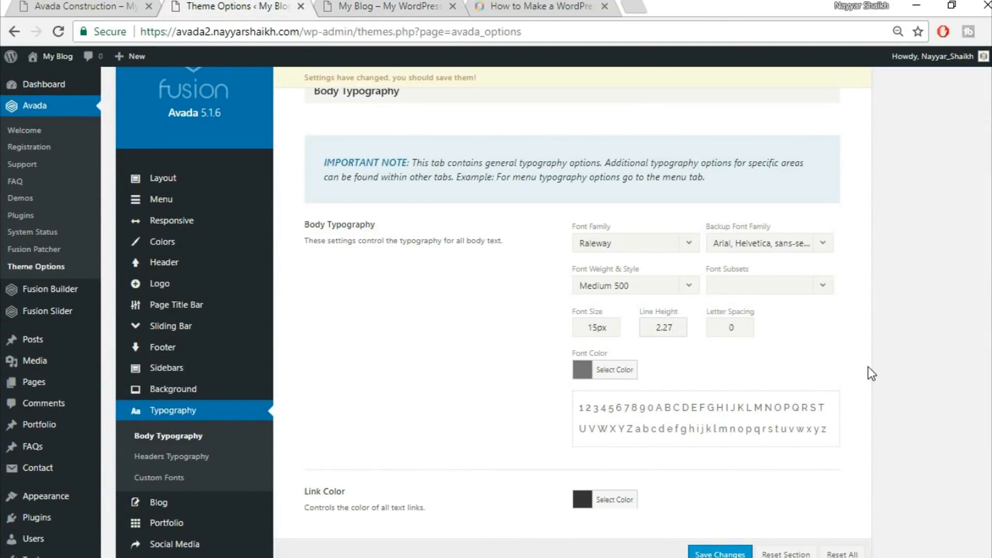
Save the body typography settings and open the Headers Typography options
scroll(870, 373, down, 3)
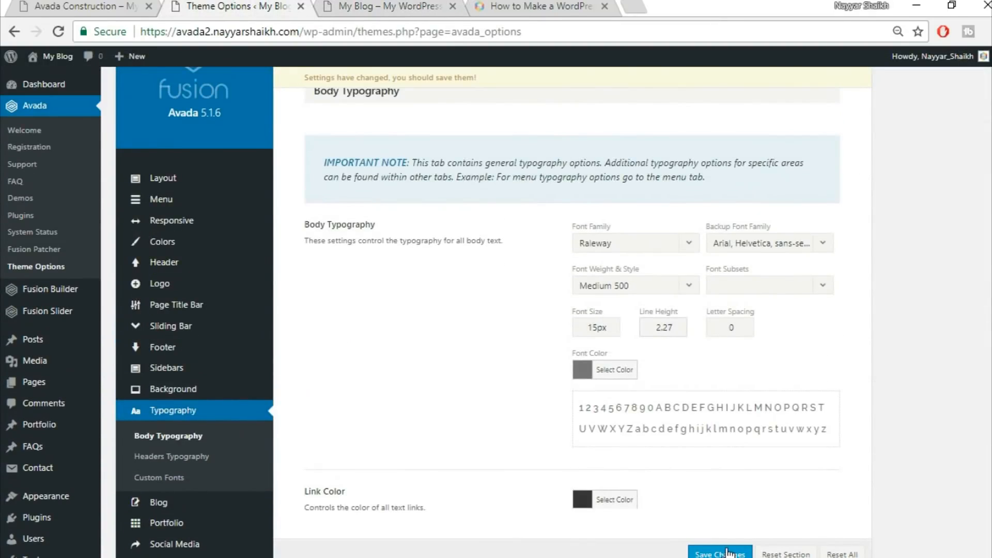
click(744, 553)
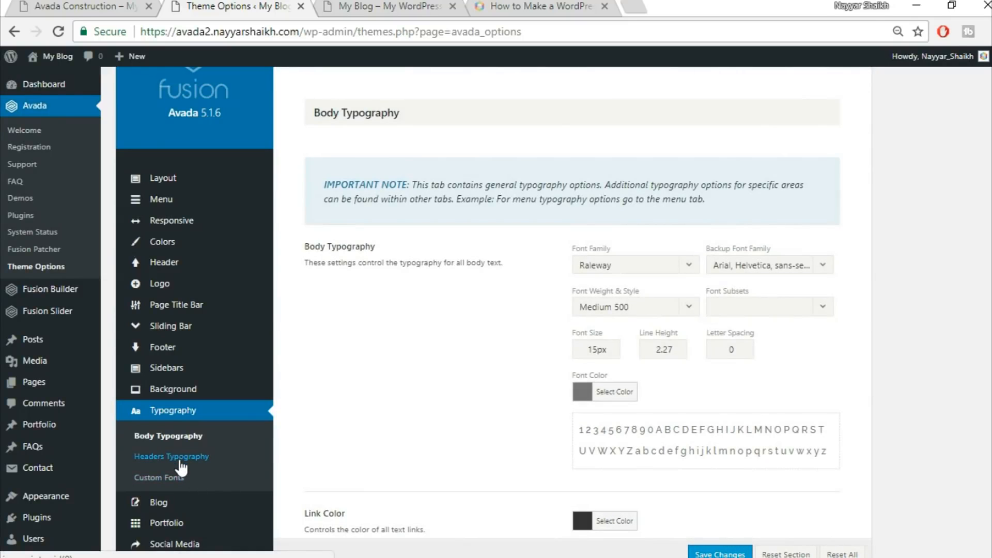
click(179, 459)
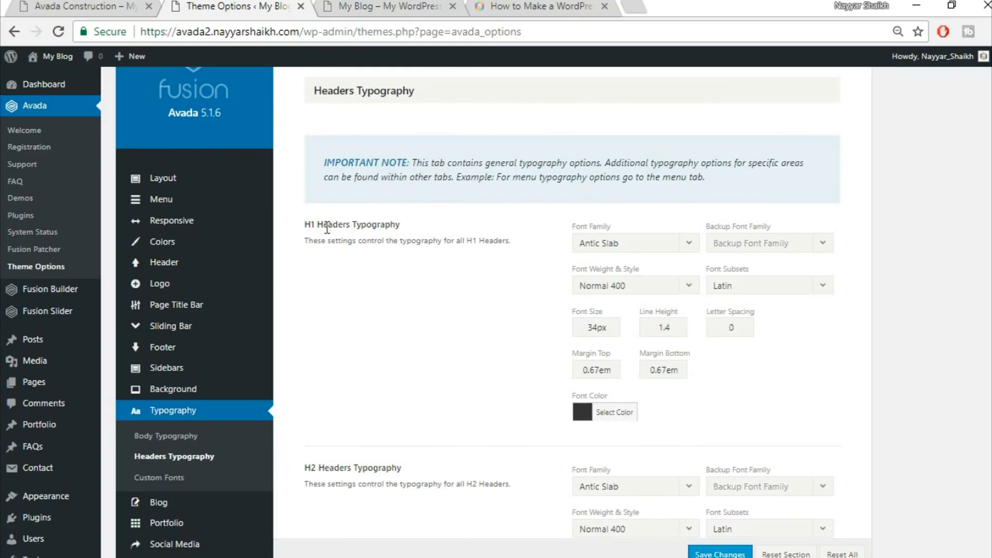
Set the H1 headers font family to Raleway with the backup font Arial, Helvetica, sans-serif
click(639, 253)
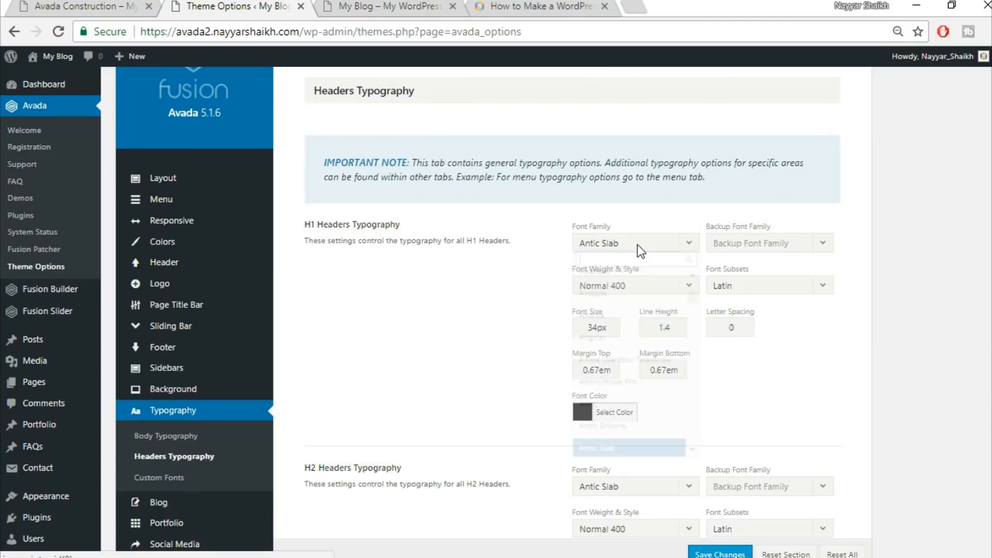
text(rale)
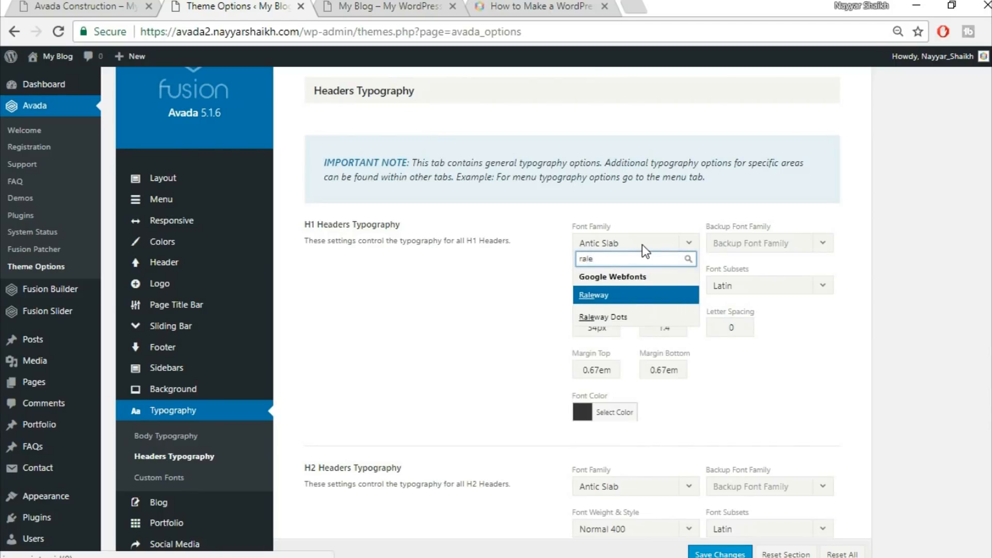
key(Return)
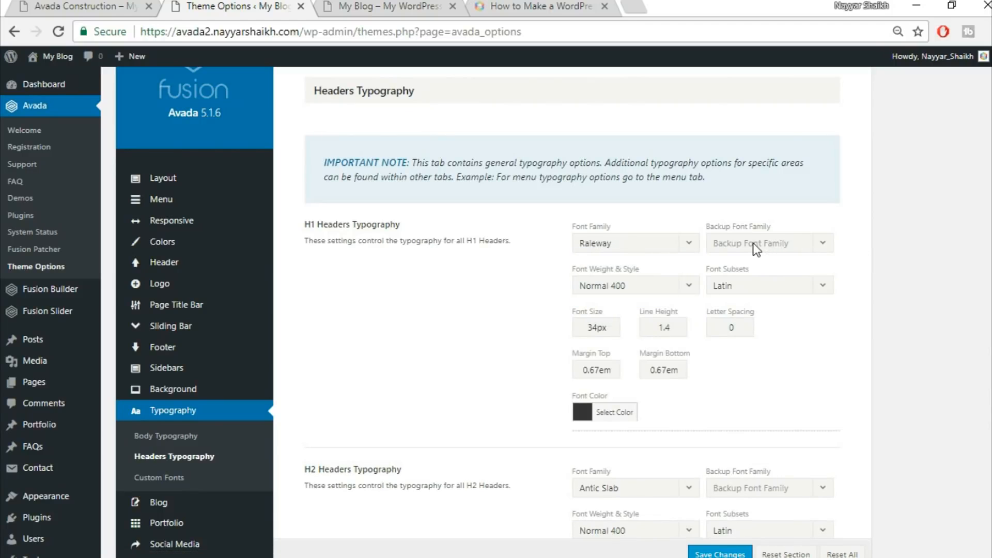
click(755, 249)
click(723, 254)
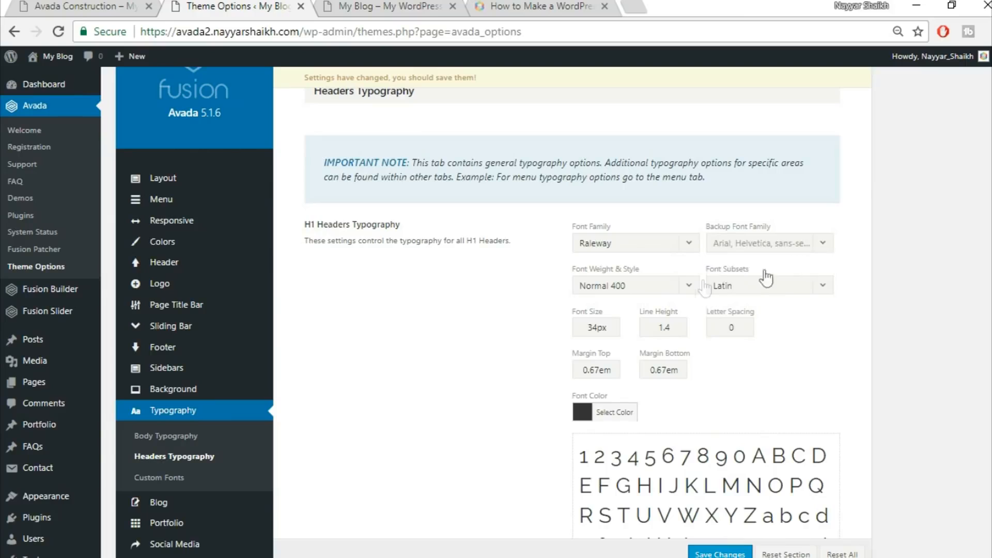
Set the H1 headers font weight to Extra-Bold 800 and the letter spacing to 2px
click(641, 287)
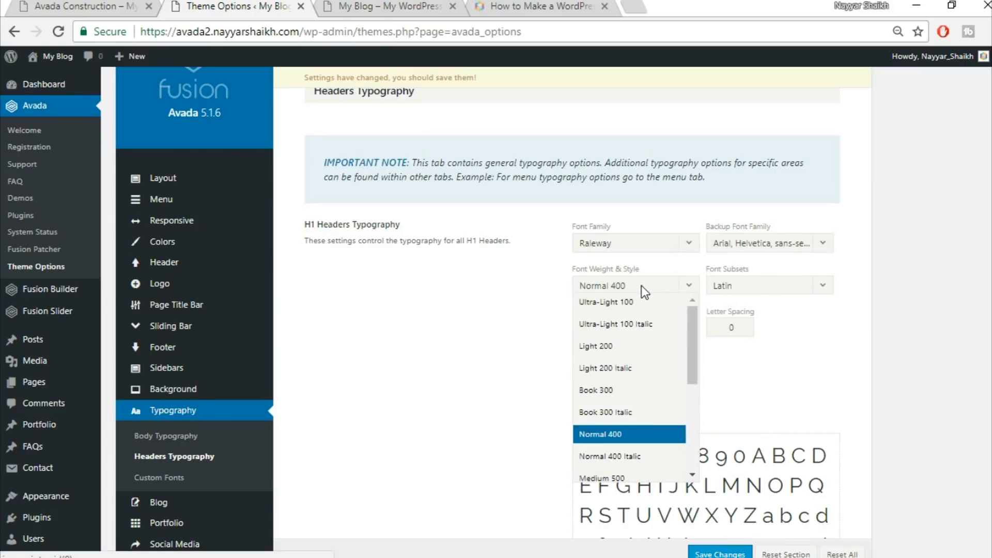
scroll(644, 345, down, 2)
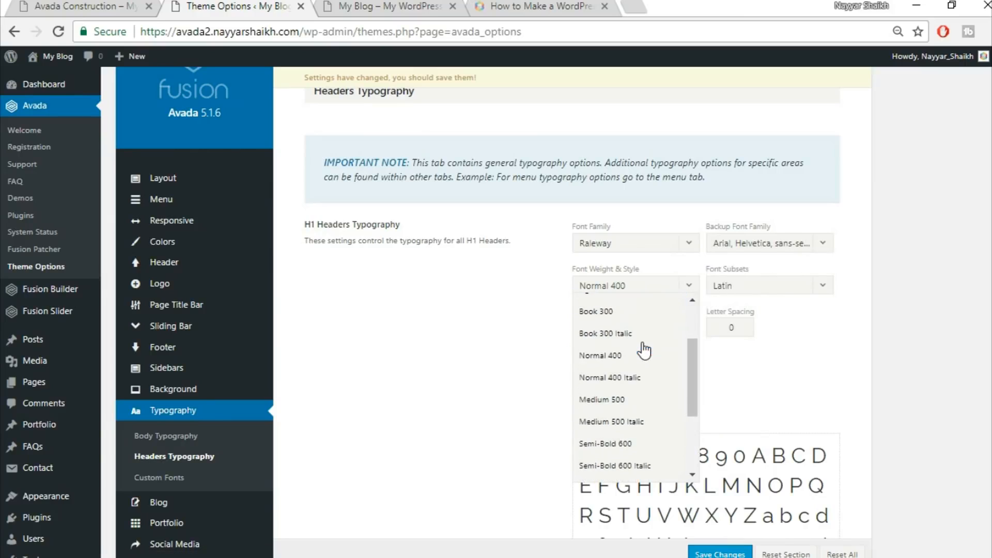
scroll(644, 377, down, 2)
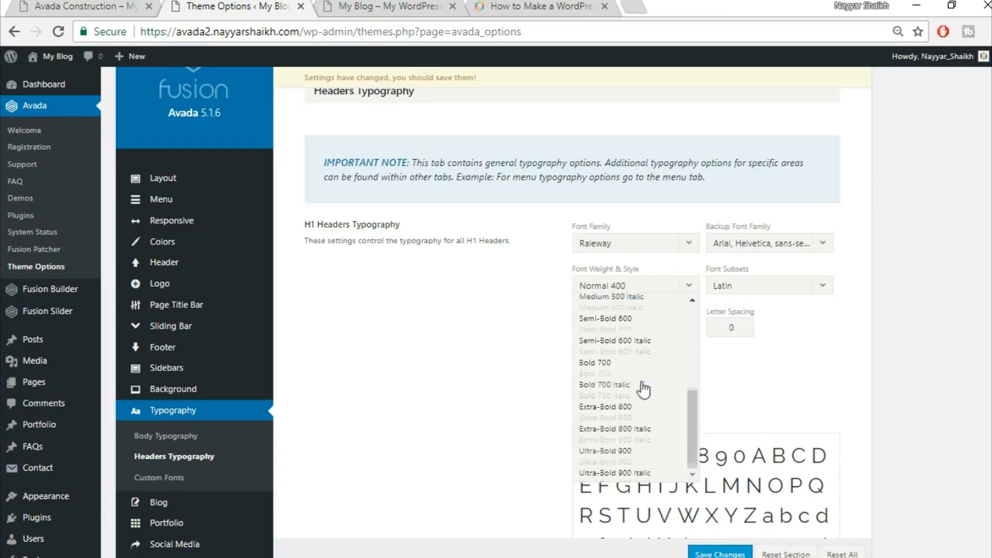
click(652, 408)
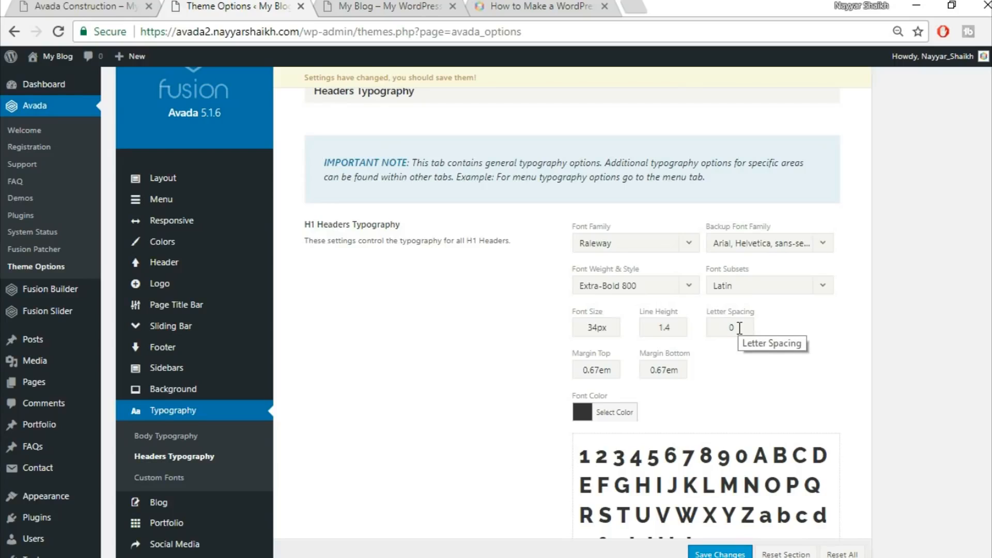
double_click(740, 328)
text(2)
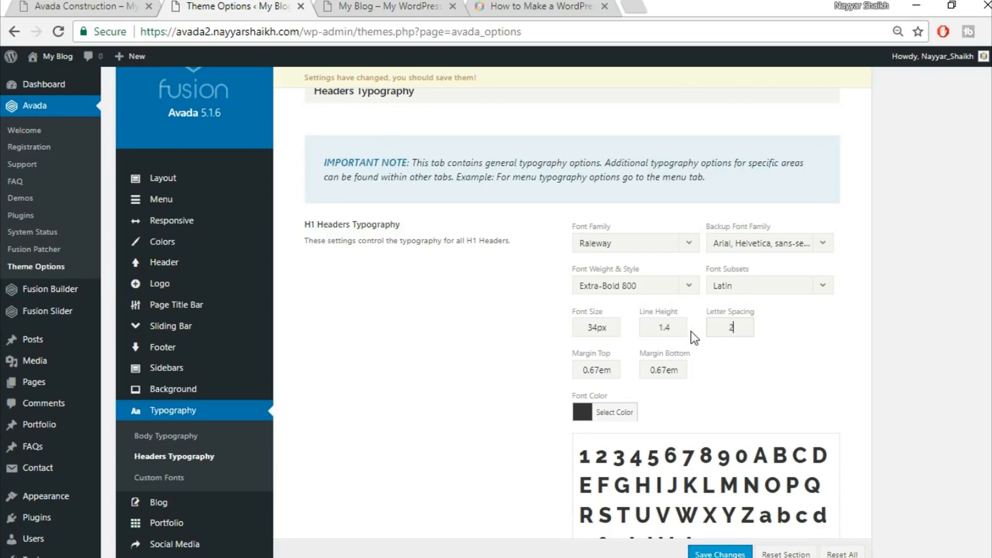
text(px)
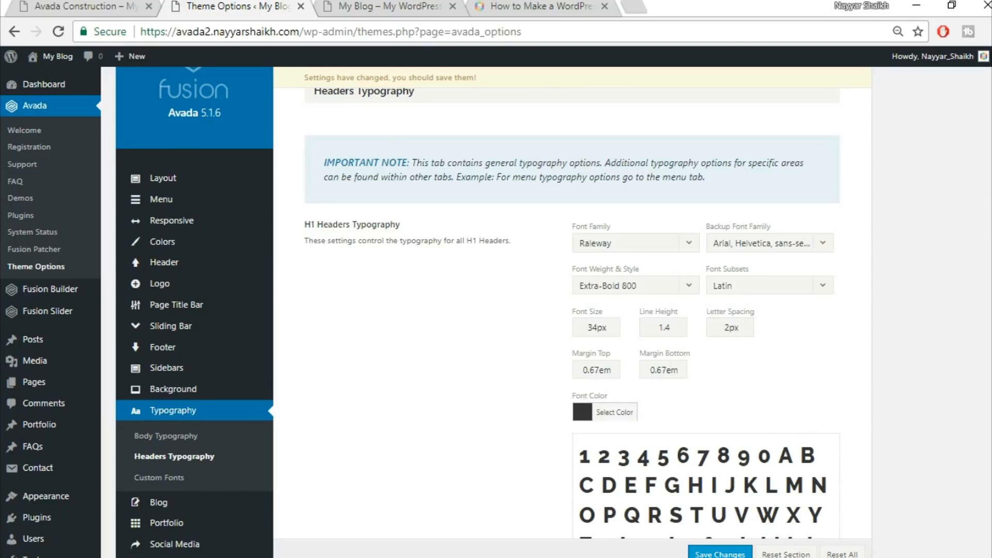
Set the H2 headers font family to Raleway with the backup font Arial, Helvetica, sans-serif
scroll(608, 133, down, 10)
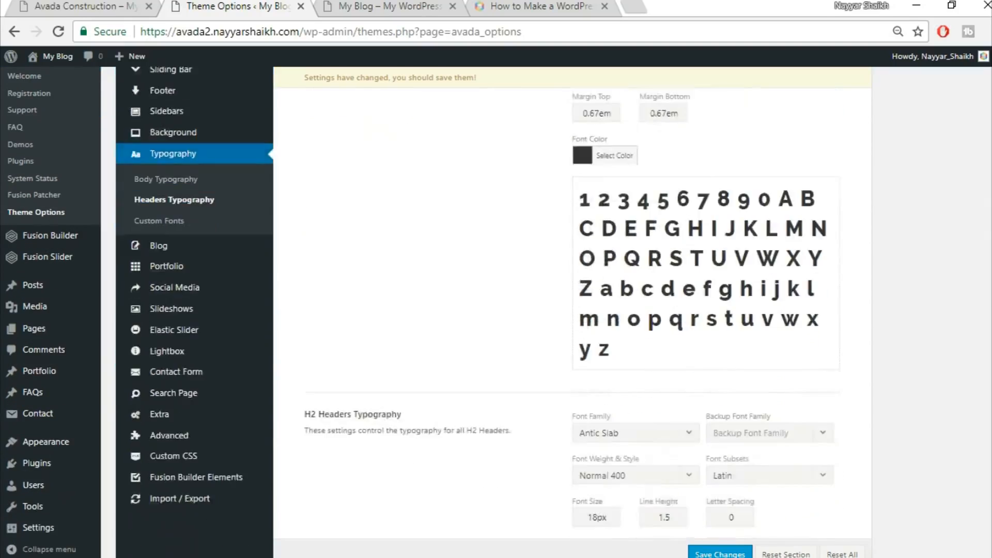
click(607, 135)
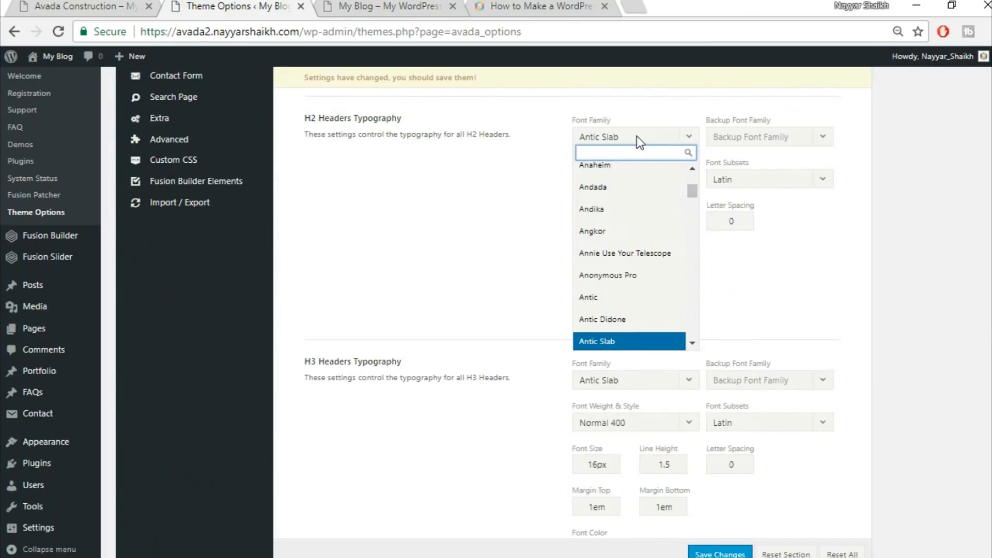
text(rale)
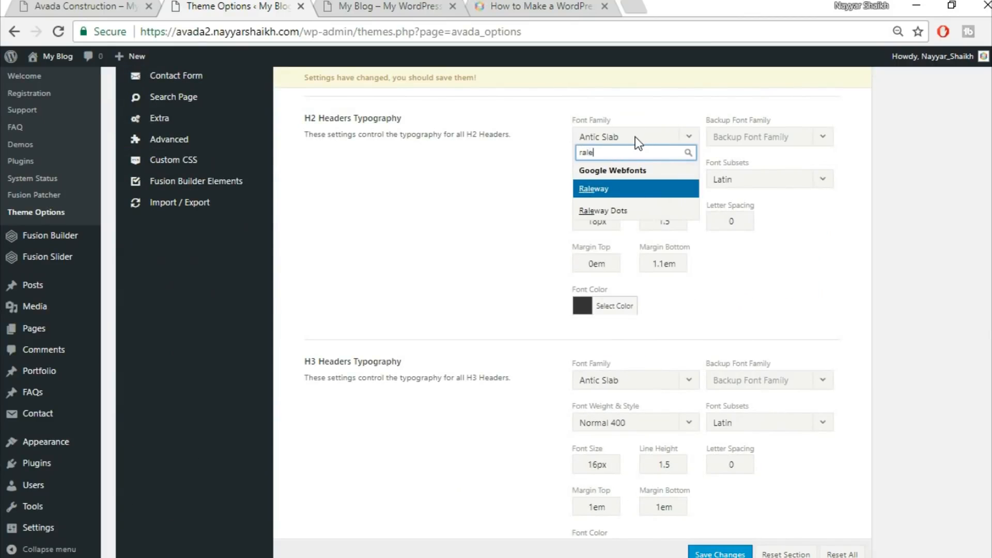
key(Return)
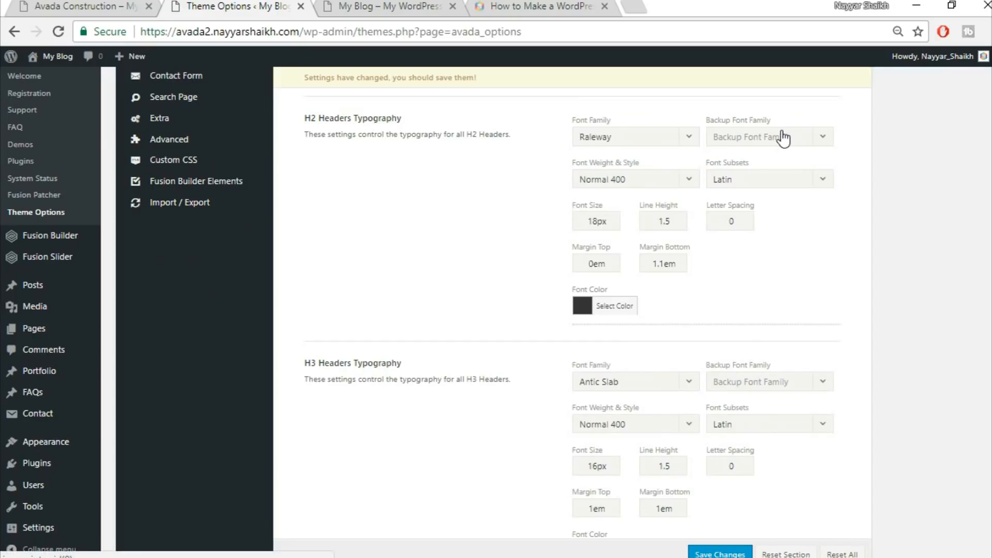
click(779, 136)
click(771, 167)
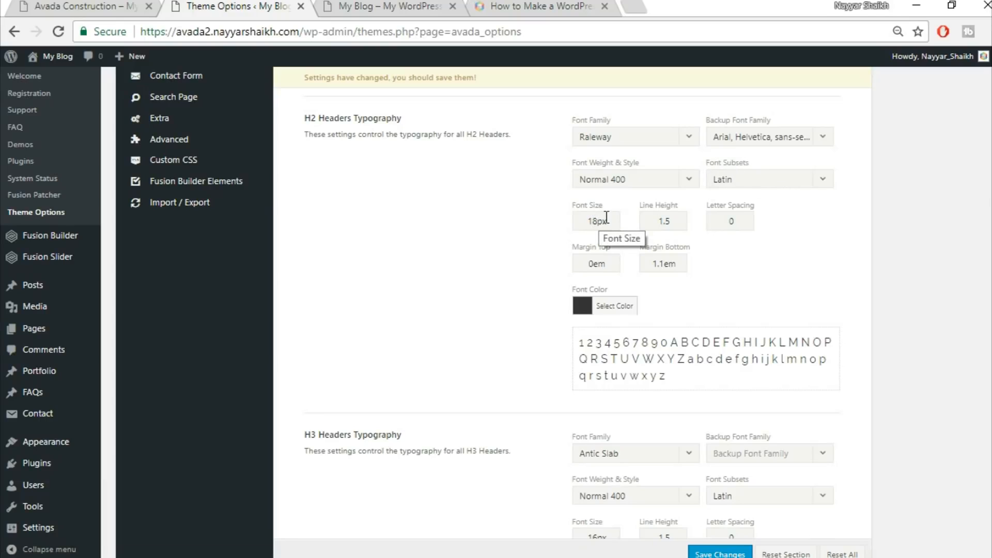
Set the H2 font size to 32px, line height to 1.3 and letter spacing to 1px, and adjust the bottom margin
drag(597, 219, 544, 214)
text(.0)
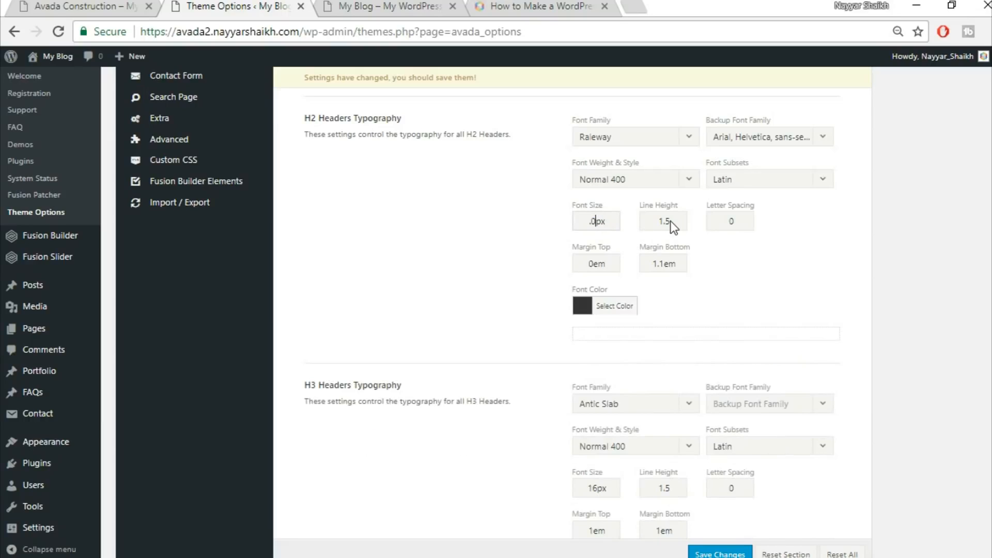
drag(597, 220, 476, 186)
text(32)
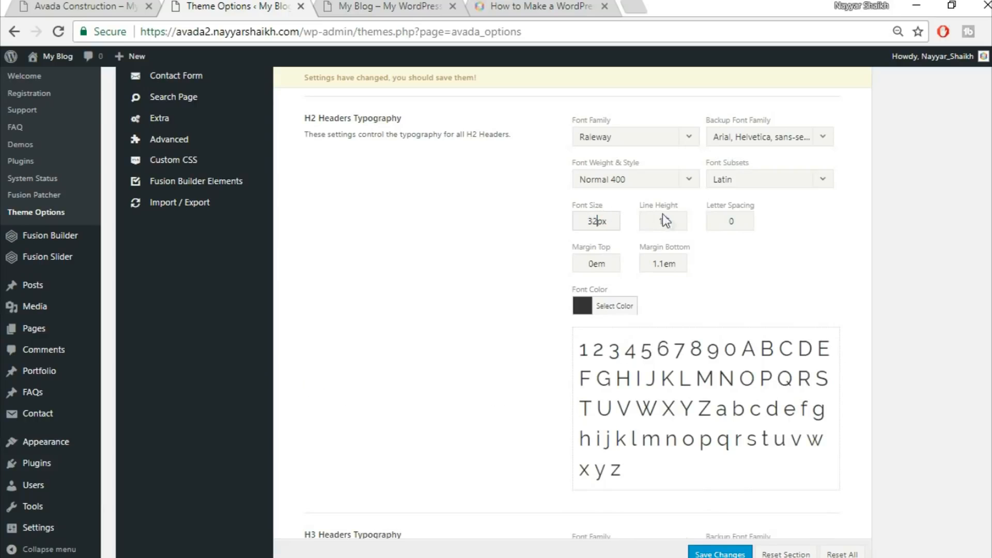
key(Tab)
text(1.3)
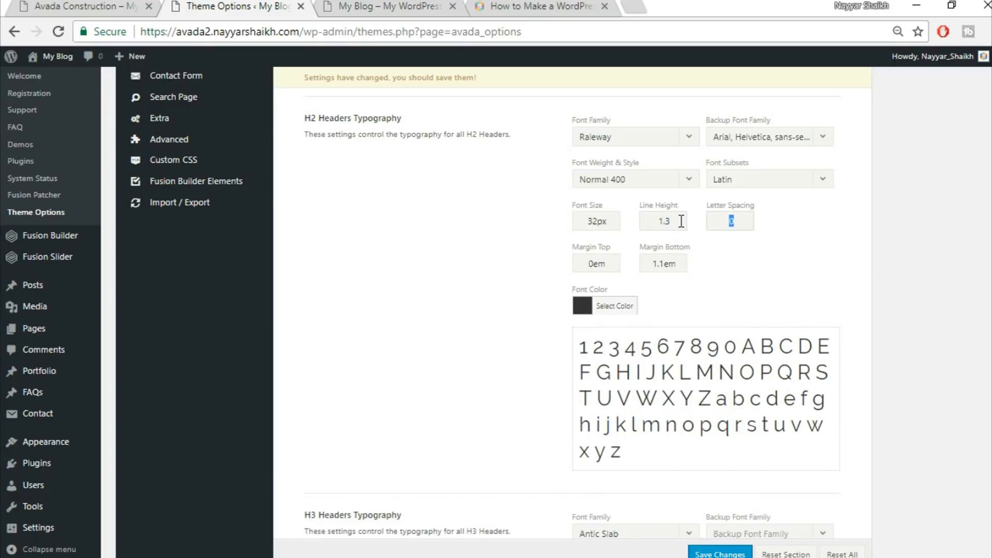
text(1px)
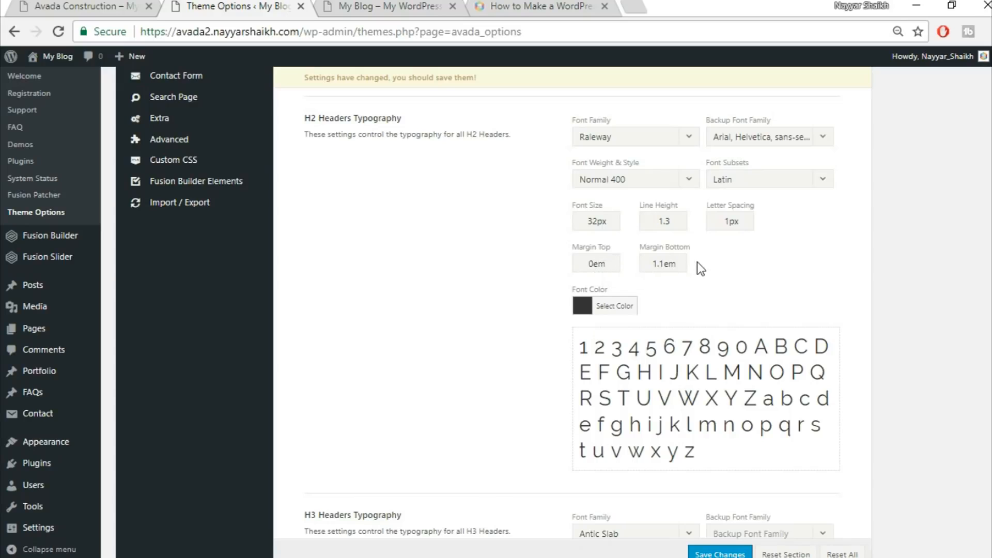
drag(667, 260, 652, 262)
text(0)
Set the H3 headers font family to Raleway with the backup font Arial, Helvetica, sans-serif
scroll(774, 275, down, 5)
scroll(773, 276, down, 2)
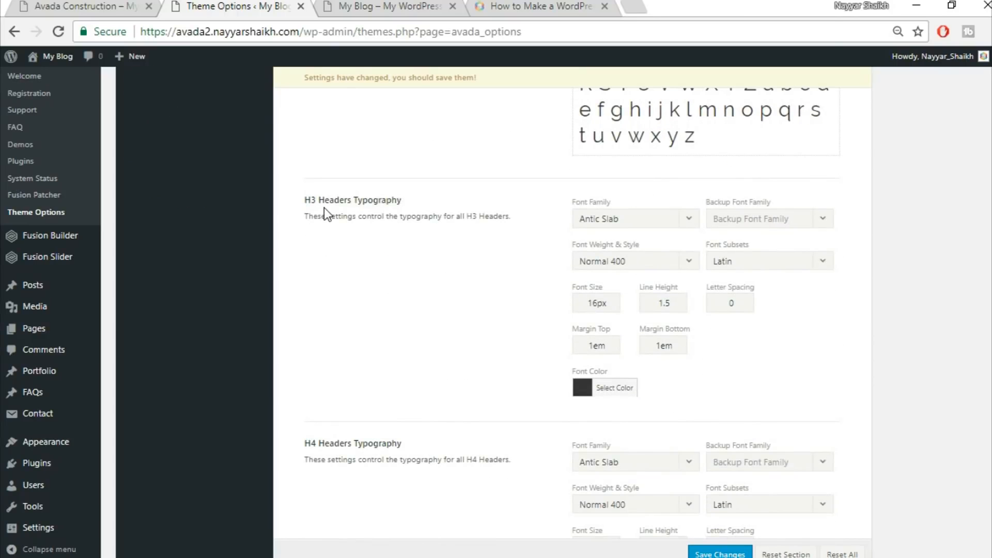
scroll(412, 231, down, 2)
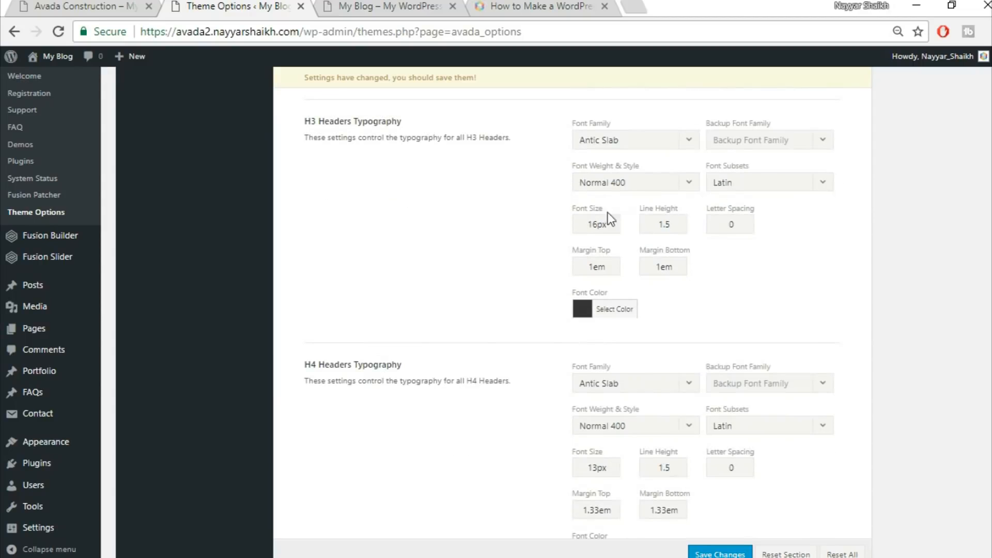
click(631, 140)
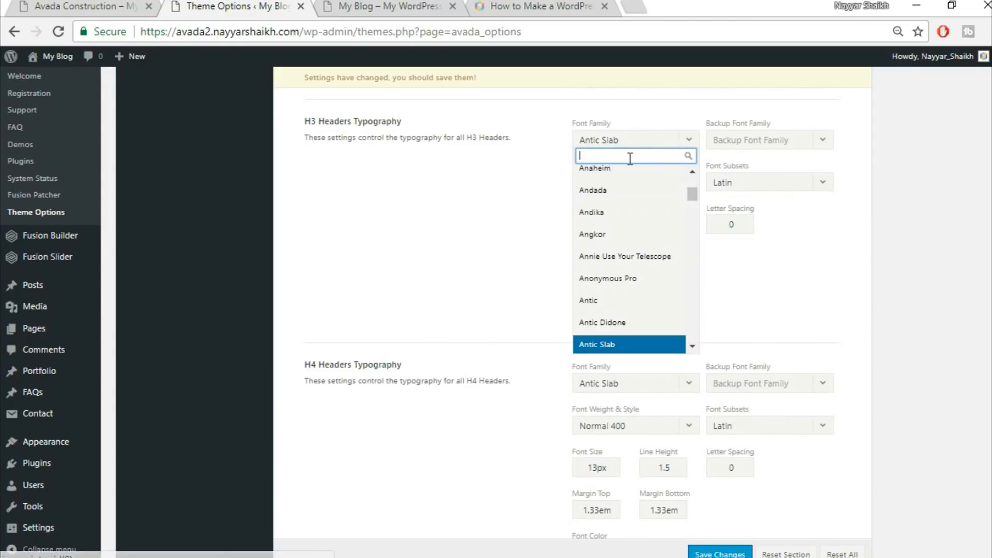
text(rale)
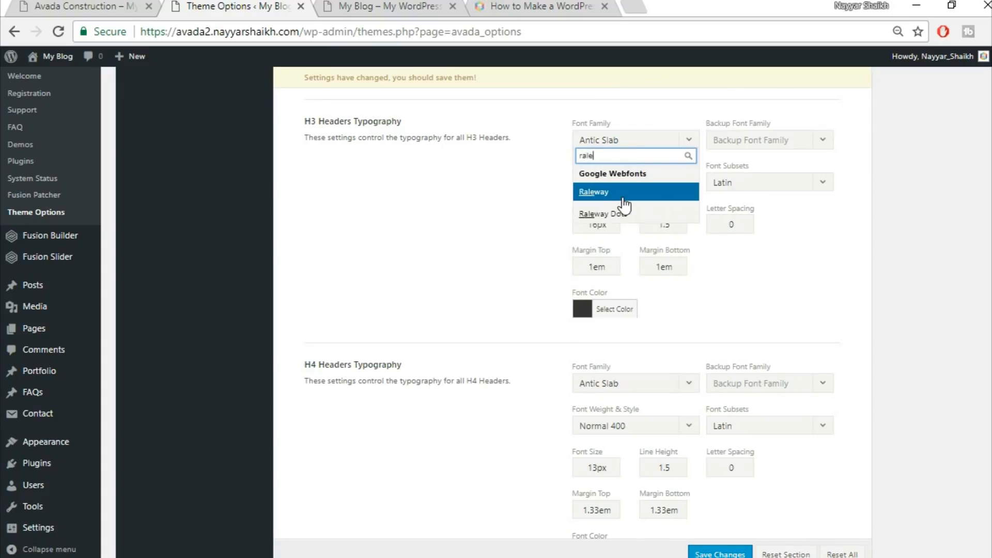
key(Return)
click(793, 144)
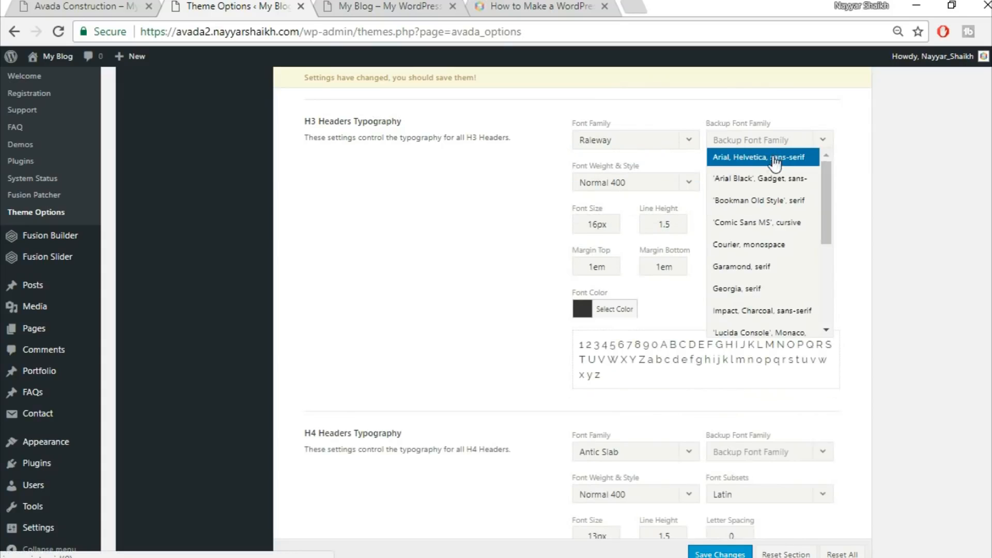
click(754, 155)
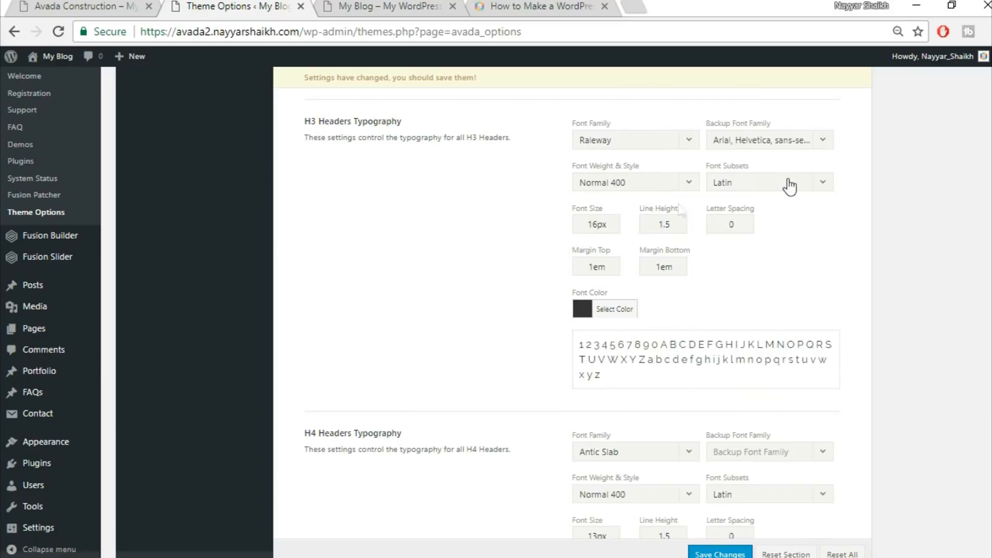
Set the H3 headers font size to 20px and the letter spacing to 1px
drag(594, 226, 553, 222)
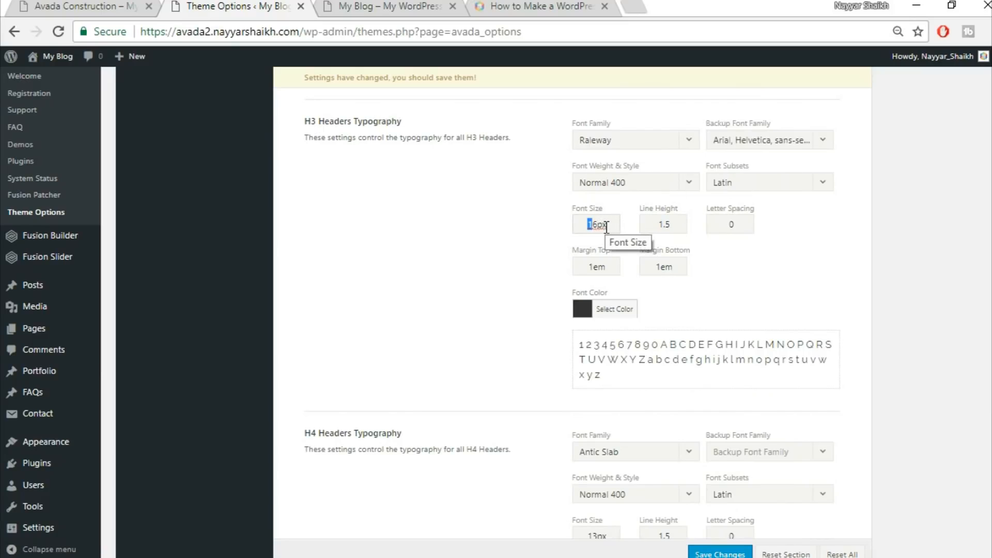
key(BackSpace)
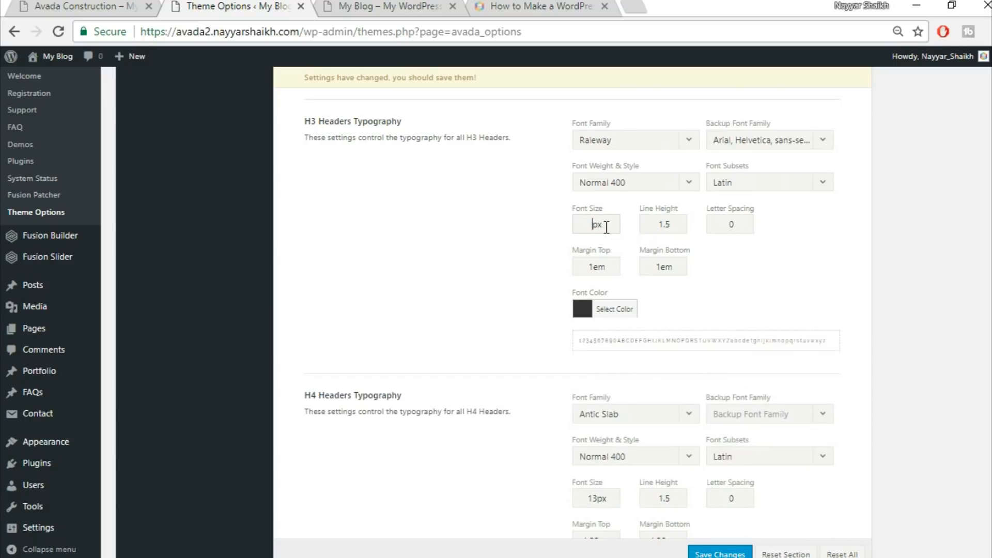
text(20)
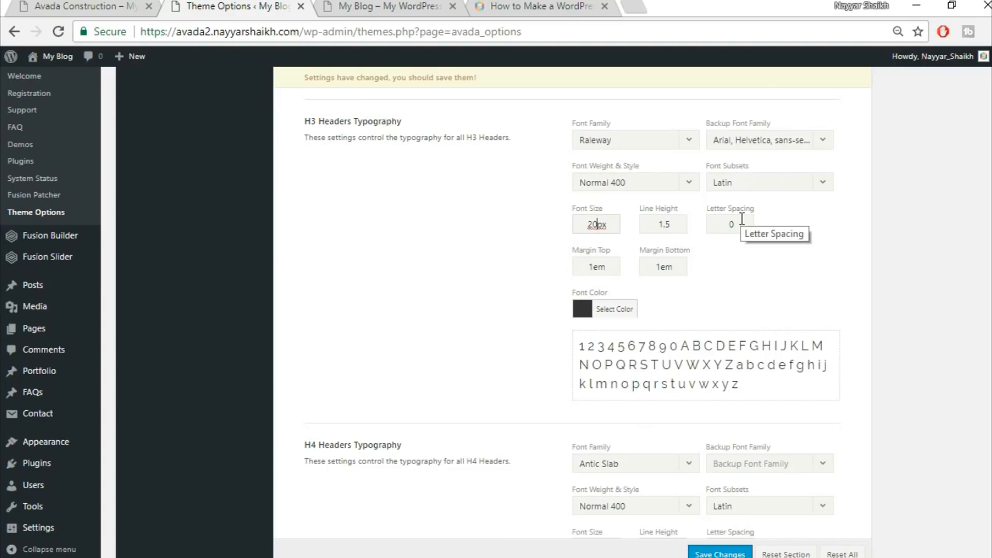
double_click(742, 221)
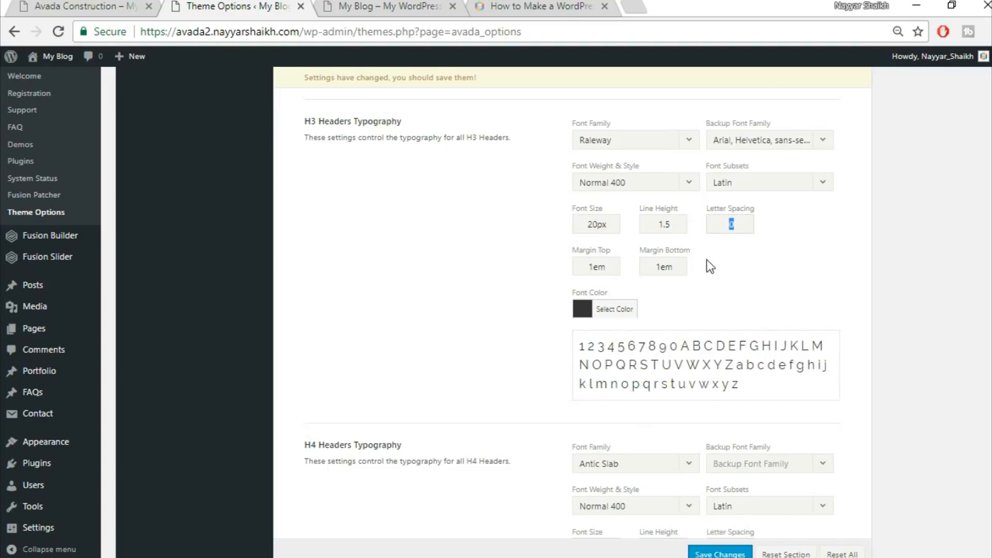
text(1px)
click(811, 313)
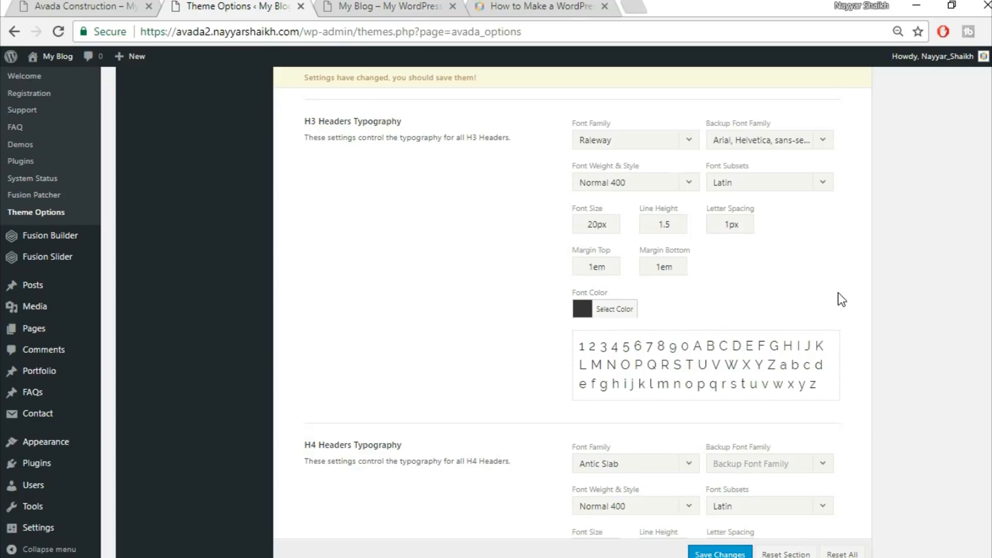
Set the H4 headers font family to Raleway with the backup font Arial, Helvetica, sans-serif
scroll(838, 293, down, 2)
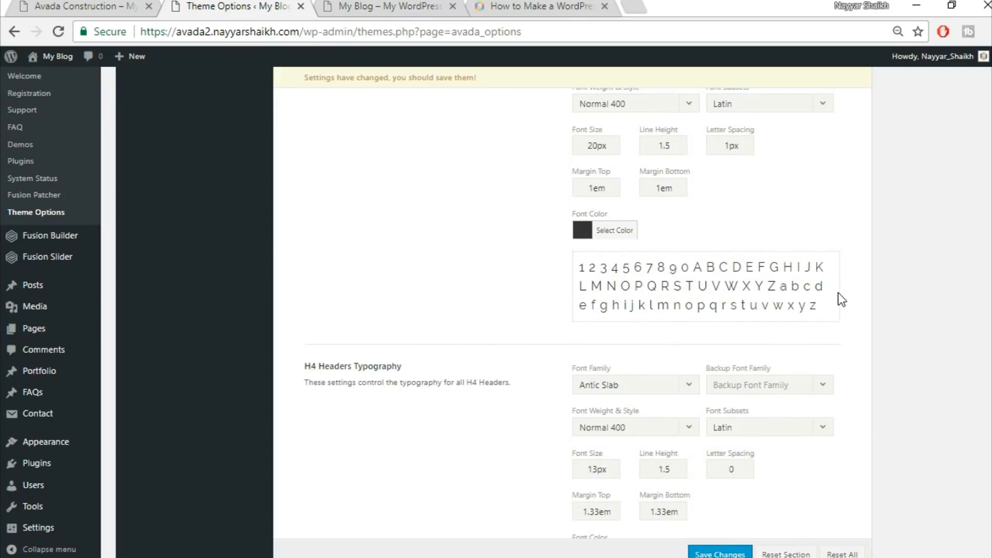
scroll(838, 292, down, 3)
click(642, 226)
text(rale)
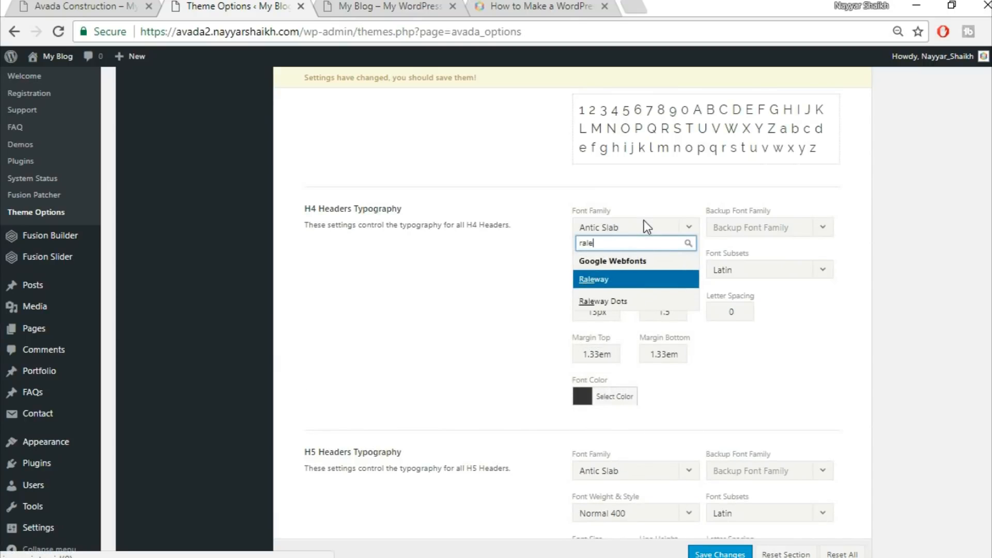
click(789, 230)
click(757, 245)
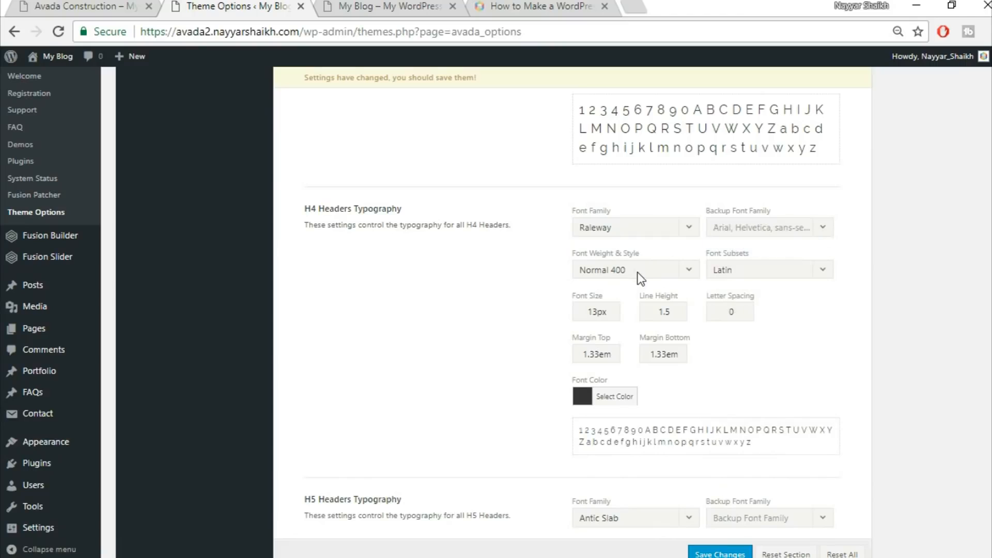
Set the H4 headers font size to 18px
drag(595, 313, 535, 309)
text(18)
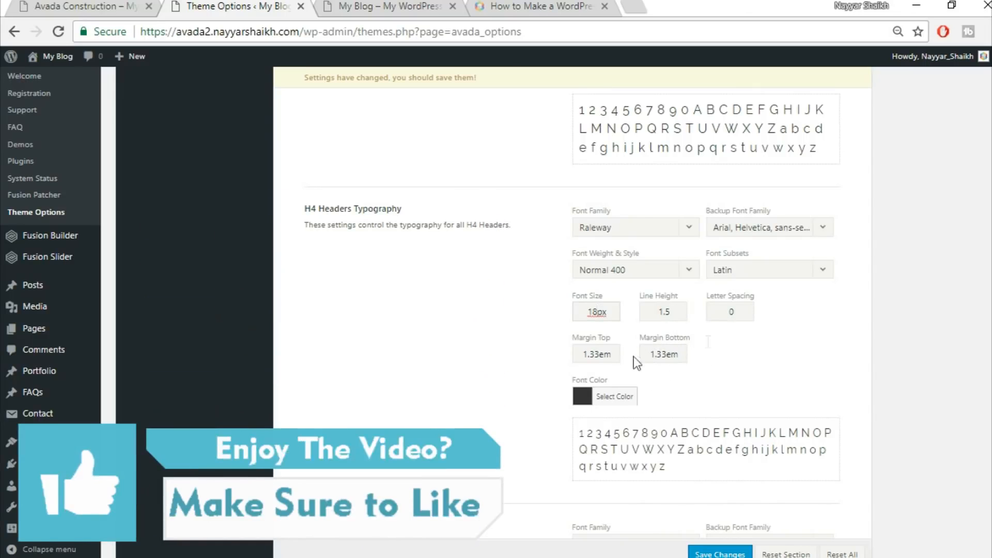
scroll(686, 328, down, 6)
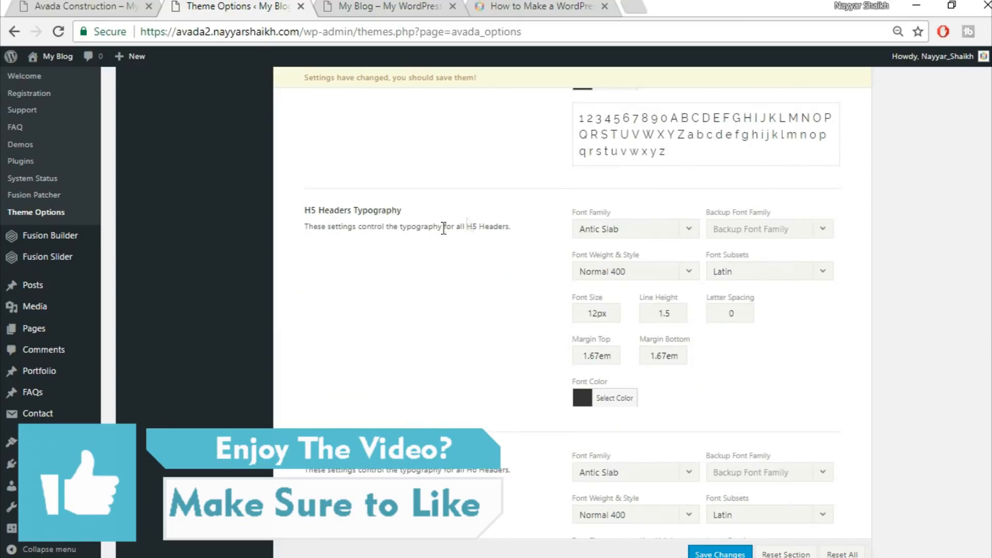
Set the H5 headers font family to Raleway with backup Arial, Helvetica, sans-serif, and font size 16px
click(618, 229)
text(rale)
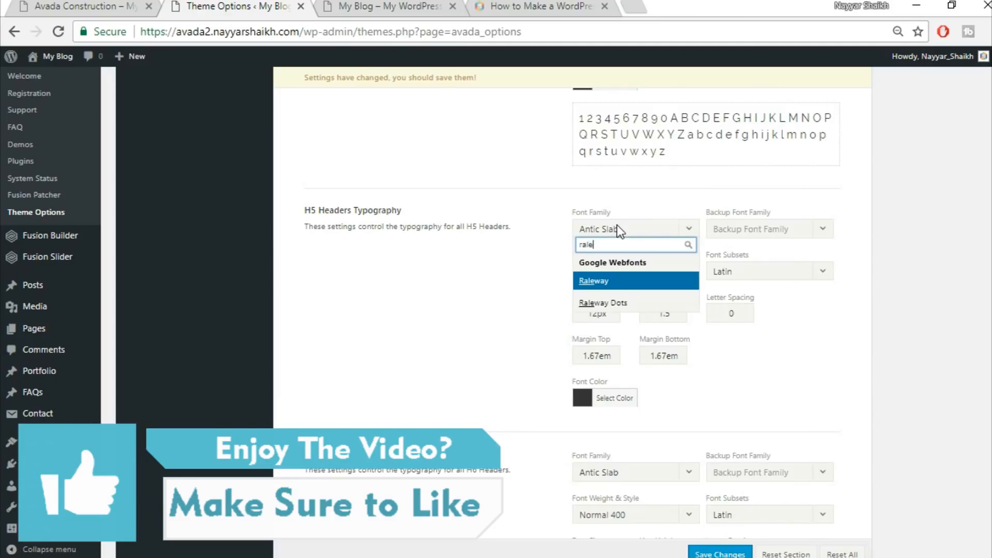
key(Return)
click(798, 234)
click(757, 246)
drag(597, 314, 545, 315)
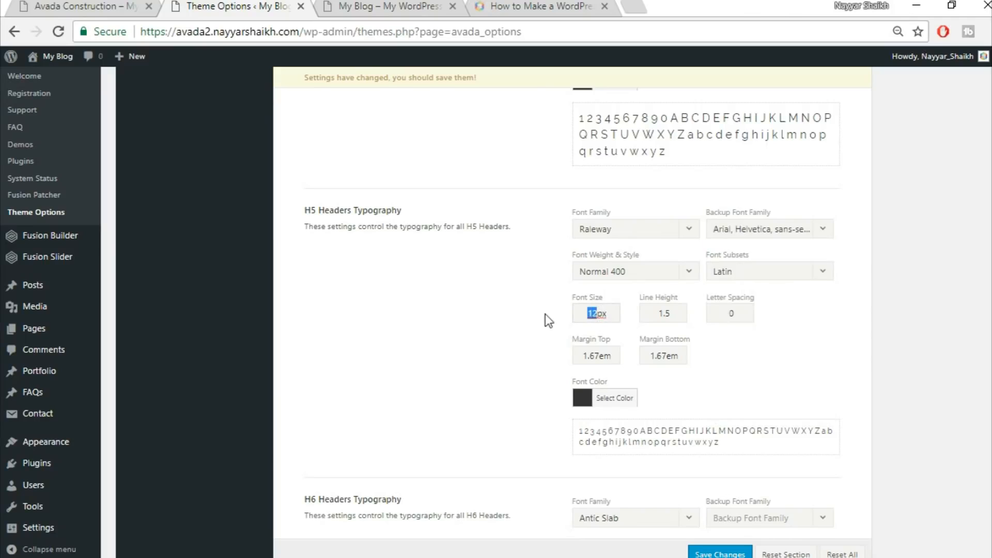
text(16)
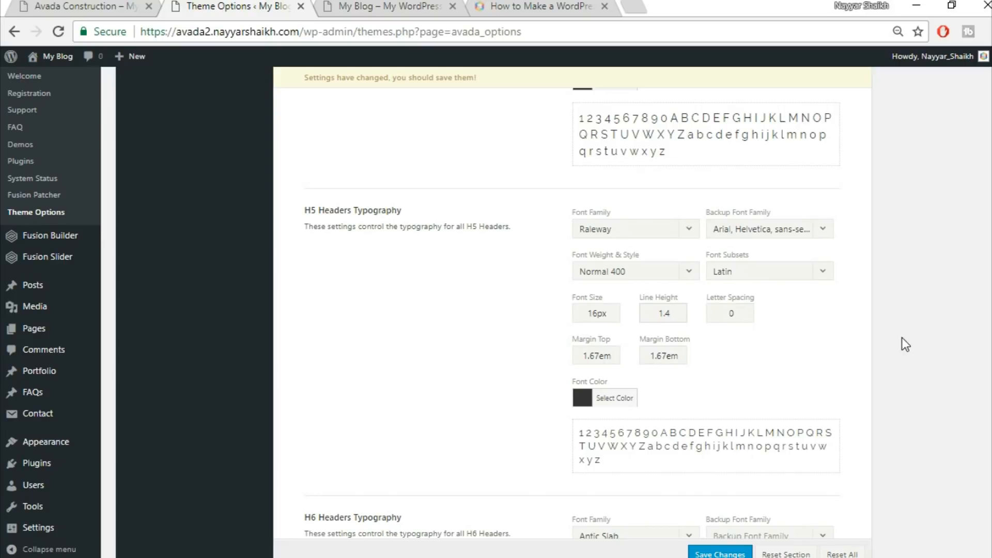
Set the H6 headers font family to Raleway with the backup font Arial, Helvetica, sans-serif
scroll(901, 338, down, 6)
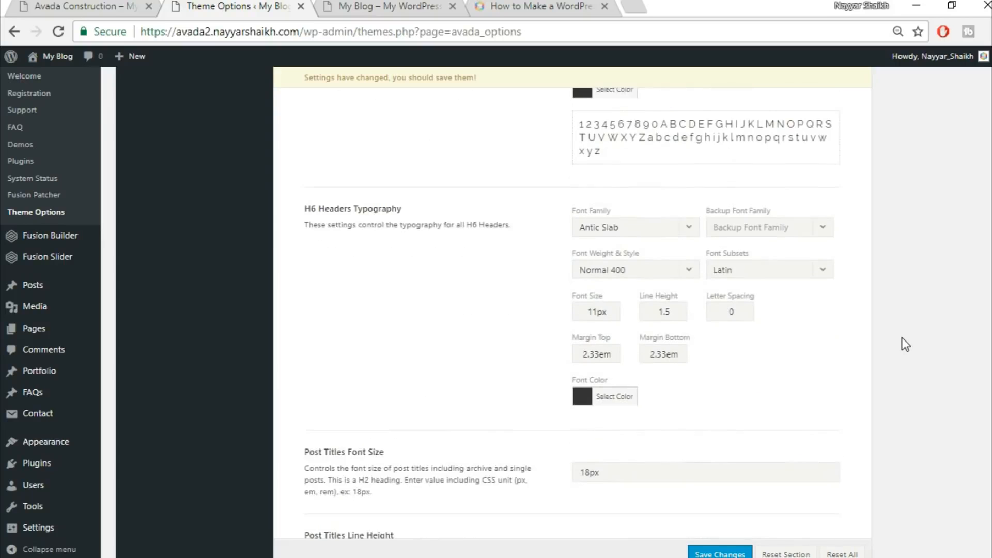
click(631, 222)
text(rale)
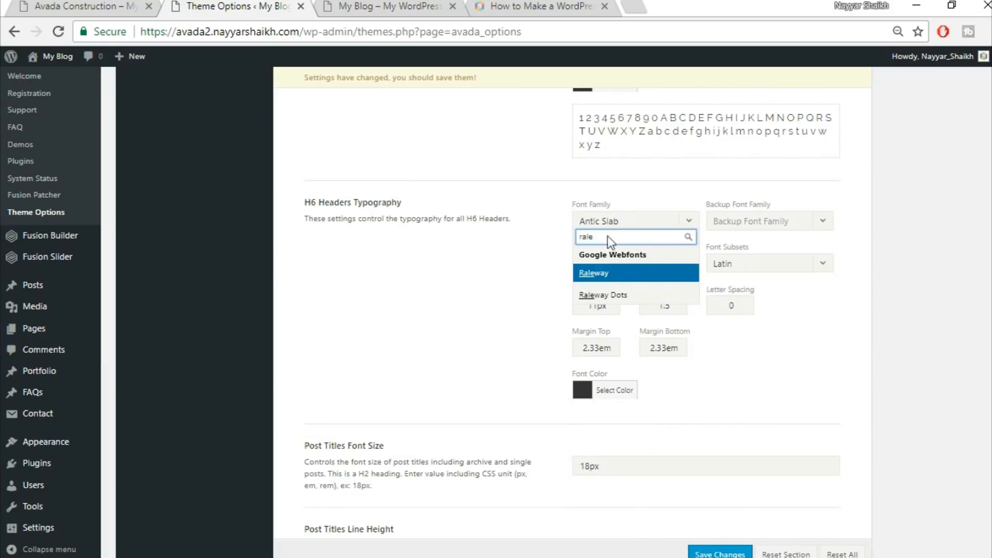
key(Return)
click(783, 236)
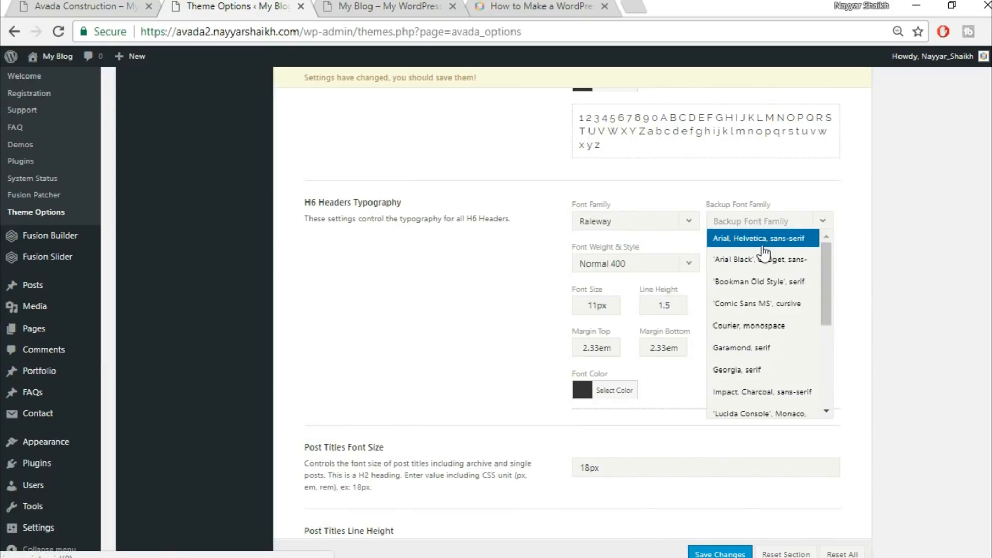
key(Return)
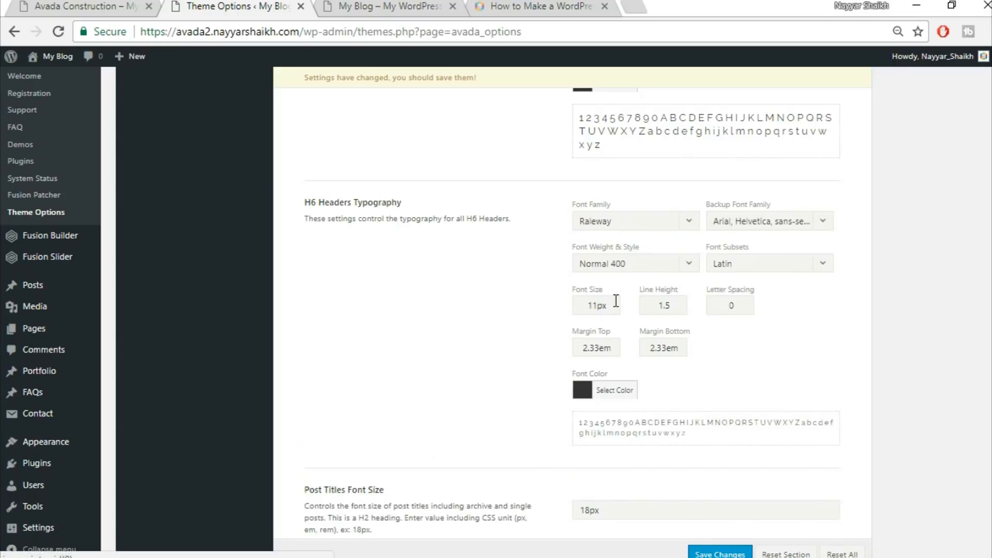
Set the H6 headers font size to 12px, line height to 1.2 and letter spacing to 1px
drag(600, 306, 506, 307)
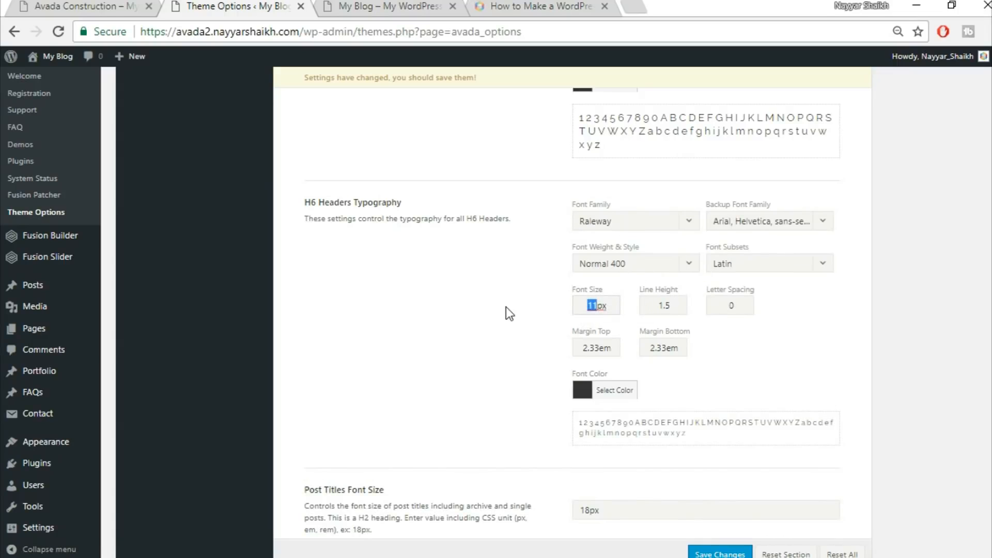
text(12)
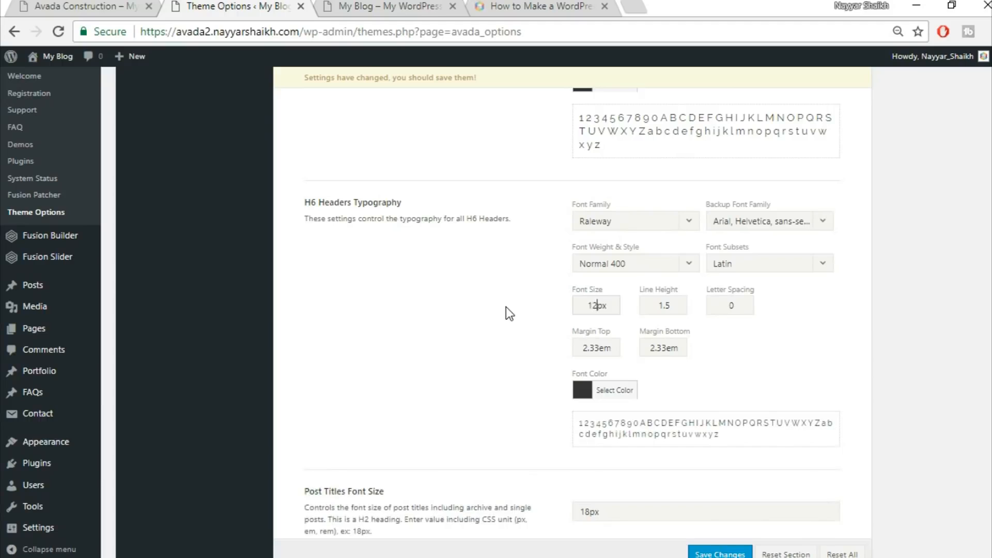
drag(673, 304, 667, 307)
double_click(730, 310)
text(1)
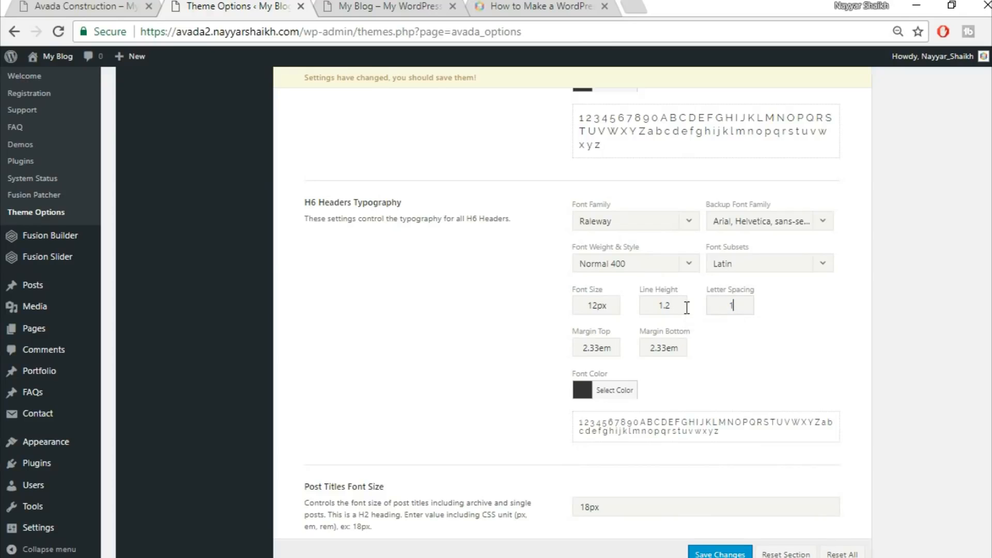
text(px)
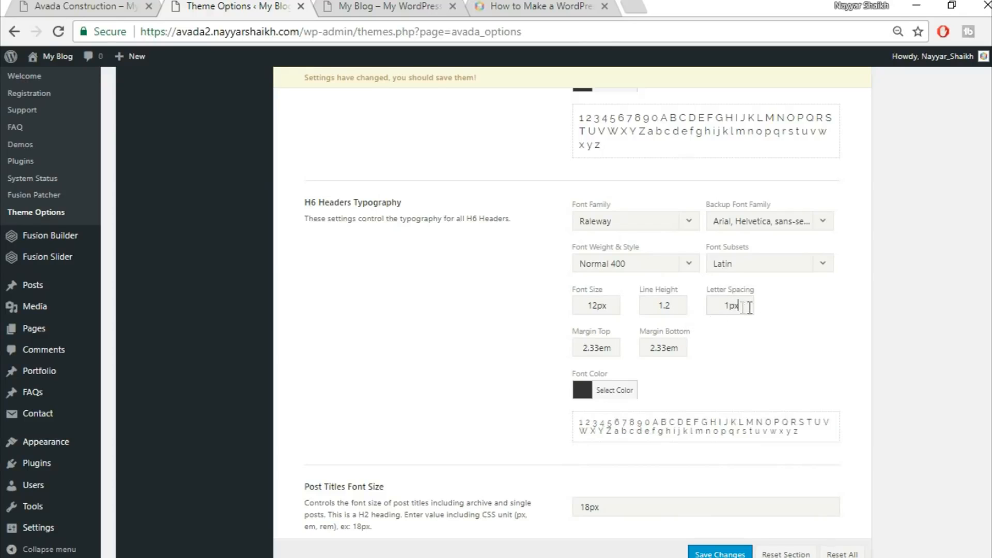
Set the H6 headers top and bottom margins to 0.4em
click(798, 329)
drag(599, 348, 480, 327)
text(0.4)
drag(667, 348, 620, 349)
text(0)
Compare the typography on the Avada Construction demo homepage with the own blog's front end
click(140, 5)
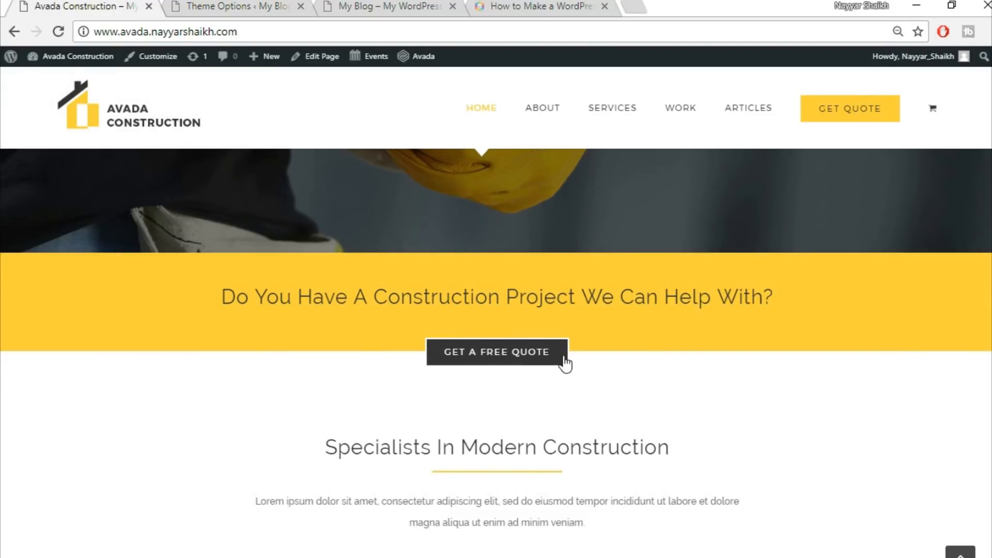
scroll(562, 358, up, 5)
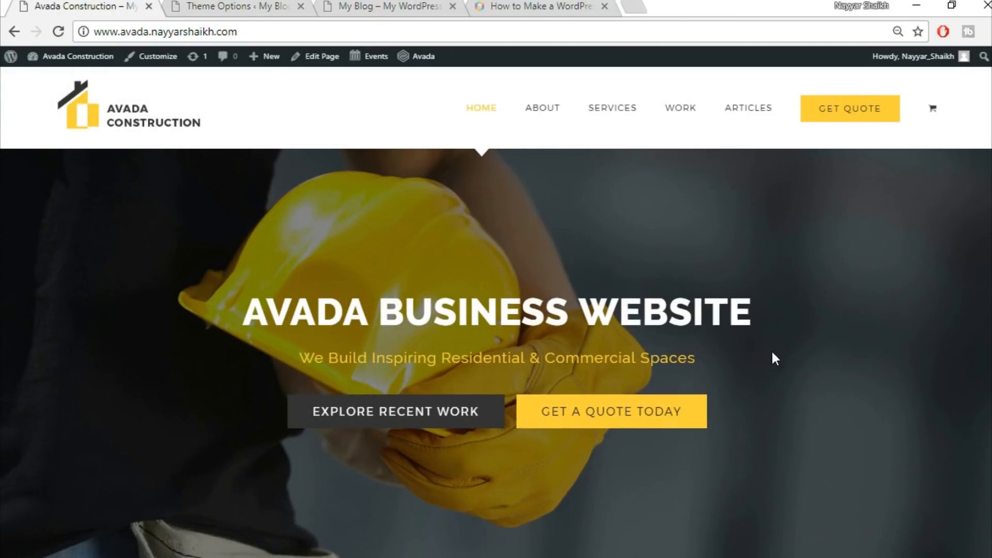
scroll(773, 355, down, 10)
scroll(771, 354, up, 10)
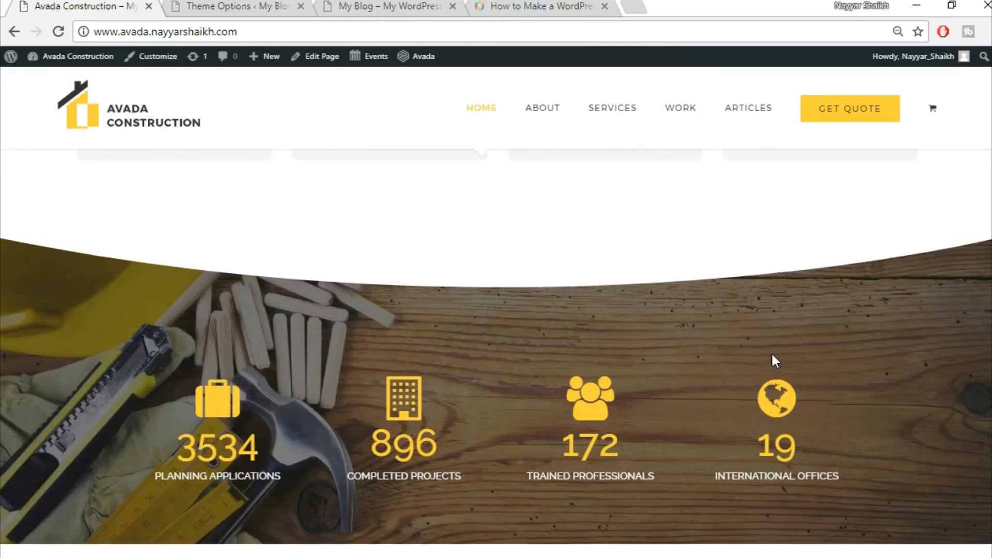
click(375, 5)
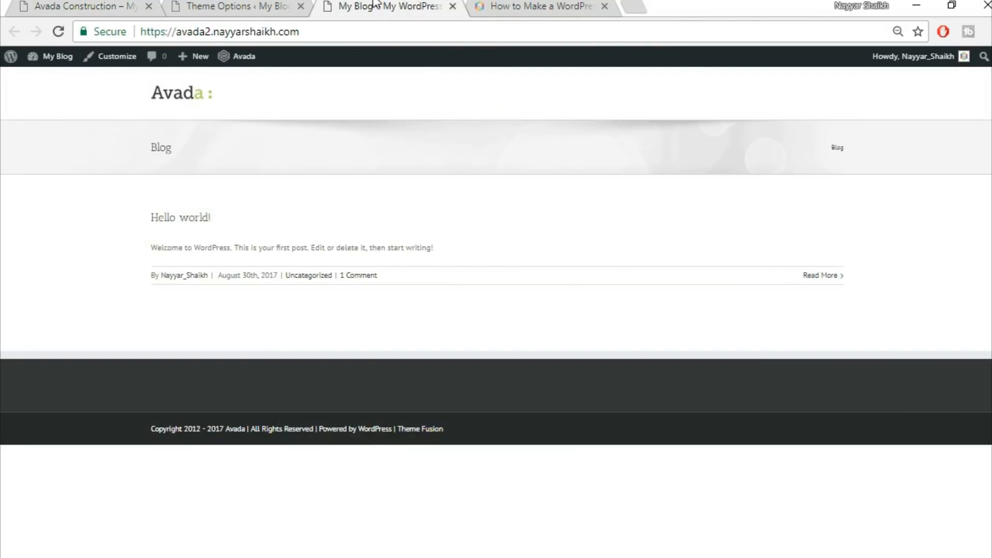
click(226, 5)
Set post titles font size to 24px, line height to 36px, extras font size to 30px, and save the changes
scroll(949, 357, down, 4)
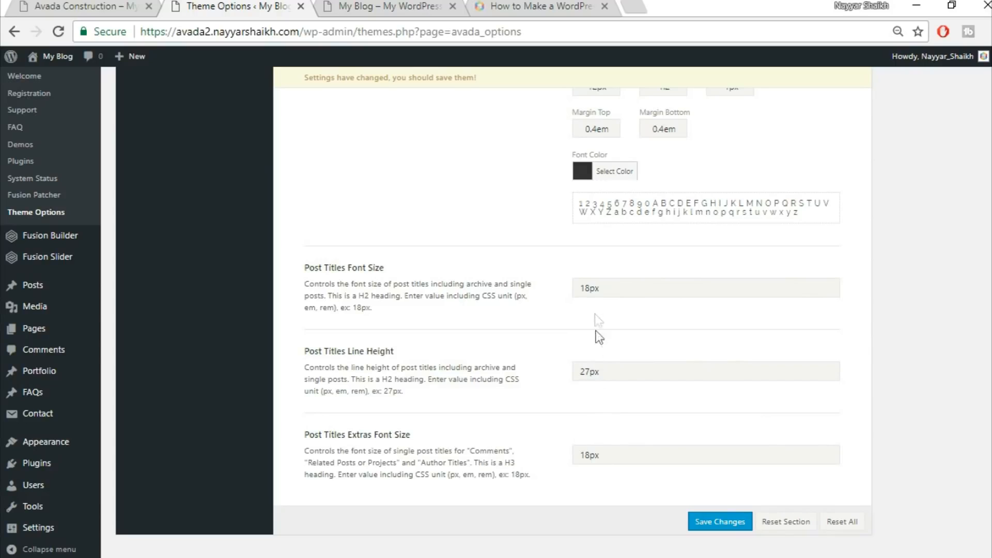
drag(589, 288, 535, 279)
text(24)
text(36)
drag(589, 455, 485, 442)
text(30)
click(720, 522)
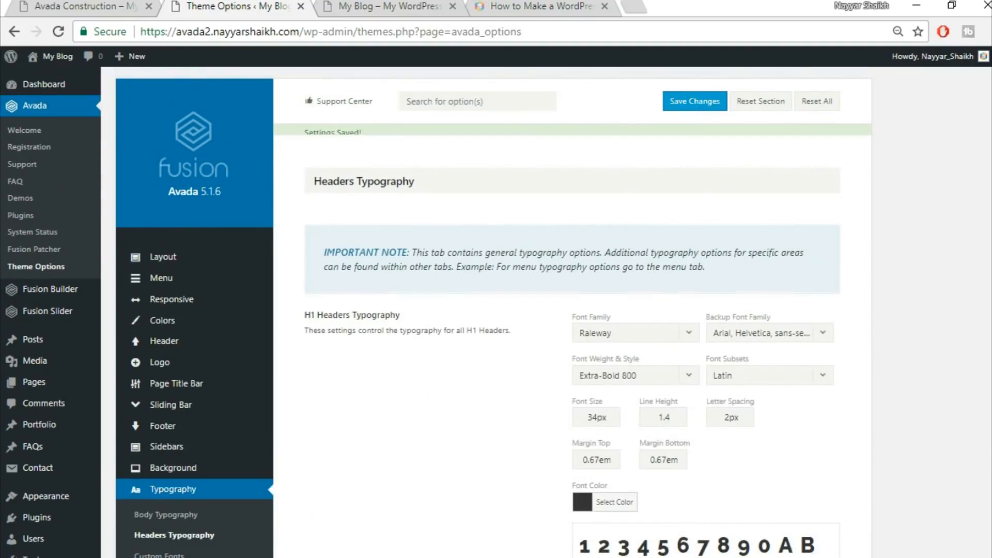
Open the Fusion Slider page for adding or editing sliders
click(78, 7)
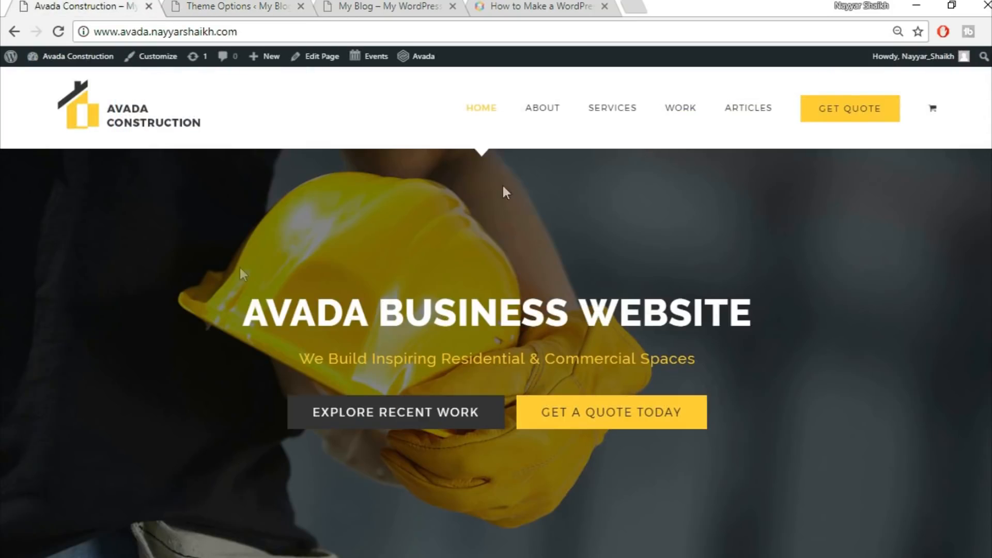
click(284, 6)
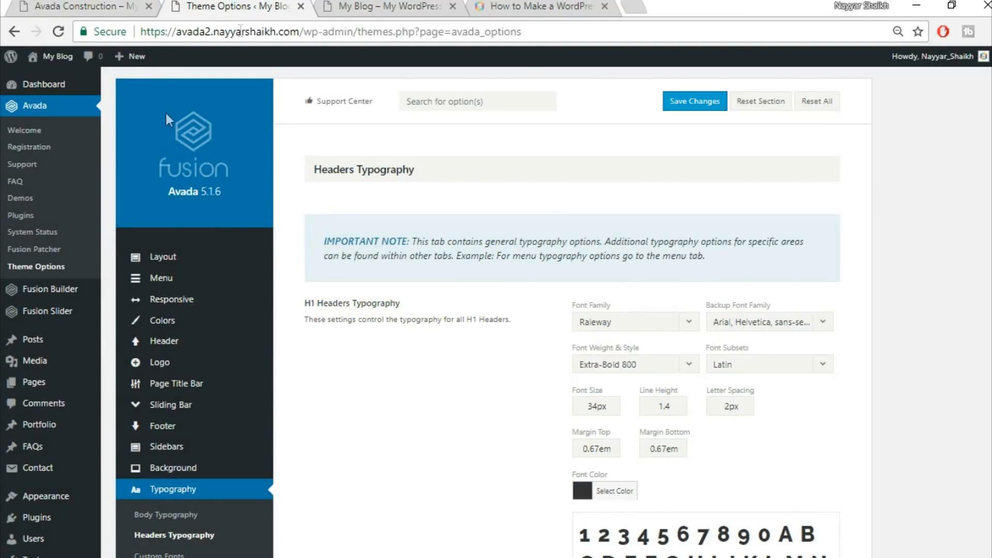
mouse_move(52, 321)
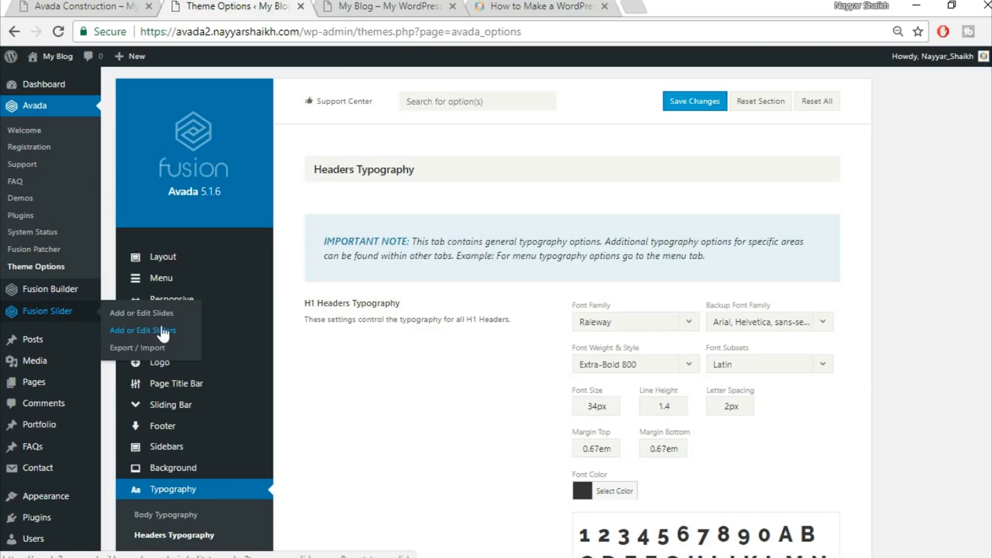
click(150, 336)
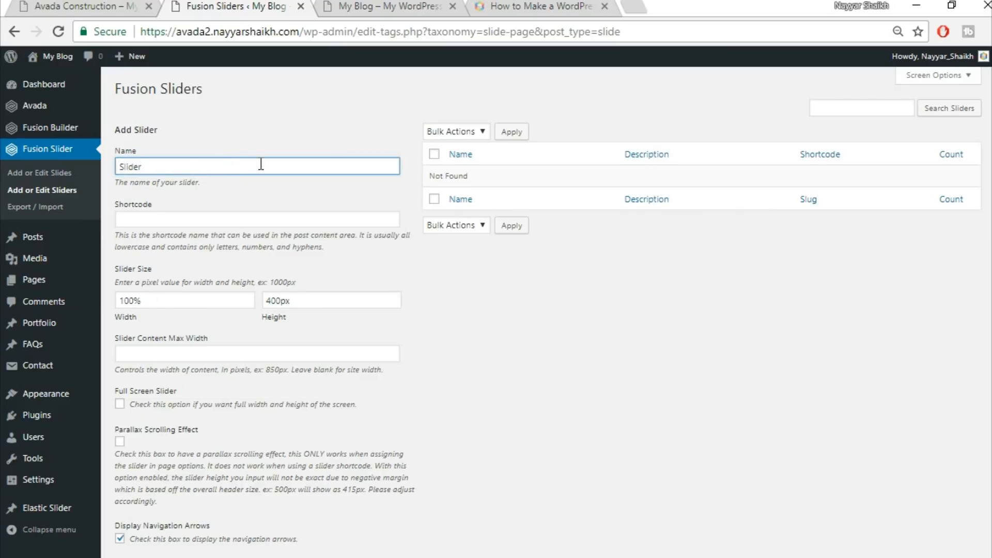
Add a new Fusion slider named Slider with a height of 500px
scroll(450, 256, down, 2)
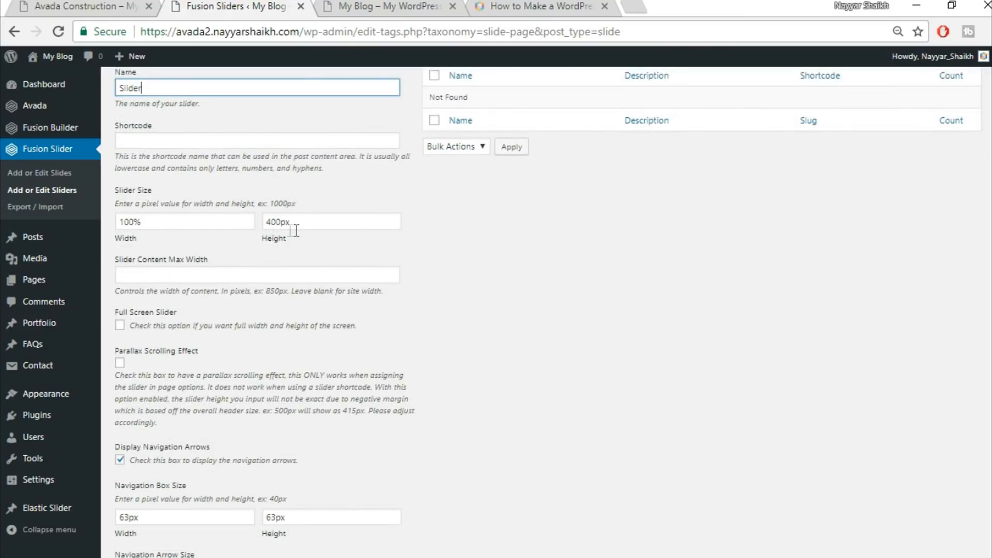
drag(282, 222, 225, 216)
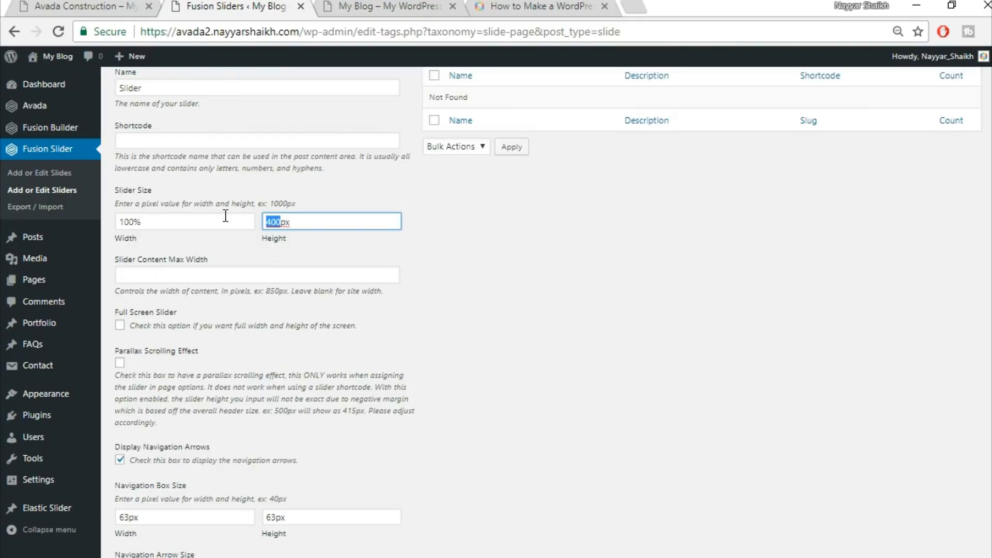
text(50)
scroll(605, 349, down, 10)
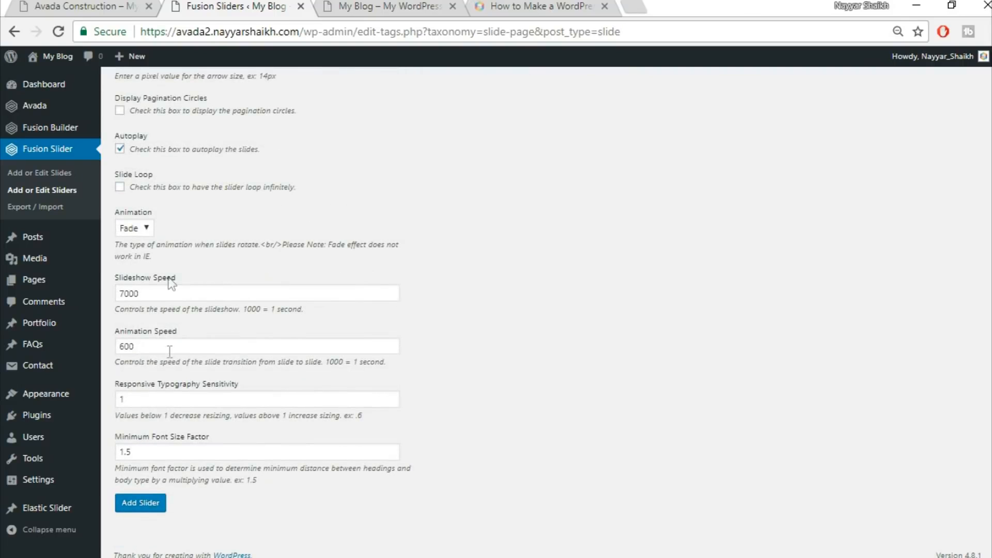
click(142, 511)
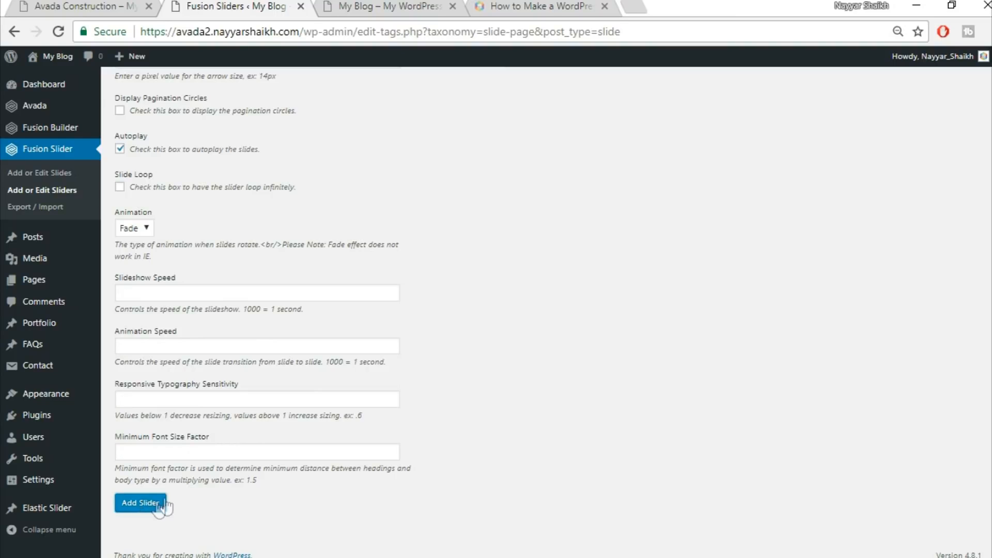
Start a new Fusion slide titled Slide1
scroll(420, 479, up, 10)
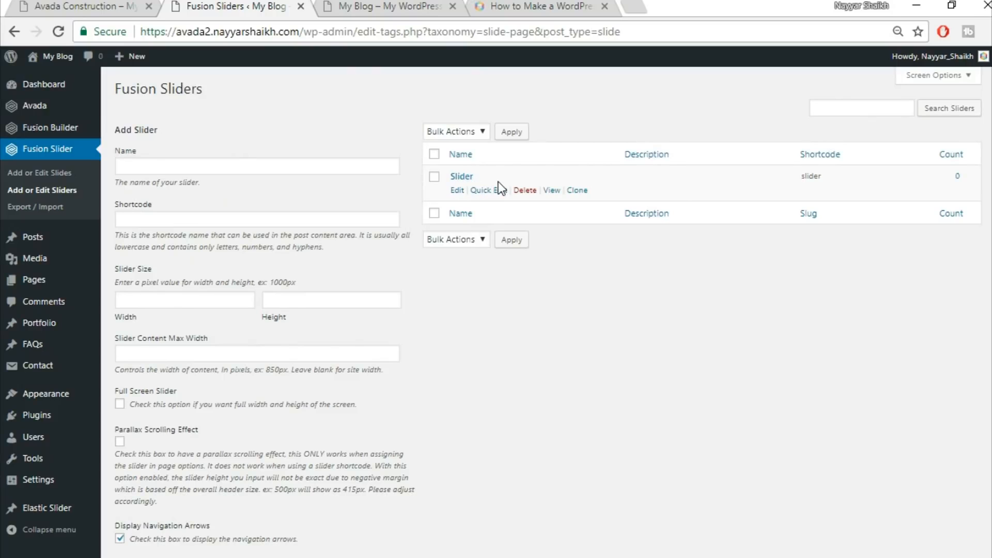
click(61, 174)
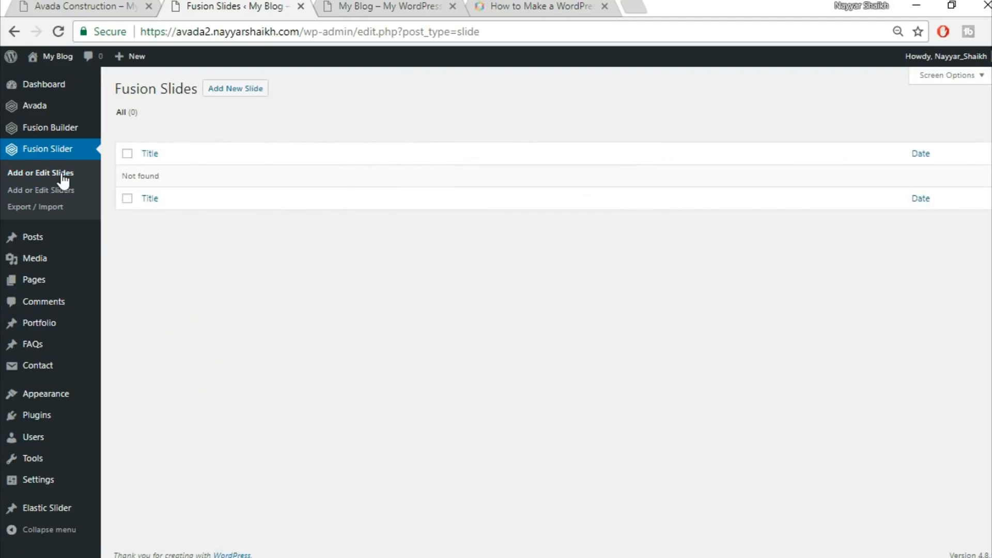
click(239, 93)
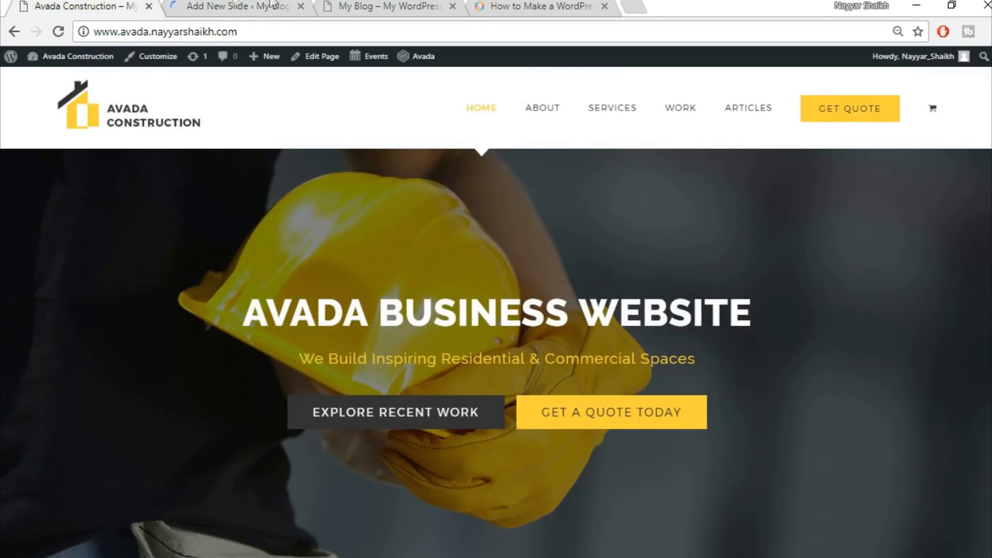
click(230, 7)
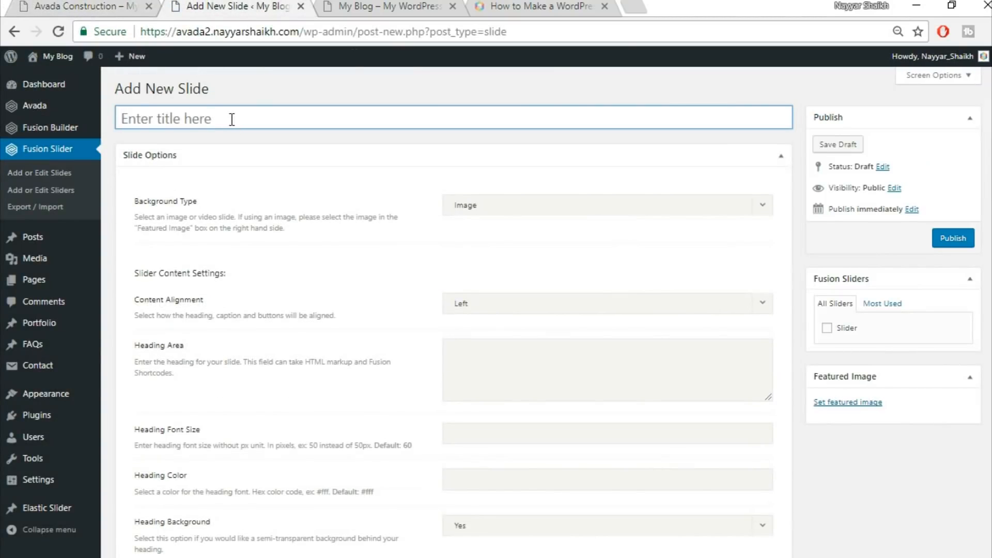
text(Slide1)
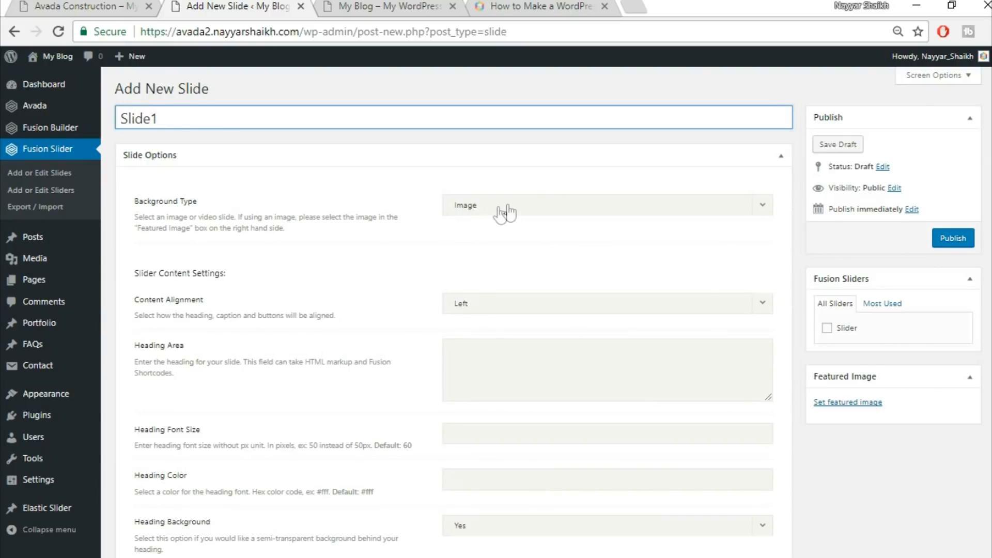
Examine the demo site's hero slide heading text to copy into the slide
click(78, 6)
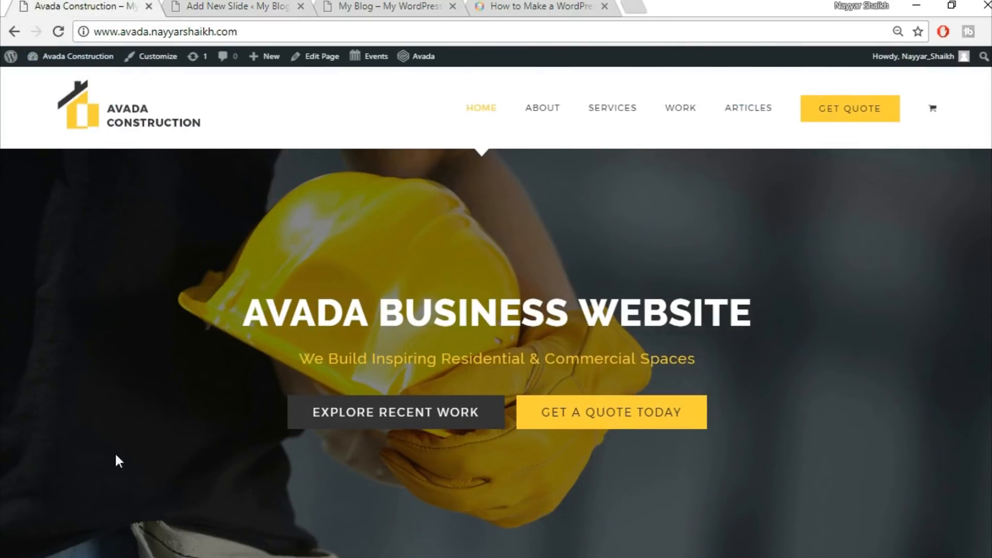
click(269, 5)
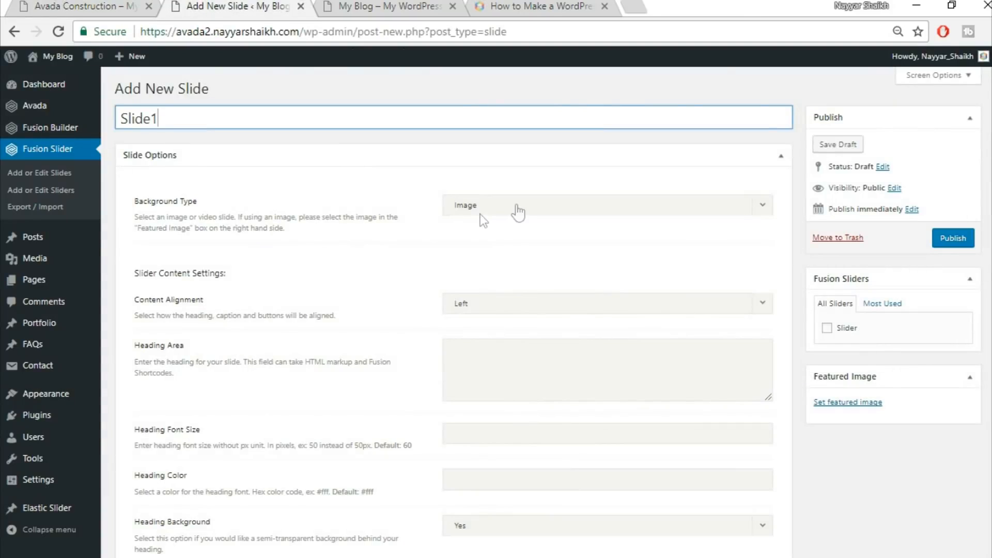
scroll(419, 256, down, 2)
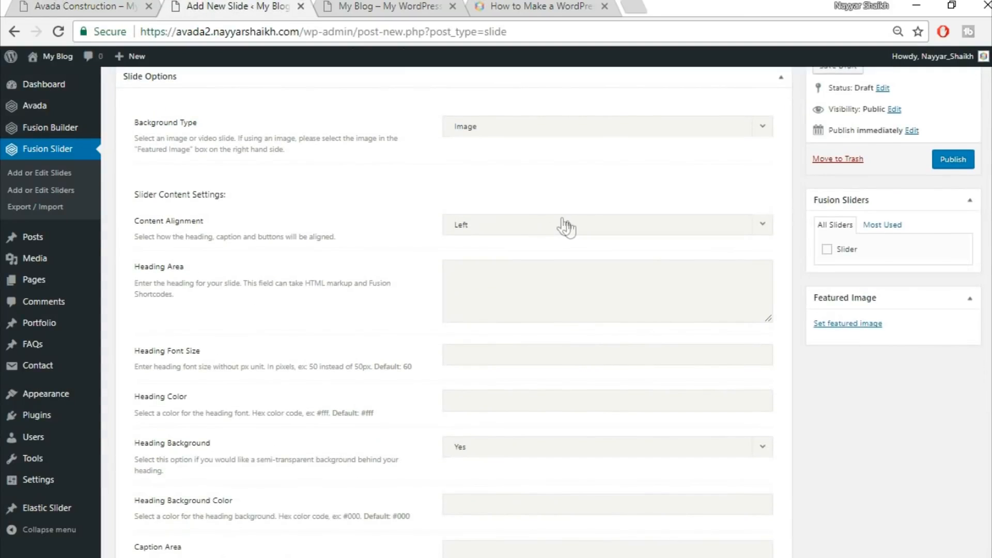
click(88, 4)
drag(242, 309, 765, 317)
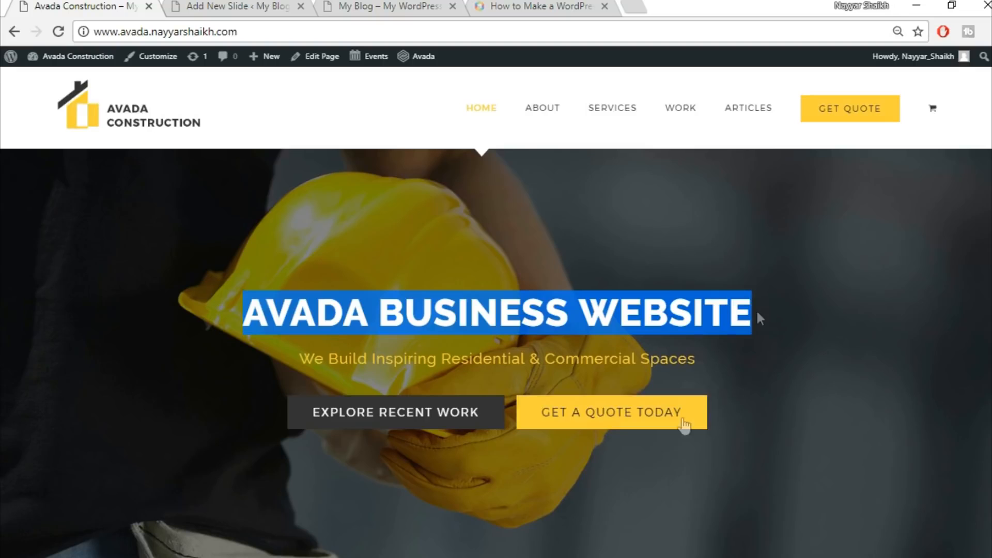
click(237, 6)
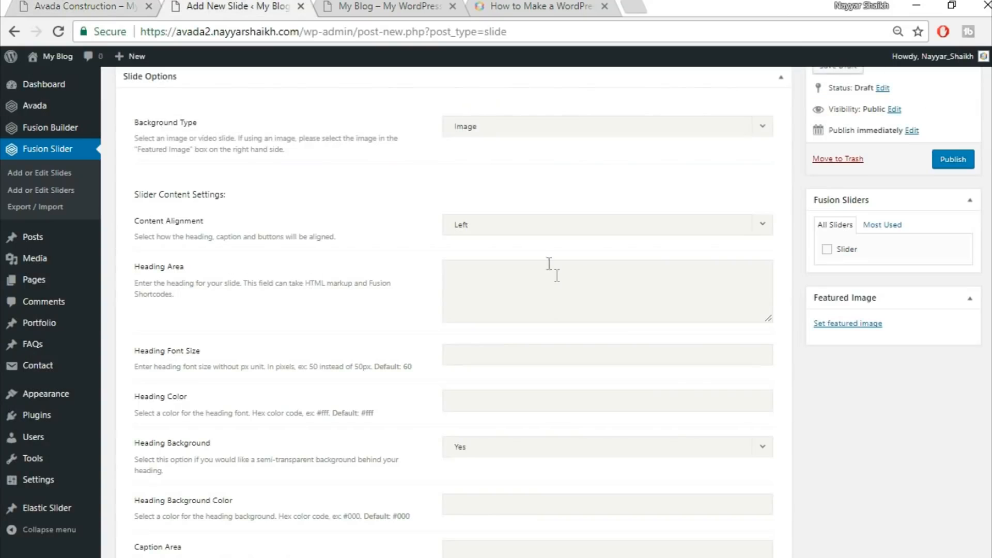
Center the slide content and paste the demo site's heading AVADA BUSINESS WEBSITE into the Heading Area
click(542, 224)
click(531, 279)
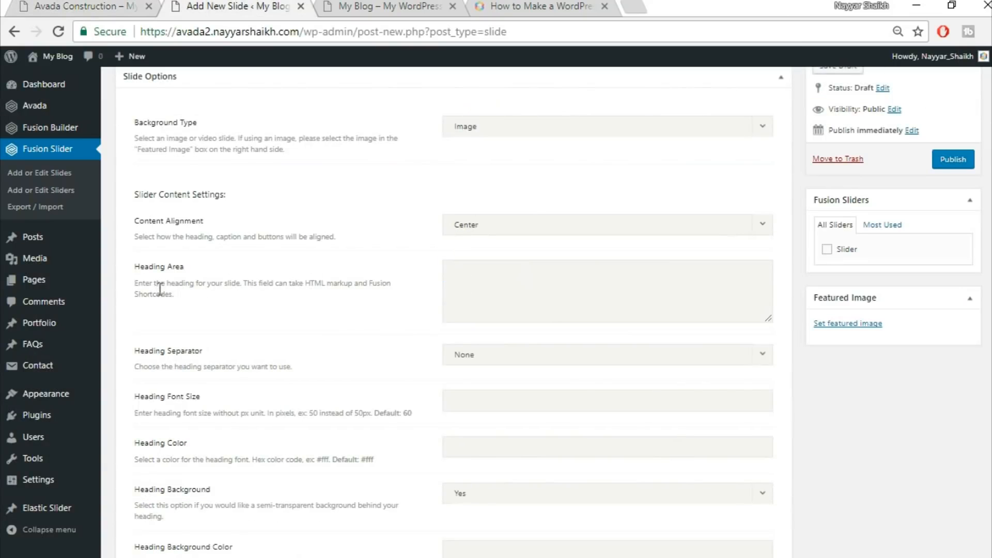
click(45, 5)
drag(242, 310, 766, 286)
key(ctrl+c)
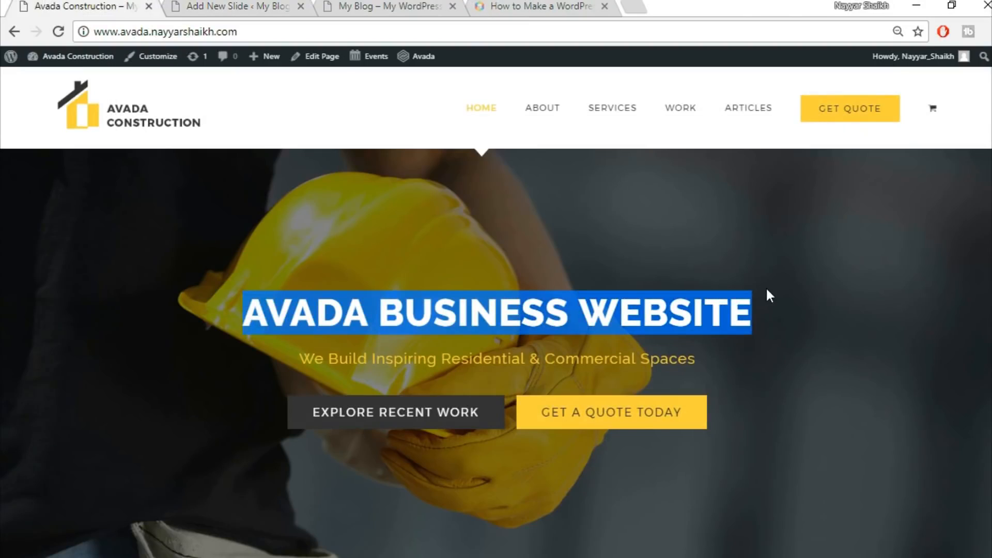
click(238, 6)
click(518, 276)
key(ctrl+v)
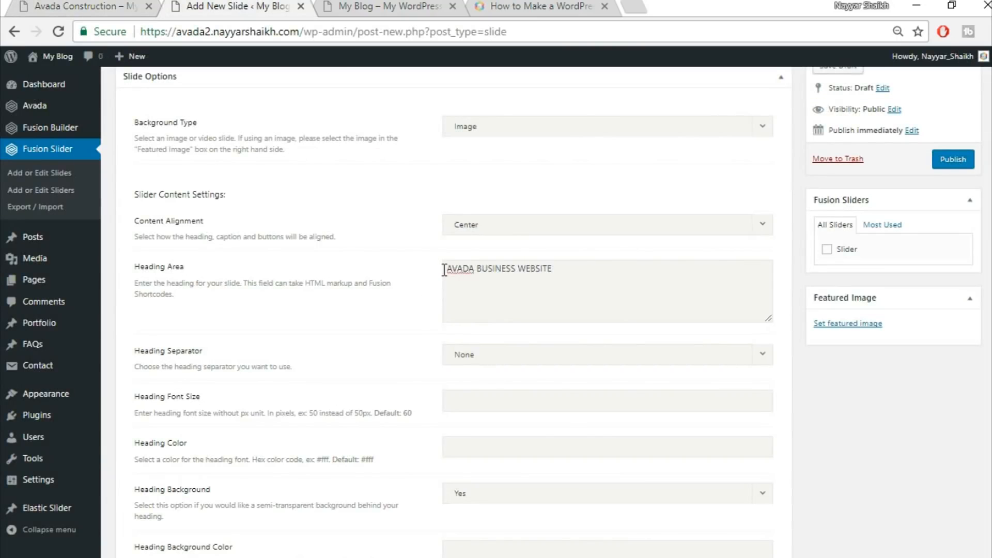
Wrap the heading text in <strong> and </strong> tags
text(<strong>)
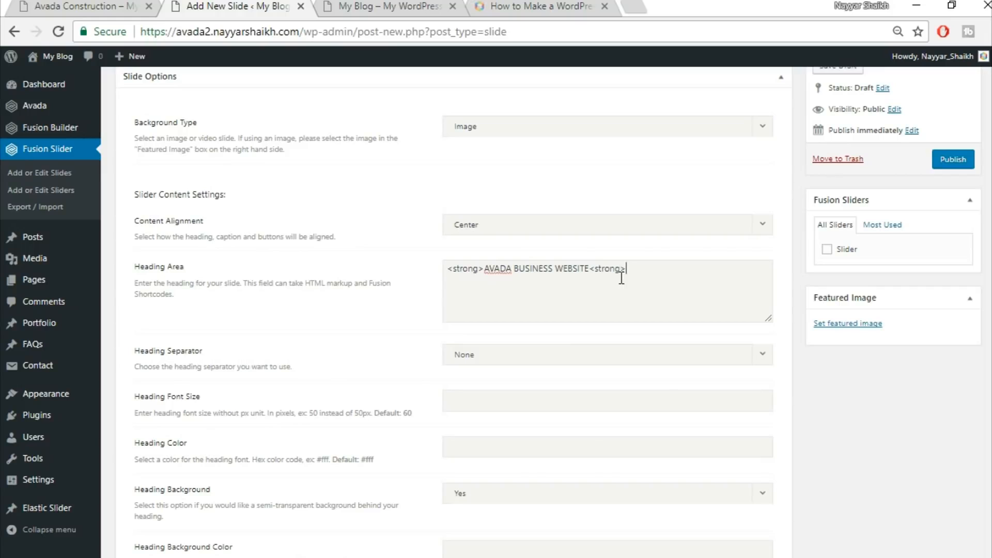
text(/)
Set the heading color to #fff after checking the demo's heading
click(122, 6)
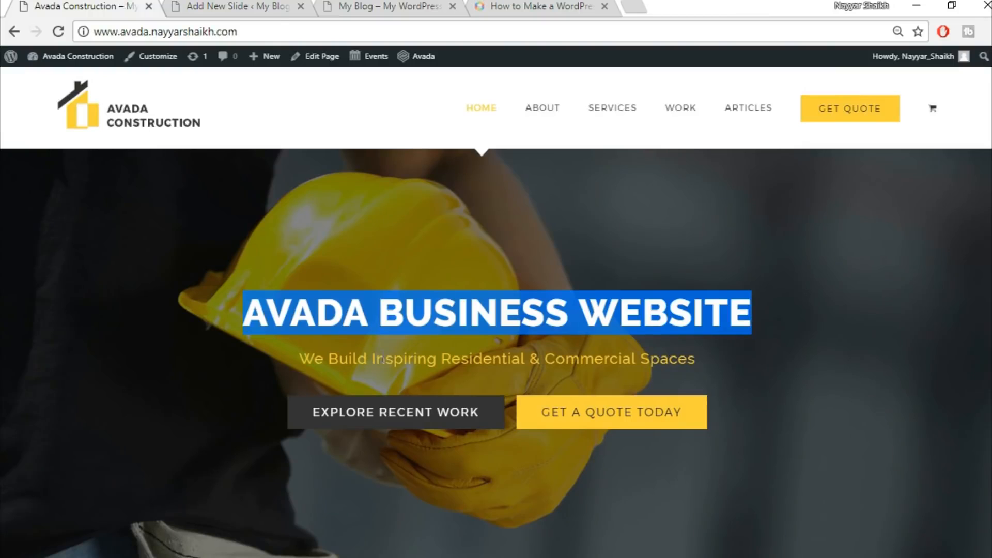
click(345, 323)
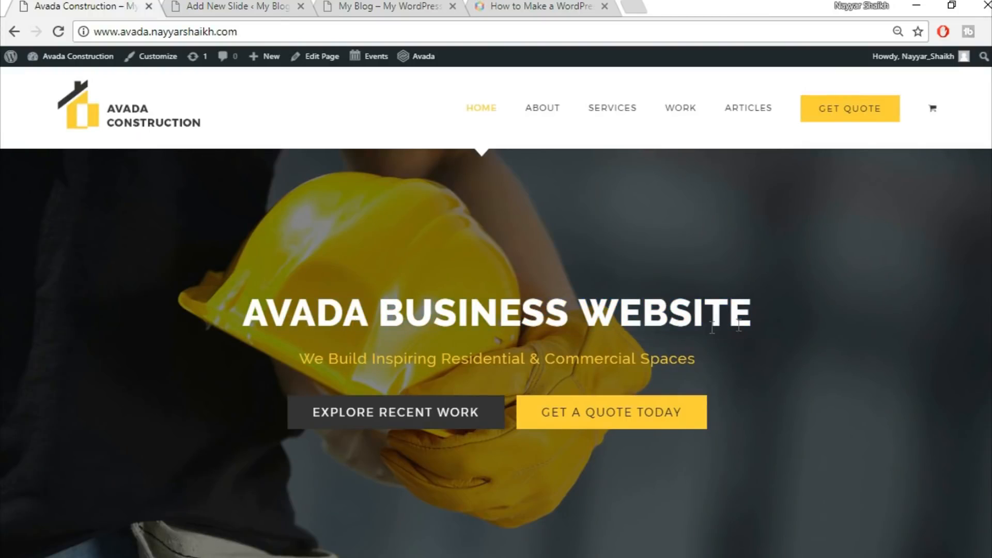
drag(245, 321, 779, 325)
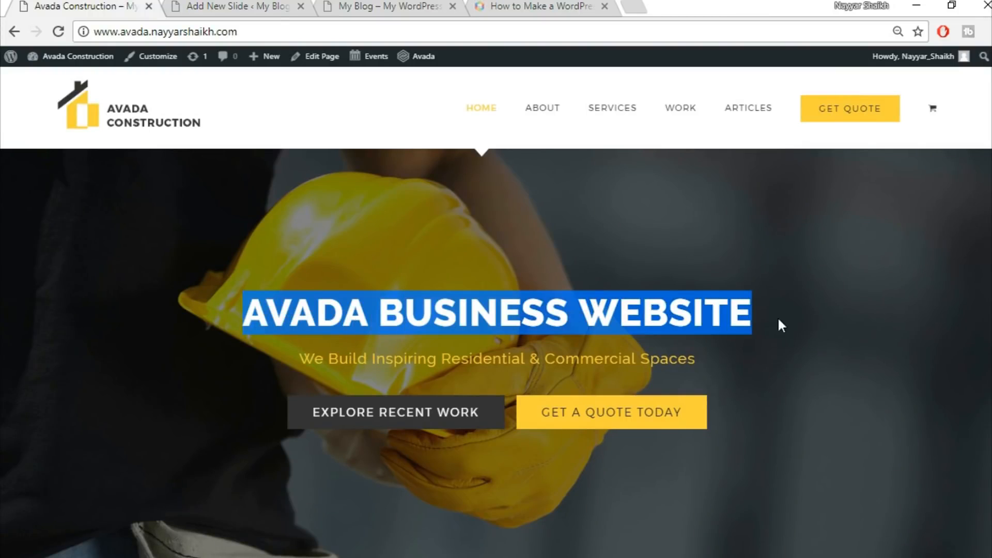
click(808, 325)
click(270, 5)
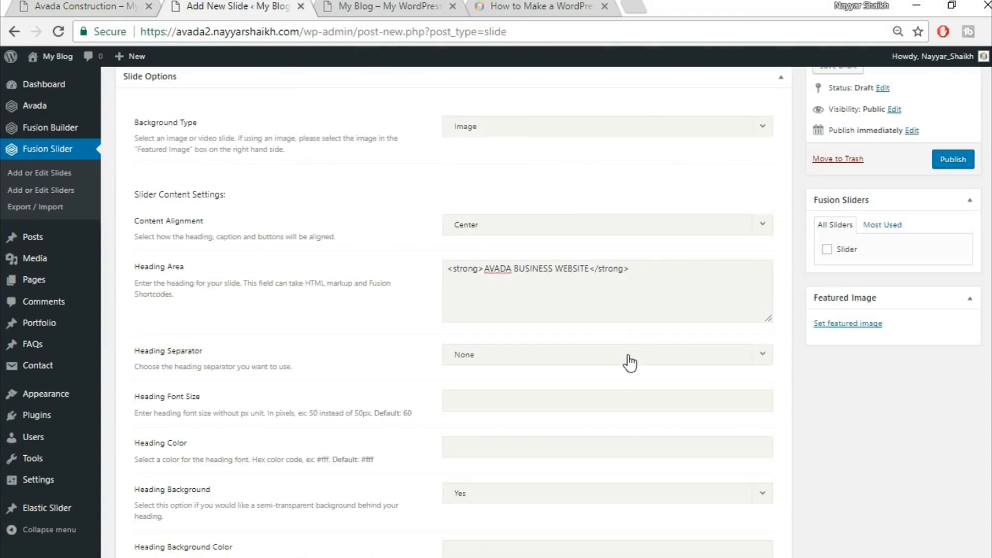
scroll(628, 360, down, 1)
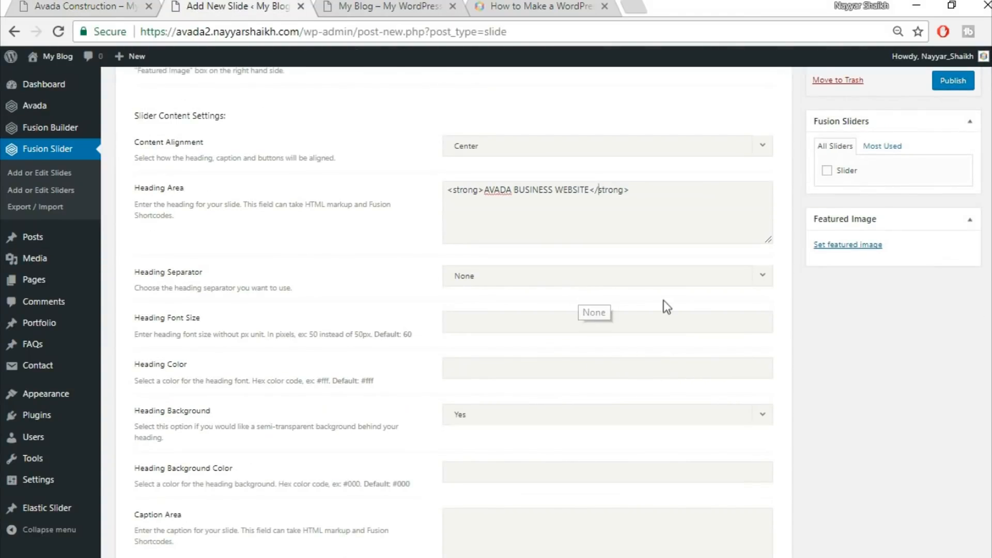
scroll(664, 301, down, 1)
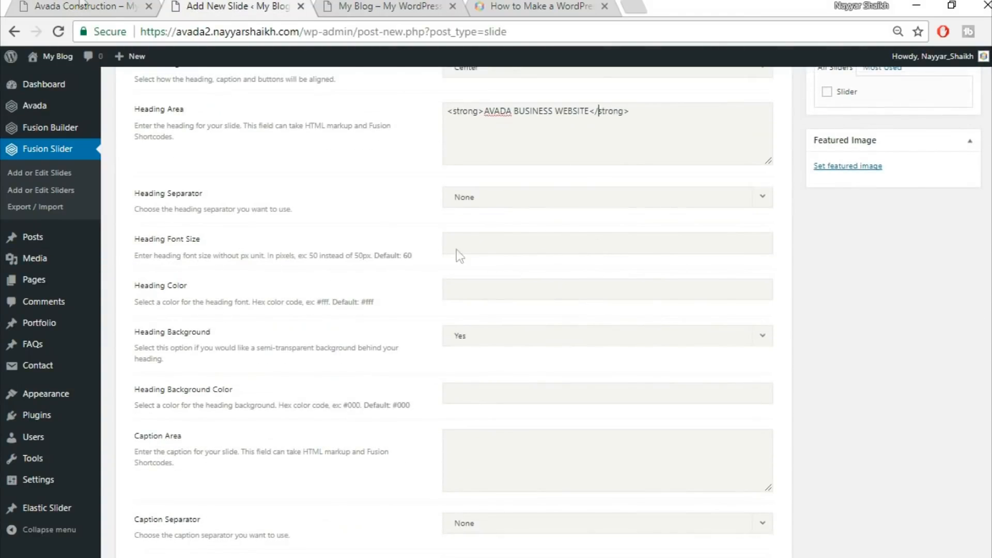
click(23, 5)
click(247, 5)
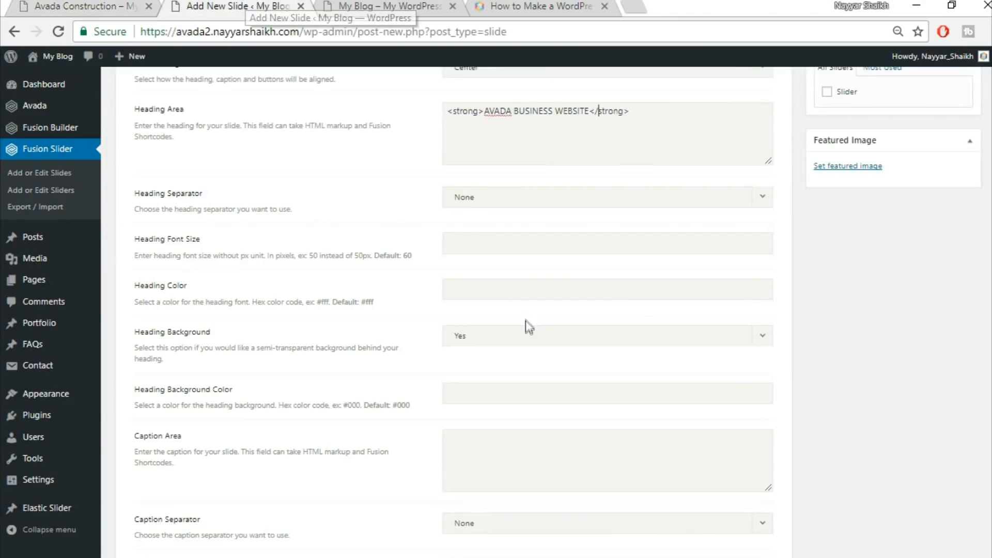
text(#fff)
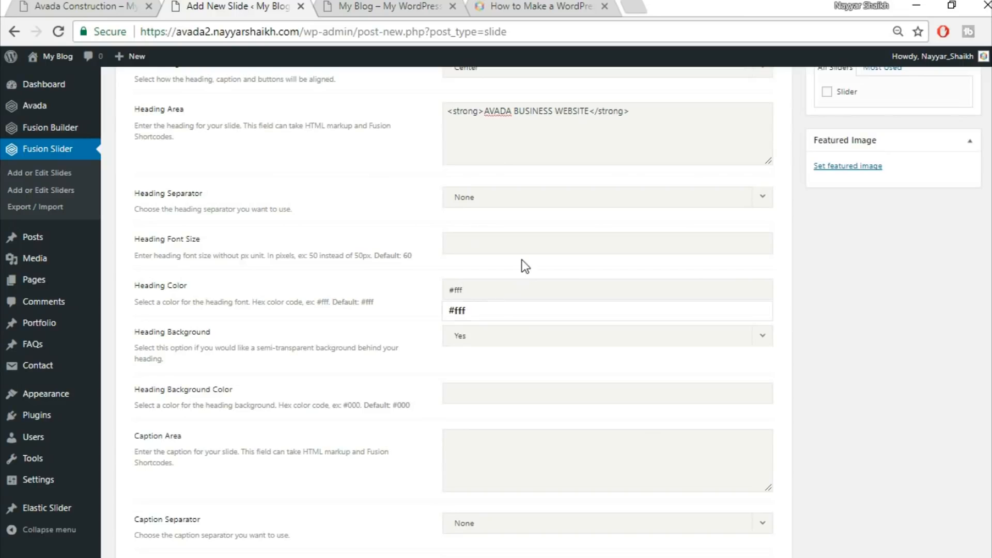
click(522, 260)
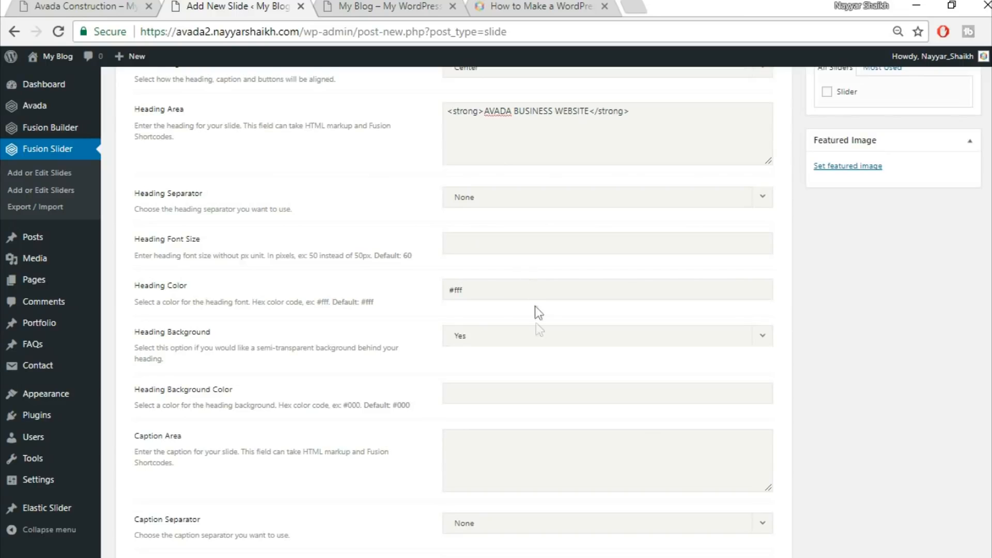
Turn off the semi-transparent heading background
scroll(353, 394, down, 3)
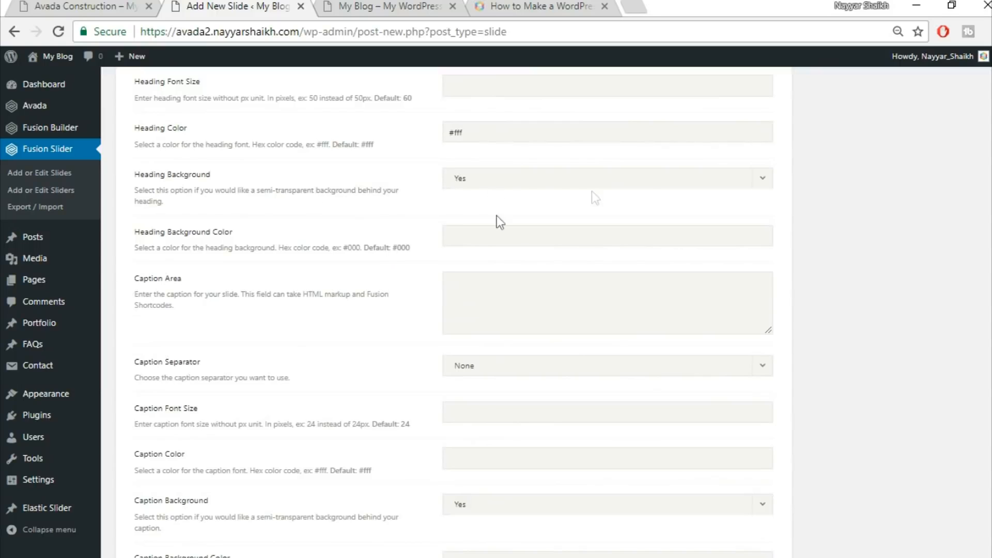
click(534, 186)
click(525, 221)
Copy the demo's subtitle We Build Inspiring Residential & Commercial Spaces into the Caption Area
click(118, 6)
drag(299, 359, 699, 359)
key(ctrl+c)
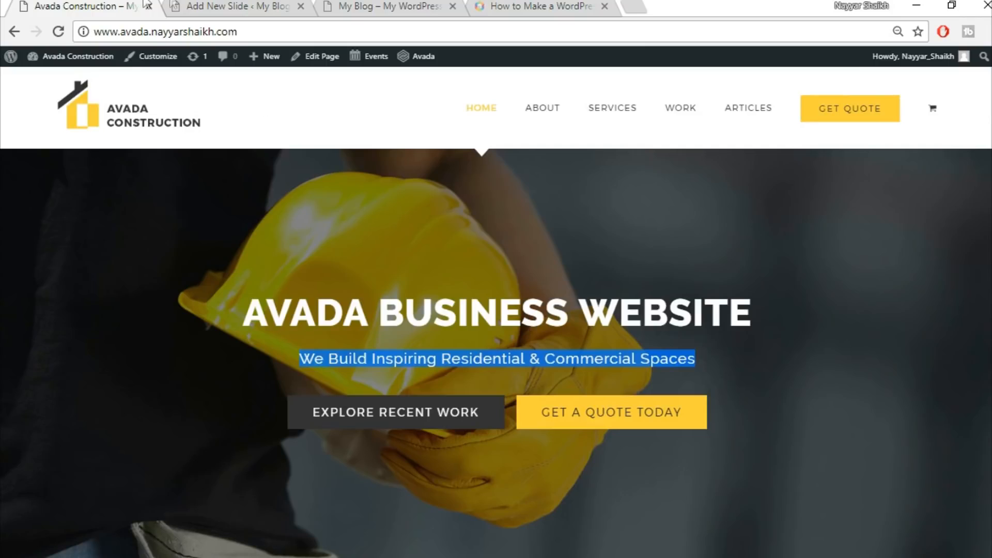
click(222, 6)
key(ctrl+v)
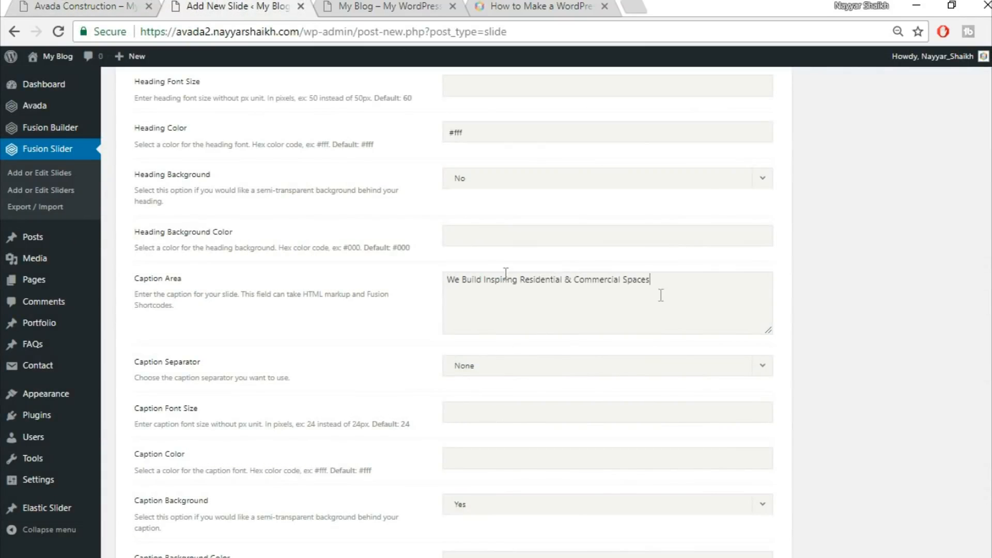
Set the caption color to #fed03d
scroll(879, 355, down, 3)
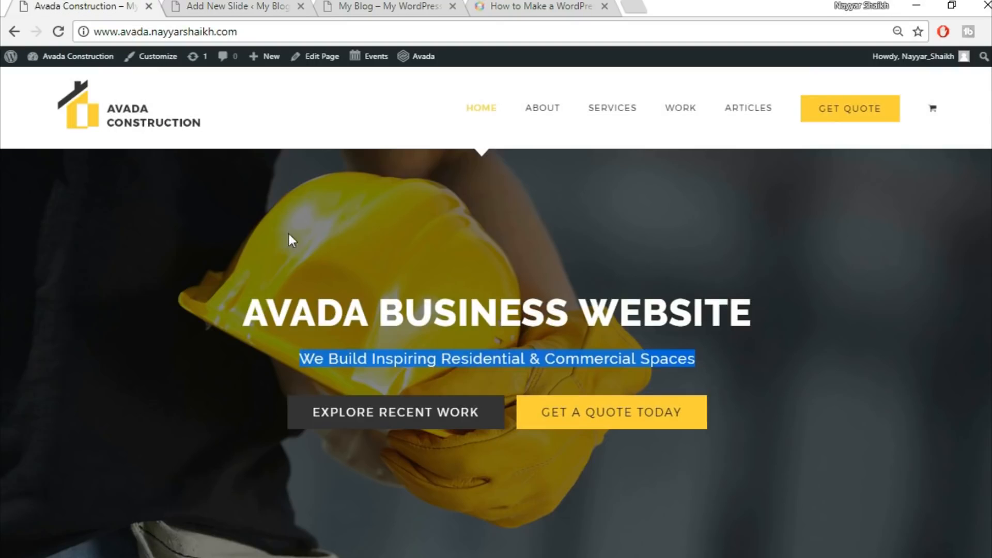
click(72, 6)
click(497, 357)
click(226, 4)
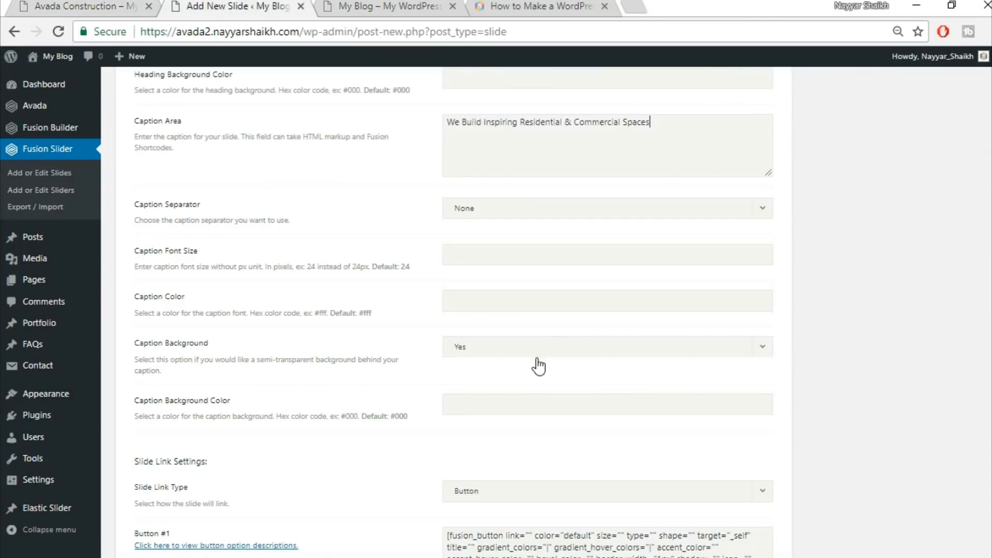
click(516, 307)
text(#)
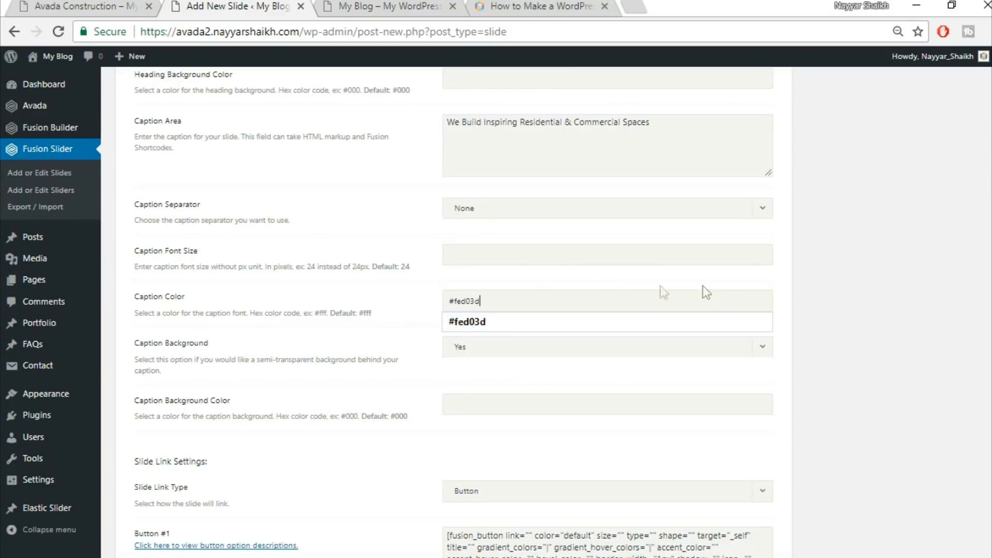
text(fed03d)
click(843, 320)
Turn off the semi-transparent caption background
scroll(875, 332, down, 1)
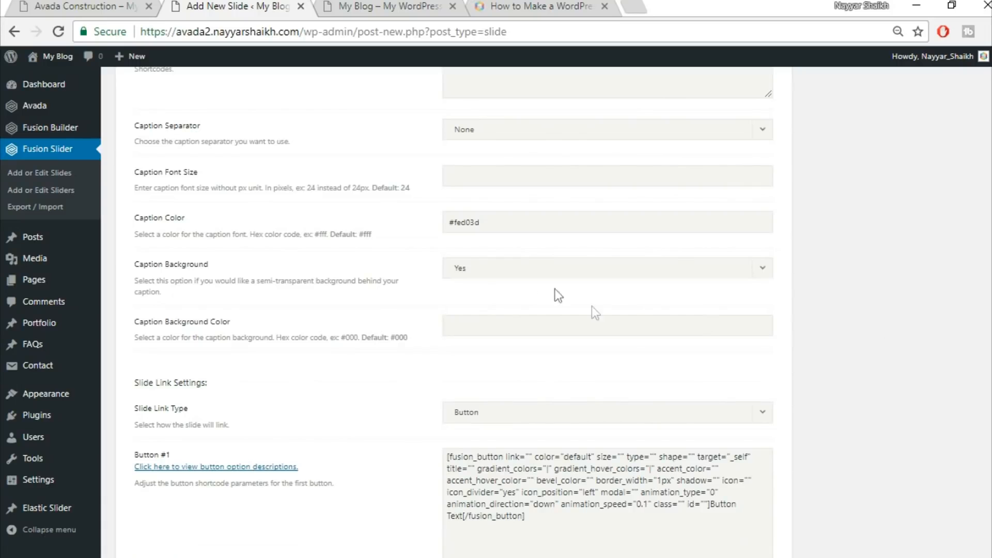
click(536, 267)
click(518, 312)
Set the first button shortcode's link to #
scroll(938, 325, down, 1)
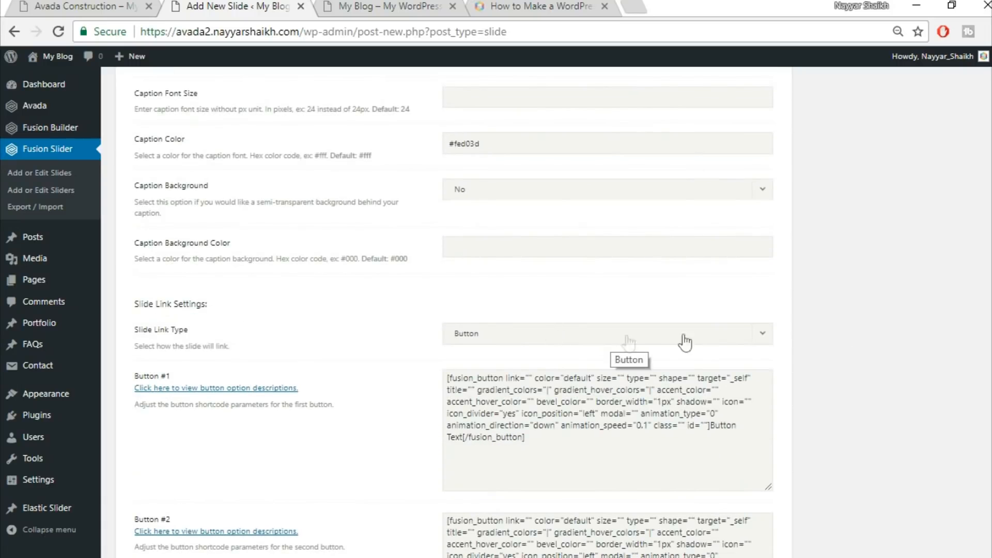
scroll(811, 361, down, 2)
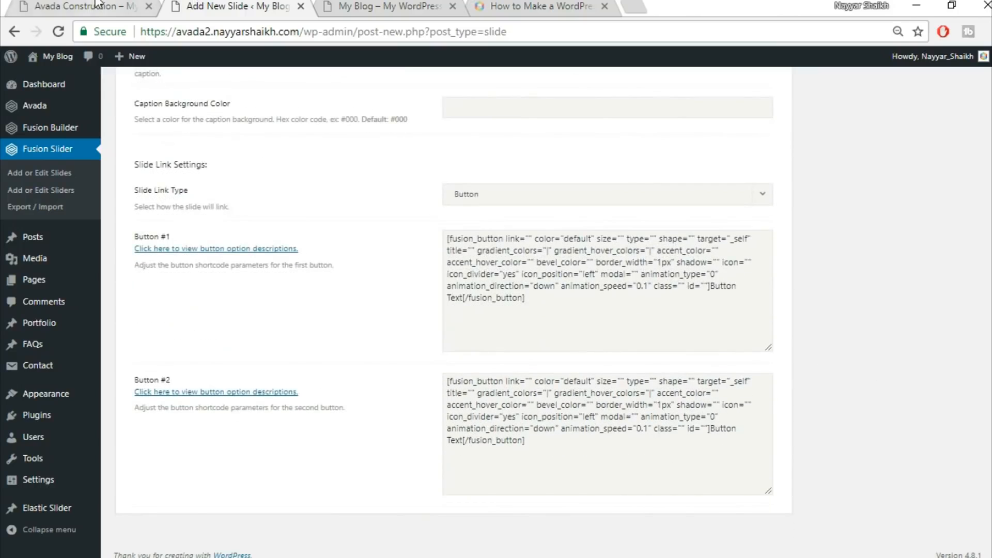
click(100, 8)
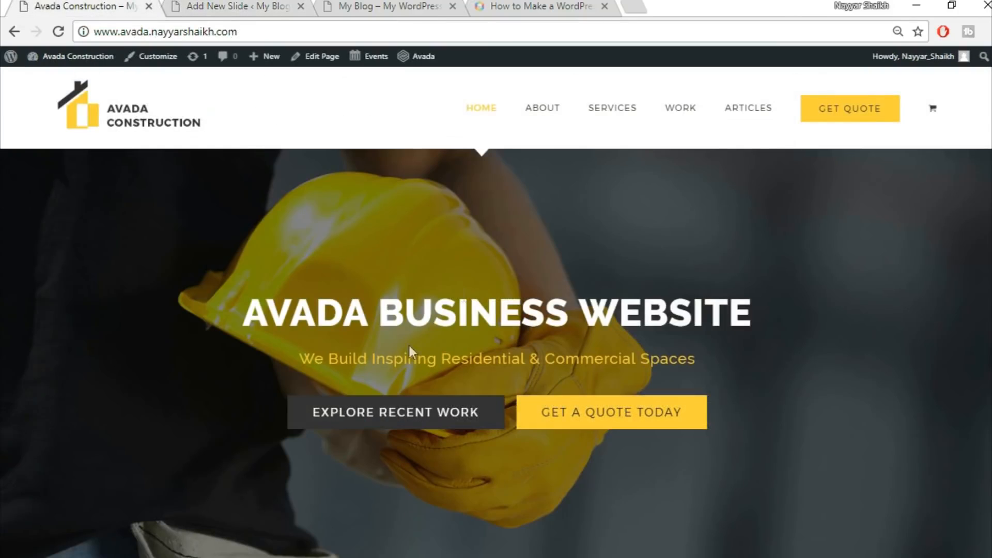
click(228, 6)
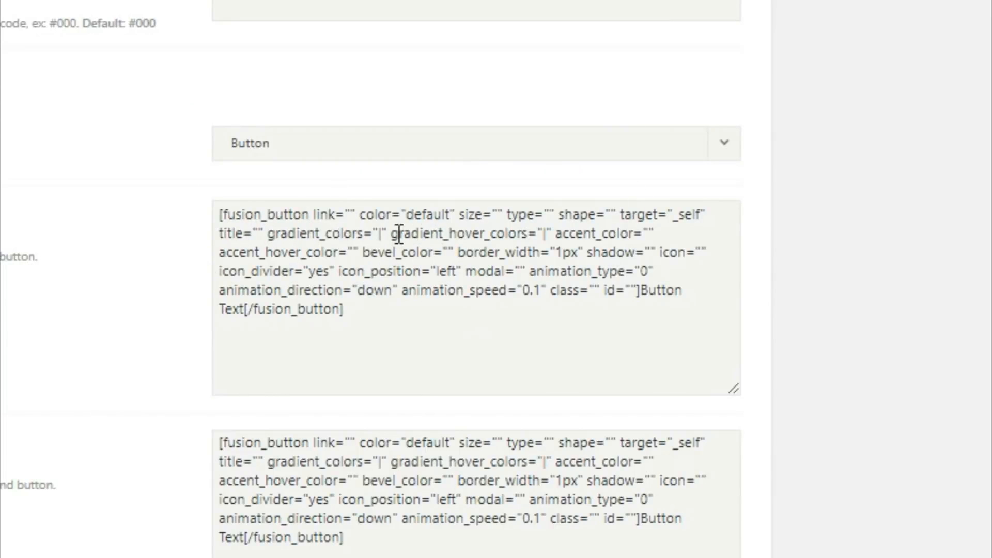
click(251, 227)
text(#)
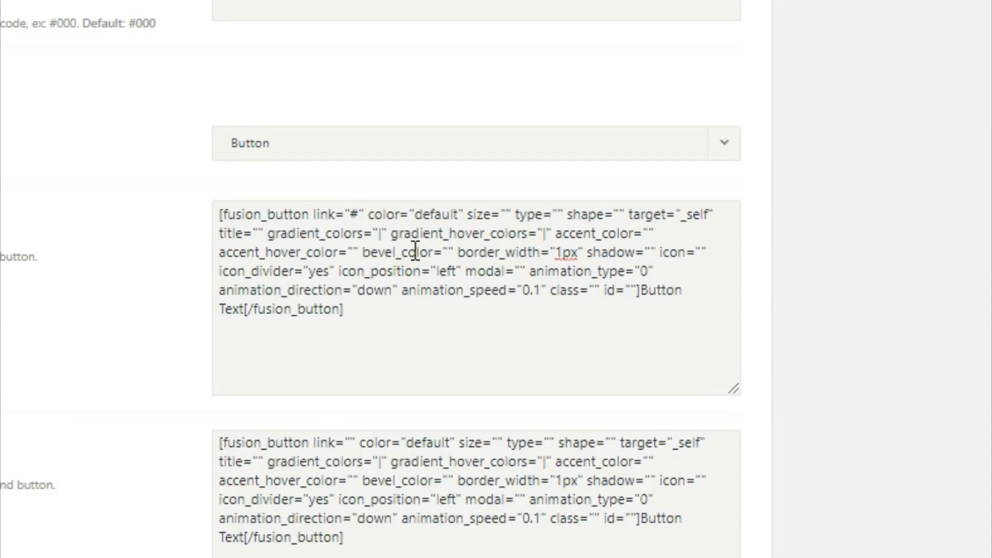
Set the first button's color to custom and its size to xlarge
double_click(354, 217)
drag(416, 215, 459, 212)
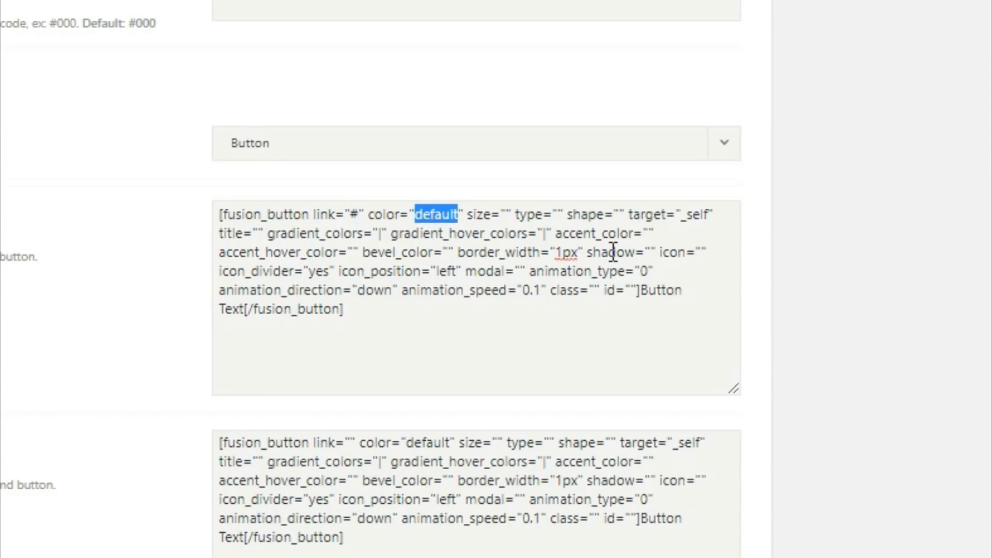
key(BackSpace)
text(custom)
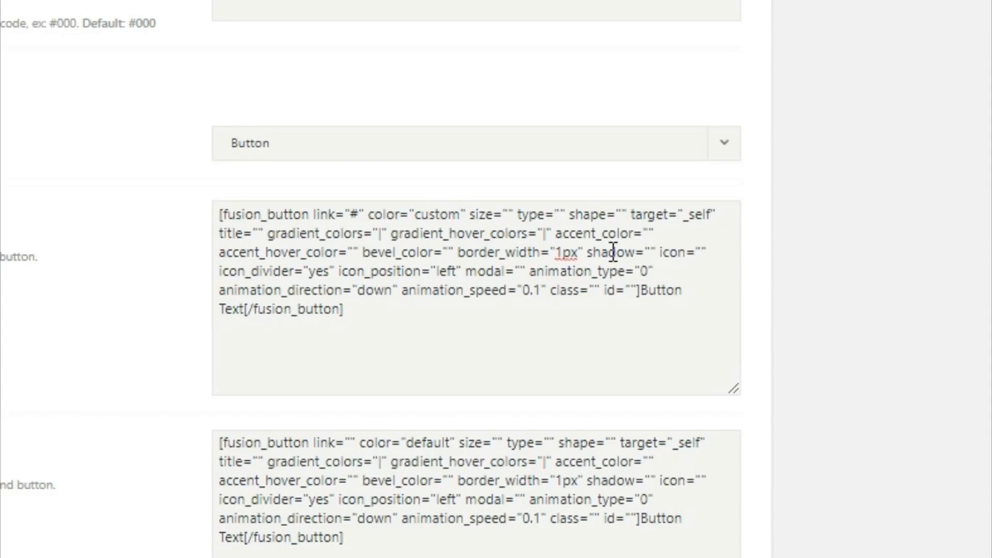
click(506, 215)
text(xlarge)
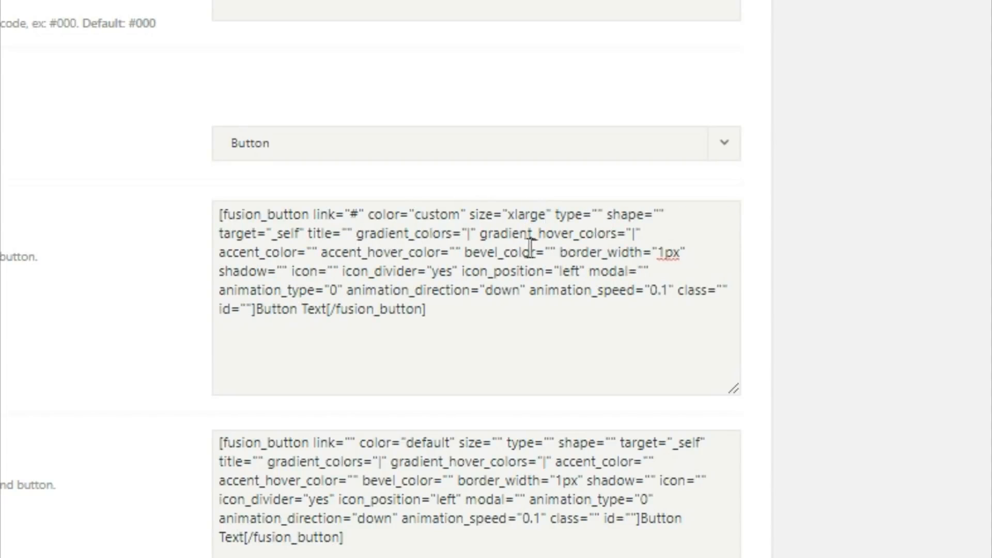
Set the first button's gradient colors to #333 and gradient hover colors to #fed03d
click(470, 238)
double_click(469, 235)
key(BackSpace)
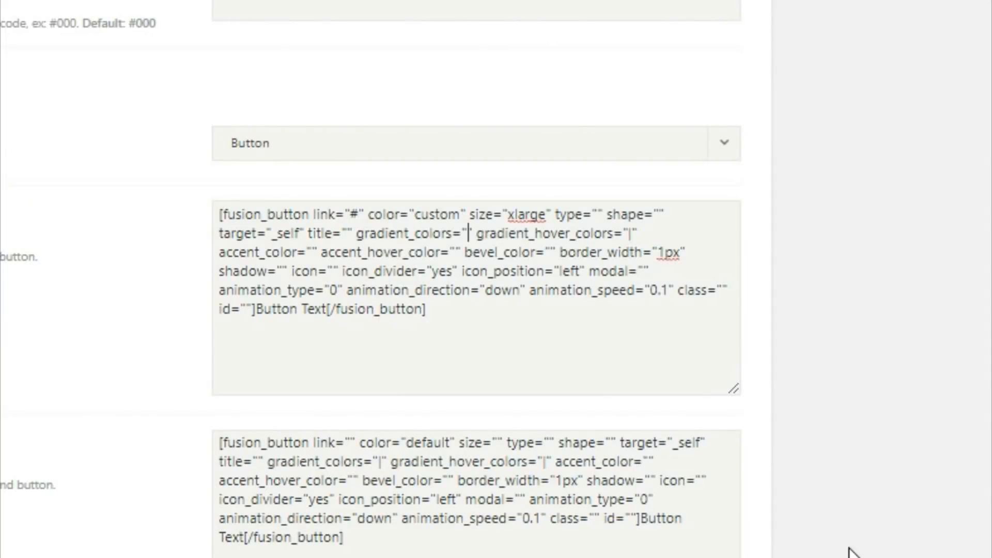
text(#333)
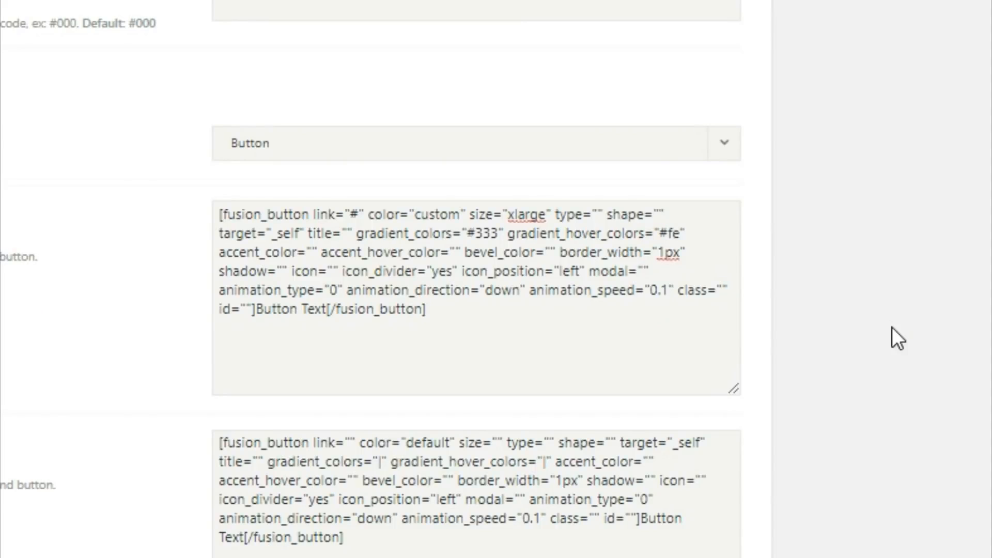
text(3d)
Set the first button's accent color to #fff and accent hover color to #333
click(319, 252)
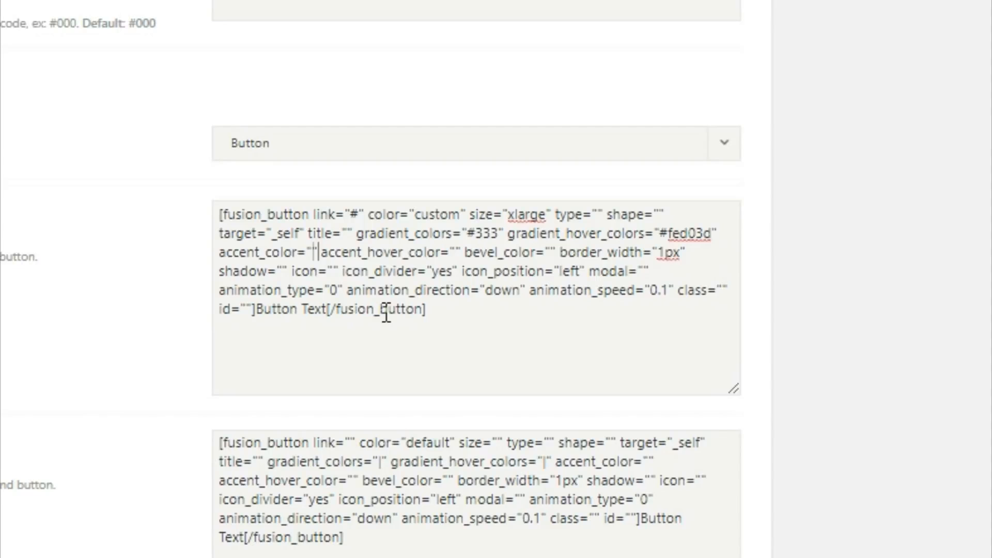
text(#)
text(fff)
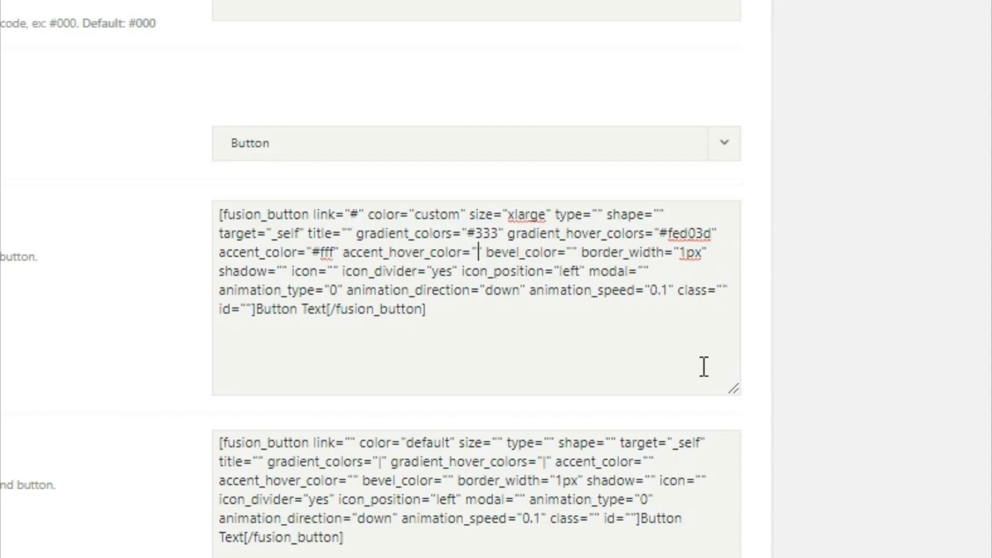
text(#333)
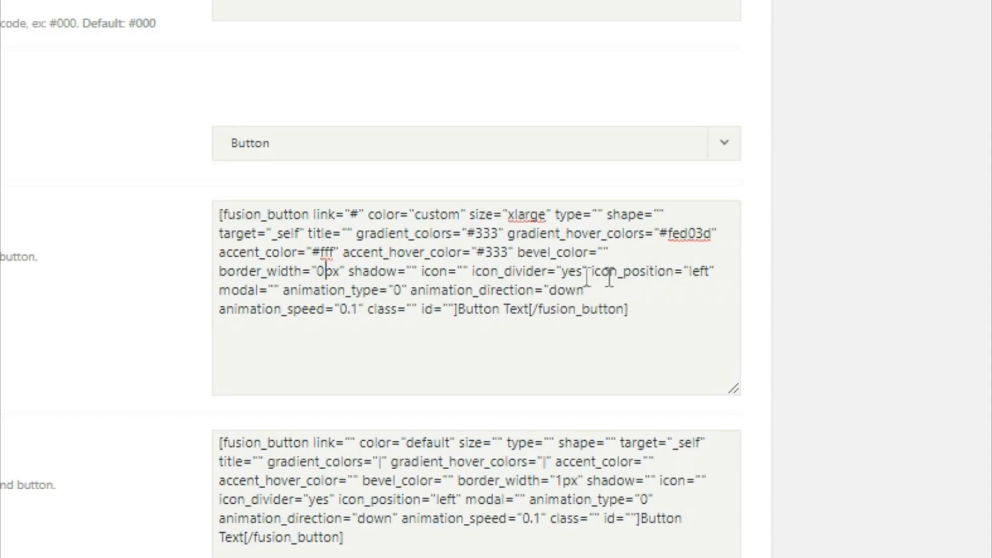
Set the first button's text to EXPLORE RECENT WORK
drag(461, 315, 531, 316)
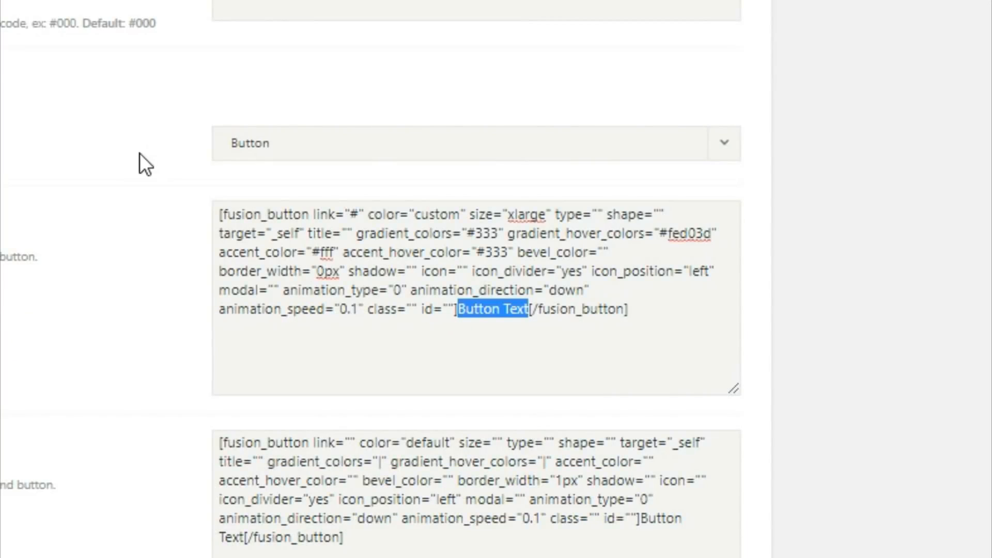
text(EXPLORE)
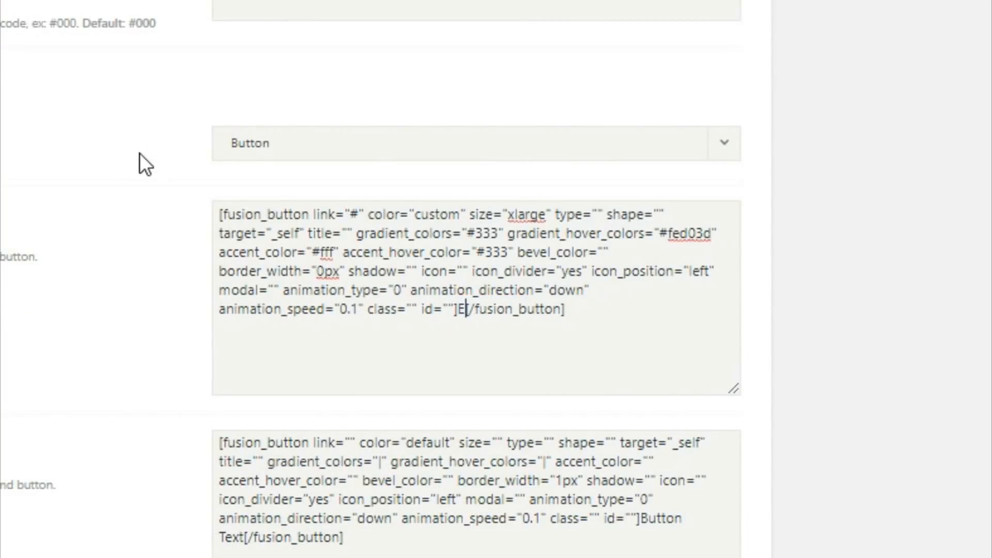
text( RECENT )
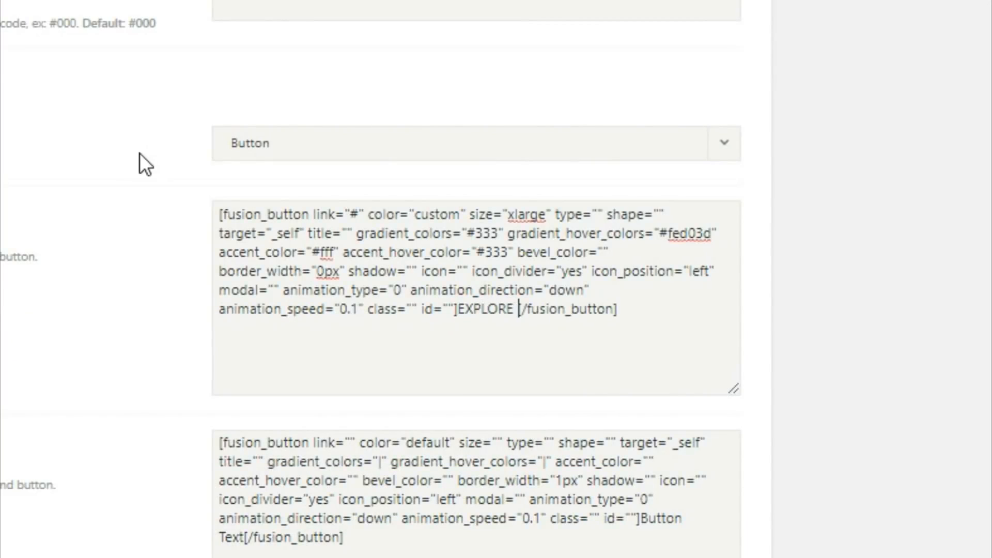
text(WORK)
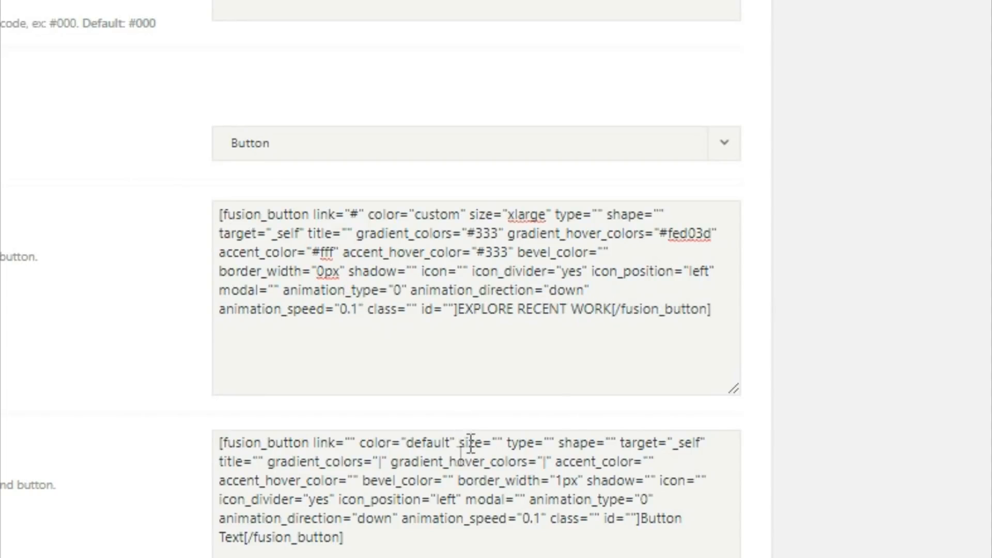
Set the second button shortcode's link to #, its color to custom and its size to xlarge
click(349, 443)
text(#)
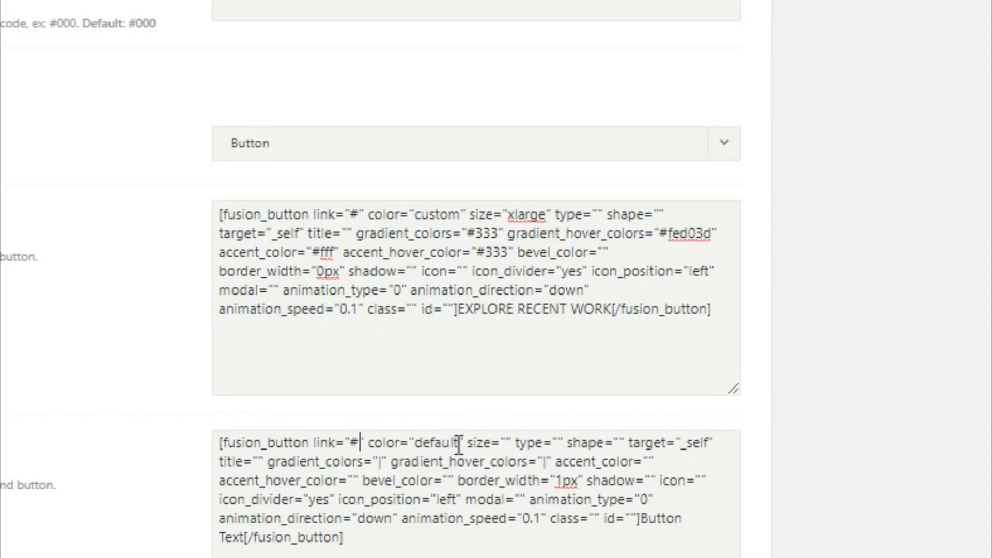
drag(457, 443, 427, 449)
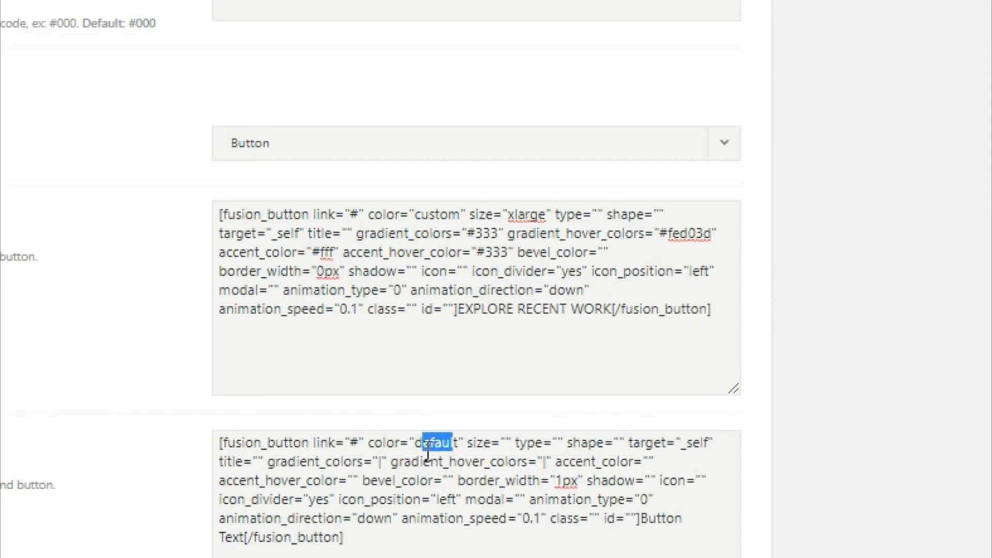
key(BackSpace)
key(Delete)
key(BackSpace)
text(custom" size=")
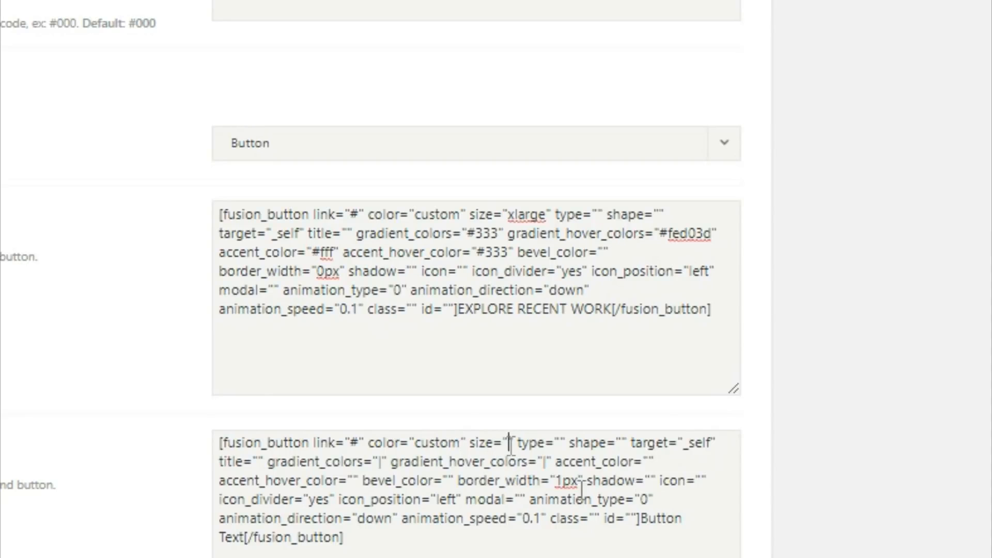
text(xlarge)
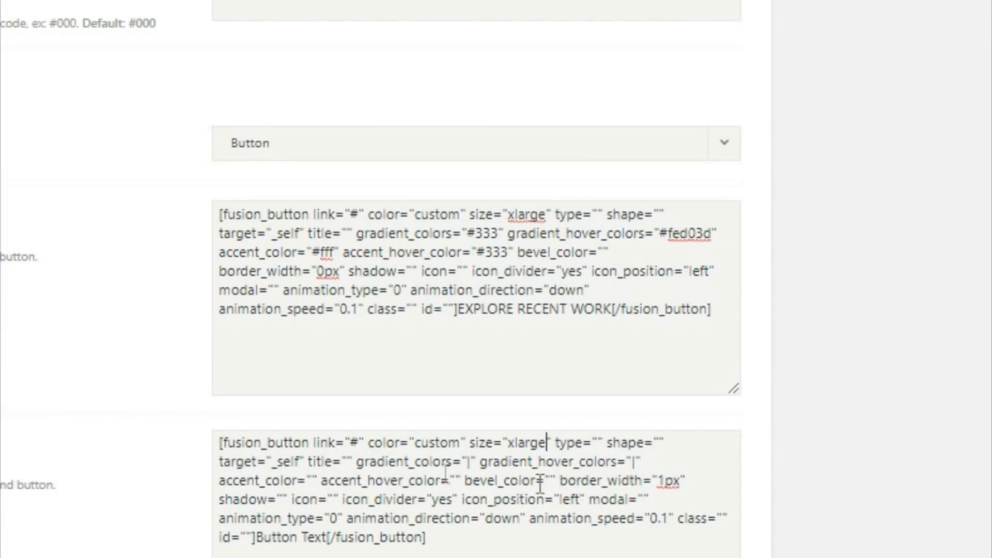
Set the second button's gradient colors to #fed03d and gradient hover colors to #333
click(468, 462)
text(#fe)
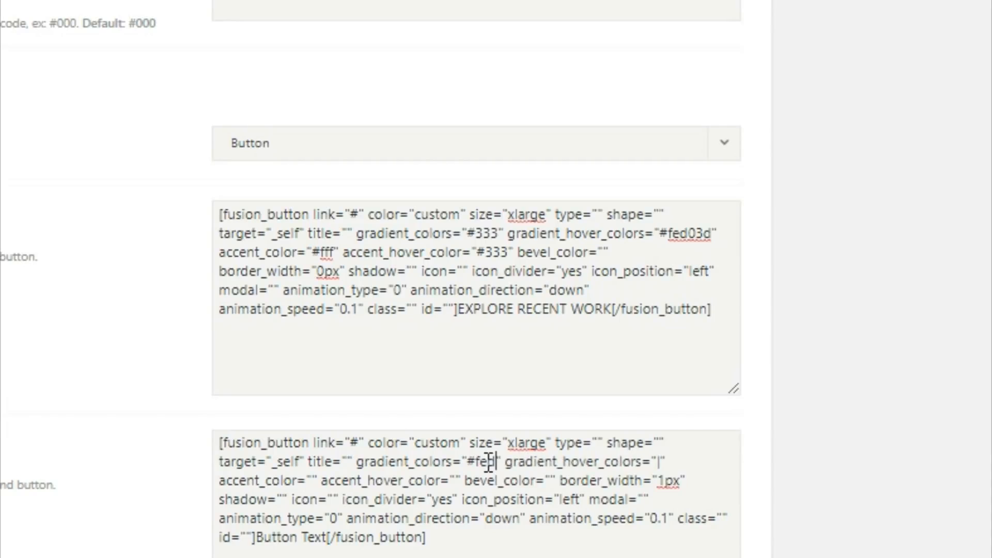
text(d03d)
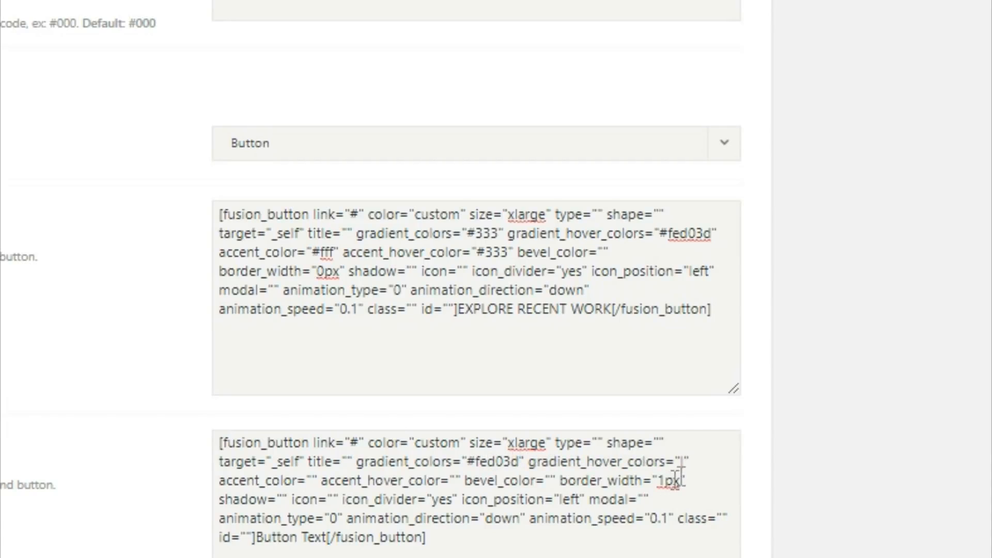
drag(681, 463, 686, 464)
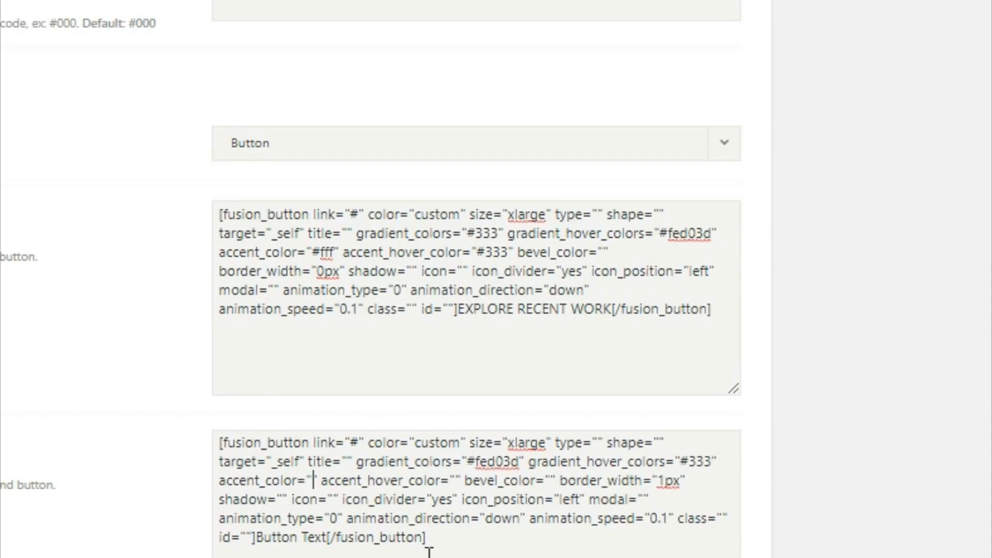
Set the second button's accent color to #333 and accent hover color to #fff
text(#333)
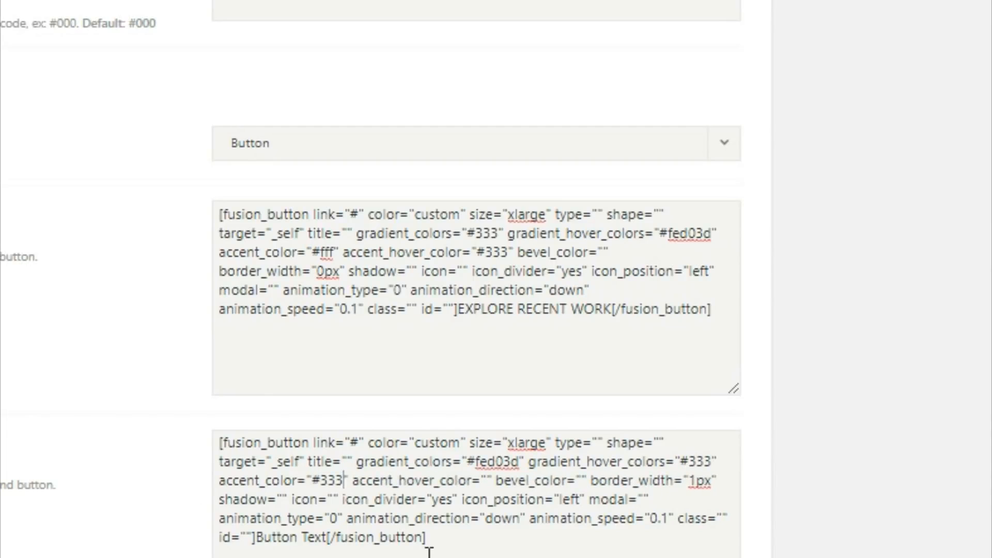
drag(481, 480, 487, 481)
text(#fff)
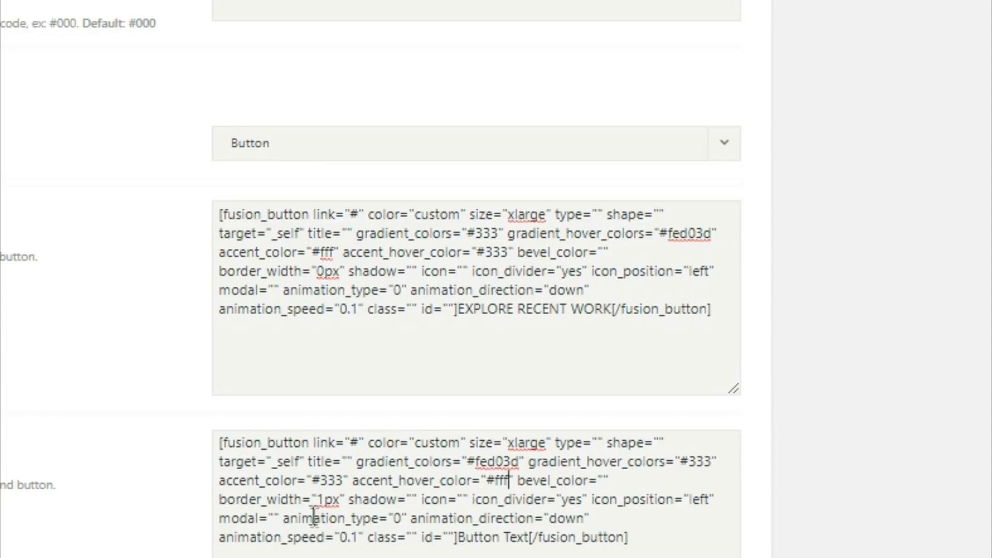
Set the second button's border width to 0px and its text to GET A QUOTE TODAY
drag(323, 500, 333, 500)
key(BackSpace)
text(0)
drag(458, 540, 536, 547)
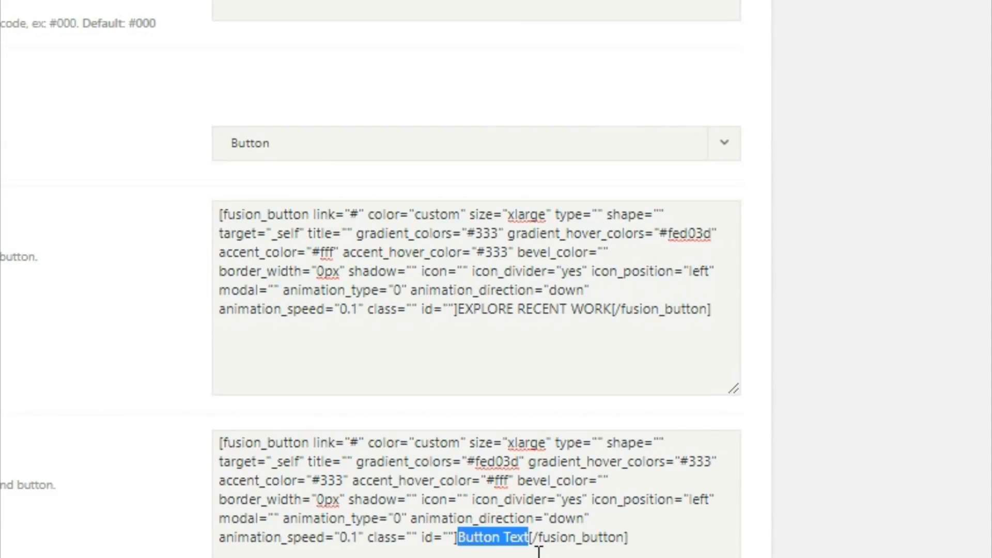
text(GET A)
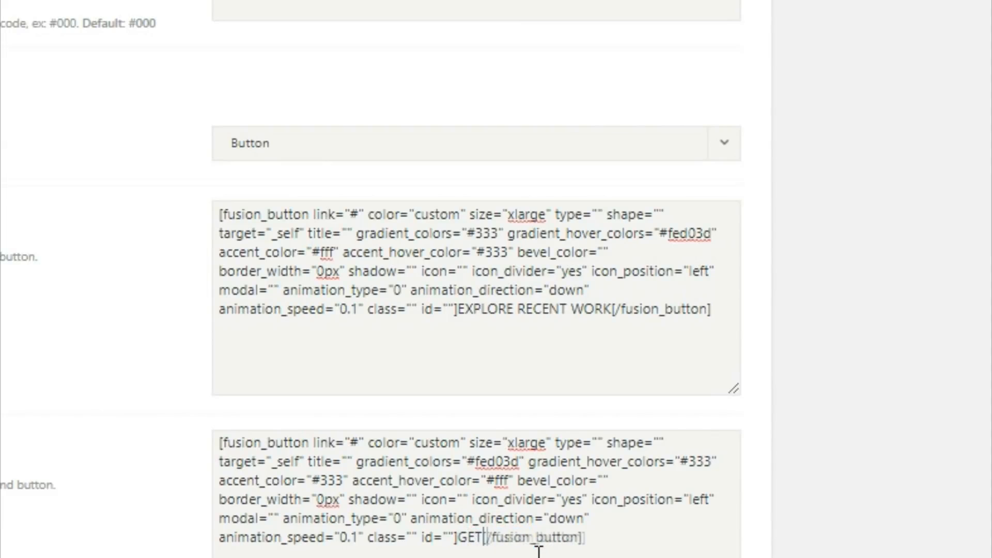
text( QUOT)
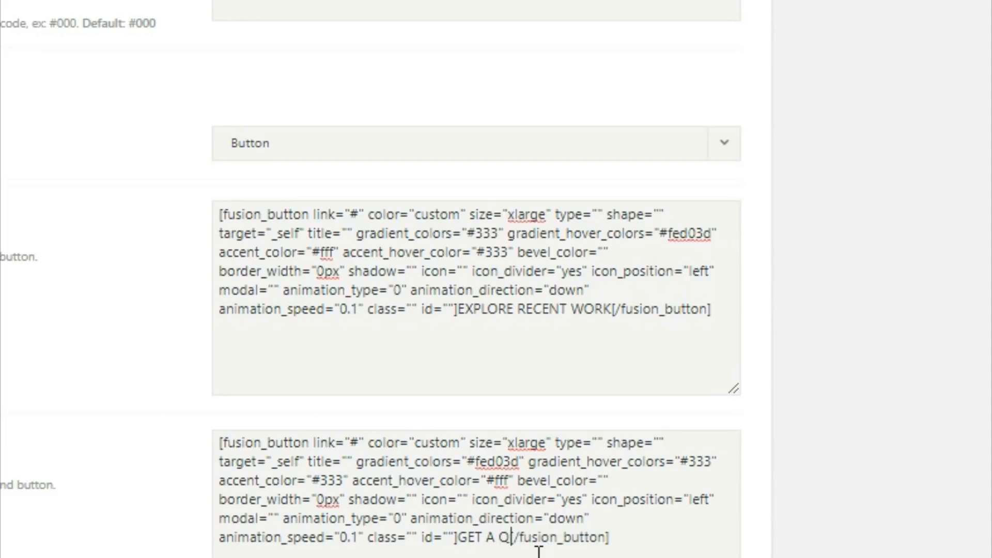
text(E TDAY)
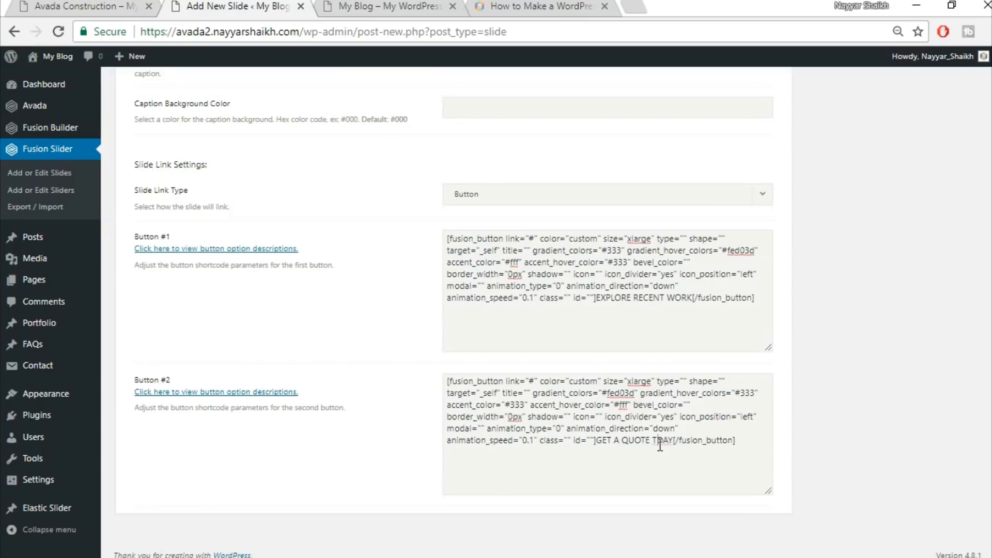
text(O)
Upload home-slider.jpg as the slide's featured image and publish the slide
scroll(823, 414, up, 9)
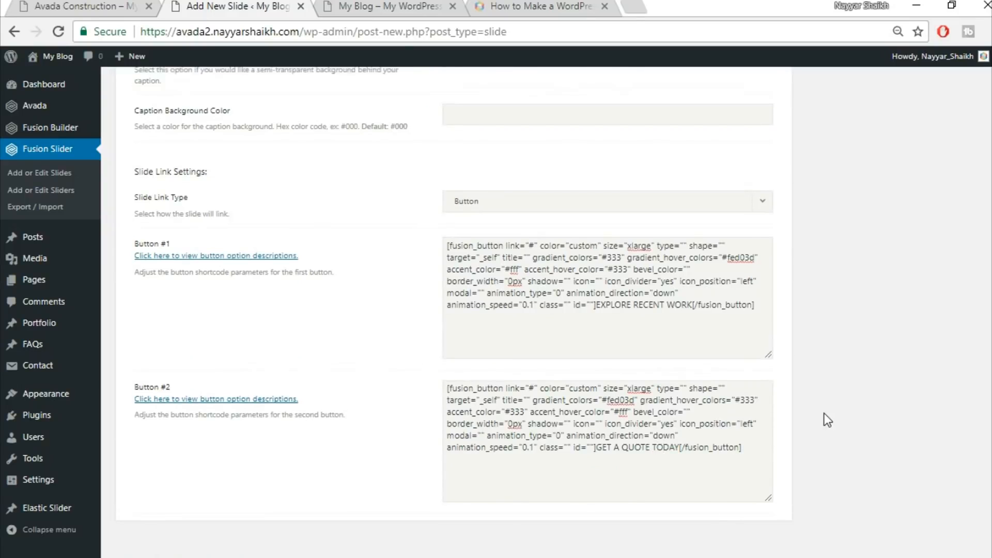
scroll(836, 417, up, 7)
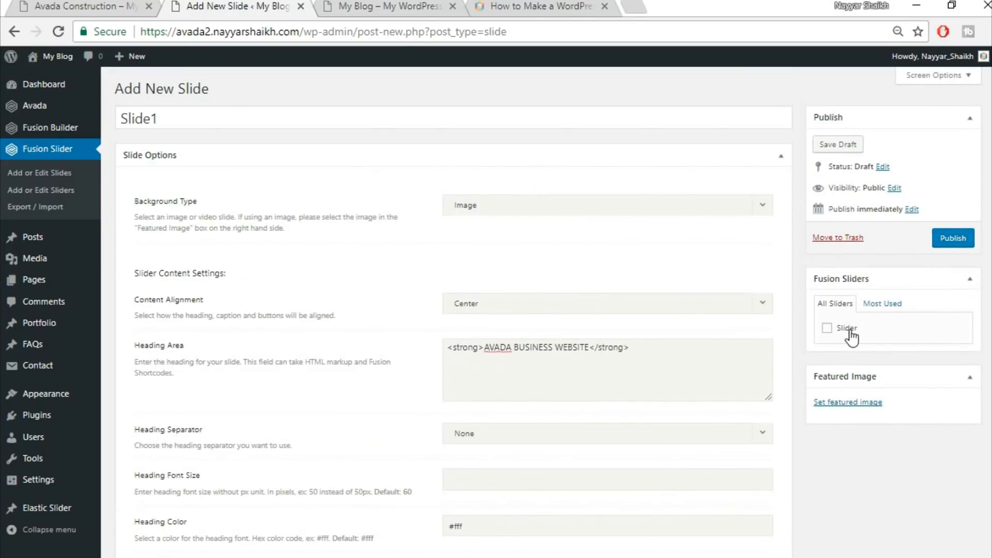
click(845, 404)
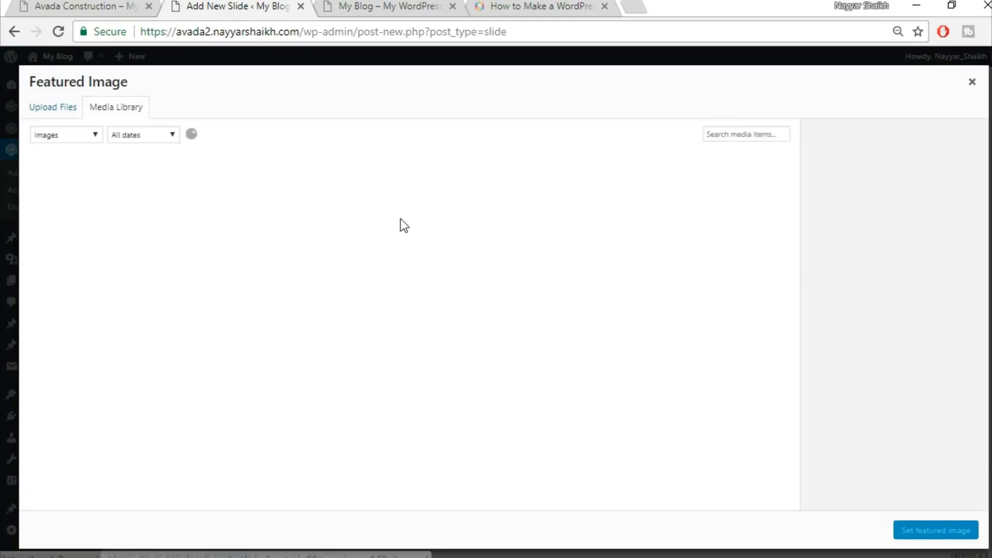
click(53, 123)
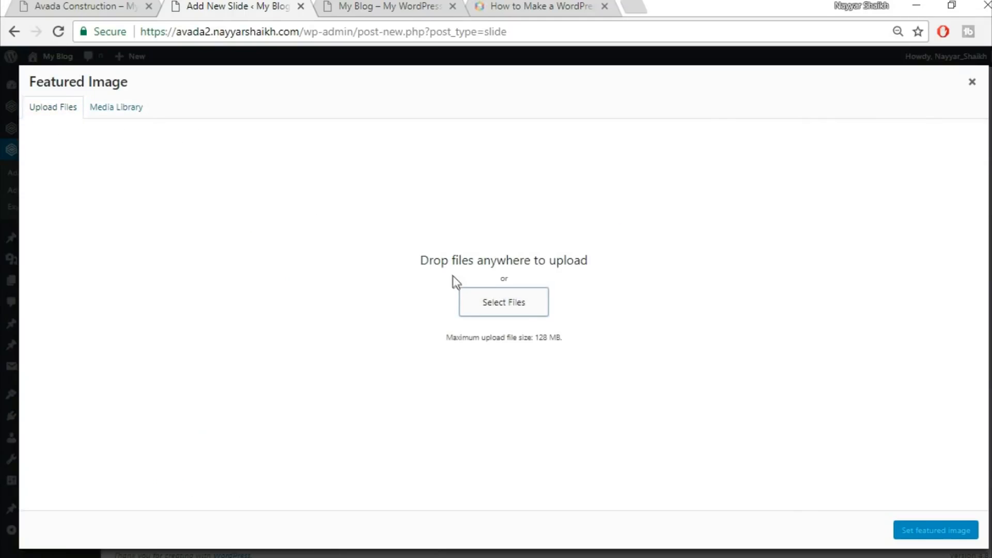
click(558, 293)
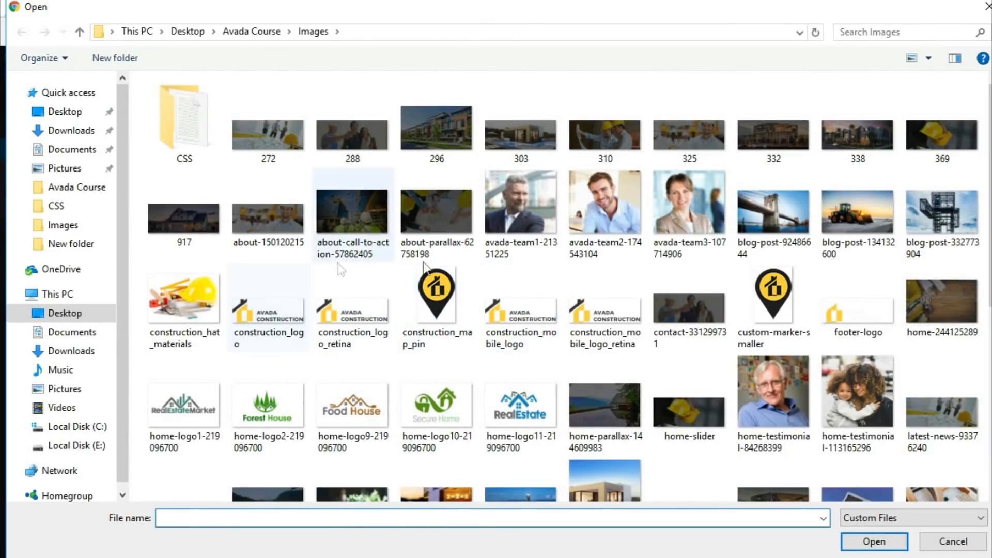
scroll(944, 347, down, 7)
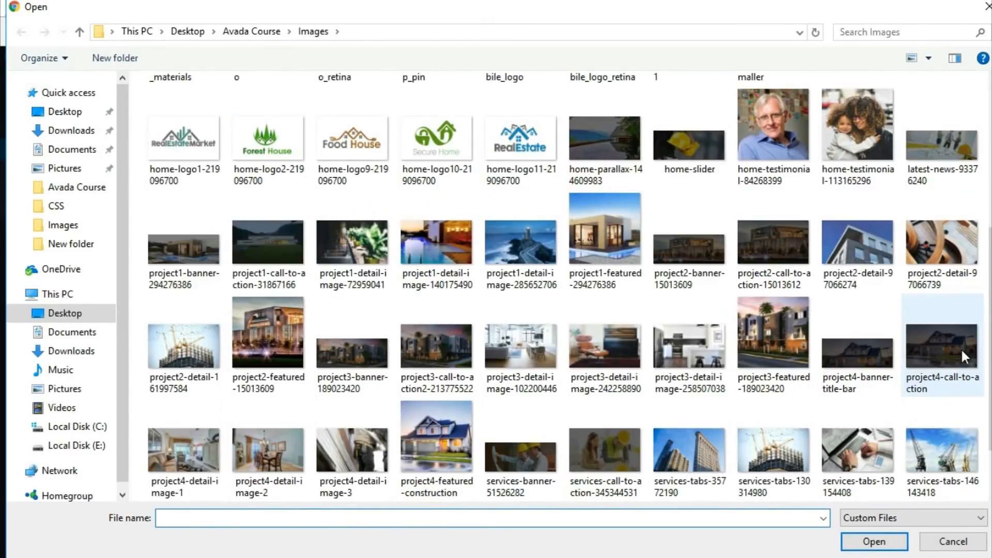
scroll(510, 316, down, 1)
text(H)
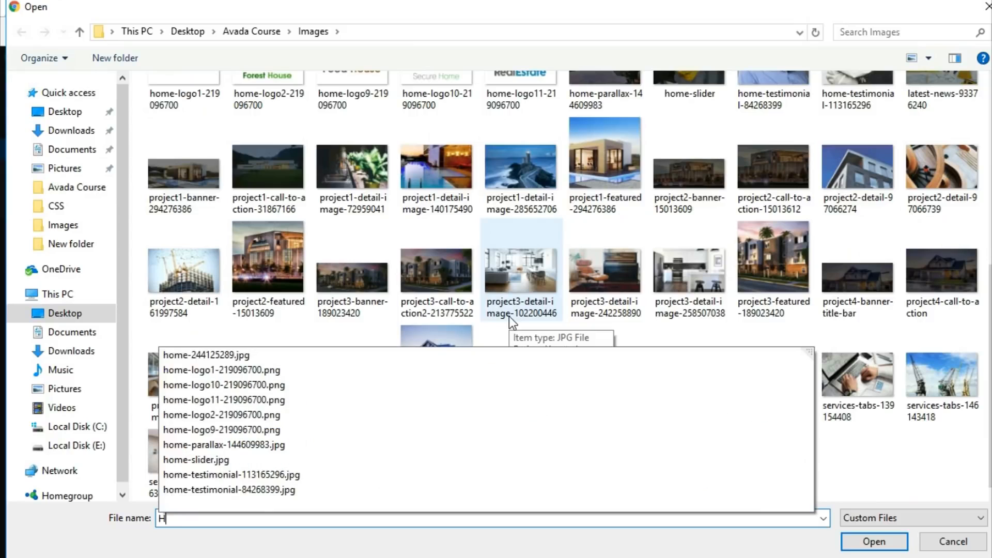
click(237, 460)
click(882, 542)
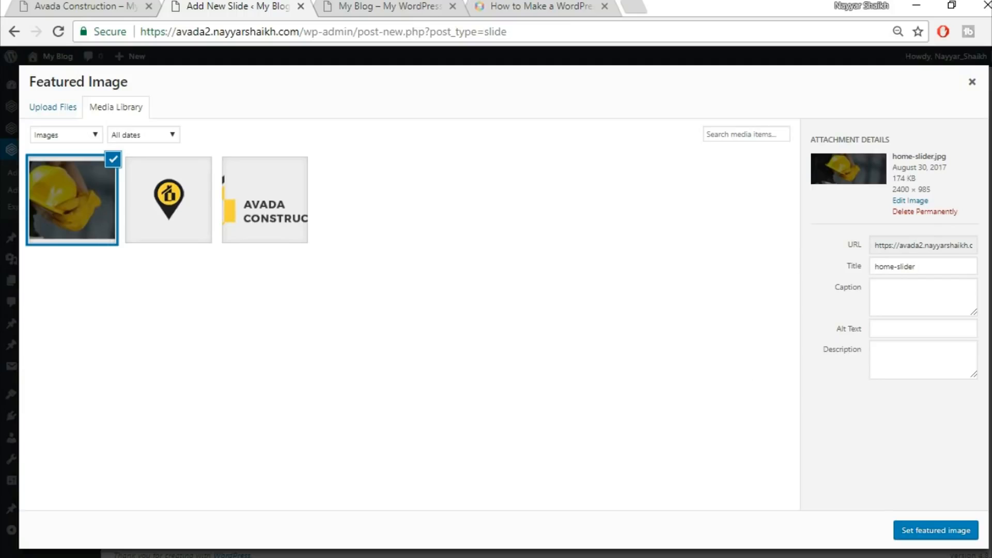
click(930, 532)
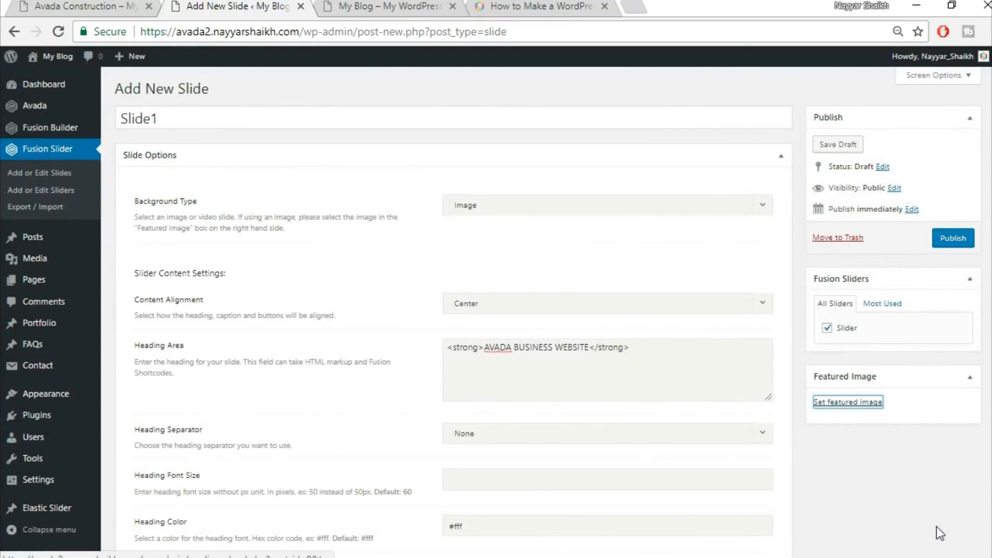
click(950, 248)
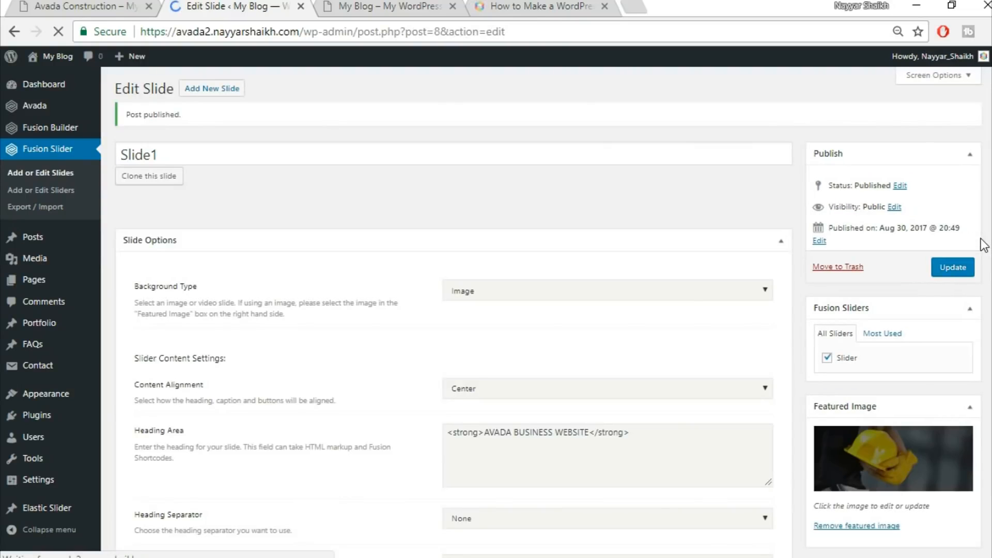
View the live homepage in the site tab to check the new slide
click(103, 6)
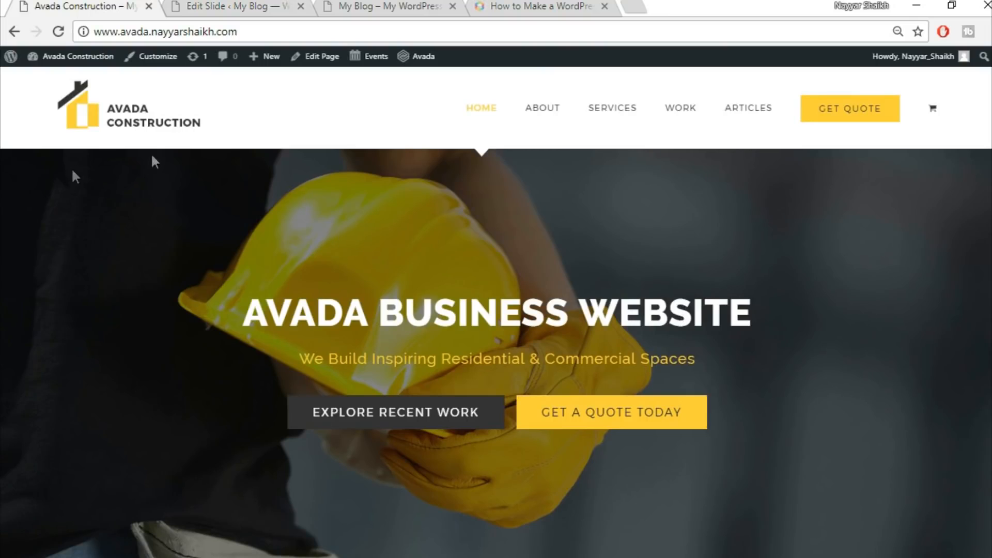
scroll(886, 368, down, 5)
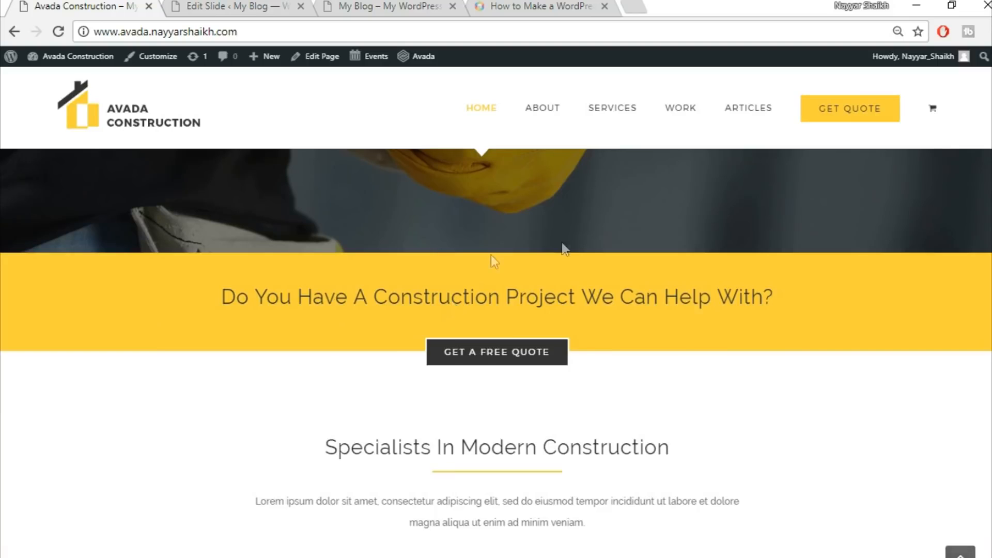
scroll(563, 369, down, 3)
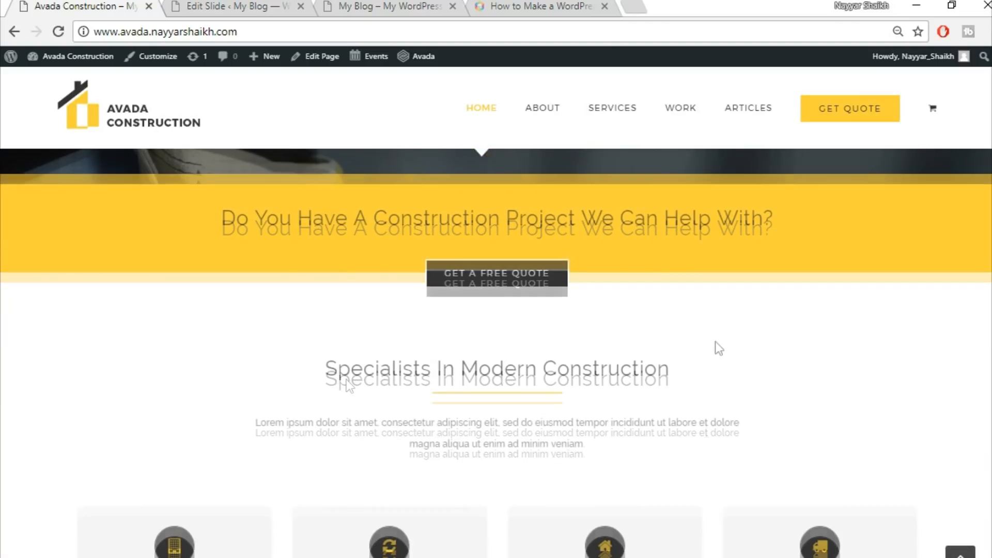
scroll(682, 468, up, 8)
Start a new page titled Home Page
click(209, 5)
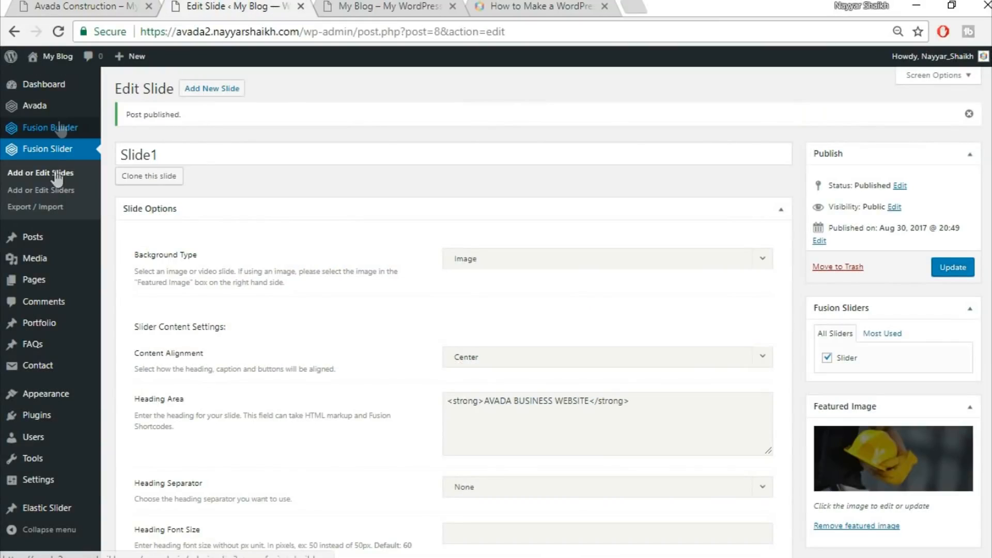
mouse_move(66, 279)
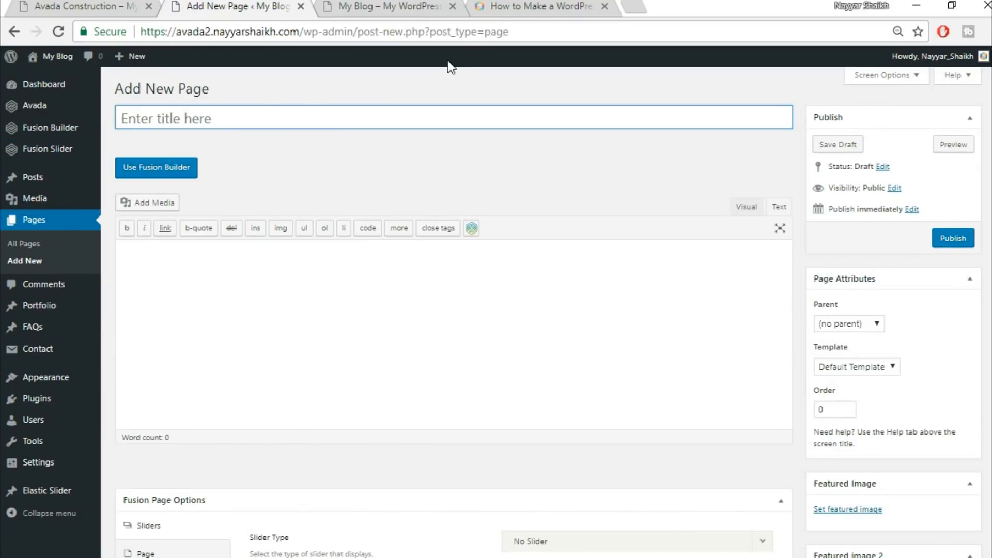
key(shift)
text(hOME)
key(BackSpace)
key(BackSpace)
key(BackSpace)
key(BackSpace)
key(BackSpace)
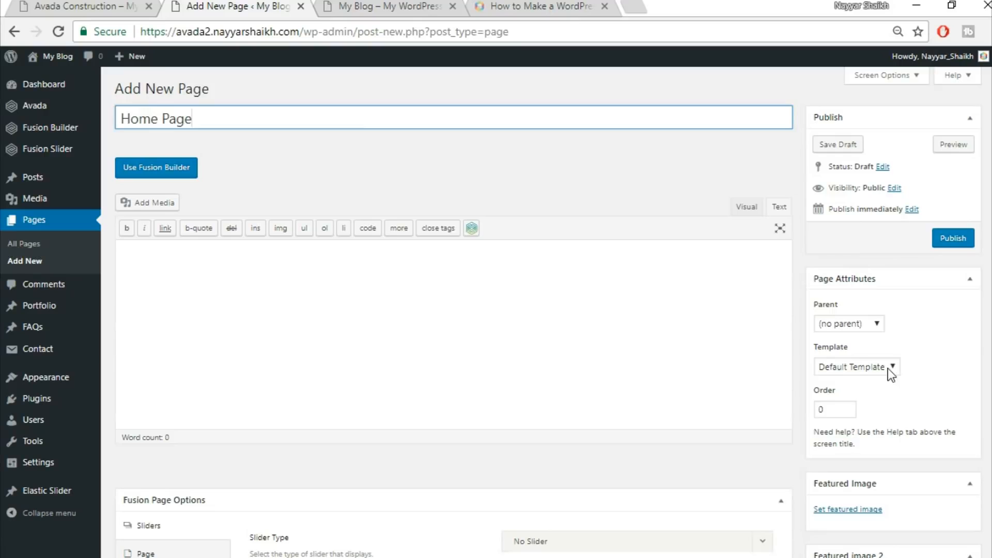
Set the page template to 100% Width
click(843, 369)
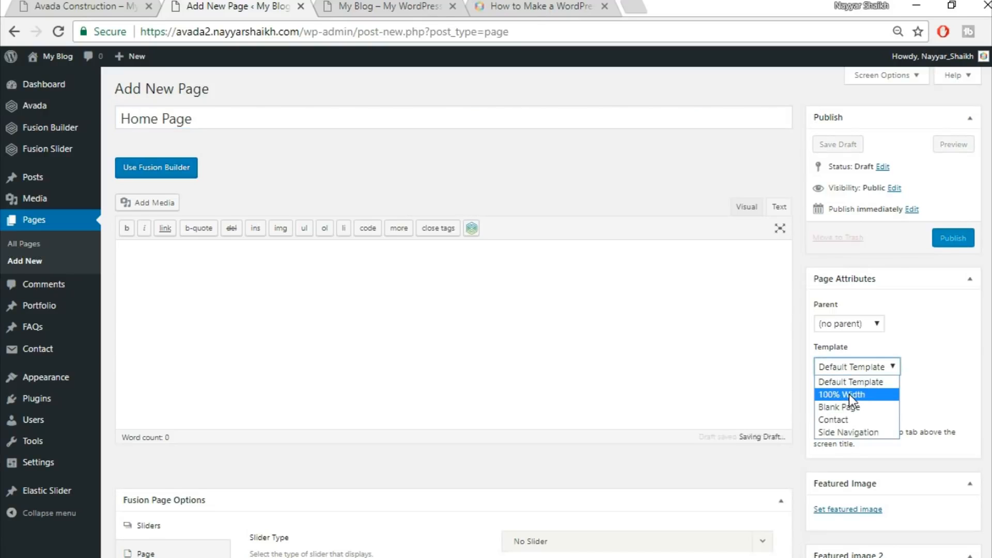
click(848, 395)
scroll(907, 423, down, 5)
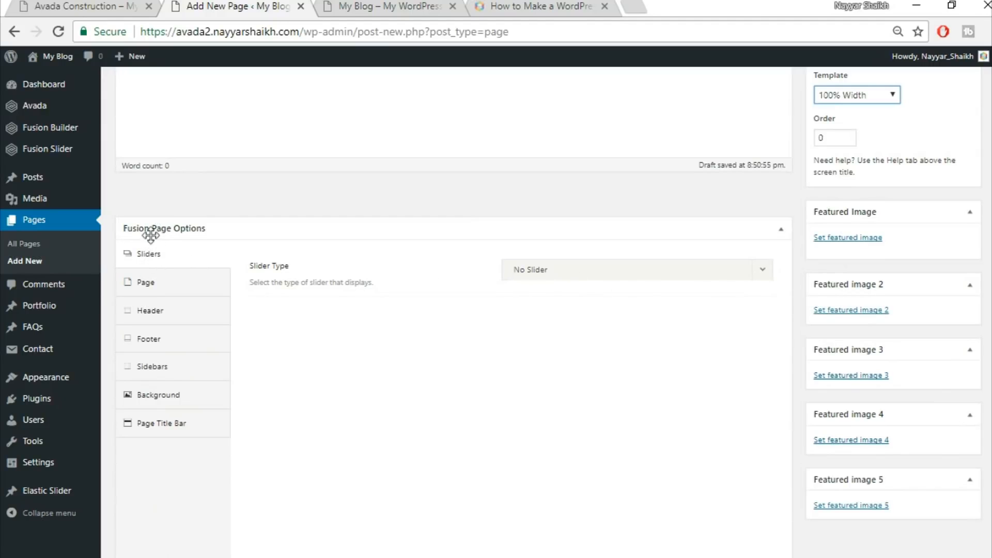
Set the page's slider type to Fusion Slider and choose the slider named Slider
click(565, 274)
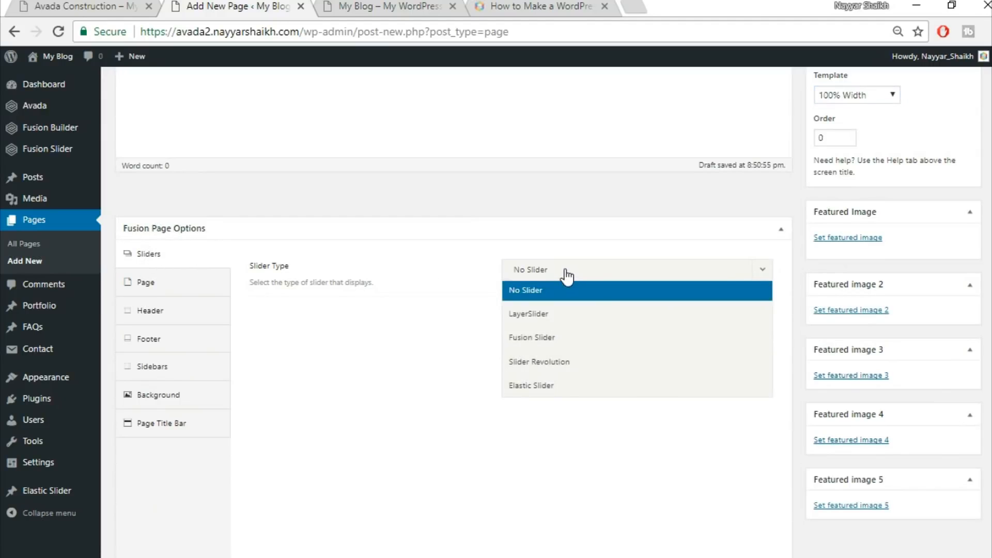
click(589, 338)
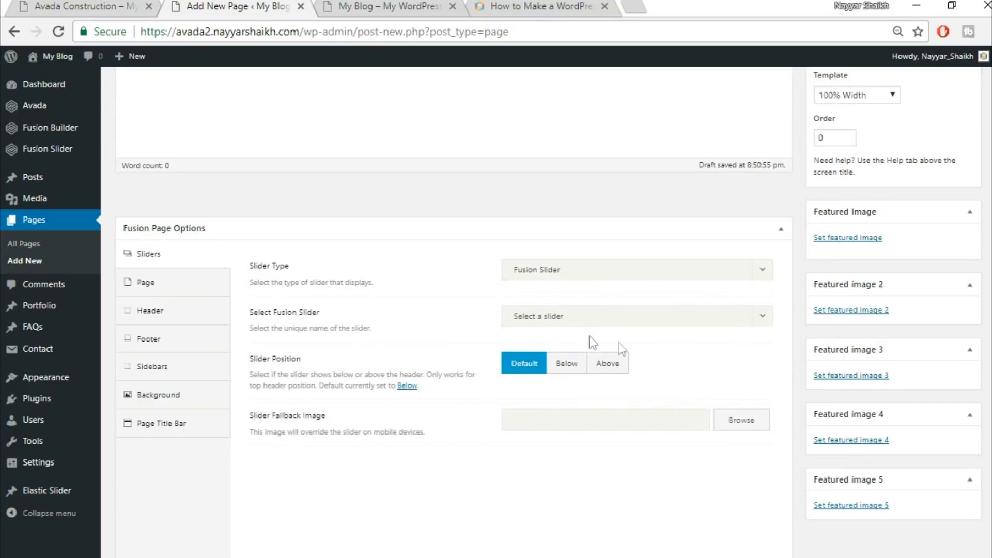
click(594, 323)
click(586, 366)
Set the page content padding to 0 for both top and bottom
click(163, 290)
click(555, 269)
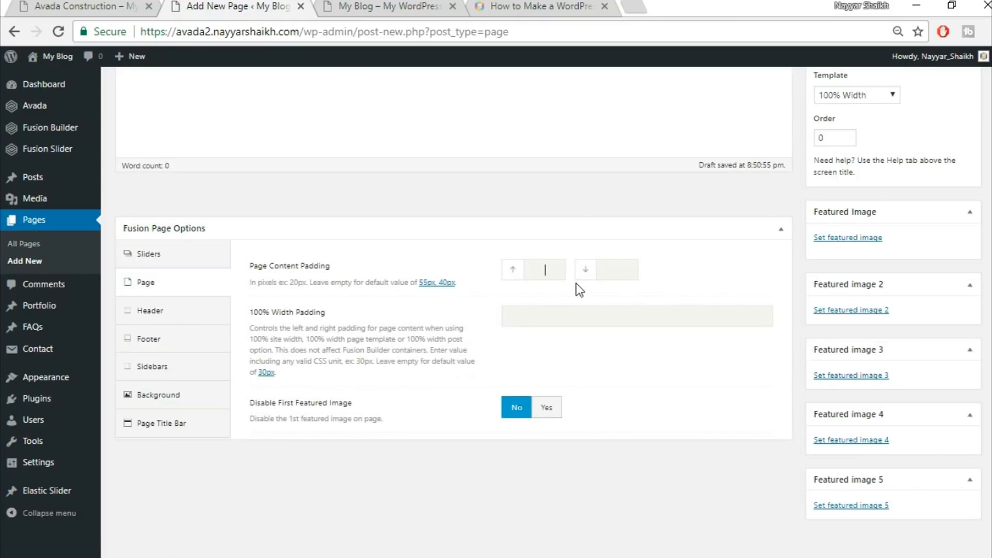
text(0)
key(Tab)
text(0)
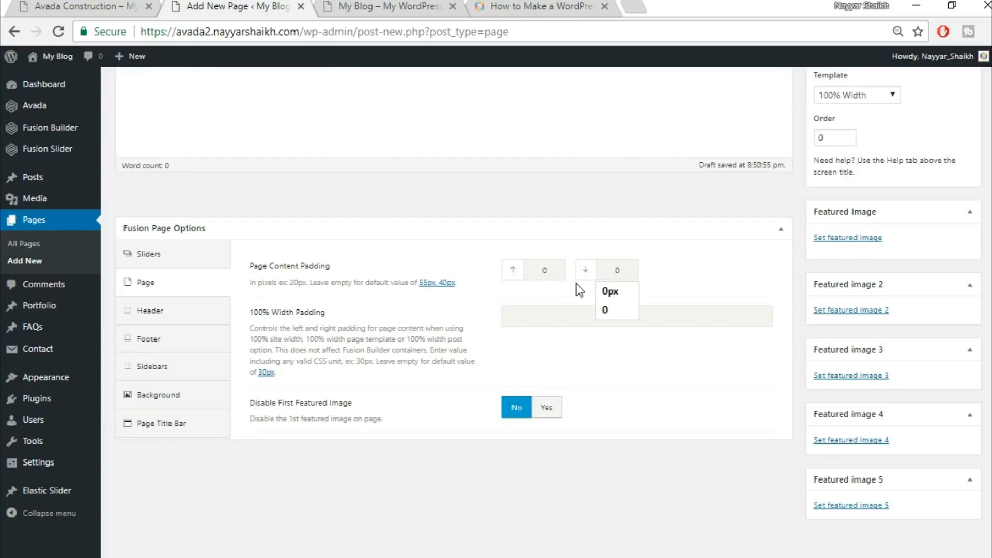
click(557, 290)
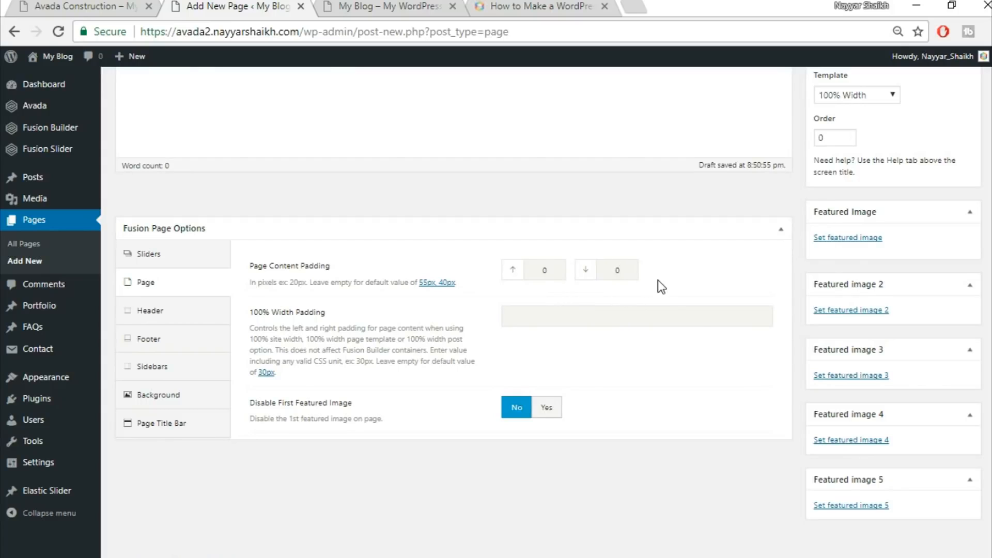
Set the page title bar option to Hide
click(163, 426)
click(545, 281)
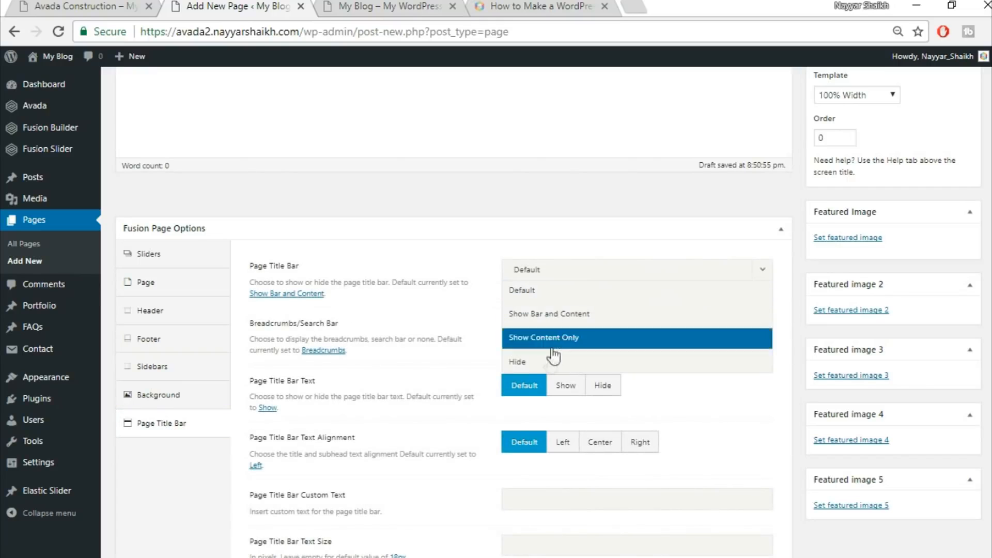
click(548, 368)
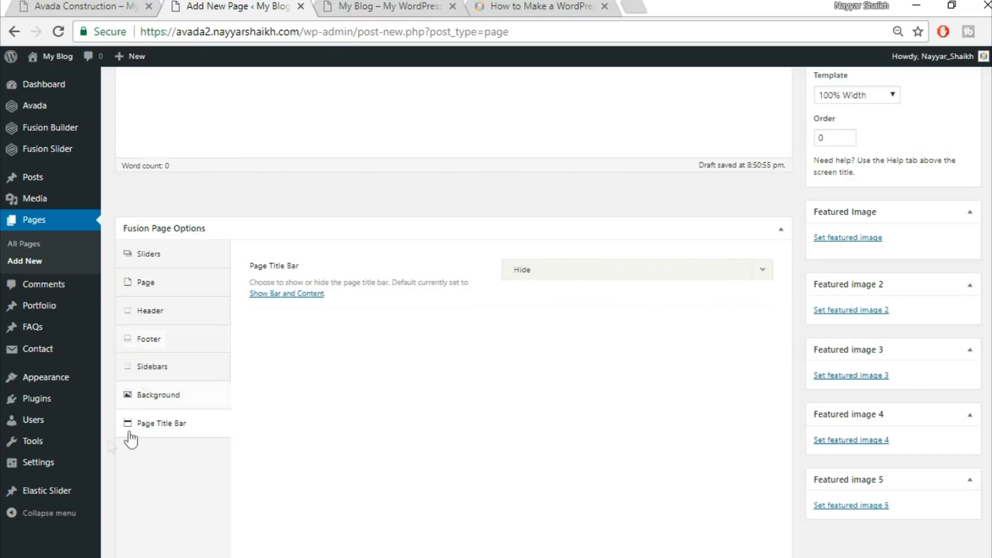
Review the page option tabs and compare them with the demo homepage in the site tab
click(167, 265)
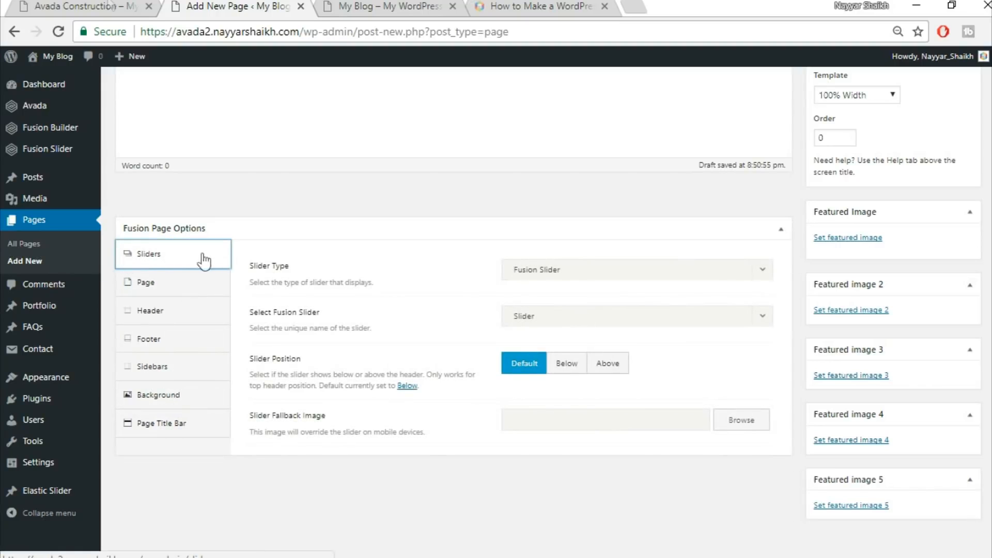
click(47, 6)
click(224, 5)
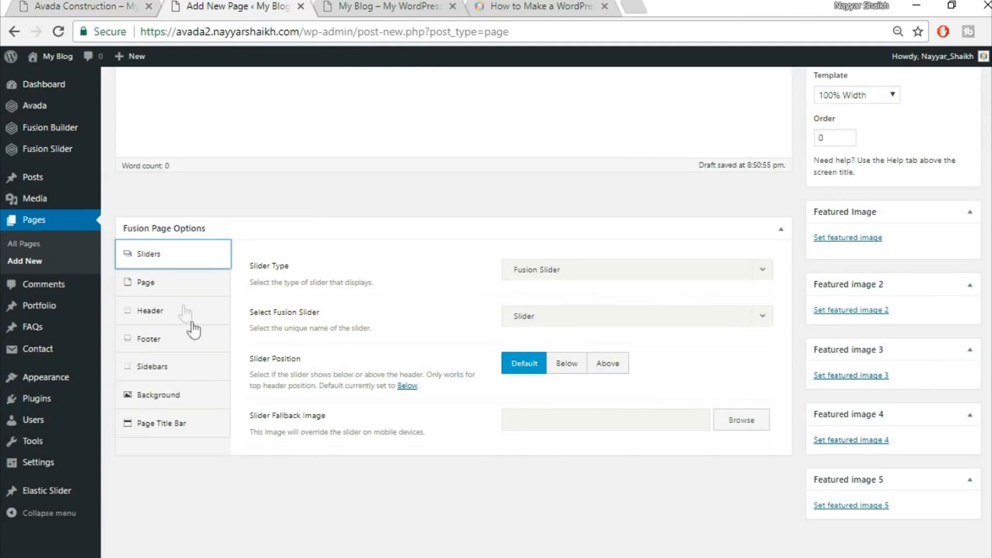
click(178, 290)
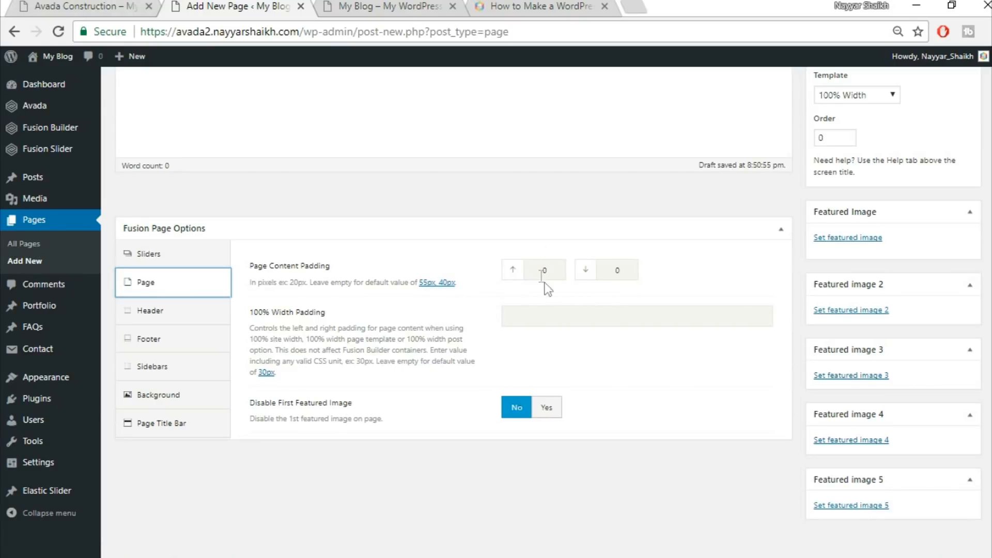
click(98, 7)
click(174, 425)
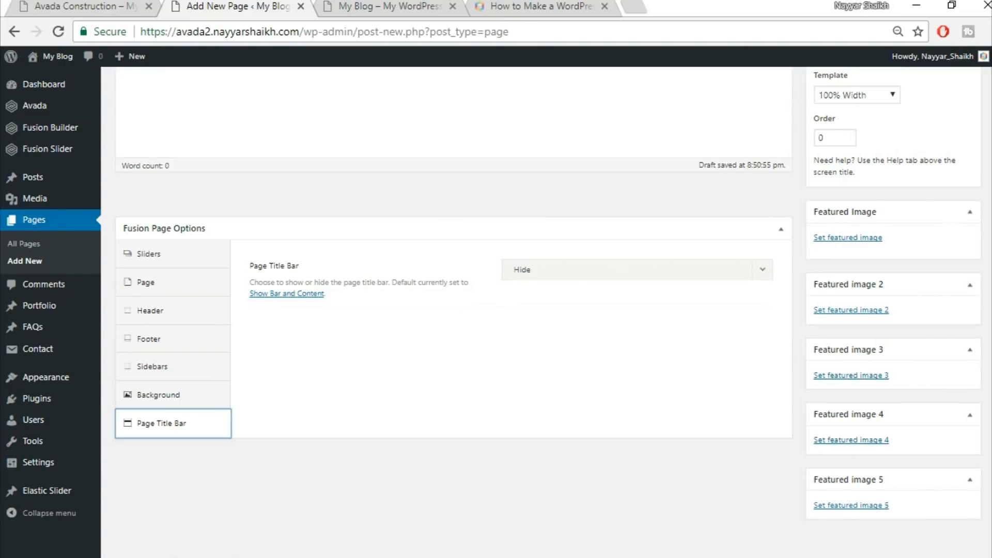
scroll(453, 310, up, 5)
click(85, 5)
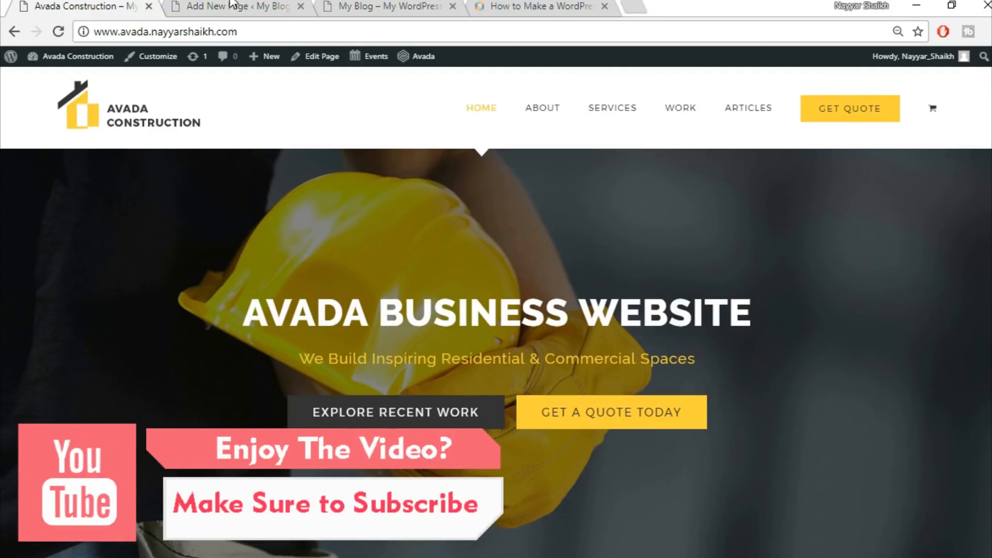
Switch the Home Page editor to use Fusion Builder
key(ctrl+Tab)
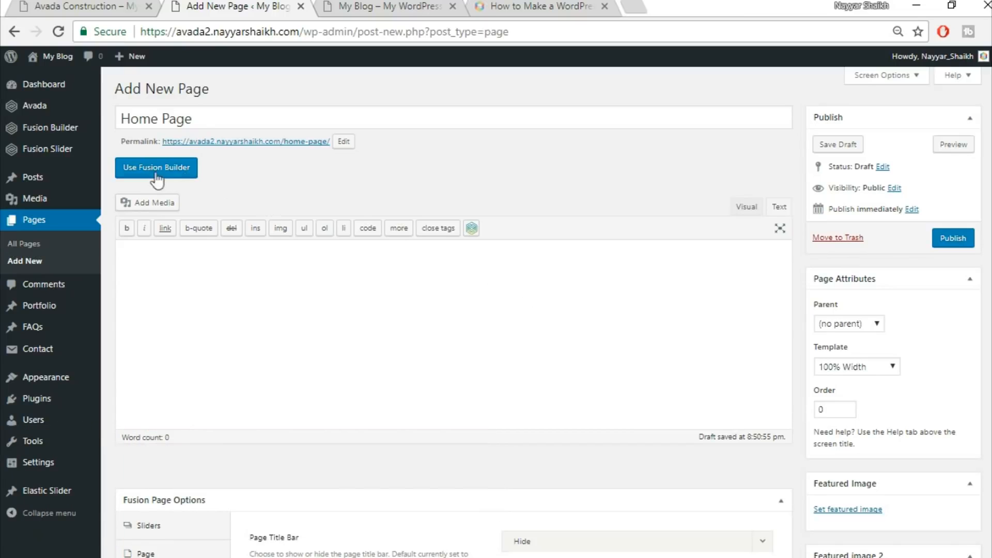
click(177, 172)
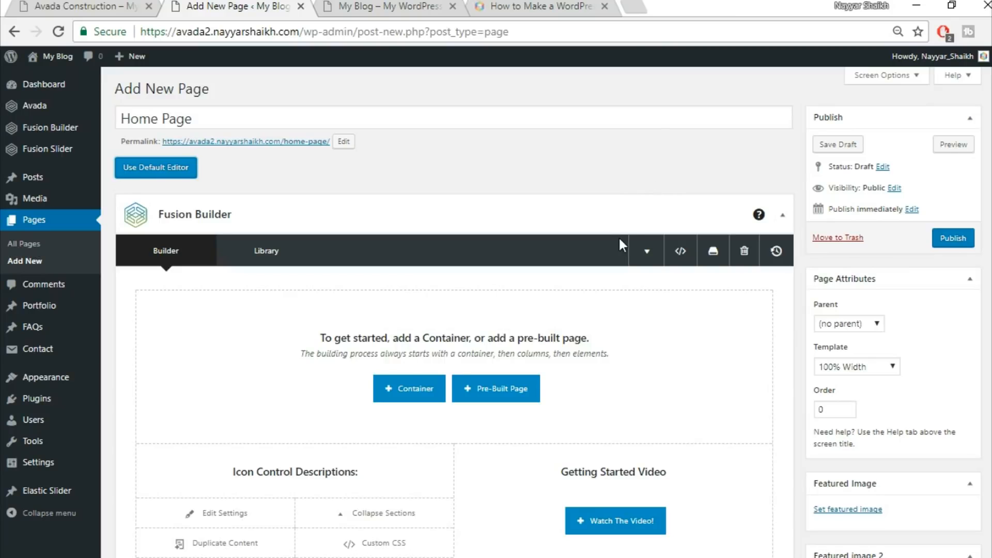
scroll(619, 236, down, 2)
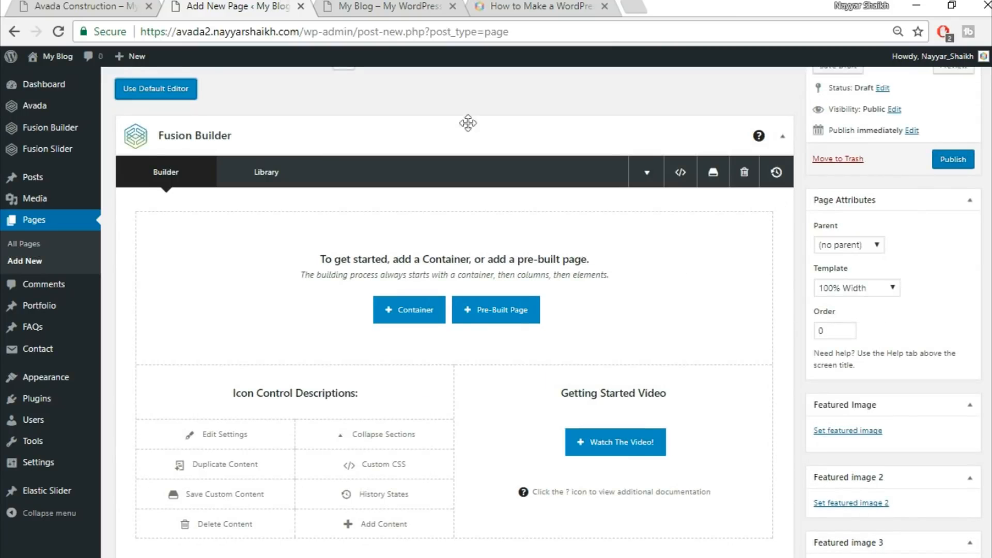
Compare the demo homepage's sections with the empty Fusion Builder canvas
click(108, 4)
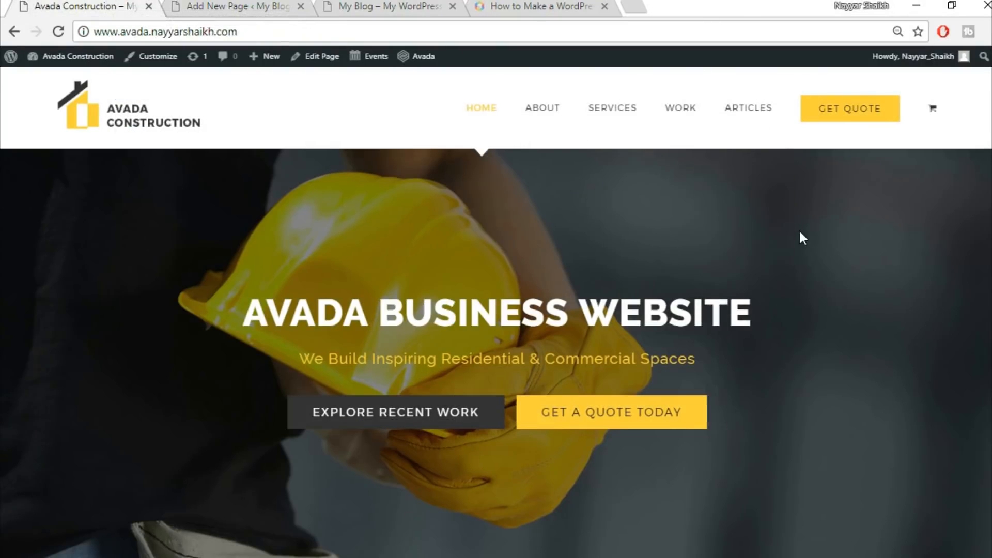
scroll(801, 237, down, 3)
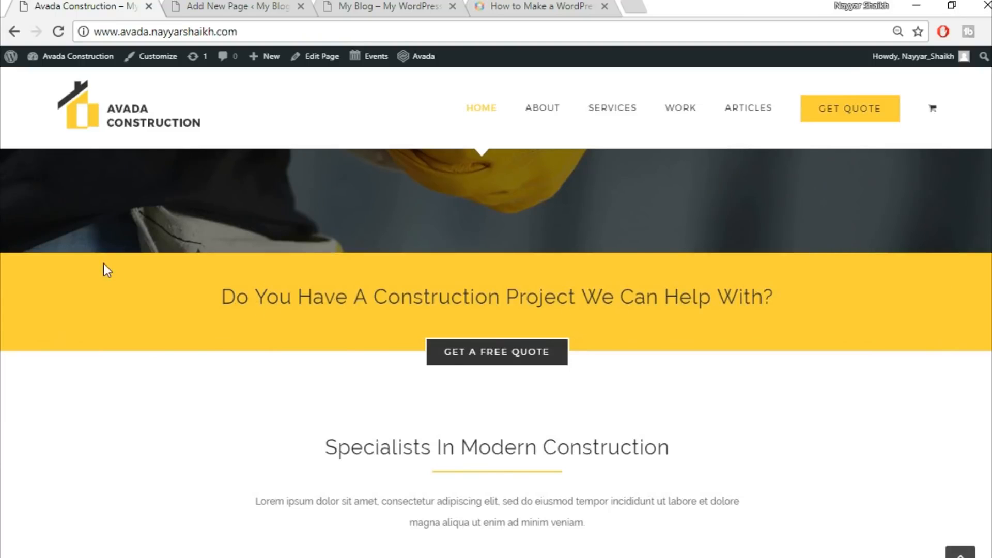
click(223, 4)
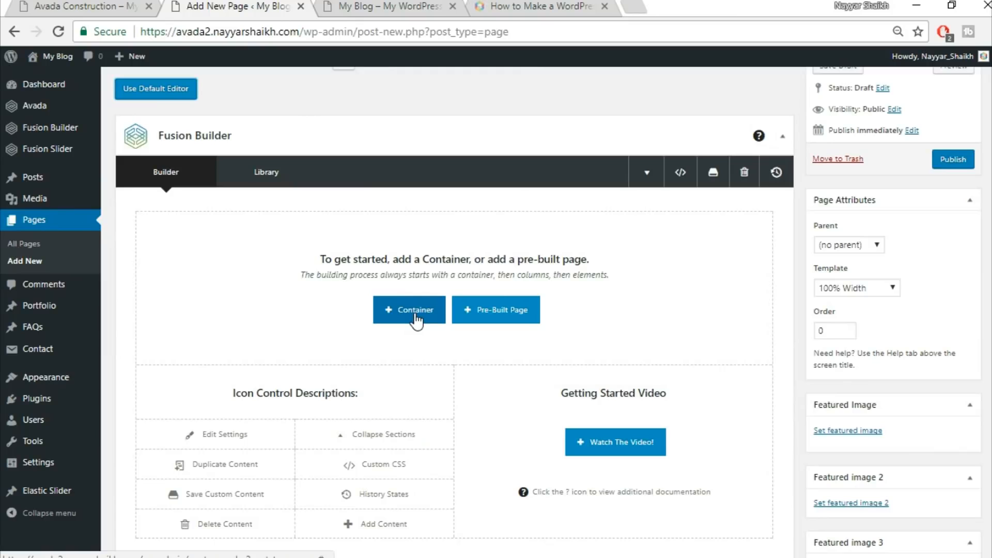
click(85, 4)
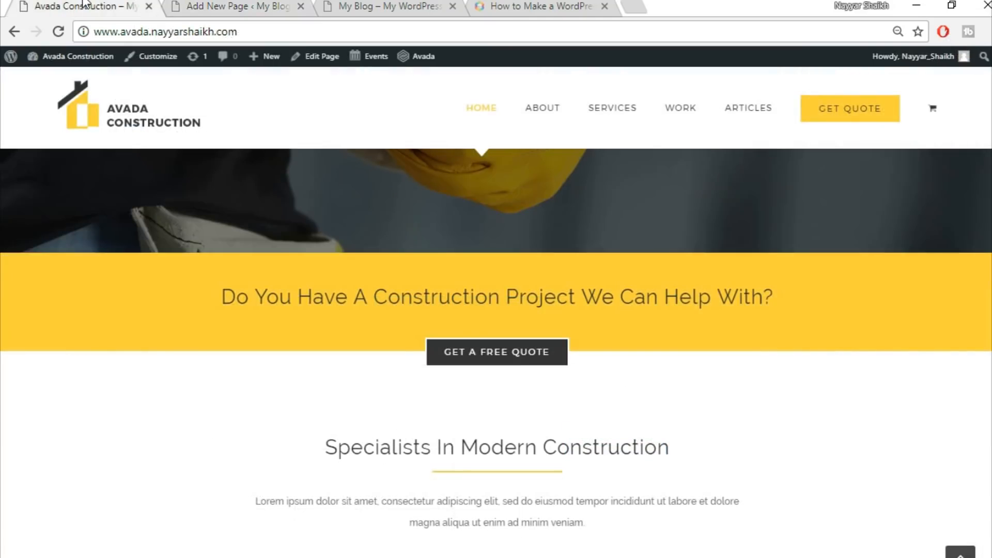
click(236, 5)
click(86, 4)
scroll(91, 341, up, 5)
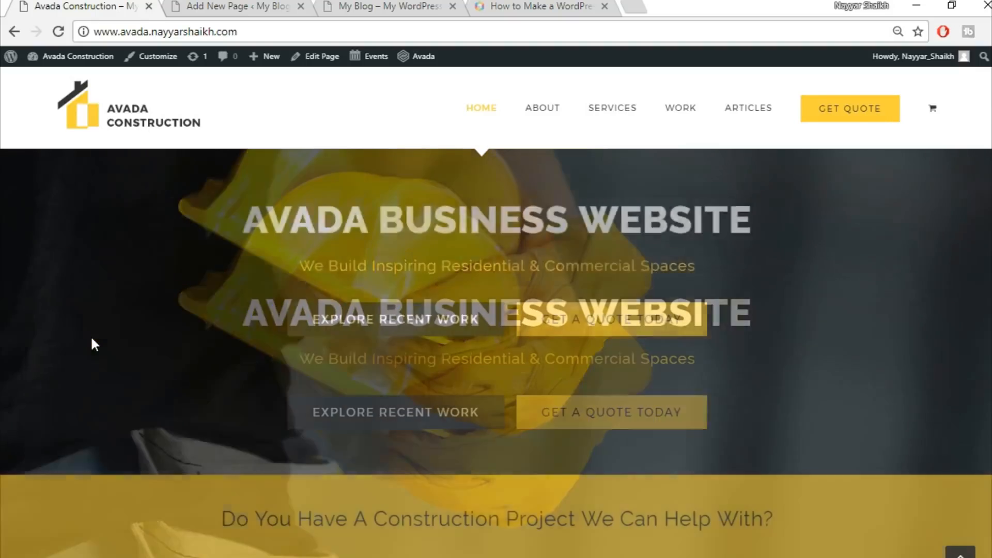
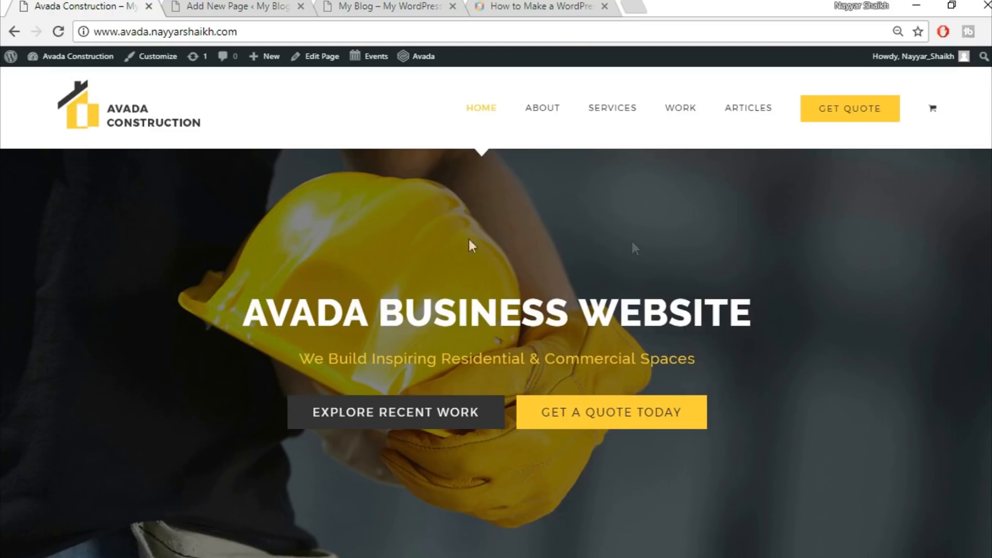
Add a full-width 1/1 container to the Home Page in Fusion Builder
scroll(772, 368, down, 15)
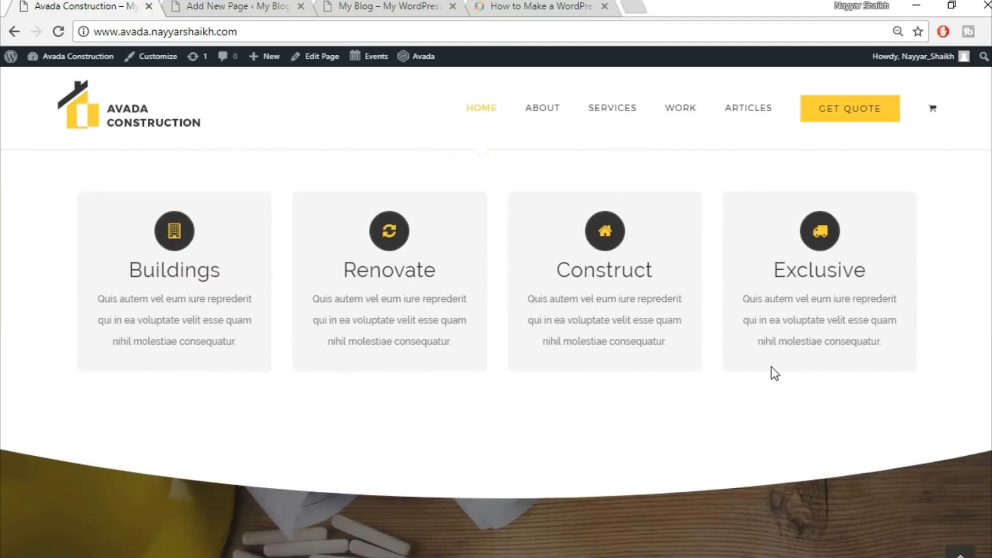
scroll(773, 373, up, 6)
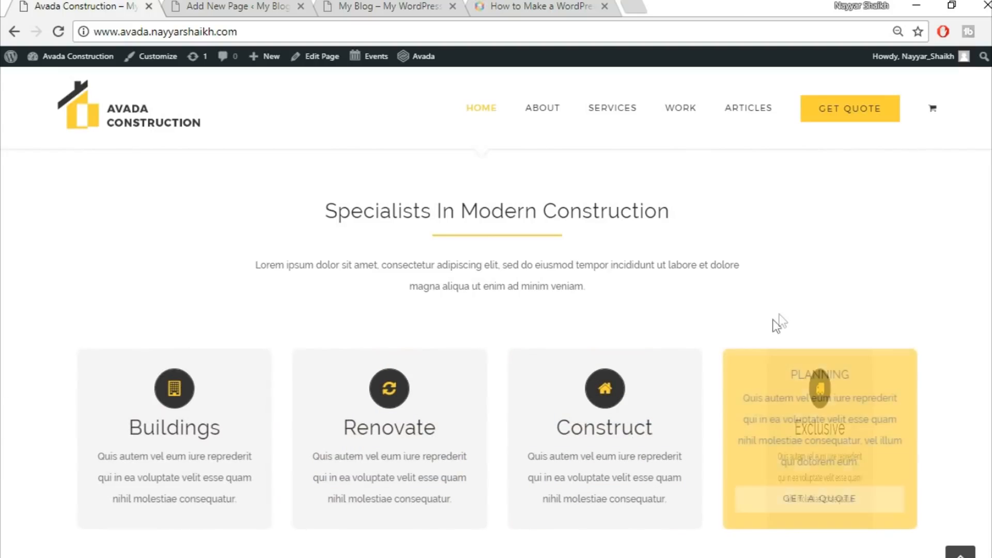
scroll(786, 318, up, 6)
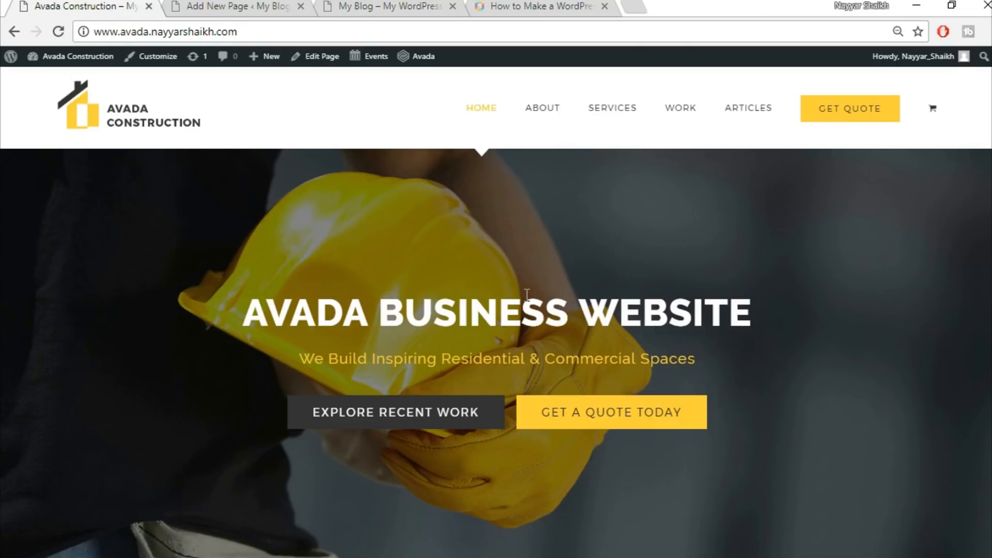
click(284, 8)
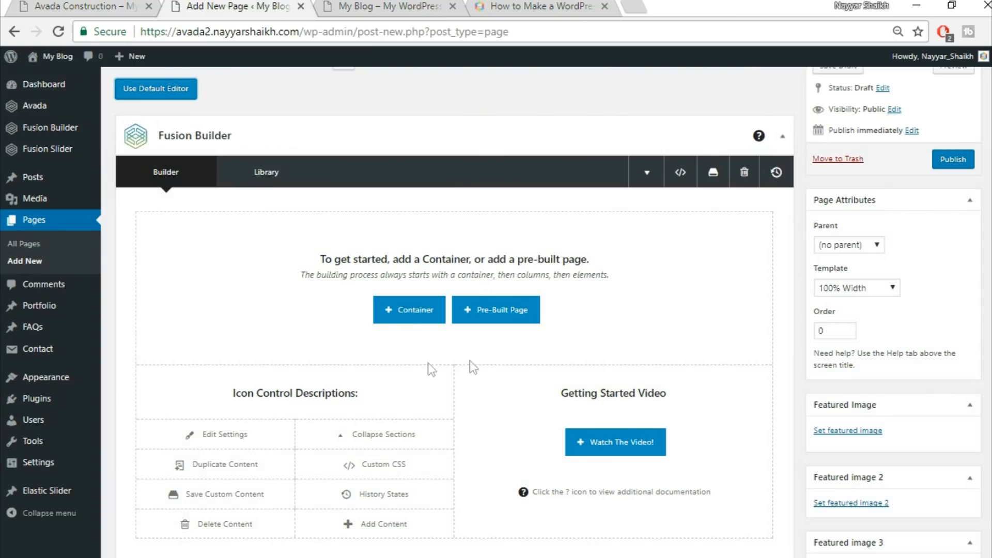
click(416, 312)
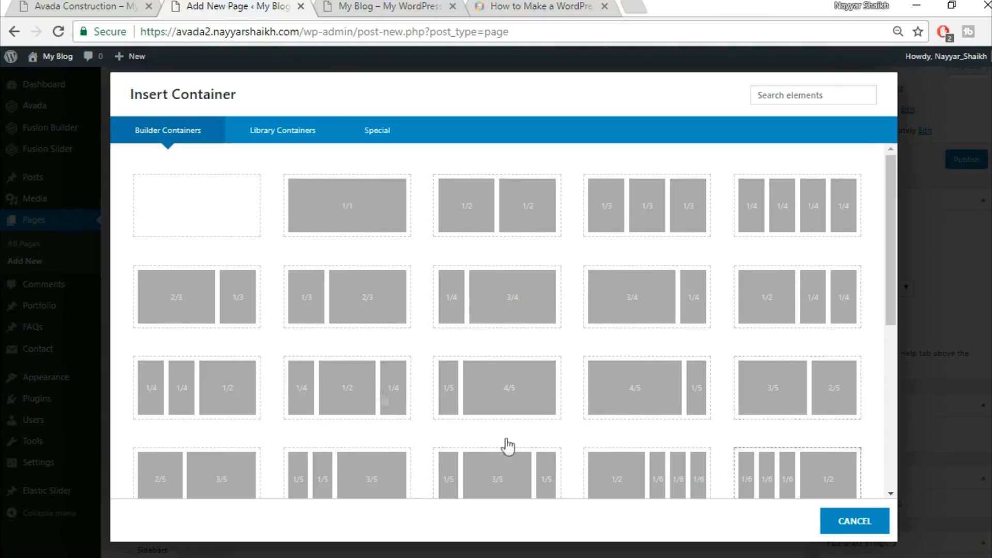
click(354, 219)
Copy the heading 'Do You Have A Construction Project We Can Help With?' from the demo homepage
click(77, 6)
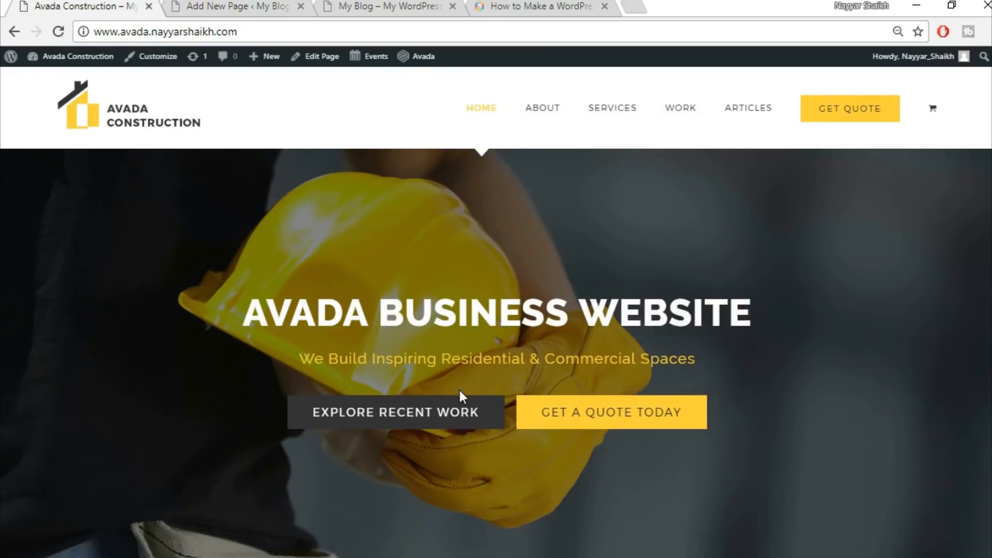
scroll(460, 393, down, 5)
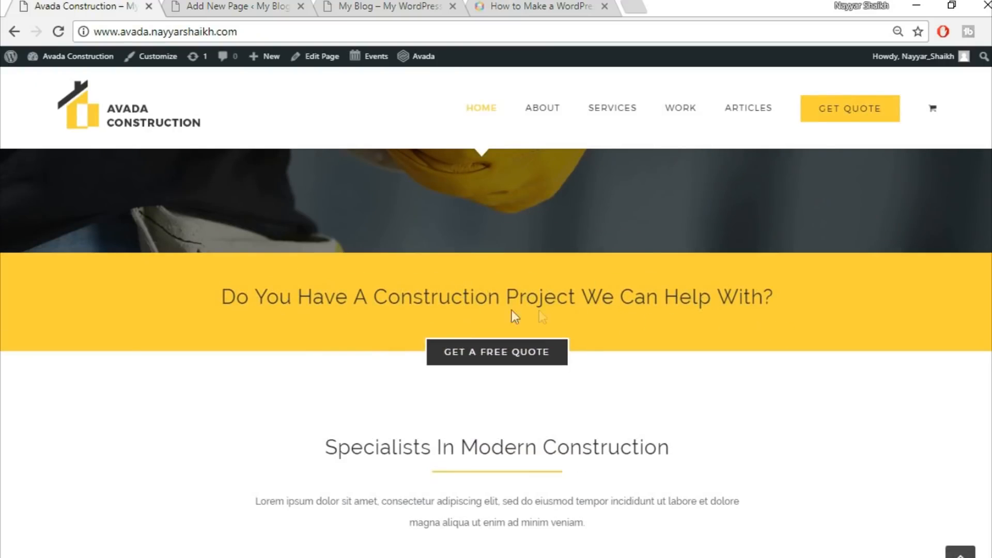
drag(219, 301, 774, 296)
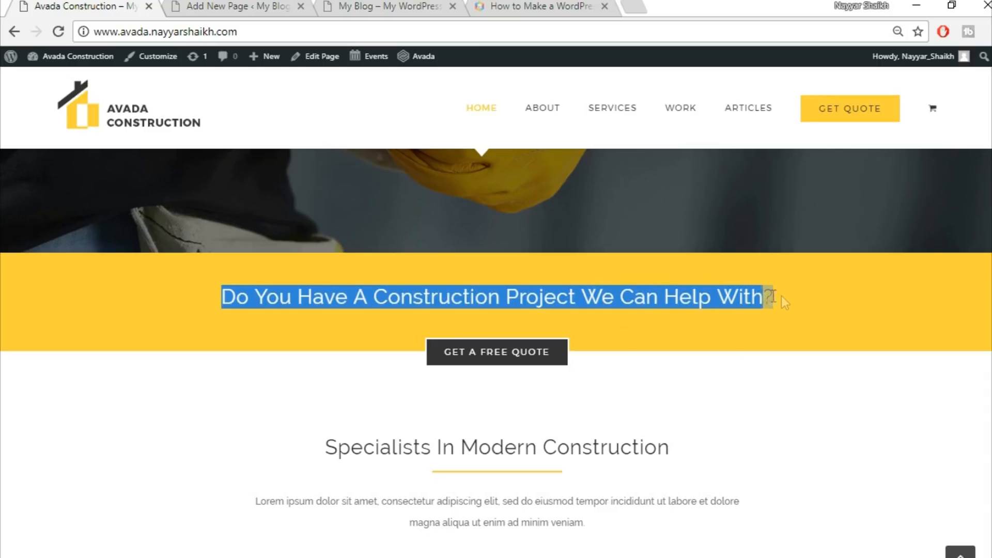
click(776, 320)
click(247, 5)
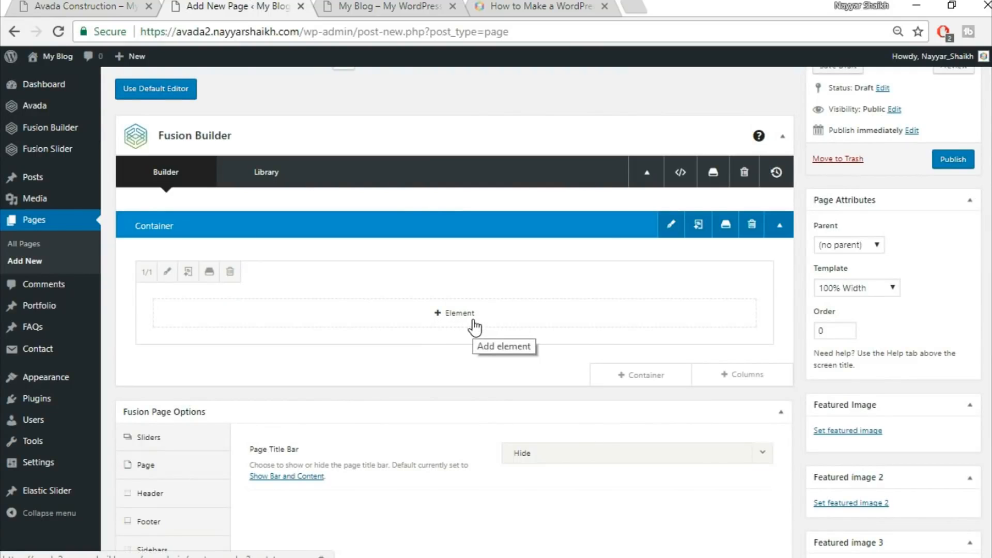
click(56, 5)
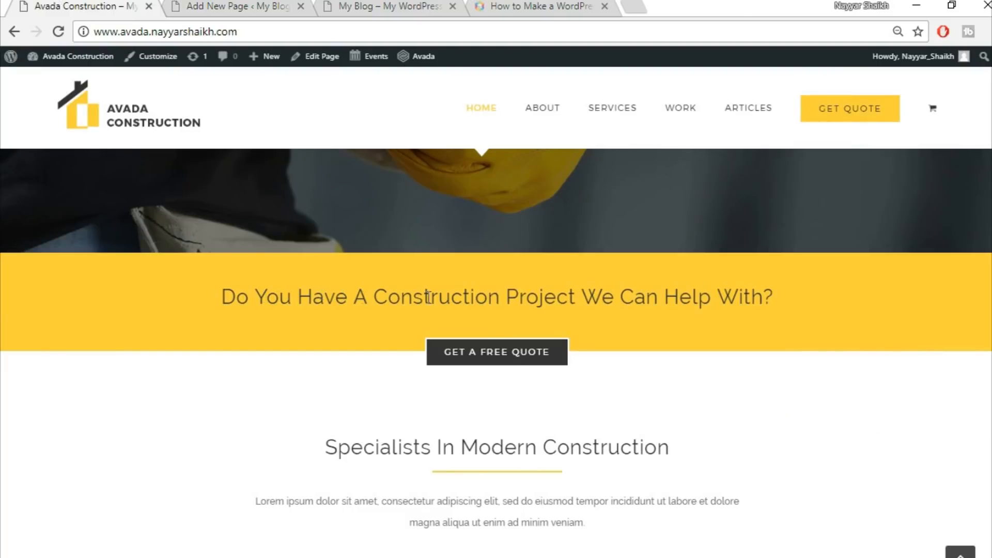
click(222, 5)
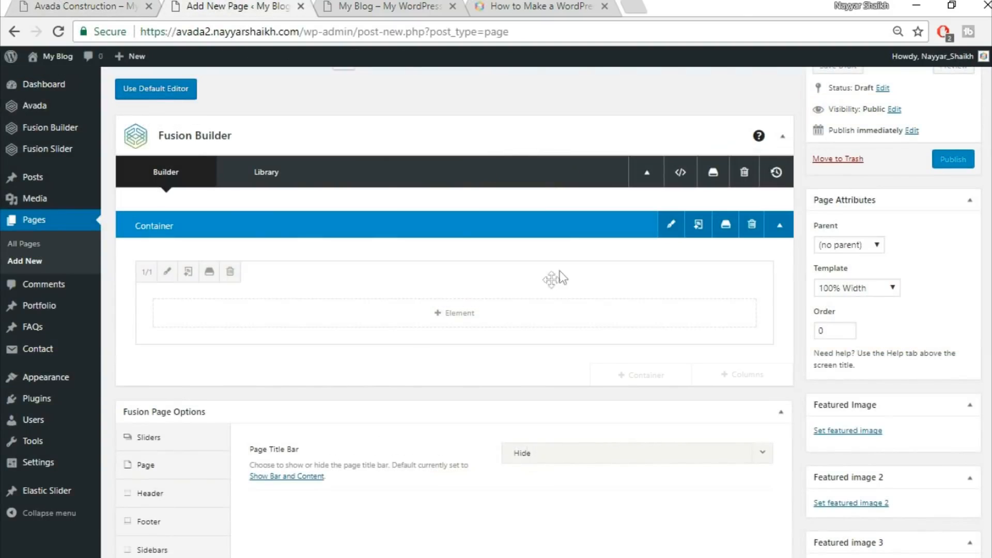
Insert a Text Block into the container with the pasted heading, centre-aligned, and save it
click(464, 314)
click(788, 98)
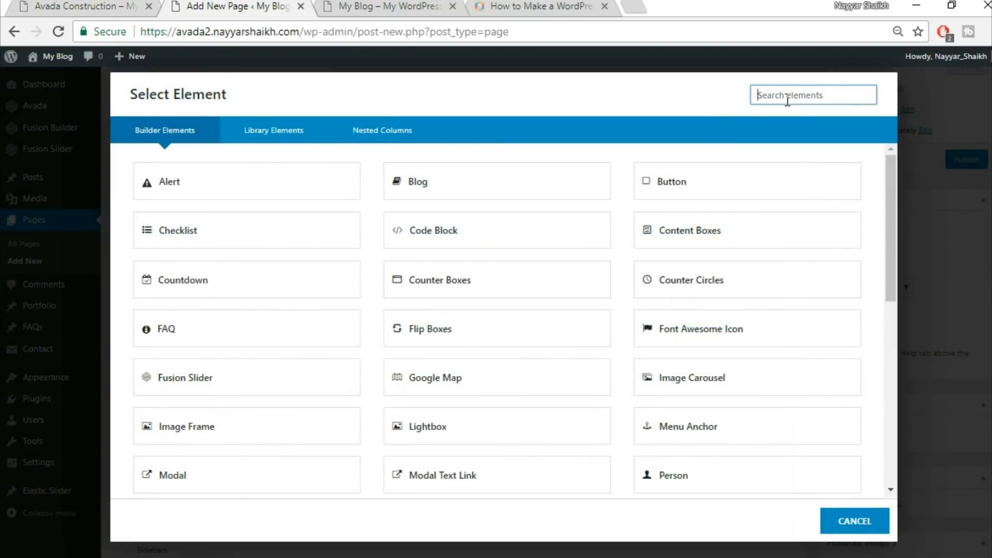
text(text)
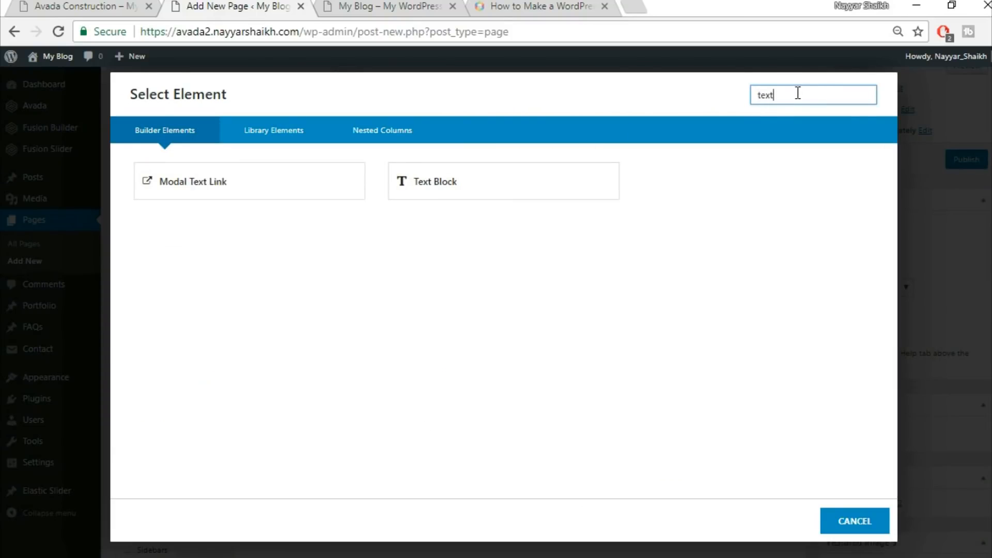
click(496, 182)
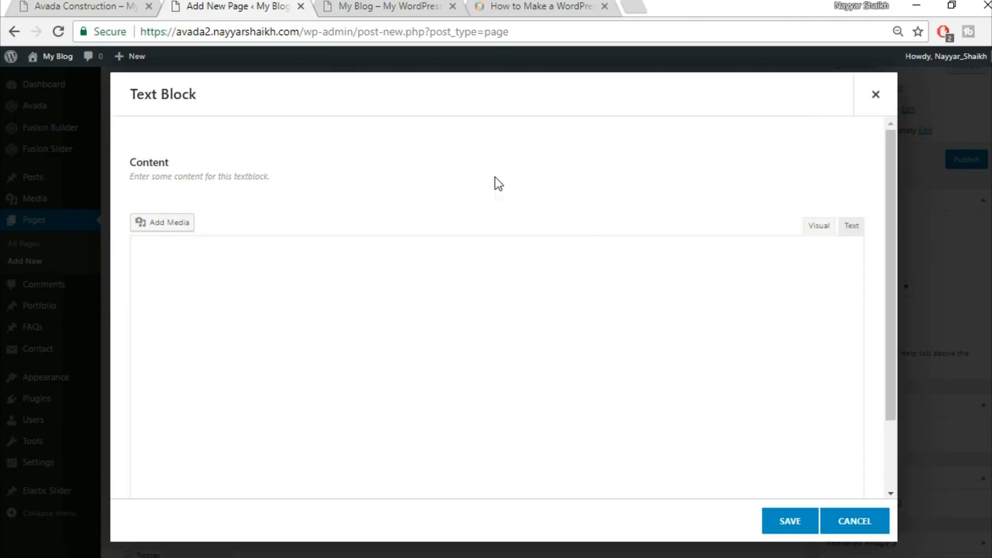
key(ctrl+a)
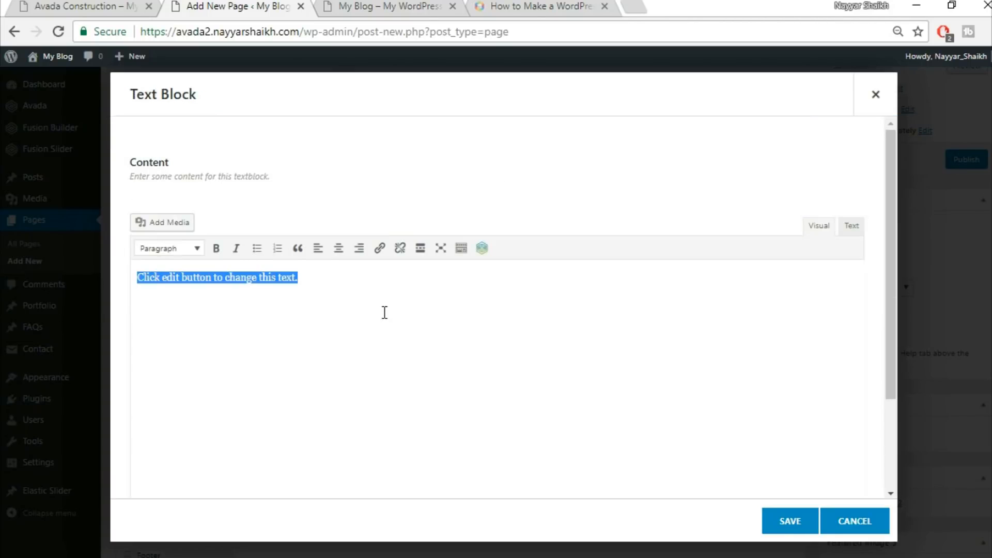
text(Do You Have A Construction Project We Can Help With?)
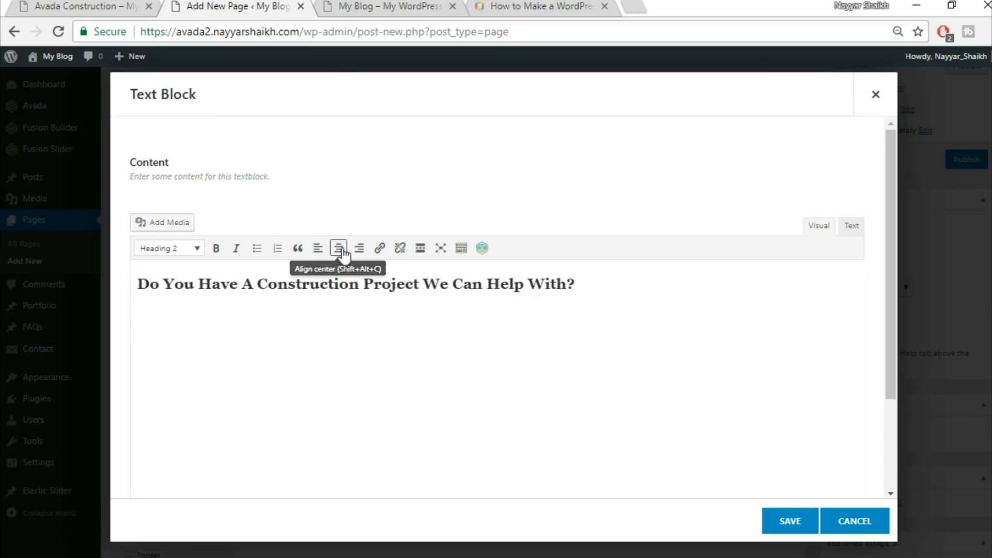
key(ctrl+a)
click(339, 248)
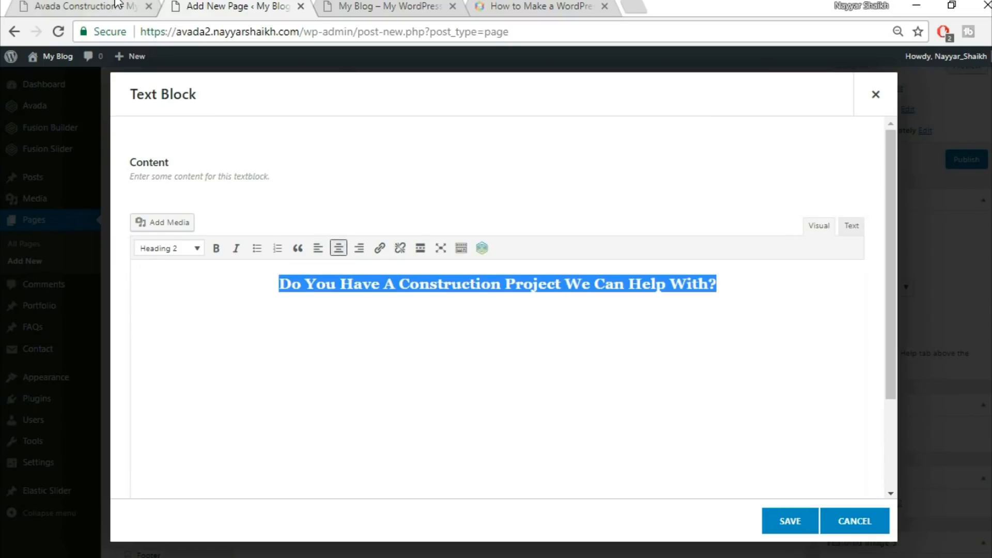
click(118, 6)
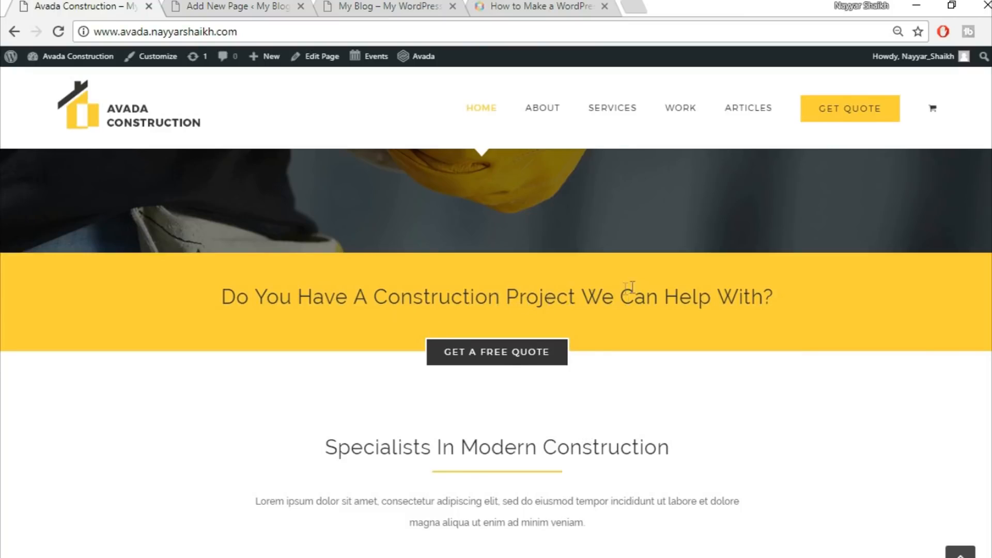
click(230, 6)
click(796, 527)
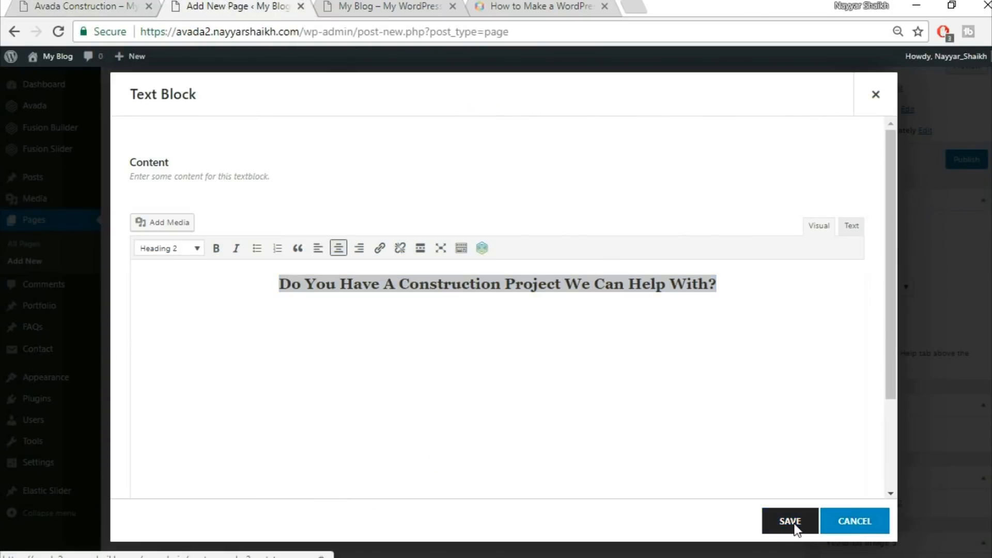
Add a second full-width 1/1 container below the heading container
key(ctrl+1)
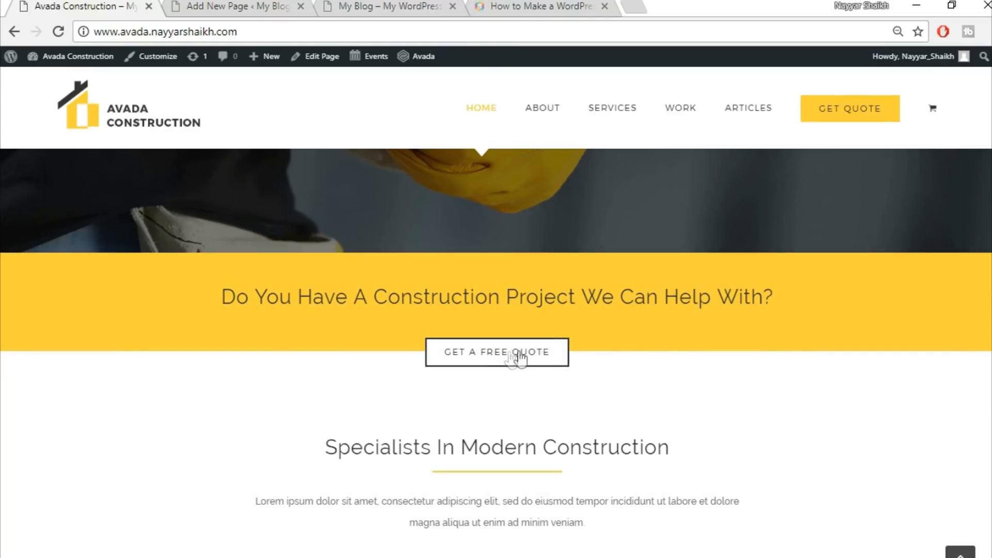
click(232, 6)
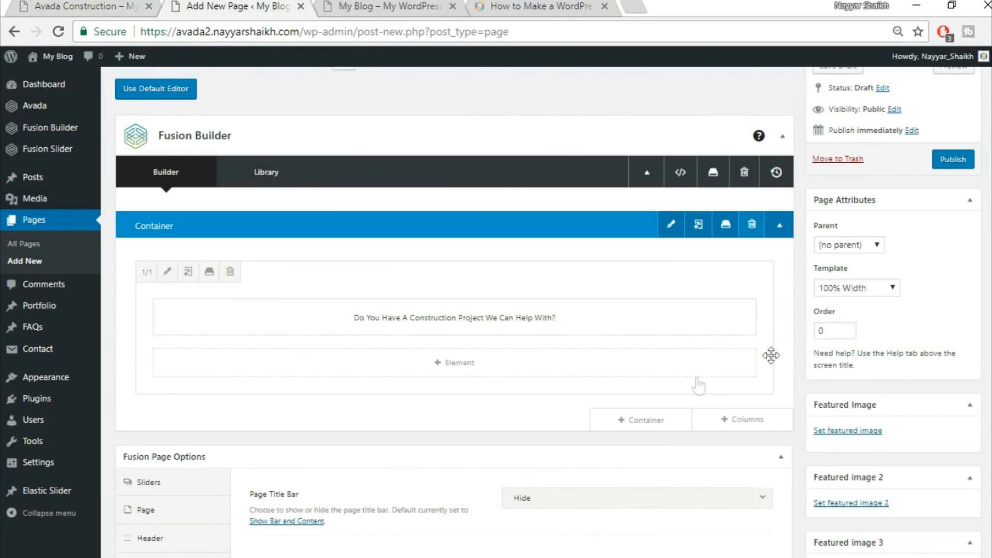
click(658, 426)
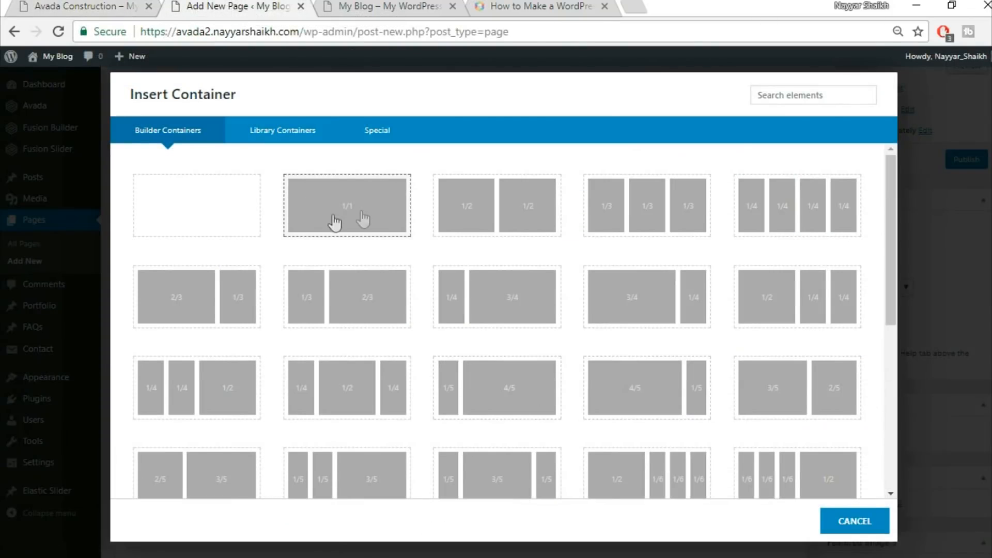
click(362, 215)
Insert a Button element into the new container
scroll(730, 315, down, 3)
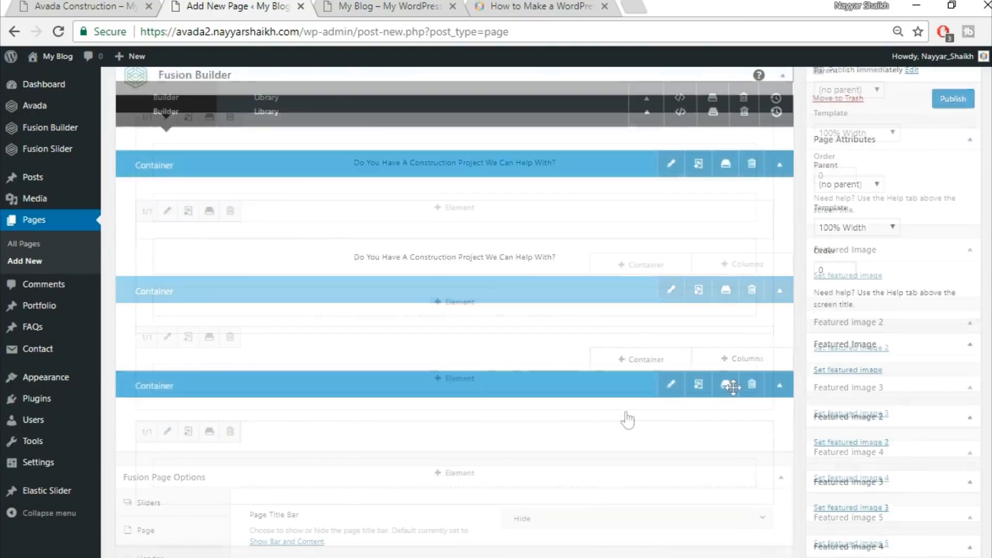
click(488, 383)
click(807, 101)
text(butt)
click(265, 198)
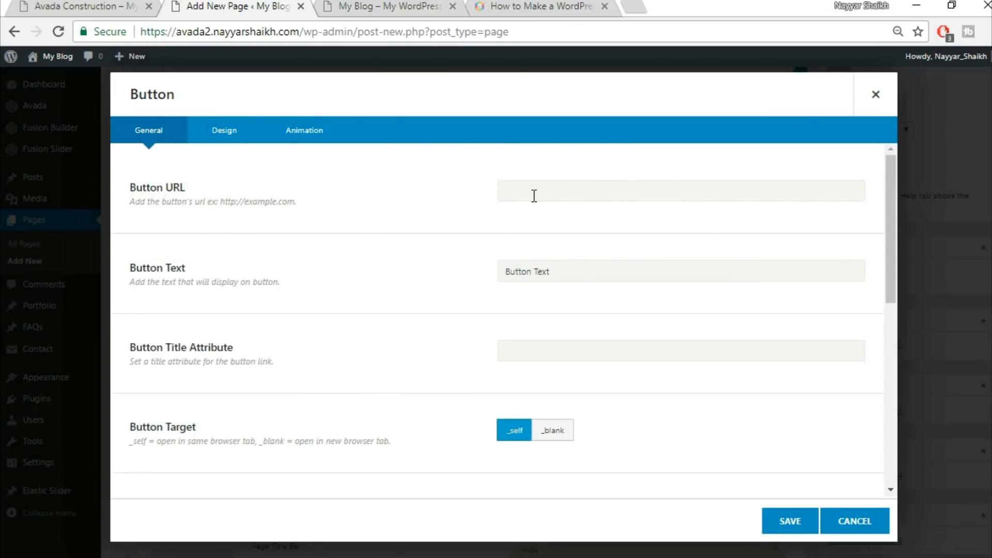
Set the button text to 'GET A FREE QUOTE' and its alignment to Center
click(15, 6)
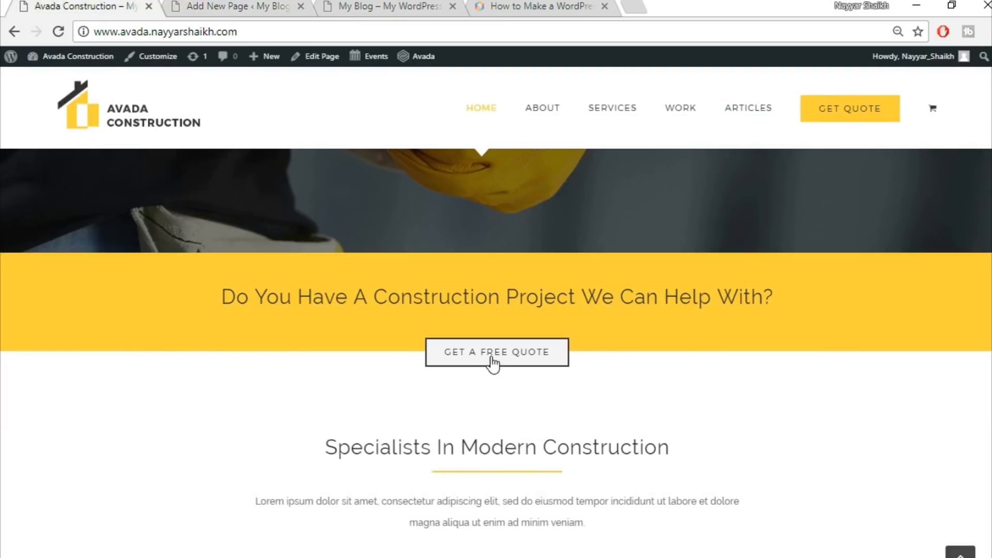
click(248, 7)
drag(576, 266, 467, 286)
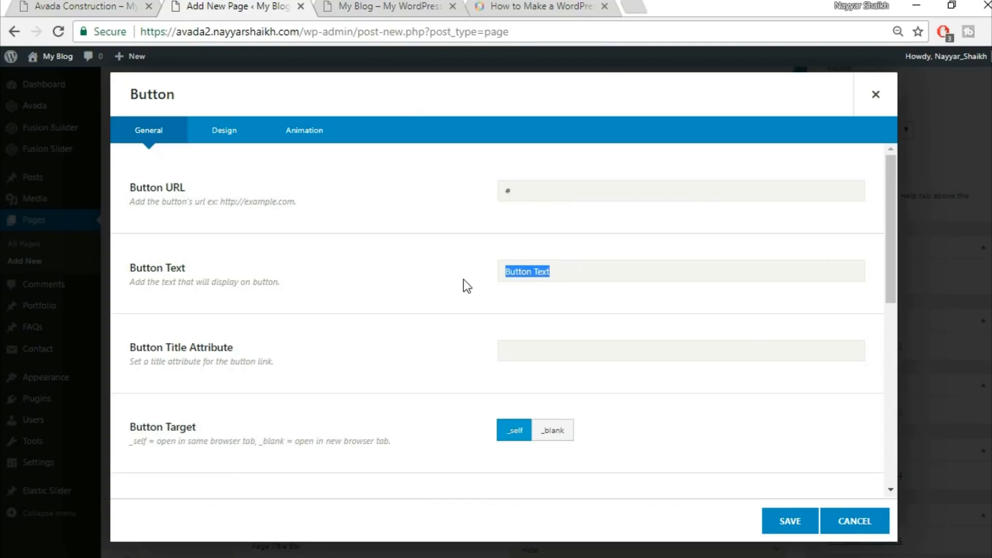
text(GET A FREE QUOTE)
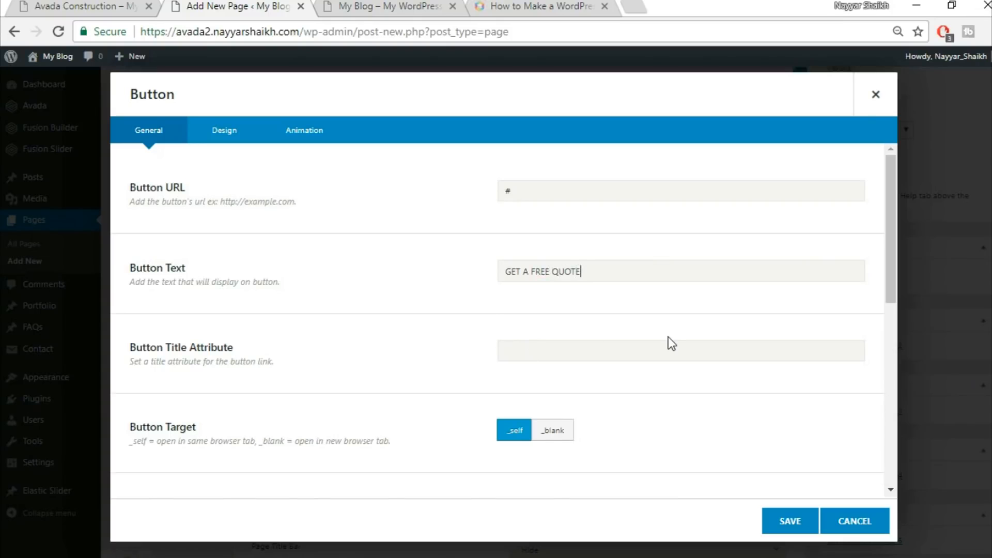
scroll(672, 343, down, 3)
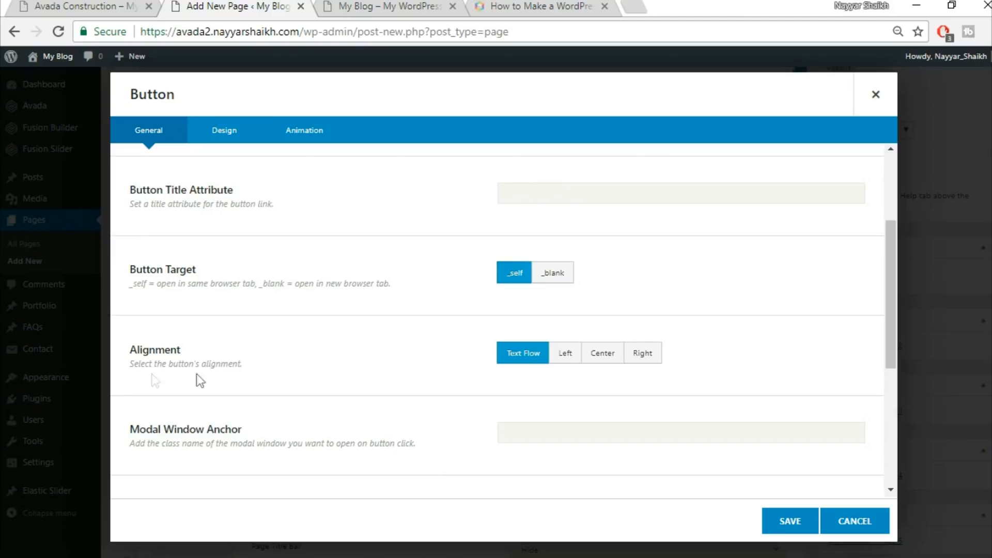
click(617, 361)
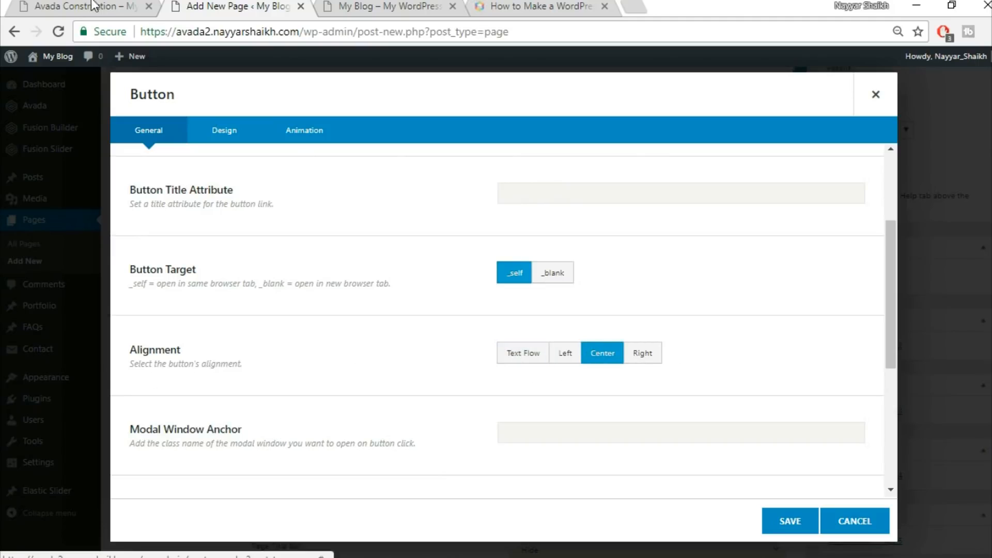
Set the button's style to Custom in its design settings
click(88, 6)
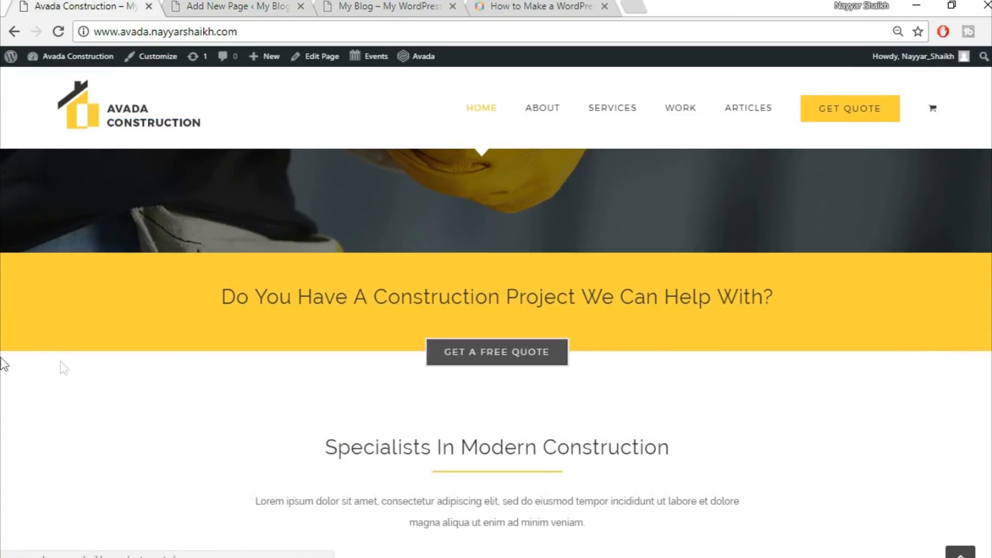
click(175, 5)
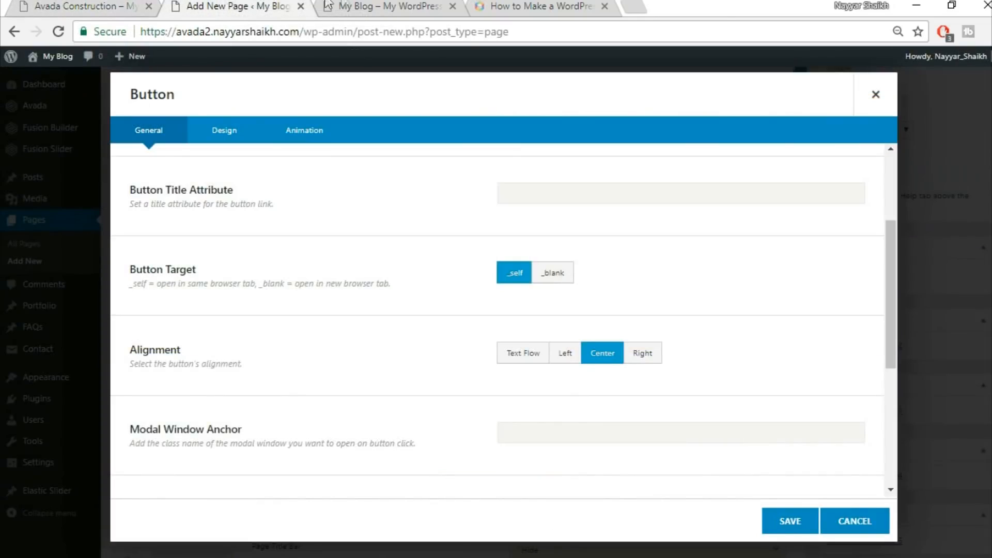
scroll(724, 304, down, 5)
scroll(716, 316, up, 10)
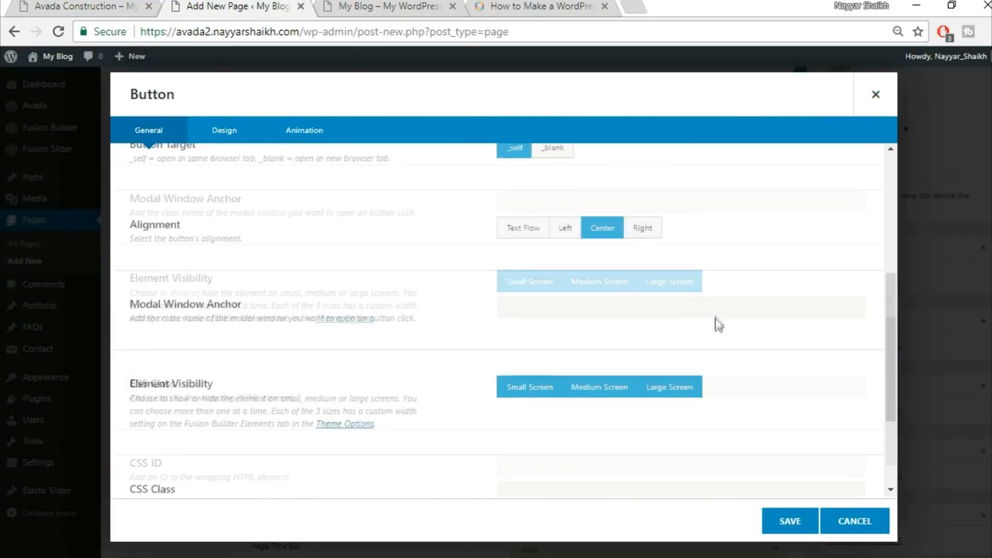
click(230, 132)
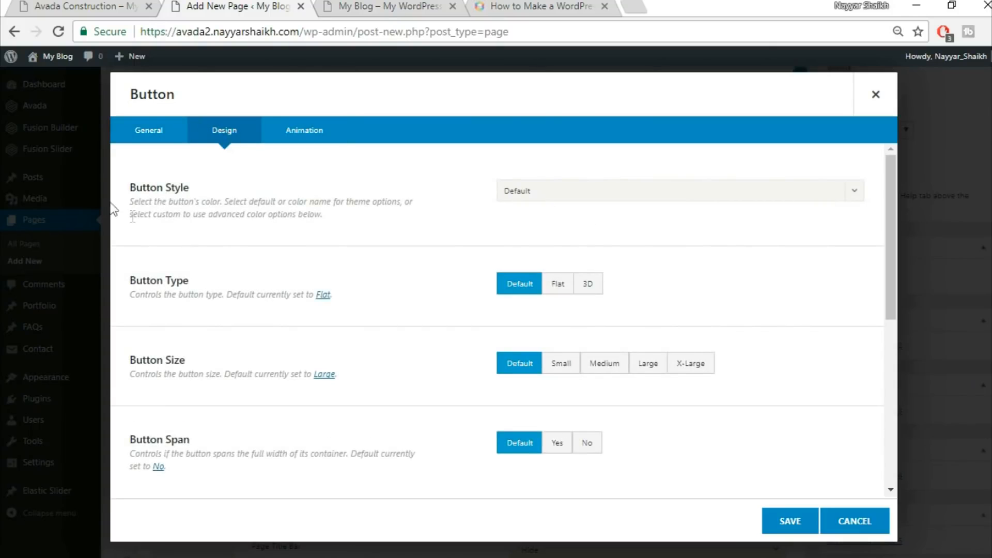
click(531, 193)
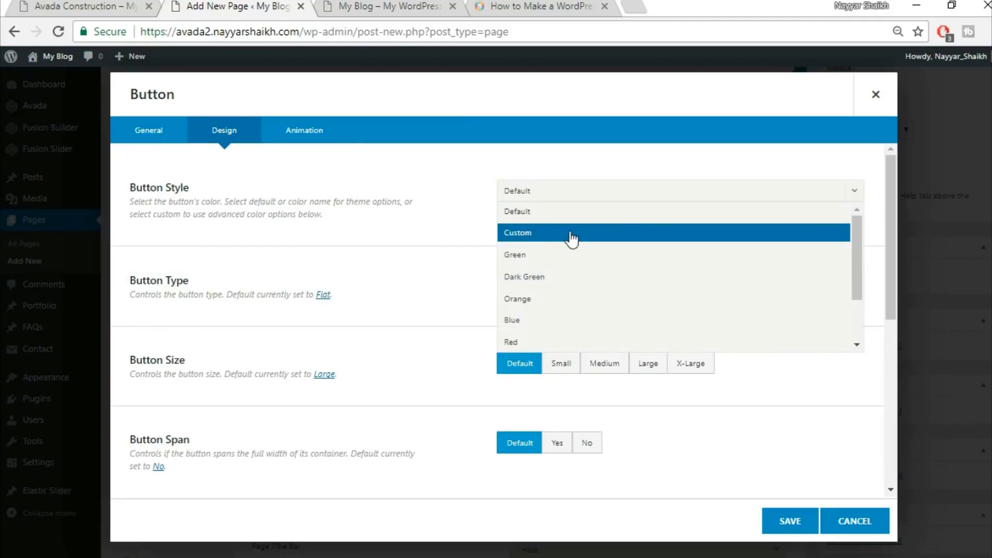
click(572, 238)
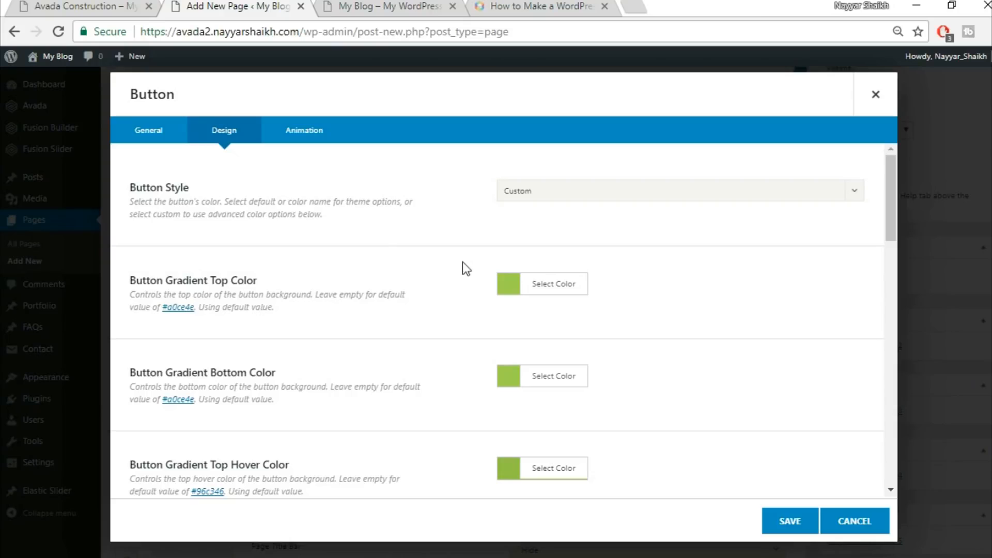
Compare with the demo button and set the button gradient top color to #333333
click(132, 5)
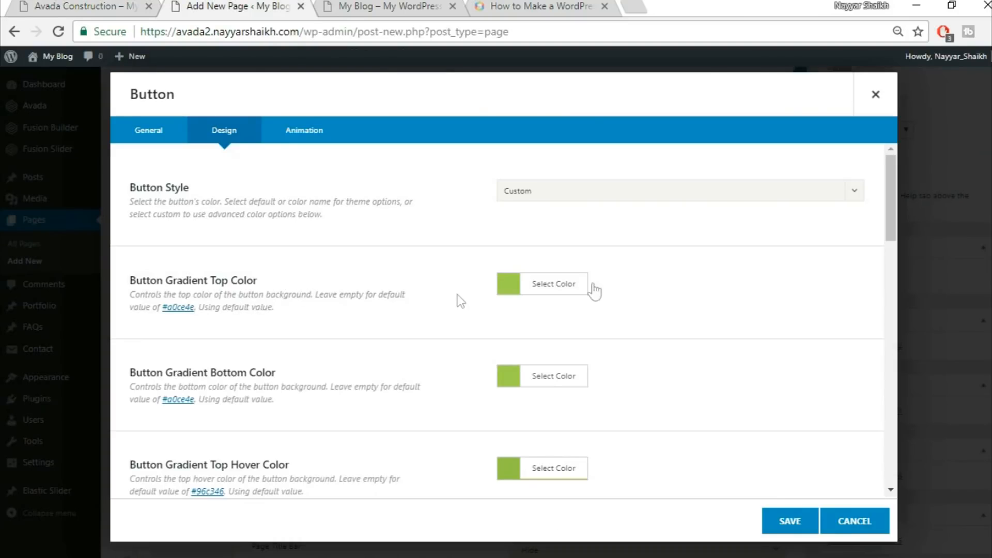
click(556, 285)
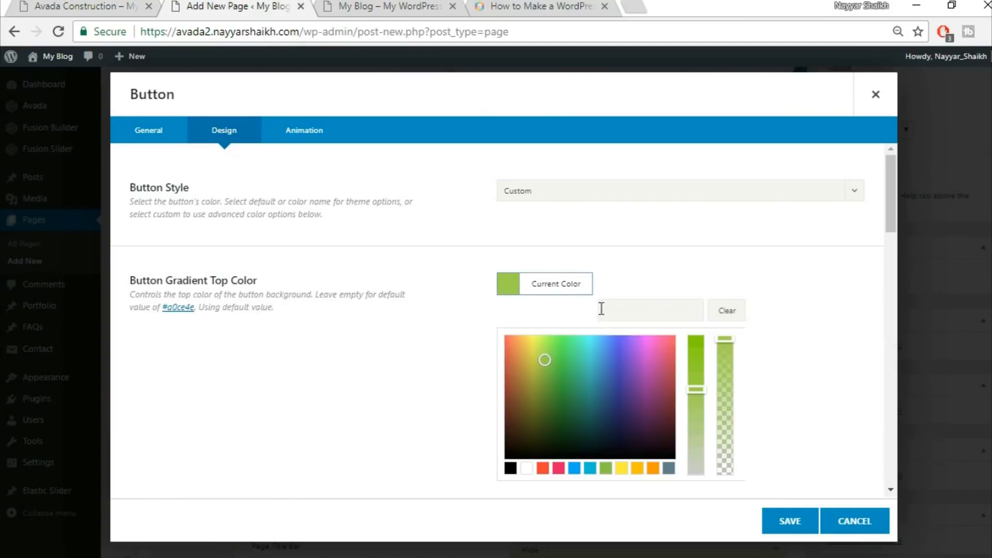
click(656, 302)
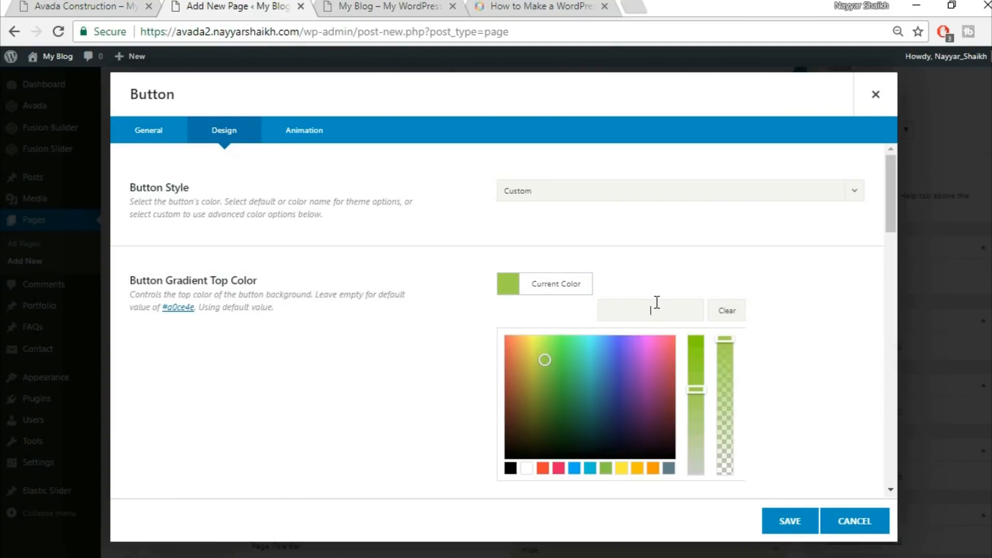
text(#333333)
click(787, 278)
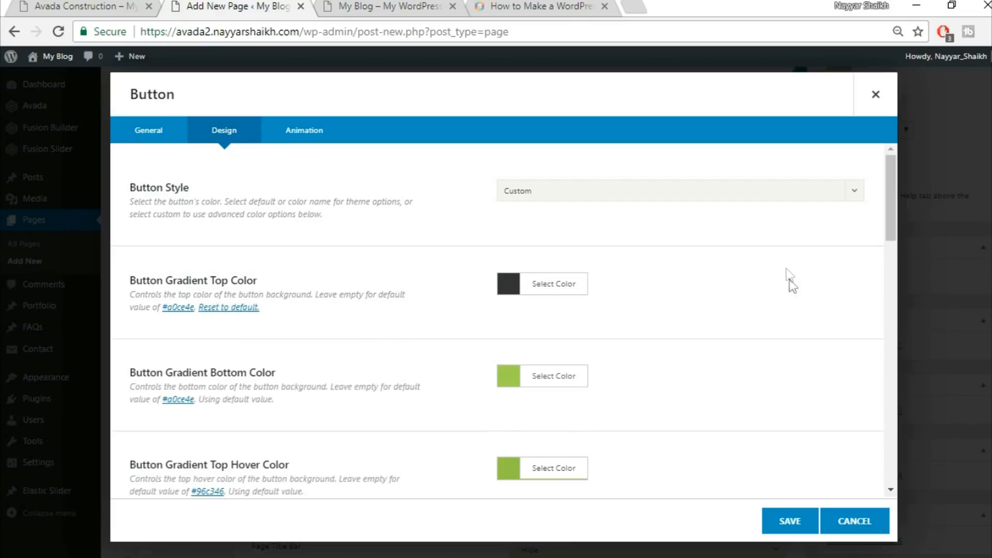
Set the button gradient bottom color to #333333
click(543, 382)
click(645, 399)
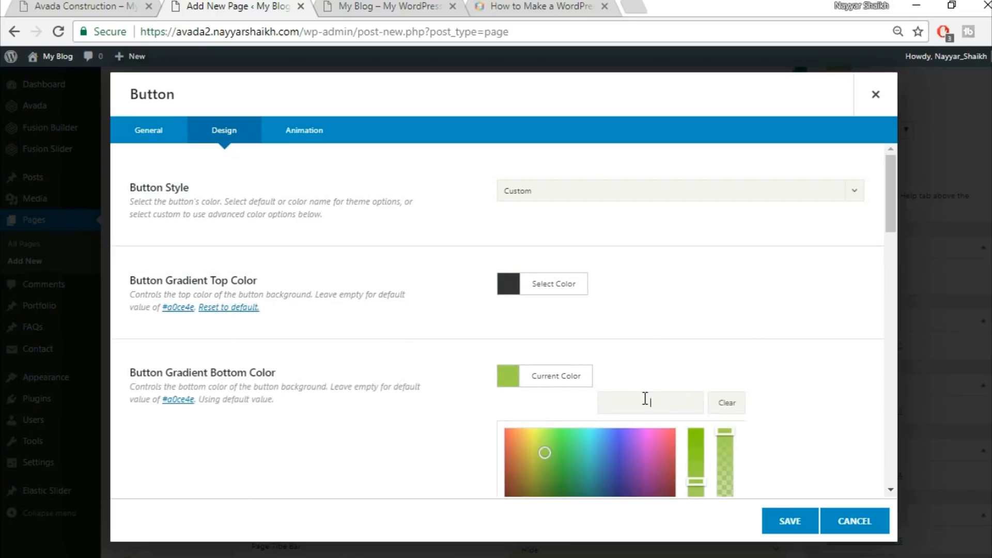
text(#333333)
click(761, 342)
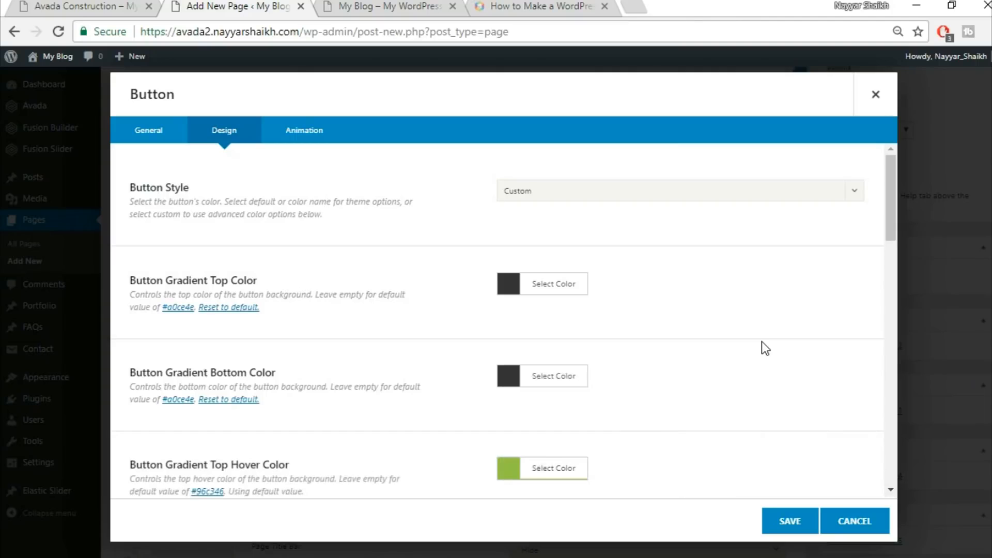
Check the demo button again and set the gradient top hover color to white
scroll(761, 342, down, 2)
scroll(762, 342, down, 3)
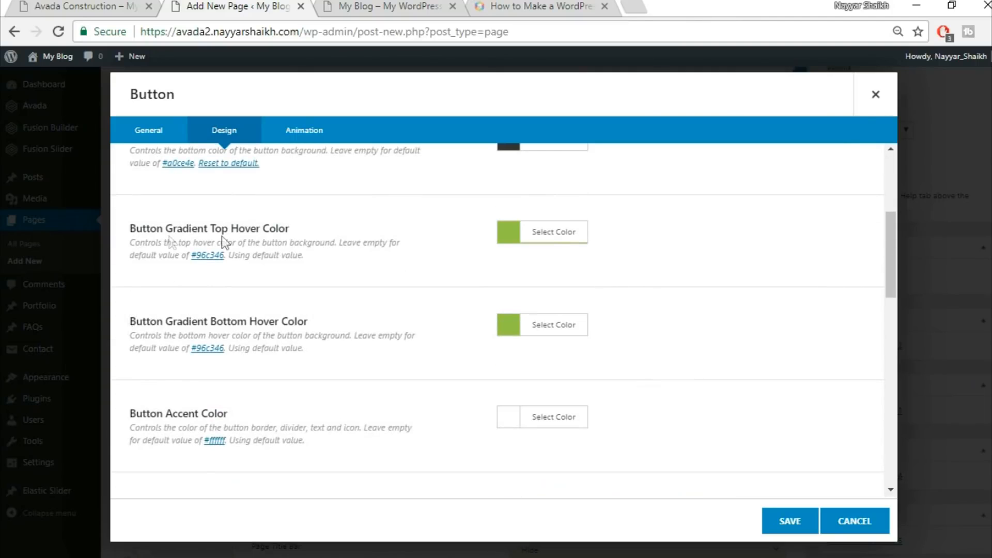
click(97, 4)
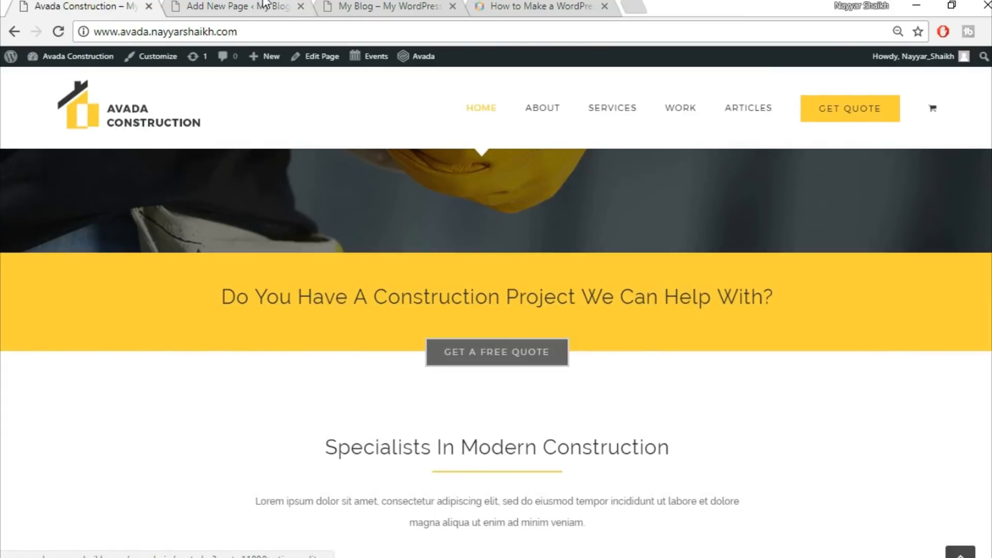
click(284, 6)
click(557, 236)
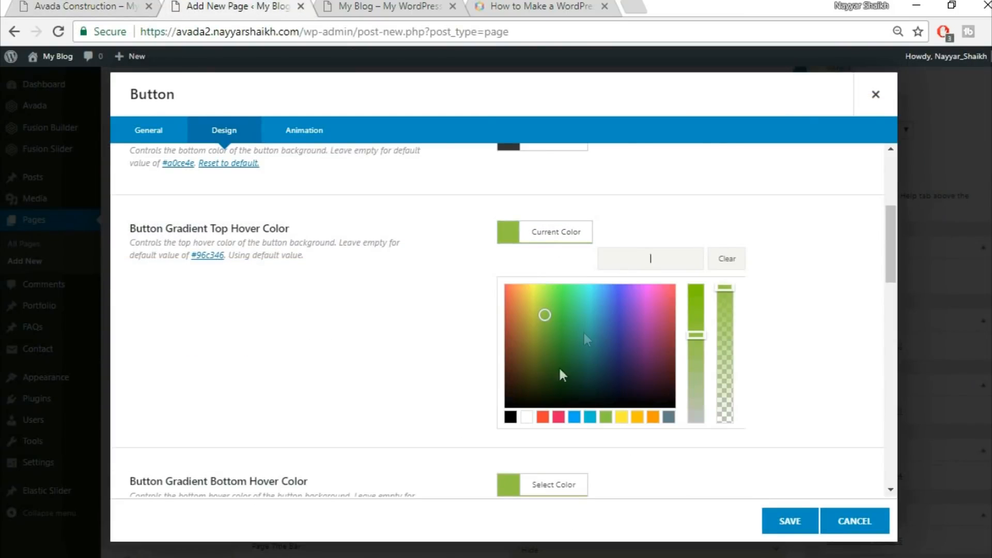
click(527, 417)
click(788, 357)
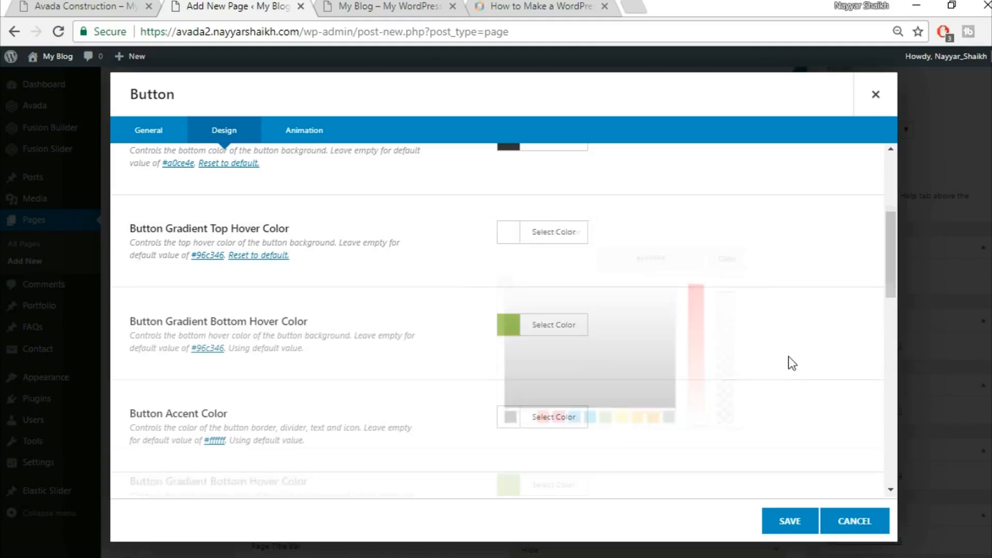
Set the button gradient bottom hover color to white
click(576, 330)
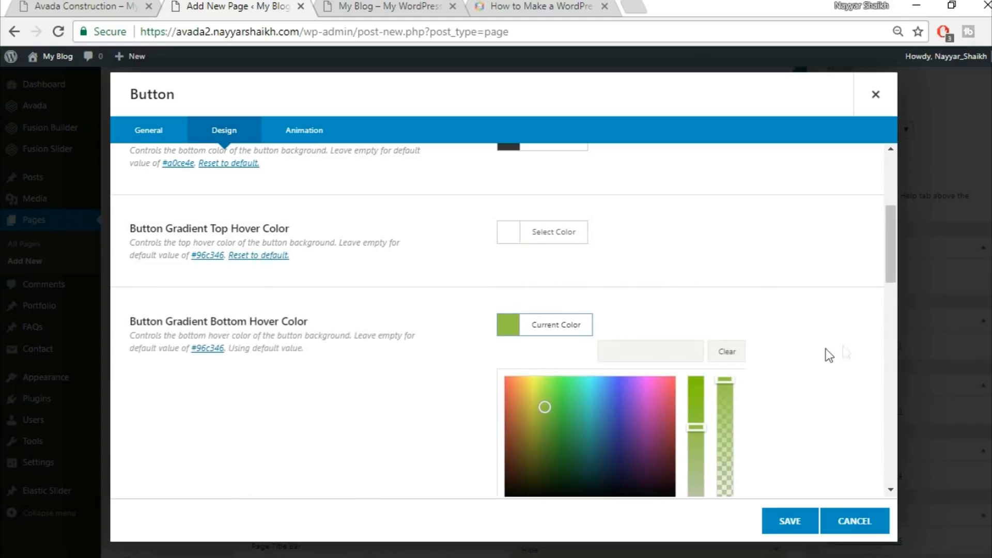
scroll(827, 357, down, 2)
click(527, 430)
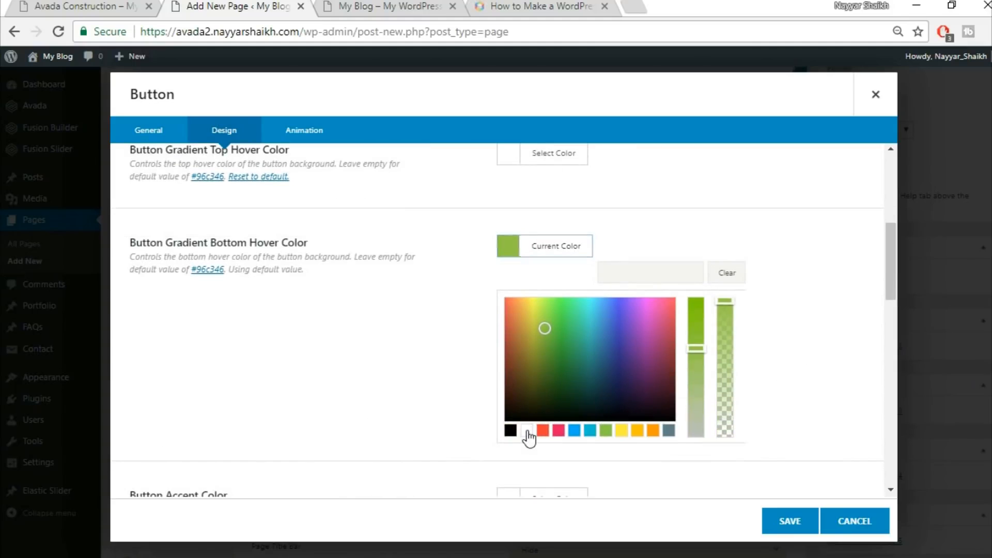
click(840, 273)
Check the demo button and set the button accent hover color to black
scroll(837, 273, down, 1)
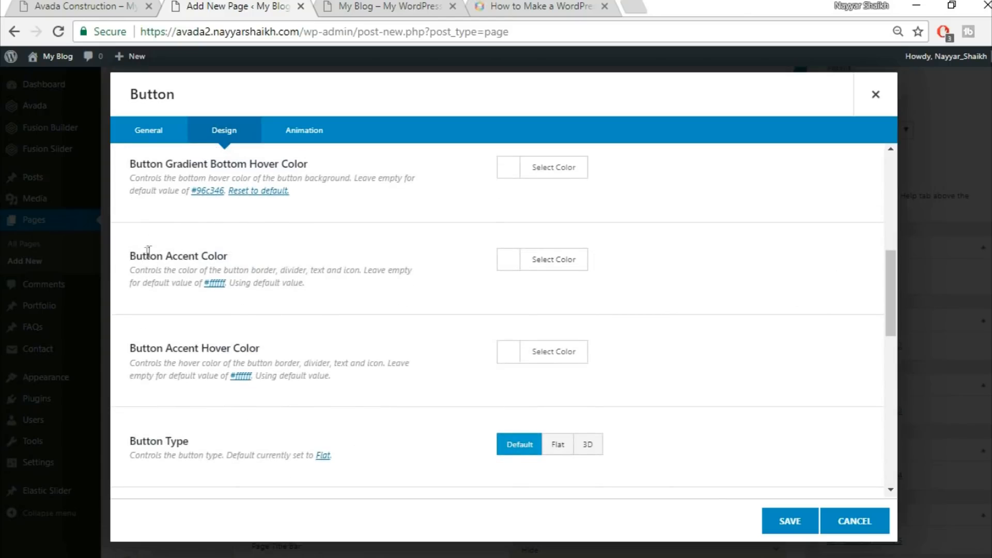
click(105, 4)
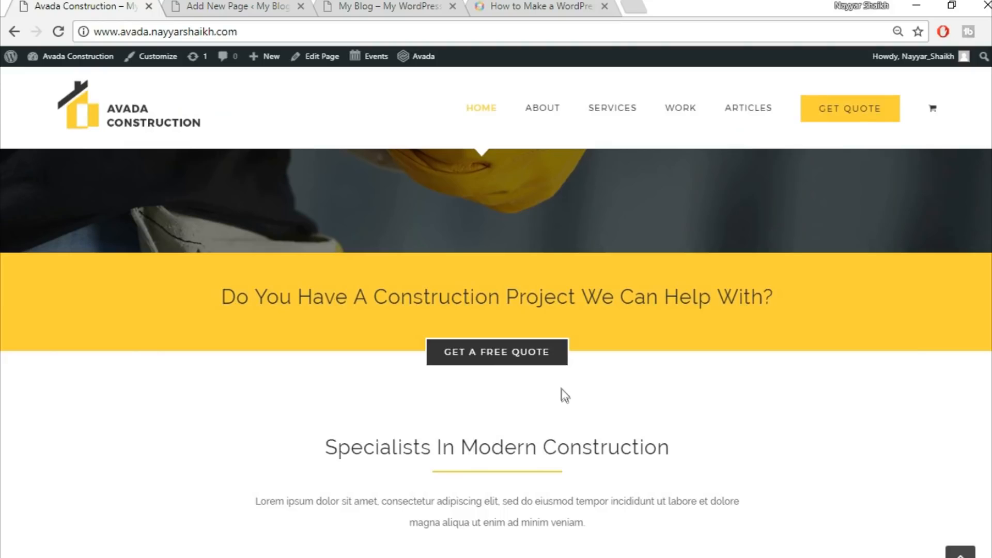
click(253, 5)
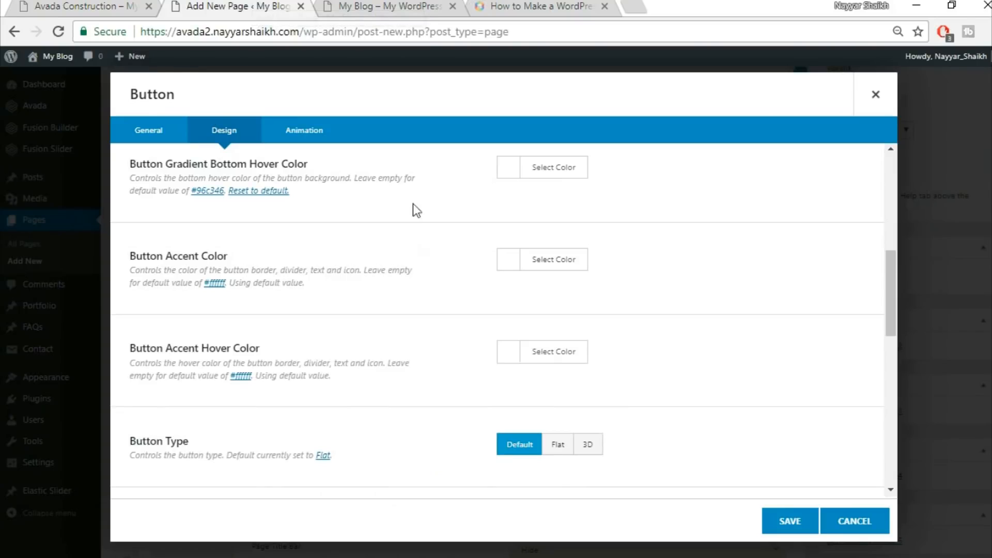
click(539, 249)
click(789, 280)
click(579, 350)
scroll(749, 366, down, 2)
scroll(749, 368, down, 2)
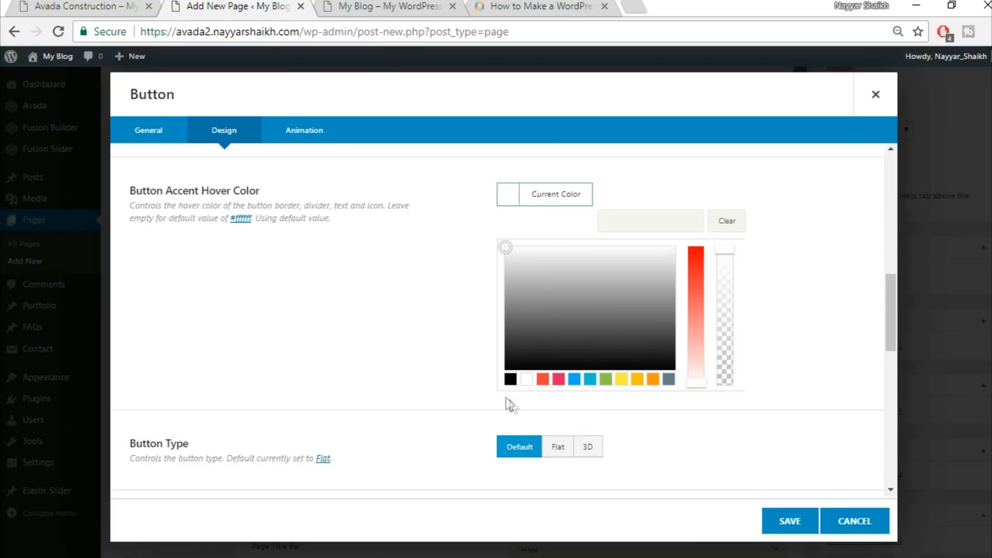
click(510, 381)
click(782, 268)
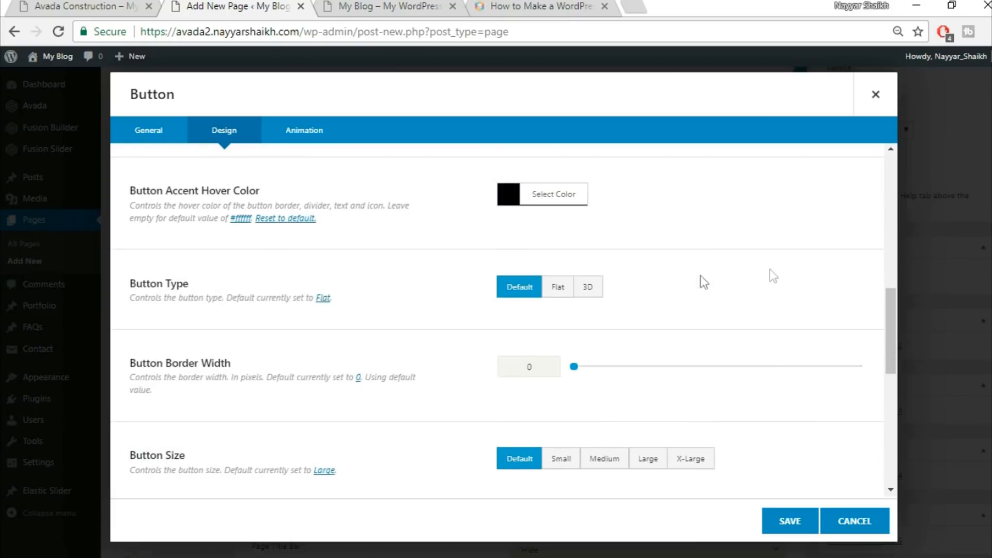
Set the button border width to 2 and the button size to X-Large
scroll(748, 276, down, 2)
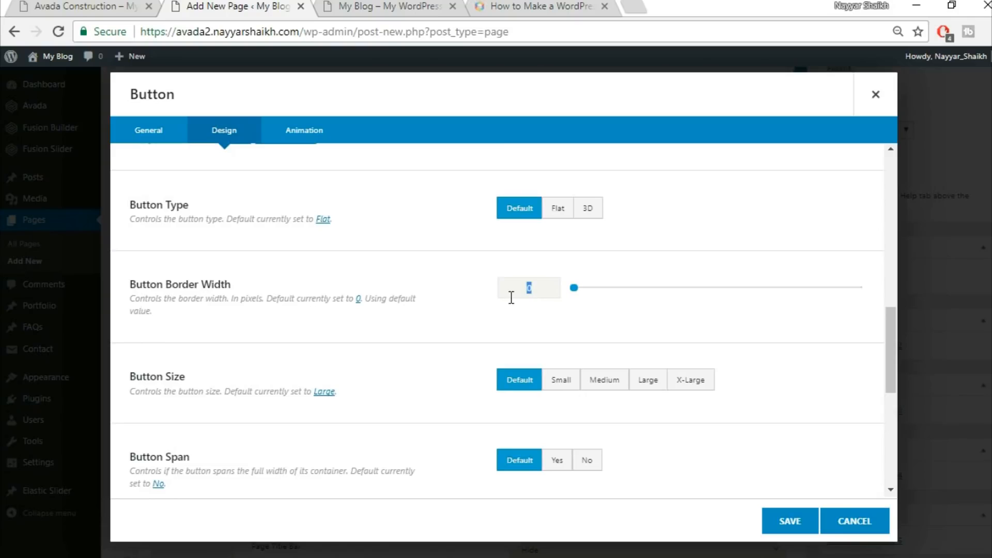
text(2)
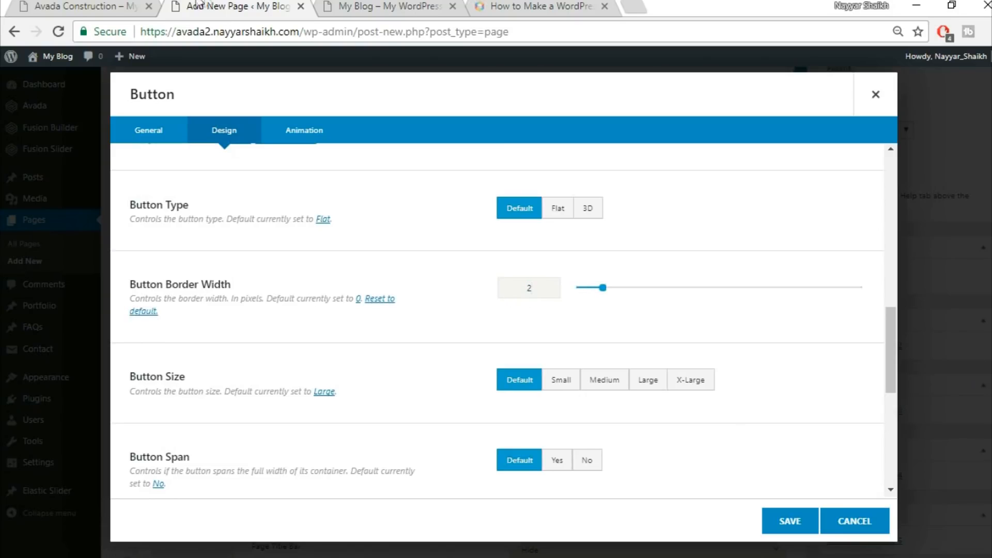
click(133, 5)
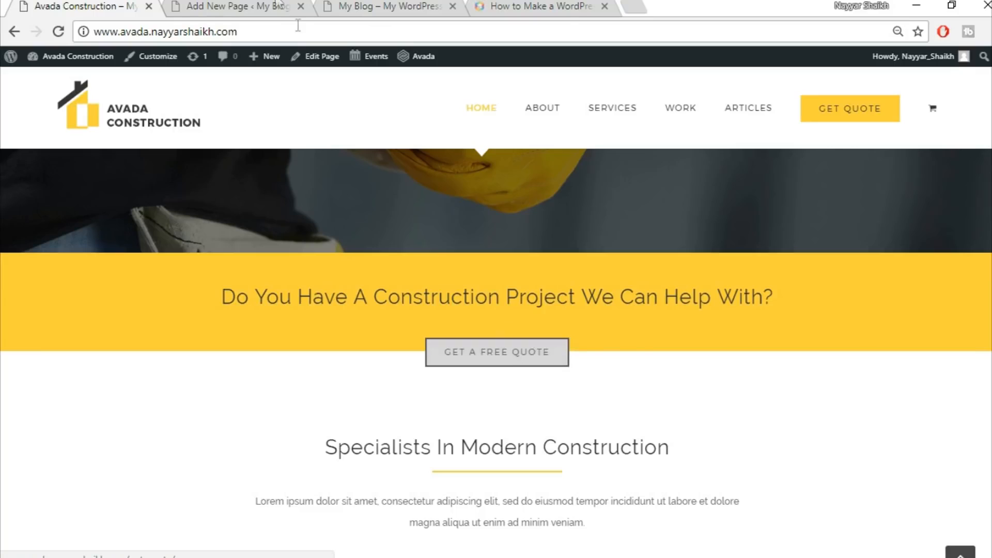
key(ctrl+Tab)
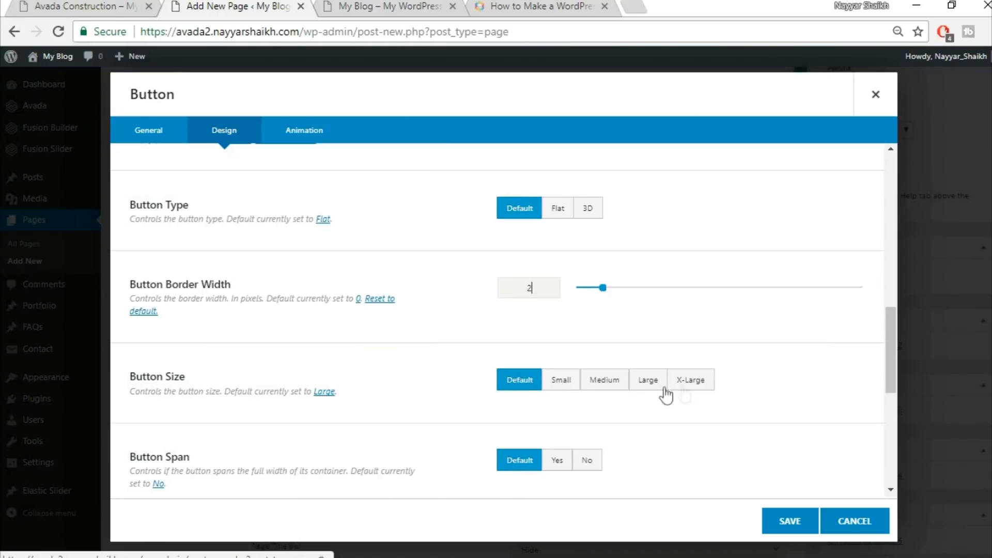
click(702, 387)
Set the button's animation type to Fade
scroll(758, 389, down, 3)
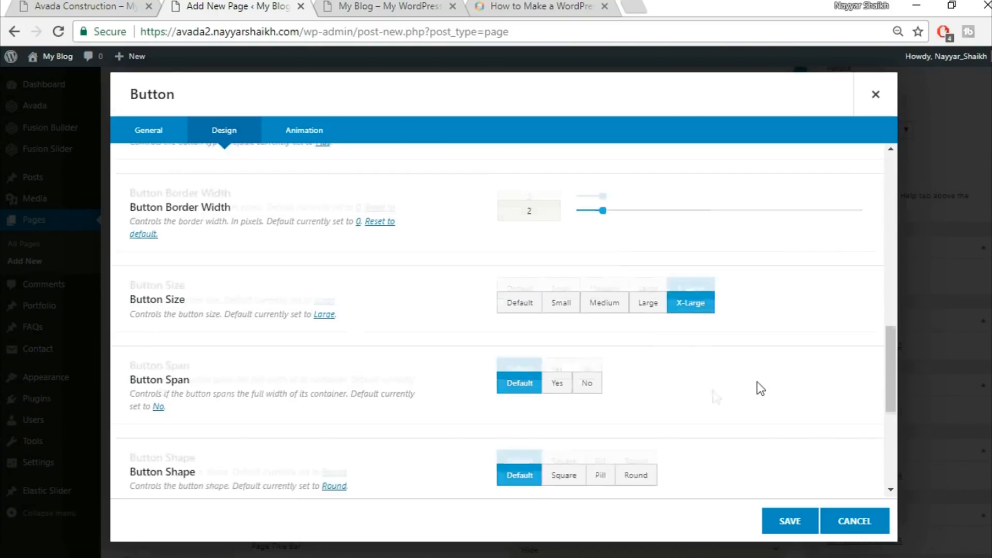
scroll(535, 367, down, 4)
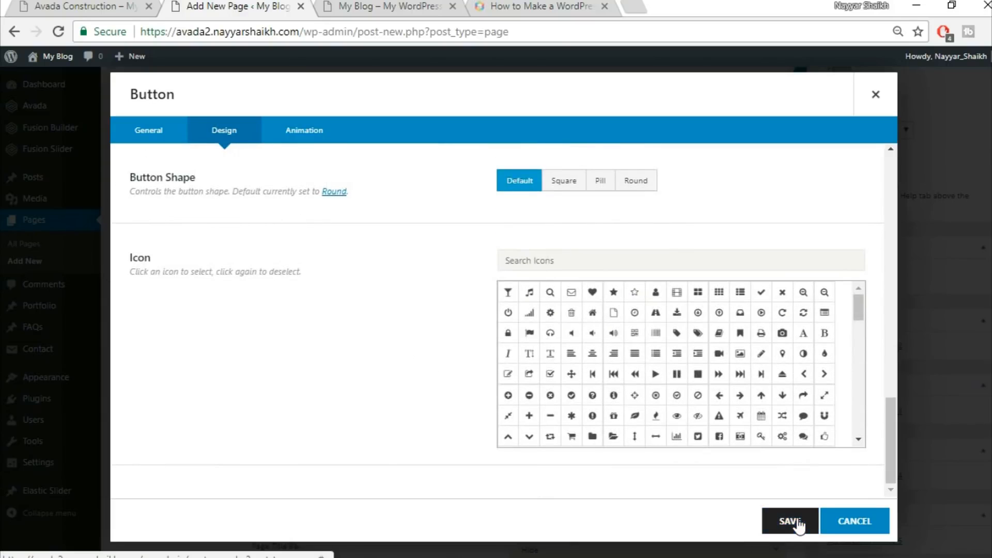
click(305, 134)
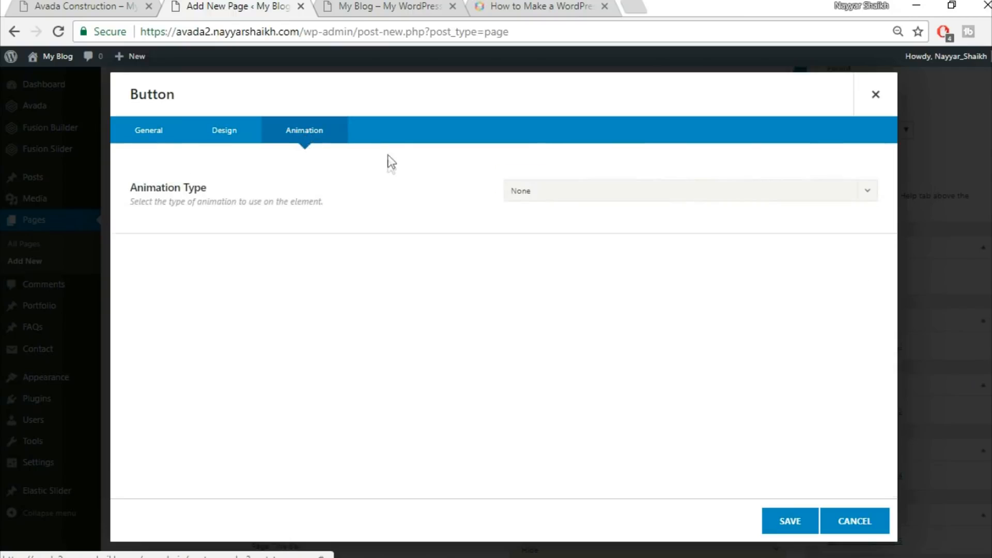
click(566, 192)
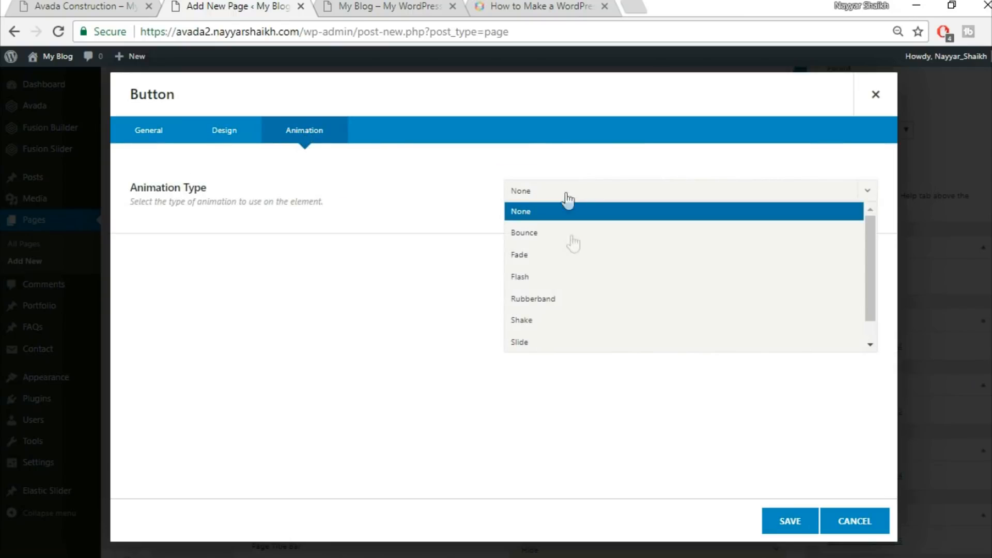
click(594, 254)
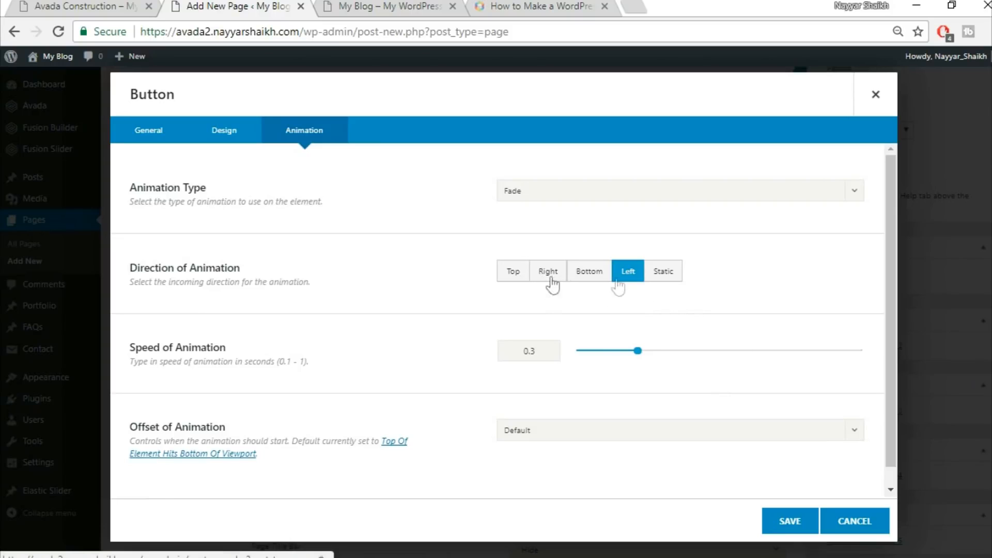
Review the animation and design settings and save the button element
scroll(566, 385, down, 1)
scroll(567, 385, down, 1)
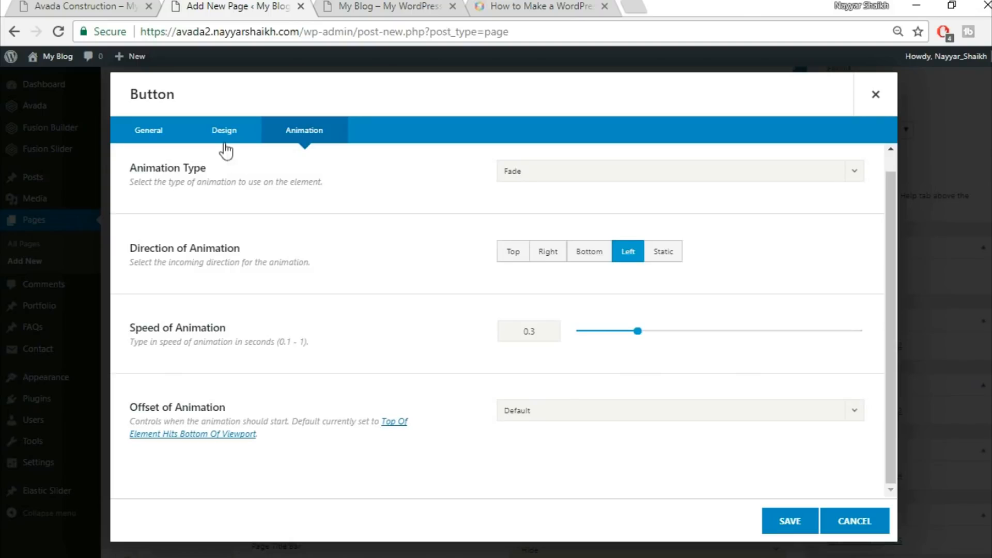
scroll(504, 270, up, 1)
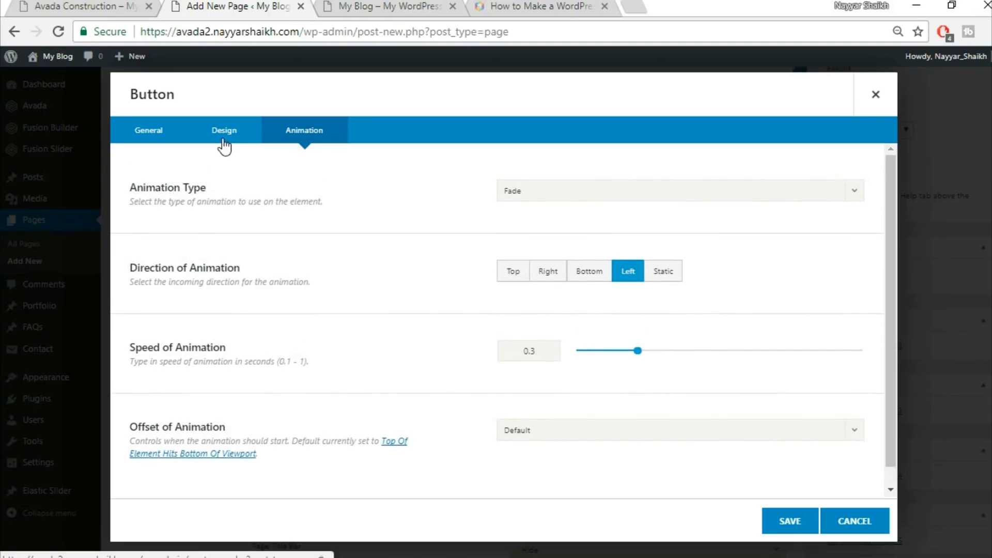
click(224, 135)
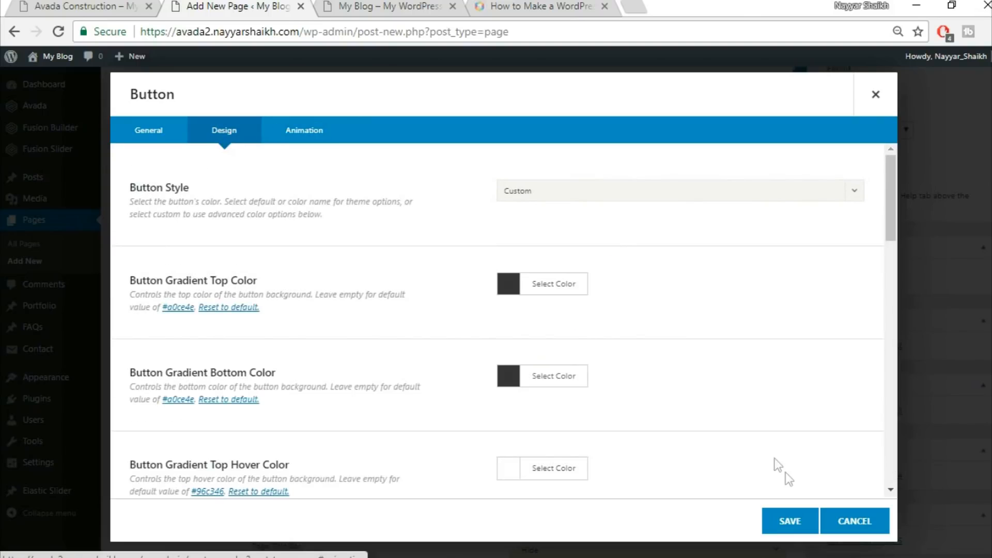
click(791, 521)
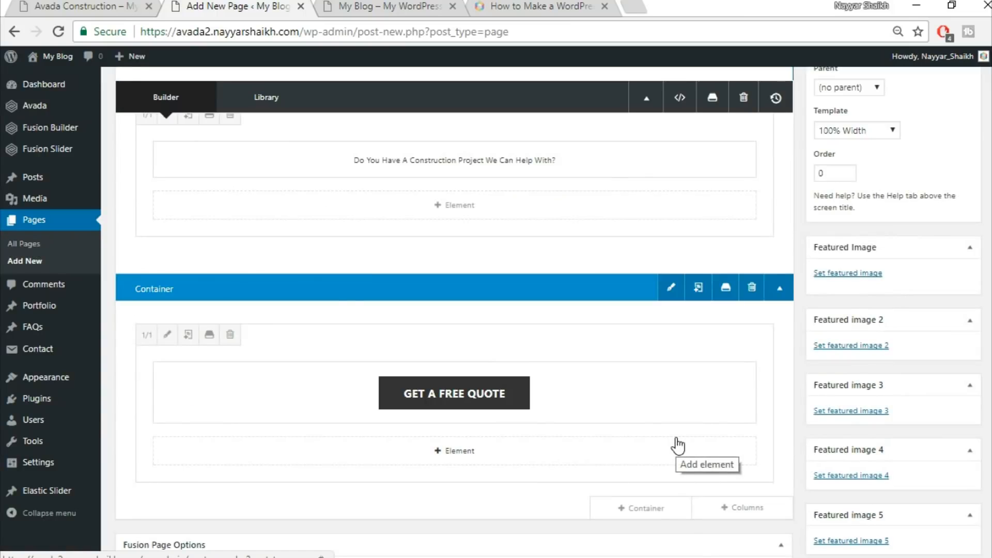
Publish the Home Page
scroll(676, 441, up, 2)
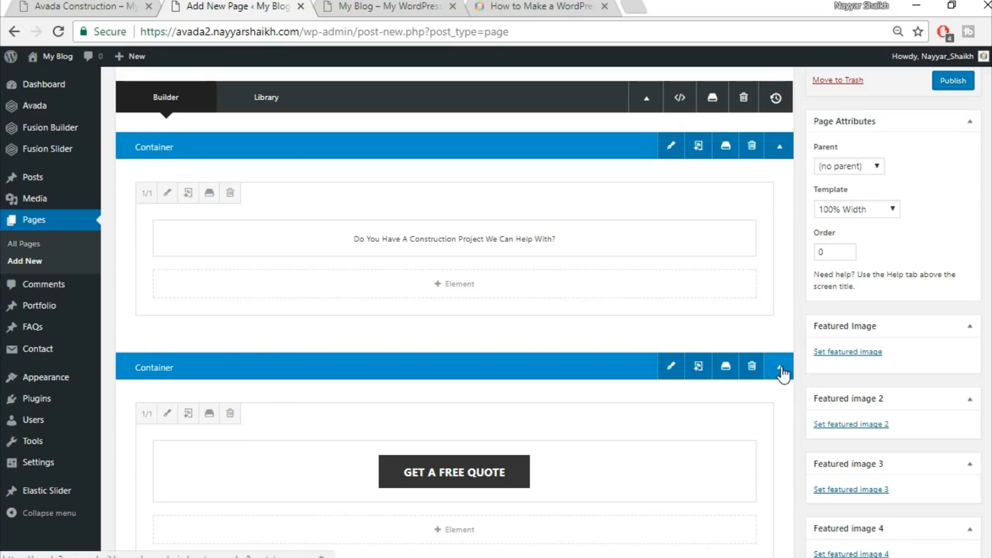
scroll(773, 393, up, 3)
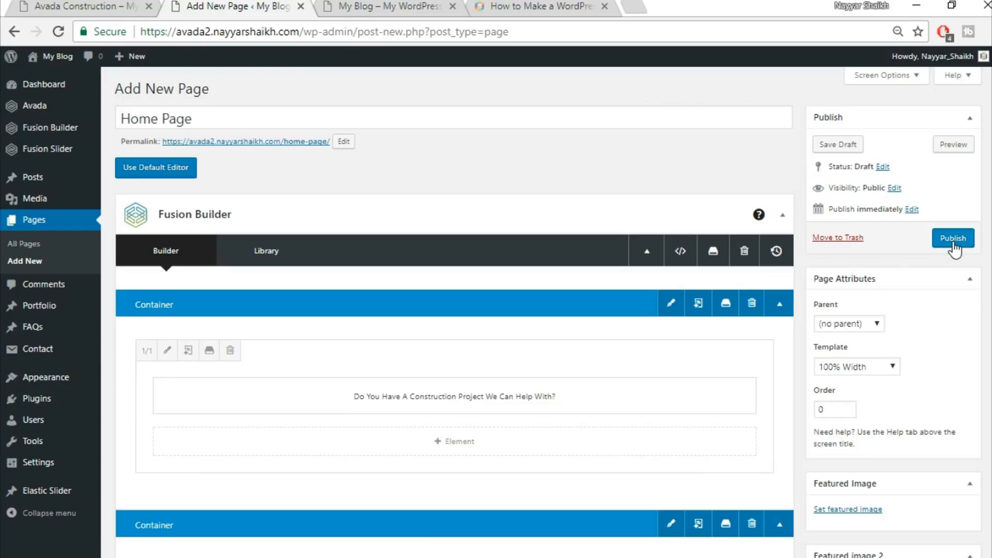
click(954, 243)
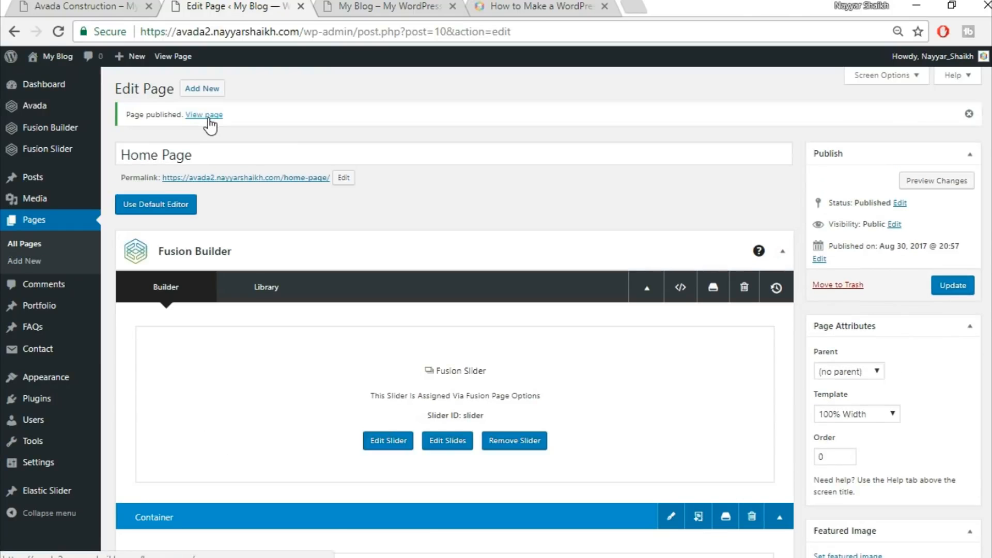
Open the published page in a new tab to view it
right_click(212, 116)
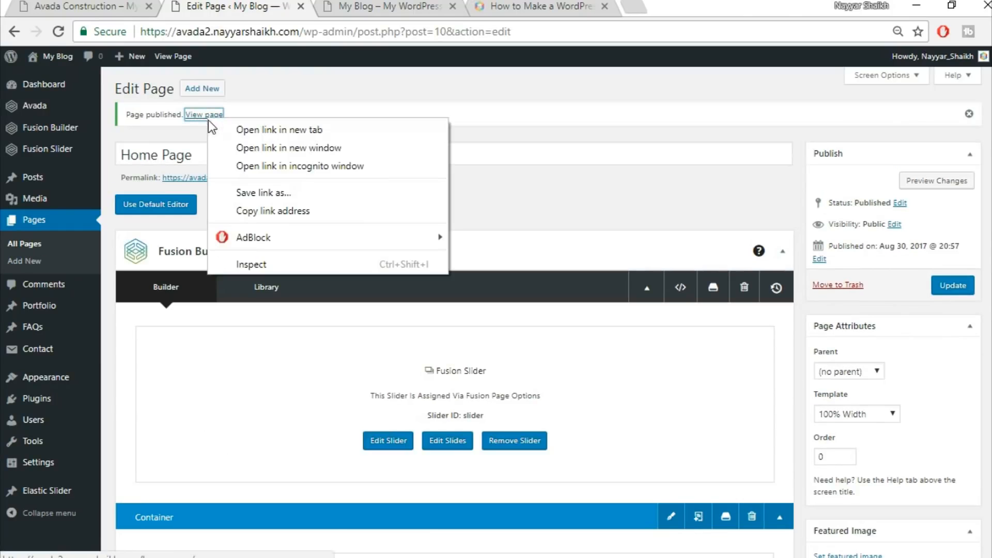
click(242, 133)
click(383, 6)
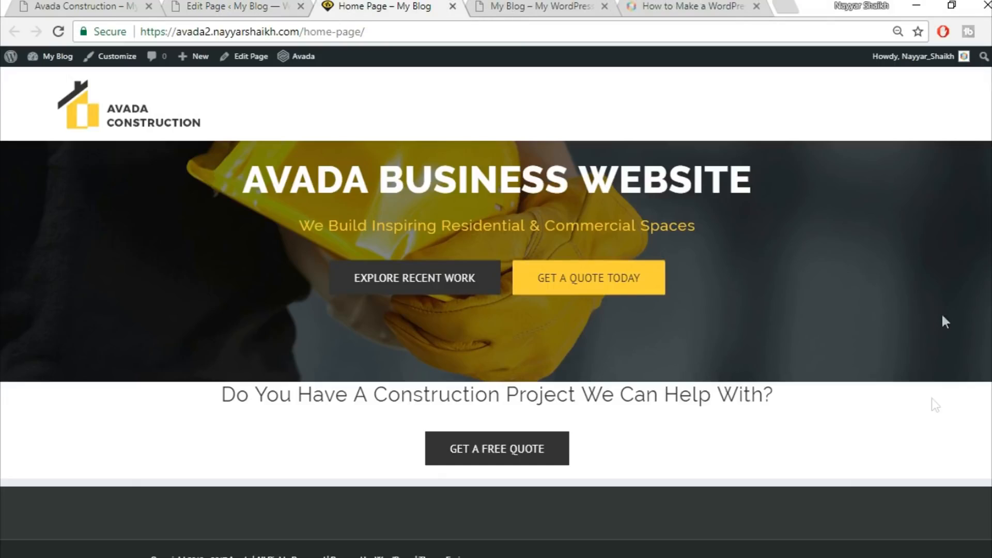
Compare the published Home Page with the Avada Construction demo site
click(68, 6)
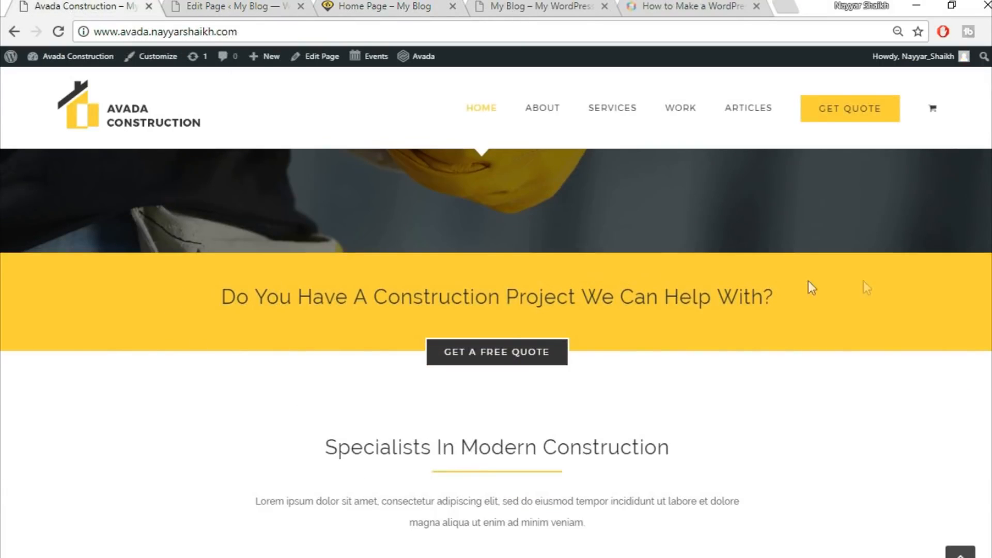
click(232, 4)
key(ctrl+Tab)
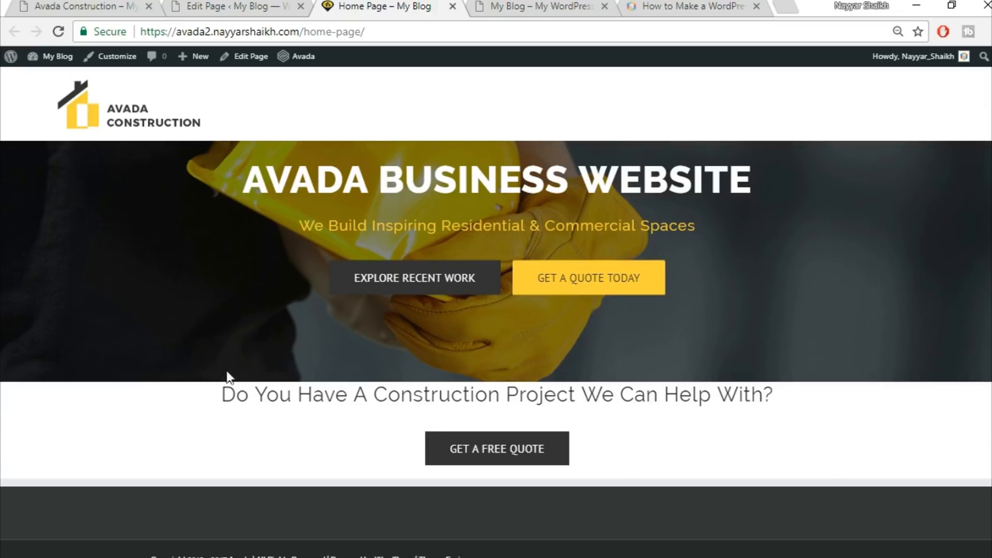
Set the first content container's background colour to yellow, save the container and update the Home Page
click(242, 5)
scroll(681, 368, down, 5)
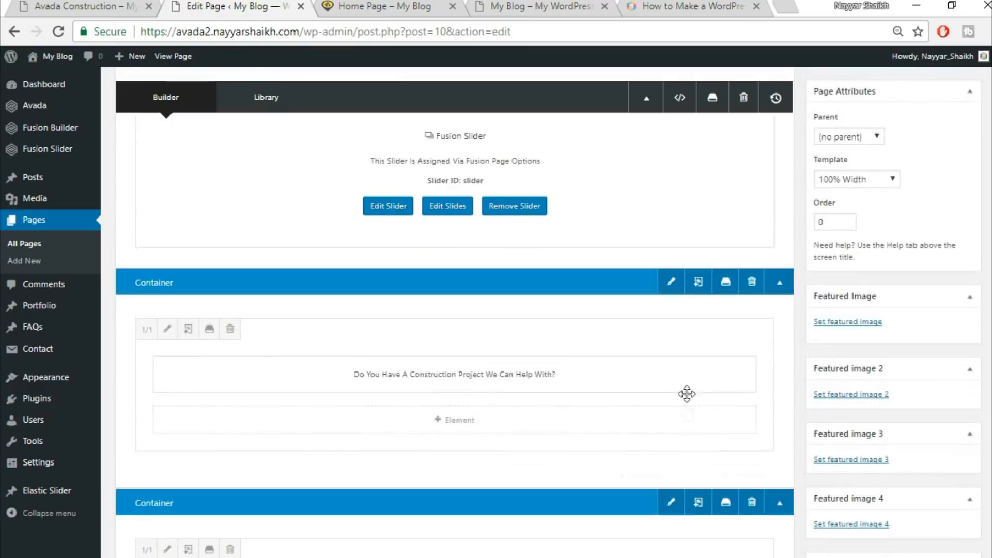
click(670, 283)
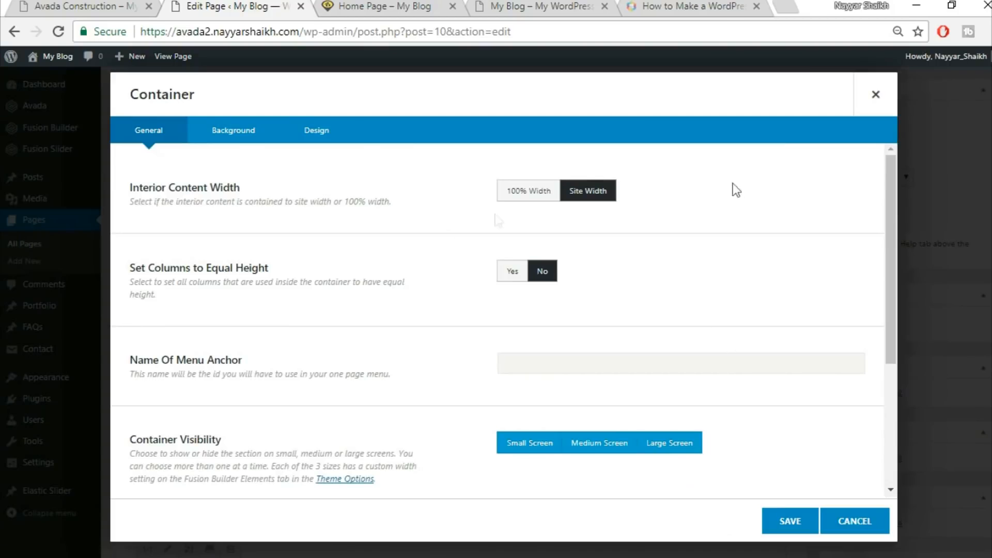
click(239, 136)
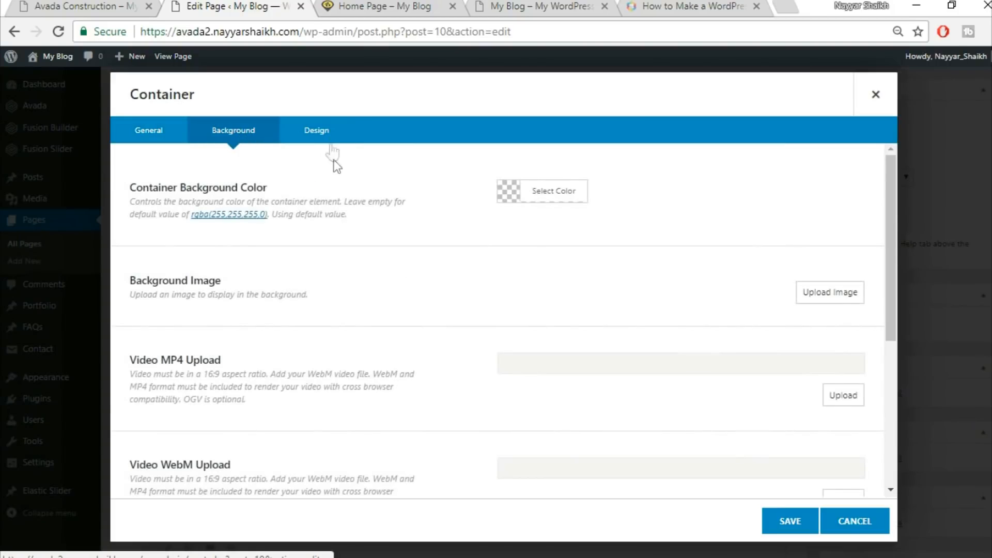
click(543, 190)
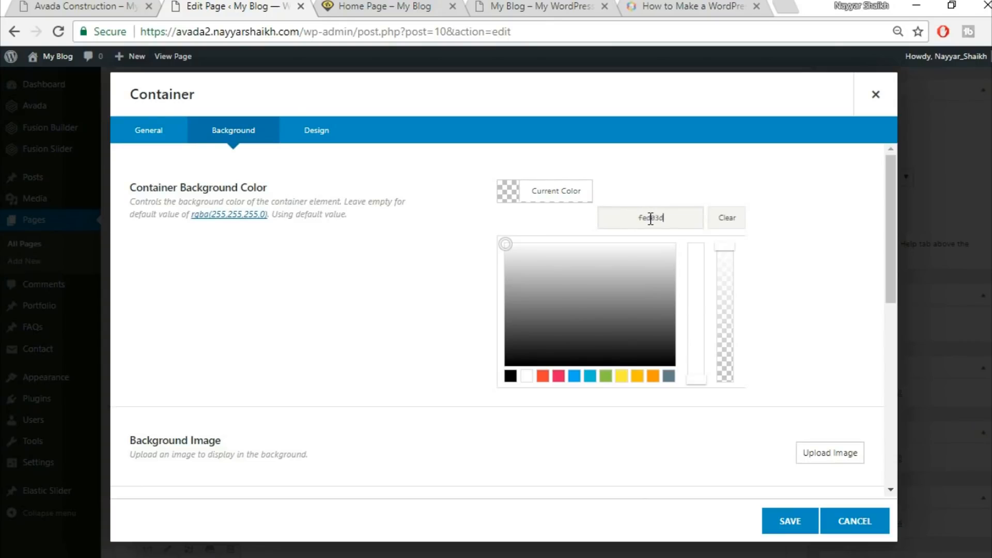
click(602, 424)
scroll(584, 362, down, 5)
click(790, 521)
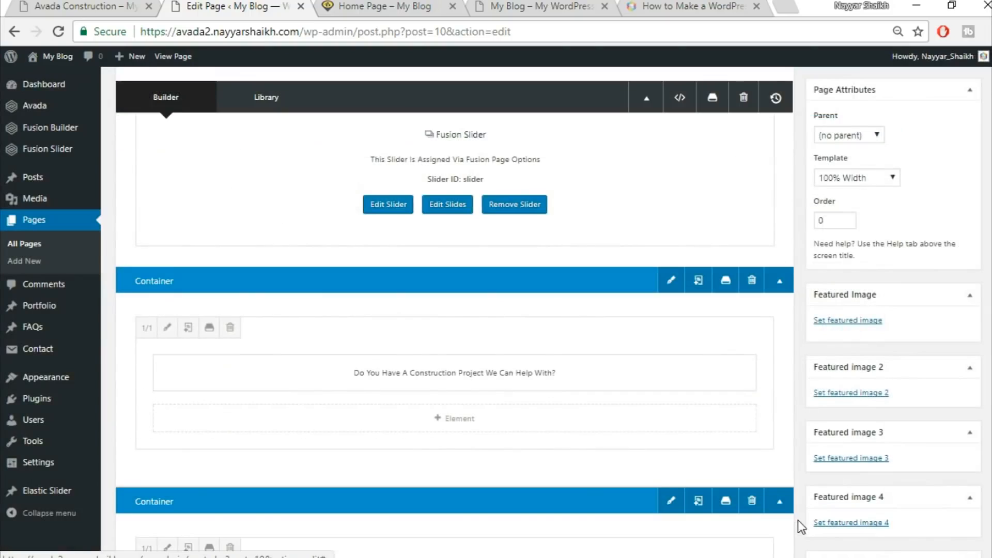
scroll(964, 301, up, 5)
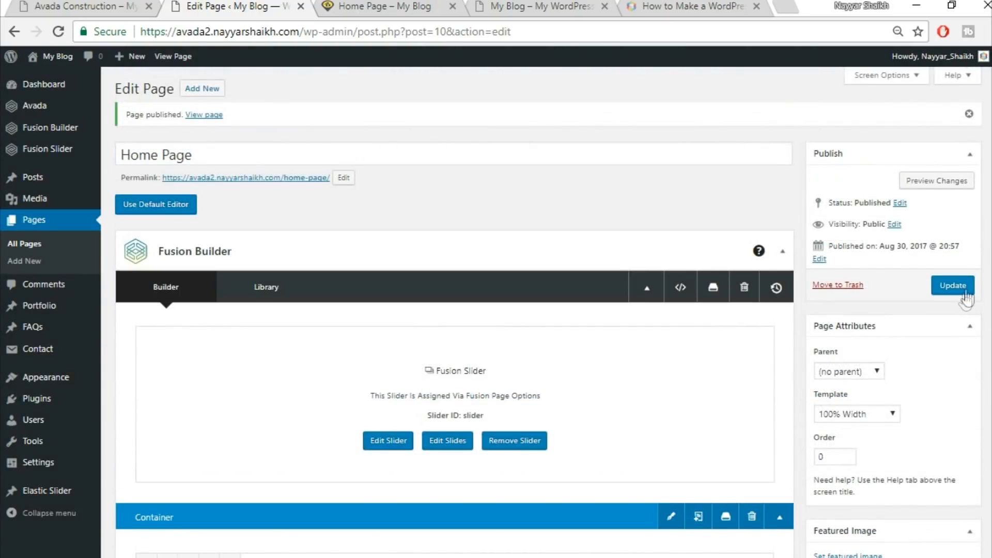
click(963, 294)
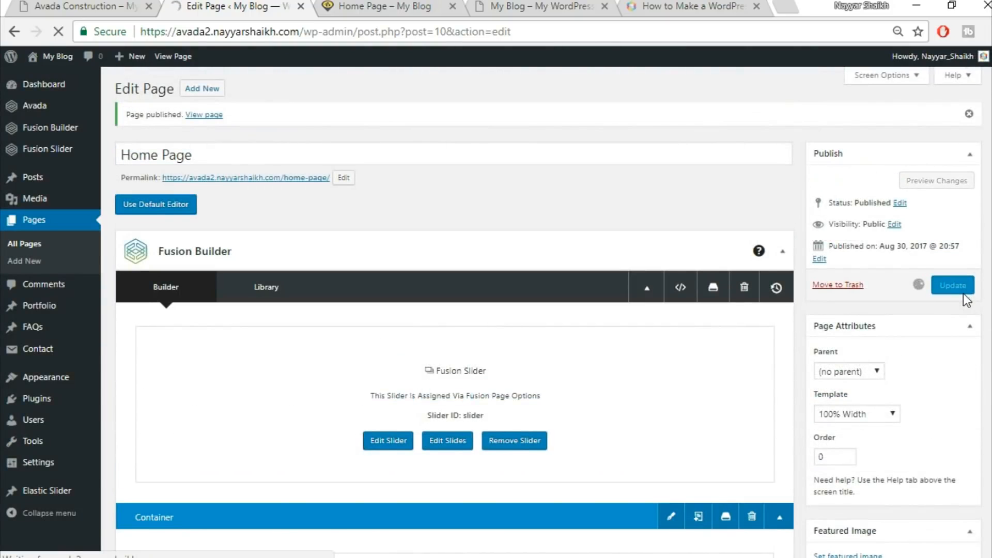
Edit the Fusion Slider named Slider, enable its Full Screen Slider option and update it
mouse_move(77, 149)
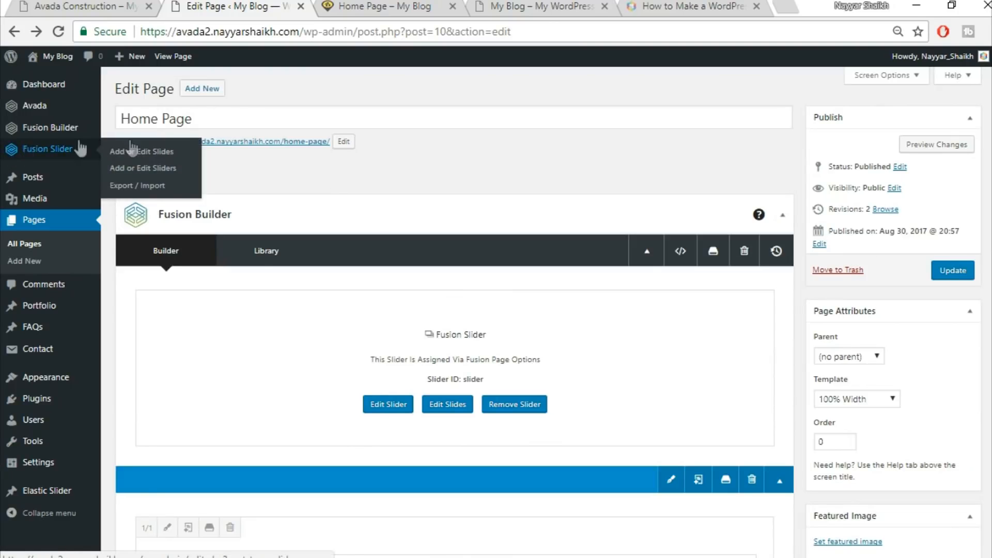
click(158, 171)
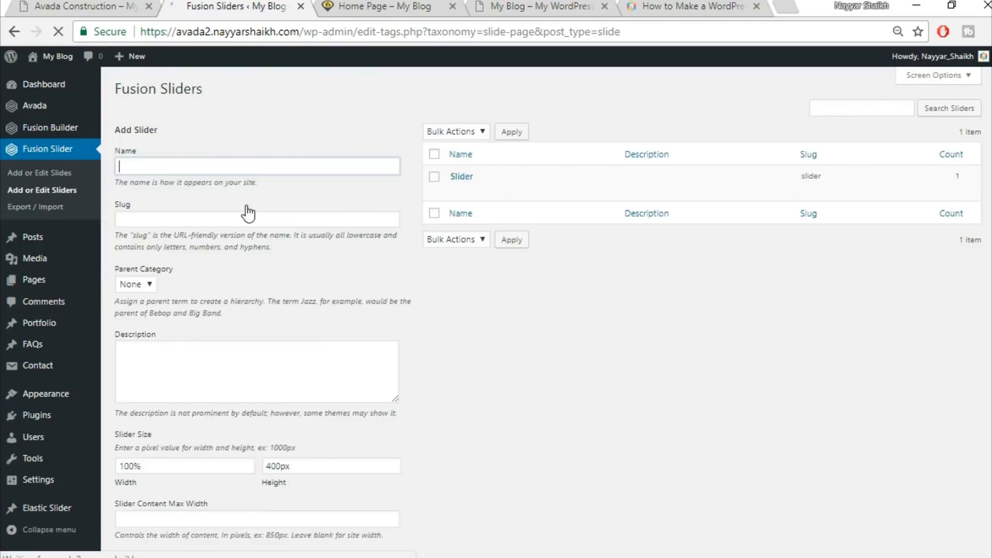
mouse_move(483, 195)
click(457, 191)
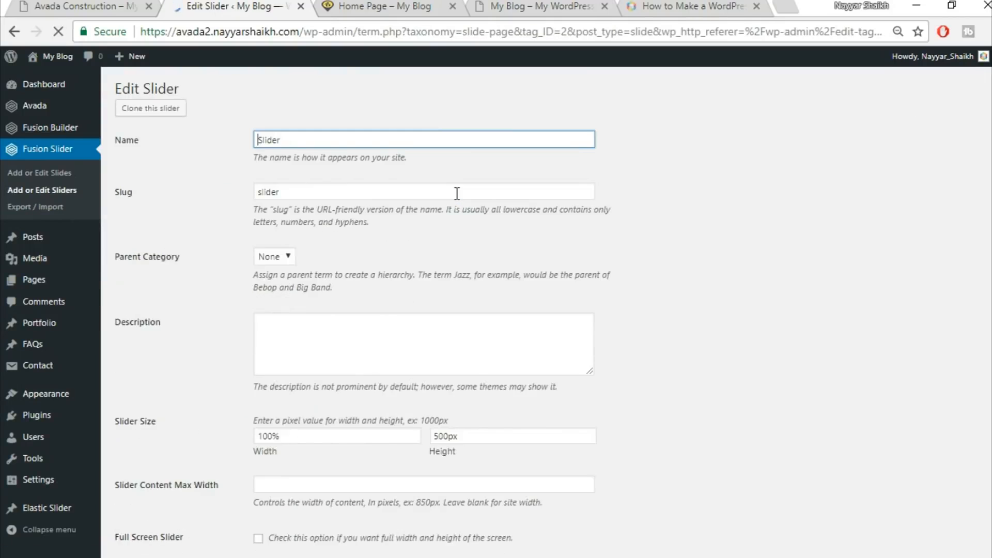
scroll(625, 297, down, 4)
scroll(625, 293, down, 3)
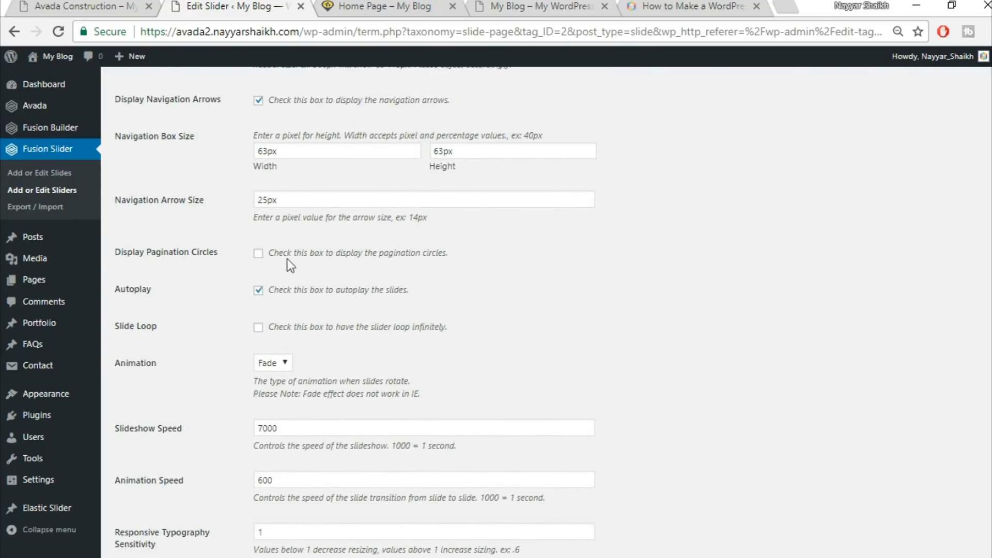
scroll(494, 261, down, 3)
scroll(494, 266, up, 2)
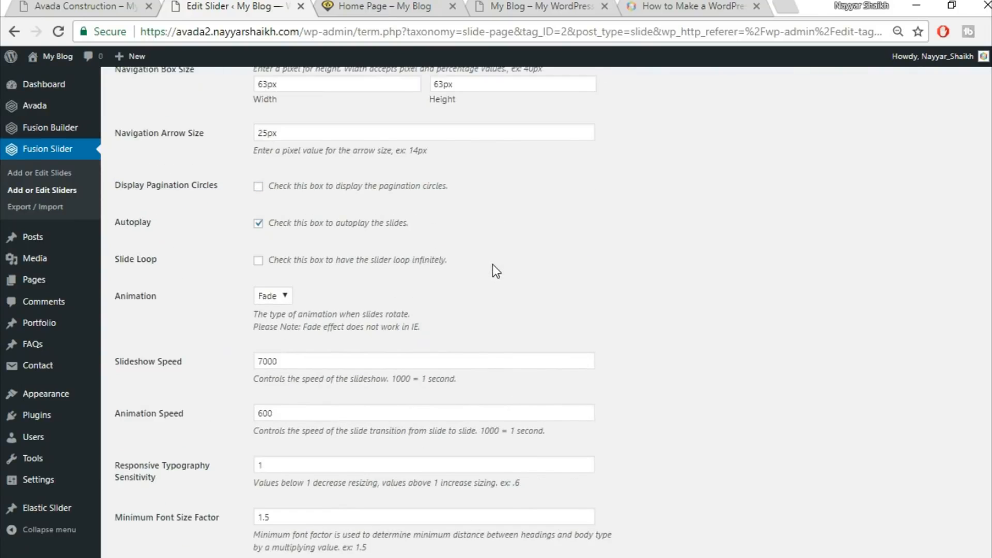
scroll(489, 266, up, 6)
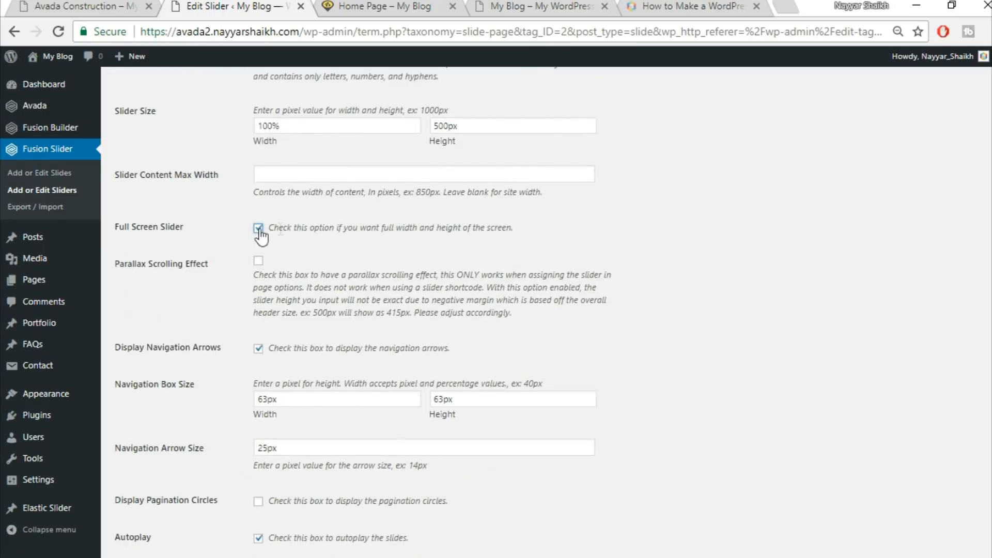
scroll(608, 315, down, 8)
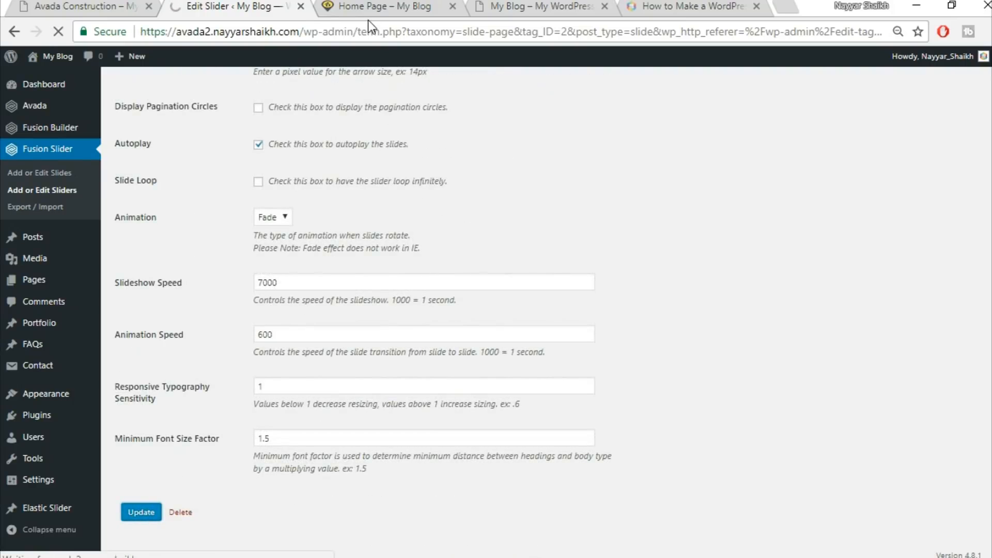
Reload the Home Page and compare its slider and call-to-action section with the demo site
click(370, 5)
click(389, 24)
key(Return)
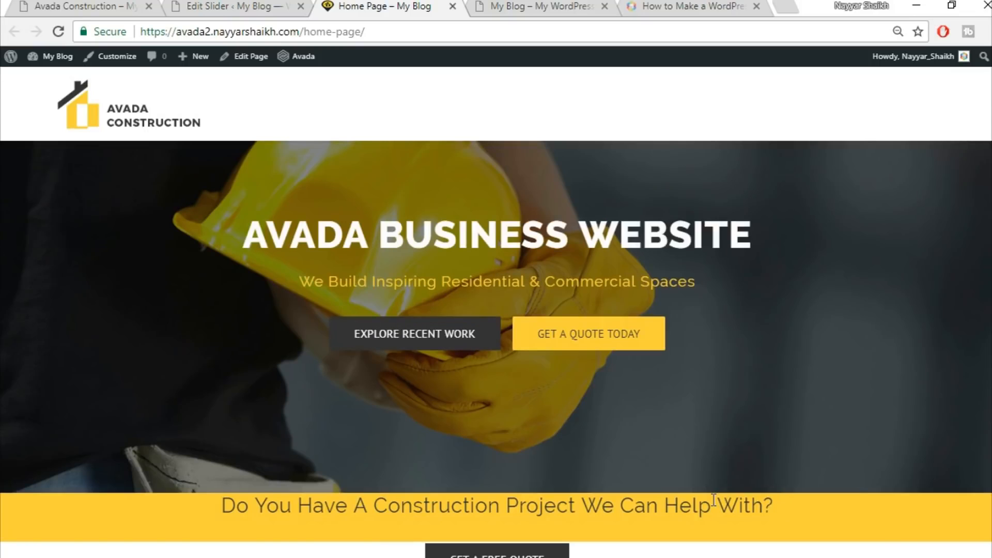
scroll(516, 437, down, 2)
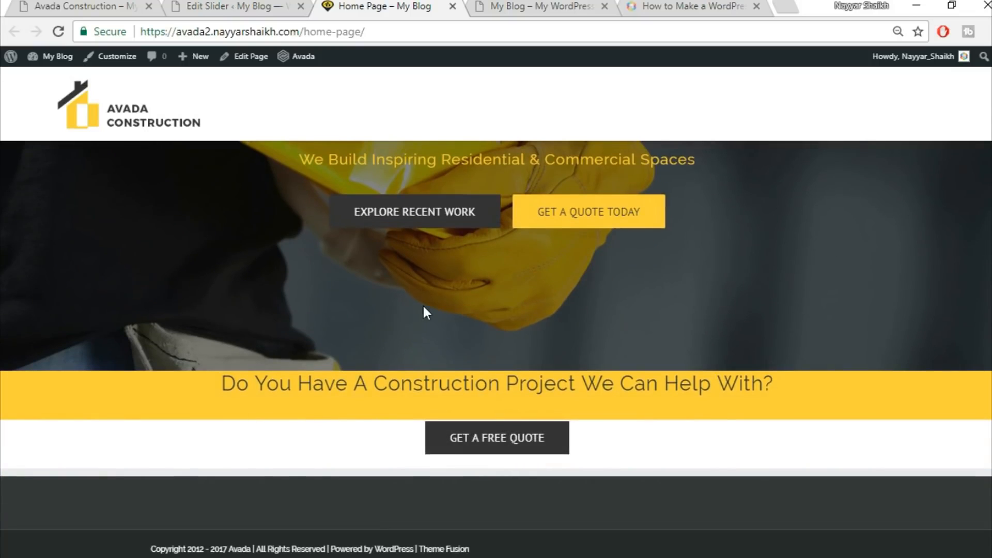
click(120, 6)
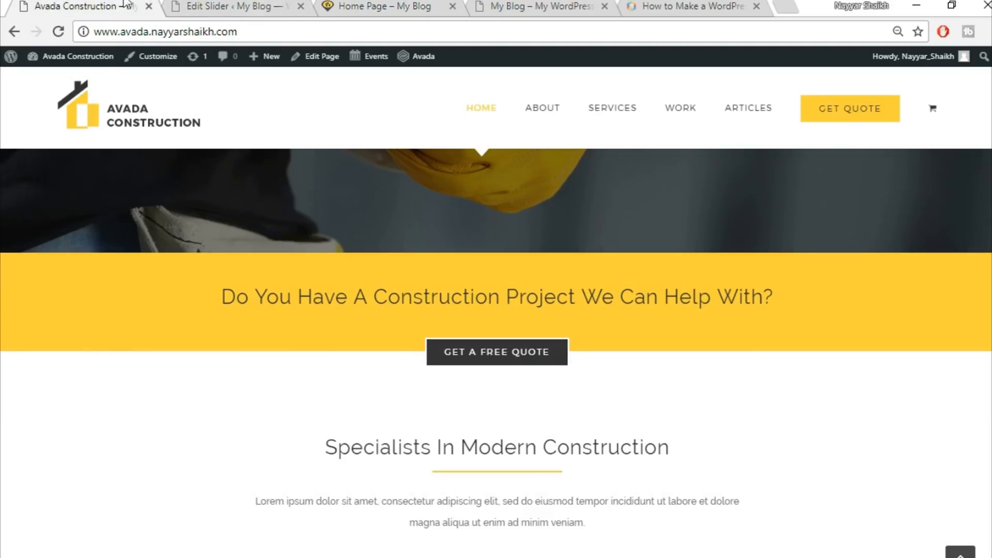
scroll(590, 450, up, 3)
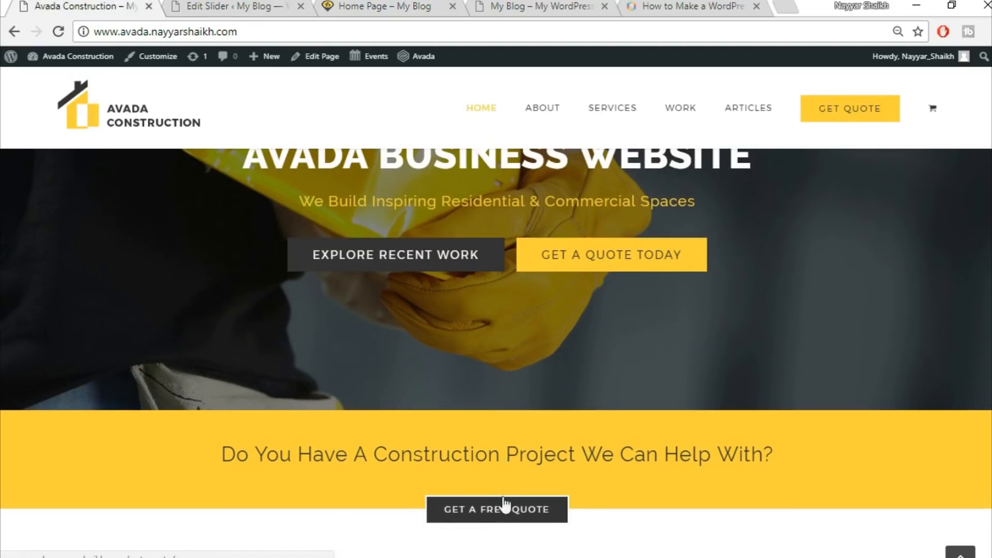
key(ctrl+3)
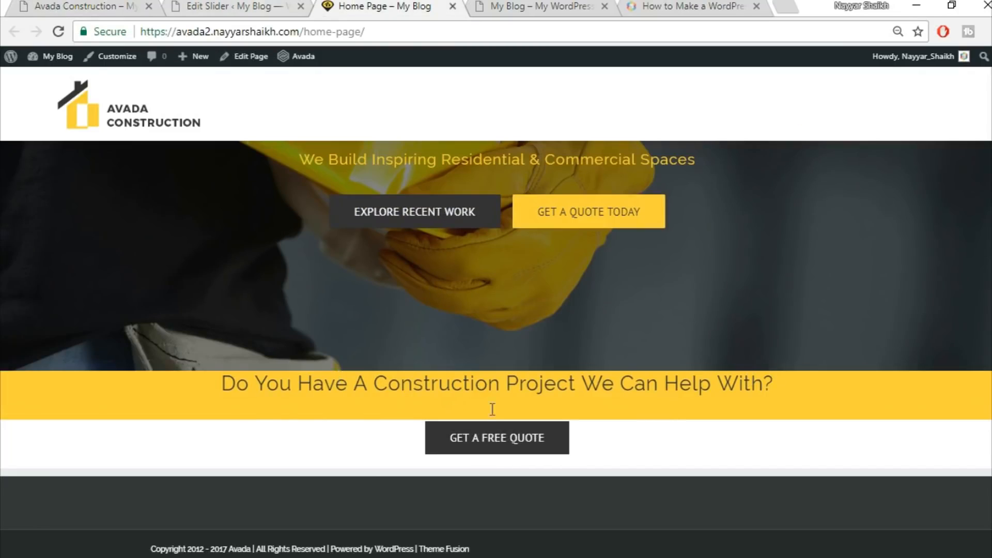
click(223, 5)
click(47, 3)
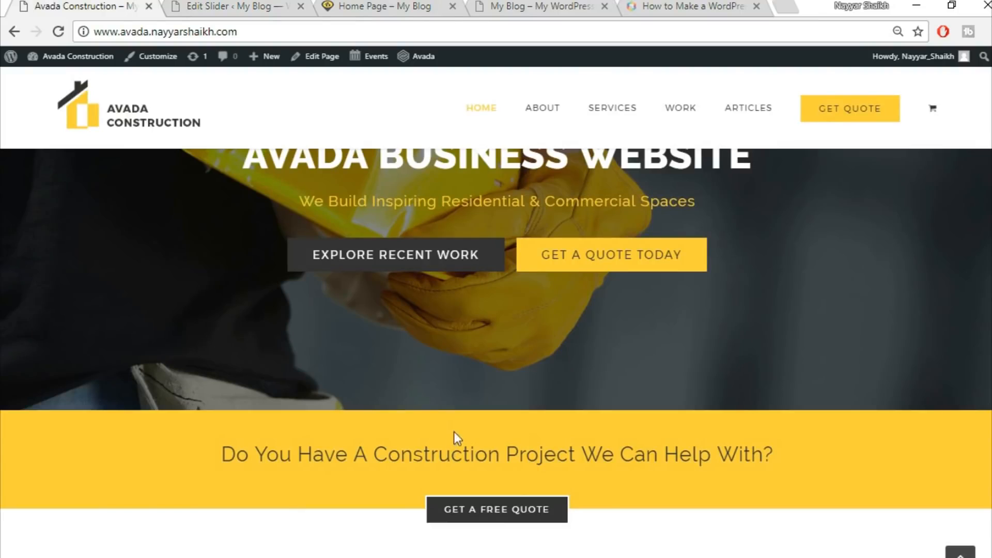
click(410, 5)
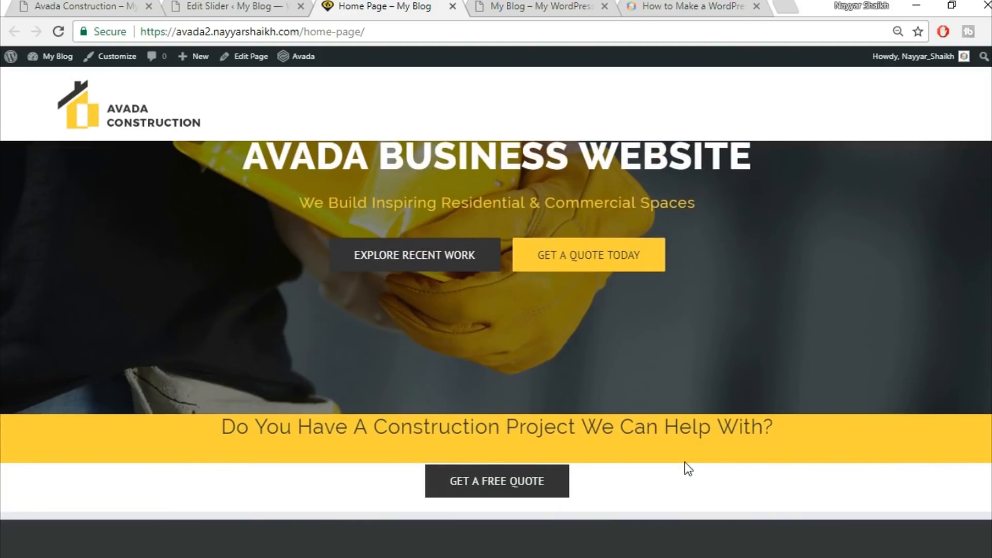
click(235, 5)
click(127, 5)
scroll(652, 321, down, 5)
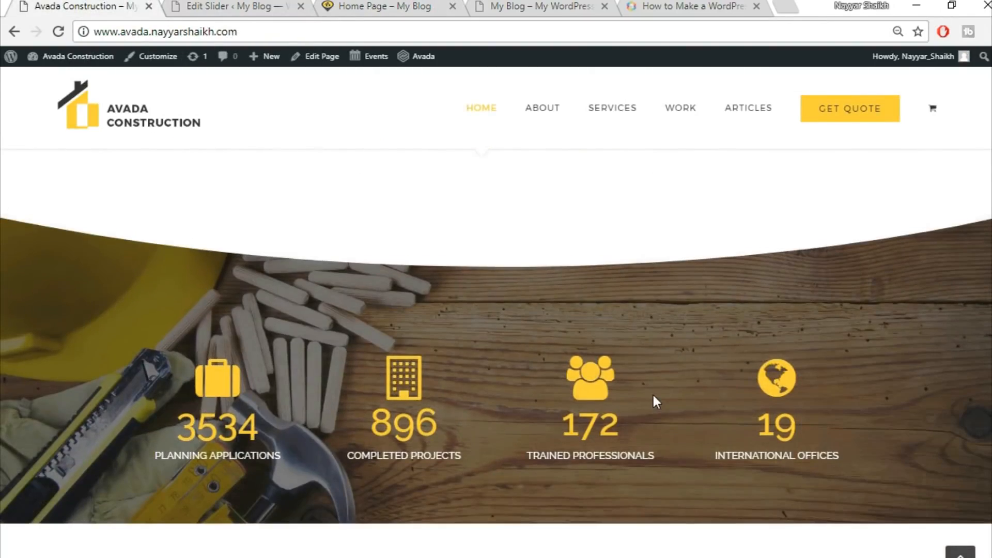
scroll(652, 393, up, 10)
click(221, 5)
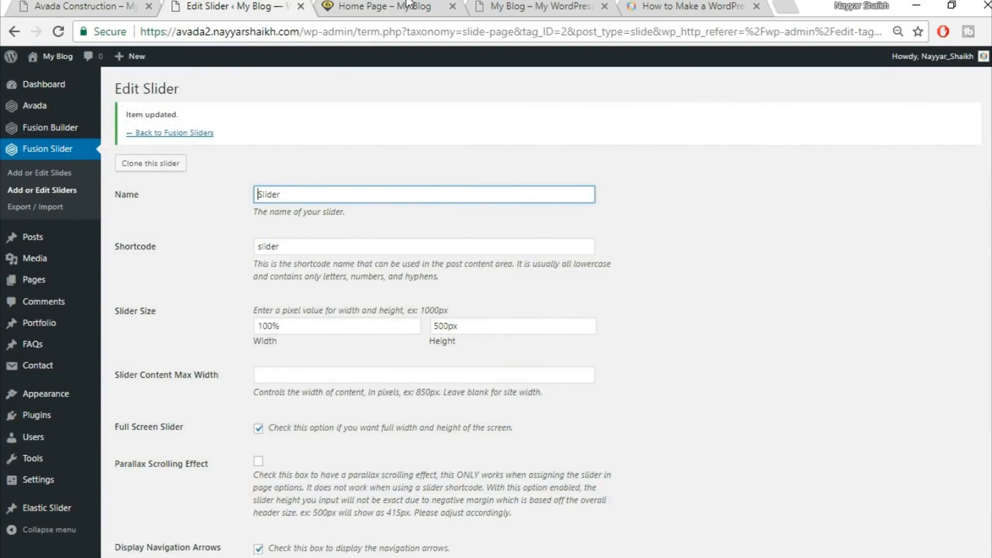
click(407, 4)
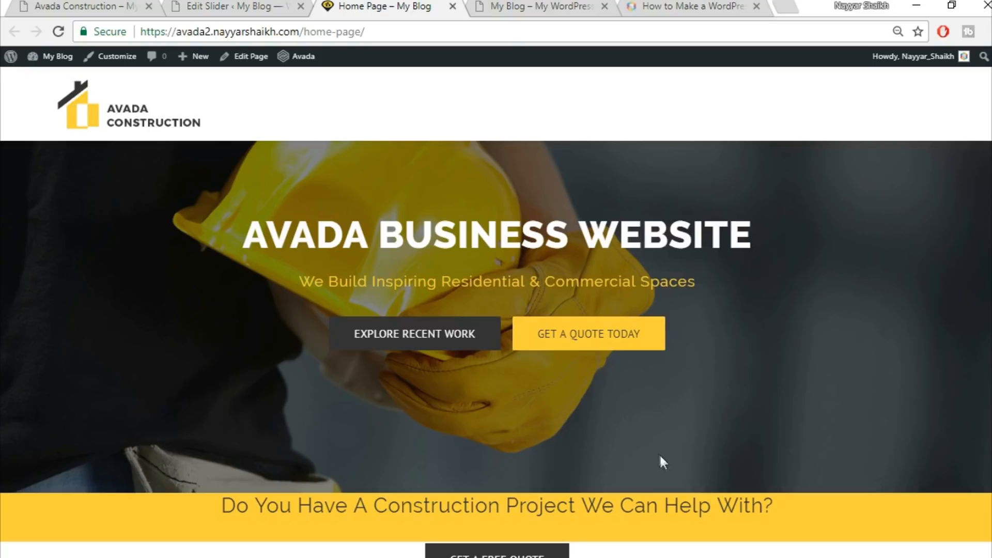
scroll(659, 458, down, 2)
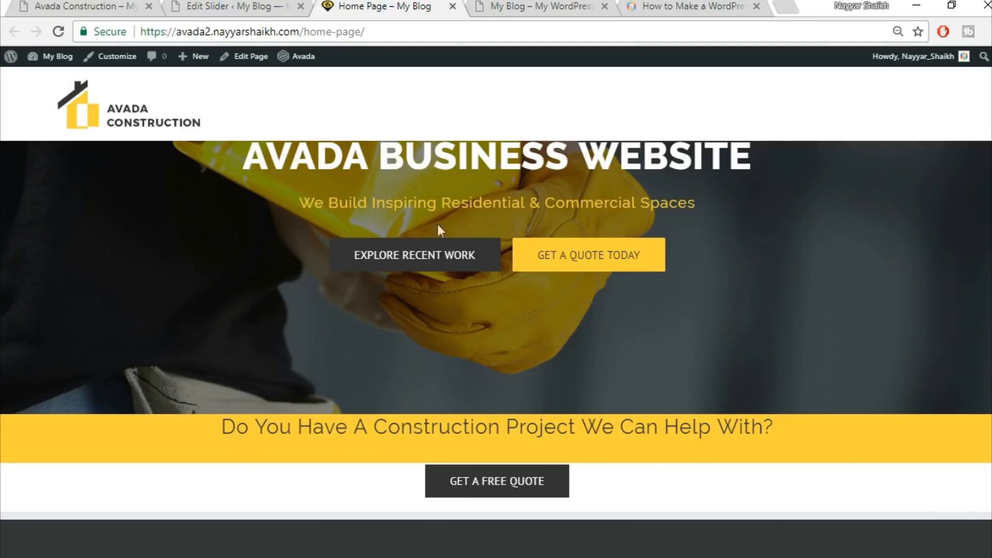
Open the Home Page editor in a new tab
right_click(251, 68)
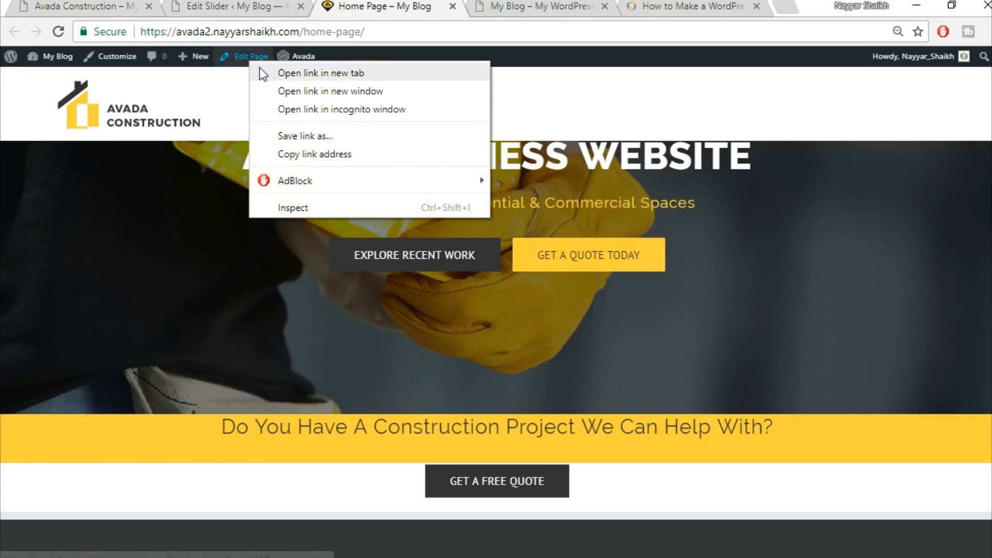
click(263, 69)
scroll(357, 158, up, 1)
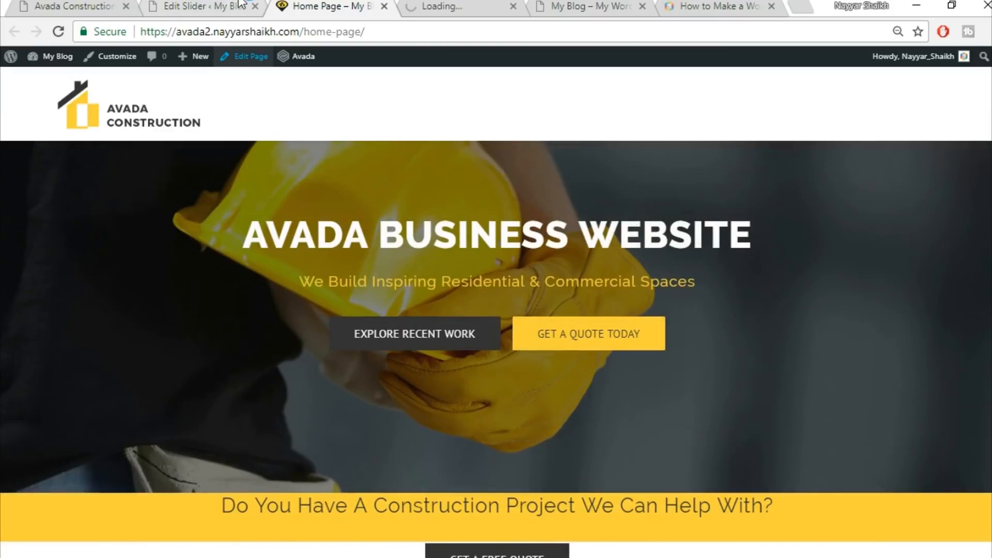
click(240, 5)
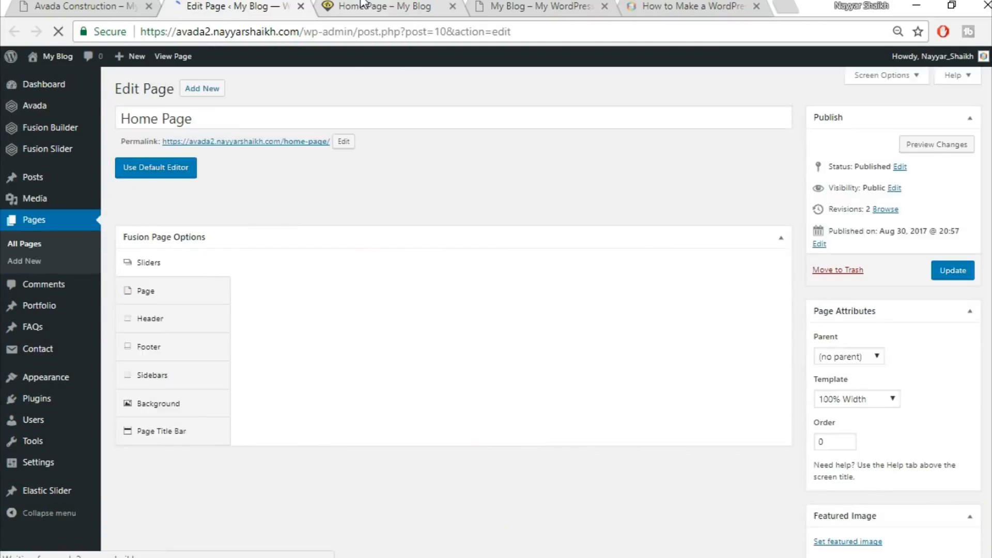
Review the demo's Specialists In Modern Construction section and return to the page editor
click(361, 4)
click(123, 4)
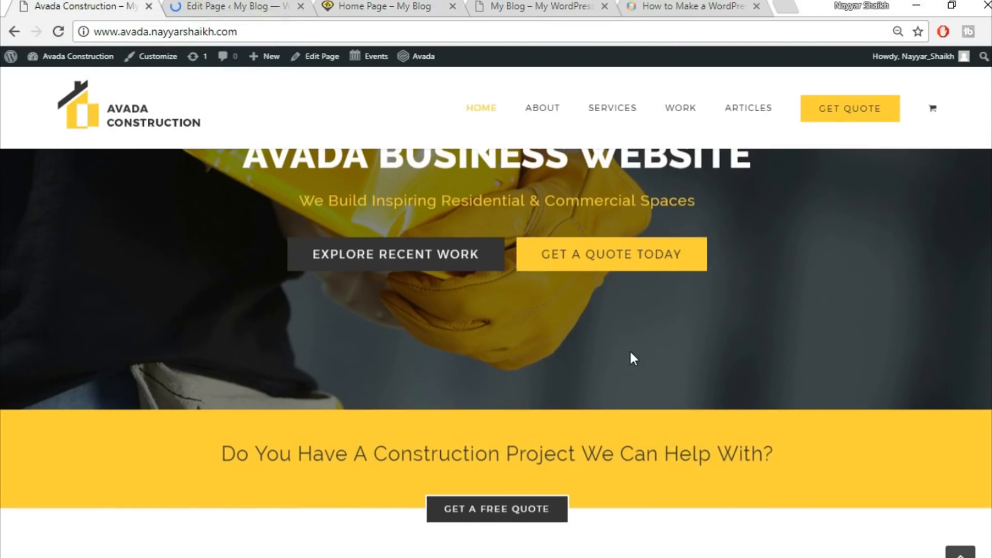
scroll(631, 357, down, 5)
scroll(827, 361, down, 4)
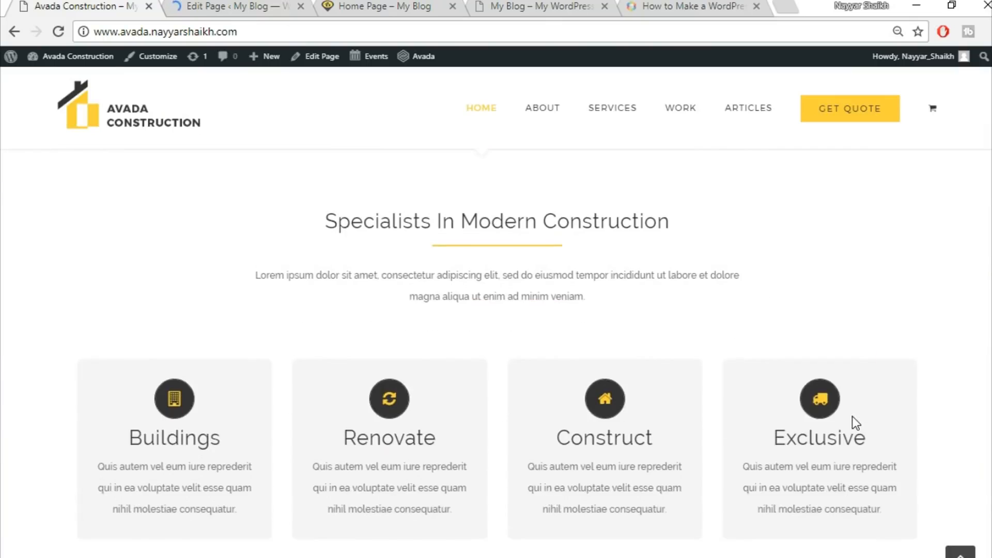
scroll(742, 366, up, 2)
scroll(695, 366, up, 2)
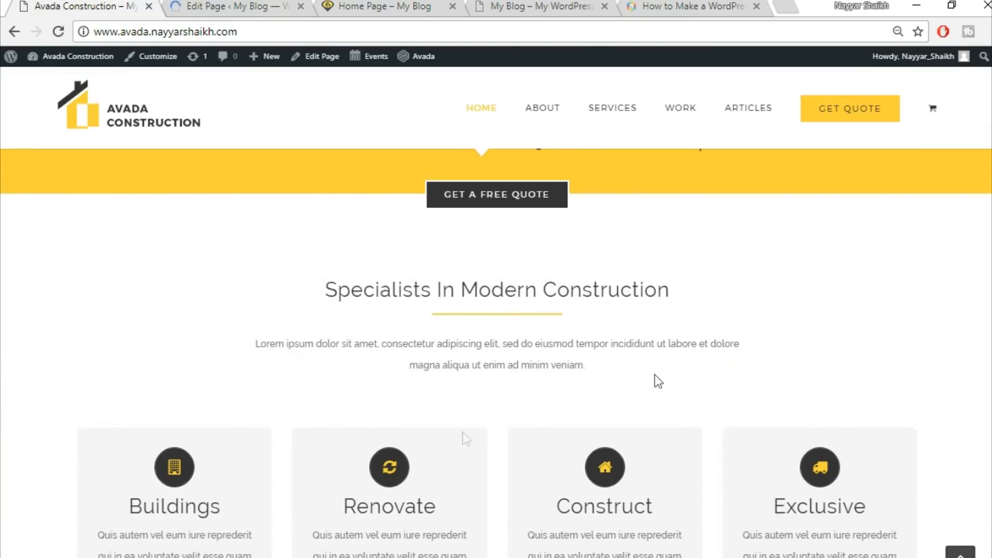
mouse_move(882, 499)
scroll(873, 476, down, 3)
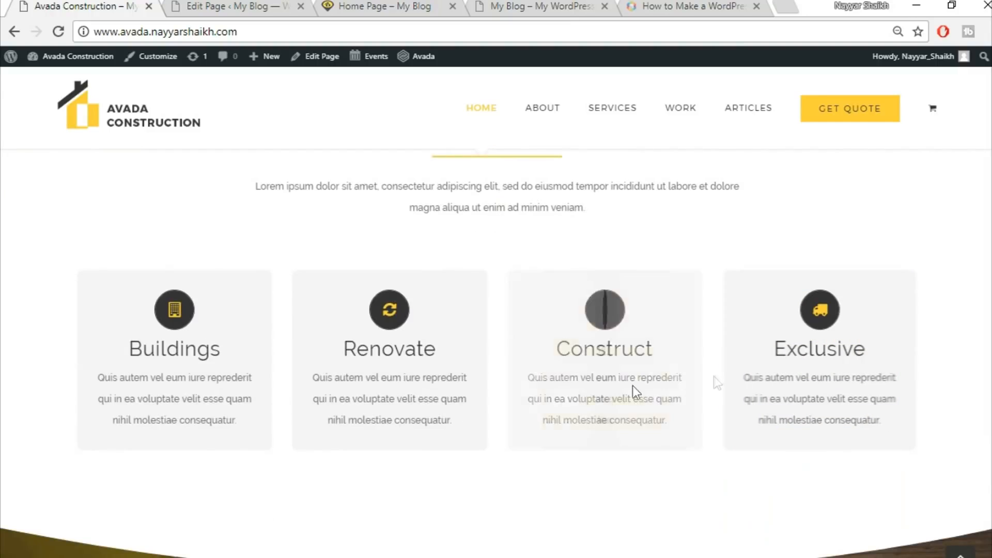
click(301, 6)
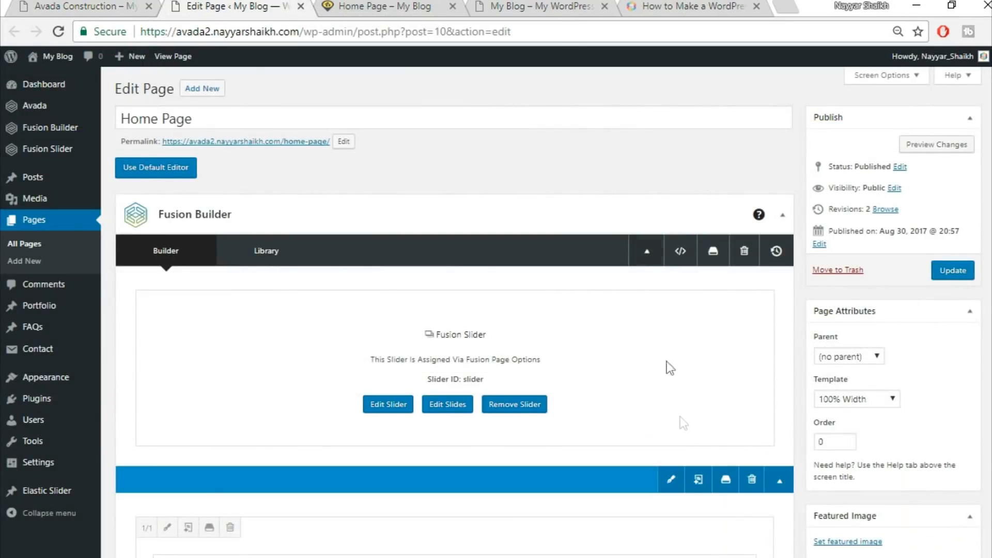
Save the call-to-action container to the library as Top1
scroll(677, 393, down, 5)
scroll(680, 419, down, 3)
scroll(678, 417, up, 5)
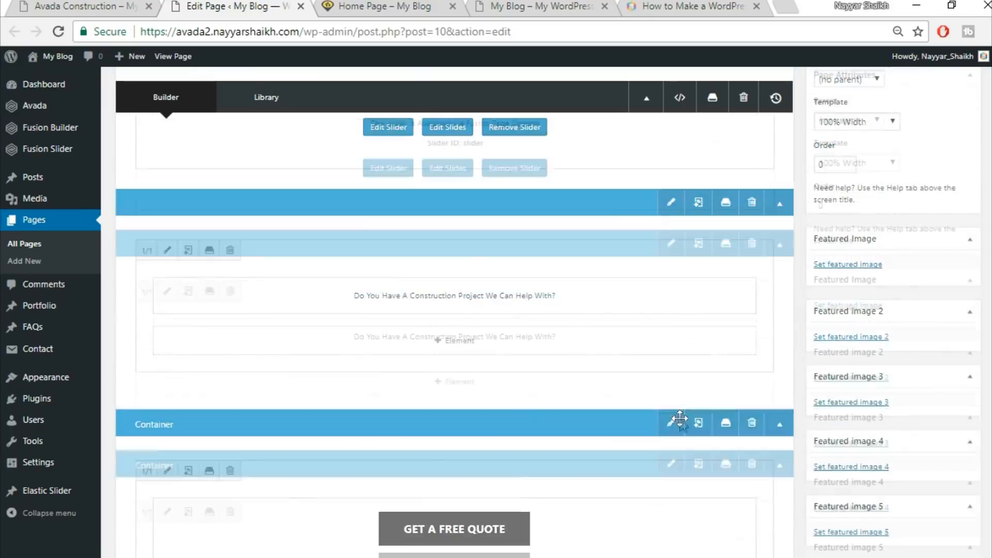
scroll(691, 408, up, 2)
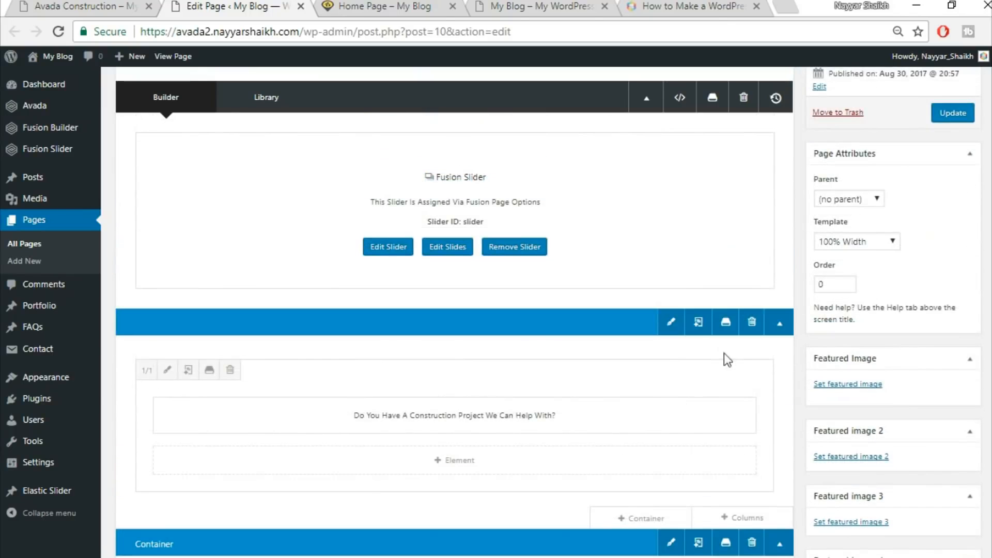
click(726, 324)
click(335, 179)
text(Top1)
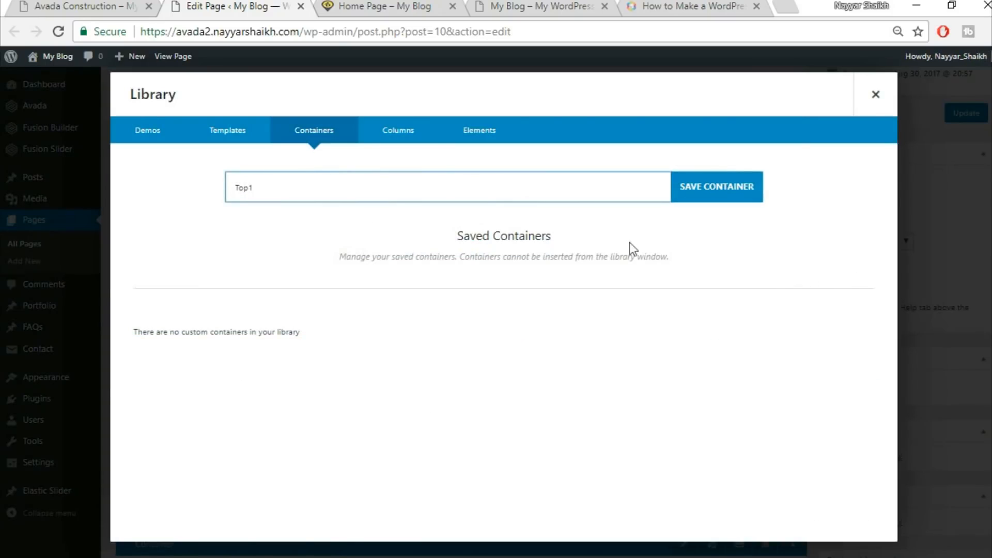
click(742, 189)
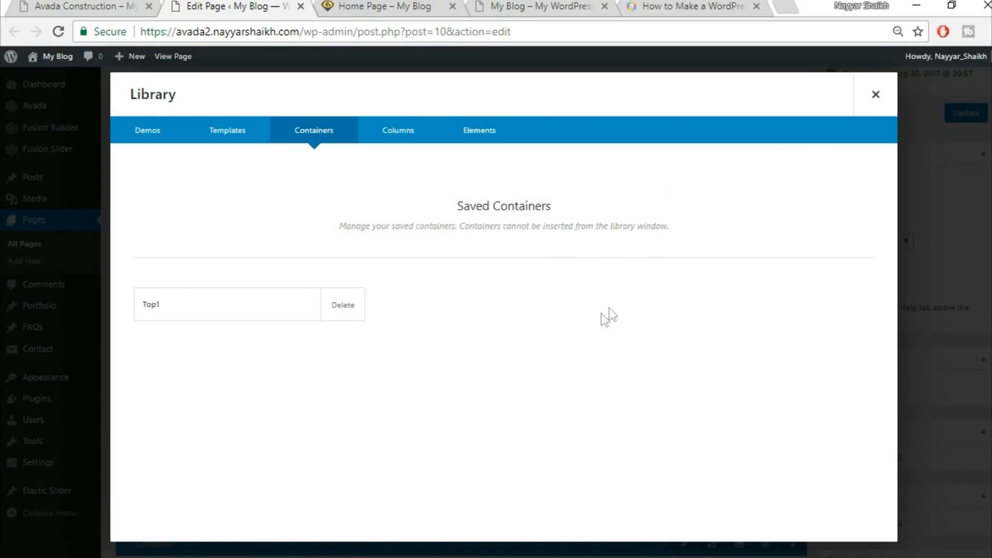
click(873, 97)
scroll(764, 310, down, 3)
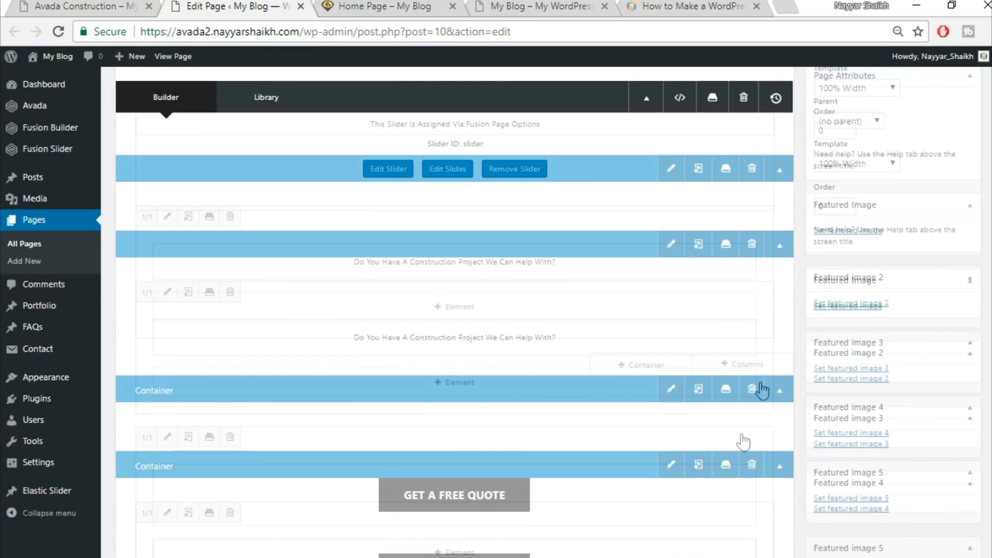
click(726, 386)
click(500, 190)
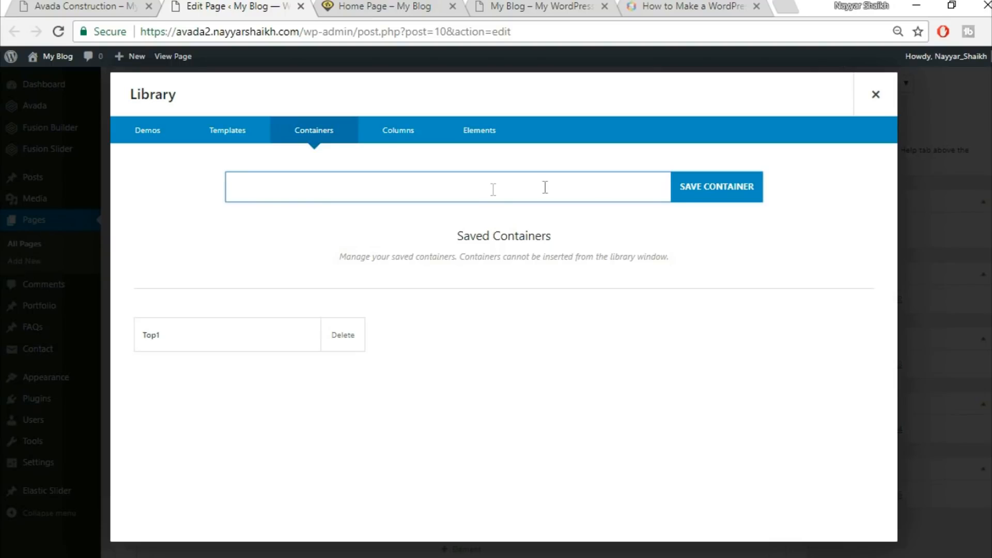
click(875, 94)
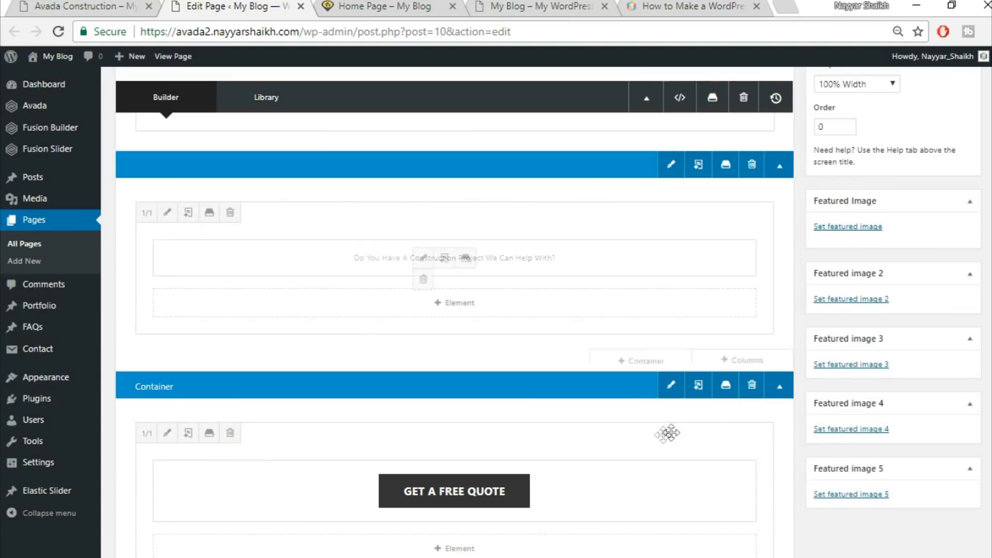
Save the Get A Free Quote container to the library as Top2
click(726, 386)
click(358, 193)
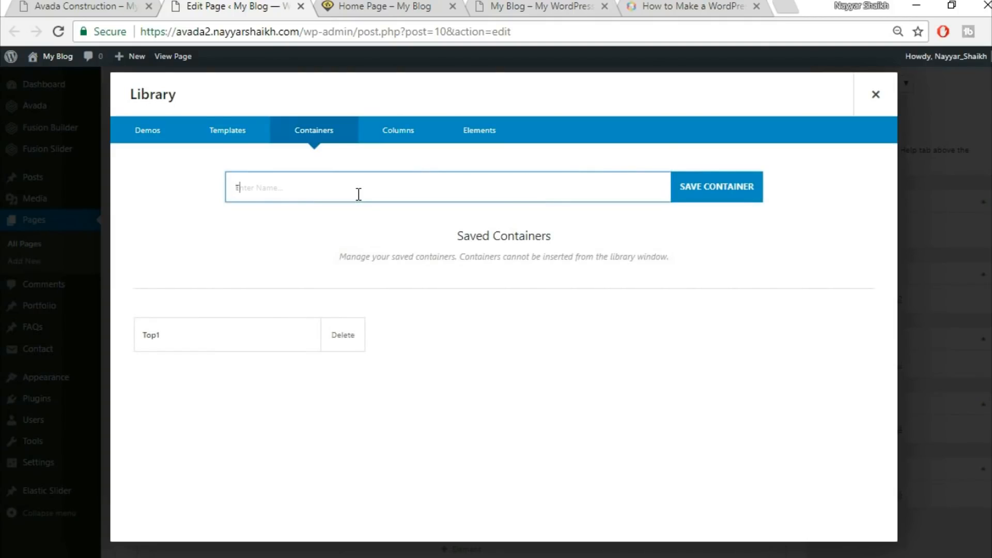
text(Top2)
click(717, 186)
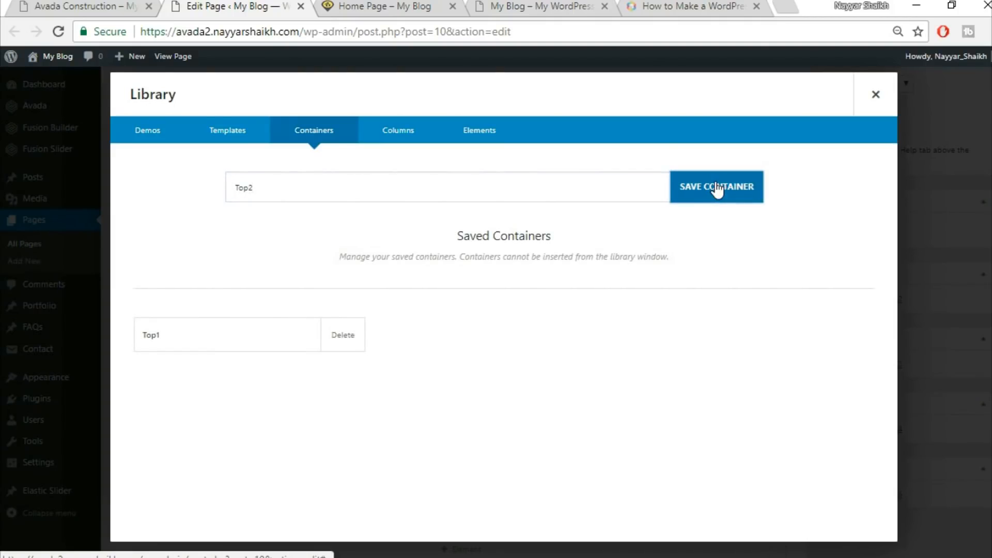
click(876, 94)
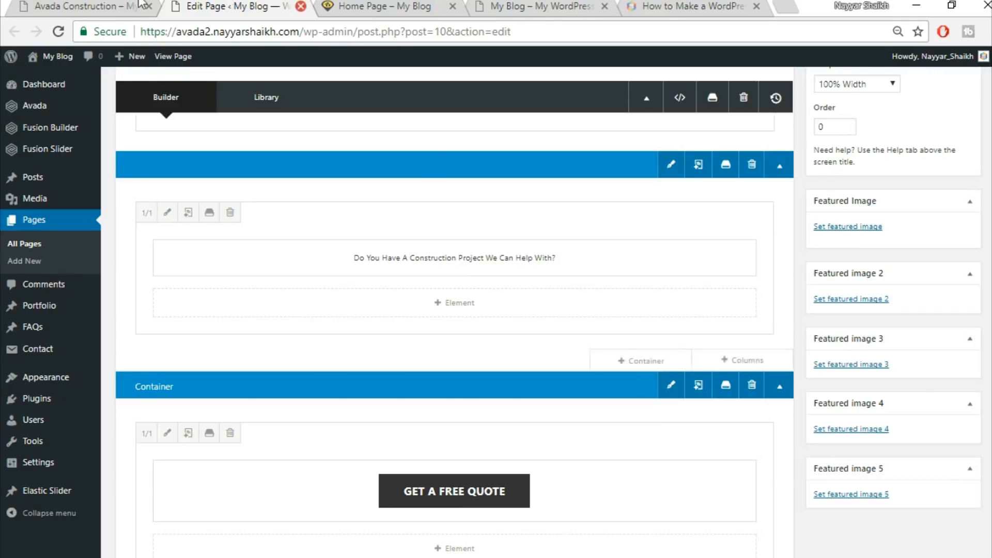
Compare the demo's call-to-action and quote button sections with the page builder layout
click(83, 6)
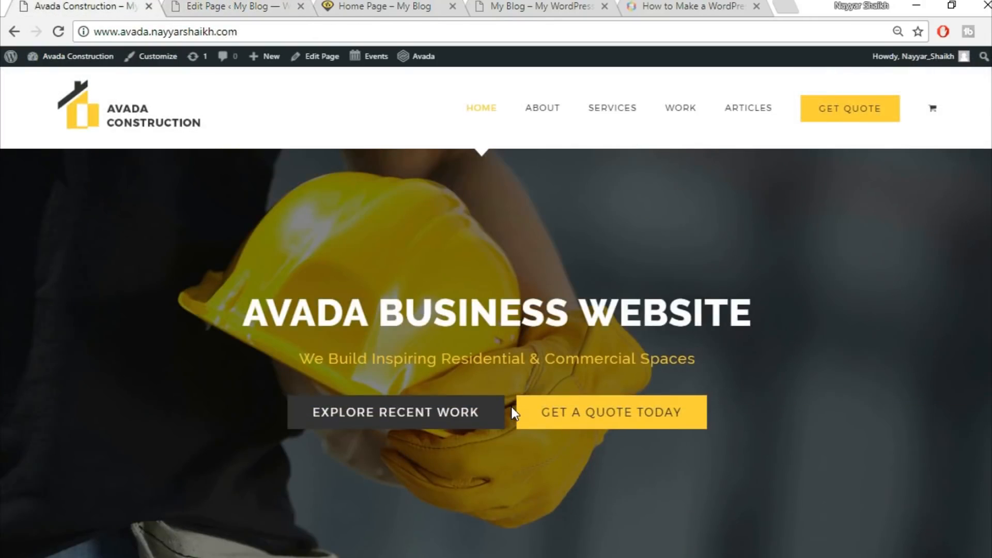
scroll(511, 407, down, 4)
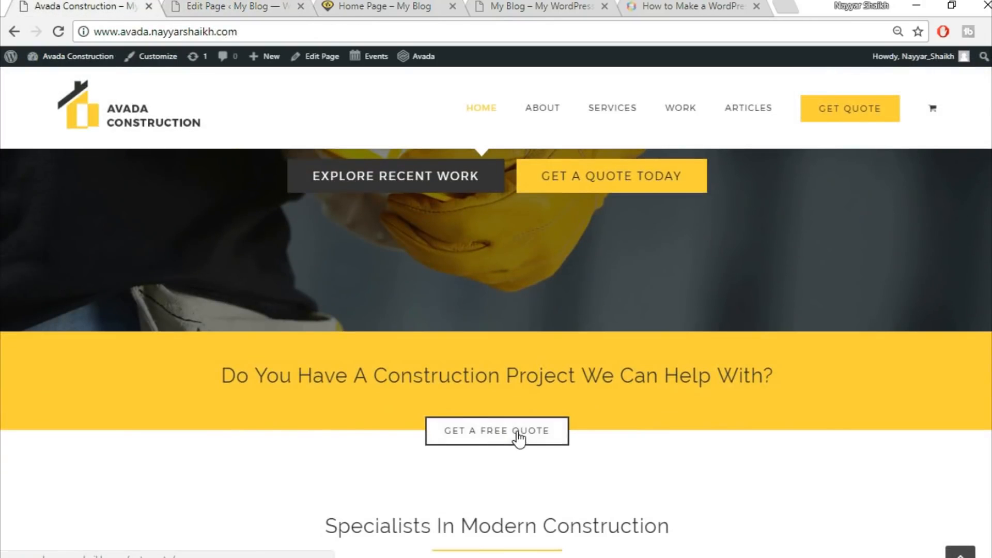
click(243, 6)
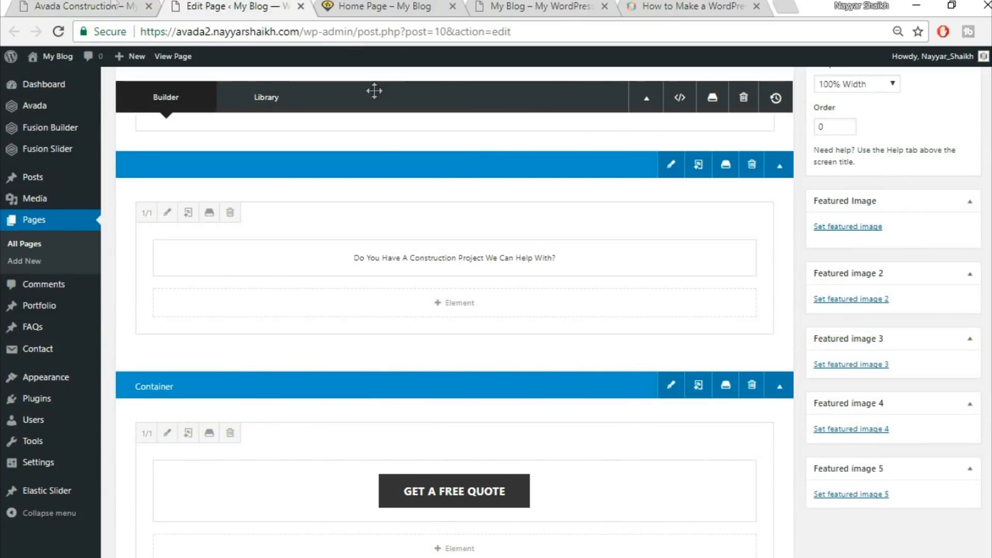
click(96, 7)
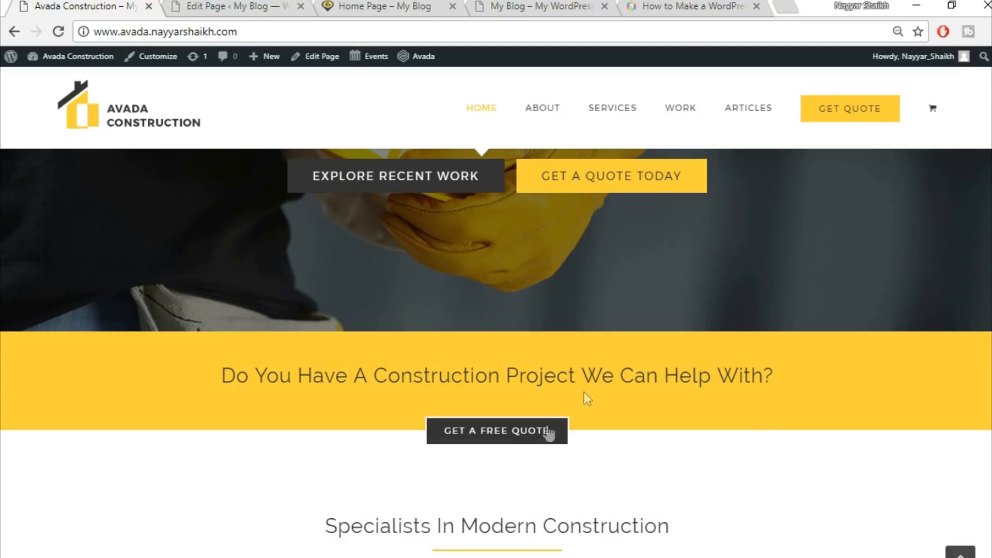
click(238, 4)
scroll(649, 412, up, 3)
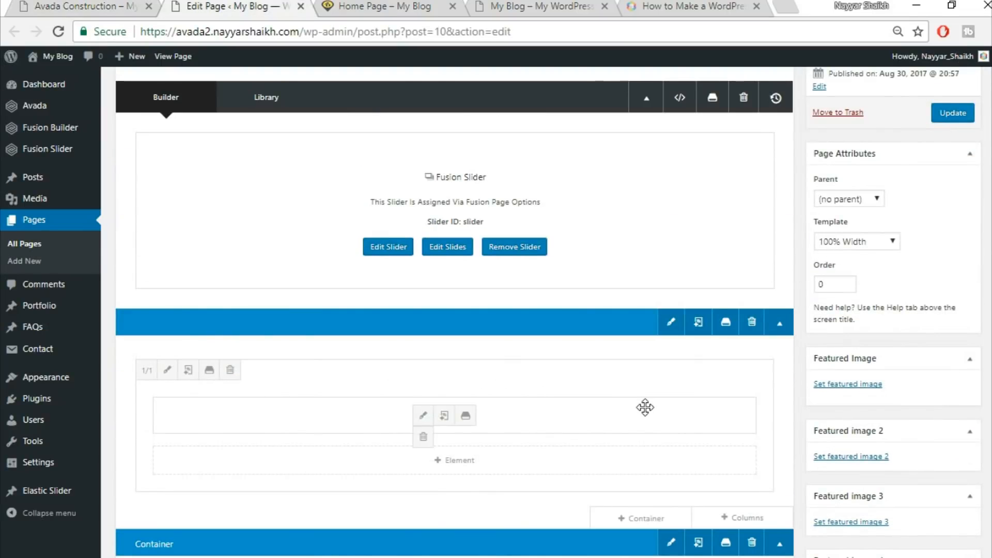
scroll(645, 407, down, 10)
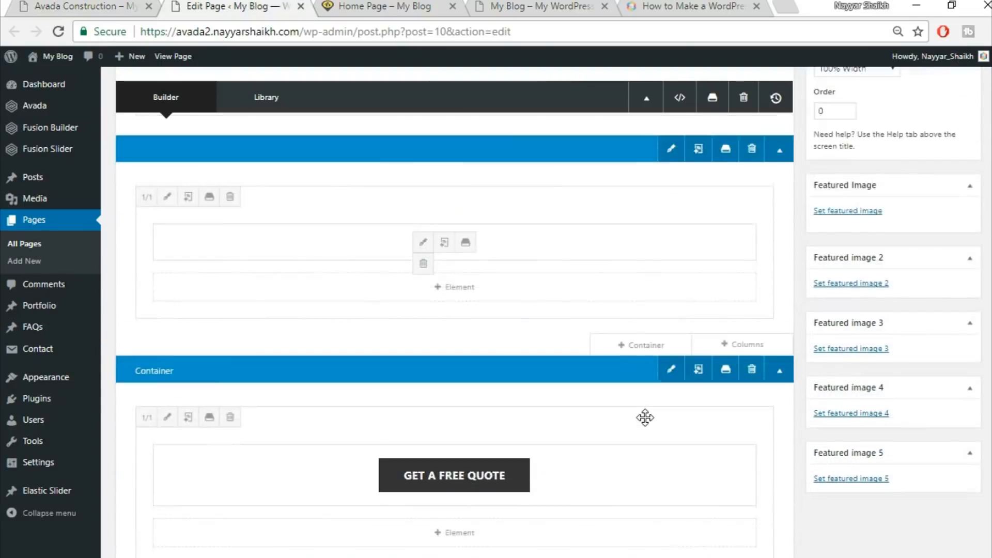
scroll(646, 427, down, 1)
Copy the demo's section heading and insert a new 1/1 container below the Get A Free Quote container
click(86, 7)
drag(391, 291, 702, 372)
click(702, 372)
click(201, 4)
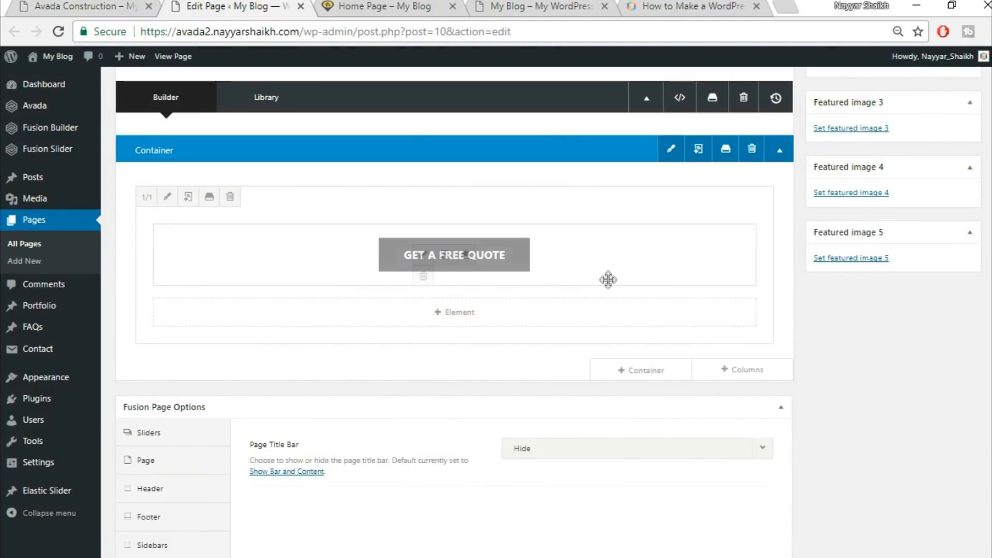
click(666, 374)
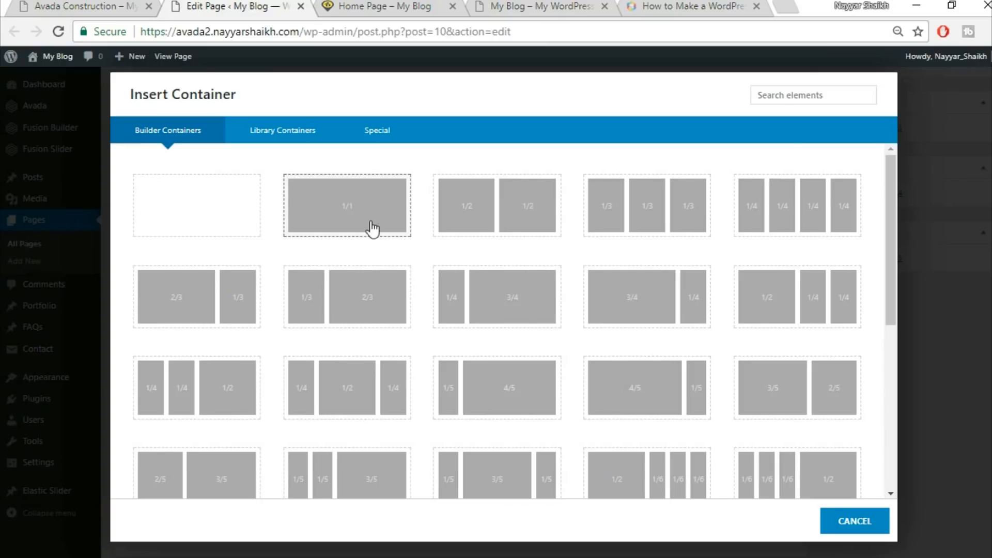
click(372, 229)
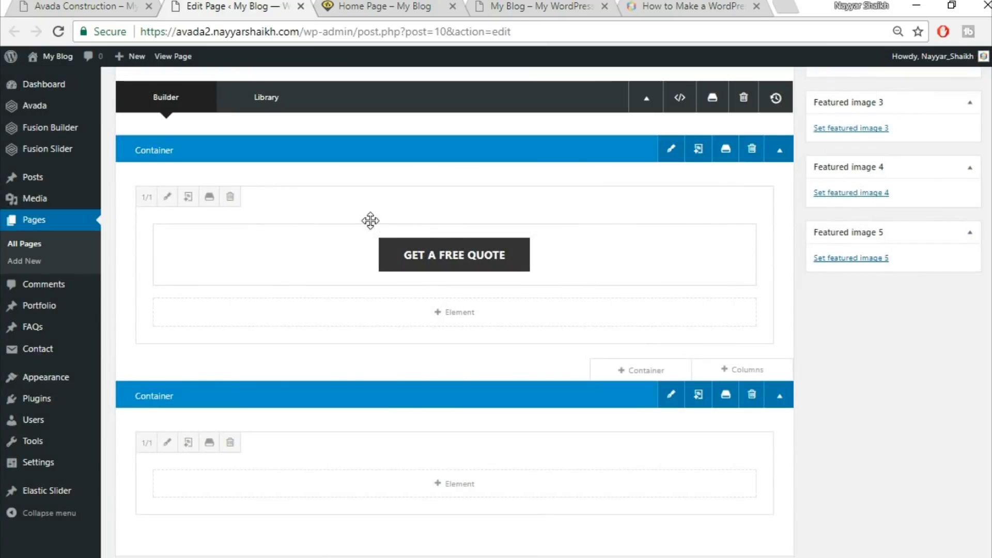
Add a Text Block to the new container and paste the heading Specialists In Modern Construction
scroll(505, 372, down, 3)
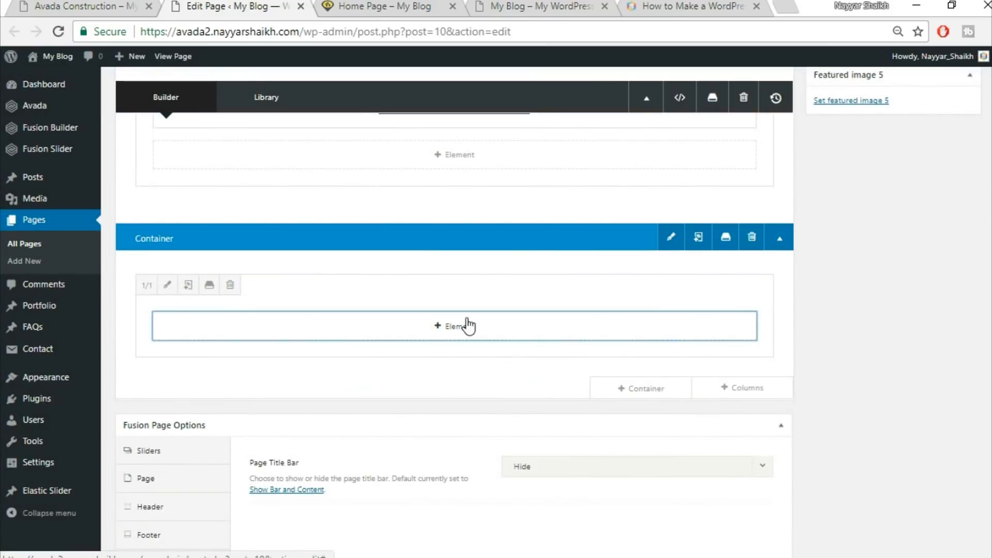
click(465, 326)
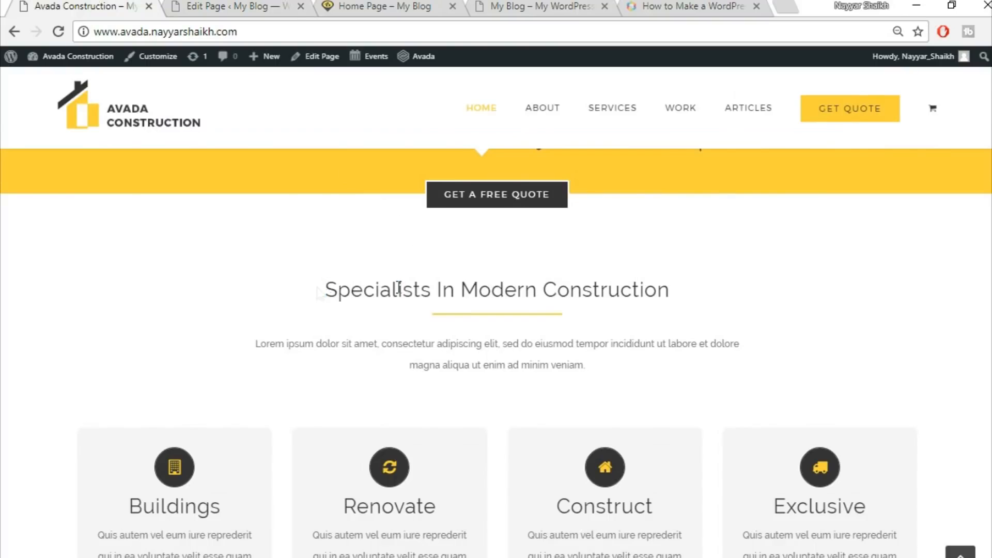
drag(398, 288, 724, 293)
key(ctrl+c)
click(264, 5)
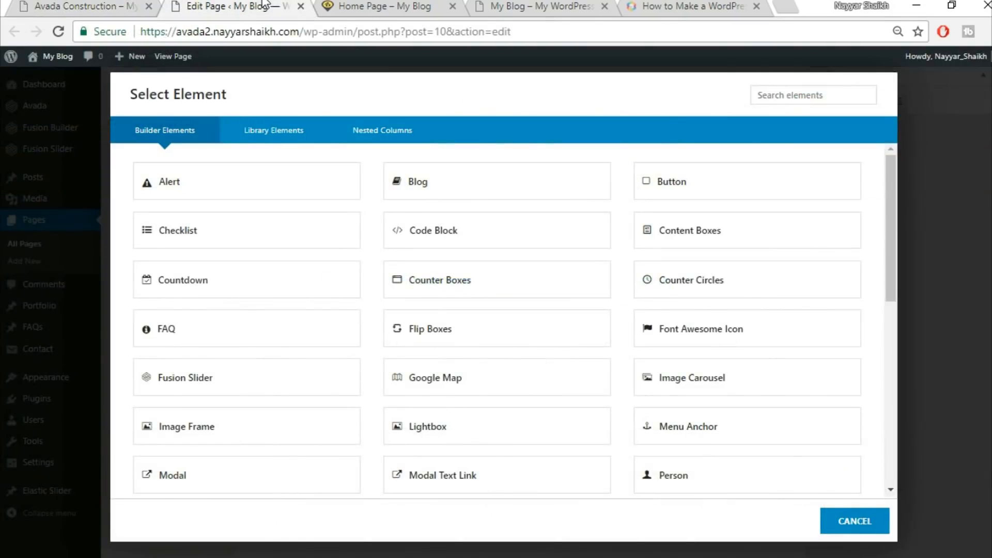
click(804, 100)
text(tex)
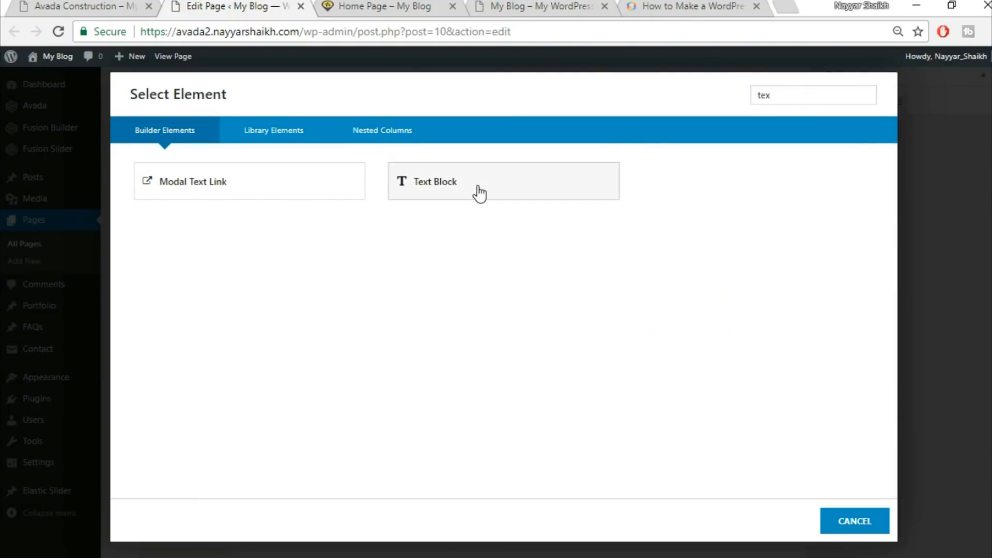
click(476, 192)
click(576, 342)
key(ctrl+a)
key(ctrl+v)
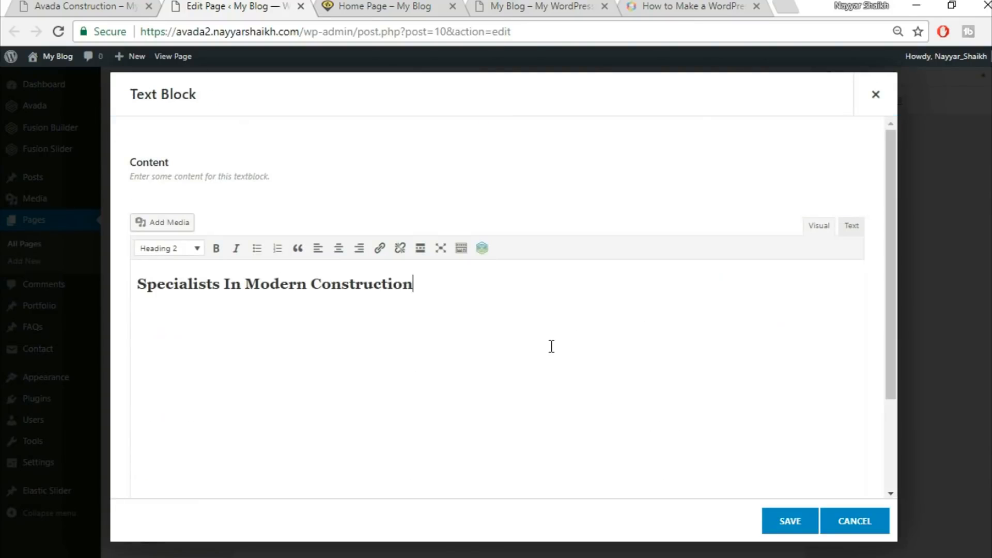
Center-align the heading text and save the Text Block
key(ctrl+a)
click(338, 248)
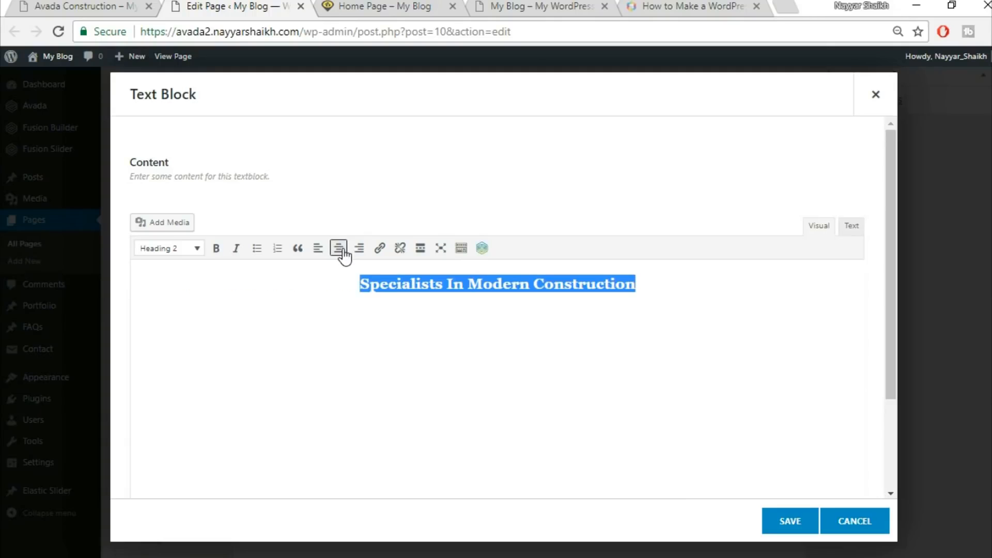
click(786, 523)
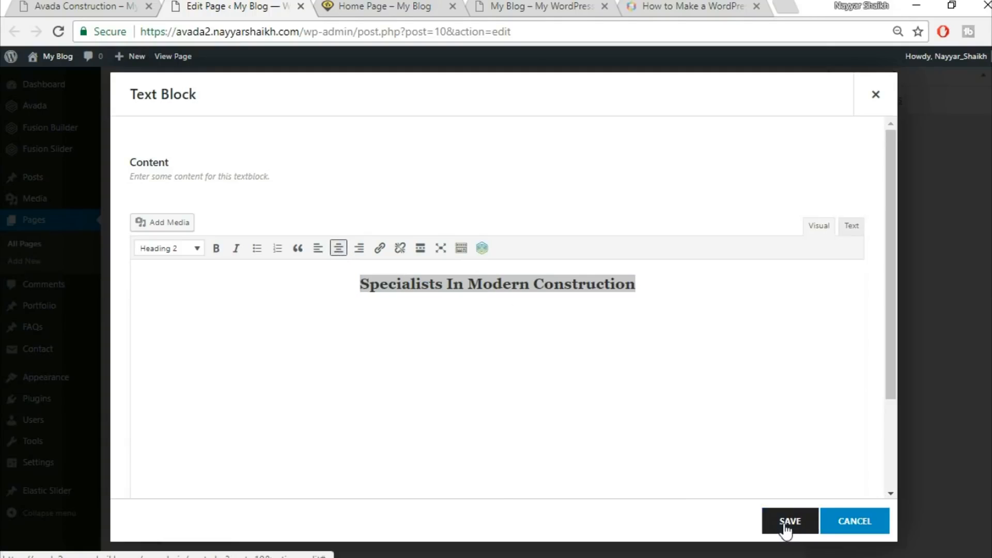
Add a Separator element below the heading and set its style to Single Border Solid
click(126, 4)
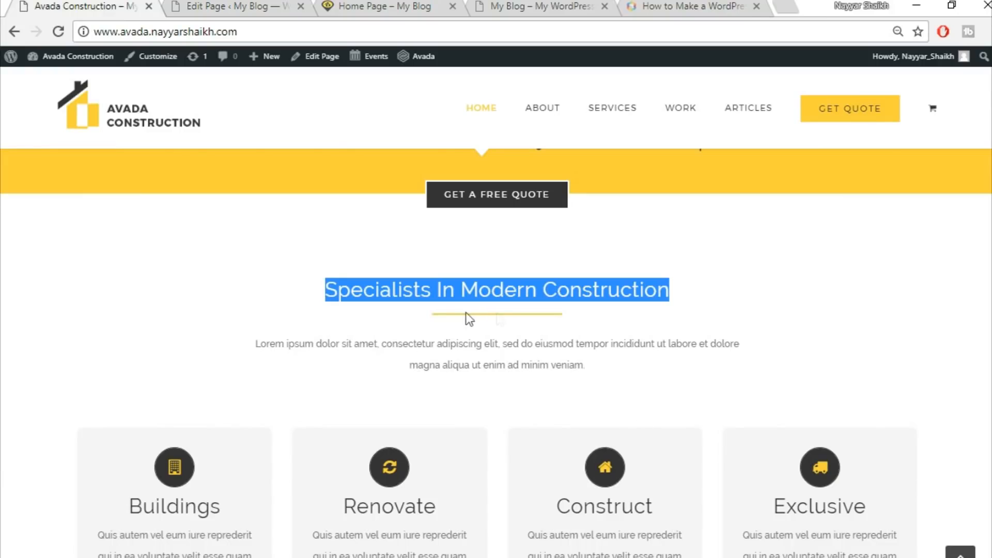
click(246, 5)
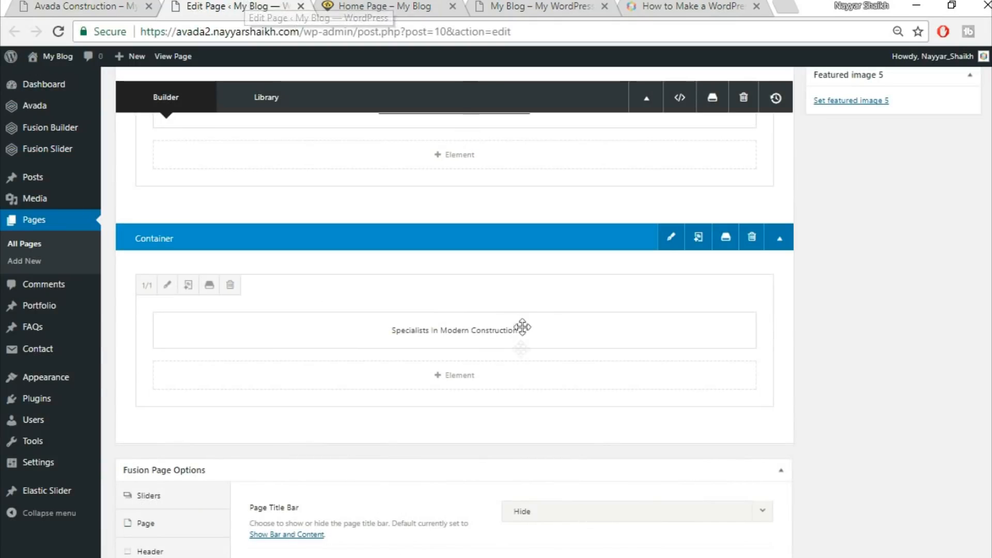
click(468, 385)
click(802, 96)
text(sepa)
click(565, 177)
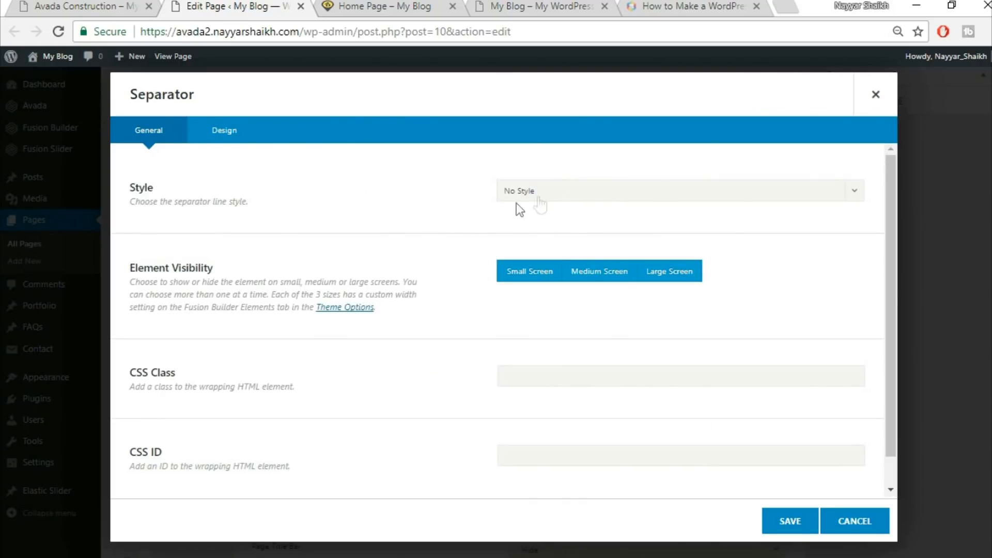
click(569, 194)
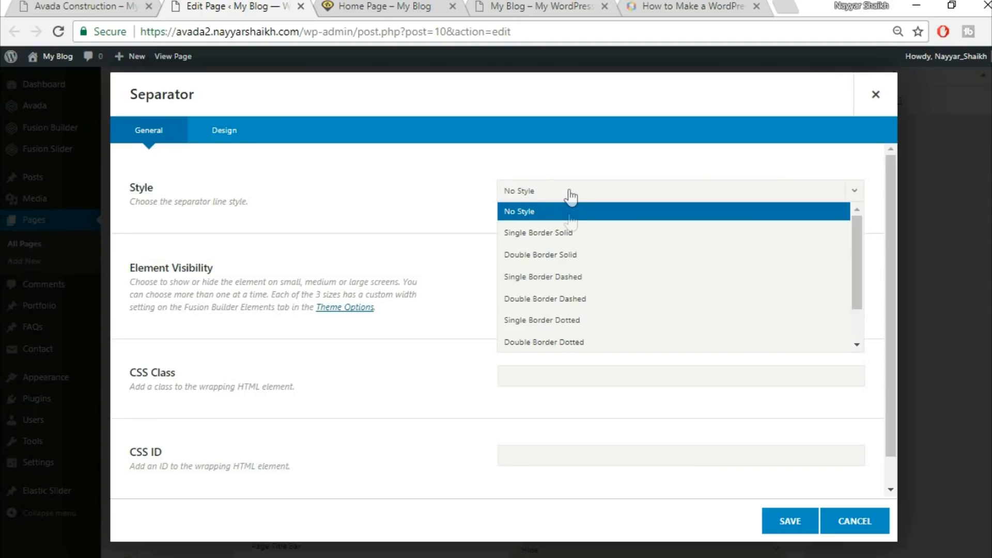
click(575, 233)
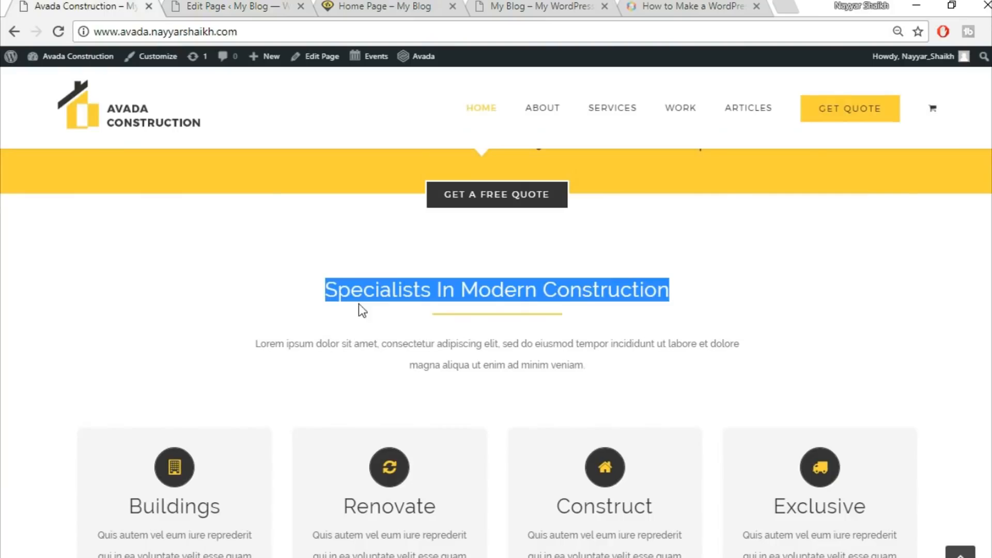
Compare the separator with the demo and set the separator color to #fed83d
click(93, 5)
click(437, 326)
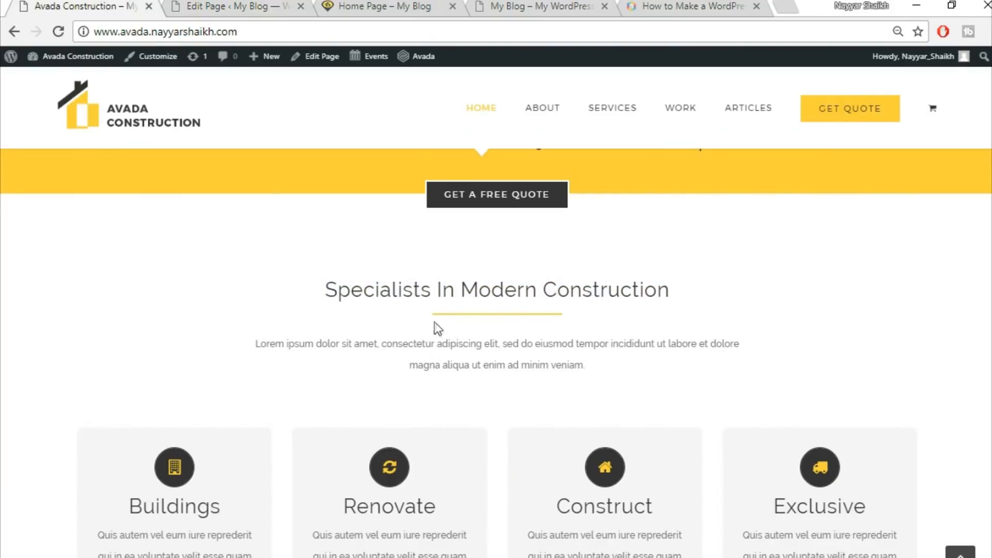
click(210, 4)
scroll(354, 384, down, 1)
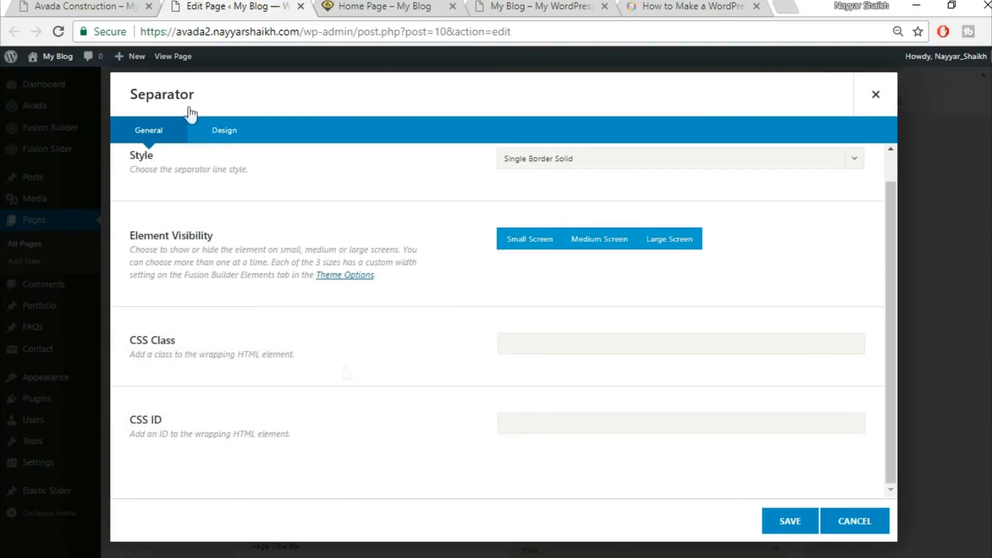
click(233, 137)
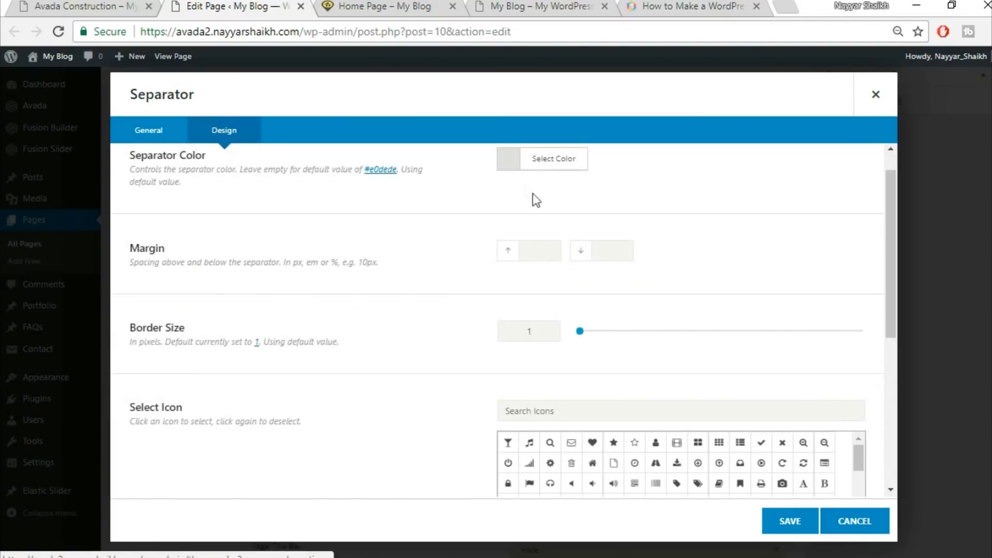
click(569, 195)
click(646, 213)
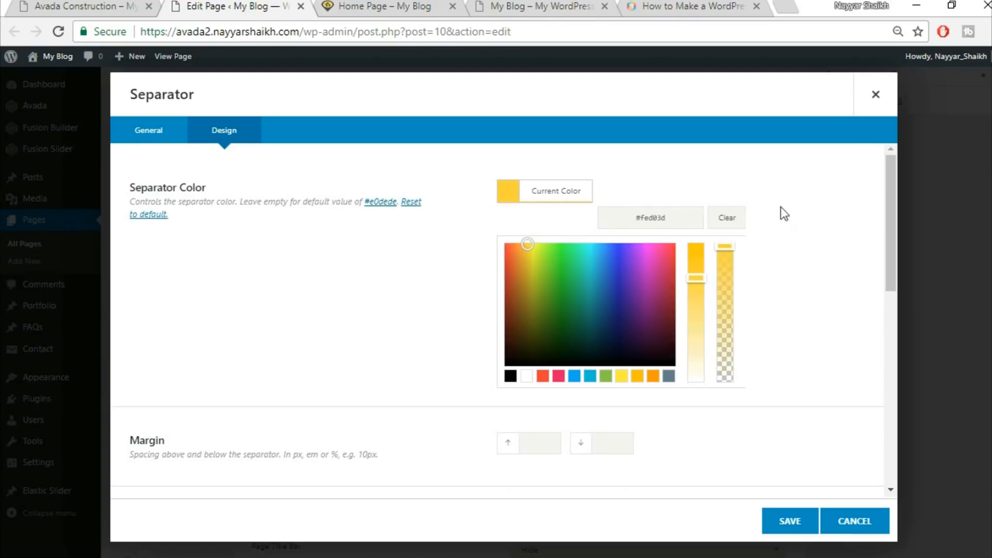
Set the separator's top margin to 0, bottom margin to 30 and border size to 2
scroll(816, 243, down, 5)
scroll(816, 243, down, 2)
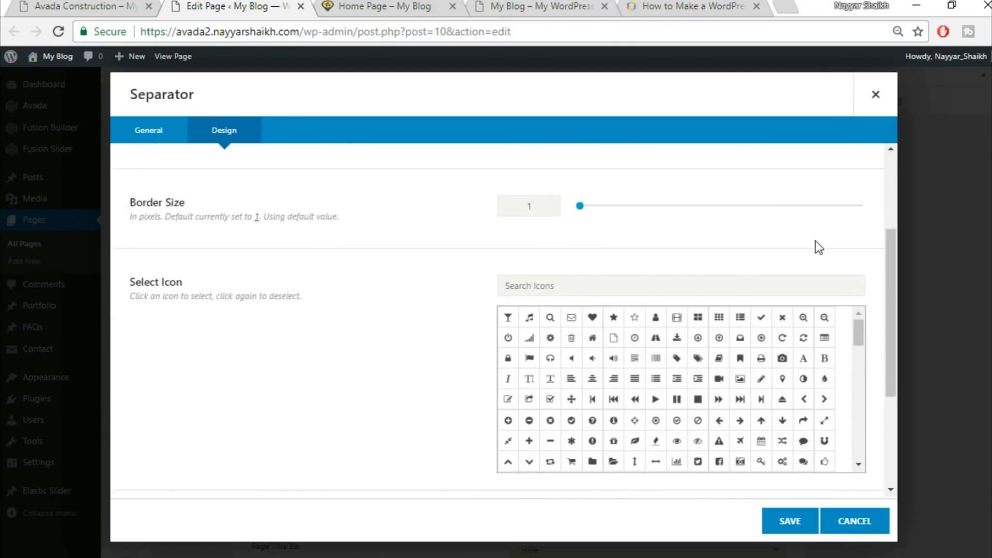
scroll(815, 246, up, 2)
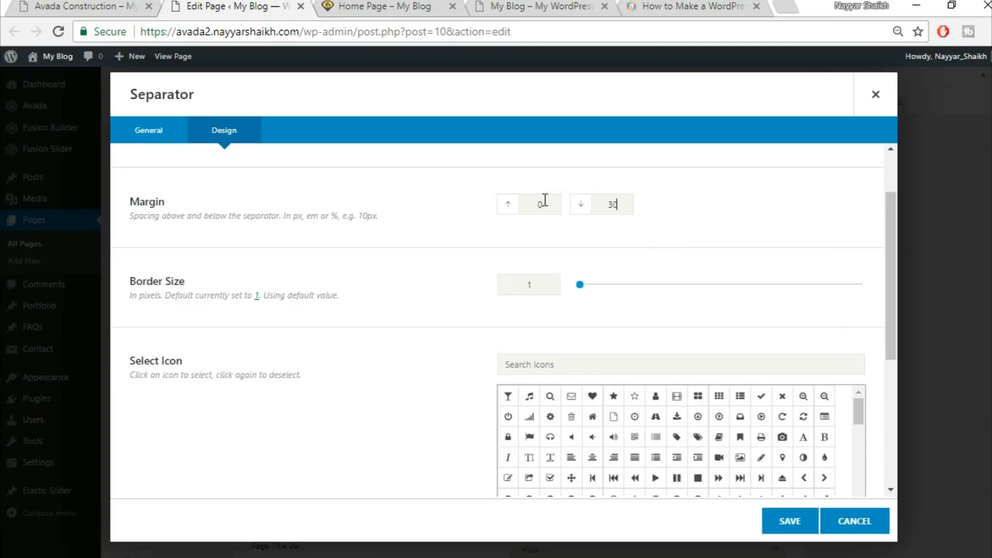
click(124, 6)
click(519, 285)
text(2)
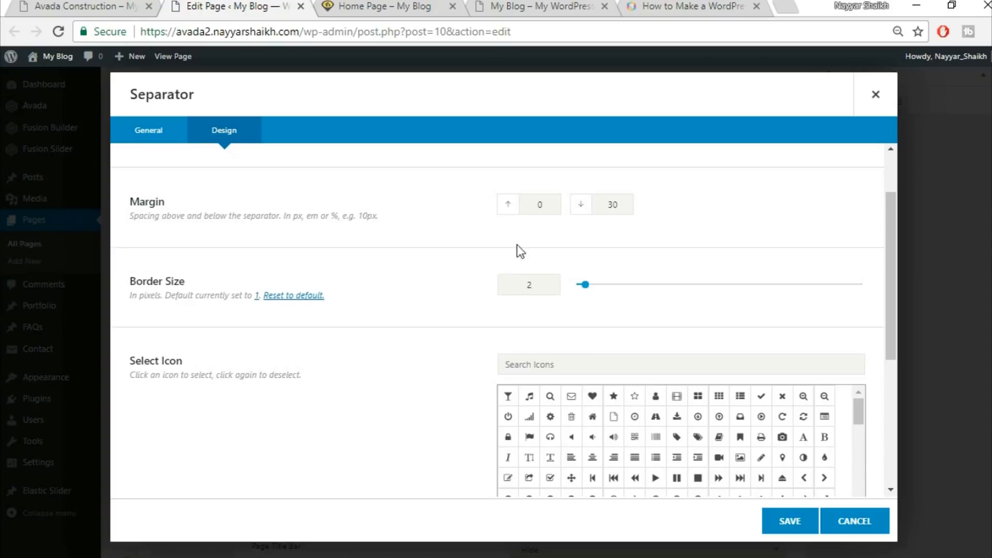
Check the demo separator, then set the separator width to 200px with center alignment
click(109, 5)
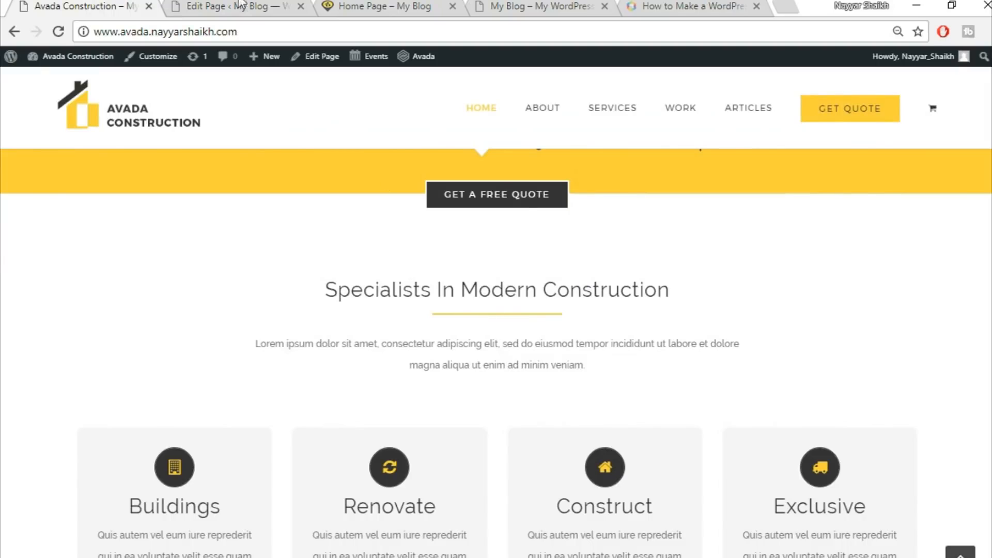
click(238, 4)
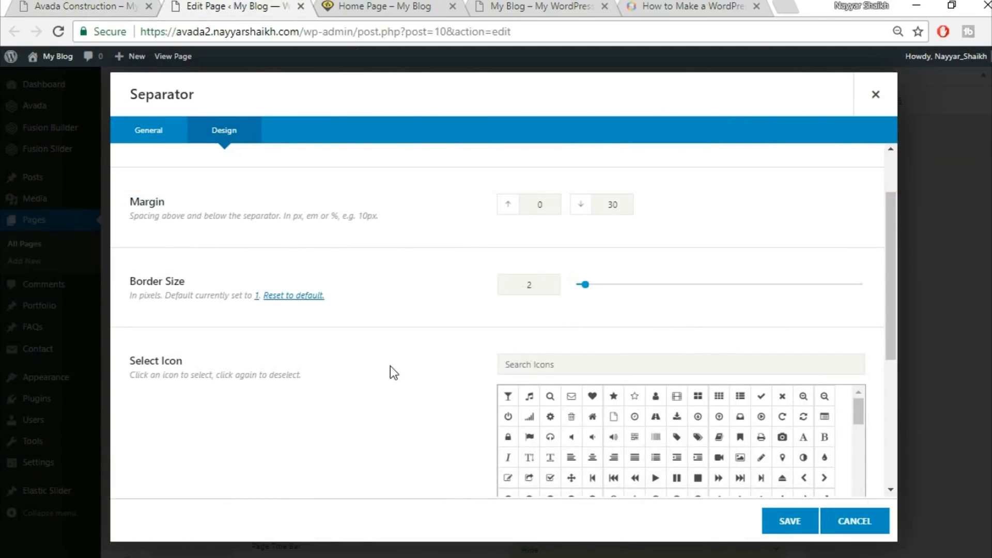
scroll(390, 366, down, 5)
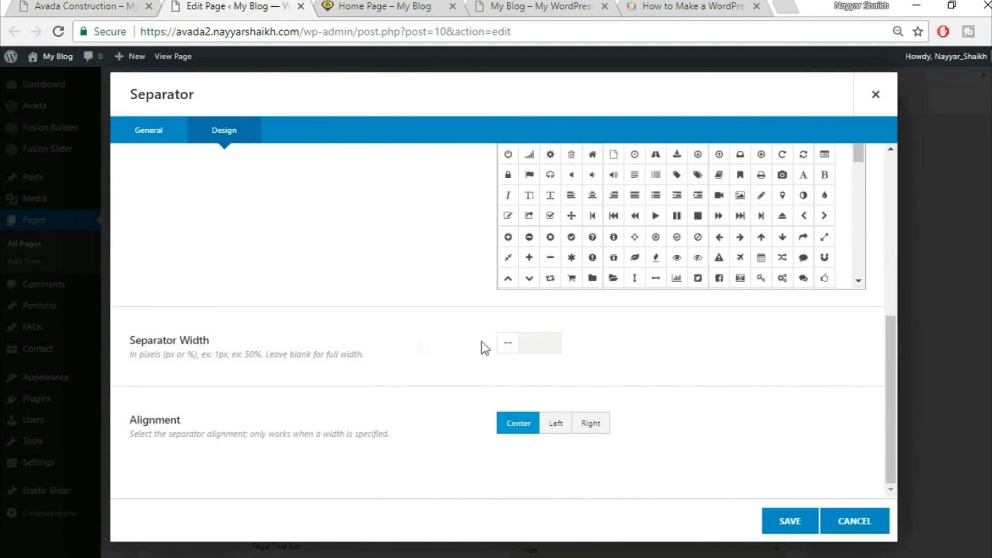
click(78, 6)
click(228, 6)
click(542, 333)
text(200px)
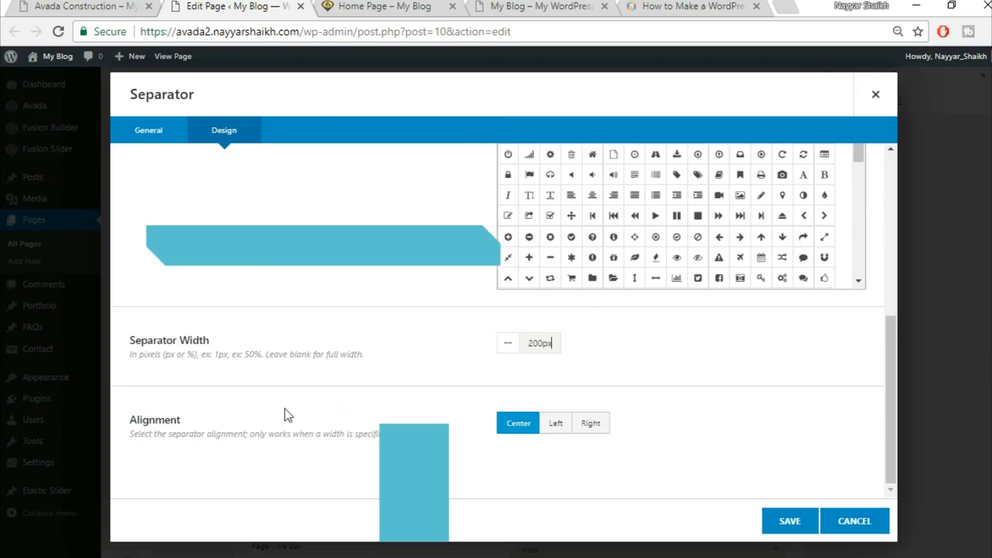
Compare the separator against the demo and save the Separator element
click(87, 4)
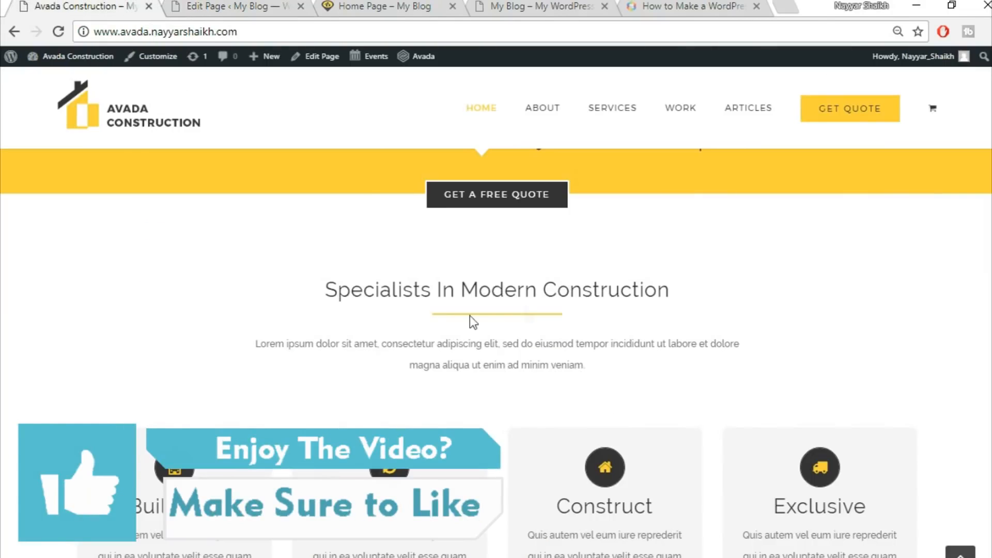
click(194, 5)
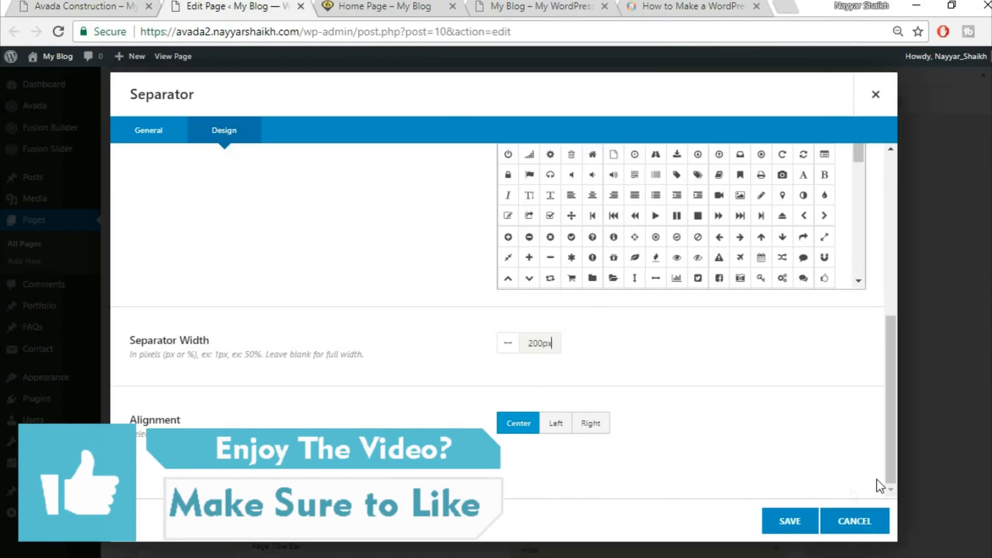
click(789, 521)
Copy the demo's paragraph text below the heading and add a Text Block element under the separator
click(50, 4)
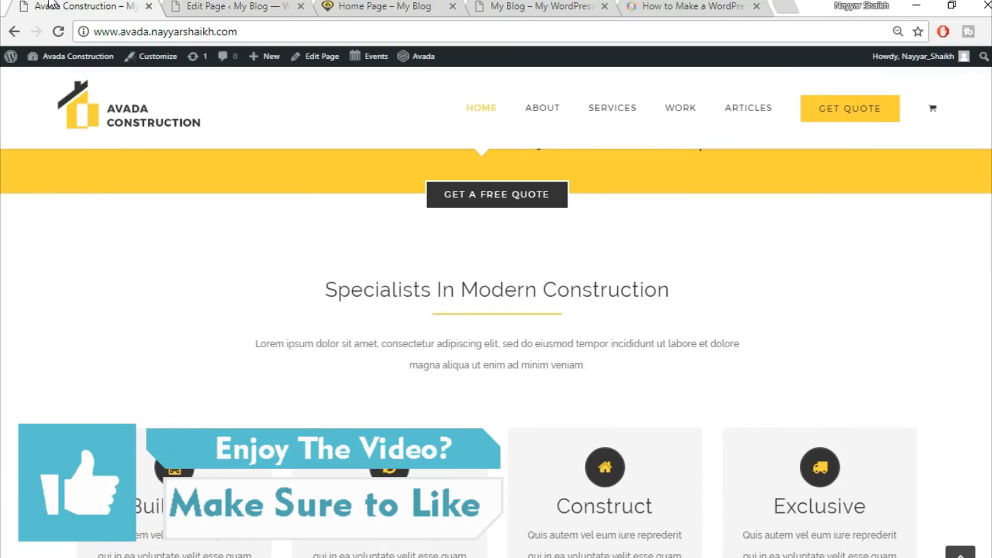
drag(257, 344, 706, 363)
key(ctrl+c)
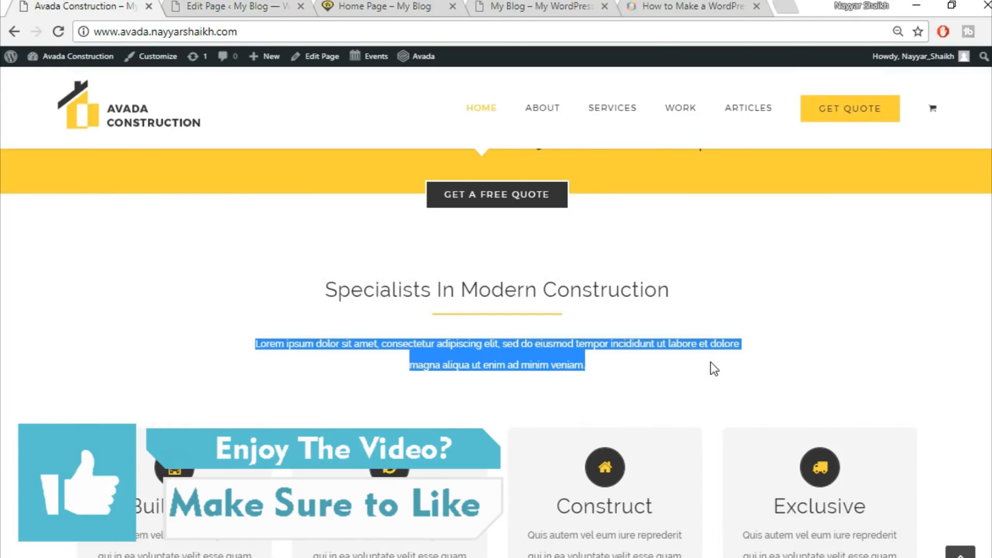
key(ctrl+Tab)
click(481, 428)
click(796, 89)
text(tex)
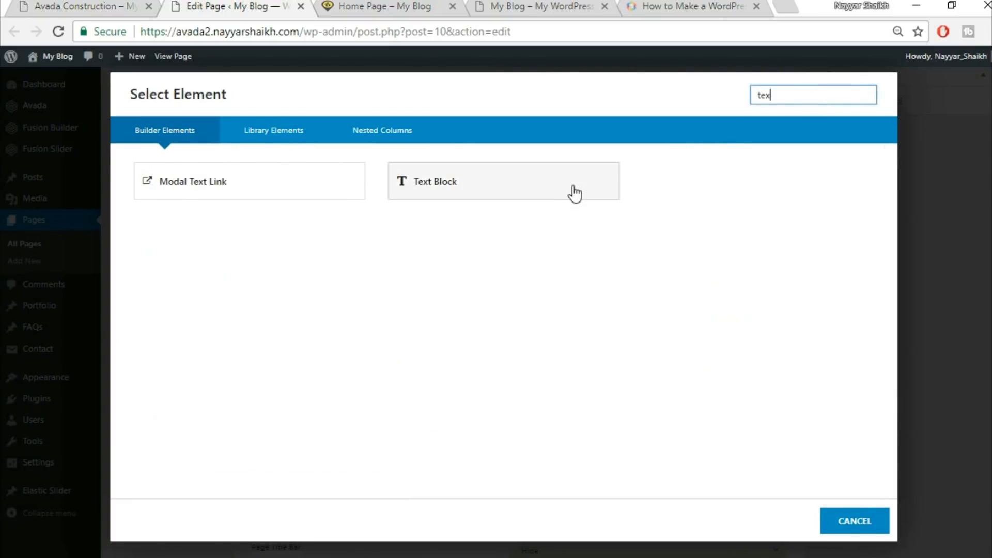
click(574, 187)
Paste the Lorem ipsum paragraph into the Text Block, center-align it and save the element
click(523, 347)
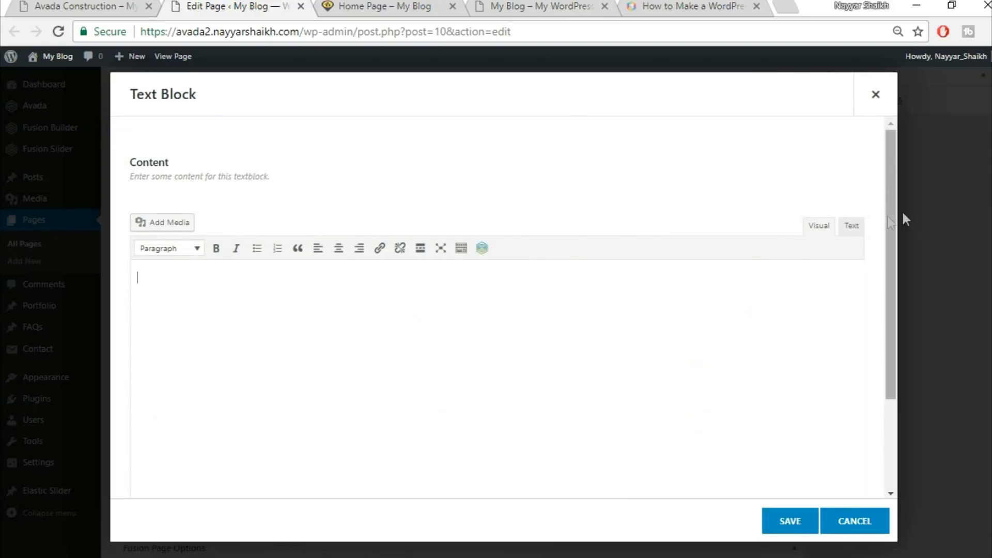
click(855, 227)
key(ctrl+v)
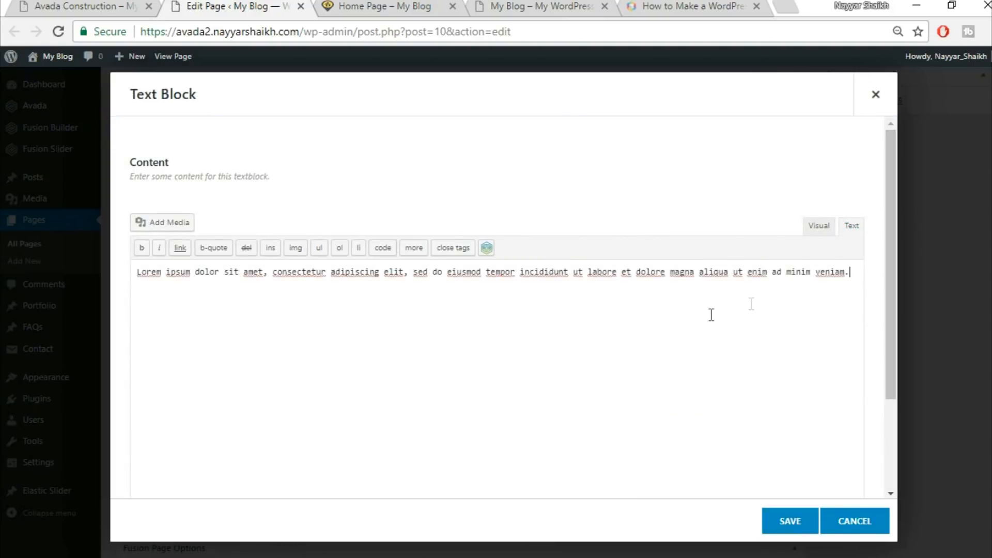
click(819, 235)
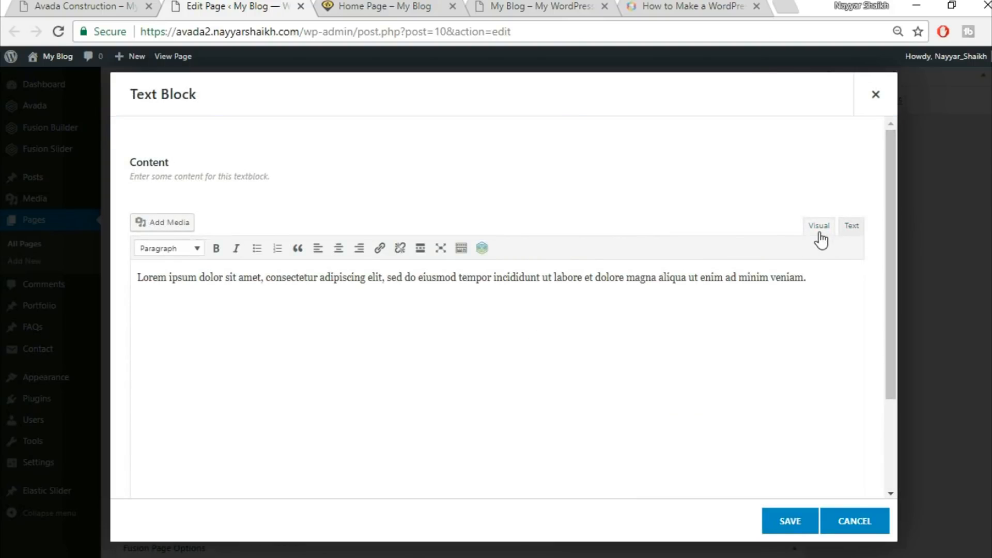
click(339, 249)
click(785, 523)
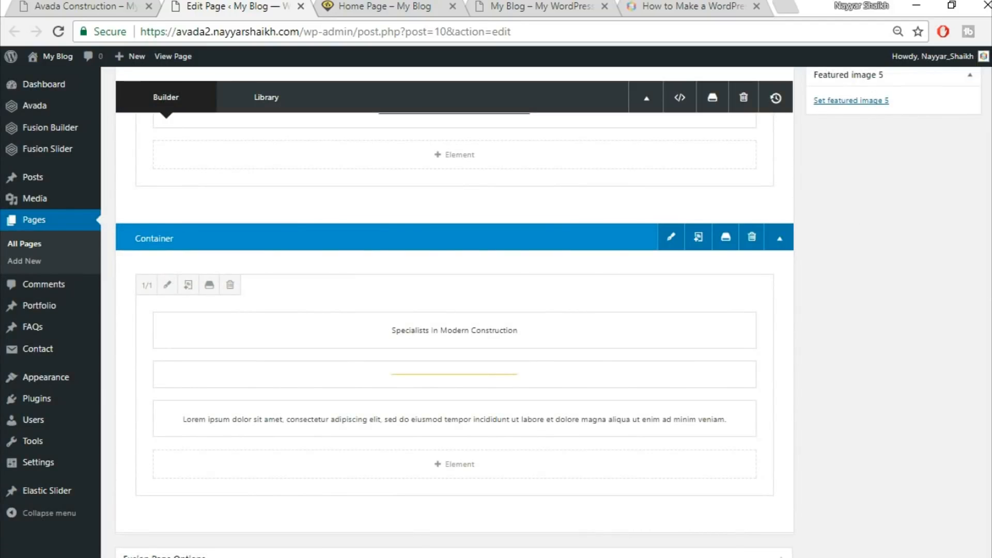
Update the Home Page to publish the new section
click(76, 3)
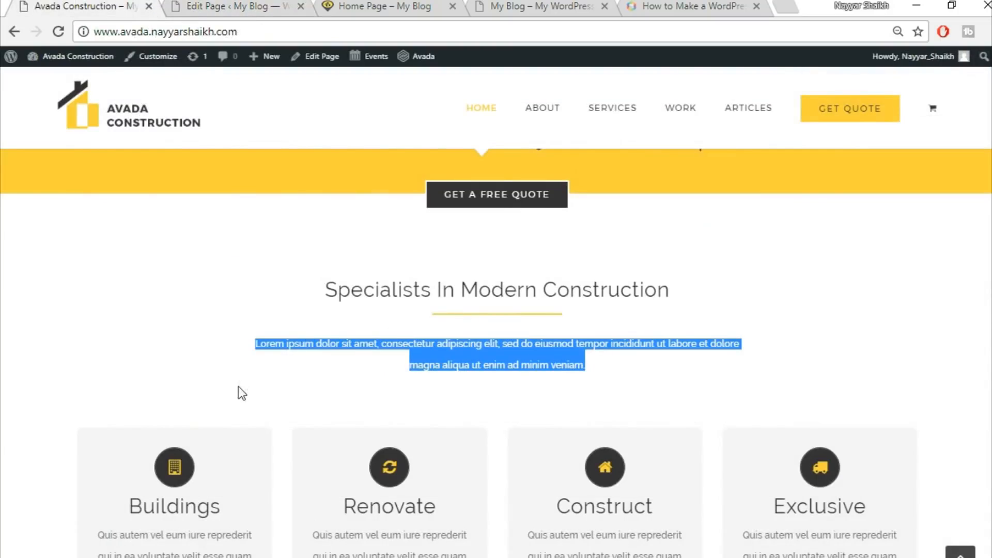
click(170, 5)
scroll(966, 320, up, 10)
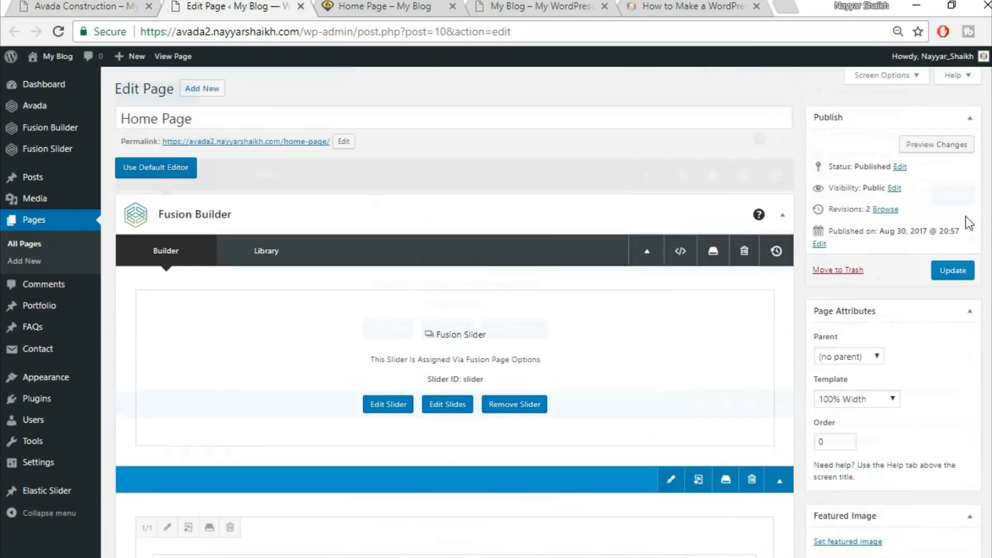
click(952, 269)
Reload the live Home Page and scroll to the Specialists In Modern Construction section
click(376, 5)
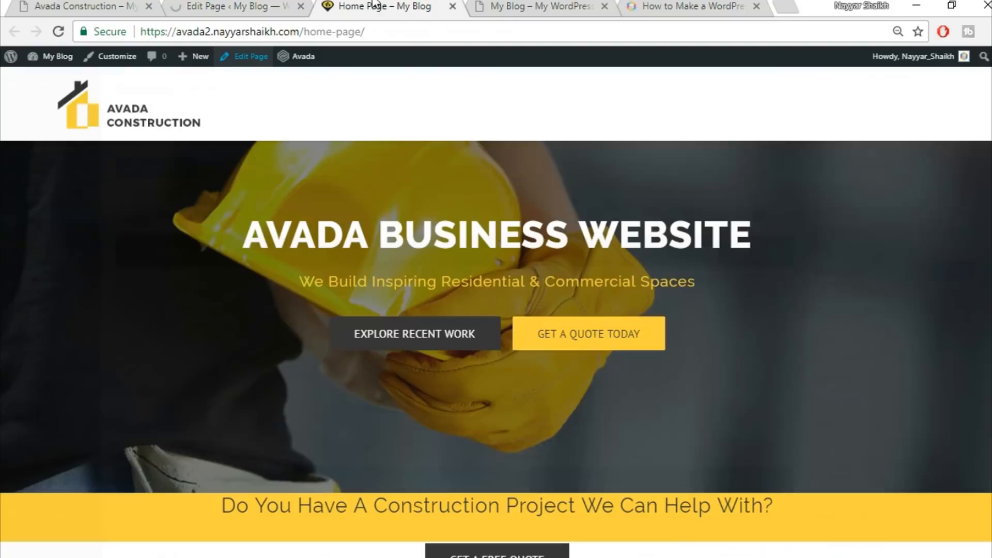
click(389, 30)
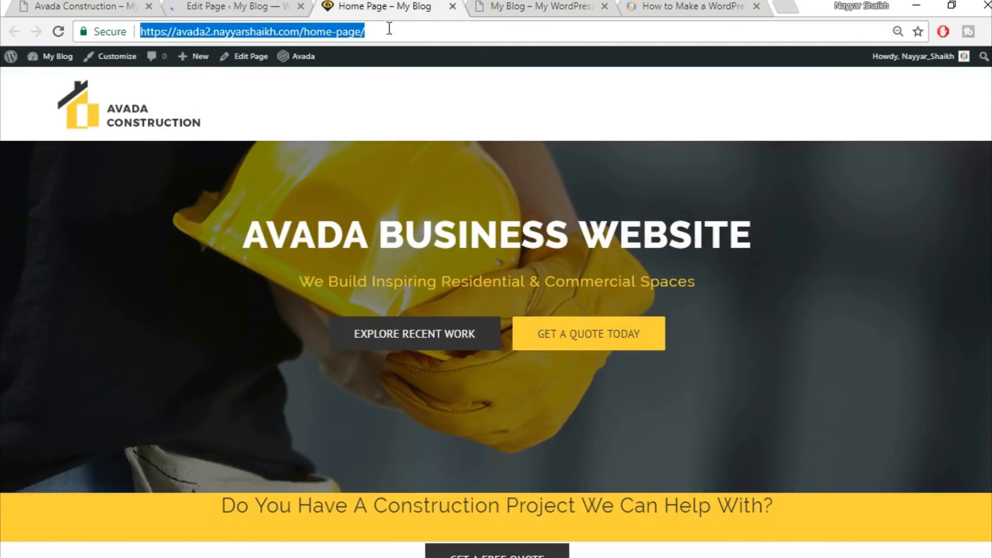
key(Return)
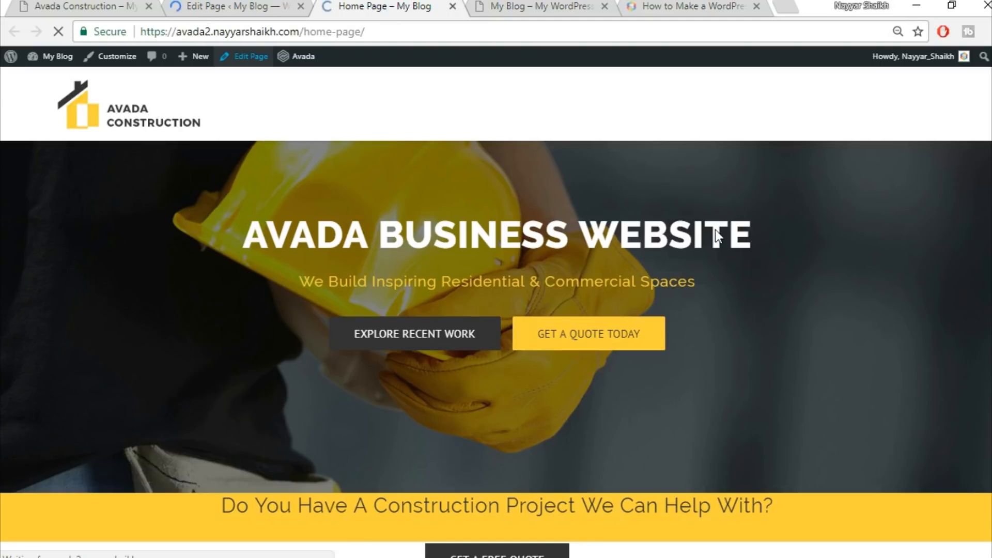
scroll(749, 310, down, 5)
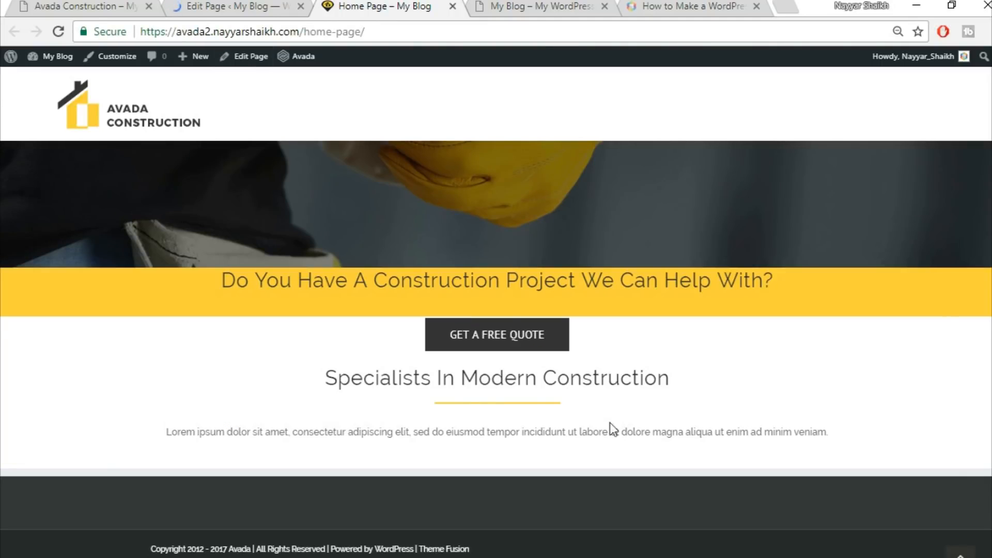
scroll(748, 454, up, 4)
scroll(719, 438, down, 4)
Compare the new section's paragraph on the live page with the demo and review the section in the builder
click(85, 6)
click(285, 348)
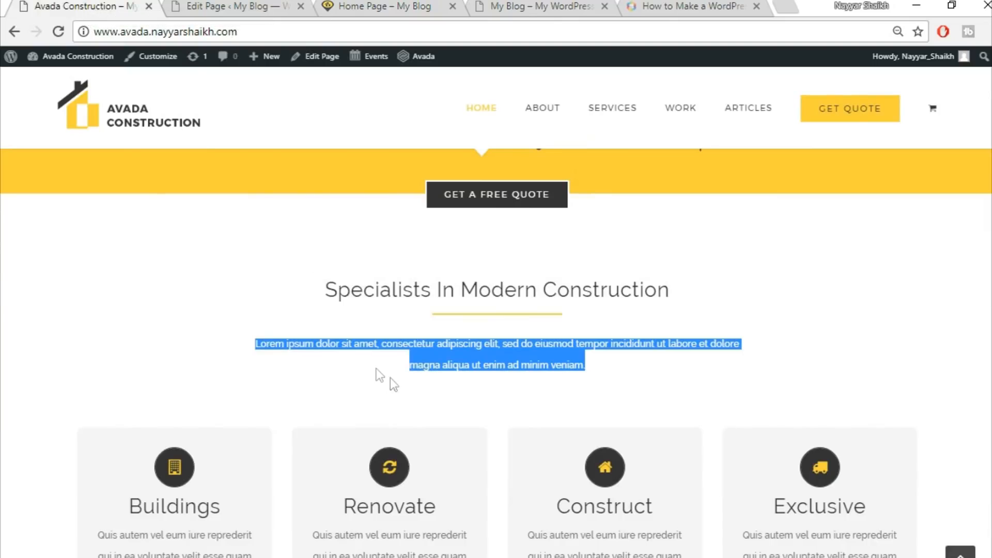
drag(247, 344, 591, 365)
click(261, 4)
click(401, 4)
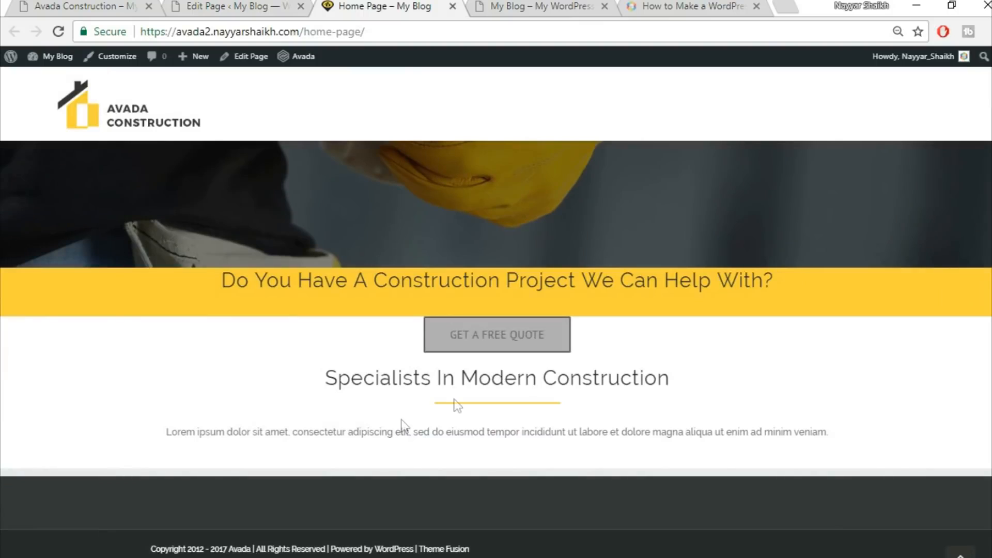
drag(154, 435, 790, 459)
click(98, 6)
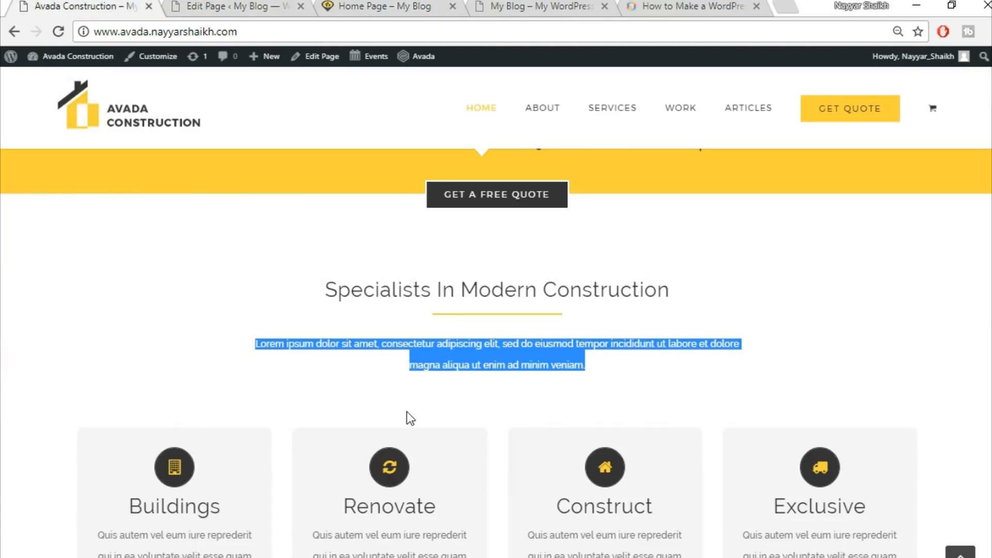
click(394, 364)
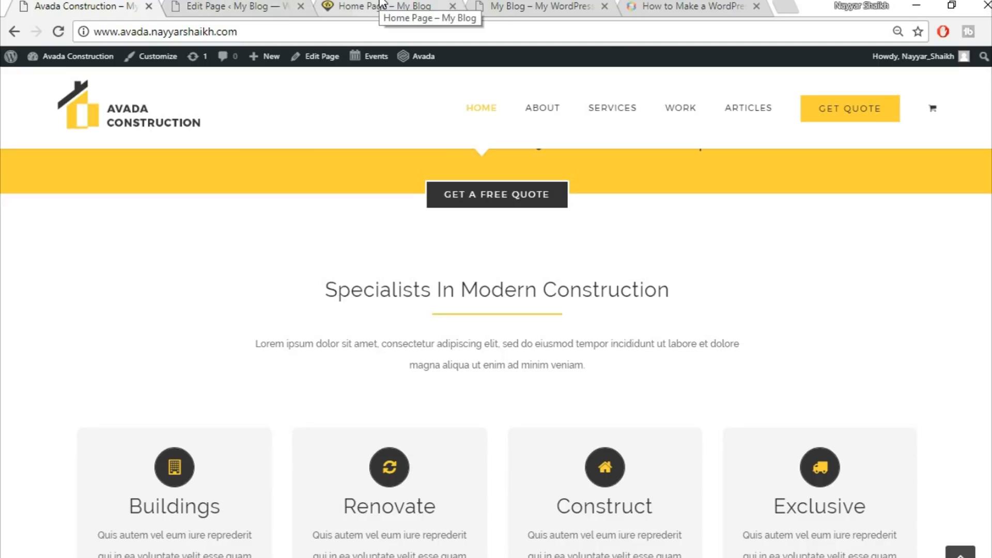
click(236, 5)
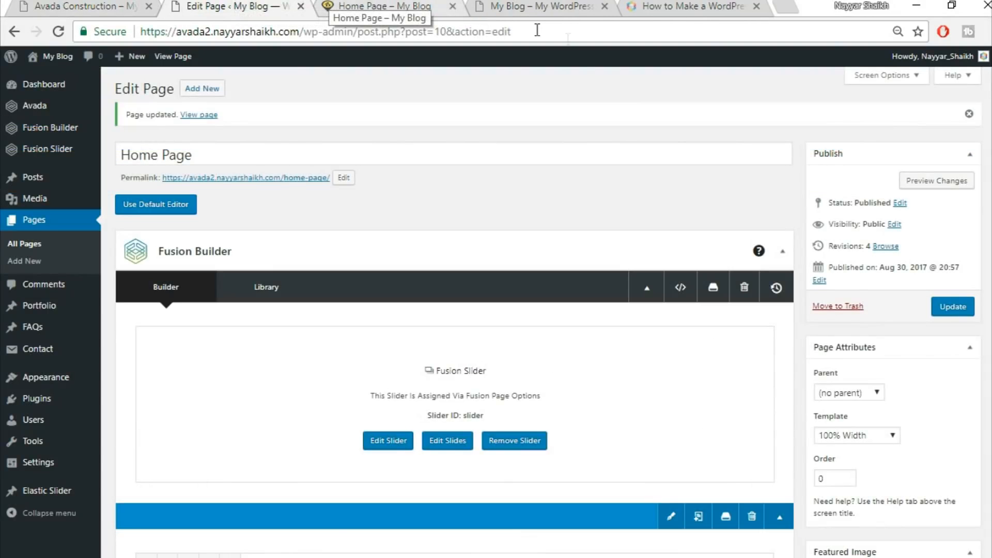
scroll(613, 354, down, 6)
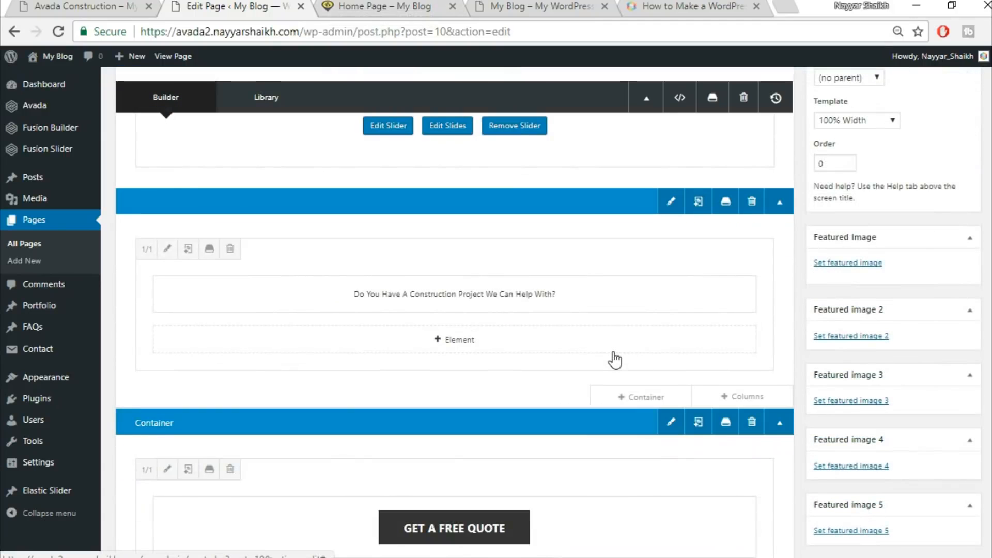
scroll(615, 360, down, 6)
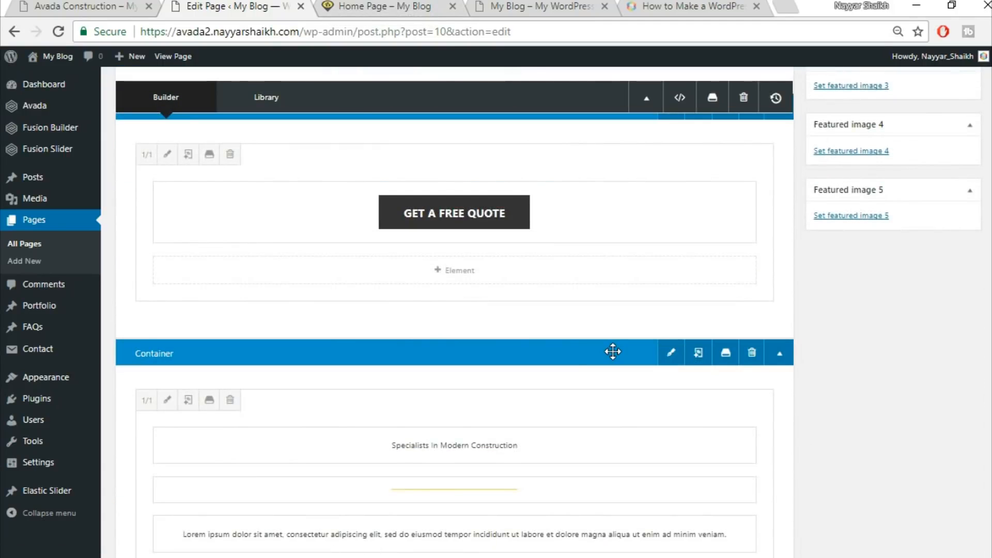
scroll(612, 352, down, 6)
key(ctrl+shift+Tab)
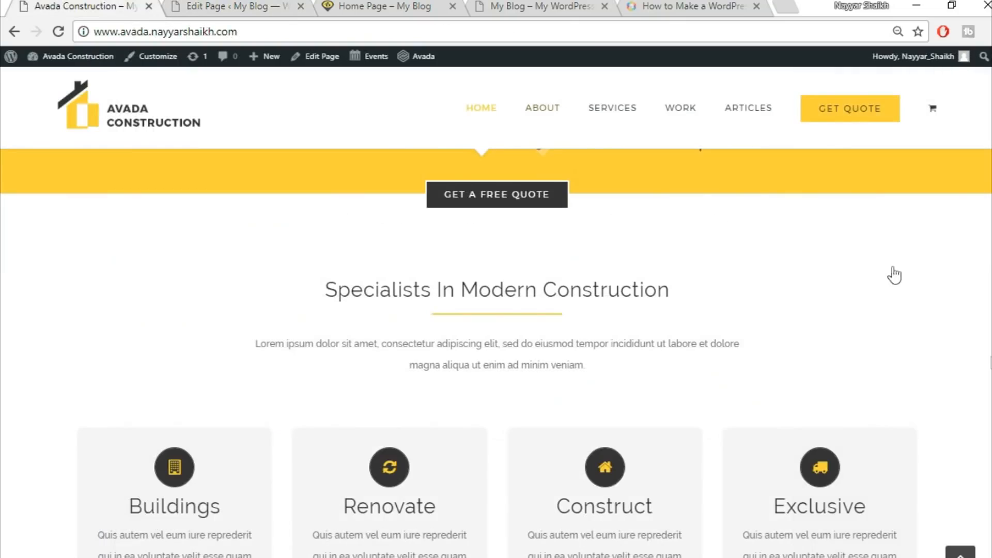
Add a new full-width 1/1 container below the Specialists In Modern Construction section
scroll(451, 382, down, 2)
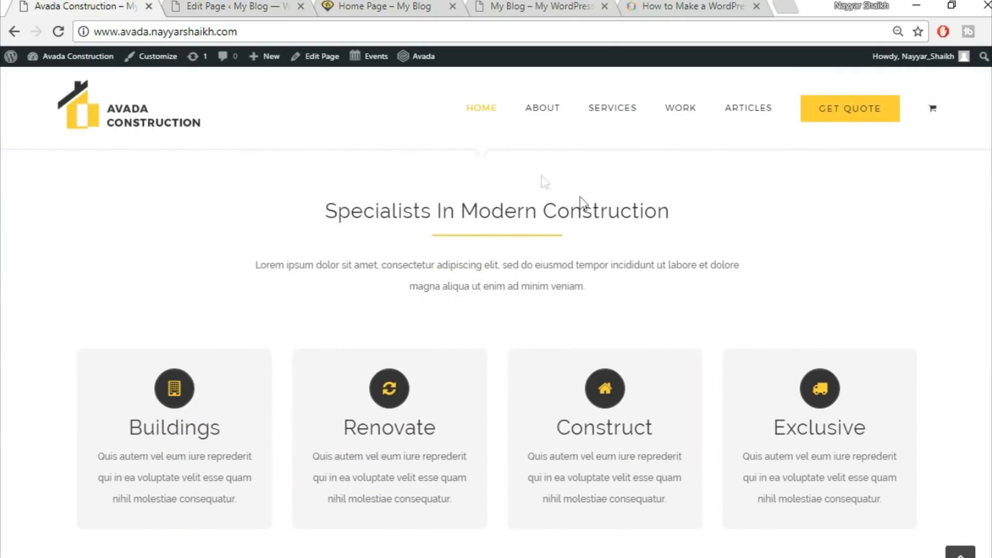
click(233, 6)
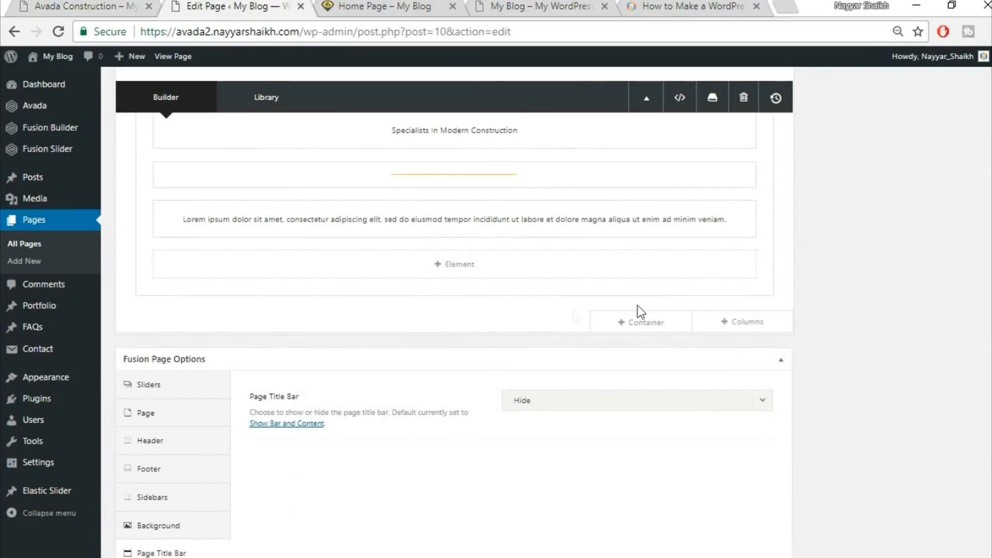
click(631, 329)
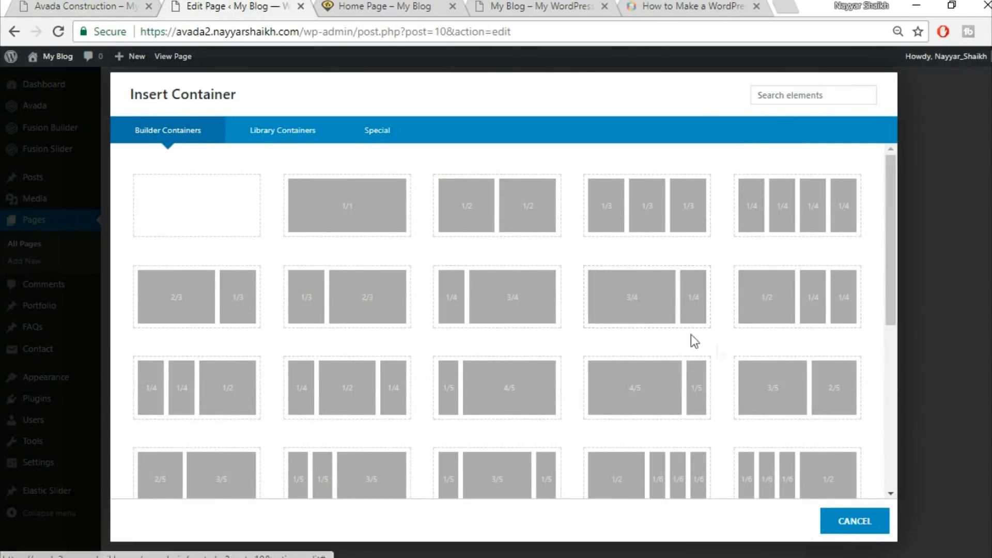
click(332, 212)
scroll(465, 438, down, 2)
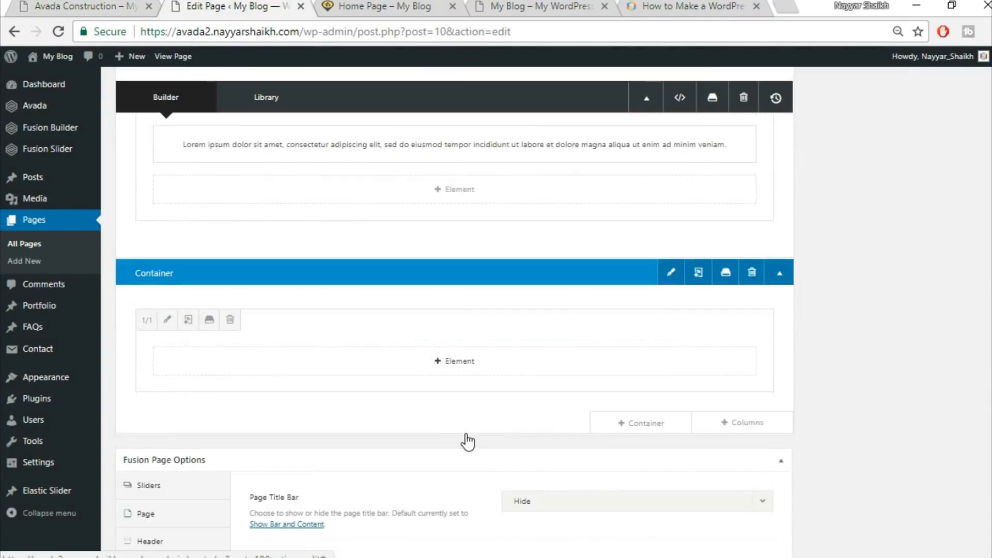
Insert a Flip Boxes element into the new container and set its number of columns to 4
click(452, 362)
click(816, 101)
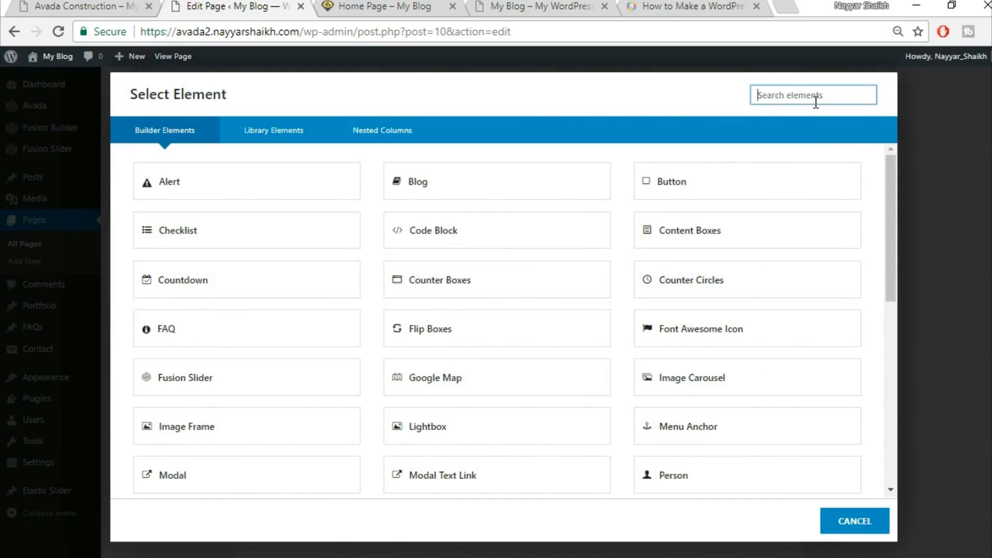
text(fli)
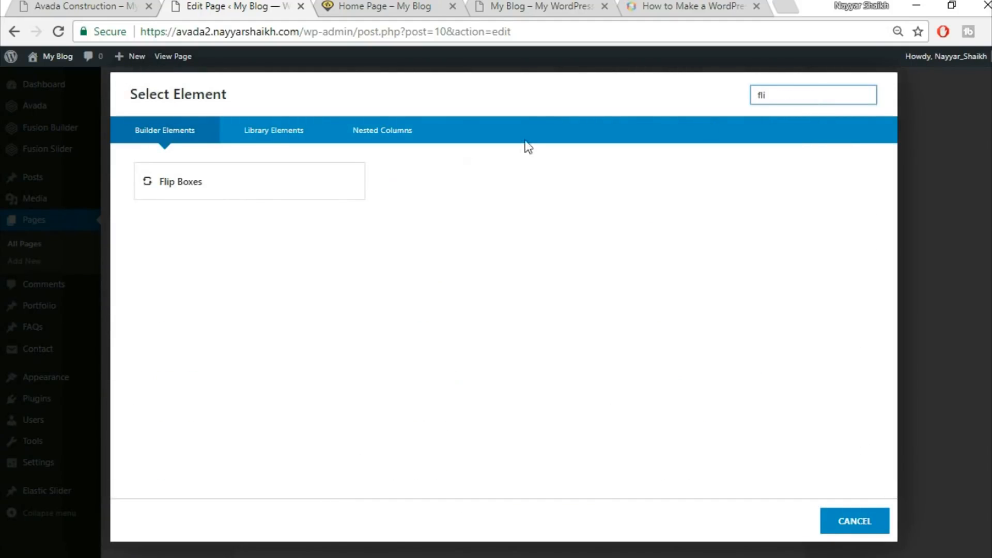
click(78, 6)
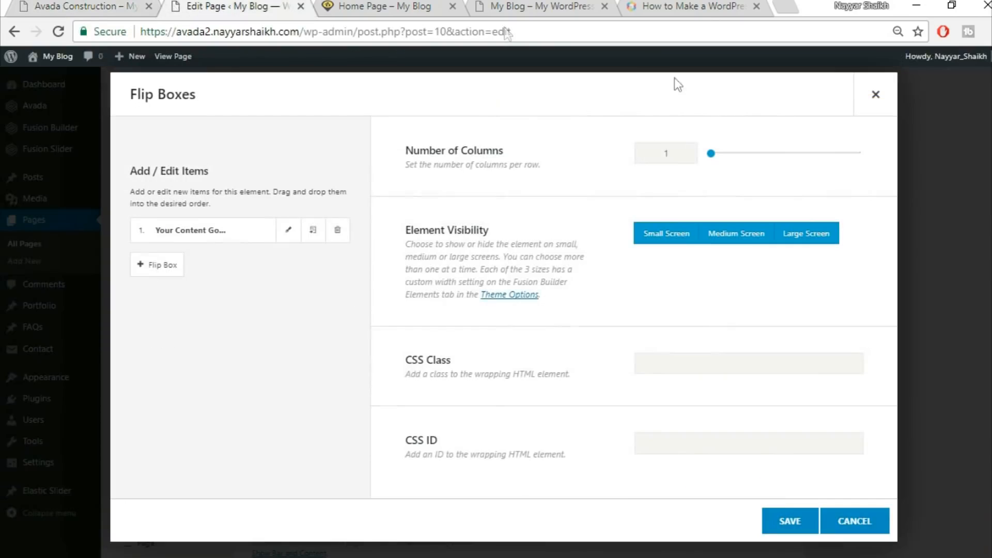
drag(675, 151, 642, 156)
text(4)
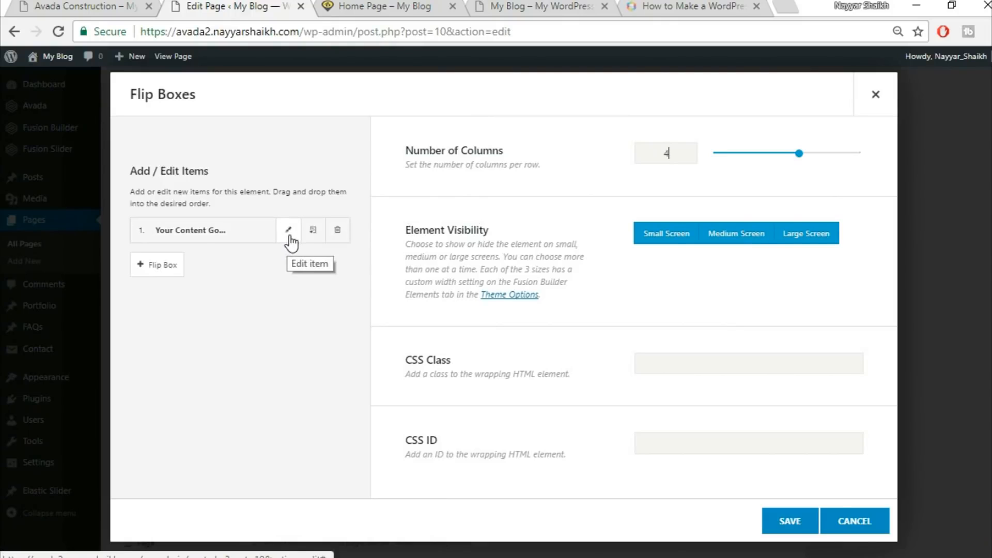
Open the first flip box item and set its frontside heading to Buildings, checking the demo card
click(77, 6)
mouse_move(153, 312)
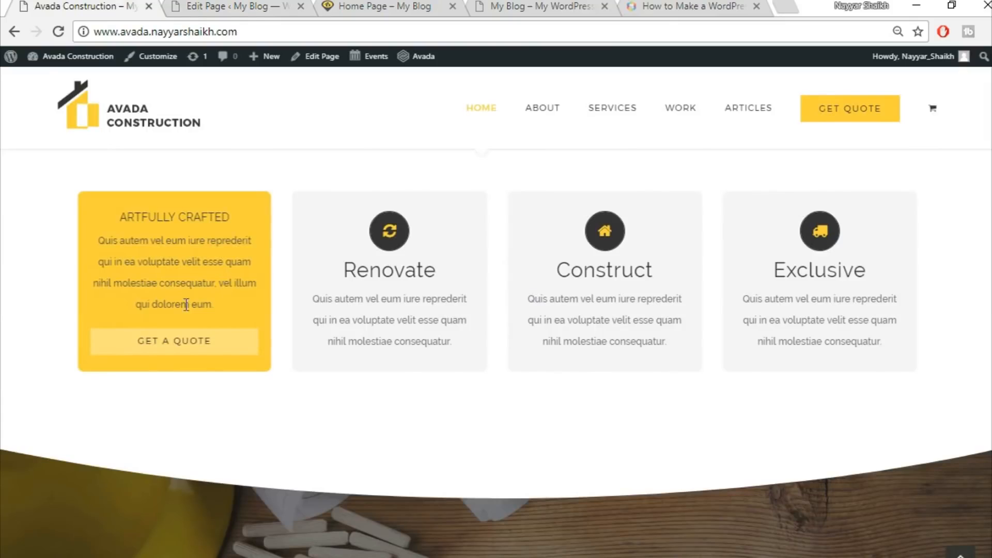
click(190, 3)
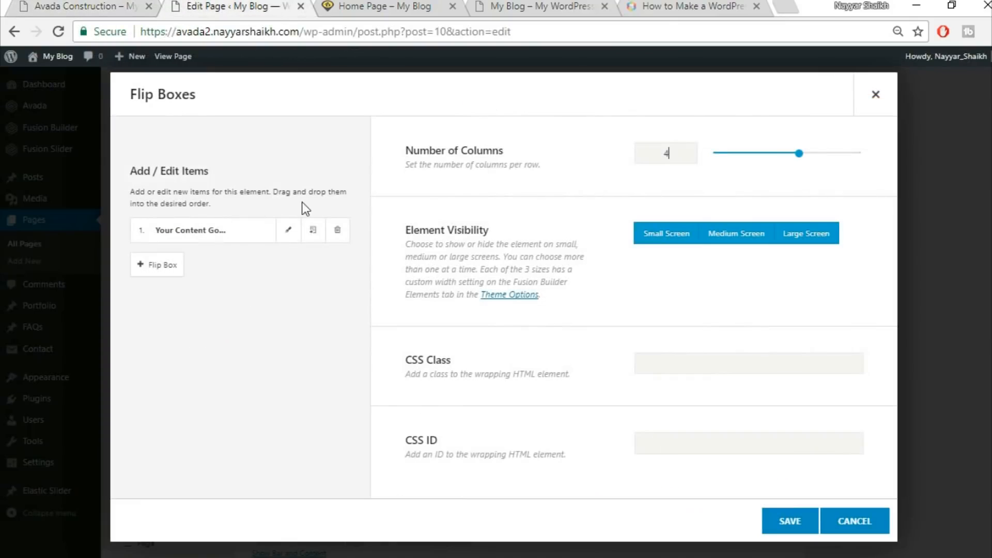
click(287, 233)
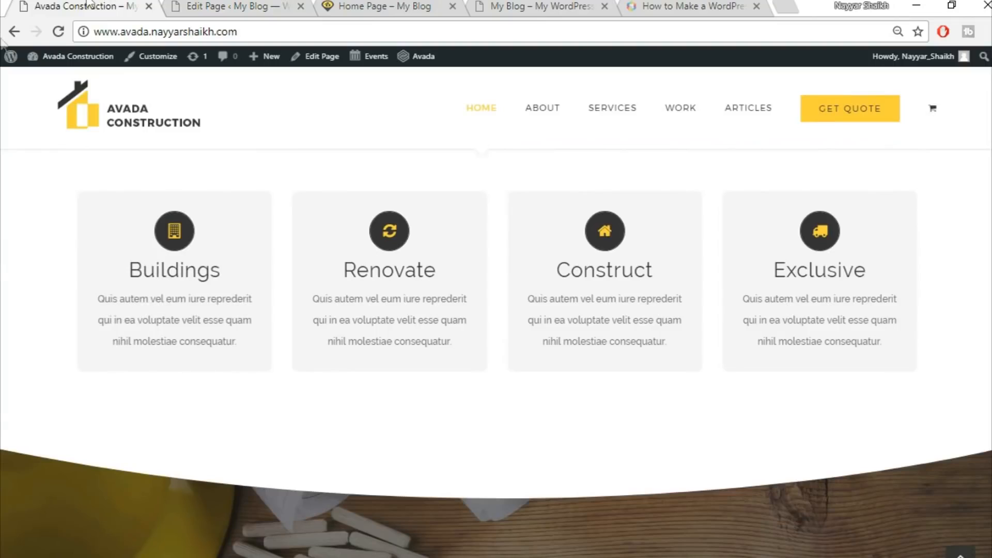
click(103, 6)
mouse_move(140, 258)
click(255, 4)
click(598, 192)
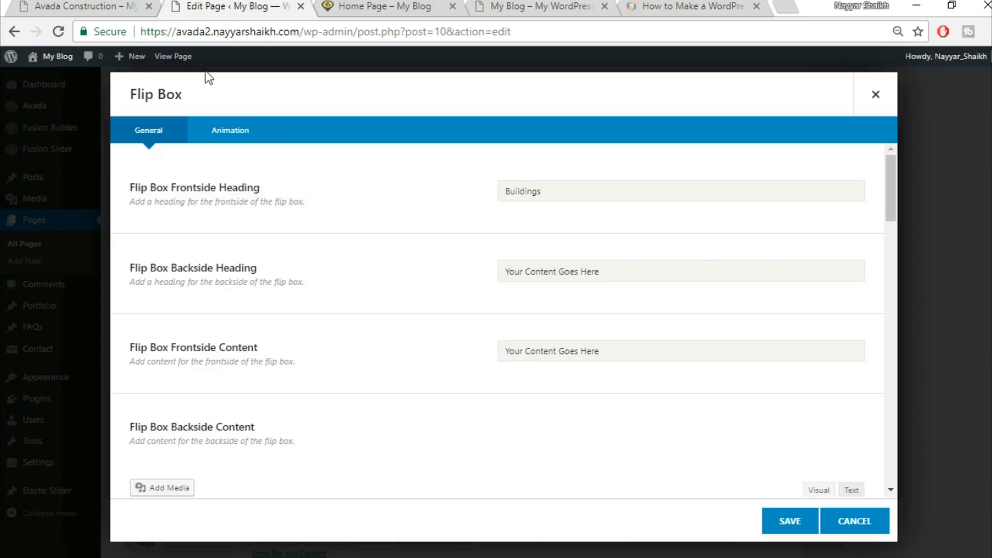
Copy ARTFULLY CRAFTED from the demo card and paste it as the flip box's backside heading
click(55, 3)
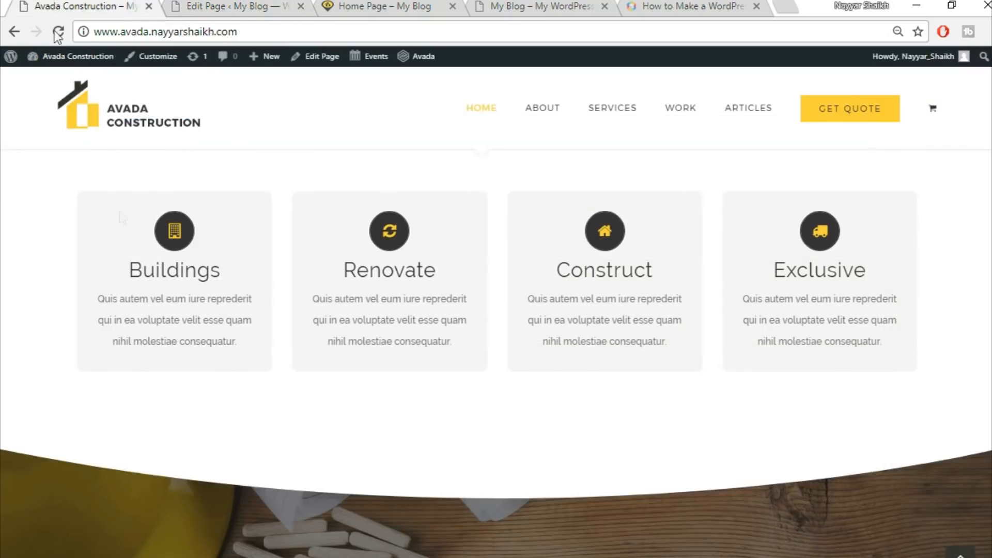
mouse_move(153, 295)
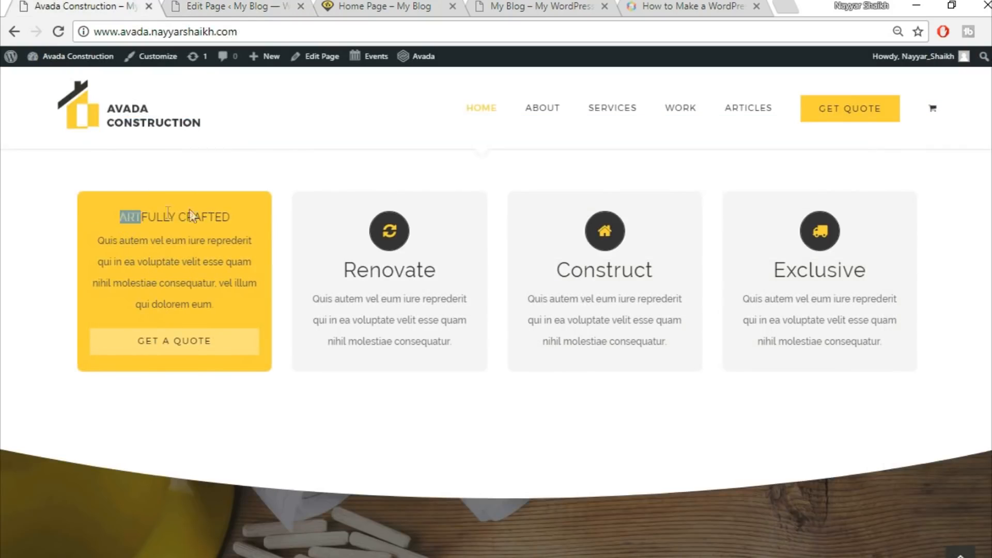
drag(190, 209, 246, 210)
key(ctrl+c)
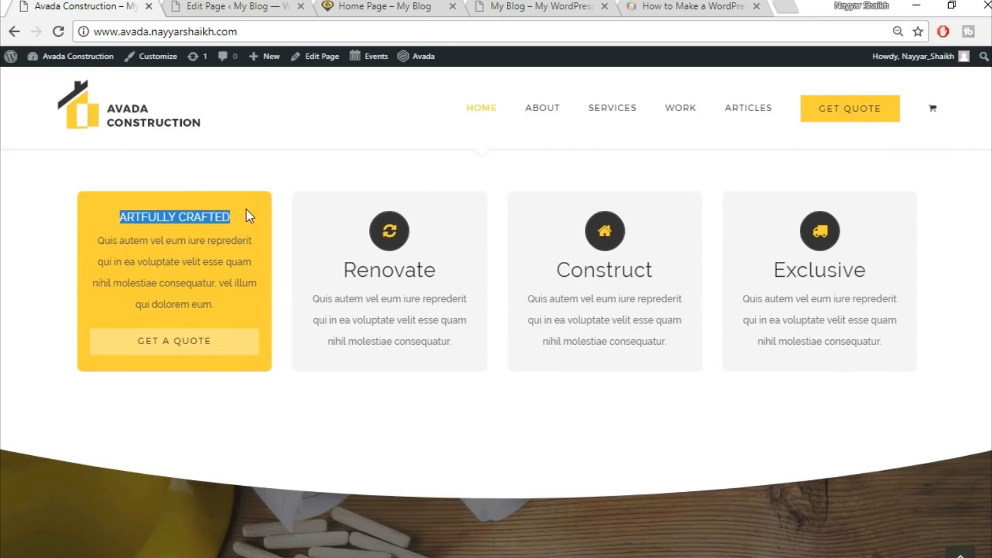
click(195, 3)
click(598, 266)
key(ctrl+v)
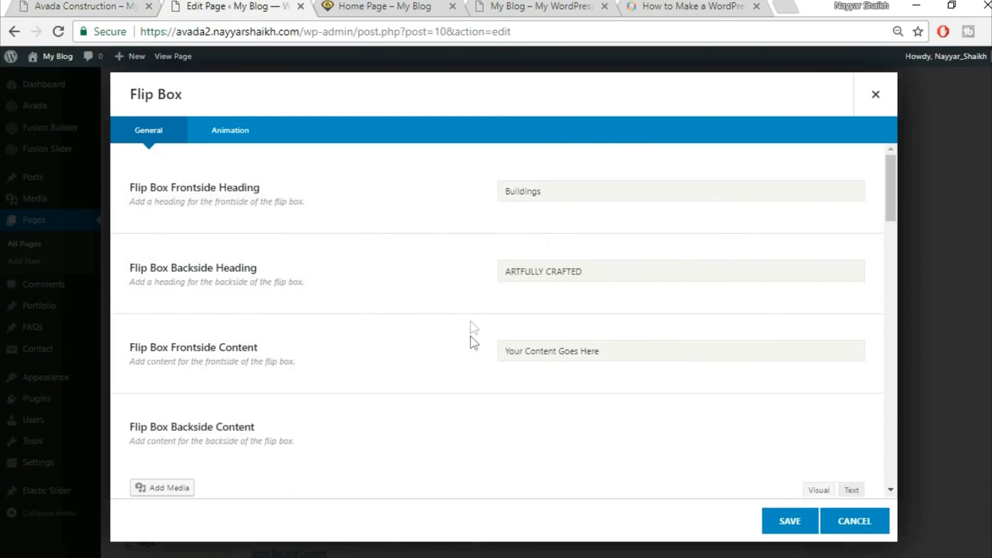
Copy the demo card's paragraph and paste it as the flip box's frontside content
scroll(471, 339, down, 2)
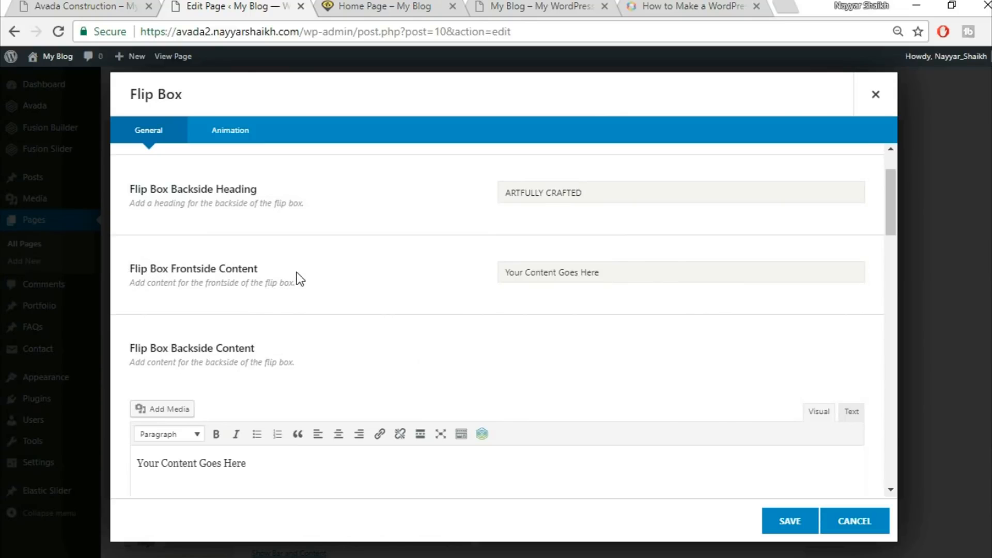
click(69, 4)
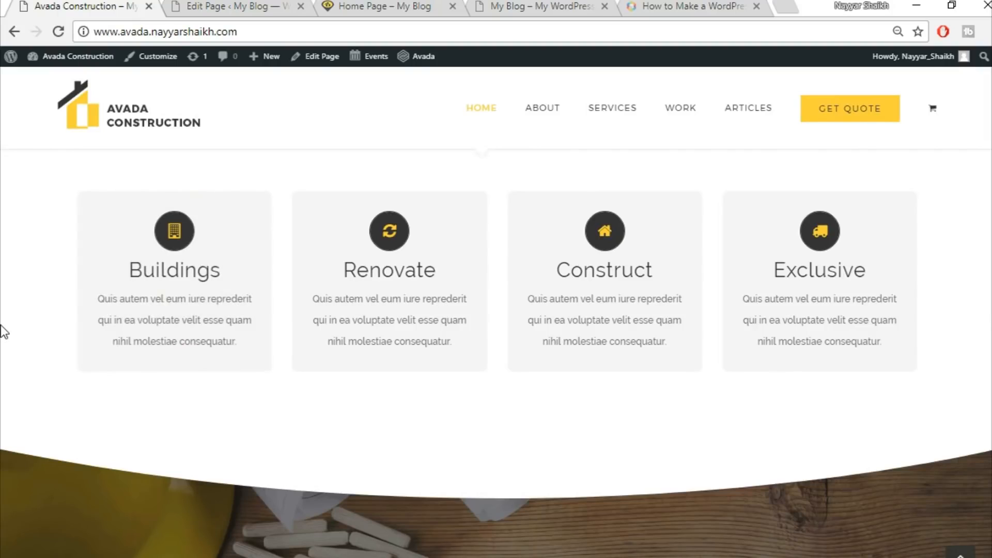
drag(95, 234, 249, 306)
key(ctrl+c)
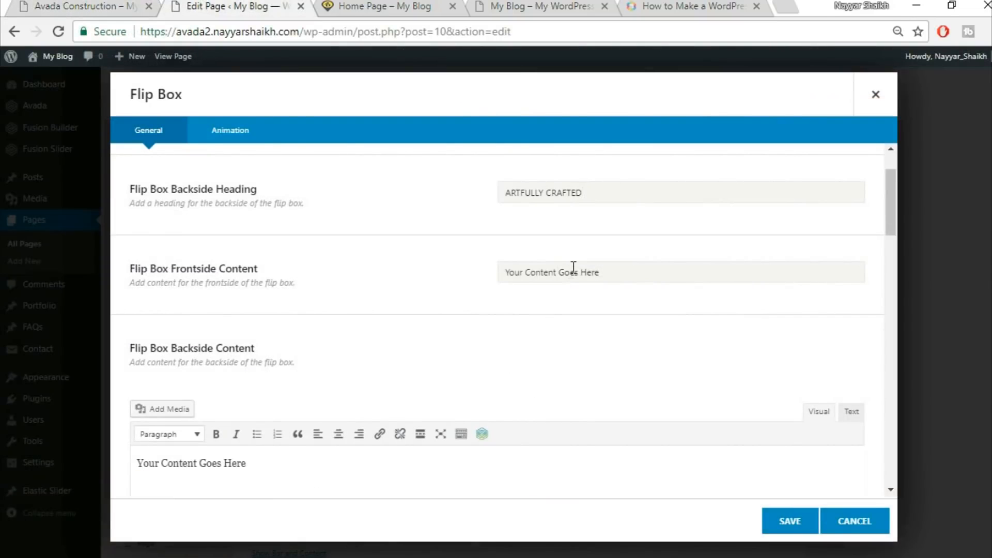
click(573, 267)
key(ctrl+a)
key(BackSpace)
key(ctrl+v)
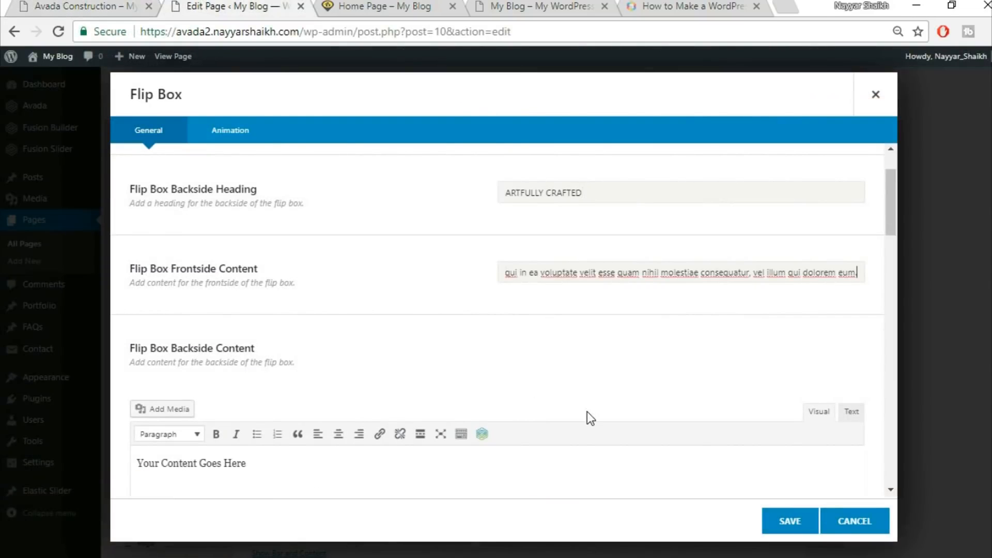
Replace the flip box's backside content with the same pasted paragraph
scroll(587, 411, down, 3)
click(774, 341)
key(ctrl+a)
key(BackSpace)
click(851, 254)
key(ctrl+v)
click(805, 254)
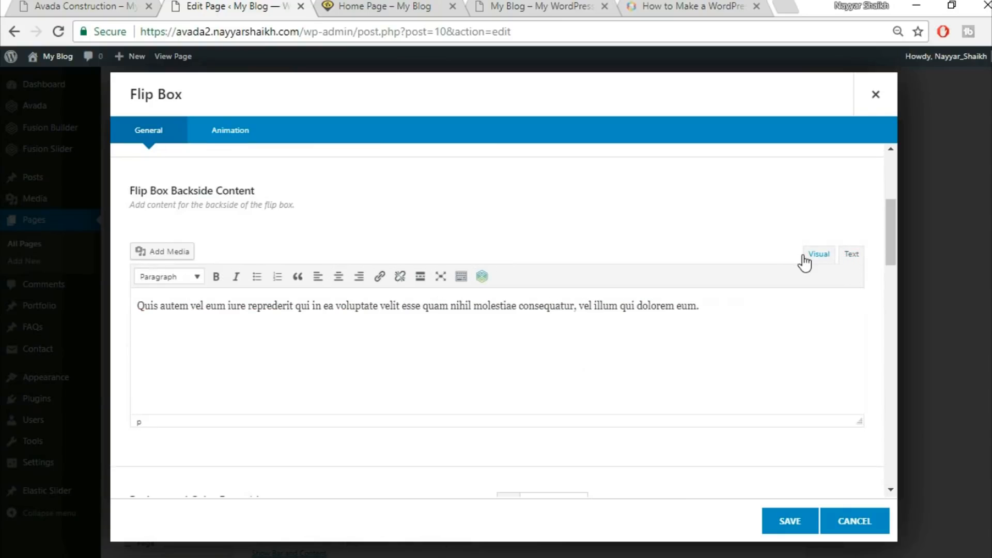
Compare the demo card's colours with the flip box's front and back colour options
scroll(695, 401, down, 5)
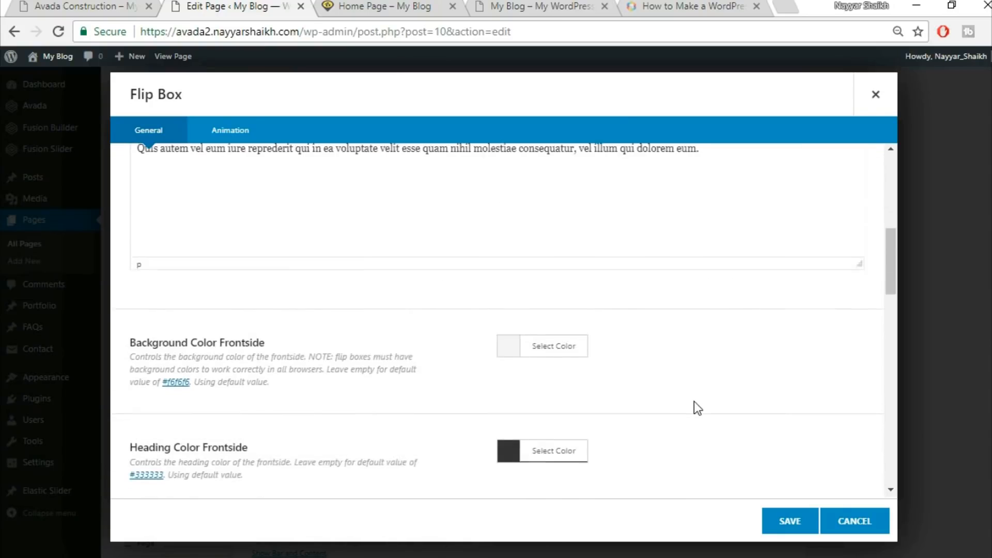
click(64, 5)
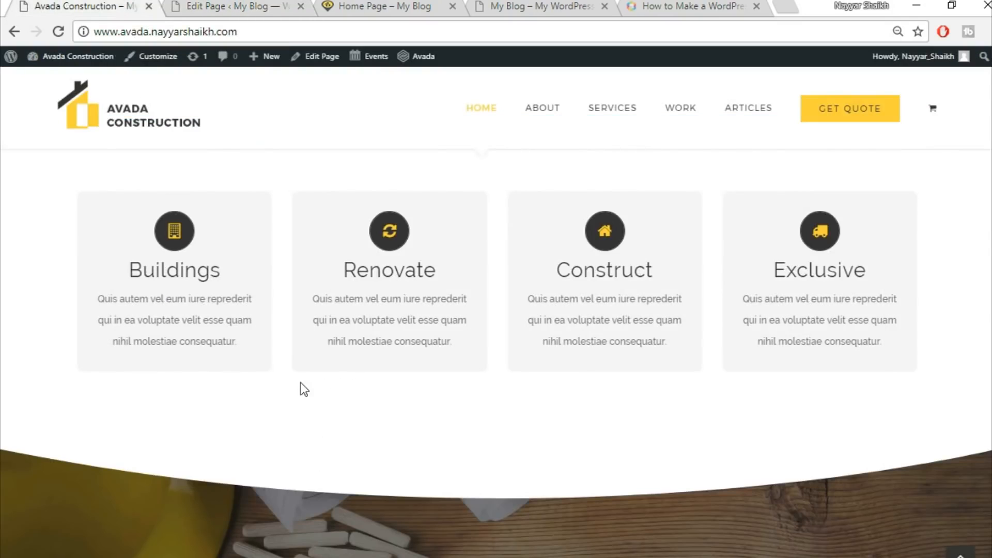
click(230, 6)
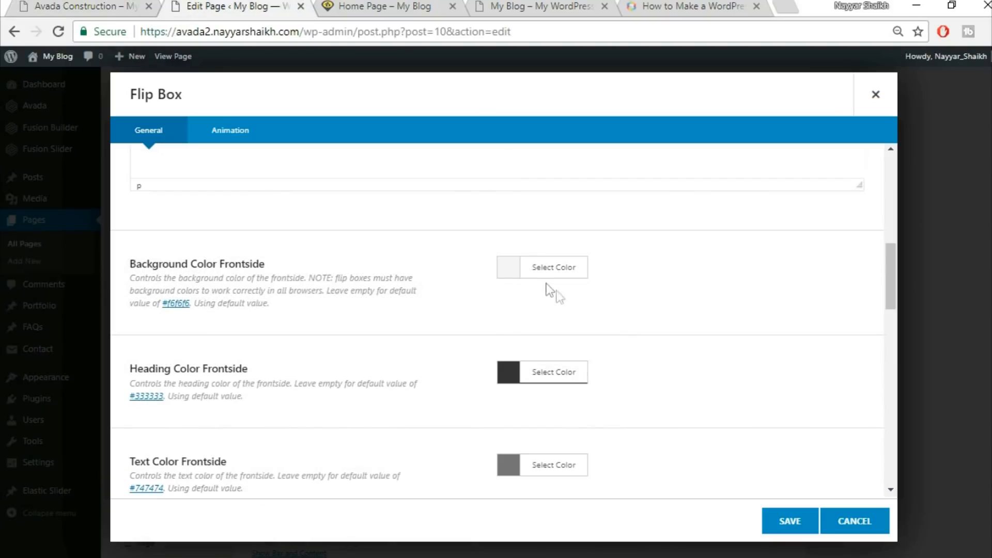
scroll(855, 362, down, 2)
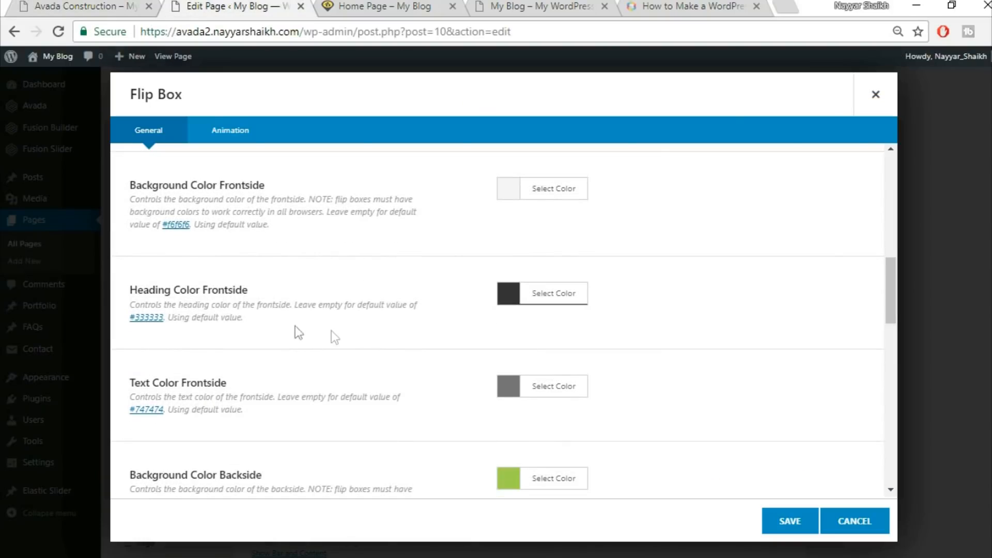
click(76, 3)
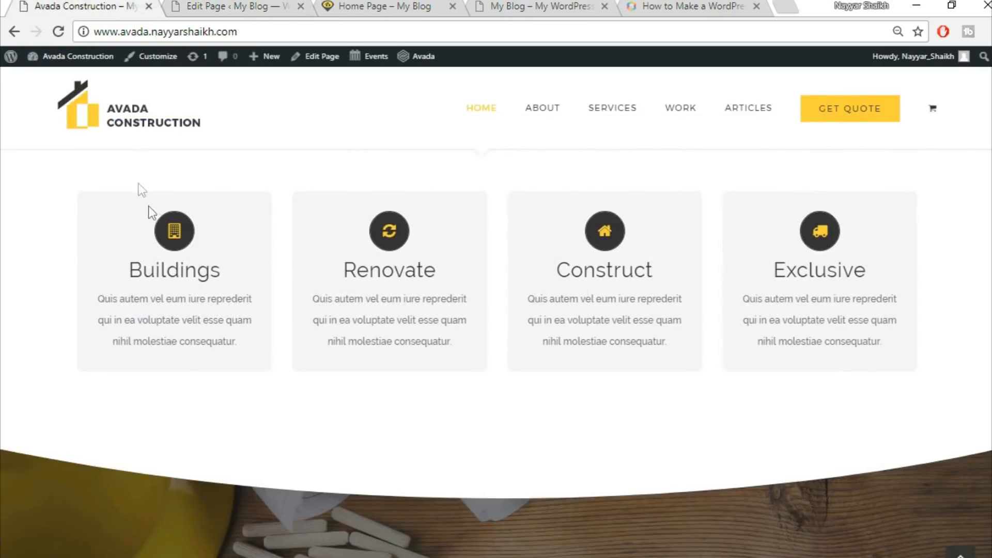
click(222, 6)
scroll(620, 337, down, 4)
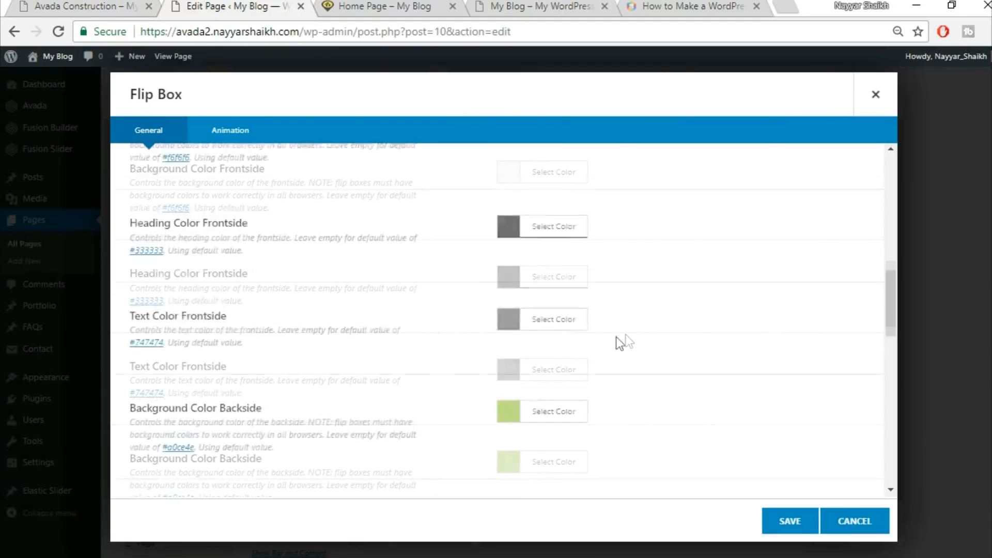
scroll(303, 290, up, 2)
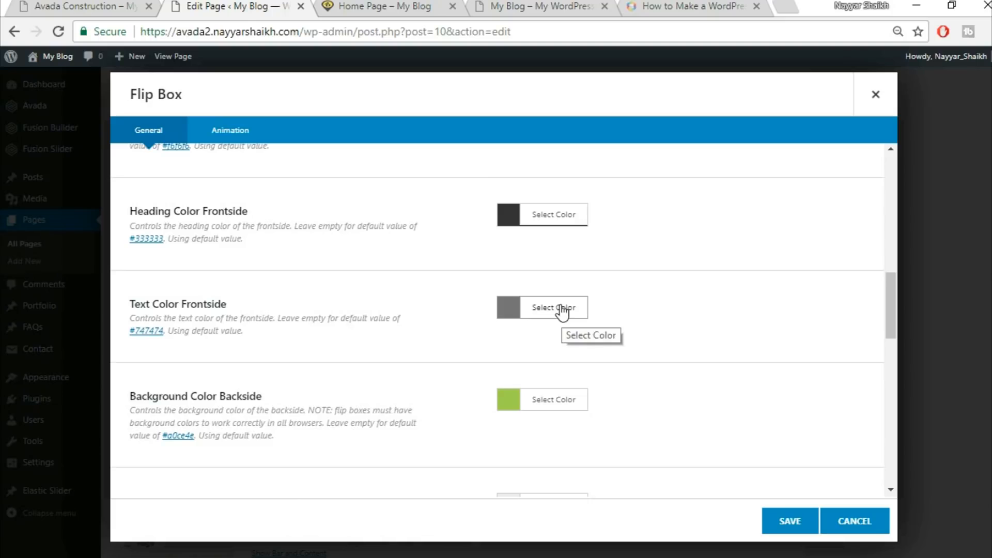
click(113, 5)
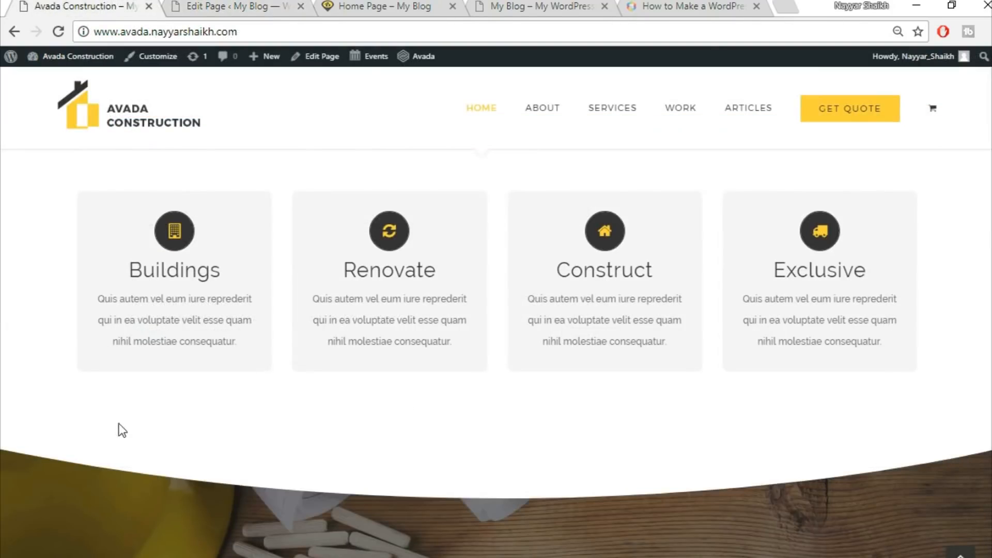
click(225, 8)
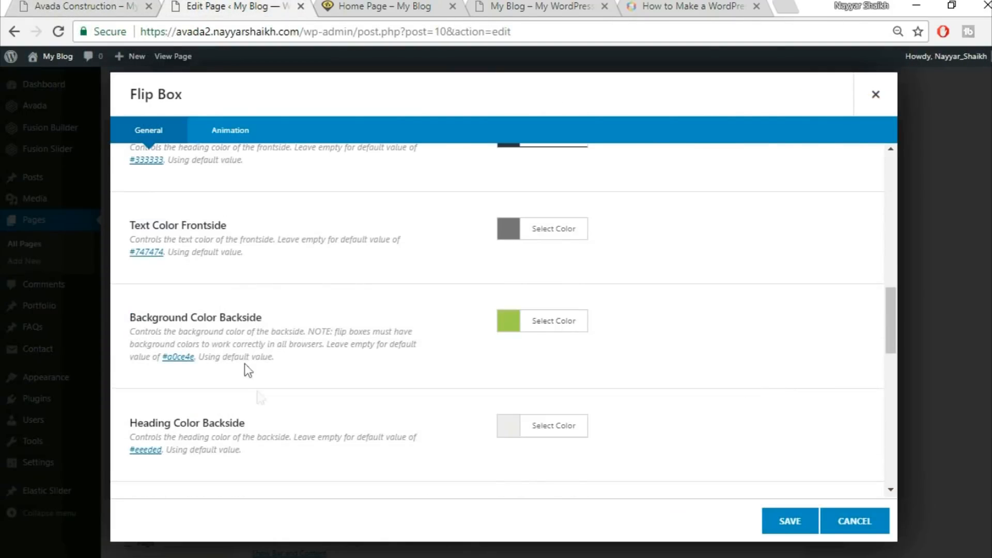
click(96, 6)
Set the flip box's backside background colour to yellow to match the demo
mouse_move(173, 230)
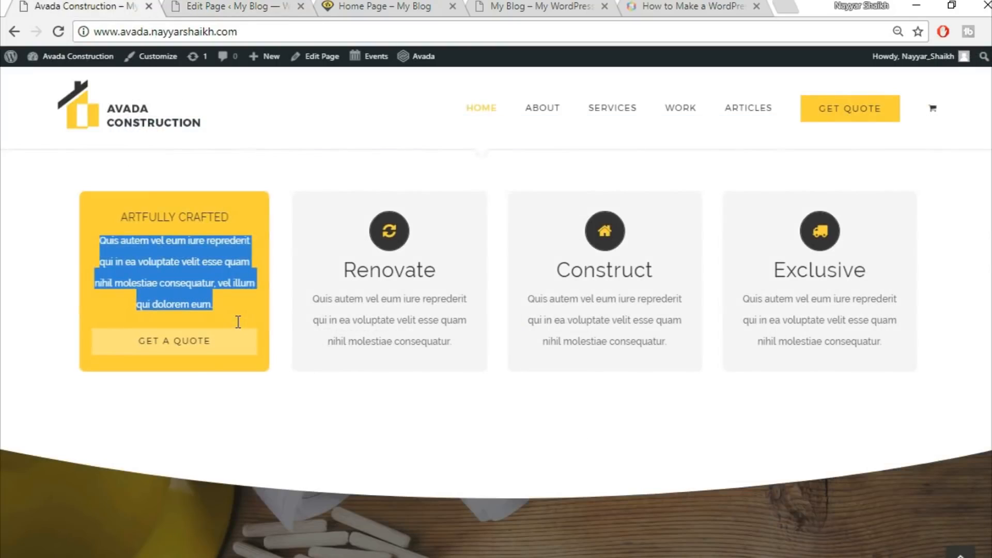
click(133, 228)
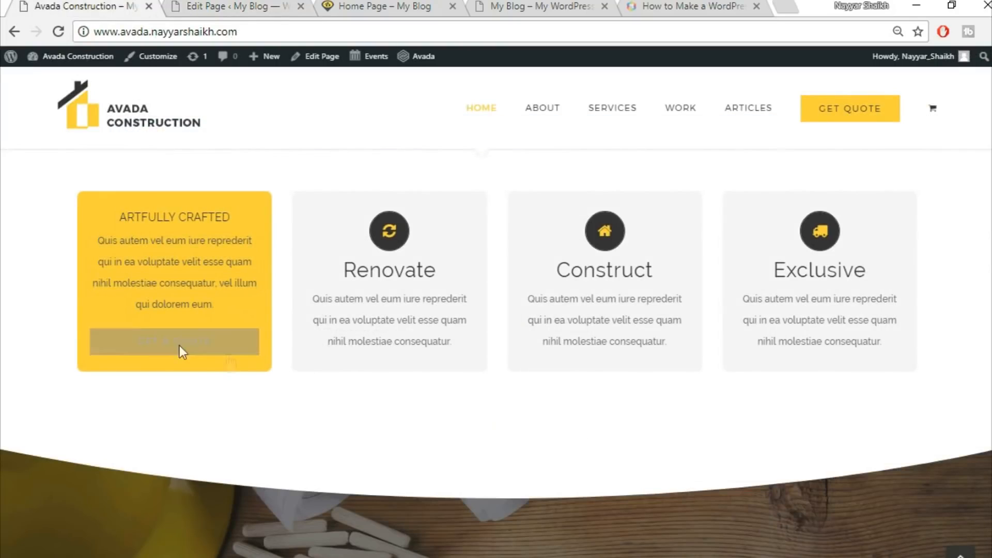
click(211, 7)
click(553, 322)
click(683, 350)
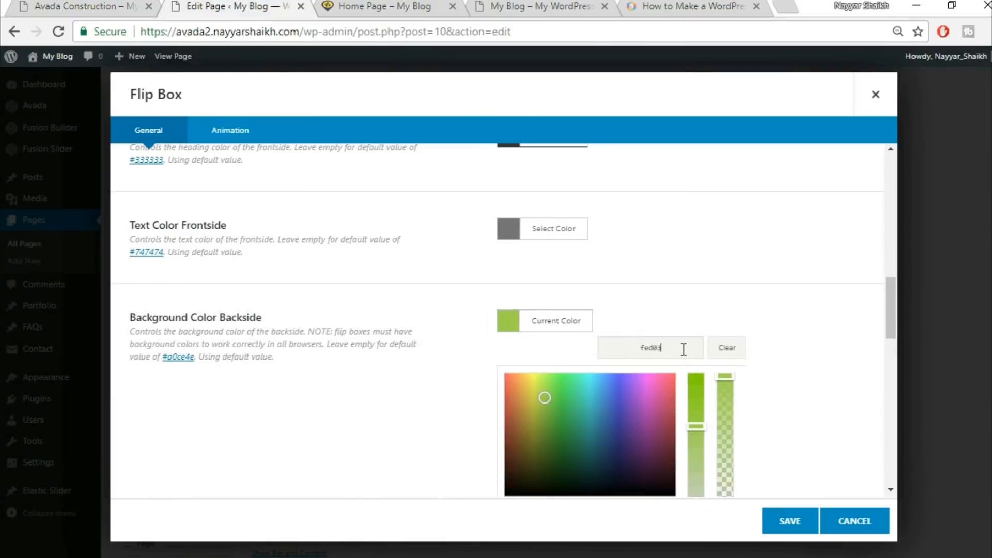
click(730, 312)
scroll(749, 296, down, 3)
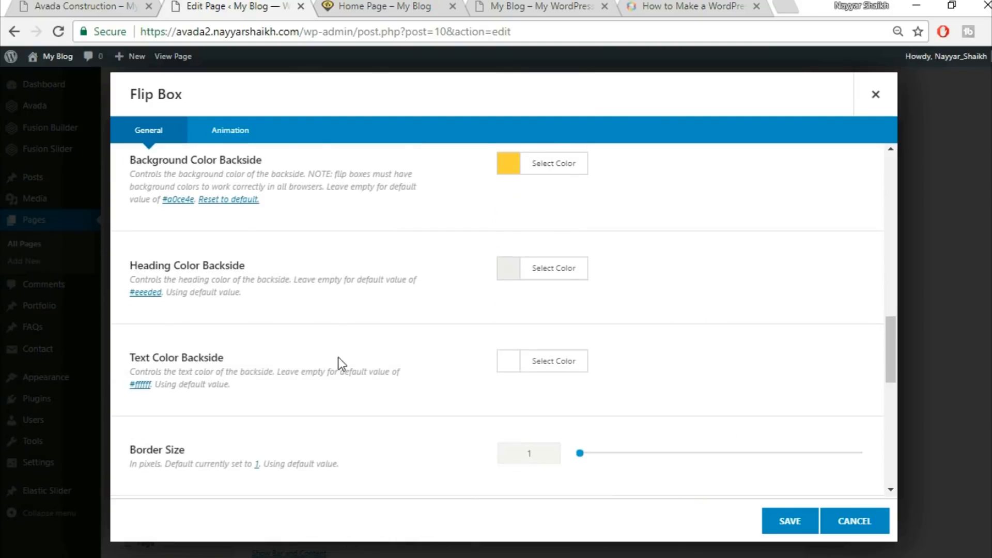
Check the demo card's backside, then set the flip box's backside heading colour to black
click(67, 6)
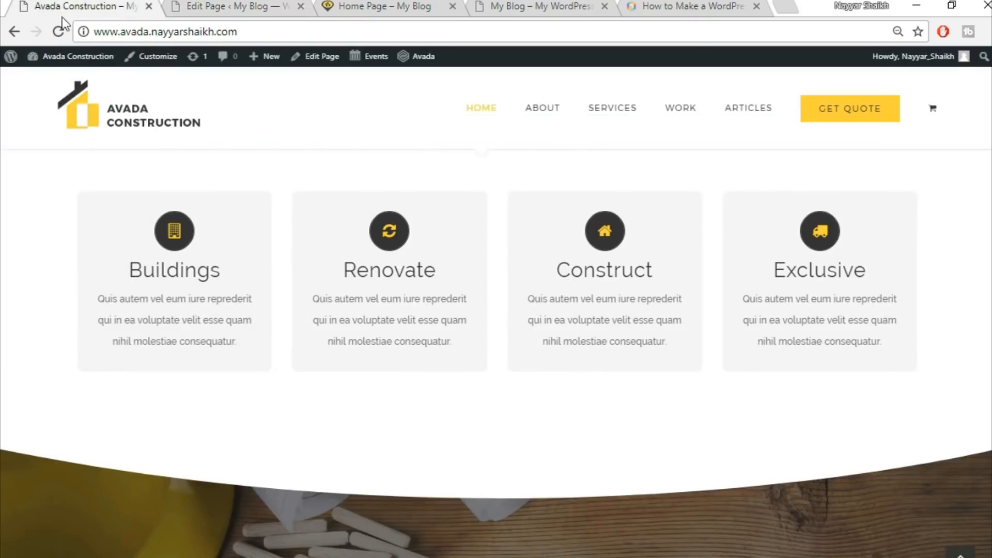
mouse_move(146, 305)
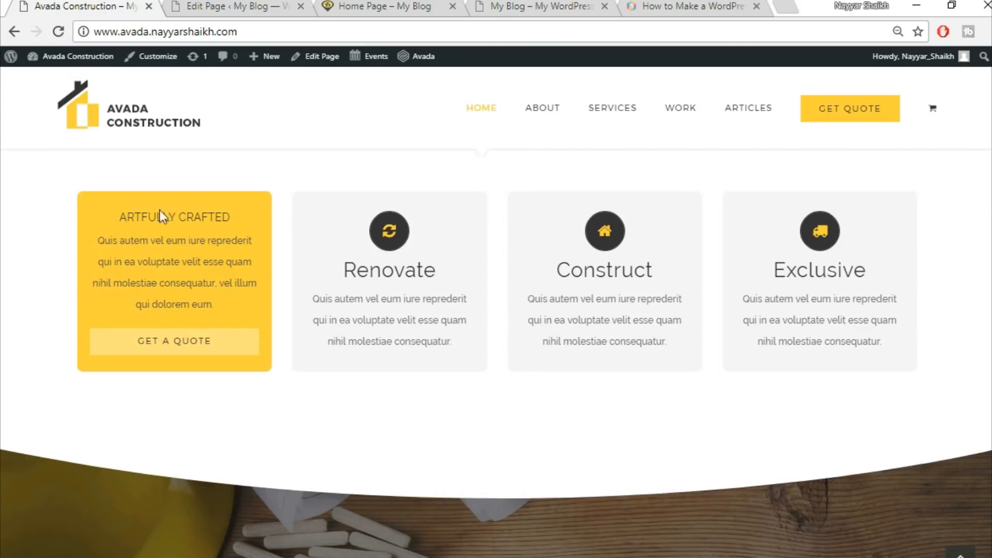
click(198, 6)
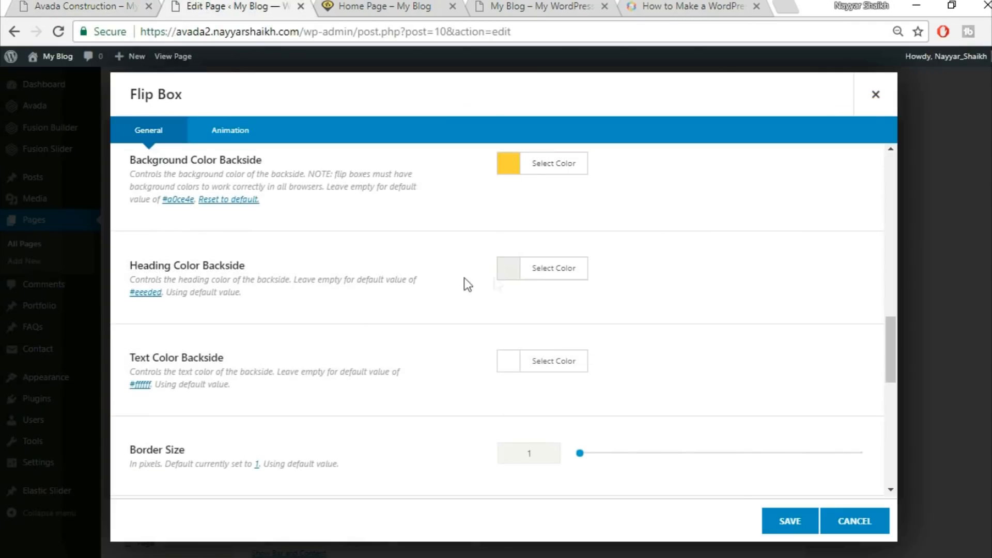
click(544, 288)
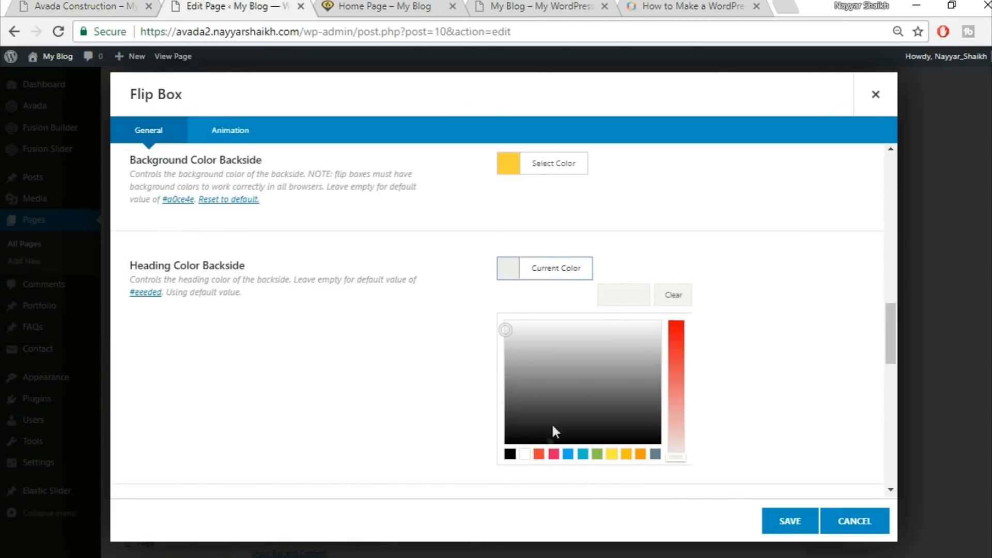
click(510, 454)
click(695, 238)
Set the flip box's backside text colour to a dark grey
click(47, 1)
click(301, 1)
scroll(631, 311, down, 2)
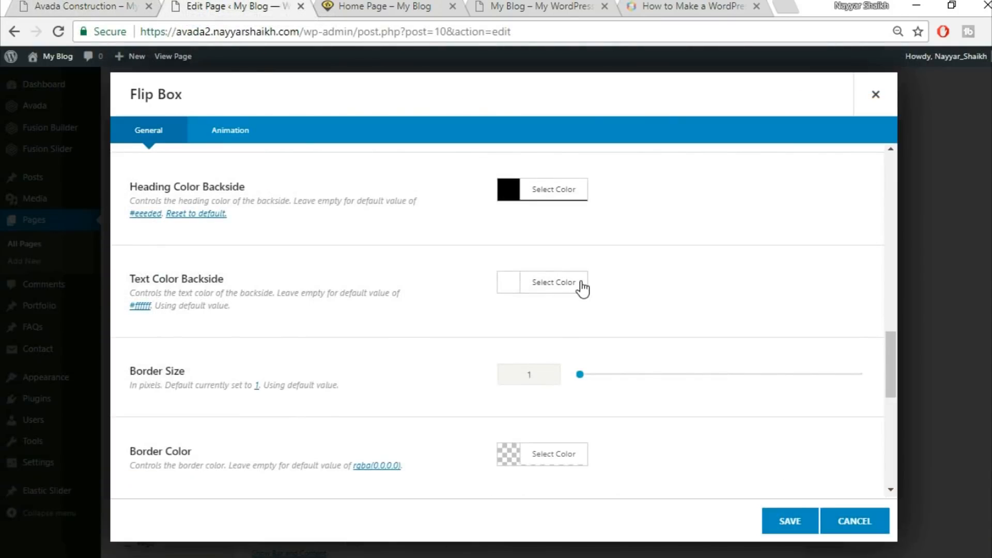
click(582, 285)
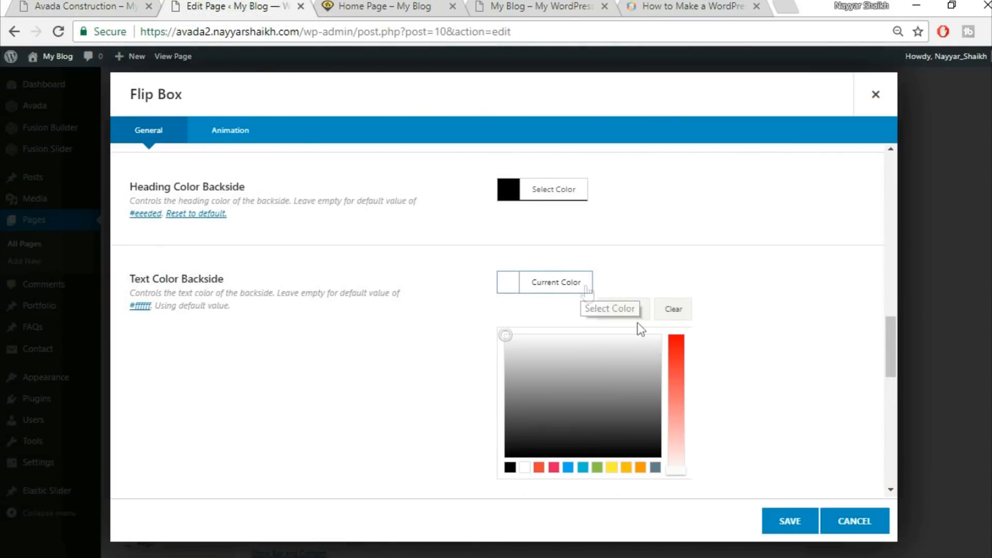
drag(514, 408, 516, 434)
click(722, 373)
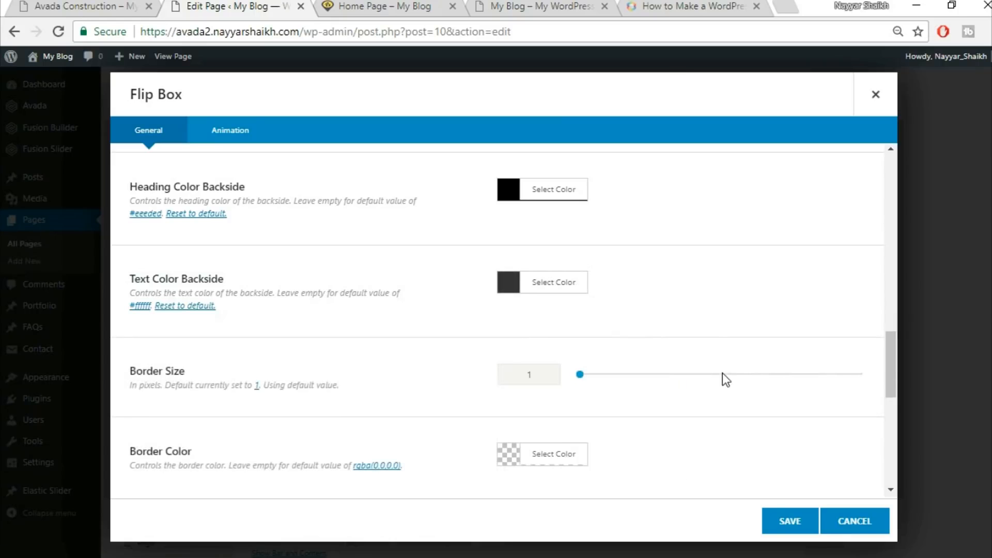
Set the flip box's border size to 0
scroll(722, 375, down, 2)
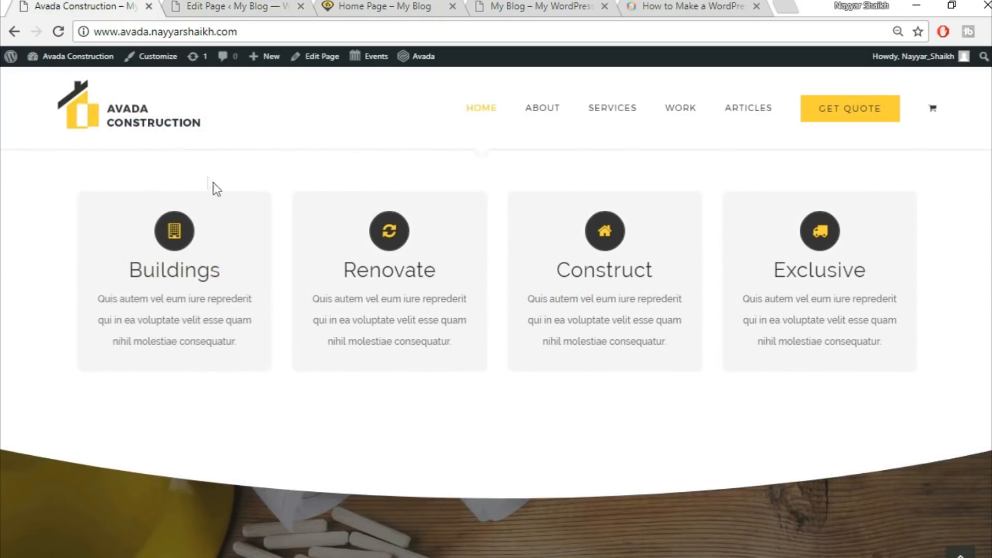
mouse_move(125, 292)
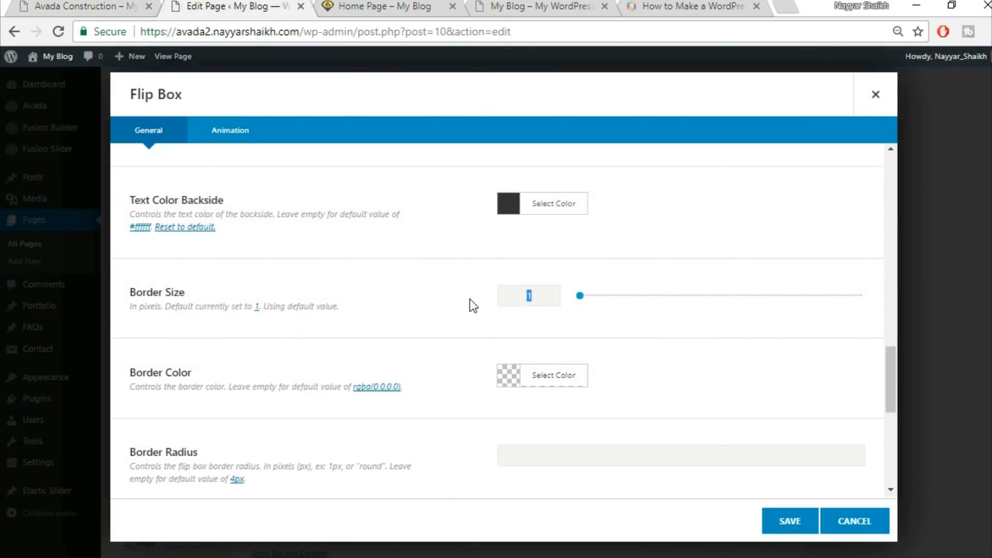
text(0)
Set the flip box's border radius to round
scroll(475, 330, down, 2)
scroll(479, 338, down, 2)
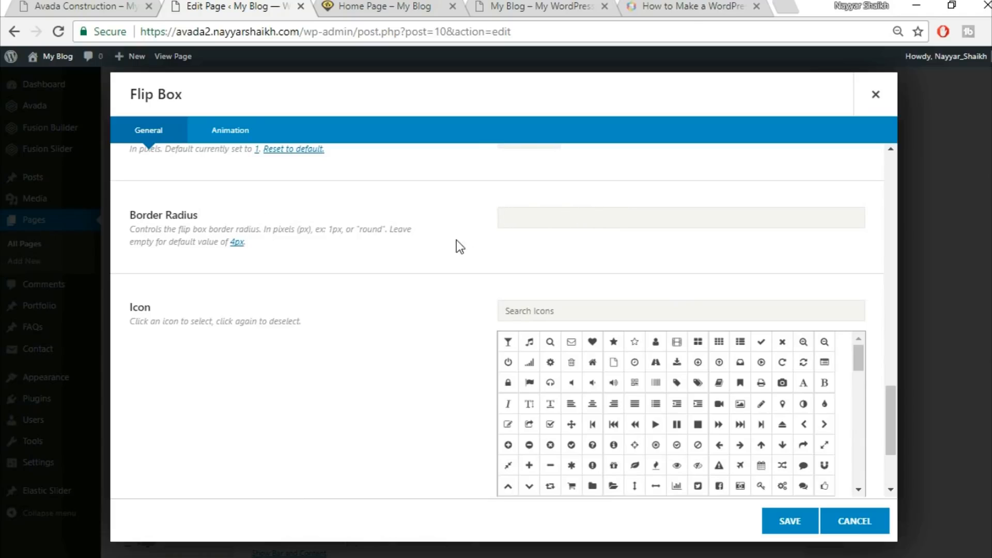
text(round)
Search the icon list for 'buil' and select the first building icon
click(79, 6)
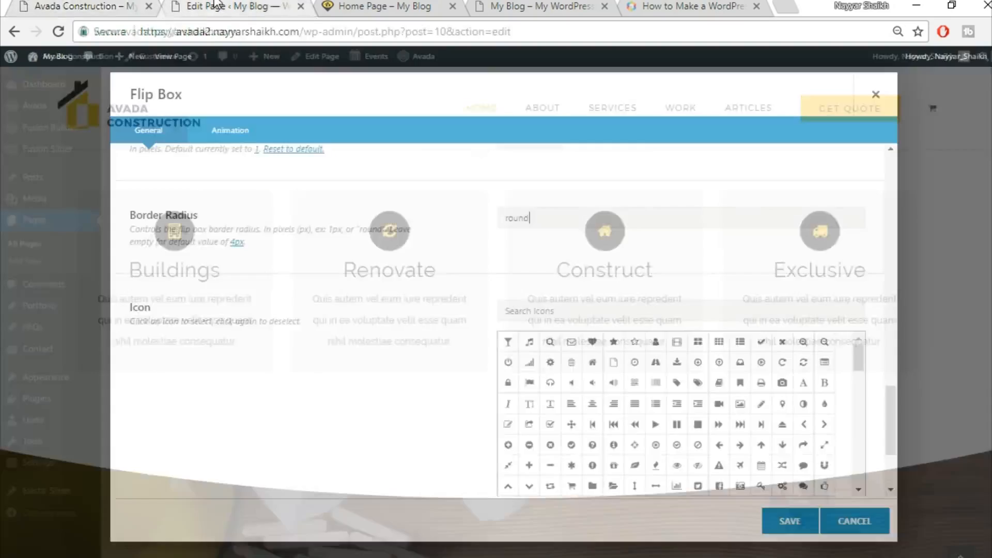
click(199, 7)
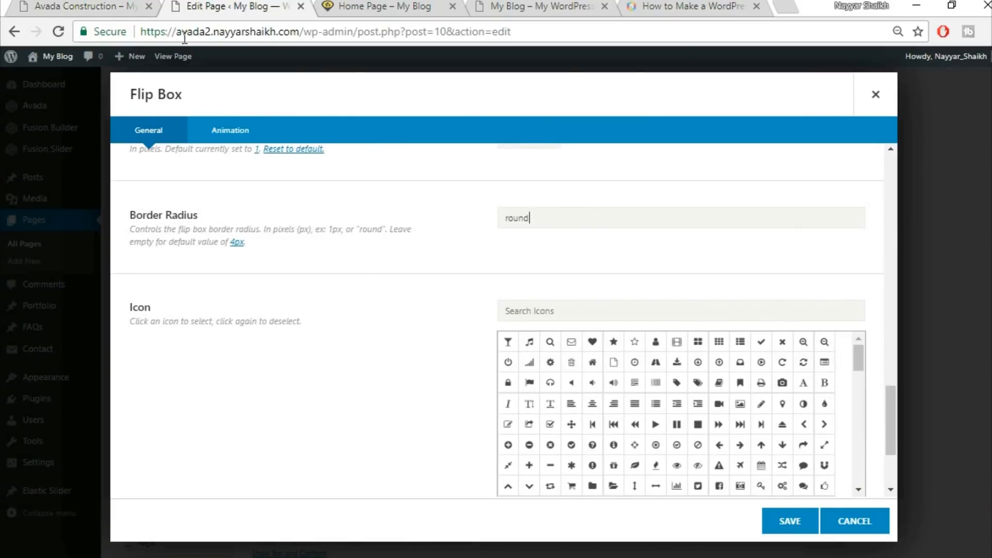
click(123, 4)
click(199, 8)
text(buil)
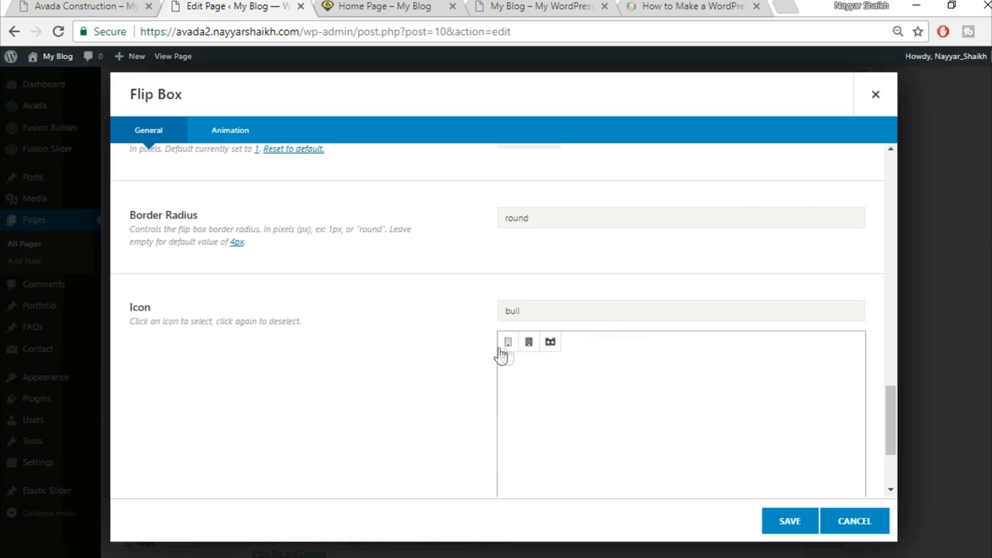
click(508, 343)
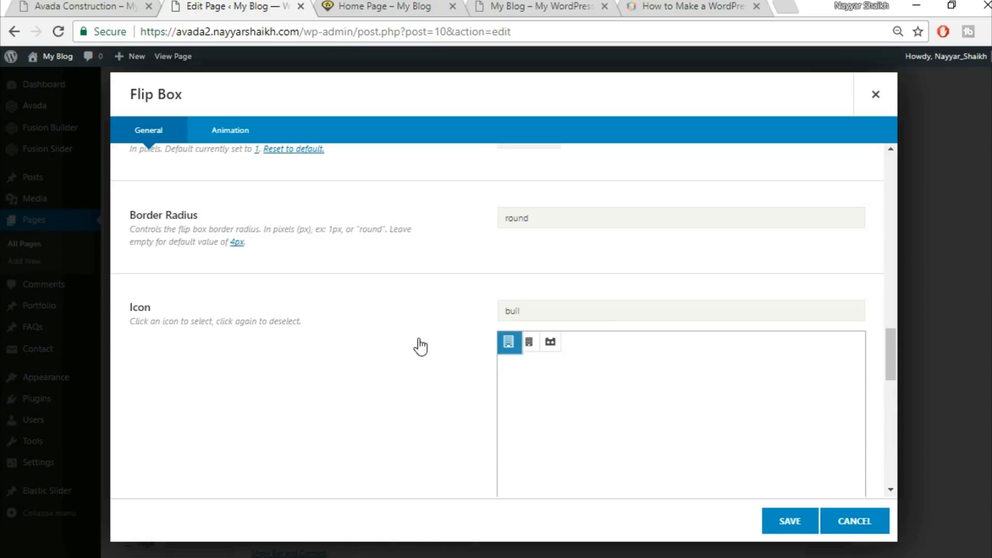
Set the flip box's icon colour to yellow
scroll(419, 339, down, 10)
scroll(418, 339, up, 5)
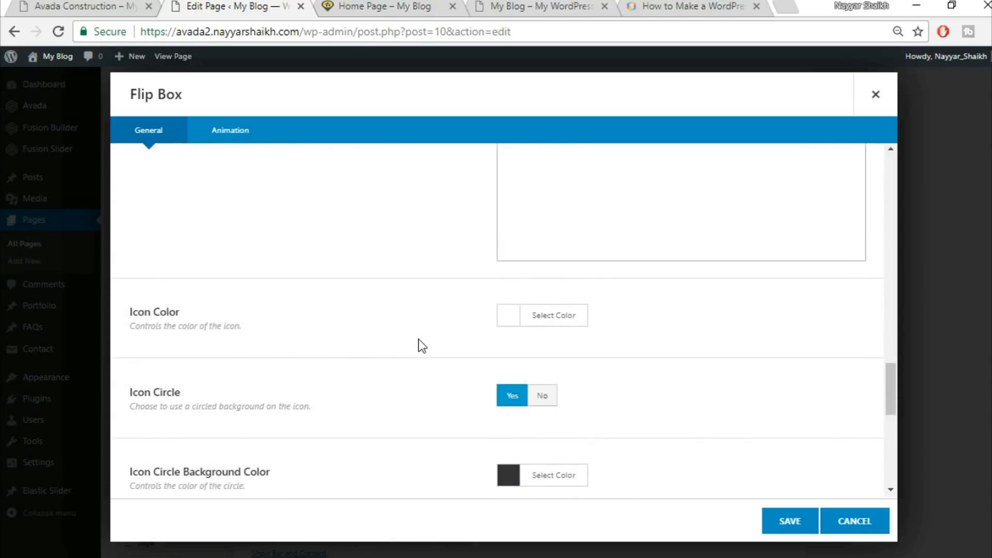
click(135, 6)
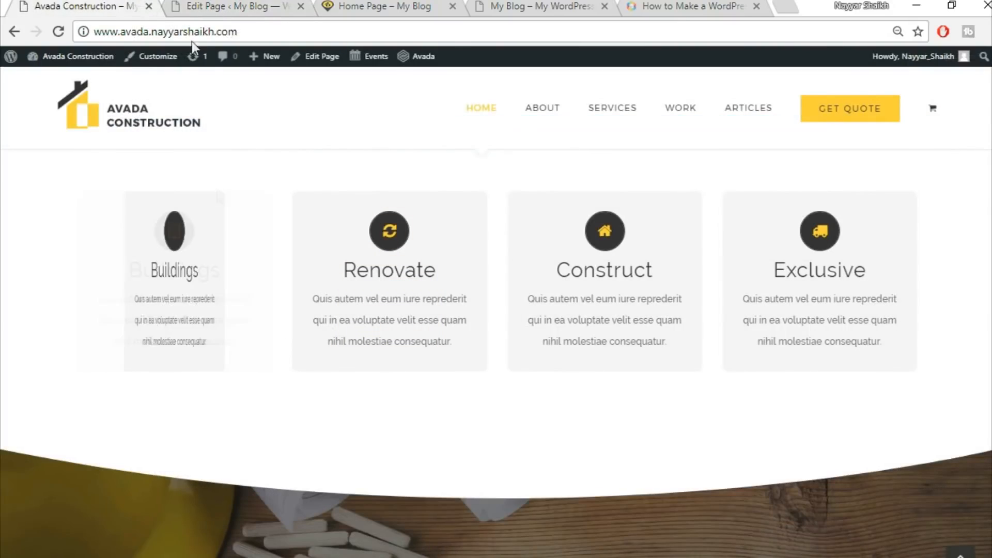
click(211, 7)
click(572, 315)
click(639, 348)
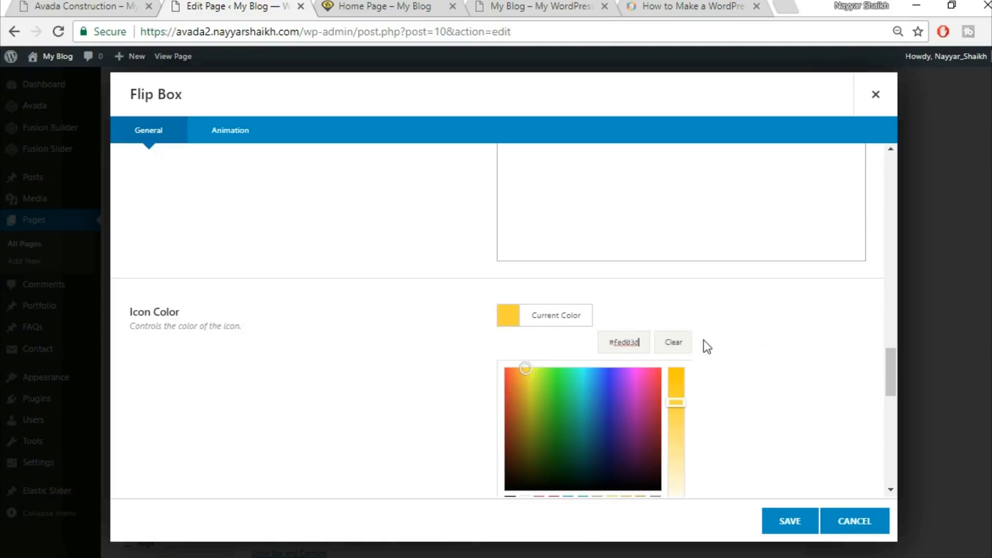
click(759, 340)
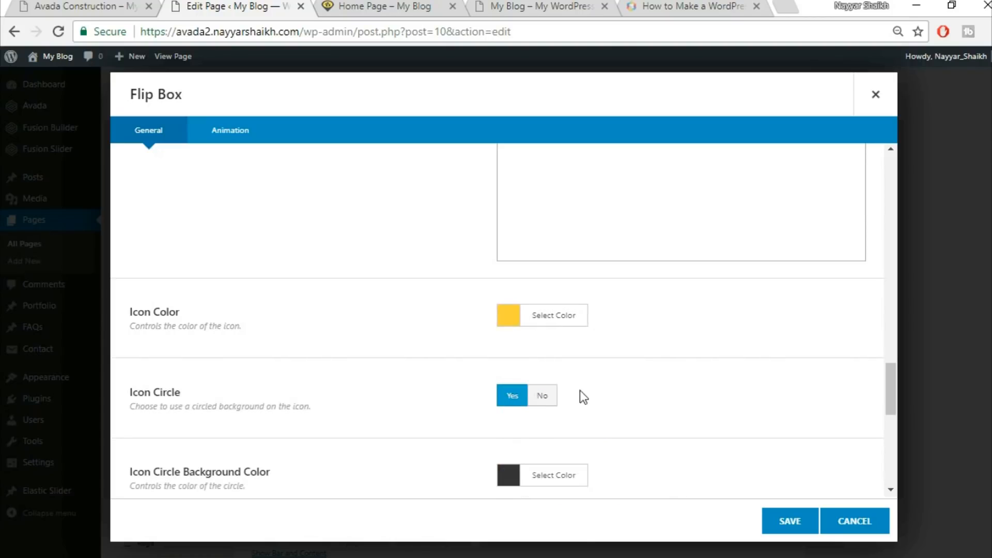
Clear the flip box's border radius value
scroll(748, 374, down, 3)
scroll(742, 377, up, 3)
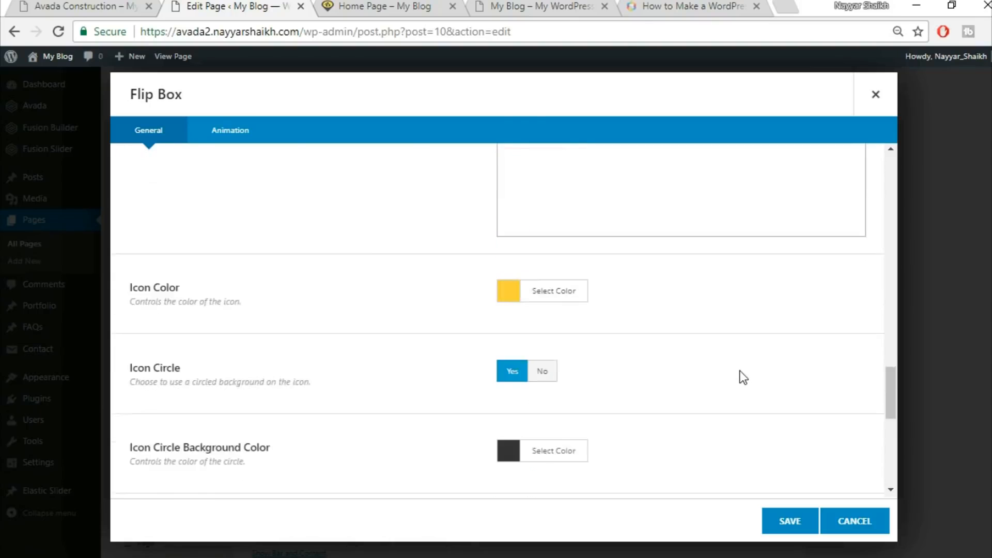
scroll(743, 378, up, 6)
drag(552, 298, 467, 310)
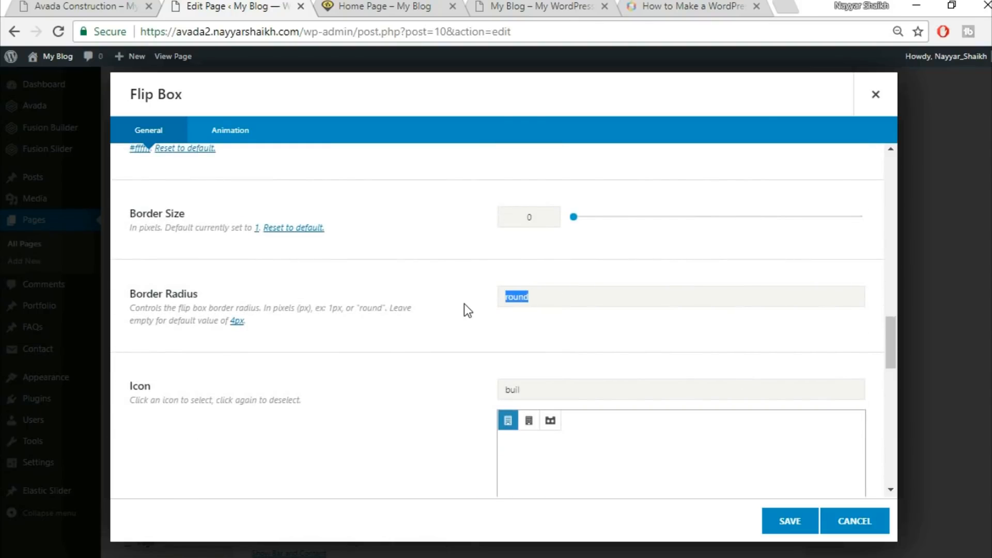
key(BackSpace)
Review the remaining icon options of the flip box against the demo
scroll(435, 336, down, 2)
scroll(435, 338, down, 6)
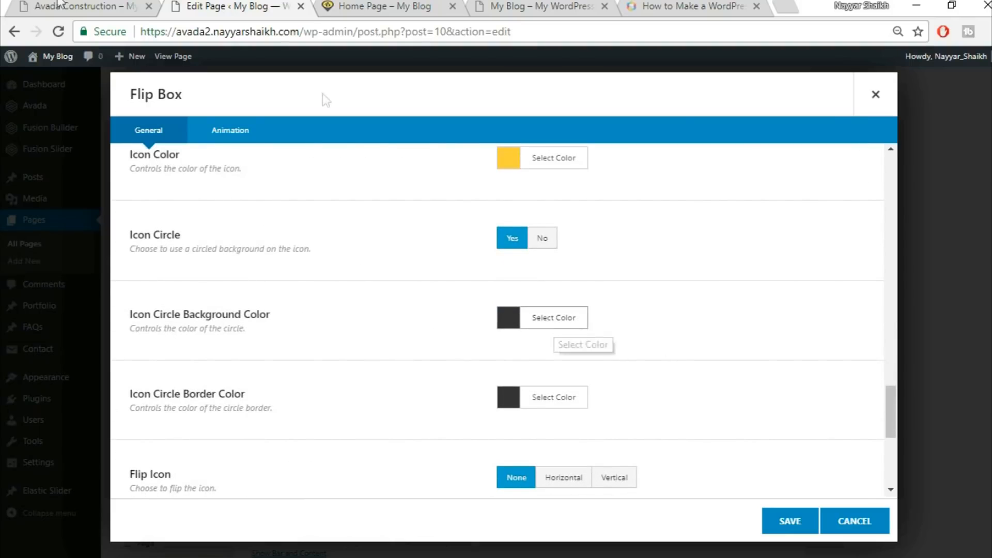
click(83, 7)
click(228, 5)
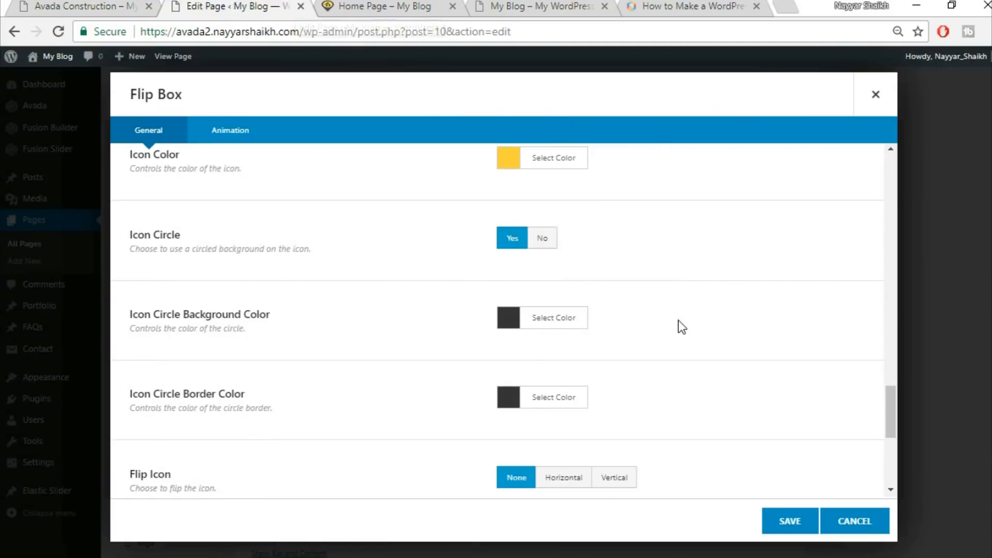
scroll(677, 326, down, 3)
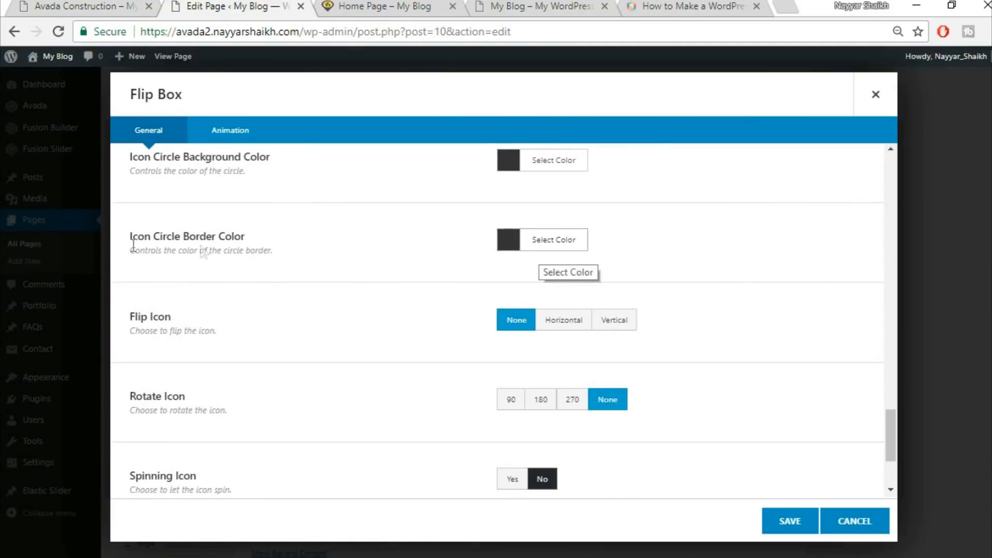
scroll(703, 279, down, 2)
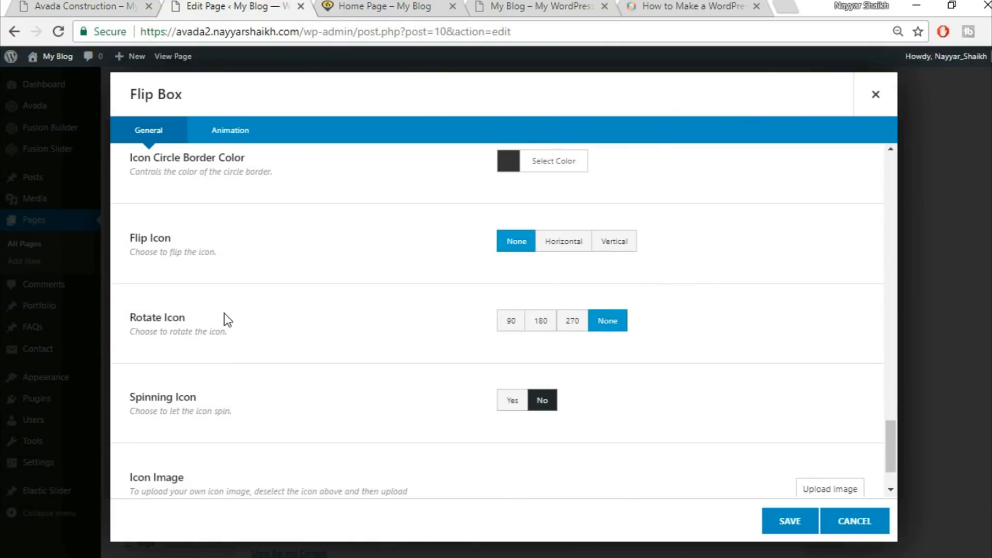
scroll(526, 405, down, 1)
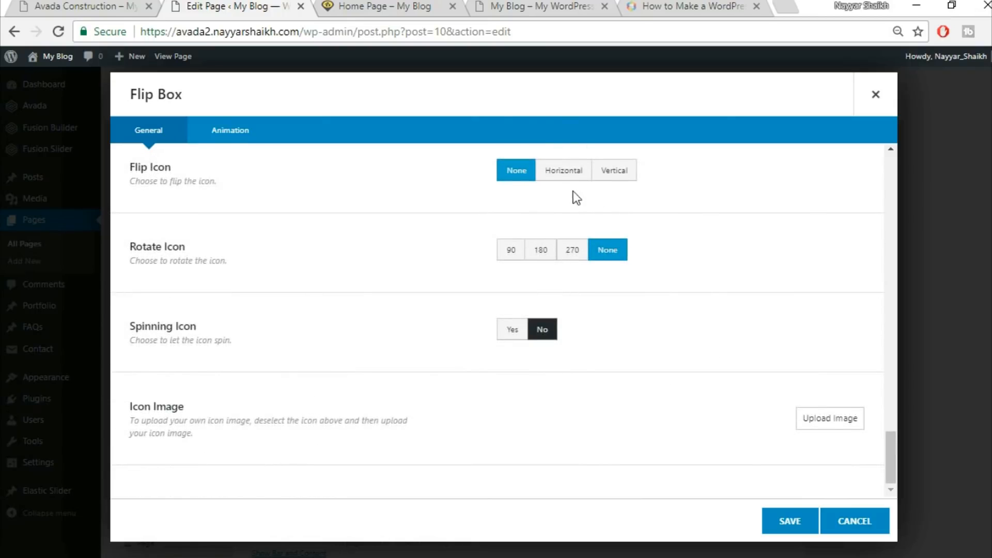
Glance at the animation settings and save the Buildings flip box
click(252, 139)
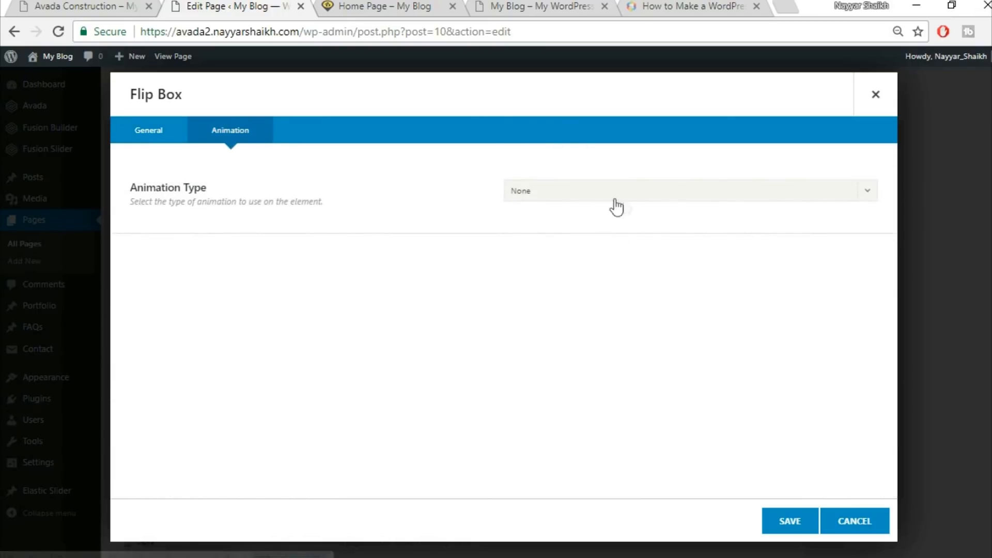
click(156, 137)
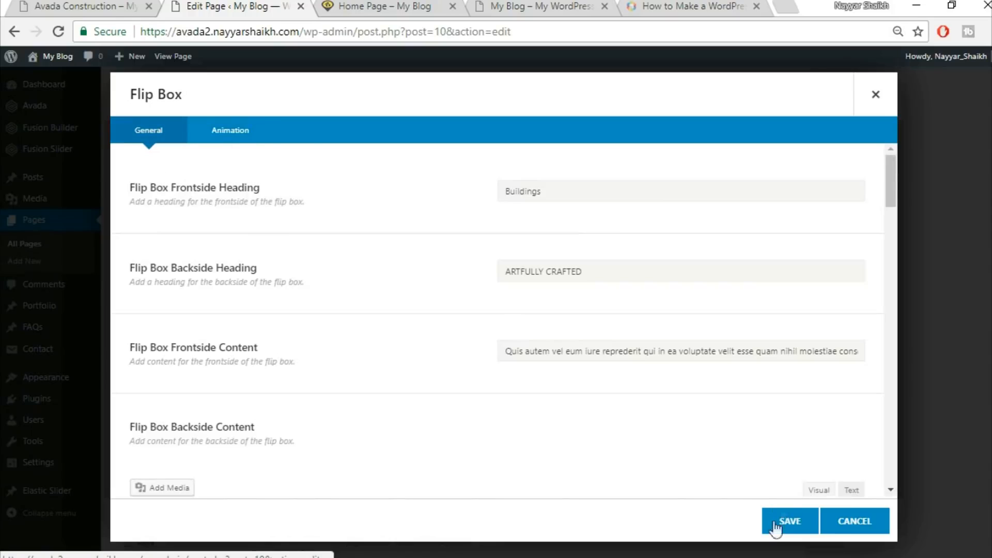
click(780, 533)
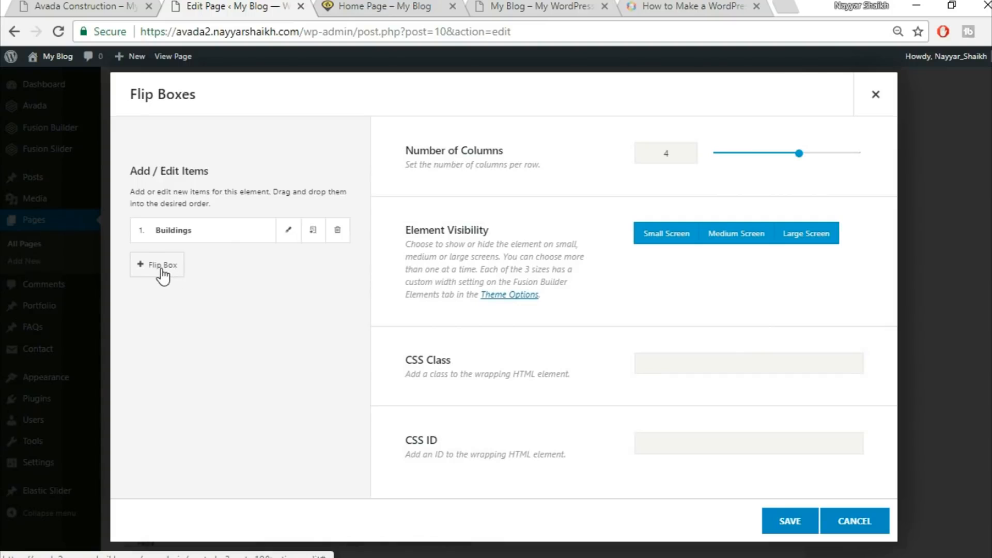
Clone the Buildings flip box three times to make four items
click(92, 6)
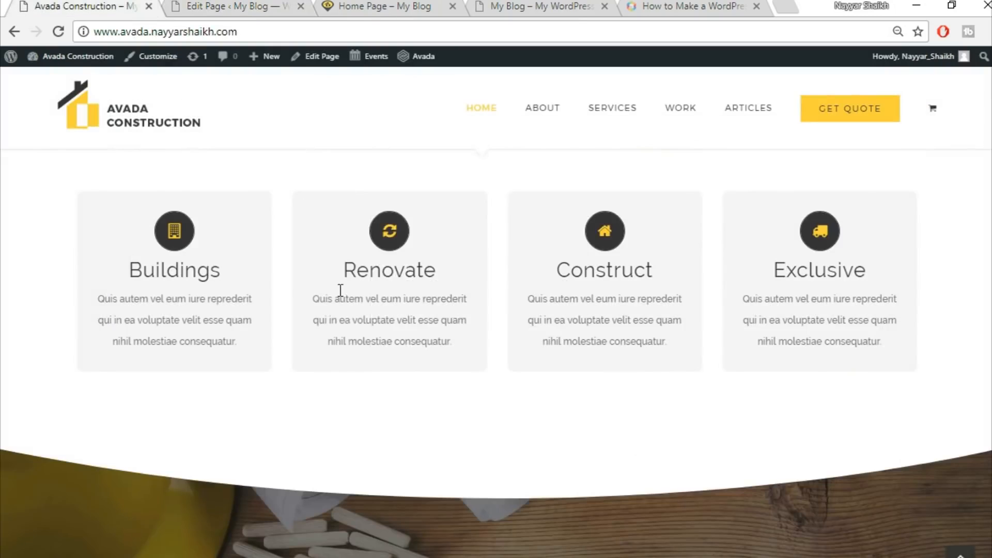
click(263, 5)
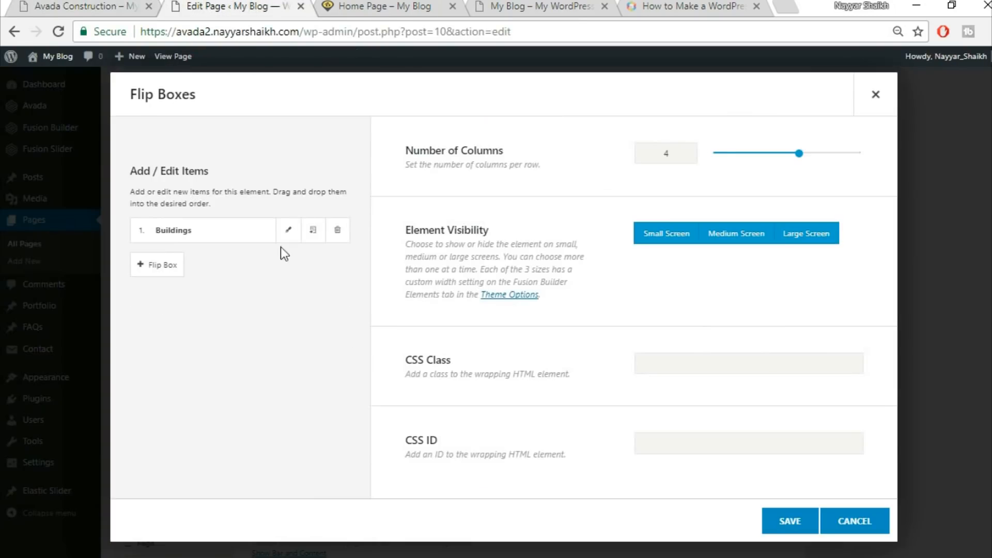
click(312, 234)
click(312, 233)
click(312, 233)
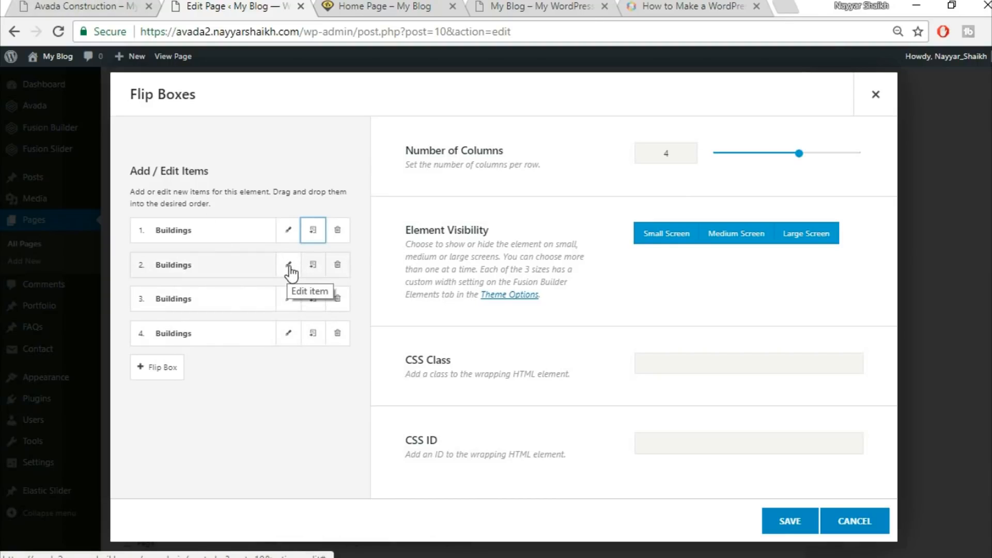
Save the Flip Boxes element and update the Home Page
click(77, 6)
mouse_move(369, 285)
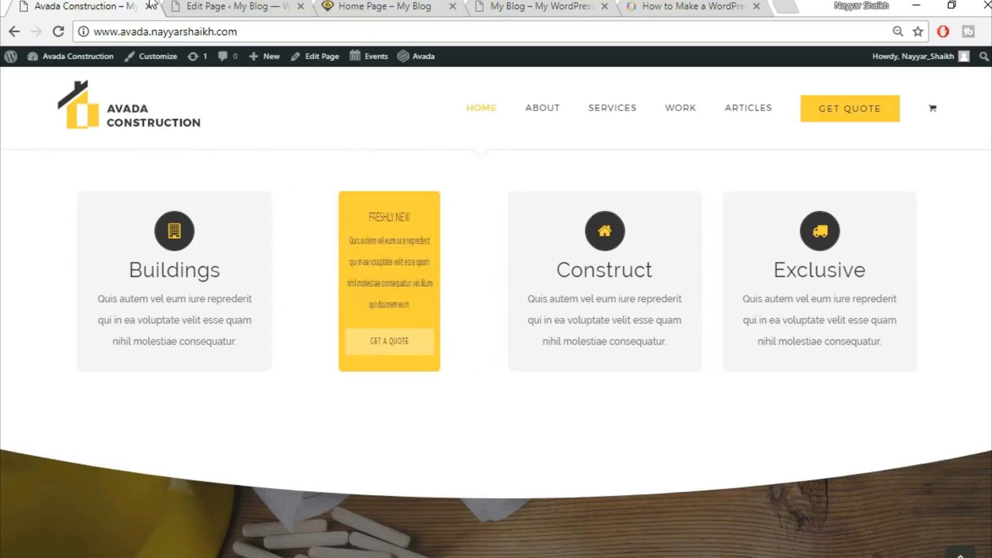
click(230, 6)
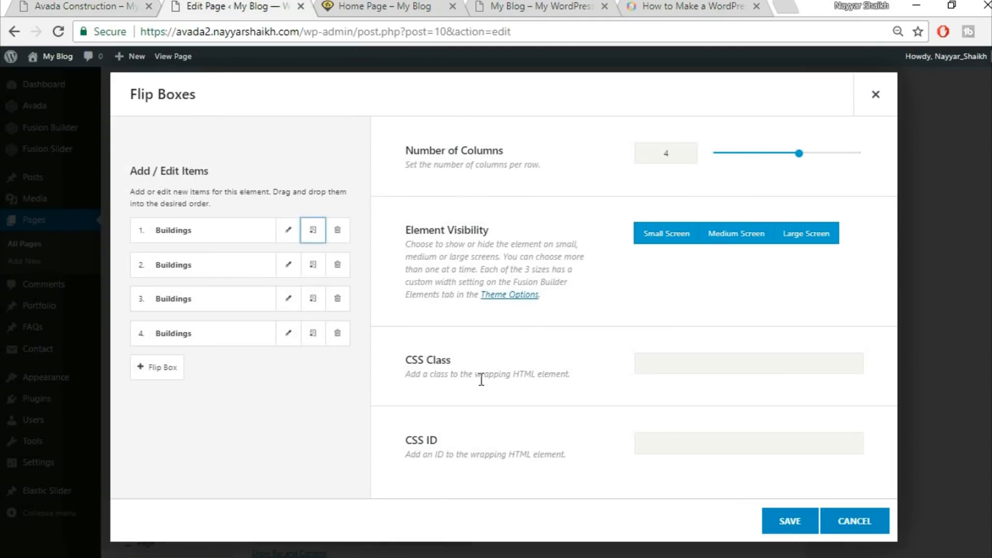
click(781, 520)
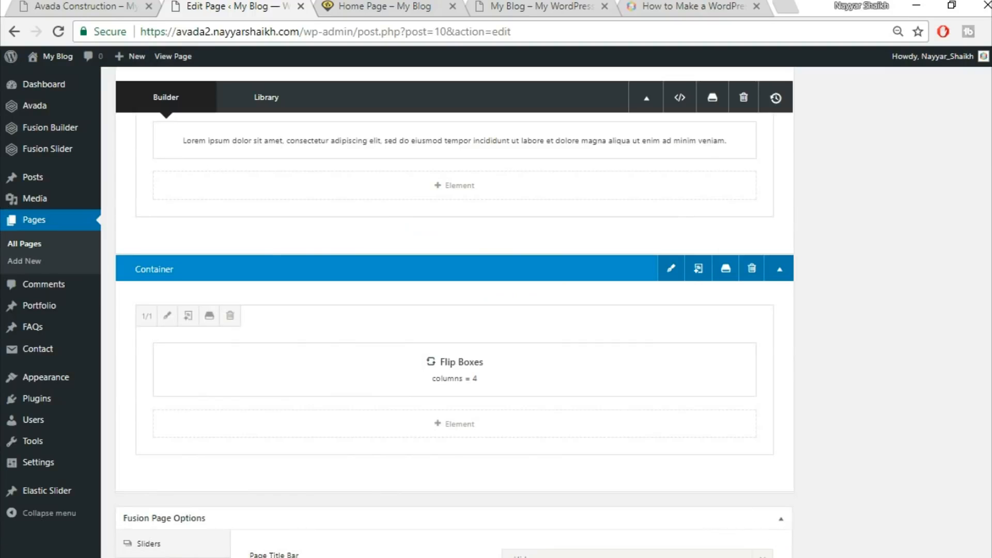
scroll(988, 237, up, 10)
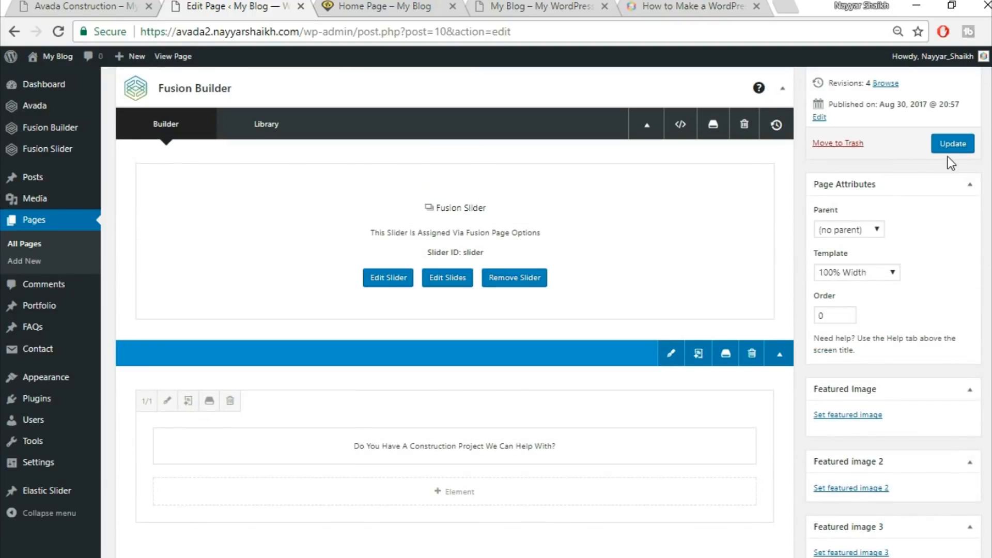
click(952, 150)
Reload the live Home Page and compare its flip boxes with the demo section
click(385, 6)
click(398, 26)
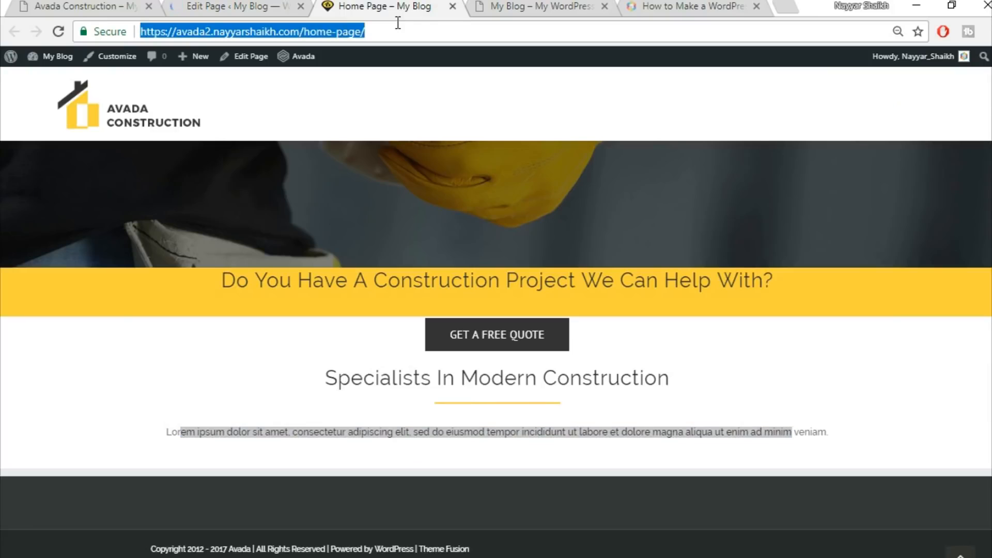
scroll(930, 211, down, 5)
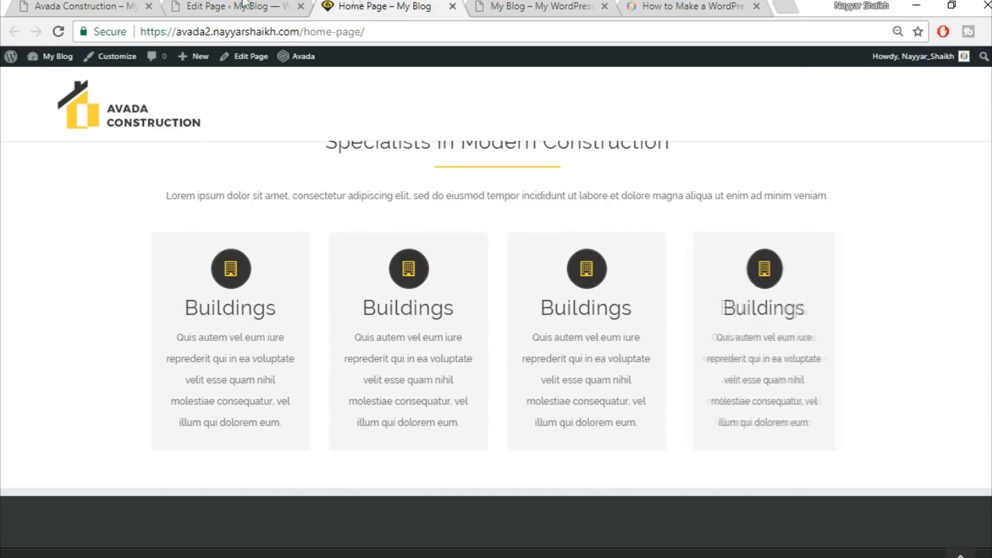
scroll(750, 374, up, 3)
scroll(796, 382, down, 3)
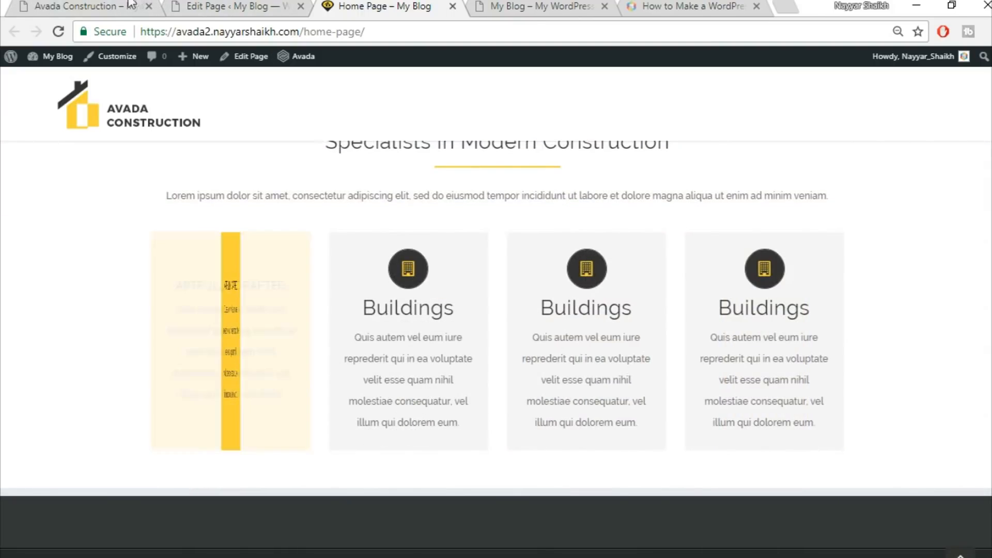
click(73, 5)
scroll(967, 282, down, 3)
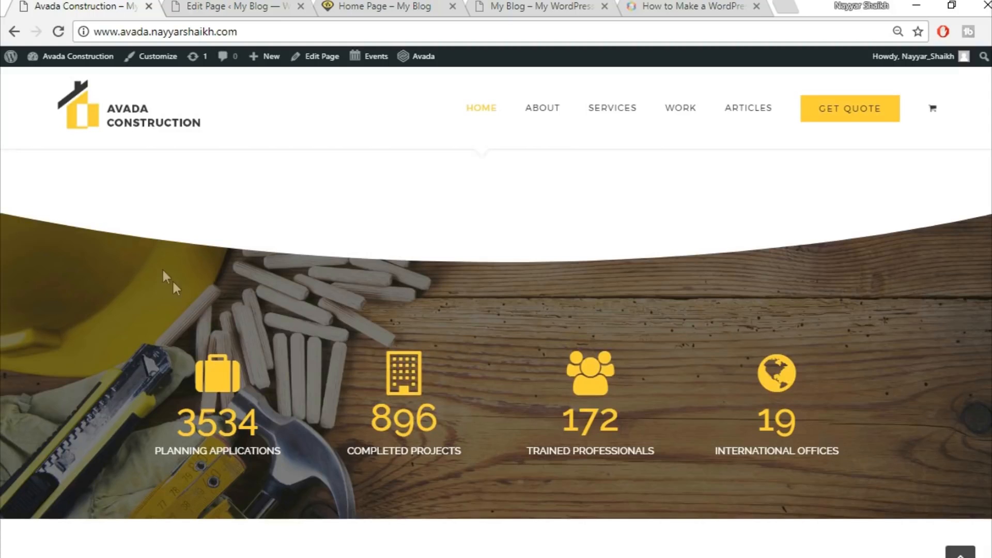
Add a new full-width 1/1 container below the Flip Boxes section of the Home Page
click(209, 7)
scroll(641, 350, down, 15)
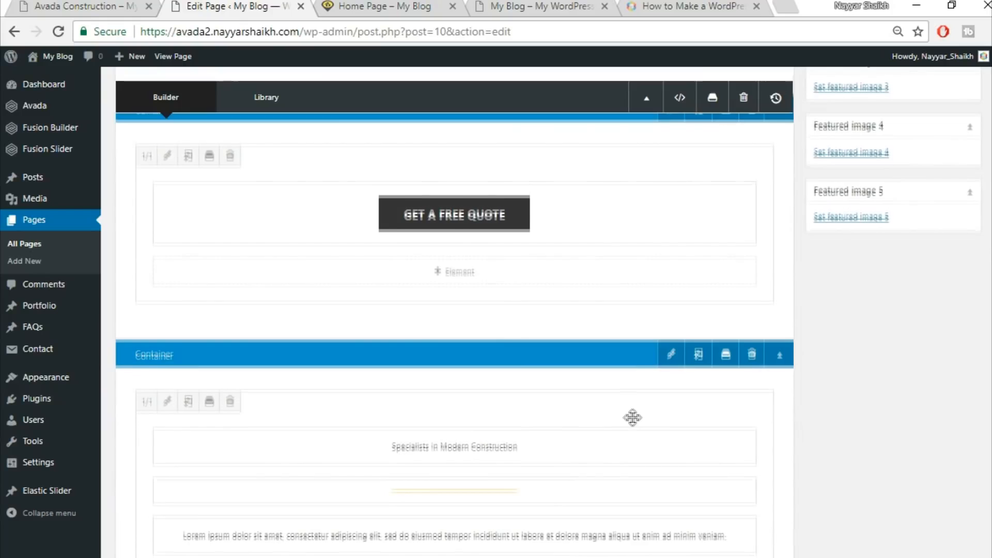
scroll(897, 461, down, 5)
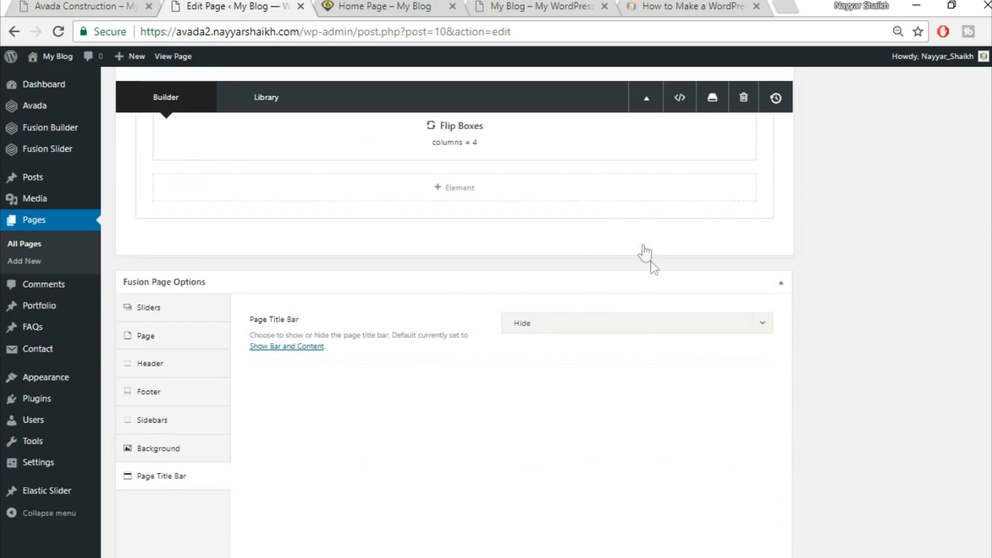
click(643, 244)
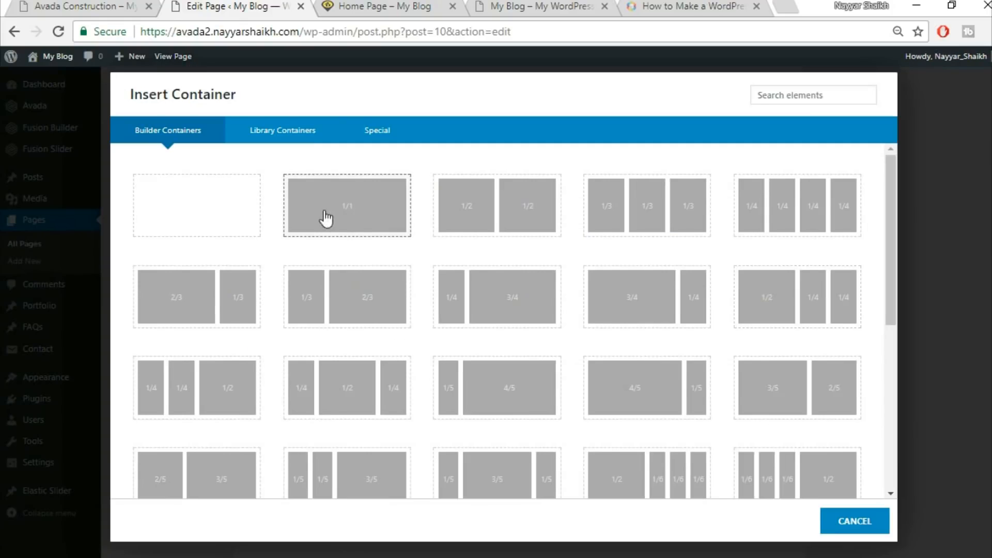
click(369, 217)
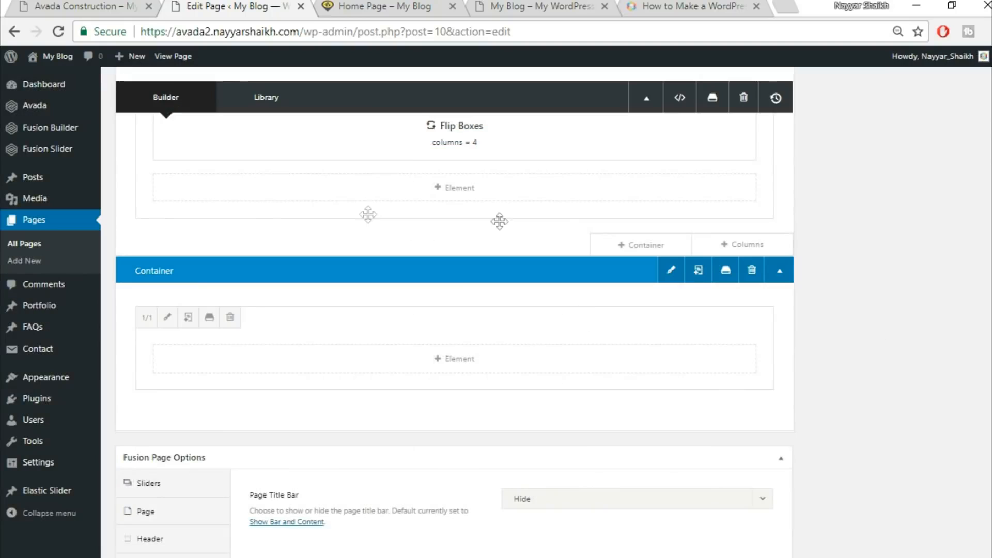
Add a Section Separator element to the new container with Big Half Circle style positioned at the Bottom
click(484, 361)
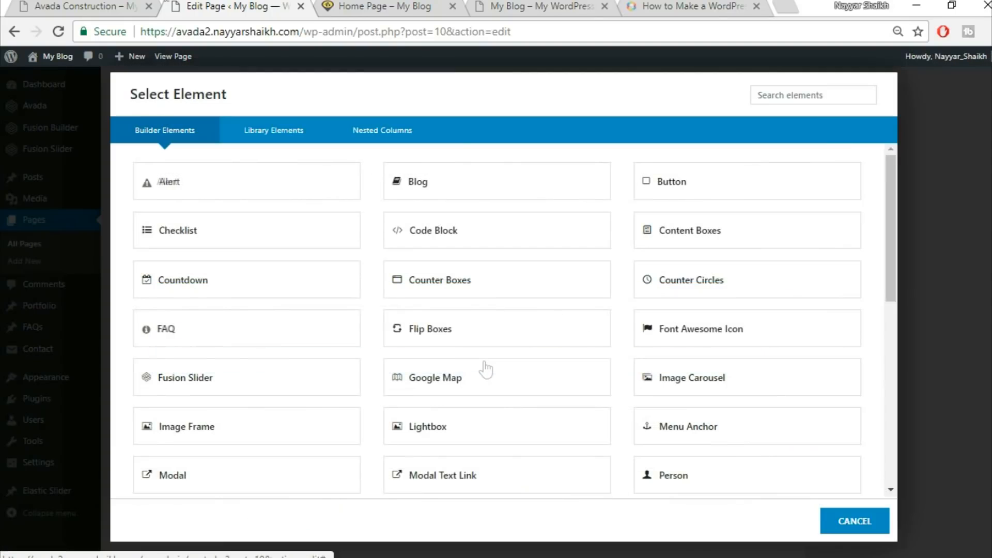
click(124, 5)
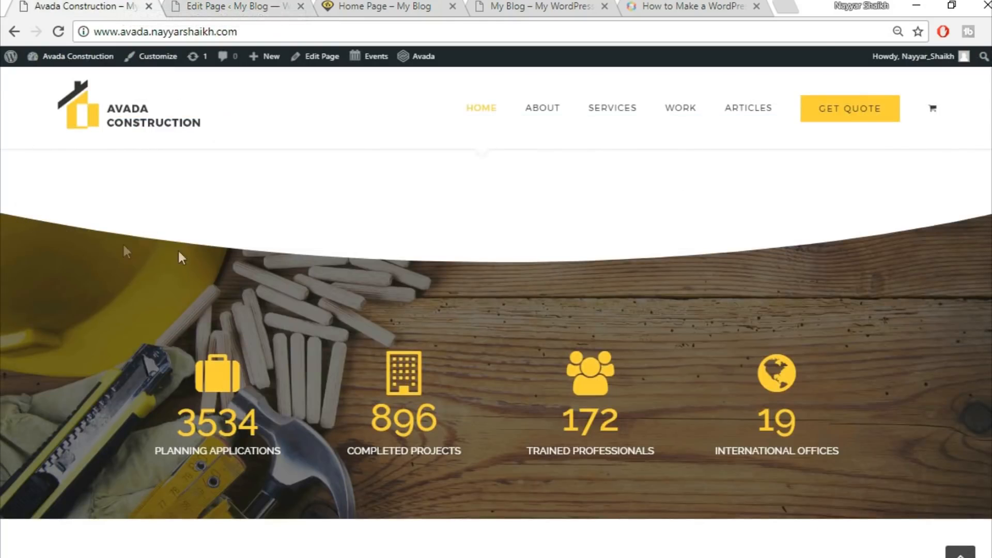
click(240, 6)
click(809, 97)
text(sec)
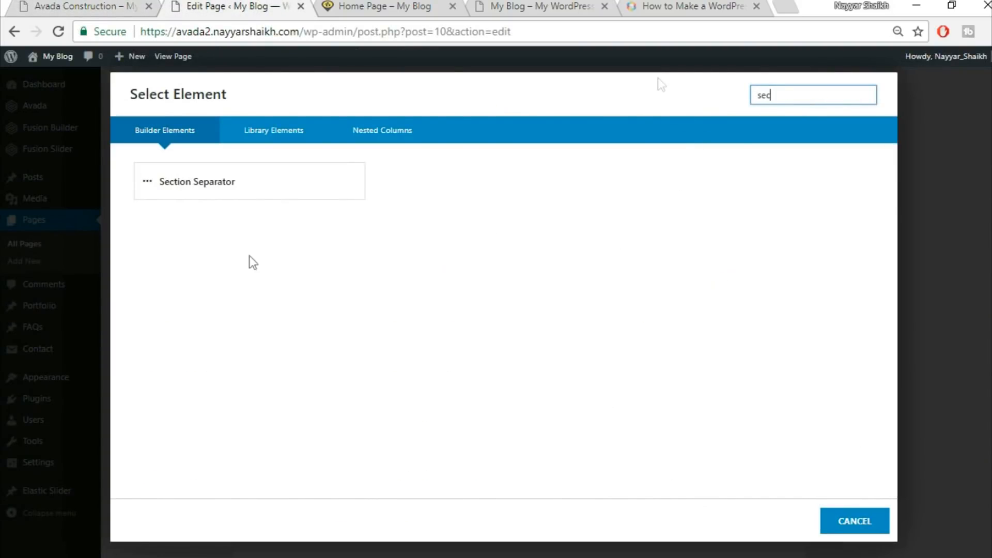
click(303, 177)
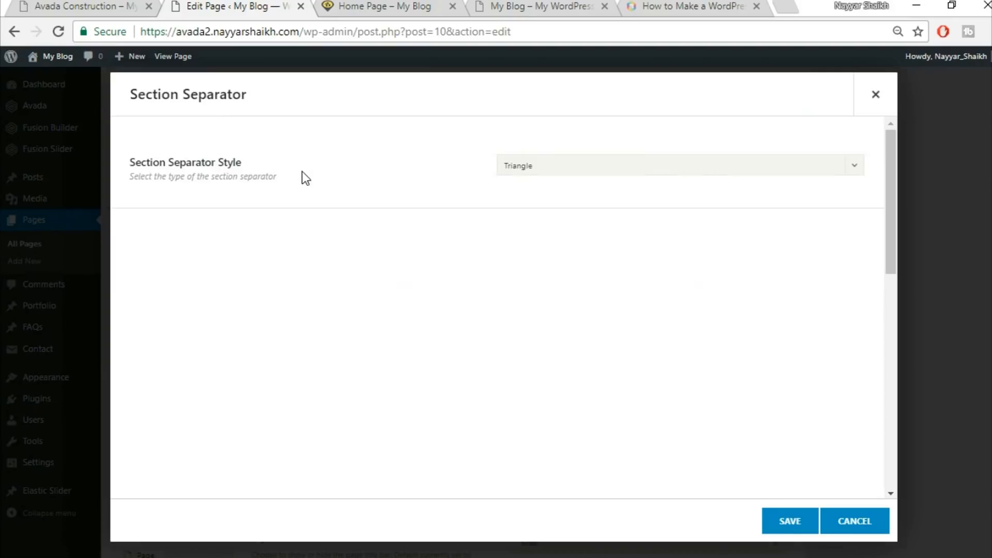
click(591, 163)
click(597, 295)
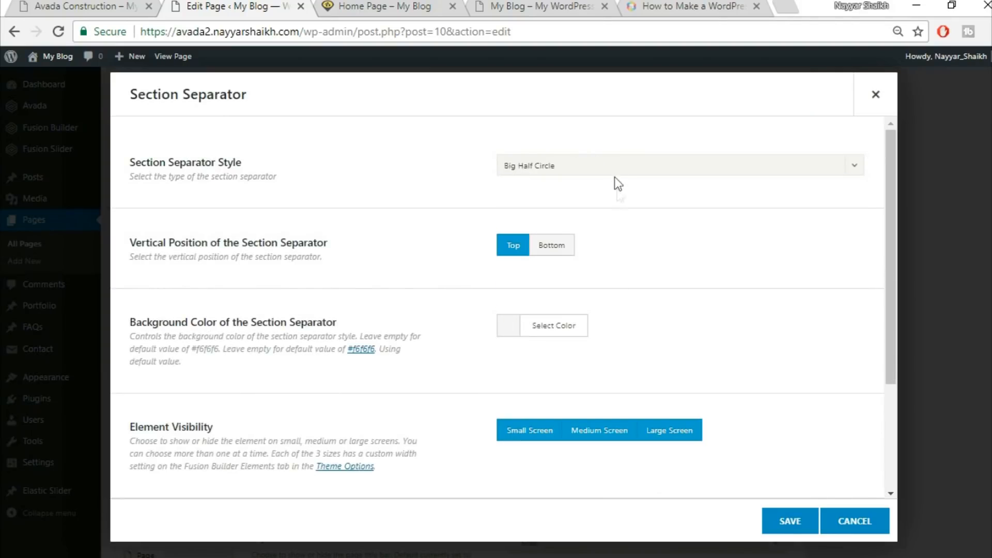
click(558, 250)
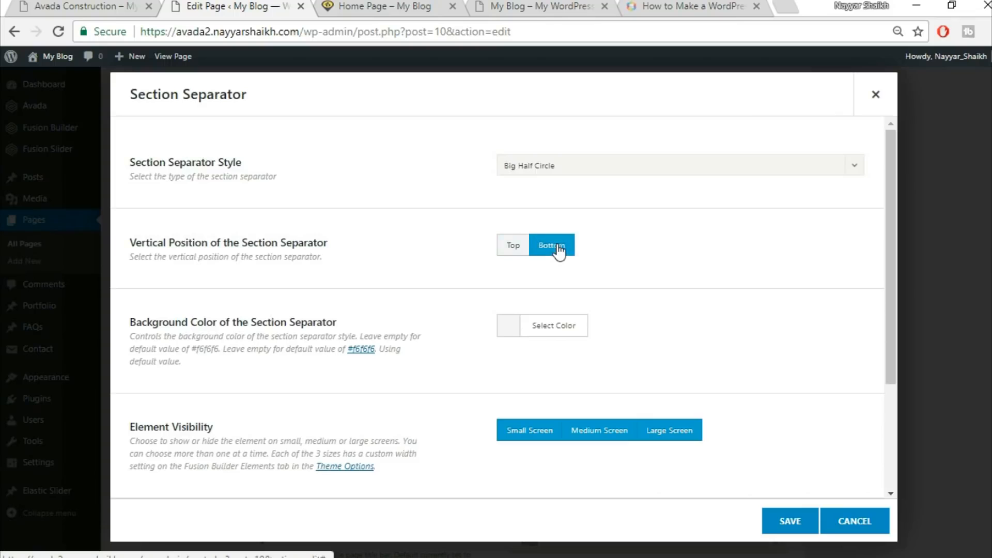
Set the section separator's background color to white and save the element
click(126, 6)
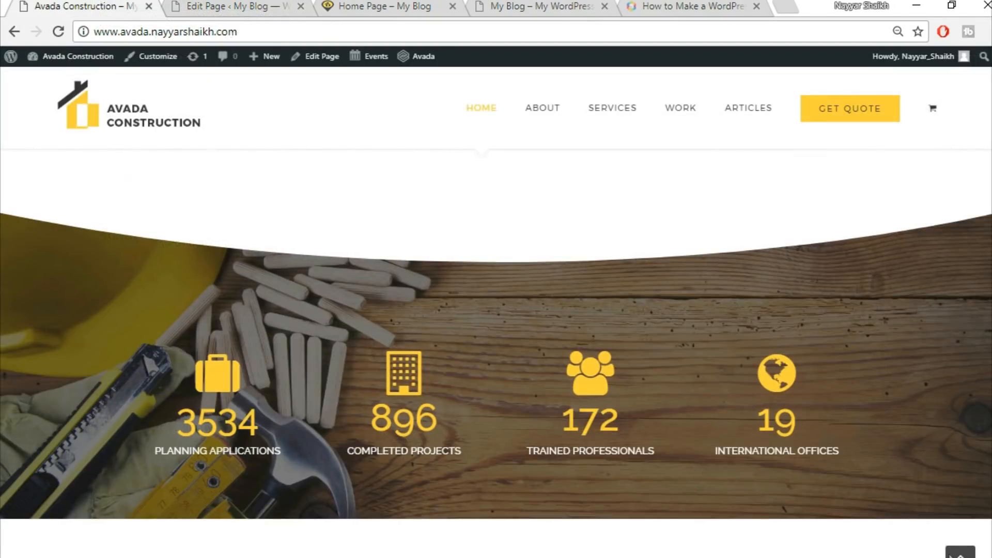
click(225, 4)
scroll(789, 260, down, 2)
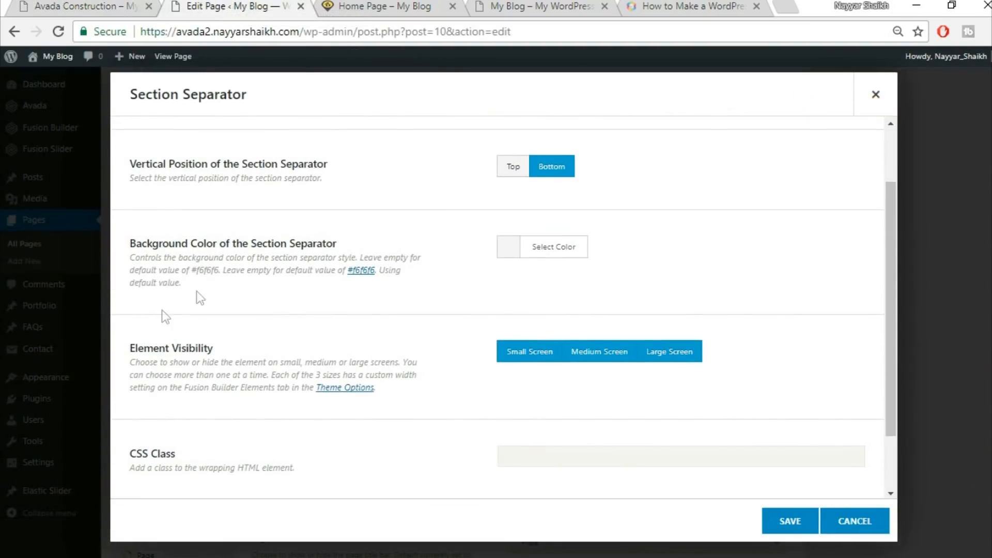
click(561, 251)
click(527, 431)
click(831, 168)
click(54, 5)
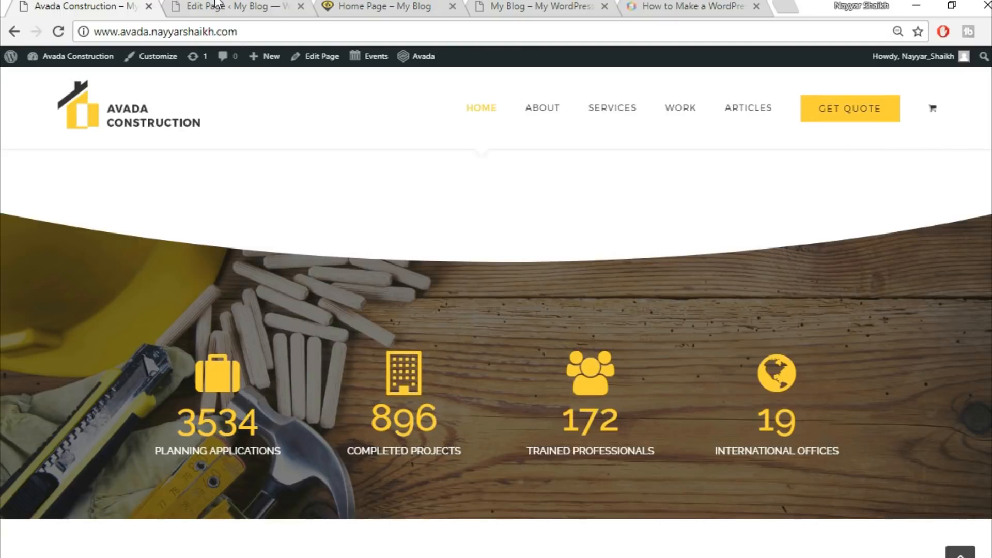
click(255, 5)
scroll(757, 317, down, 3)
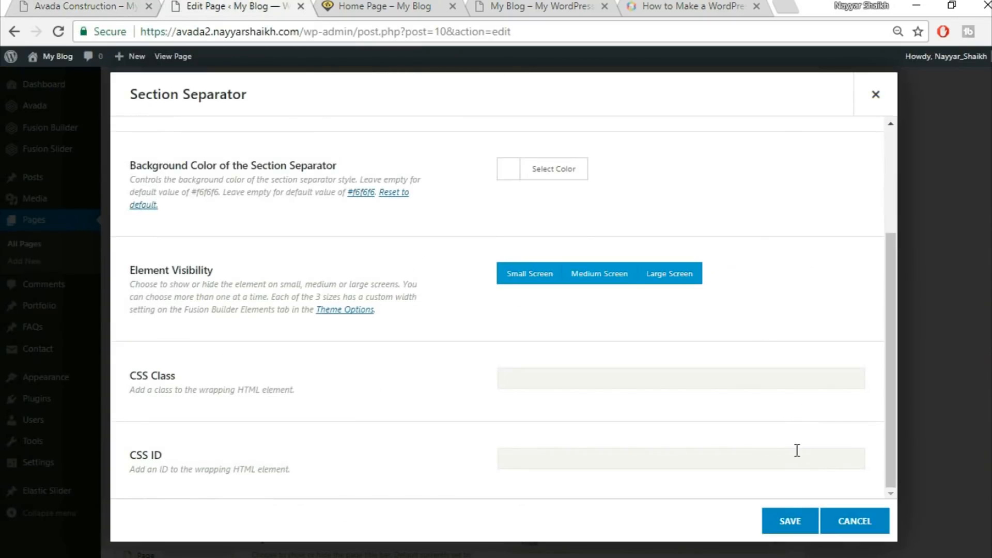
click(790, 516)
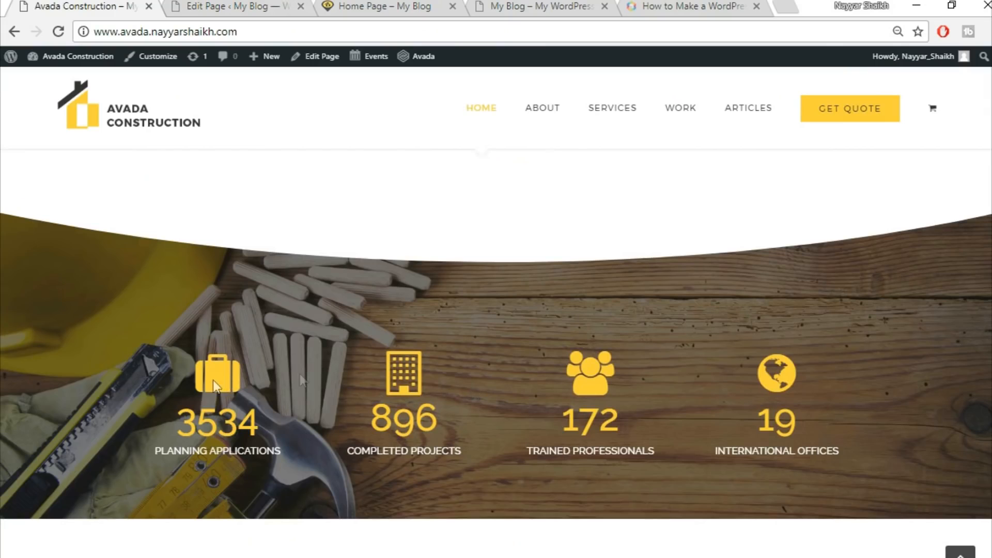
Add a new 1/1 column row below the section separator in the same container
click(254, 6)
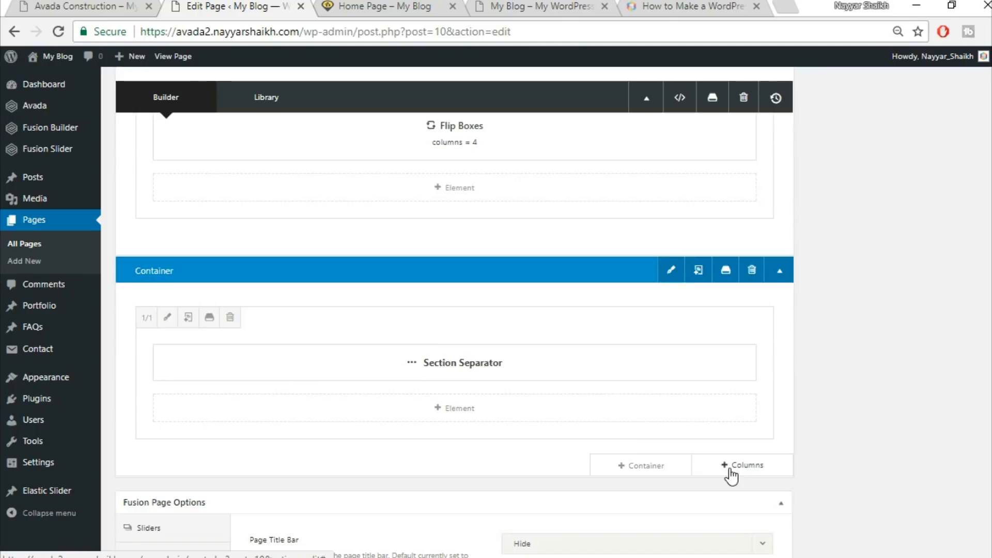
scroll(732, 472, down, 1)
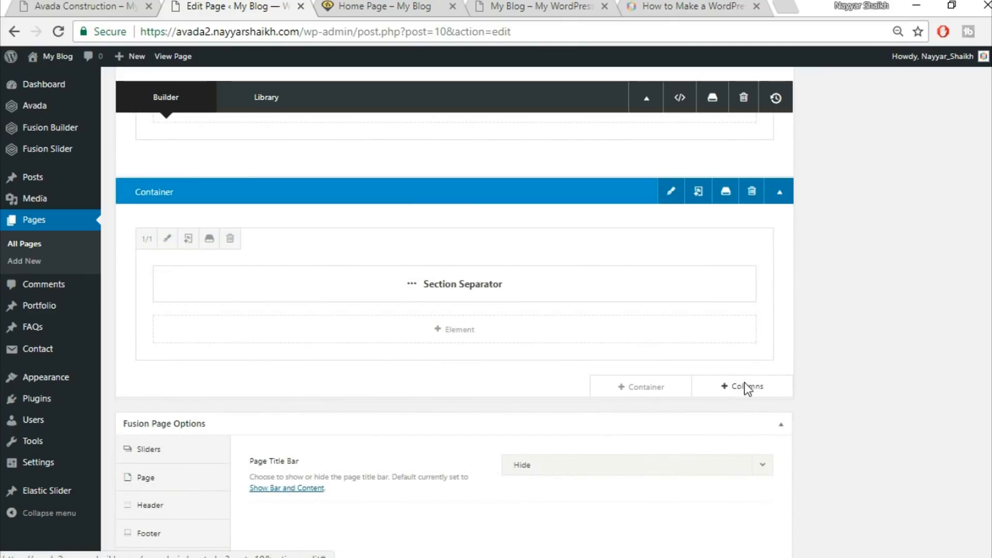
click(746, 388)
click(203, 218)
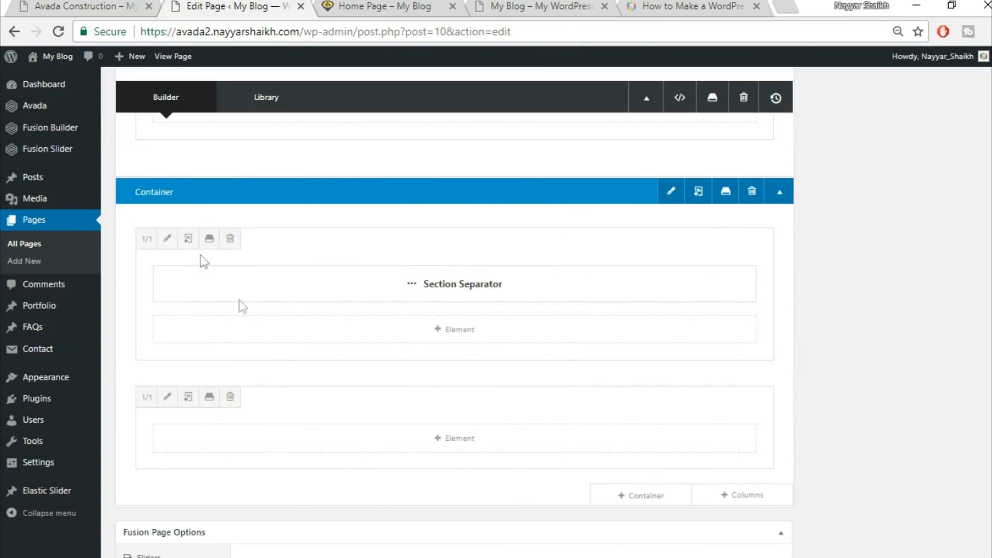
Insert a Counter Boxes element into the new column, comparing with the demo's counter section
key(ctrl+1)
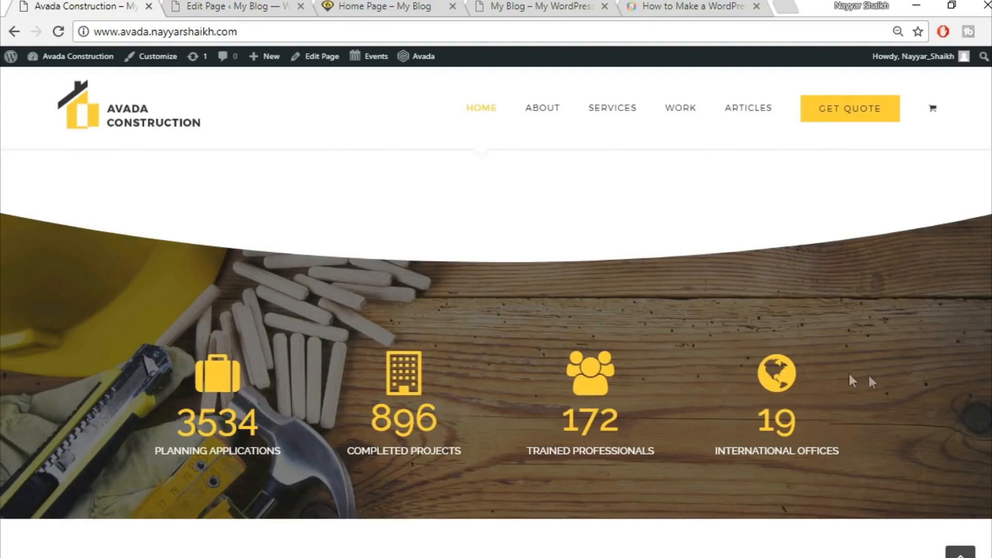
click(239, 4)
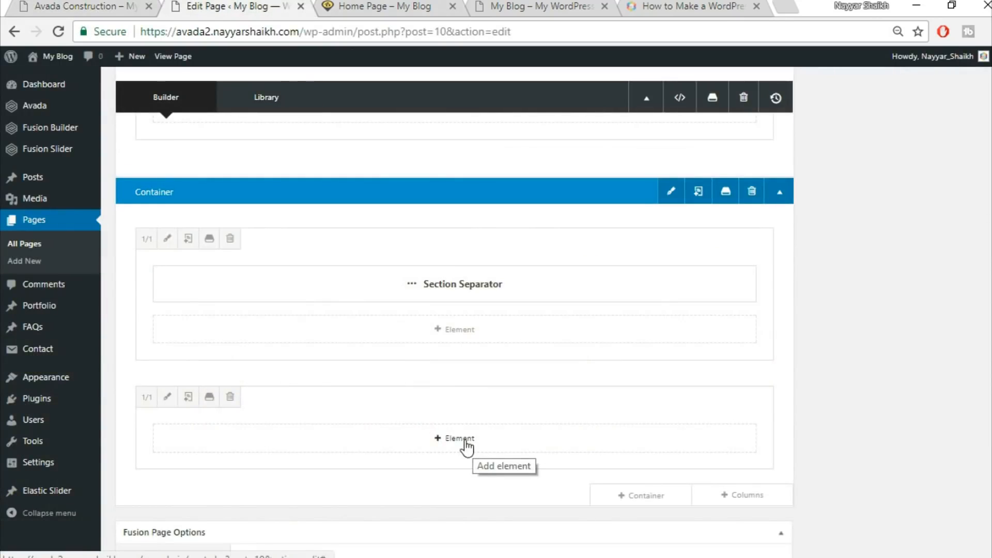
click(464, 444)
click(791, 95)
text(cou)
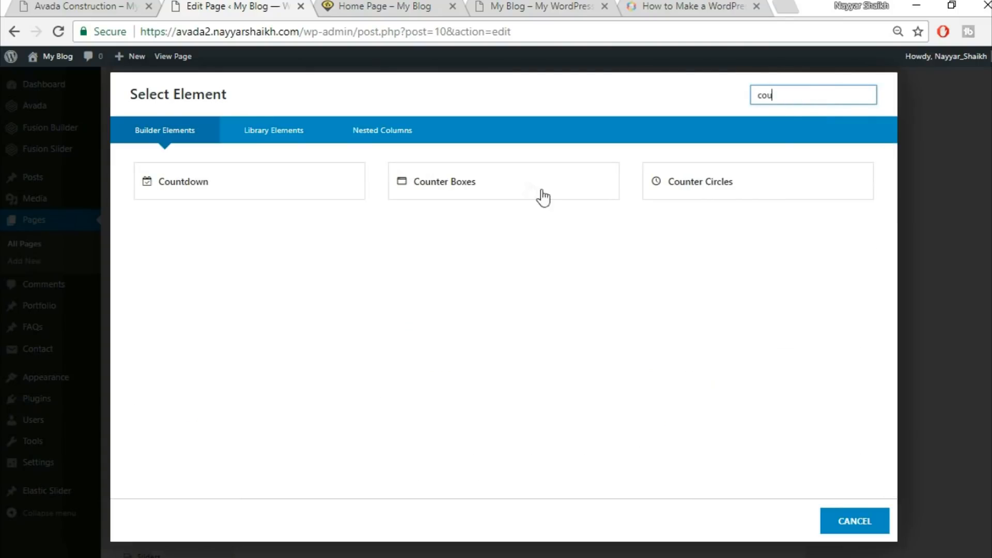
click(527, 184)
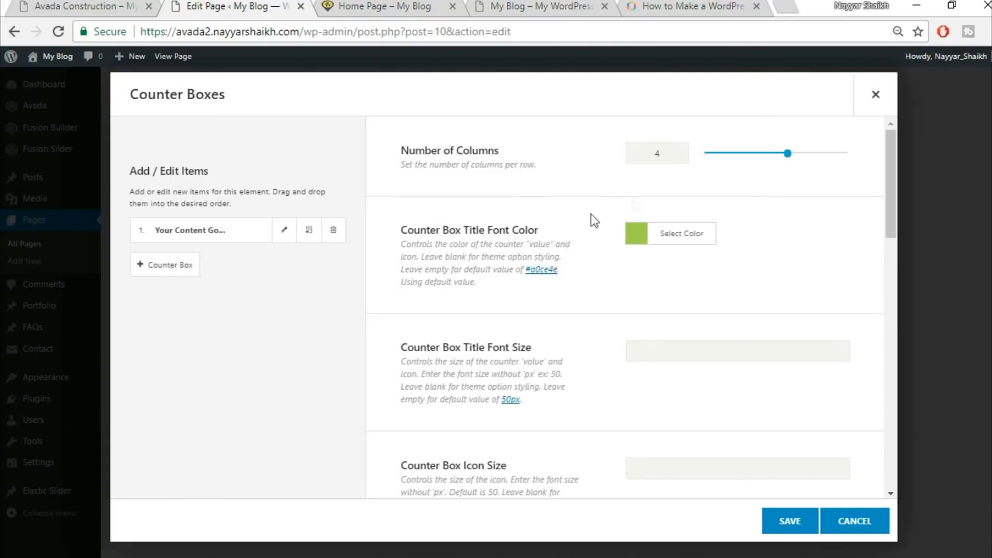
Set the Counter Box Title Font Color to the demo's yellow
click(80, 5)
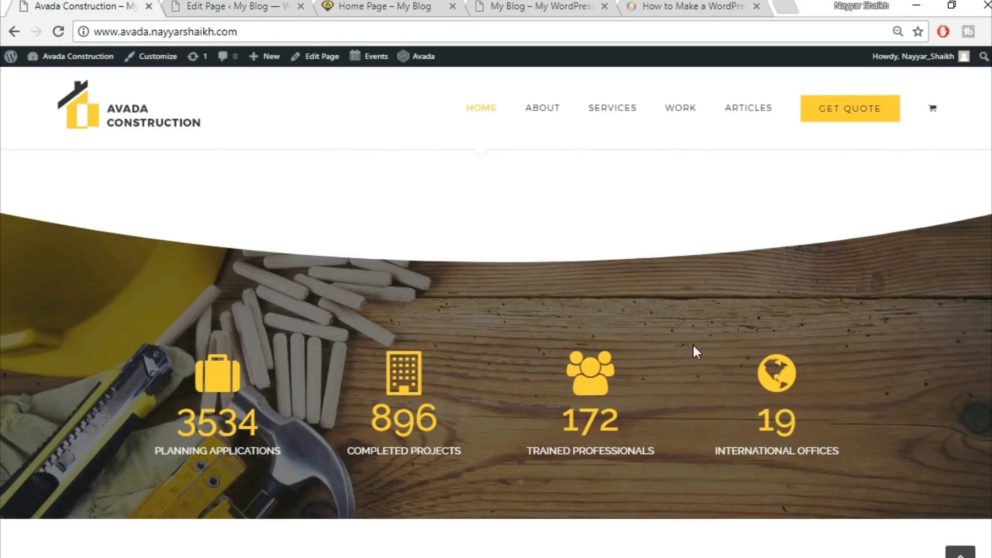
click(235, 5)
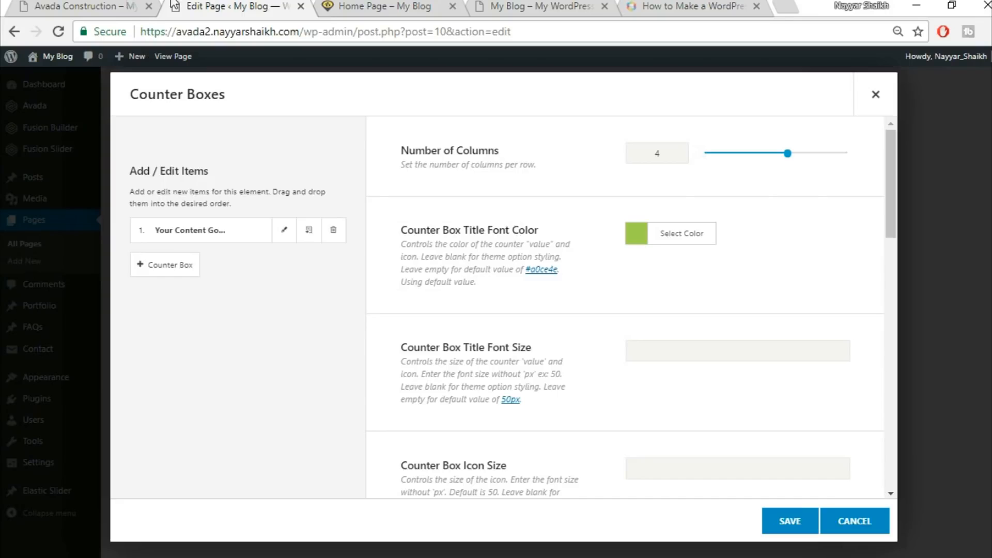
click(80, 5)
click(243, 5)
click(685, 241)
click(775, 263)
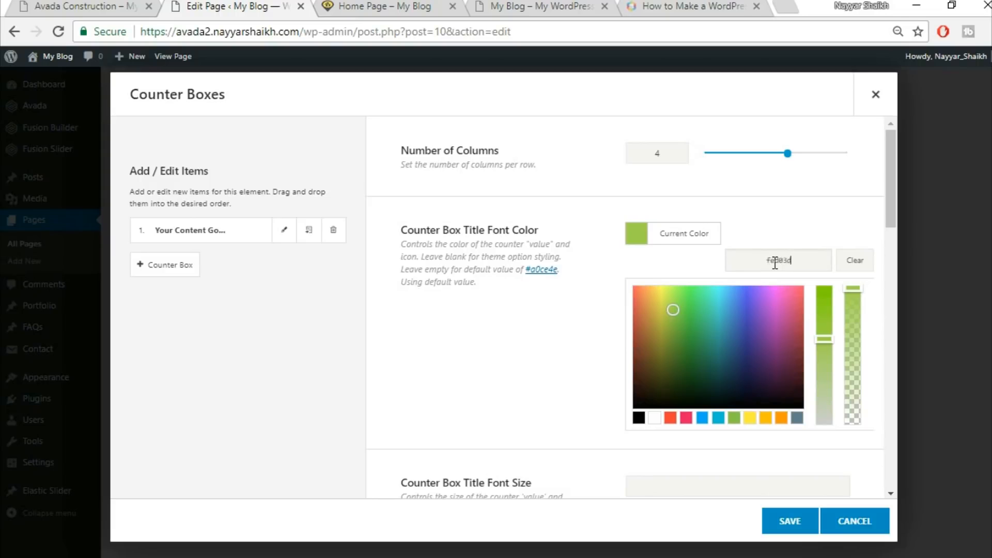
click(793, 213)
Set the counter box title font size to 60 and the icon size to 70
scroll(797, 220, down, 3)
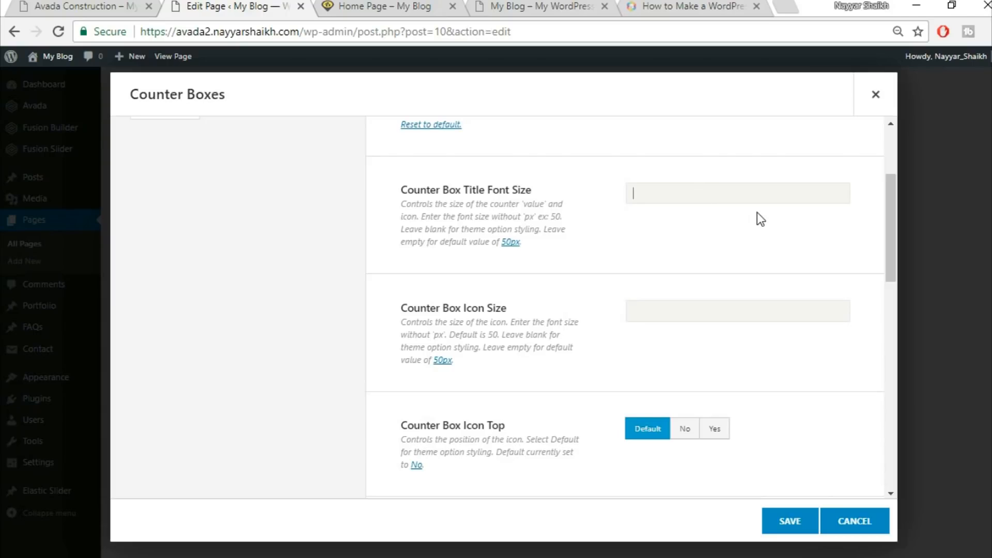
text(60)
click(118, 5)
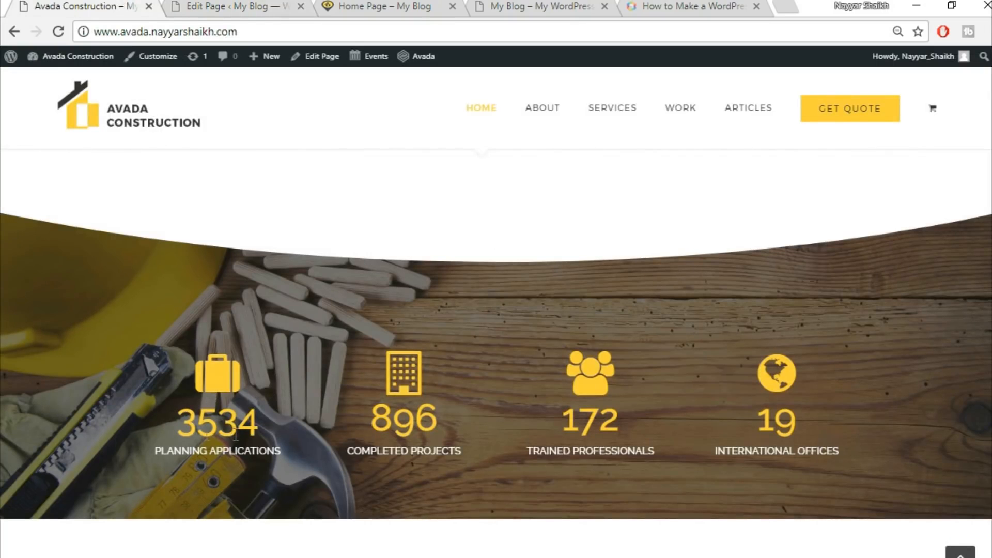
click(240, 5)
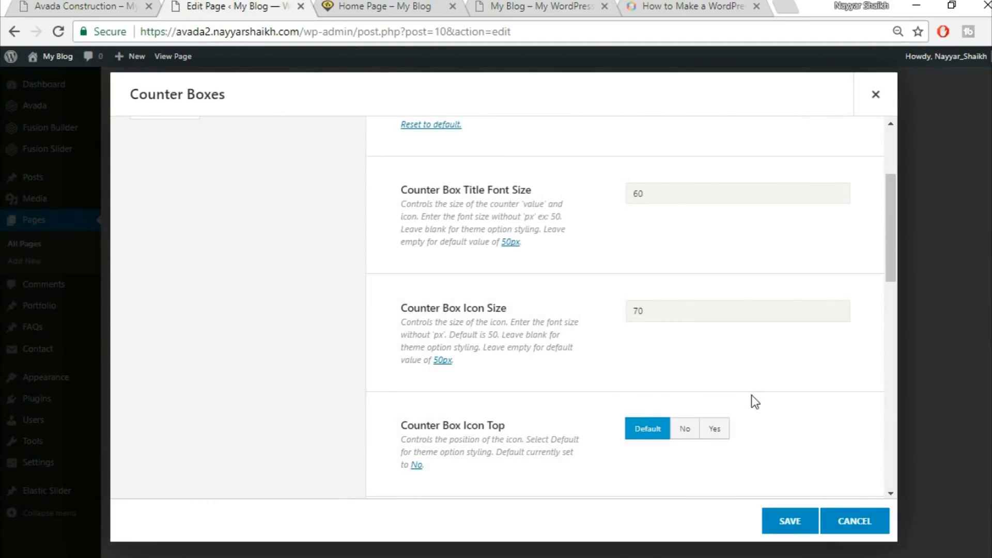
Set Counter Box Icon Top to Yes so icons sit above the numbers
scroll(527, 376, down, 2)
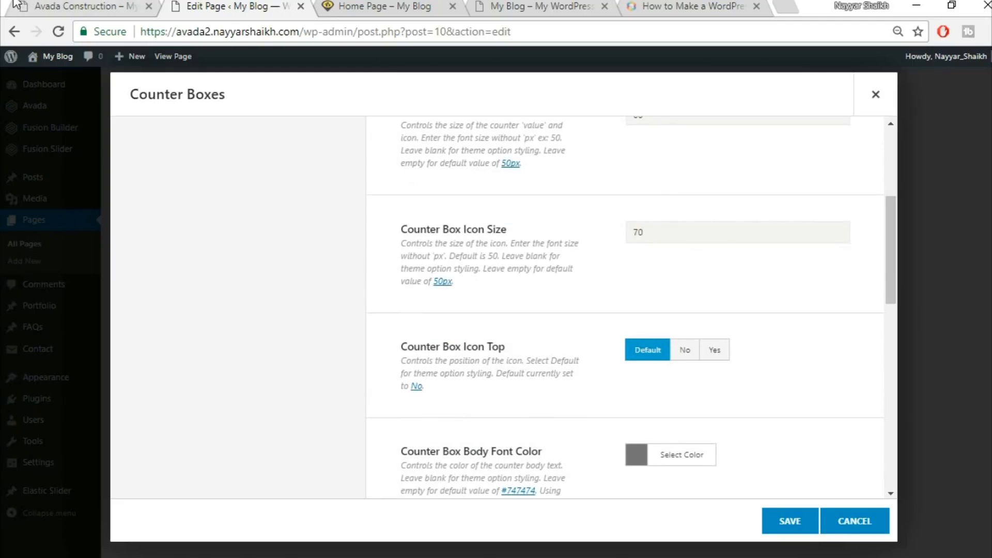
click(39, 5)
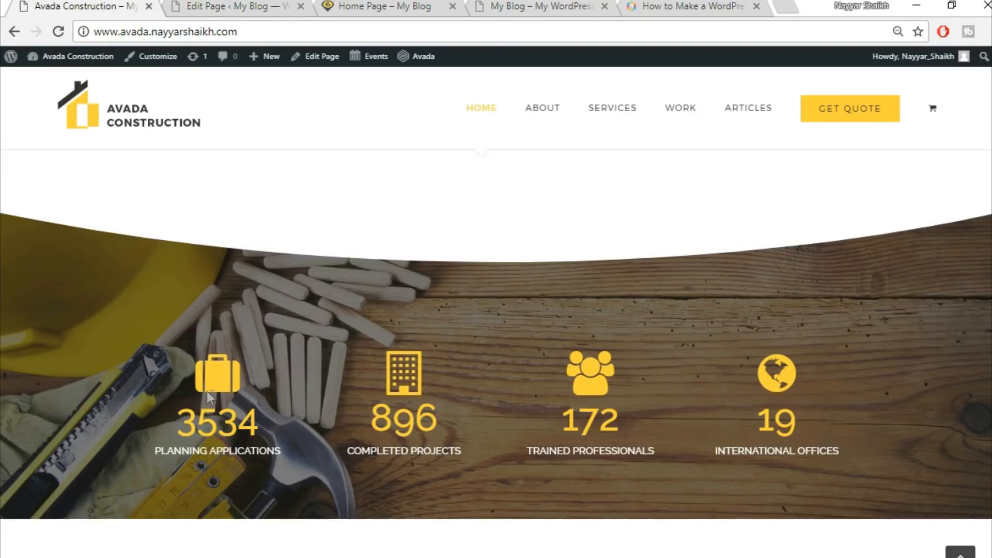
click(259, 6)
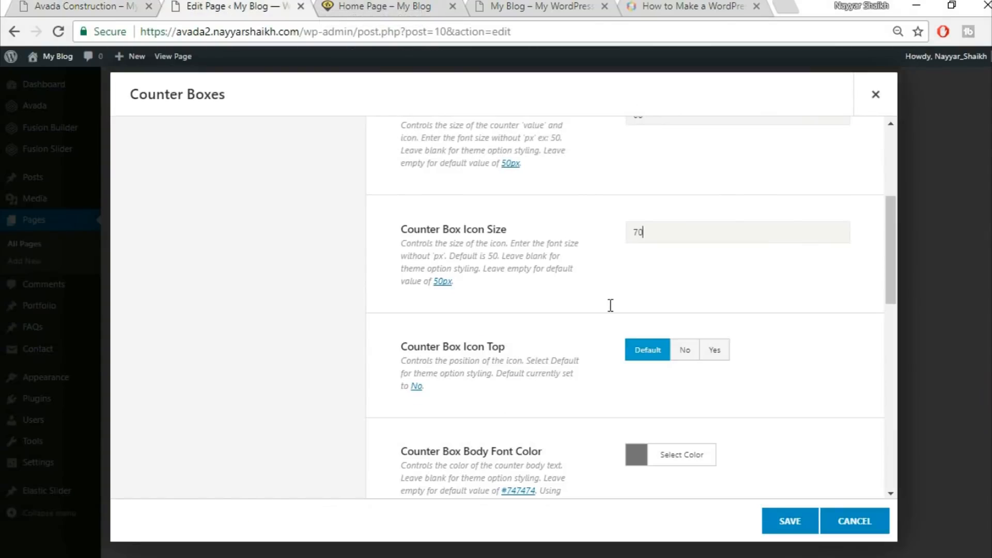
click(716, 357)
Set the Counter Box Body Font Color to white
scroll(799, 350, down, 2)
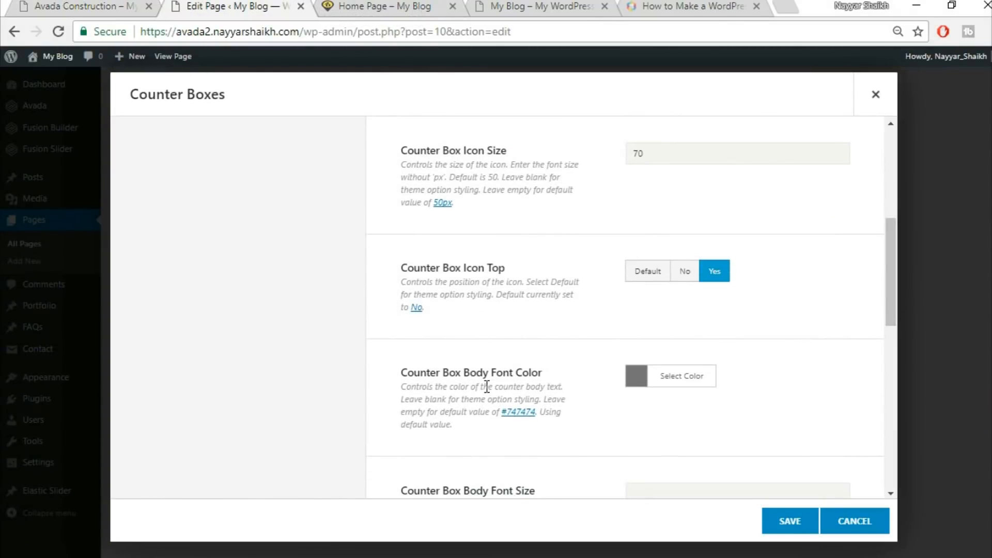
click(117, 6)
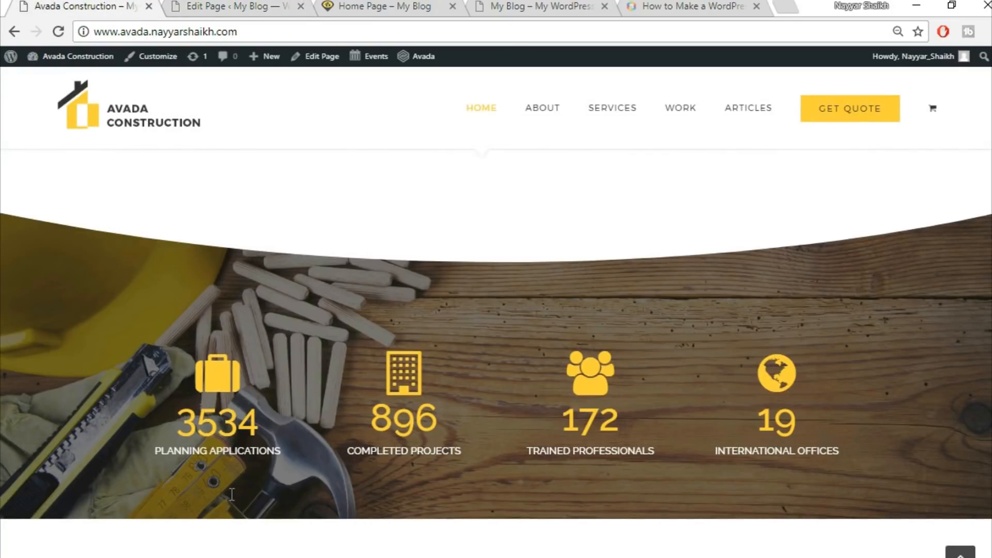
drag(155, 459, 297, 467)
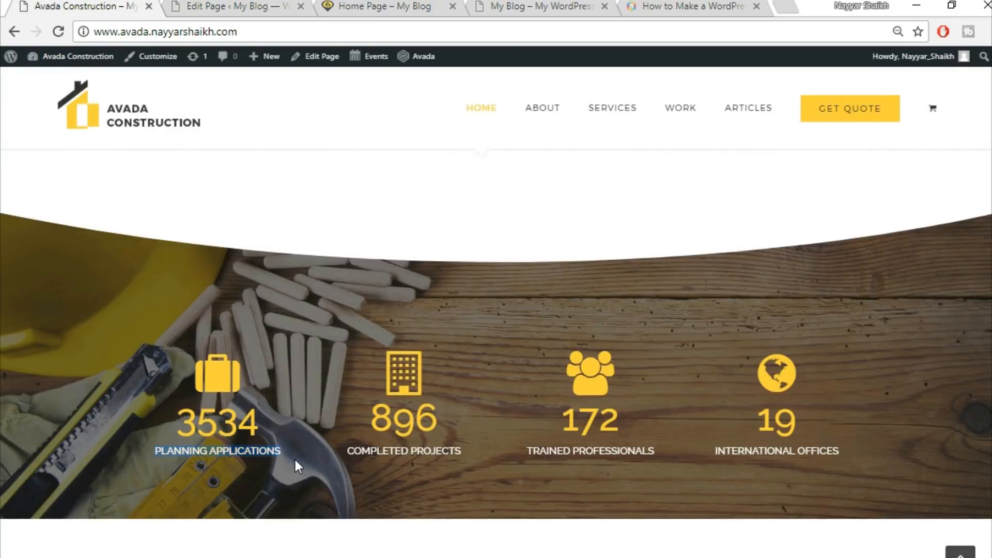
click(223, 6)
click(693, 382)
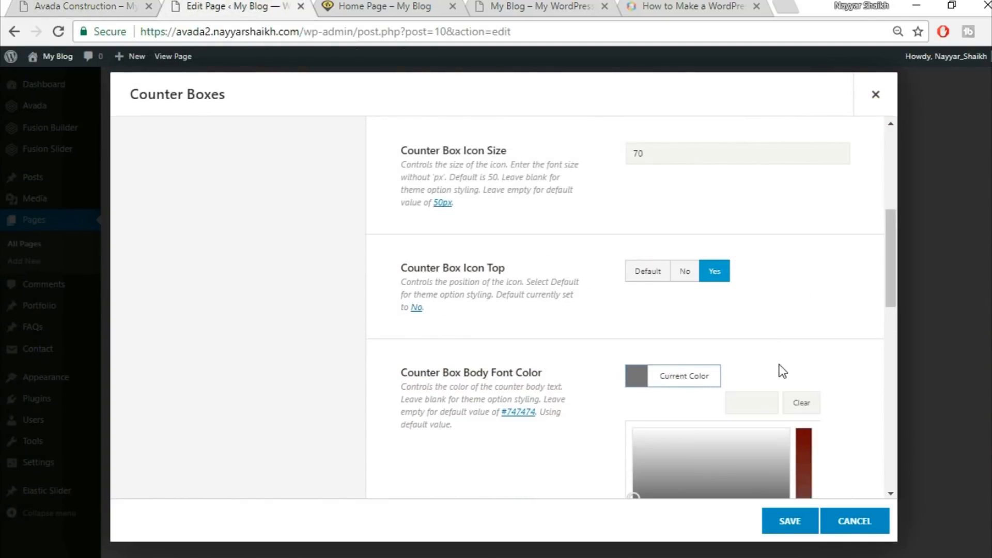
scroll(724, 387, down, 5)
click(653, 329)
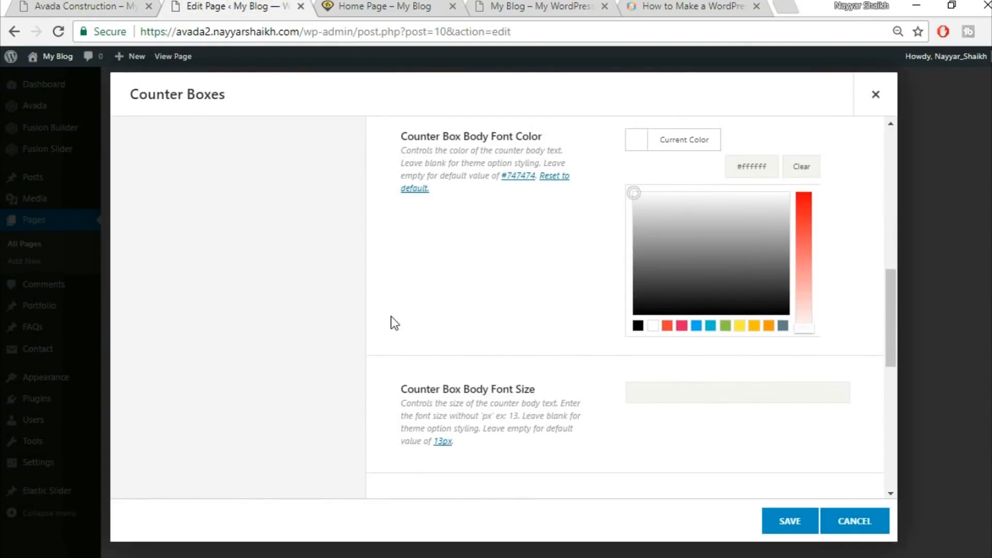
Make the Counter Box Border Color fully transparent by setting its opacity to zero
click(392, 317)
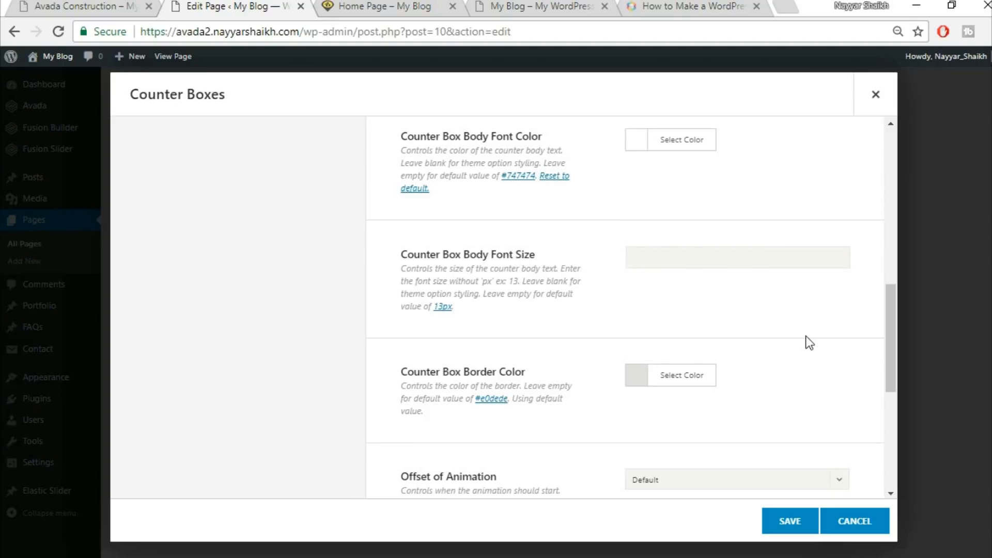
scroll(827, 341, down, 2)
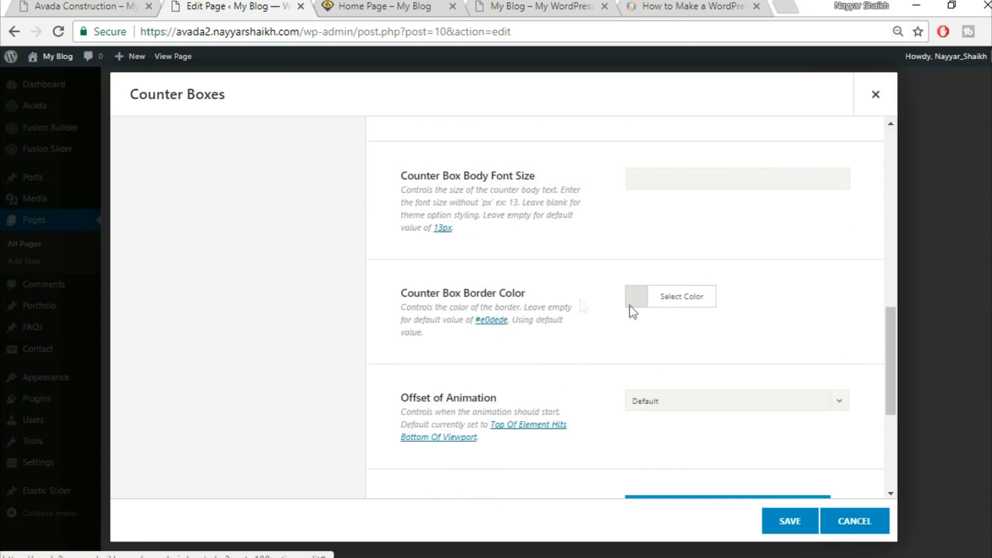
click(671, 303)
scroll(702, 253, down, 2)
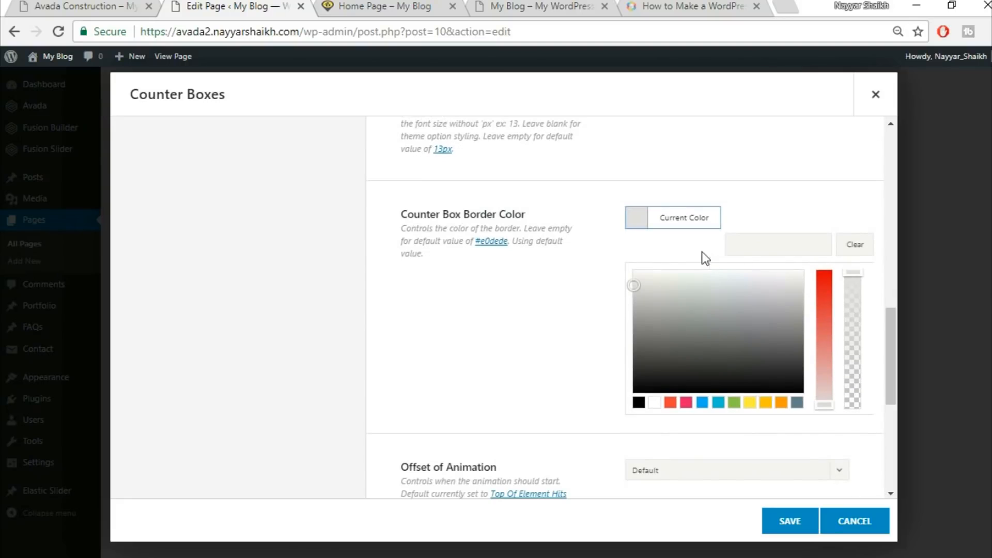
drag(853, 279, 853, 296)
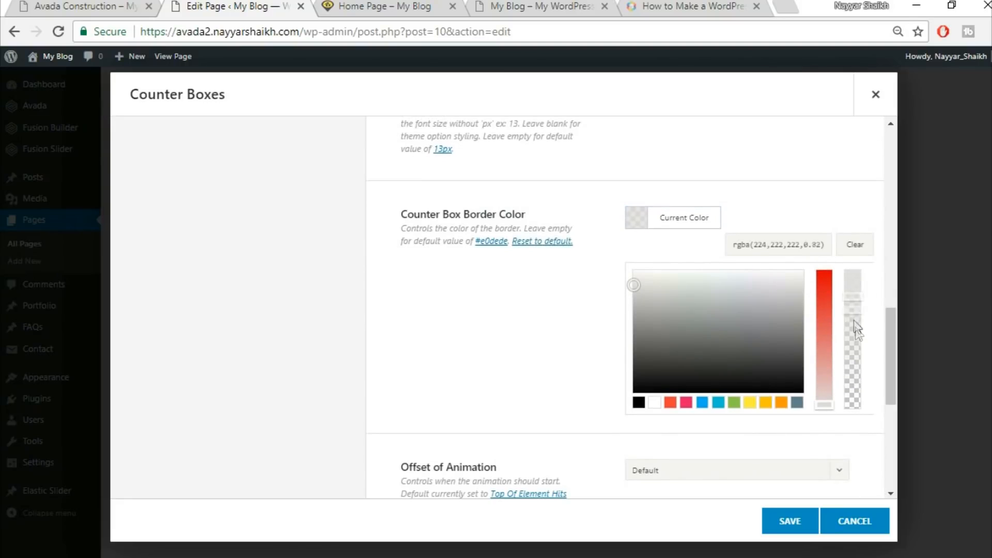
drag(855, 368, 852, 419)
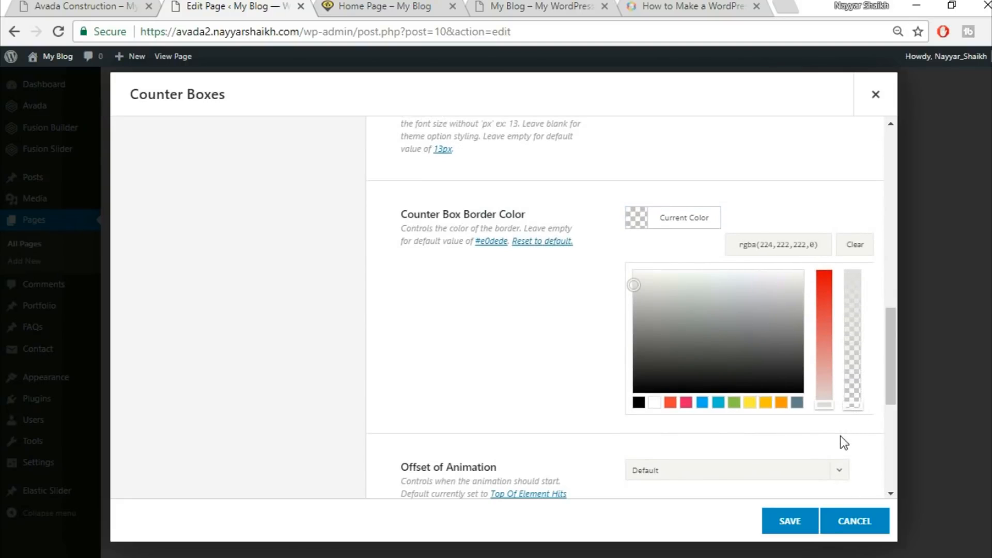
click(841, 436)
Open the first counter box item and set its Counter Value to 3534, copied from the demo site
scroll(850, 385, down, 3)
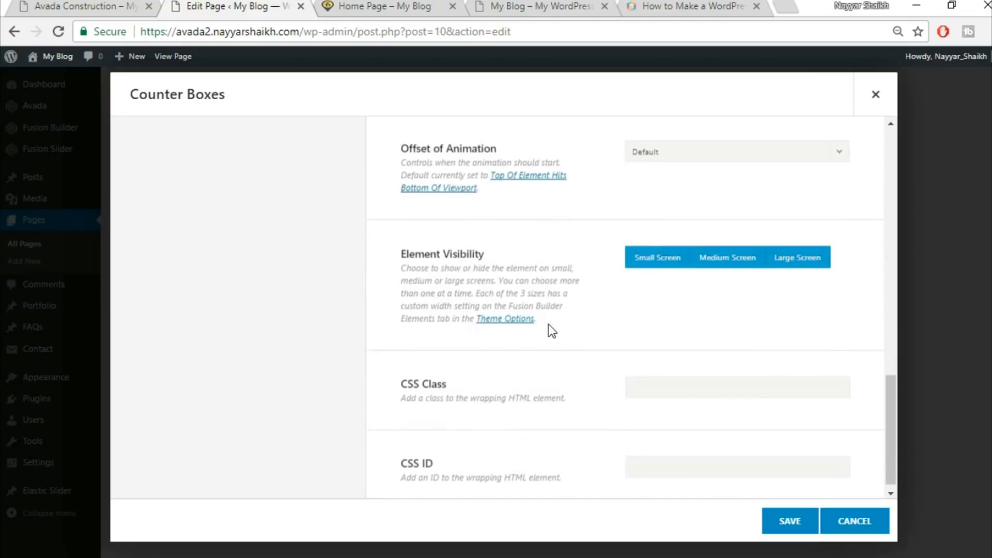
scroll(553, 330, up, 10)
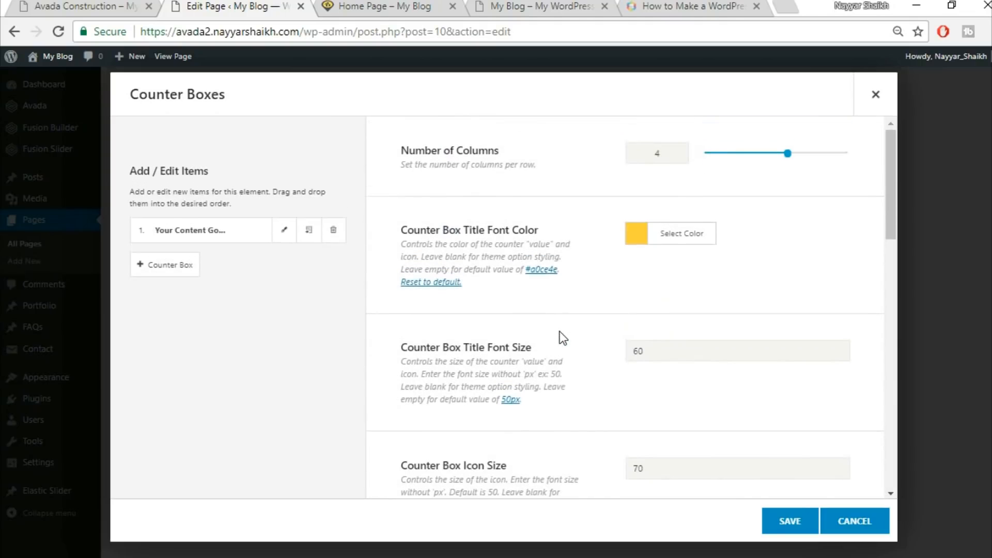
click(285, 236)
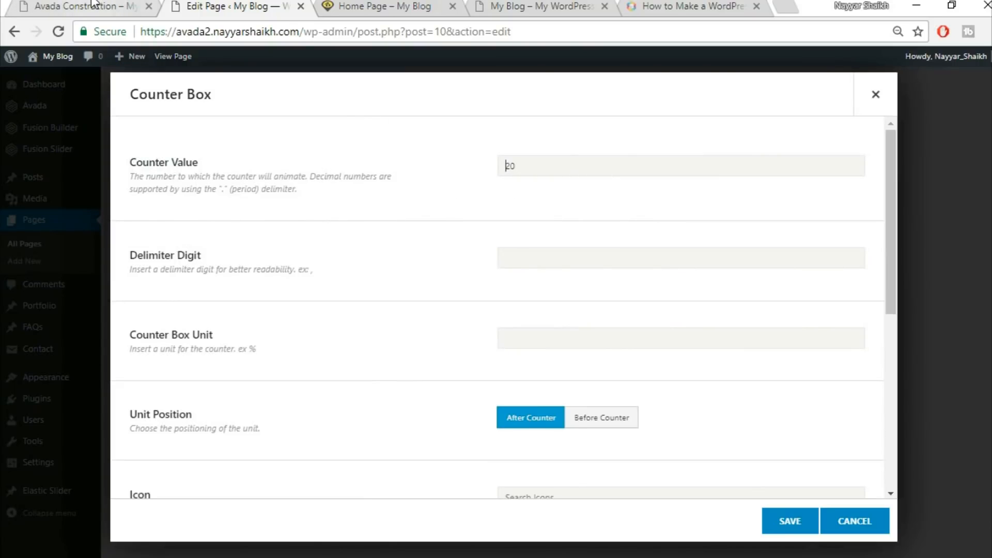
click(112, 11)
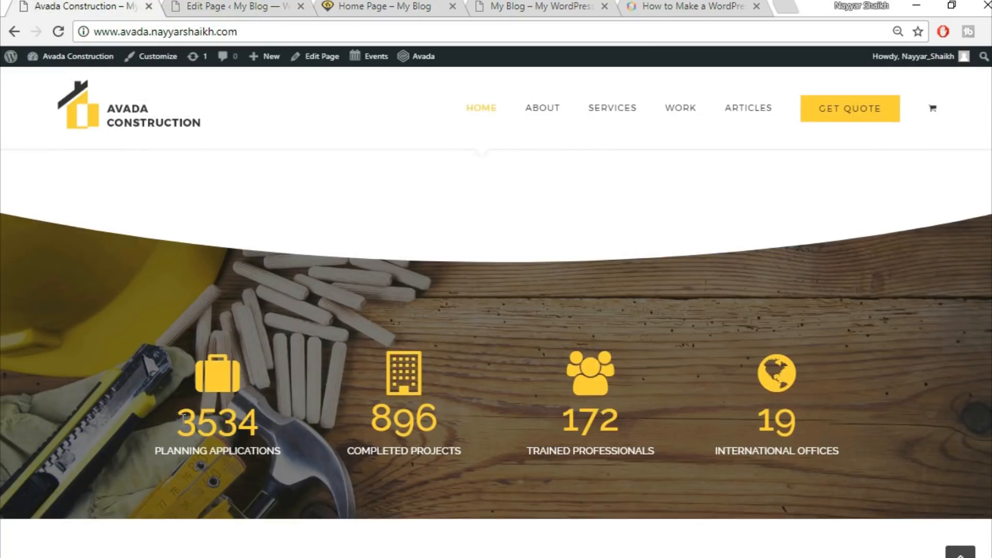
drag(183, 420, 305, 427)
key(ctrl+c)
click(217, 7)
drag(563, 166, 468, 171)
key(ctrl+v)
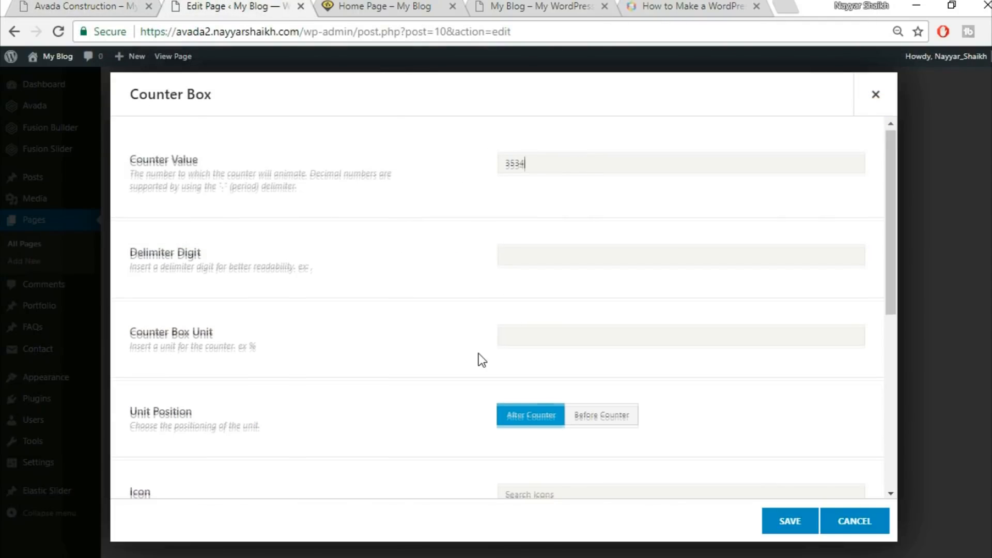
Search the icons for "brie" and select the briefcase icon for this counter box
scroll(479, 354, down, 3)
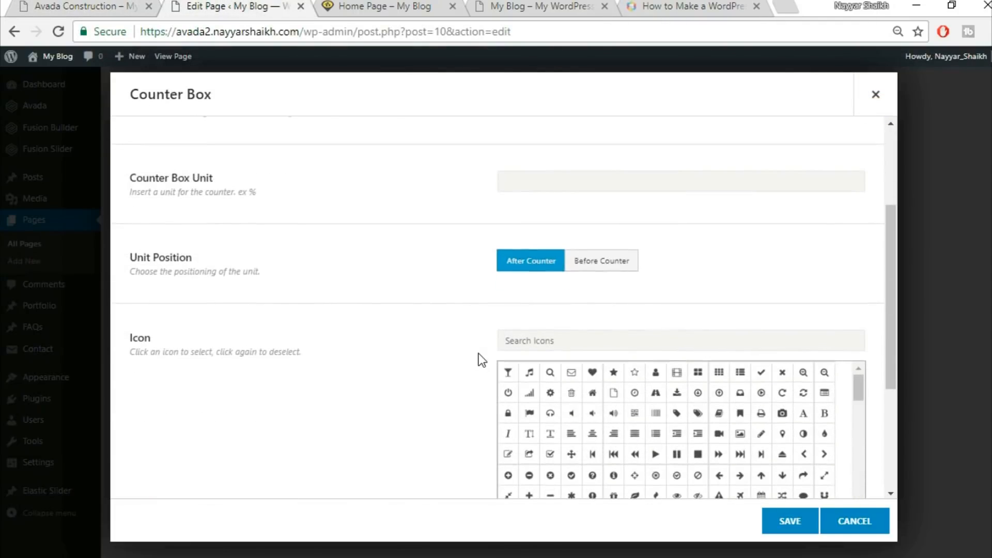
scroll(478, 353, up, 3)
scroll(479, 354, down, 5)
scroll(478, 354, down, 1)
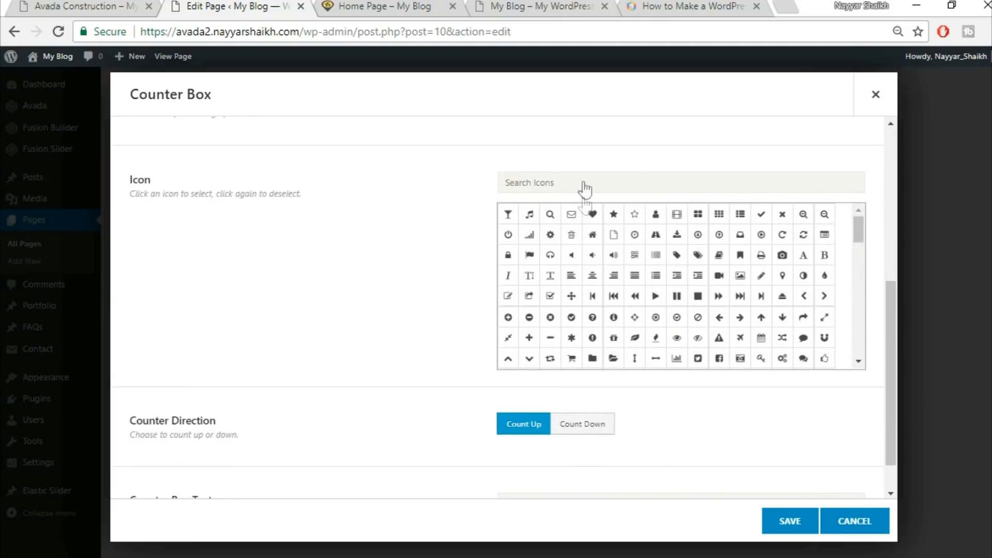
click(135, 5)
click(246, 4)
click(621, 179)
text(brie)
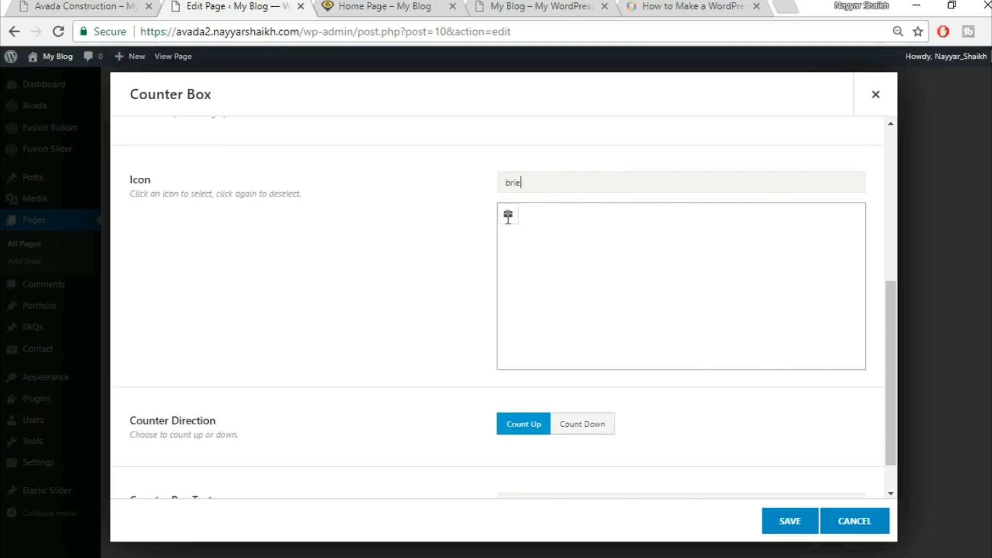
click(509, 220)
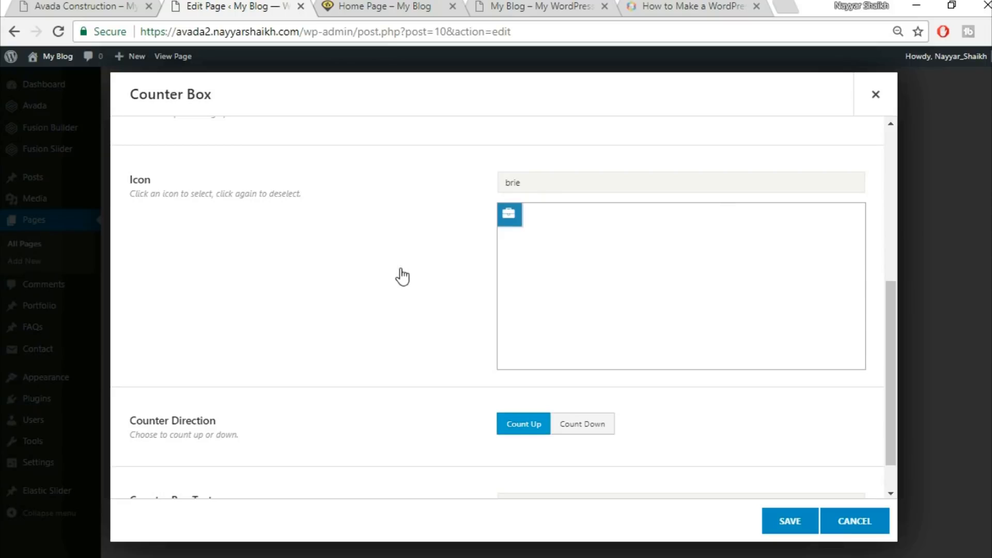
Set the Counter Box Text to PLANNING APPLICATIONS, copied from the demo, and save the item
scroll(401, 269, down, 1)
scroll(401, 269, up, 3)
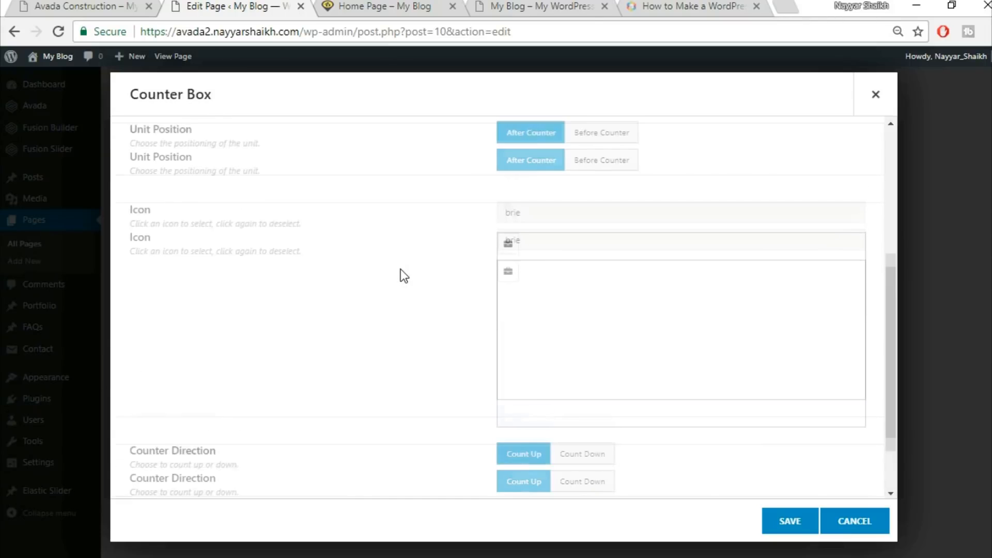
click(512, 331)
scroll(413, 330, down, 3)
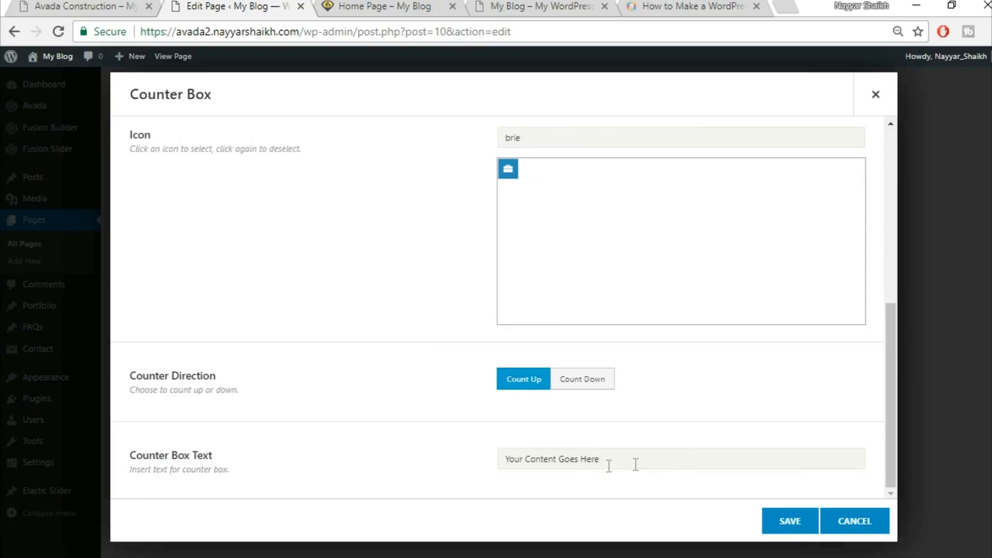
click(41, 5)
click(226, 500)
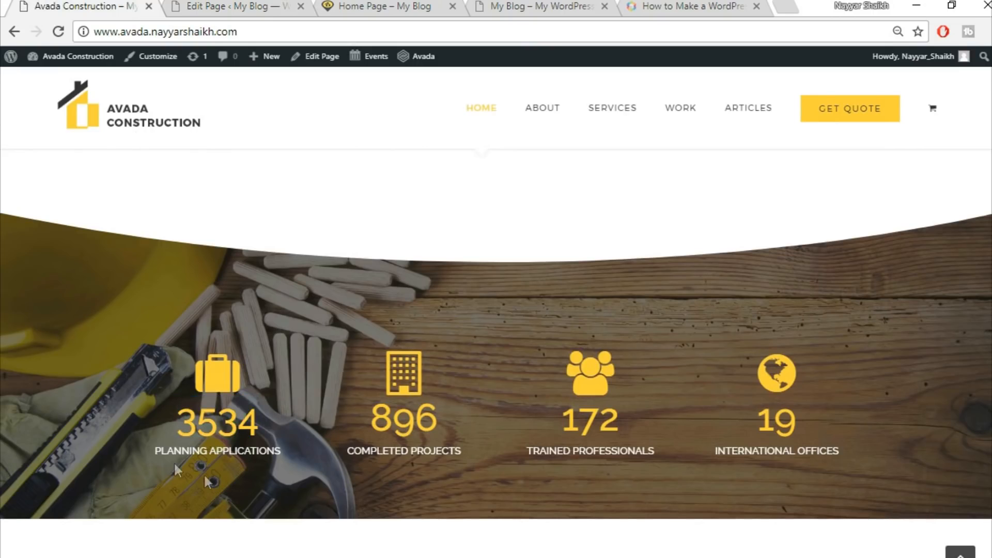
drag(147, 459, 297, 447)
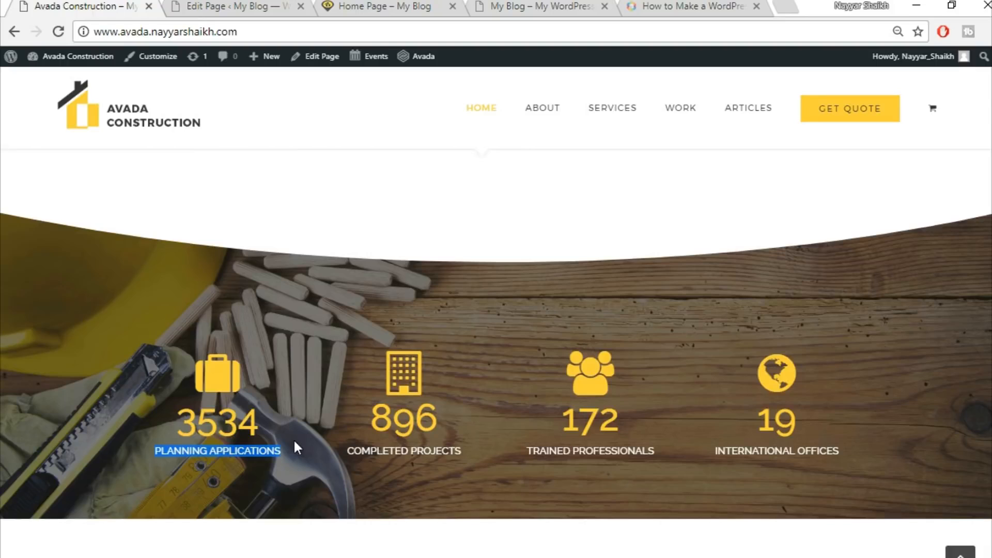
click(237, 7)
click(622, 459)
key(ctrl+v)
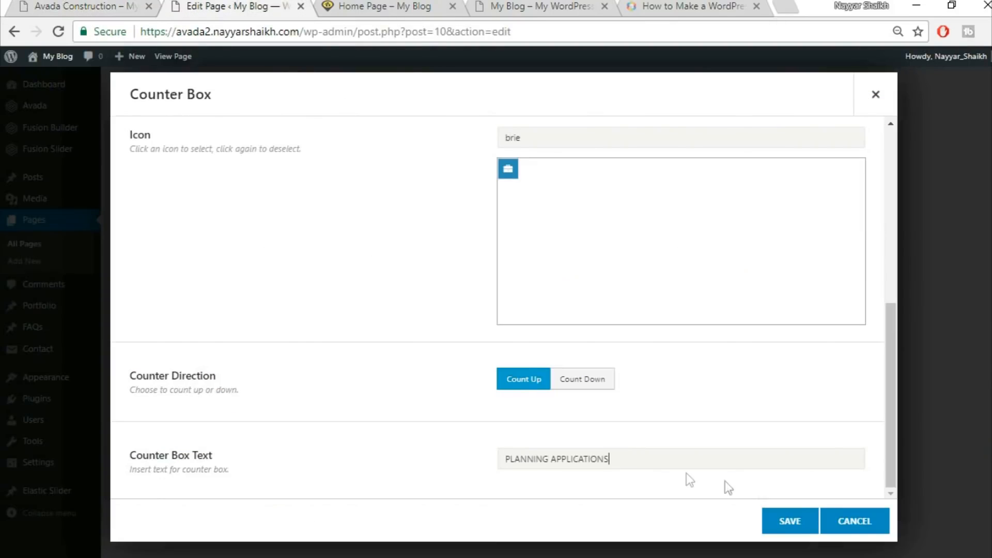
click(814, 524)
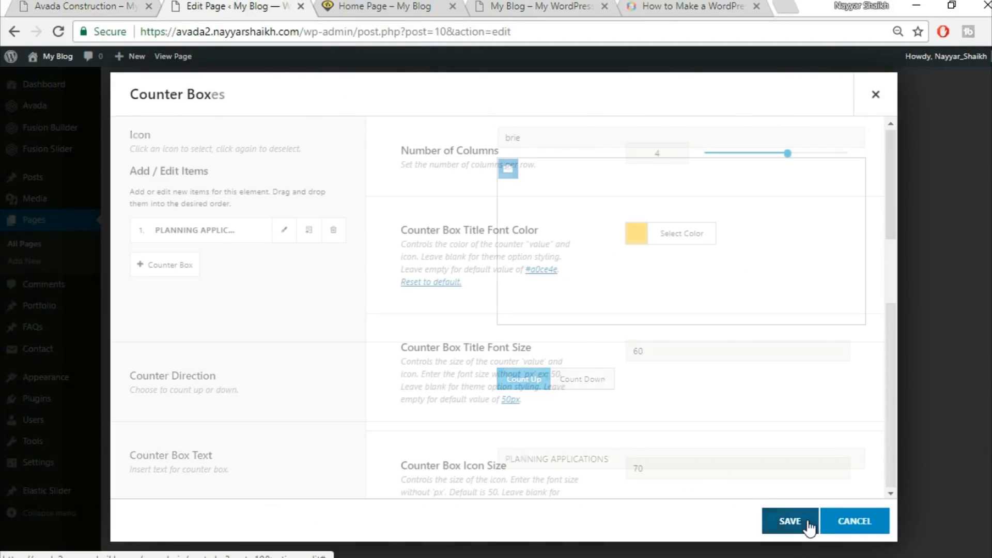
Clone the counter box item three times and save the Counter Boxes element
click(309, 232)
click(309, 233)
click(310, 233)
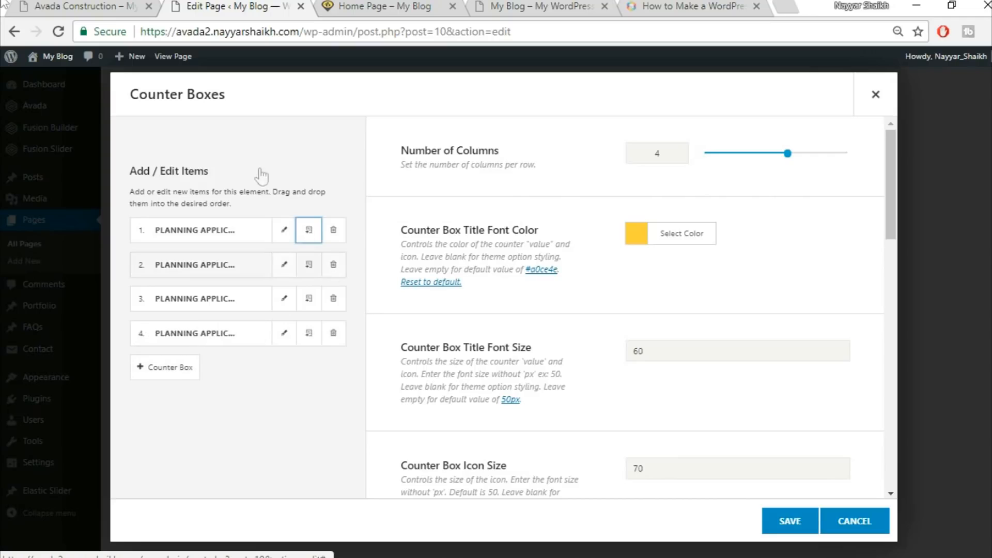
click(791, 519)
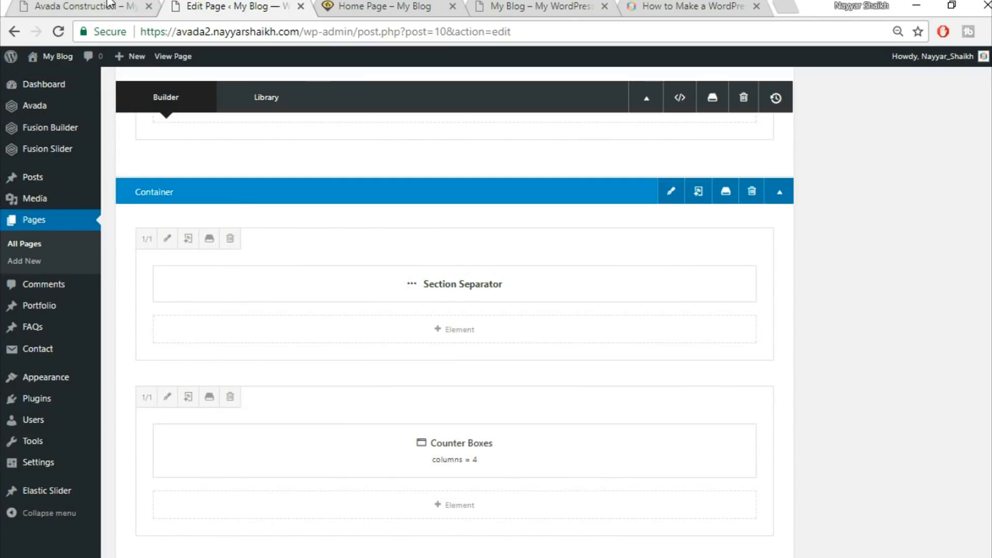
Upload home-244125289 from the Images folder and insert it as the container's background image
click(135, 6)
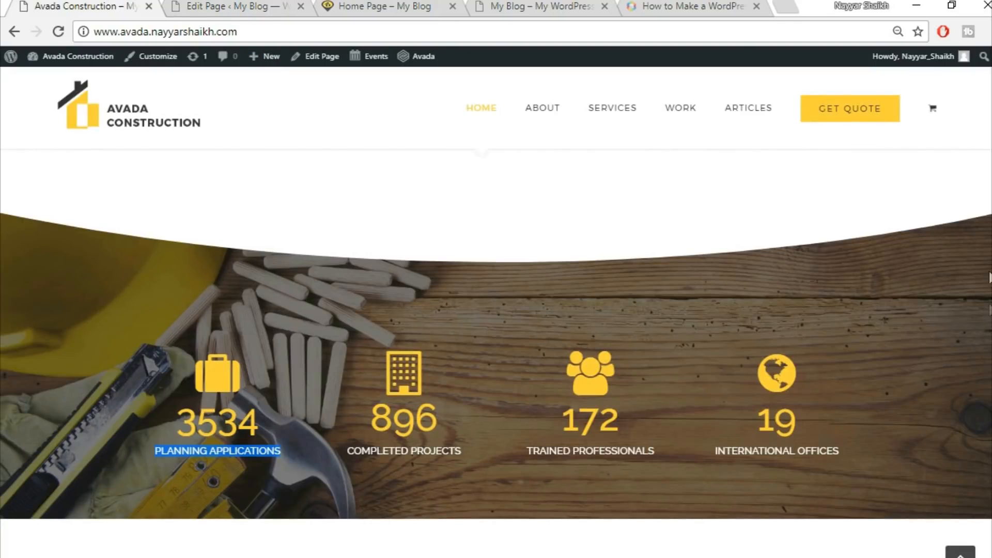
click(245, 6)
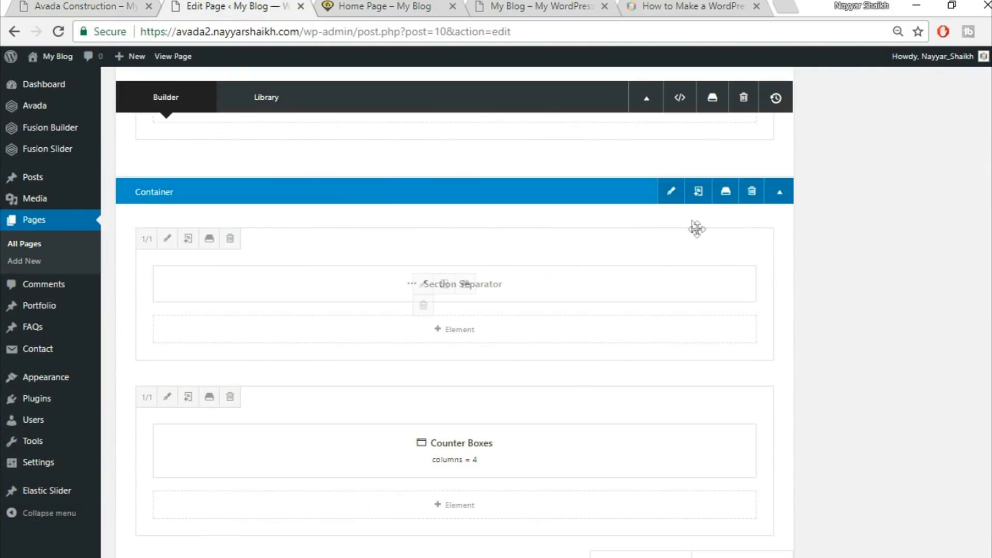
click(672, 193)
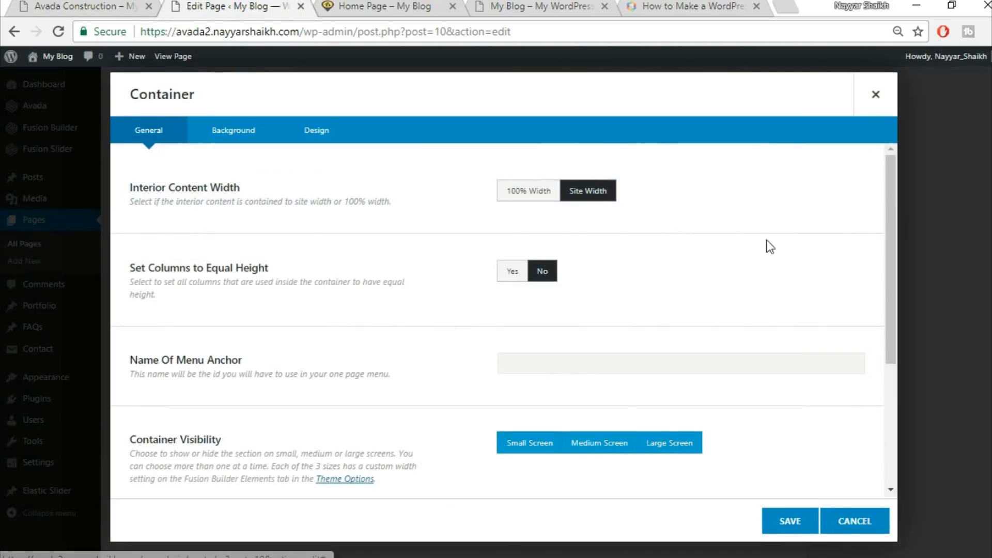
click(225, 129)
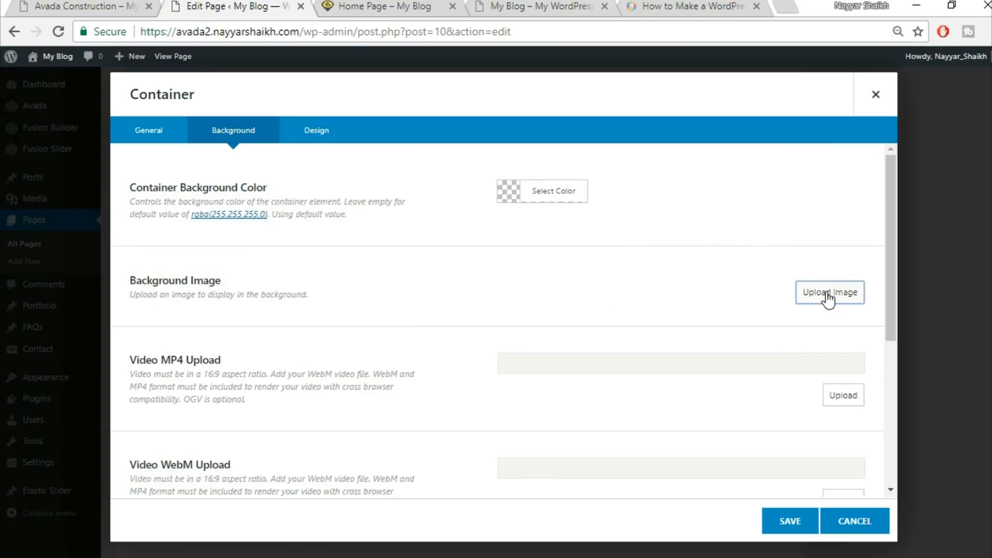
click(826, 293)
click(195, 109)
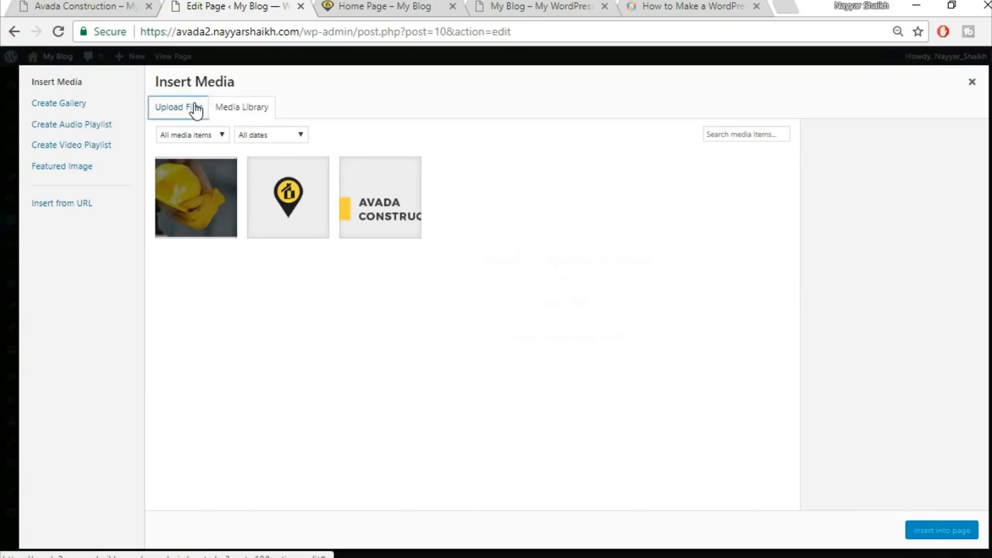
click(582, 301)
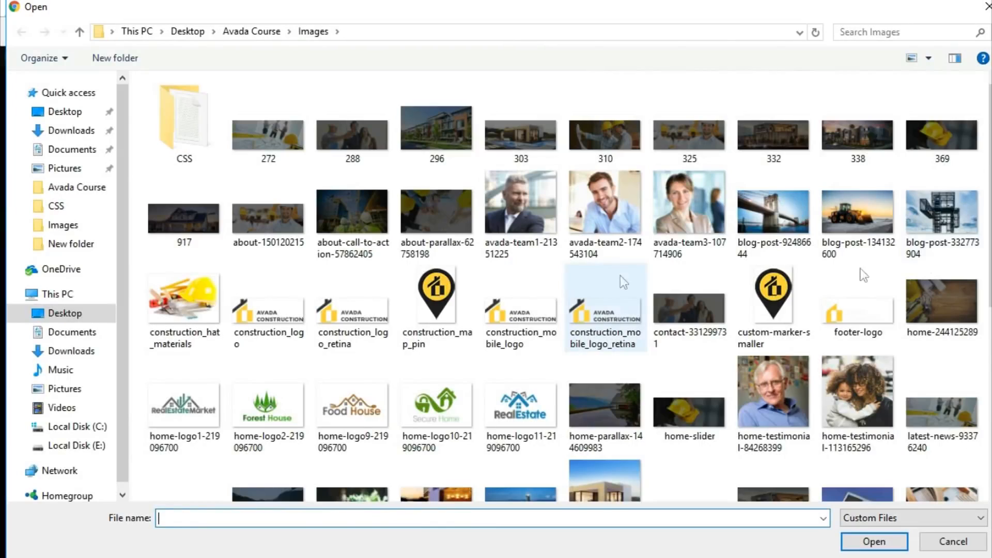
click(958, 316)
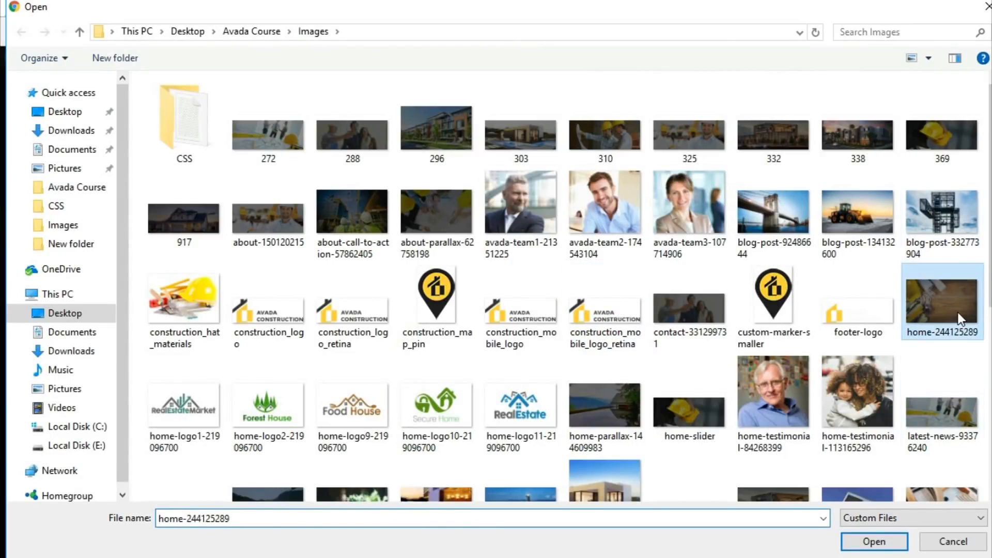
click(877, 541)
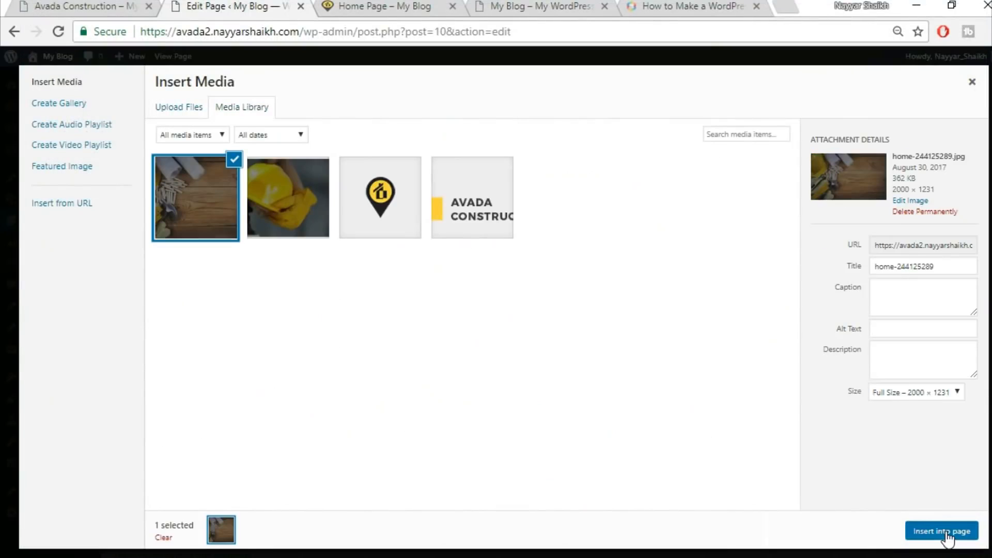
click(947, 533)
Save the container settings and update the Home Page
scroll(411, 393, down, 5)
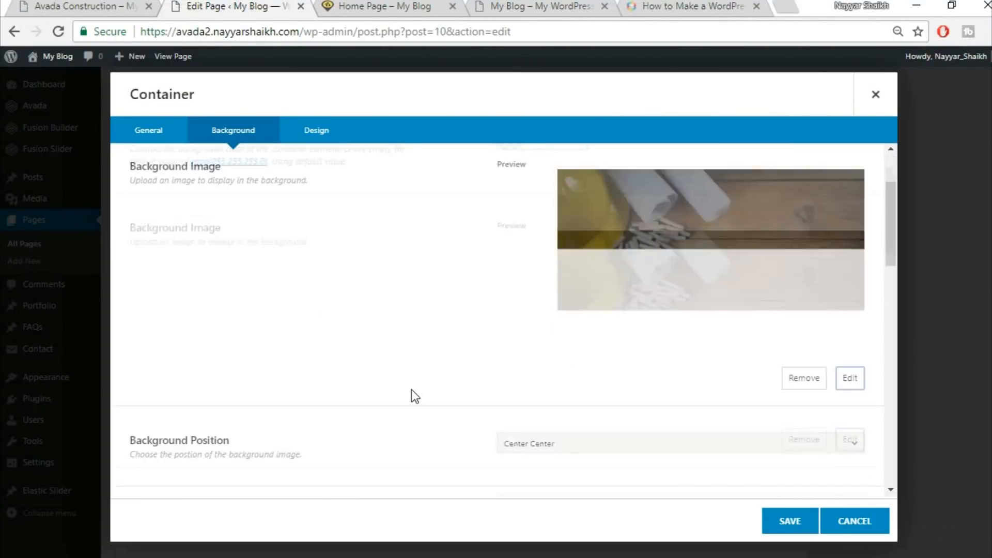
scroll(643, 336, down, 2)
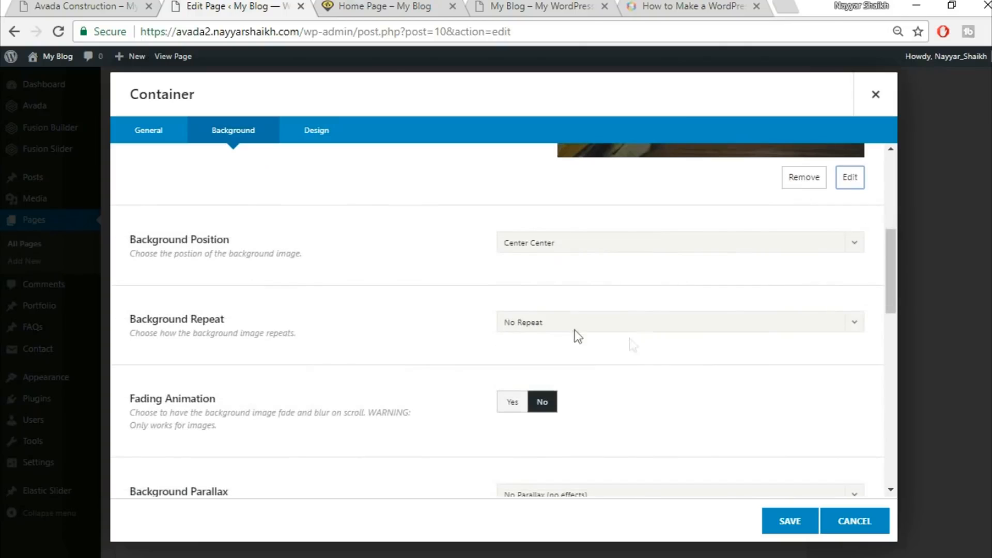
scroll(641, 349, down, 2)
scroll(677, 373, down, 6)
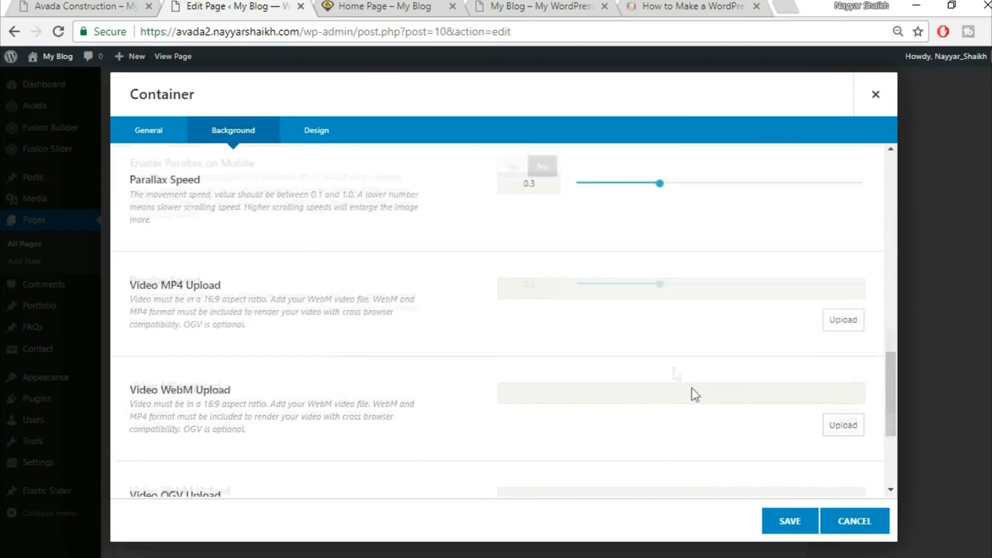
click(793, 521)
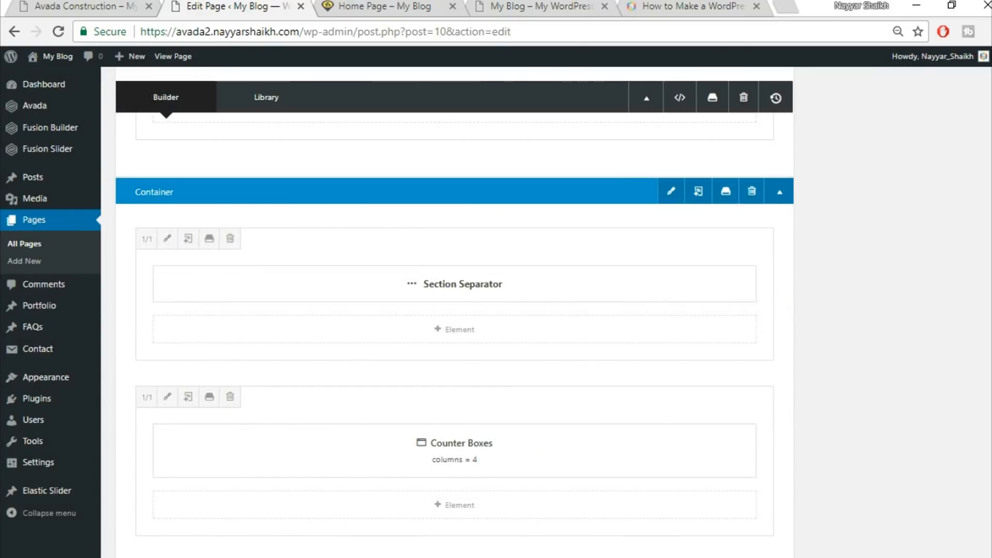
scroll(973, 390, up, 20)
click(965, 313)
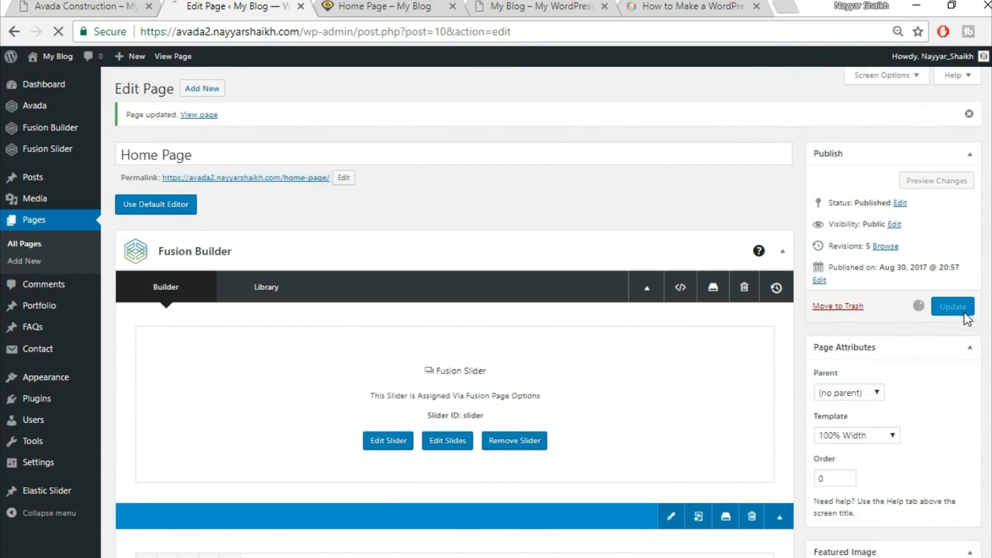
Compare the live Home Page's counter and title sections with the Avada Construction demo page
click(392, 4)
click(57, 31)
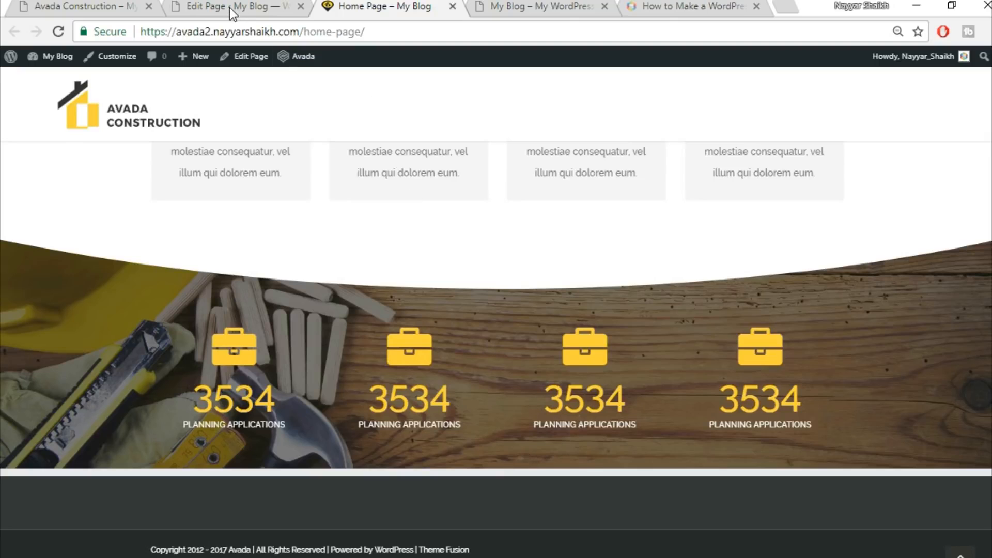
click(77, 6)
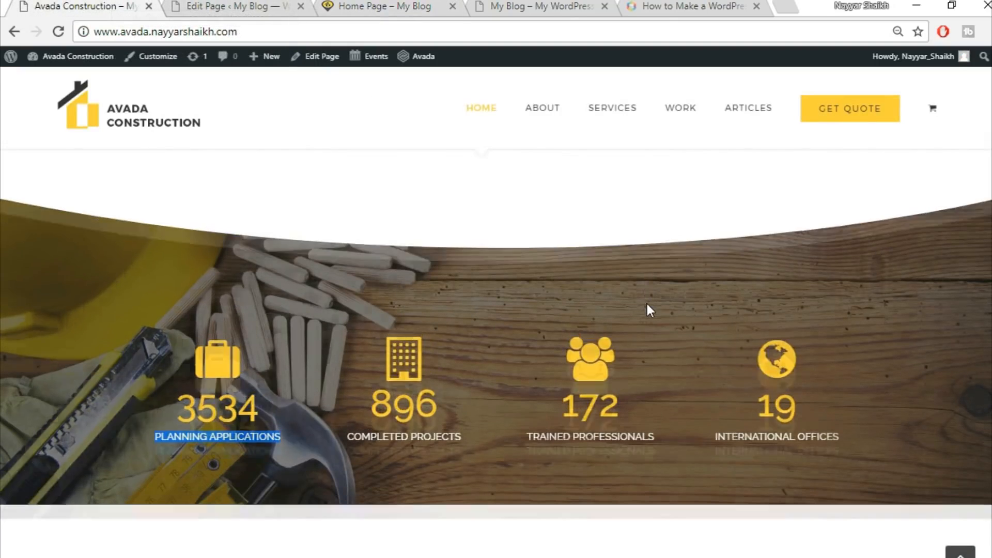
scroll(646, 302, down, 6)
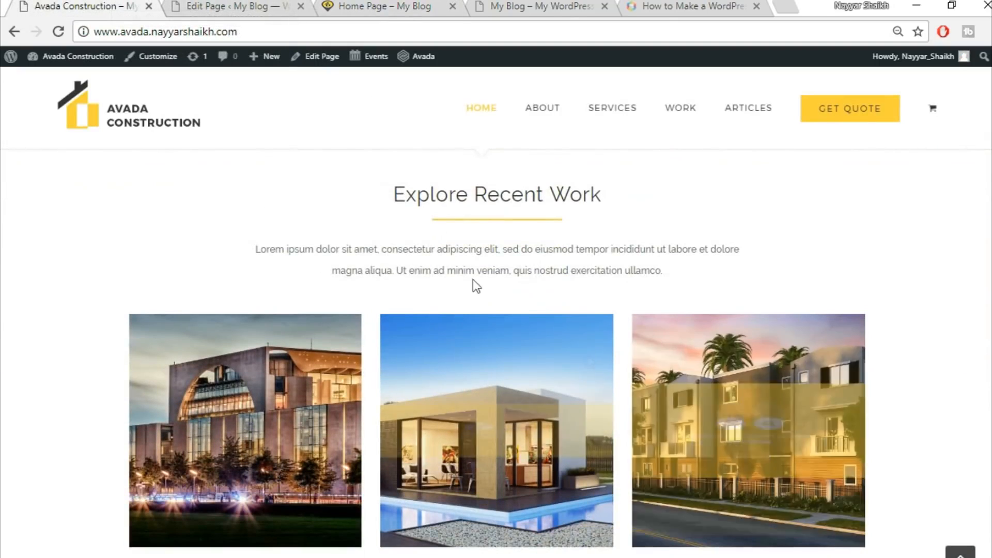
scroll(678, 255, down, 3)
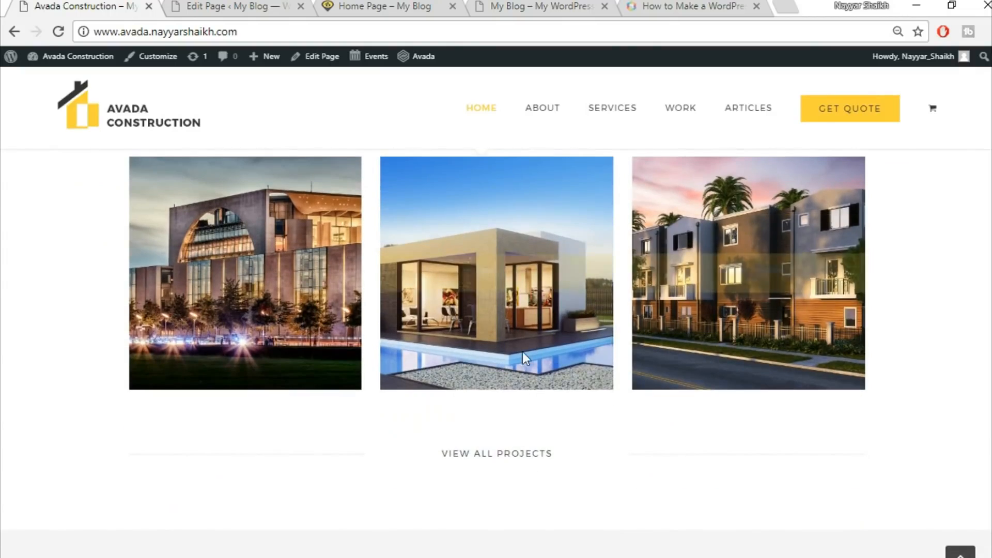
scroll(523, 361, up, 3)
scroll(721, 306, down, 2)
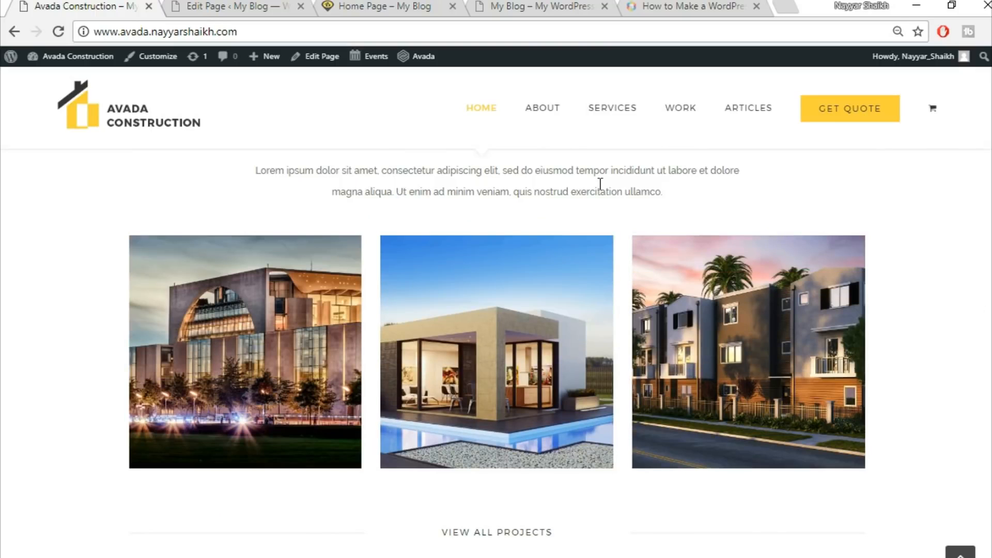
click(237, 5)
click(362, 5)
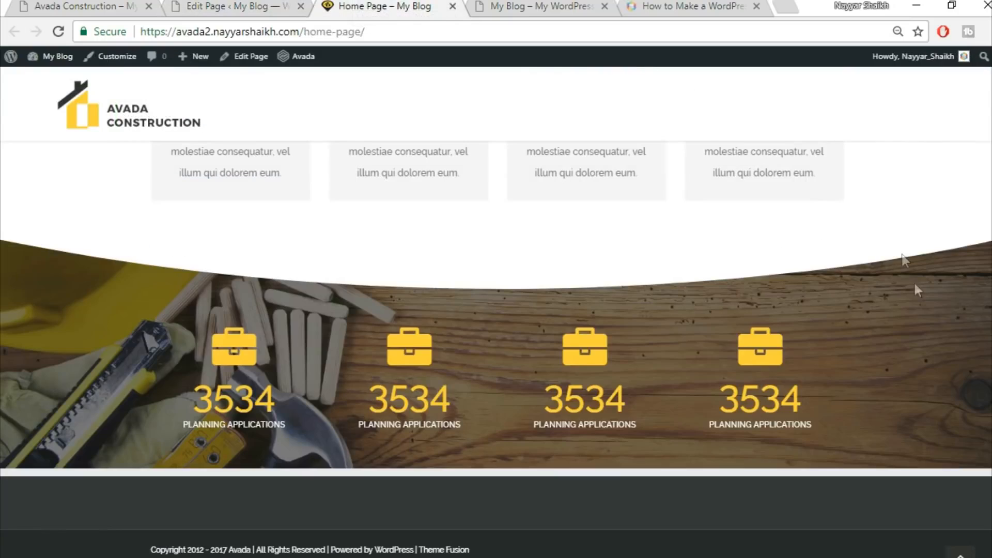
scroll(496, 349, up, 3)
scroll(496, 349, up, 6)
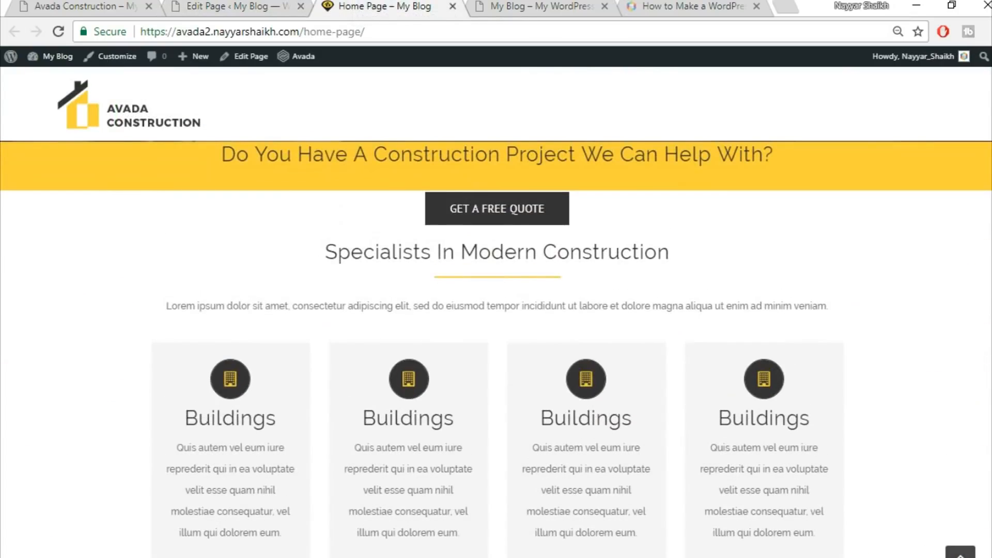
scroll(496, 333, up, 1)
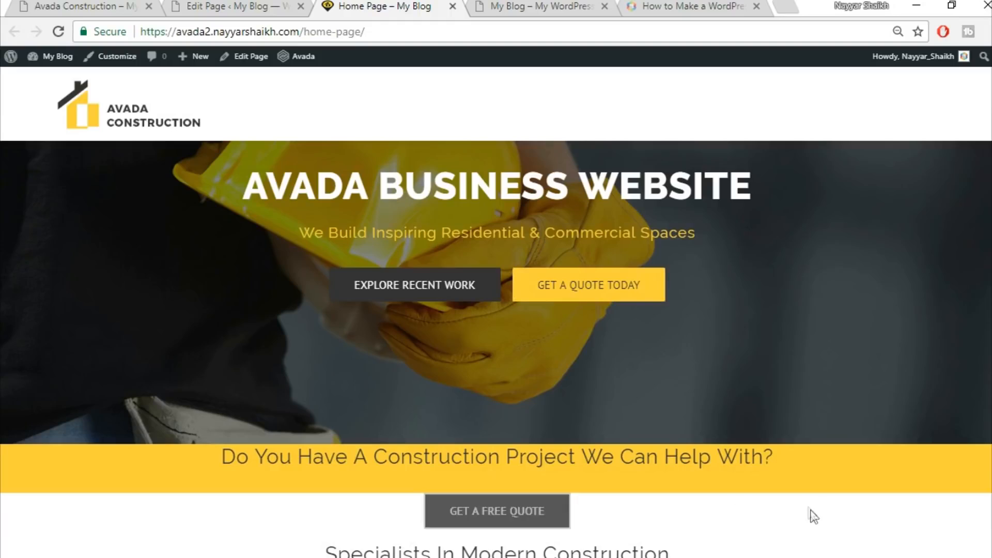
scroll(800, 517, down, 1)
scroll(811, 465, down, 4)
scroll(775, 423, up, 3)
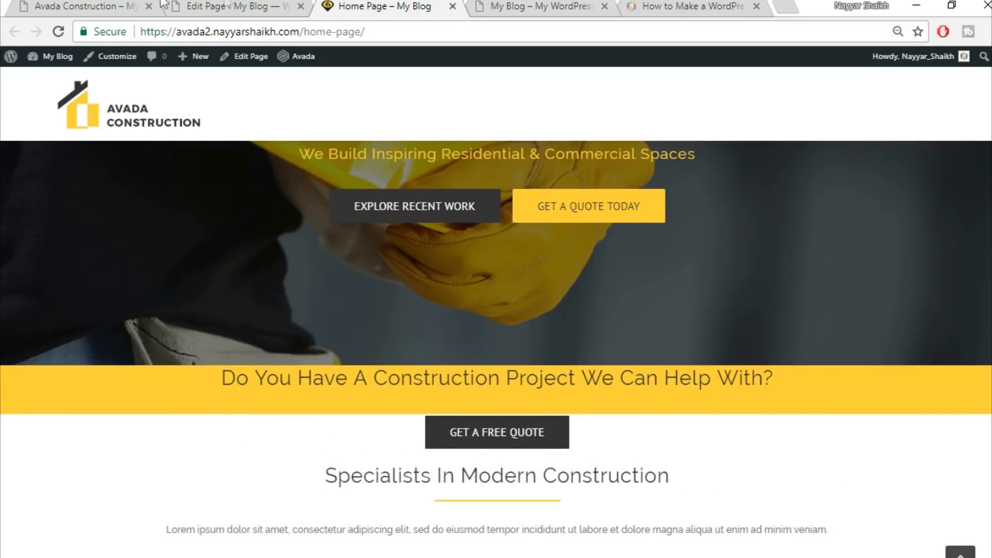
Set the top padding of the column holding the construction-project title to 50 px and save the column
click(229, 6)
scroll(559, 437, down, 6)
click(209, 5)
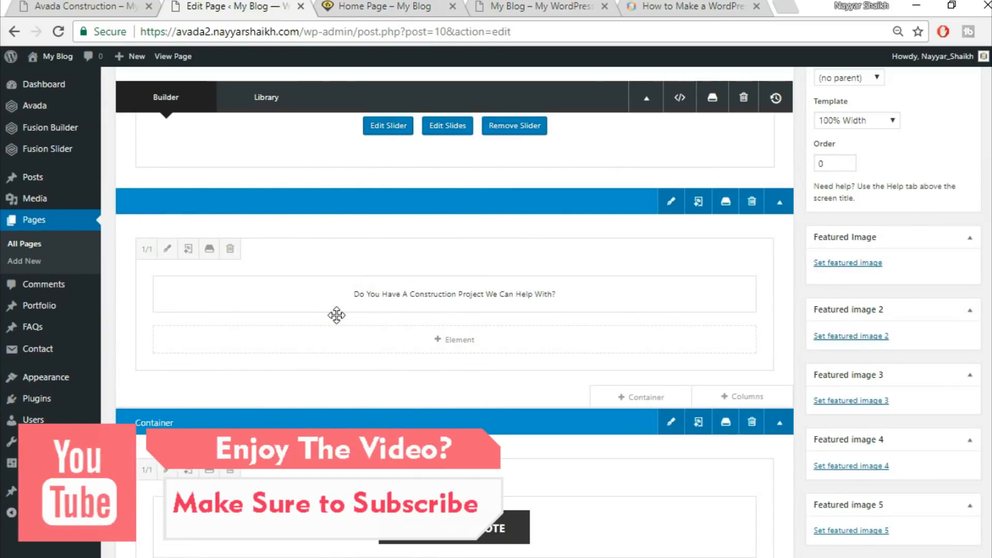
click(167, 249)
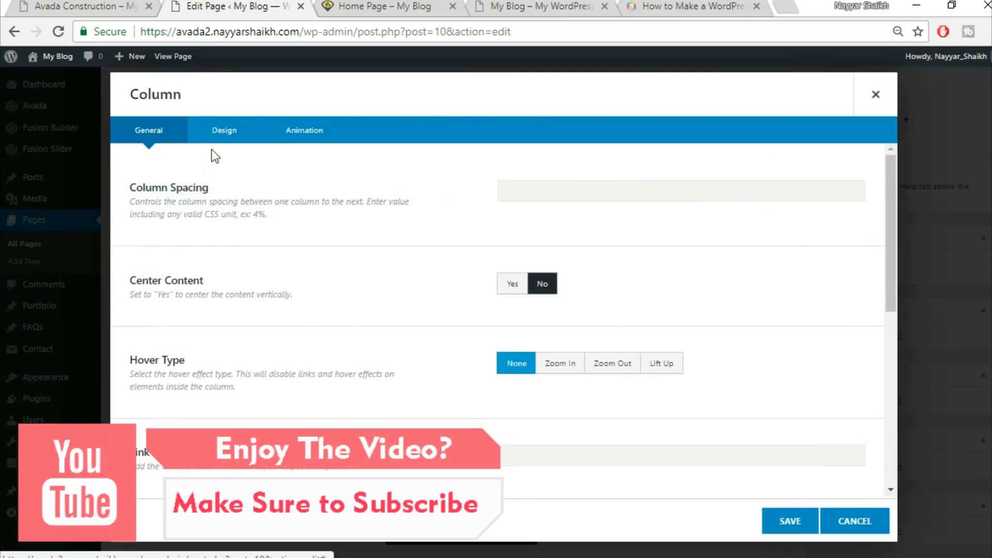
click(224, 130)
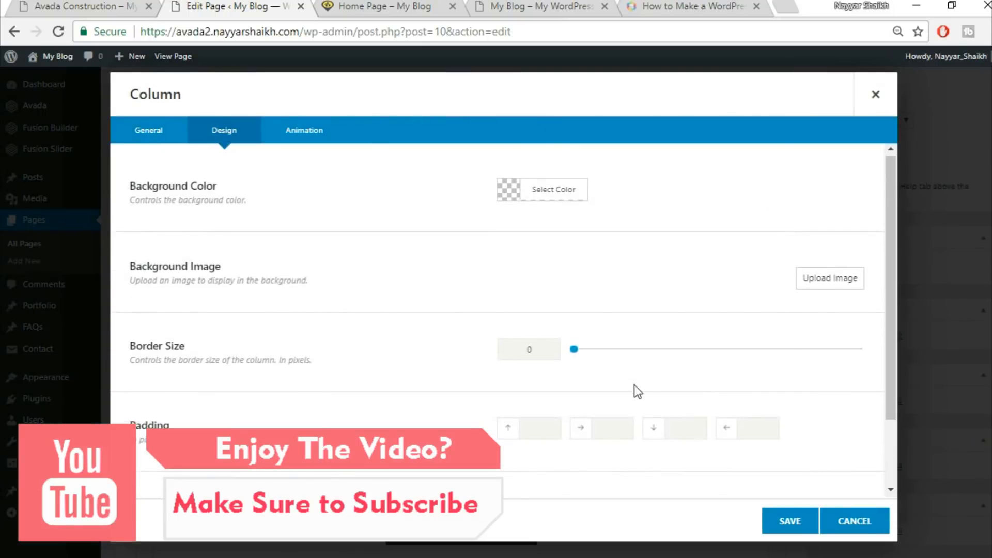
scroll(635, 391, down, 2)
click(524, 343)
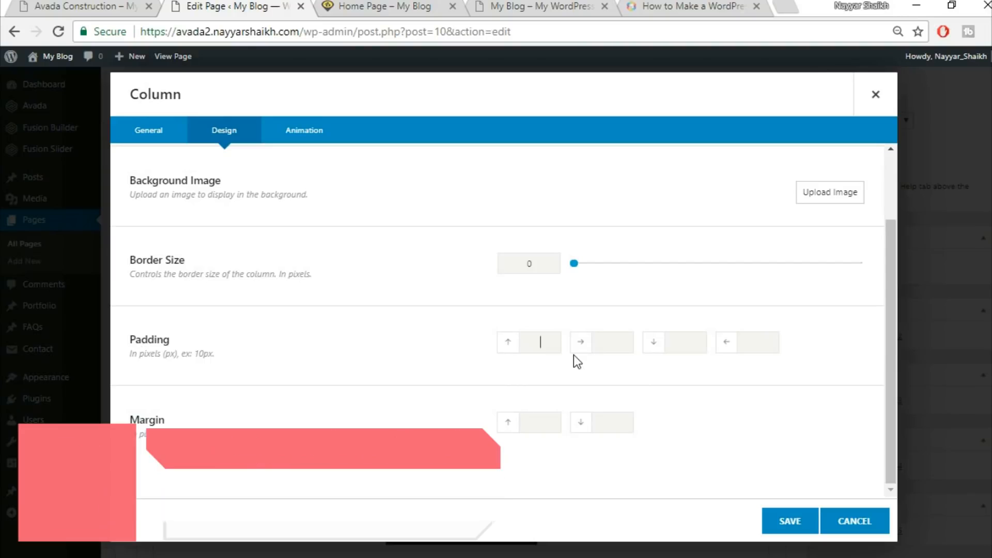
text(50)
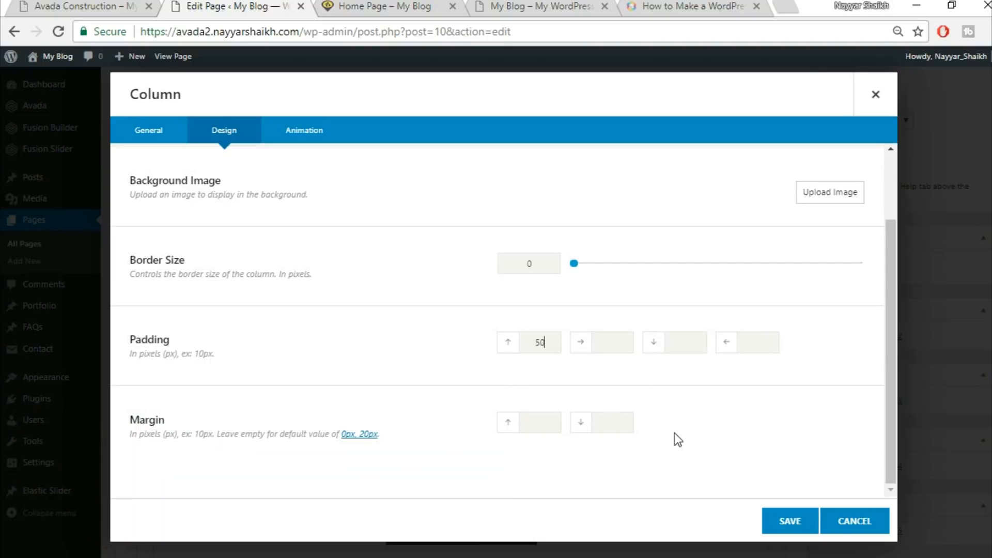
click(783, 523)
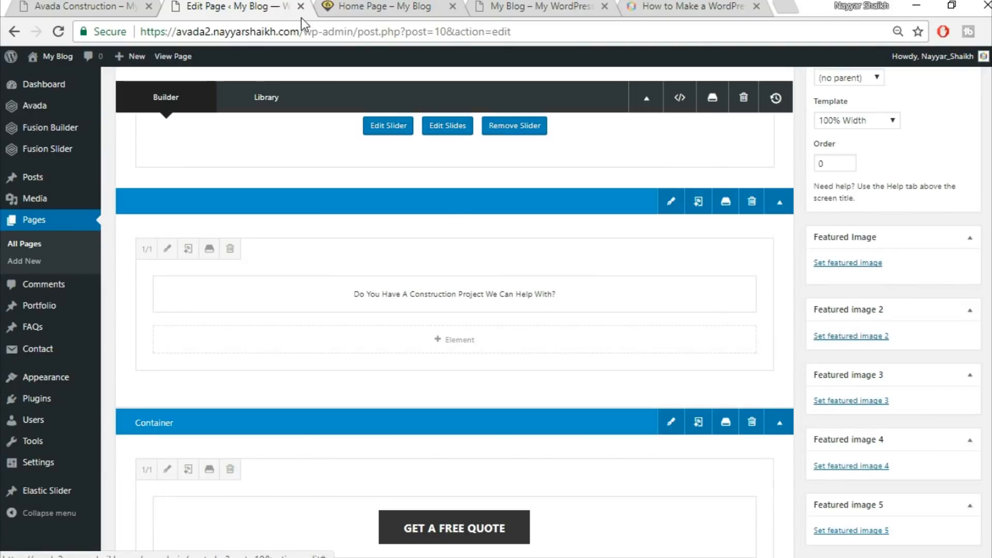
Update the Home Page and reload the live page to check the construction-project title band
click(376, 6)
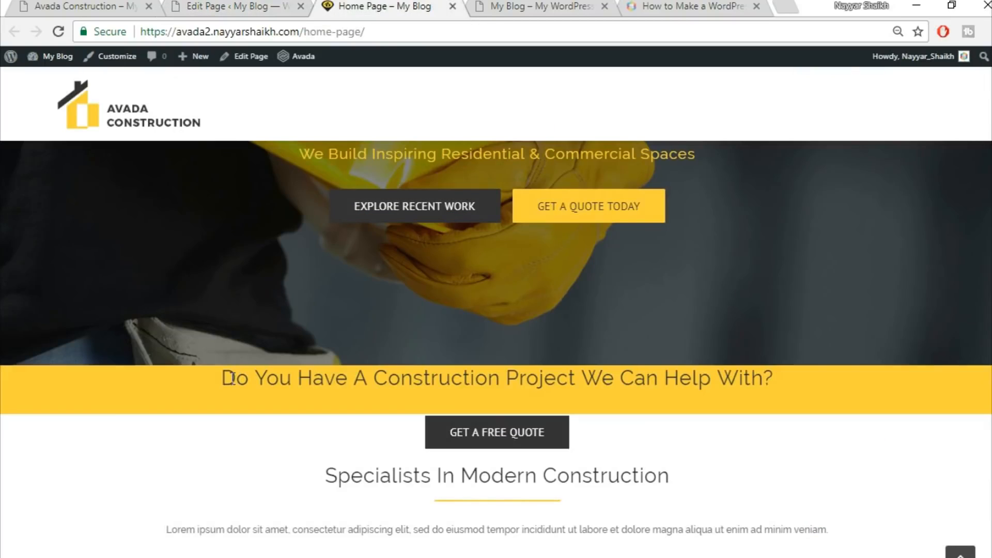
drag(223, 378, 785, 399)
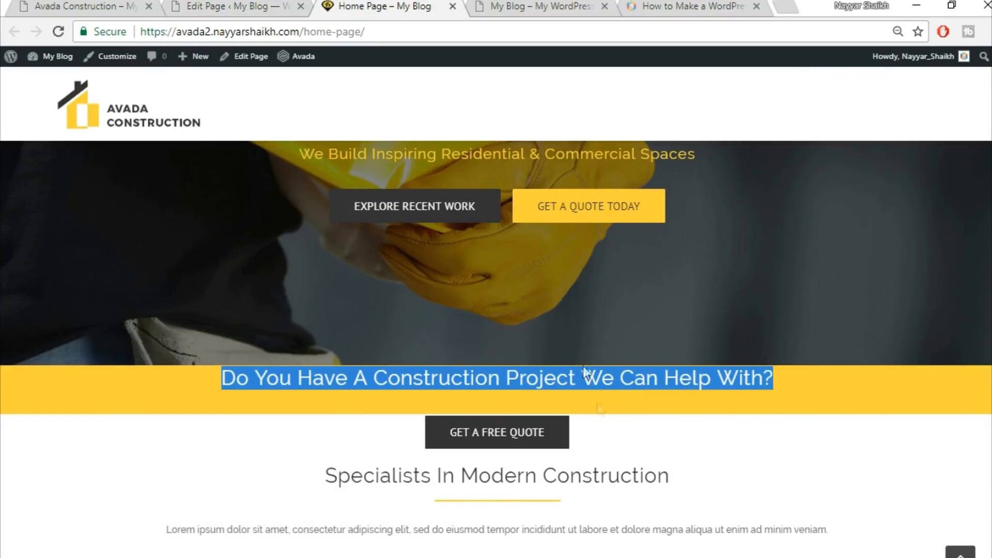
click(233, 6)
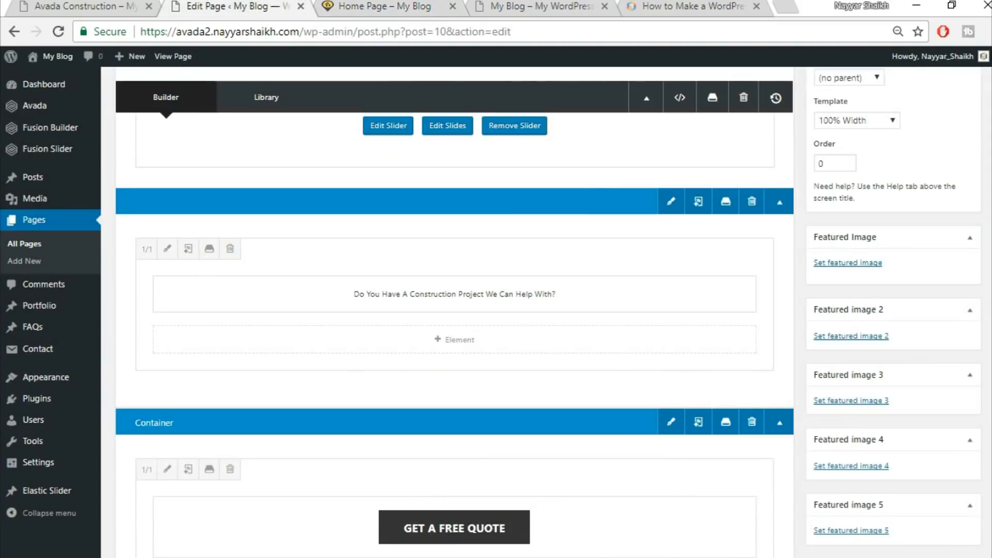
scroll(455, 310, up, 5)
click(953, 227)
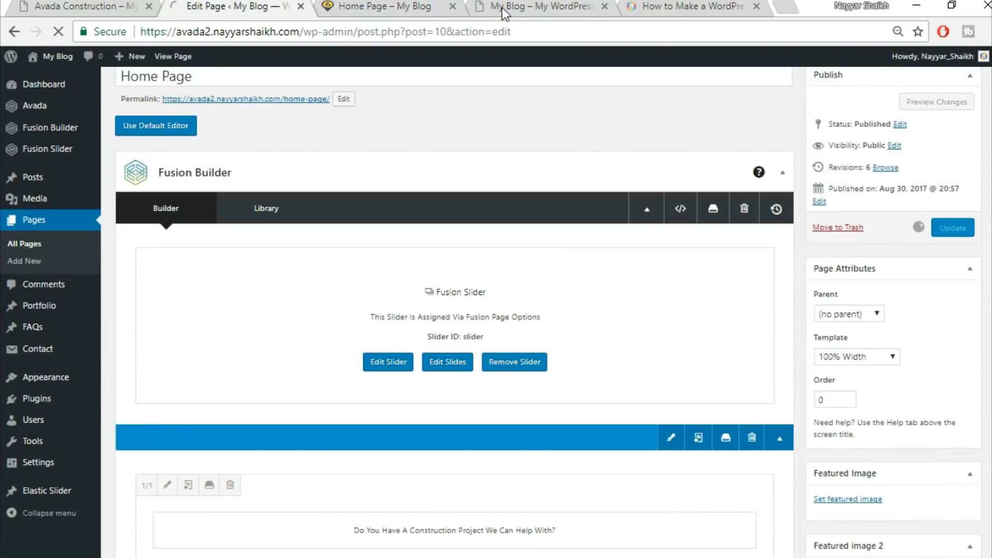
click(382, 7)
click(392, 30)
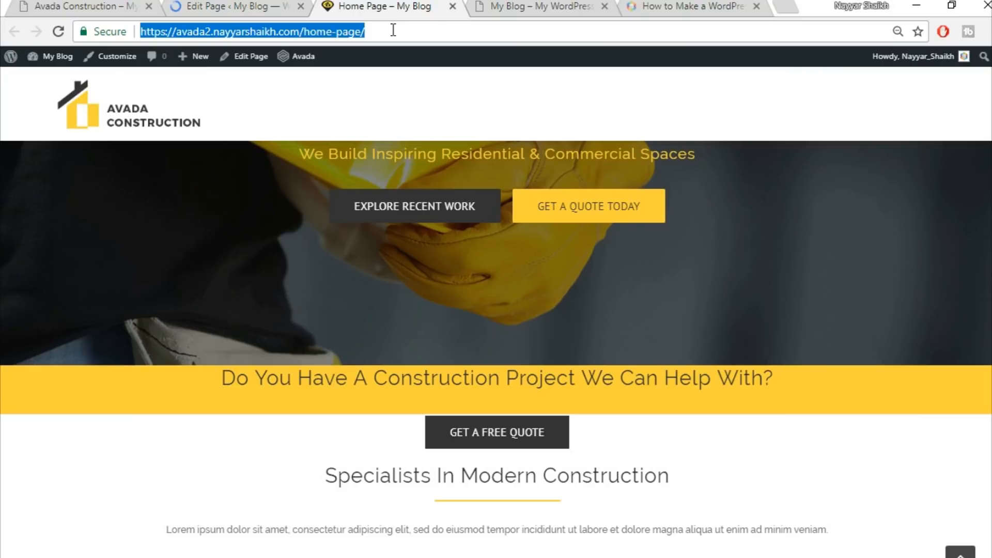
key(Return)
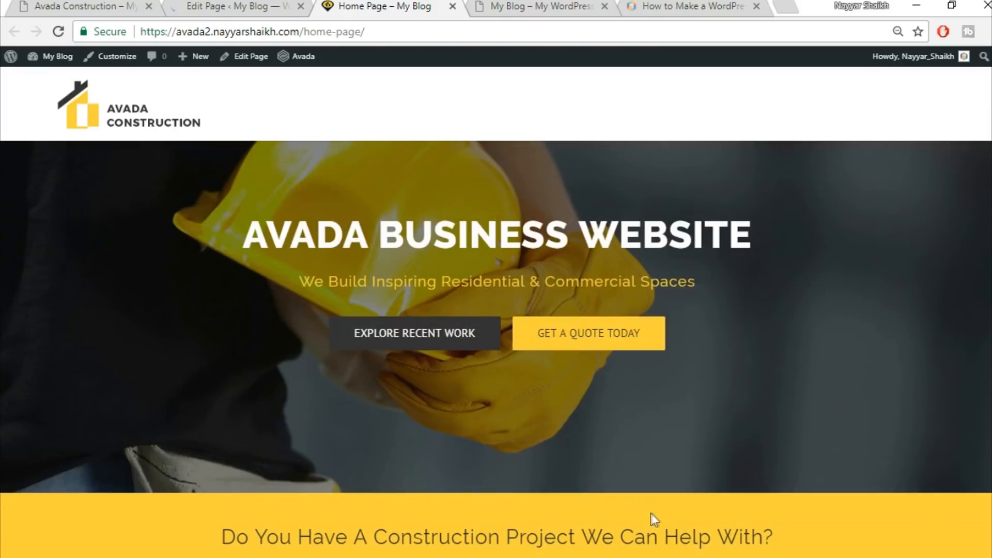
scroll(708, 494, down, 2)
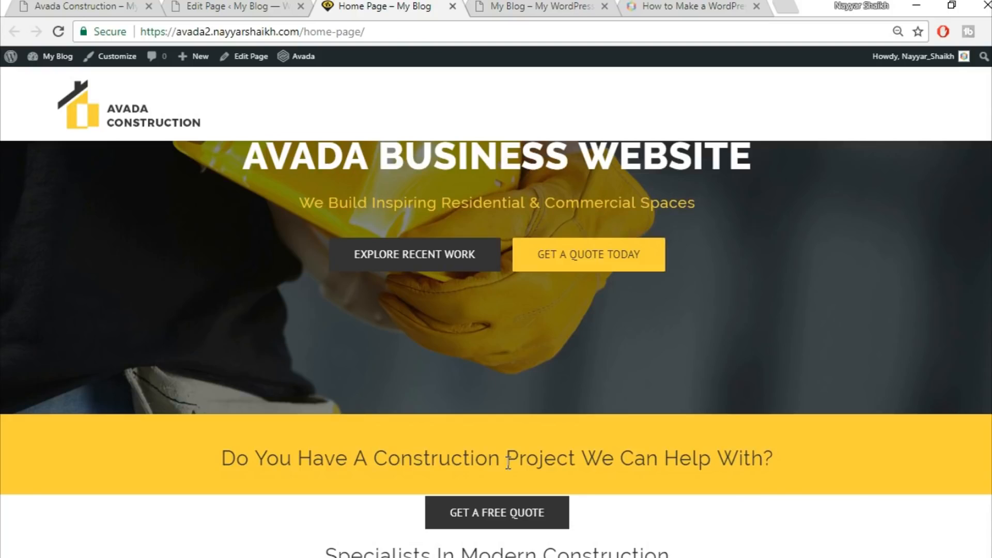
scroll(509, 463, down, 3)
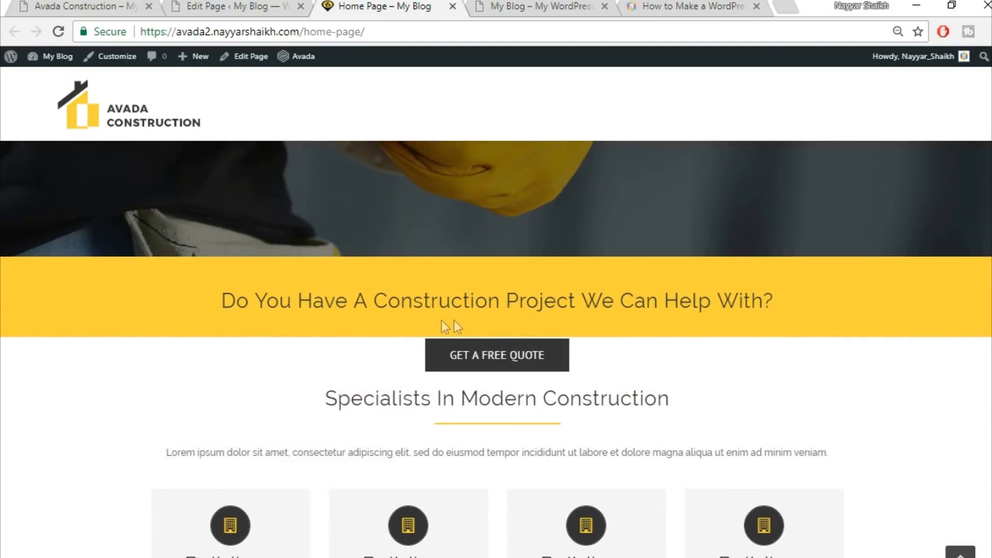
Set the top margin of the Get A Free Quote button's column to -22 px, save it, and update the page
click(216, 5)
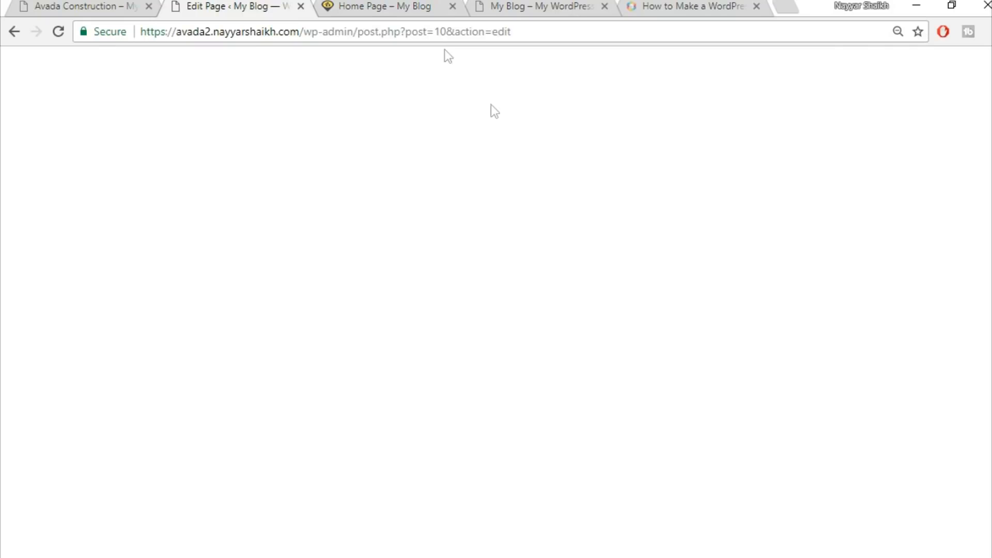
scroll(594, 271, down, 5)
scroll(595, 273, down, 5)
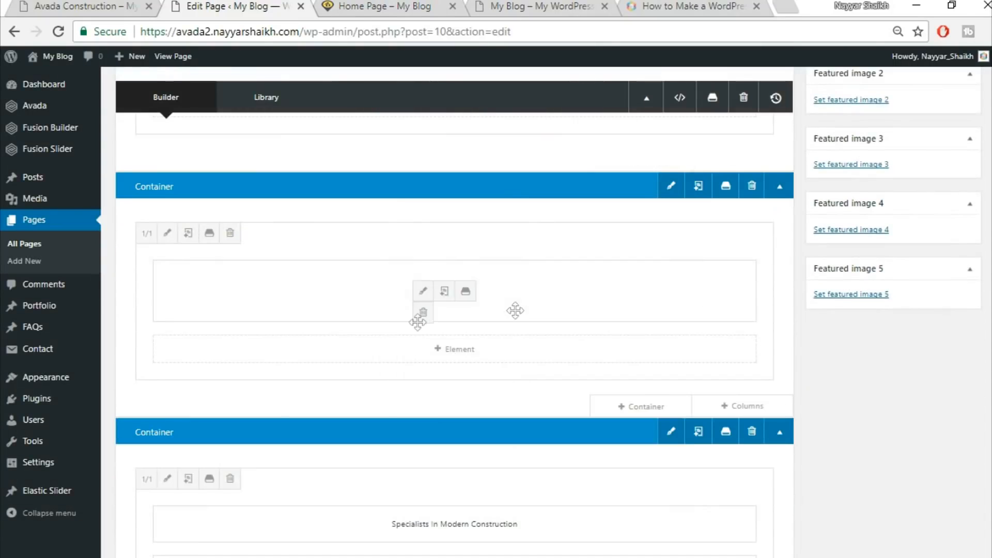
click(167, 233)
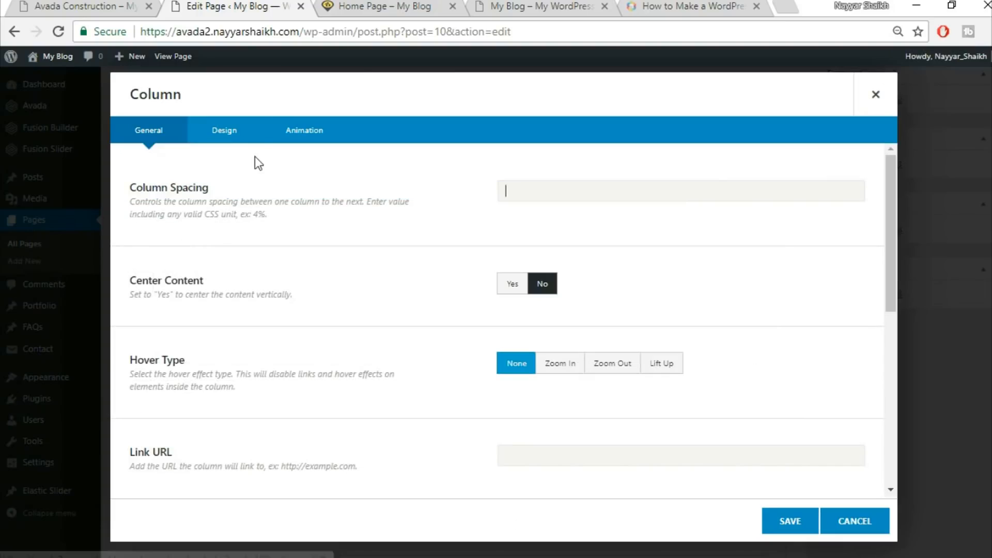
click(219, 134)
scroll(570, 432, down, 2)
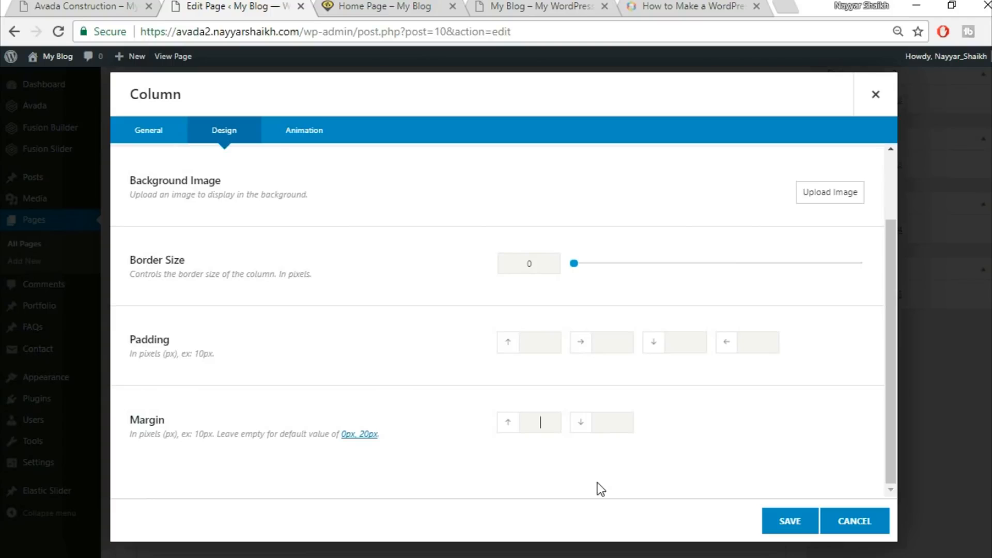
text(-22)
click(389, 7)
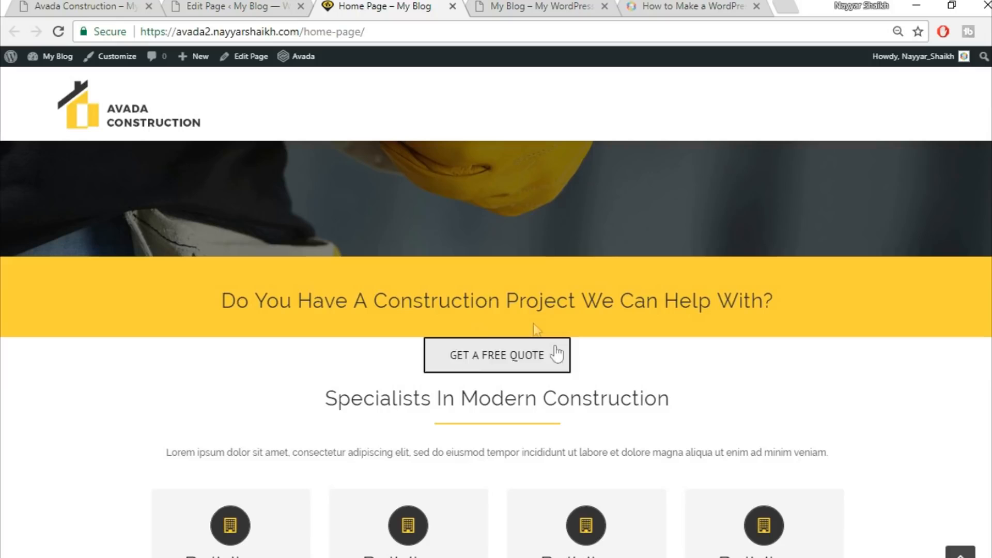
click(277, 6)
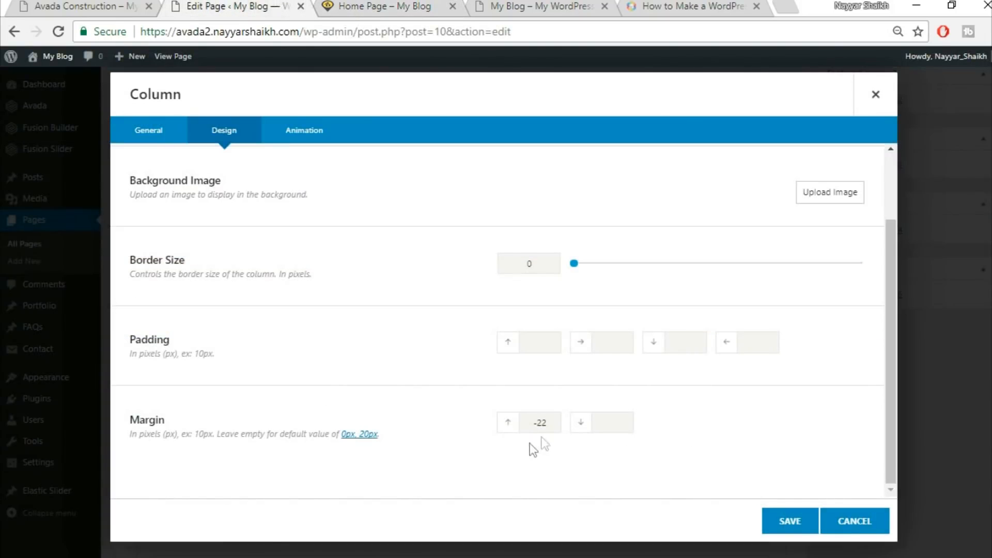
click(799, 527)
scroll(805, 525, up, 3)
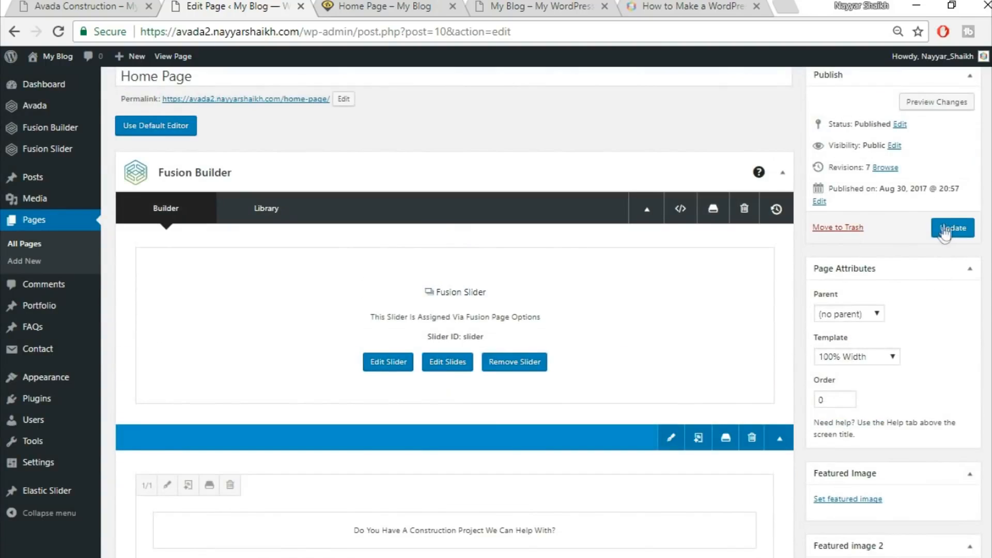
click(945, 232)
Reload the live Home Page and review the Get A Free Quote button area
click(403, 6)
key(Return)
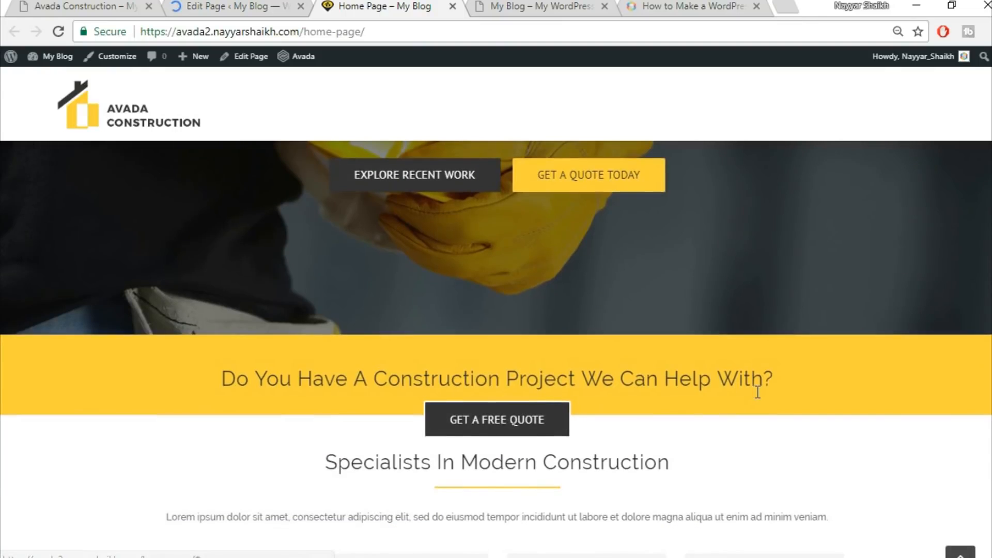
scroll(506, 299, down, 3)
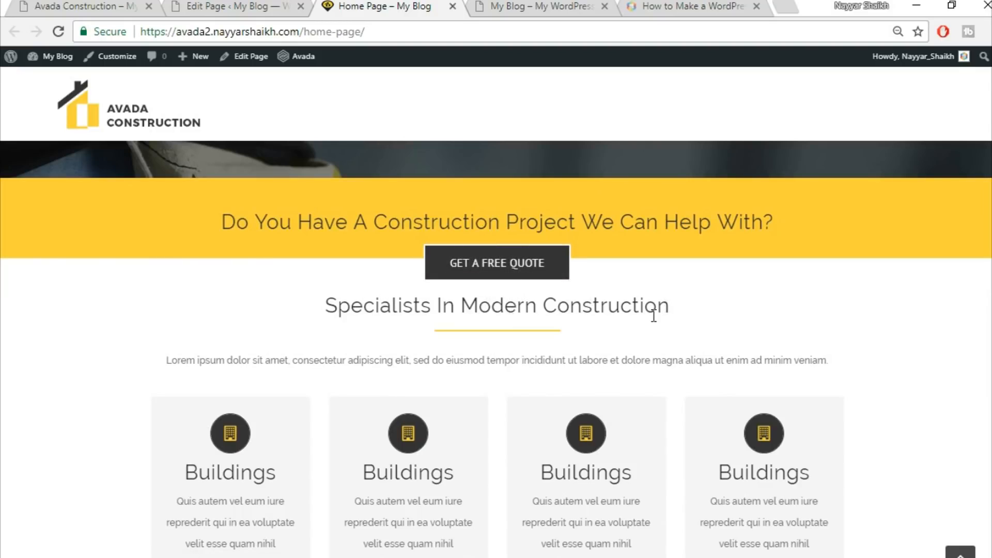
click(257, 4)
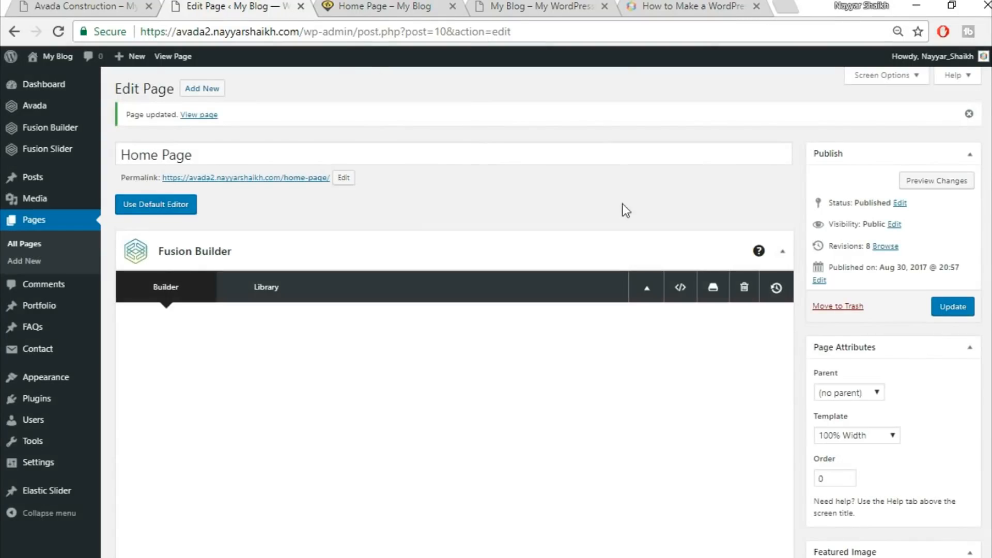
scroll(720, 263, down, 4)
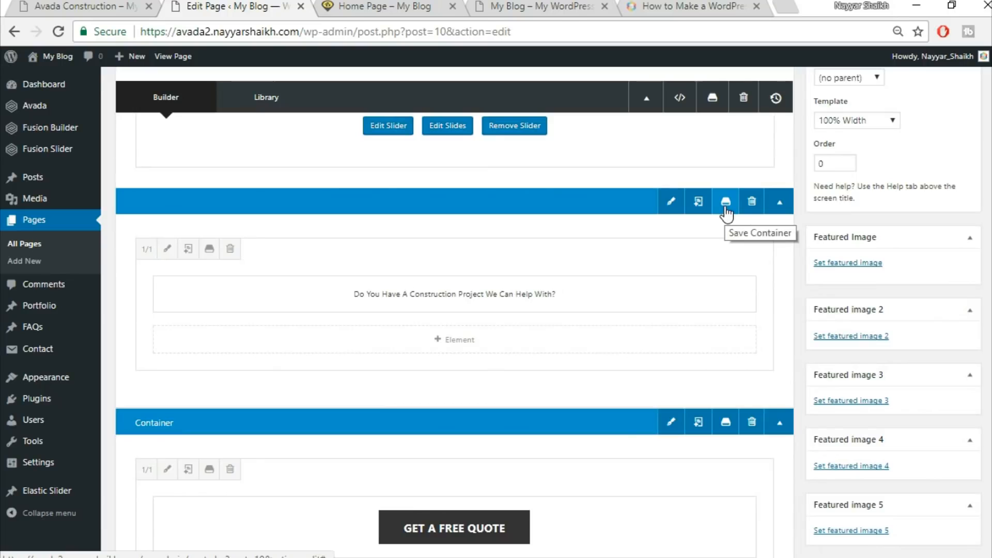
click(393, 6)
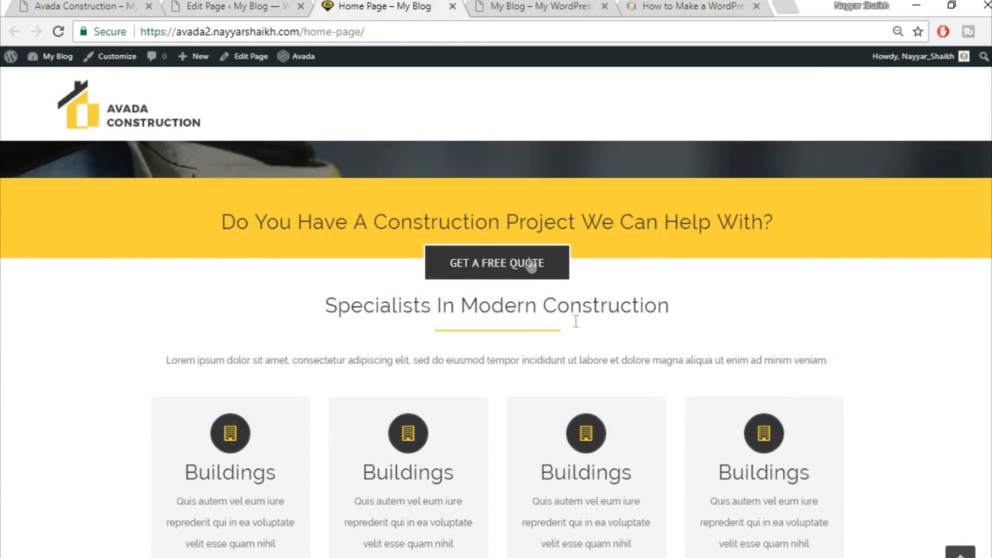
Review the Specialists In Modern Construction heading area on the live Home Page
scroll(728, 317, up, 3)
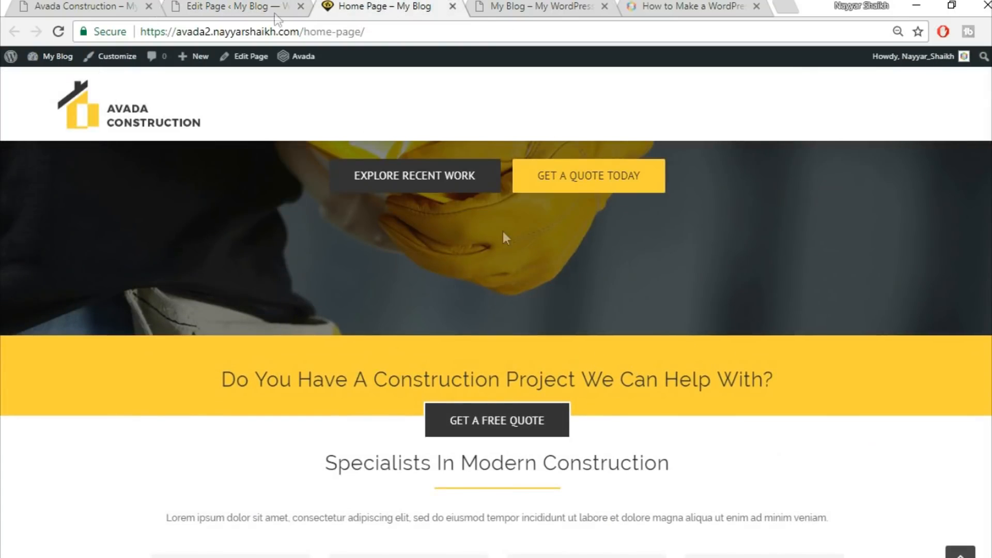
click(256, 5)
click(362, 6)
scroll(636, 362, down, 3)
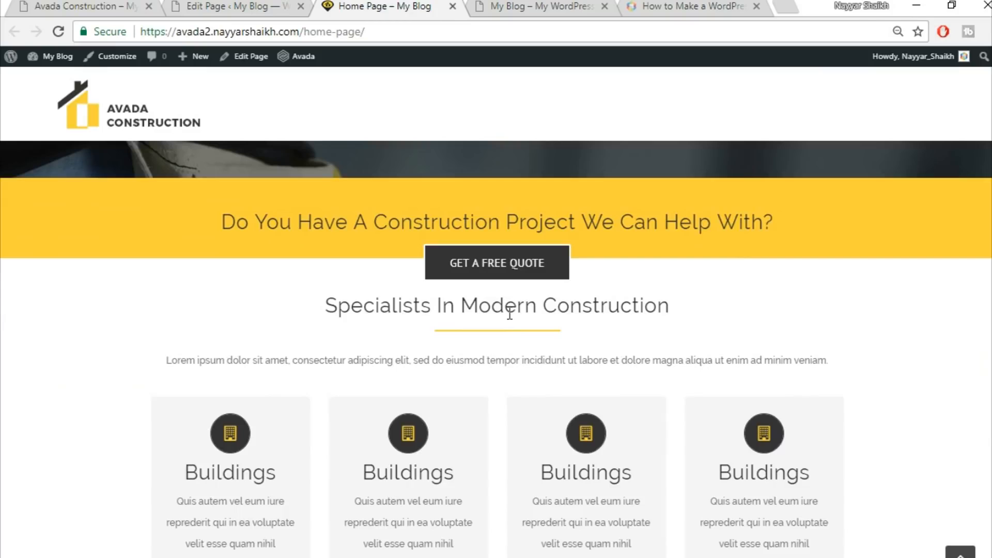
drag(331, 306, 666, 308)
click(588, 309)
Set the top padding of the Specialists In Modern Construction column to 50 px and save the column
click(258, 6)
drag(566, 254, 591, 275)
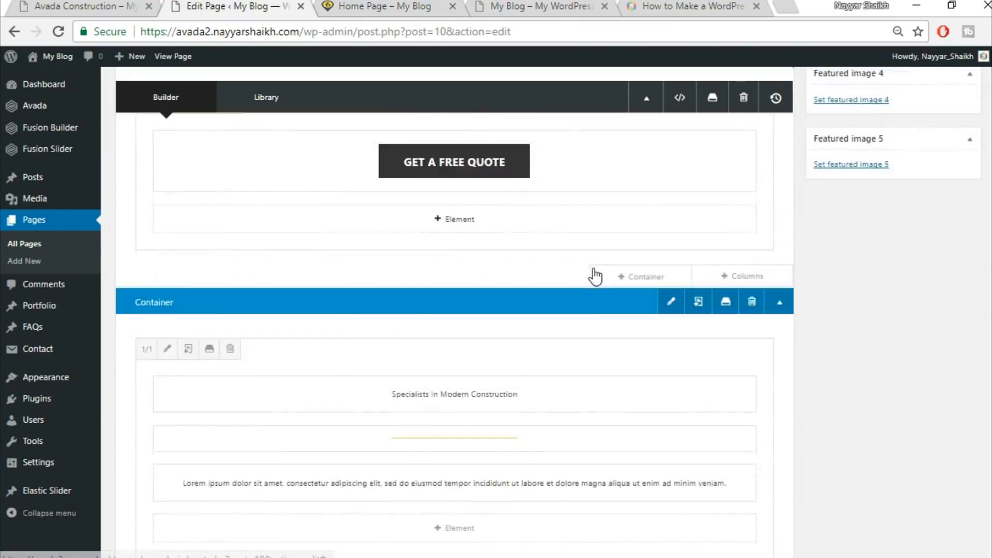
scroll(381, 315, down, 2)
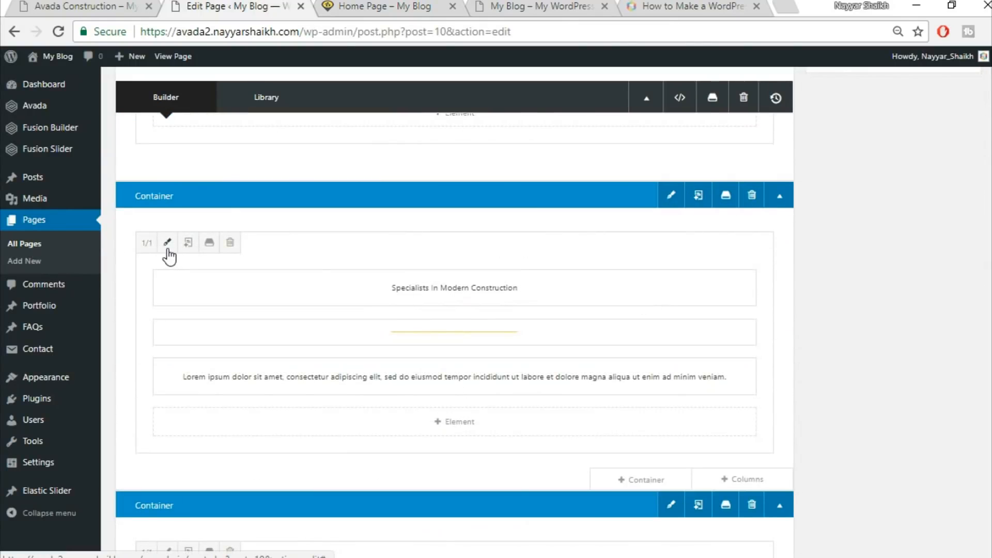
click(165, 248)
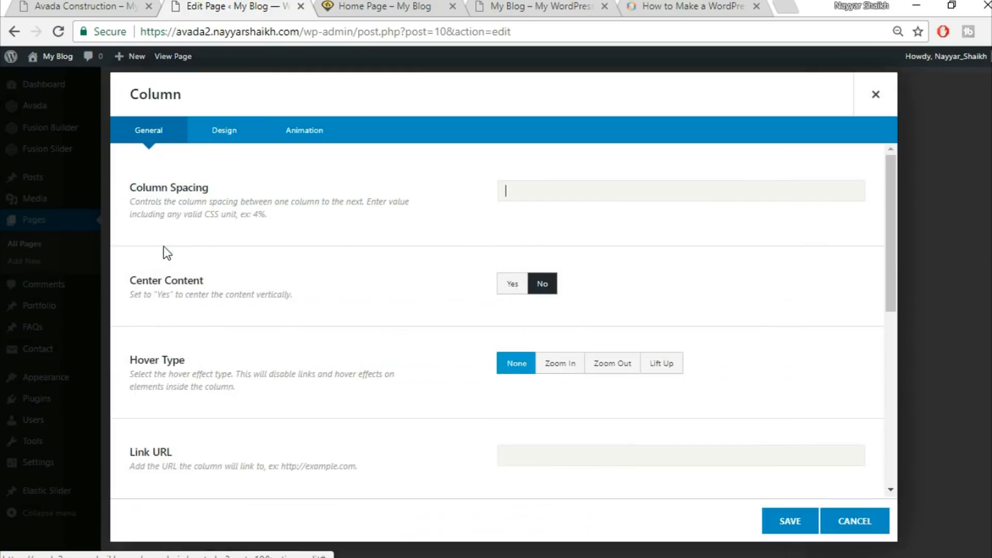
click(224, 130)
scroll(706, 299, down, 2)
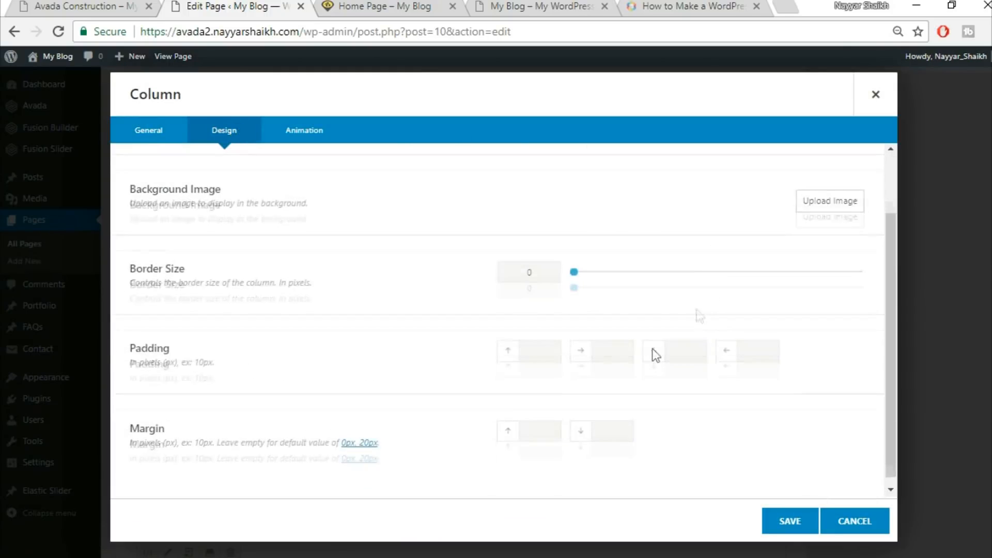
text(5)
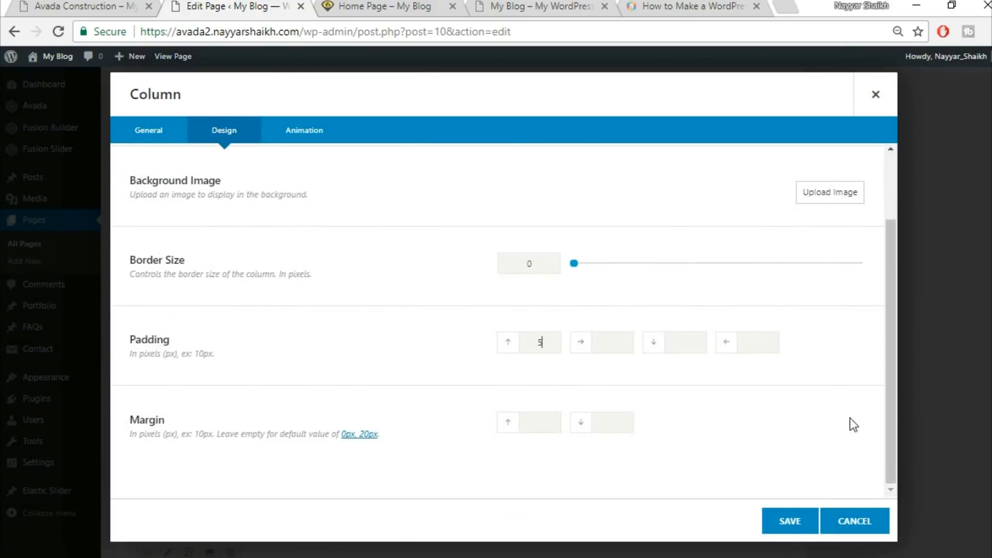
text(0)
click(788, 520)
Update the Home Page and reload the live page
scroll(777, 509, down, 6)
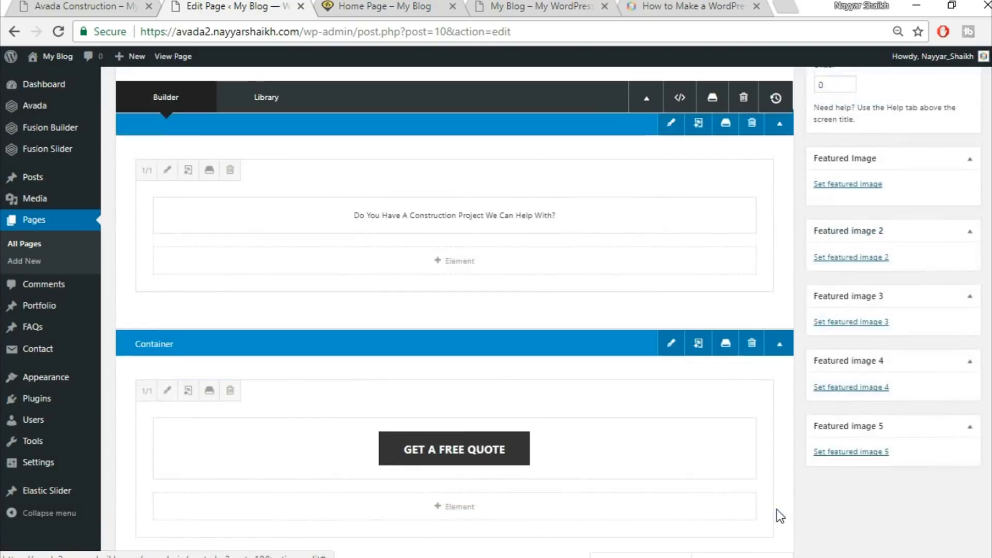
scroll(776, 509, up, 8)
click(943, 308)
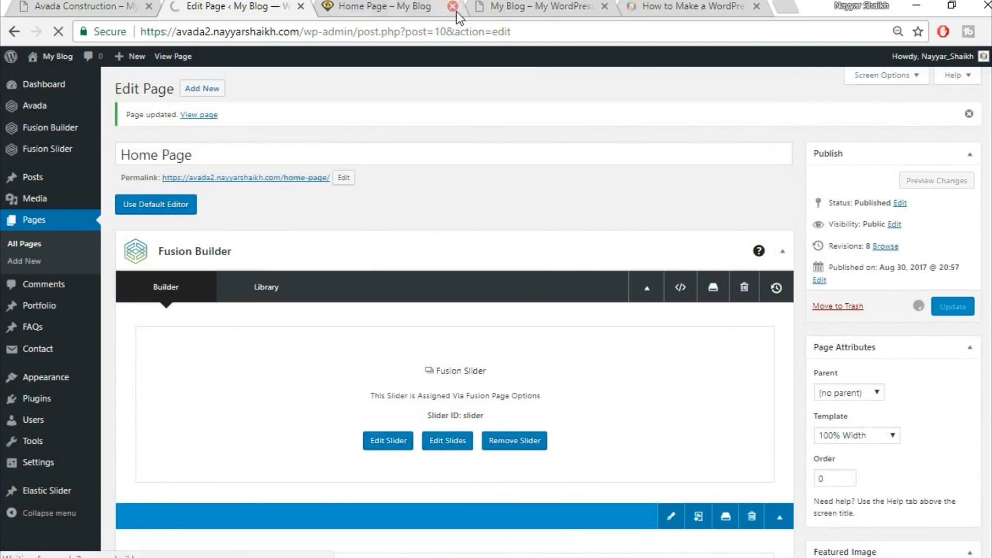
click(432, 5)
click(410, 34)
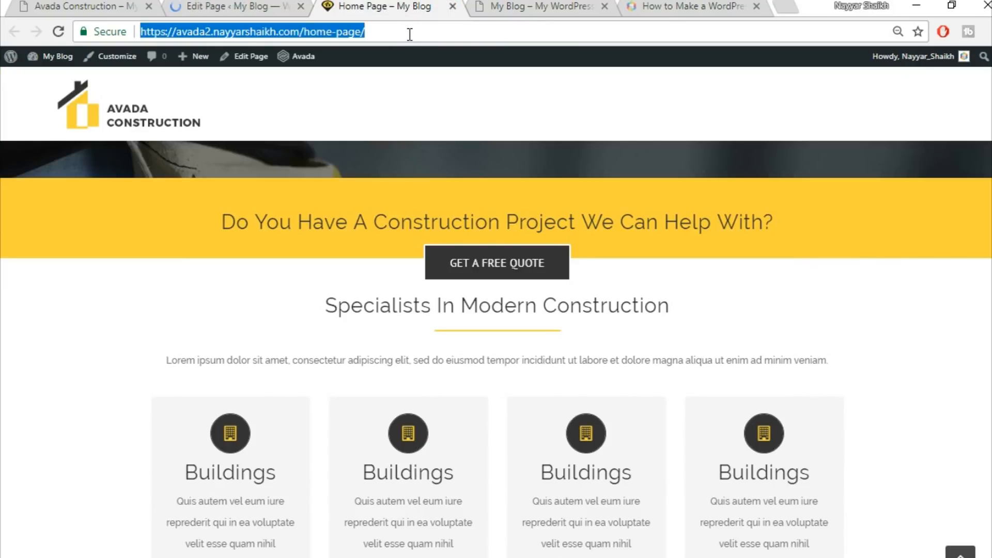
key(Return)
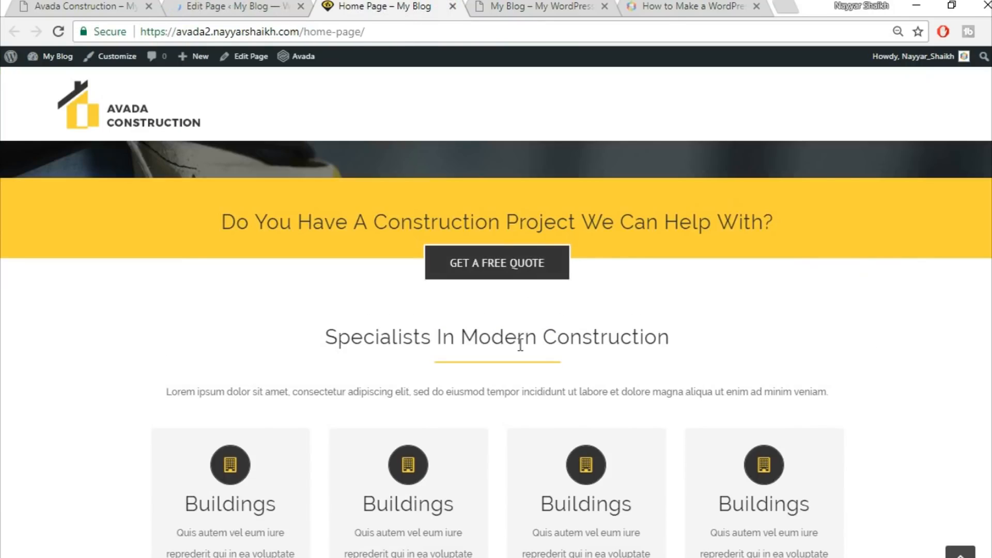
Compare the live services boxes section with the Avada Construction demo page
scroll(677, 308, down, 3)
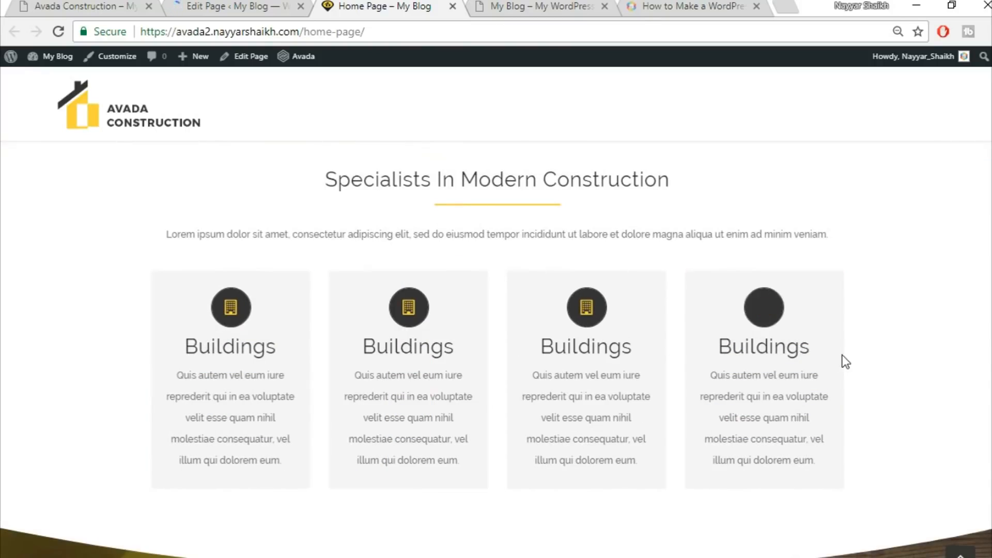
click(94, 3)
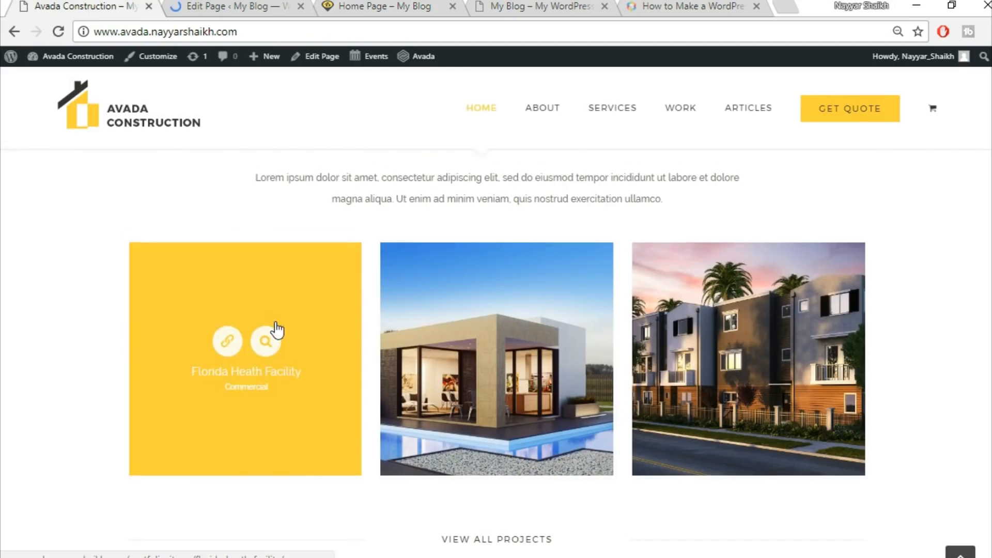
scroll(274, 320, up, 10)
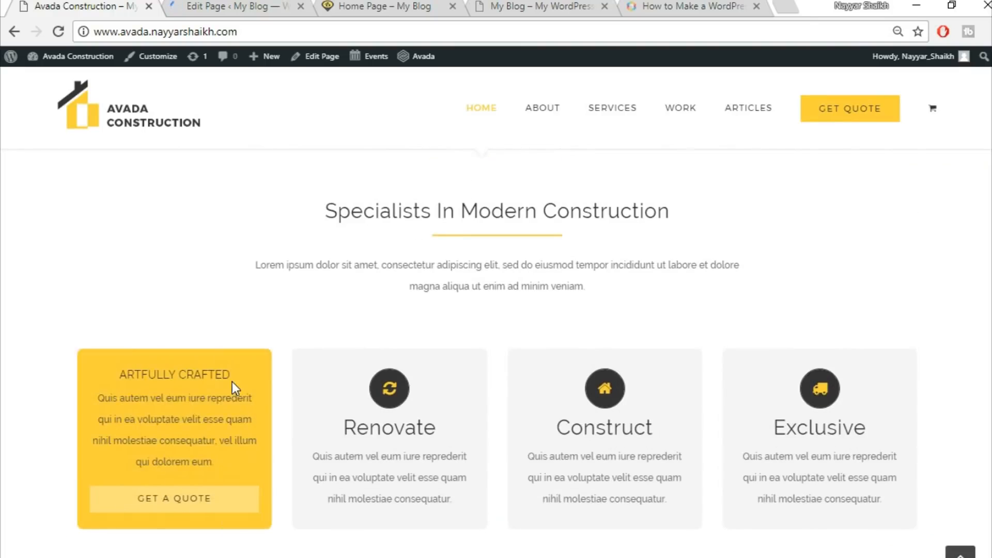
scroll(299, 380, down, 2)
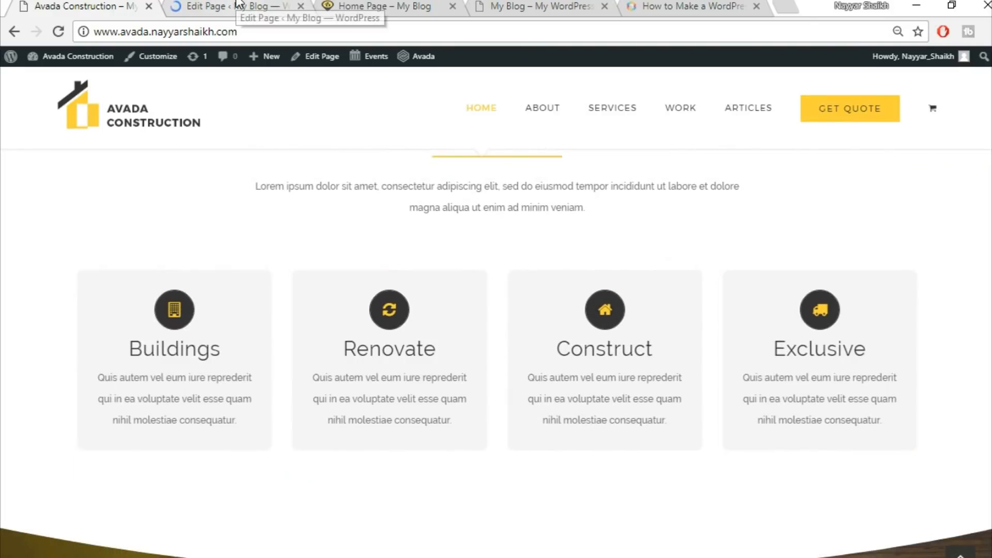
Set the left and right padding of the Flip Boxes column to 8% and save the column
click(238, 3)
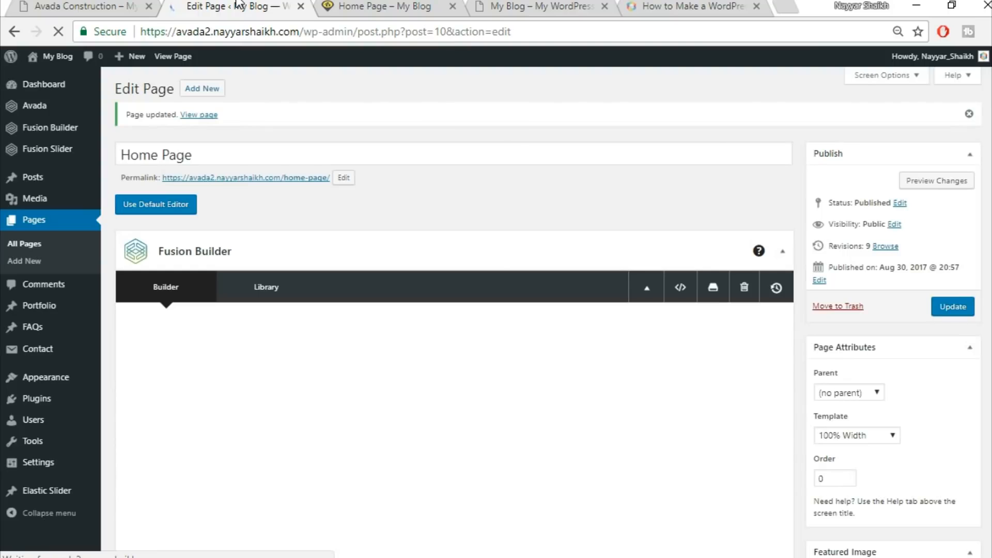
scroll(572, 239, down, 15)
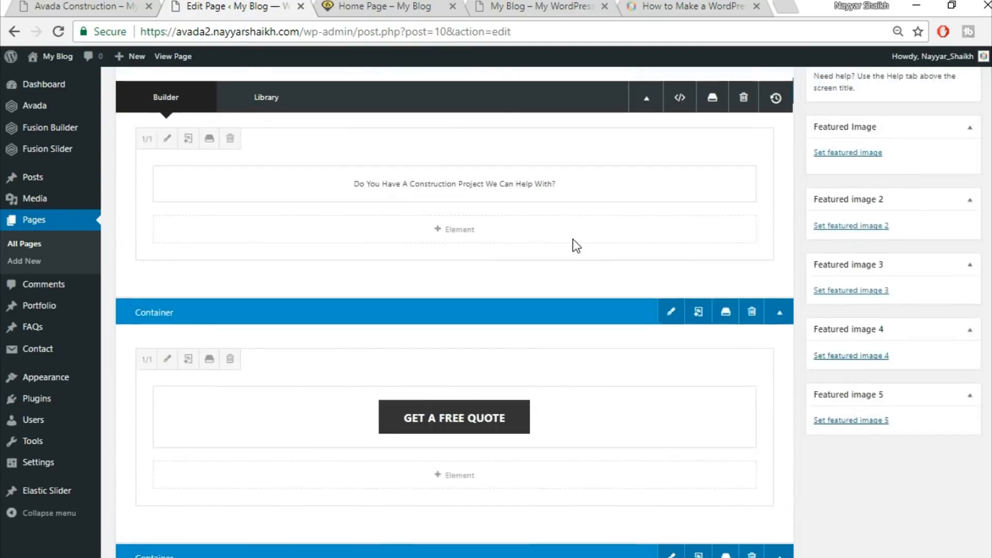
drag(313, 275, 150, 248)
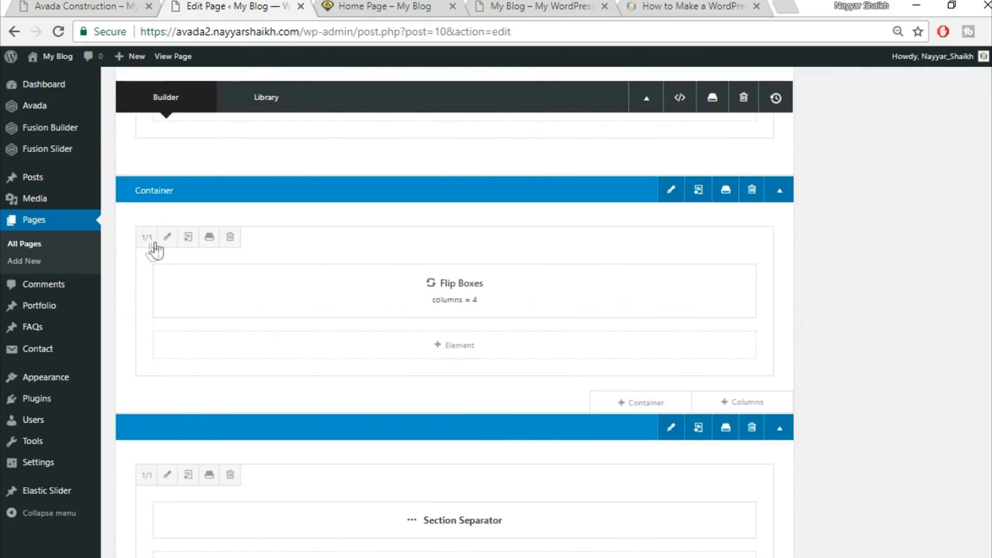
click(166, 237)
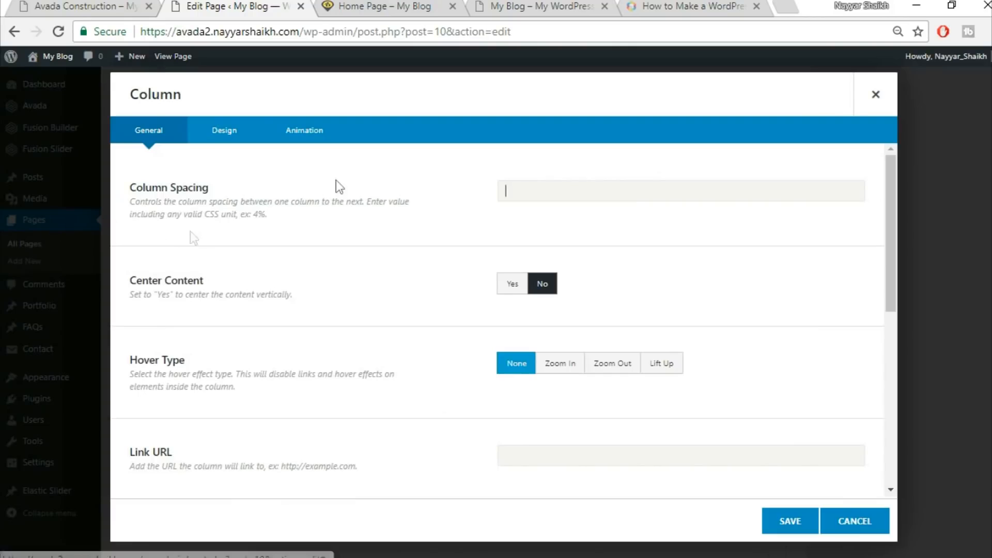
click(224, 135)
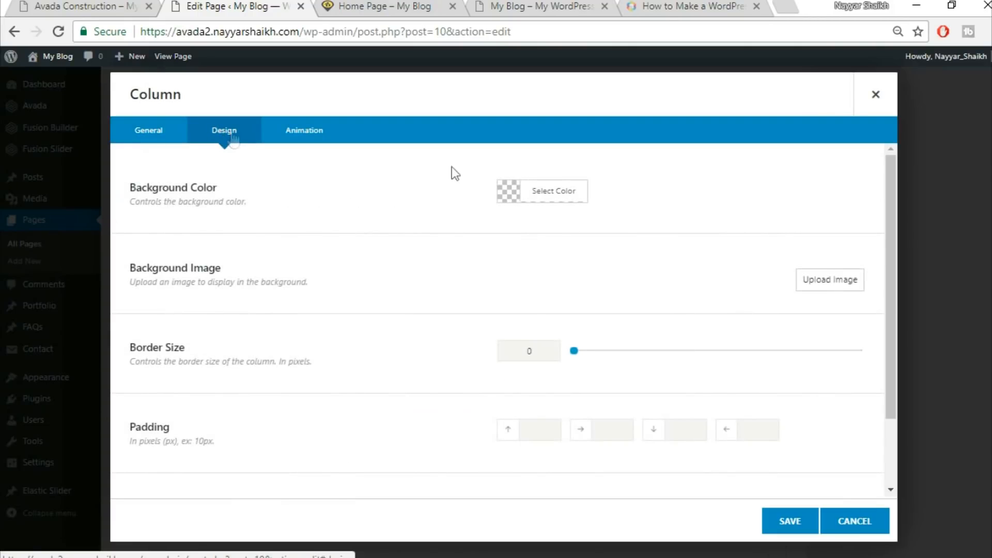
scroll(698, 401, down, 2)
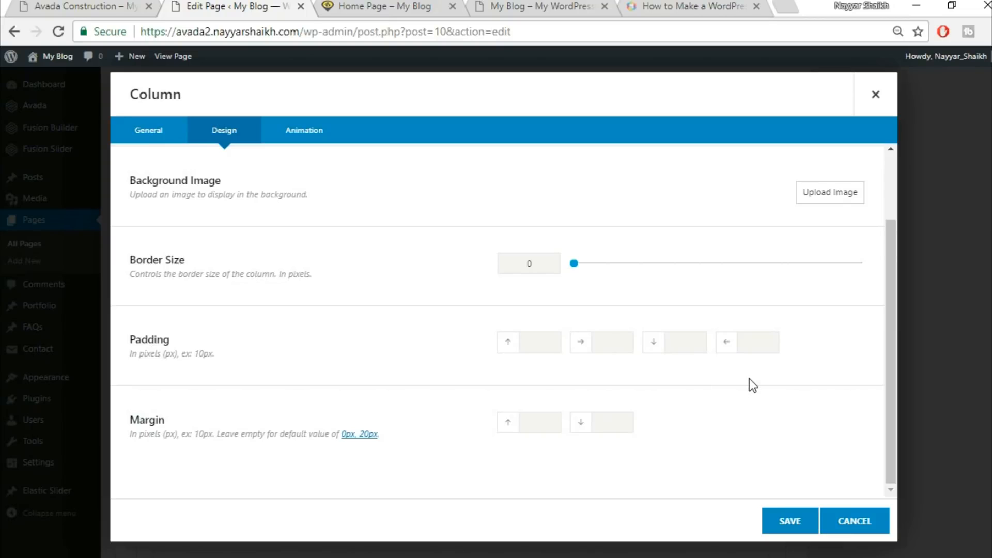
text(8%)
key(Tab)
key(Tab)
text(8%)
click(788, 522)
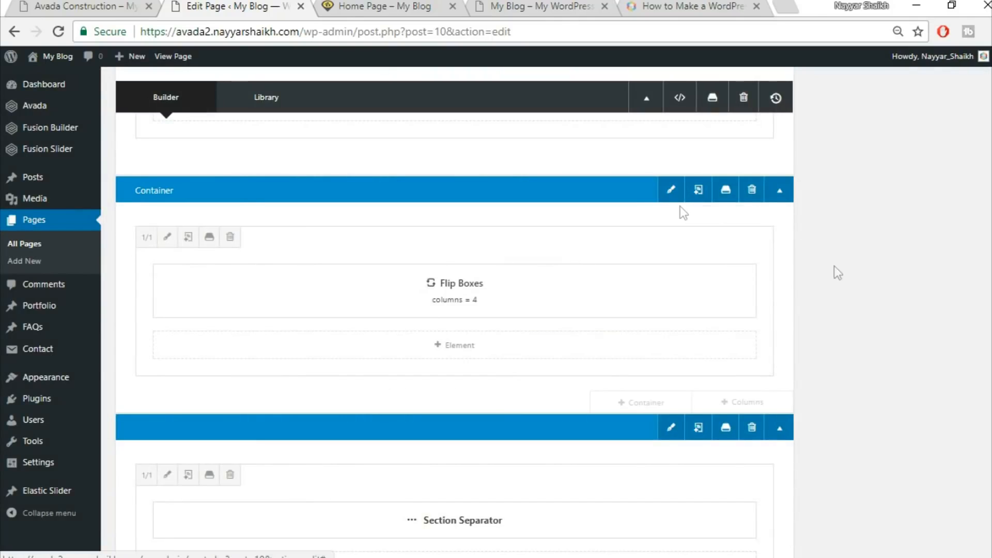
Set the Flip Boxes container to 100% interior width with equal-height columns and save it
click(666, 187)
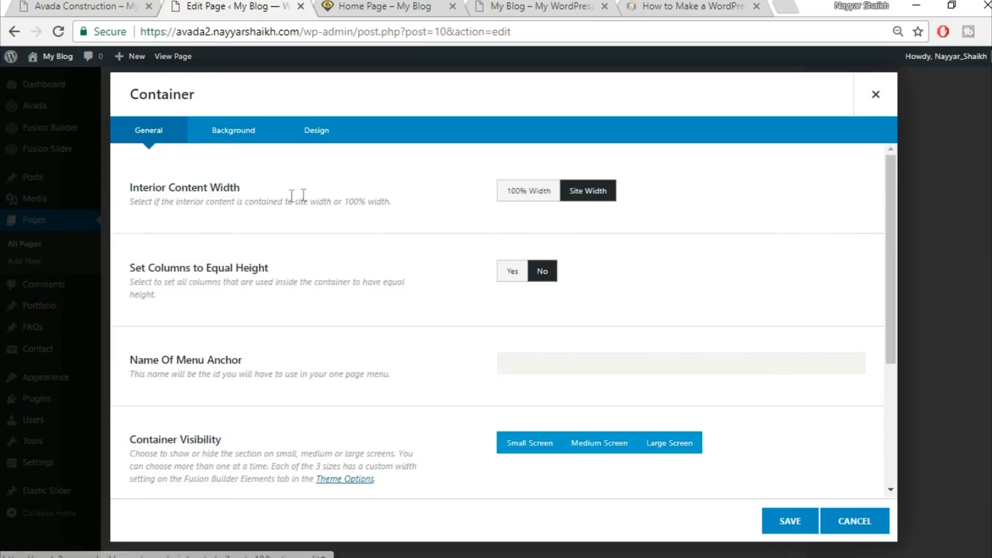
click(544, 195)
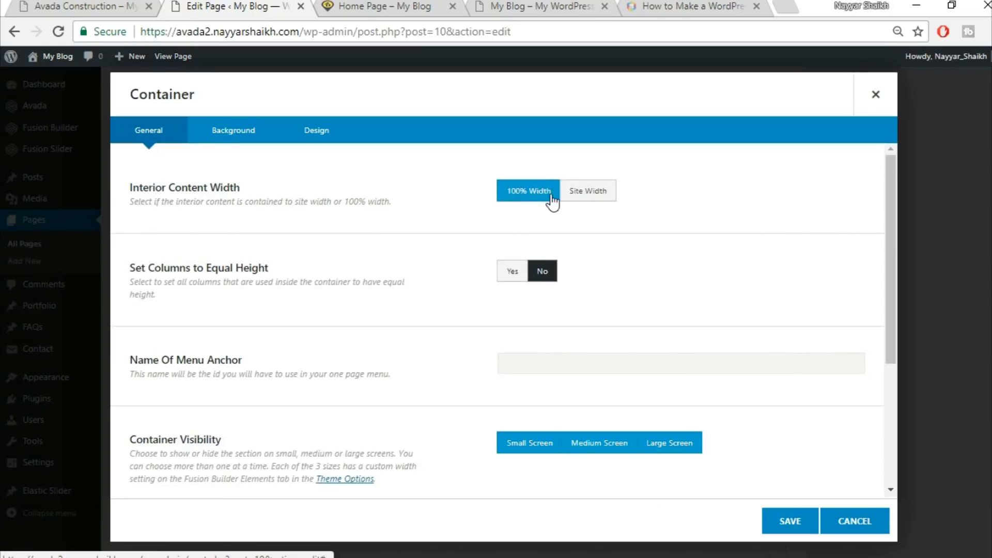
click(510, 274)
click(791, 521)
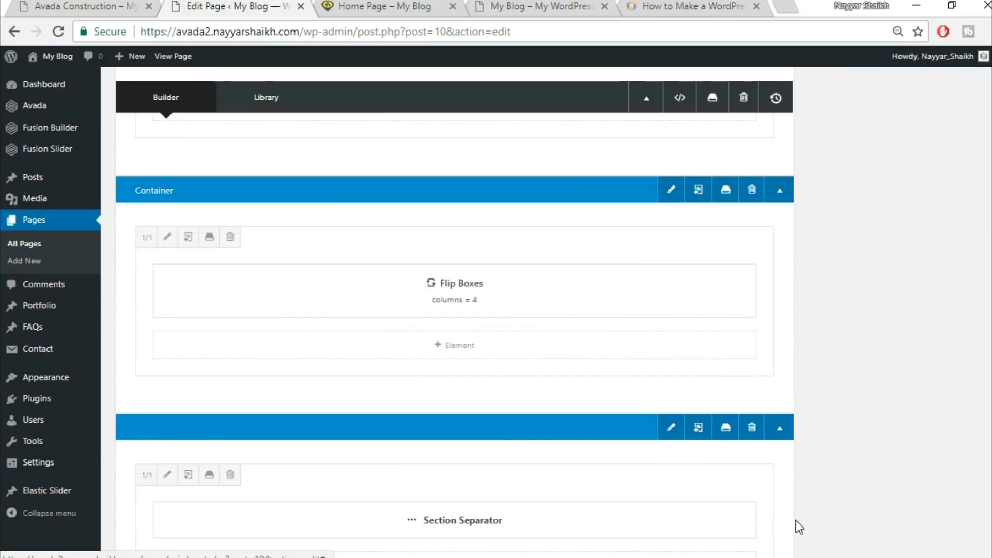
Update the Home Page and reload the live page to check the flip boxes and counters
scroll(798, 521, up, 10)
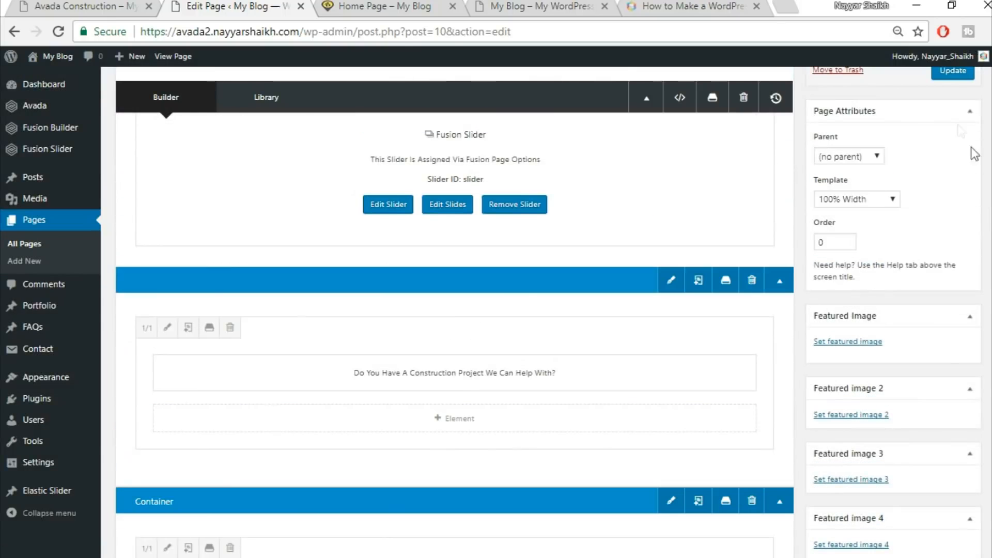
click(952, 71)
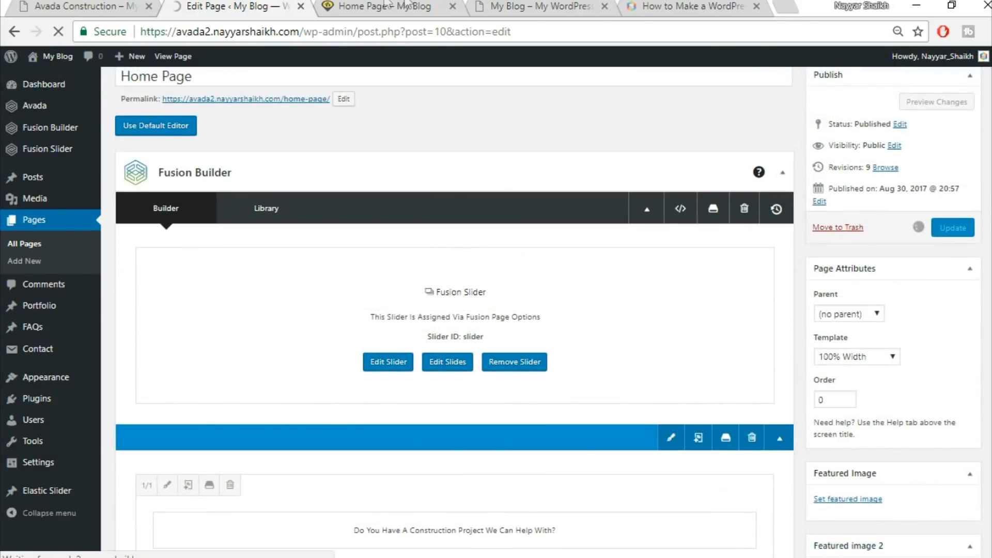
click(388, 7)
mouse_move(164, 290)
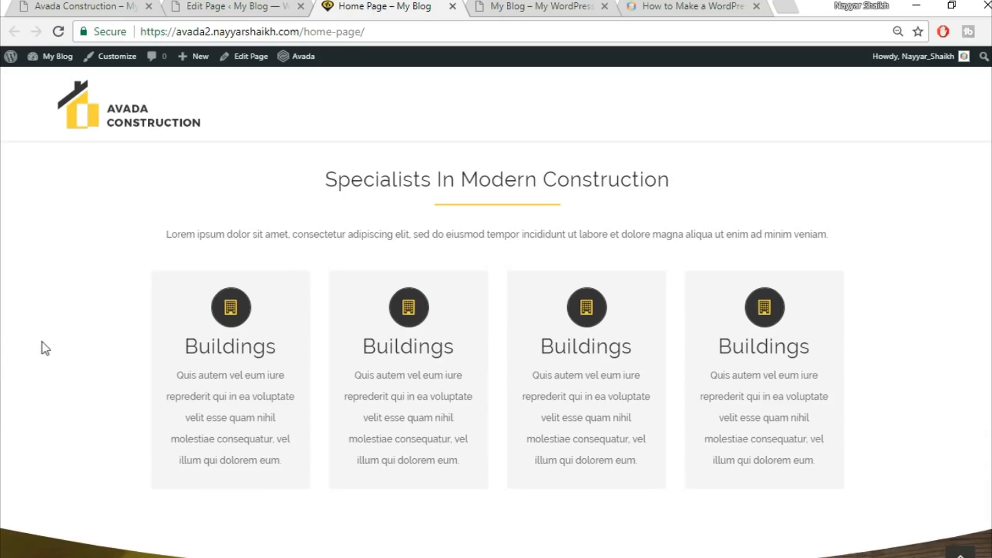
click(66, 32)
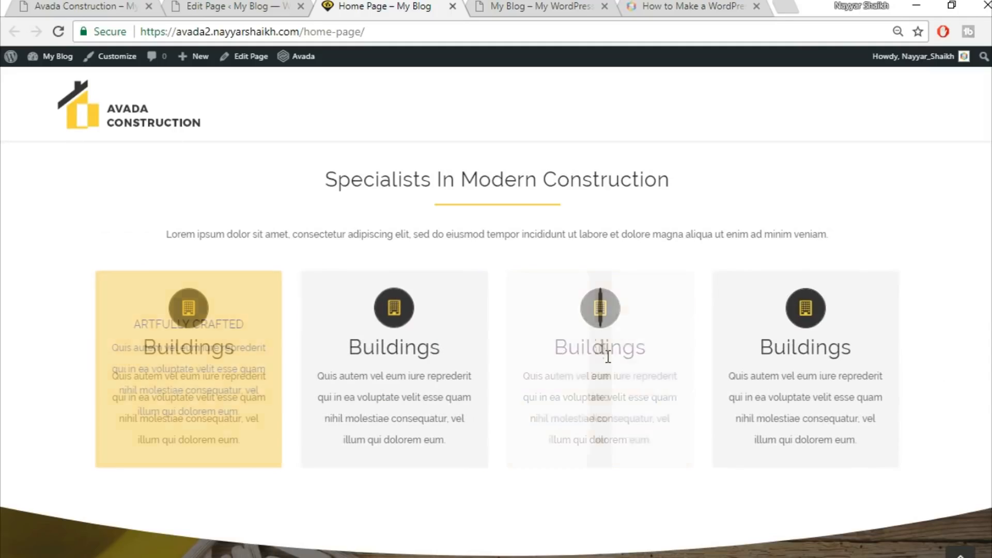
scroll(984, 377, down, 5)
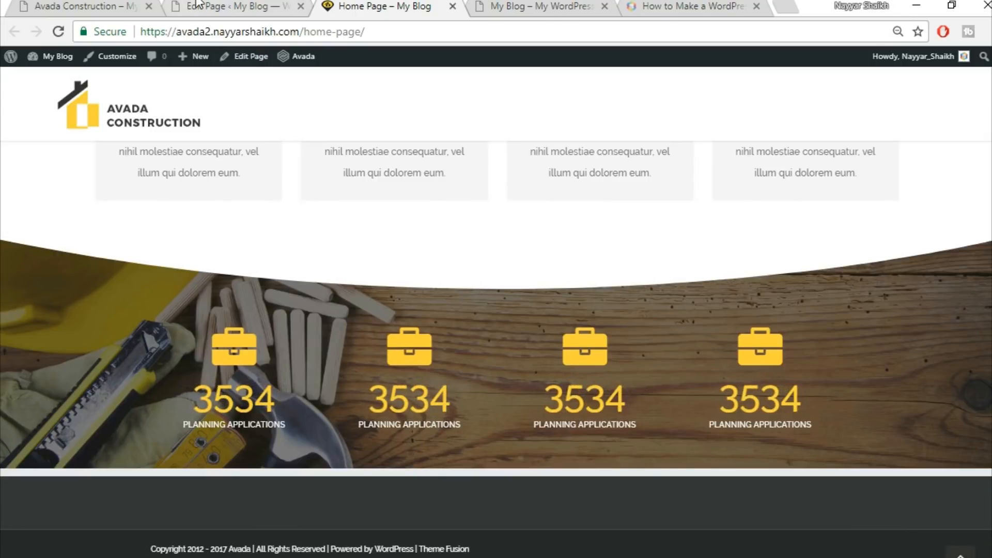
Set the Counter Boxes column's top padding to 90 and bottom padding to 50, and save the column
click(213, 8)
scroll(560, 349, down, 10)
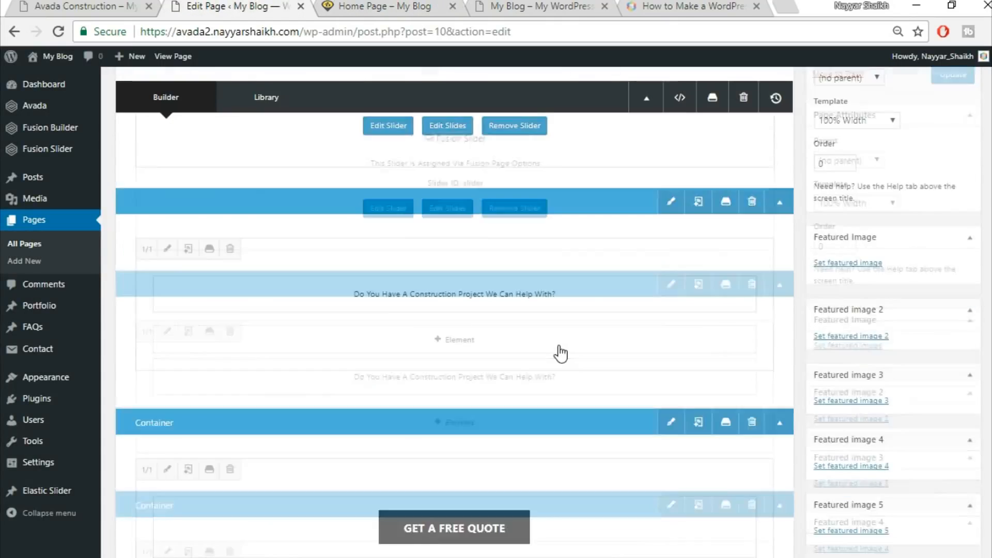
scroll(561, 353, down, 6)
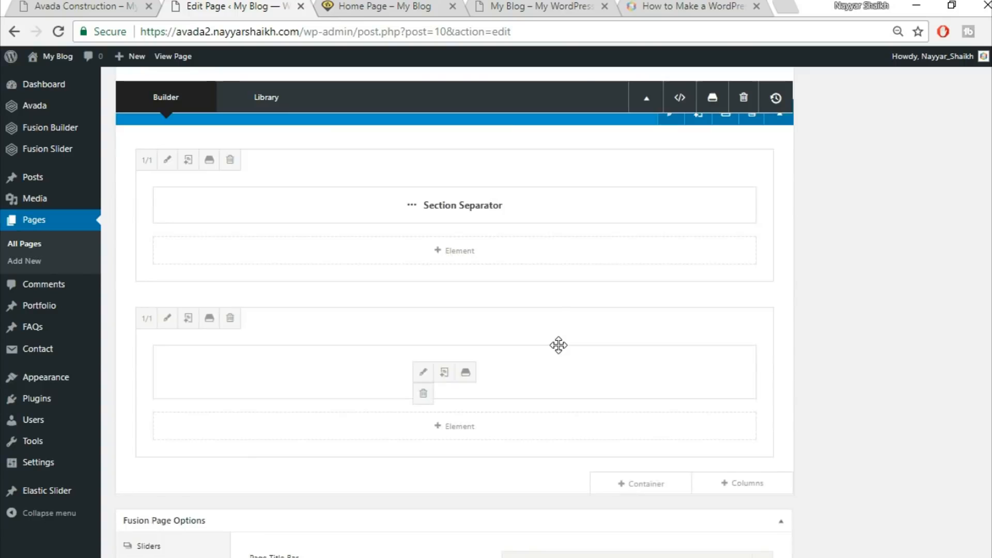
scroll(561, 346, up, 5)
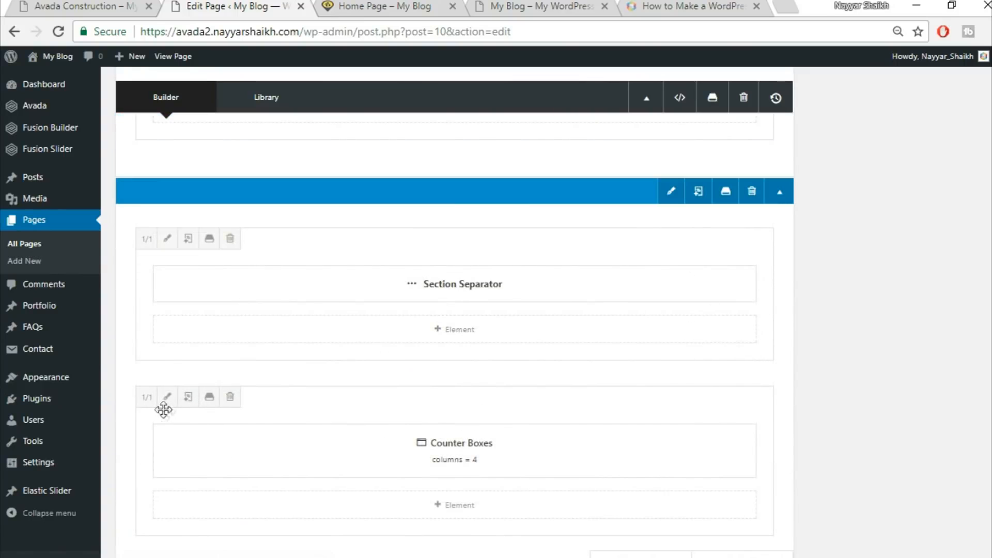
click(167, 397)
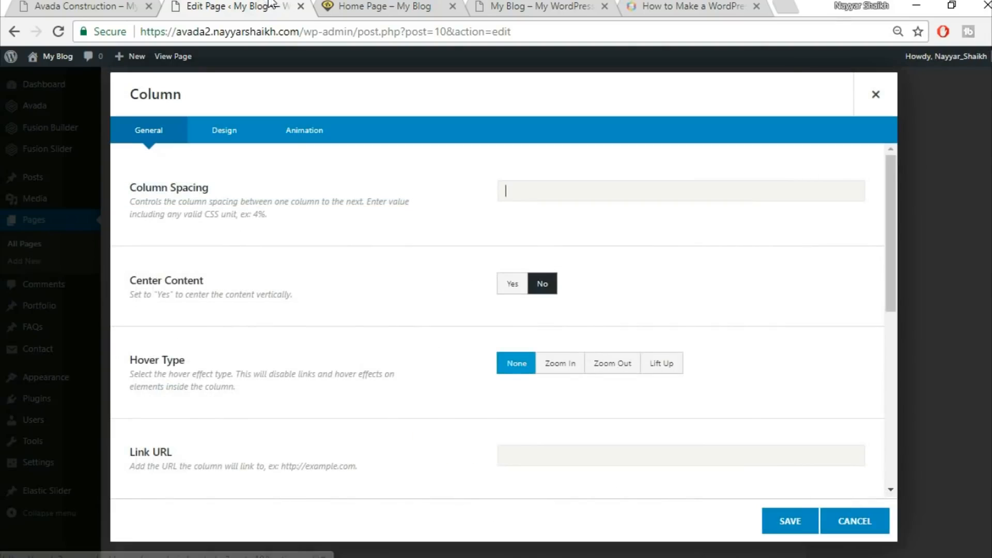
click(357, 6)
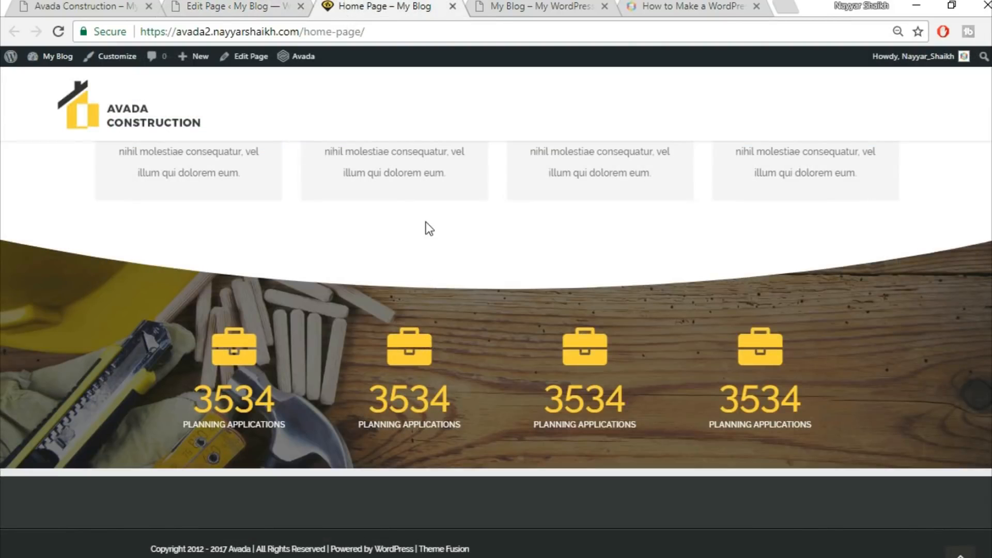
key(ctrl+shift+Tab)
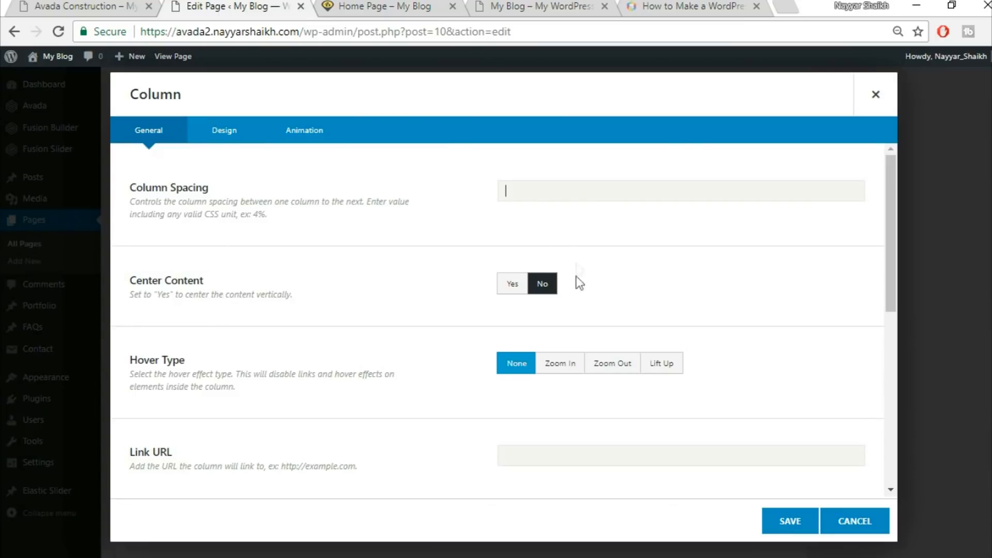
click(206, 136)
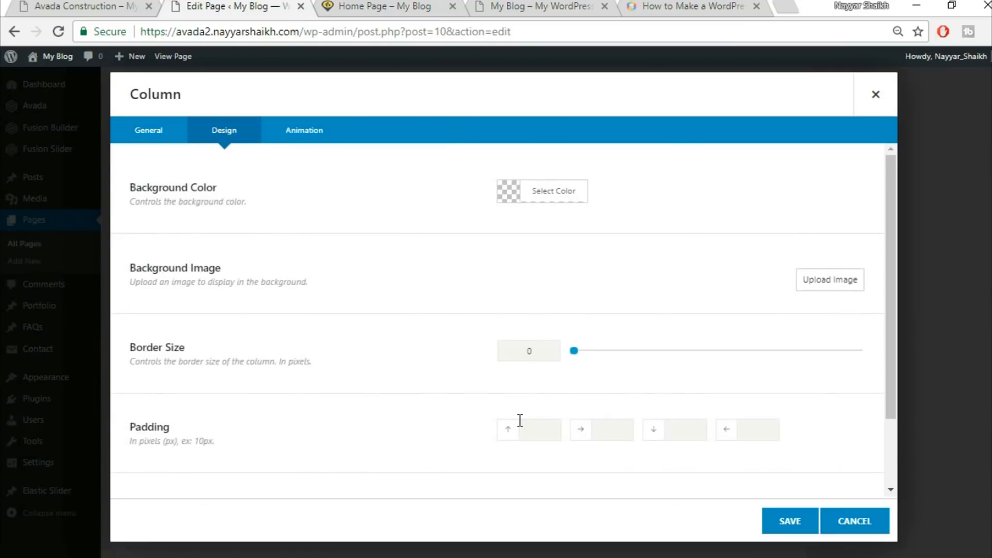
scroll(522, 413, down, 2)
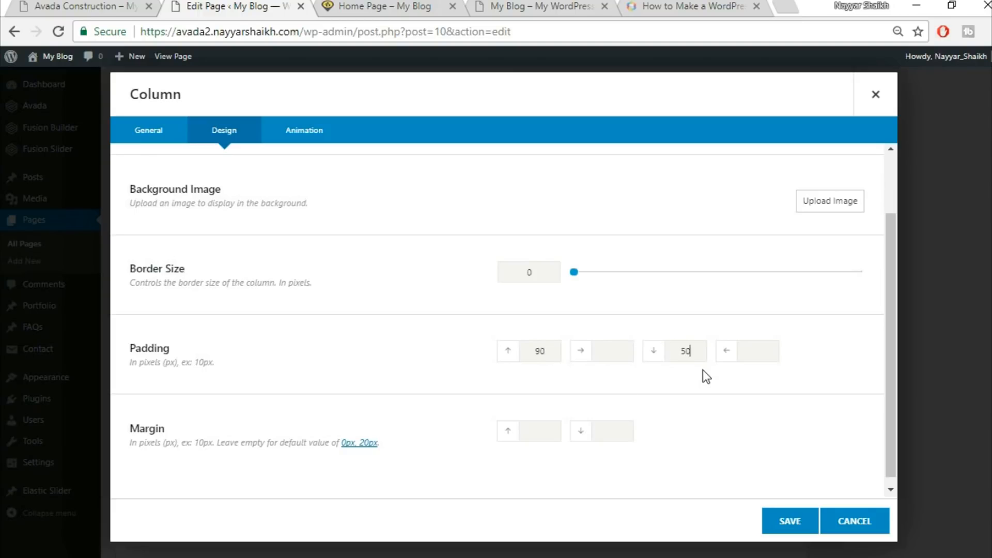
click(782, 525)
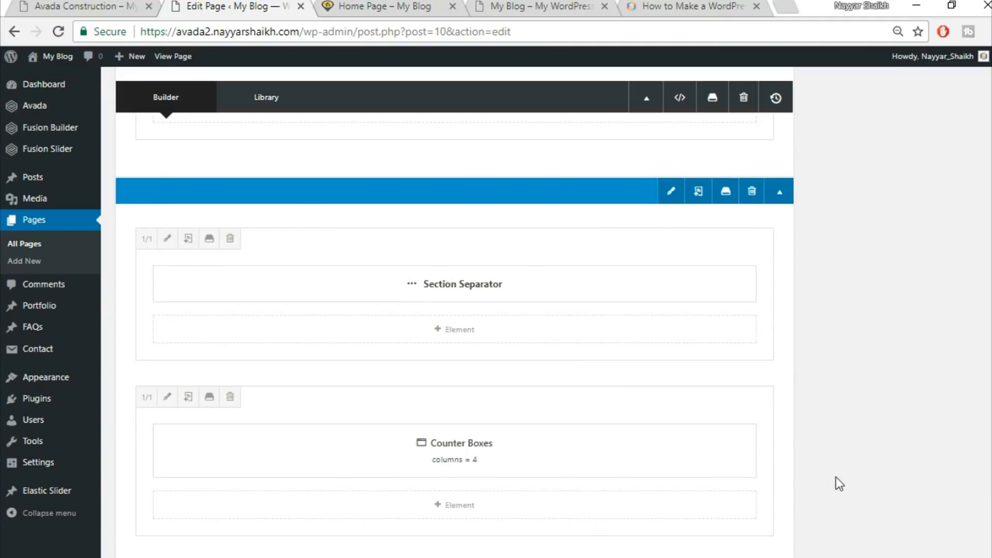
Update the Home Page and reload the live page to review the counter section's spacing
scroll(840, 478, up, 20)
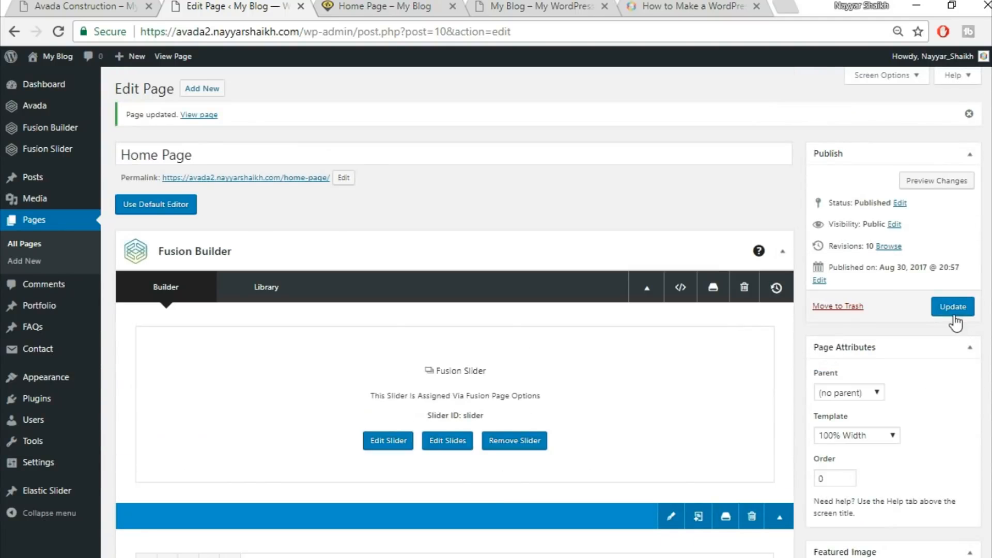
click(954, 314)
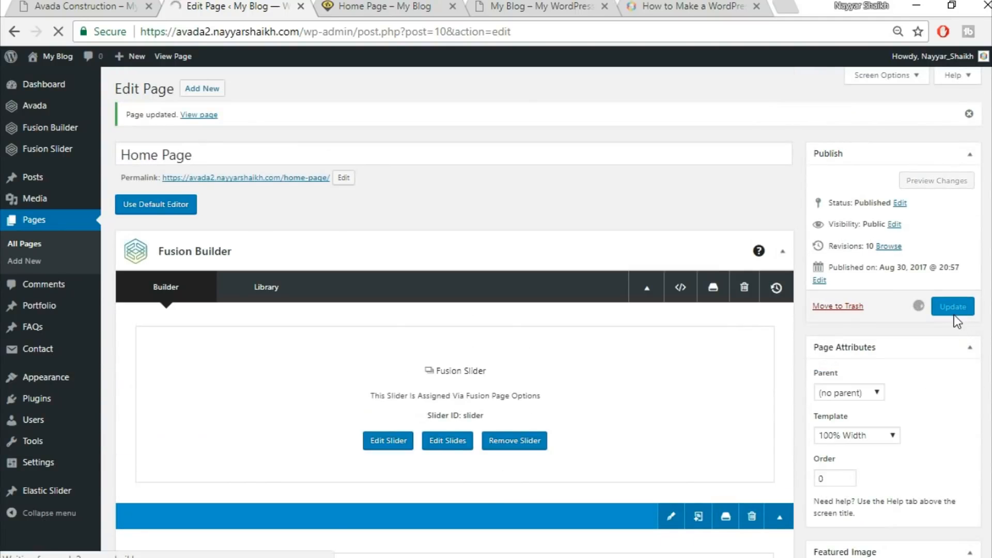
click(393, 7)
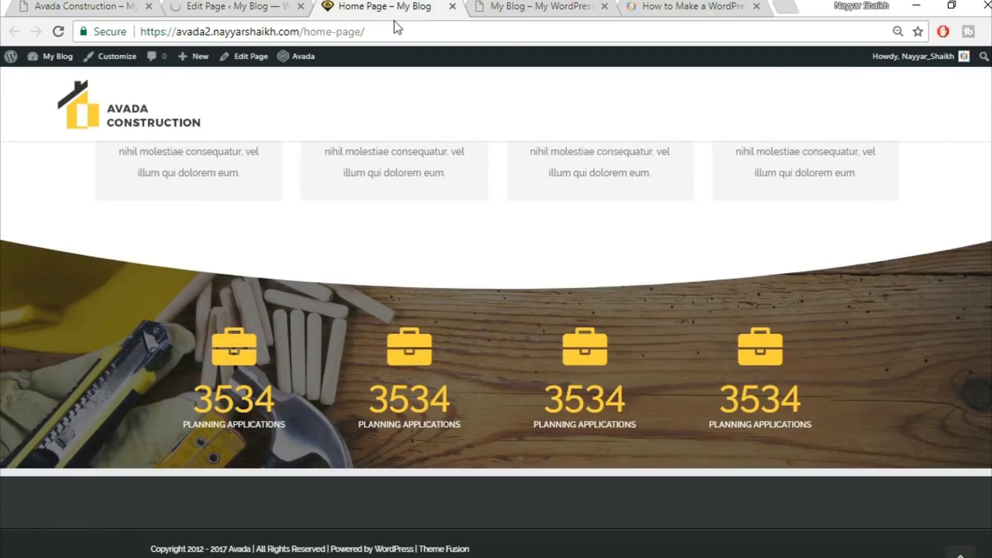
click(409, 32)
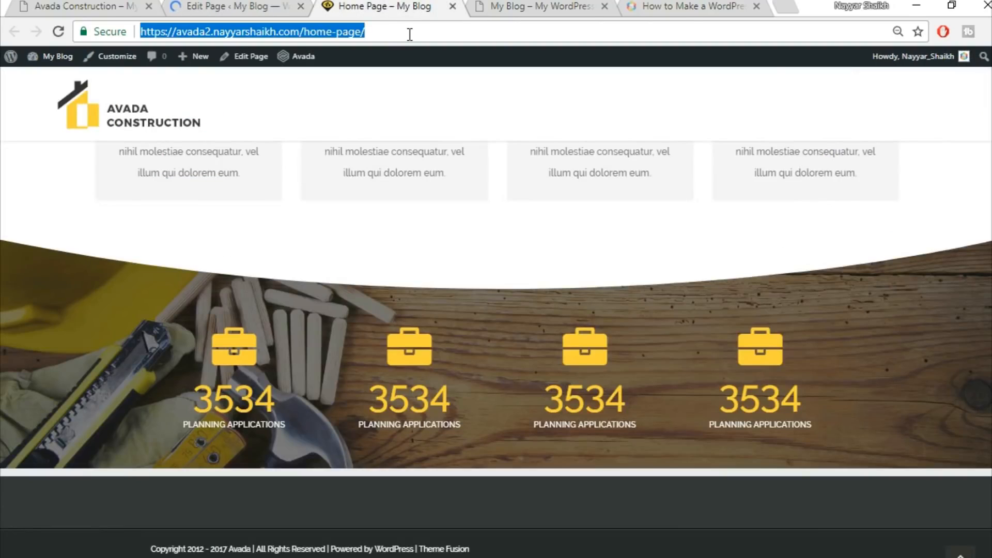
key(Return)
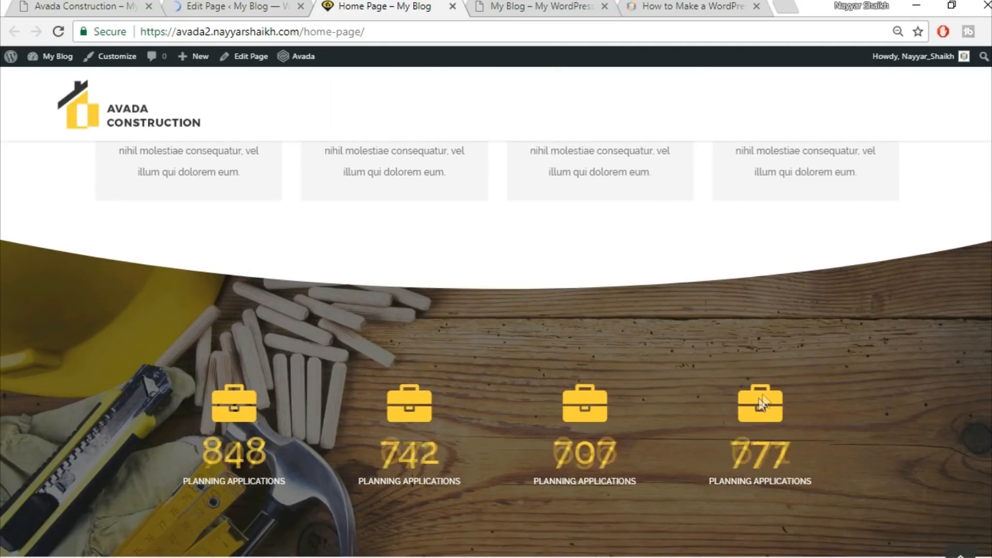
scroll(758, 408, down, 3)
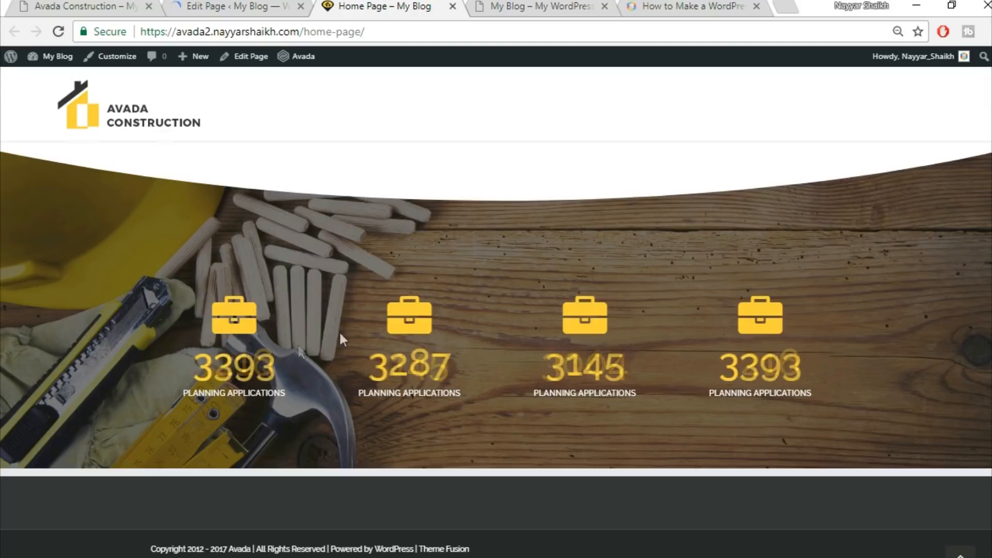
scroll(584, 336, up, 12)
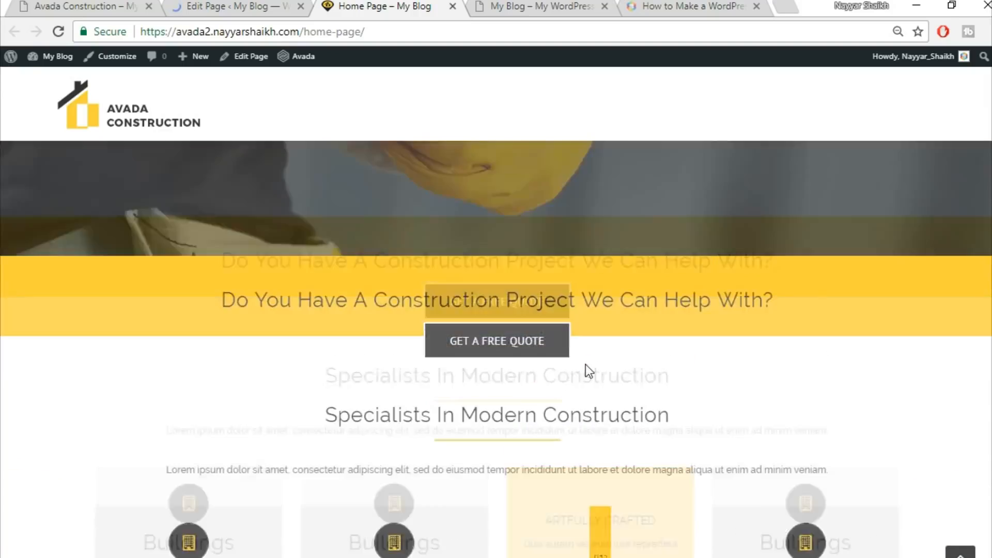
scroll(742, 385, up, 2)
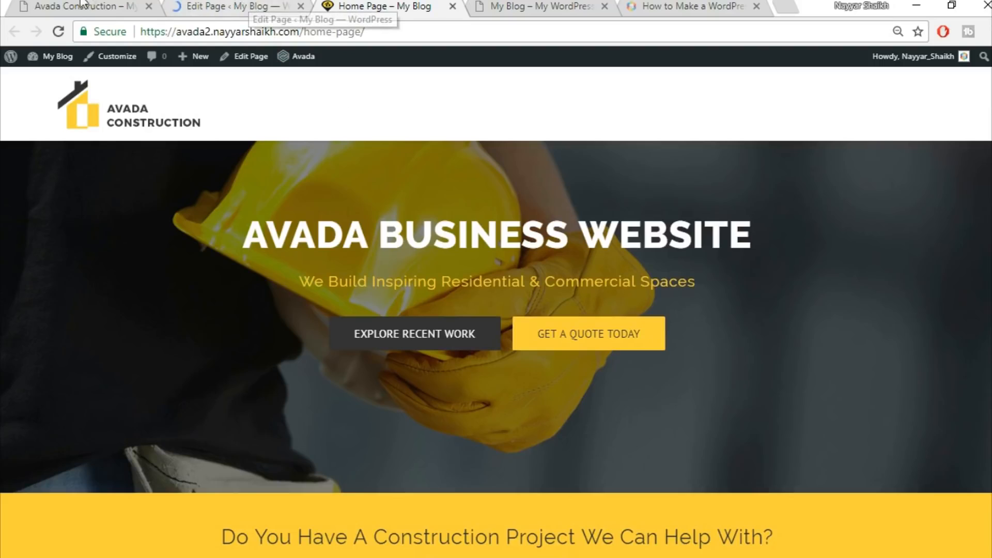
Add a portfolio category named Commercial and start a new portfolio post
key(ctrl+1)
scroll(544, 349, down, 2)
scroll(544, 349, down, 13)
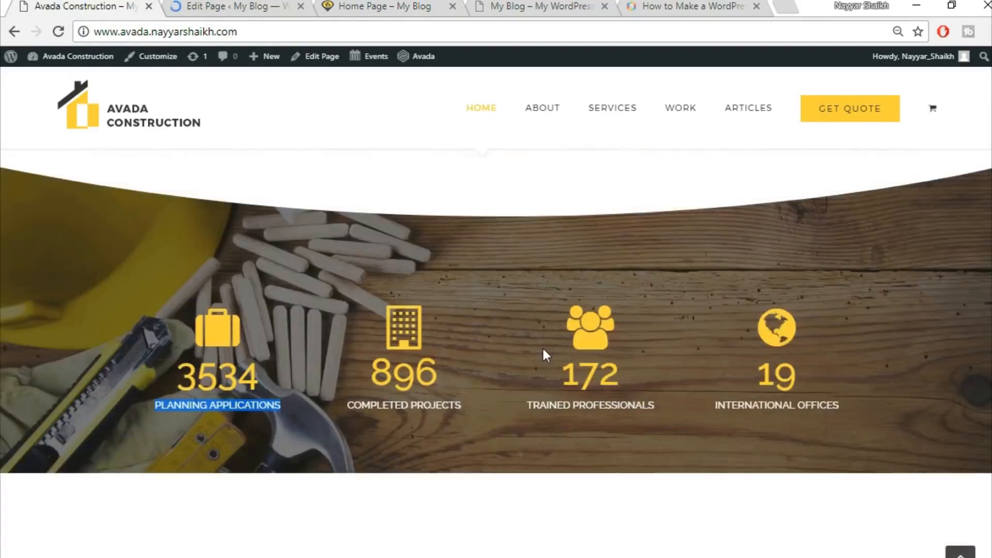
scroll(332, 279, up, 4)
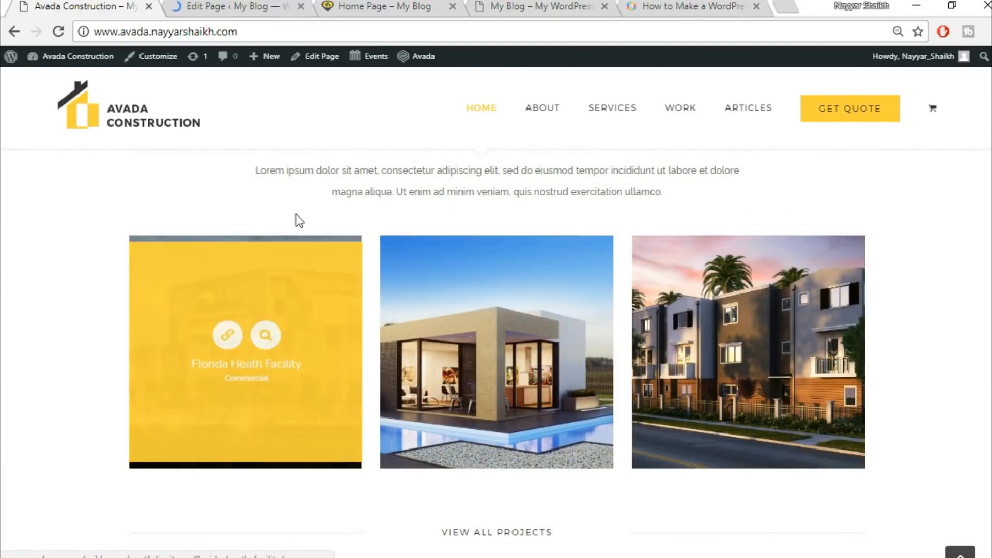
click(241, 5)
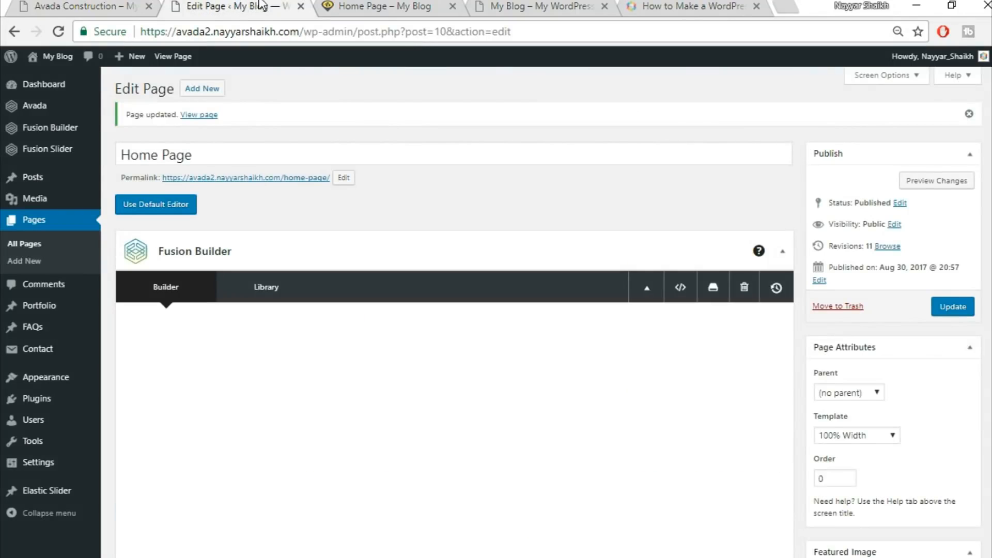
mouse_move(43, 313)
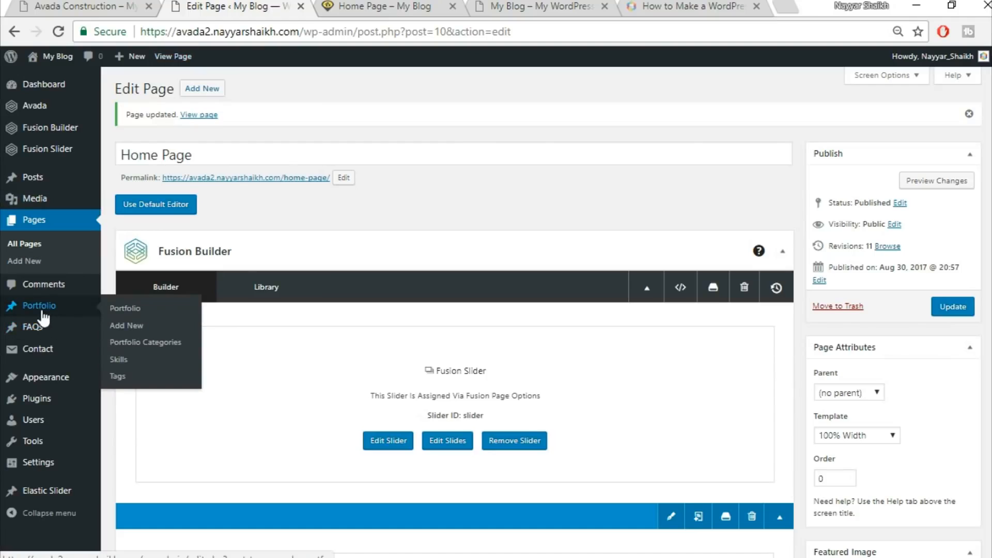
click(156, 341)
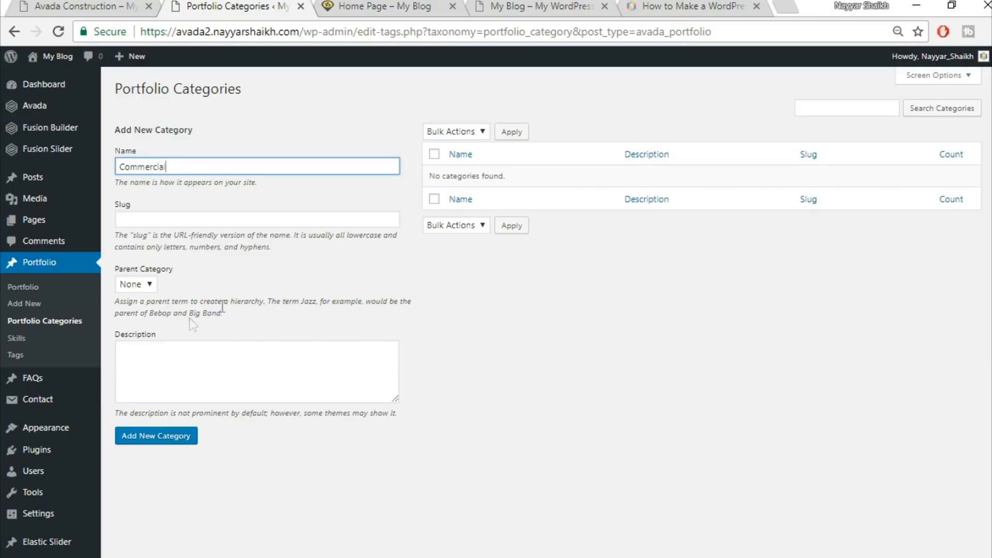
click(181, 445)
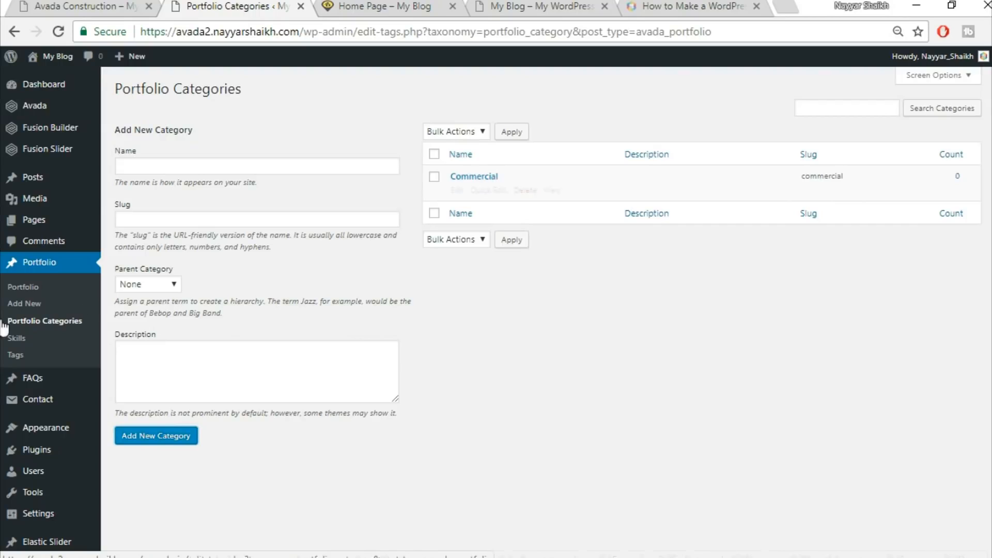
click(27, 308)
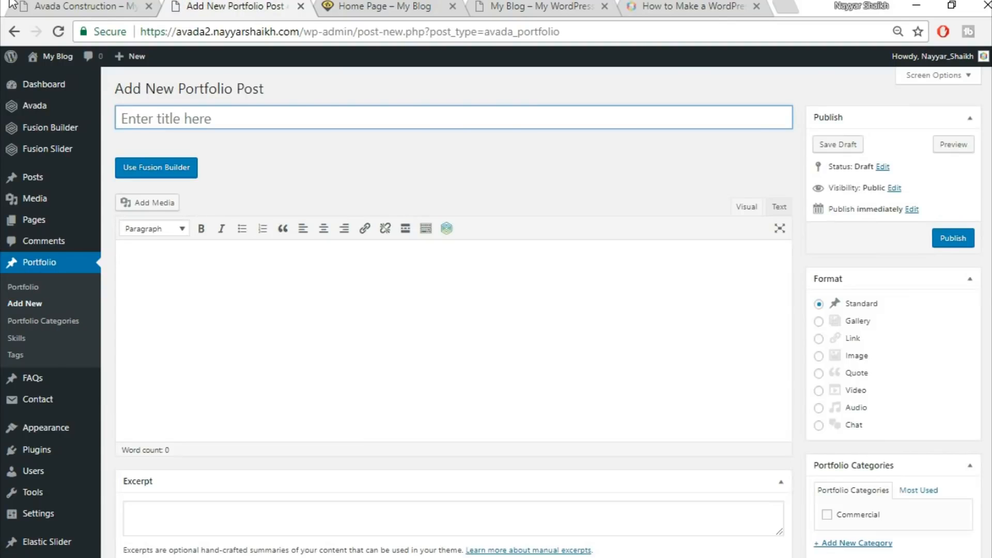
Examine the demo's Florida Heath Facility portfolio item page, including its project details and gallery
click(112, 4)
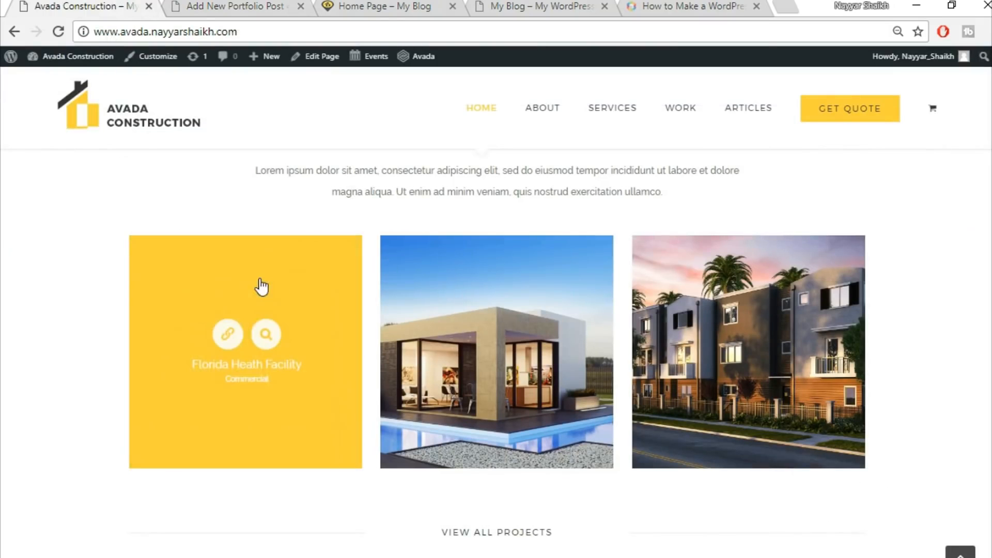
click(317, 283)
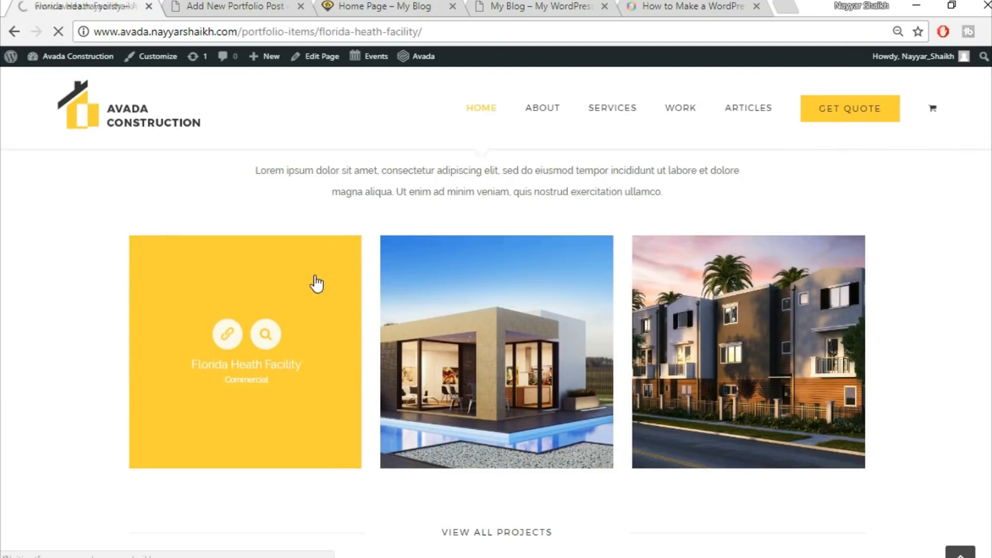
scroll(690, 297, down, 5)
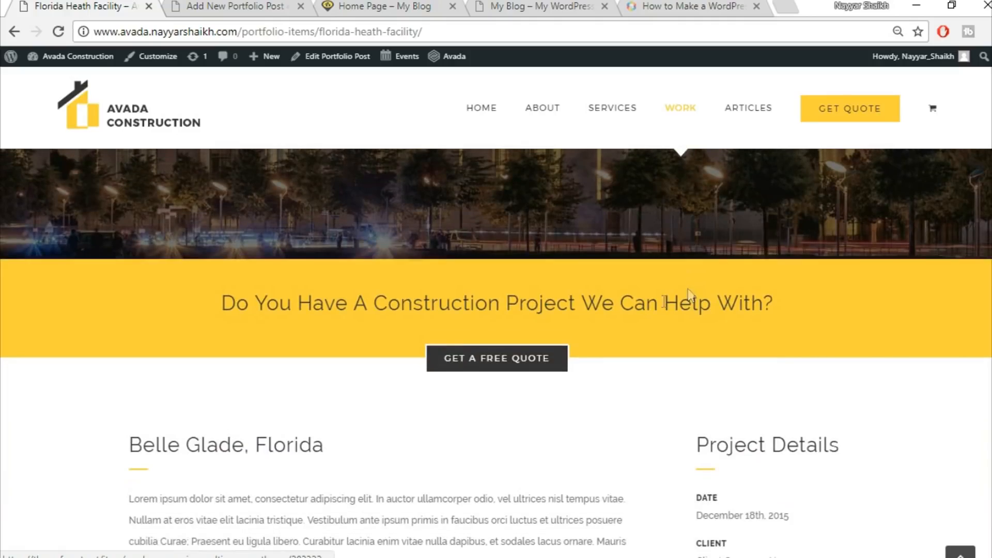
scroll(458, 414, down, 6)
scroll(681, 376, down, 10)
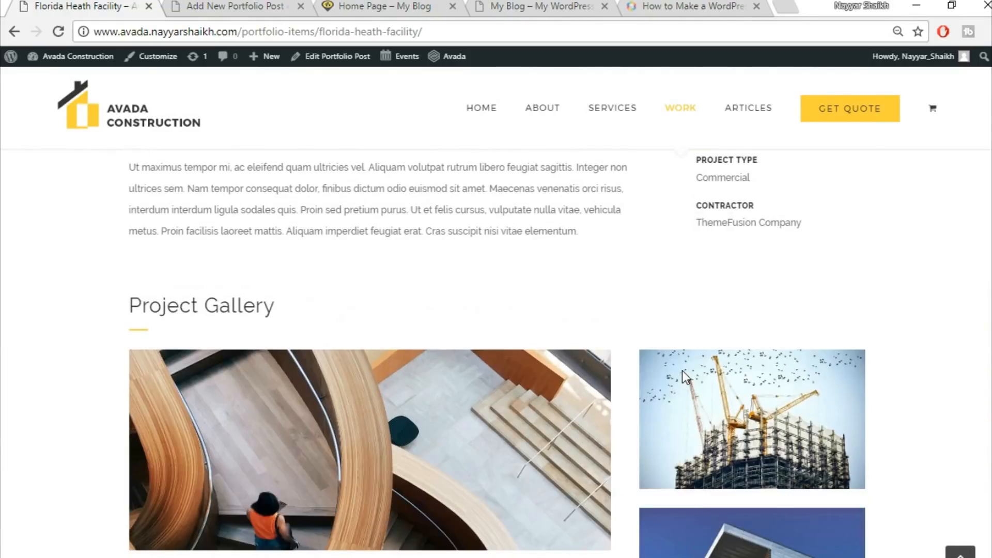
scroll(685, 376, up, 5)
scroll(683, 377, up, 15)
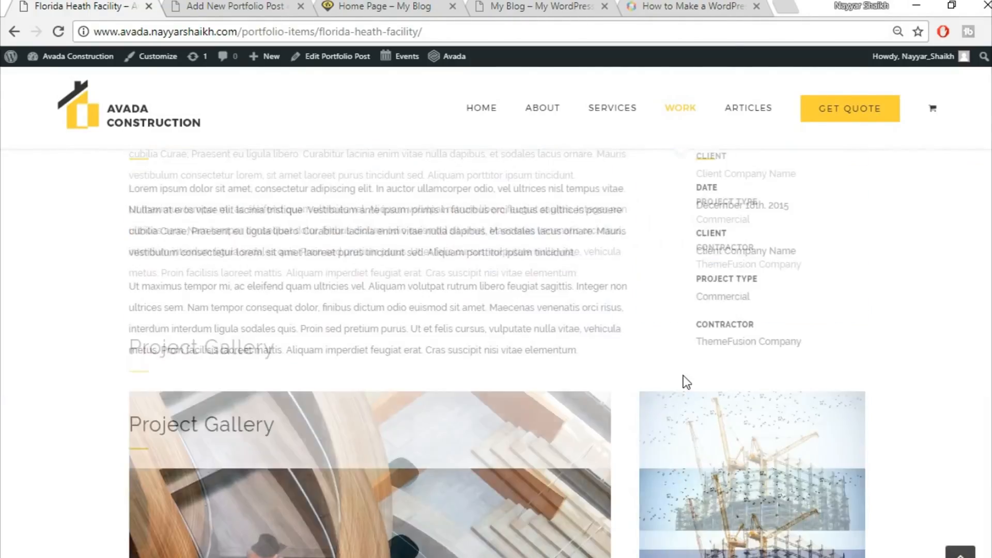
scroll(519, 416, down, 3)
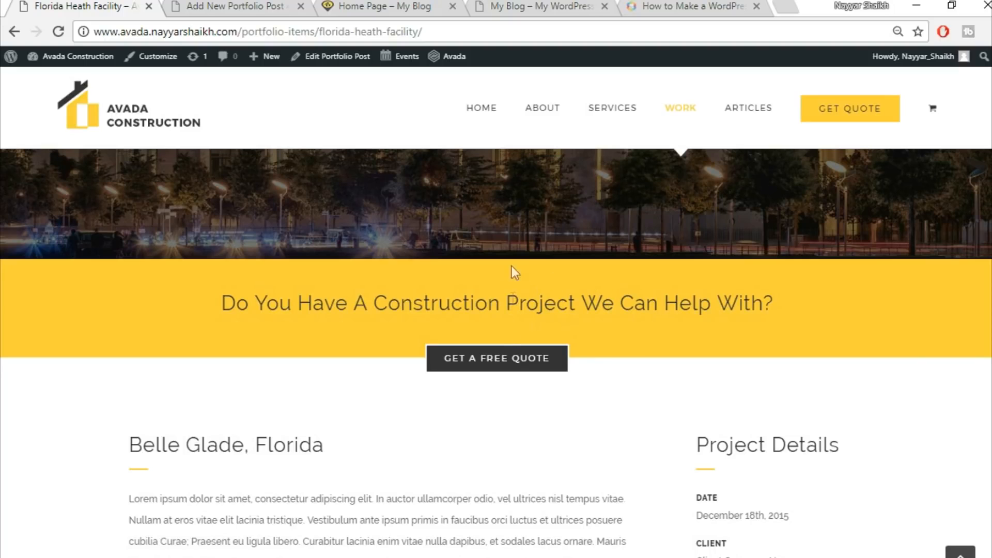
scroll(111, 58, up, 3)
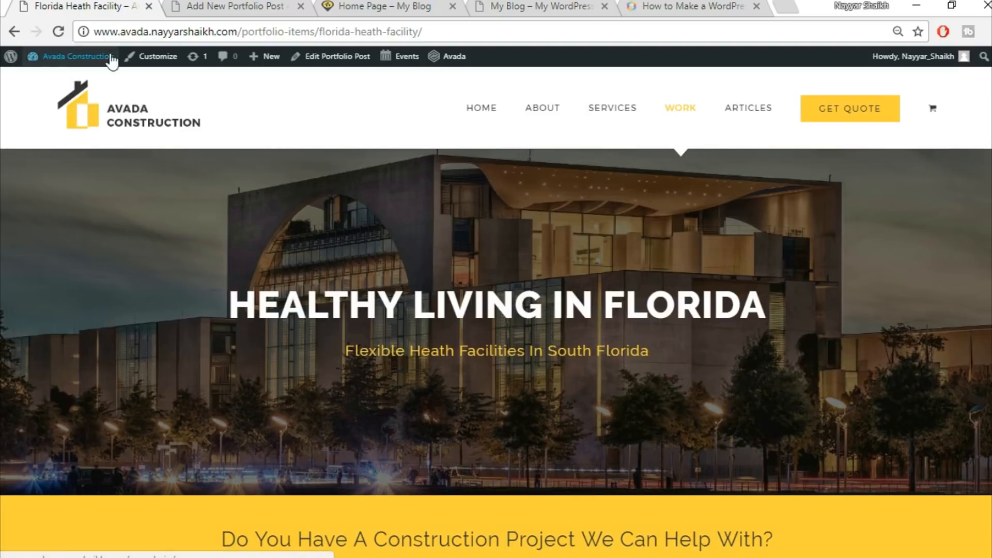
Title the new portfolio post Florida Health Facility and assign it the Commercial category
click(227, 6)
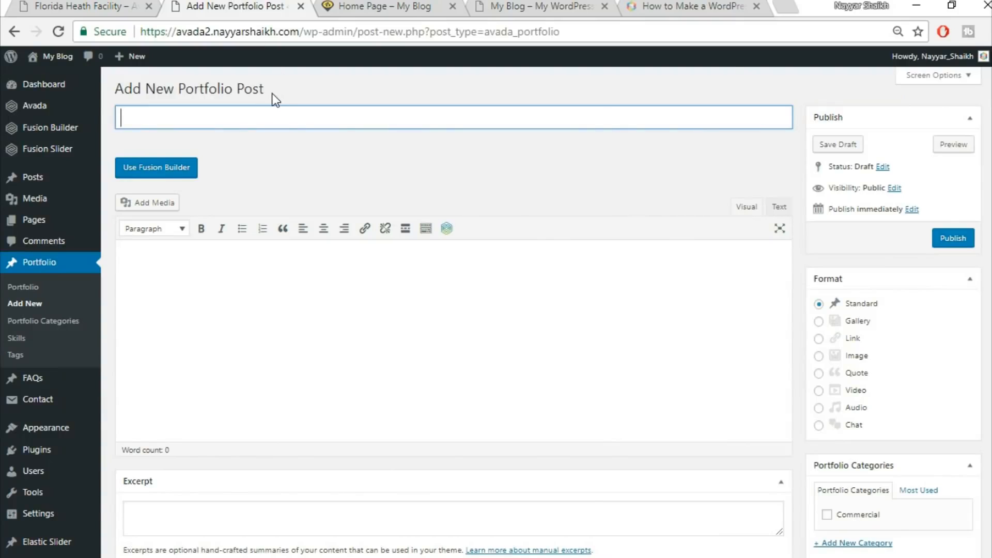
text(Florida Health Facility)
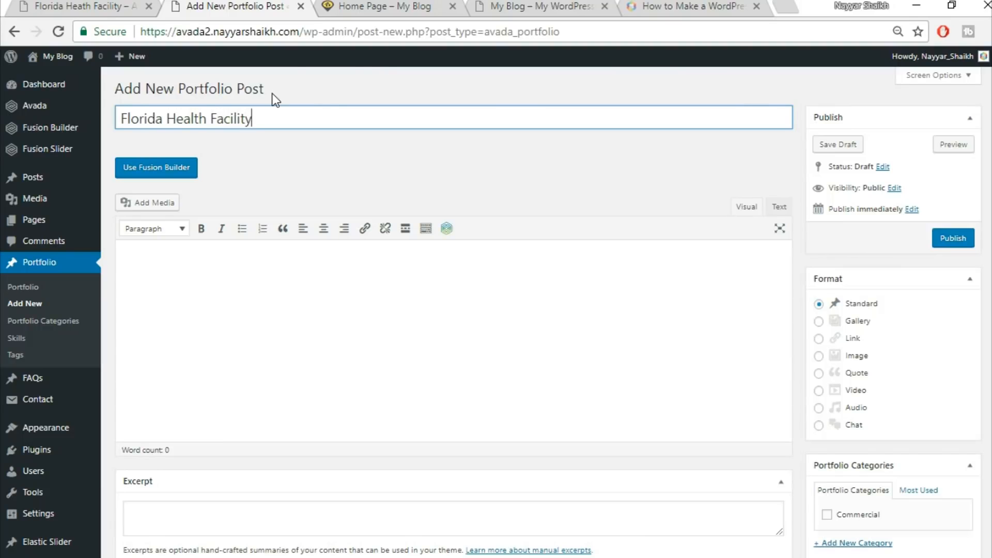
scroll(853, 382, down, 3)
click(856, 361)
scroll(878, 372, down, 3)
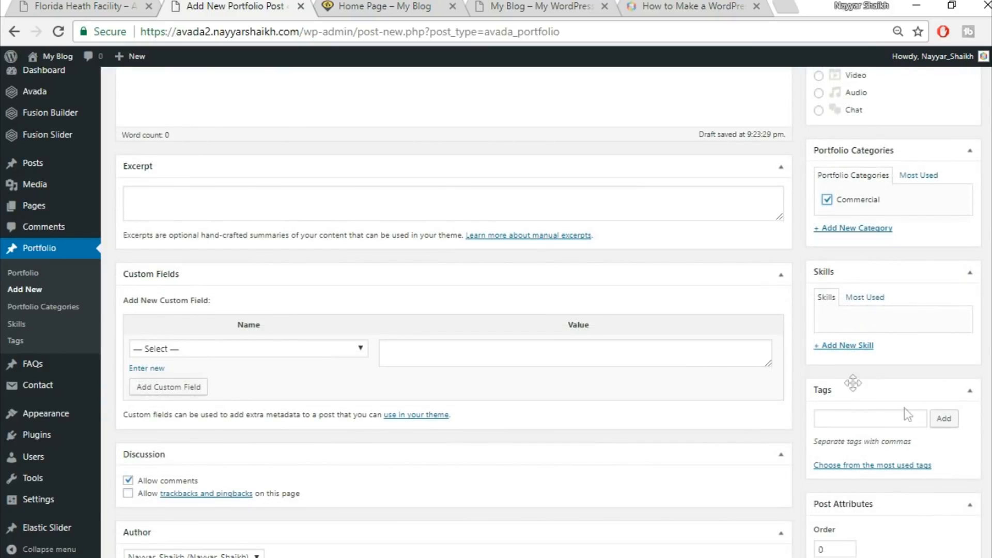
scroll(956, 411, down, 8)
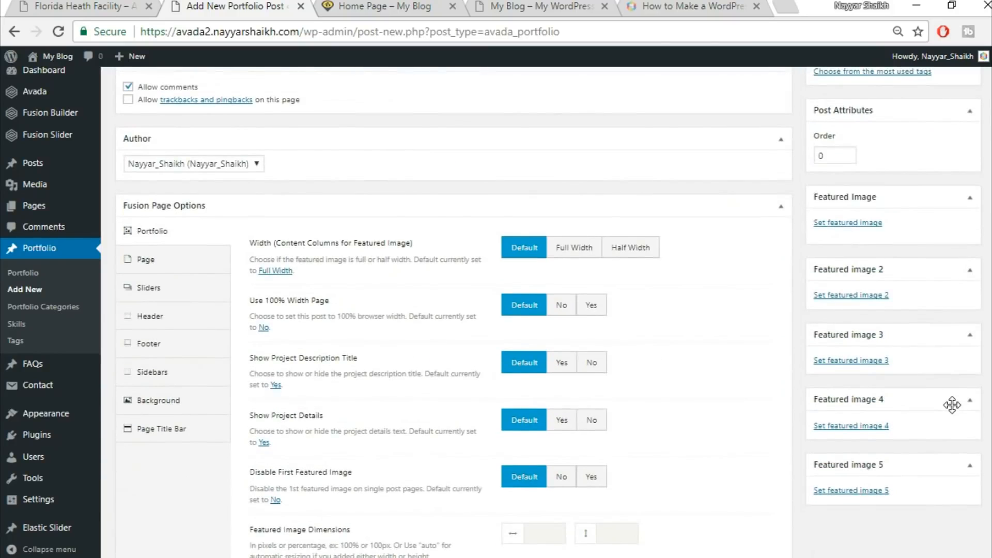
scroll(953, 404, up, 2)
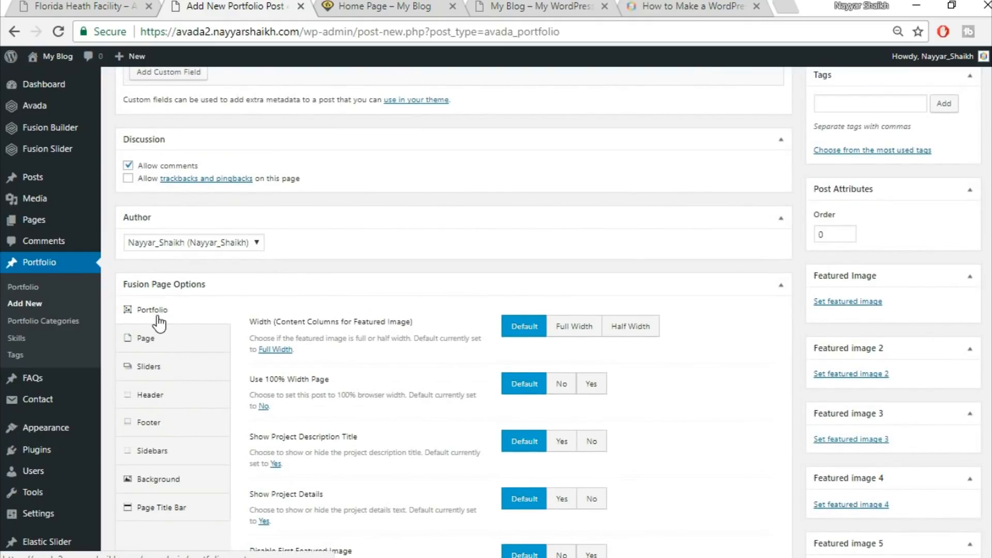
Set the portfolio post's featured image width to Full Width, enable 100% width page, and hide the project description title and project details
scroll(793, 323, up, 8)
scroll(793, 324, down, 11)
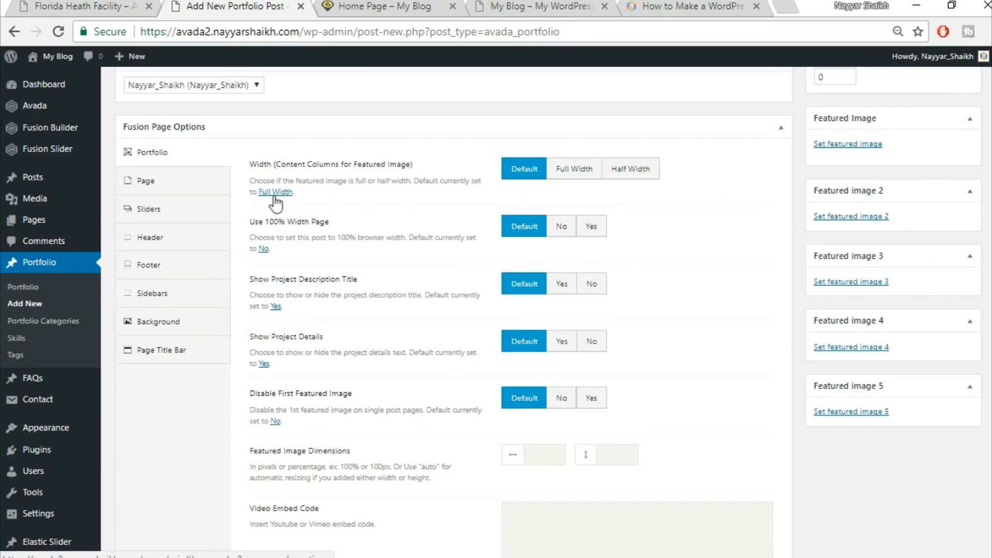
click(569, 176)
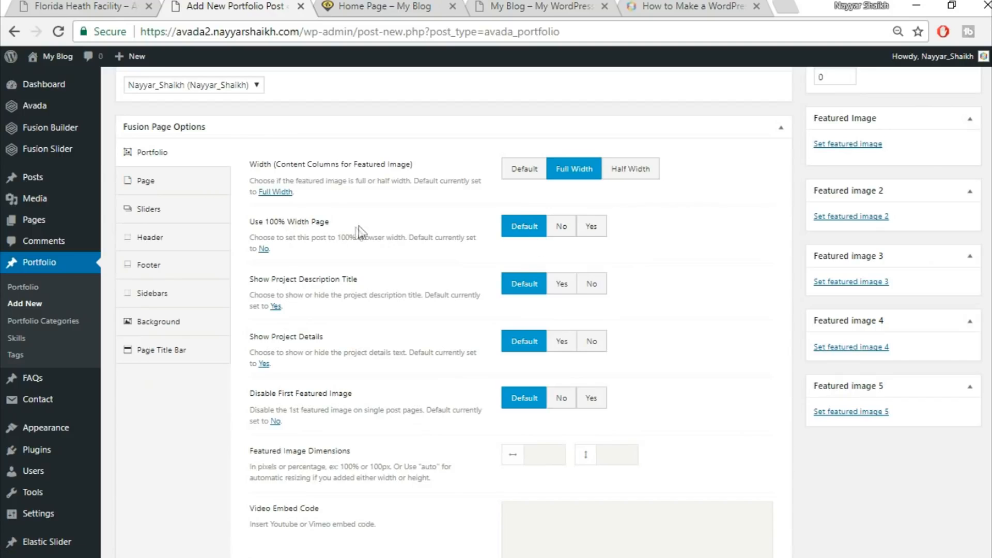
click(599, 228)
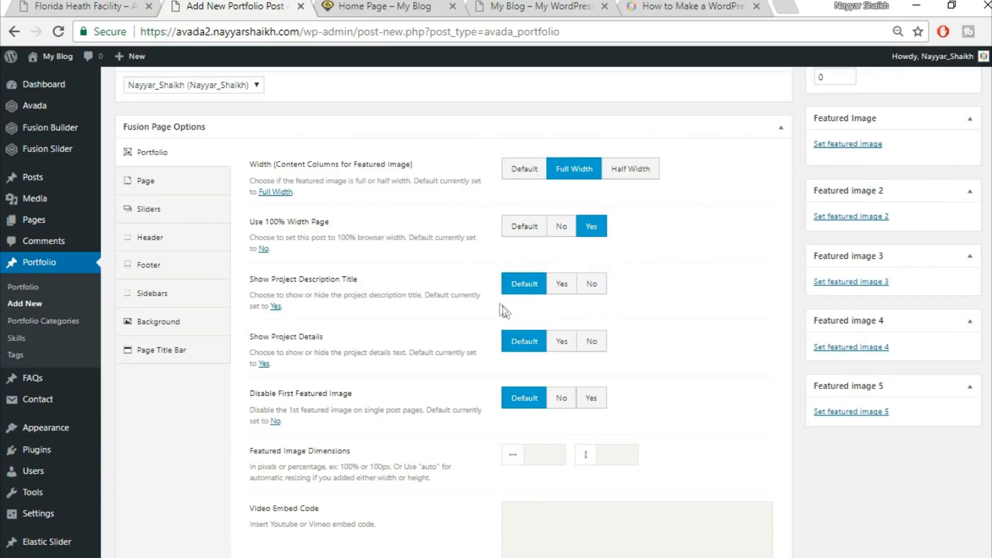
click(593, 284)
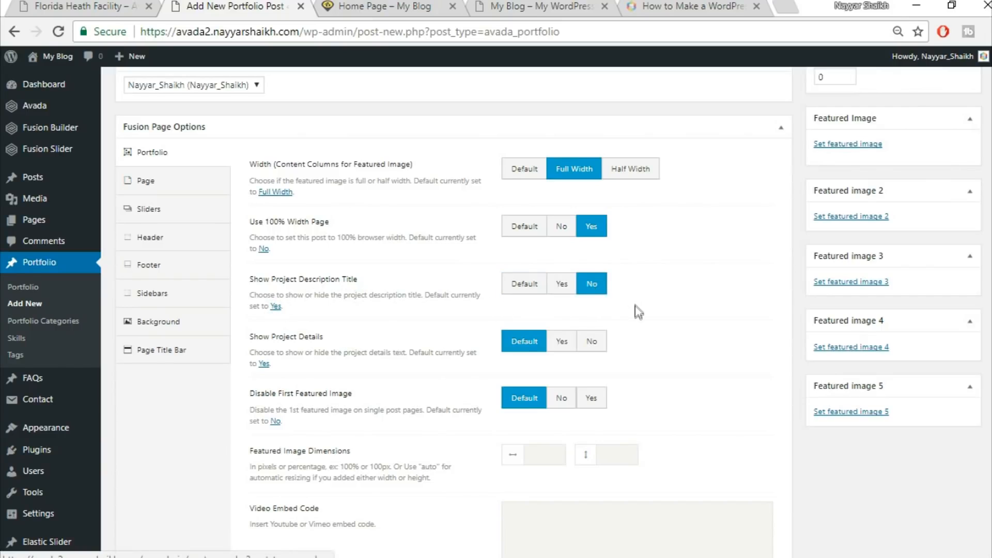
click(603, 342)
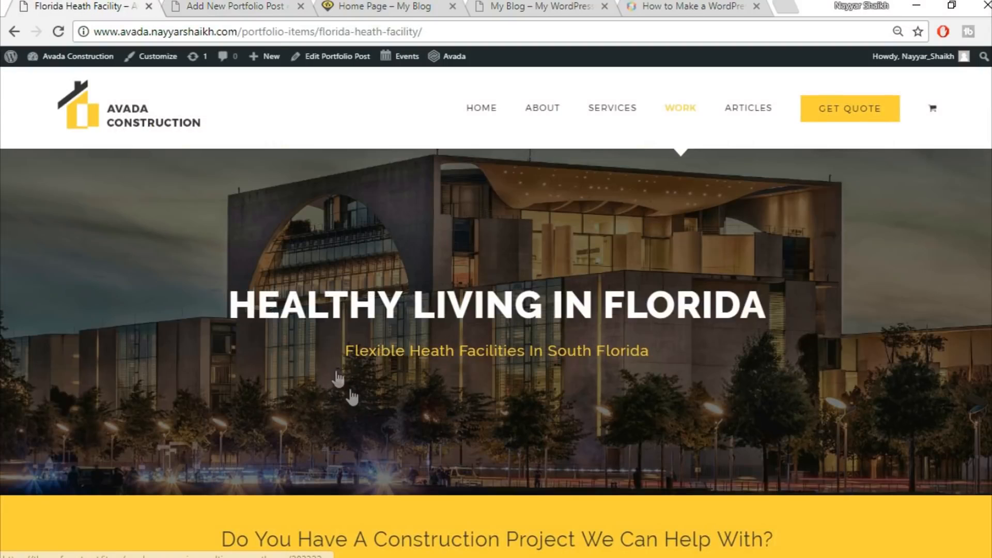
Compare against the demo item, then set Disable First Featured Image to Yes for the portfolio post
scroll(350, 399, down, 10)
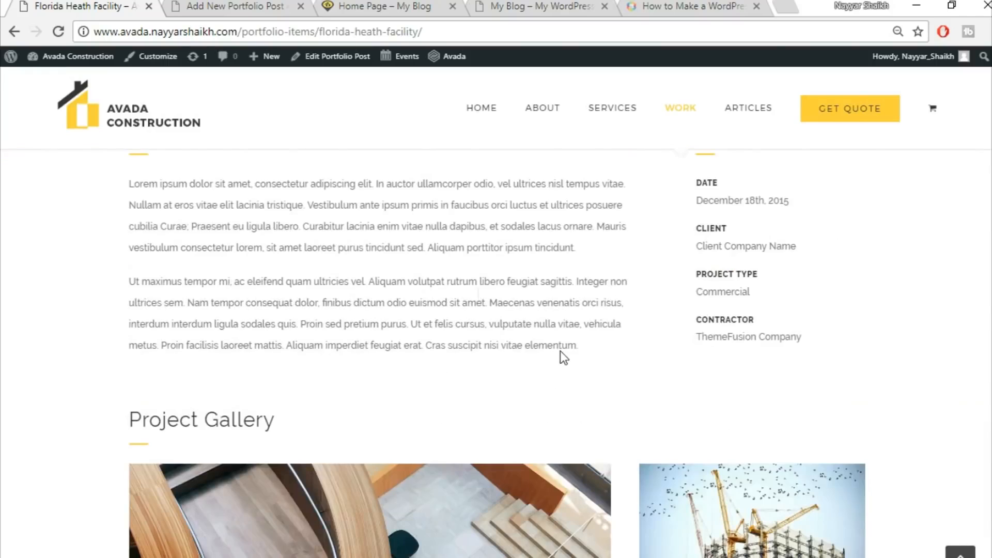
click(248, 6)
scroll(766, 372, down, 2)
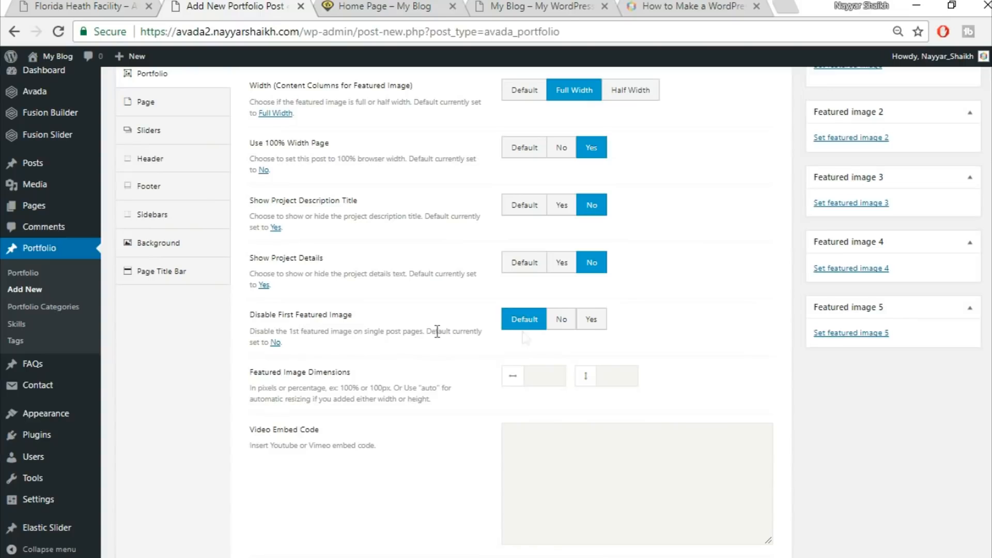
click(591, 321)
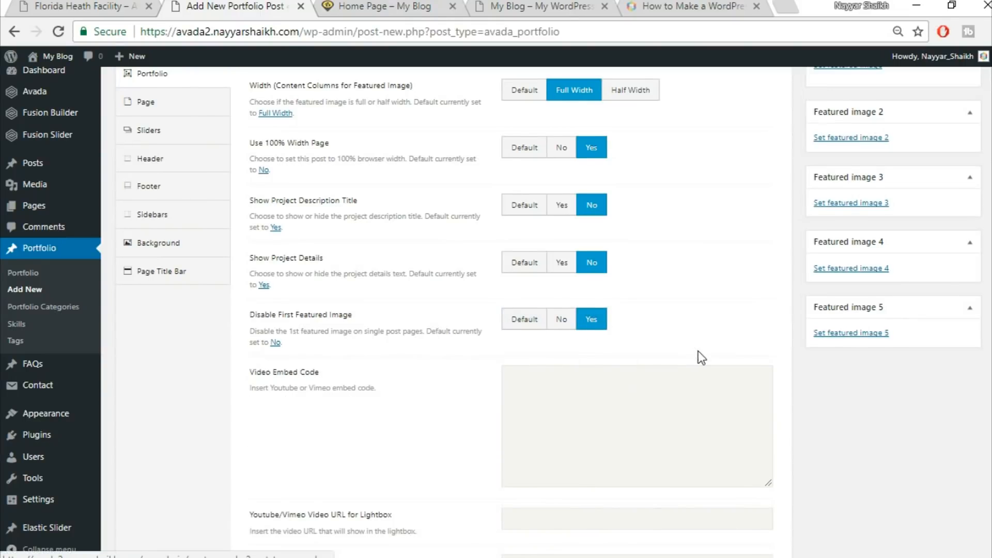
Make post links open in a new window and hide related projects, the social share box, and previous/next pagination
scroll(698, 352, down, 5)
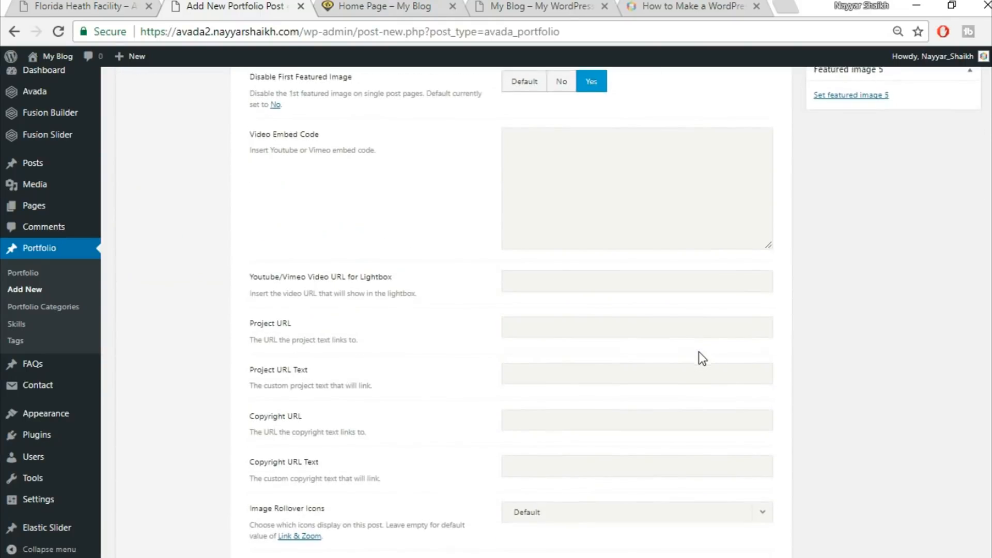
scroll(698, 352, down, 6)
scroll(723, 330, down, 1)
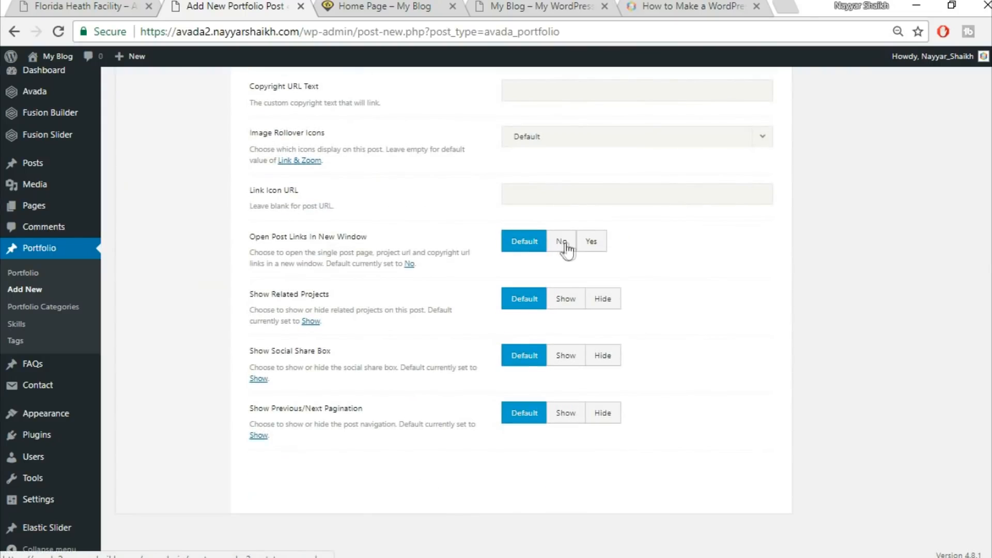
click(591, 243)
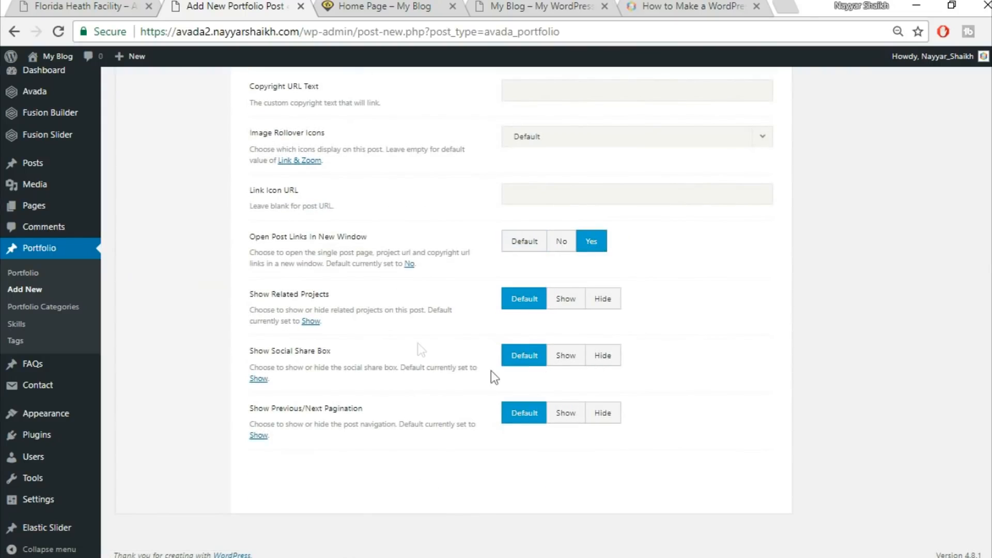
click(611, 308)
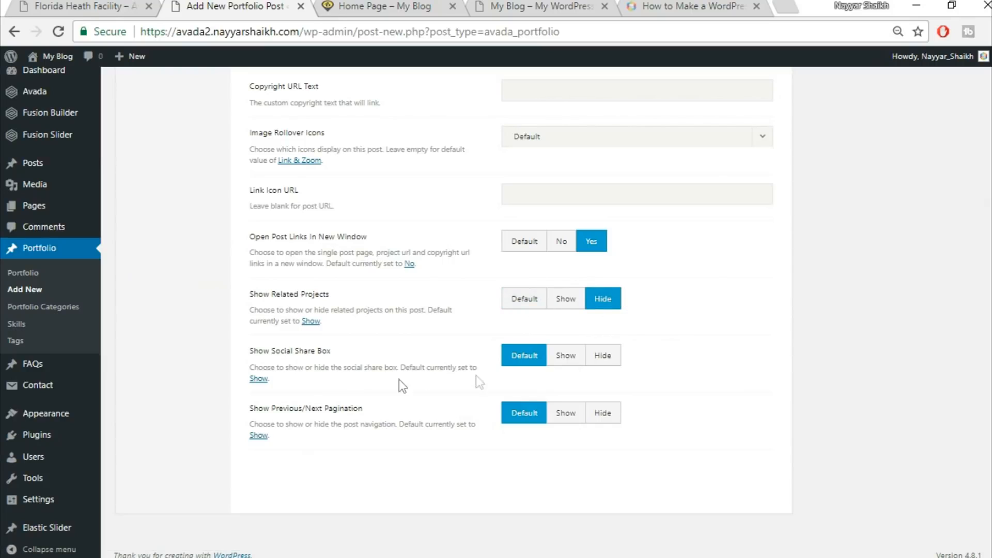
click(606, 364)
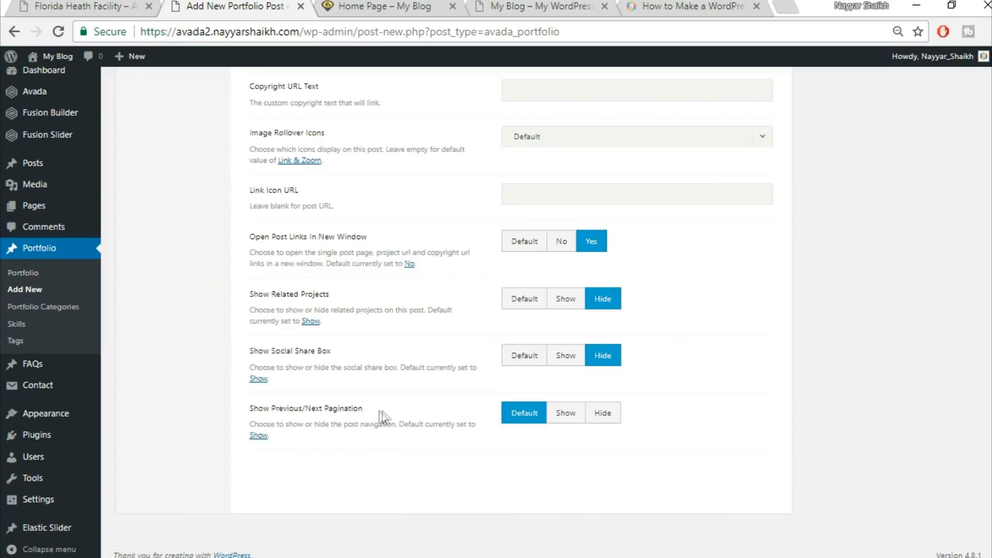
click(607, 420)
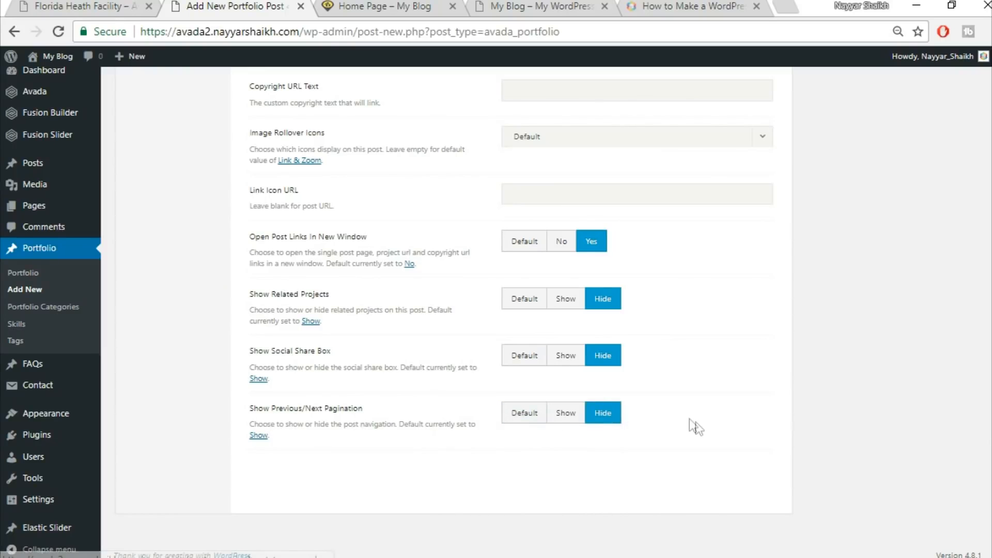
Check the demo item, then set the two padding values in the post's Page options to 0
scroll(698, 426, up, 15)
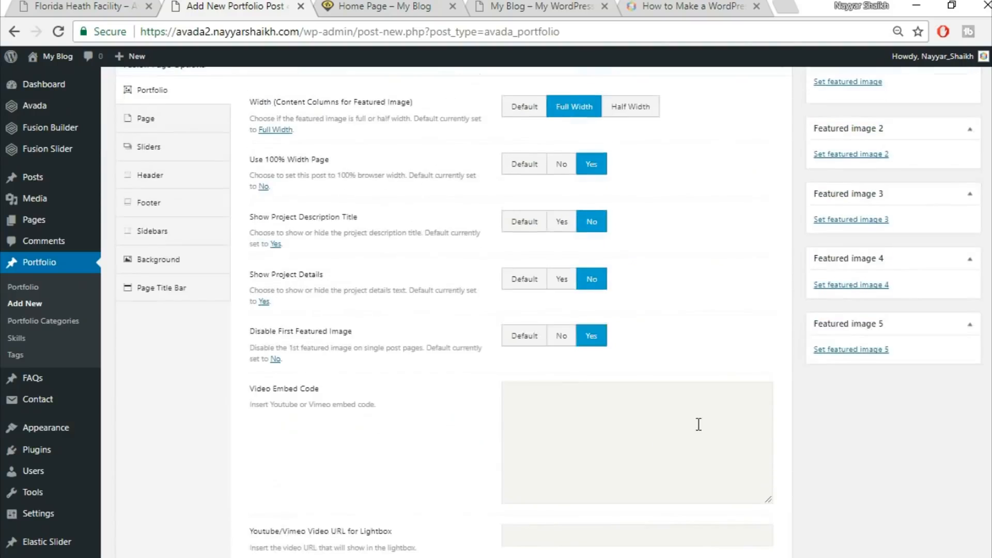
click(85, 5)
scroll(511, 268, up, 3)
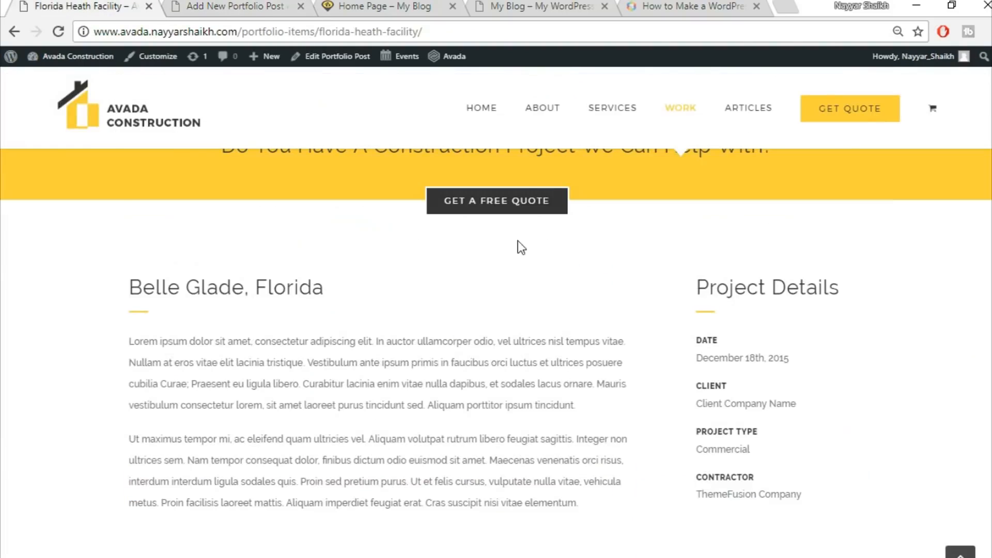
click(217, 5)
click(164, 201)
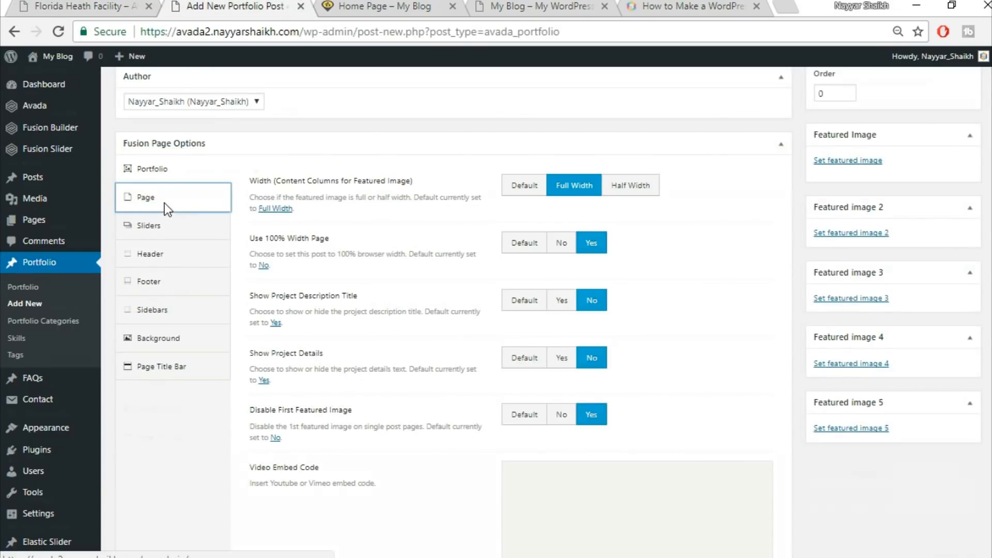
click(553, 251)
text(0)
key(Tab)
text(0)
click(582, 360)
Change the Page Title Bar display option and publish the Florida Health Facility portfolio post
click(203, 437)
scroll(203, 439, down, 1)
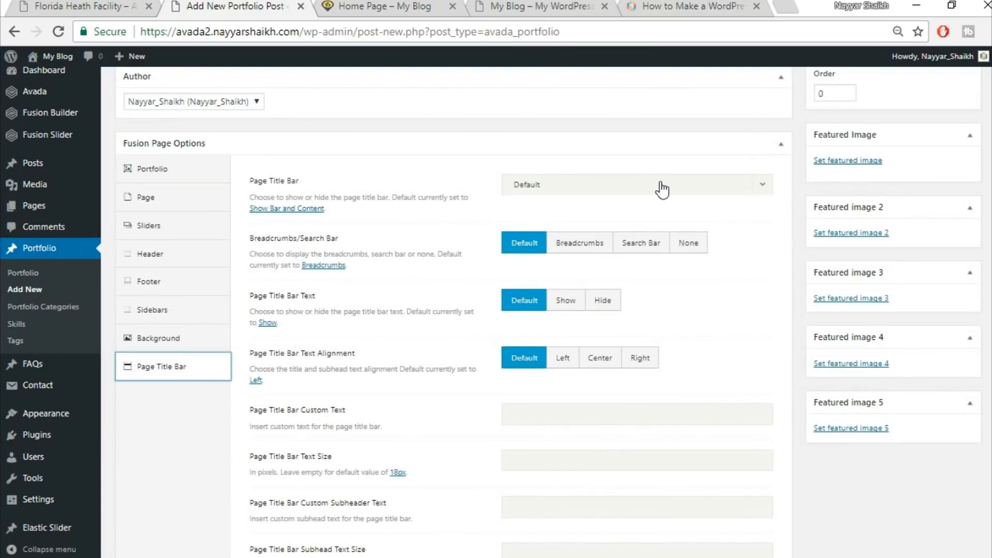
click(663, 190)
click(598, 279)
scroll(587, 328, up, 12)
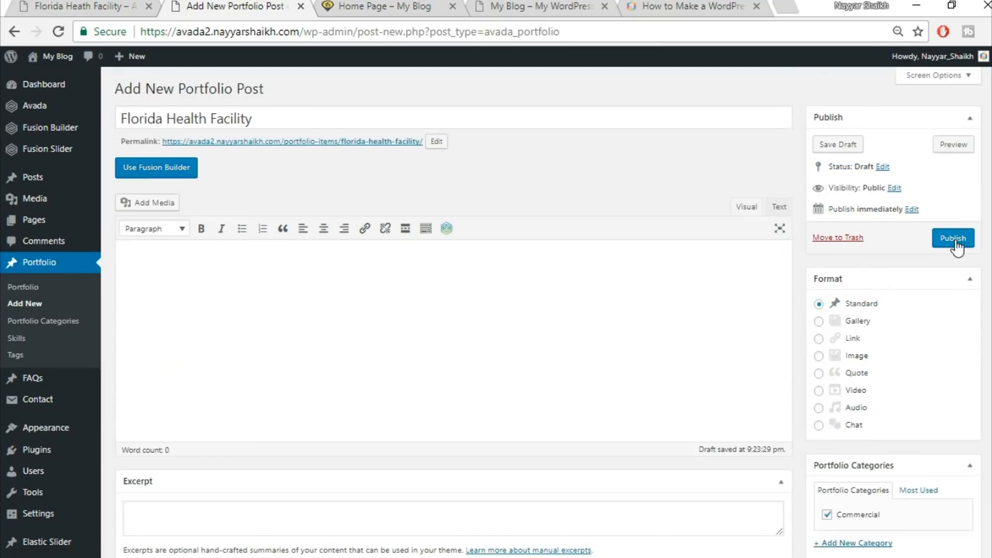
click(954, 239)
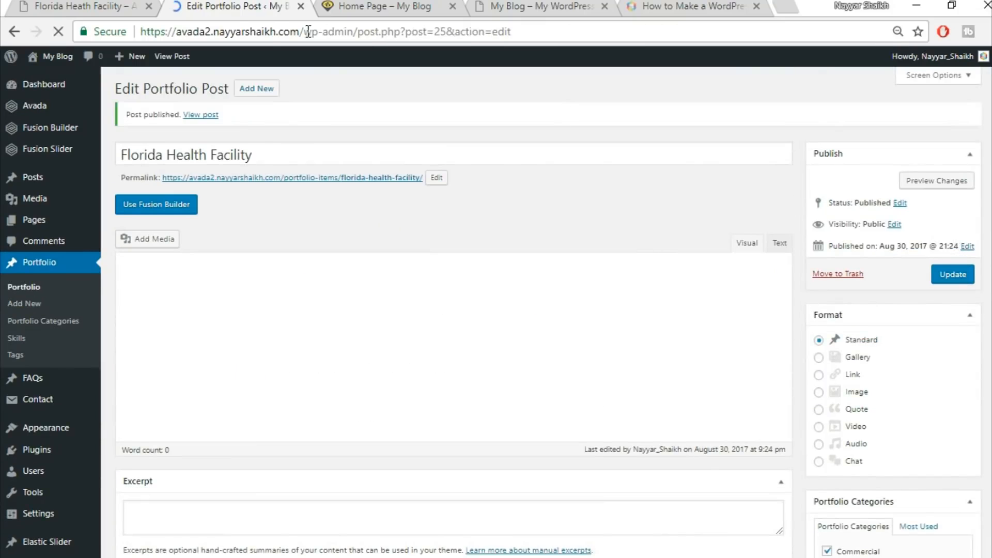
Review the live Home Page's hero and quote sections
click(327, 4)
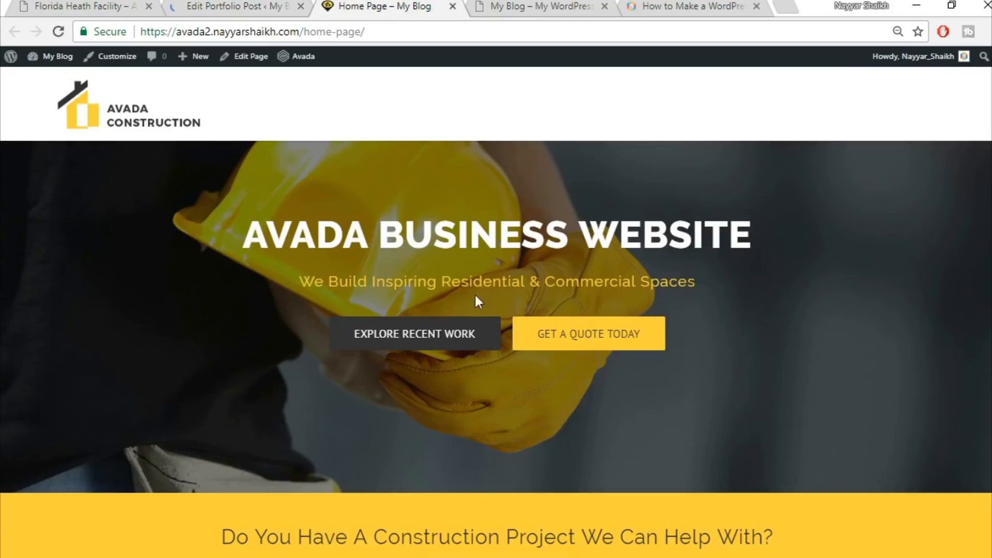
scroll(611, 349, down, 3)
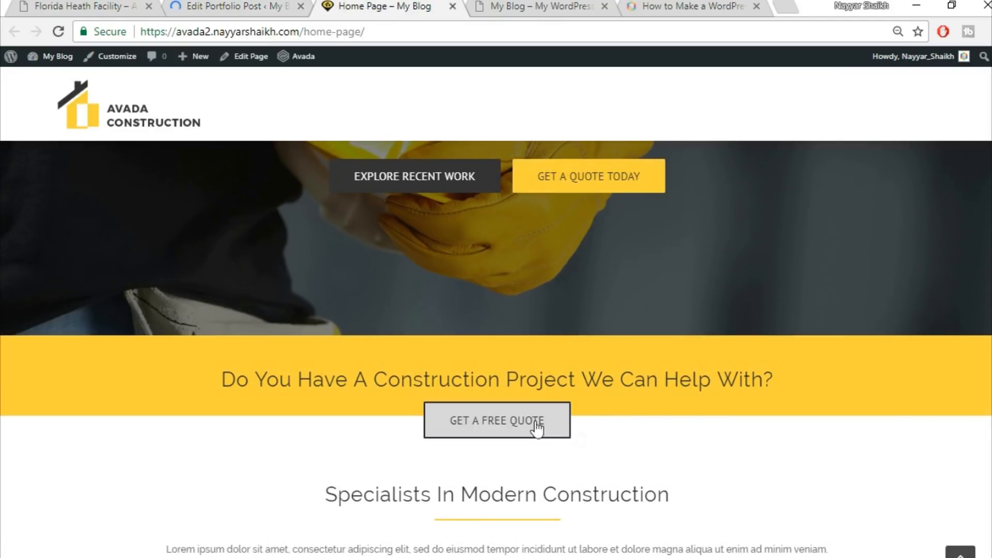
scroll(897, 420, down, 5)
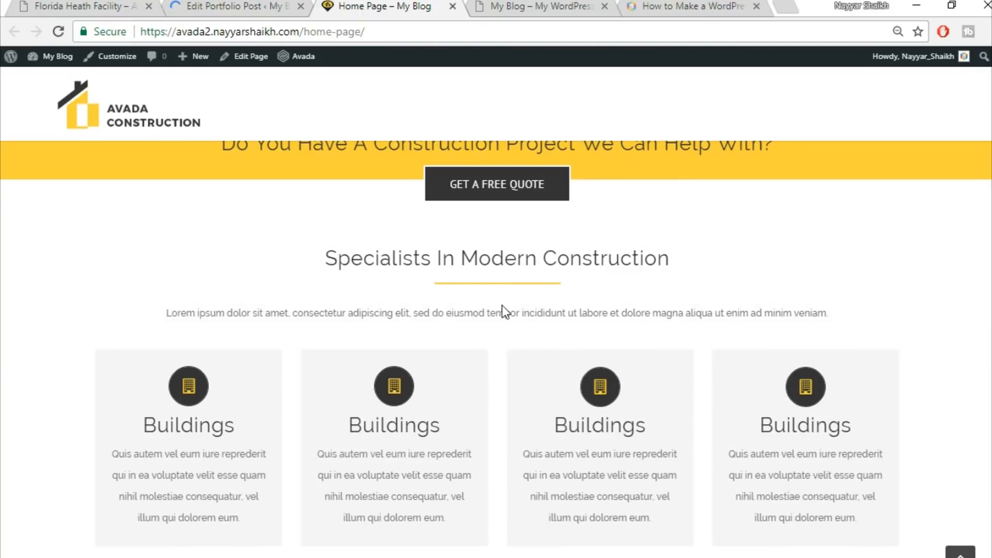
click(243, 4)
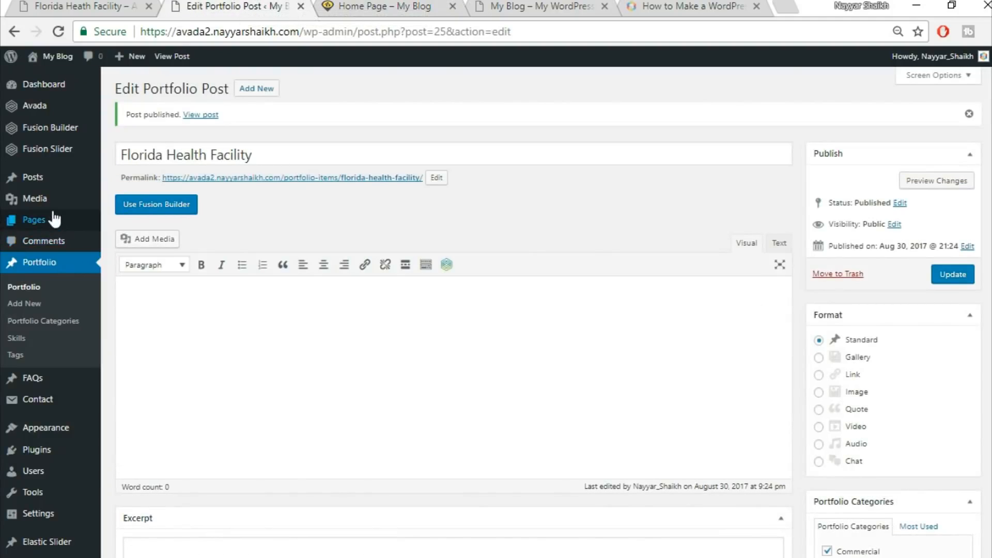
Move the Sample Page to the trash from the Pages list
mouse_move(38, 224)
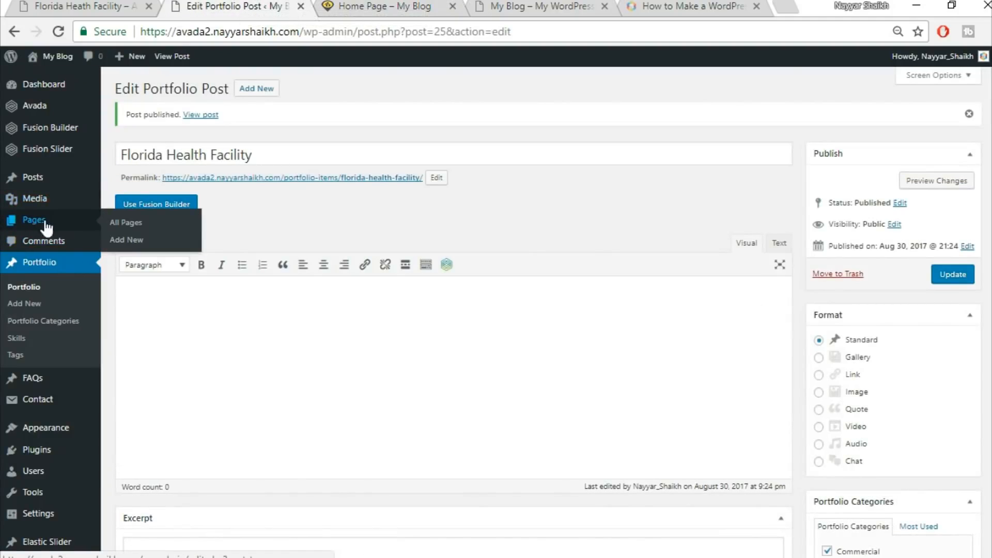
click(126, 222)
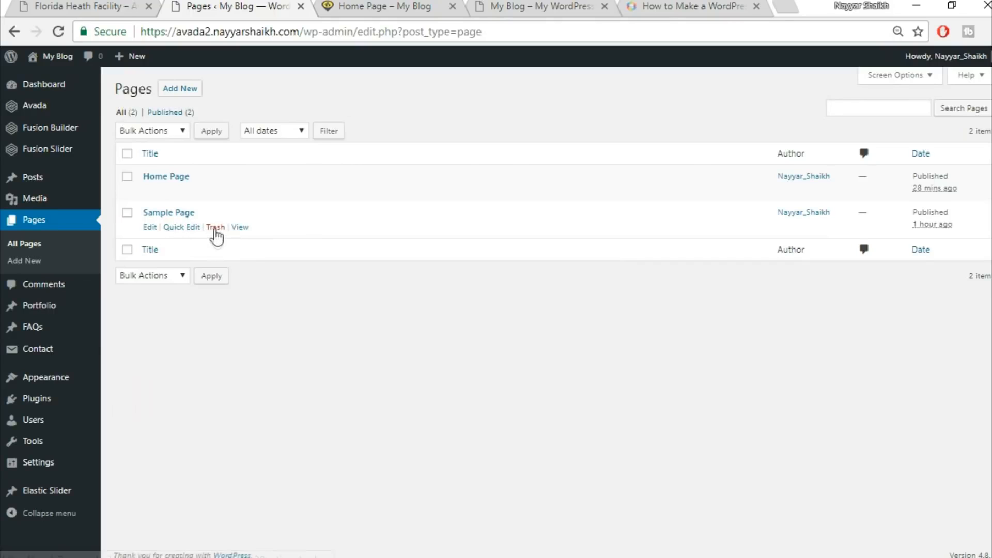
click(215, 227)
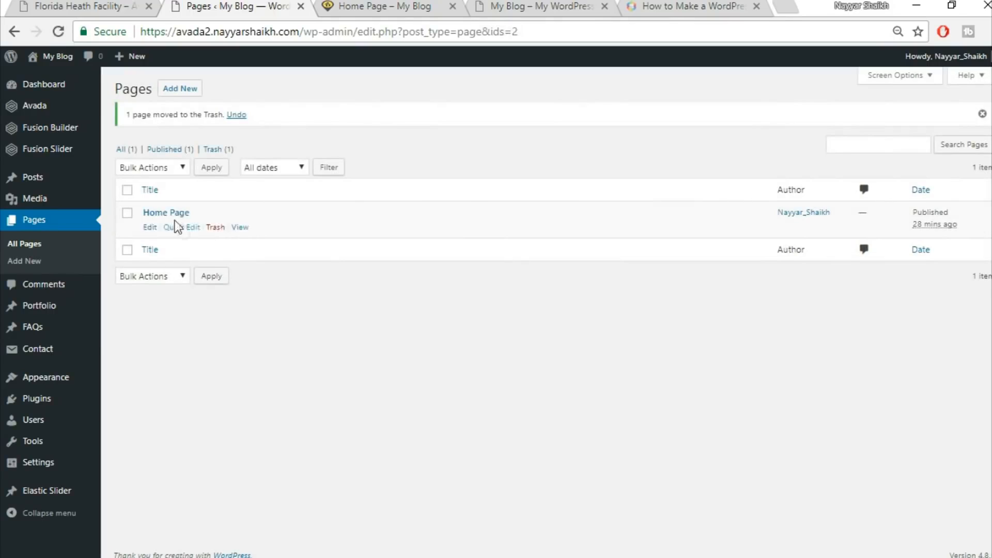
Open the Home Page in Fusion Builder and delete the saved containers Top2 and Top1 from the library
click(150, 227)
scroll(591, 157, down, 10)
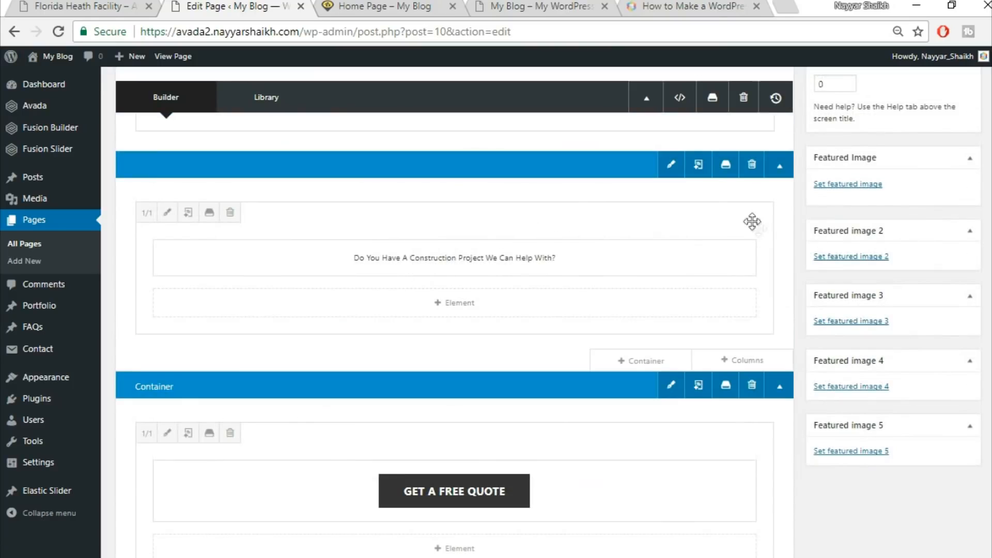
click(726, 165)
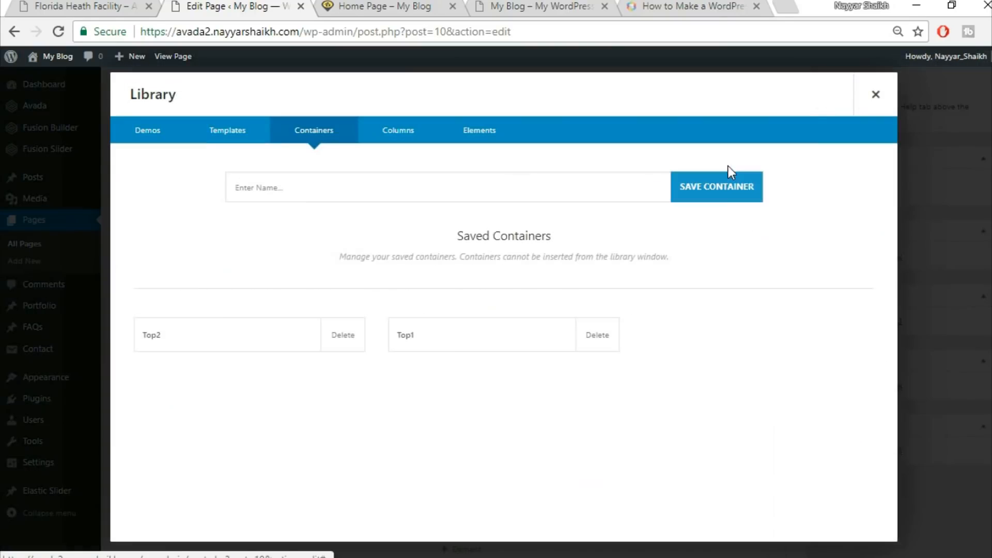
click(344, 347)
click(563, 129)
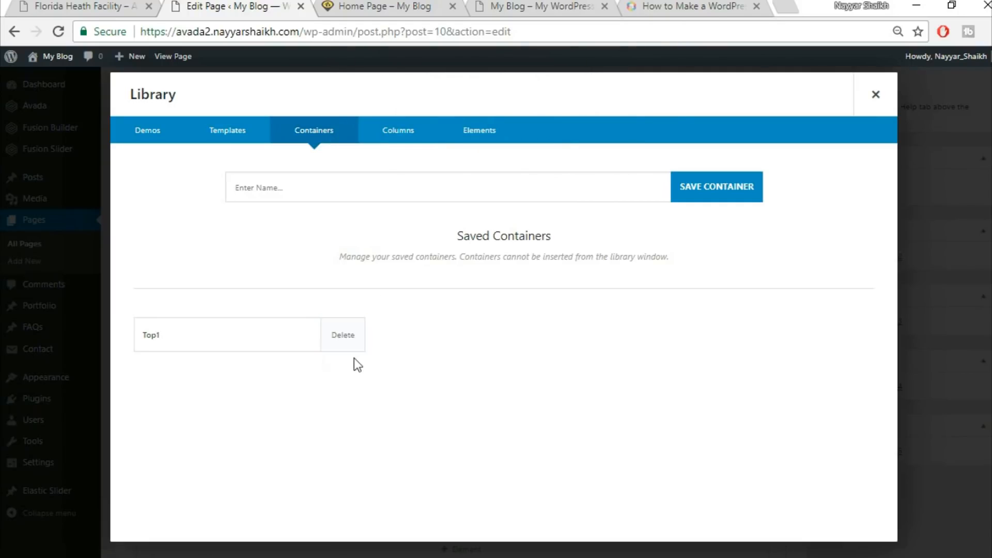
click(342, 345)
Save the quote-heading container to the library as Top1 and close the library
click(568, 124)
click(412, 194)
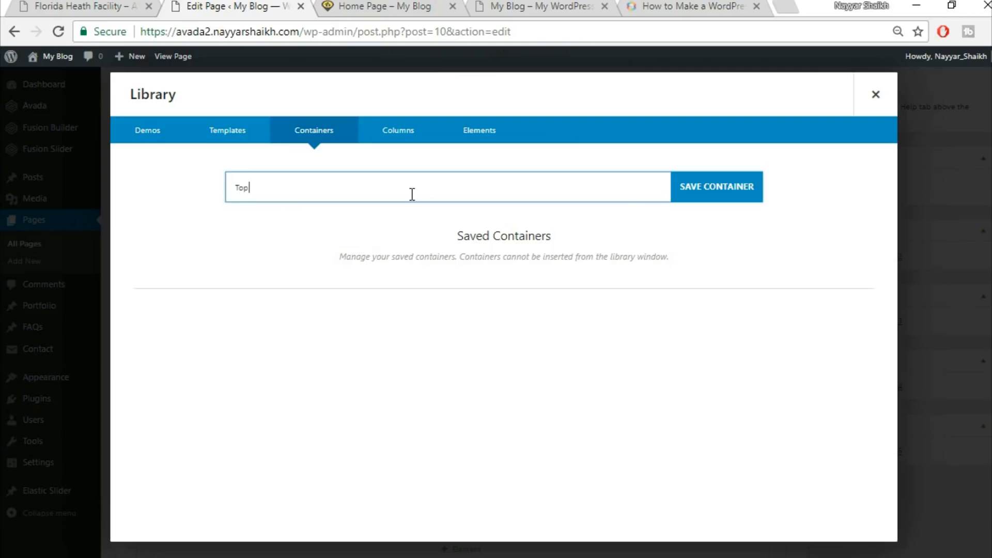
click(728, 182)
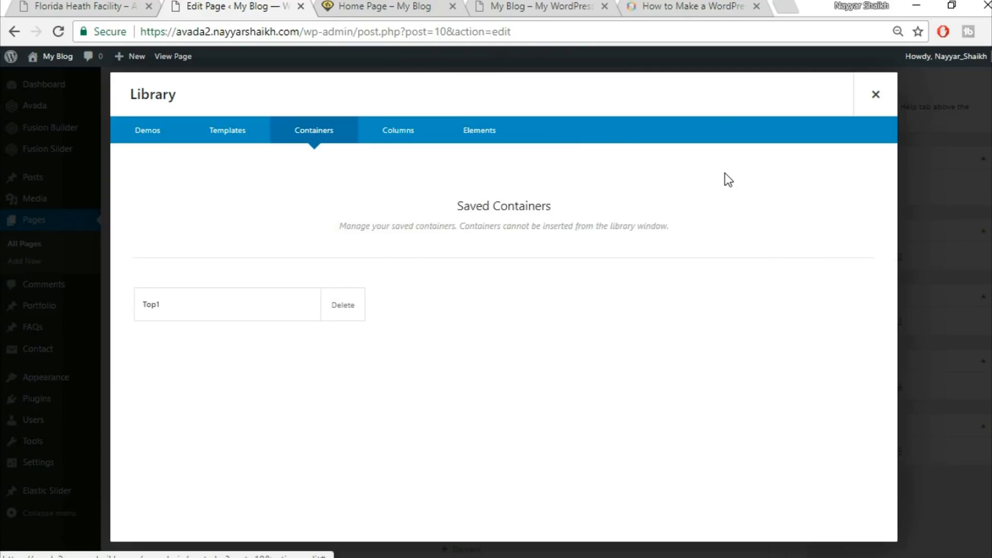
click(894, 107)
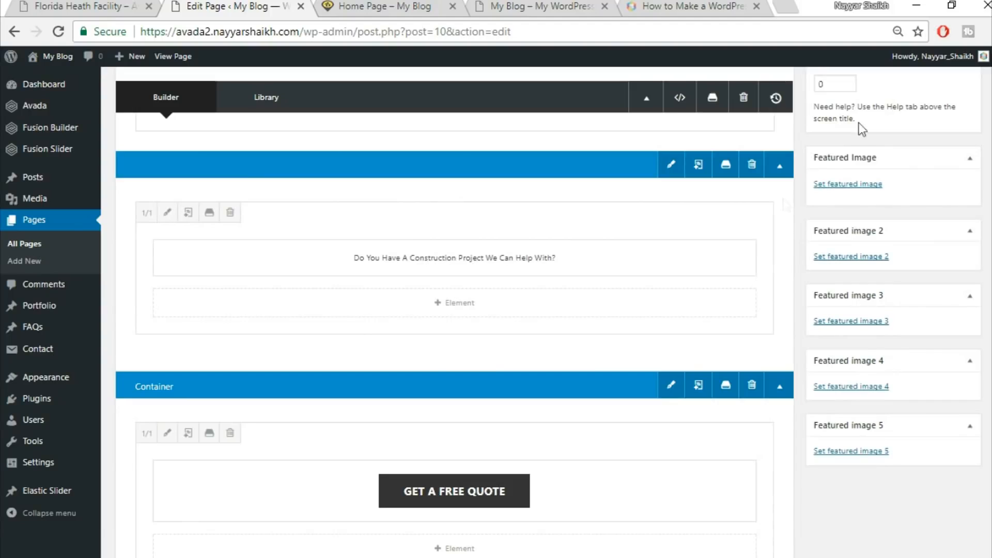
Save the Get a Free Quote button container to the library as Top2 and close the library
scroll(759, 324, down, 2)
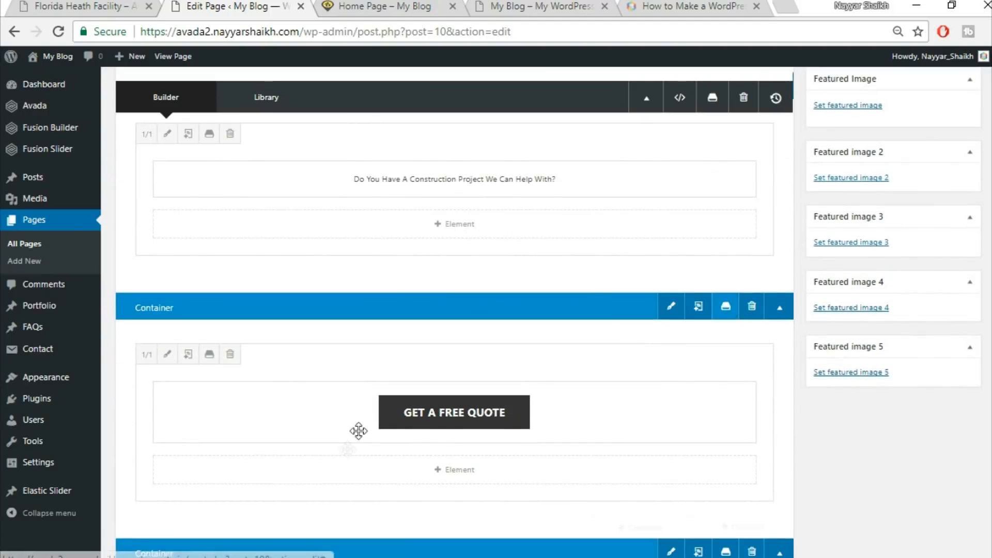
click(725, 314)
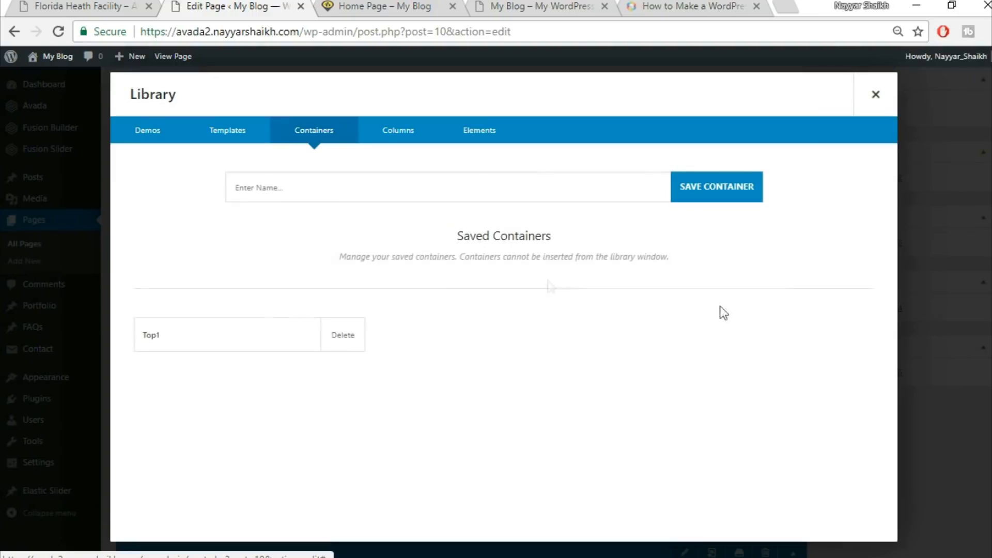
click(473, 187)
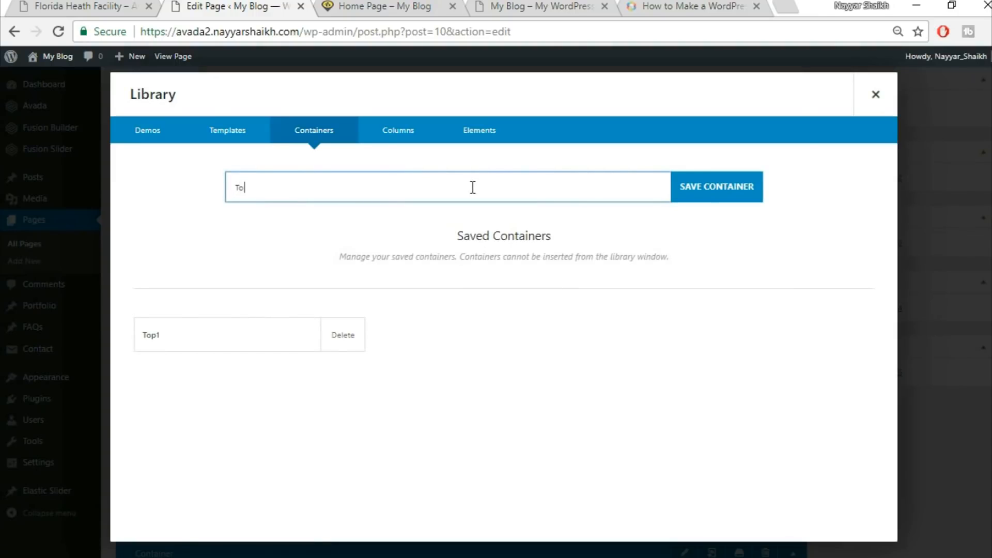
click(731, 184)
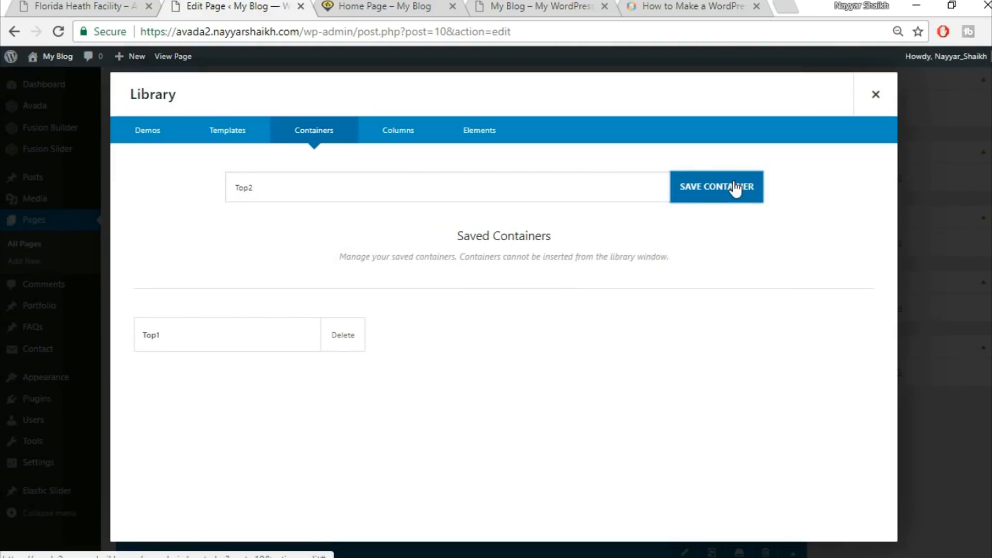
click(894, 99)
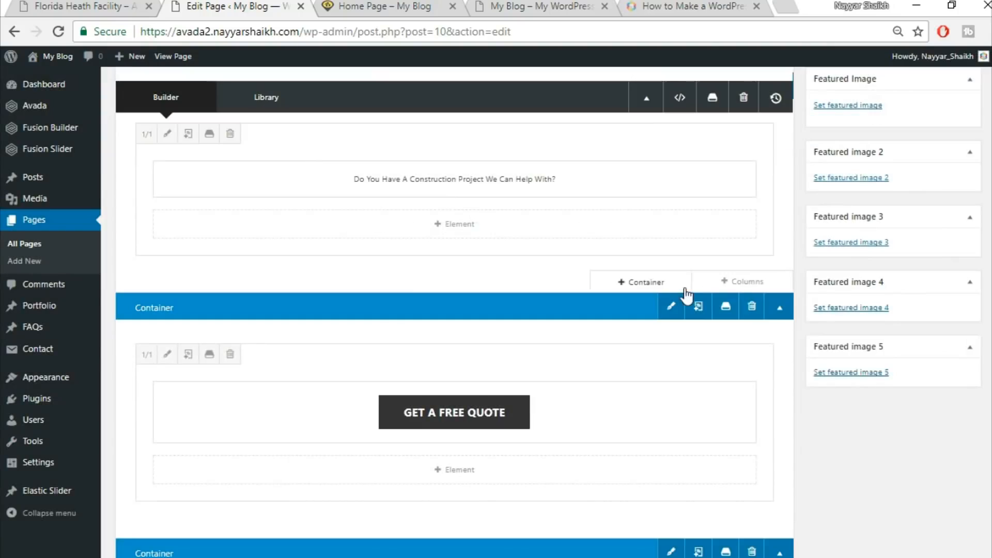
Save the Specialists in Modern Construction container to the library as Title
scroll(691, 289, down, 5)
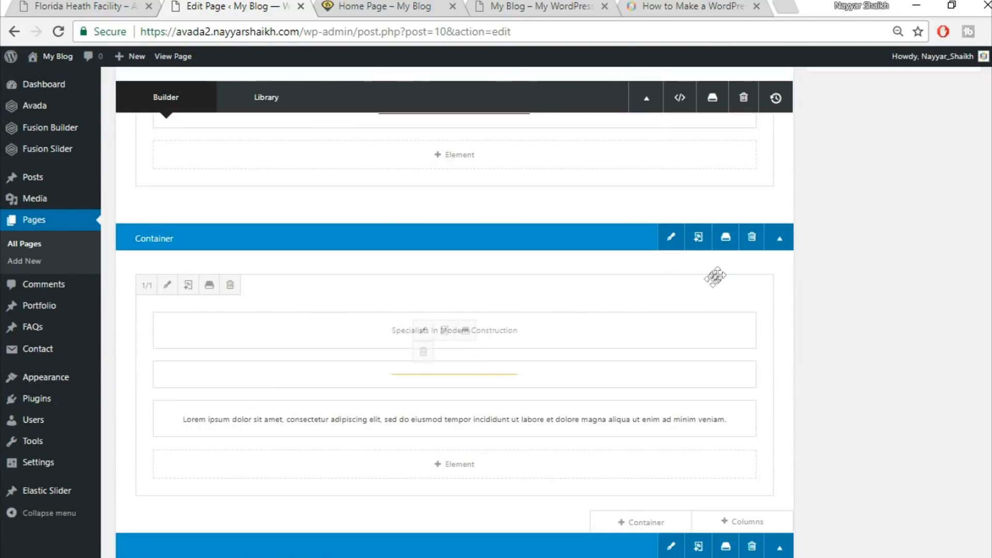
click(725, 238)
click(442, 187)
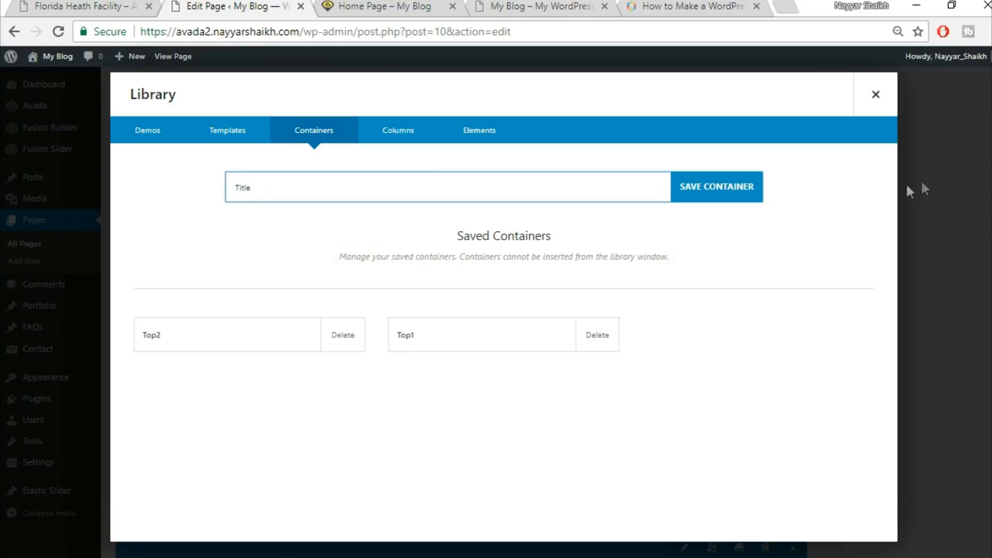
Compare the live Home Page with the Avada Construction demo's Specialists in Modern Construction section, then return to the editor
click(414, 8)
scroll(376, 208, down, 3)
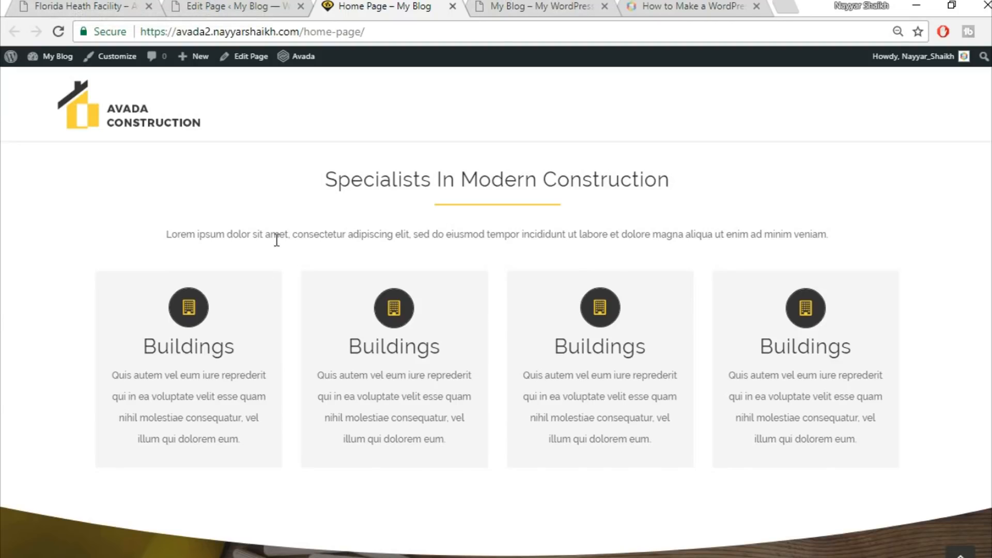
click(76, 6)
scroll(702, 310, down, 10)
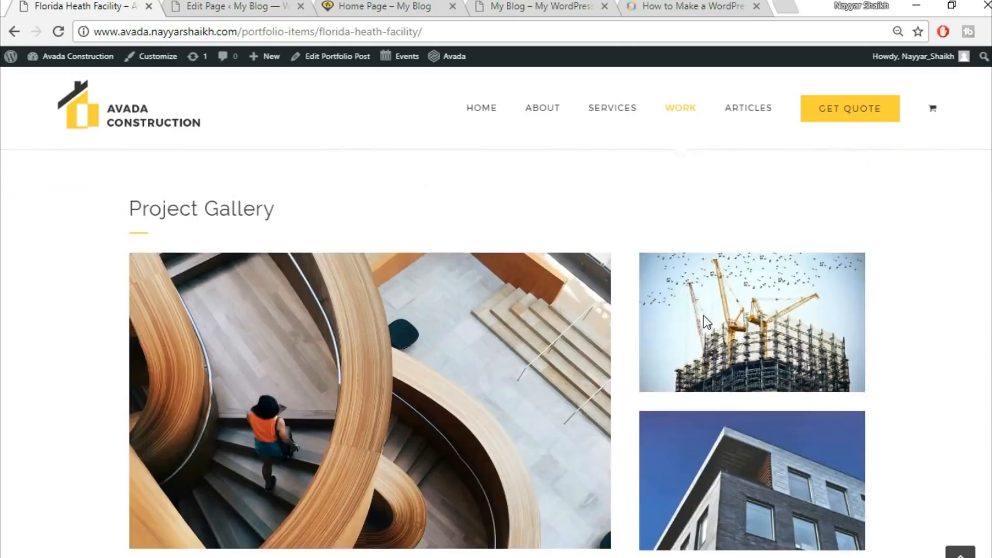
scroll(705, 364, up, 3)
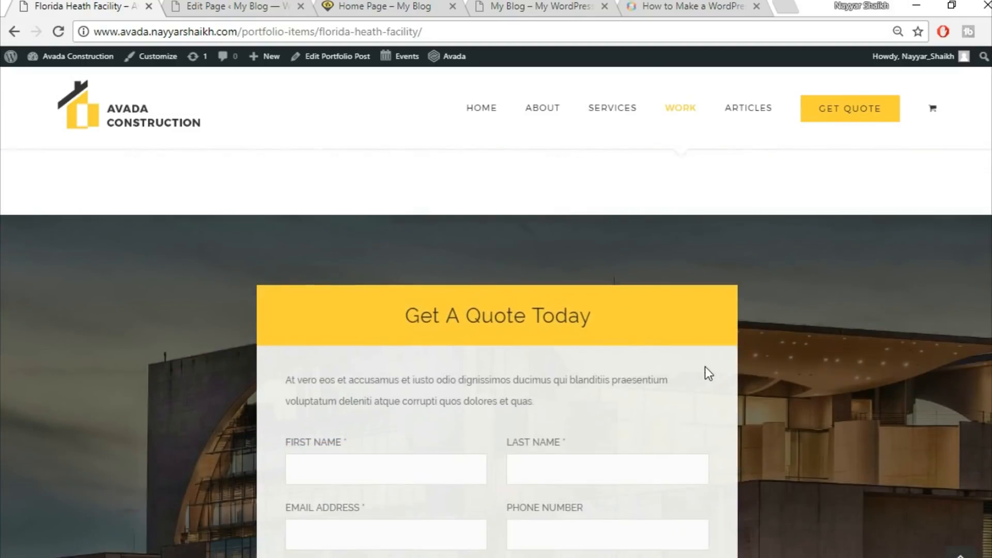
scroll(705, 367, up, 10)
click(132, 110)
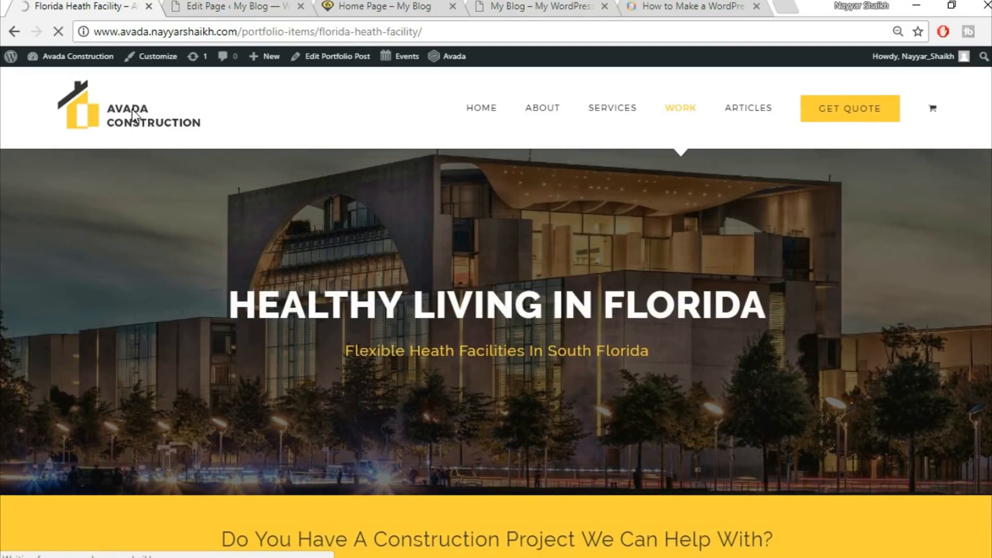
scroll(295, 191, down, 3)
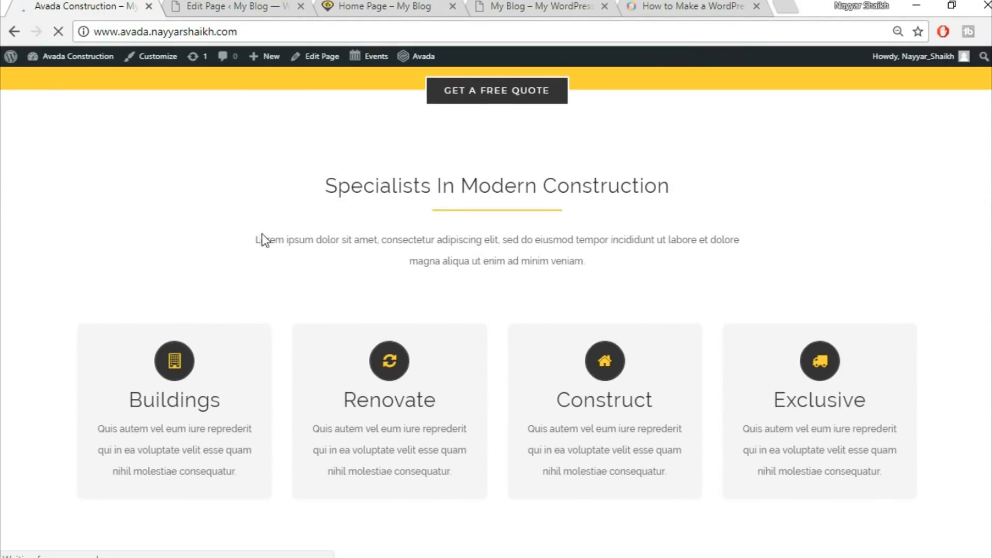
drag(316, 246, 609, 261)
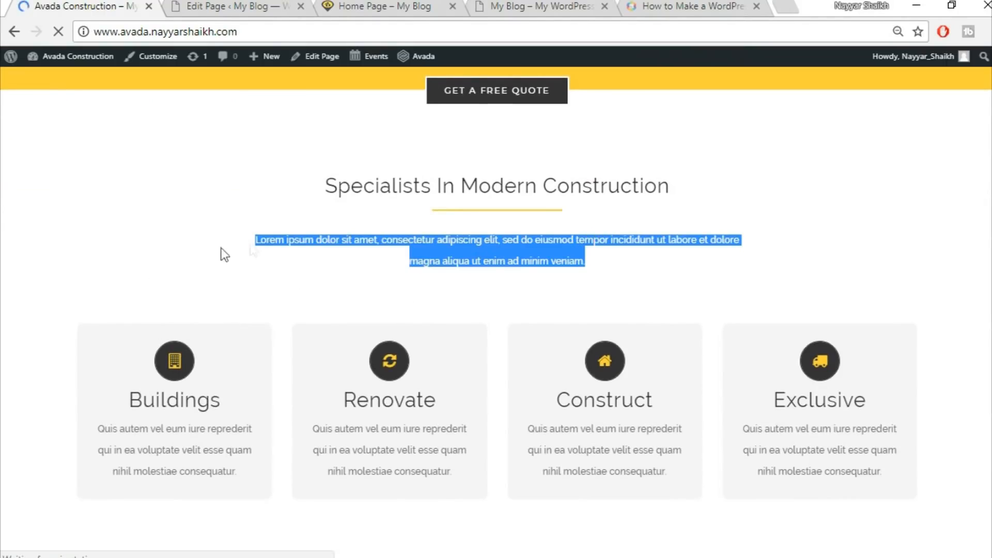
click(83, 276)
scroll(84, 276, down, 2)
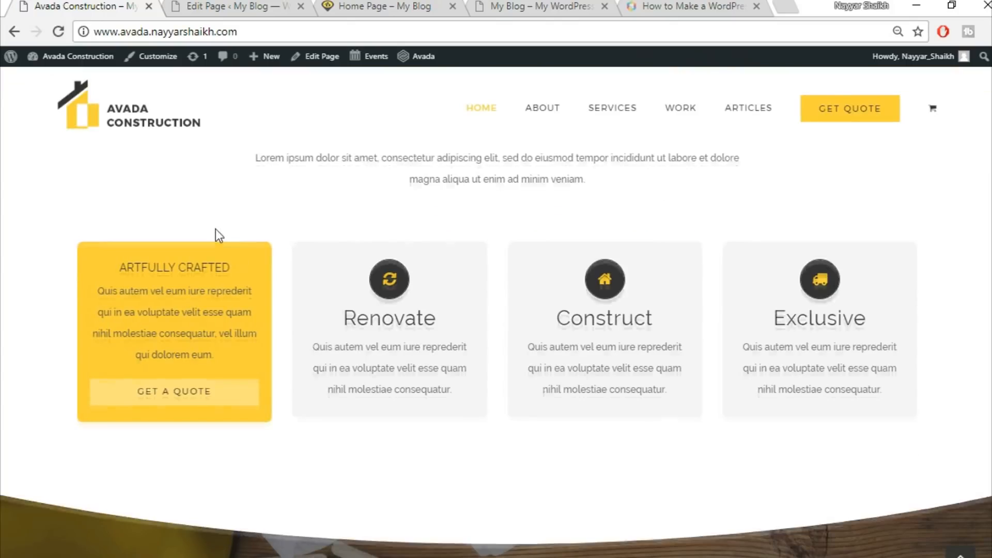
scroll(78, 211, up, 3)
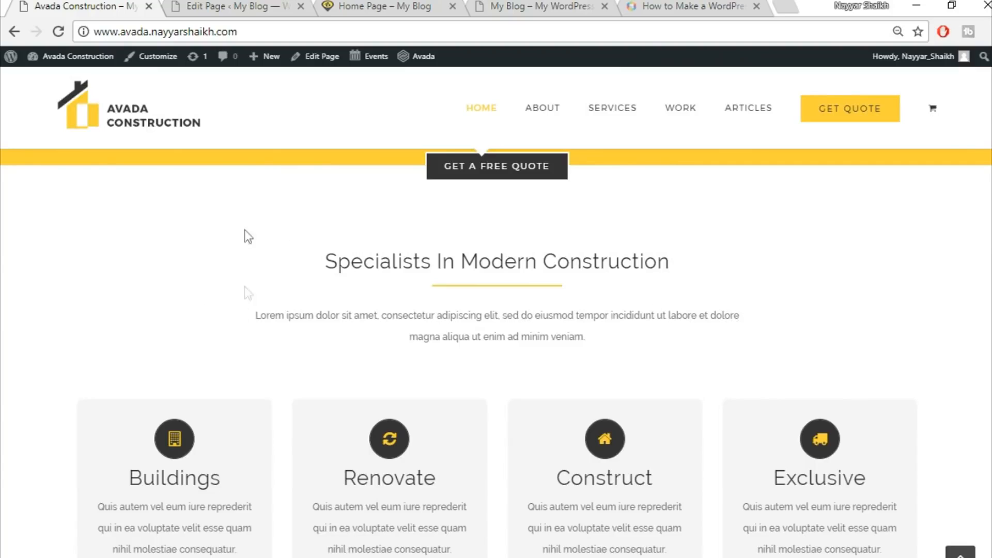
drag(241, 154, 662, 368)
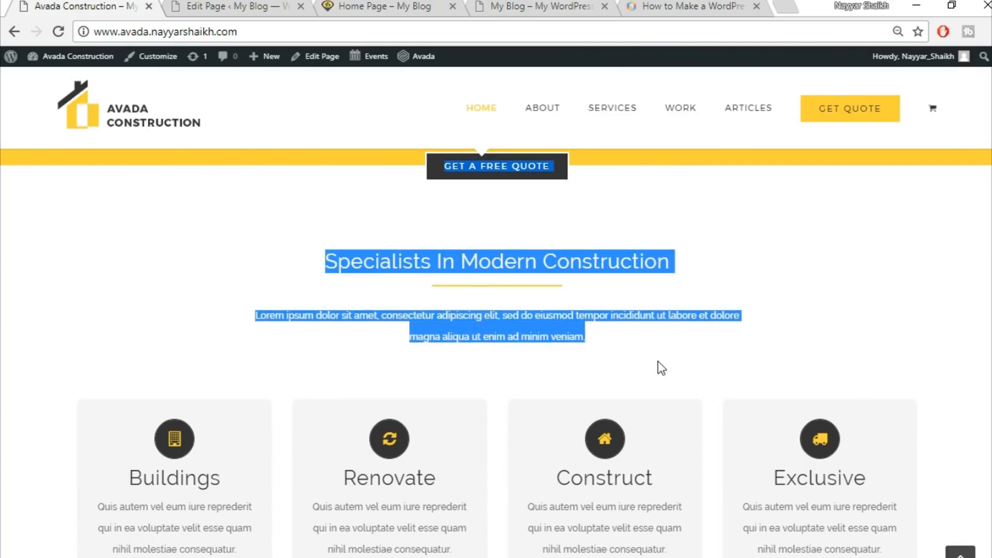
click(658, 362)
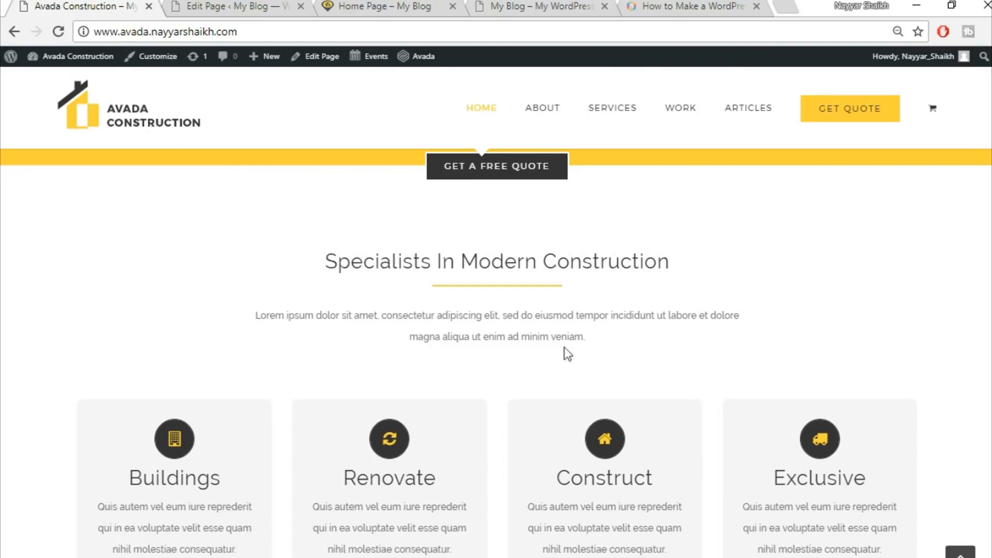
click(389, 6)
click(232, 6)
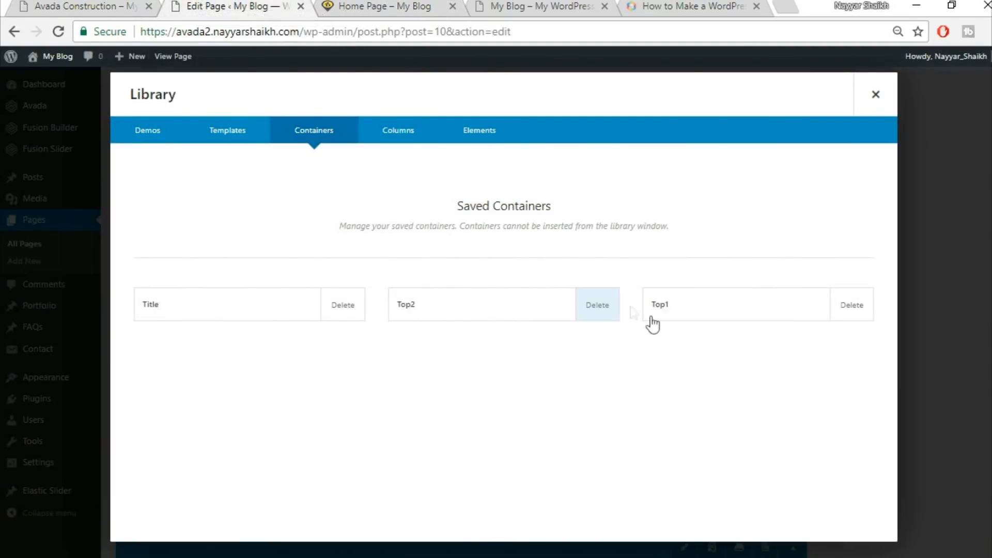
Delete the Title container from the library and close the library
click(345, 316)
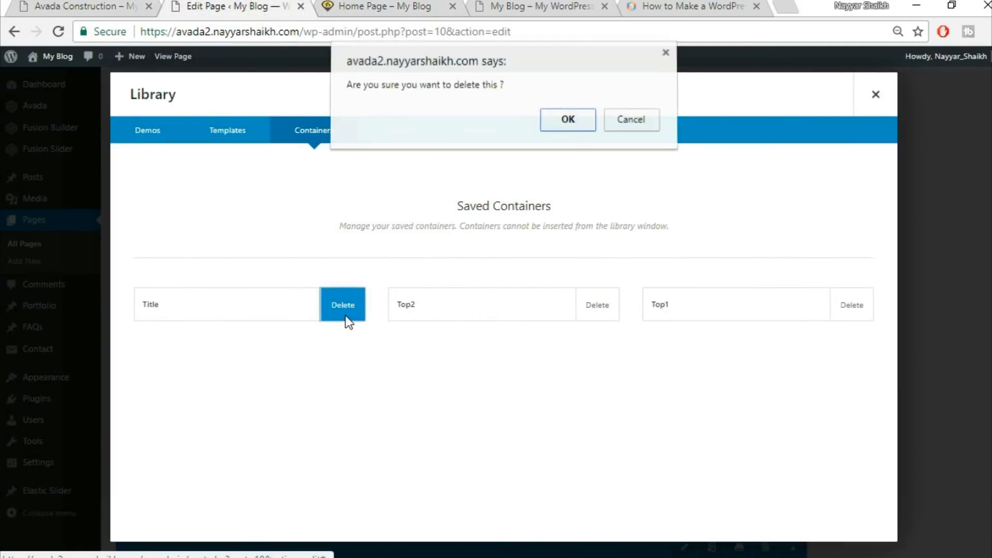
click(567, 124)
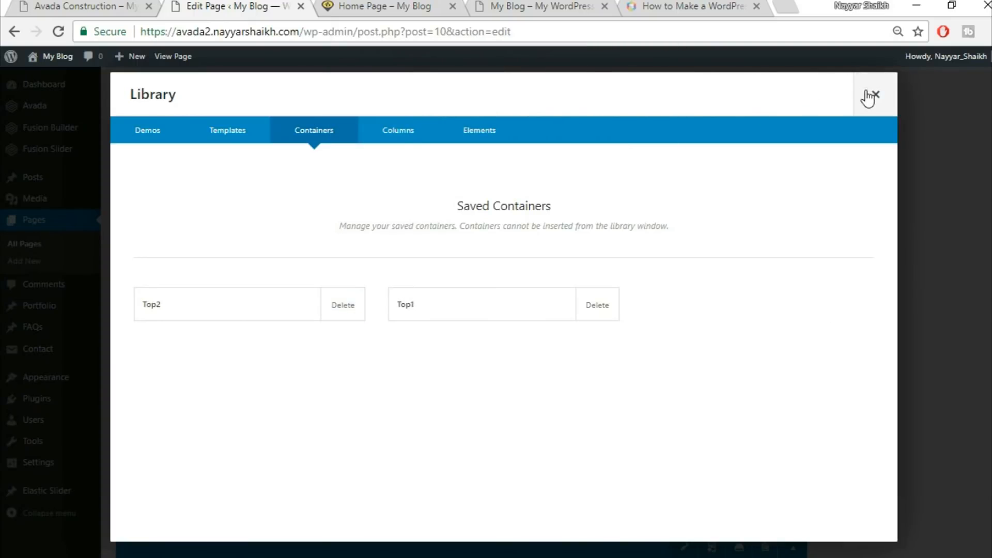
click(875, 94)
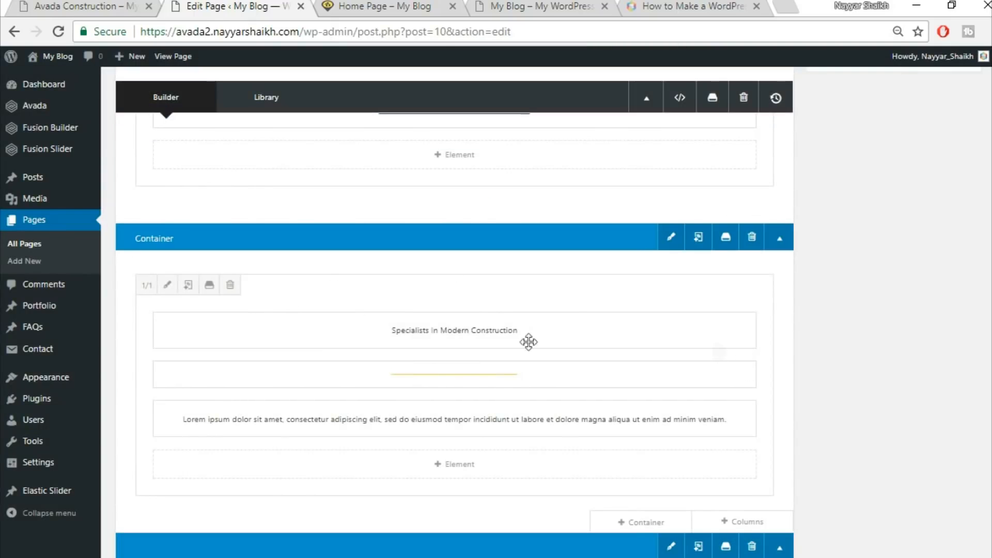
Open the design settings of the Specialists in Modern Construction column
click(168, 286)
click(238, 139)
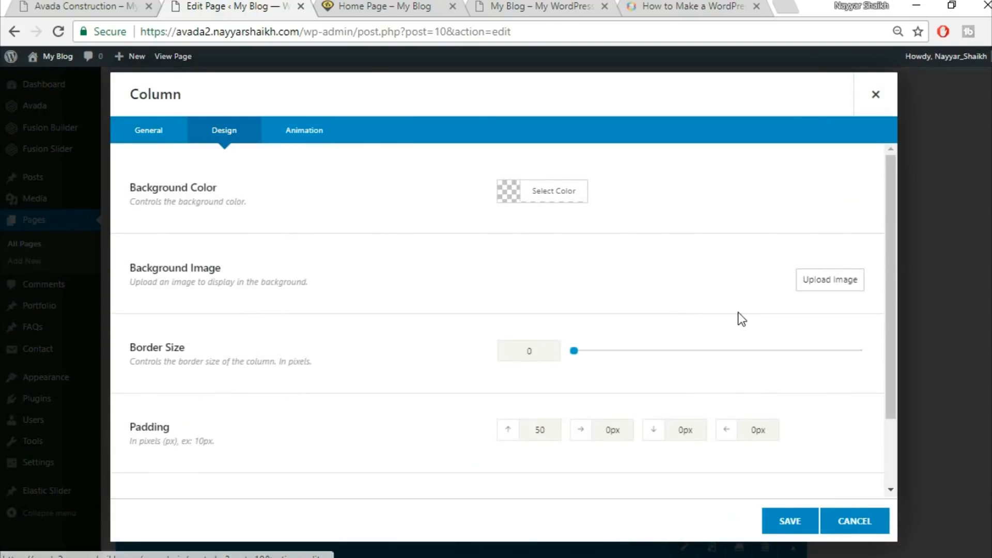
scroll(738, 313, down, 2)
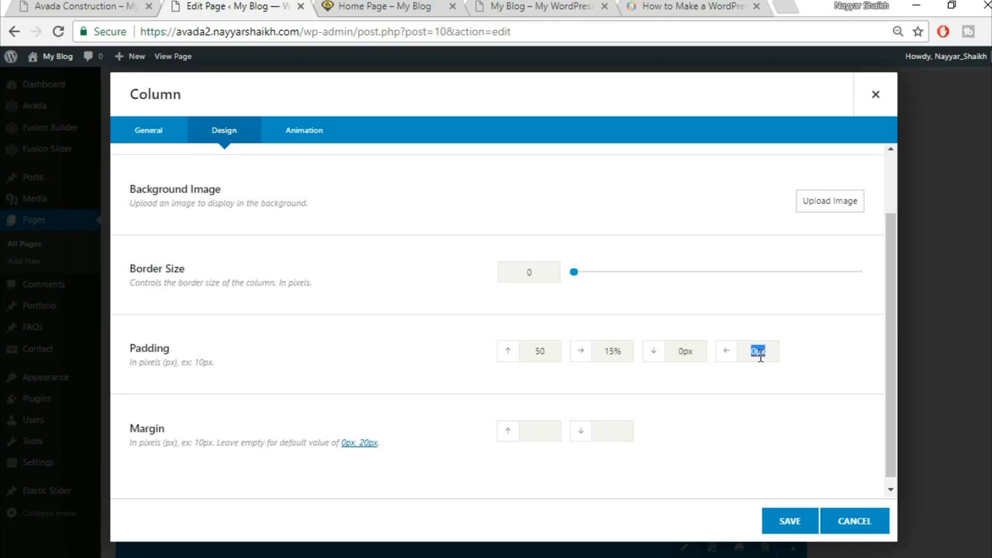
Save the column's padding settings and update the home page
click(796, 522)
scroll(878, 361, up, 10)
click(967, 276)
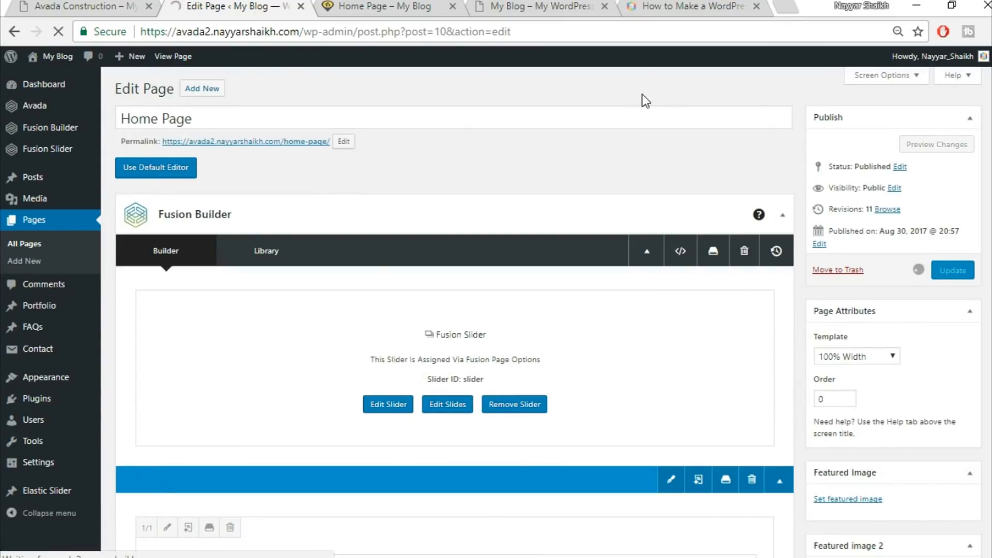
Reload the live home page and scroll through the updated sections
click(372, 9)
click(373, 27)
key(Return)
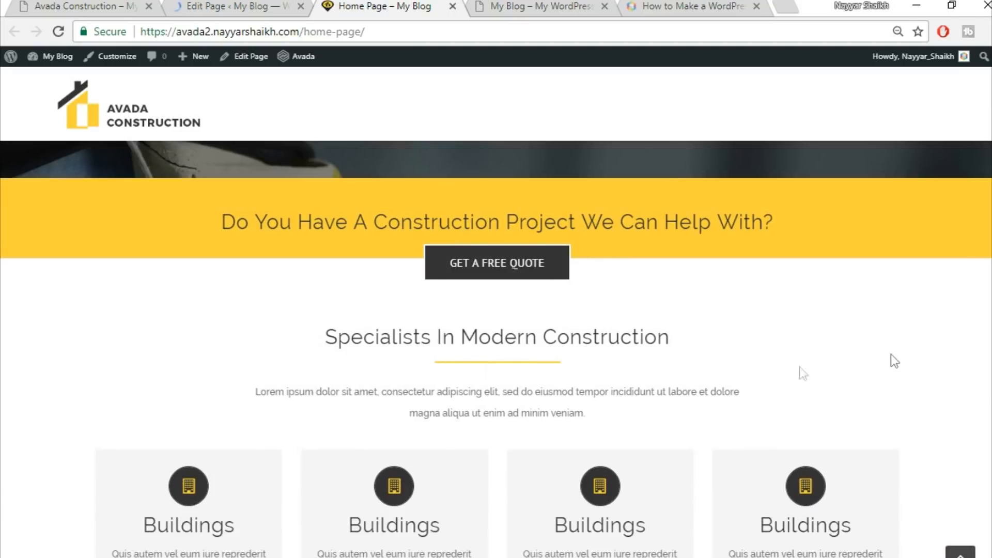
scroll(904, 338, down, 2)
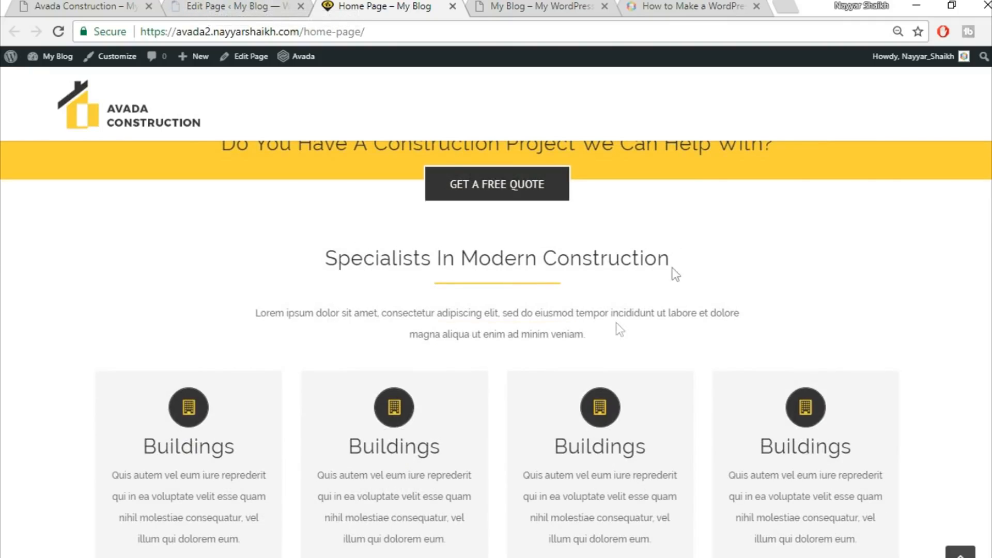
Save a page container to the builder library under the name Title
click(235, 7)
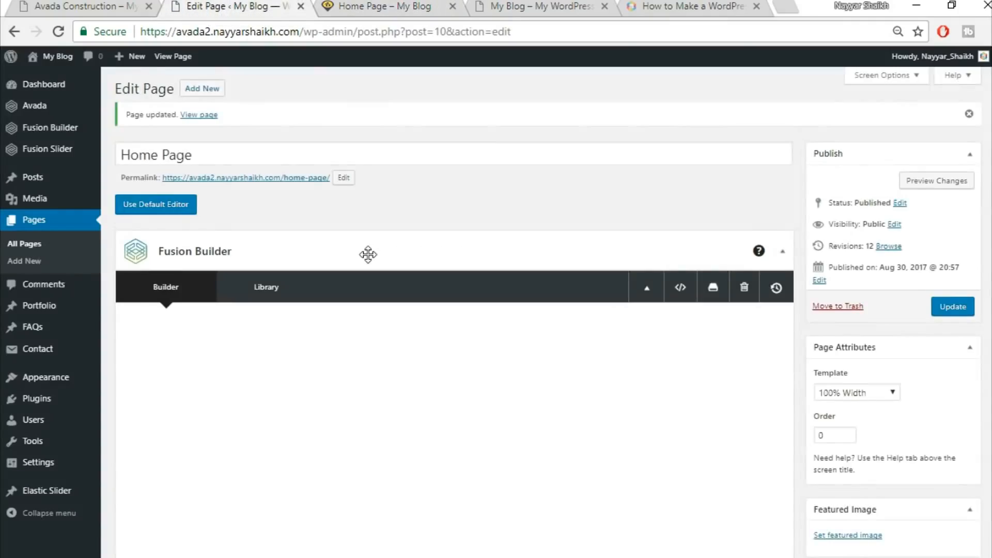
scroll(368, 255, down, 3)
scroll(367, 253, down, 10)
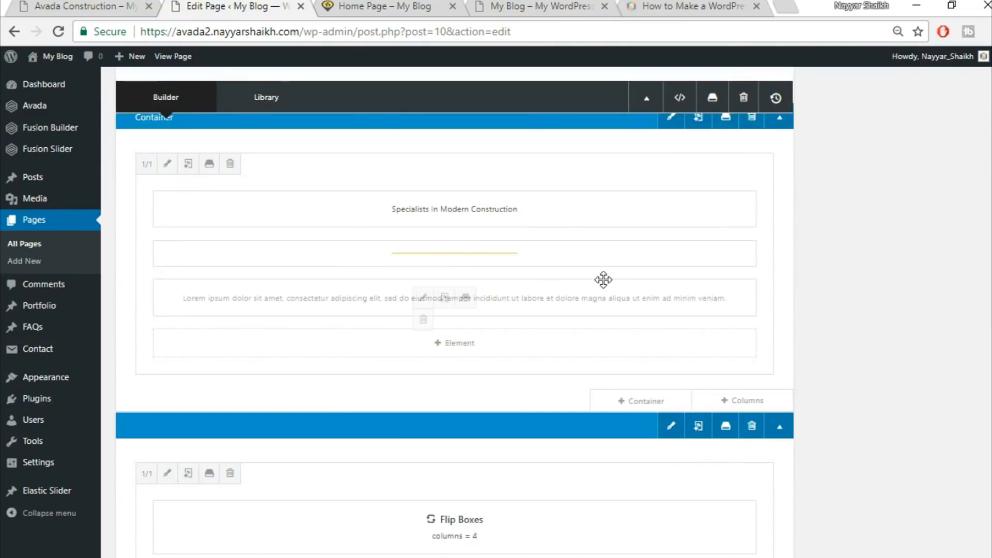
click(726, 195)
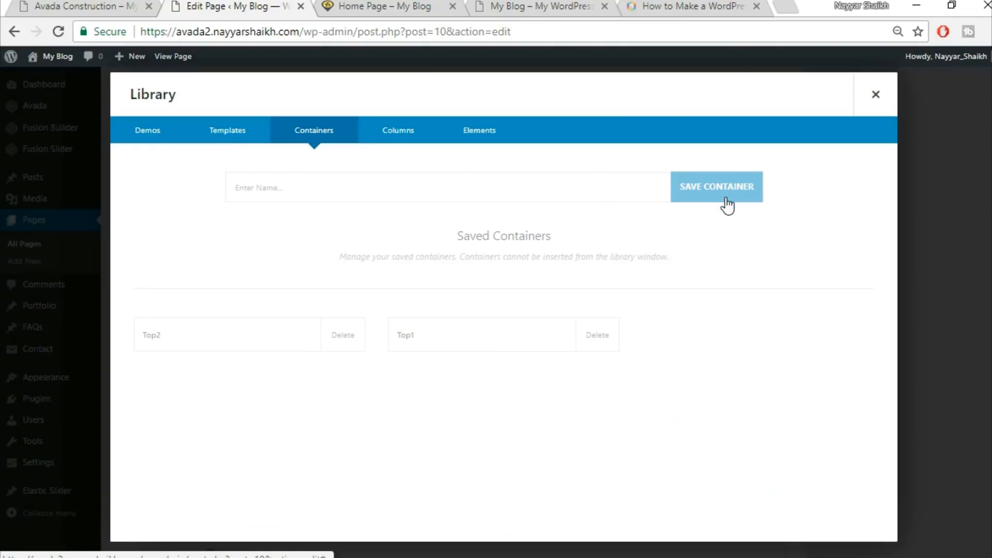
click(457, 190)
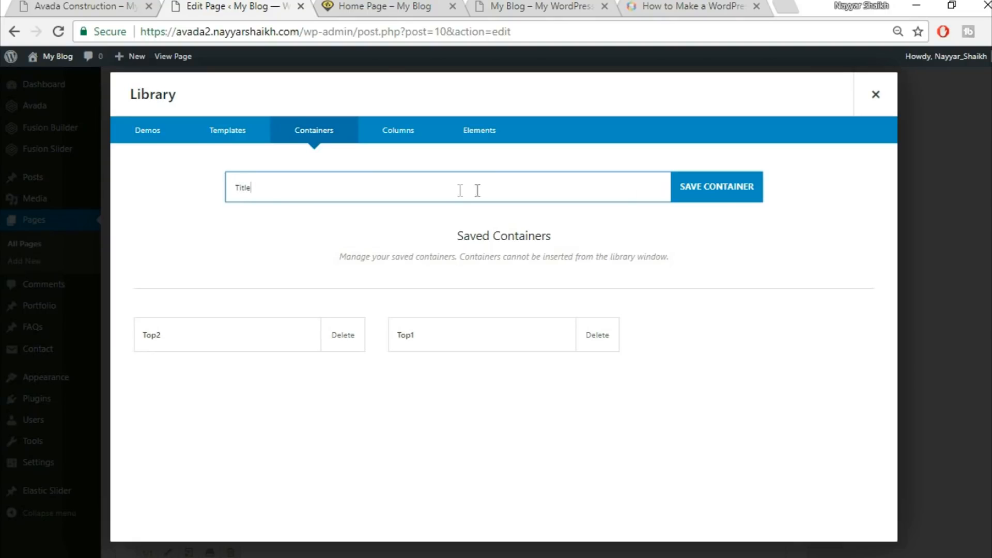
click(711, 199)
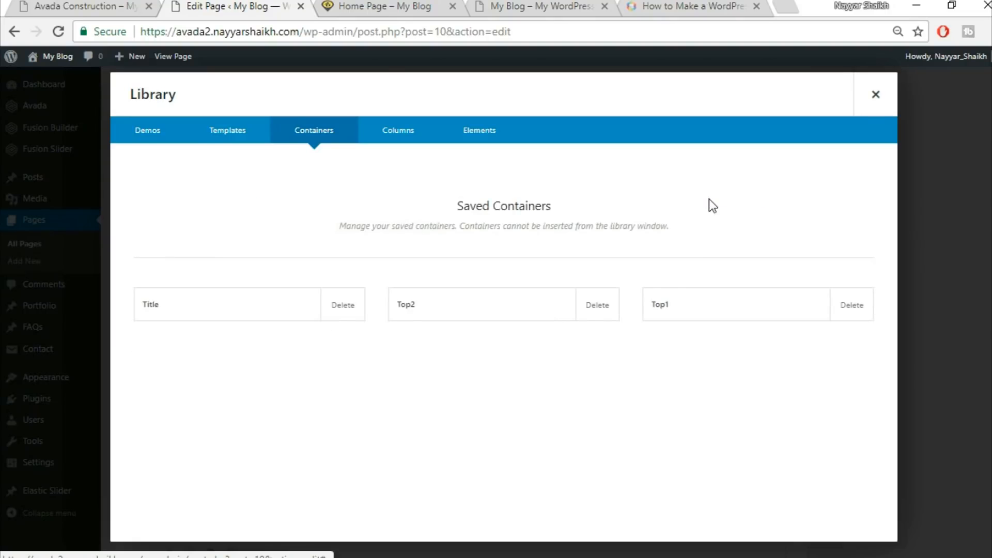
click(874, 94)
Open the Florida Health Facility portfolio item for editing
scroll(876, 179, down, 8)
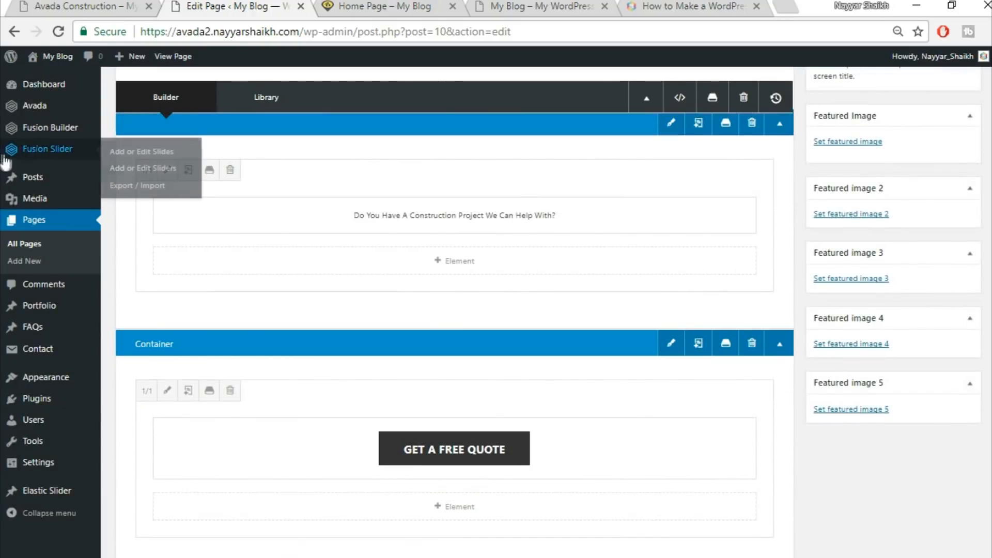
mouse_move(42, 309)
click(54, 308)
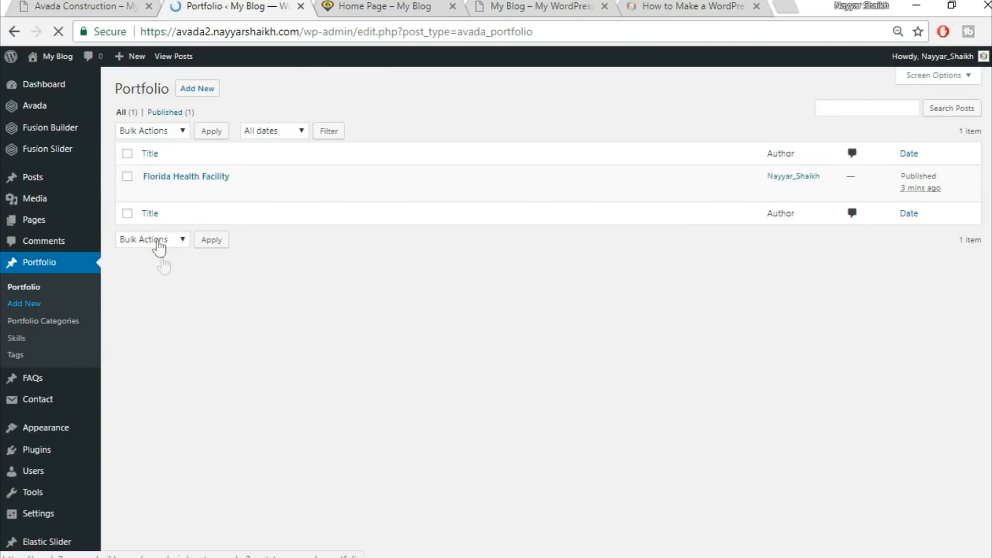
click(150, 190)
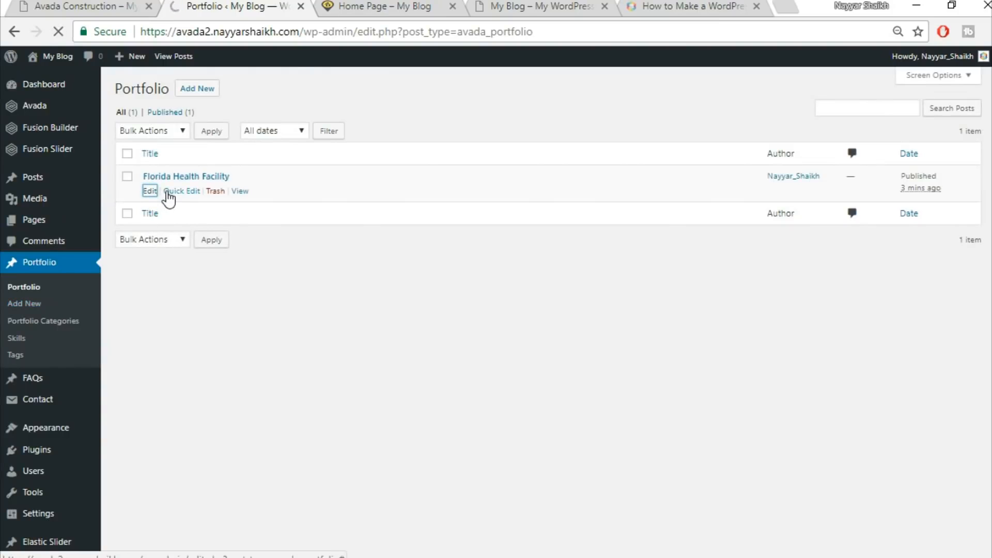
View the demo site's Florida Heath Facility portfolio page for reference
click(61, 4)
scroll(472, 428, up, 1)
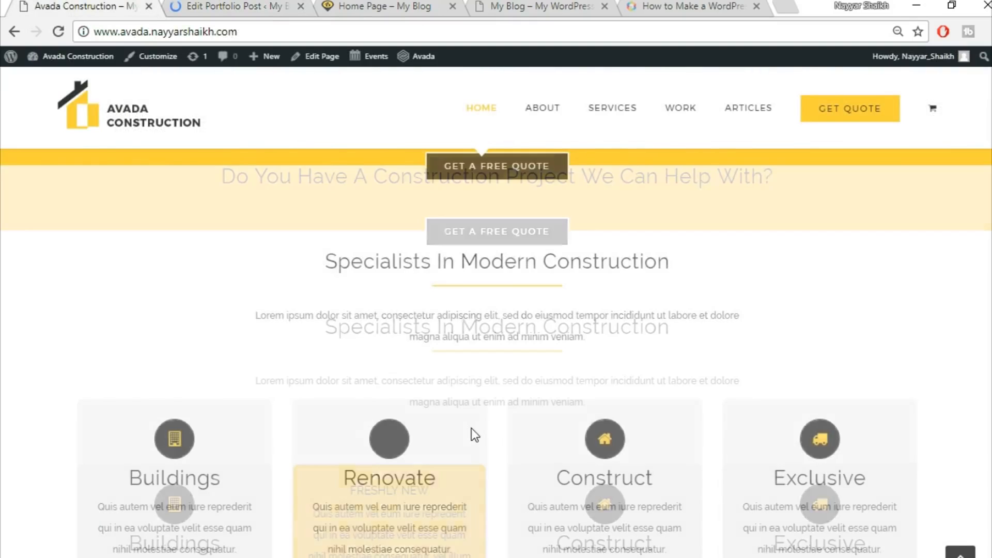
scroll(471, 428, up, 5)
click(248, 4)
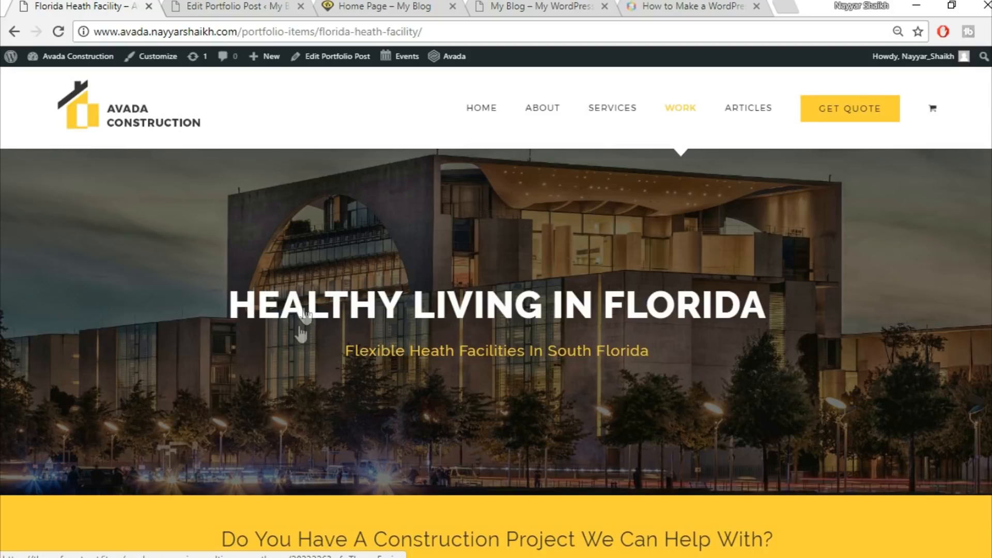
click(227, 5)
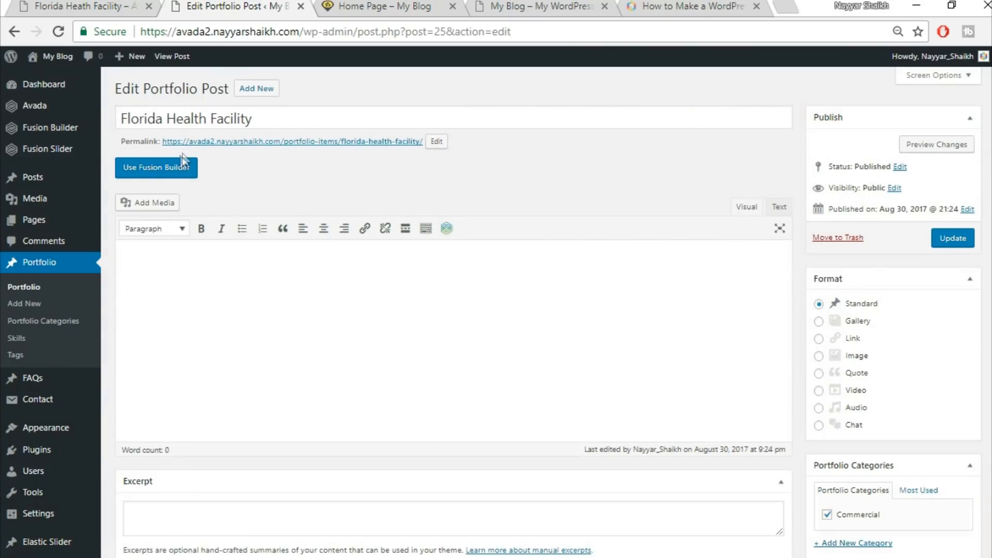
Switch the portfolio post's editor to Fusion Builder
click(163, 175)
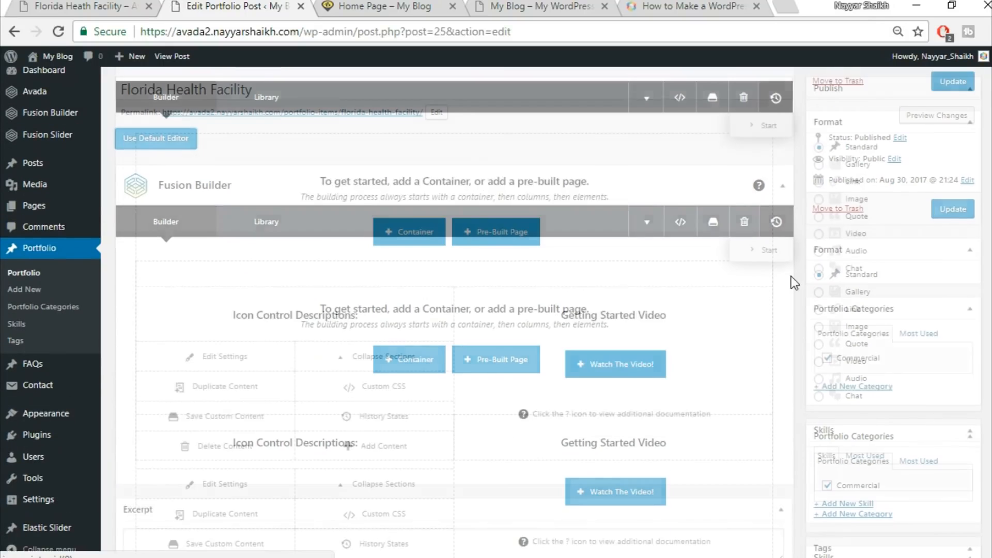
scroll(791, 276, down, 3)
scroll(792, 276, down, 9)
scroll(792, 276, up, 9)
Collapse the Custom Fields, Excerpt, Comments and Discussion boxes below the builder
click(777, 303)
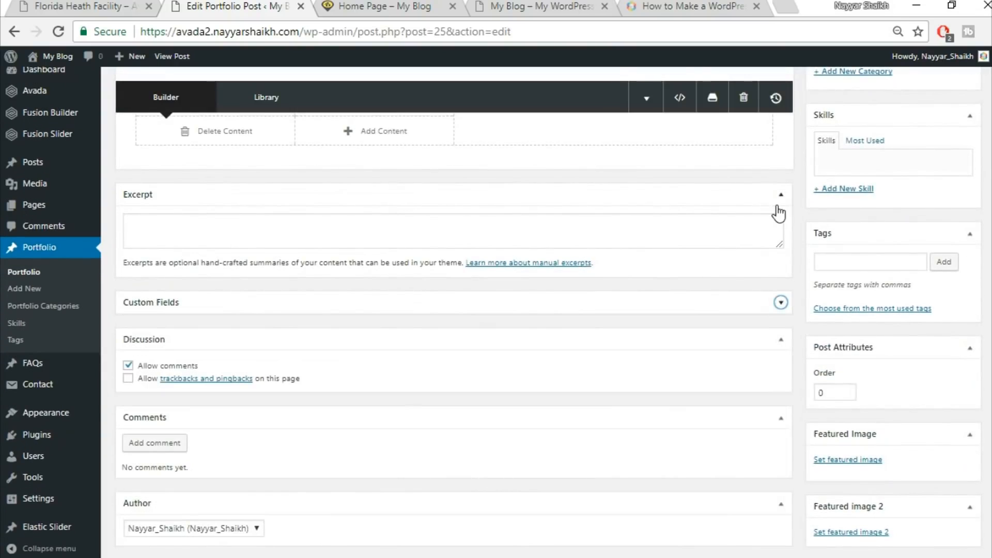
click(778, 201)
click(779, 355)
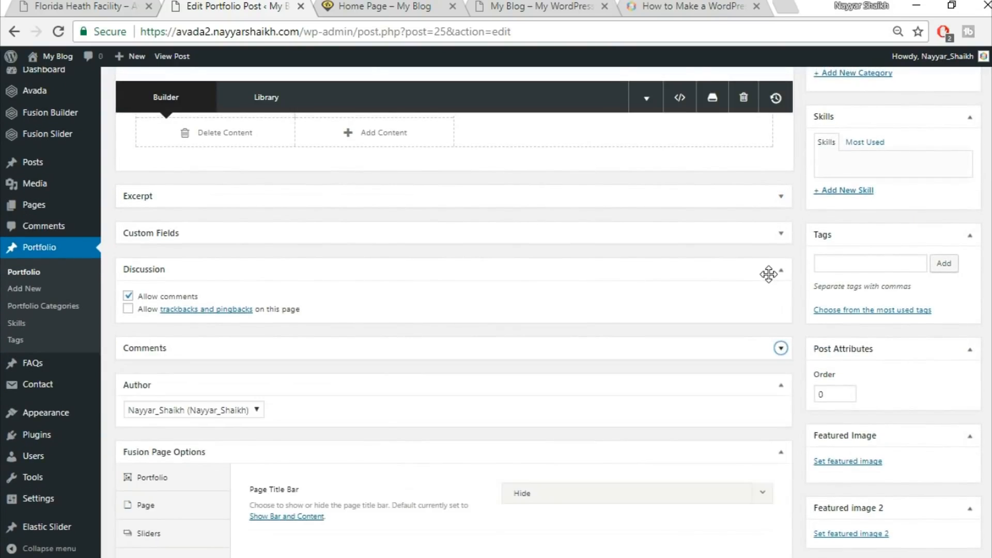
click(770, 267)
Set the page's slider type to Fusion Slider and select the slider named Slider
scroll(803, 366, down, 2)
click(160, 413)
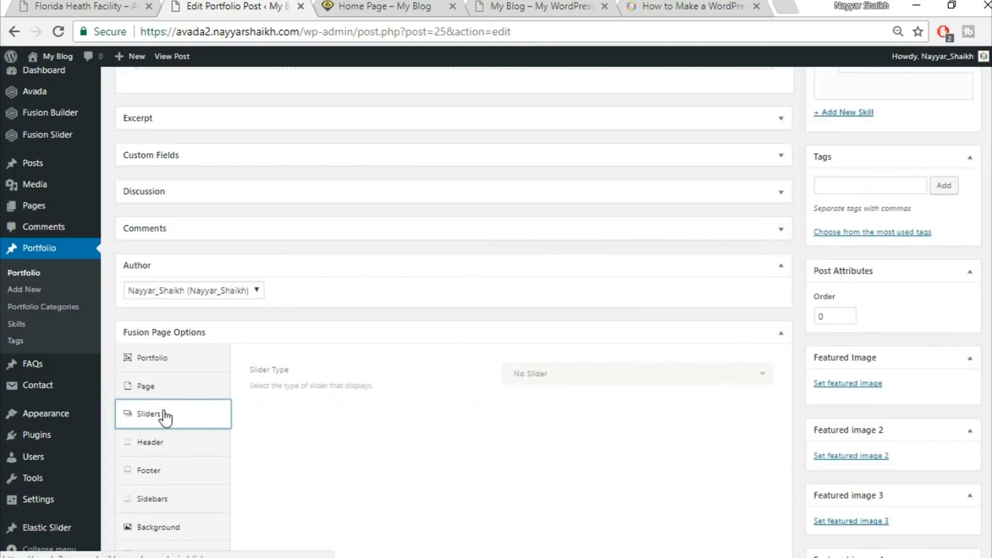
click(613, 382)
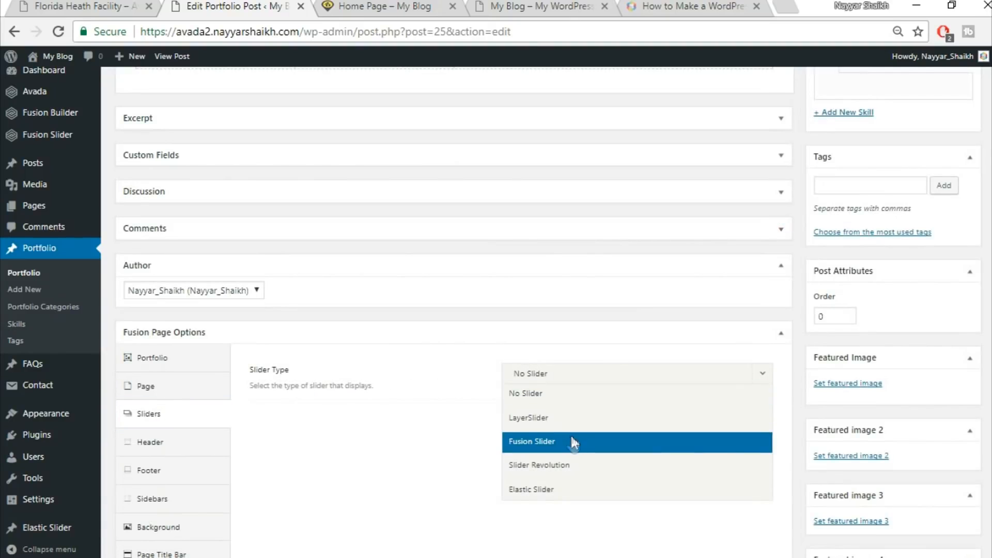
click(575, 440)
click(575, 421)
click(565, 465)
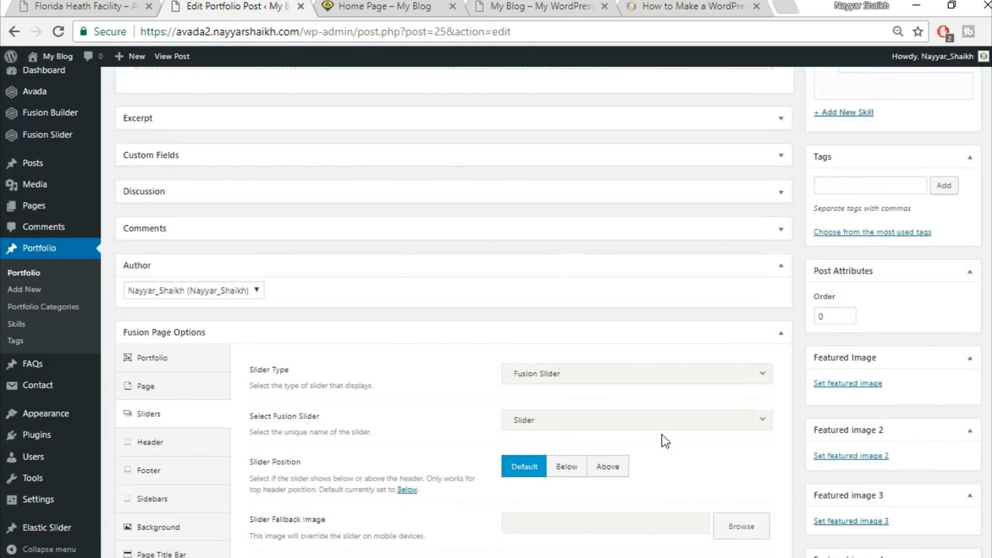
Compare the post's builder content with the demo's Florida Heath Facility page
scroll(729, 441, down, 3)
scroll(760, 411, up, 3)
scroll(649, 290, up, 8)
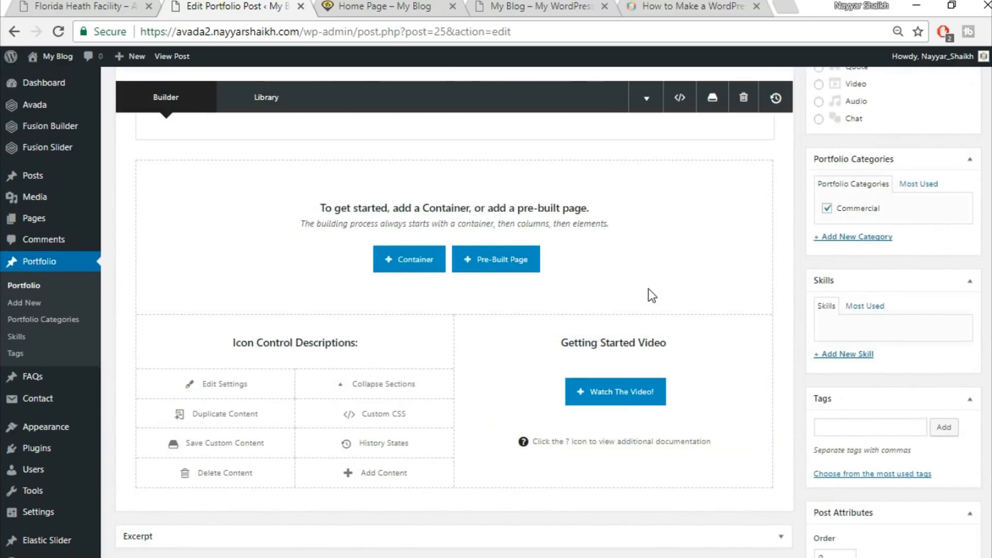
scroll(649, 290, up, 3)
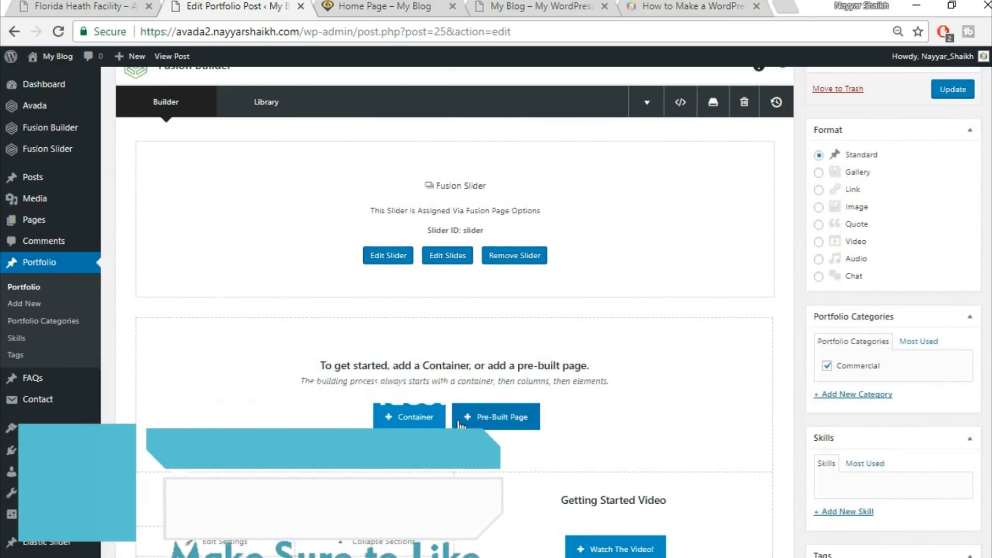
click(98, 6)
scroll(532, 336, down, 7)
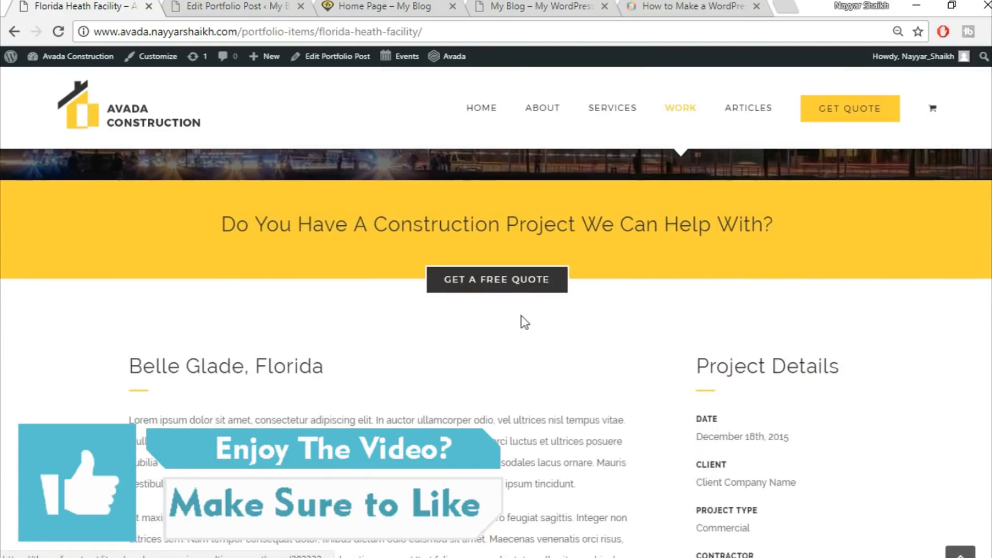
scroll(492, 310, up, 2)
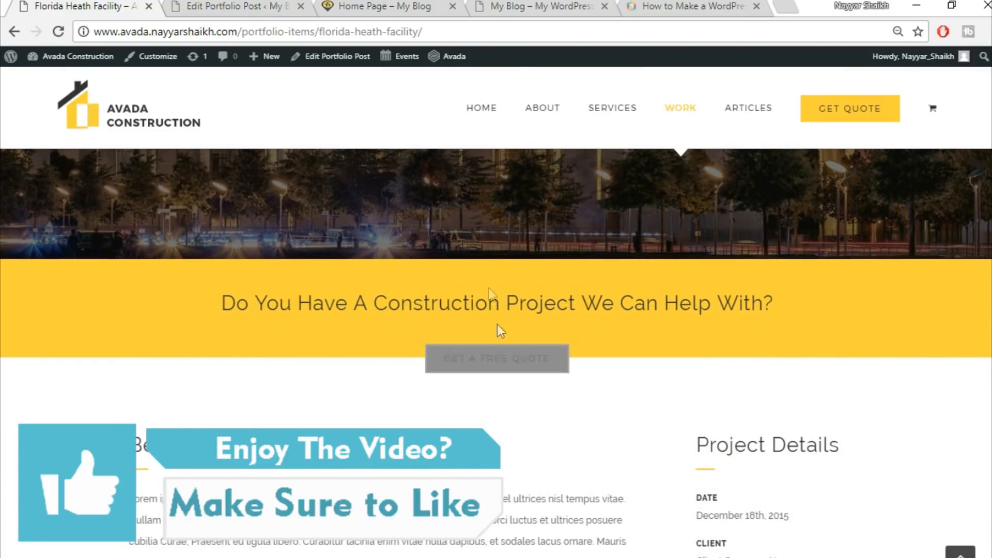
click(229, 5)
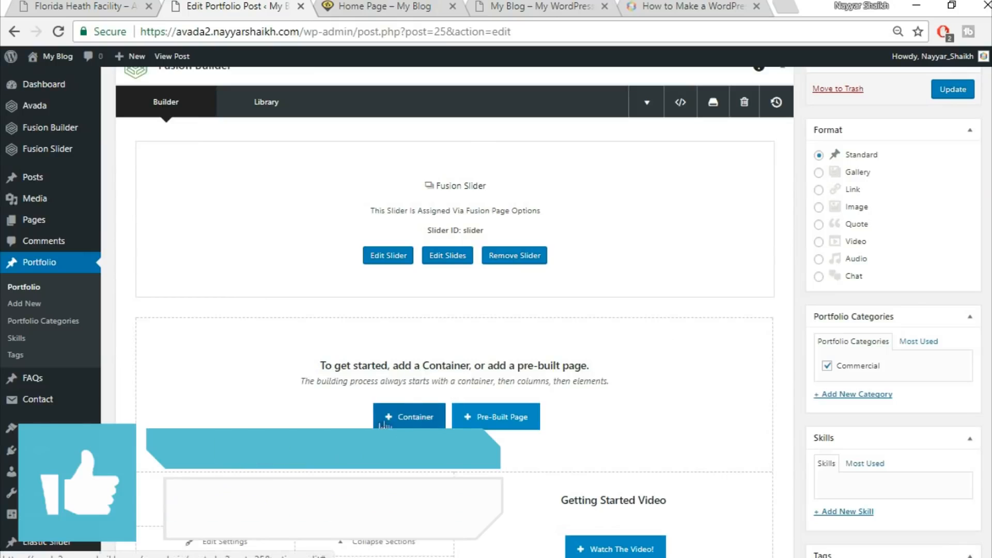
Insert the saved Top1 library container below the slider
click(408, 424)
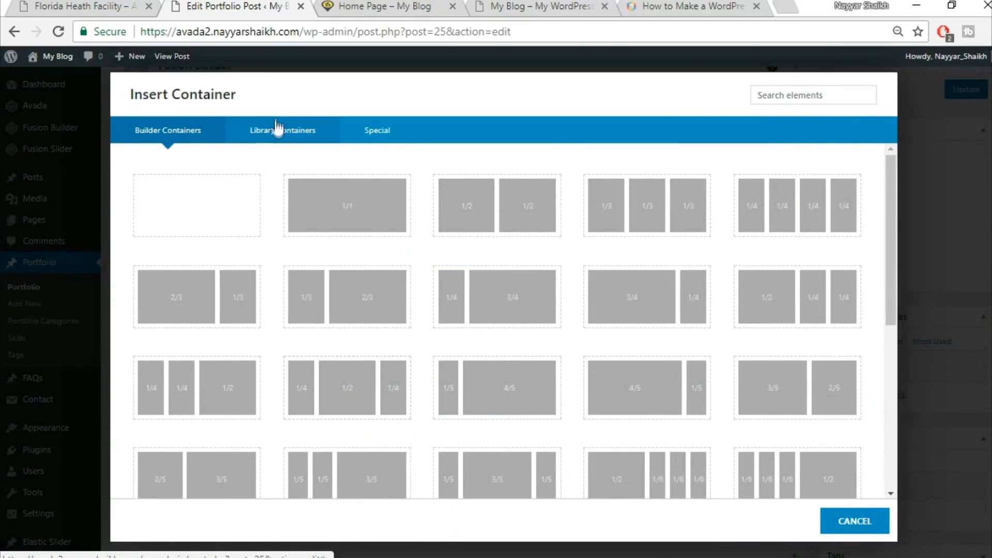
click(280, 142)
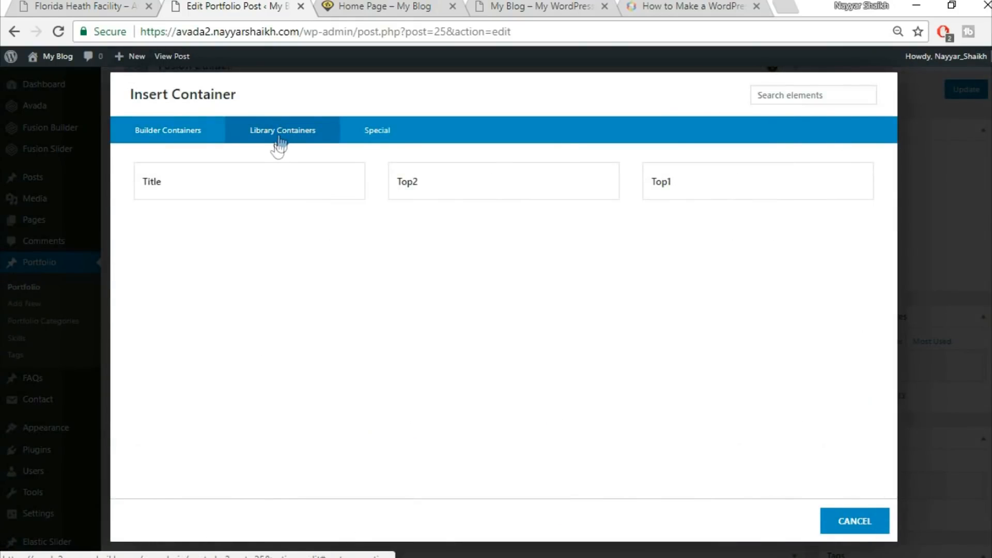
click(701, 174)
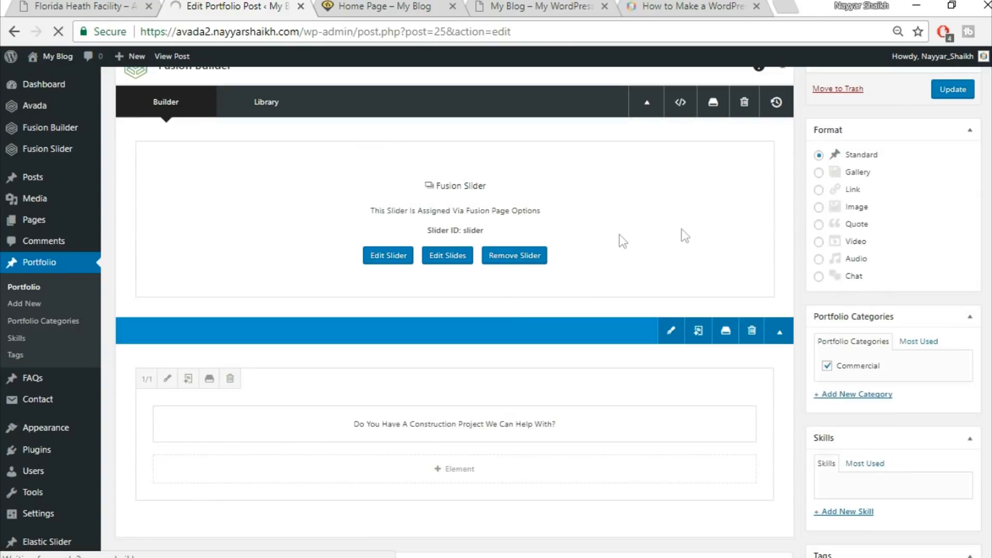
Add the saved Top2 library container underneath and update the portfolio post
scroll(677, 248, down, 5)
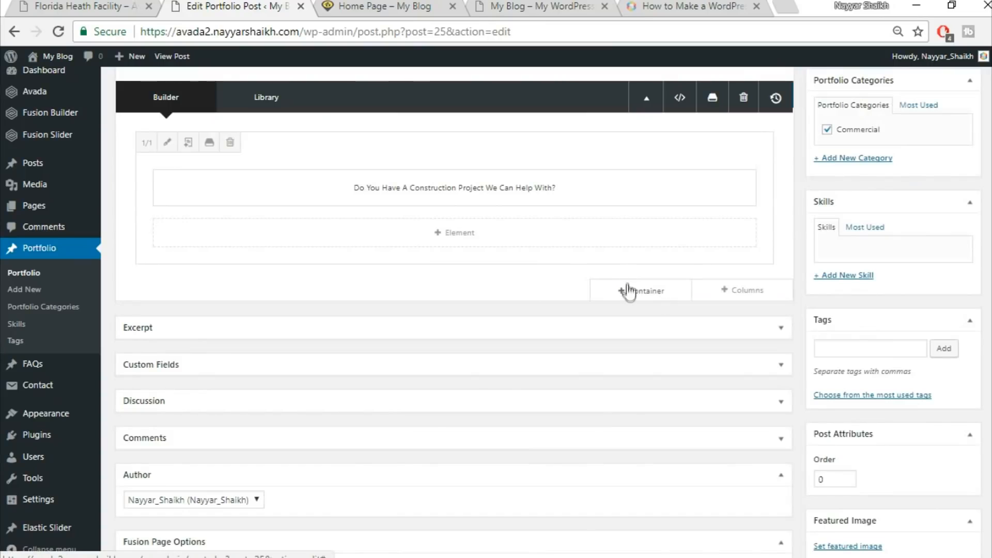
click(639, 298)
click(289, 132)
click(470, 182)
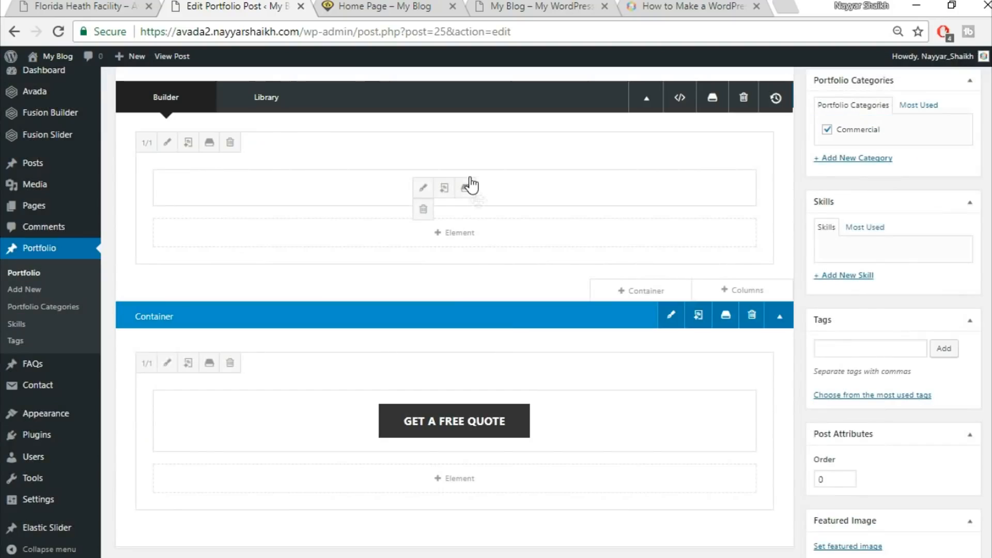
scroll(618, 352, up, 5)
click(969, 243)
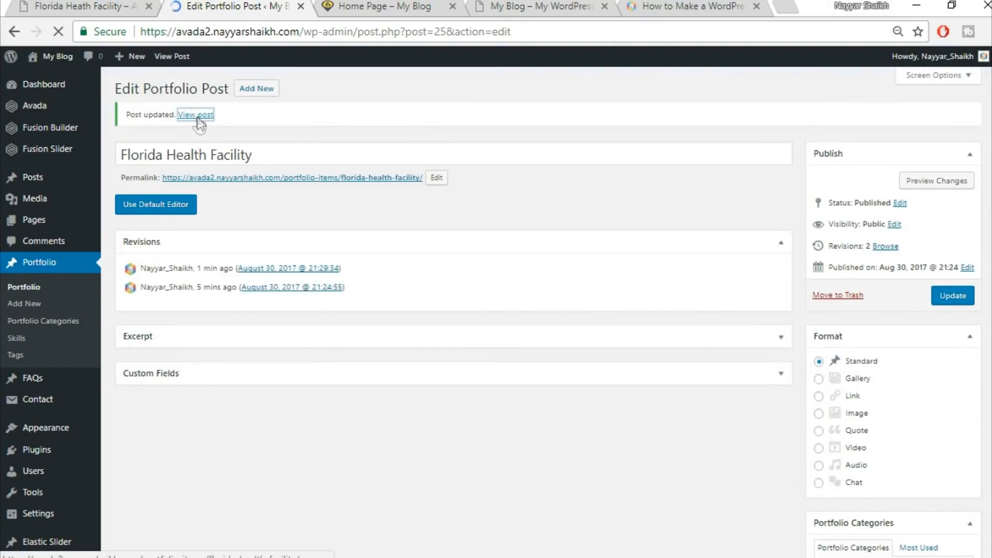
Open the updated portfolio post in a new tab to view it
right_click(198, 117)
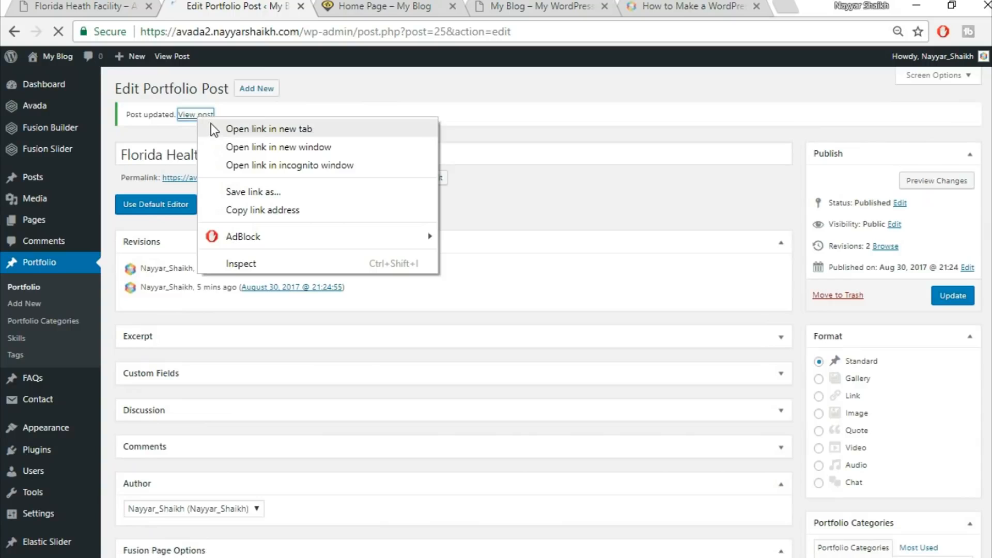
click(217, 129)
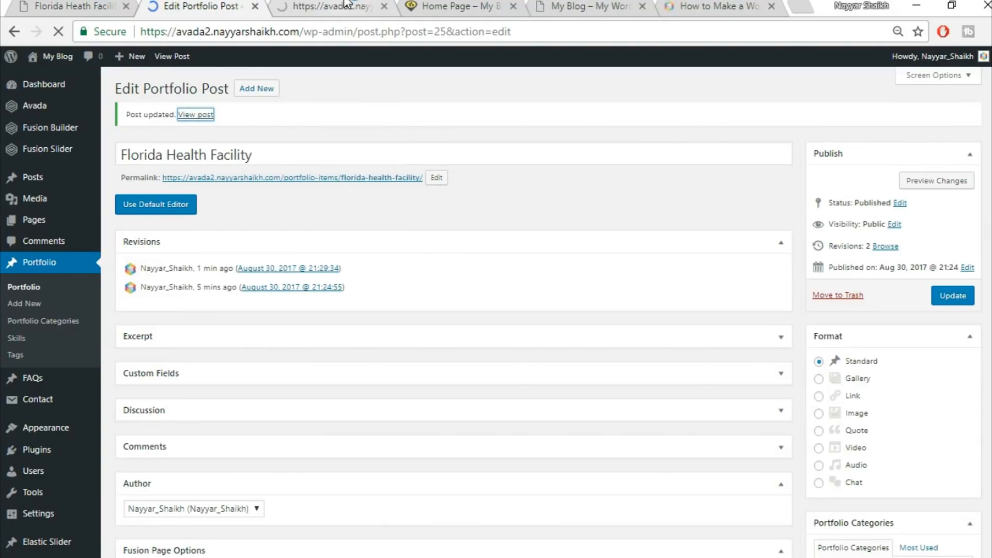
click(346, 5)
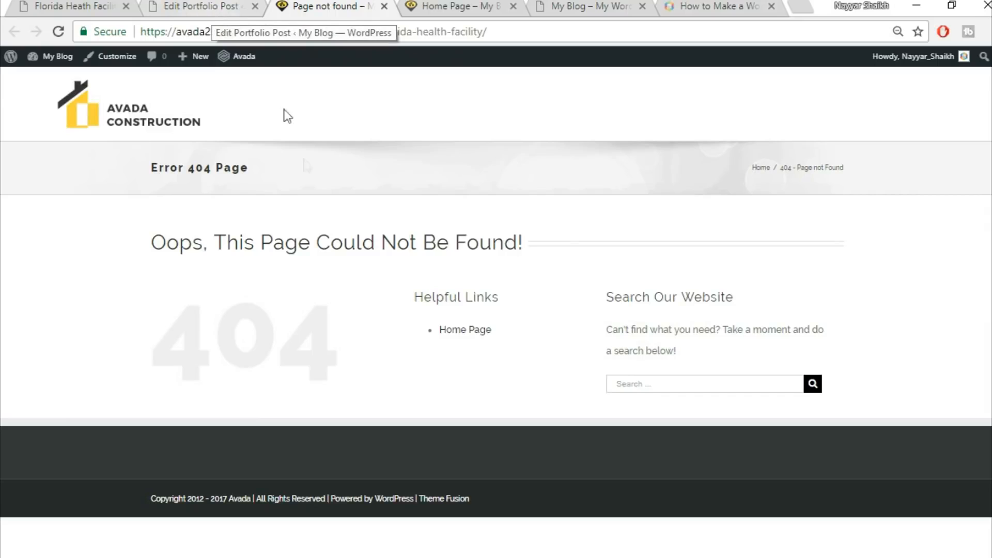
mouse_move(49, 57)
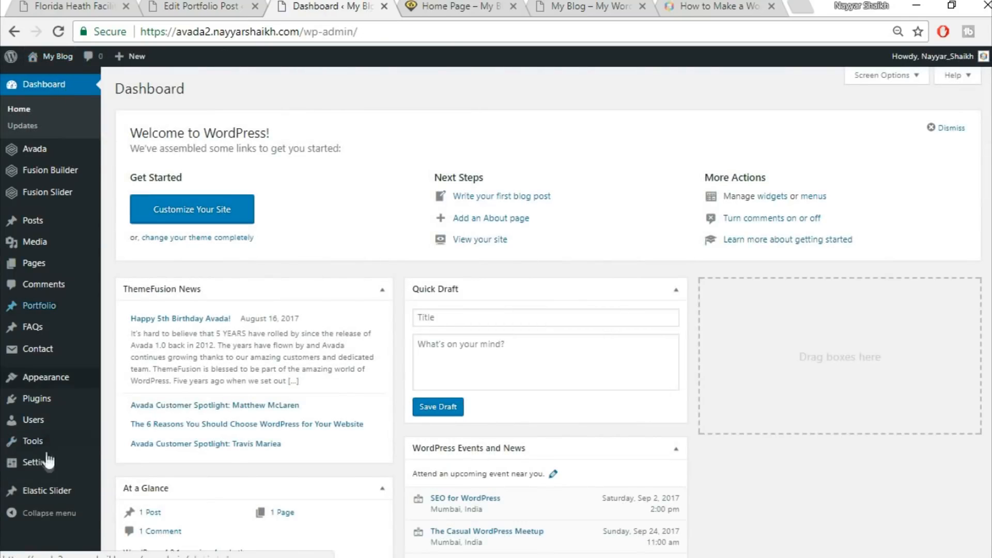
Change the site's permalink structure to Post name and save the settings
mouse_move(42, 473)
scroll(133, 465, down, 1)
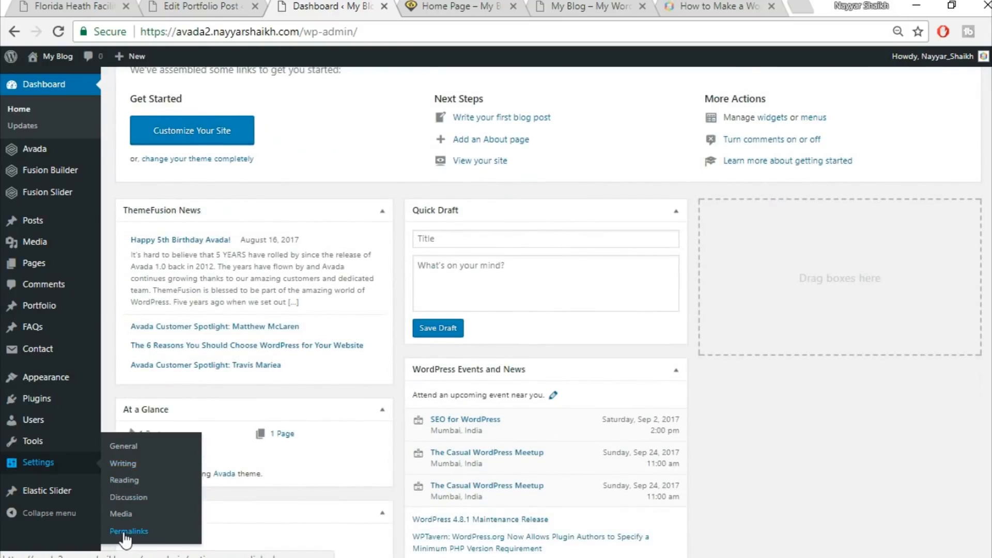
click(152, 534)
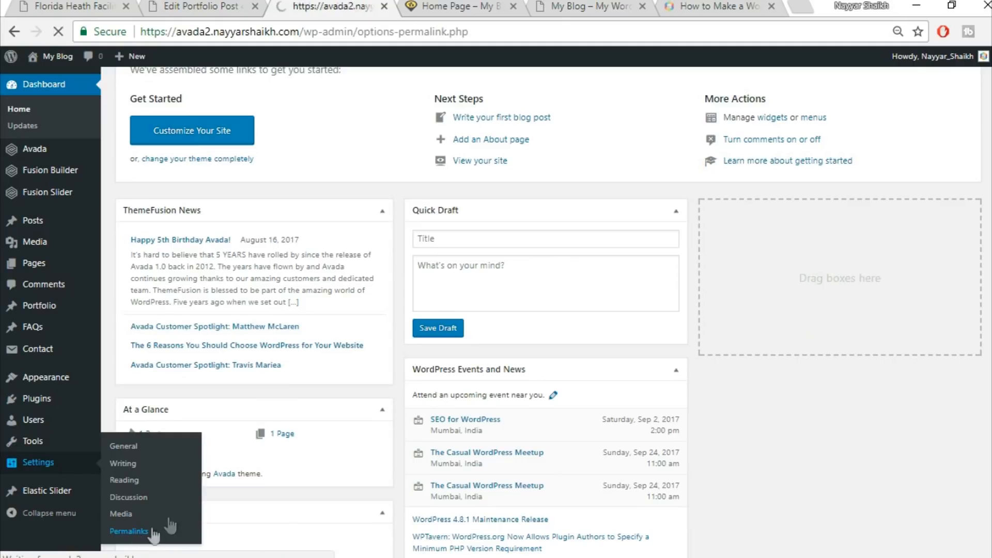
scroll(827, 293, down, 1)
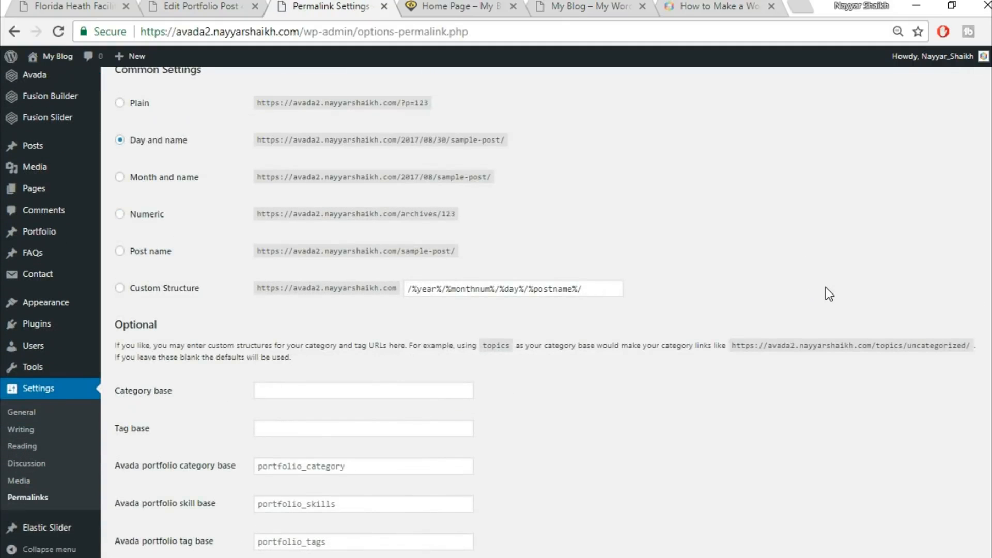
click(156, 252)
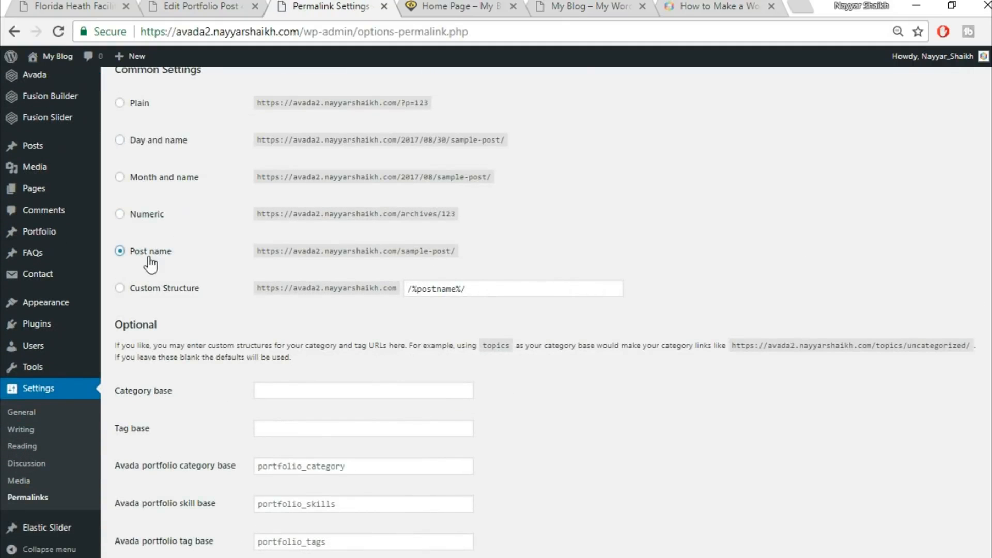
scroll(175, 260, up, 1)
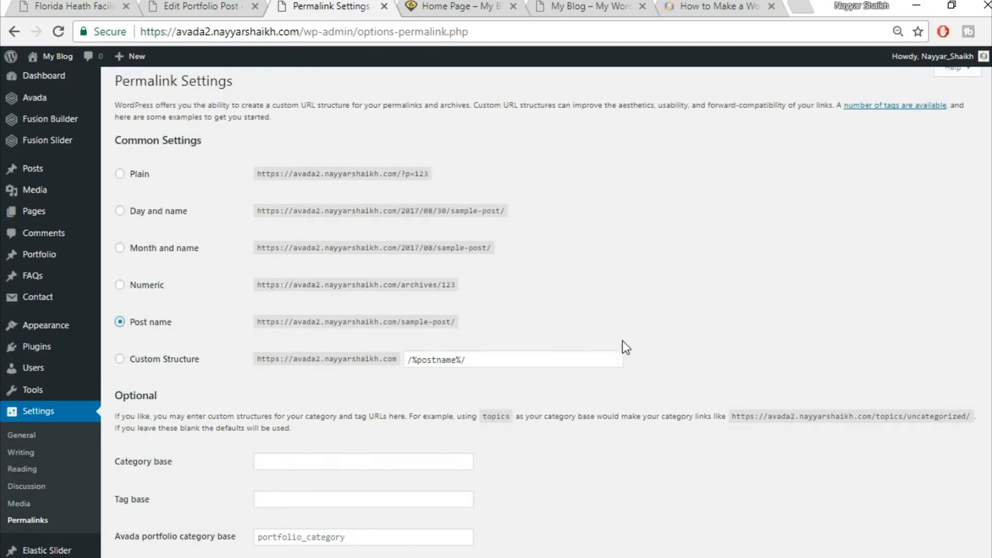
scroll(624, 345, down, 3)
click(147, 510)
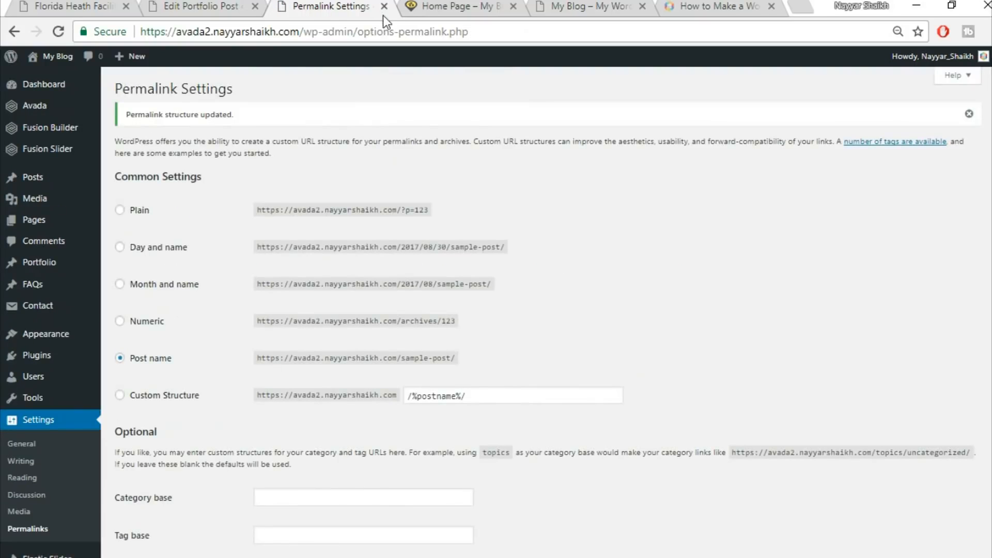
Reopen the Florida Health Facility portfolio post's front end in a new tab and scroll through it
click(382, 11)
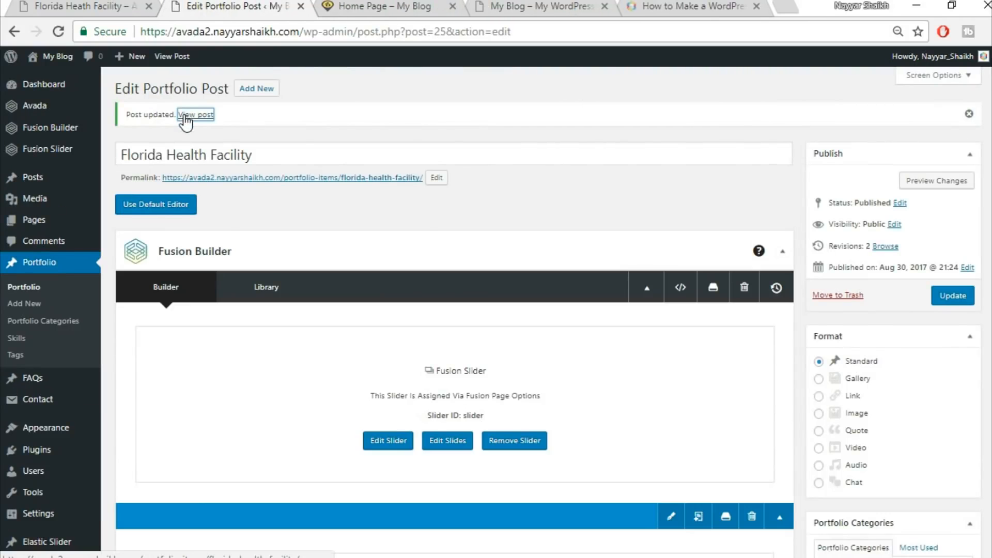
right_click(186, 116)
click(197, 125)
click(333, 6)
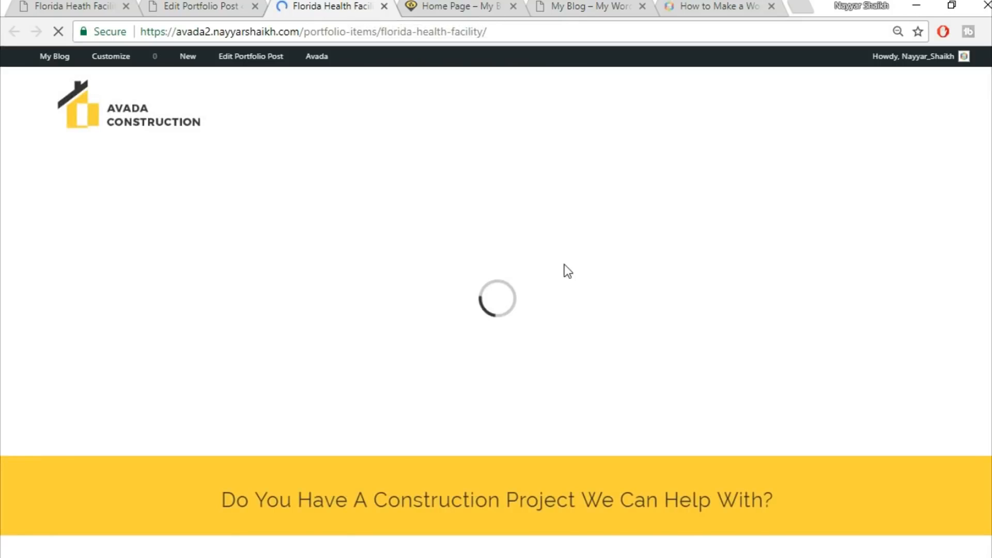
scroll(853, 237, down, 3)
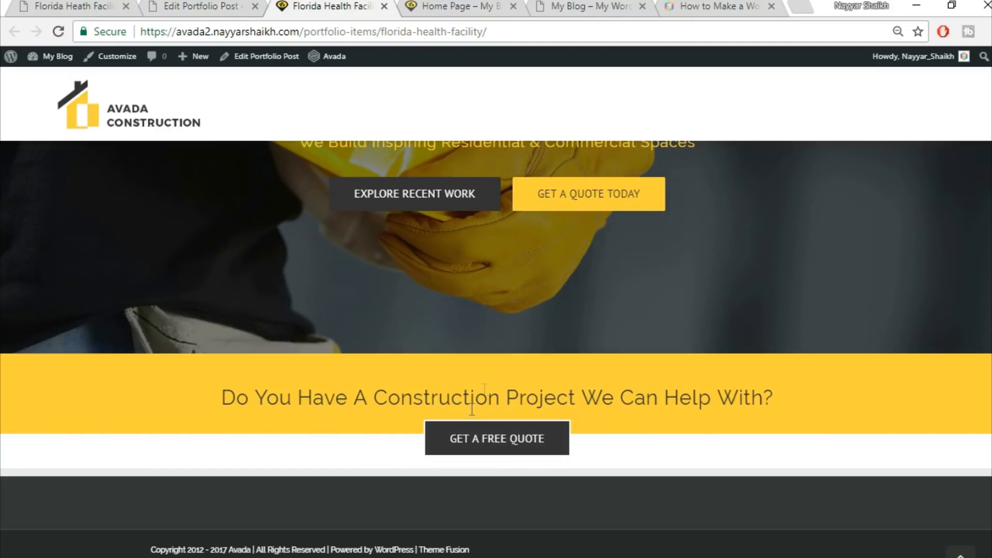
Examine the demo's Florida Heath Facility page below the call-to-action banner
click(201, 7)
click(72, 6)
scroll(512, 235, down, 5)
scroll(272, 261, up, 2)
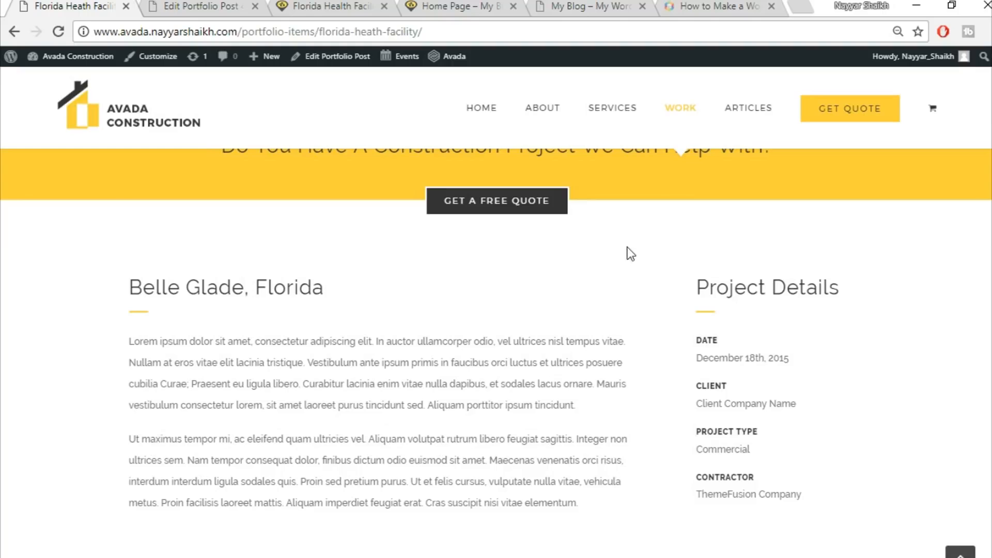
scroll(641, 306, up, 2)
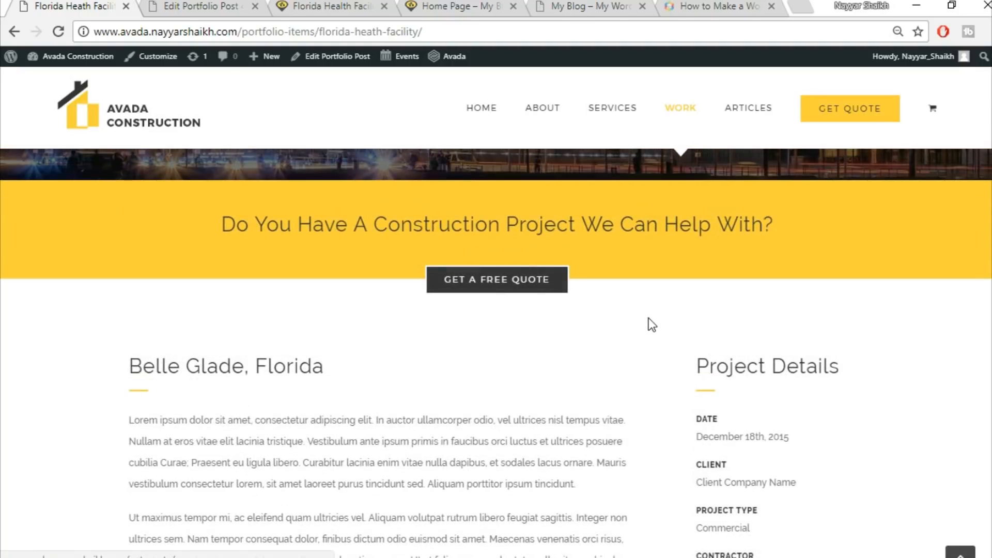
scroll(649, 317, down, 2)
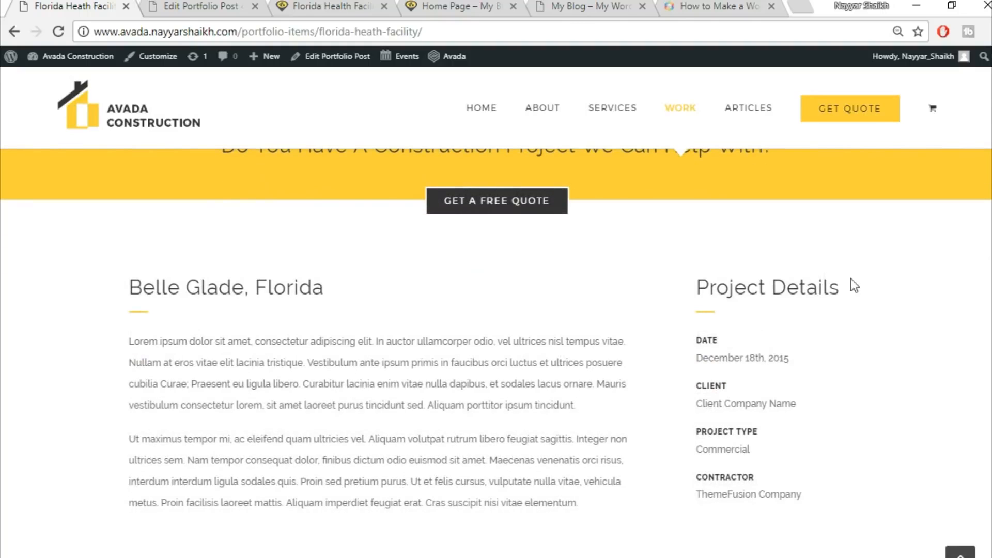
Add a new container with a 3/4 and 1/4 column layout at the bottom of the post's builder content
click(167, 4)
scroll(580, 281, down, 10)
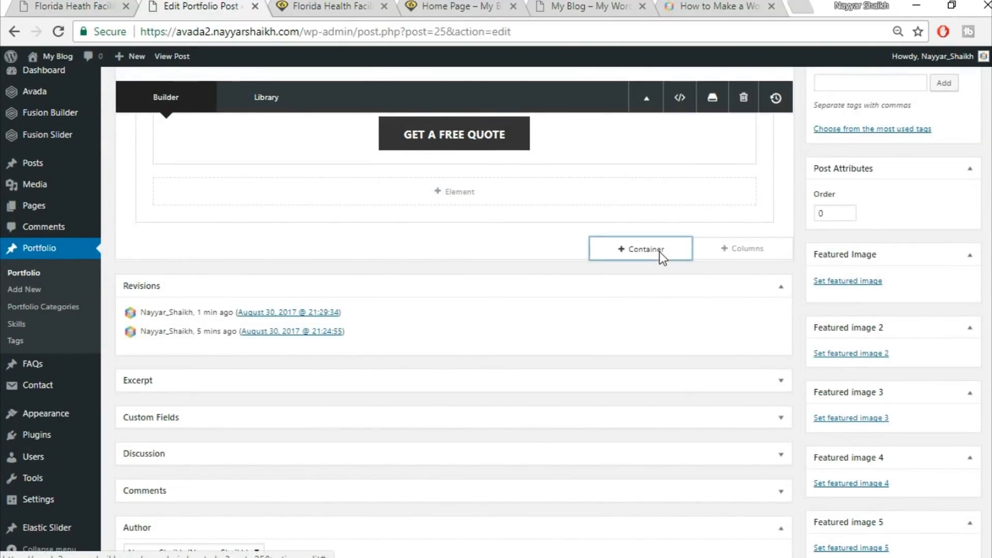
click(659, 252)
click(49, 4)
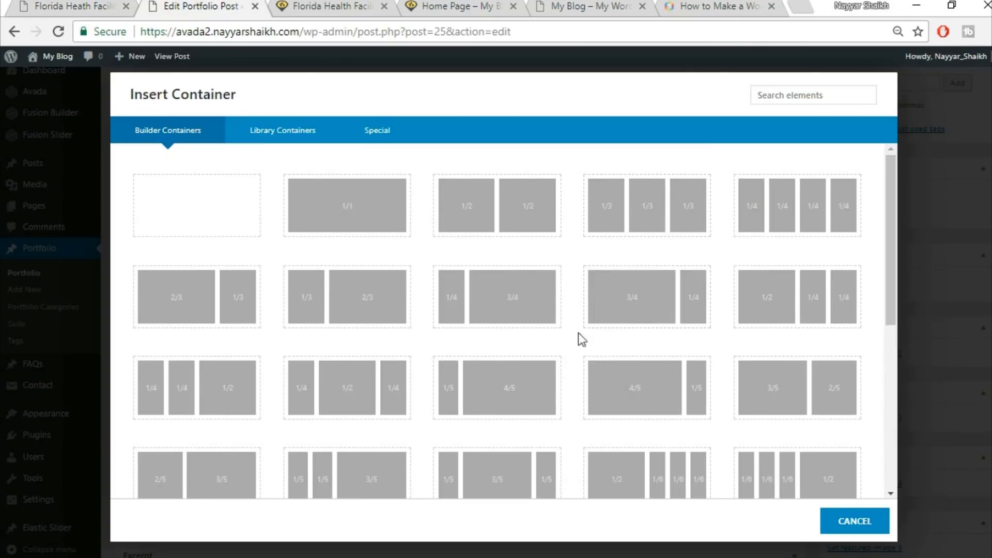
click(639, 313)
Copy the demo's "Belle Glade, Florida" heading and paste it into a new Text Block in the 3/4 column
scroll(743, 296, down, 3)
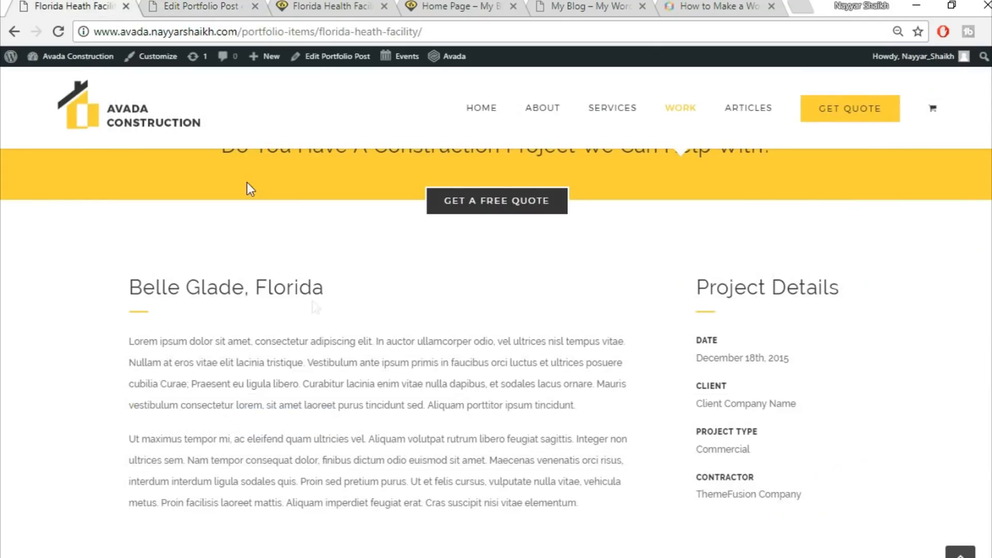
drag(130, 289, 385, 296)
key(ctrl+c)
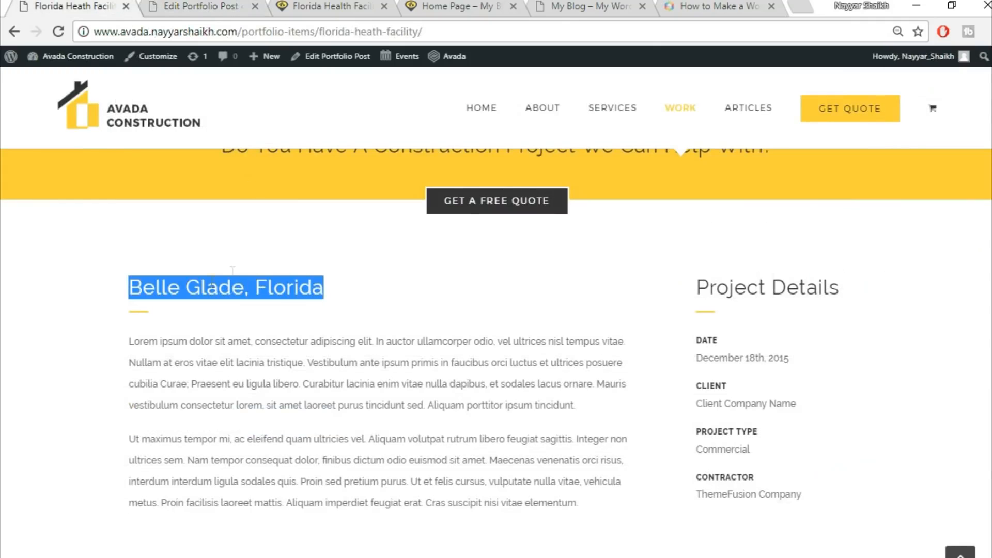
click(202, 6)
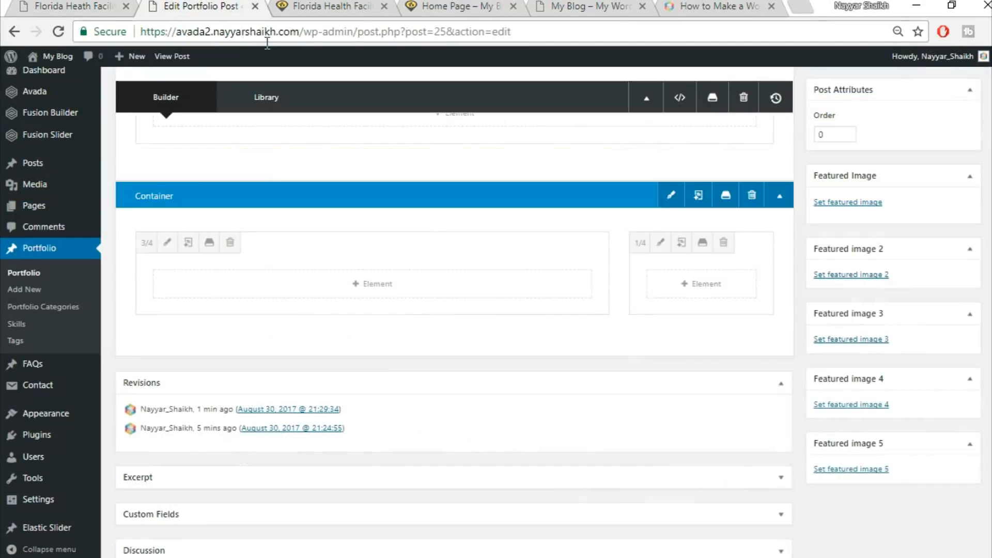
click(392, 289)
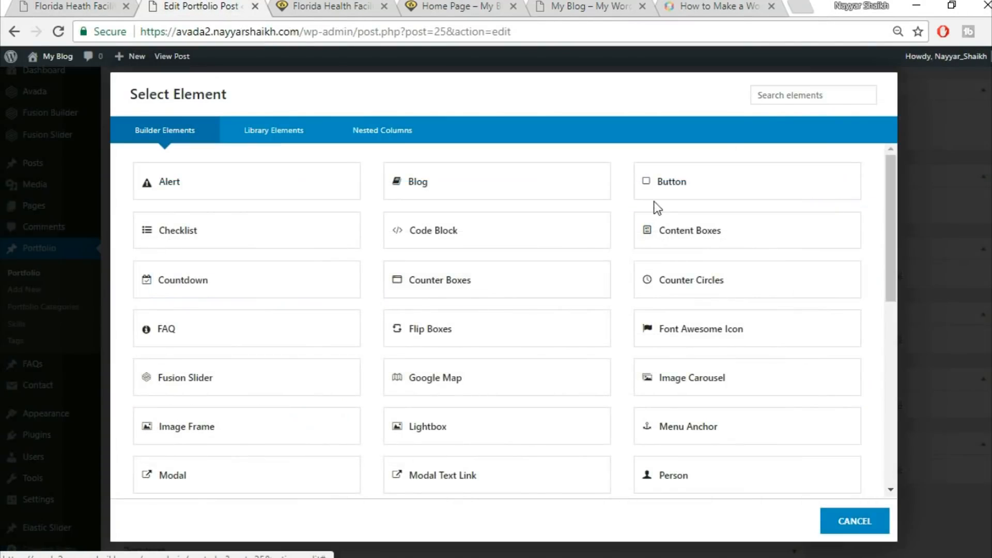
click(782, 98)
text(tex)
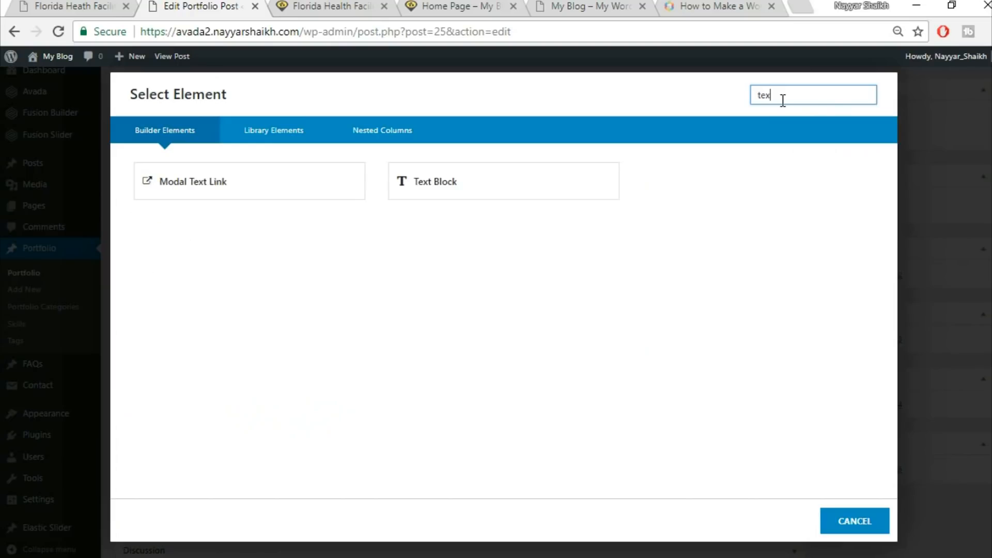
click(552, 178)
click(527, 339)
key(ctrl+v)
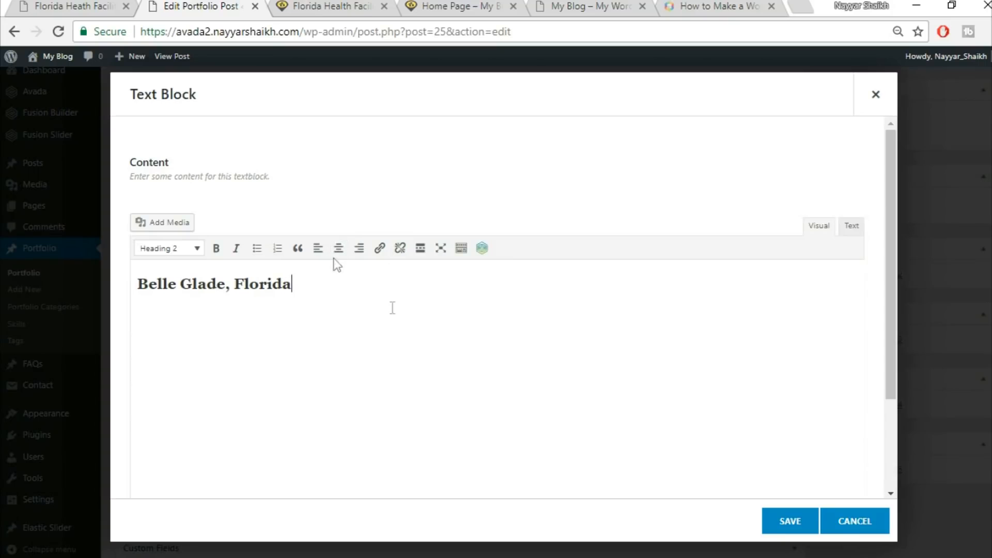
click(798, 523)
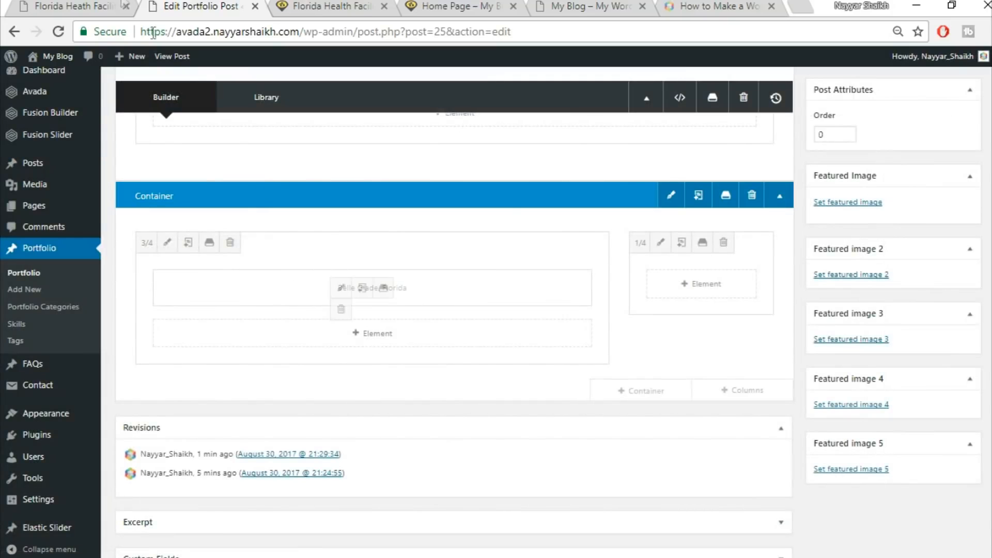
Add a Separator element below the heading in the 3/4 column with the Single Border Solid style
click(102, 4)
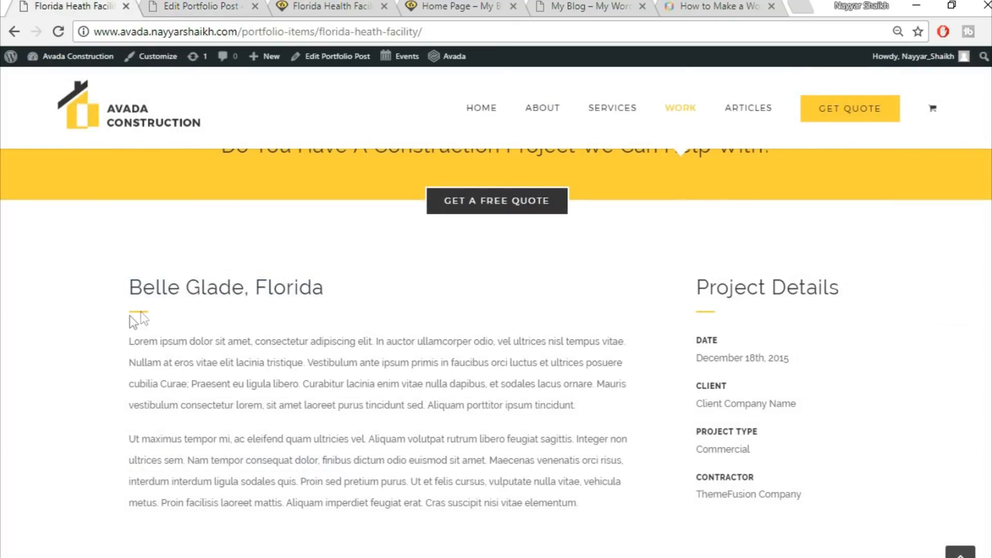
click(139, 4)
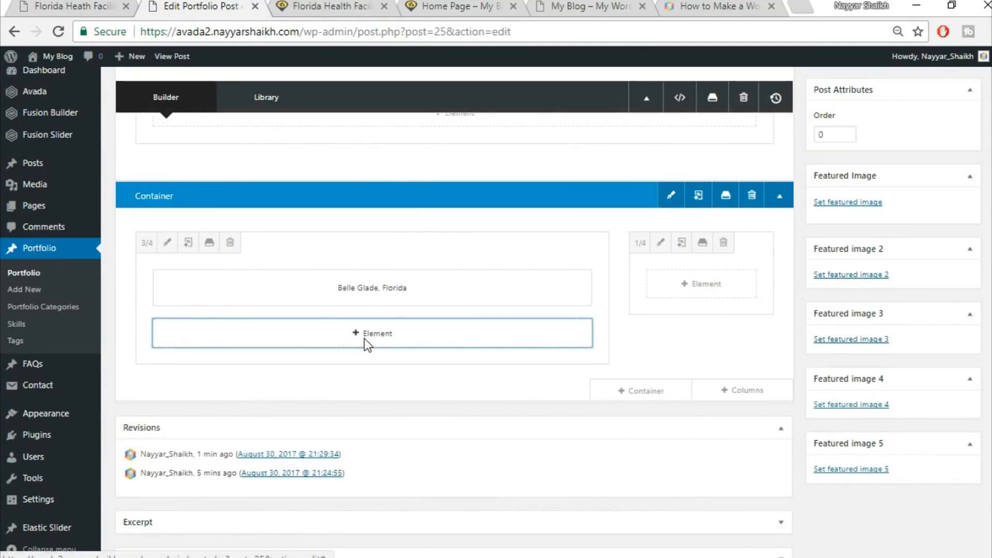
click(365, 343)
click(765, 87)
text(sepa)
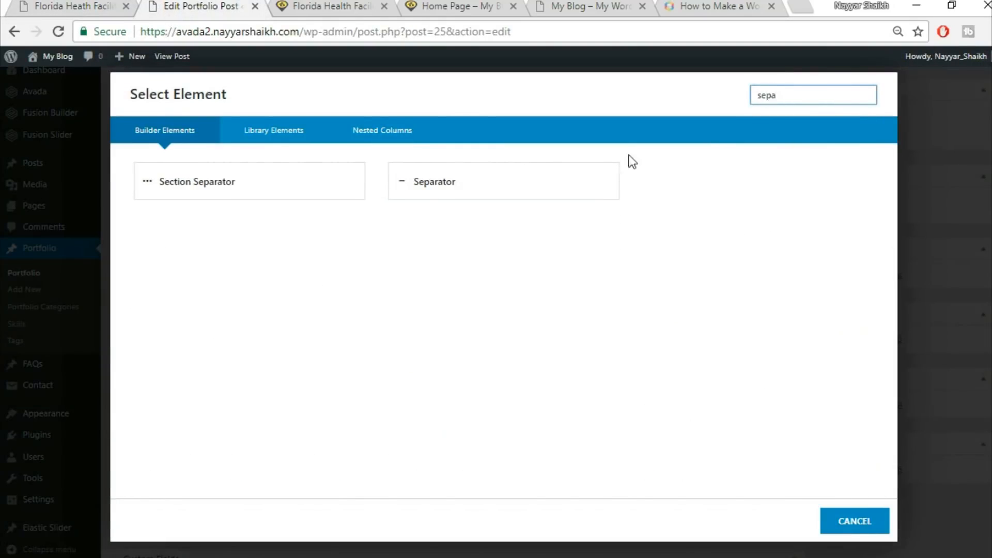
click(612, 179)
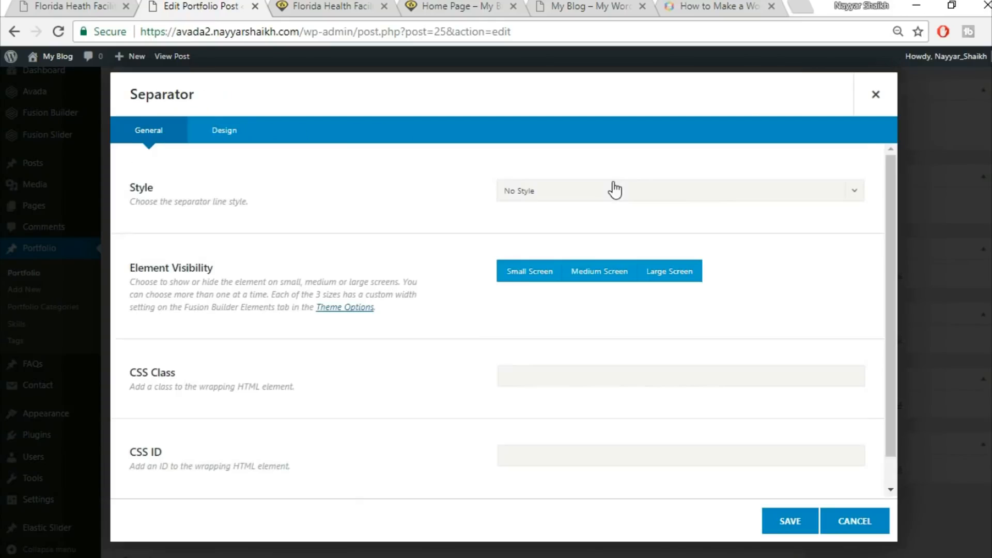
click(616, 199)
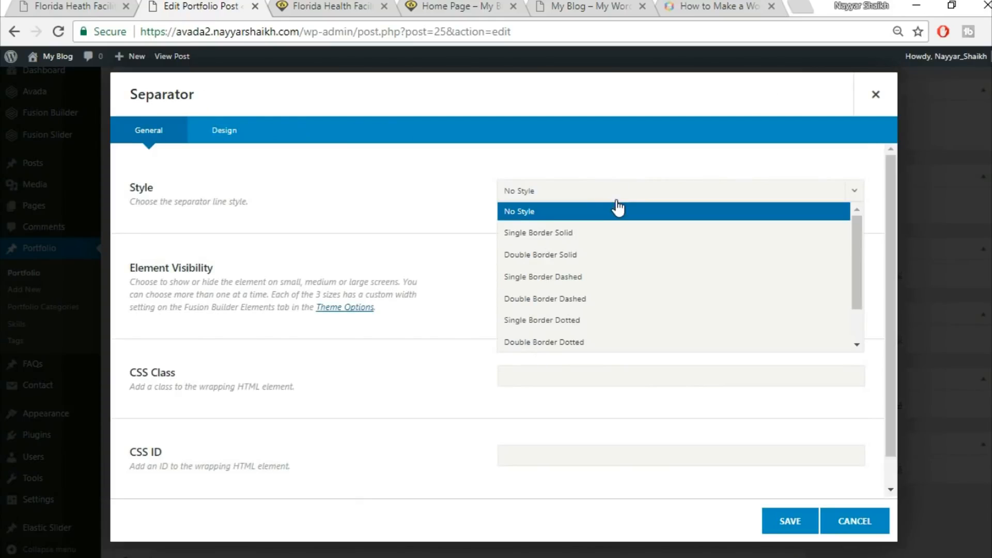
click(577, 232)
Set the separator's color to #fed03d, its bottom margin to 30 and its border size to 2
scroll(764, 243, down, 1)
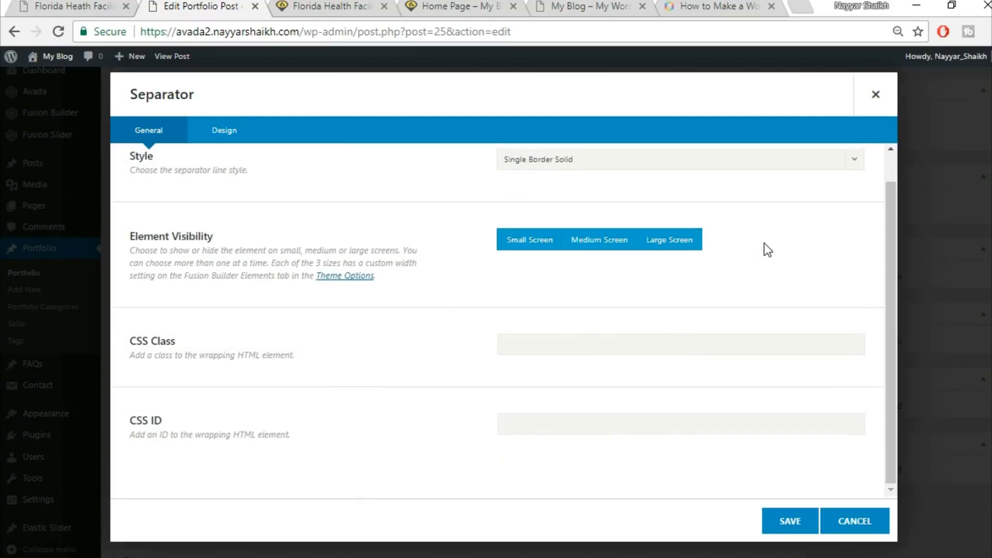
click(224, 143)
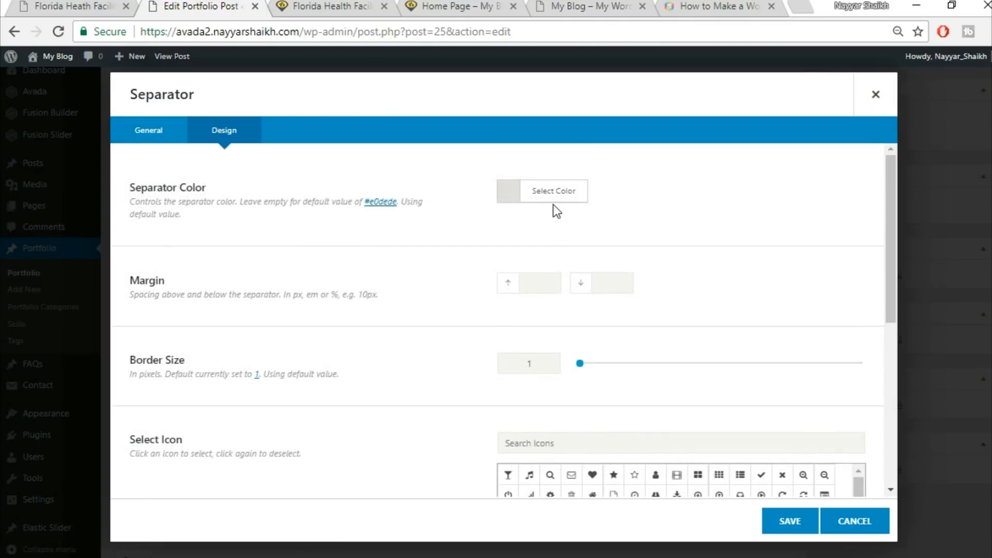
click(557, 205)
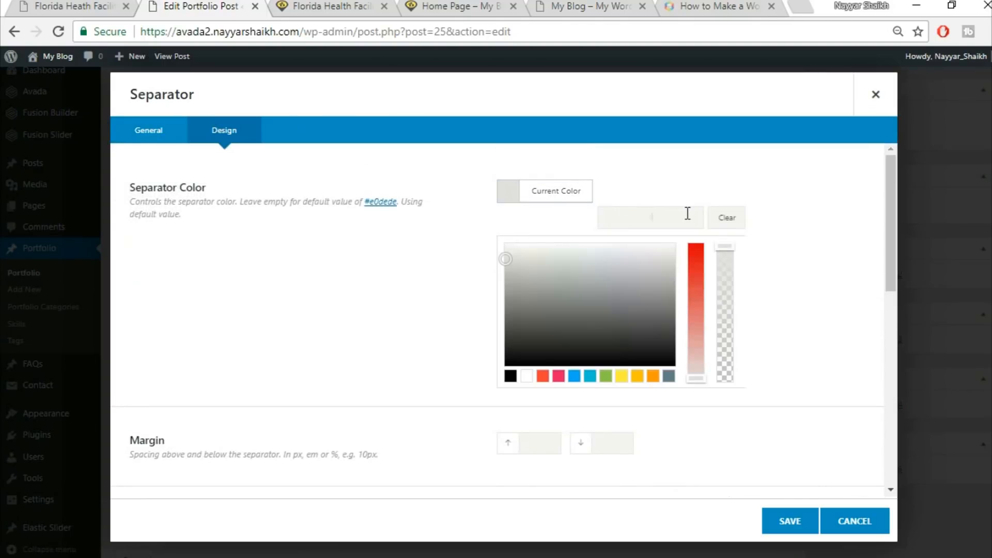
click(687, 214)
text(fed03d)
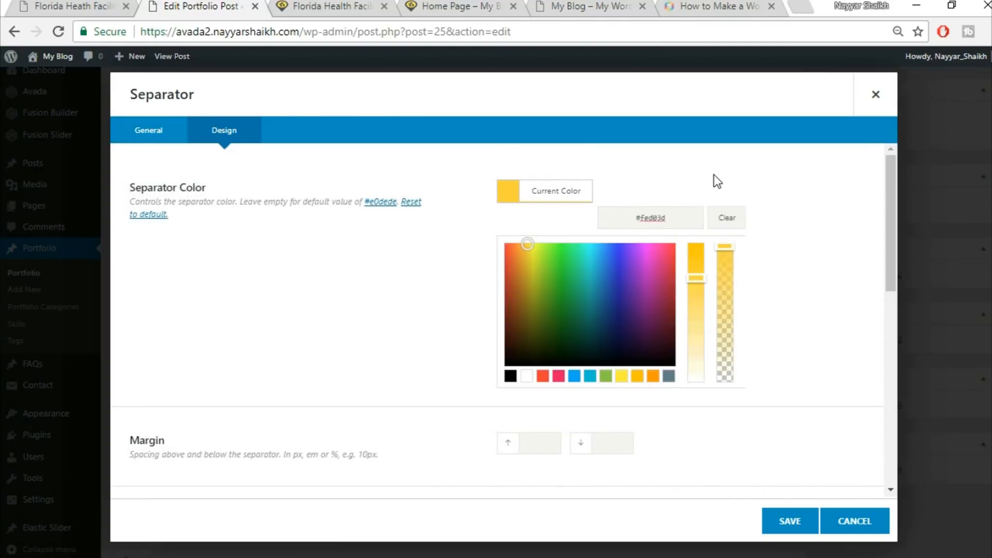
click(714, 175)
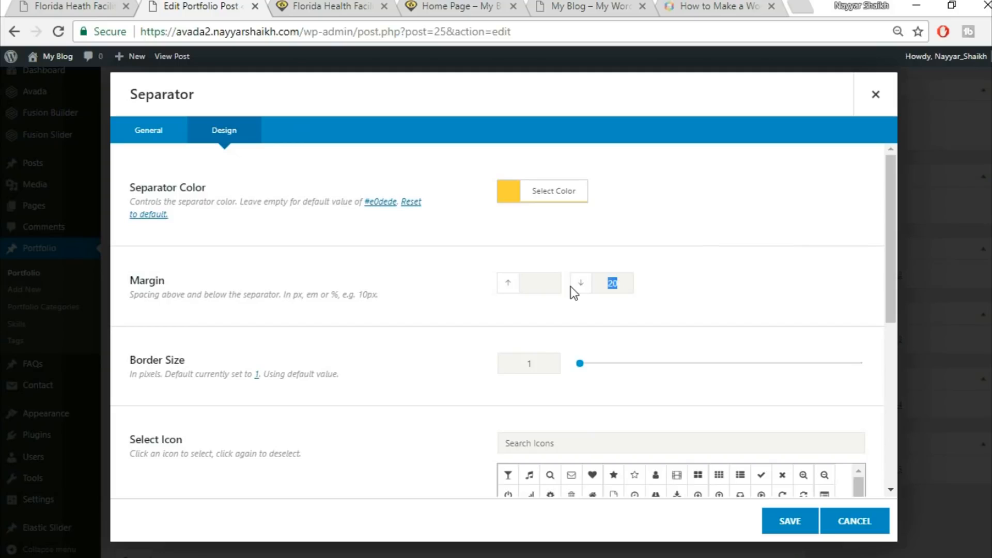
text(30)
double_click(512, 369)
text(2)
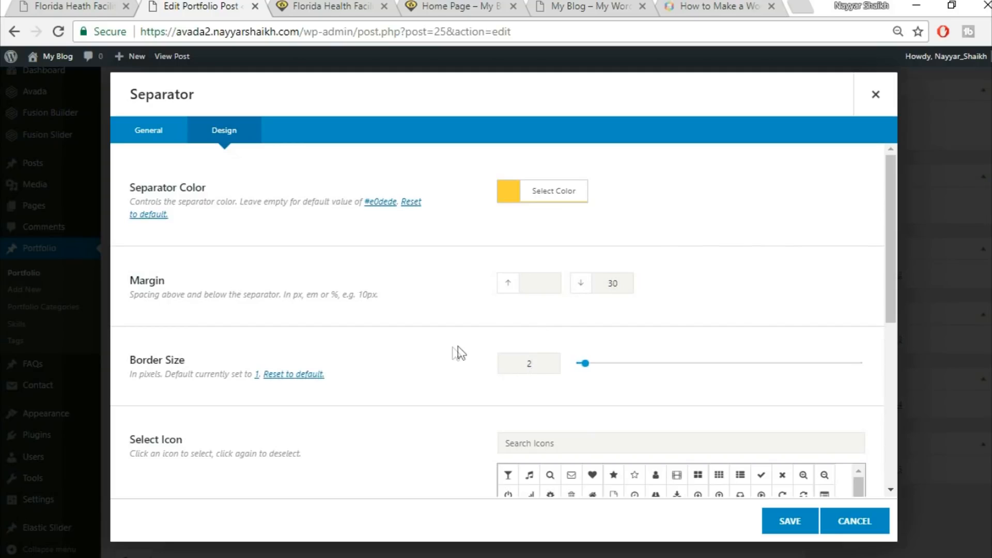
Set the separator's width to 30px and compare it with the demo's heading underline
scroll(377, 344, down, 3)
scroll(414, 321, down, 3)
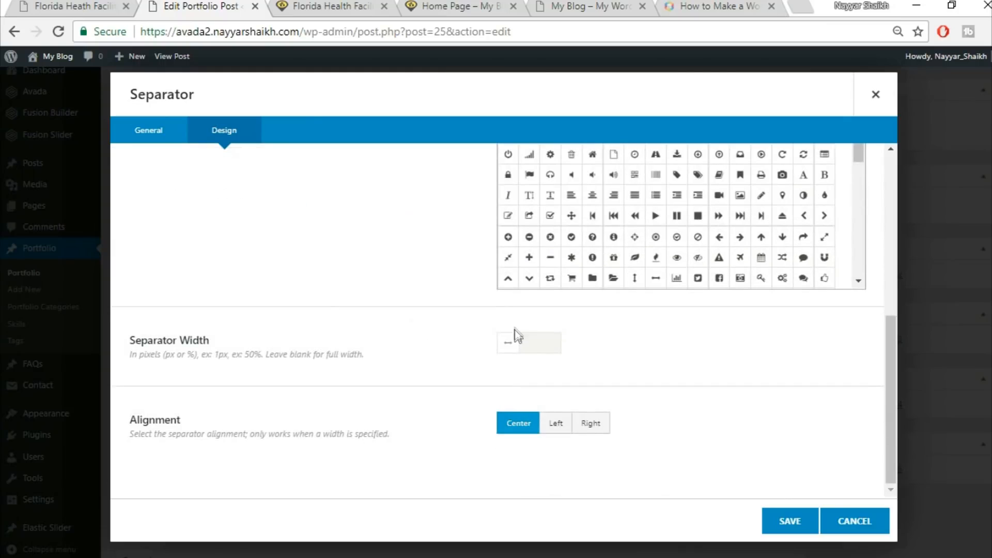
text(30px)
click(104, 5)
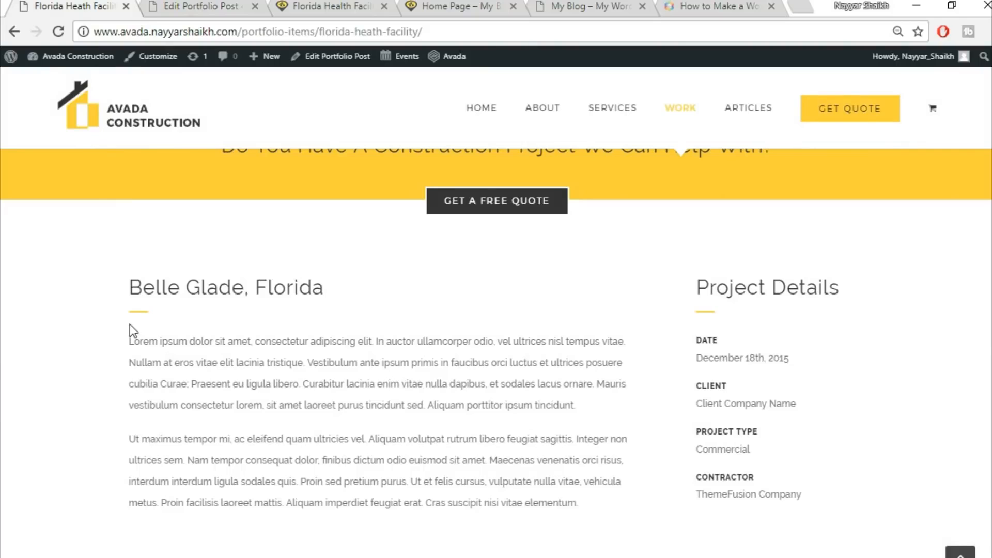
click(171, 4)
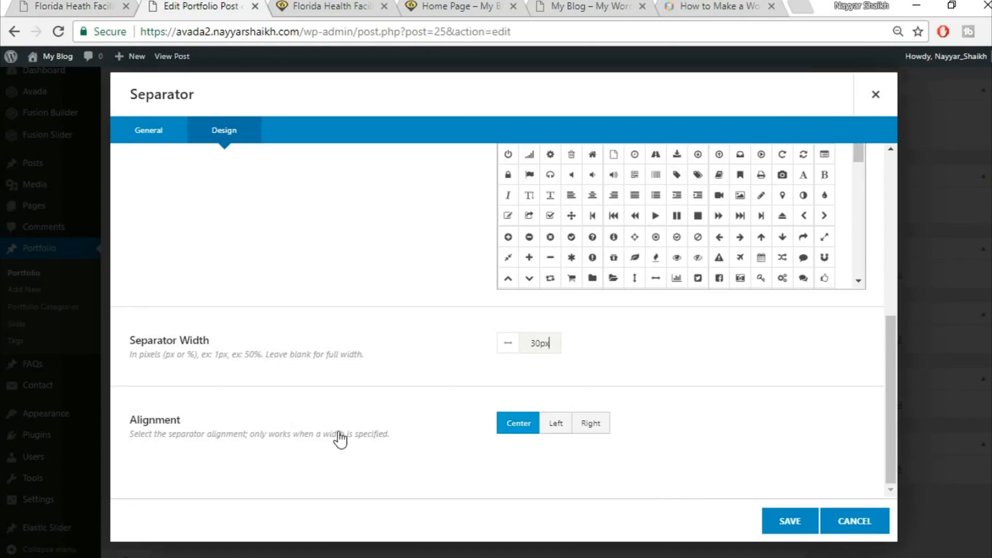
Set the separator's alignment to Left and save it
click(563, 429)
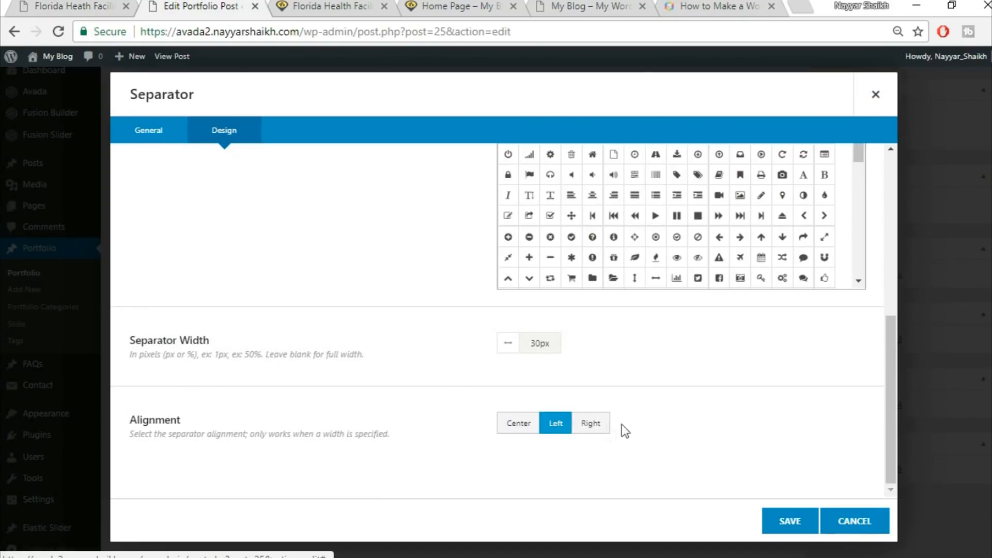
click(791, 522)
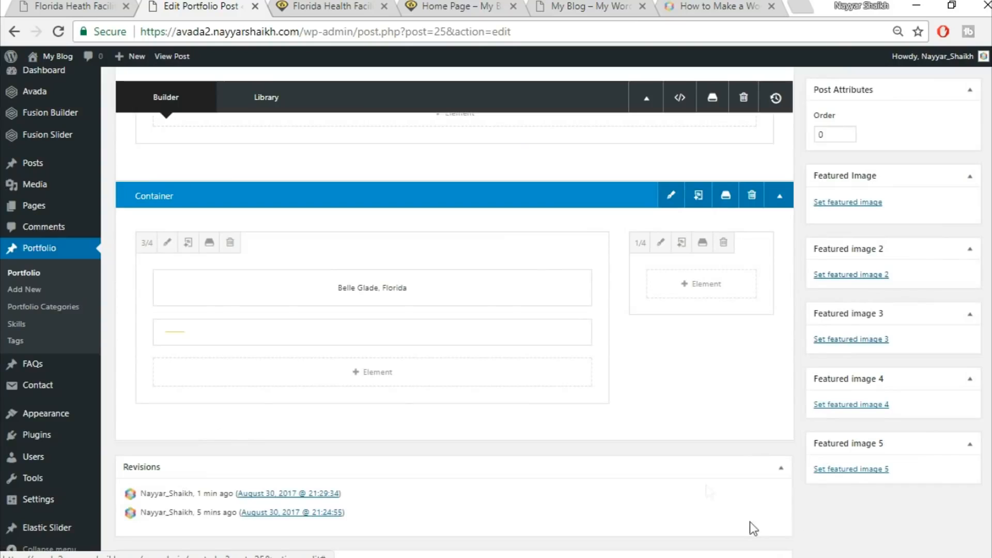
Copy the demo's two body paragraphs and paste them into a new Text Block below the separator in the 3/4 column
click(364, 375)
click(71, 5)
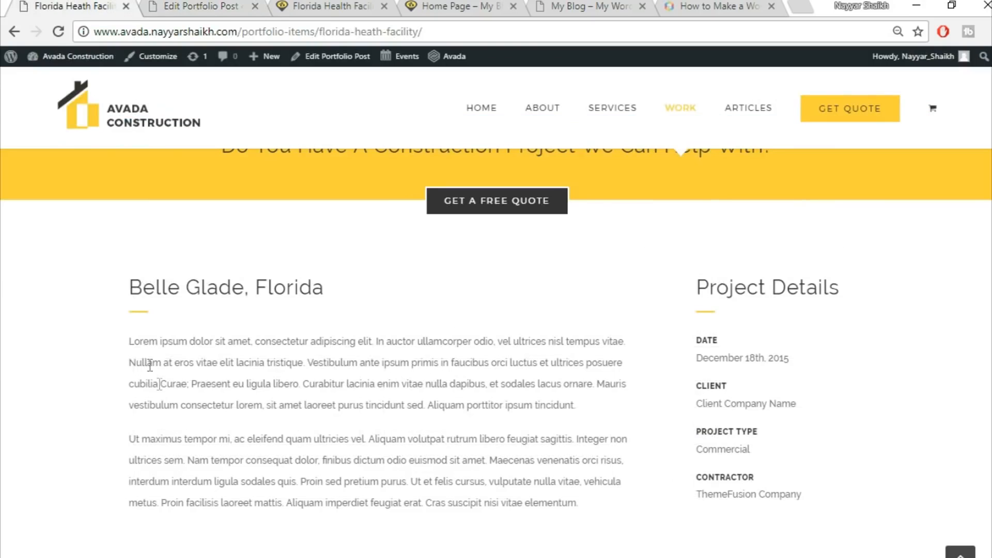
drag(130, 344, 515, 464)
key(ctrl+c)
click(240, 6)
click(781, 98)
text(tex)
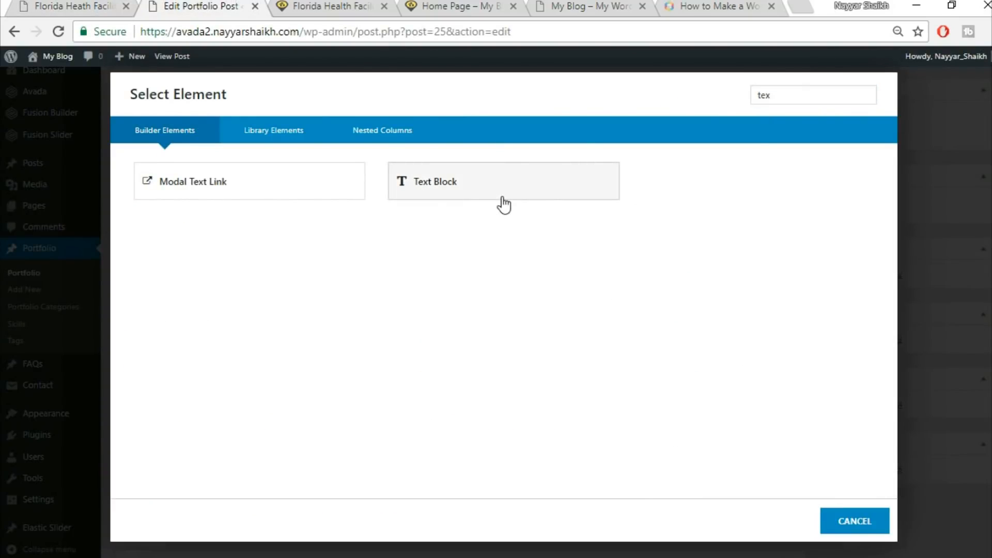
click(504, 206)
click(576, 357)
key(ctrl+a)
key(BackSpace)
key(ctrl+v)
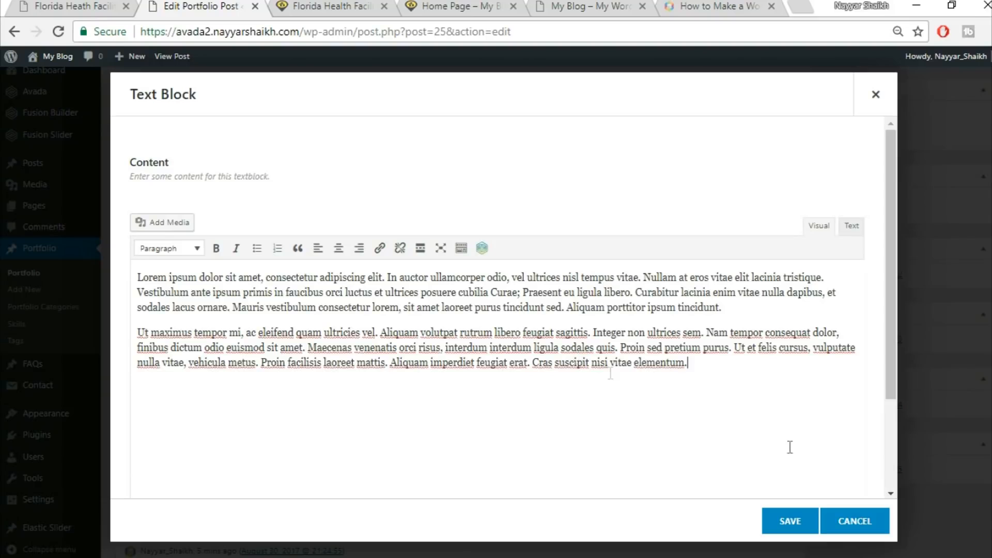
click(790, 524)
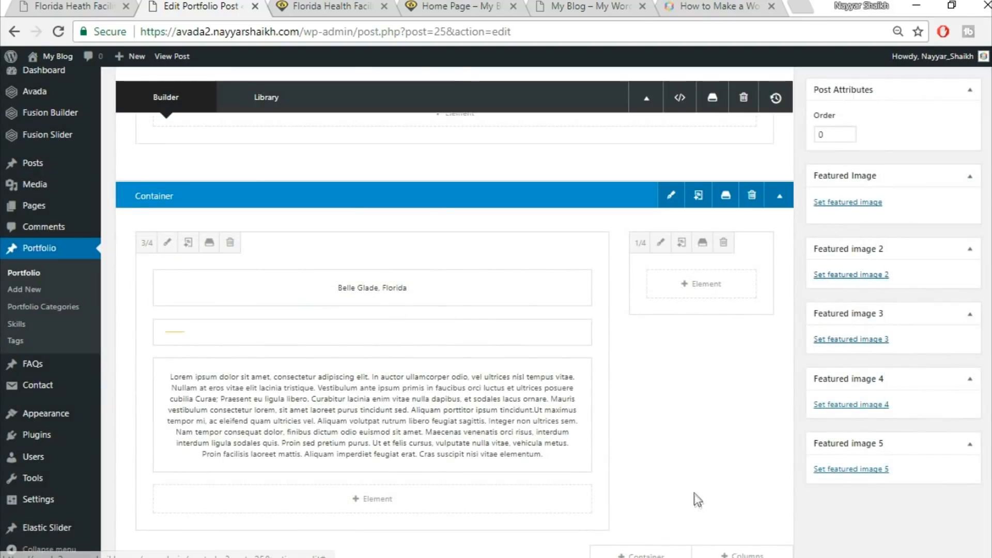
Add a Text Block to the 1/4 column containing the demo's "Project Details" heading copied from the demo page
click(82, 5)
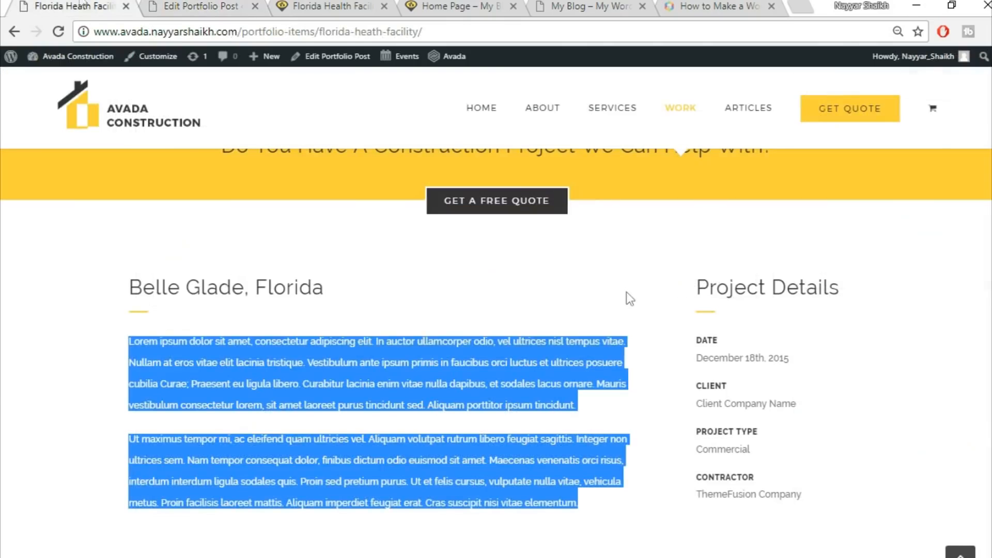
click(172, 5)
click(700, 285)
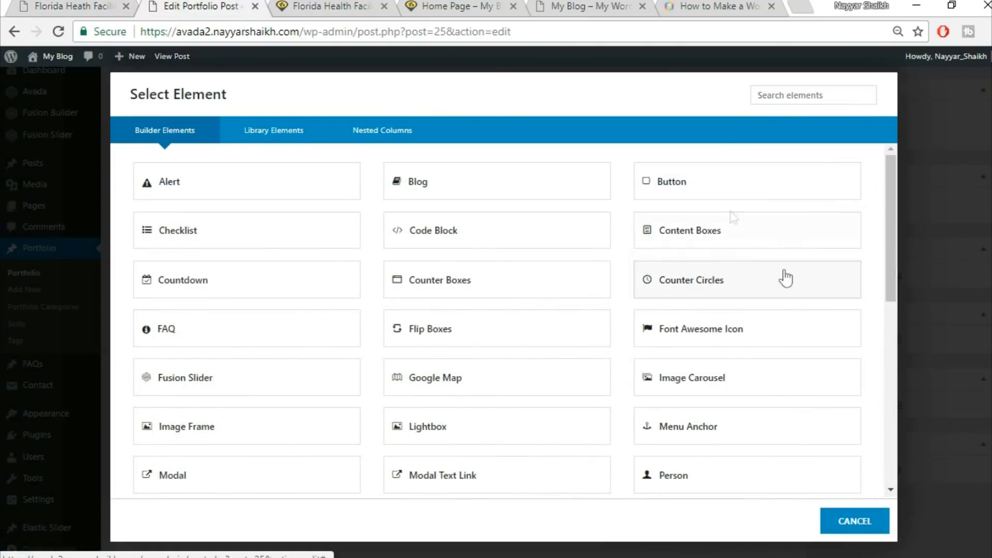
click(791, 95)
text(tex)
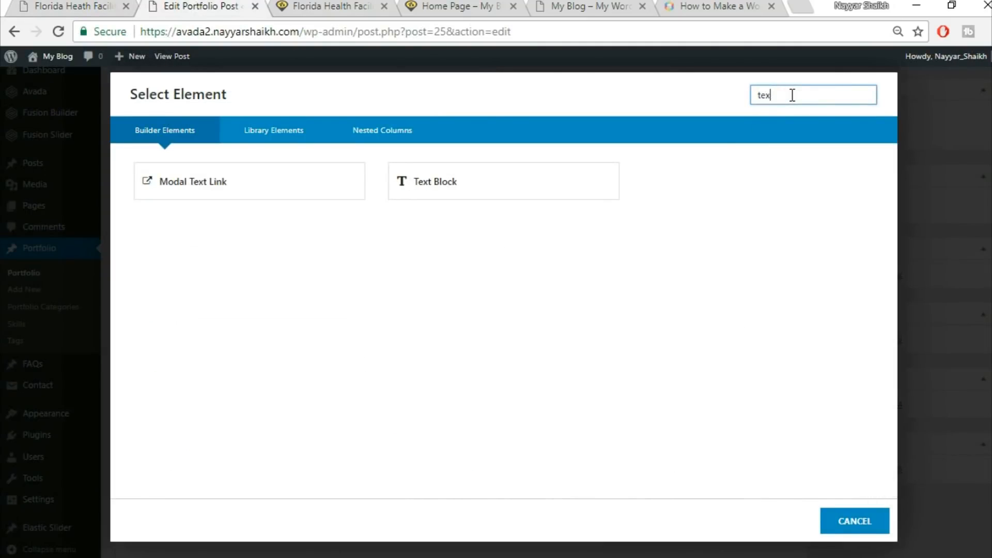
click(432, 180)
click(166, 32)
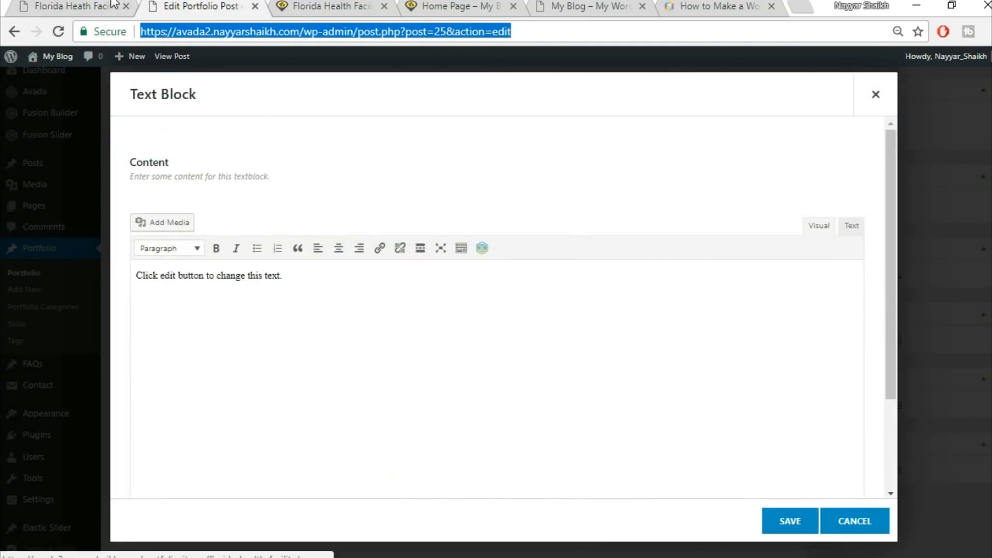
click(113, 5)
drag(697, 286, 854, 267)
key(ctrl+c)
click(243, 6)
click(538, 332)
key(ctrl+a)
key(Delete)
key(ctrl+v)
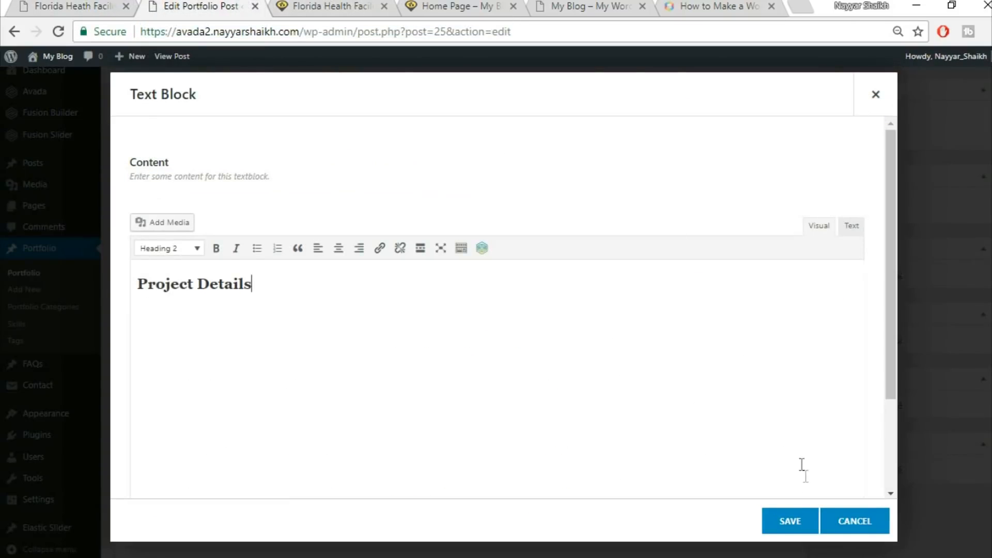
click(778, 521)
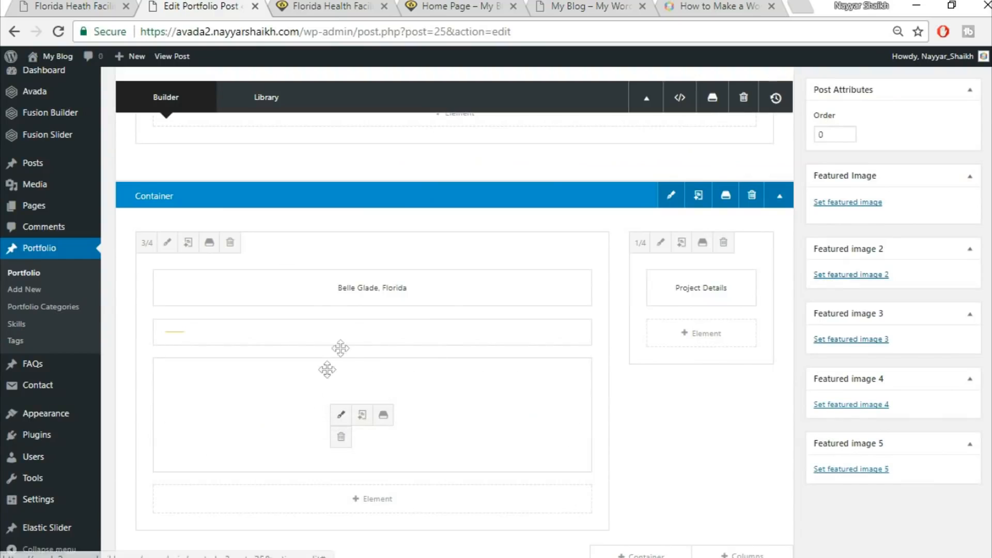
Clone the separator and move the copy into the 1/4 column below the Project Details heading
click(362, 333)
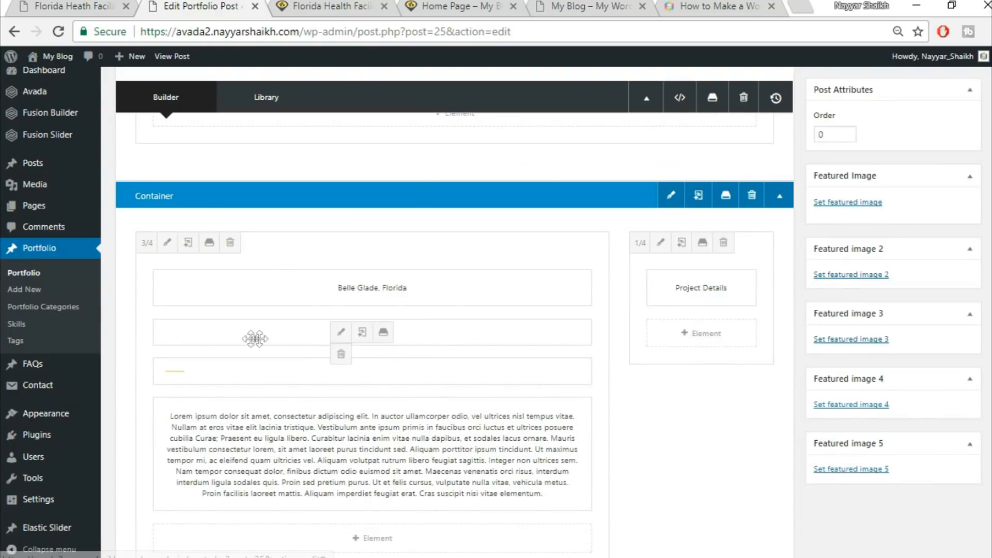
drag(352, 331, 715, 339)
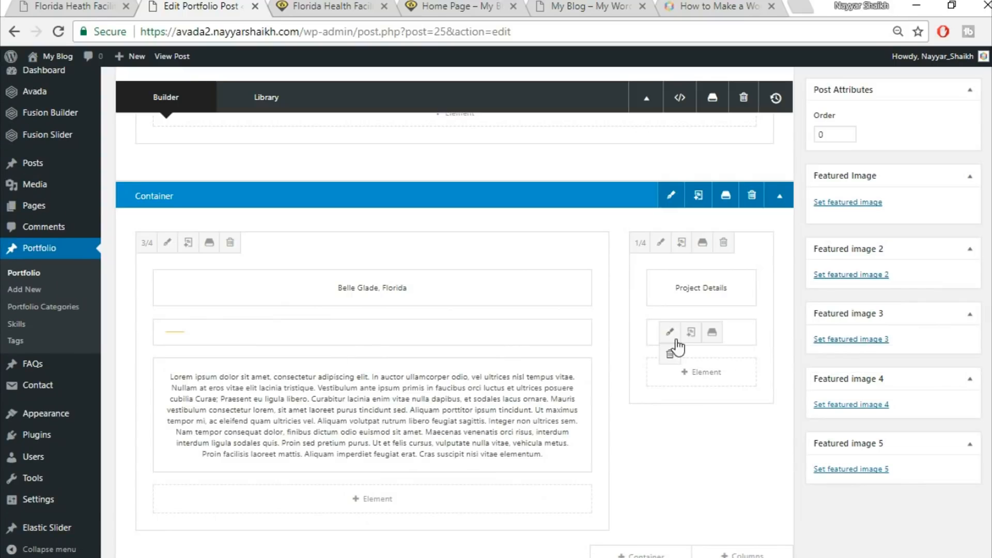
Copy the demo's DATE label and date and paste them into a new Text Block in the 1/4 column
click(75, 7)
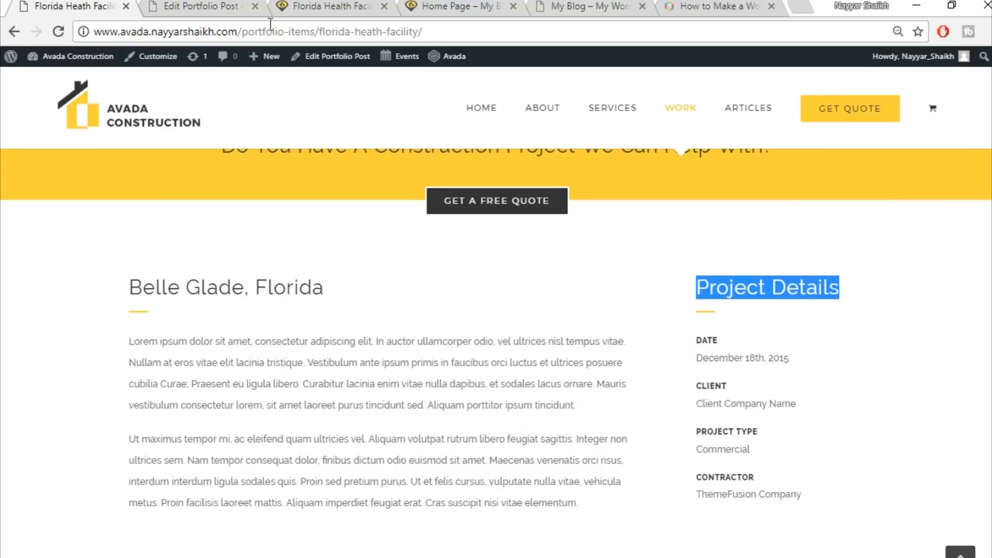
click(208, 6)
click(730, 386)
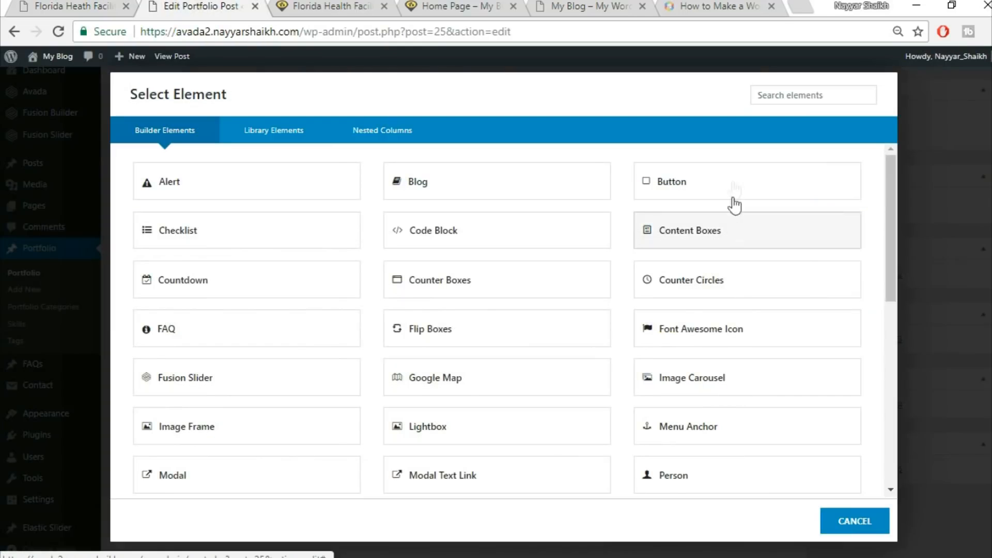
click(822, 88)
text(text)
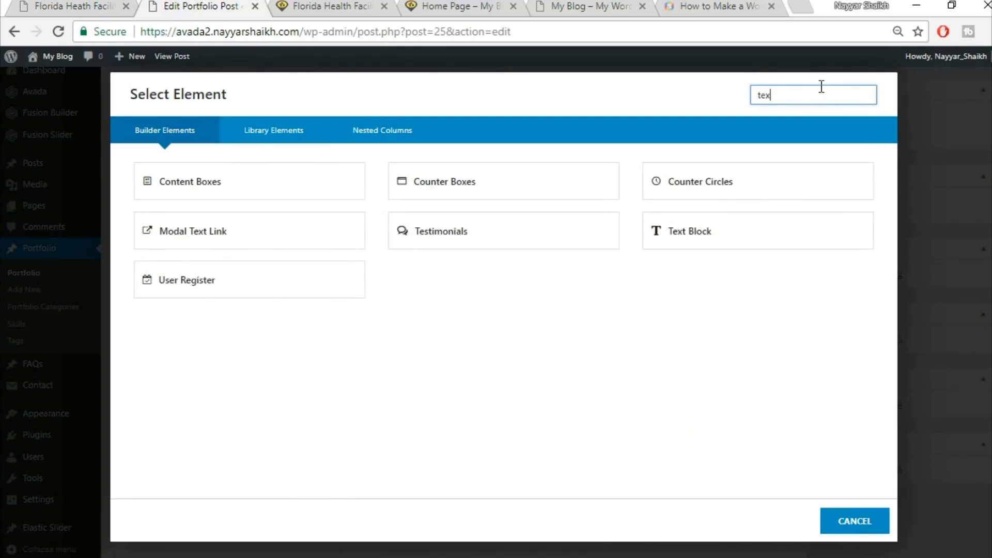
click(560, 186)
click(2, 2)
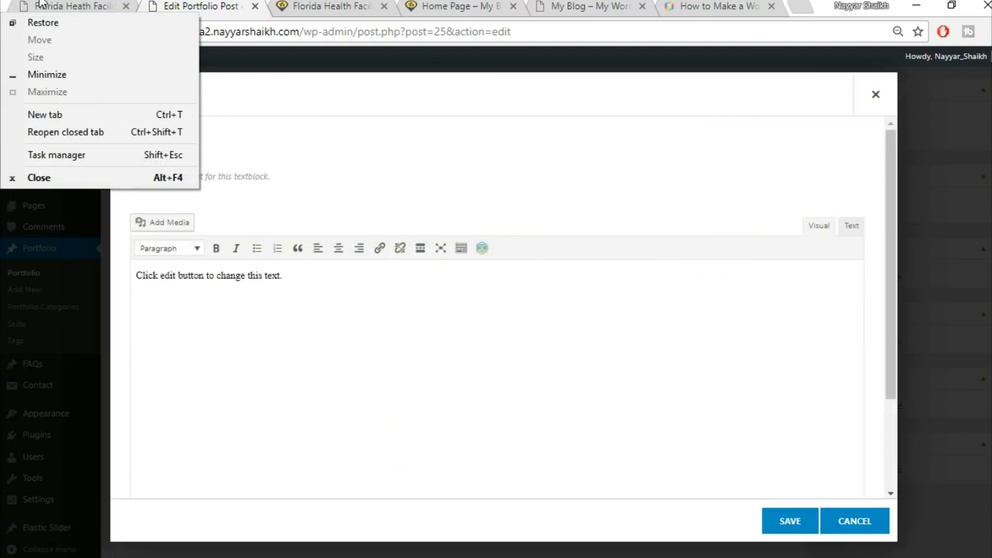
click(40, 2)
drag(690, 341, 836, 358)
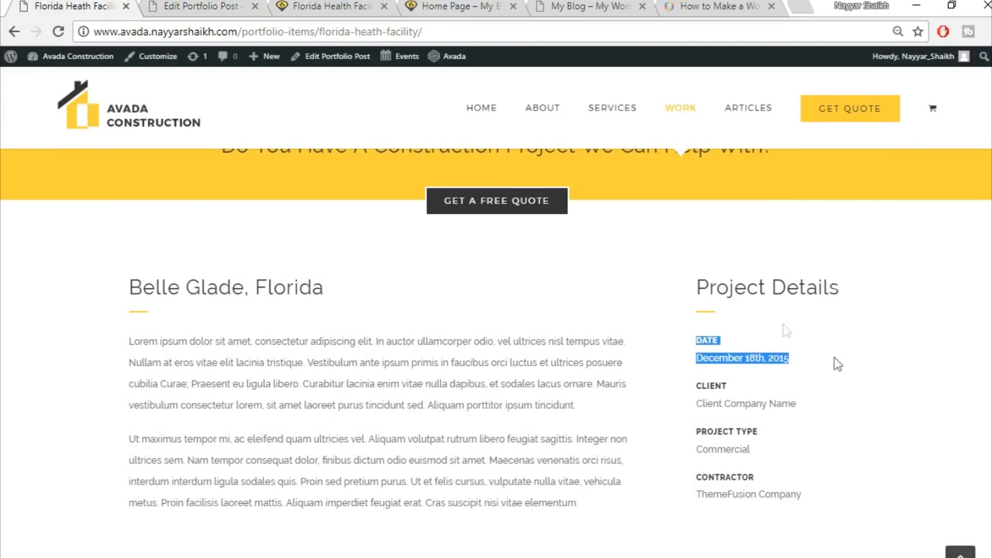
click(245, 3)
click(457, 421)
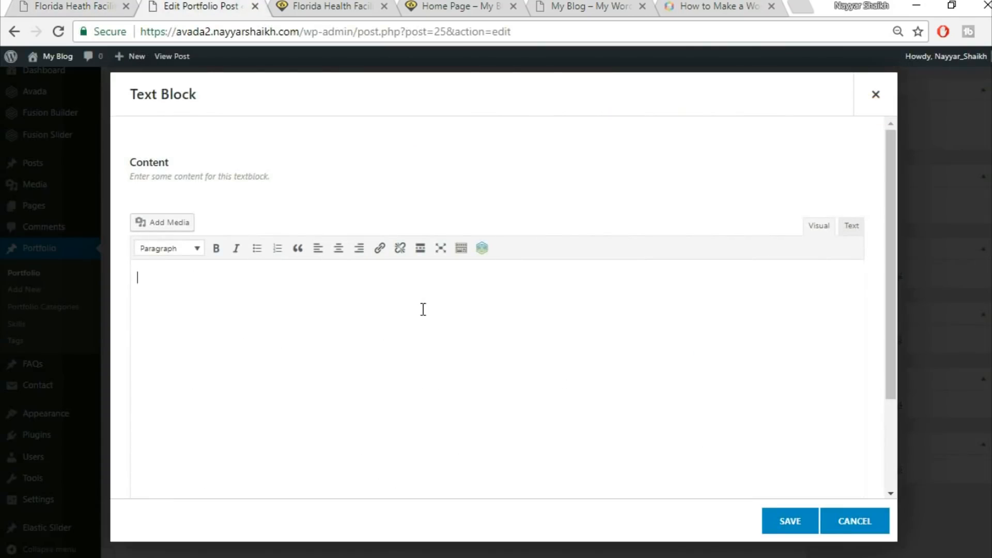
key(ctrl+v)
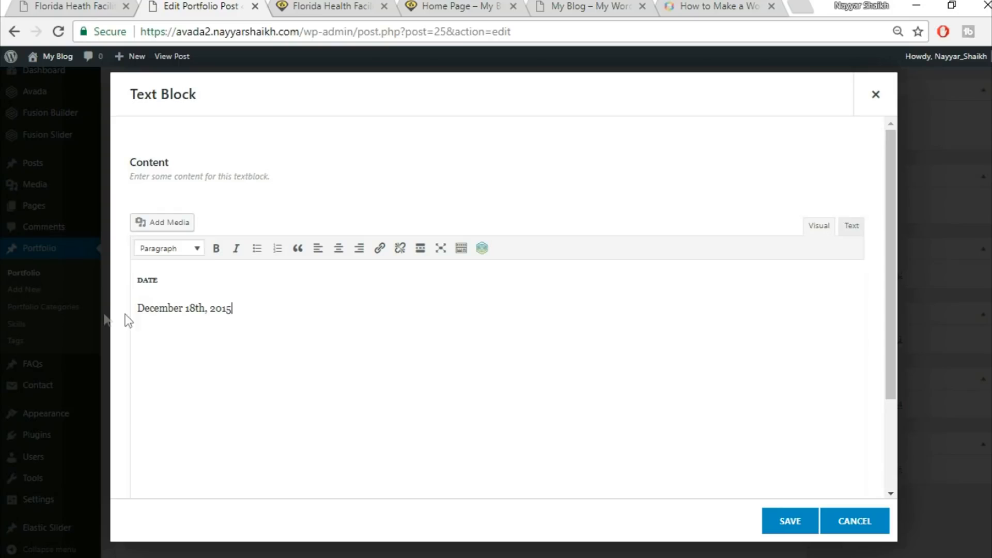
Remove the data-fontsize and data-lineheight attributes from the DATE heading in the text code and save the block
drag(165, 280, 137, 281)
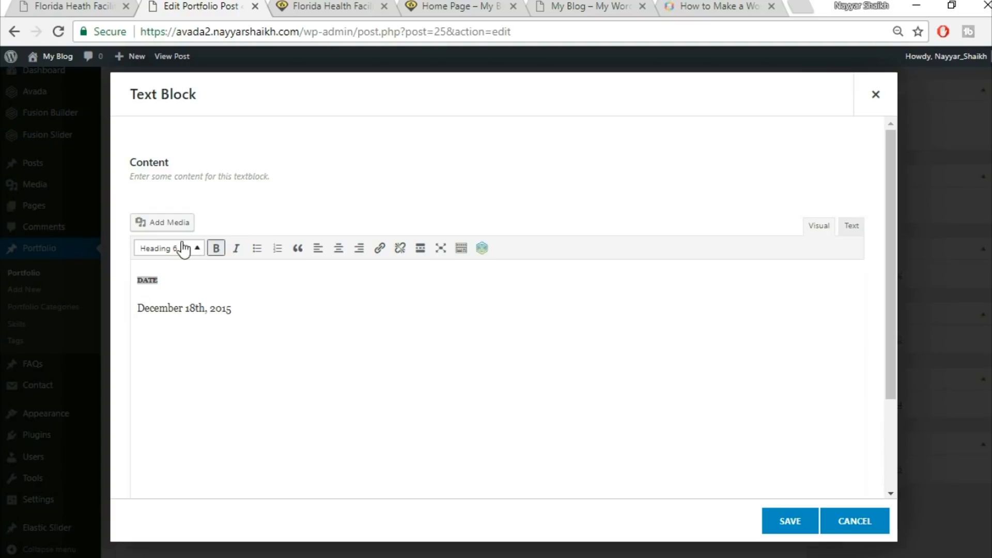
click(185, 276)
drag(183, 280, 124, 281)
click(851, 232)
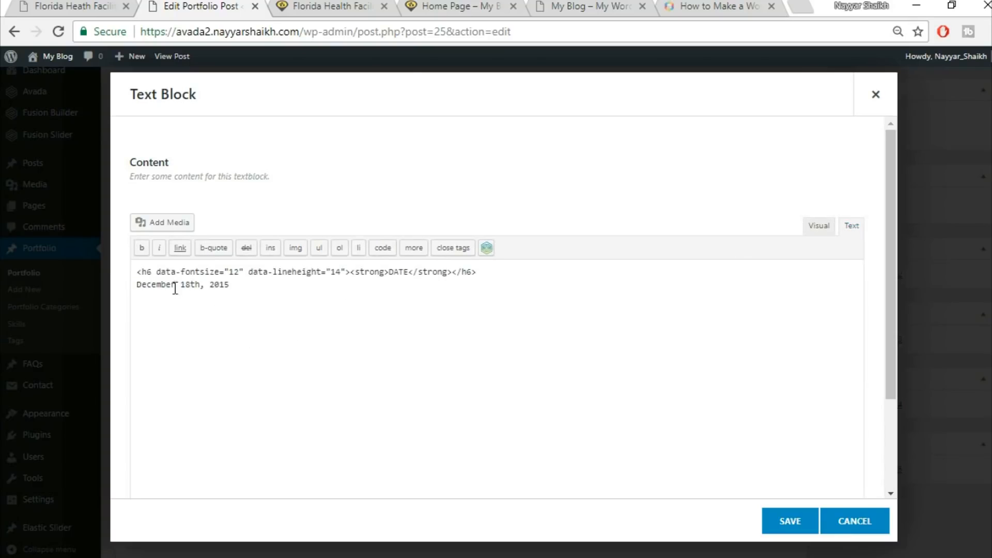
drag(156, 274, 344, 266)
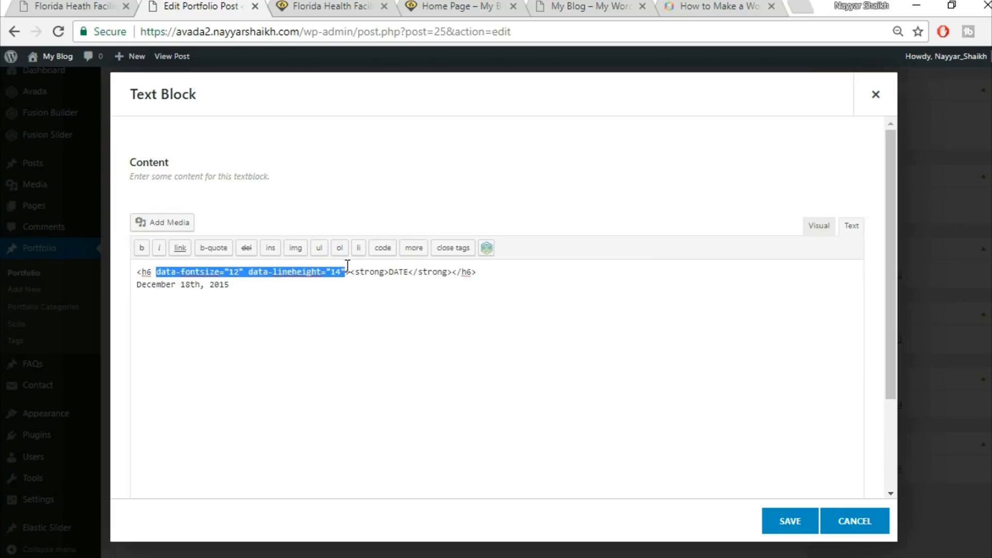
key(BackSpace)
key(BackSpace)
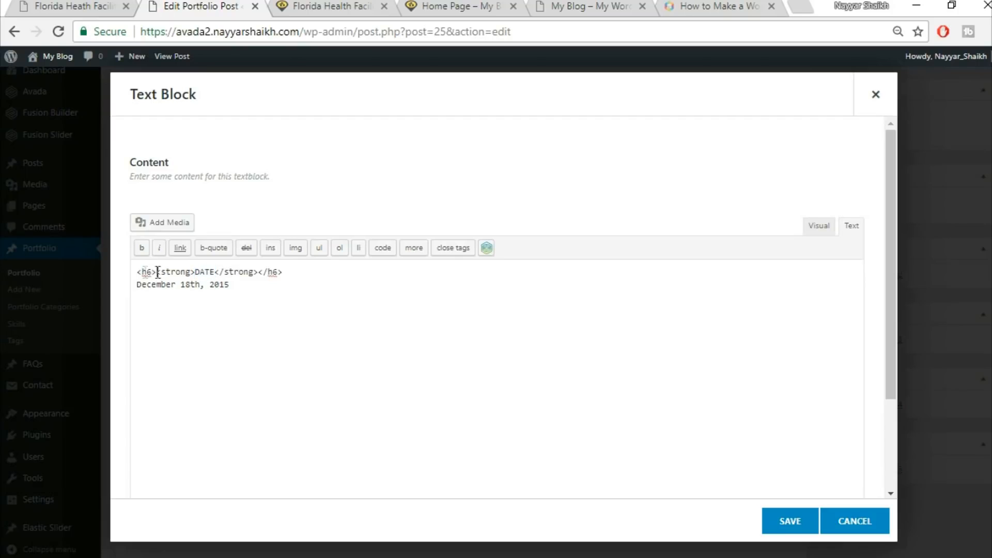
drag(283, 273, 260, 278)
click(819, 226)
drag(232, 308, 138, 306)
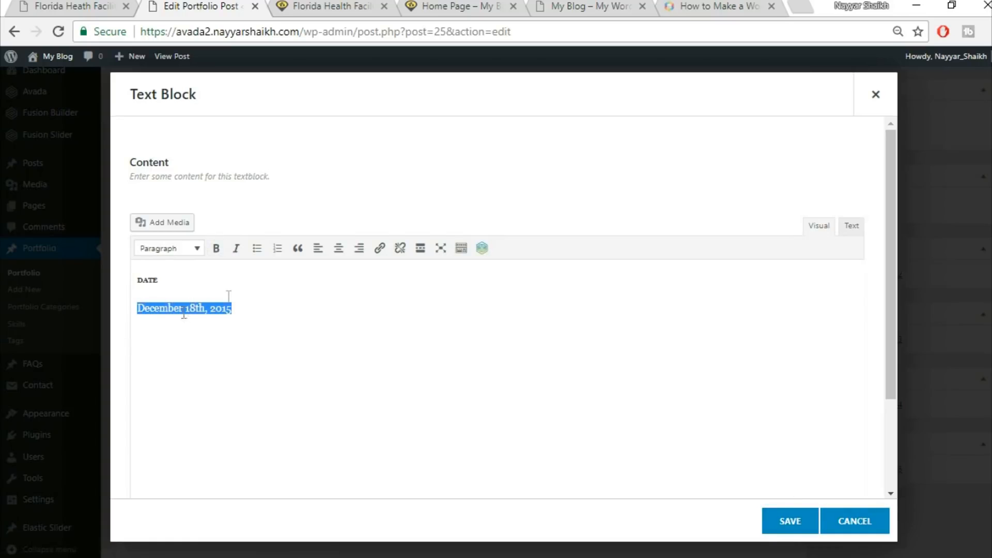
click(788, 527)
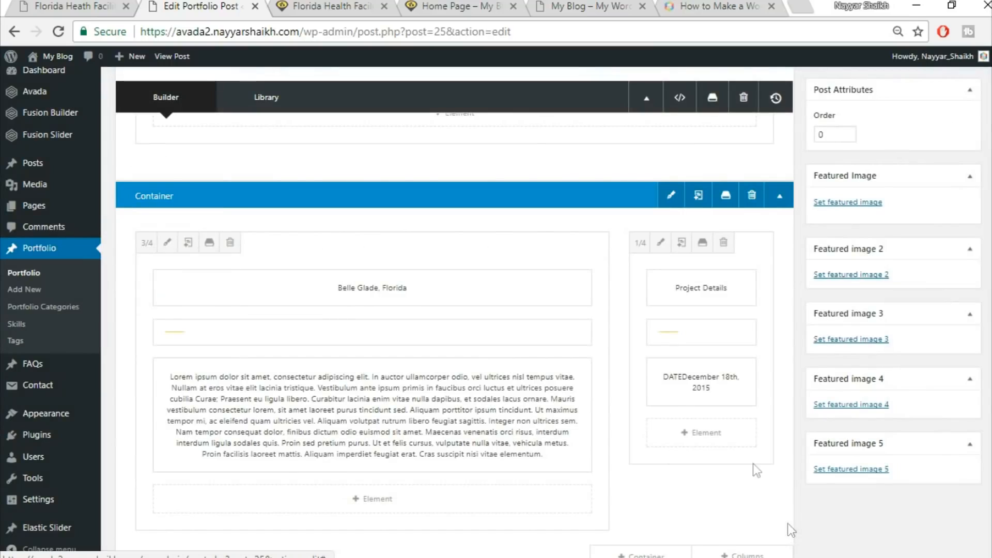
Clone the date Text Block twice in the 1/4 column
click(691, 382)
click(691, 382)
scroll(839, 438, down, 1)
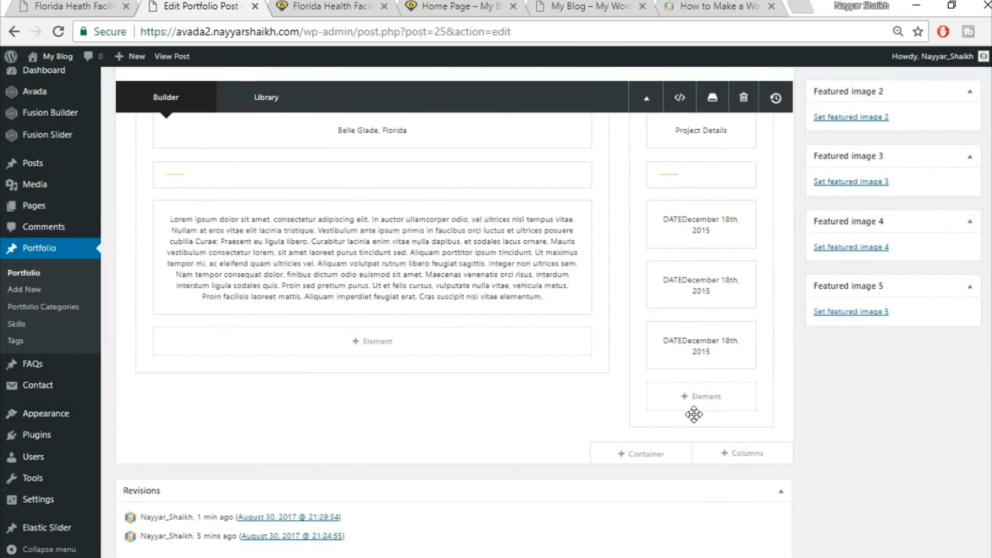
scroll(698, 434, up, 4)
Update the portfolio post
click(70, 6)
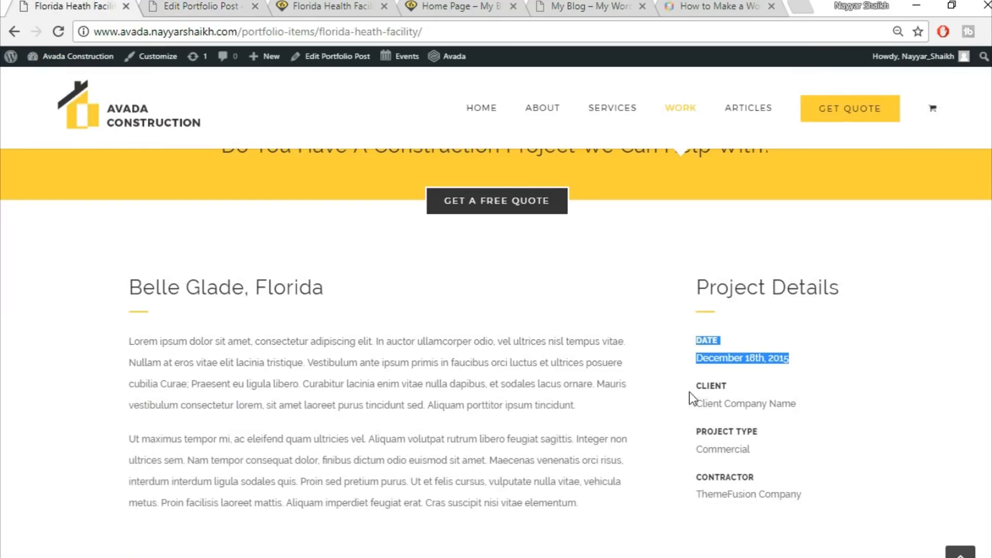
click(235, 5)
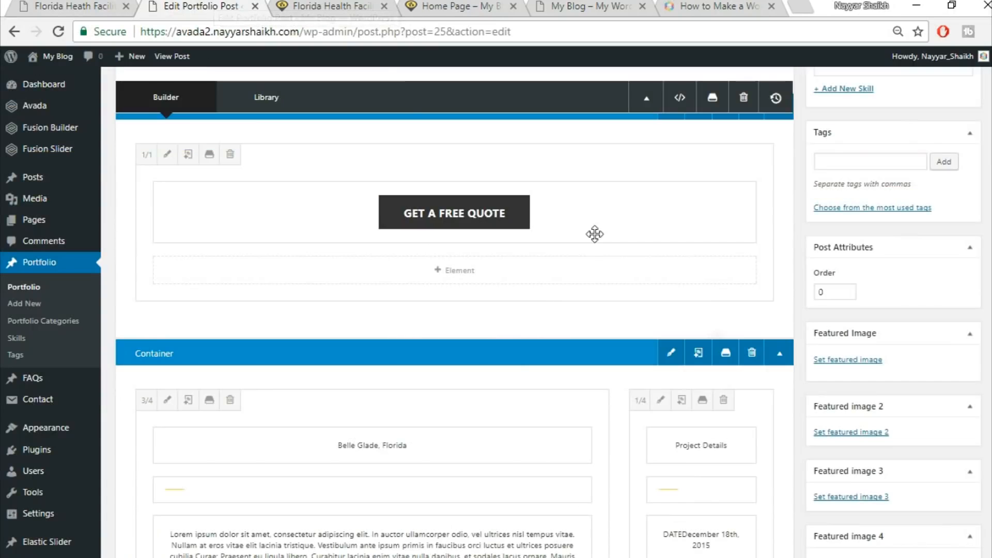
scroll(593, 233, up, 5)
scroll(593, 233, up, 4)
click(954, 295)
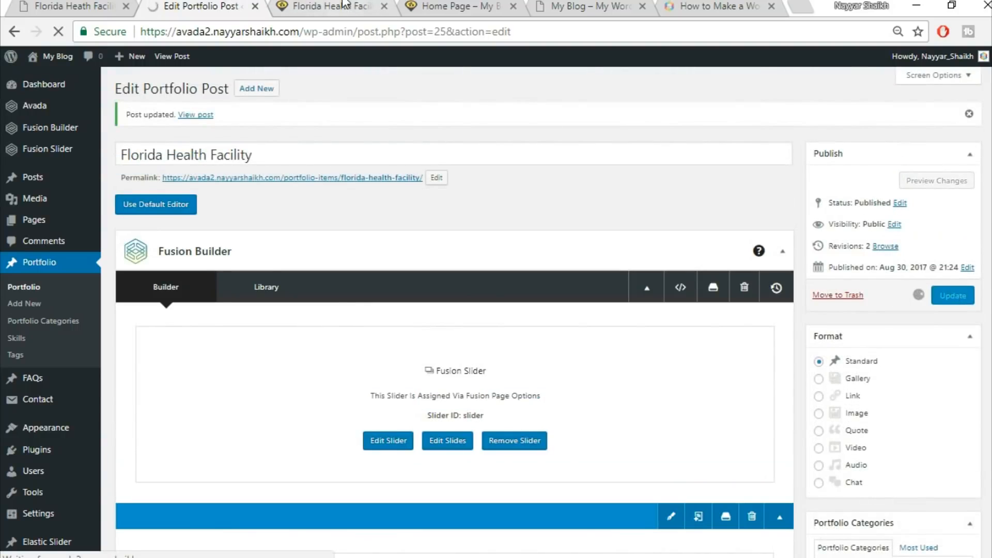
Reload the live Florida Health Facility page and review the new Belle Glade and Project Details section
click(98, 5)
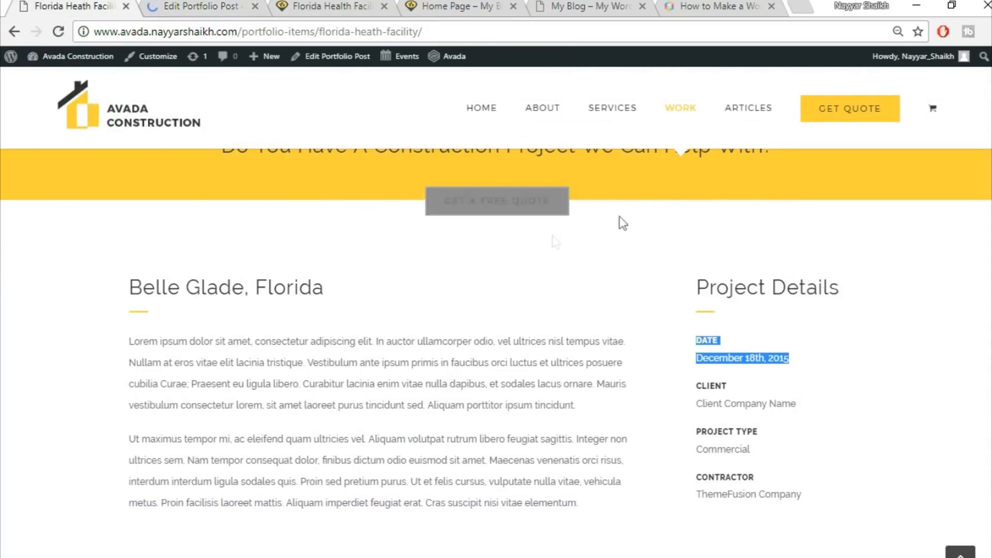
click(364, 6)
click(361, 33)
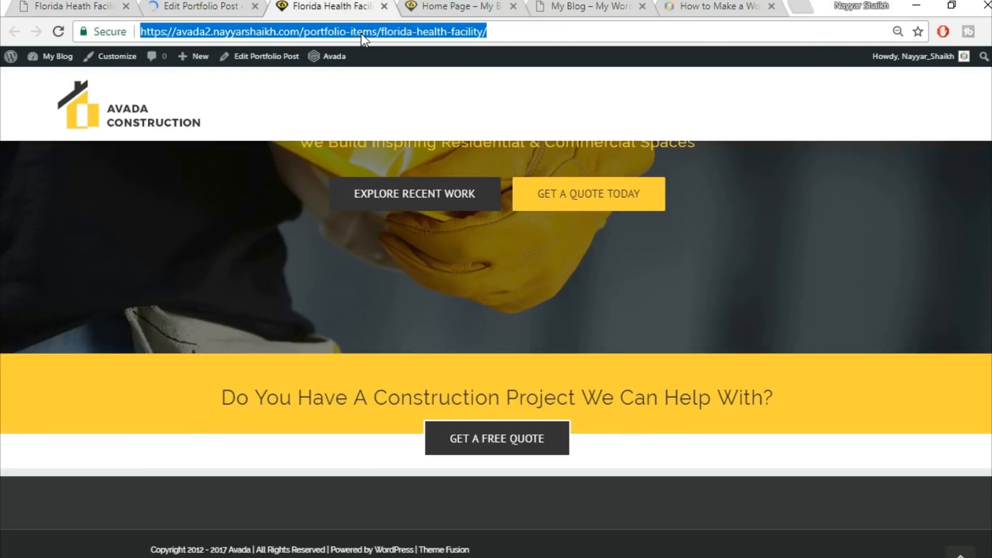
key(Return)
scroll(988, 359, down, 6)
scroll(987, 360, down, 2)
scroll(946, 365, up, 3)
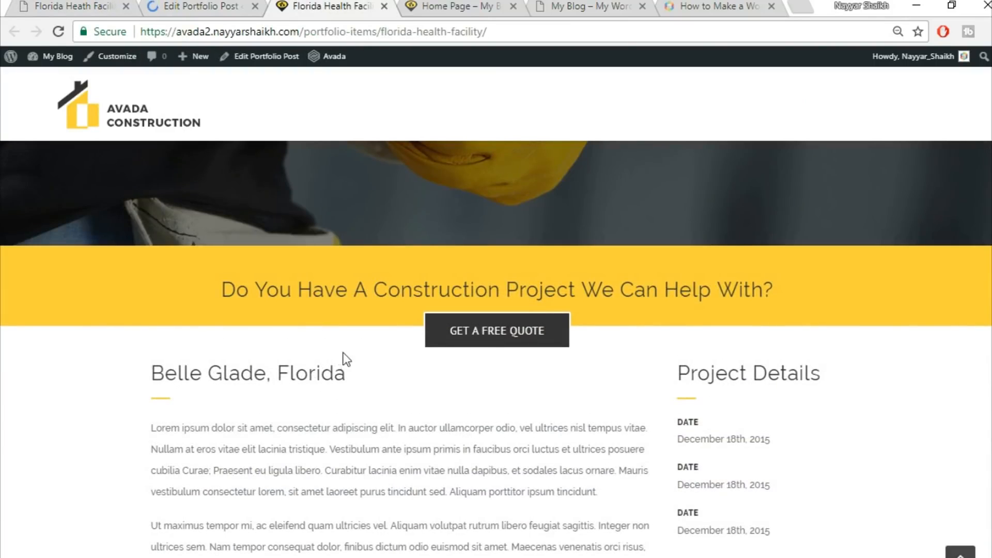
scroll(549, 365, down, 2)
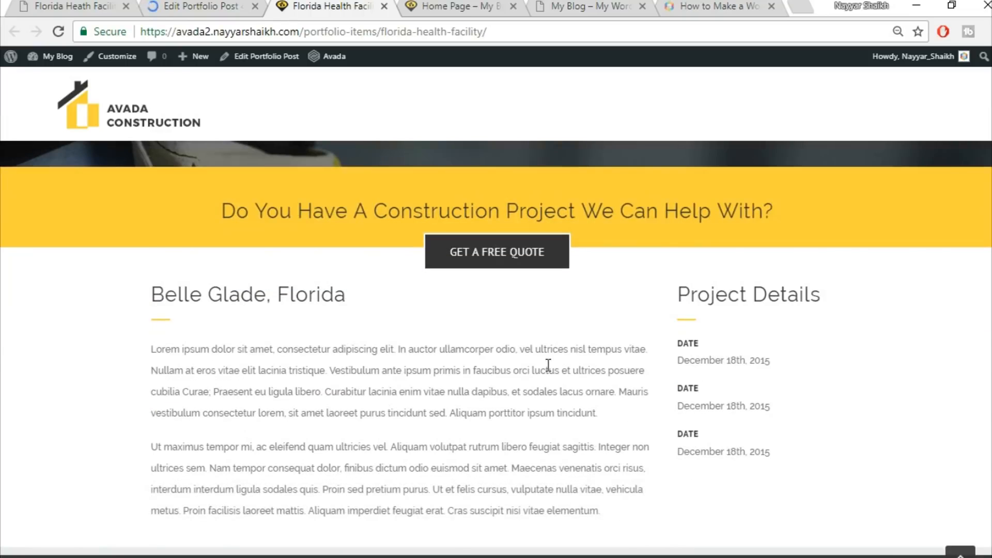
click(61, 5)
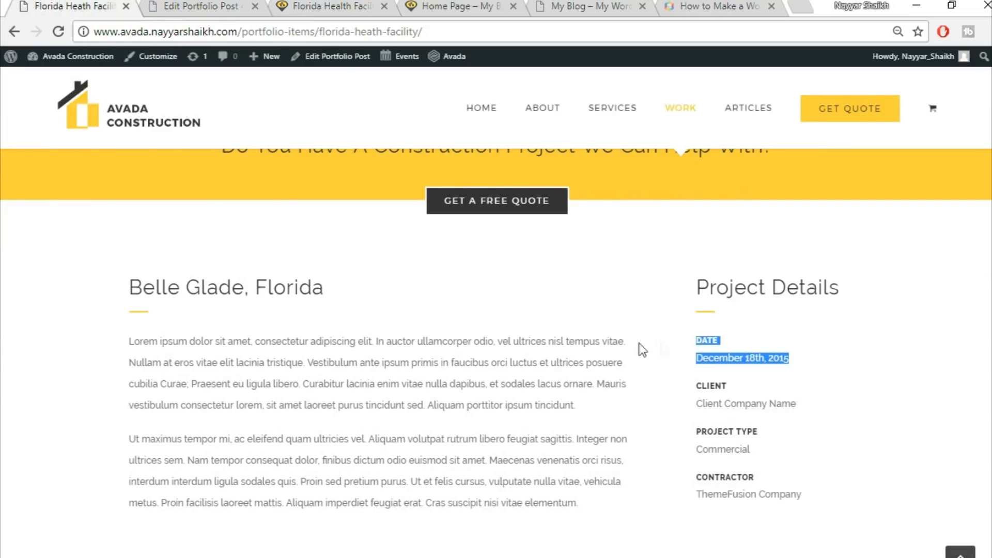
click(324, 6)
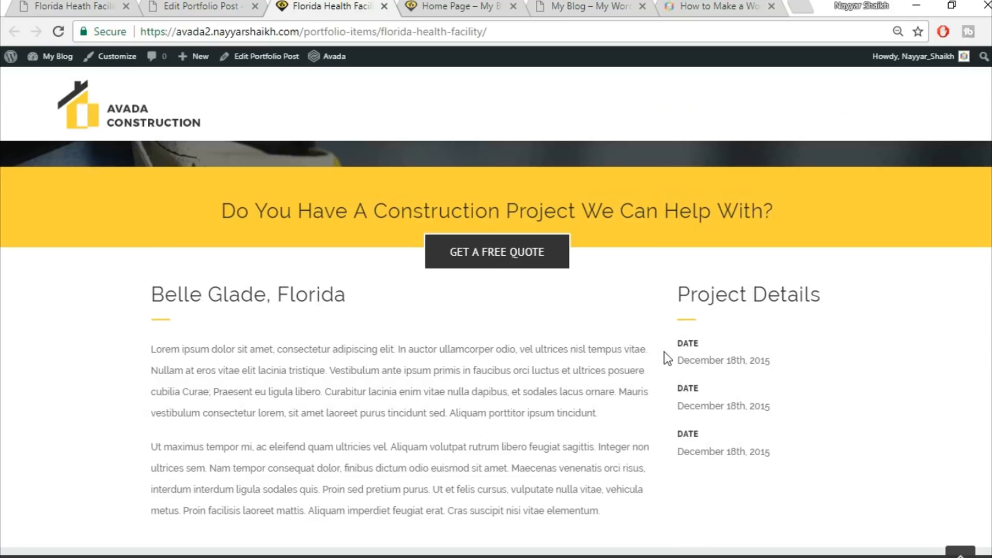
Set the 3/4 column's top padding to 30 and update the portfolio post
click(214, 5)
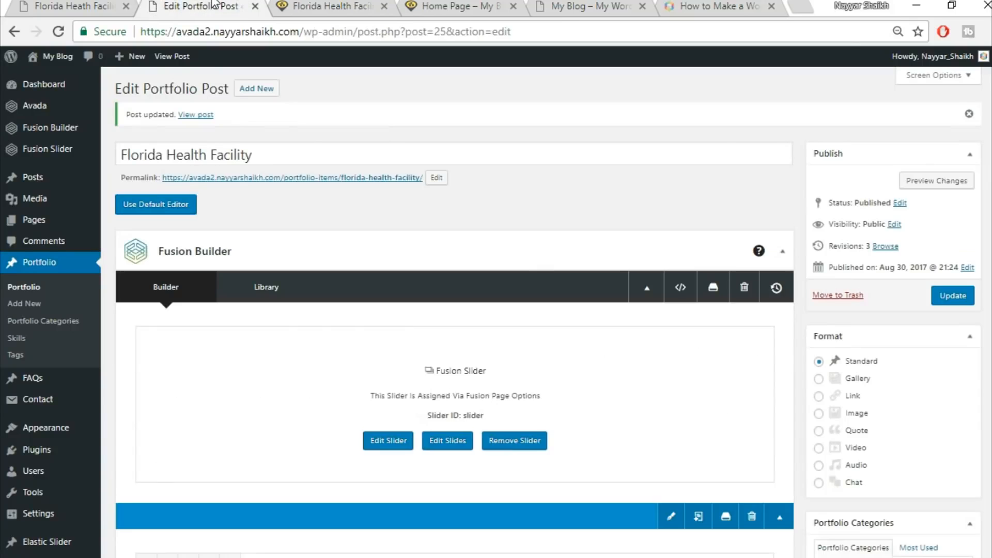
scroll(590, 348, down, 10)
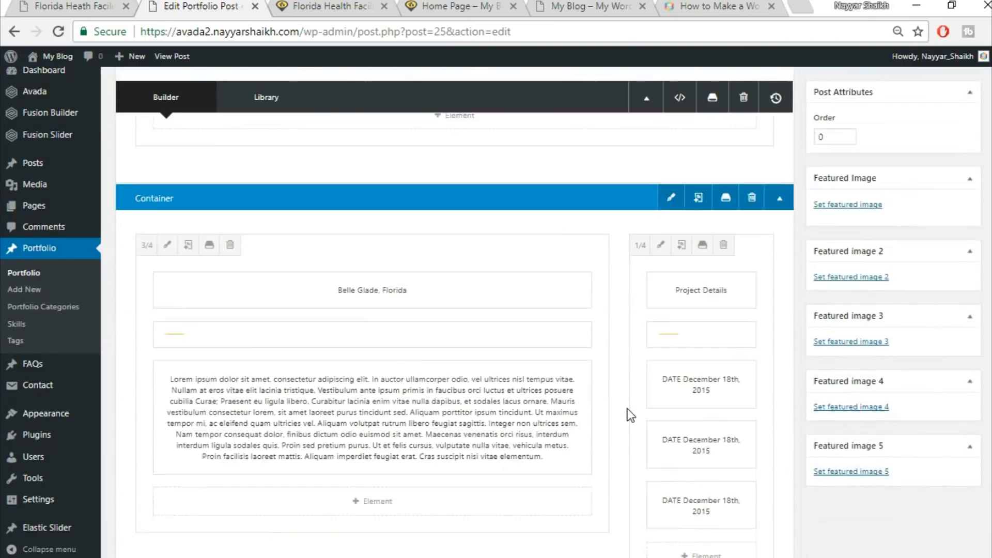
click(167, 242)
click(225, 133)
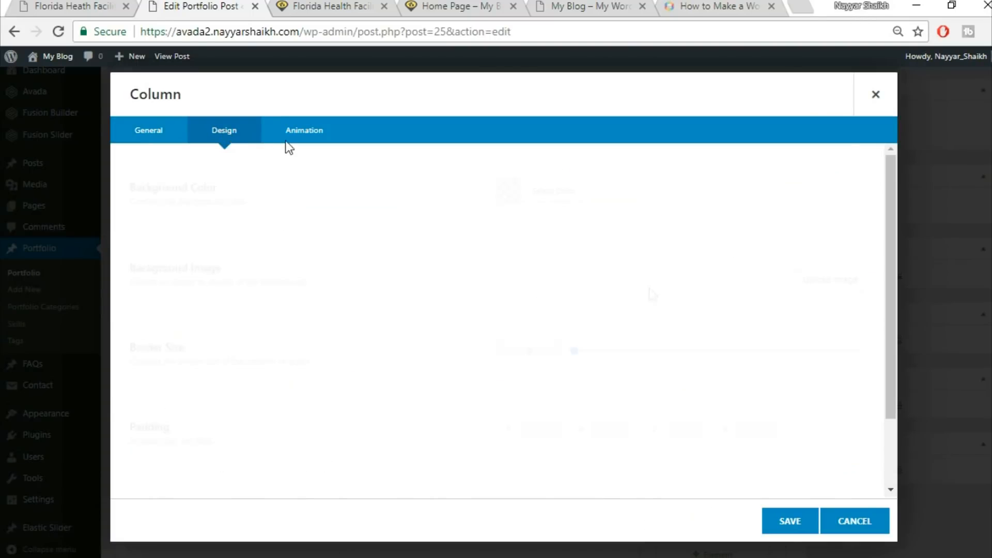
scroll(629, 425, down, 2)
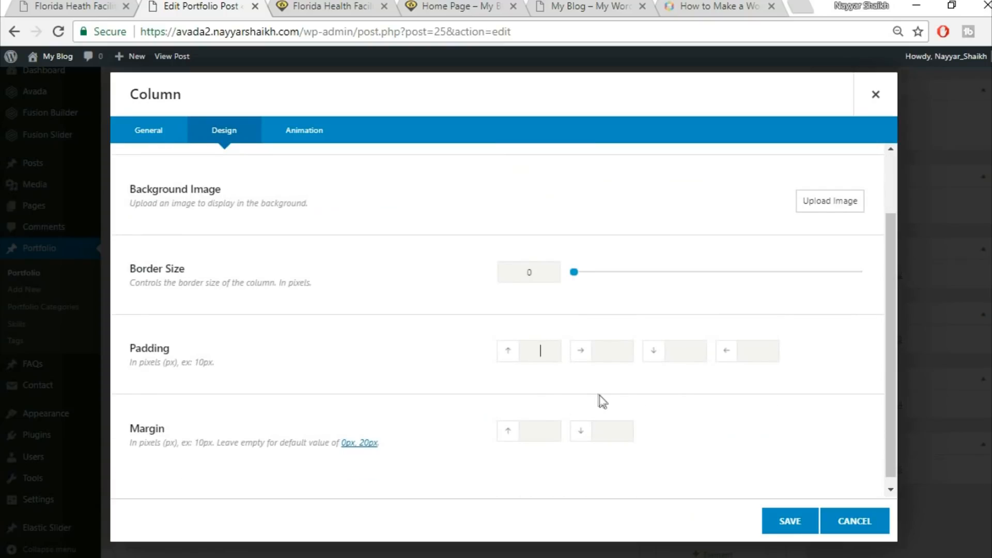
text(30)
click(37, 5)
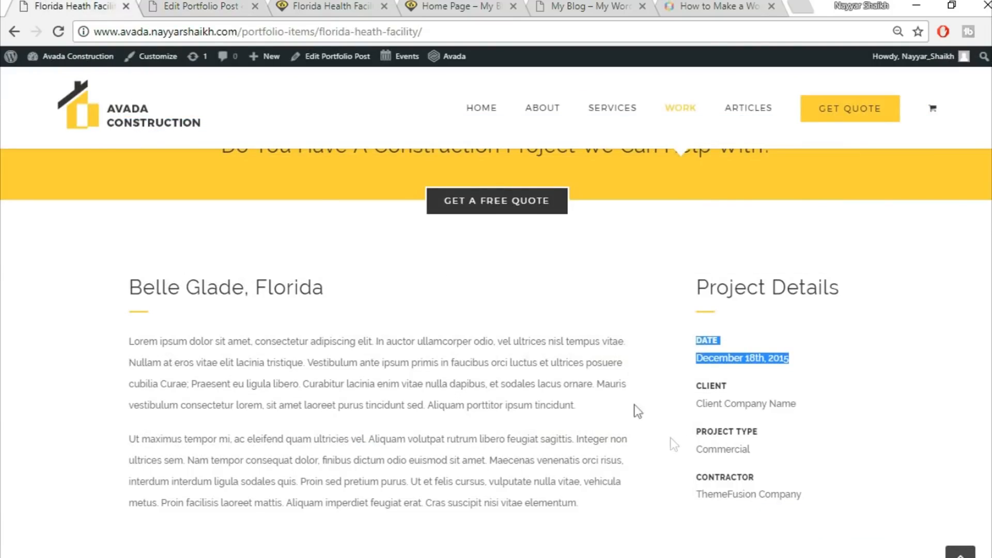
click(189, 4)
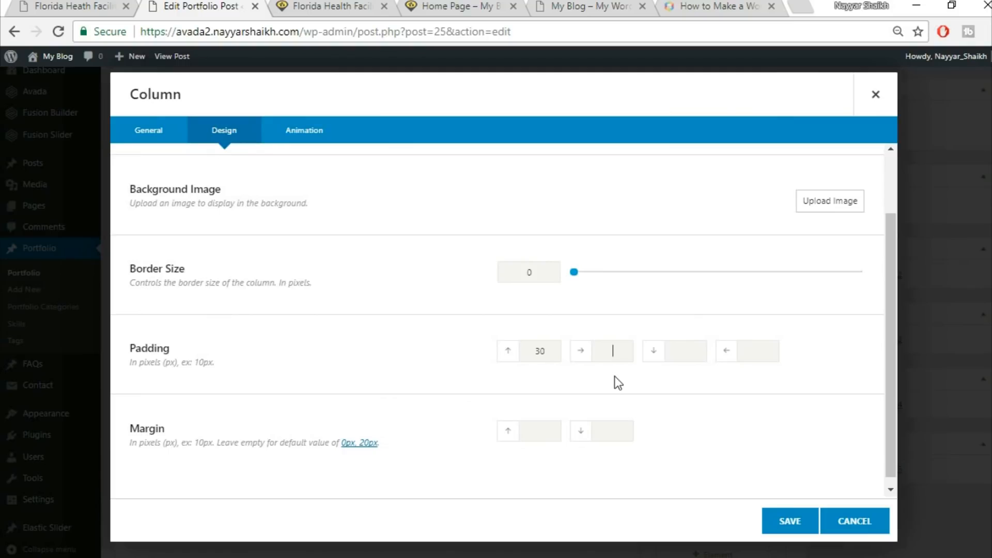
click(786, 521)
scroll(784, 520, down, 15)
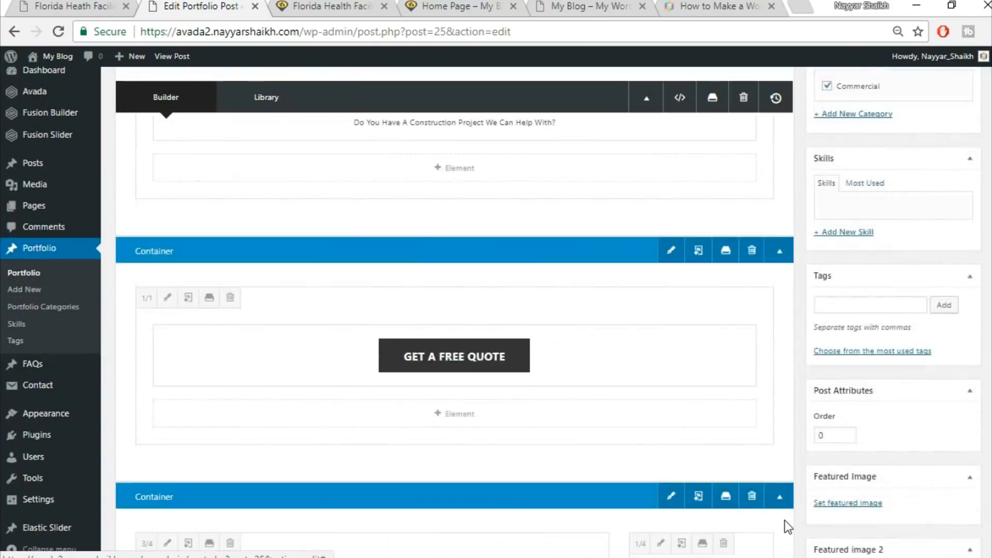
click(692, 428)
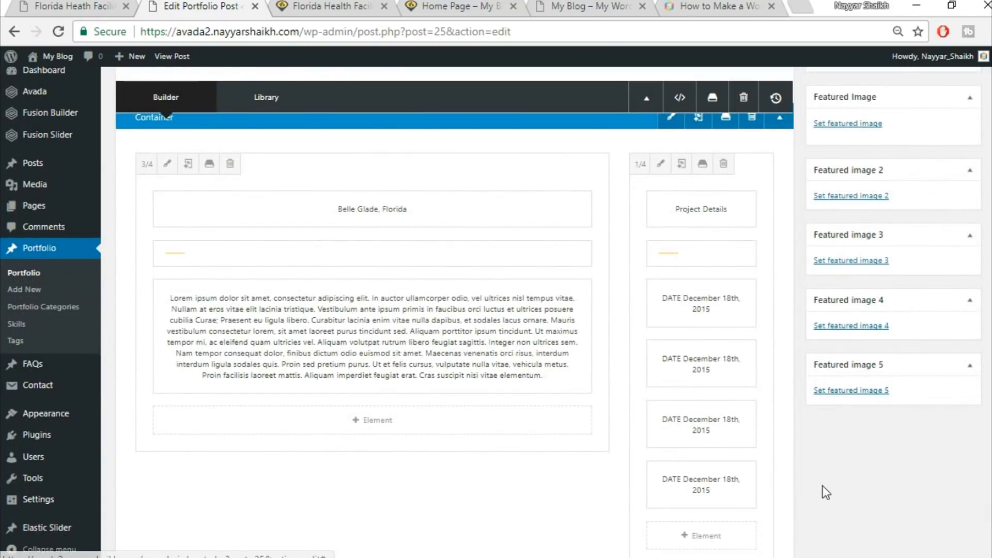
scroll(824, 548, up, 10)
click(952, 138)
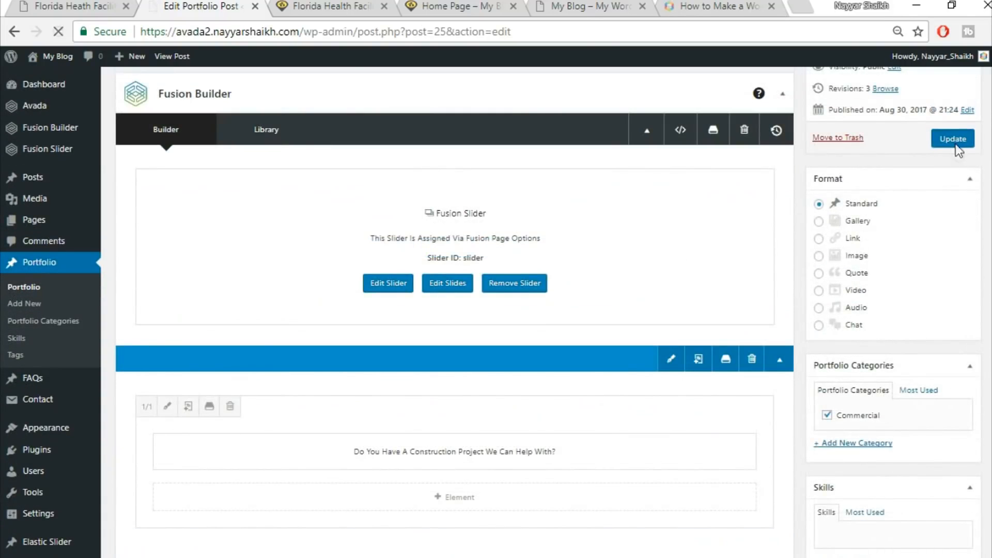
Reload the live Florida Health Facility page and compare the Belle Glade and Project Details columns
click(316, 6)
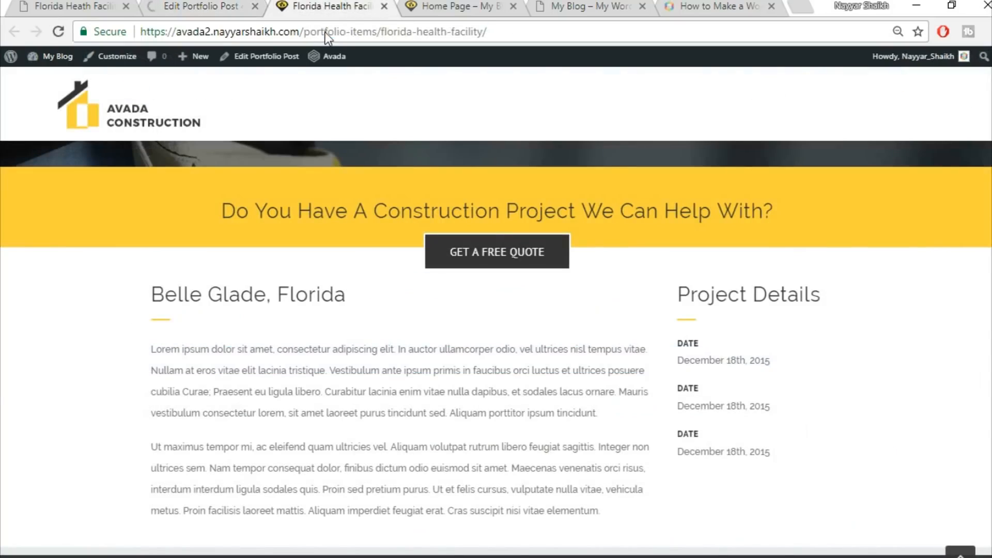
click(326, 32)
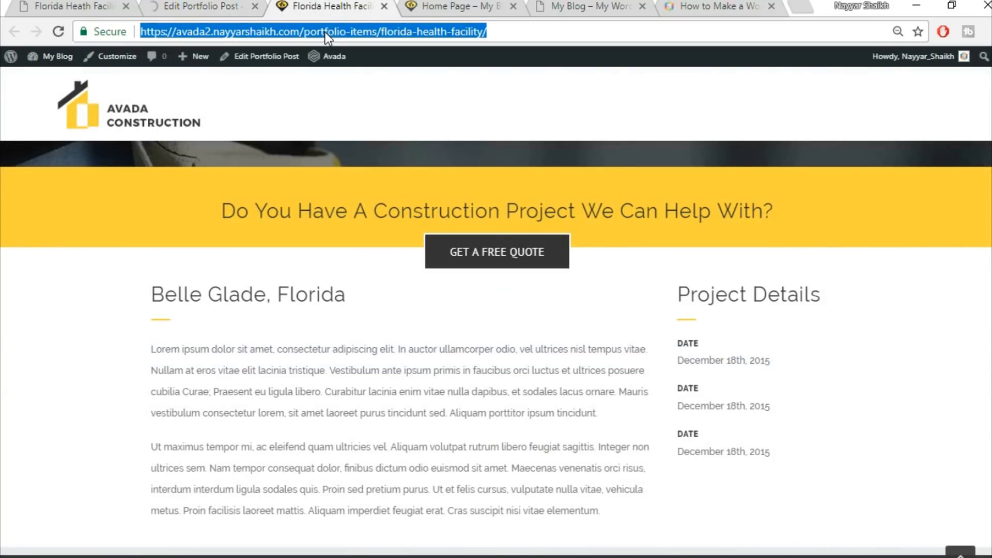
key(Return)
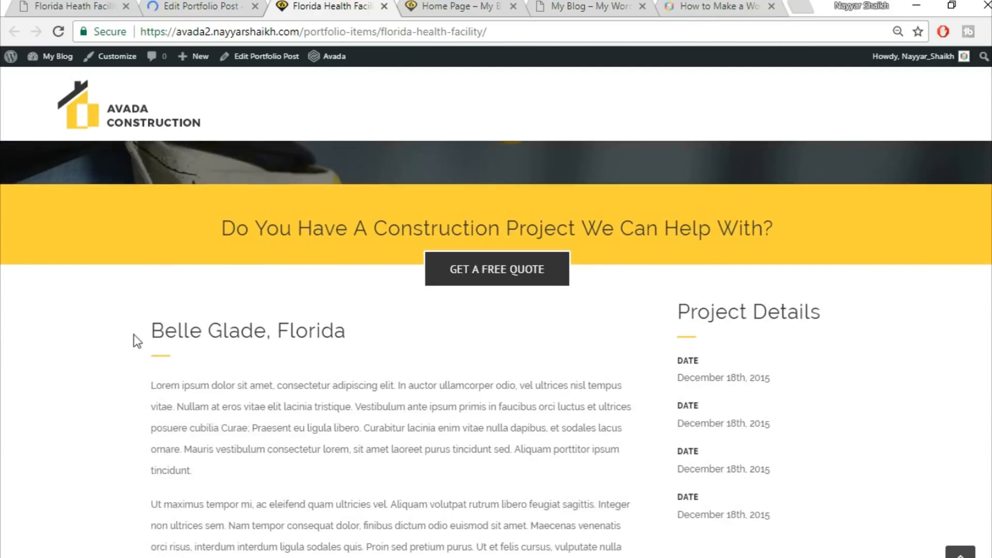
drag(137, 341, 381, 332)
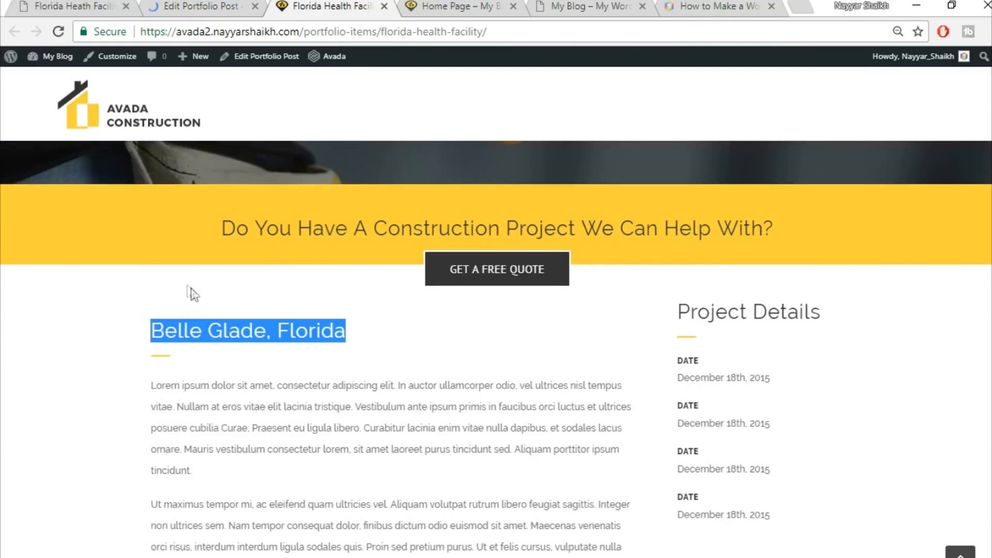
scroll(681, 269, down, 2)
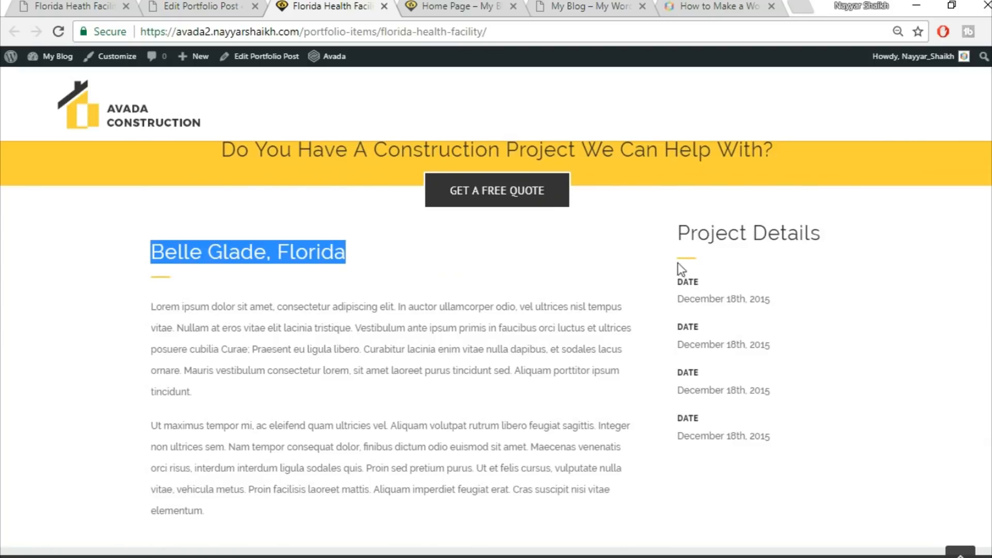
click(764, 288)
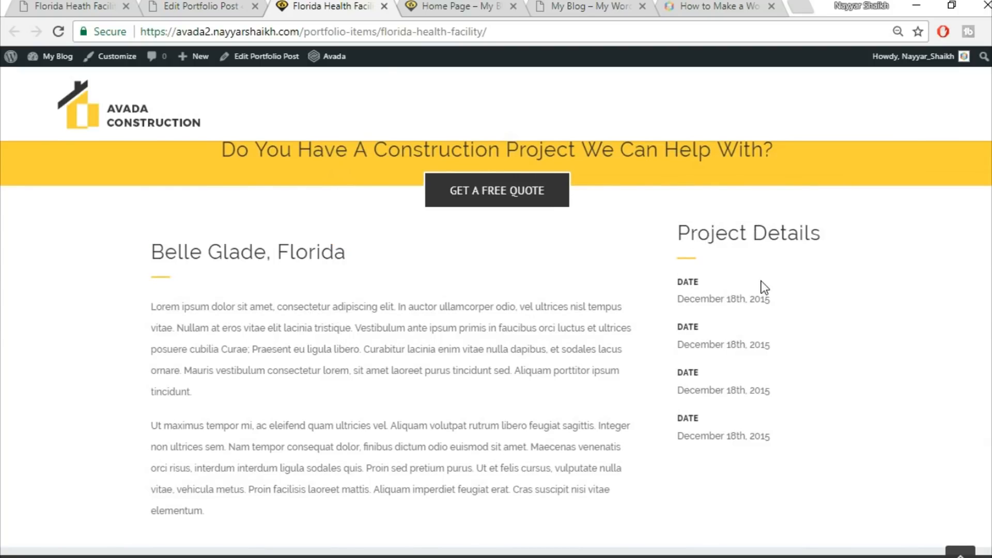
Give the 1/4 Project Details column a top padding of 30 and update the post
click(212, 5)
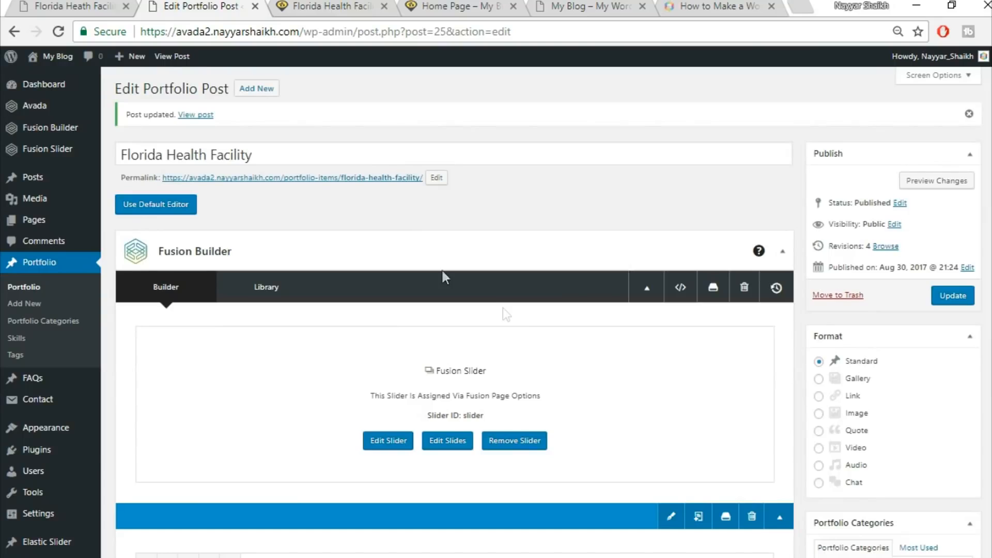
scroll(520, 314, down, 15)
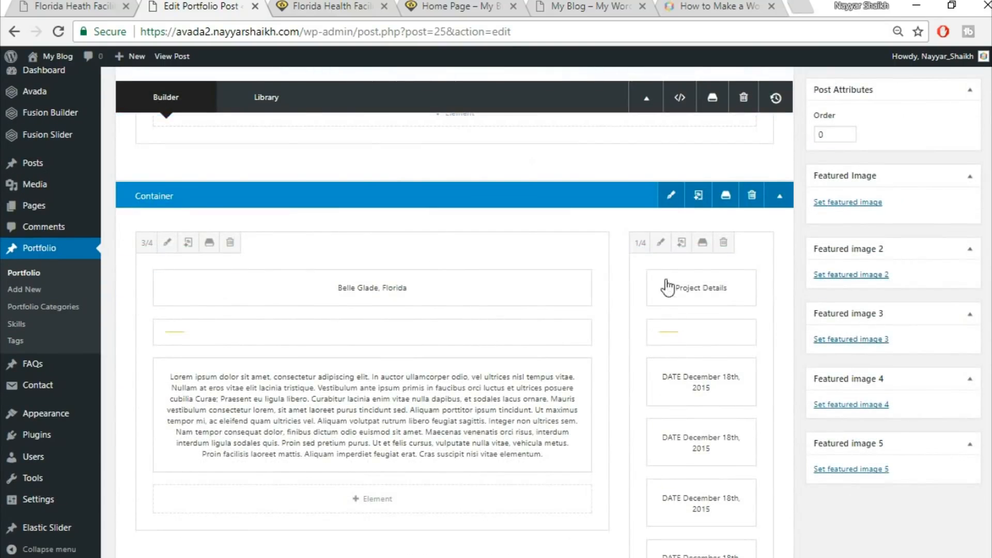
click(660, 242)
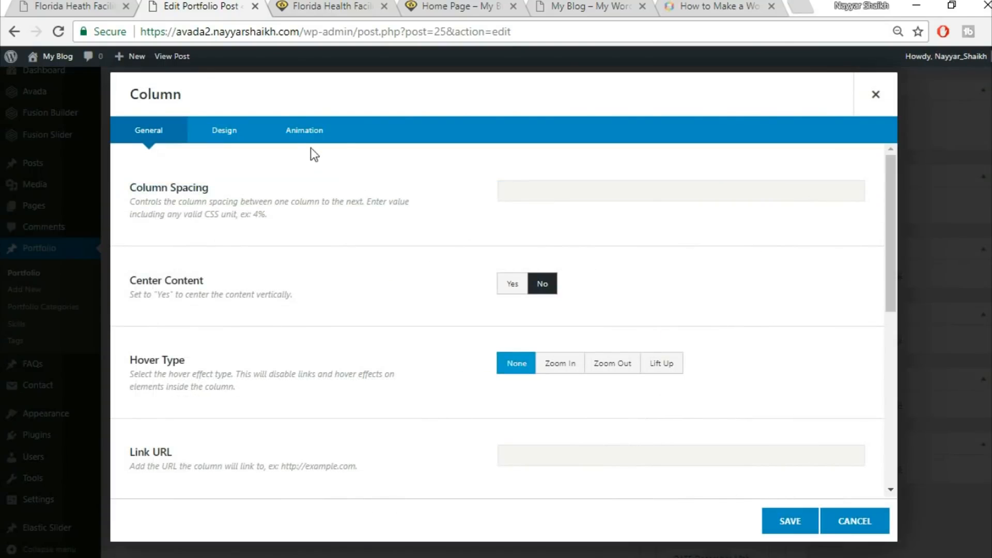
click(226, 133)
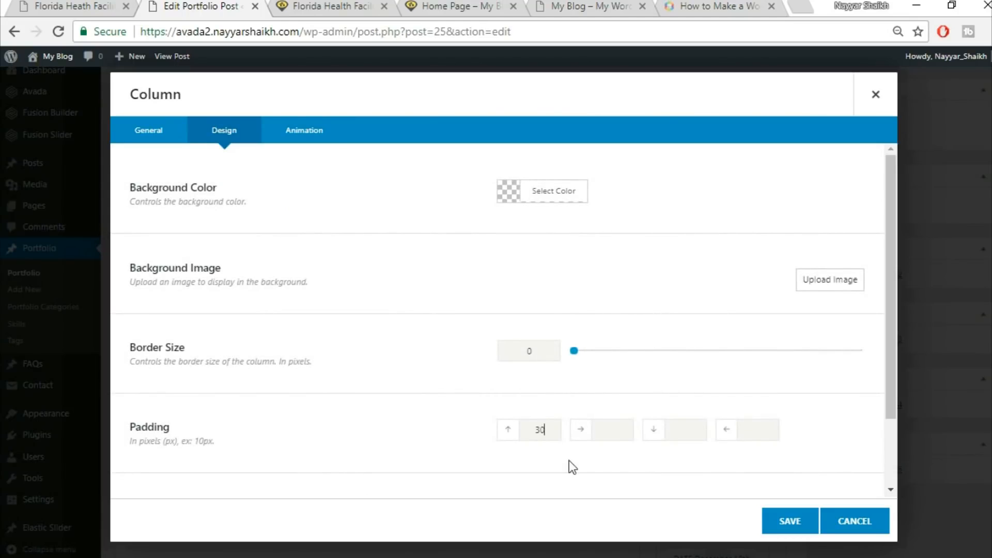
click(780, 522)
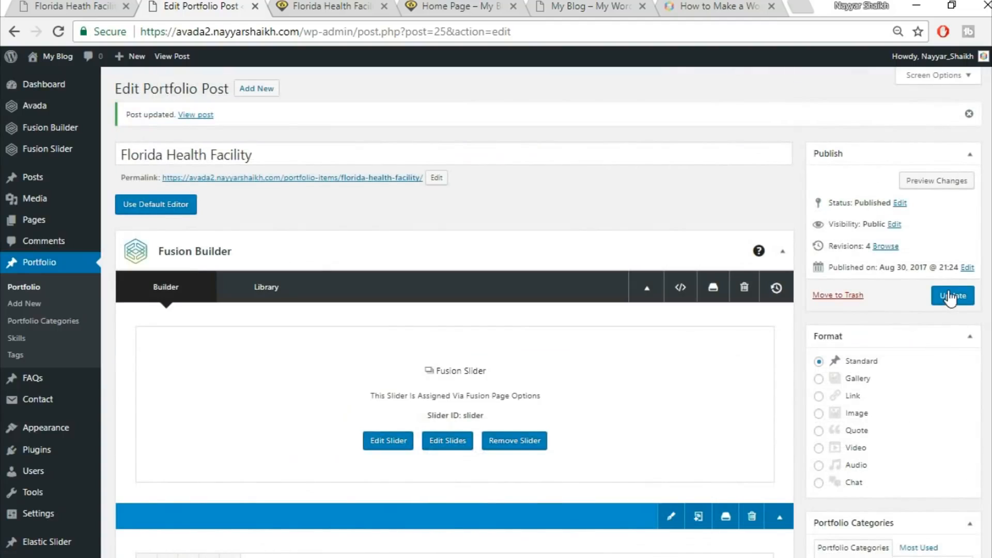
click(952, 295)
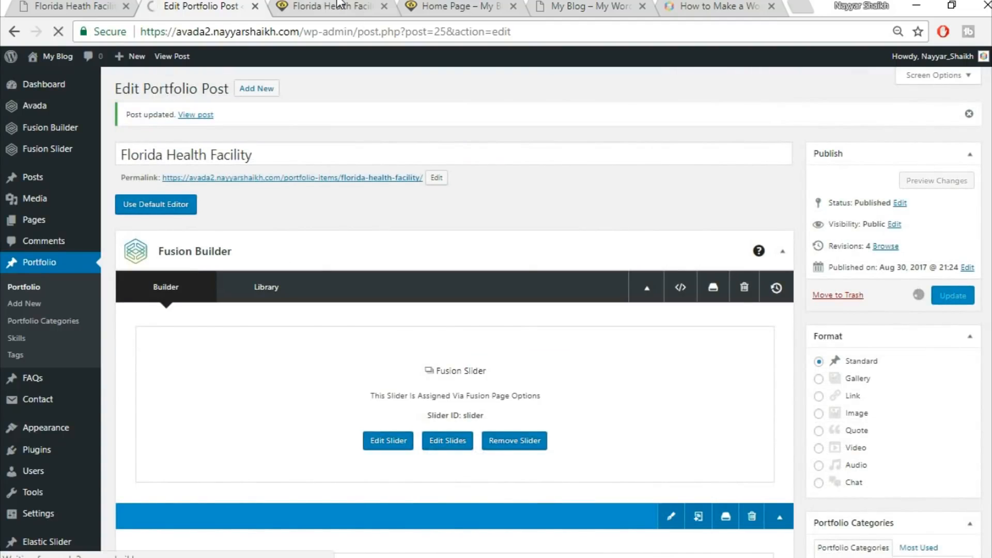
Reload the live page and examine the demo's Project Gallery section below the project details
click(339, 5)
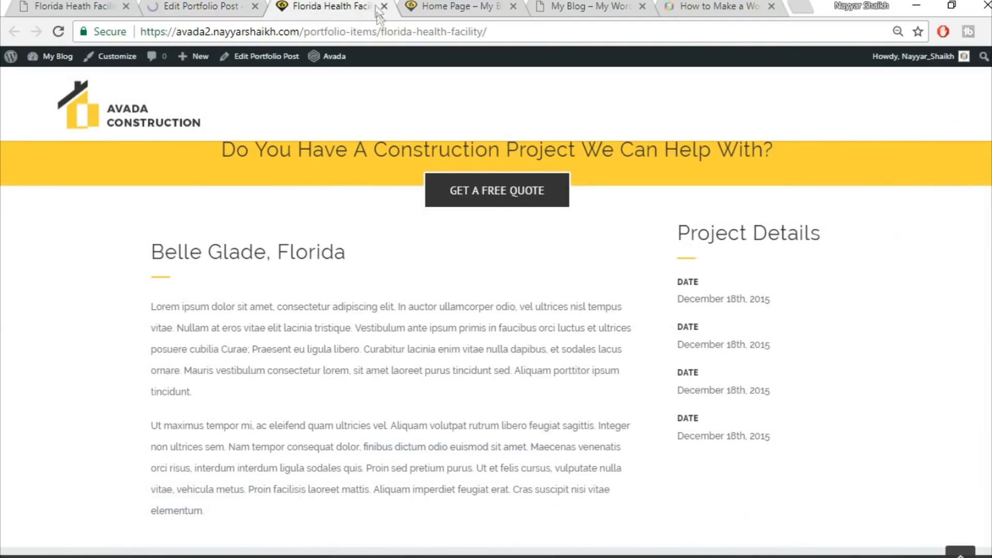
click(377, 27)
key(Return)
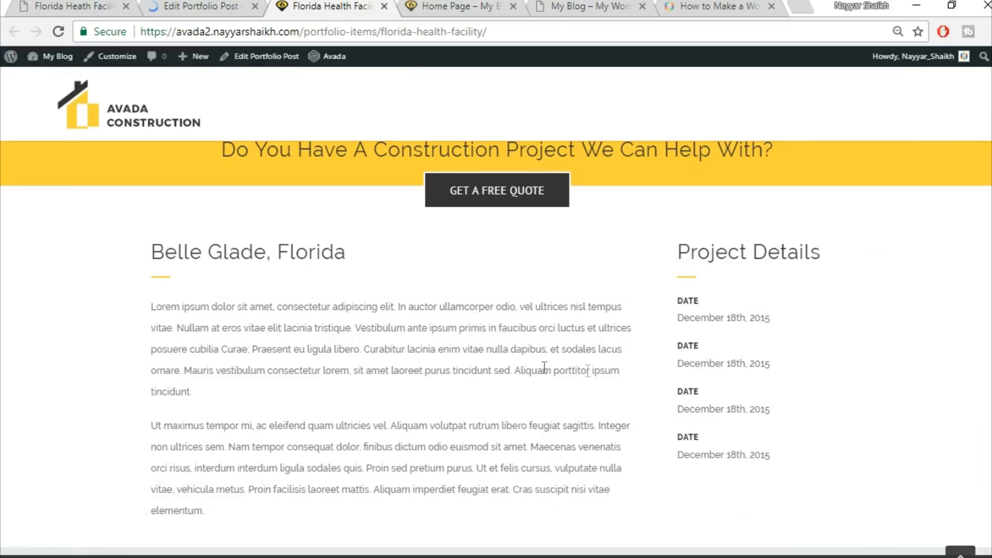
click(81, 5)
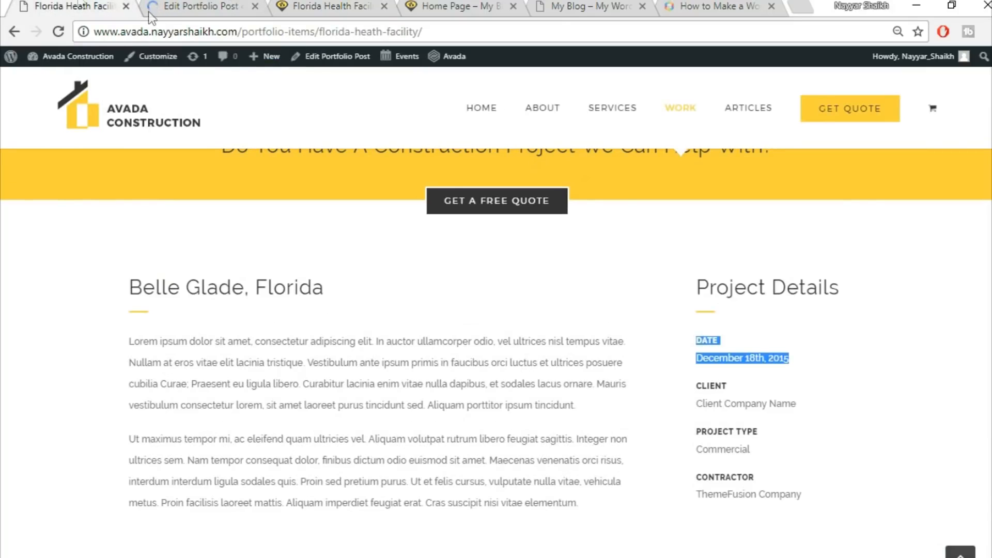
scroll(924, 358, down, 8)
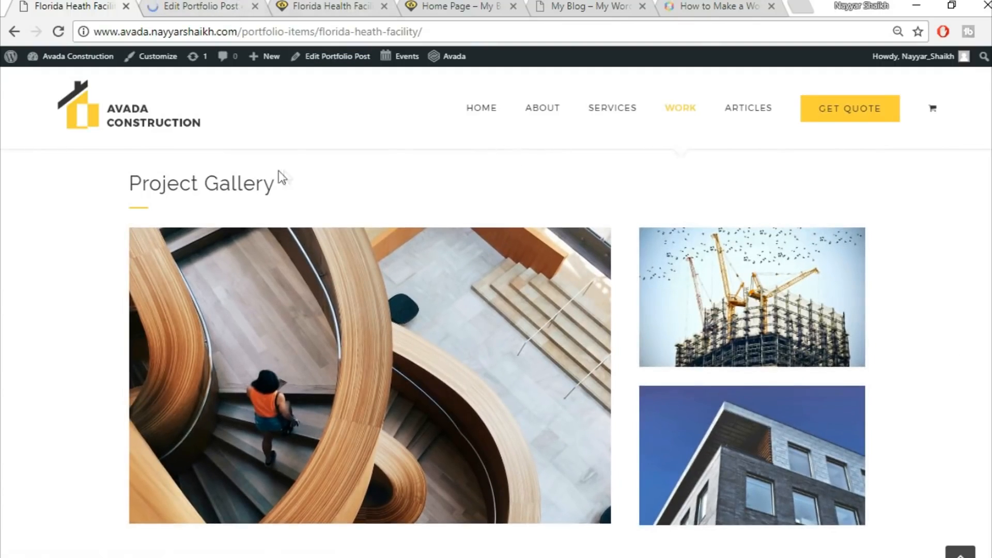
Copy the Project Gallery heading text from the demo page
click(198, 5)
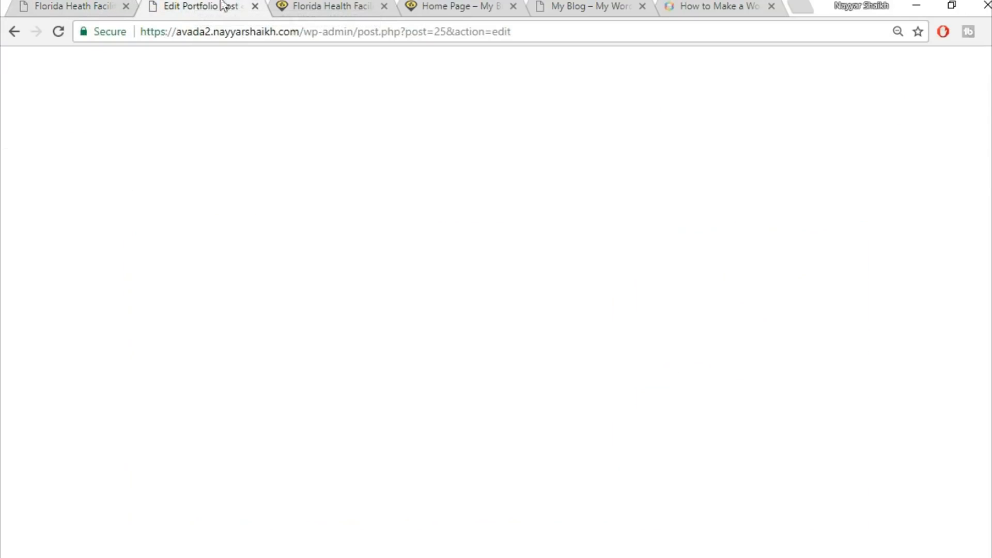
scroll(743, 343, down, 10)
scroll(743, 345, down, 2)
click(73, 6)
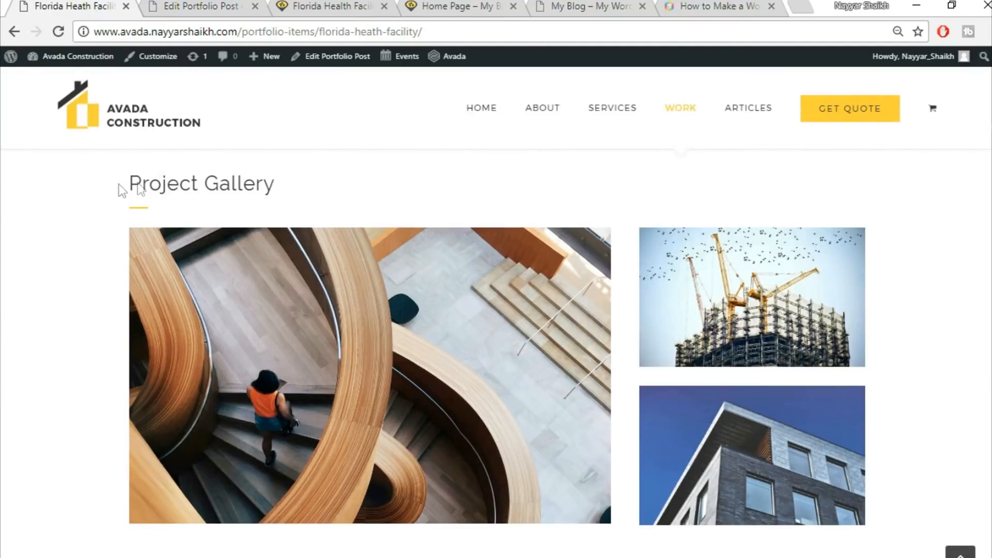
drag(120, 186, 312, 186)
key(ctrl+c)
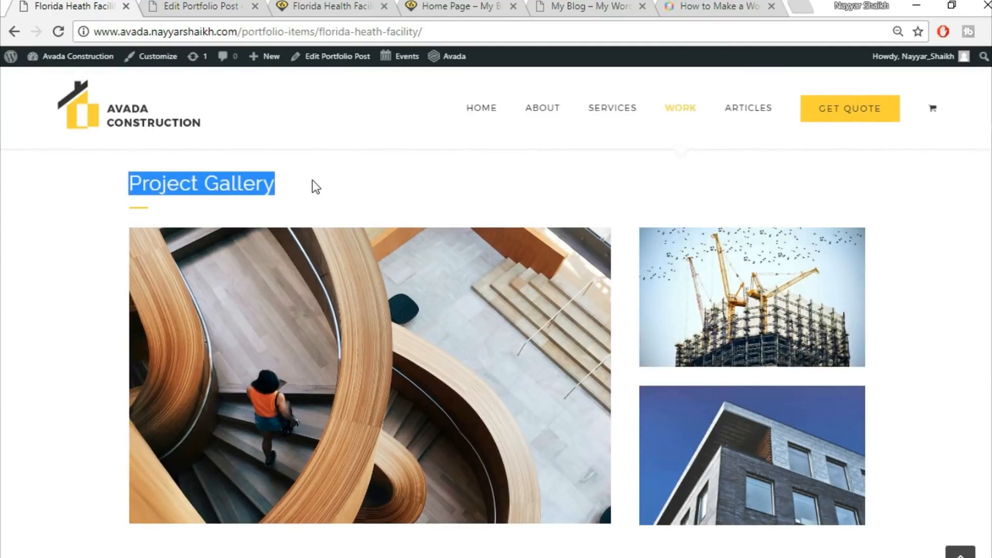
click(212, 4)
Add a new 1/1 container with a Text Block holding the pasted Project Gallery heading
scroll(616, 362, down, 5)
click(658, 283)
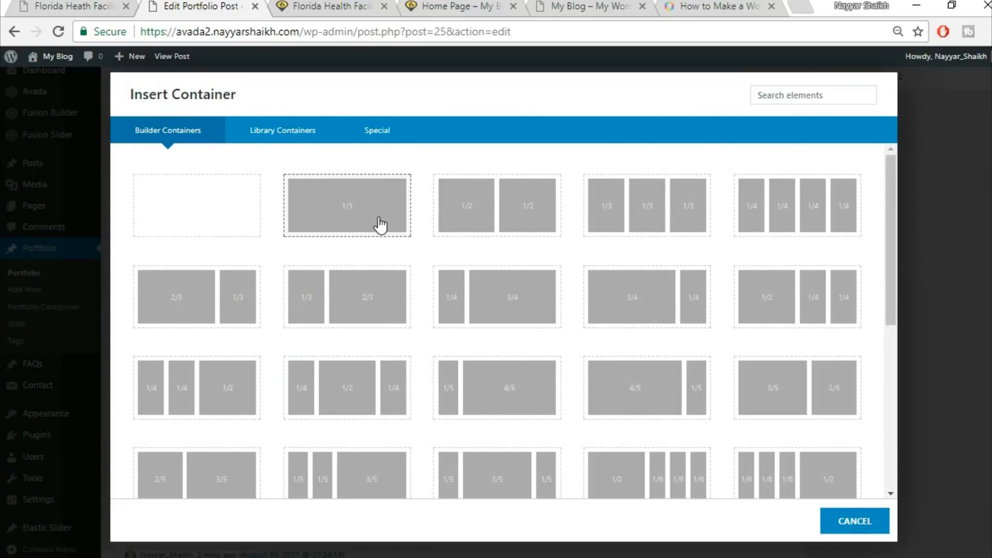
click(379, 225)
click(450, 400)
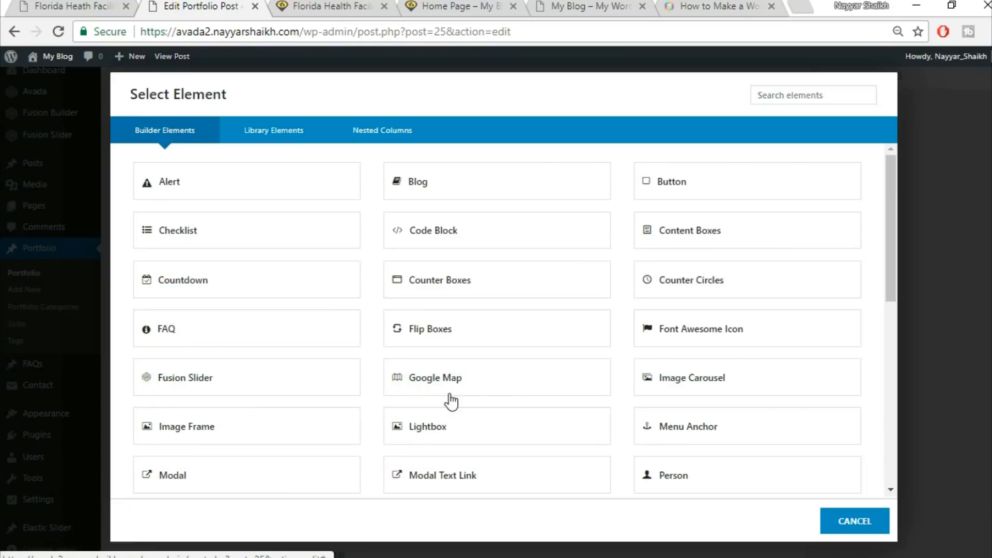
click(786, 92)
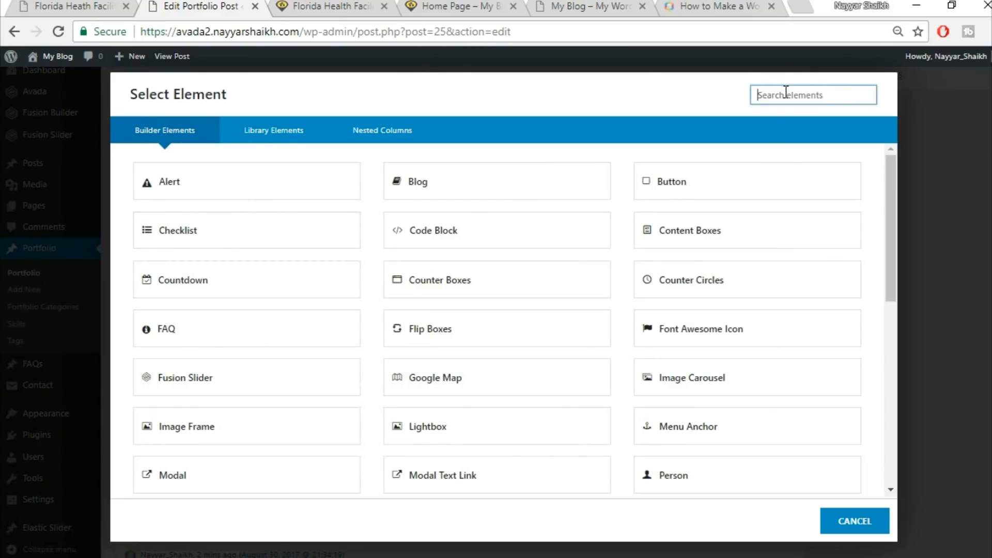
text(t Gallery)
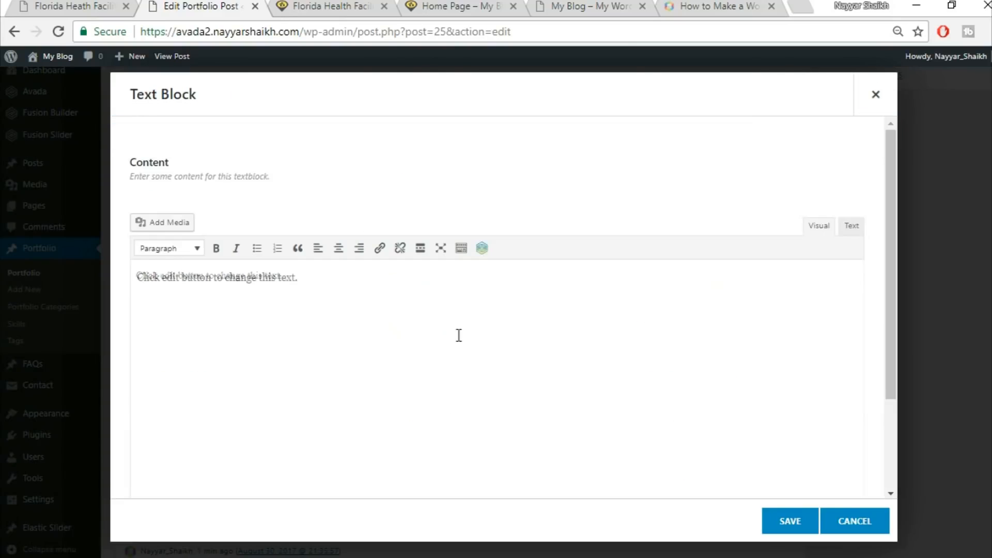
key(ctrl+a)
key(Delete)
key(ctrl+v)
click(790, 522)
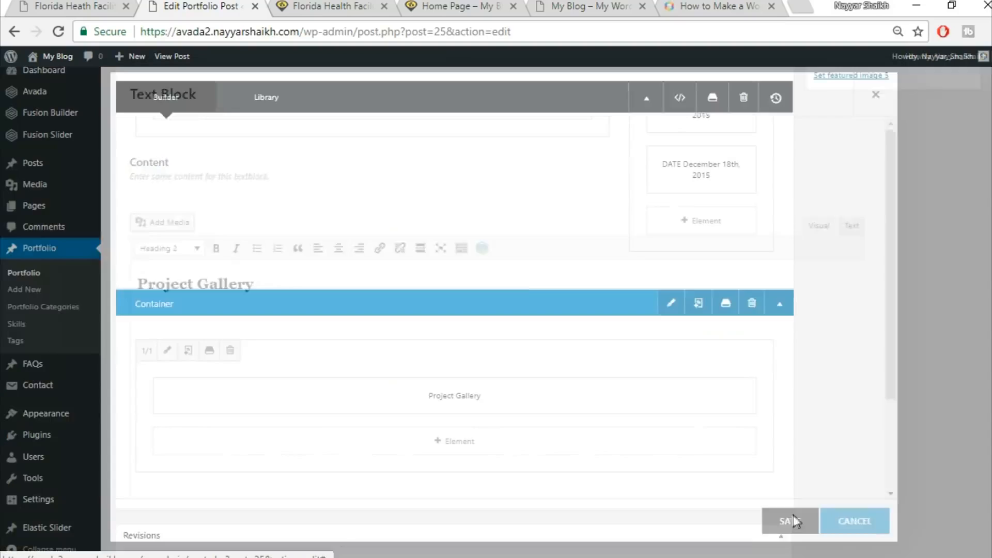
scroll(518, 292, up, 5)
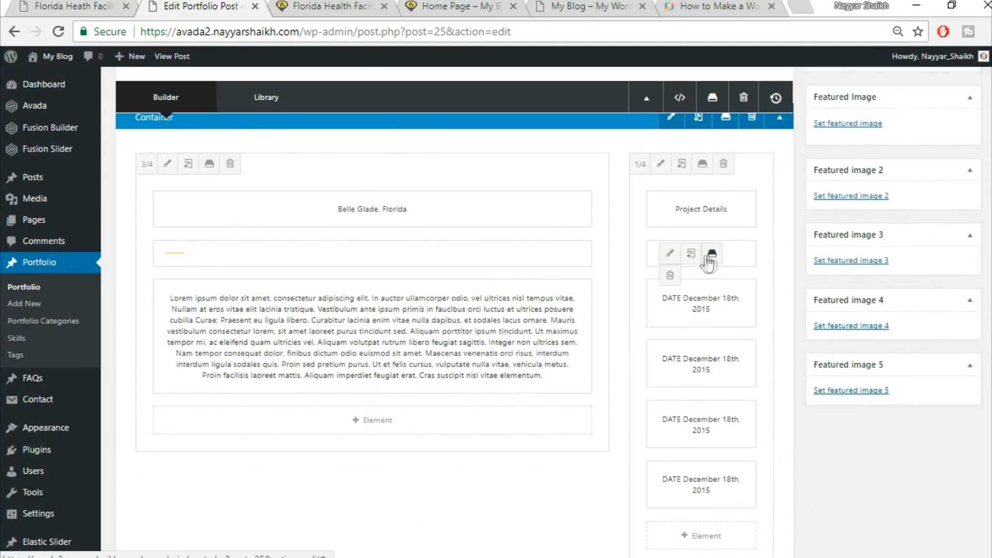
Duplicate the Project Details separator and move the copy below the Project Gallery heading in the new container
click(691, 251)
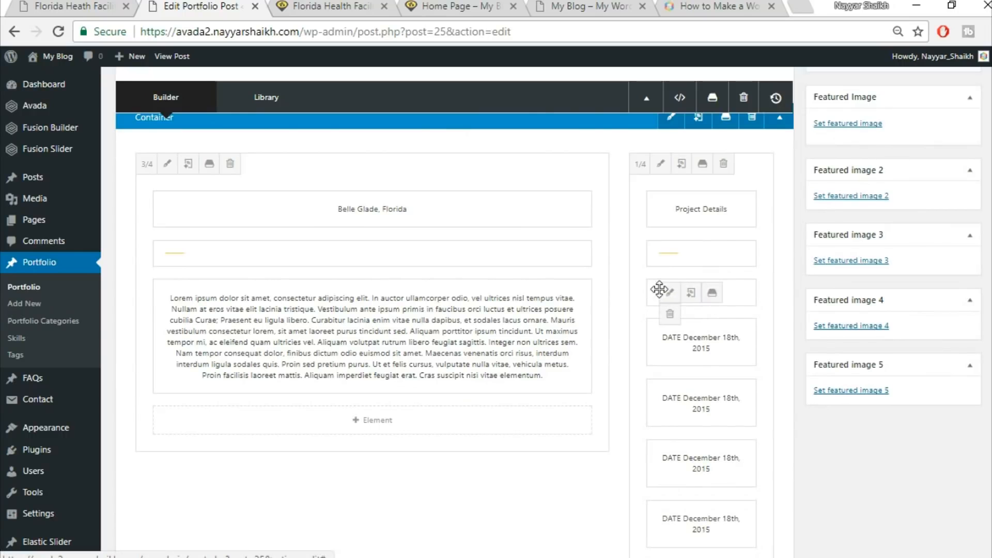
scroll(715, 405, down, 3)
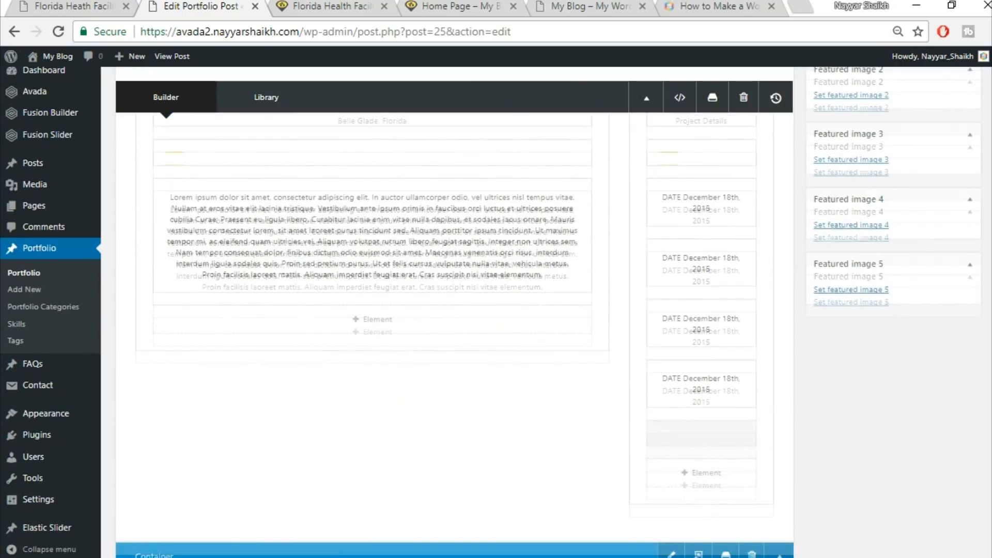
scroll(537, 500, down, 2)
mouse_move(532, 467)
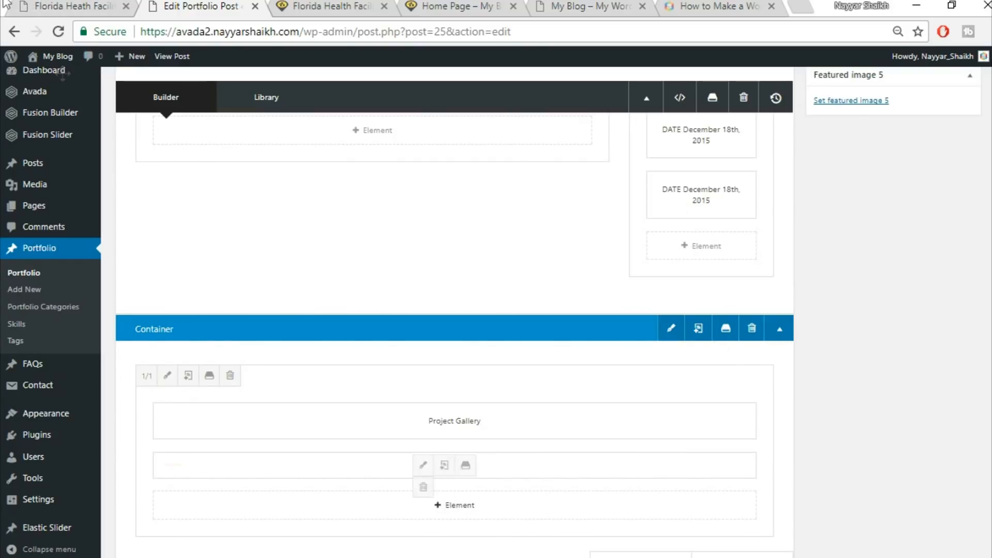
Compare with the demo's gallery layout and add a 2/3 + 1/3 column row to the Project Gallery container
click(68, 7)
click(174, 217)
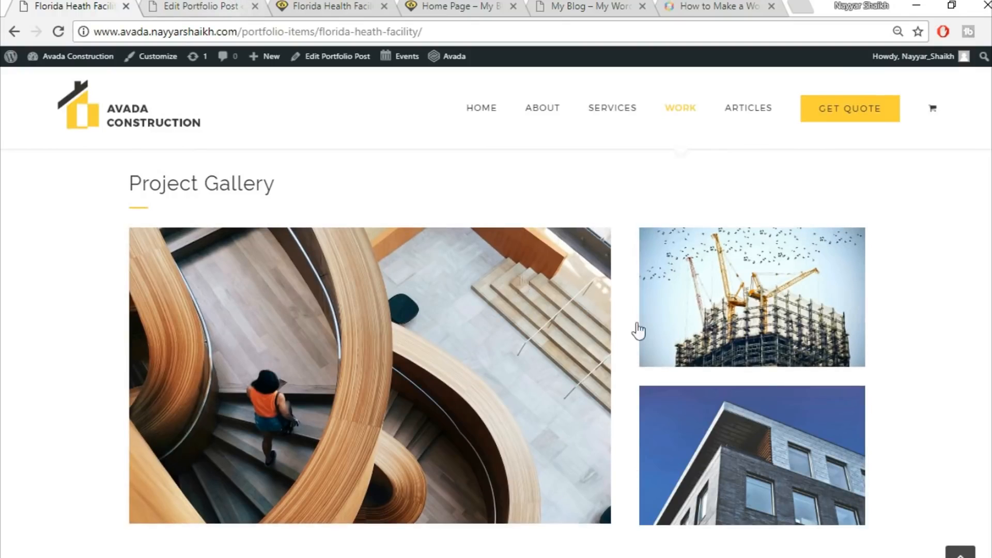
key(ctrl+Tab)
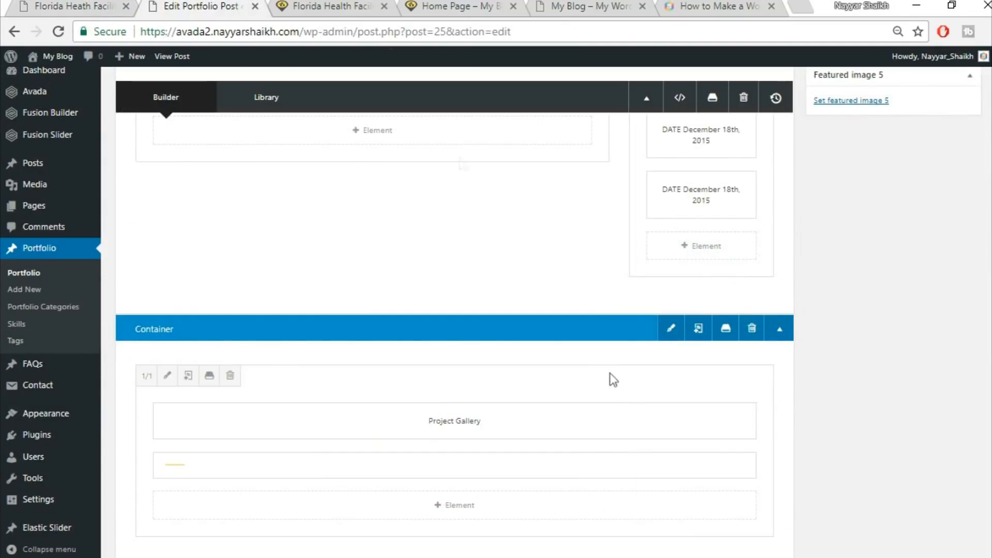
scroll(676, 420, down, 3)
click(739, 414)
click(120, 4)
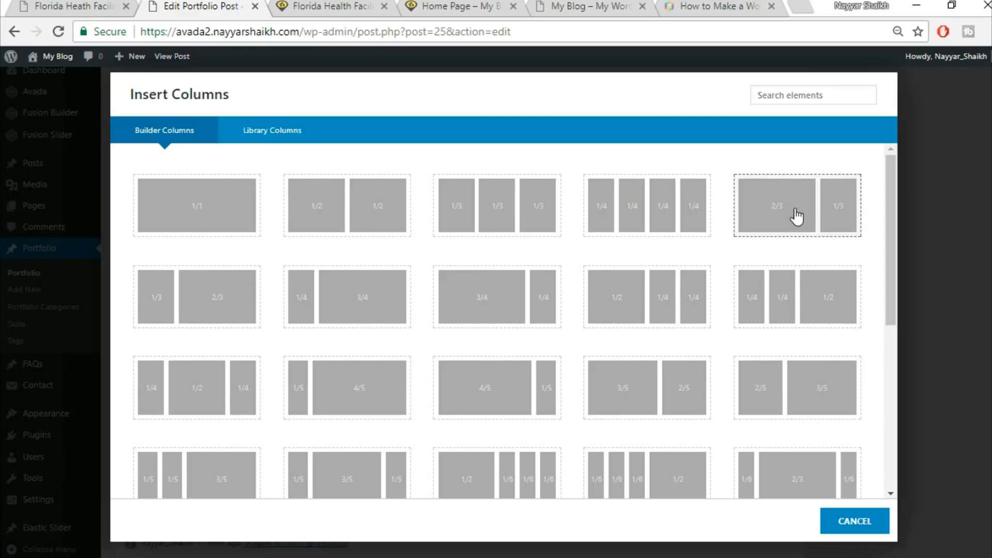
click(789, 219)
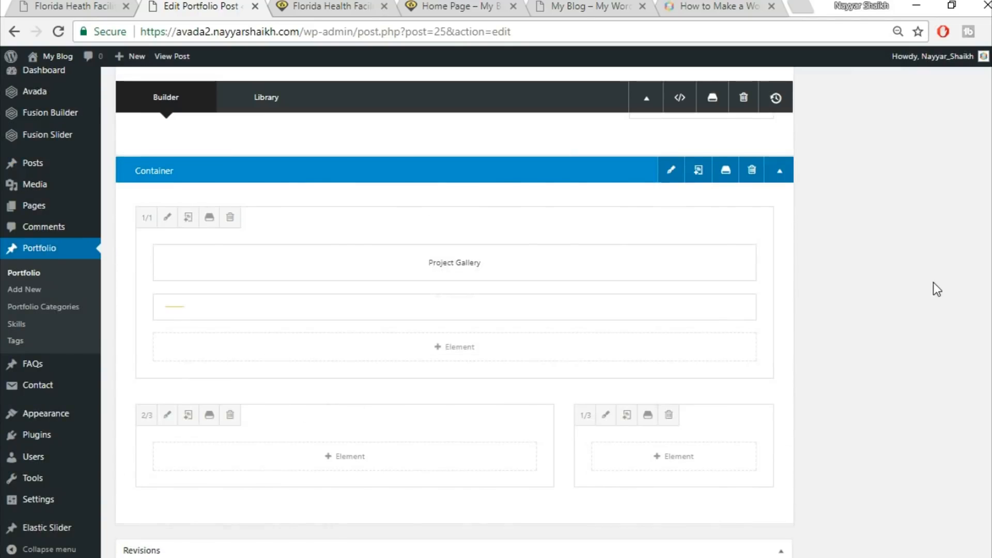
Add an Image Frame element to the 2/3 column of the gallery row
scroll(933, 282, down, 3)
click(95, 5)
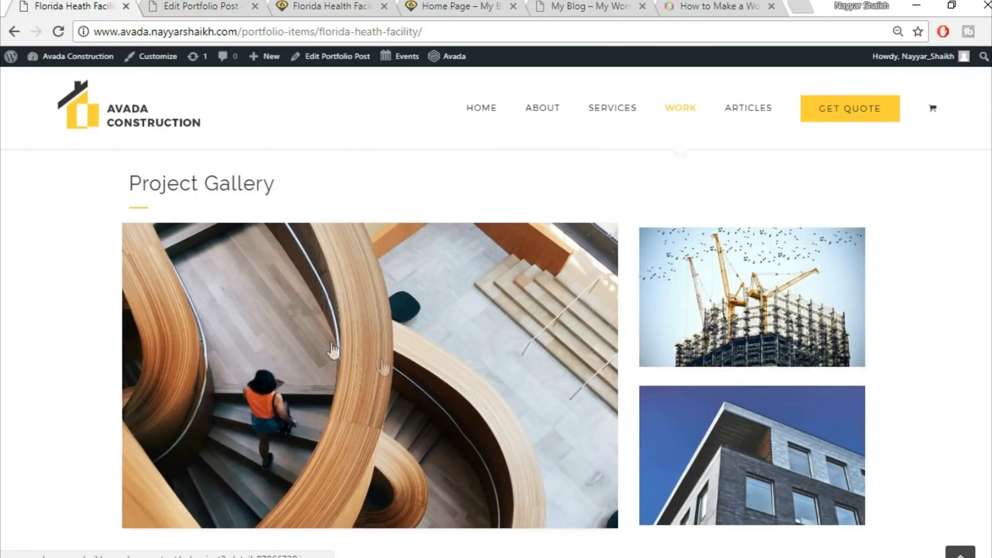
click(225, 4)
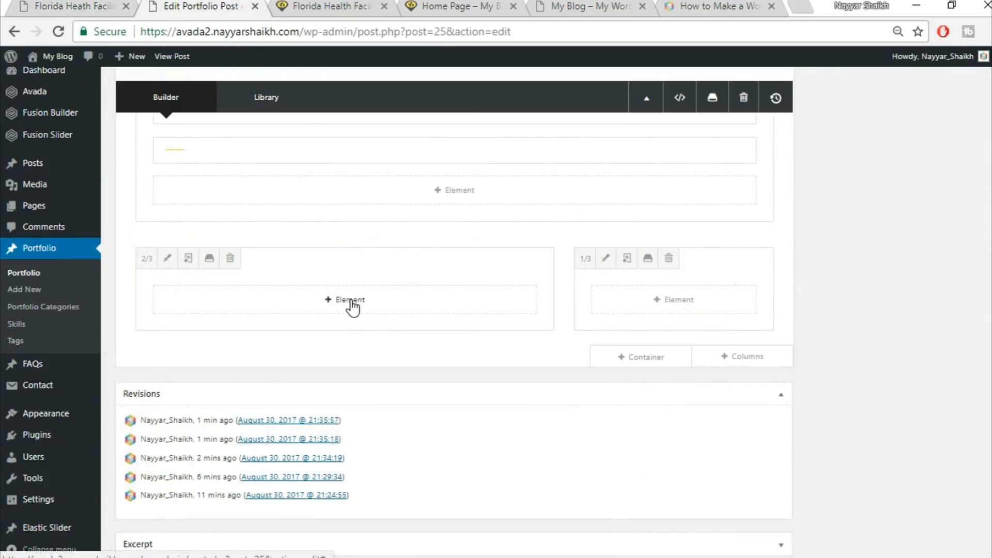
click(341, 301)
click(804, 94)
text(ima)
click(540, 182)
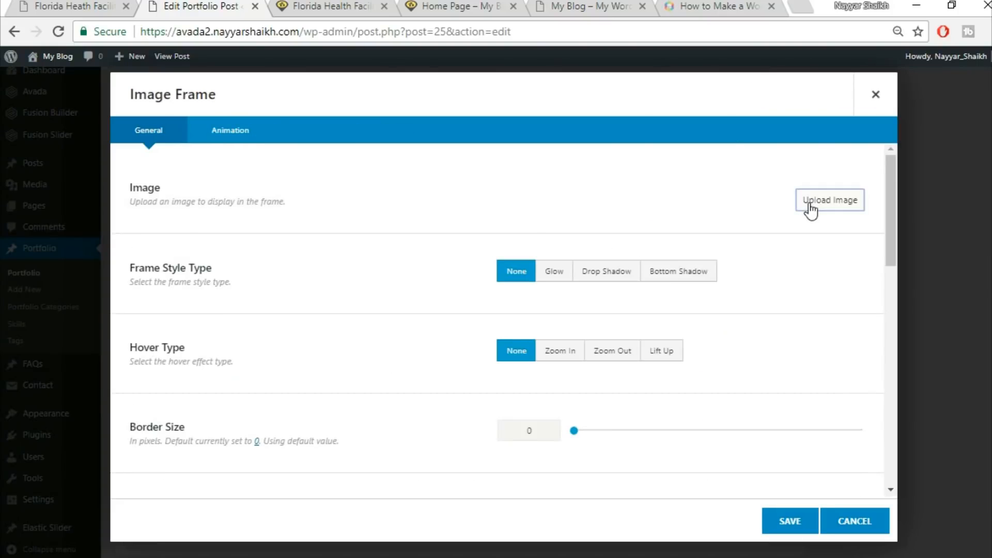
Upload project2-detail-97066739 from the Avada Course Images folder and insert it into the frame at Full Size
click(810, 207)
click(198, 110)
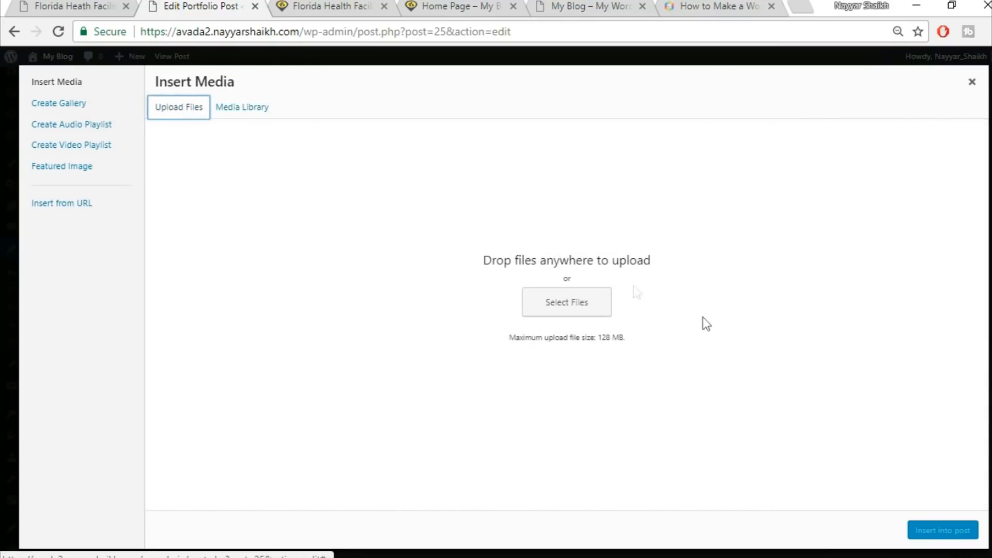
click(580, 304)
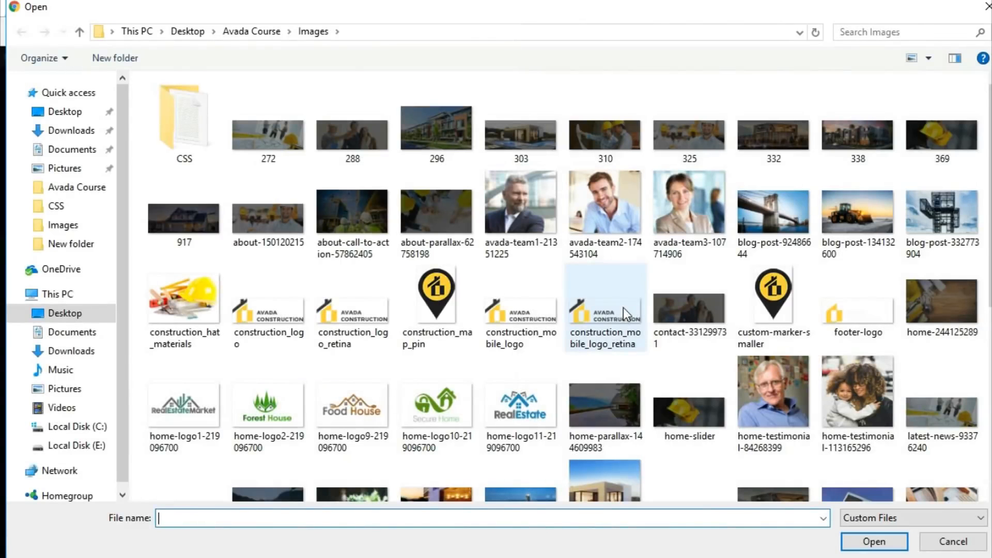
scroll(751, 315, down, 5)
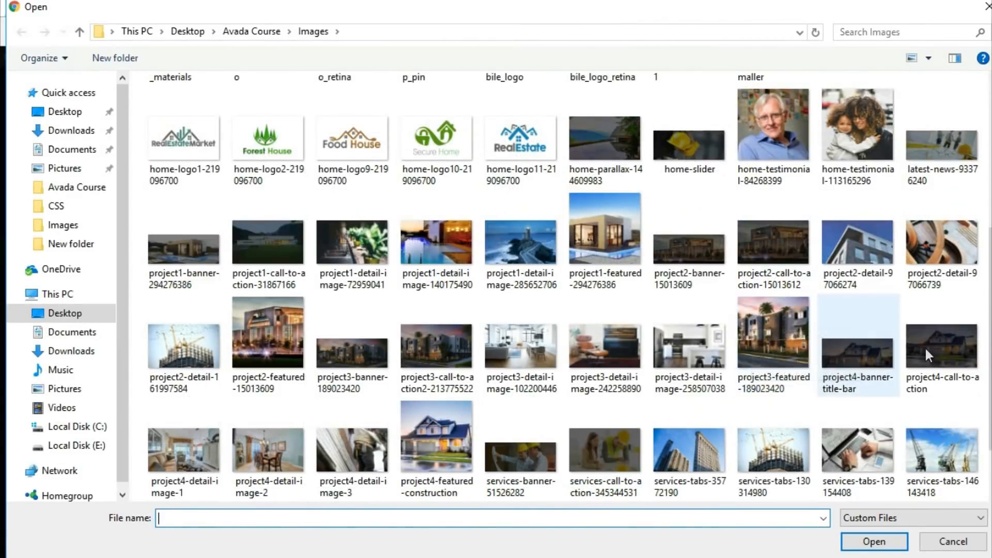
click(954, 227)
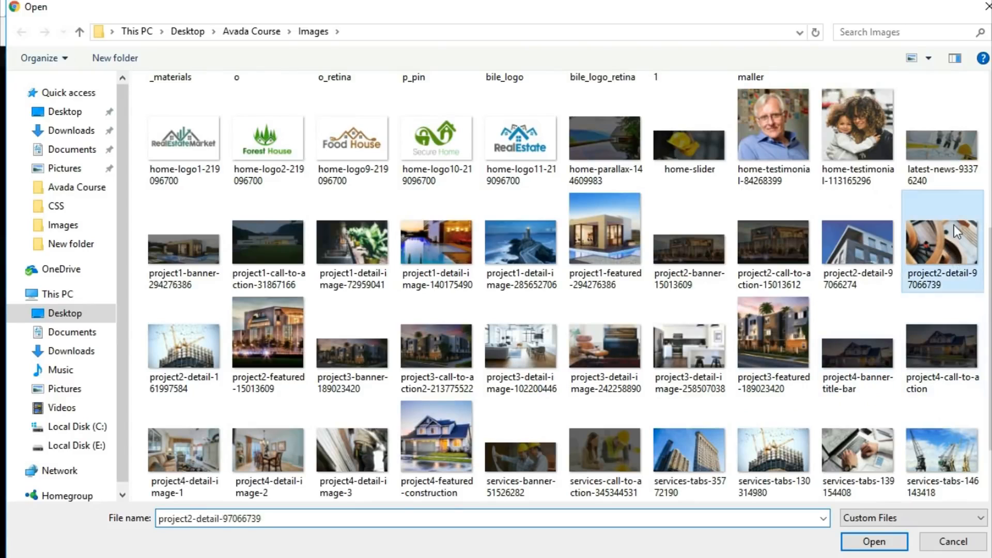
click(873, 541)
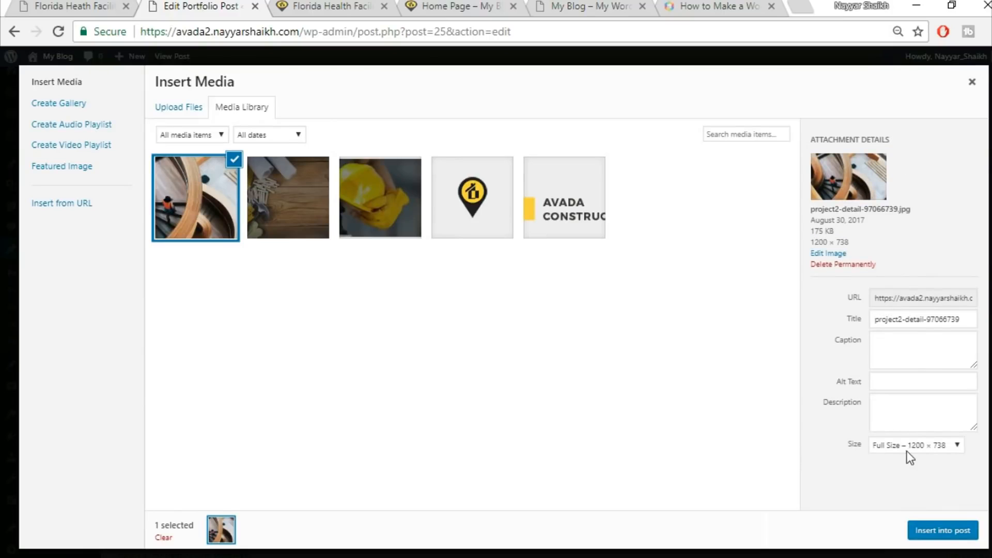
click(906, 447)
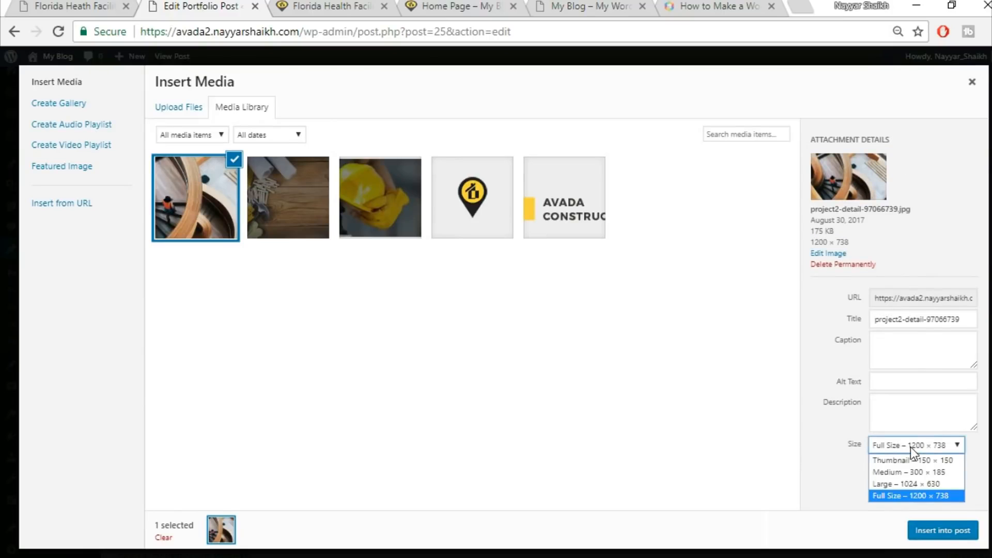
click(908, 496)
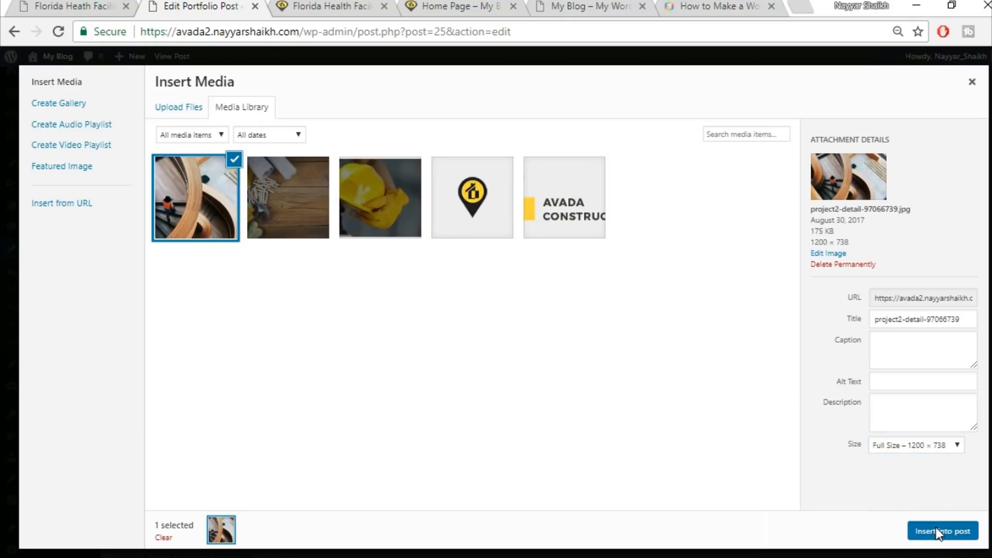
click(935, 527)
Set the image frame's hover type to Lift Up
scroll(633, 405, down, 4)
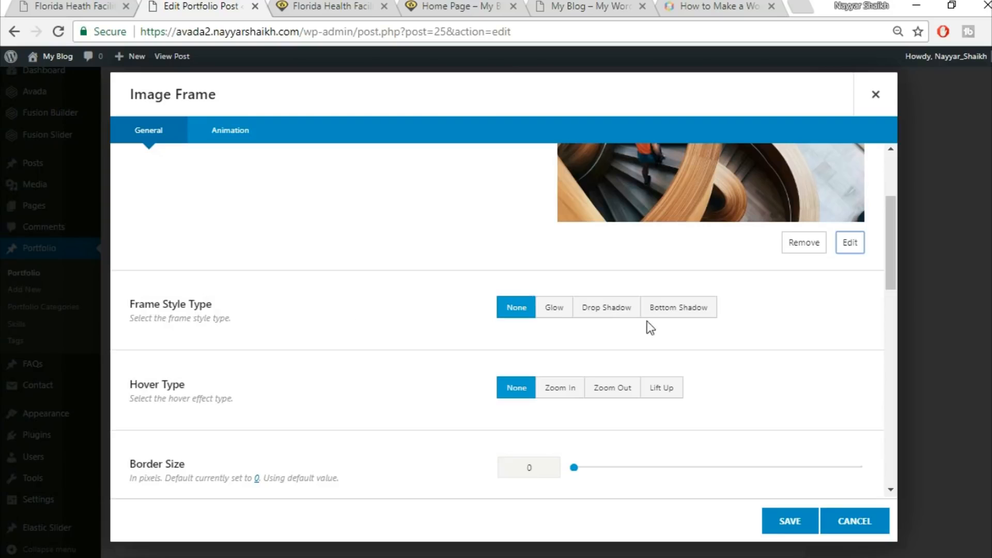
scroll(723, 376, down, 2)
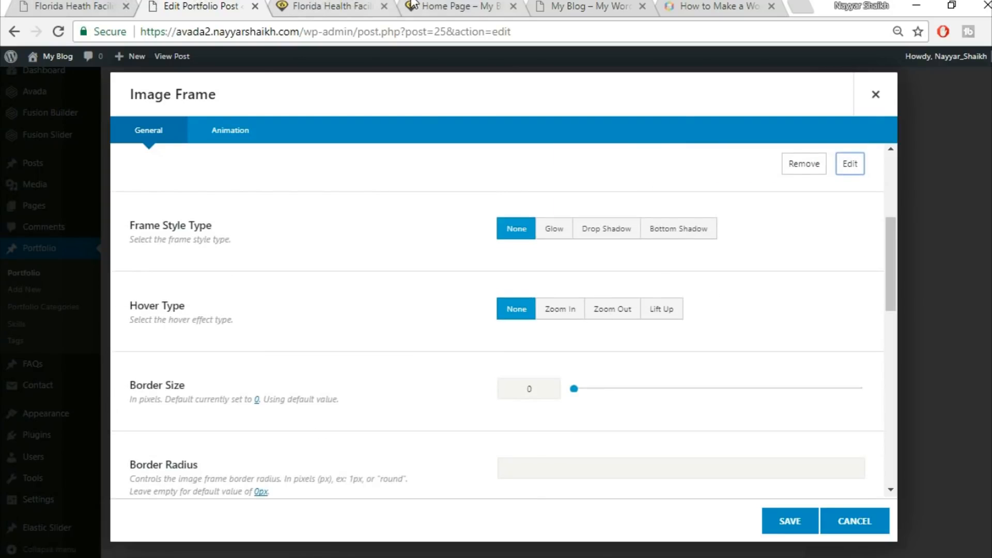
click(75, 5)
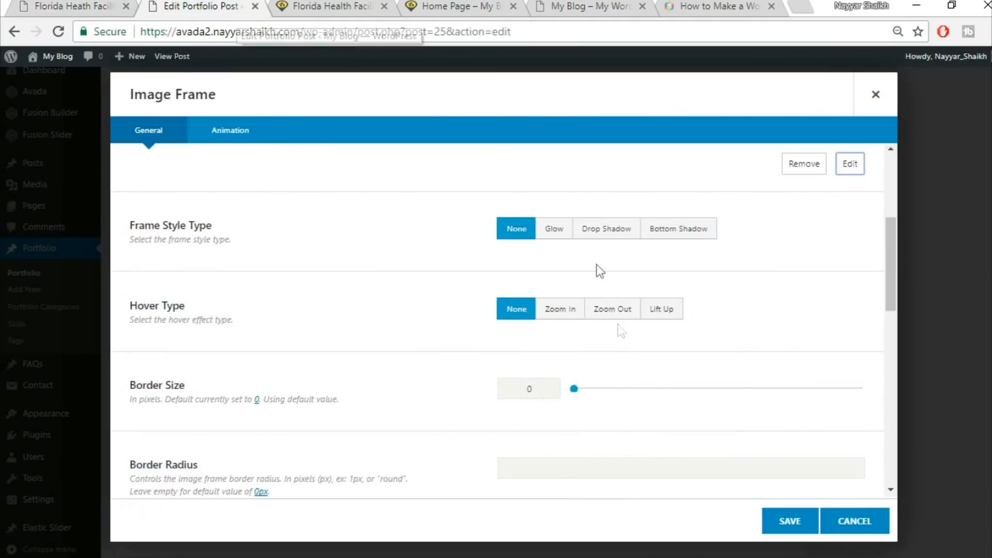
key(ctrl+Tab)
click(573, 316)
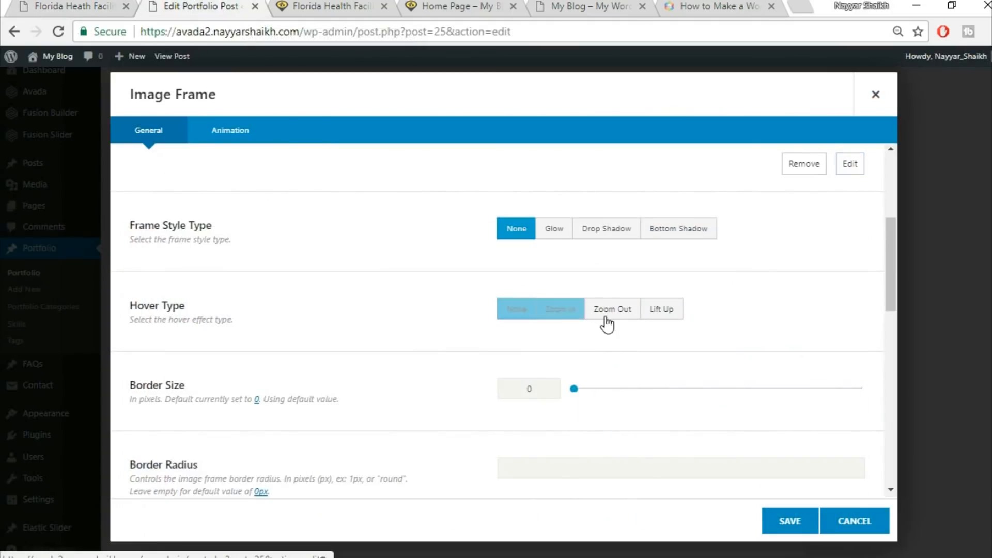
click(649, 310)
Review the remaining Image Frame options against the demo and save the element
scroll(248, 341, down, 2)
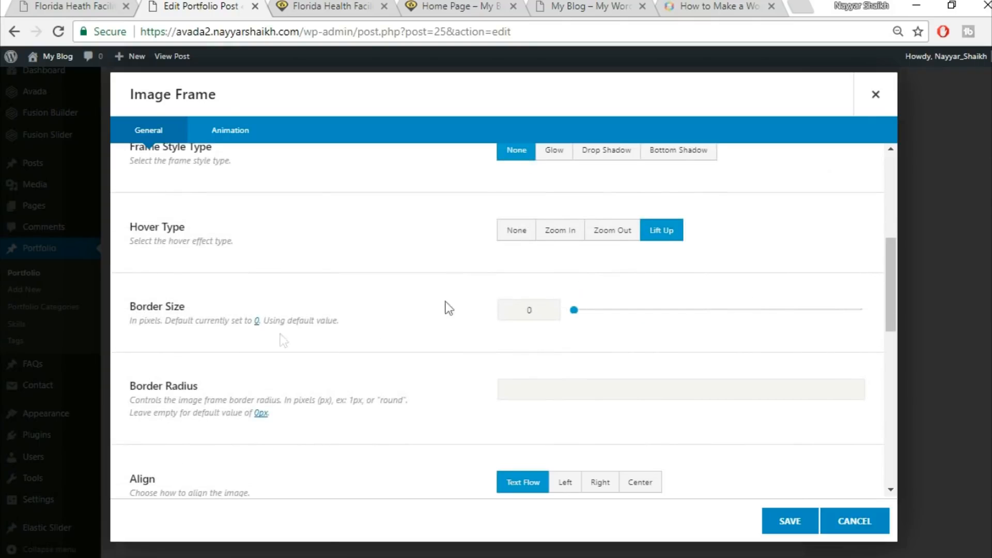
scroll(588, 294, down, 2)
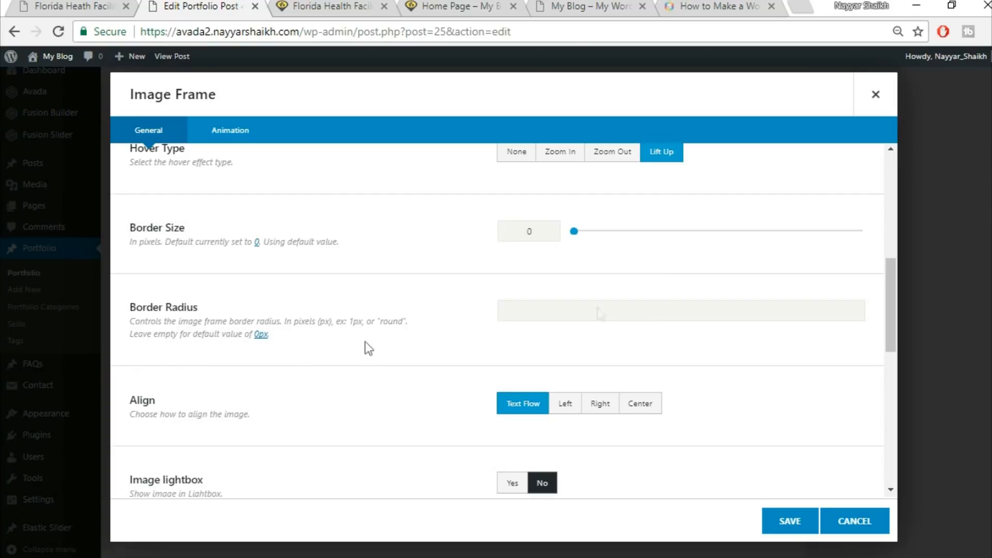
click(91, 5)
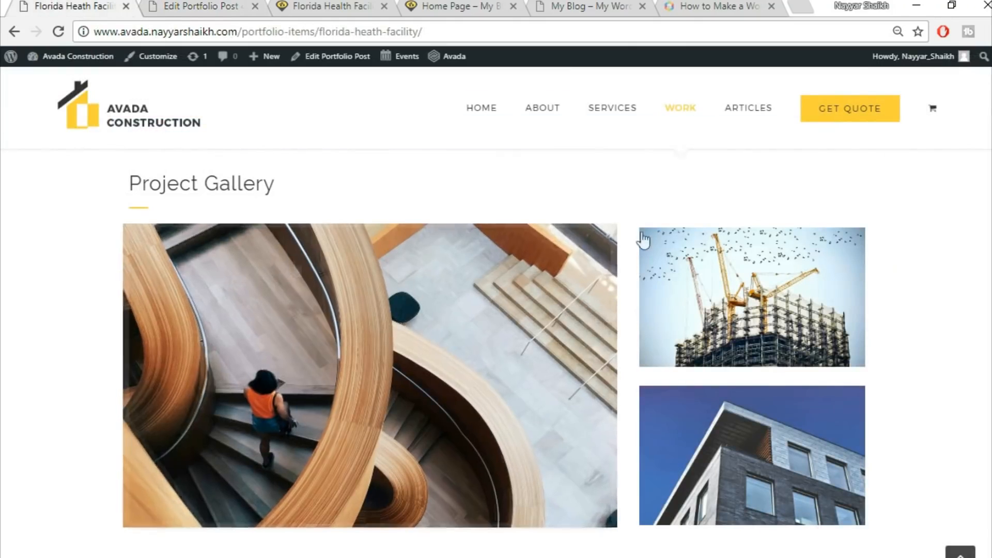
key(ctrl+Tab)
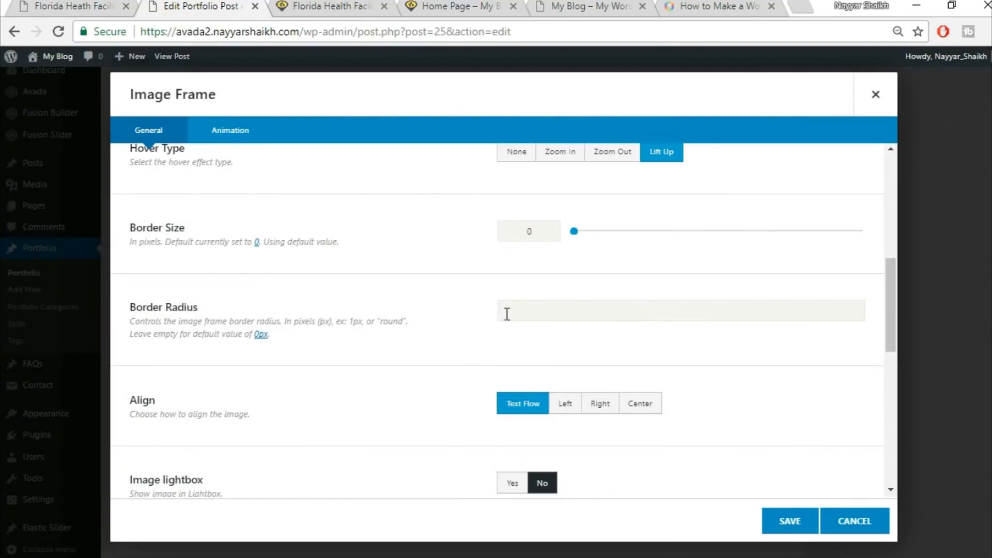
click(31, 5)
key(ctrl+Tab)
scroll(881, 398, down, 2)
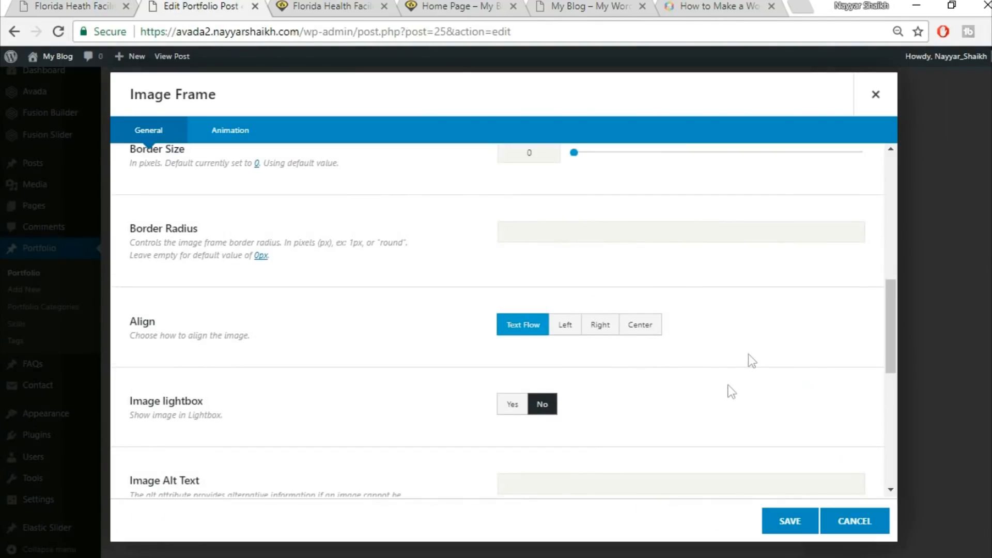
scroll(731, 393, down, 8)
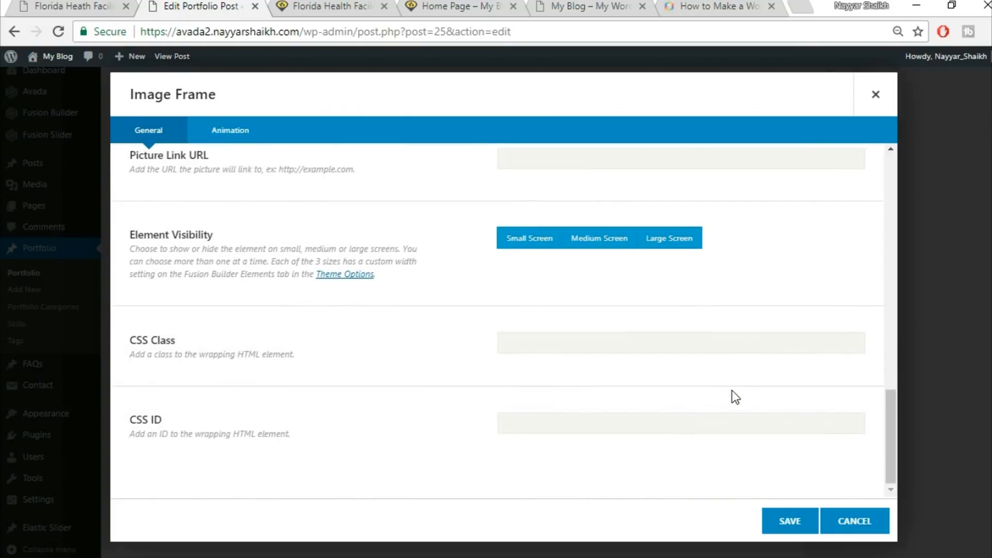
click(782, 532)
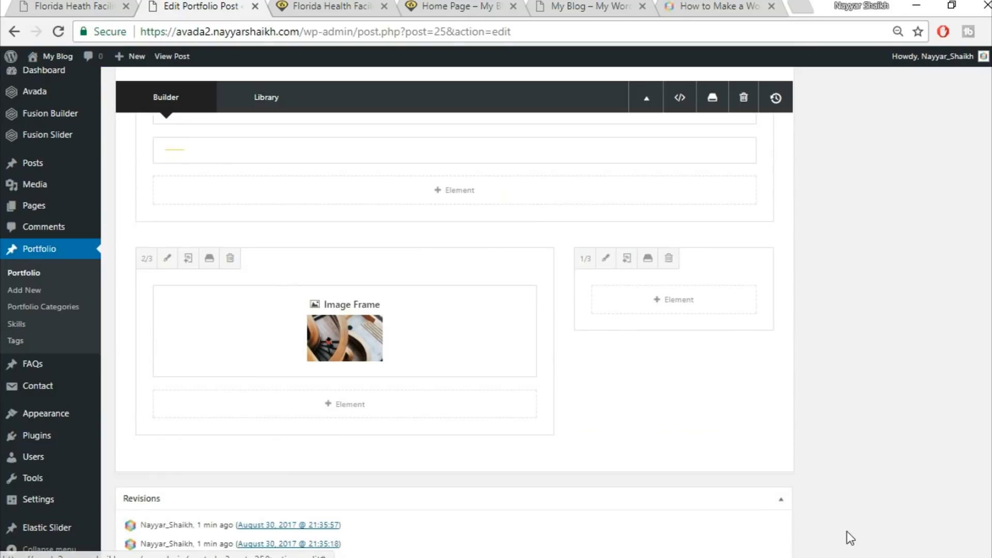
Add an Image Frame element to the 1/3 column of the gallery row
click(46, 6)
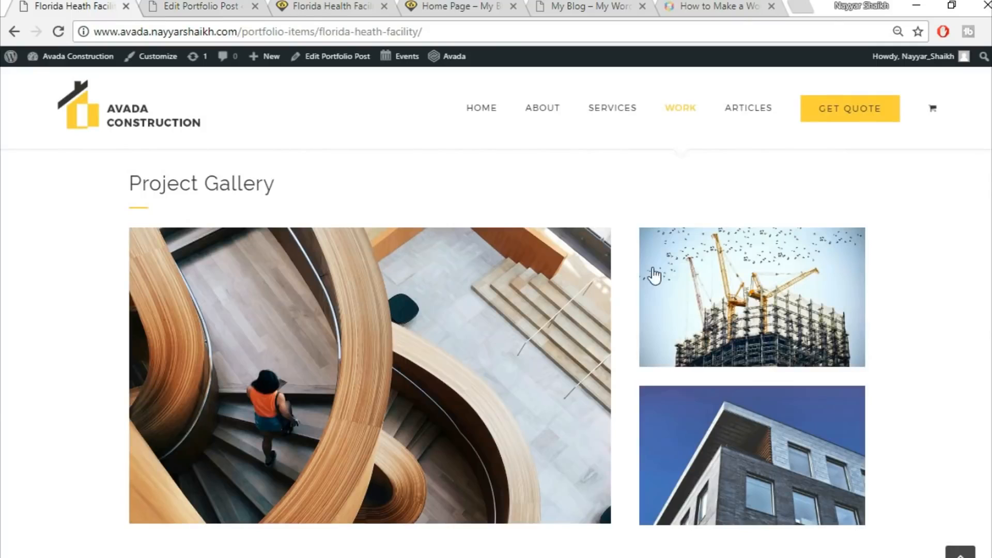
key(ctrl+Tab)
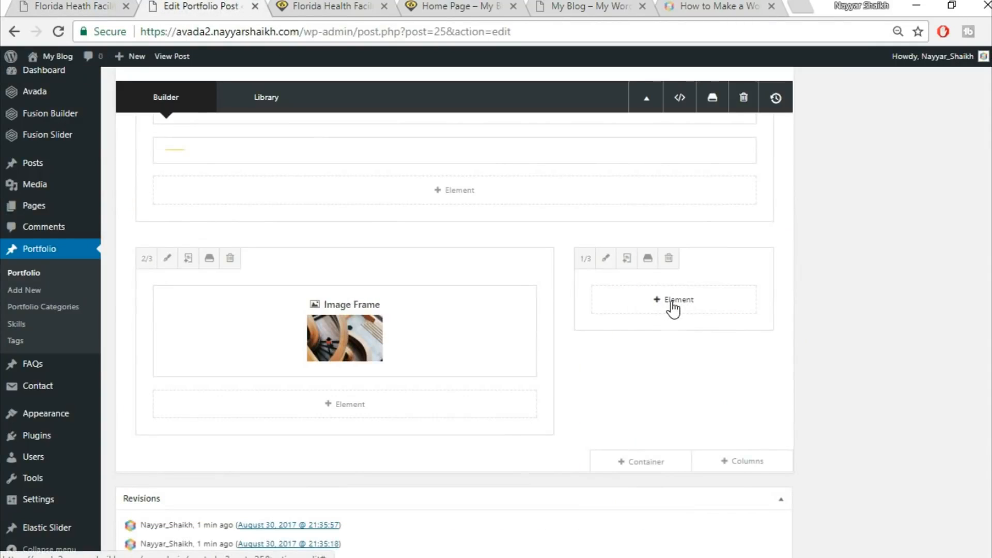
click(671, 302)
click(779, 95)
text(ima)
click(510, 193)
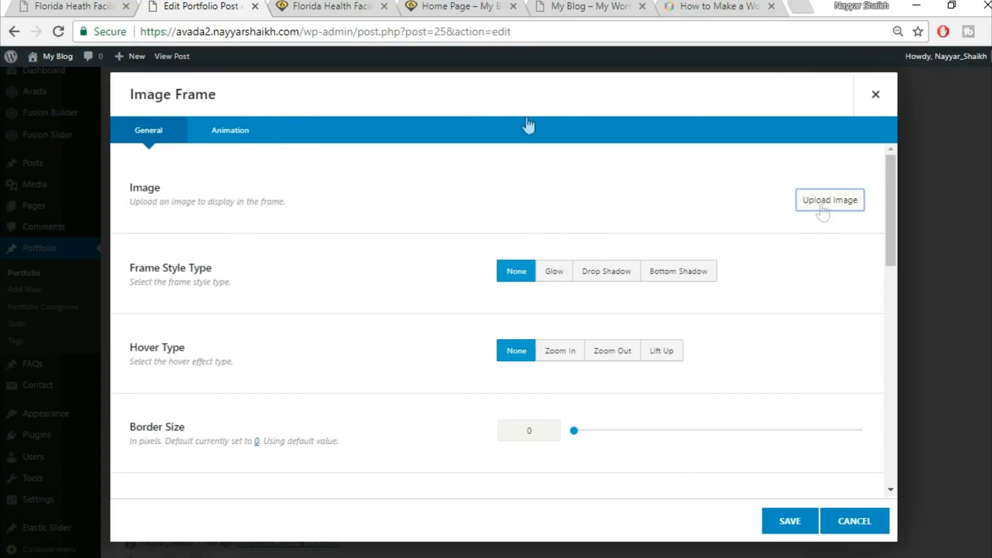
Upload project2-detail-97066274 from the Avada Course Images folder and insert it into the new image frame
click(823, 207)
click(28, 4)
click(174, 5)
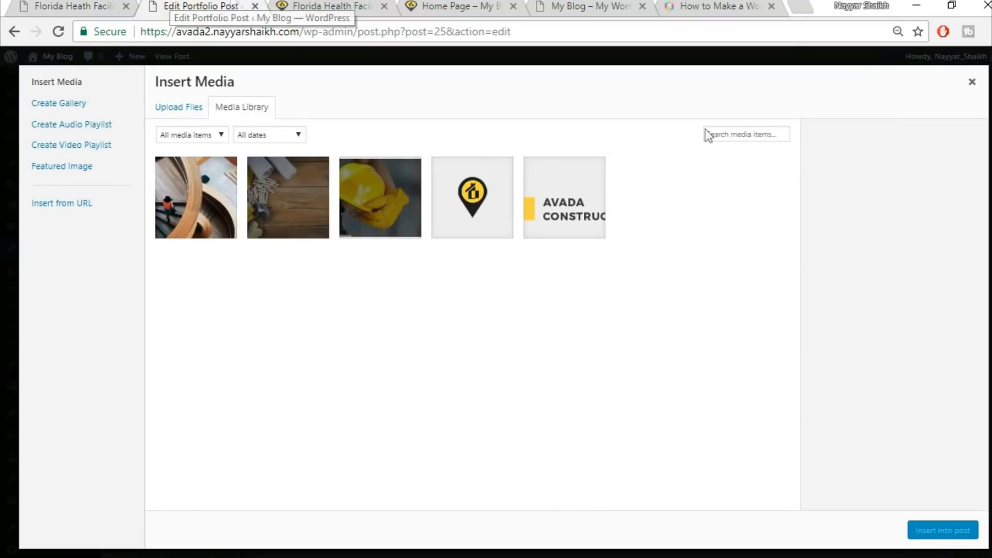
click(186, 110)
click(606, 306)
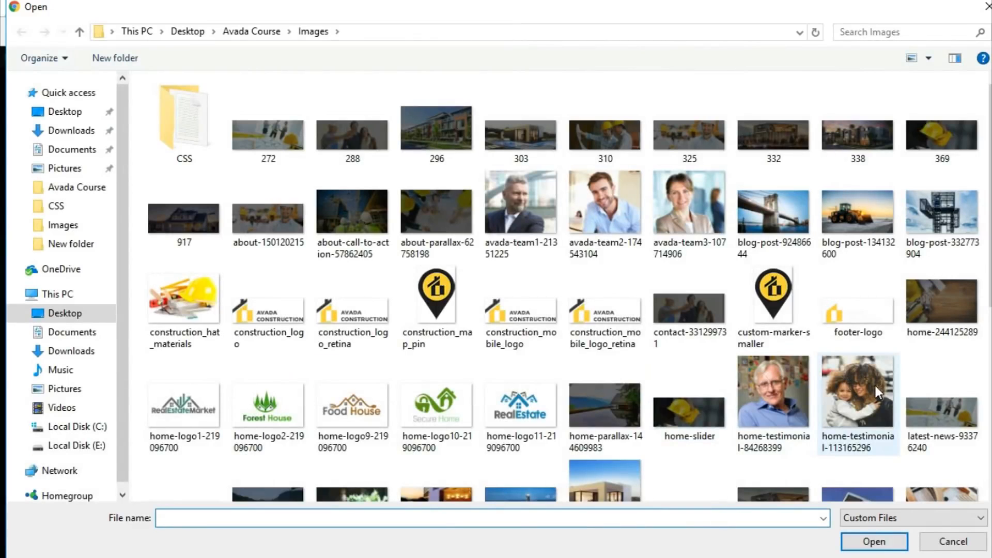
scroll(875, 385, down, 3)
scroll(938, 369, up, 2)
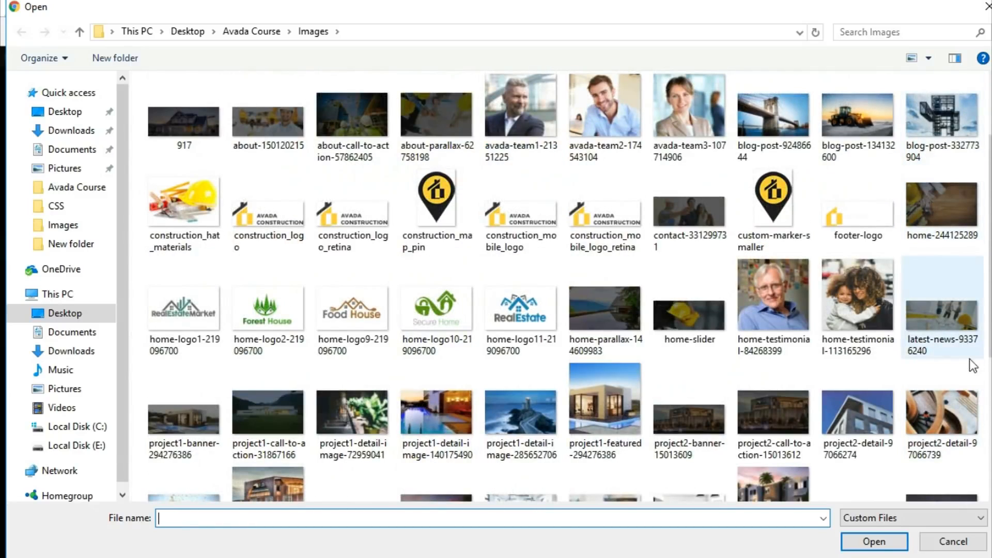
click(870, 433)
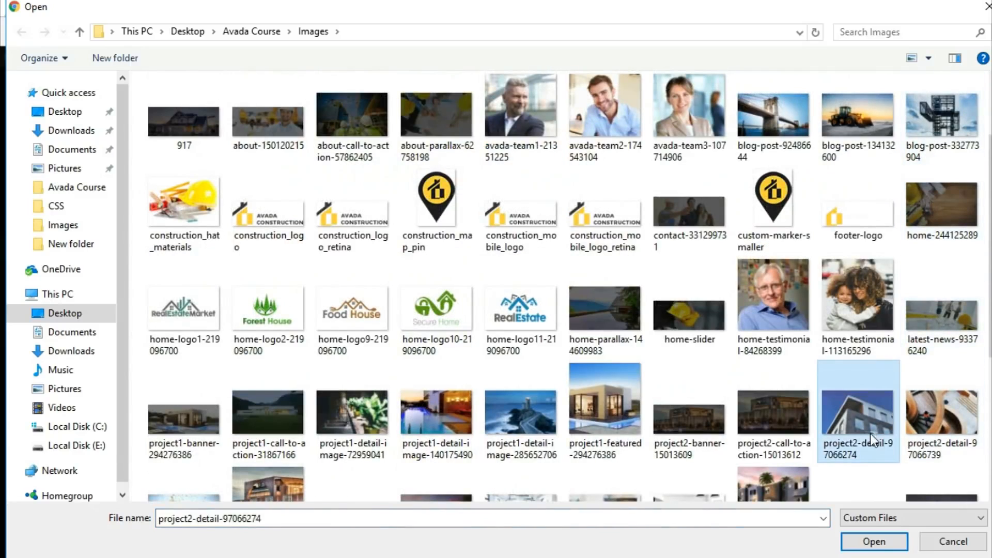
click(868, 542)
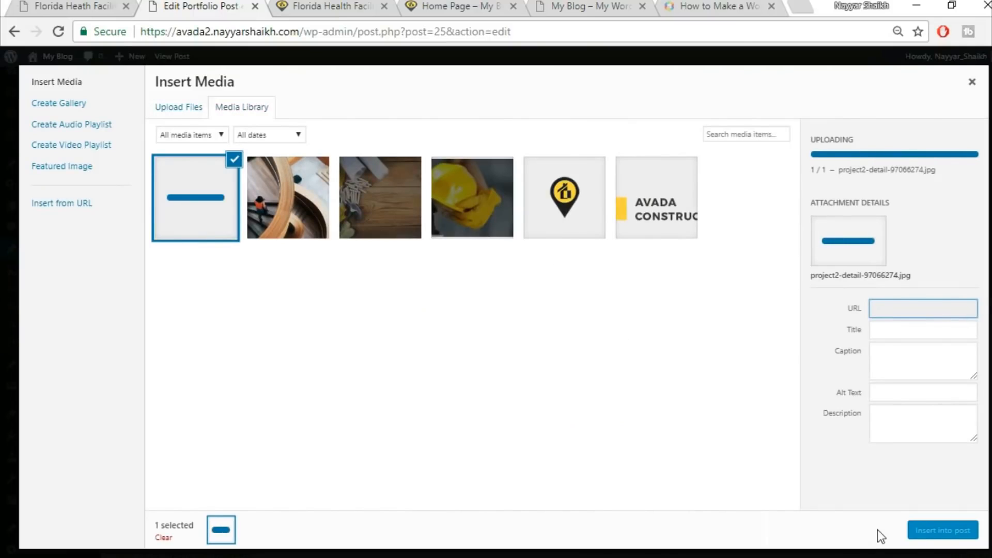
click(924, 528)
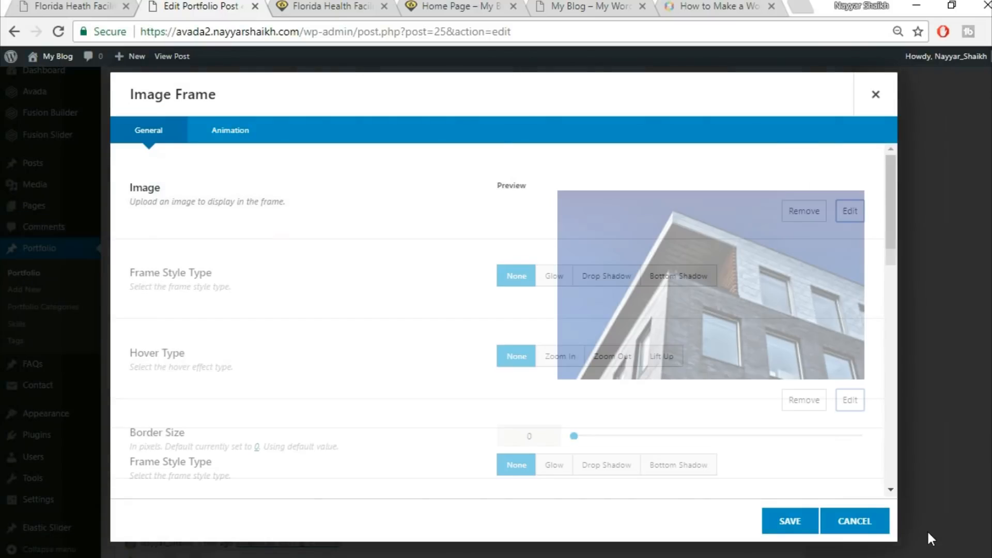
Set the image frame's hover type to Lift Up and save the element
scroll(655, 421, down, 3)
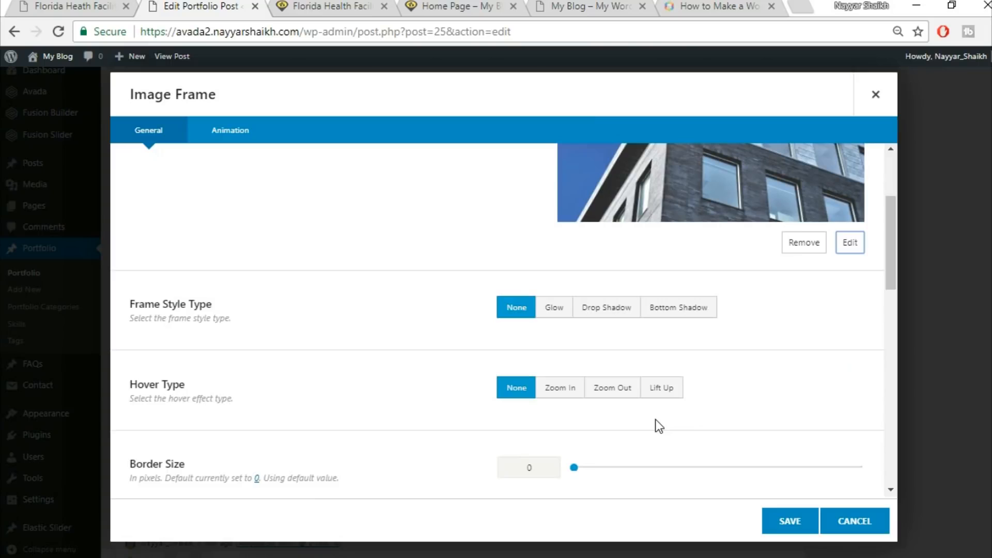
click(659, 399)
click(788, 523)
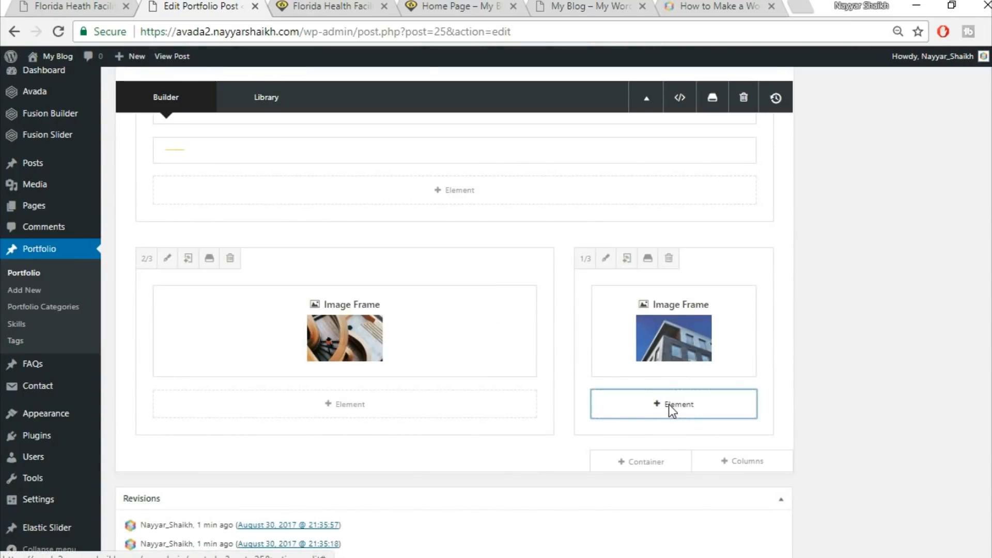
Add a Separator element below the image frame in the 1/3 column
click(669, 406)
click(805, 93)
text(sepa)
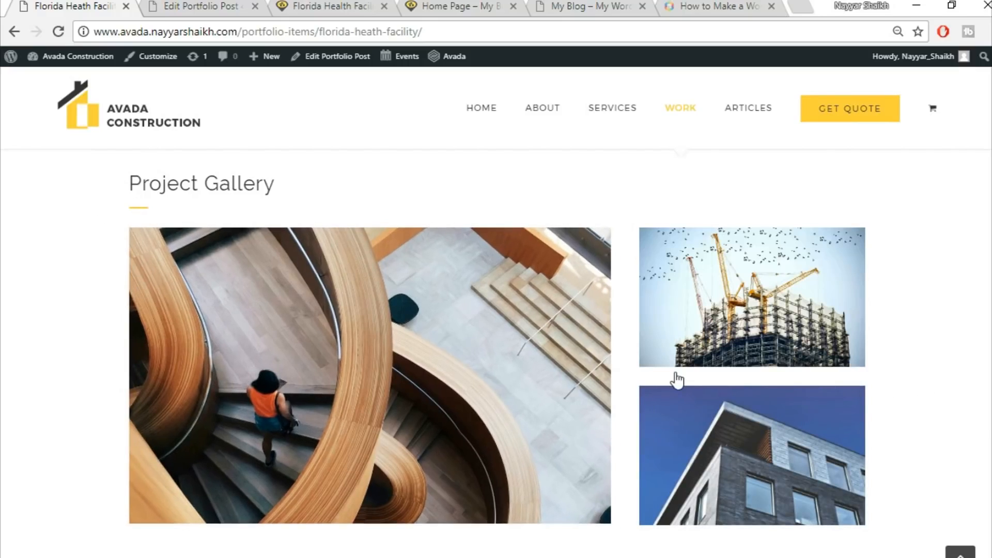
click(216, 5)
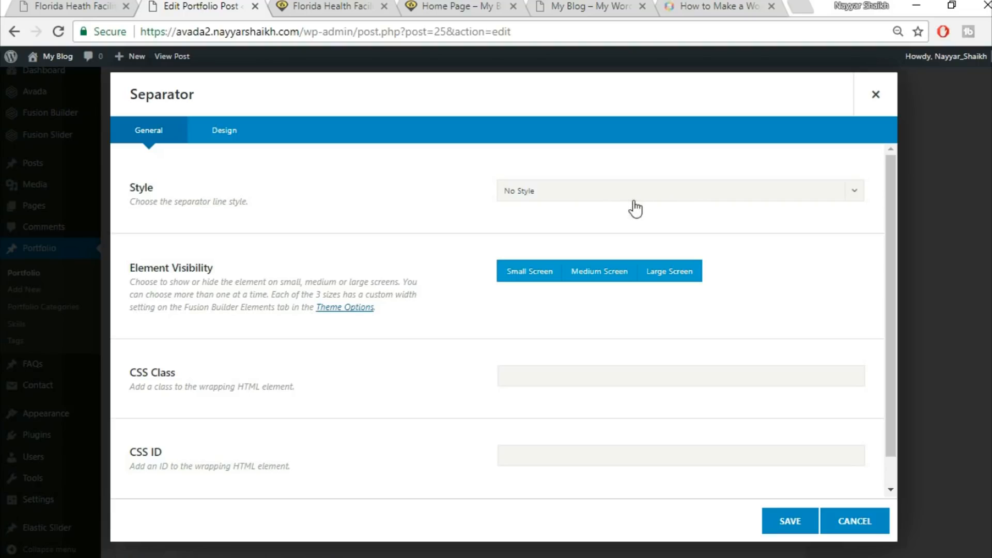
Set the separator's bottom margin to 28 and save the element
click(240, 143)
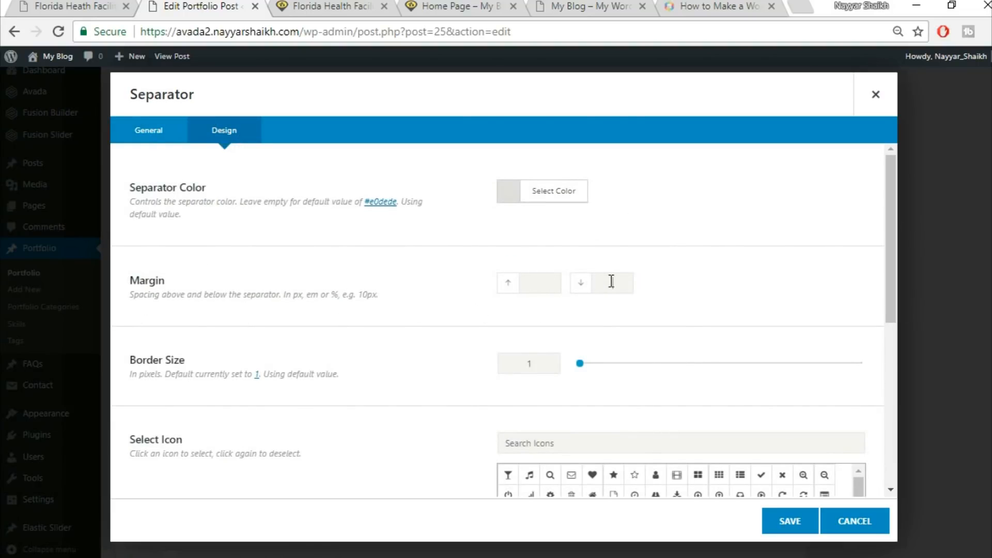
text(28)
scroll(405, 320, down, 1)
scroll(405, 321, down, 5)
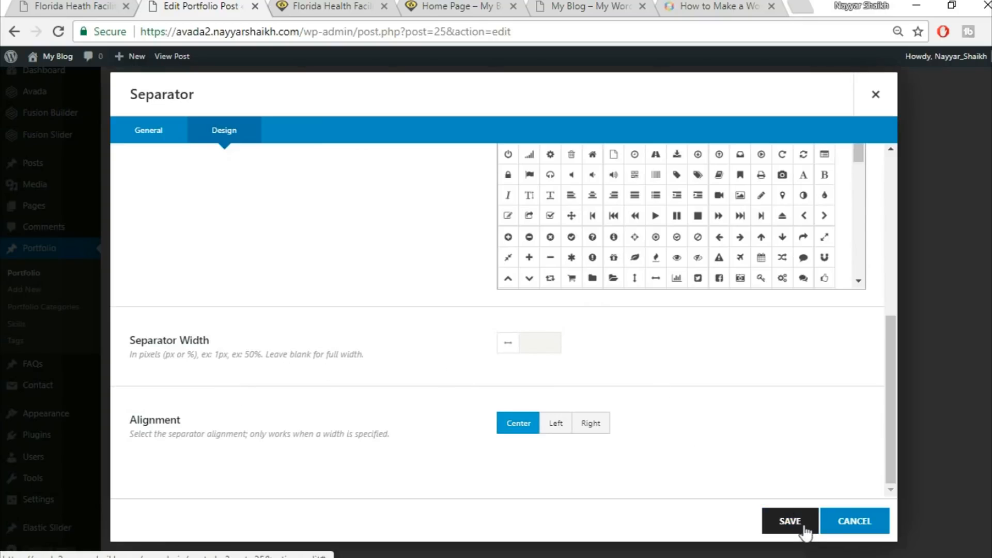
click(790, 521)
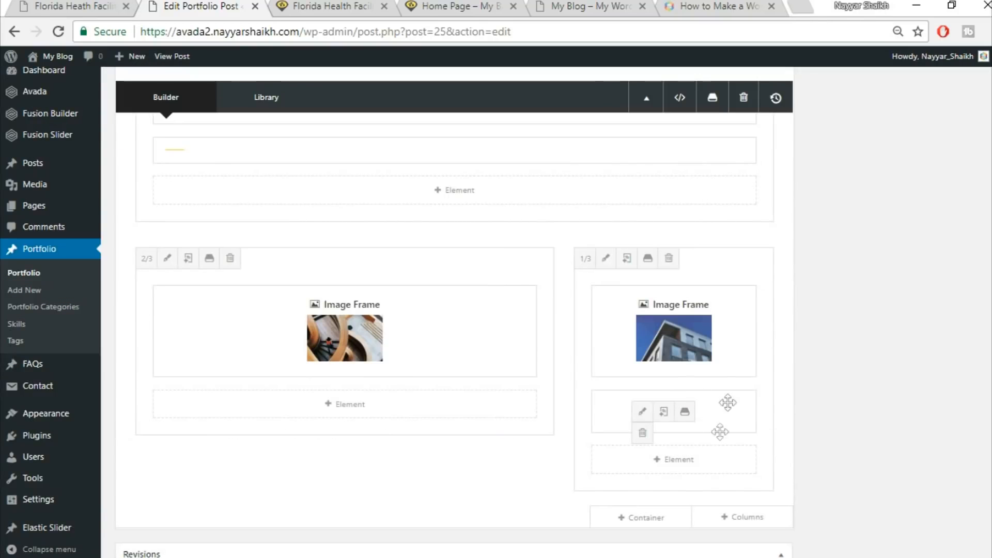
Add another Image Frame element below the separator in the 1/3 column
click(685, 458)
text(ima)
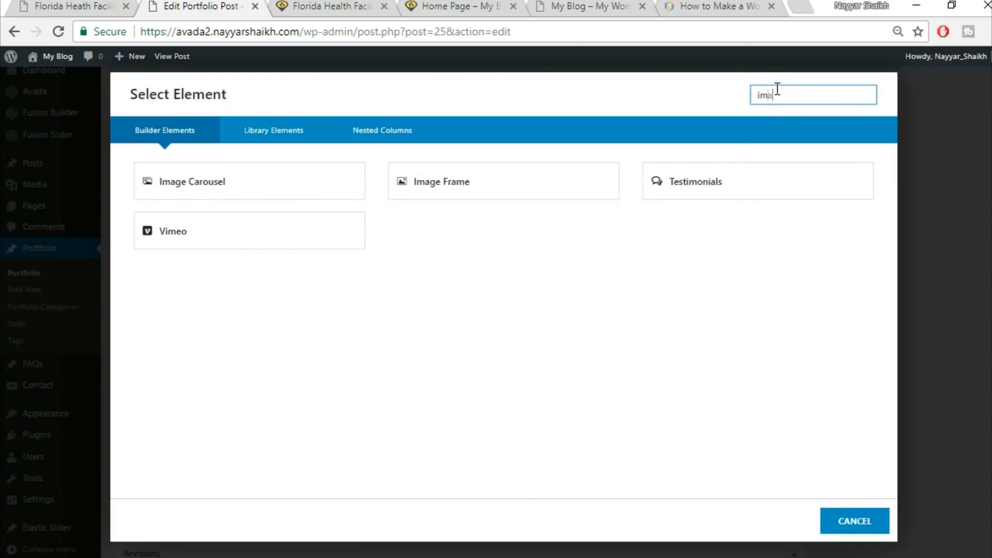
click(438, 192)
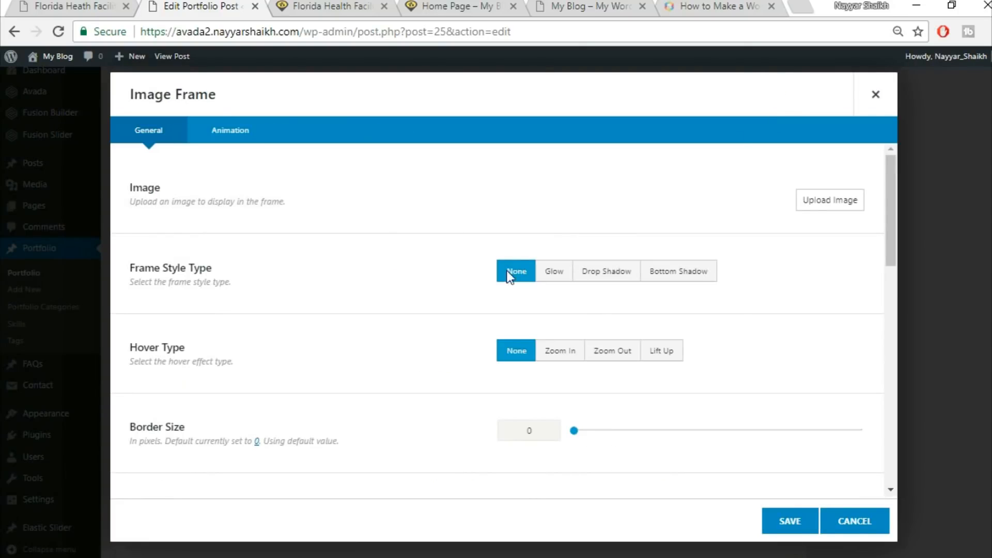
Upload project2-detail-161997584 from the Images folder, insert it into the frame and save the element
click(828, 201)
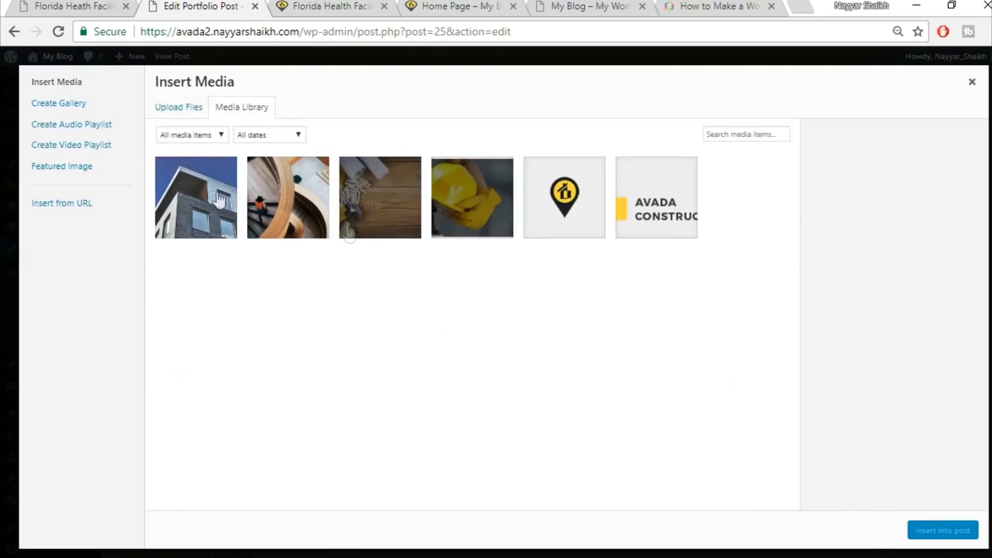
click(165, 106)
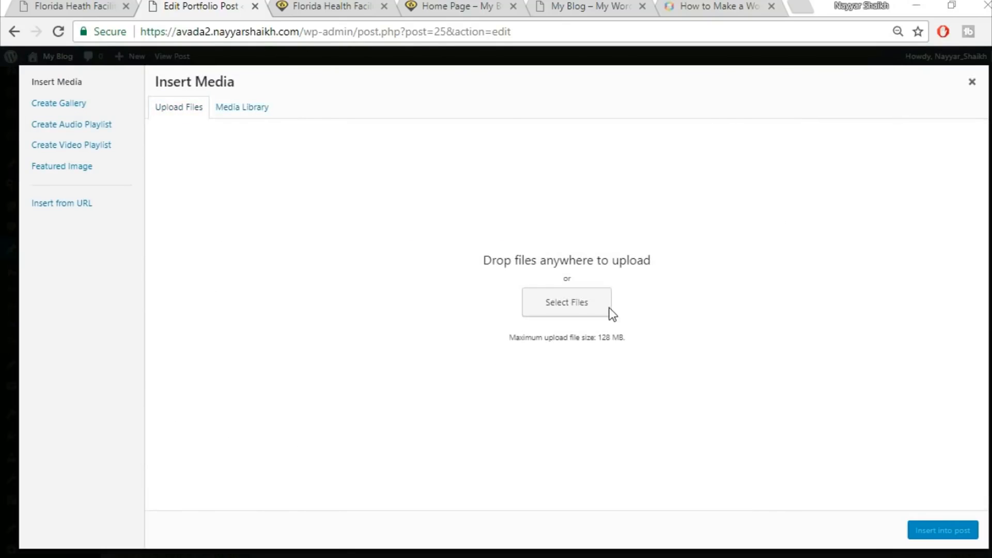
click(609, 308)
scroll(777, 367, down, 5)
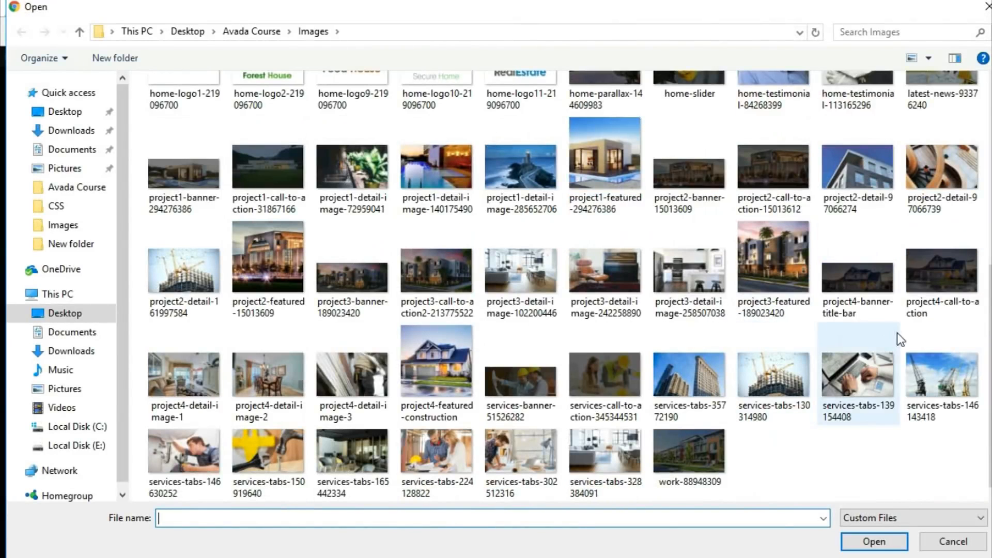
click(218, 265)
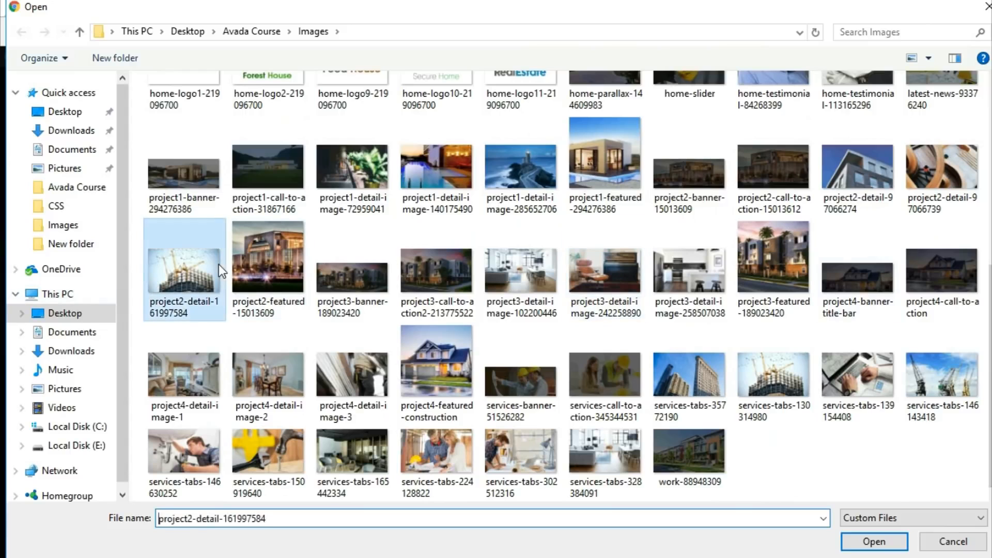
click(861, 543)
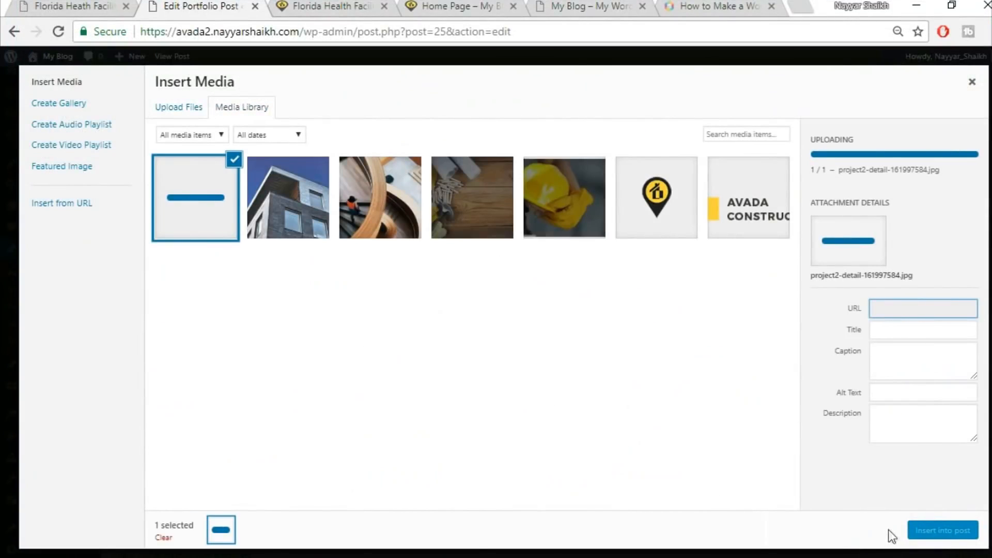
click(930, 532)
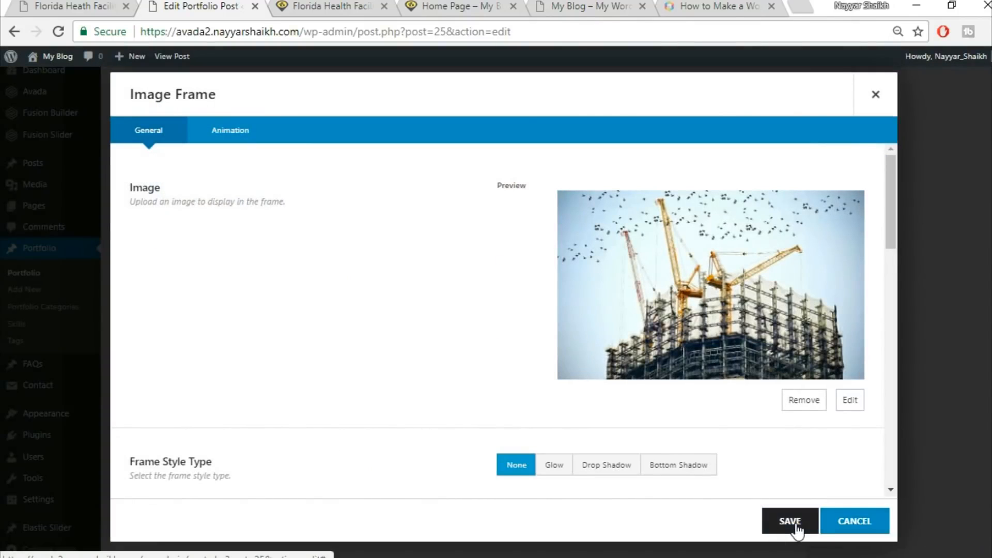
click(789, 522)
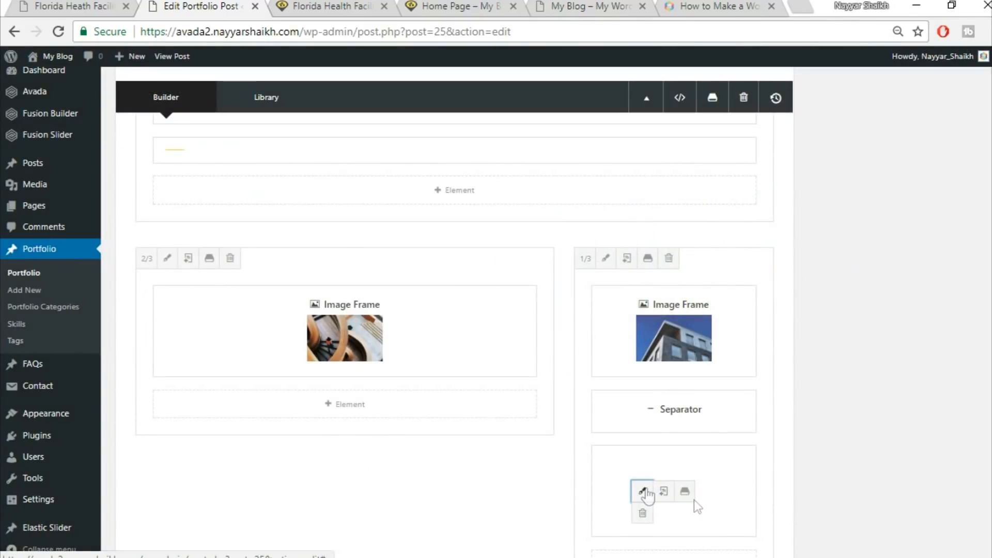
Set the second frame's hover type to Lift Up, save it and update the portfolio post
click(643, 492)
scroll(635, 408, down, 3)
click(659, 389)
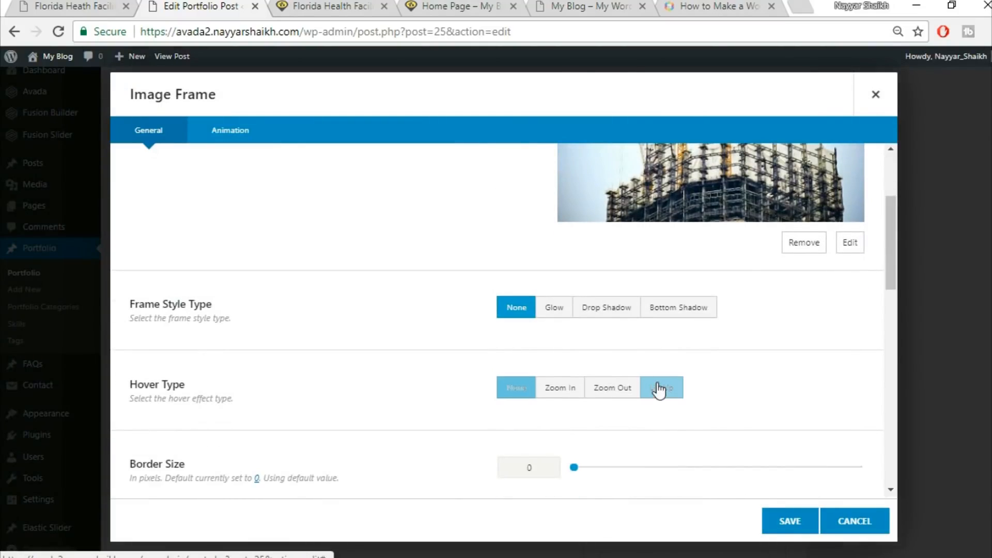
click(789, 522)
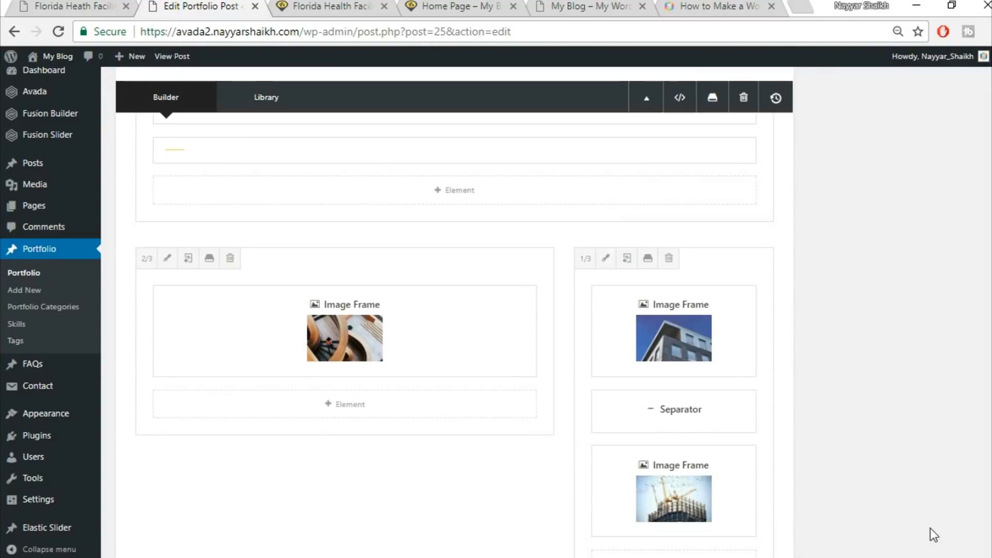
scroll(930, 528, up, 15)
click(948, 92)
Reload the live portfolio post and view its Project Gallery section
click(331, 6)
click(341, 30)
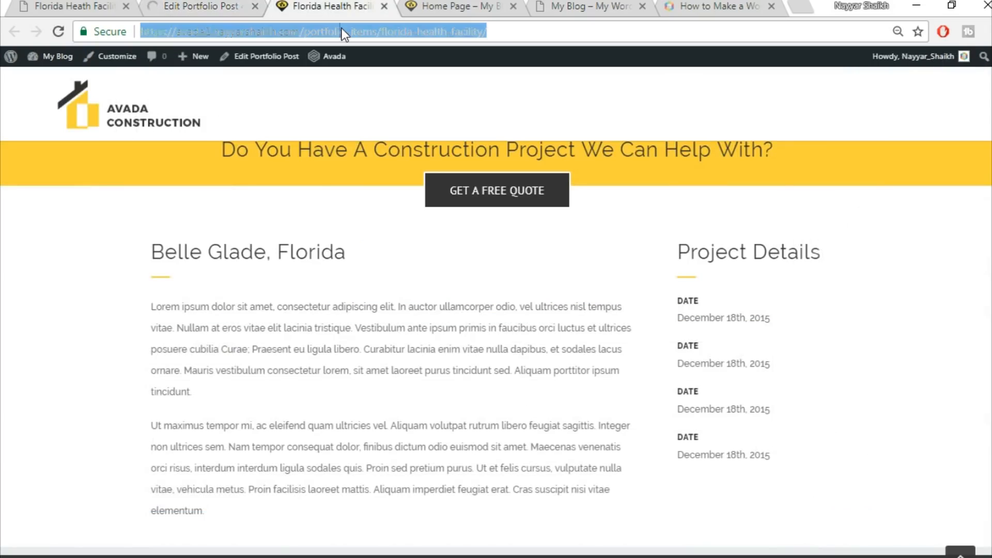
key(Return)
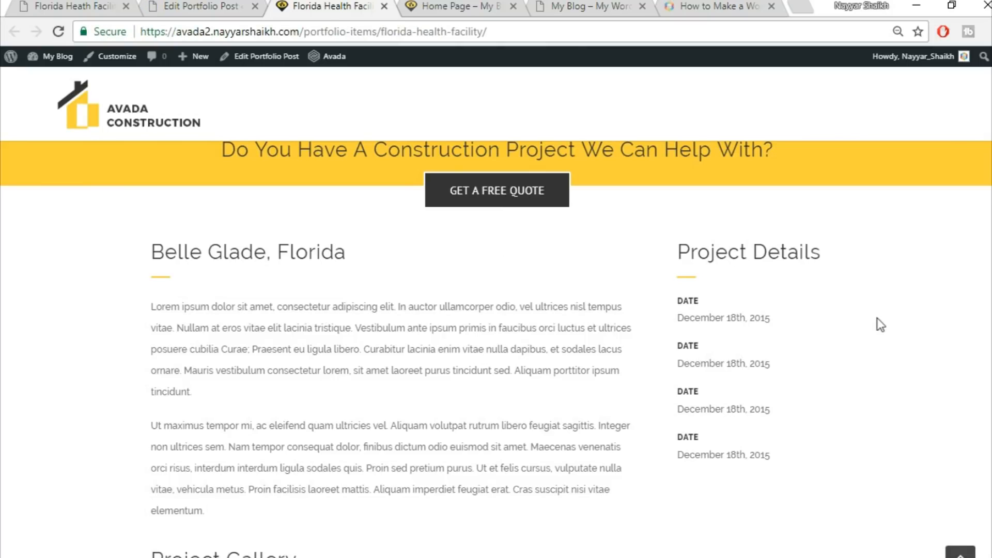
scroll(878, 324, down, 8)
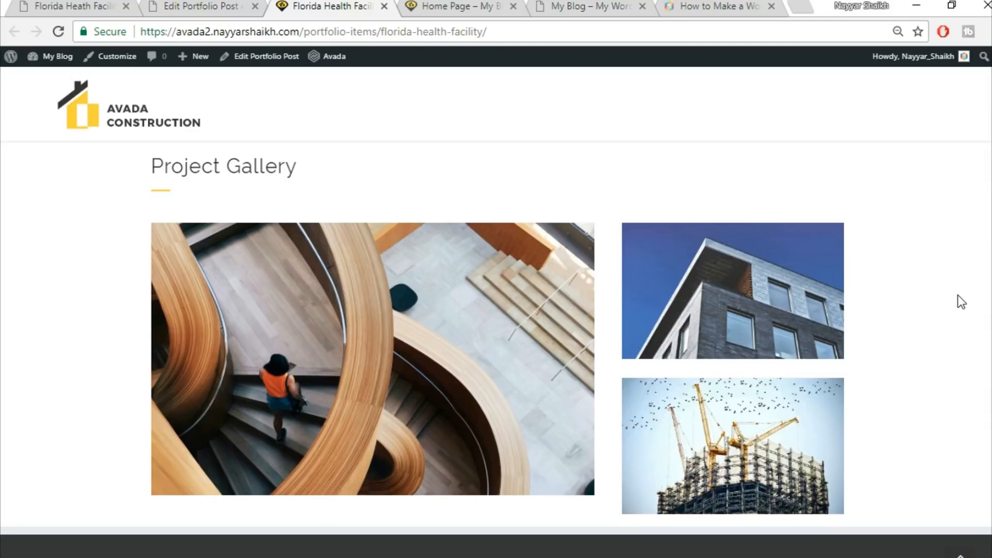
Scroll through the demo post's Get A Quote Today form section below the gallery
click(80, 5)
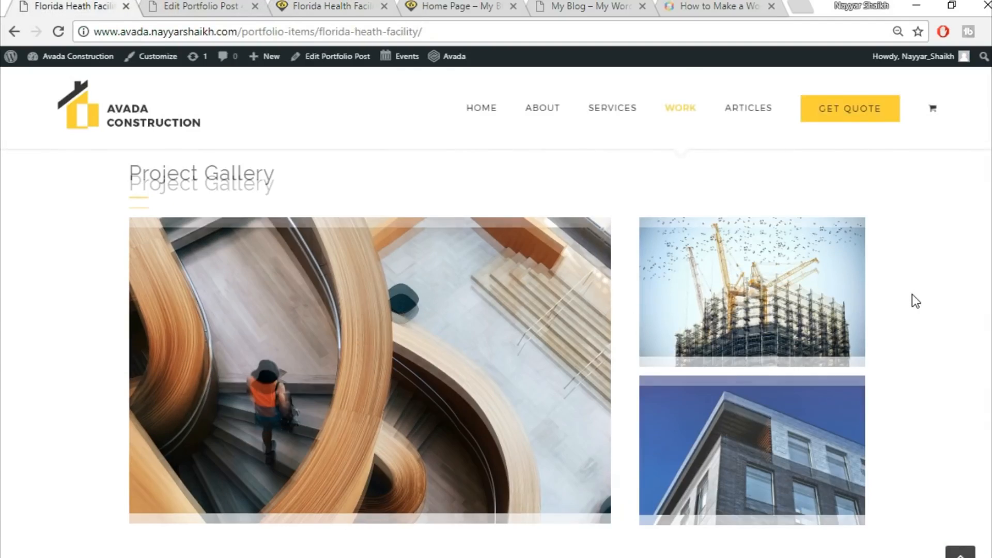
scroll(913, 297, down, 5)
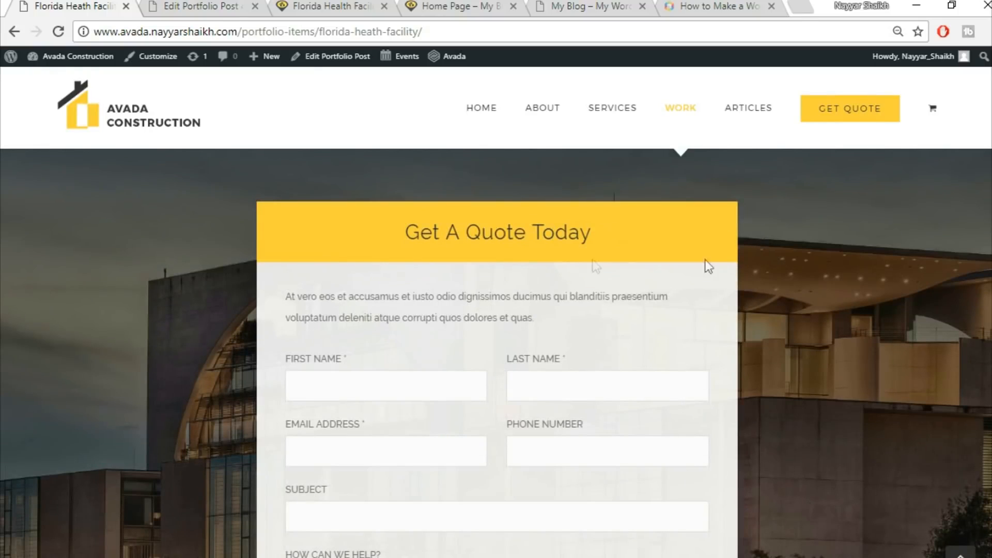
scroll(610, 246, down, 1)
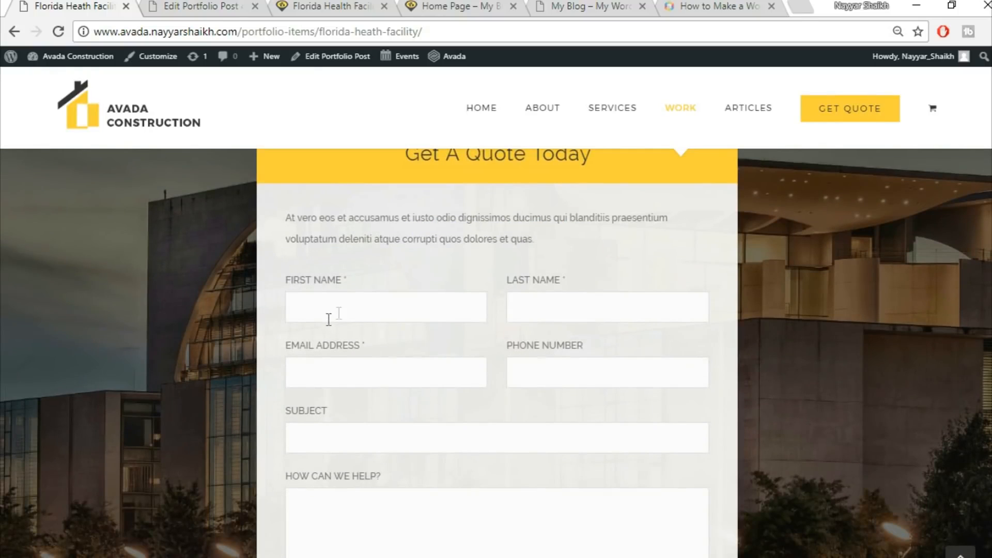
scroll(589, 314, down, 2)
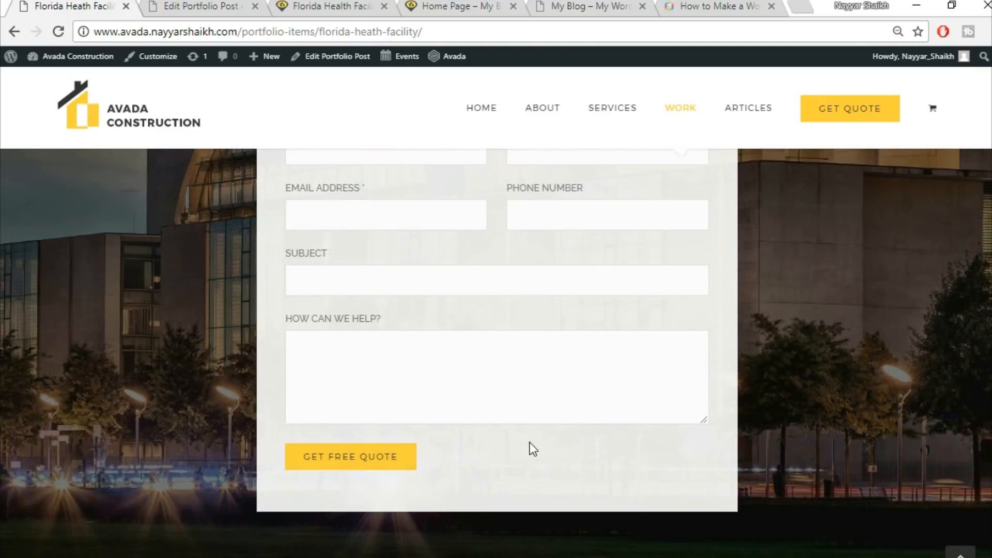
scroll(531, 450, up, 3)
Open the Add New Contact Form page in a new tab
click(199, 6)
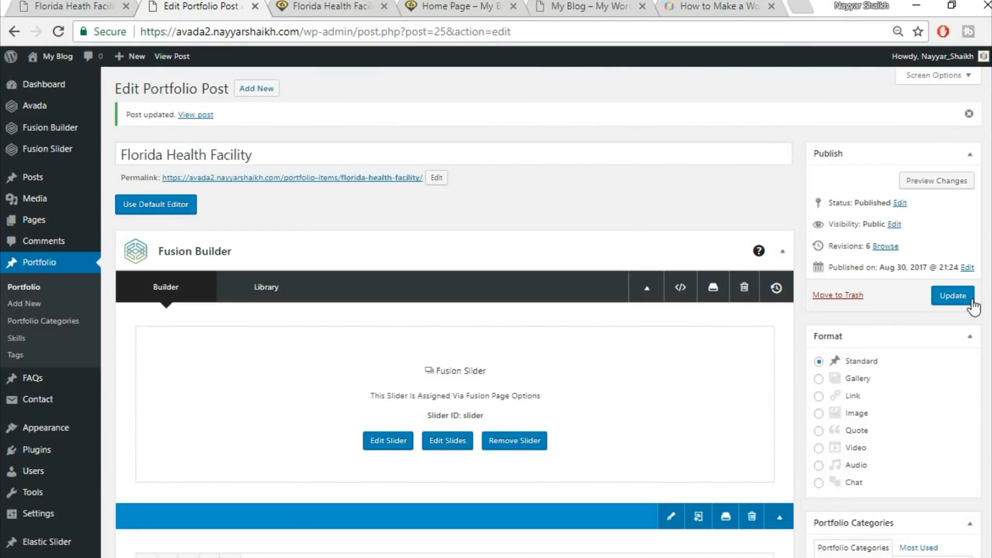
mouse_move(45, 408)
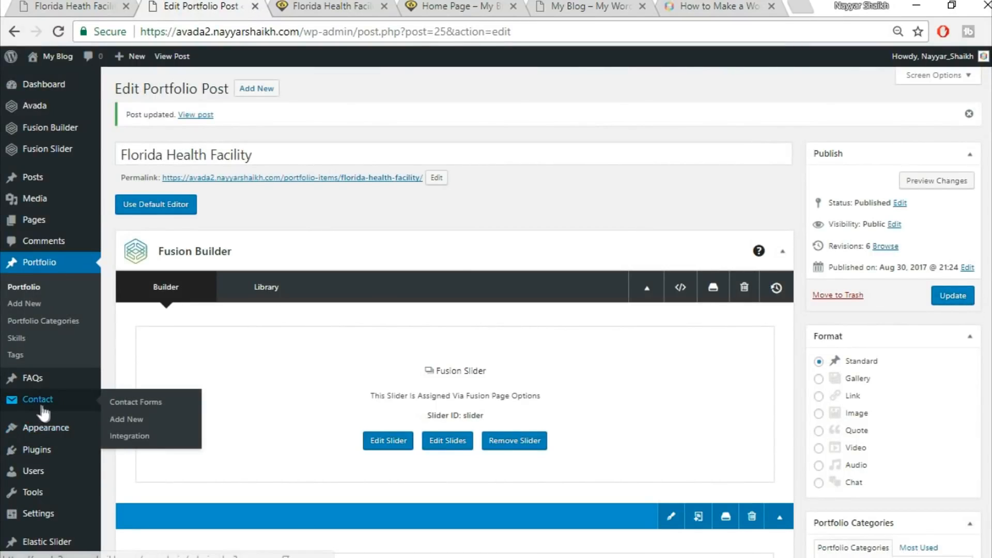
right_click(137, 426)
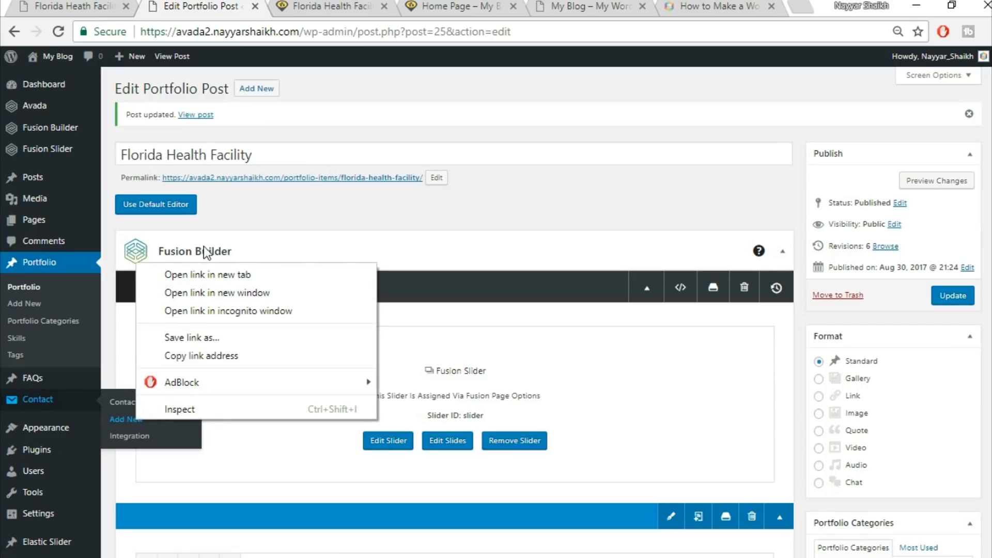
click(269, 273)
click(306, 5)
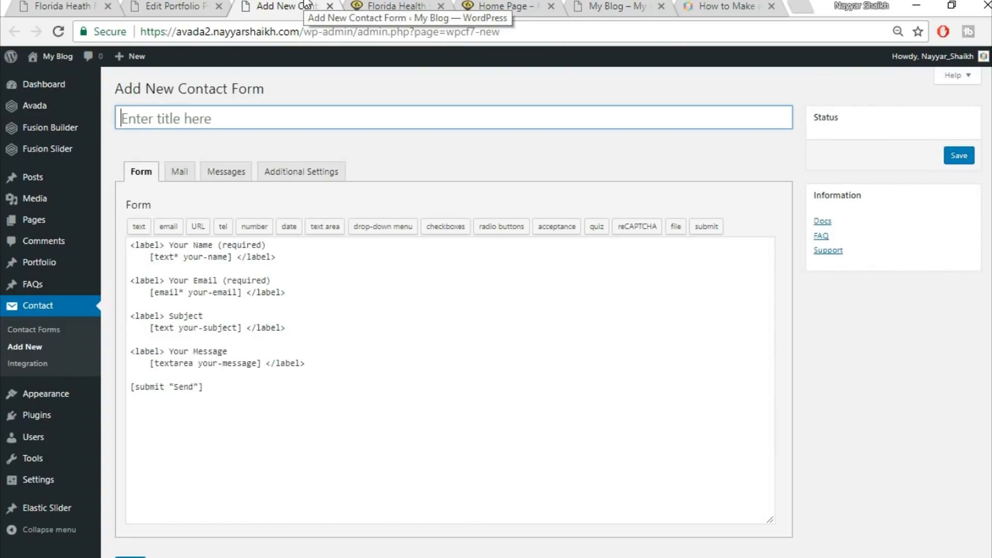
Open the CSS text file in the Avada Course Images folder and copy the Contact Form Portfolio Page code
click(396, 557)
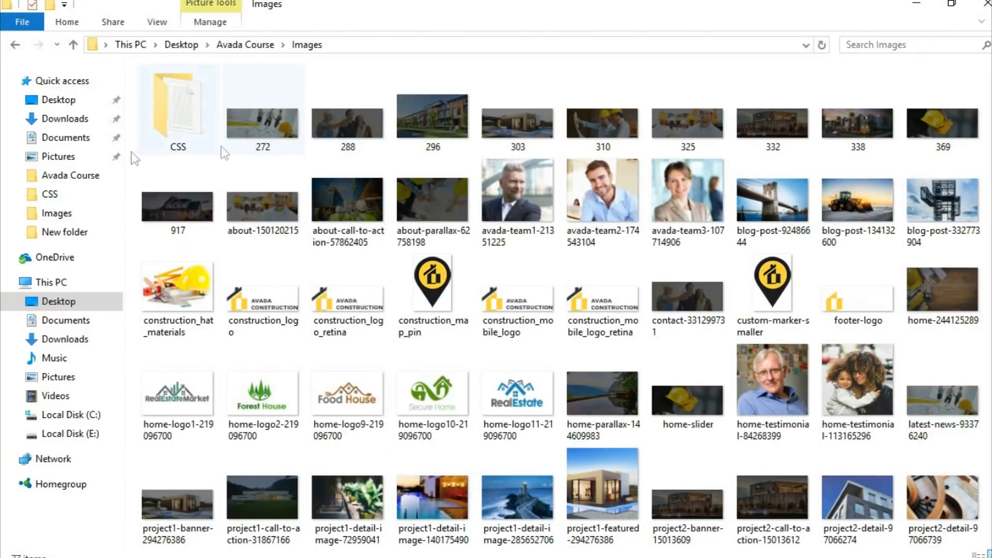
double_click(178, 113)
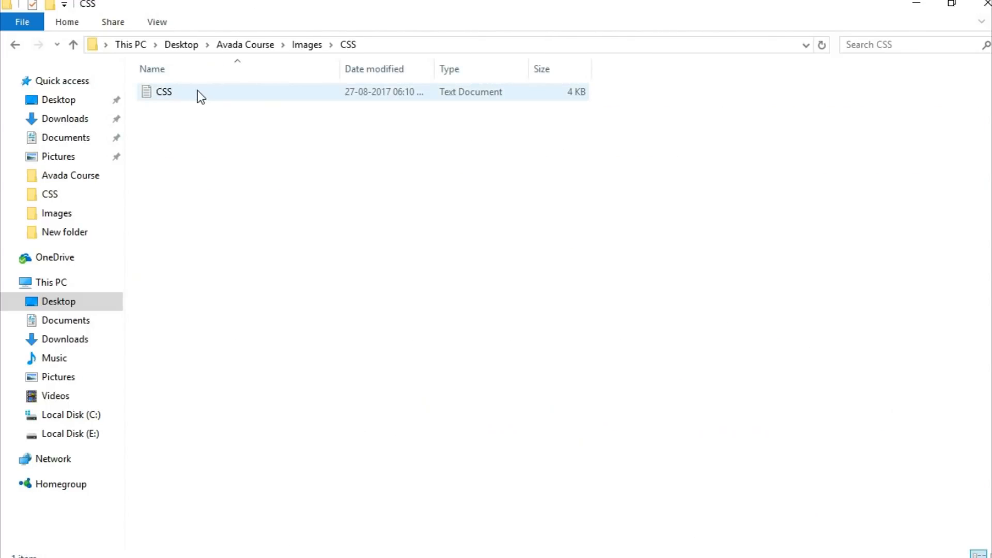
click(189, 96)
double_click(187, 92)
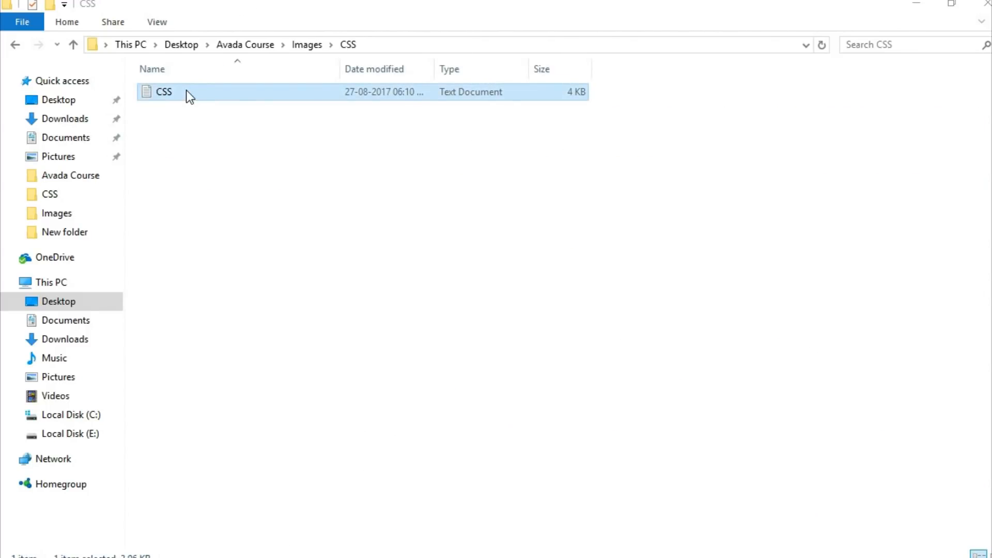
click(547, 44)
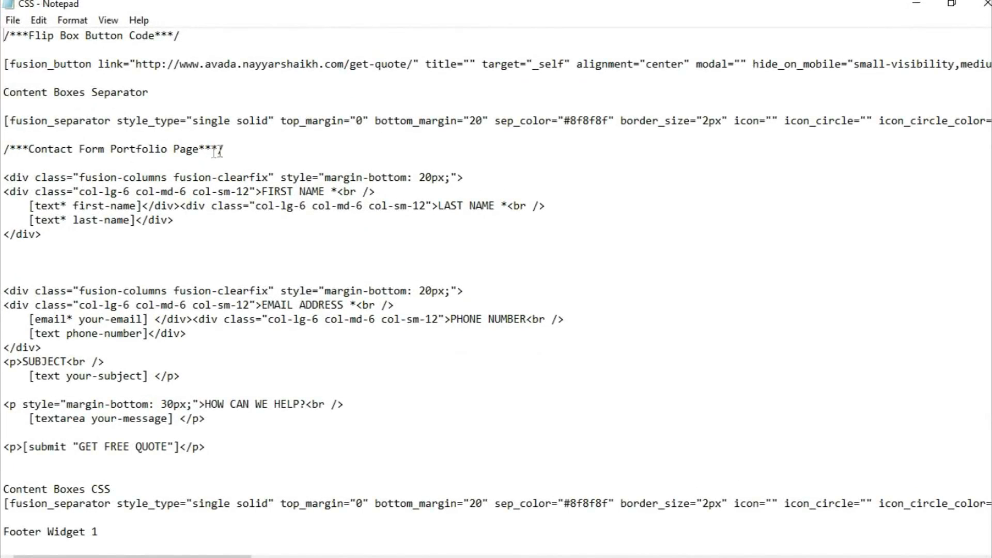
drag(5, 176, 274, 452)
key(ctrl+c)
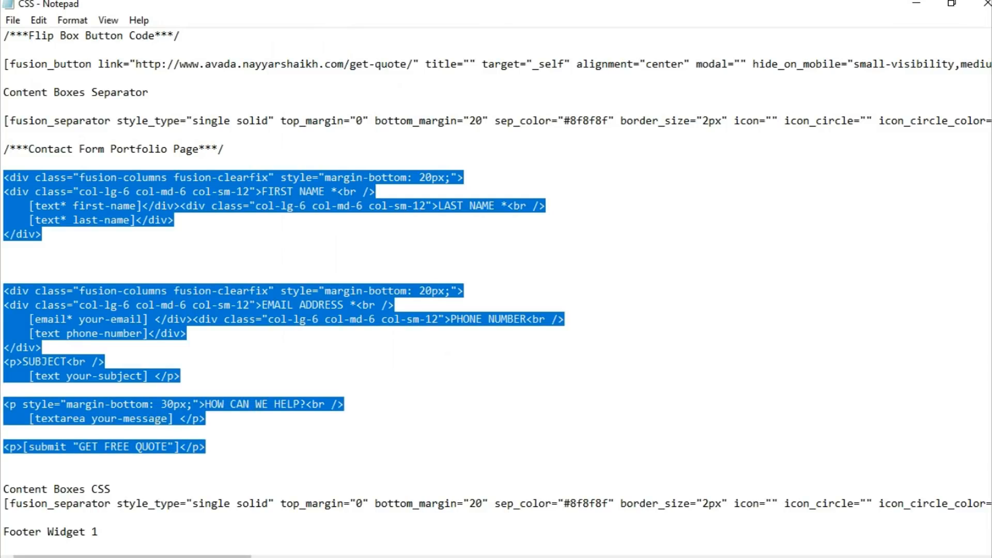
Title the new contact form CF1, replace its default form template with the copied code, and save it
key(alt+Tab)
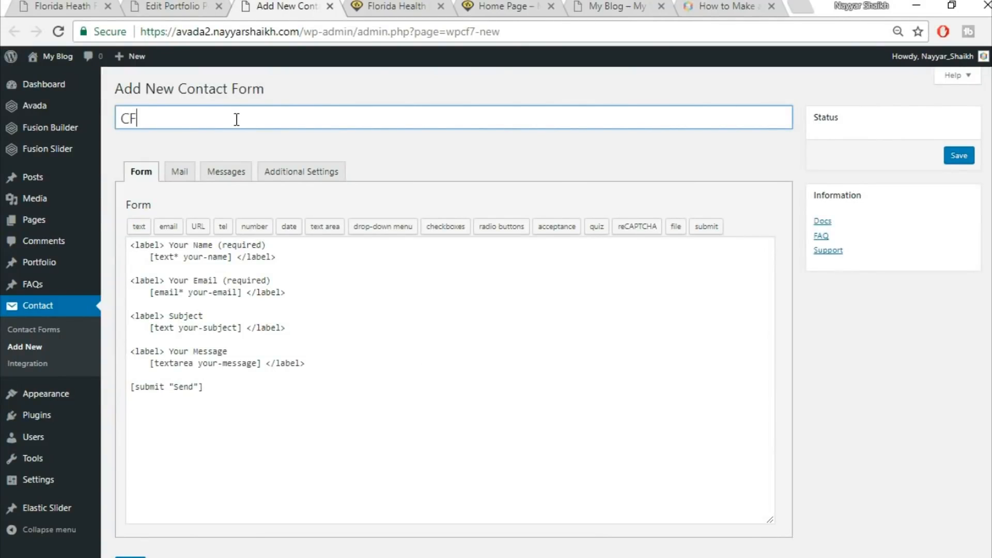
click(243, 350)
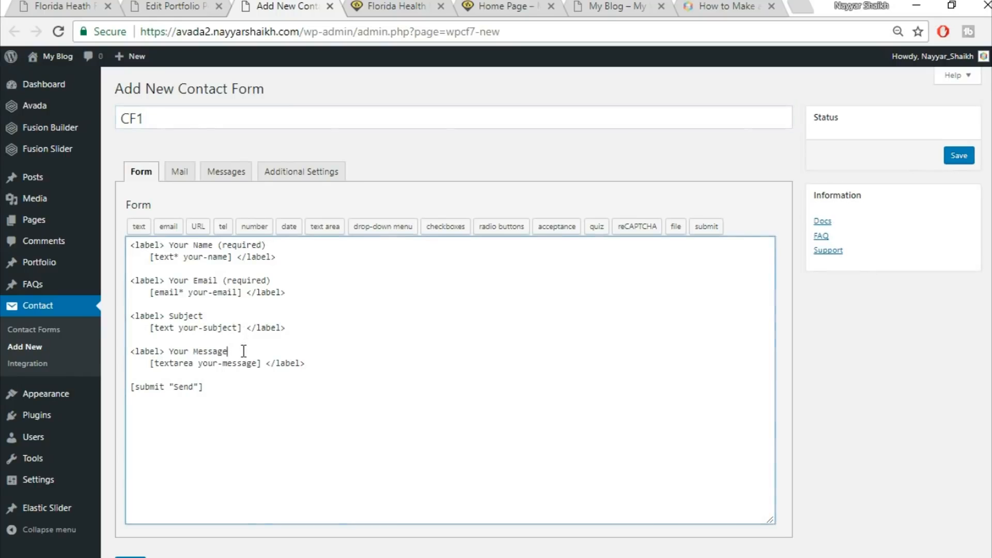
key(ctrl+a)
key(BackSpace)
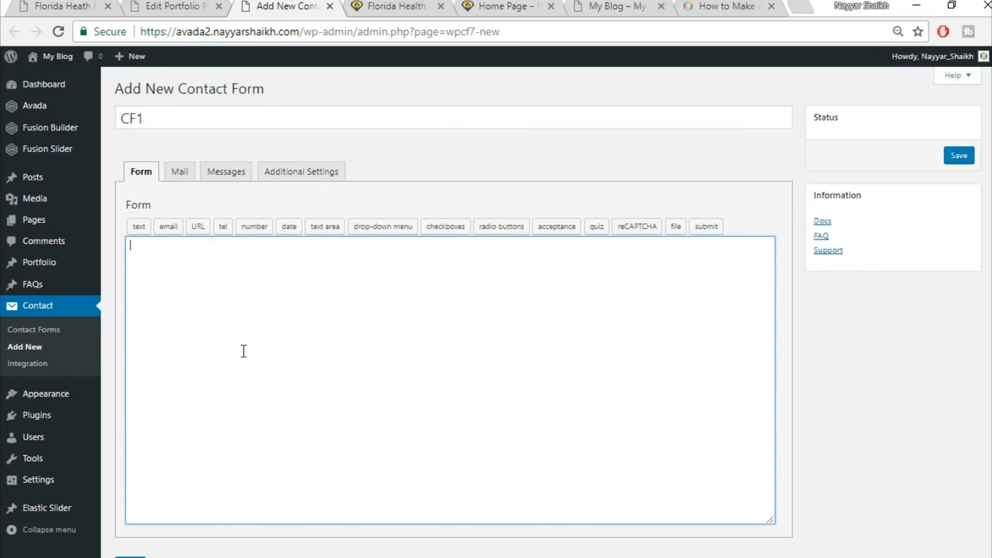
key(ctrl+v)
scroll(772, 318, down, 1)
click(131, 504)
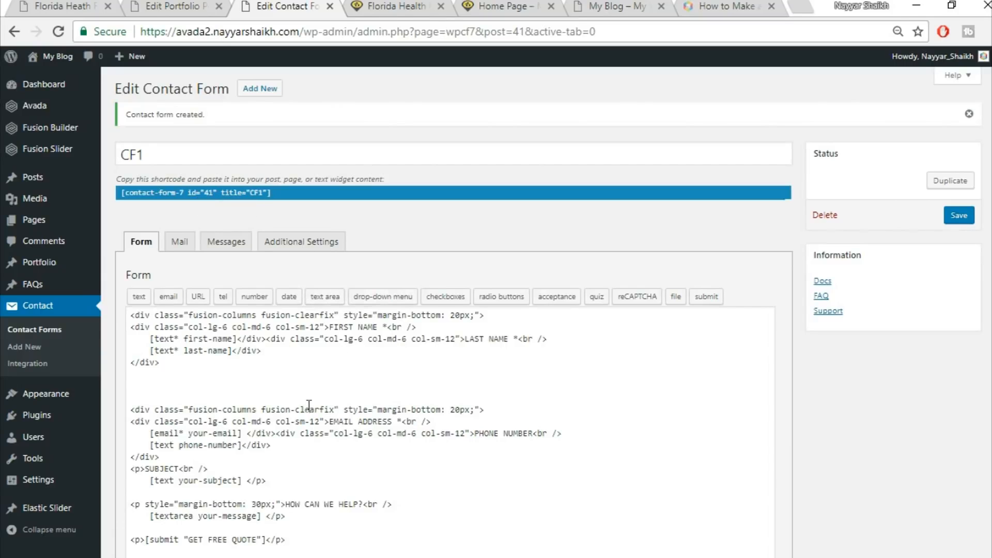
Review the Get A Quote Today form fields on the live portfolio post
click(166, 8)
scroll(639, 337, down, 3)
scroll(639, 337, down, 3)
click(62, 7)
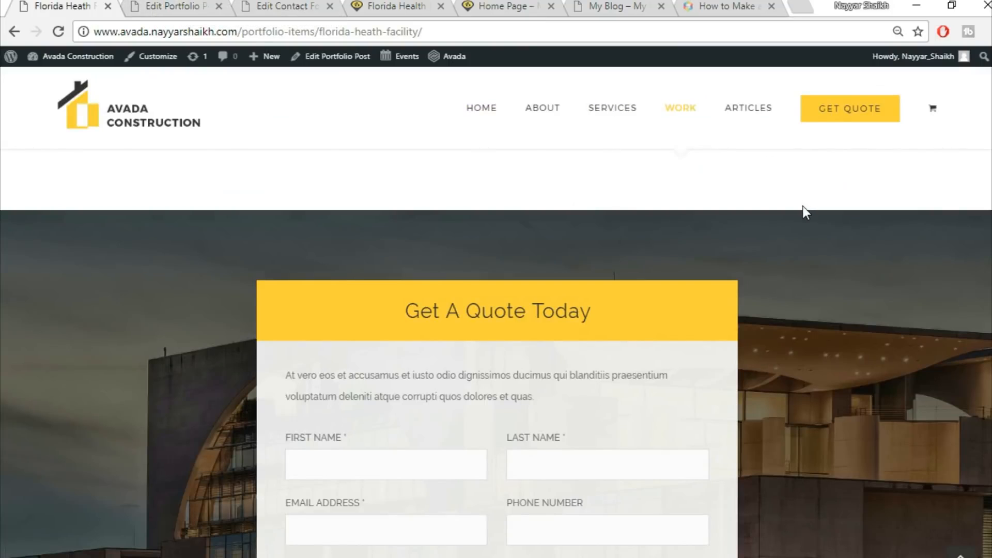
scroll(137, 232, down, 2)
scroll(419, 208, down, 3)
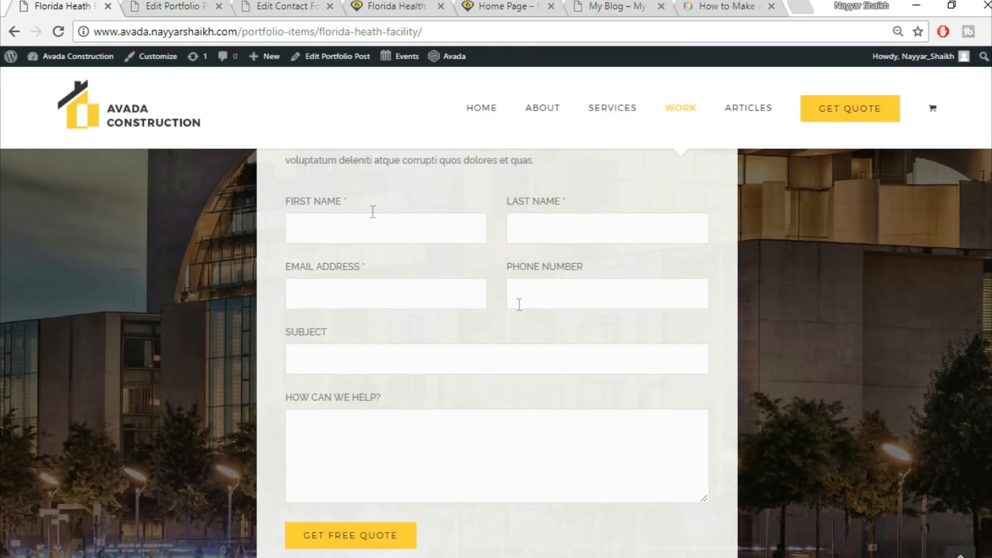
scroll(529, 428, up, 3)
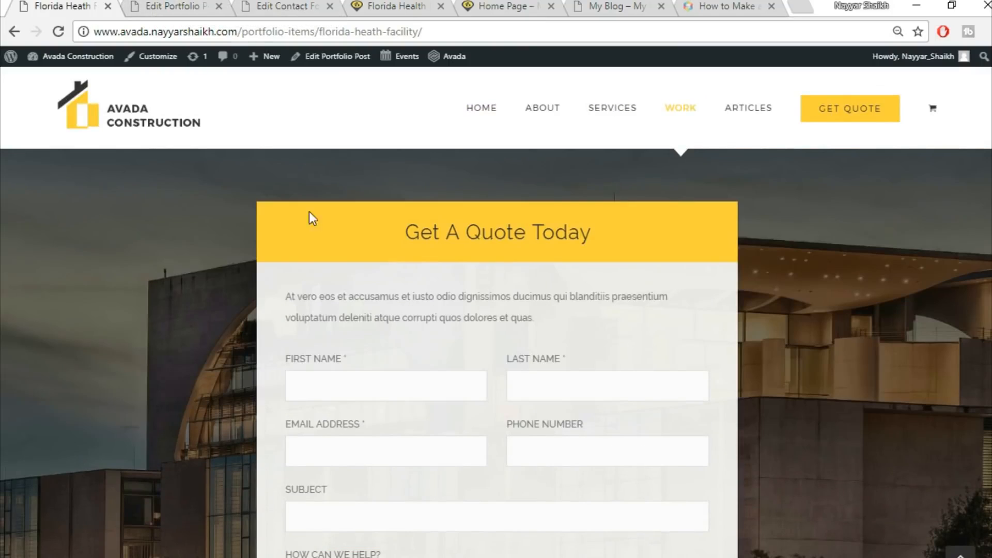
Add a new container with a 1/6, 2/3, 1/6 column layout below the gallery in the portfolio post builder
click(178, 6)
scroll(821, 444, down, 15)
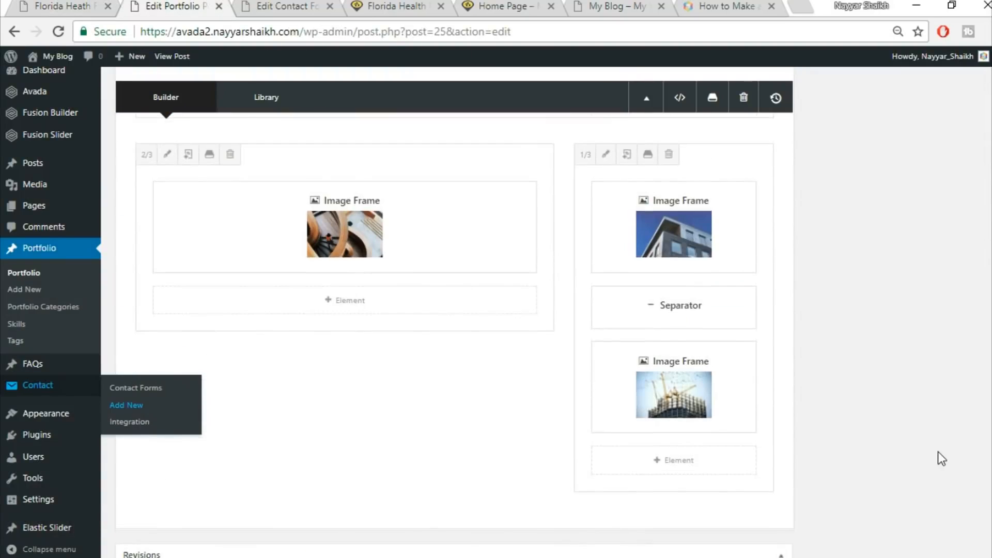
scroll(938, 452, up, 5)
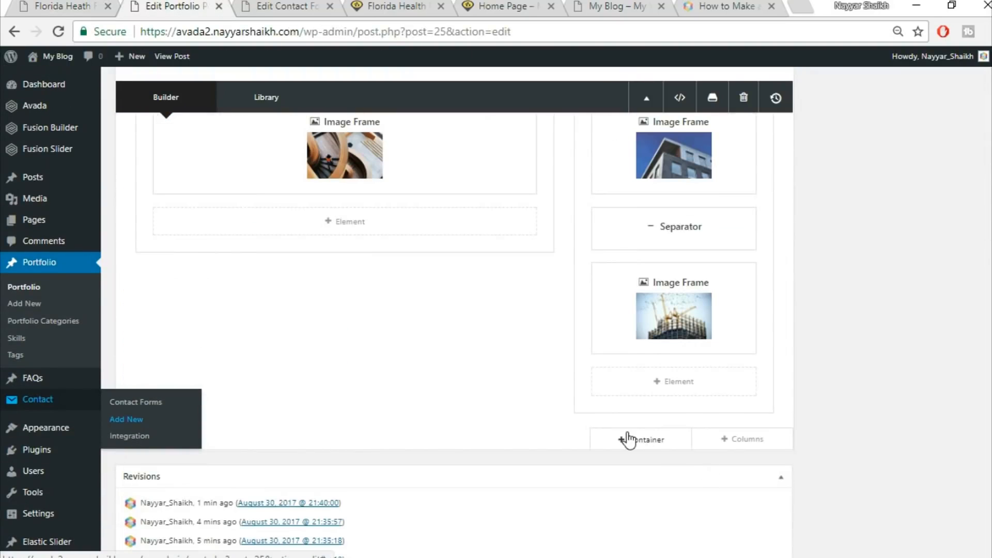
click(628, 437)
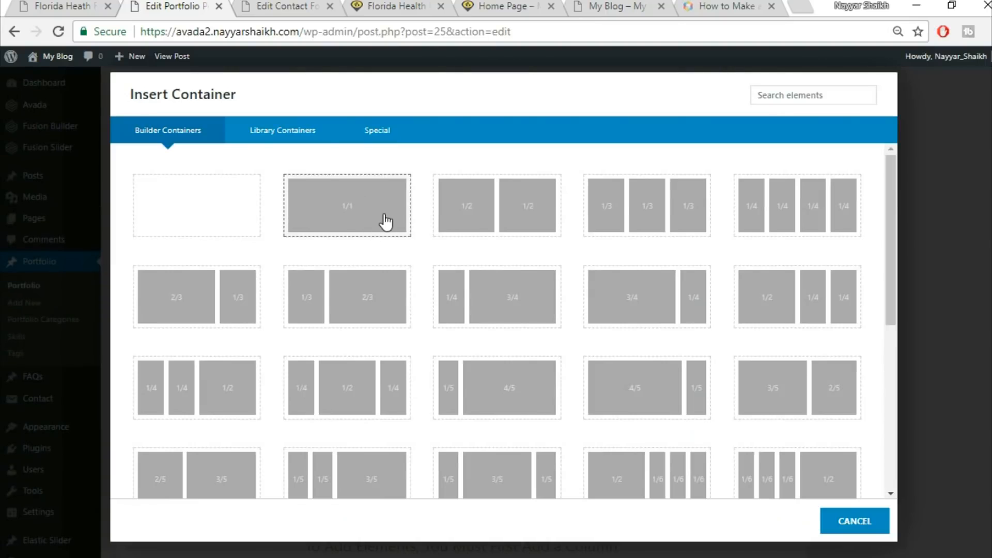
click(62, 6)
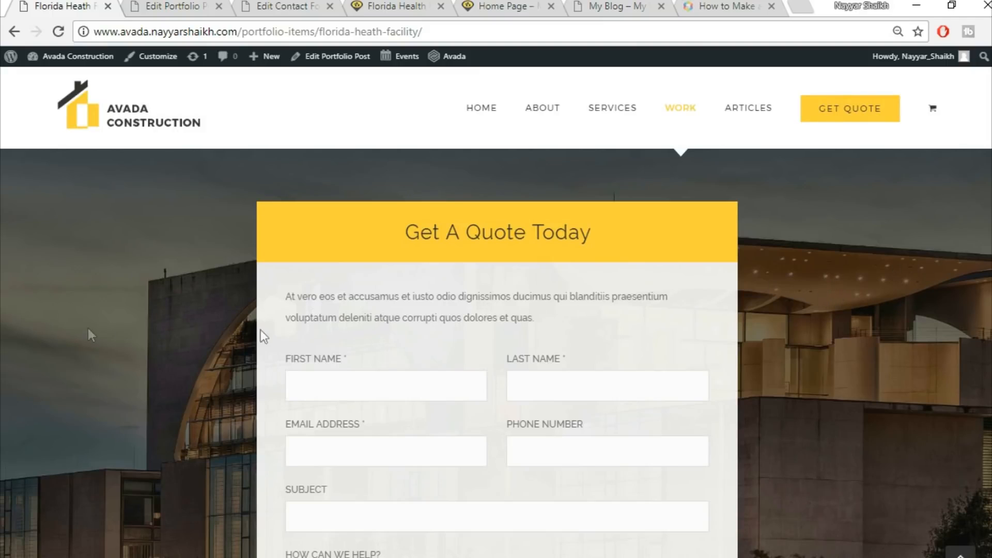
click(191, 6)
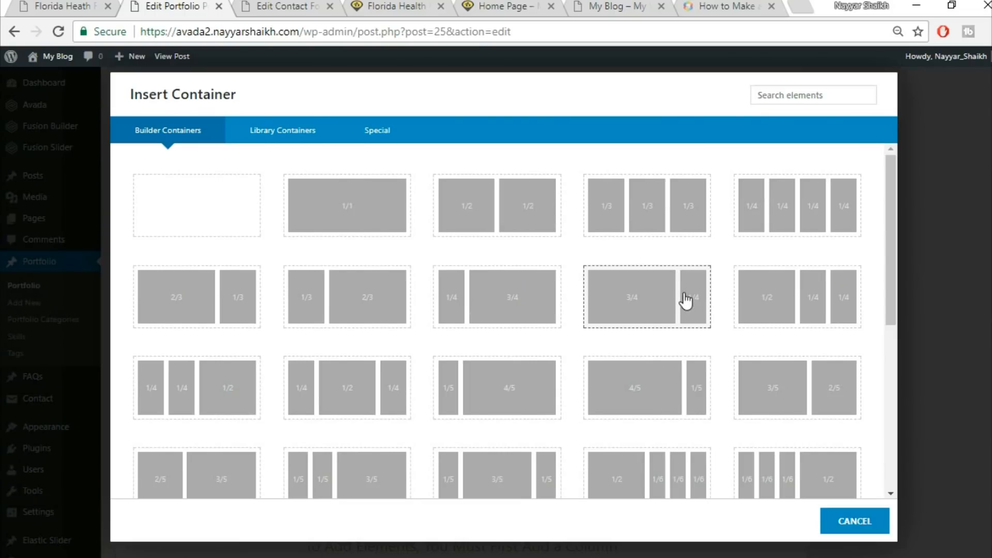
scroll(636, 312, down, 3)
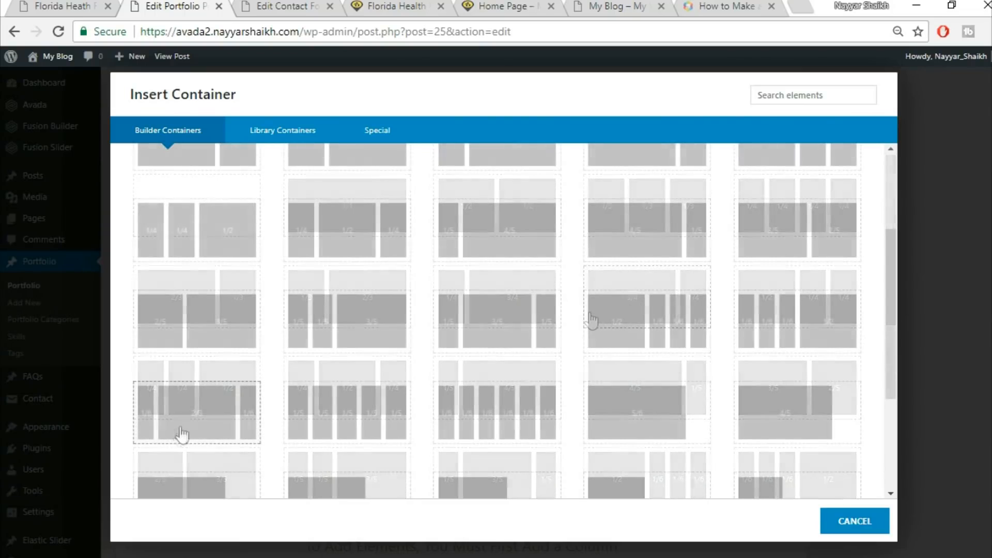
click(160, 428)
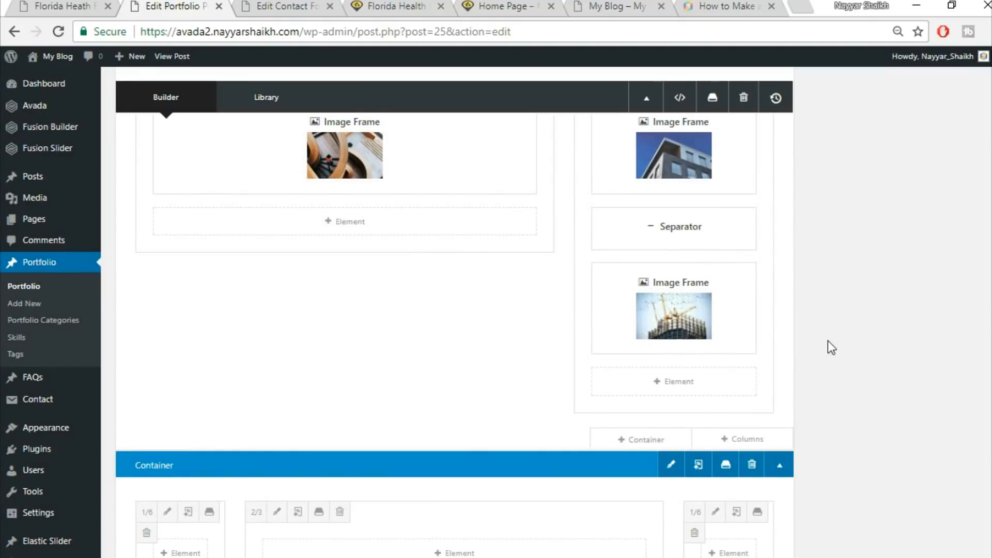
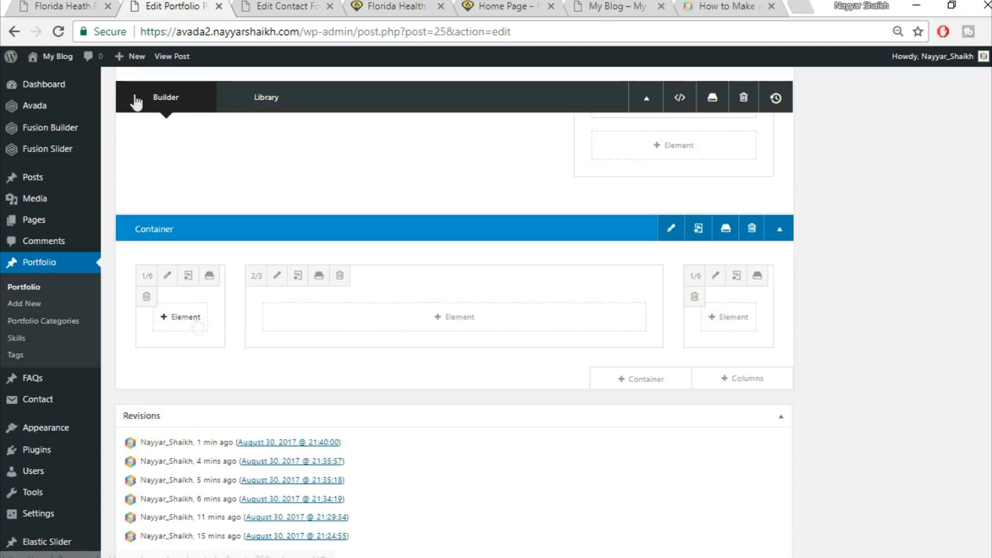
Add a Tagline Box element to the middle 2/3 column of the new container, checking the live post's heading
click(52, 5)
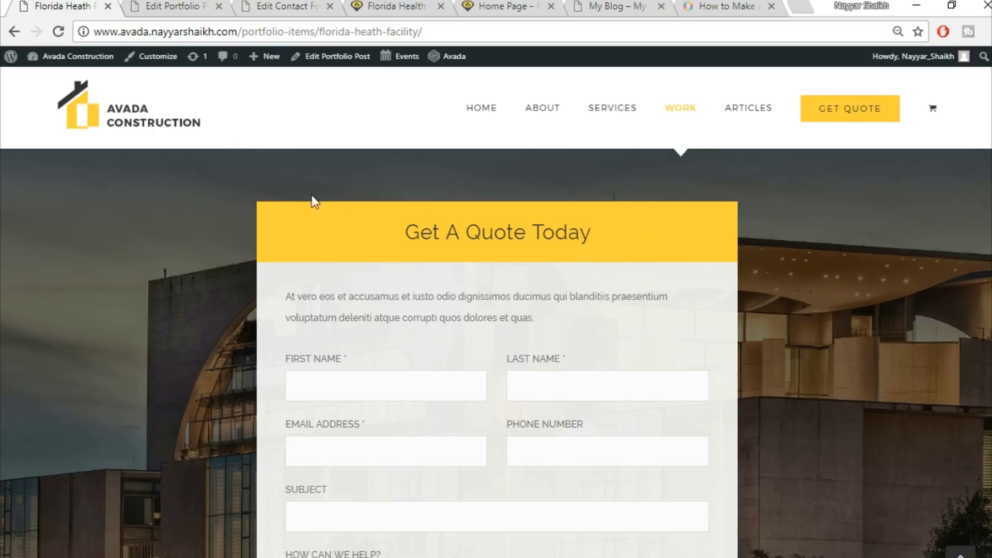
click(165, 5)
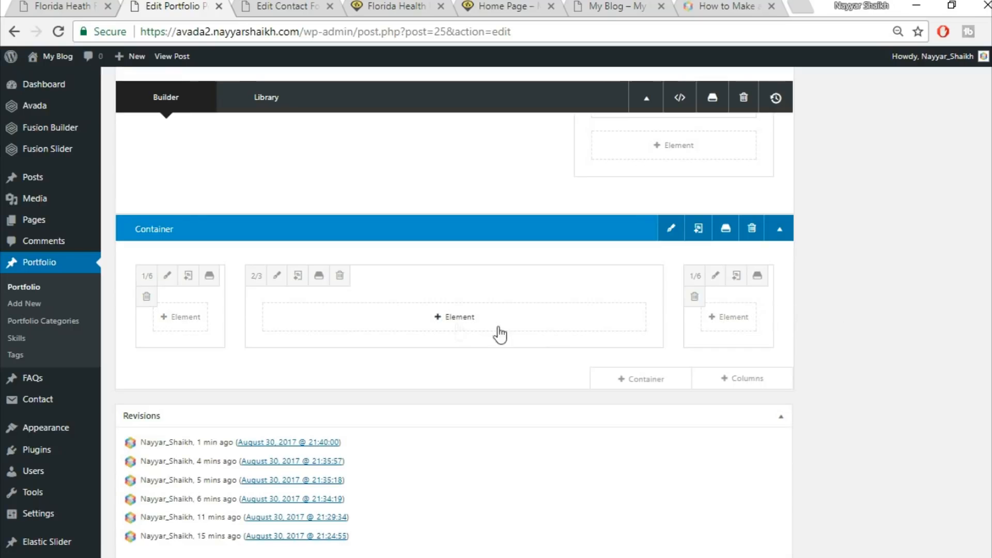
click(460, 326)
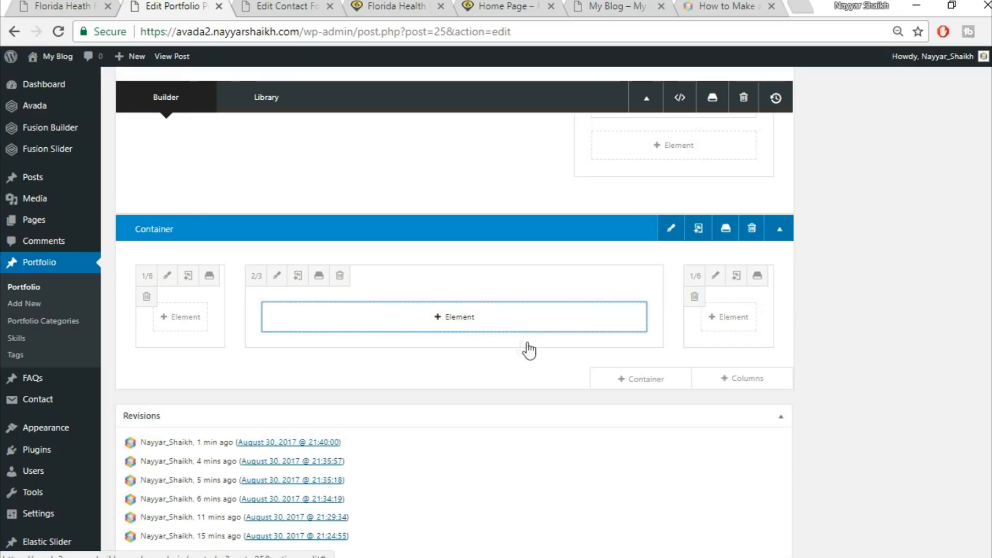
click(31, 6)
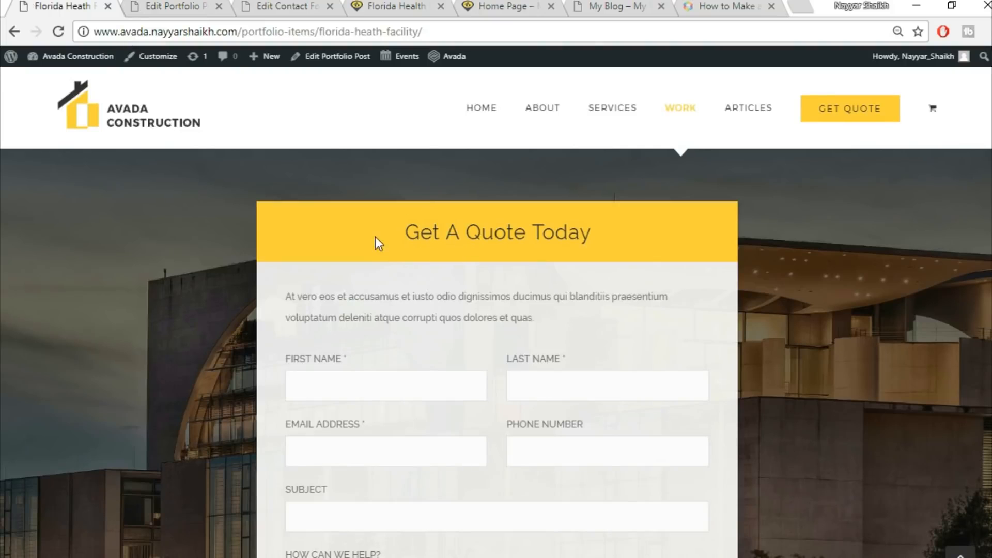
triple_click(522, 219)
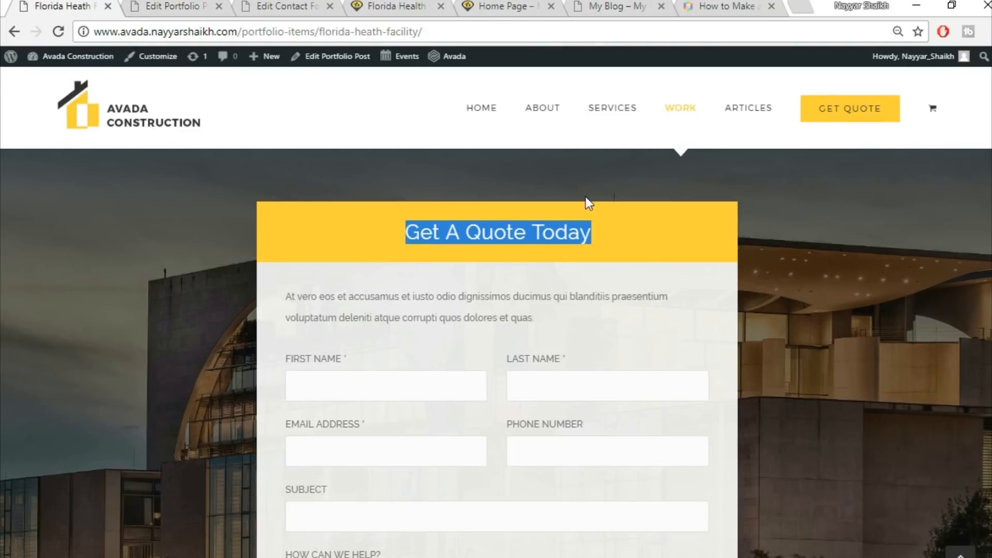
click(195, 6)
click(789, 101)
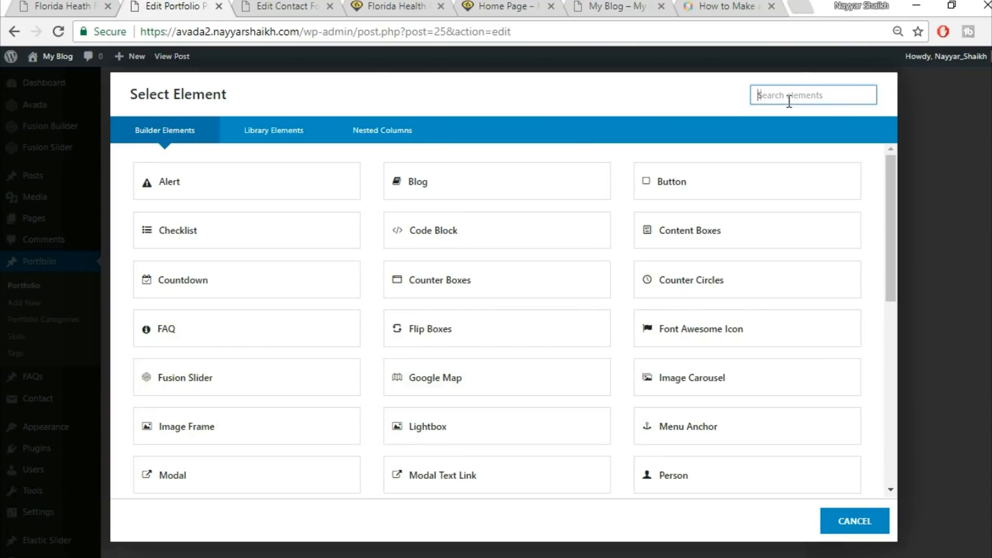
text(tag)
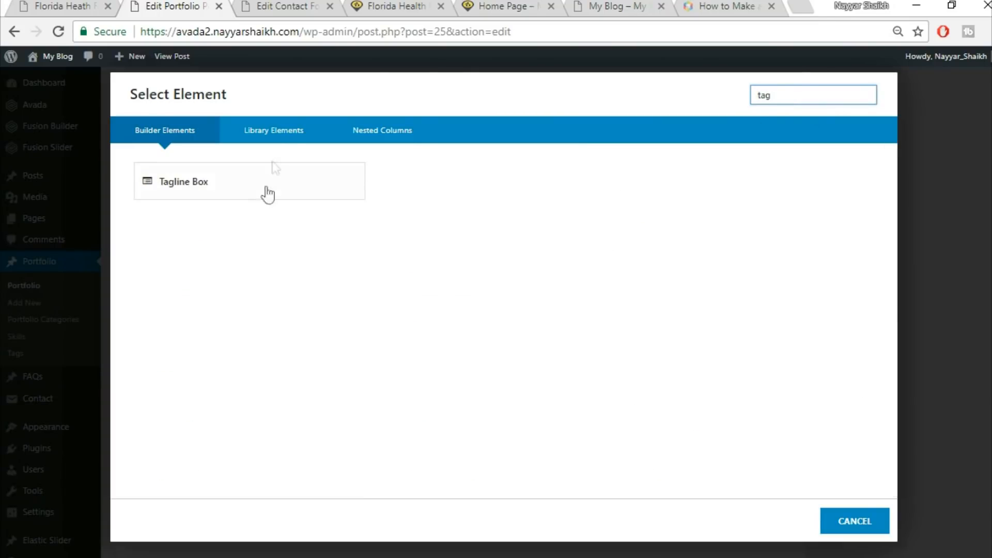
click(277, 187)
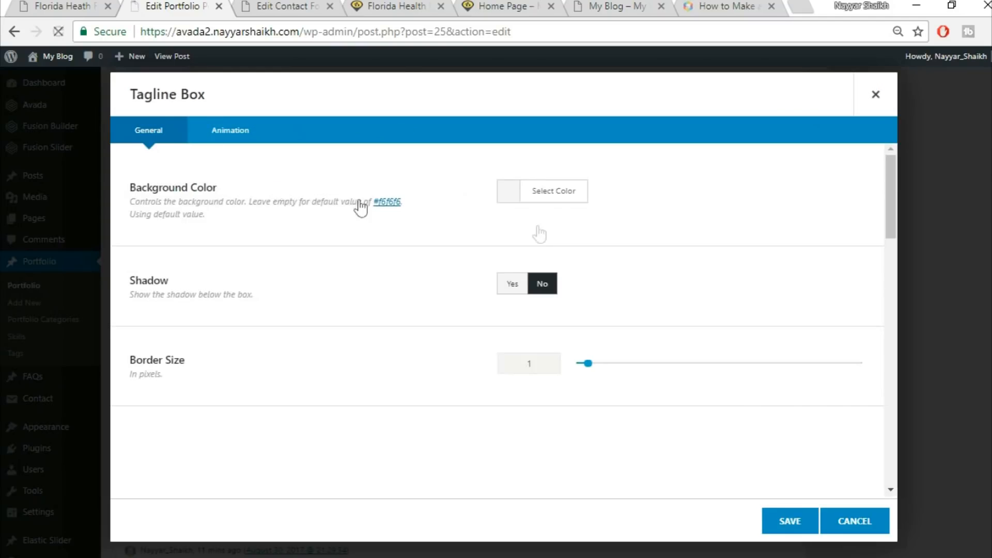
Set the Tagline Box background color to the yellow used on the live post
click(567, 200)
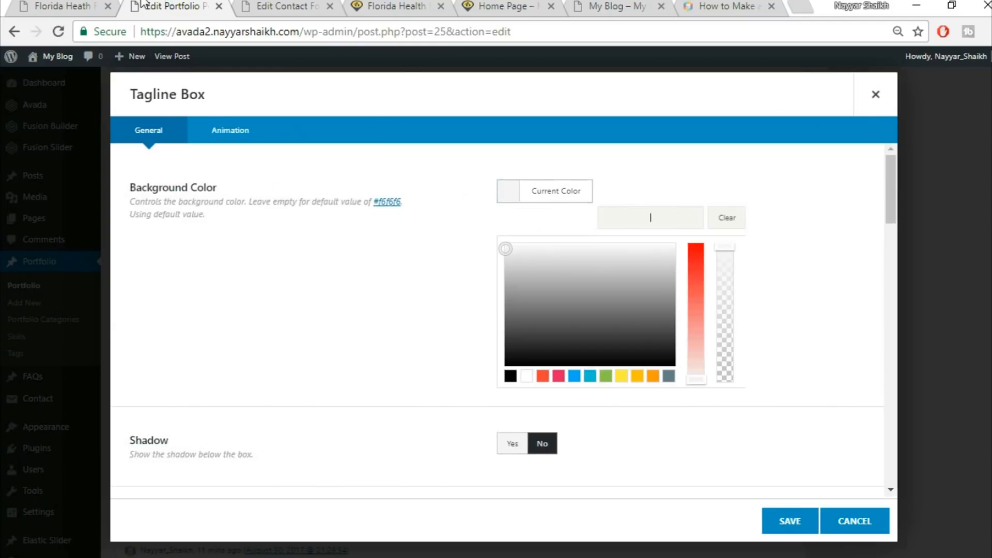
click(72, 5)
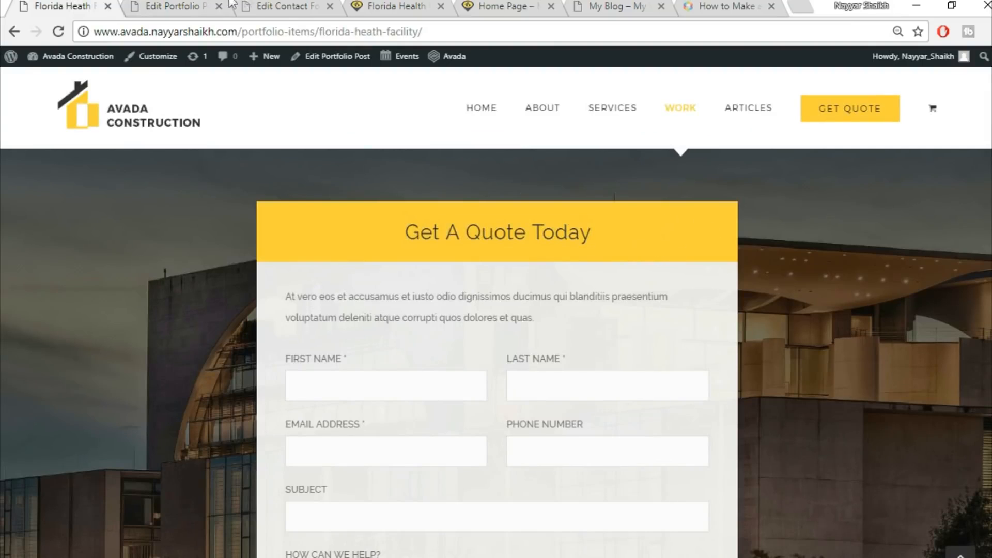
click(210, 5)
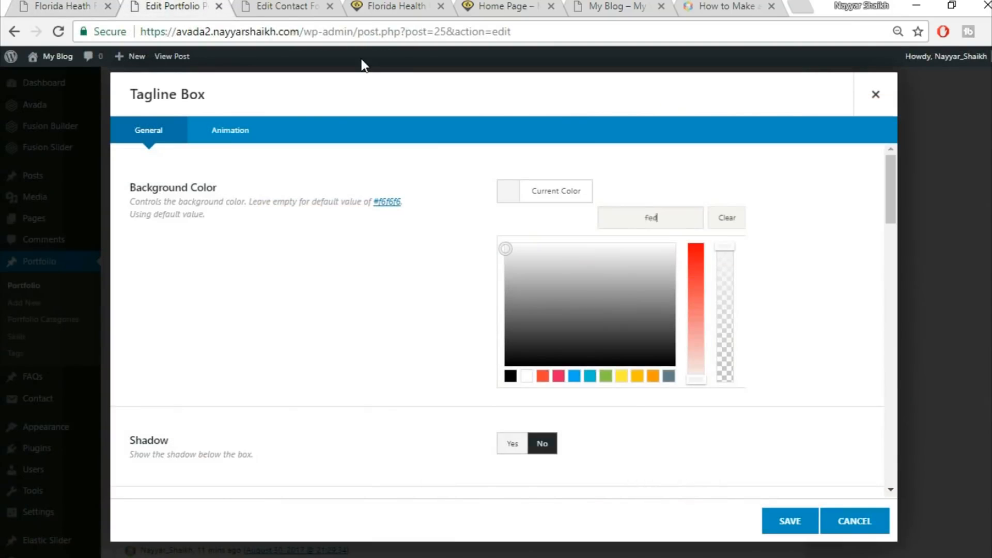
click(793, 166)
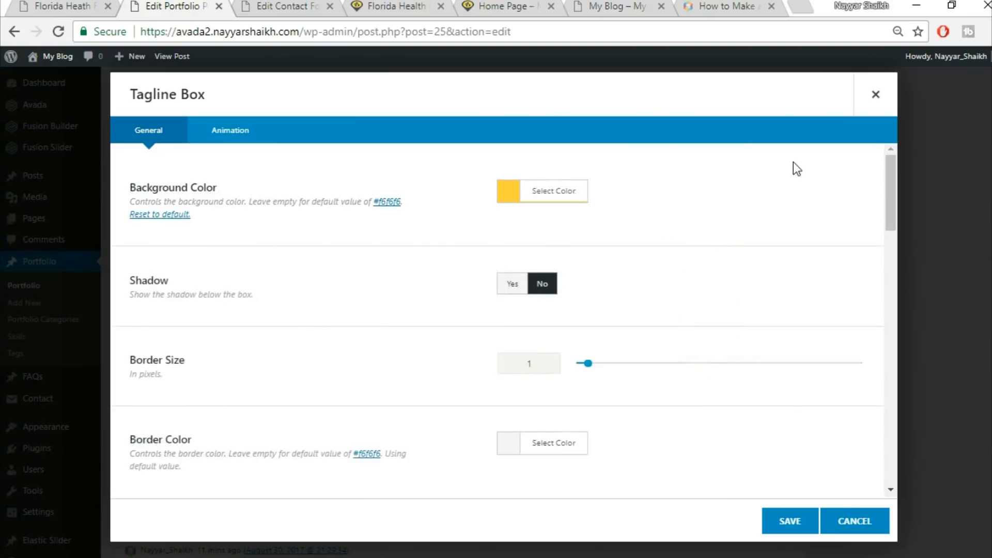
Set the Tagline Box border size to 0 and its content alignment to Center
scroll(528, 231, down, 2)
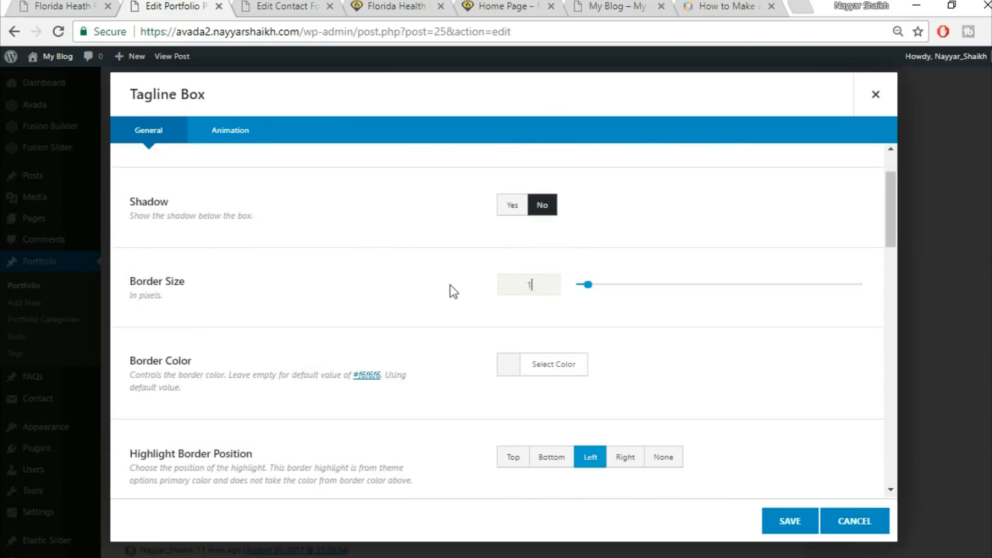
text(0)
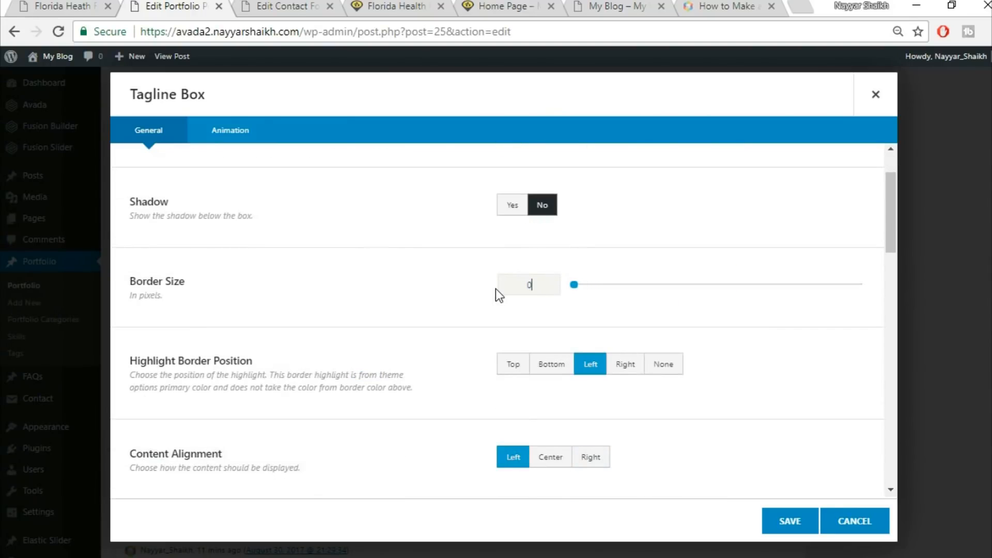
scroll(766, 333, down, 2)
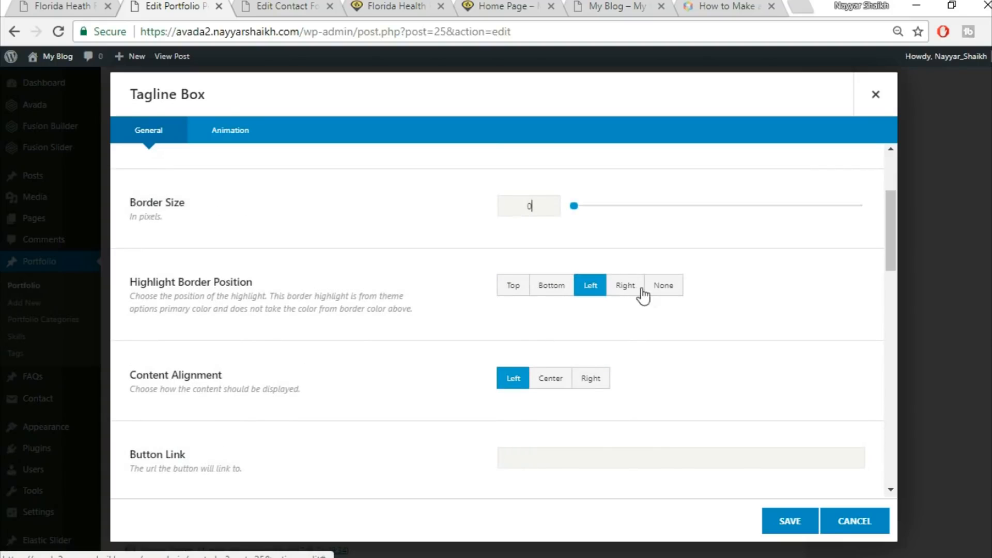
scroll(691, 310, down, 4)
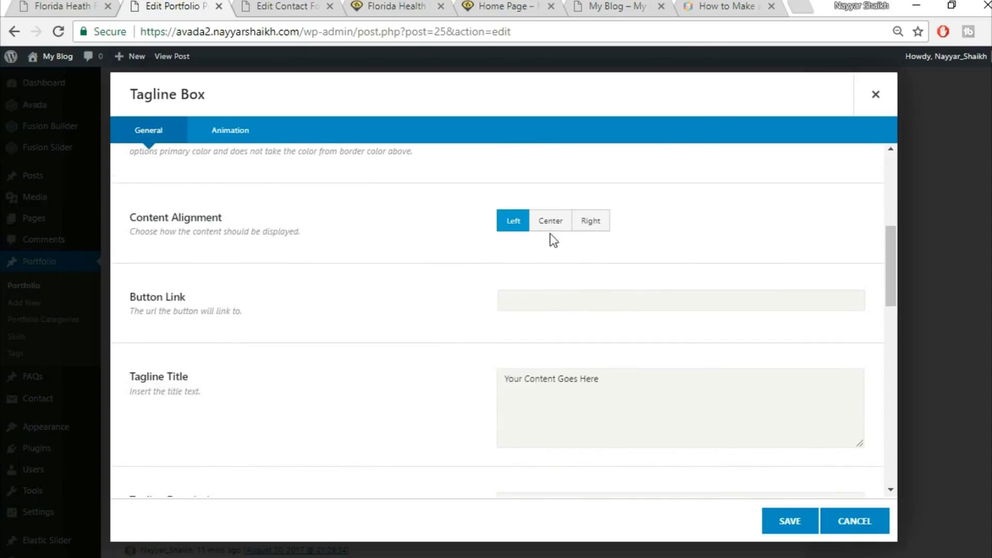
click(551, 226)
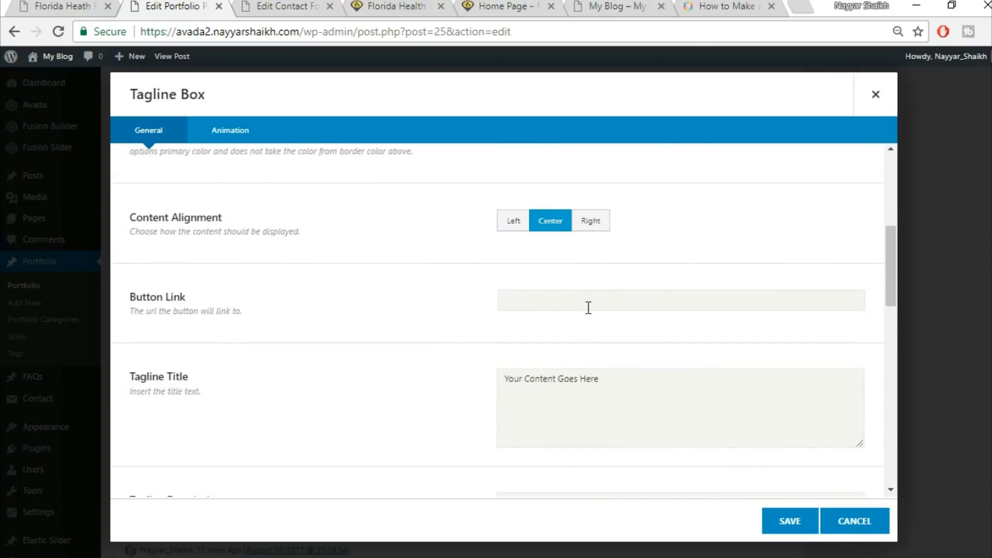
Replace the tagline title with "Get A Quote Today"
scroll(775, 357, down, 2)
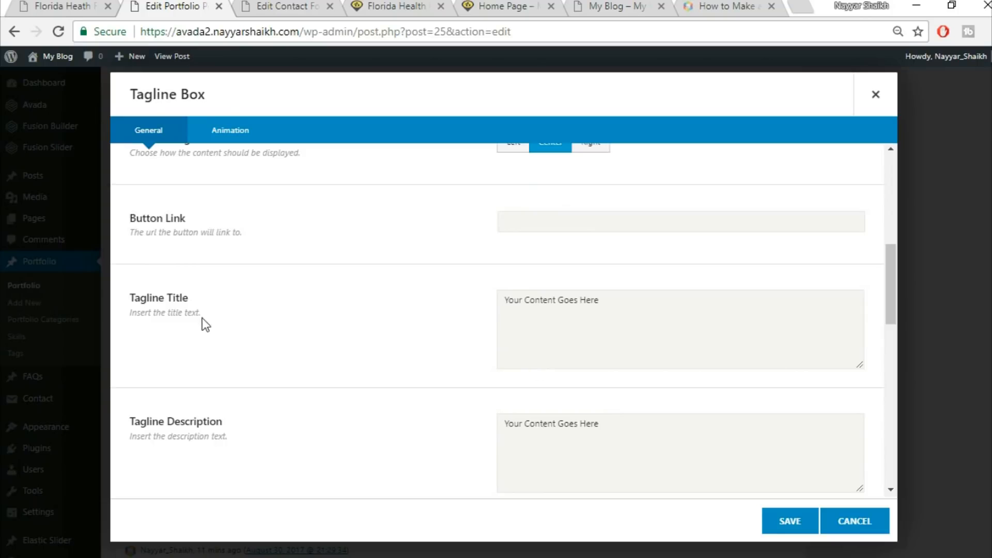
click(641, 325)
key(ctrl+a)
key(BackSpace)
text(Get A Quote Today)
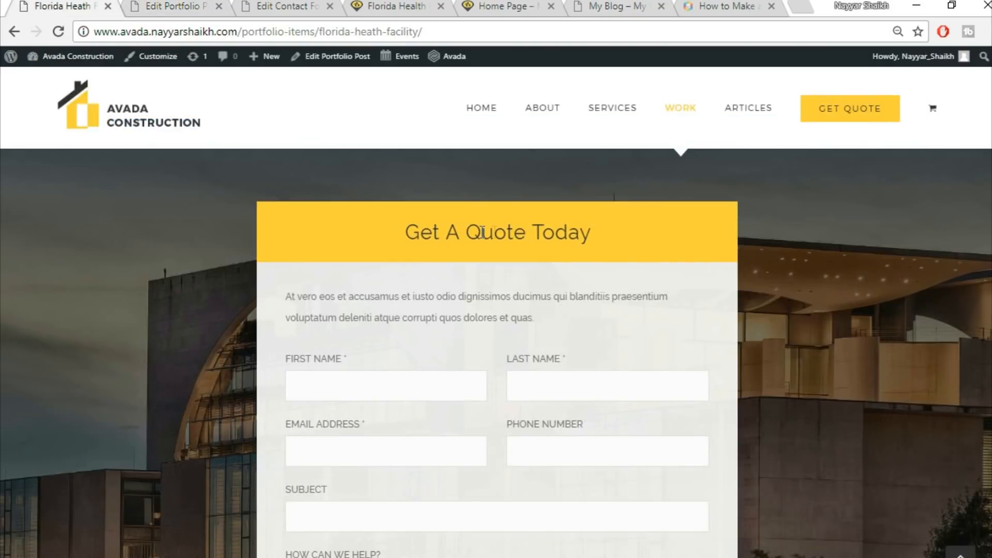
click(216, 5)
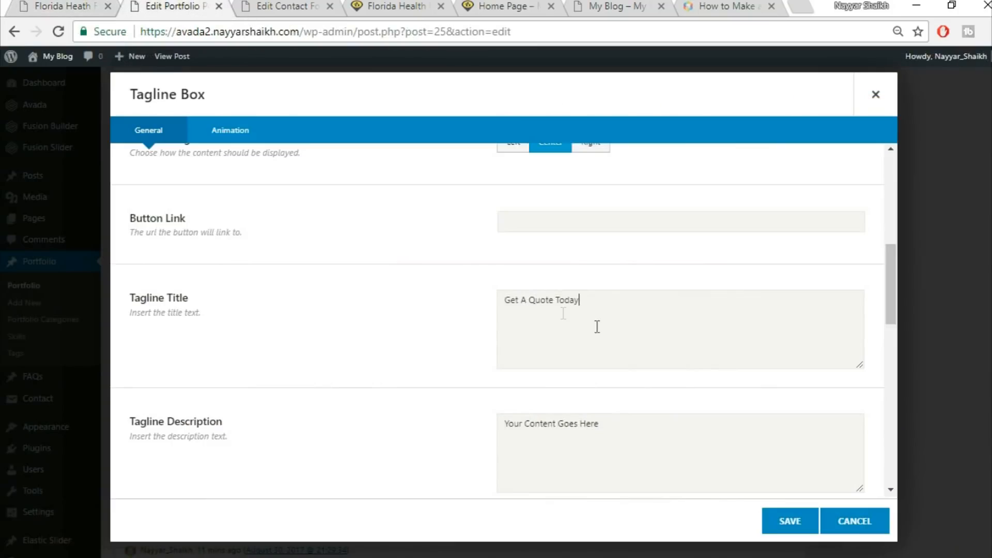
Clear the default text from the tagline description and the additional content editor
click(686, 443)
key(ctrl+a)
key(BackSpace)
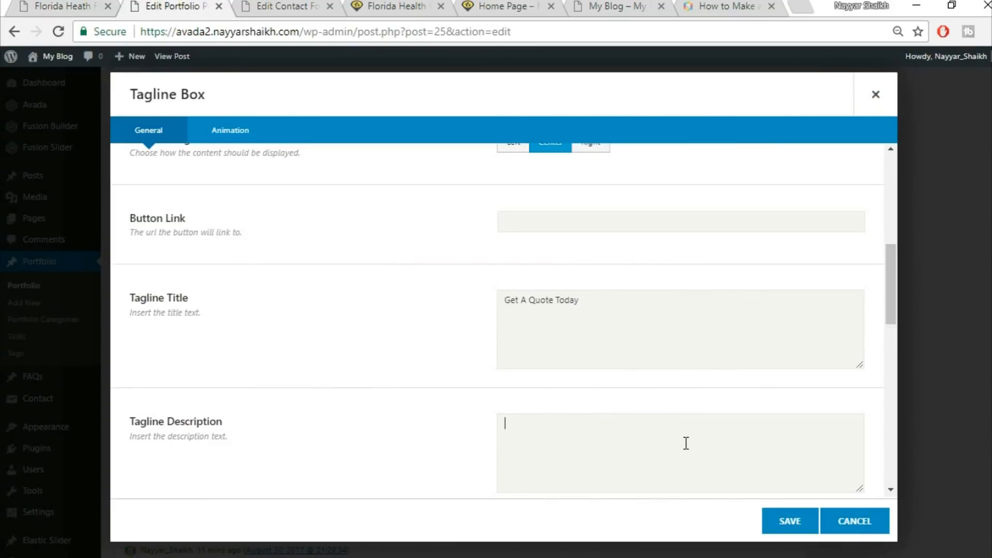
scroll(587, 436, down, 3)
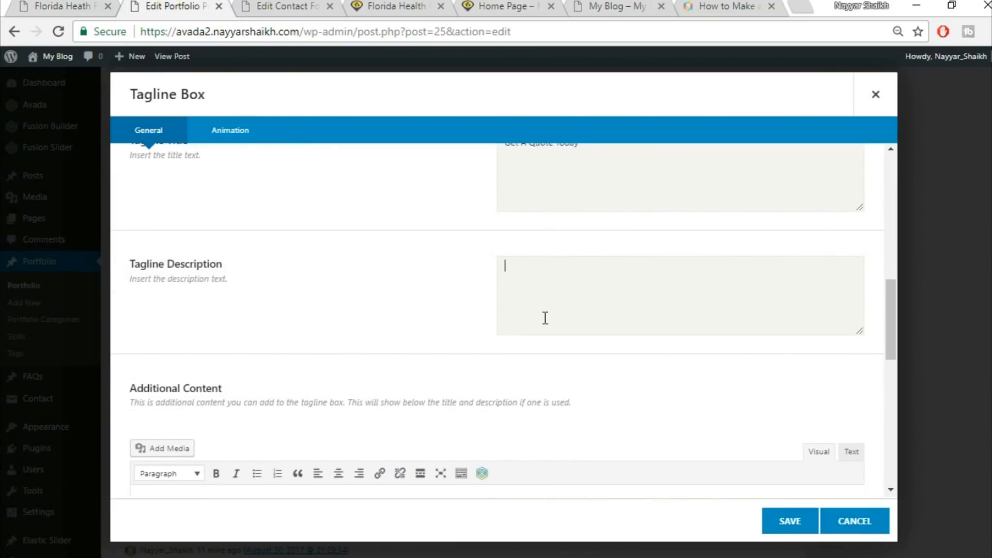
scroll(562, 324, down, 4)
click(390, 366)
key(ctrl+a)
key(BackSpace)
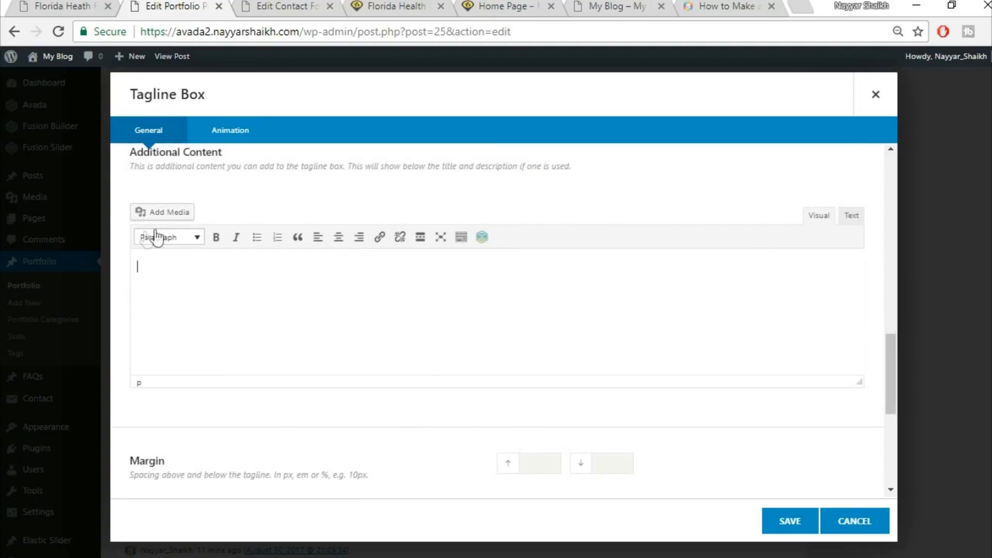
Set the Tagline Box top and bottom margins to 0
scroll(458, 336, down, 3)
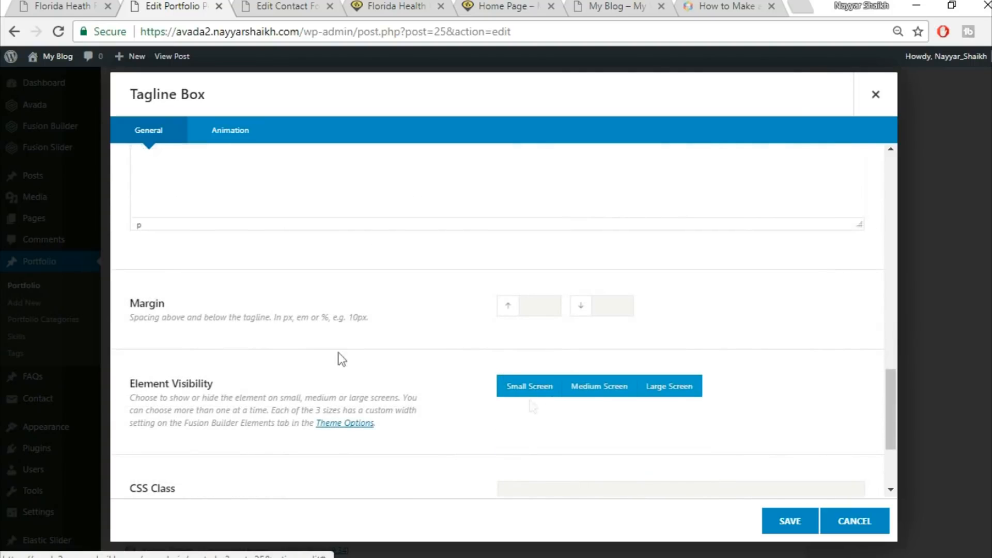
click(537, 305)
text(0)
key(Tab)
text(0)
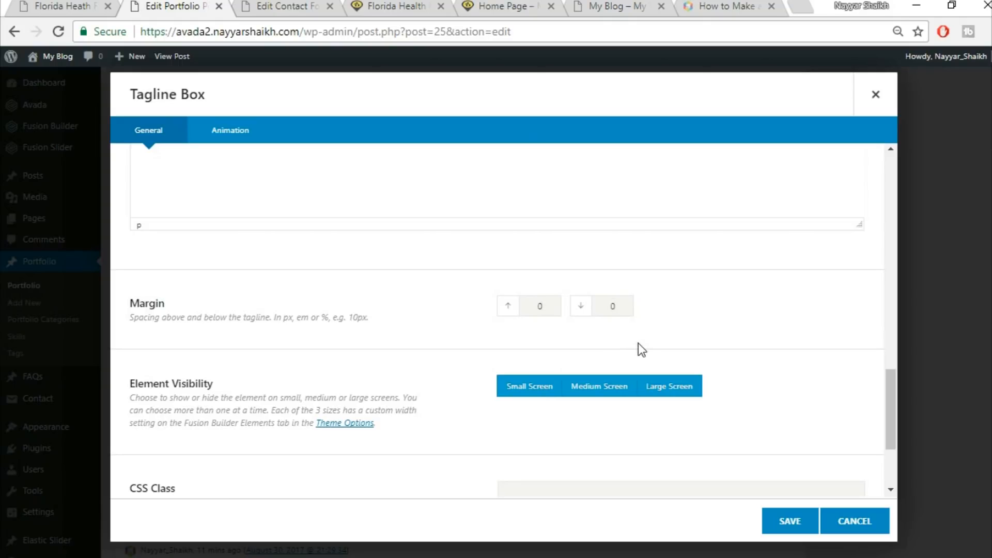
Clear the top margin value after comparing with the live post, and save the Tagline Box
click(90, 6)
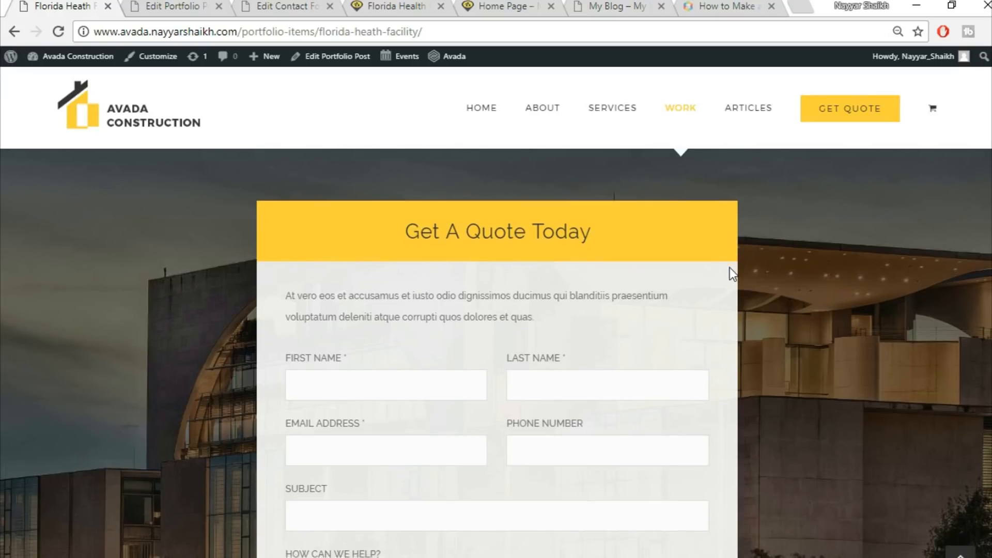
scroll(731, 265, down, 1)
click(124, 6)
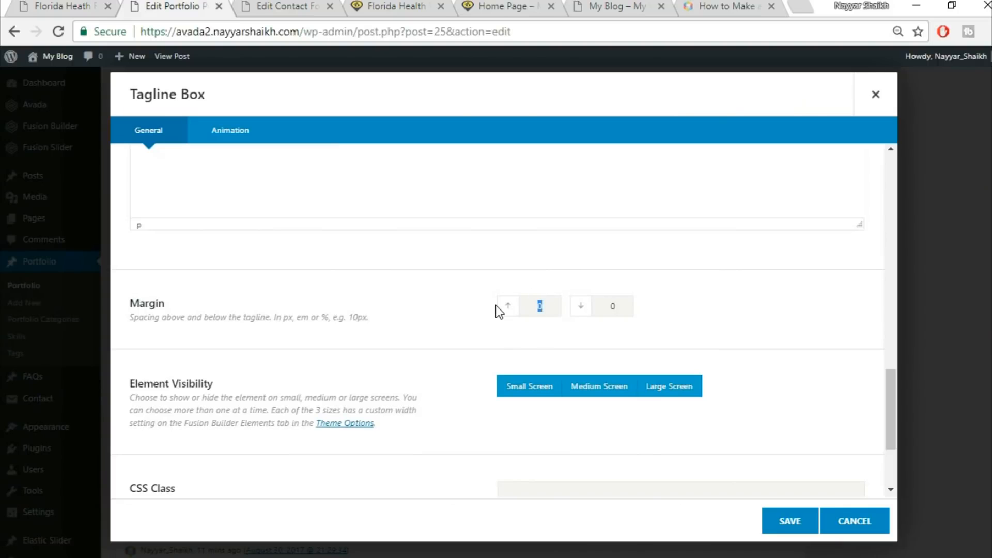
key(BackSpace)
scroll(833, 363, down, 3)
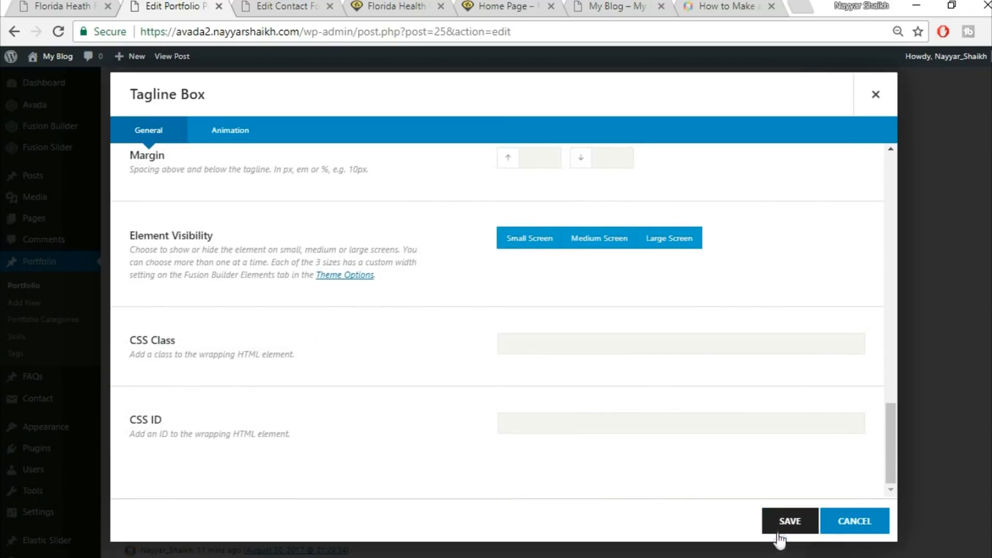
click(781, 532)
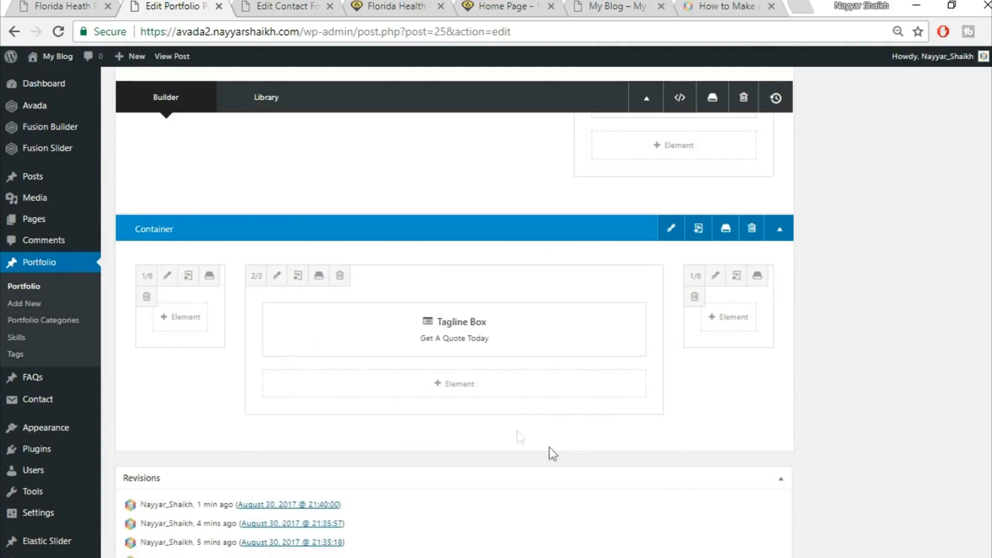
Add a 1/1 nested columns element below the Tagline Box and open it for editing
click(455, 392)
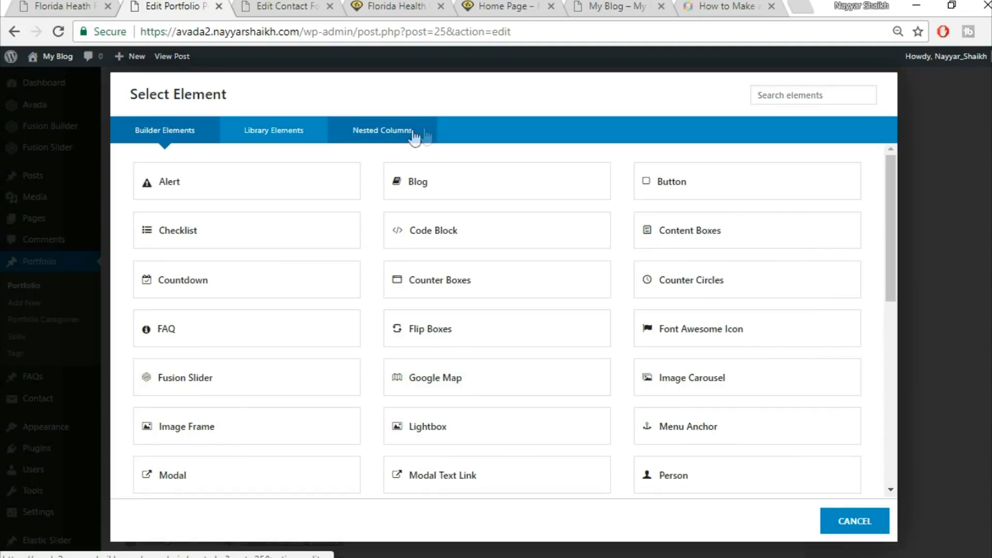
click(383, 138)
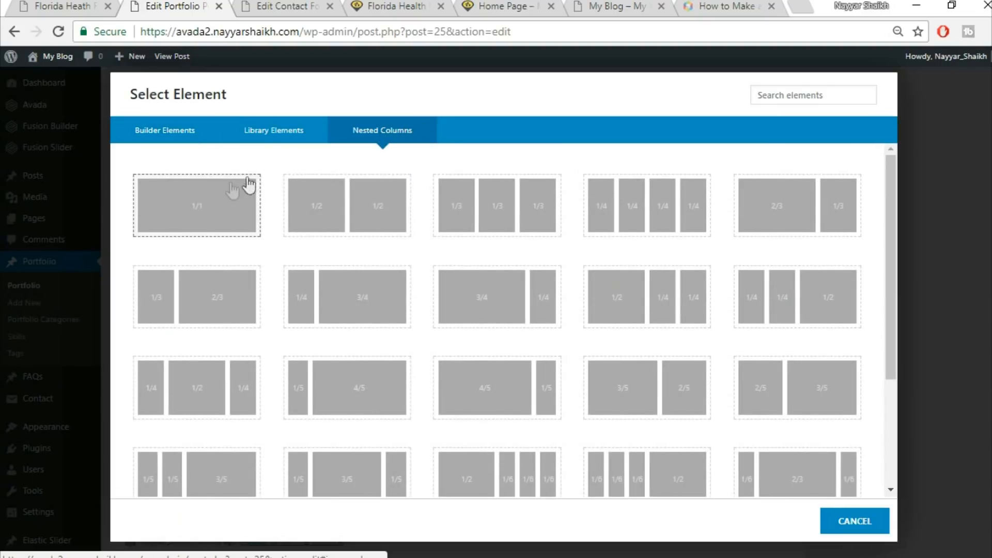
click(189, 223)
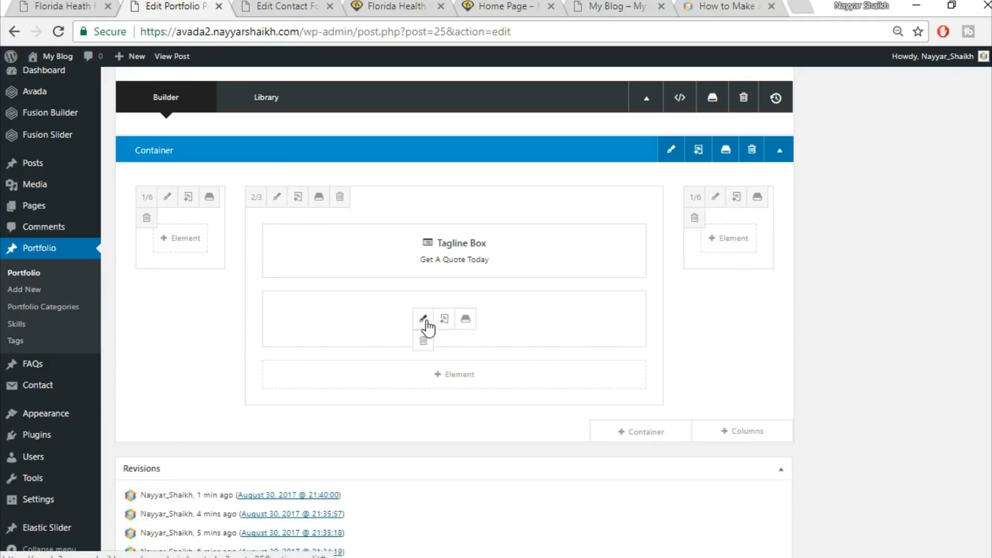
click(423, 320)
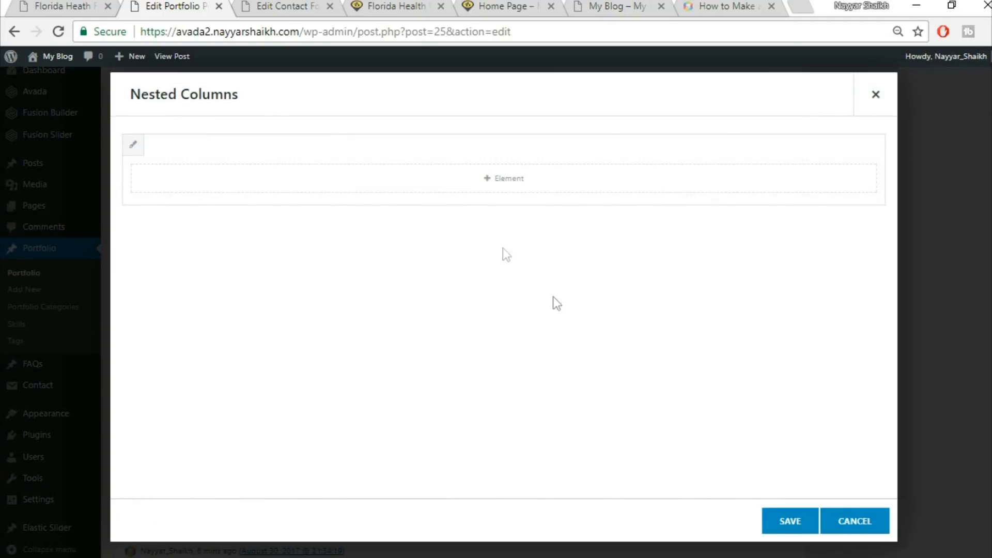
Copy the quote description from the live demo and paste it into a new Text Block in the nested columns
click(83, 4)
scroll(449, 238, up, 2)
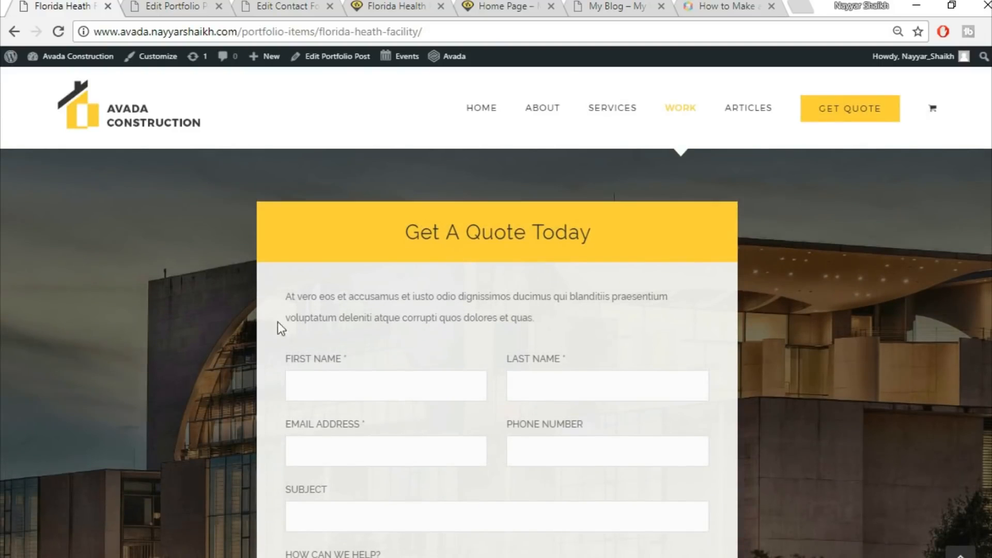
drag(285, 296, 576, 318)
key(ctrl+c)
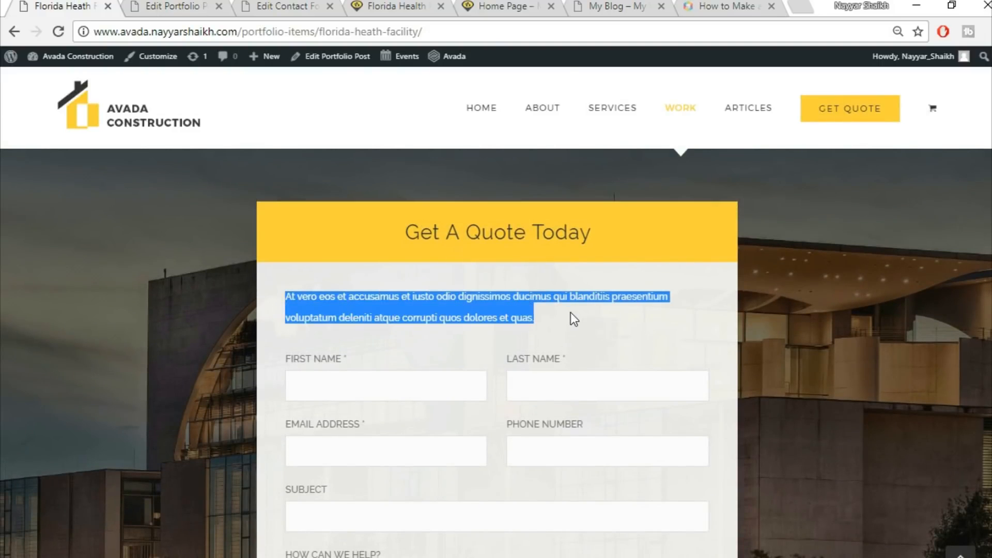
click(182, 4)
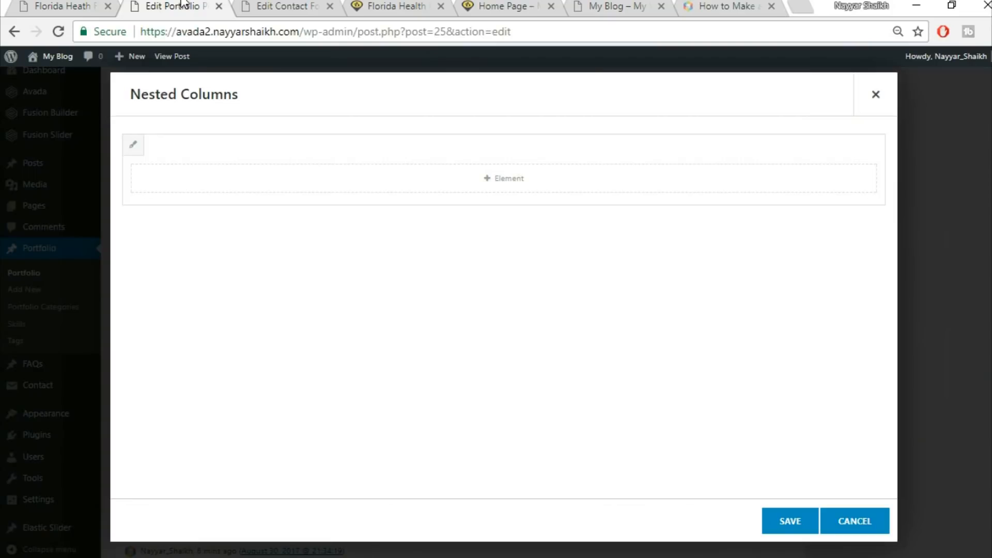
click(566, 184)
click(787, 95)
text(tex)
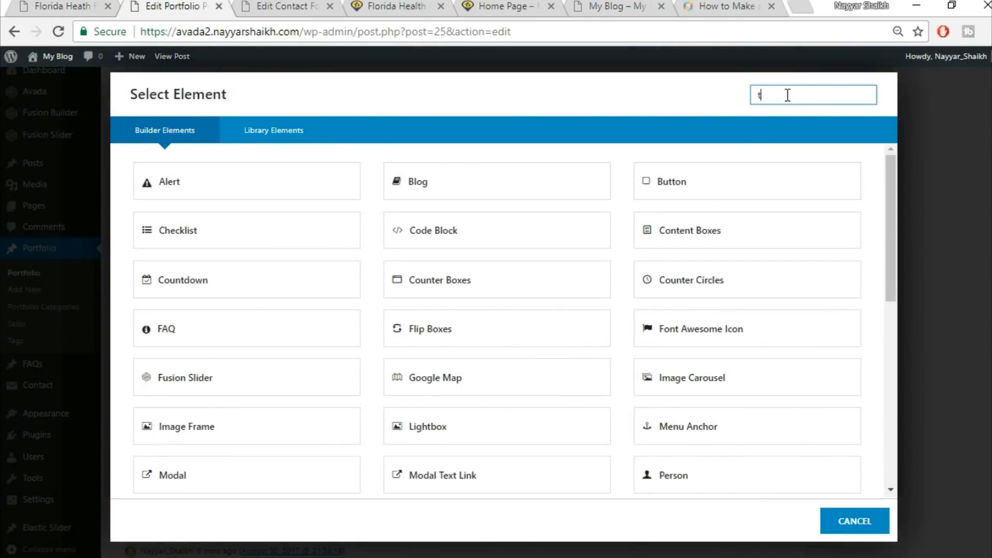
click(527, 184)
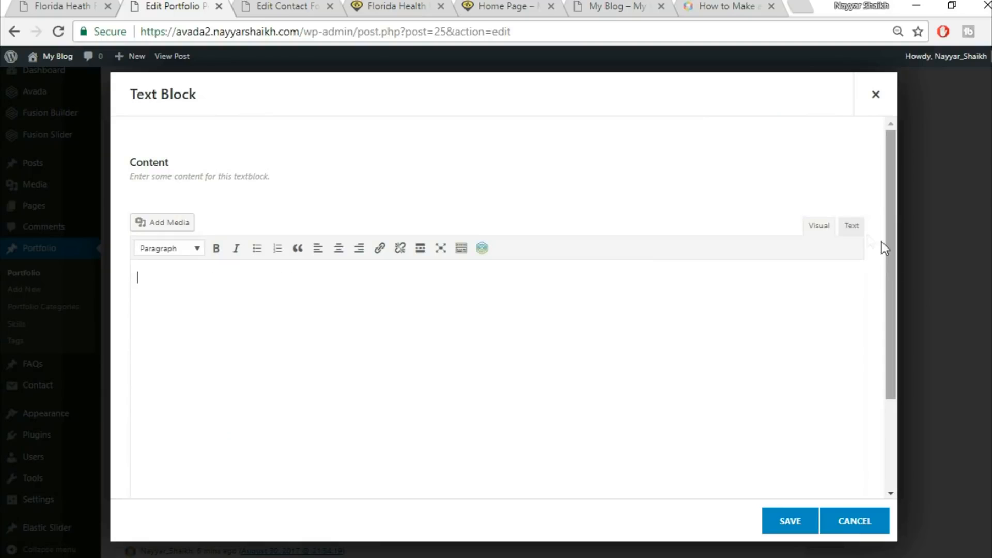
click(851, 226)
key(ctrl+v)
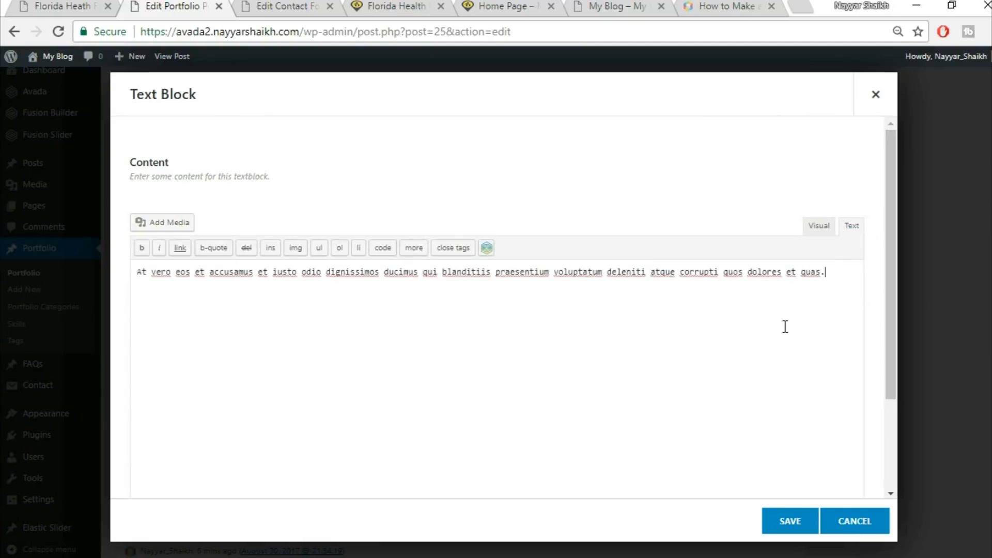
click(808, 512)
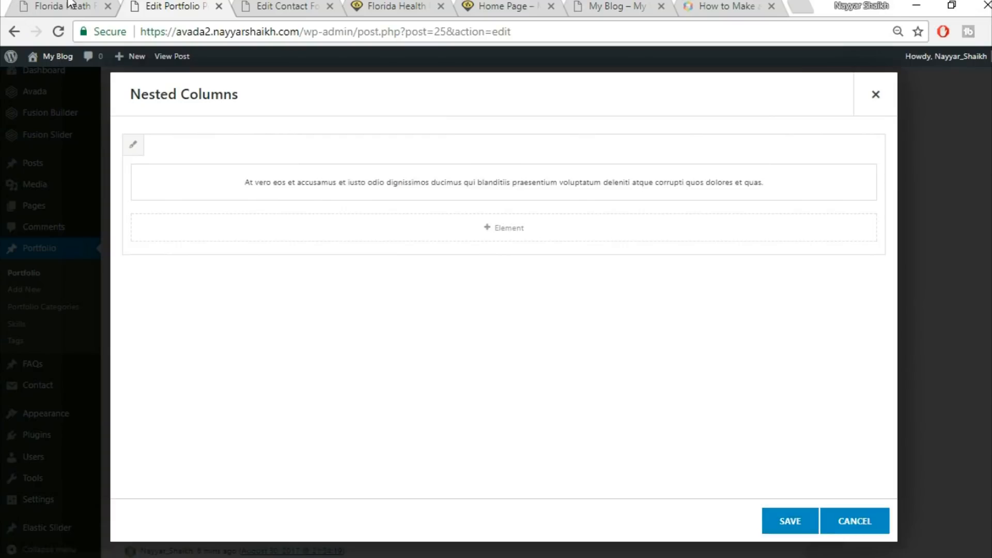
Add a Code Block containing the CF1 contact form shortcode [contact-form-7 id="41" title="CF1"] and save the nested columns
click(68, 5)
scroll(623, 358, down, 1)
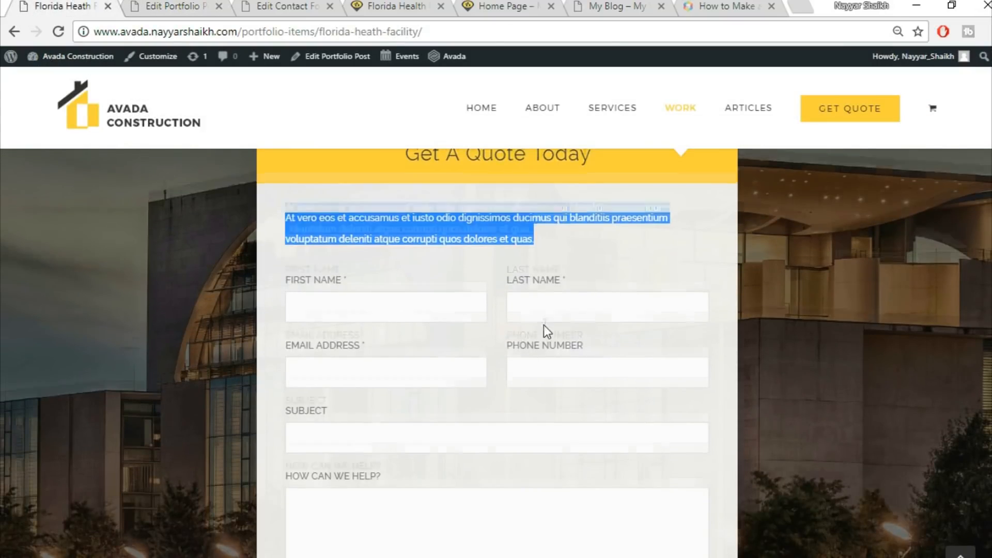
scroll(544, 324, down, 3)
click(153, 5)
click(538, 239)
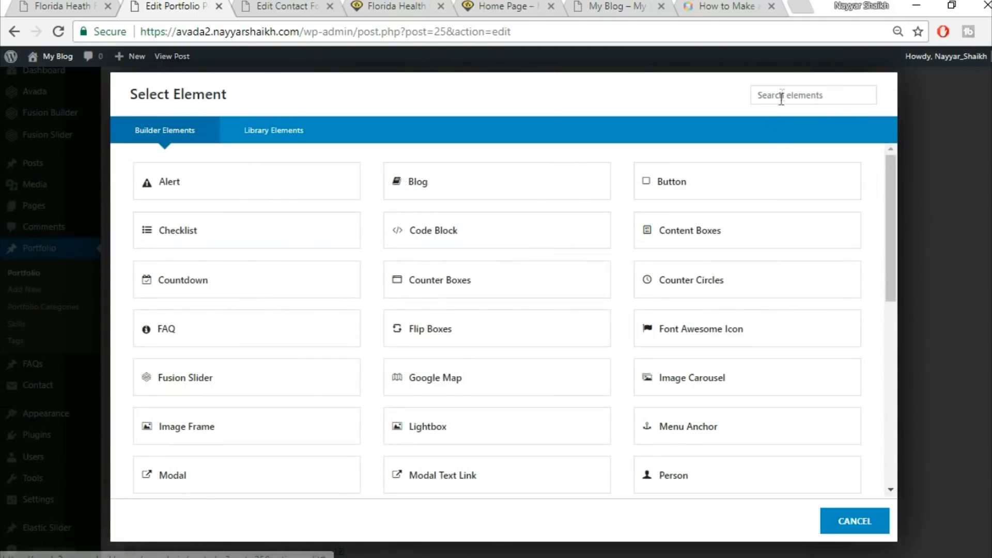
click(789, 92)
text(cod)
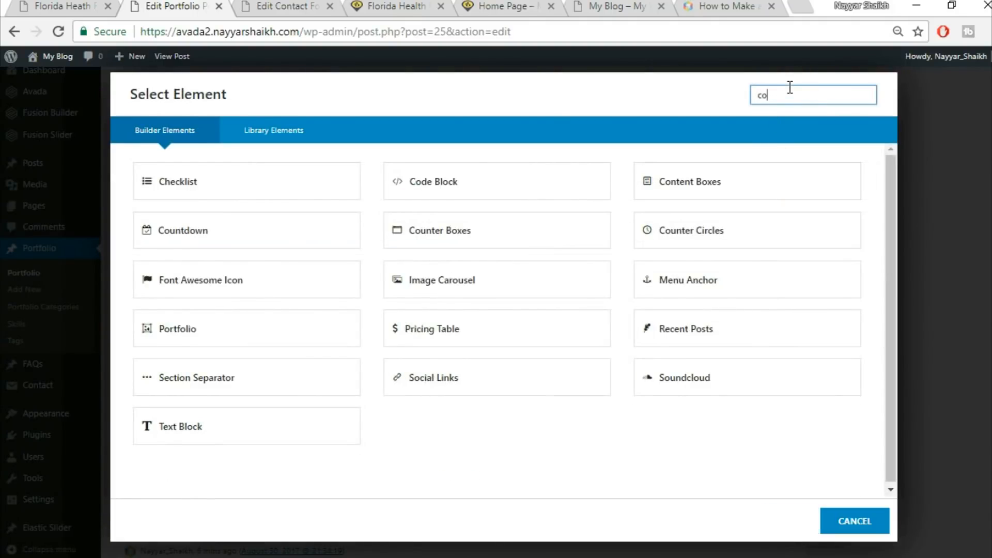
click(288, 199)
click(288, 6)
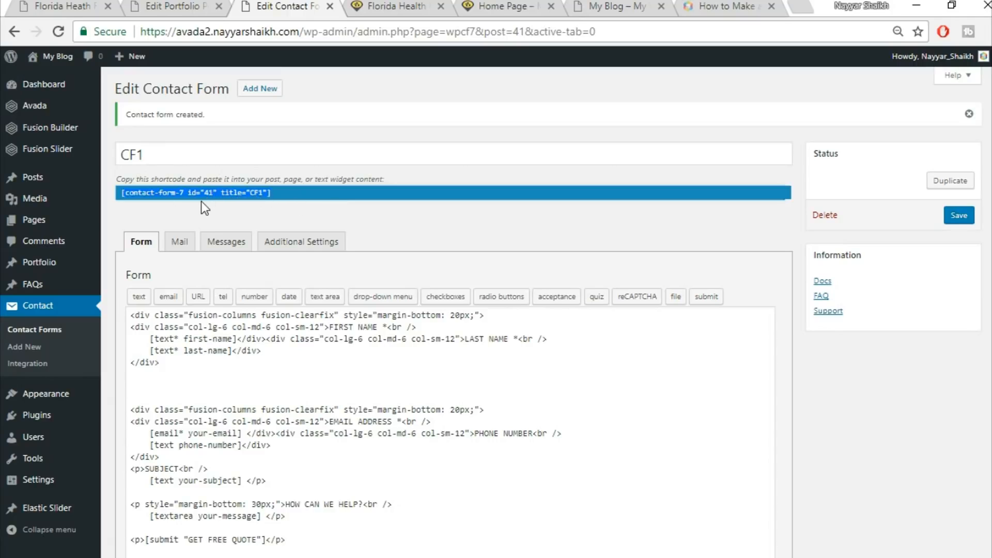
click(165, 6)
text([contact-form-7 id="41" title="CF1"])
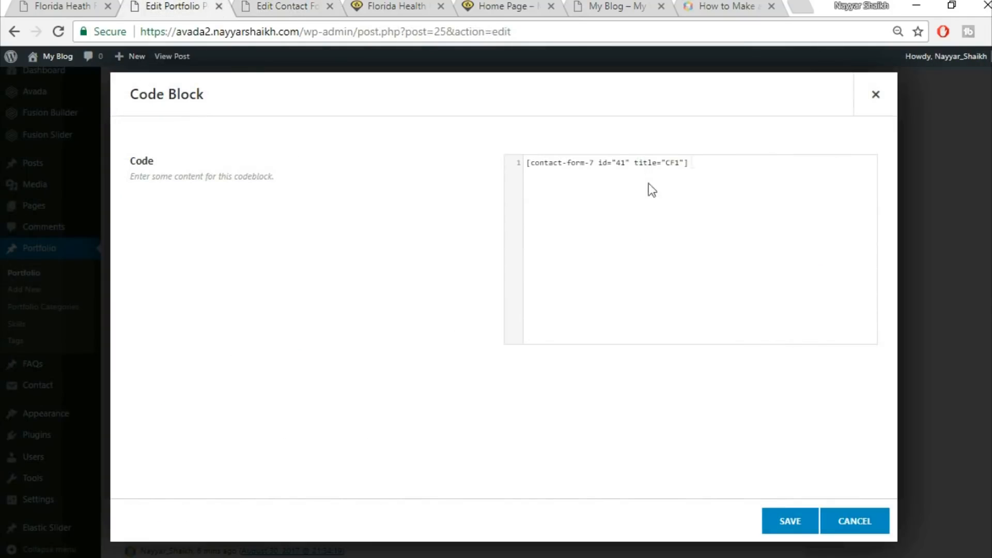
click(790, 522)
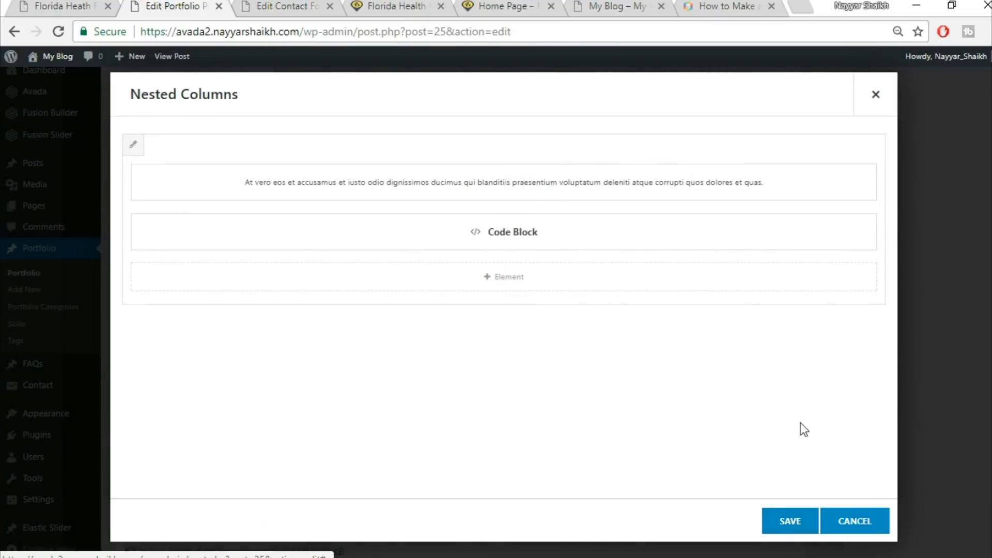
click(802, 526)
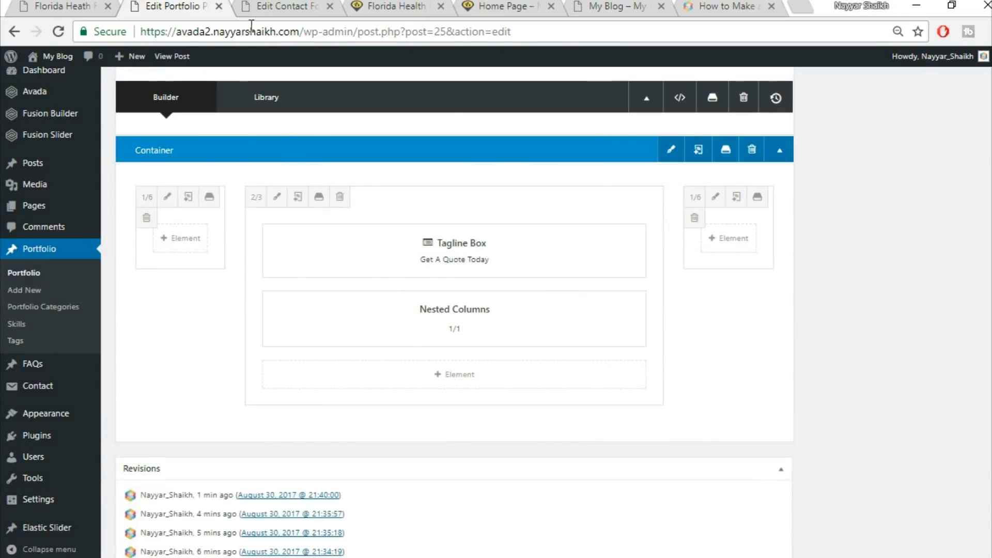
Examine the Get A Quote section and its background on the live demo page
click(77, 4)
scroll(510, 302, up, 9)
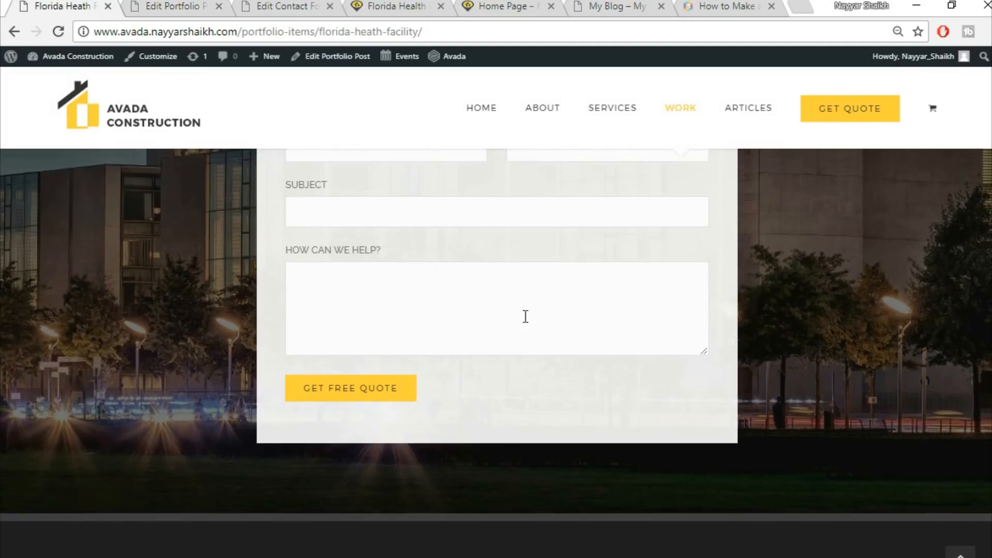
scroll(524, 316, down, 9)
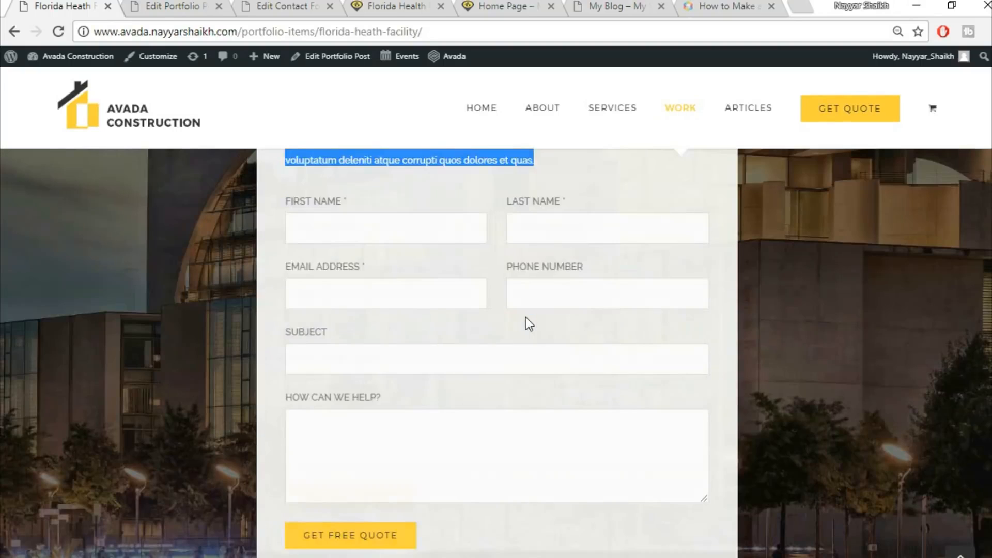
scroll(544, 348, up, 6)
scroll(546, 350, up, 4)
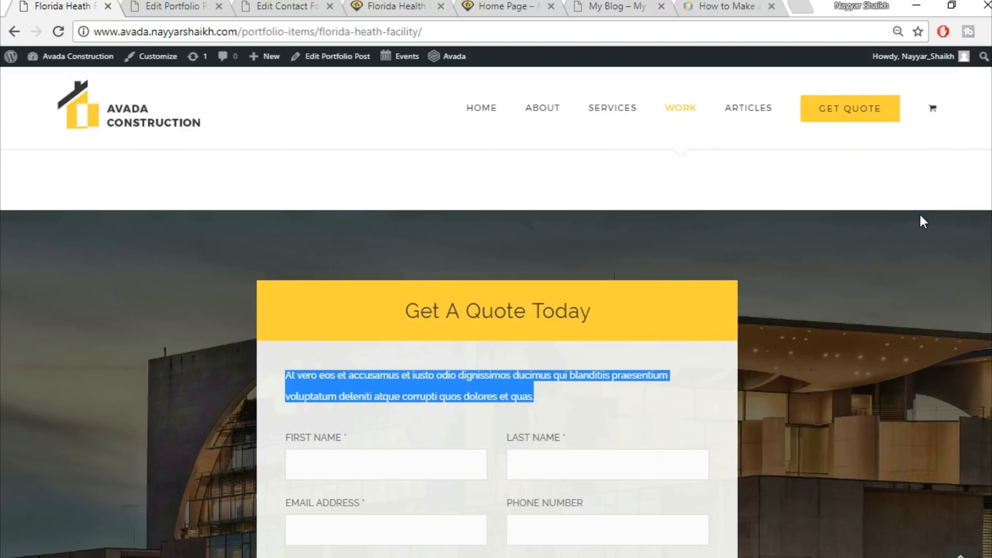
click(615, 401)
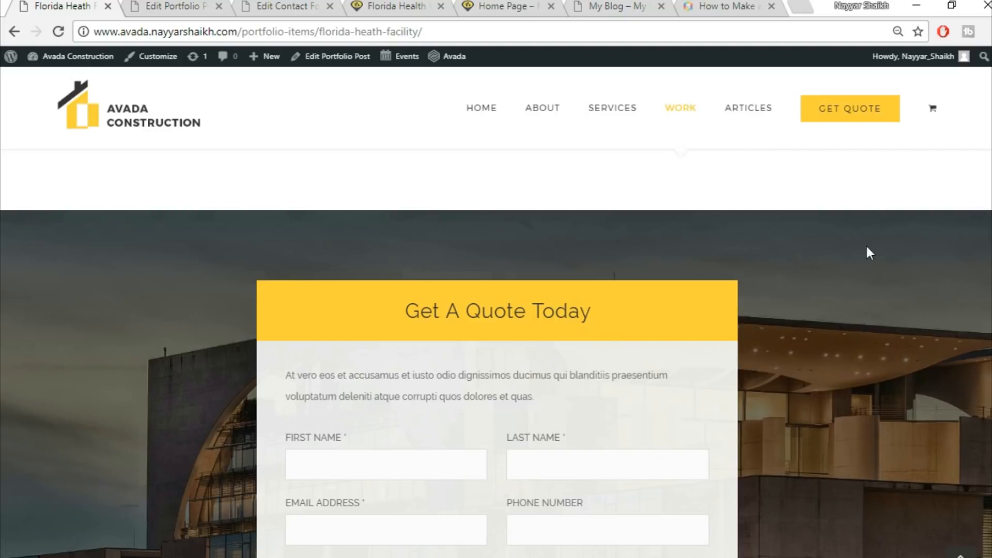
scroll(919, 324, down, 5)
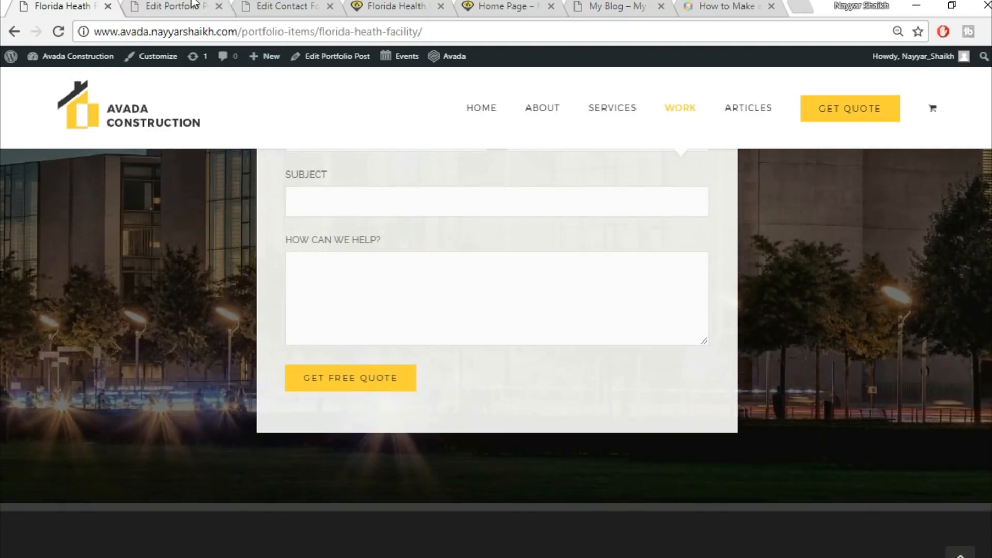
Set the container's background image by uploading 332 from the Images folder and save the container
key(ctrl+Tab)
scroll(734, 280, up, 2)
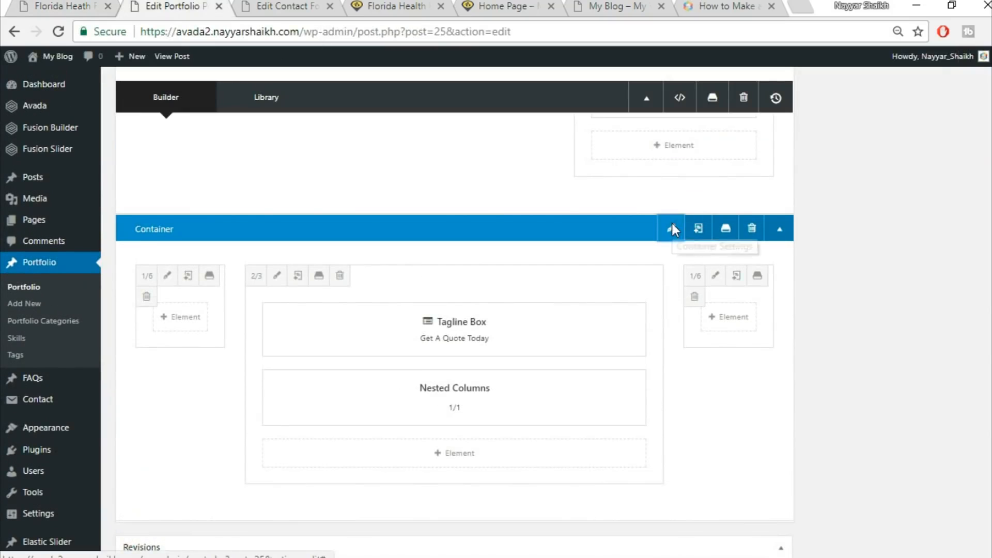
click(671, 227)
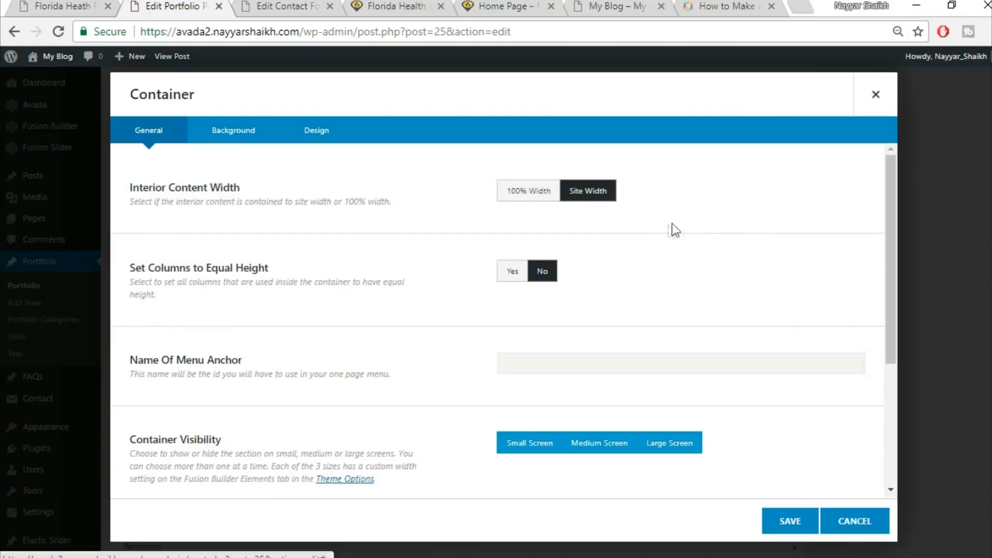
click(235, 136)
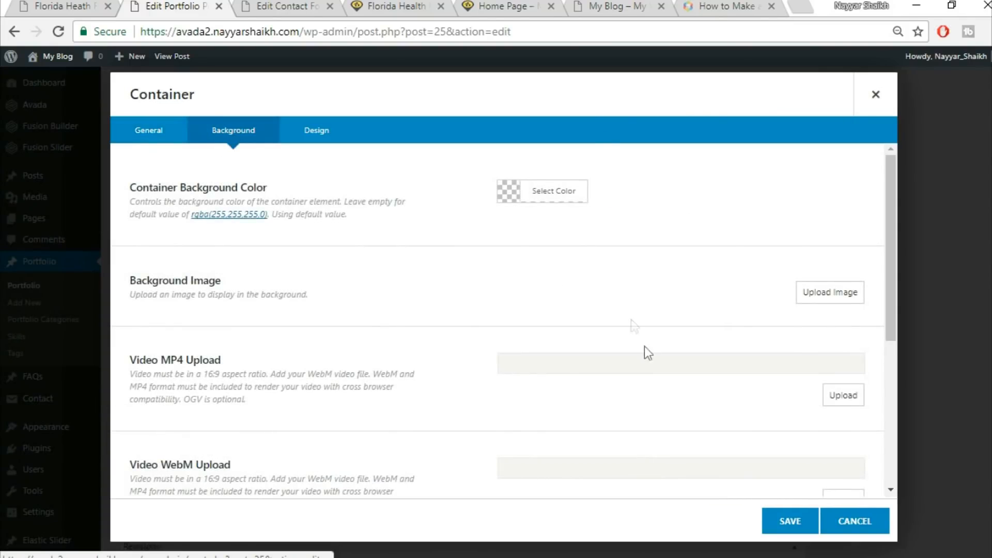
click(845, 298)
click(165, 108)
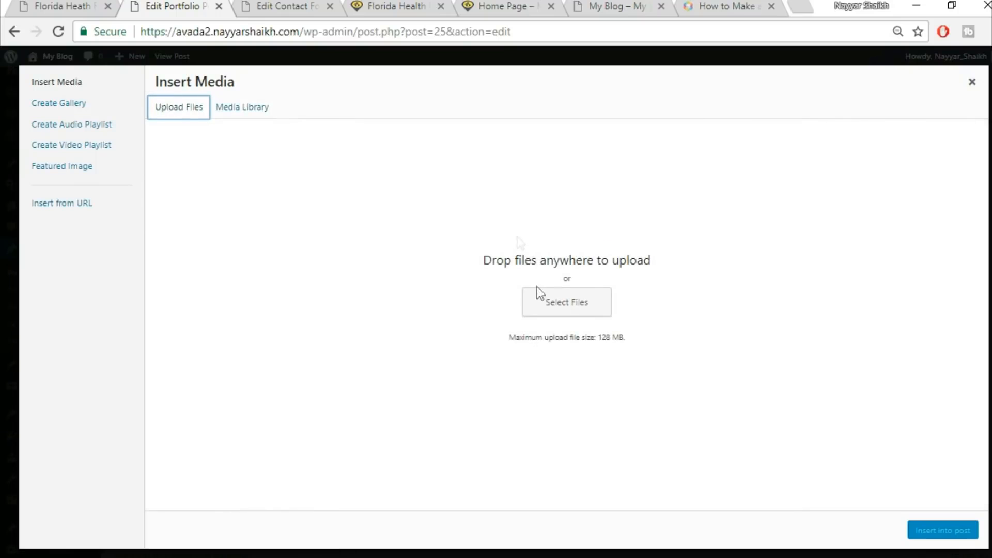
click(561, 293)
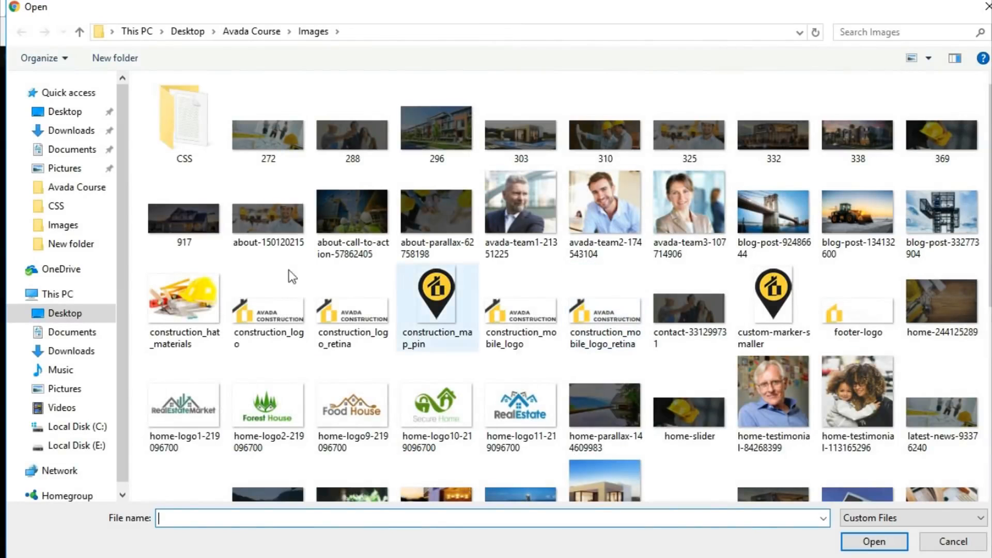
click(793, 152)
click(873, 541)
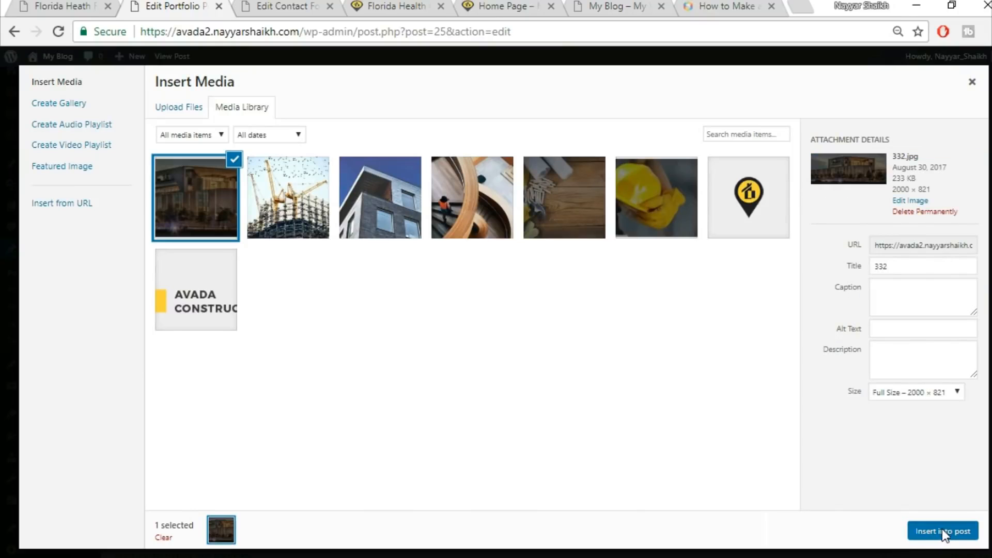
click(941, 528)
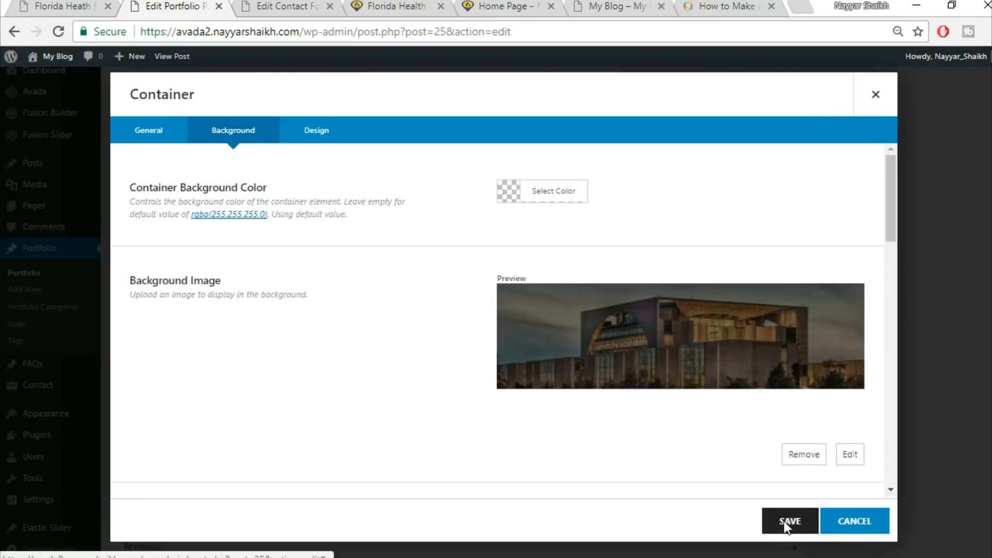
click(785, 526)
Update the Florida Health Facility portfolio post
click(62, 6)
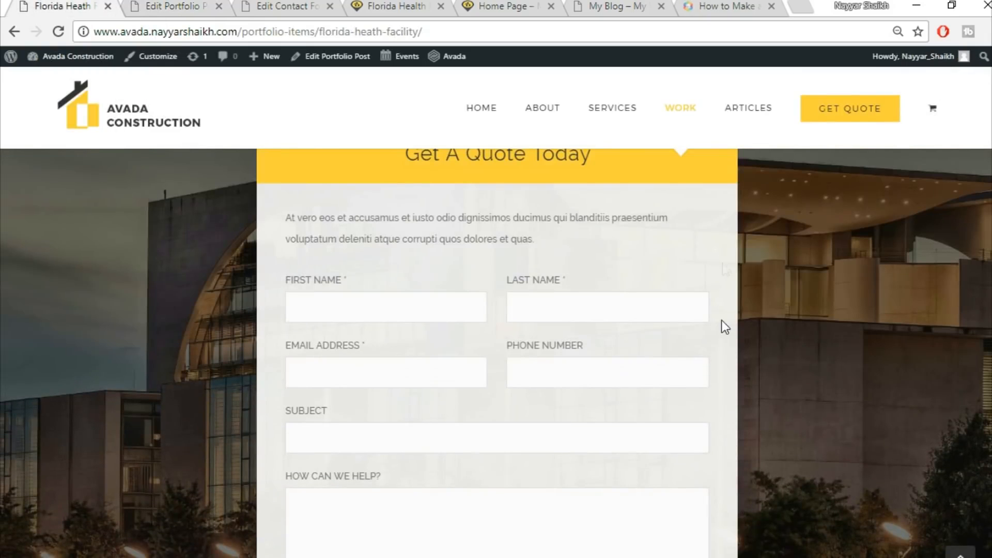
scroll(446, 274, up, 2)
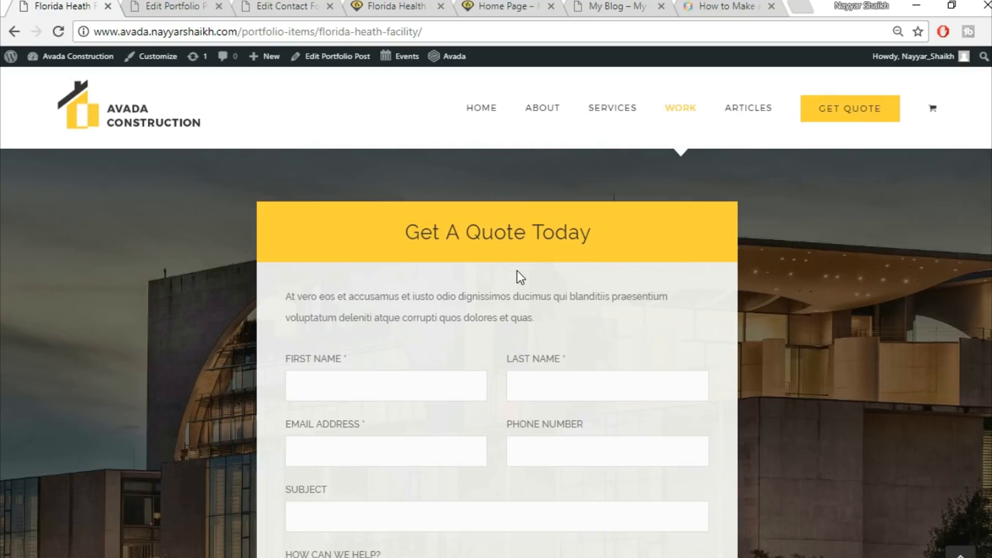
click(194, 10)
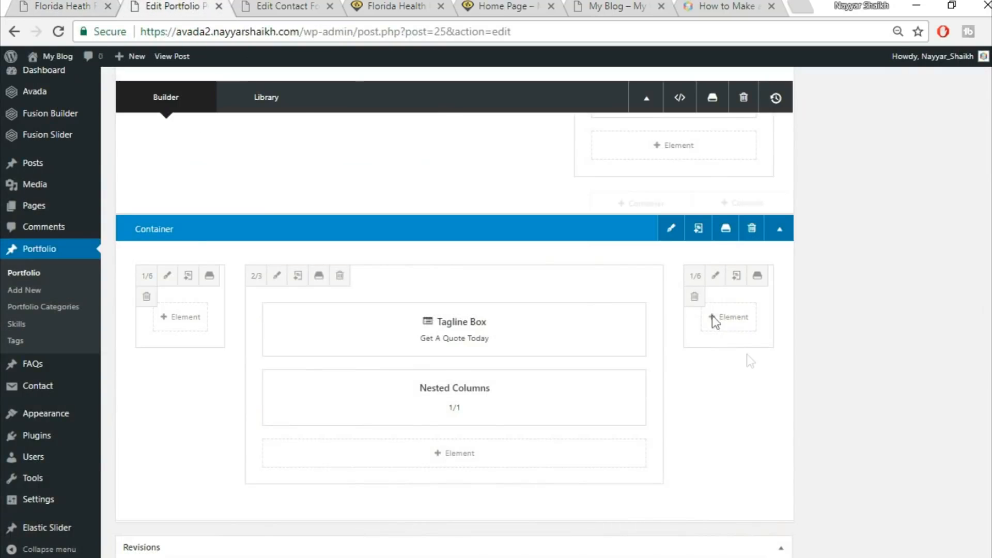
scroll(723, 331, up, 3)
scroll(781, 432, up, 10)
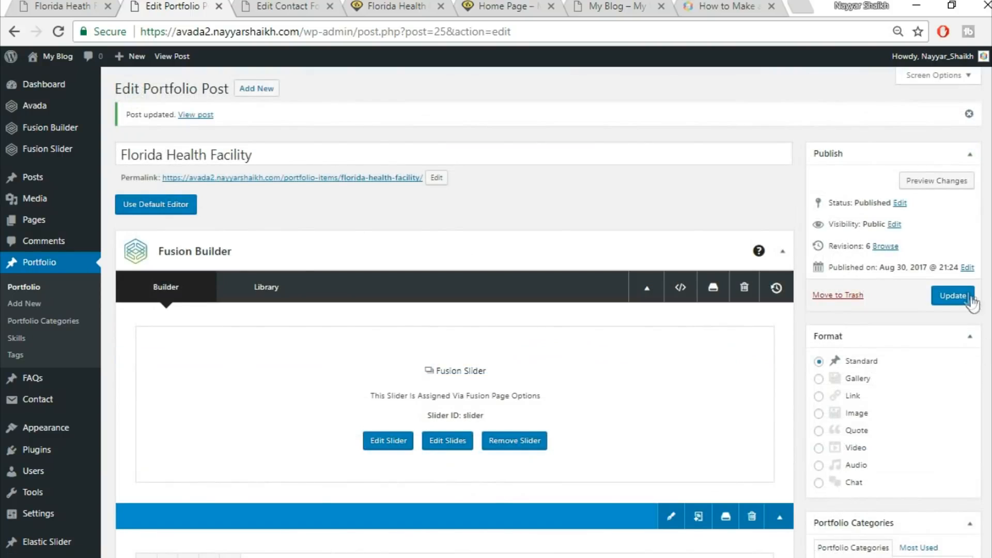
click(971, 300)
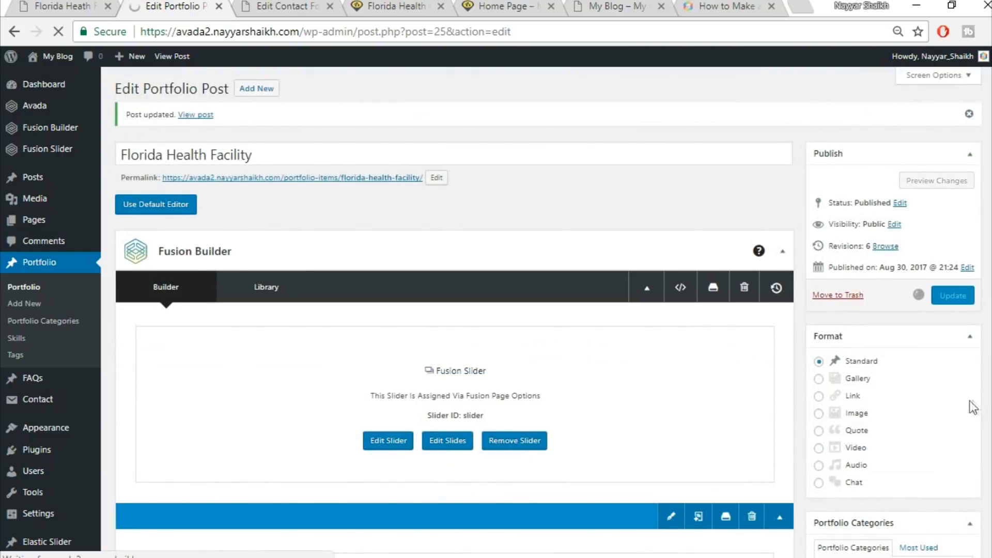
Reload the Florida Health Facility post on the site to check the result
click(287, 6)
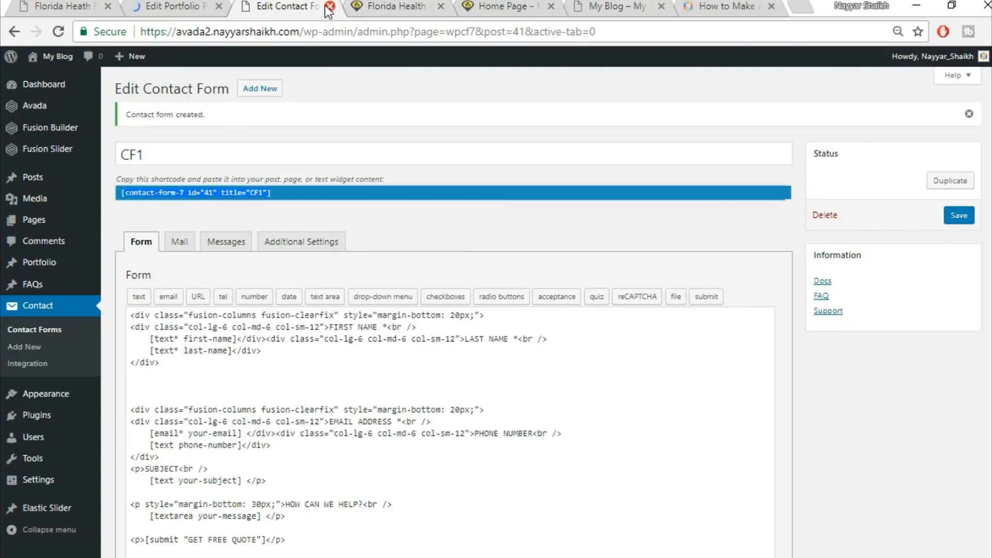
mouse_move(298, 5)
mouse_down()
mouse_move(779, 4)
mouse_move(747, 5)
mouse_up()
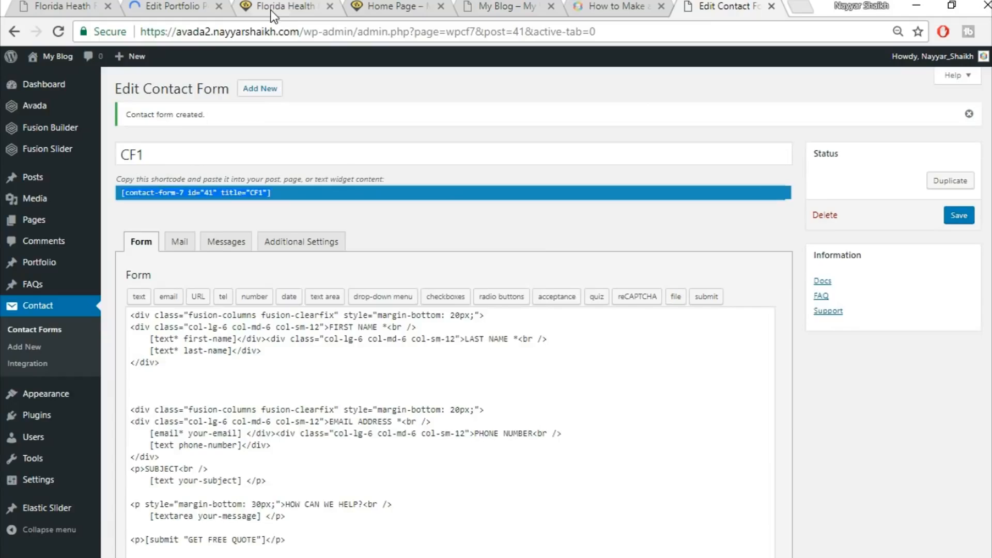
click(274, 8)
click(302, 29)
click(301, 30)
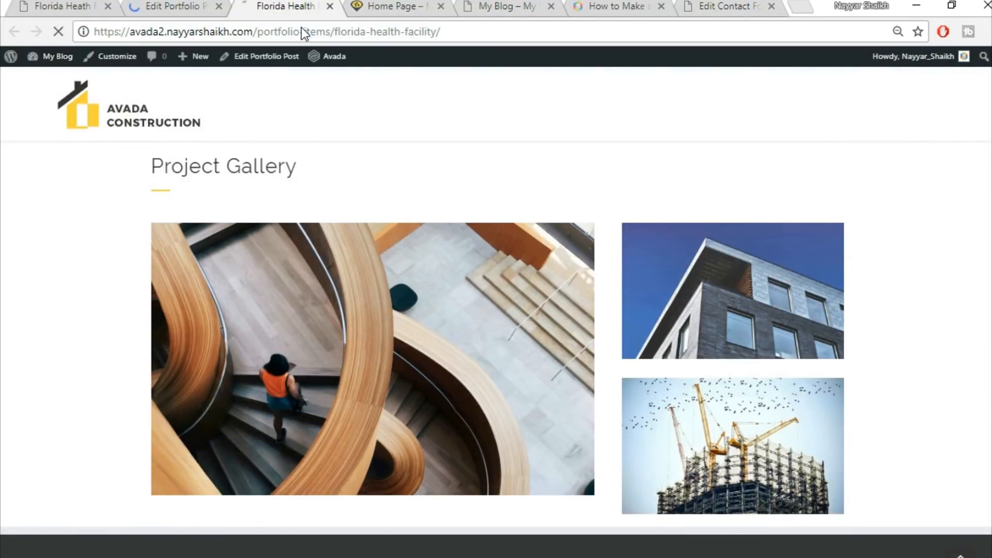
key(Return)
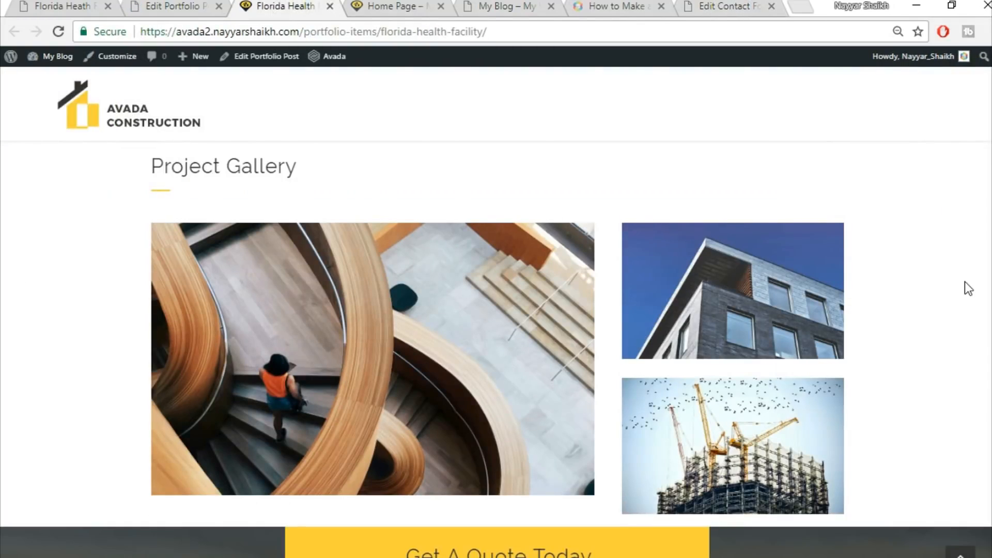
Compare the Get A Quote section on the built post with the one on the live demo page
scroll(965, 281, down, 6)
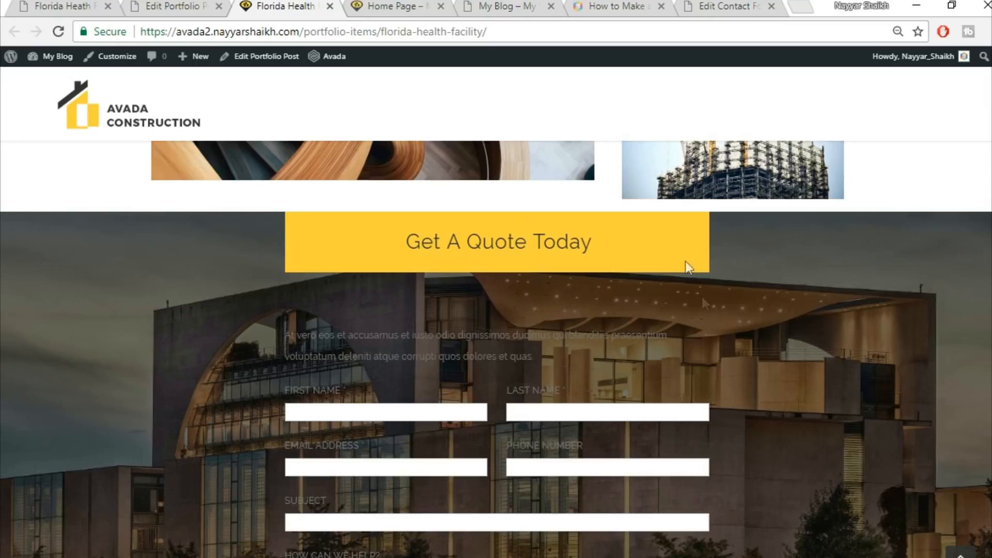
scroll(703, 304, down, 1)
scroll(701, 304, down, 3)
scroll(689, 328, up, 3)
click(167, 6)
scroll(765, 382, down, 3)
scroll(770, 395, down, 10)
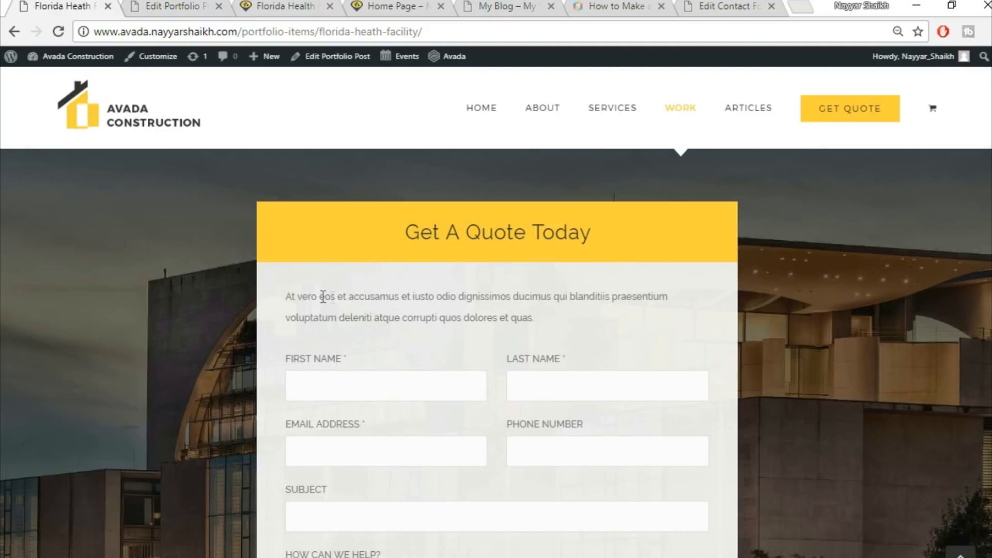
drag(292, 296, 497, 296)
click(456, 381)
Set the quote form's nested column background color to #F5F5F5 and save the nested column
click(140, 4)
mouse_move(445, 410)
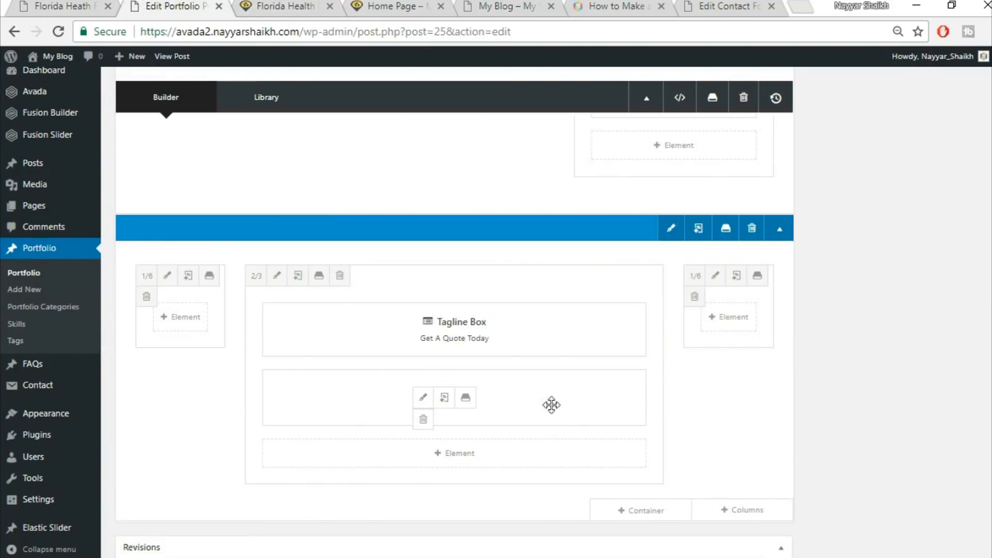
click(83, 6)
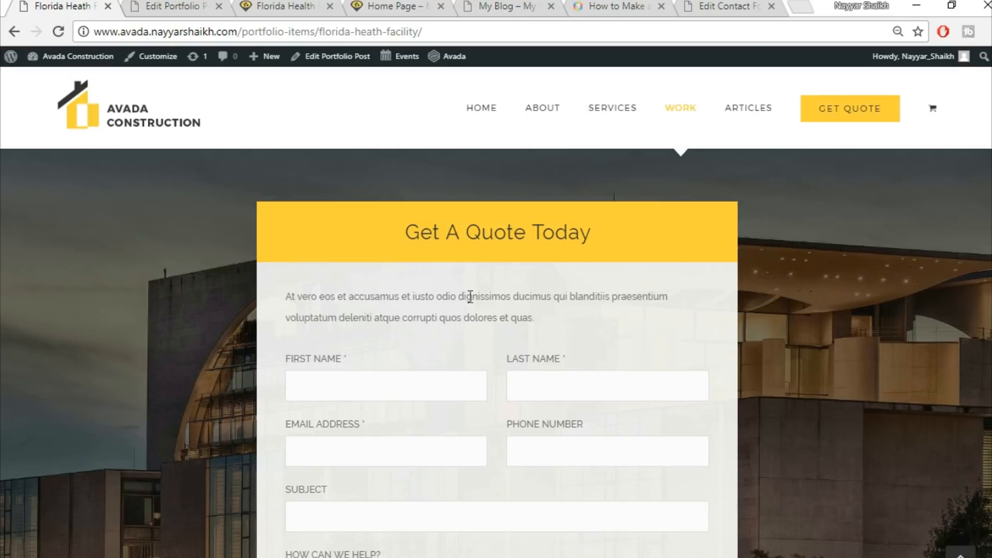
click(182, 5)
mouse_move(417, 405)
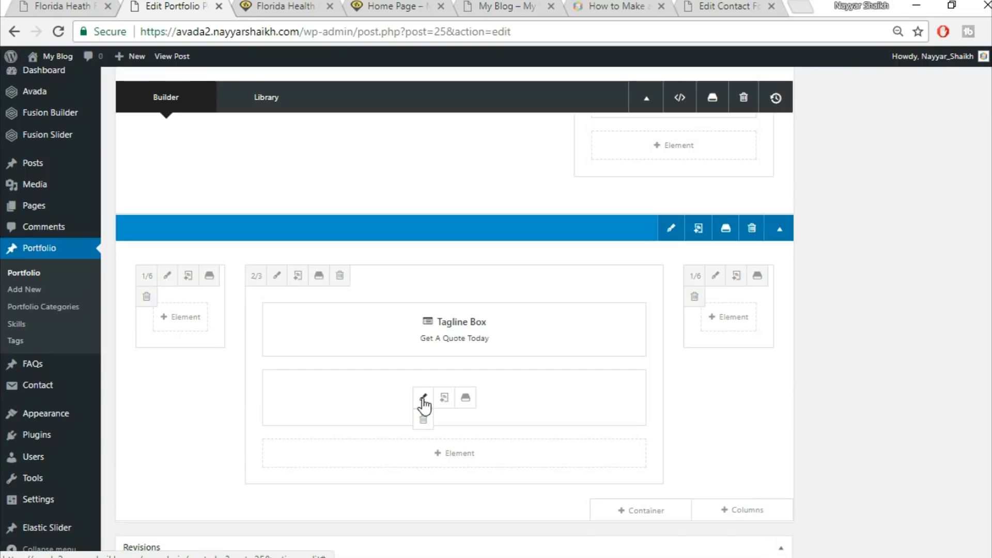
click(423, 398)
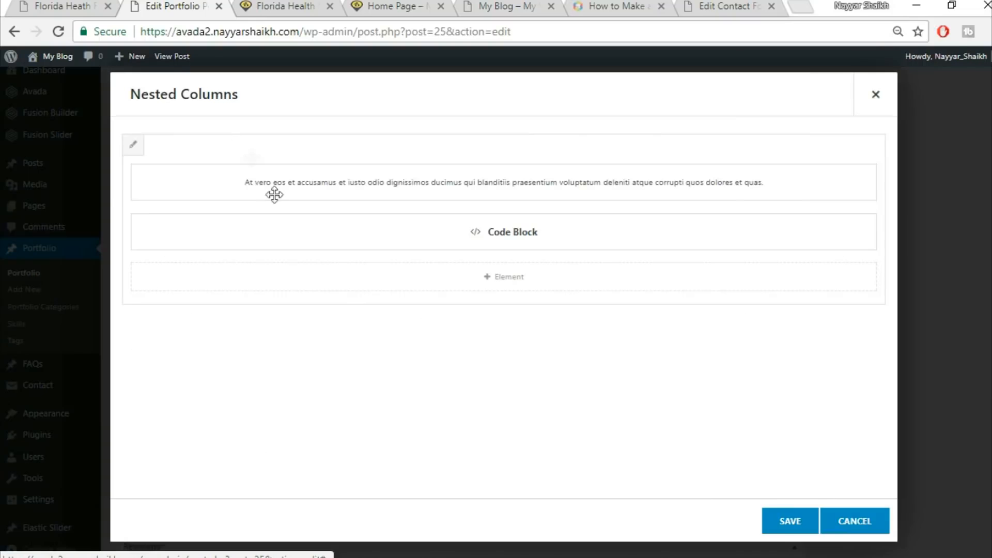
click(133, 146)
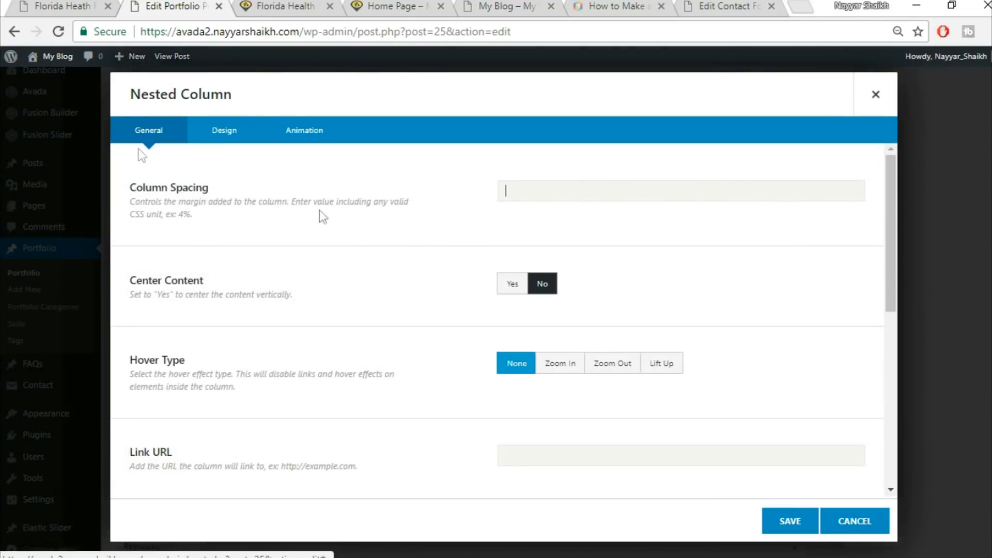
click(224, 145)
click(558, 191)
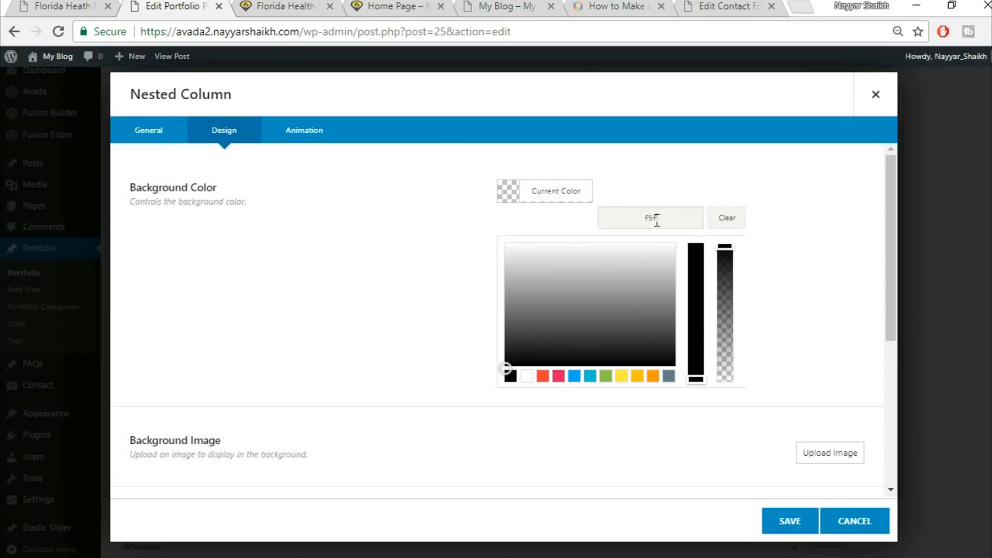
text(#f5f5f5)
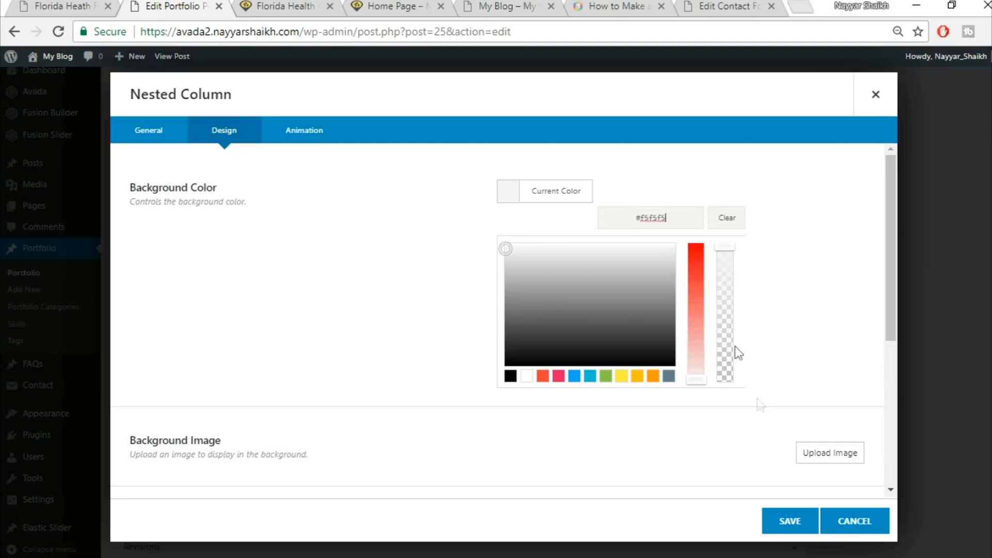
click(783, 522)
click(786, 520)
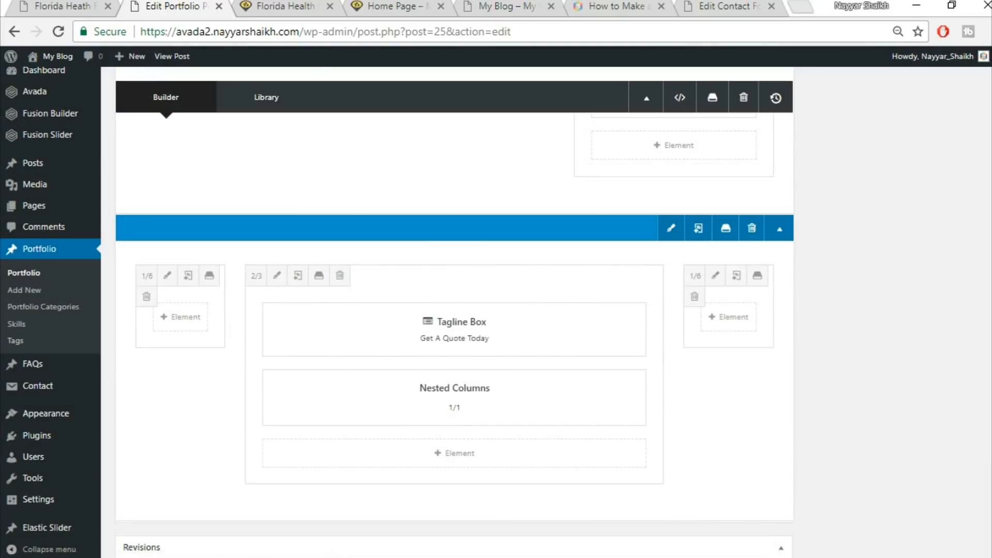
Update the Florida Health Facility portfolio post and reload it on the site
scroll(971, 269, up, 10)
click(952, 295)
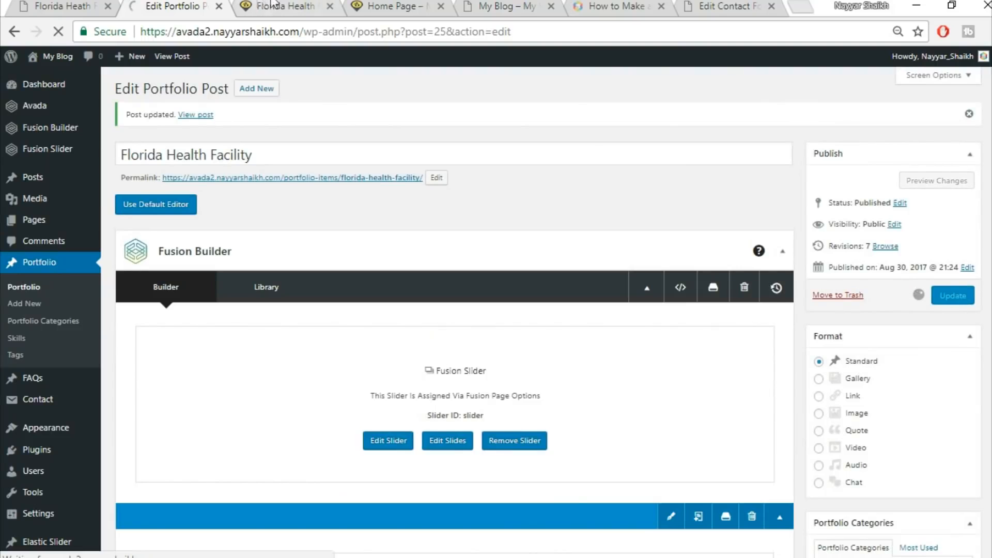
click(272, 5)
click(292, 33)
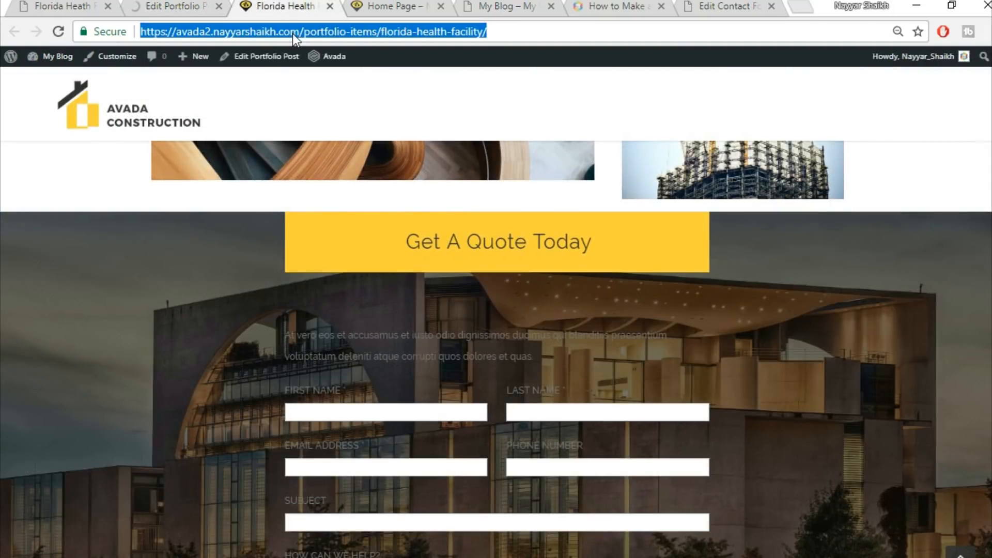
key(Return)
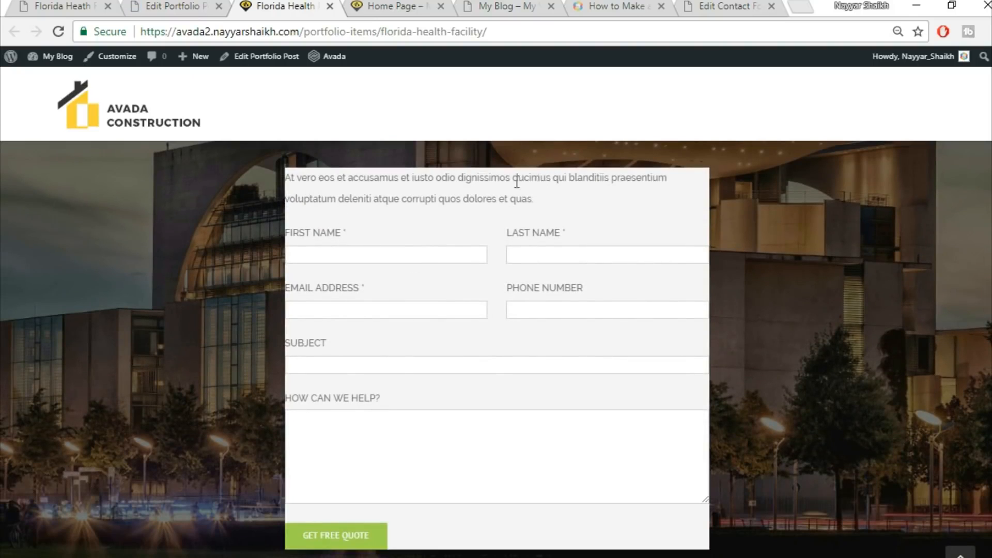
Compare the reloaded Get A Quote form against the live demo's form
scroll(608, 296, up, 3)
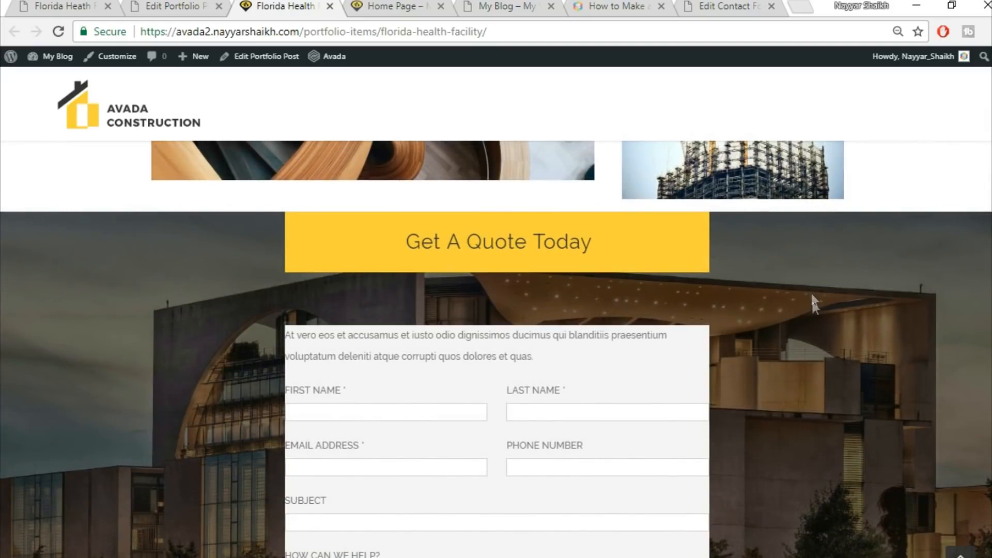
scroll(812, 304, down, 5)
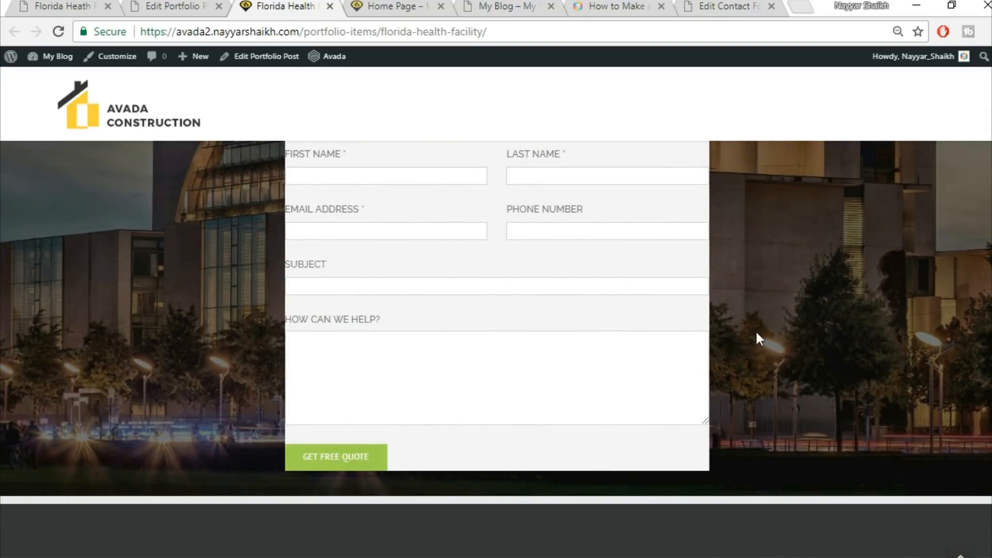
scroll(756, 330, up, 5)
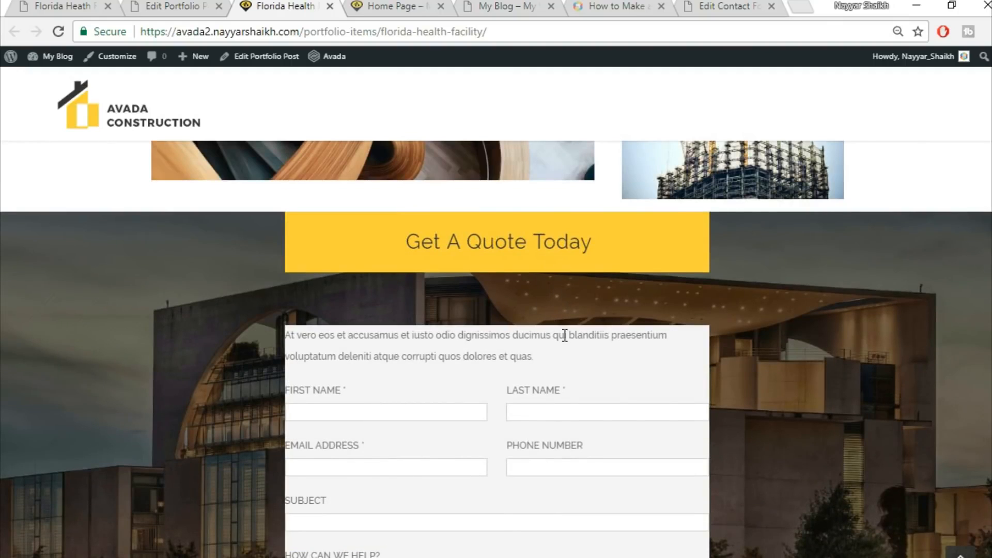
scroll(282, 325, down, 2)
scroll(826, 327, up, 2)
click(33, 4)
scroll(482, 325, up, 3)
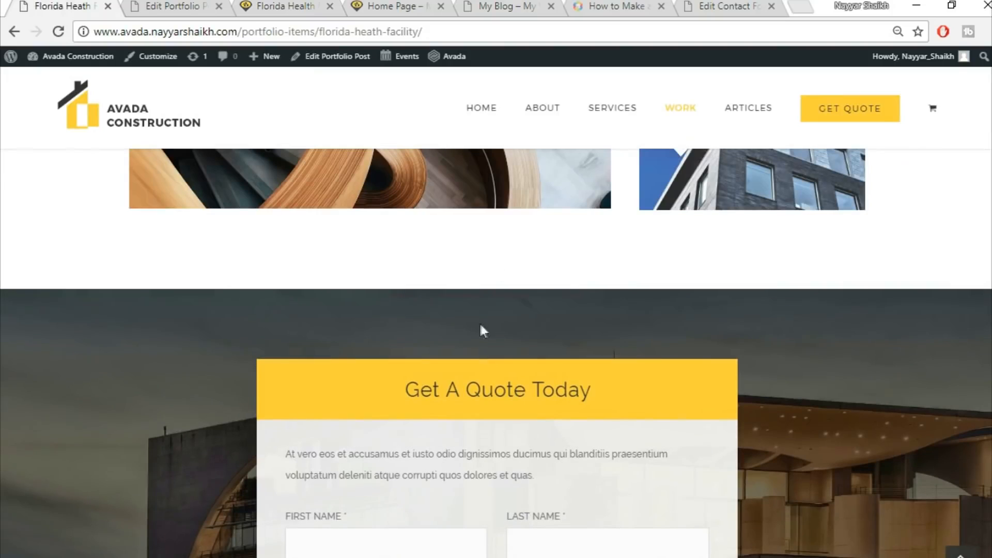
Examine the Tagline Box settings of the Get A Quote section in the builder
click(173, 6)
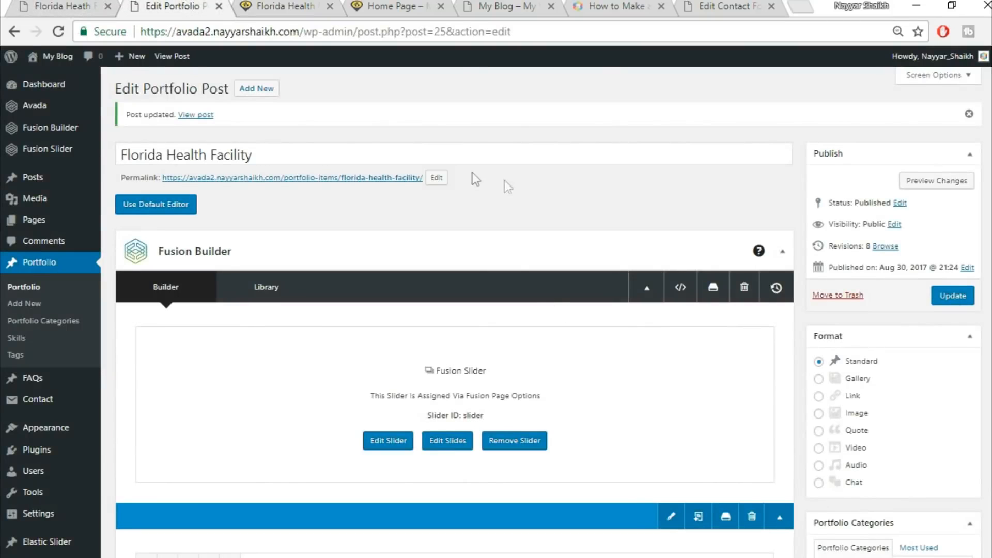
scroll(575, 381, down, 12)
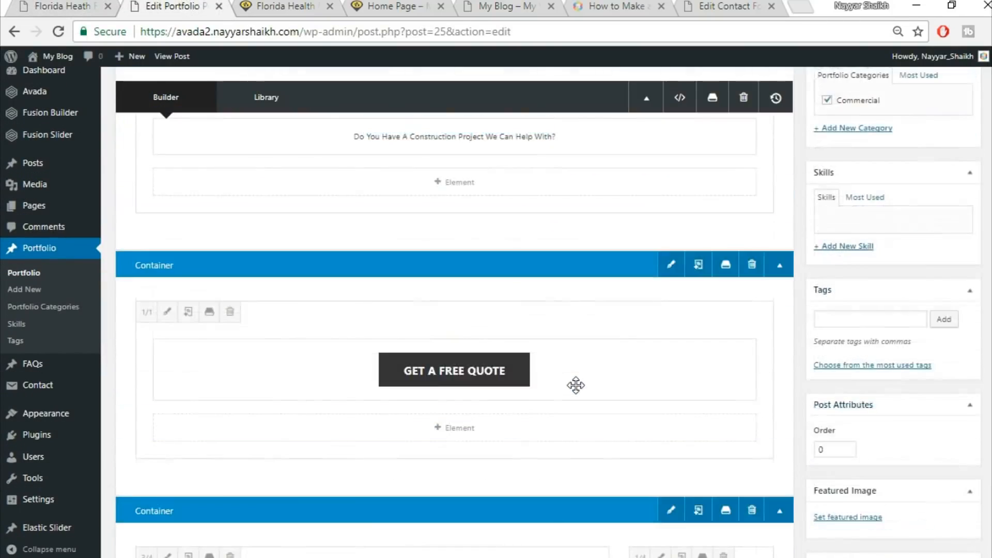
scroll(580, 396, down, 8)
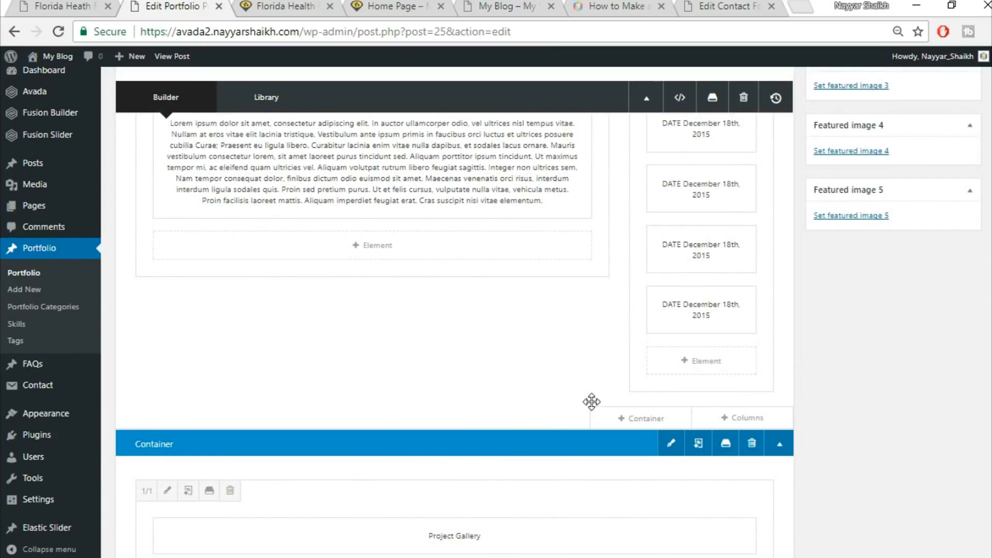
scroll(591, 402, down, 12)
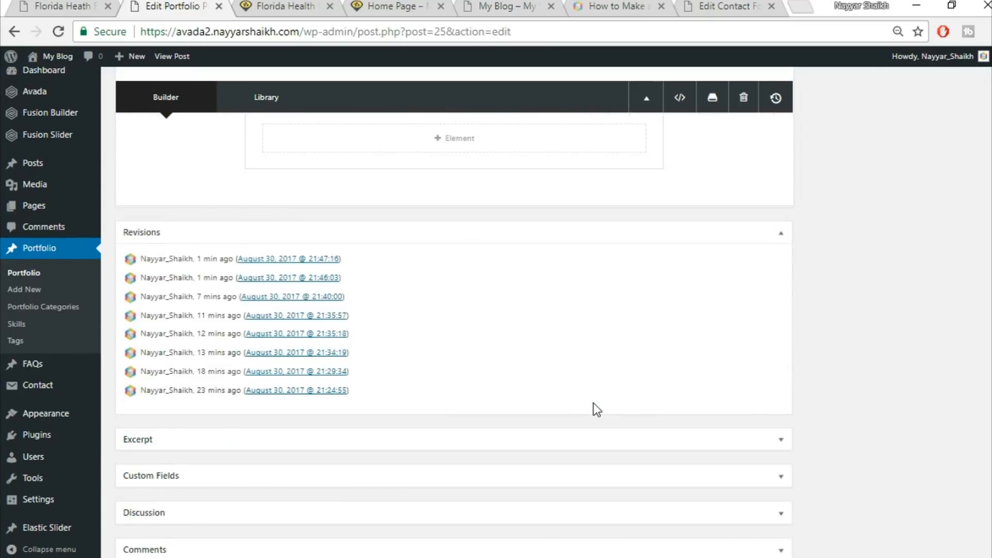
scroll(594, 403, up, 5)
scroll(517, 392, down, 2)
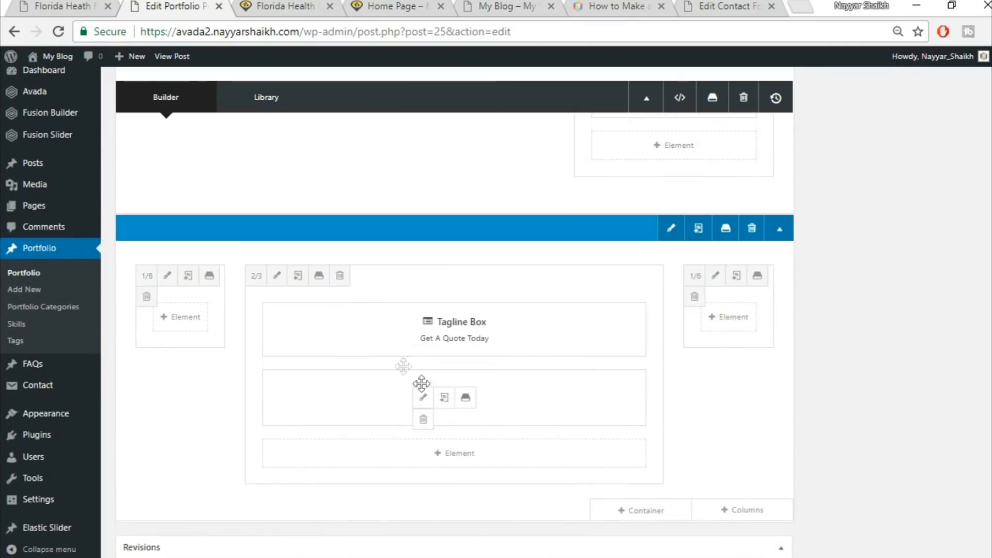
click(422, 332)
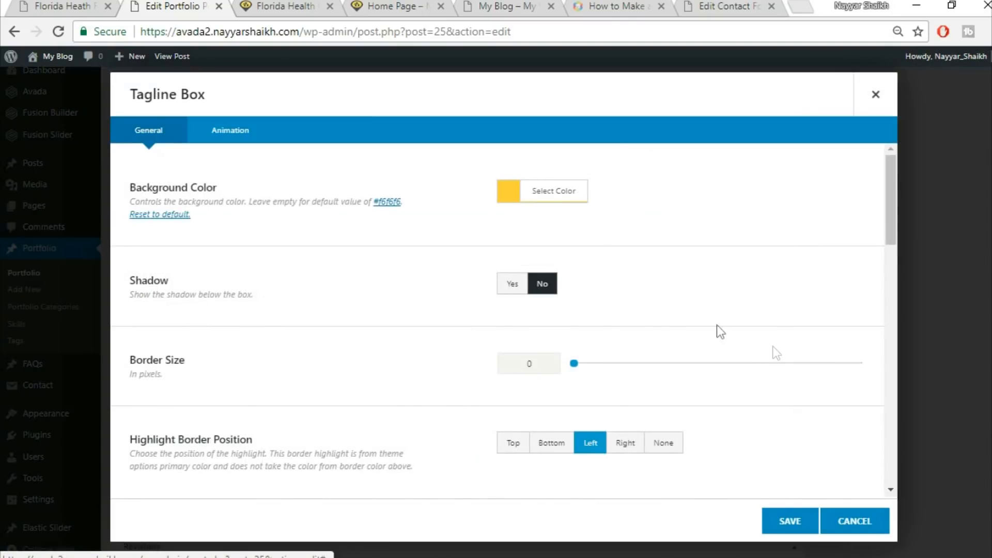
scroll(776, 353, down, 10)
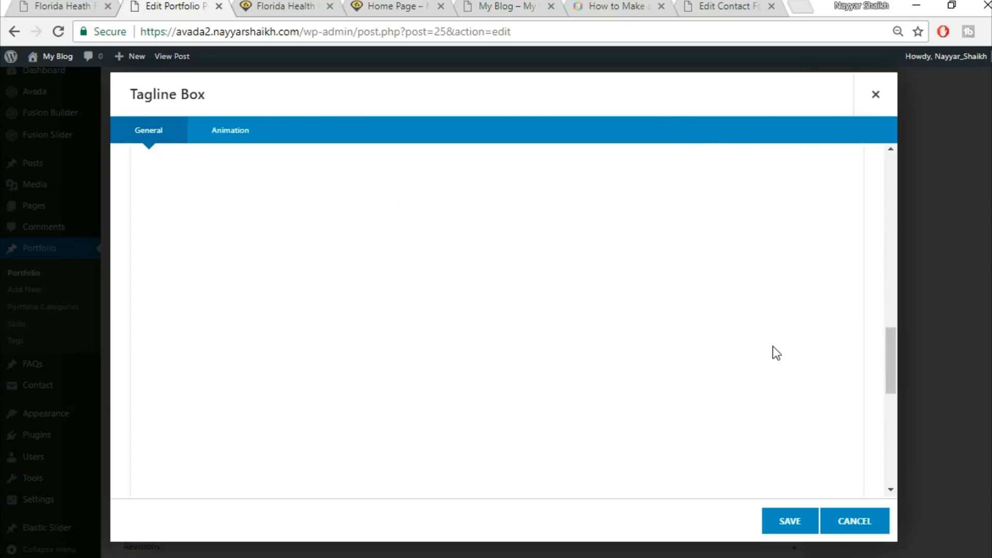
scroll(773, 346, down, 5)
scroll(532, 195, up, 1)
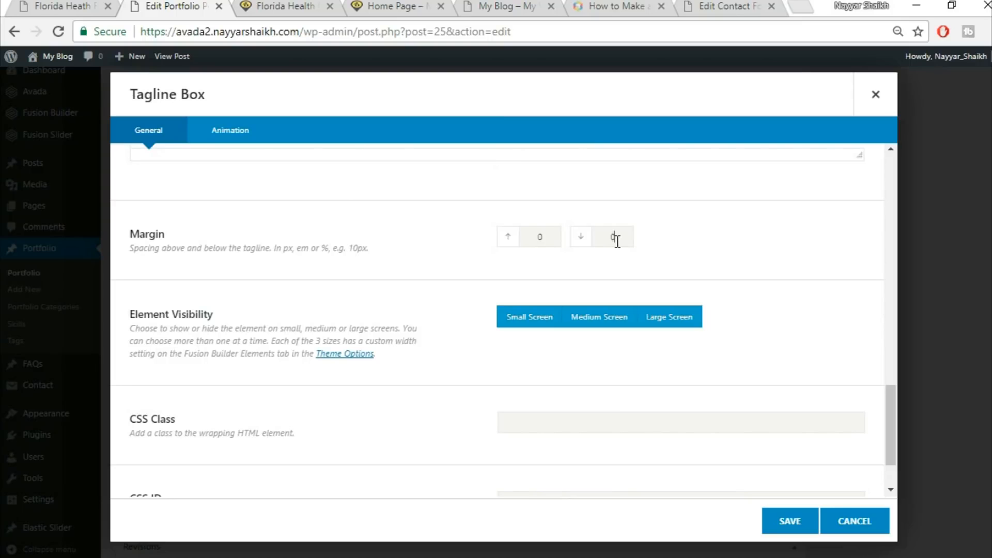
click(809, 520)
Set the quote form nested column's padding to 6% on all four sides
click(305, 5)
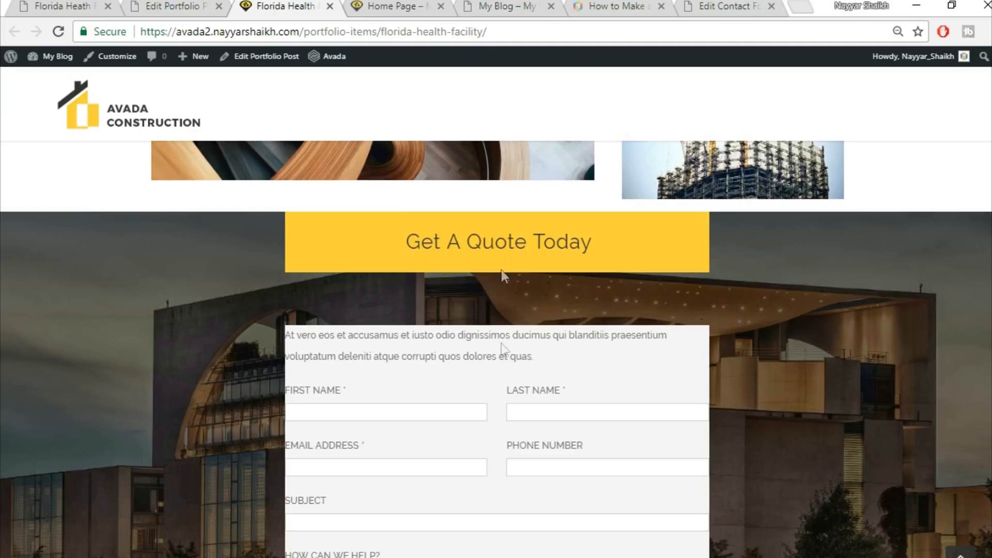
click(191, 5)
mouse_move(439, 398)
click(421, 399)
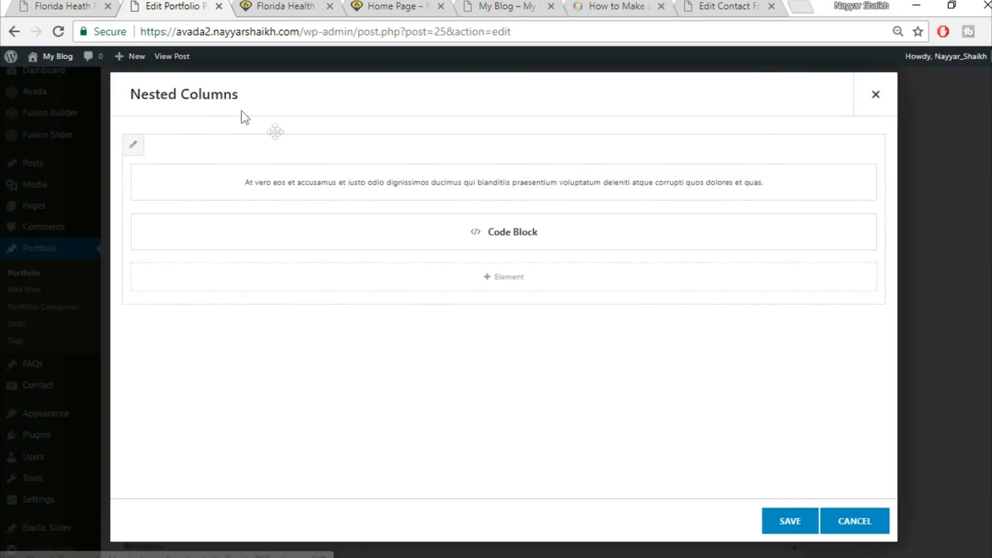
click(133, 145)
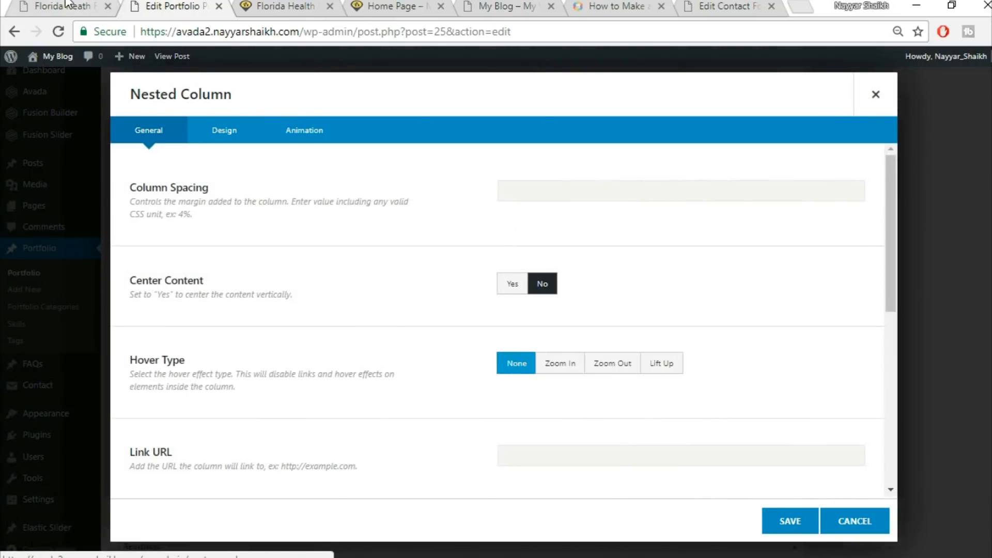
click(239, 134)
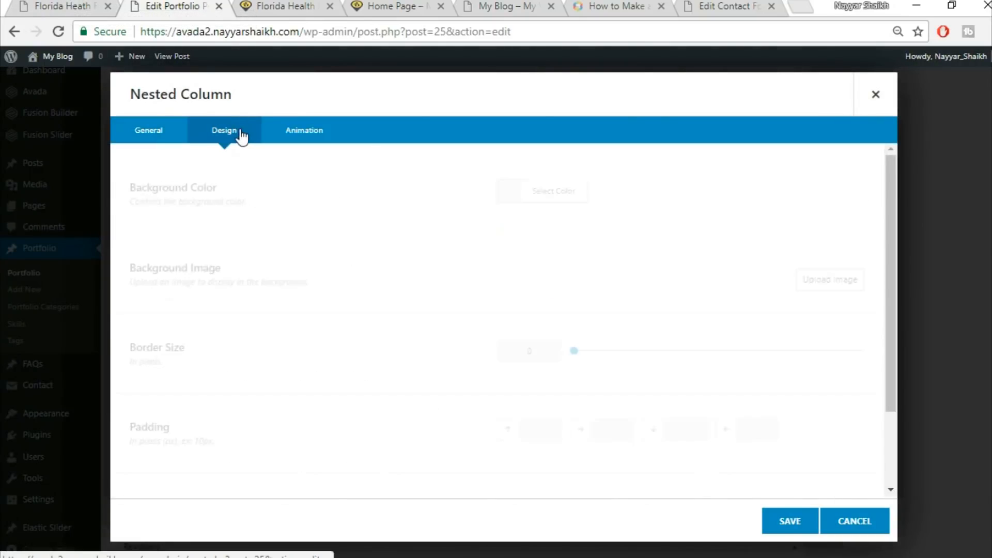
scroll(672, 310, down, 2)
click(530, 354)
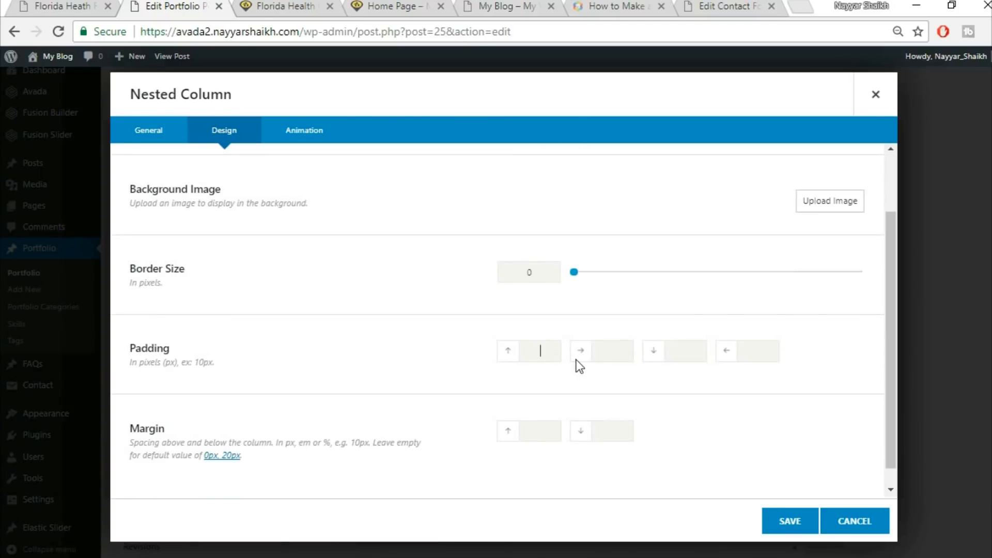
text(6%6%)
key(Tab)
text(6%)
key(Tab)
text(6%)
key(Tab)
Save the quote form's nested column settings and close the Nested Columns editor
click(285, 6)
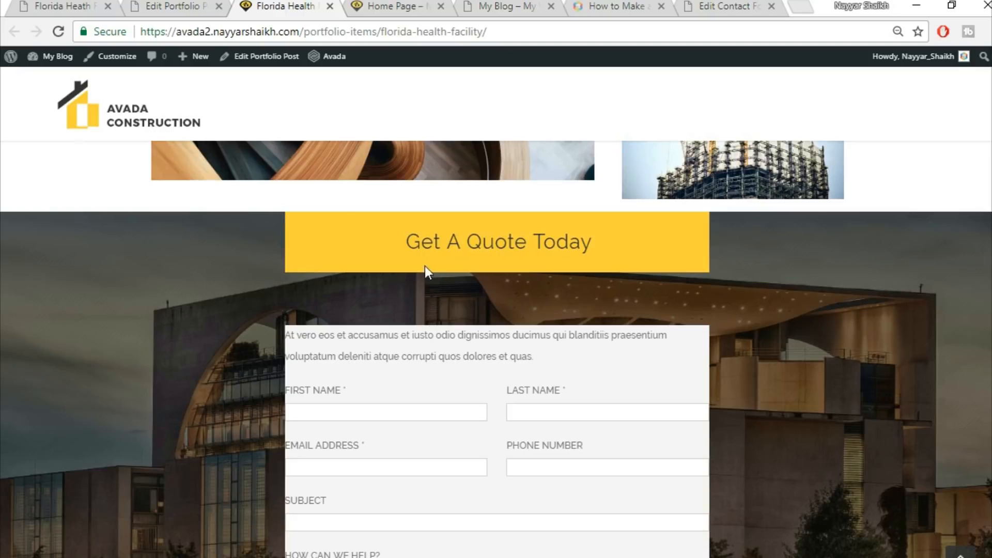
click(189, 6)
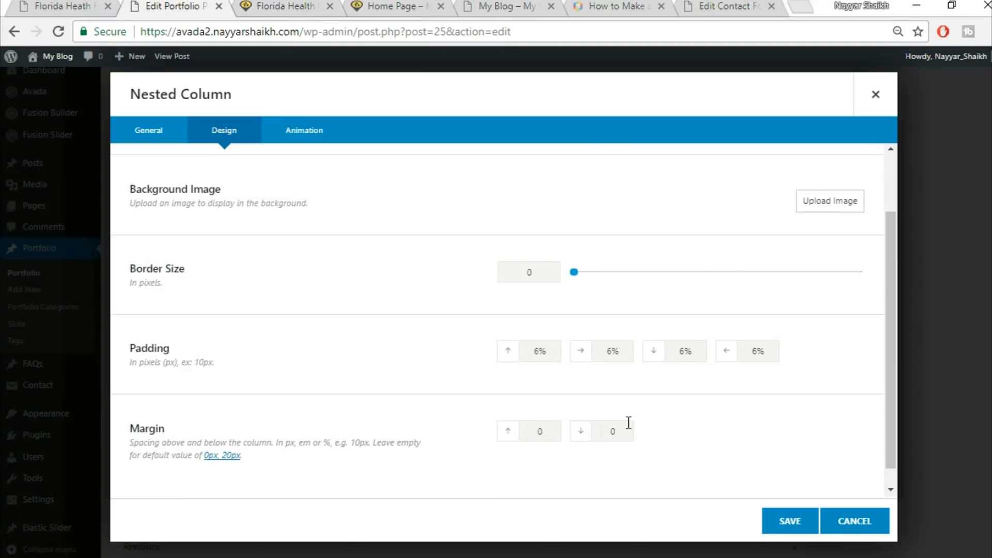
click(779, 532)
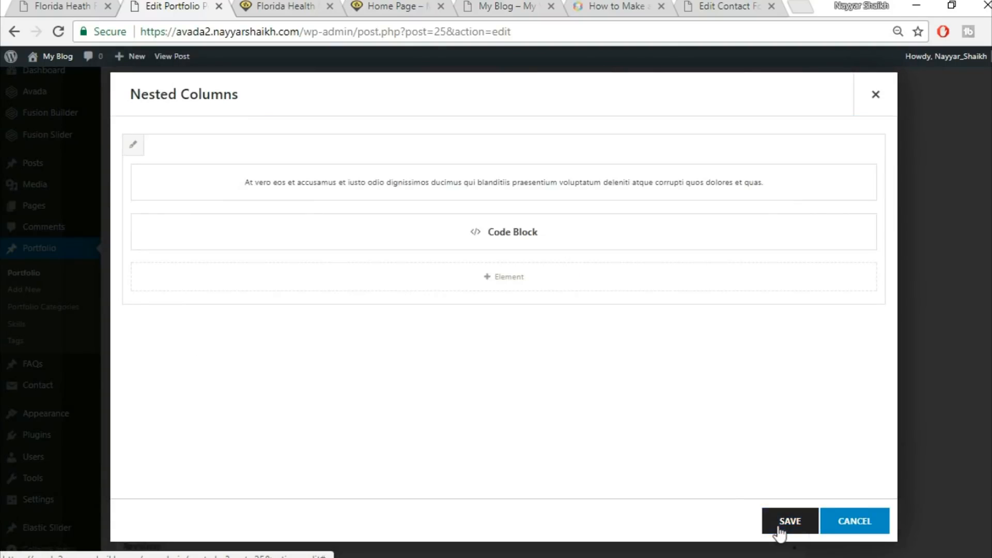
click(797, 529)
Set the Get A Quote container's top and bottom padding to 6% and save the container
click(671, 228)
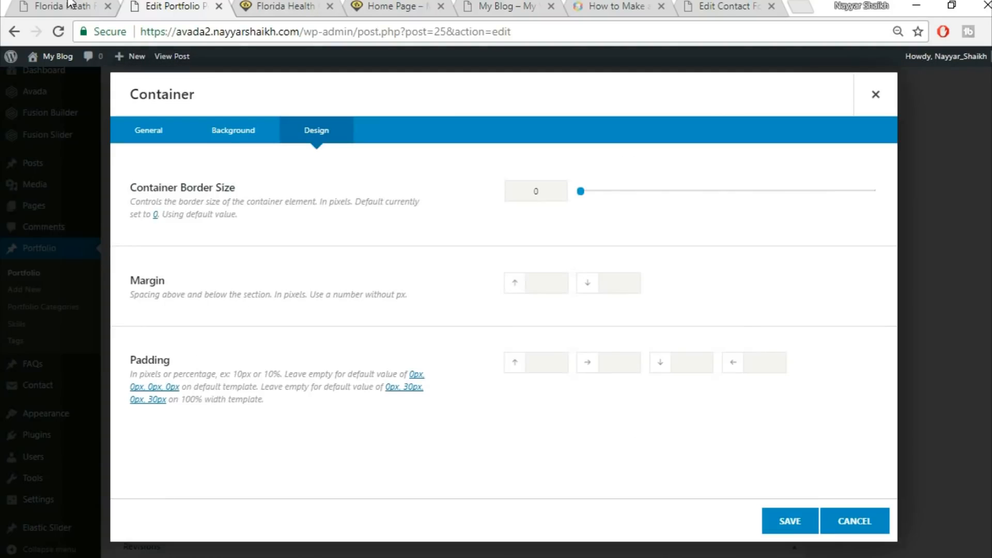
click(279, 8)
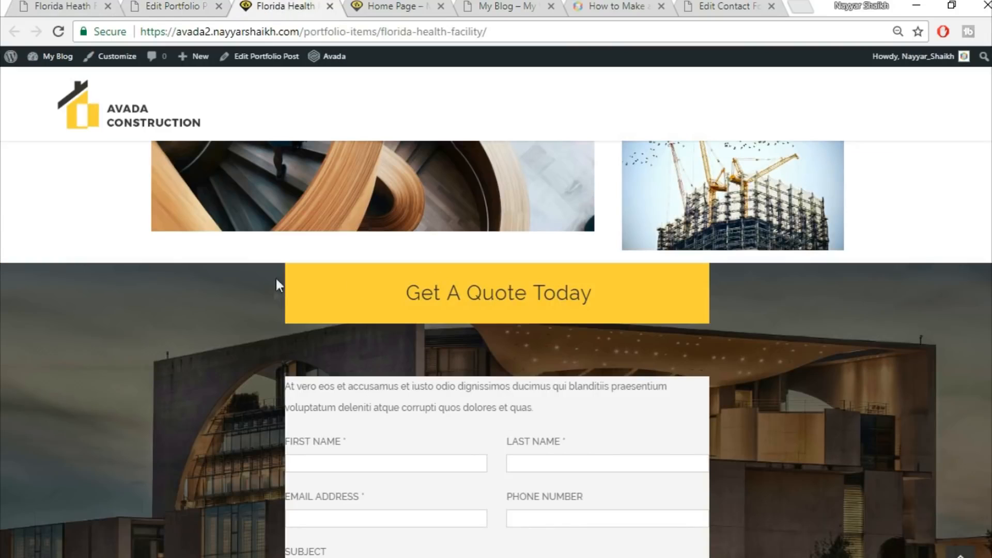
scroll(711, 436, down, 6)
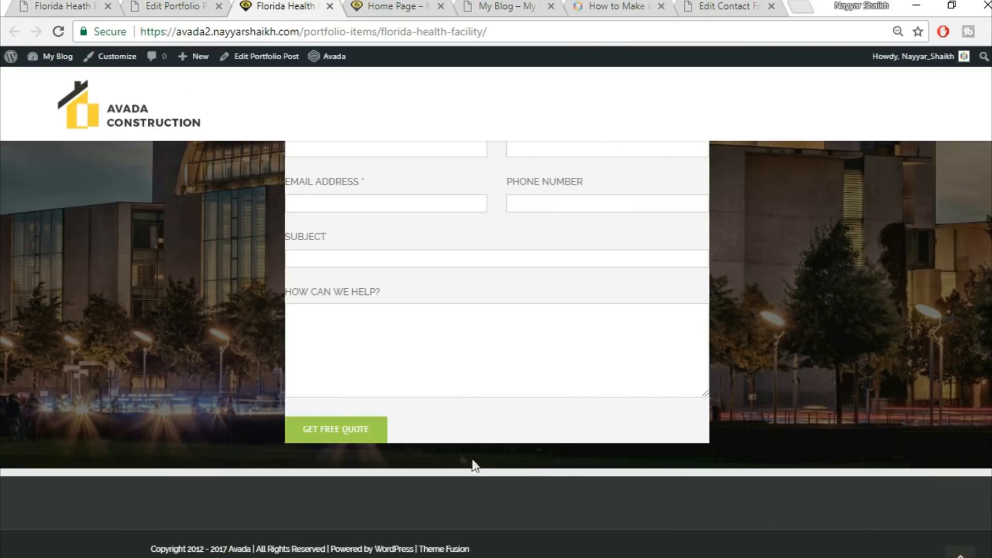
click(208, 5)
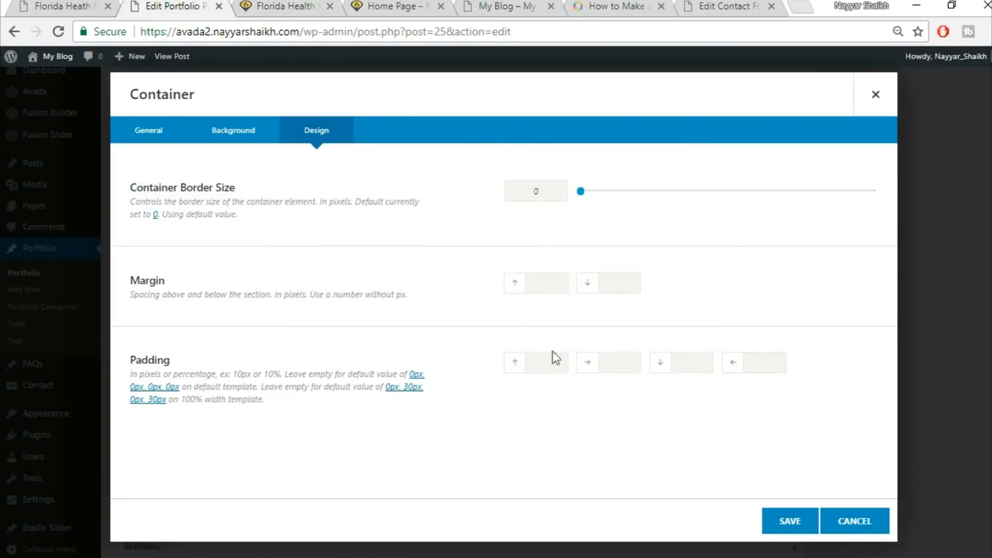
text(6%)
key(Tab)
key(Tab)
text(6%)
click(786, 523)
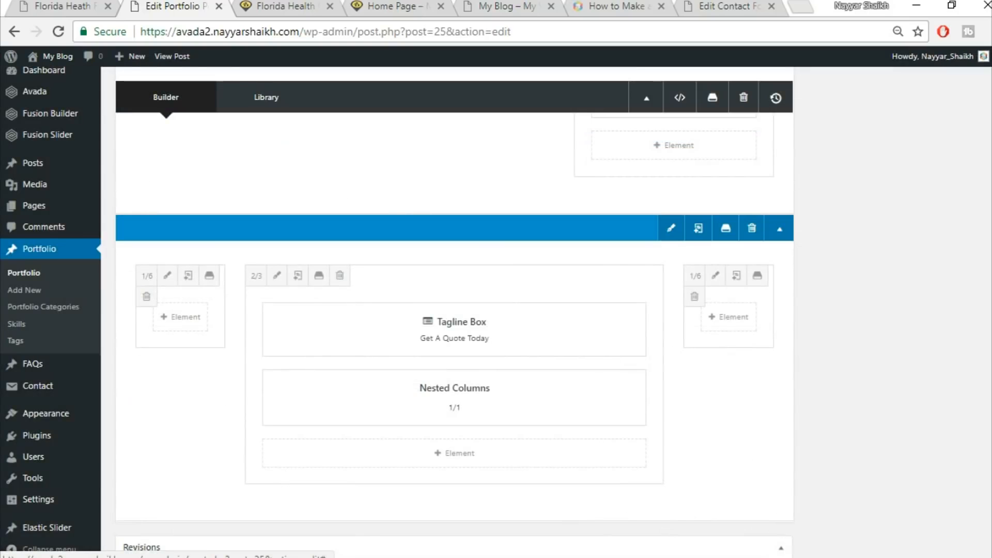
Update the Florida Health Facility portfolio post and reload its page on the site
scroll(454, 310, up, 4)
click(950, 298)
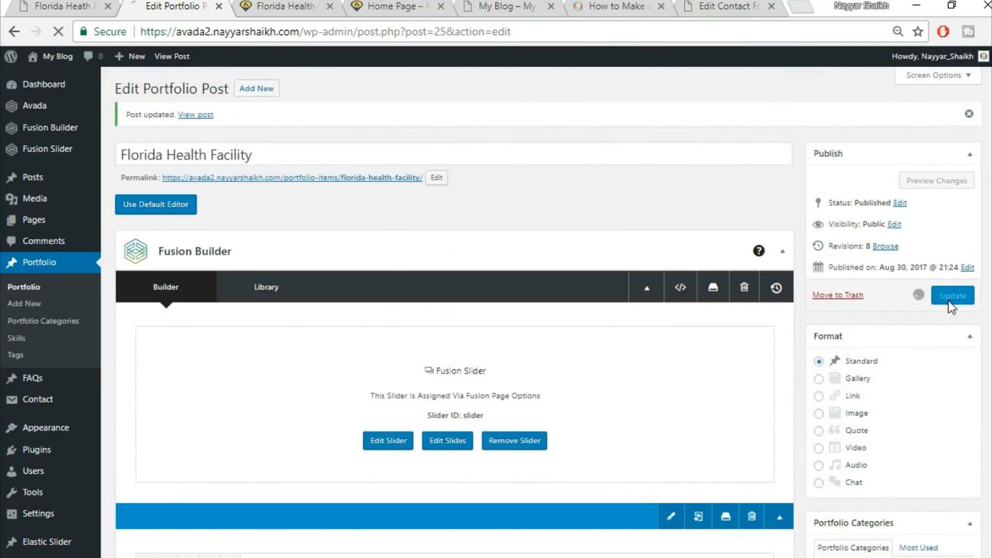
click(287, 8)
click(317, 32)
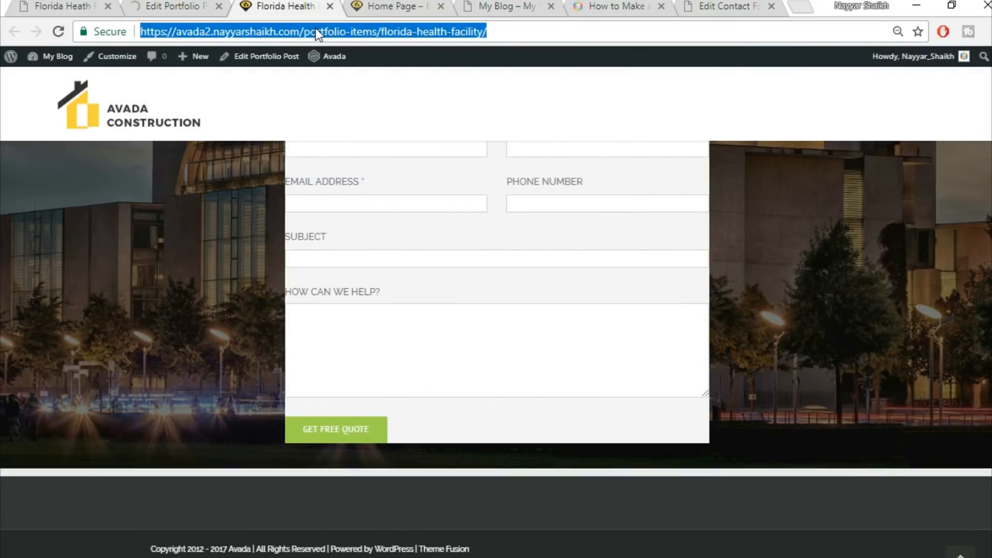
key(Return)
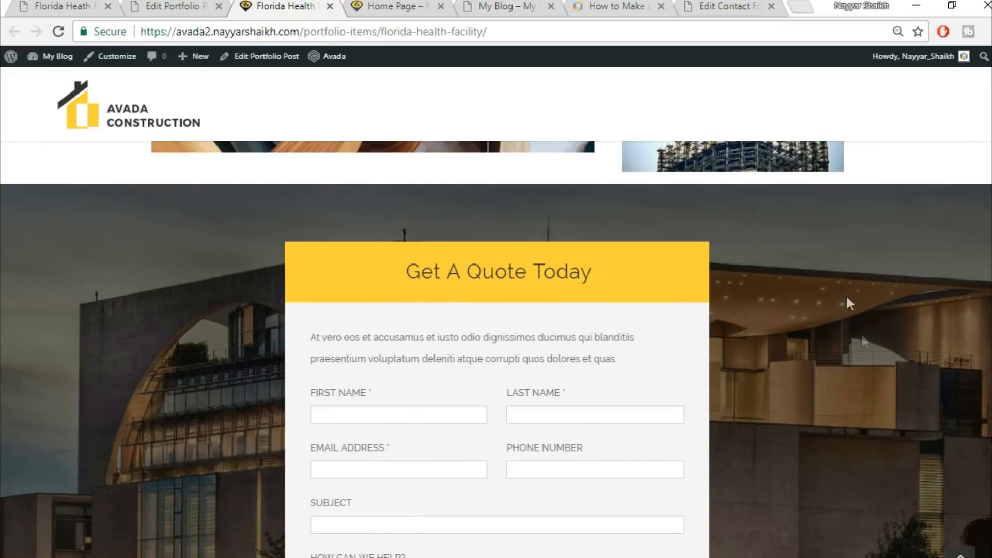
Scroll through the reloaded portfolio page to inspect the Get A Quote section's spacing
scroll(865, 366, down, 6)
scroll(866, 368, up, 1)
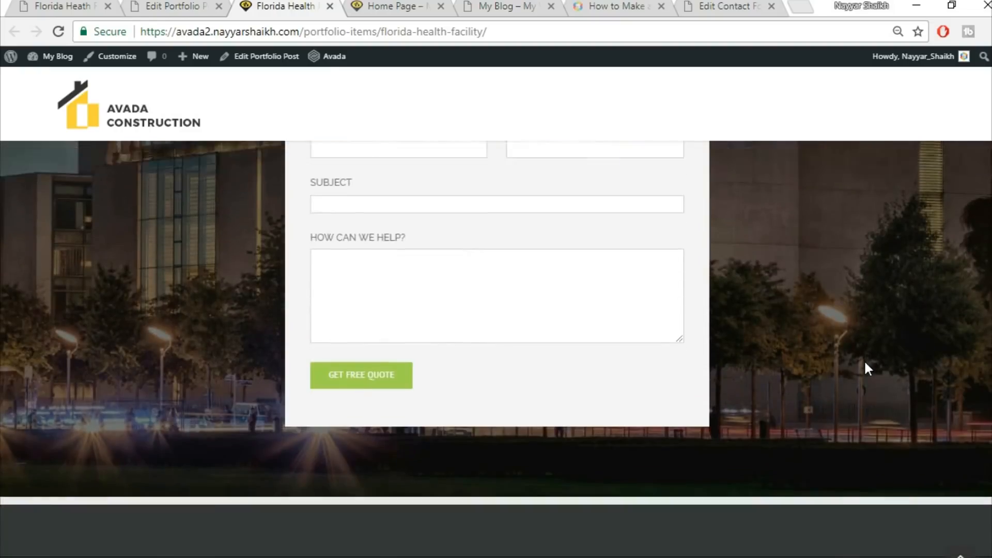
scroll(865, 364, up, 8)
scroll(865, 363, up, 3)
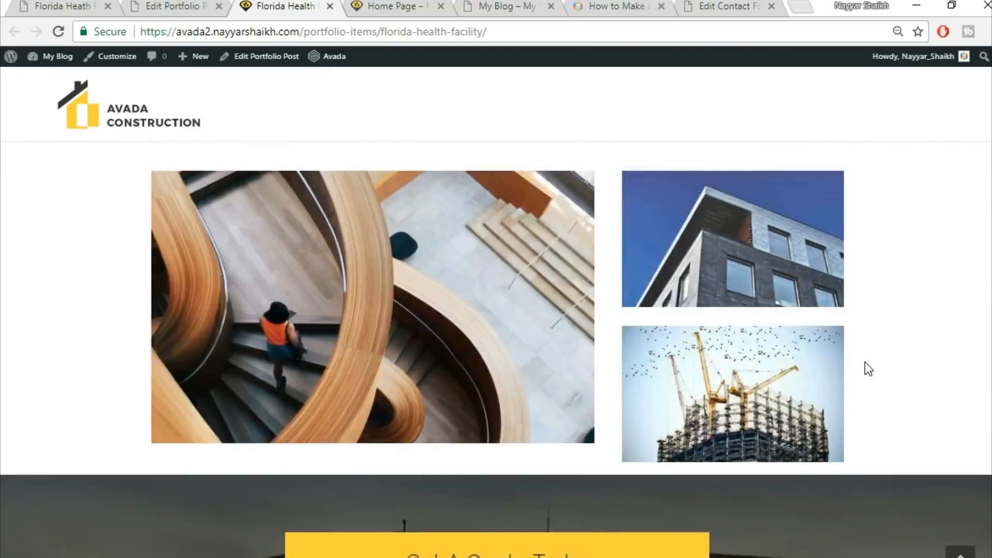
scroll(865, 361, up, 15)
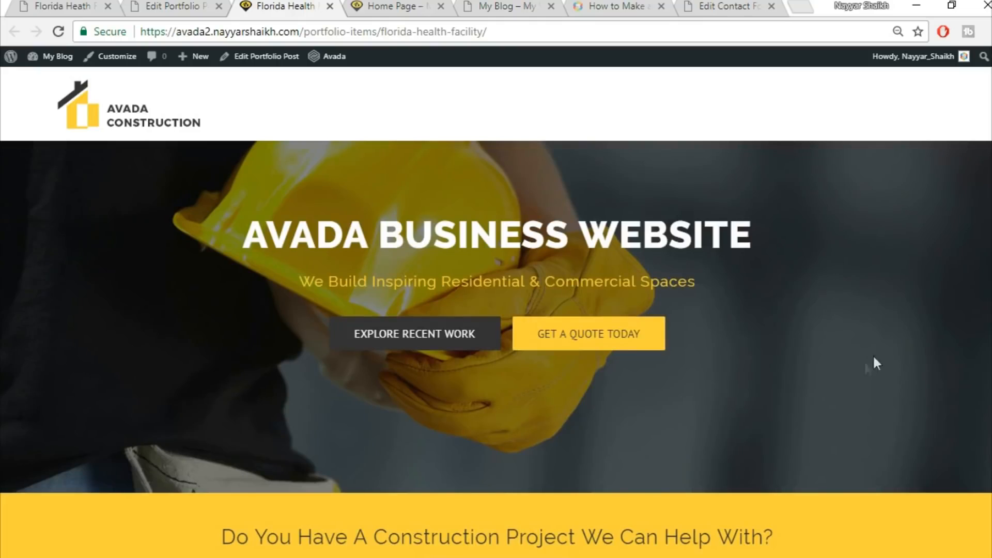
scroll(865, 361, down, 15)
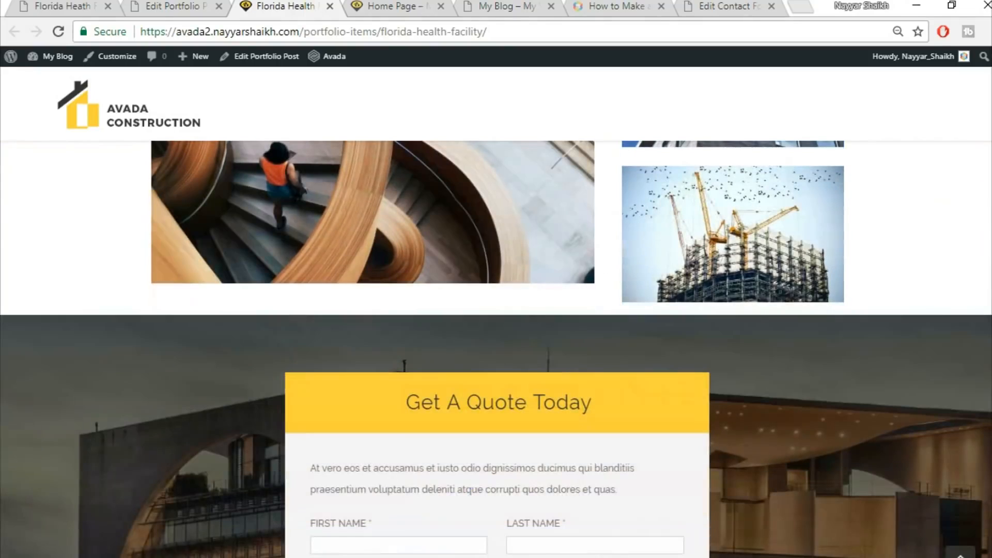
scroll(496, 349, down, 4)
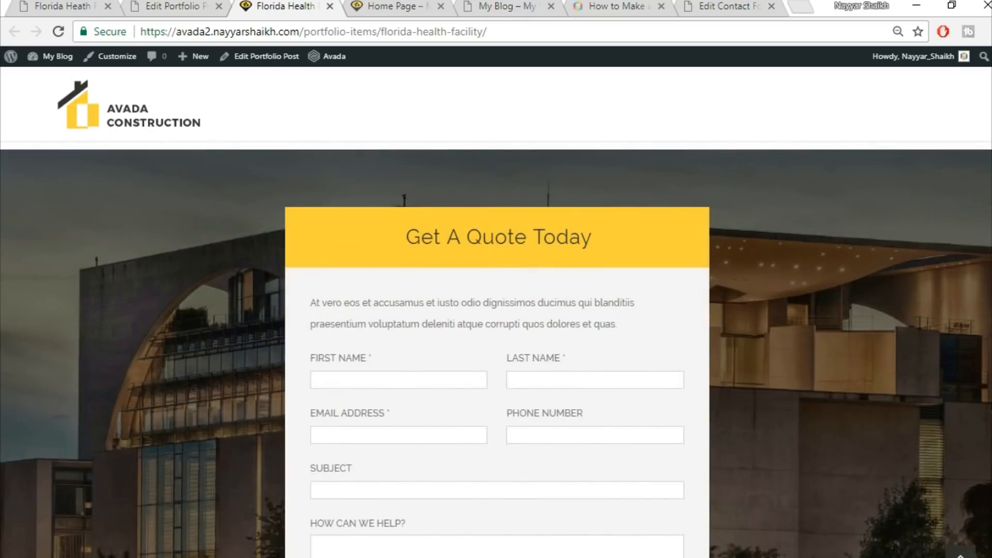
scroll(497, 349, down, 2)
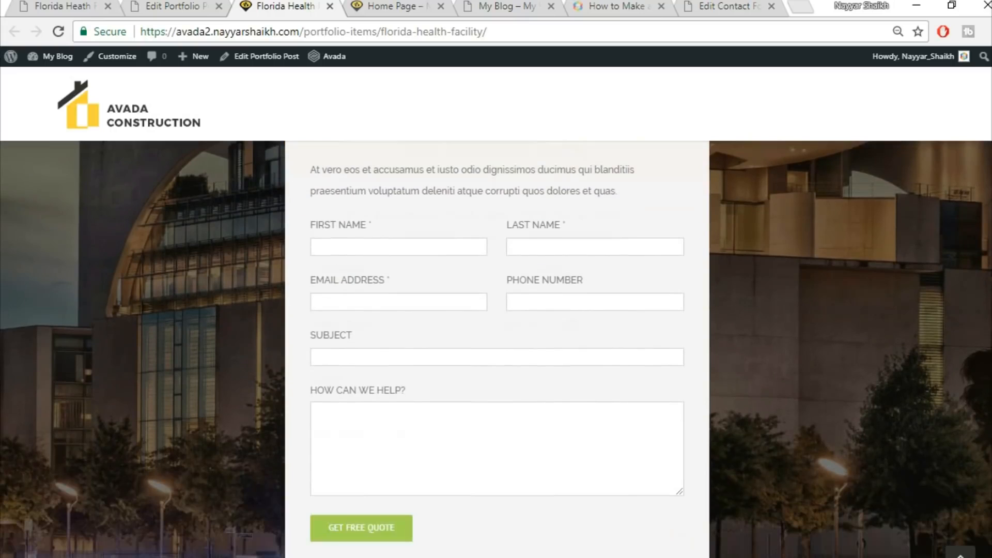
scroll(496, 349, down, 3)
scroll(496, 349, up, 4)
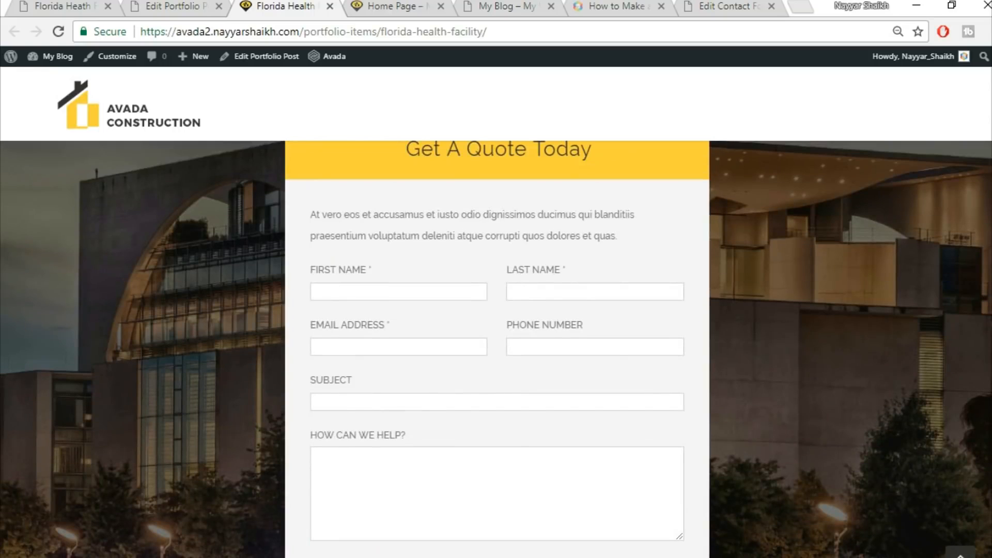
scroll(496, 349, up, 2)
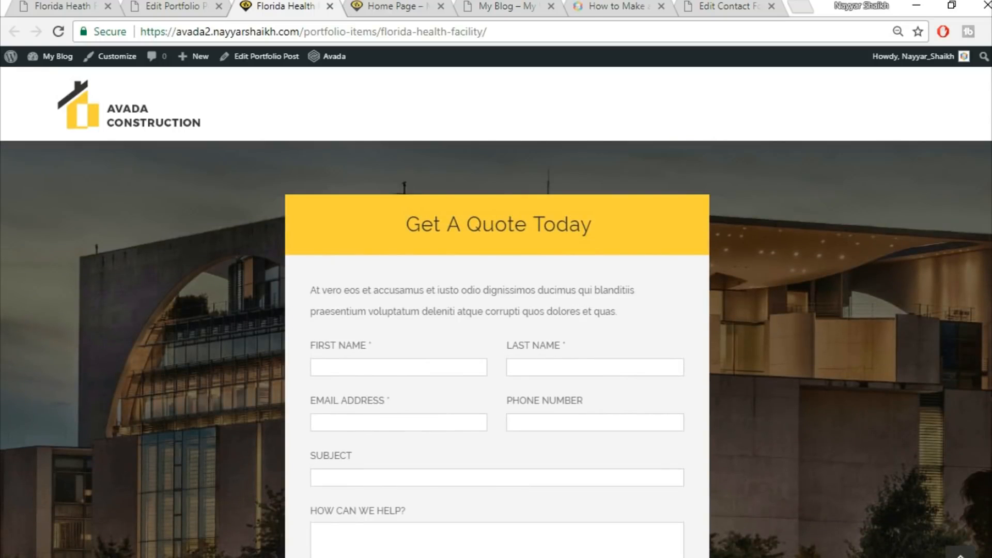
scroll(496, 349, up, 5)
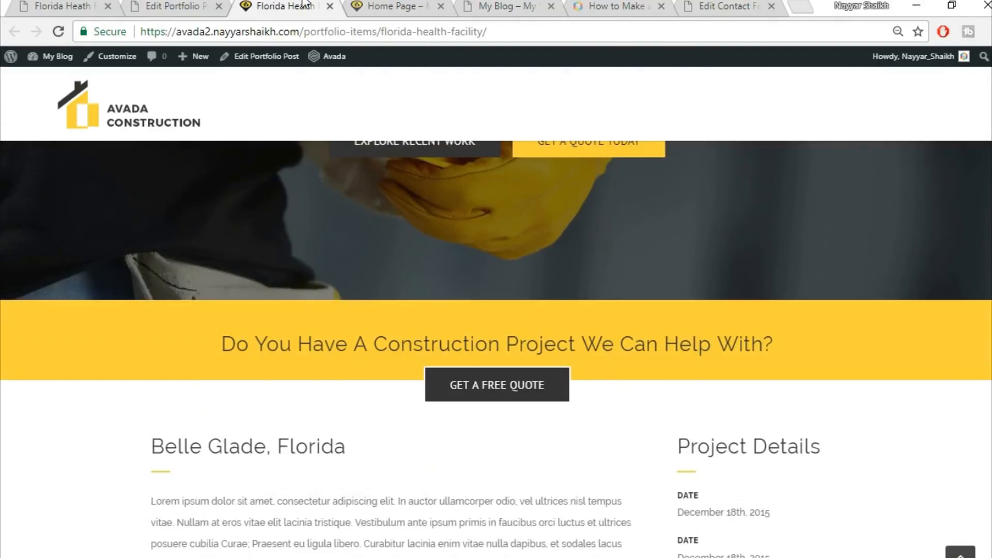
Compare the Get A Quote form with the one on the live demo's portfolio page
click(41, 5)
scroll(348, 323, down, 8)
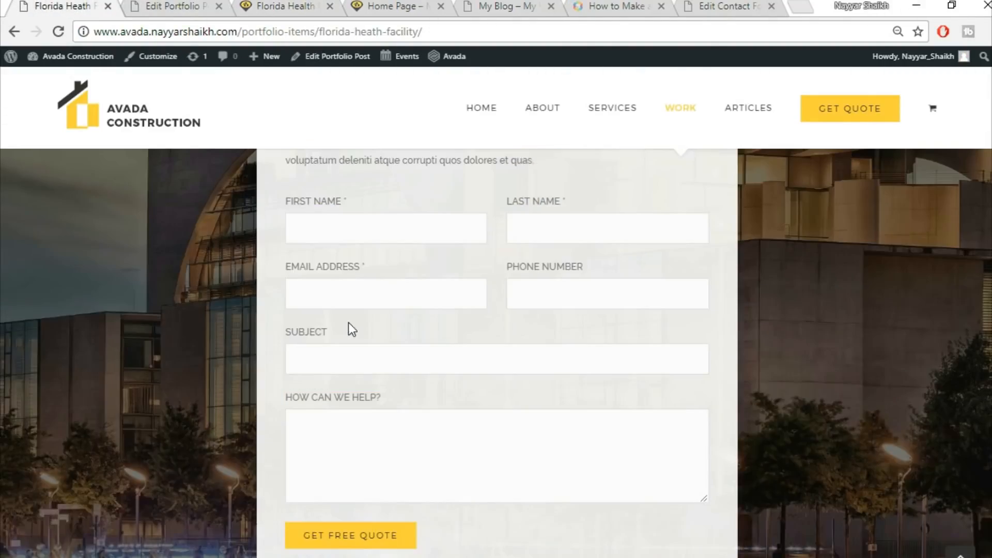
scroll(355, 368, up, 4)
scroll(358, 373, up, 6)
click(172, 6)
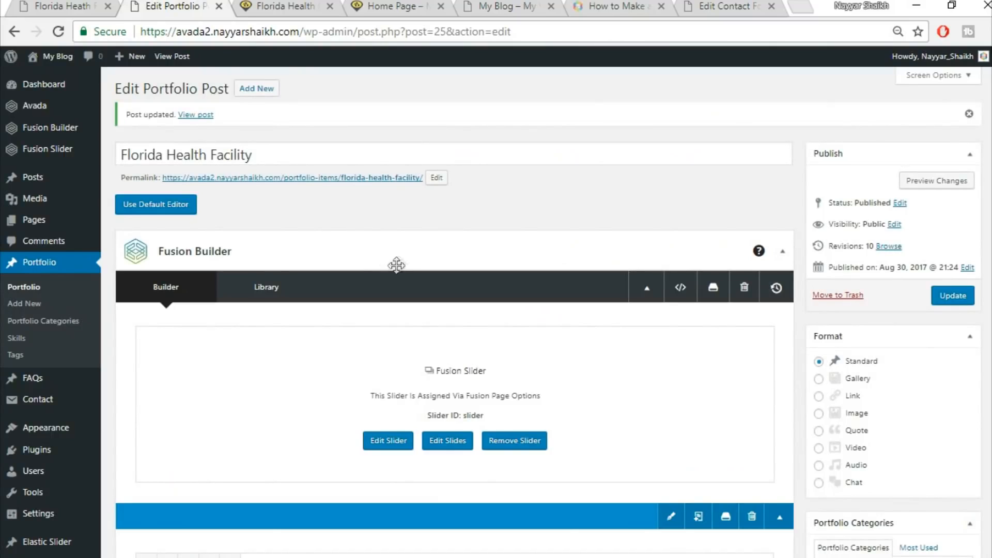
Close the Florida Health Facility site tab and the portfolio post editor tab
click(398, 6)
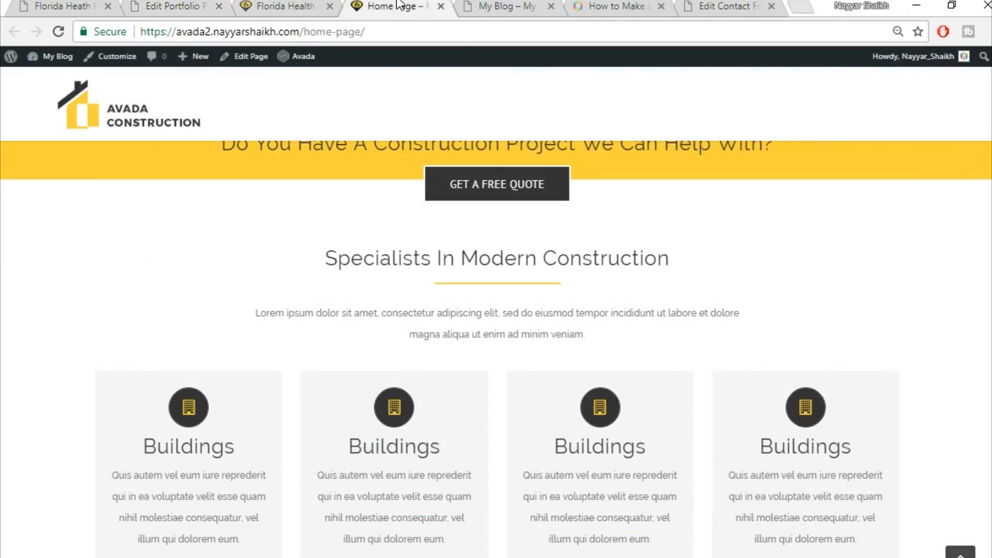
scroll(470, 248, up, 8)
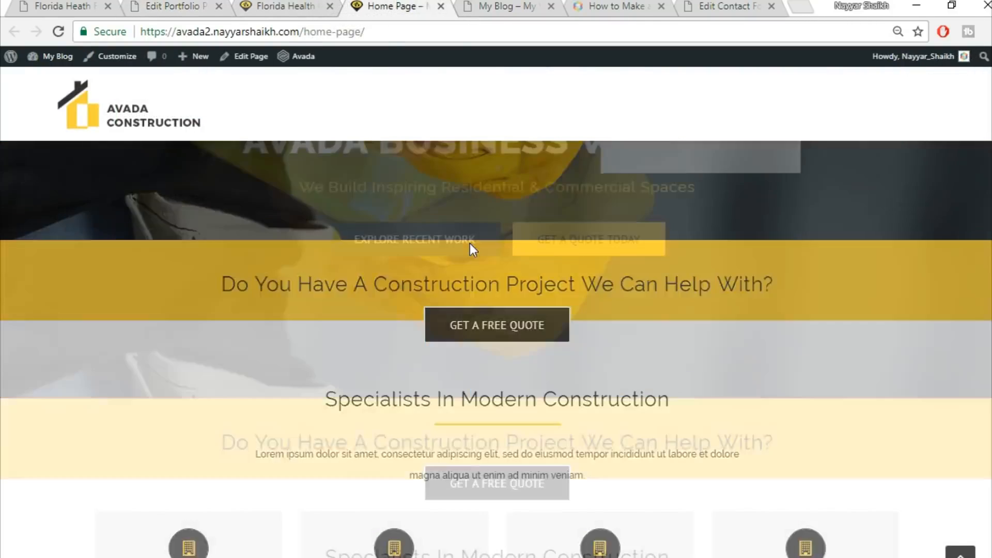
click(329, 7)
click(62, 6)
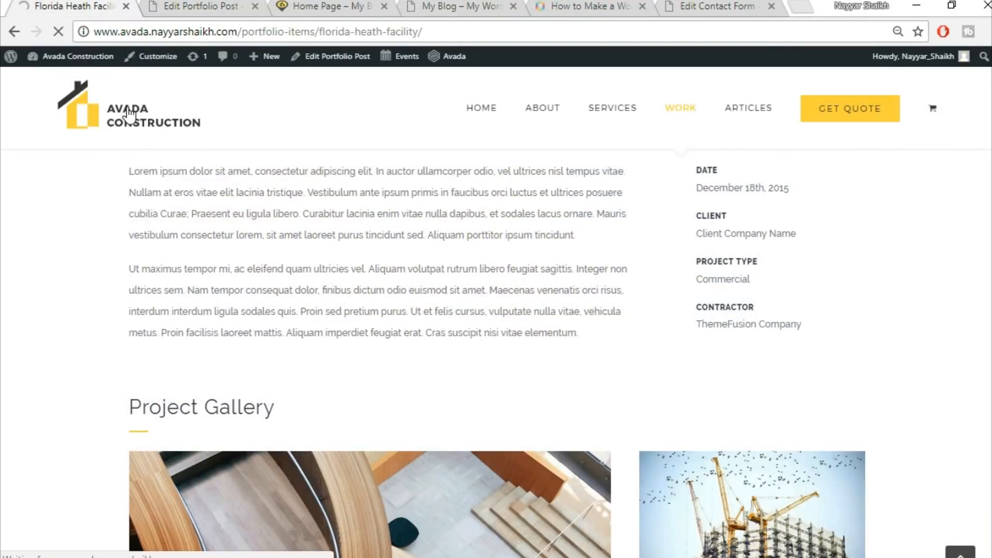
click(183, 6)
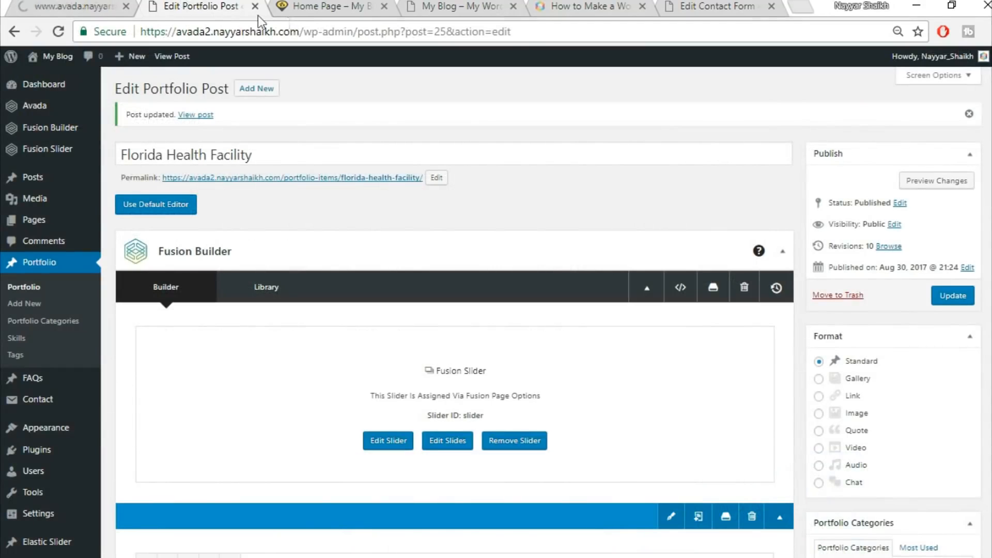
click(255, 6)
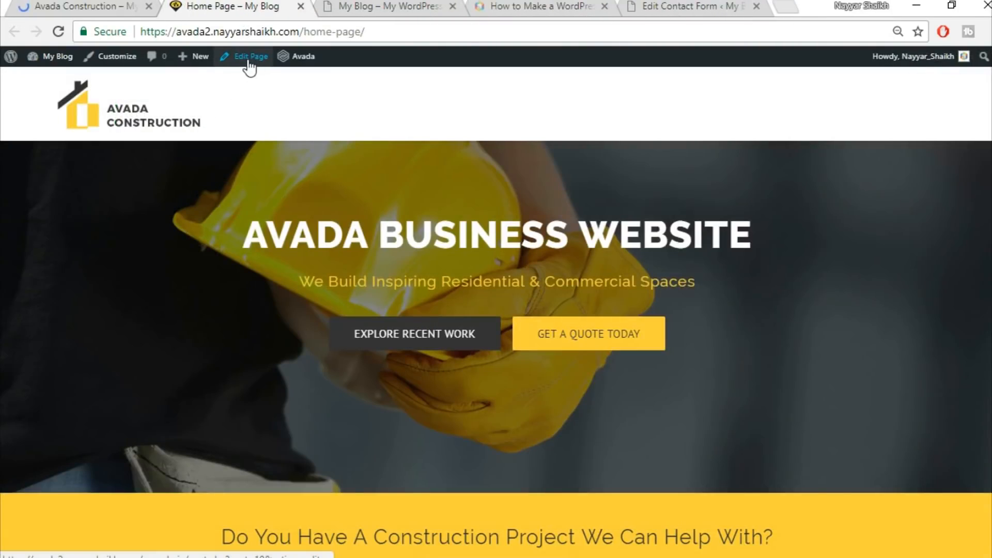
Open the Home Page's editor in a new tab and move that tab next to the live demo tab
right_click(241, 61)
click(290, 72)
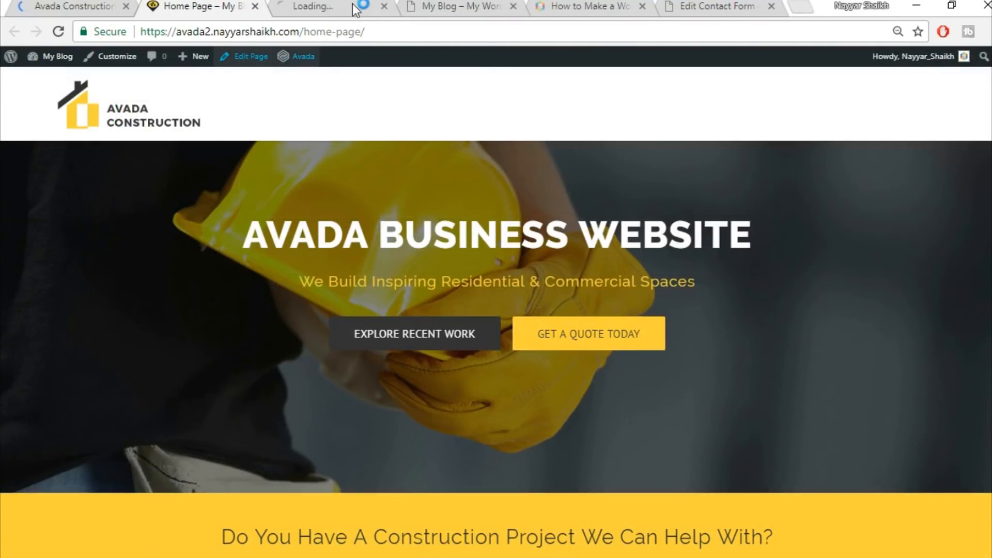
drag(310, 6, 207, 10)
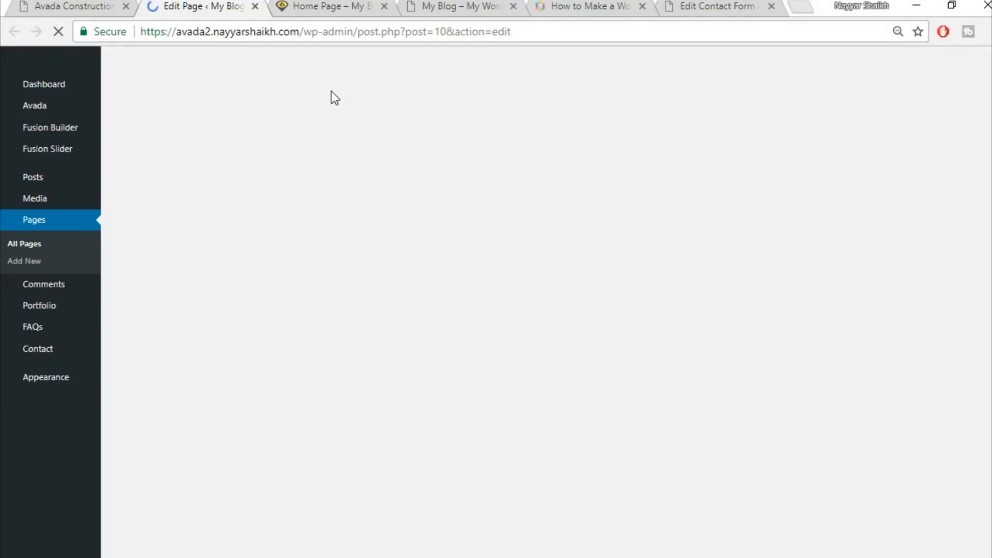
click(326, 6)
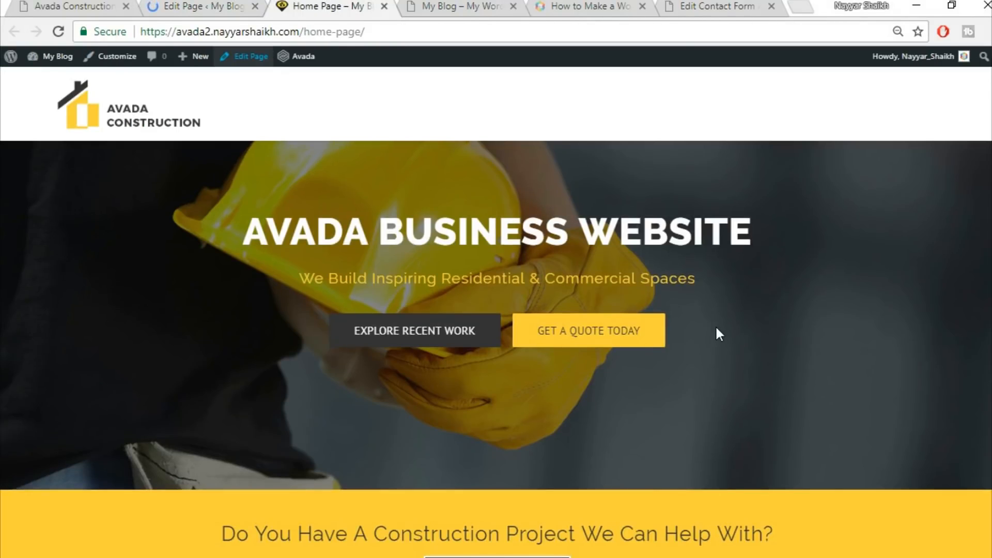
Compare the rebuilt home page with the live demo's home page
scroll(715, 324, down, 10)
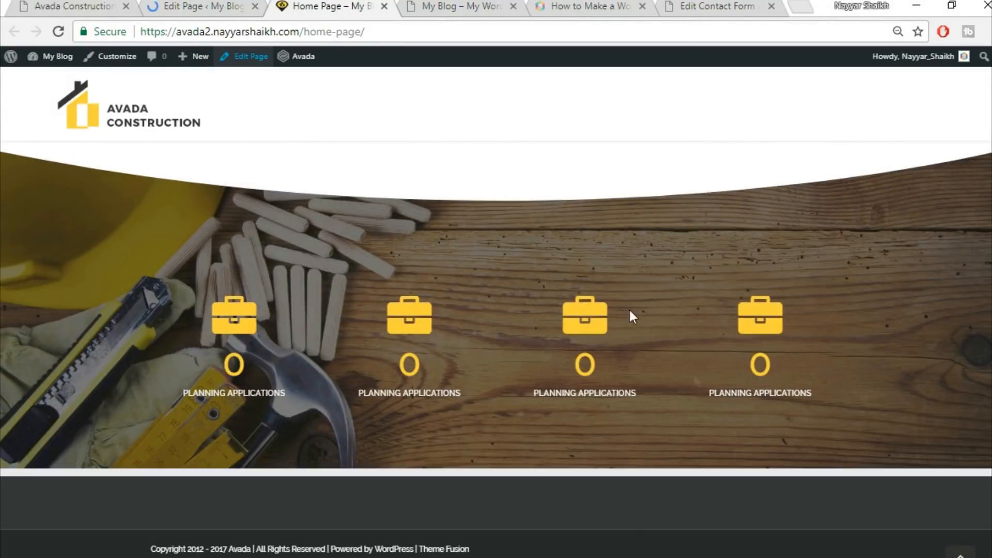
click(80, 6)
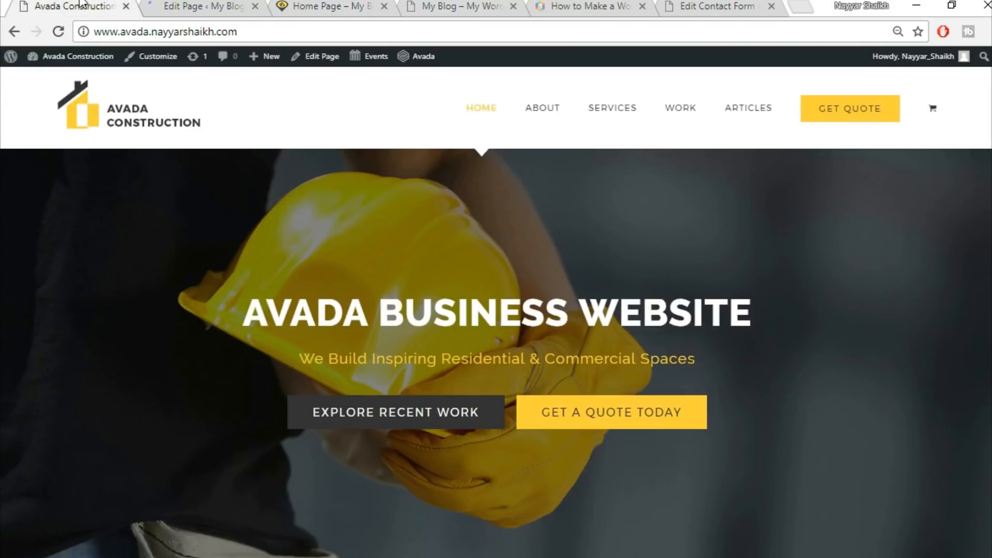
scroll(505, 166, down, 8)
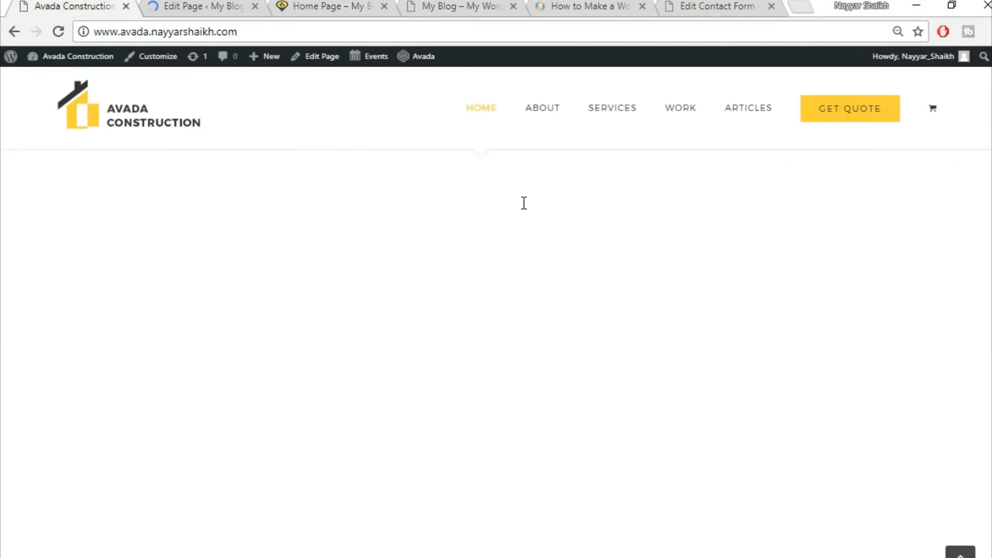
scroll(522, 203, down, 6)
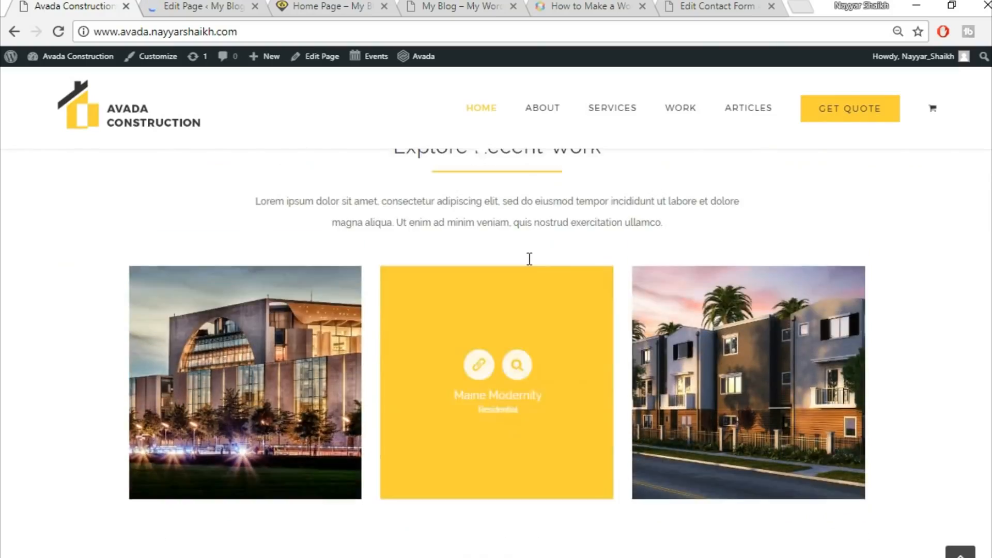
scroll(529, 259, up, 2)
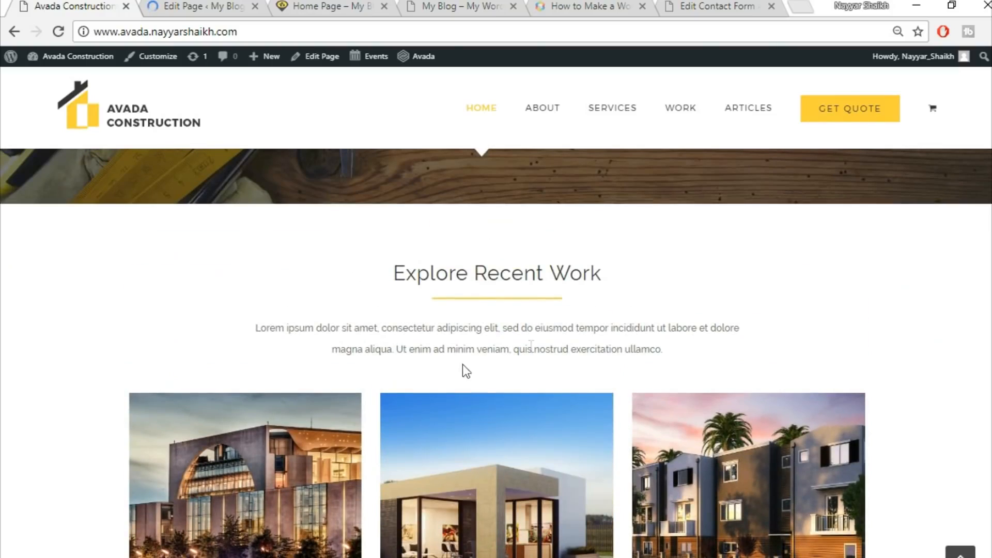
Compare the live demo's Explore Recent Work section with the sections already built in the home page editor
scroll(531, 346, down, 5)
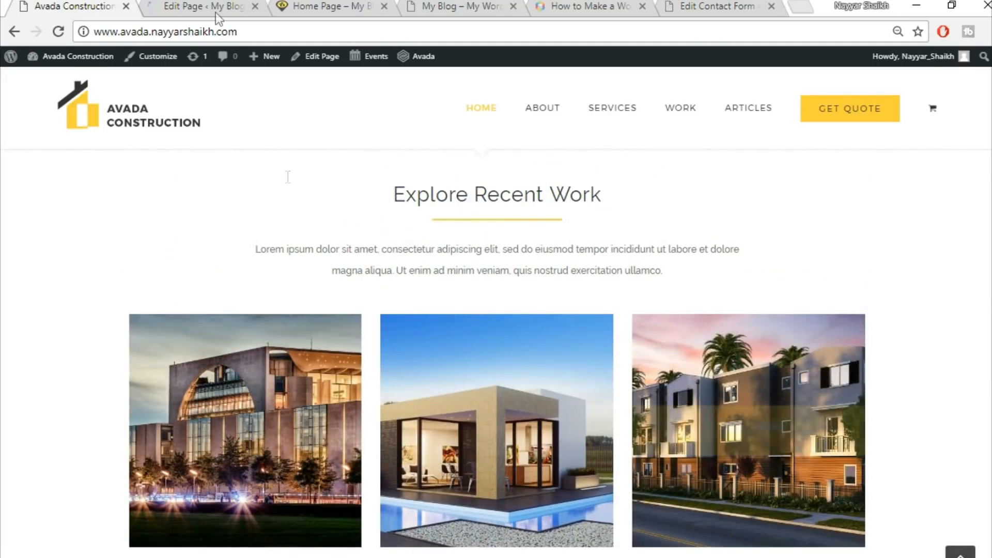
click(199, 5)
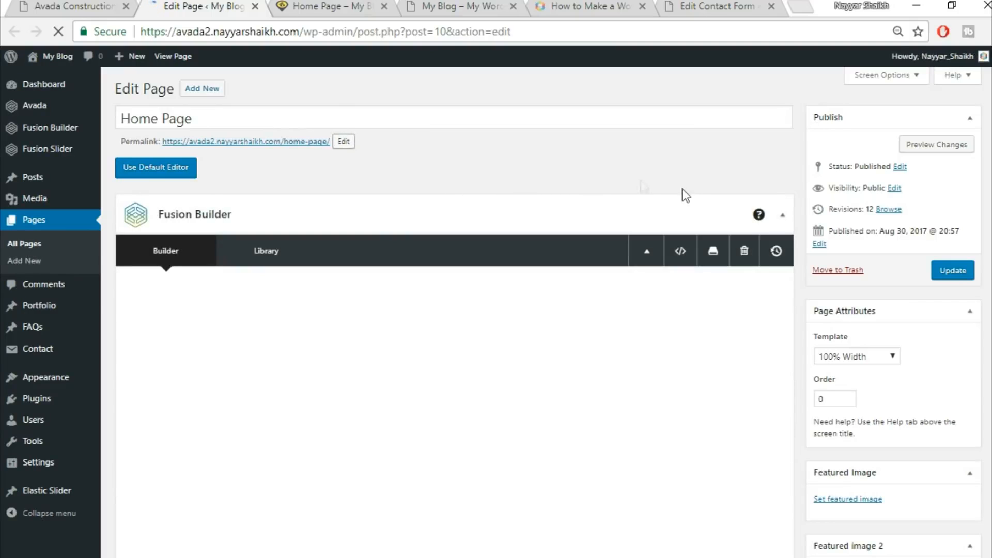
scroll(683, 204, down, 3)
scroll(683, 204, down, 15)
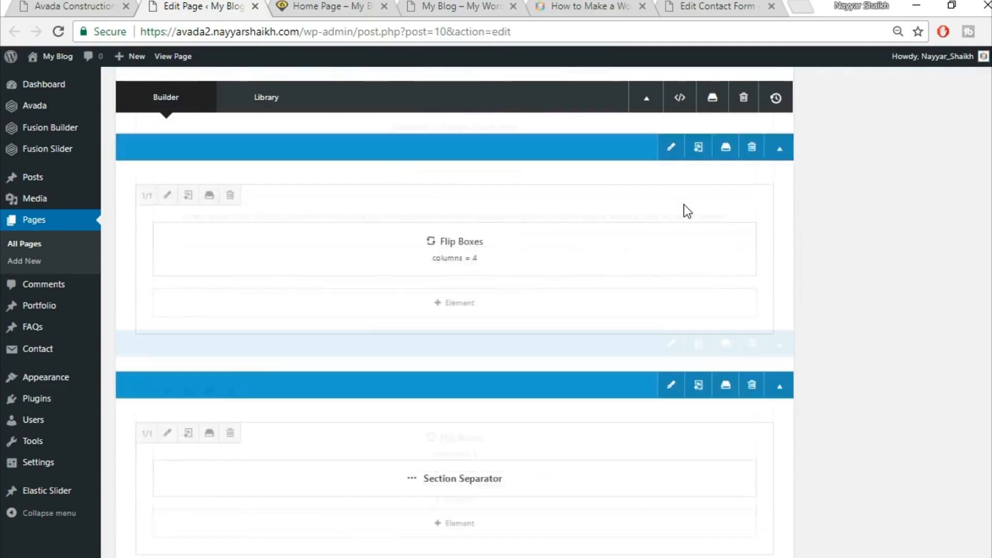
scroll(683, 206, up, 4)
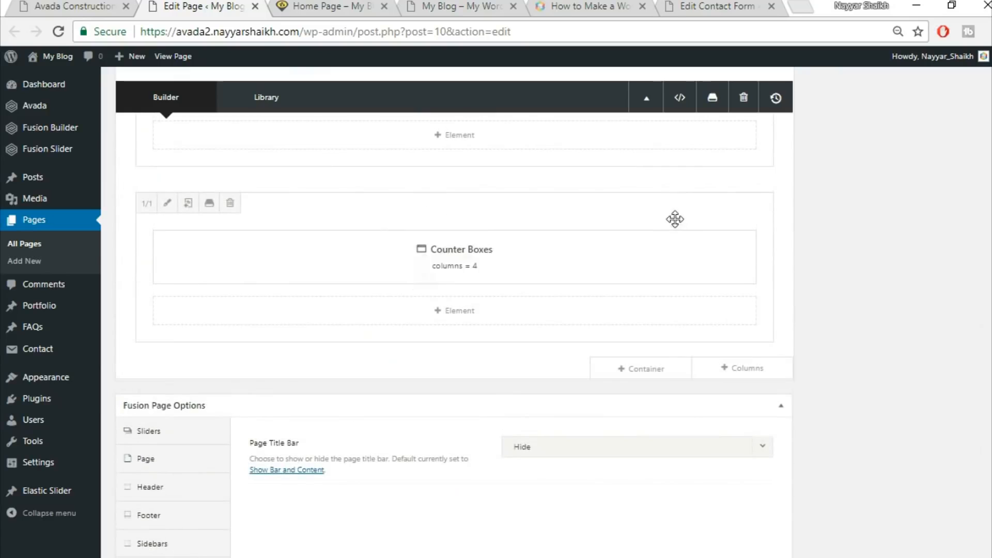
click(121, 4)
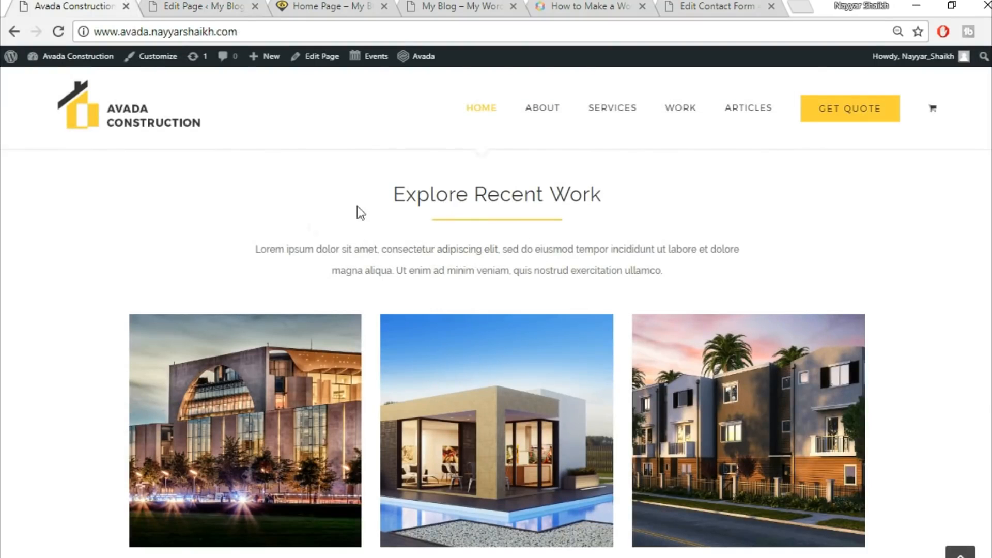
click(207, 4)
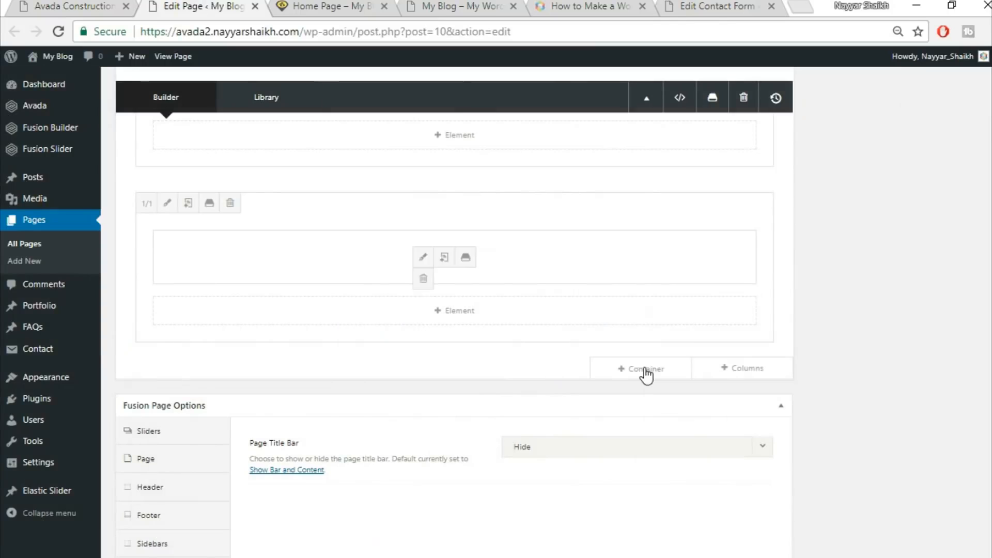
Add a new container from the saved "Title" library container at the end of the home page
click(659, 371)
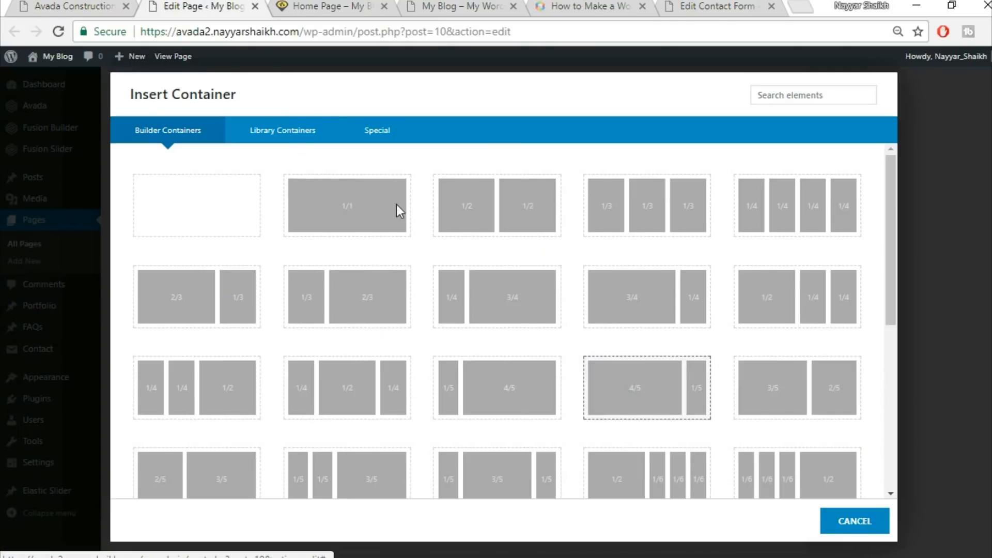
click(274, 135)
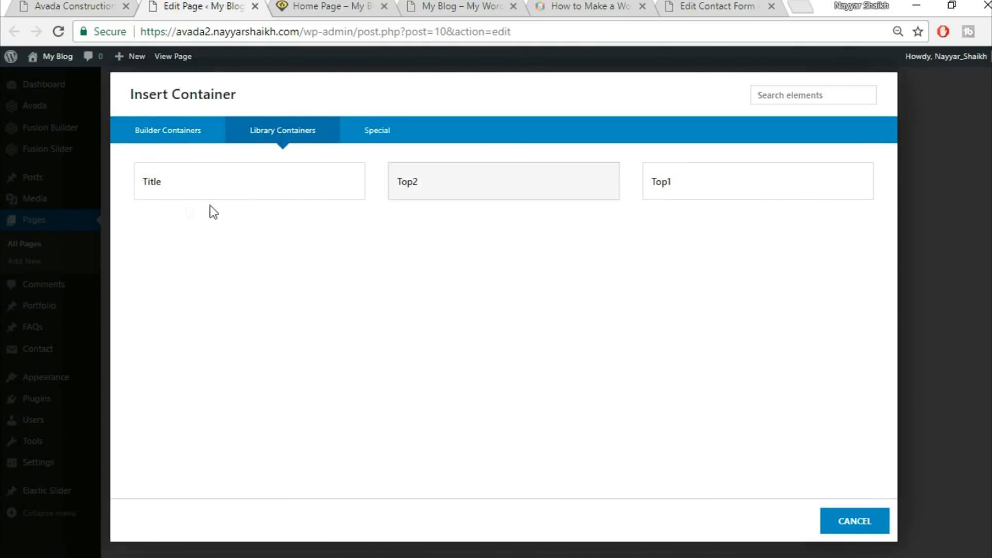
click(193, 195)
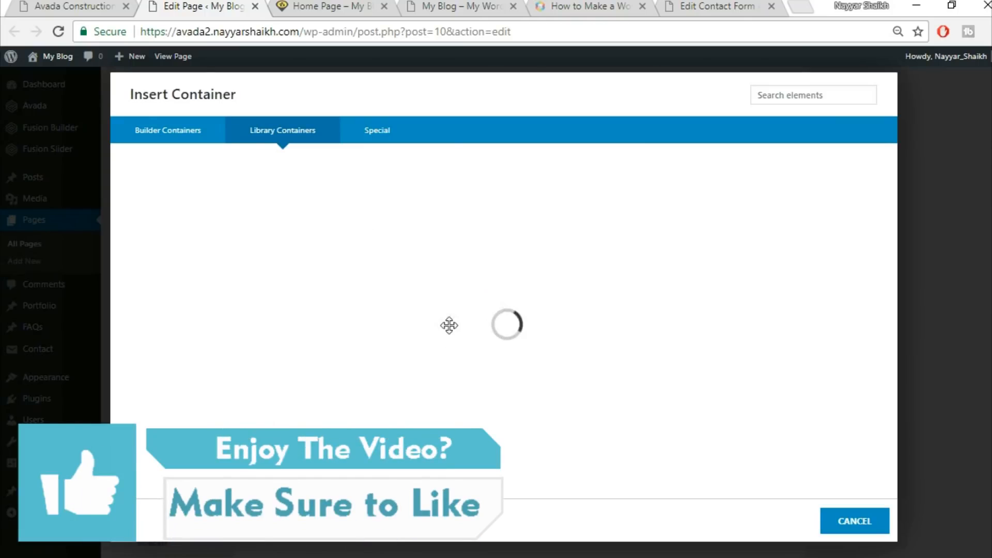
scroll(794, 436, down, 3)
scroll(794, 436, down, 1)
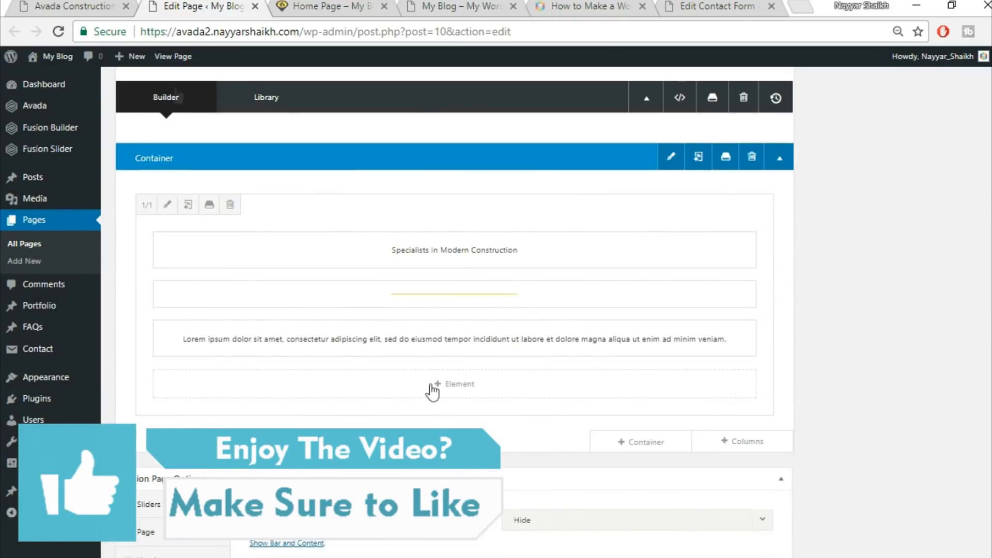
Add a full-width column below the title column and insert a Portfolio element into it
click(100, 6)
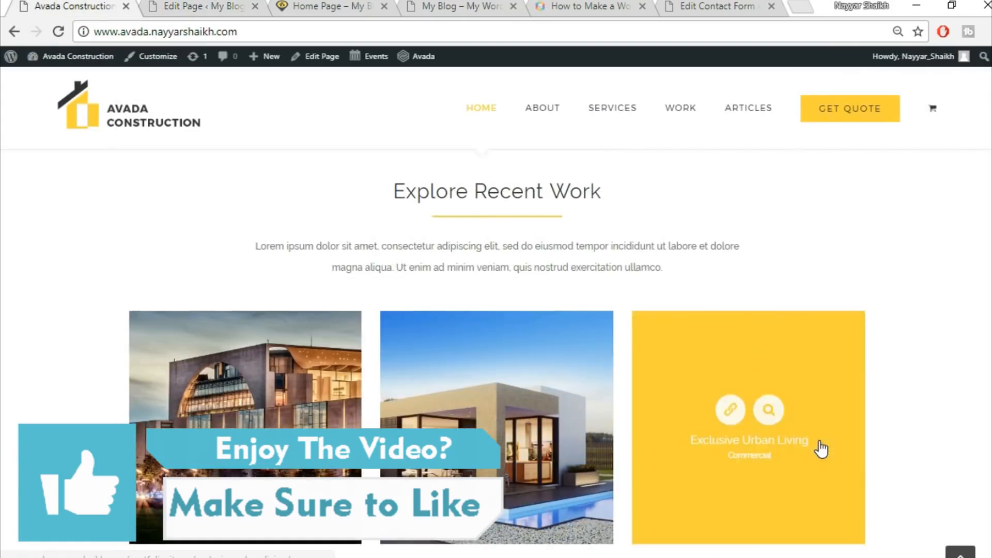
scroll(819, 449, down, 1)
click(202, 6)
mouse_move(650, 447)
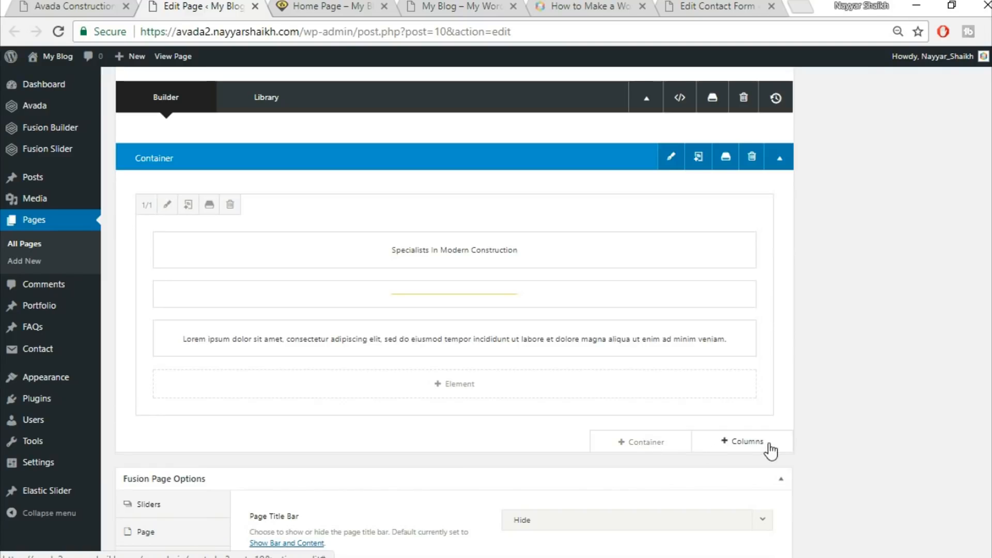
click(748, 443)
click(200, 217)
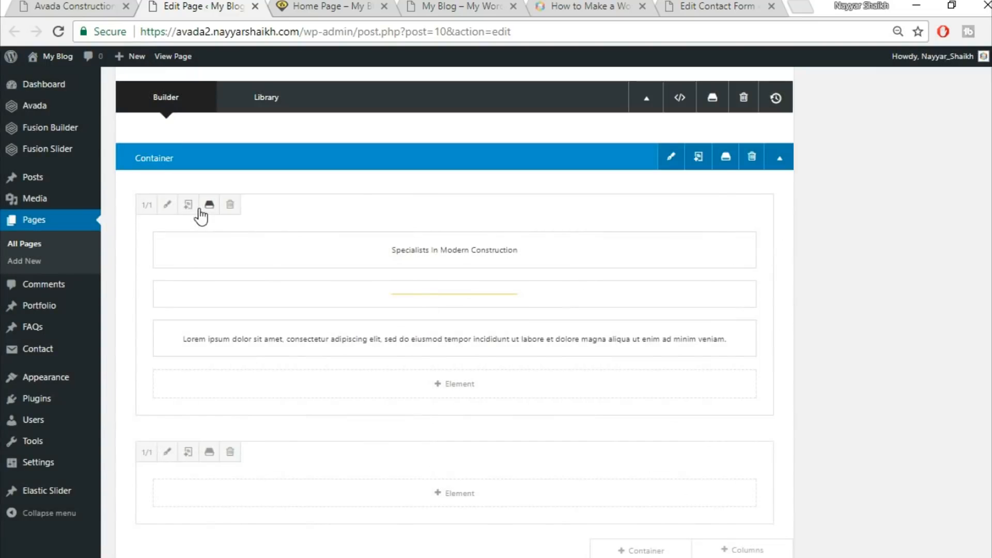
click(468, 504)
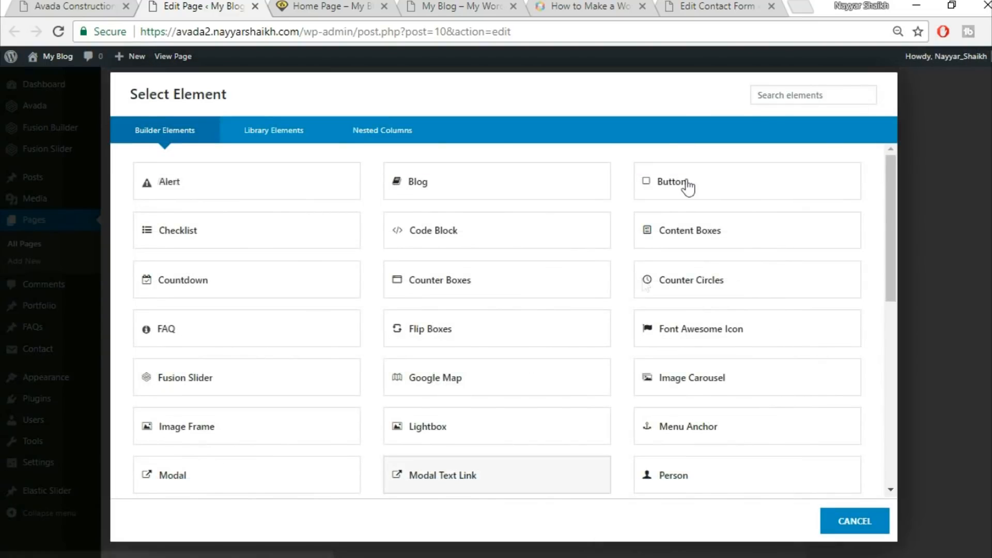
scroll(686, 188, down, 3)
click(775, 93)
text(por)
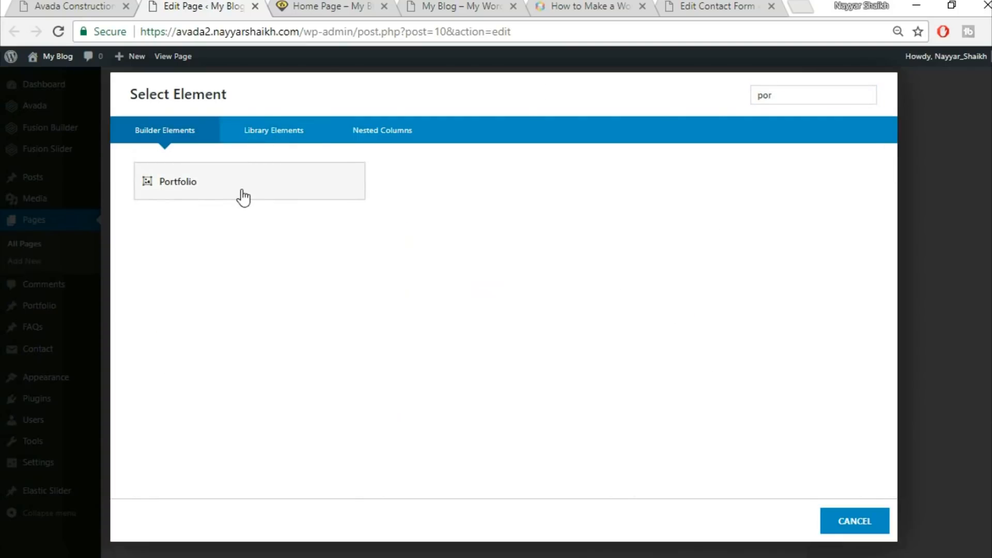
click(243, 197)
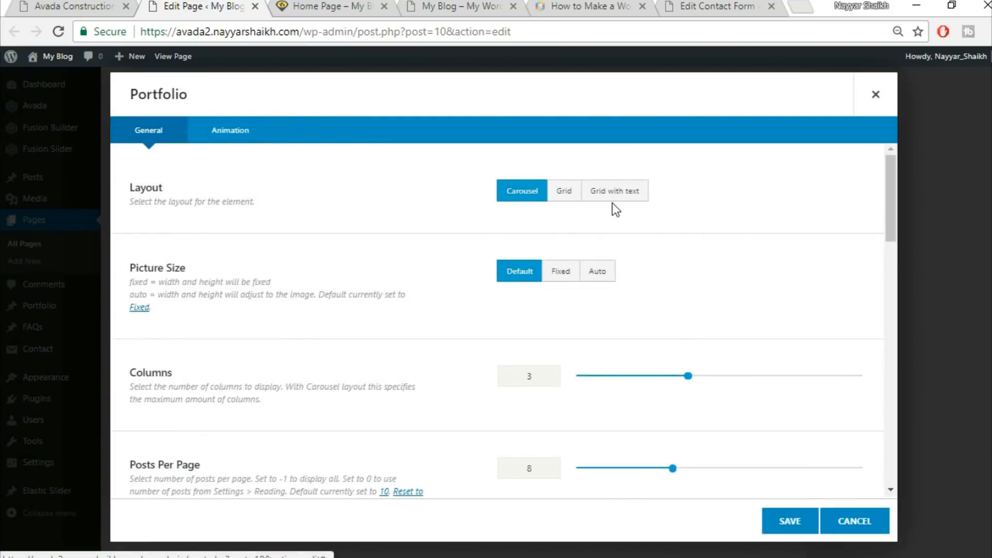
Set the Portfolio to Grid layout, Auto picture size, 30 column spacing and 3 posts per page
click(560, 195)
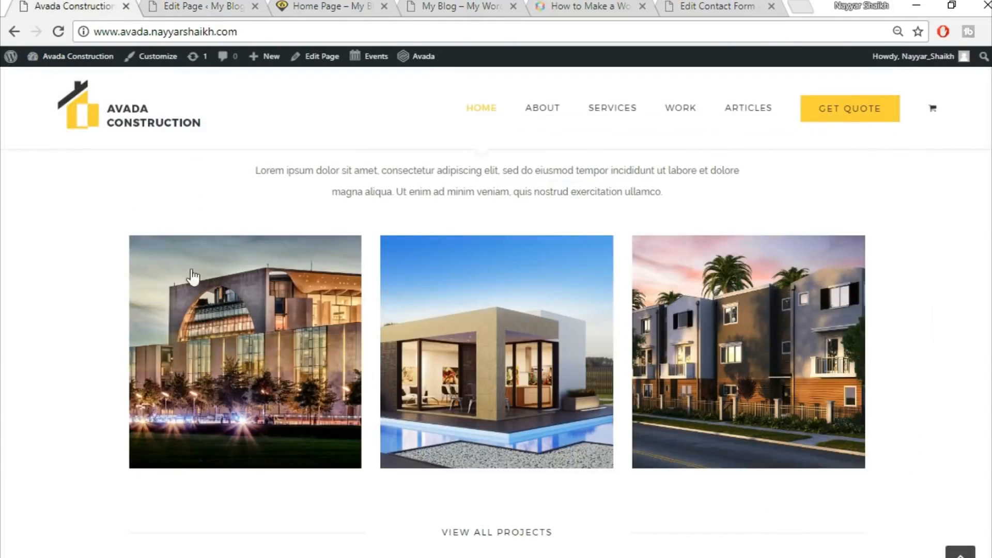
click(161, 5)
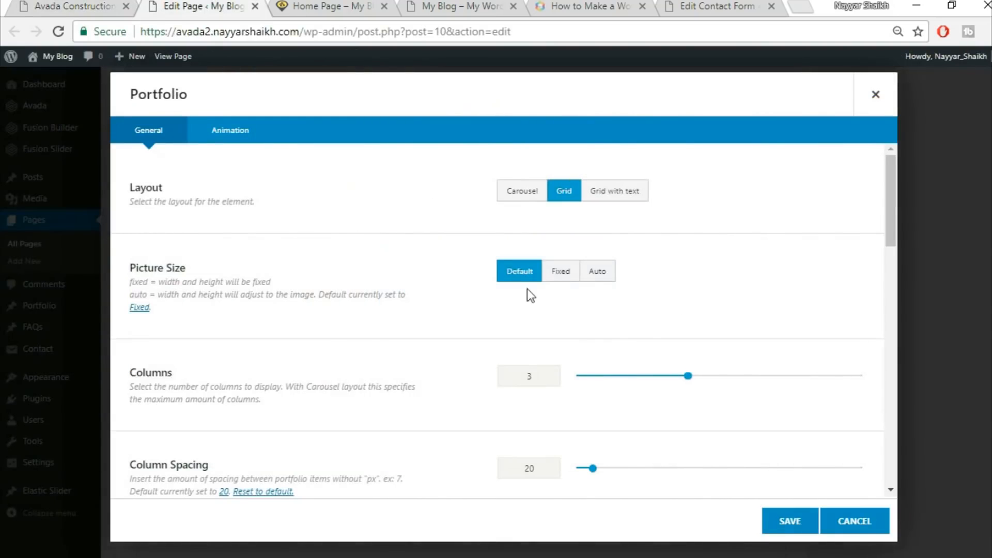
click(607, 276)
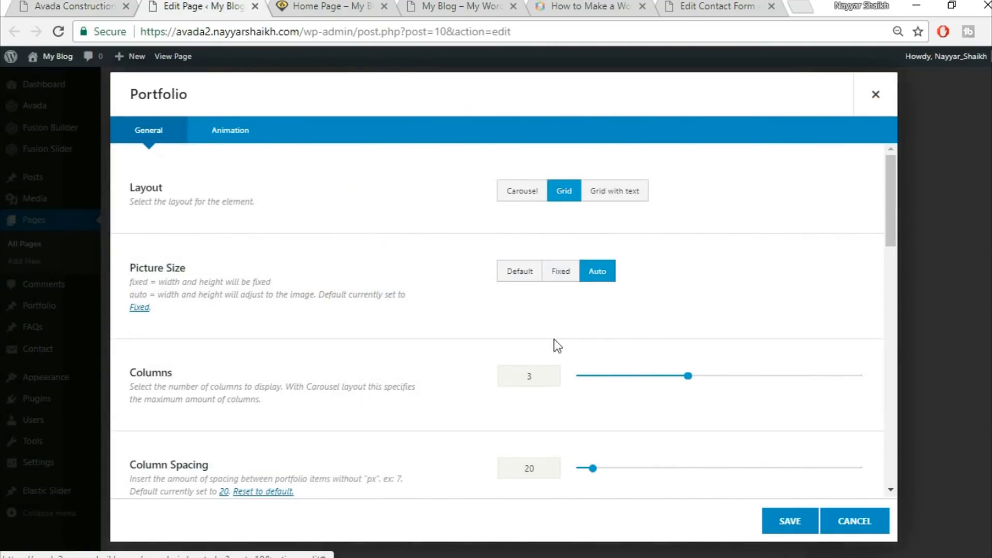
scroll(718, 337, down, 3)
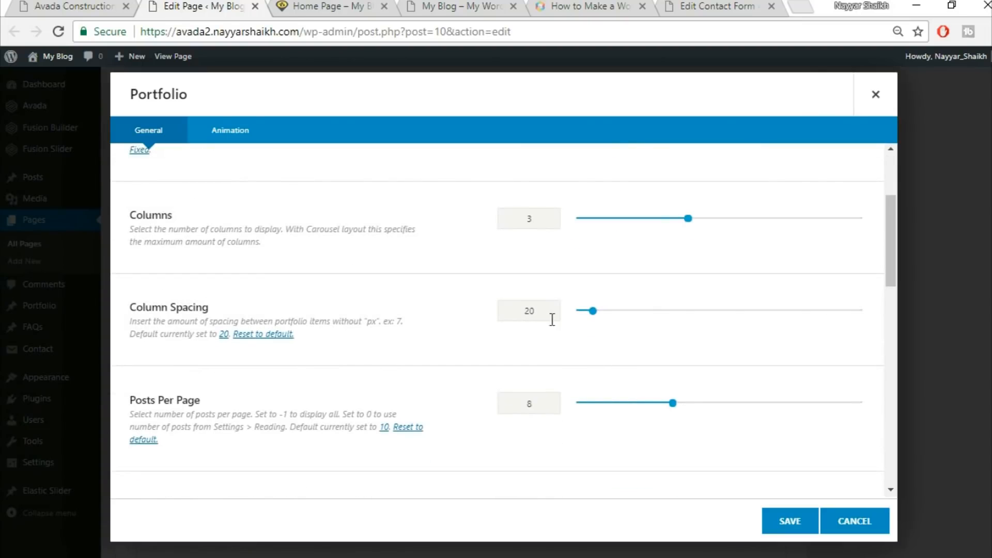
text(30)
scroll(652, 352, down, 1)
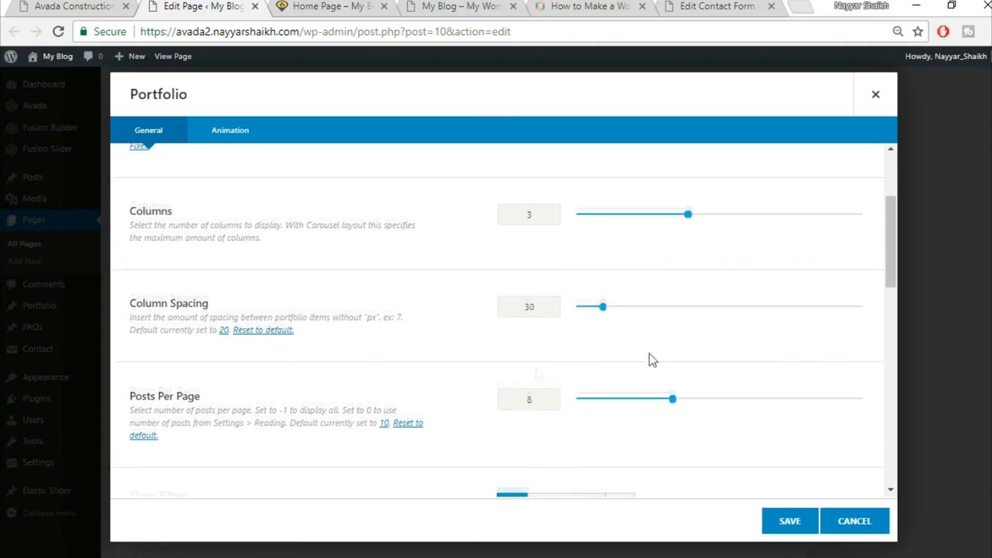
click(52, 4)
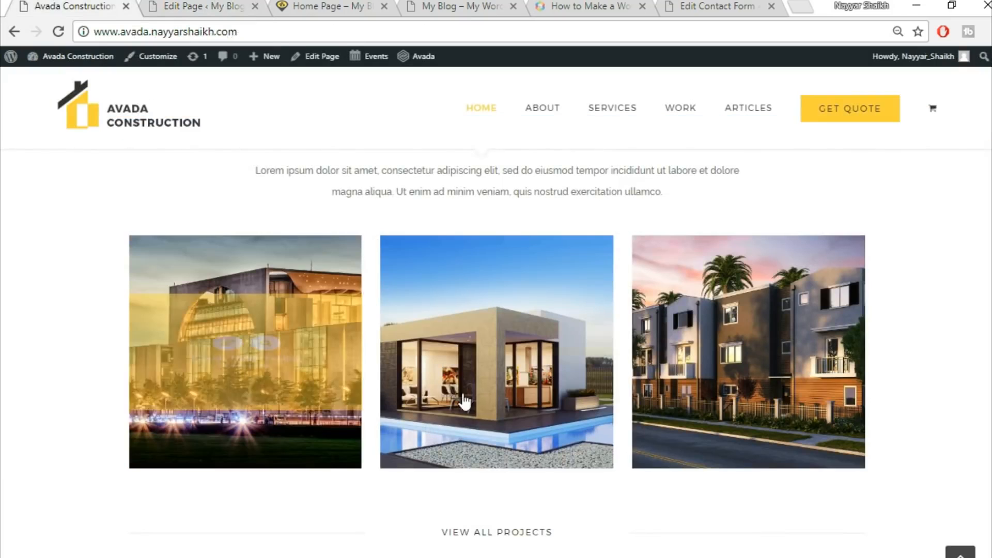
click(203, 6)
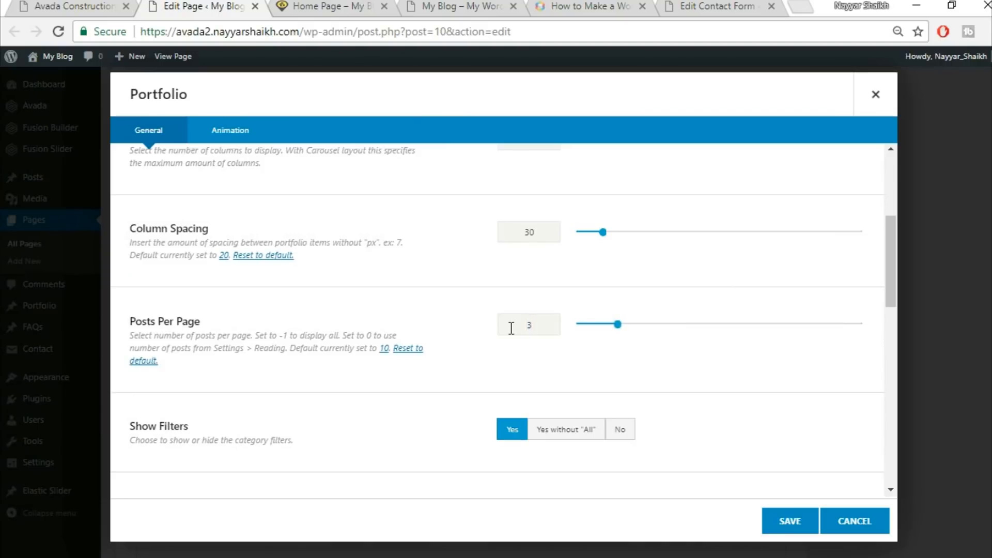
Turn off the Portfolio's category filters and save the element
scroll(498, 360, down, 3)
click(619, 278)
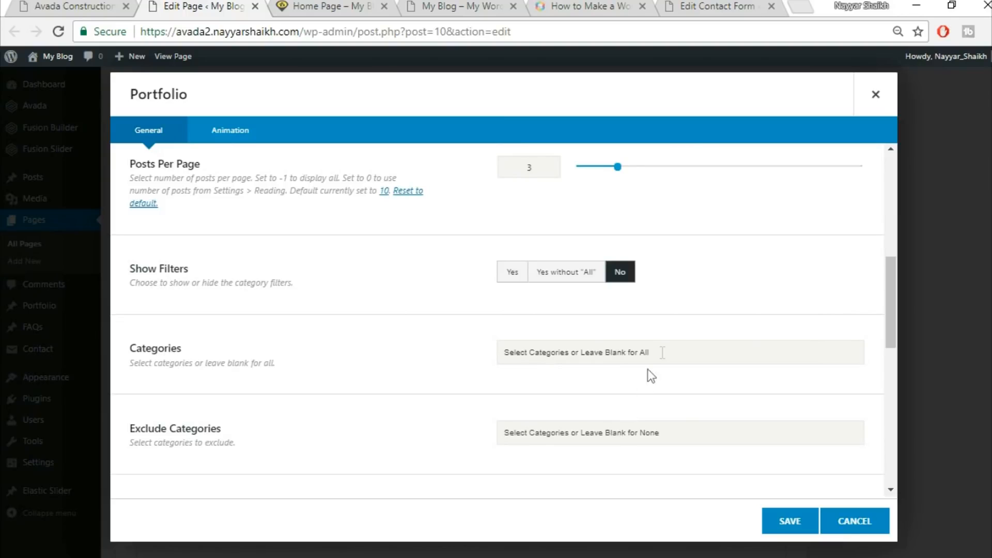
scroll(459, 365, down, 3)
scroll(459, 366, down, 1)
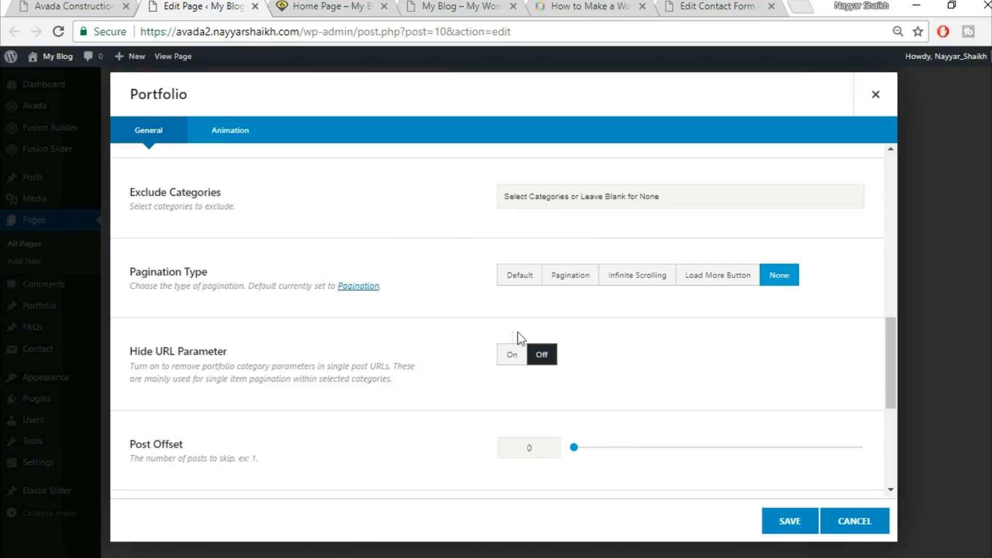
scroll(702, 374, down, 3)
scroll(287, 414, down, 3)
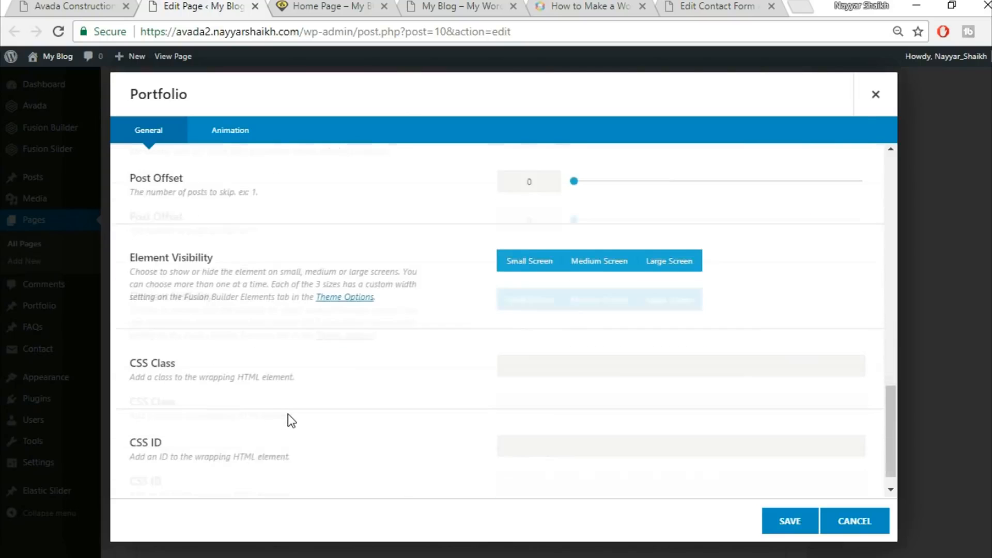
click(789, 527)
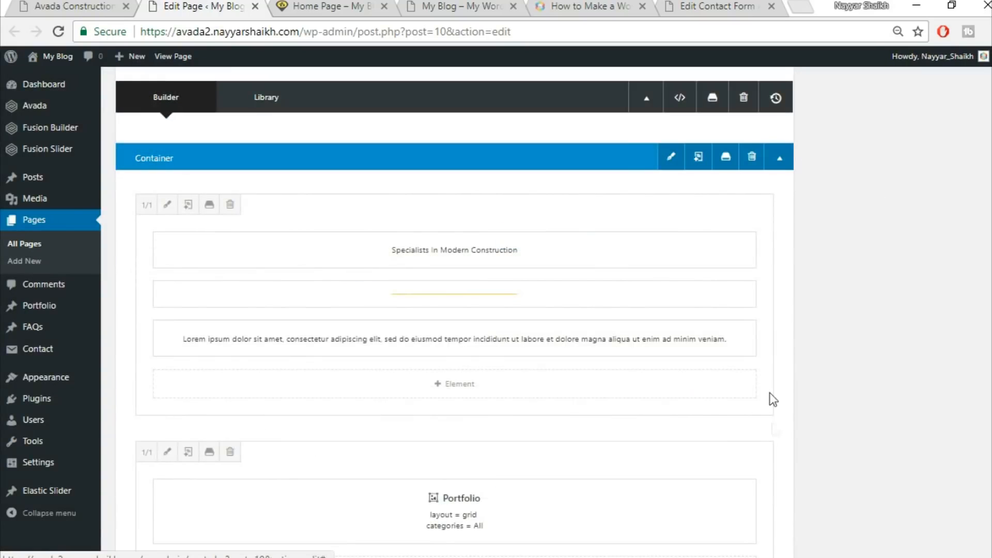
Add a row of three one-third columns below the portfolio column
click(74, 6)
scroll(811, 339, down, 3)
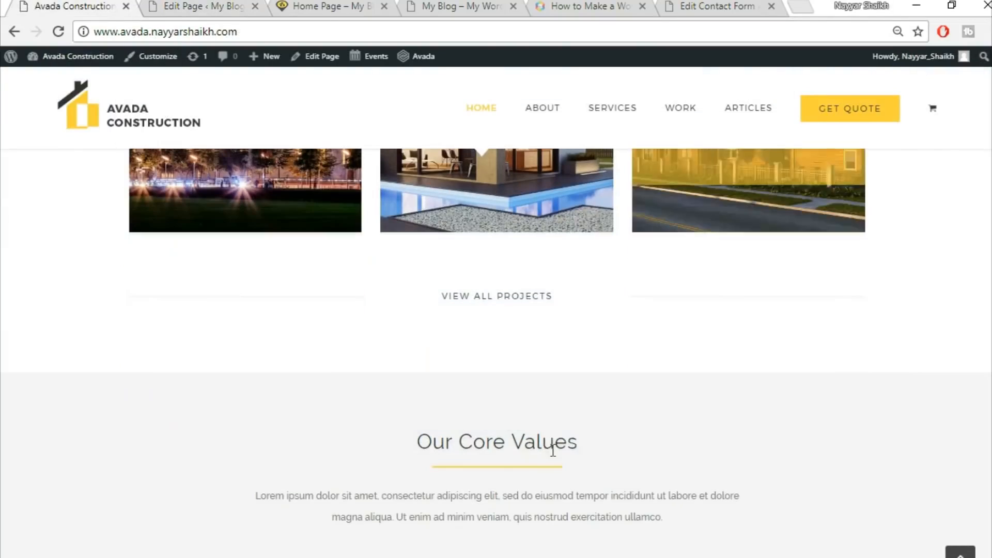
click(258, 4)
scroll(586, 410, down, 5)
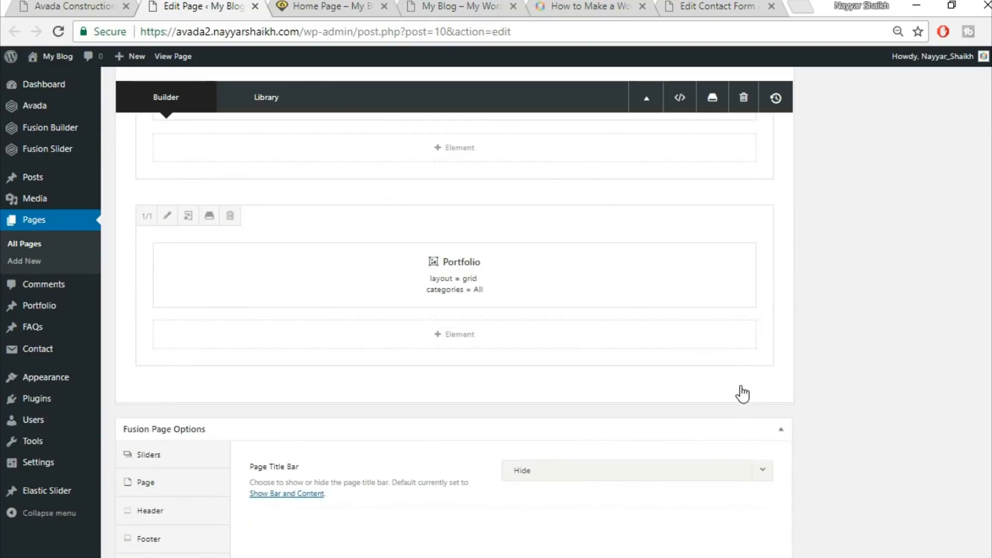
click(742, 397)
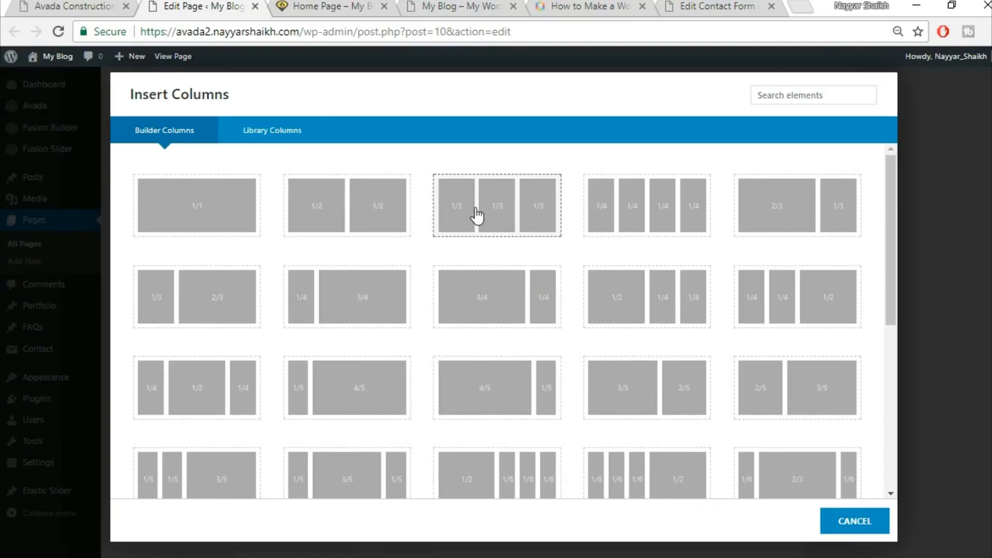
click(501, 219)
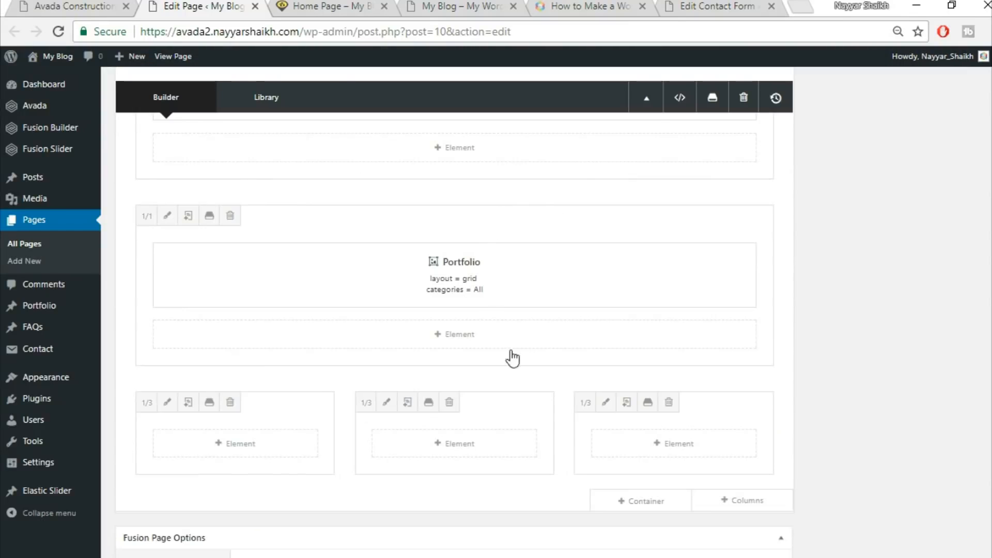
Insert a Separator element into the first one-third column
click(251, 445)
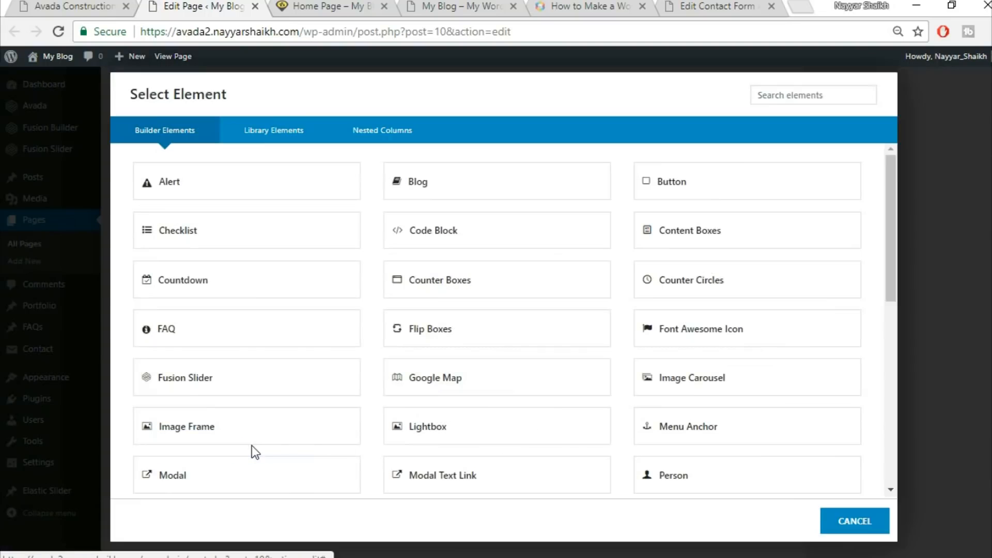
click(793, 99)
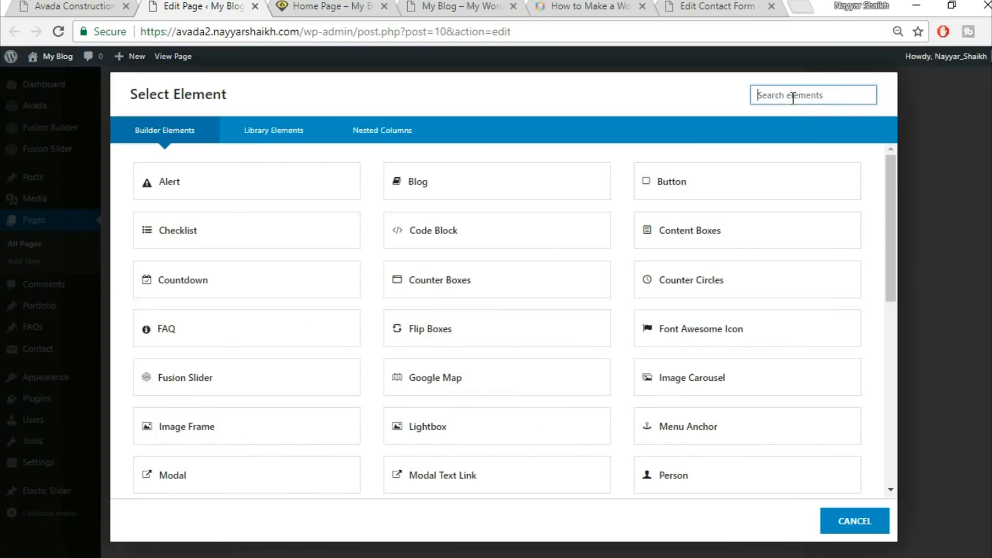
text(sep)
click(471, 197)
Compare with the live demo, then choose the separator's line style and set its colour to #F5F5F5
click(104, 5)
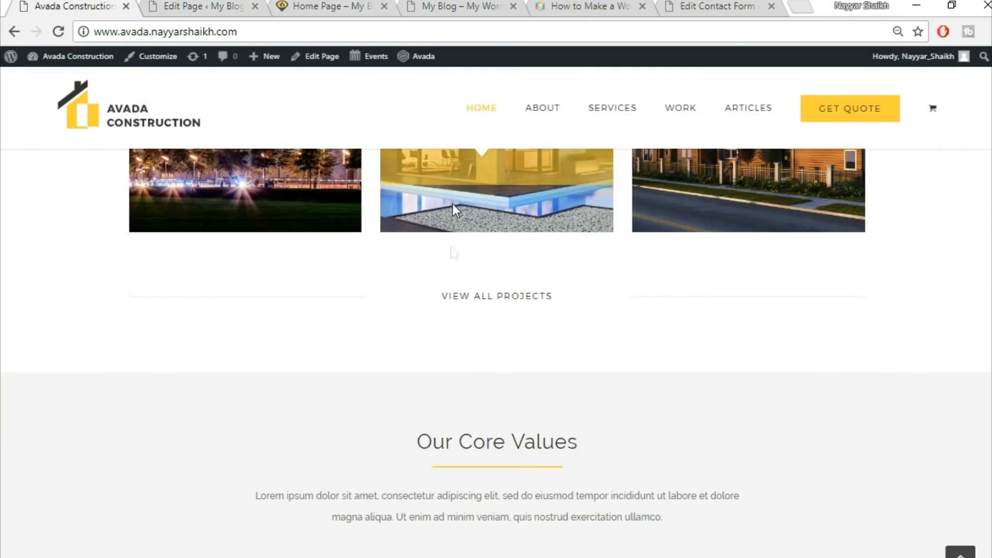
scroll(413, 289, down, 3)
scroll(420, 279, up, 3)
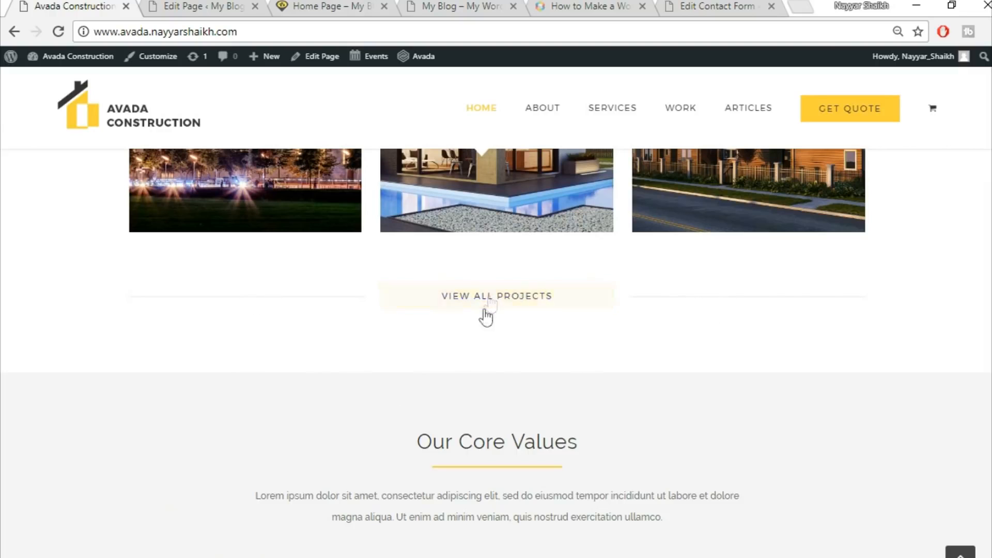
click(231, 6)
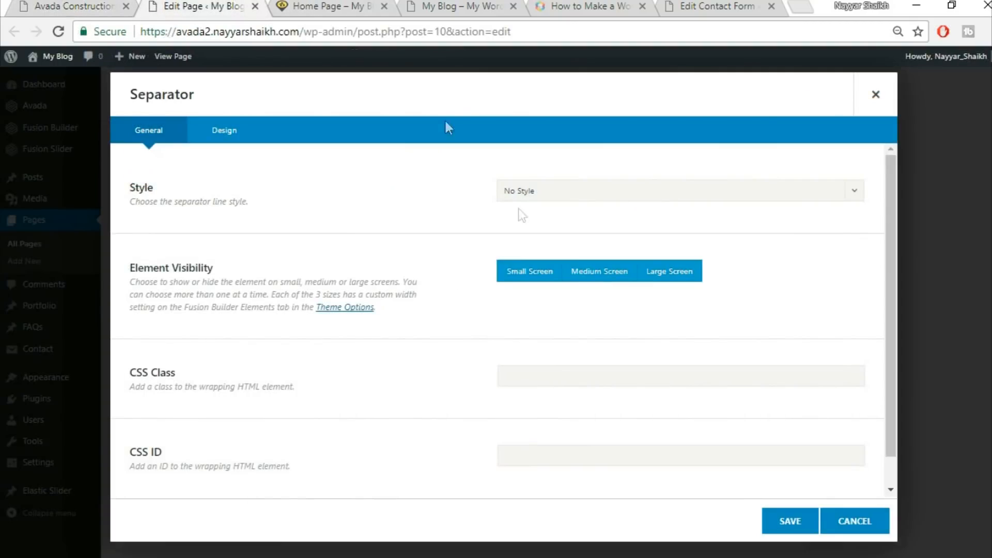
click(581, 194)
click(583, 238)
scroll(420, 333, down, 1)
click(238, 137)
scroll(664, 183, up, 1)
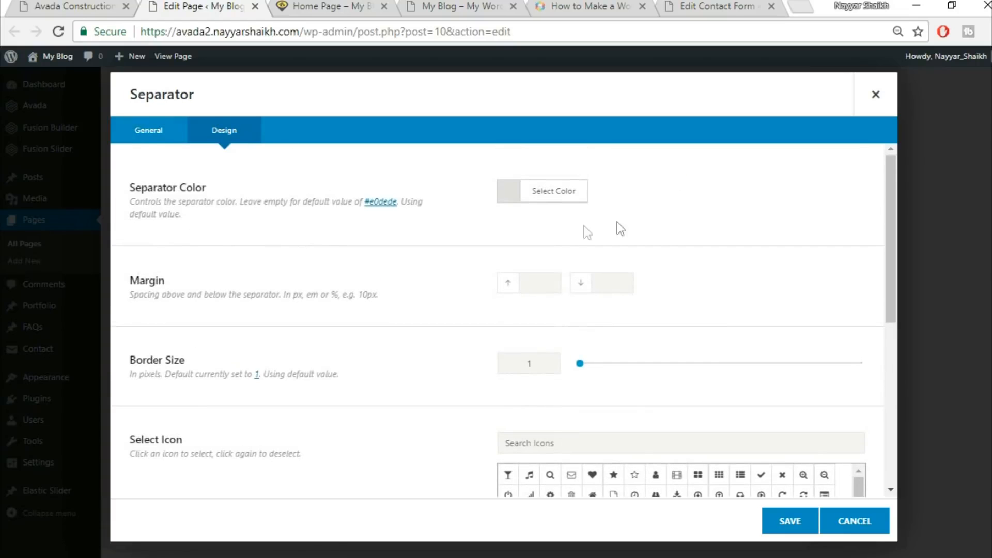
click(559, 205)
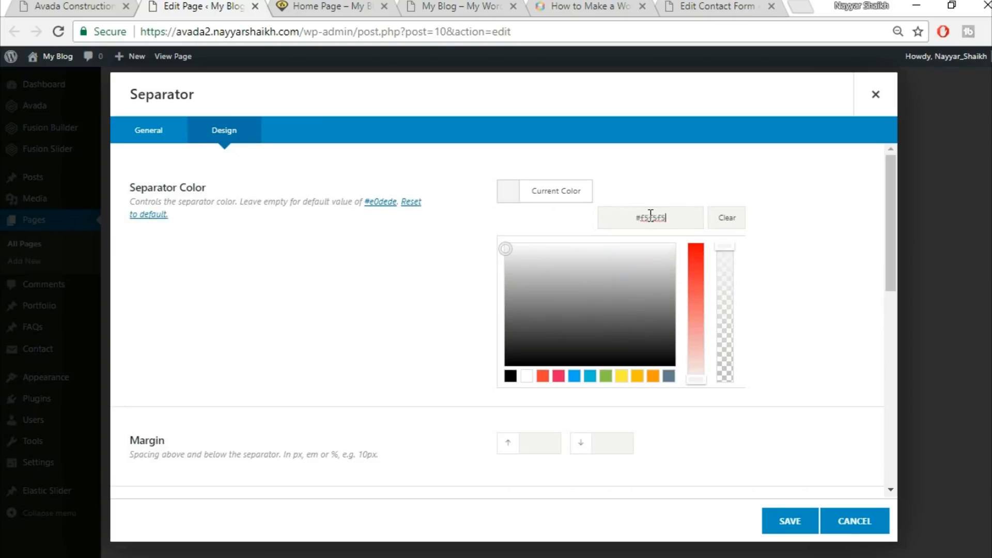
click(328, 163)
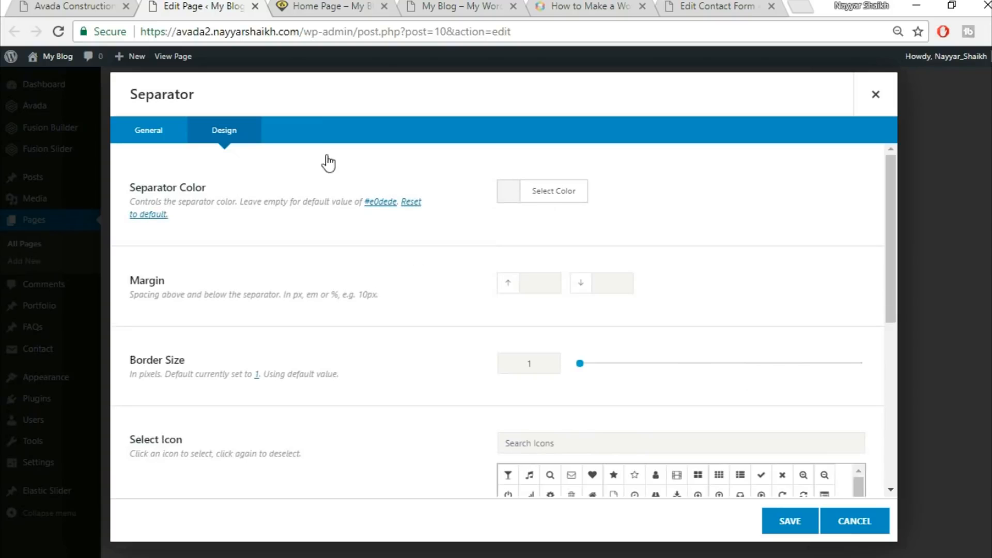
Set the separator's margin to 30 and its border size to 2
click(92, 4)
click(170, 5)
text(30)
scroll(465, 344, down, 2)
double_click(527, 284)
text(2)
scroll(430, 360, down, 5)
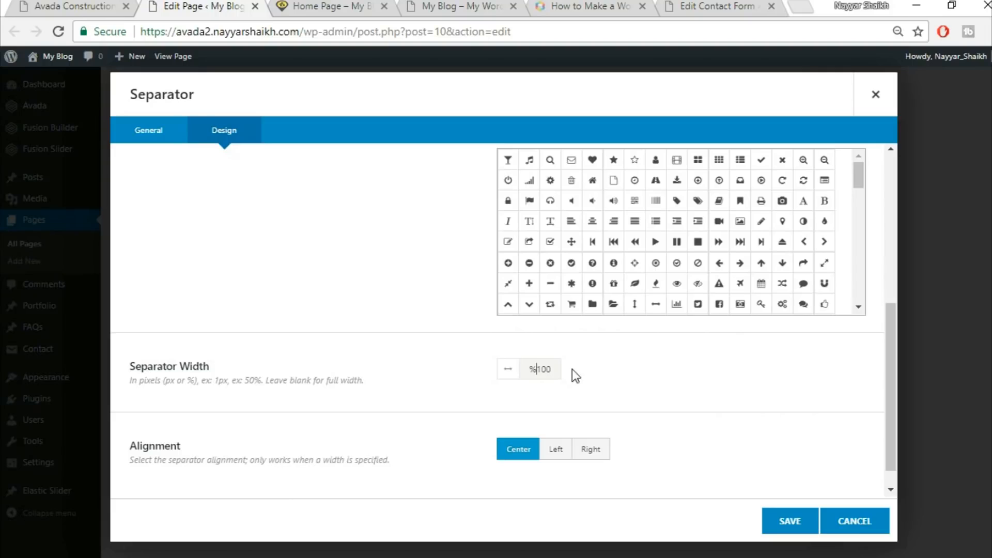
Set the separator width to 100% and save the element
key(BackSpace)
key(End)
text(%)
key(BackSpace)
key(Delete)
text(100%)
scroll(617, 400, down, 1)
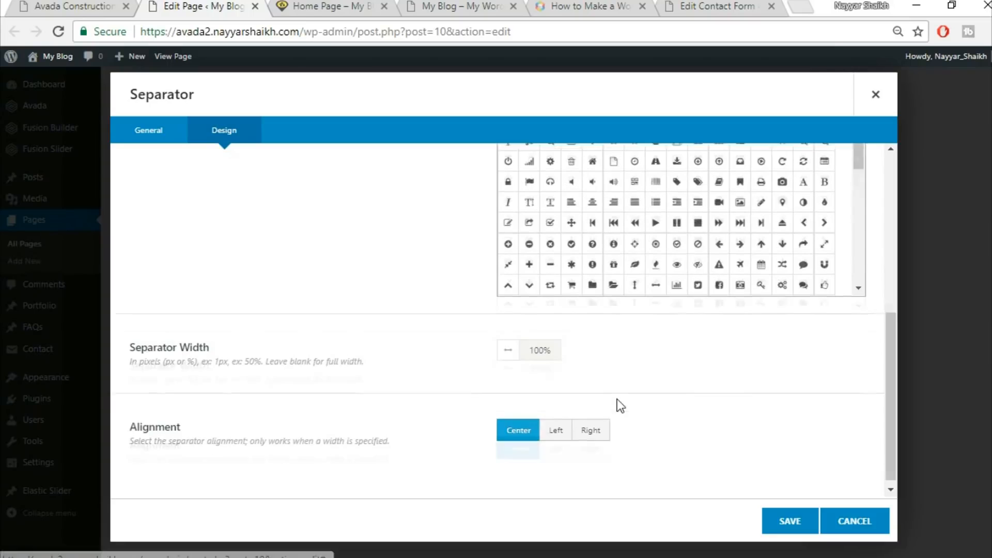
click(791, 521)
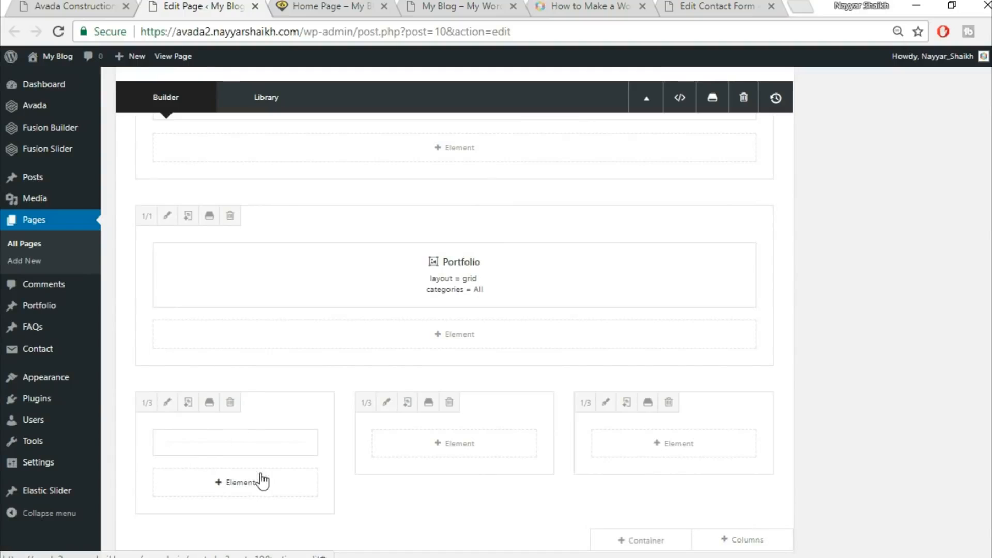
Copy the separator into the third one-third column
mouse_move(284, 442)
mouse_down()
mouse_move(715, 451)
mouse_move(687, 454)
mouse_up()
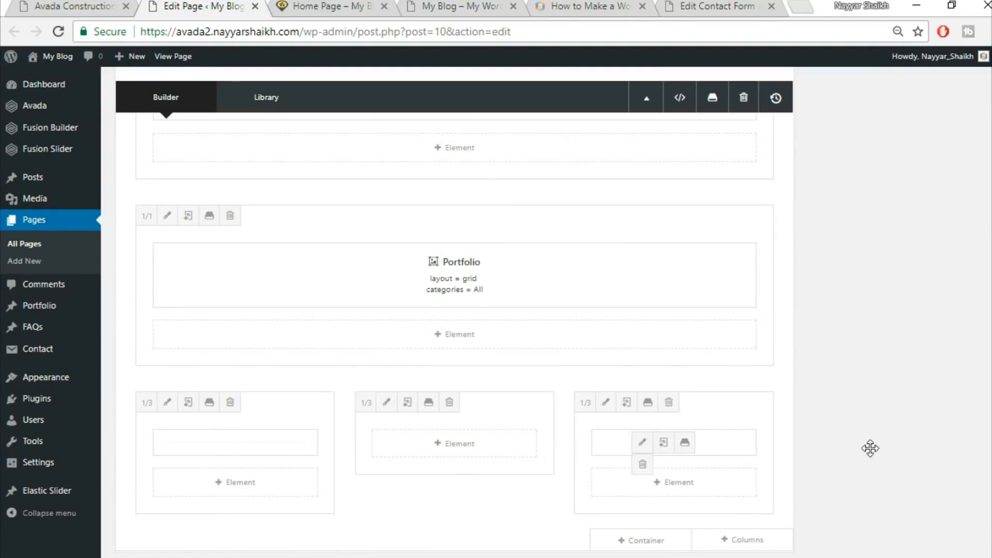
scroll(916, 448, down, 1)
click(108, 4)
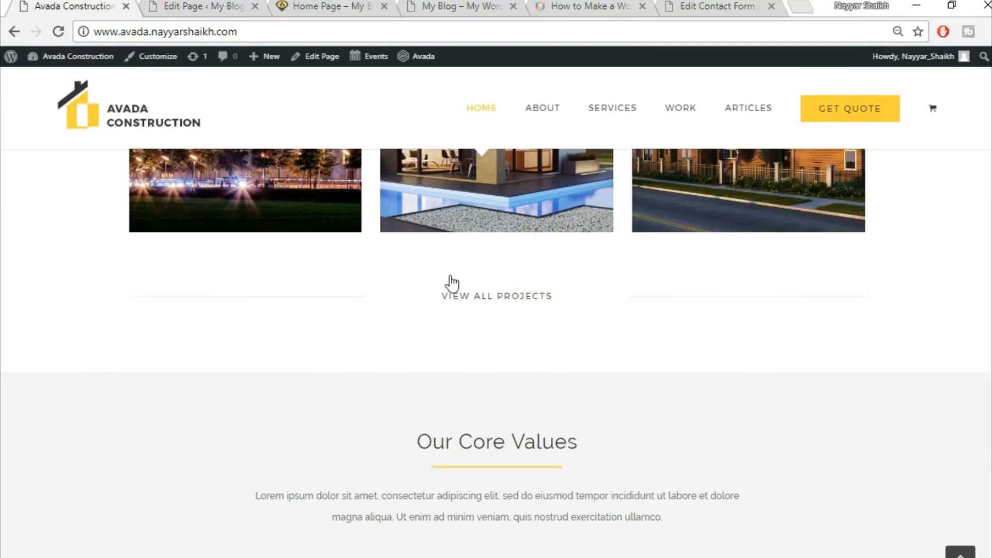
click(142, 6)
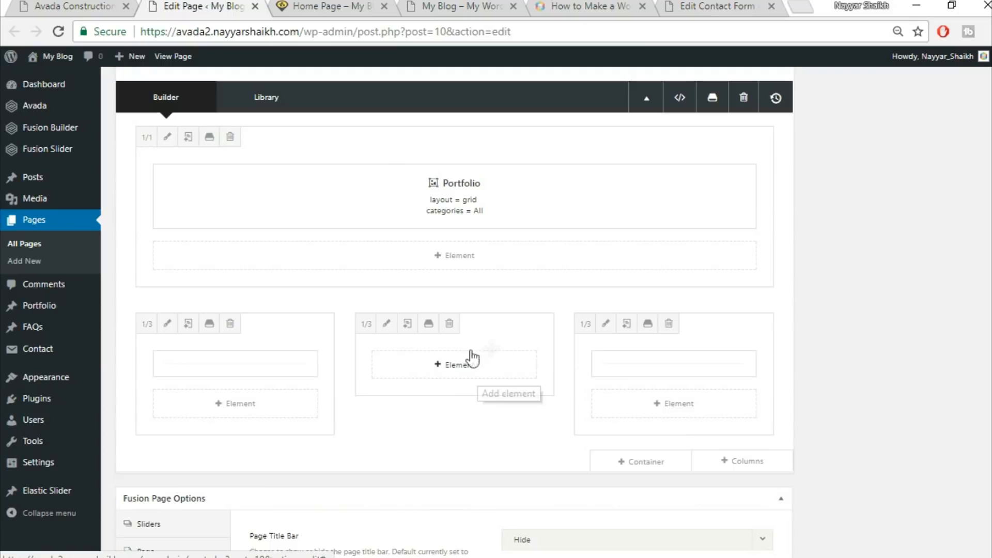
Add a Button to the middle one-third column with URL # and text VIEW ALL PROJECTS
click(449, 376)
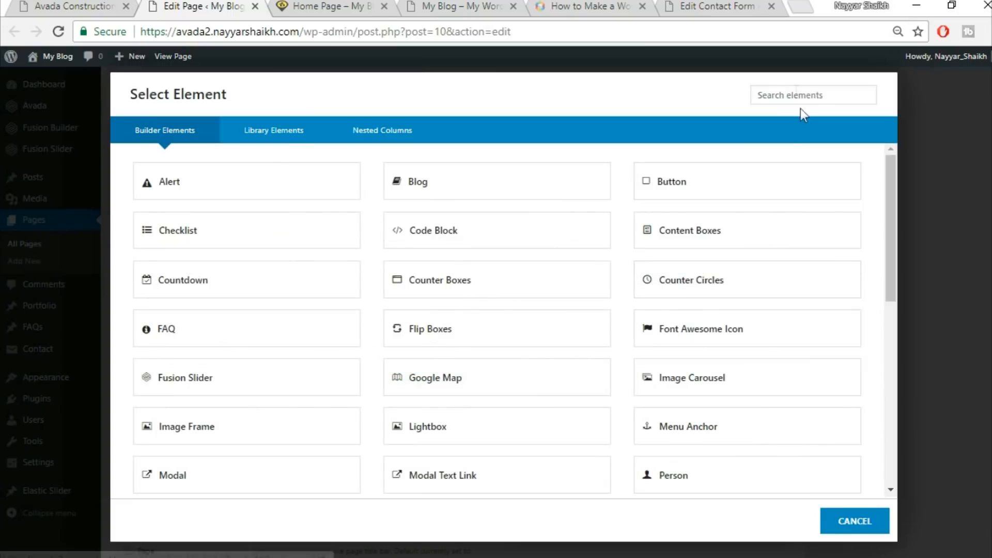
click(721, 189)
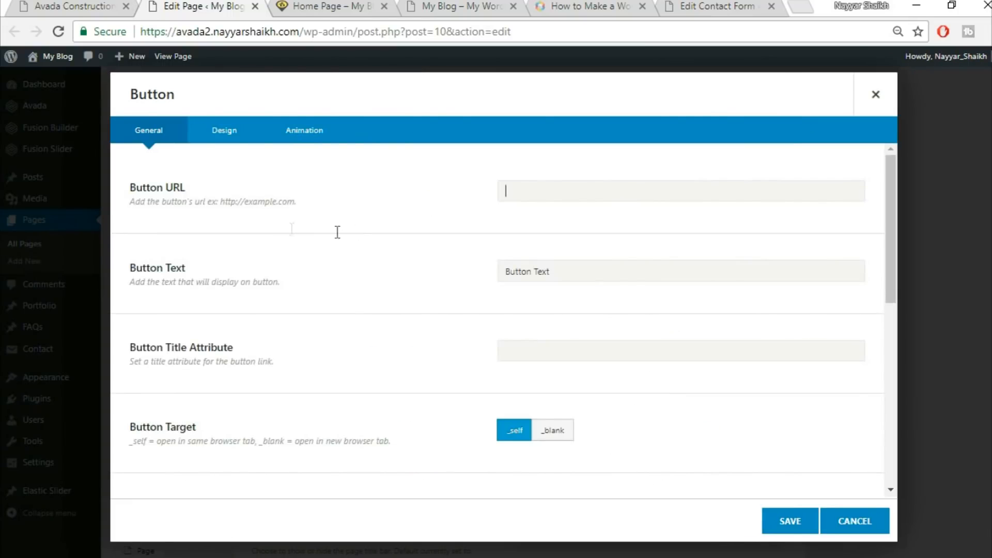
text(#)
key(Tab)
click(109, 4)
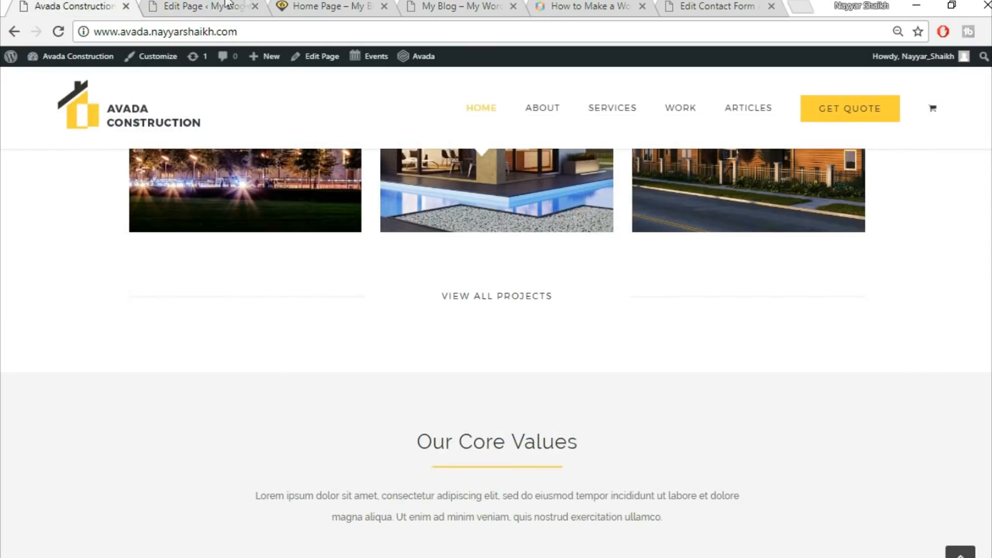
click(248, 4)
text(Vi)
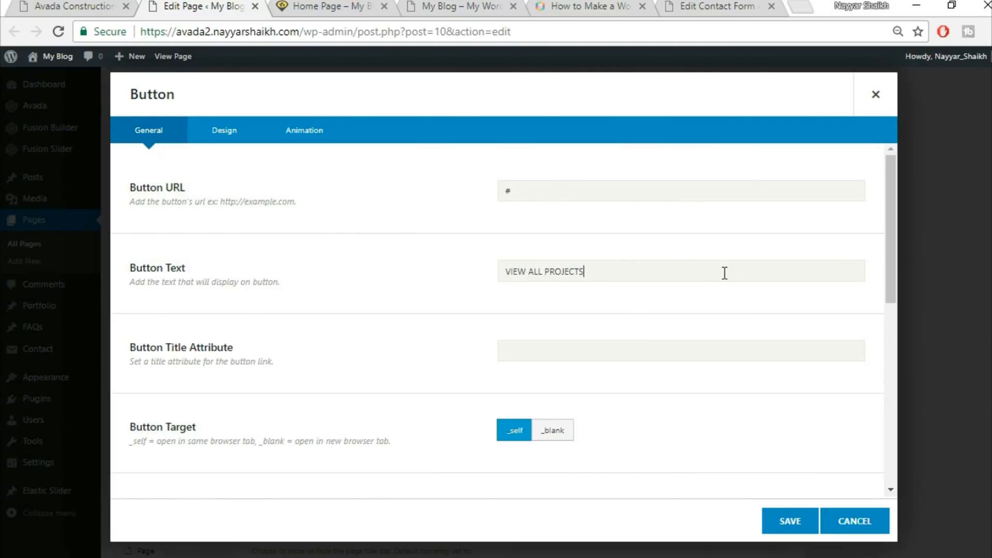
Switch the button's style to Custom
scroll(683, 300, down, 5)
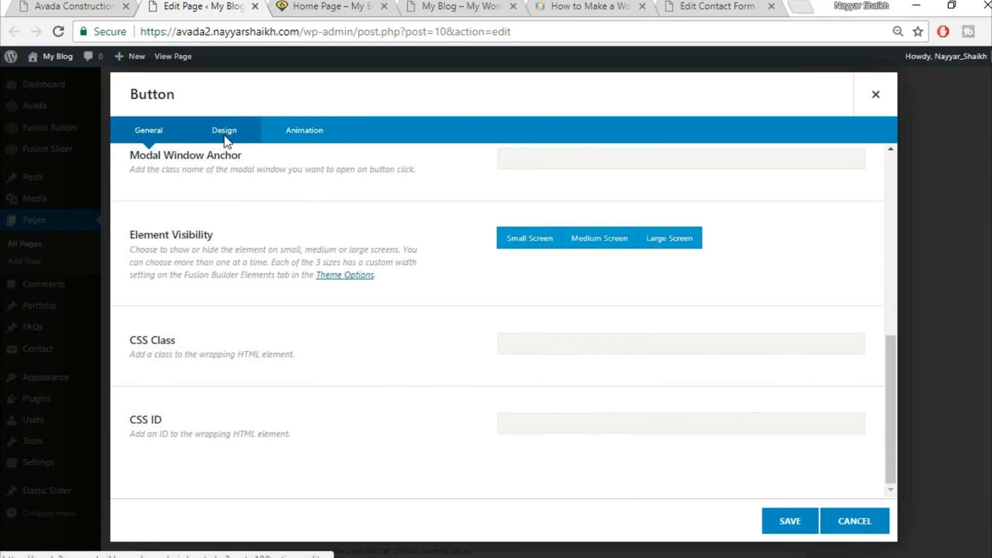
click(224, 136)
scroll(667, 227, up, 6)
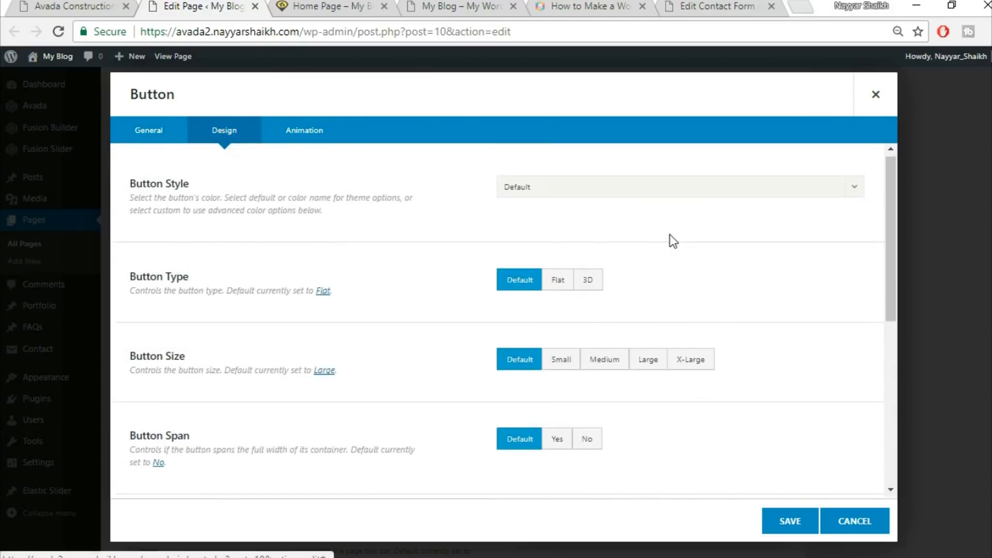
click(608, 192)
click(599, 235)
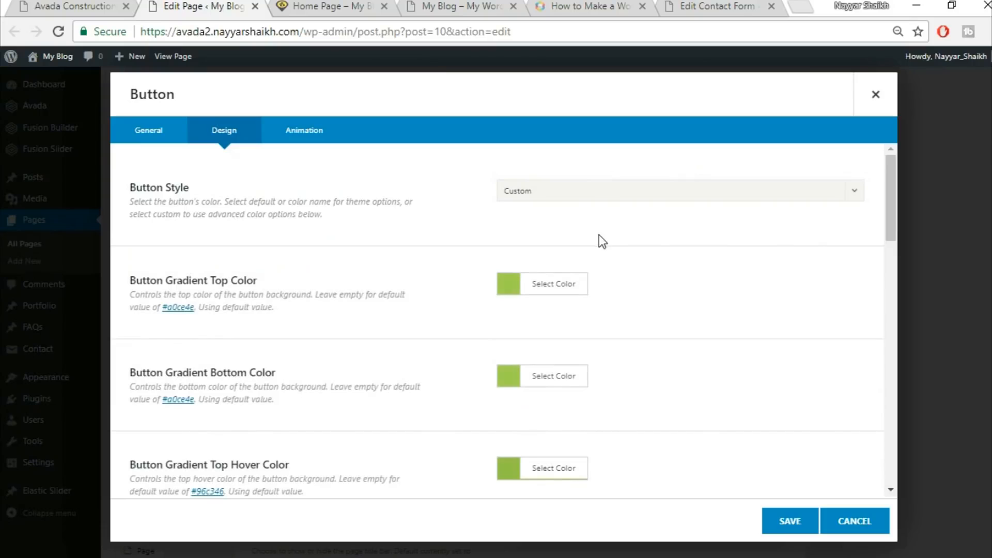
Set the button's gradient top and bottom colours to white
click(56, 4)
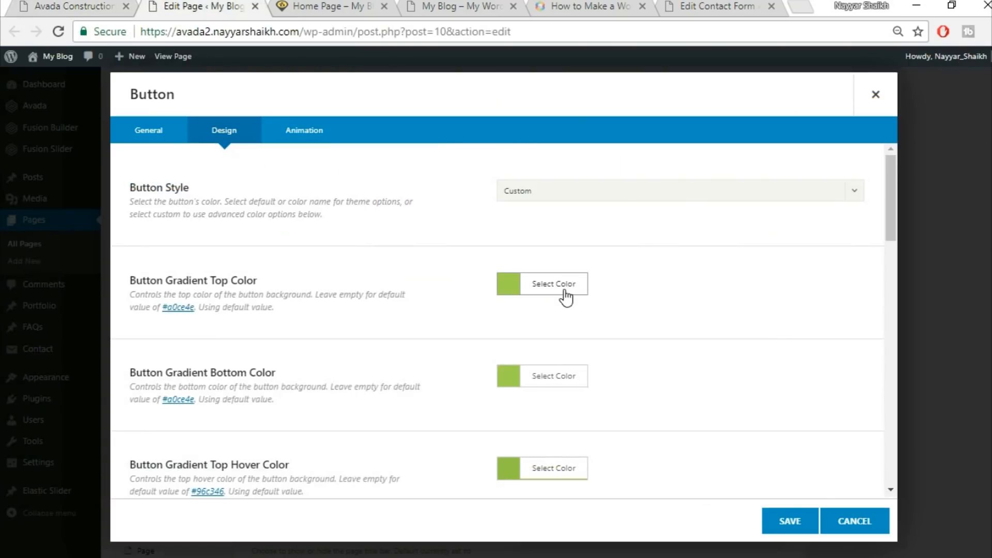
click(561, 287)
click(634, 307)
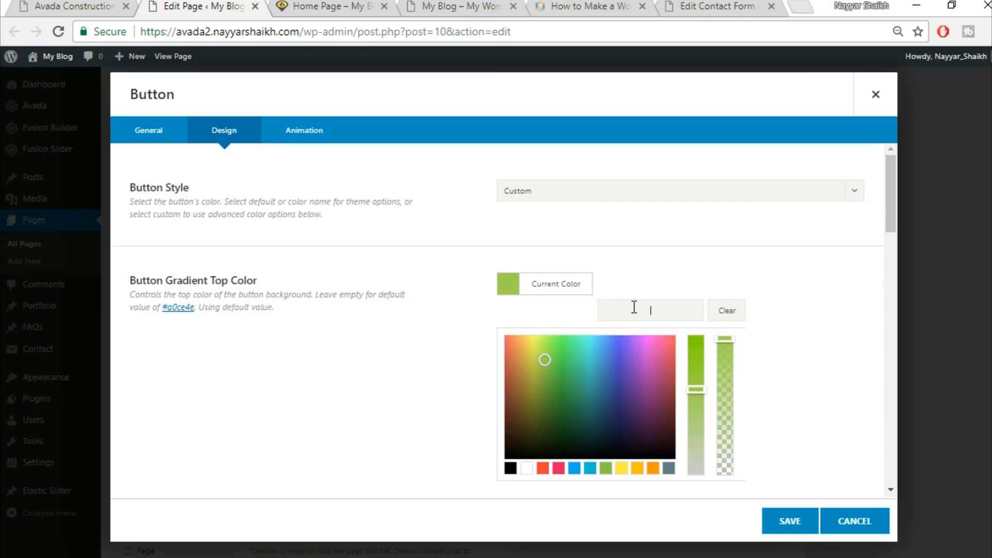
click(526, 468)
scroll(781, 315, down, 2)
click(781, 312)
click(561, 306)
click(530, 483)
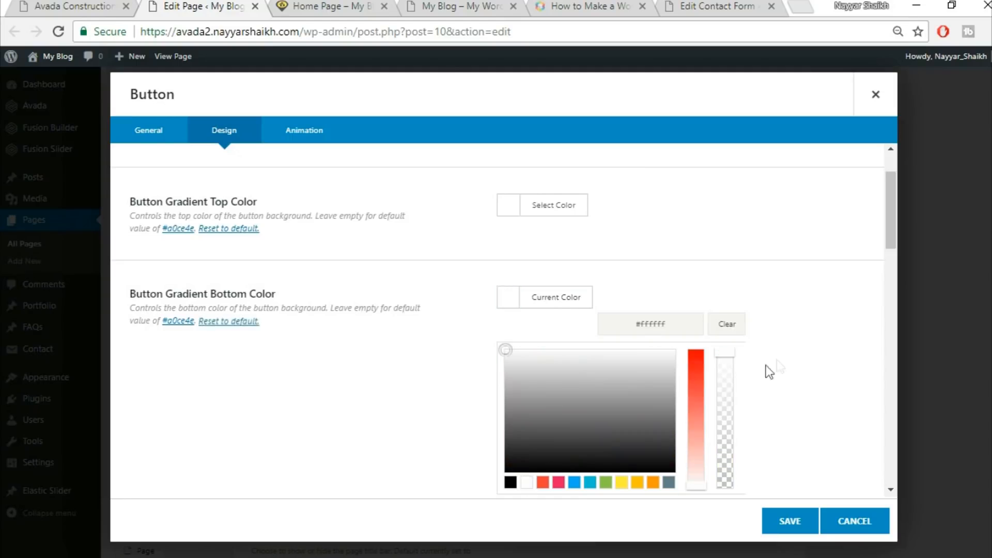
scroll(770, 365, down, 3)
click(770, 322)
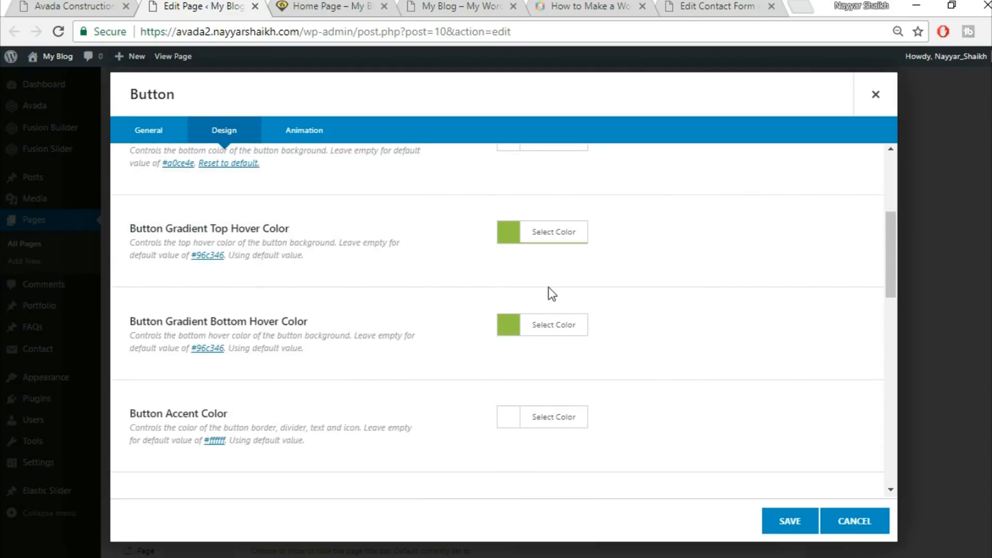
Set the button's gradient top and bottom hover colours to #FED03D
scroll(264, 382, up, 2)
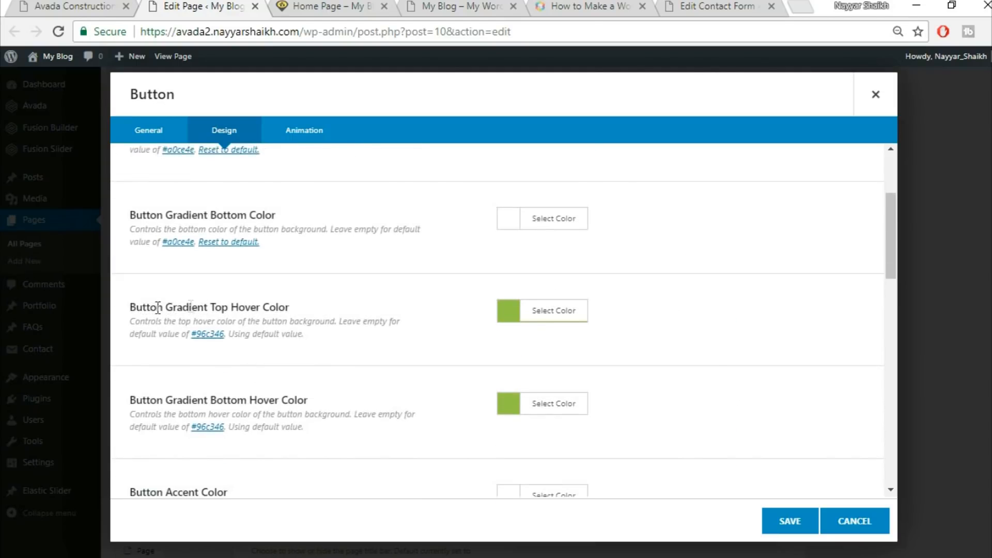
drag(157, 308, 314, 304)
click(579, 314)
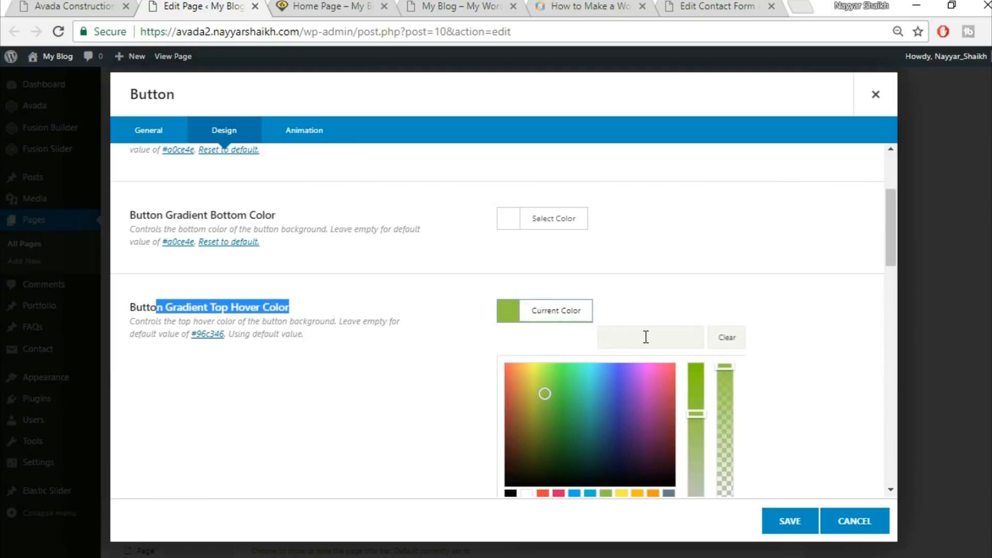
click(647, 336)
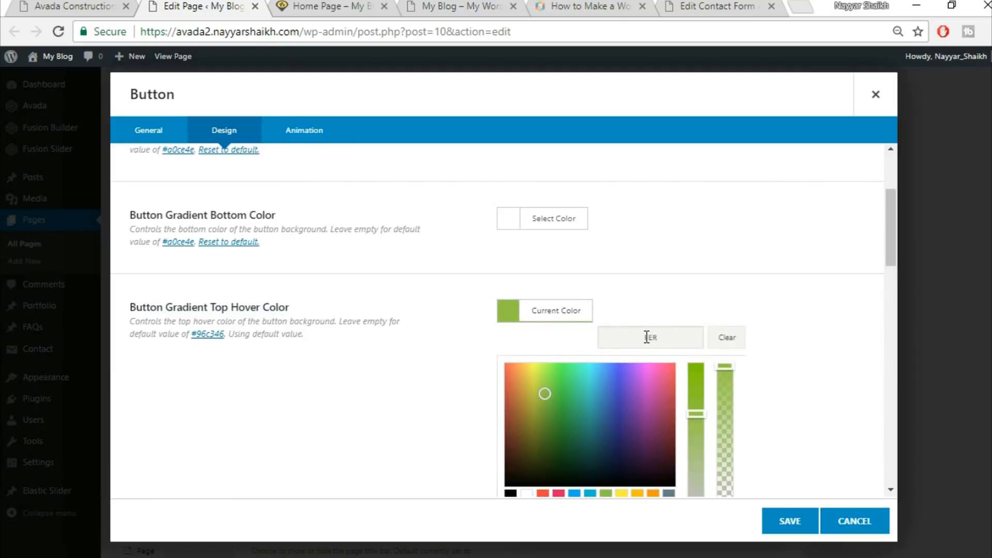
text(FED03D)
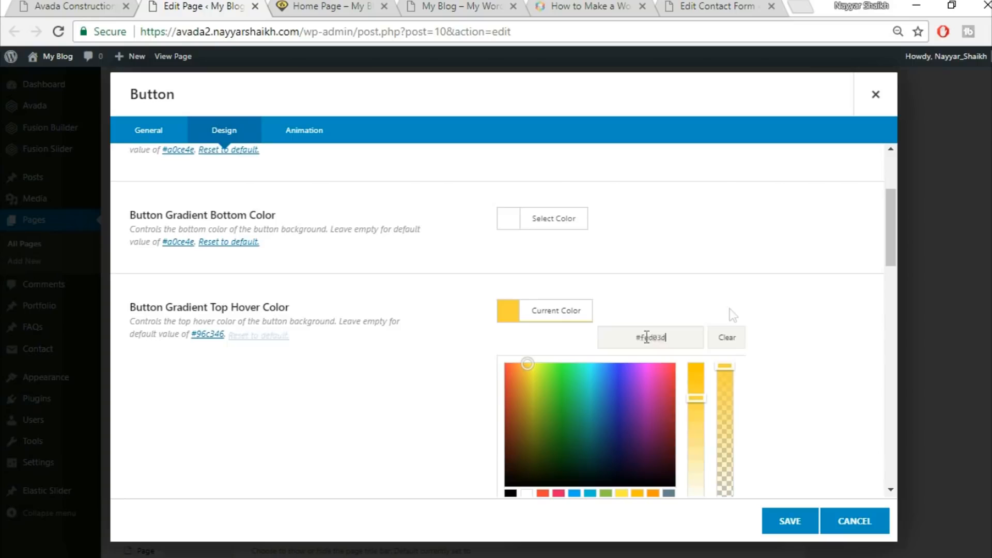
scroll(775, 323, down, 2)
click(798, 327)
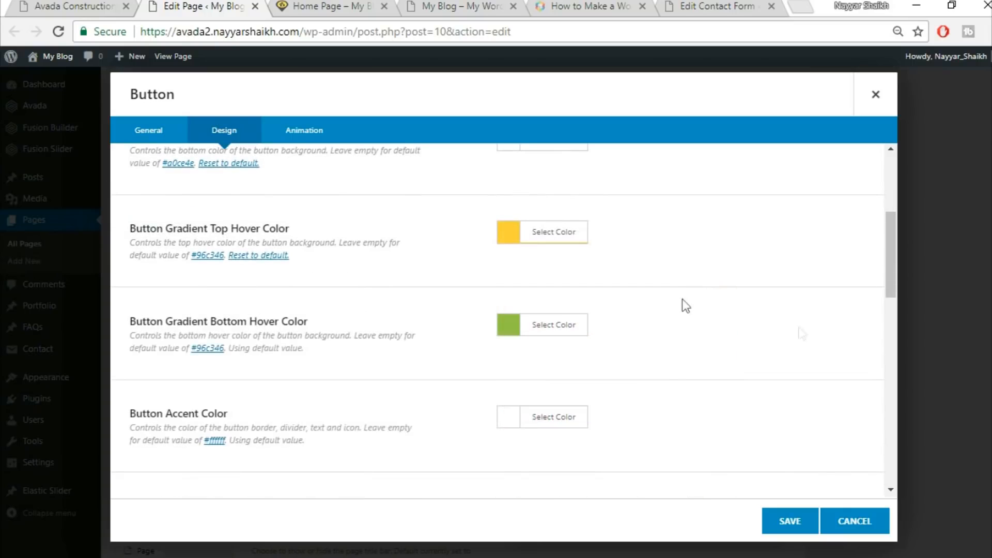
click(560, 325)
click(679, 357)
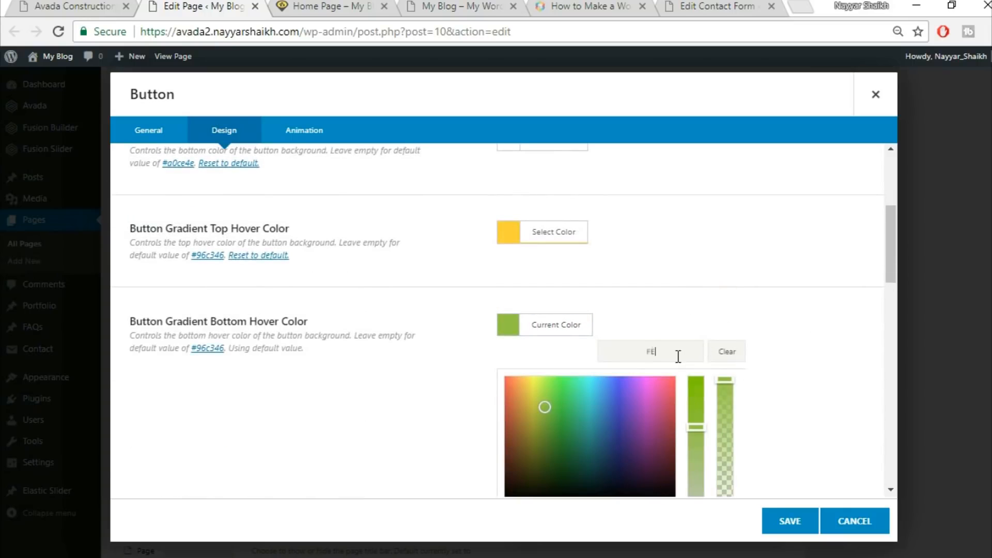
click(746, 293)
scroll(762, 306, down, 2)
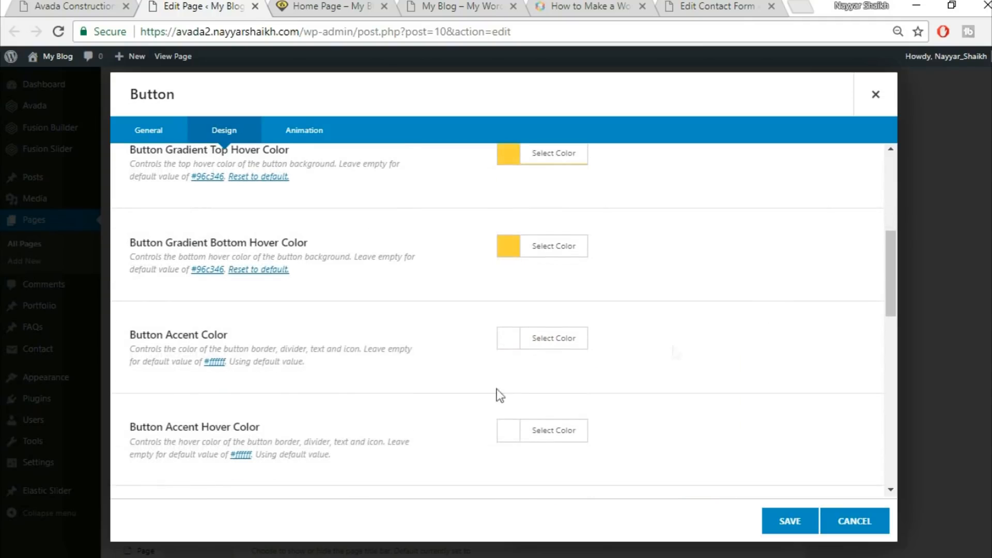
Set the button's accent colour and accent hover colour to black
click(98, 4)
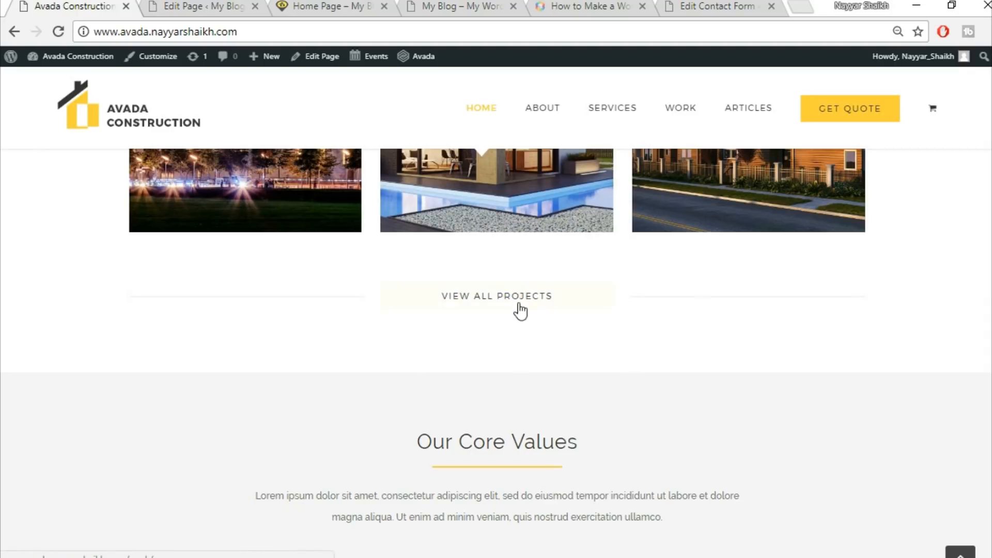
click(201, 5)
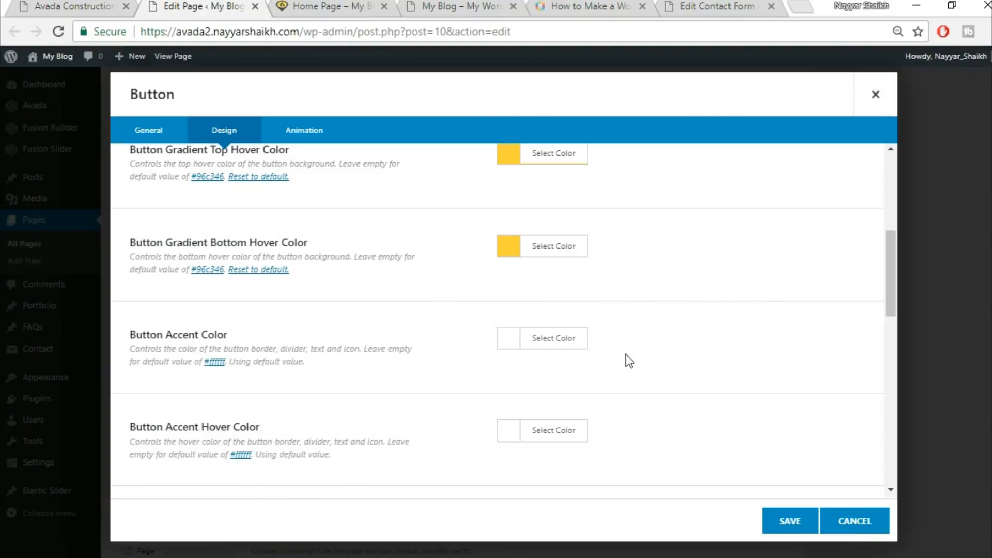
click(563, 342)
scroll(633, 393, down, 3)
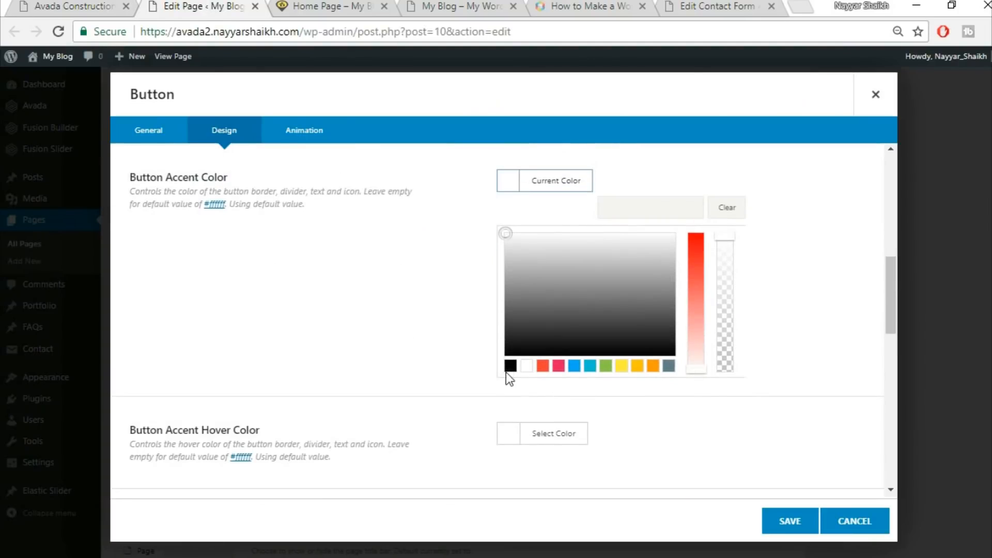
click(510, 365)
click(356, 354)
click(525, 279)
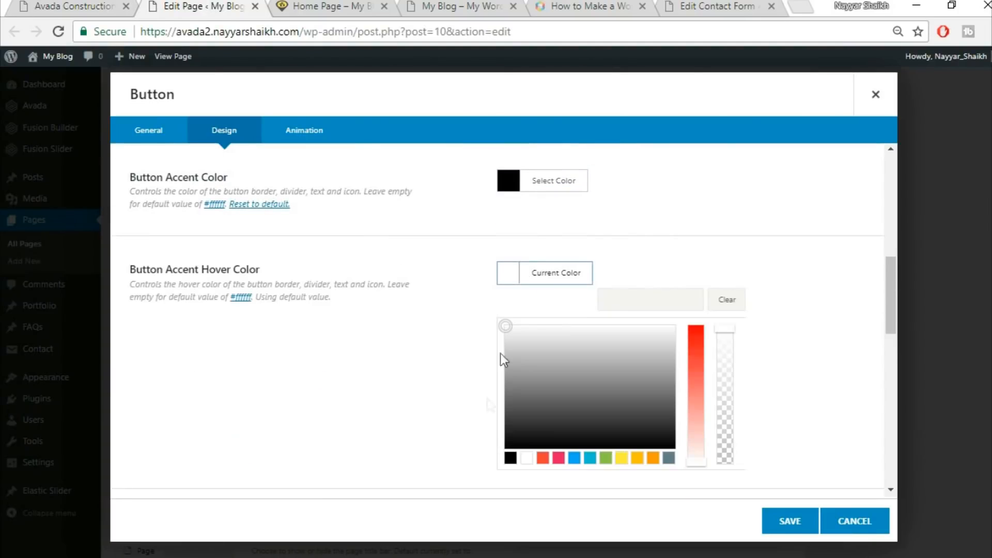
click(510, 458)
click(846, 327)
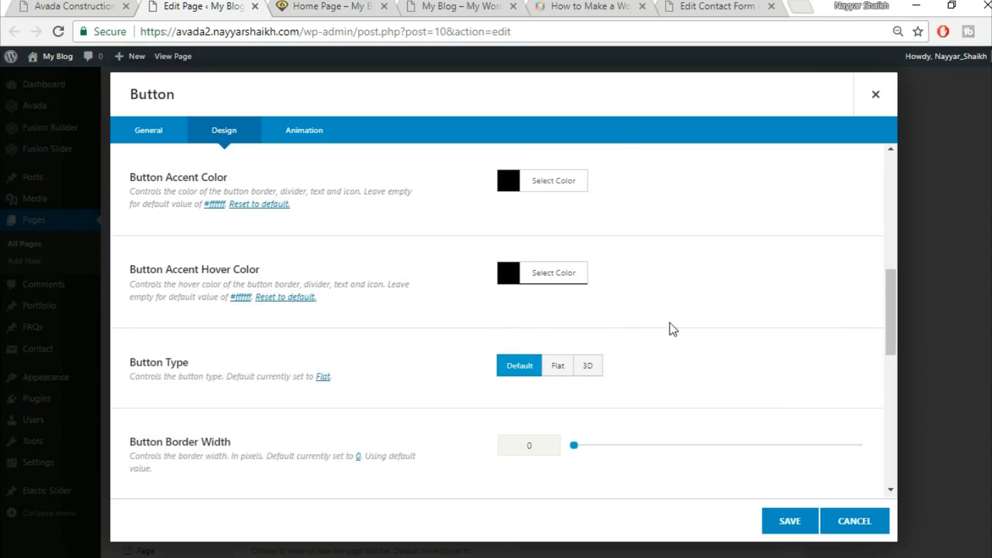
Set the button size to X-Large and save the button
scroll(675, 324, down, 1)
scroll(675, 324, down, 3)
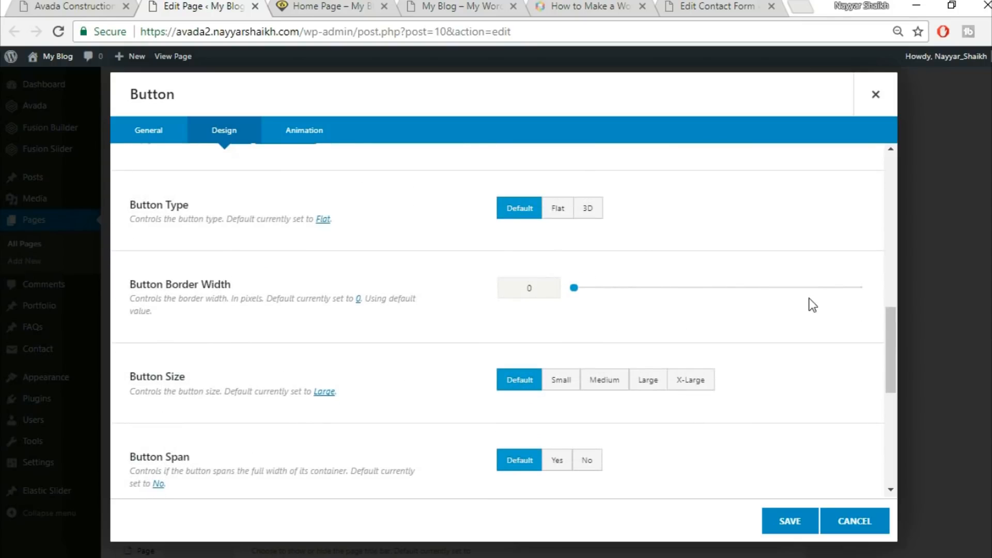
scroll(819, 309, down, 2)
click(712, 303)
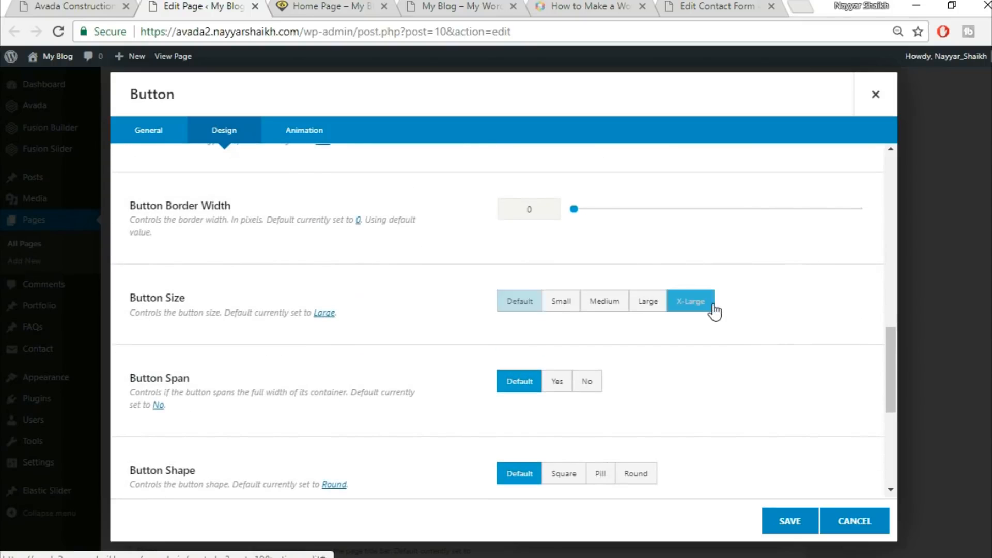
scroll(822, 302, down, 2)
scroll(363, 335, down, 5)
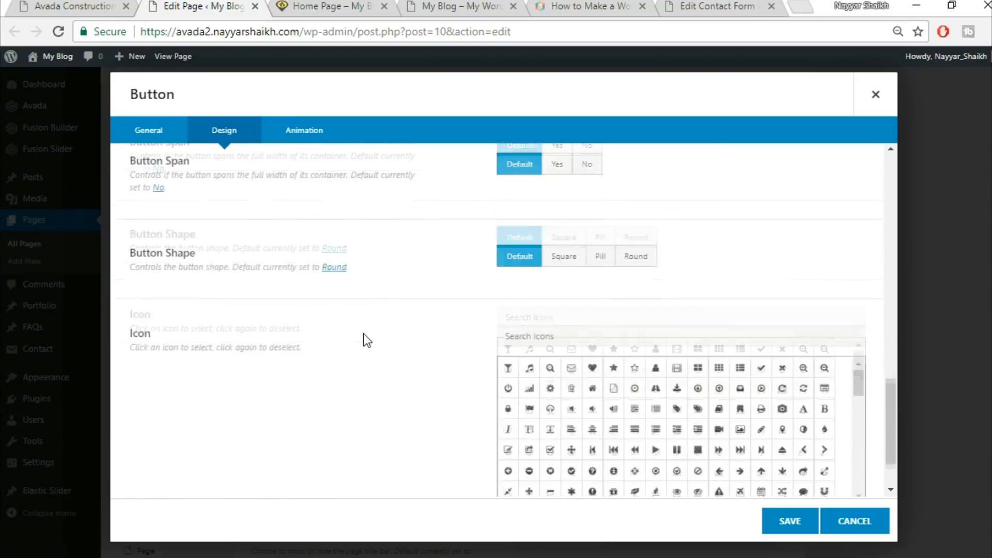
click(789, 521)
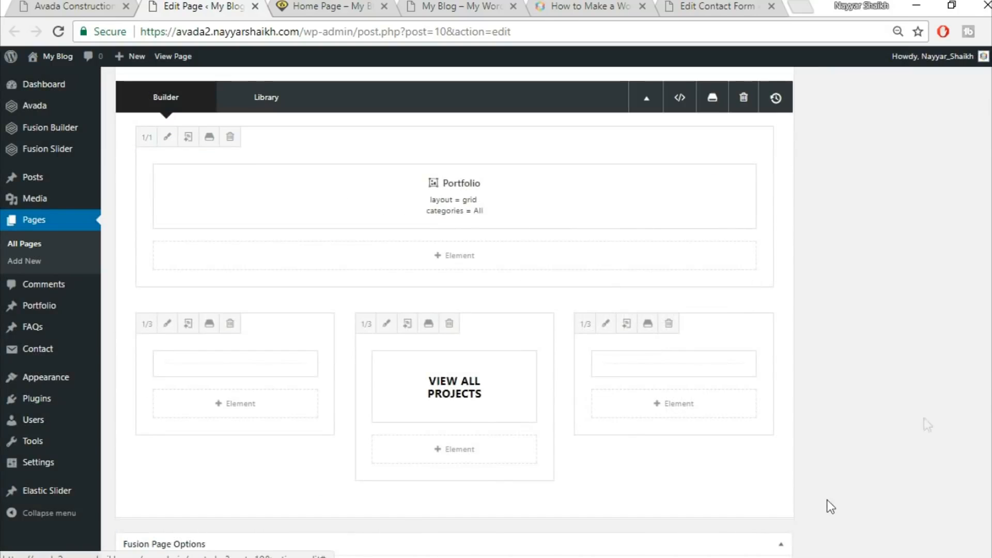
Update the page and reload the front-end home page to preview the portfolio section
scroll(826, 505, up, 10)
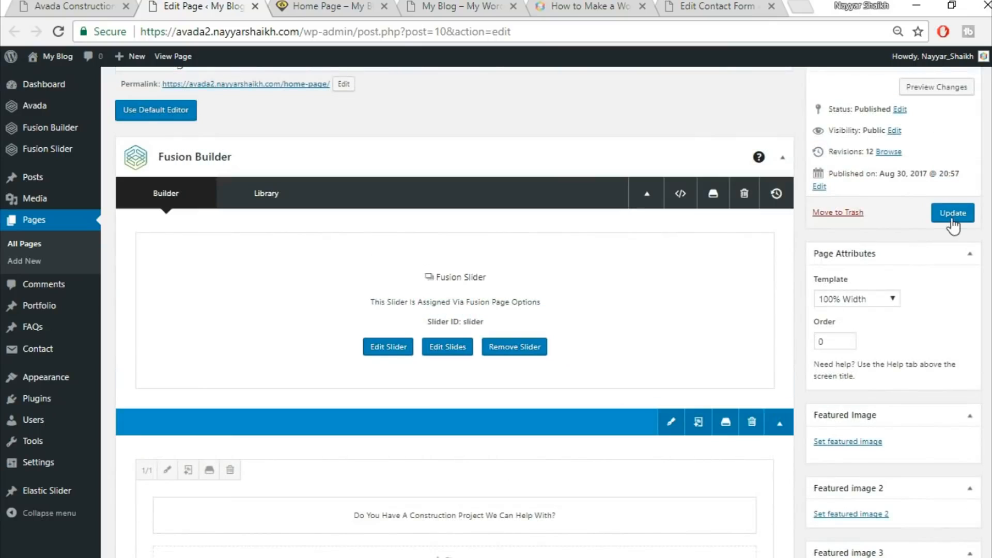
click(952, 212)
click(326, 6)
click(333, 29)
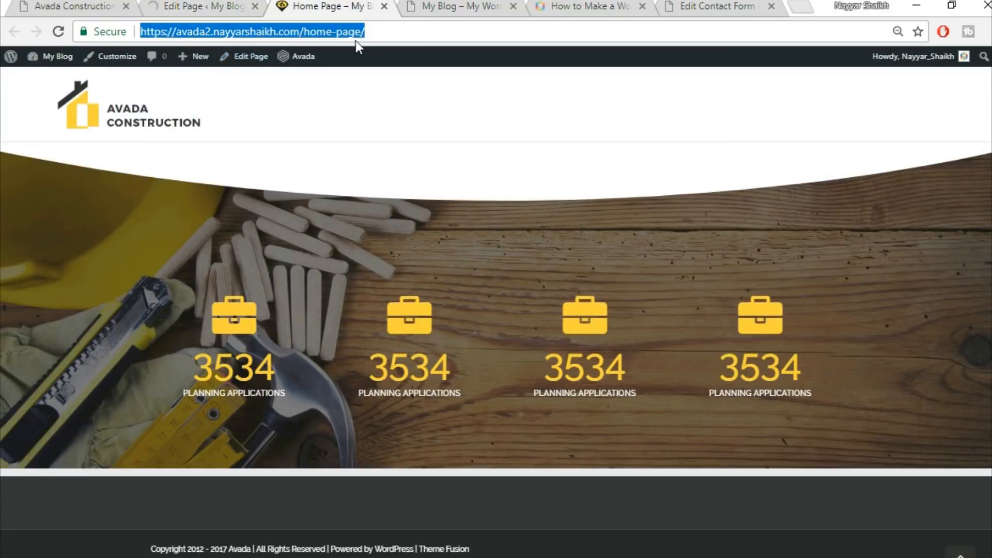
key(Return)
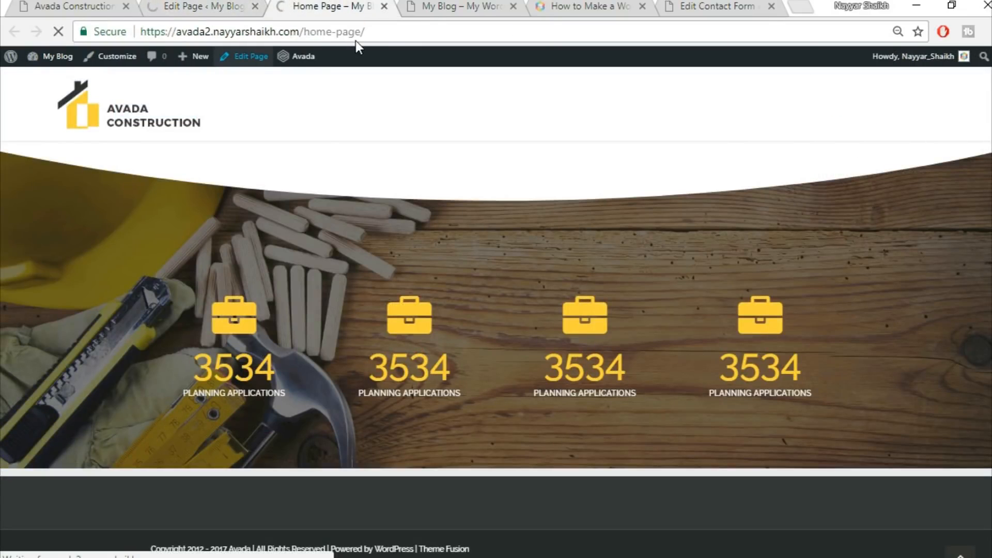
scroll(286, 416, down, 5)
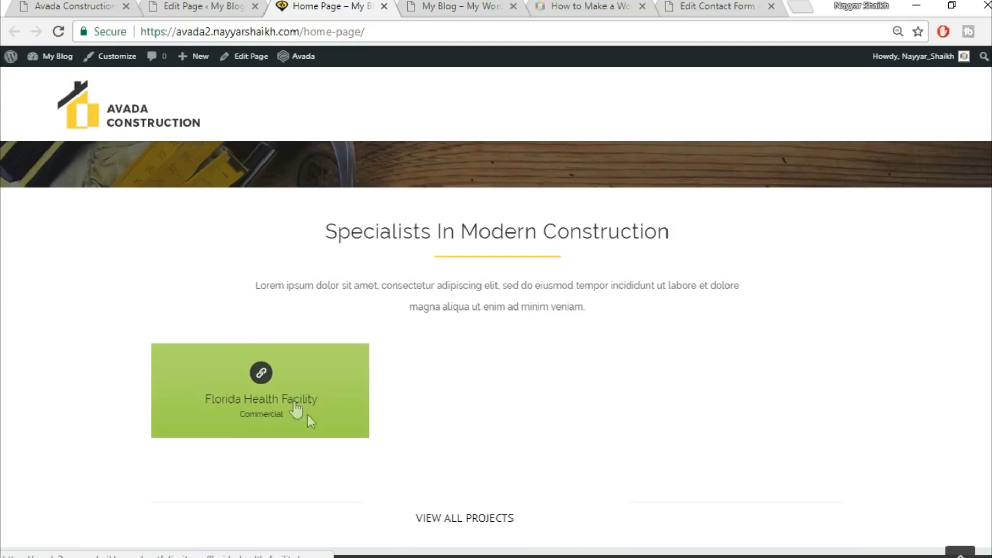
Compare the home page's portfolio section with the live demo's
key(ctrl+1)
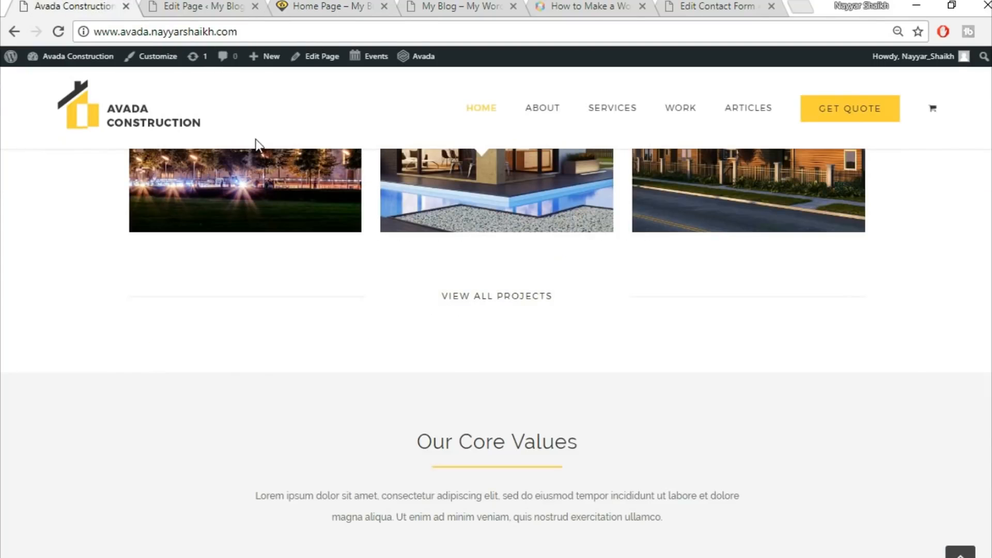
scroll(306, 272, up, 3)
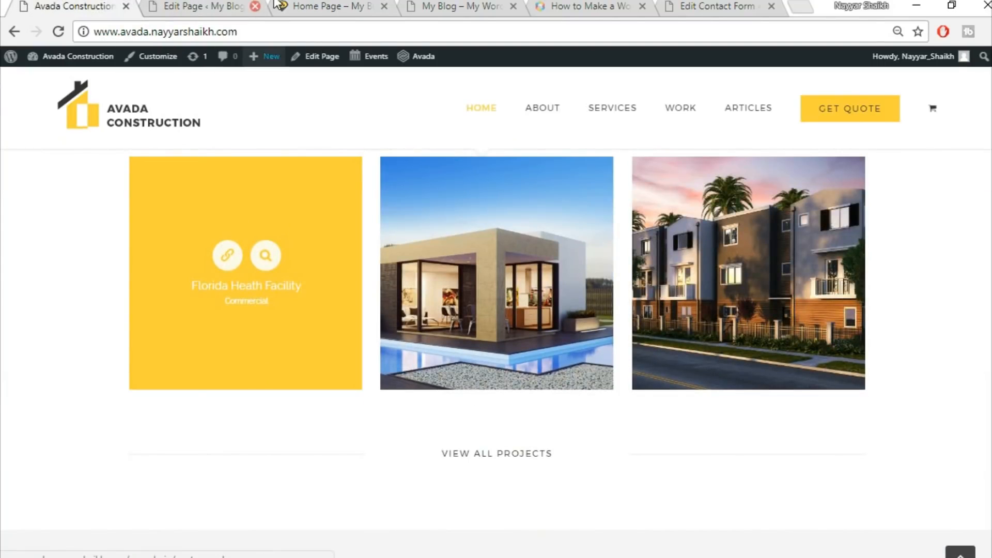
click(225, 4)
key(ctrl+3)
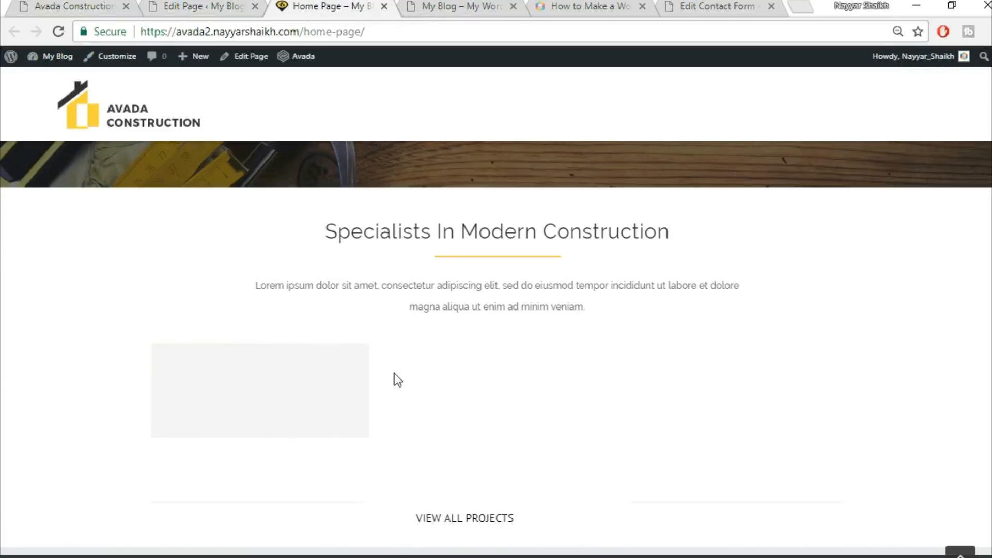
click(196, 4)
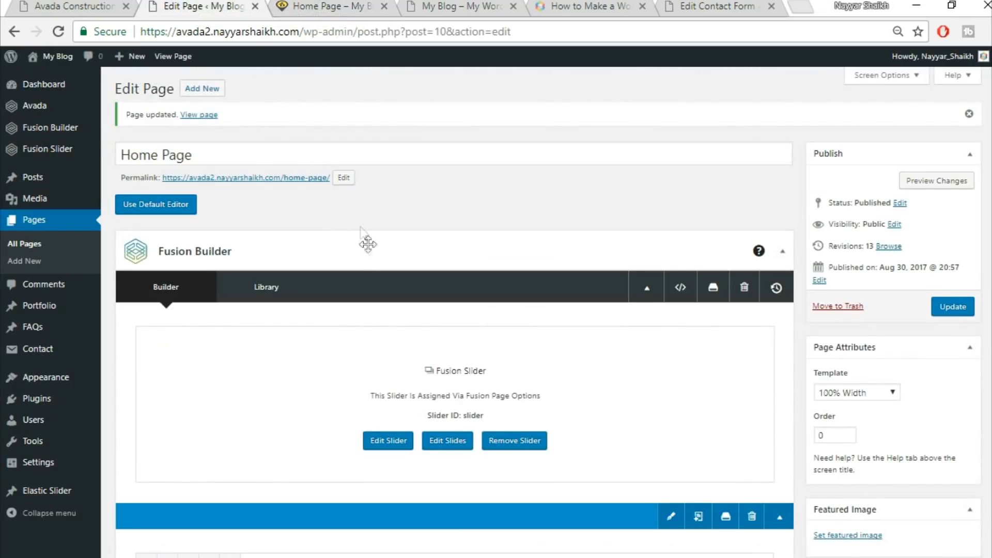
Open the Florida Health Facility portfolio item for editing in a new tab
right_click(55, 311)
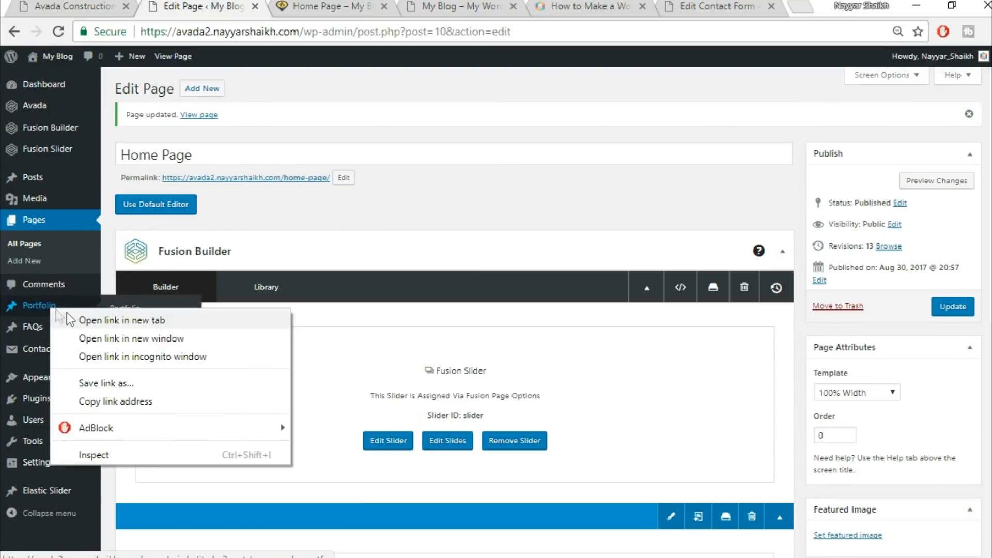
click(78, 319)
click(305, 6)
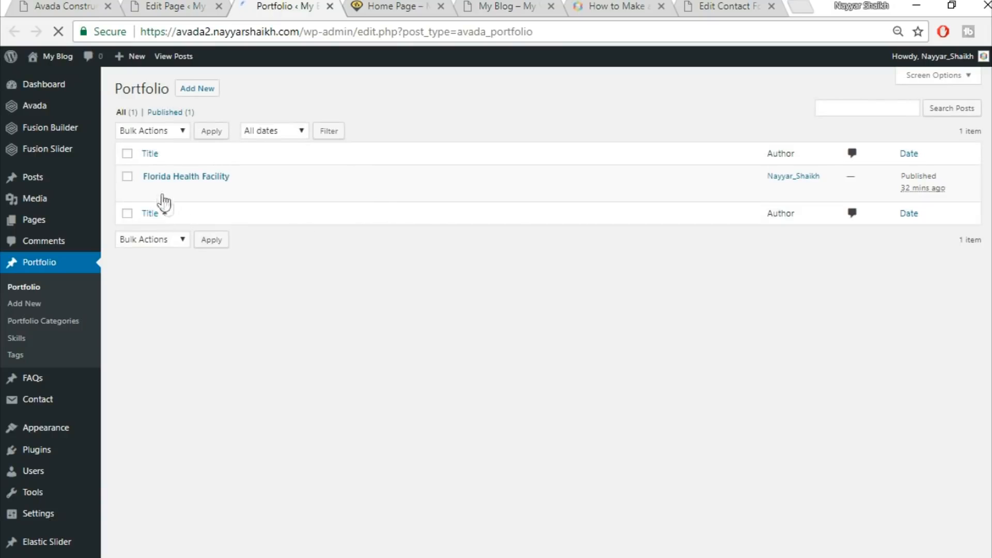
click(151, 191)
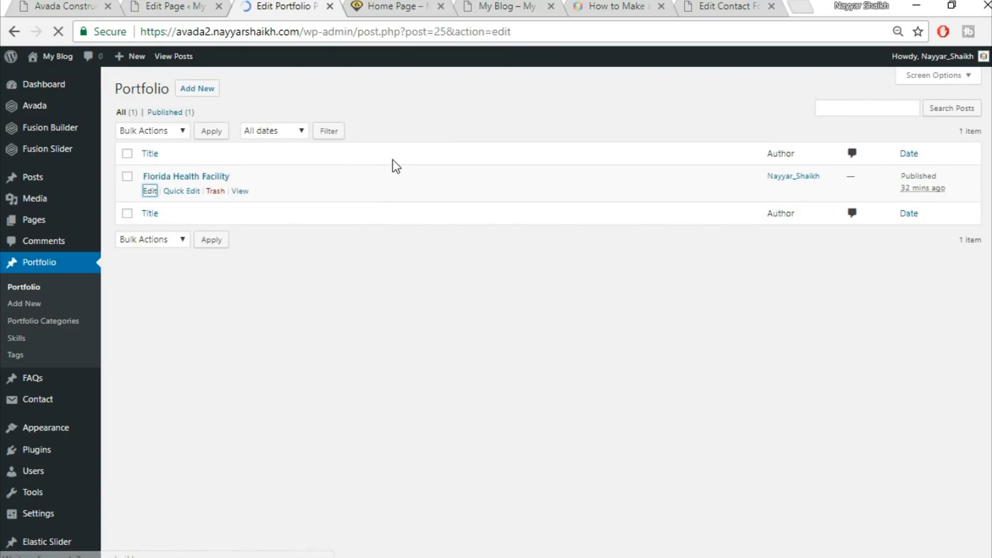
Upload project2-featured-15013609.jpg and set it as the portfolio item's featured image
scroll(987, 295, down, 13)
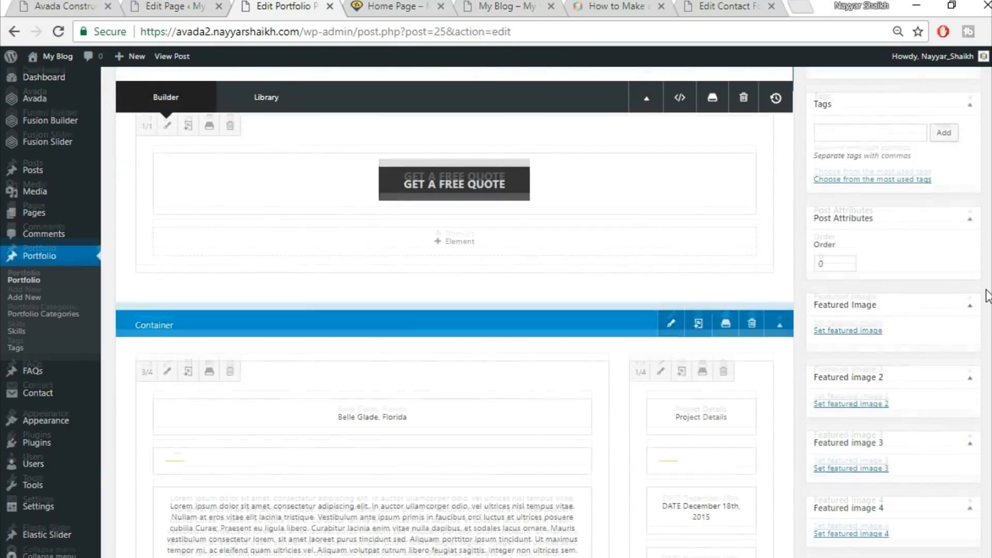
scroll(986, 294, up, 7)
scroll(987, 295, down, 3)
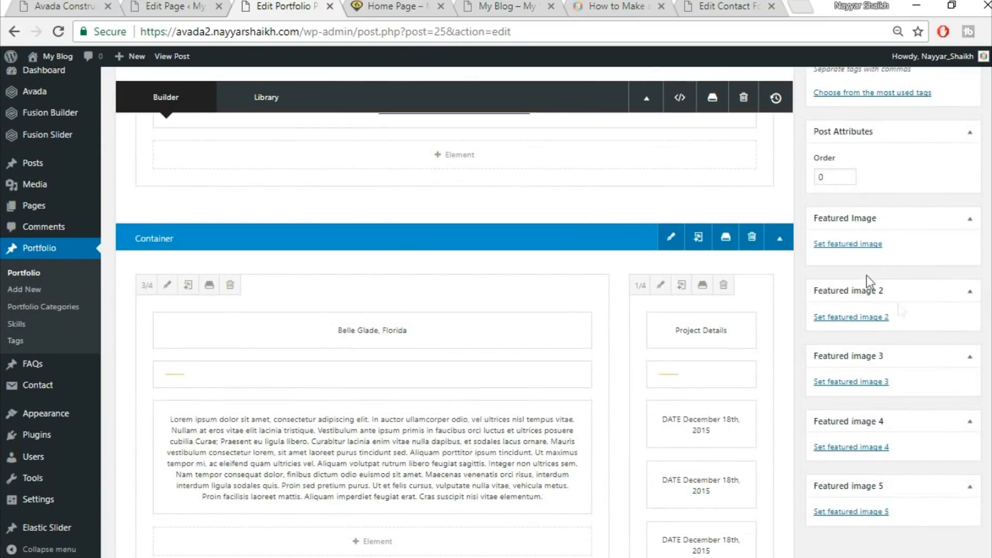
click(852, 243)
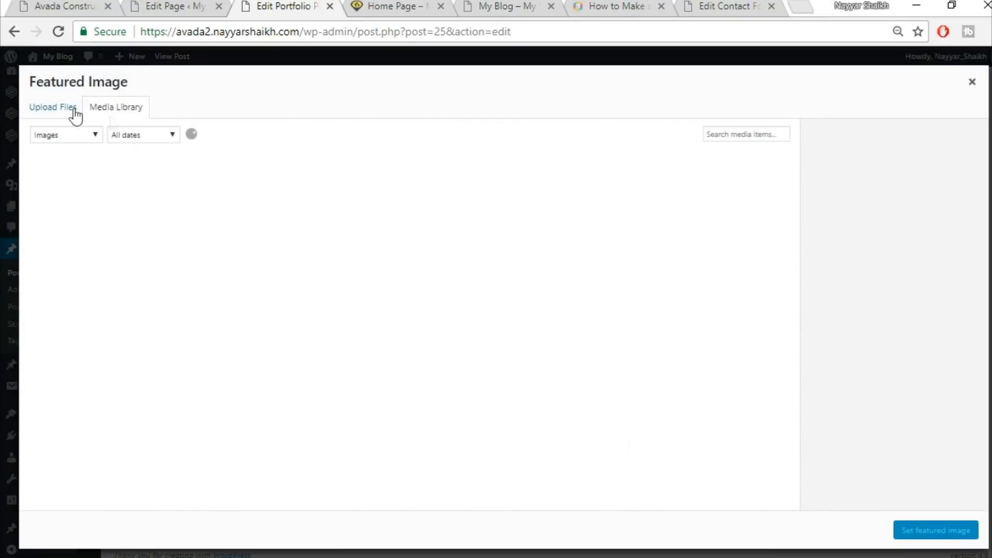
click(55, 108)
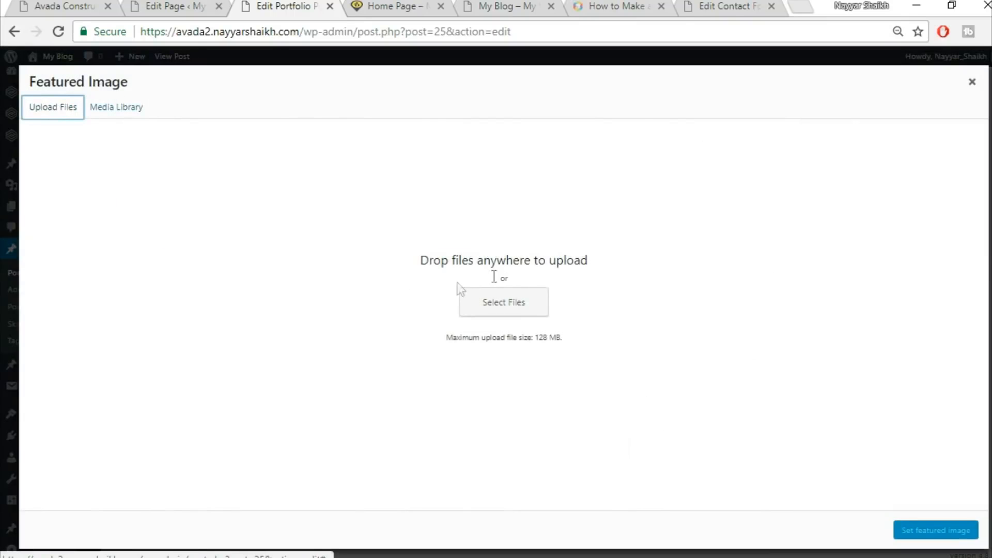
click(491, 293)
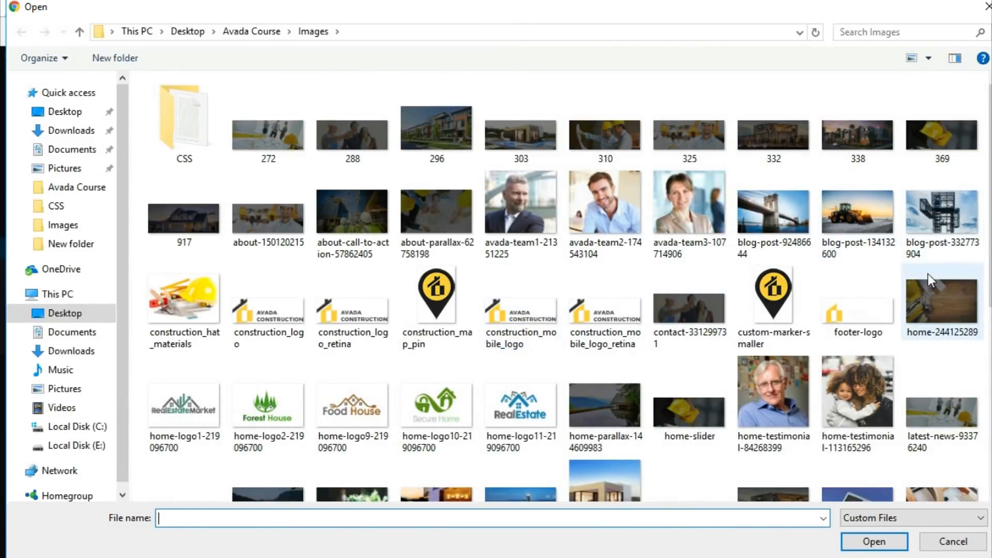
scroll(928, 273, down, 5)
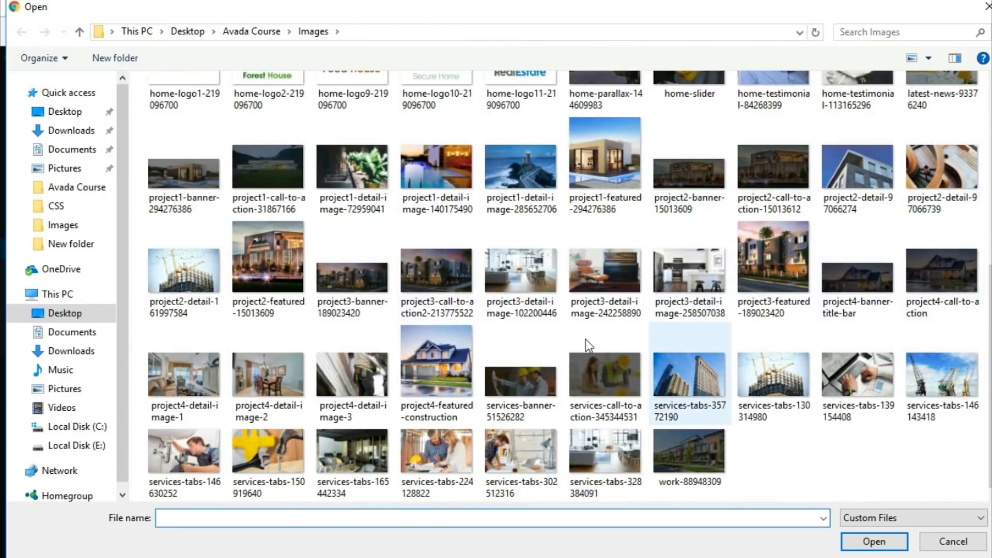
click(279, 264)
click(862, 540)
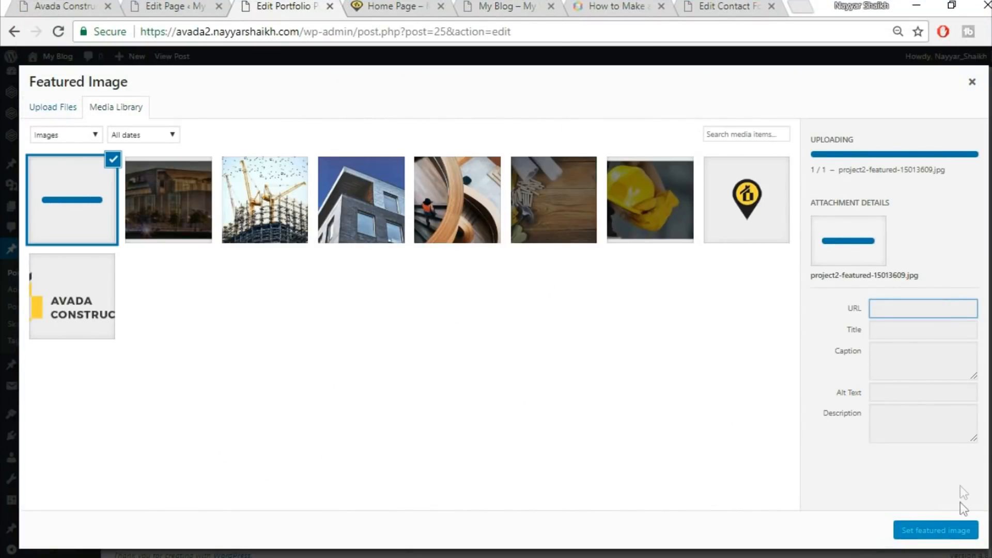
click(943, 530)
scroll(942, 527, up, 15)
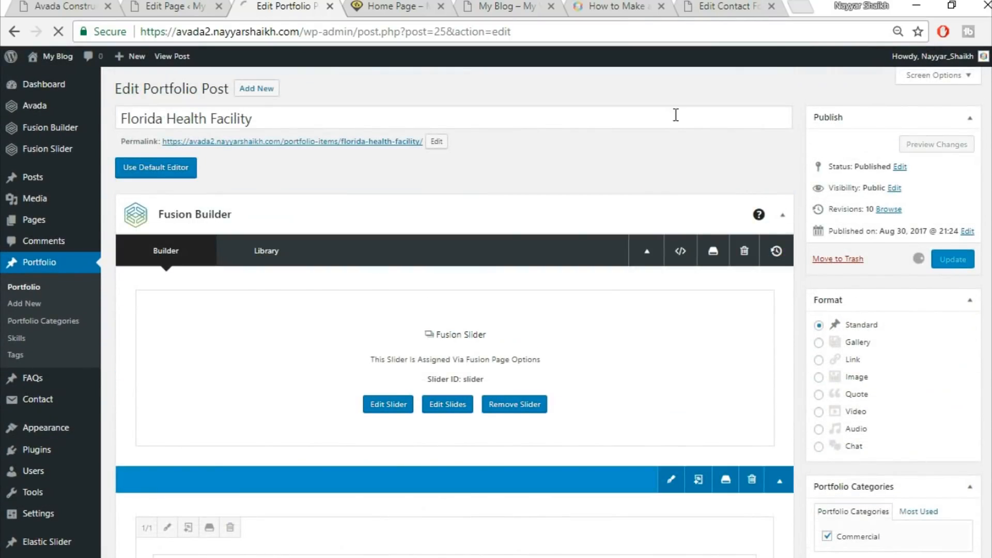
Reload the front-end home page and examine the portfolio item and View All Projects button
click(375, 5)
click(379, 26)
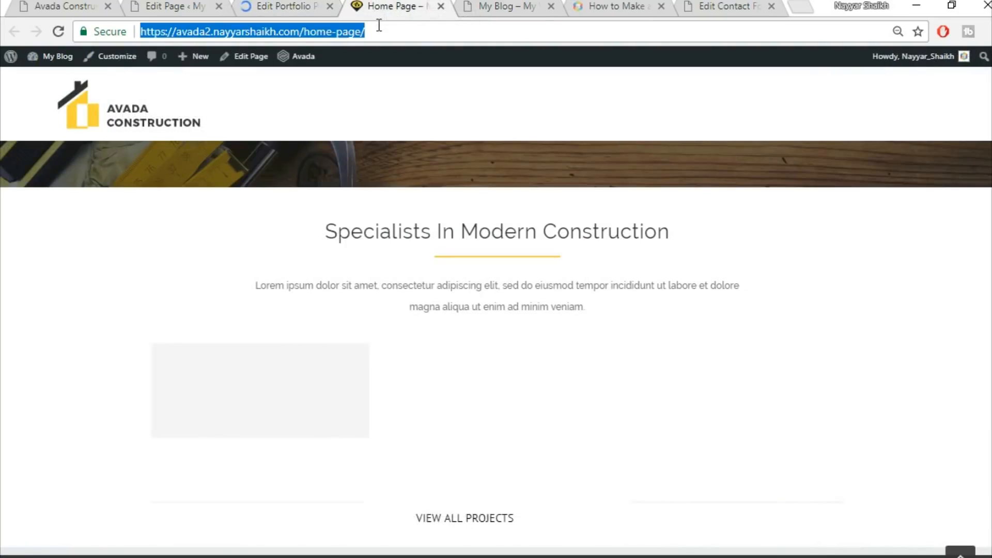
key(Return)
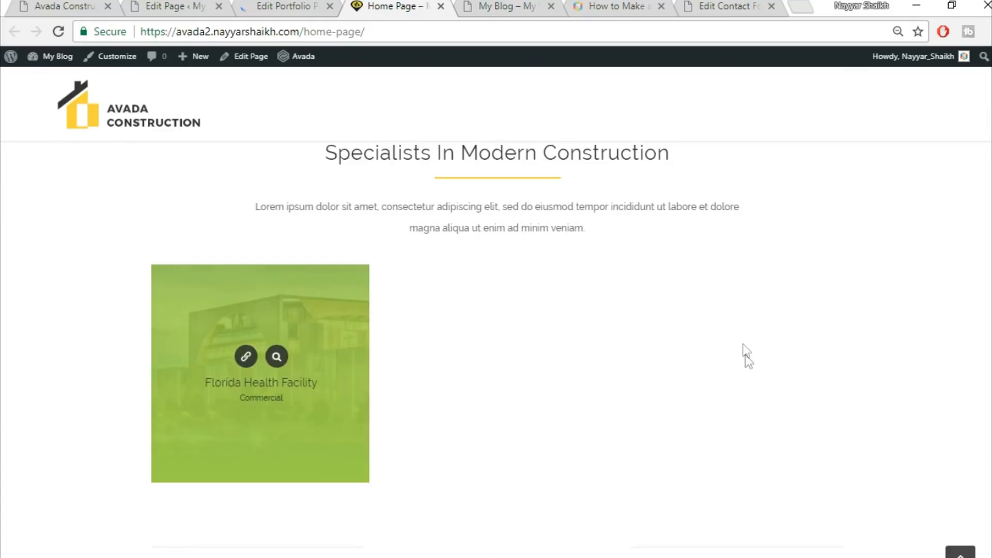
scroll(744, 348, up, 3)
scroll(705, 324, down, 5)
scroll(698, 331, up, 2)
scroll(696, 334, down, 2)
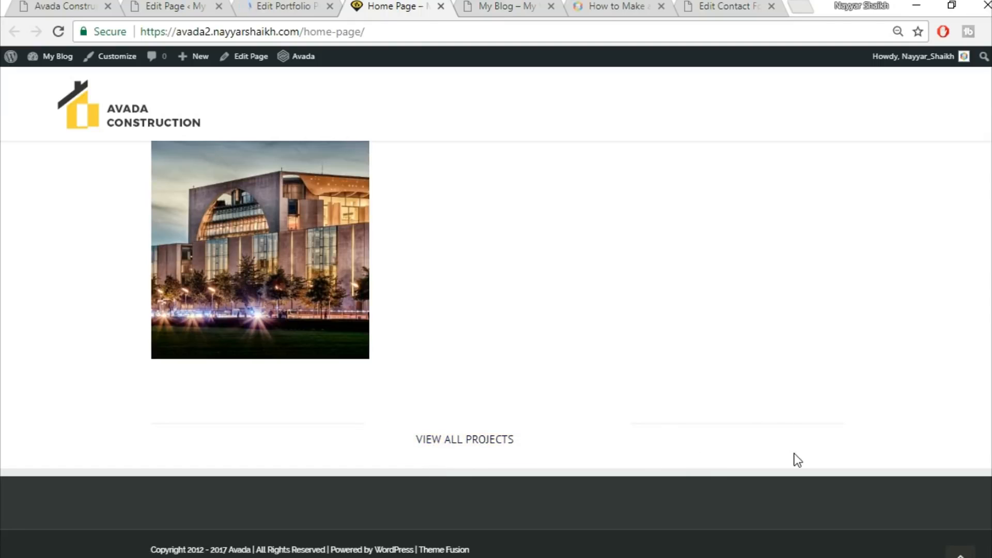
scroll(811, 460, up, 2)
scroll(824, 458, down, 2)
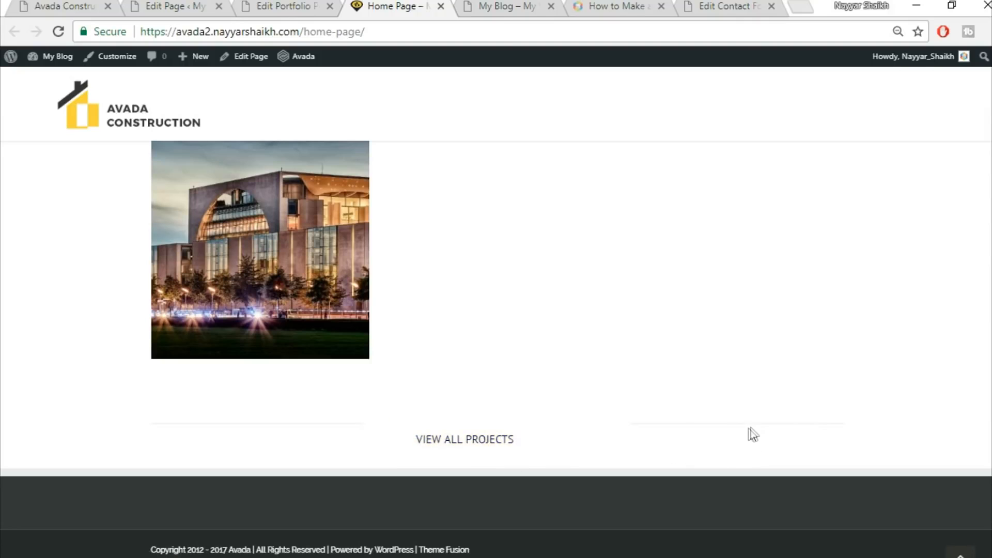
Examine the live demo's home page below the portfolio section
click(76, 5)
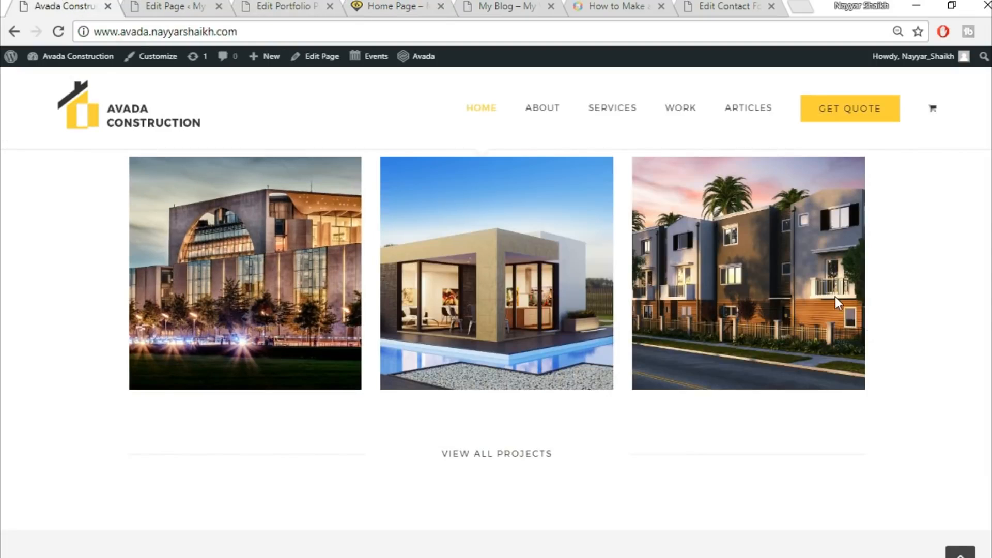
scroll(847, 334, up, 5)
scroll(568, 357, up, 3)
scroll(603, 365, down, 3)
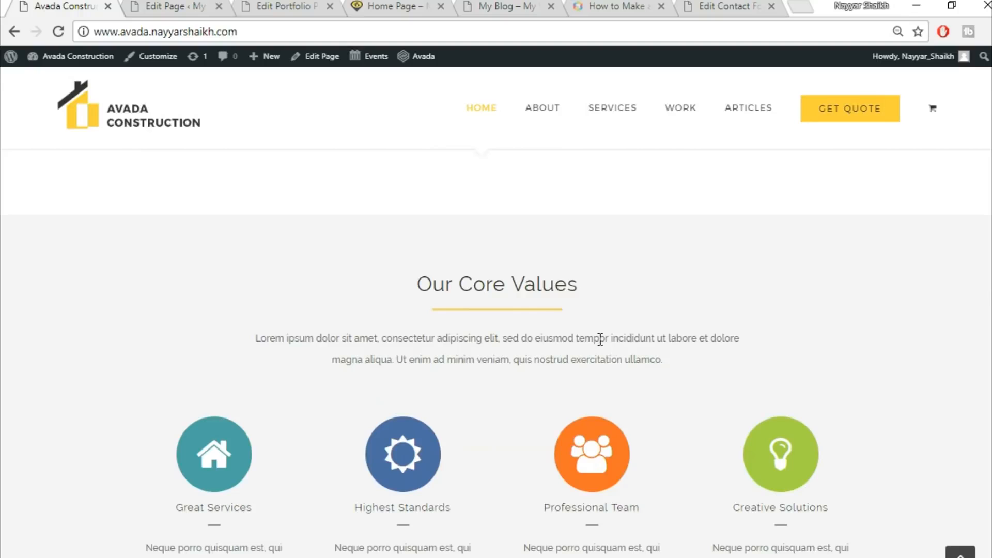
scroll(693, 293, up, 2)
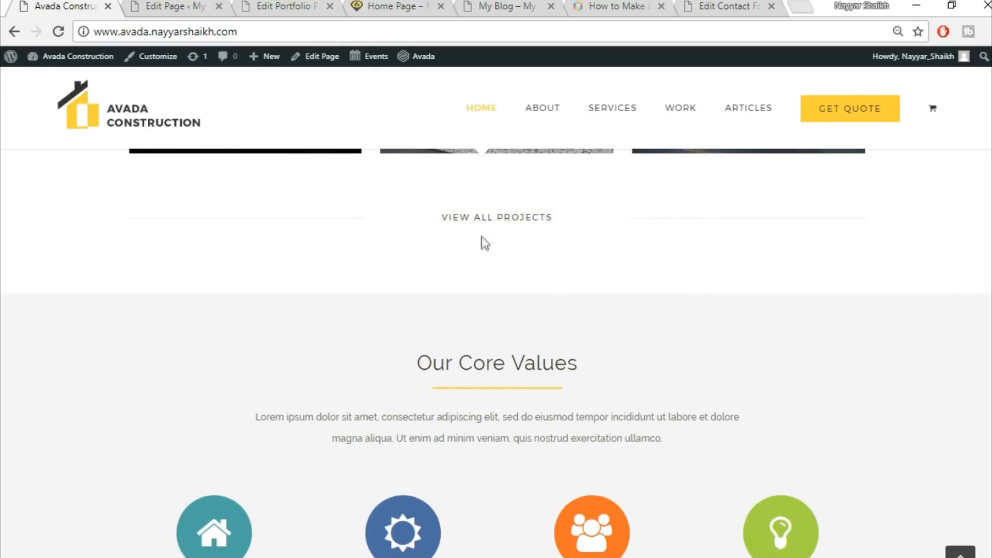
Set the portfolio container's padding to 30 top and 50 bottom, save it and update the page
click(198, 5)
scroll(593, 368, down, 10)
scroll(626, 385, down, 10)
scroll(626, 385, down, 7)
scroll(609, 312, up, 1)
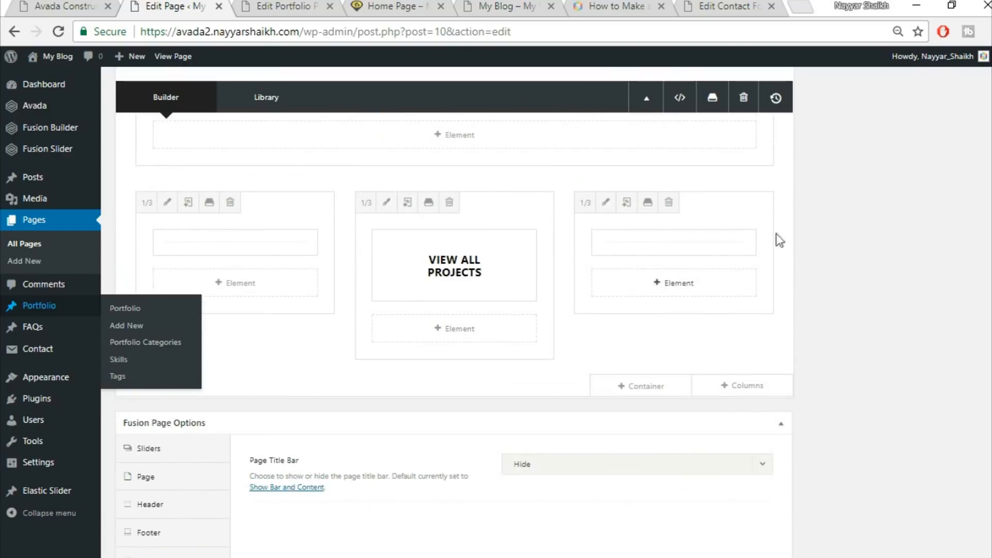
scroll(814, 313, up, 10)
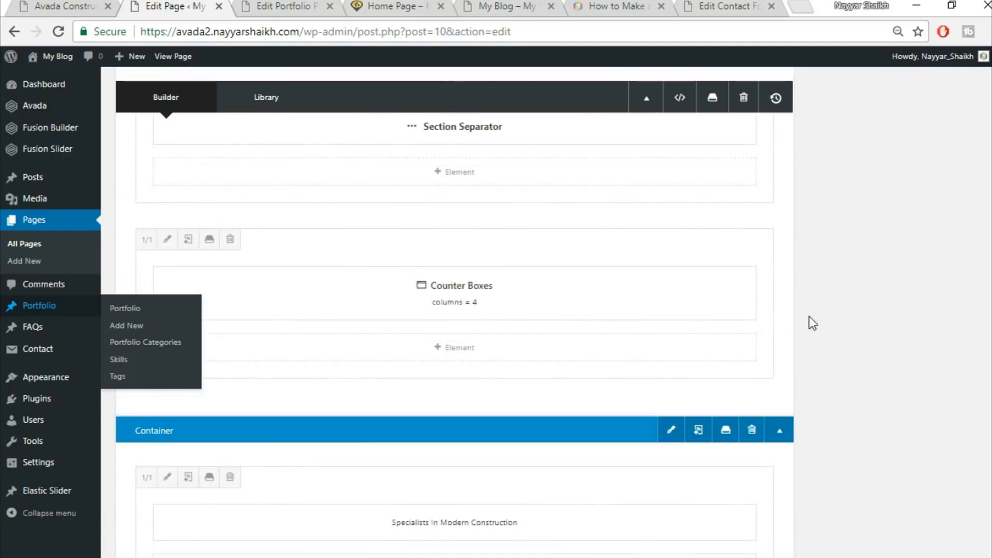
click(672, 350)
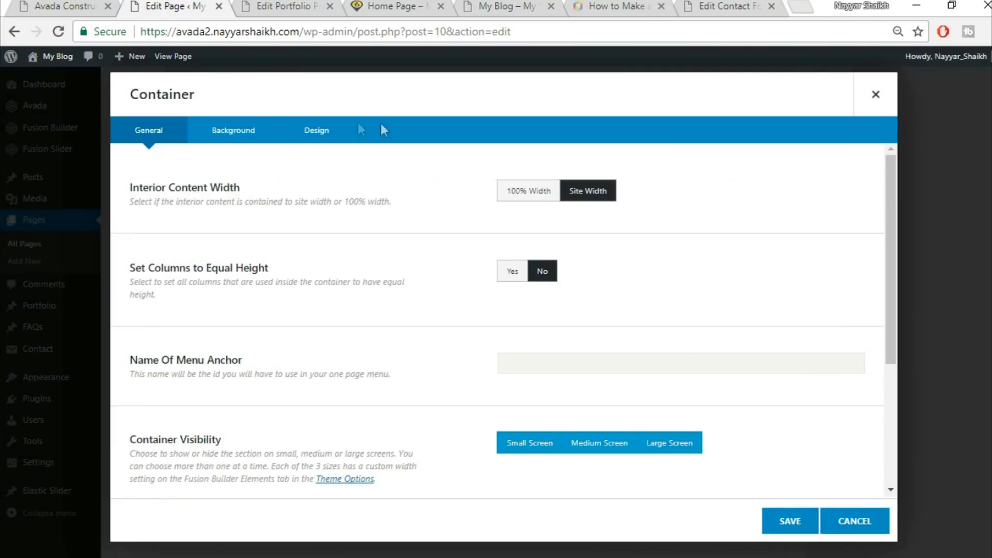
click(257, 129)
click(310, 134)
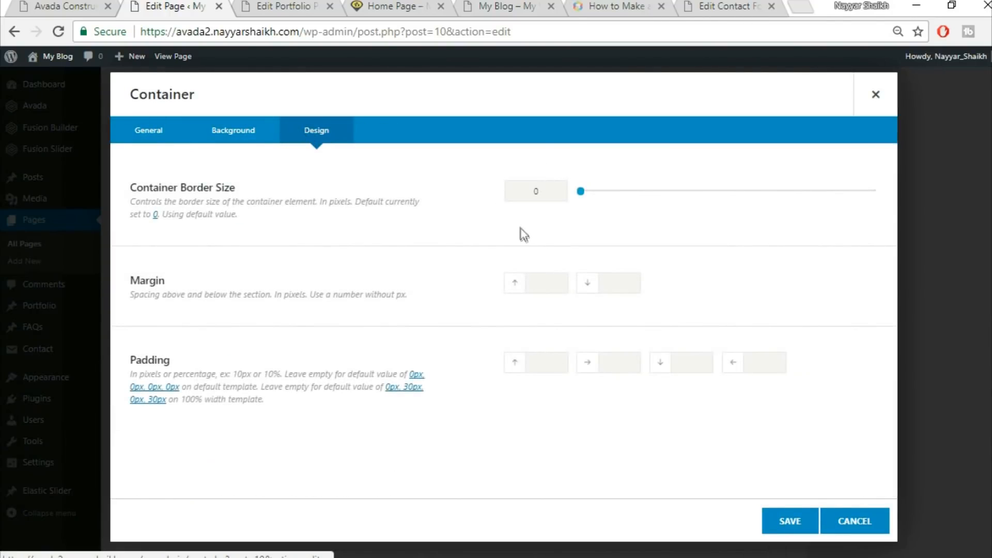
click(692, 362)
text(50)
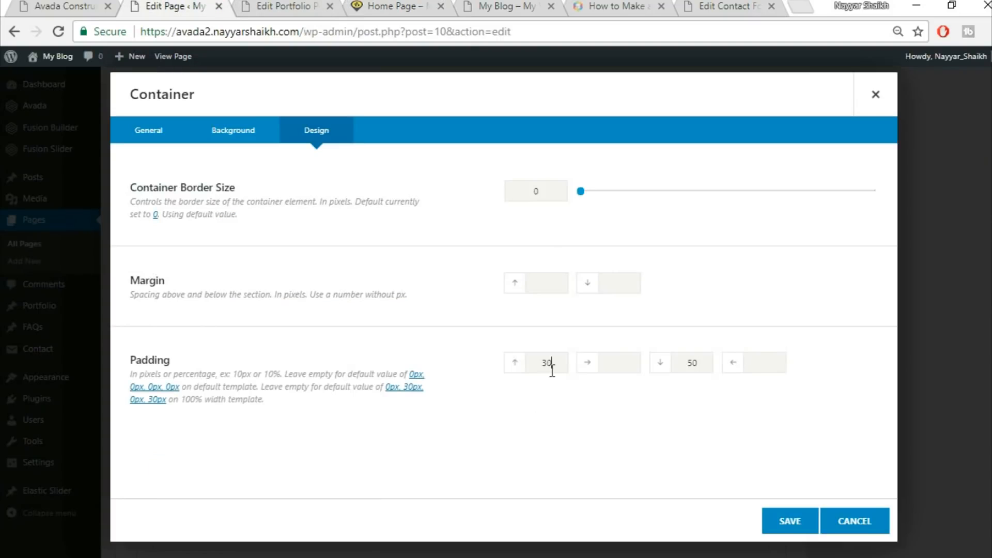
click(788, 522)
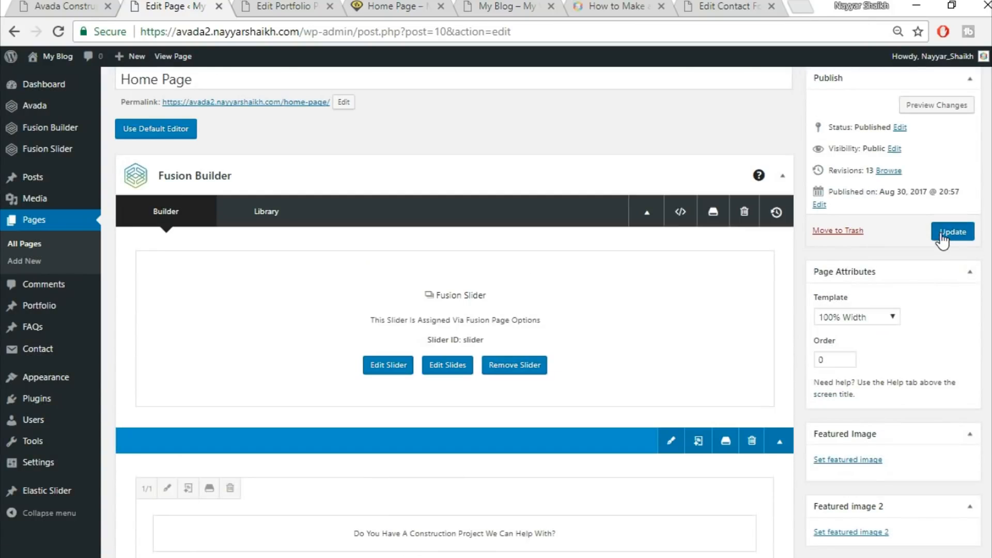
click(953, 231)
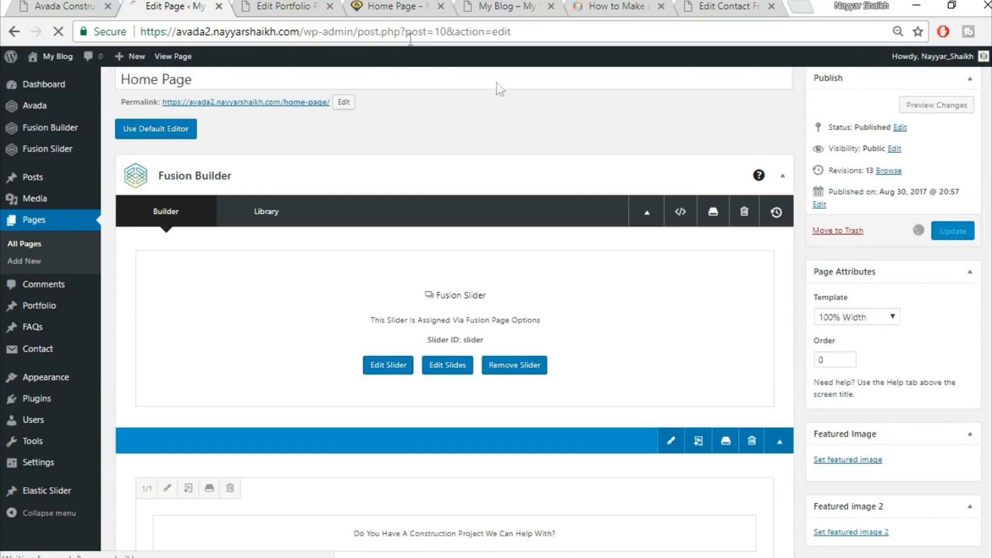
Reload the front-end home page and examine the portfolio section's spacing
click(318, 10)
click(329, 7)
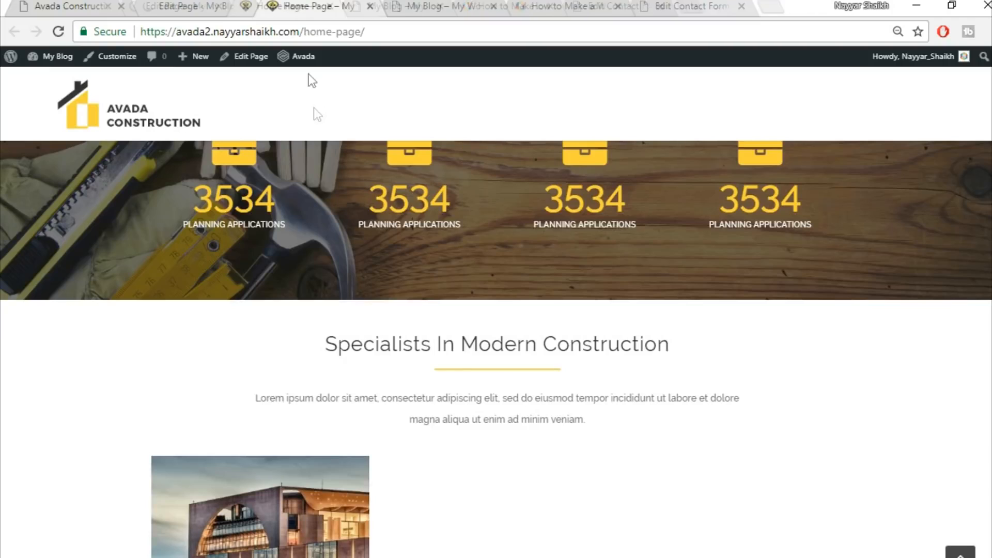
click(360, 32)
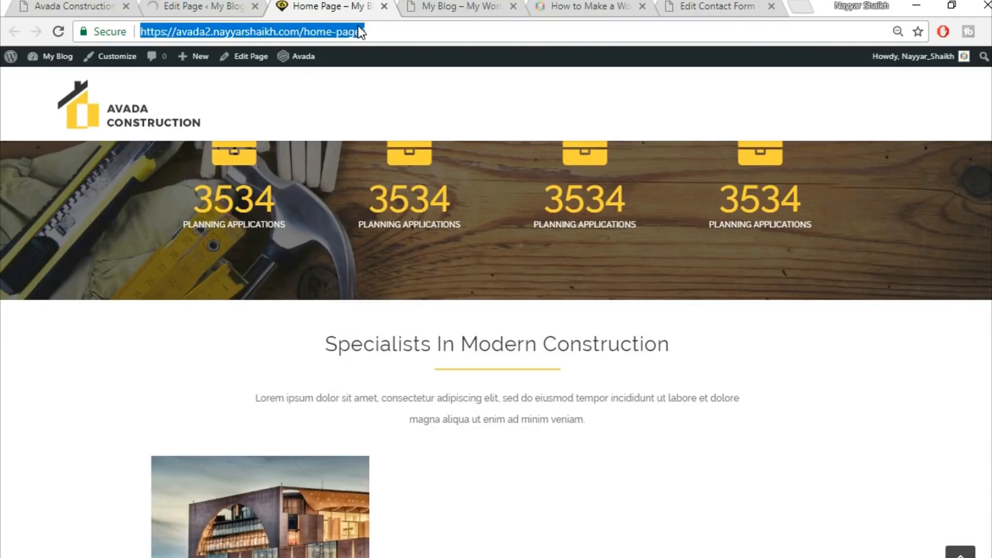
key(Return)
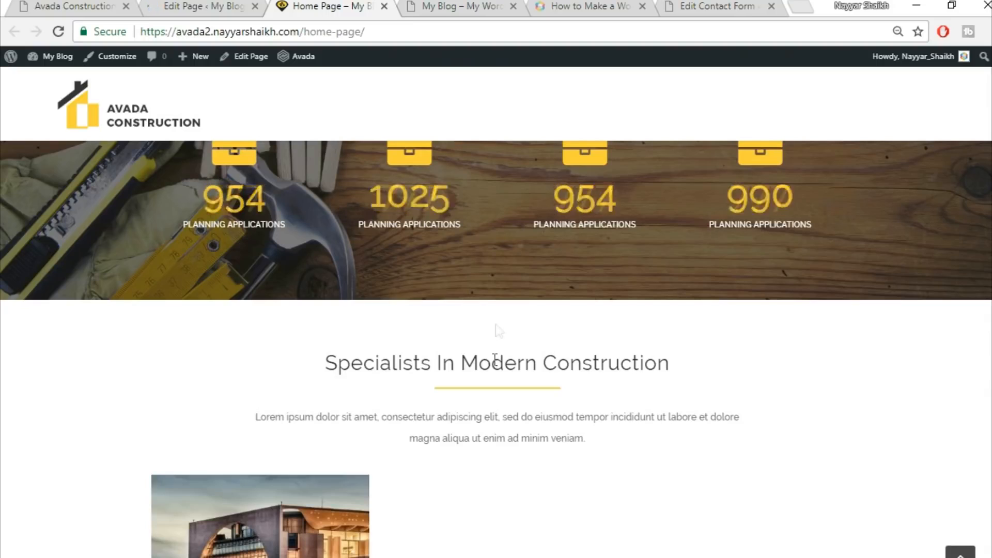
scroll(281, 320, down, 5)
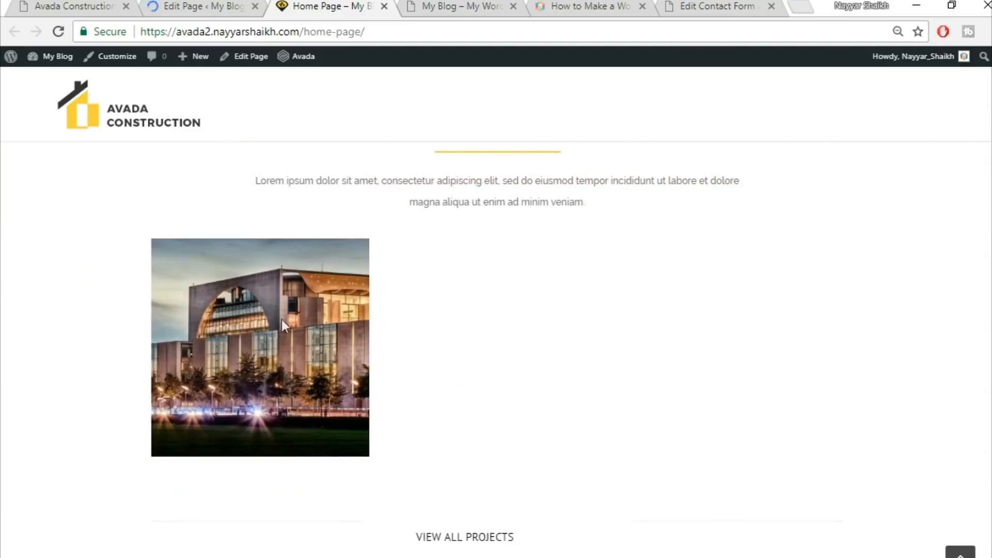
scroll(502, 455, down, 3)
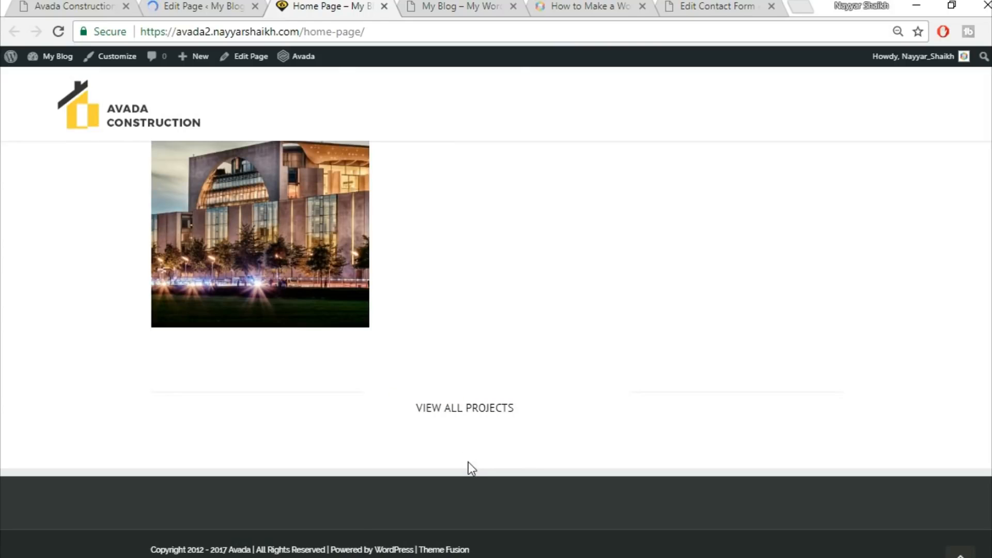
Insert the Title library container as a new container below the portfolio section
click(71, 4)
scroll(729, 351, down, 3)
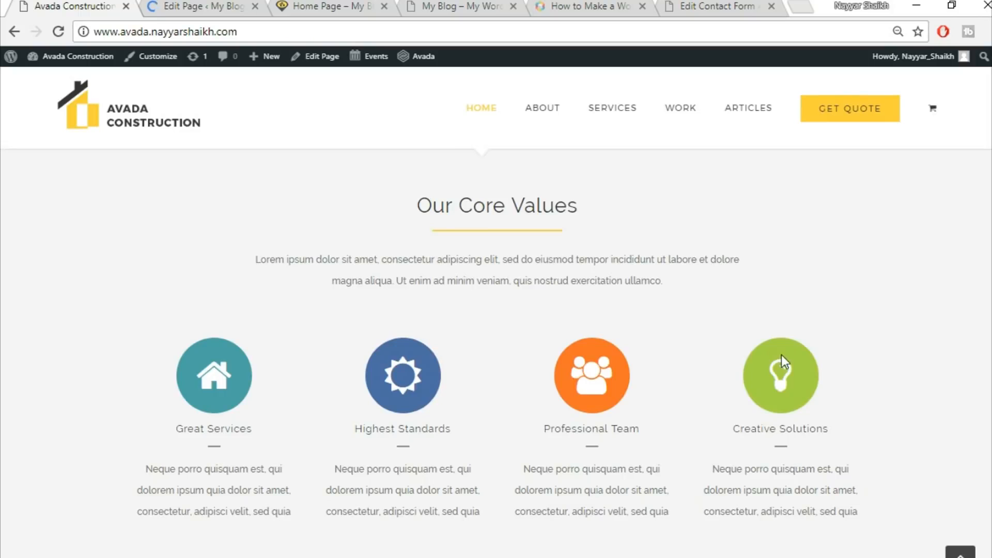
click(190, 5)
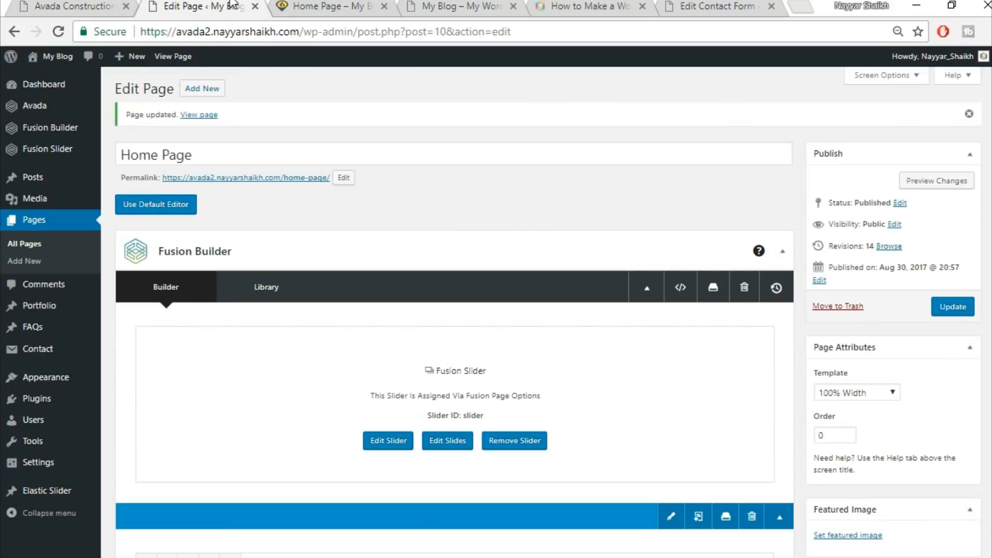
scroll(545, 227, down, 10)
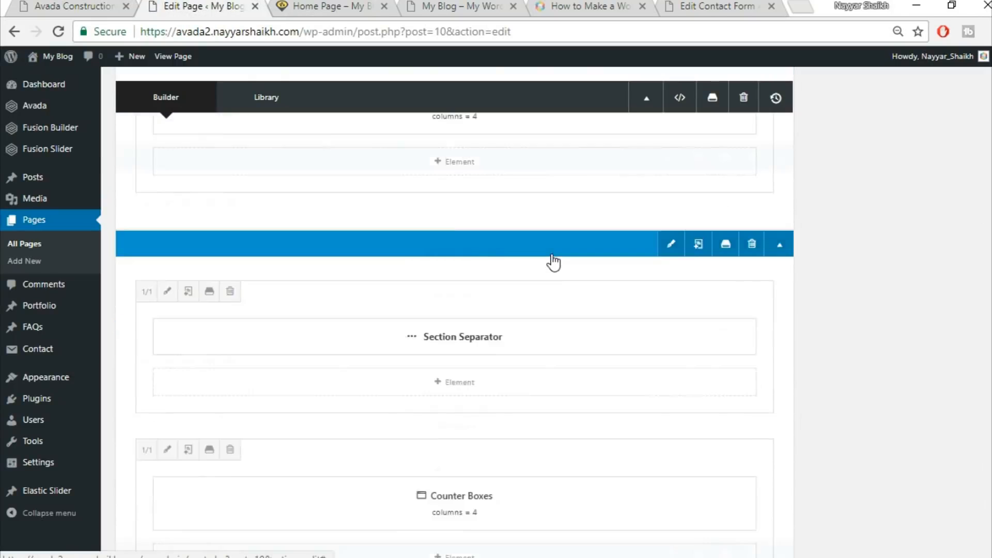
scroll(554, 262, down, 8)
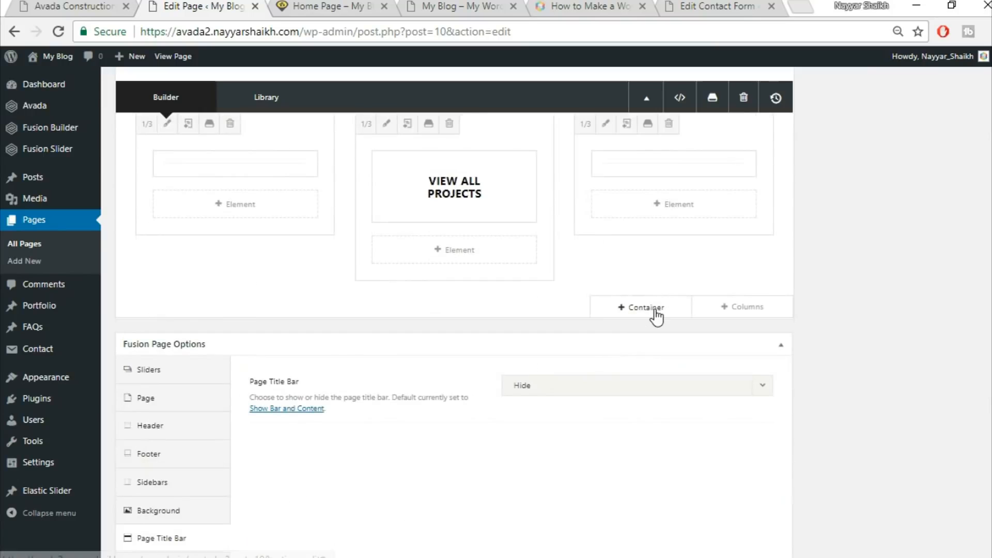
click(641, 307)
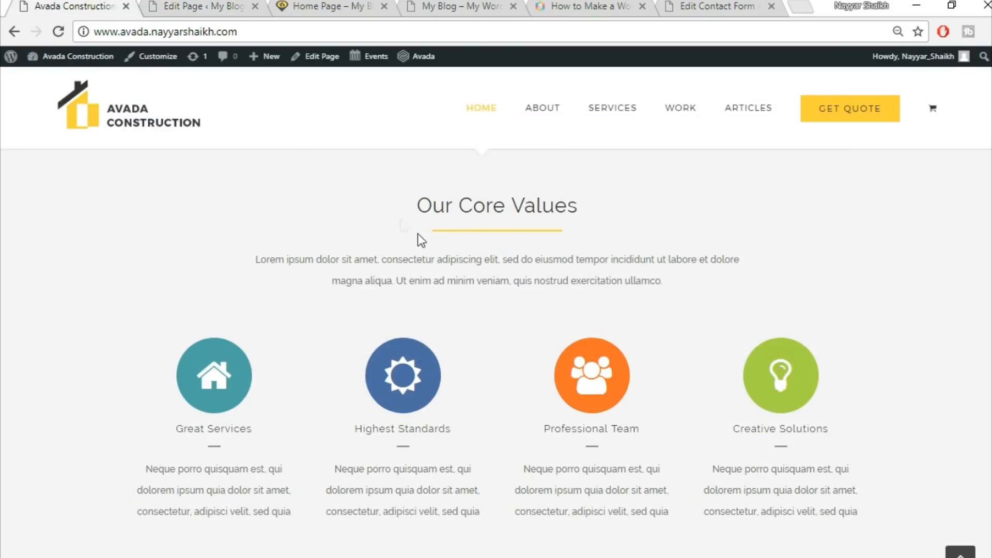
click(189, 4)
click(306, 139)
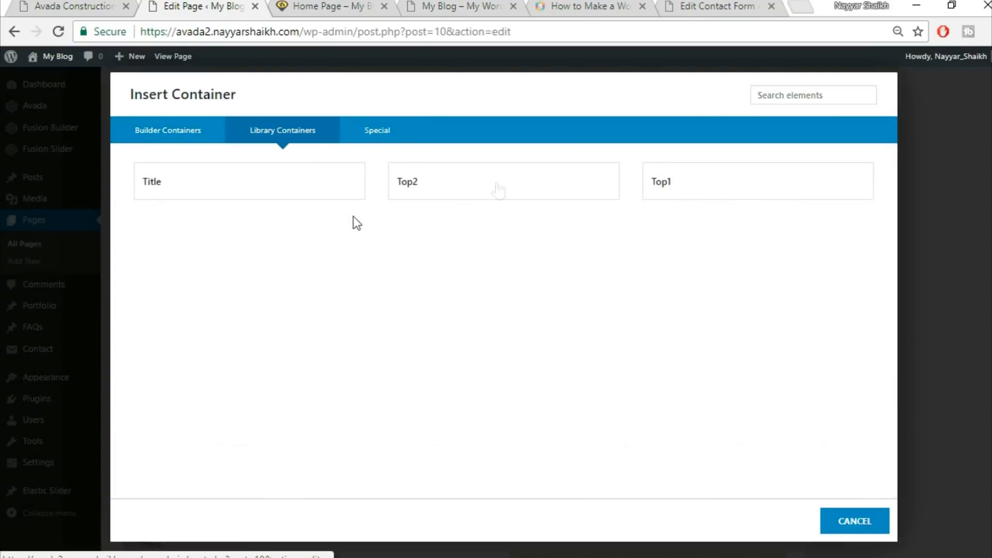
click(265, 188)
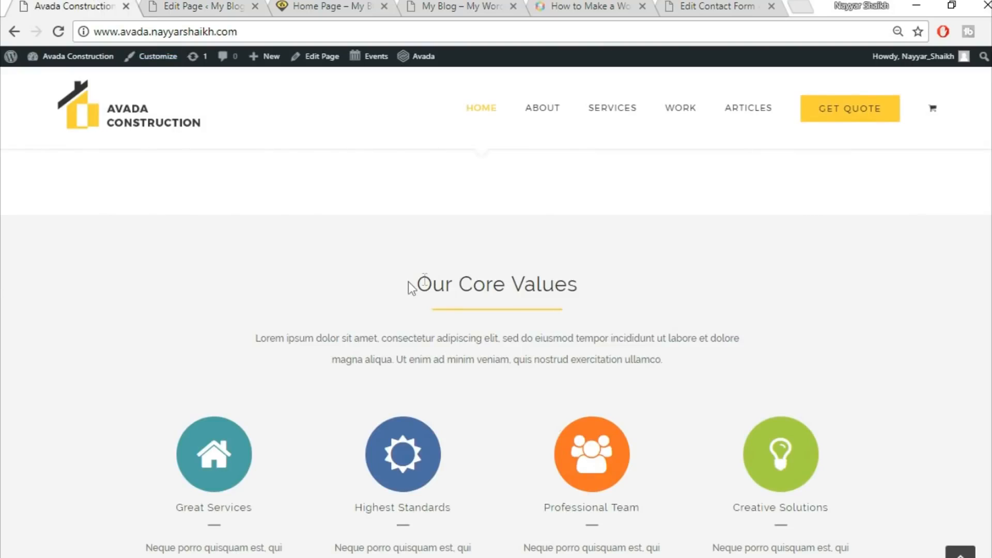
Copy the demo's Our Core Values heading into the new container's title block and center it
drag(410, 288, 625, 286)
key(ctrl+c)
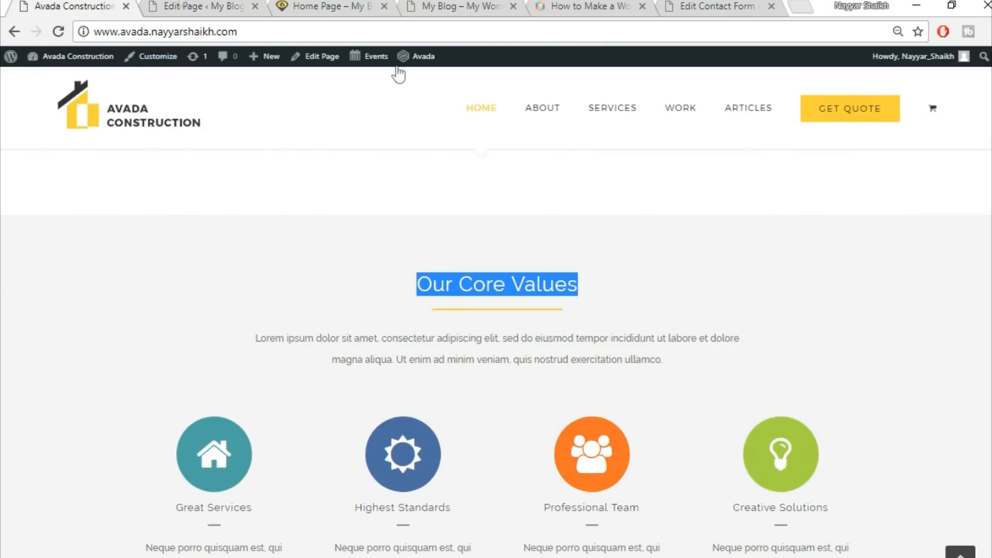
click(175, 6)
scroll(484, 382, down, 2)
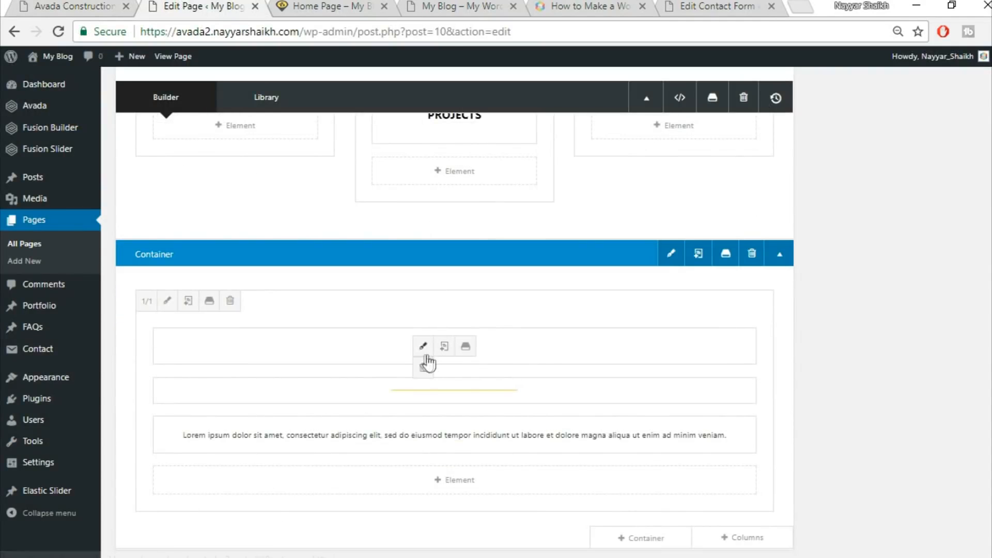
click(423, 349)
triple_click(496, 294)
key(ctrl+v)
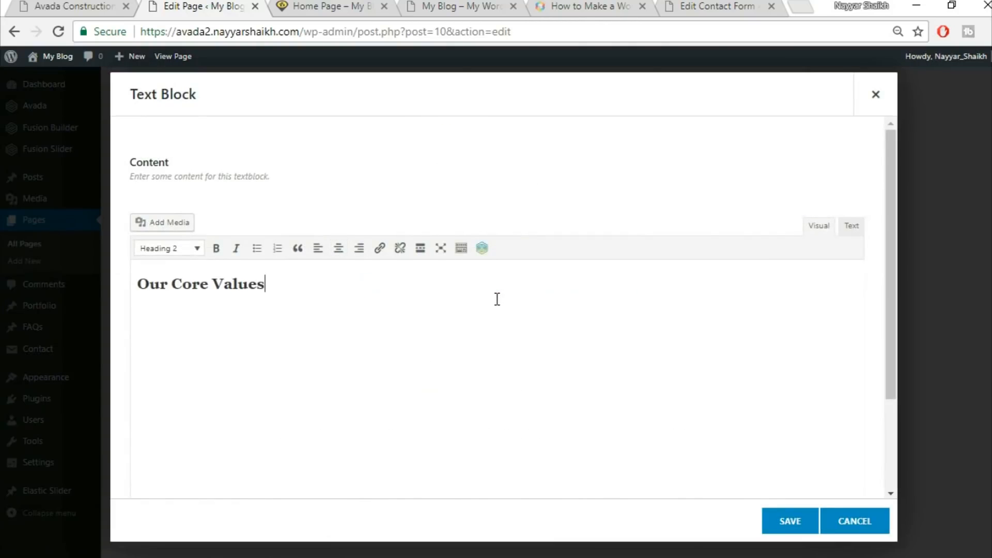
click(338, 248)
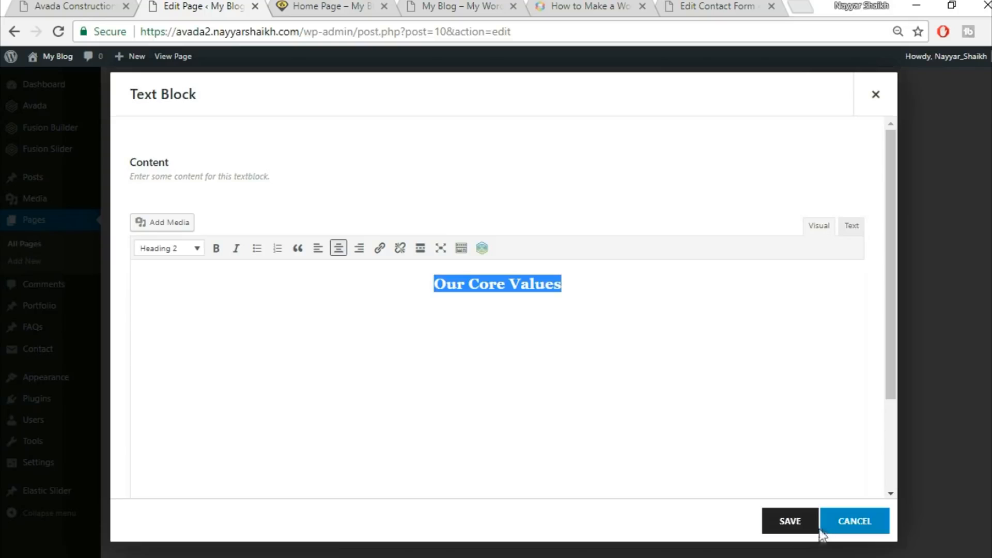
click(789, 525)
Add a full-width 1/1 column row below the Our Core Values container
click(85, 4)
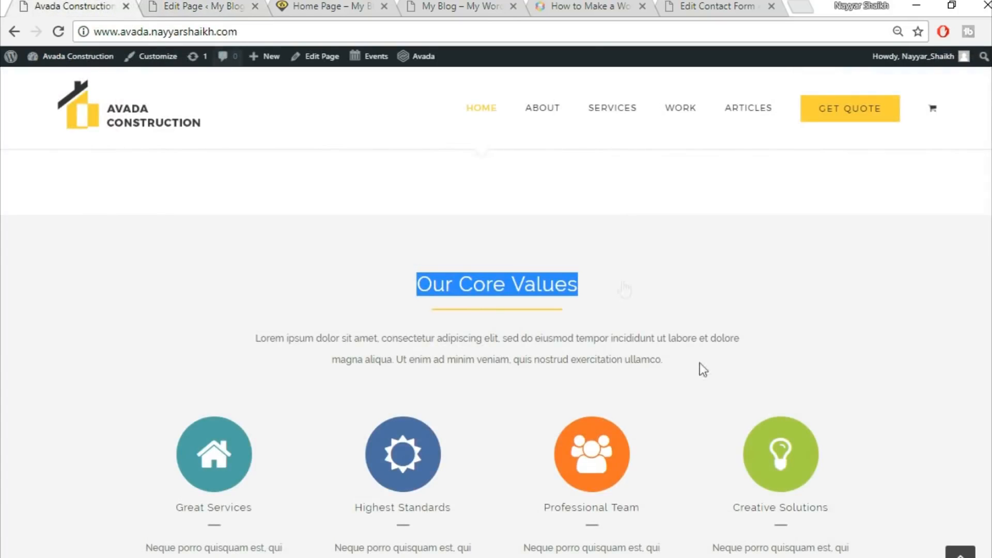
scroll(589, 379, down, 3)
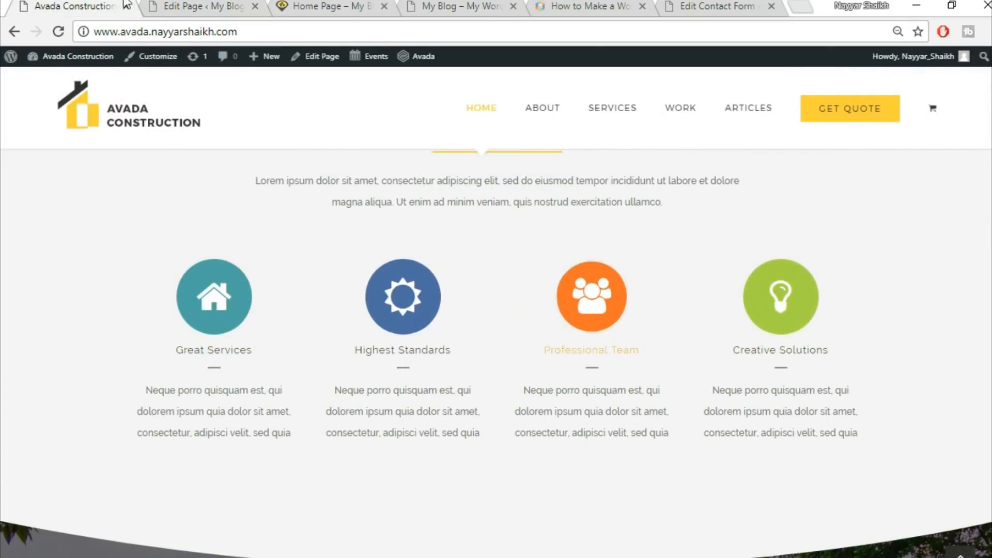
click(201, 6)
scroll(772, 268, down, 3)
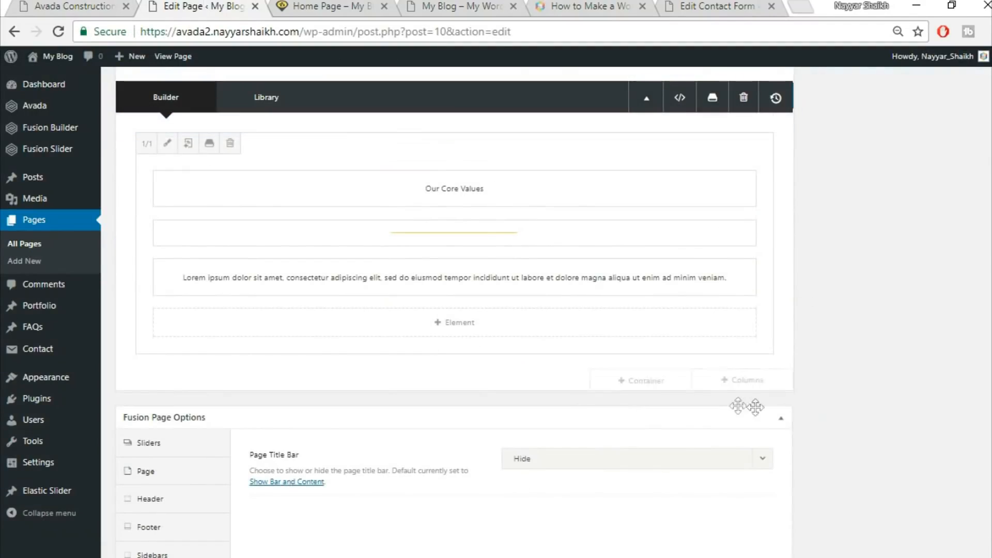
click(746, 381)
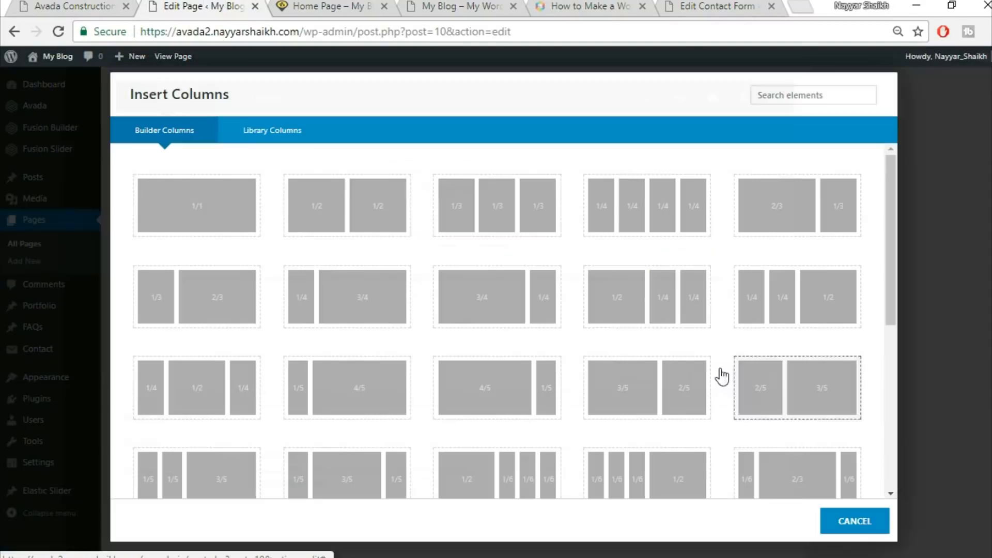
click(207, 213)
click(73, 6)
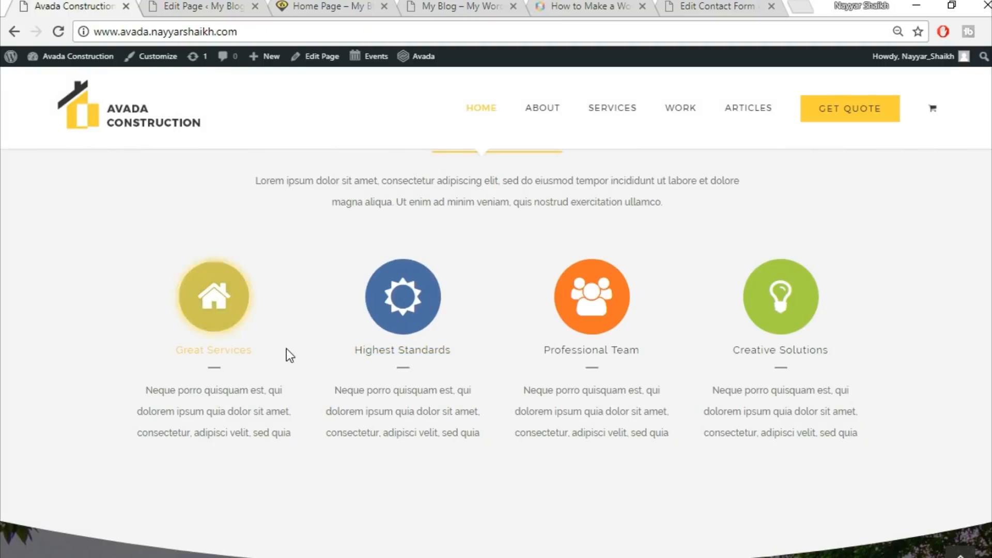
click(191, 5)
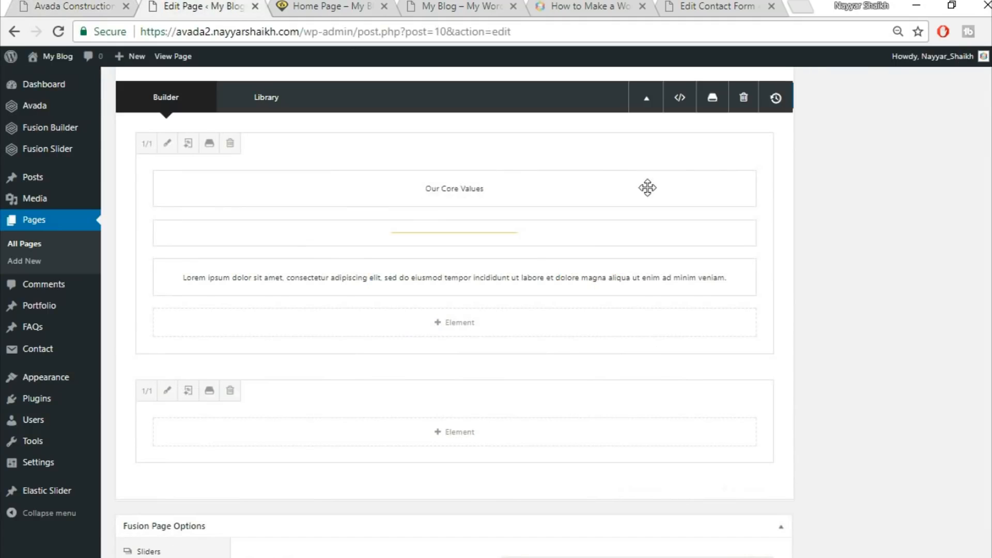
Add a Content Boxes element to the new full-width column row
click(458, 433)
click(790, 100)
text(cON)
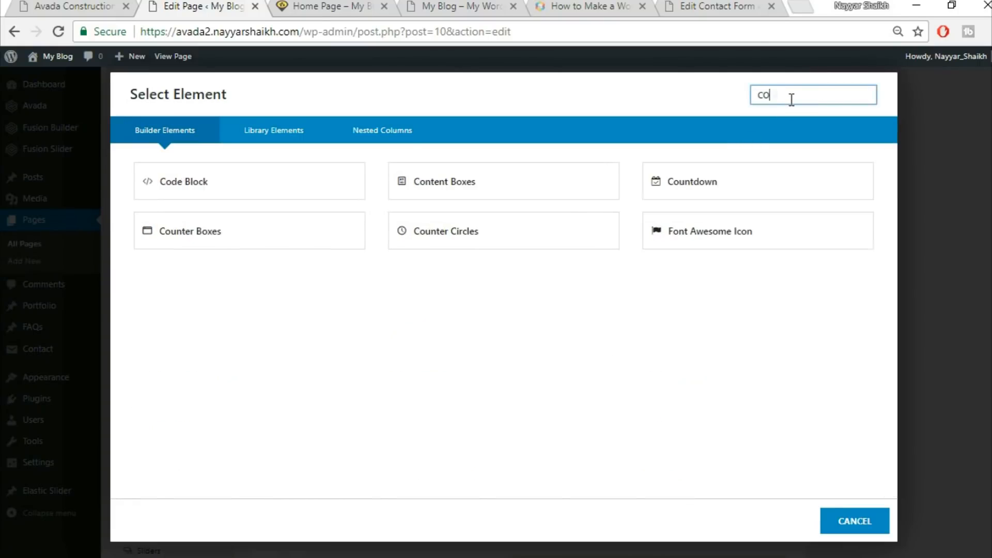
click(233, 181)
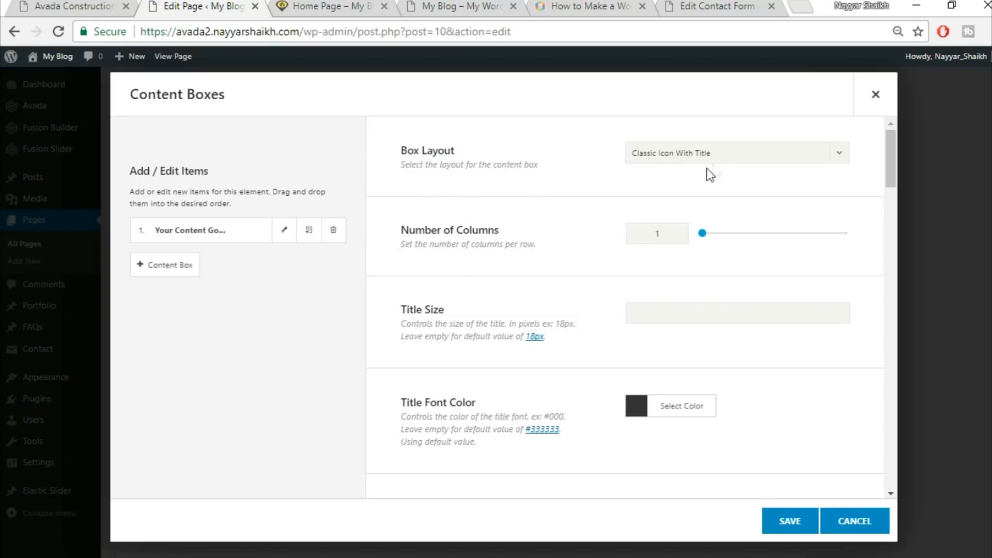
Set the content boxes layout to Classic Icon On Top with 4 columns
click(684, 161)
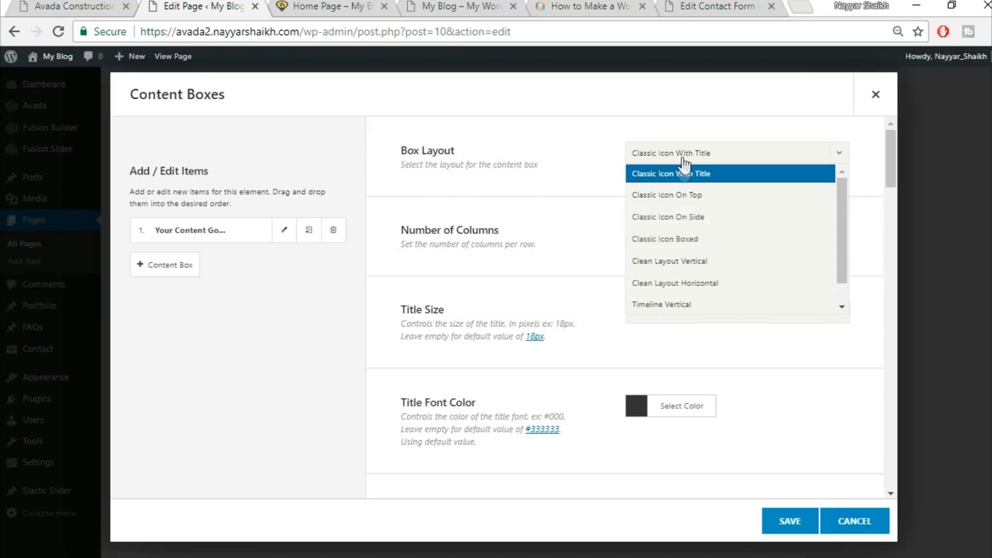
click(693, 198)
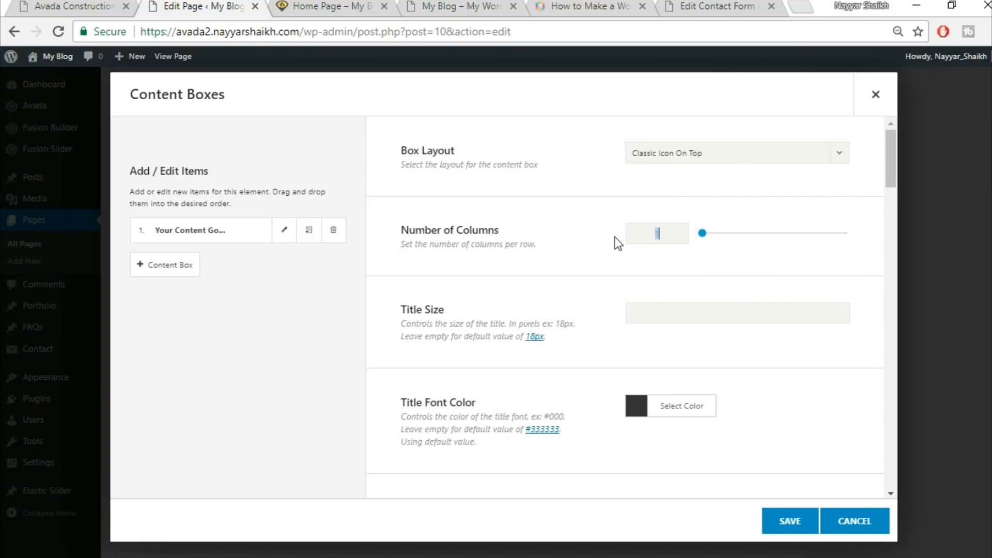
text(4)
Compare with the demo's core values boxes and set the icon background inner border size to 0
click(110, 4)
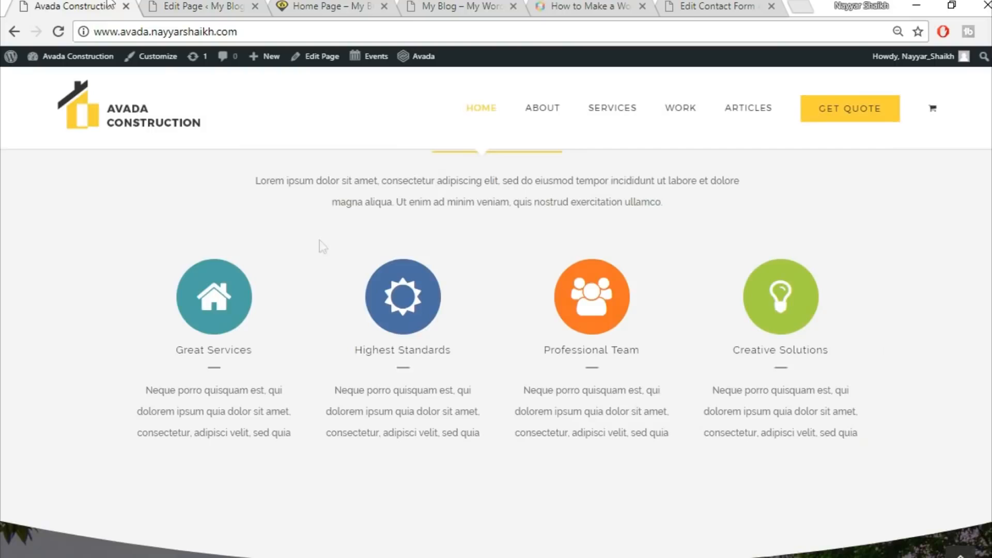
click(214, 5)
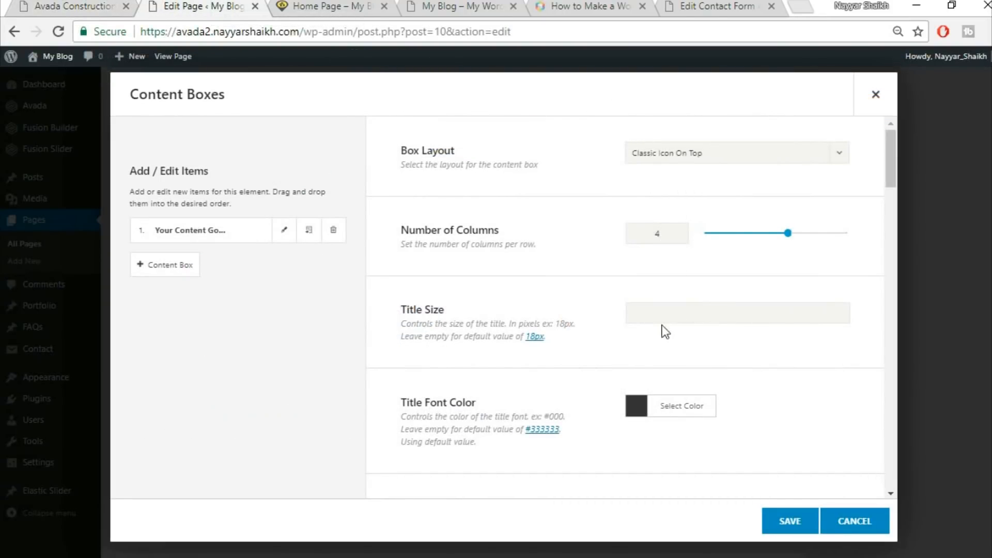
scroll(693, 318, down, 3)
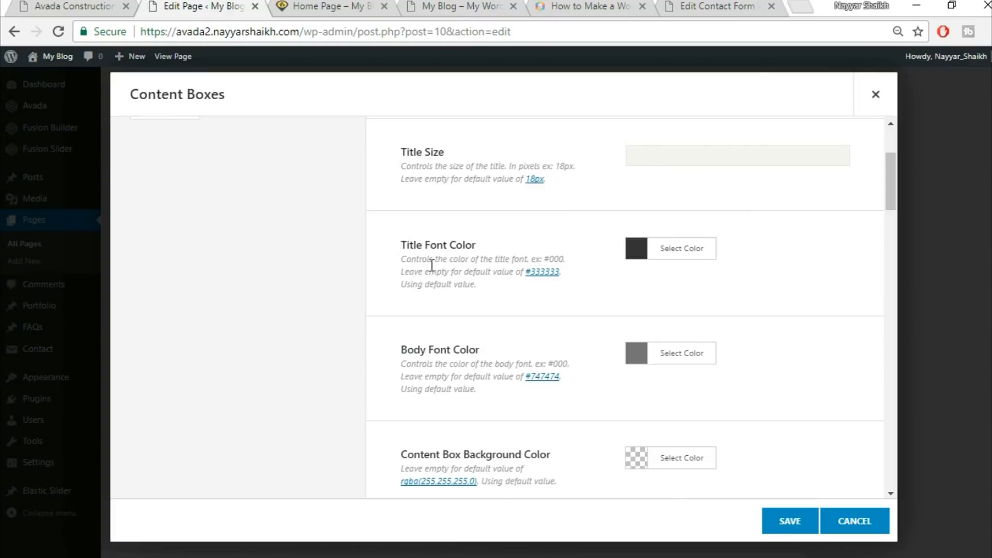
click(87, 5)
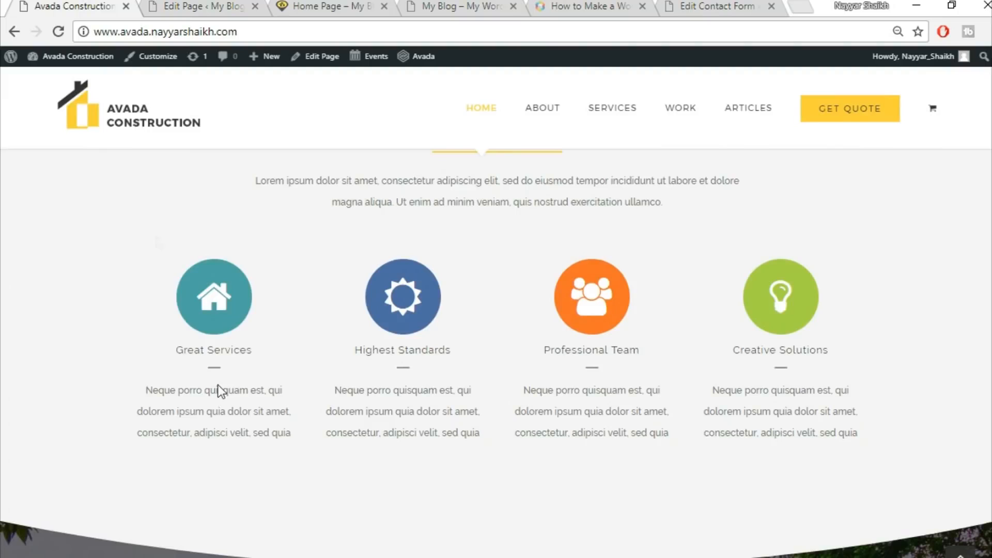
click(207, 6)
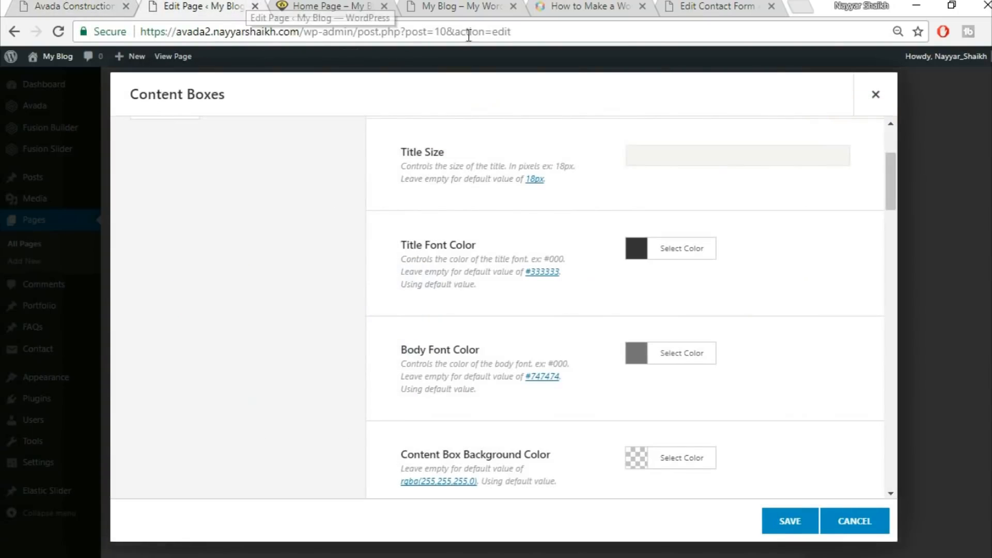
scroll(822, 278, down, 2)
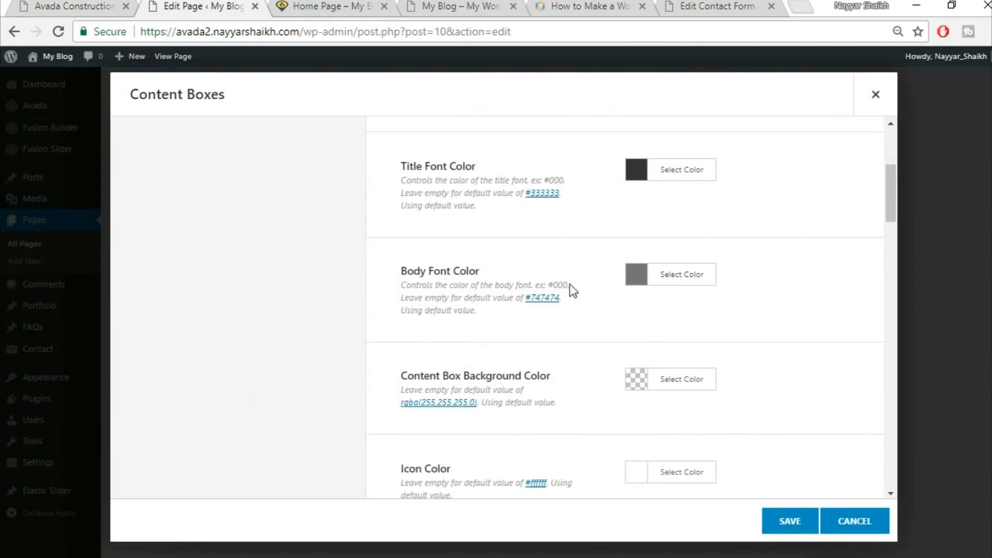
scroll(830, 306, down, 2)
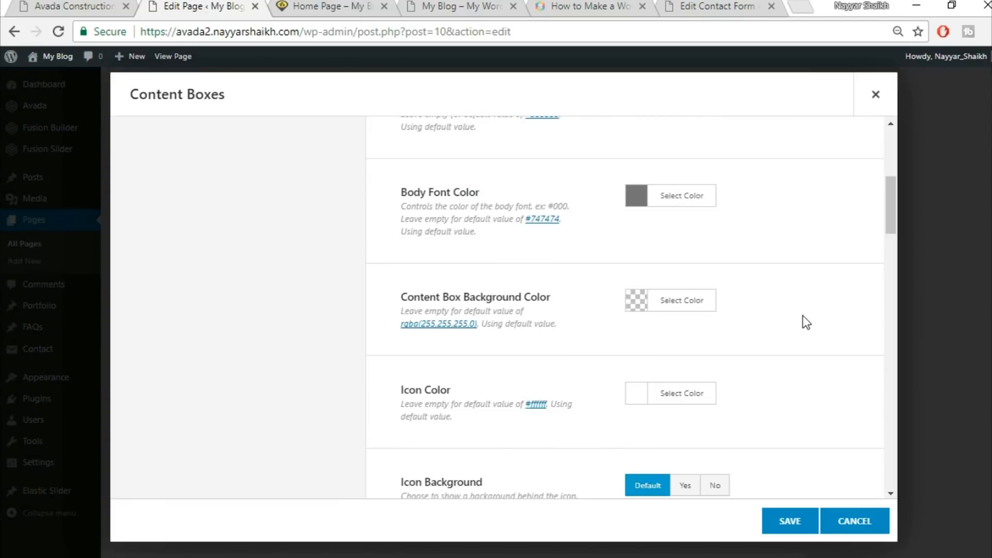
scroll(806, 321, down, 2)
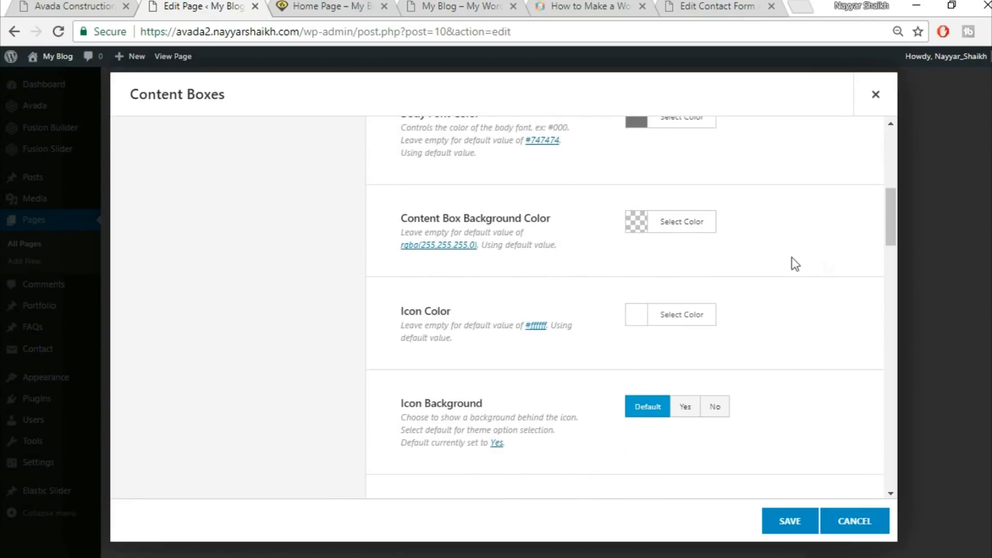
scroll(806, 288, down, 1)
scroll(809, 294, down, 1)
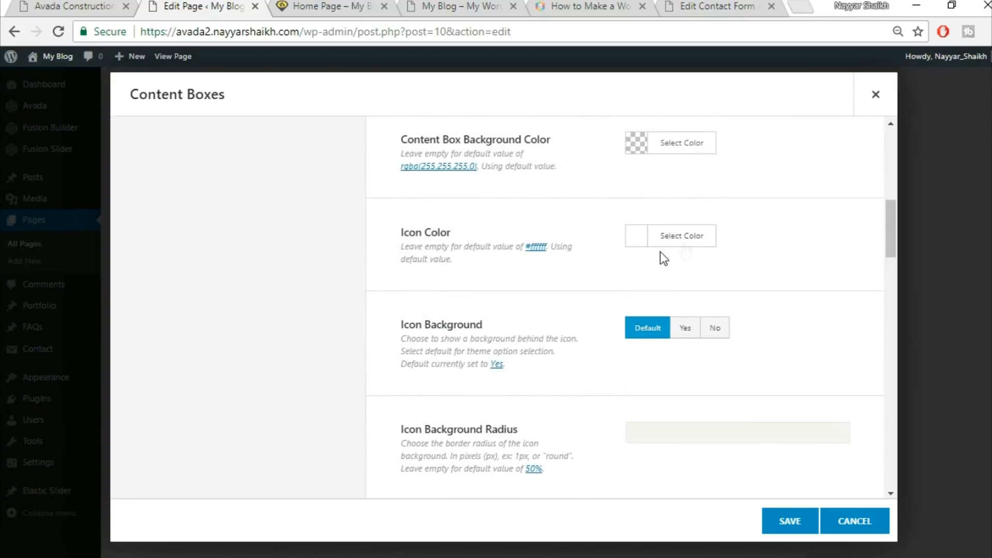
scroll(820, 355, down, 1)
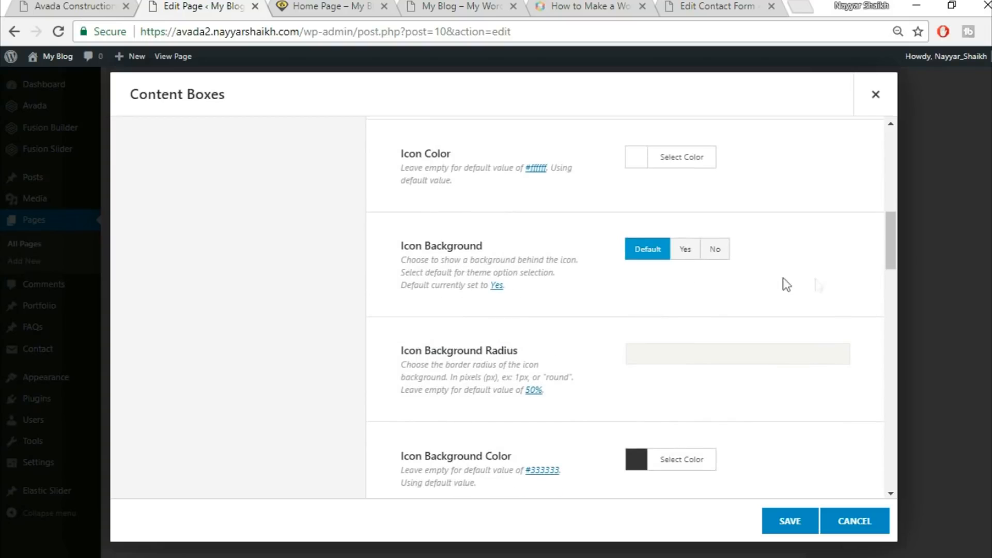
scroll(836, 310, down, 3)
scroll(836, 308, down, 3)
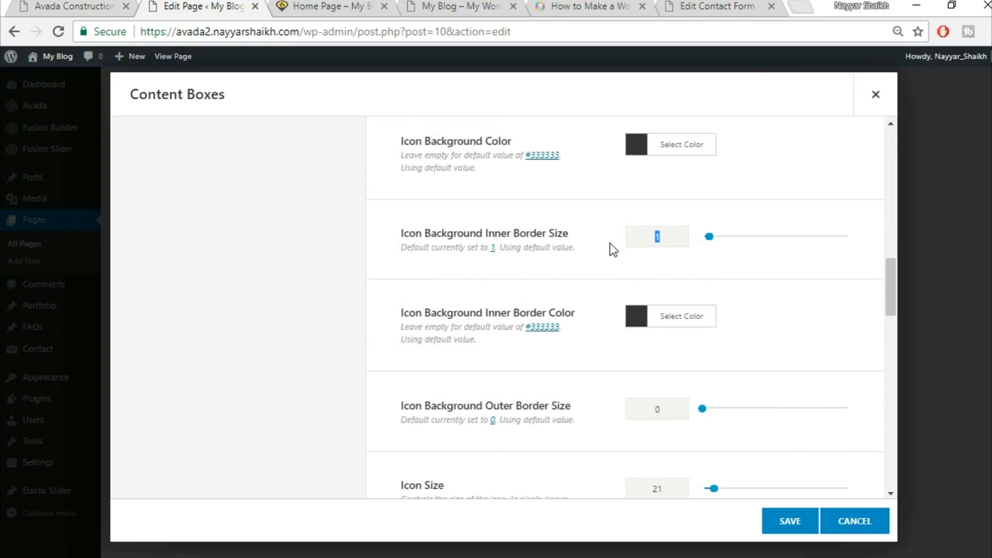
text(0)
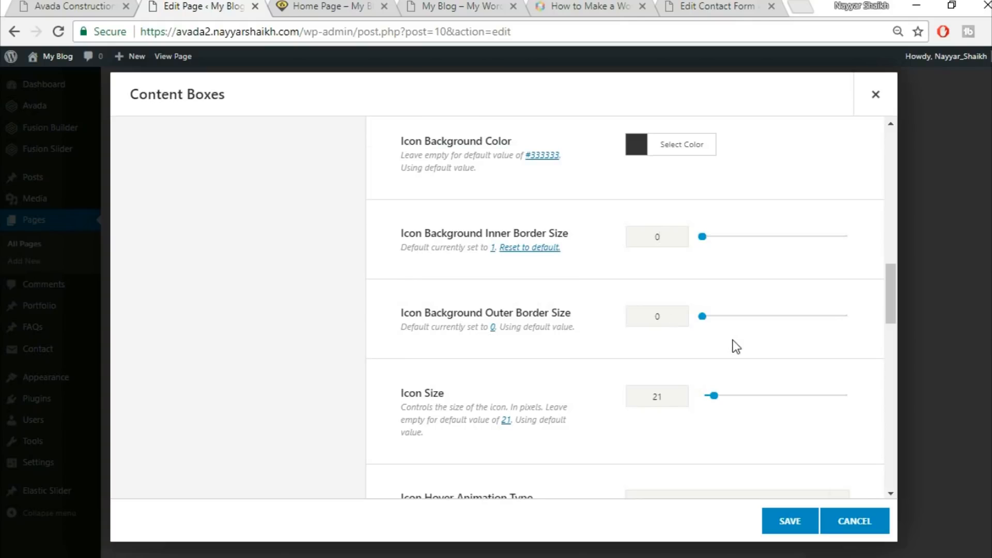
Set the icon size to 60 and the icon hover animation type to Pulsate
scroll(683, 339, down, 2)
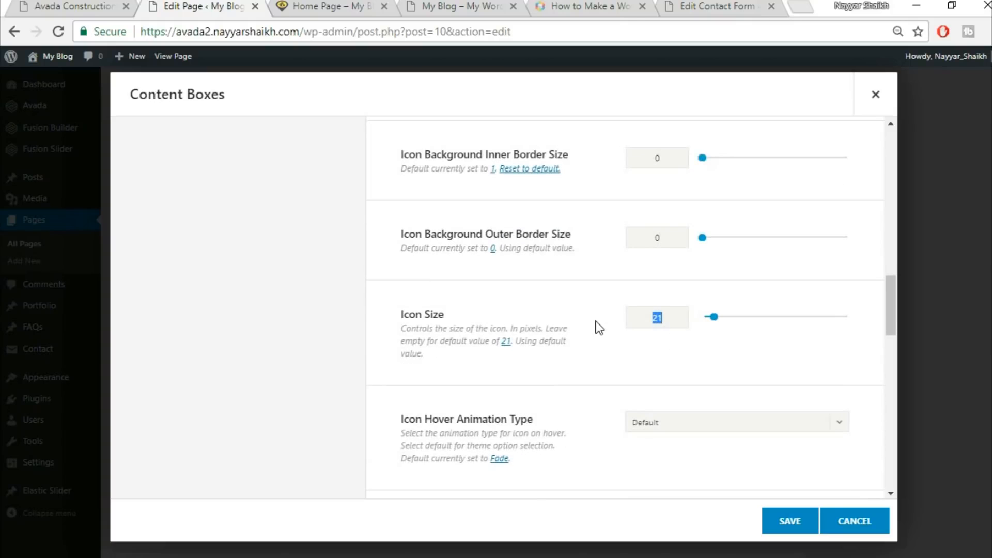
text(0)
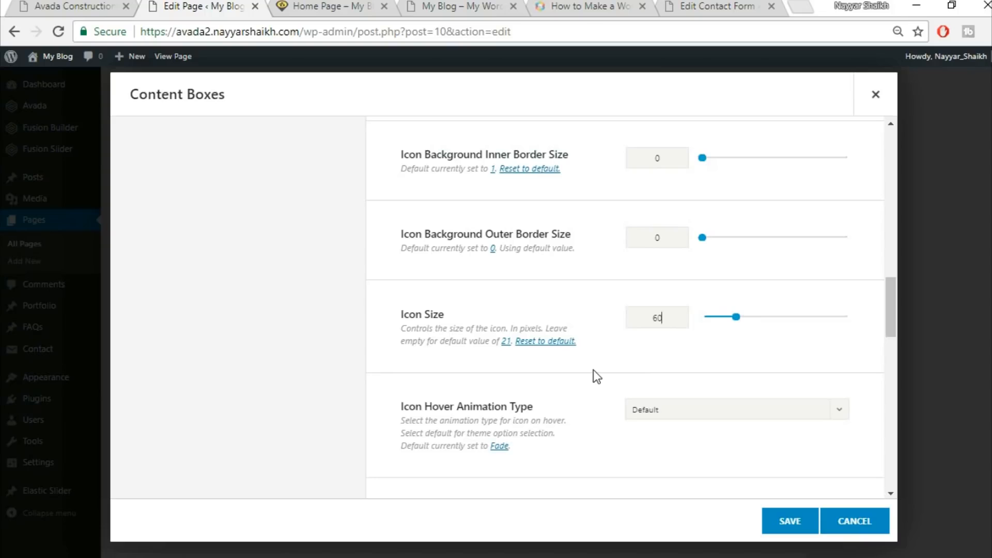
scroll(589, 370, down, 2)
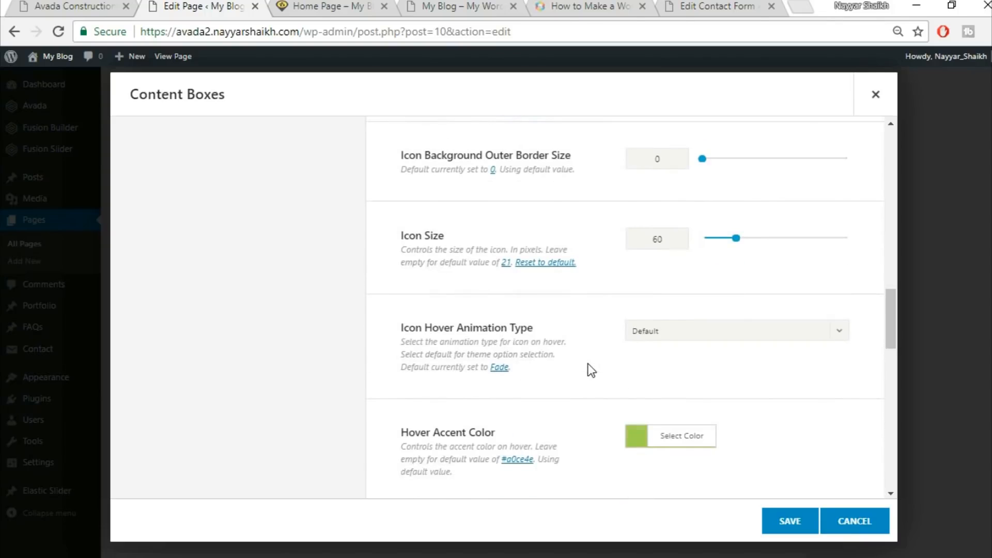
click(691, 331)
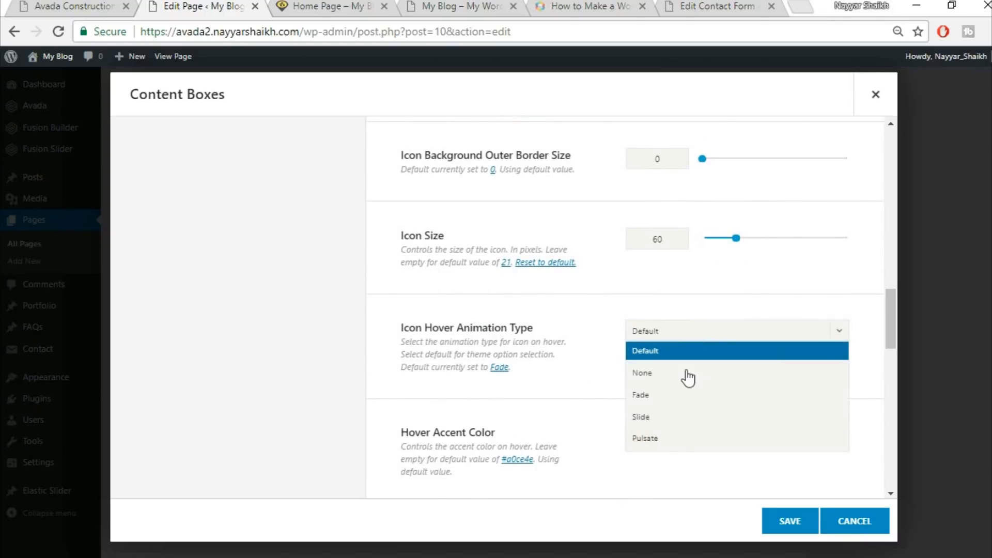
click(670, 444)
Set the hover accent color to the yellow swatch after checking the demo
click(72, 6)
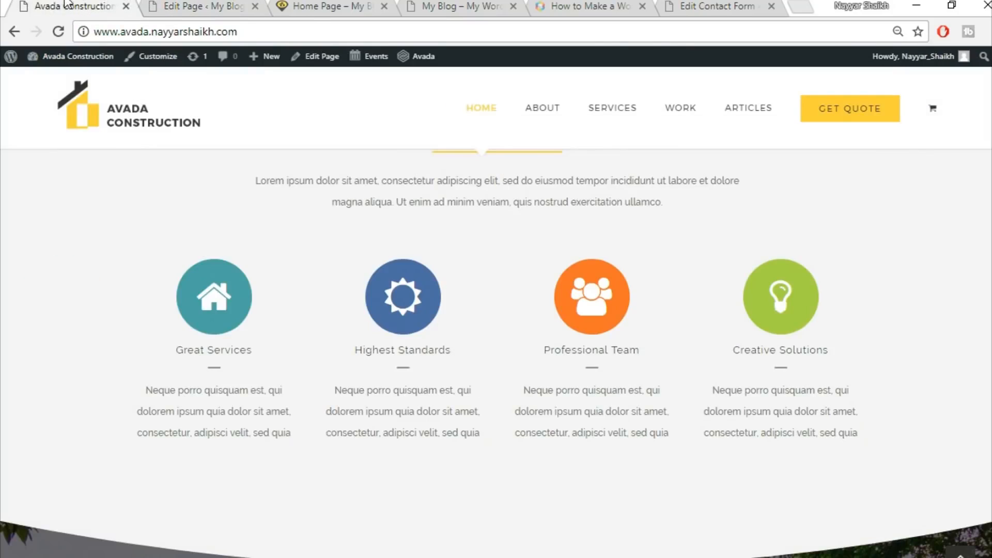
click(198, 5)
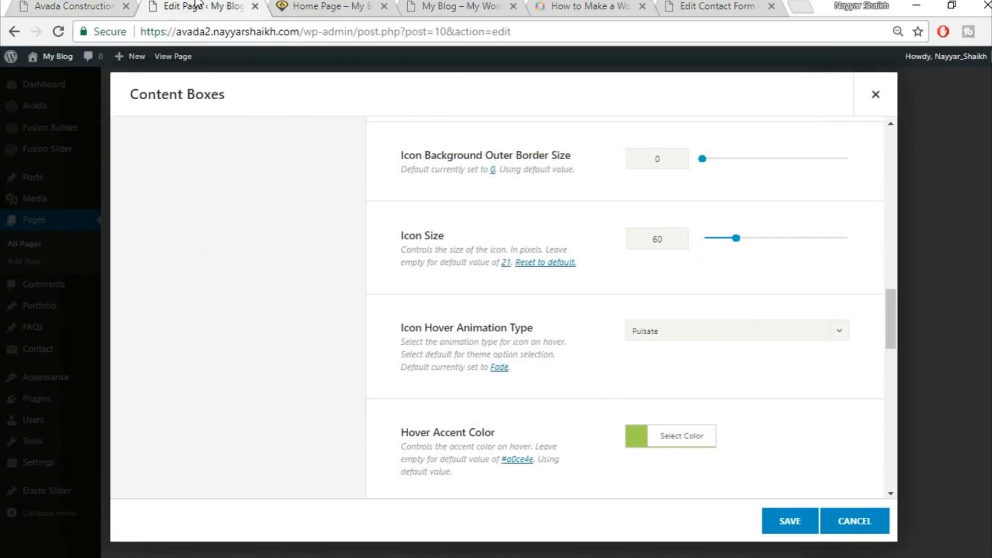
scroll(405, 353, down, 3)
click(706, 280)
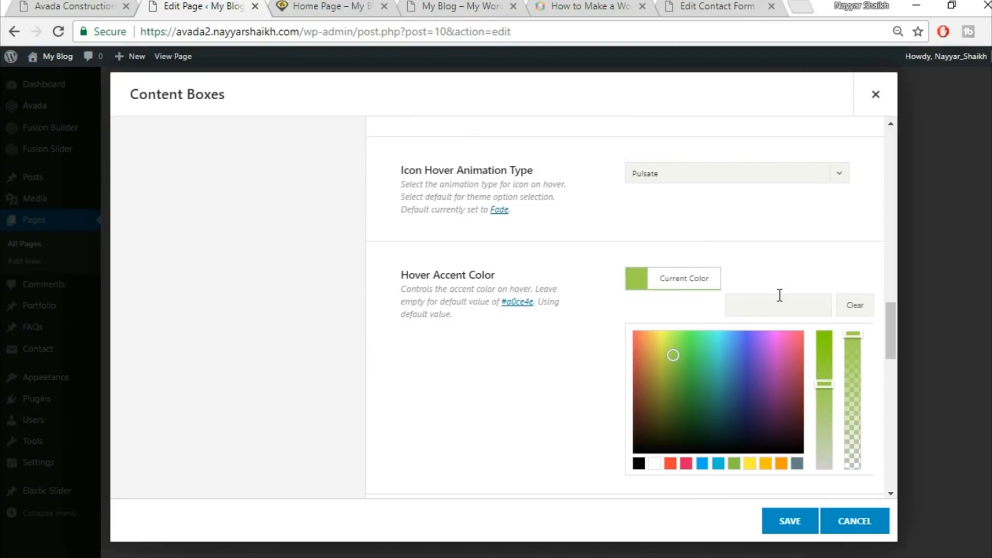
click(773, 232)
Review the remaining content box options and compare them with the demo page
scroll(796, 268, down, 2)
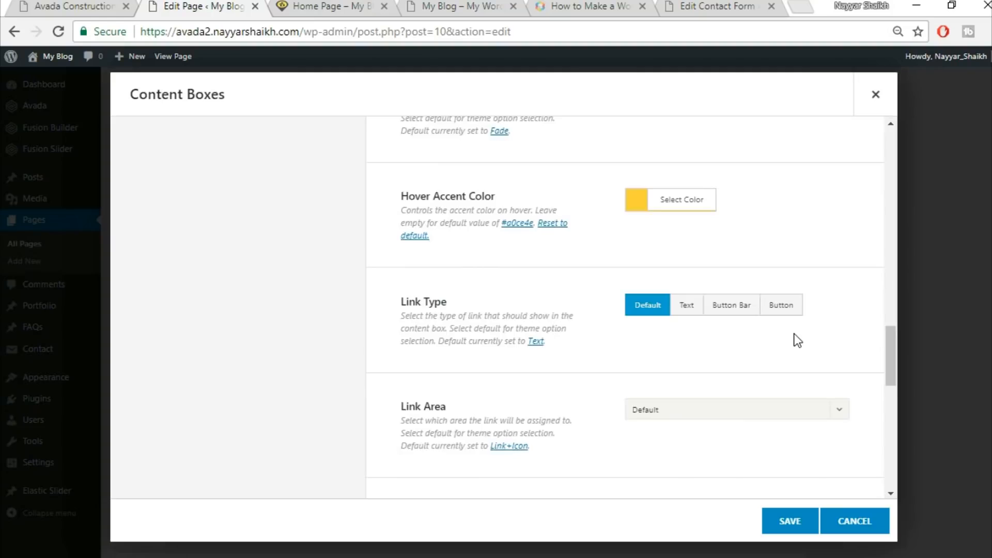
scroll(793, 340, down, 5)
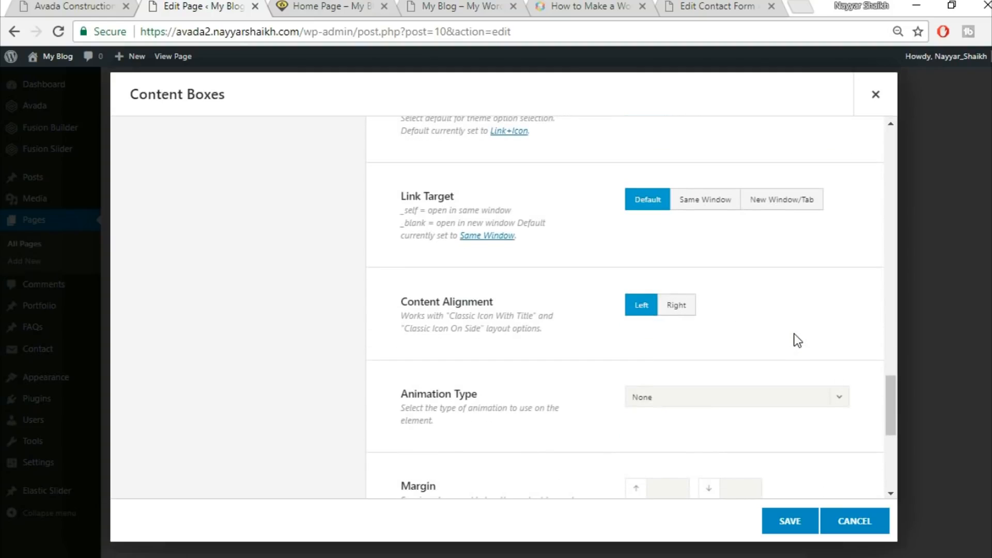
scroll(793, 339, down, 4)
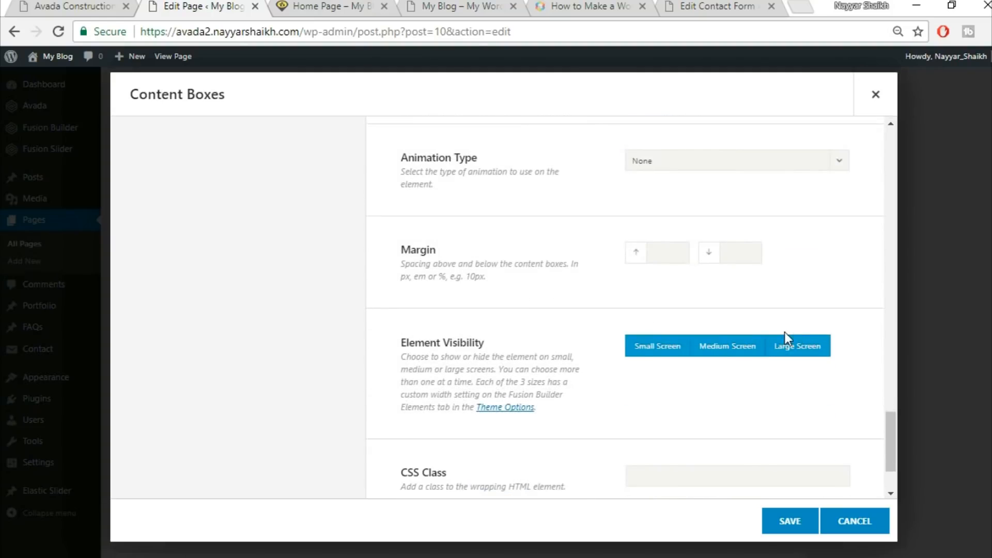
scroll(784, 333, down, 2)
scroll(788, 335, up, 3)
scroll(791, 337, up, 15)
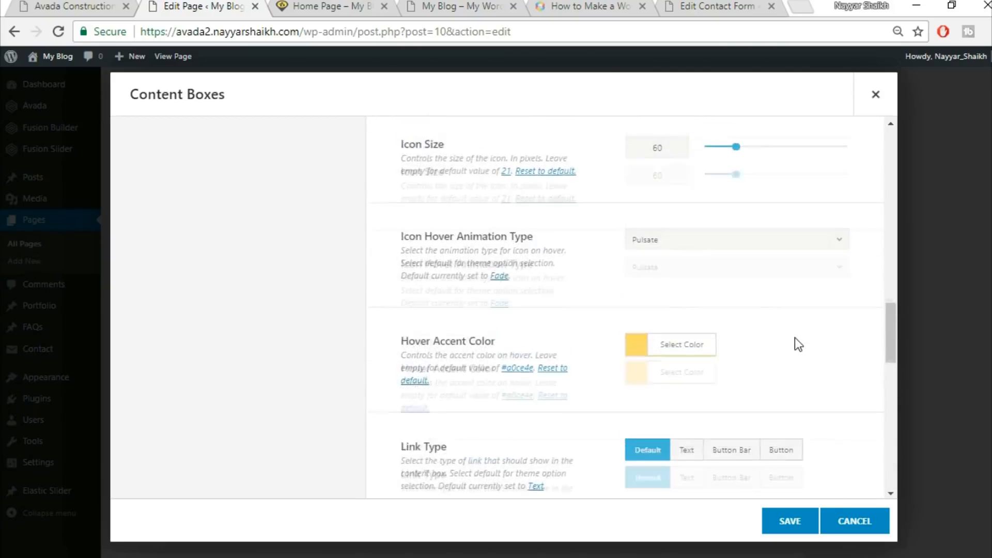
click(89, 5)
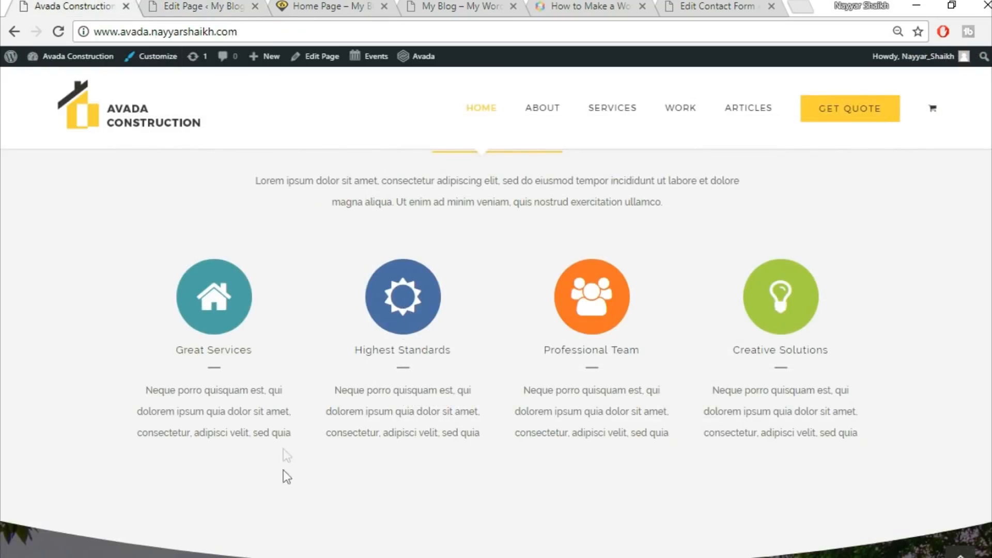
click(195, 6)
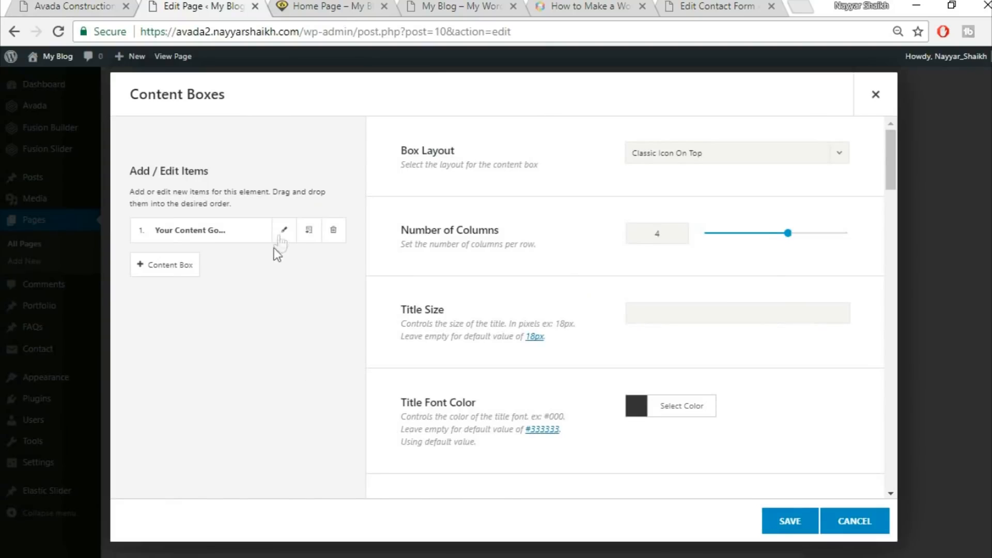
Open the first content box item and set its title to Great Services, copied from the demo
click(284, 230)
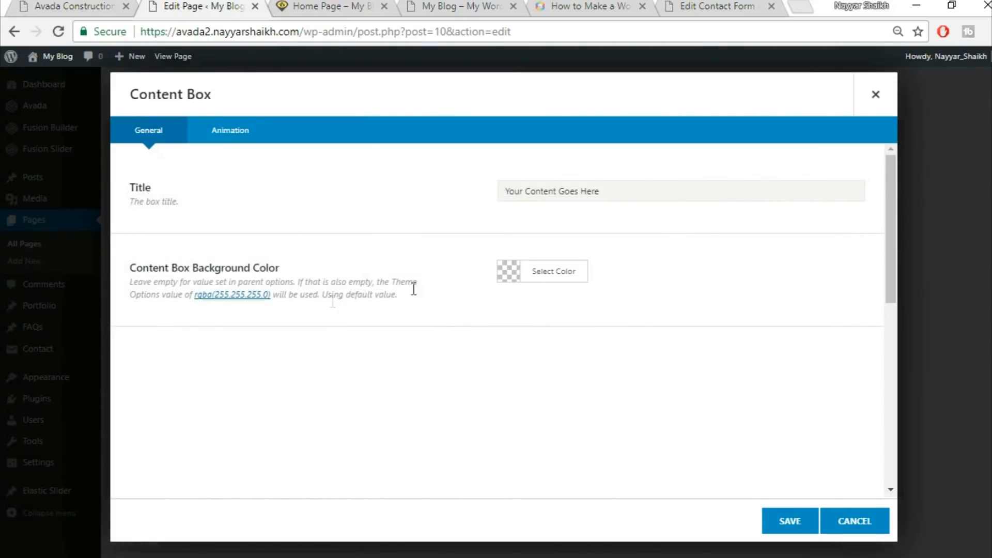
click(50, 4)
drag(177, 350, 269, 349)
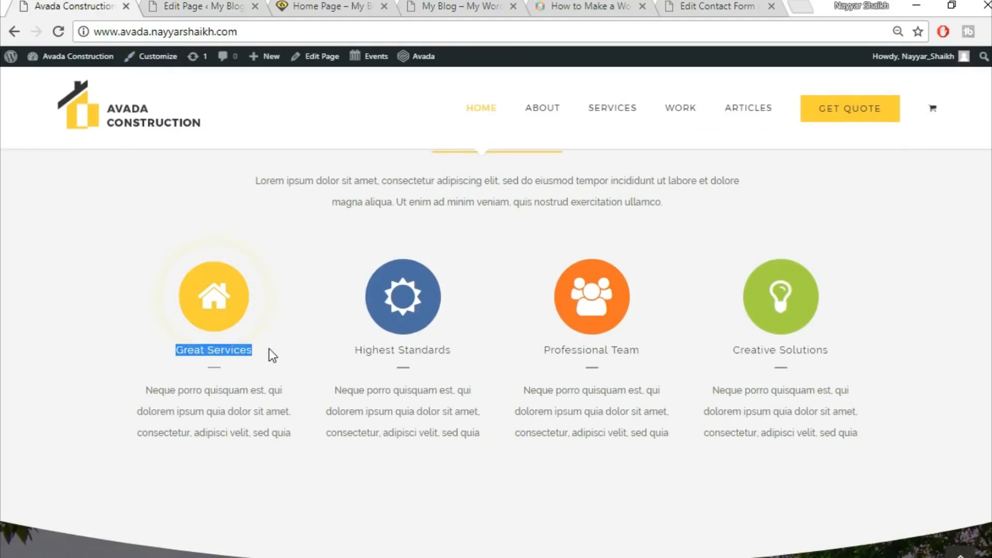
click(212, 6)
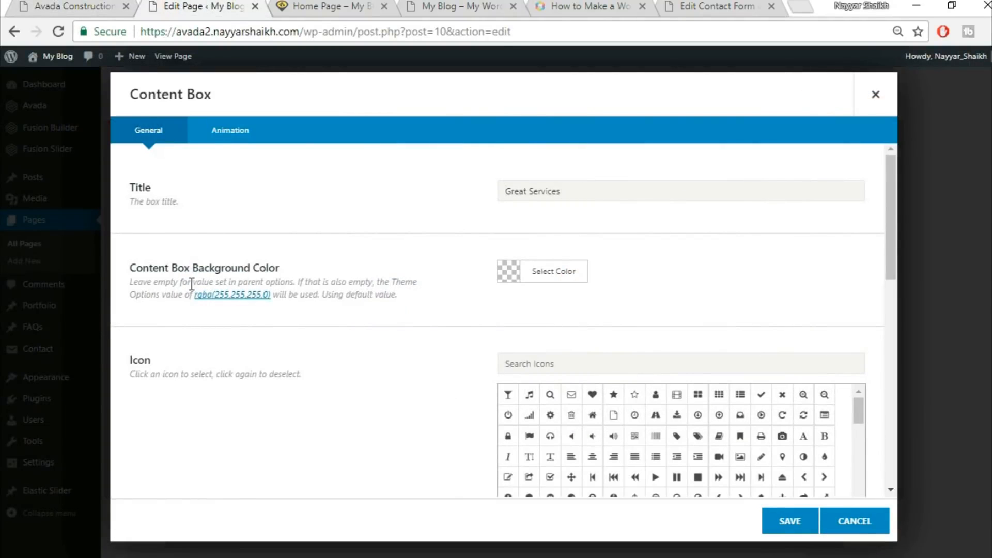
Search the content box icons for home, matching the demo's first icon
click(85, 4)
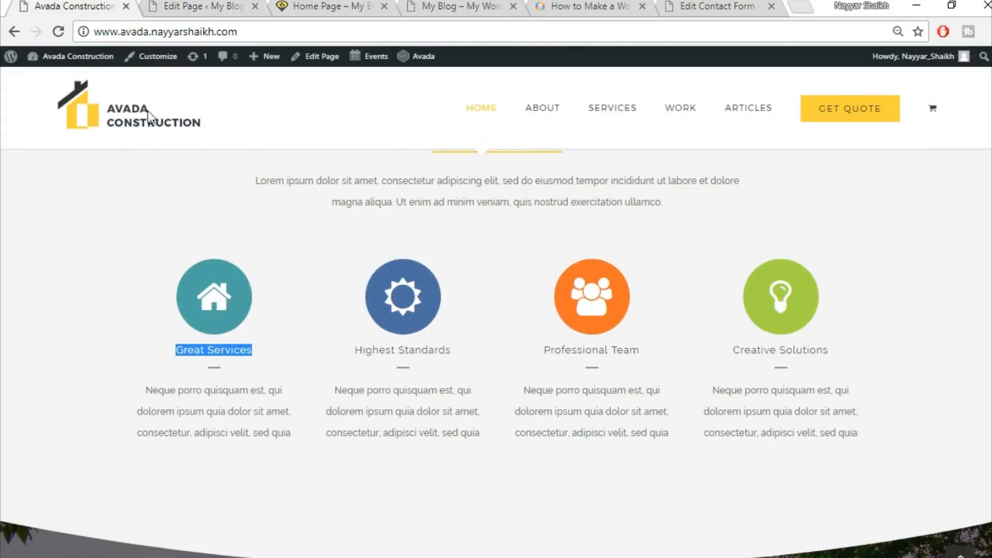
click(211, 93)
click(184, 5)
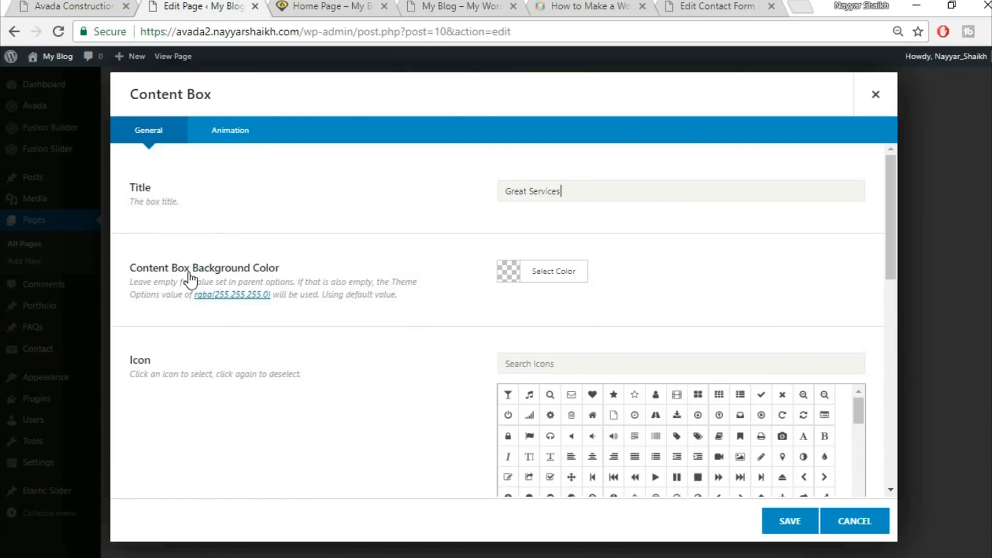
click(92, 5)
click(184, 4)
click(607, 358)
text(home)
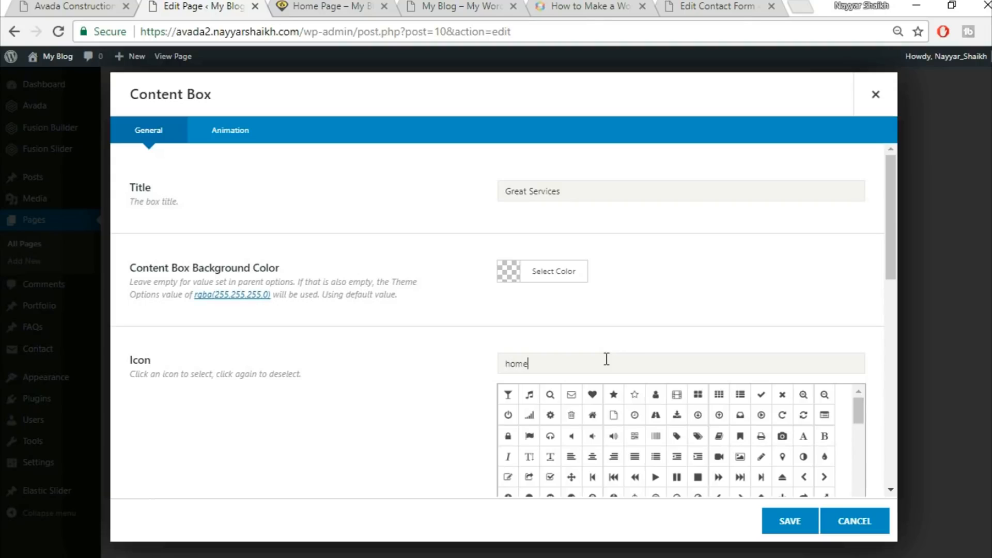
Select the home icon for the first content box and set its icon color to white
click(510, 398)
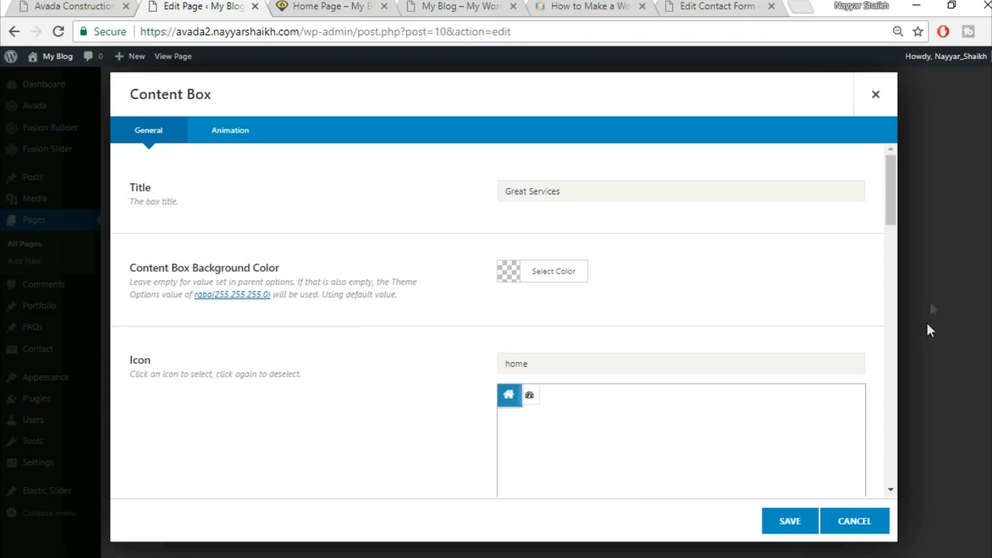
drag(889, 217, 889, 282)
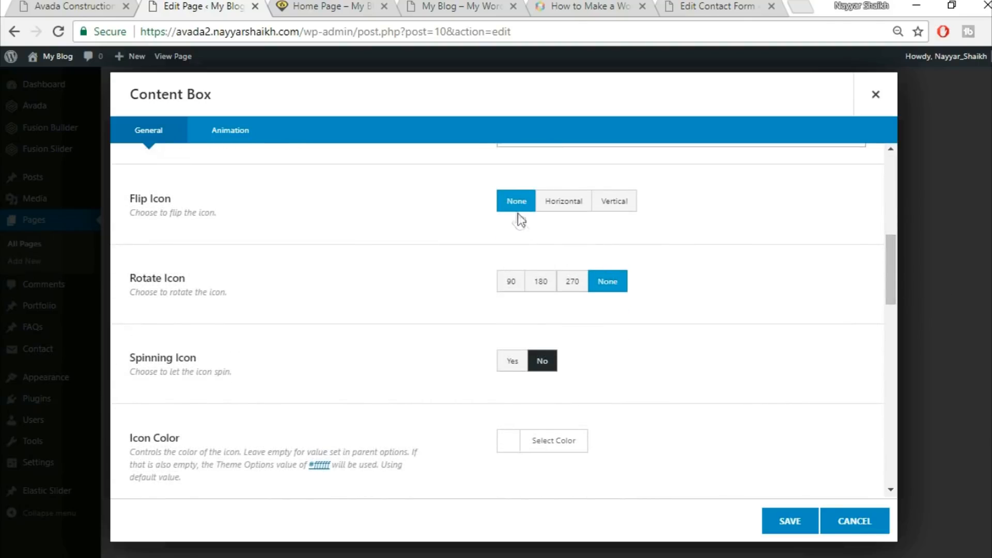
scroll(690, 326, down, 2)
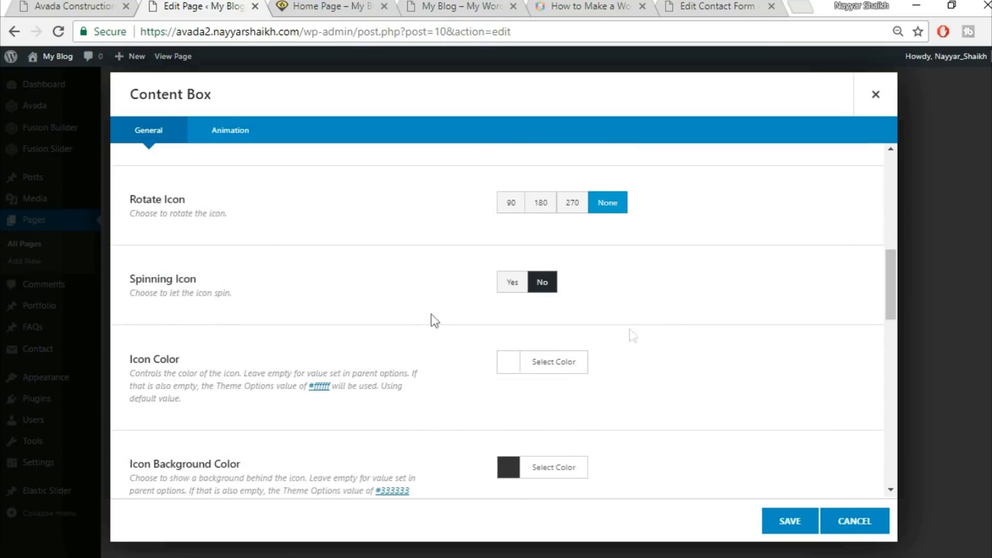
click(536, 361)
scroll(759, 366, down, 4)
click(525, 391)
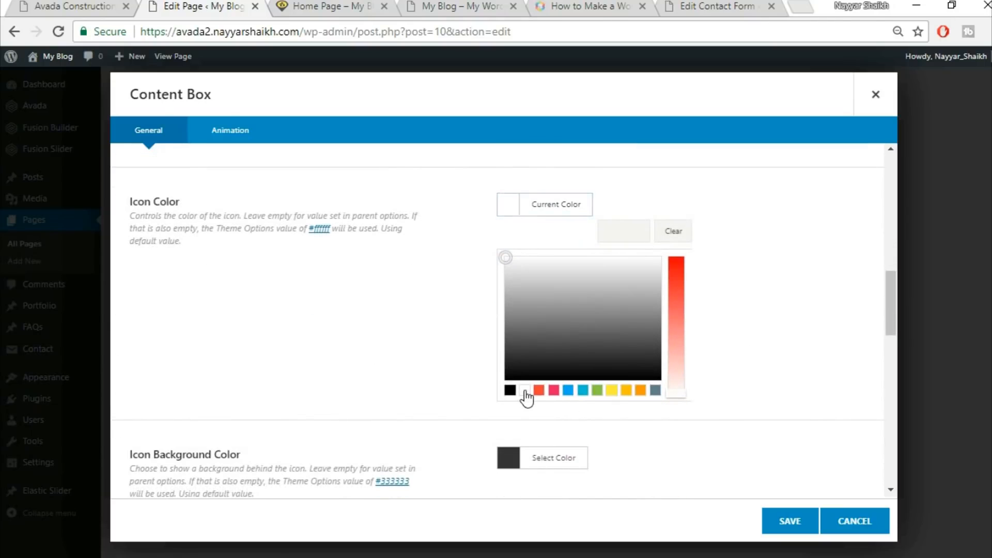
click(849, 275)
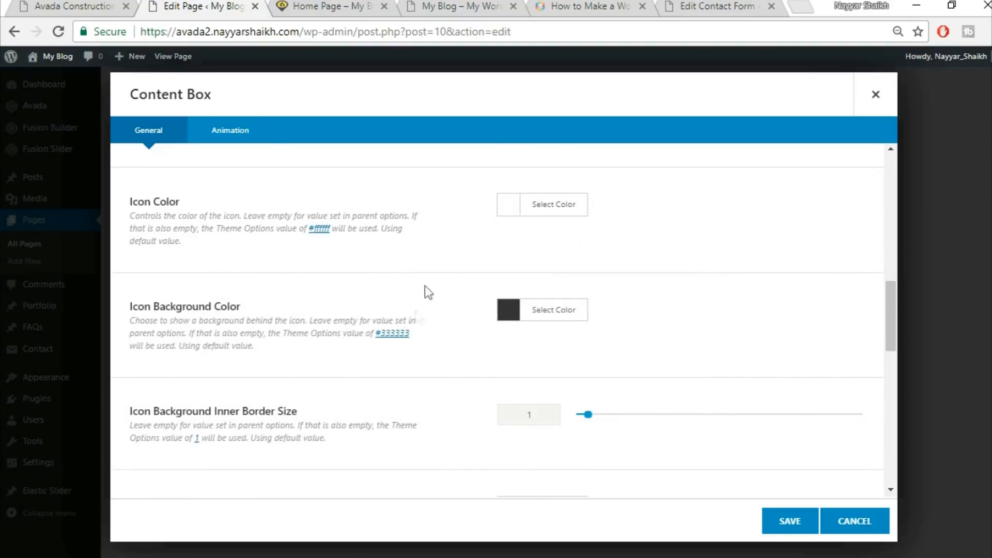
Inspect the demo's first icon styles in developer tools and copy its background color value
click(73, 4)
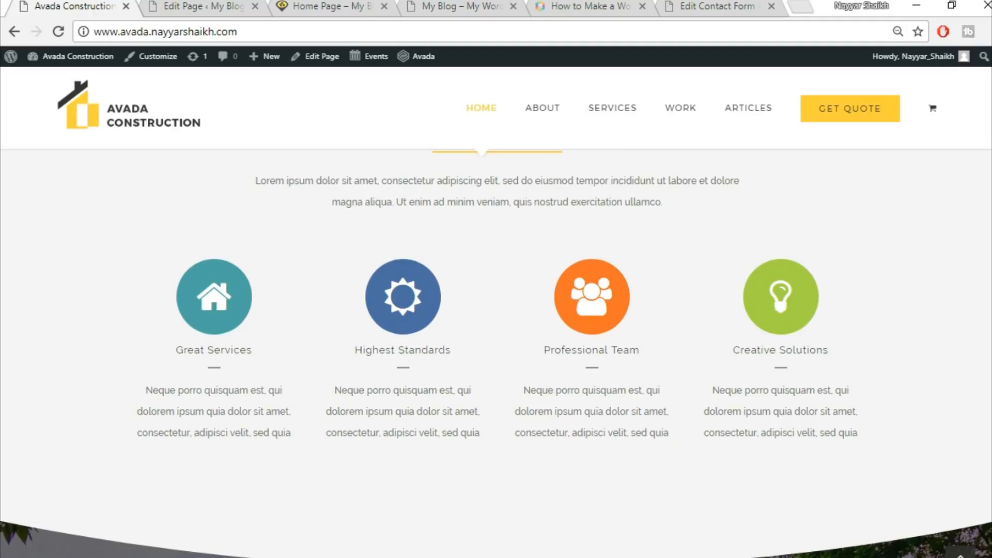
scroll(991, 292, down, 2)
scroll(991, 292, up, 2)
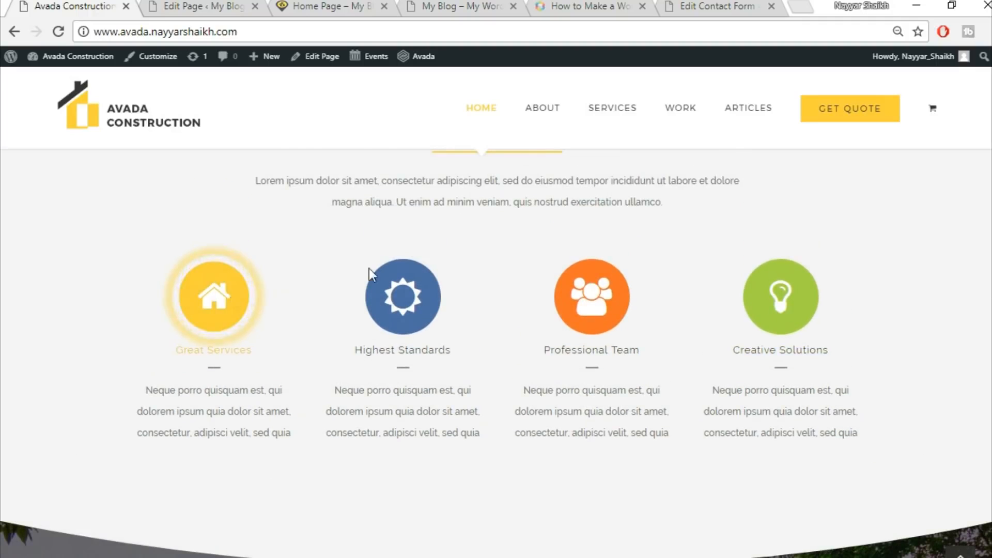
right_click(229, 310)
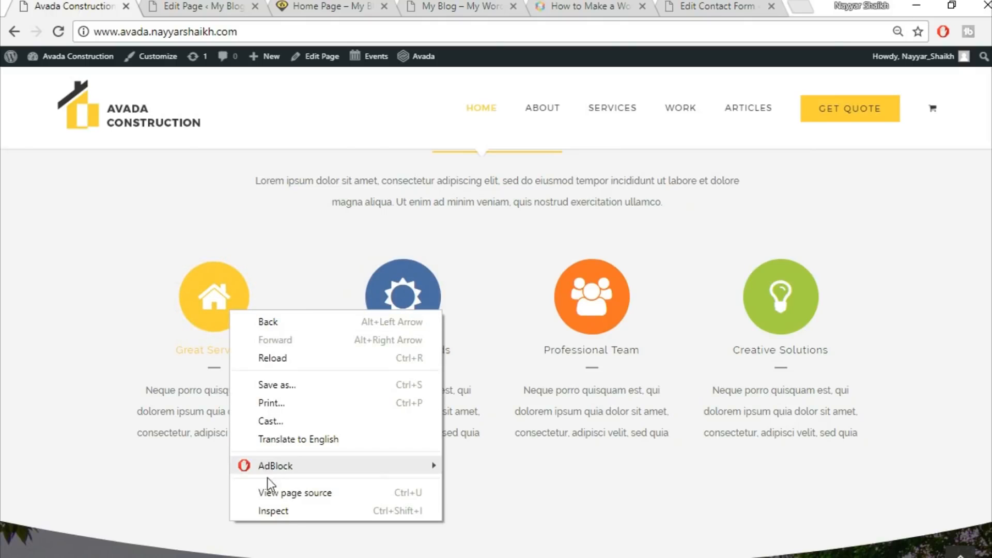
click(279, 512)
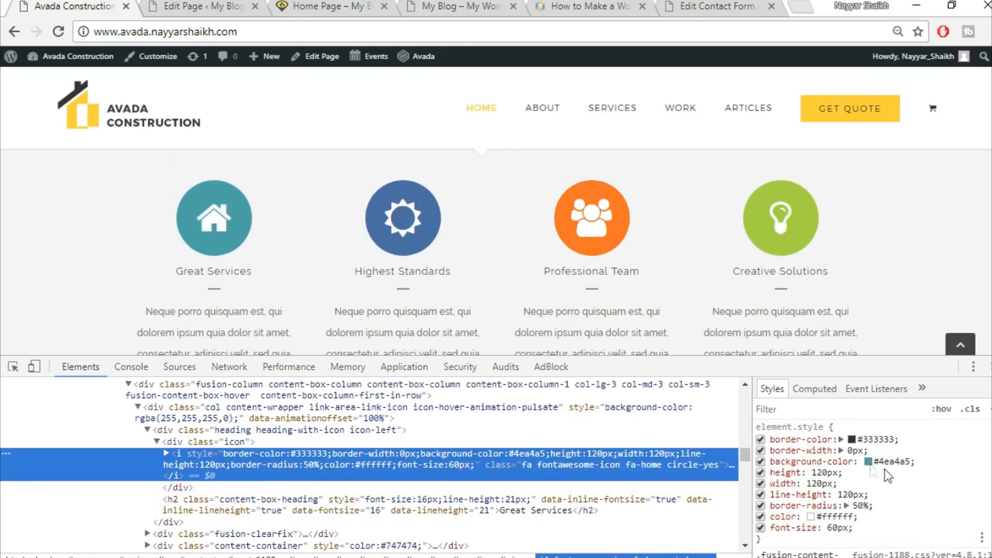
click(888, 460)
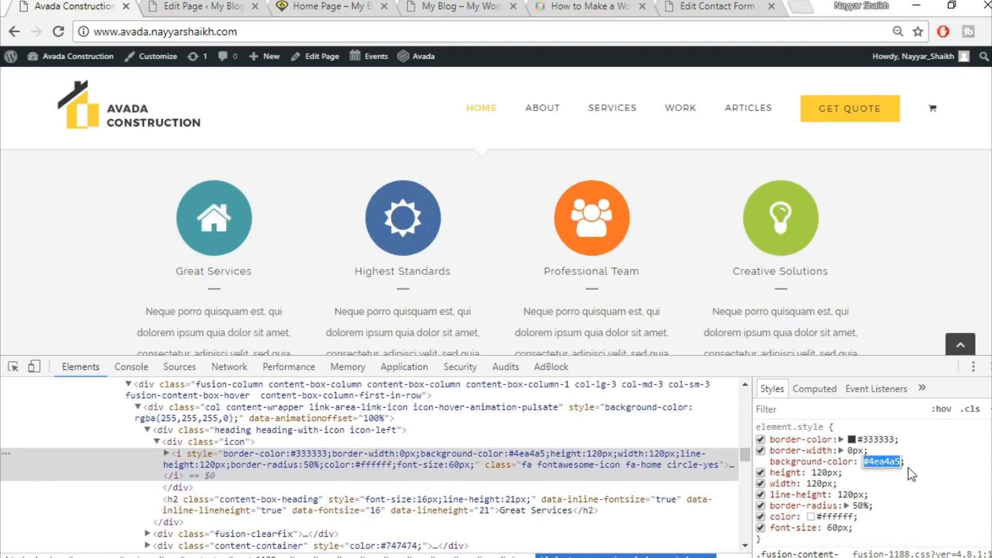
click(924, 479)
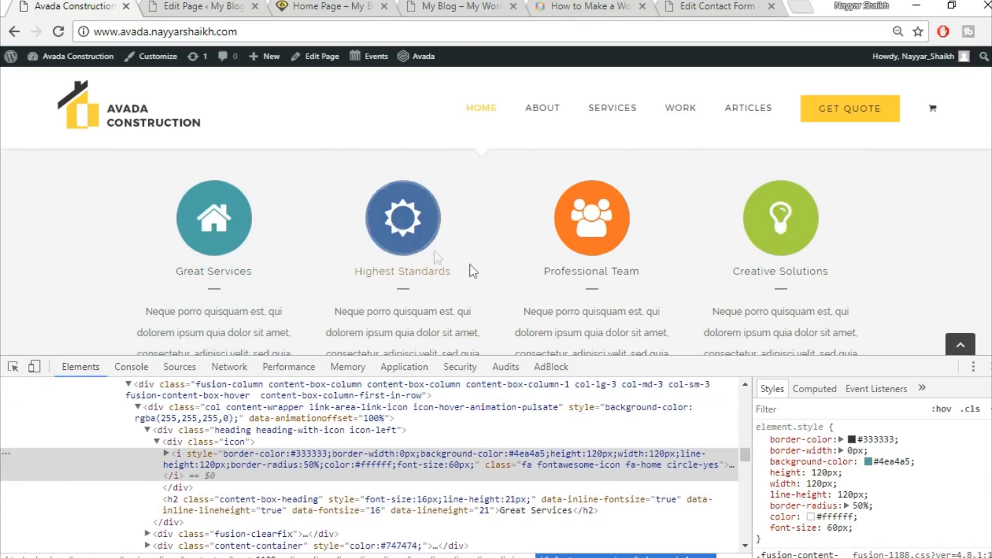
right_click(420, 241)
click(470, 378)
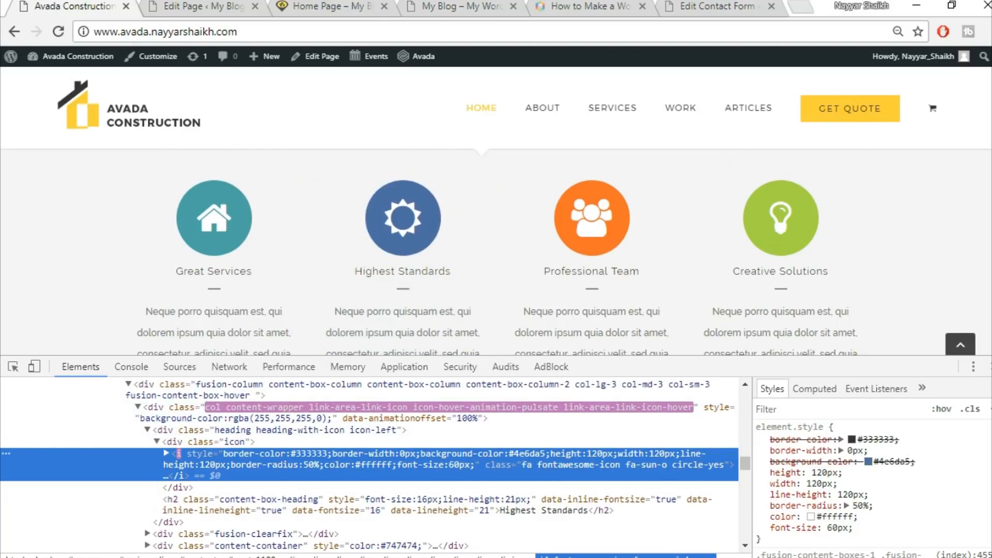
key(F12)
Paste #4ea4a5 as the content box's icon background color
click(213, 6)
click(554, 315)
click(636, 345)
key(ctrl+v)
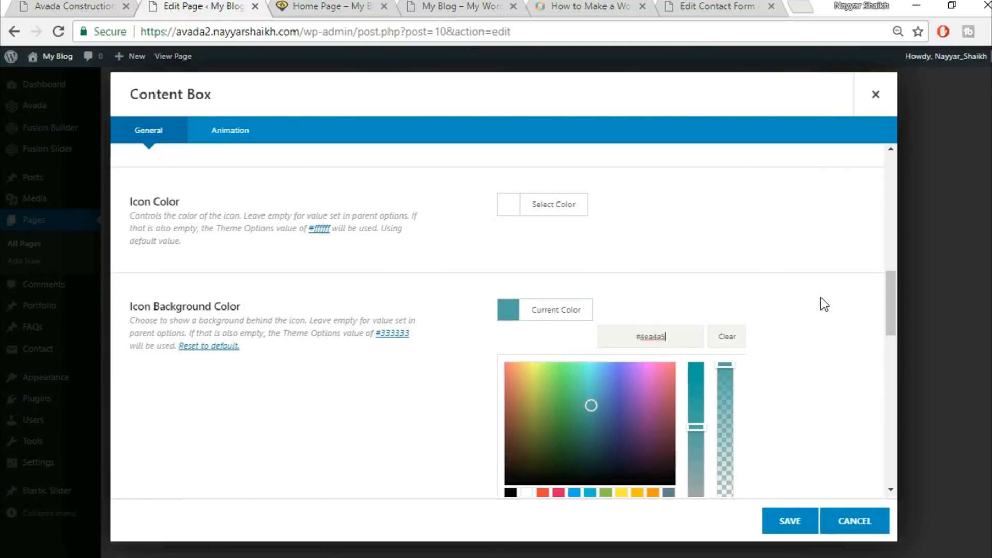
click(821, 297)
Set the icon background inner border size to 0
scroll(821, 296, down, 1)
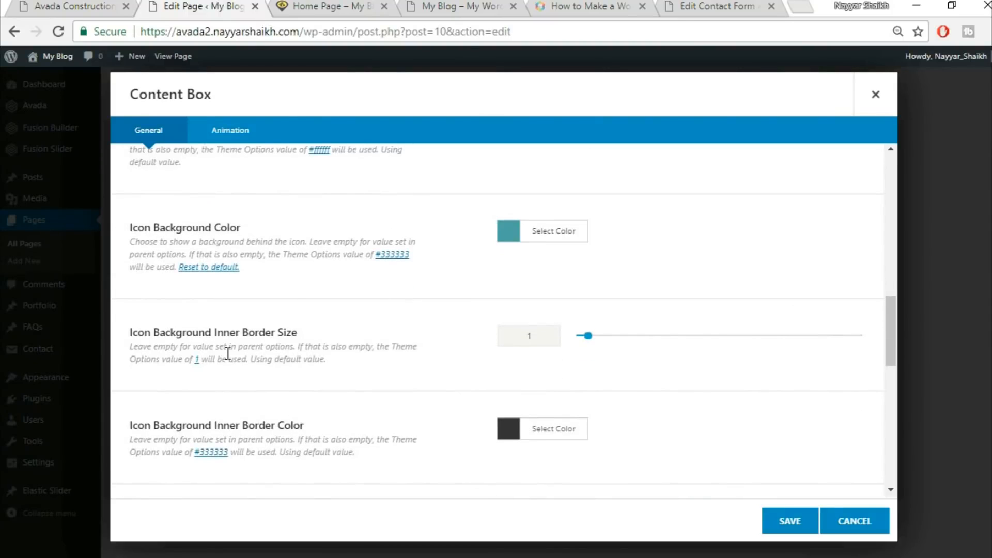
text(0)
scroll(474, 357, down, 1)
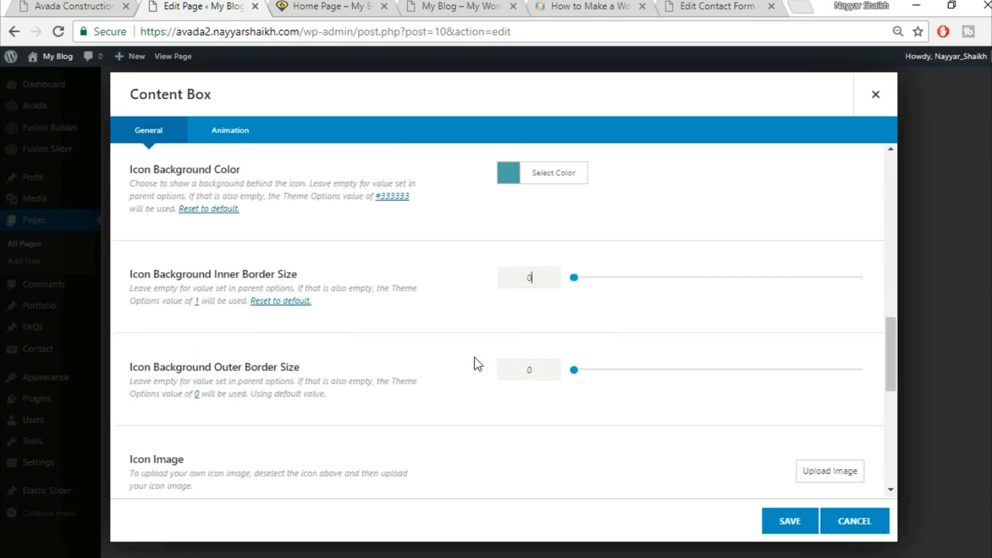
Copy the demo's description text into the content box content and save the item
scroll(475, 357, down, 4)
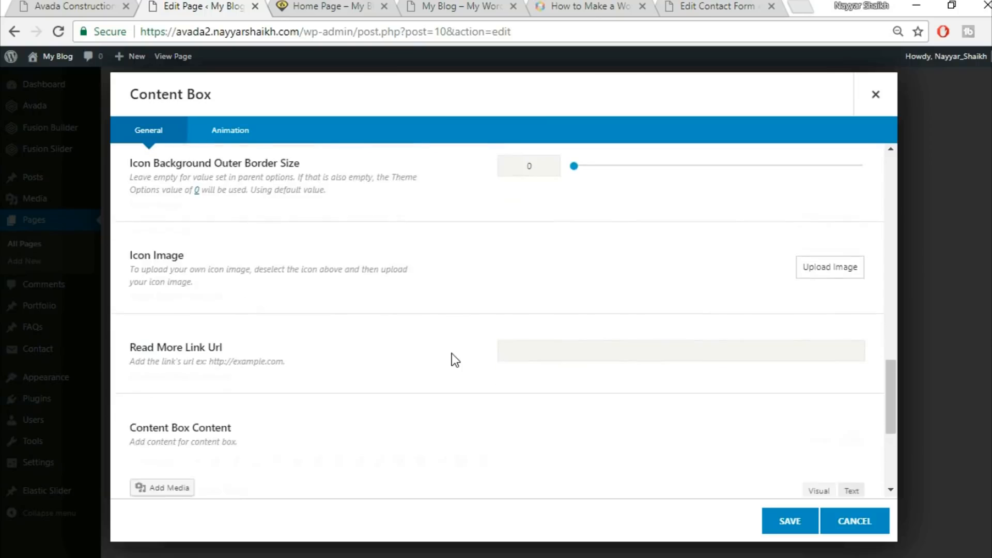
scroll(452, 357, down, 4)
click(351, 351)
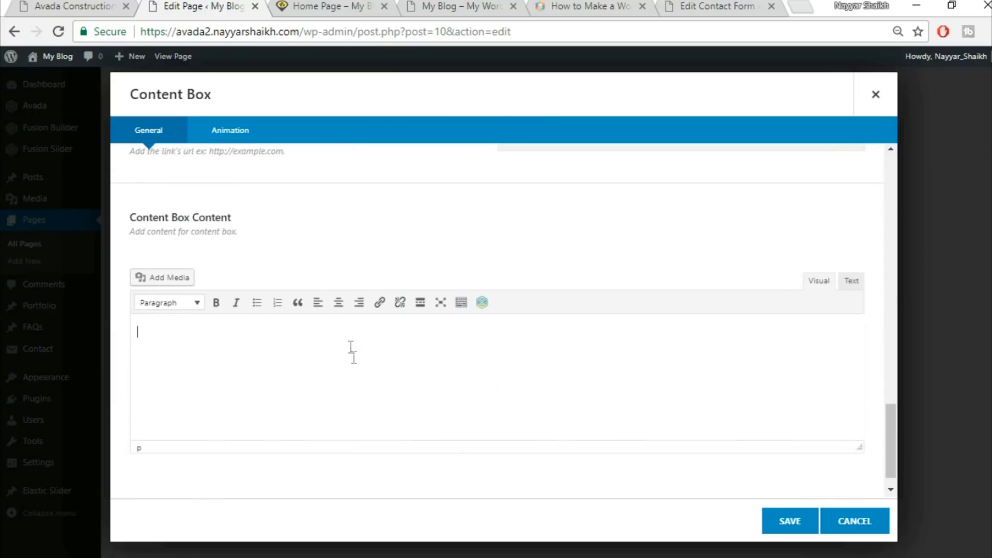
click(71, 4)
drag(146, 312, 300, 352)
key(ctrl+c)
click(191, 5)
key(ctrl+v)
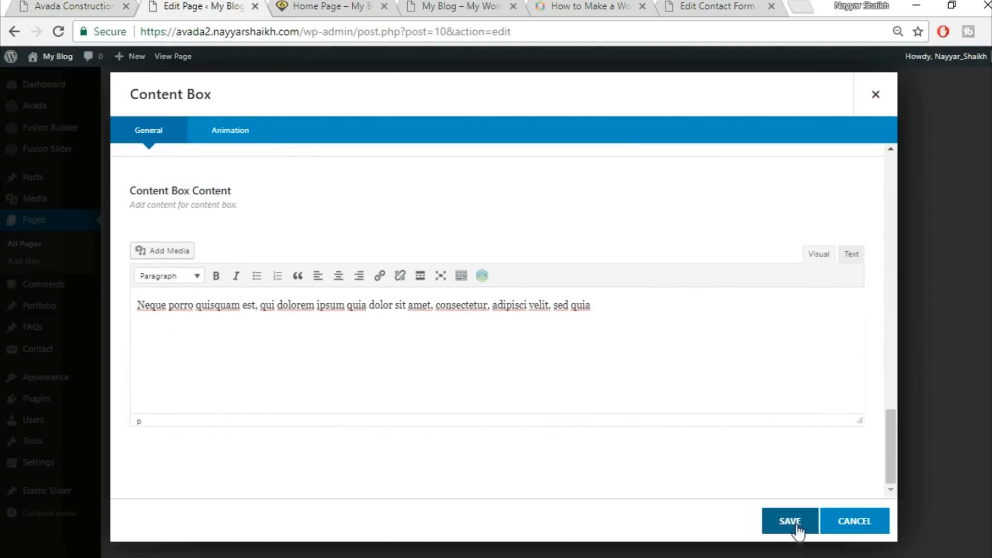
click(796, 527)
Clone the first content box item three times and save the Content Boxes element
click(308, 233)
click(308, 233)
click(308, 234)
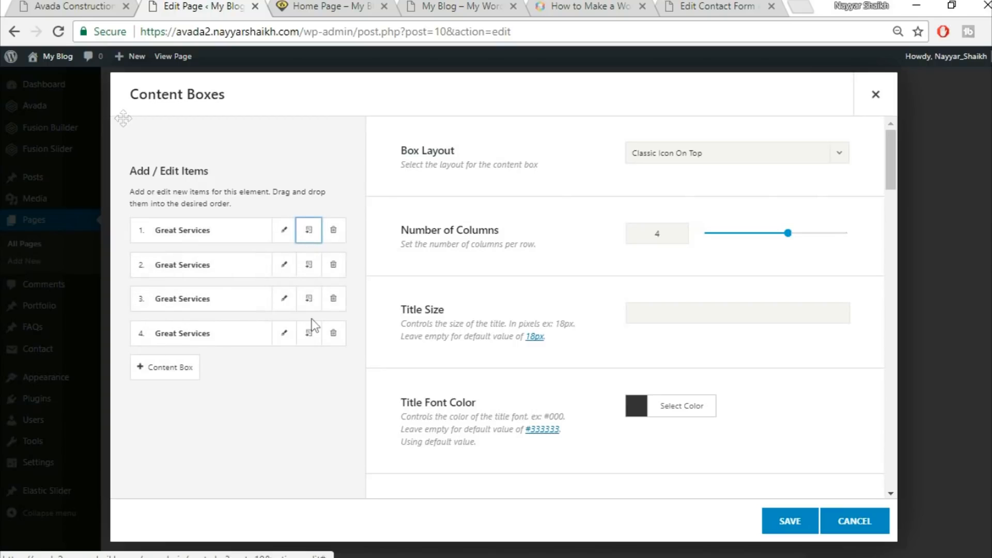
click(37, 4)
click(370, 365)
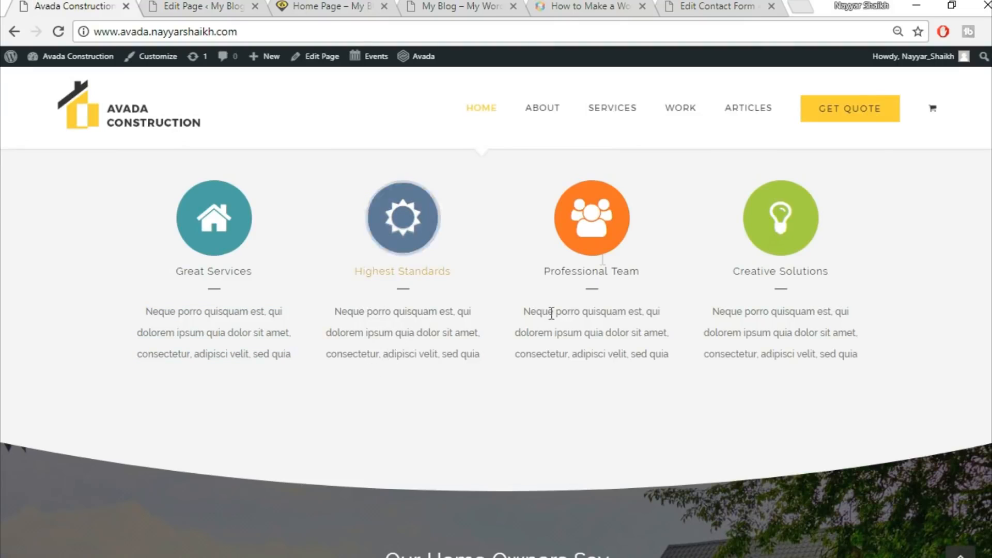
click(204, 8)
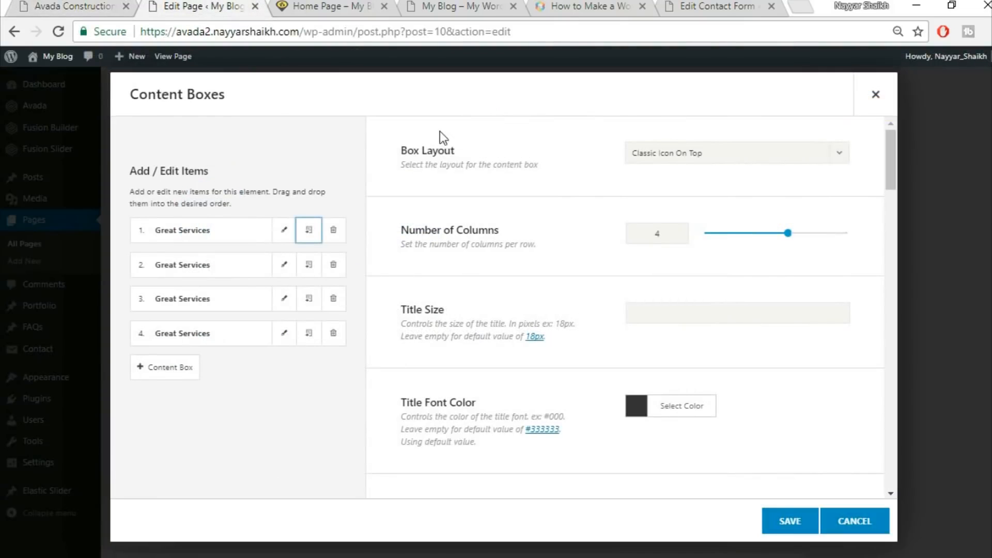
click(783, 532)
Set the Core Values container's background color to f5f5f5, matching the demo's section background
click(81, 4)
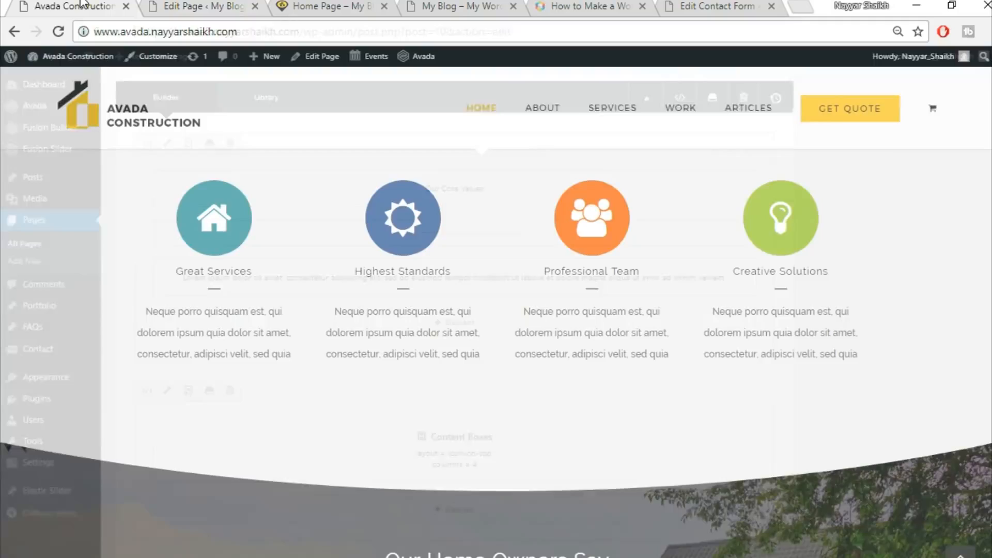
scroll(823, 429, up, 3)
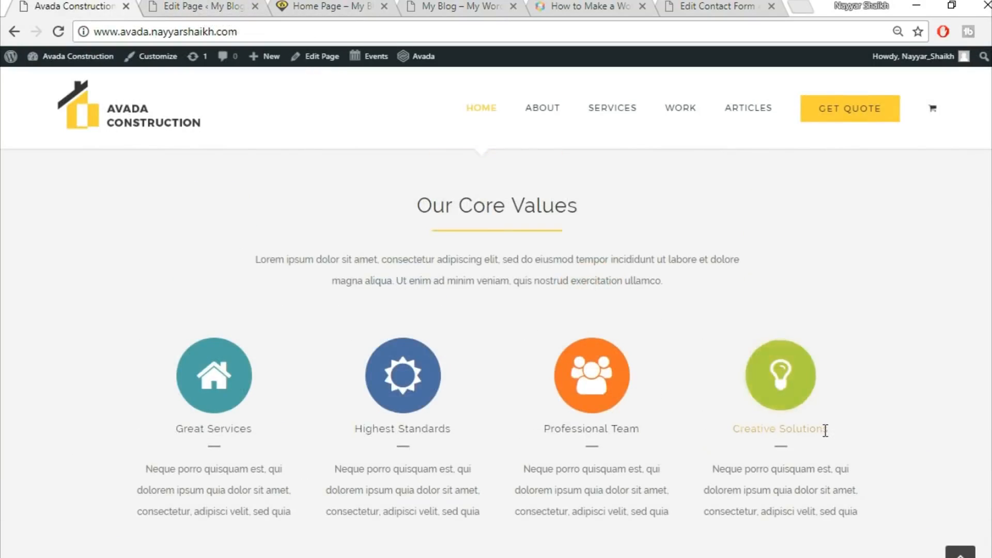
scroll(924, 362, up, 5)
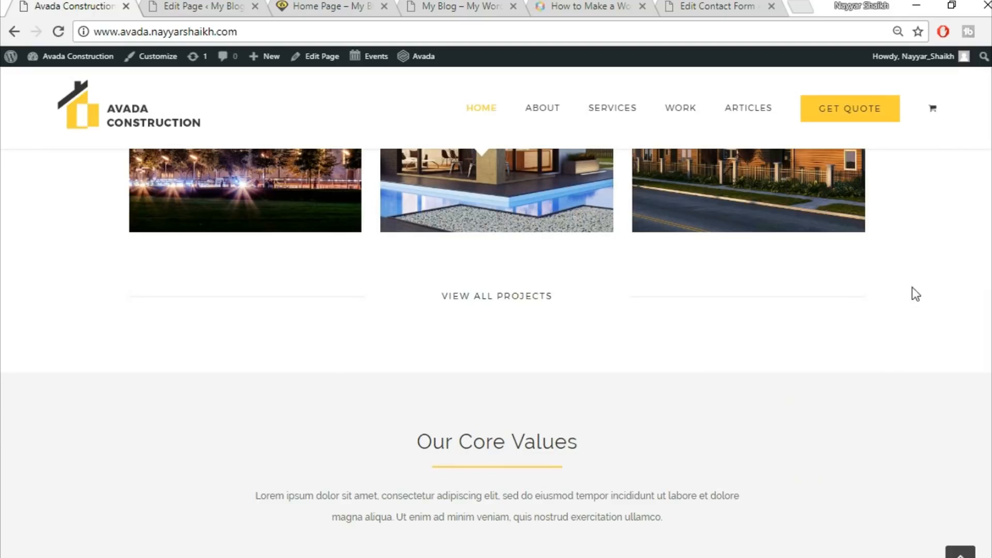
scroll(923, 412, down, 2)
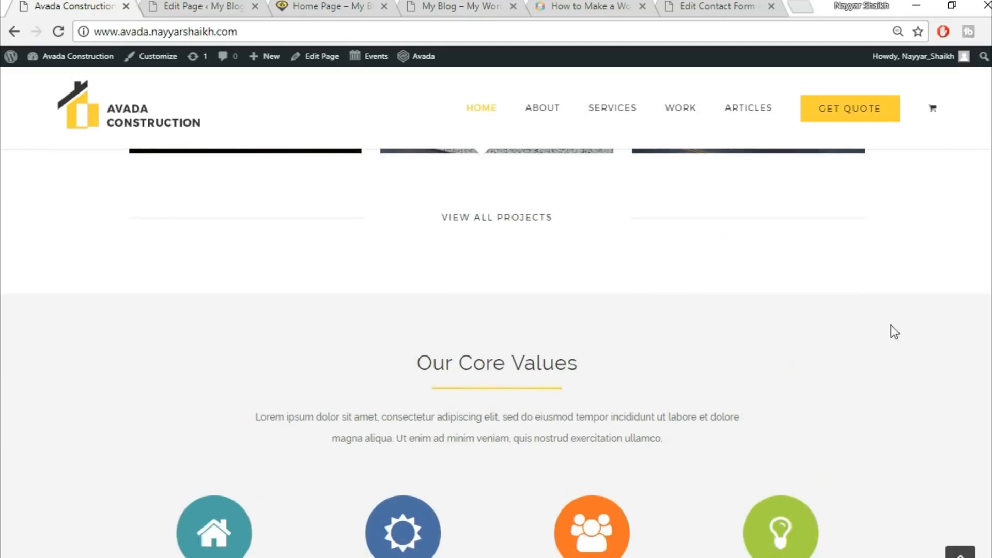
scroll(744, 351, up, 3)
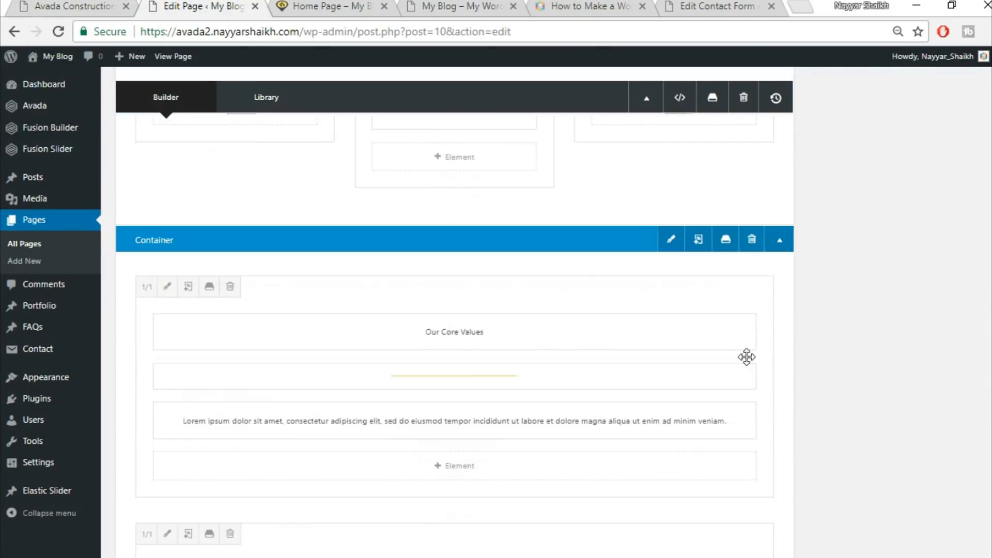
click(672, 254)
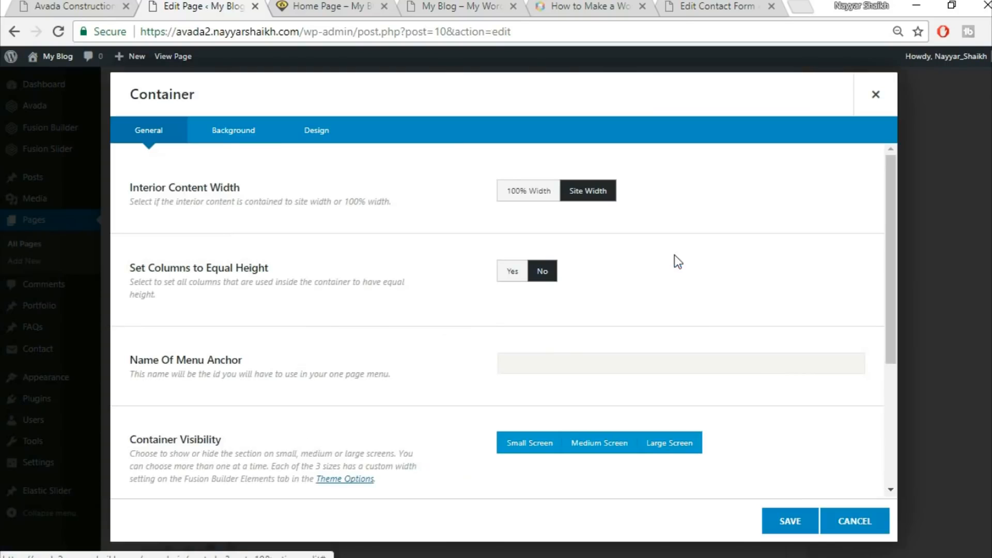
click(261, 136)
click(560, 192)
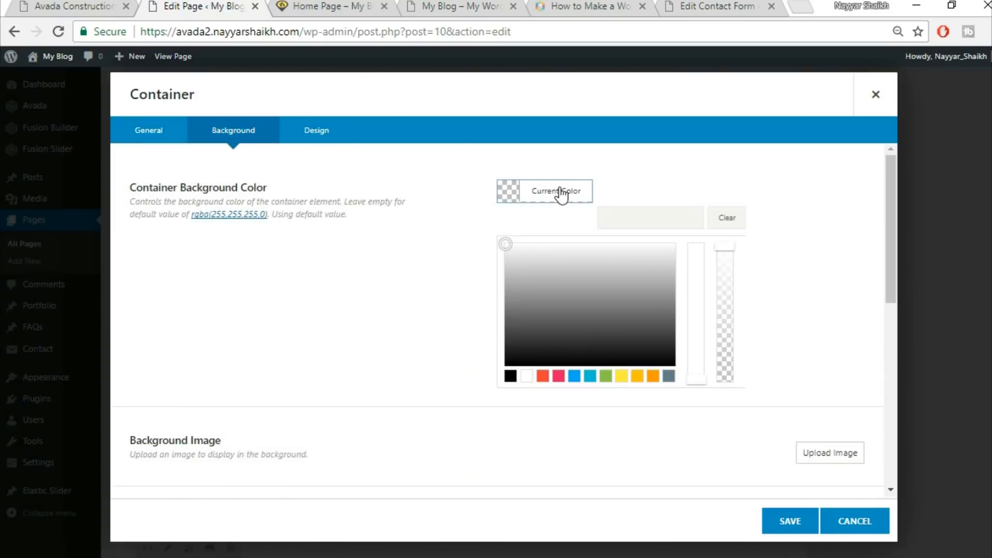
click(619, 213)
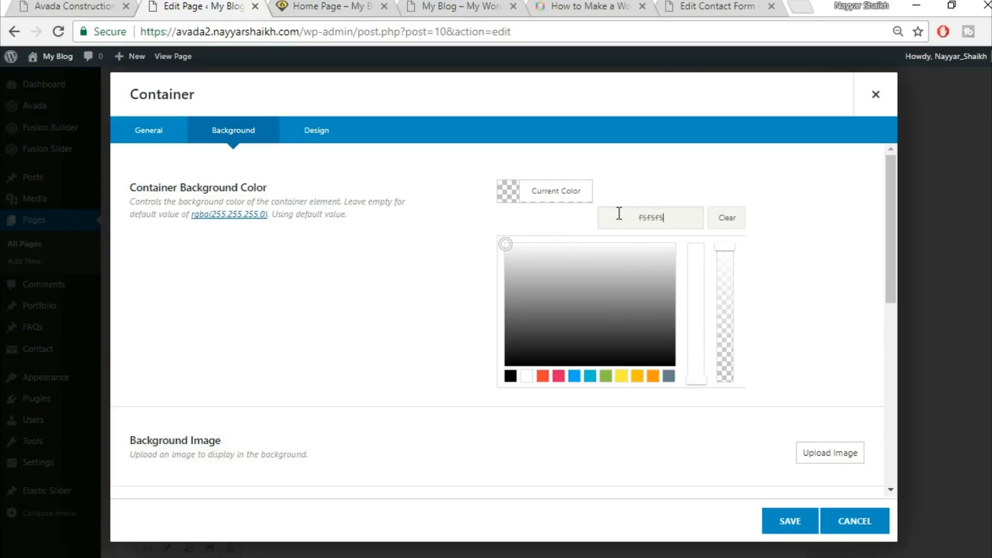
text(f5f5f5)
click(786, 521)
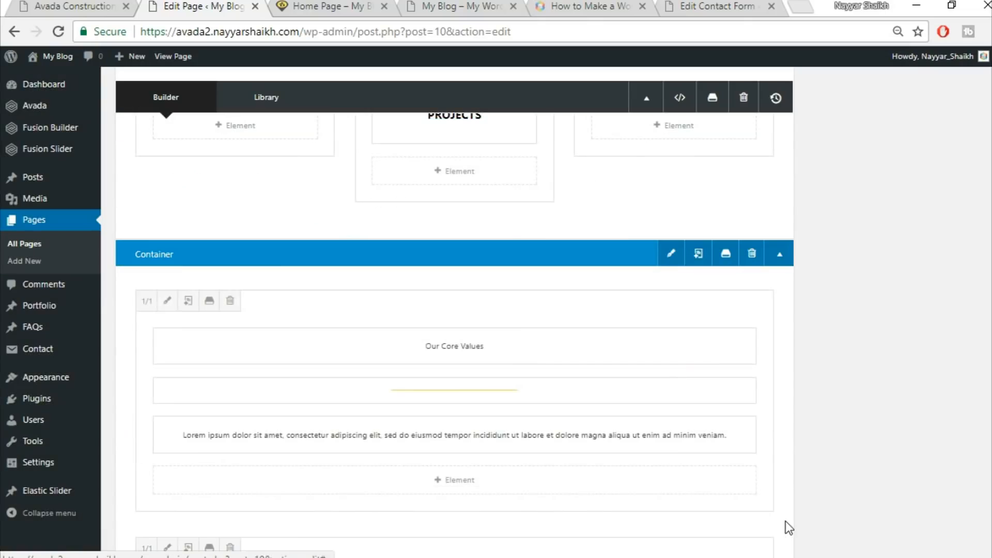
Update the page and reload the live home page to review the Core Values section
scroll(455, 310, up, 10)
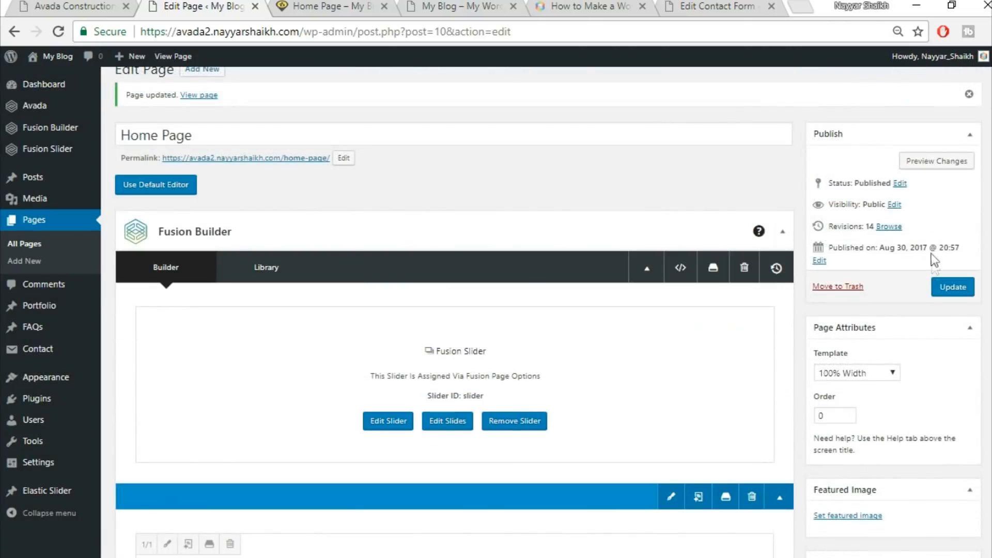
click(953, 287)
click(357, 5)
click(374, 32)
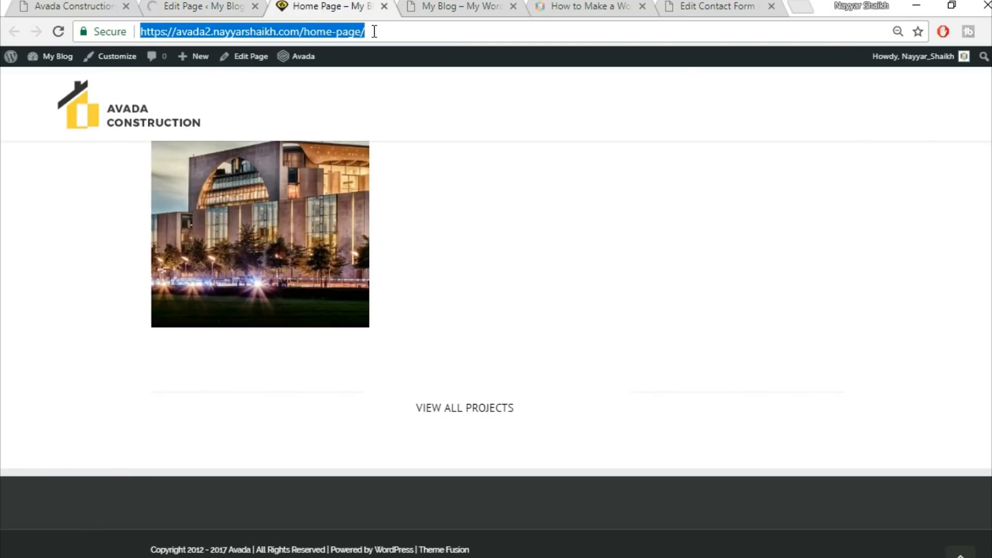
key(Return)
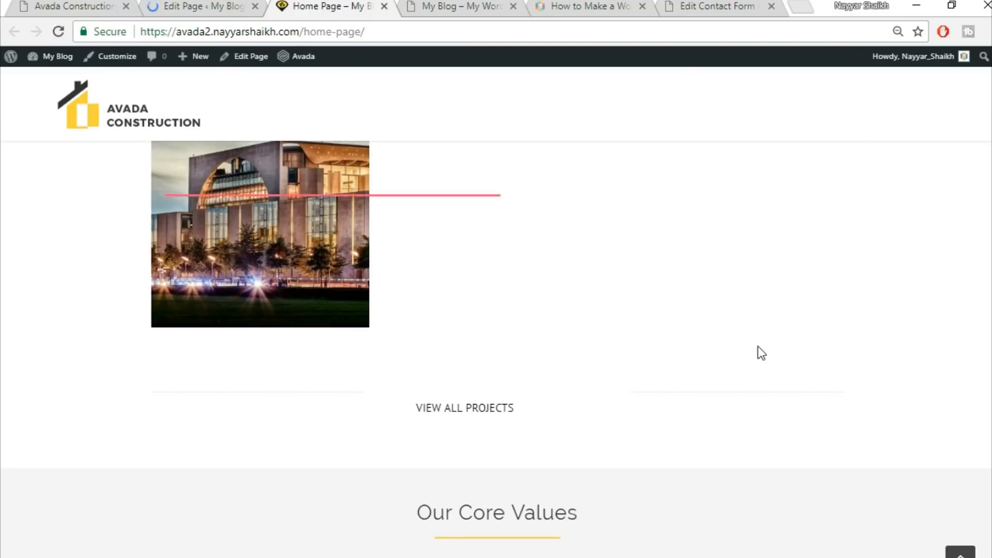
scroll(758, 350, down, 5)
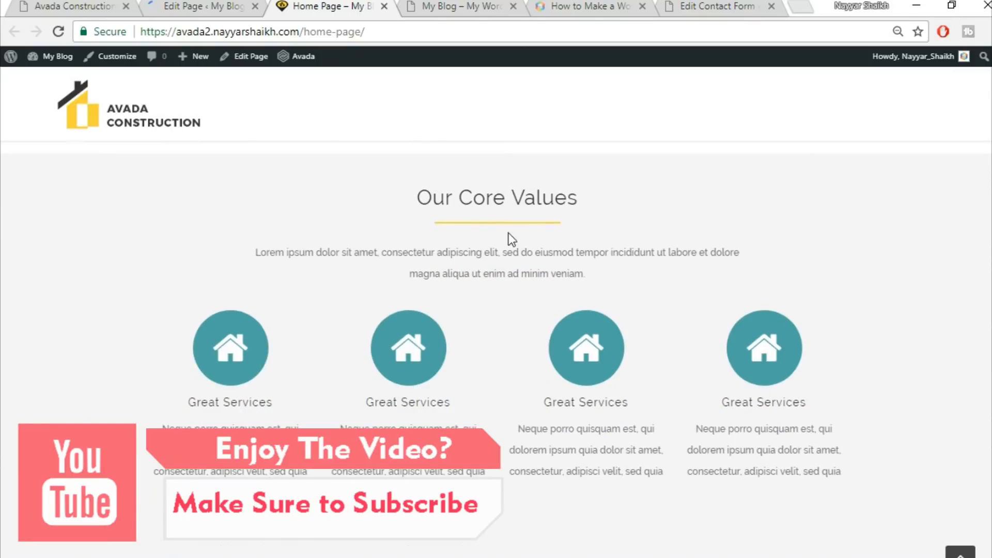
scroll(849, 209, up, 2)
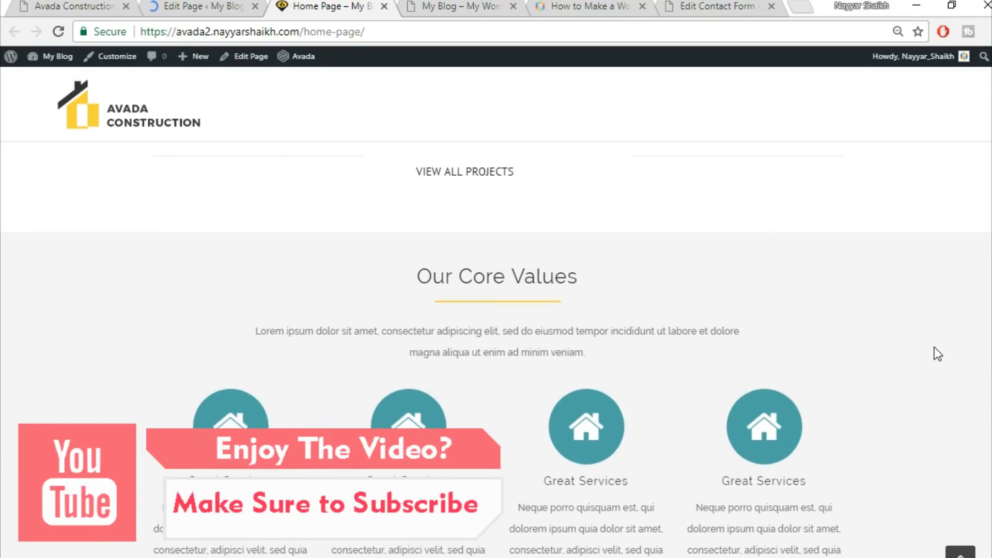
Compare the rebuilt Core Values section on the live page with the demo's Core Values section, then return to the page editor
scroll(934, 347, down, 2)
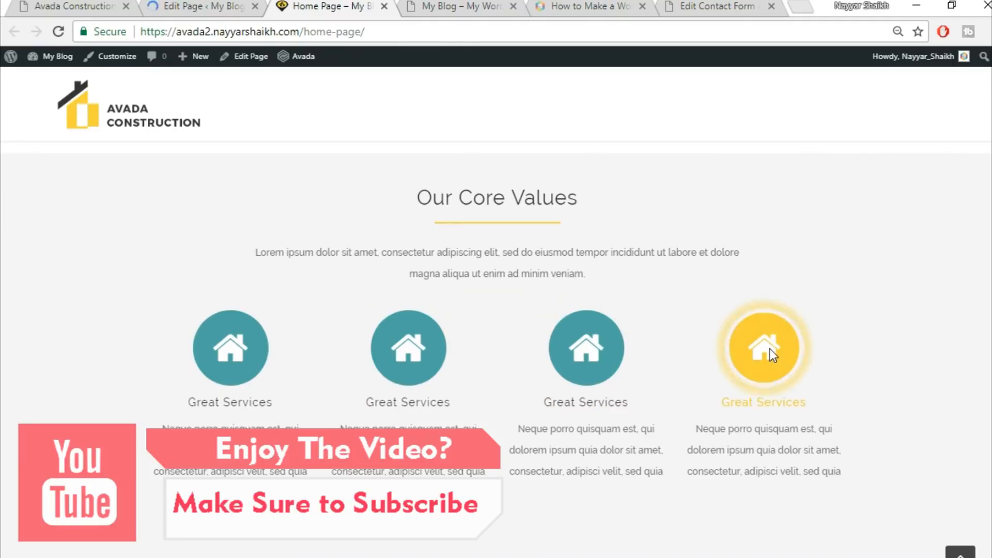
scroll(839, 346, down, 2)
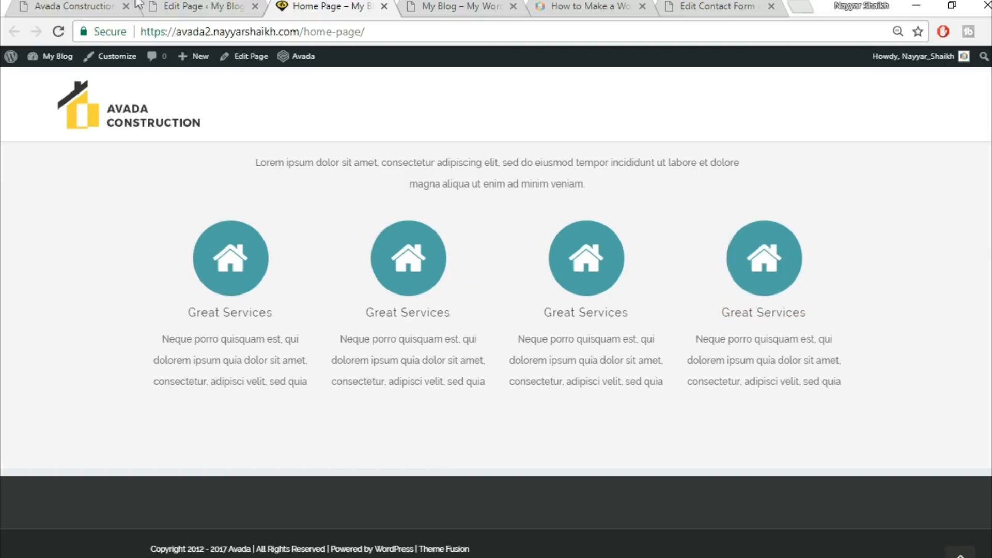
click(73, 6)
scroll(414, 351, down, 5)
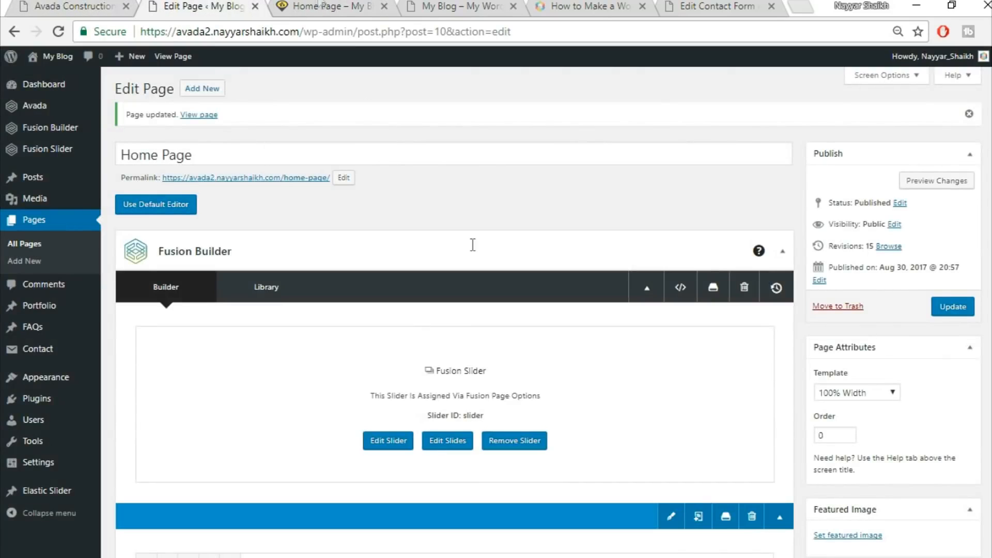
click(318, 6)
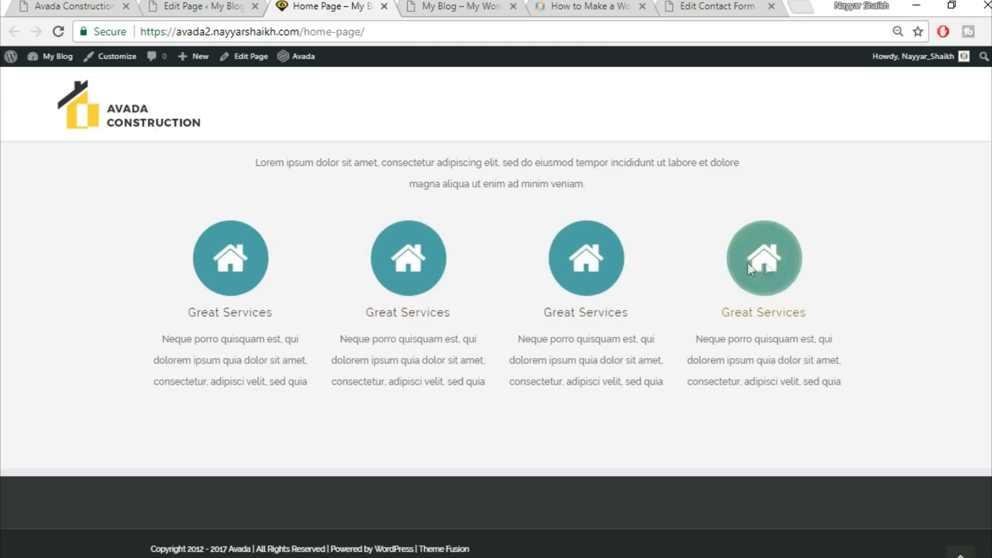
click(81, 5)
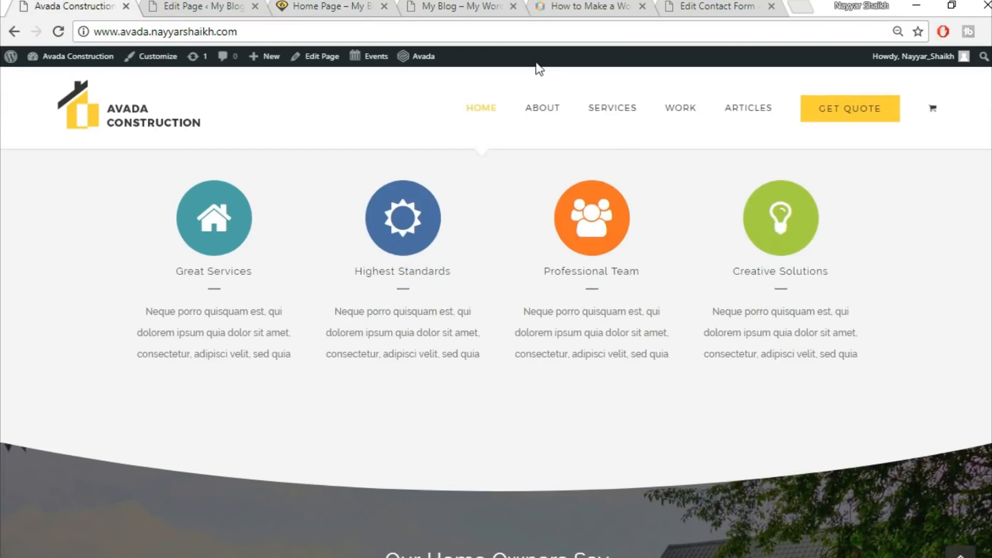
scroll(689, 390, down, 5)
scroll(785, 352, down, 2)
scroll(781, 357, up, 1)
click(204, 6)
scroll(455, 310, down, 5)
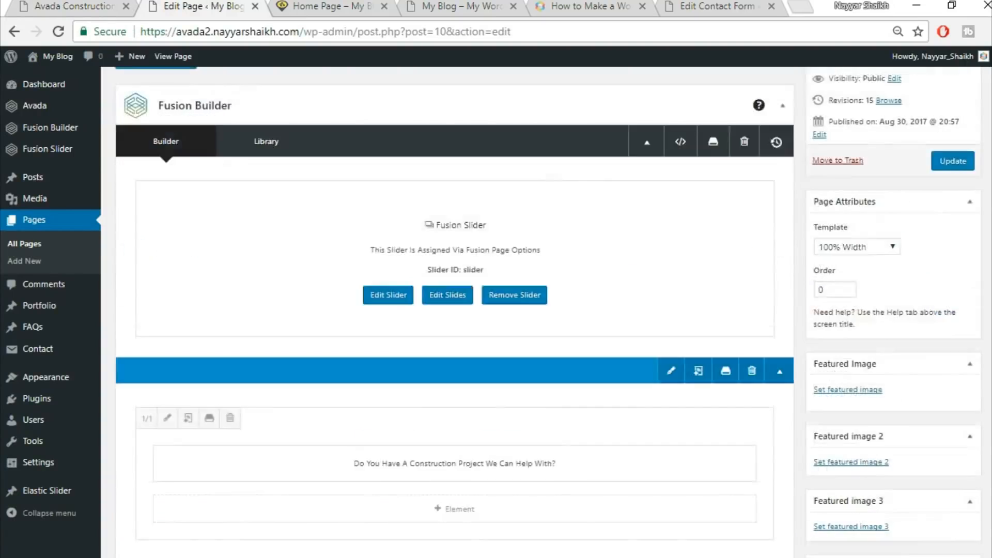
scroll(899, 403, down, 10)
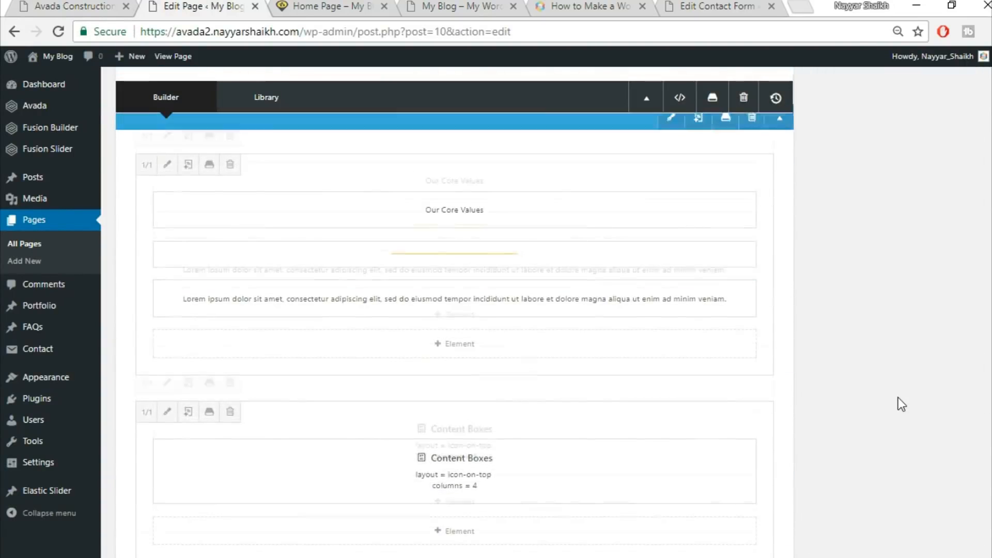
Add a new full-width 1/1 container below the Core Values container
click(651, 274)
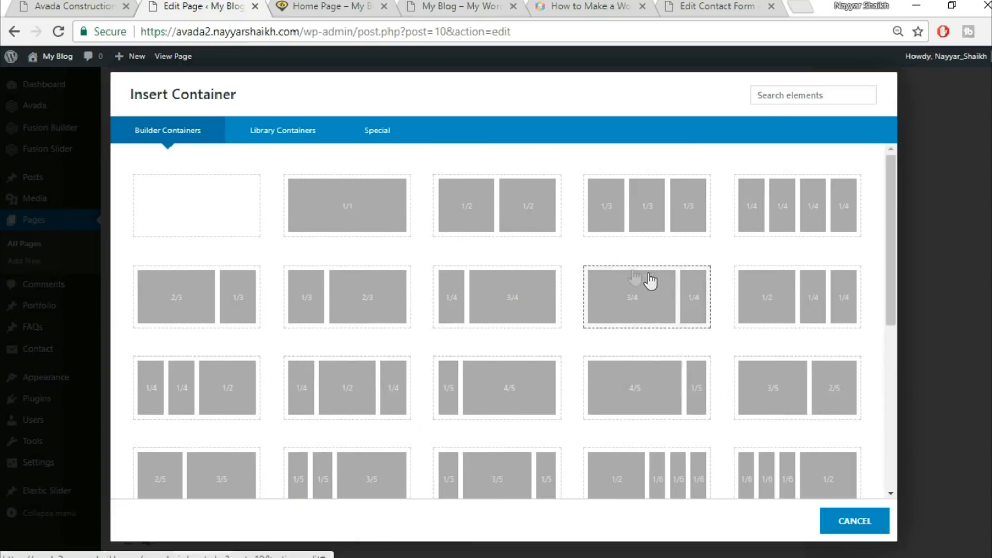
click(343, 210)
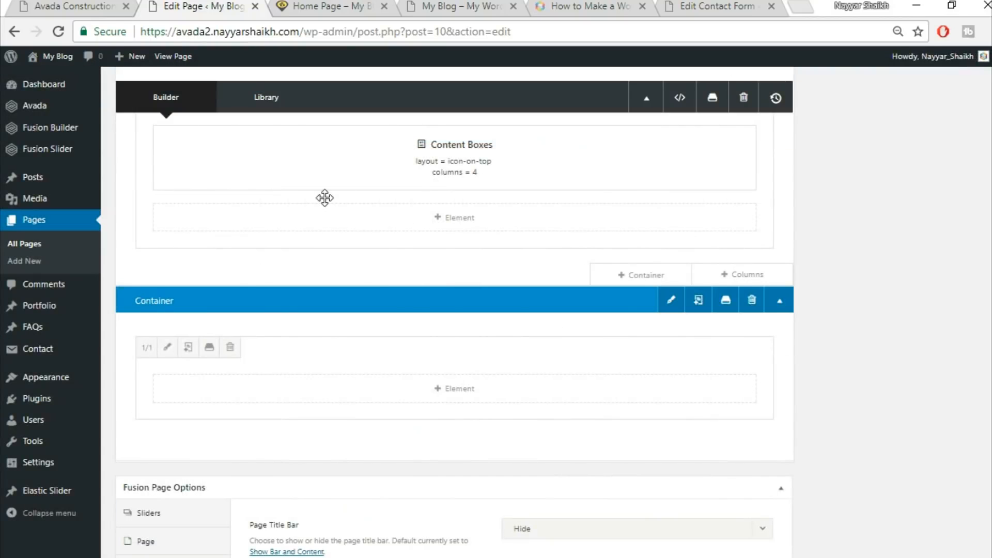
Insert a Section Separator element into the new container's column
click(72, 7)
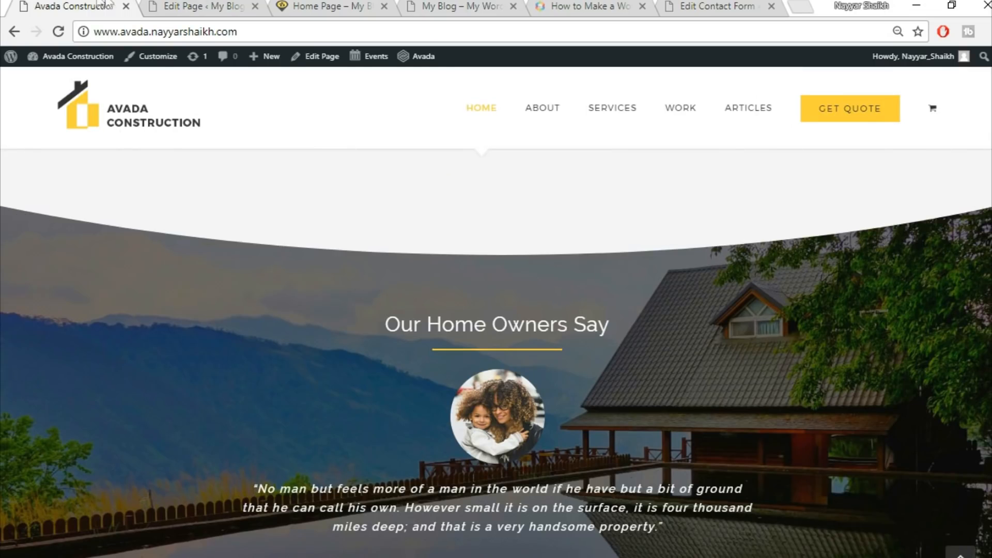
click(186, 6)
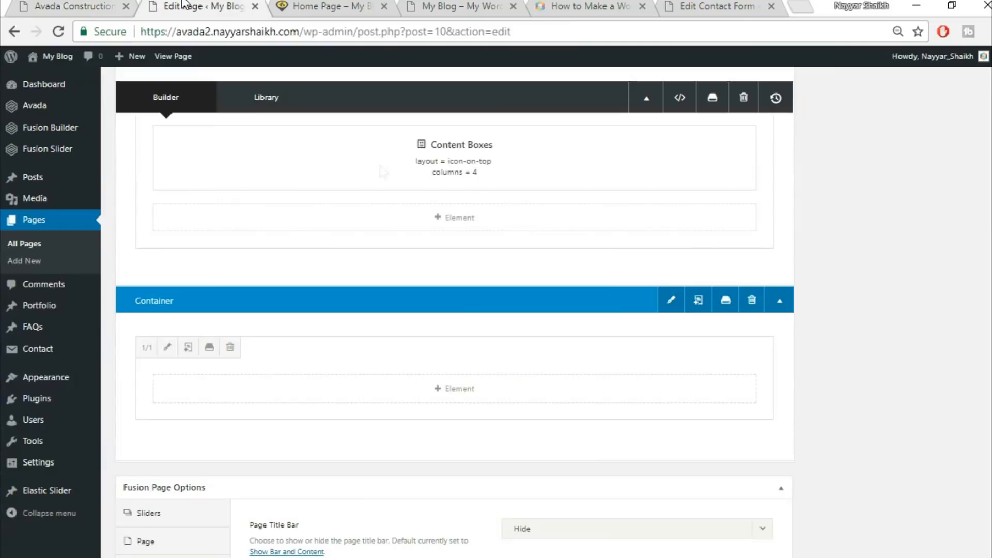
click(476, 398)
click(790, 93)
text(sepx)
key(BackSpace)
text(c)
click(204, 191)
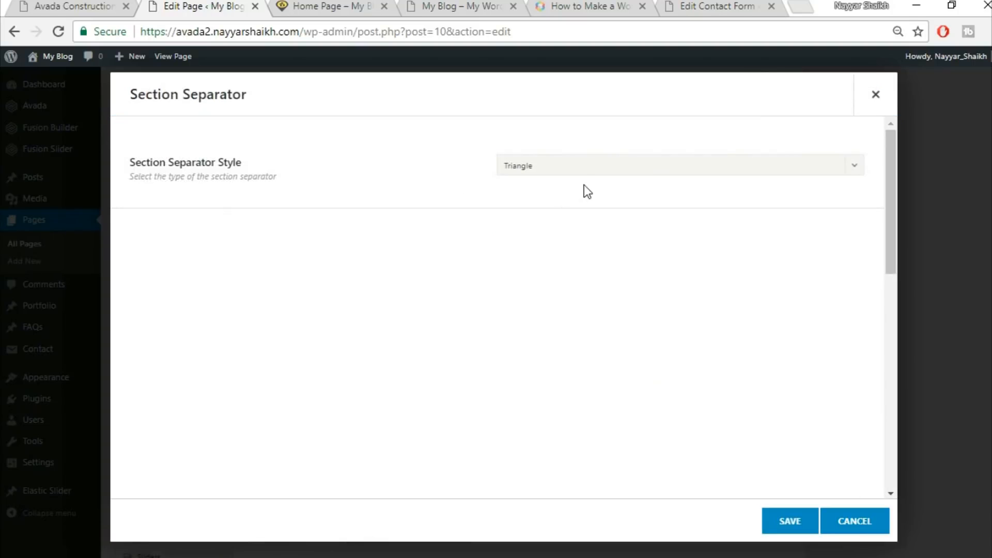
Set the separator's style to Big Half Circle and its vertical position to Bottom
click(578, 168)
click(572, 297)
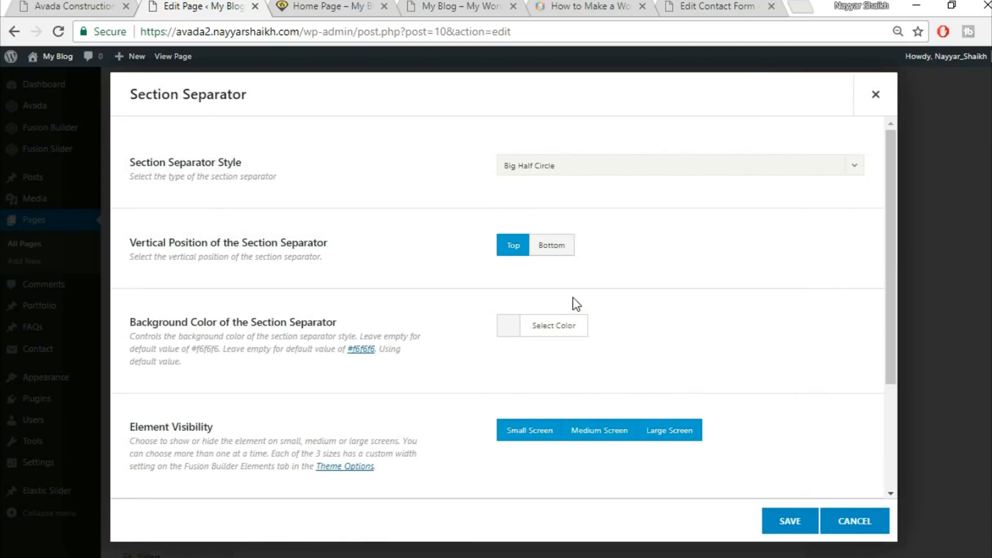
click(562, 251)
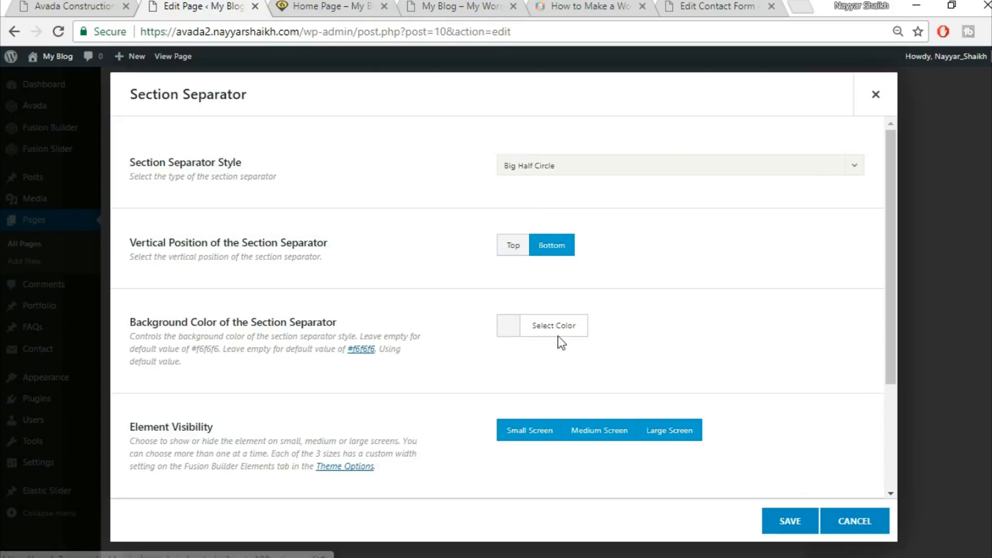
Set the separator's background color to #f5f5f5 to match the demo and save the element
click(130, 6)
scroll(469, 320, up, 5)
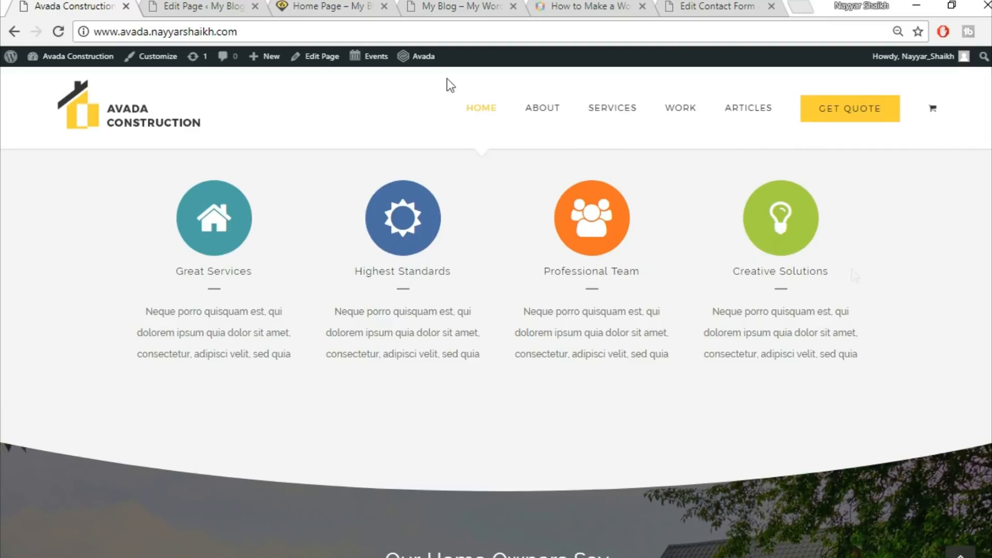
click(236, 4)
click(555, 340)
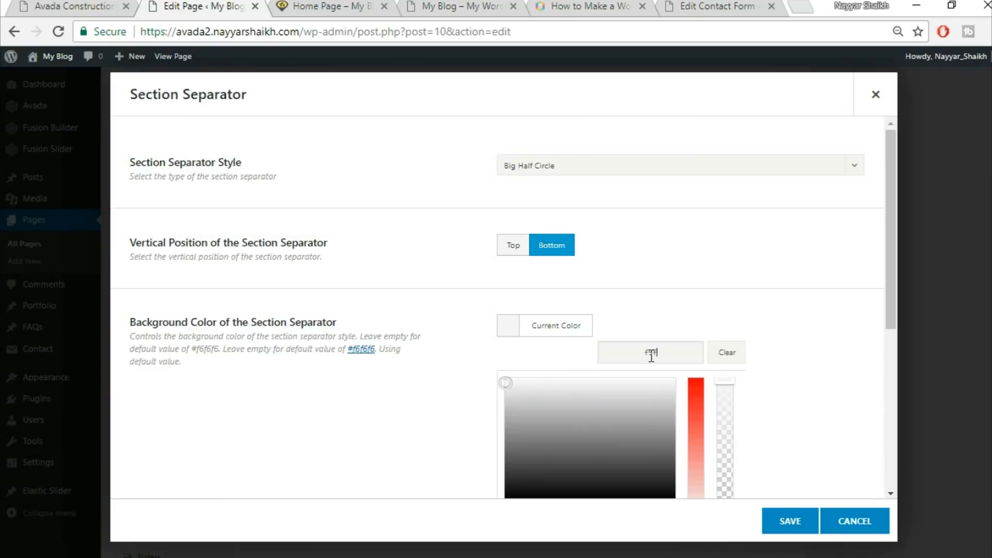
click(826, 389)
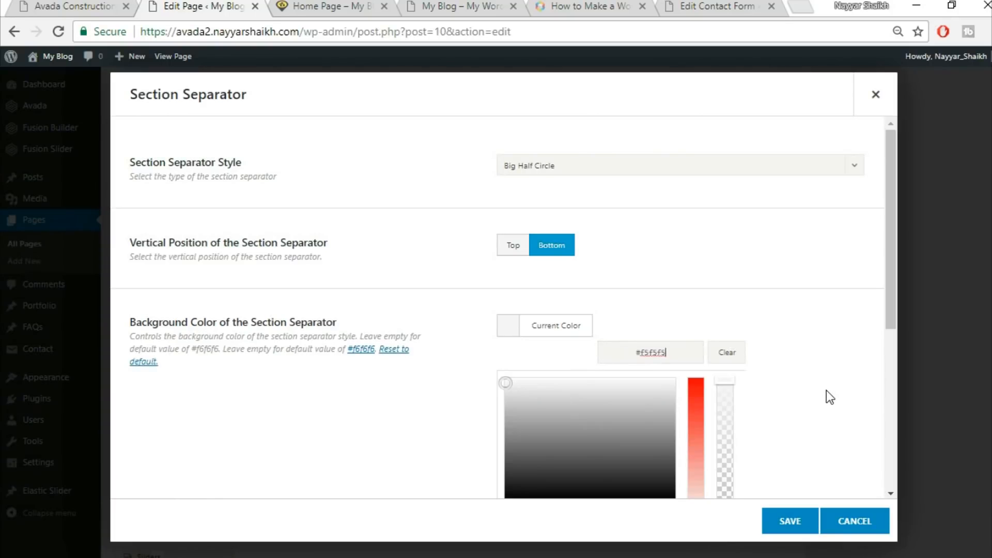
click(826, 390)
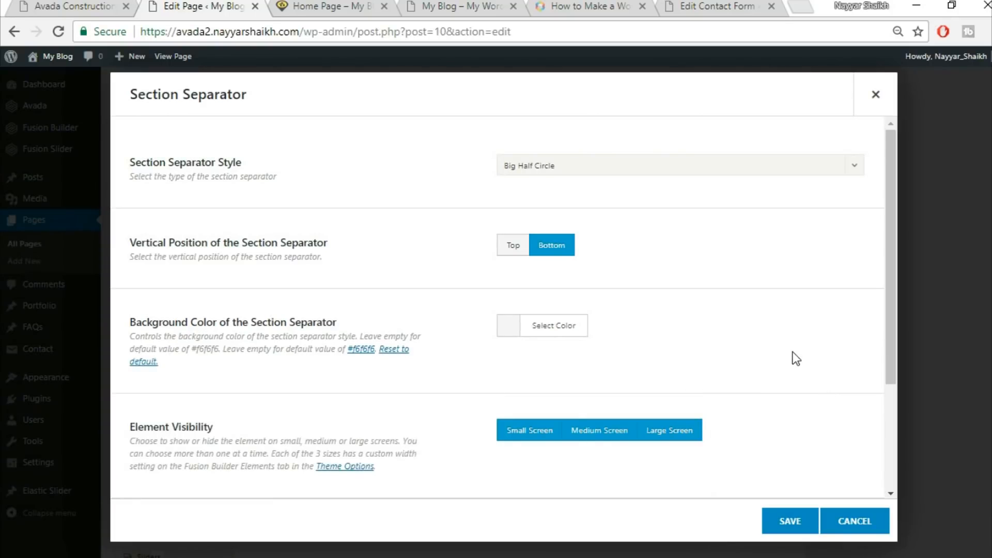
scroll(793, 352, down, 3)
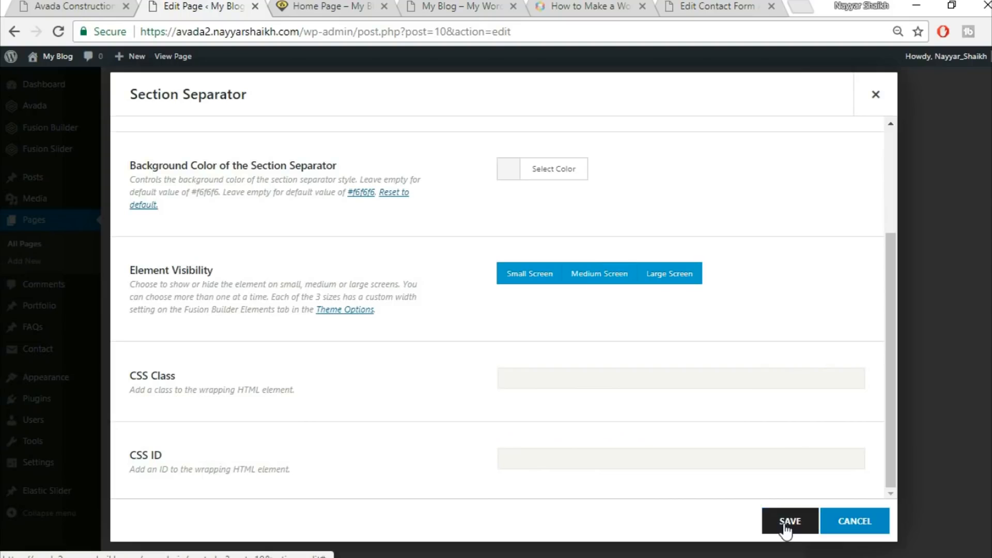
click(787, 522)
Insert the saved Title library container below the separator container
click(56, 4)
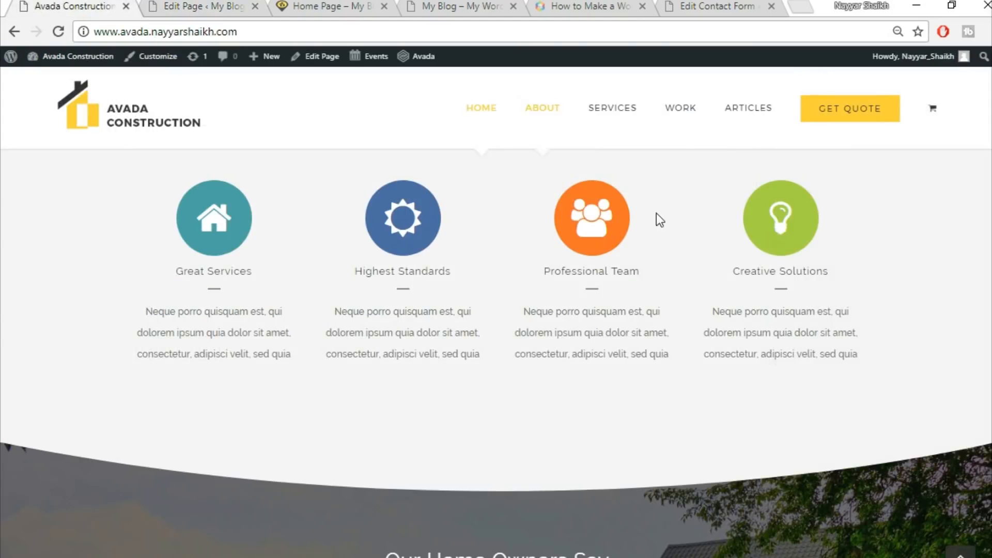
scroll(773, 357, up, 1)
scroll(773, 357, down, 6)
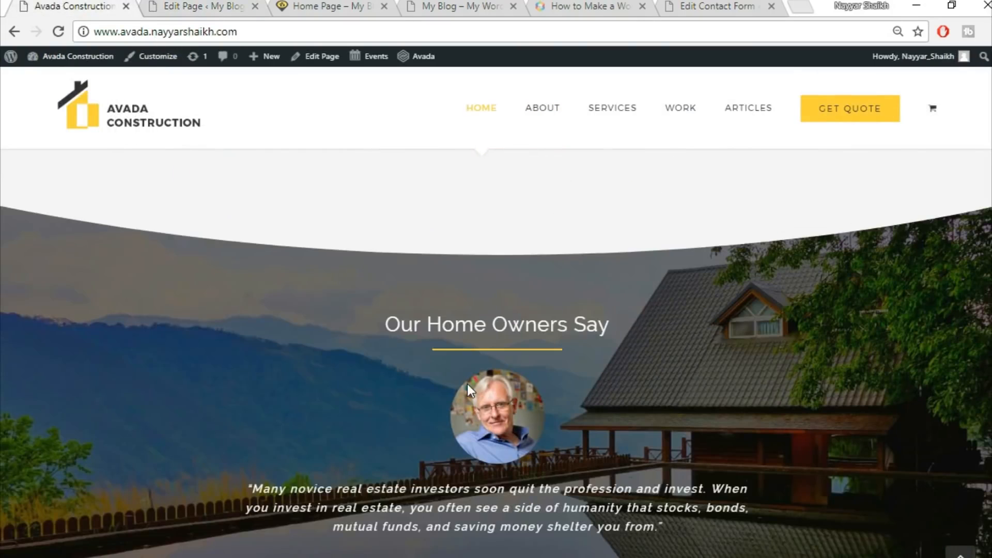
scroll(467, 383, down, 3)
scroll(501, 297, up, 2)
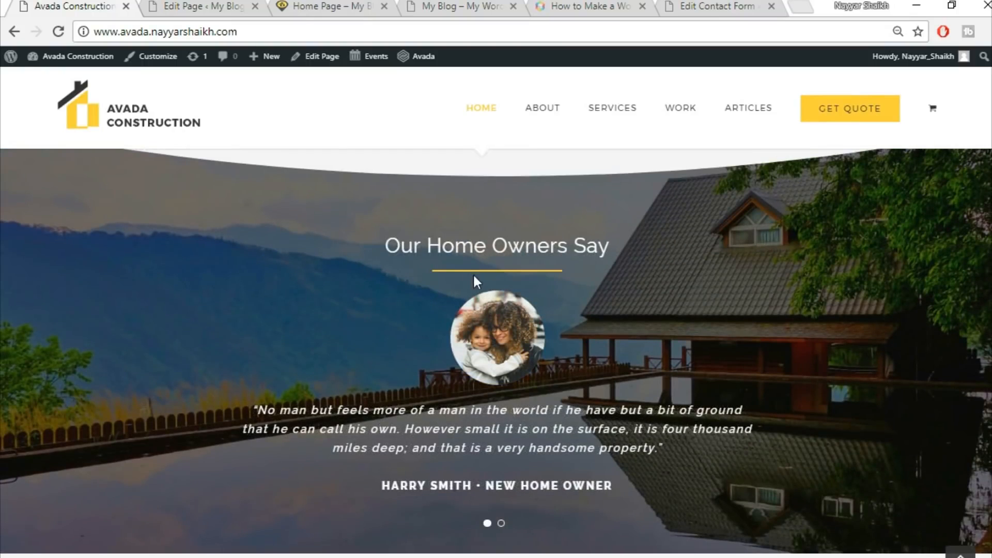
click(201, 5)
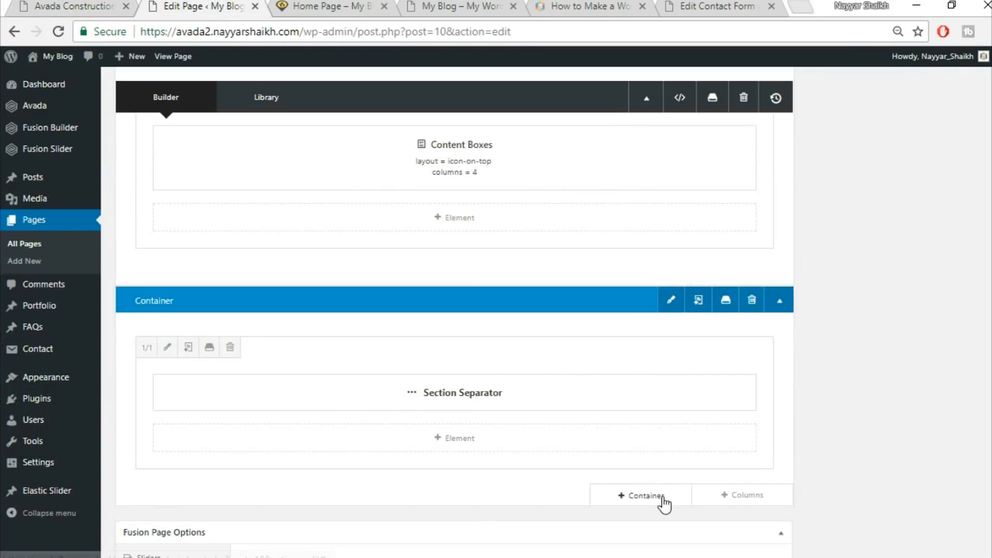
click(664, 500)
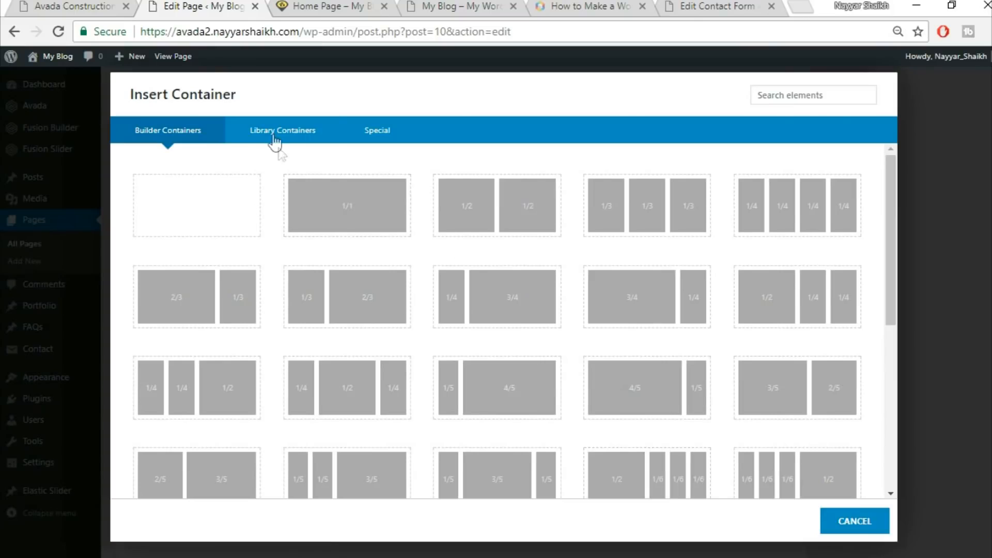
click(274, 135)
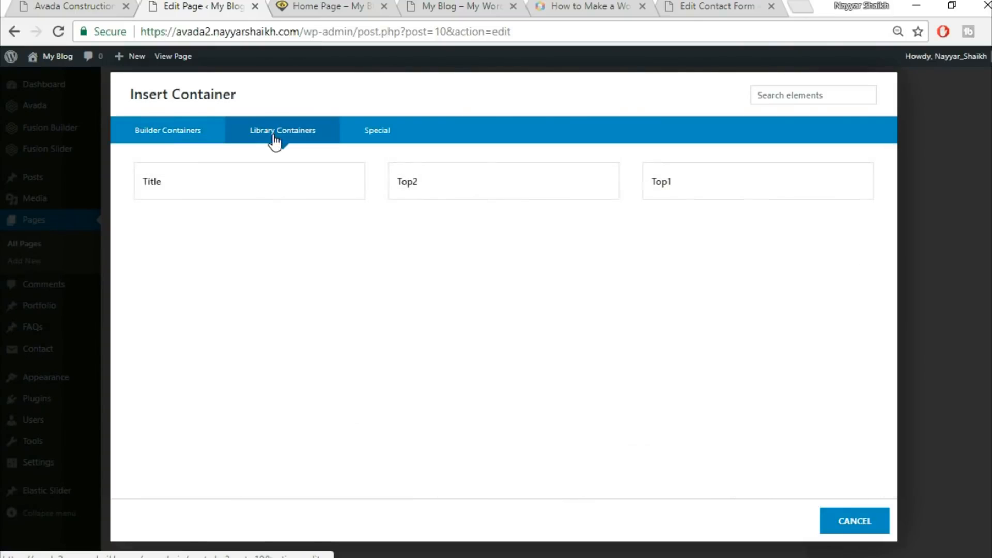
click(298, 197)
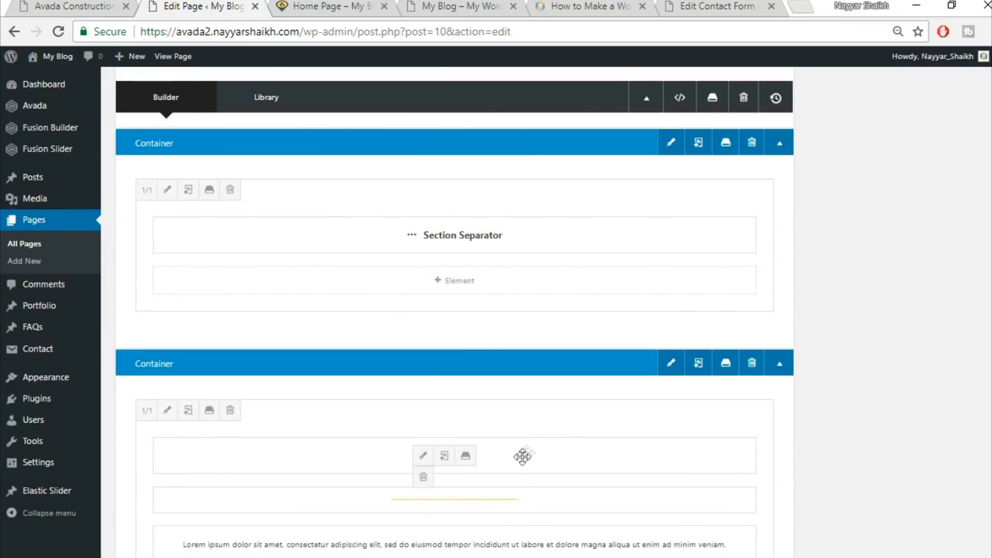
drag(529, 459, 510, 473)
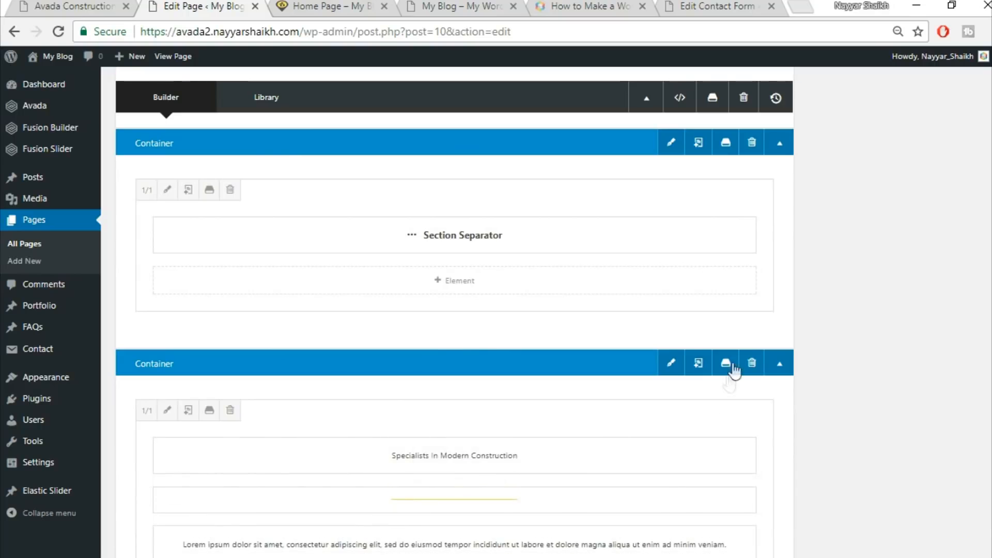
Add a 1/1 column to the separator container and move the Specialists In Modern Construction title and its line into it
click(760, 339)
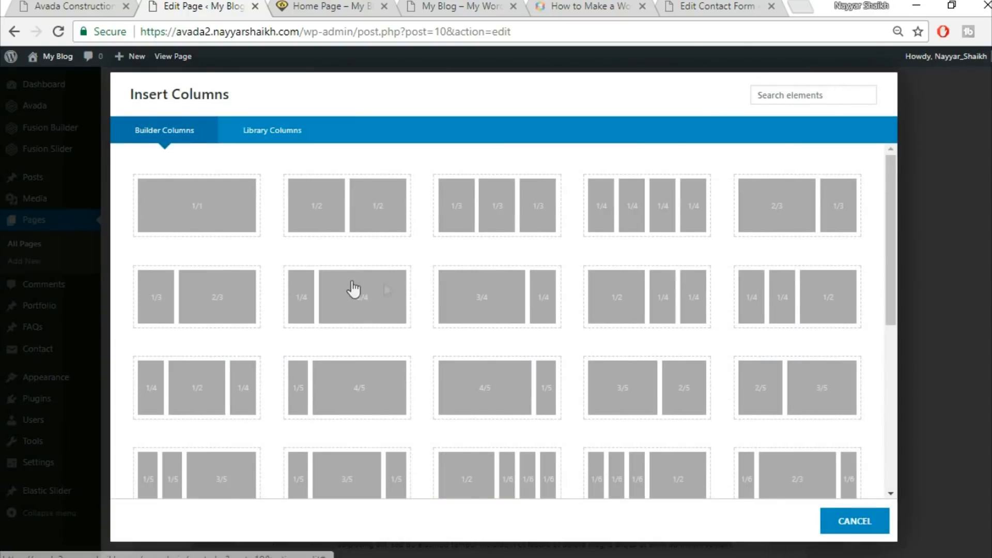
click(227, 219)
scroll(854, 364, down, 5)
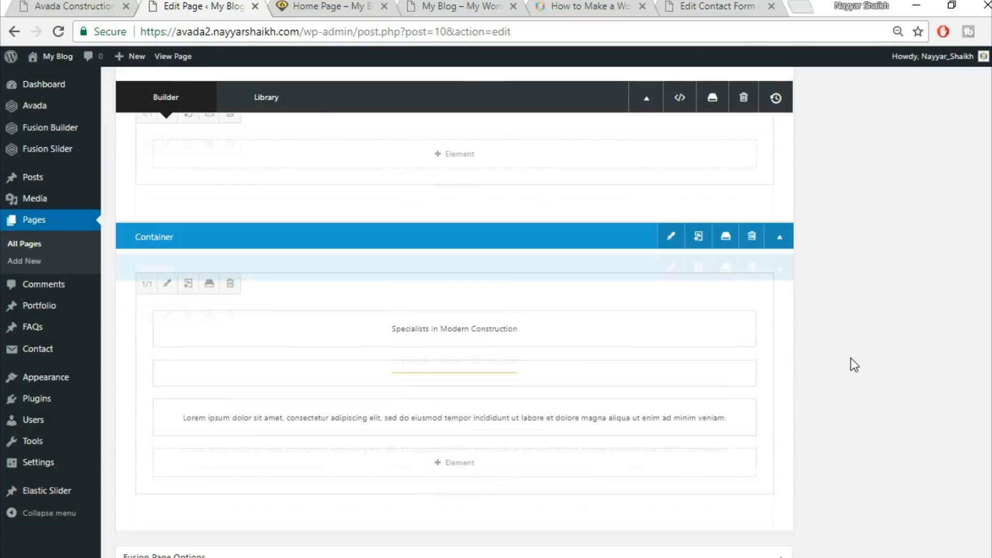
drag(539, 297, 536, 159)
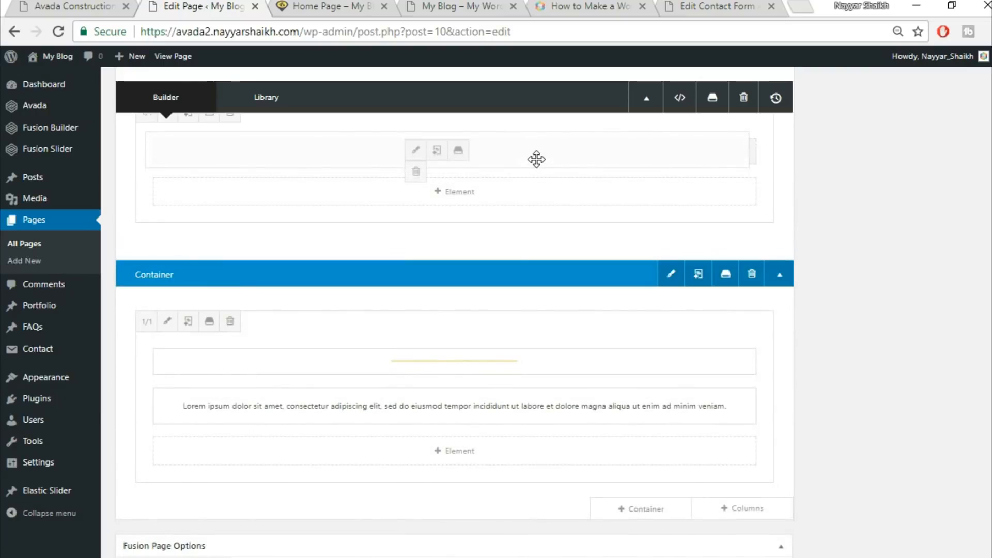
drag(495, 378, 473, 268)
drag(479, 188, 476, 215)
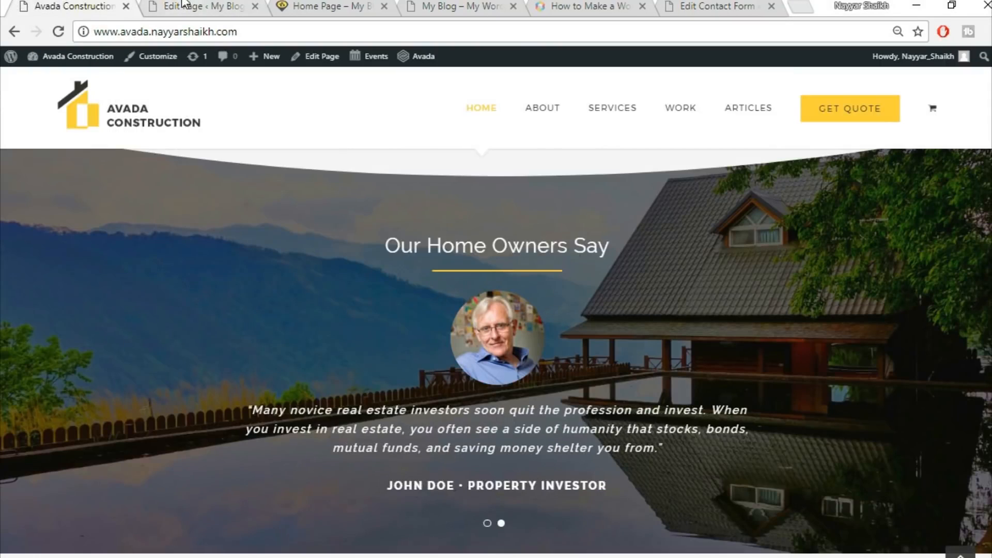
Delete the leftover library container holding only the lorem ipsum paragraph
click(184, 5)
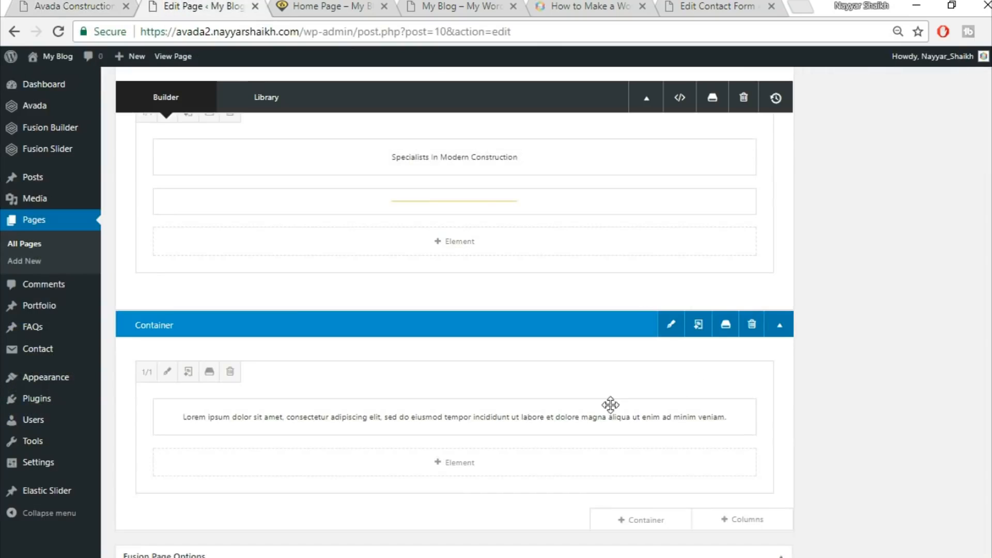
click(750, 330)
scroll(798, 384, up, 3)
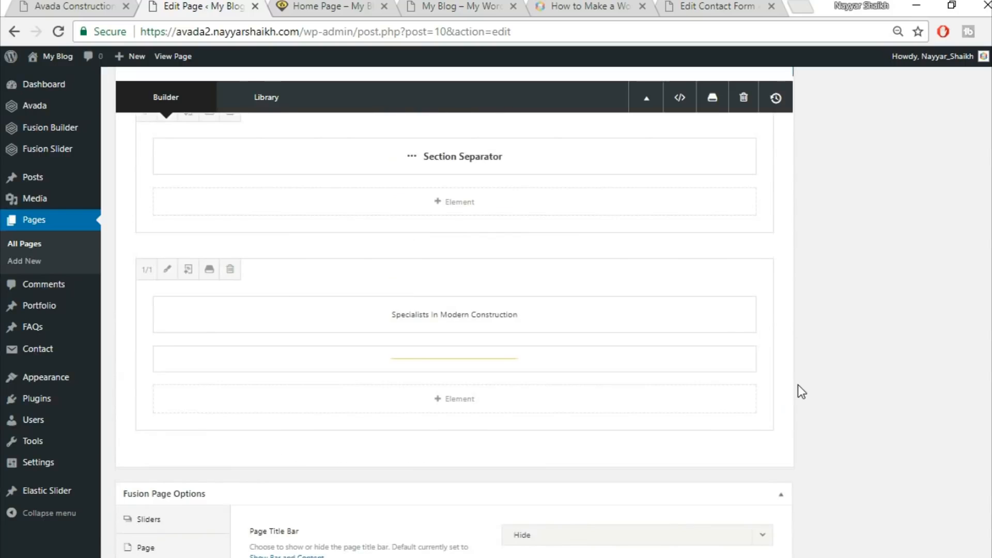
click(73, 6)
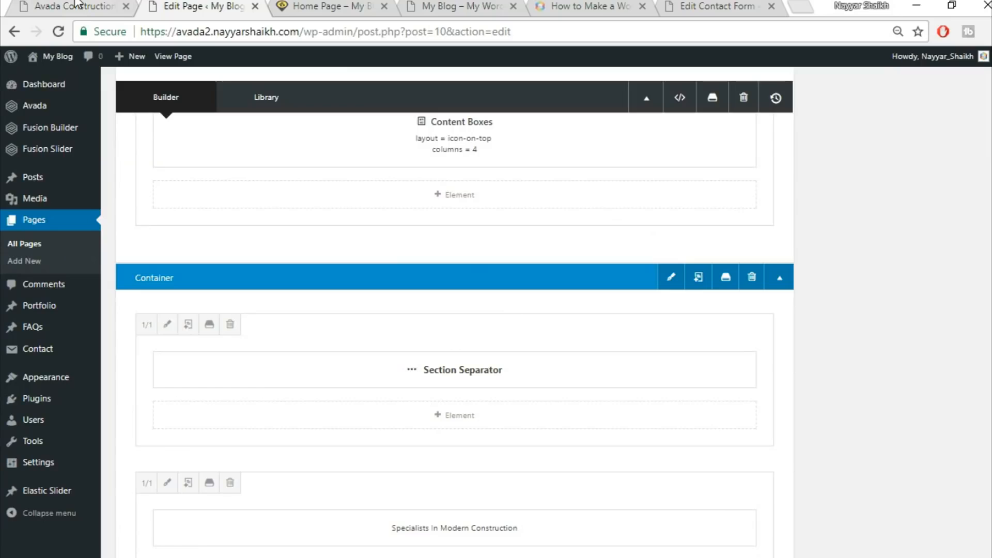
click(103, 4)
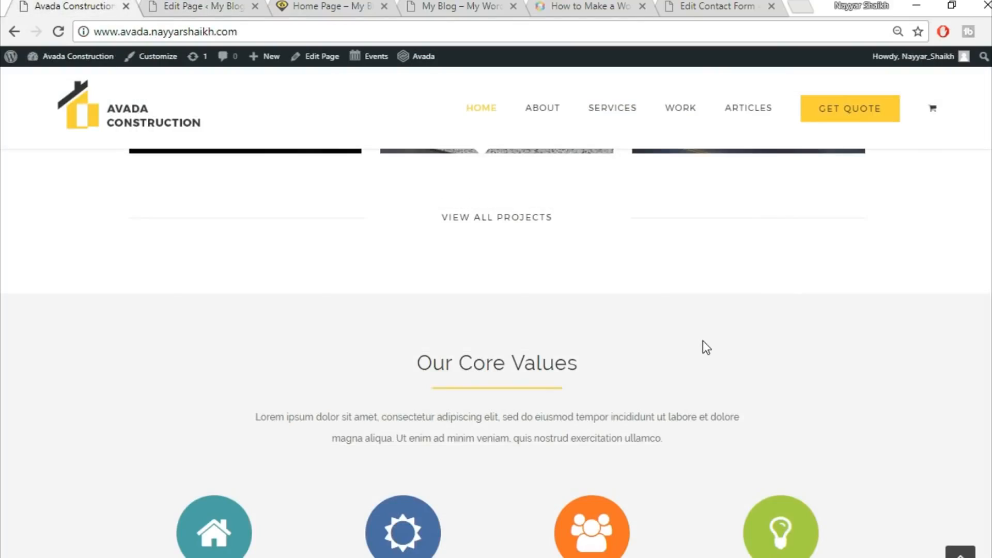
Add a new 1/1 column below the Specialists In Modern Construction column, for the testimonials section
scroll(702, 340, down, 3)
scroll(692, 366, down, 6)
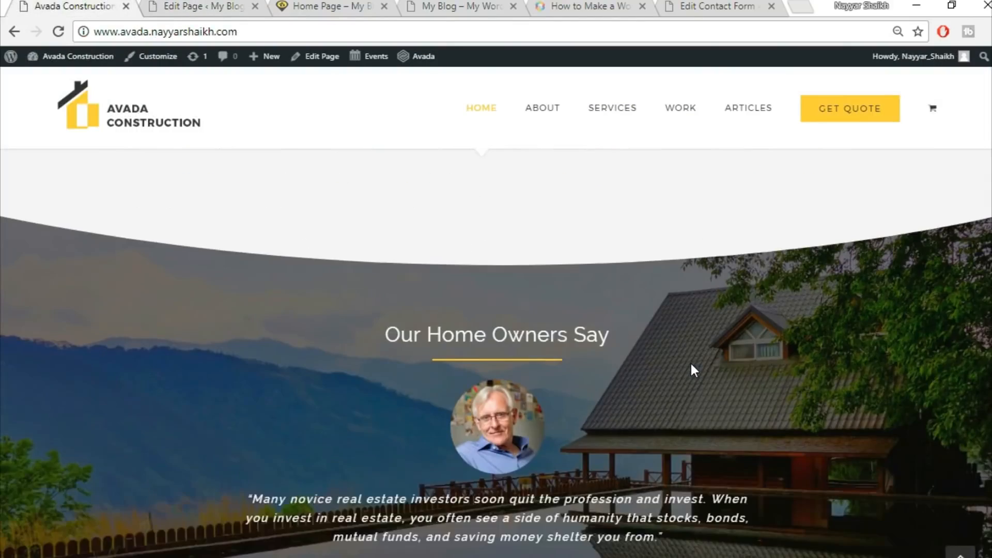
scroll(693, 370, down, 3)
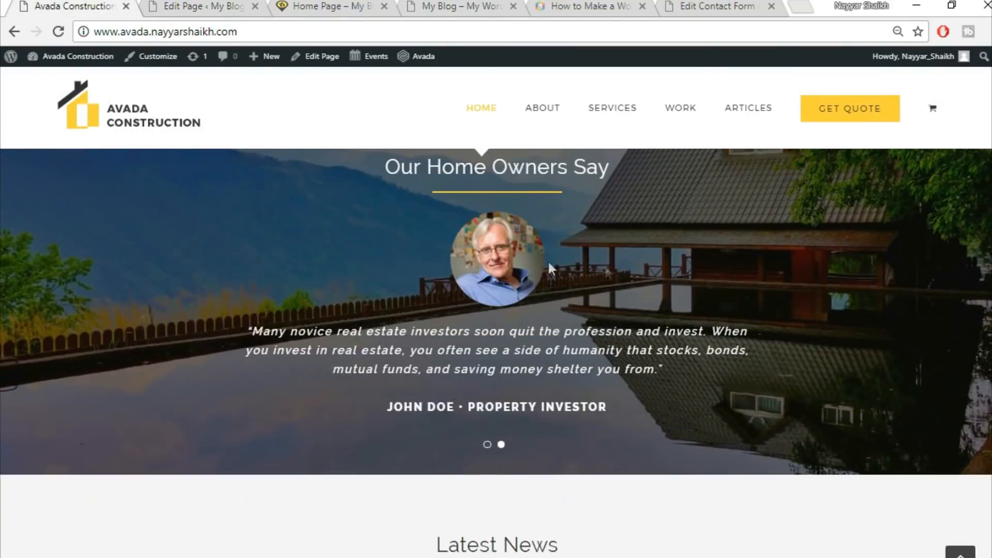
click(234, 2)
scroll(750, 386, down, 8)
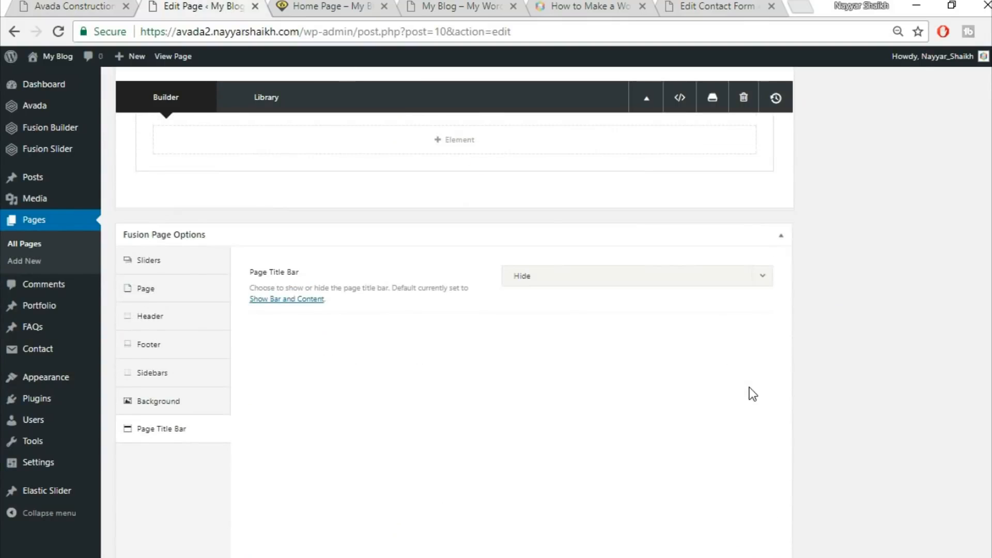
scroll(749, 387, up, 5)
click(713, 430)
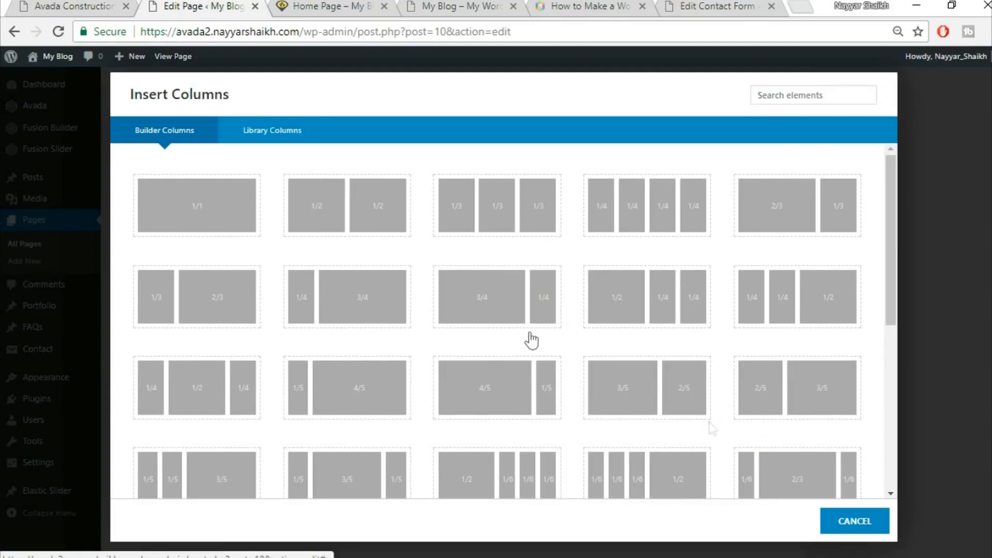
click(192, 206)
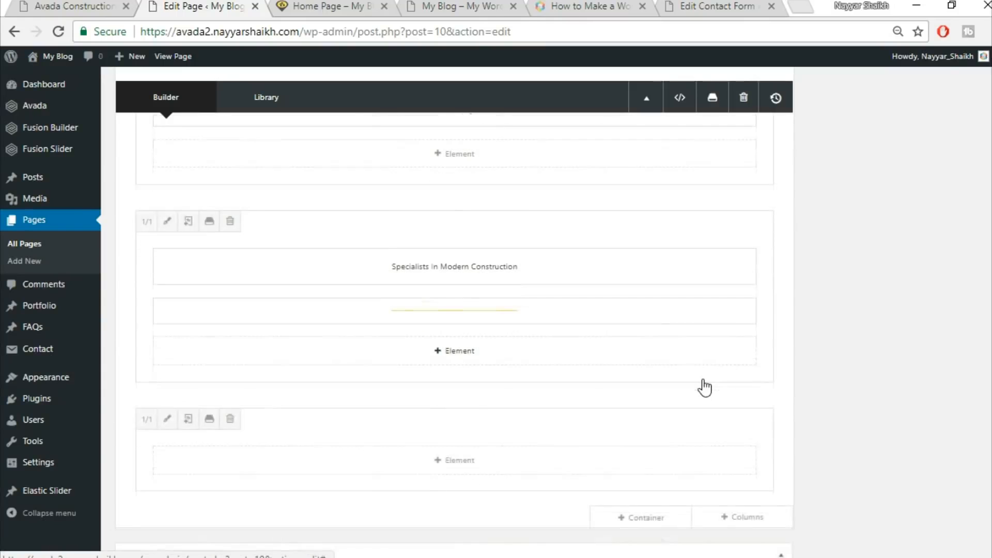
Insert a Testimonials element into the new empty column
scroll(705, 387, down, 1)
click(500, 418)
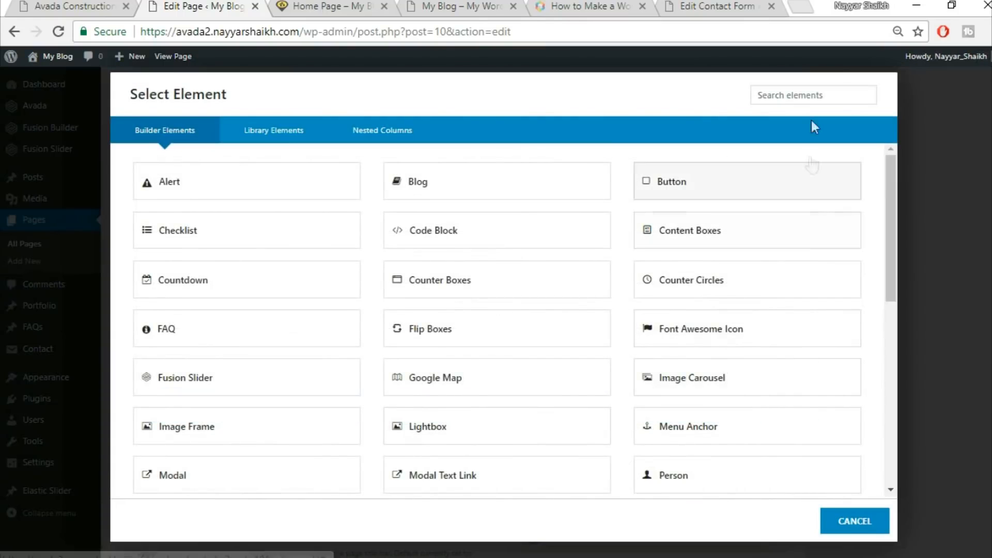
click(805, 96)
text(test)
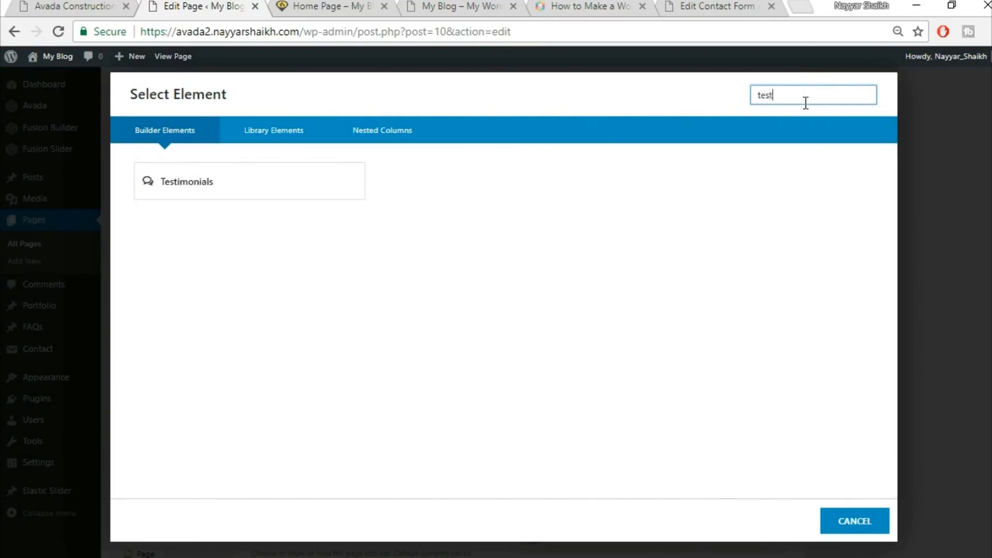
click(328, 190)
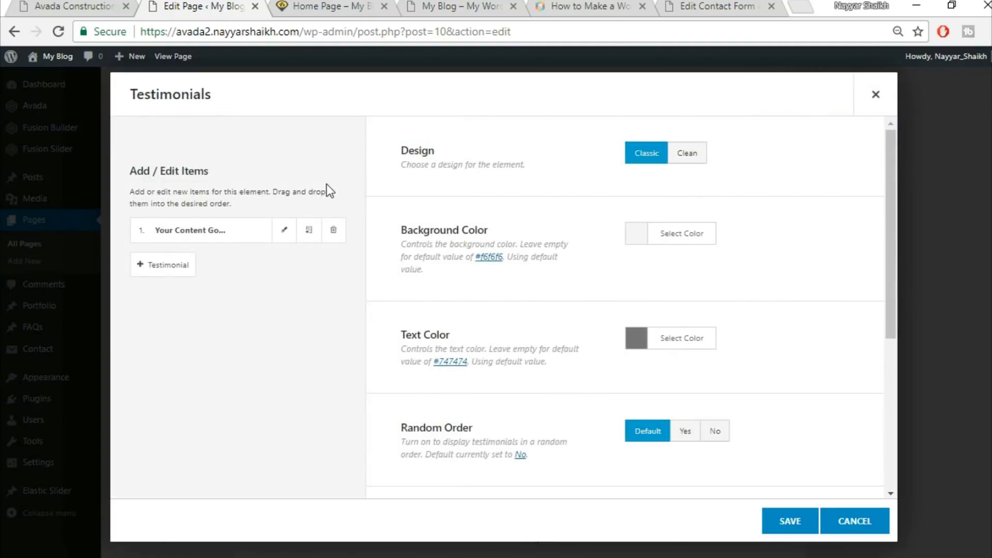
Set the testimonials design to Clean and make its background color transparent
click(694, 165)
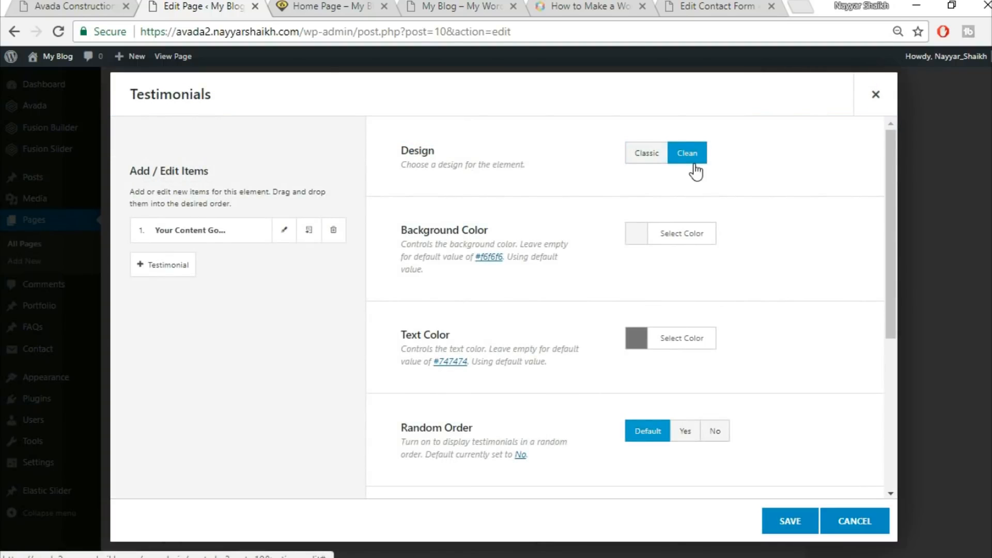
click(94, 6)
click(226, 4)
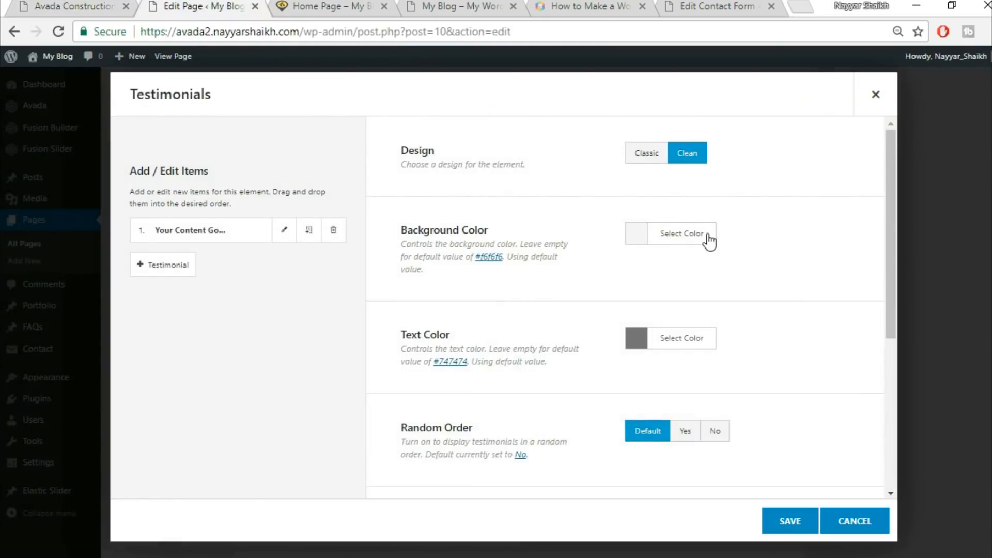
click(711, 239)
drag(857, 320, 857, 435)
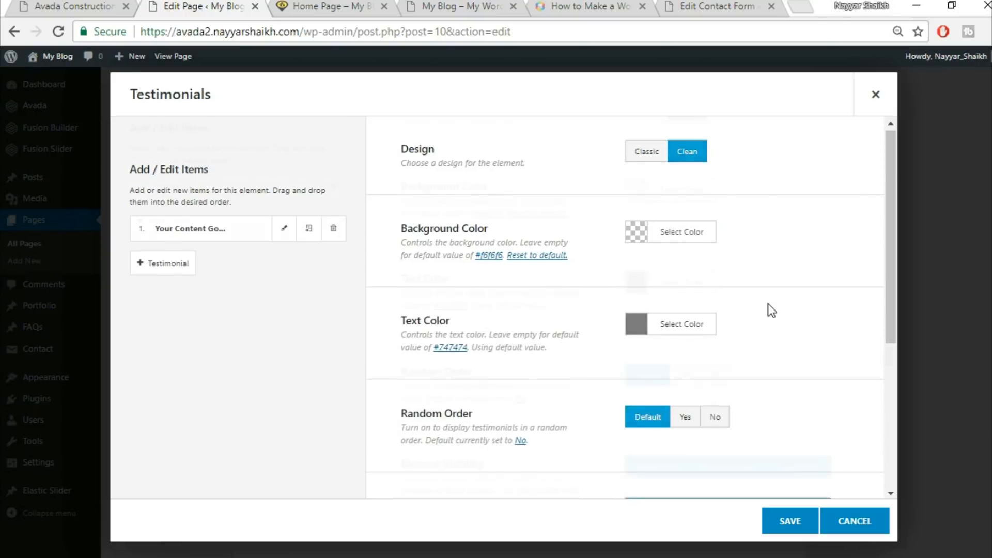
Set the testimonials text color to white
scroll(765, 305, down, 2)
click(67, 5)
click(184, 4)
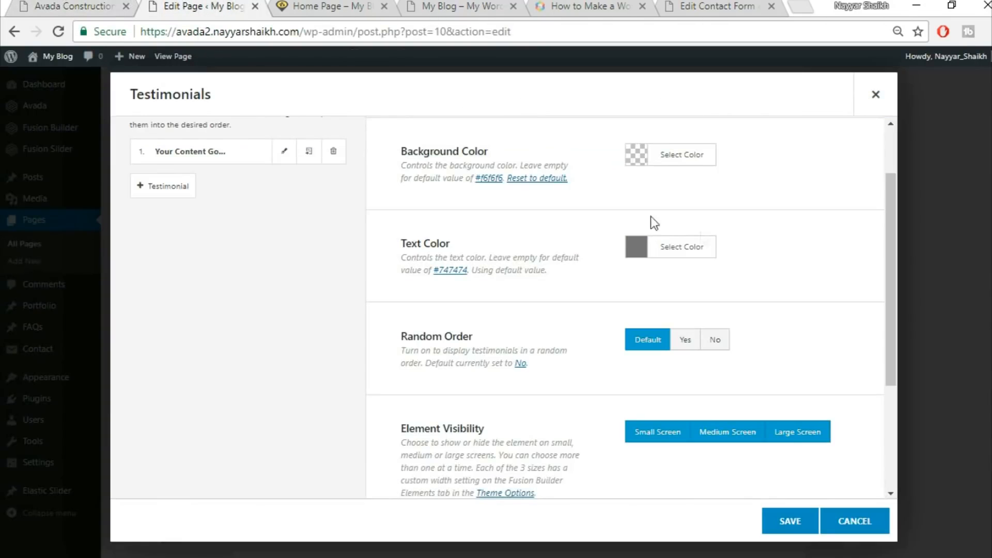
click(702, 253)
click(653, 433)
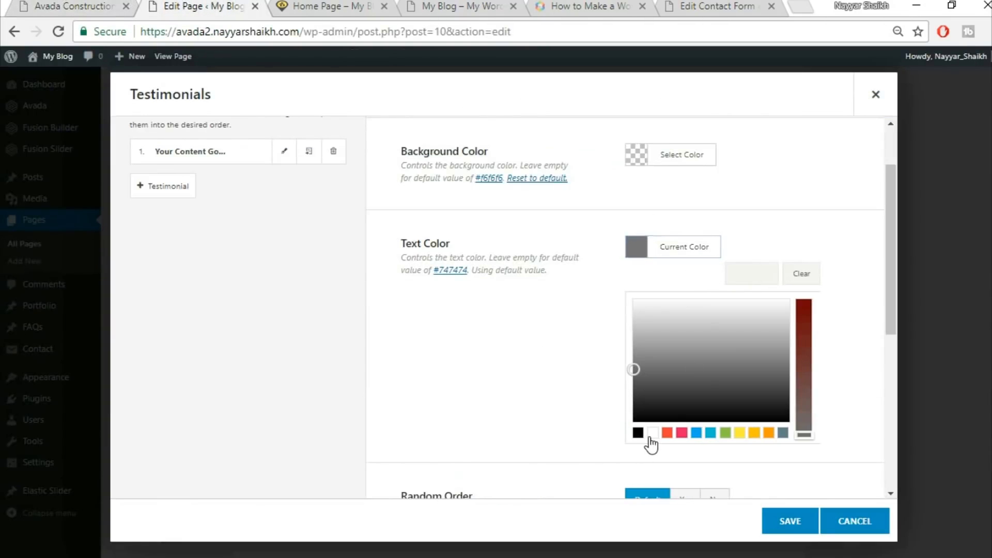
click(799, 179)
scroll(775, 207, down, 3)
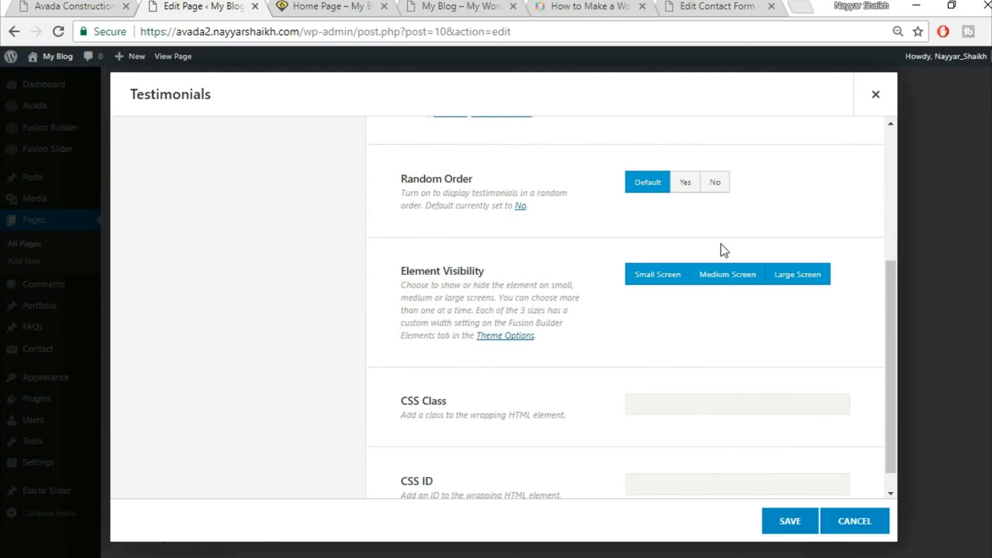
scroll(723, 247, down, 1)
scroll(619, 287, up, 5)
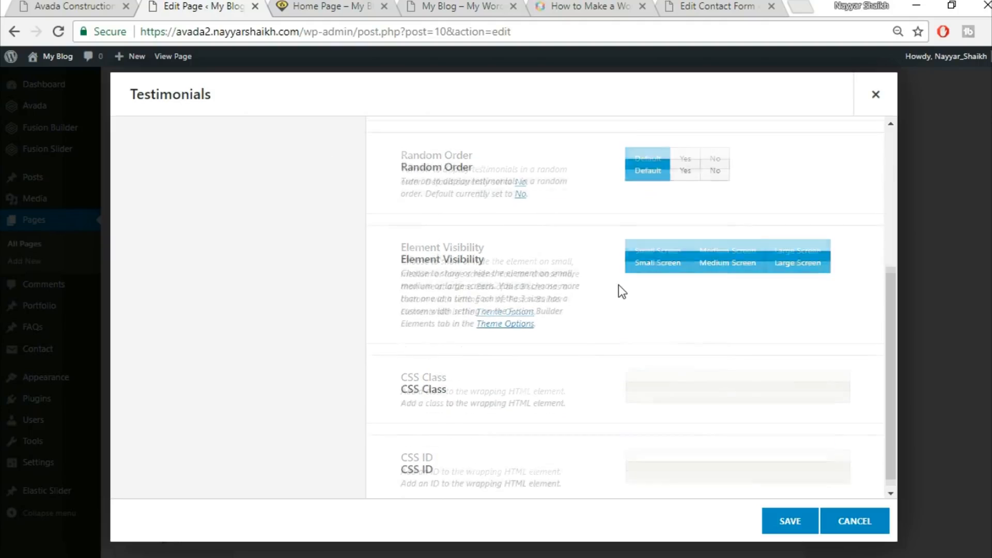
Open the first testimonial item and paste the demo's first reviewer name and title line as its name
click(283, 240)
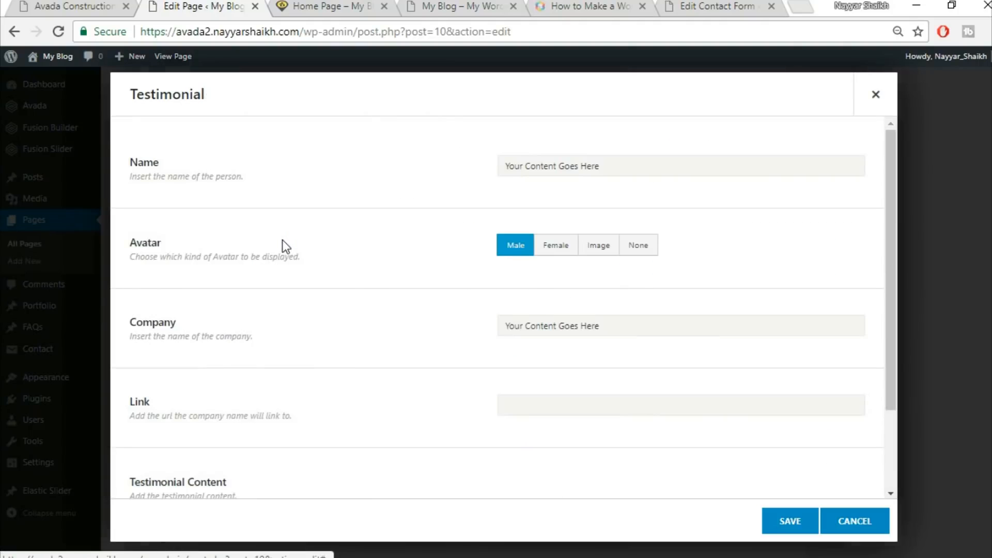
click(56, 4)
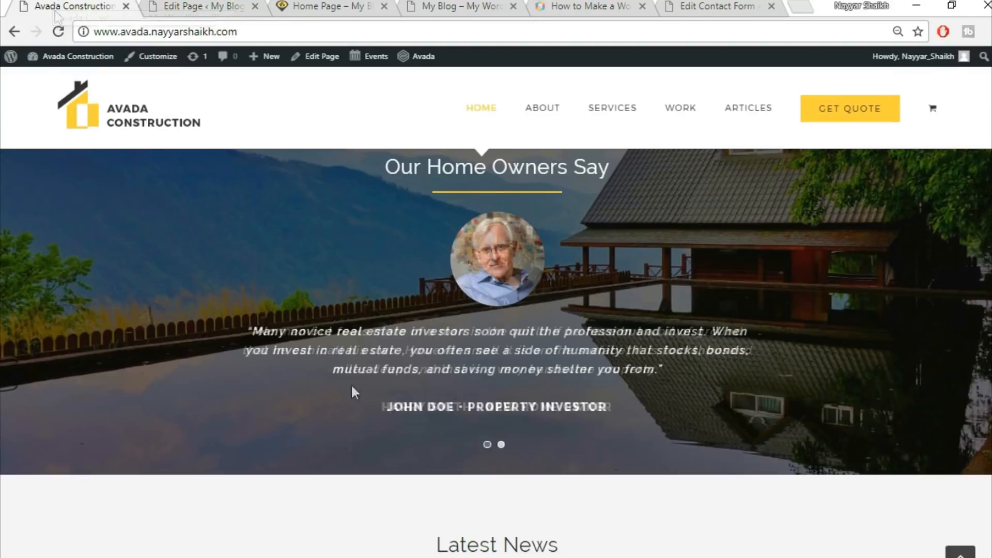
triple_click(487, 407)
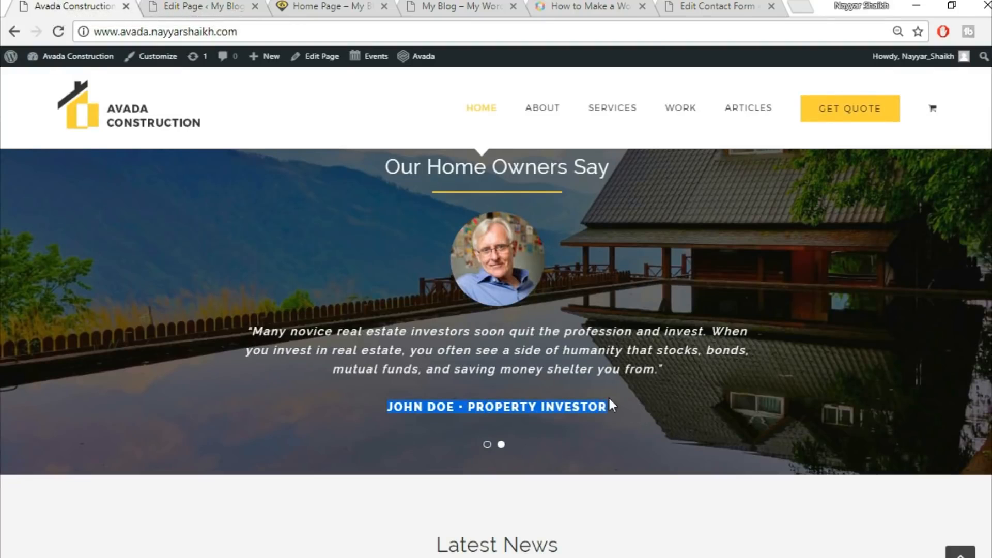
click(183, 5)
text(JOHN DOE • PROPERTY INVESTOR)
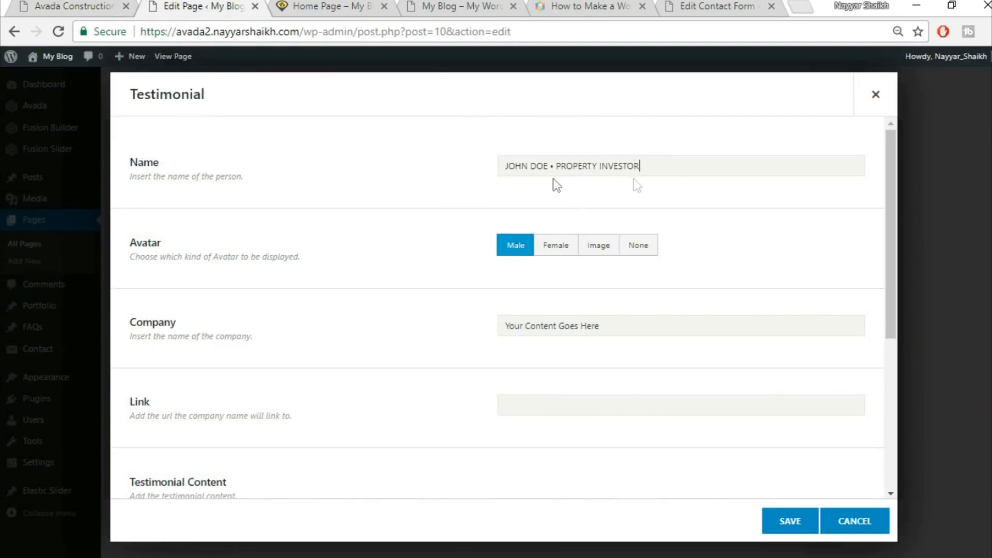
Set the avatar to Image and upload home-testimonial-84268399.jpg as the custom avatar
click(598, 256)
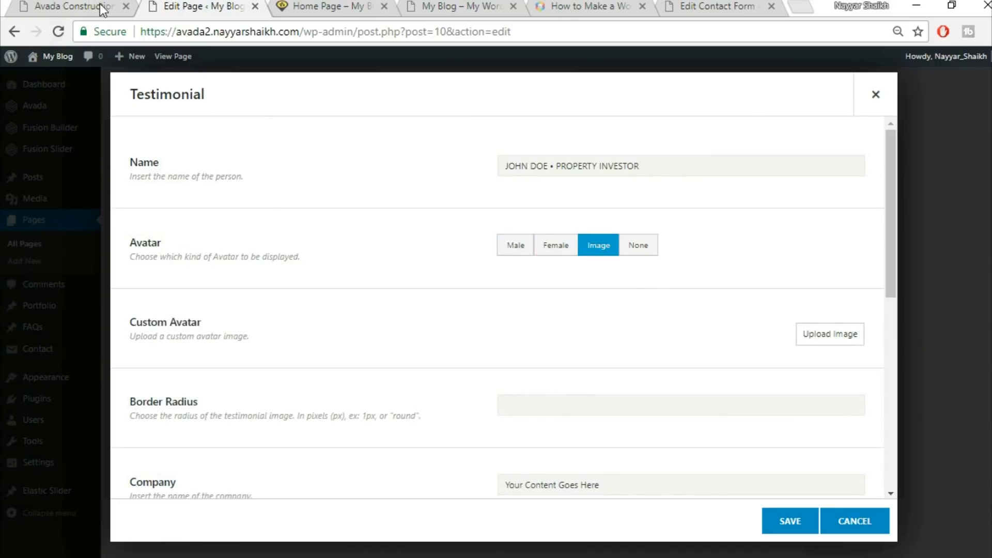
click(102, 9)
click(198, 6)
click(850, 339)
click(173, 109)
click(545, 304)
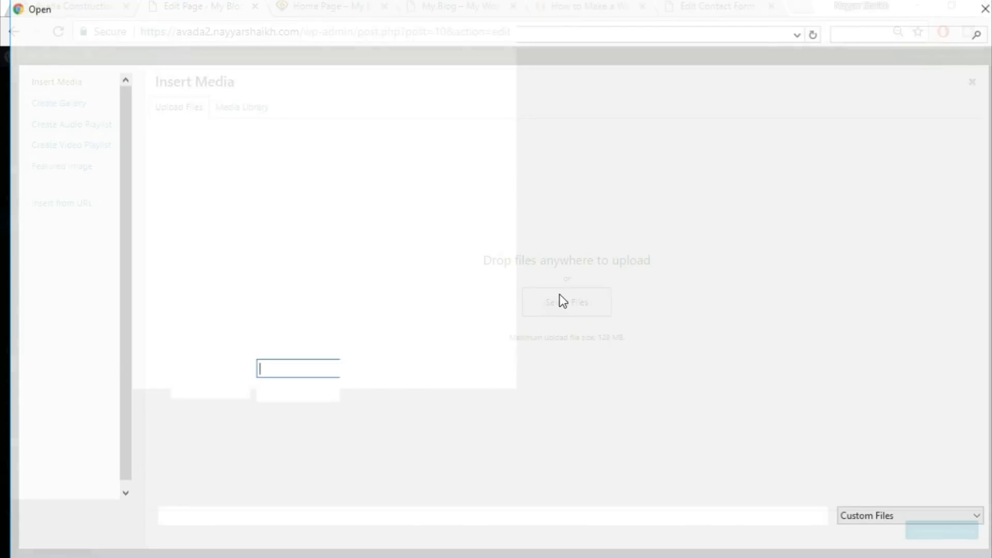
scroll(687, 271, down, 5)
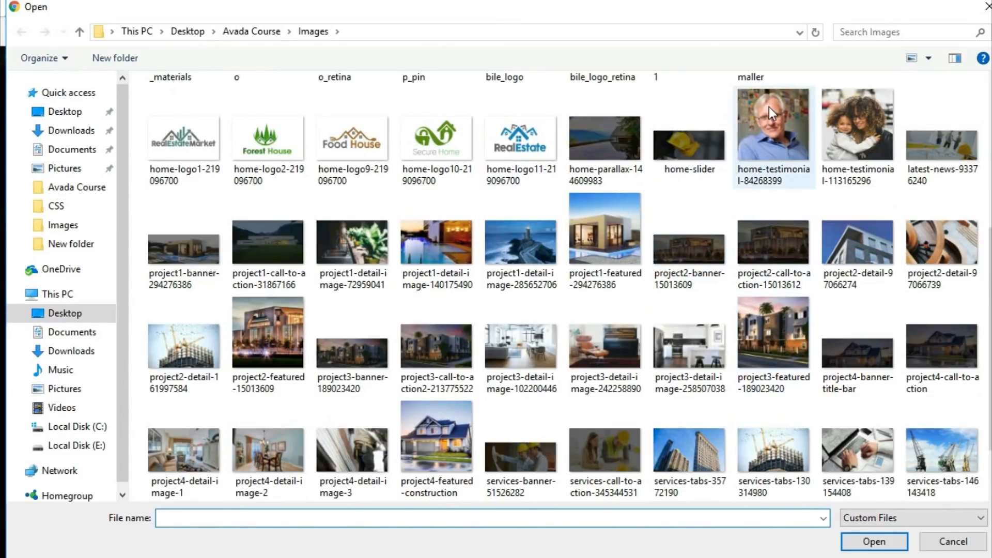
click(769, 107)
click(874, 542)
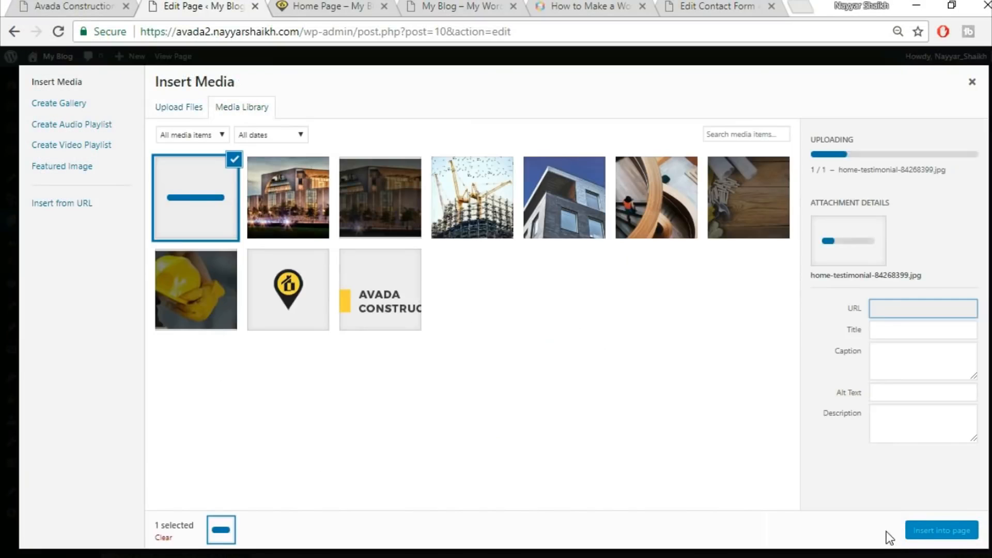
click(918, 532)
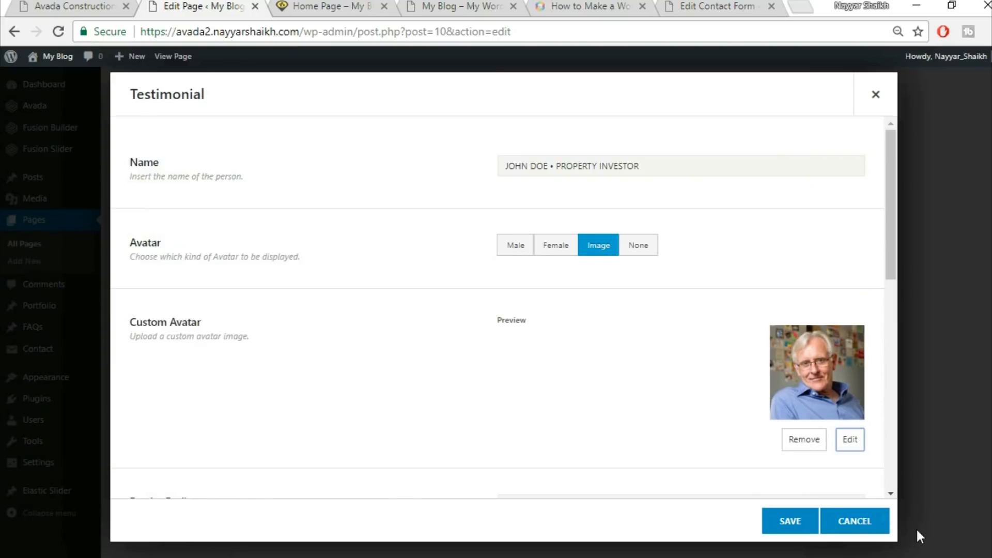
Set the avatar's border radius to round and clear the company field
scroll(428, 357, down, 5)
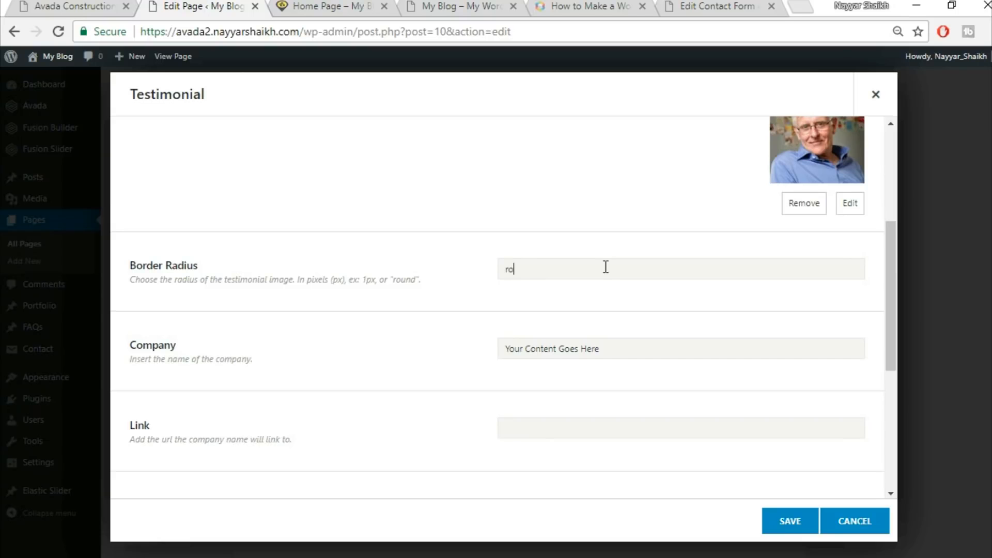
scroll(606, 267, up, 3)
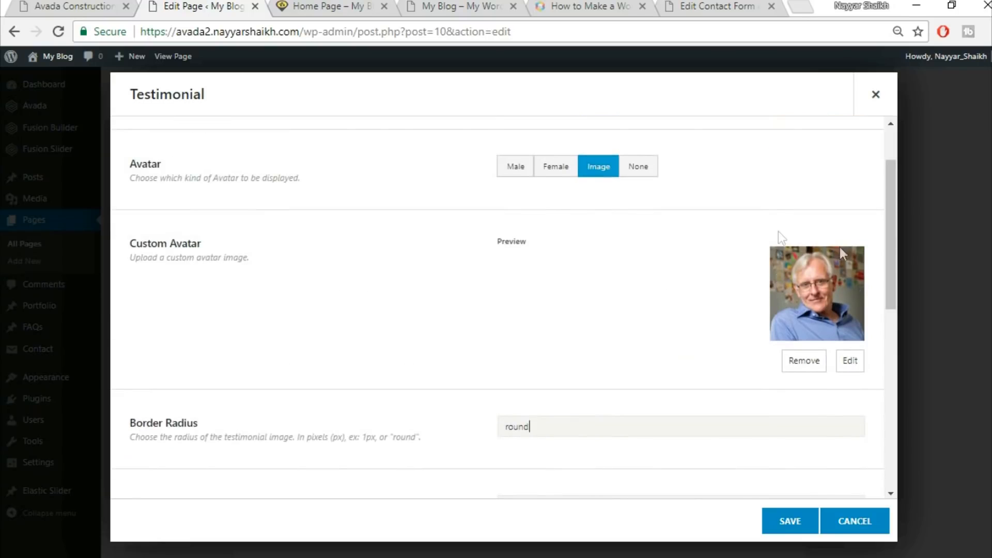
click(125, 5)
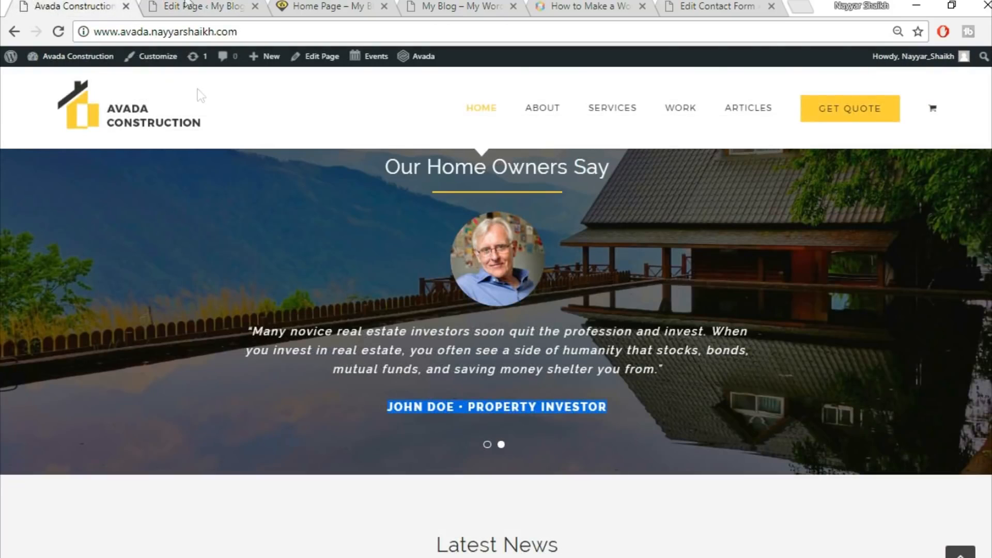
click(189, 5)
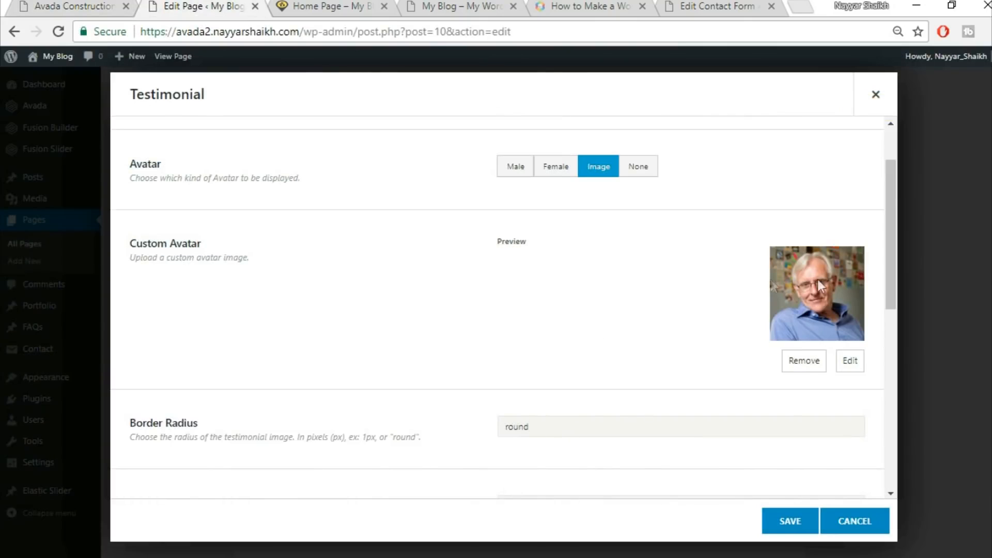
scroll(437, 329, down, 5)
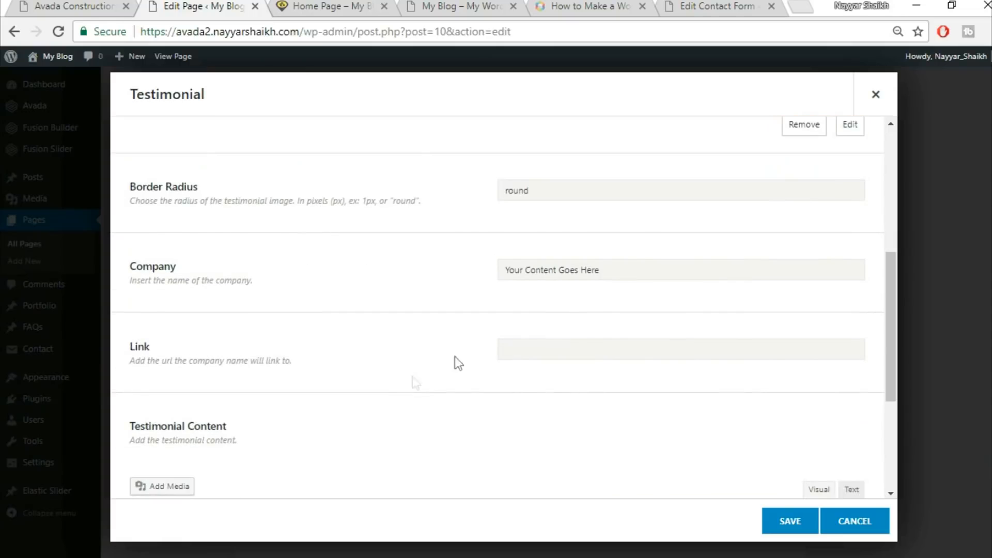
click(635, 267)
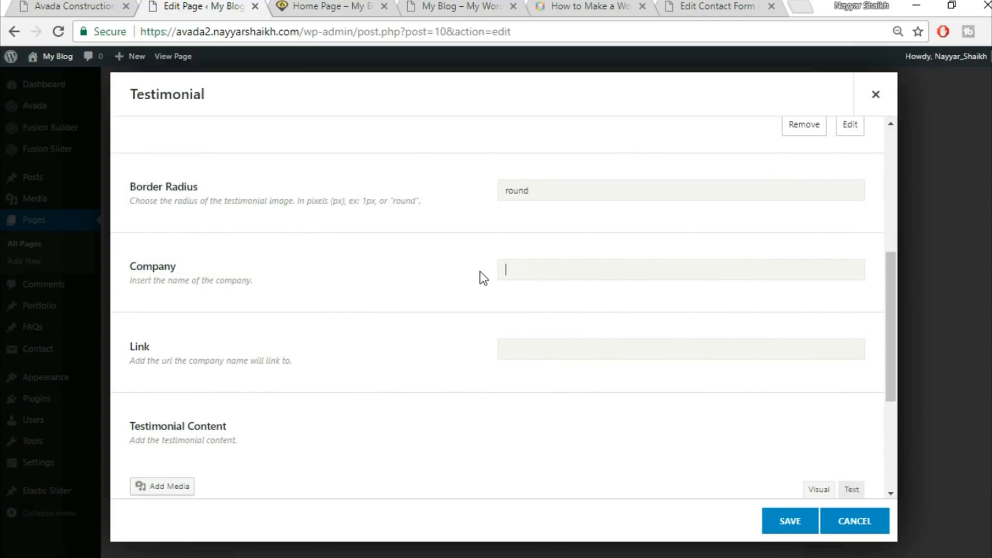
scroll(593, 310, down, 3)
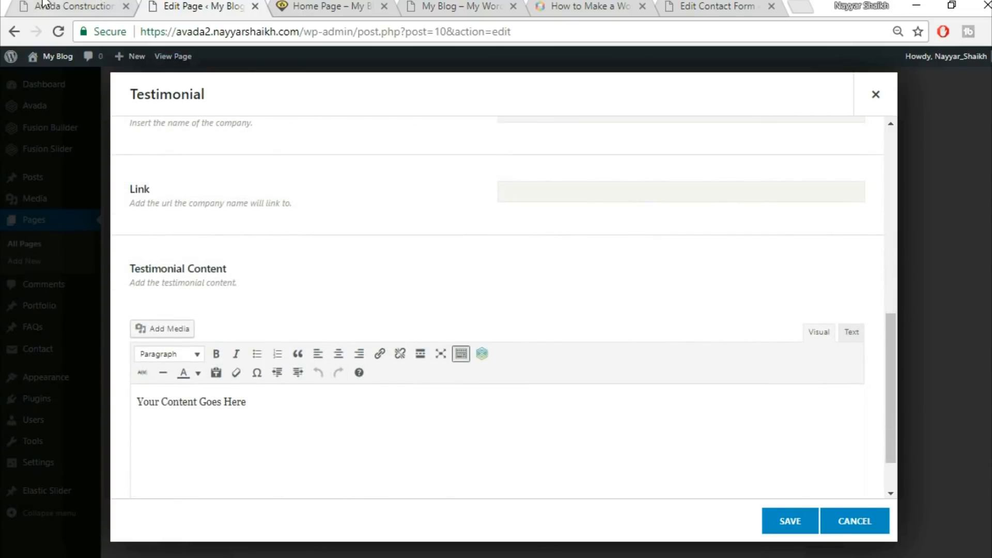
Paste the demo's "No man but feels more of a man…" quote as the testimonial content and center-align it
click(44, 5)
mouse_move(246, 325)
mouse_down()
mouse_move(650, 414)
mouse_move(686, 377)
mouse_up()
key(ctrl+c)
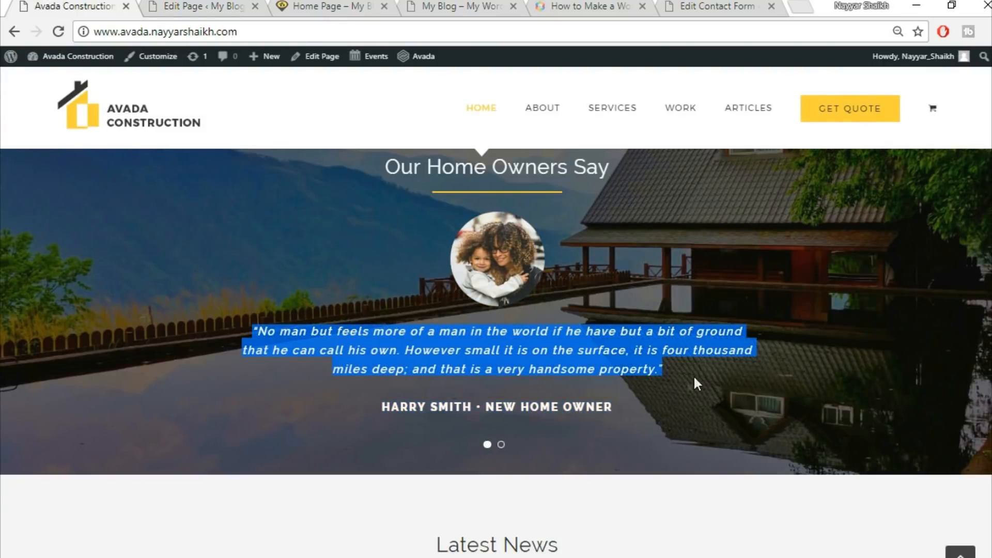
click(206, 5)
click(503, 427)
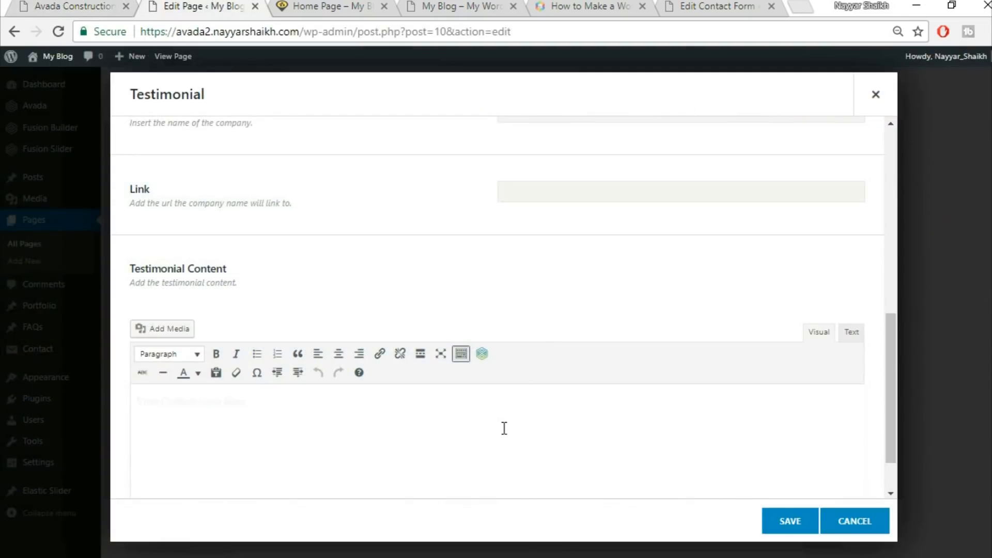
key(ctrl+v)
scroll(690, 329, down, 1)
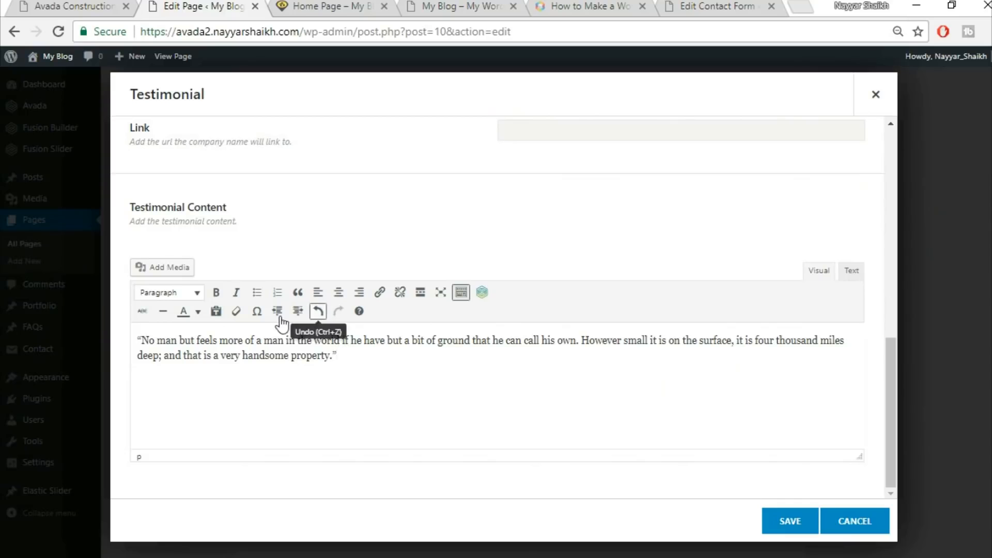
key(ctrl+a)
click(338, 292)
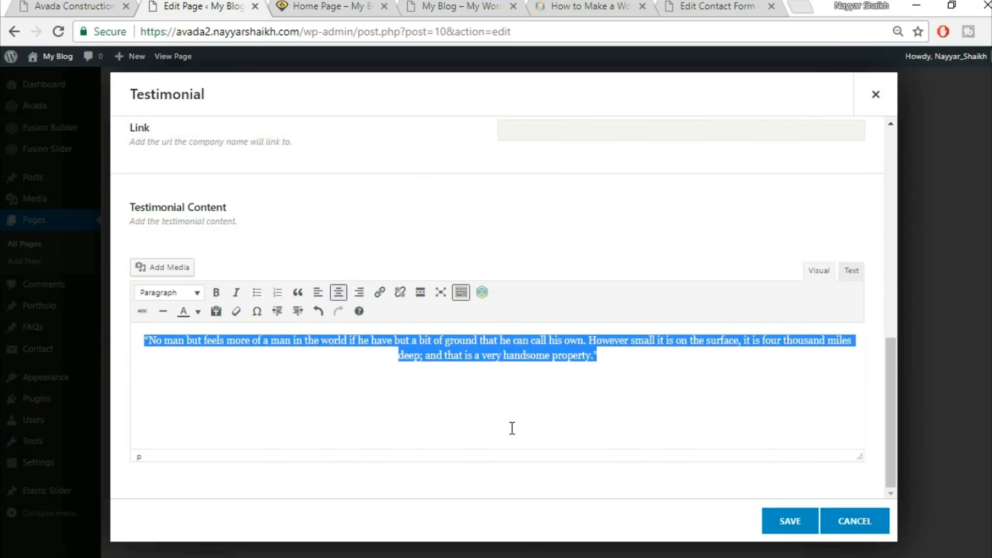
Save the first testimonial item
scroll(537, 418, up, 2)
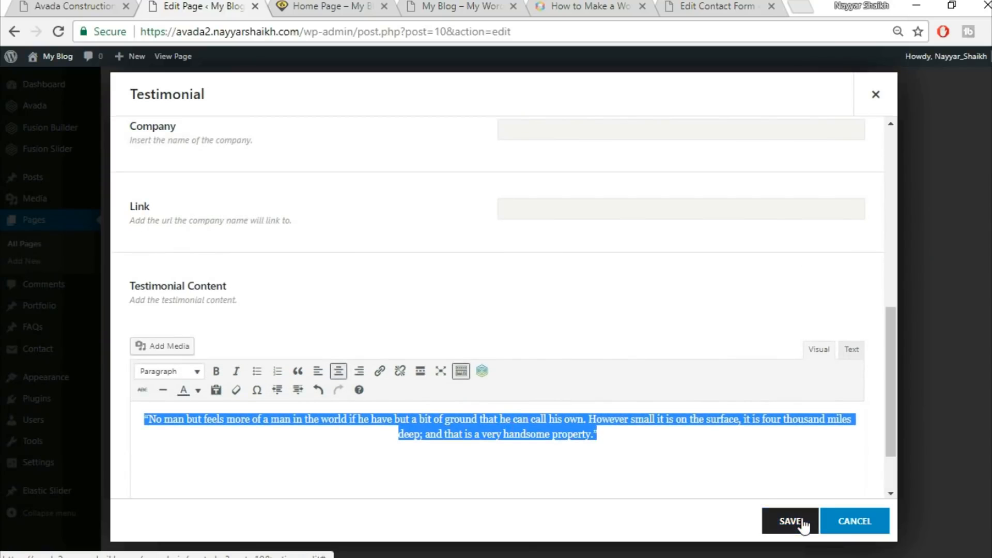
scroll(609, 400, up, 2)
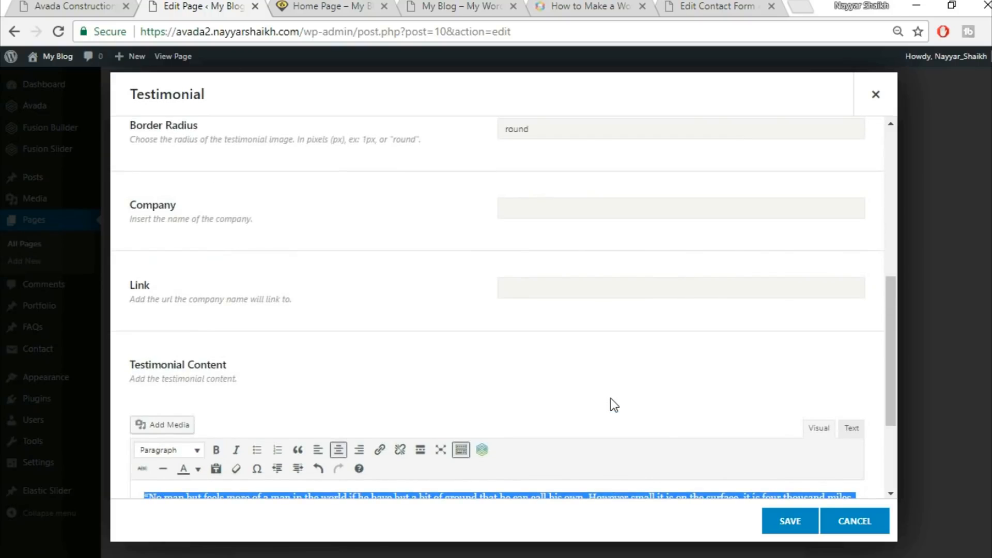
scroll(610, 398, down, 4)
click(72, 6)
click(239, 5)
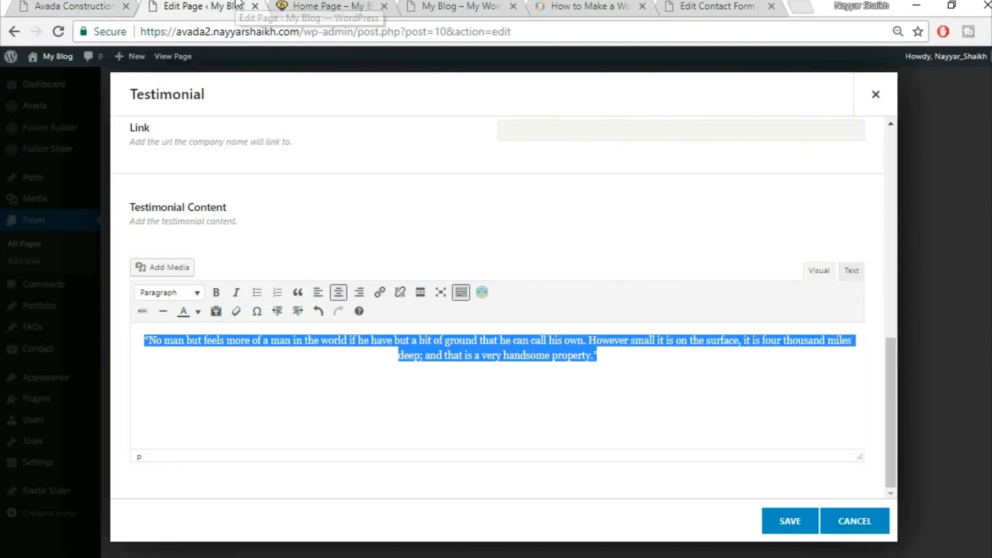
click(786, 524)
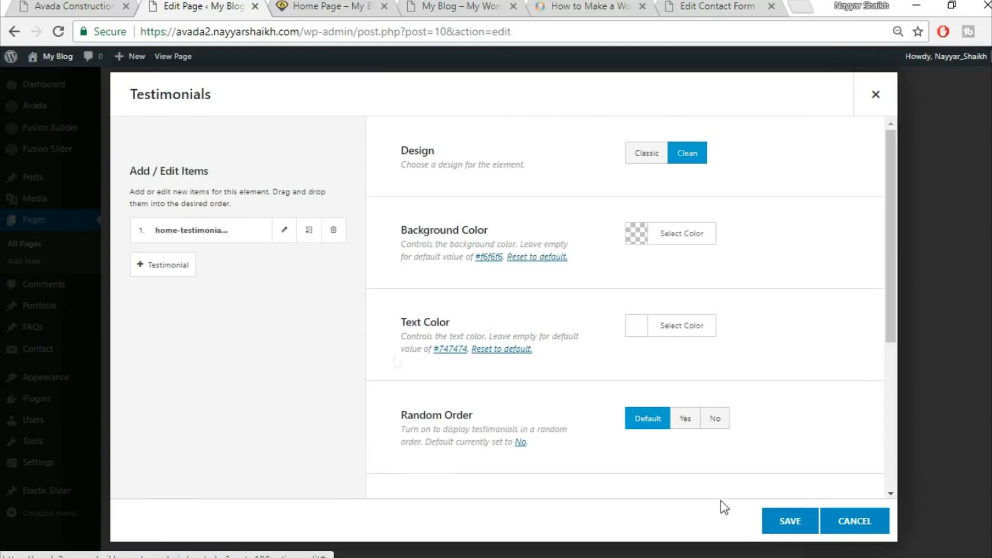
Duplicate the first testimonial item and save the Testimonials element
click(310, 231)
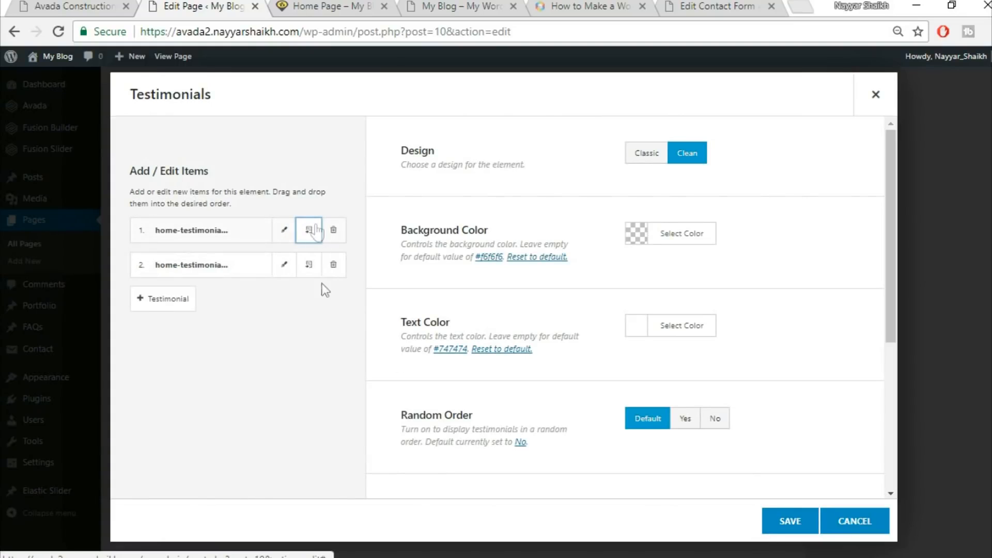
click(804, 533)
Upload home-parallax-14609983.jpg as the background image of the testimonials section's container and save the container
click(112, 5)
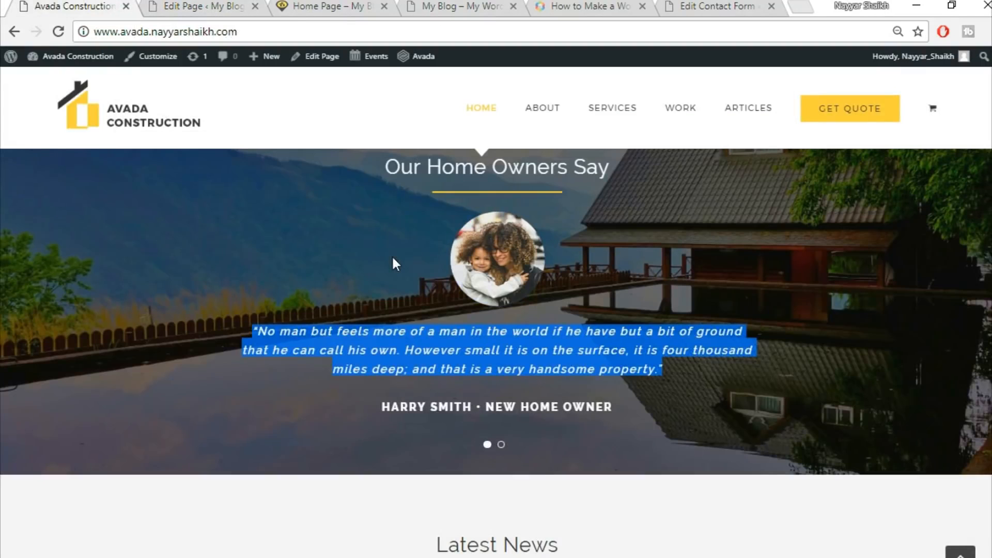
scroll(393, 258, up, 2)
click(196, 6)
click(7, 5)
click(26, 5)
click(27, 5)
click(186, 6)
scroll(754, 392, up, 5)
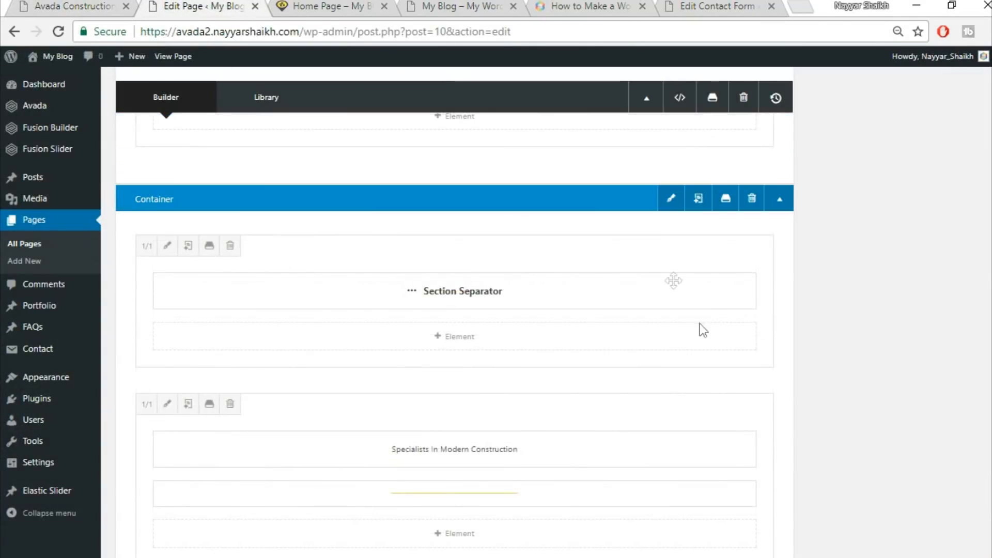
click(668, 202)
click(258, 138)
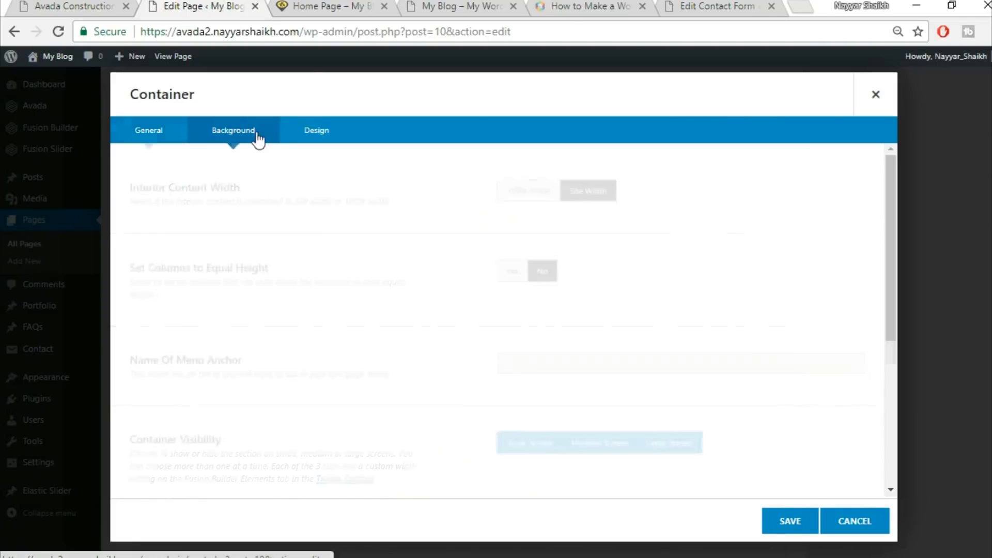
click(804, 290)
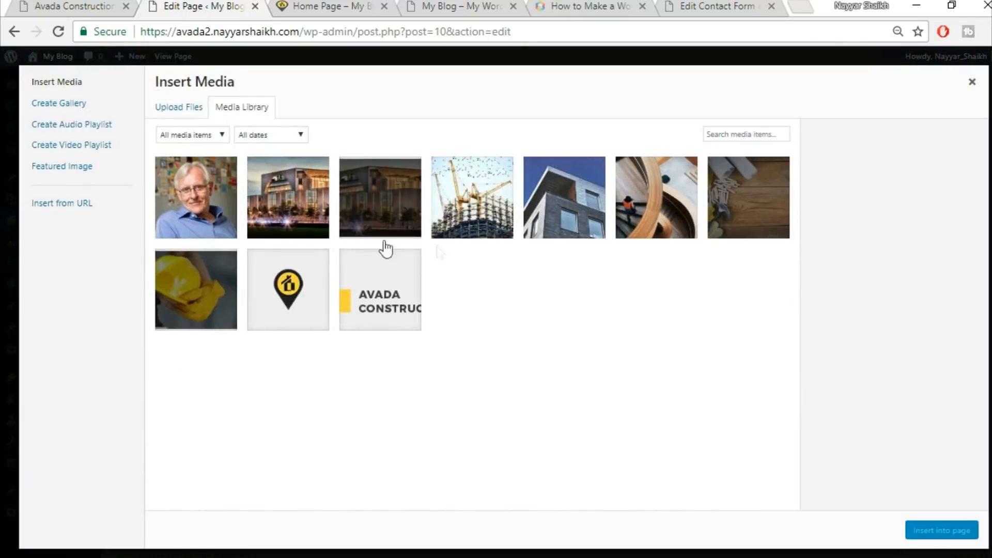
click(181, 109)
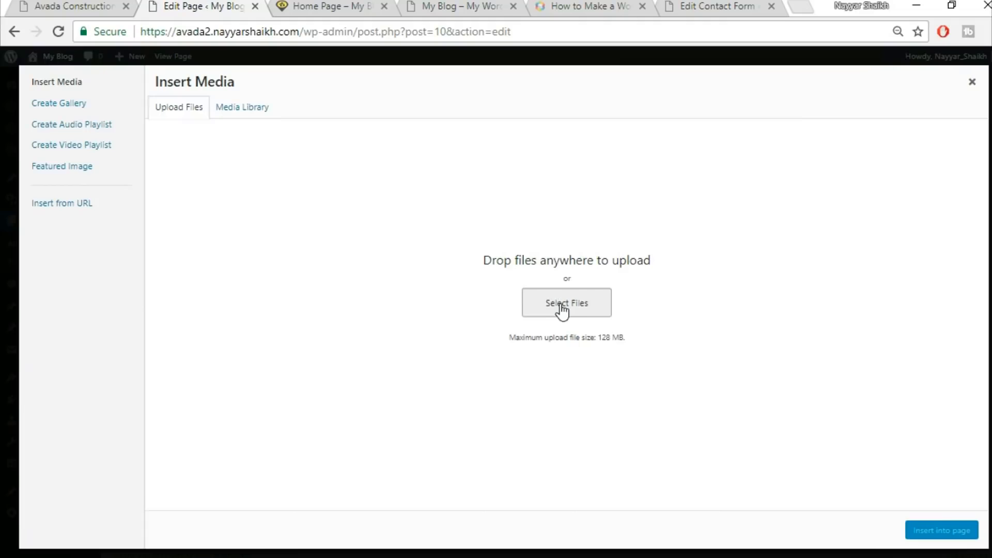
click(600, 310)
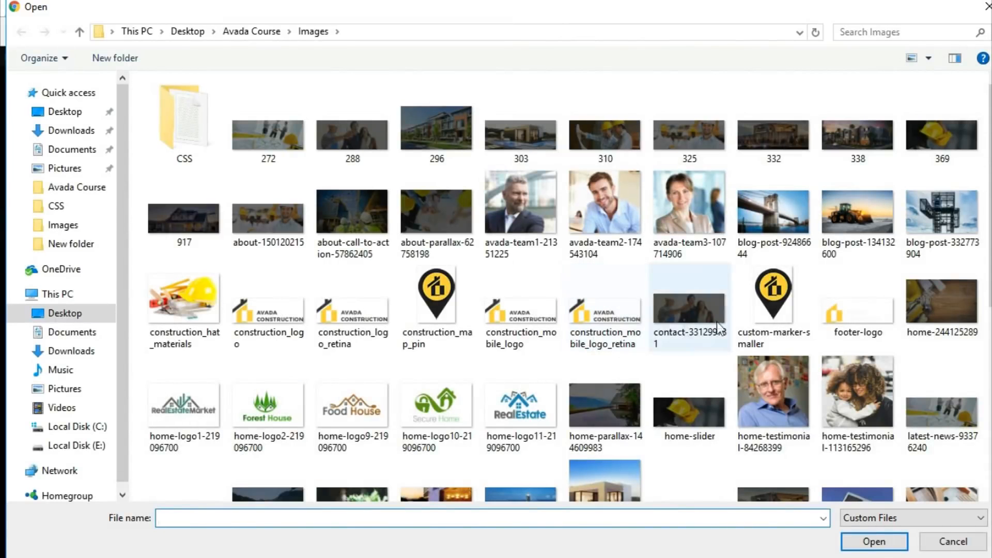
click(606, 399)
click(864, 543)
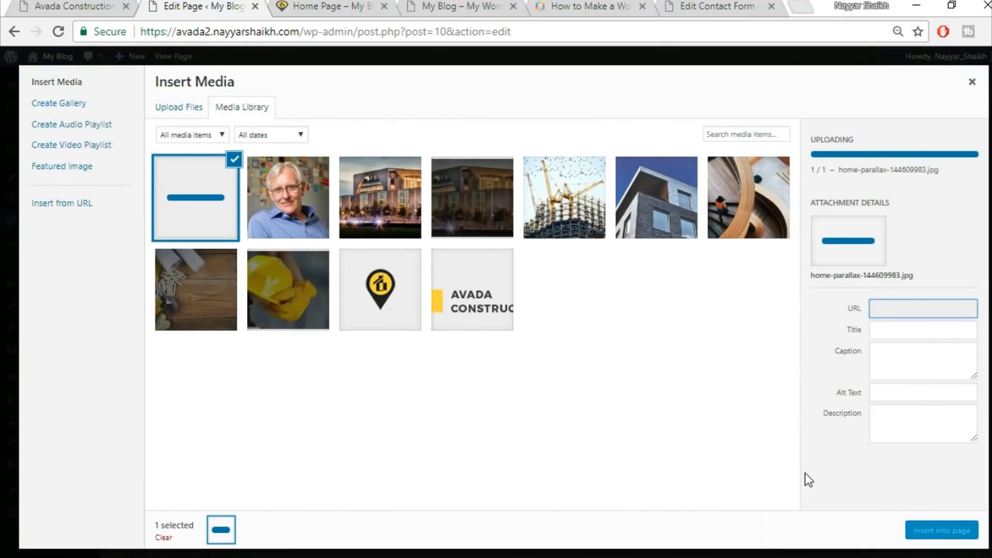
click(959, 536)
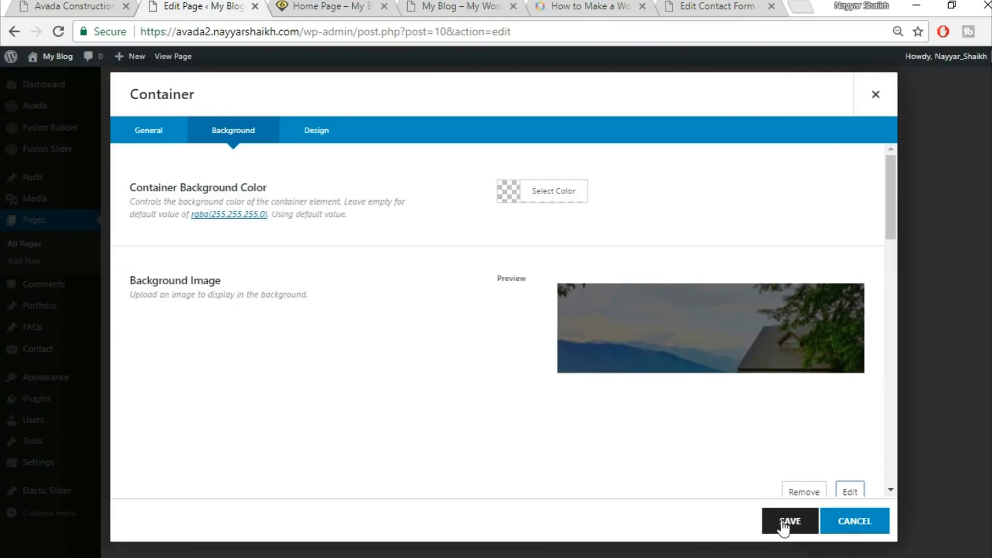
click(787, 521)
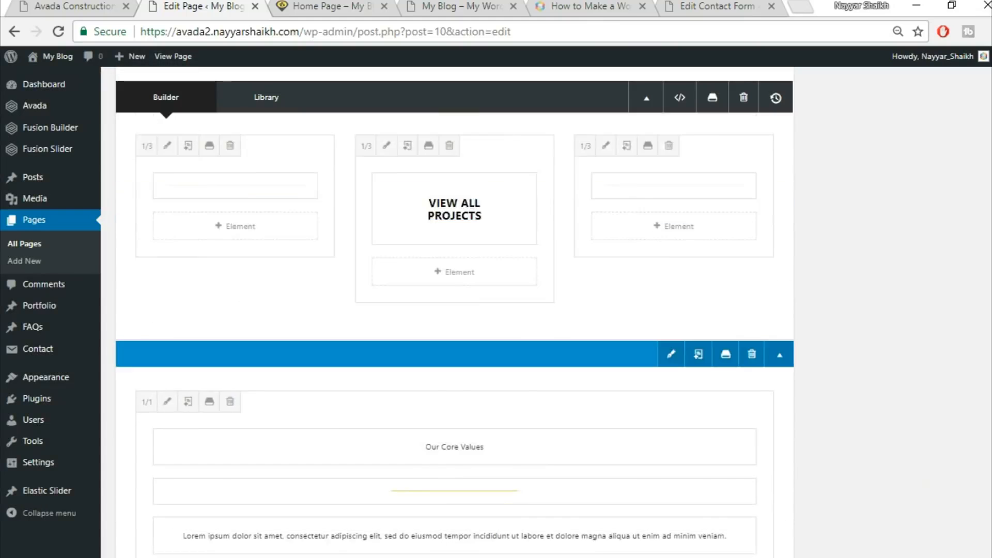
Update the page and reload the live home page to preview the testimonials section
scroll(946, 325, up, 4)
click(953, 310)
click(318, 7)
click(334, 31)
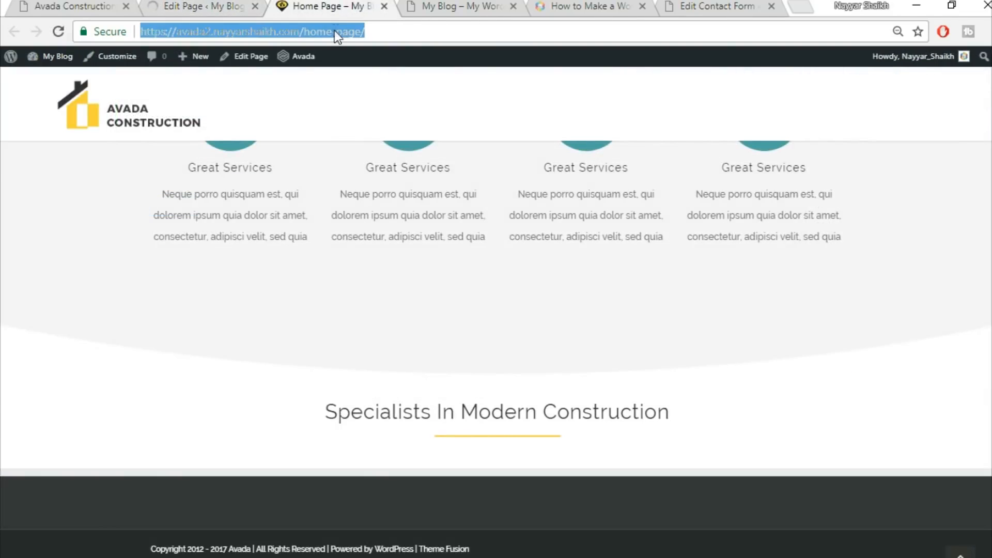
key(Return)
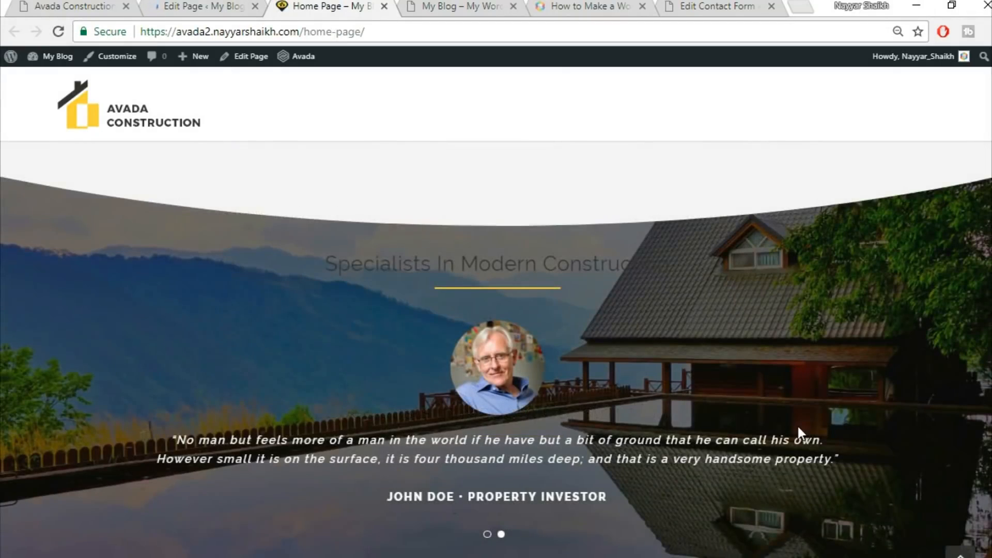
scroll(796, 424, down, 2)
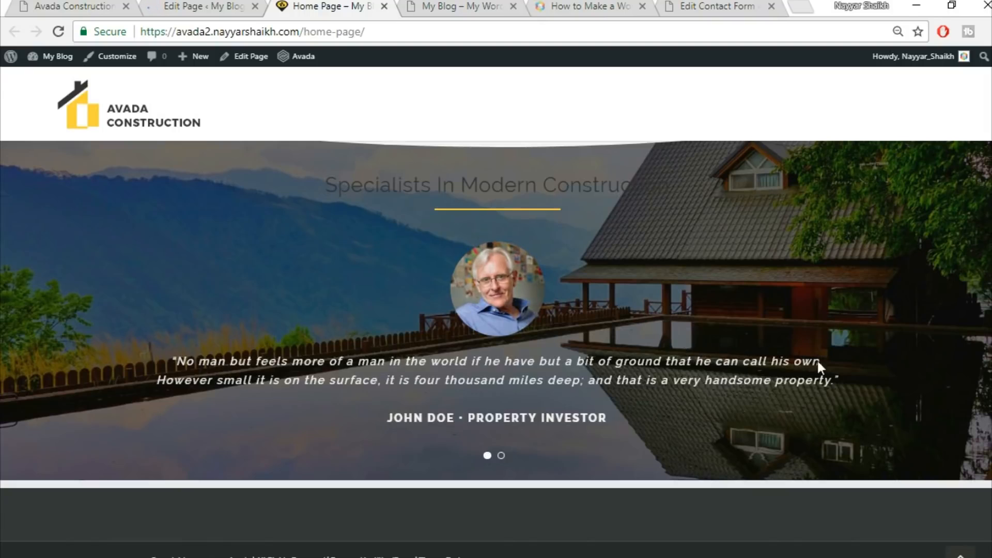
scroll(672, 315, up, 3)
scroll(730, 317, down, 3)
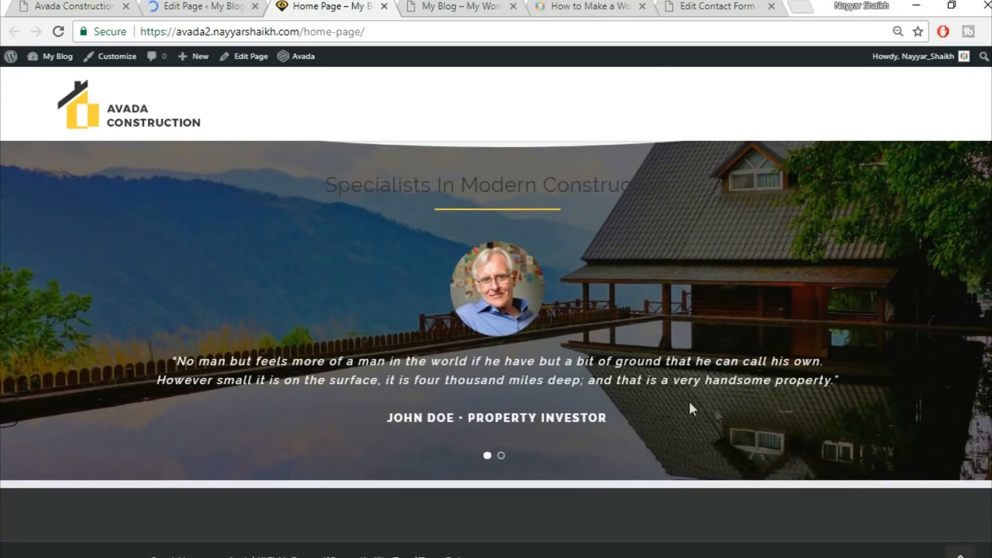
Compare the demo site's testimonials and Latest News sections with the rebuilt page
right_click(13, 4)
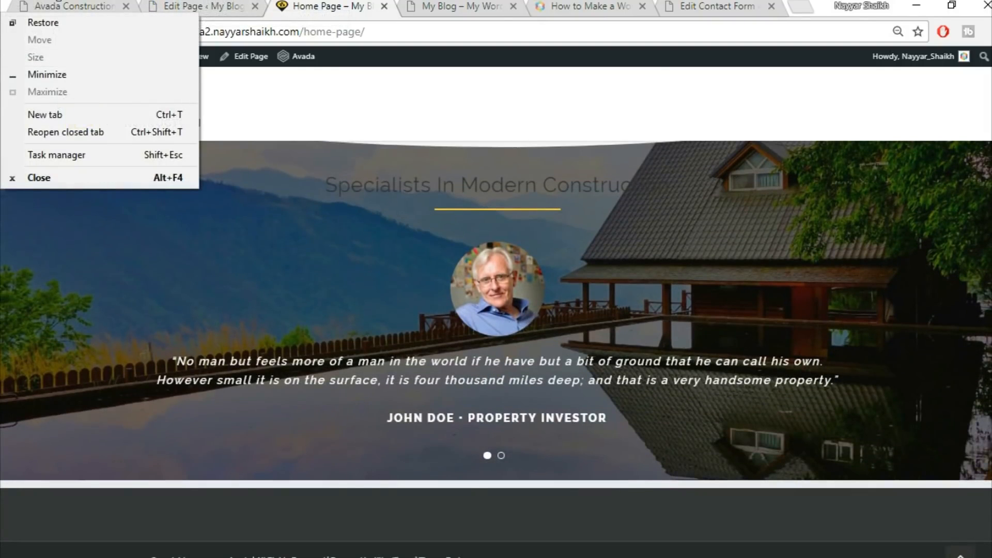
click(78, 7)
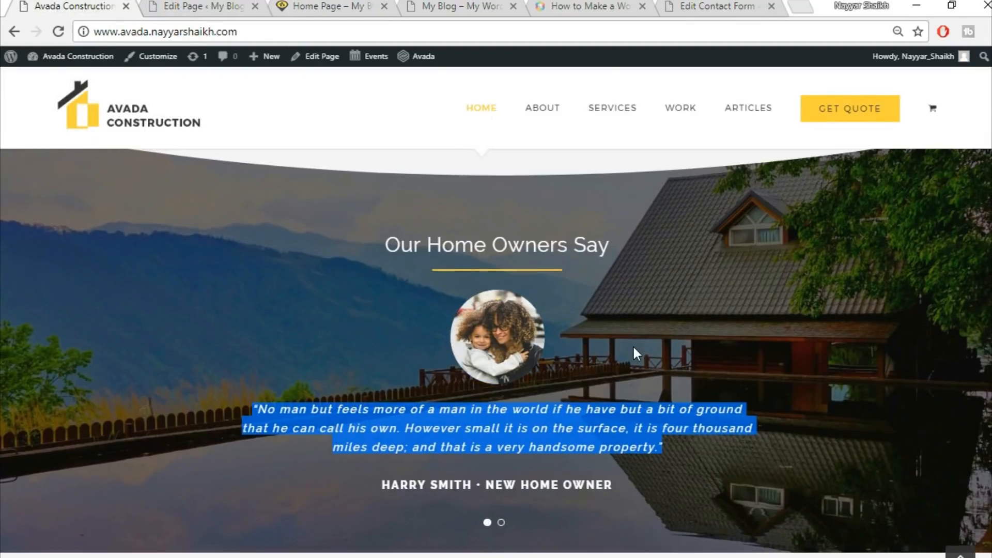
scroll(633, 345, down, 10)
scroll(630, 351, up, 3)
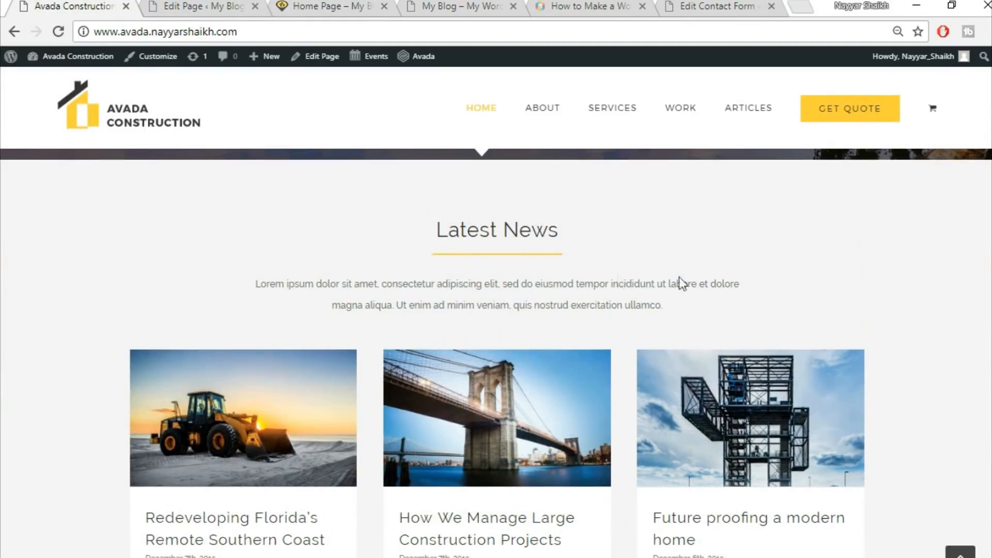
scroll(852, 421, down, 2)
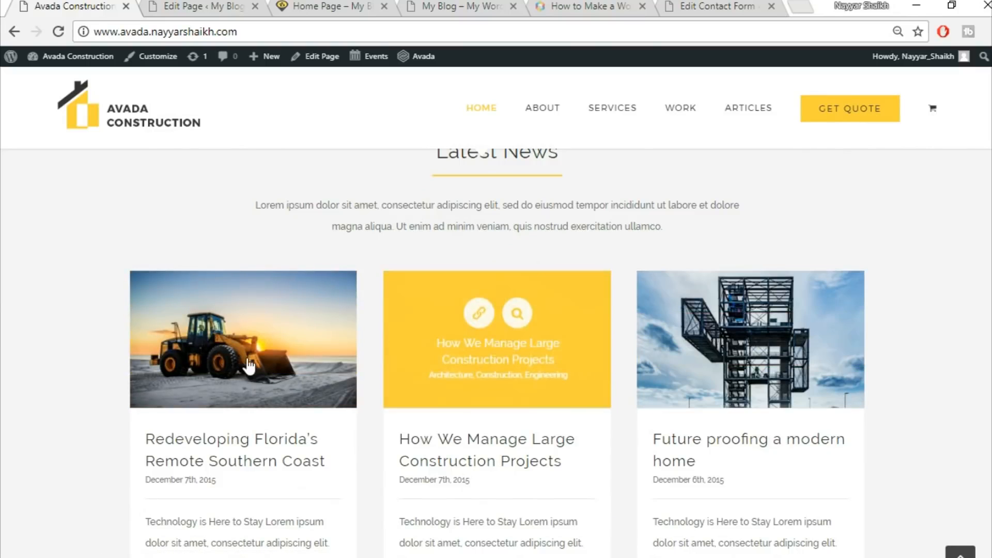
scroll(826, 393, up, 2)
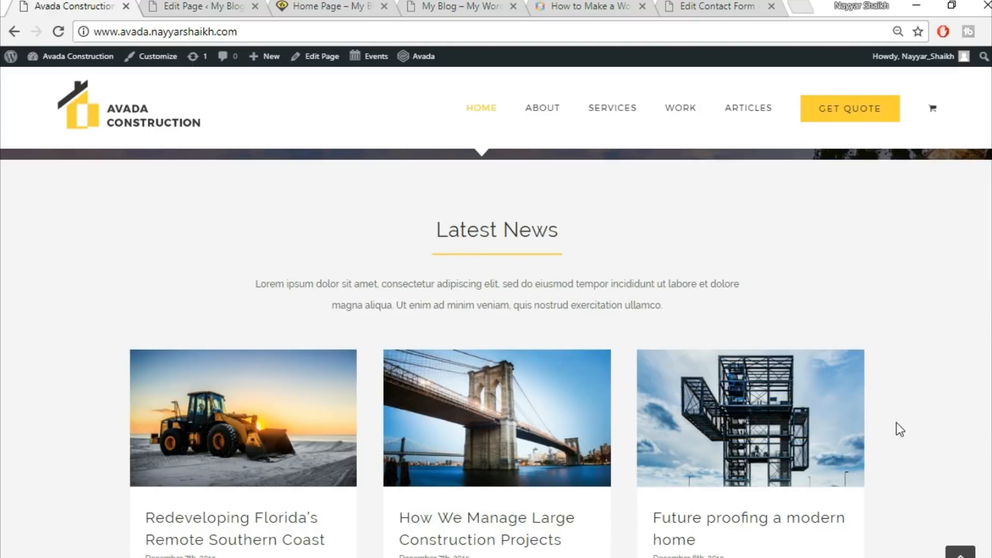
scroll(985, 404, down, 7)
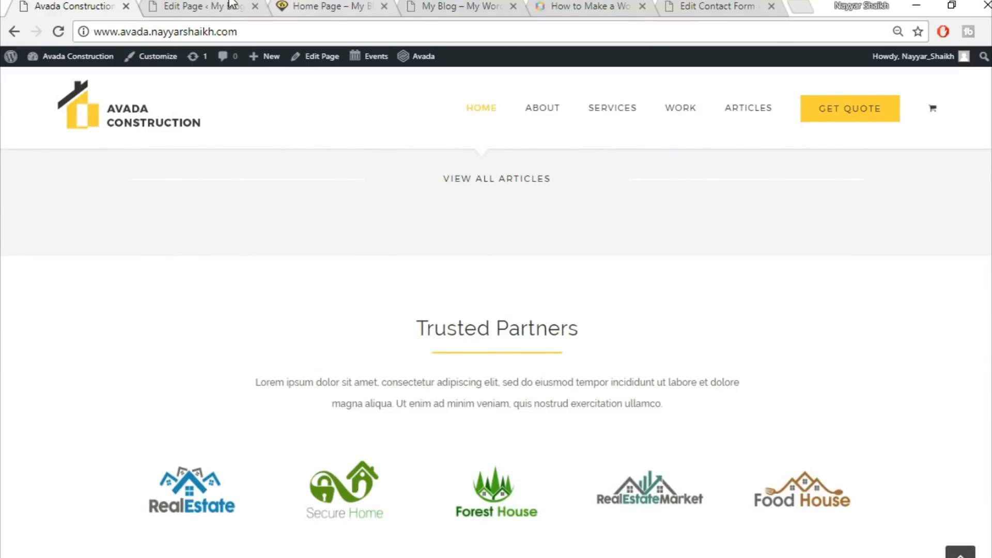
Open the Add New Post screen in a new browser tab
click(230, 7)
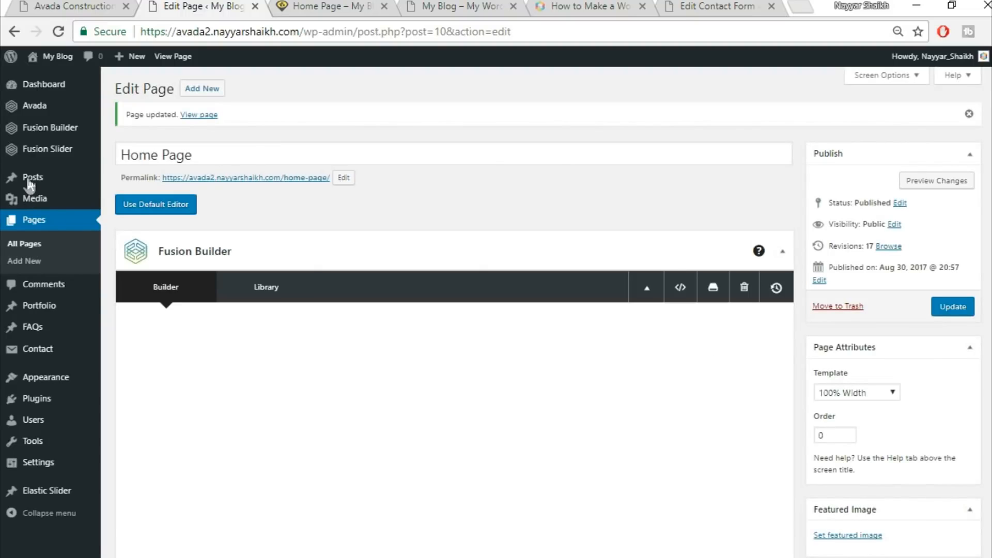
mouse_move(31, 181)
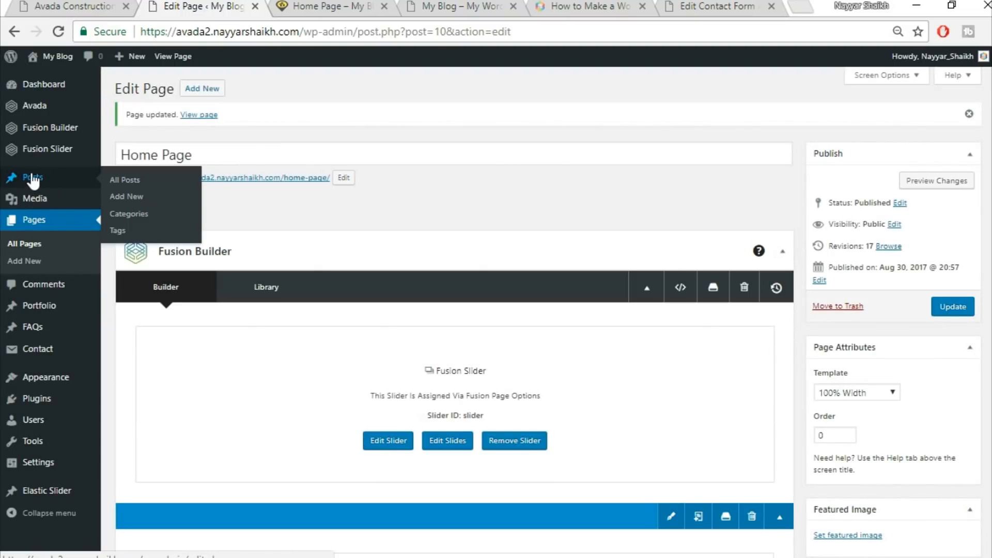
right_click(127, 202)
click(175, 210)
click(279, 7)
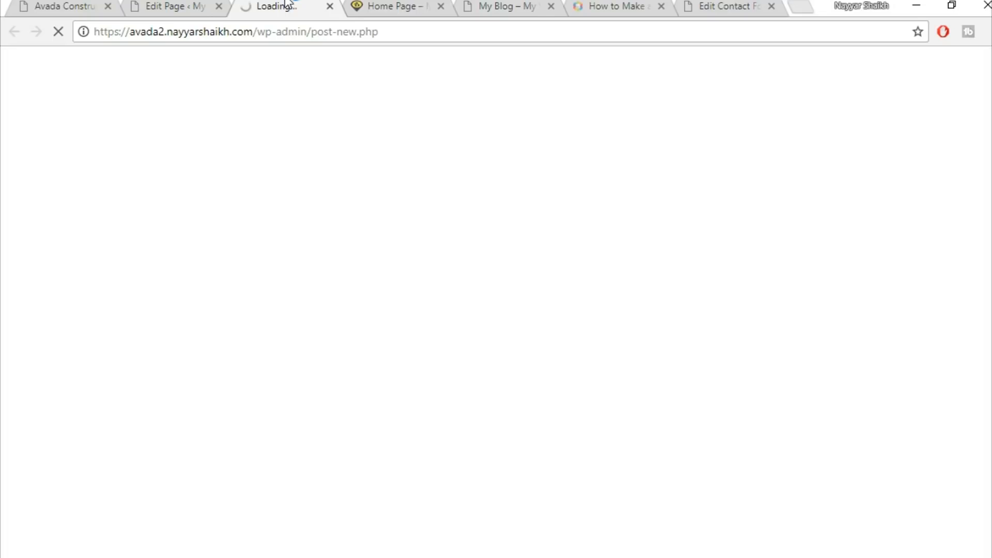
Open the demo's Redeveloping Florida's Remote Southern Coast post and review its title and content
click(62, 7)
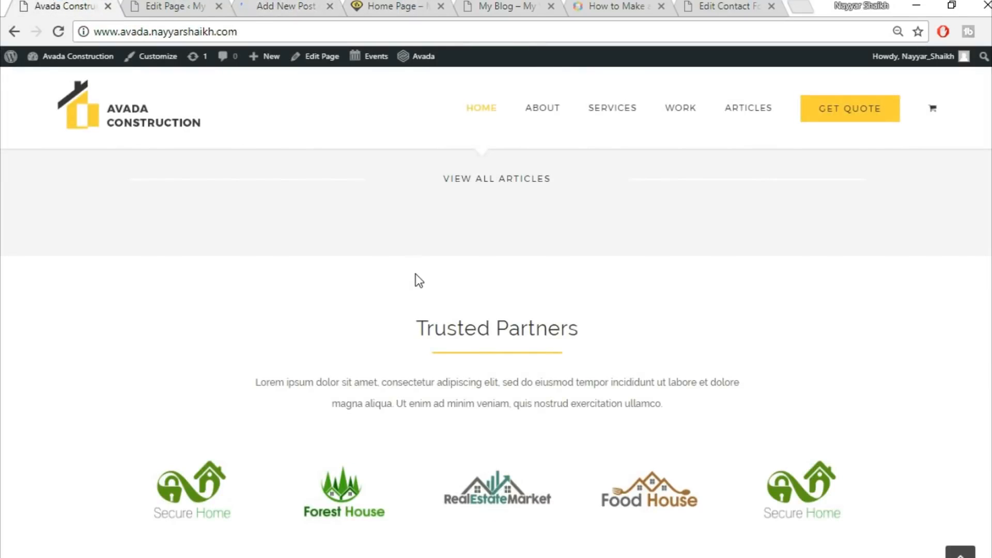
scroll(415, 274, up, 5)
scroll(415, 274, up, 2)
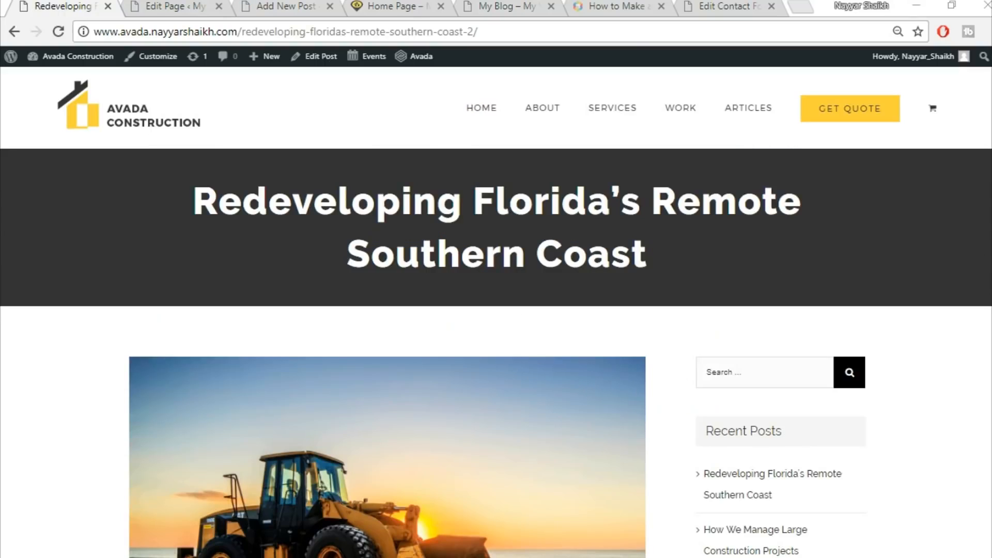
triple_click(441, 221)
click(691, 266)
drag(176, 203, 652, 259)
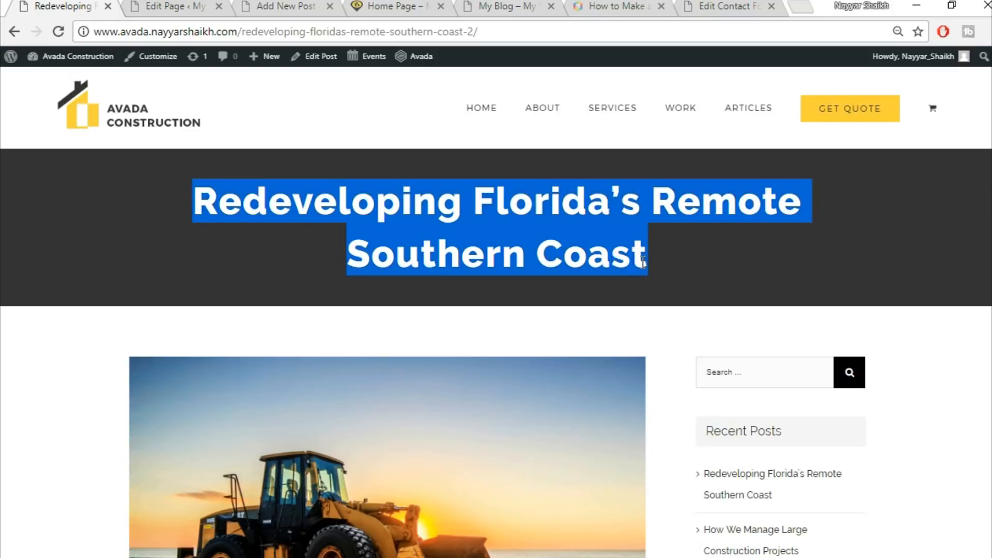
click(751, 233)
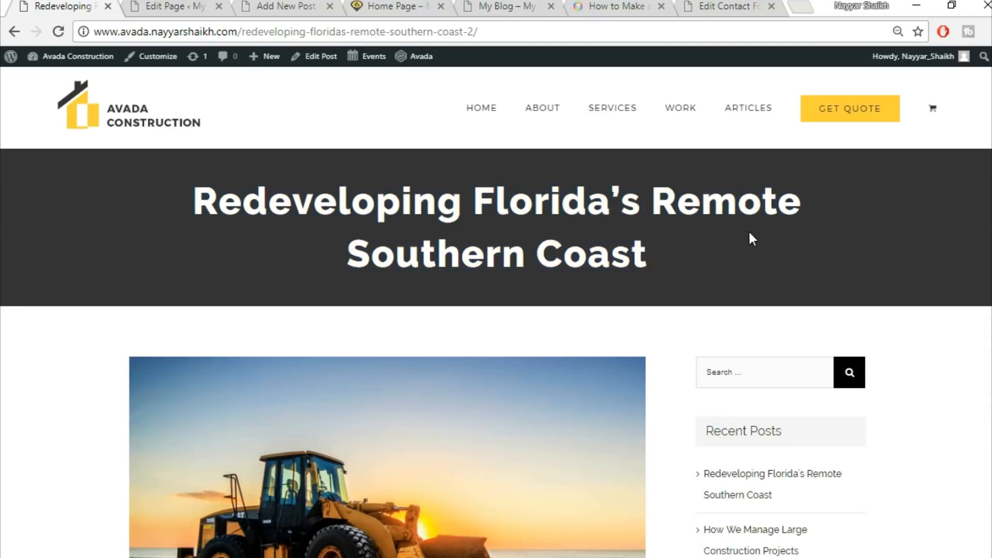
drag(181, 196, 673, 260)
click(673, 261)
scroll(856, 248, down, 1)
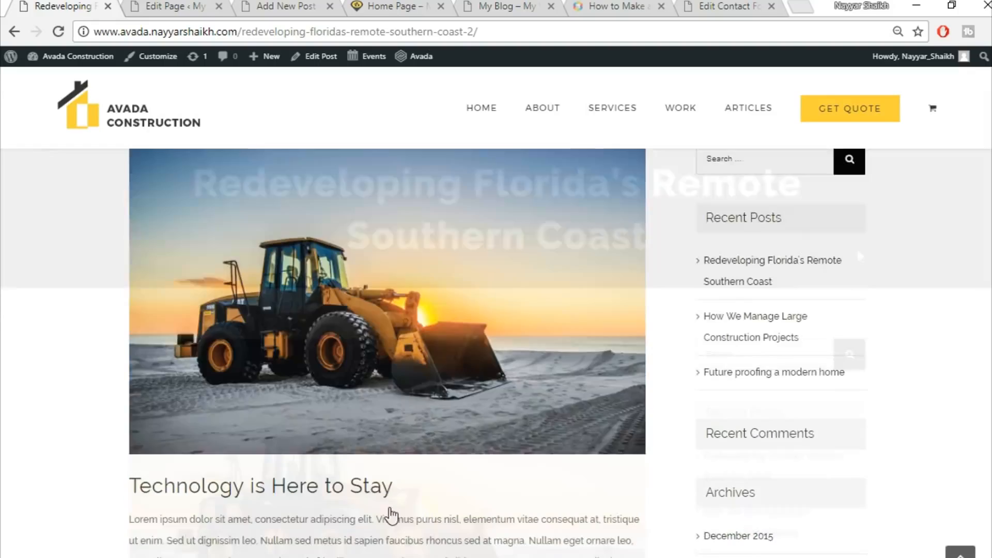
scroll(390, 511, down, 3)
scroll(625, 448, up, 5)
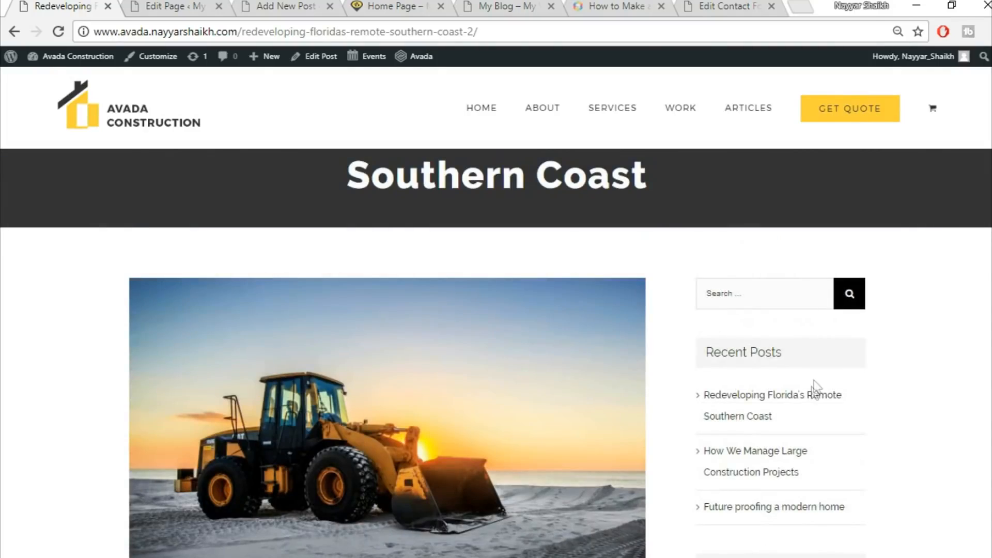
scroll(815, 389, down, 12)
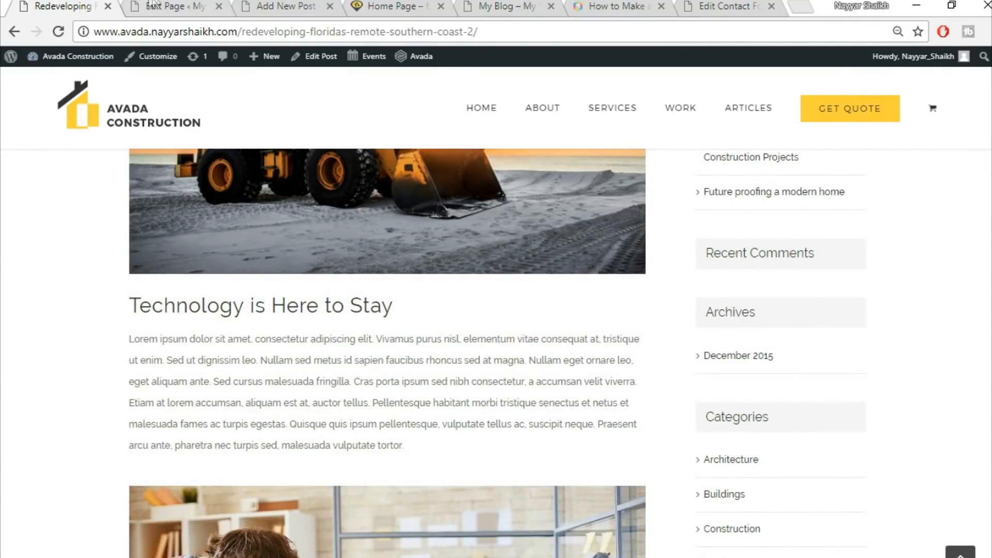
Copy the demo post's title and paste it as the new post's title, Redeveloping Florida's Remote Southern Coast
click(155, 5)
click(285, 5)
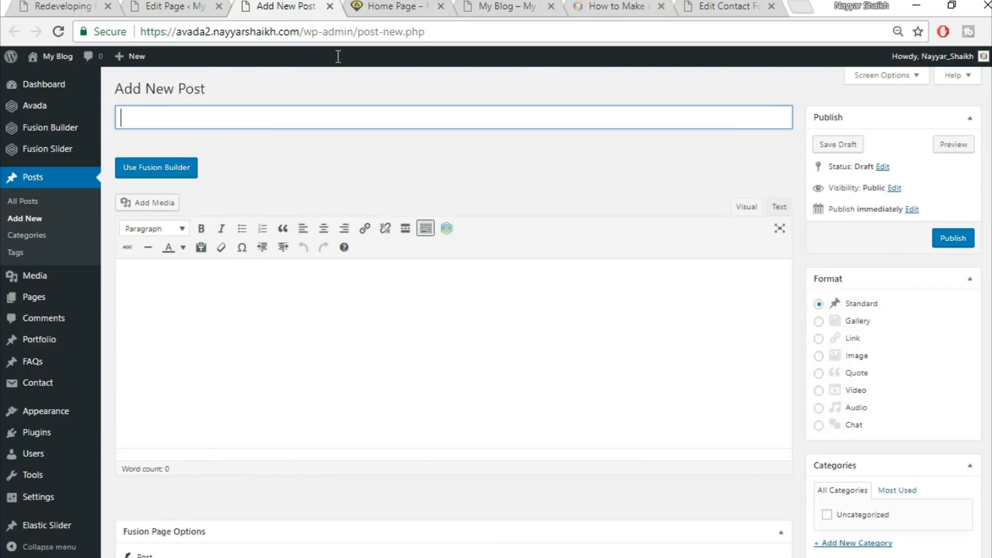
click(37, 5)
scroll(382, 380, up, 8)
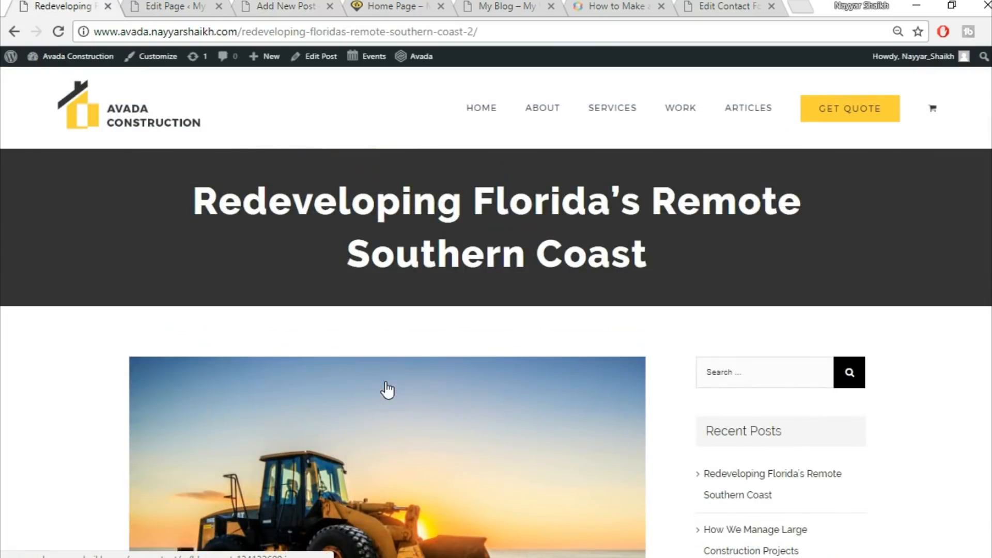
drag(175, 190, 702, 256)
key(ctrl+c)
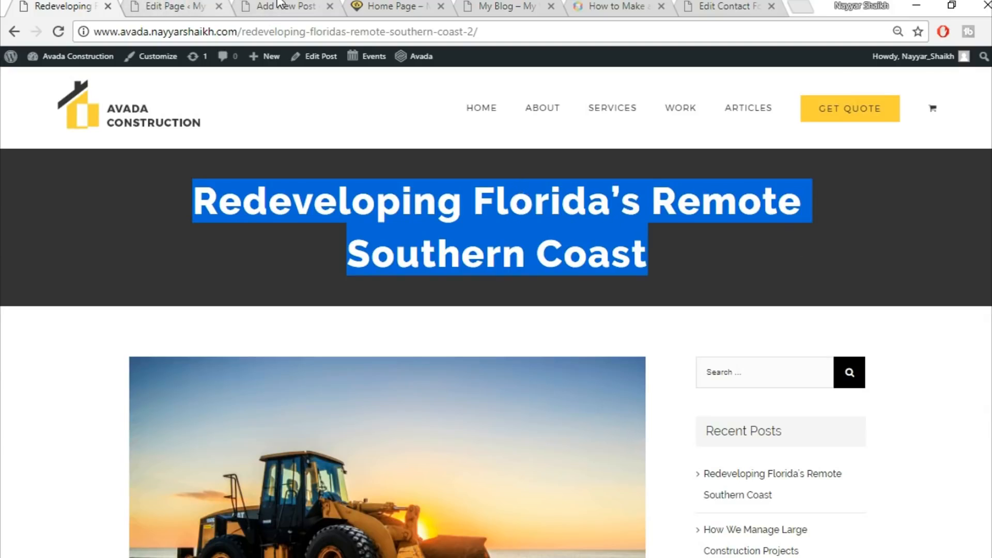
drag(279, 4, 168, 4)
key(ctrl+v)
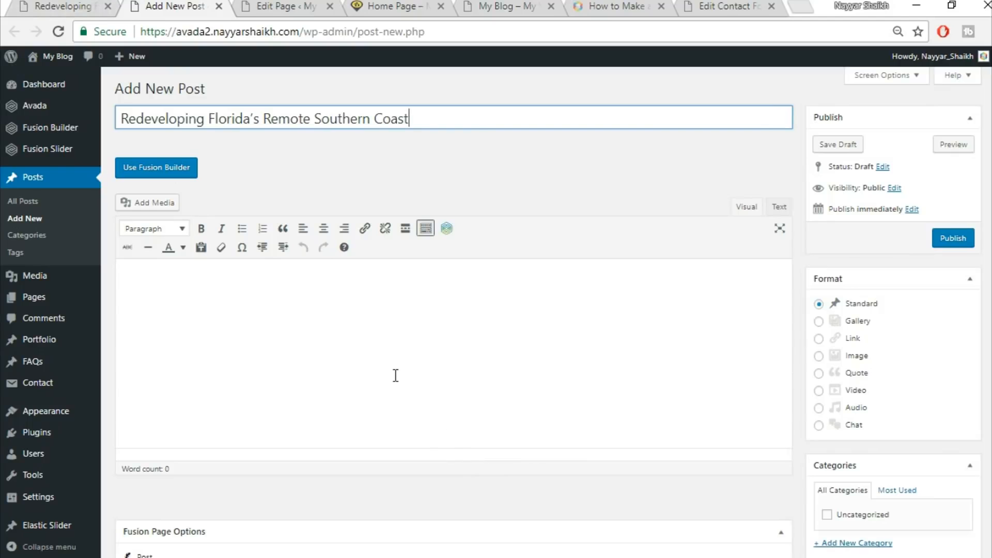
Add a new category named Commercial and assign it to the post
scroll(835, 224, down, 2)
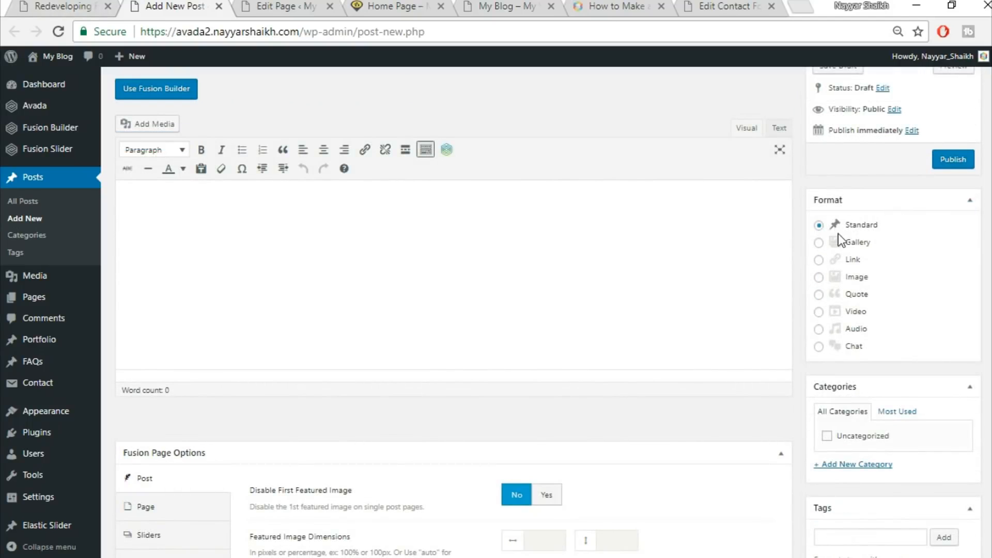
scroll(847, 228, down, 3)
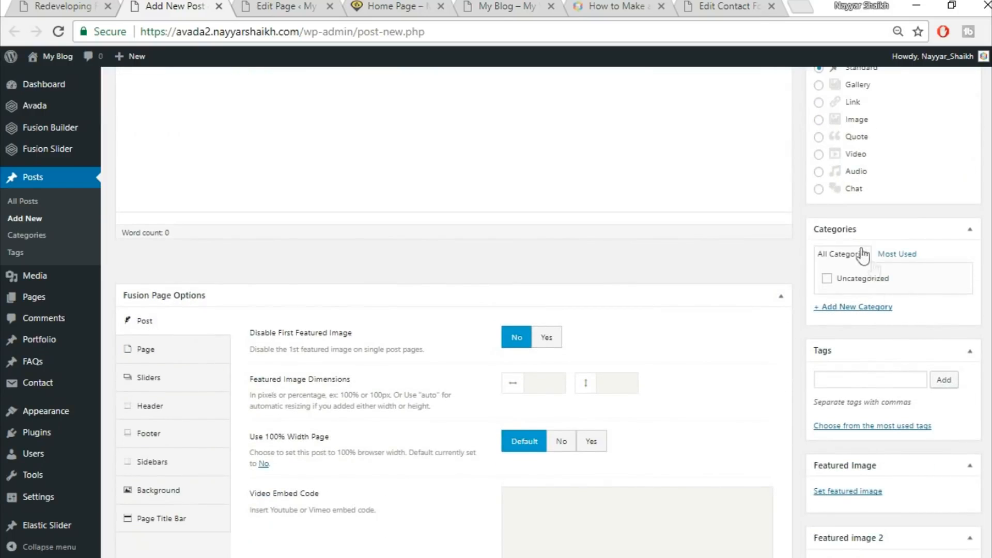
click(858, 307)
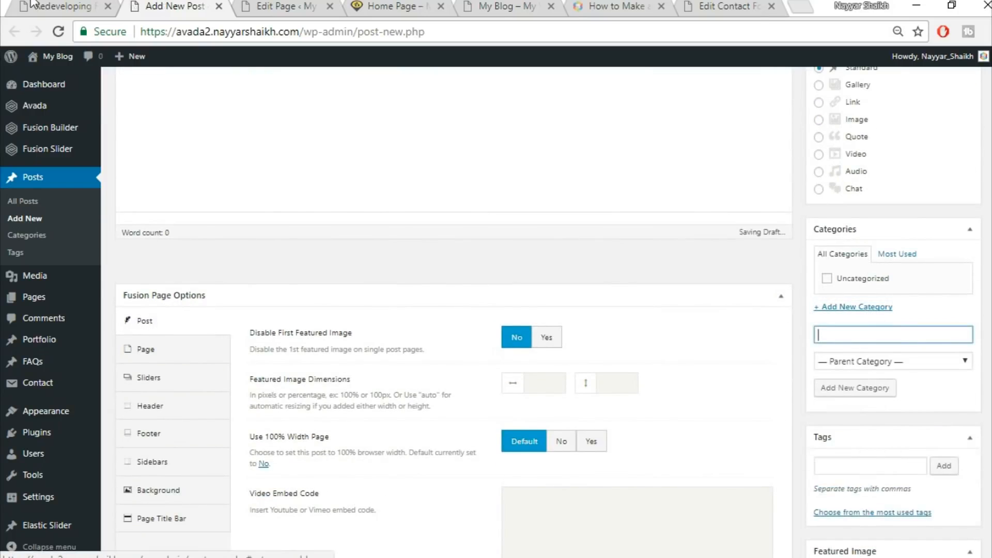
click(85, 13)
click(372, 287)
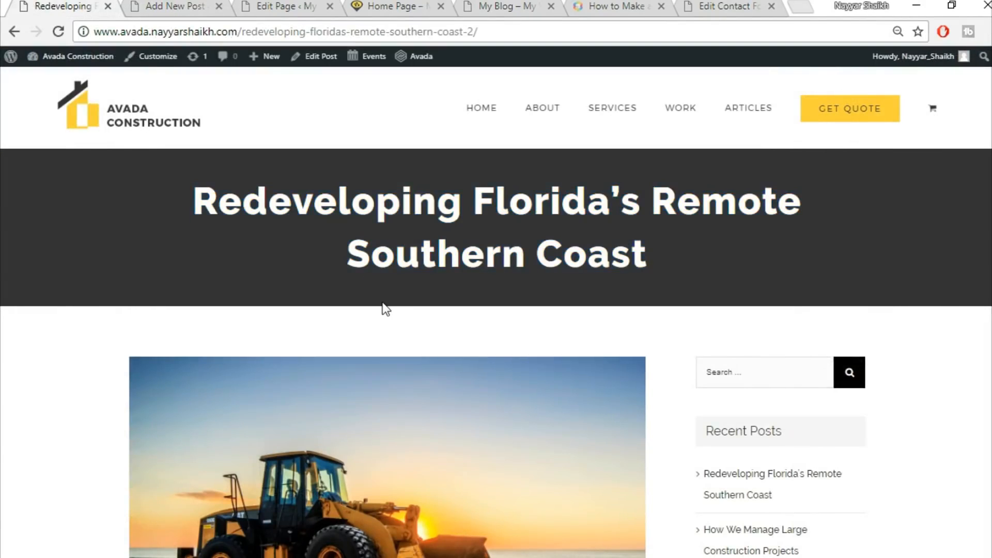
scroll(382, 308, down, 6)
scroll(384, 310, down, 2)
scroll(395, 387, up, 6)
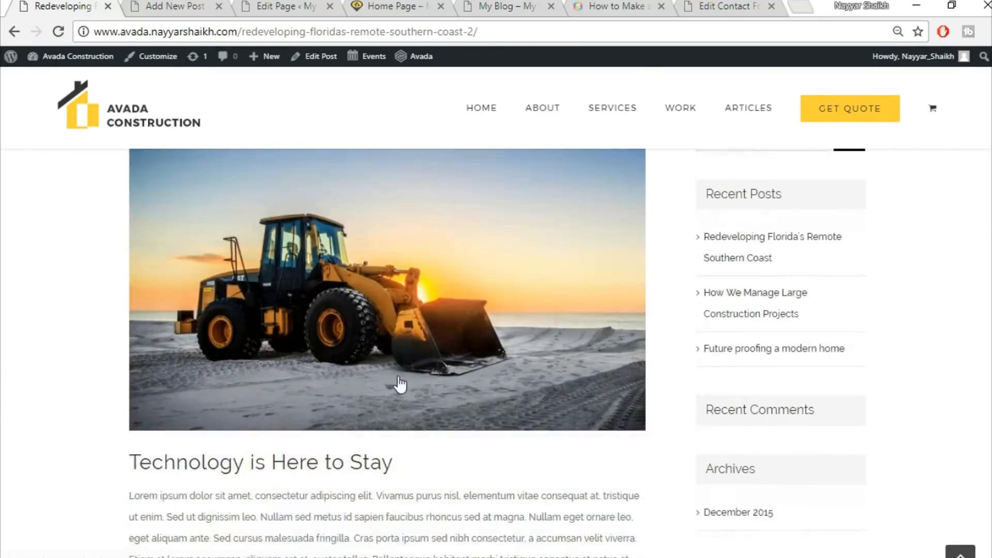
key(ctrl+Tab)
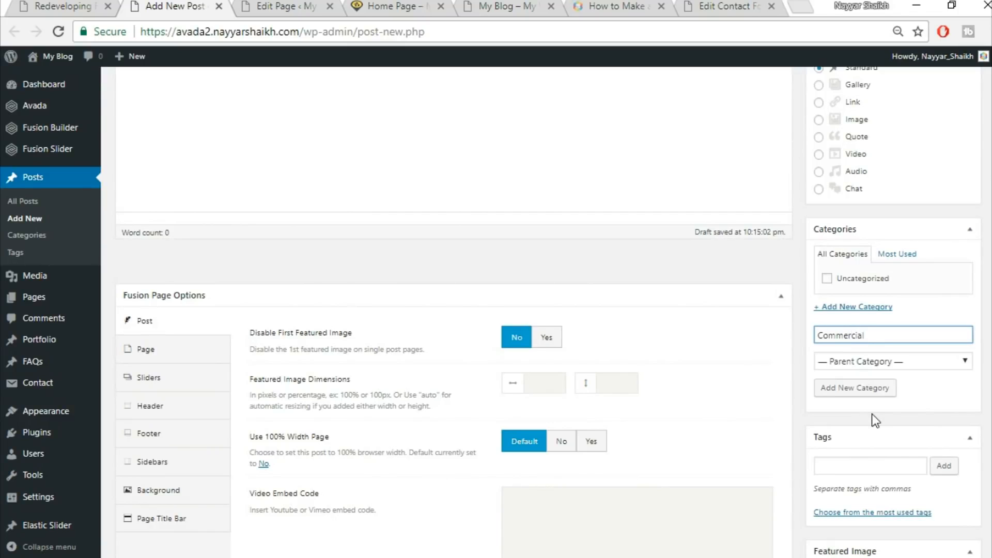
click(884, 390)
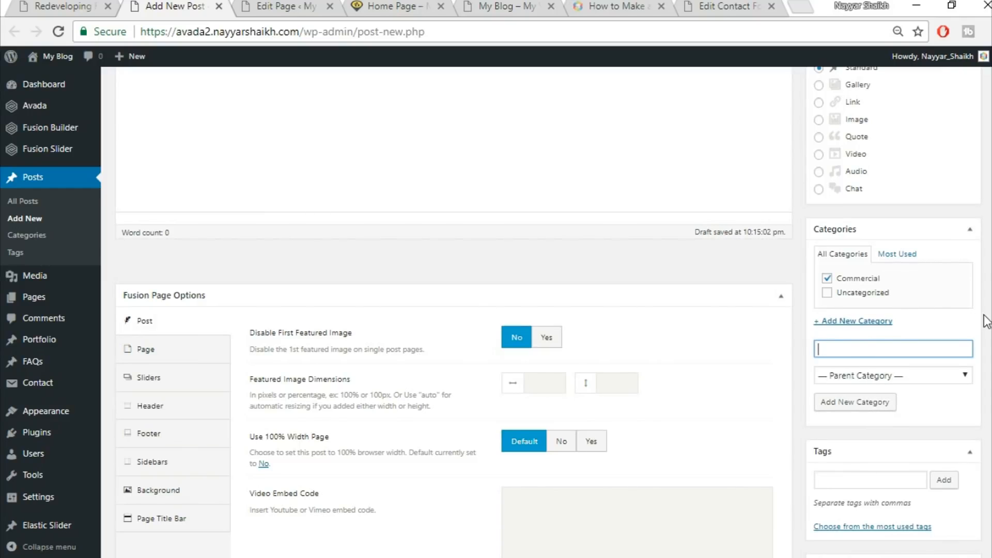
In Fusion Page Options, set Disable First Featured Image to Yes and Use 100% Width Page to No
scroll(987, 321, up, 2)
scroll(987, 321, down, 3)
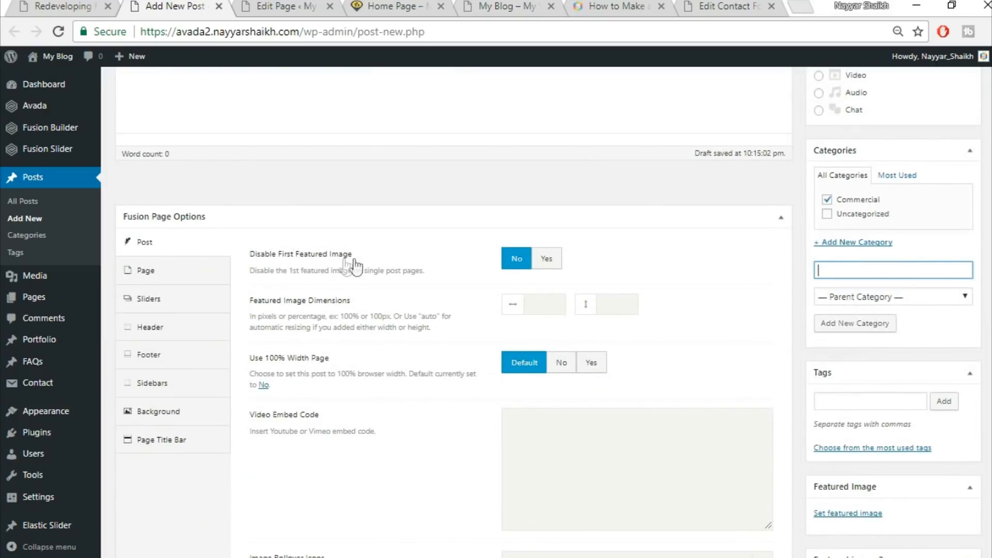
click(550, 261)
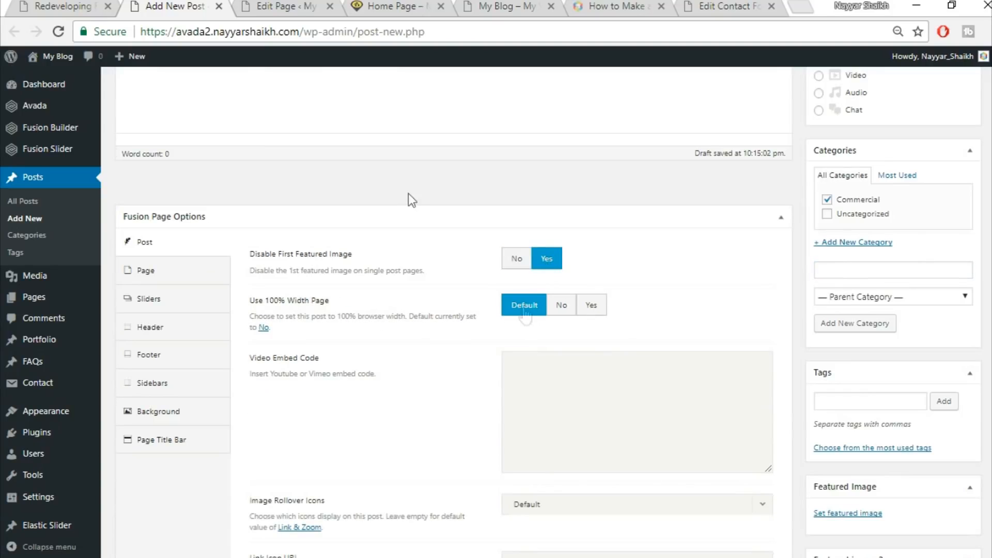
click(80, 6)
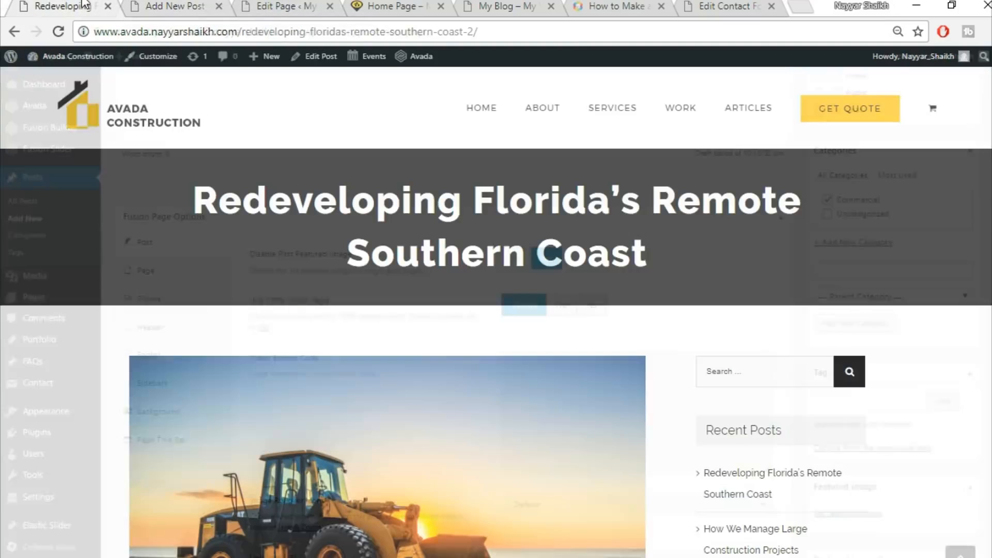
scroll(775, 381, down, 6)
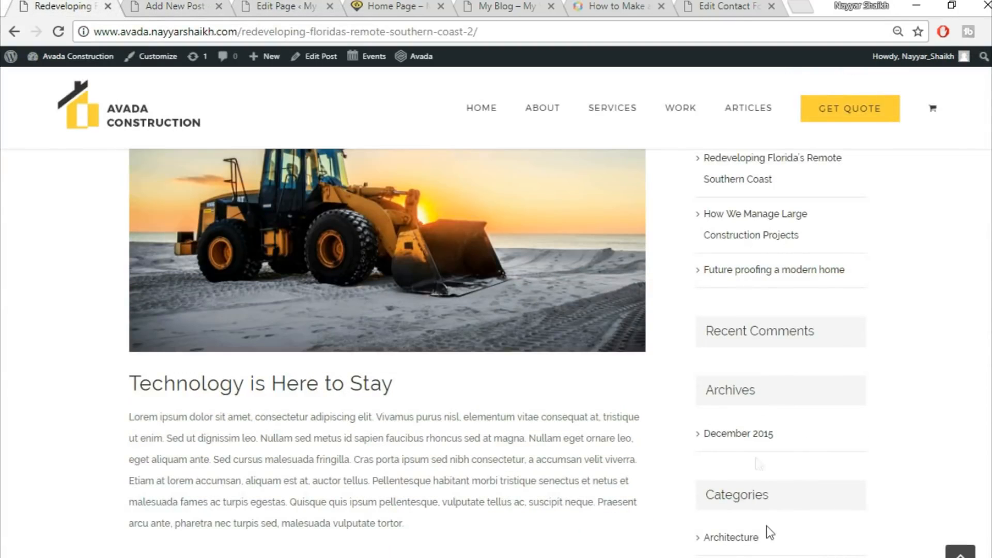
scroll(767, 525, up, 5)
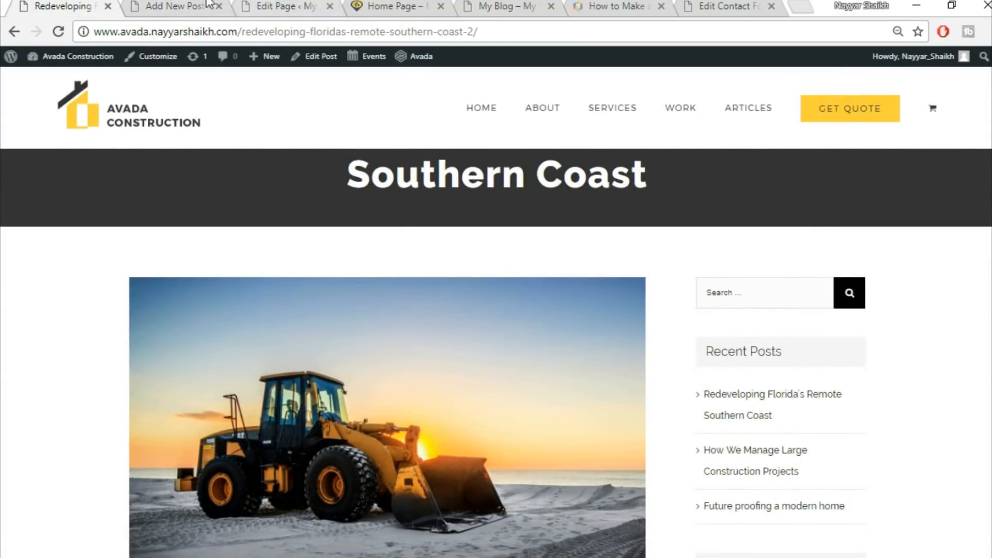
click(196, 4)
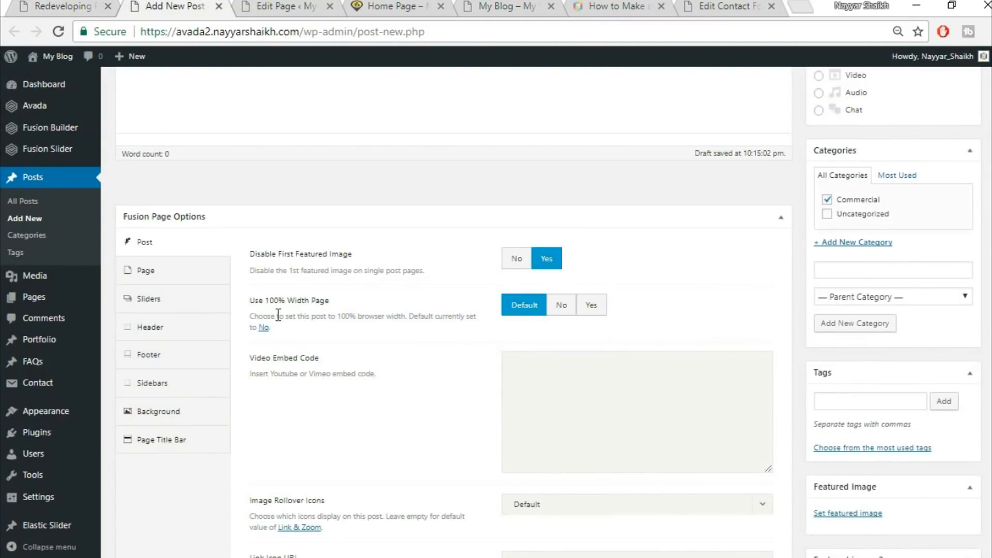
click(562, 309)
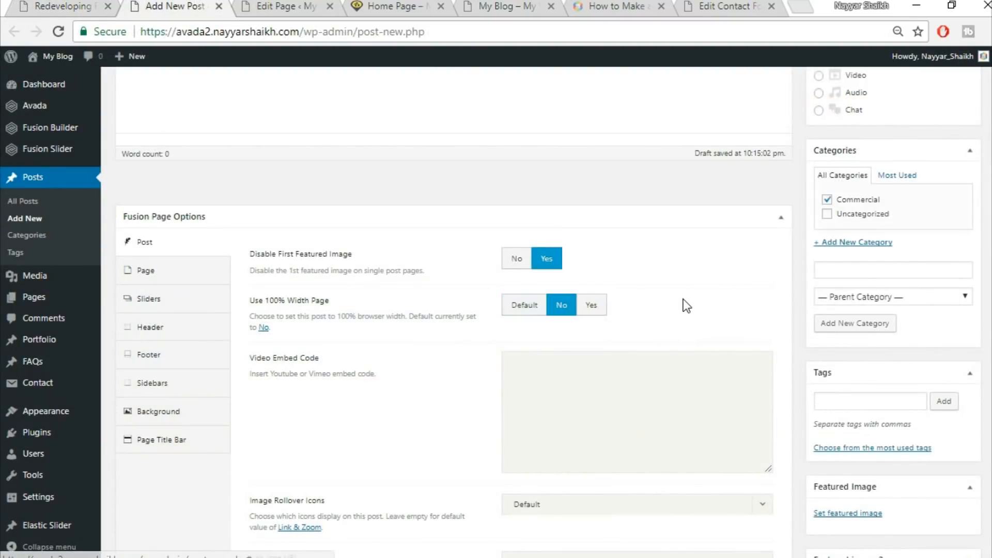
scroll(692, 336, down, 6)
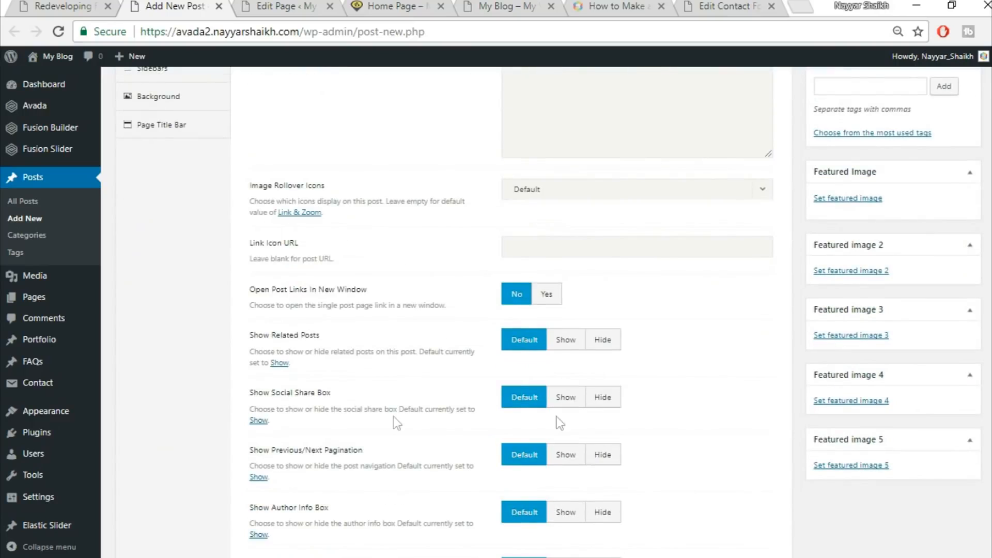
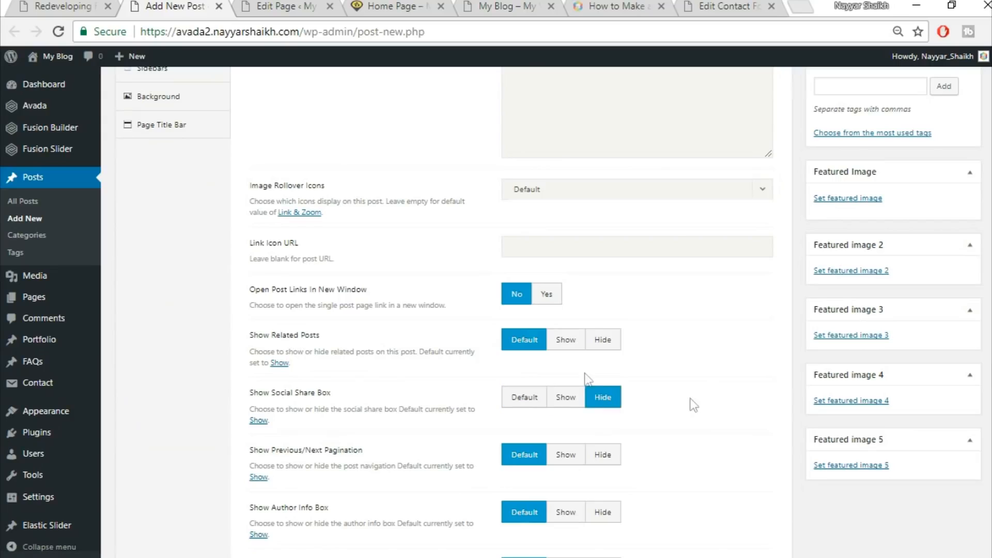
Review the demo post's related posts and social share sections to compare against the new post's options
click(603, 340)
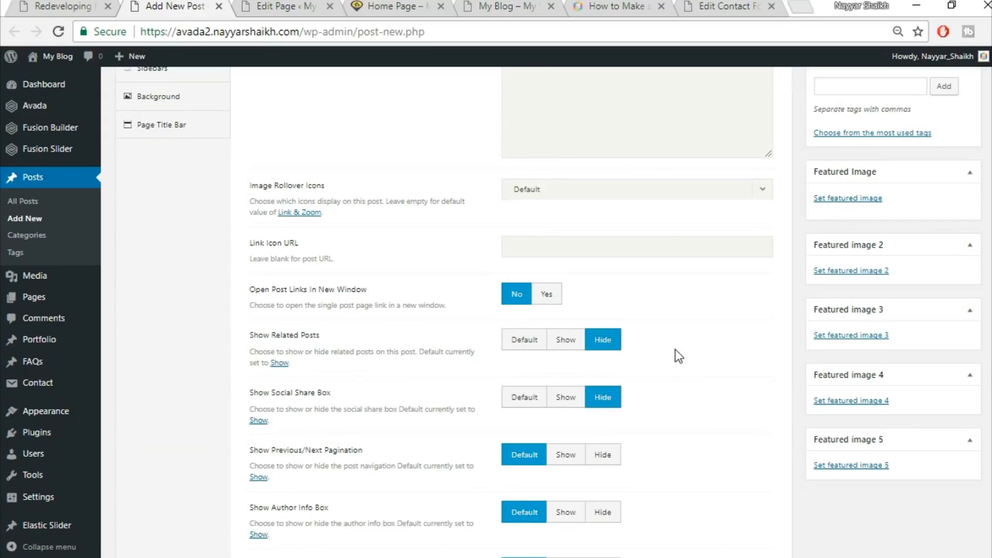
click(95, 5)
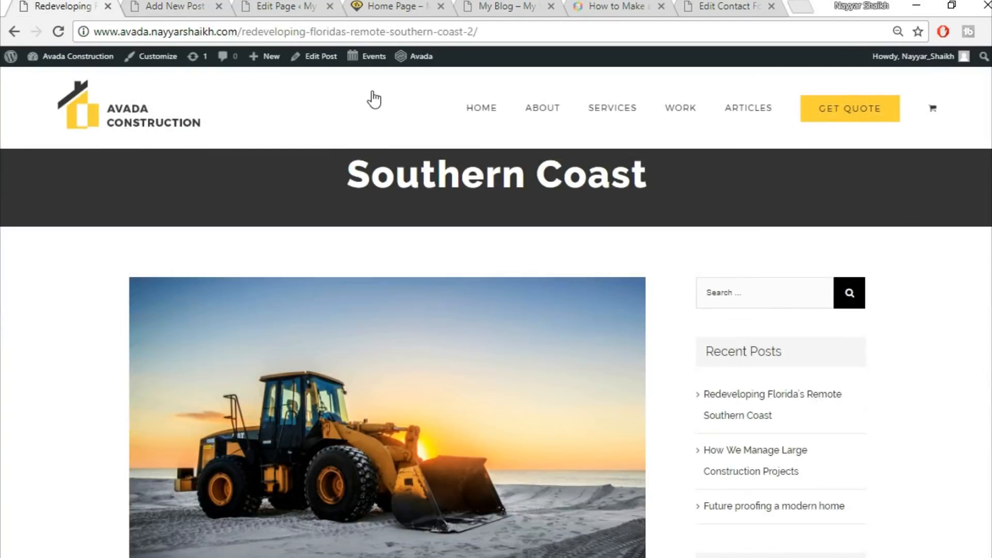
scroll(496, 351, down, 15)
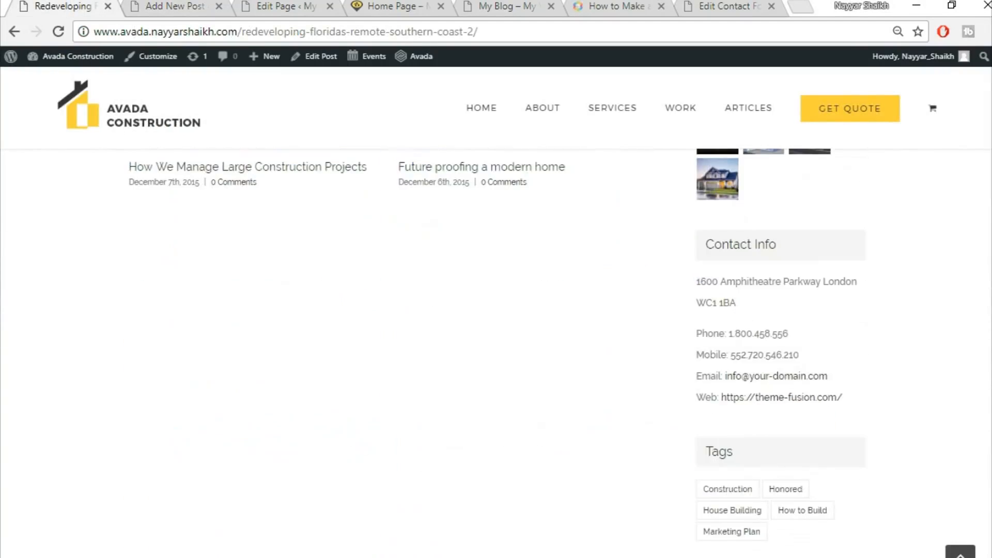
scroll(987, 388, down, 3)
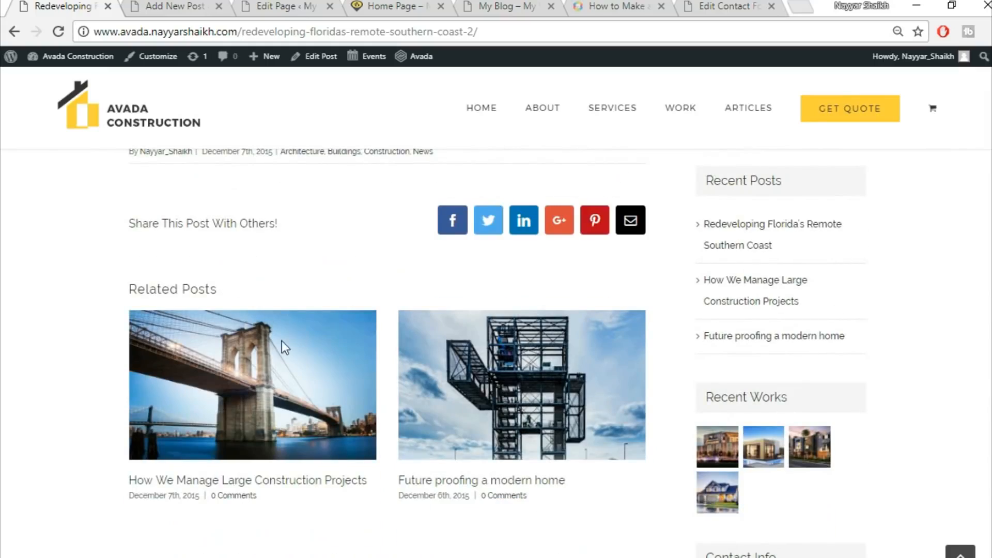
scroll(284, 357, down, 10)
scroll(293, 389, up, 6)
scroll(292, 388, up, 5)
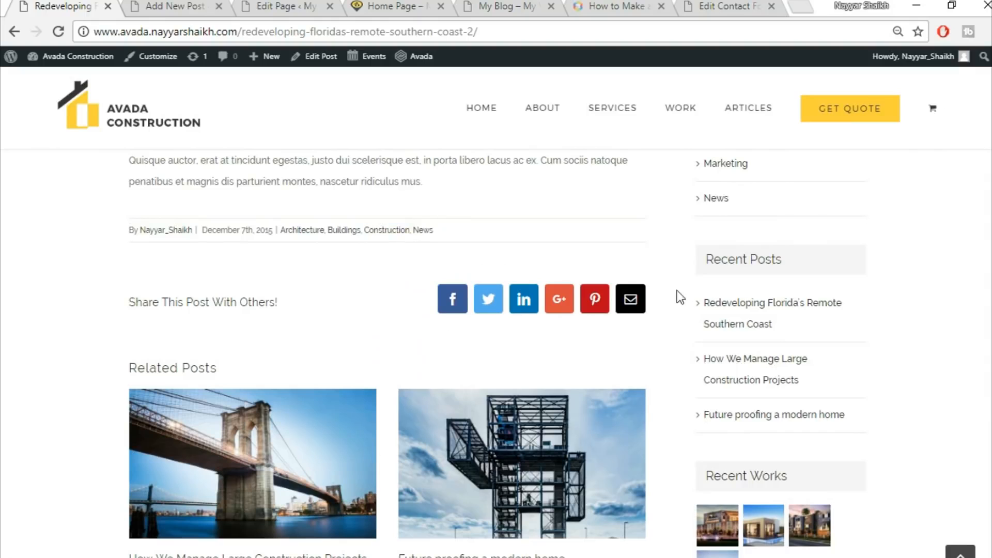
Set Show Related Posts and Show Social Share Box to Default in the post options
click(176, 6)
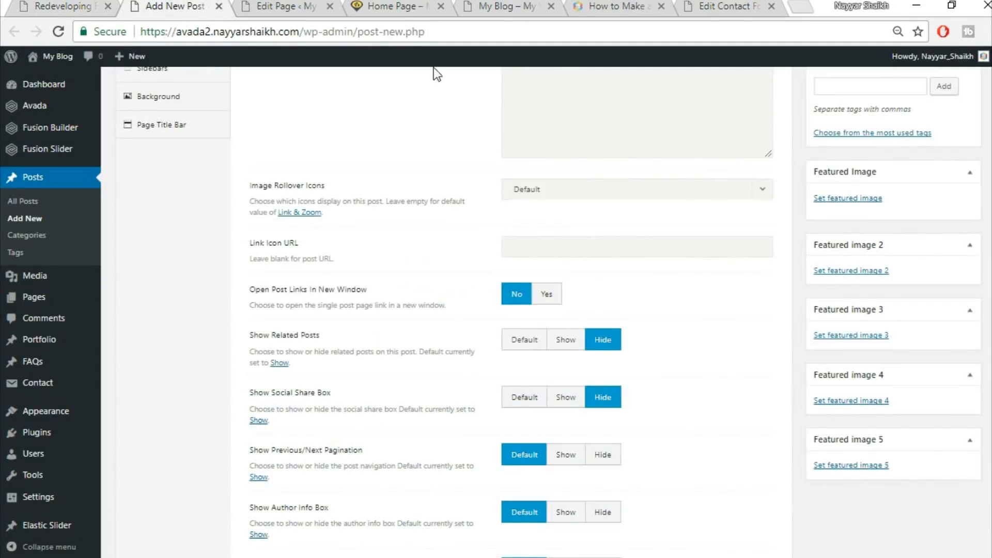
click(521, 345)
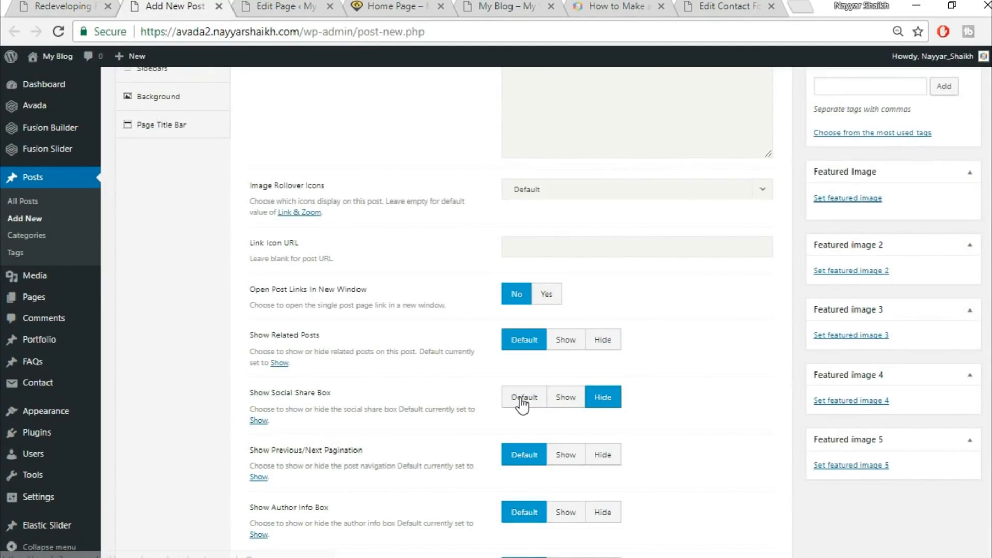
click(522, 403)
scroll(697, 407, down, 3)
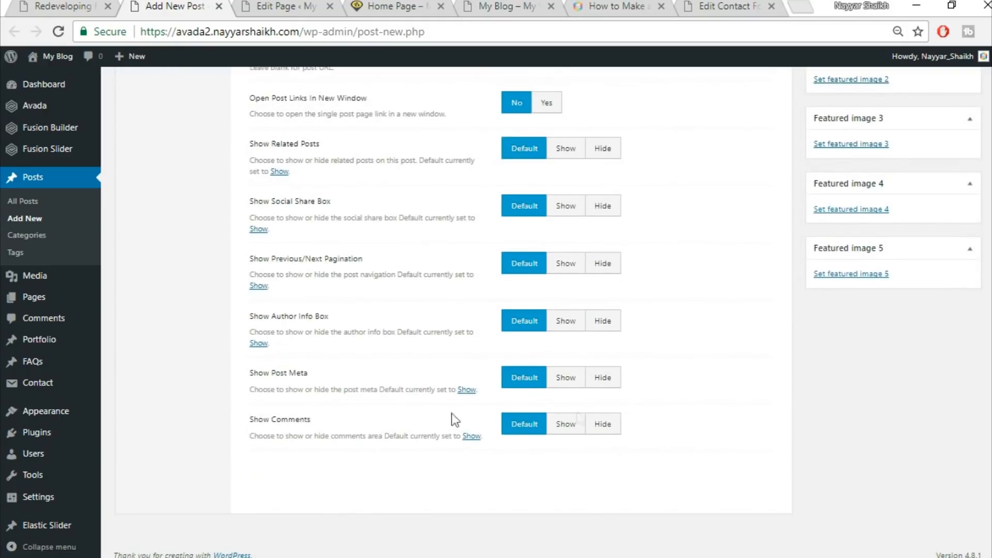
Compare with the demo post's featured image and set Disable First Featured Image to No
scroll(724, 423, up, 8)
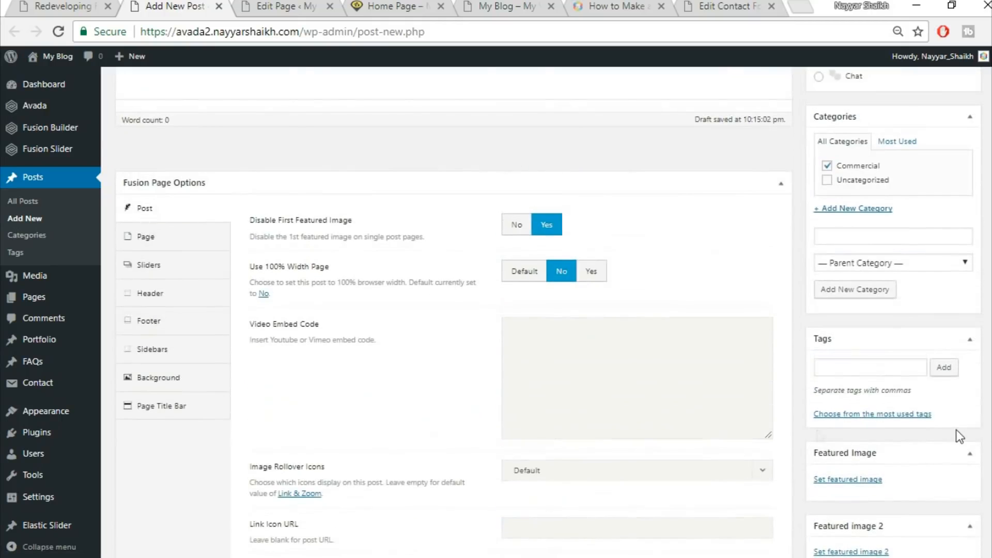
scroll(956, 429, down, 1)
click(98, 2)
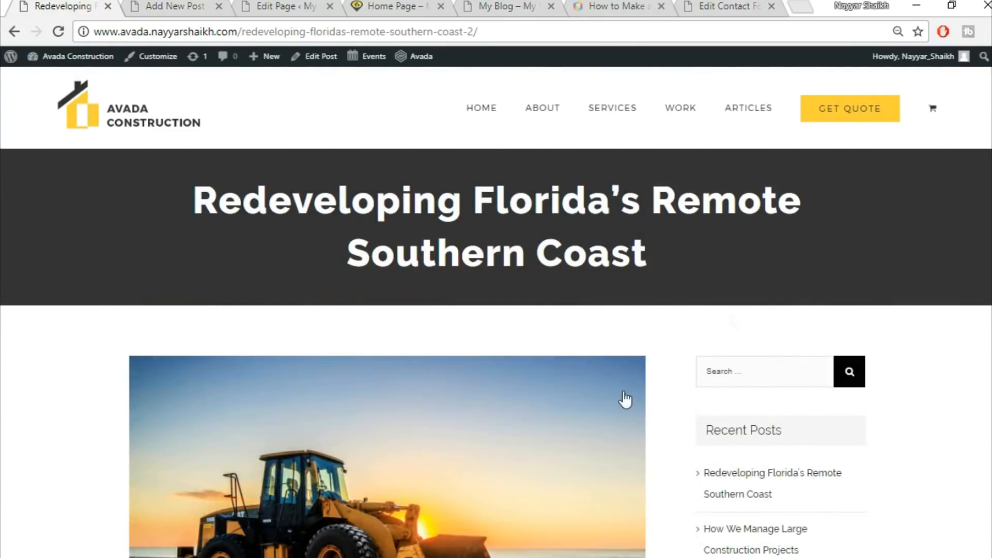
scroll(627, 400, down, 4)
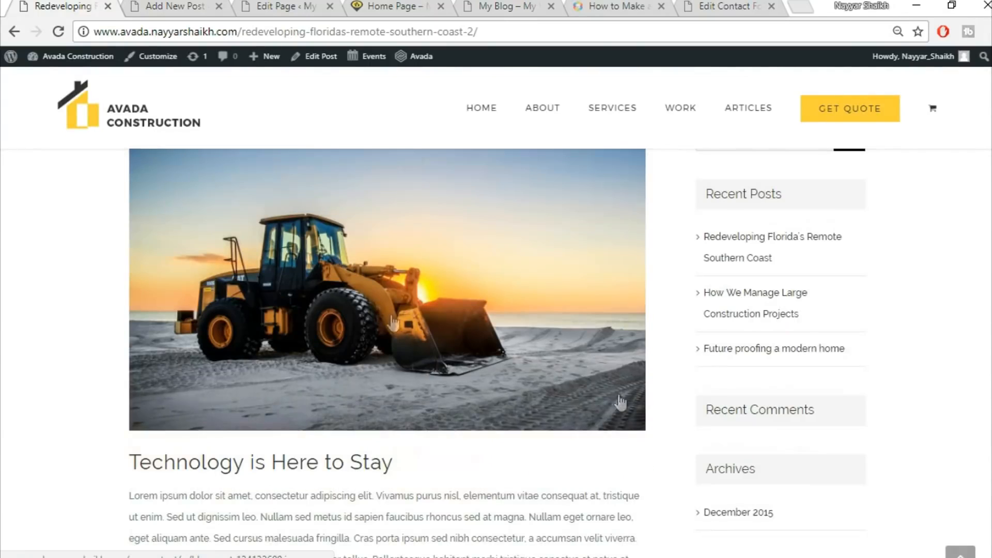
click(180, 6)
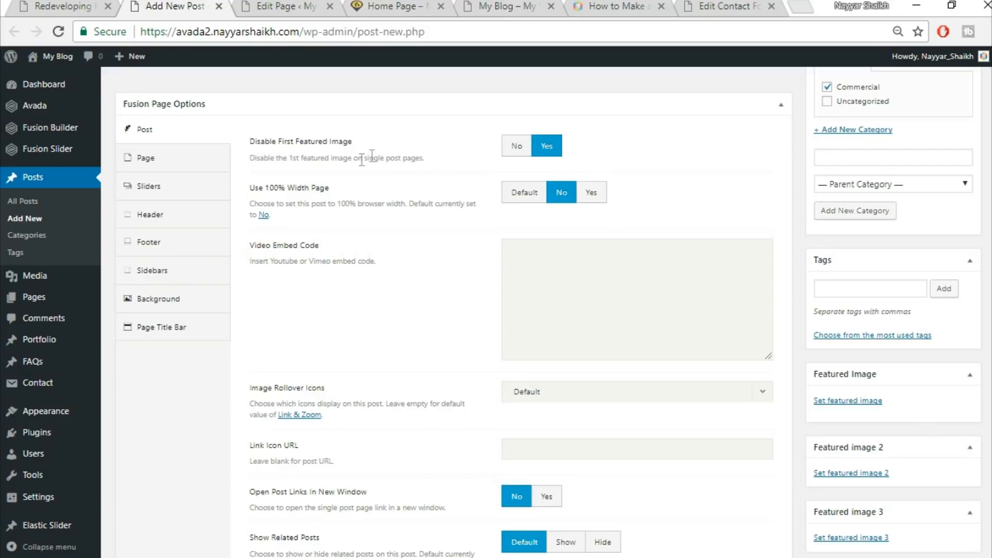
click(516, 148)
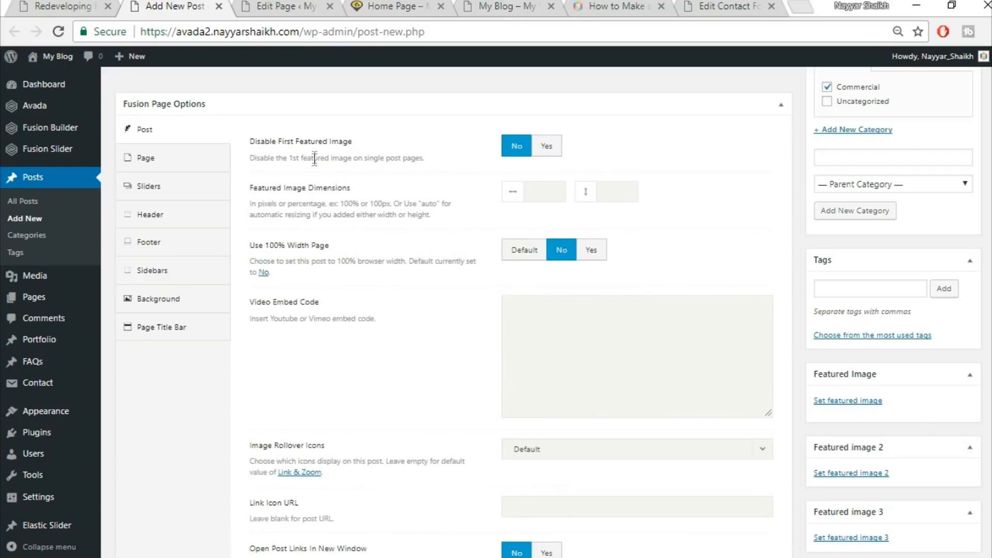
click(545, 147)
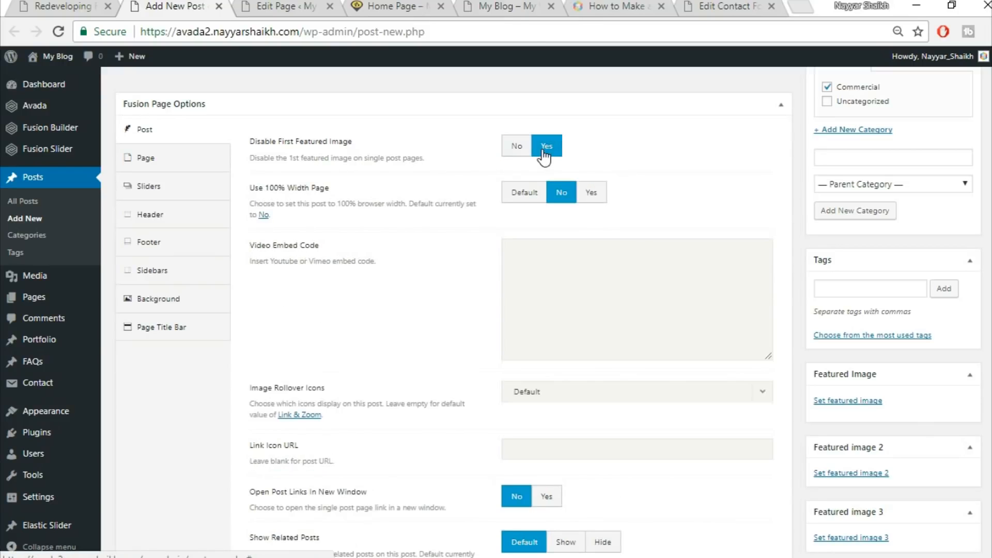
click(516, 150)
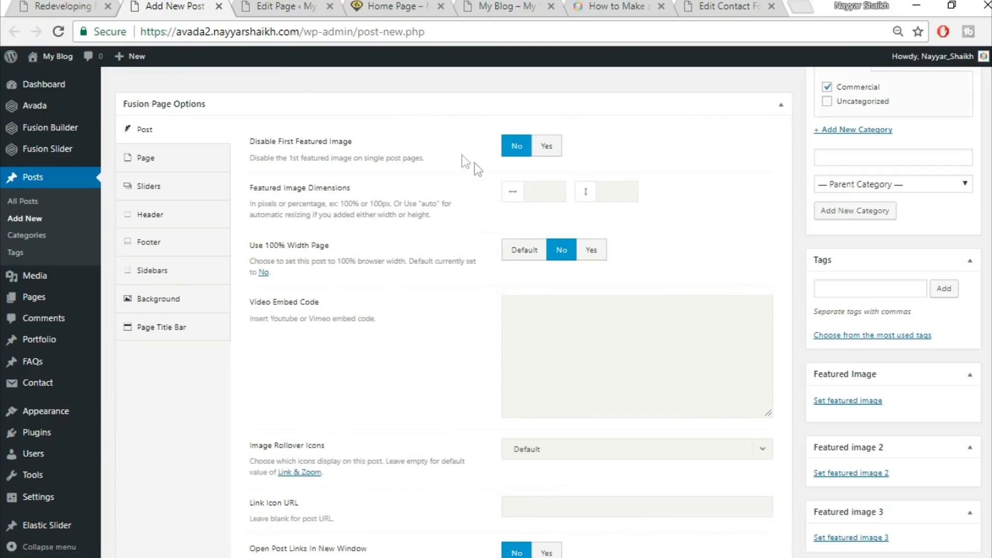
Upload blog-post-134132600.jpg and set it as the post's featured image
click(59, 4)
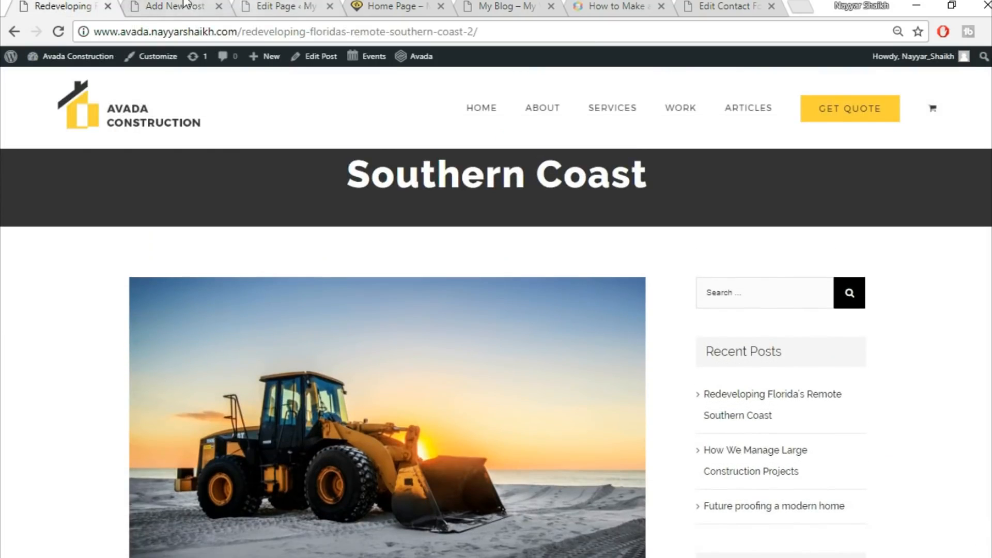
click(192, 6)
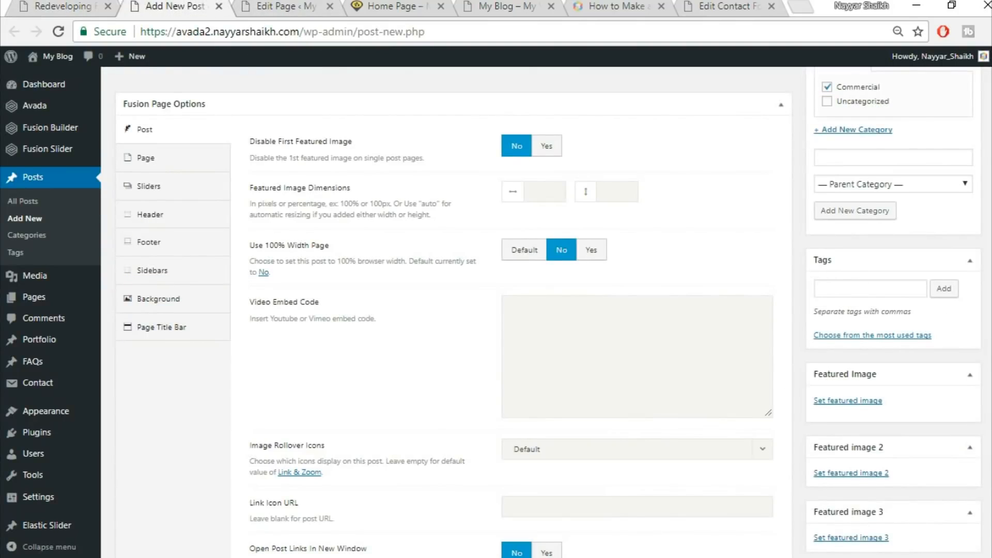
scroll(952, 384, down, 2)
click(851, 323)
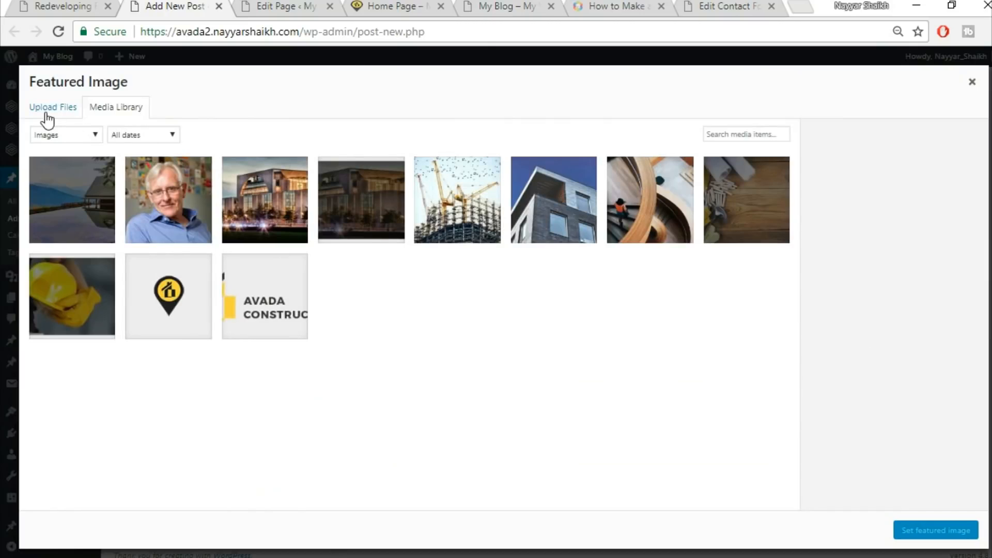
click(50, 108)
click(496, 302)
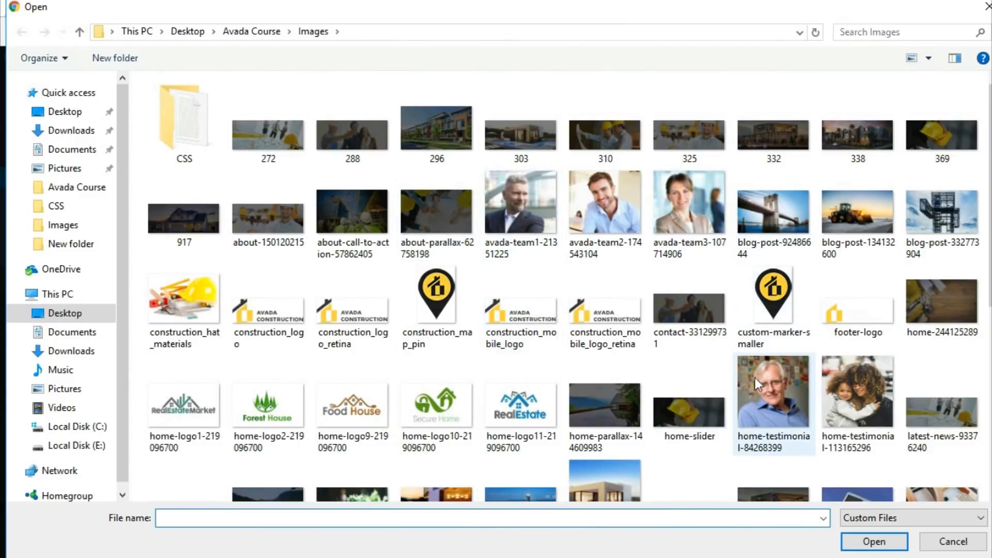
click(854, 214)
click(866, 543)
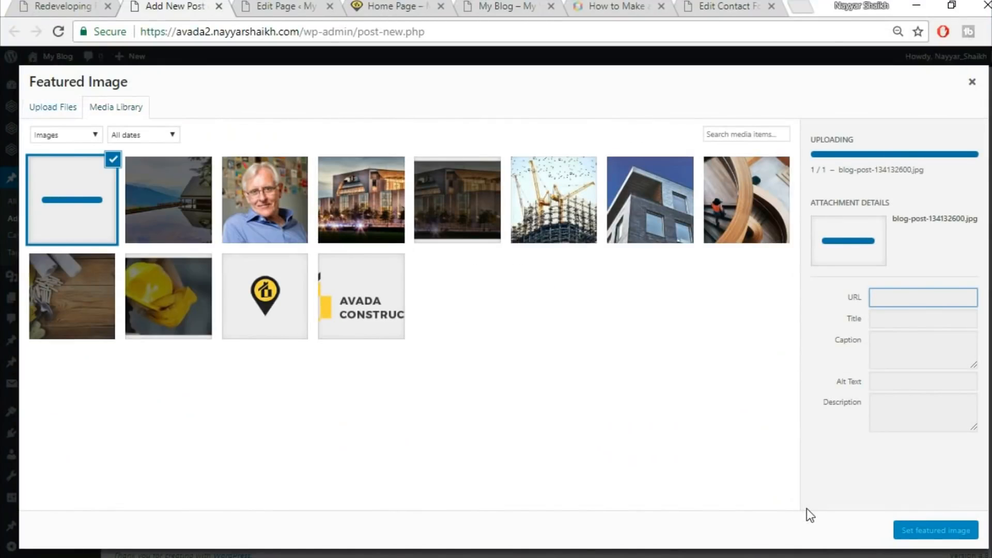
click(950, 542)
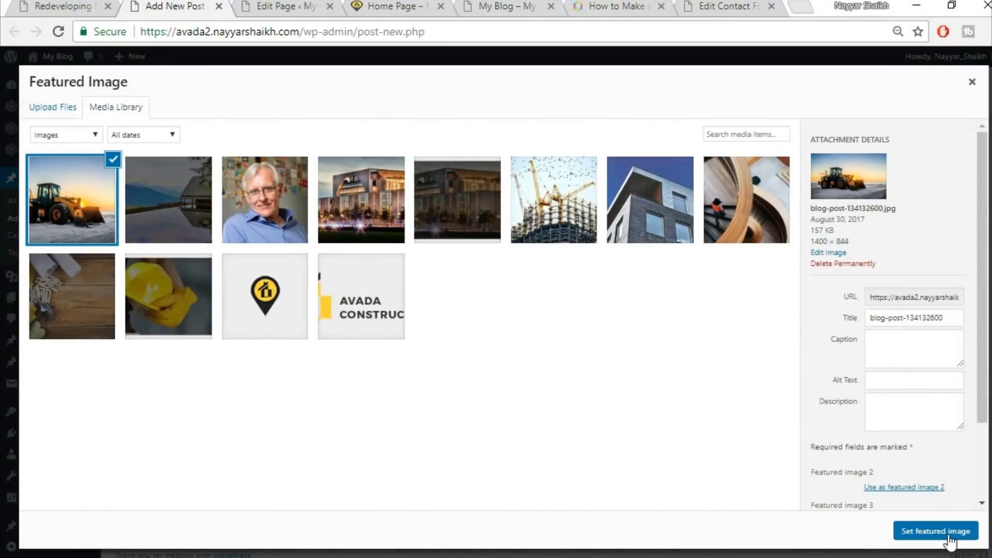
Copy the demo post's body paragraph and paste it into the new post's content editor
scroll(607, 336, up, 1)
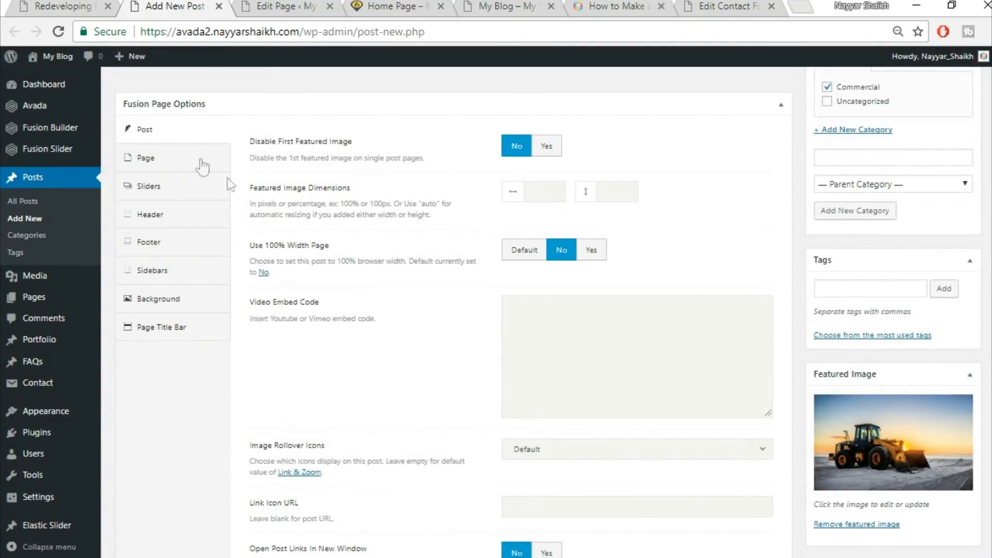
click(175, 164)
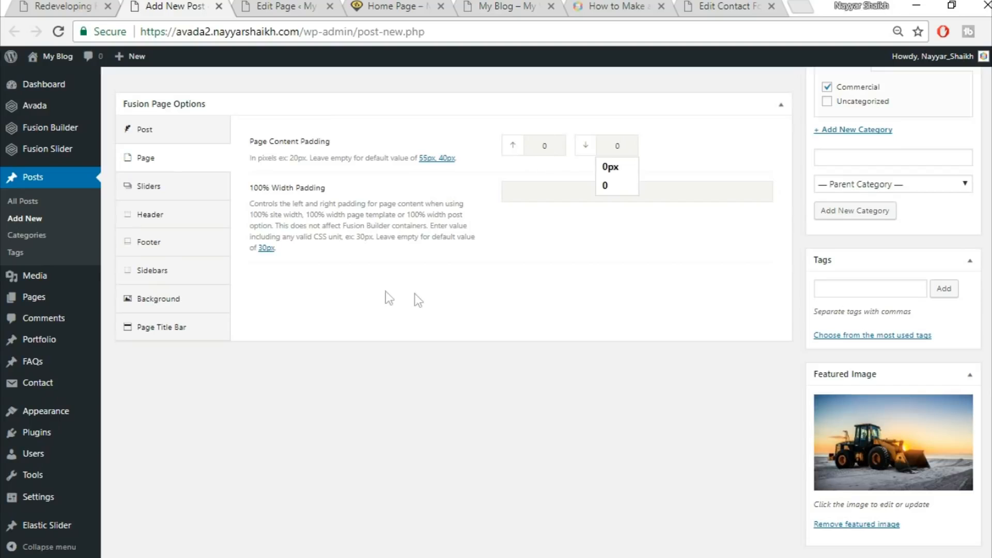
click(181, 327)
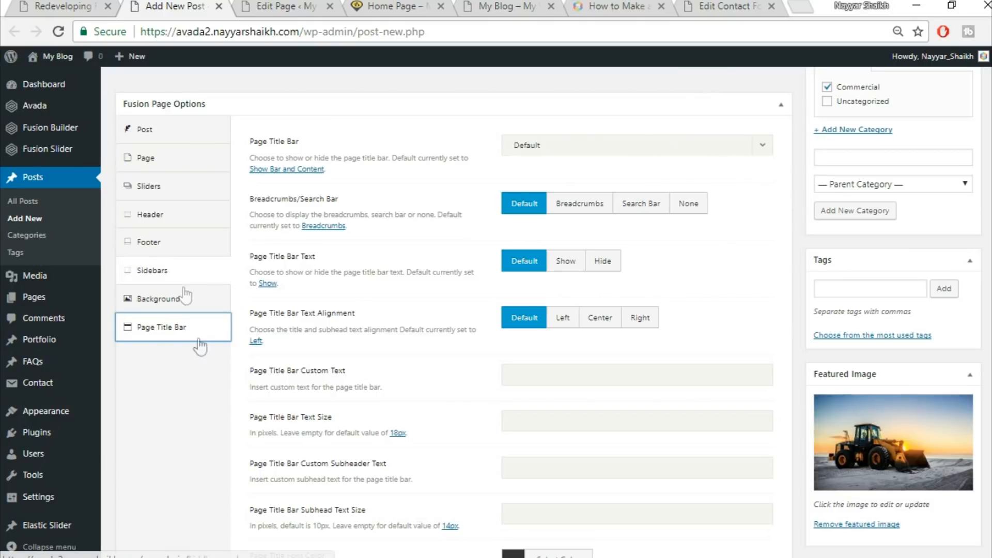
scroll(190, 411, up, 8)
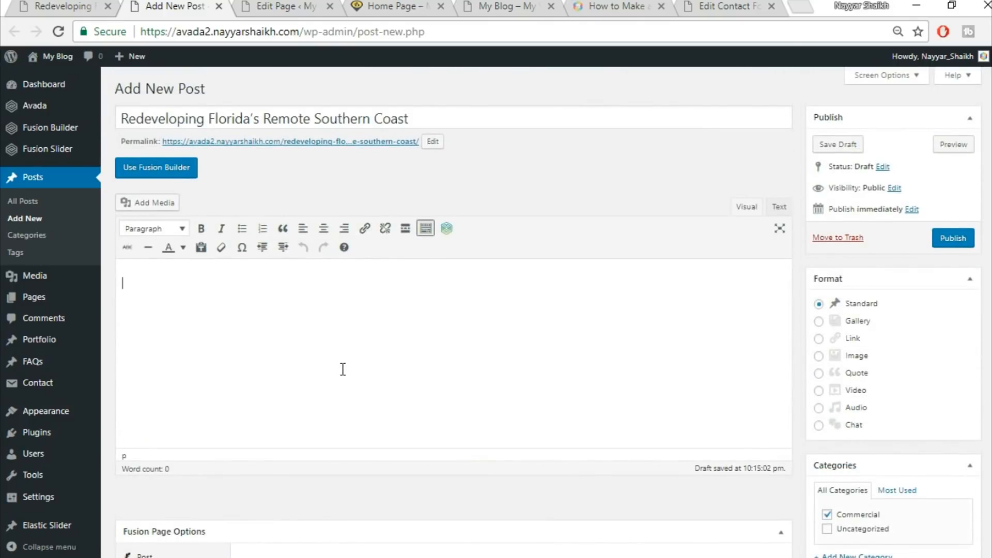
click(88, 4)
scroll(545, 370, down, 5)
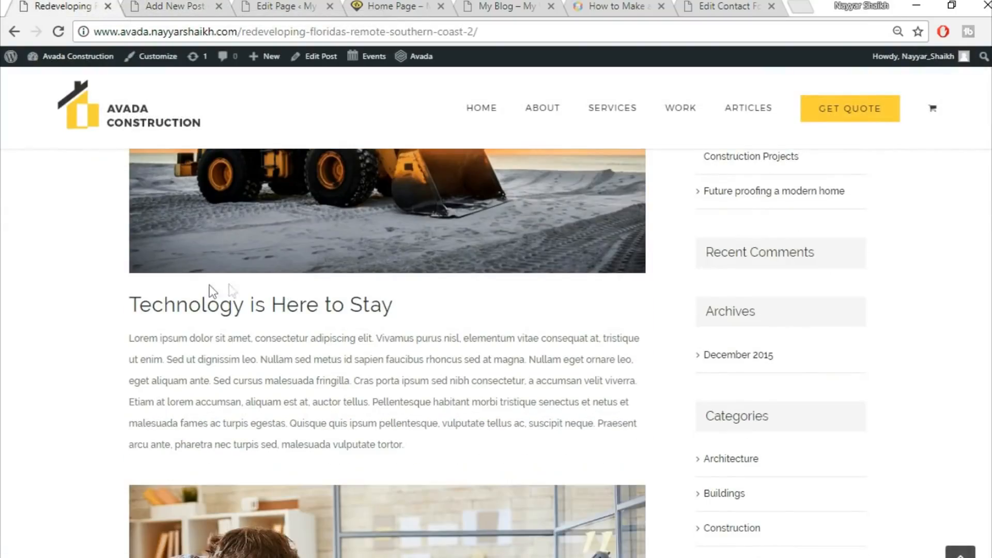
drag(127, 305, 281, 292)
click(177, 281)
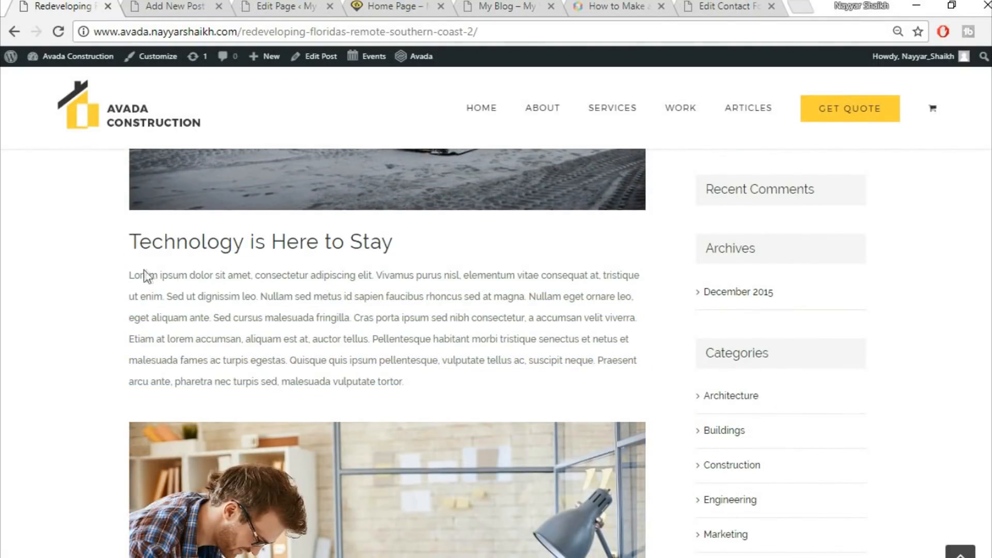
drag(130, 277, 455, 380)
key(ctrl+c)
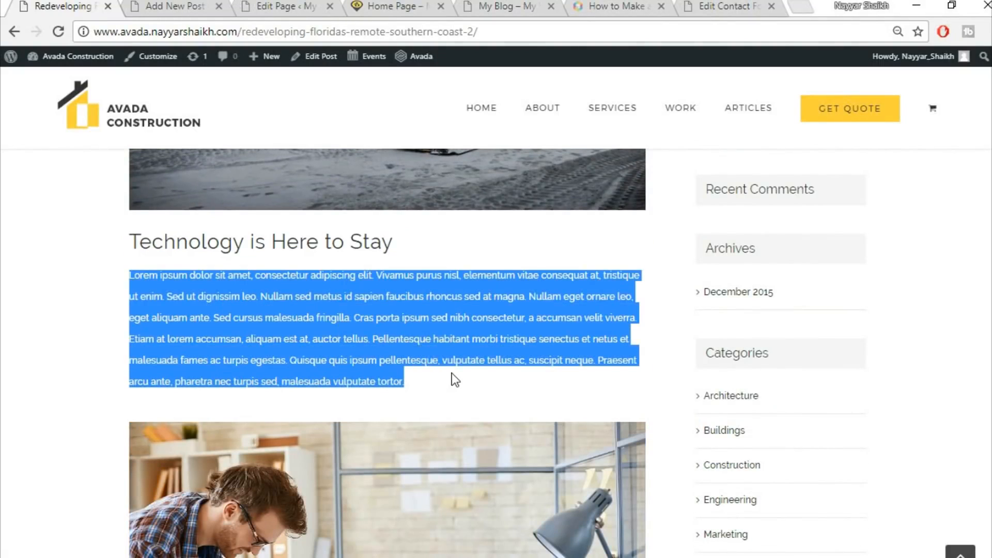
click(175, 6)
key(ctrl+v)
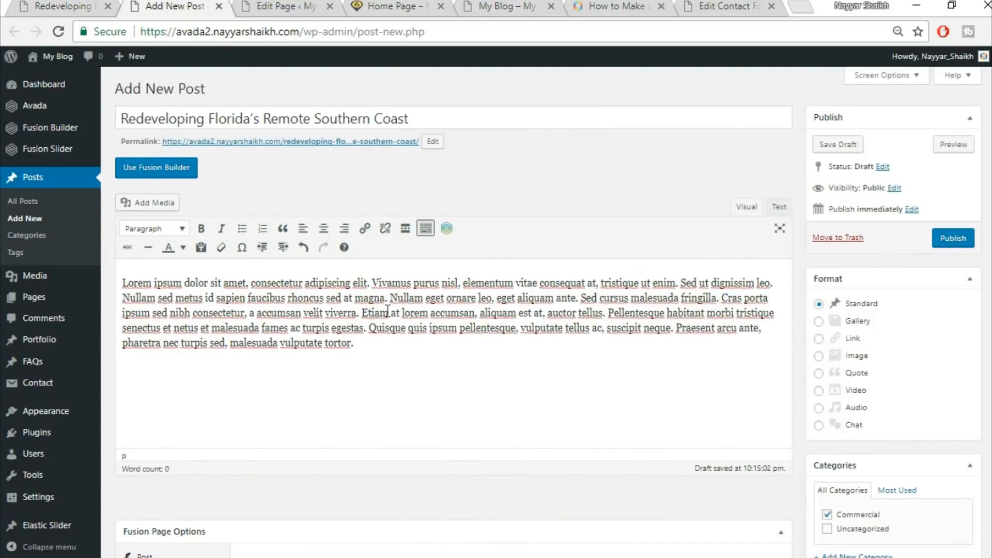
Break the first sentence onto its own line and format it as Heading 2
key(Return)
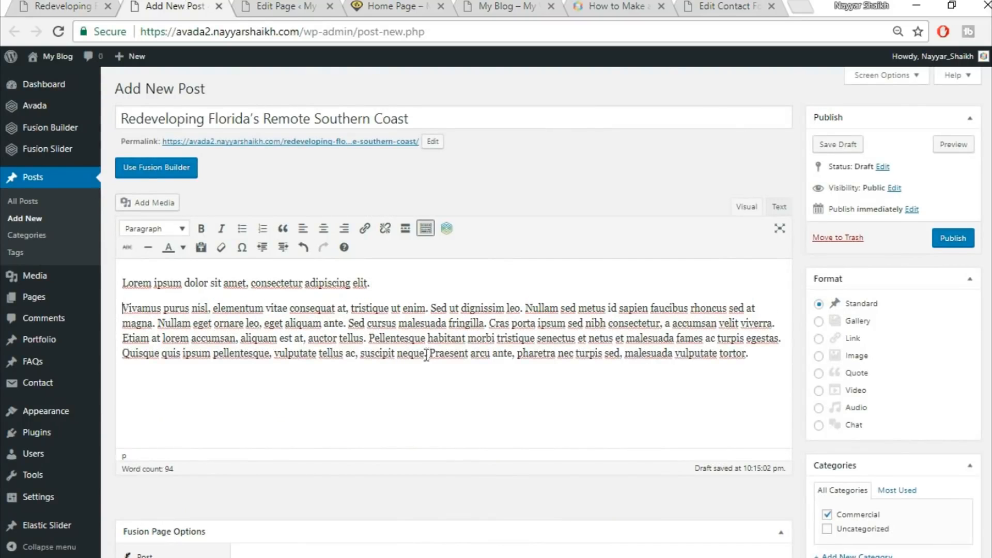
drag(371, 283, 122, 285)
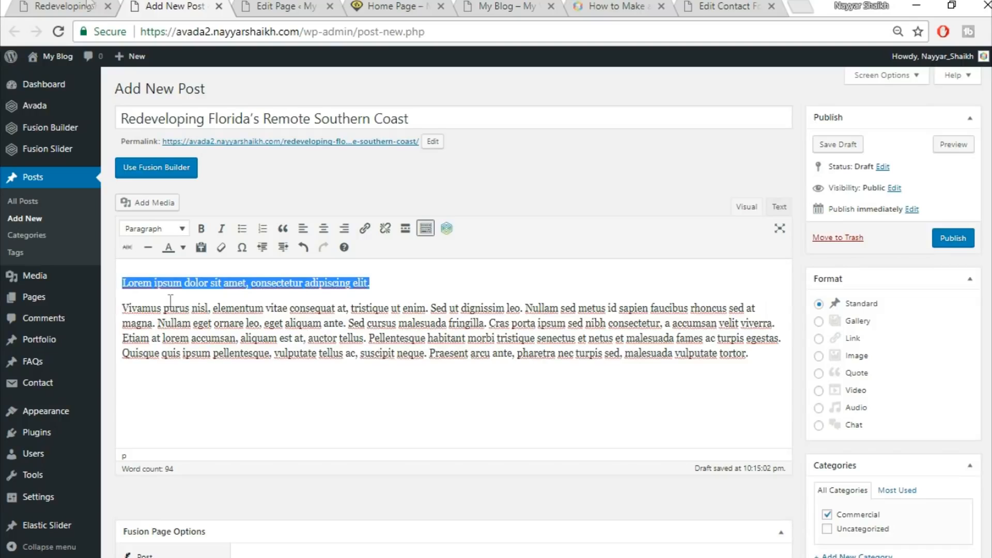
click(67, 6)
click(406, 268)
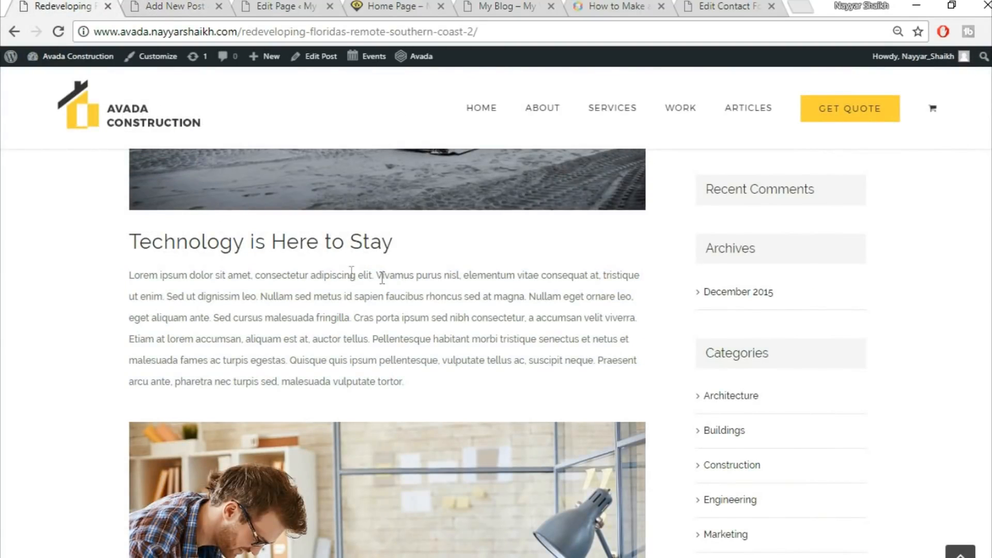
drag(138, 237, 362, 243)
click(359, 297)
click(171, 5)
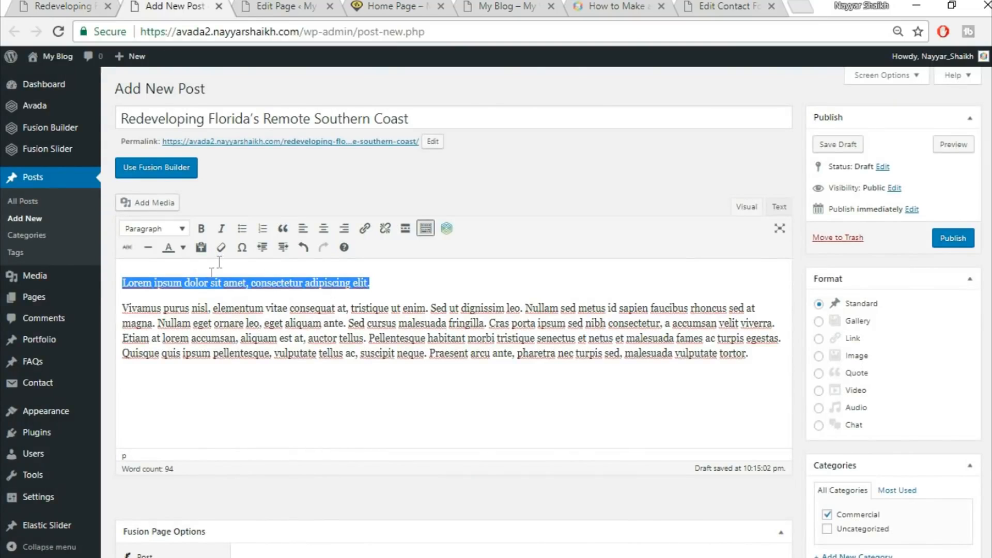
click(155, 228)
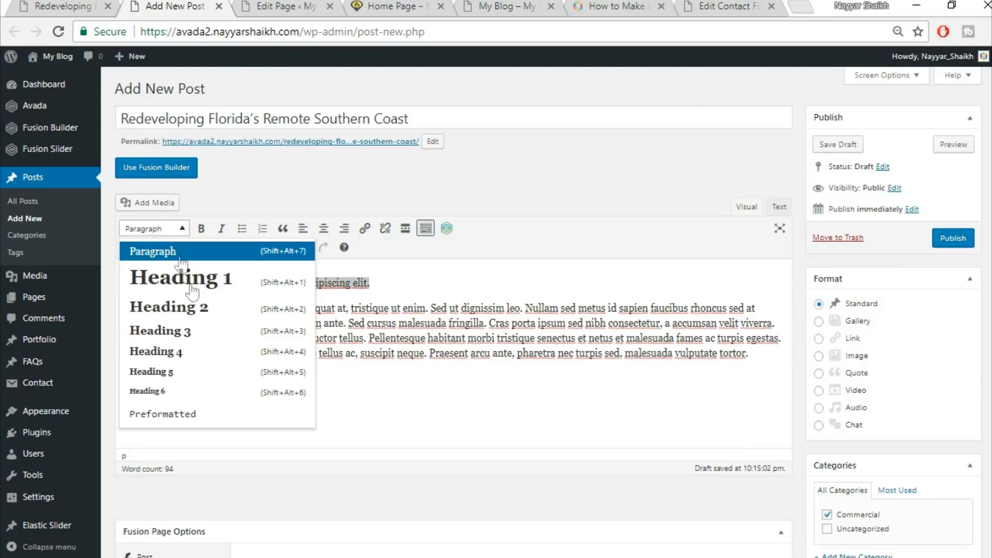
click(199, 310)
click(275, 302)
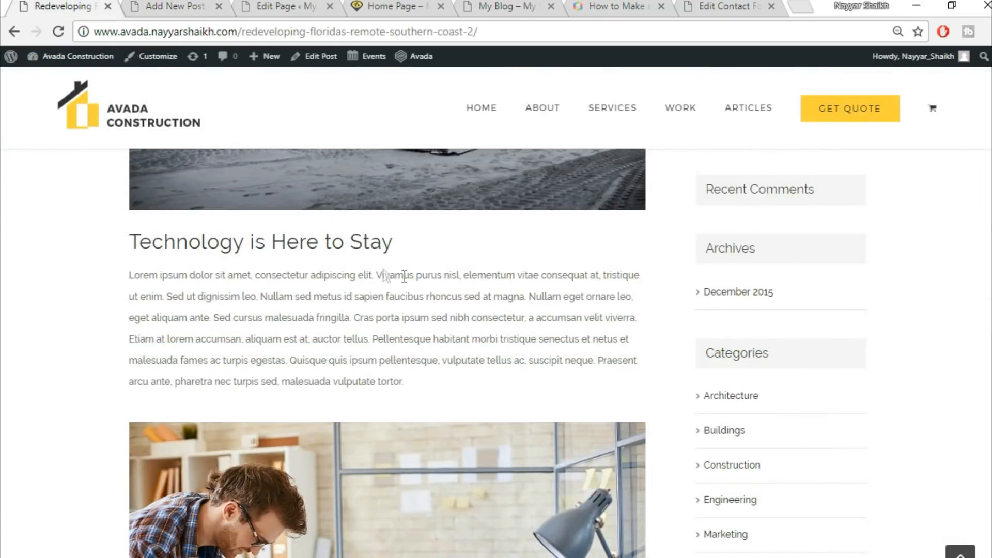
Insert the project2-detail-97066739.jpg image from the media library into the post body below the paragraph
scroll(404, 276, down, 5)
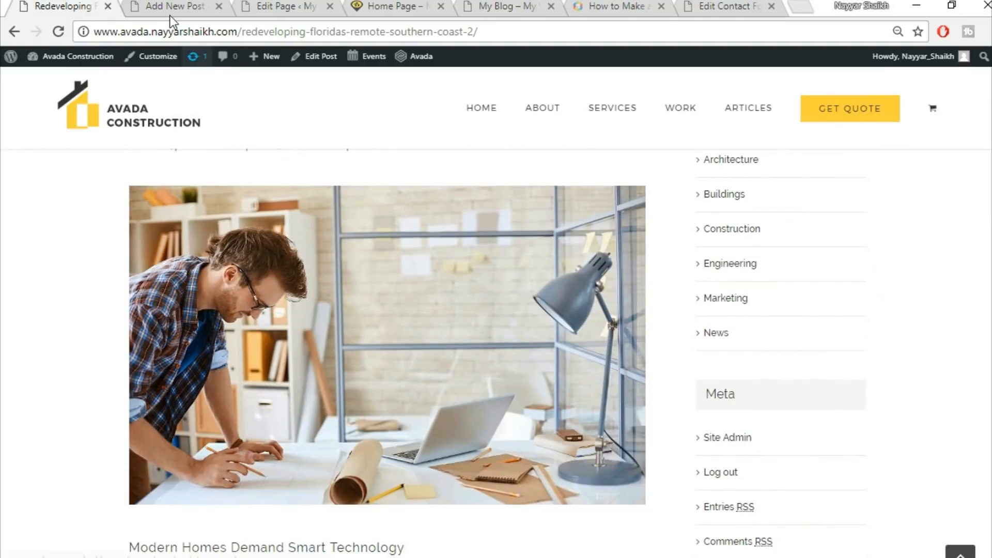
click(170, 7)
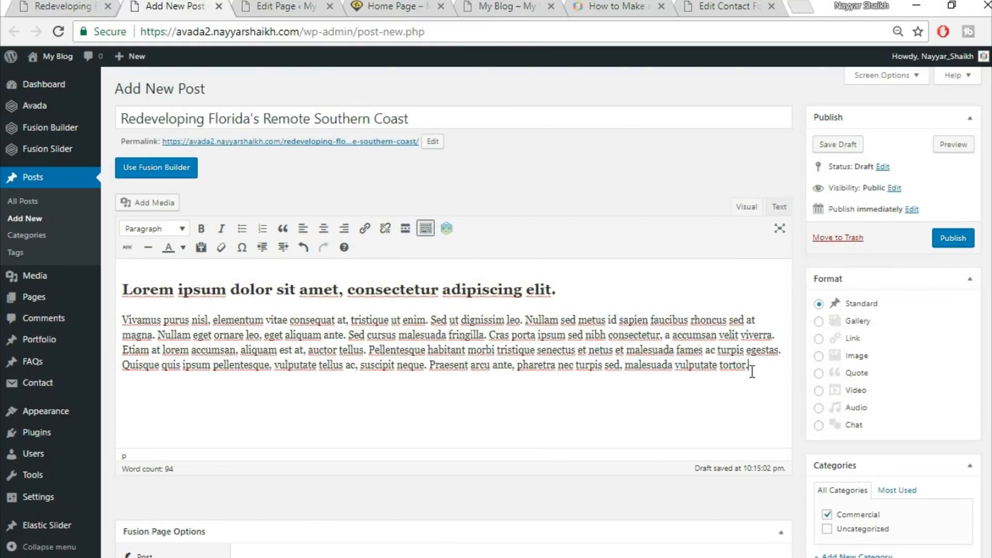
click(158, 203)
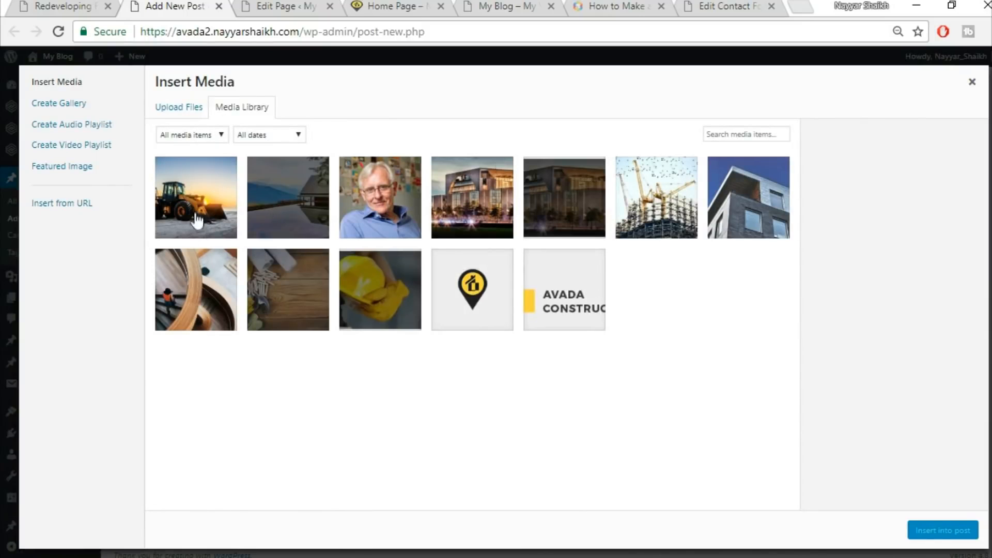
click(212, 299)
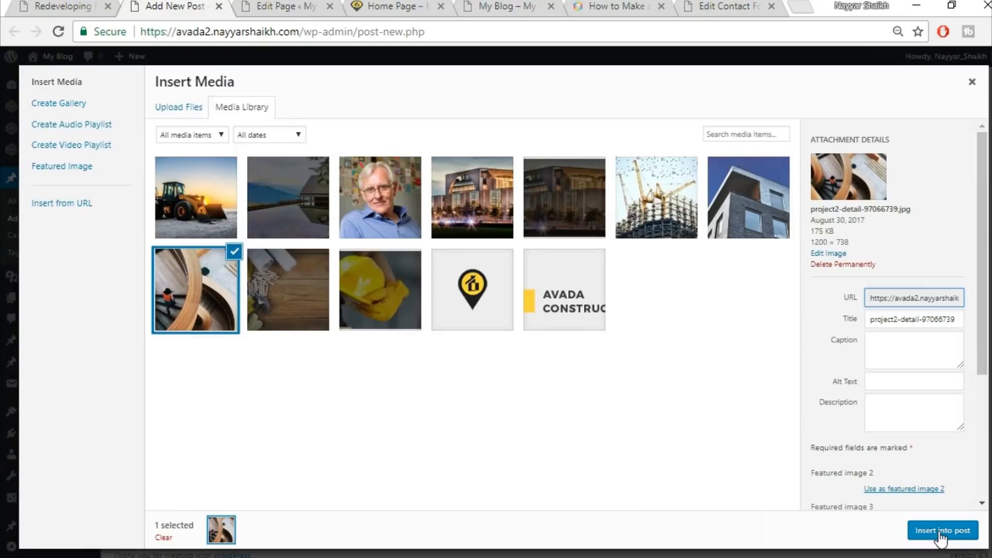
click(943, 530)
scroll(682, 358, down, 3)
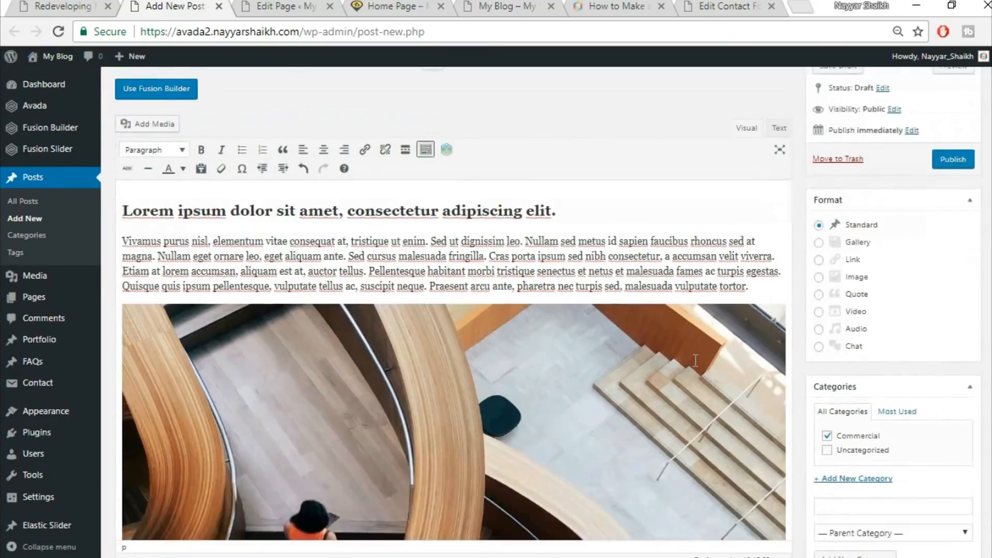
scroll(695, 360, down, 3)
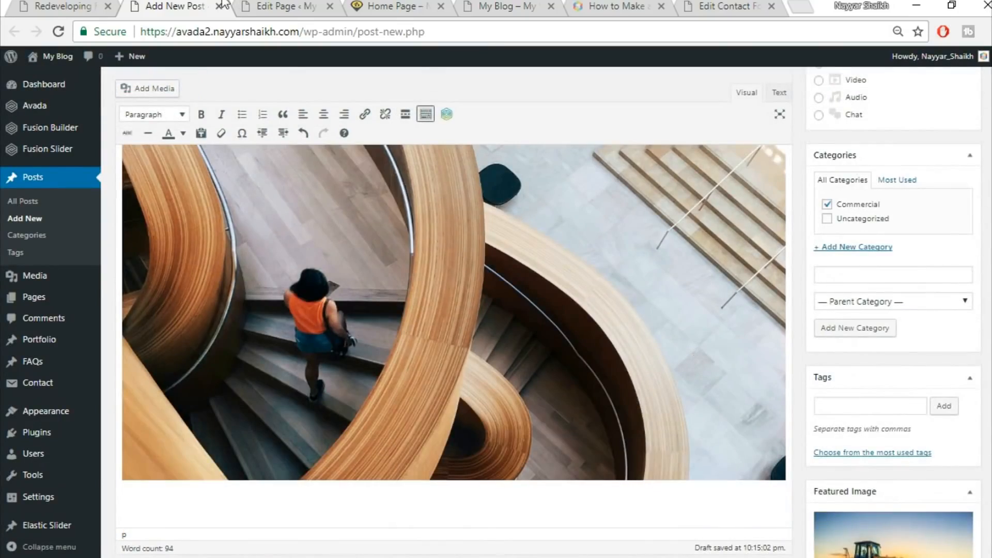
Copy the demo post's paragraph under Modern Homes Demand Smart Technology and paste it below the inserted image
click(91, 4)
scroll(411, 300, down, 6)
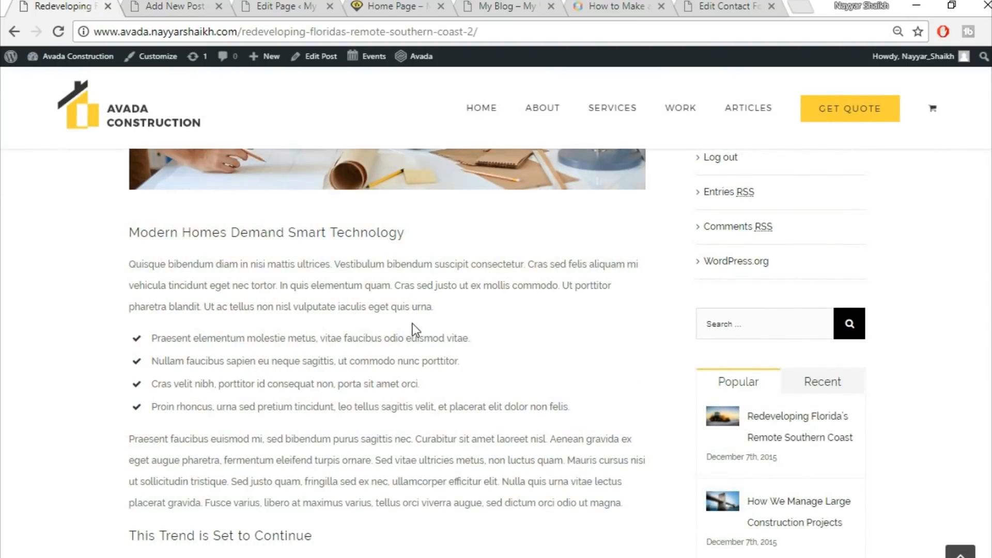
scroll(195, 316, down, 2)
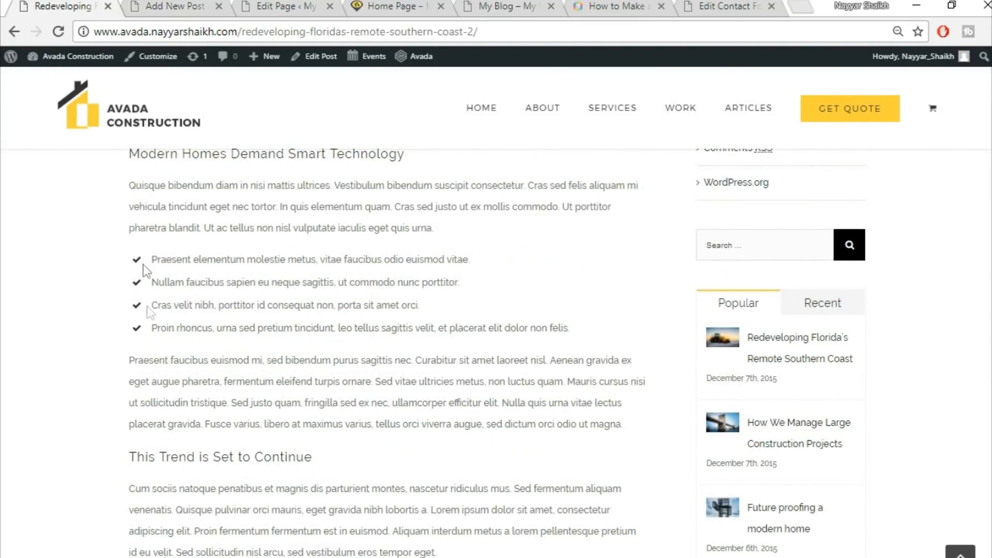
click(160, 6)
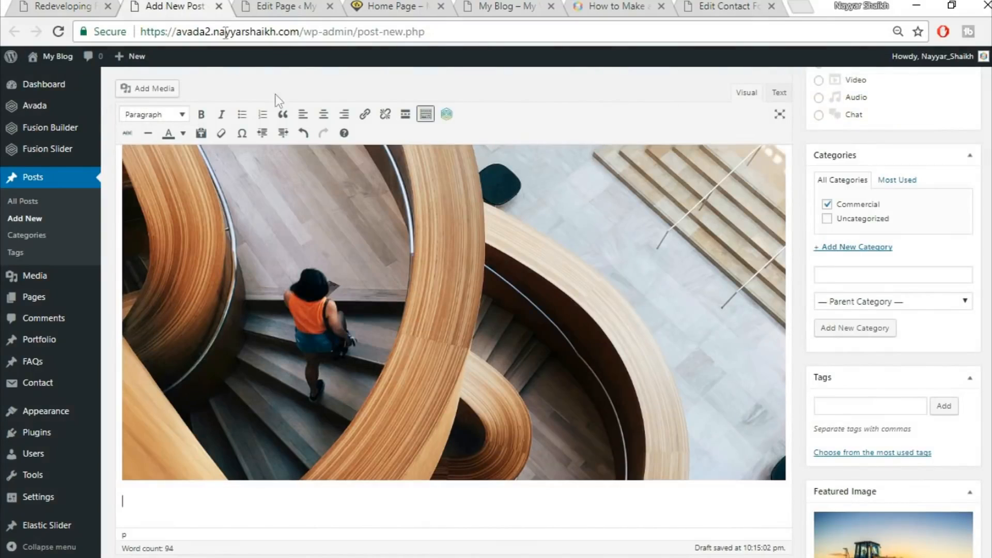
click(90, 5)
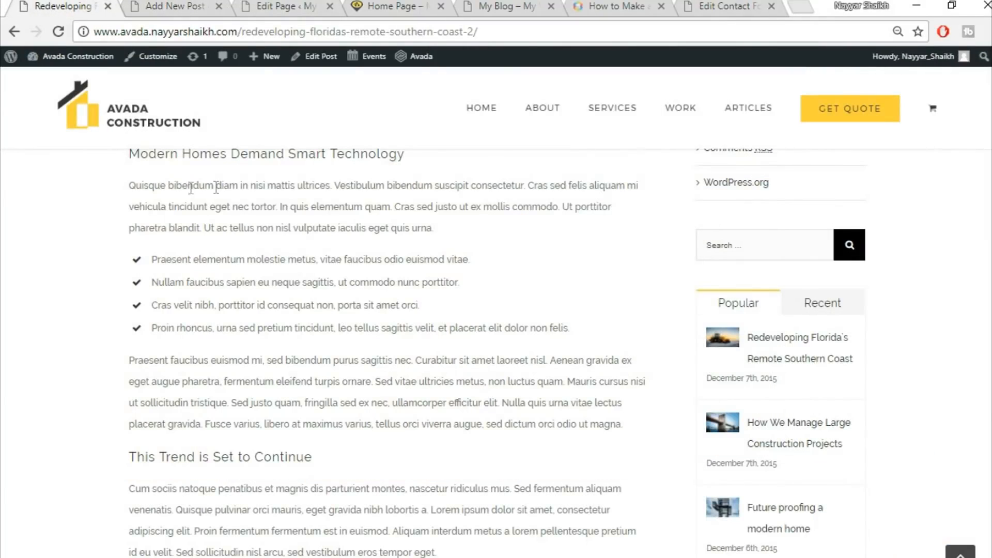
drag(128, 186, 472, 219)
key(ctrl+c)
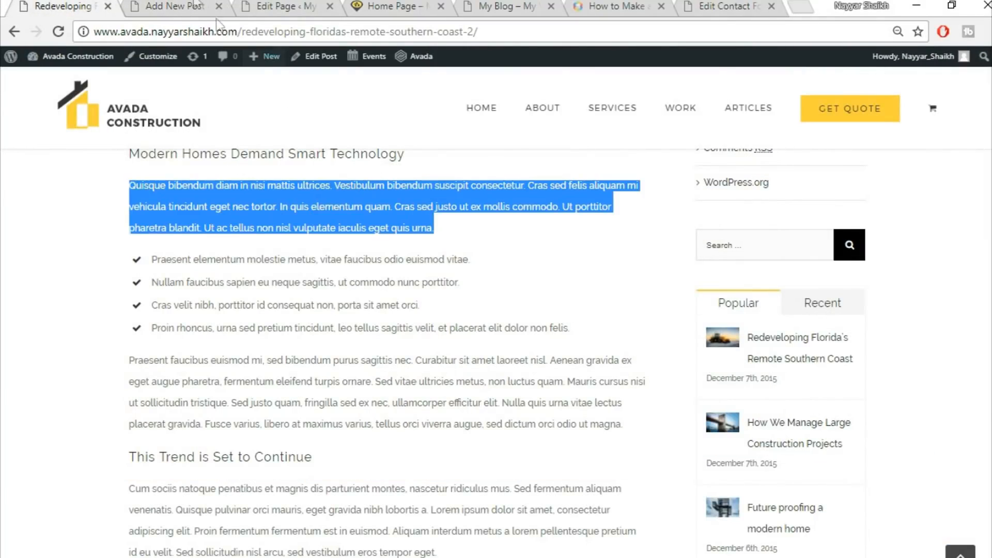
click(192, 5)
key(ctrl+v)
scroll(408, 459, down, 2)
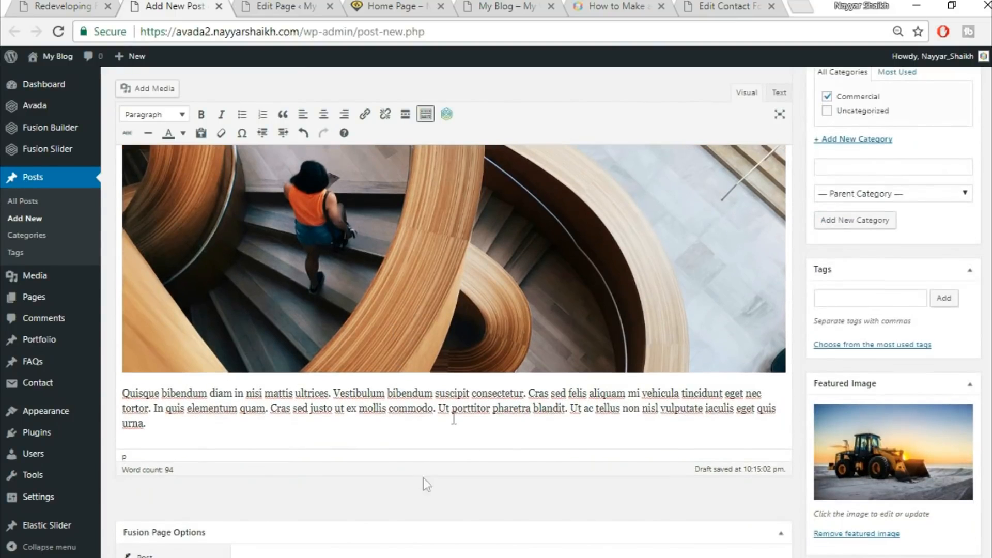
Split the pasted paragraph into four separate lines and convert them into a bulleted list
click(437, 399)
key(Return)
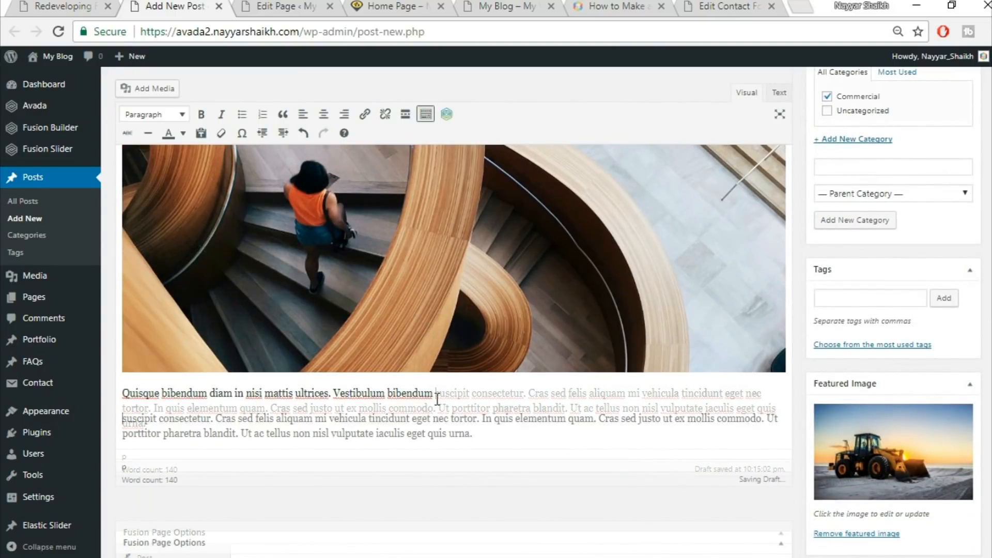
drag(473, 433, 491, 414)
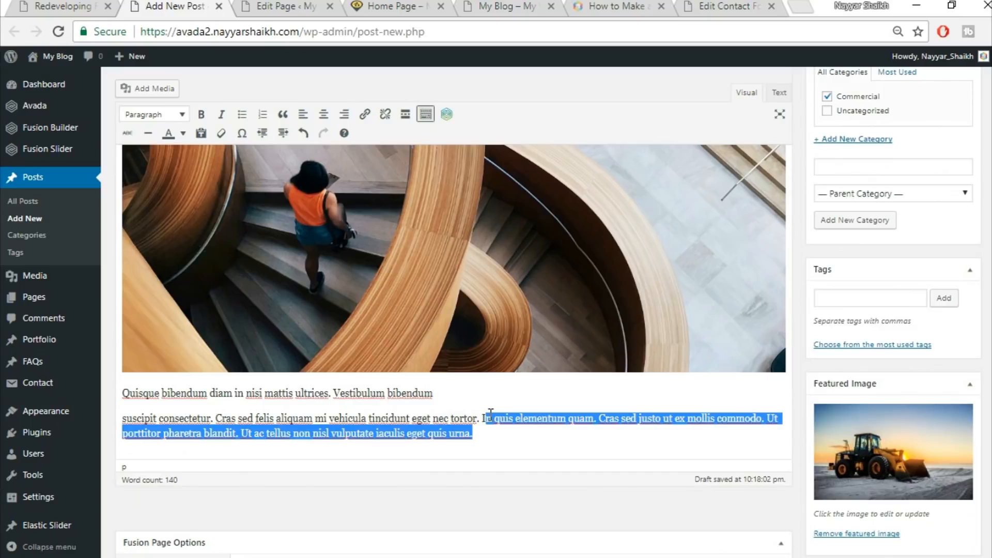
click(490, 413)
key(Return)
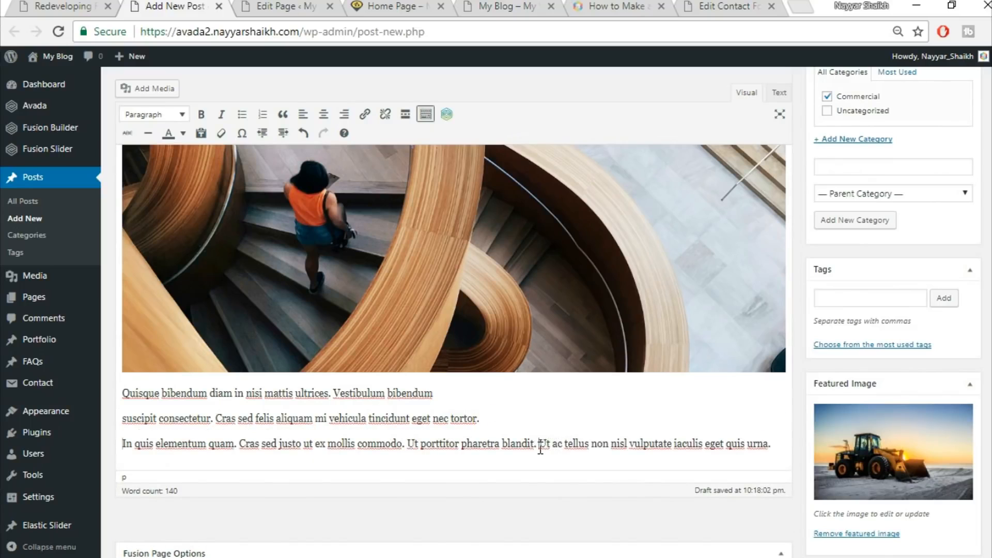
key(Return)
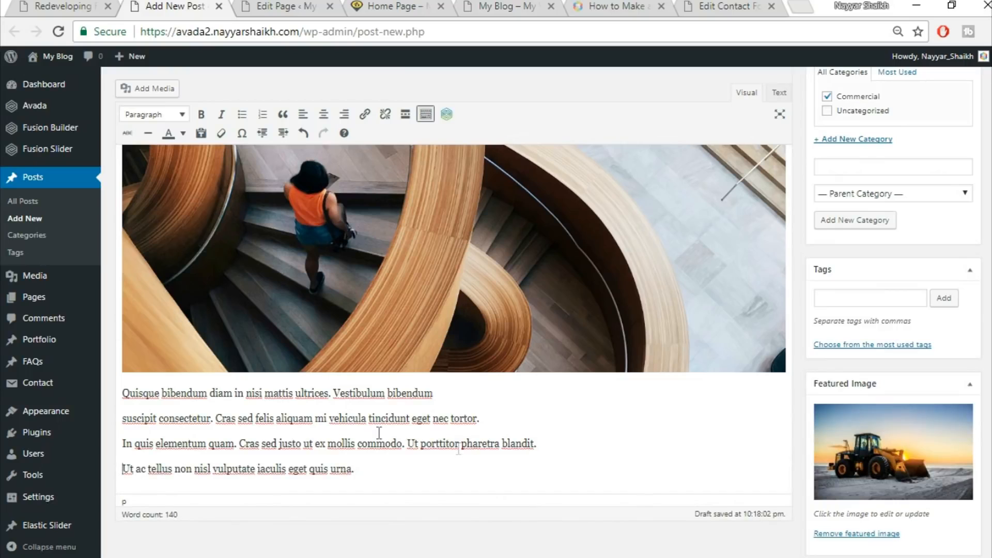
drag(125, 393, 422, 459)
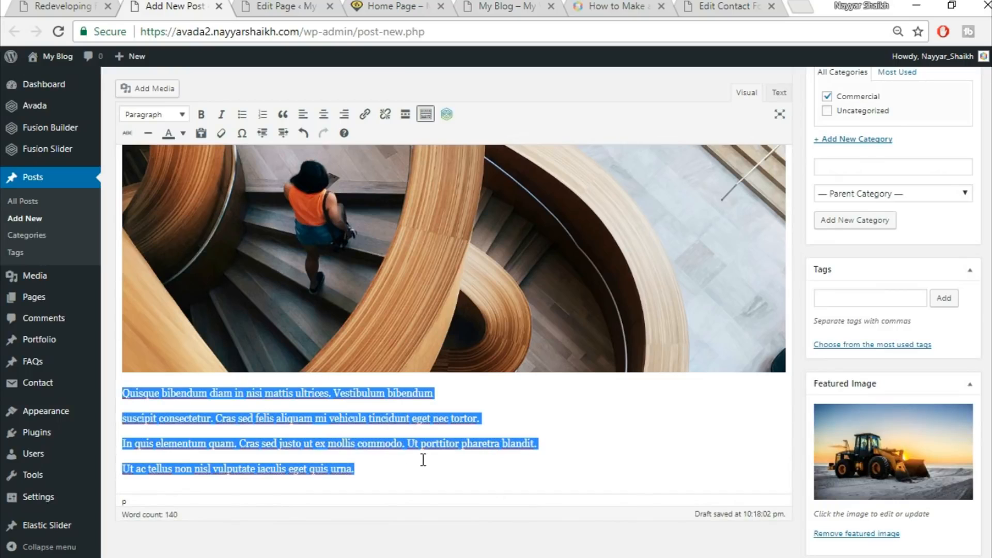
click(243, 115)
click(145, 408)
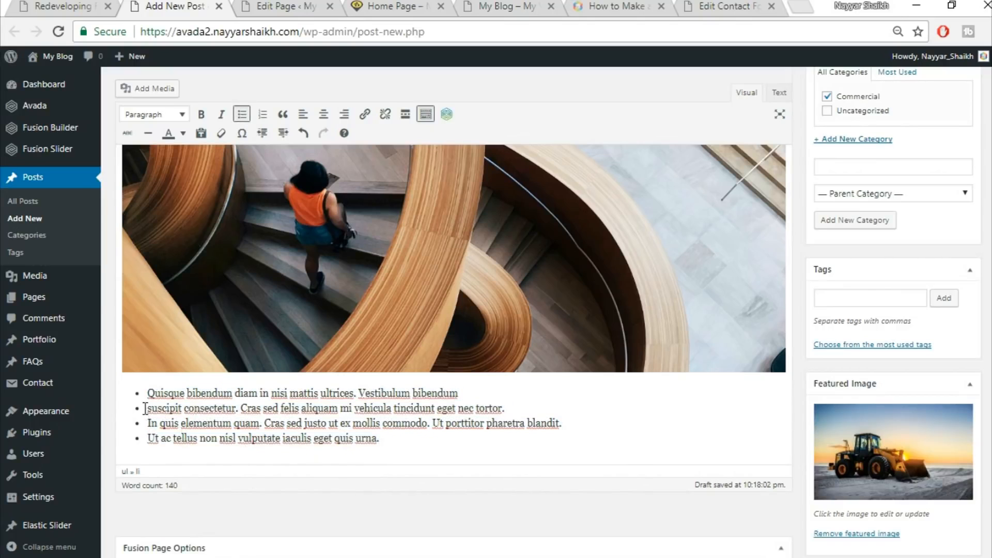
Copy the demo's paragraph under This Trend is Set to Continue and paste it as a new paragraph after the list
click(75, 5)
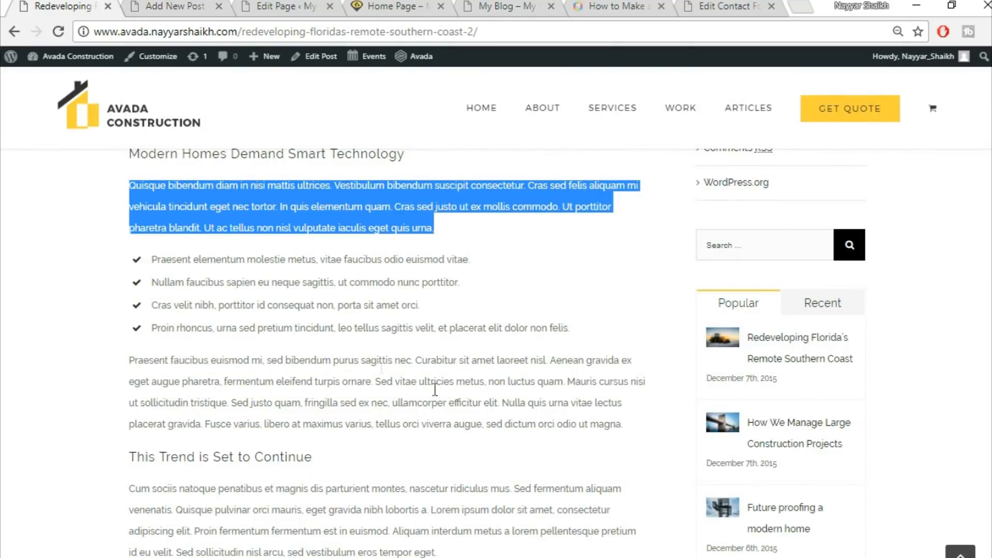
scroll(393, 393, down, 5)
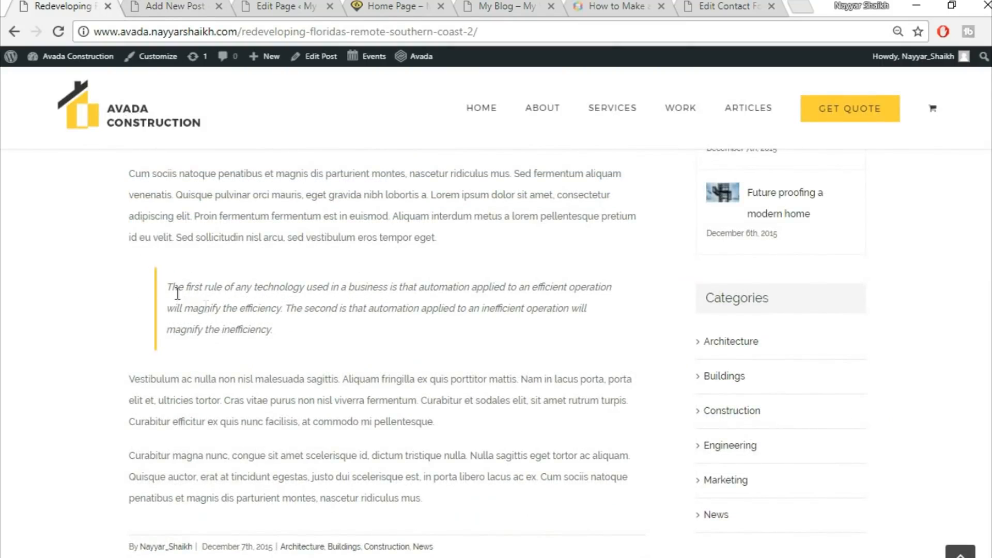
scroll(390, 266, up, 2)
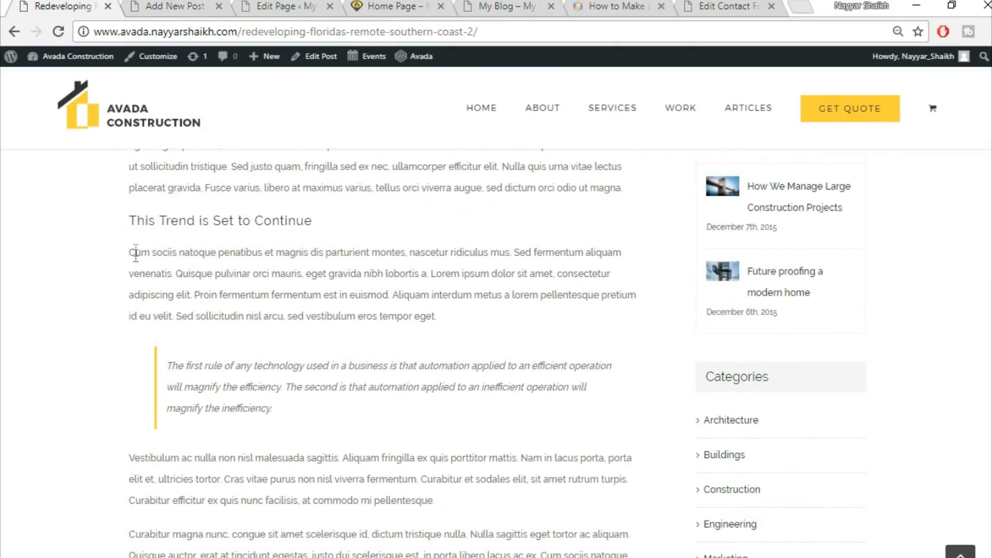
drag(129, 252, 519, 338)
drag(449, 323, 98, 247)
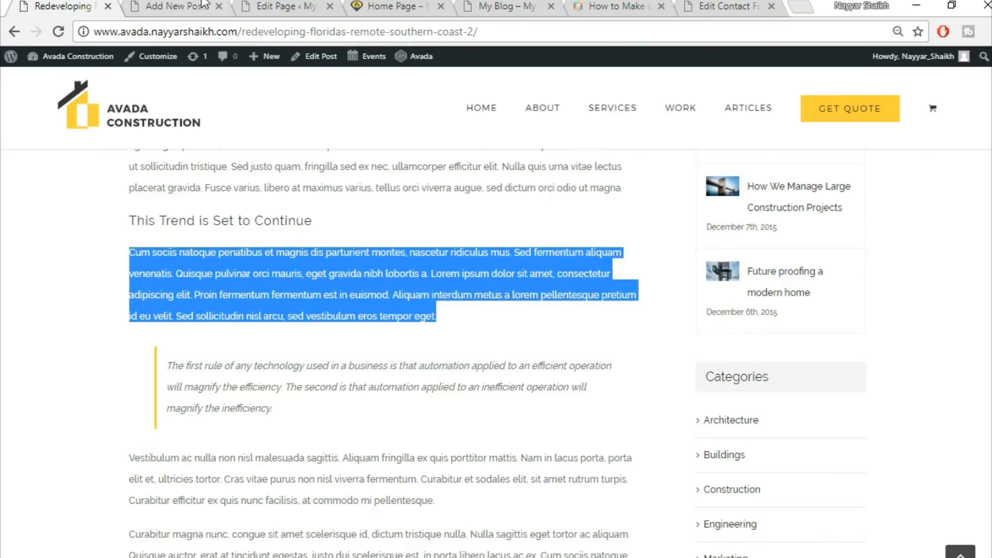
key(ctrl+Tab)
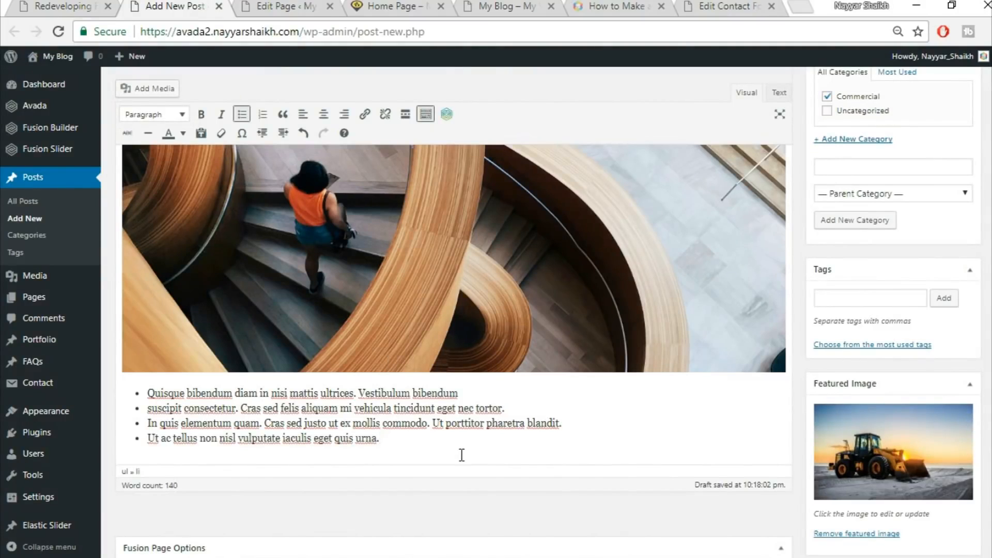
key(Return)
key(Return)
text(Cum sociis natoque penatibus et magnis dis parturient montes, nascetur ridiculus mus. Sed fermentum aliquam venenatis. Quisque pulvinar orci mauris, eget gravida nibh lobortis a. Lorem ipsum dolor sit amet, consectetur adipiscing elit. Proin fermentum fermentum est in euismod. Aliquam interdum metus a lorem pellentesque pretium id eu velit. Sed sollicitudin nisl arcu, sed vestibulum eros tempor eget.)
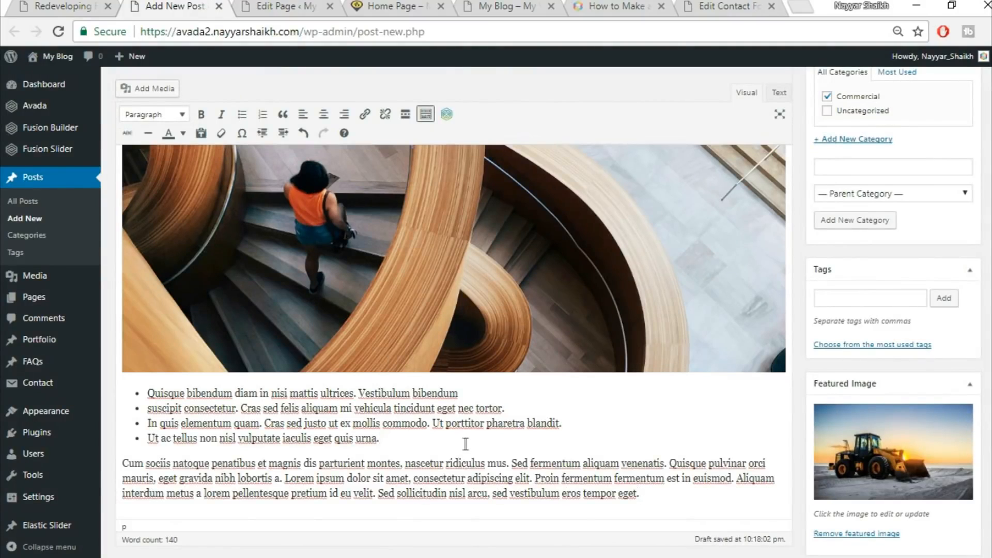
scroll(465, 444, down, 2)
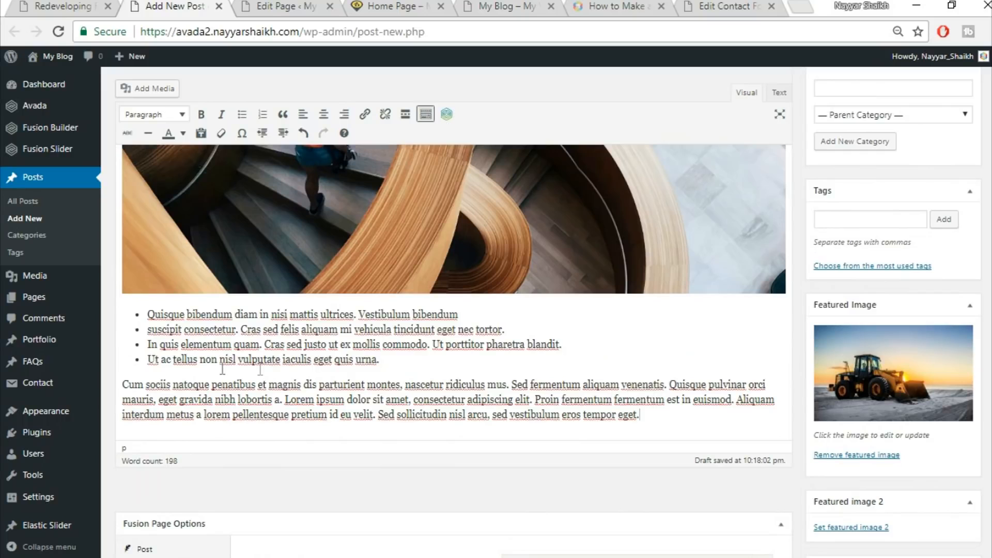
Format the newly pasted paragraph as a blockquote to match the demo's quote
click(110, 3)
click(236, 361)
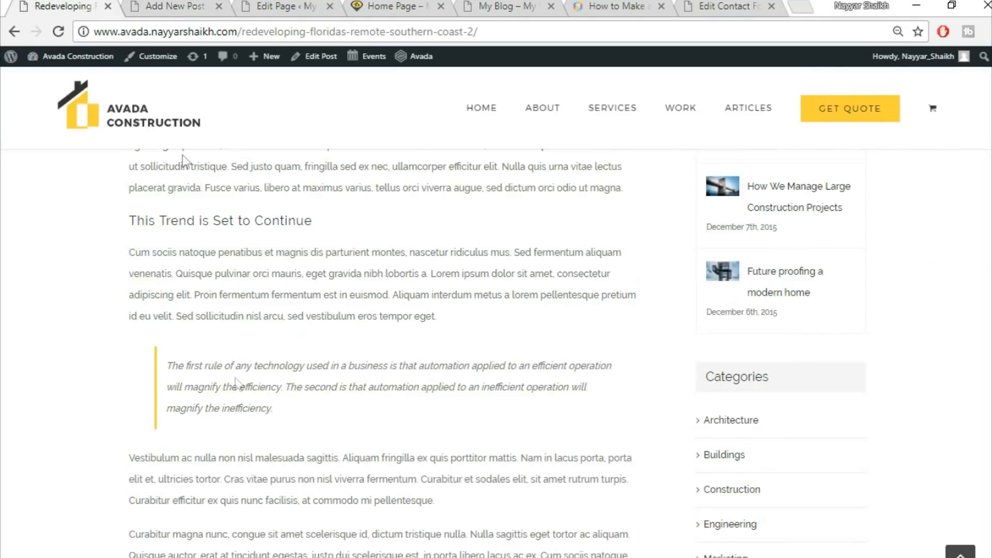
click(166, 6)
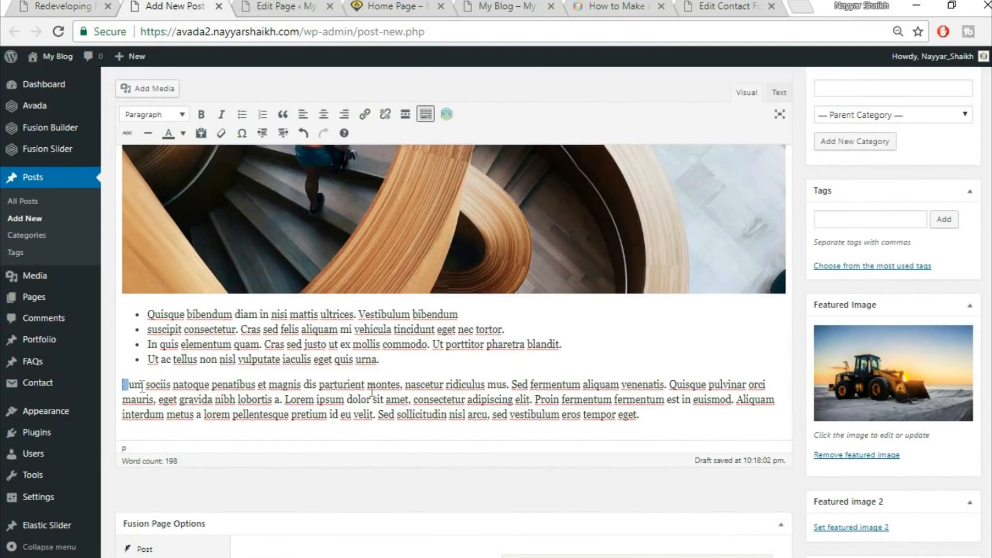
drag(142, 387, 726, 411)
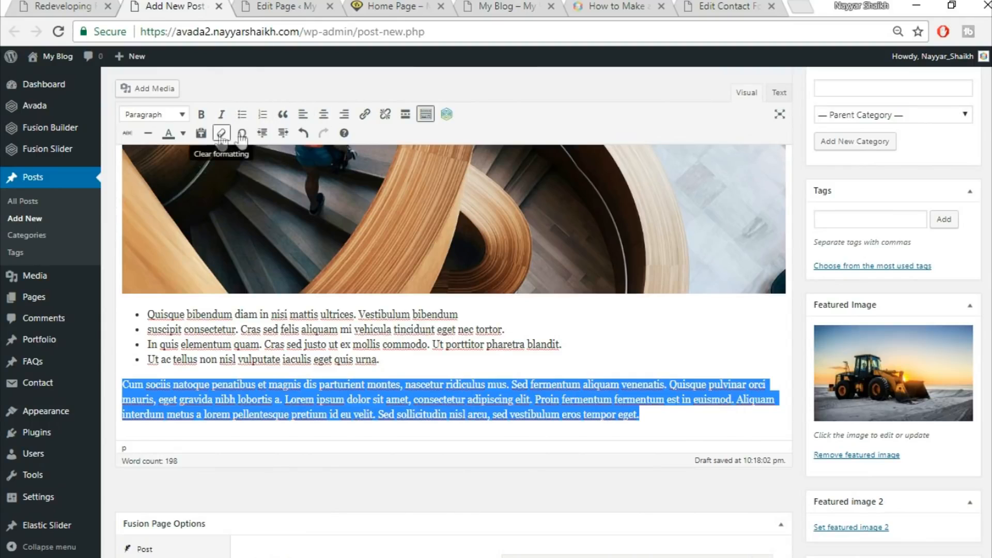
click(283, 114)
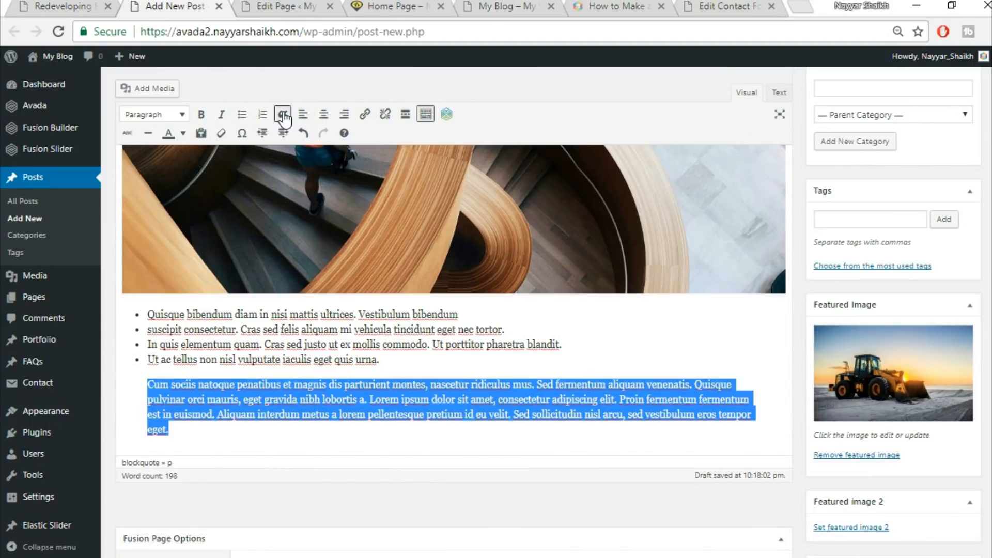
Publish the post
click(36, 4)
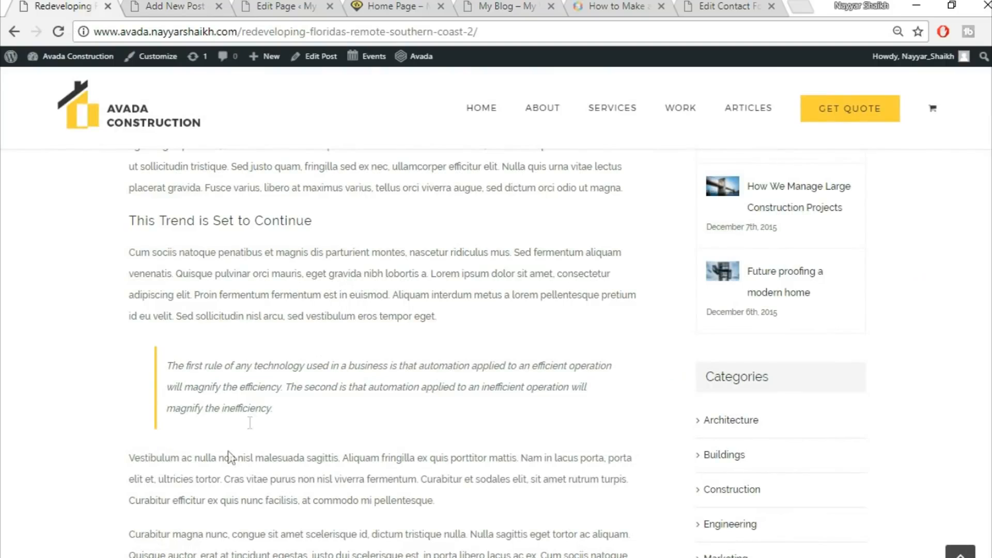
scroll(290, 363, down, 5)
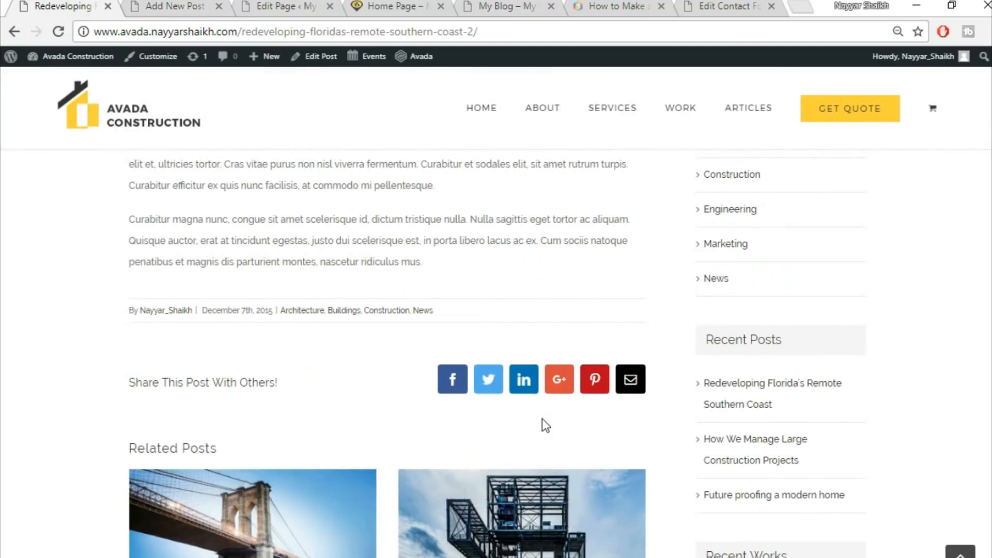
click(182, 4)
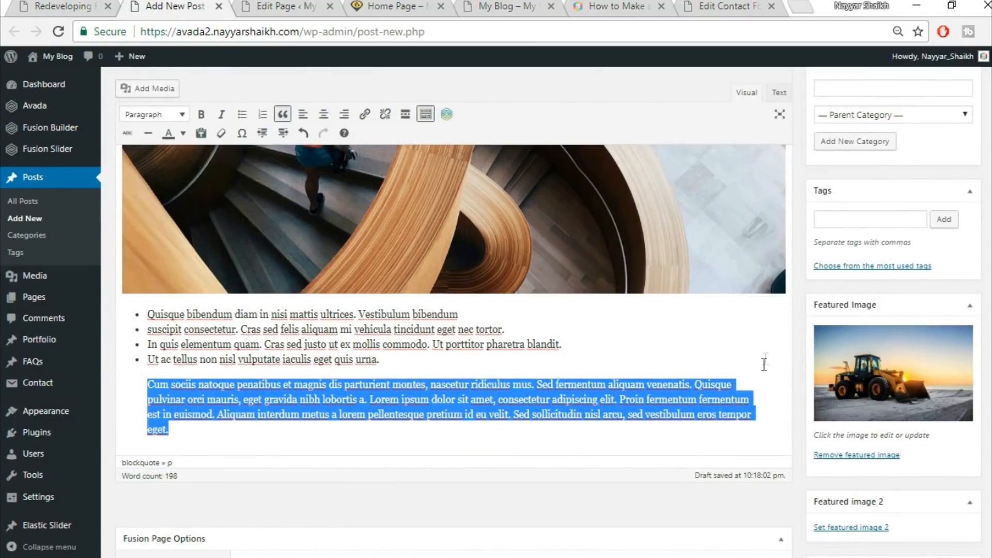
scroll(764, 366, down, 2)
scroll(754, 375, up, 4)
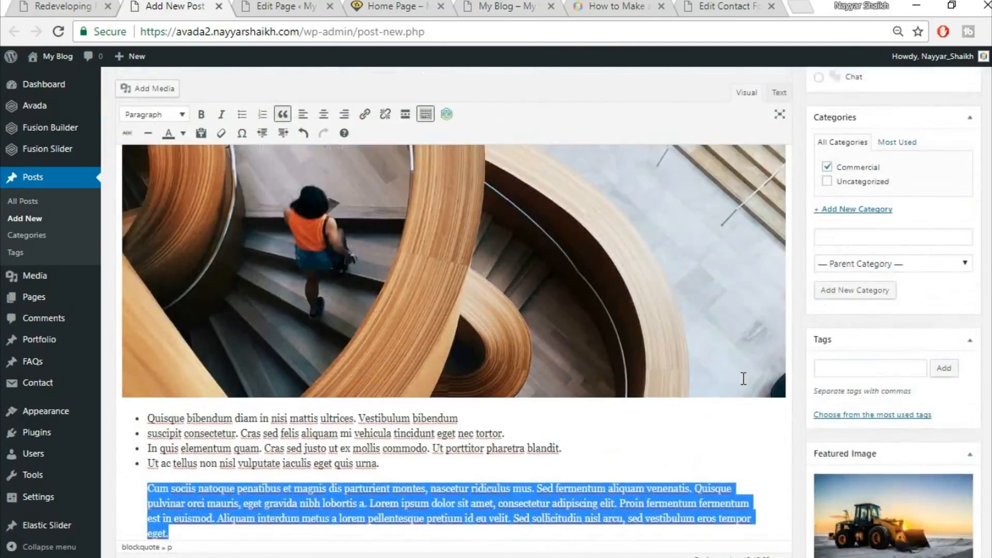
scroll(743, 378, up, 5)
scroll(744, 378, up, 1)
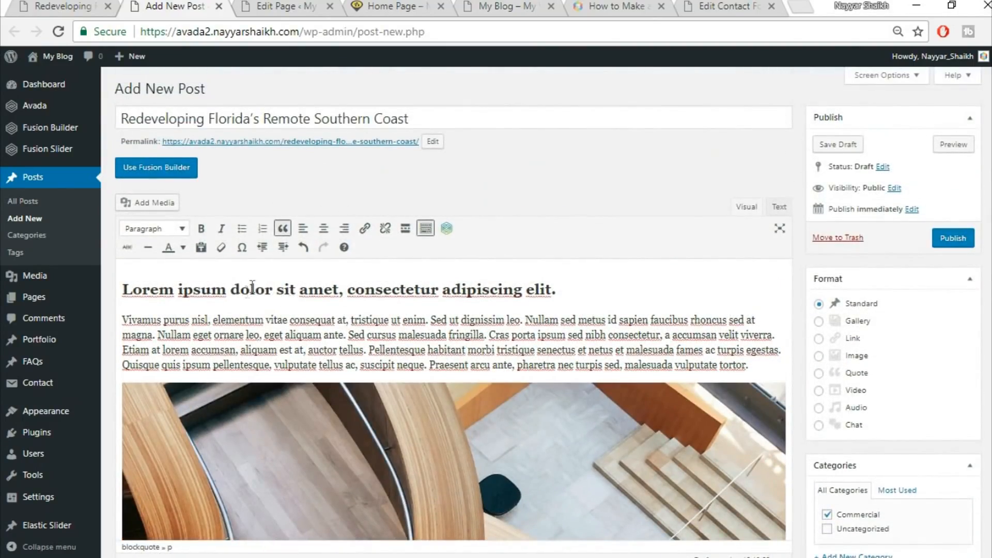
click(963, 237)
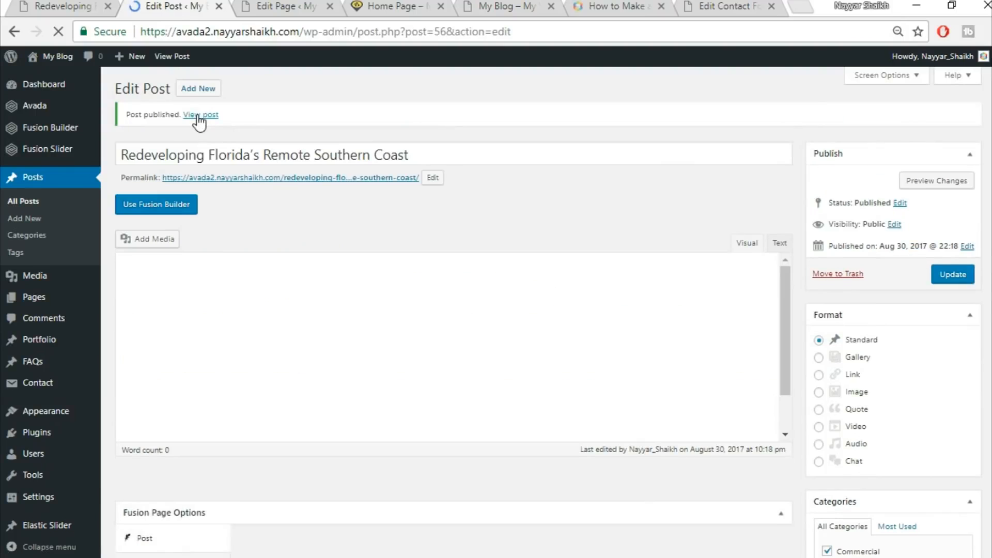
Open the published post in a new tab and review how its heading, text and images appear on the site
right_click(198, 116)
click(213, 124)
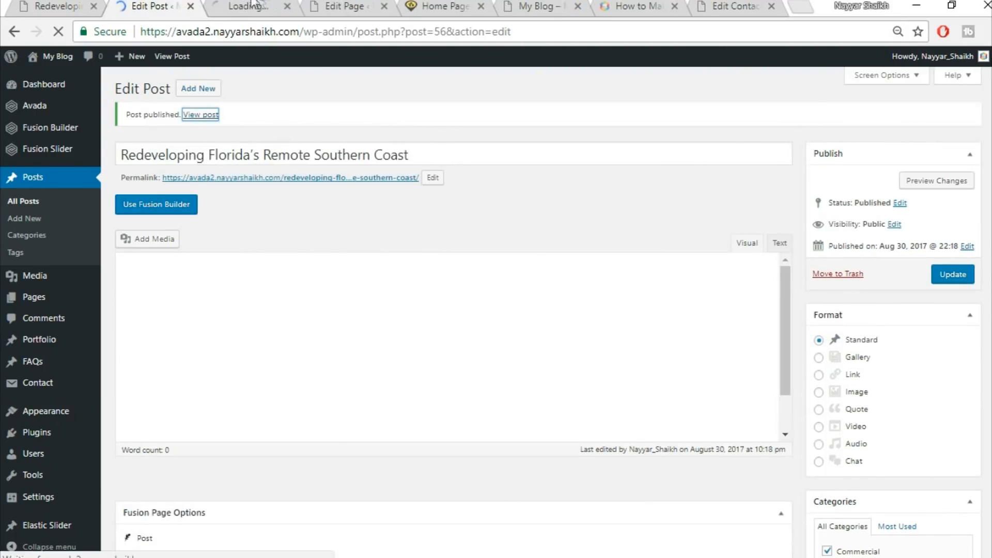
click(258, 6)
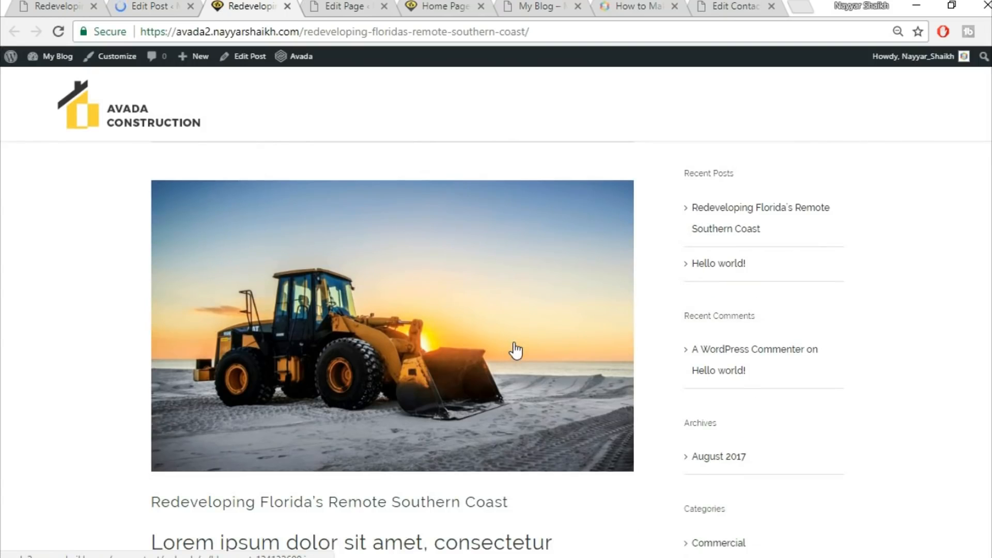
scroll(514, 346, down, 3)
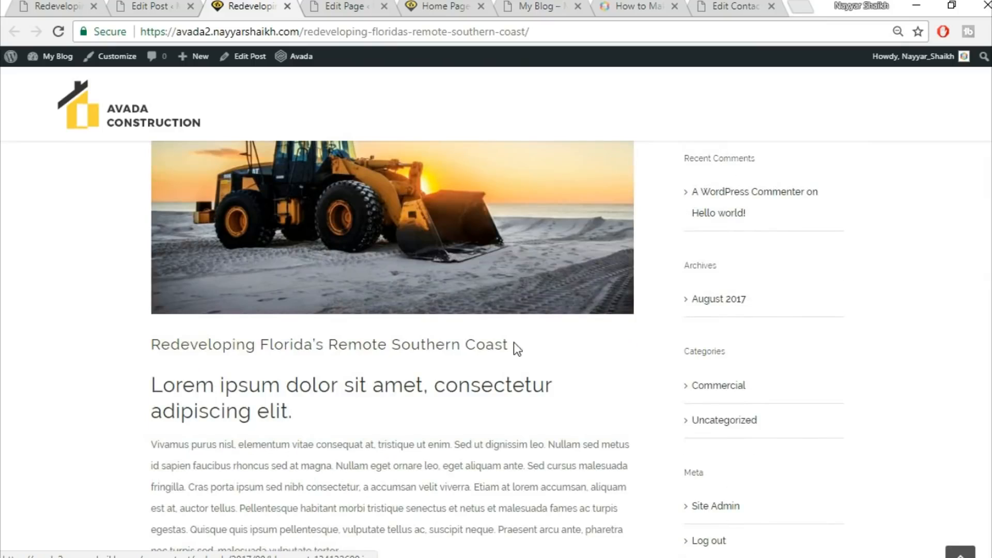
scroll(408, 261, down, 5)
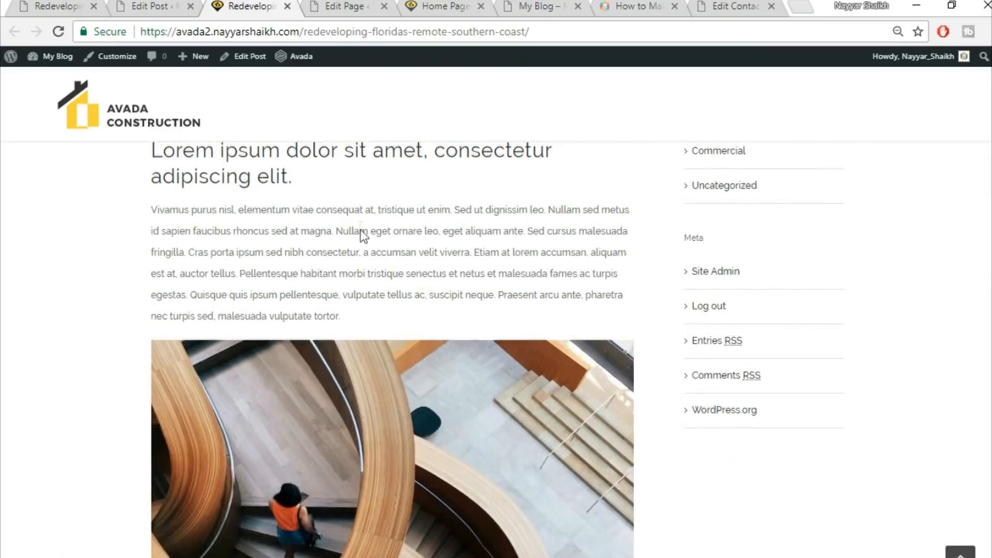
scroll(199, 263, up, 3)
scroll(296, 333, down, 3)
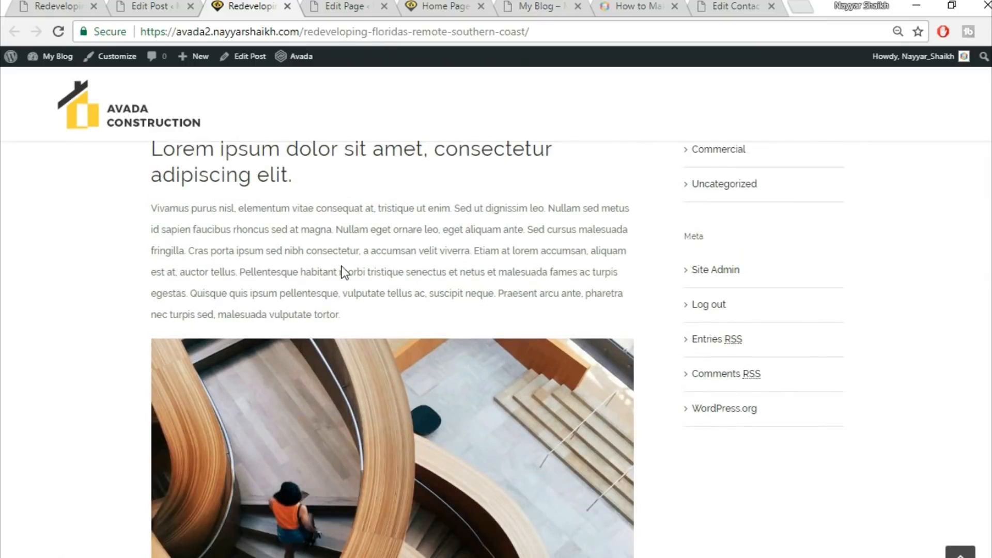
scroll(236, 202, up, 2)
drag(295, 254, 149, 220)
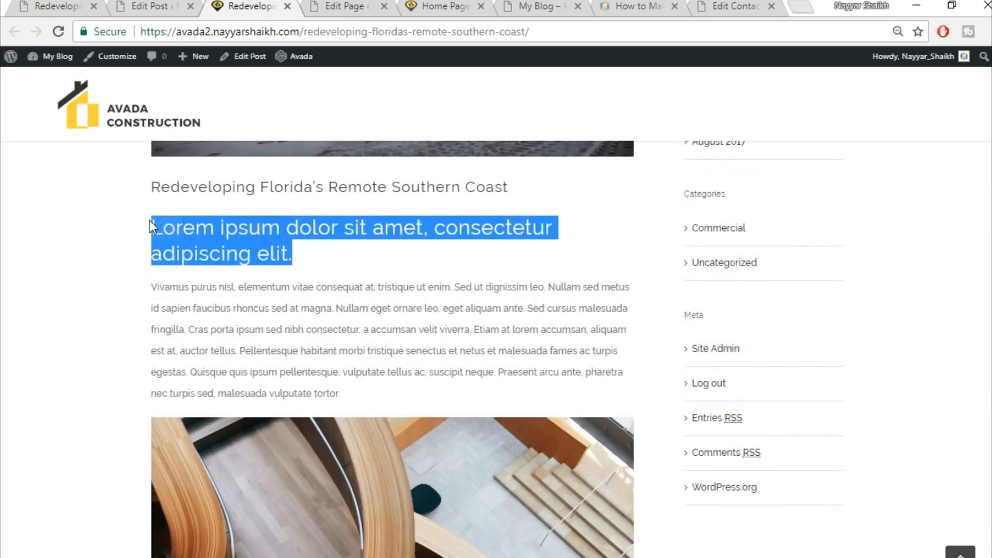
click(233, 239)
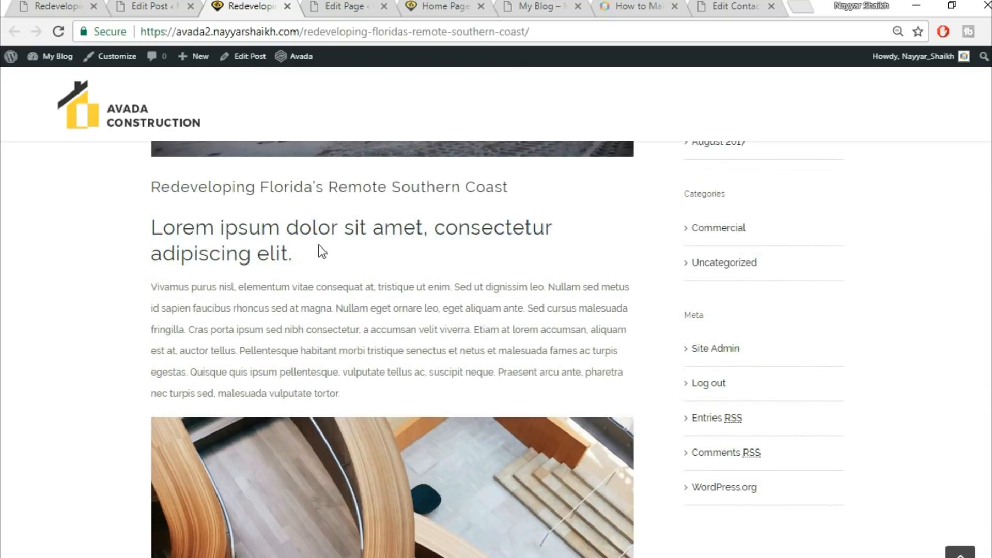
scroll(319, 244, down, 10)
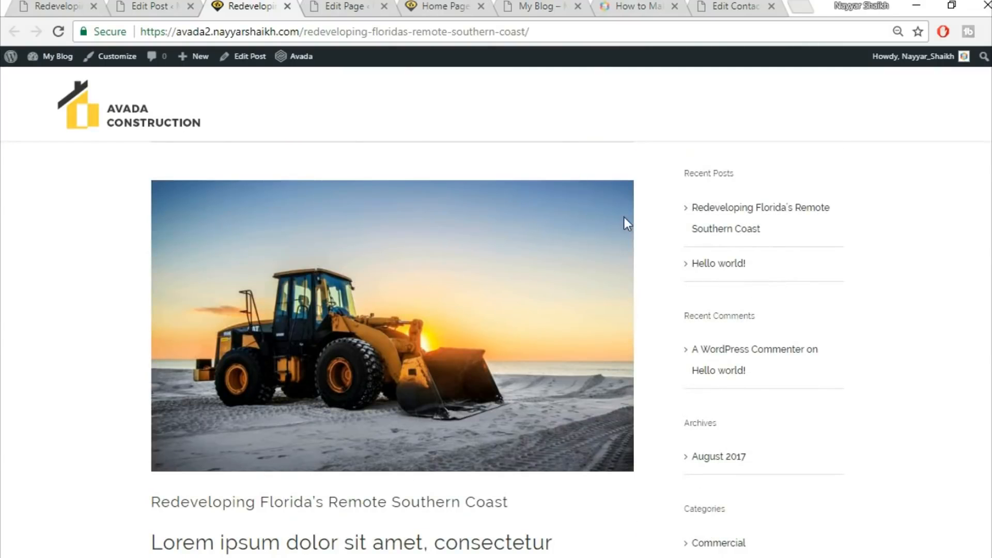
Remove the Recent Posts widget from the Blog Sidebar and add a Calendar widget in its place
click(168, 4)
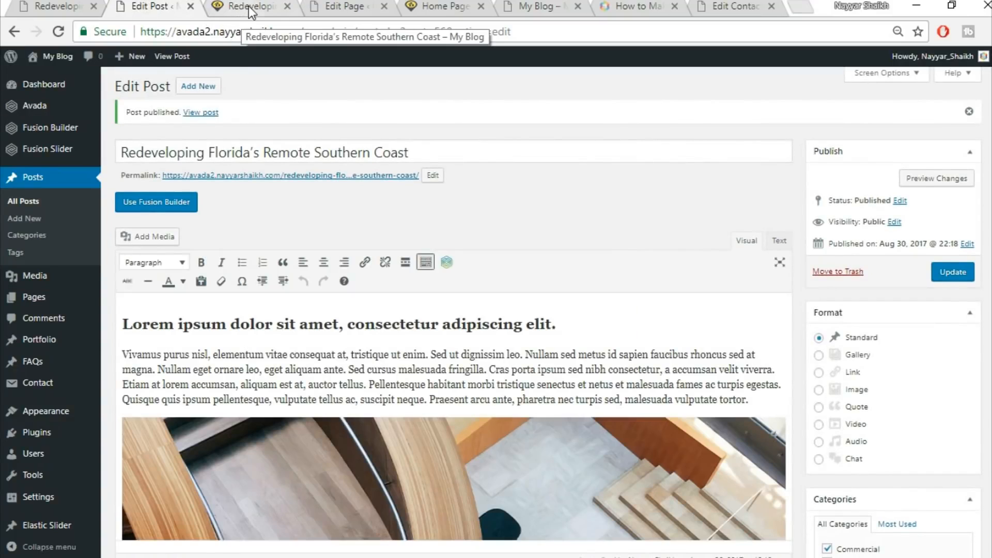
scroll(176, 210, down, 3)
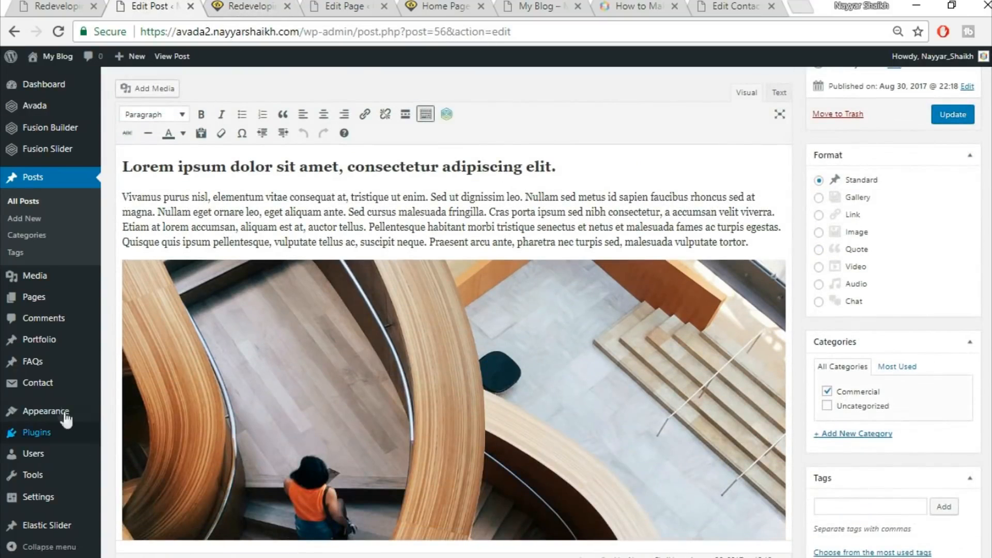
mouse_move(66, 418)
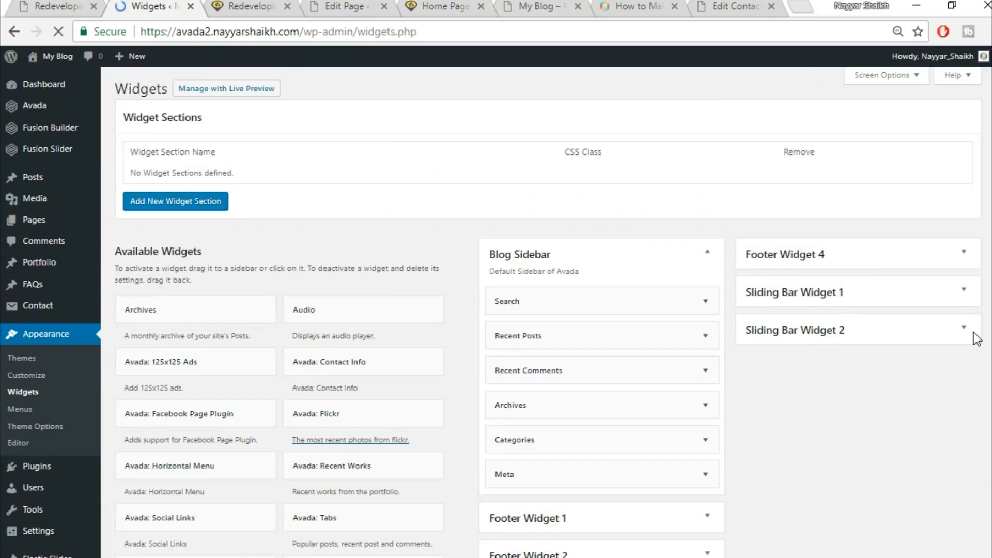
scroll(642, 181, down, 3)
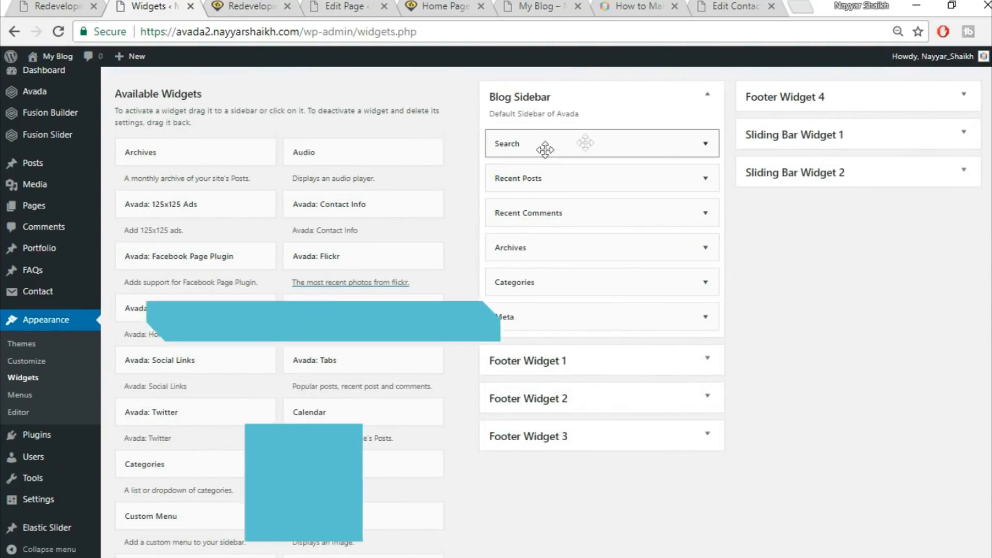
click(273, 8)
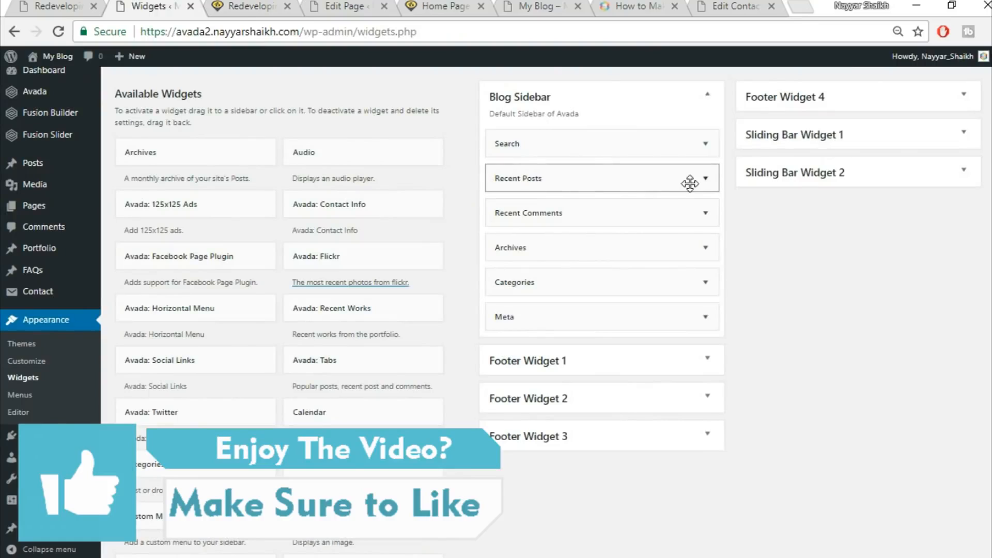
click(706, 179)
click(499, 298)
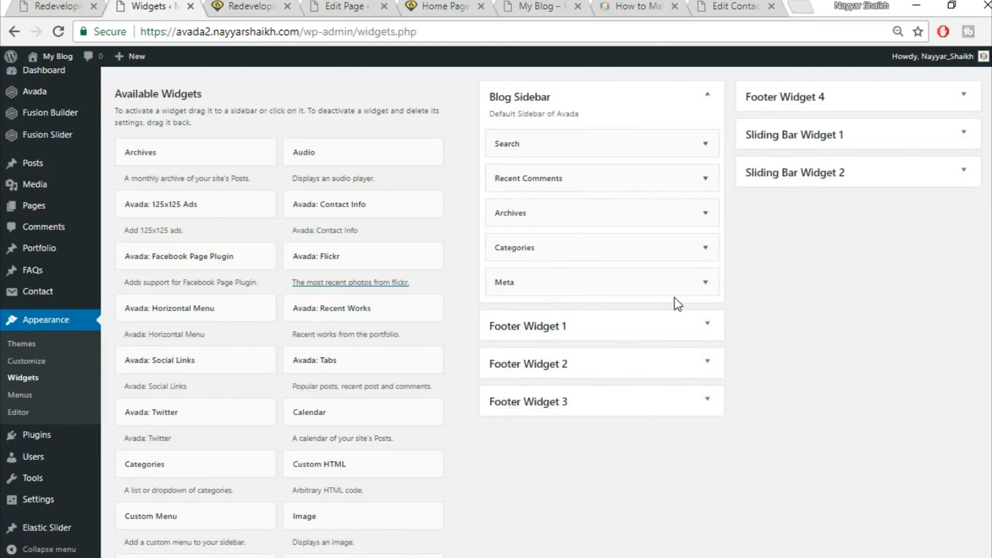
drag(398, 414, 599, 168)
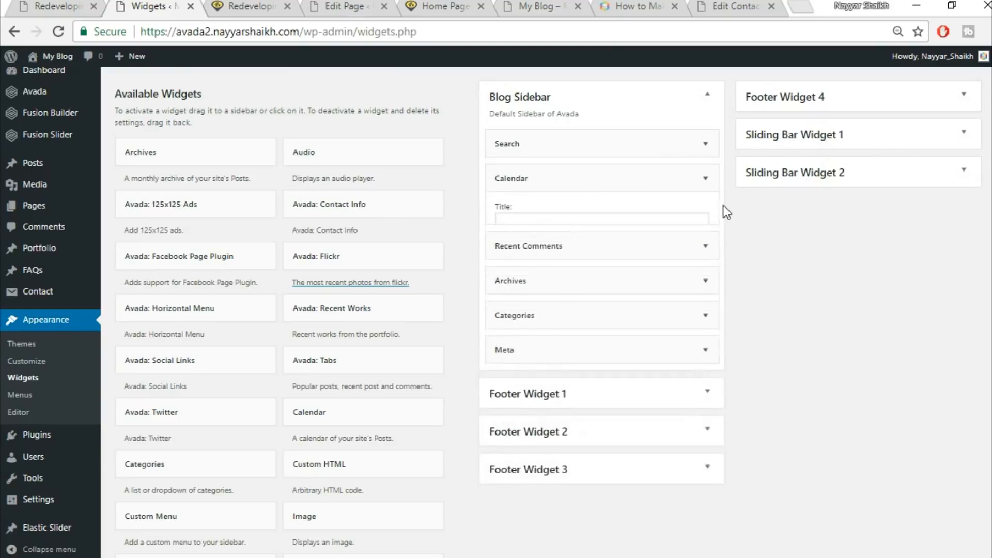
Reload the published post and compare it with the Latest News section on the demo home page
click(255, 5)
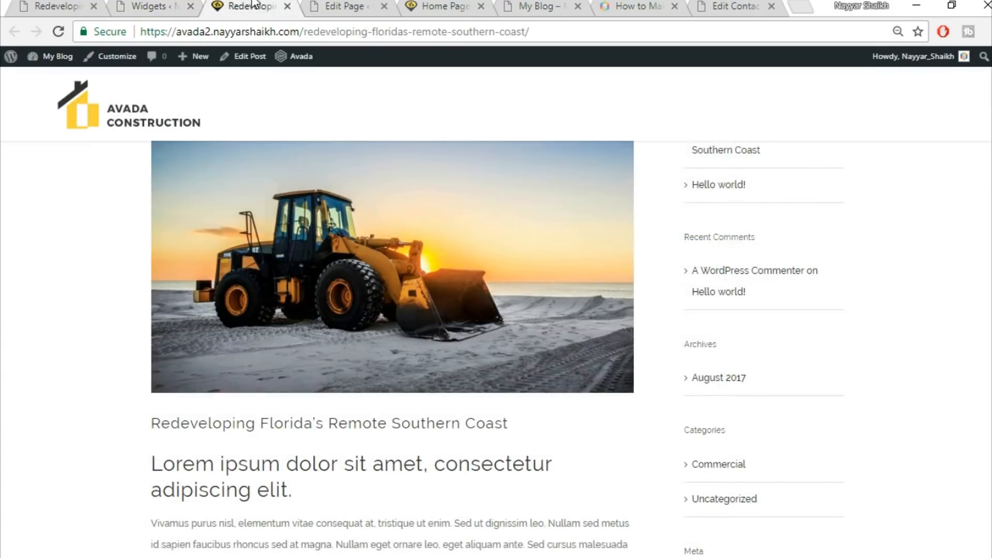
click(278, 30)
key(Return)
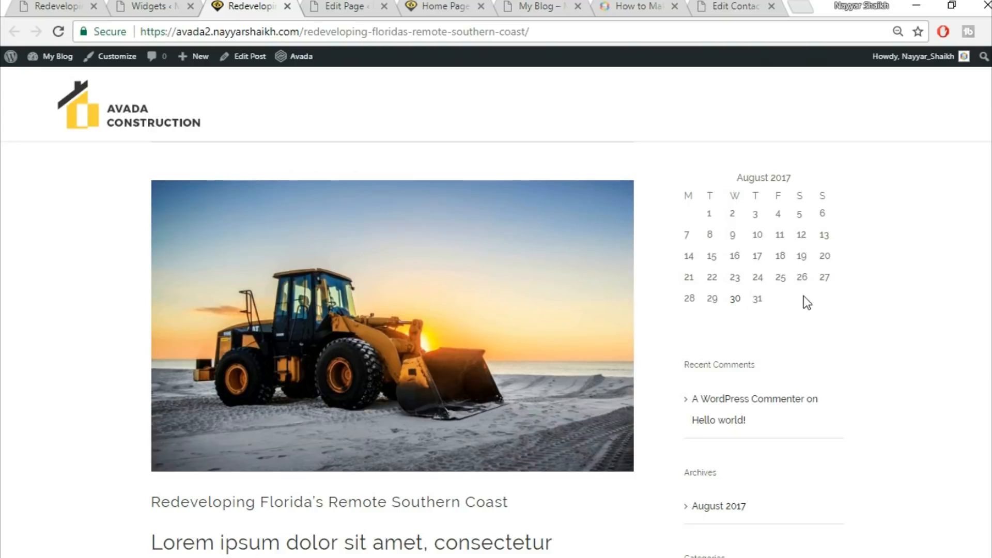
click(78, 5)
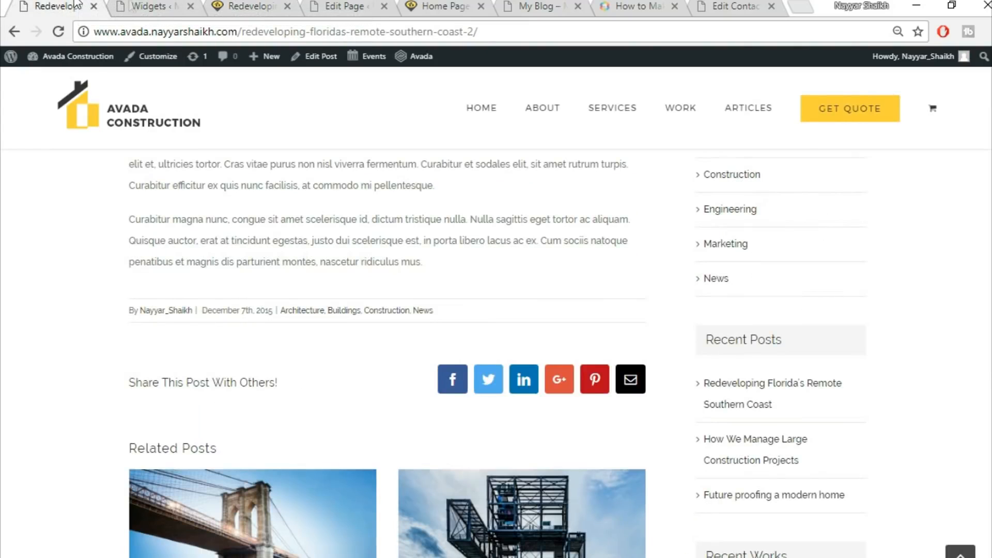
click(156, 123)
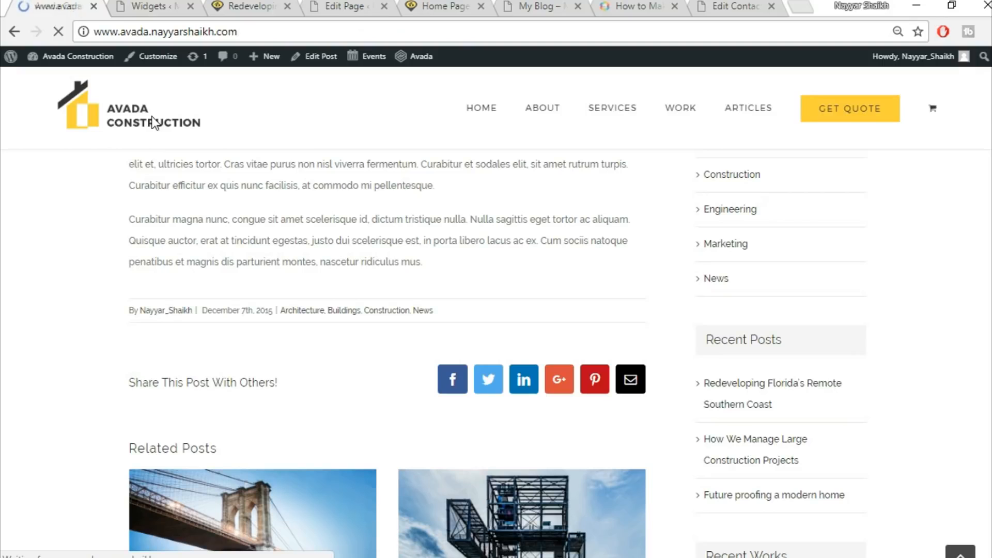
scroll(394, 268, down, 15)
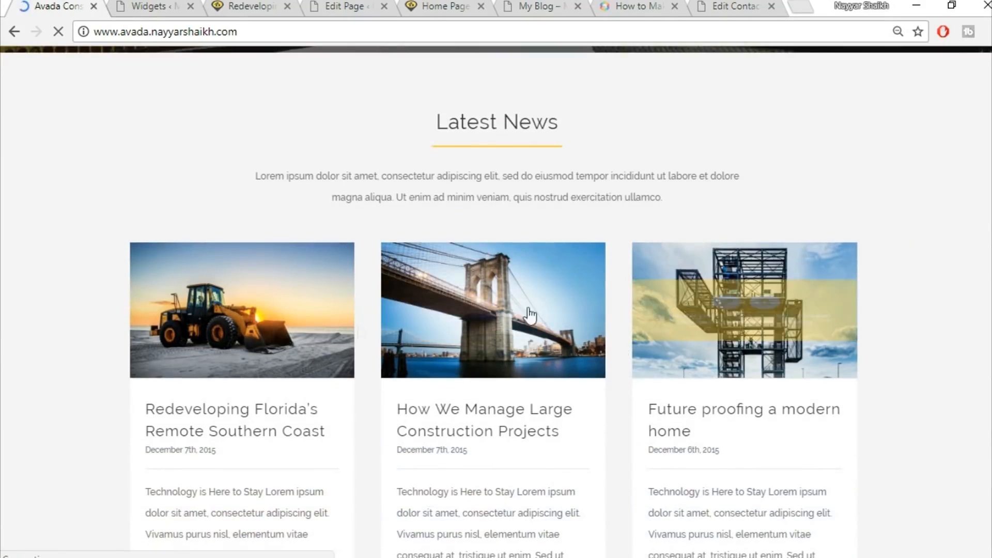
scroll(591, 316, down, 3)
Close the Widgets and post tabs and insert the saved Title library container at the end of the Home Page layout
click(158, 5)
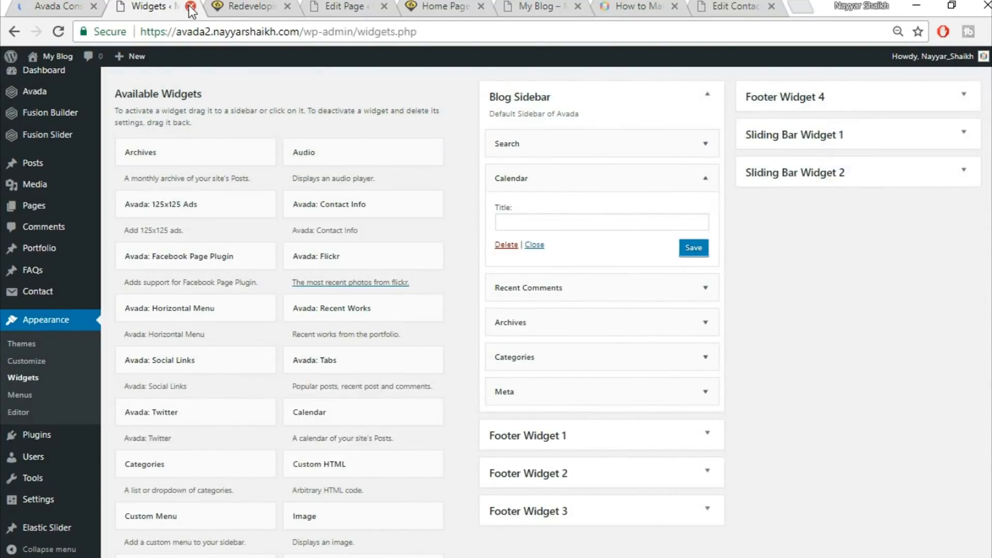
click(191, 6)
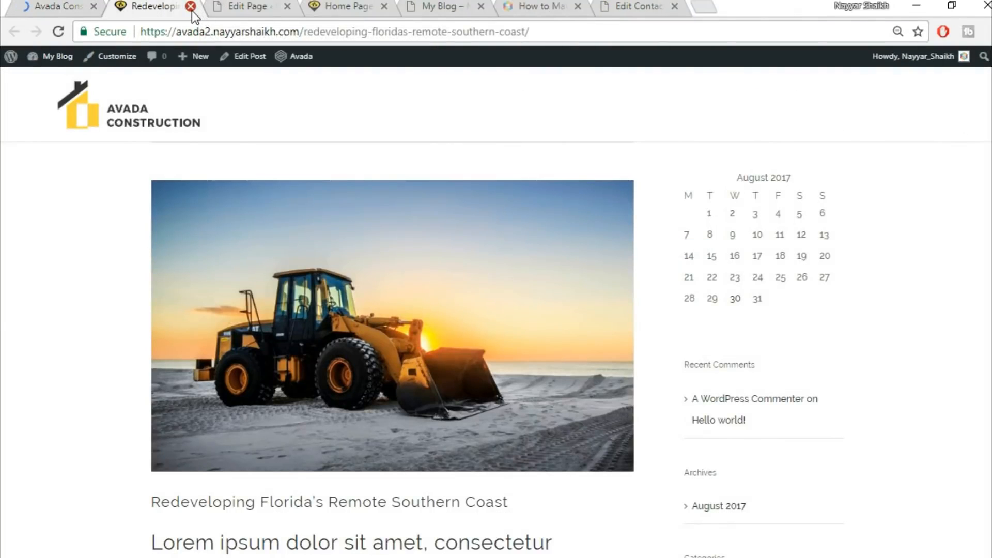
click(191, 6)
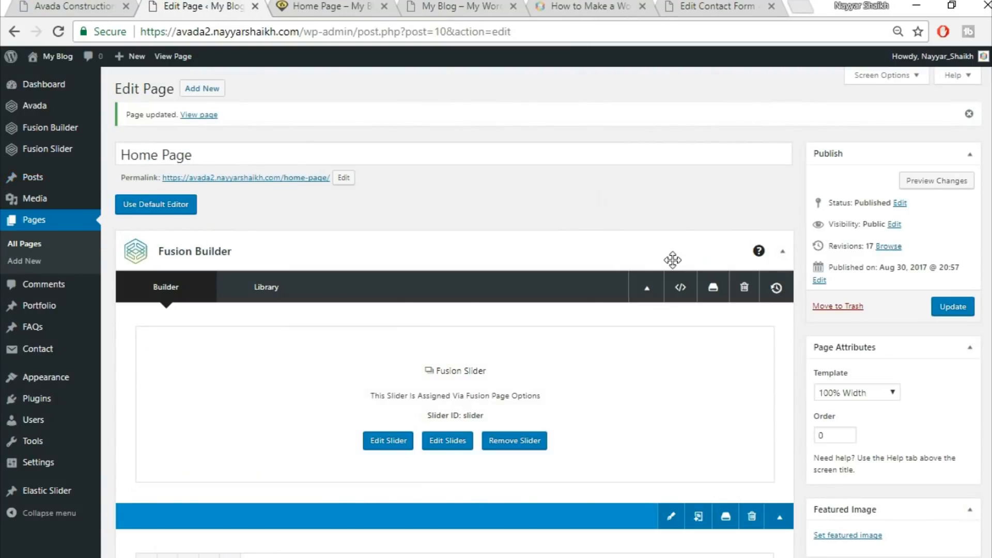
scroll(580, 218, down, 20)
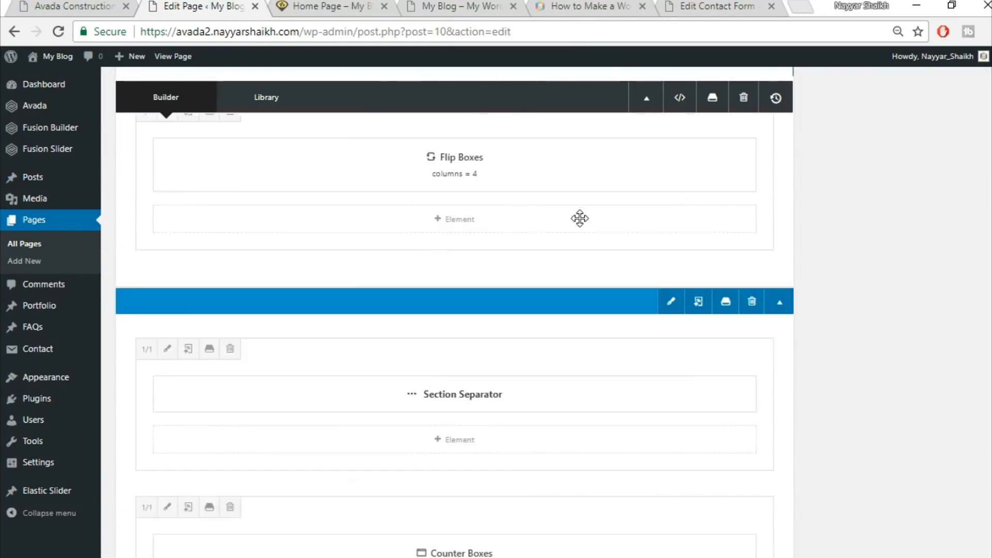
scroll(580, 218, down, 15)
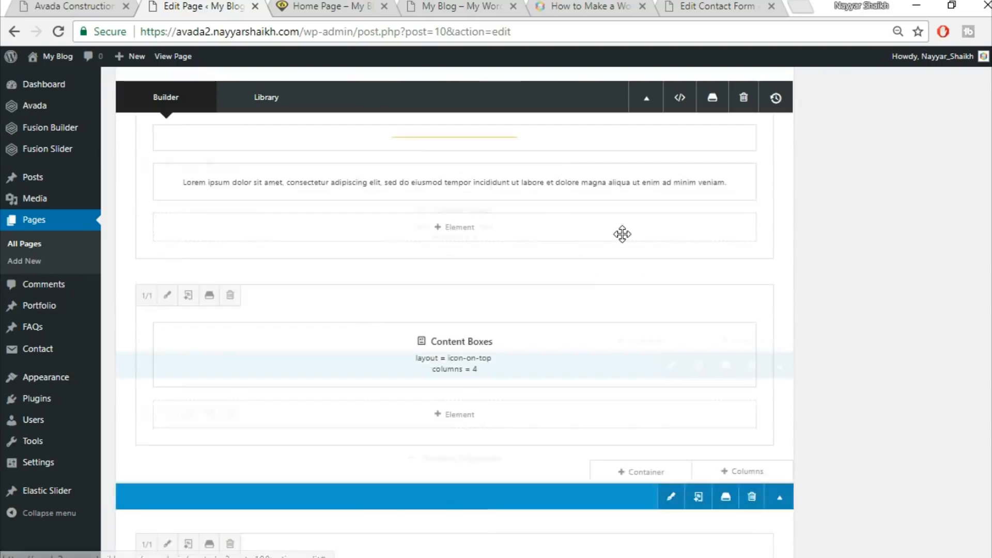
scroll(622, 234, down, 6)
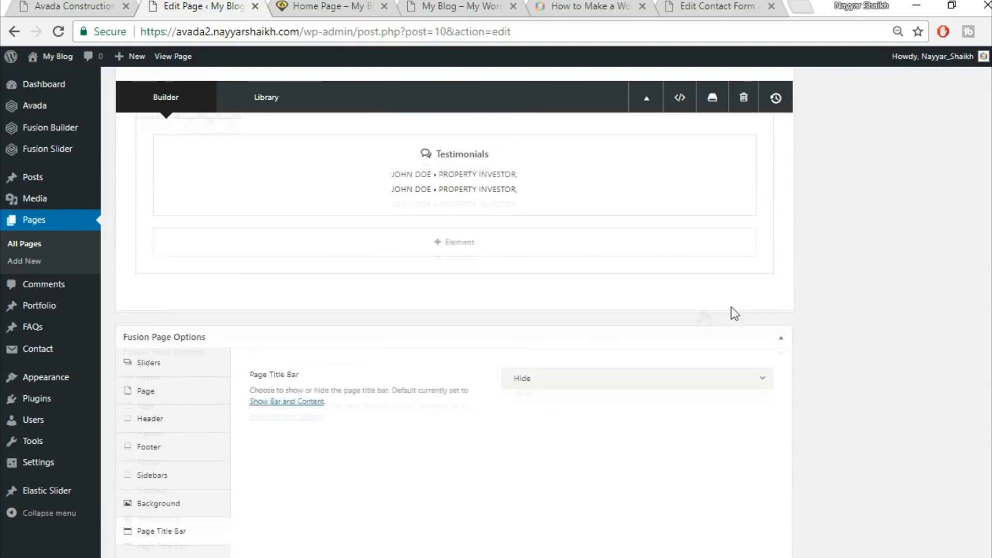
click(648, 335)
click(268, 132)
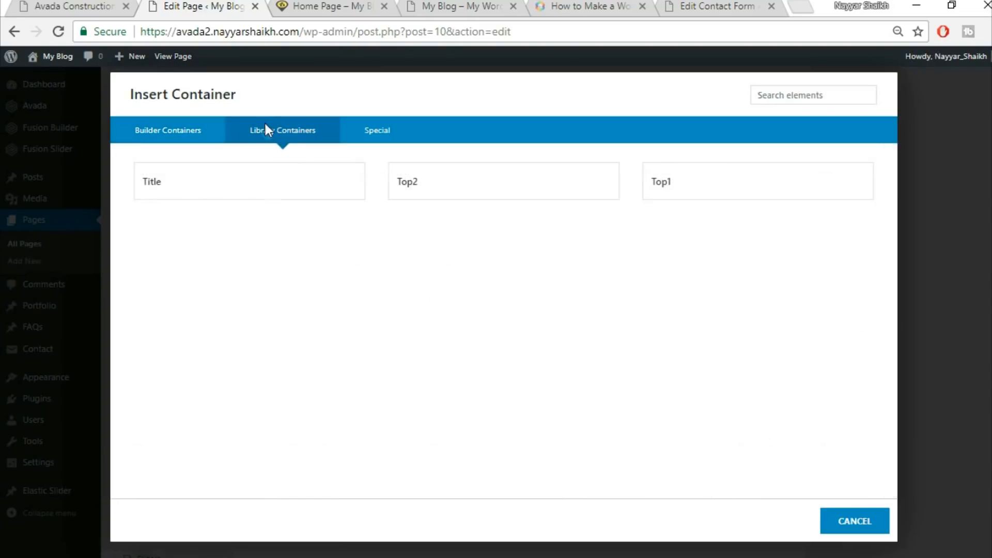
click(173, 199)
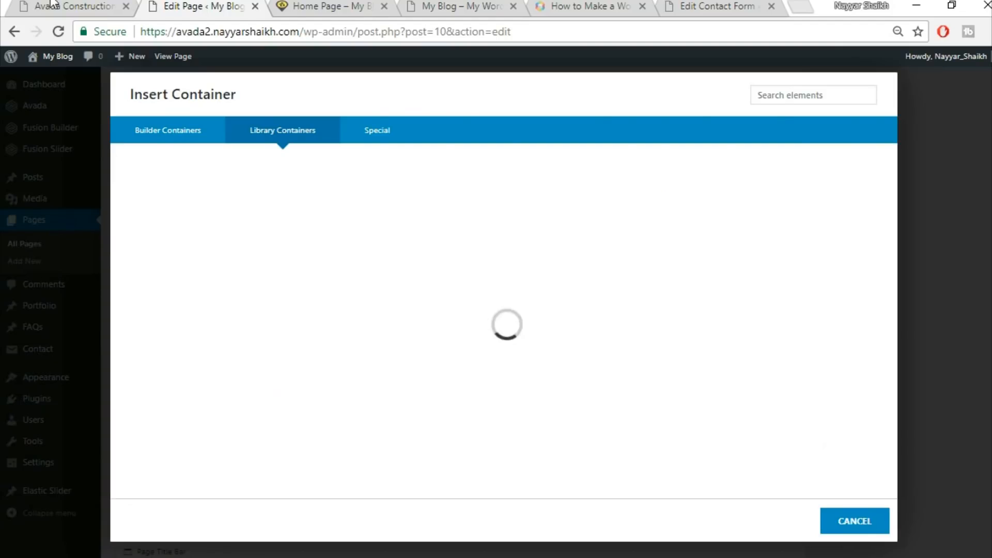
Replace the new container's heading text with the demo's Latest News title, centre it and save the text block
click(52, 4)
scroll(496, 320, up, 6)
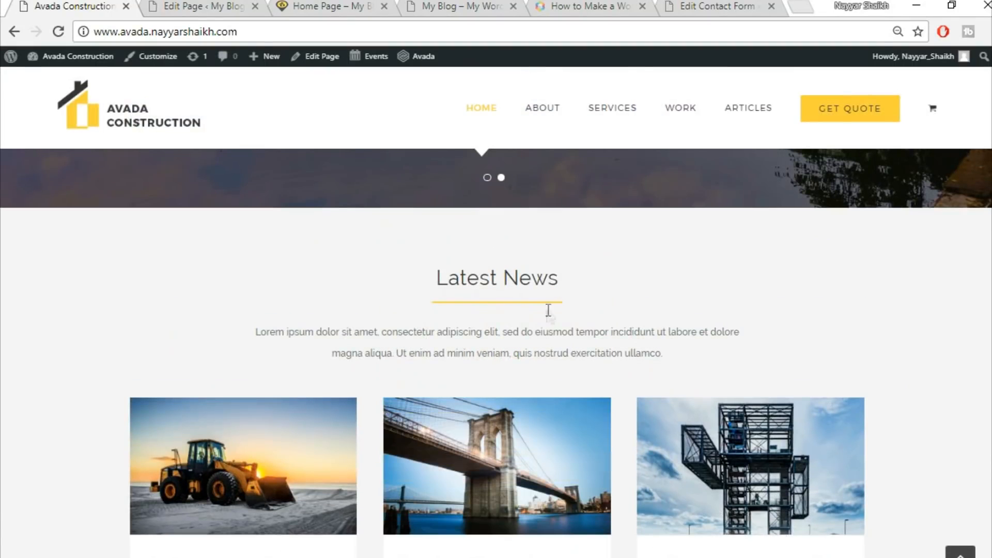
click(161, 4)
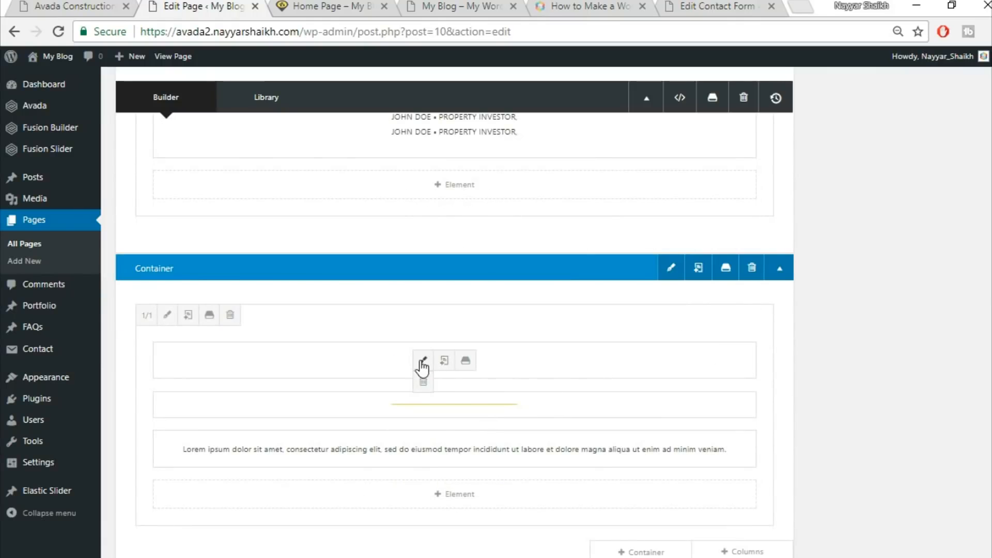
click(420, 362)
triple_click(502, 306)
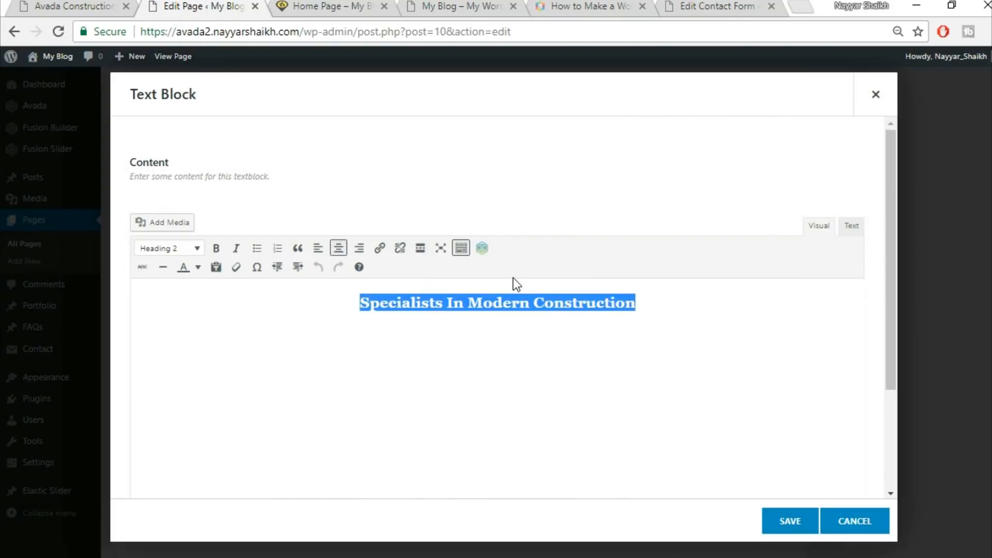
click(32, 4)
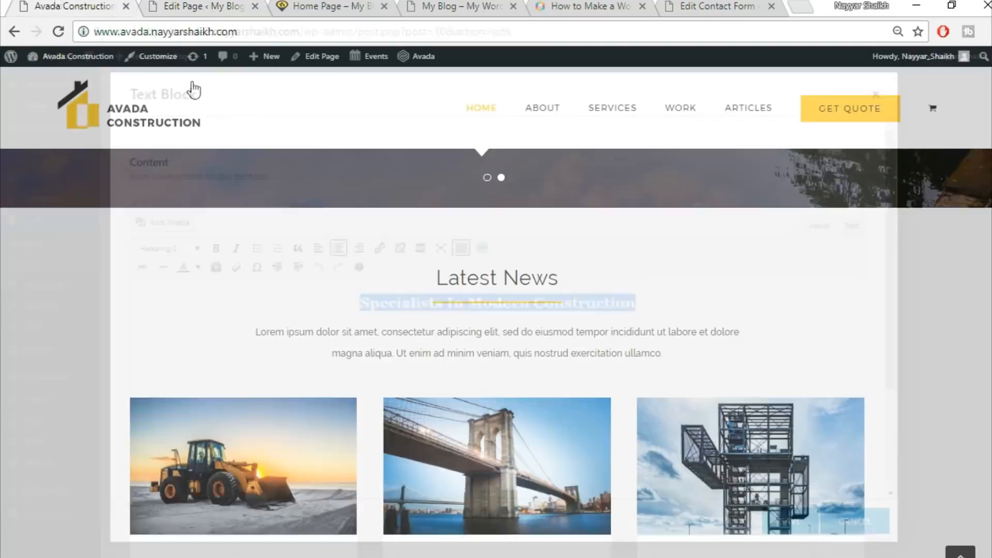
triple_click(456, 278)
key(ctrl+c)
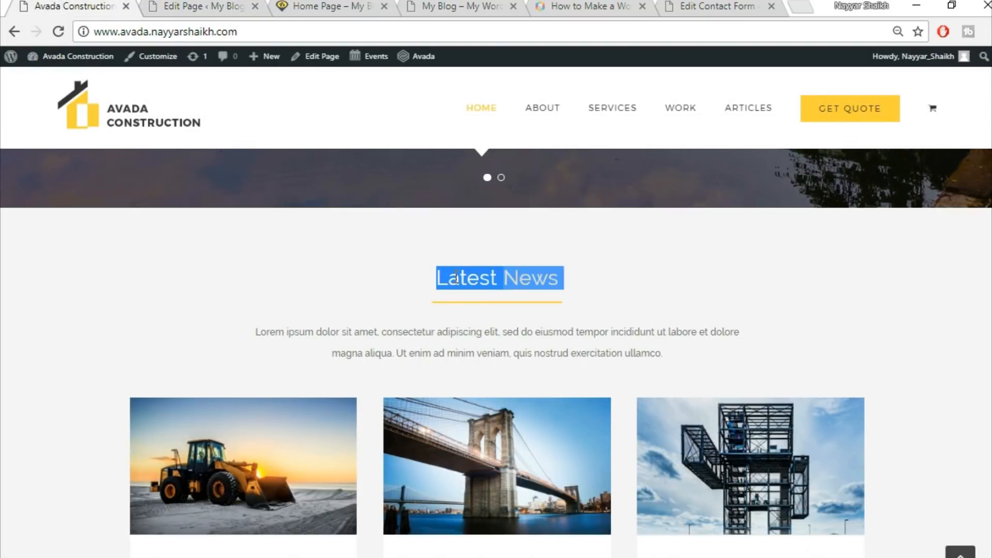
click(205, 4)
key(ctrl+v)
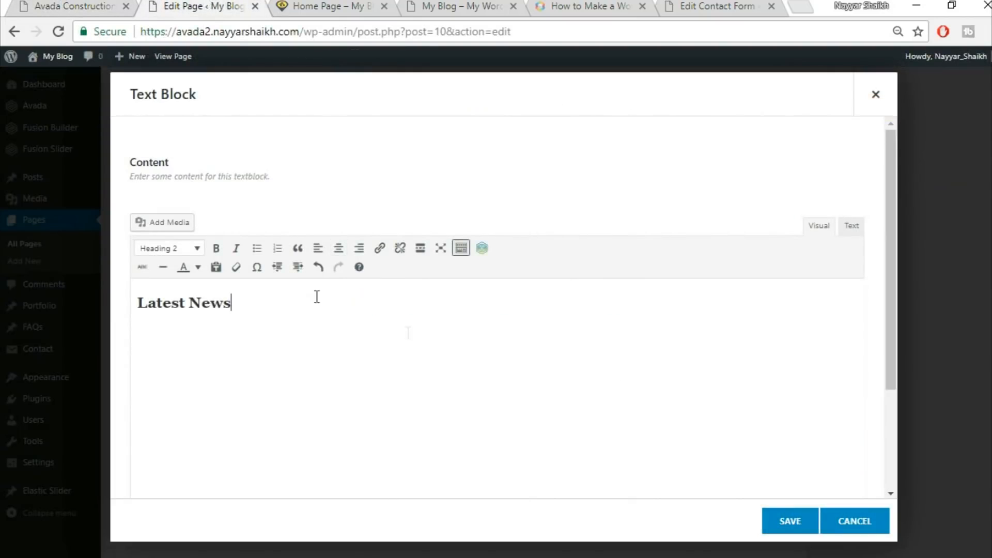
key(ctrl+a)
click(338, 248)
click(791, 521)
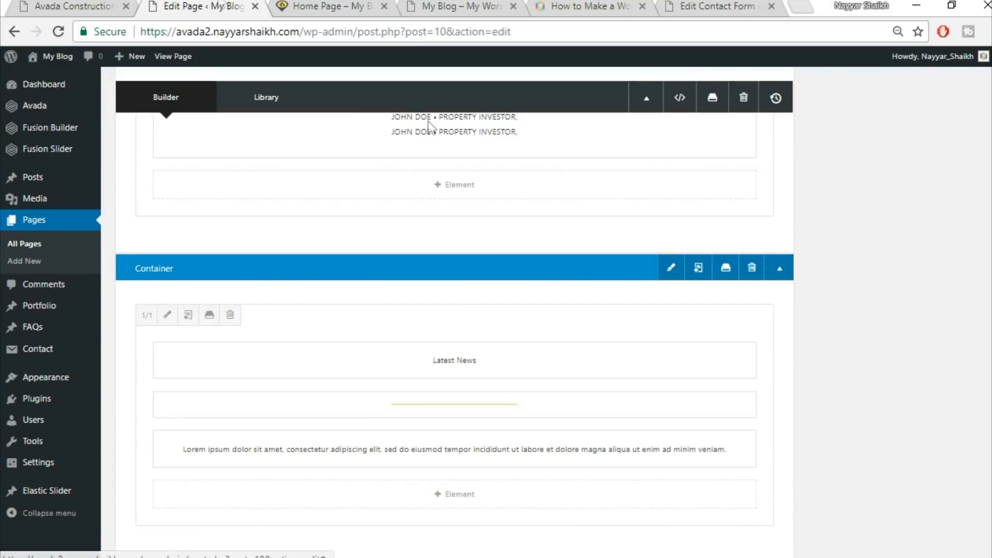
Add a full-width 1/1 column row below the Latest News container and insert a Blog element into it
click(116, 5)
scroll(828, 317, down, 5)
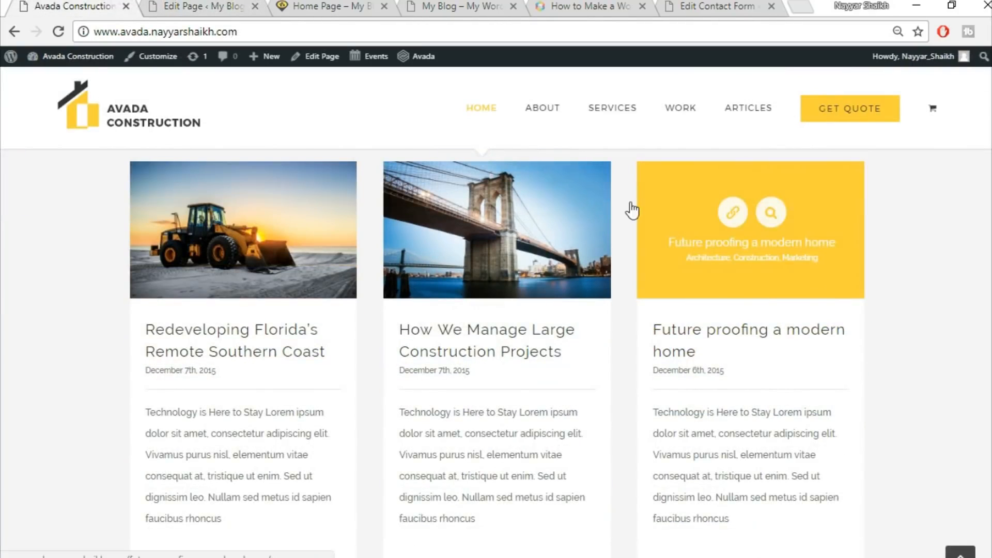
key(ctrl+Tab)
scroll(848, 428, down, 3)
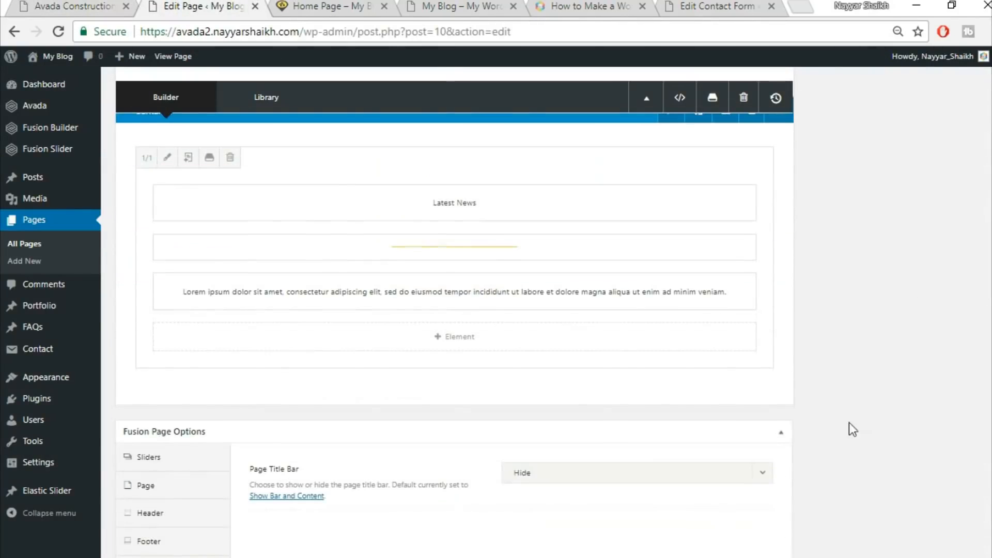
click(745, 394)
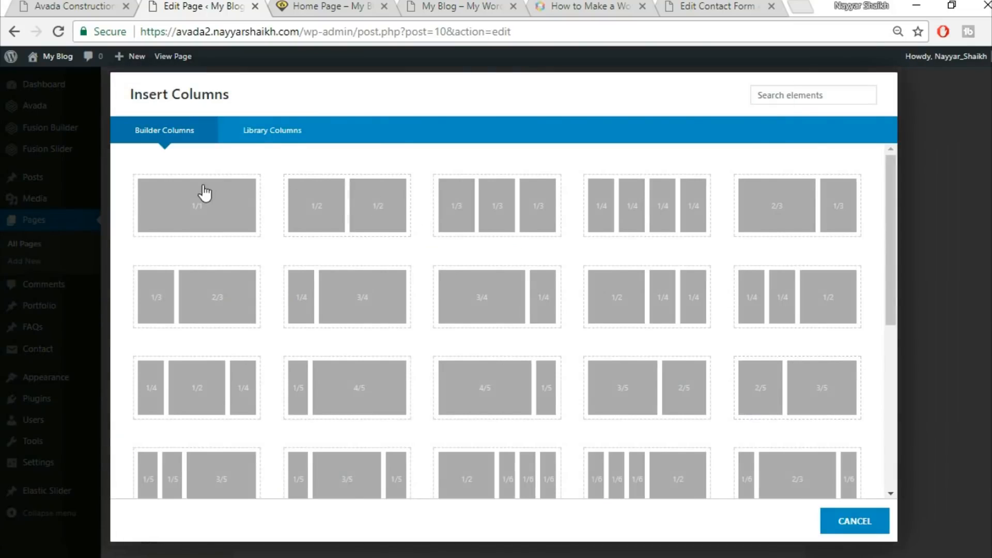
click(203, 193)
click(501, 455)
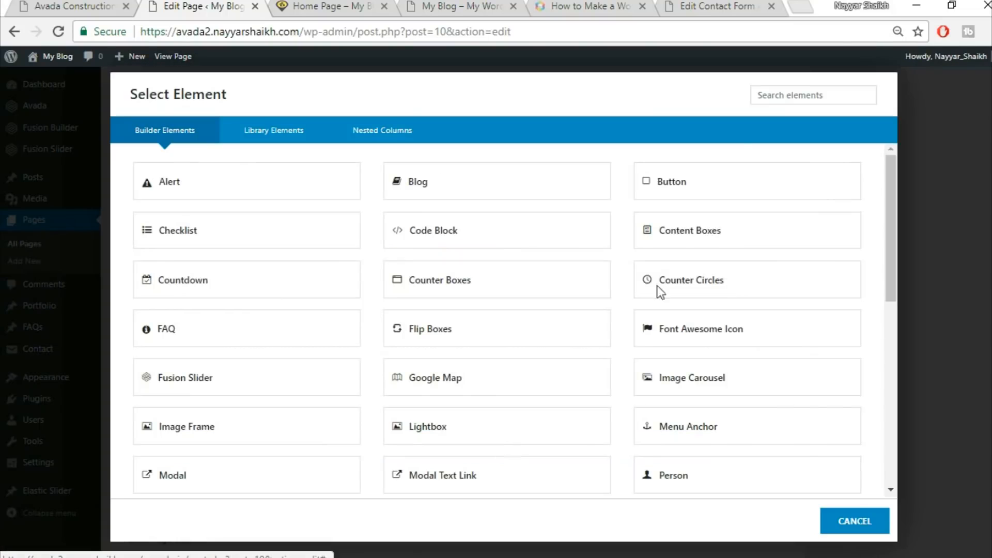
click(789, 94)
text(blo)
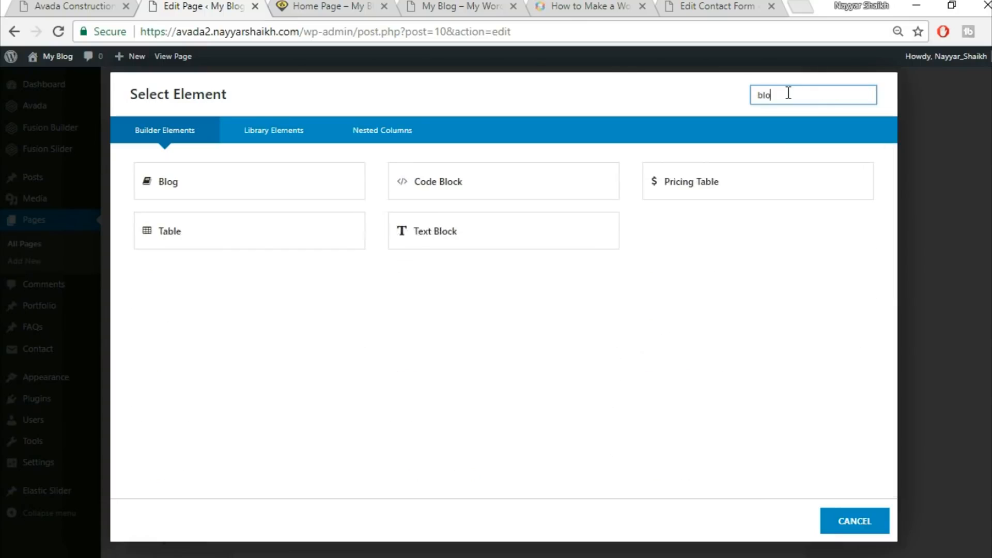
click(219, 179)
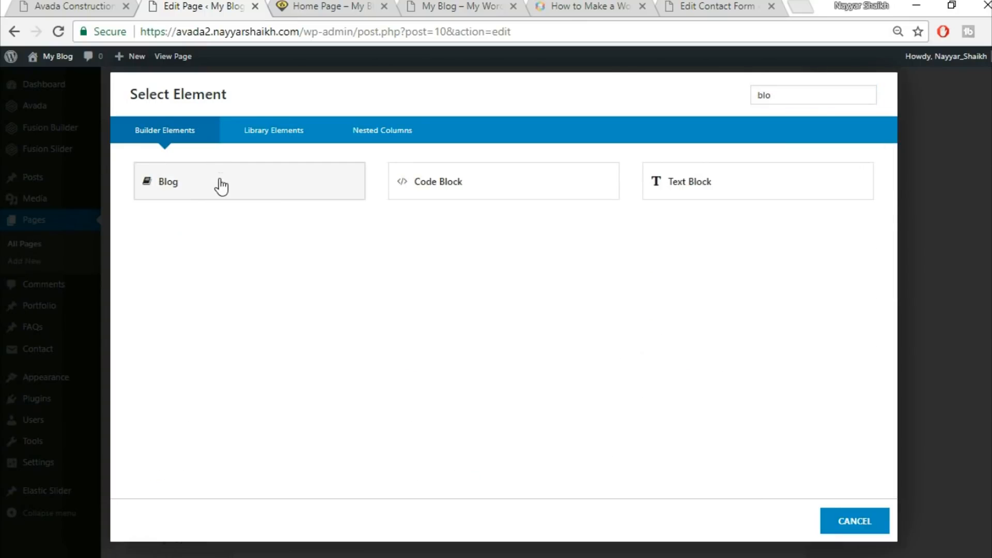
click(221, 183)
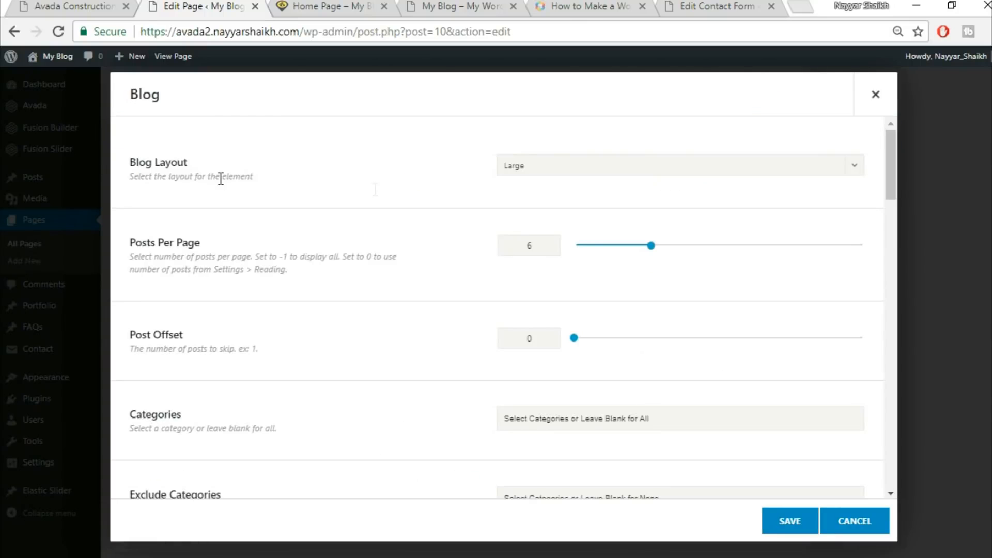
Set the Blog element's layout to Grid and its posts per page to 3
click(653, 167)
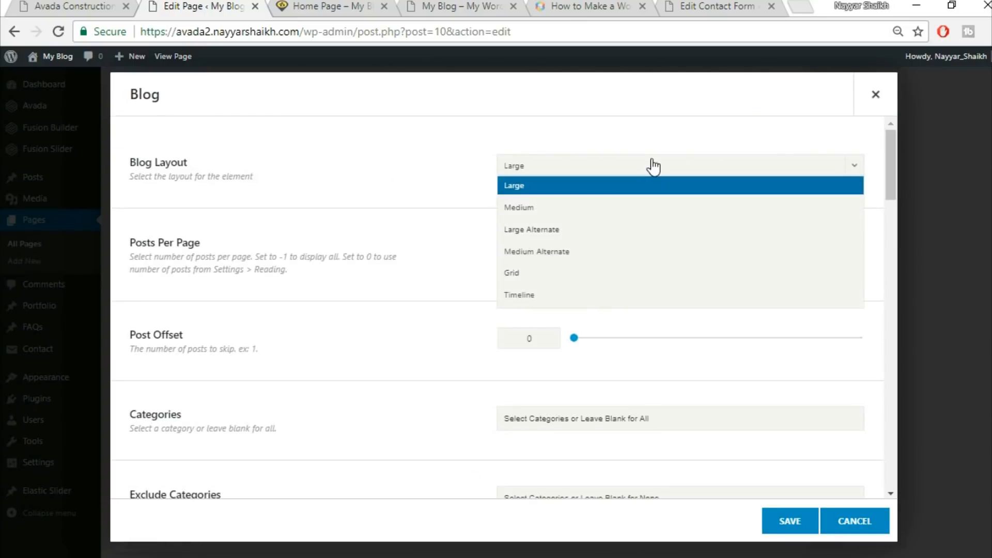
click(586, 273)
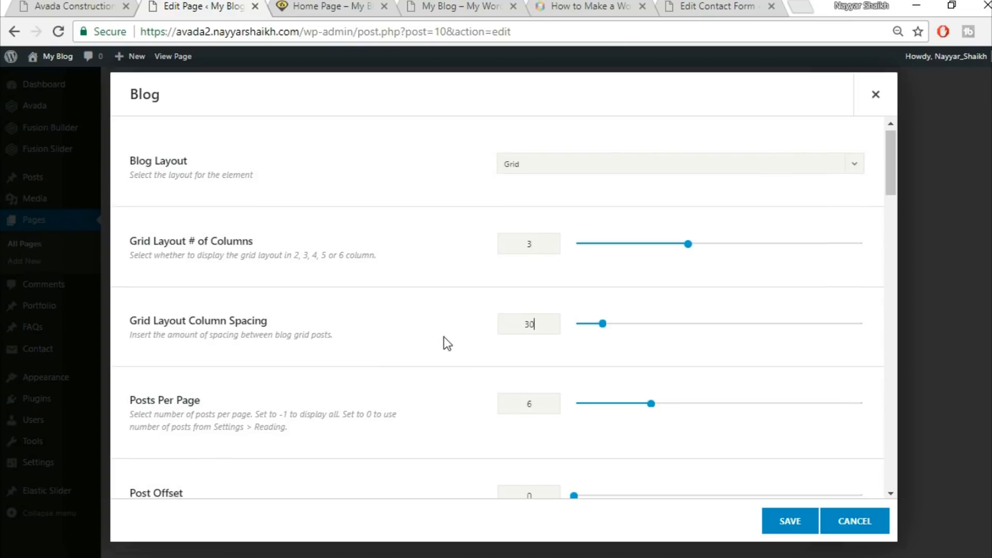
scroll(560, 368, down, 2)
text(3)
scroll(467, 342, down, 3)
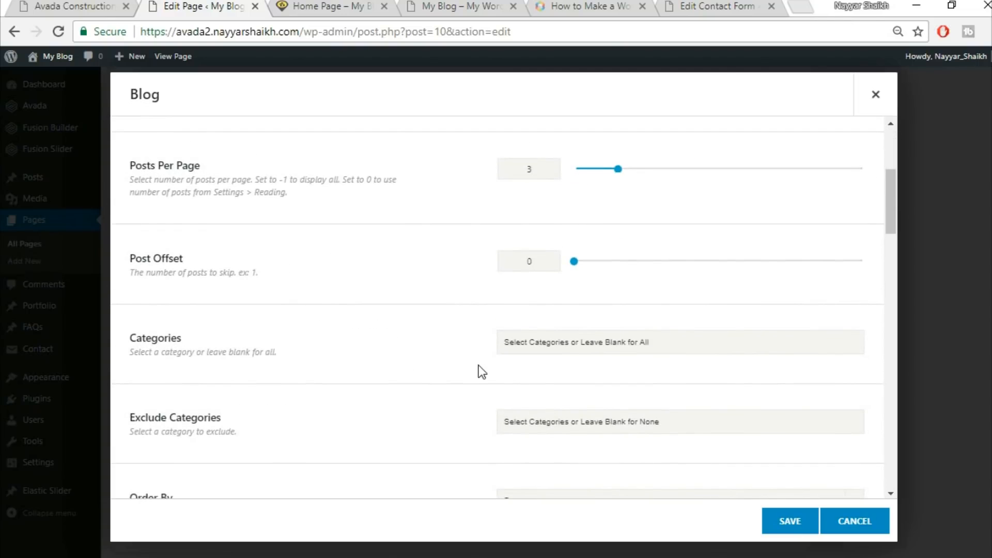
Compare the Blog element's display options with the post cards on the demo home page
scroll(479, 365, down, 4)
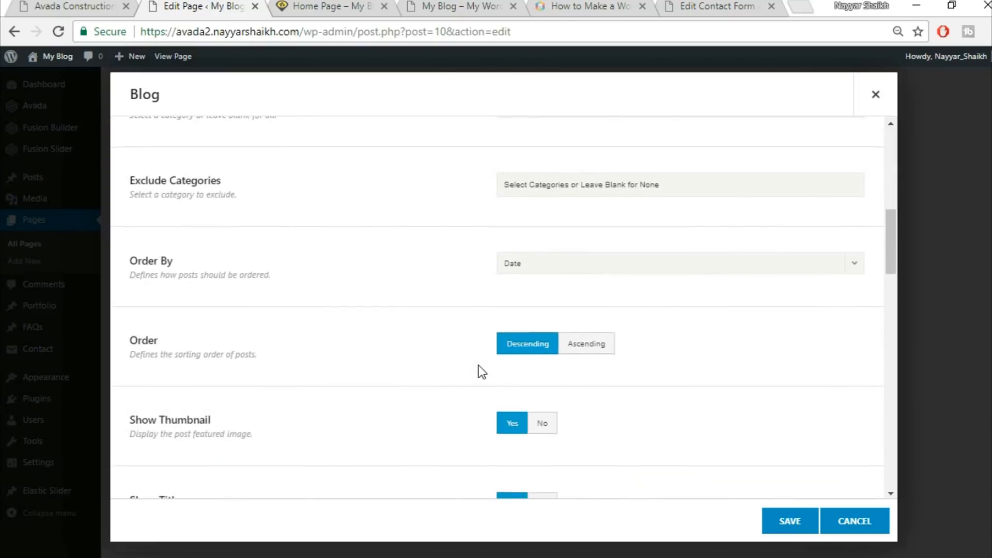
scroll(478, 365, down, 3)
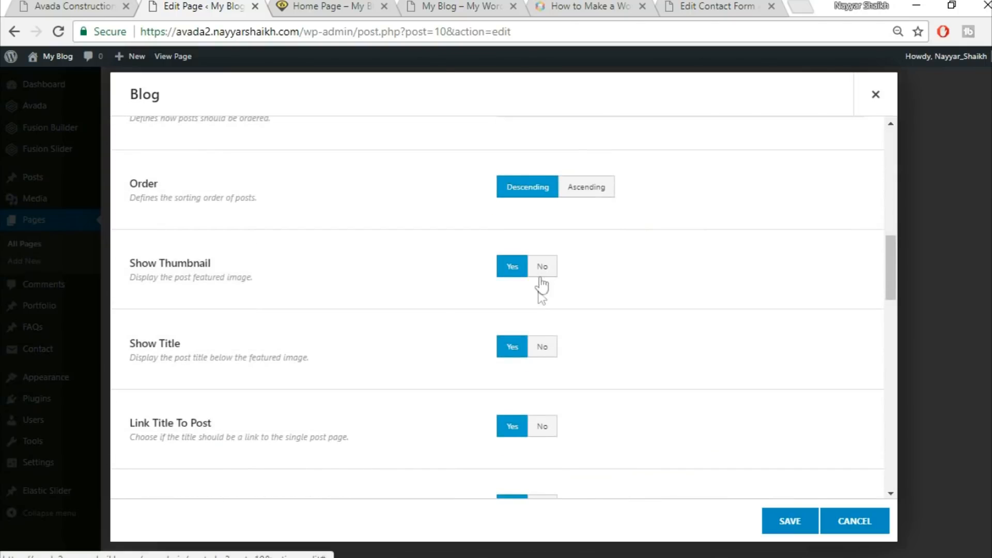
click(33, 5)
mouse_move(259, 250)
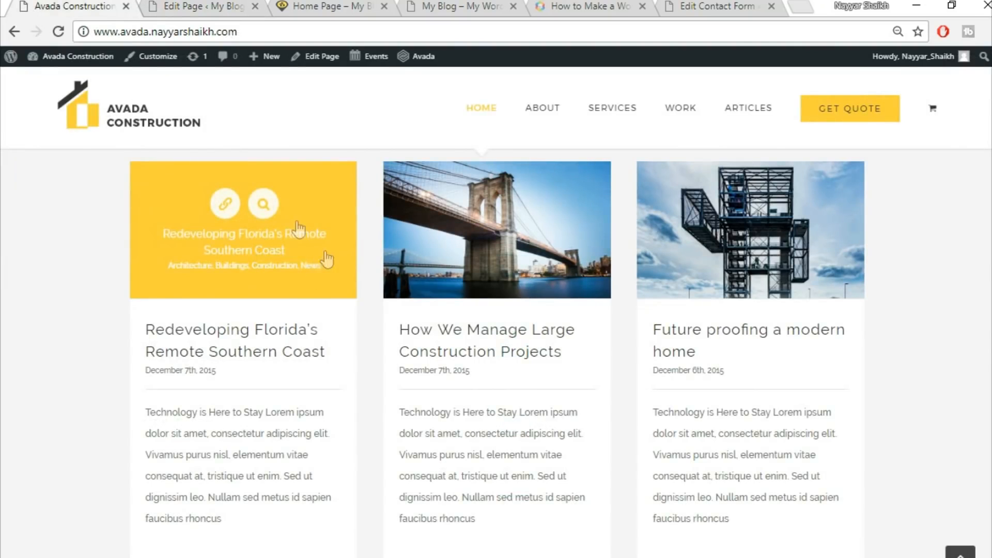
click(199, 6)
scroll(513, 361, down, 1)
click(45, 6)
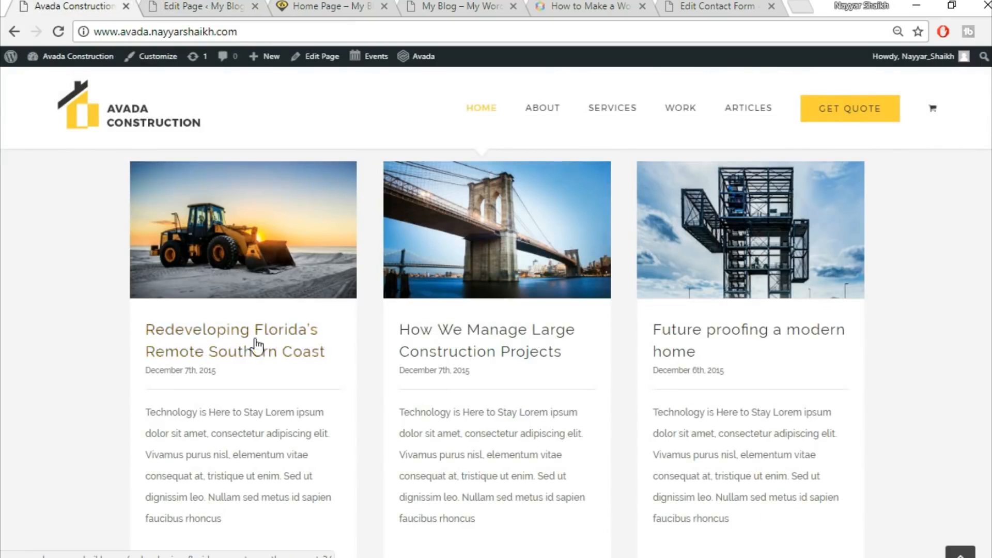
click(212, 7)
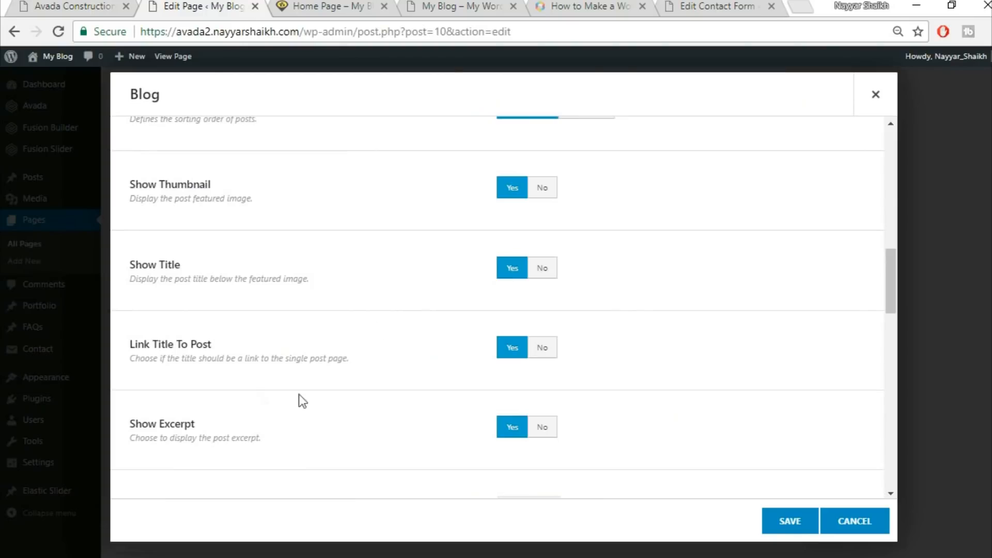
scroll(259, 385, down, 1)
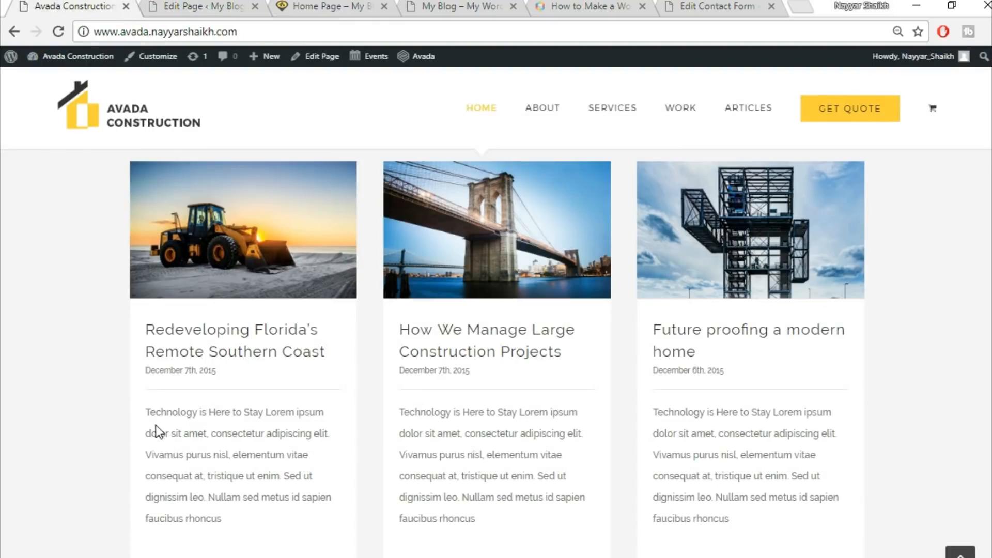
Turn off the comment count, categories and author name in the Blog element
drag(145, 412, 262, 531)
click(270, 440)
click(183, 6)
scroll(649, 376, down, 2)
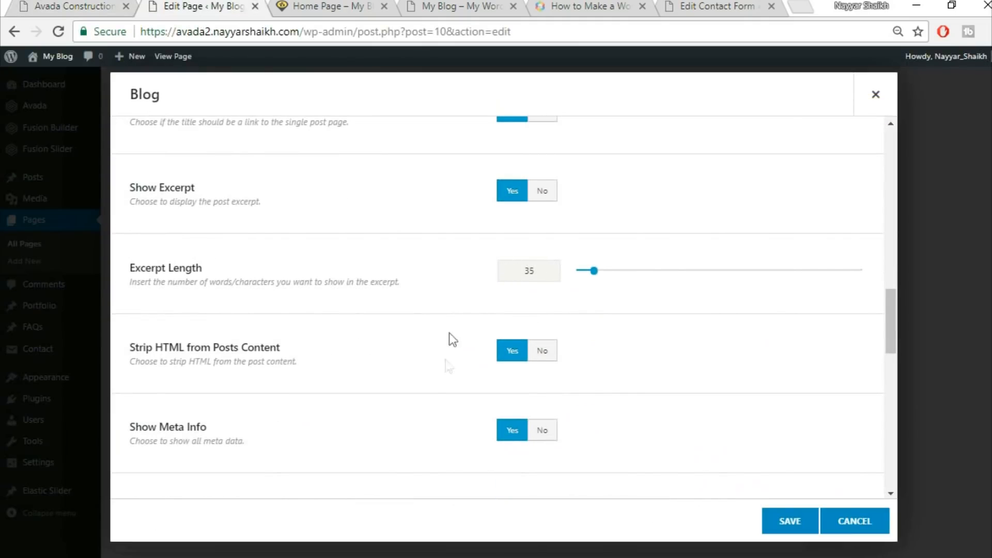
scroll(418, 407, down, 5)
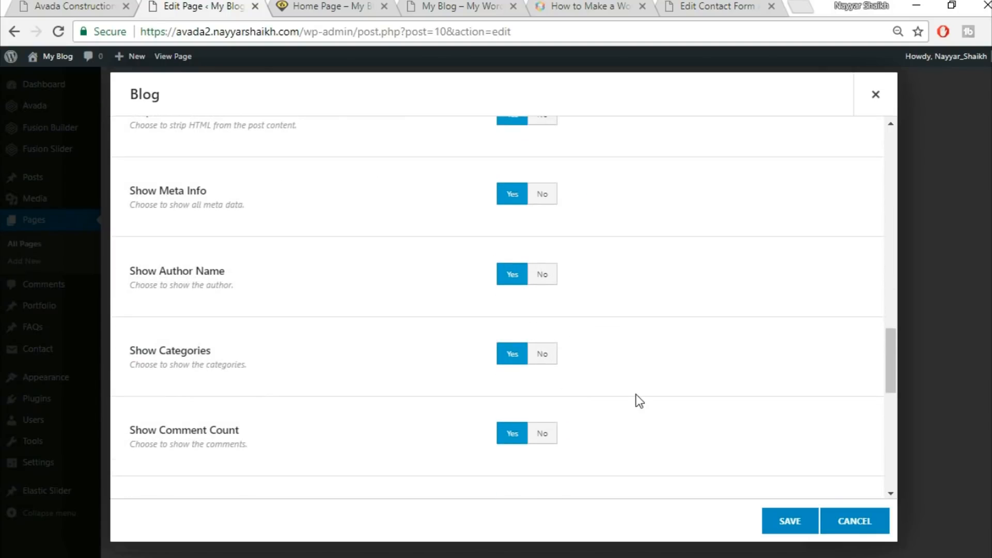
scroll(633, 400, down, 2)
click(551, 356)
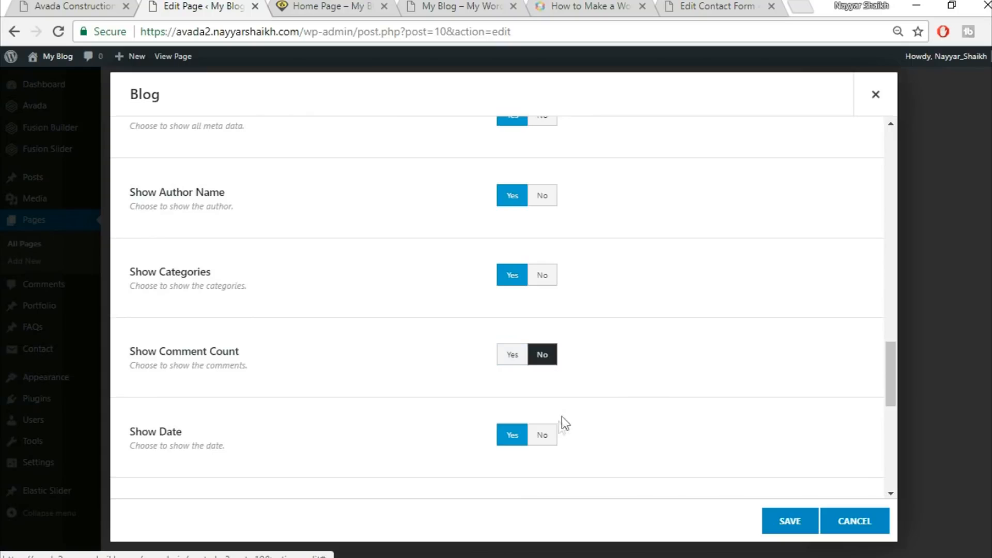
click(542, 275)
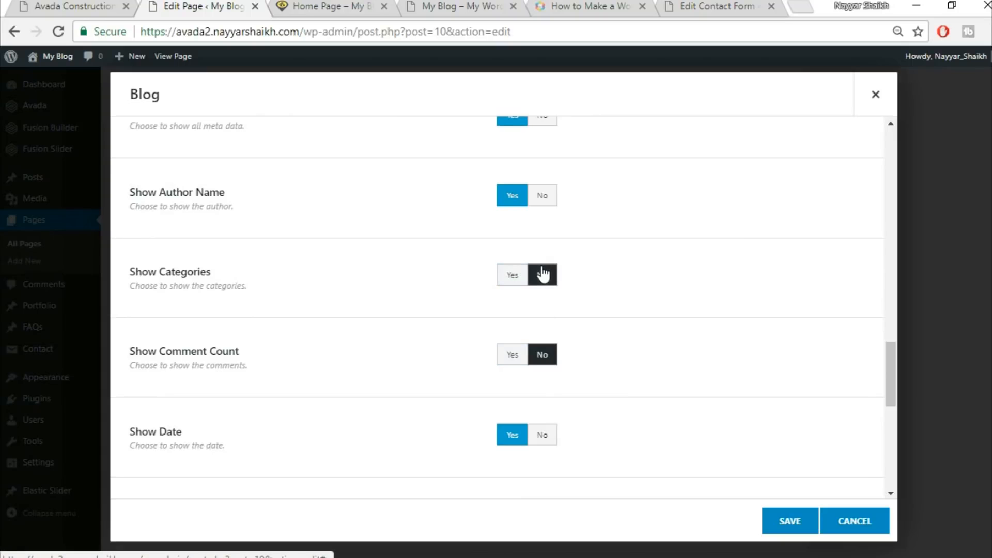
click(544, 198)
Hide the post tags and set the pagination type to No Pagination
scroll(669, 290, down, 3)
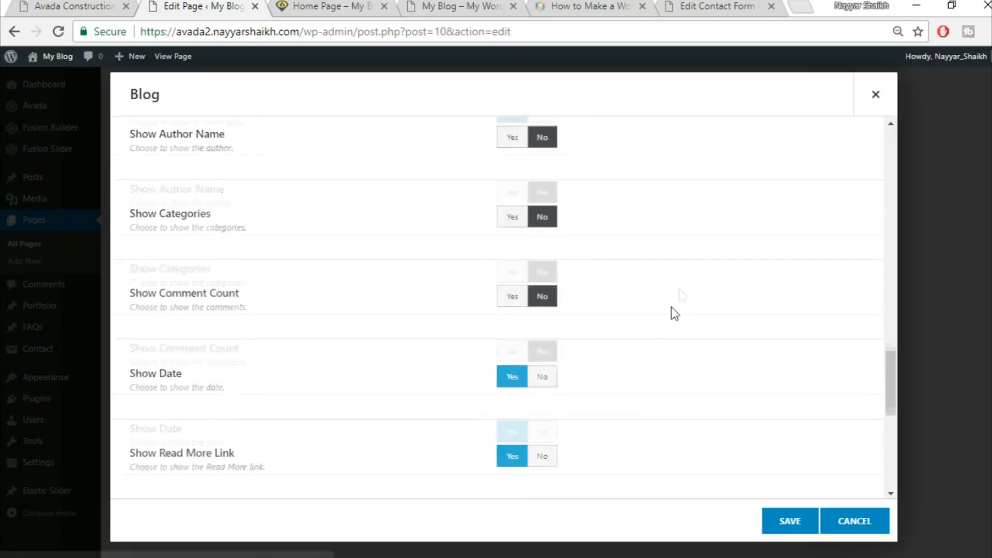
scroll(644, 311, down, 1)
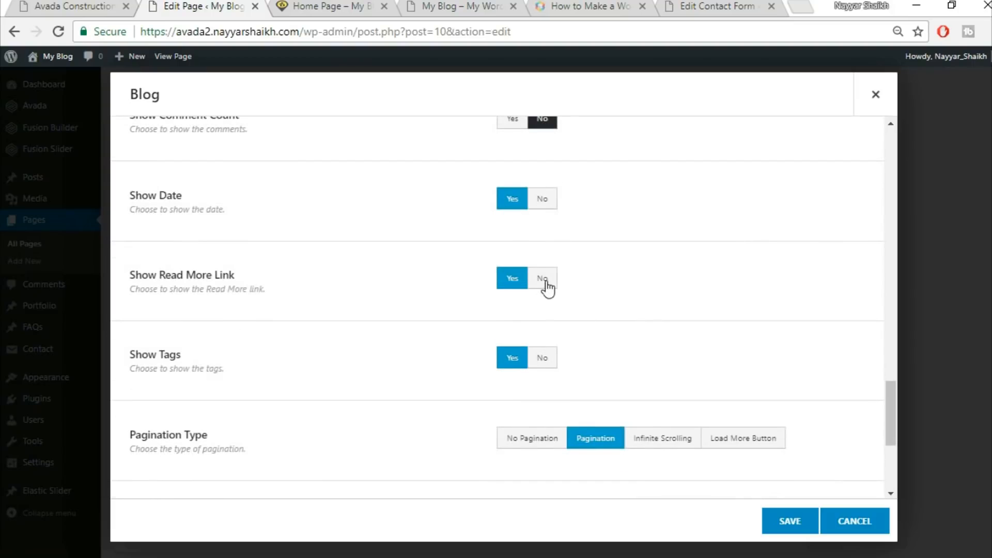
scroll(527, 324, down, 1)
click(542, 278)
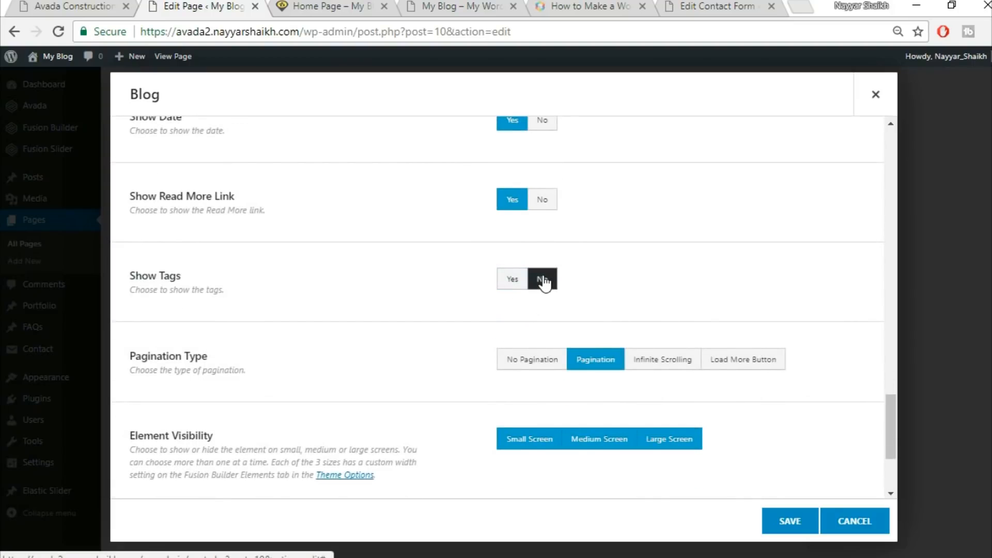
scroll(838, 309, down, 1)
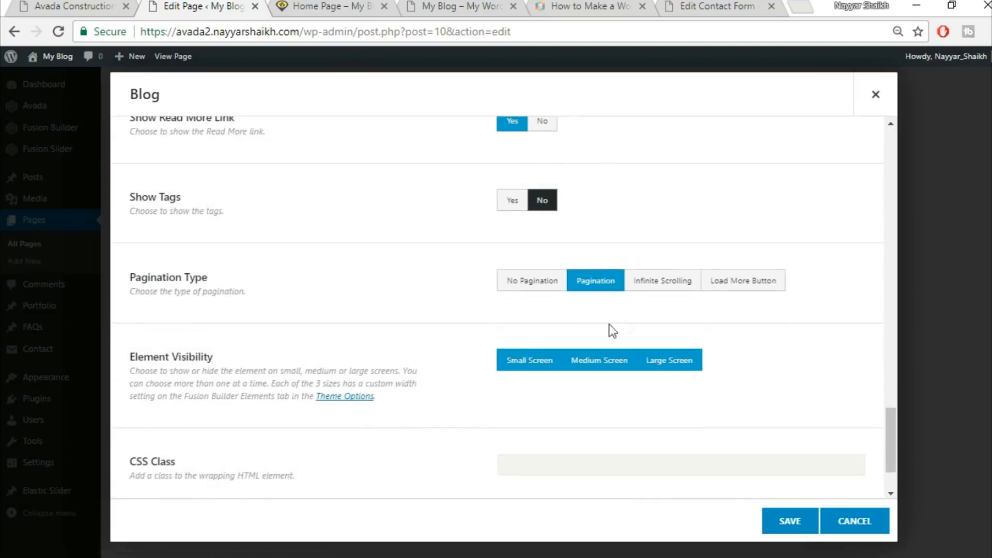
click(551, 288)
Review the Blog element's settings and save the element
scroll(395, 367, down, 1)
scroll(394, 367, down, 1)
scroll(406, 375, up, 15)
scroll(406, 375, up, 6)
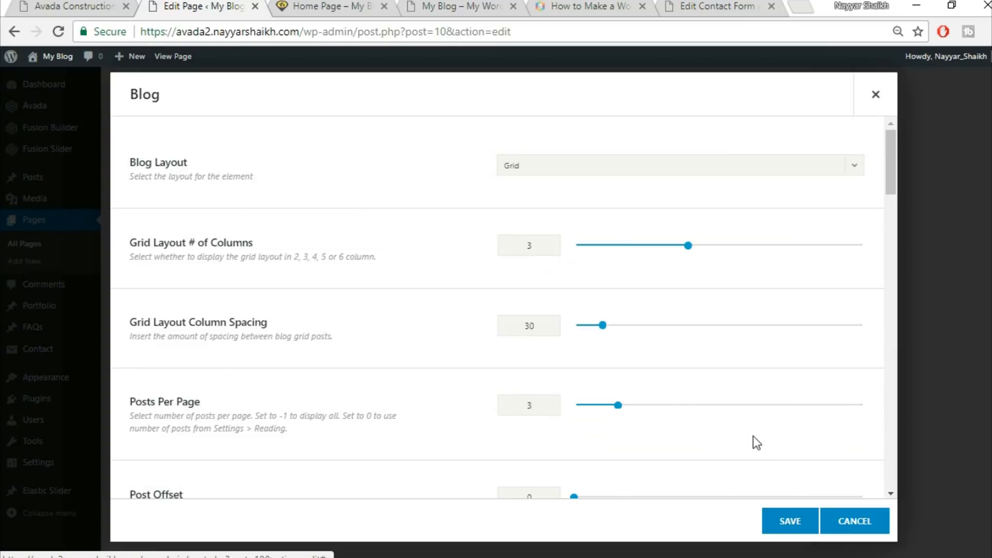
scroll(752, 443, down, 12)
scroll(788, 520, down, 4)
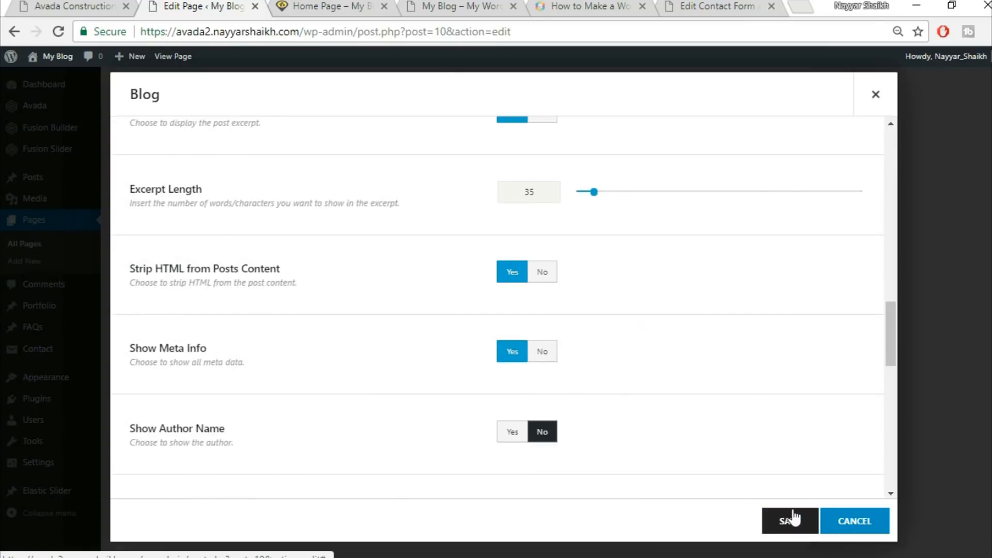
click(791, 520)
Update the Home Page after checking the demo again
scroll(640, 413, down, 3)
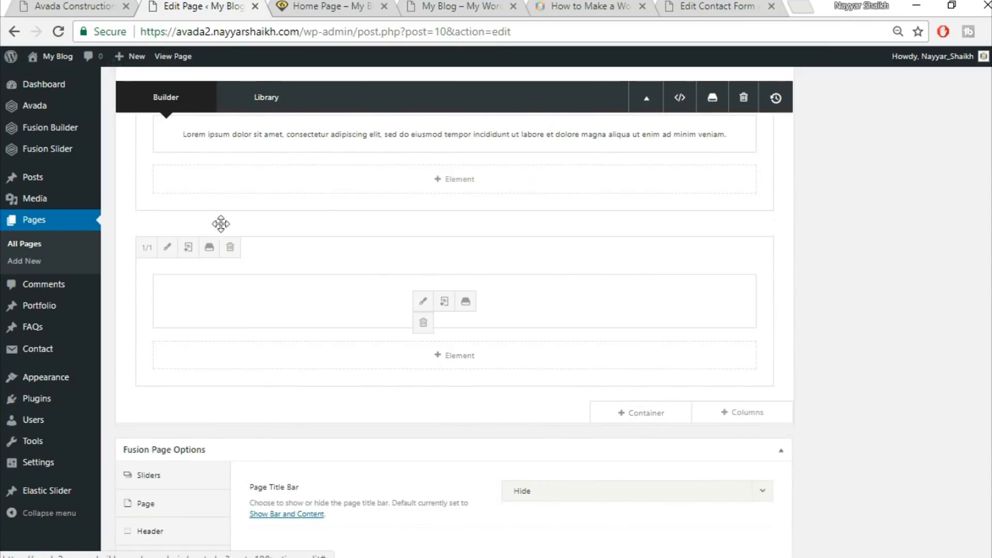
click(58, 5)
scroll(295, 300, up, 2)
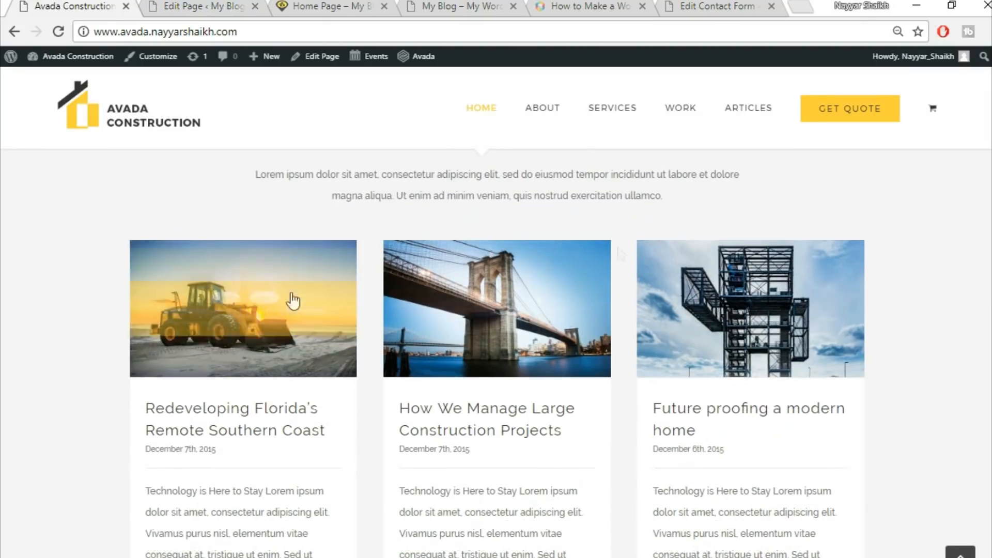
click(175, 5)
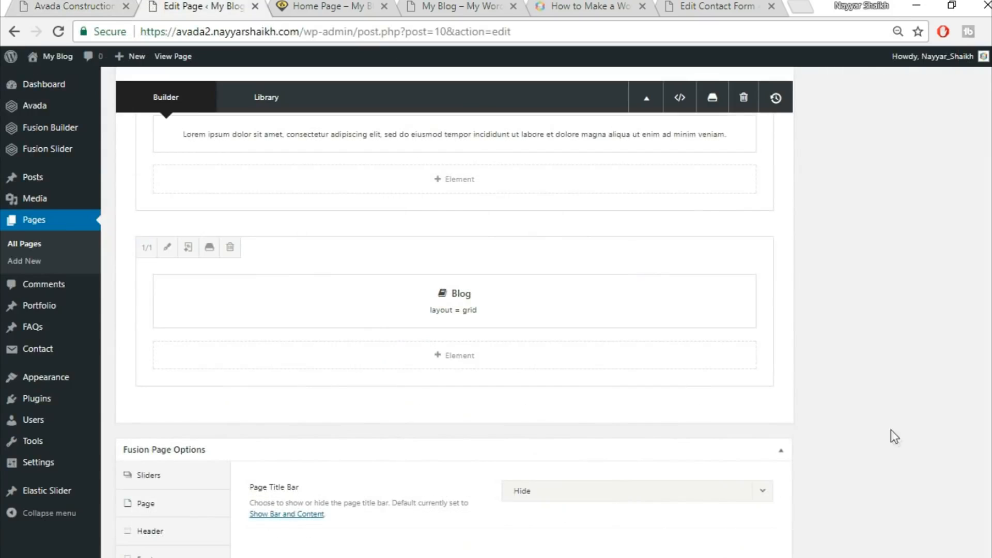
scroll(893, 439, up, 5)
scroll(973, 295, up, 10)
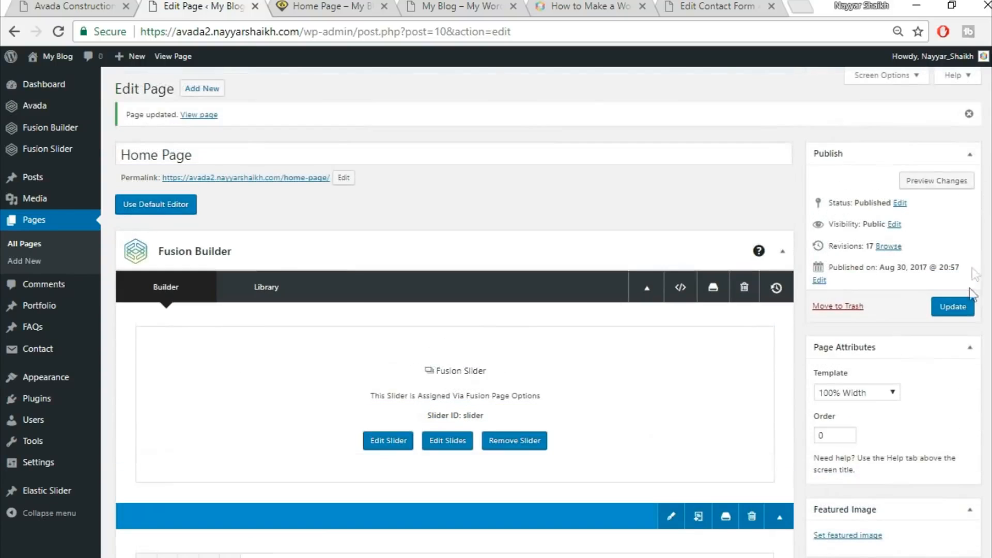
click(961, 307)
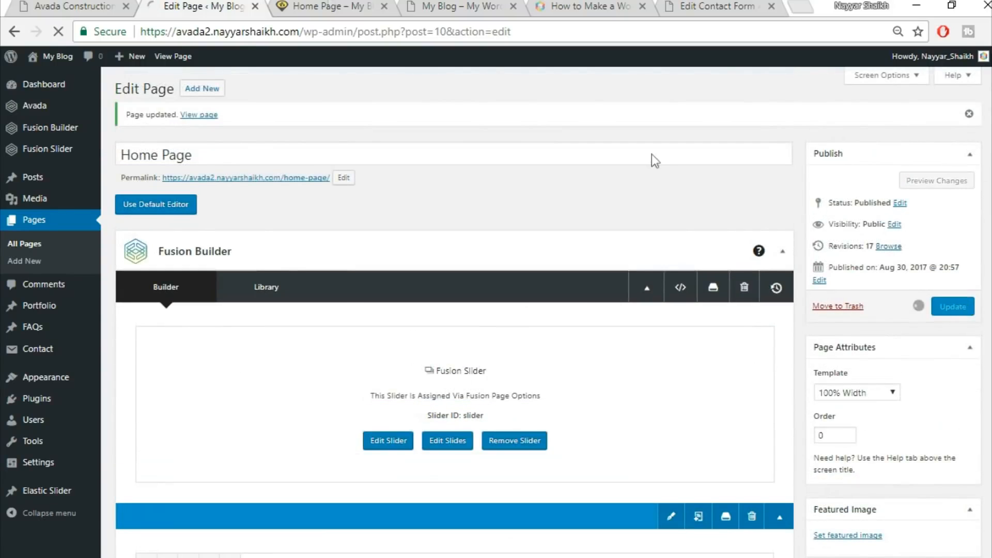
Reload the published home page and scroll to the new blog grid
click(357, 7)
click(366, 26)
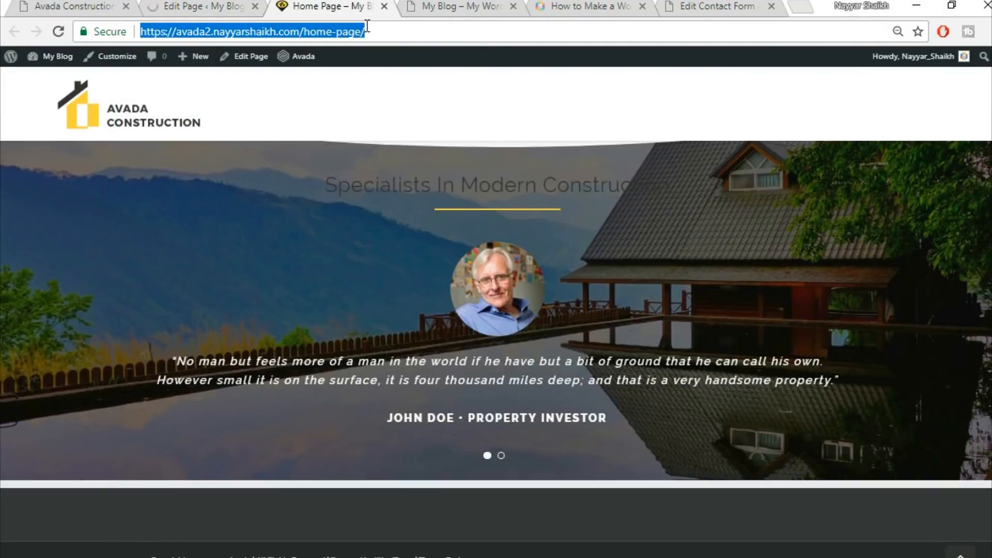
key(Return)
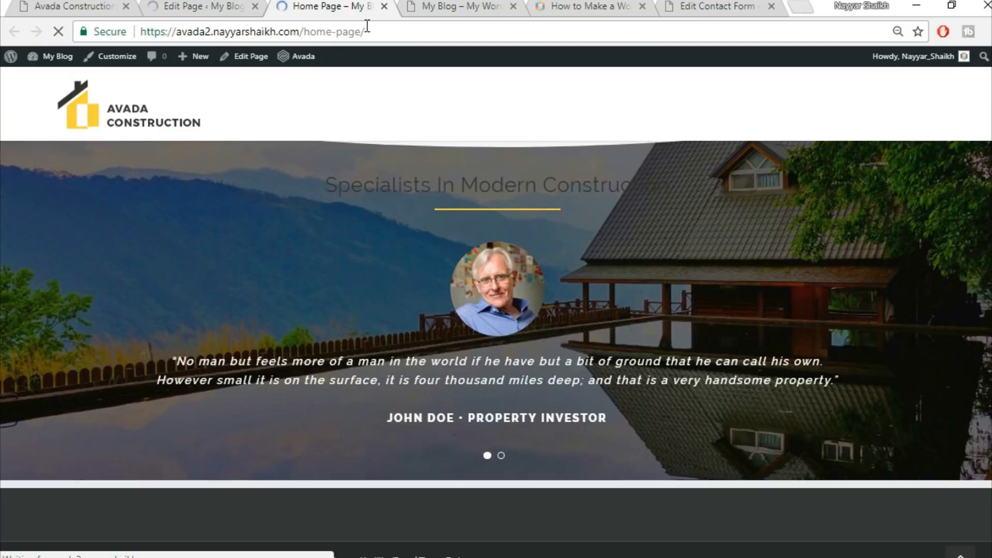
scroll(266, 262, down, 7)
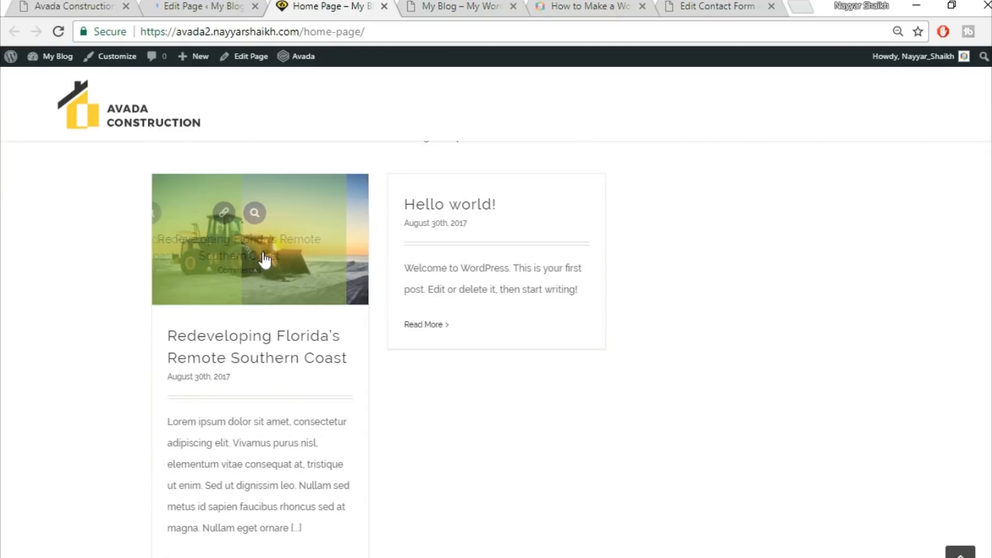
scroll(269, 310, down, 2)
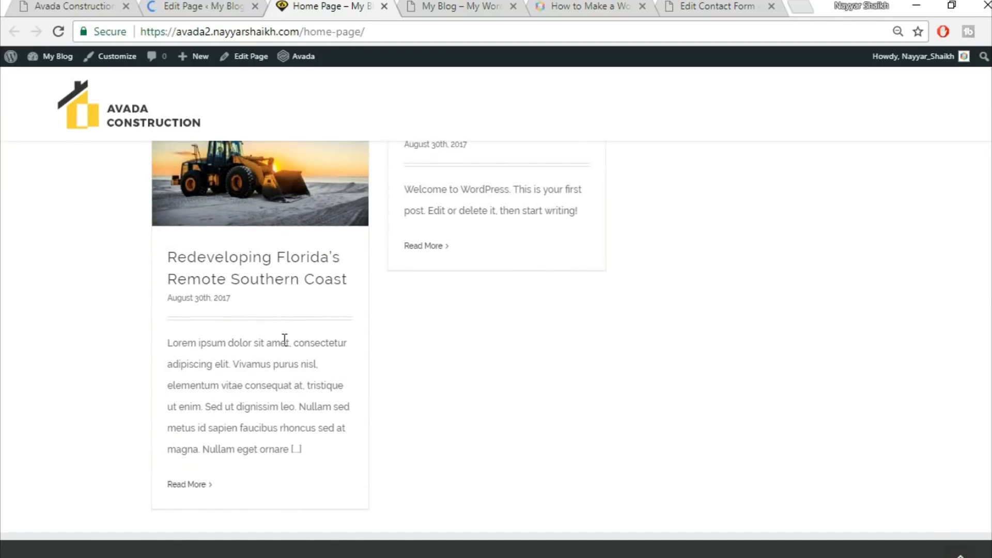
Compare the new blog grid on the published page with the demo's Latest News and Trusted Partners sections
scroll(284, 339, up, 2)
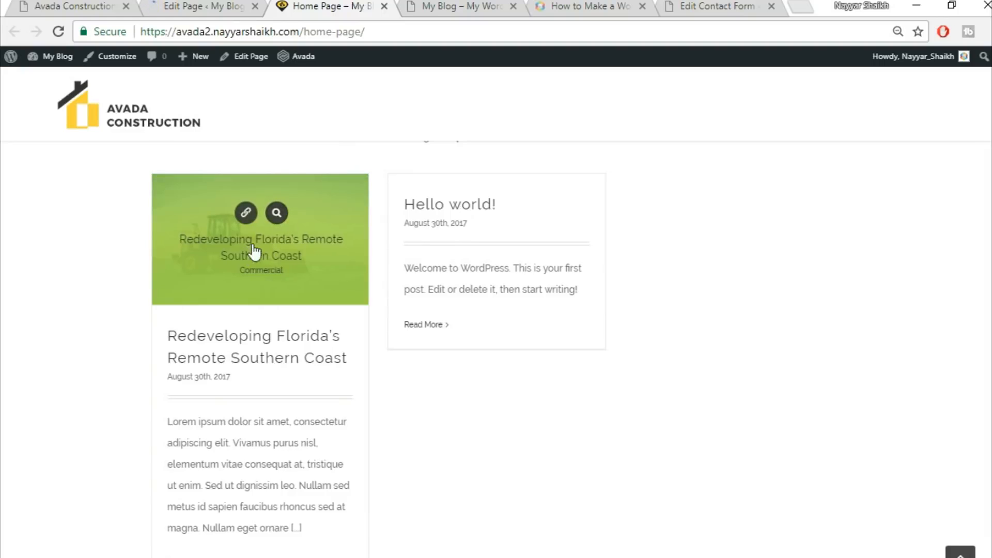
mouse_move(235, 251)
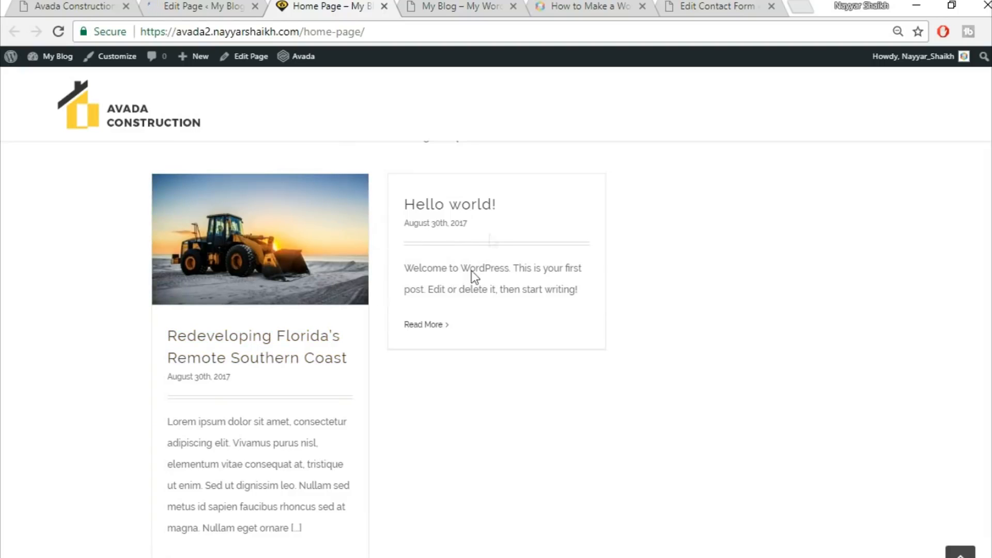
scroll(733, 336, up, 3)
scroll(740, 348, down, 3)
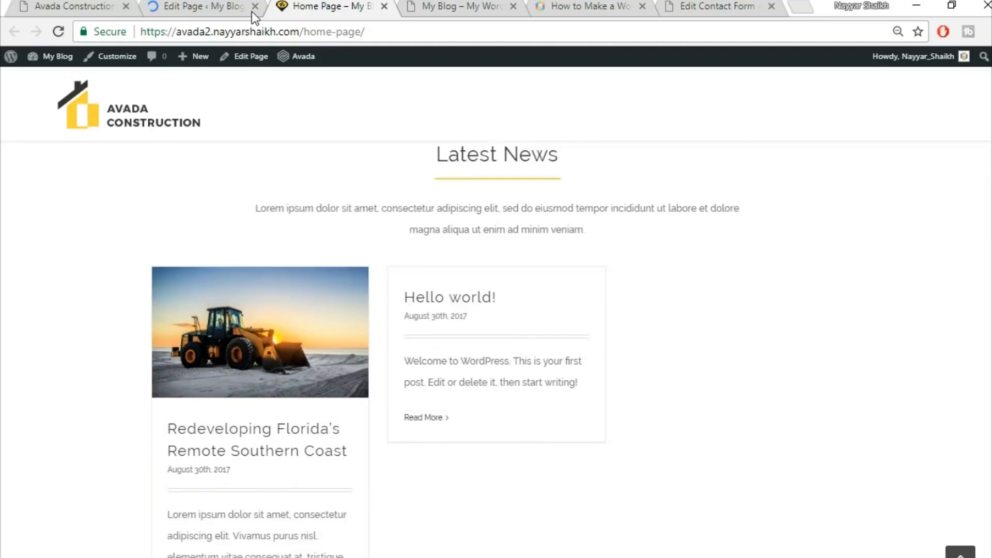
click(95, 5)
scroll(862, 323, down, 10)
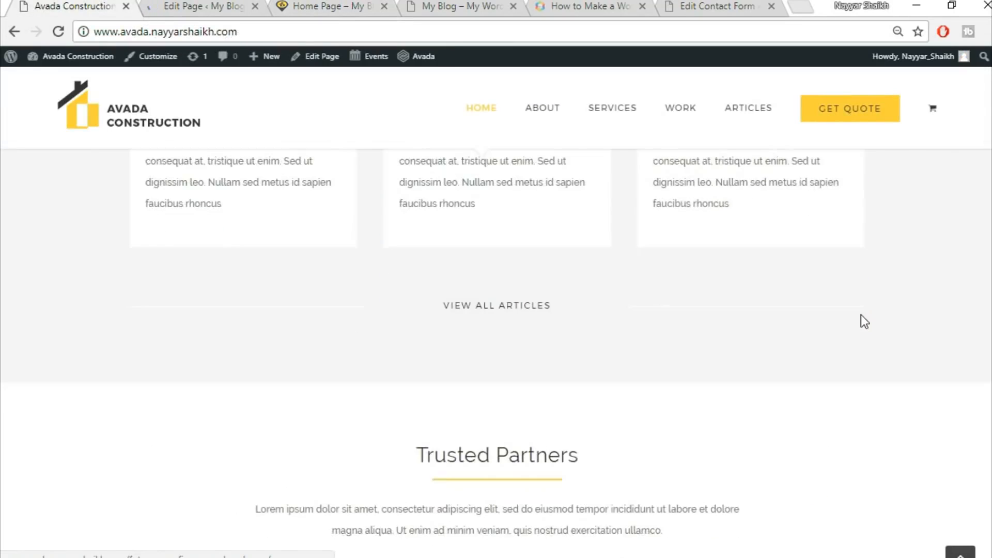
scroll(861, 315, up, 5)
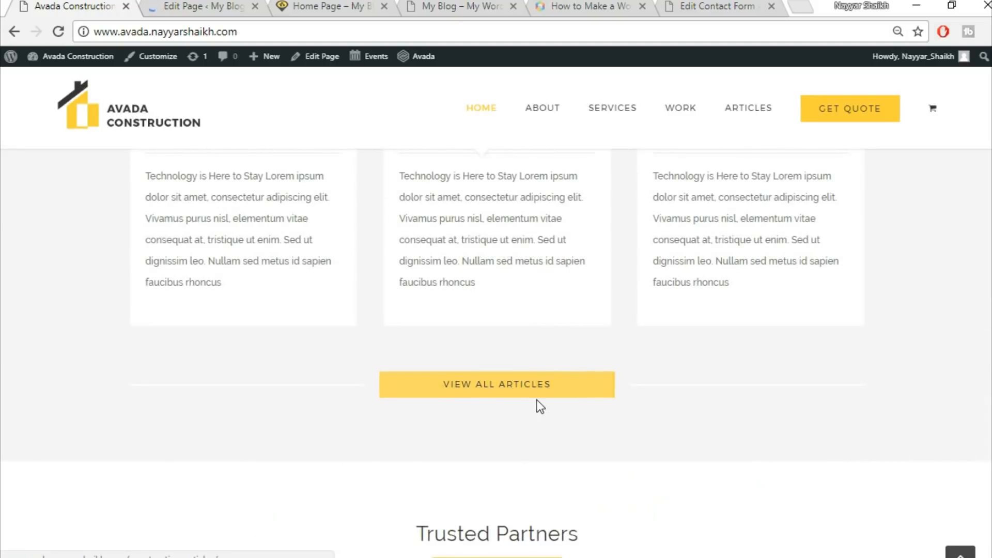
scroll(600, 434, up, 9)
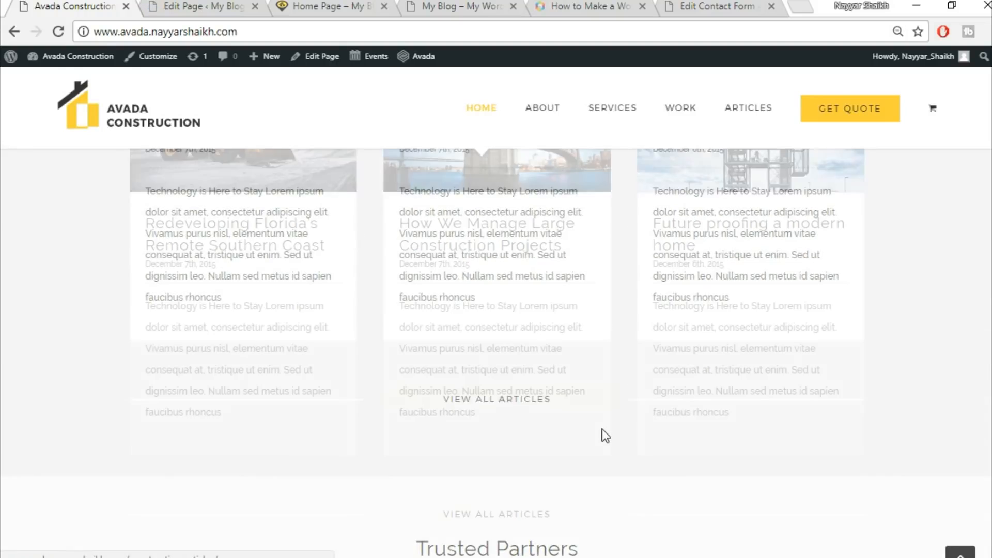
scroll(554, 377, up, 6)
scroll(553, 377, up, 15)
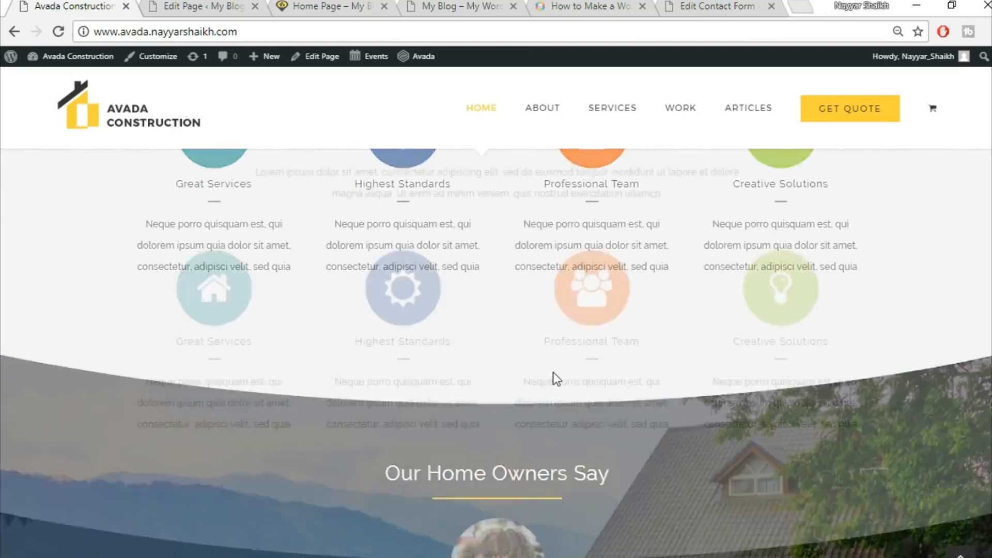
scroll(753, 467, down, 20)
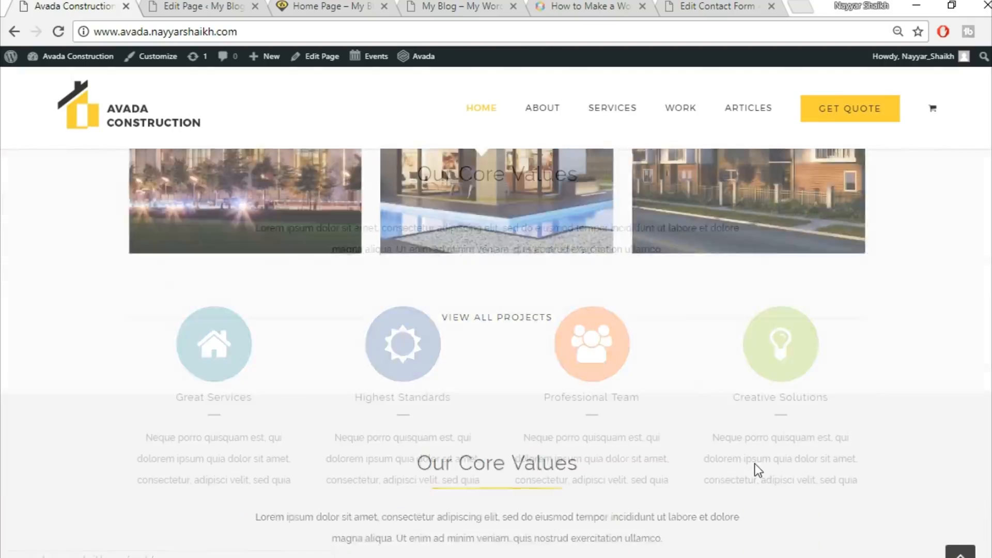
scroll(608, 468, down, 3)
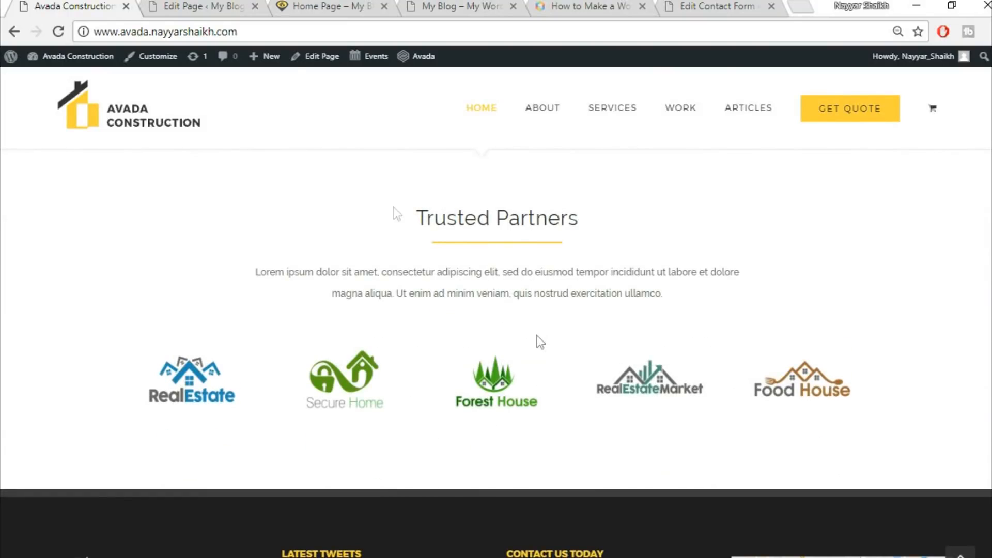
click(217, 5)
scroll(828, 385, down, 12)
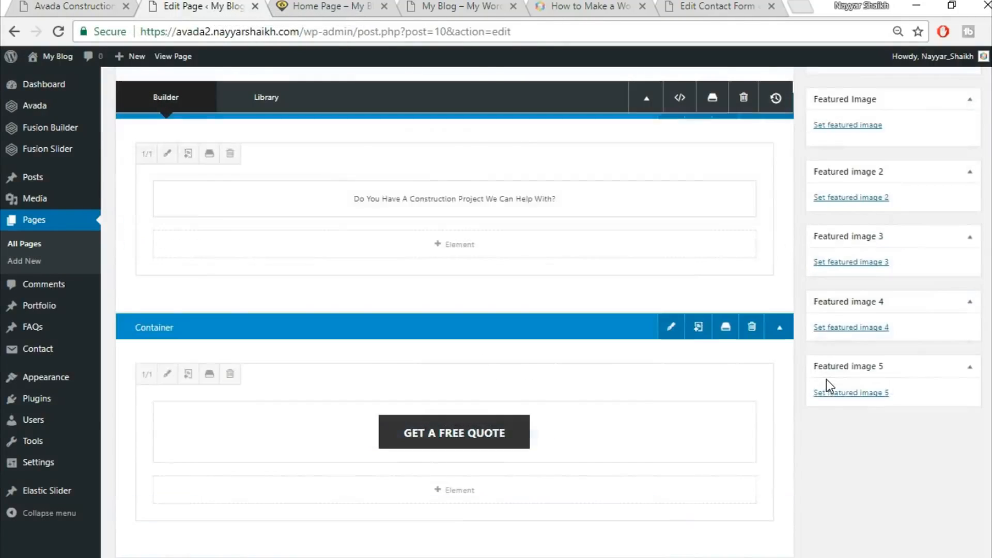
scroll(827, 383, down, 15)
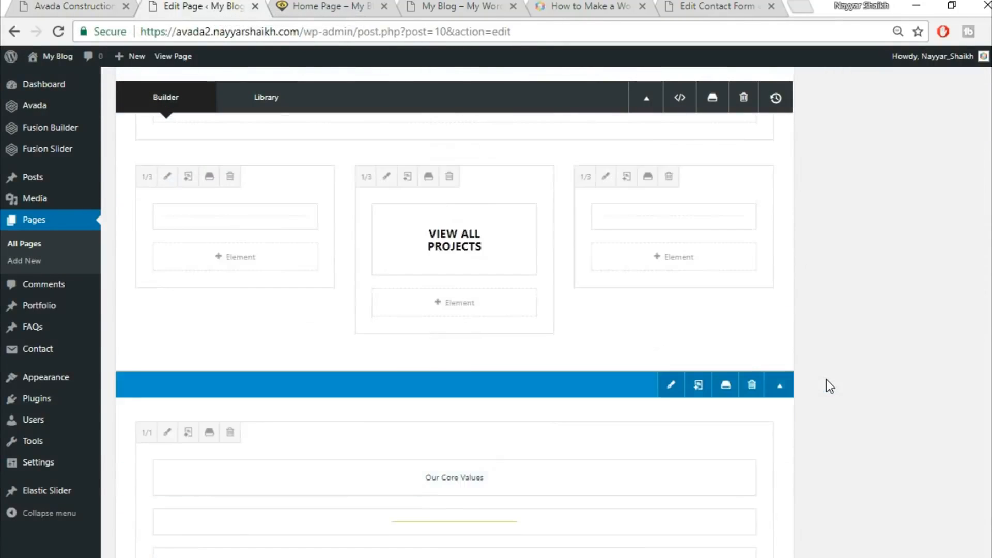
scroll(826, 380, down, 15)
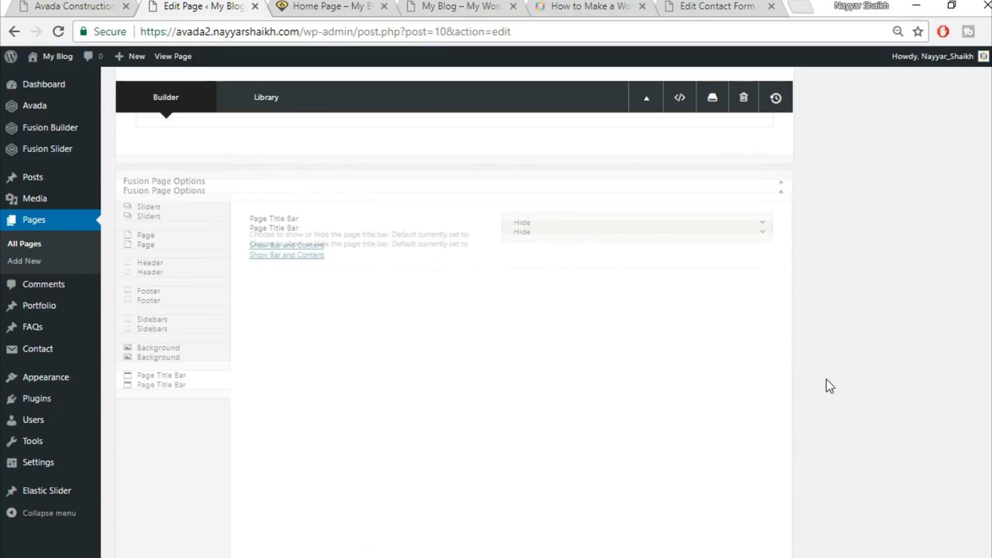
scroll(826, 383, up, 6)
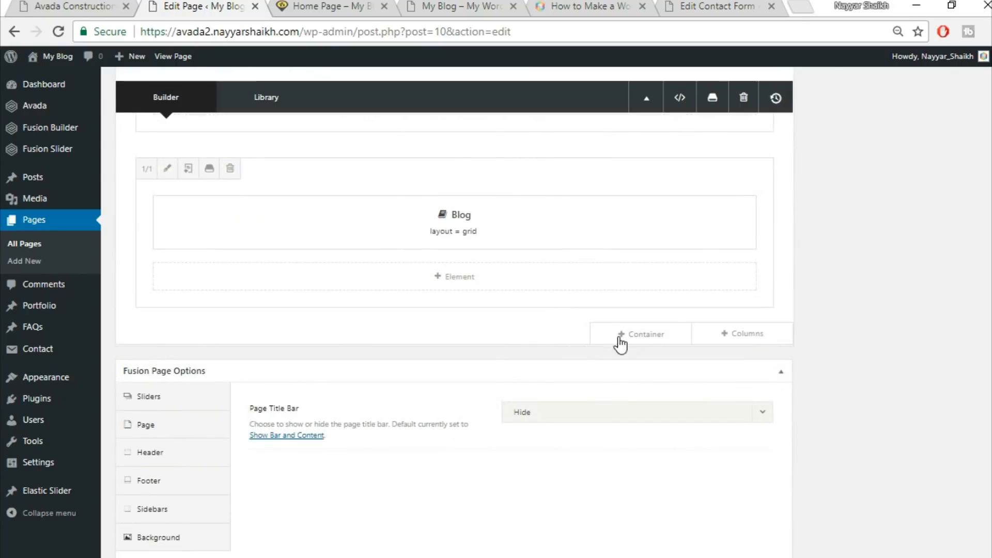
click(634, 337)
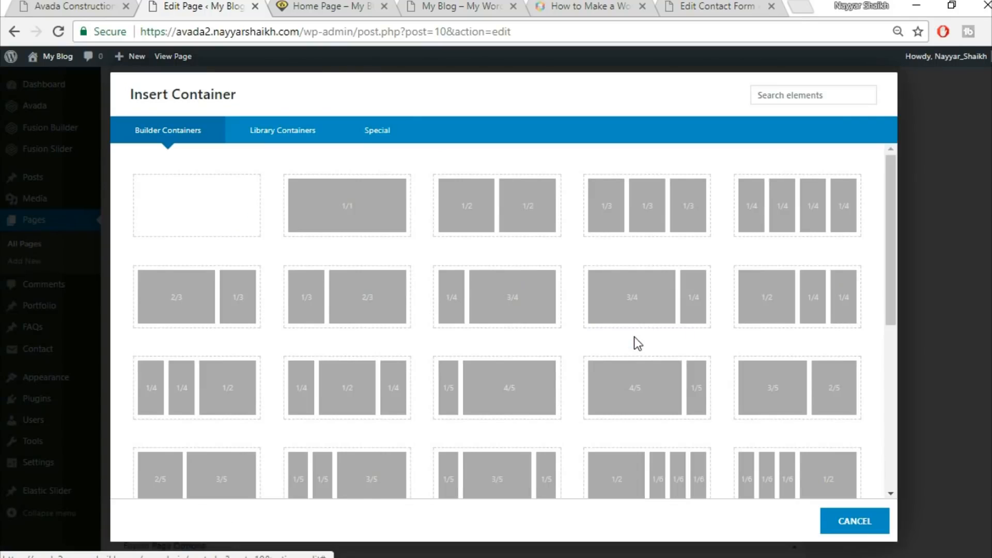
click(348, 216)
scroll(682, 393, up, 2)
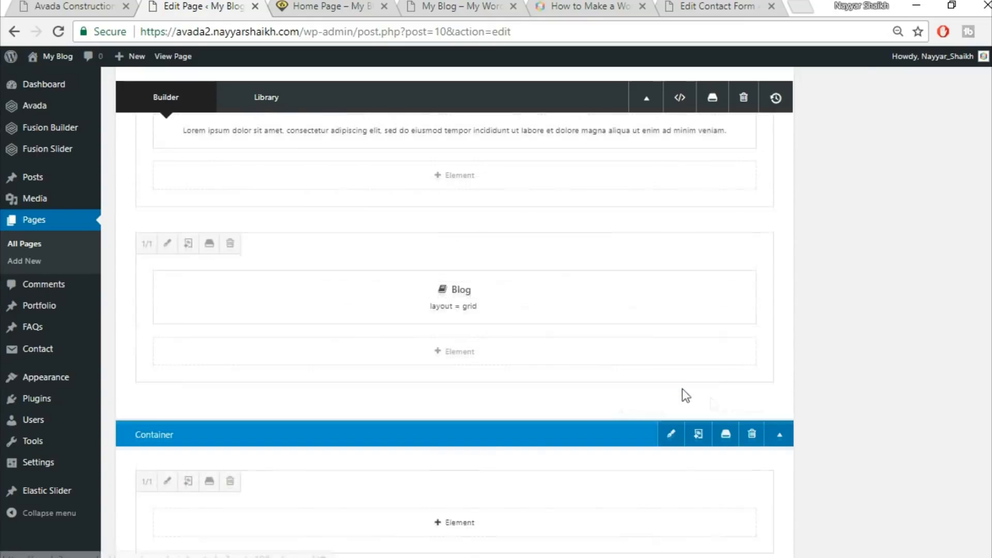
scroll(826, 403, down, 2)
click(751, 357)
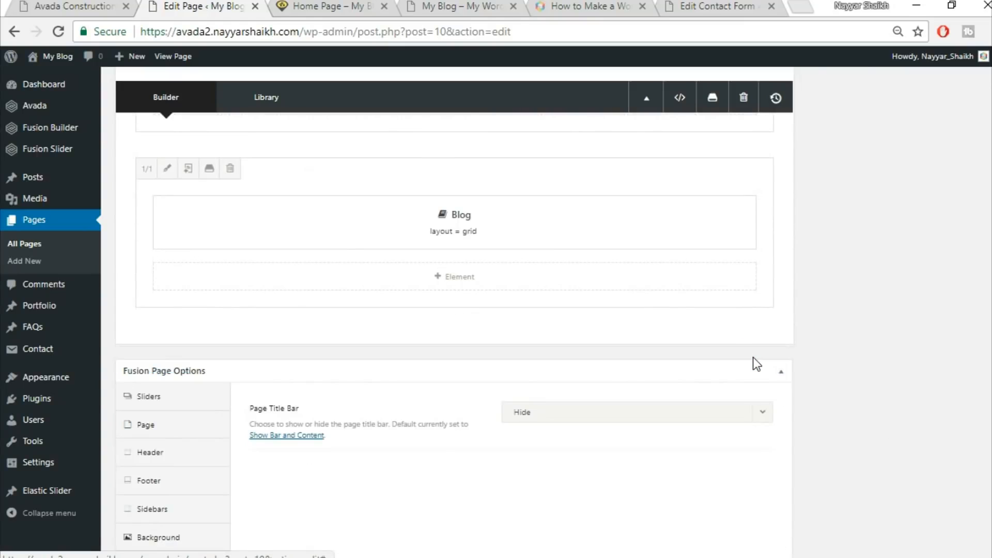
Insert the saved Title library container below the Blog element's container
click(657, 339)
click(293, 134)
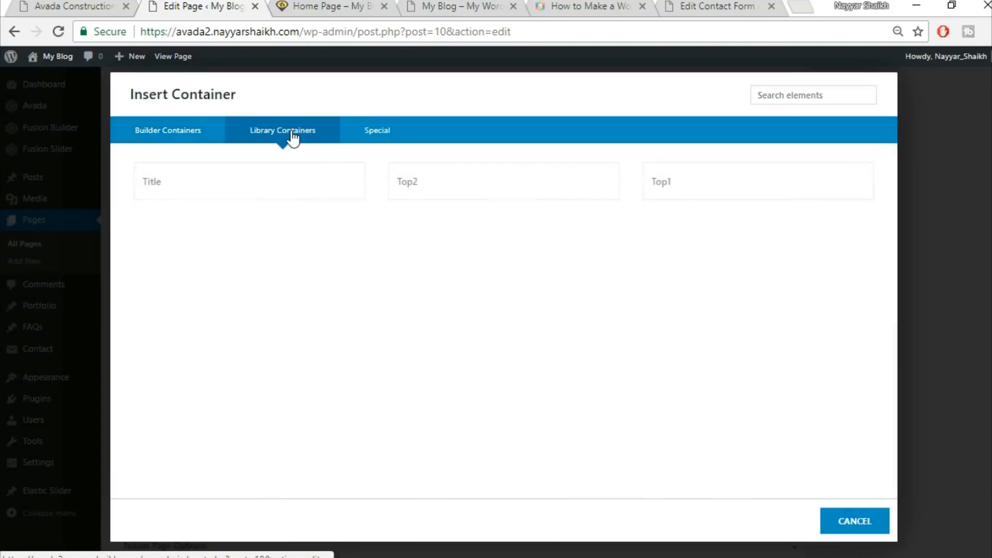
click(205, 182)
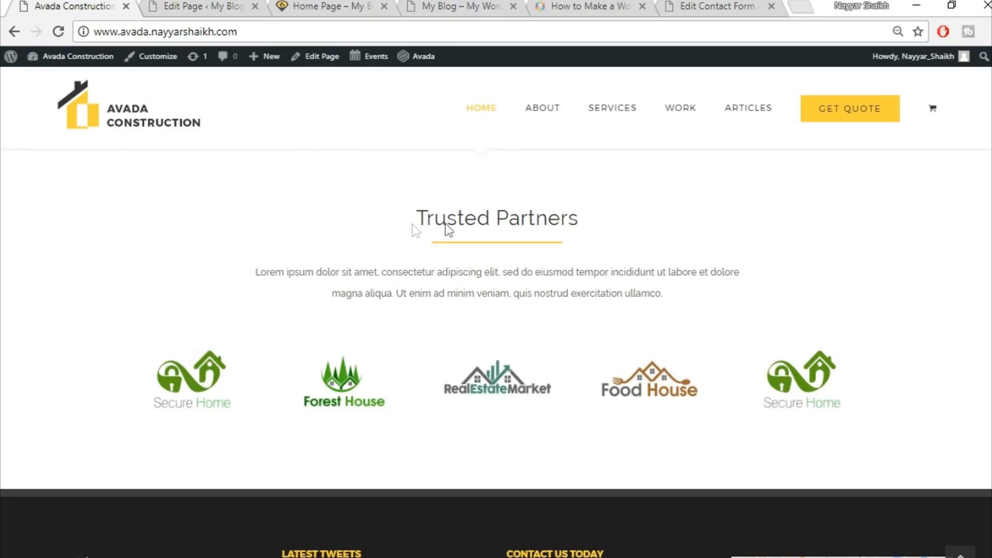
Replace the container's heading text with Trusted Partners, center it, and save the text block
triple_click(445, 223)
key(ctrl+c)
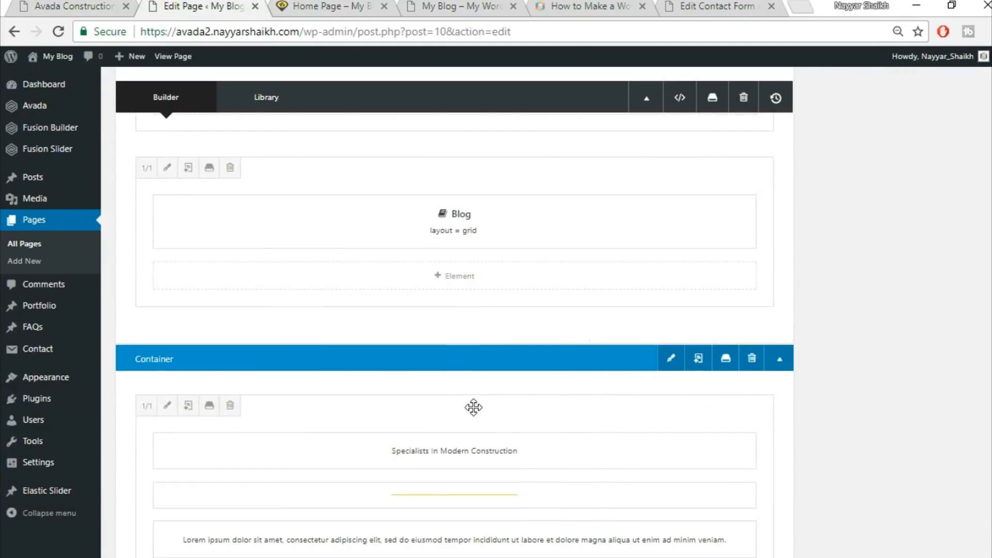
scroll(473, 407, down, 3)
click(430, 297)
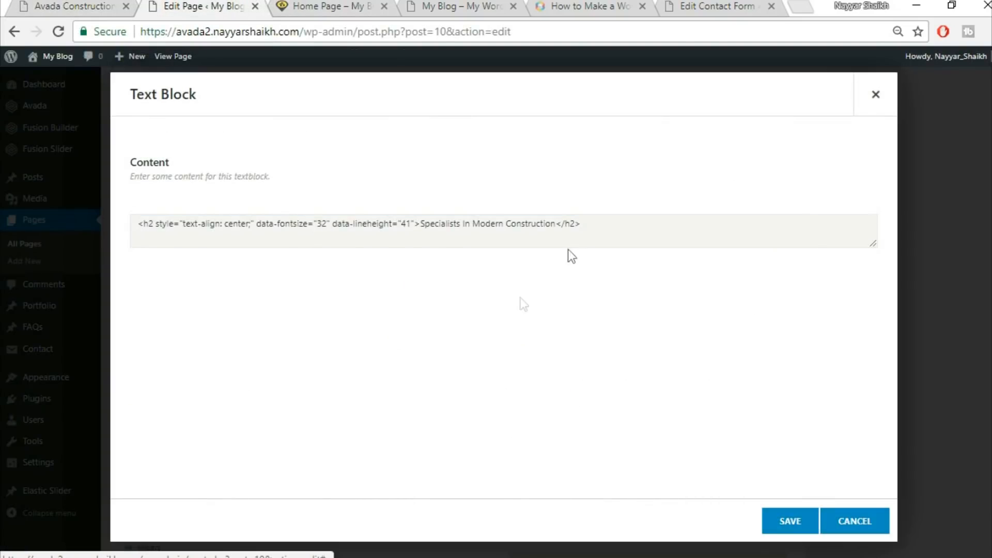
triple_click(492, 313)
key(ctrl+v)
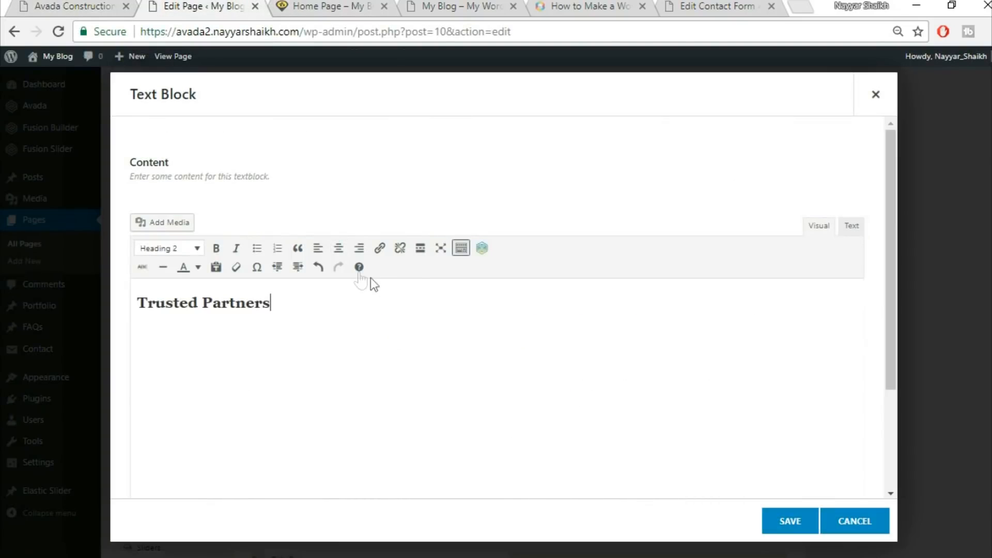
click(334, 252)
click(788, 522)
Add a full-width column below the Trusted Partners heading and insert an Image Carousel element into it
click(49, 5)
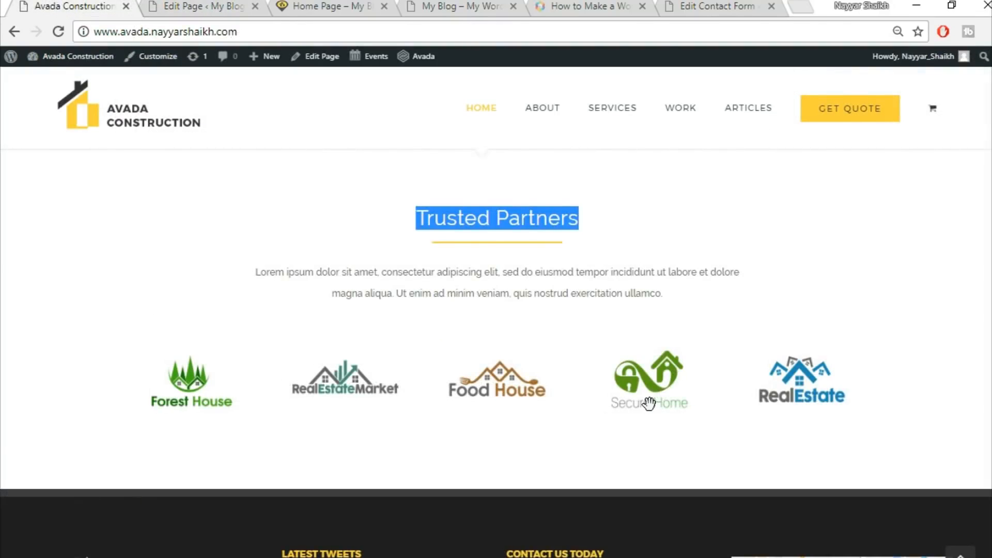
scroll(649, 410, down, 2)
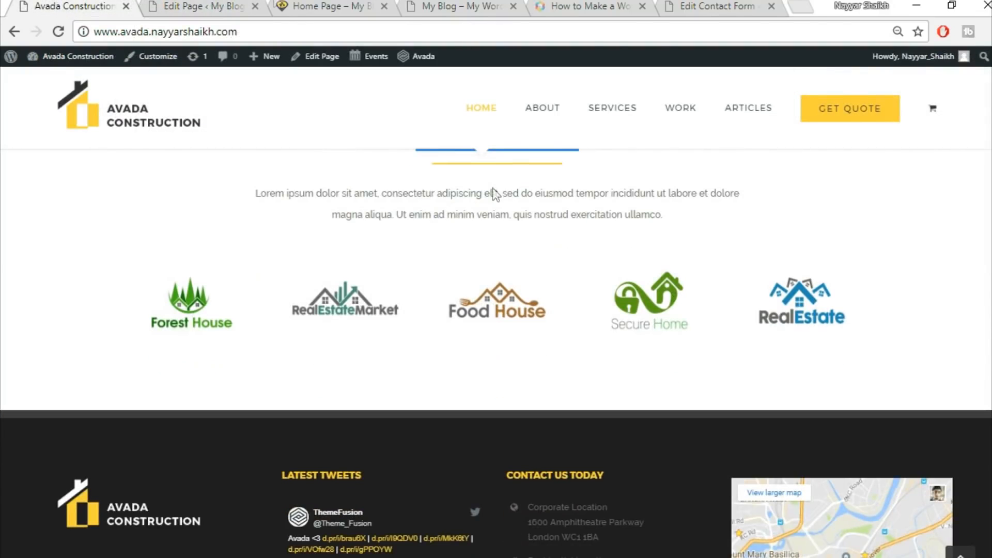
click(253, 3)
scroll(848, 417, down, 3)
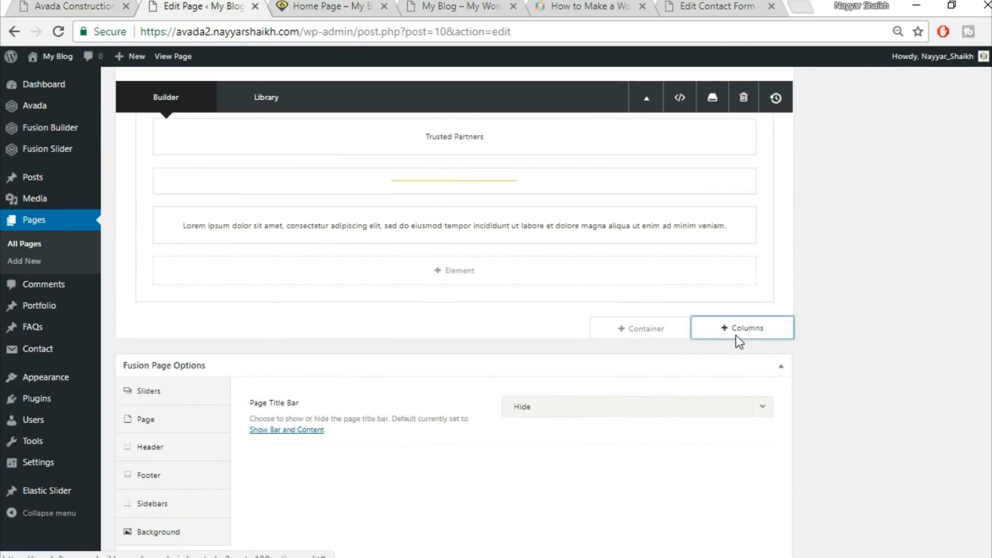
click(736, 335)
click(192, 223)
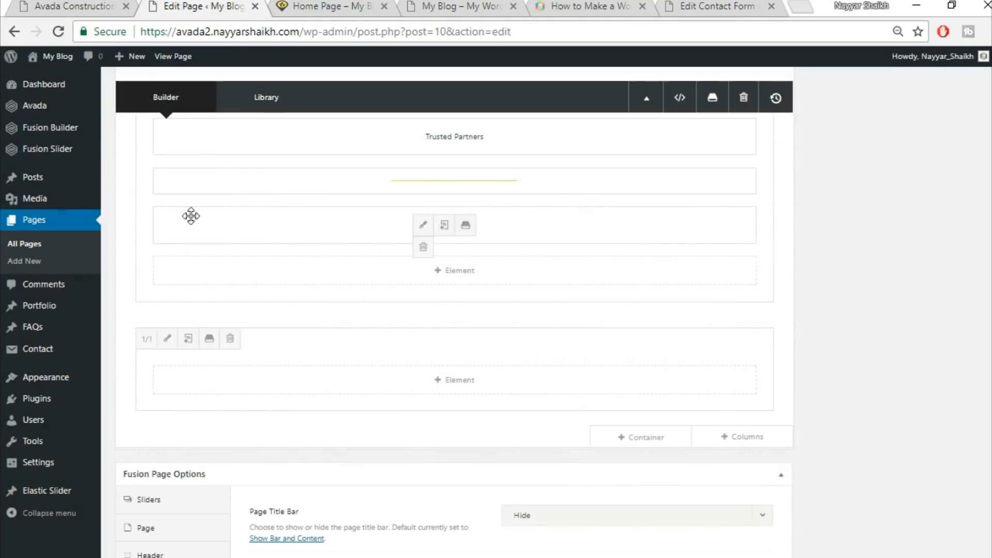
click(463, 388)
click(776, 102)
text(ima)
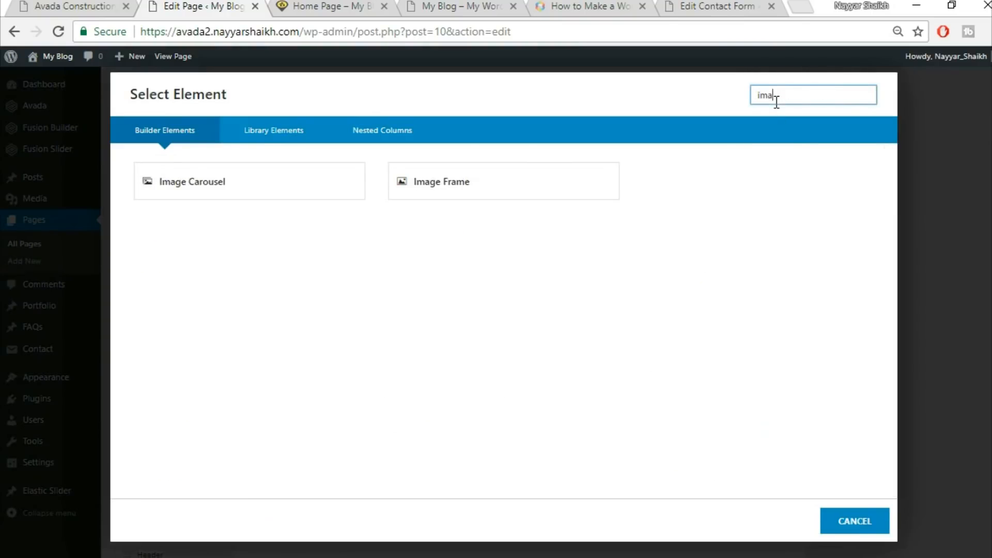
click(302, 187)
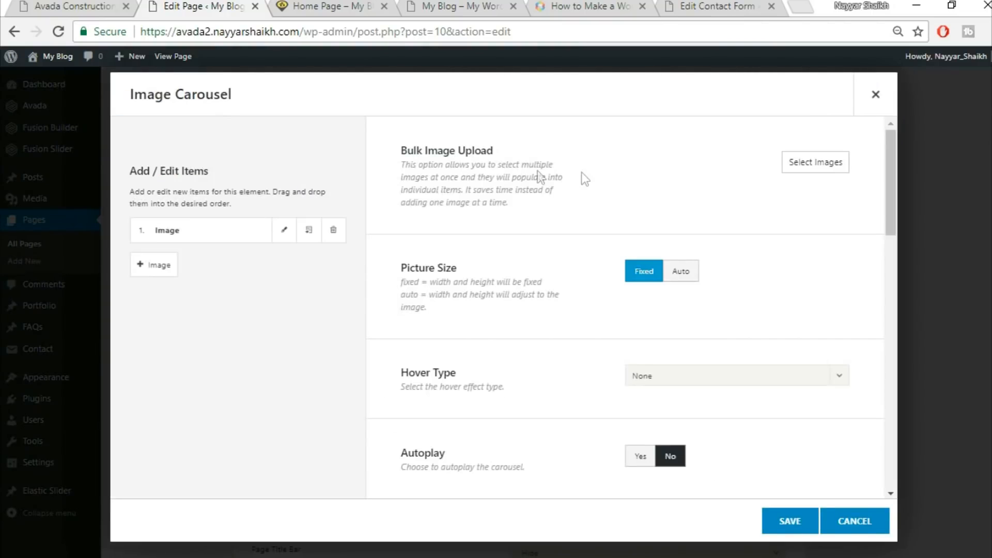
Bulk upload the five home-logo partner images from the Avada Course Images folder into the carousel
click(812, 171)
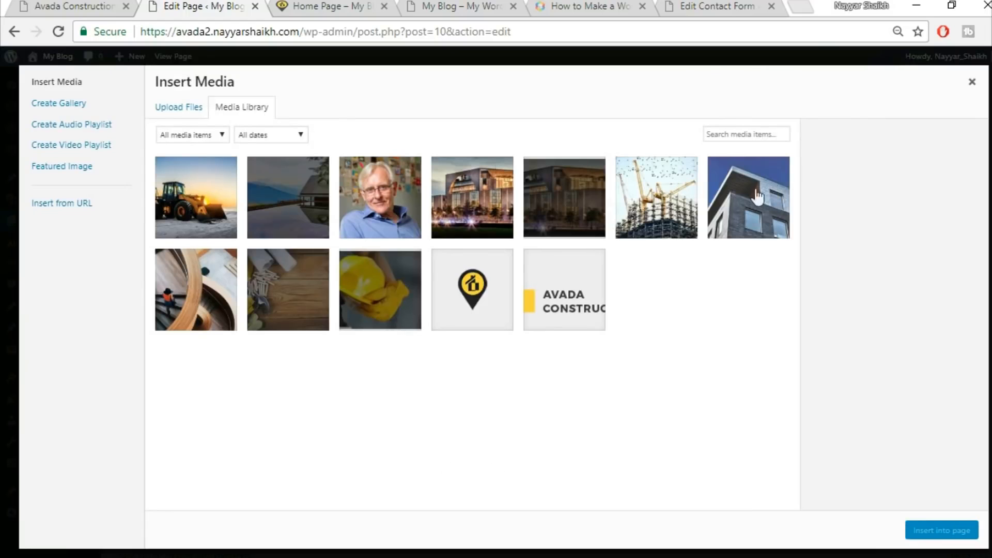
click(176, 105)
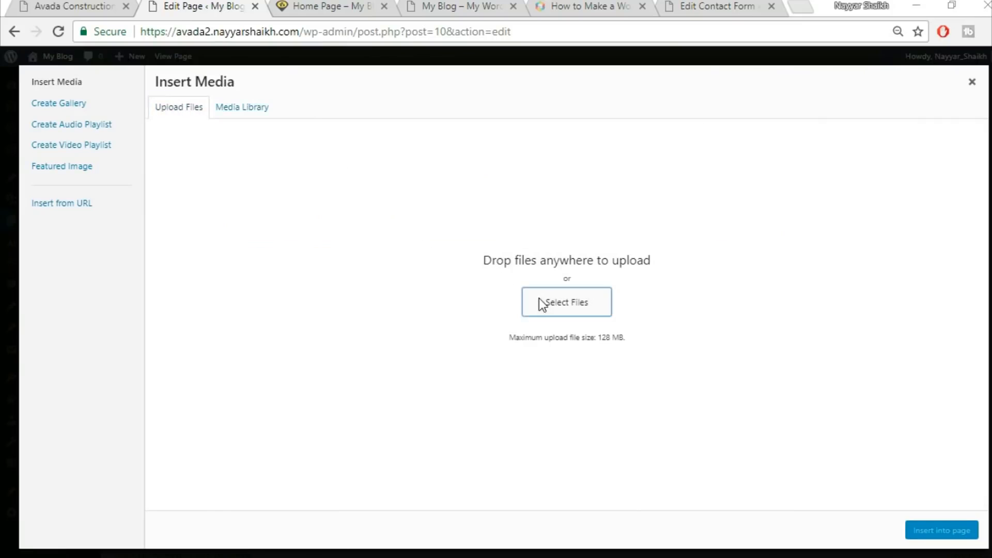
click(539, 300)
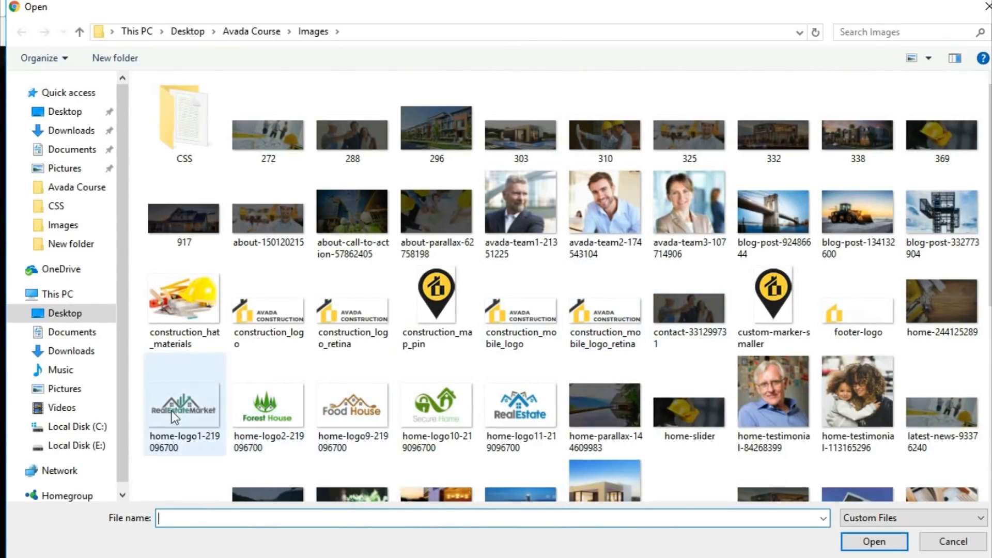
click(185, 408)
ctrl+click(251, 411)
ctrl+click(371, 414)
ctrl+click(437, 411)
ctrl+click(522, 411)
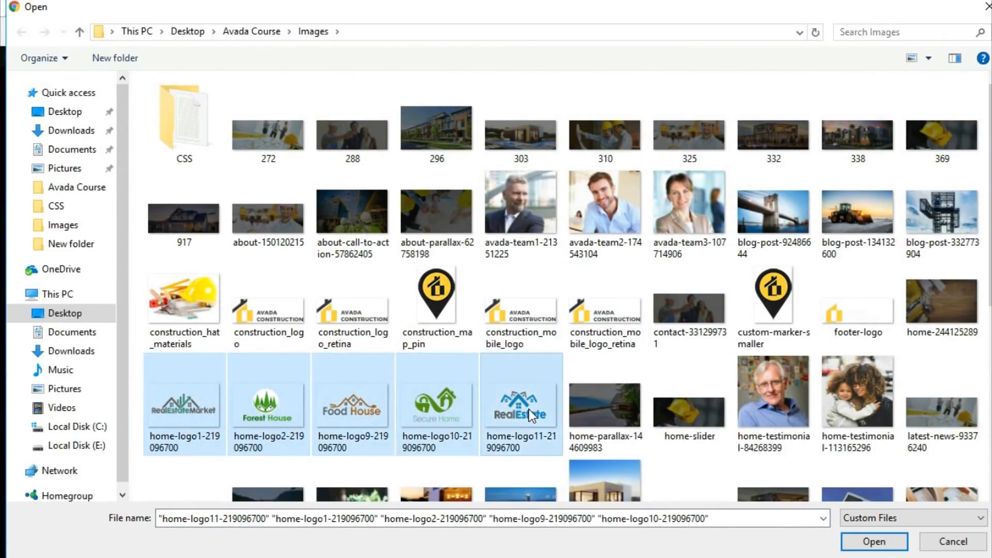
click(875, 547)
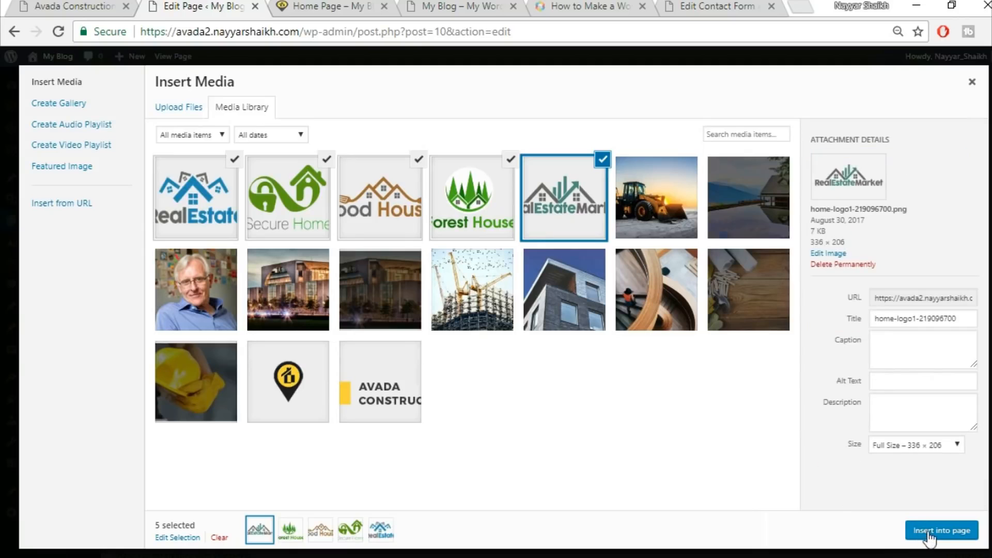
click(931, 534)
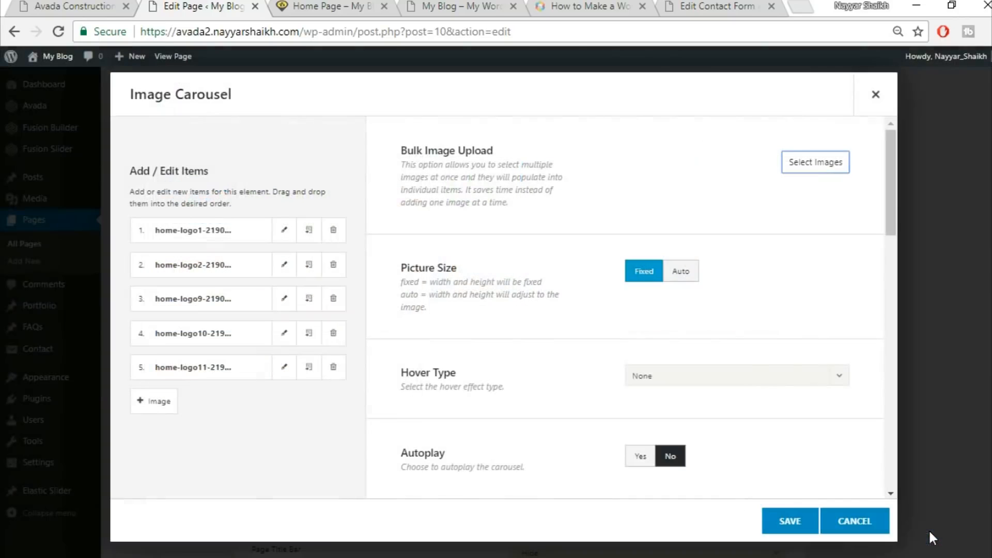
Bulk add more images to the carousel: upload home-logo9 again and select five partner logos from the library
click(820, 168)
click(178, 108)
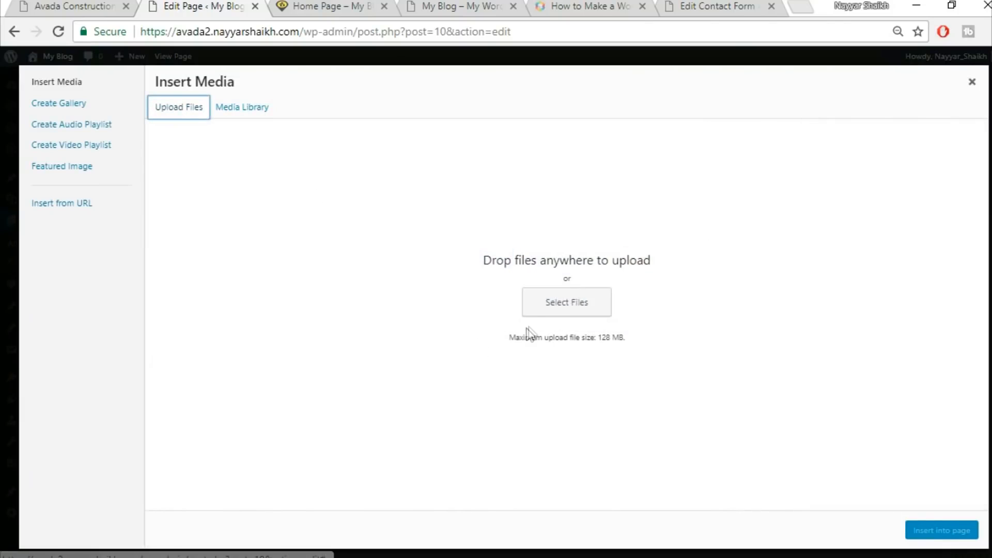
click(554, 301)
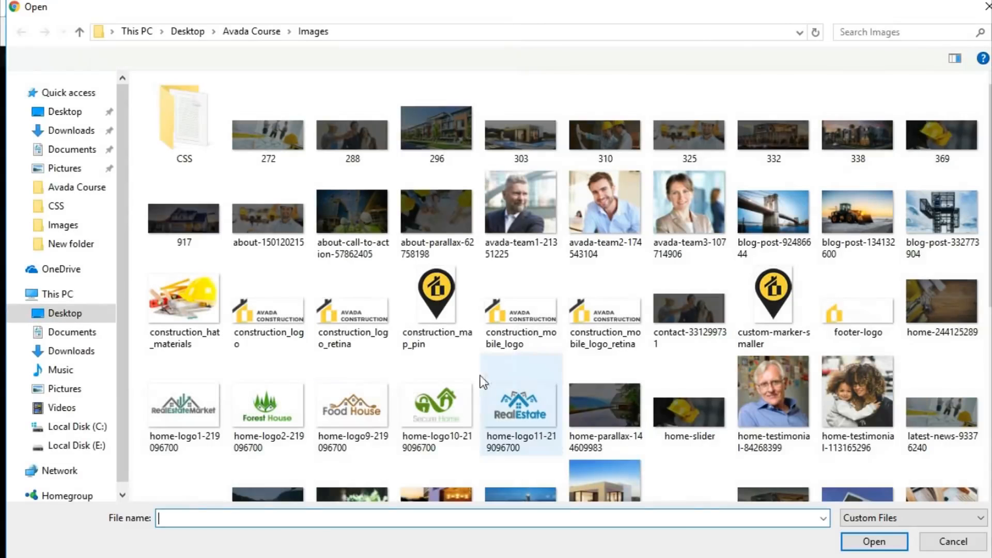
click(358, 398)
click(874, 540)
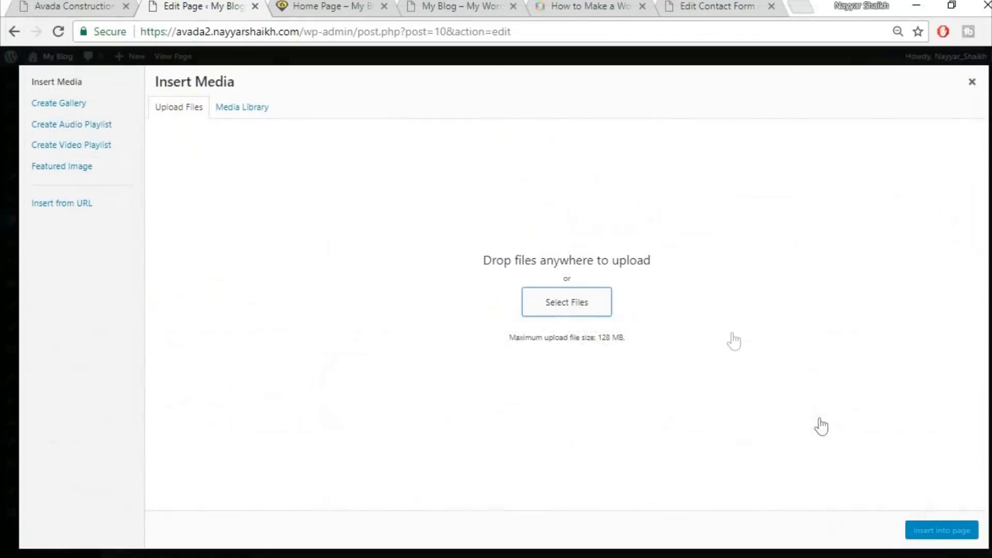
click(288, 196)
click(380, 196)
click(472, 197)
click(565, 199)
click(656, 197)
click(935, 532)
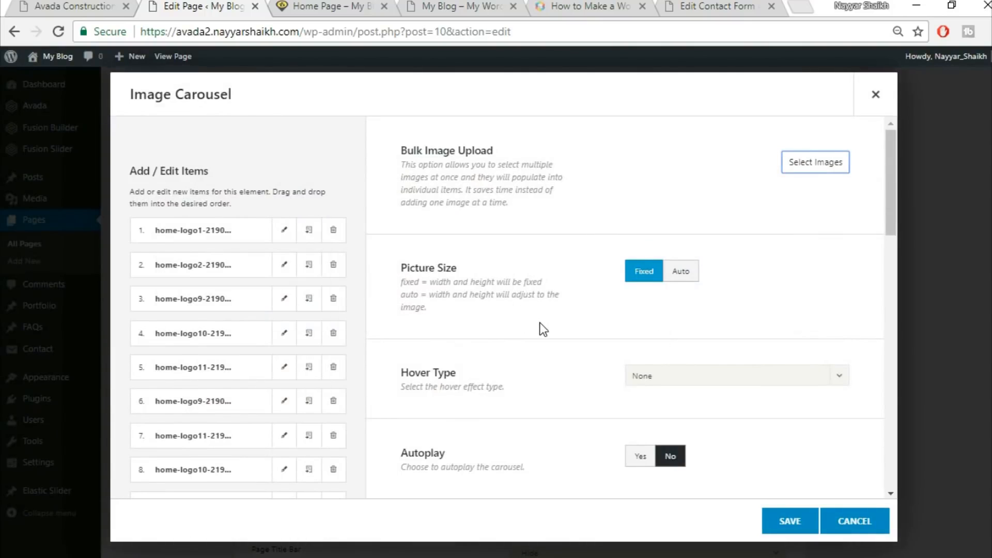
Turn on autoplay for the partner logo carousel
scroll(543, 329, down, 2)
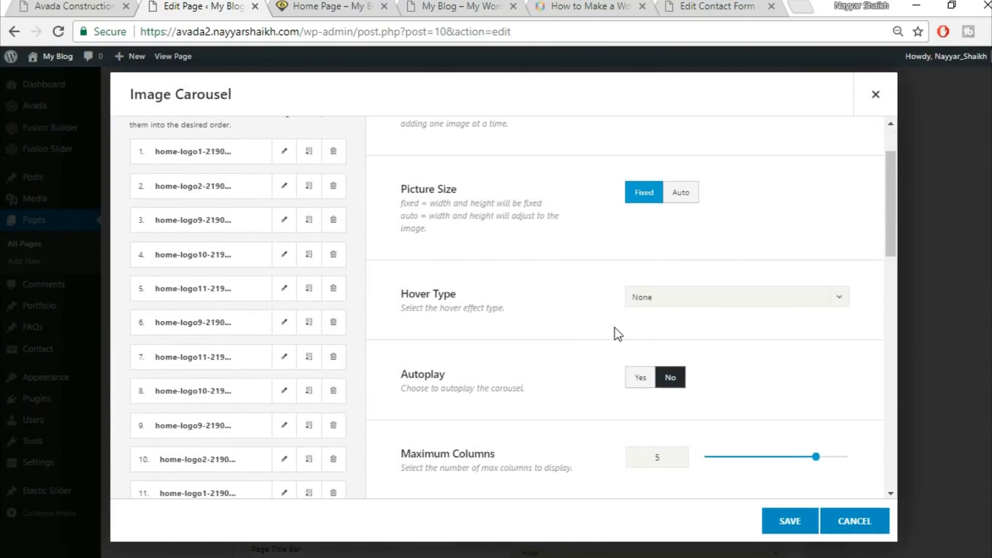
scroll(615, 327, down, 4)
click(652, 225)
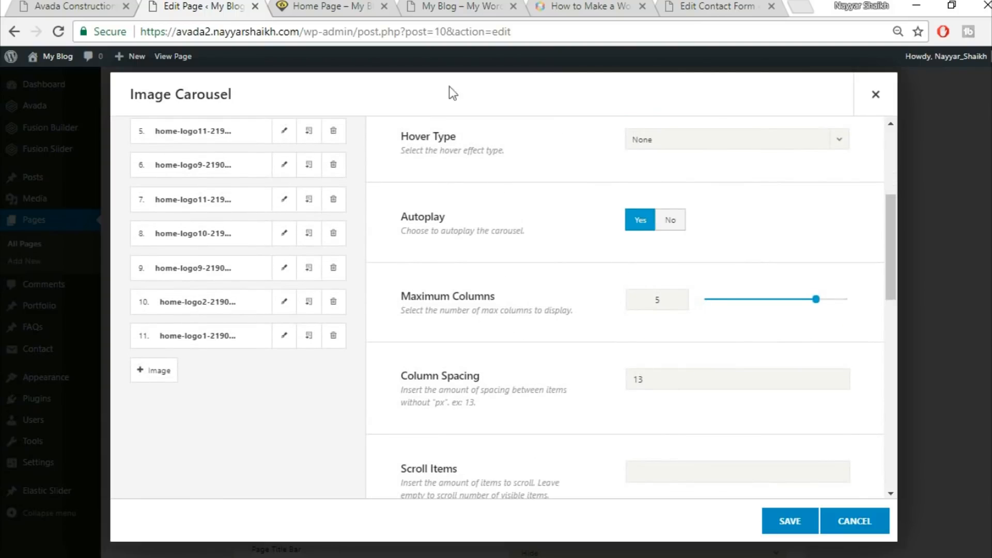
Compare the carousel with the demo site and set the carousel's scroll items to 1
click(42, 5)
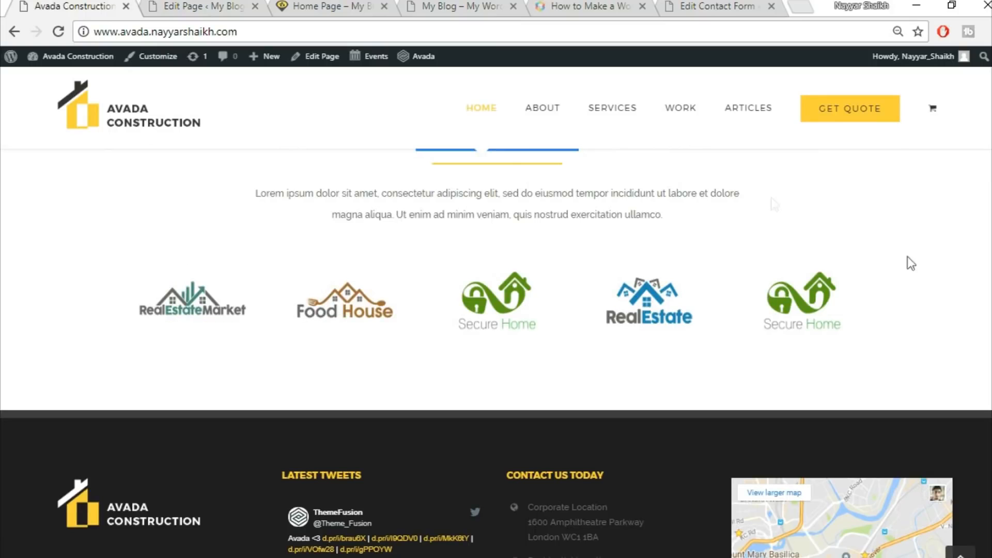
click(155, 5)
scroll(693, 334, down, 2)
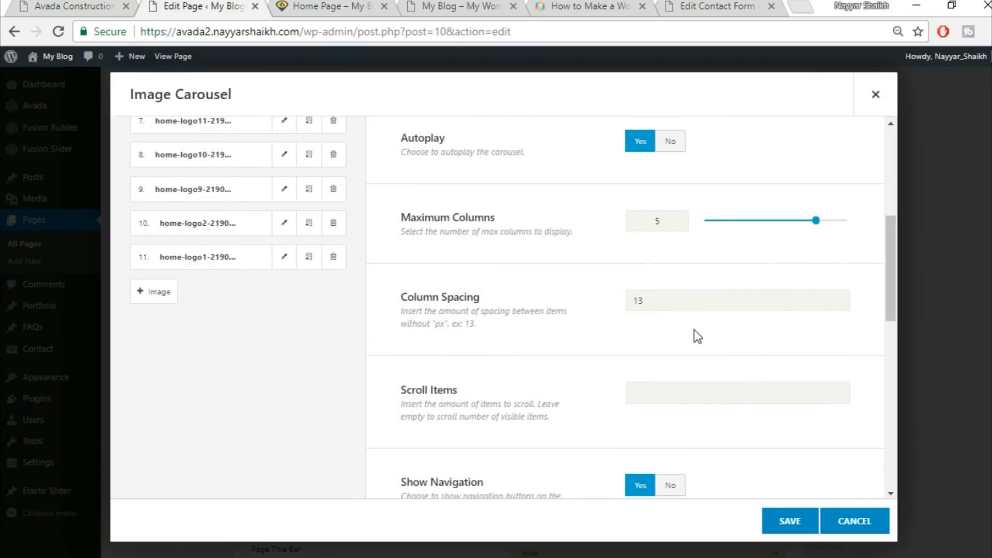
scroll(618, 386, down, 2)
scroll(615, 383, down, 2)
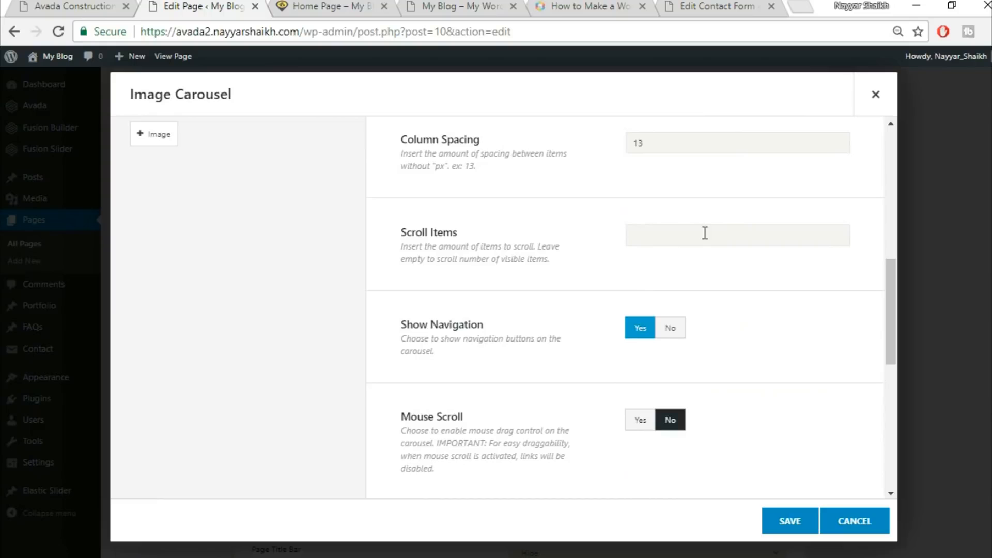
click(113, 5)
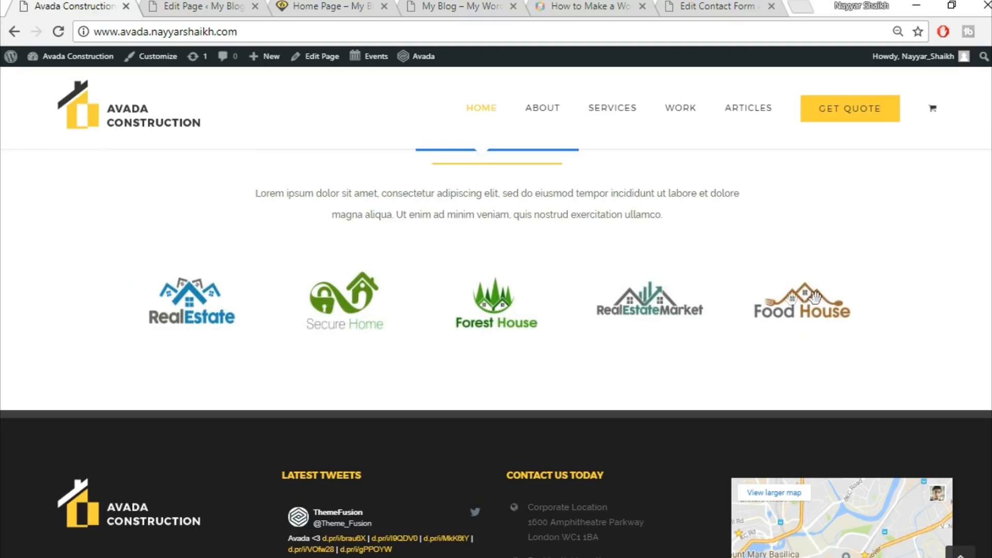
click(187, 5)
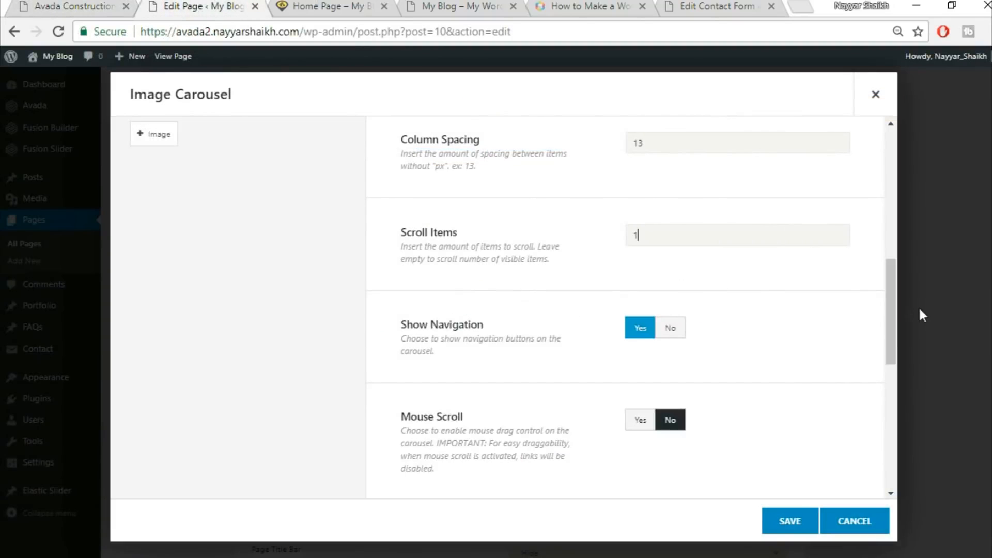
Turn off the carousel's navigation buttons and enable mouse scroll
scroll(862, 358, down, 2)
click(670, 248)
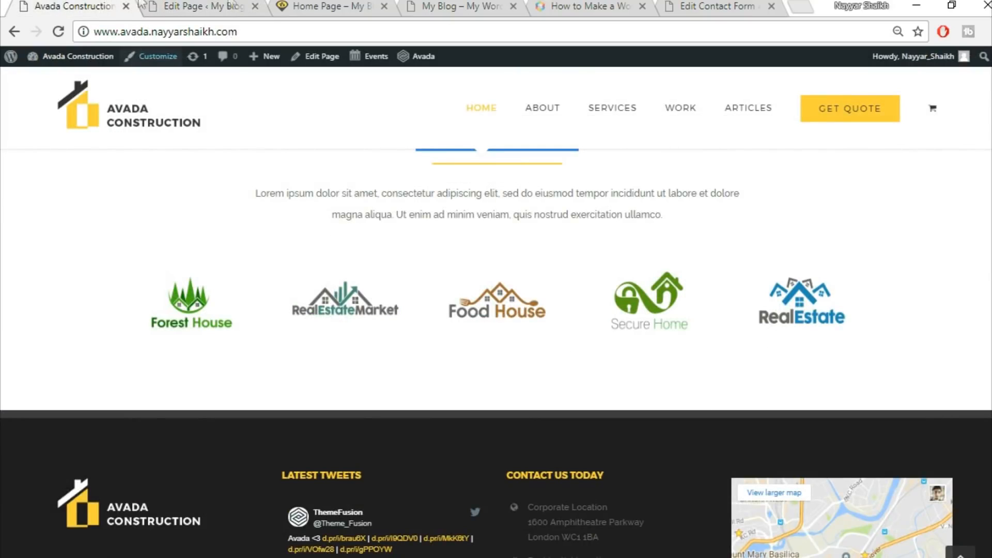
click(234, 6)
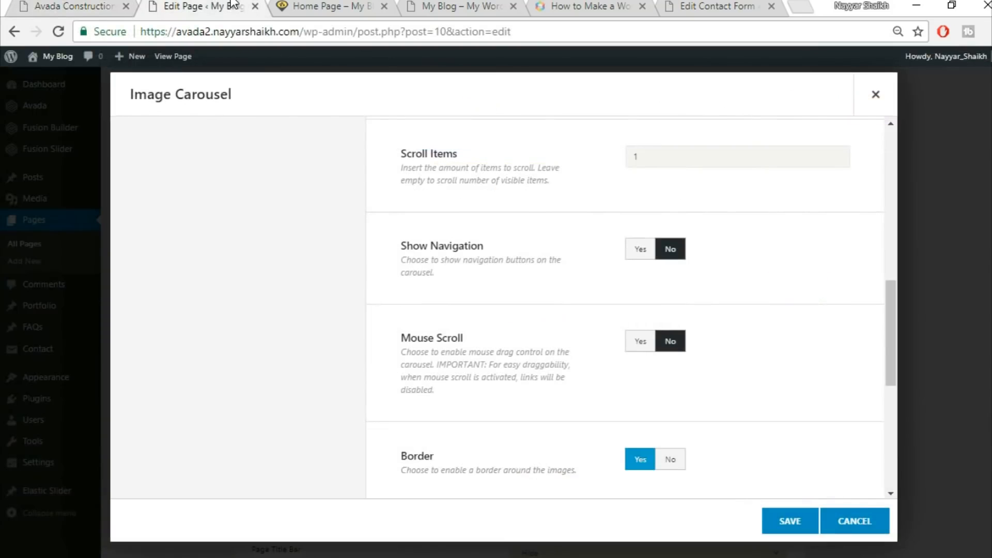
click(639, 341)
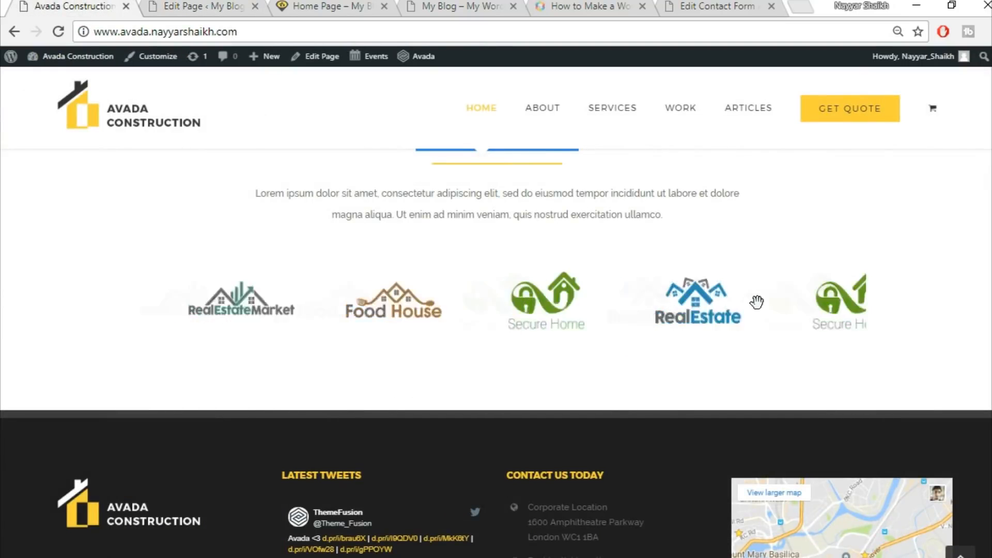
Disable the border around the carousel images and save the Image Carousel element
scroll(275, 309, up, 1)
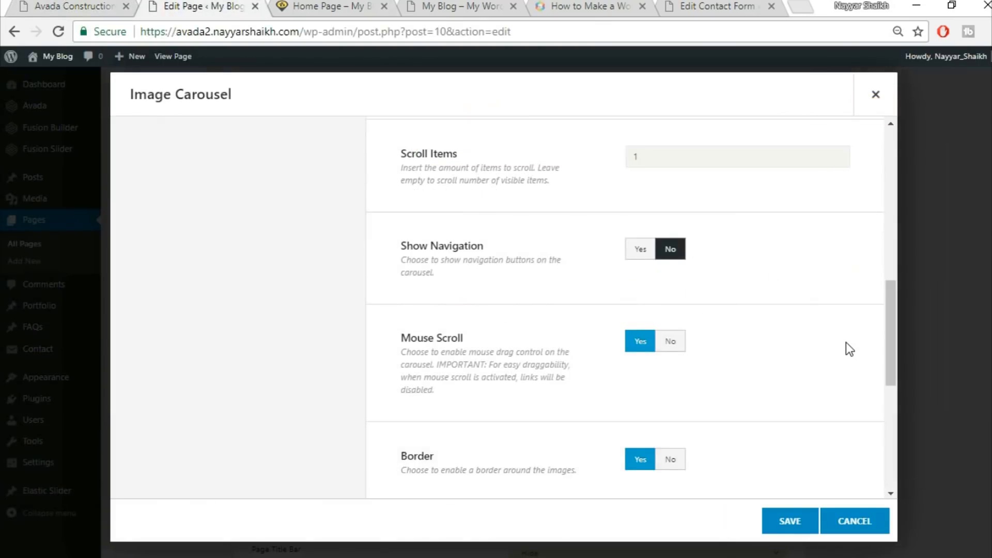
scroll(846, 347, down, 3)
click(670, 301)
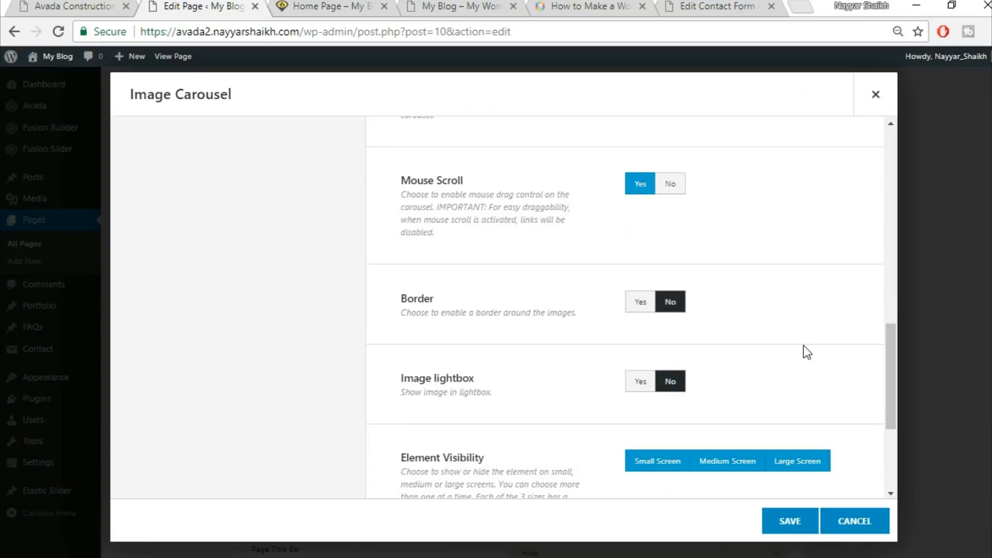
scroll(804, 346, down, 3)
scroll(772, 473, down, 1)
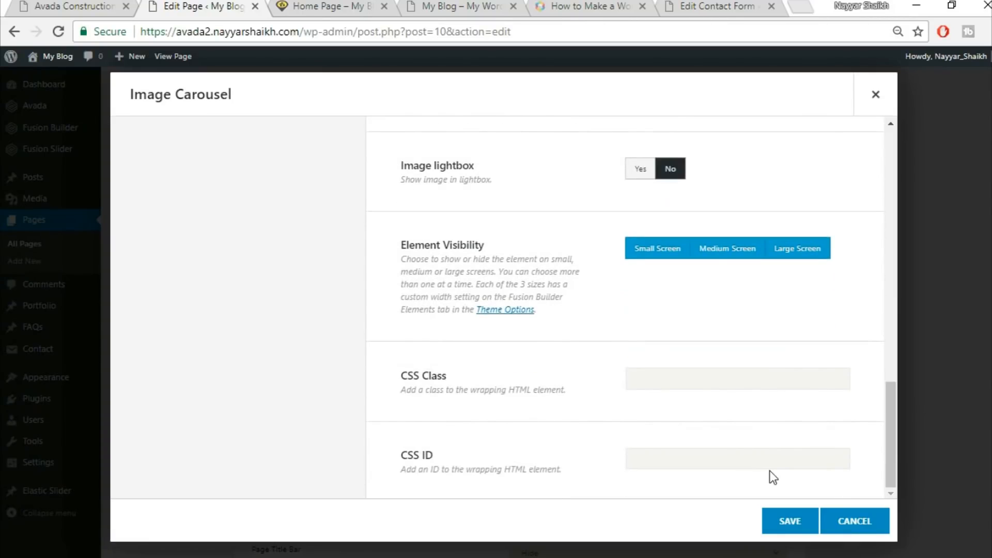
click(786, 538)
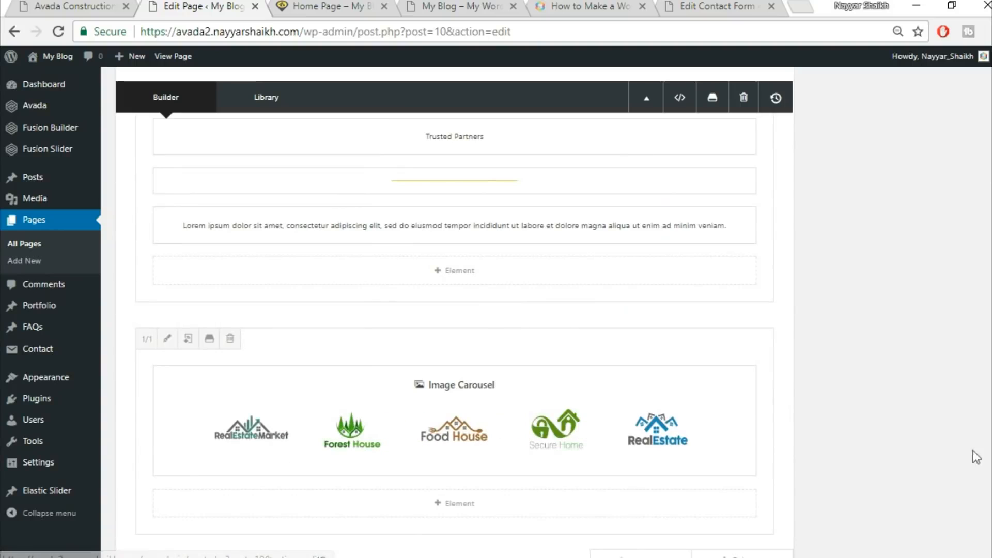
Reload the published home page and compare its Trusted Partners carousel with the demo site
scroll(975, 454, down, 5)
scroll(888, 310, up, 10)
click(953, 197)
click(310, 6)
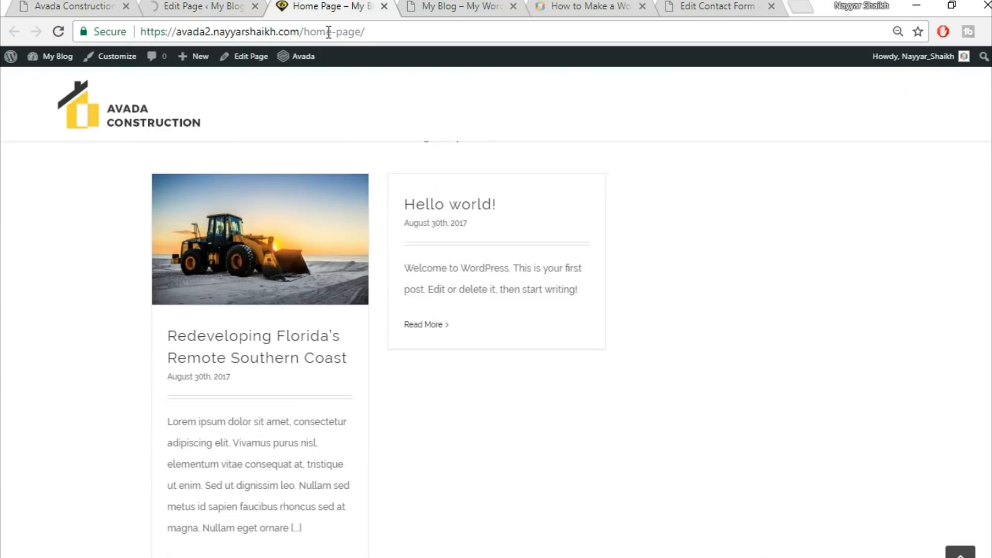
click(327, 32)
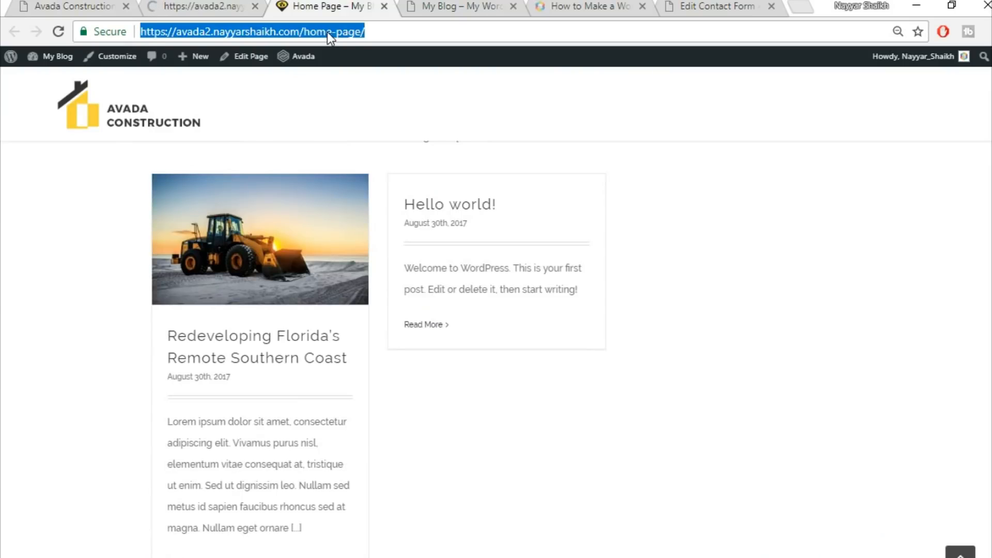
key(Return)
scroll(614, 289, down, 3)
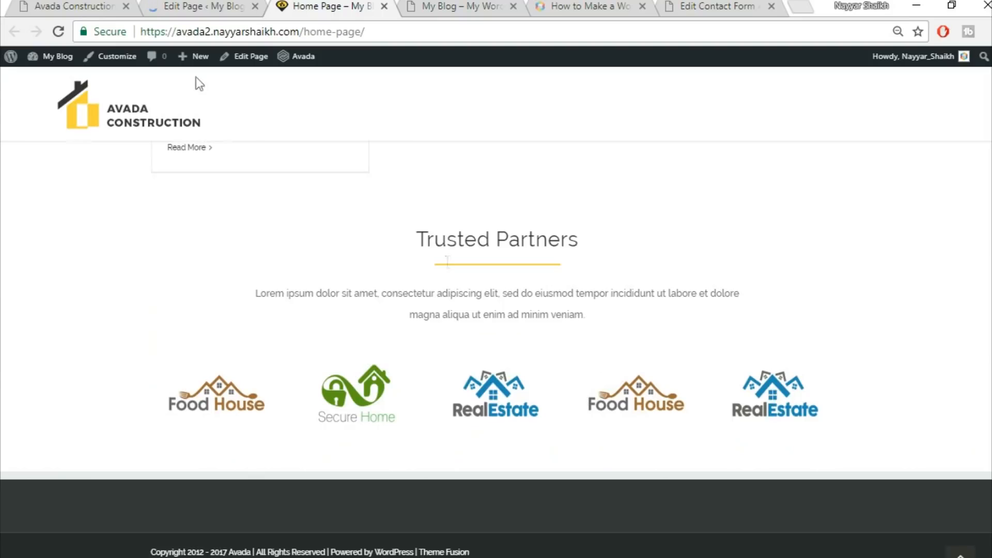
click(77, 6)
scroll(483, 389, up, 3)
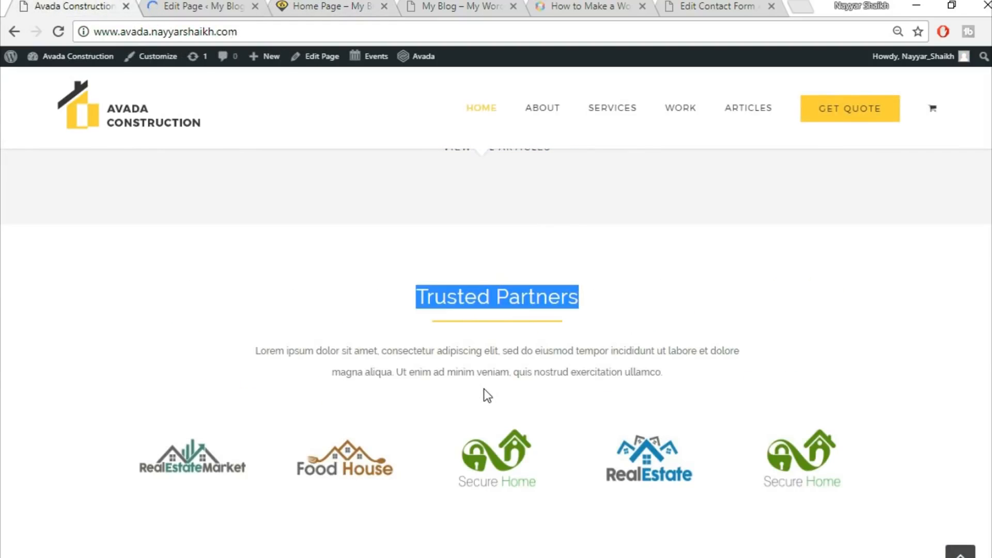
scroll(511, 396, up, 4)
scroll(571, 405, down, 4)
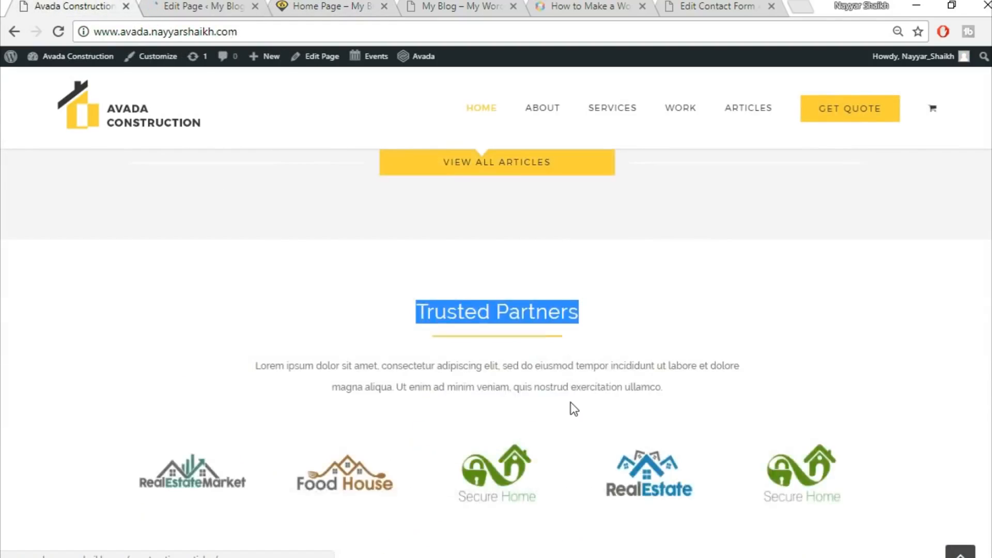
scroll(574, 409, down, 3)
Review the top of the rebuilt home page and open the demo site's About page for reference
click(201, 6)
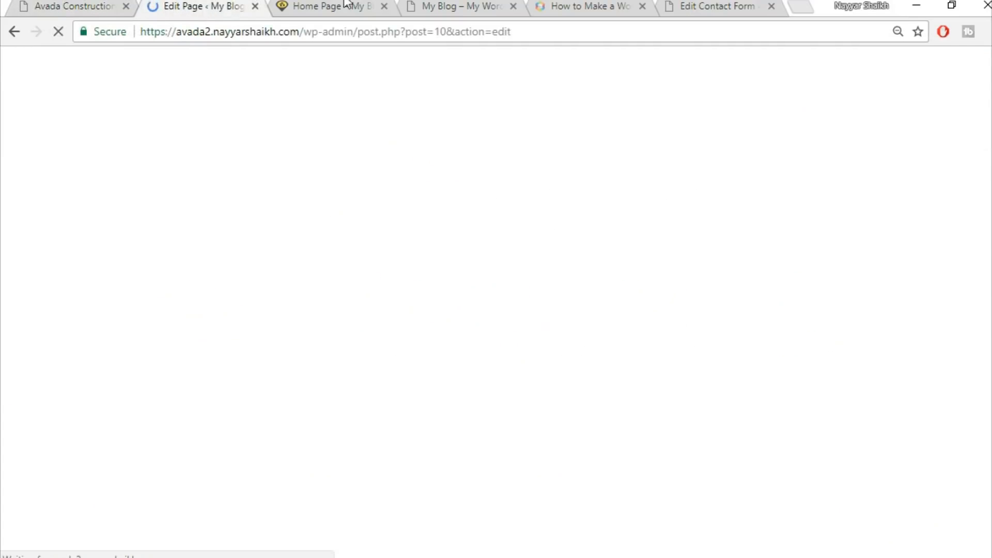
click(341, 5)
scroll(496, 349, up, 15)
scroll(496, 349, up, 2)
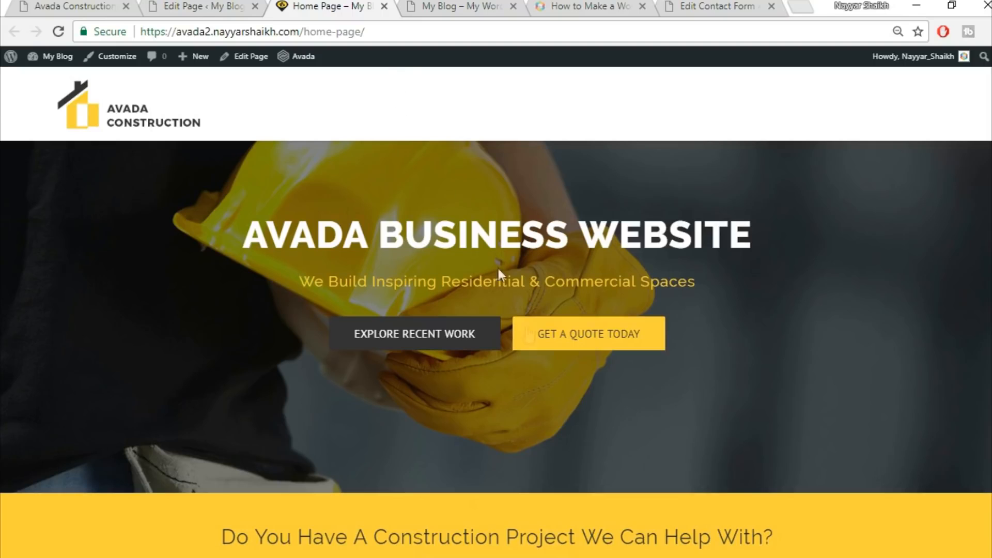
scroll(584, 470, down, 3)
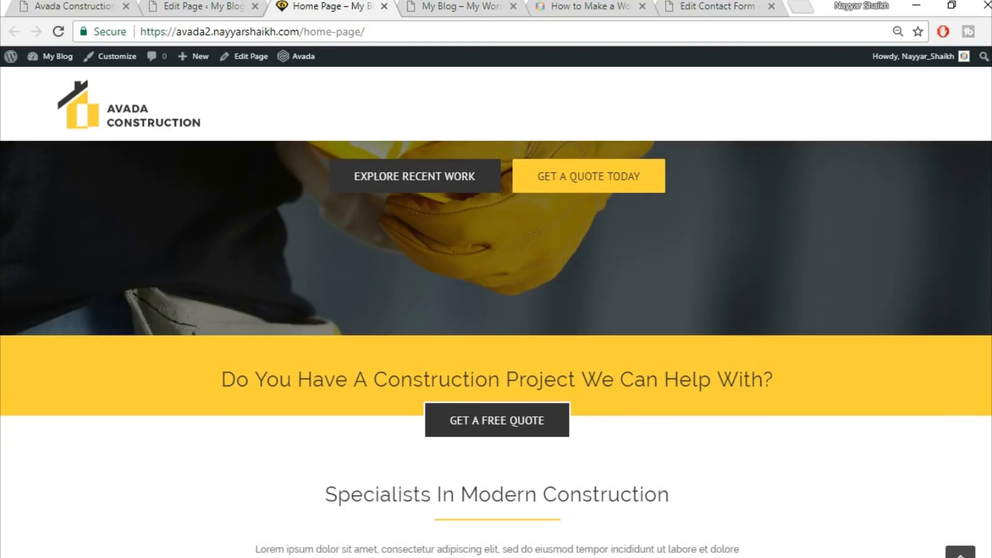
scroll(496, 349, up, 3)
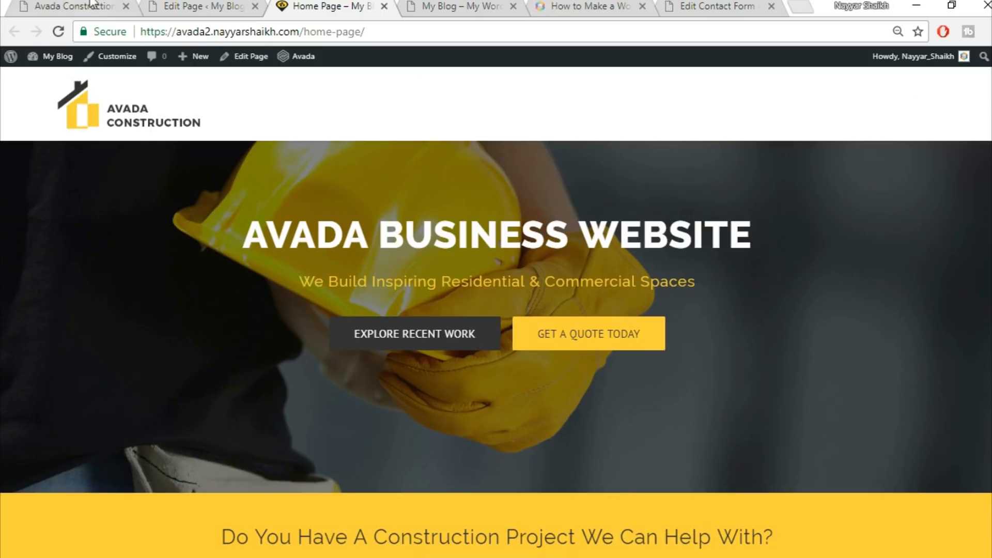
click(74, 4)
click(960, 552)
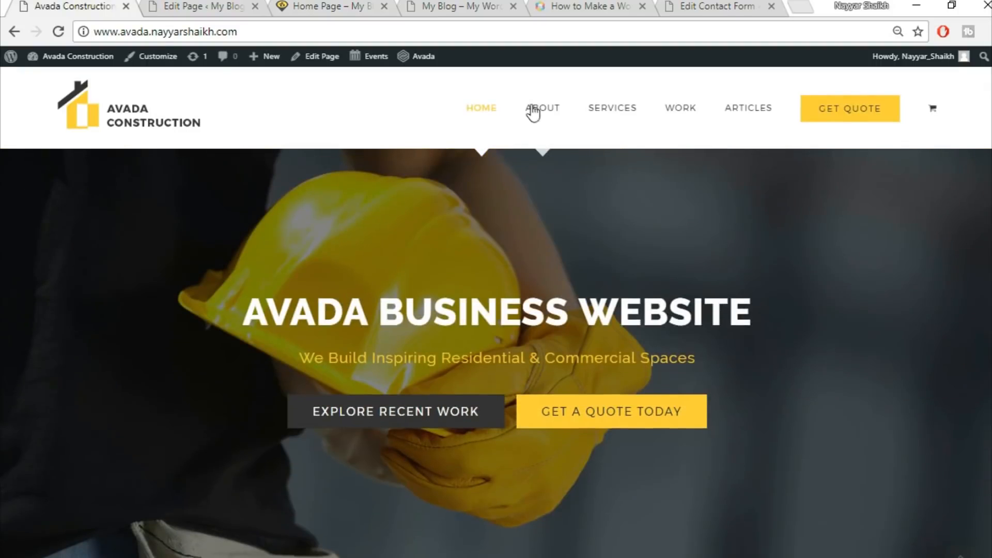
click(556, 107)
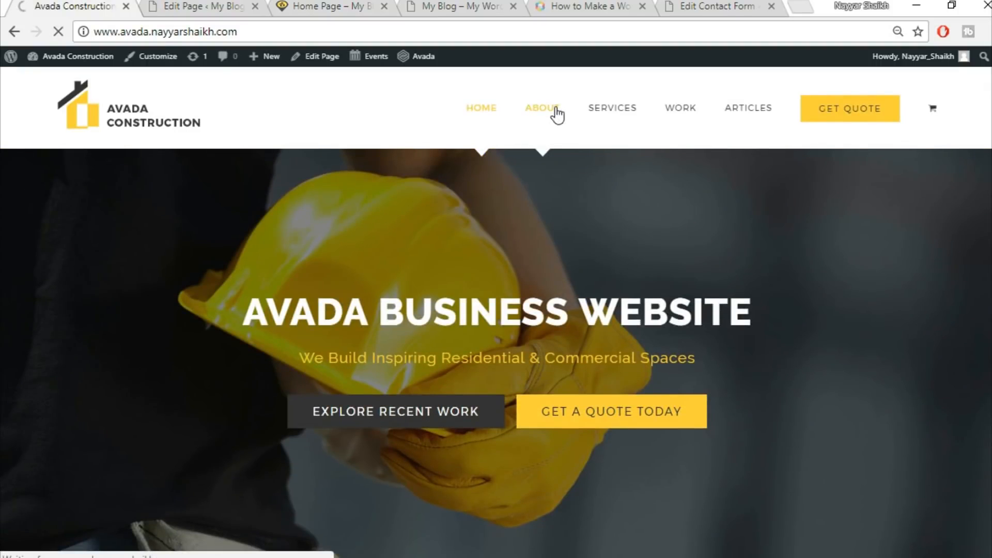
Create a new page in a separate tab titled About and set its template to 100% Width
click(198, 9)
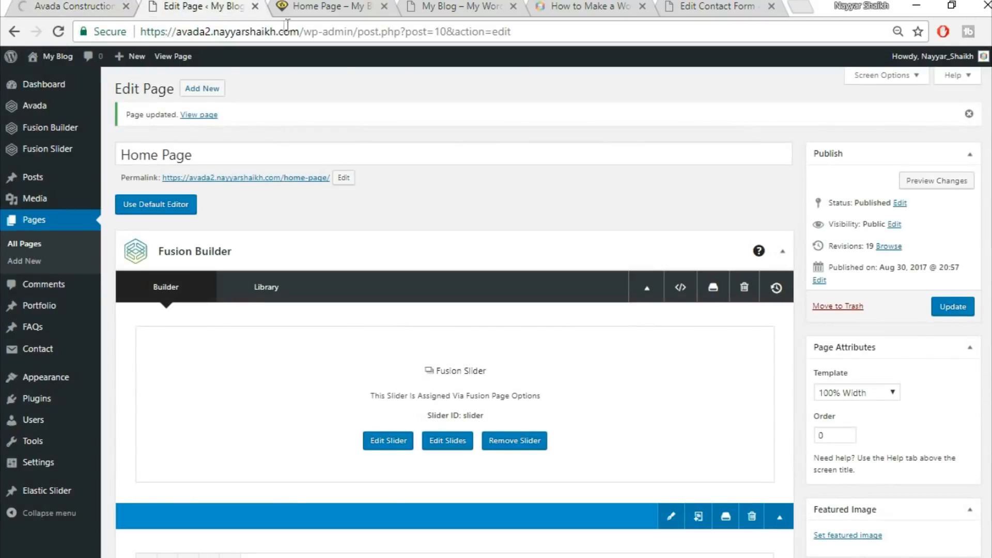
middle_click(210, 96)
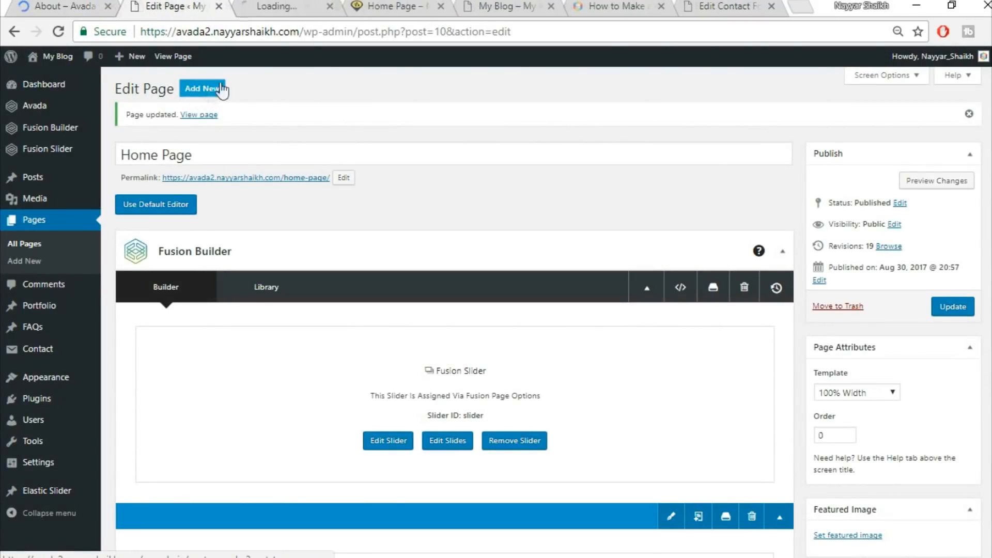
click(315, 9)
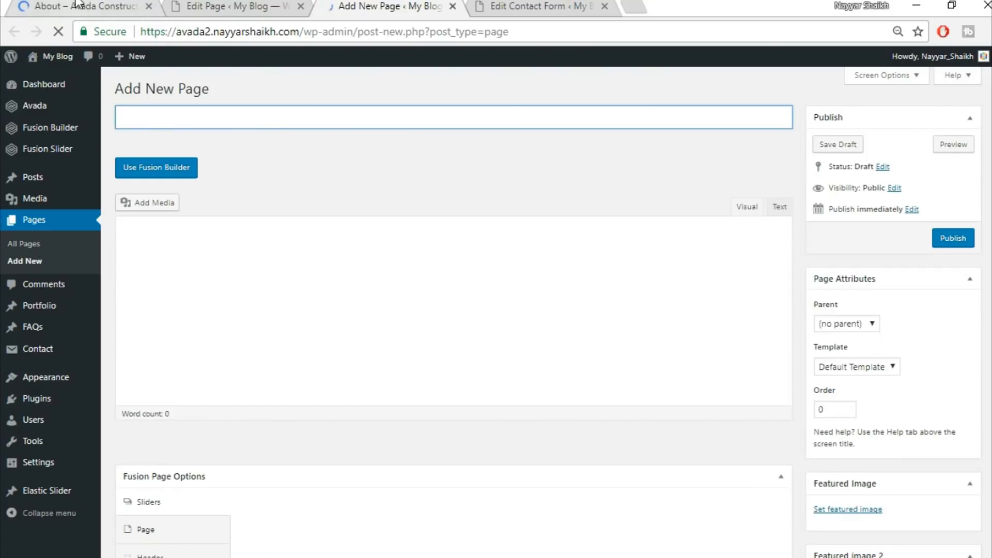
click(278, 123)
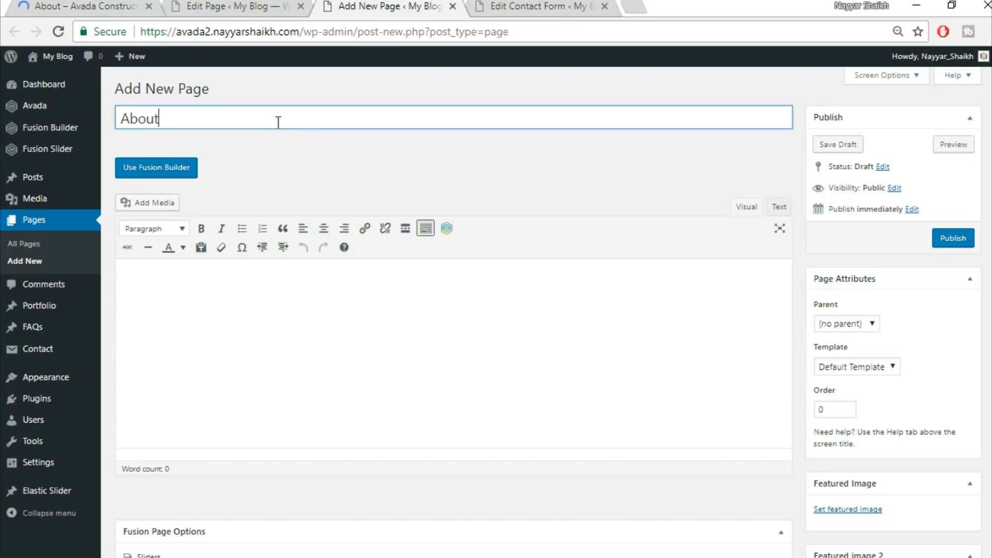
click(867, 365)
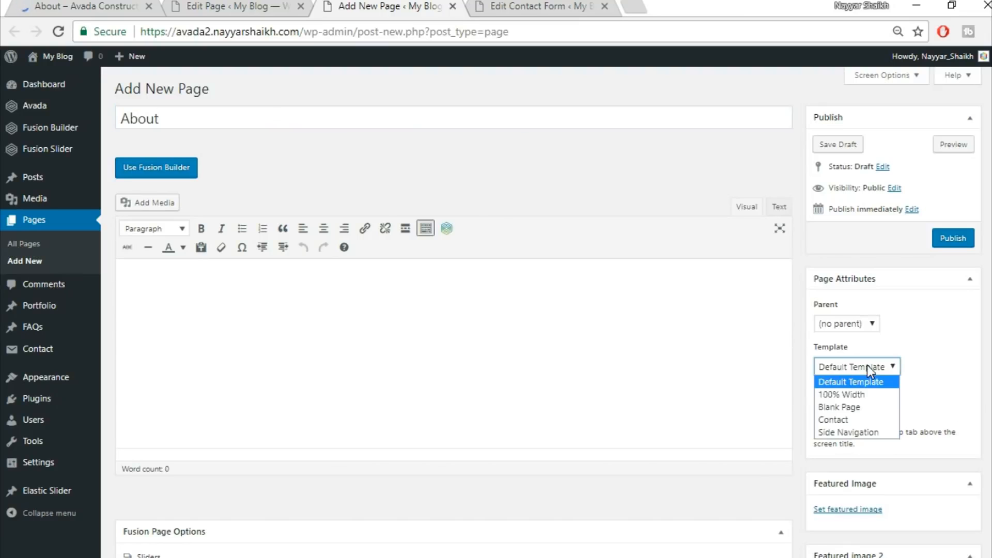
click(857, 395)
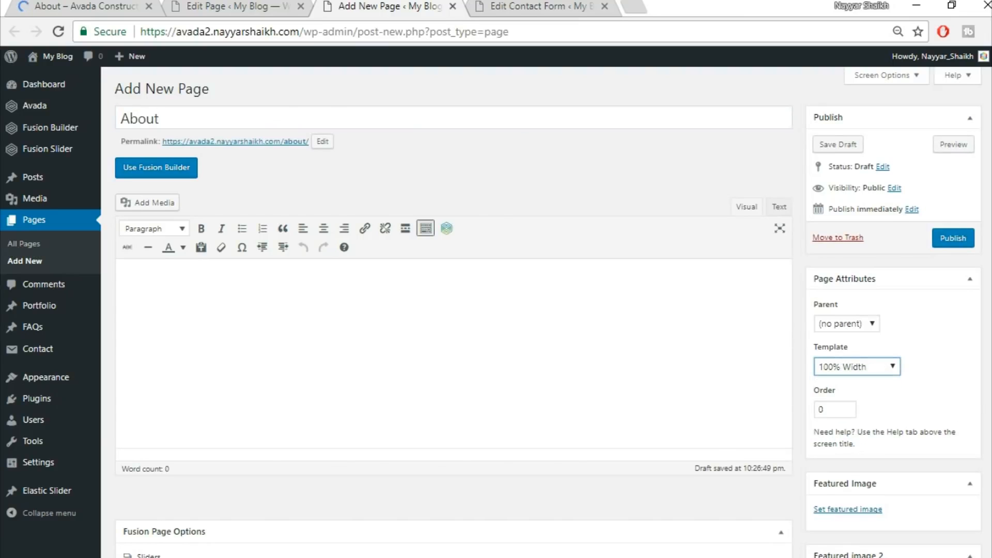
Examine the demo About page's header slider against the new page's slider options
scroll(188, 394, down, 5)
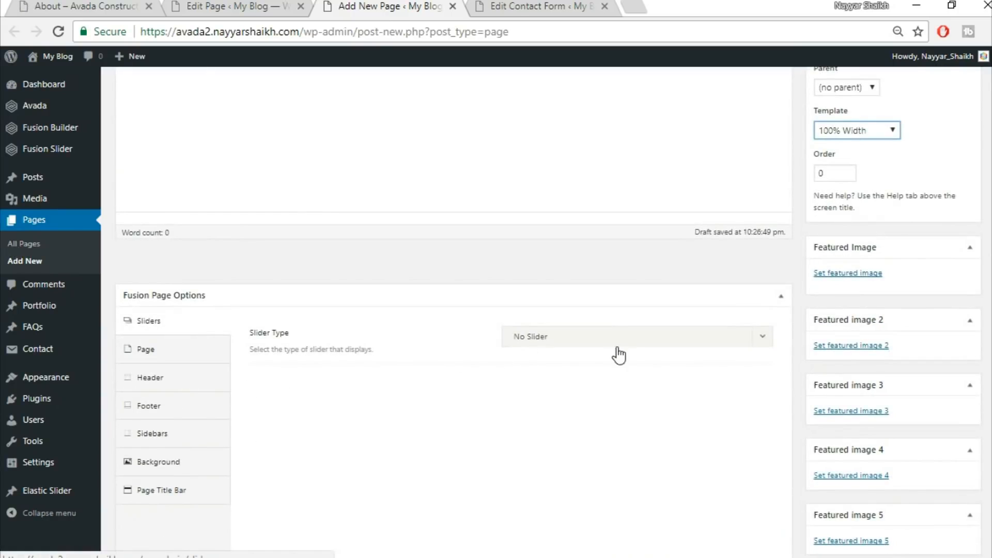
click(619, 341)
click(78, 6)
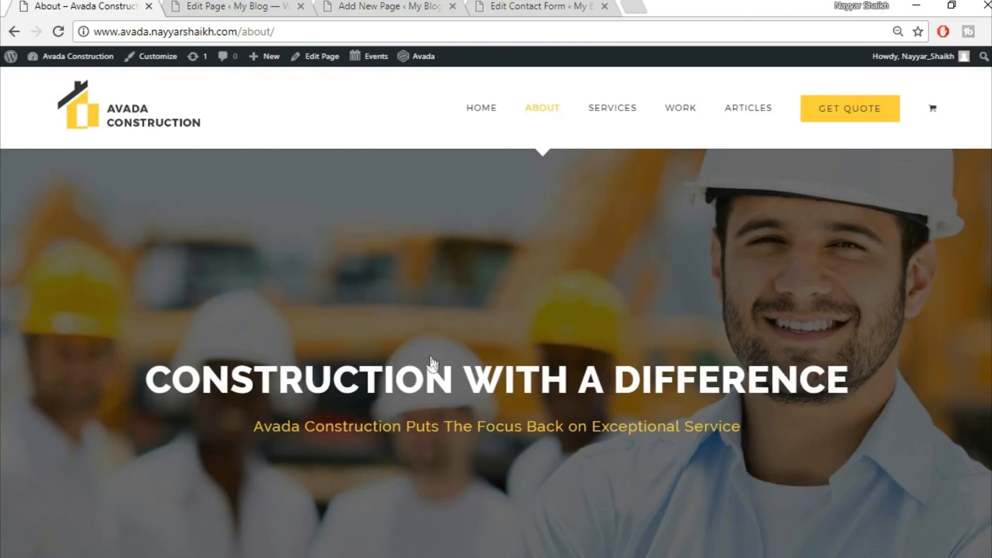
scroll(523, 398, down, 5)
scroll(211, 51, up, 5)
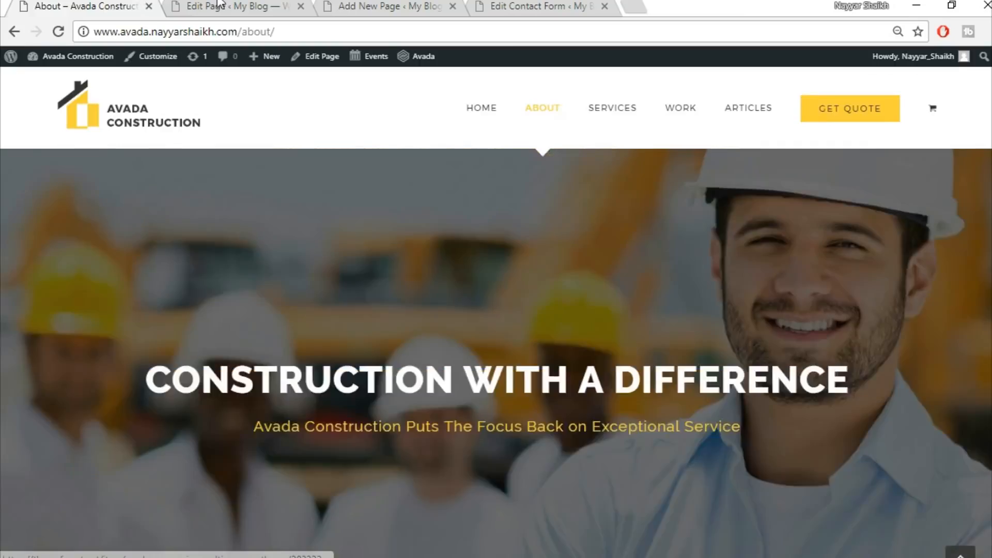
click(219, 6)
scroll(571, 417, down, 2)
scroll(546, 325, down, 5)
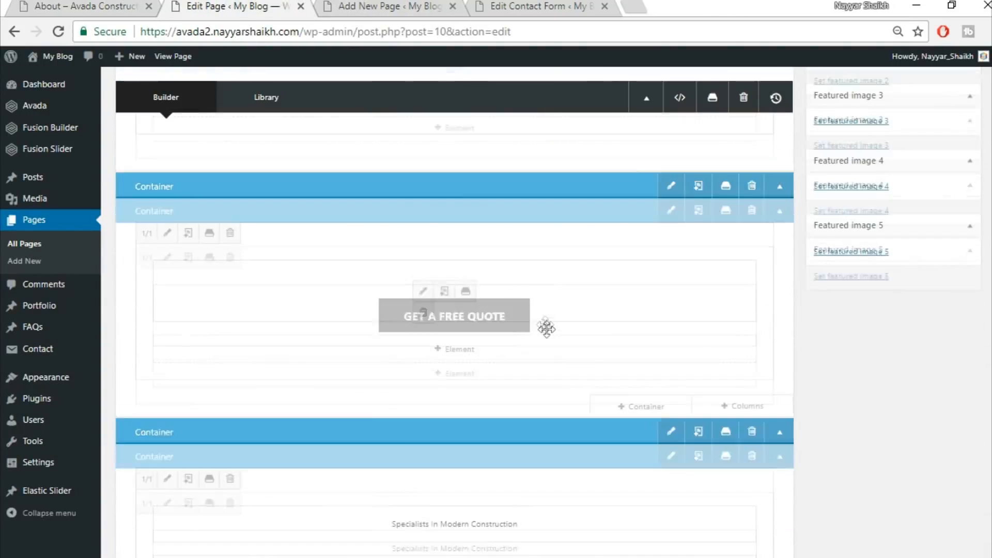
Rearrange the browser tabs and set the new About page's slider type to Fusion Slider
click(398, 6)
drag(399, 6, 173, 7)
drag(561, 6, 373, 7)
drag(566, 4, 568, 6)
click(238, 6)
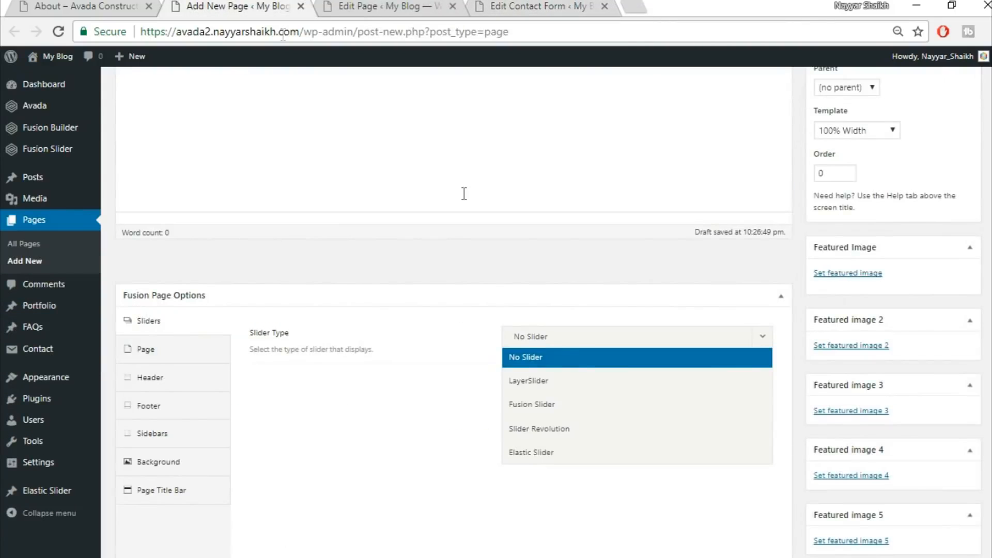
click(587, 392)
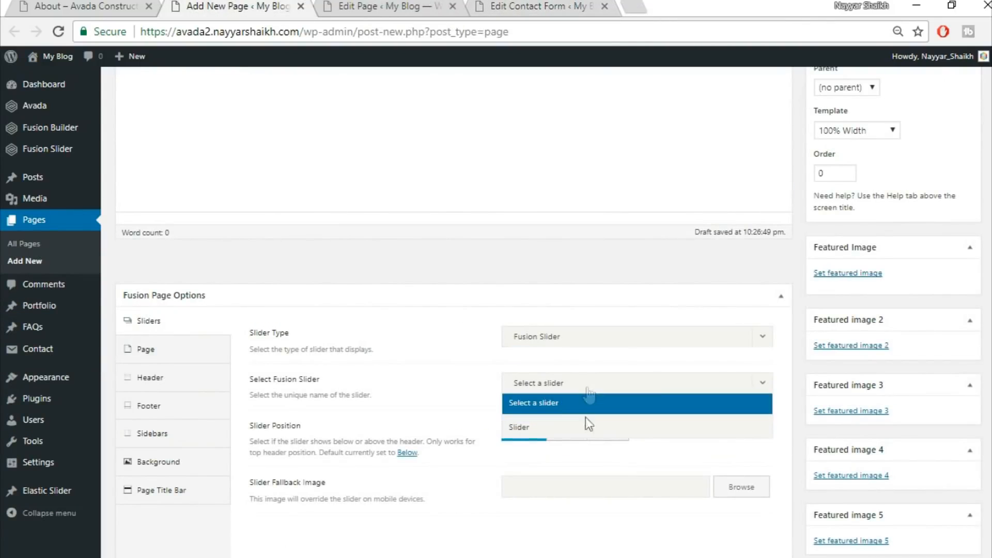
Select the fusion slider named Slider and set the page content padding to 0 at top and bottom
click(587, 426)
click(130, 356)
click(537, 336)
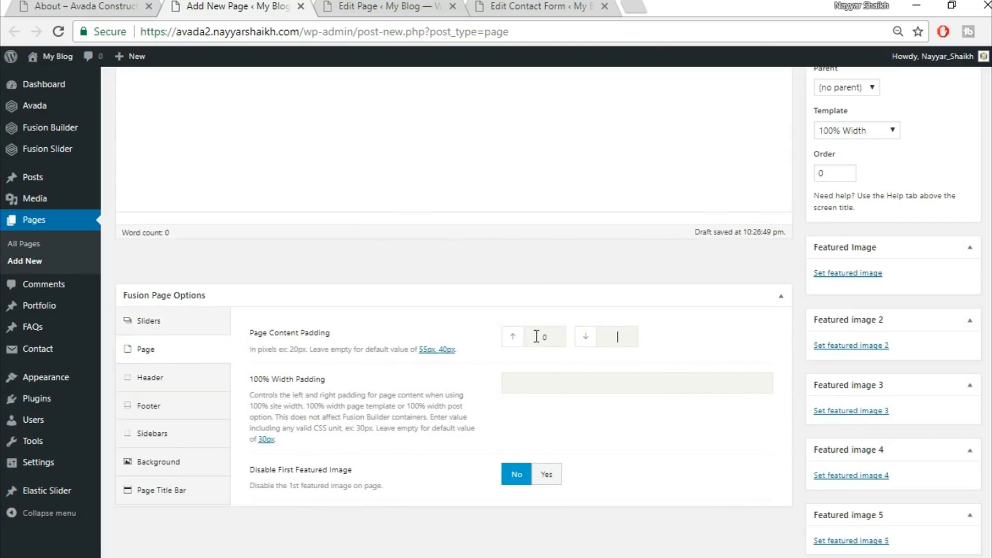
click(625, 297)
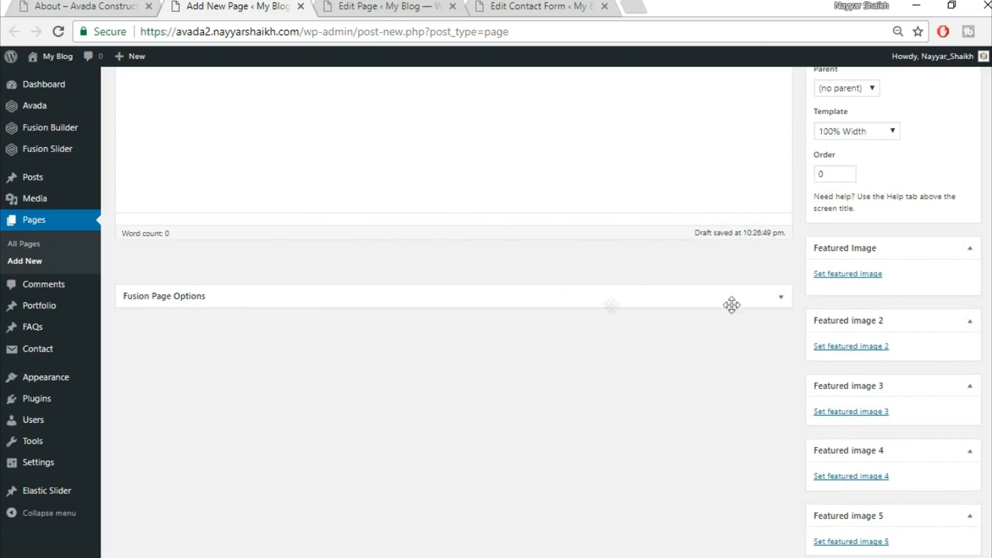
click(781, 298)
Set the page title bar option to Hide
click(194, 499)
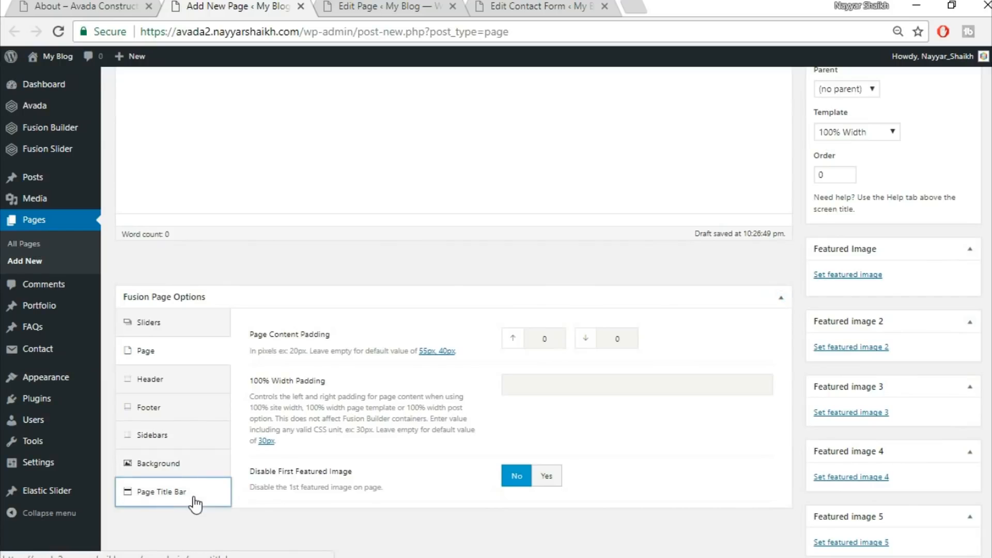
click(606, 330)
click(556, 428)
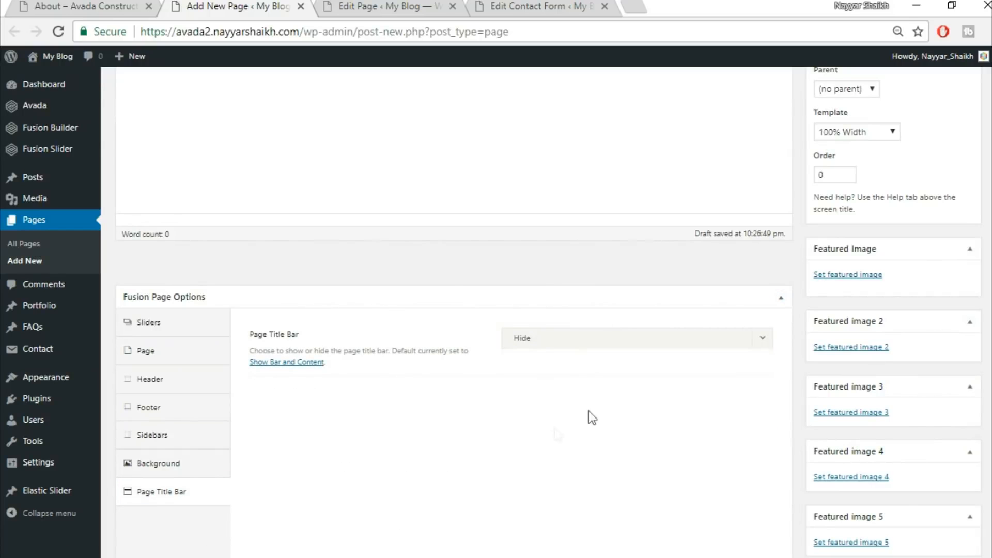
Switch the new About page's editor to Fusion Builder
scroll(183, 182, up, 5)
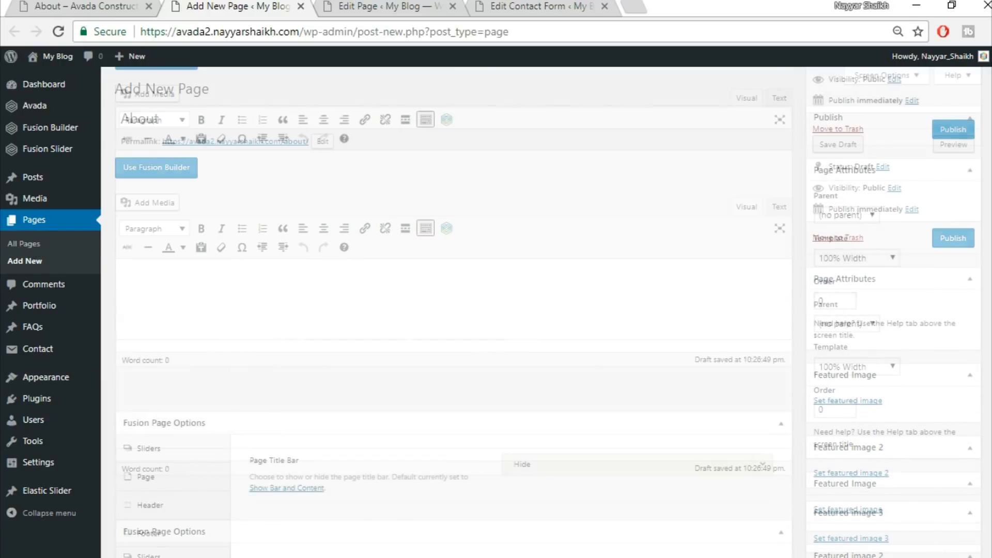
click(190, 172)
click(81, 4)
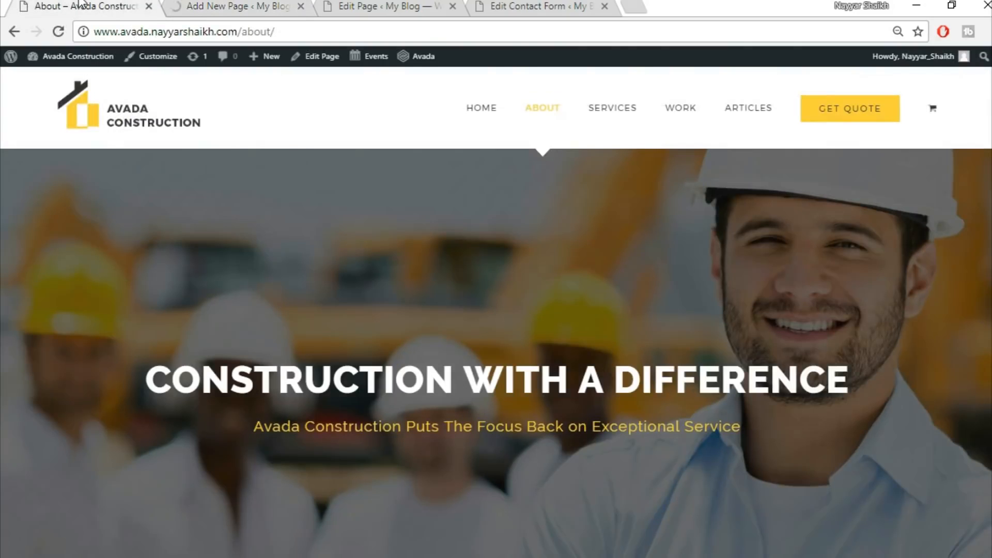
click(240, 4)
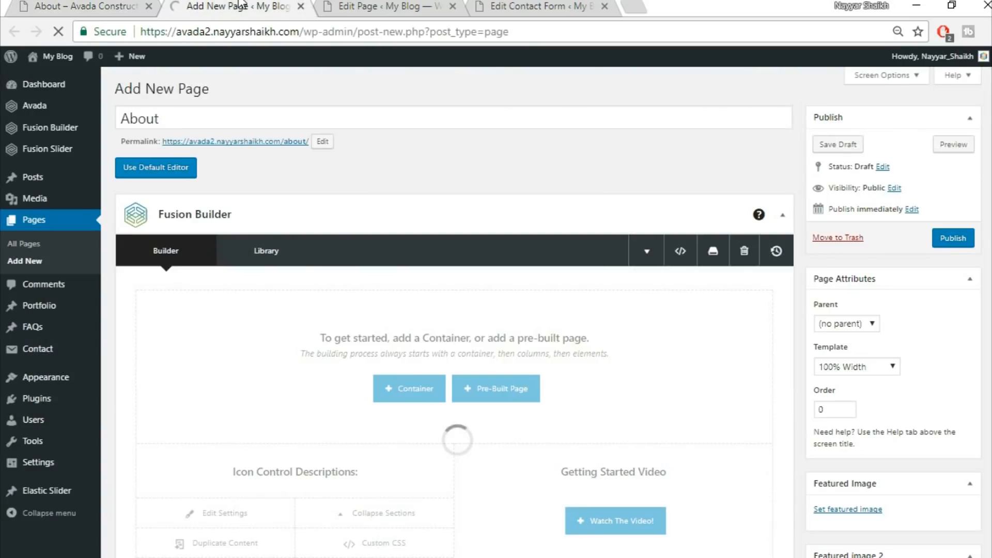
Examine the section below the header slider on the demo About page
click(2, 2)
click(58, 3)
scroll(599, 327, down, 5)
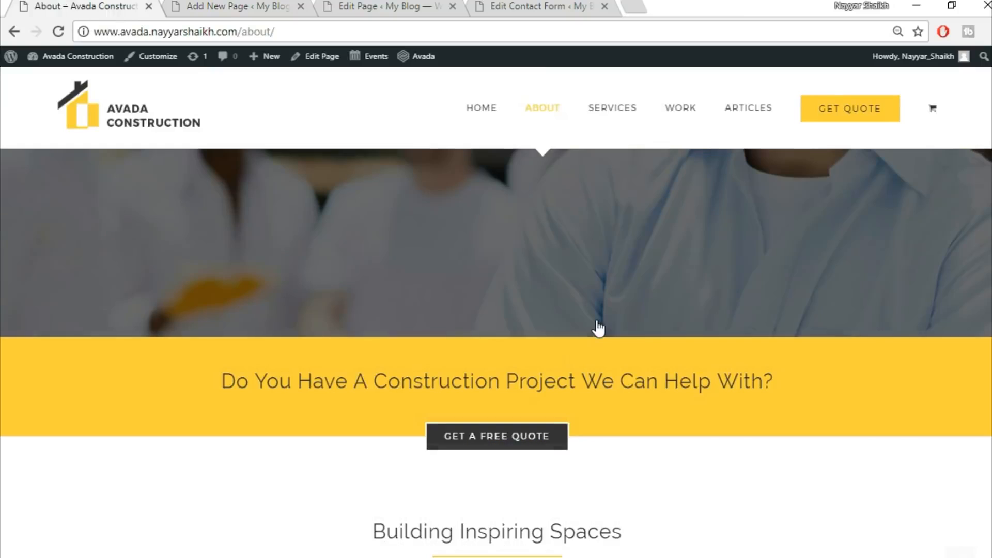
click(266, 5)
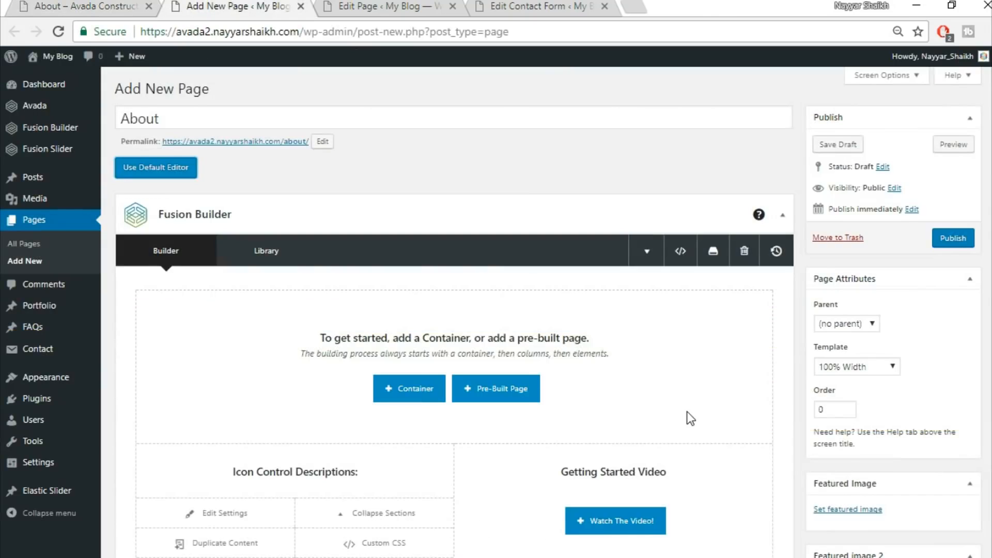
Insert the Top2 saved library container into the new page
scroll(691, 418, down, 3)
click(411, 232)
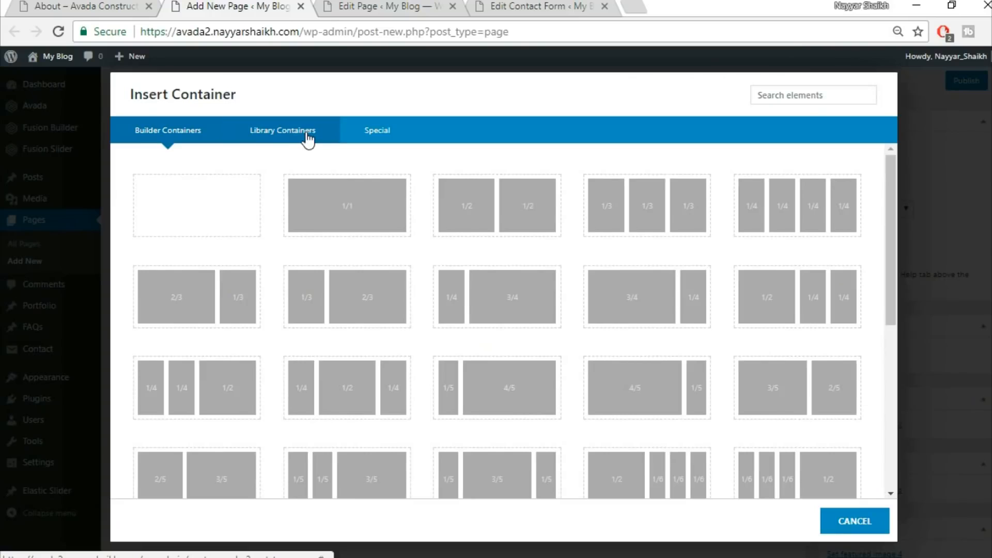
click(283, 130)
click(725, 194)
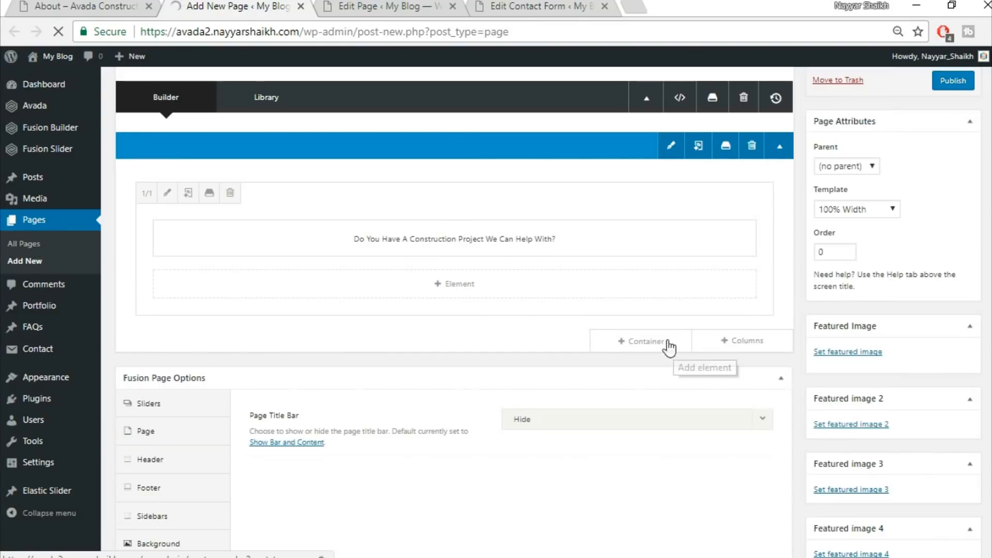
click(668, 342)
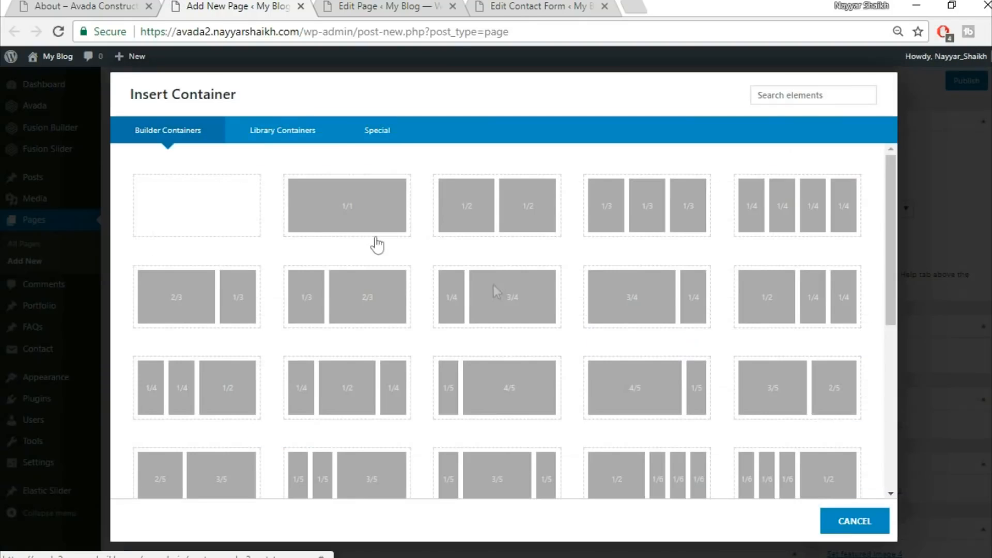
click(325, 133)
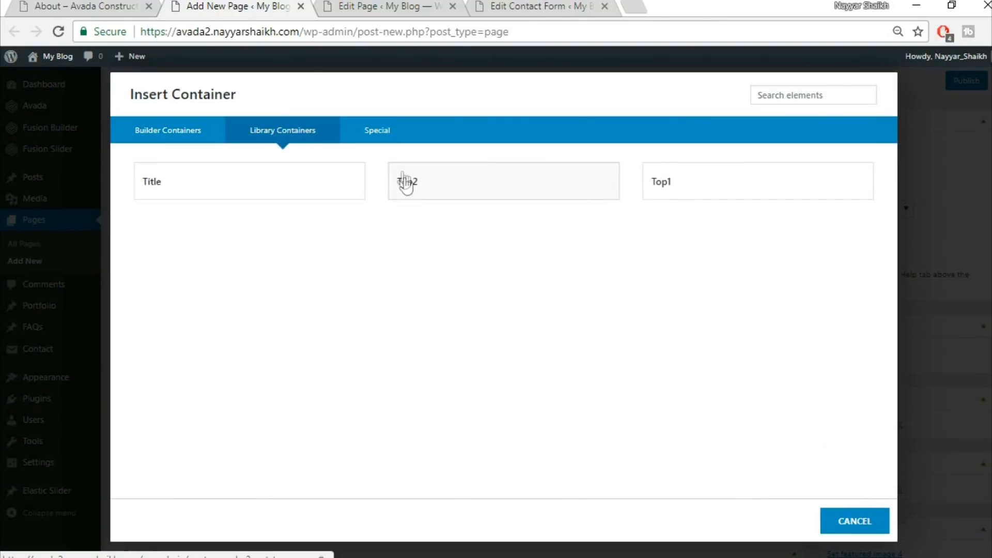
click(517, 190)
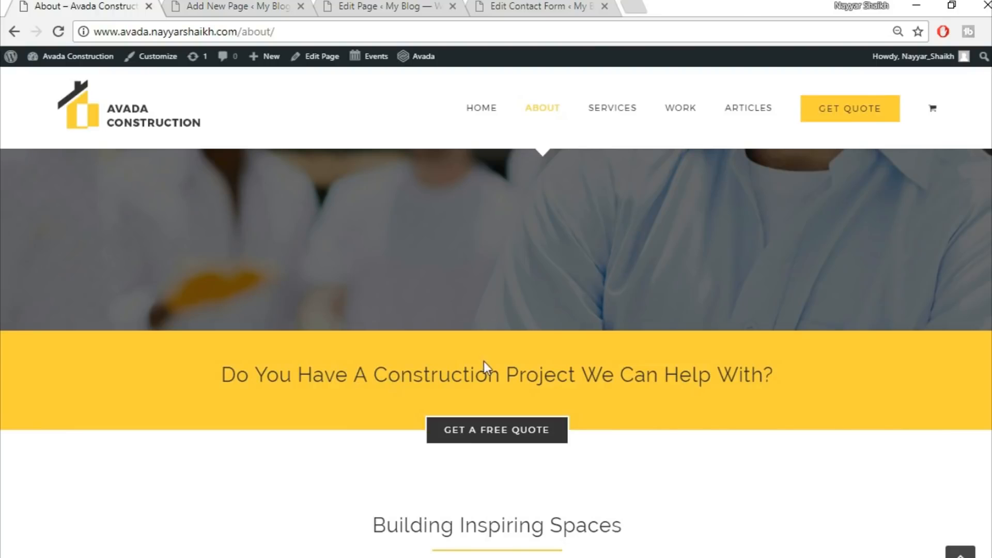
Add the Title saved library container below it
scroll(603, 458, down, 6)
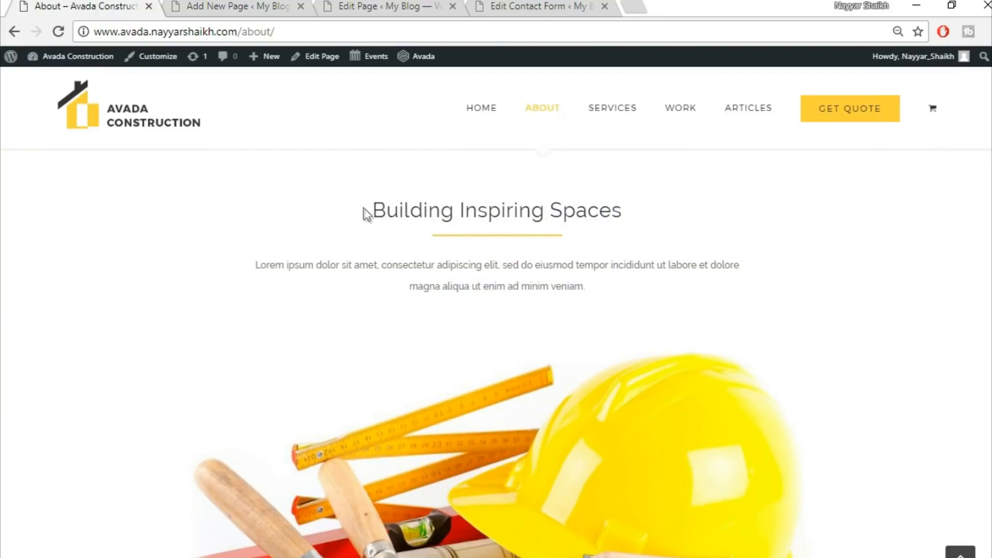
click(205, 5)
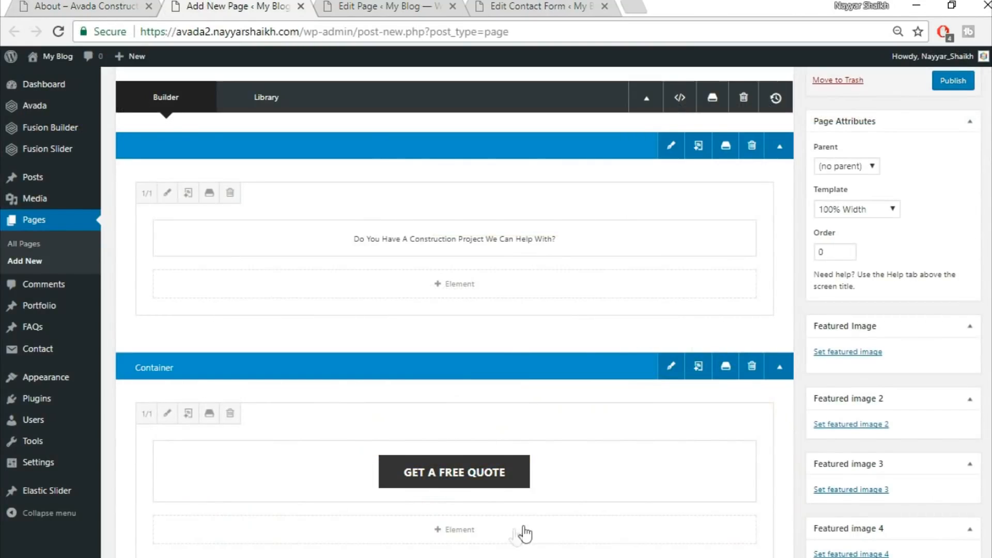
scroll(594, 501, down, 5)
click(669, 361)
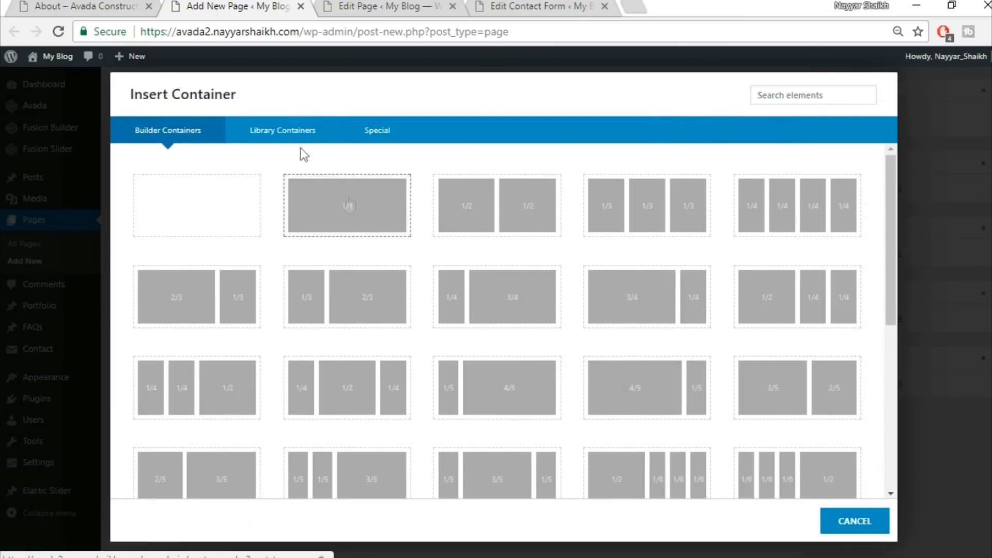
click(285, 137)
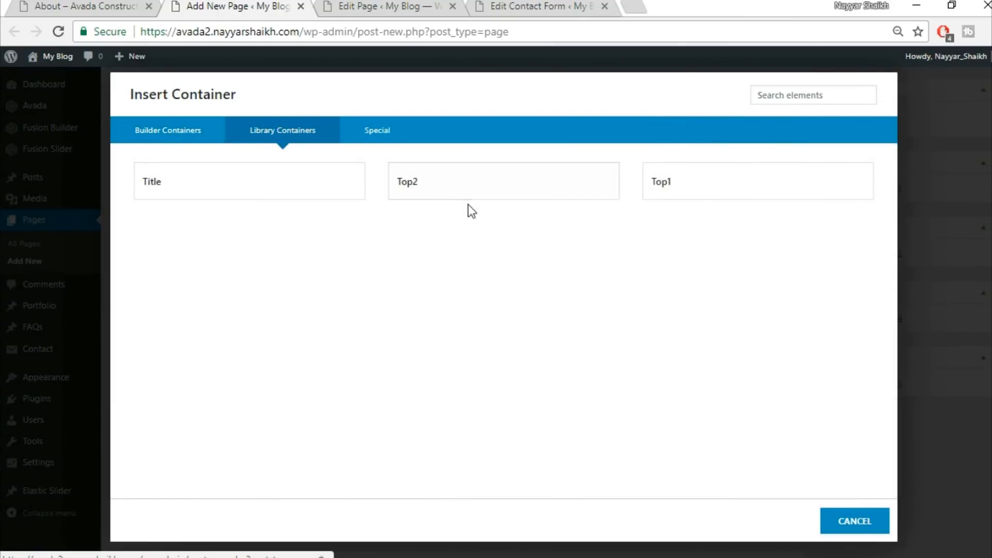
click(234, 182)
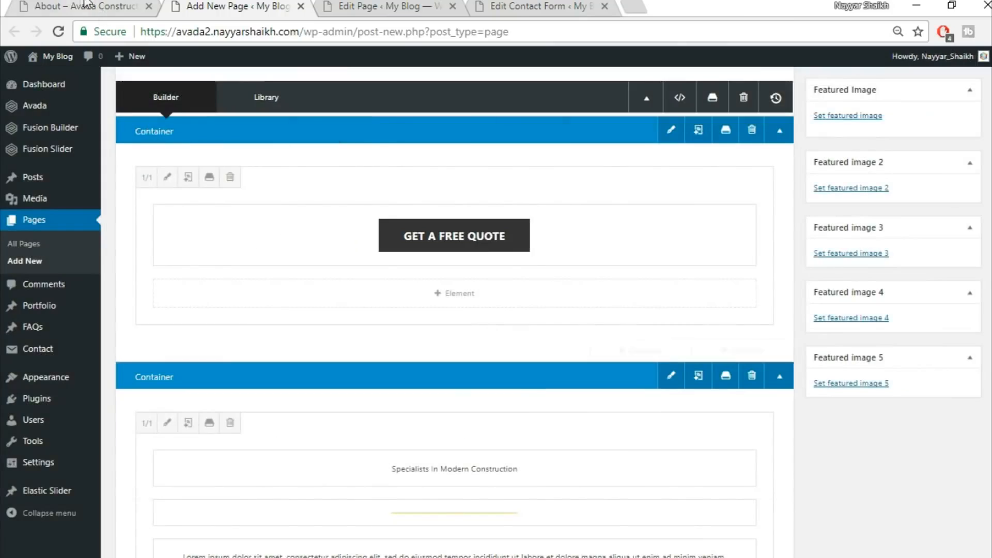
Copy the heading Building Inspiring Spaces from the demo About page
click(84, 6)
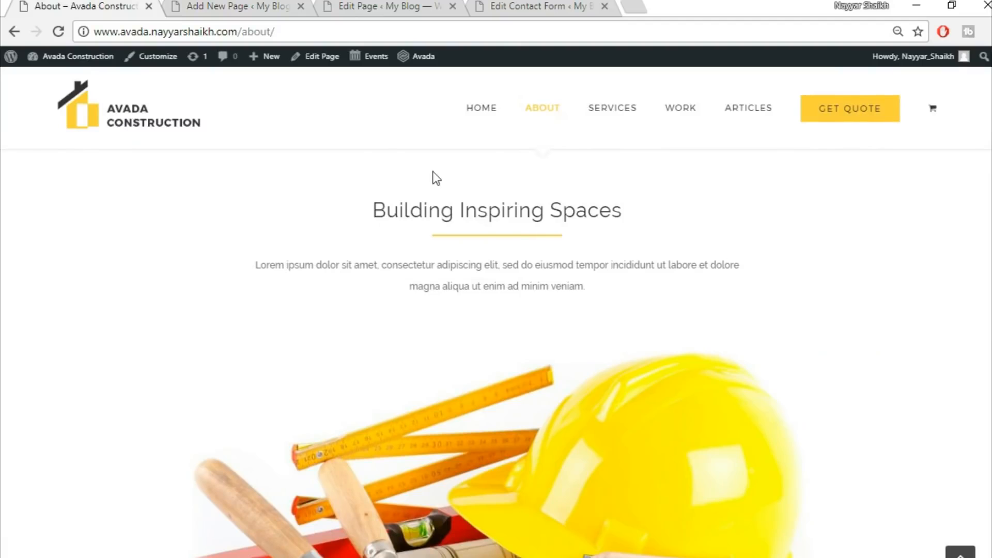
drag(370, 213, 716, 219)
key(ctrl+c)
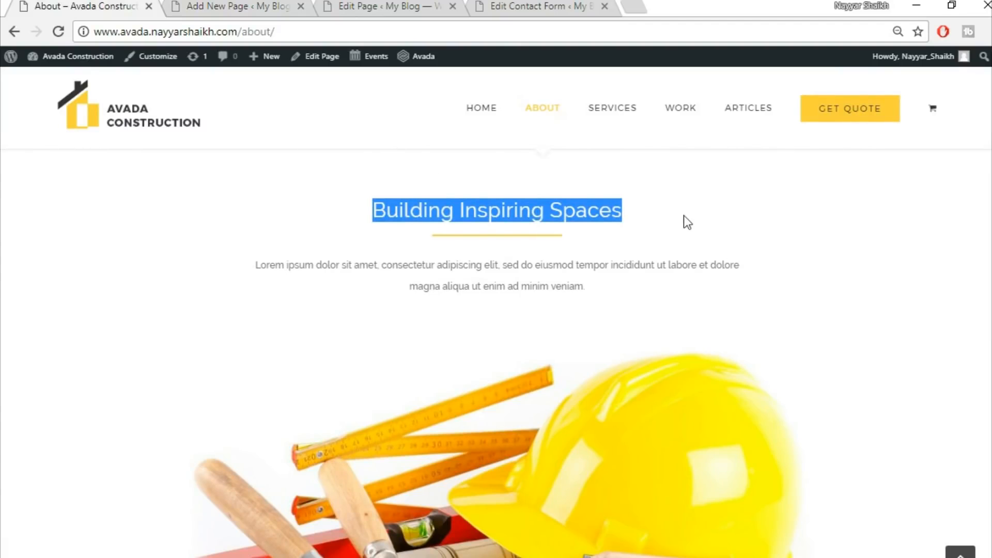
click(224, 4)
Replace the Title container's heading text with the pasted Building Inspiring Spaces, center it and save
scroll(645, 482, down, 3)
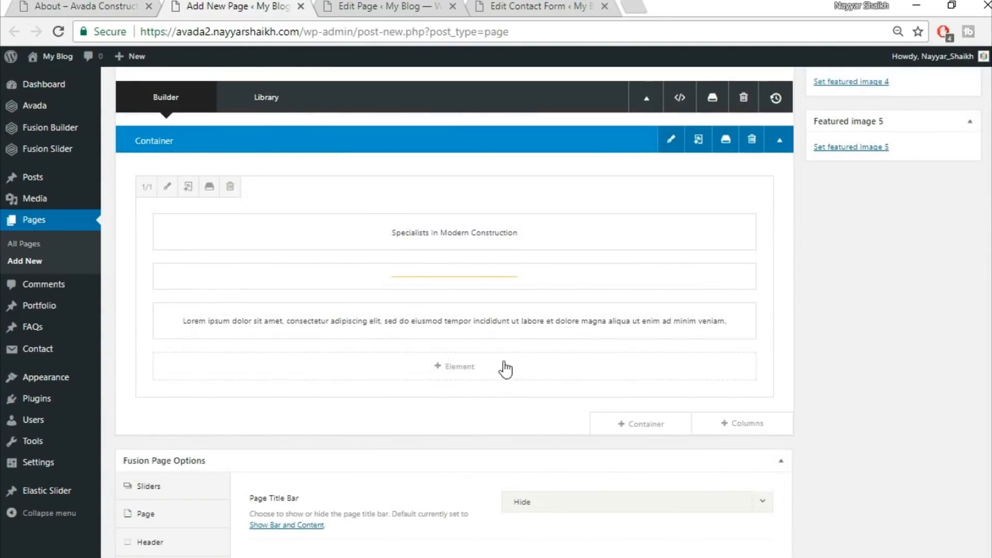
click(423, 232)
click(432, 302)
key(ctrl+a)
key(ctrl+v)
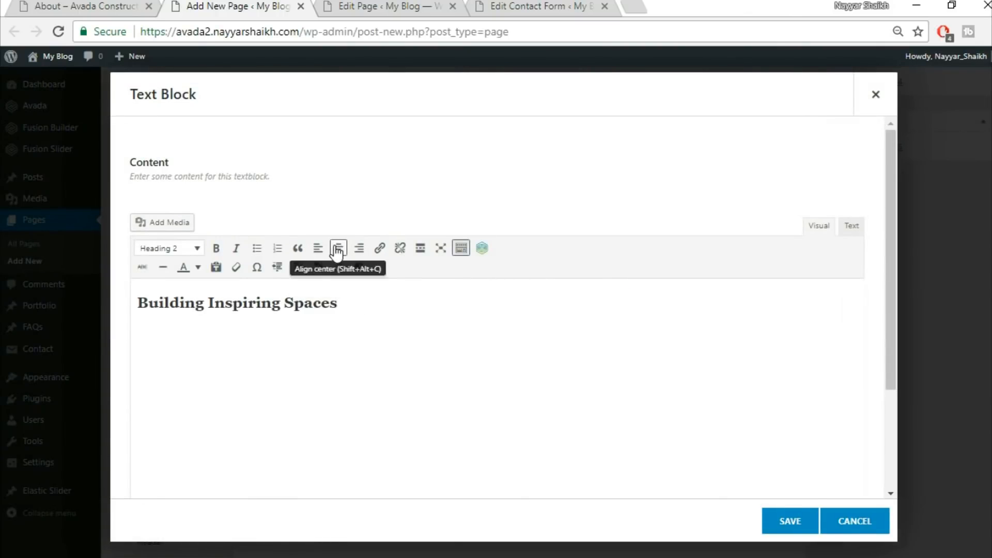
click(339, 248)
key(ctrl+a)
click(787, 521)
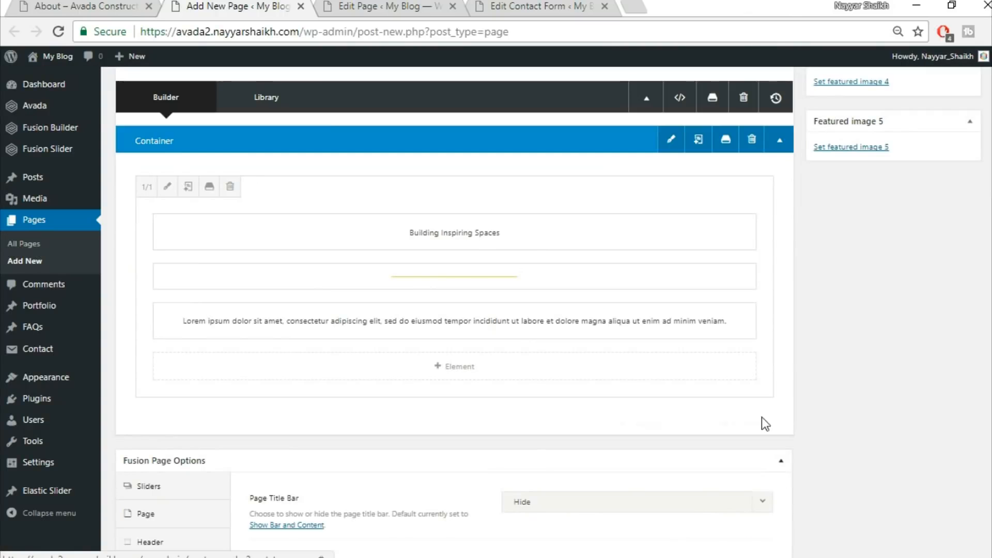
Add a new full-width column below the title container
click(34, 4)
scroll(495, 377, down, 3)
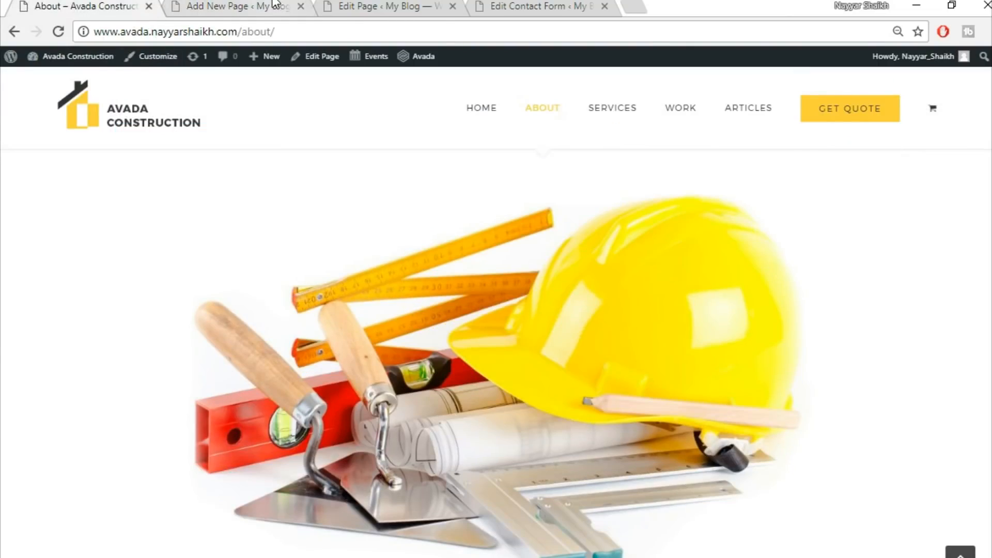
click(238, 6)
mouse_move(709, 423)
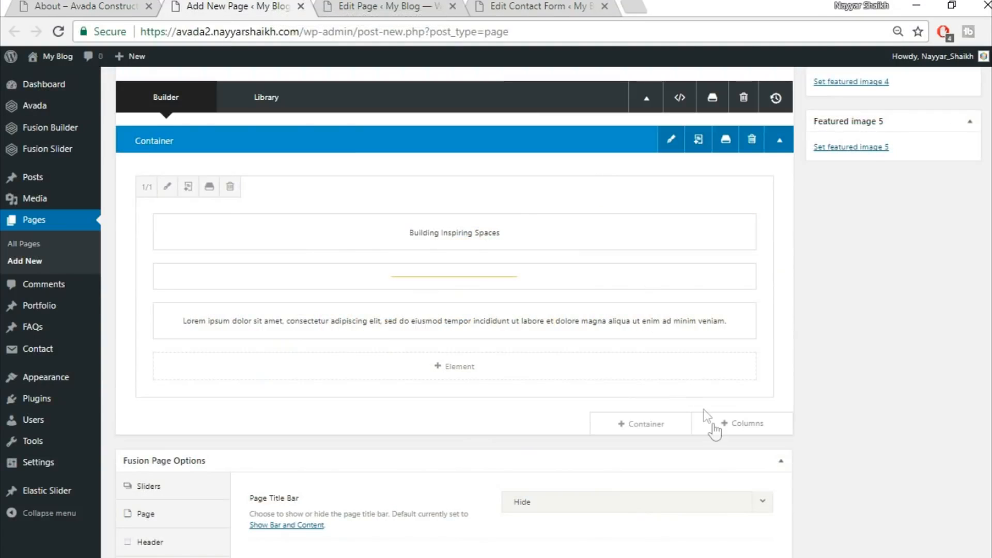
click(742, 429)
click(233, 215)
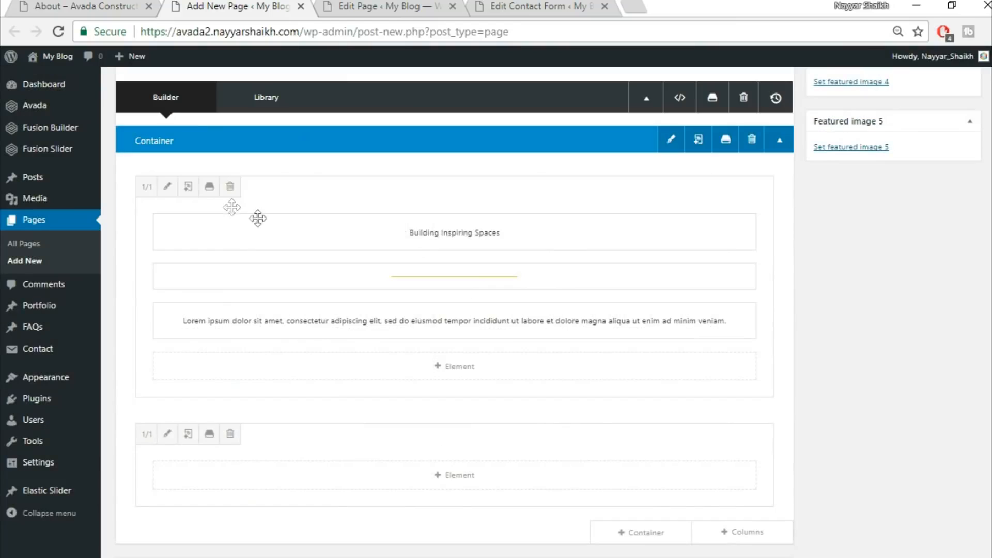
Add an Image Frame element to the new column, searching elements for ima
scroll(496, 424, down, 2)
click(450, 397)
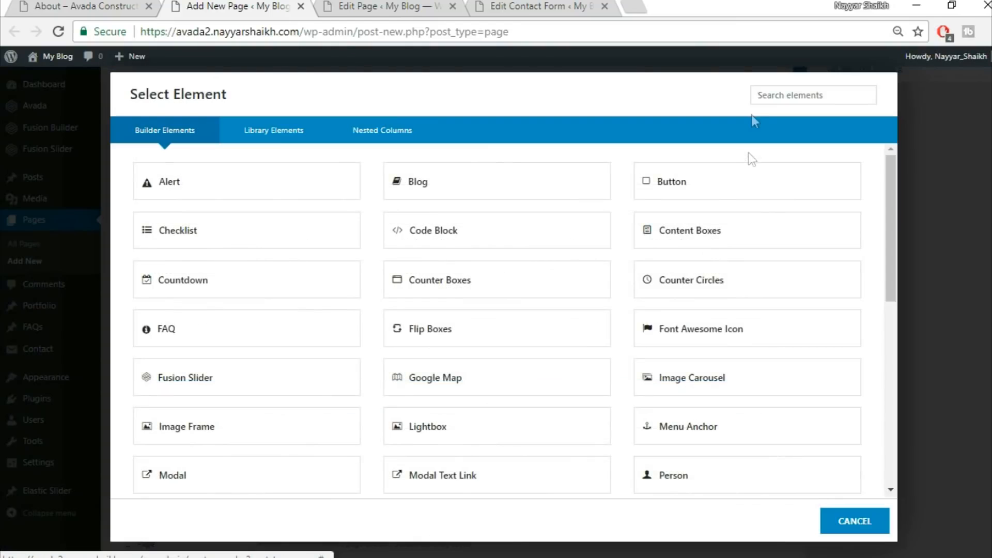
text(ima)
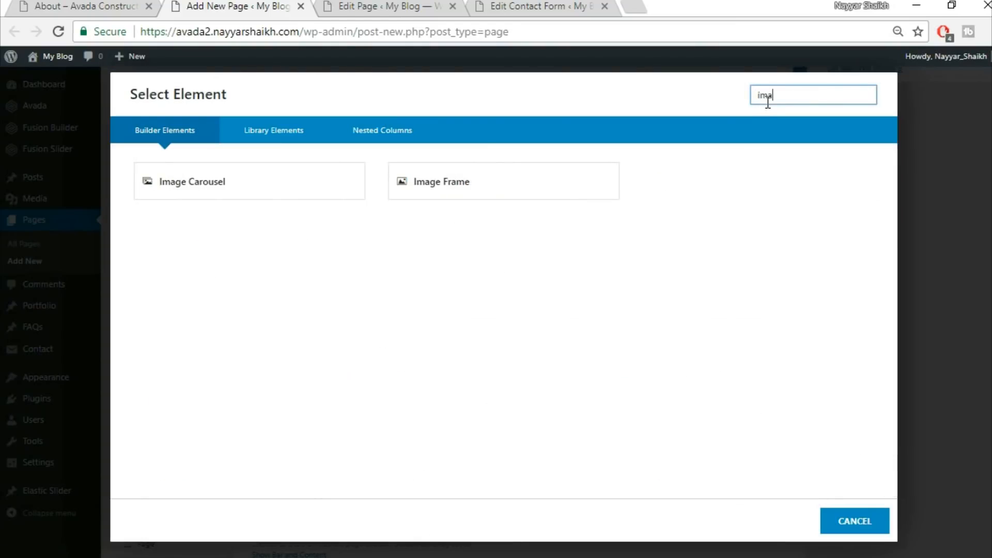
click(472, 186)
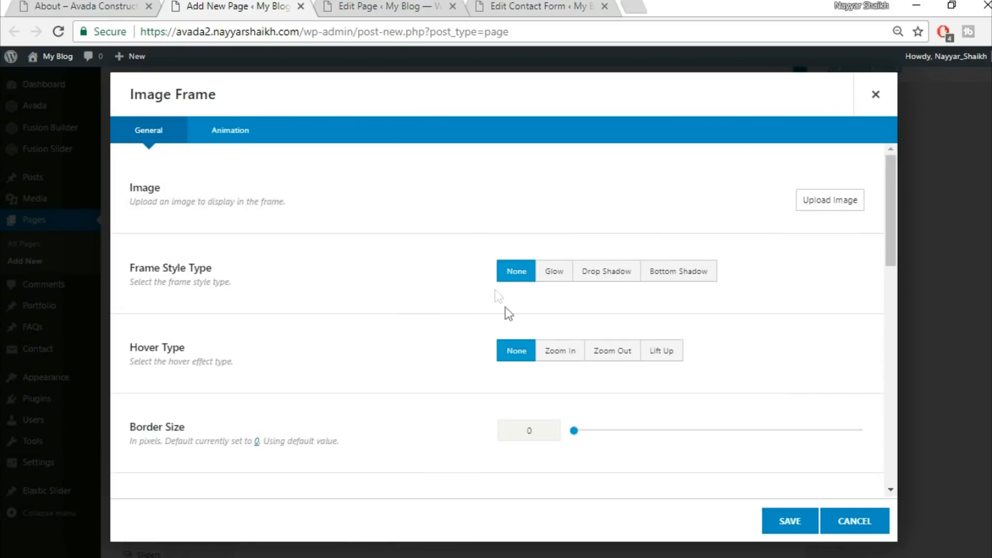
Upload construction_hat_materials into the image frame and set its alignment to Center
click(837, 210)
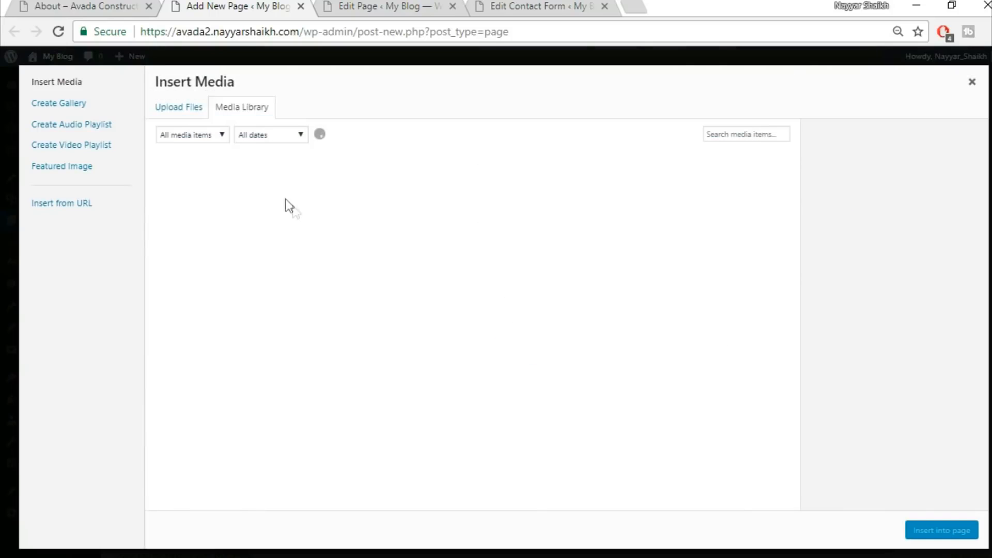
click(181, 108)
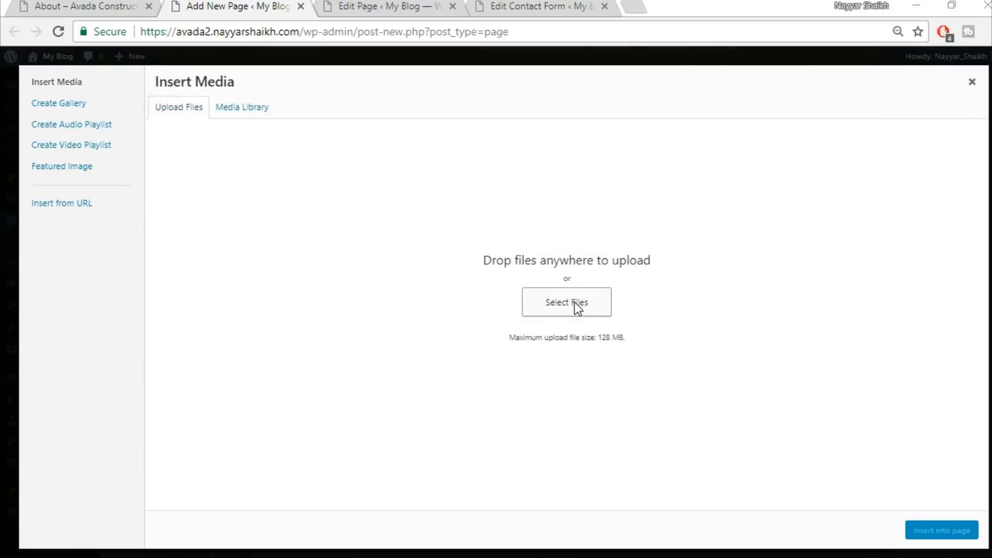
click(575, 302)
click(191, 294)
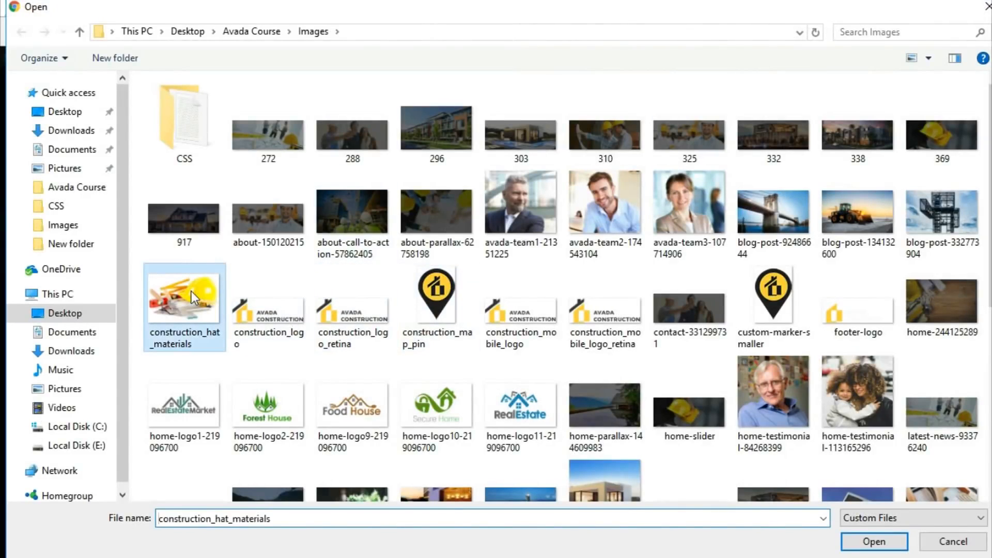
click(885, 547)
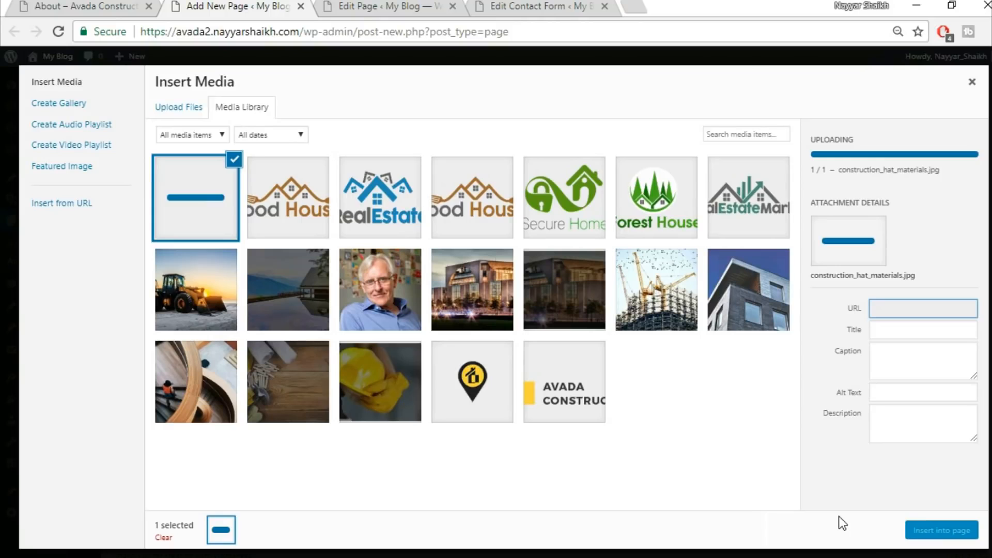
click(942, 531)
scroll(713, 437, down, 8)
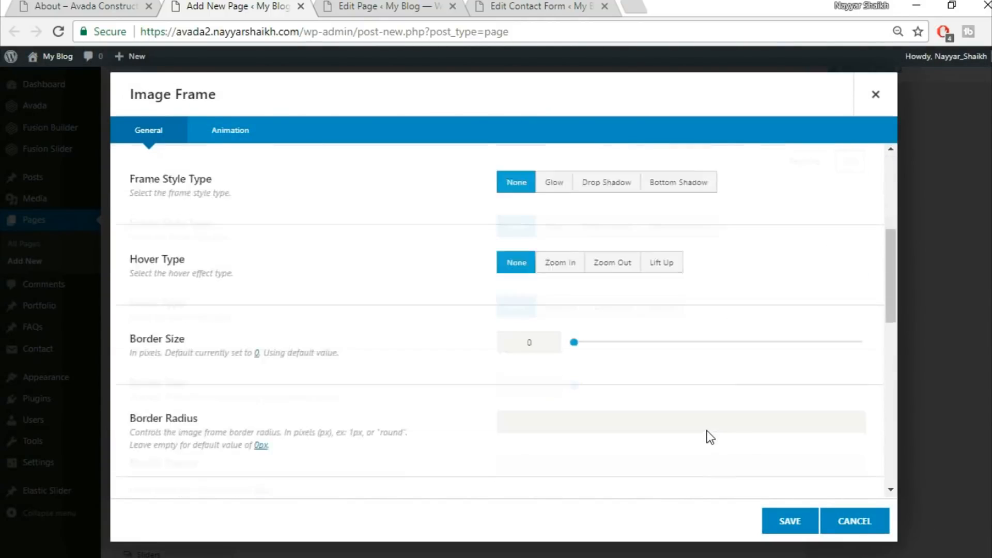
click(640, 408)
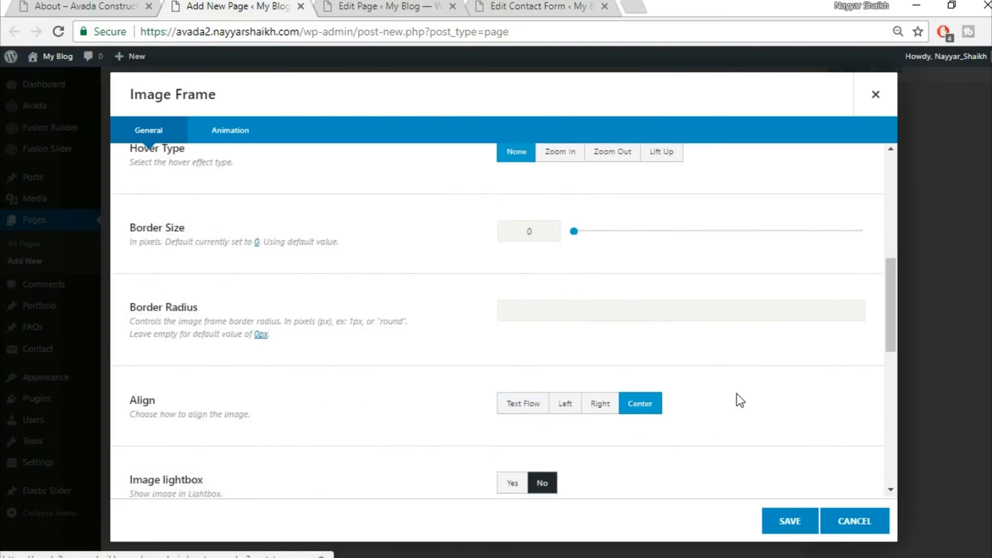
Save the image frame settings and compare the result with the live About page
scroll(737, 401, down, 5)
scroll(740, 401, down, 4)
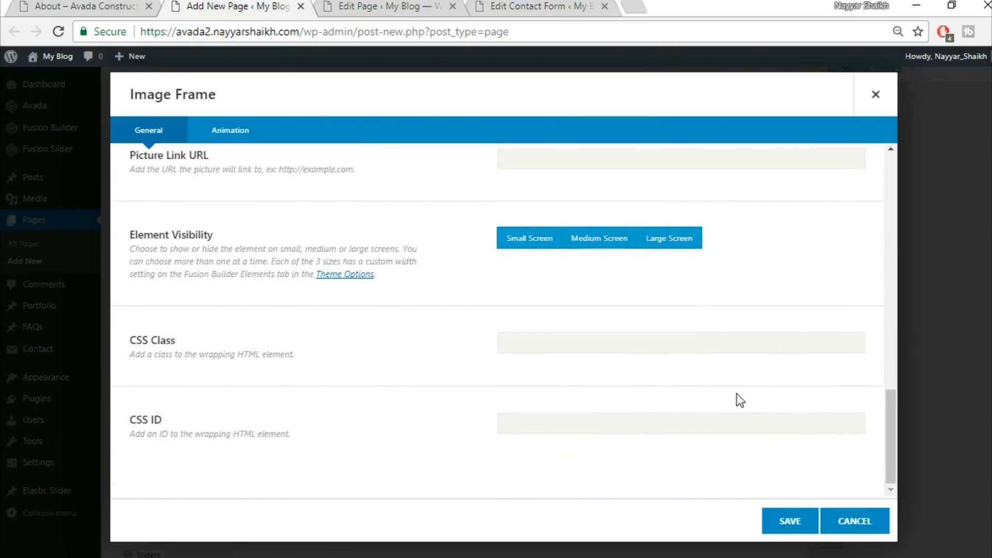
click(790, 520)
click(67, 6)
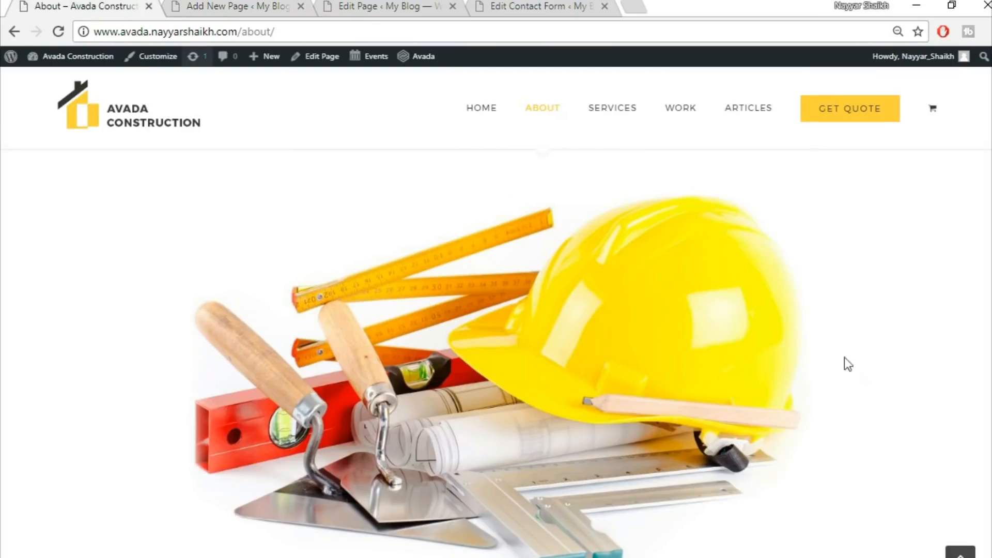
scroll(860, 373, down, 10)
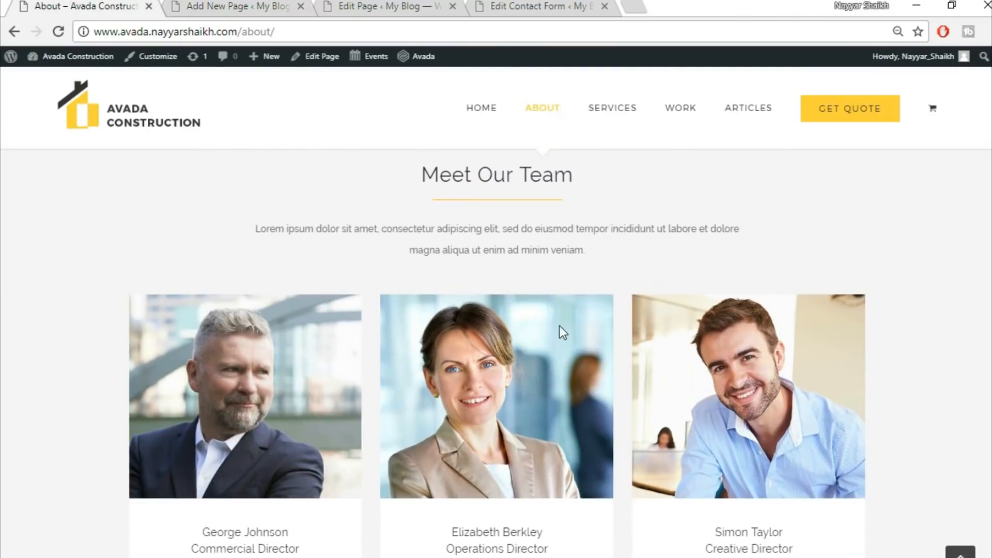
scroll(562, 332, up, 3)
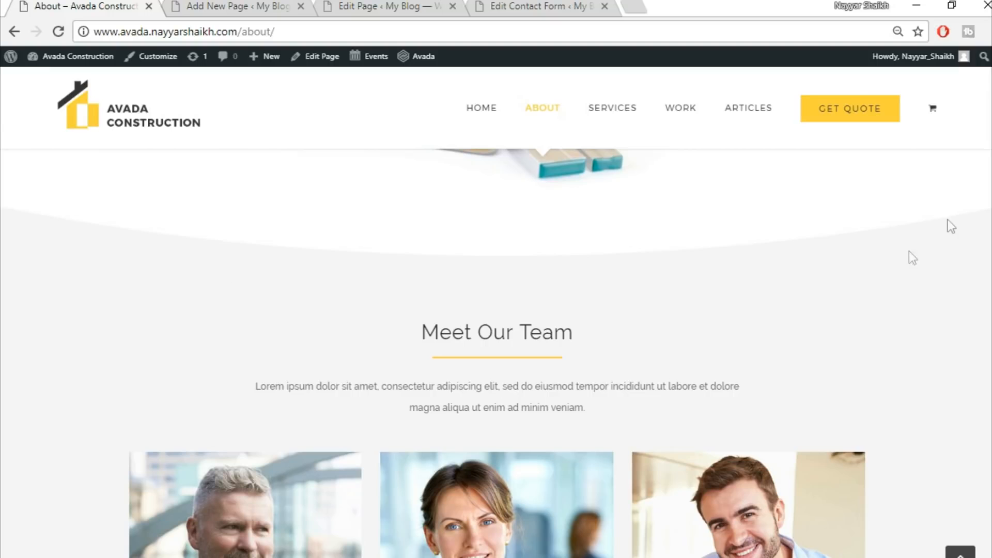
Add a new full-width container below the image and insert a Section Separator element into it, searching elements for sec
click(288, 8)
scroll(734, 393, down, 2)
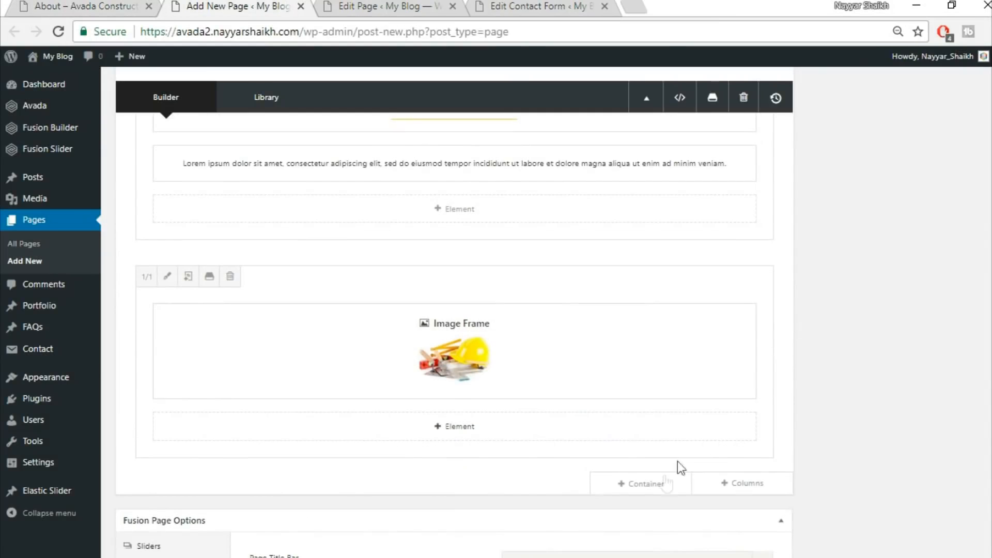
click(660, 483)
click(342, 203)
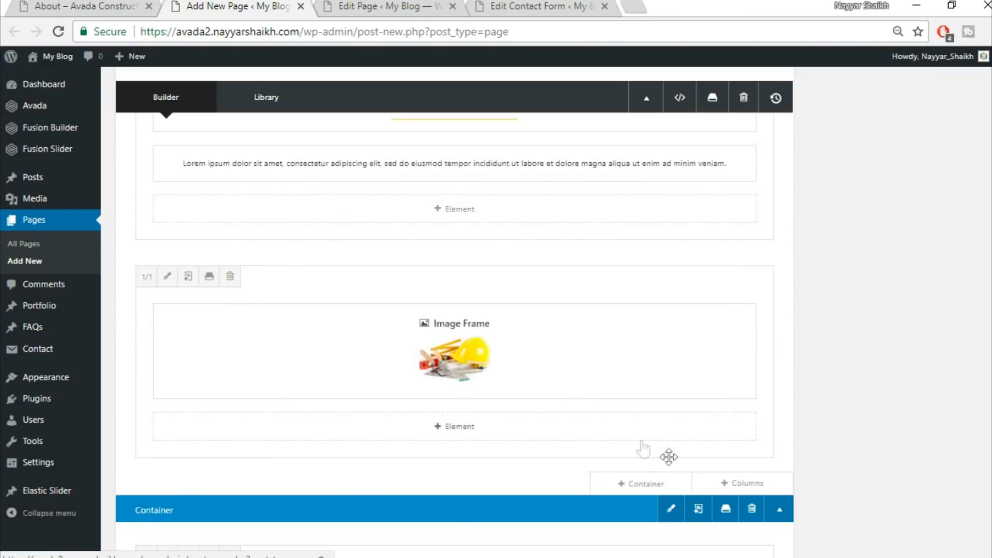
click(471, 445)
click(787, 97)
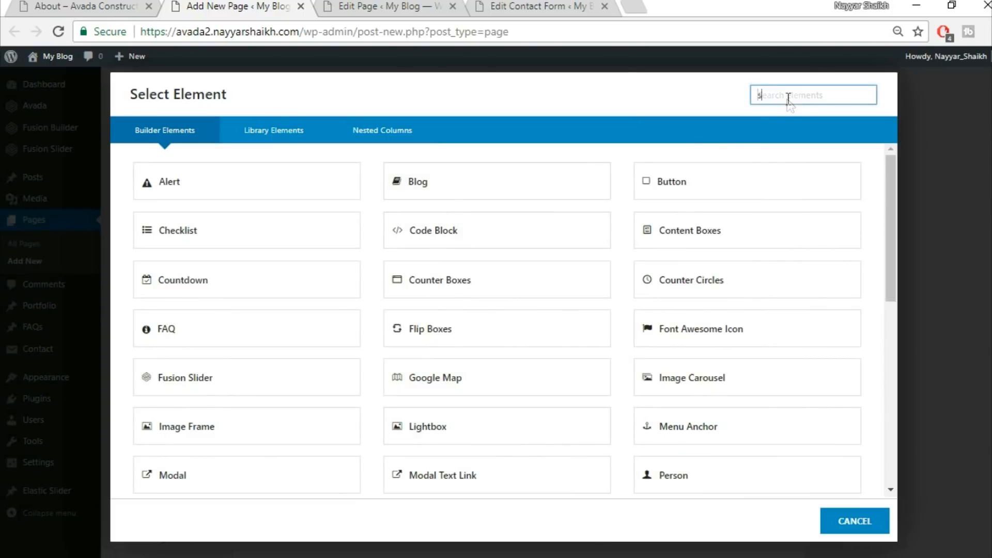
text(sec)
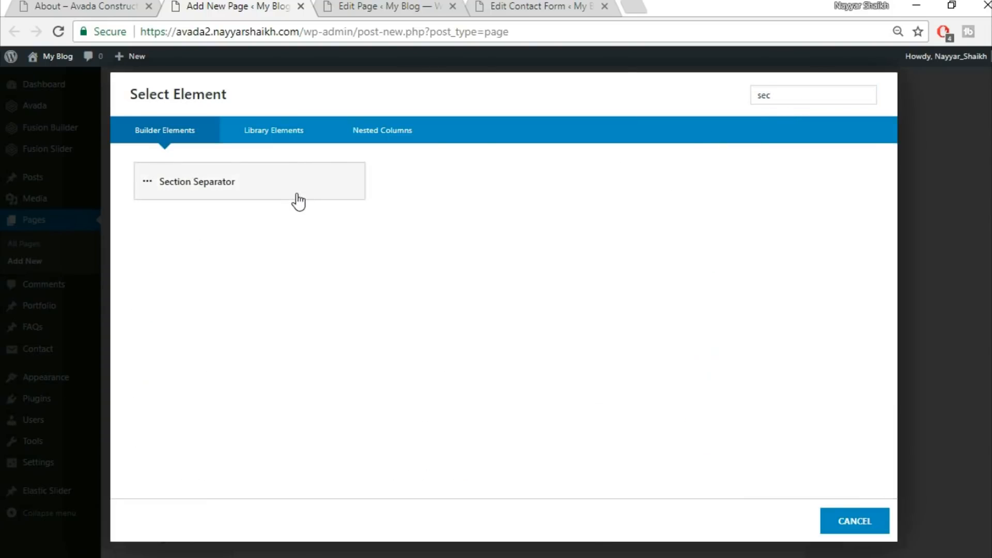
click(298, 197)
Set the section separator style to Big Half Circle, position Bottom, background color white, and save it
click(583, 171)
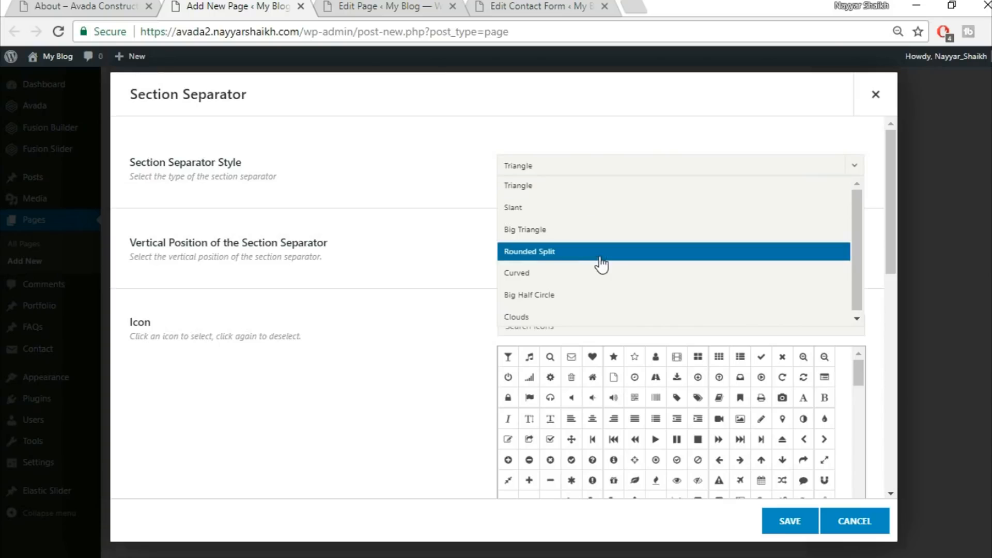
click(601, 299)
click(569, 249)
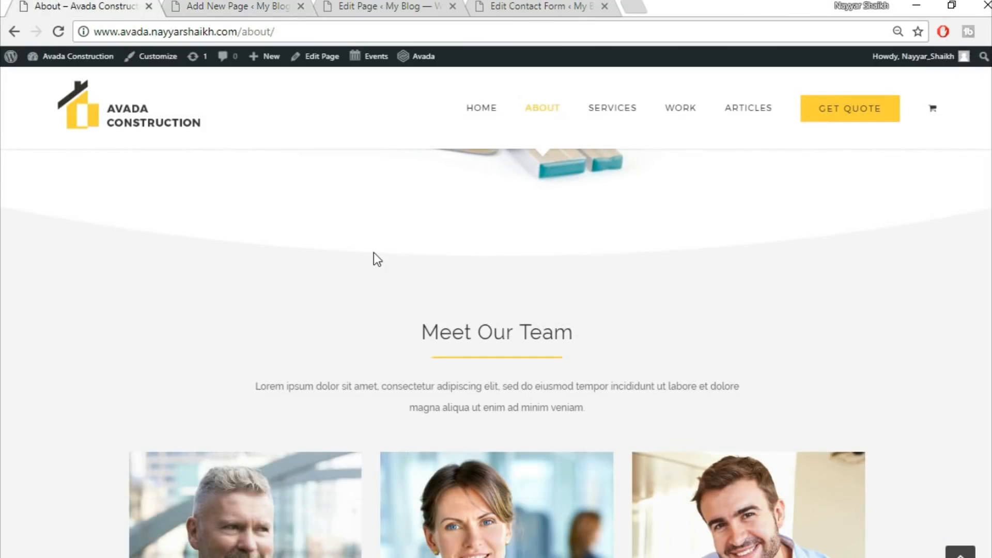
scroll(388, 260, up, 2)
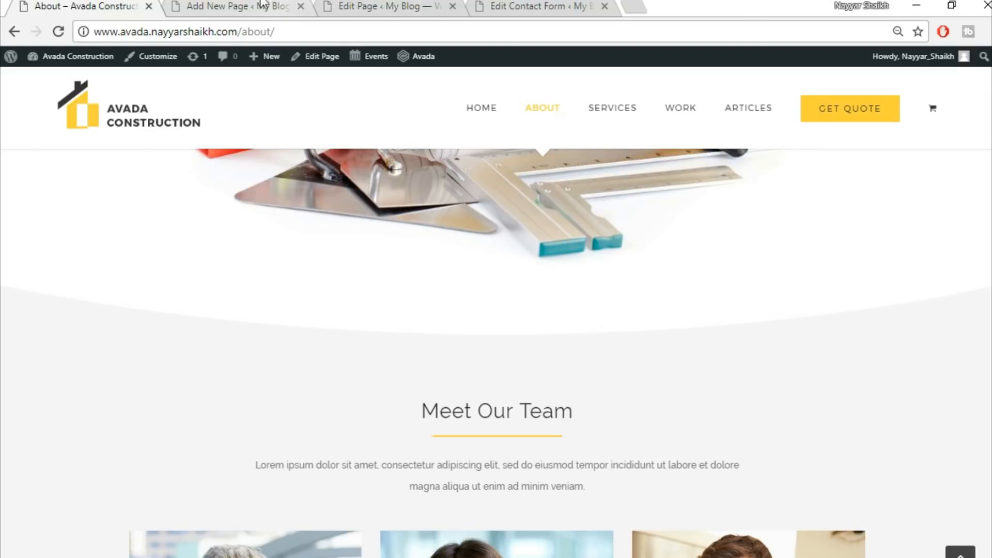
click(280, 3)
click(554, 326)
scroll(595, 395, down, 2)
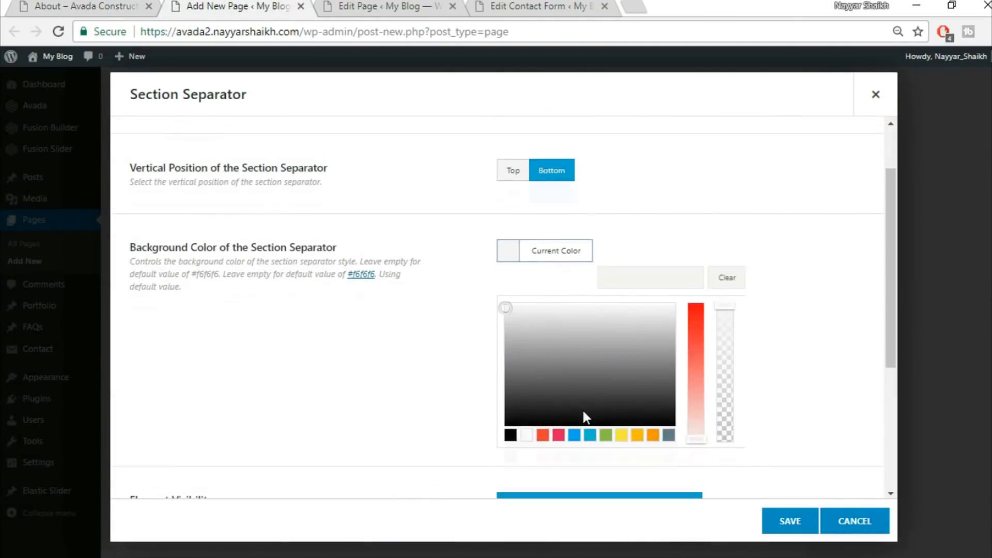
click(526, 434)
click(421, 381)
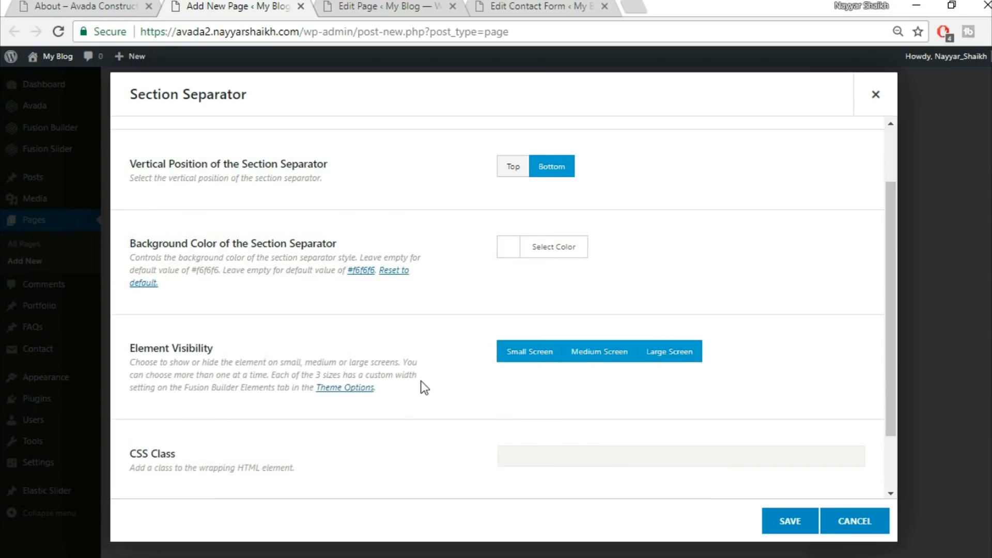
scroll(421, 380, down, 2)
scroll(421, 380, up, 4)
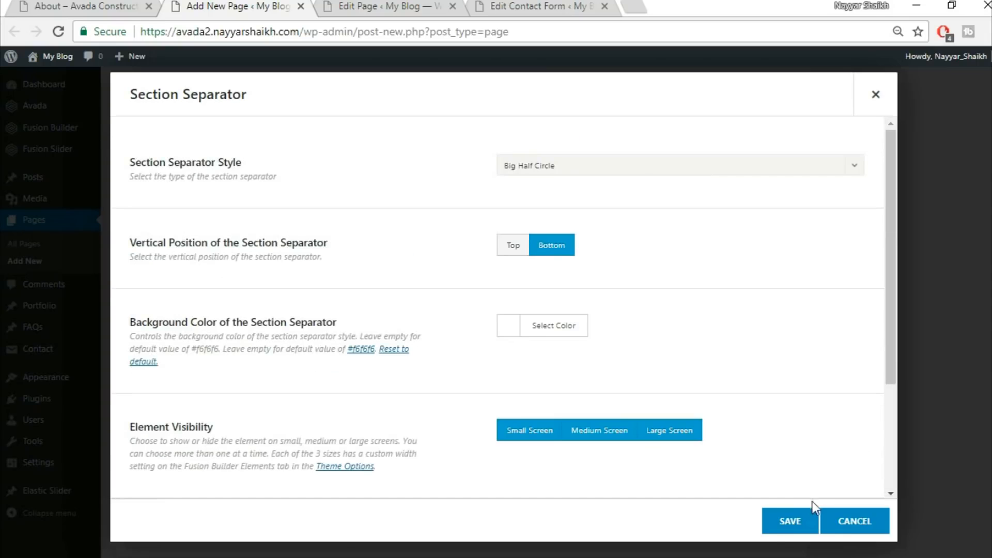
click(786, 522)
Insert the saved Title library container below the section separator container
click(137, 5)
scroll(511, 335, down, 2)
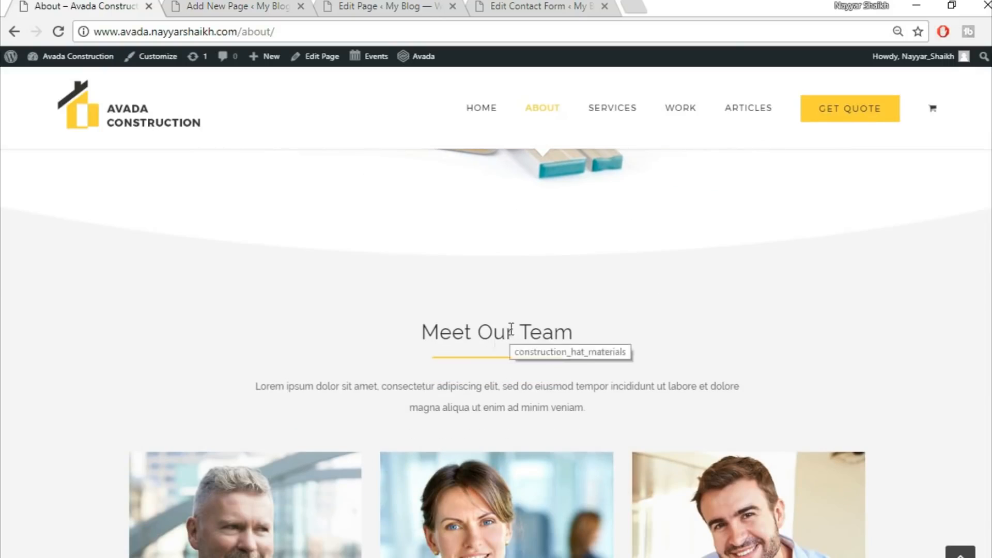
click(213, 5)
scroll(791, 330, down, 4)
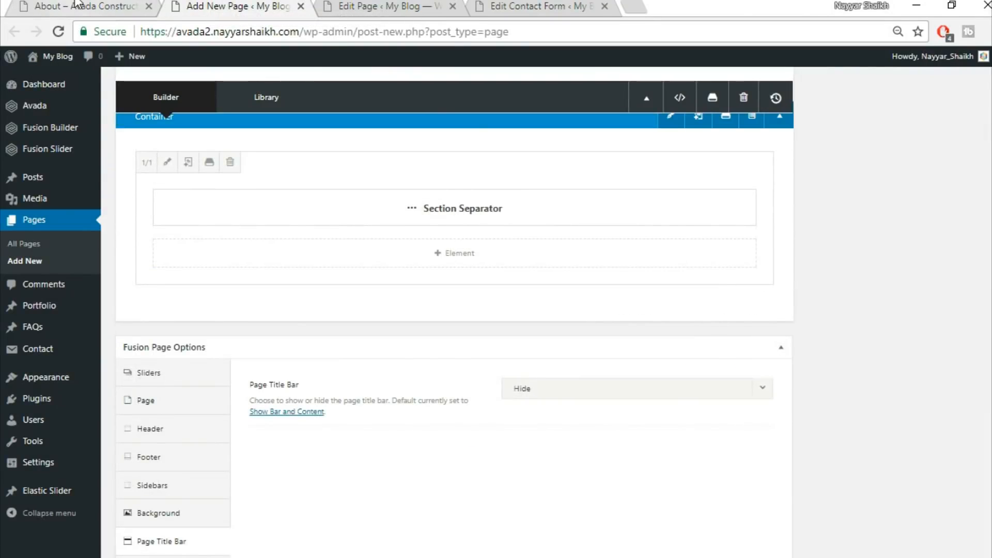
click(93, 6)
click(207, 6)
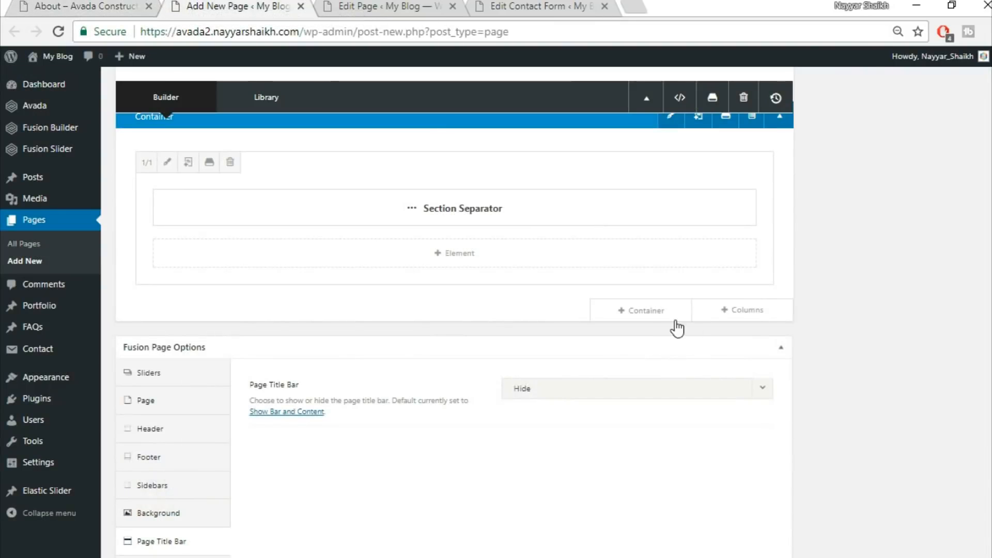
click(642, 311)
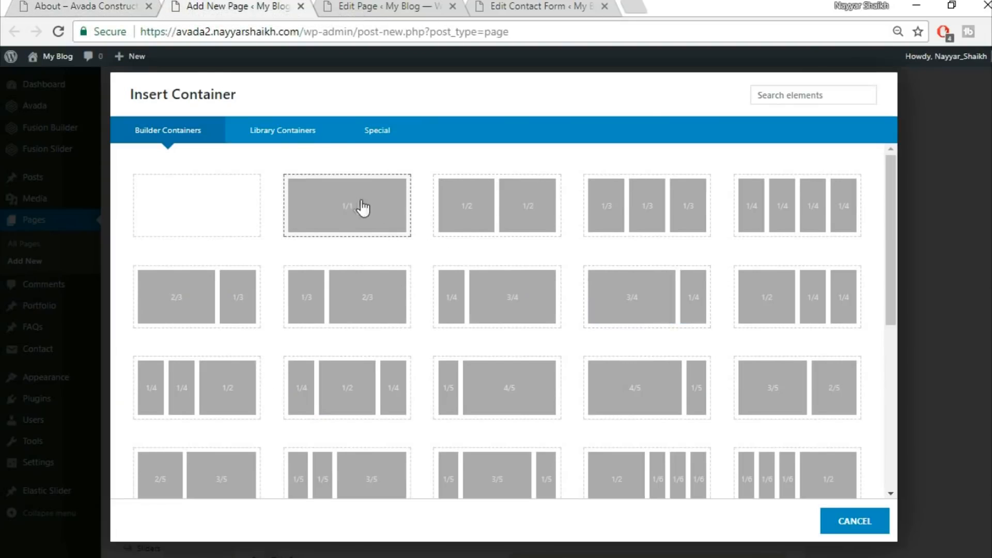
click(299, 133)
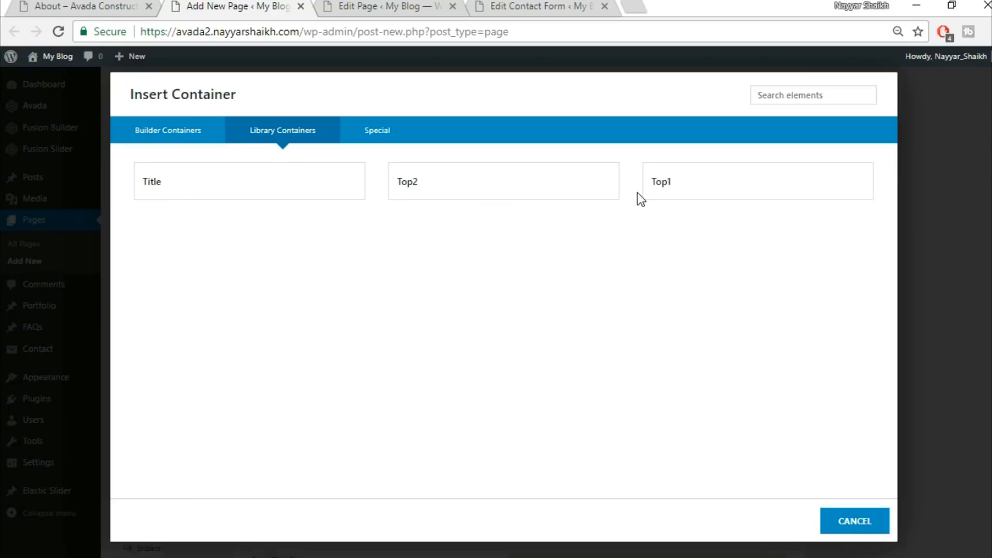
click(256, 191)
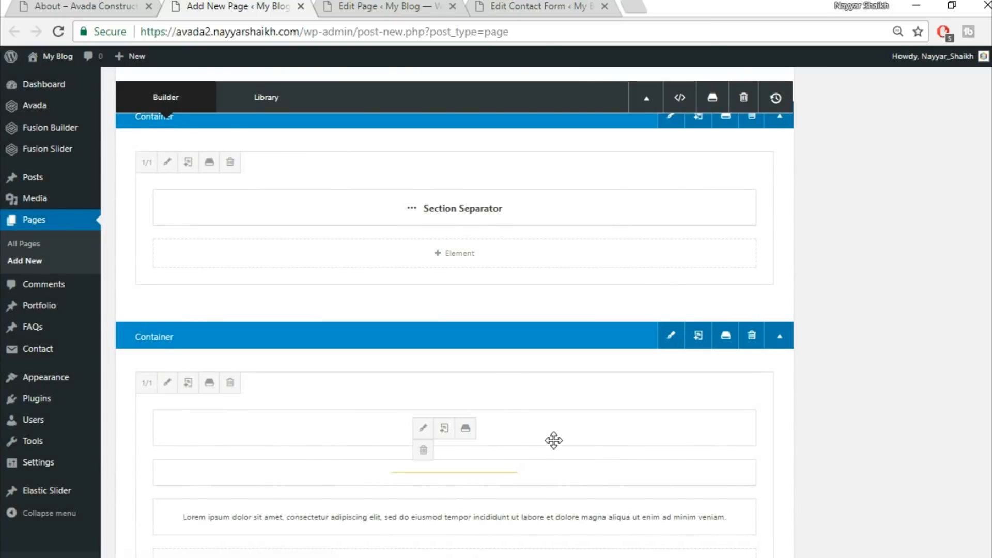
Move the Title container's heading, separator and text into a new full-width column under the section separator, deleting the emptied container
click(752, 315)
click(228, 211)
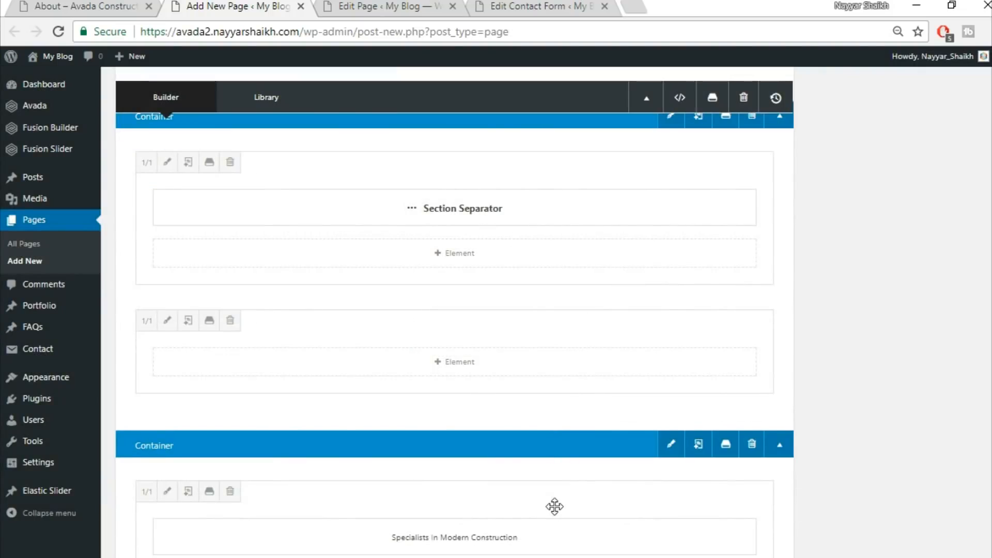
drag(554, 507, 550, 282)
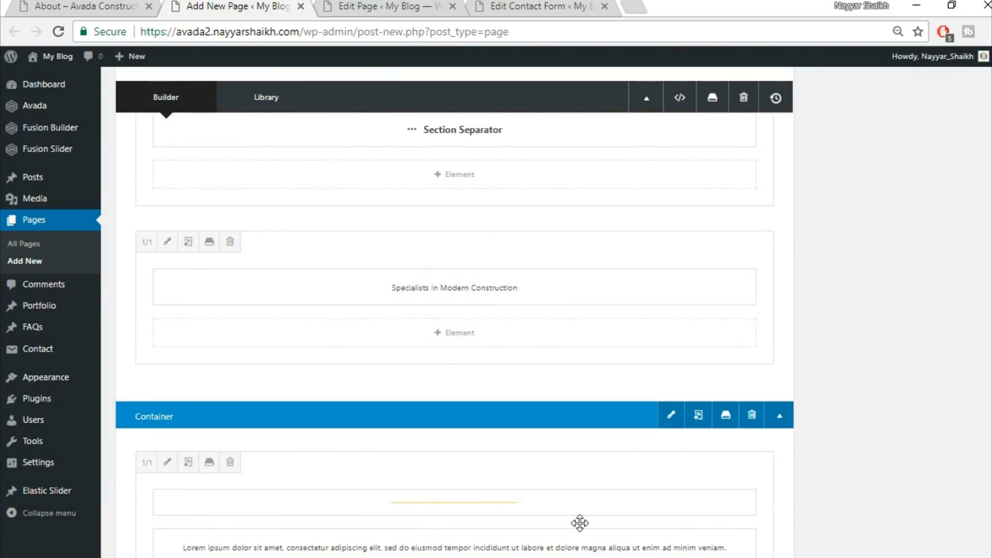
drag(577, 520, 542, 339)
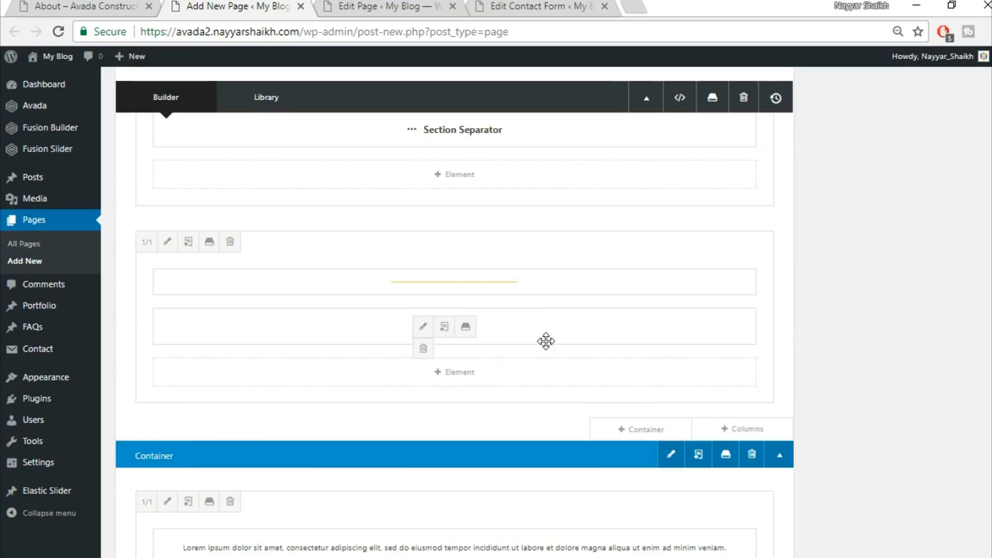
drag(573, 538, 566, 393)
scroll(813, 485, down, 3)
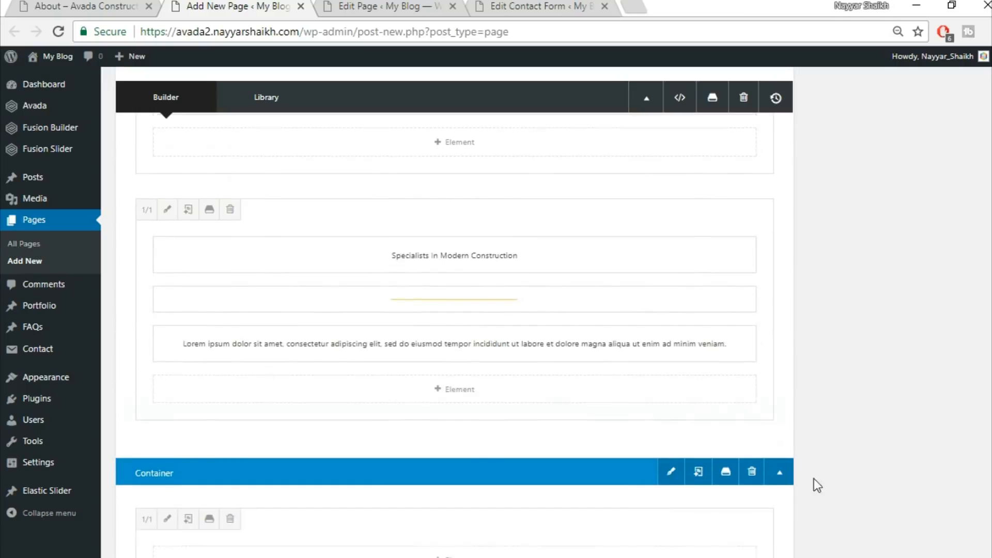
click(752, 346)
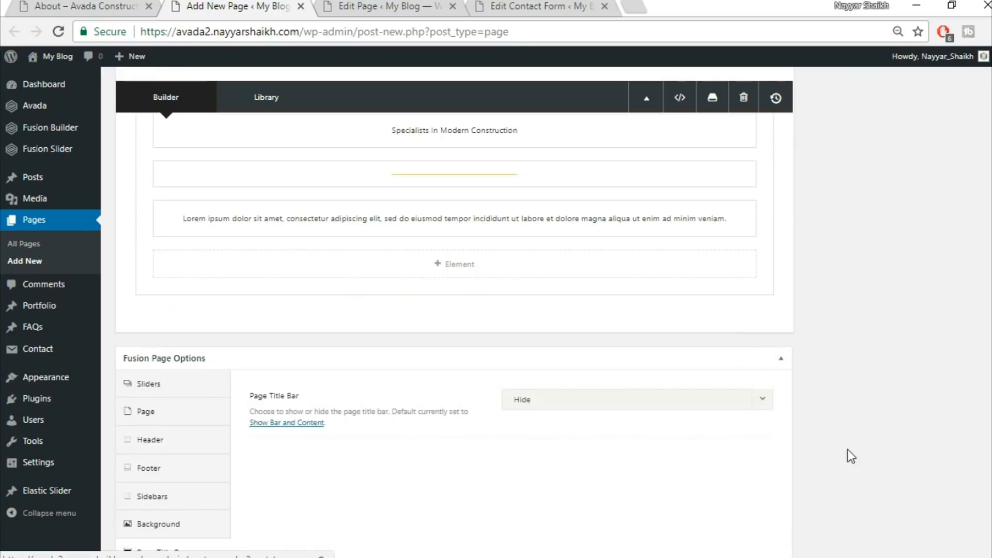
Add a row of three one-third columns below the title content
scroll(150, 66, up, 3)
click(124, 6)
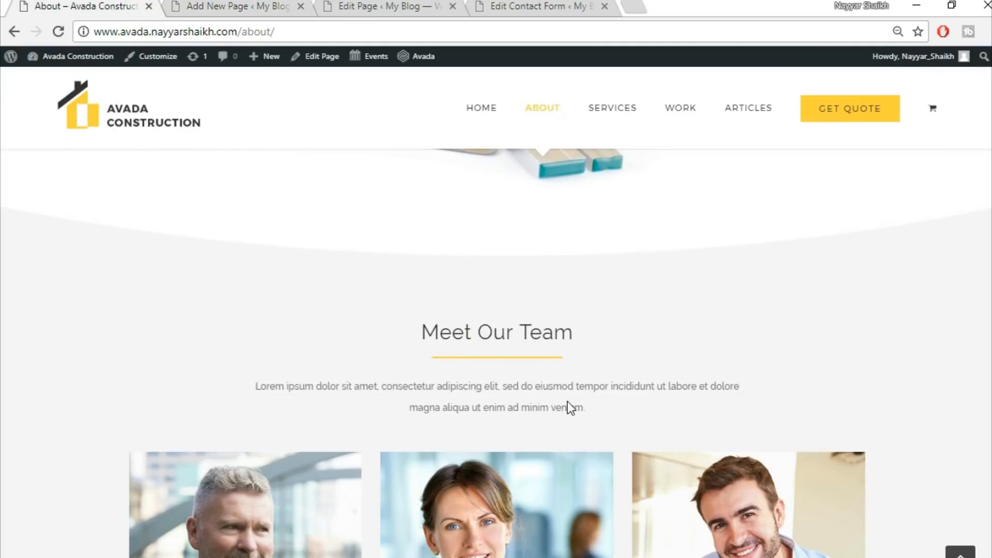
scroll(570, 408, down, 3)
scroll(863, 372, down, 1)
key(ctrl+Tab)
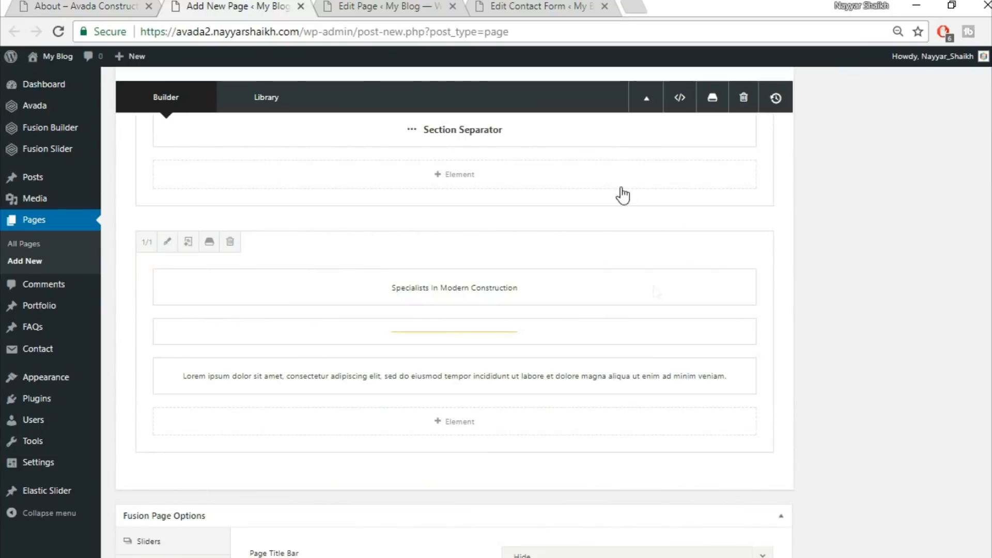
click(740, 481)
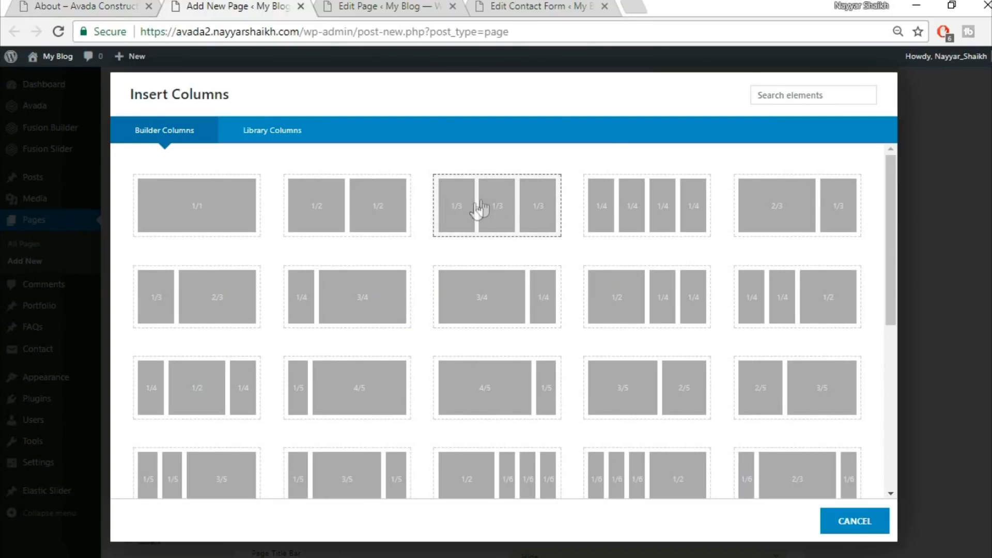
click(513, 203)
Add a Person element to the first one-third column, searching elements for per
scroll(882, 322, down, 3)
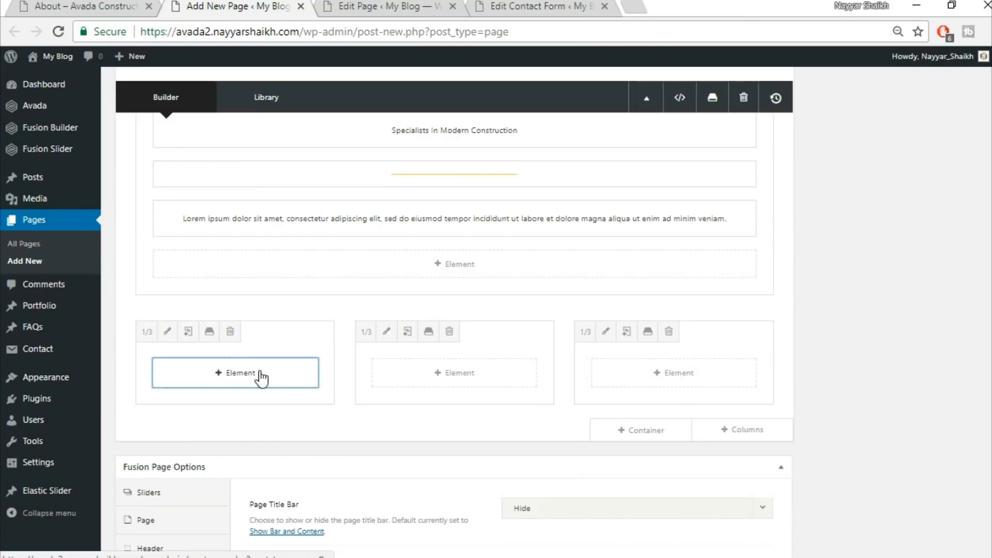
click(261, 377)
text(p)
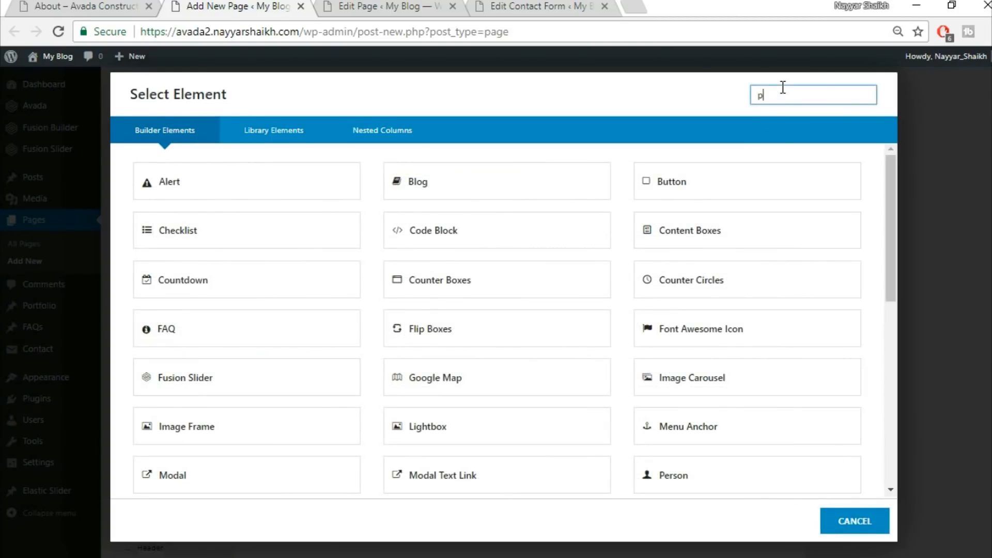
text(er)
click(270, 199)
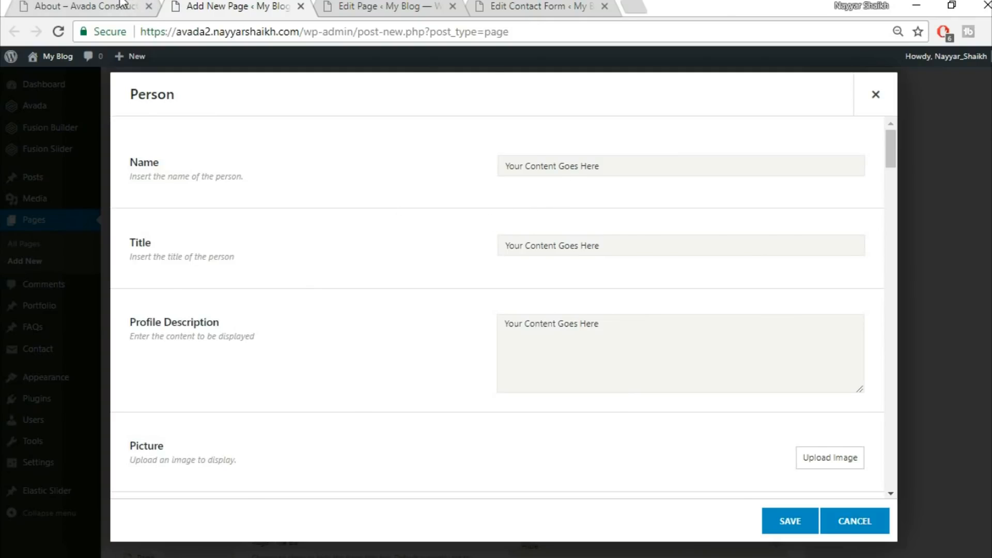
Copy the first team member's name from the live About page into the Person element's Name field
click(122, 5)
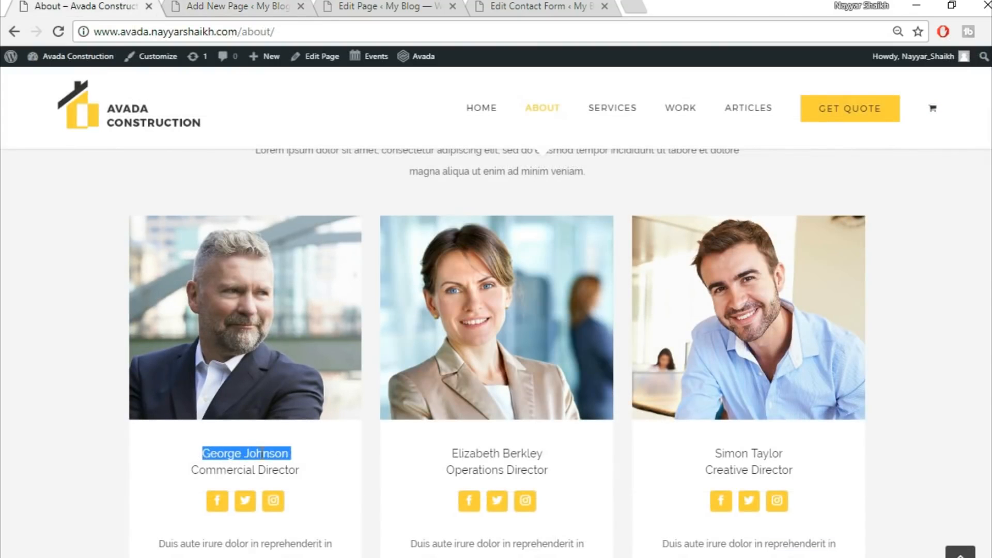
click(250, 5)
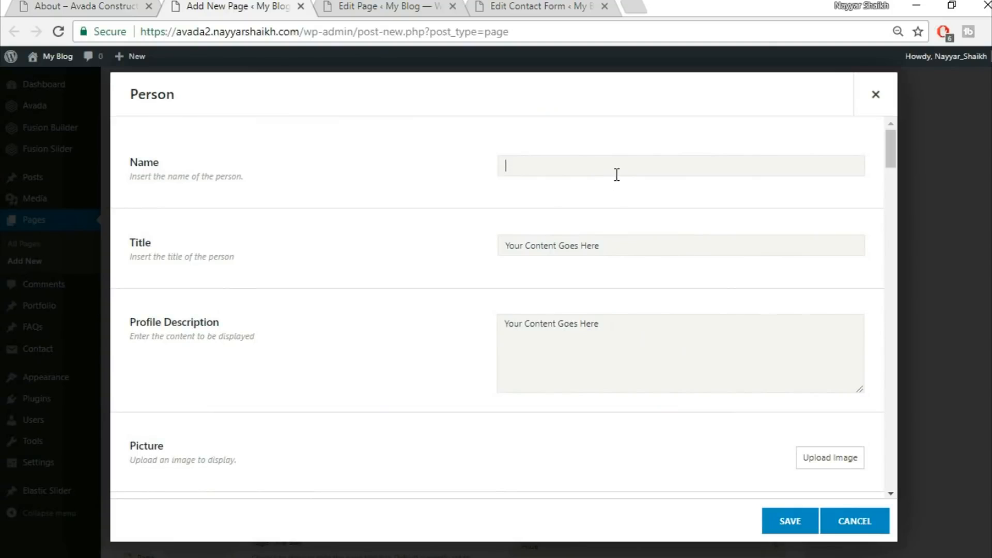
Copy the title Commercial Director and the profile description from the live About page into the Person element's fields
click(135, 5)
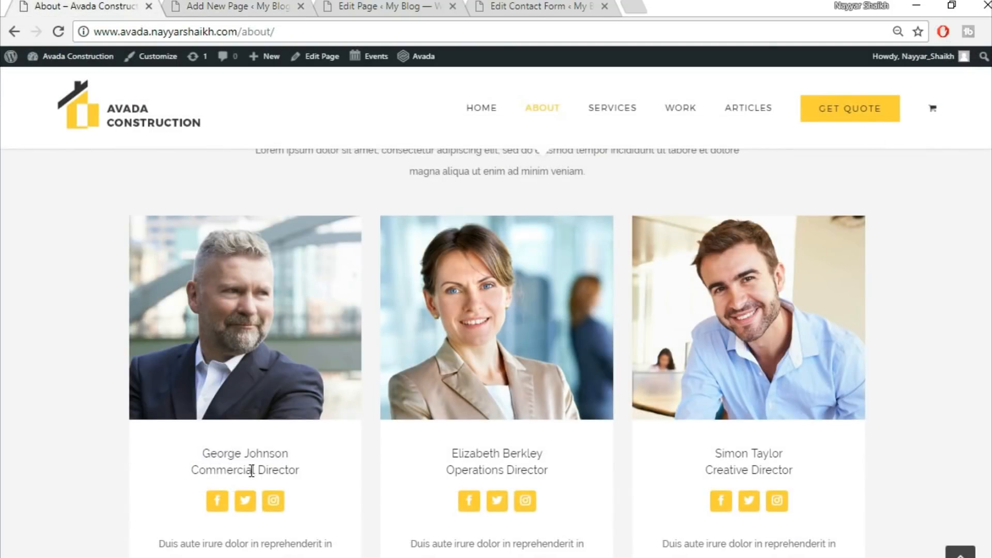
triple_click(252, 472)
click(256, 6)
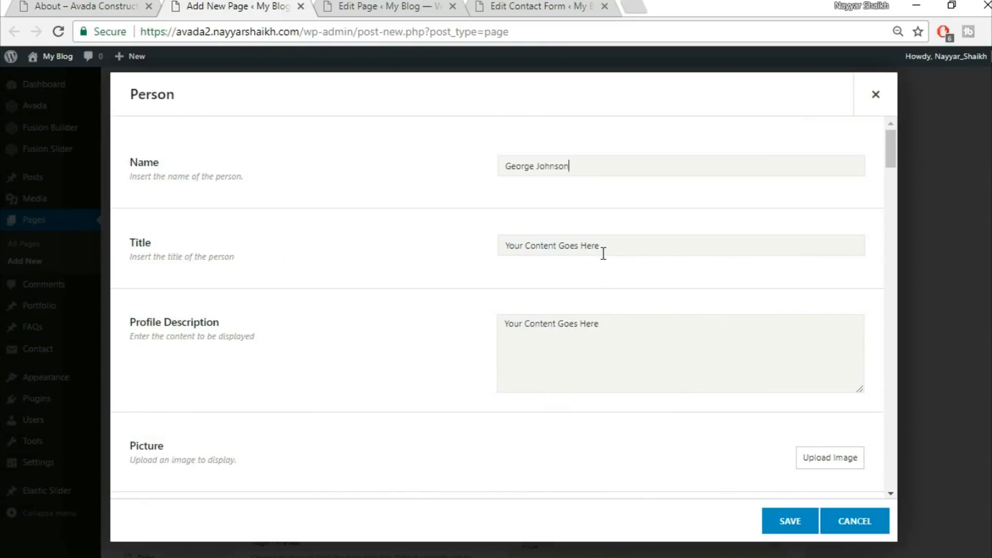
click(34, 4)
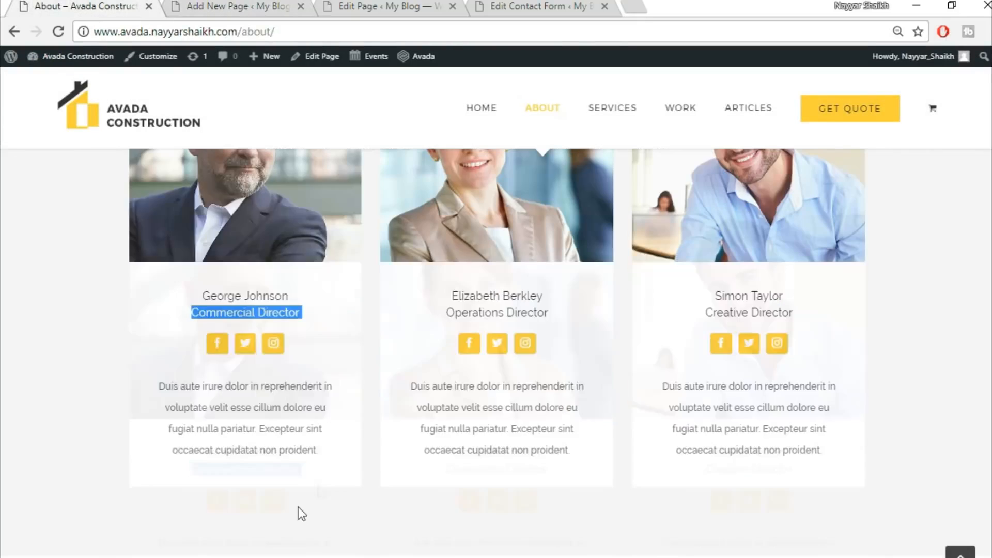
scroll(258, 413, down, 5)
drag(150, 308, 356, 372)
key(ctrl+c)
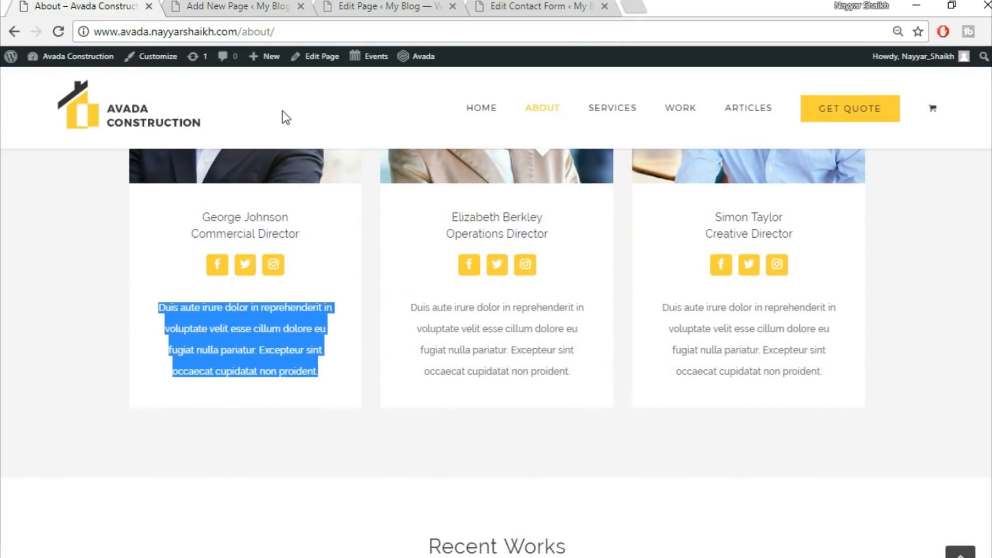
click(264, 5)
click(582, 368)
key(ctrl+a)
key(ctrl+v)
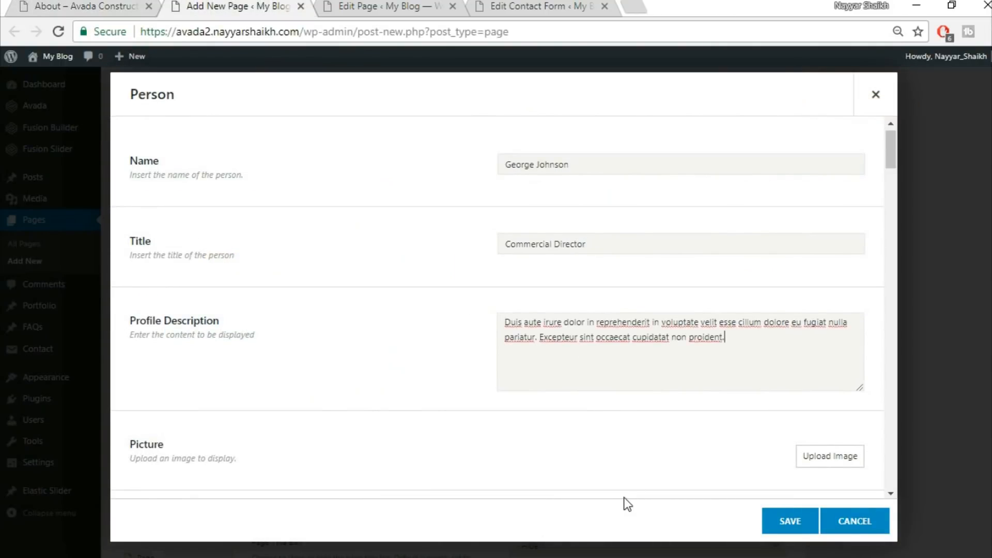
Upload avada-team1-21351225 from the Images folder and insert it as the Person's picture
scroll(784, 383, down, 3)
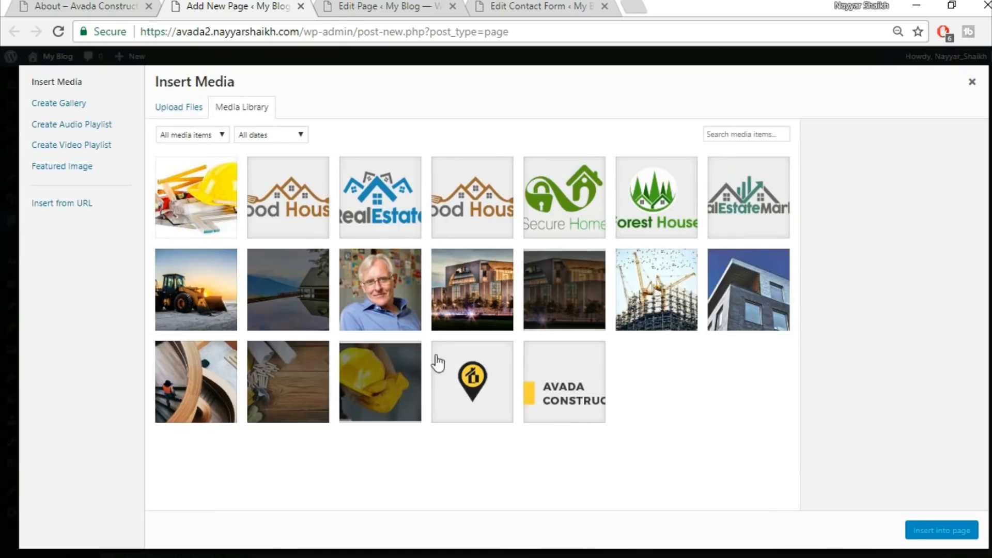
click(186, 109)
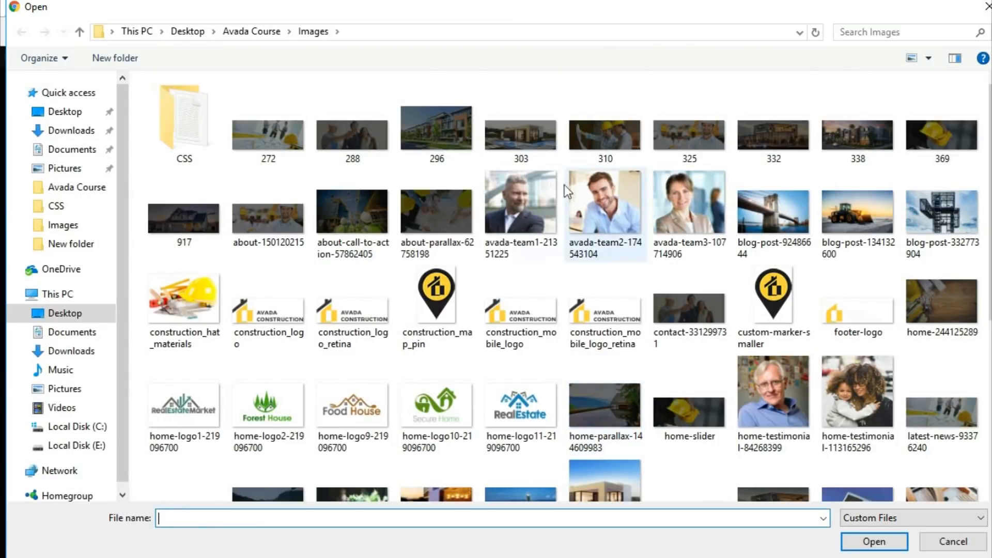
click(515, 184)
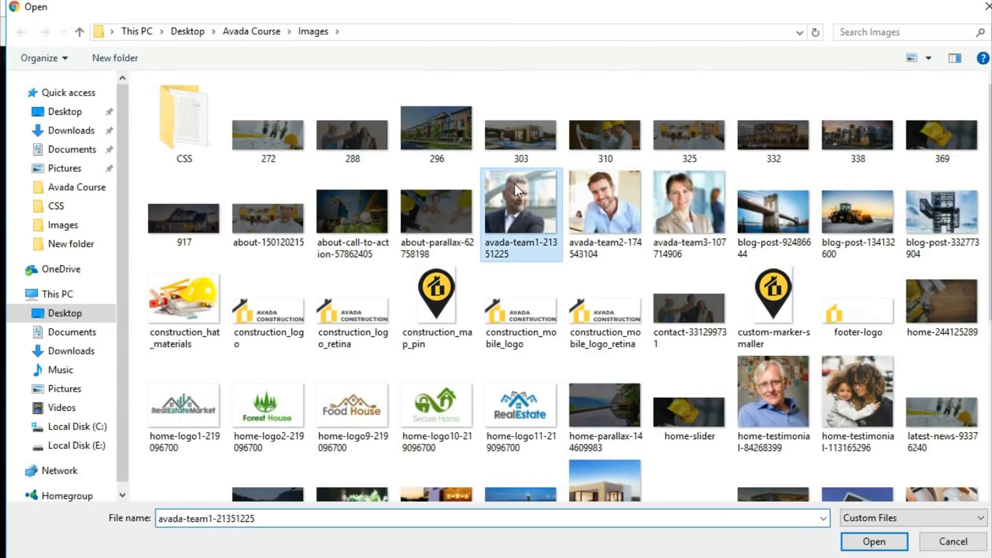
click(873, 541)
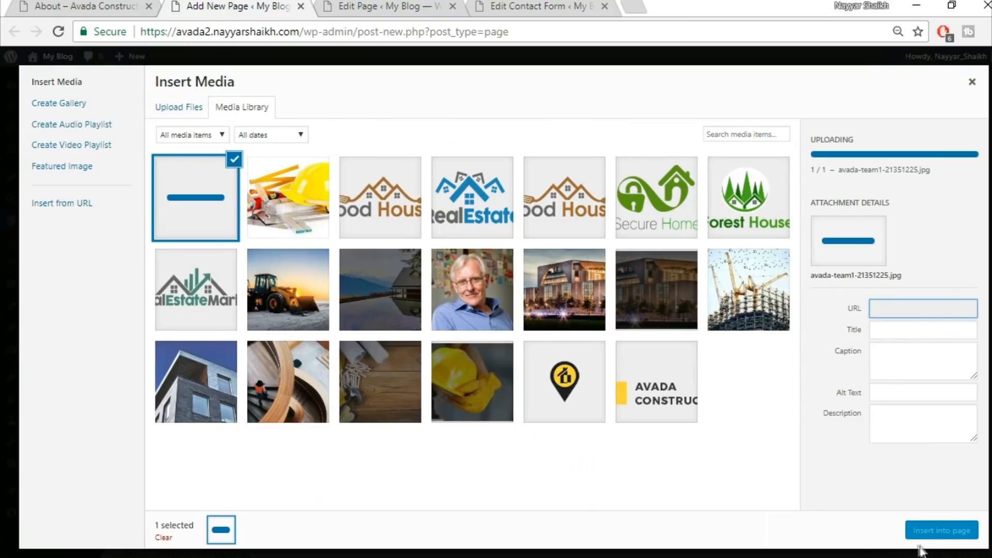
click(930, 533)
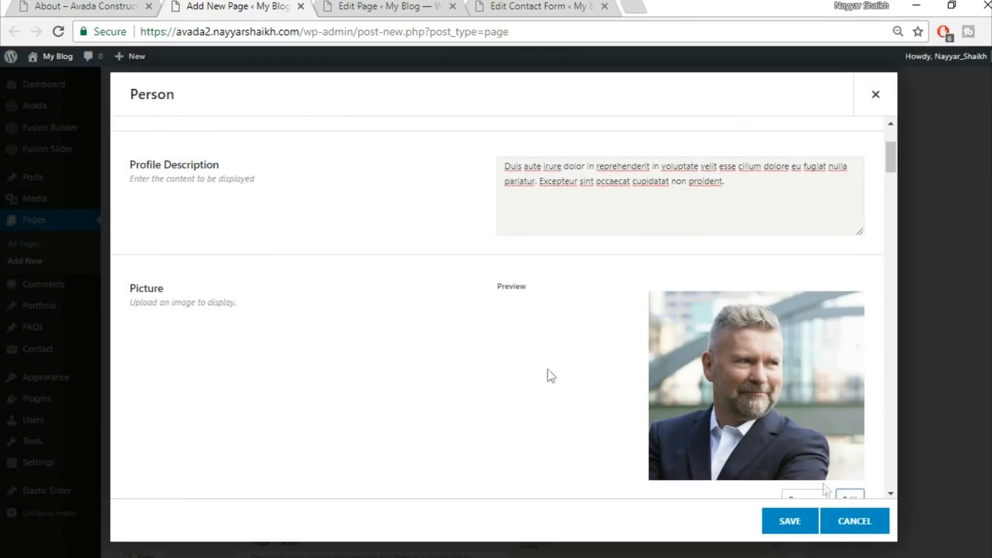
Set the Person's hover type to Zoom Out
scroll(436, 339, down, 2)
scroll(435, 341, down, 3)
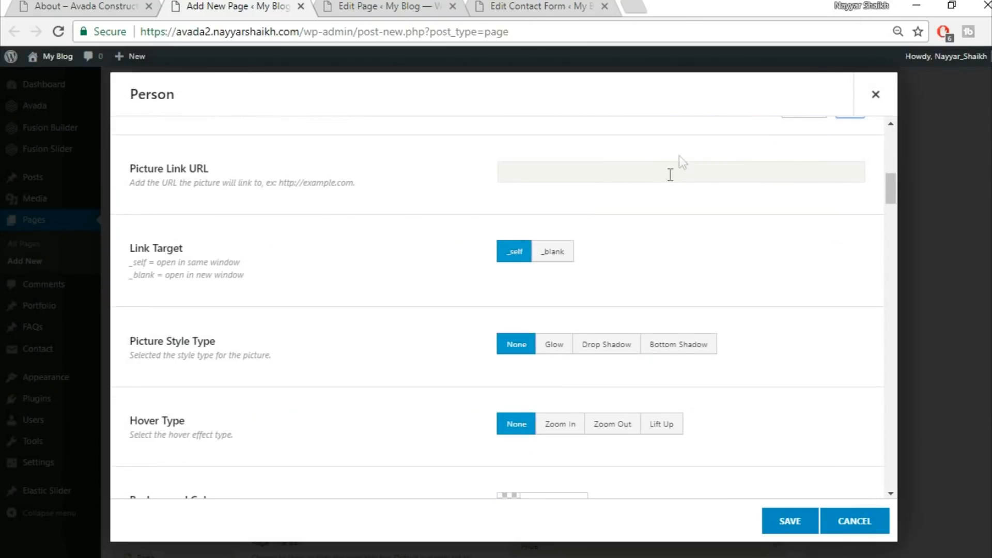
scroll(782, 219, down, 1)
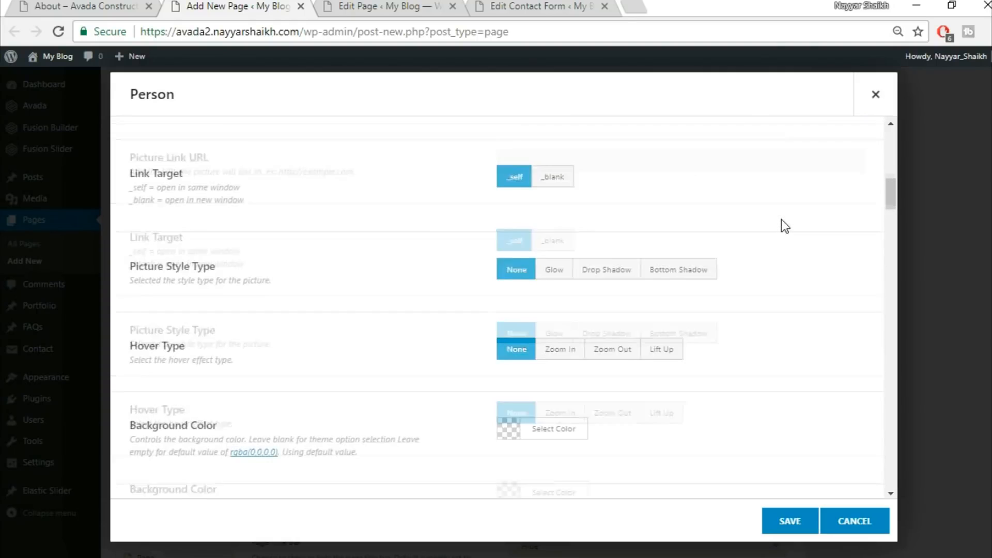
click(672, 349)
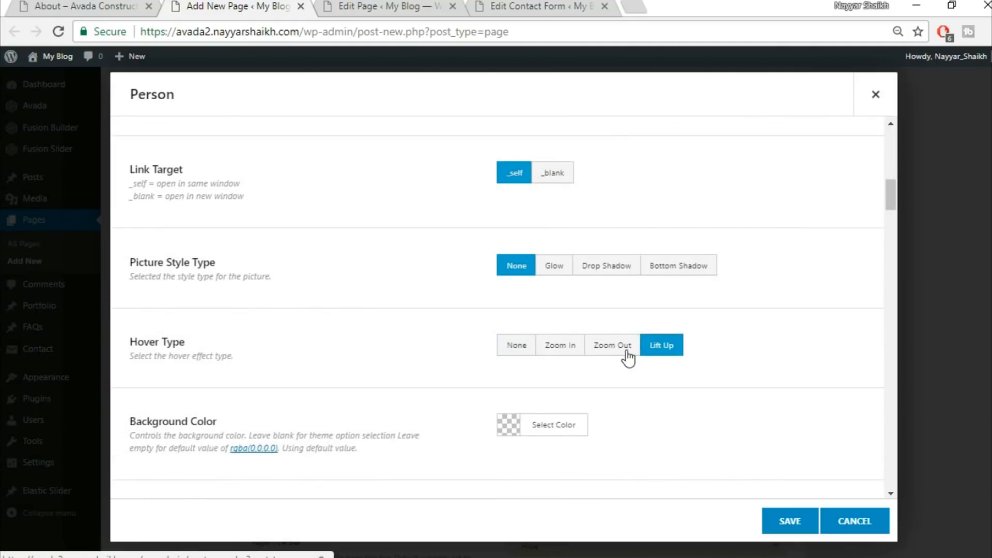
click(627, 348)
scroll(809, 325, down, 3)
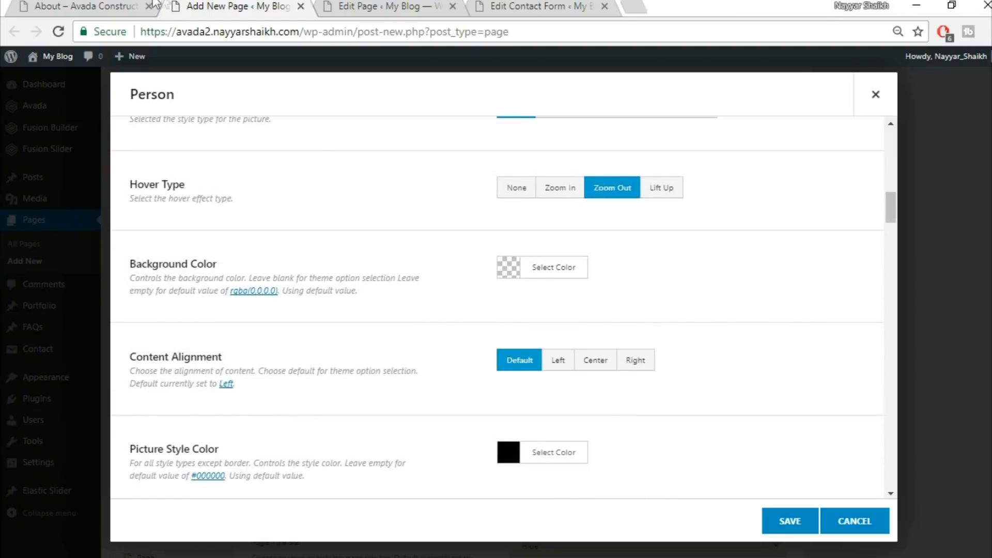
Examine the first team member's layout on the live About page
click(88, 6)
click(352, 467)
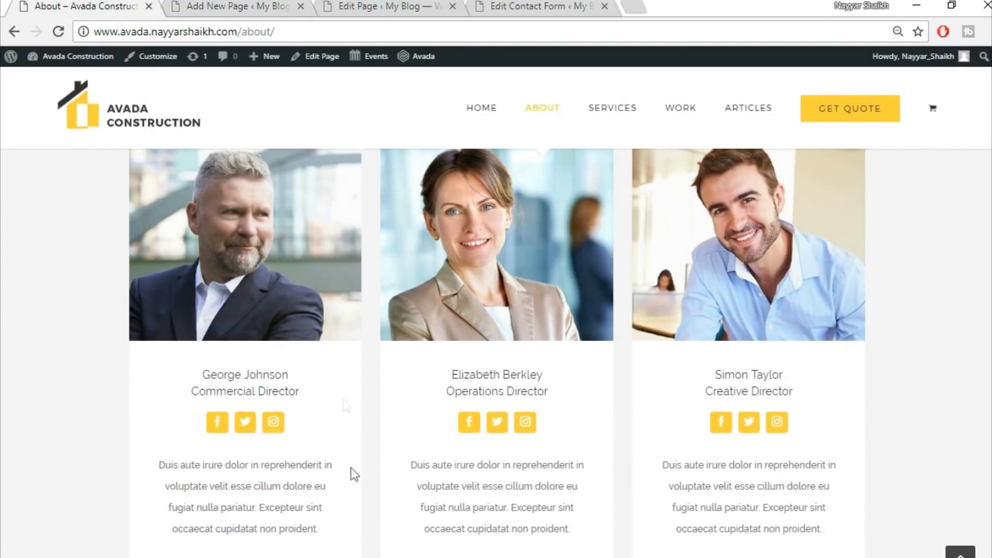
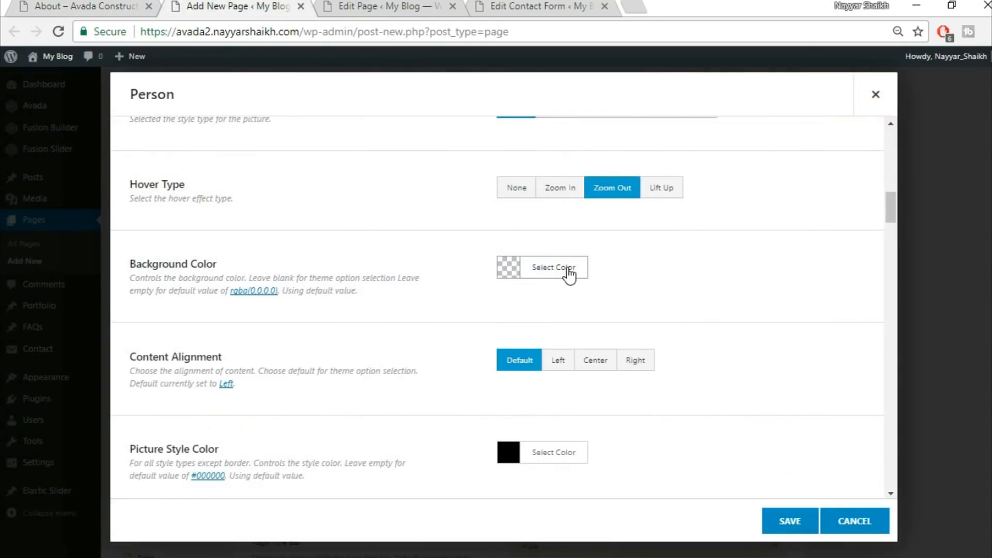
Set the Person element's background color to white #ffffff and its content alignment to Center
click(568, 272)
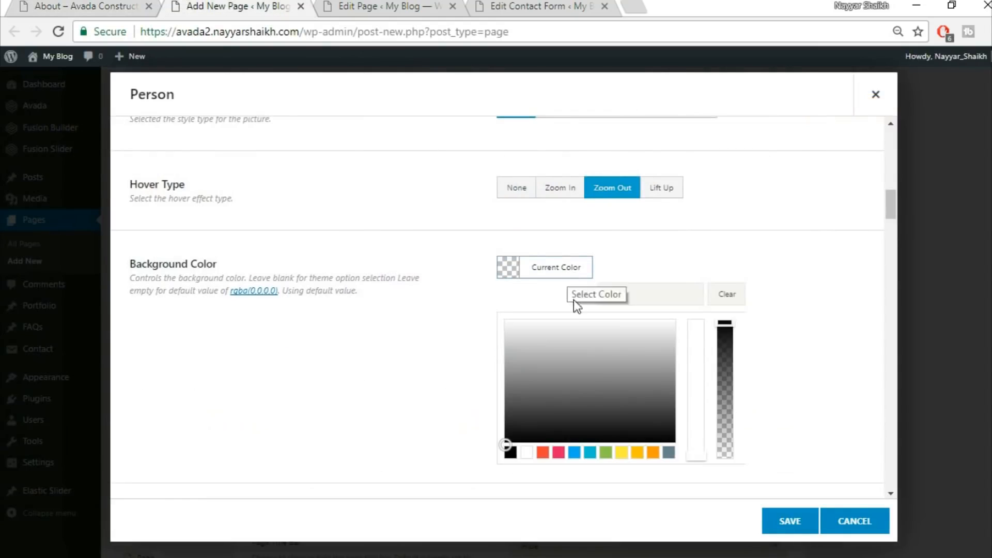
click(527, 452)
click(742, 244)
click(580, 268)
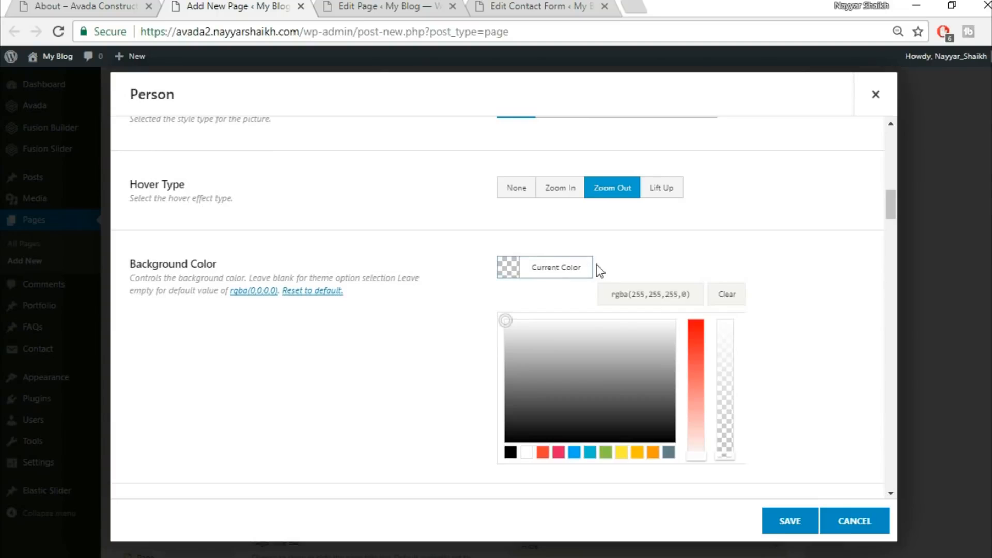
click(734, 292)
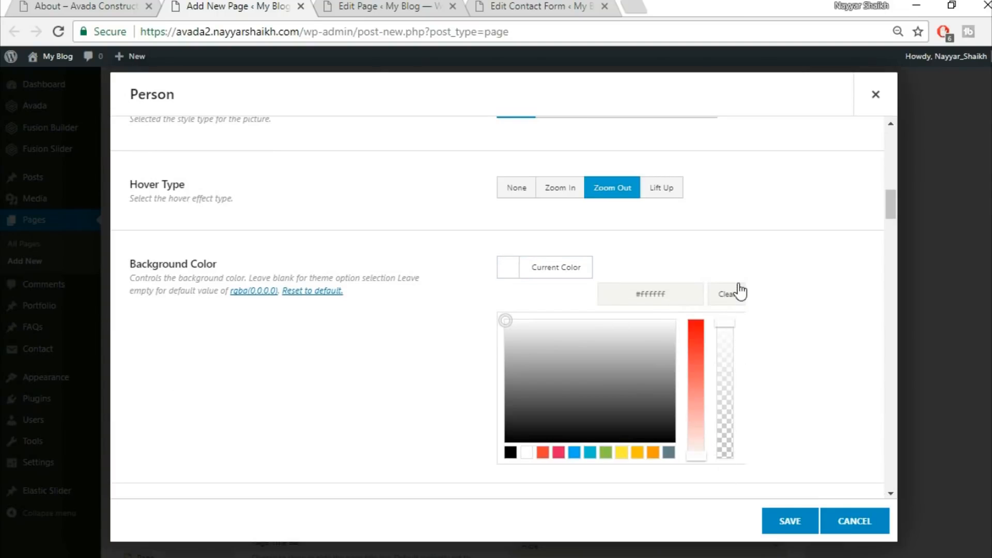
click(792, 265)
scroll(800, 298, down, 2)
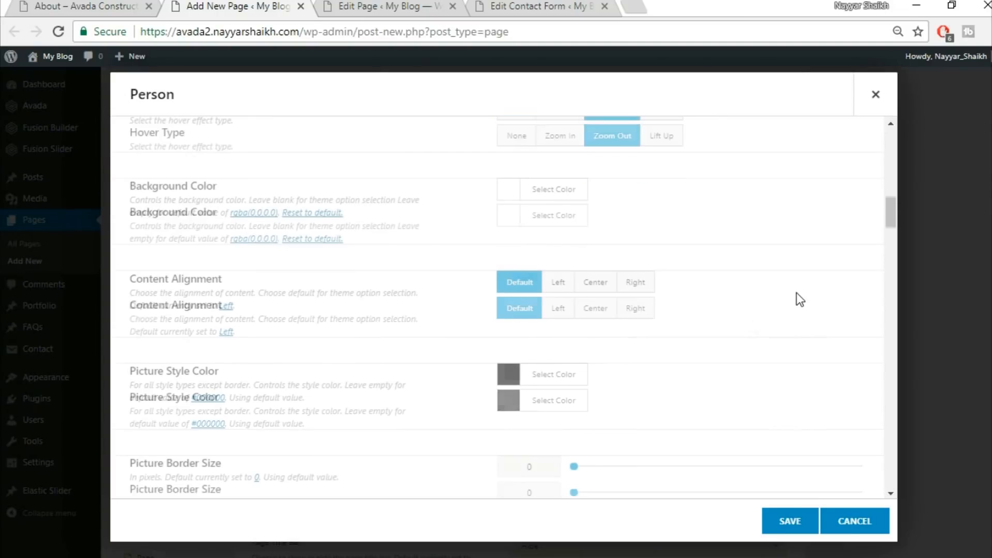
click(593, 286)
Turn on boxed social icons for the Person element
scroll(775, 312, down, 2)
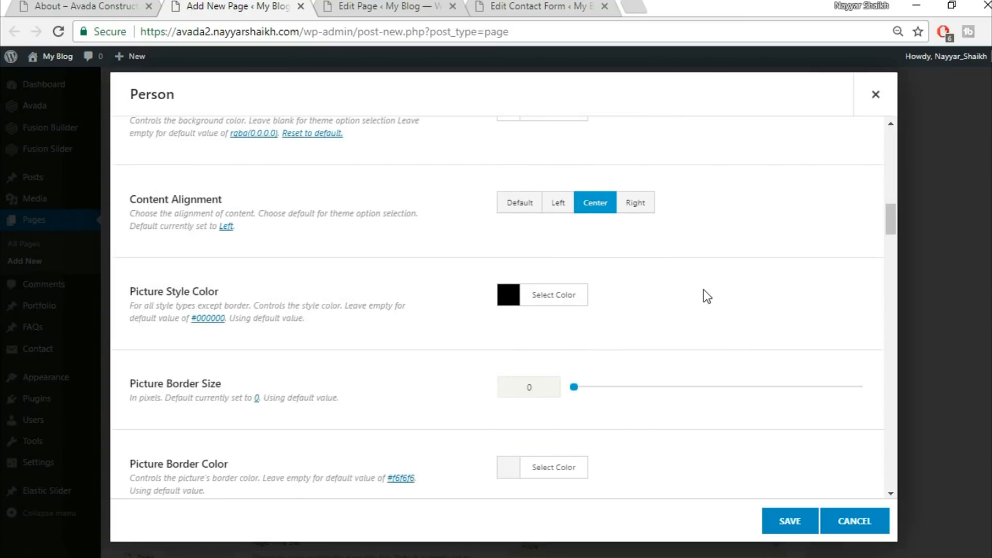
scroll(704, 296, down, 2)
scroll(330, 396, down, 5)
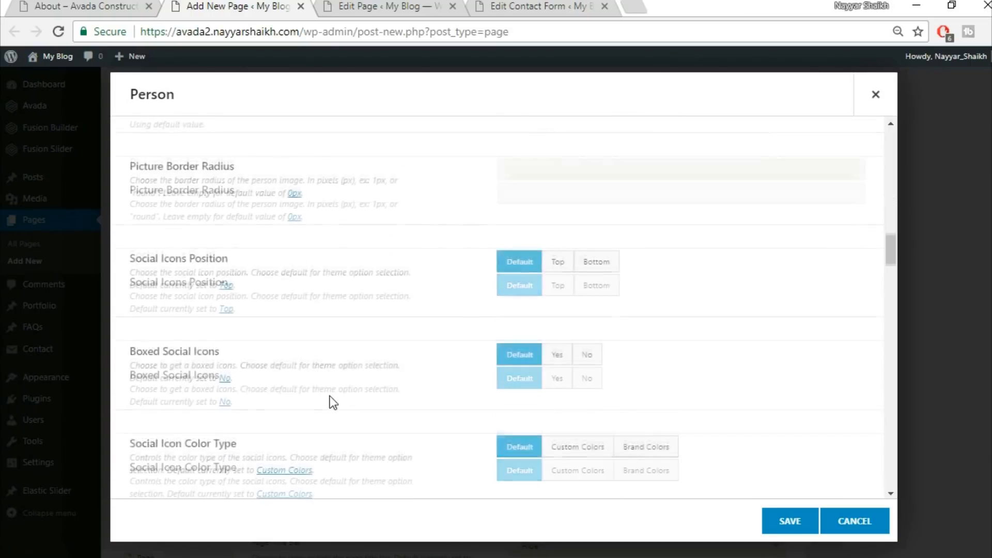
scroll(553, 297, down, 1)
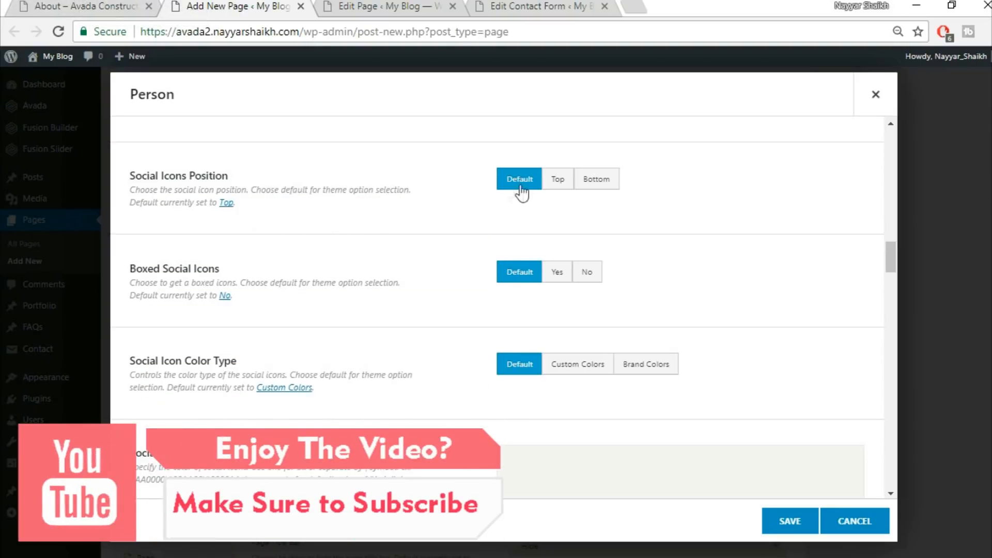
click(86, 6)
click(558, 272)
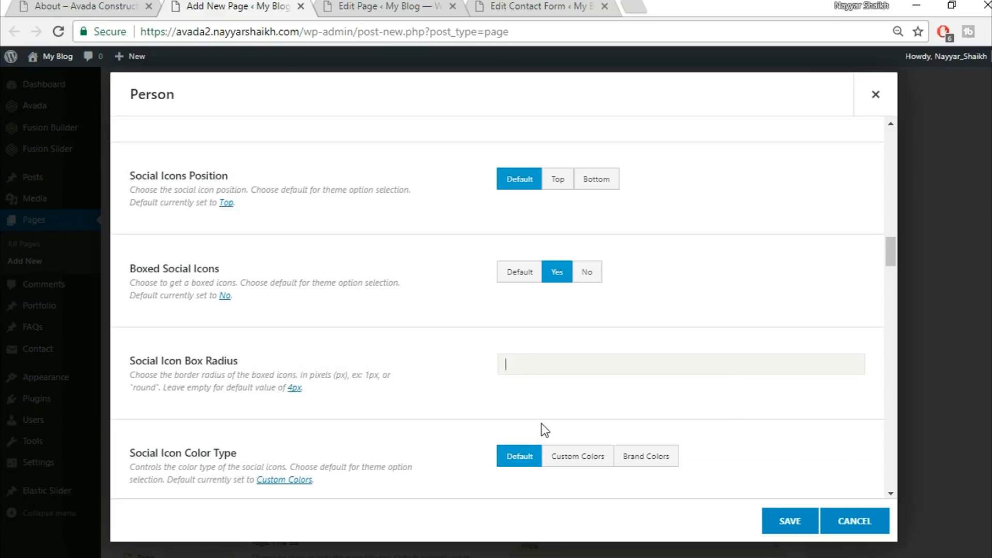
Enter #fffff|#fffff as the social icon custom colors, checking the demo page's icons for reference
scroll(464, 404, down, 4)
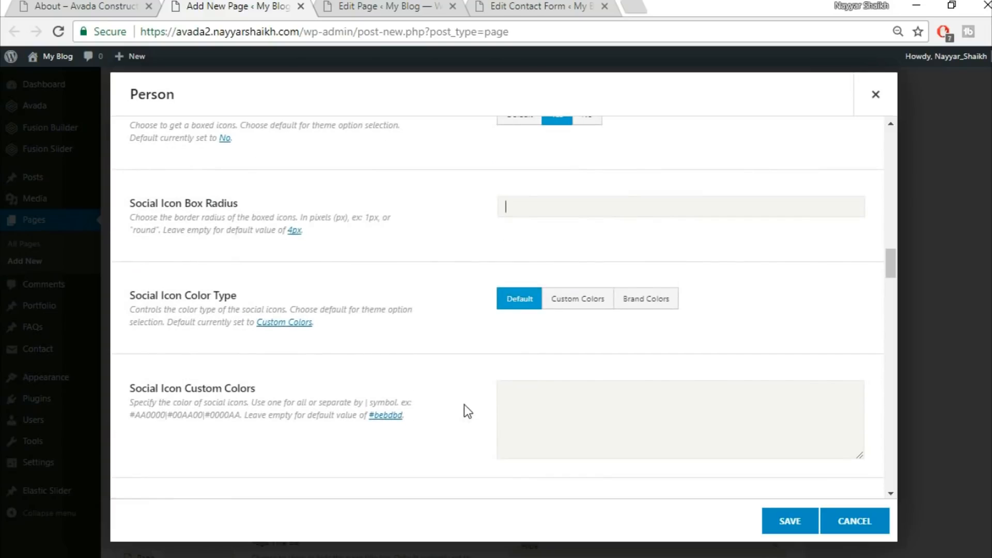
scroll(465, 414, down, 2)
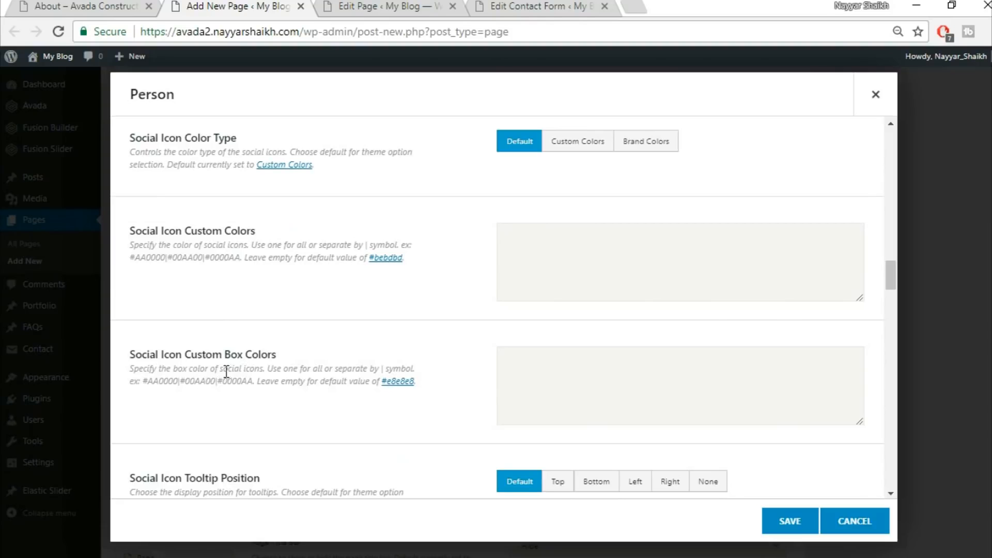
click(56, 4)
click(150, 5)
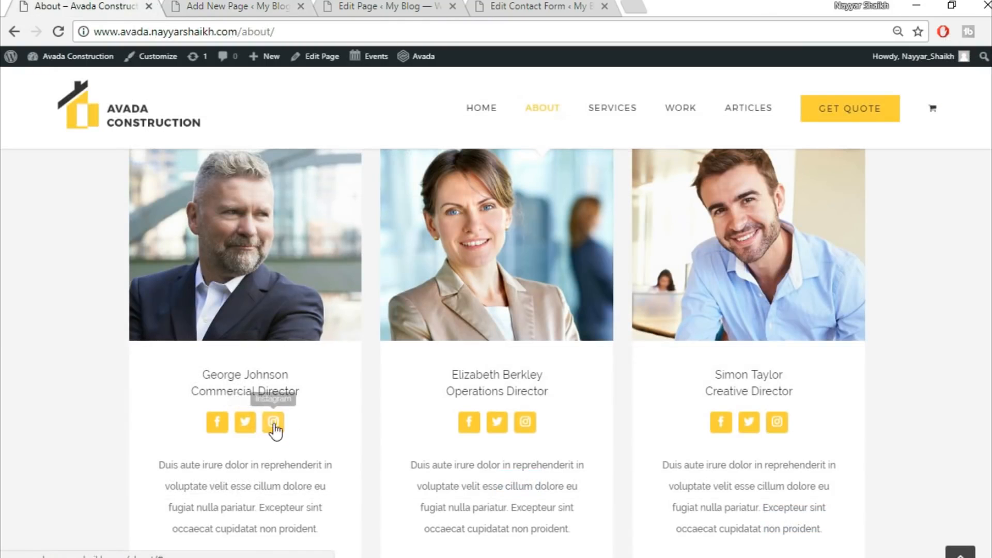
click(238, 7)
text(|)
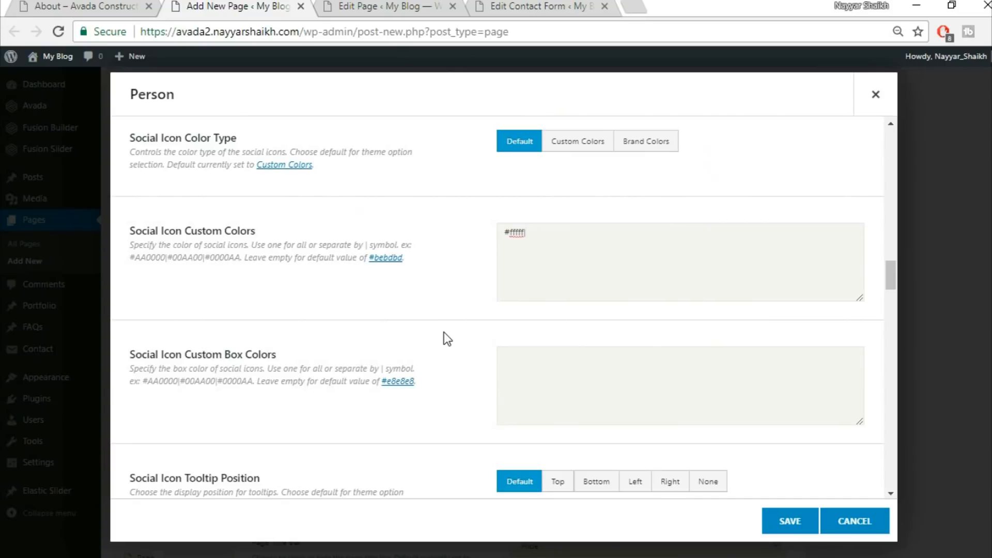
text(#fffff)
scroll(620, 315, down, 10)
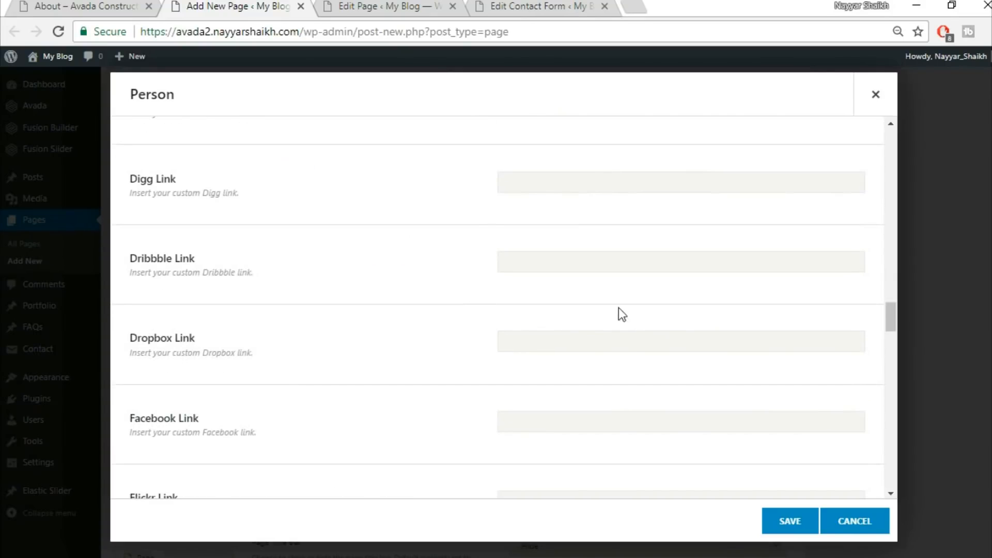
scroll(622, 324, up, 8)
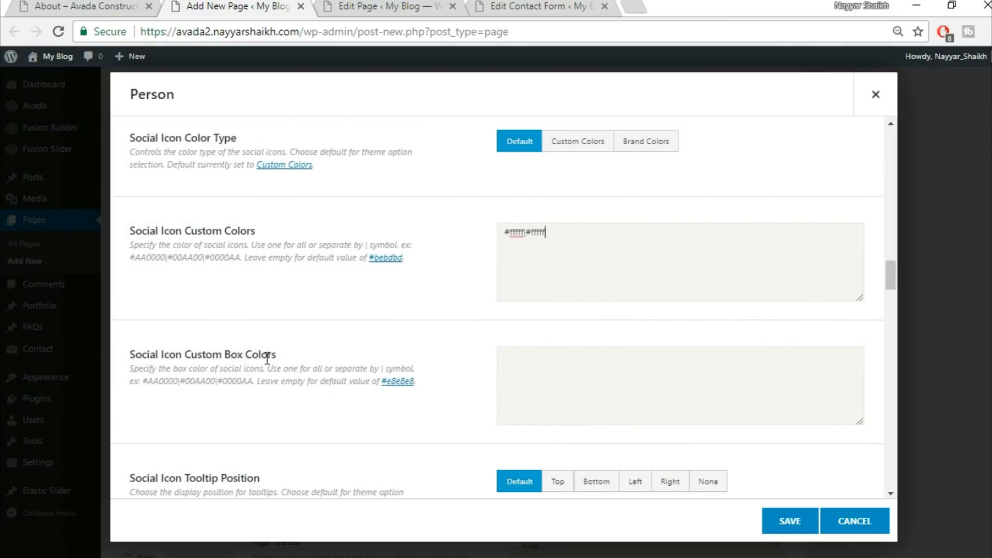
Set the social icon custom box colors to #fed03d|#fed03d
click(71, 6)
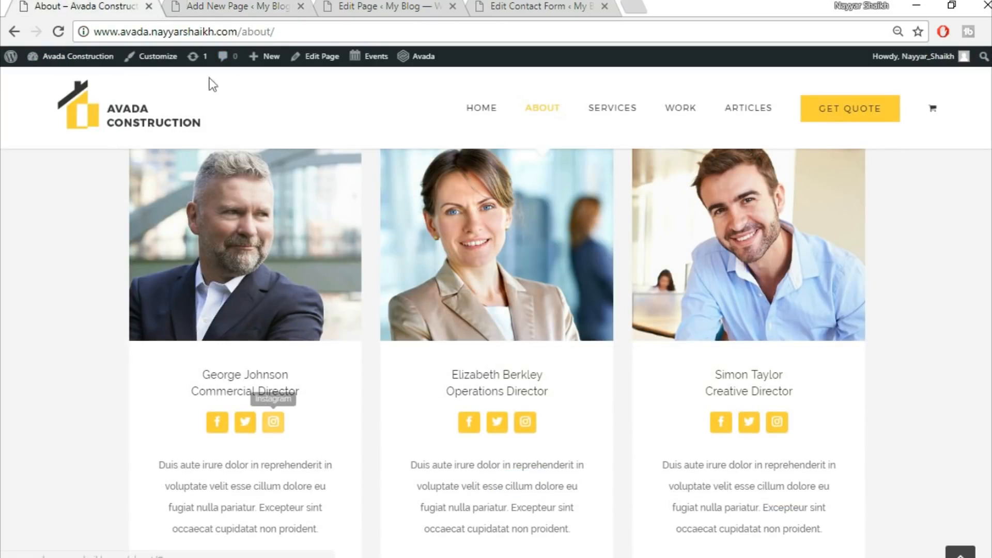
click(232, 6)
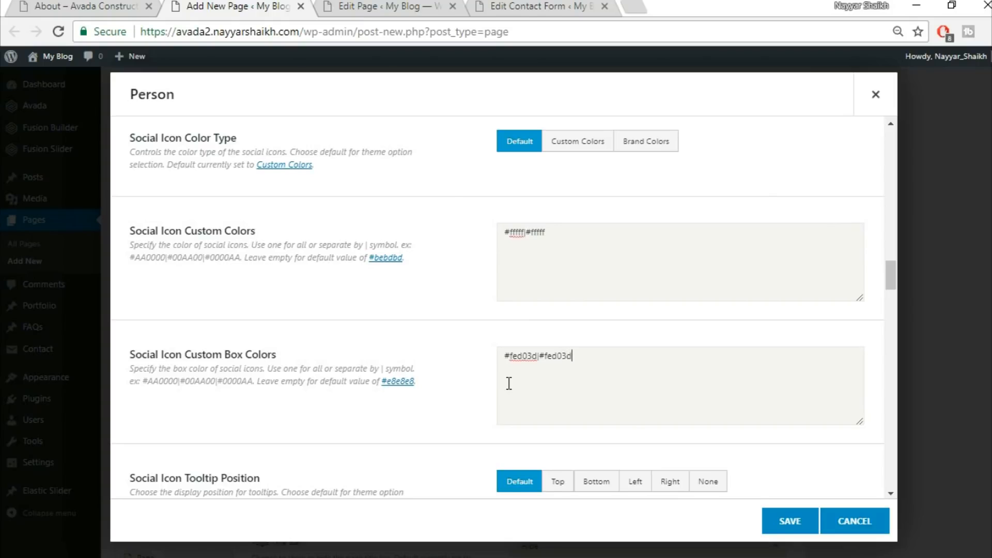
scroll(582, 398, down, 2)
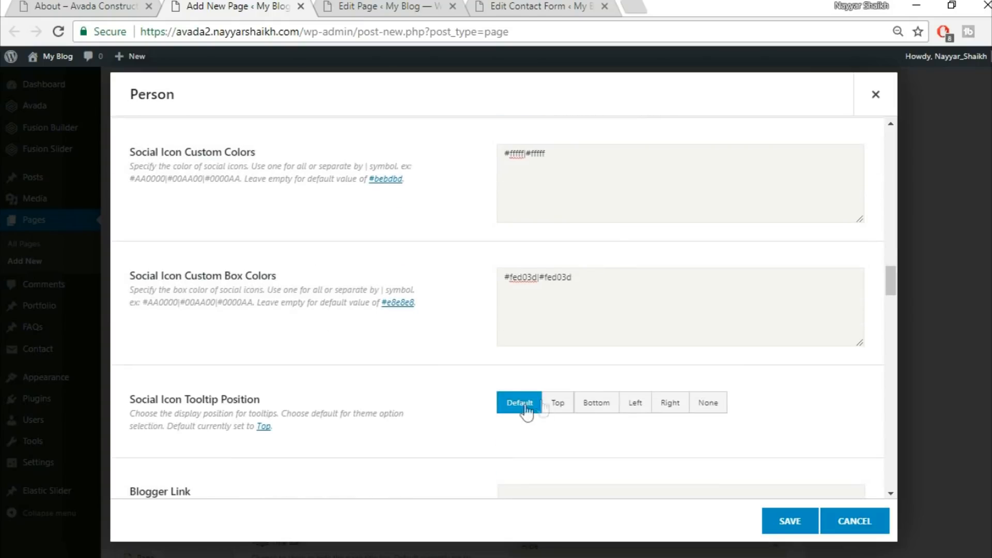
scroll(369, 421, down, 2)
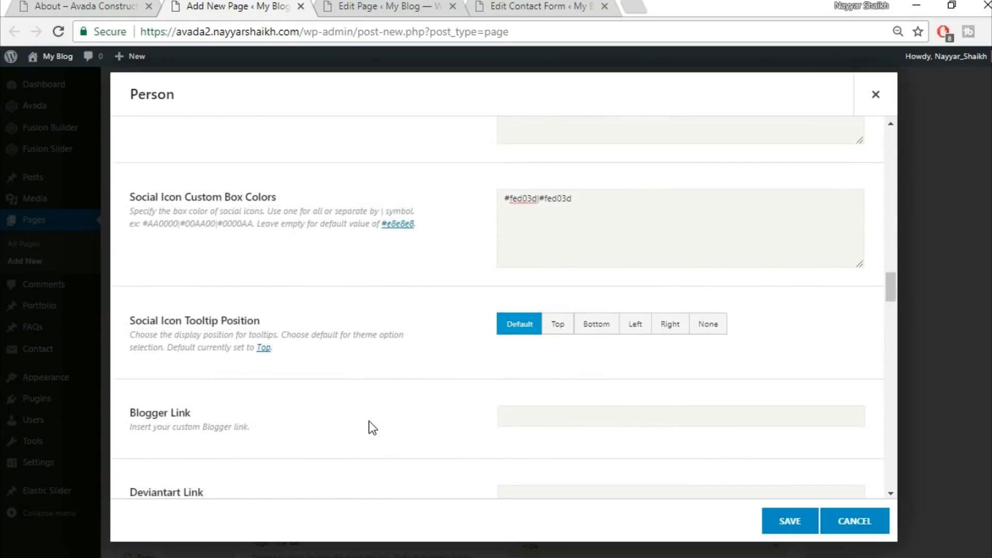
scroll(670, 358, down, 4)
click(519, 257)
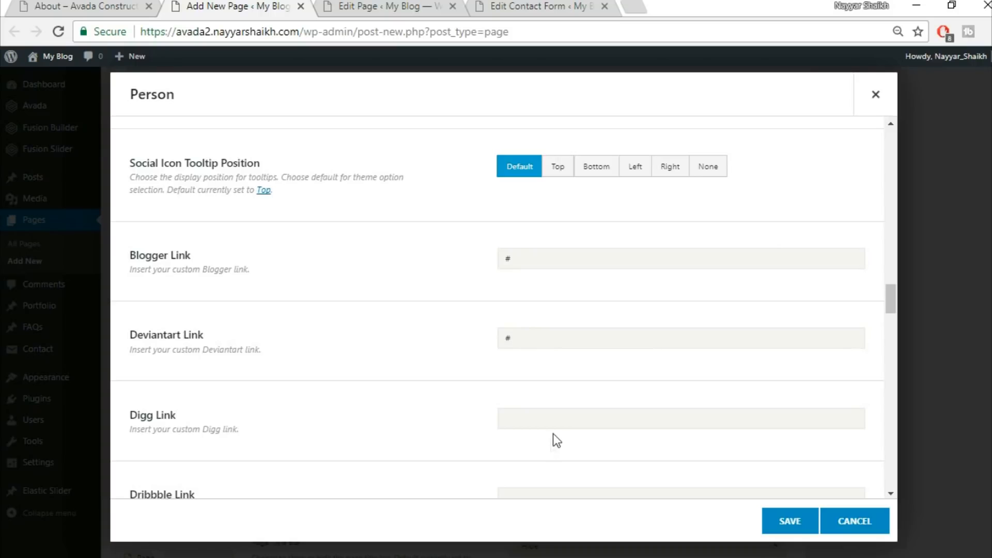
Save the Person element settings
scroll(533, 324, down, 16)
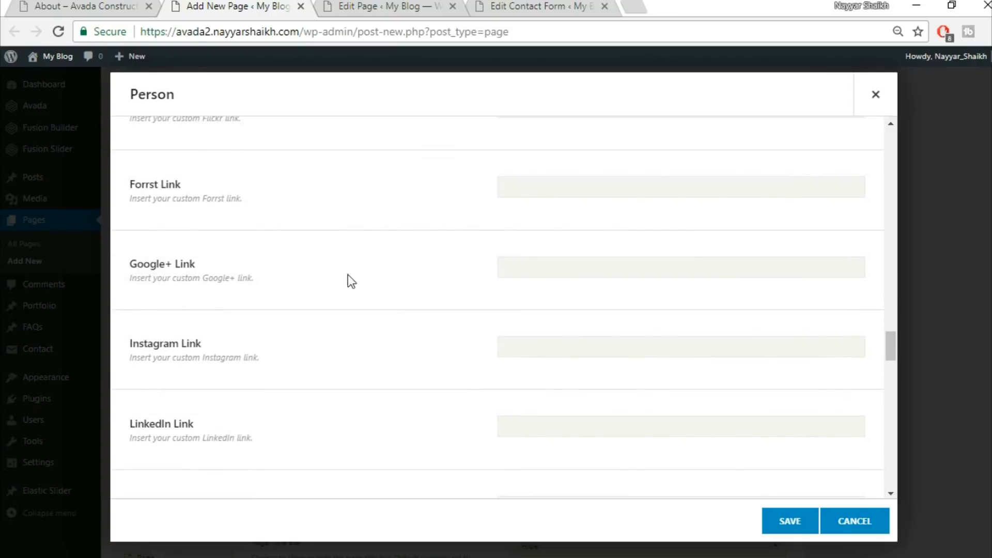
scroll(431, 349, down, 8)
scroll(430, 347, down, 4)
scroll(470, 329, down, 20)
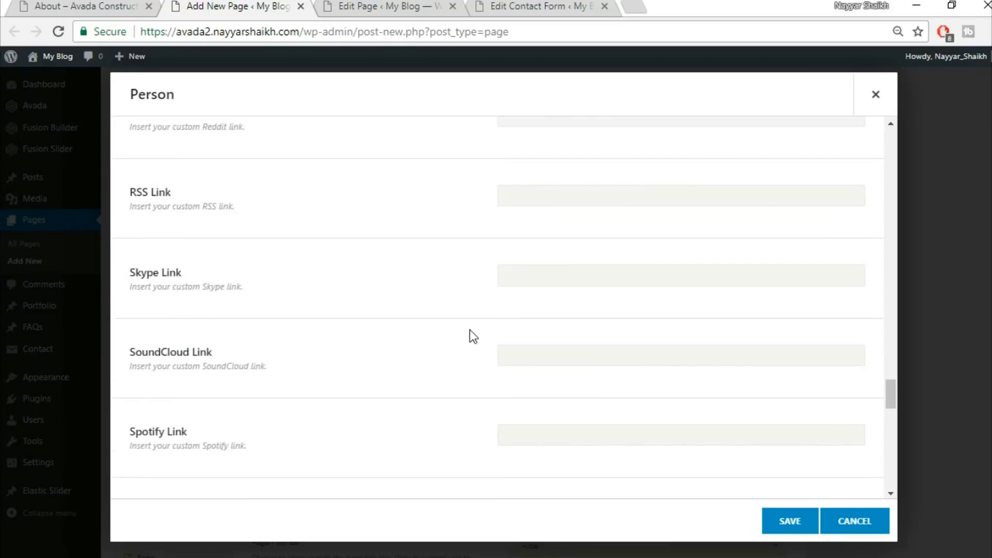
scroll(470, 329, down, 7)
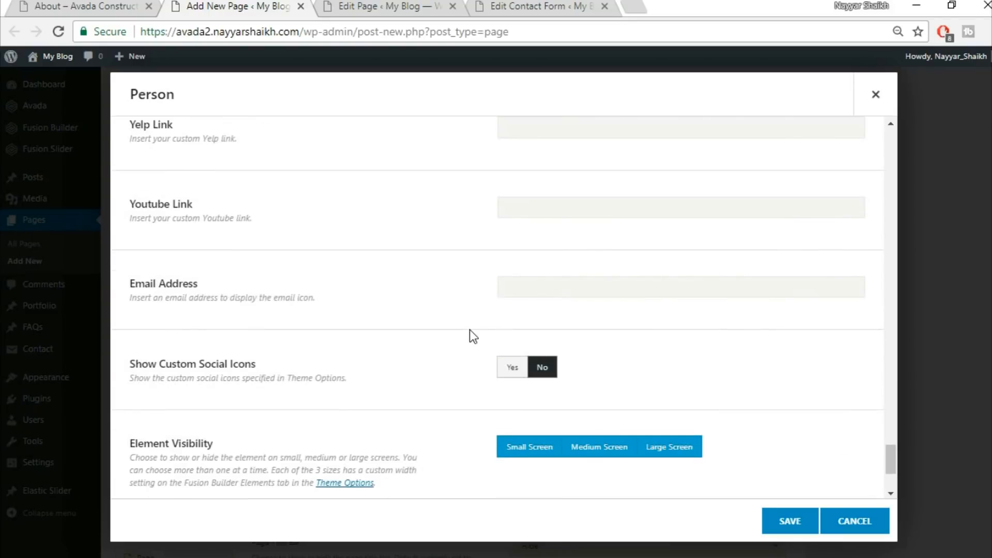
scroll(405, 342, down, 3)
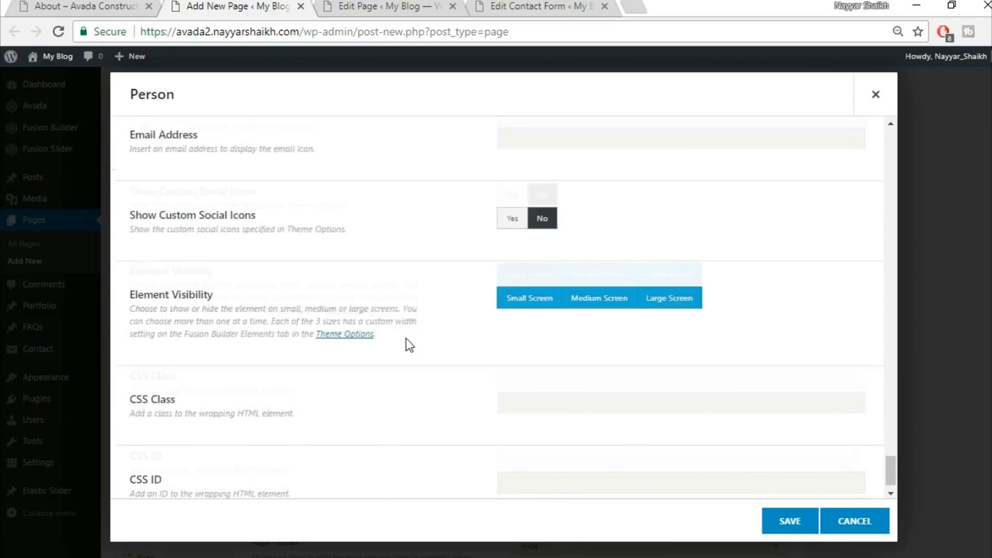
click(779, 518)
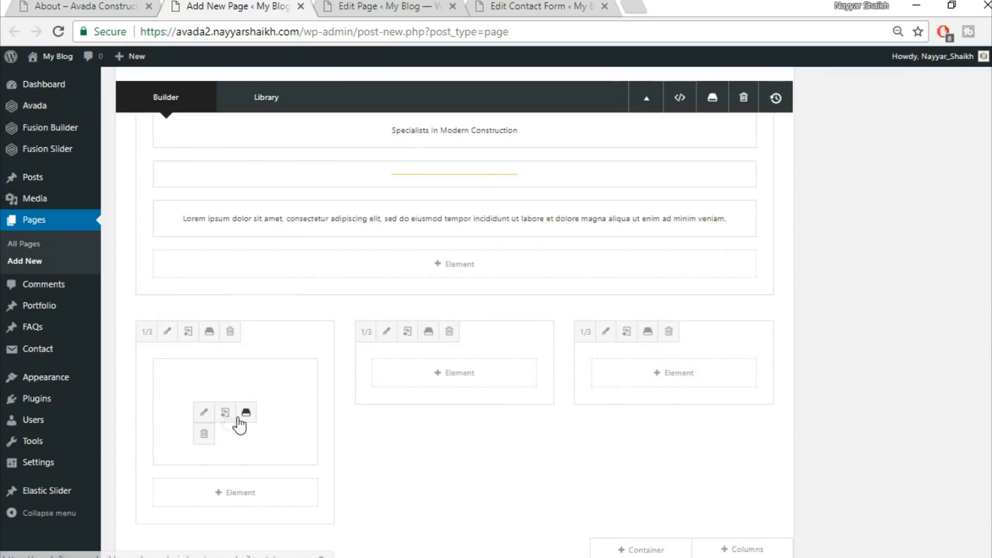
Clone the Person element and move the copies into the second and third columns
click(225, 415)
drag(199, 381, 450, 372)
drag(277, 364, 672, 370)
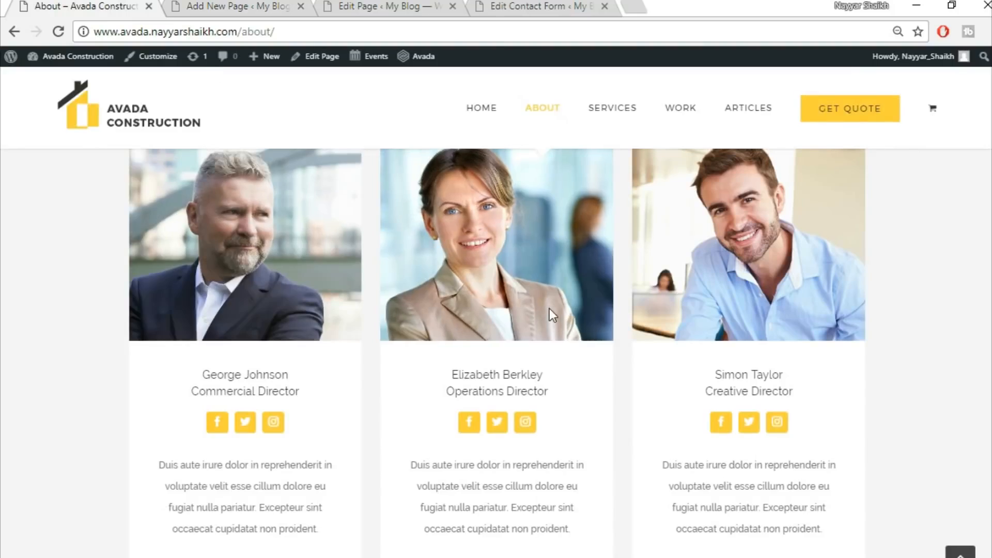
Scroll through the remaining sections of the demo About page, then return to the page builder
scroll(549, 308, down, 5)
scroll(550, 308, down, 5)
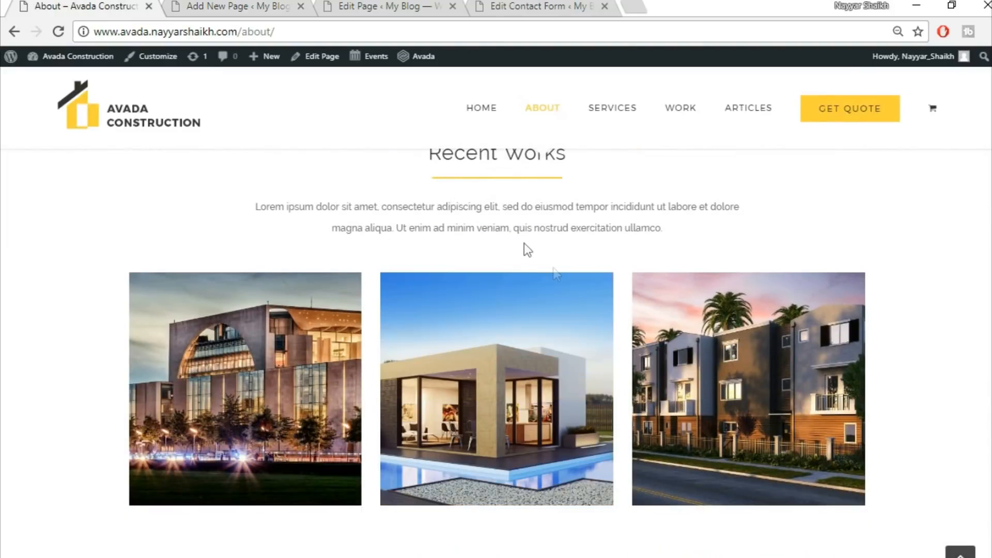
scroll(546, 279, up, 2)
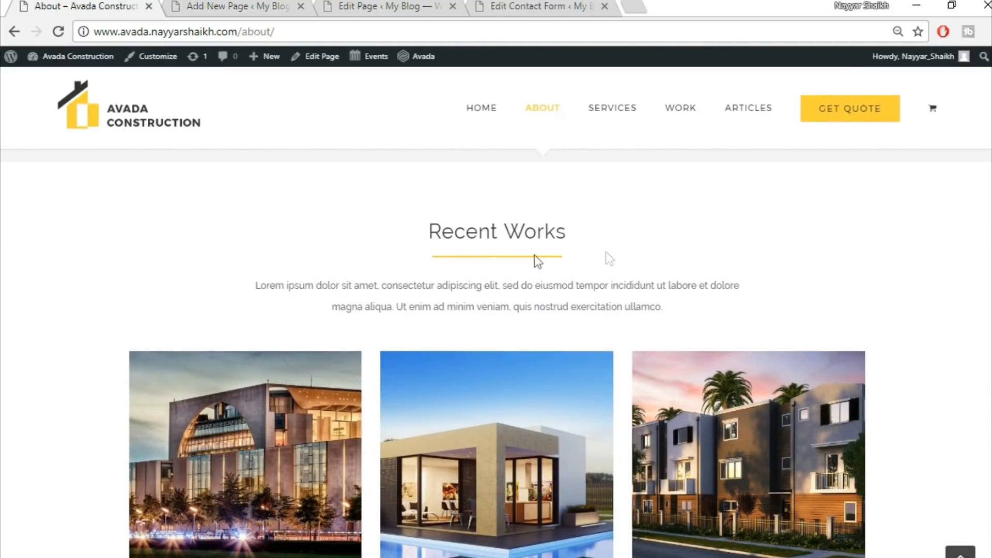
scroll(758, 347, down, 10)
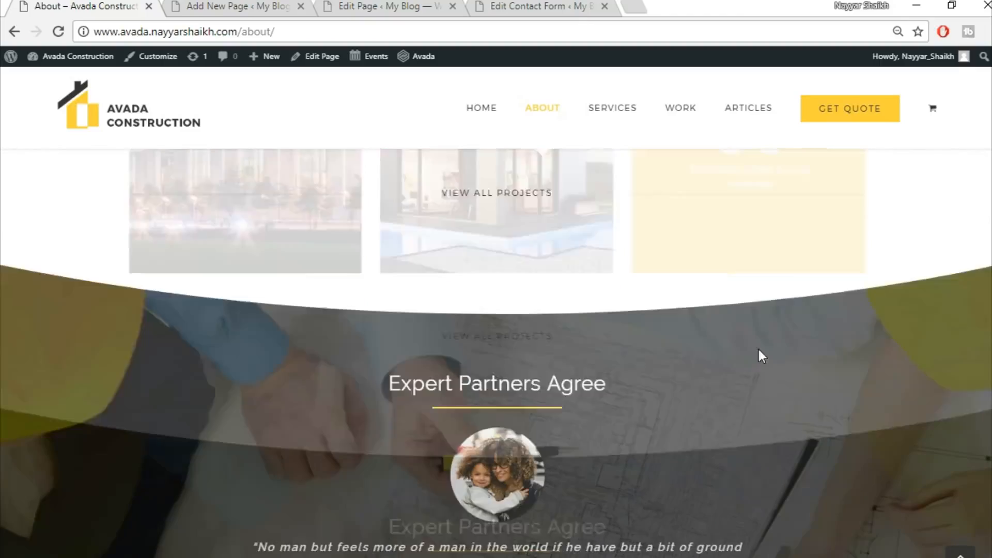
scroll(825, 495, down, 2)
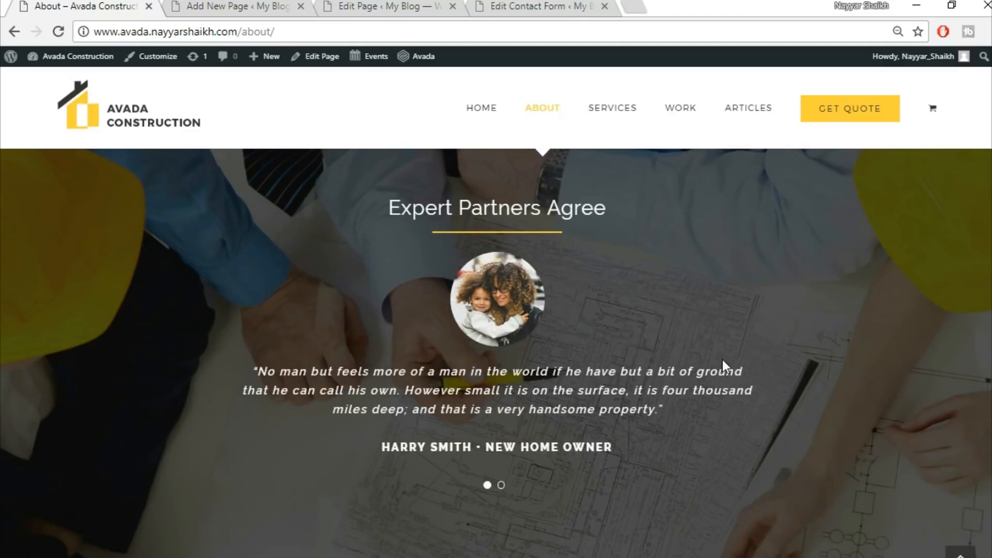
scroll(723, 361, down, 10)
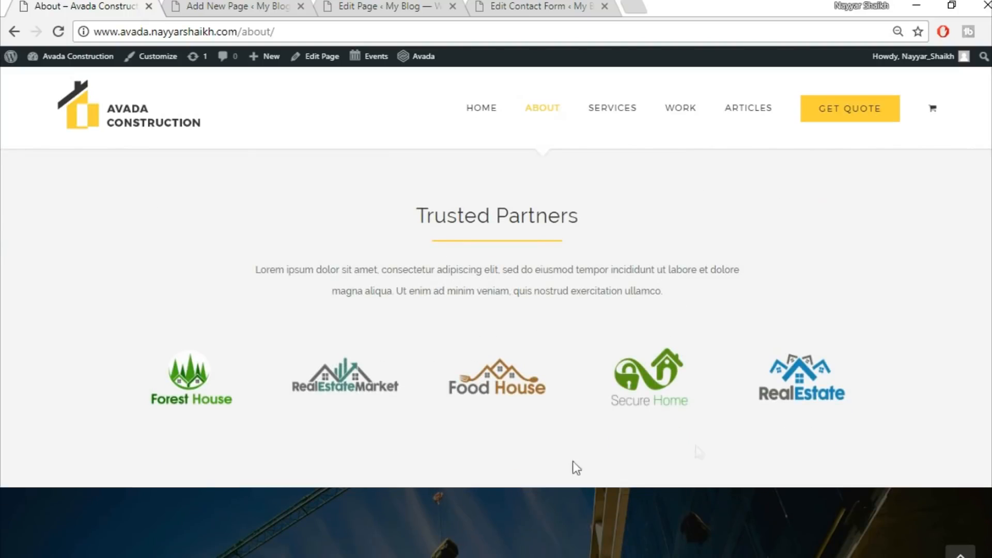
scroll(719, 295, down, 4)
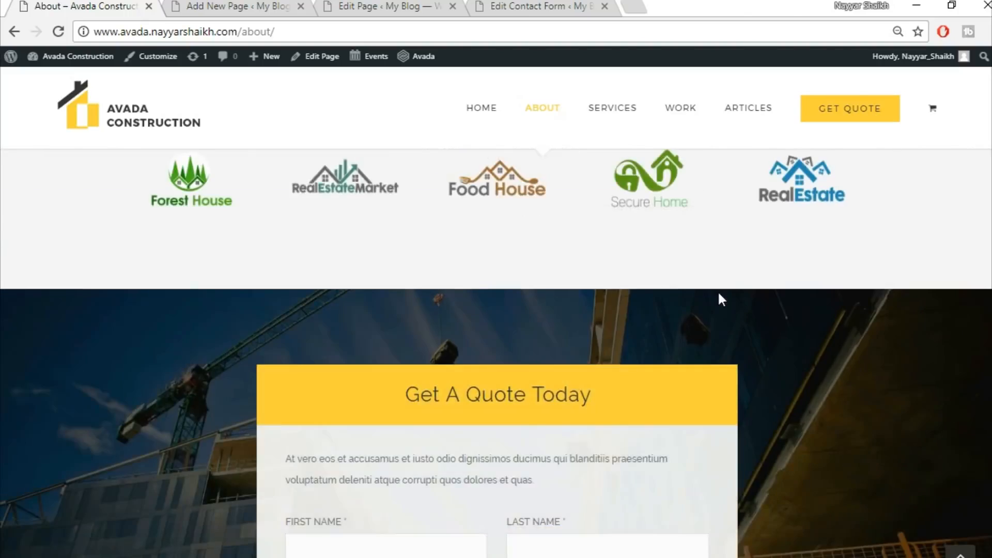
scroll(722, 299, down, 4)
scroll(471, 284, up, 2)
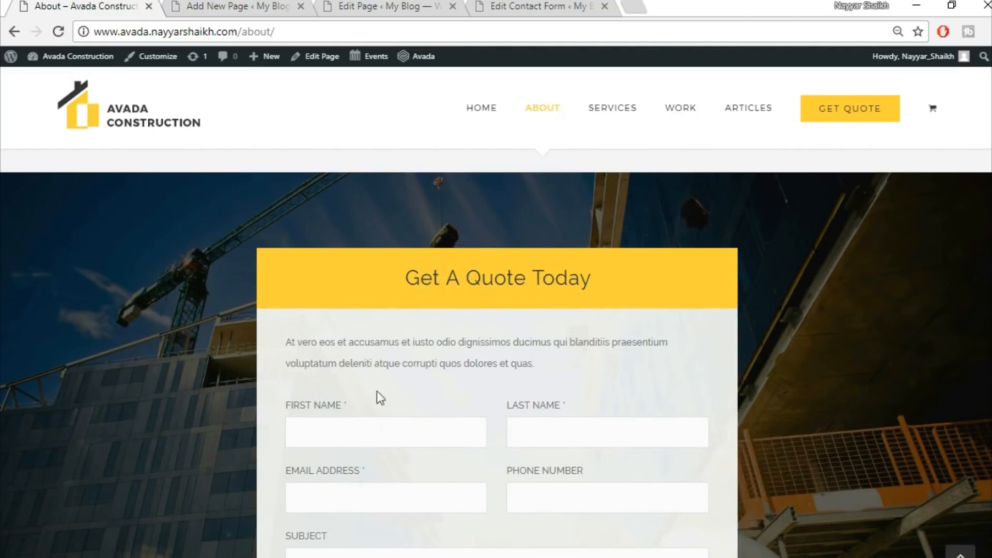
scroll(613, 275, up, 4)
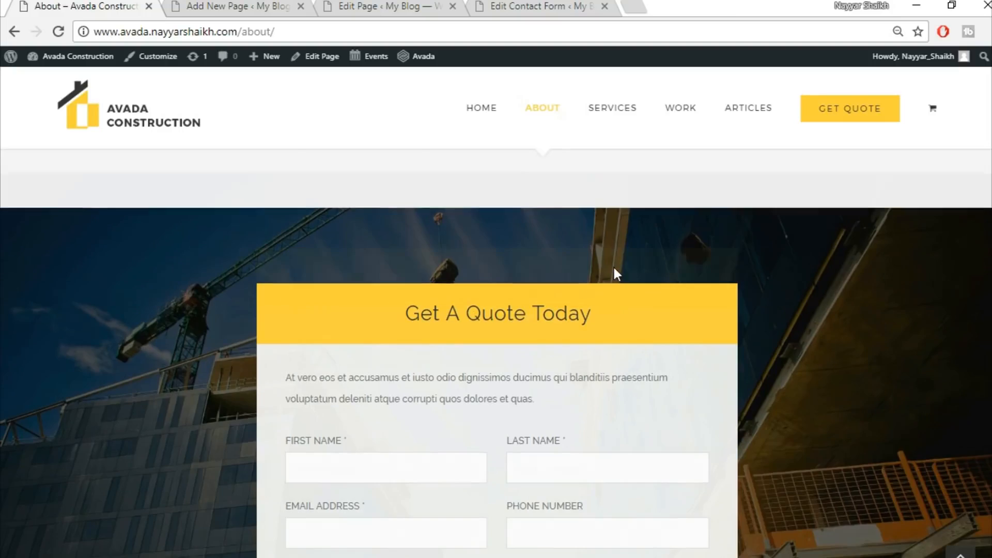
scroll(660, 447, down, 11)
scroll(848, 480, down, 5)
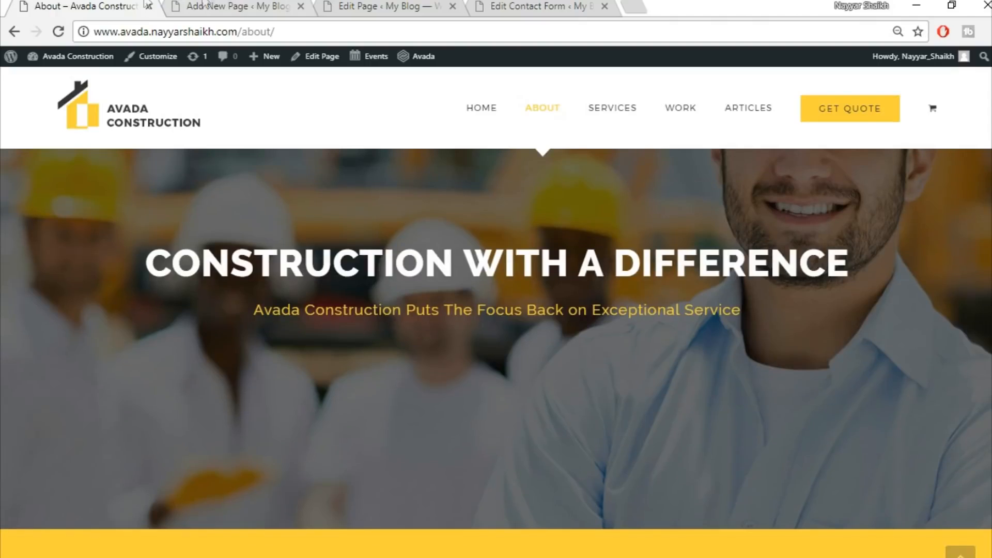
click(207, 5)
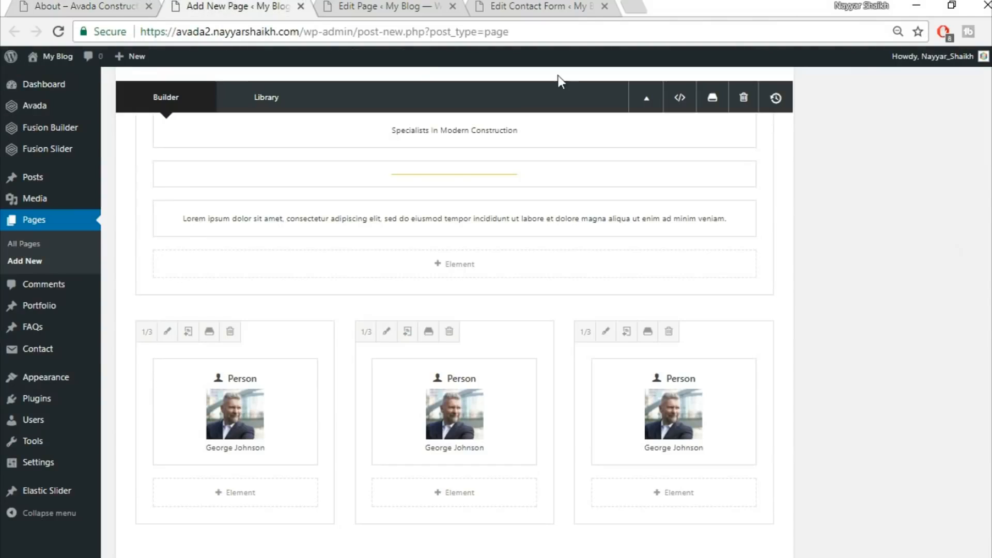
Publish the About page
scroll(454, 311, up, 10)
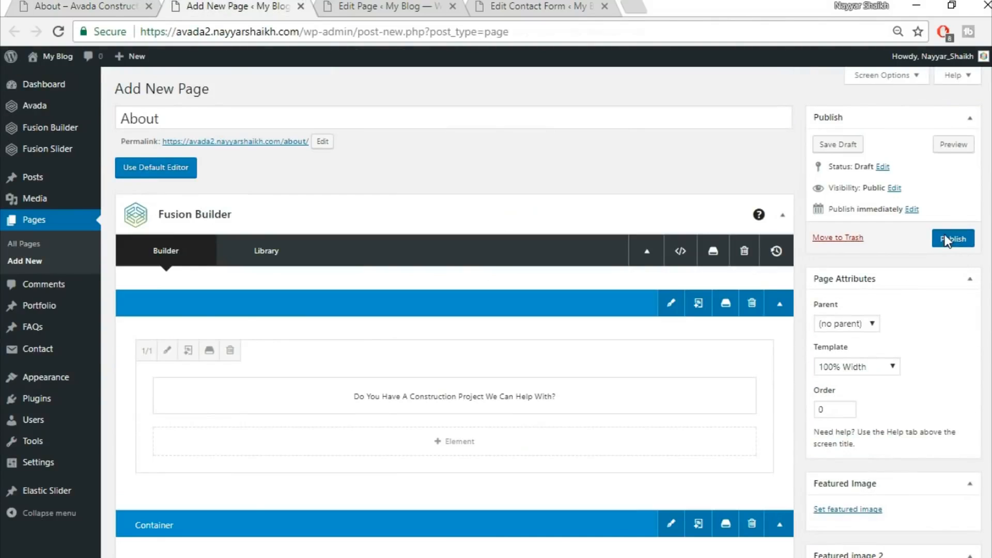
click(943, 239)
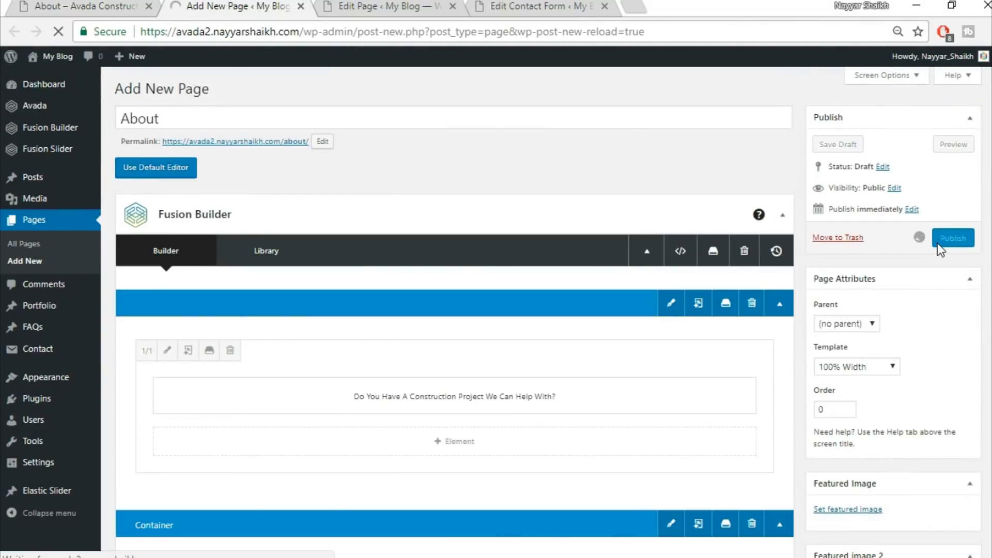
Open the published About page in a new tab and compare its team section with the demo About page
right_click(207, 115)
click(223, 132)
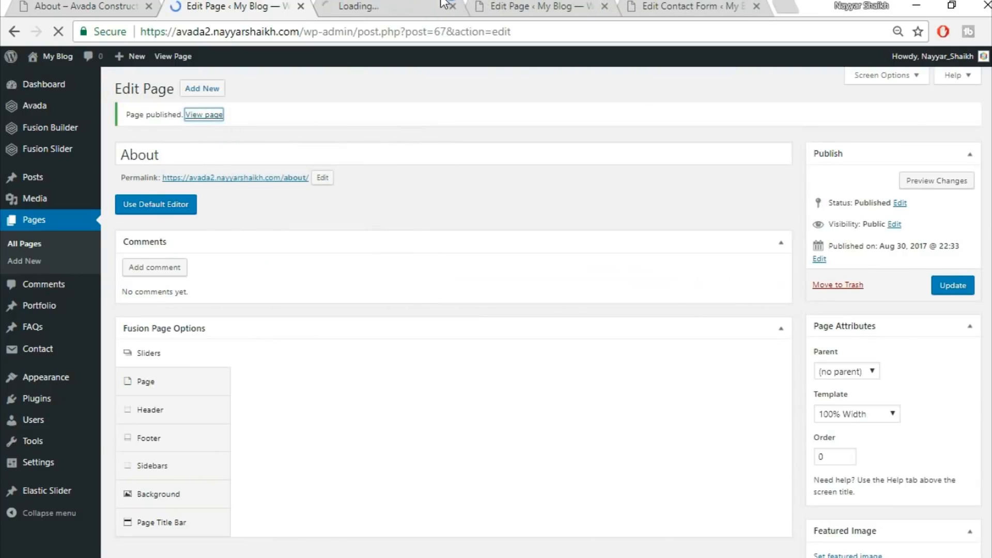
key(ctrl+Tab)
scroll(780, 321, down, 5)
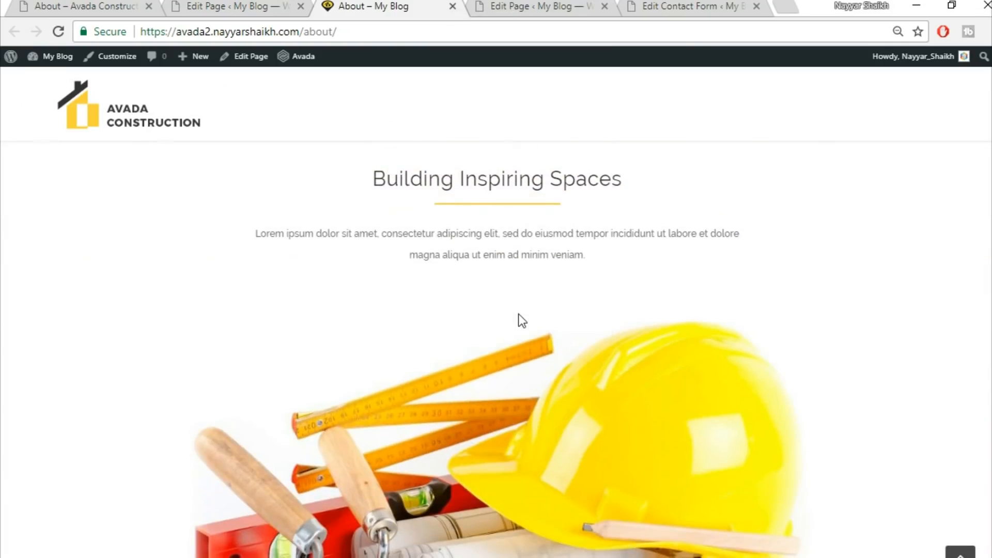
scroll(519, 318, down, 8)
scroll(531, 416, up, 3)
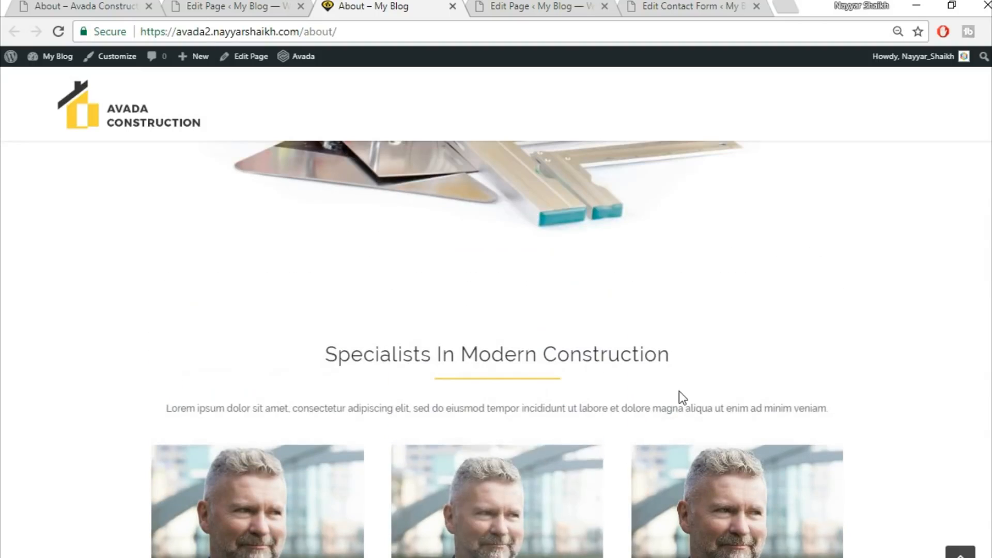
click(95, 5)
scroll(730, 506, down, 10)
scroll(729, 507, down, 8)
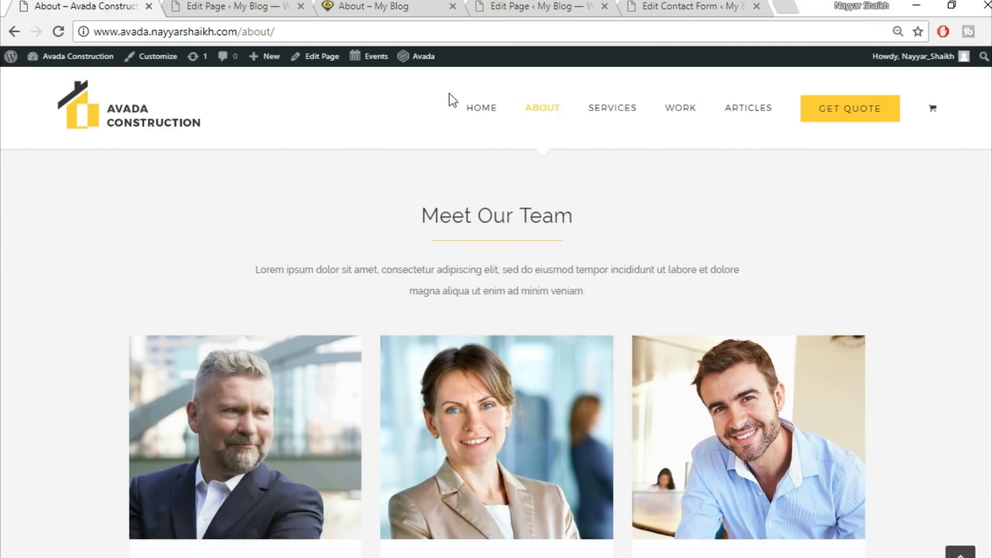
click(230, 6)
Set the team container's background color to #f5f5f5, save it, and update the page
scroll(689, 306, down, 10)
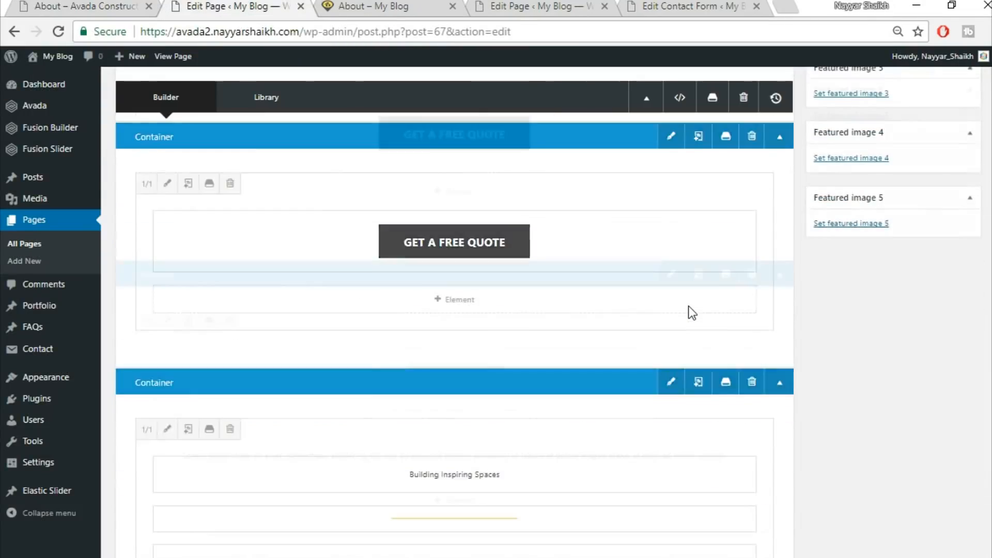
scroll(688, 306, down, 10)
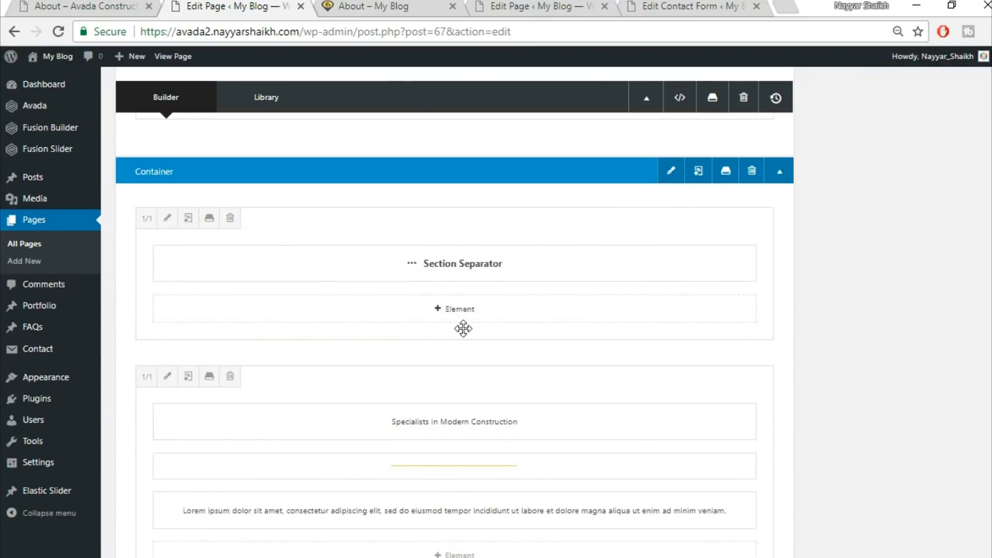
click(671, 172)
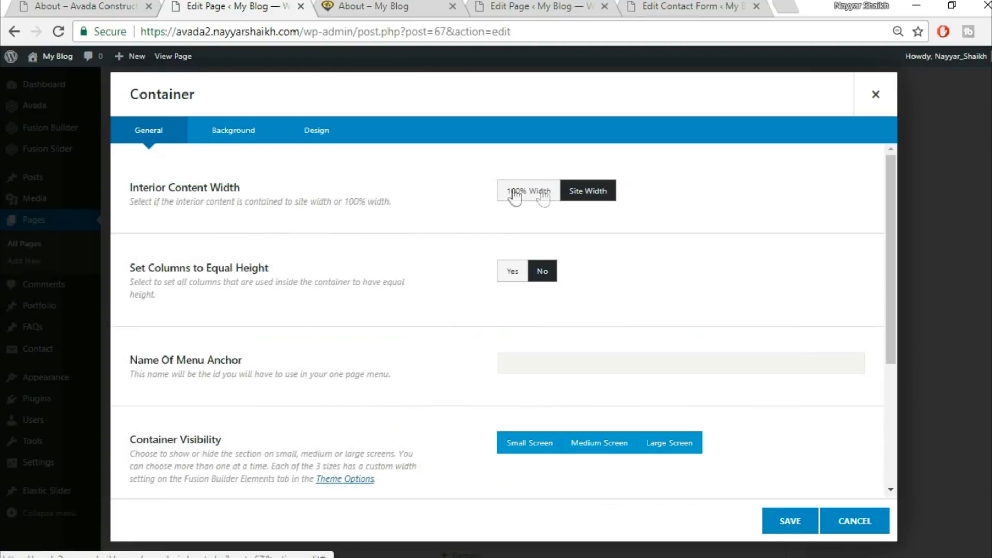
click(236, 138)
click(551, 205)
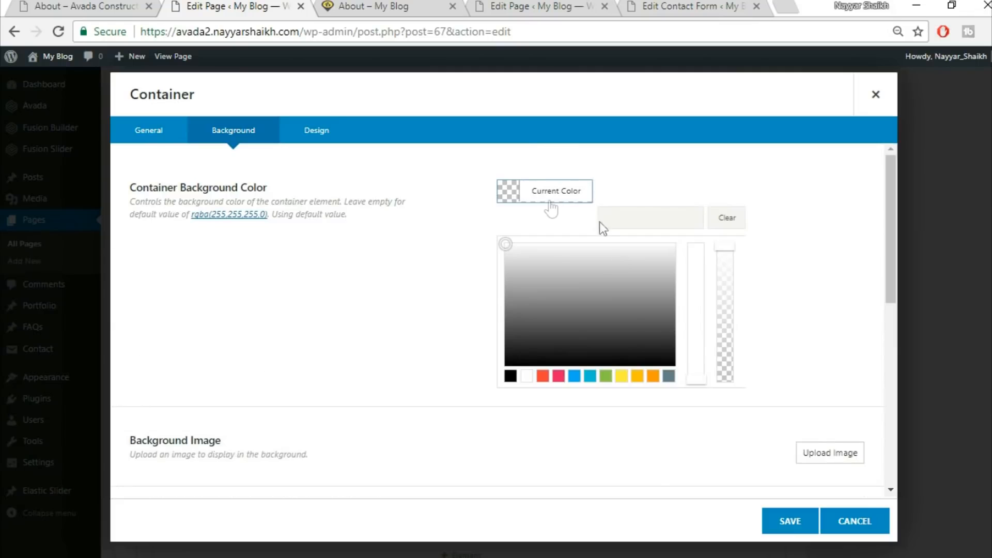
click(653, 217)
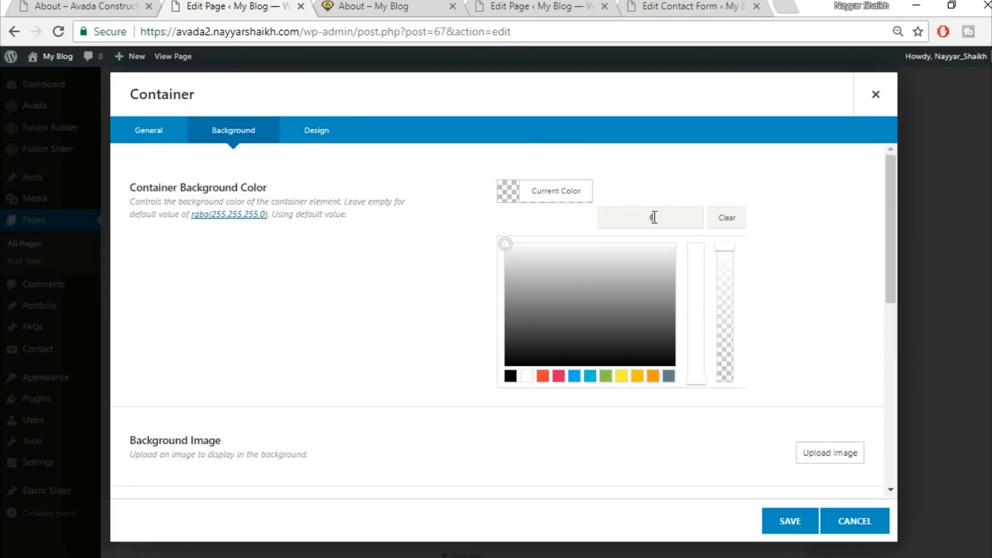
text(f5f5f5)
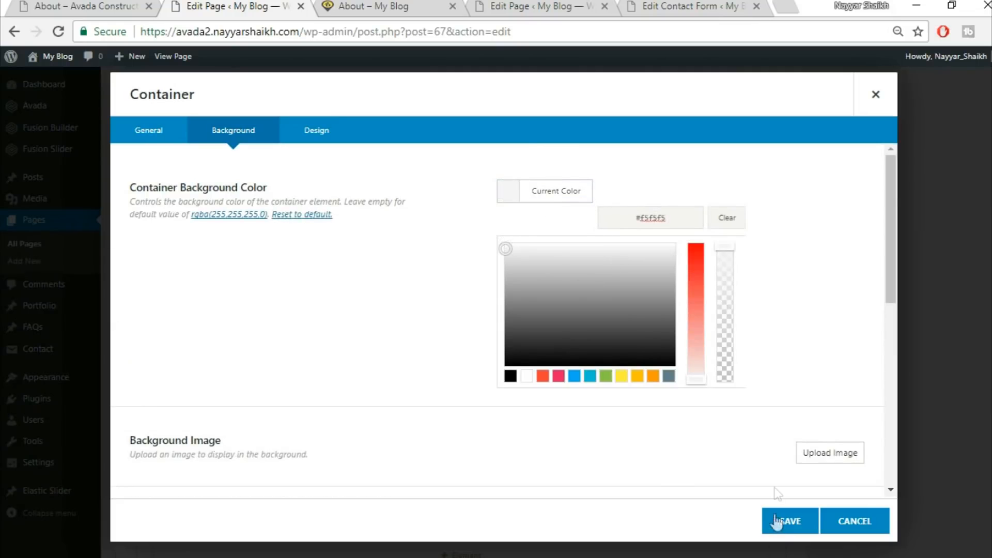
click(786, 522)
scroll(971, 321, up, 5)
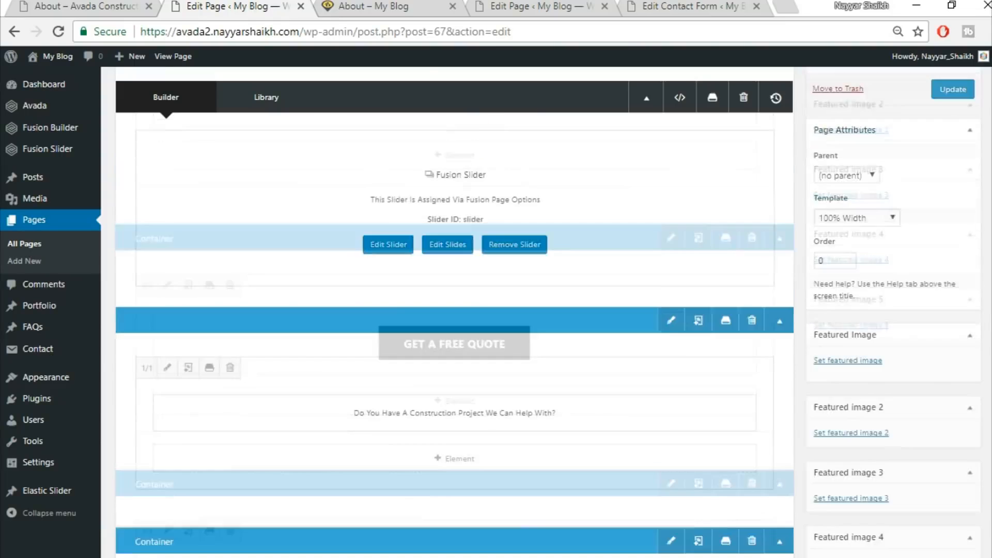
click(960, 223)
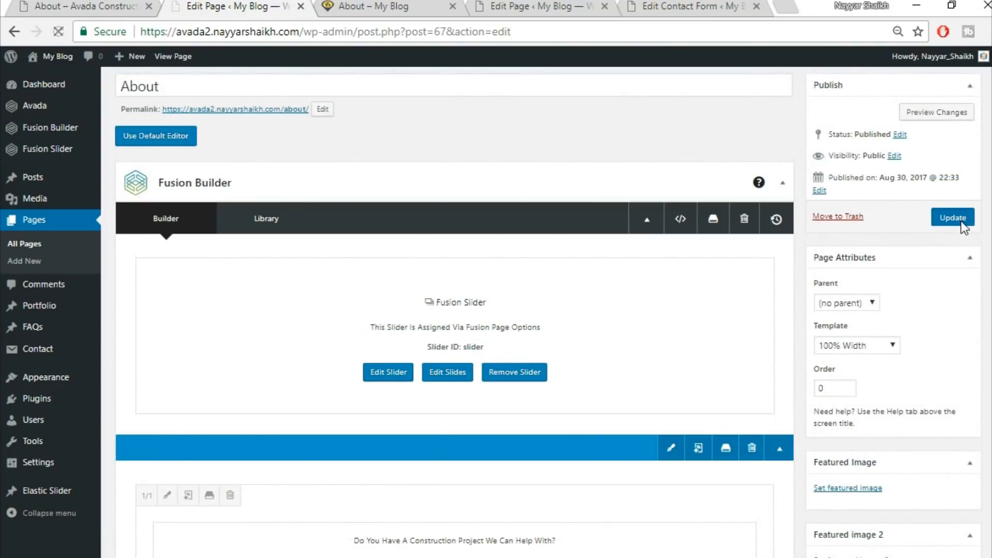
Reload the published About page and review the team section
click(377, 5)
click(384, 23)
key(Return)
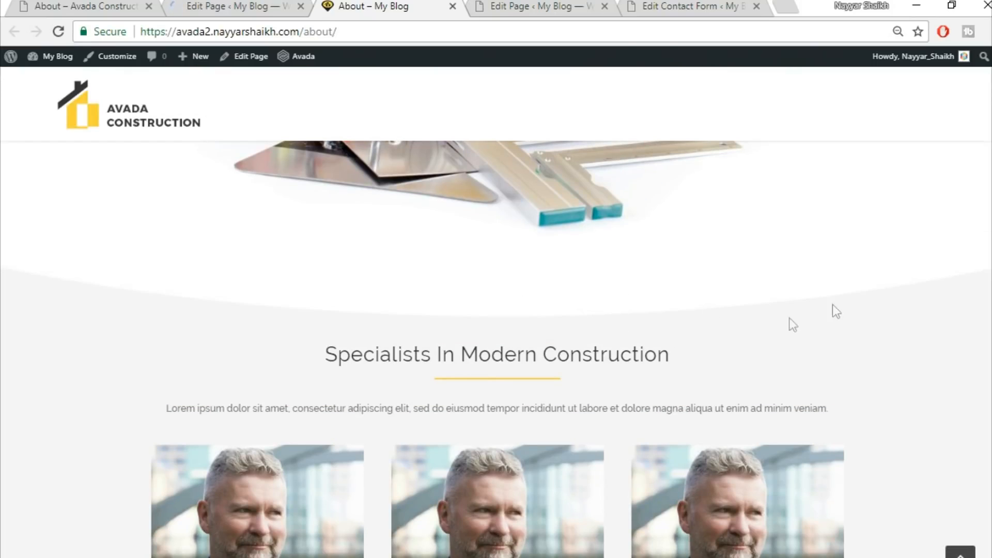
scroll(896, 372, down, 5)
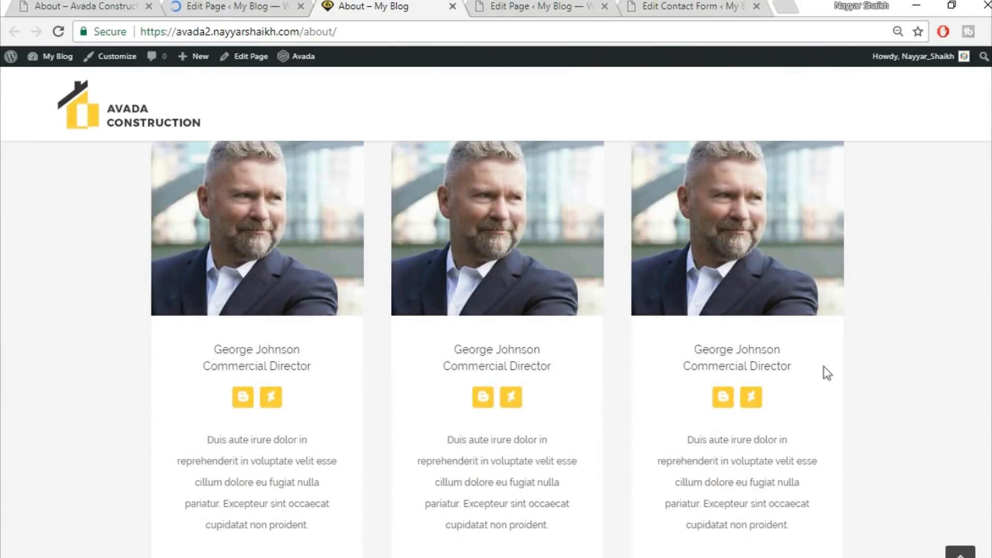
scroll(930, 350, down, 2)
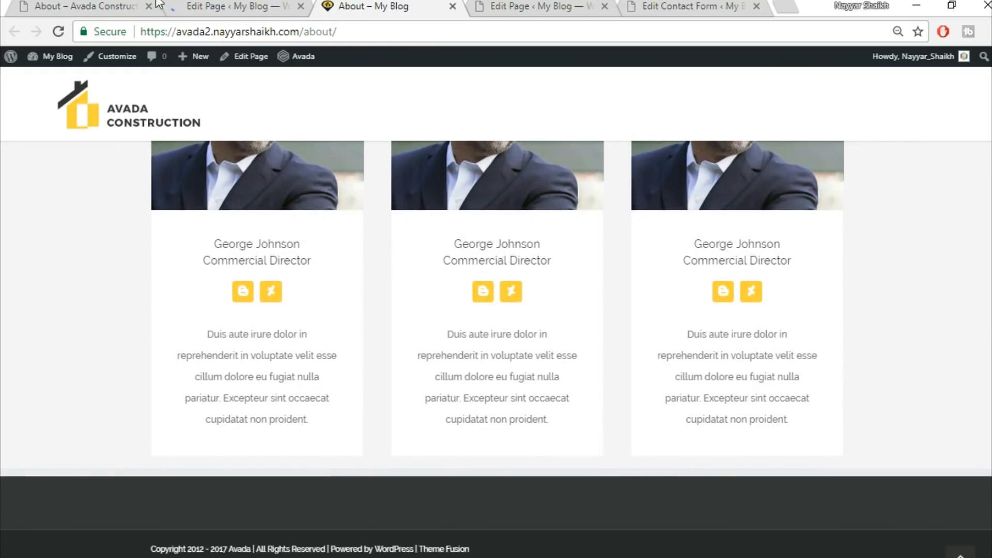
Scroll through the demo About page's remaining sections and compare them with the published page
click(84, 5)
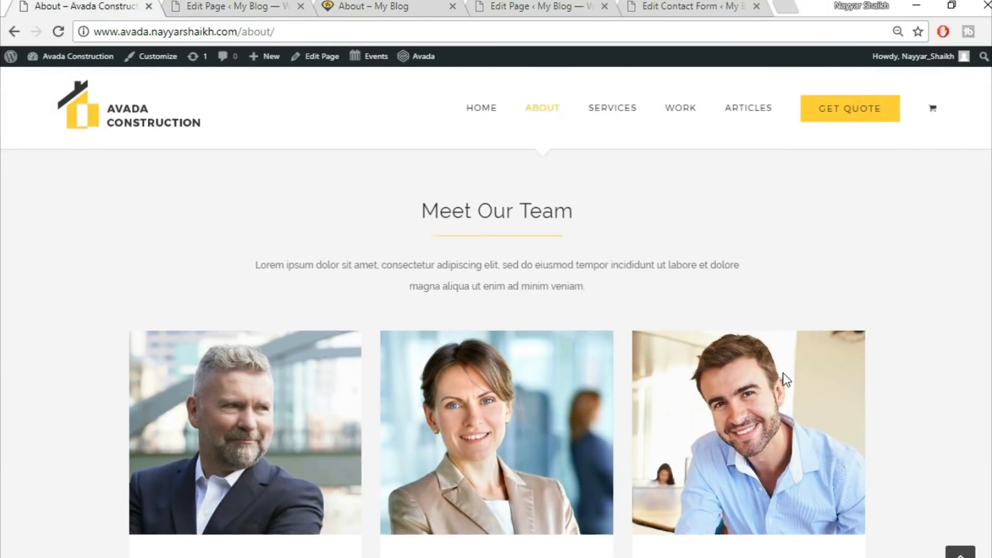
scroll(783, 373, down, 10)
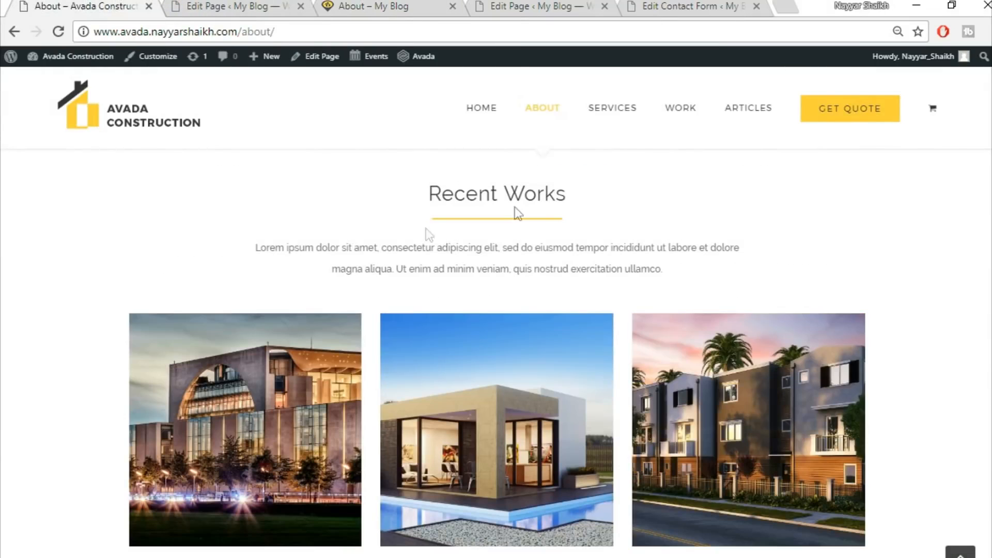
scroll(517, 246, up, 2)
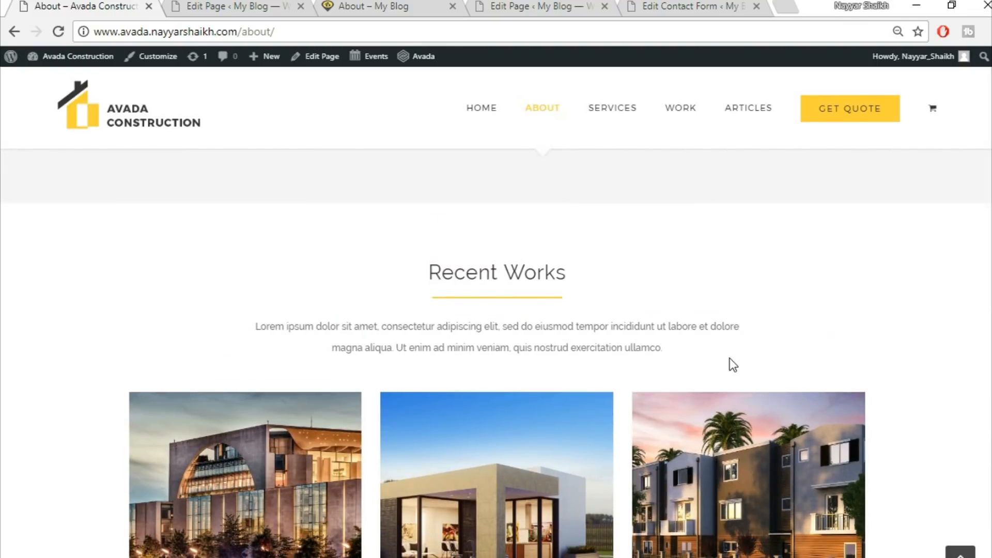
scroll(729, 359, down, 2)
scroll(728, 355, down, 10)
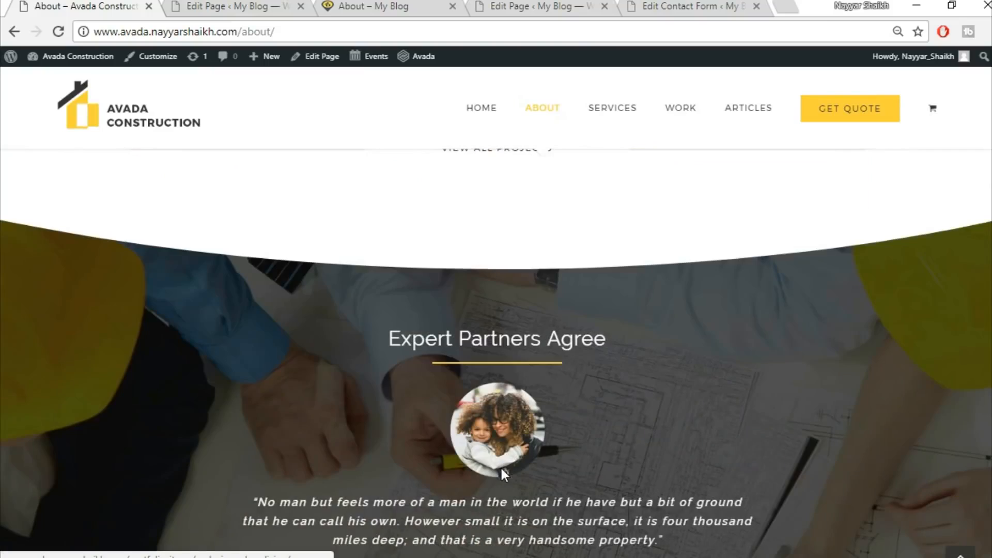
scroll(405, 306, up, 3)
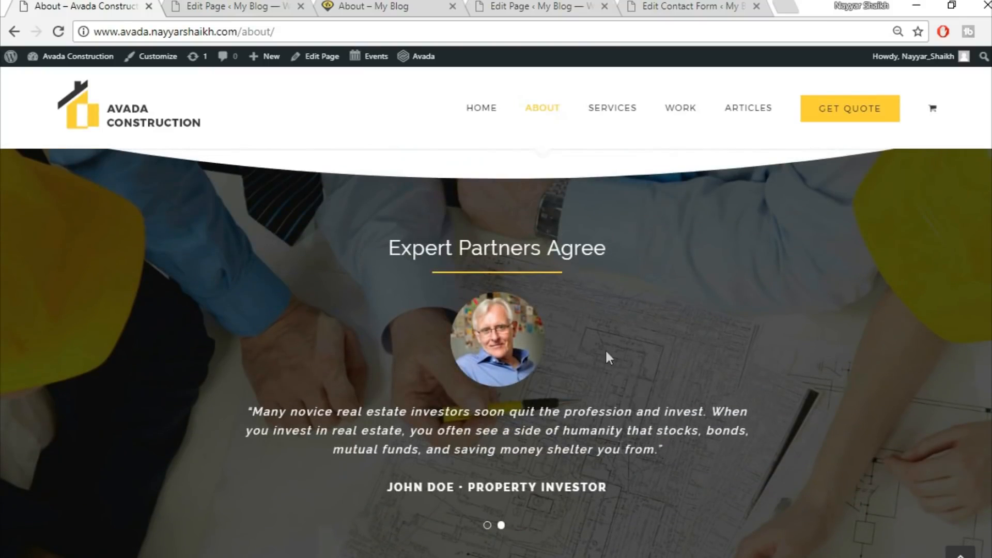
scroll(620, 455, down, 5)
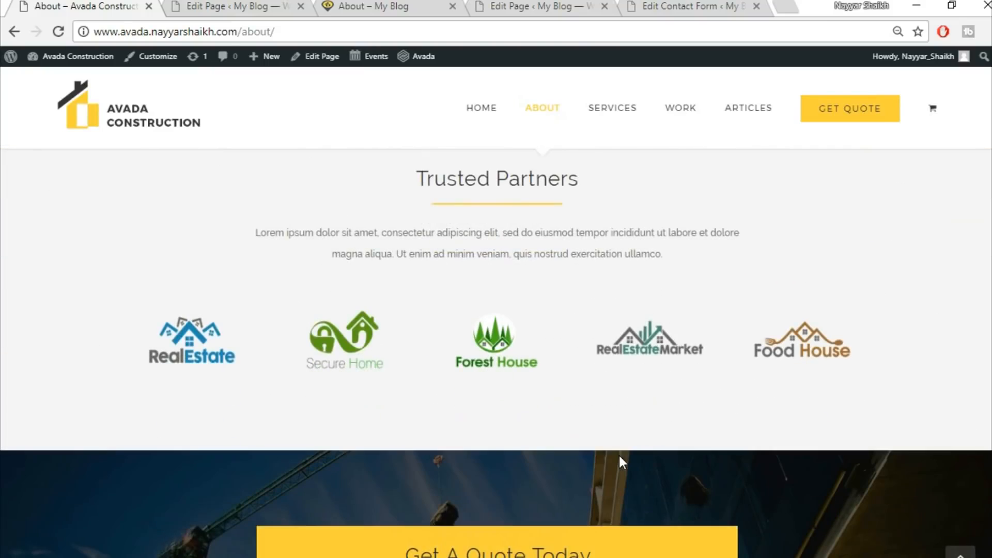
scroll(496, 351, up, 8)
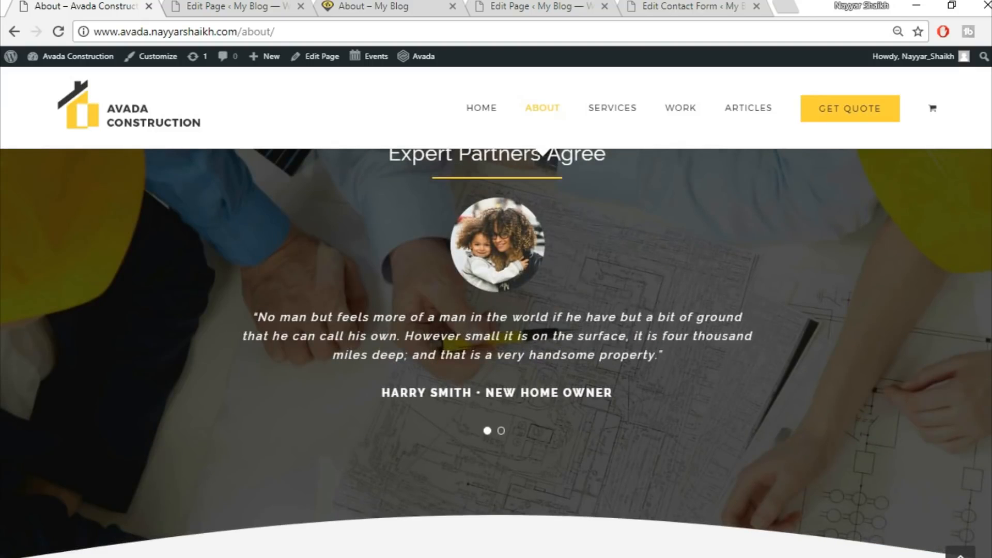
scroll(496, 352, up, 8)
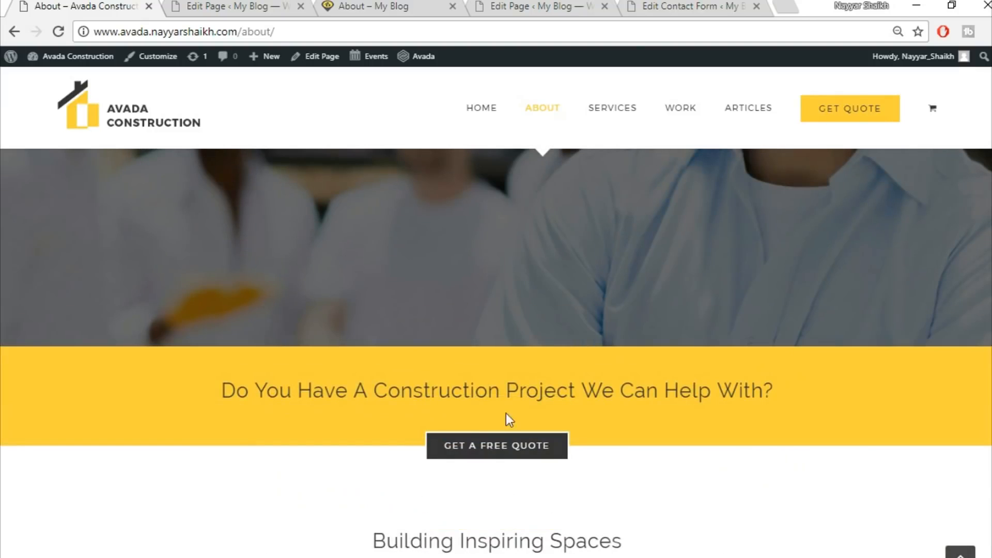
click(266, 4)
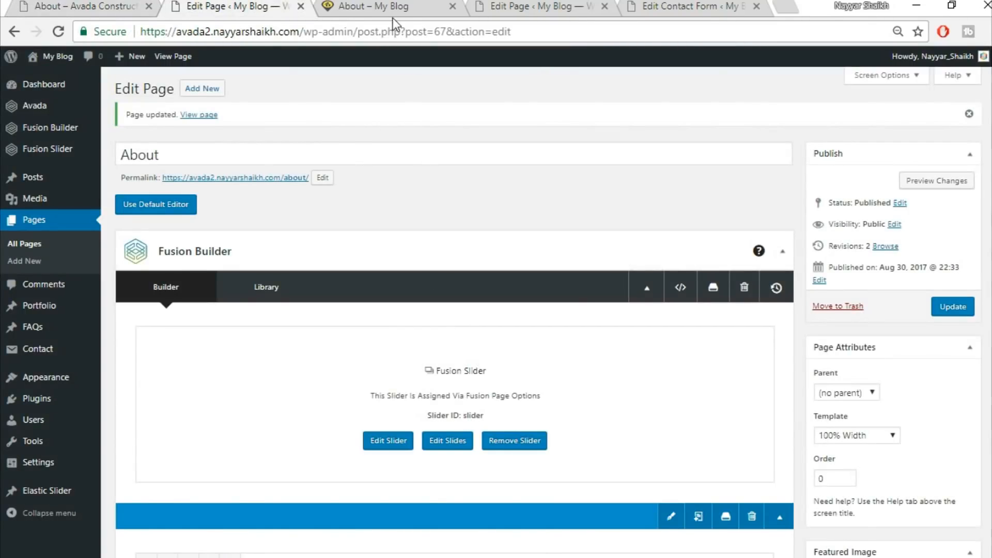
click(391, 8)
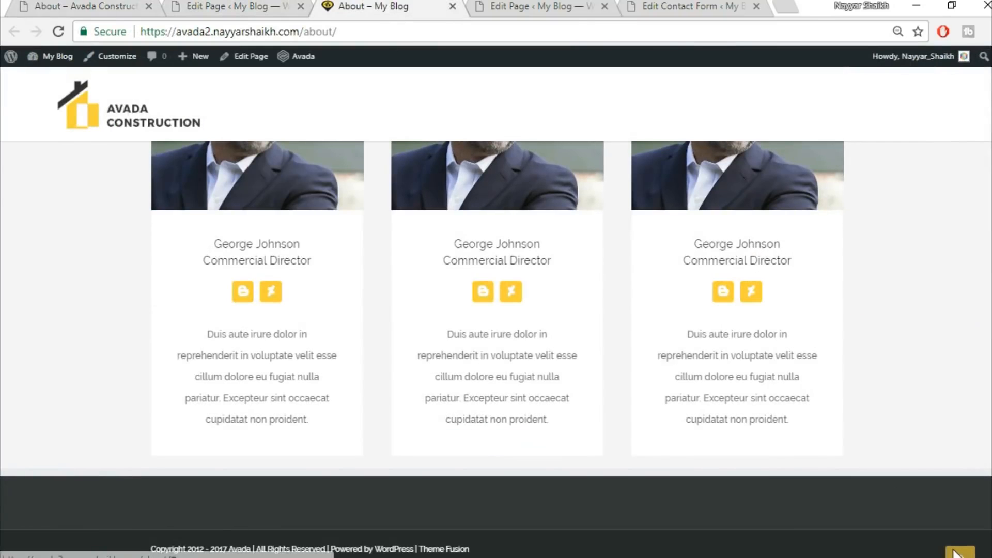
click(958, 552)
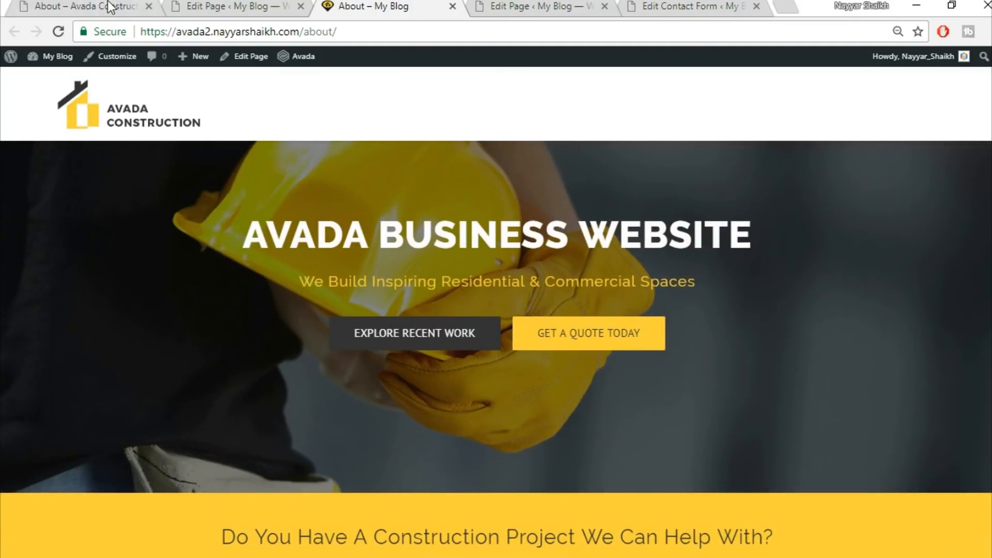
click(109, 7)
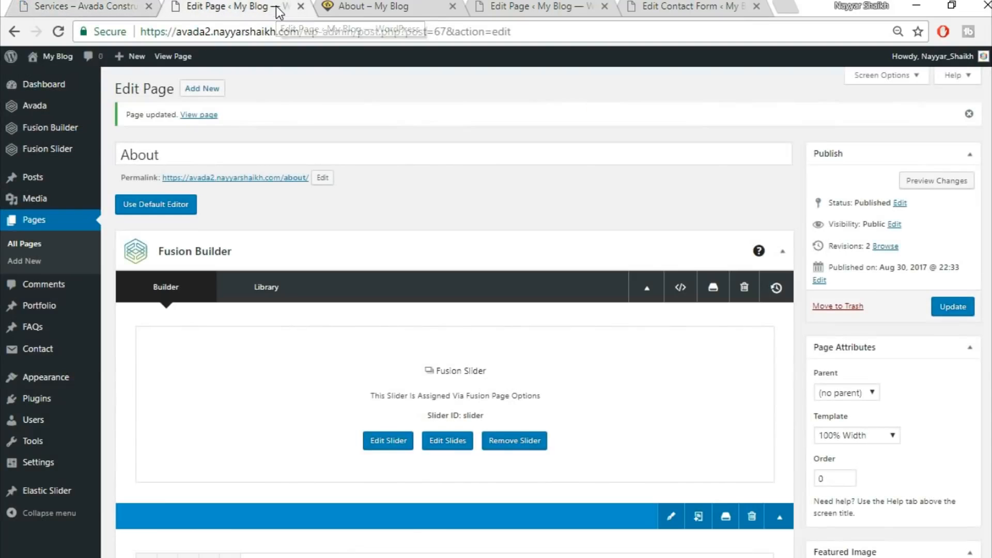
Add a new page titled Services and set its template to 100% Width
click(277, 7)
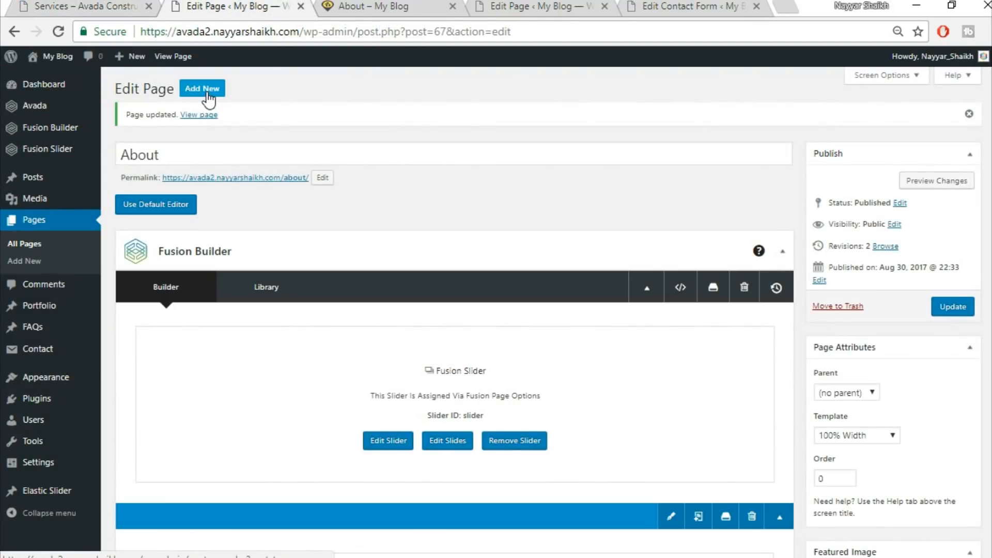
click(203, 89)
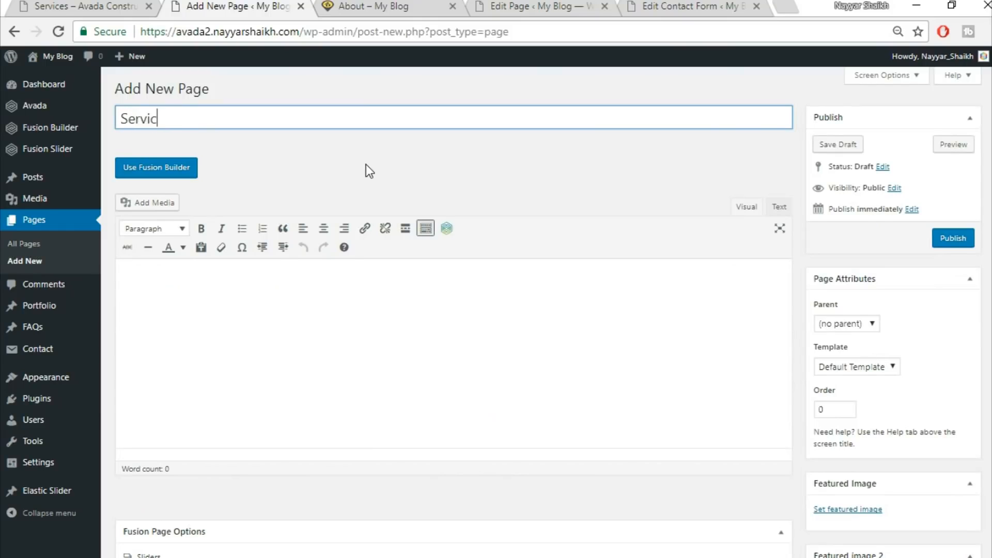
scroll(852, 259, down, 1)
click(879, 288)
click(862, 315)
scroll(693, 486, down, 4)
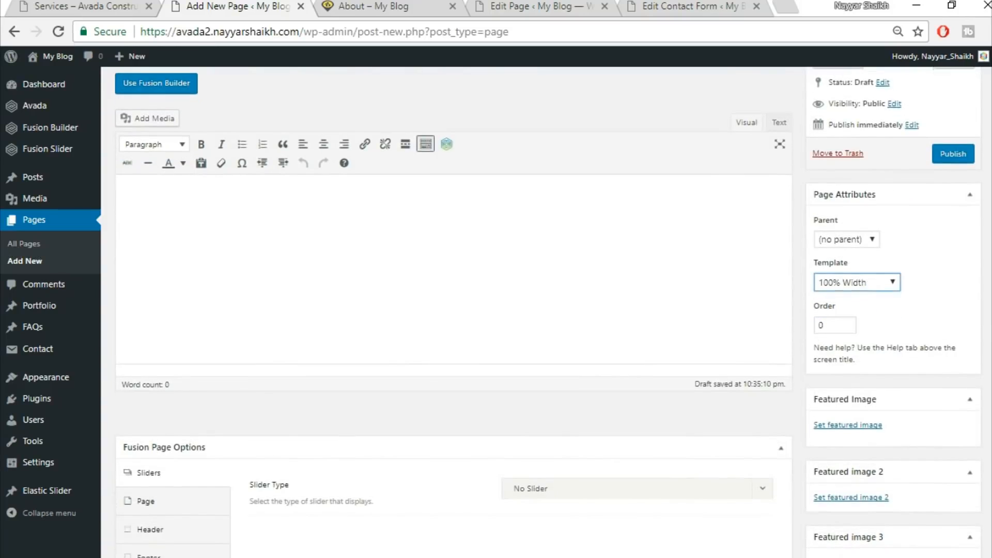
Set the page's slider type to Fusion Slider and select the slider named Slider
click(562, 264)
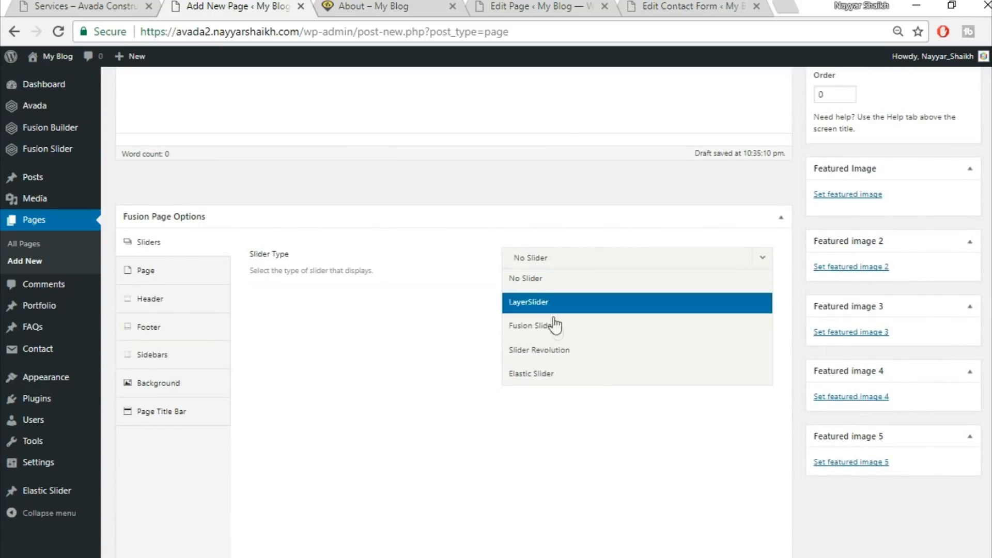
click(556, 263)
click(570, 304)
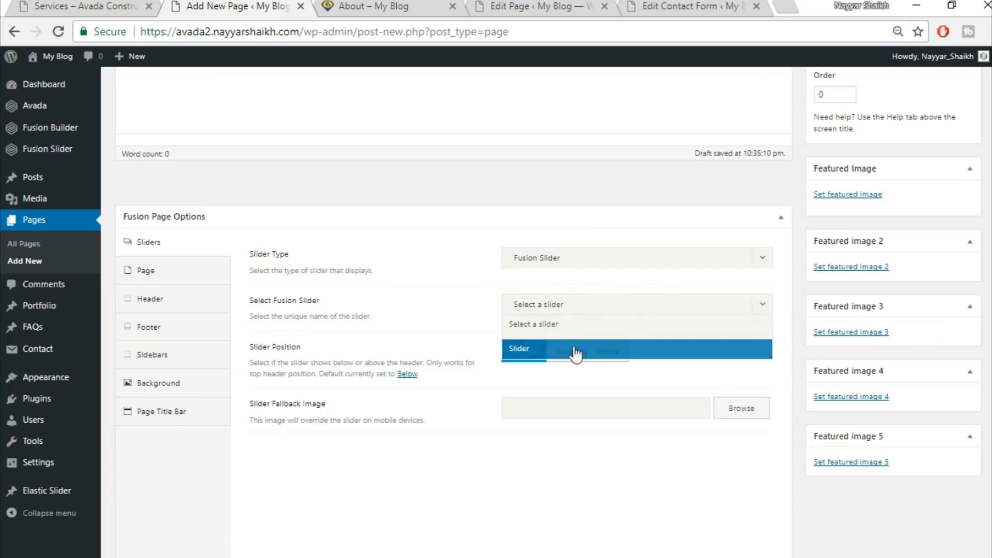
click(575, 351)
Set the page content's top padding to 0 in the page options
click(173, 272)
click(541, 300)
text(0)
key(Tab)
text(0)
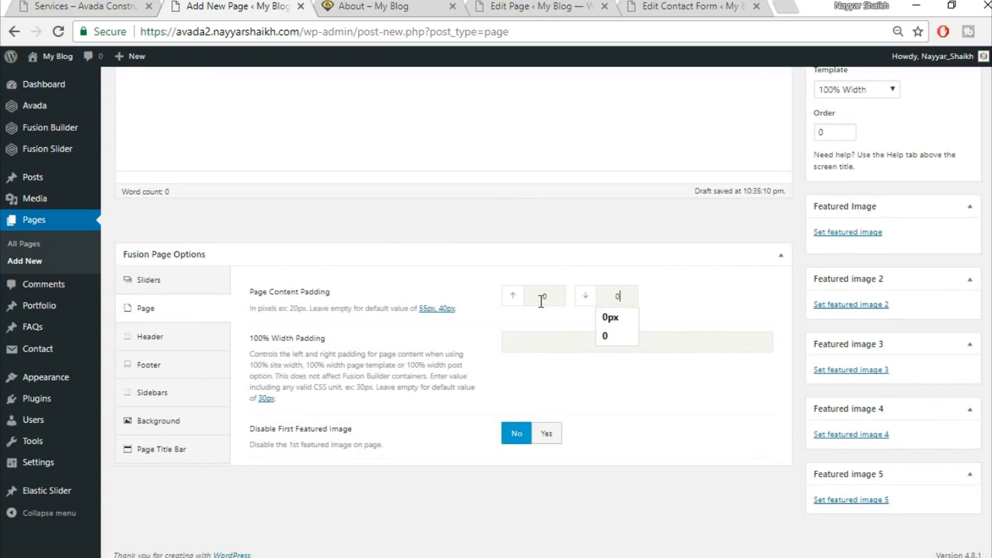
Hide the page title bar in the page options
click(780, 255)
click(781, 255)
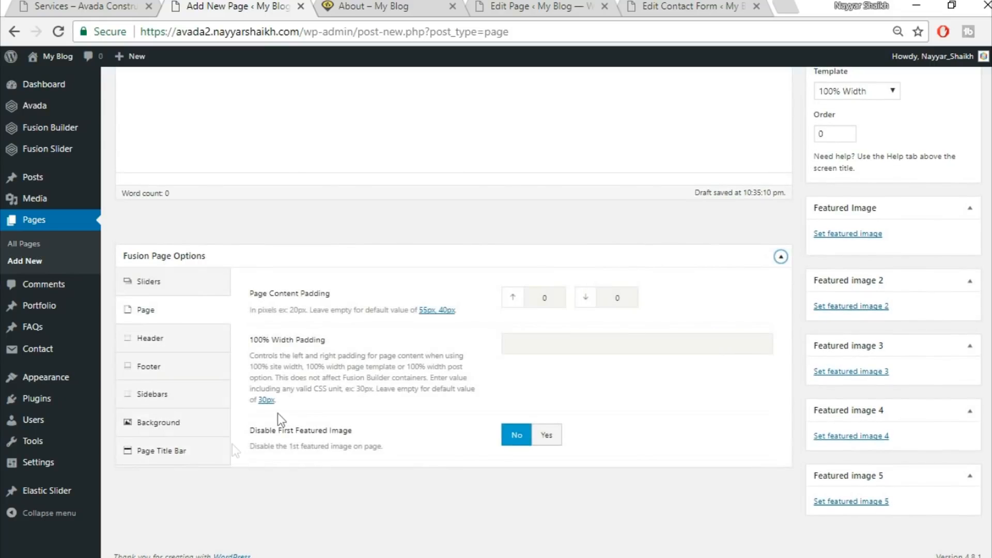
click(195, 453)
click(547, 300)
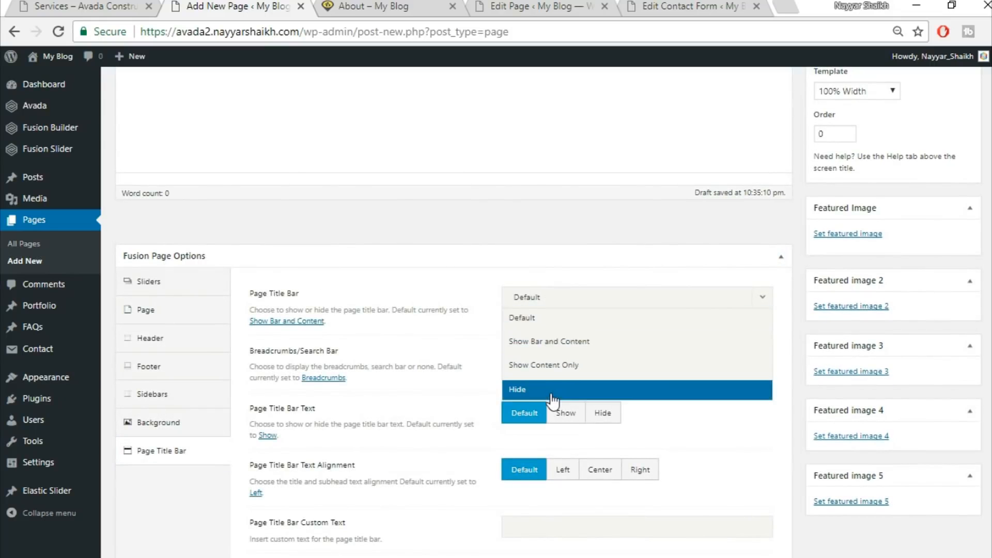
click(551, 392)
Review the top sections of the demo Services page for comparison
click(100, 4)
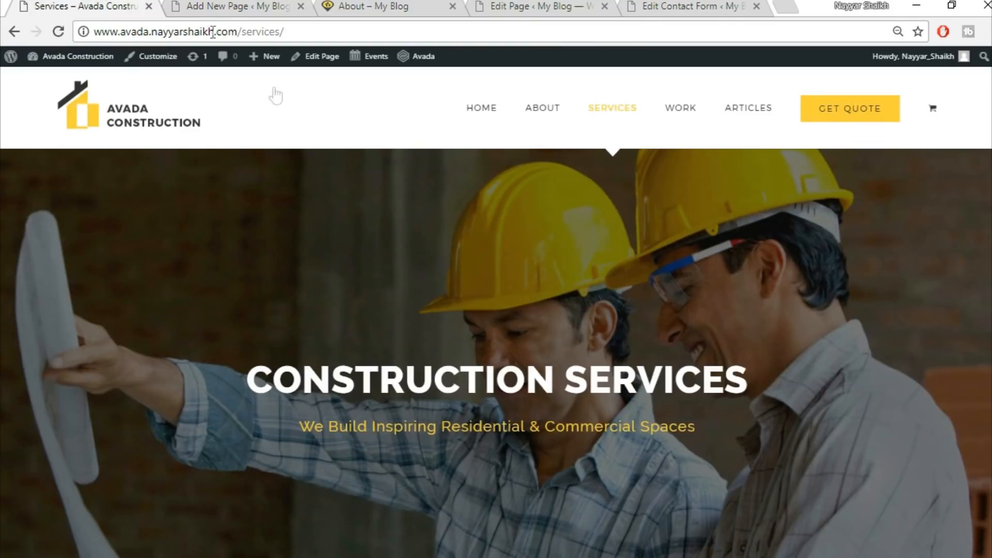
scroll(284, 264, down, 8)
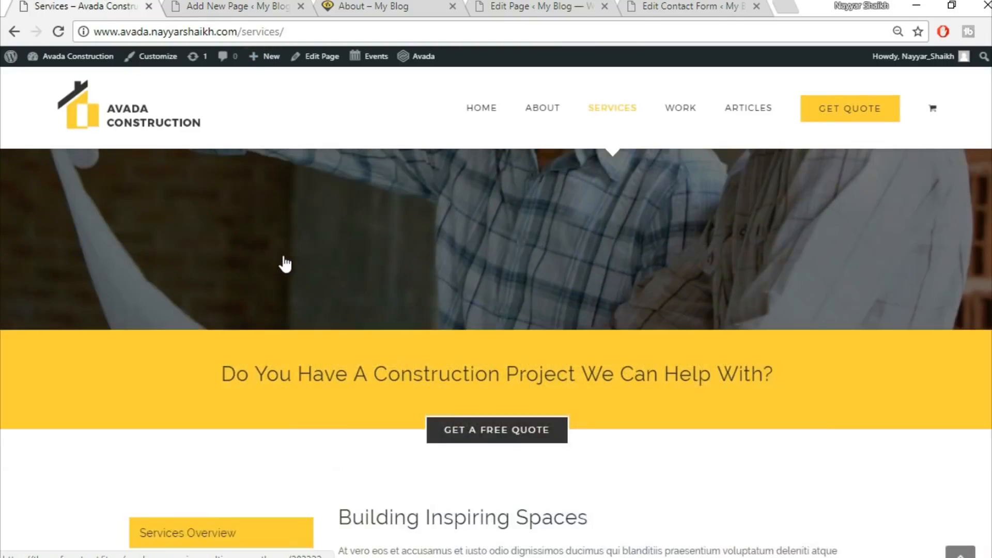
scroll(465, 271, up, 3)
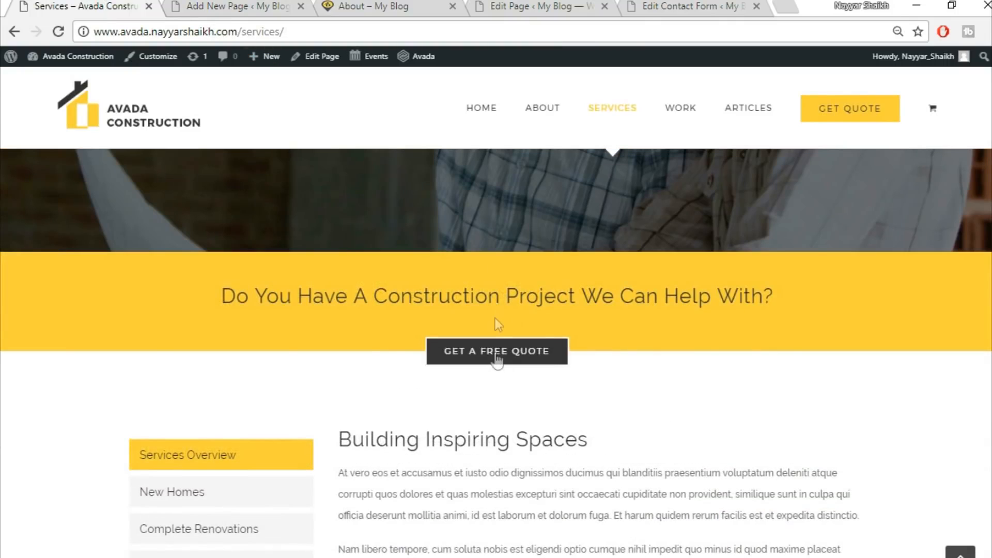
click(217, 4)
scroll(527, 334, up, 5)
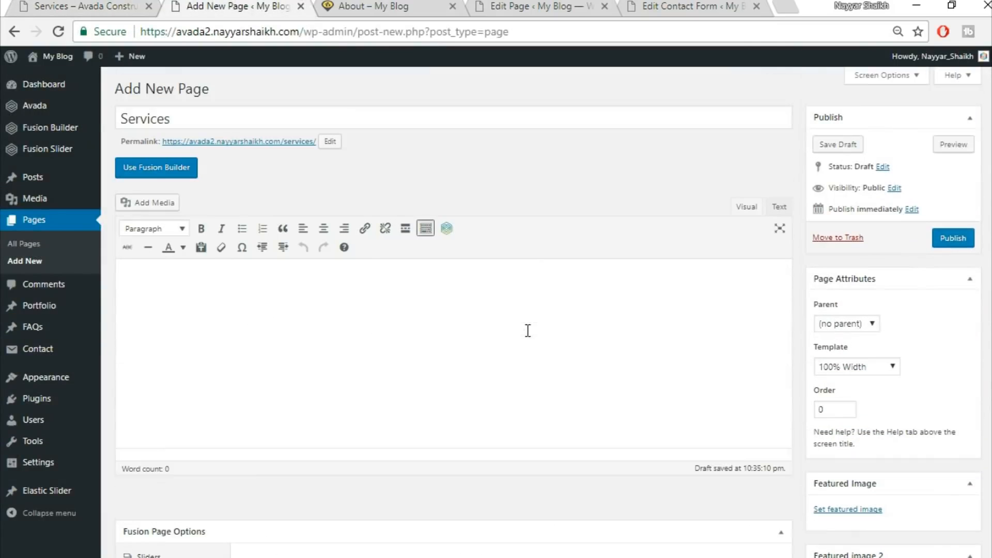
Switch the page to Fusion Builder and insert the saved library container Top1
click(153, 163)
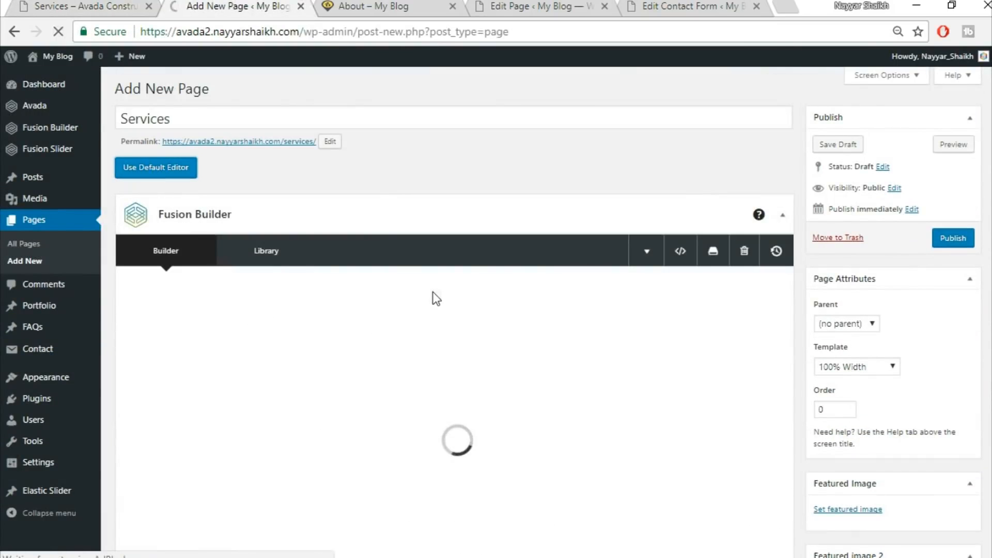
scroll(605, 396, down, 2)
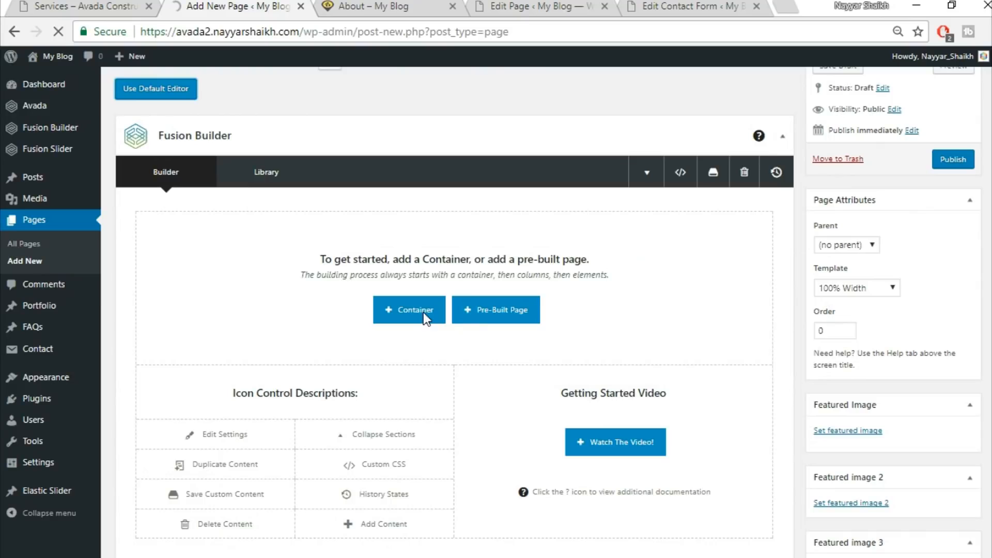
scroll(420, 256, down, 2)
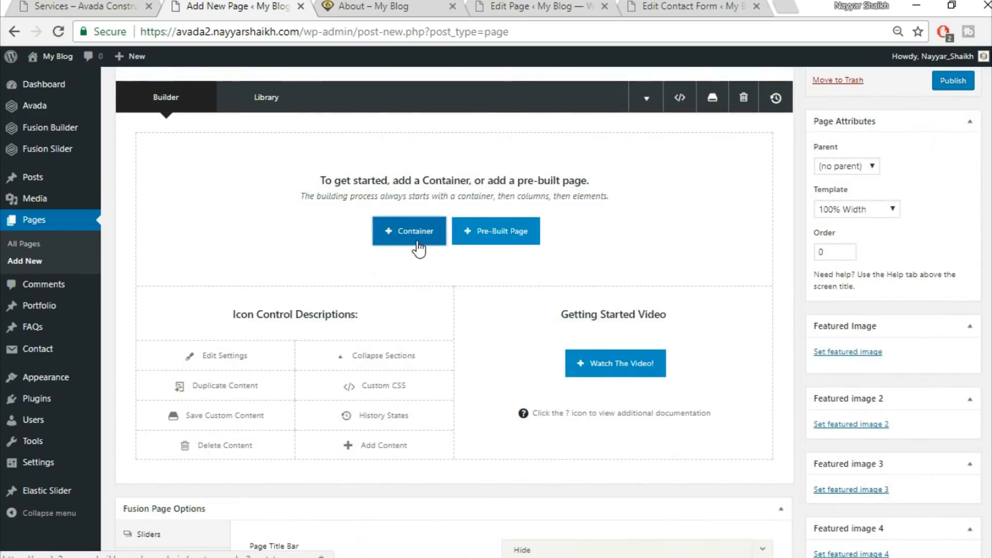
click(418, 253)
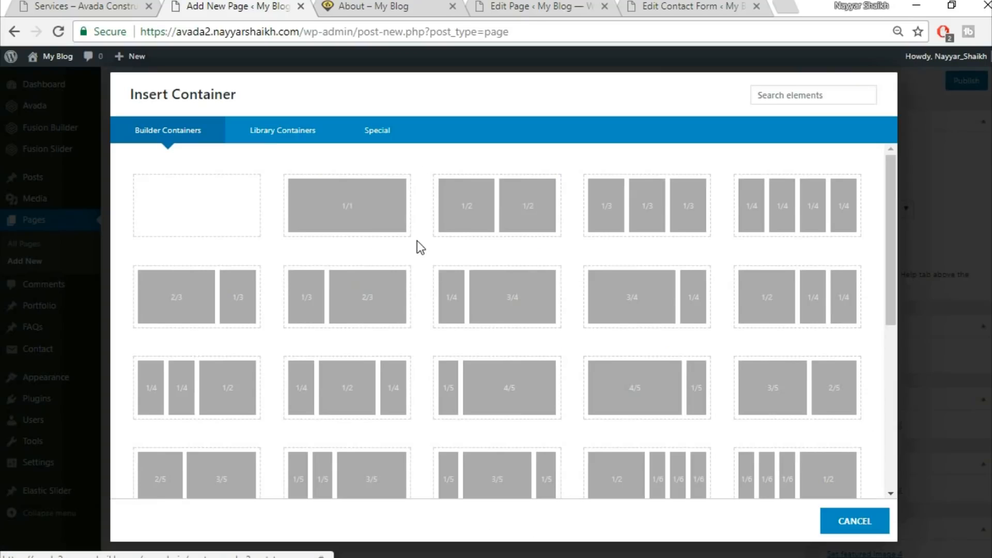
click(368, 234)
click(753, 146)
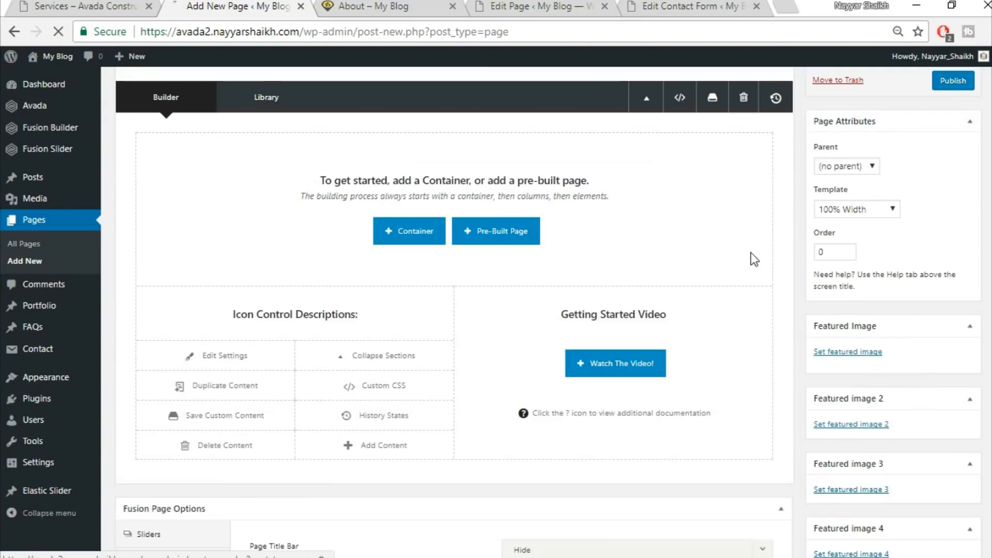
scroll(460, 291, up, 3)
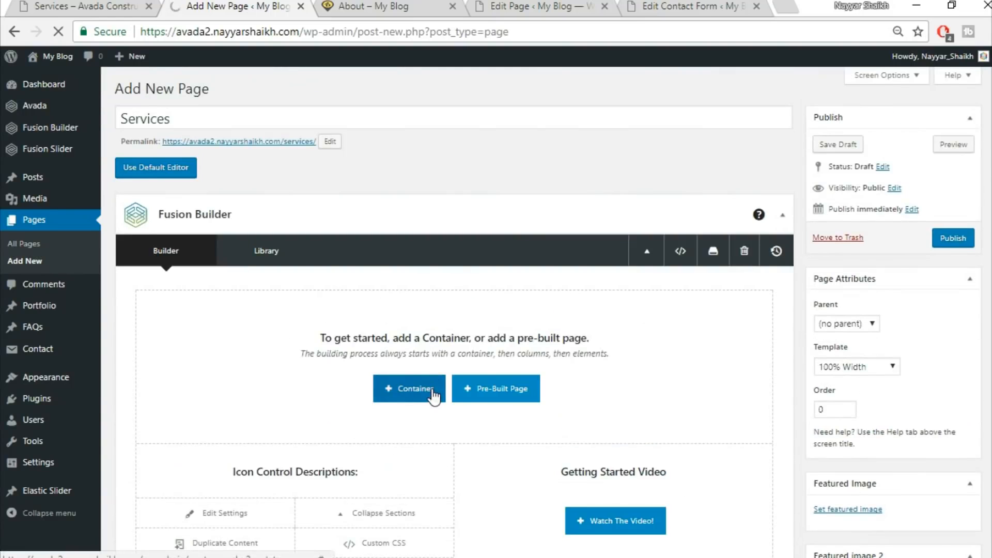
click(409, 388)
click(282, 130)
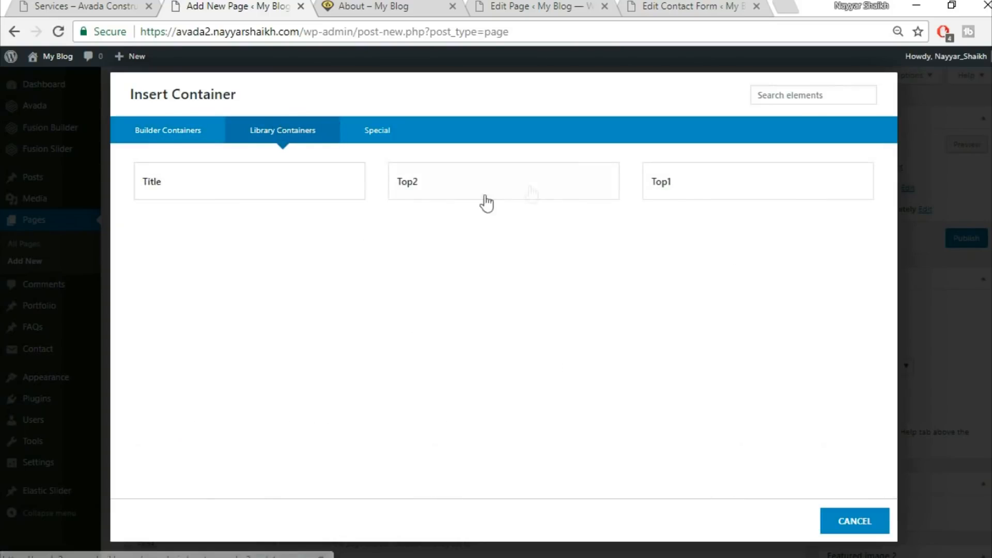
click(702, 192)
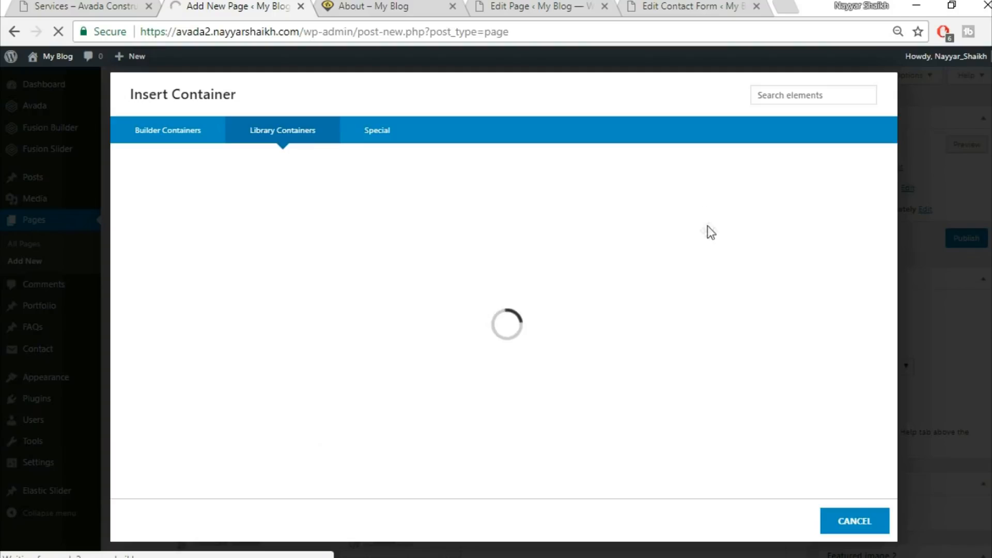
Insert the saved library container Top2 below the first container
scroll(693, 357, down, 2)
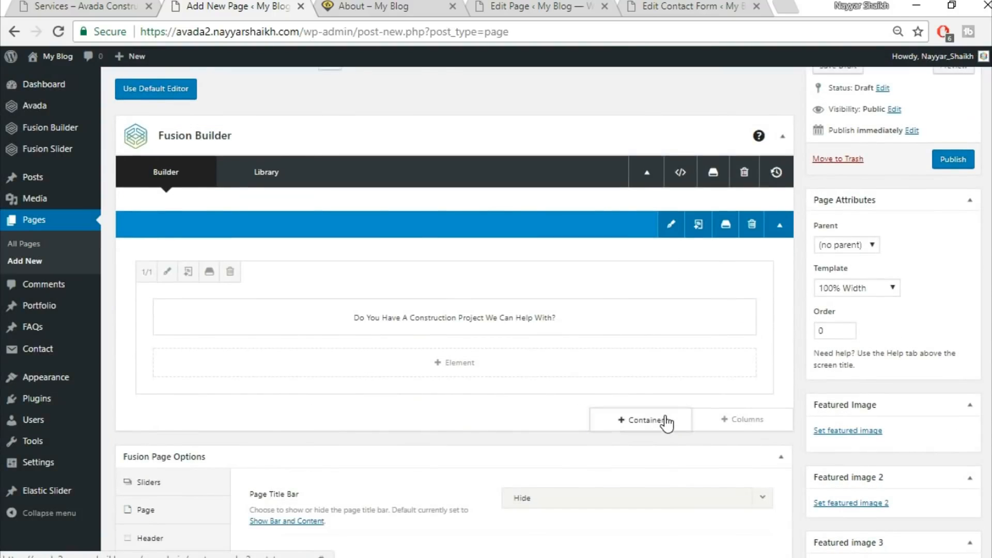
click(665, 420)
click(318, 132)
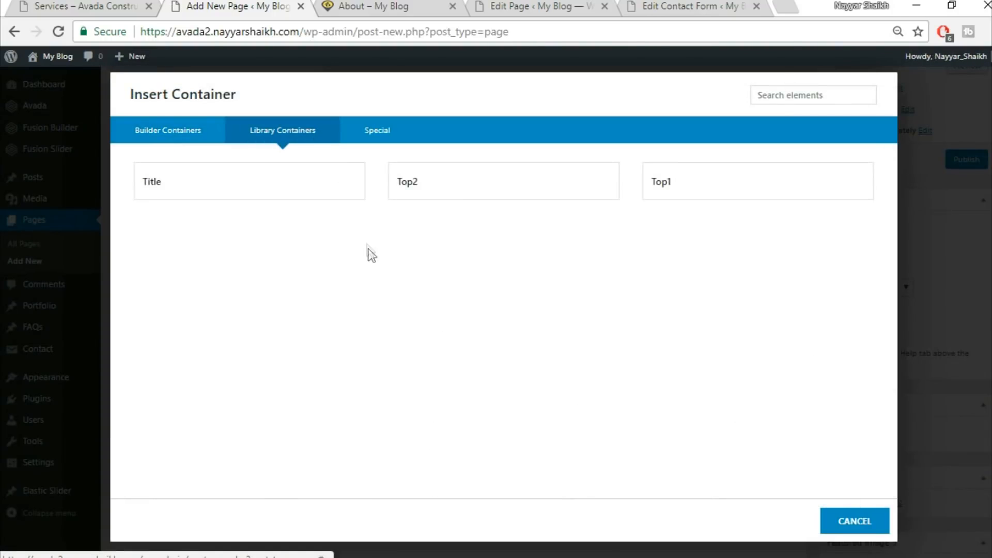
click(467, 197)
Add a new full-width 1/1 container below the Top2 container
click(116, 5)
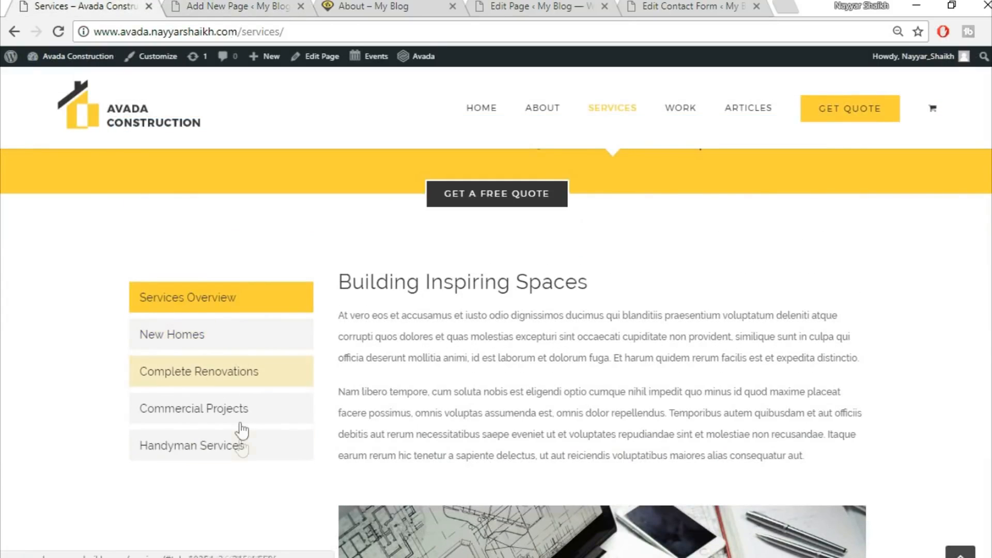
click(257, 7)
scroll(518, 187, down, 3)
scroll(556, 206, down, 1)
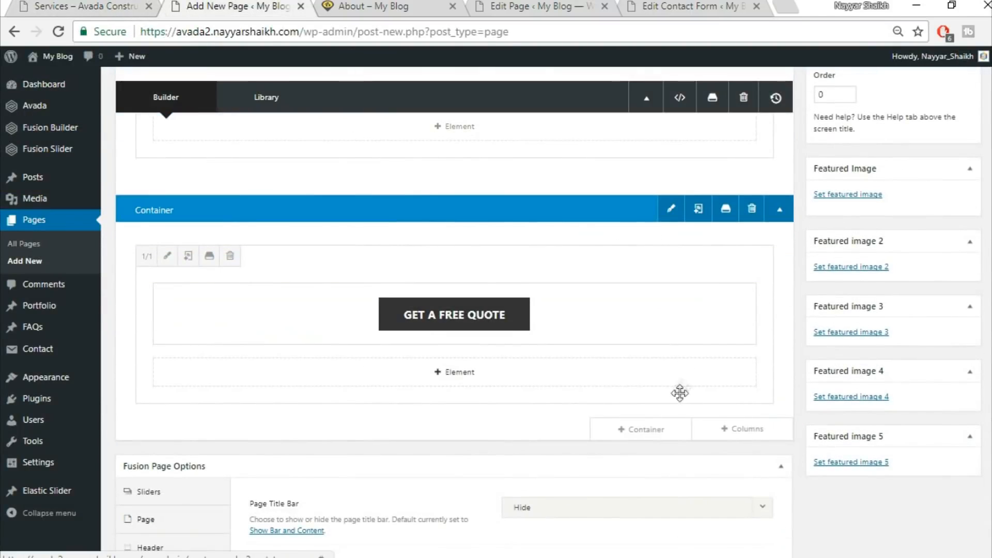
click(646, 429)
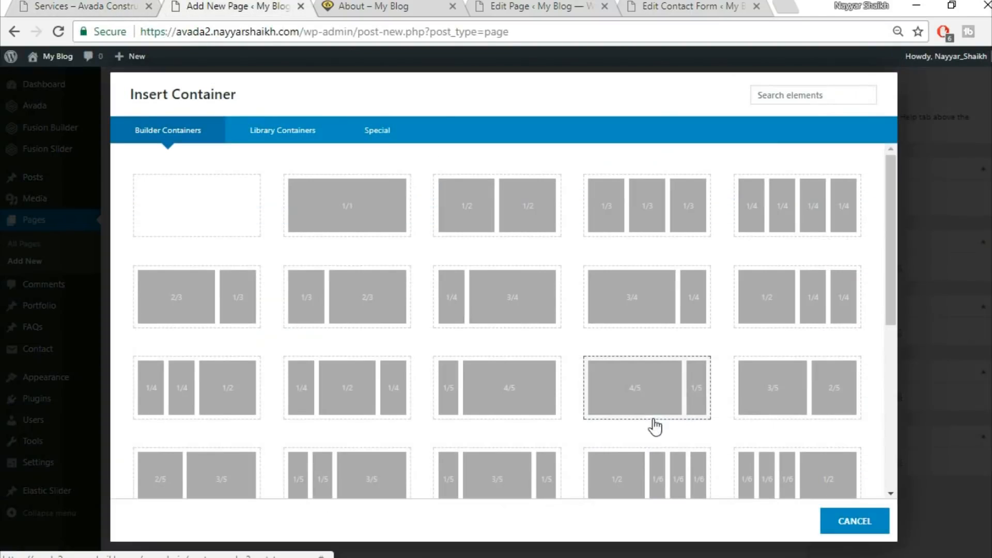
click(339, 213)
Add a Tabs element to the new container by searching for tabs
scroll(677, 474, down, 4)
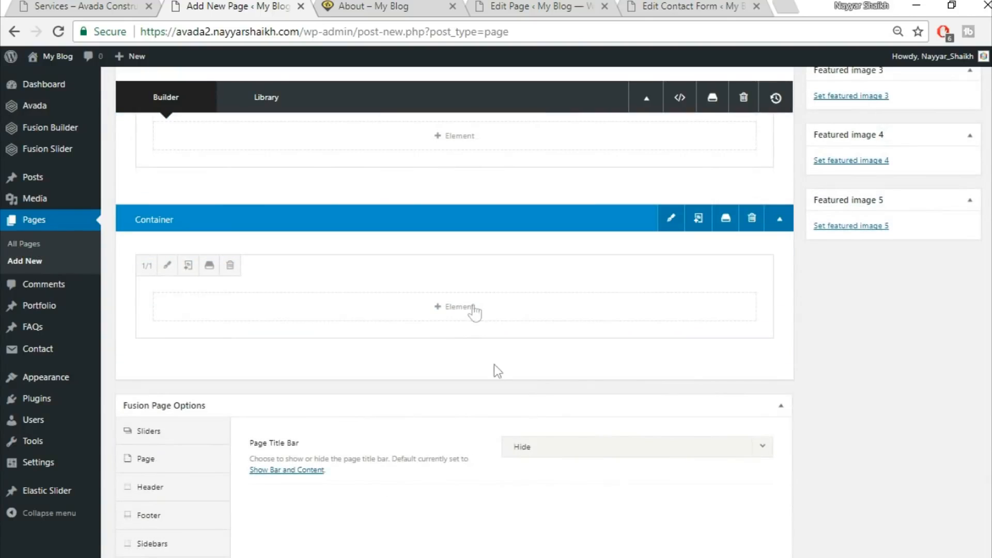
click(473, 307)
click(780, 96)
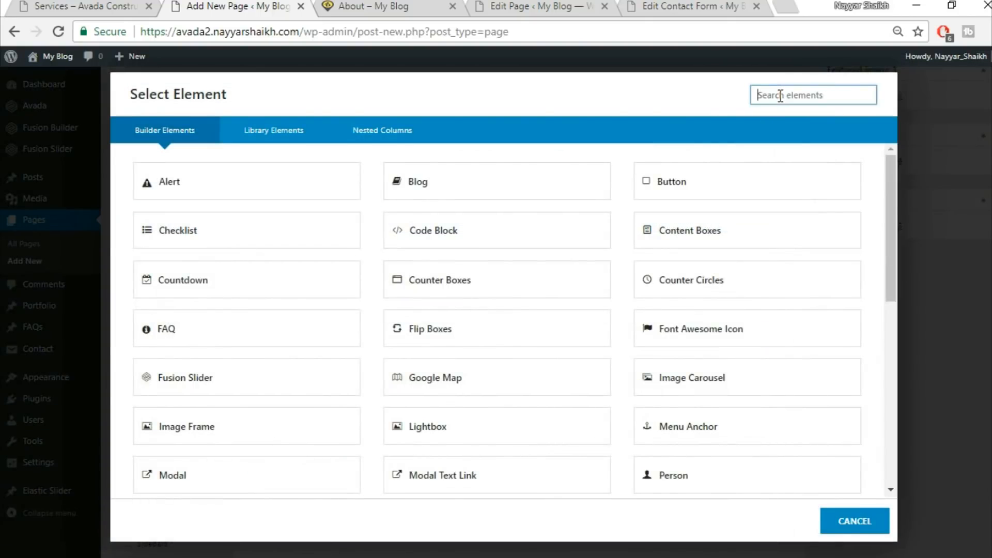
text(tabs)
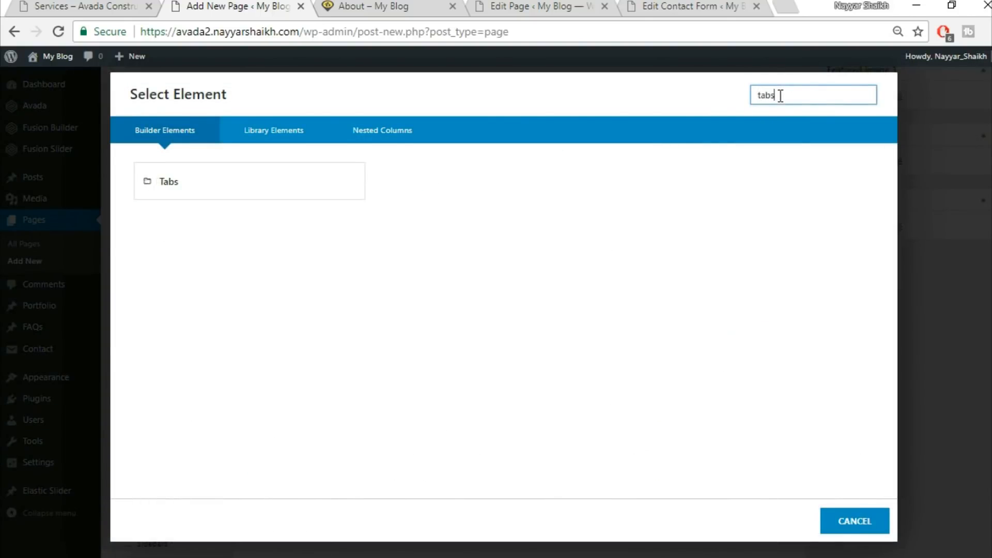
click(304, 196)
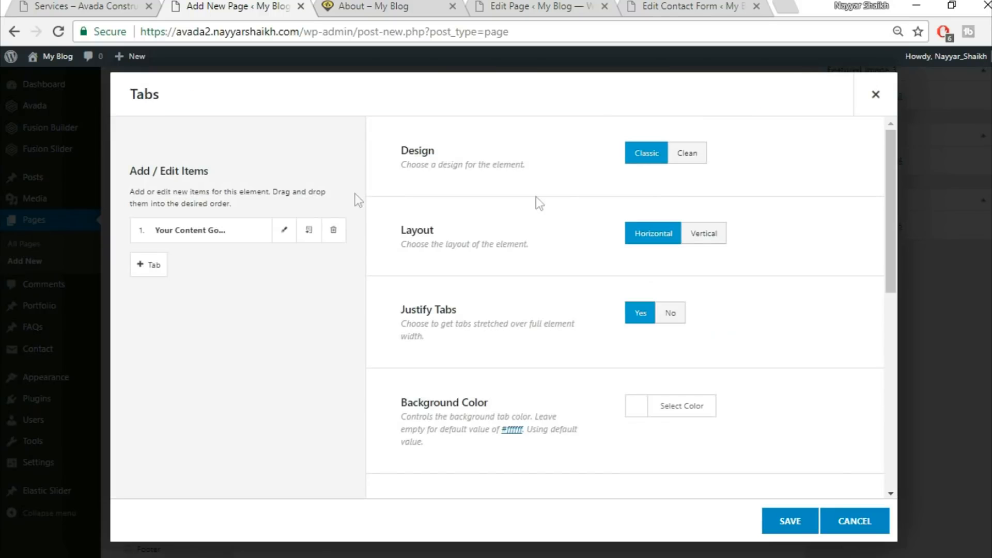
Set the tabs design to Clean and the layout to Vertical
click(695, 154)
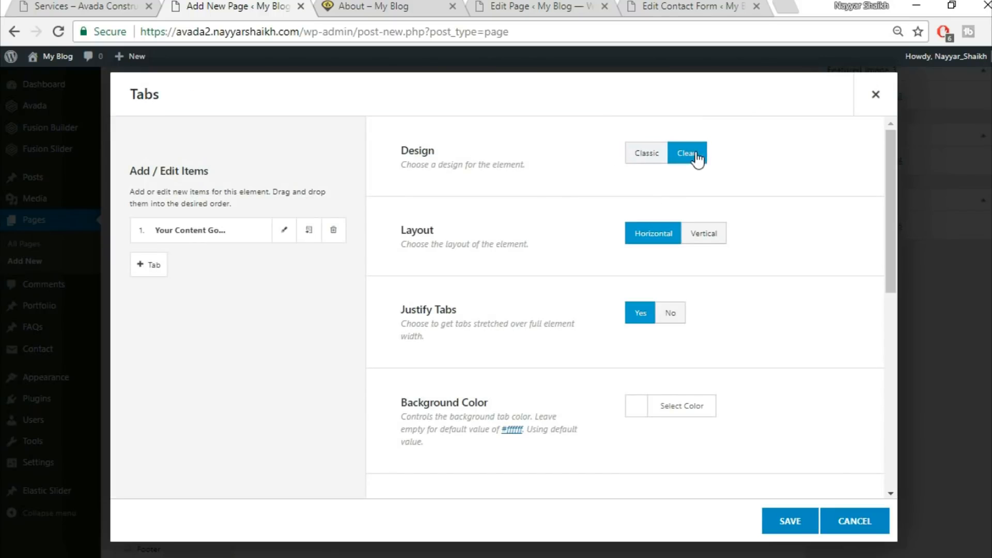
click(721, 235)
scroll(802, 253, down, 2)
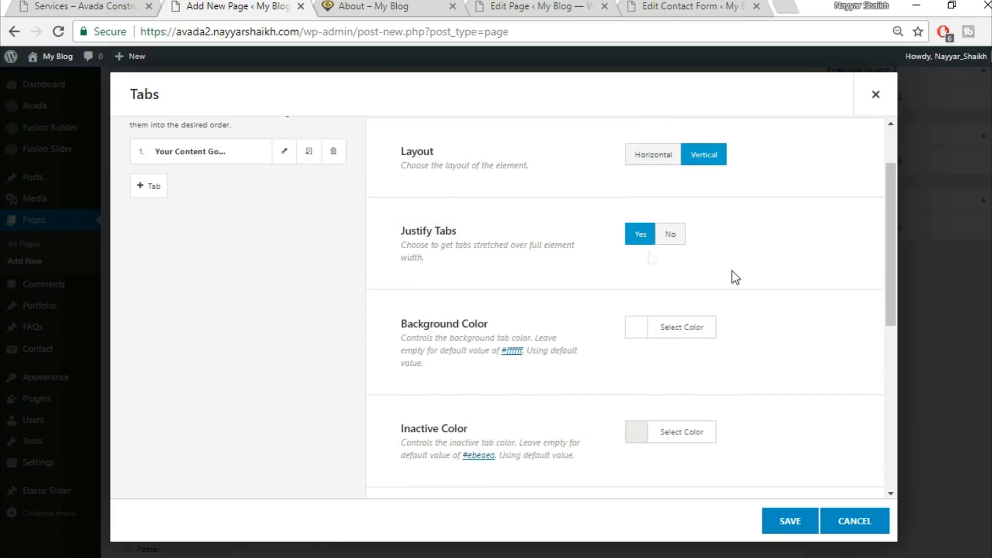
Set the tabs background color to yellow after checking the demo Services page
click(93, 4)
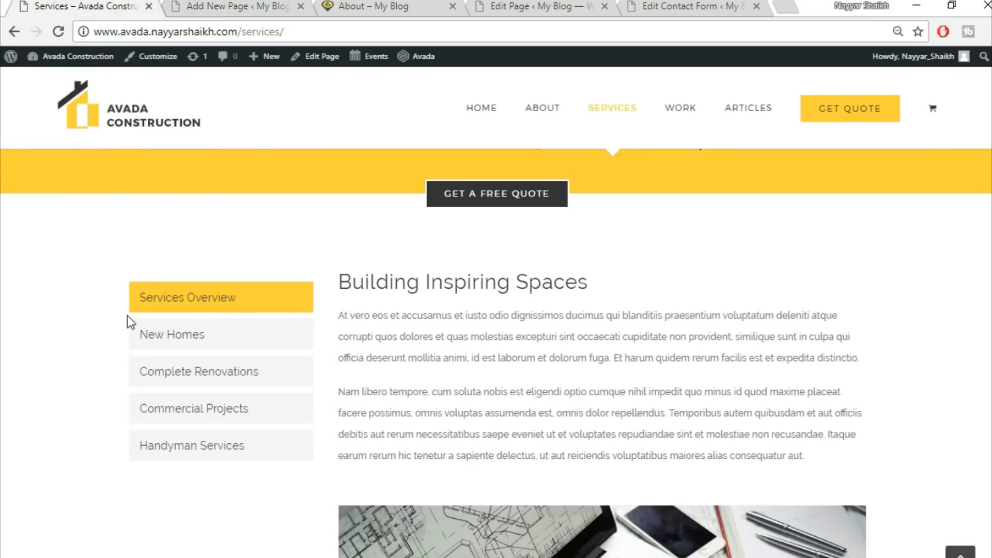
click(239, 5)
scroll(717, 326, down, 2)
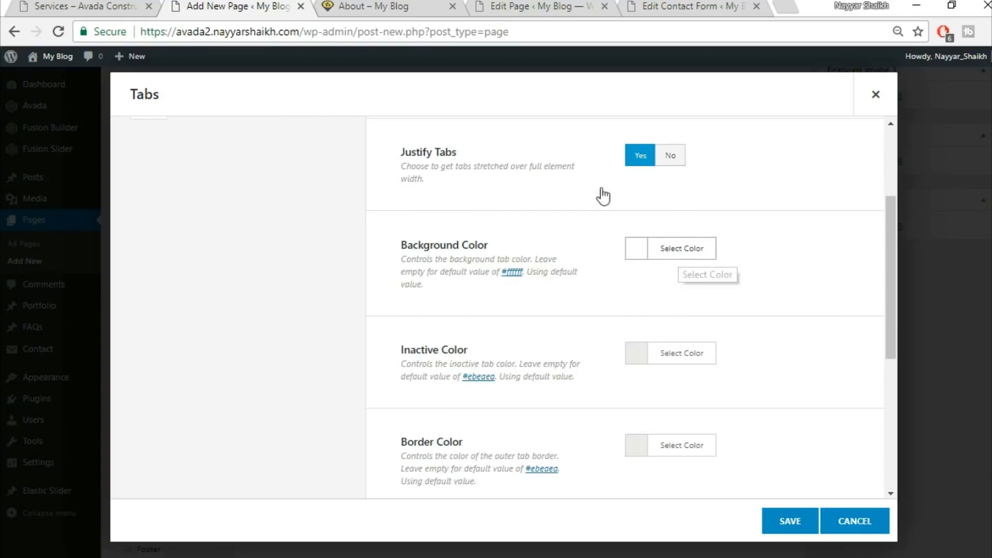
click(138, 5)
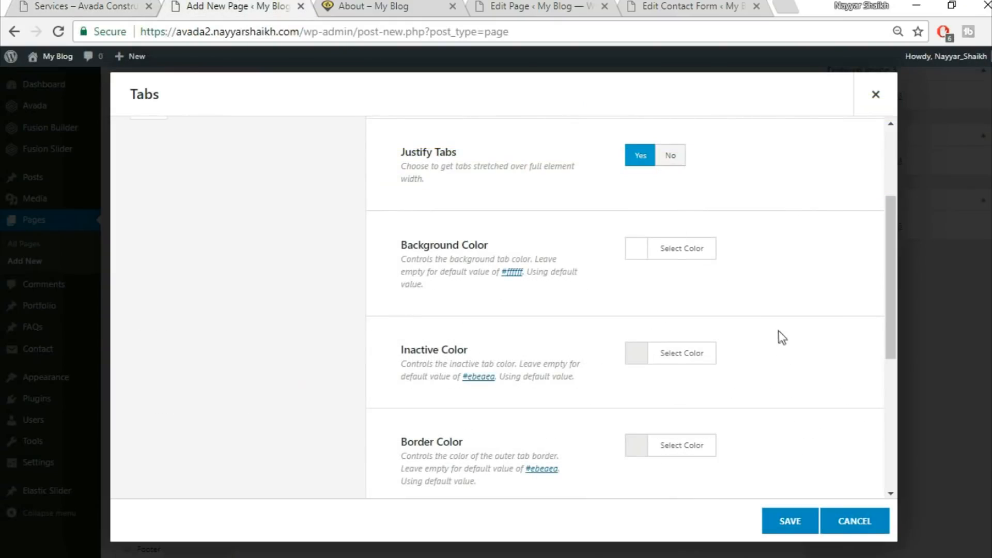
click(699, 248)
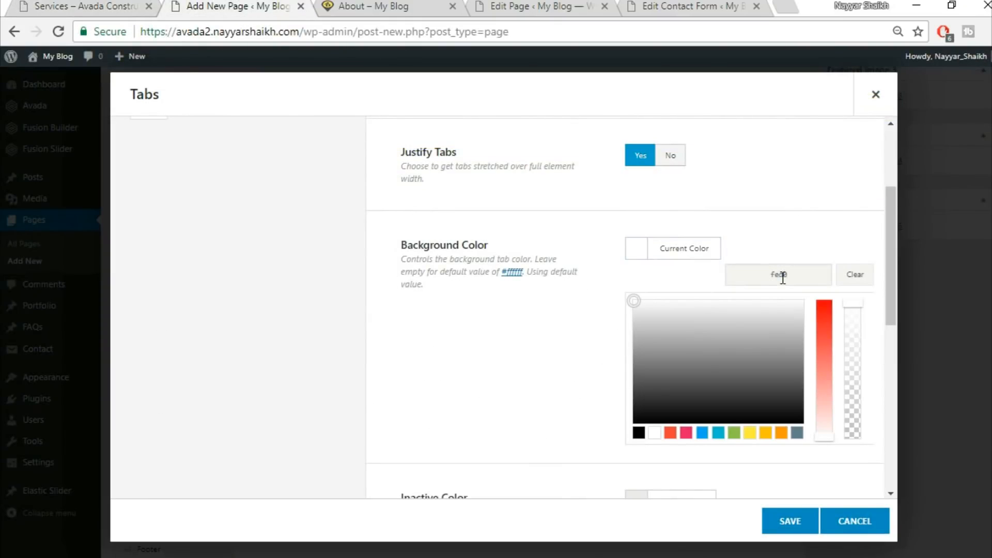
click(804, 219)
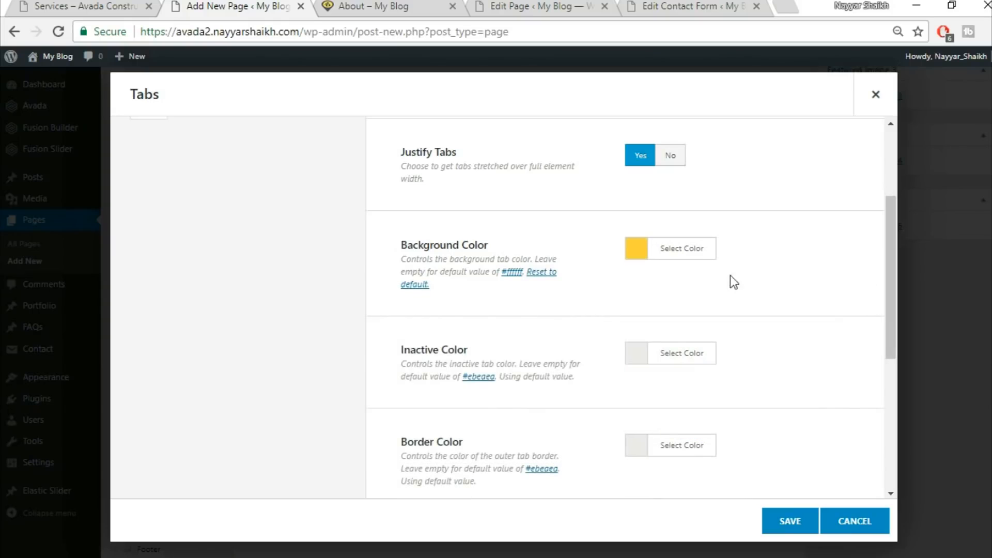
Set the inactive tab color and make the tab border color fully transparent
click(667, 366)
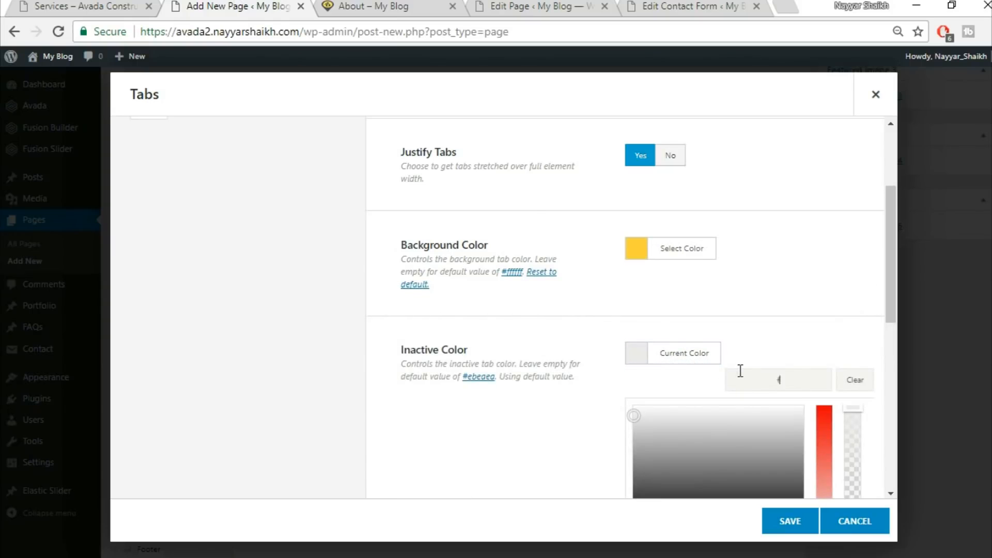
click(770, 307)
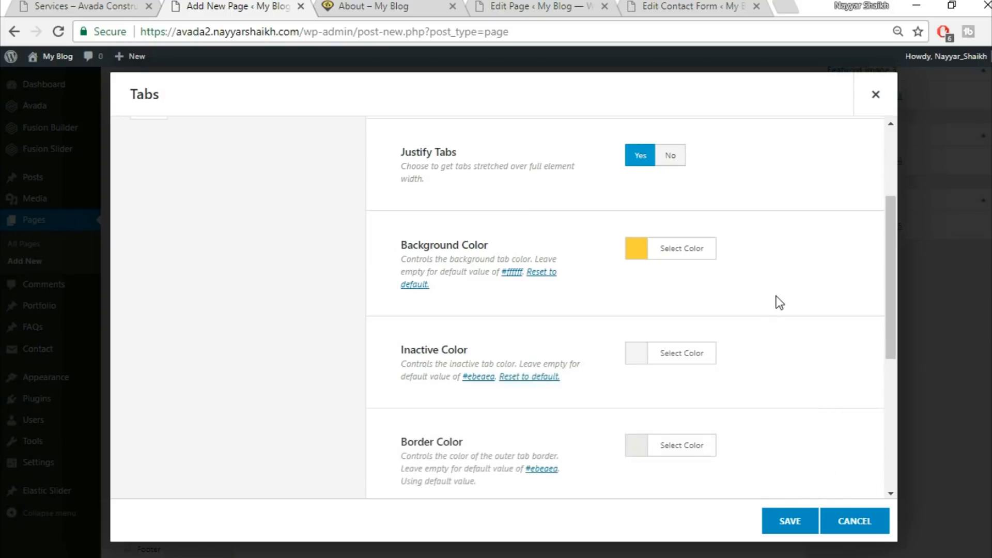
scroll(775, 302, down, 3)
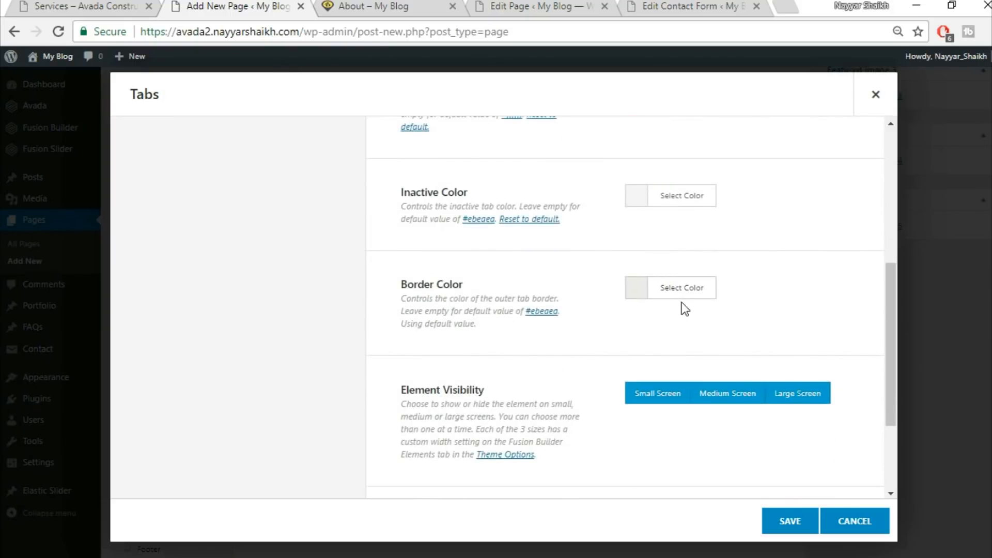
click(687, 289)
drag(855, 349, 858, 491)
click(813, 245)
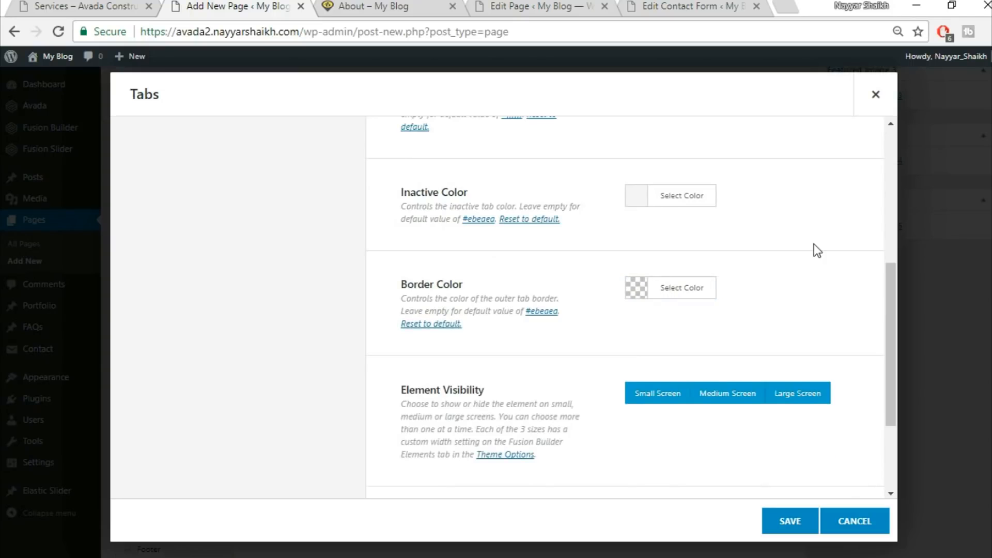
scroll(814, 244, down, 4)
scroll(796, 315, up, 10)
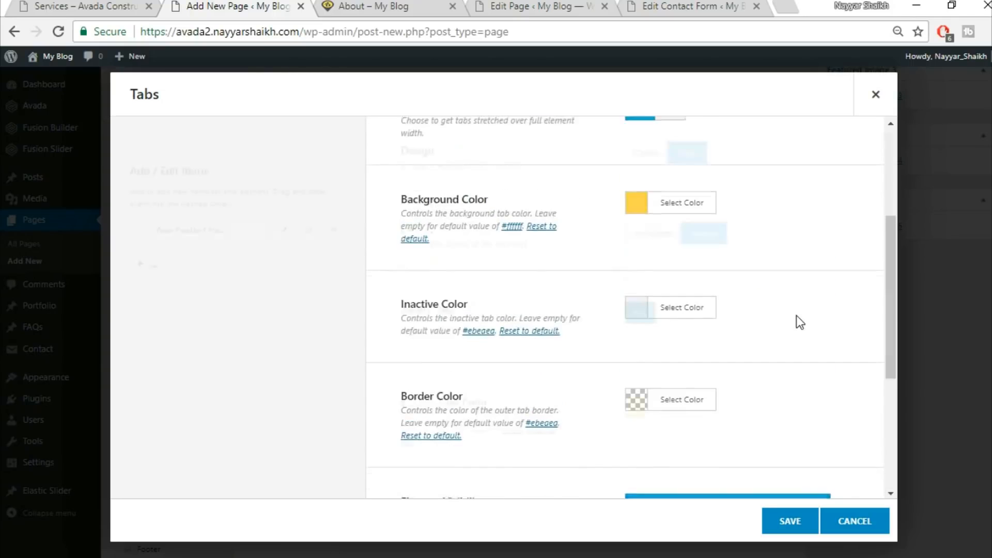
Open the first tab item and set its title to Services Overview
click(47, 6)
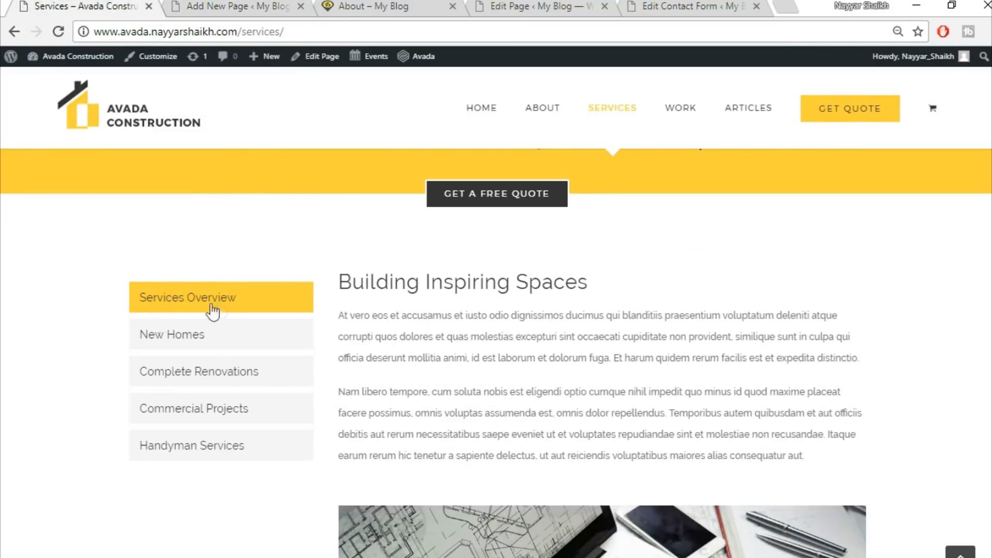
click(211, 6)
click(286, 234)
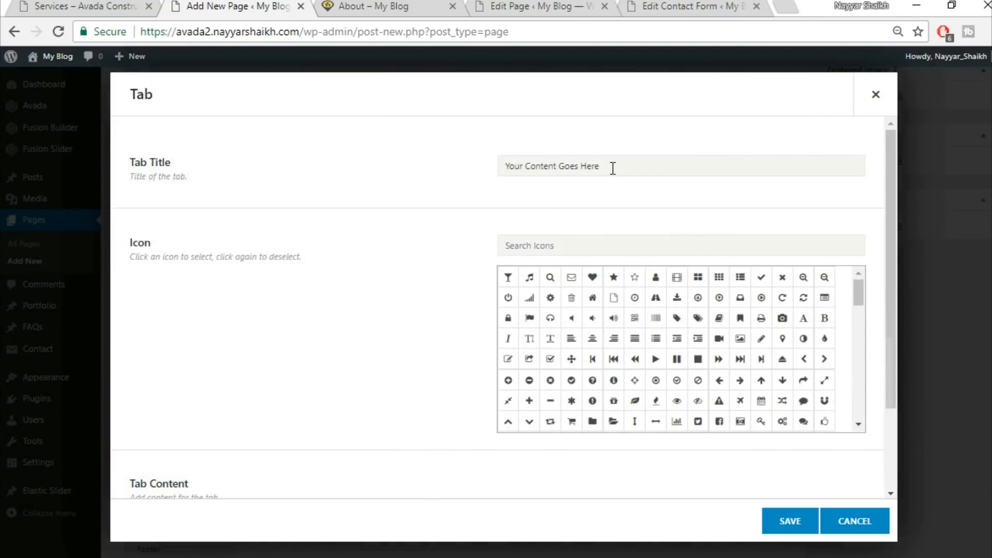
triple_click(613, 169)
key(BackSpace)
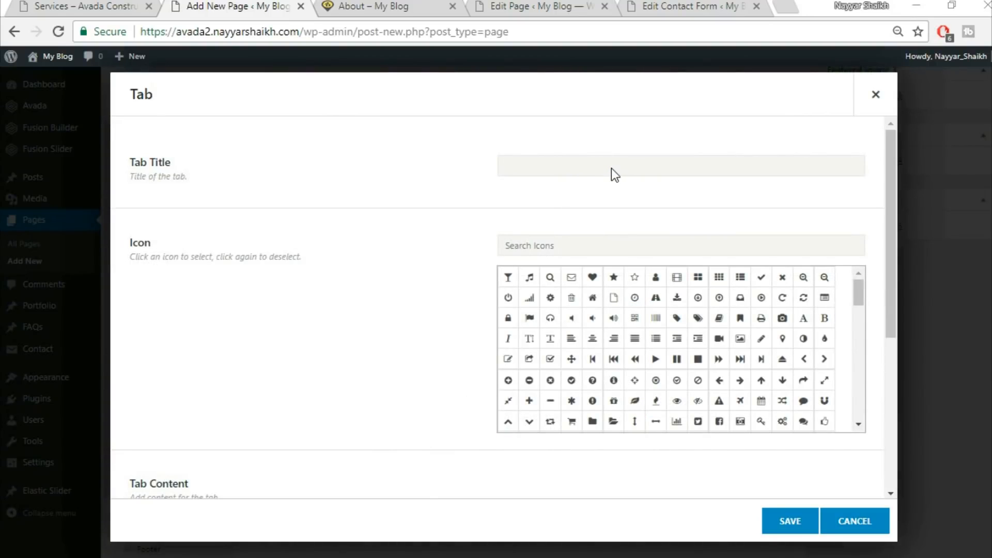
key(ctrl+s)
key(Escape)
text(Services Overvew)
key(BackSpace)
key(BackSpace)
key(BackSpace)
text(view)
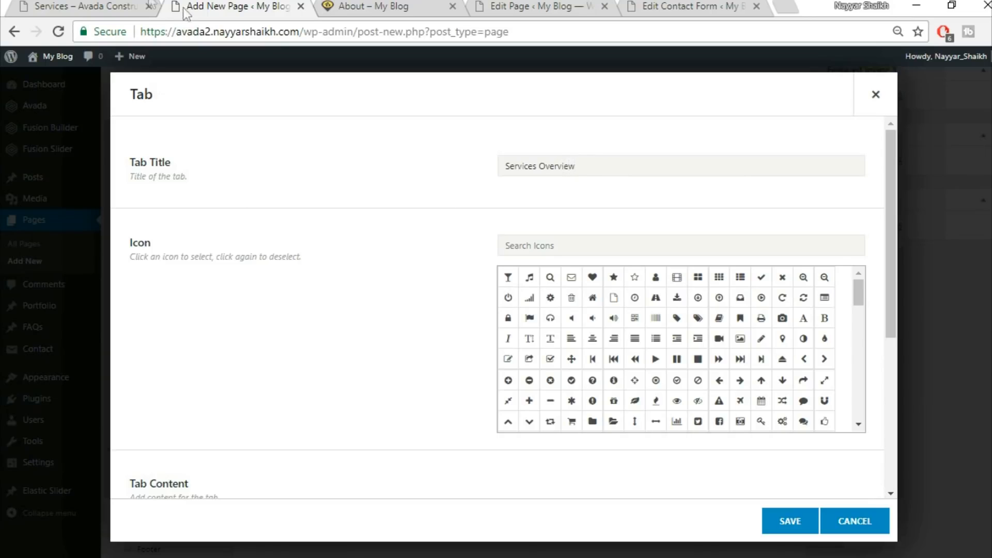
Copy the Services Overview paragraphs from the demo page, paste them as the tab content, and save the tab
click(120, 6)
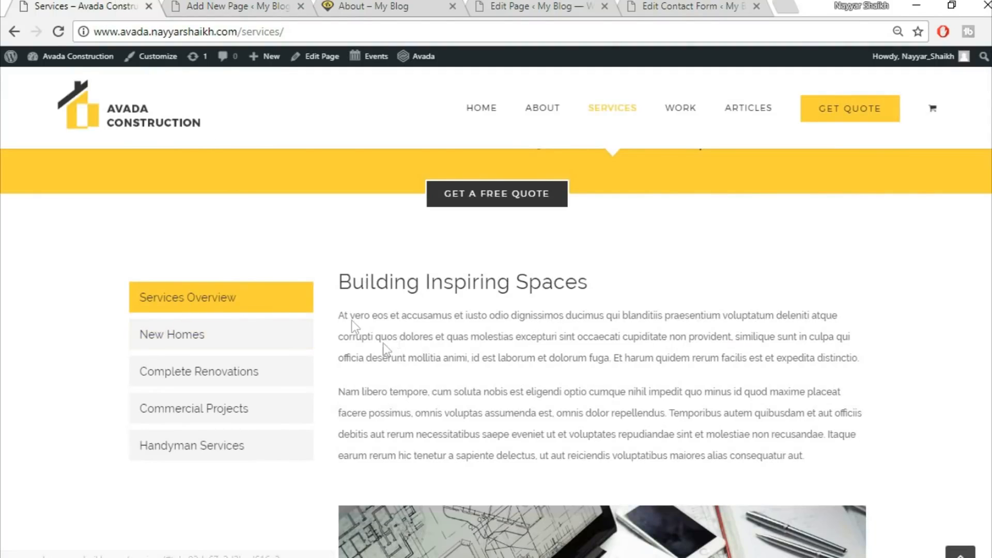
drag(339, 281, 804, 195)
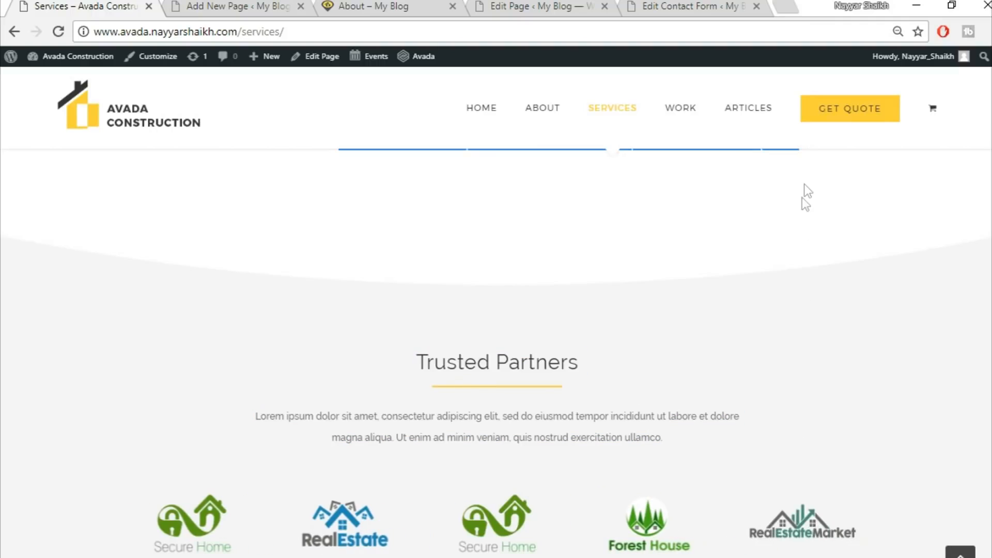
click(243, 4)
scroll(244, 341, down, 5)
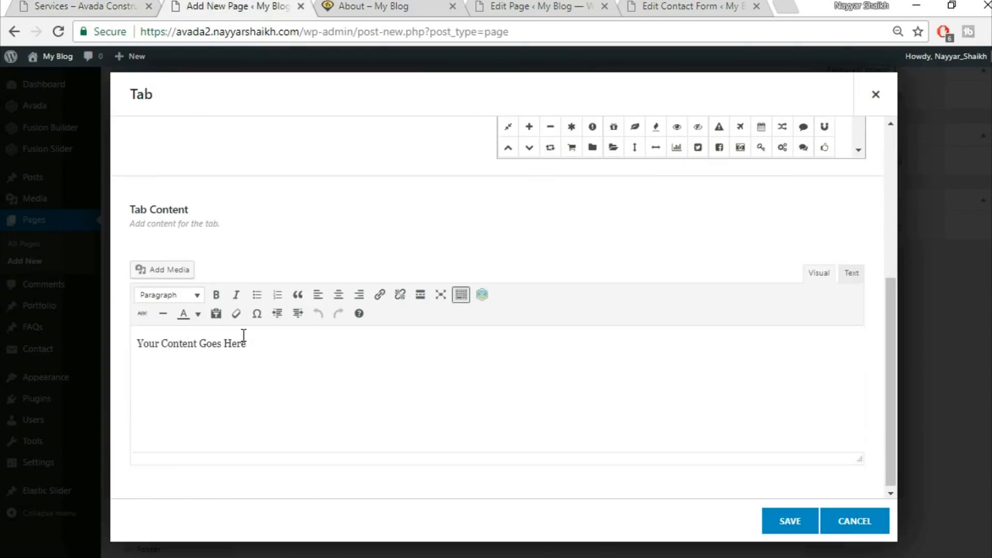
click(364, 384)
key(ctrl+v)
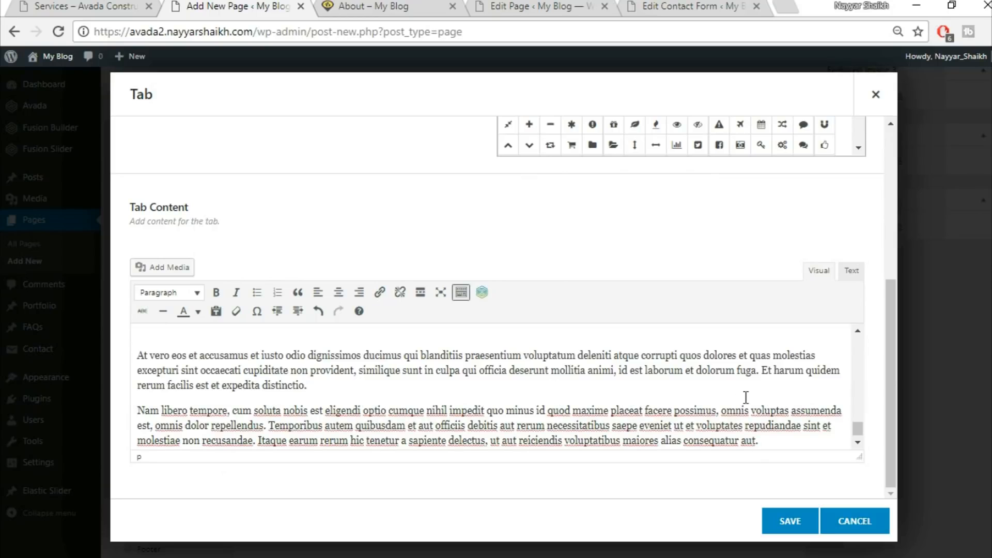
click(790, 521)
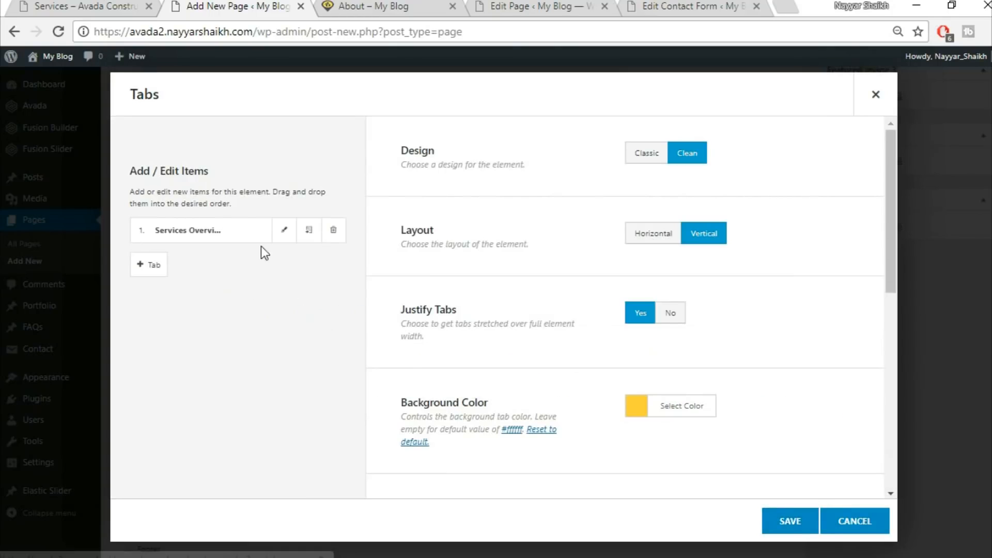
Clone the tab item to make four Services Overview tabs and save the Tabs element
click(309, 232)
click(308, 232)
click(308, 231)
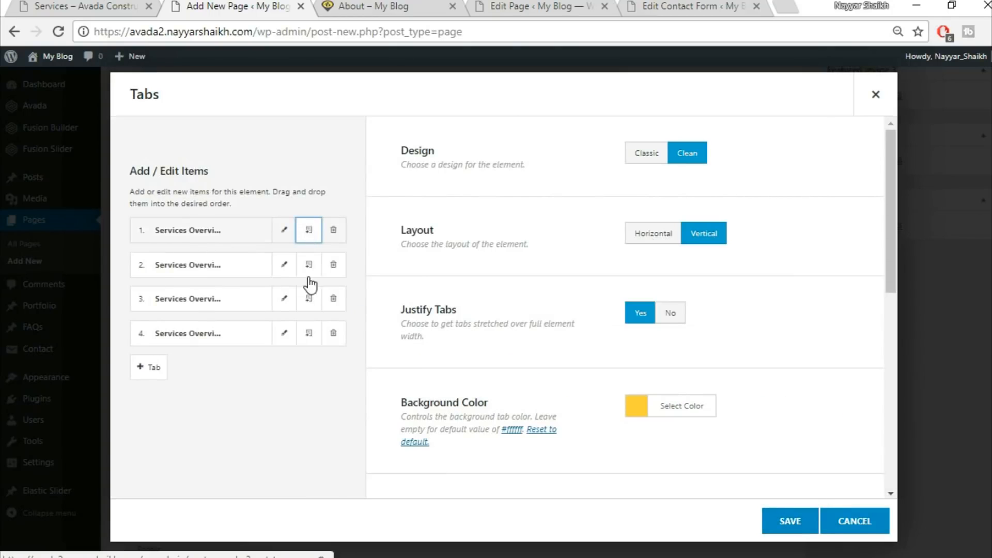
click(790, 521)
scroll(790, 522, up, 6)
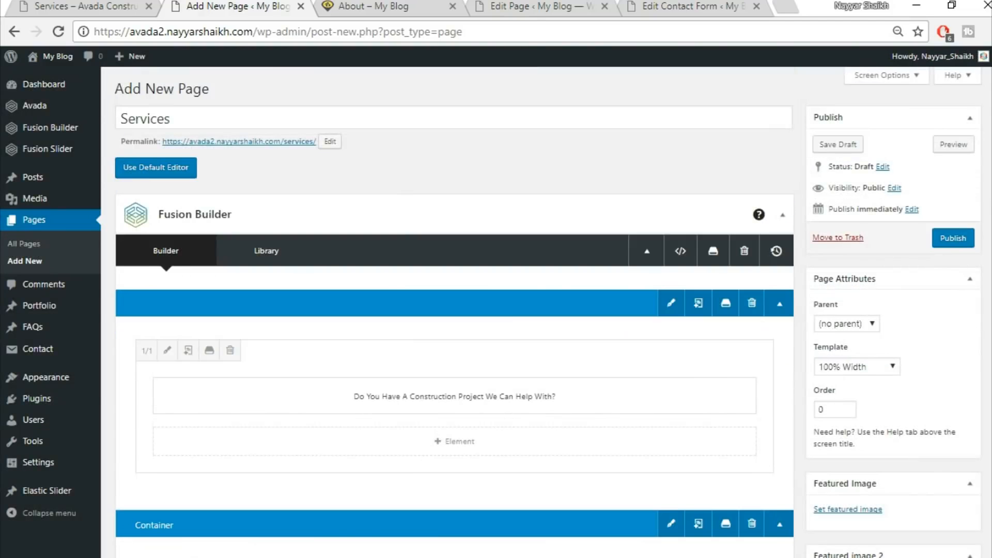
Publish the Services page
click(942, 243)
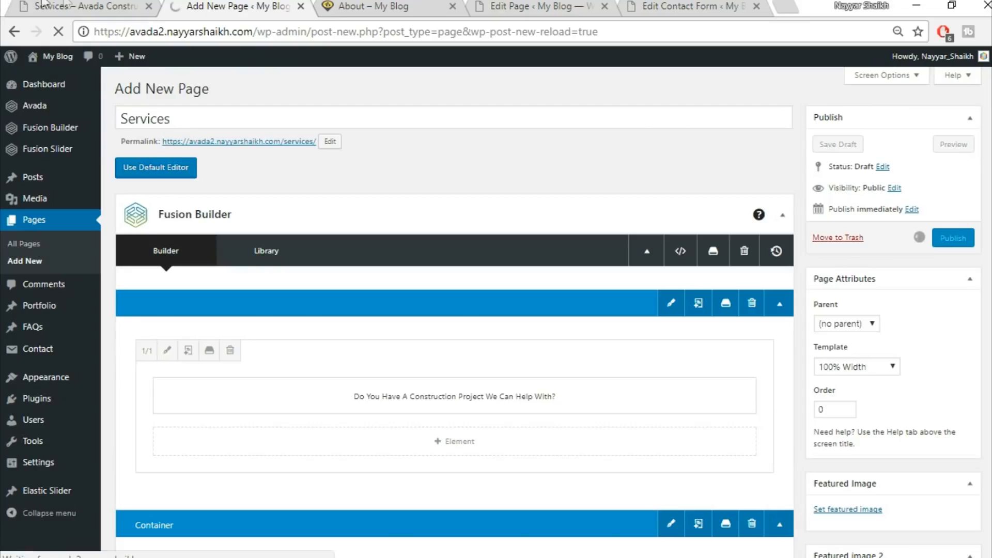
click(66, 5)
scroll(283, 401, up, 10)
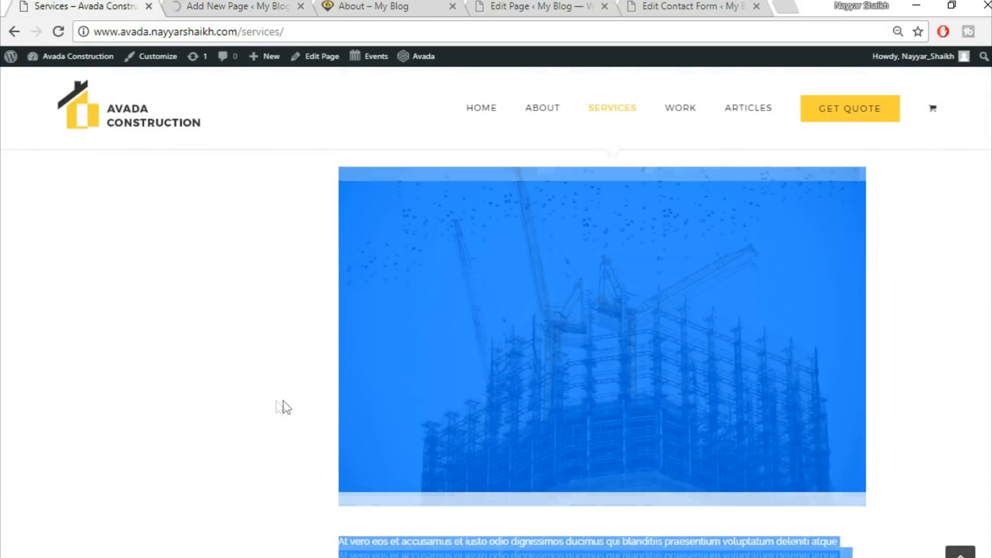
click(207, 398)
scroll(222, 414, up, 10)
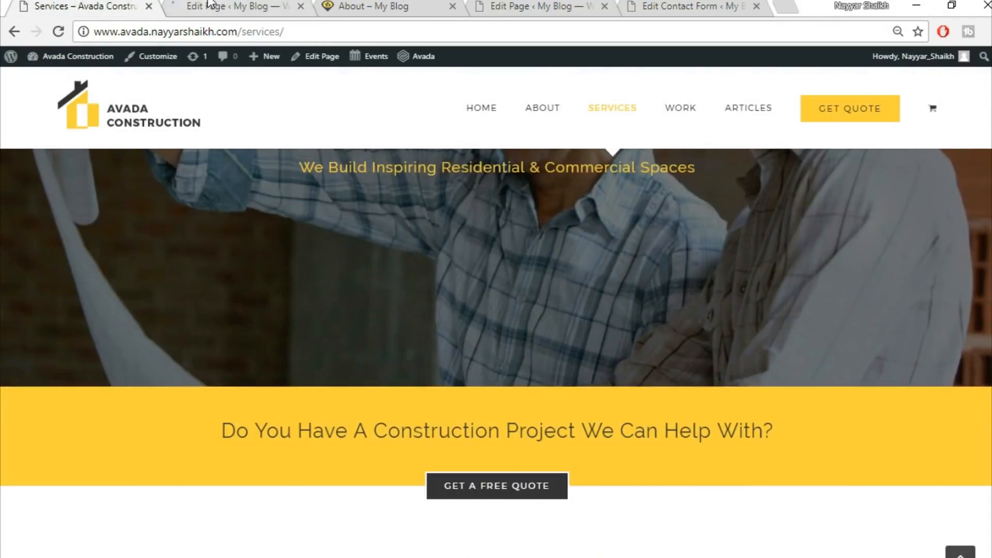
click(210, 6)
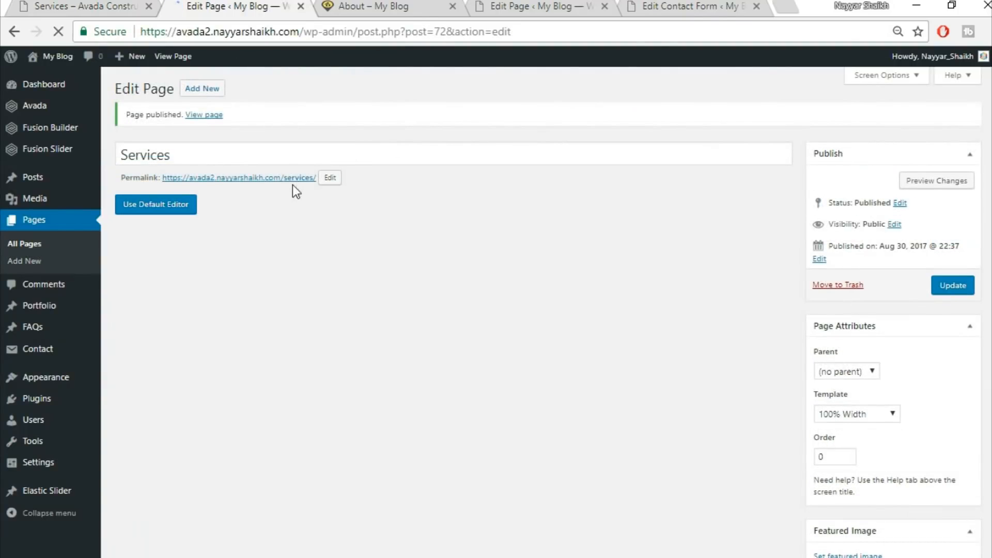
Open the published Services page in a new tab and click through each vertical tab
right_click(303, 184)
key(t)
click(369, 4)
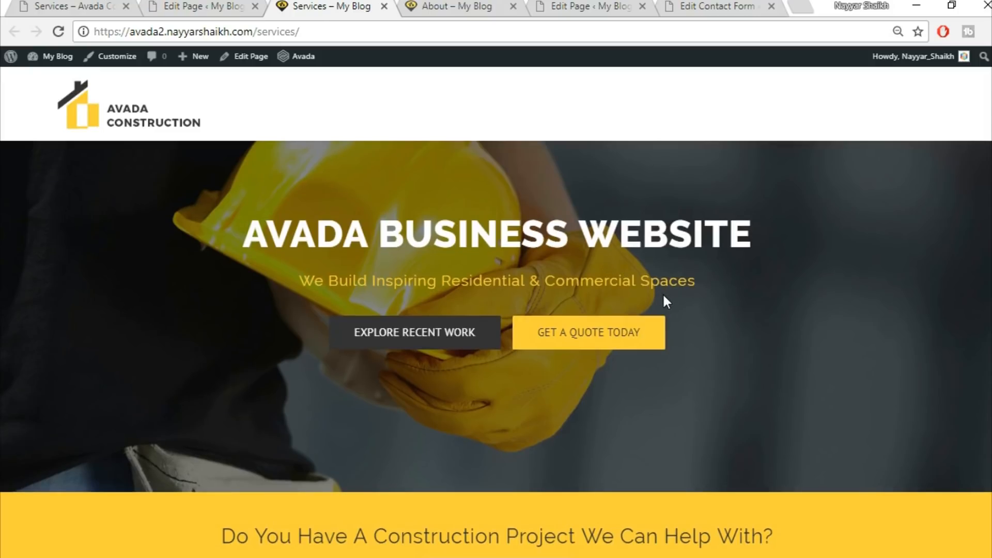
scroll(662, 292, down, 5)
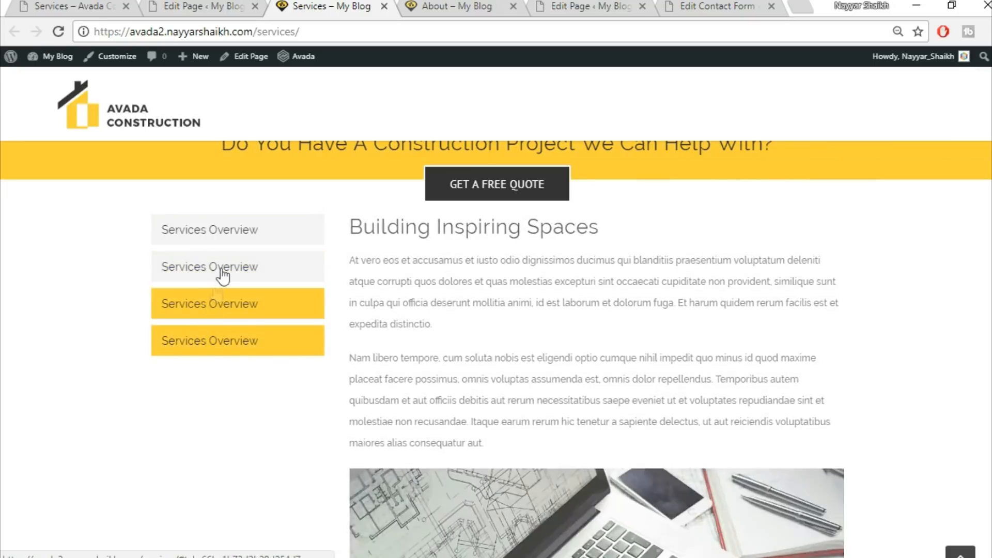
click(242, 231)
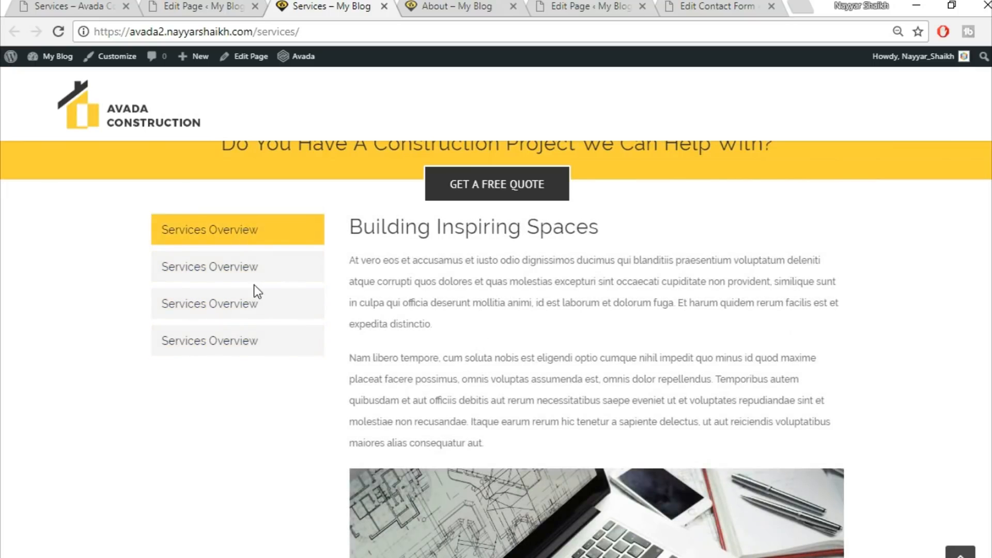
click(255, 275)
click(249, 303)
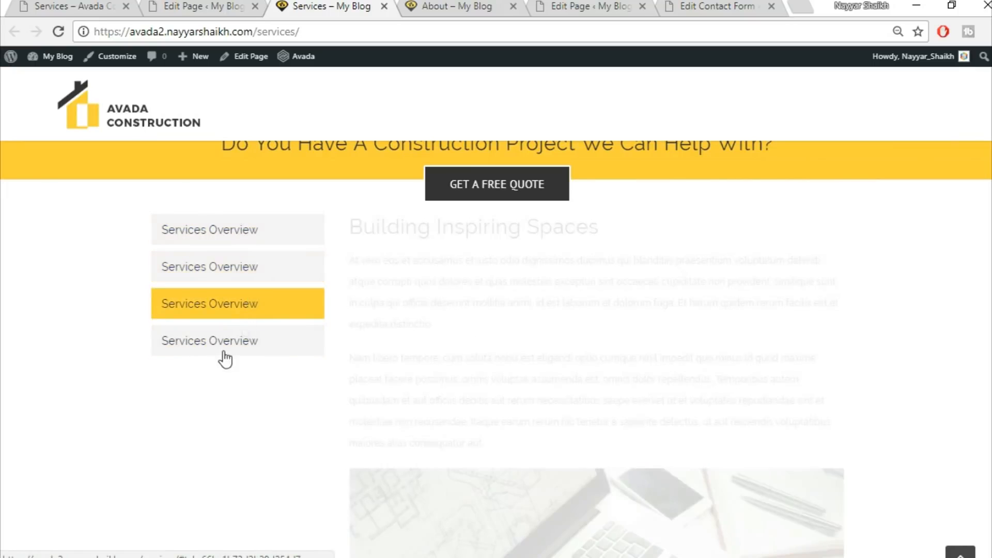
click(228, 342)
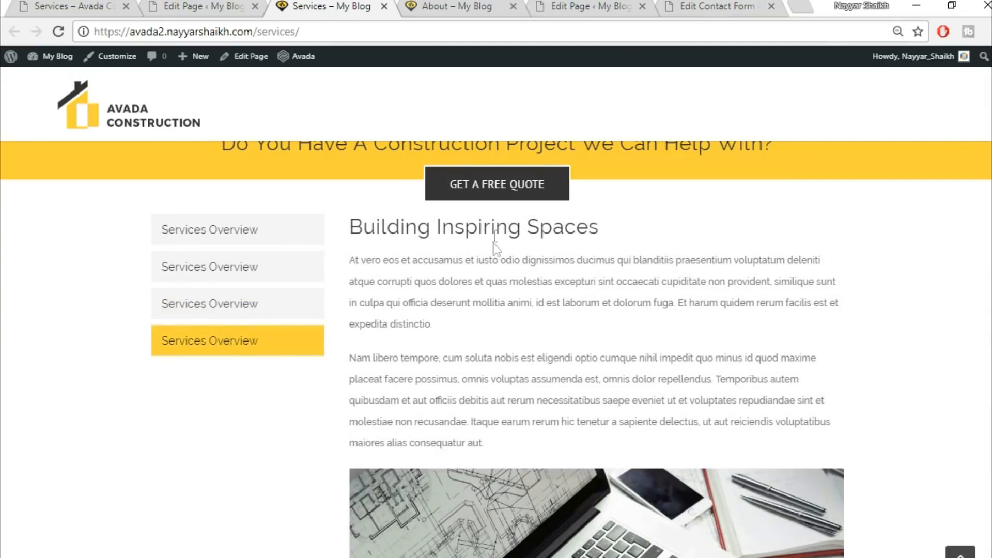
Set the tabs container's top padding to 40 and save the container
click(172, 5)
scroll(770, 363, down, 4)
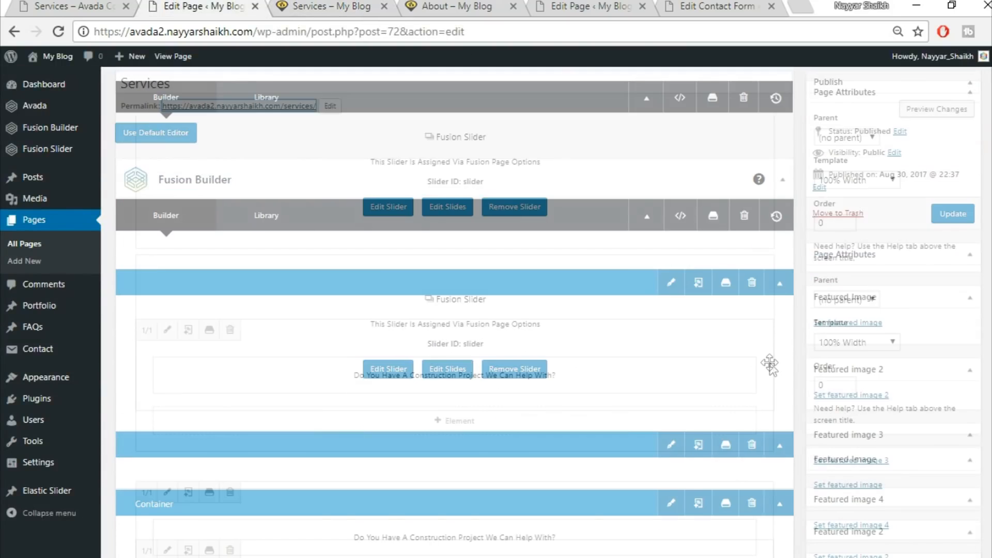
scroll(770, 363, down, 7)
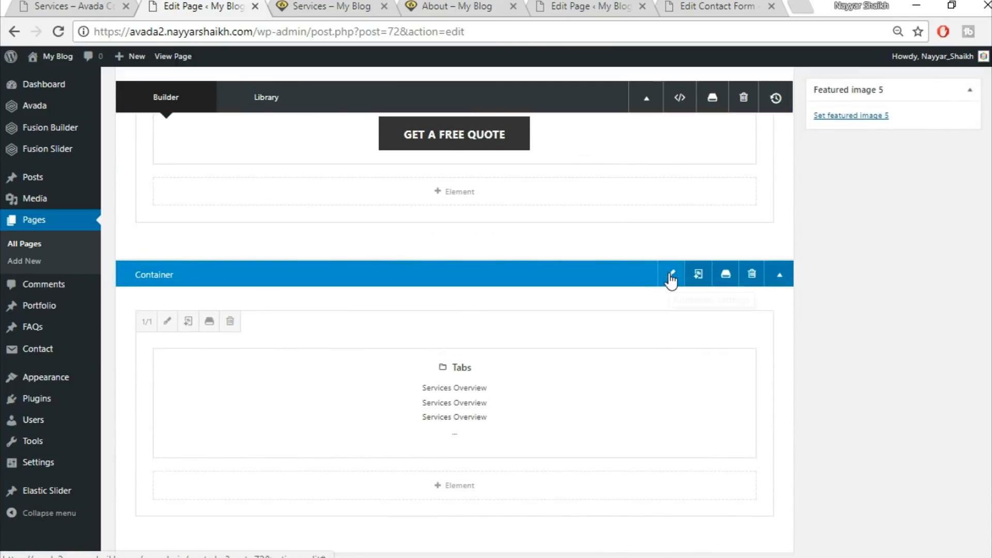
click(671, 276)
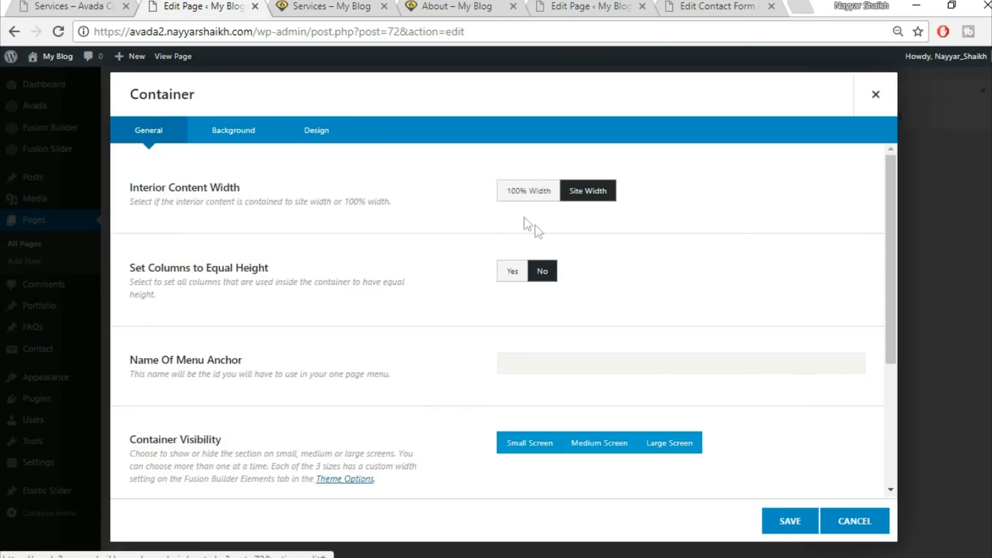
click(326, 138)
click(546, 366)
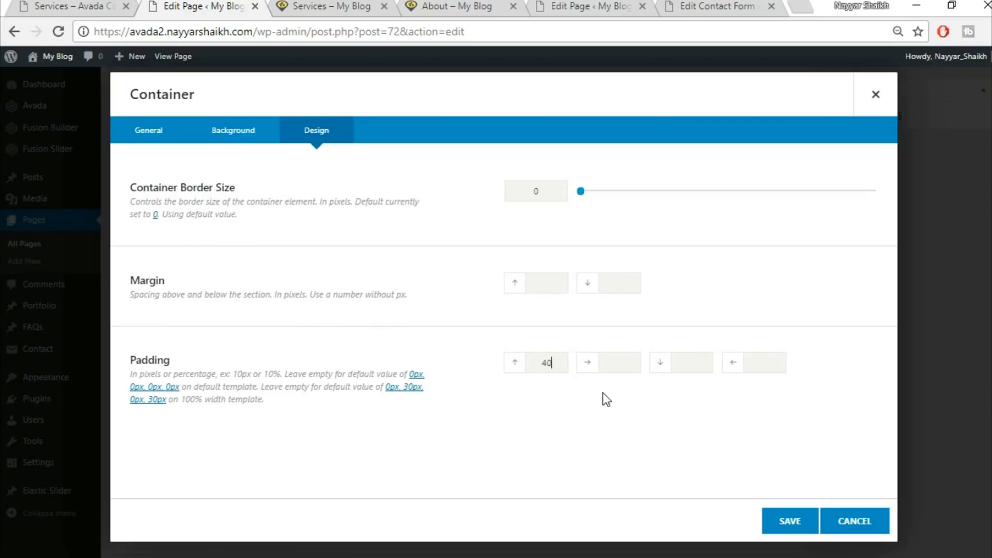
click(799, 522)
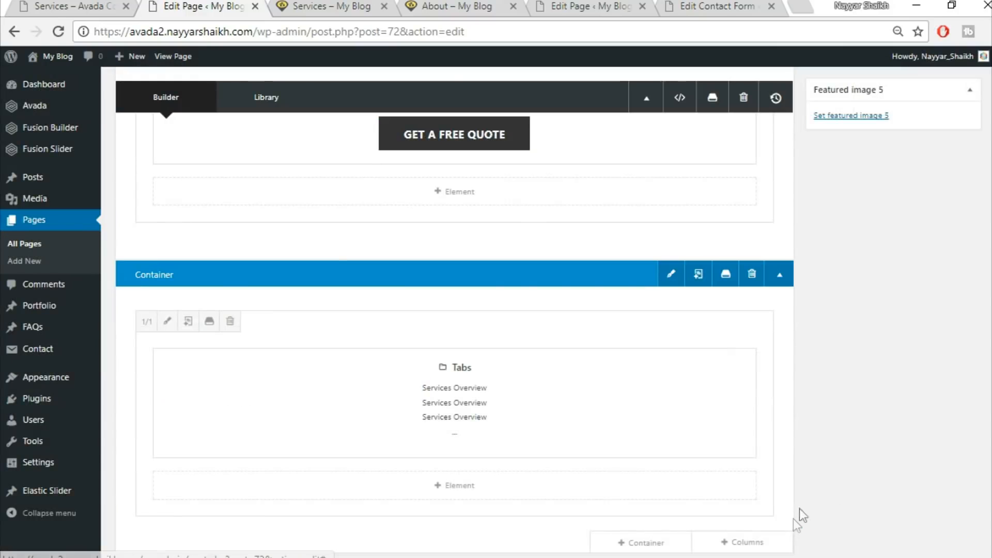
Reload the live Services page to check the tabs section
scroll(882, 497, up, 5)
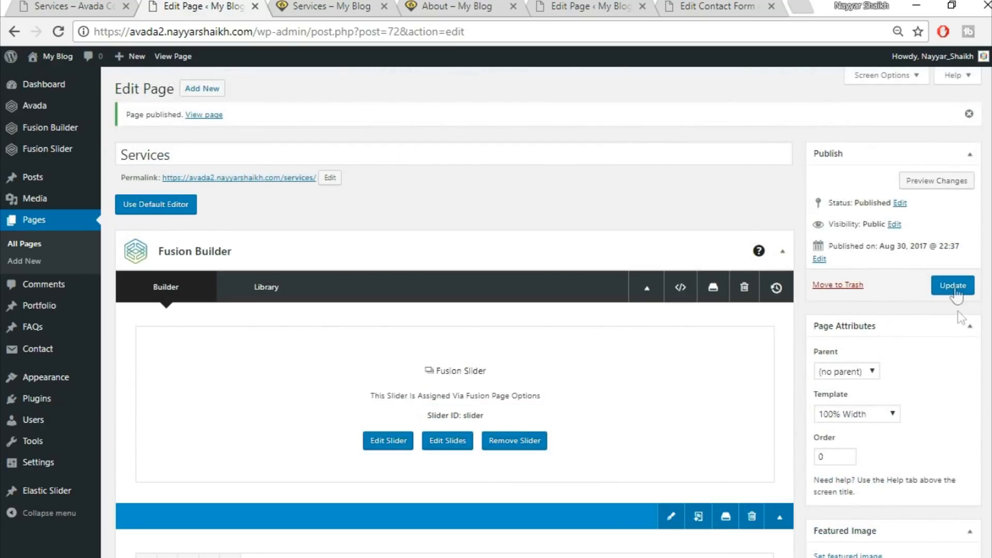
click(316, 4)
click(60, 32)
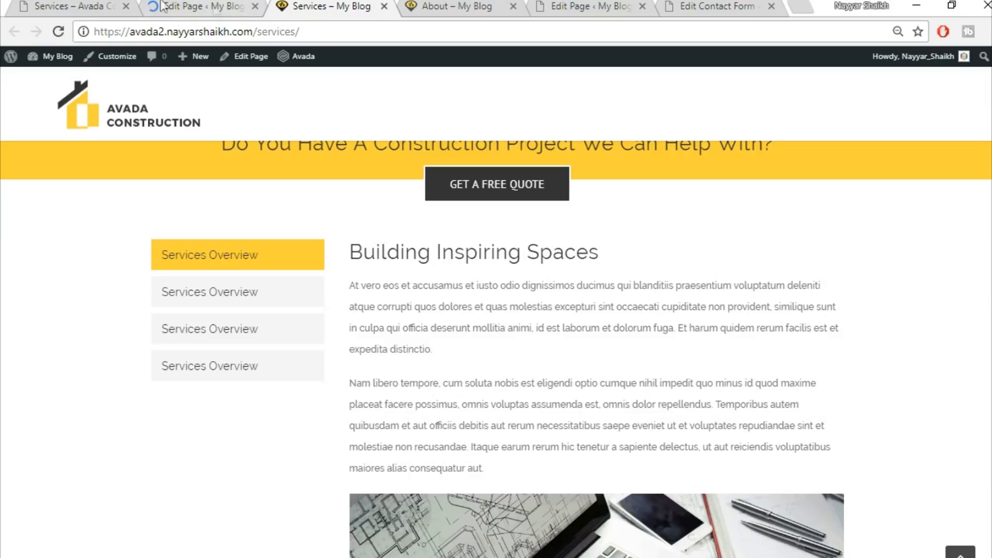
Scroll through the demo Services page to compare it with the rebuilt page
click(90, 3)
scroll(496, 310, down, 15)
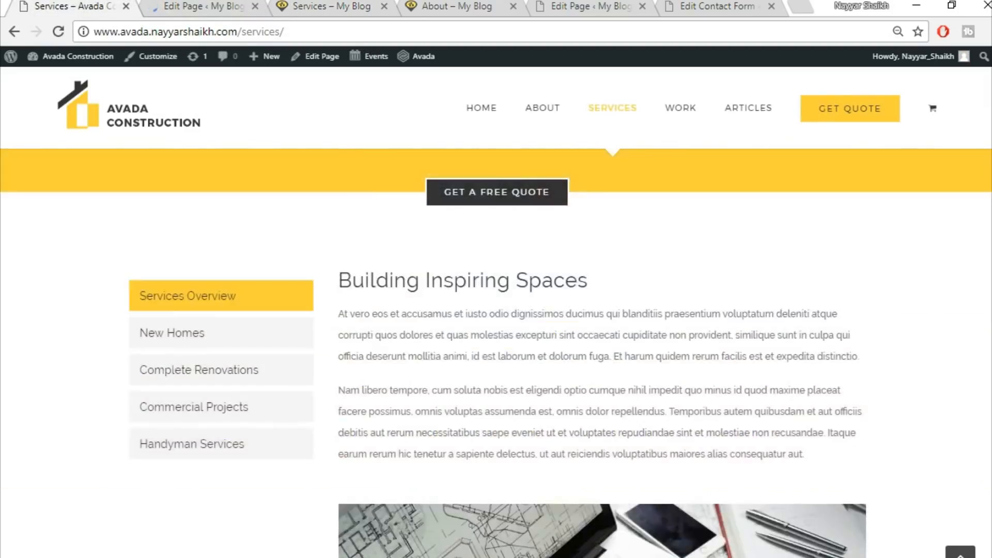
scroll(496, 310, down, 10)
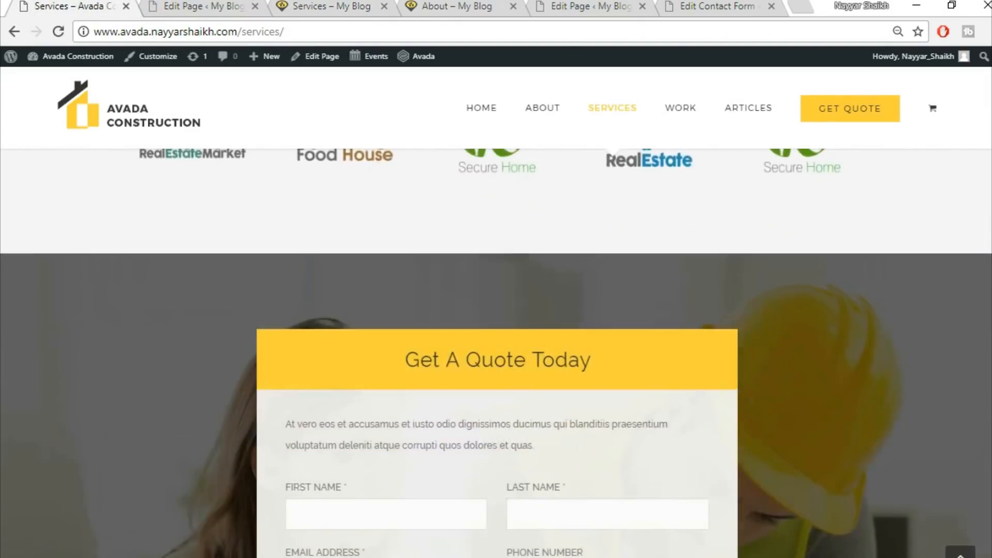
scroll(496, 310, up, 7)
scroll(983, 155, up, 12)
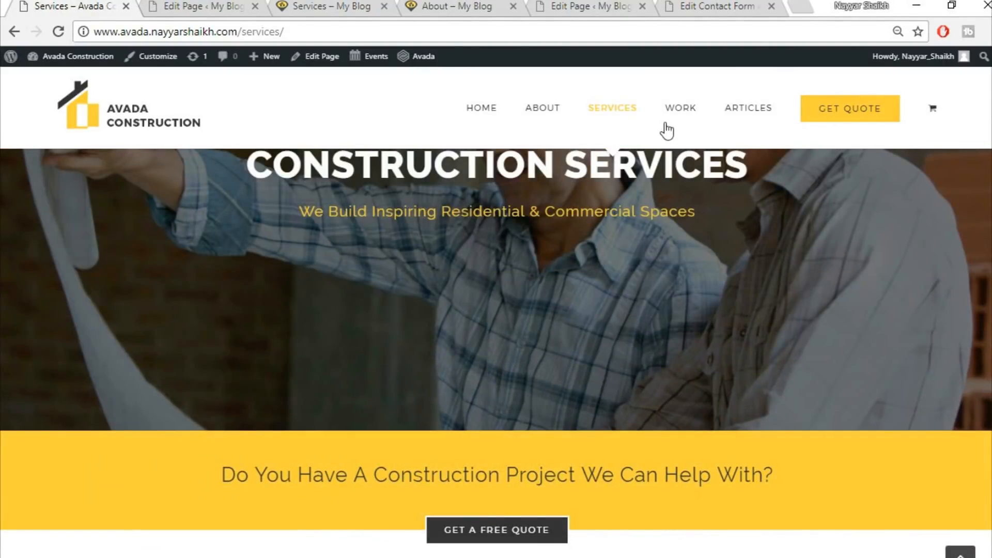
Close the extra Services and About preview tabs and open the demo site's Work page for reference
mouse_move(680, 110)
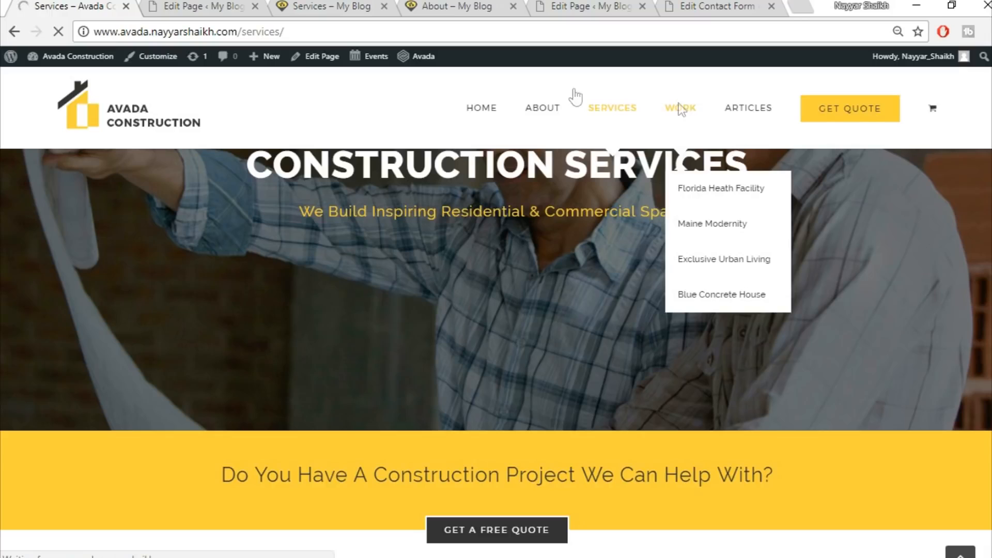
click(164, 5)
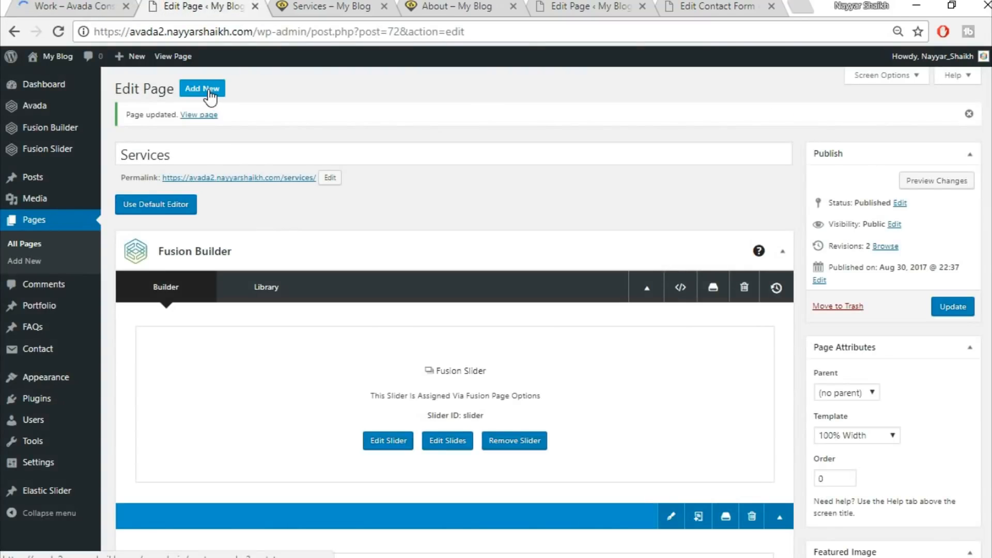
click(362, 7)
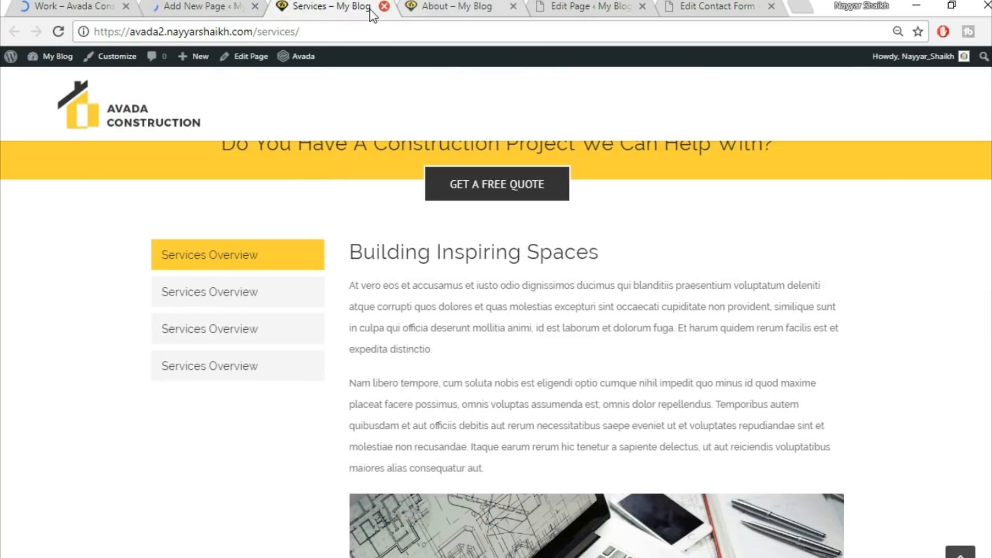
click(384, 6)
click(384, 6)
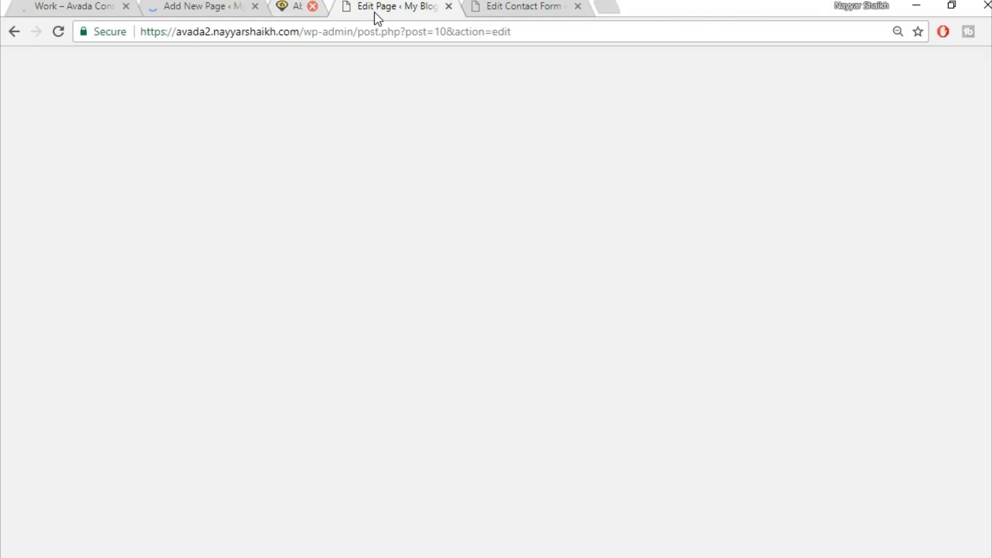
click(75, 5)
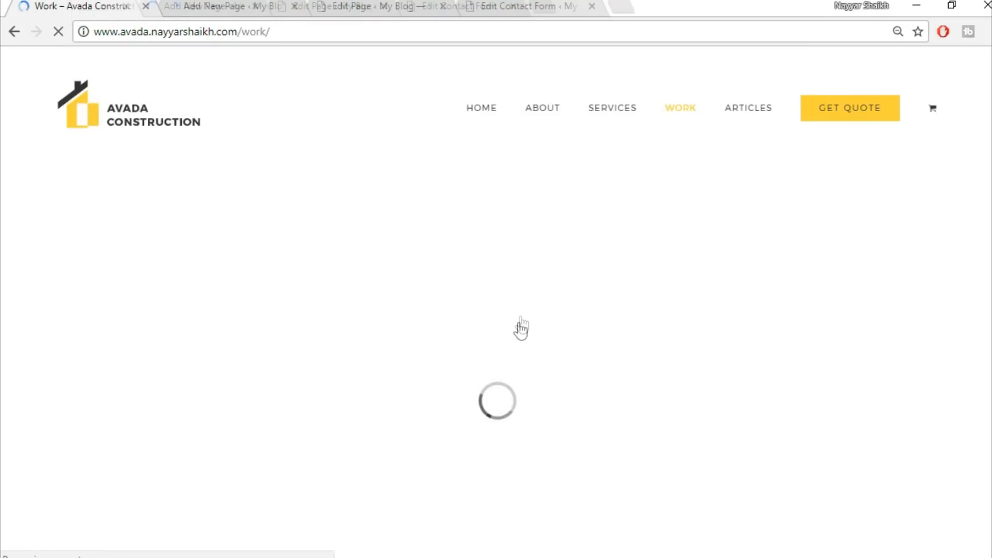
Add a new page titled Work and set its template to 100% Width
click(247, 5)
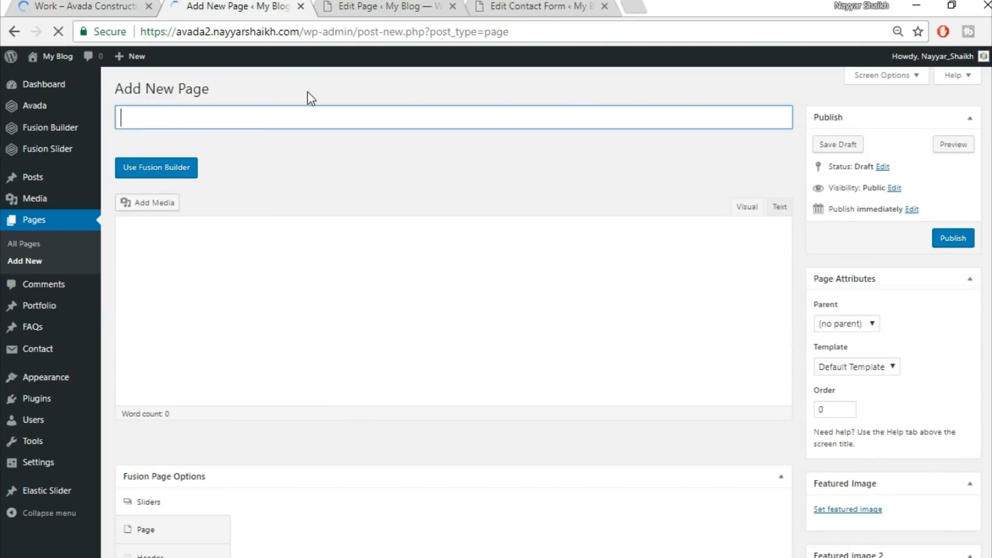
text(Work)
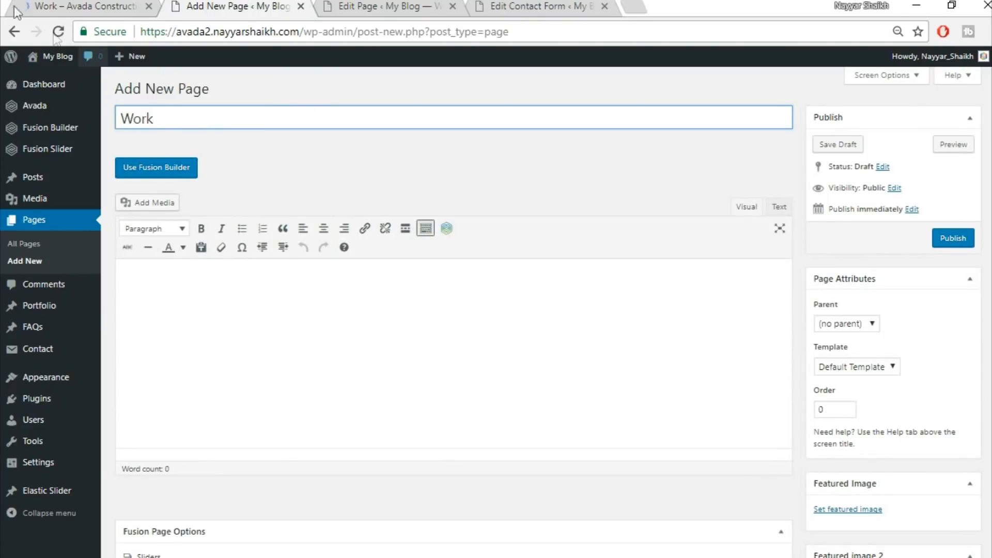
scroll(959, 343, down, 3)
click(888, 211)
click(858, 233)
scroll(361, 358, down, 3)
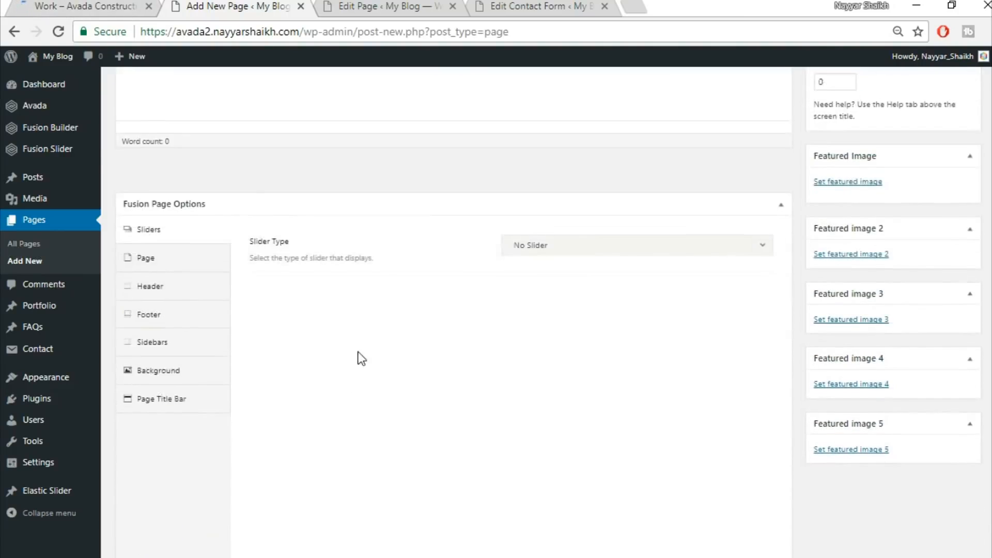
In the page options, set the page content padding to 0 top and bottom
click(568, 179)
click(567, 245)
click(568, 232)
click(565, 276)
click(157, 199)
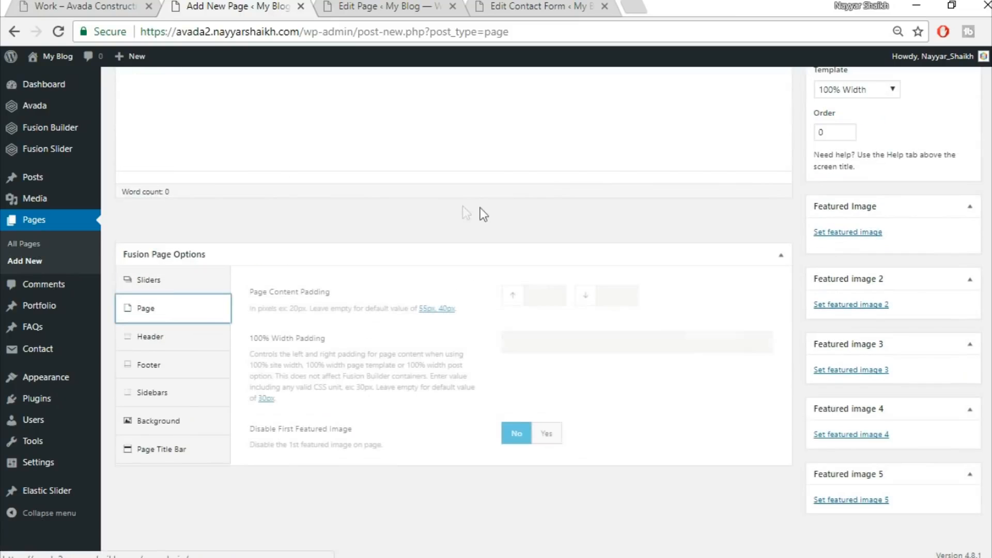
click(543, 294)
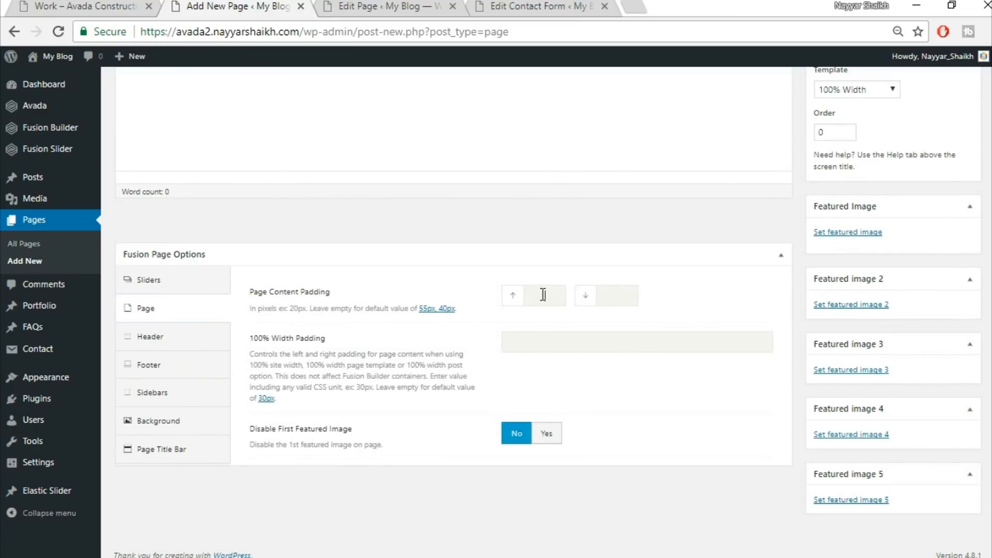
key(Tab)
text(0)
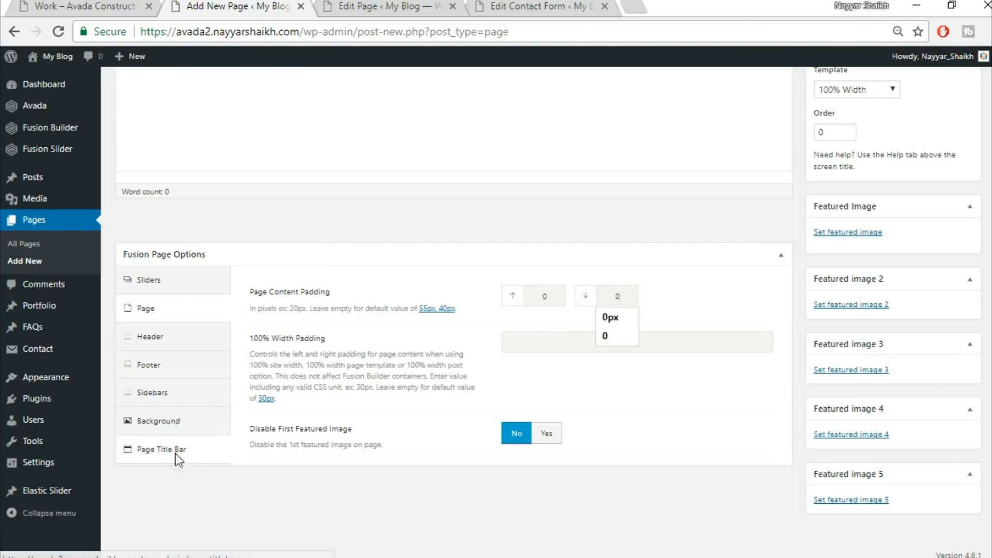
Set the page title bar to Hide for the Work page
click(150, 452)
click(584, 178)
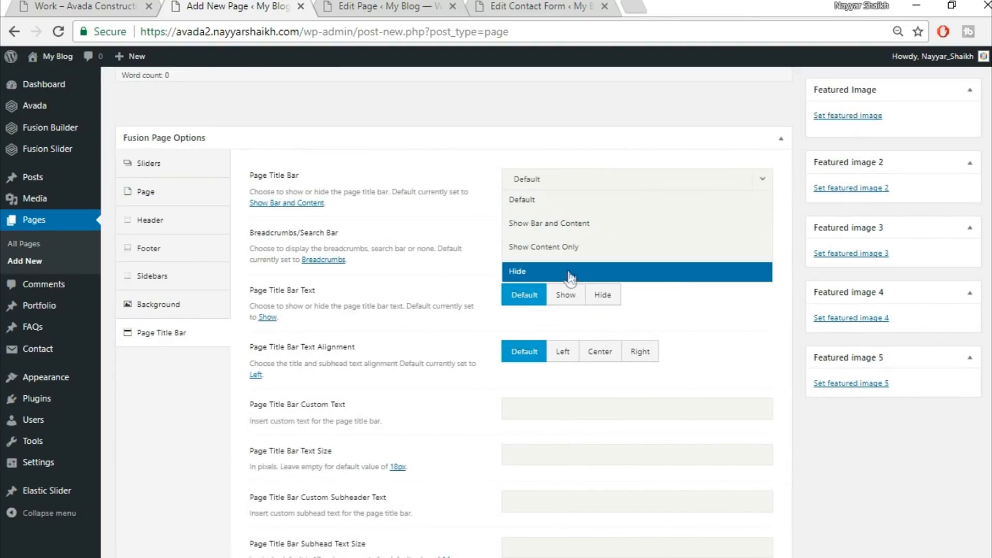
click(574, 274)
scroll(761, 330, up, 8)
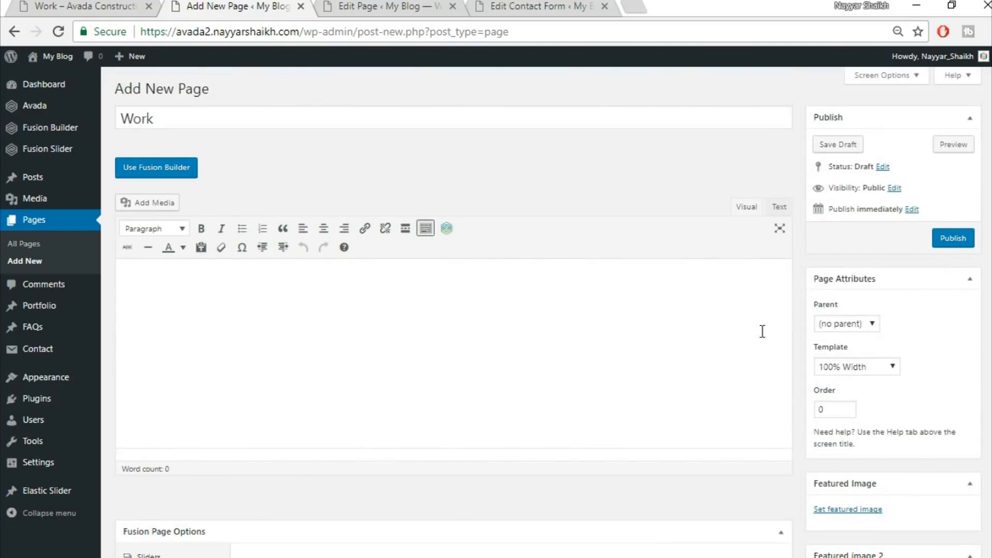
Switch the page to Fusion Builder and insert the Top1 library container
click(156, 171)
click(85, 5)
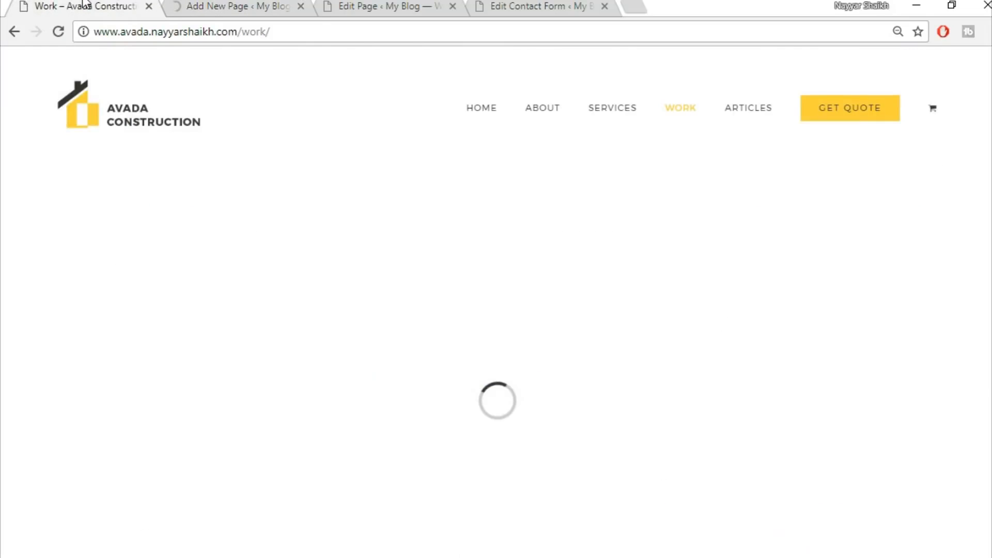
scroll(620, 405, down, 5)
scroll(510, 388, up, 5)
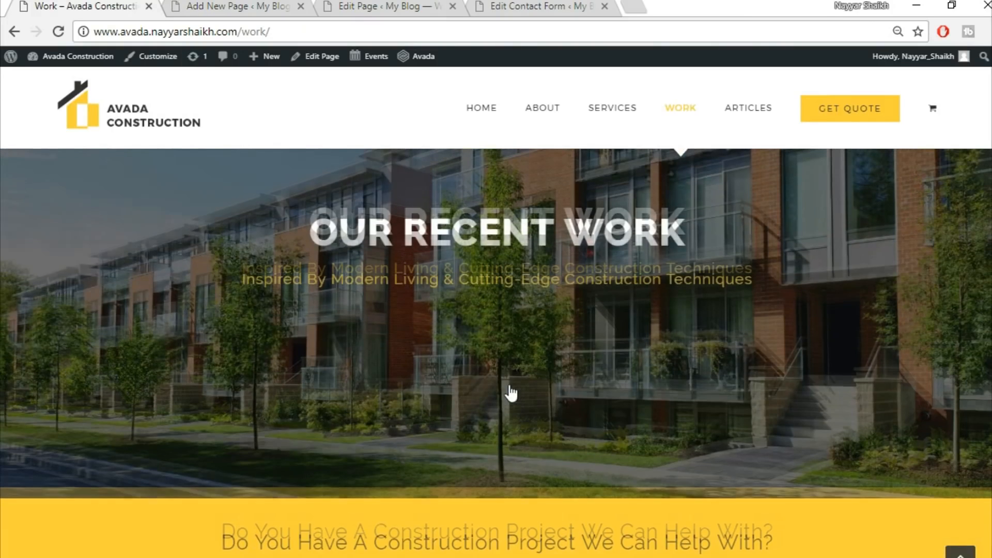
click(238, 6)
scroll(714, 275, down, 3)
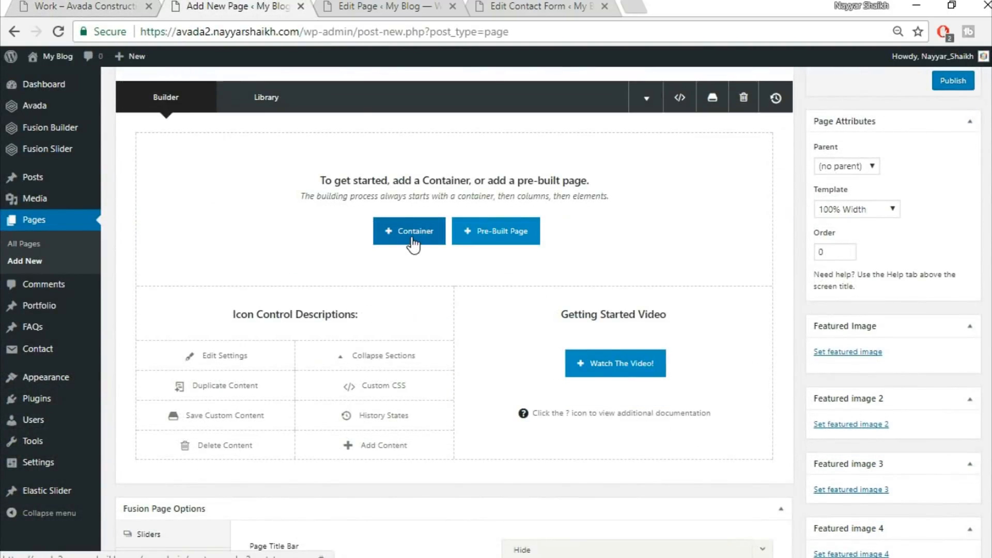
click(414, 242)
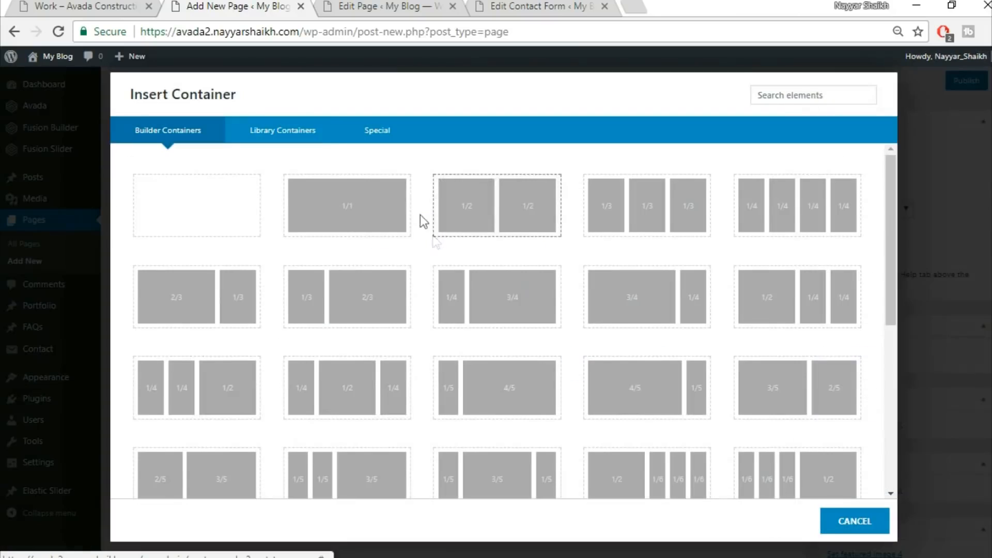
click(302, 129)
click(718, 173)
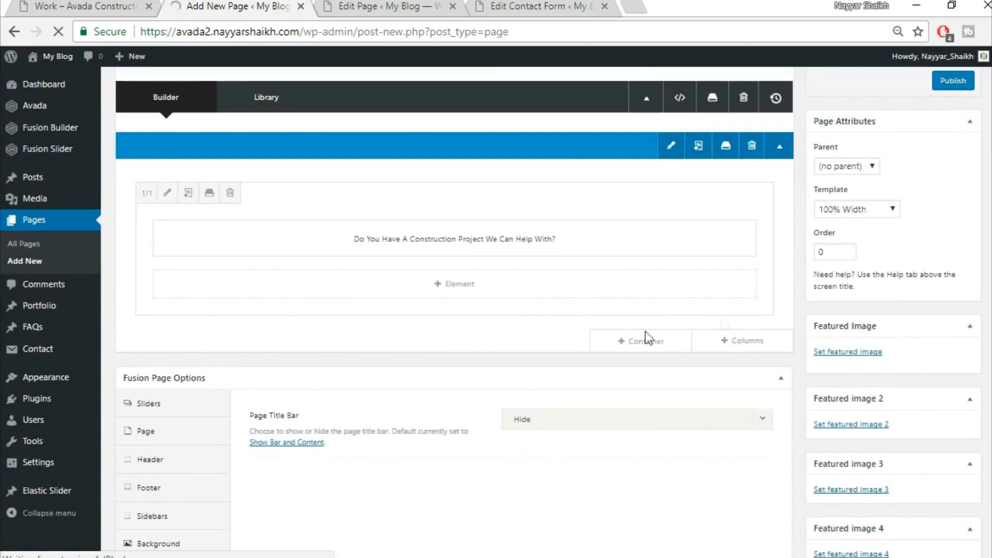
Insert the Top2 library container below the first container
click(645, 342)
click(284, 131)
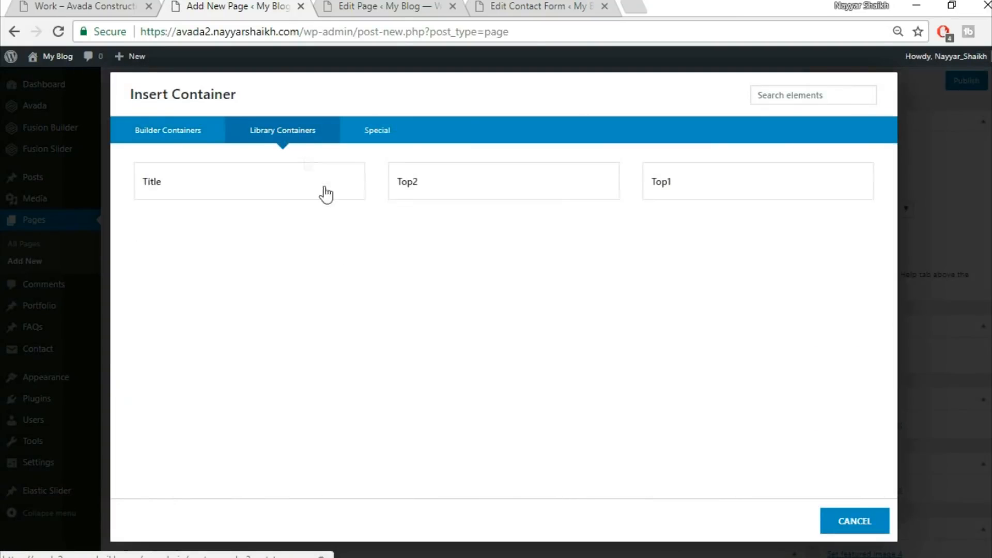
click(425, 186)
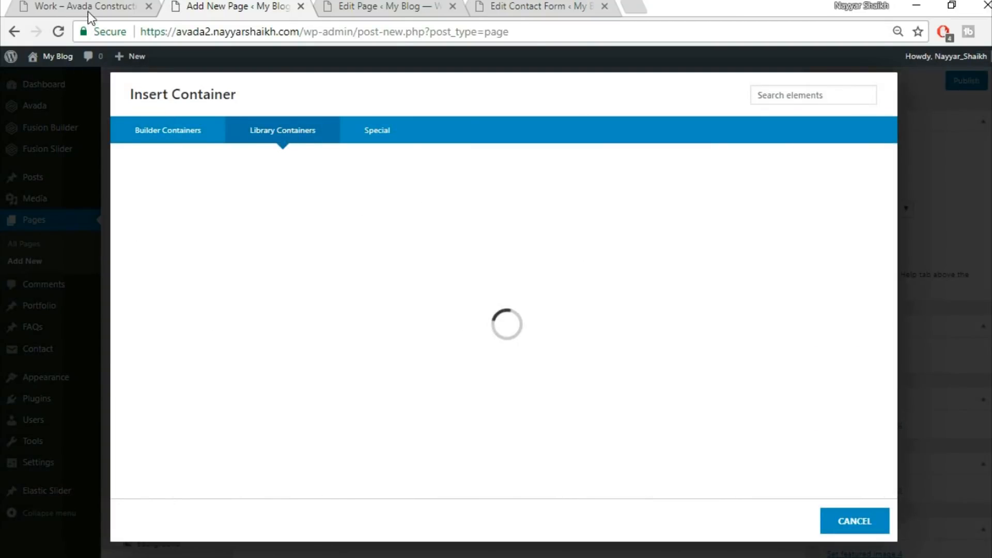
click(88, 7)
scroll(493, 321, down, 10)
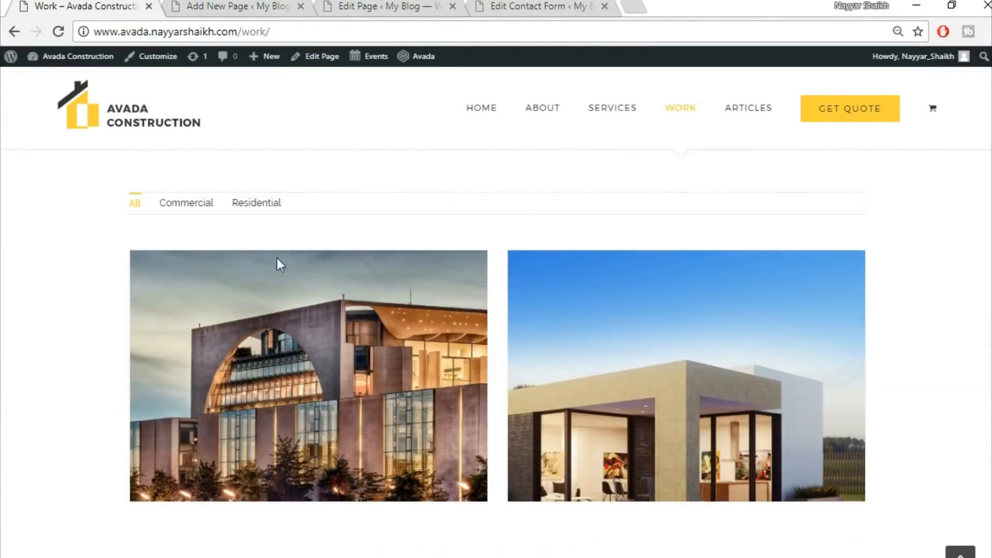
click(238, 6)
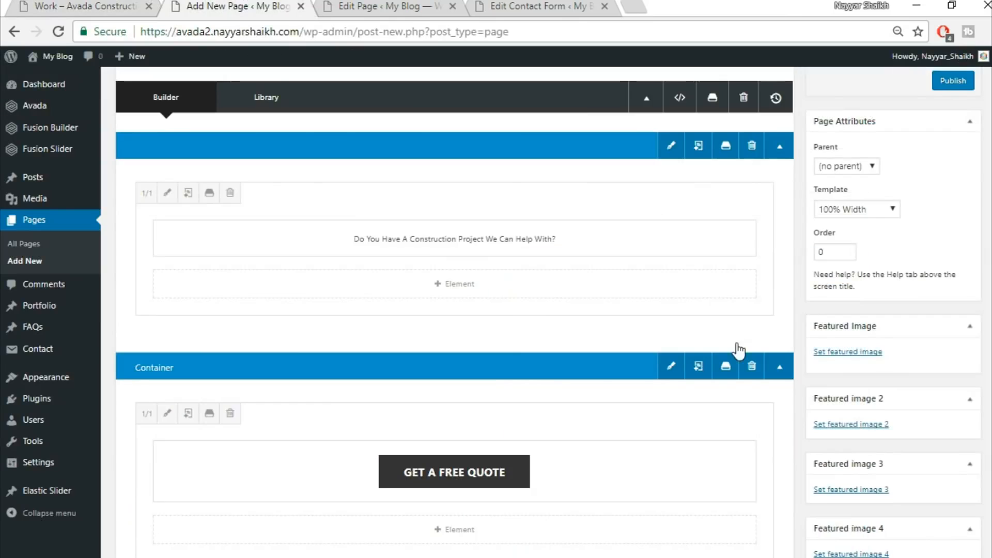
Add a new container with a single 1/1 column at the bottom of the page
scroll(738, 363, down, 3)
click(639, 270)
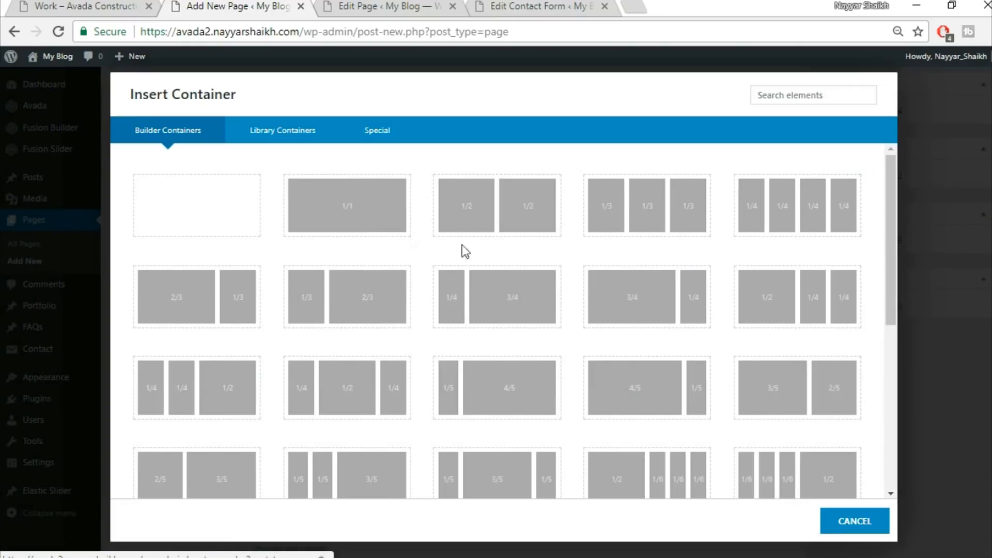
click(342, 227)
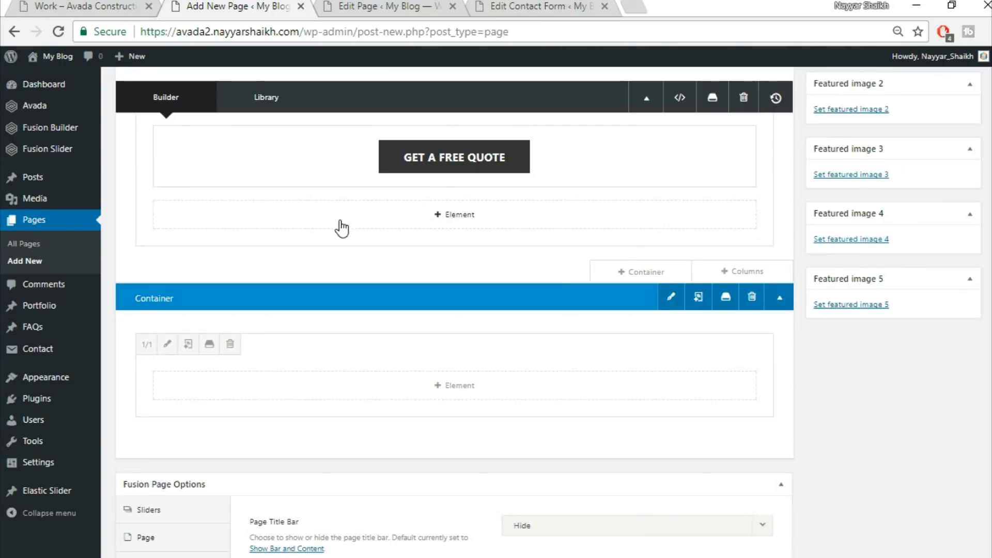
Add a Portfolio element to the new column by searching for it
click(464, 393)
click(809, 97)
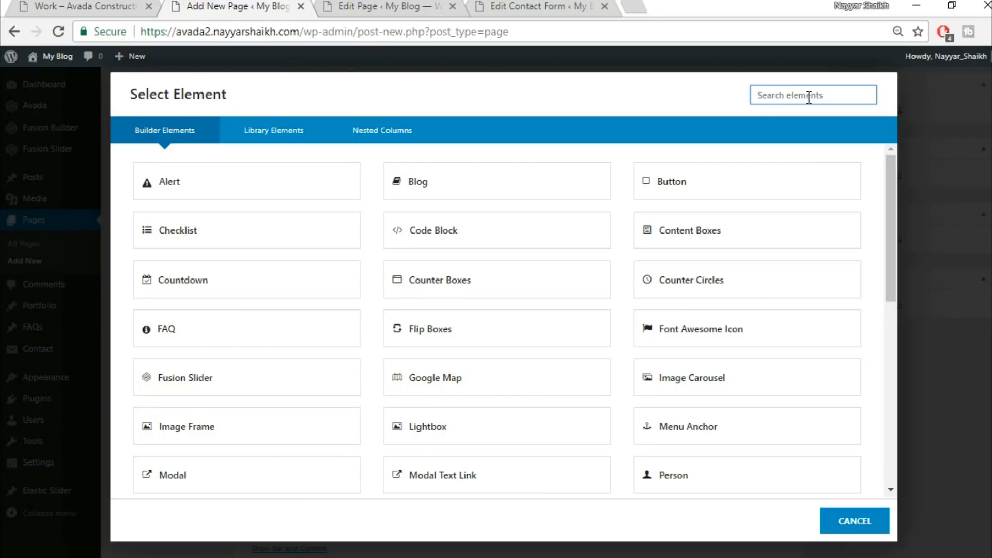
text(por)
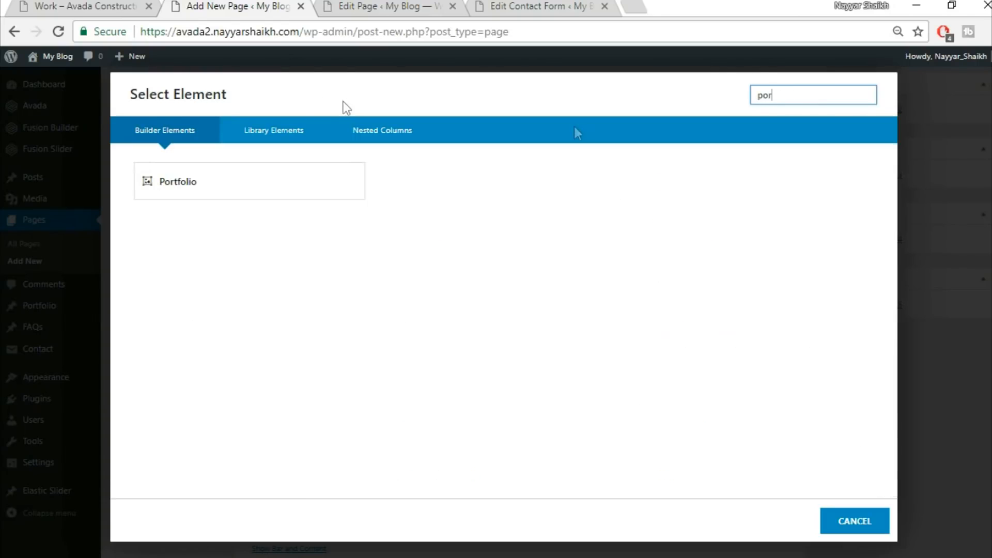
click(263, 185)
Set the portfolio layout to Grid and its picture size to Auto
click(133, 7)
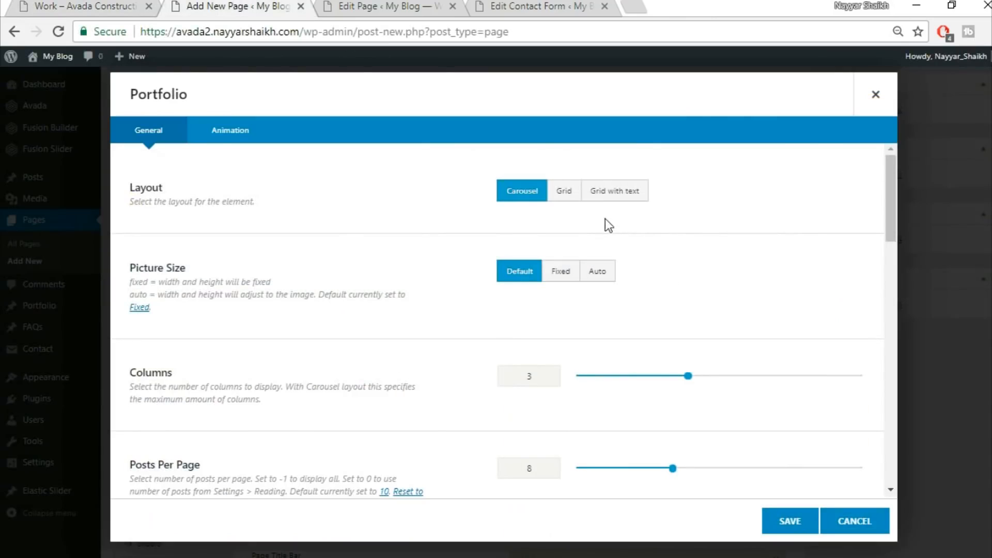
click(562, 192)
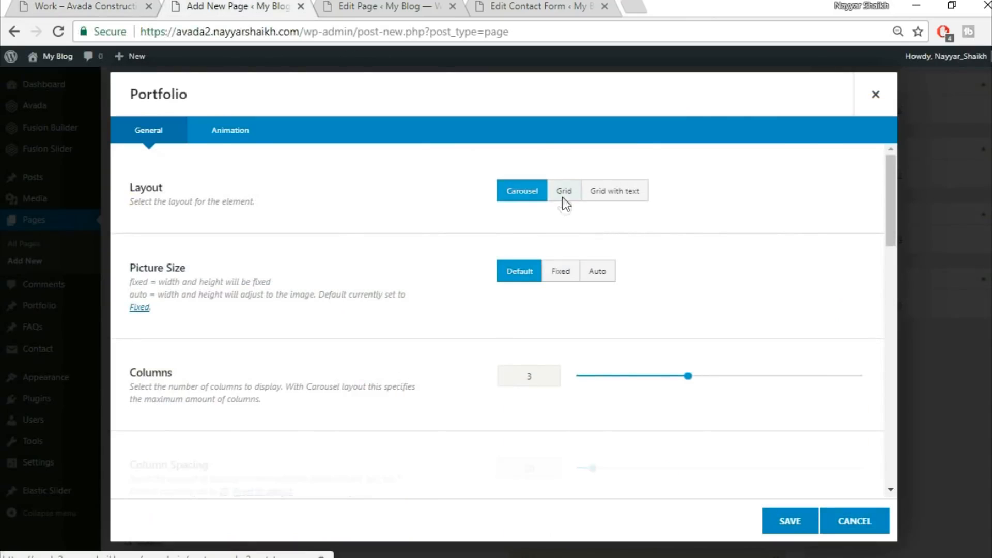
click(606, 275)
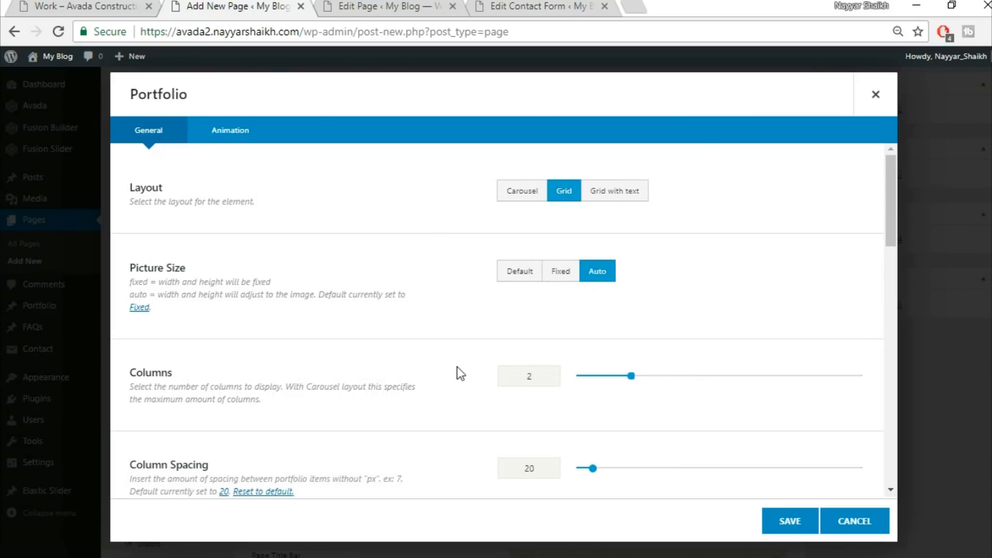
Set the portfolio column spacing to 30
scroll(545, 395, down, 3)
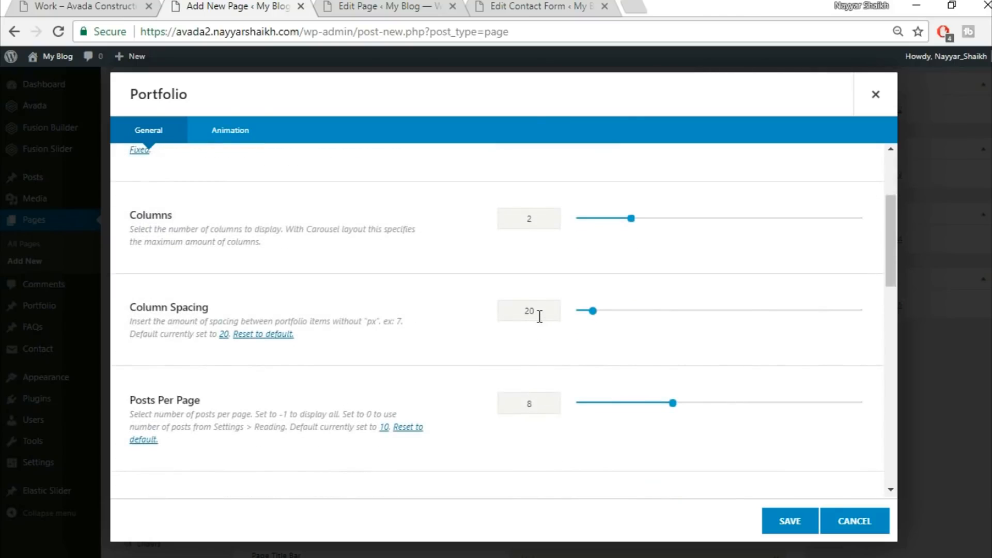
text(30)
scroll(480, 374, down, 5)
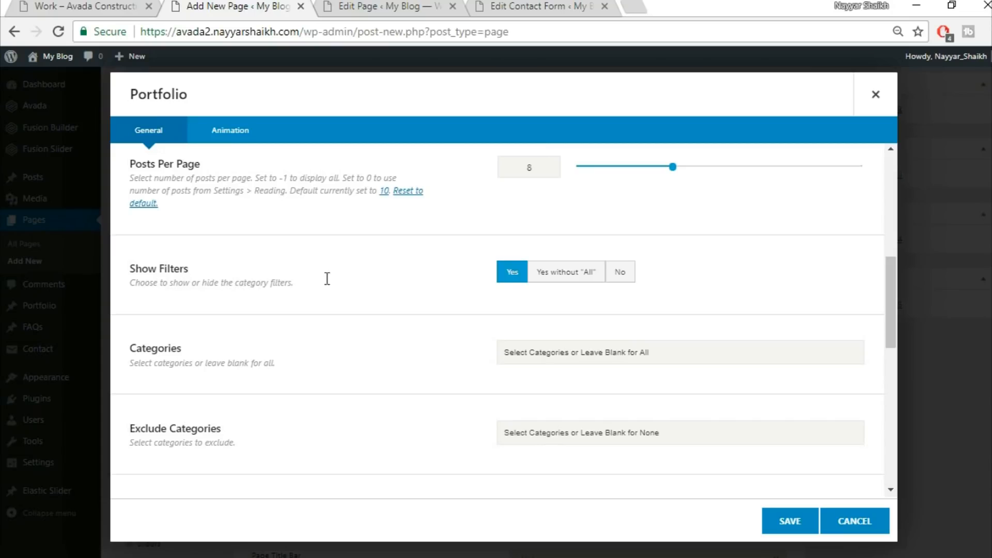
Compare with the demo Work page and set the portfolio pagination type to Pagination
click(73, 7)
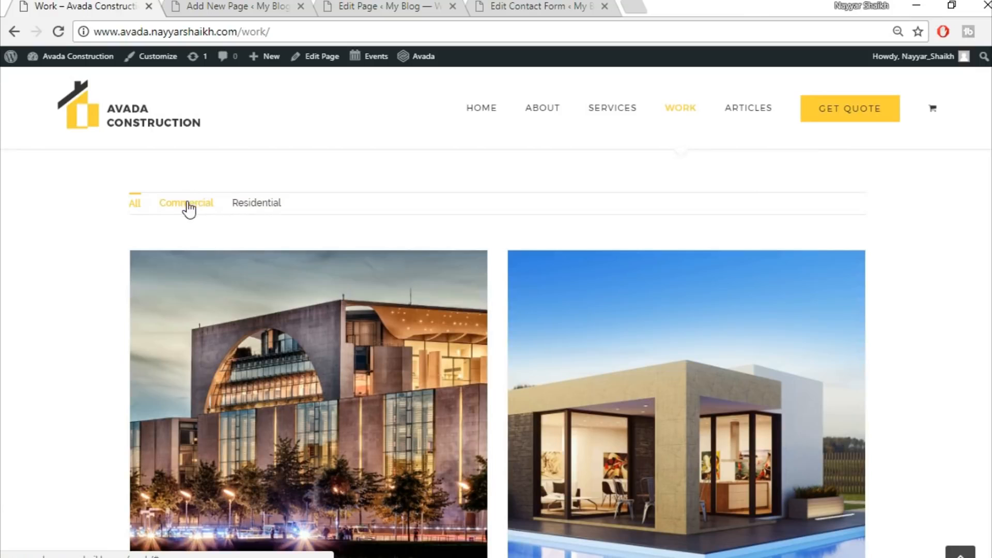
click(252, 14)
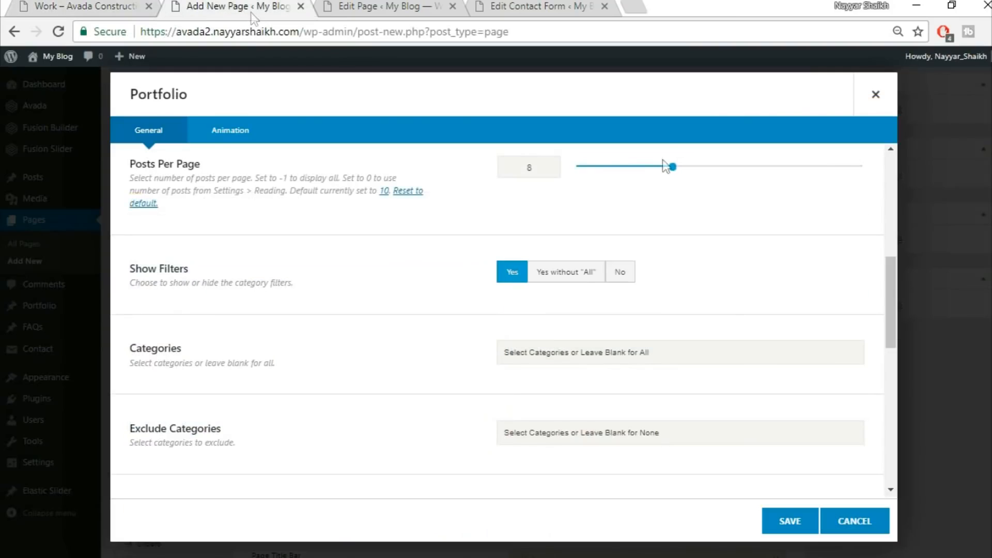
scroll(723, 366, down, 5)
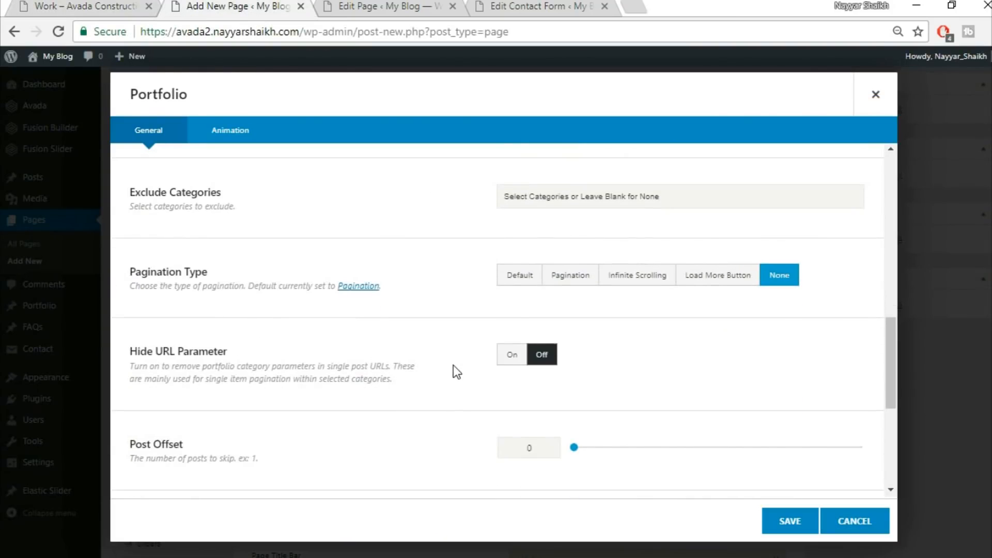
click(558, 282)
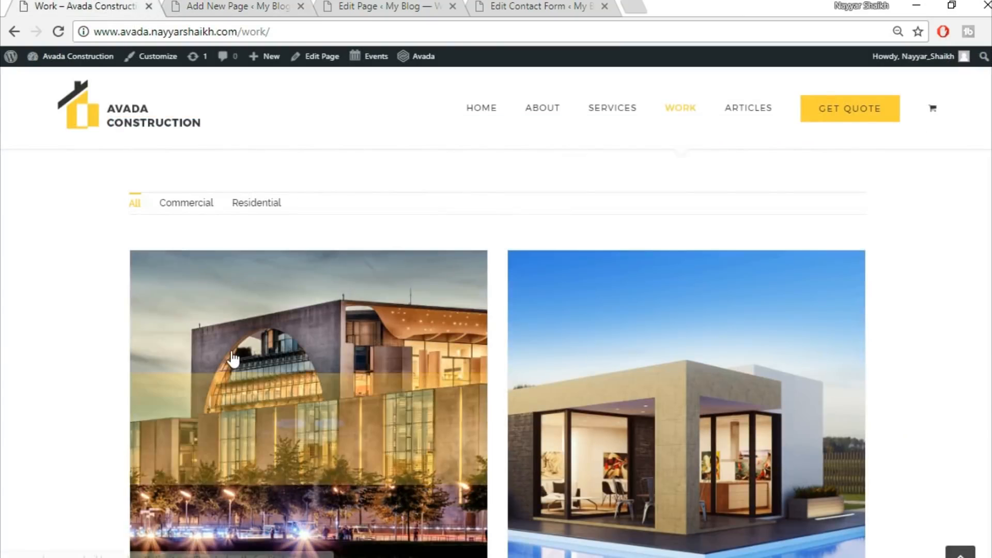
Save the Portfolio element settings
scroll(329, 438, down, 2)
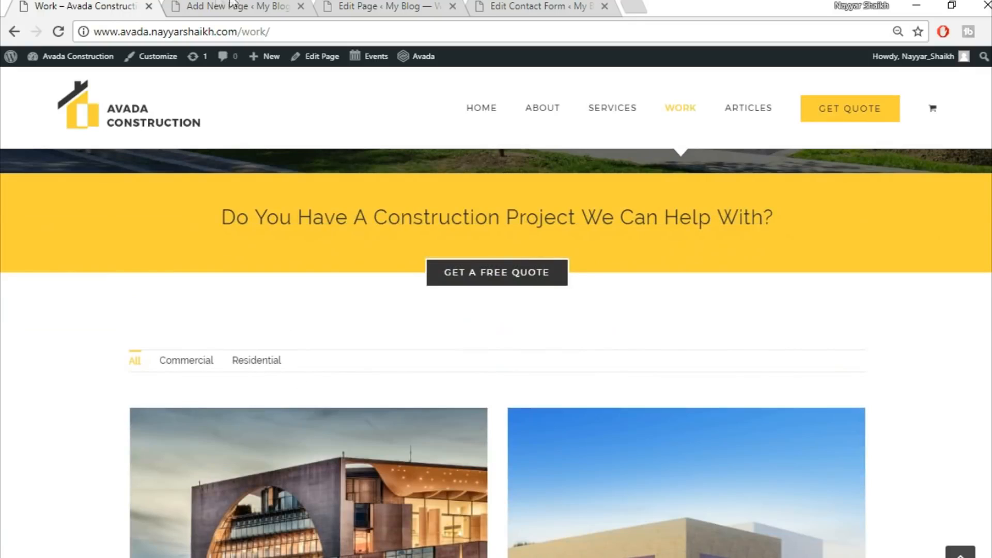
click(222, 5)
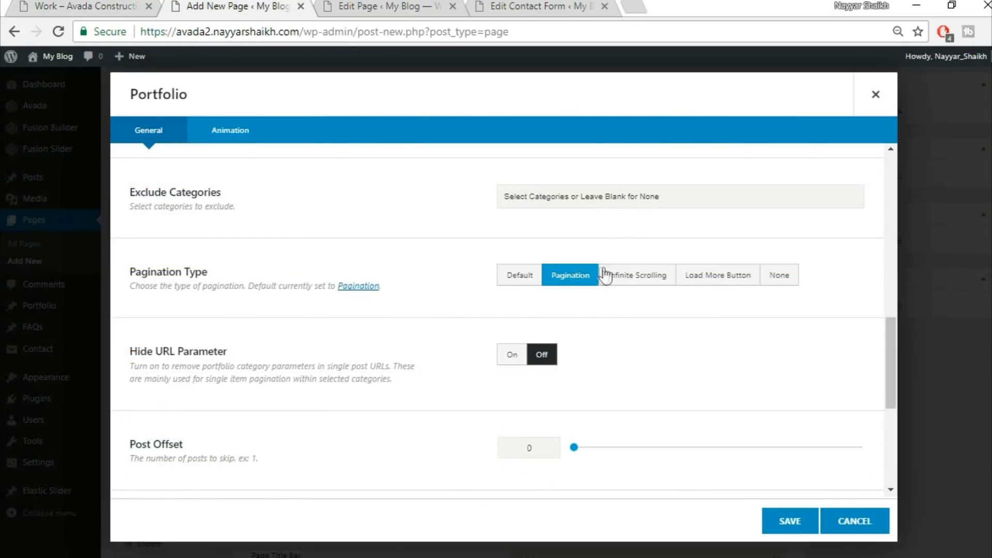
scroll(342, 431, down, 3)
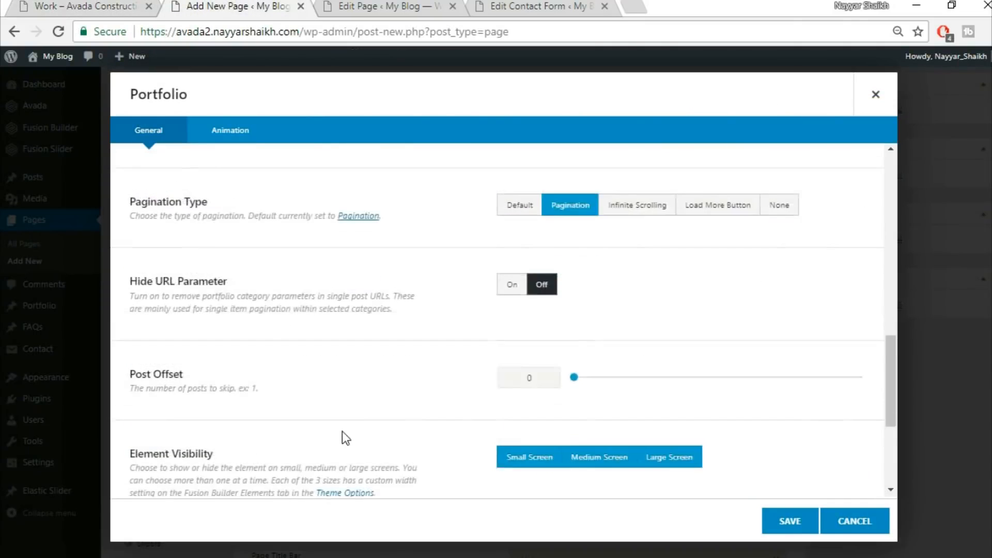
scroll(342, 432, down, 3)
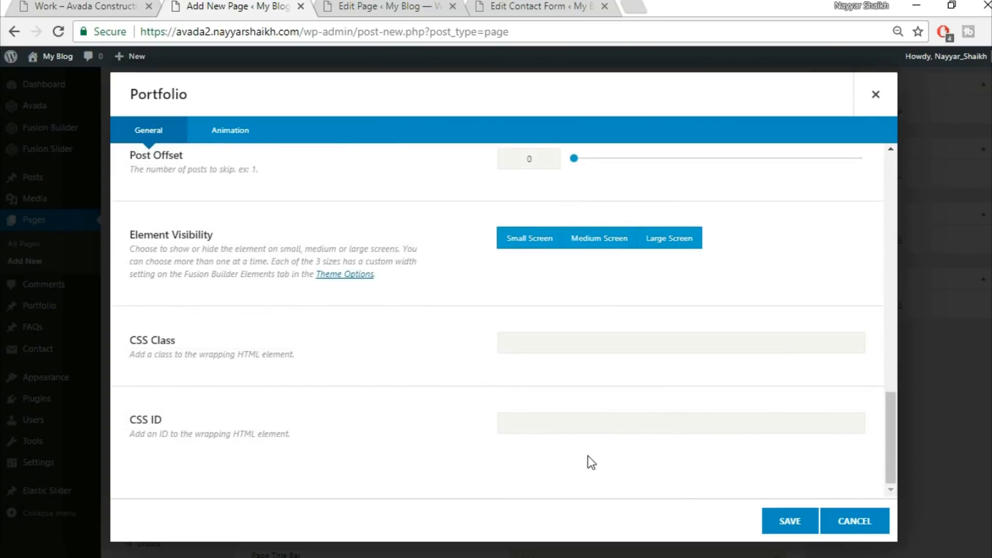
click(786, 523)
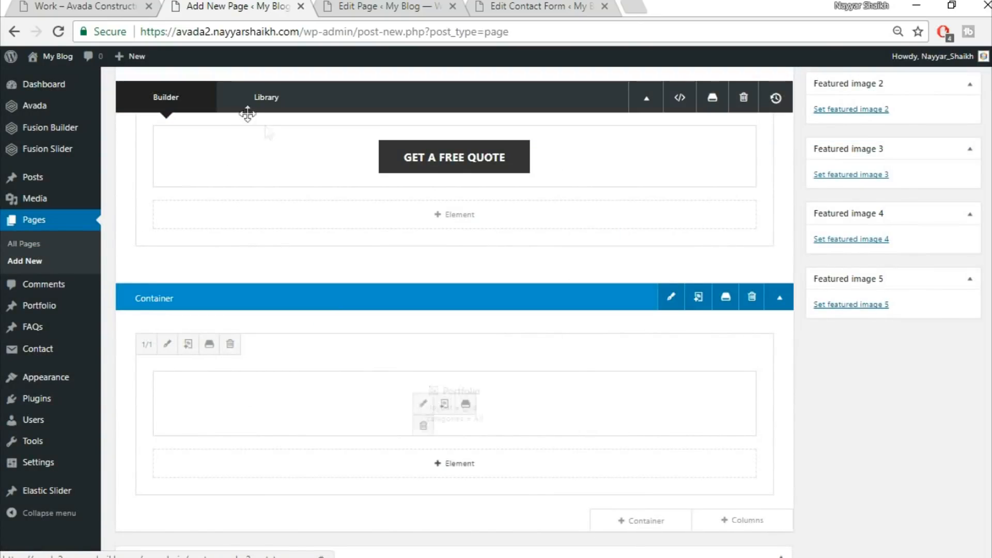
Publish the Work page and open it for viewing
scroll(455, 310, up, 10)
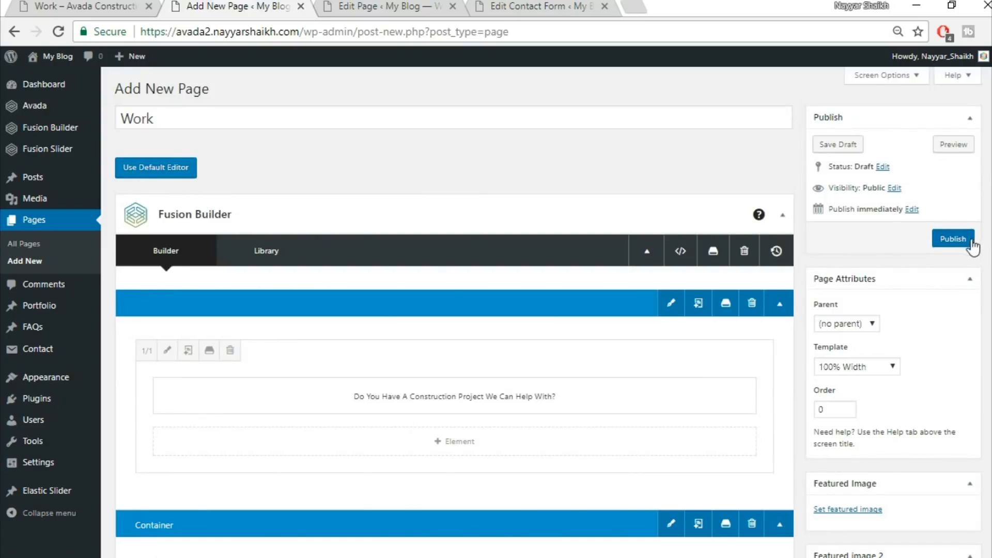
click(973, 243)
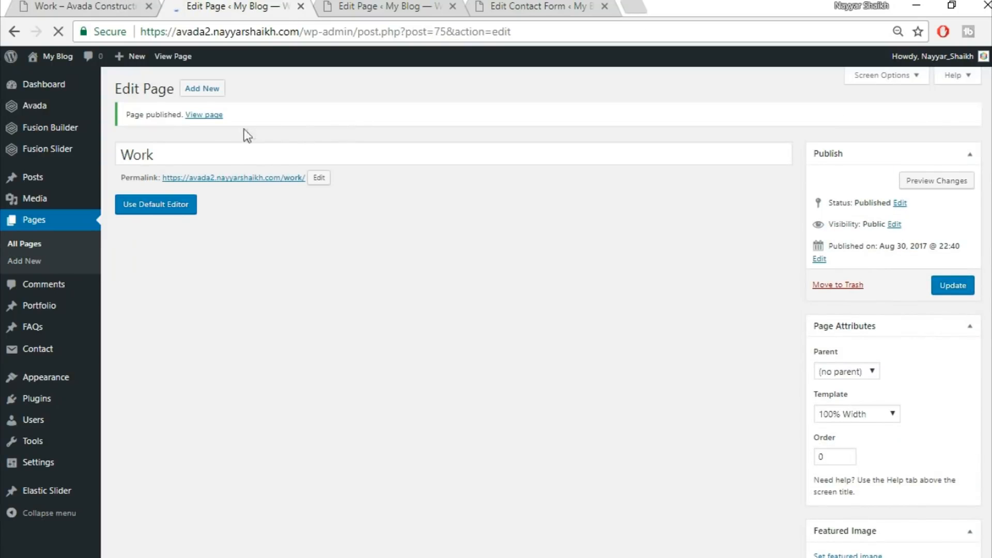
ctrl+click(205, 115)
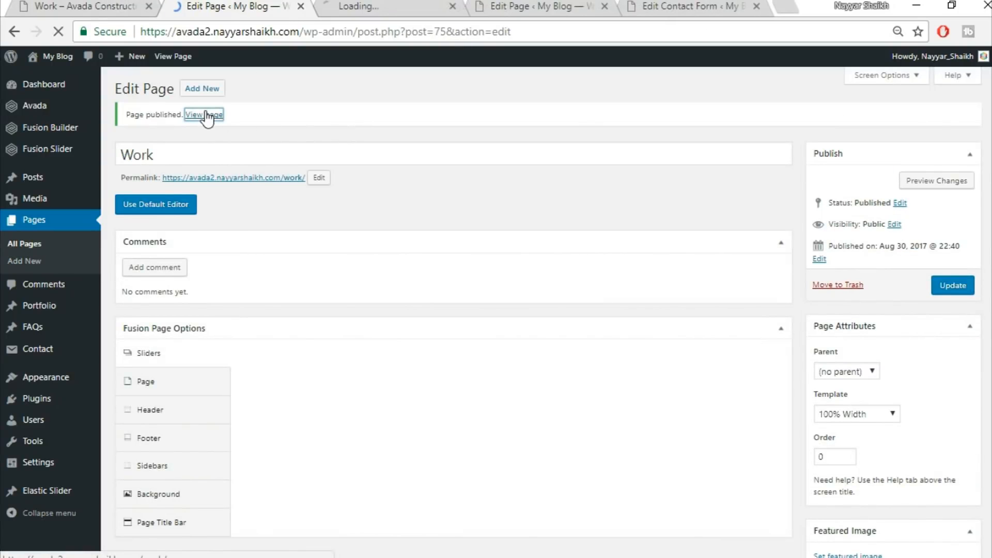
Compare the published Work page with the demo Work page by scrolling through both
click(352, 6)
scroll(597, 228, down, 7)
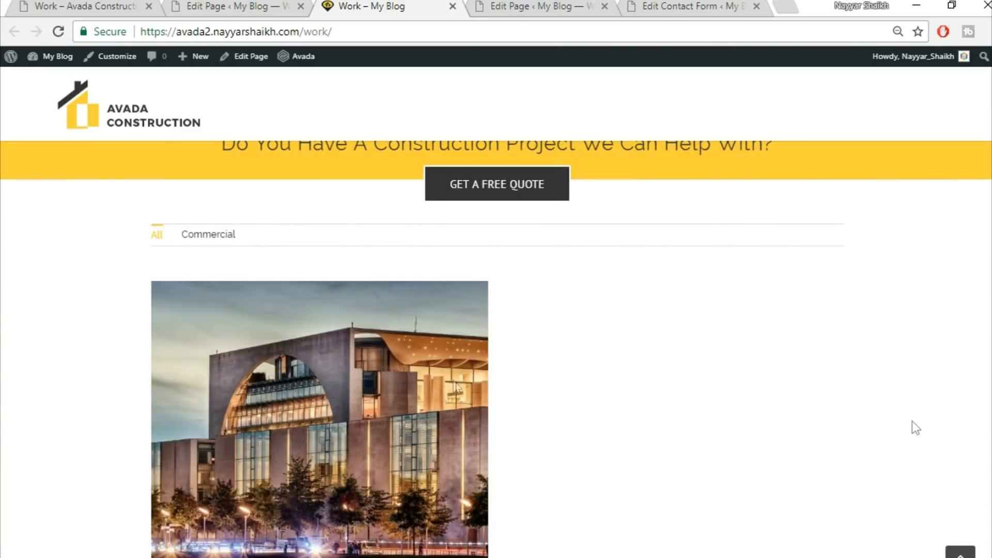
scroll(627, 434, down, 3)
scroll(627, 434, up, 10)
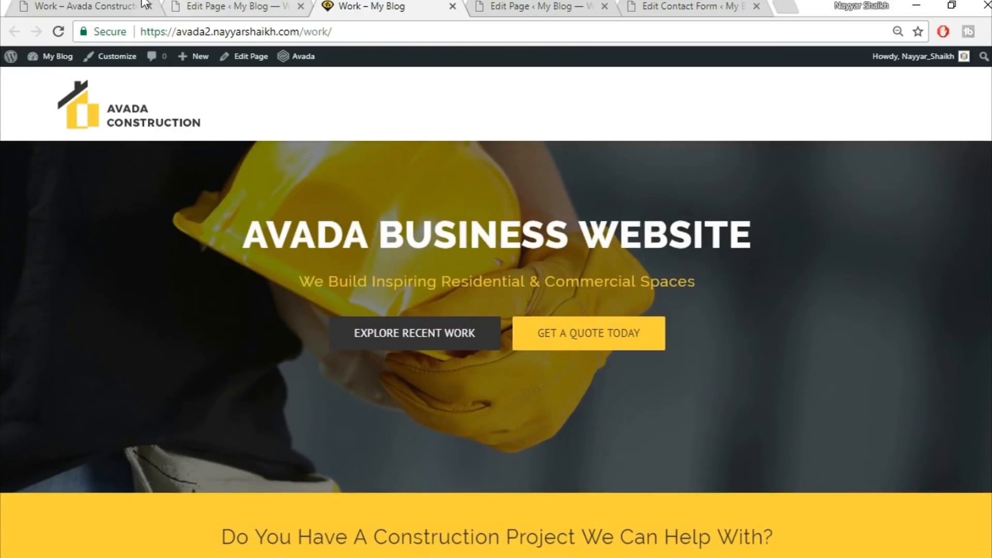
click(140, 6)
scroll(496, 310, down, 5)
scroll(407, 238, down, 5)
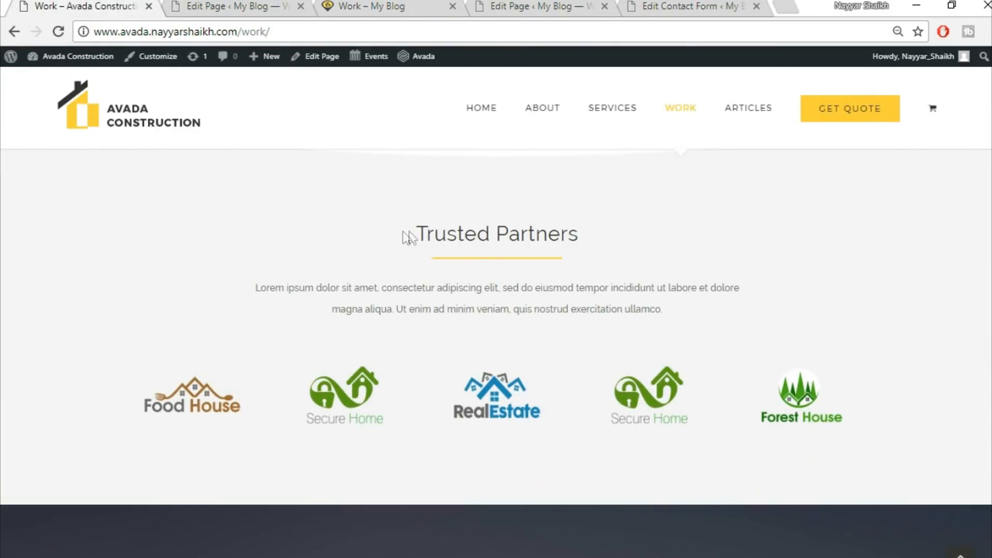
scroll(827, 248, down, 8)
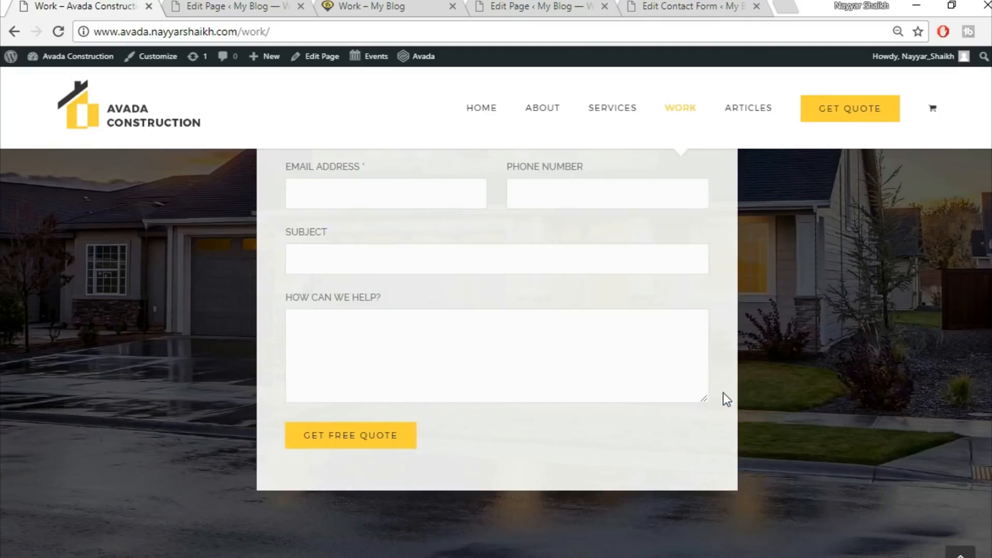
scroll(724, 392, down, 3)
scroll(723, 392, up, 15)
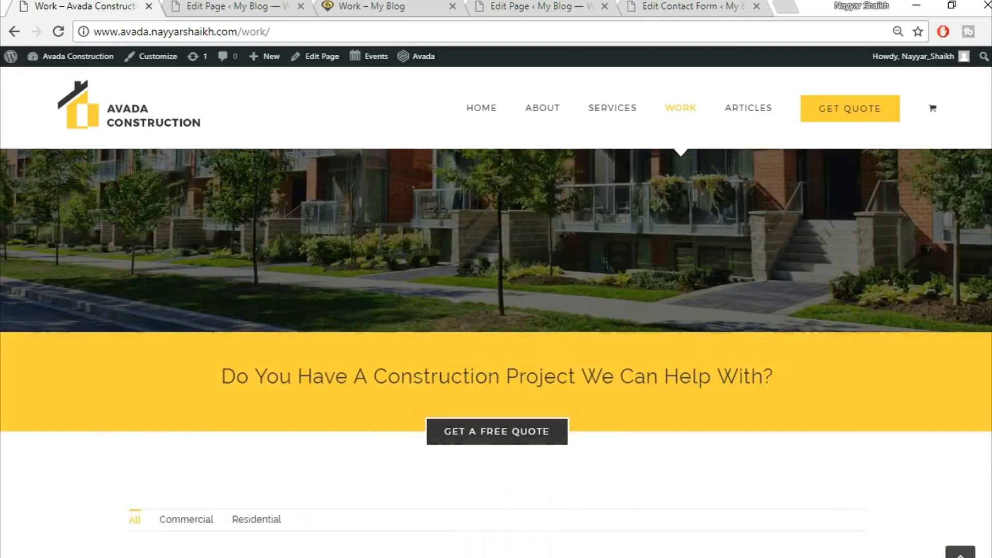
scroll(726, 132, up, 5)
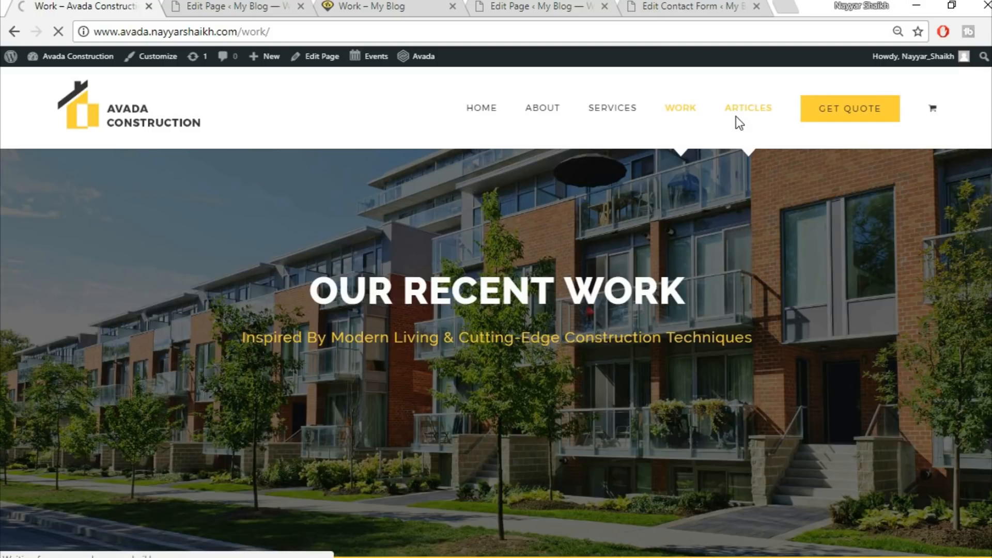
Start a new page and title it Articles
click(272, 10)
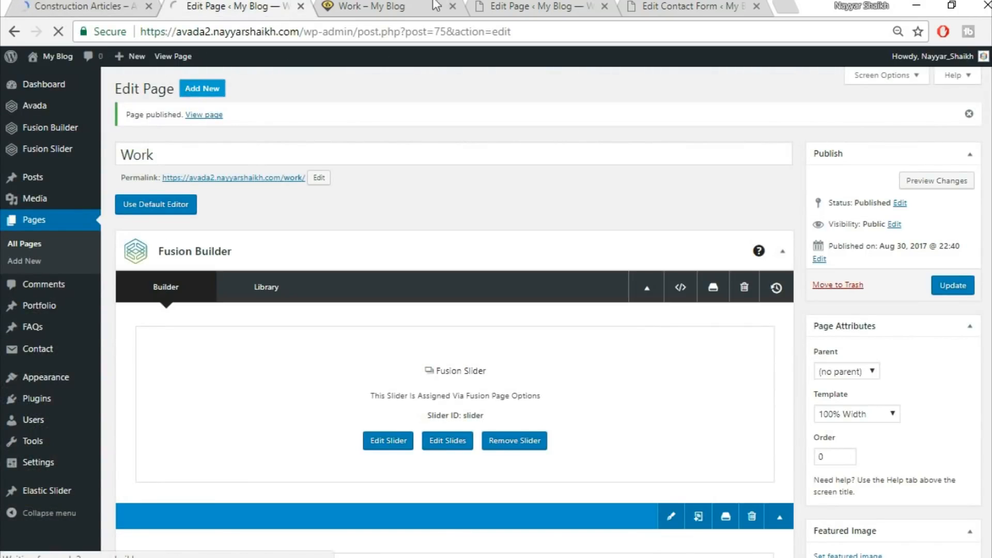
click(436, 6)
click(452, 7)
click(252, 7)
click(116, 5)
click(251, 6)
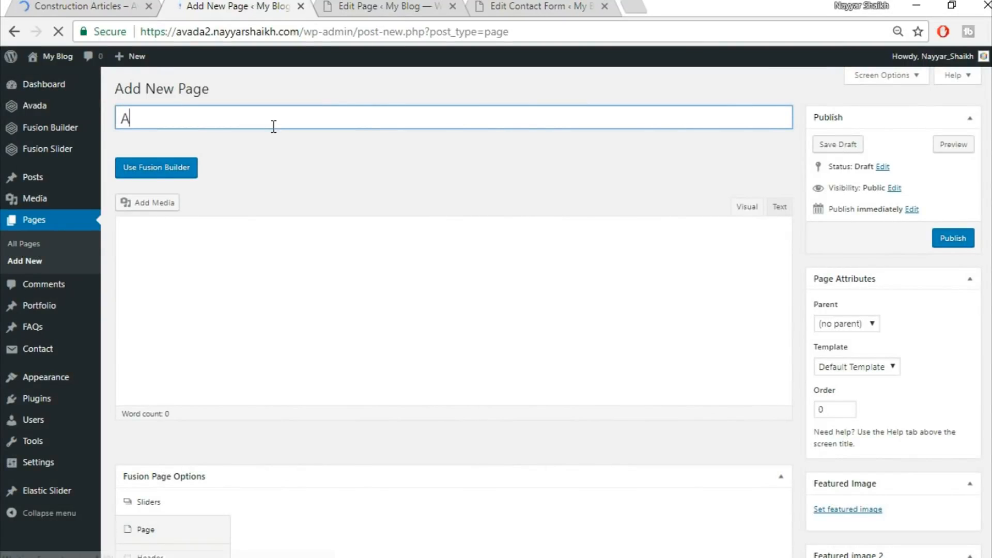
text(rtcle)
key(BackSpace)
key(BackSpace)
key(BackSpace)
key(BackSpace)
text(icles)
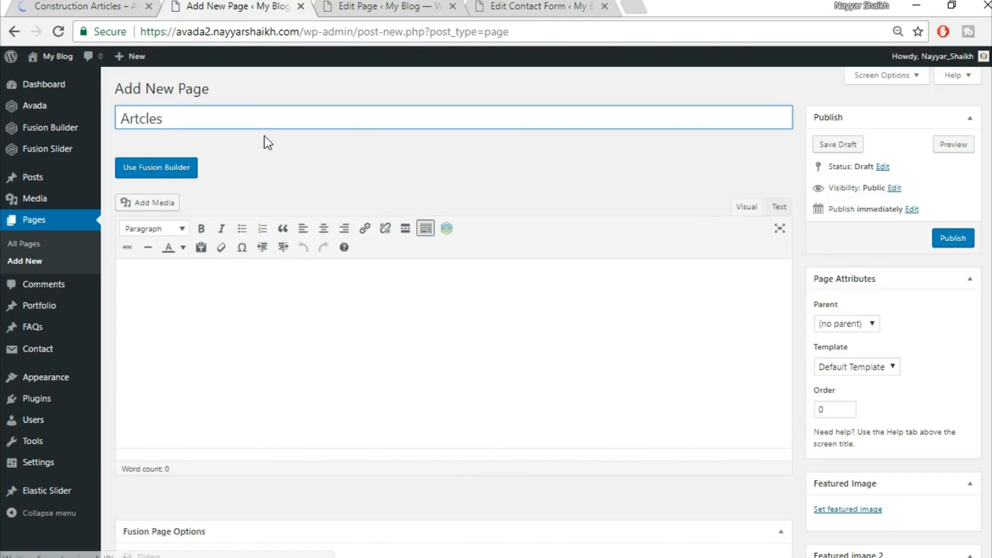
Examine the demo Construction Articles page layout
click(103, 5)
click(190, 5)
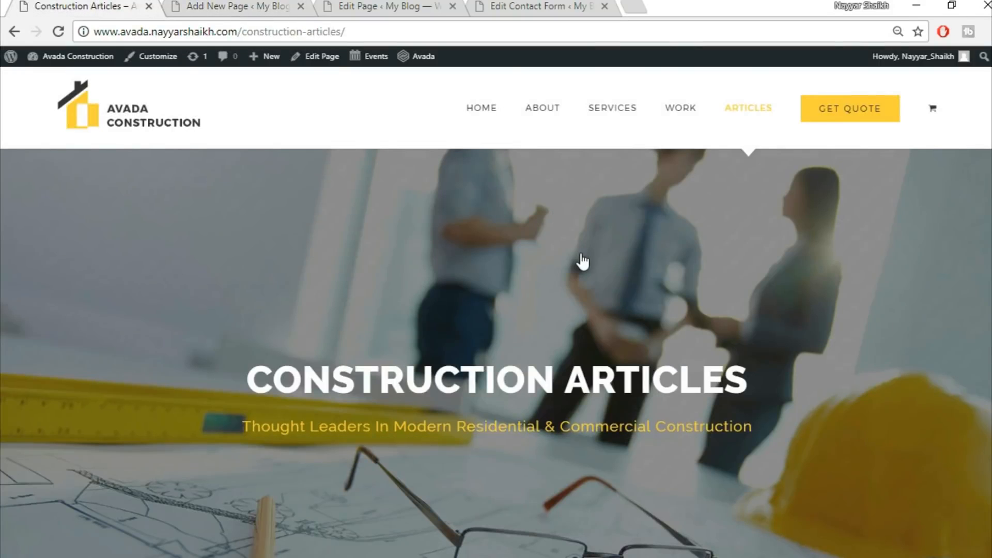
scroll(580, 260, down, 8)
scroll(581, 295, up, 3)
scroll(568, 362, up, 3)
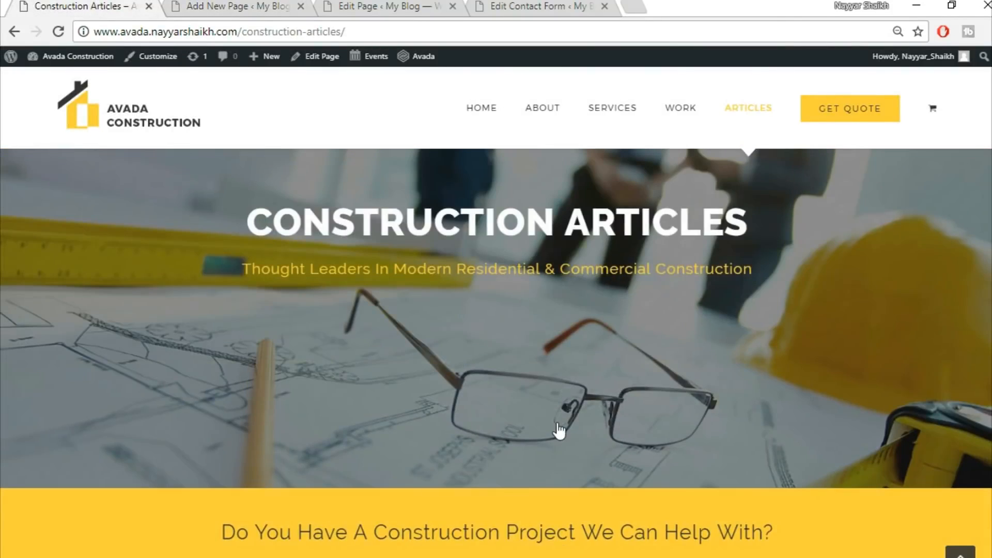
scroll(557, 429, down, 10)
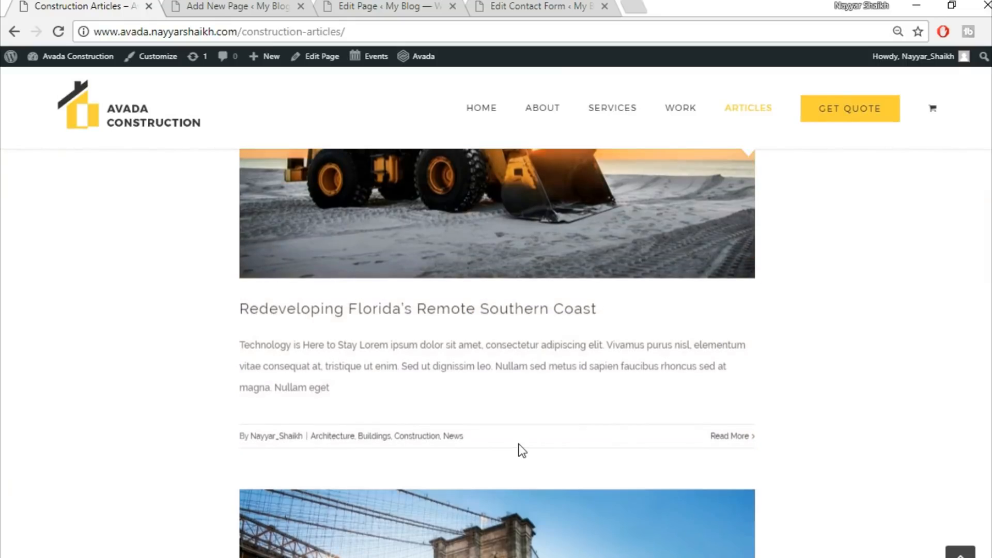
scroll(519, 446, up, 5)
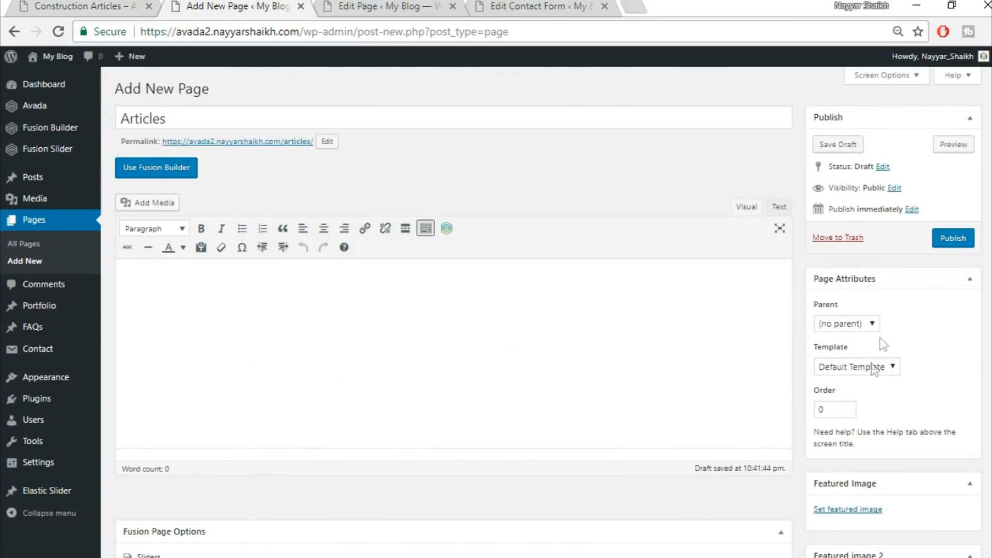
Set the page template to 100% Width and assign the Fusion Slider named Slider
click(866, 365)
click(847, 394)
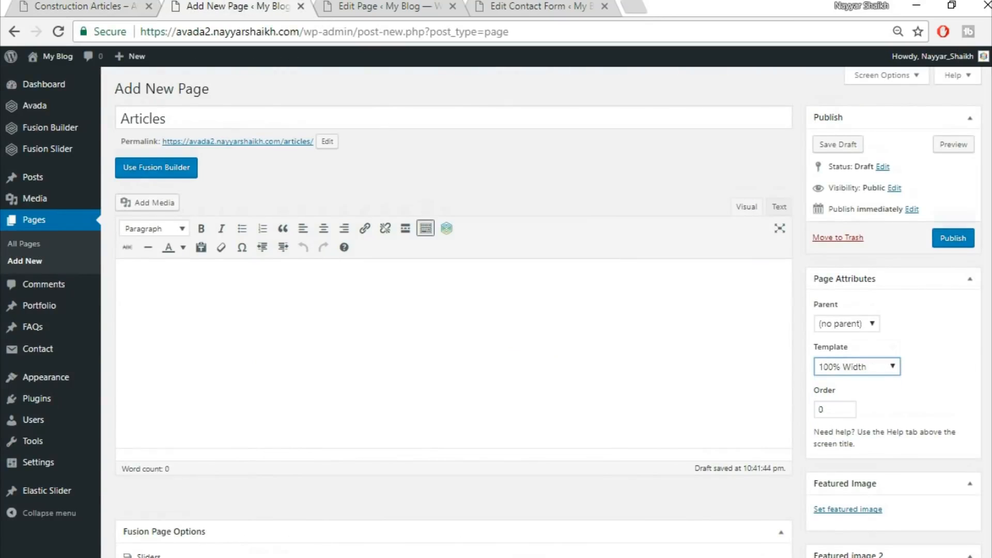
scroll(443, 348, down, 6)
click(560, 272)
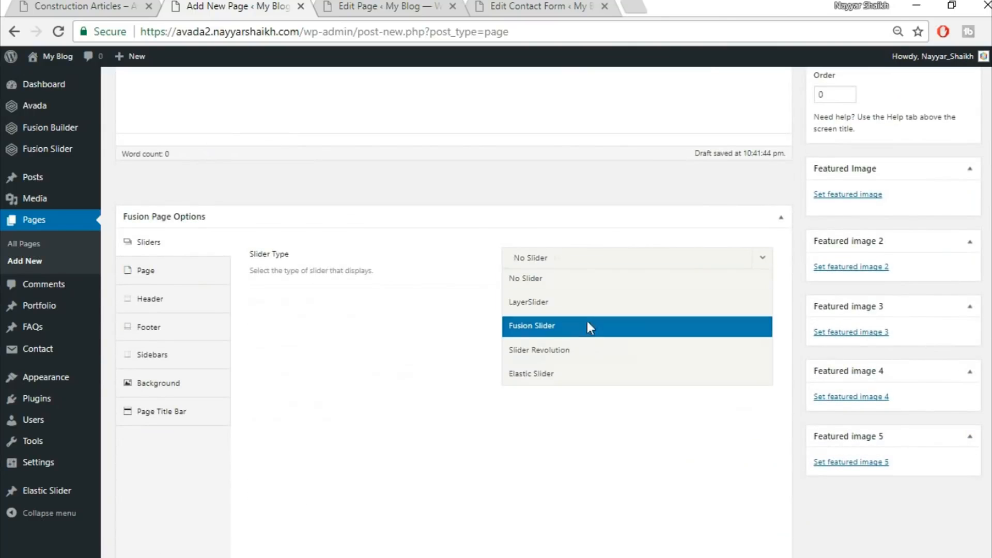
click(587, 325)
click(579, 304)
click(579, 347)
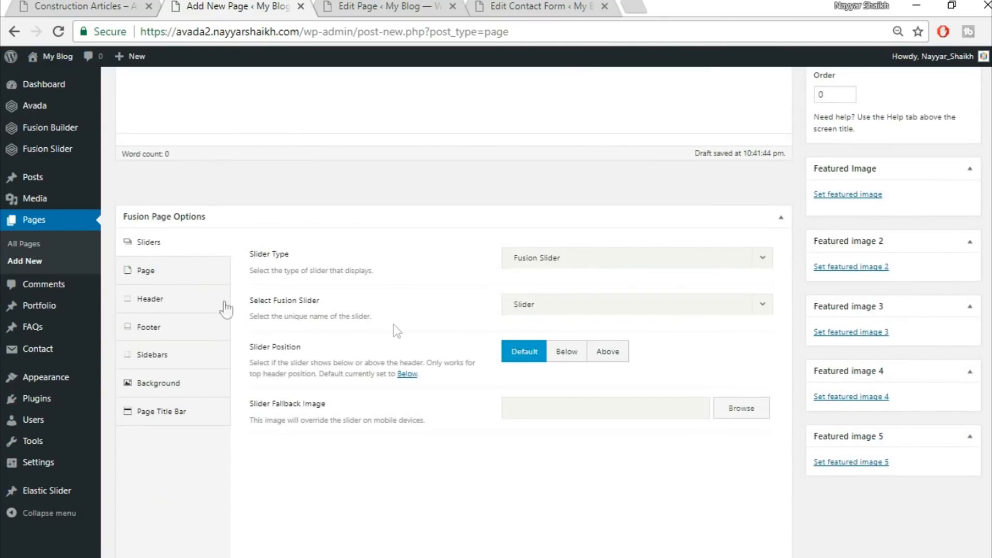
In the Page options, set the page content top padding to 0
click(169, 273)
click(549, 286)
text(0)
Hide the page title bar in the page options
click(191, 438)
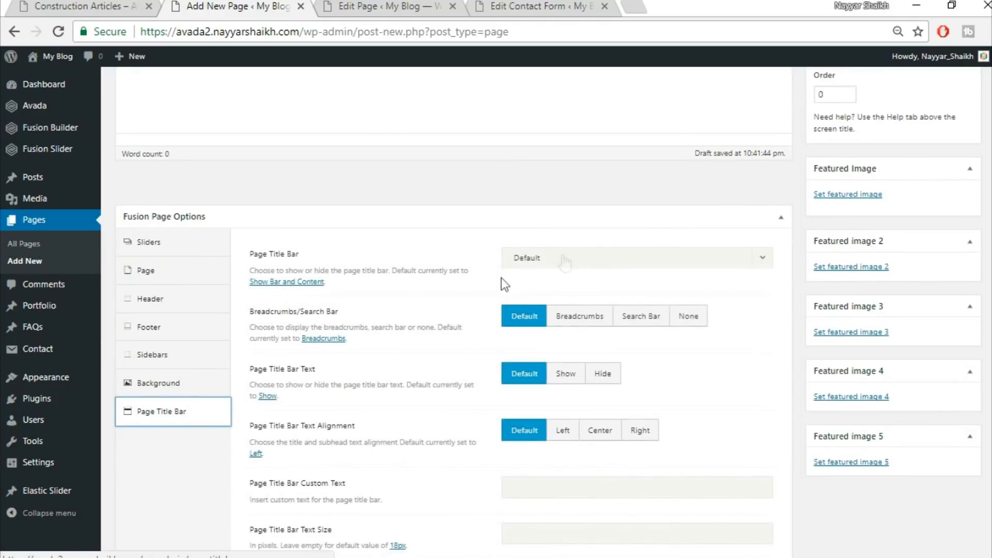
click(563, 258)
click(558, 351)
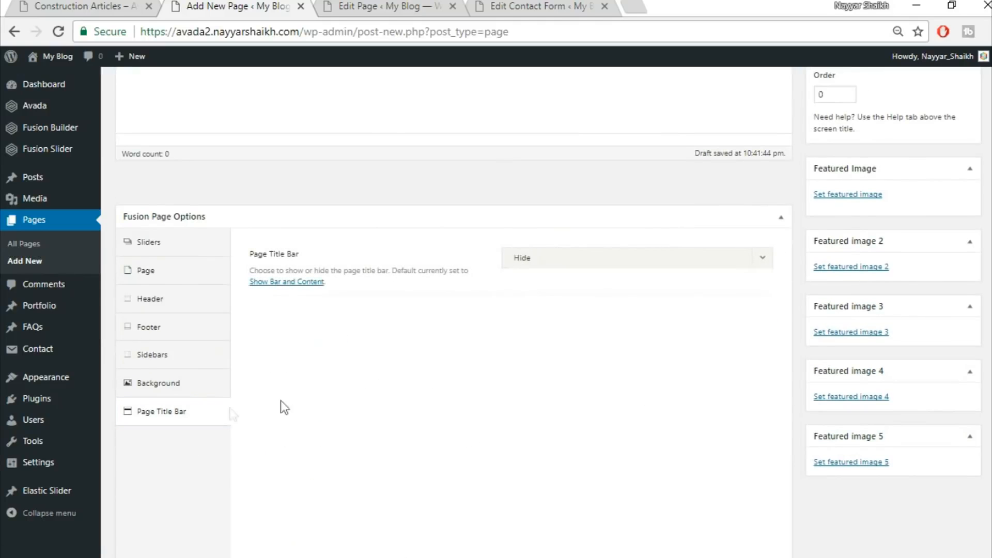
Switch to Fusion Builder and insert the Top1 library container
scroll(422, 465, up, 6)
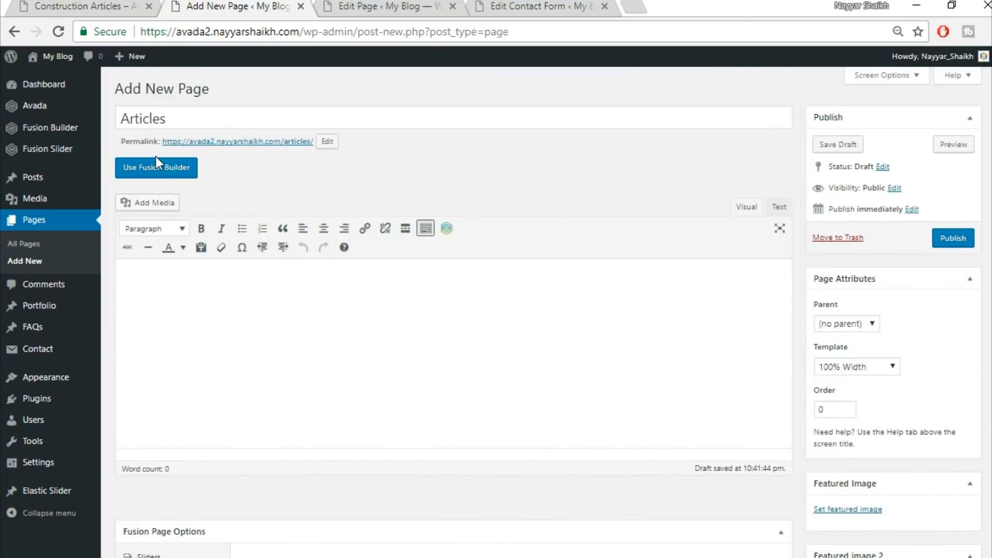
click(157, 168)
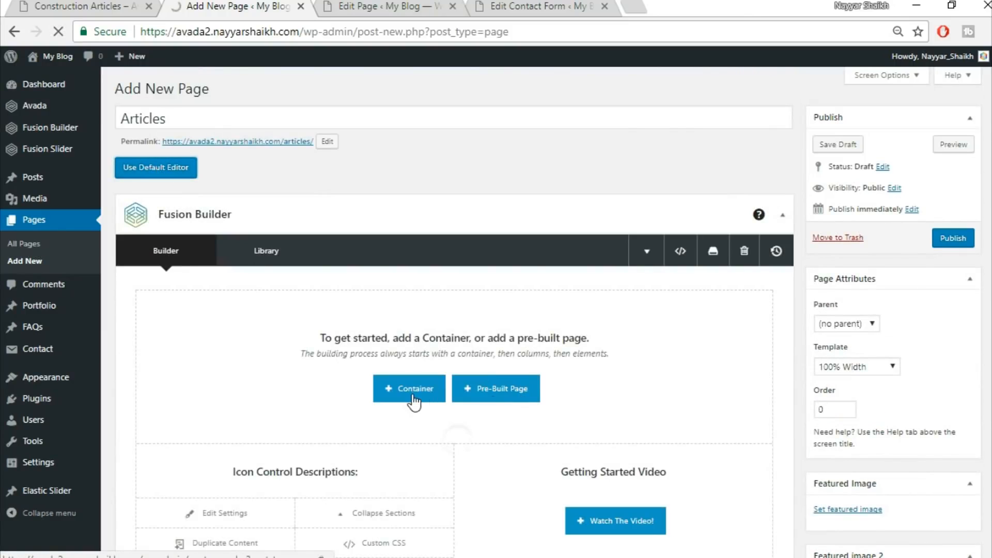
click(414, 389)
click(303, 141)
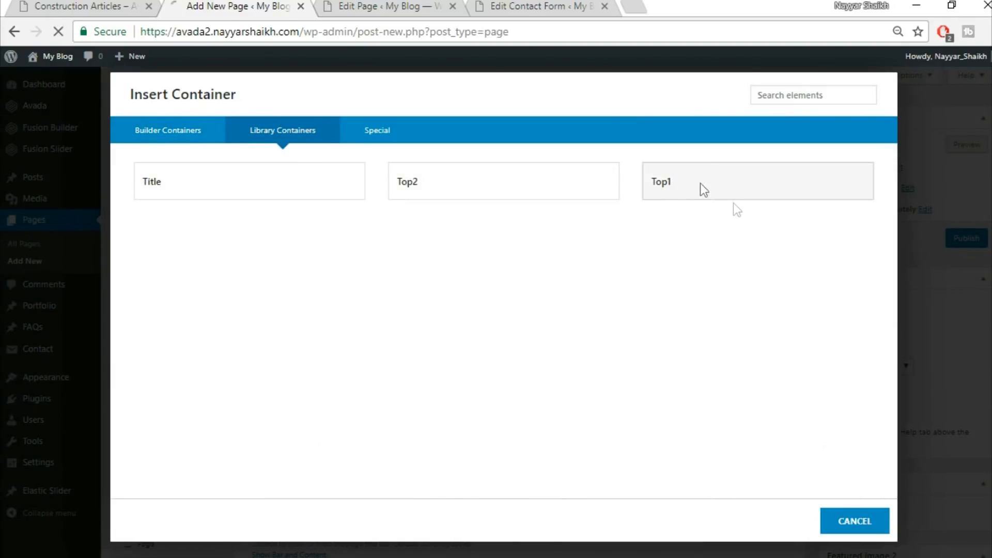
click(701, 189)
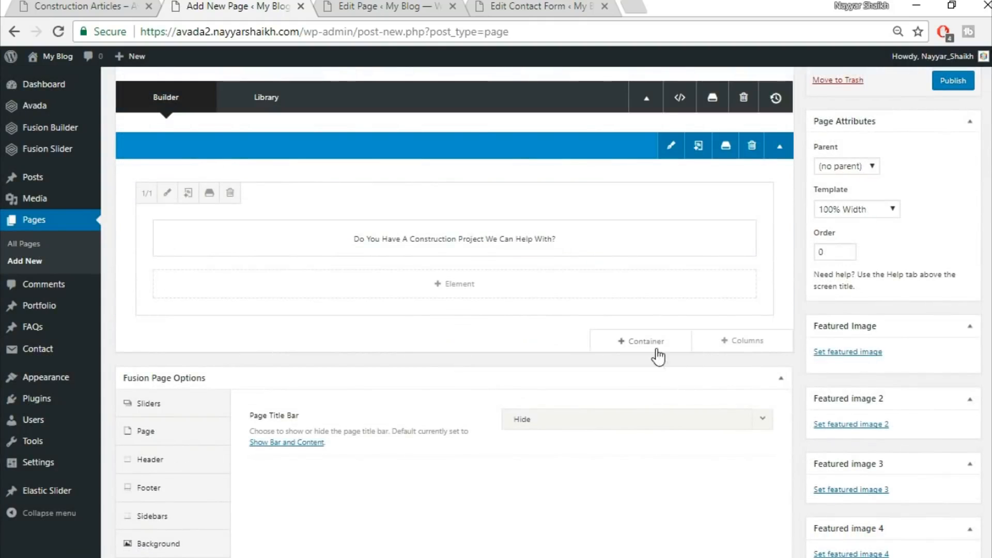
Add the Top2 library container below it
click(656, 340)
click(272, 129)
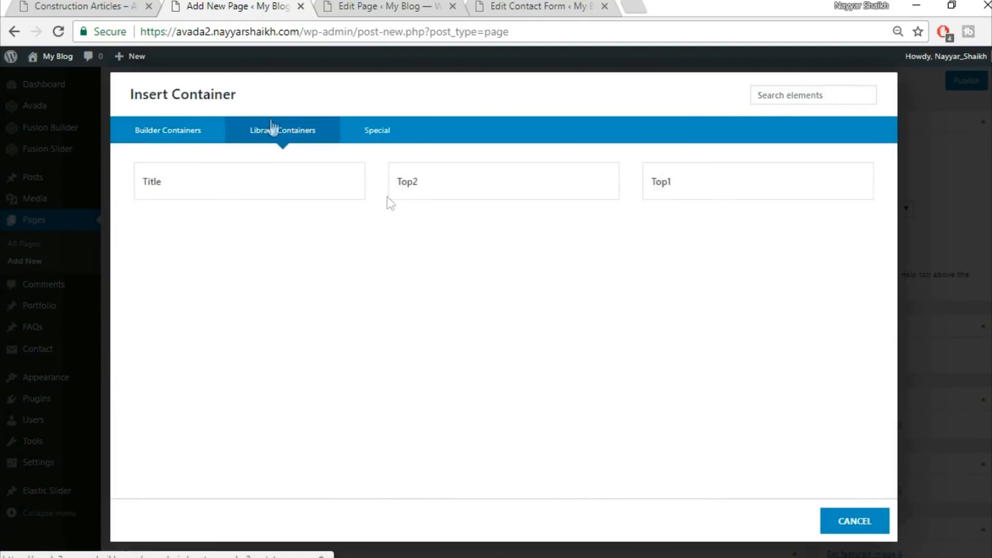
click(472, 192)
Check the demo Articles page and add a new one-column container below the library containers
click(145, 11)
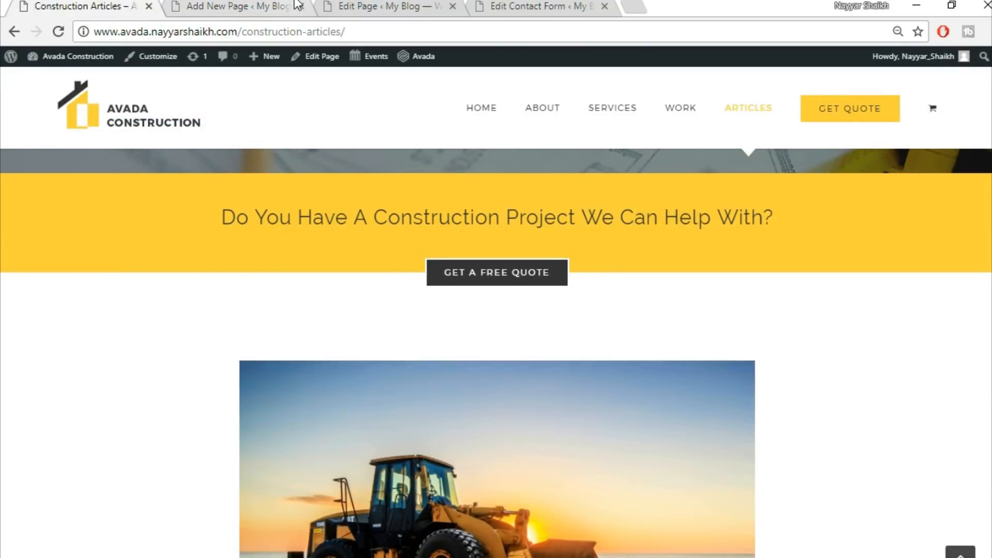
click(298, 5)
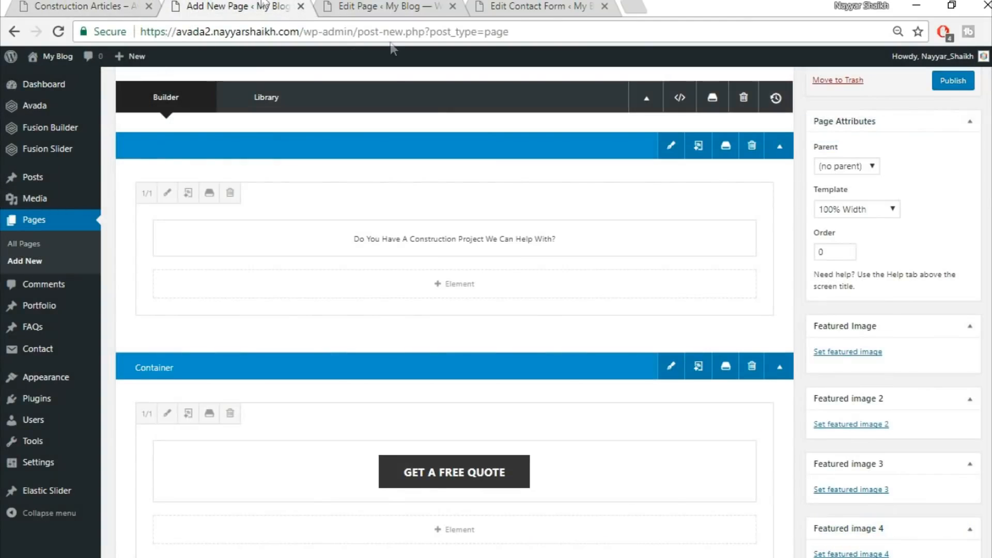
scroll(519, 260, down, 6)
click(645, 279)
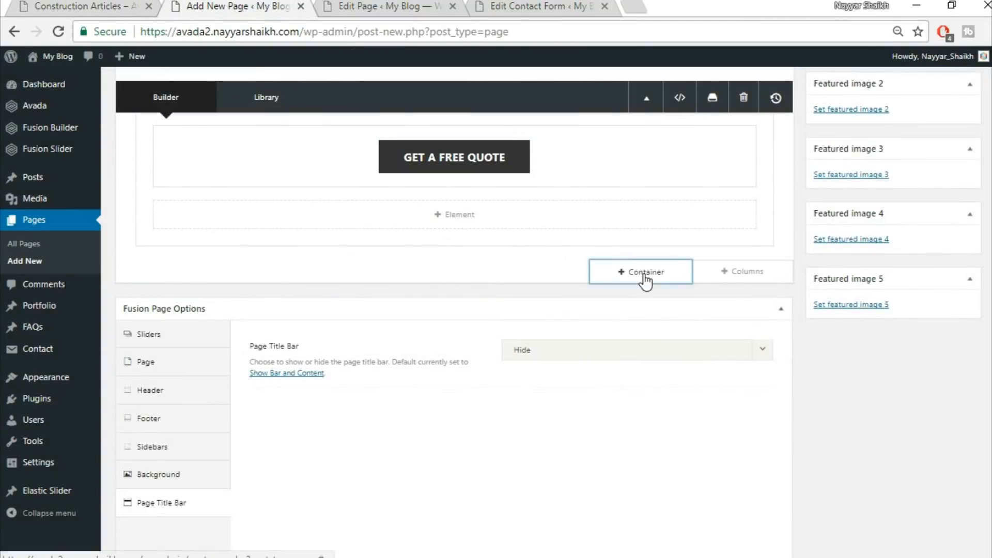
click(351, 214)
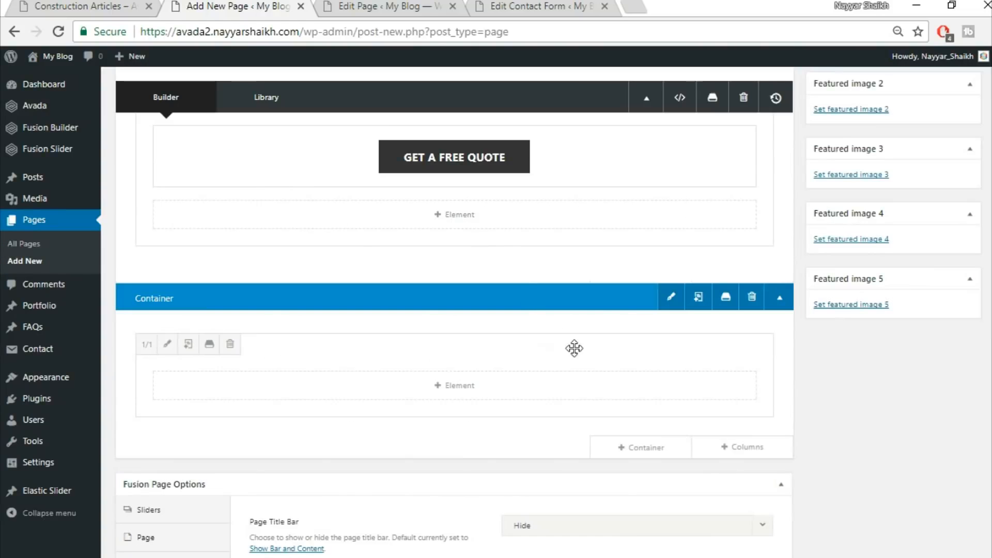
Insert a Blog element into the new container's column and set Show Author Name to No
click(454, 386)
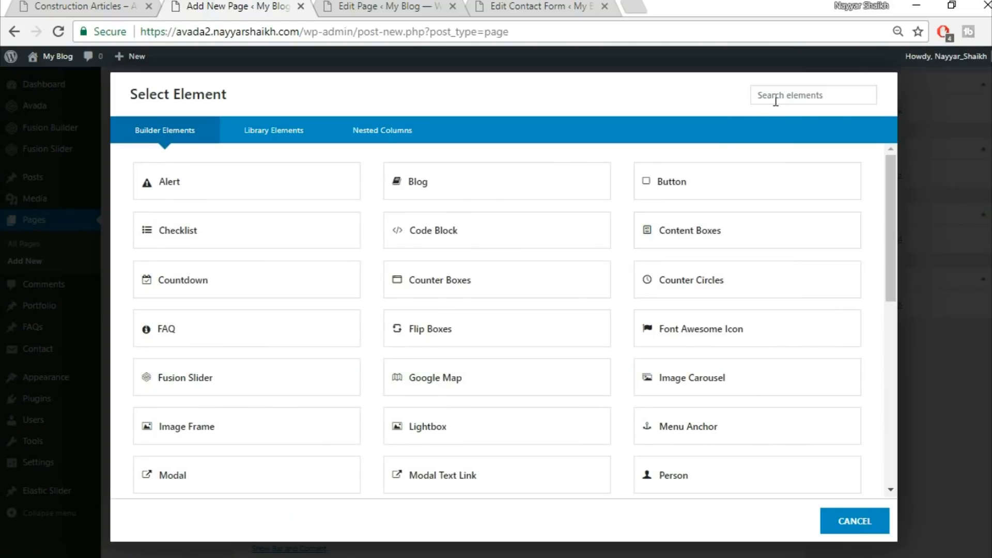
click(461, 197)
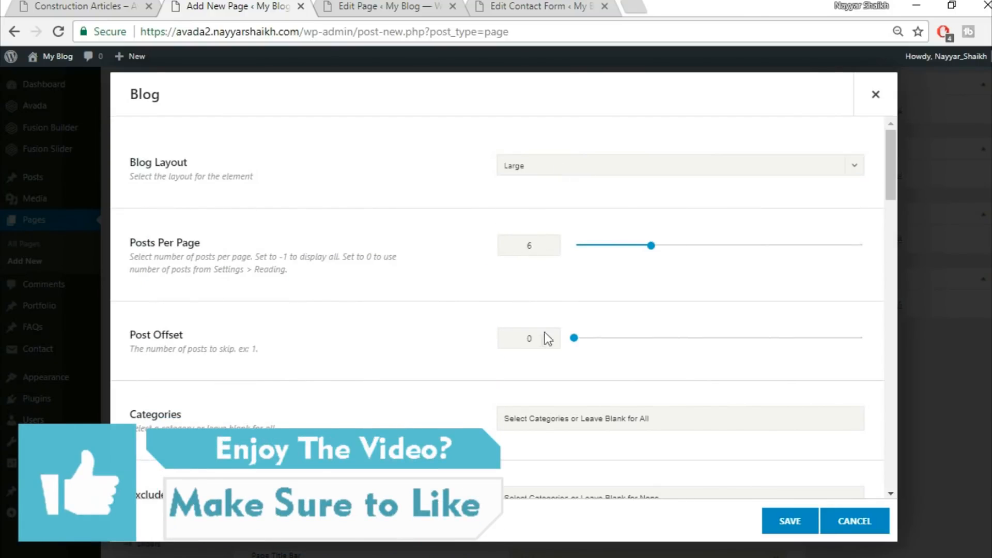
scroll(529, 343, down, 5)
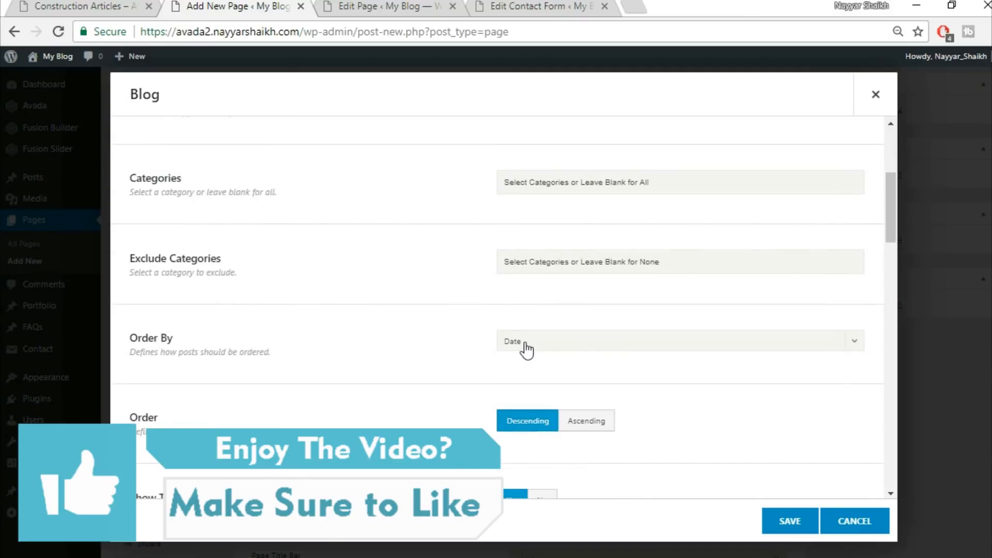
scroll(526, 351, down, 2)
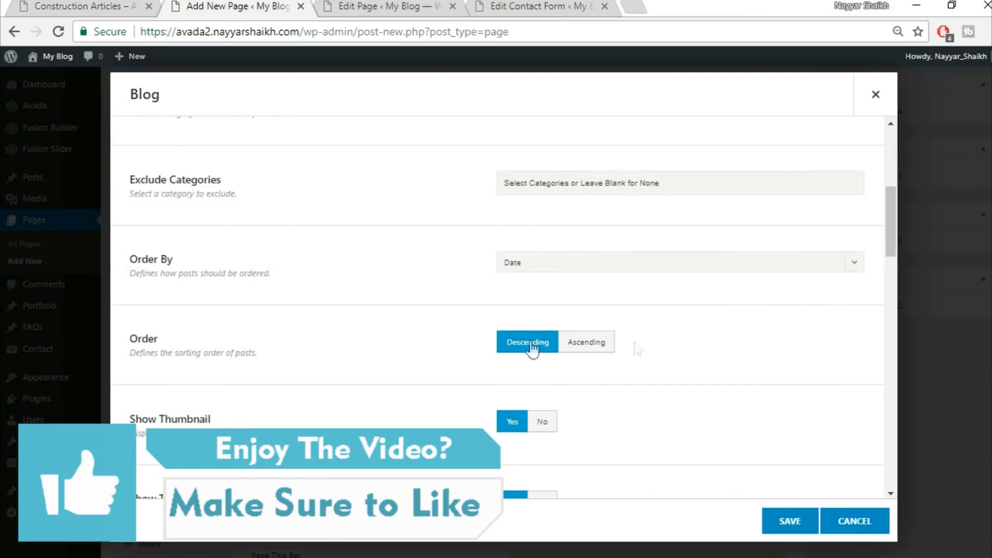
scroll(474, 353, down, 3)
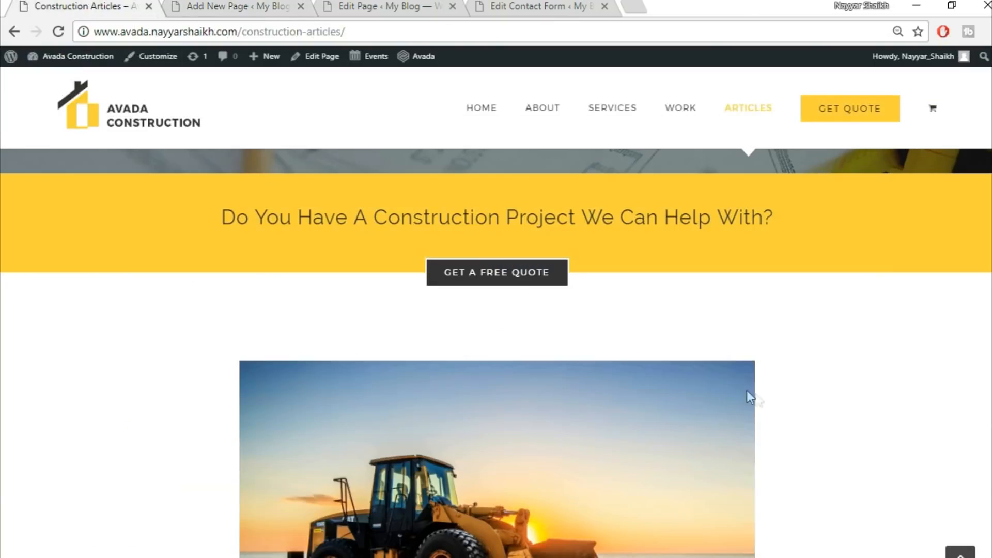
scroll(747, 395, down, 4)
scroll(633, 289, down, 2)
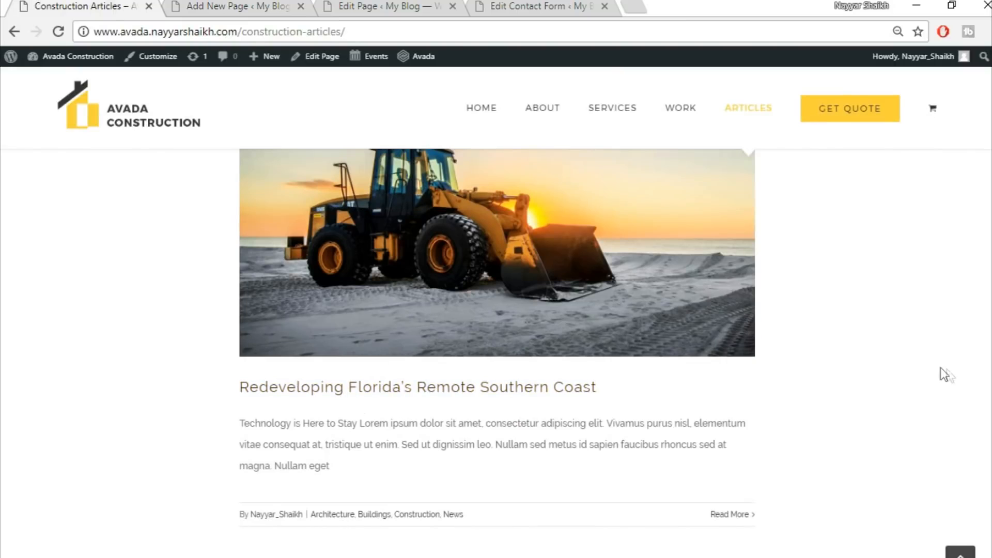
scroll(944, 374, down, 3)
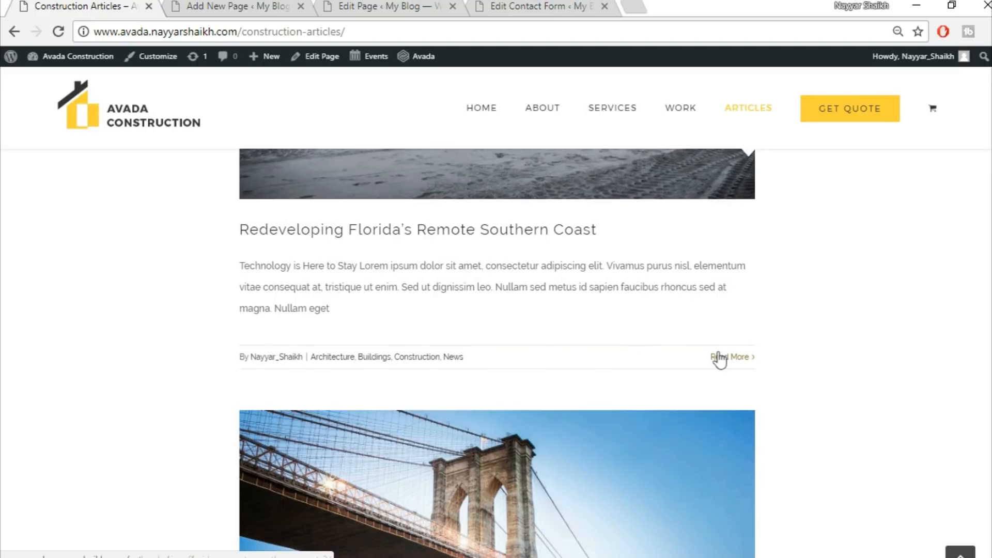
click(259, 4)
scroll(778, 331, down, 5)
scroll(499, 362, down, 4)
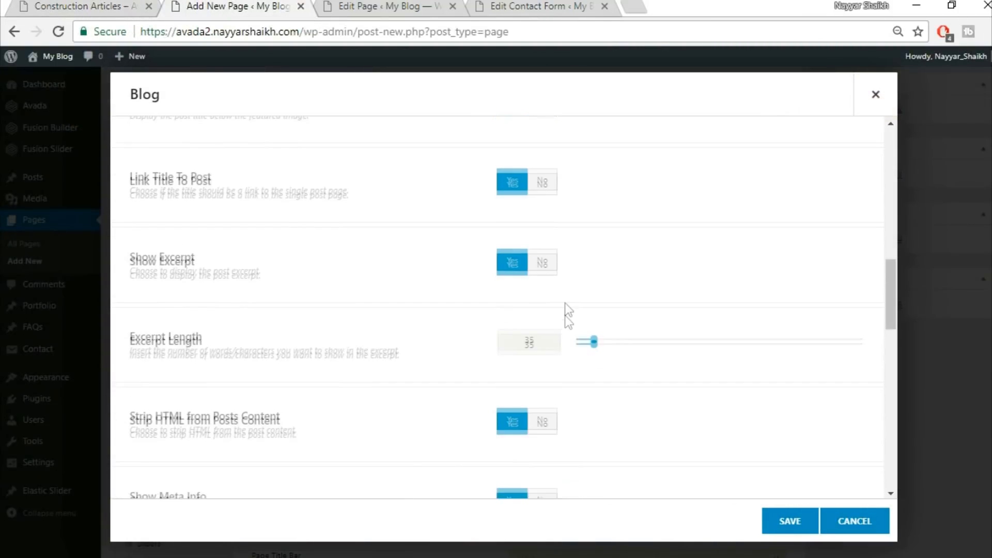
scroll(503, 339, down, 3)
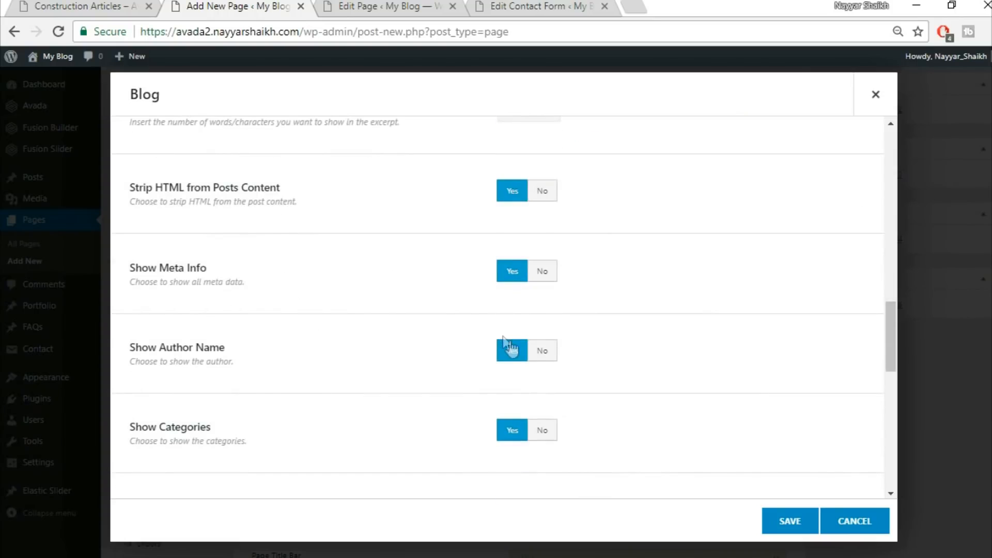
click(552, 361)
Compare against the demo Articles page and save the Blog element settings
click(87, 4)
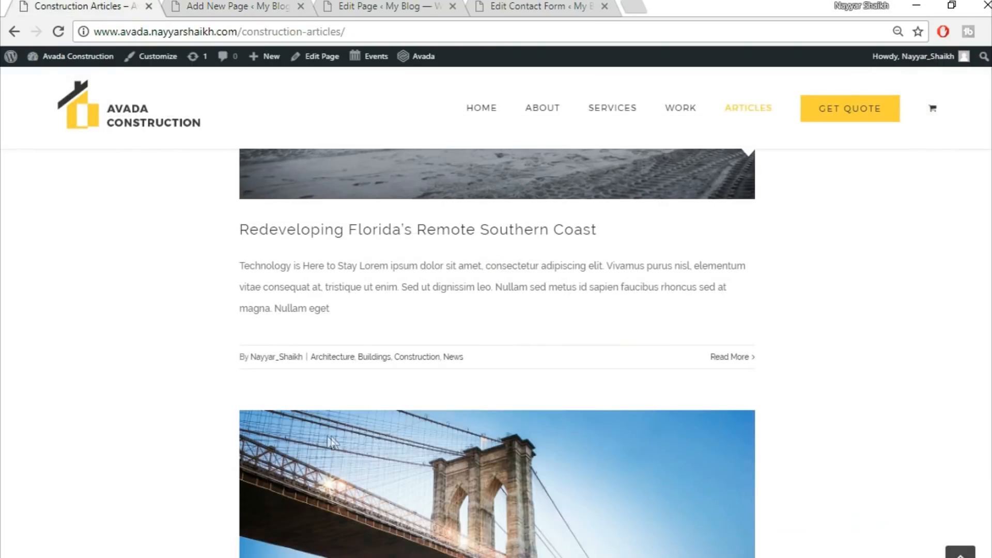
click(248, 7)
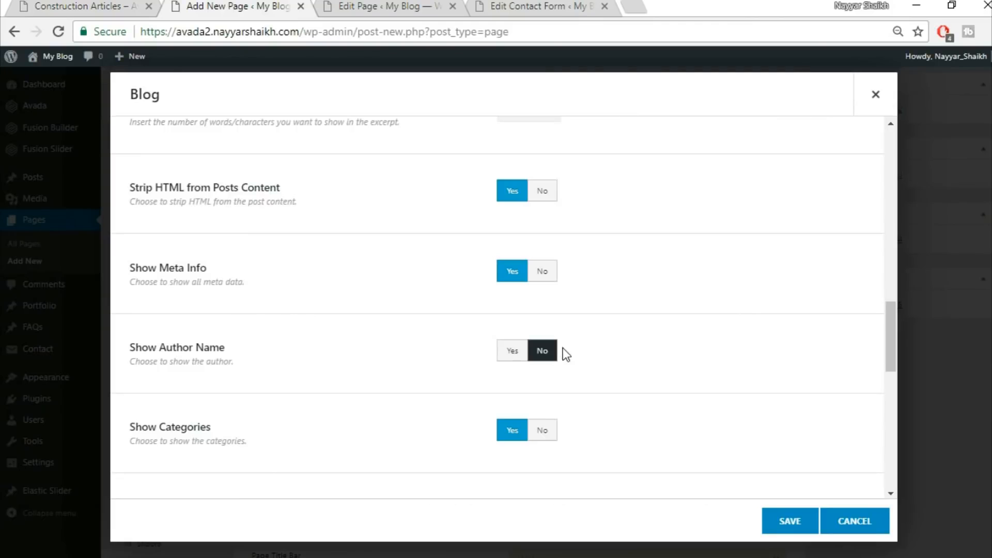
scroll(743, 371, down, 8)
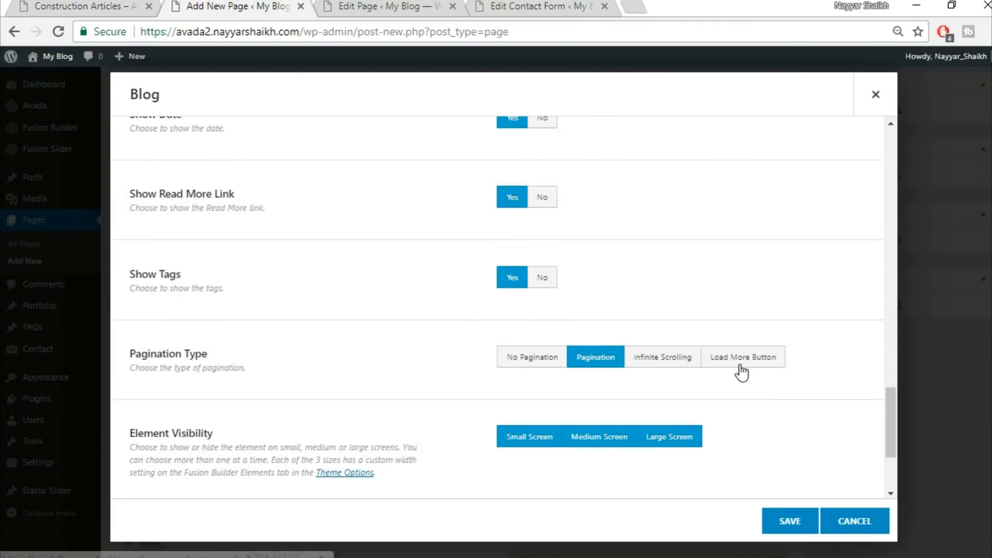
scroll(810, 436, down, 3)
scroll(809, 440, up, 15)
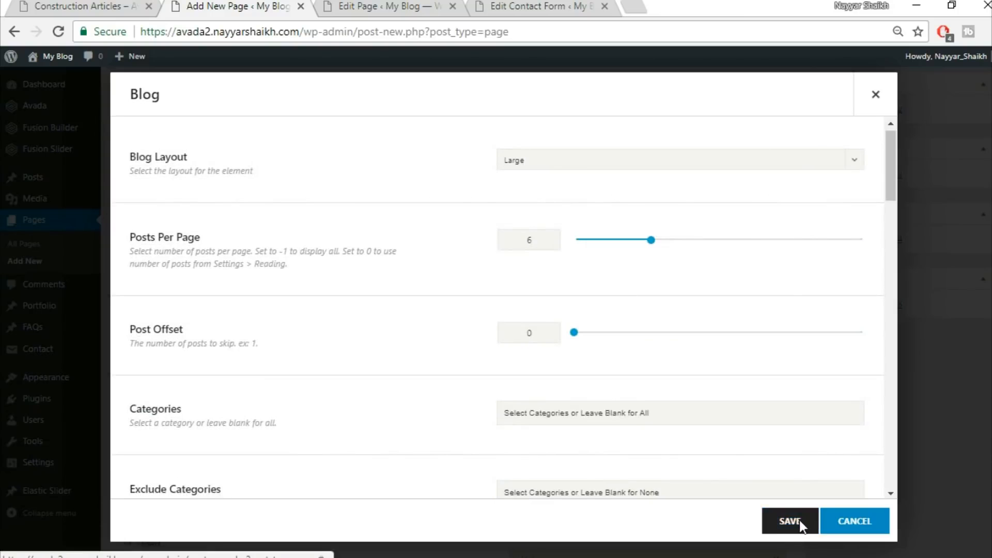
click(798, 519)
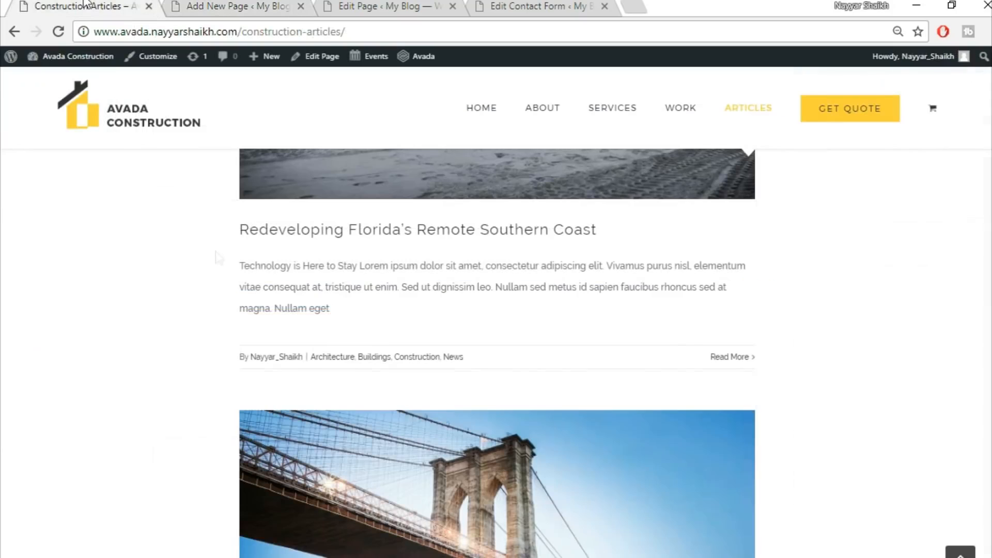
Set the blog column's top padding to 50 in its design settings
click(82, 6)
scroll(219, 287, up, 10)
scroll(465, 429, down, 3)
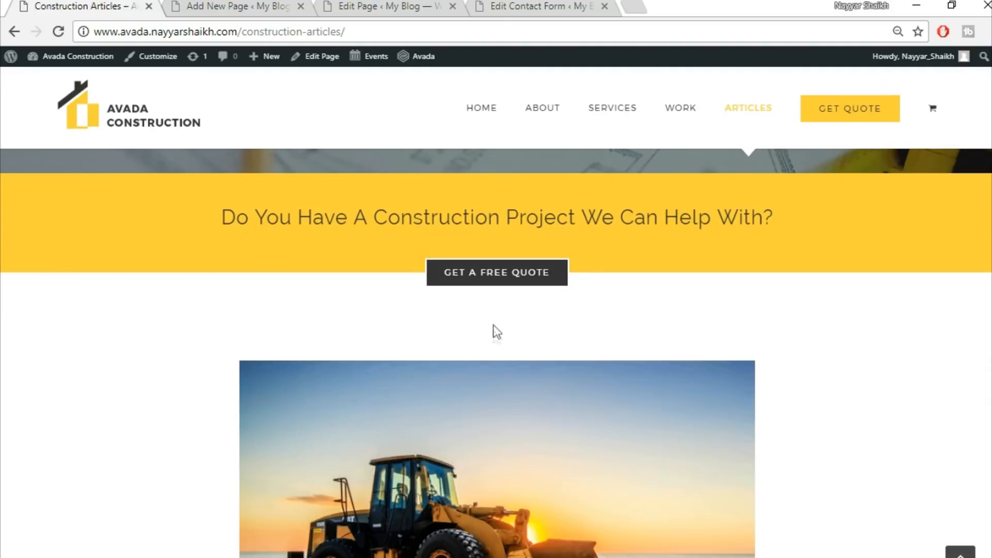
click(227, 5)
click(164, 344)
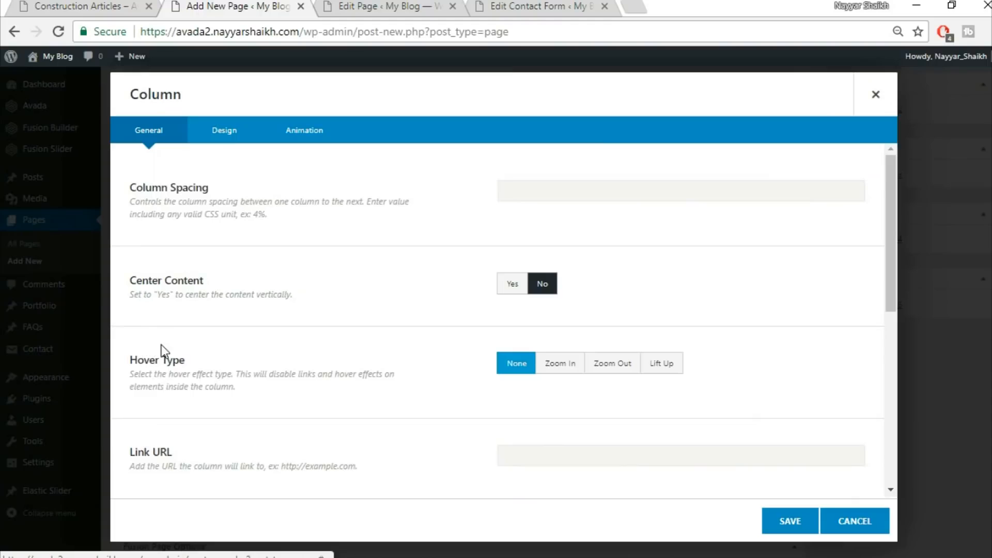
click(875, 94)
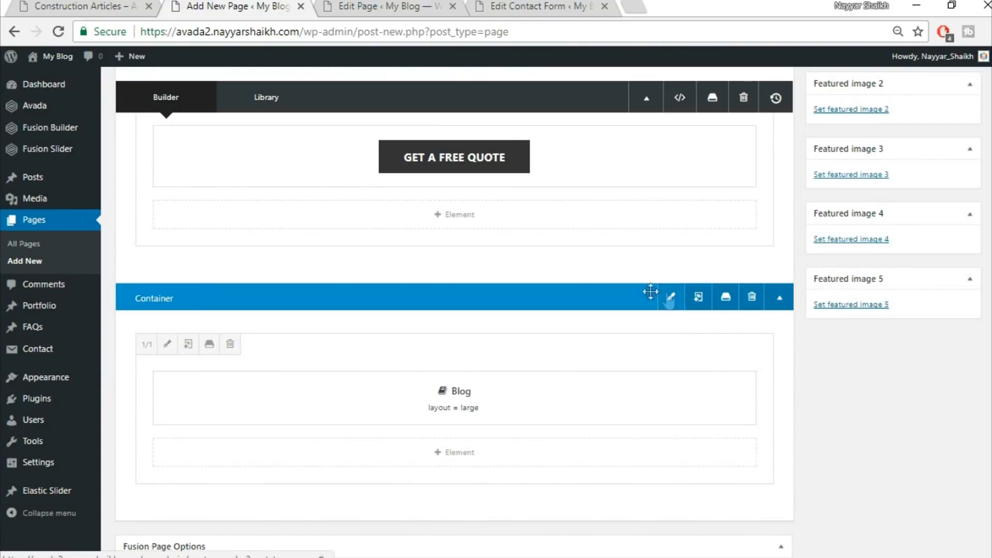
click(166, 344)
click(220, 133)
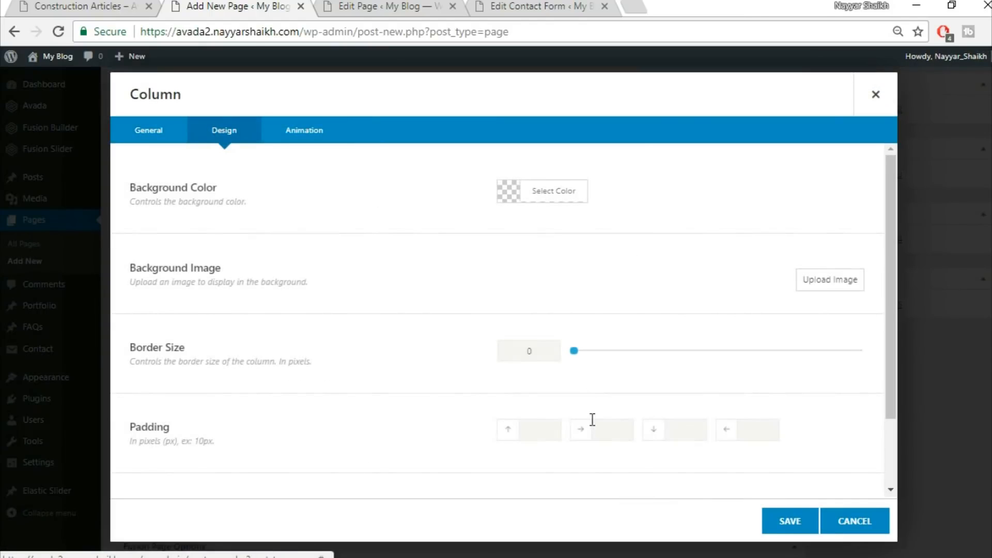
click(553, 427)
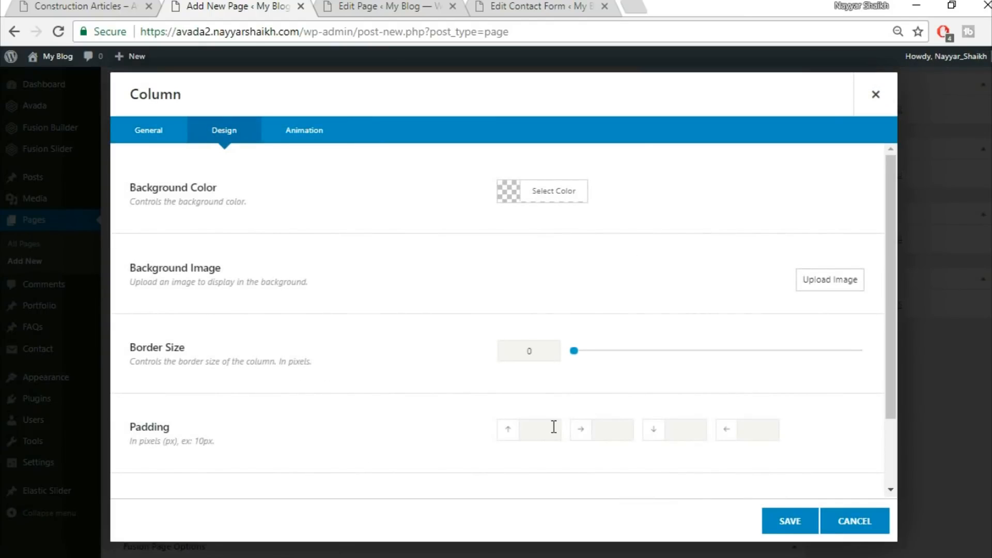
click(790, 521)
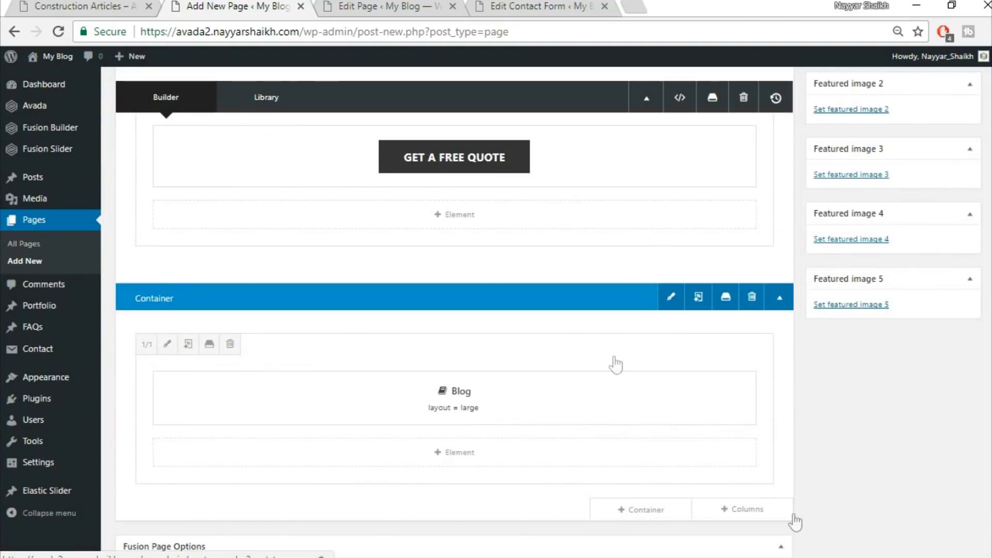
Set the blog column's right padding to 15% and bottom padding to 0px, adjusting the left padding too
click(44, 3)
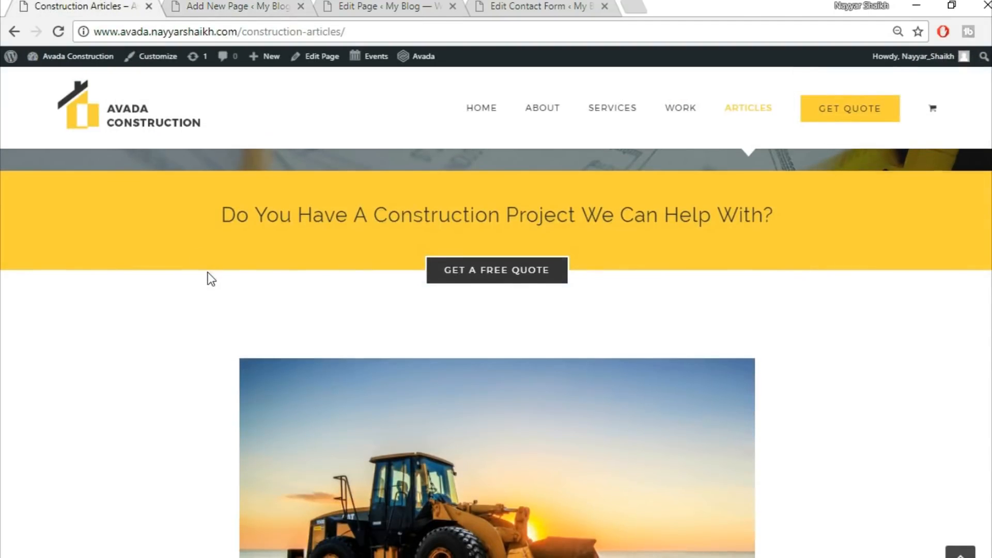
scroll(98, 331, down, 5)
scroll(925, 321, up, 3)
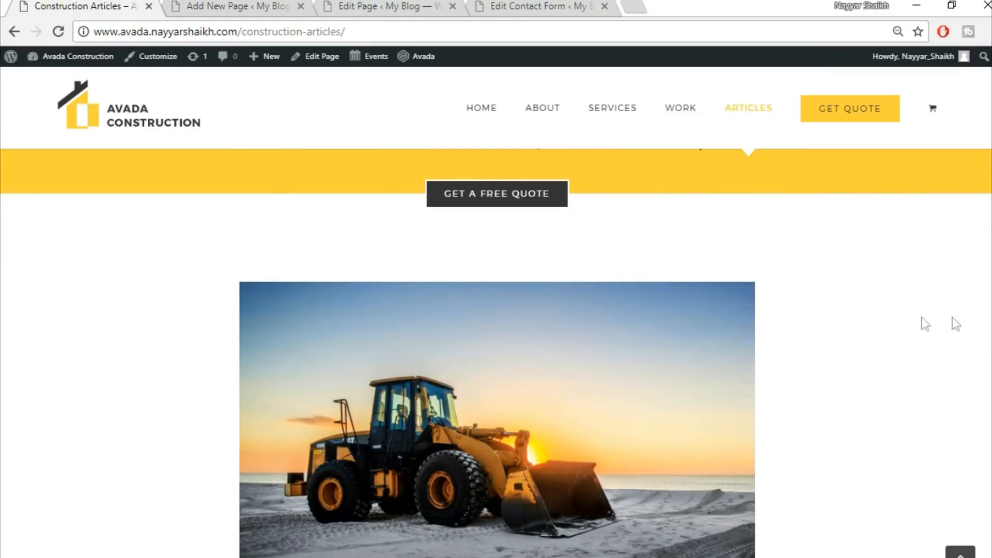
scroll(712, 338, down, 3)
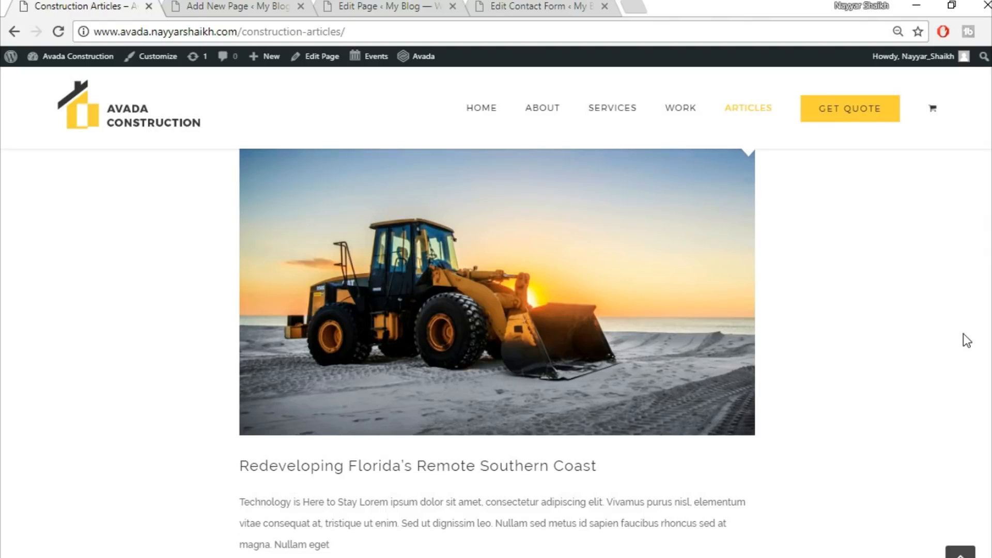
scroll(866, 347, up, 3)
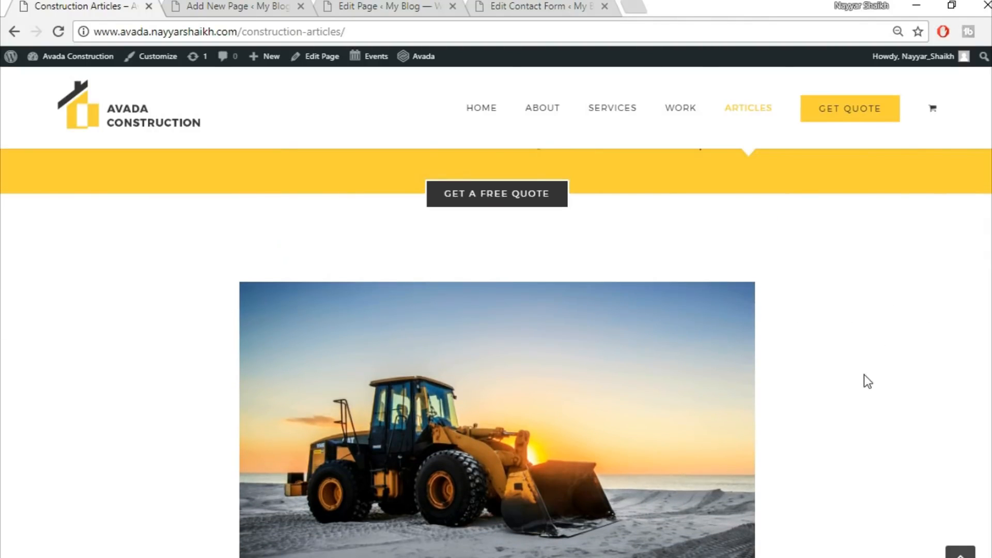
scroll(864, 374, down, 3)
click(220, 4)
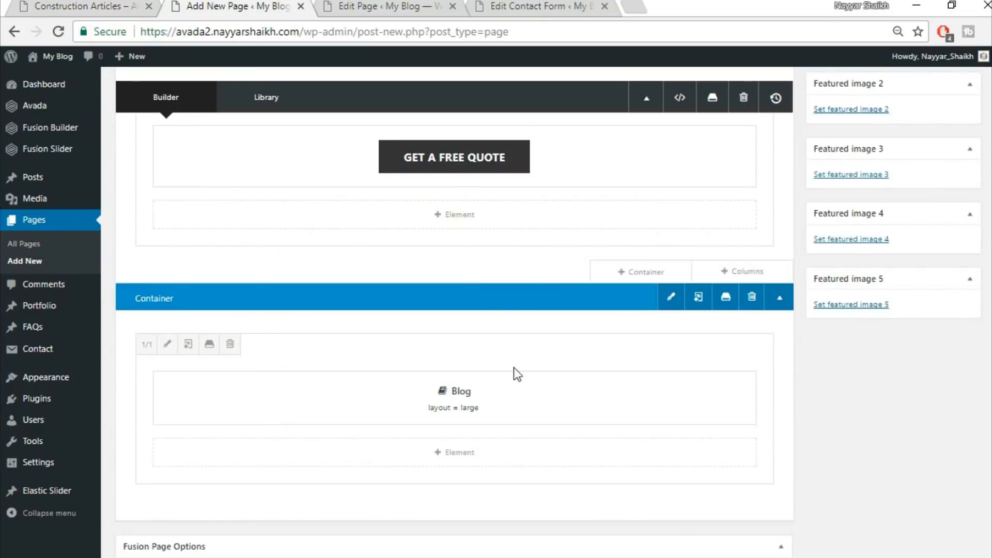
click(168, 345)
click(227, 130)
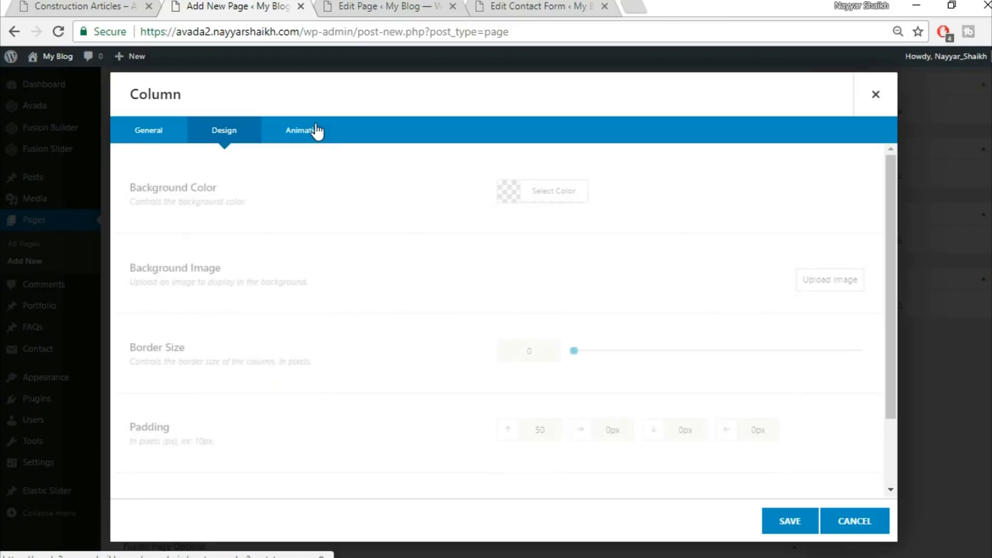
scroll(554, 299, down, 2)
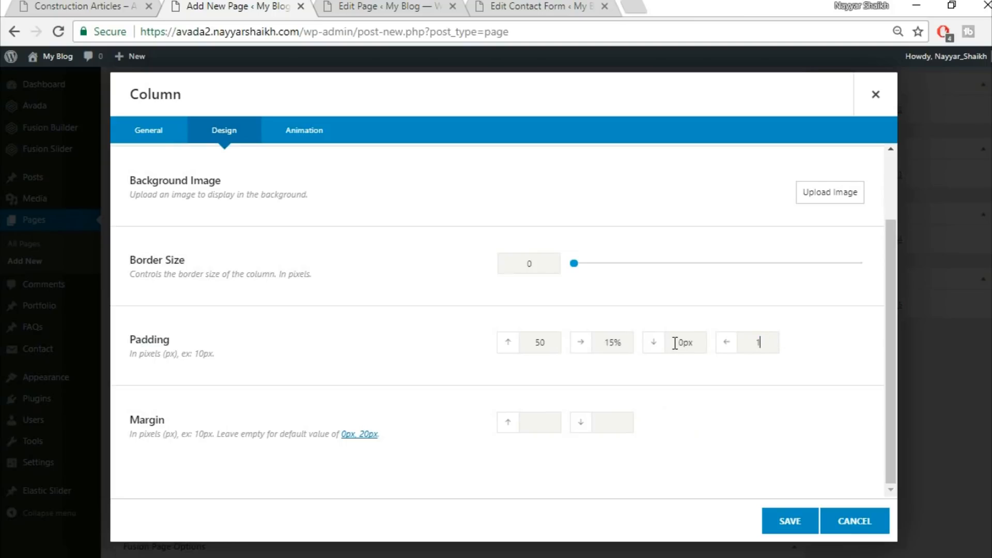
click(805, 519)
Publish the Articles page and open the published page in a new tab
scroll(805, 519, up, 5)
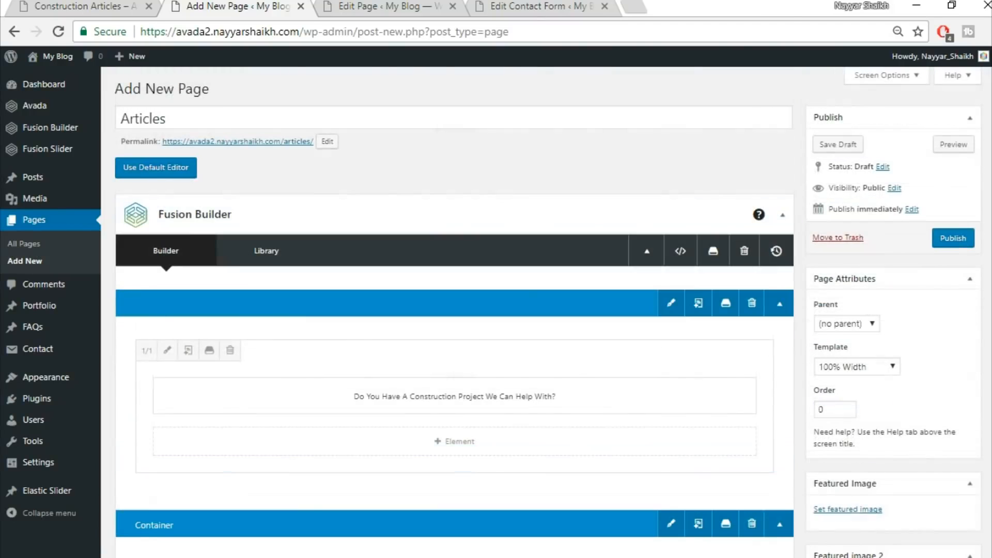
click(962, 245)
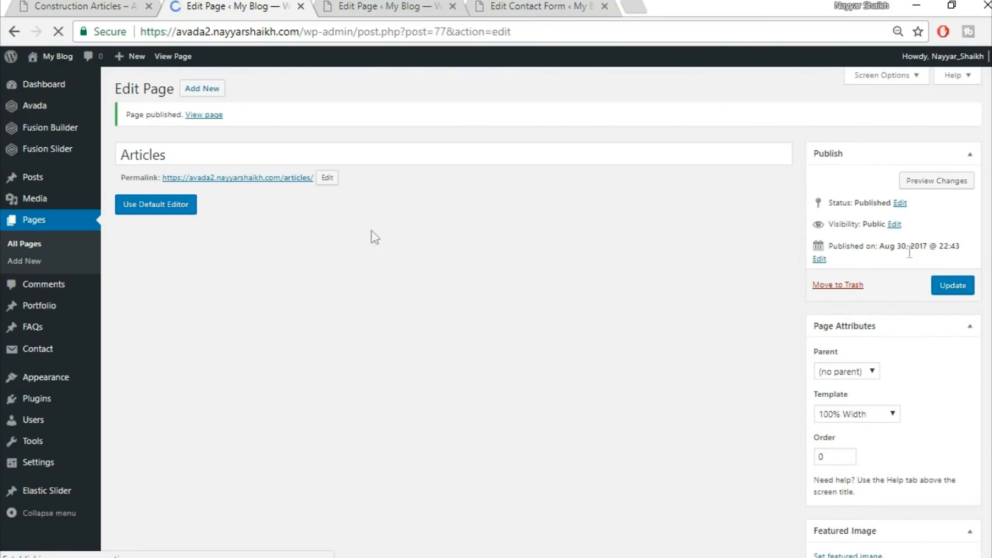
right_click(209, 116)
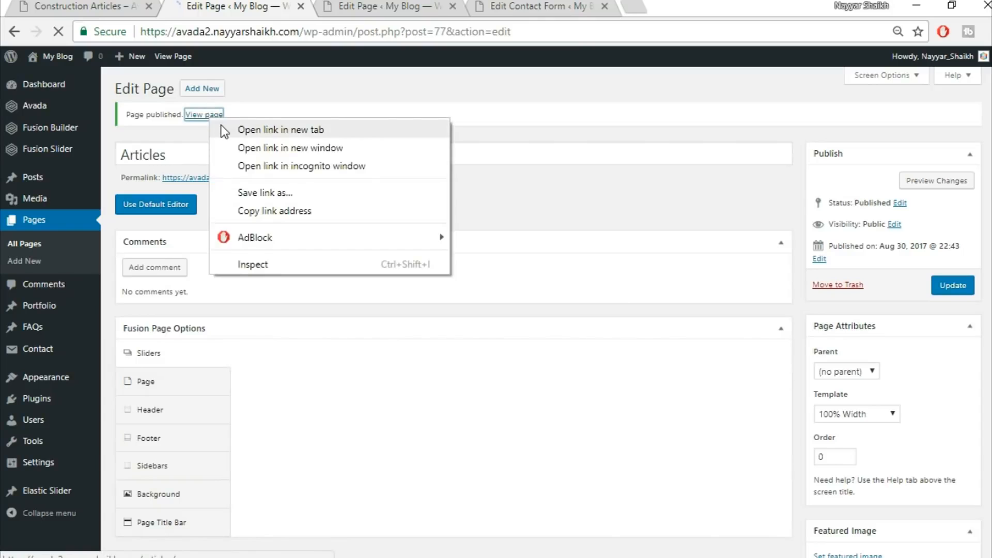
click(222, 129)
Scroll through the published Articles page to review the blog layout
click(380, 4)
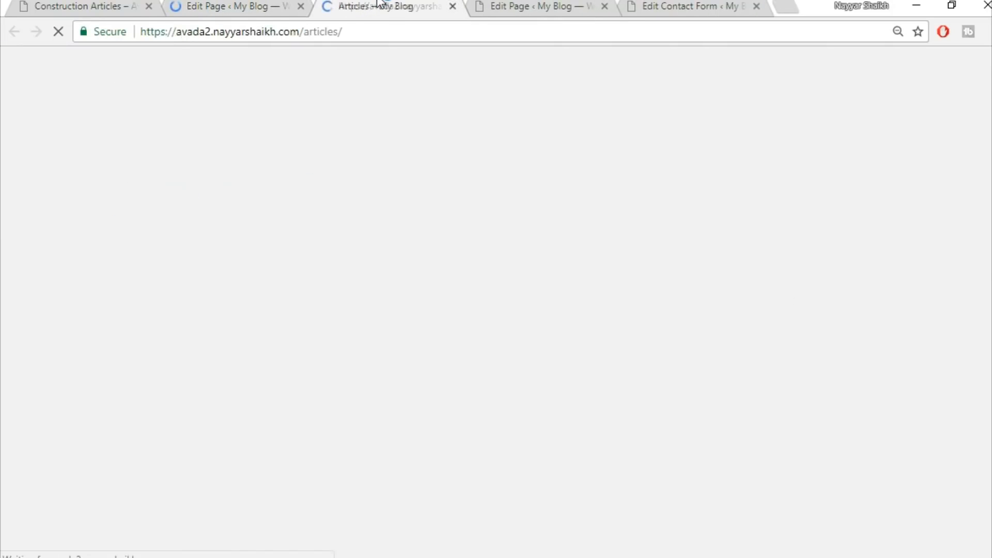
scroll(748, 234, down, 3)
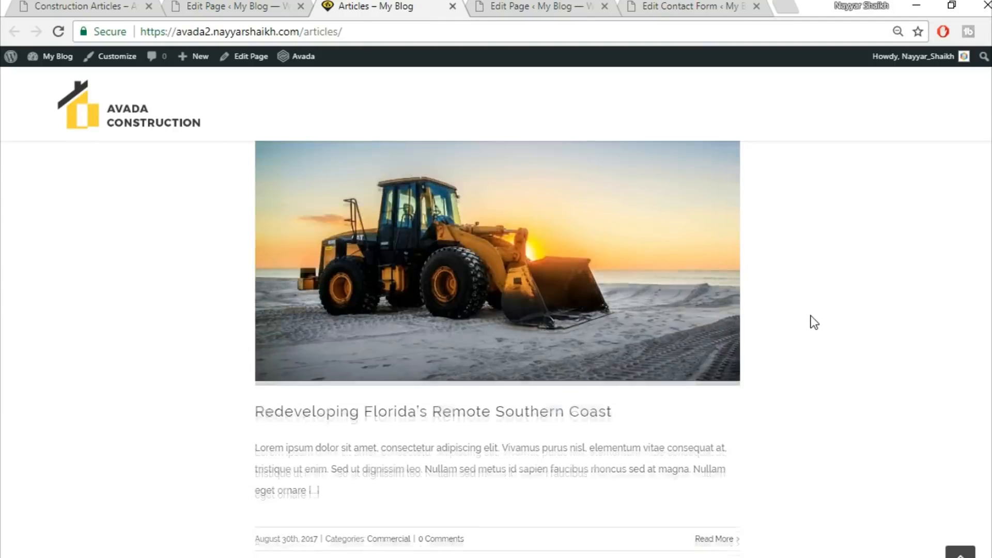
scroll(814, 322, up, 2)
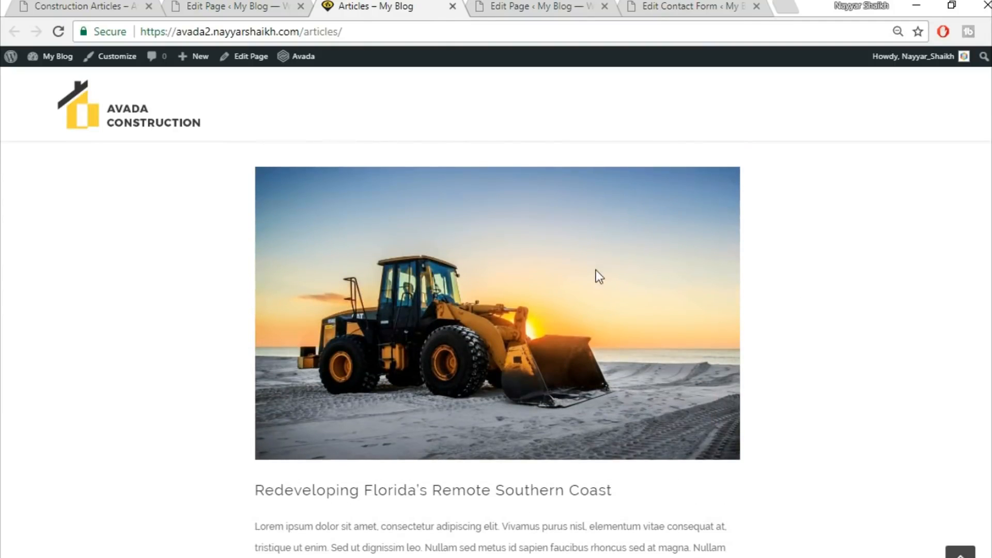
scroll(93, 310, up, 3)
scroll(89, 317, down, 2)
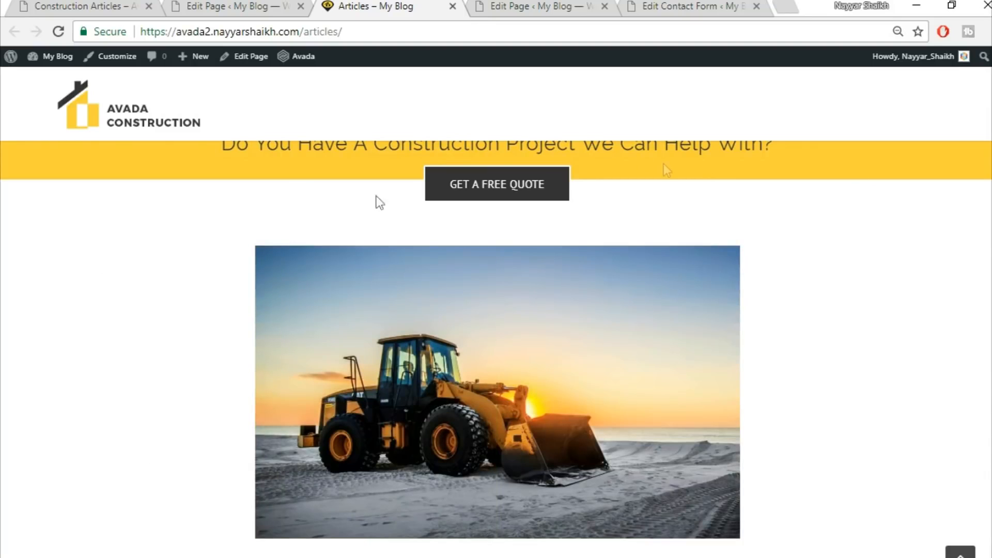
scroll(894, 393, down, 8)
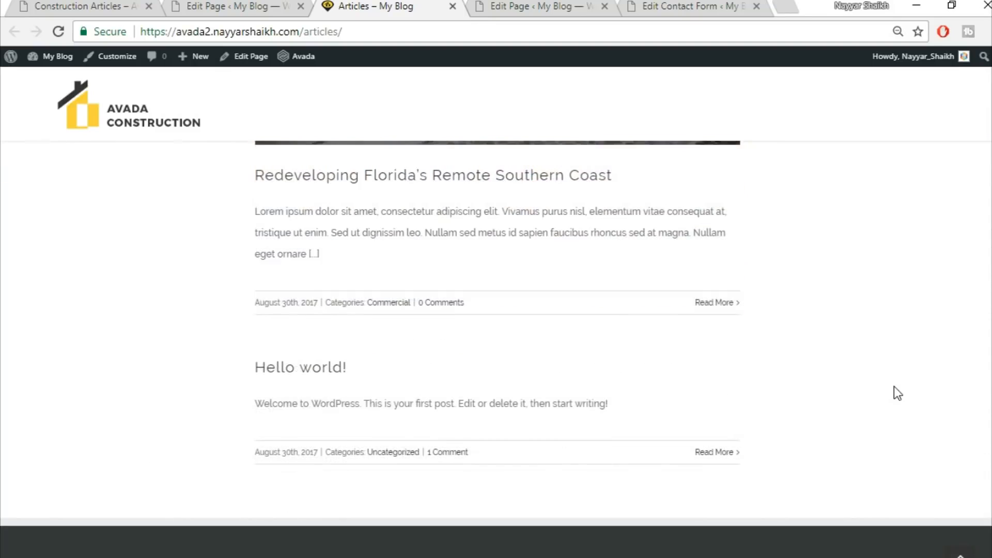
Compare the published Articles page with the demo's Construction Articles page by scrolling through both
scroll(894, 393, up, 12)
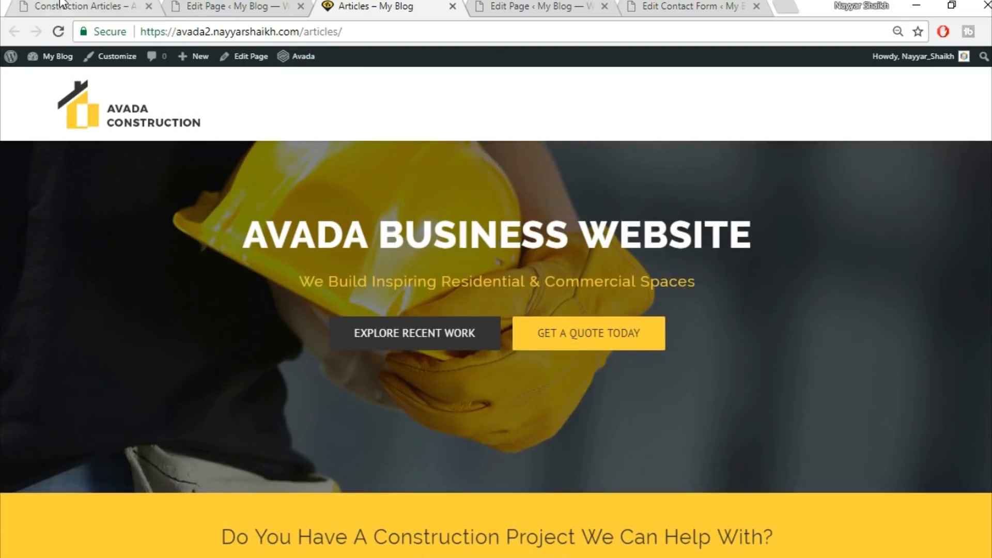
click(82, 6)
scroll(419, 434, down, 20)
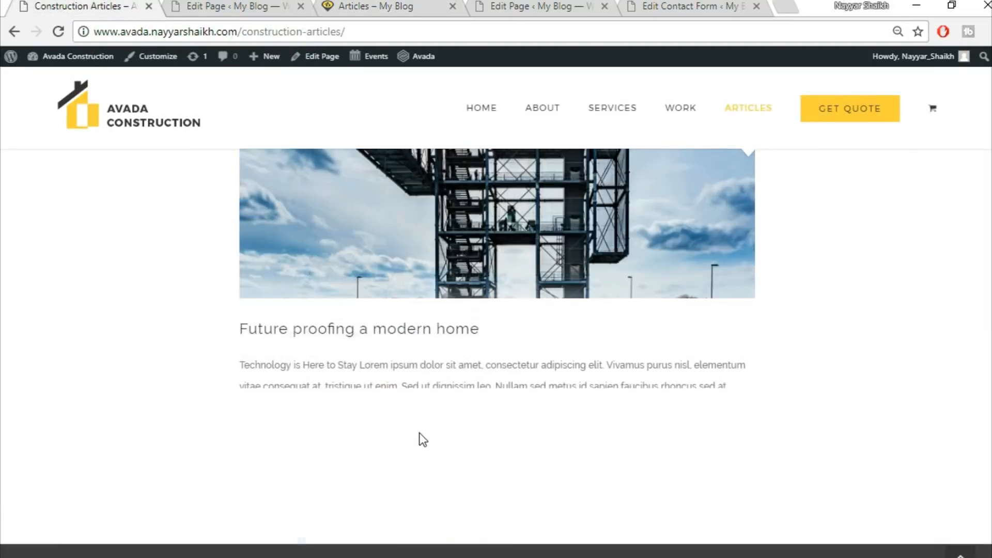
scroll(420, 434, up, 20)
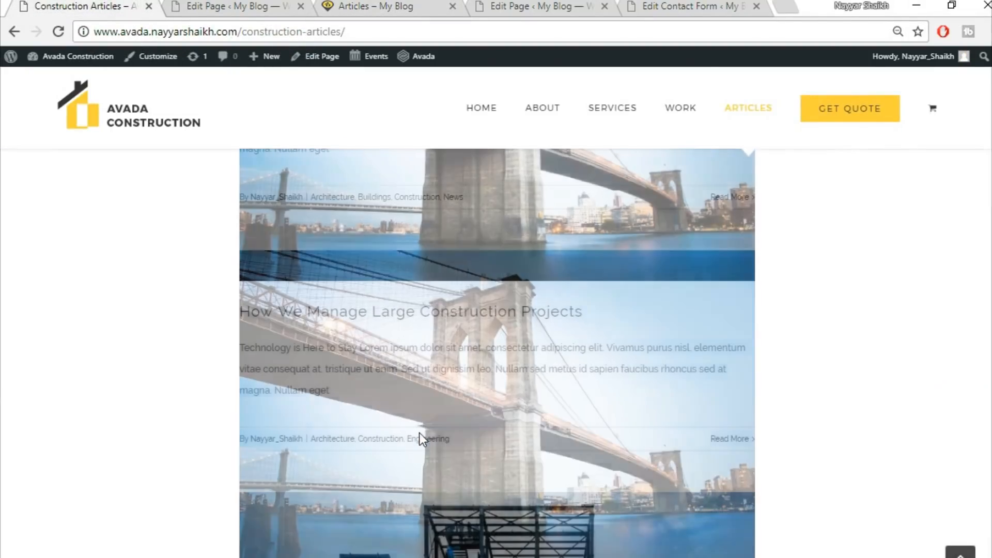
scroll(419, 434, up, 8)
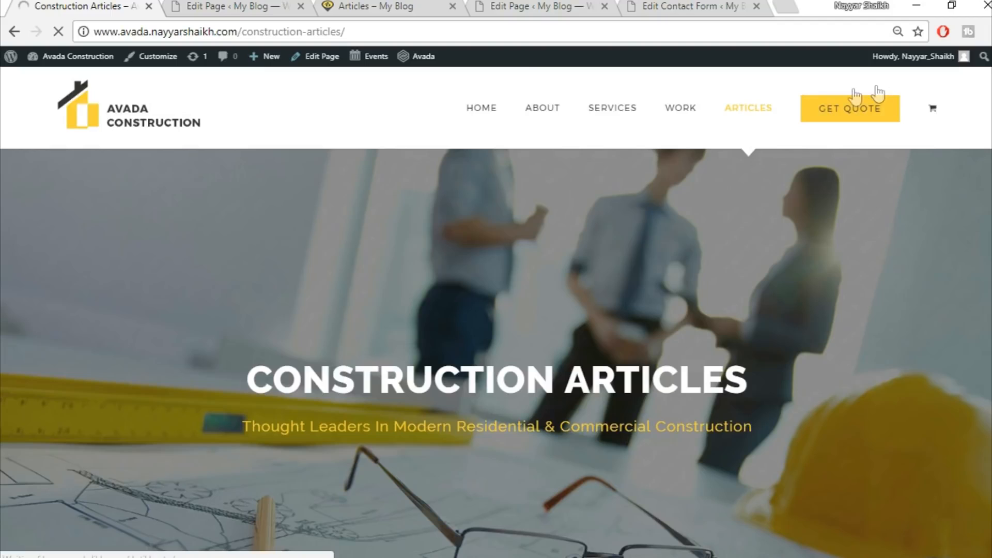
Add a new page titled Get Quote and set its template to 100% Width
click(224, 5)
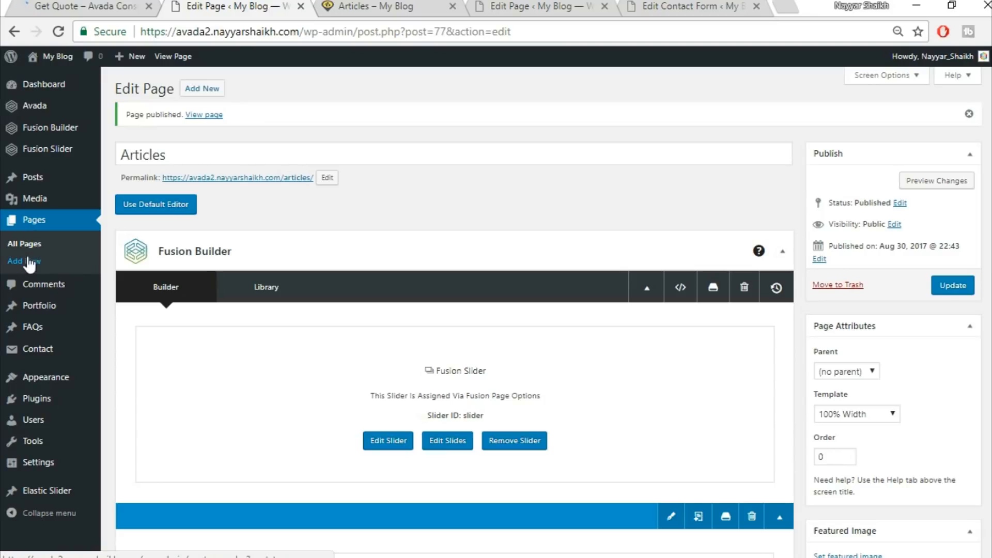
click(204, 91)
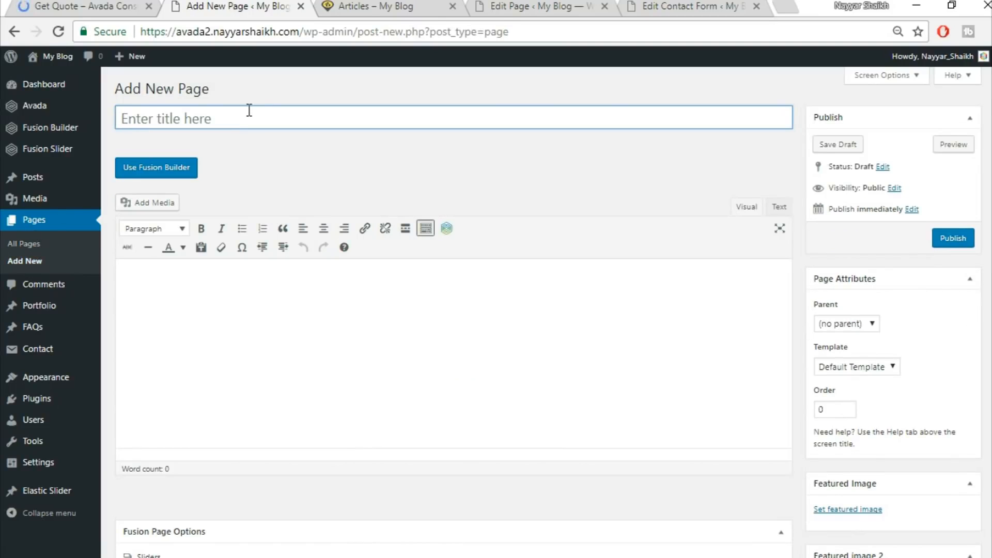
text(Get Quote)
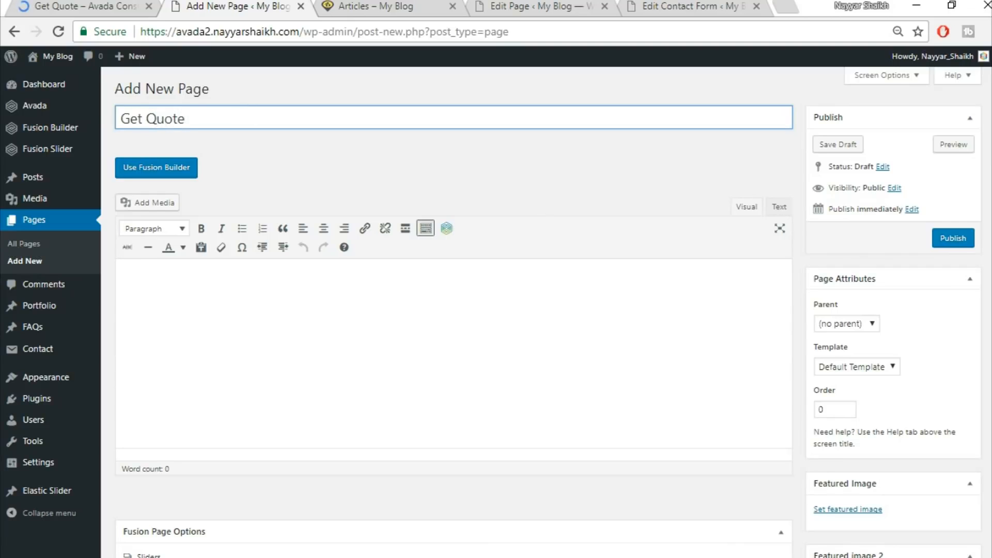
click(854, 368)
click(848, 394)
In the page options, set the slider type to Fusion Slider and choose the slider named Slider
scroll(494, 378, down, 7)
click(575, 180)
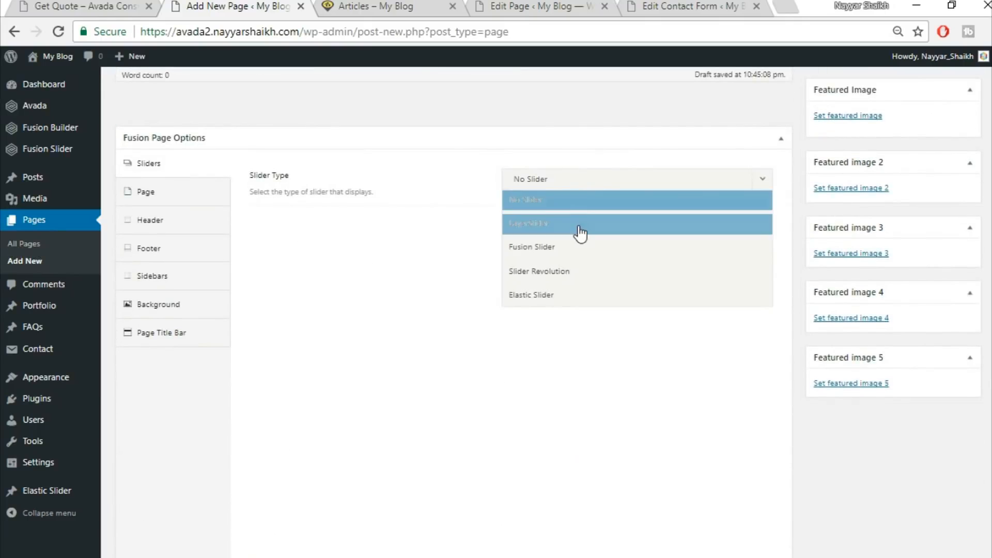
click(580, 249)
click(600, 225)
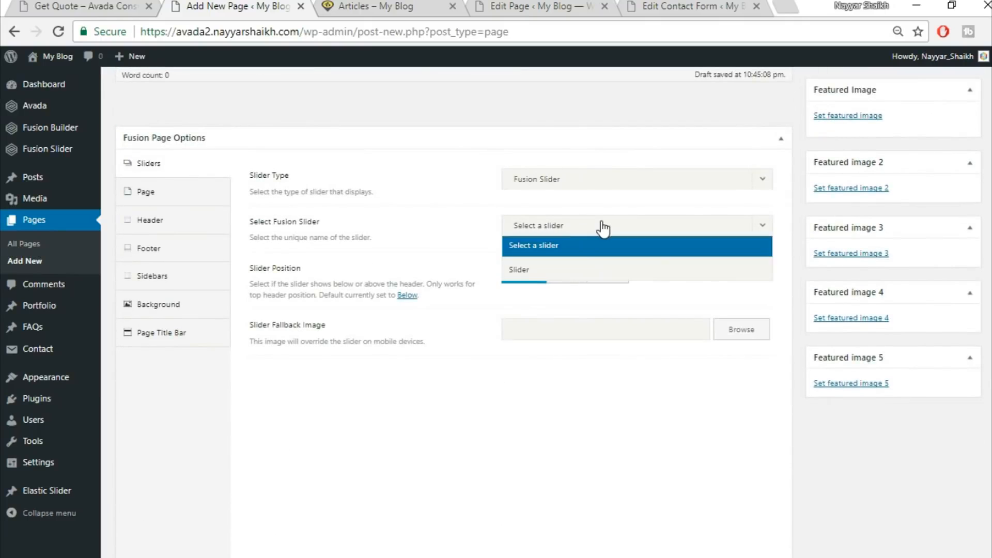
click(571, 270)
Set the page content padding to 0 and hide the page title bar in the page options
click(201, 193)
click(535, 304)
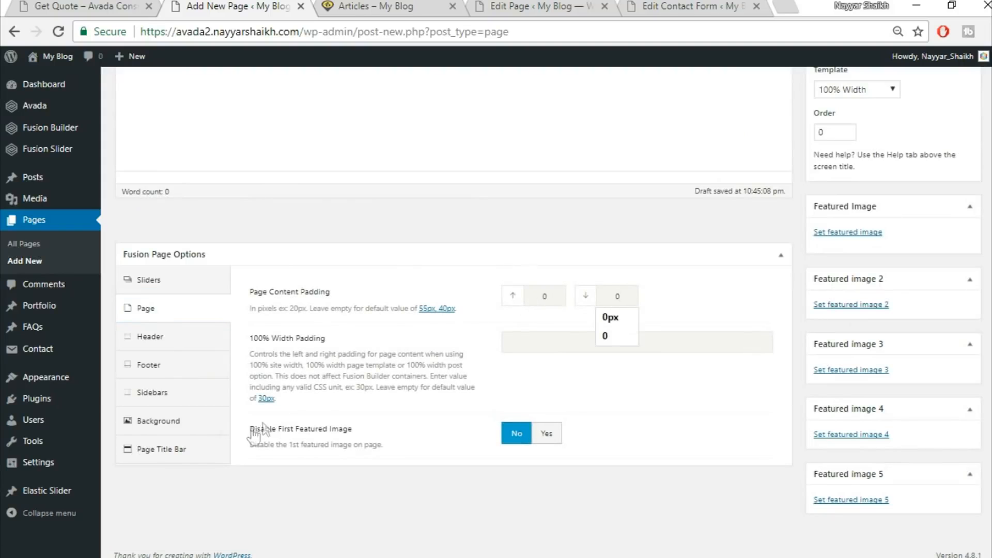
click(215, 448)
scroll(511, 309, down, 2)
click(532, 181)
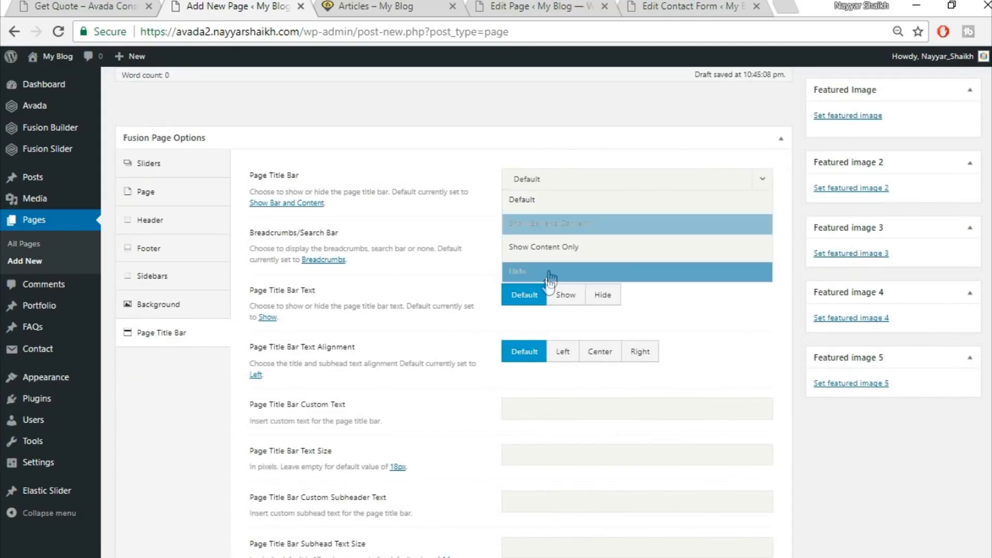
click(549, 272)
Switch the Get Quote page to Fusion Builder
scroll(640, 420, up, 6)
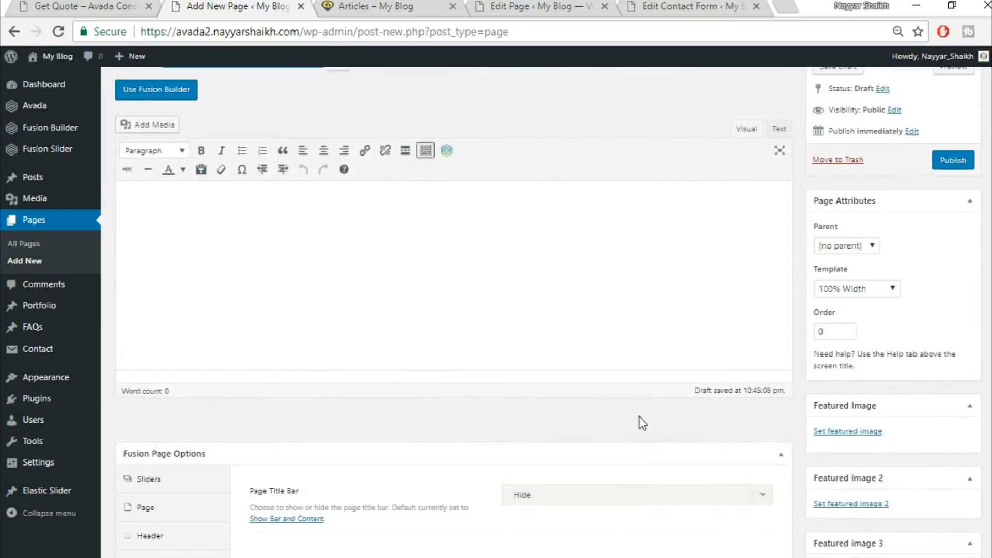
scroll(639, 417, up, 2)
click(155, 167)
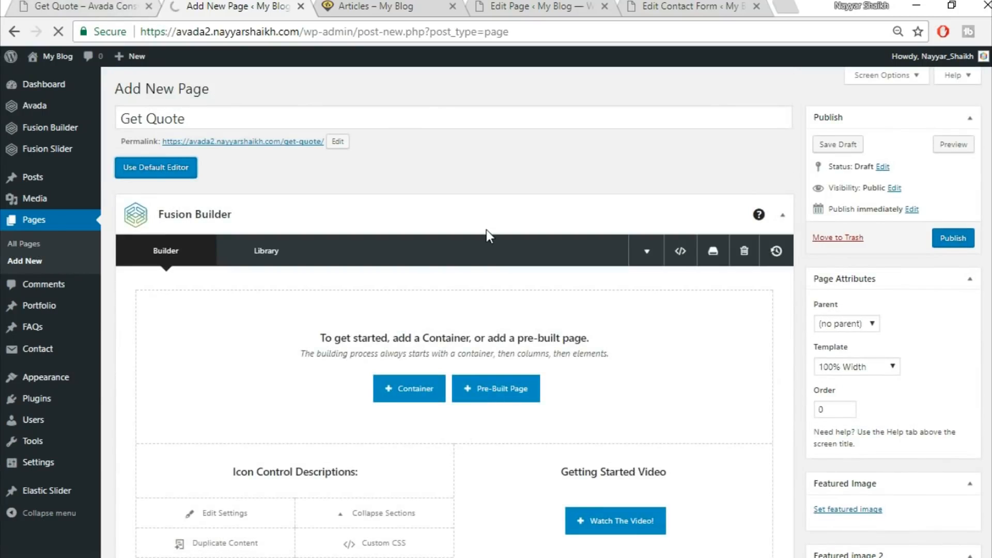
Review the demo's Get Quote page layout, including its header image and office contact column
click(110, 4)
scroll(532, 279, down, 6)
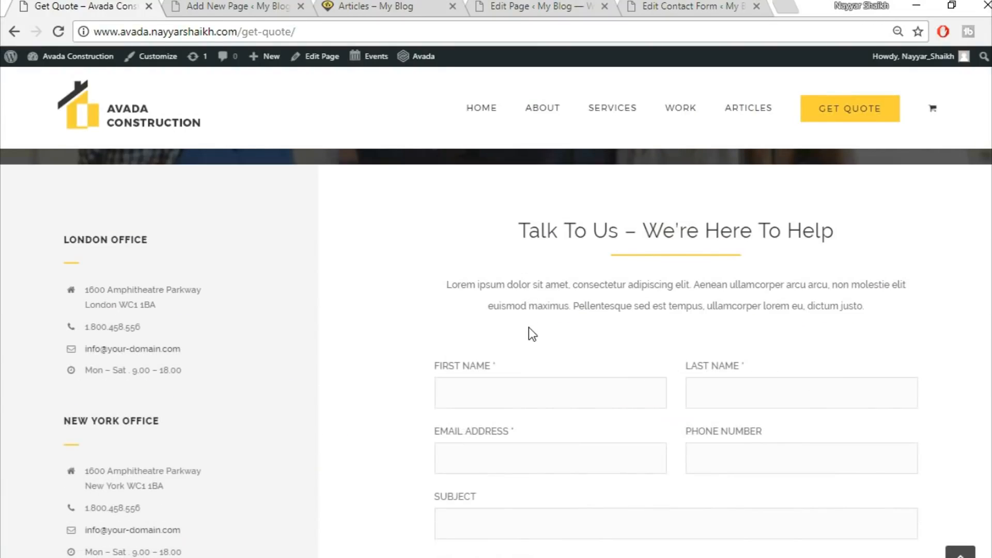
scroll(529, 327, up, 5)
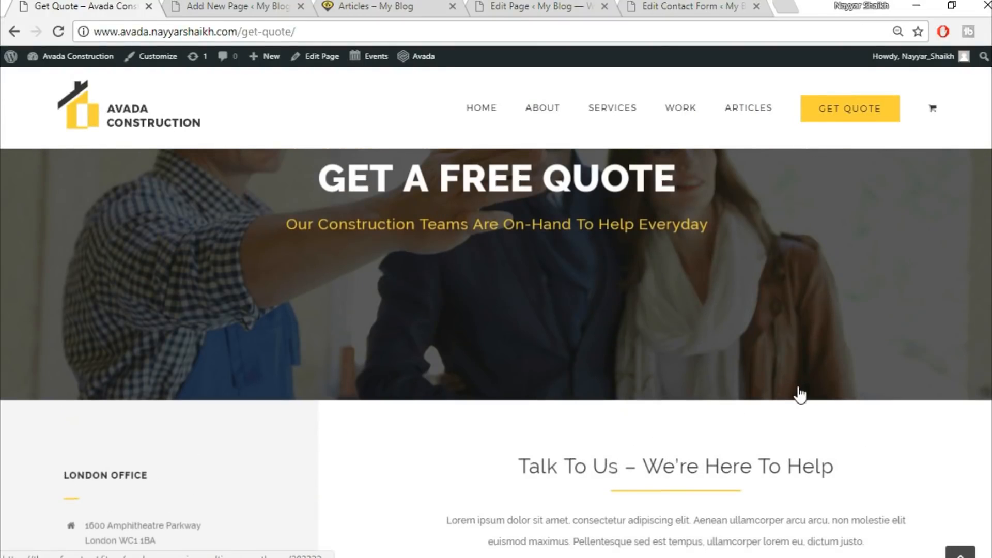
scroll(672, 394, down, 5)
scroll(568, 335, up, 1)
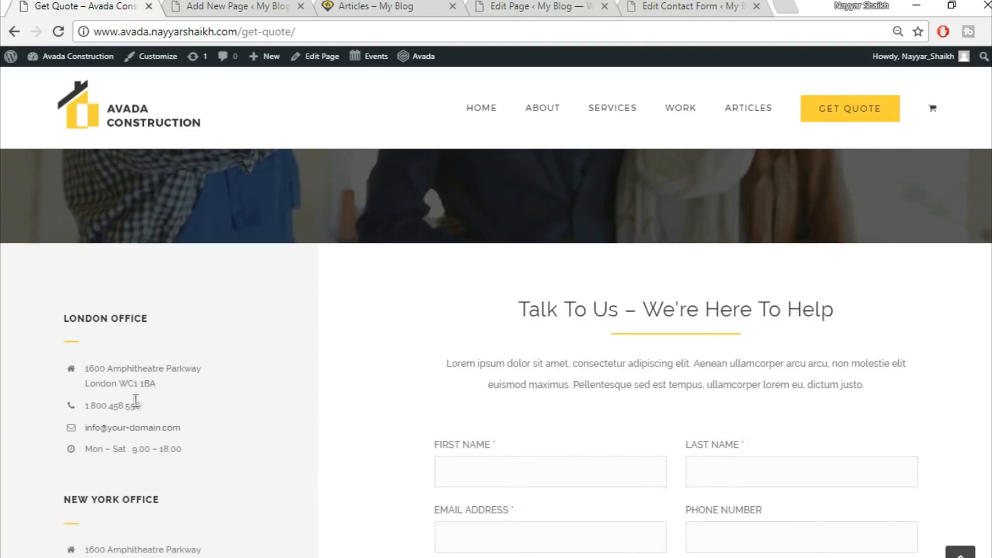
scroll(476, 295, down, 2)
scroll(562, 460, up, 2)
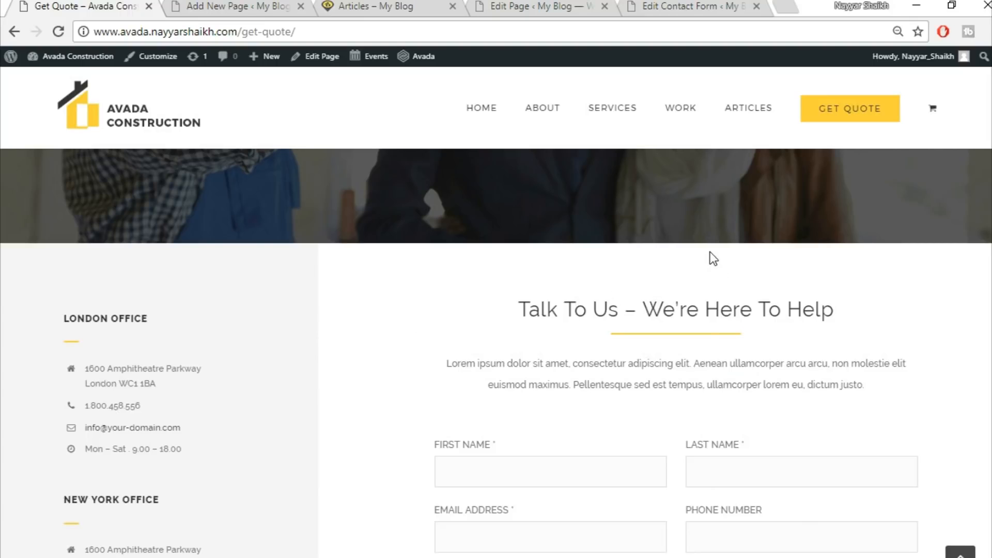
Add a container with a 1/3 and 2/3 column layout to the Get Quote page
click(292, 5)
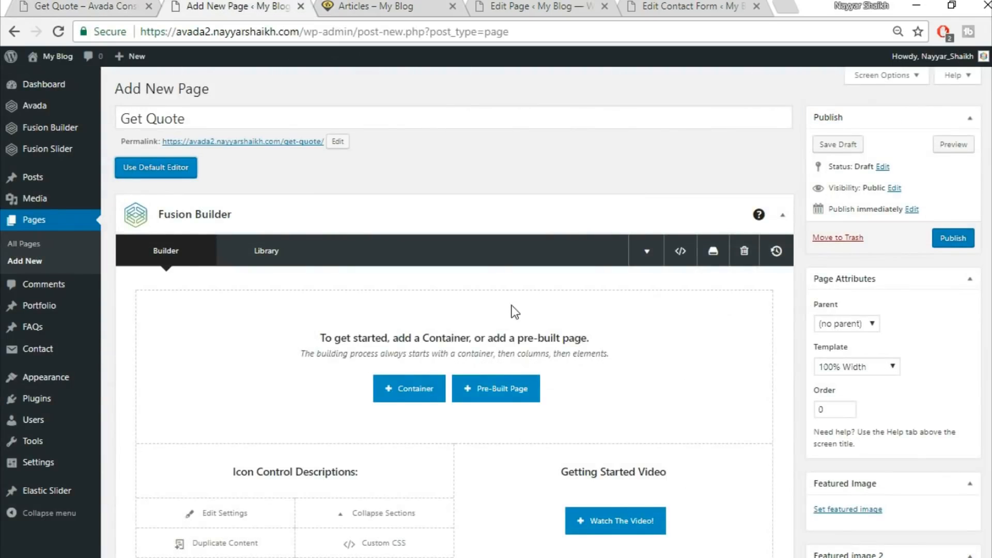
scroll(522, 331, down, 2)
scroll(465, 320, up, 1)
click(408, 309)
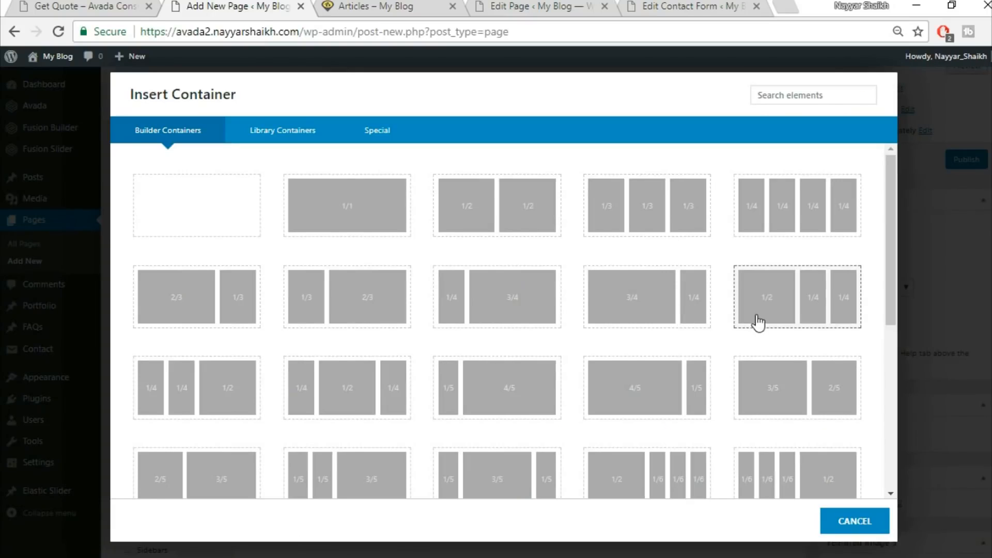
click(387, 309)
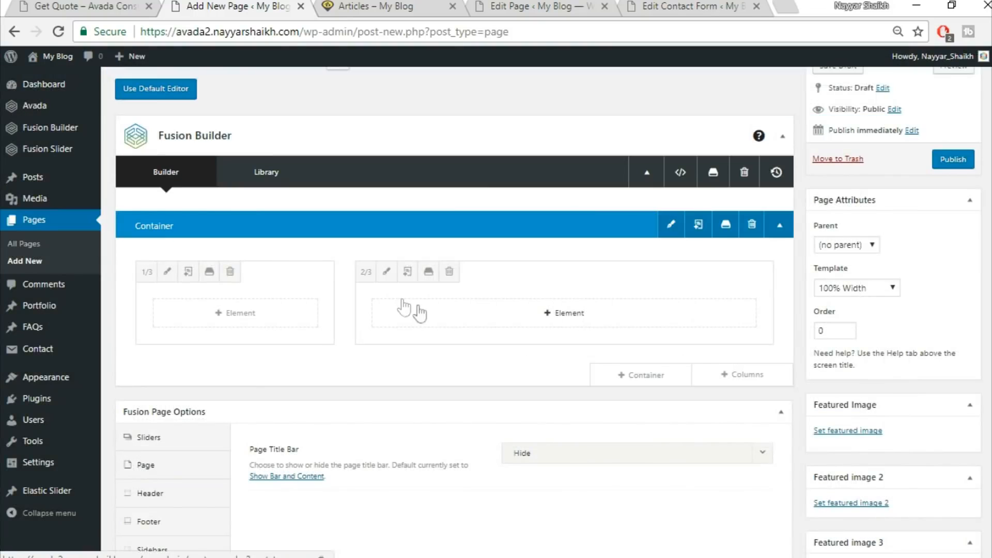
Copy the LONDON OFFICE heading from the demo page and add it as a Text Block in the narrow column
click(104, 6)
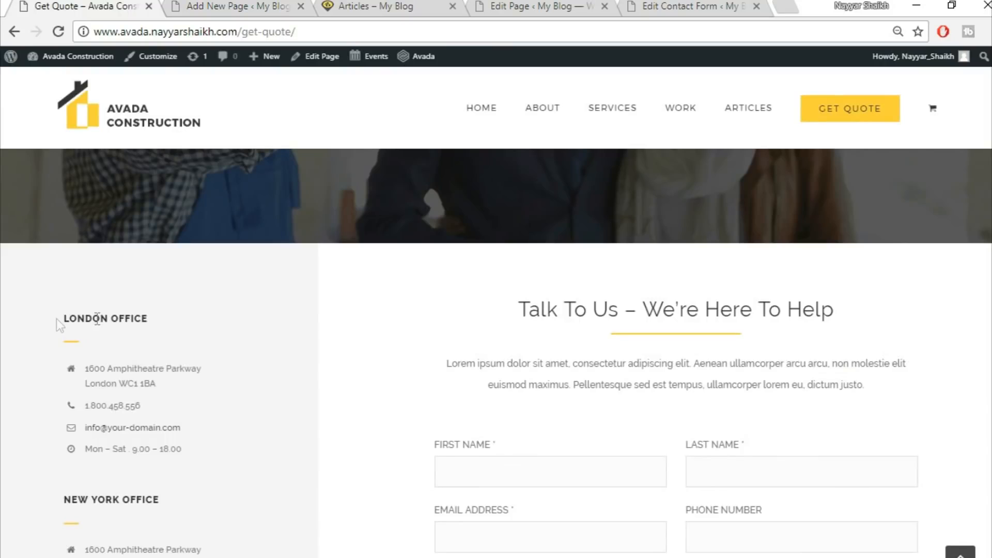
drag(65, 318, 205, 325)
key(ctrl+c)
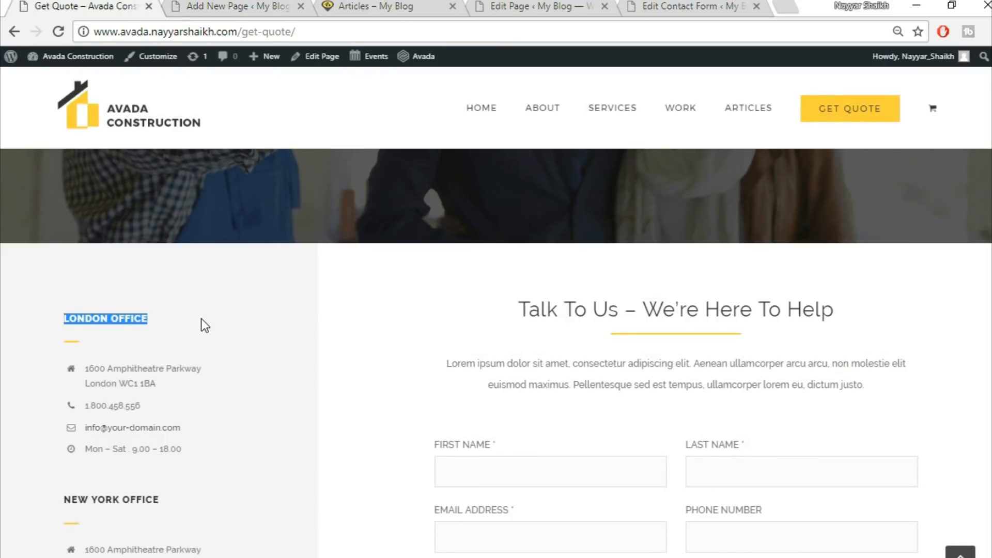
click(207, 6)
click(249, 323)
click(788, 99)
text(text)
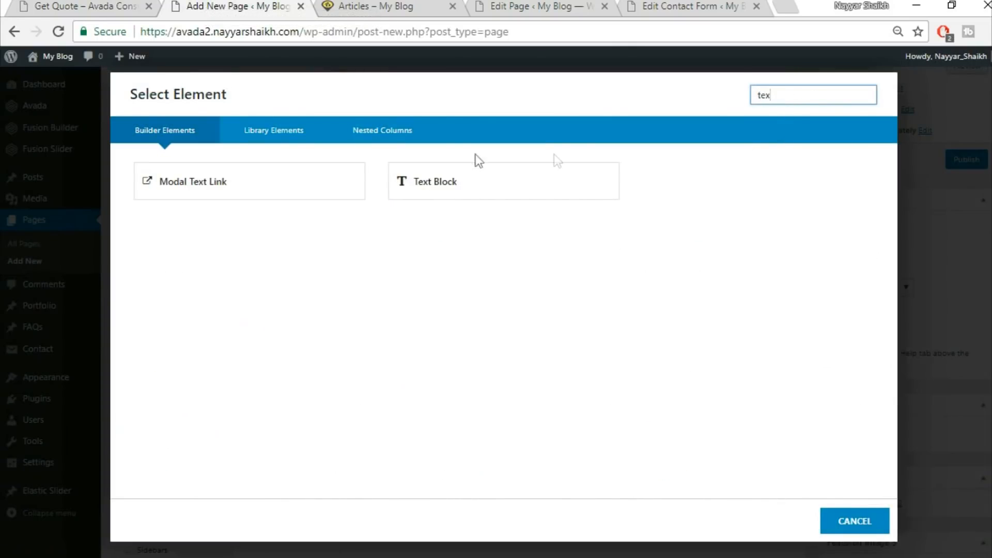
click(463, 170)
key(ctrl+a)
key(Delete)
key(ctrl+v)
click(788, 521)
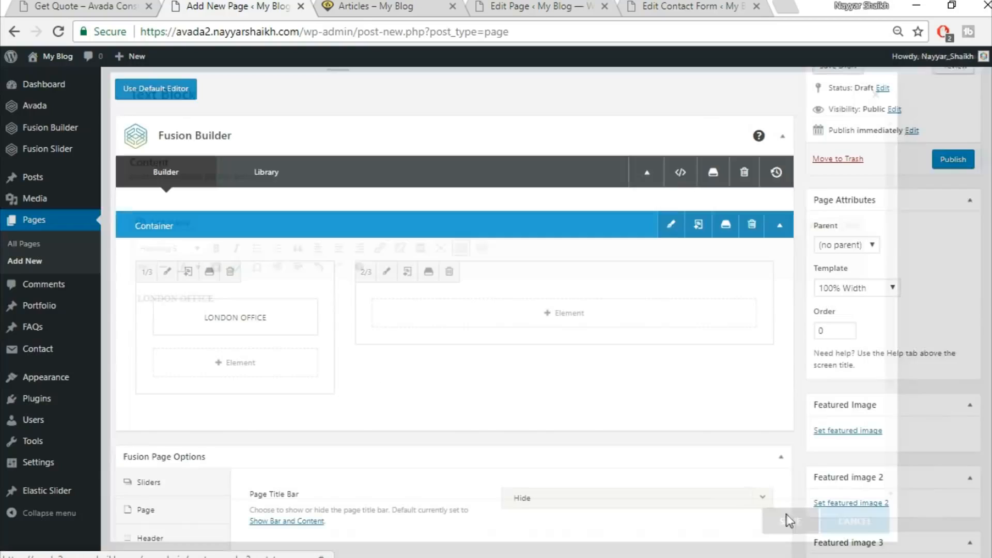
Add a Separator below the heading and set its style to Single Border Solid
click(78, 6)
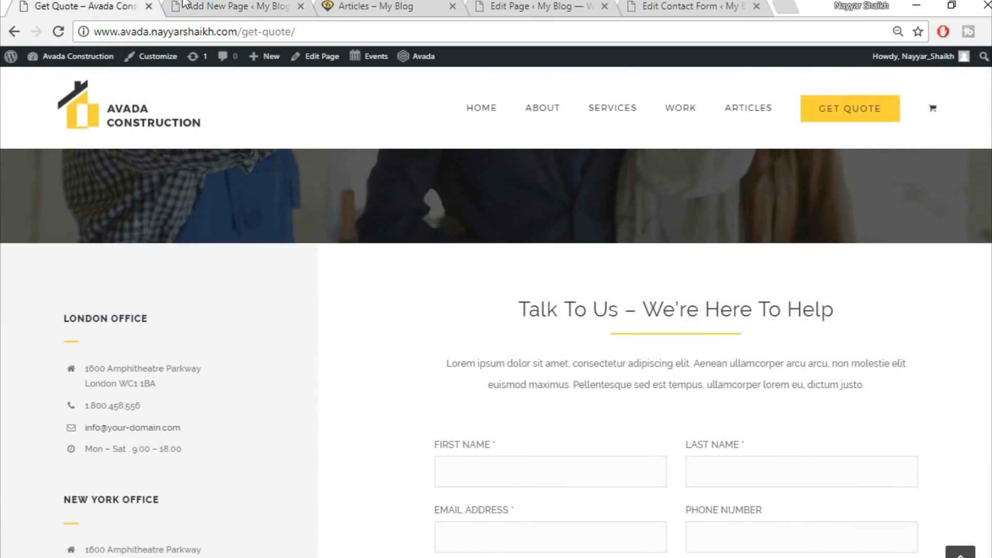
click(186, 7)
click(219, 365)
click(789, 95)
text(sepa)
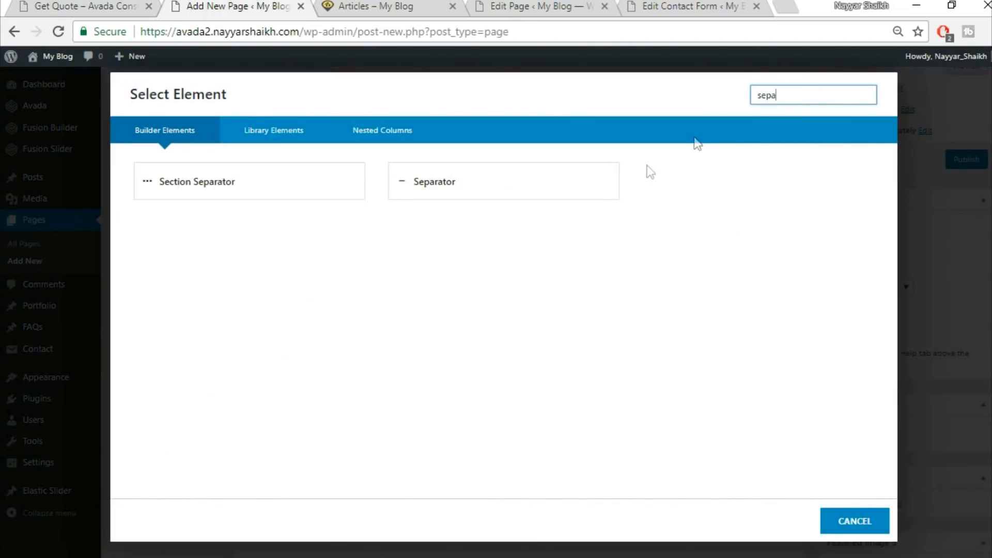
click(571, 188)
click(570, 192)
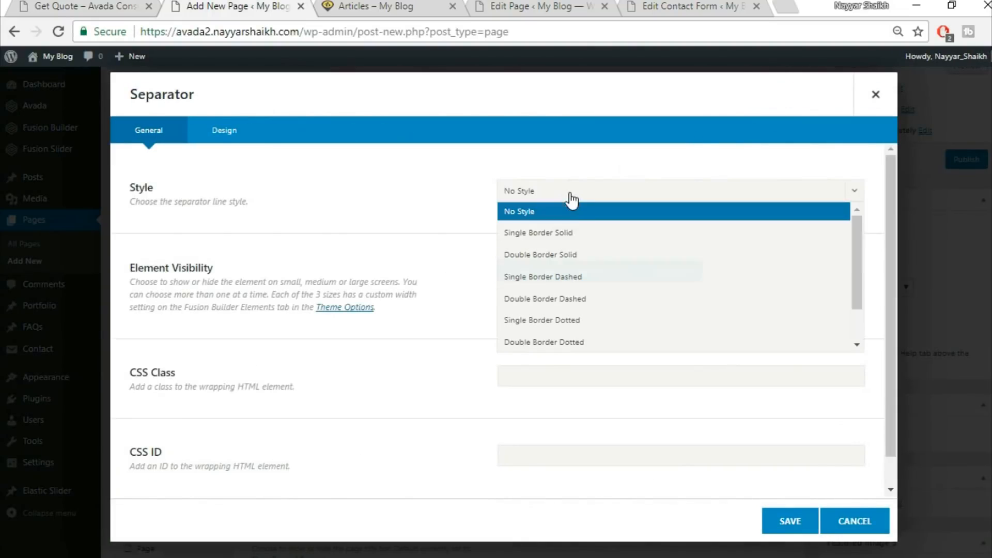
click(571, 233)
Set the separator colour to fed03d, bottom margin to 20, border size to 2 and width to 30px
click(241, 131)
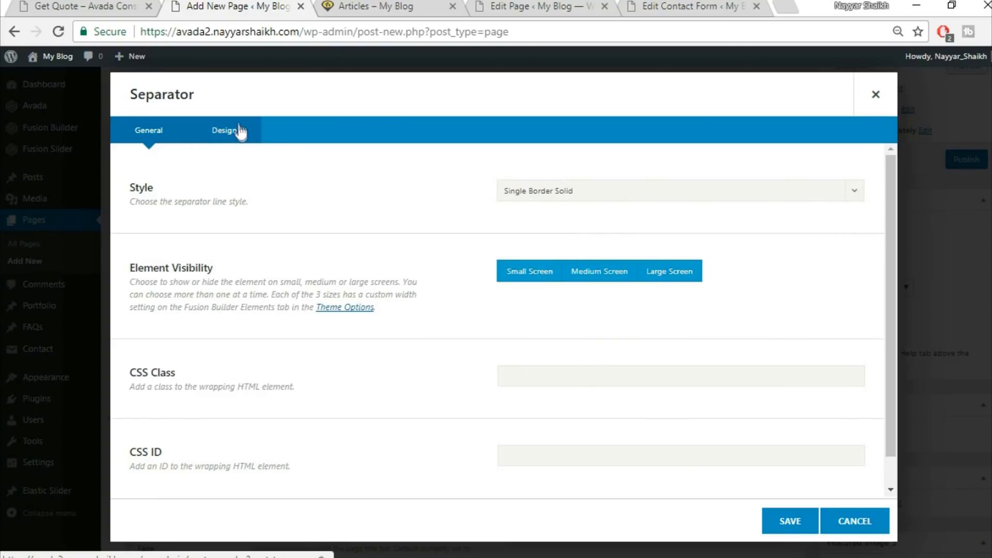
click(571, 192)
click(691, 217)
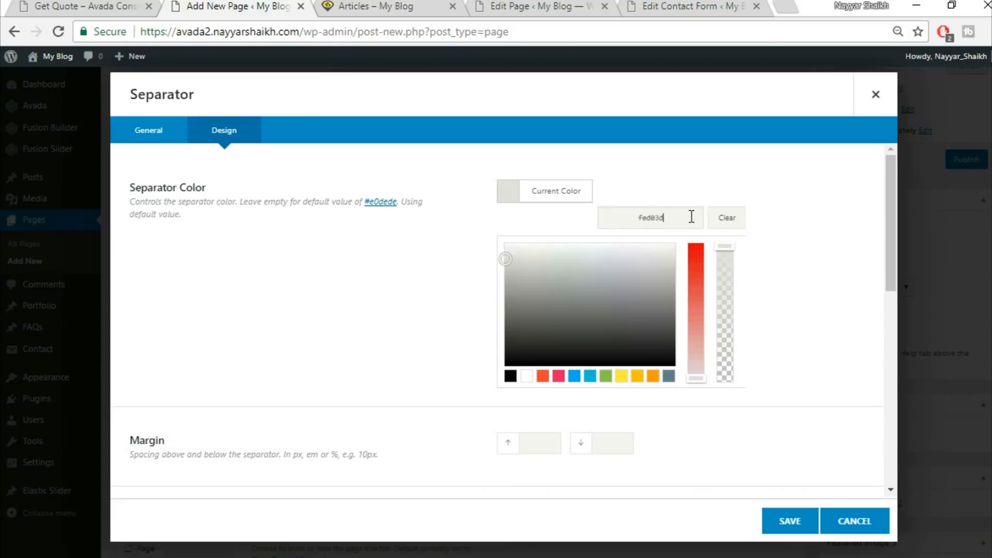
text(fed03d)
scroll(775, 238, down, 2)
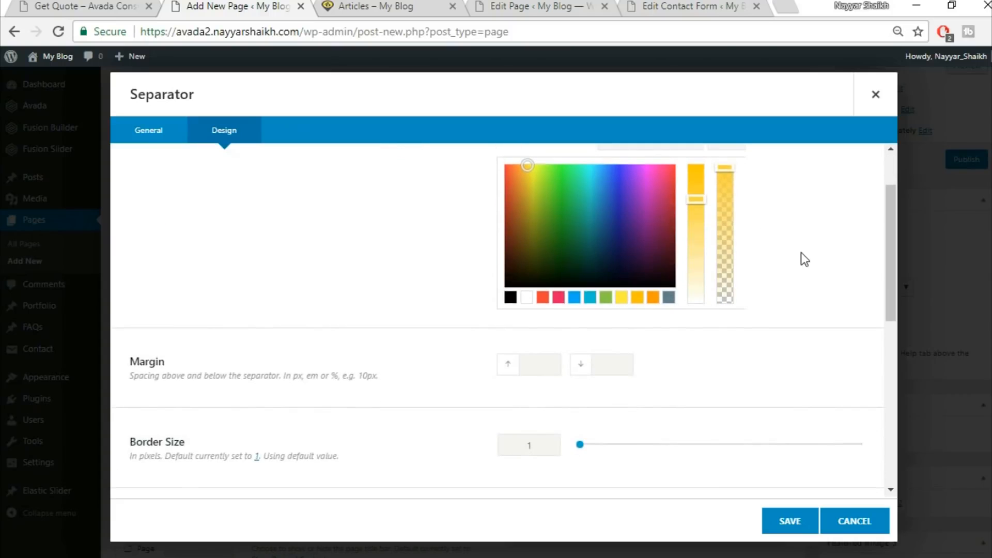
scroll(801, 252, down, 4)
text(20)
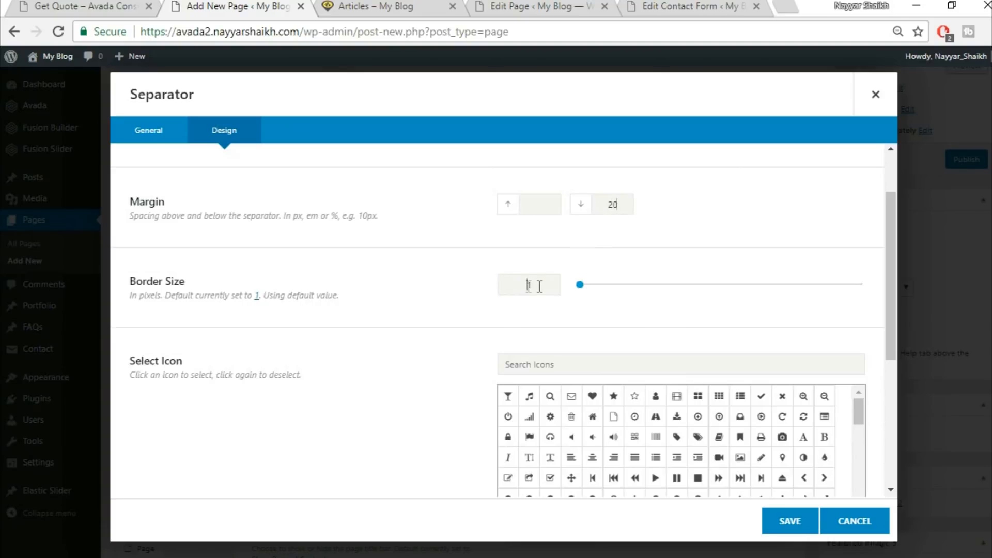
text(21)
key(BackSpace)
scroll(364, 368, down, 5)
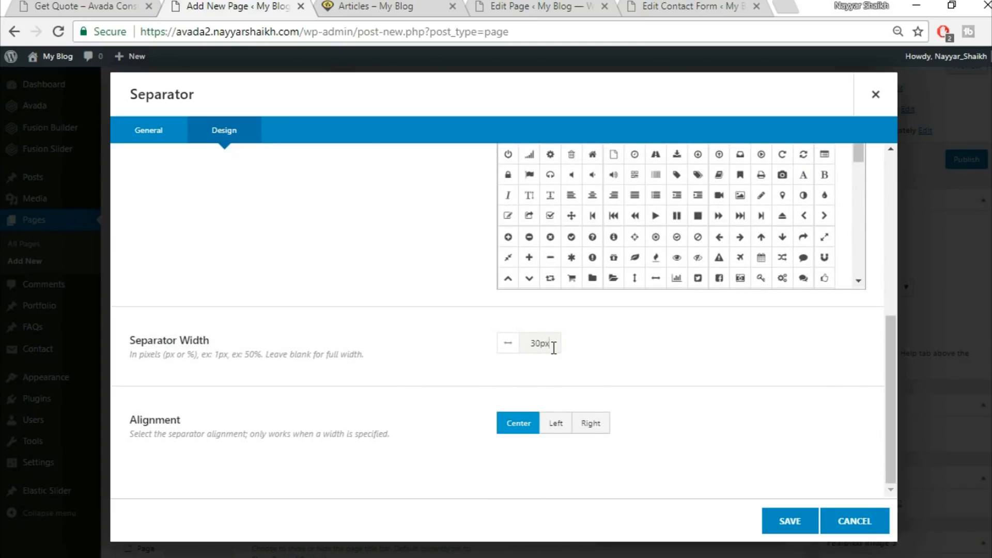
Align the separator to the left, compare with the demo, and save it
click(114, 8)
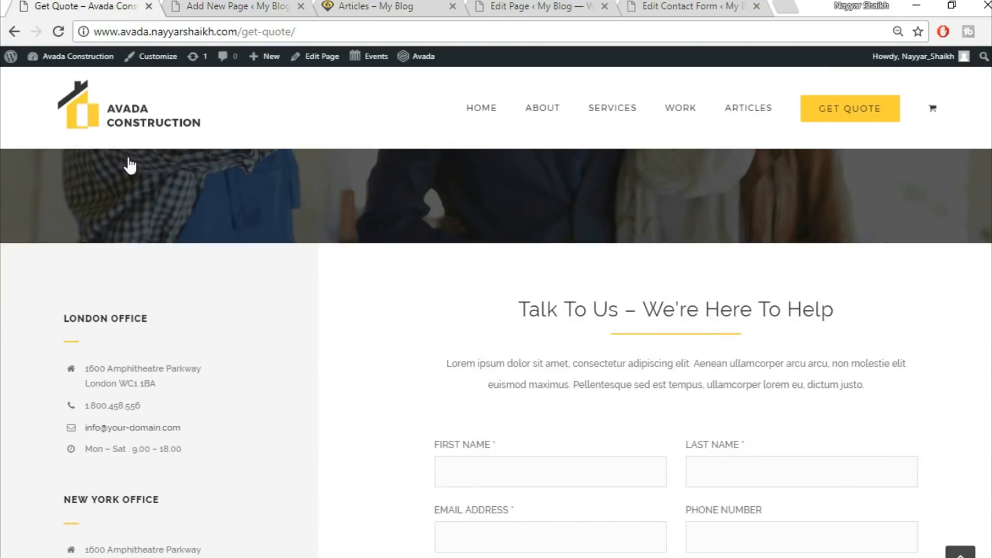
click(231, 5)
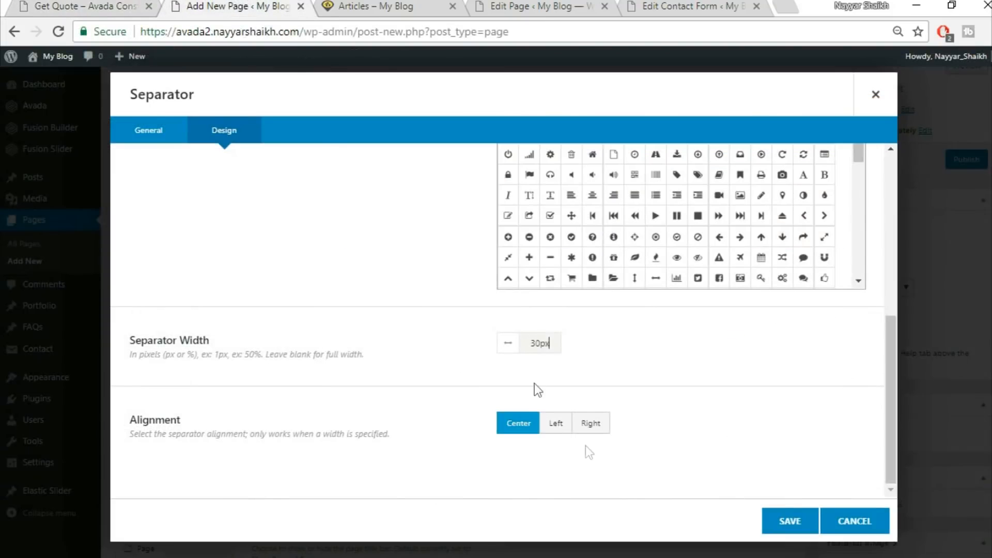
click(557, 424)
click(124, 6)
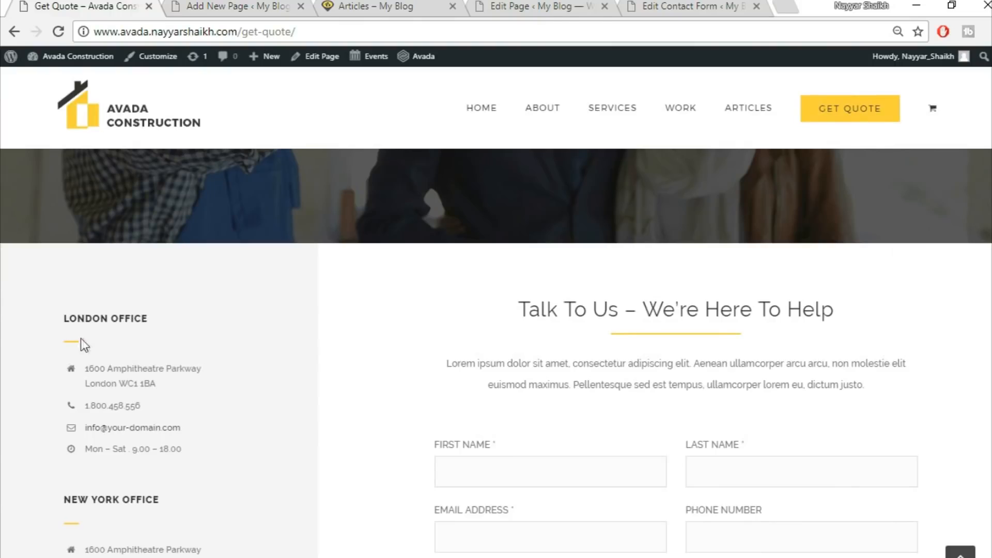
click(231, 6)
click(785, 521)
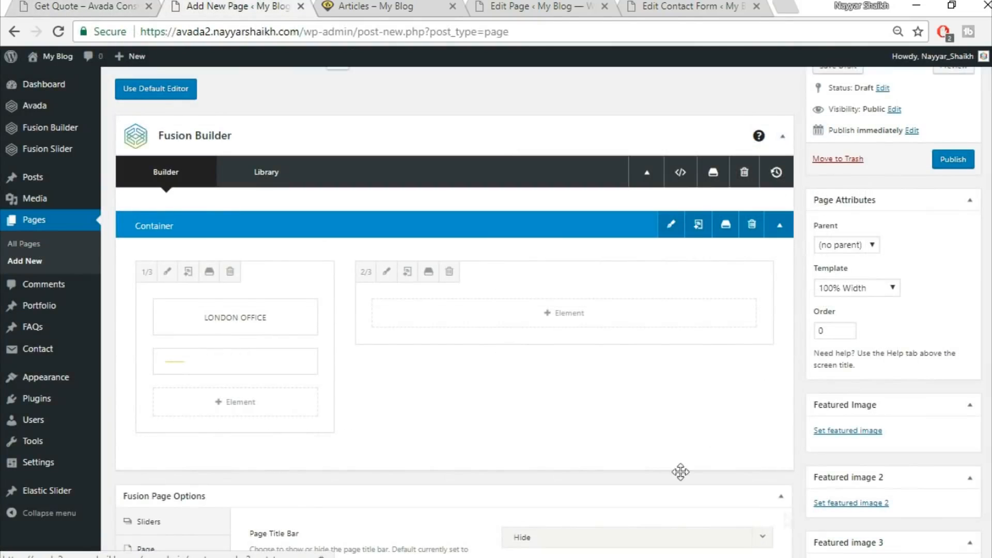
Add a Checklist element below the separator in the narrow column
click(79, 6)
scroll(342, 430, down, 1)
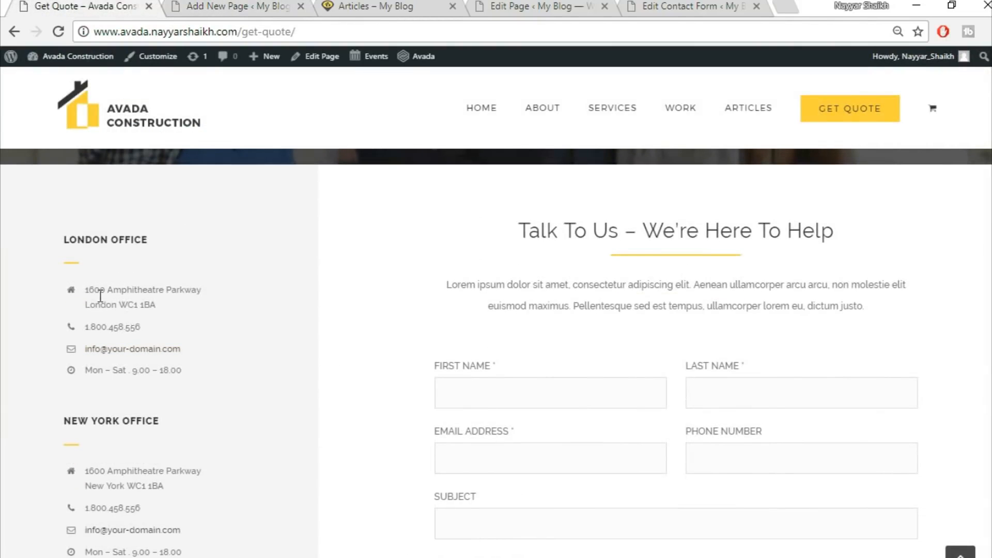
click(191, 5)
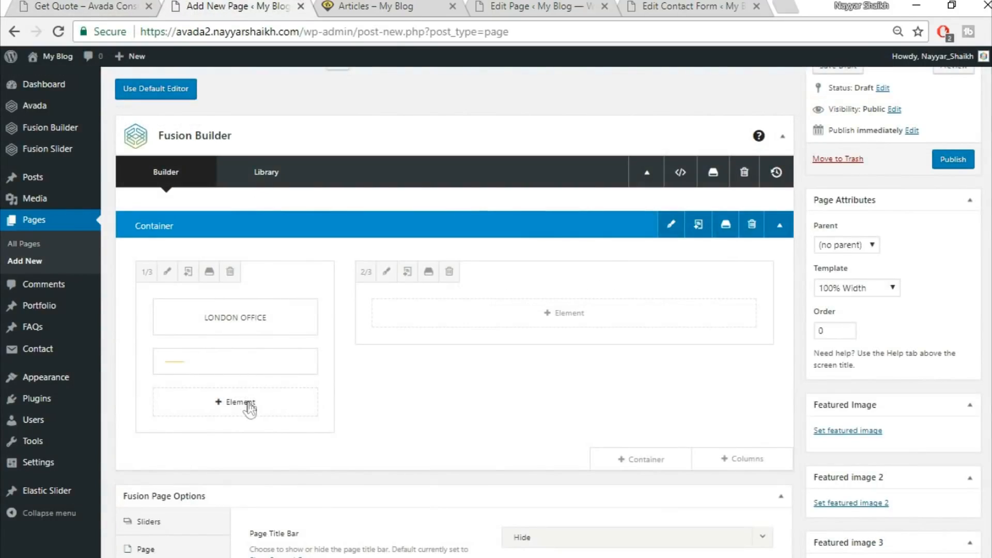
click(168, 401)
click(774, 100)
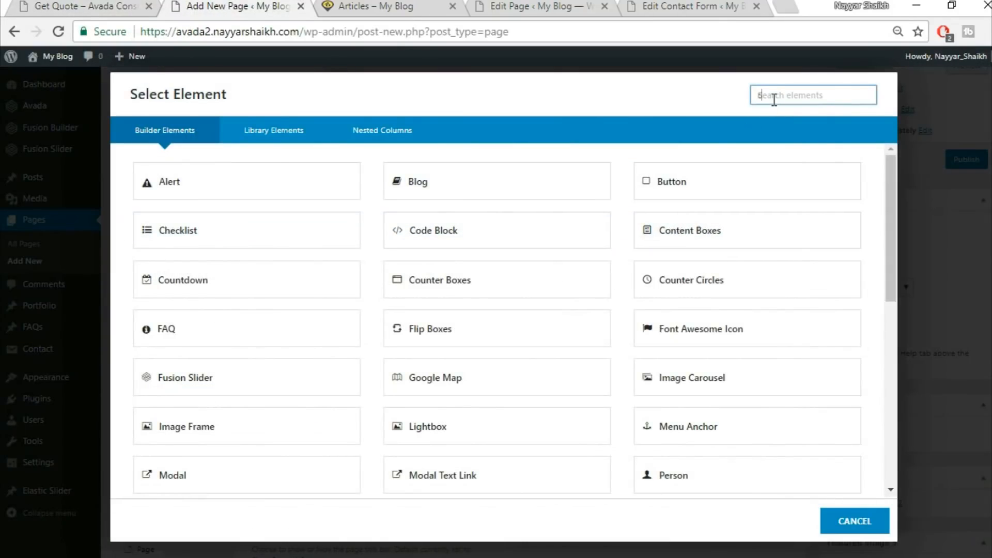
text(chec)
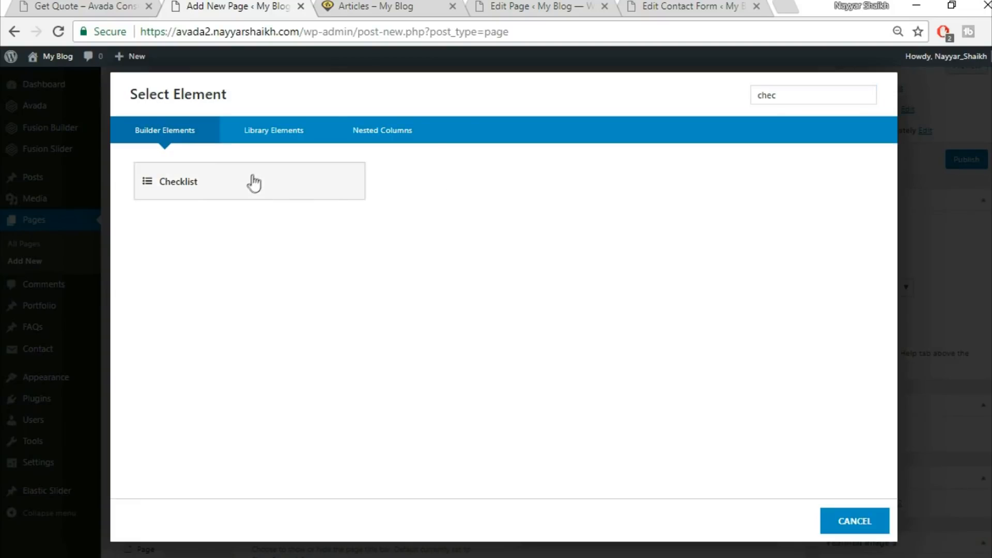
click(318, 185)
Turn off the checklist circle and set the checklist item size to 15px
click(61, 5)
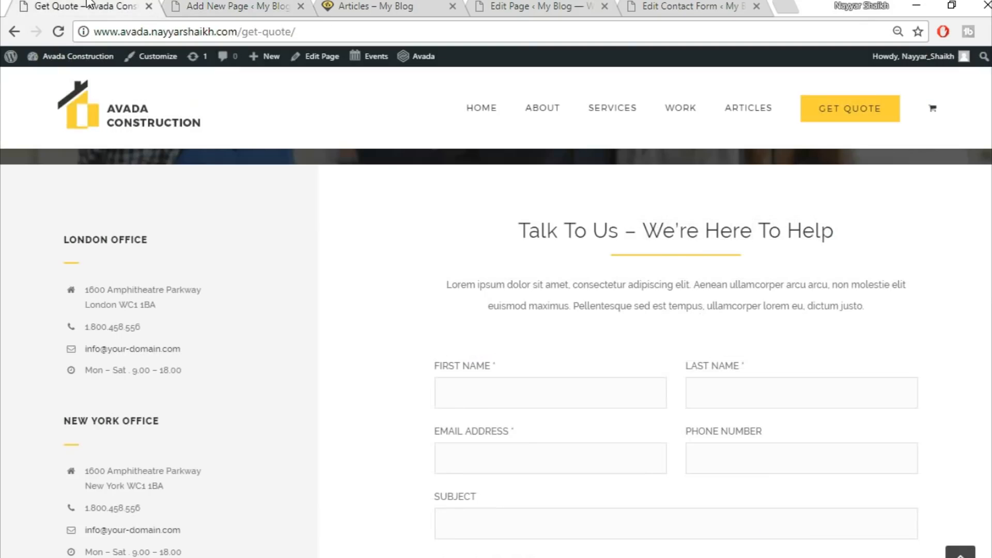
click(214, 5)
click(802, 305)
scroll(842, 372, down, 3)
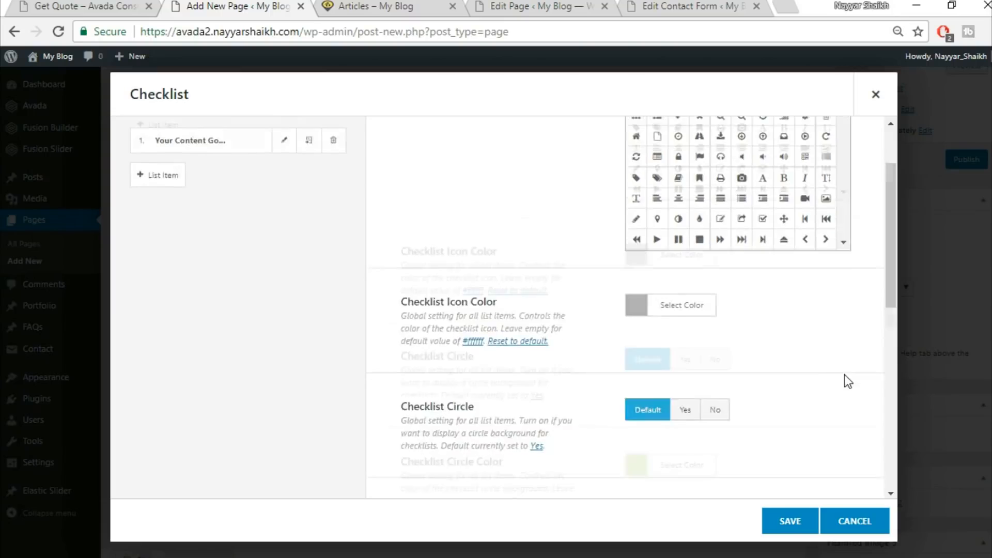
click(712, 266)
click(129, 5)
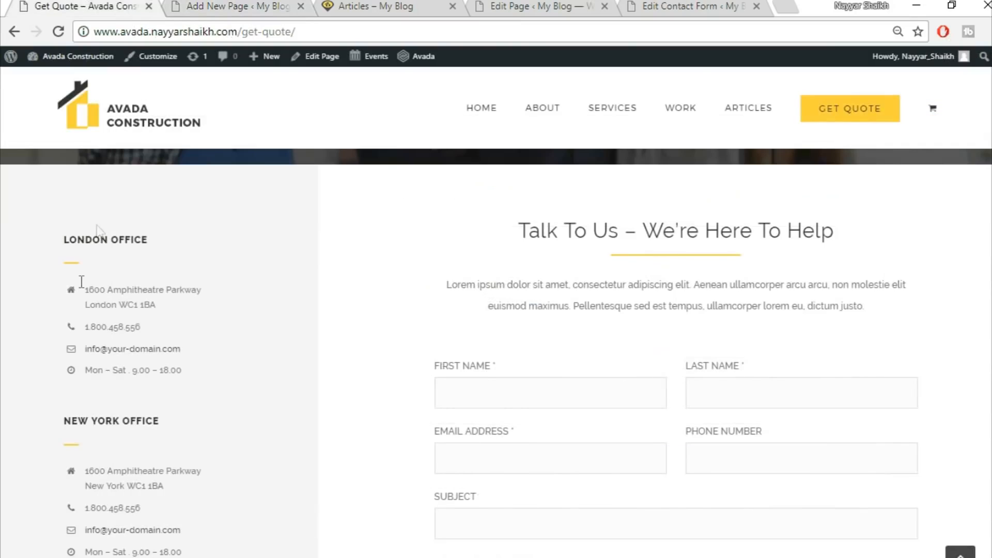
click(186, 6)
scroll(708, 330, down, 2)
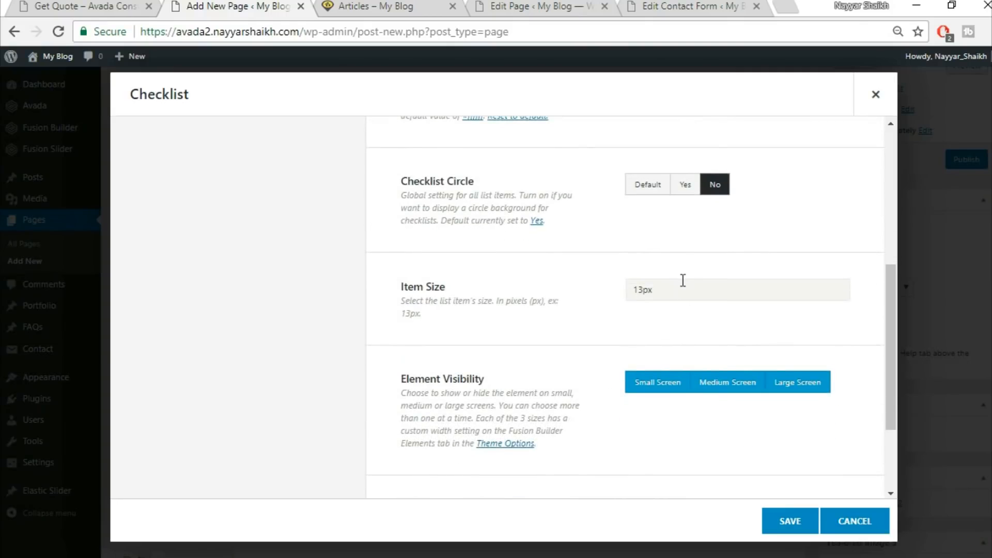
text(15px)
scroll(537, 317, down, 2)
scroll(562, 387, up, 10)
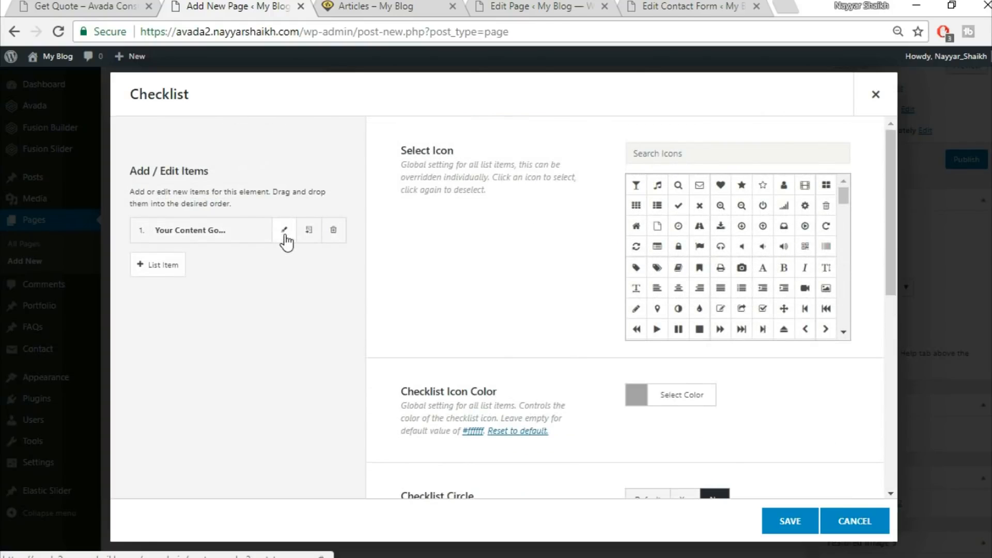
Give the first checklist item the home icon and paste the London address copied from the demo as its content, then save it
click(284, 235)
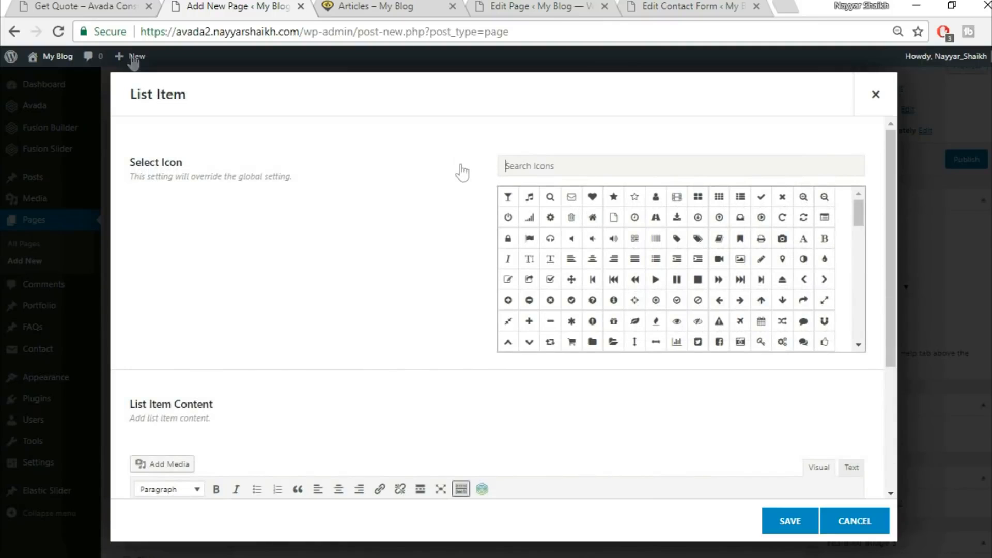
click(58, 5)
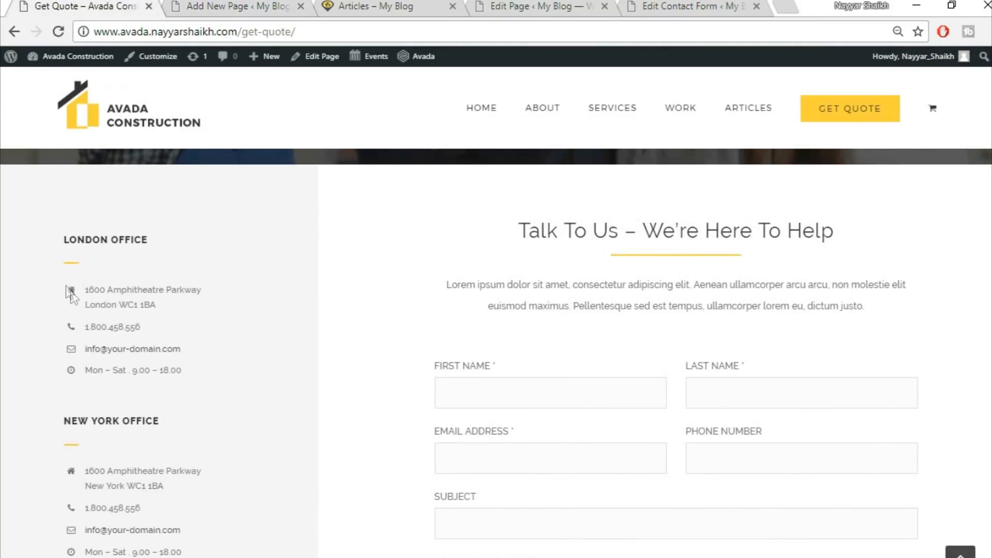
drag(137, 286, 221, 320)
key(ctrl+c)
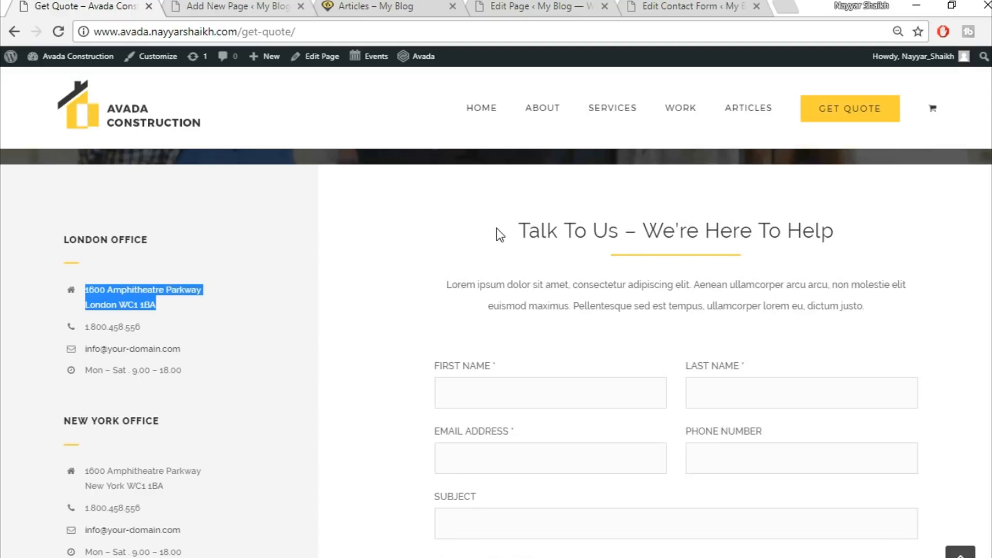
key(ctrl+Tab)
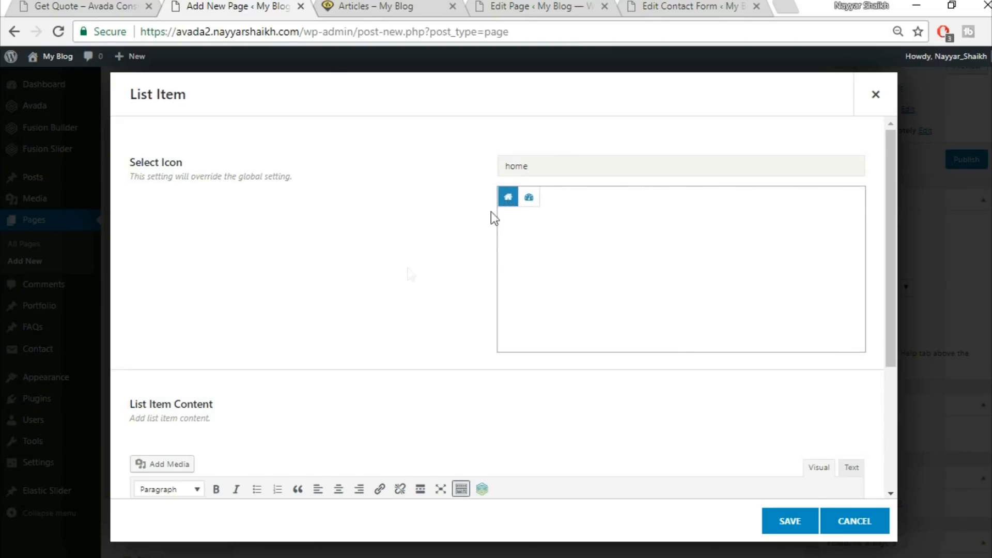
scroll(377, 298, down, 2)
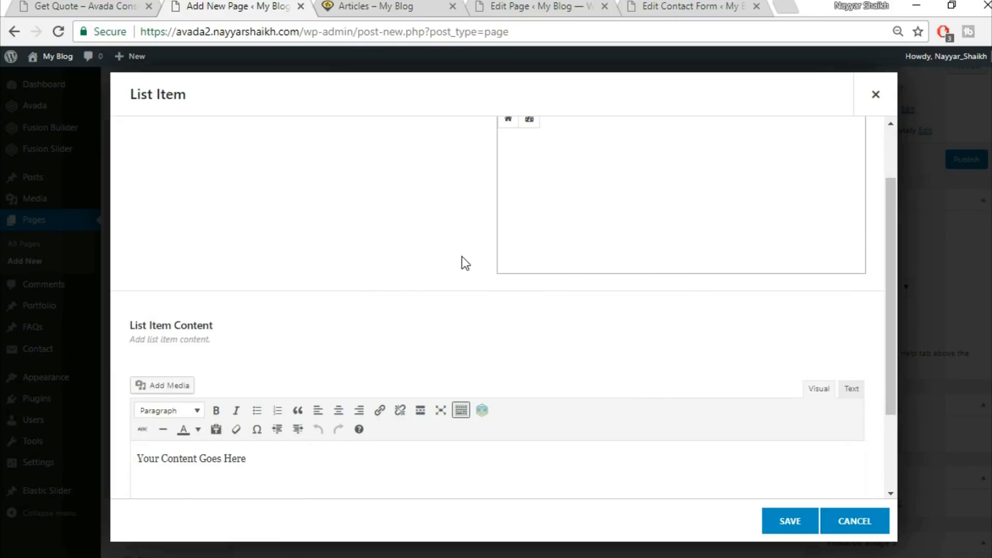
scroll(462, 257, up, 2)
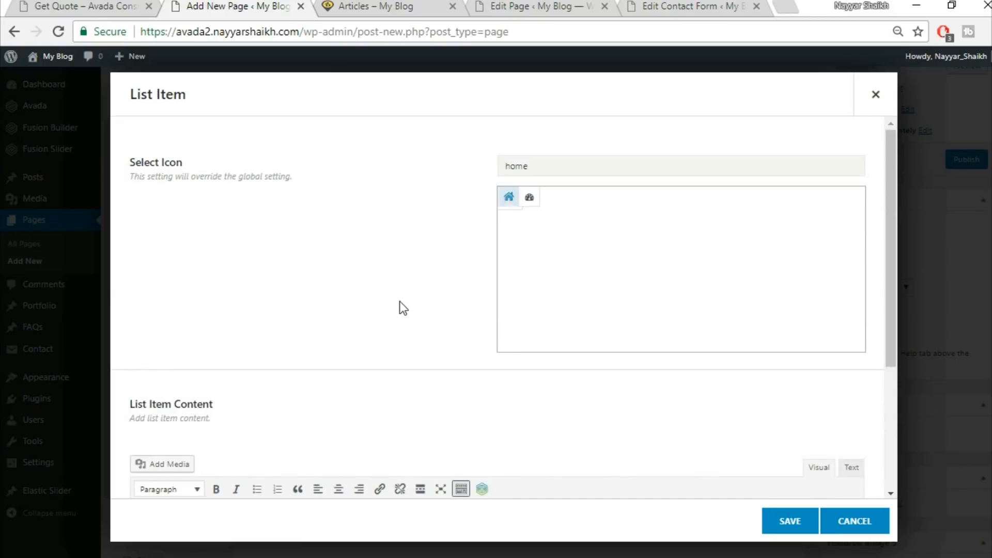
scroll(401, 308, down, 3)
click(401, 415)
key(ctrl+v)
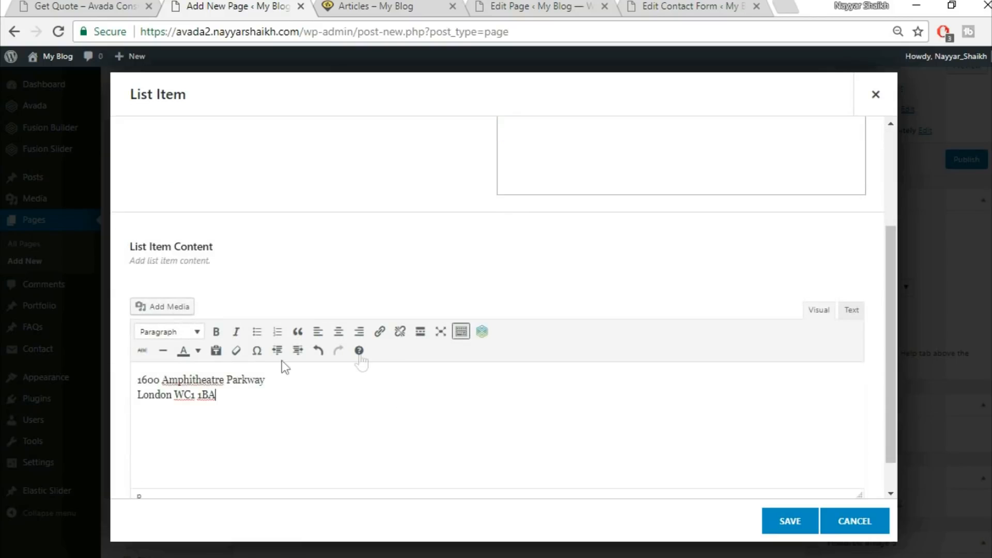
click(785, 522)
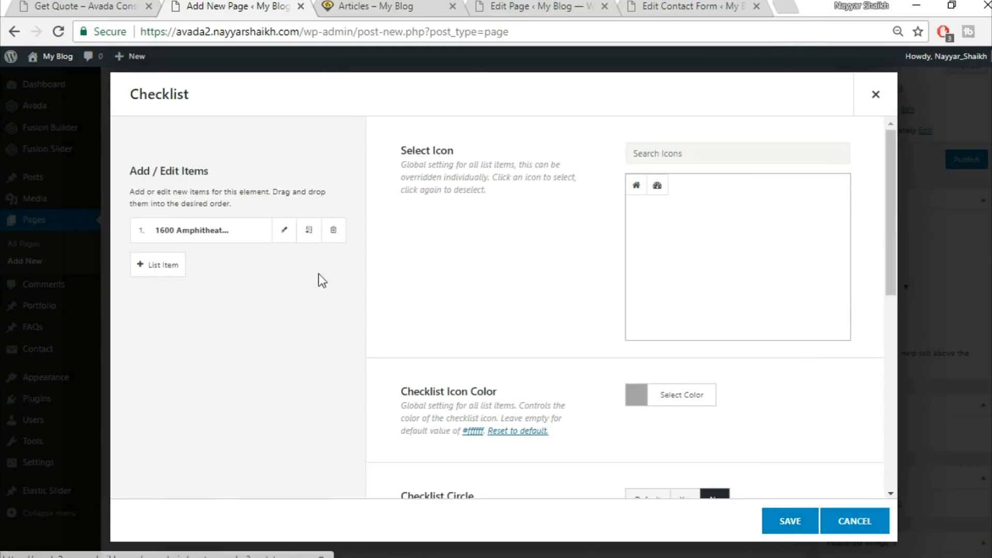
Clone the address list item to make four items and save the checklist
click(309, 231)
click(309, 231)
click(309, 231)
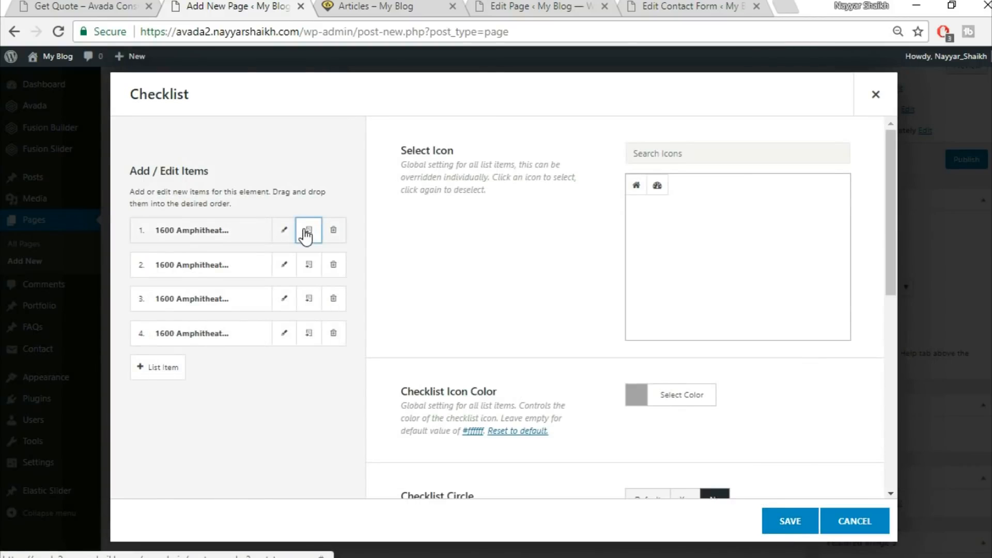
click(794, 526)
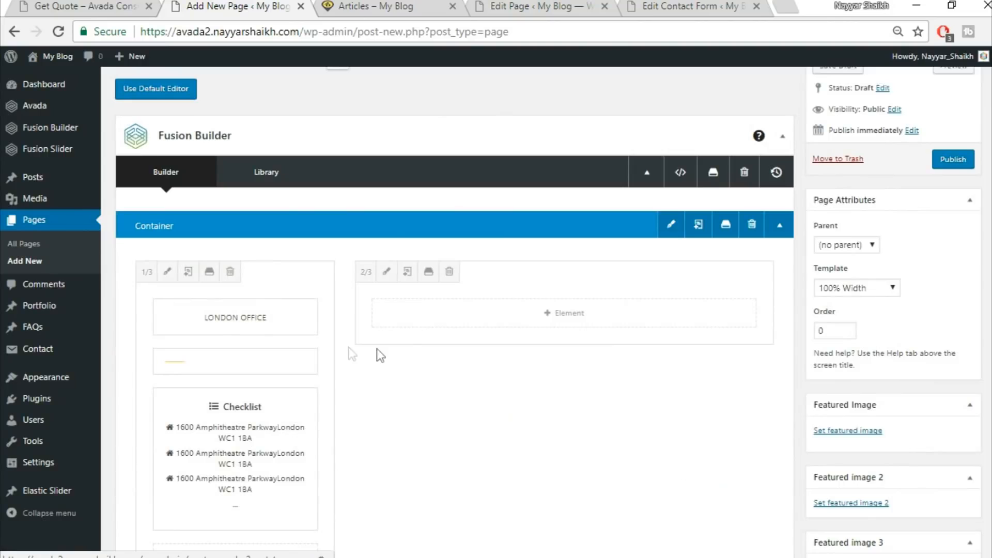
Compare the builder layout with the demo page's office details and quote form
scroll(411, 357, down, 2)
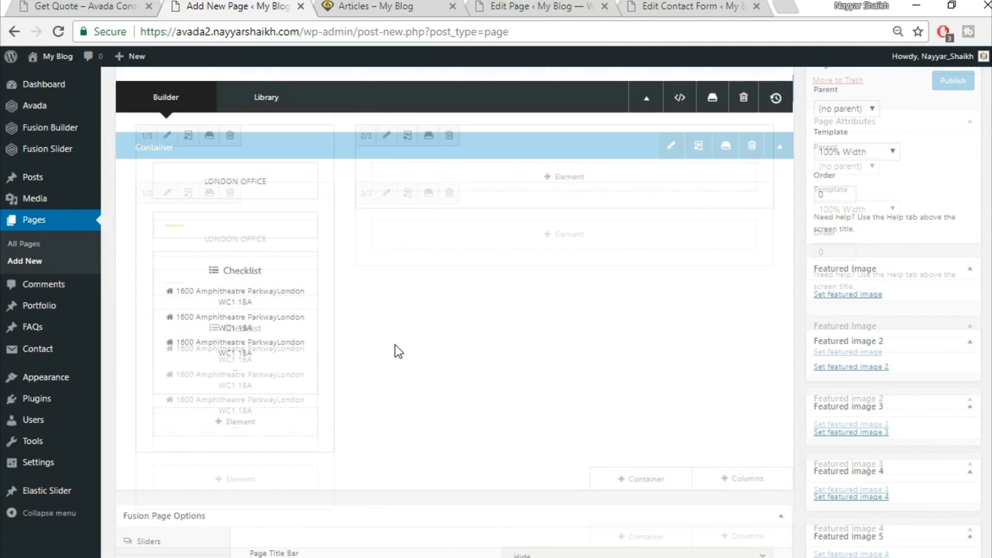
click(78, 5)
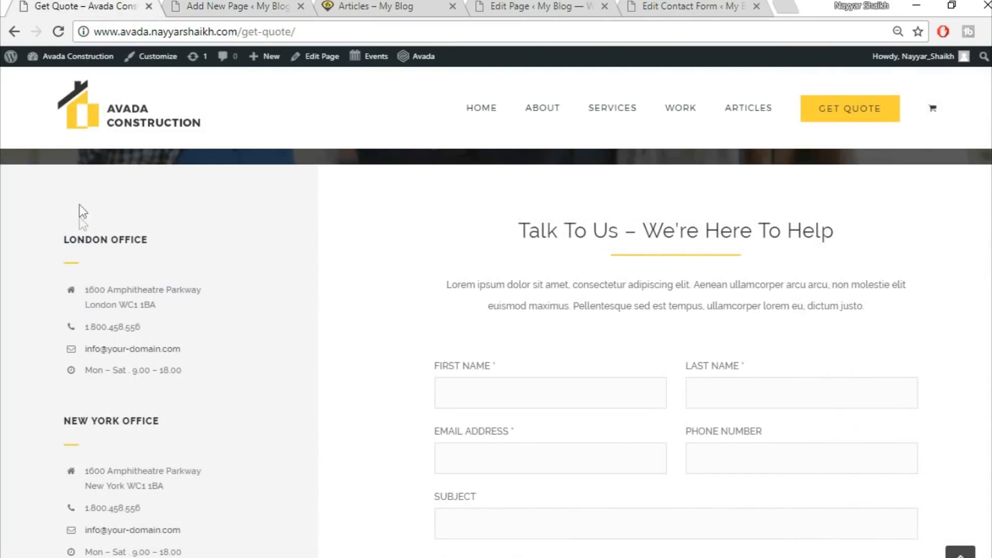
click(212, 6)
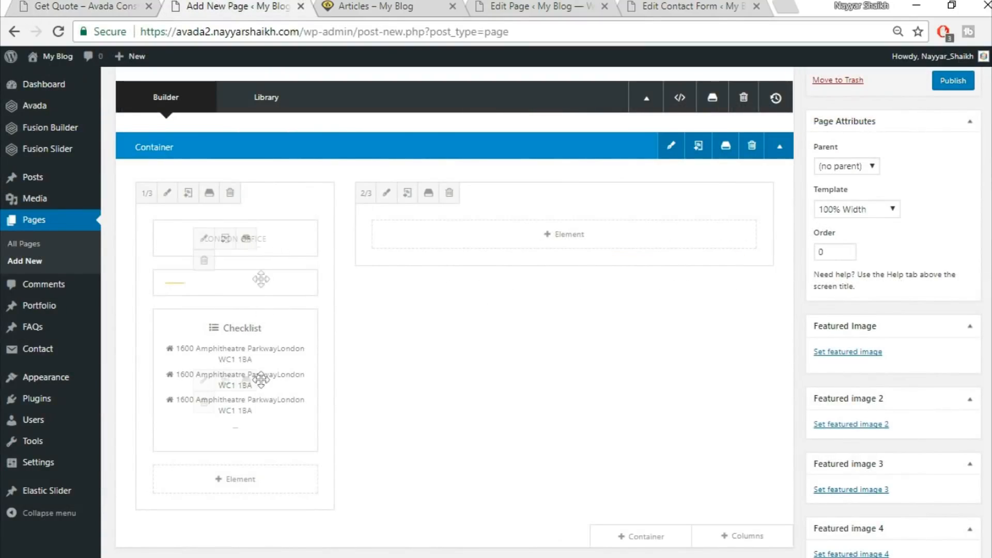
scroll(315, 243, down, 2)
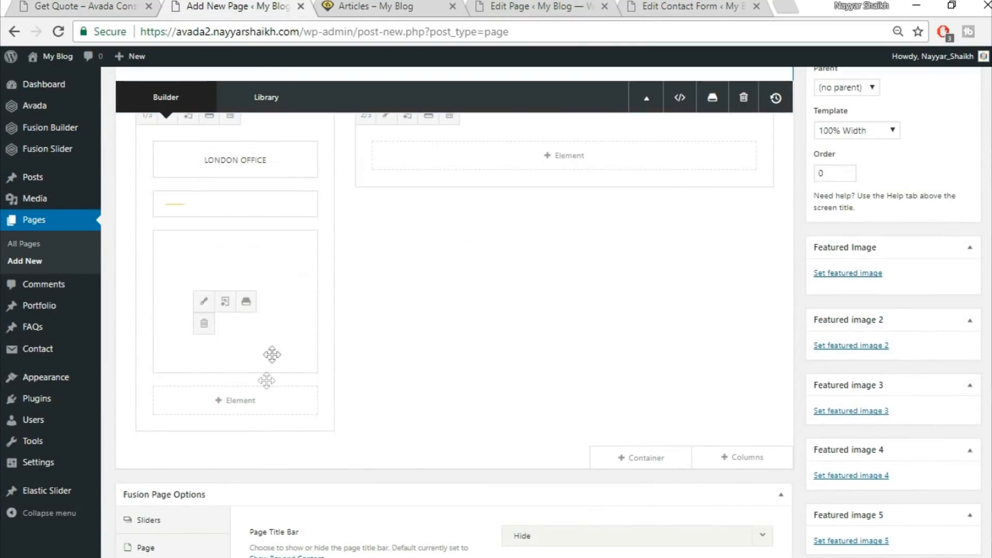
click(77, 6)
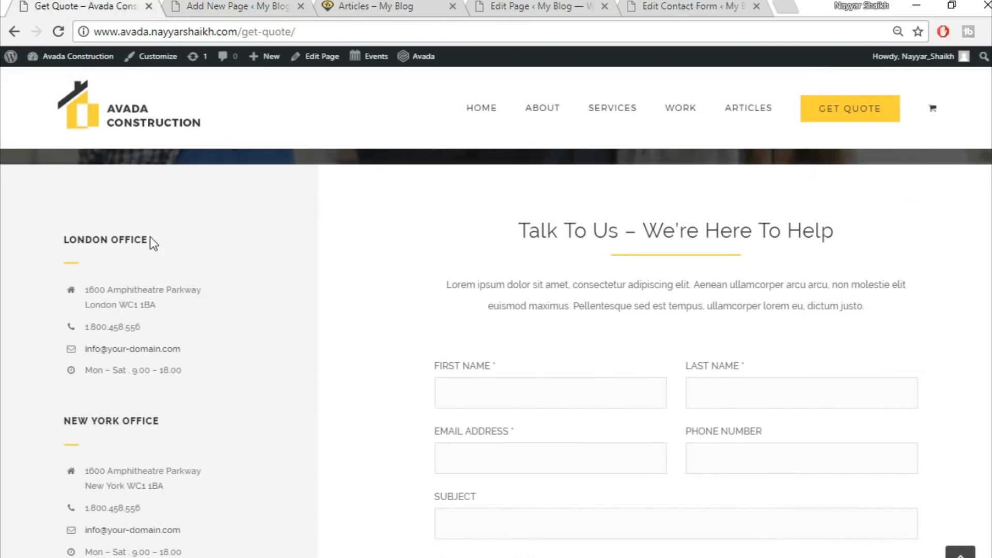
scroll(118, 335, down, 3)
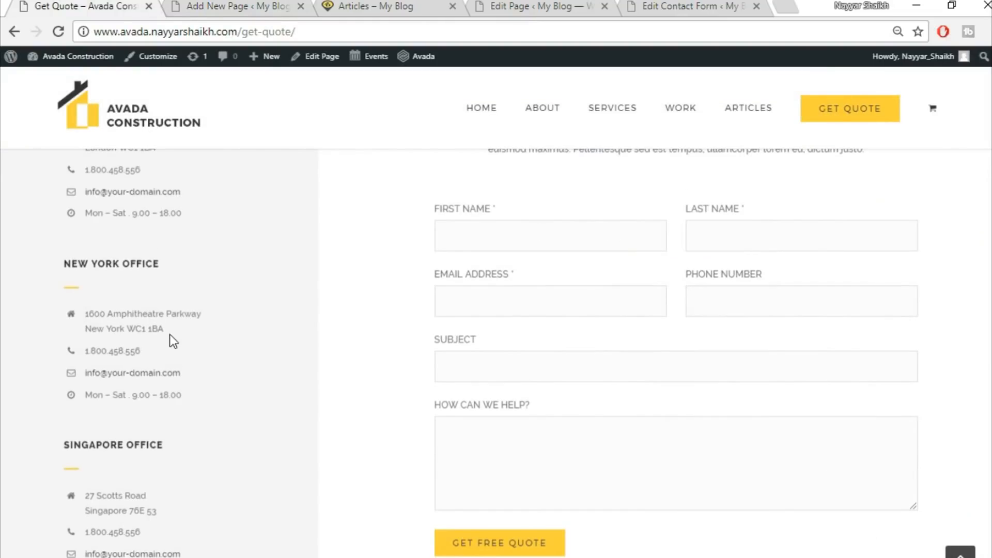
scroll(173, 341, up, 3)
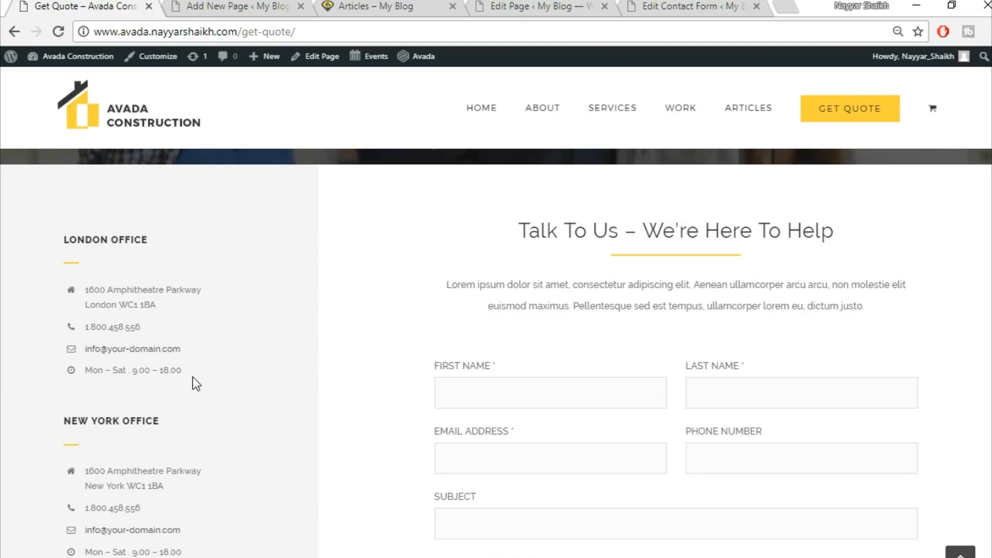
scroll(196, 383, down, 5)
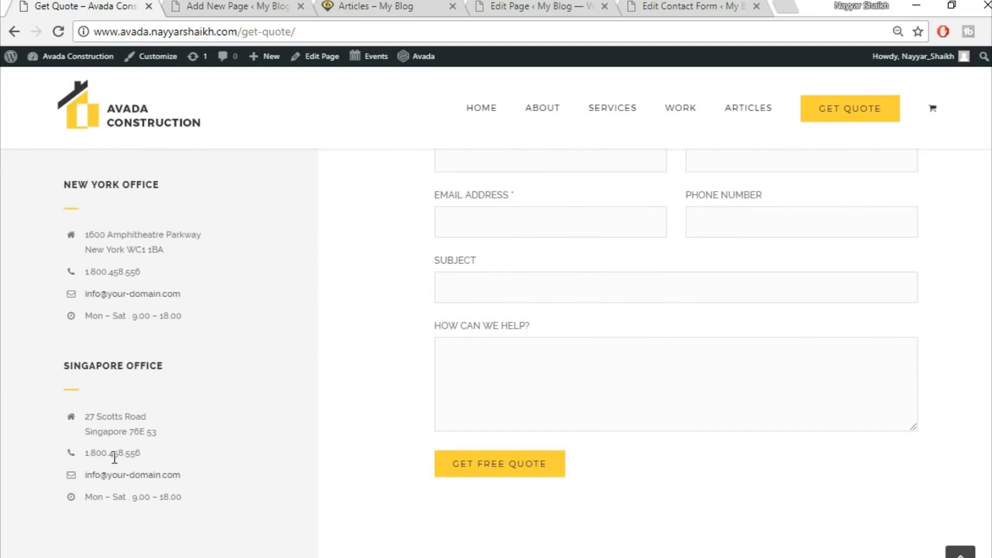
scroll(314, 534, up, 6)
click(237, 6)
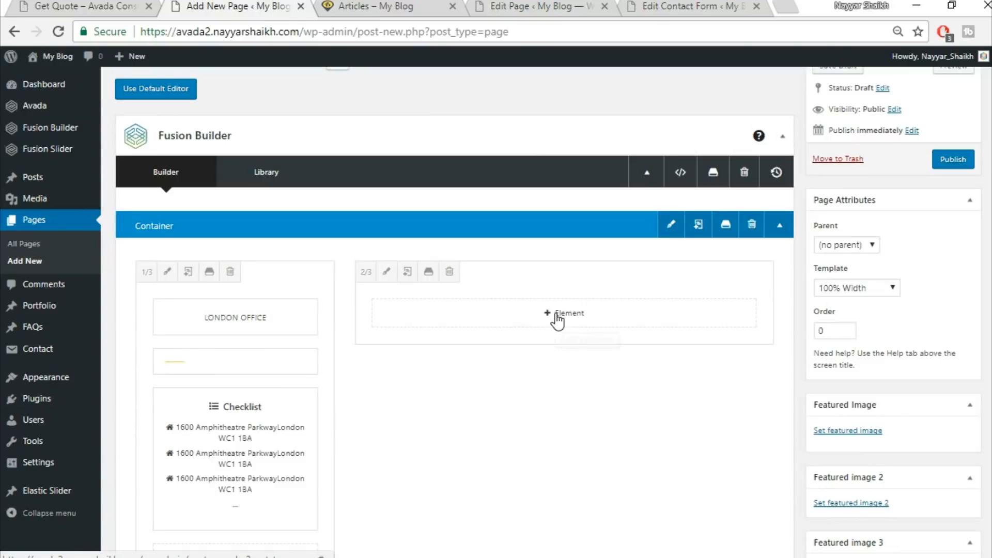
click(564, 314)
click(45, 5)
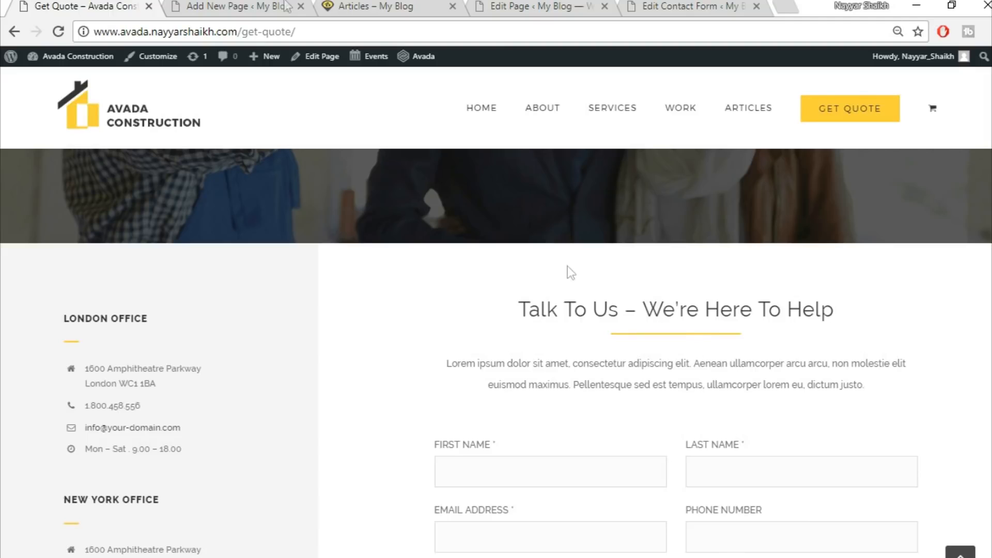
click(260, 5)
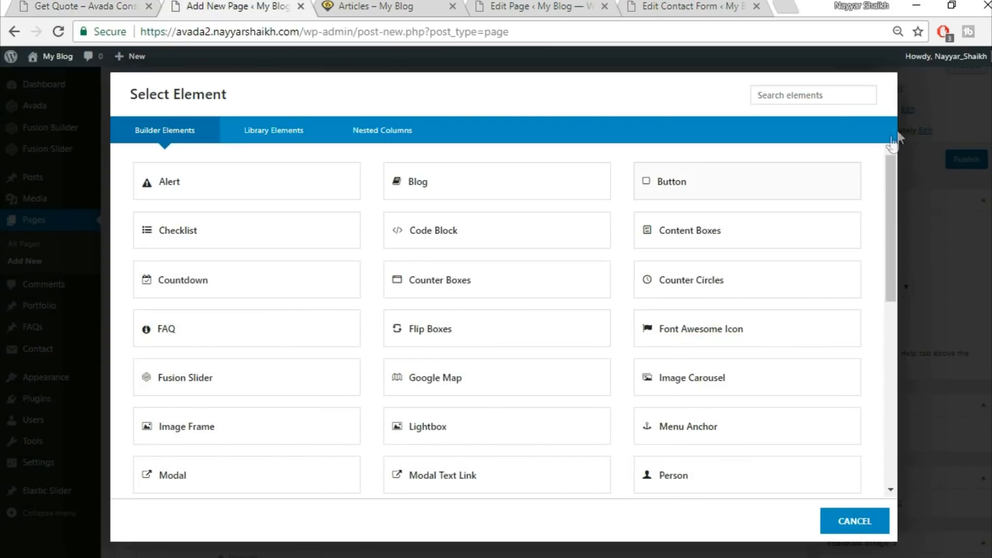
click(853, 521)
Insert the Title container from the library below the existing container
scroll(757, 347, down, 3)
scroll(751, 360, down, 1)
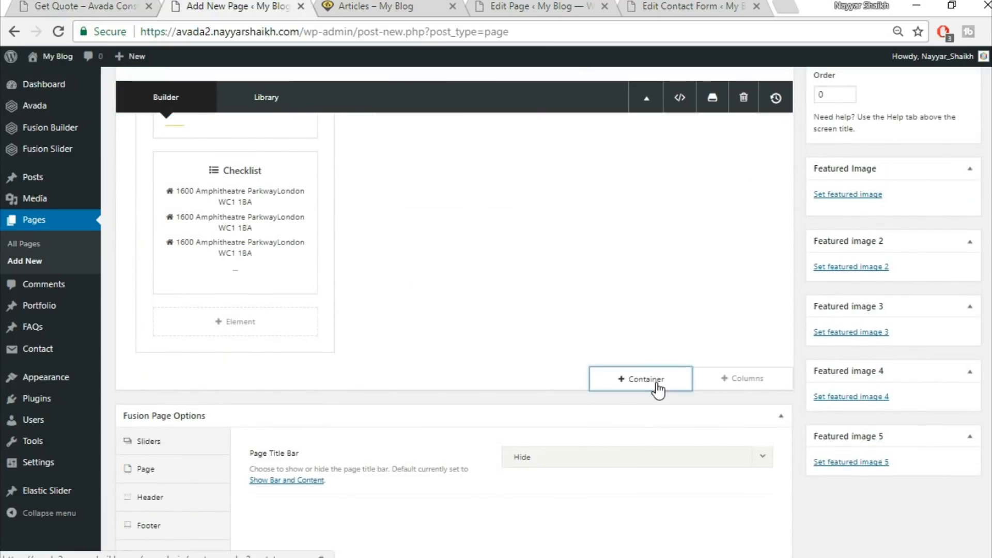
click(656, 385)
click(278, 132)
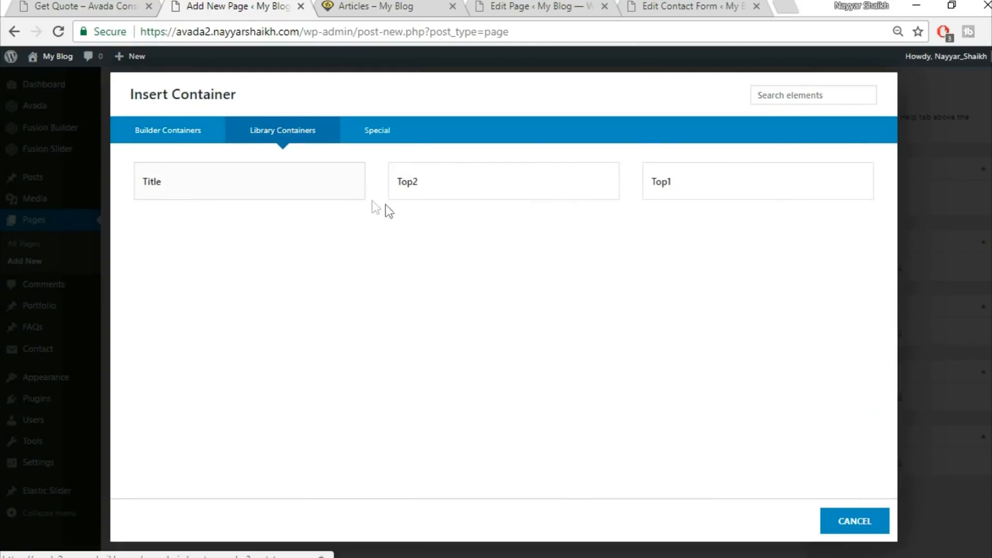
click(313, 185)
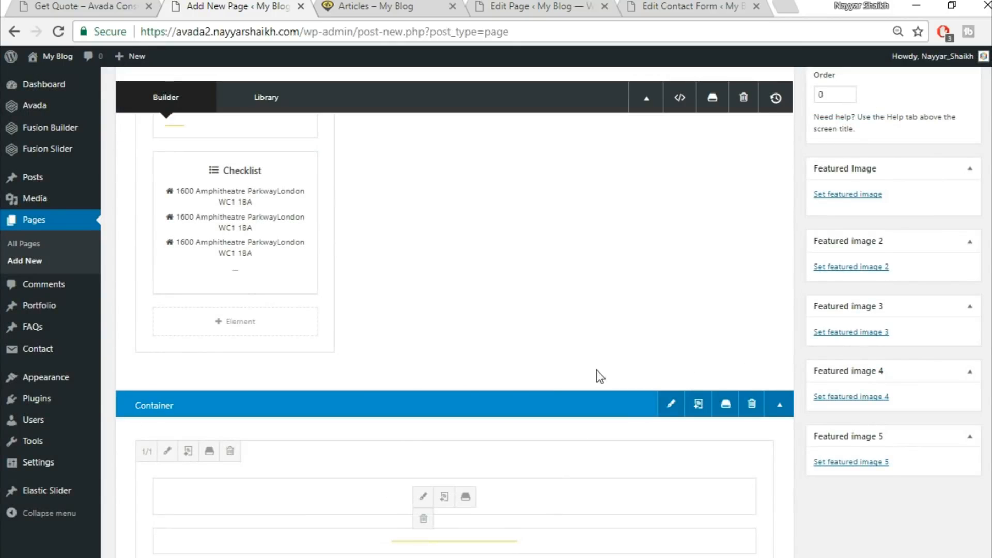
Move the Title container's heading, separator and text into the wide column, then delete the emptied container
drag(555, 491, 636, 202)
scroll(504, 516, down, 3)
drag(485, 432, 586, 153)
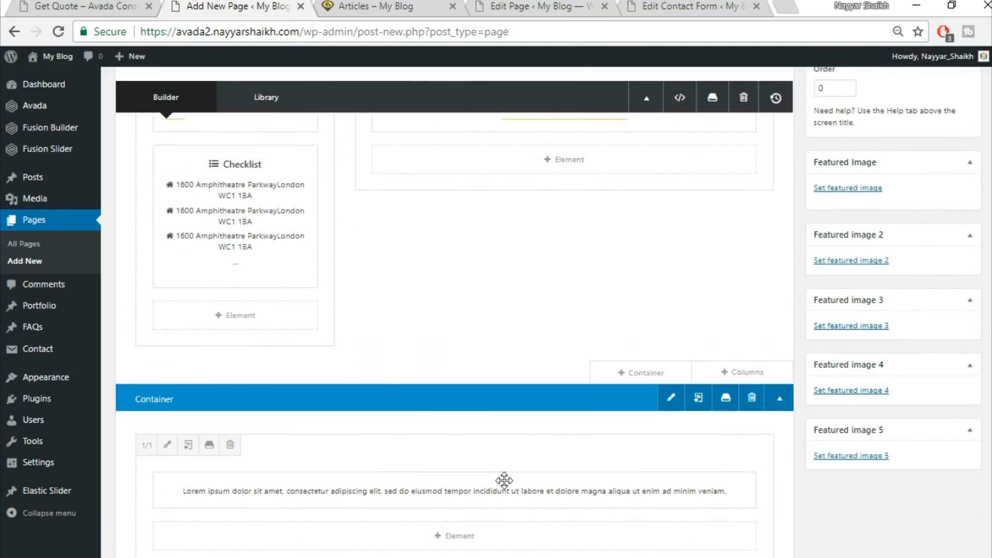
drag(503, 504, 587, 185)
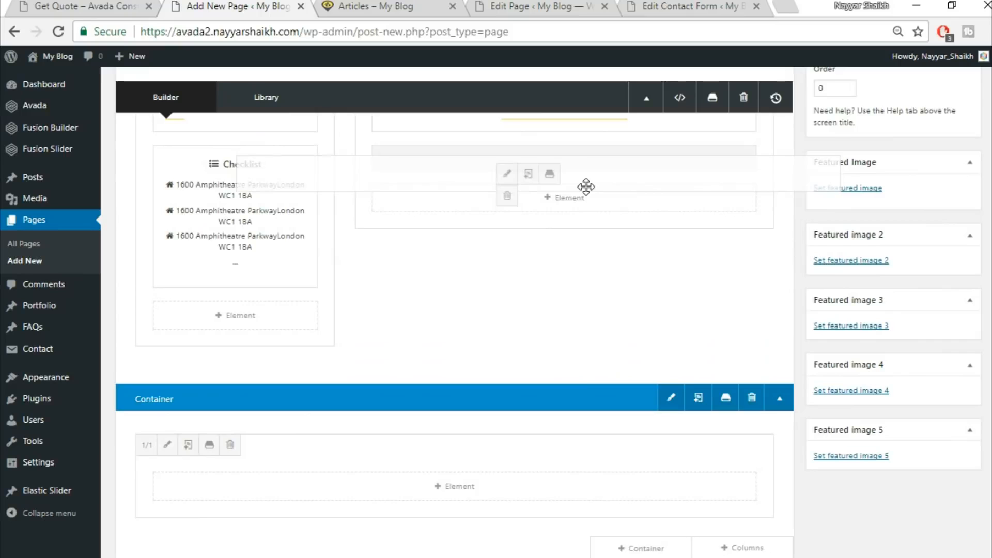
click(751, 398)
Add a Code Block element below the text in the wide column
scroll(618, 308, up, 3)
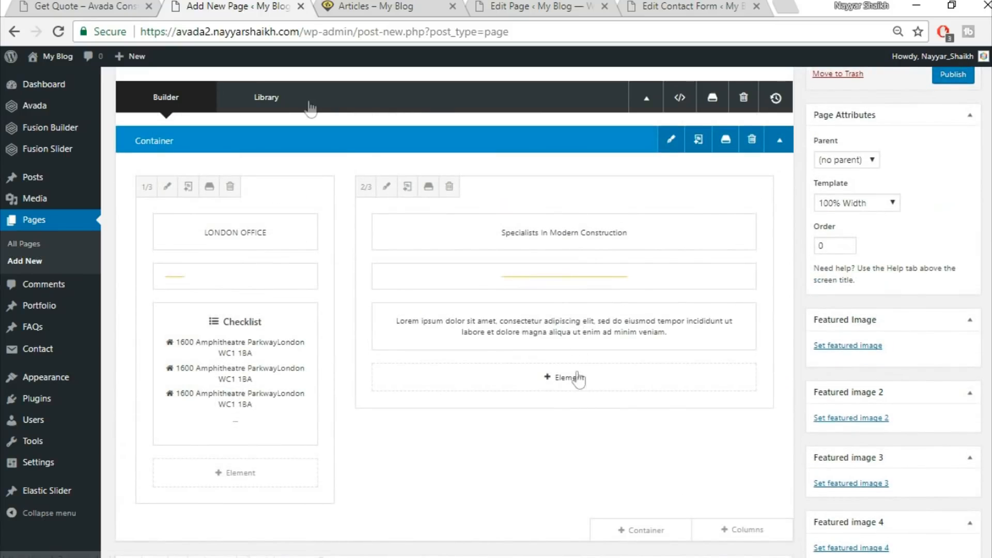
click(93, 7)
scroll(446, 302, down, 3)
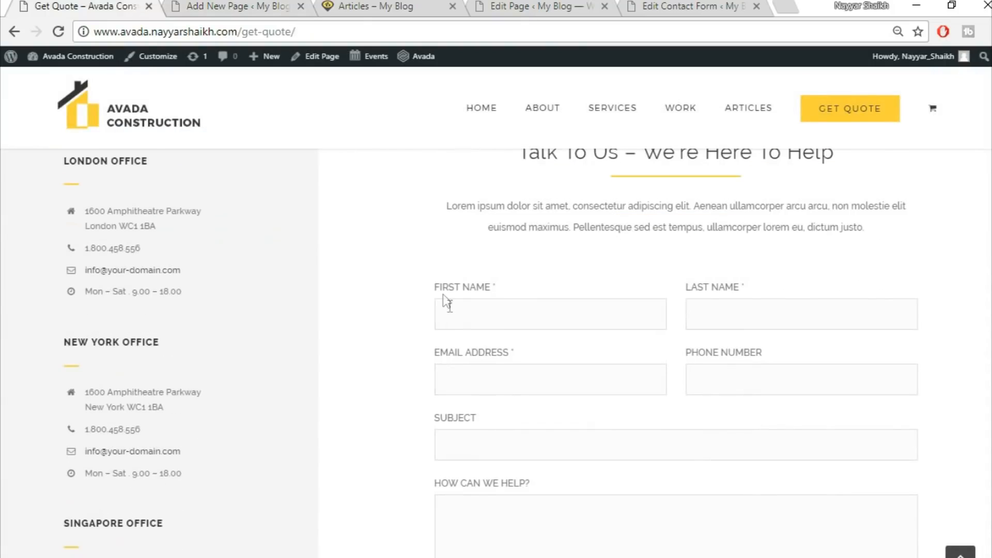
click(256, 8)
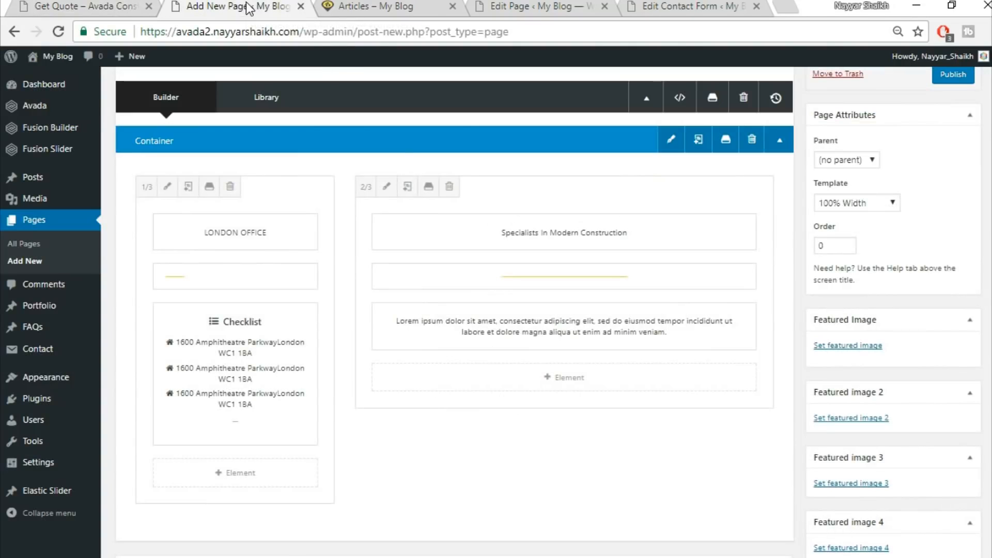
click(571, 381)
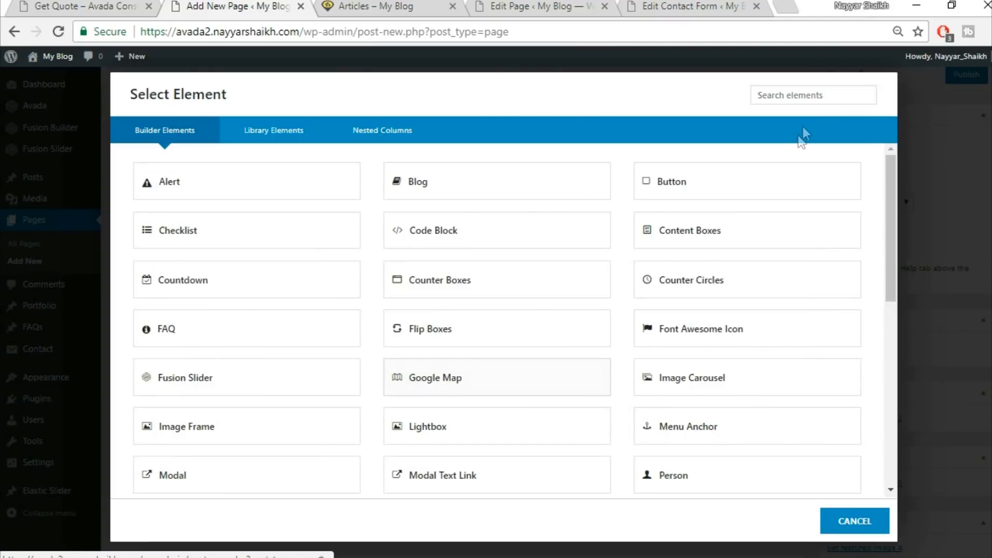
click(821, 93)
text(cod)
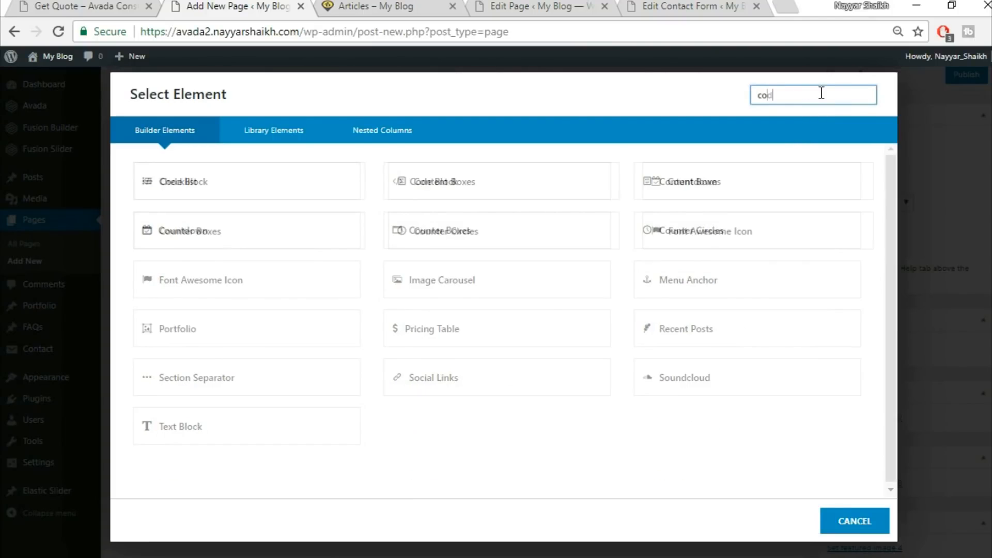
click(288, 180)
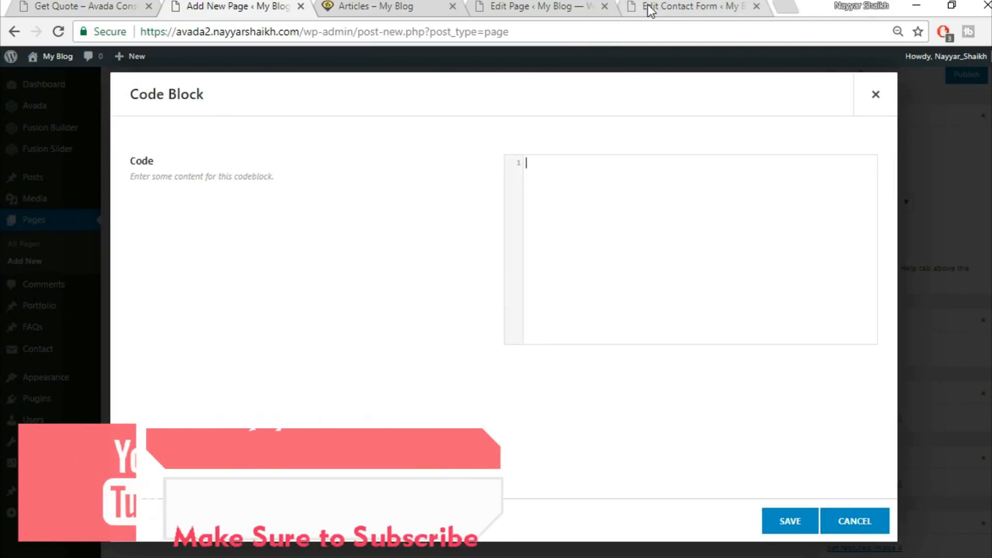
Paste the CF1 contact form shortcode into the code block and save it
click(646, 7)
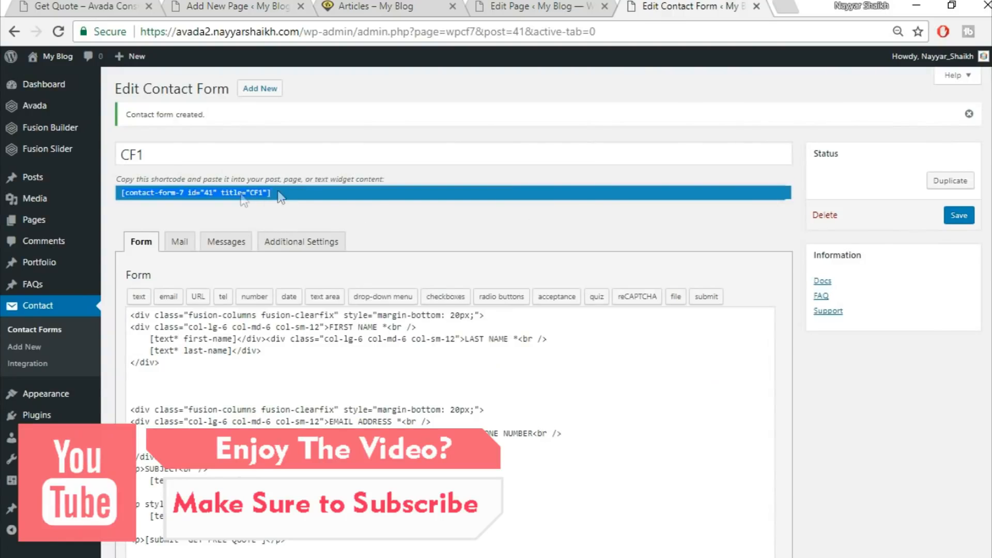
key(ctrl+c)
click(212, 6)
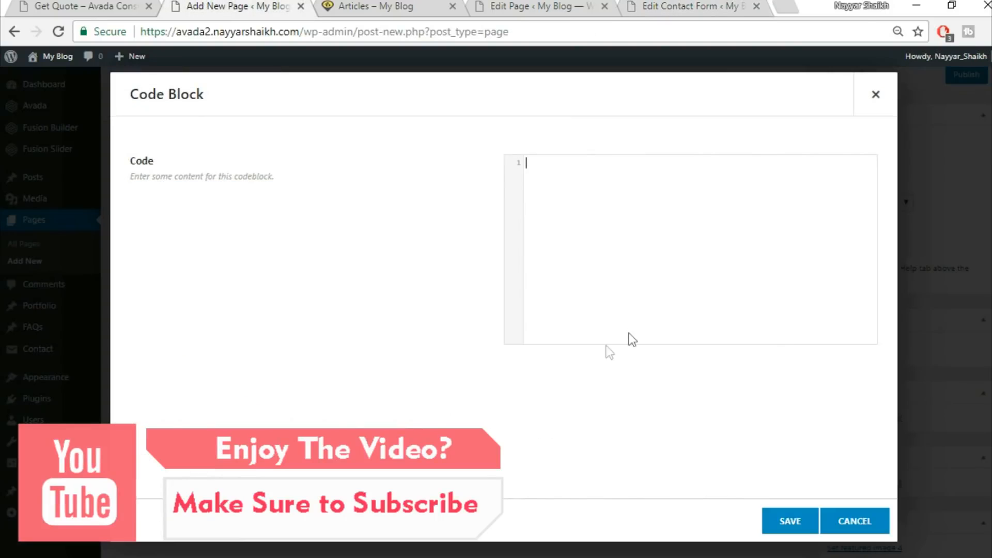
key(ctrl+v)
click(784, 523)
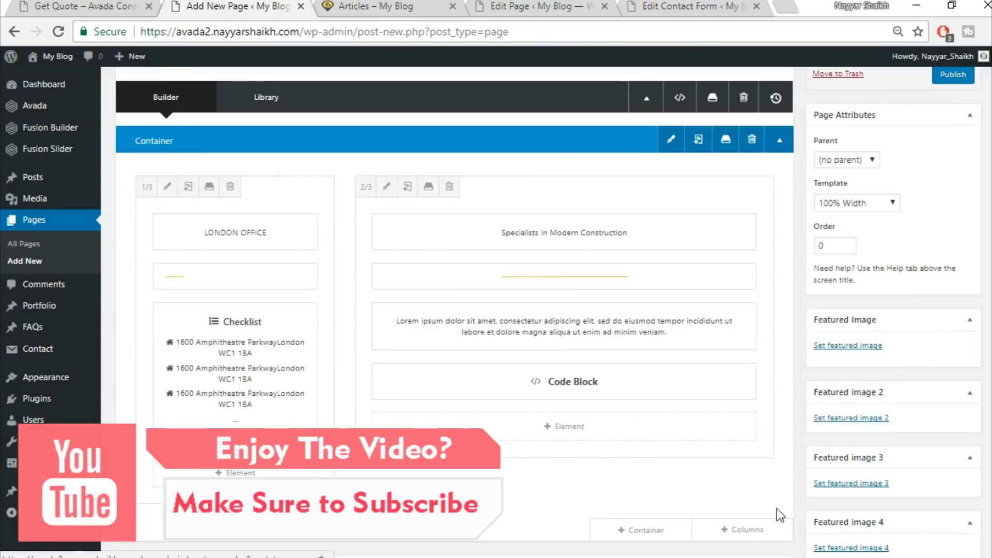
Compare the demo Get Quote page with the builder and review the container's Design settings, then save the container
click(115, 5)
scroll(795, 315, up, 4)
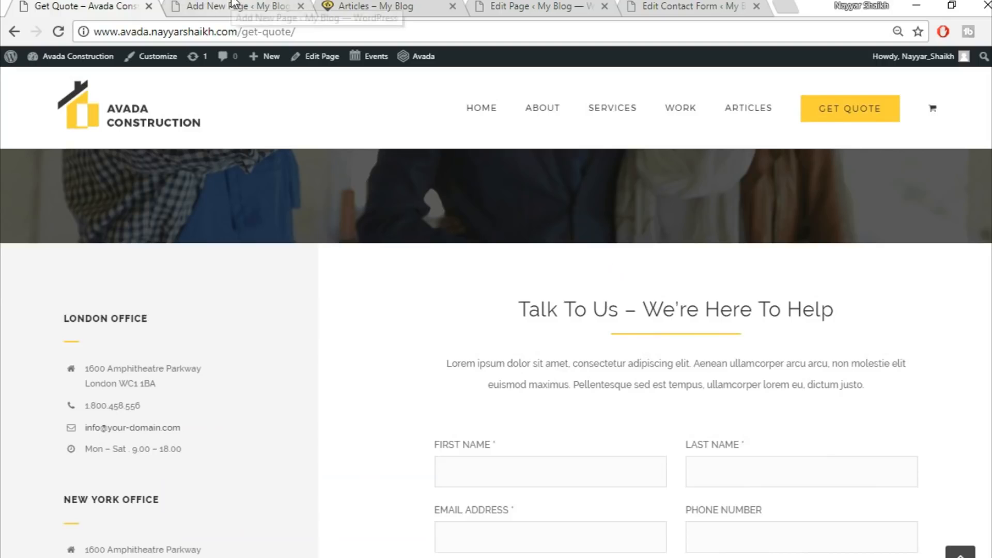
click(209, 11)
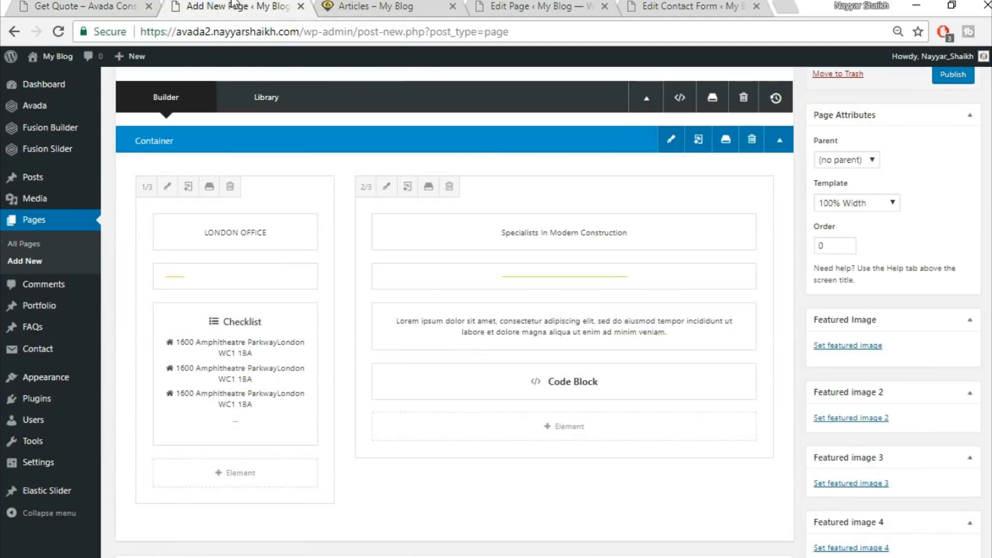
click(671, 141)
click(333, 135)
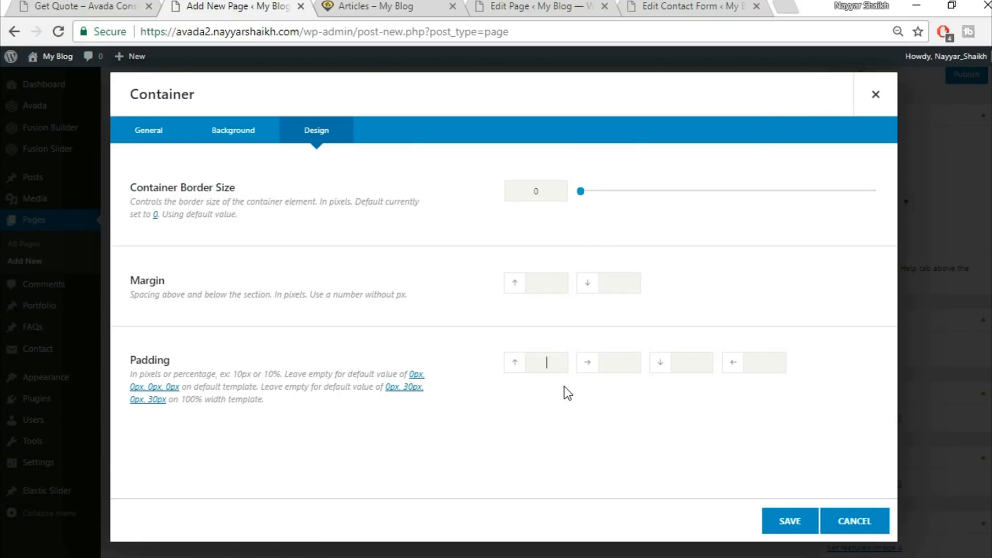
click(788, 521)
Publish the Get Quote page
key(ctrl+shift+Tab)
scroll(436, 501, down, 5)
scroll(435, 498, up, 5)
key(ctrl+Tab)
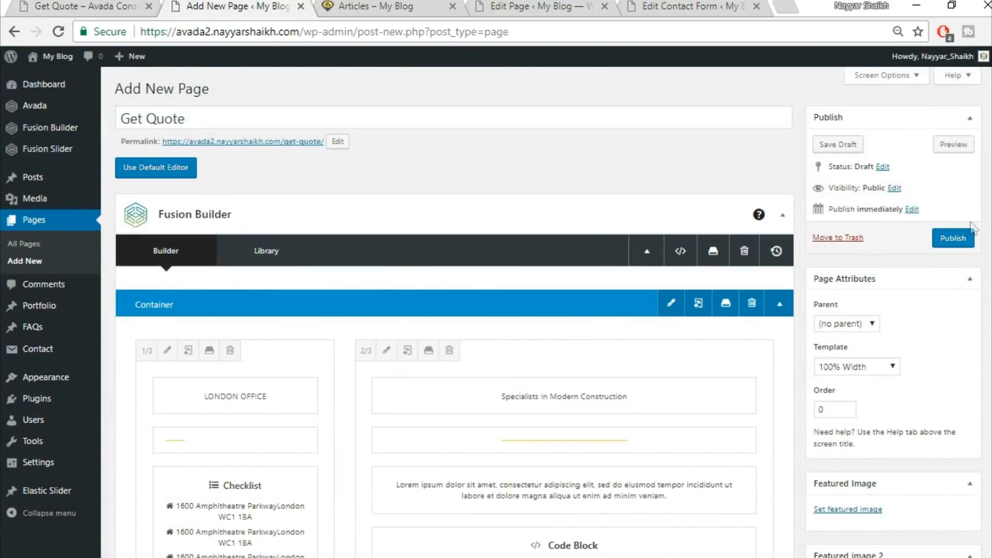
click(954, 239)
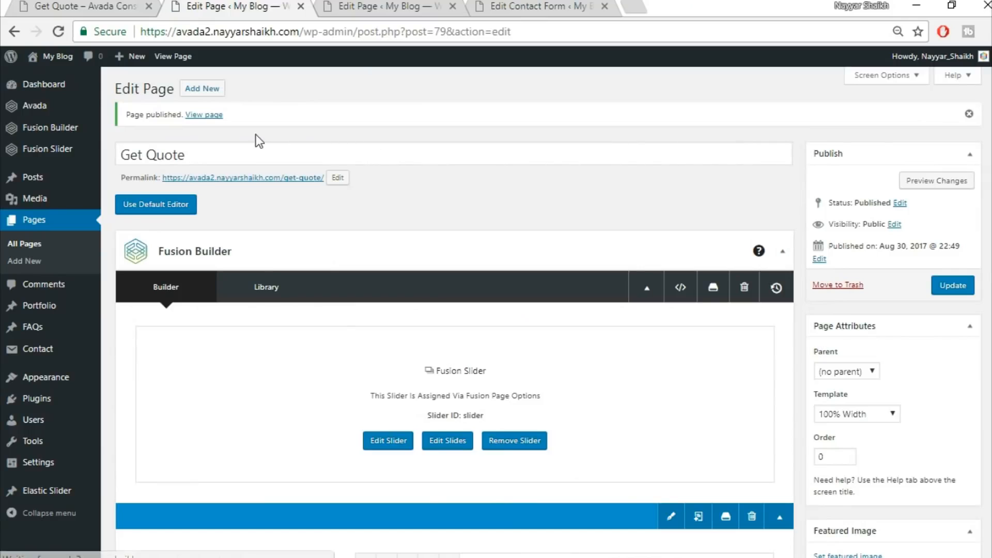
Open the published Get Quote page in a new tab and view it
right_click(212, 116)
click(290, 130)
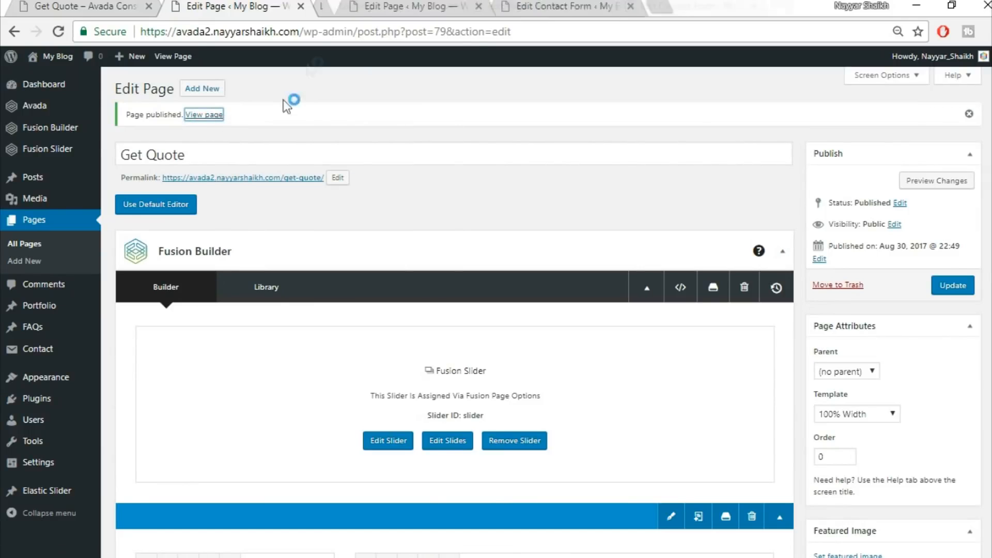
click(377, 15)
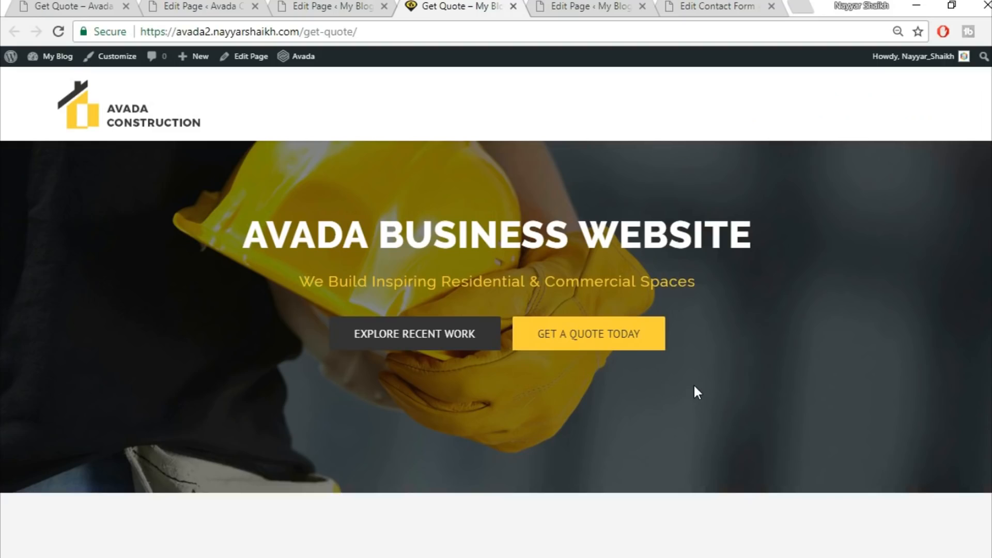
scroll(497, 310, down, 10)
scroll(496, 310, up, 10)
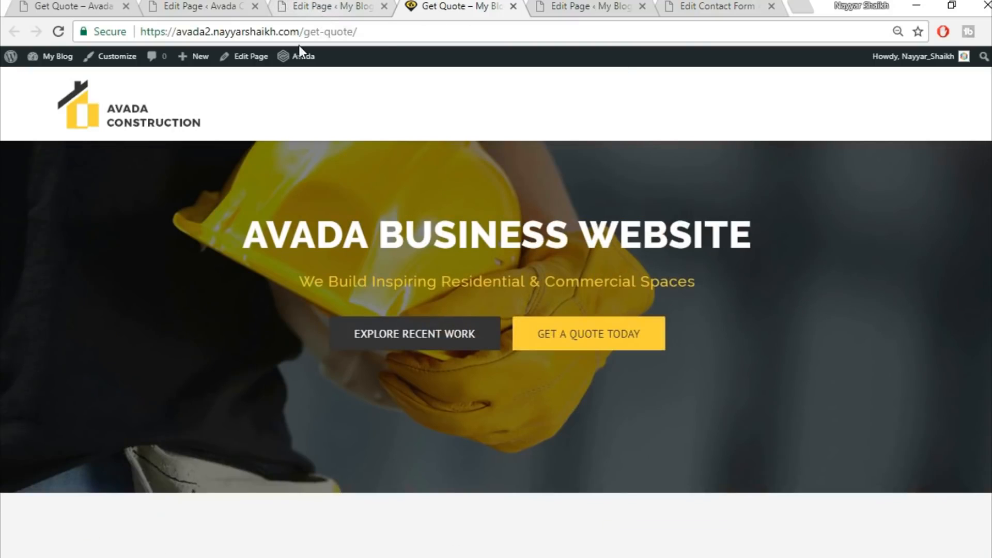
click(254, 6)
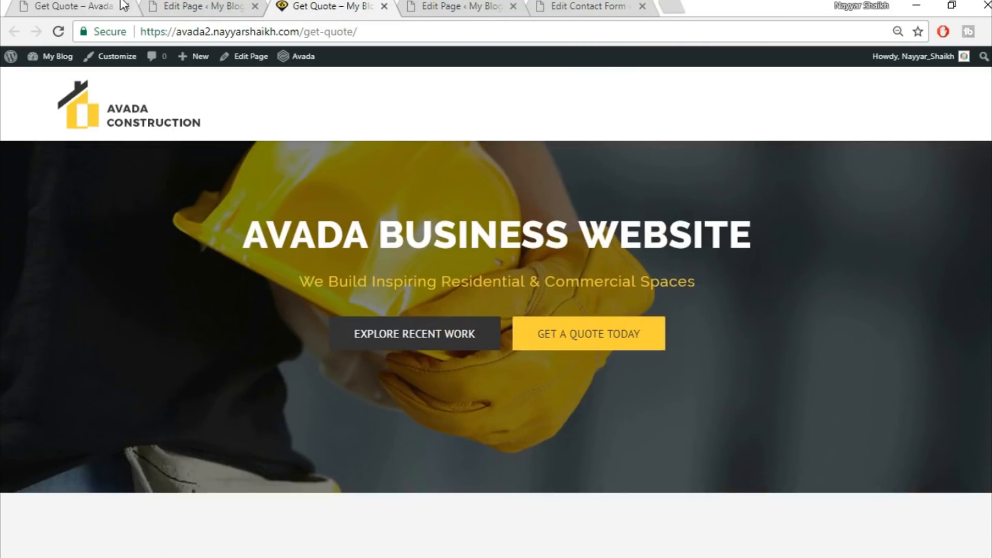
click(120, 4)
click(216, 6)
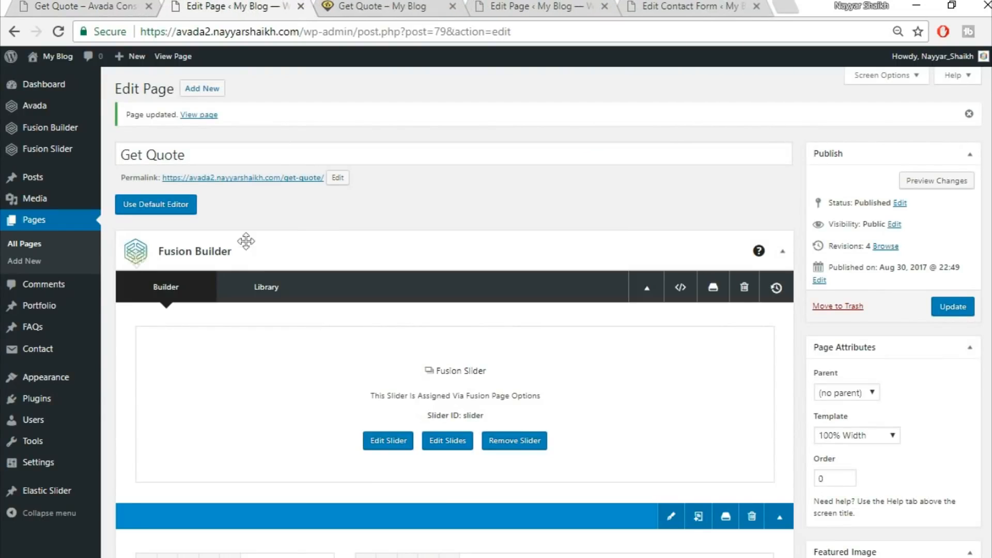
Open the site's home page from the published page and review it
mouse_move(70, 389)
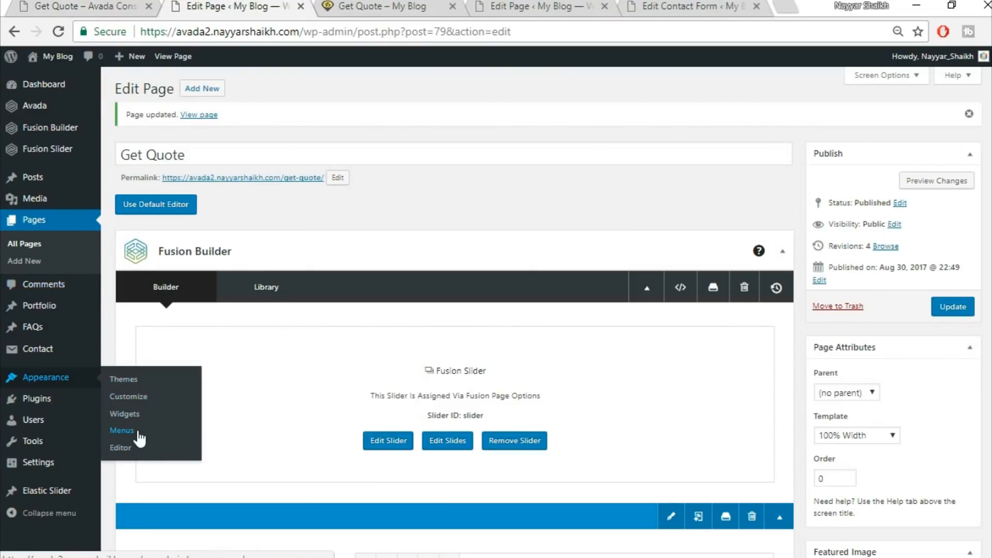
click(199, 115)
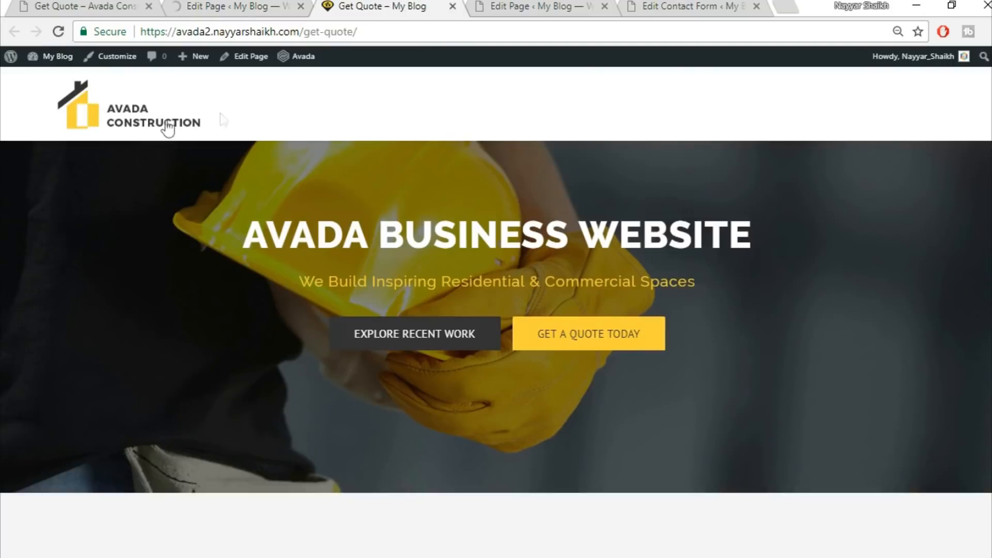
click(134, 123)
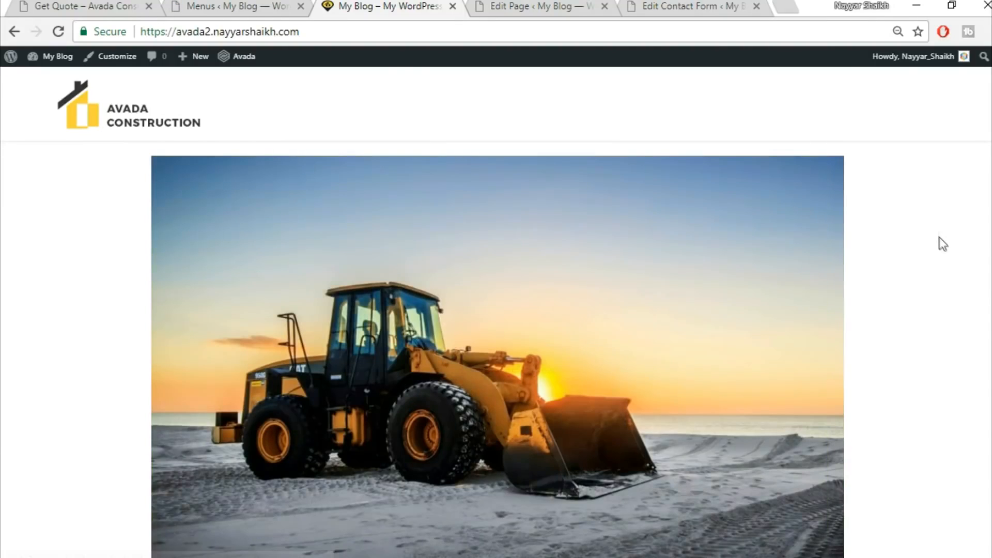
scroll(943, 244, down, 6)
scroll(943, 244, up, 6)
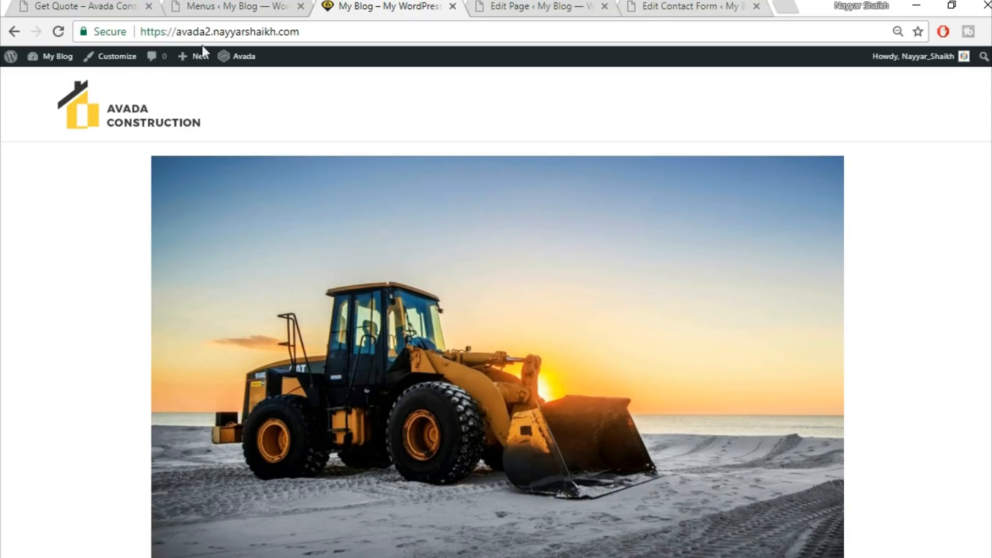
In the Customizer, set a static front page of Home Page with Articles as the posts page and publish
click(115, 66)
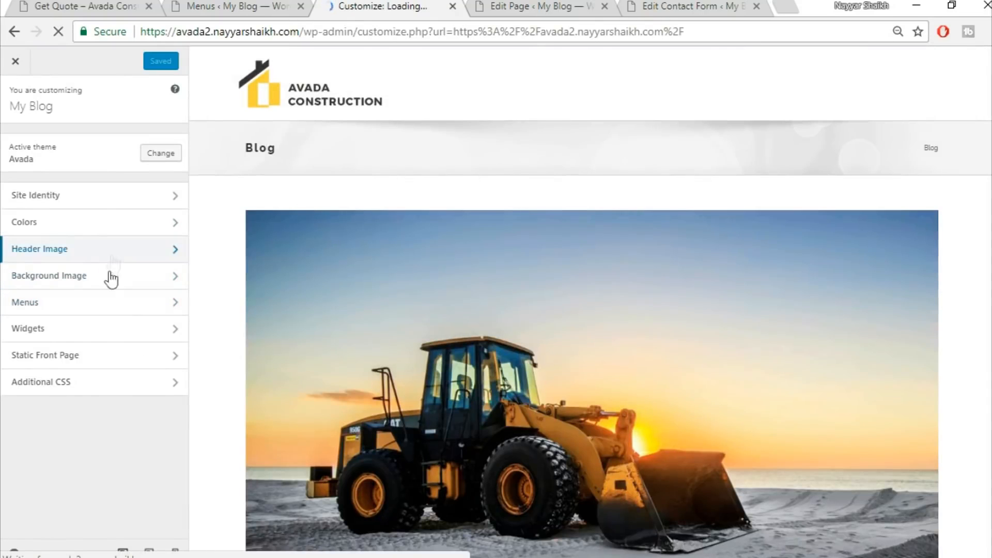
click(99, 347)
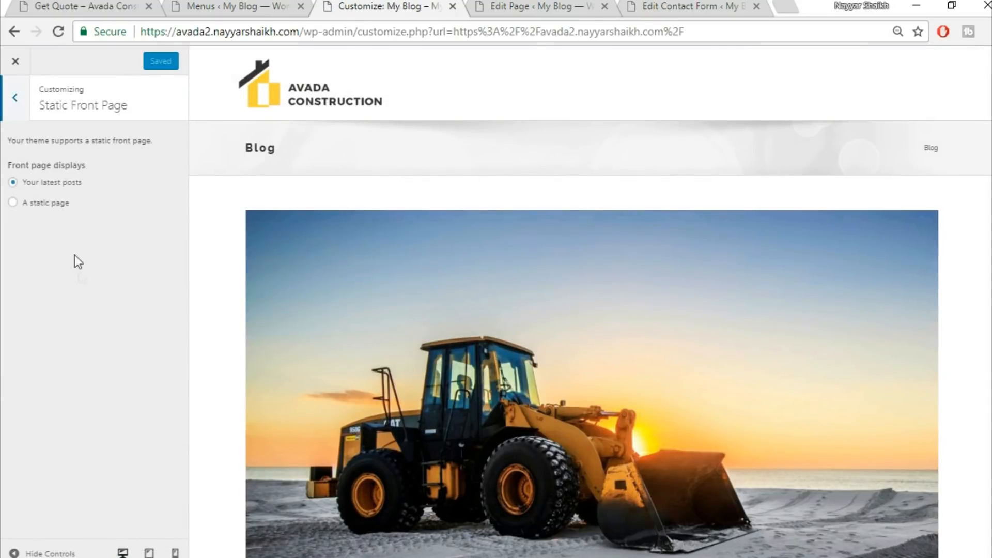
click(58, 207)
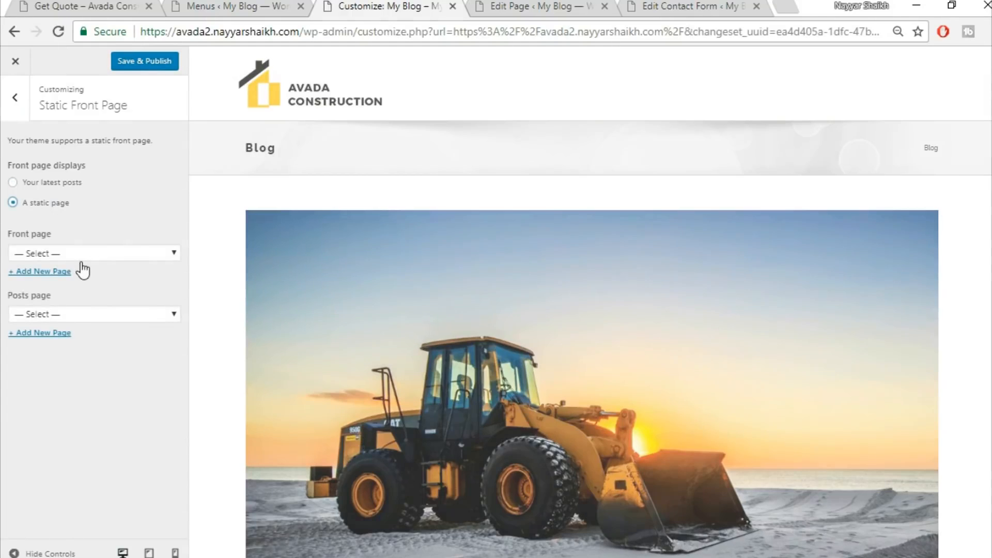
click(82, 258)
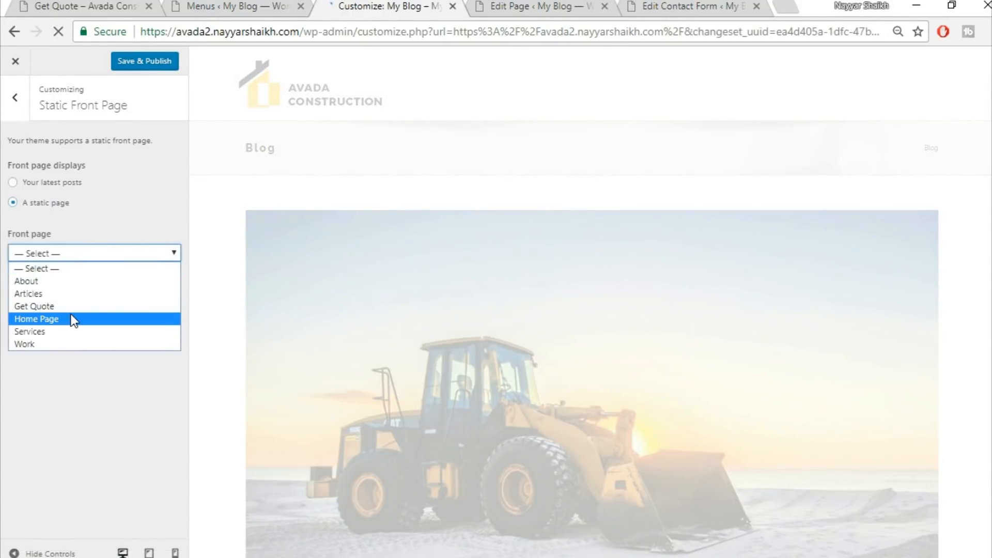
click(74, 319)
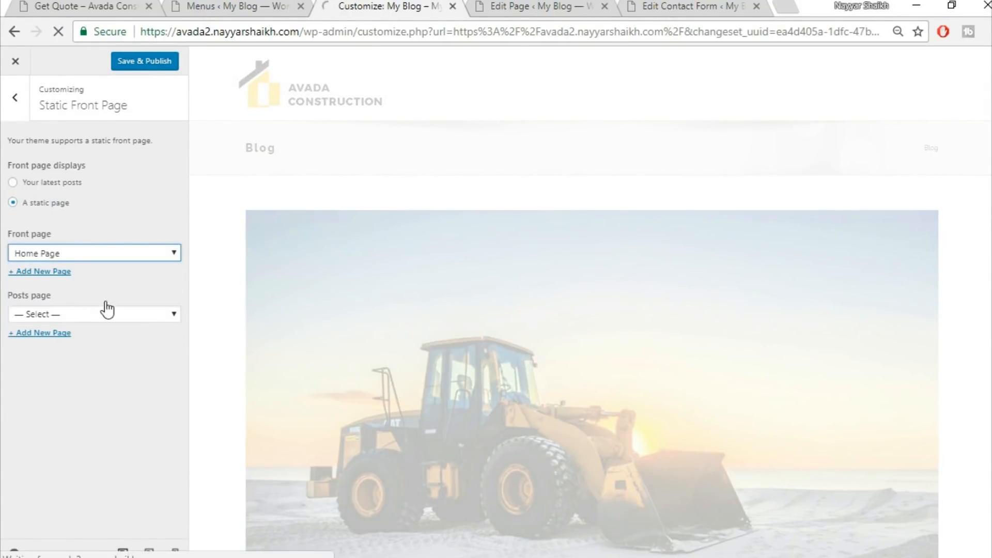
click(89, 314)
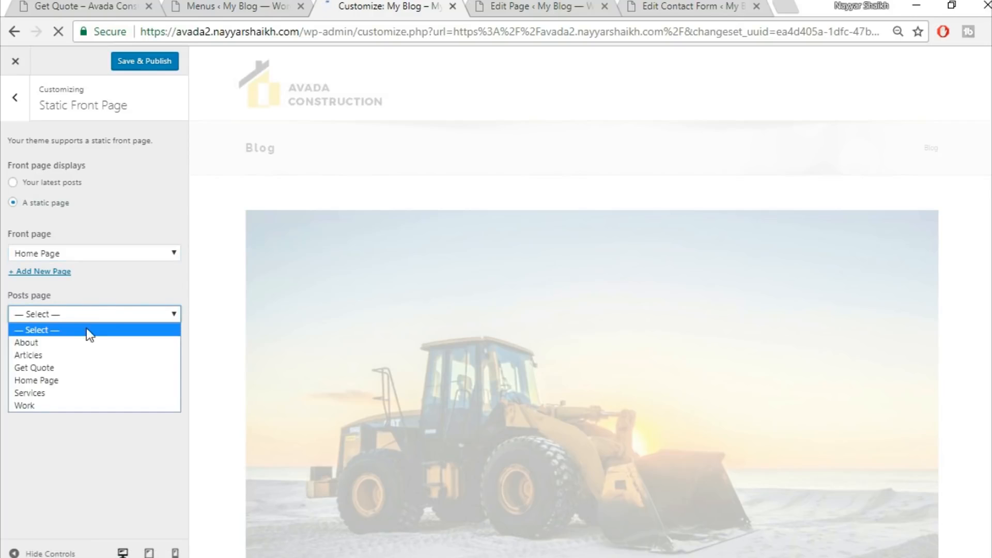
click(61, 358)
click(151, 62)
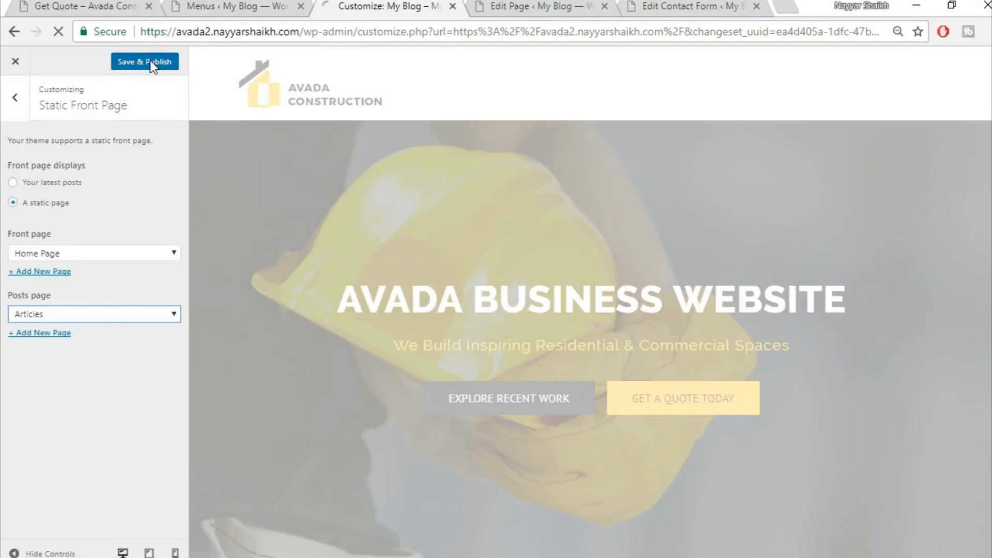
click(14, 102)
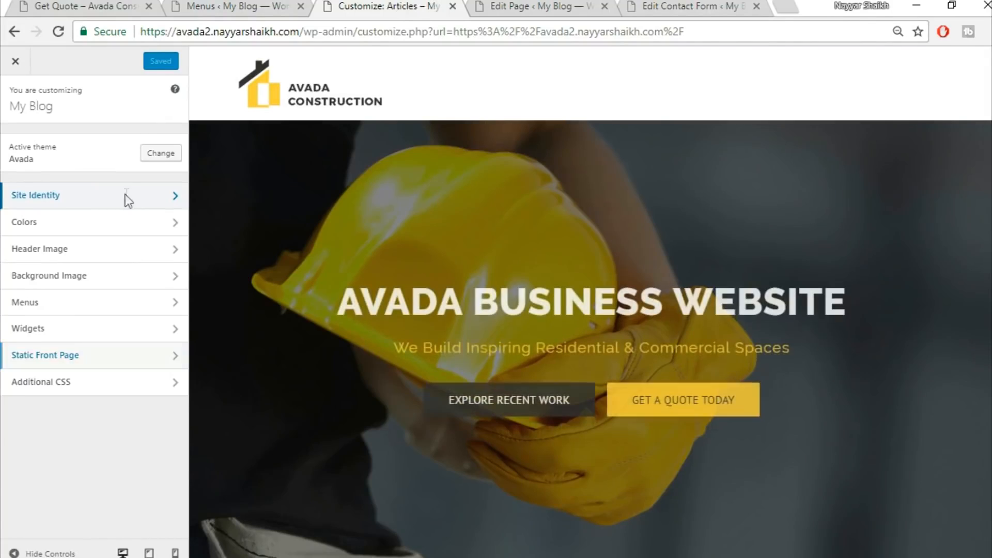
click(126, 196)
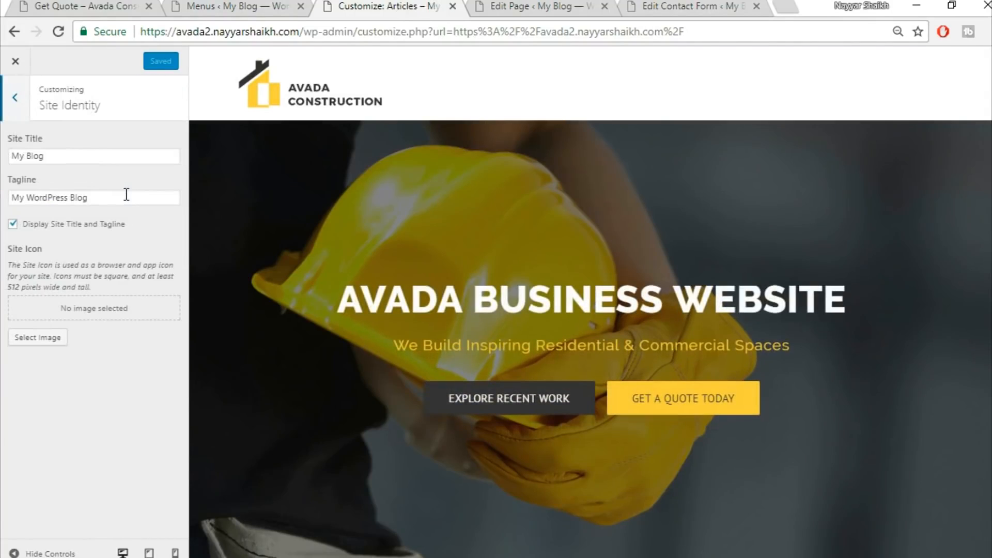
drag(96, 157, 4, 157)
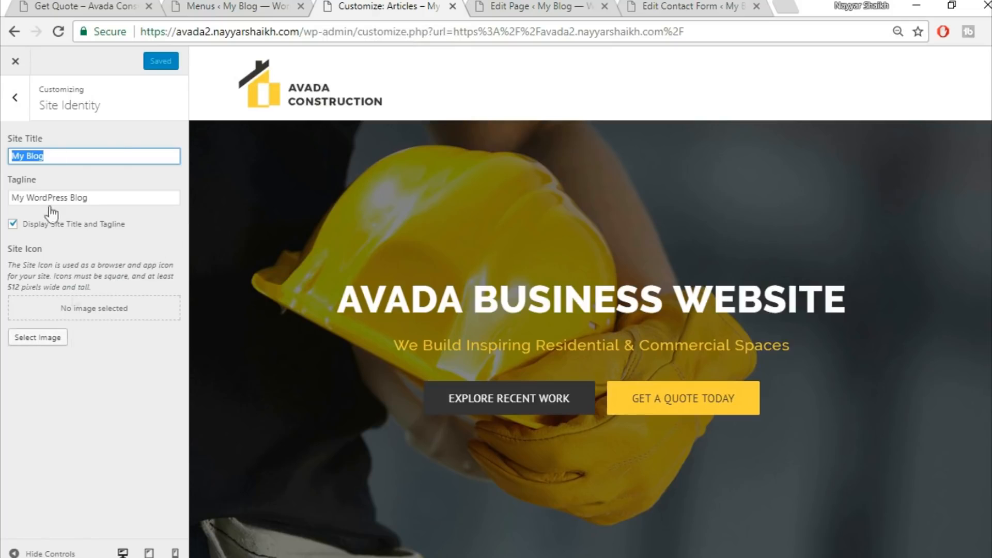
click(16, 61)
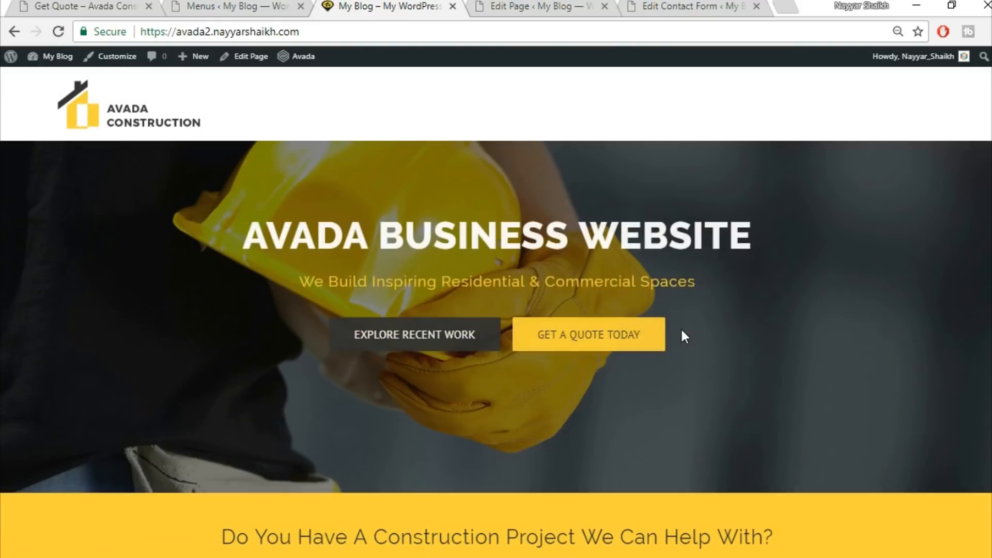
Create a menu named Main and assign it to the Main Navigation location
click(231, 4)
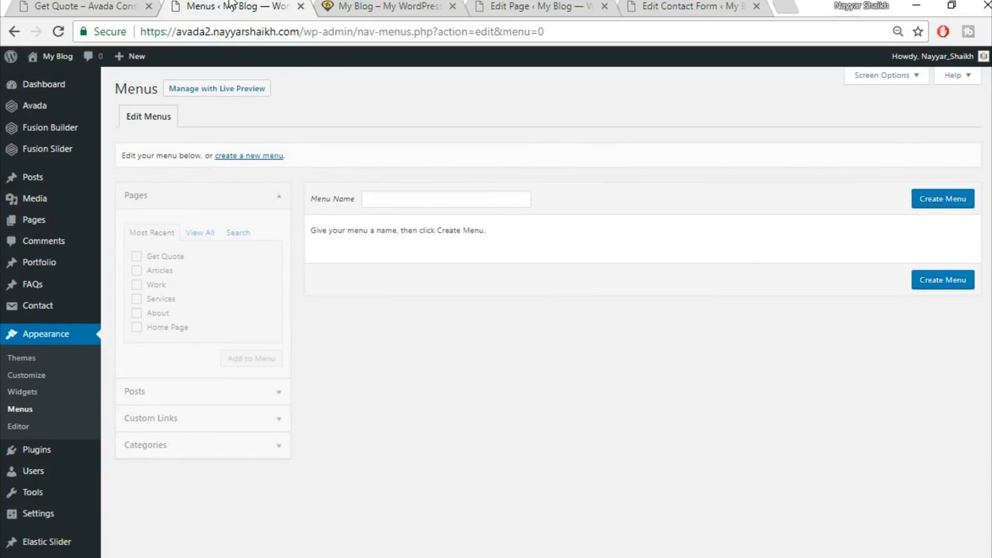
click(443, 200)
text(Main)
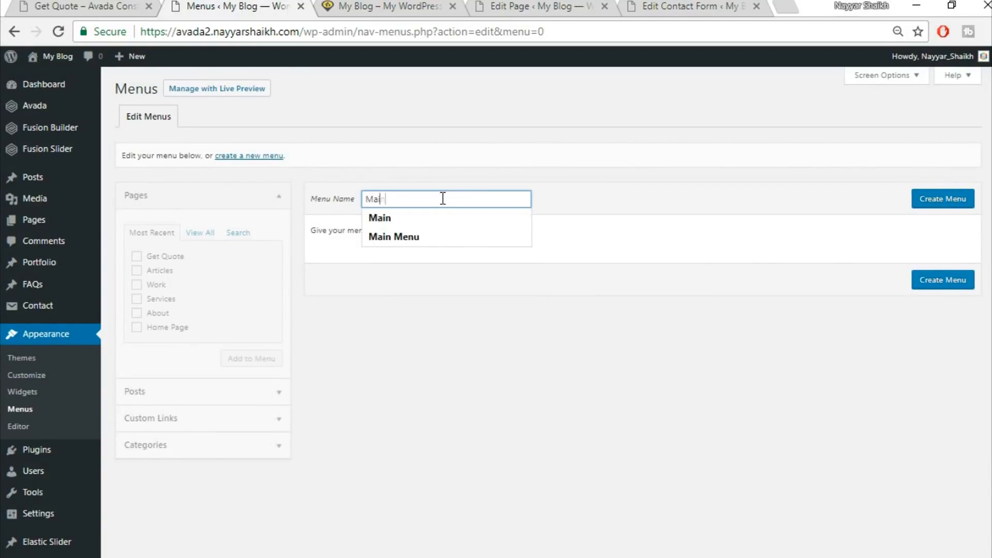
click(928, 202)
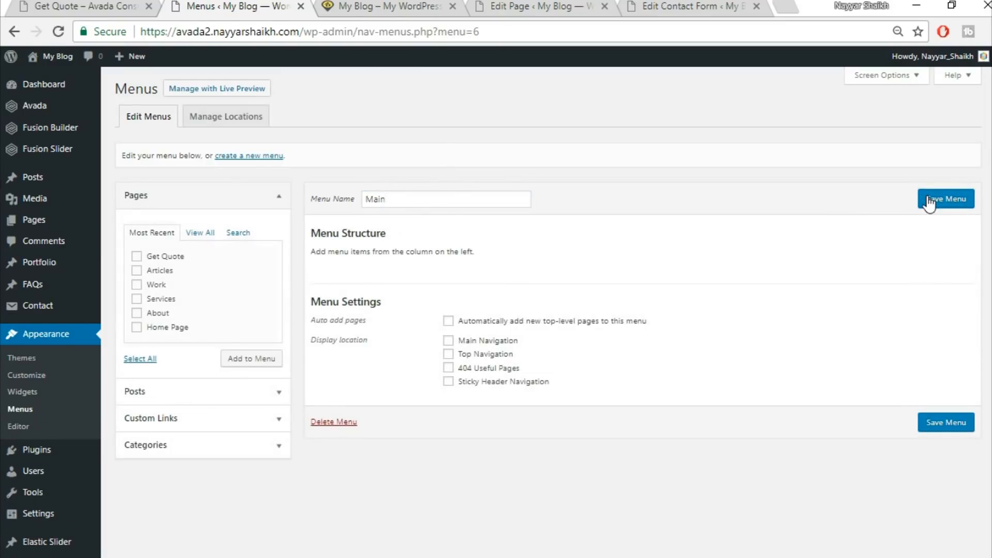
click(488, 342)
Add the site's pages to the Main menu and move Get Quote to the end of the menu
click(396, 4)
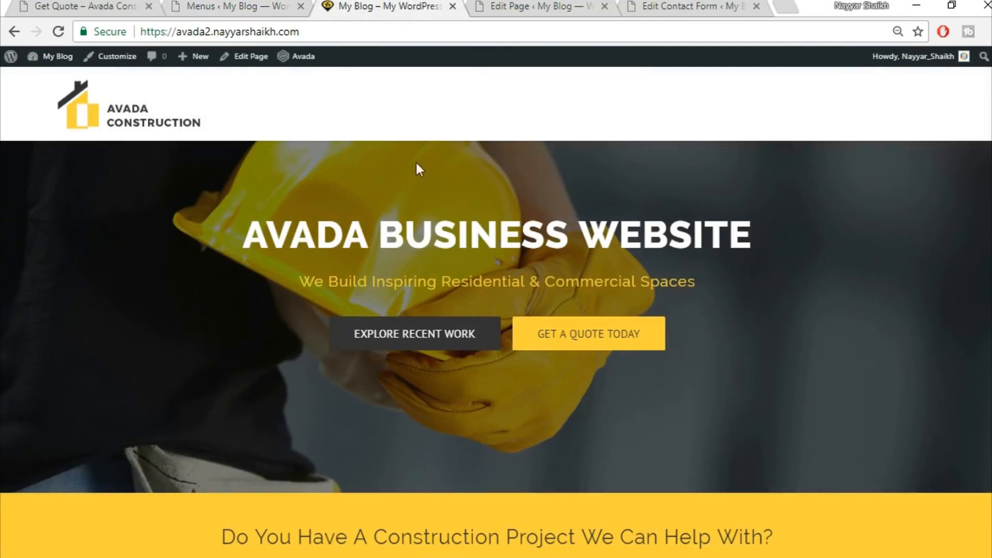
click(85, 6)
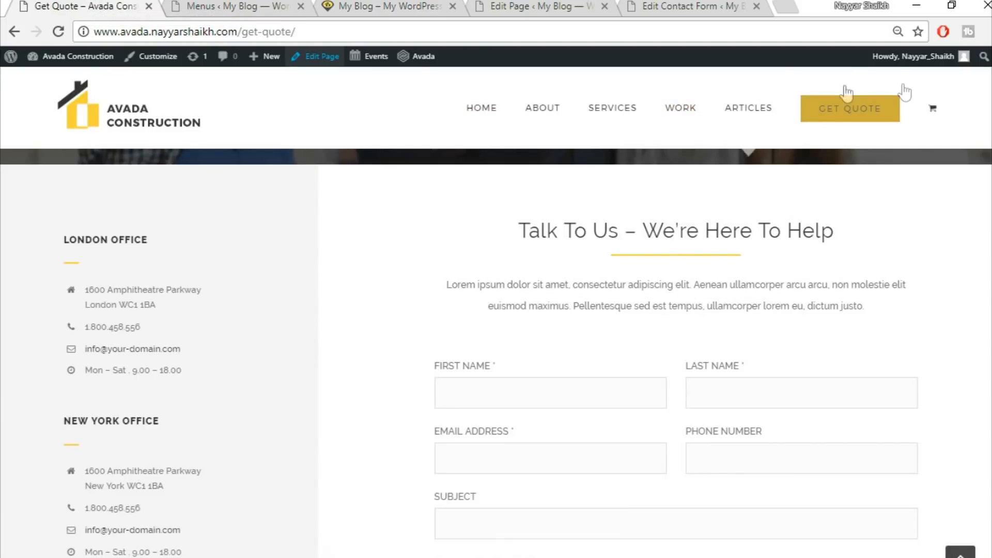
click(241, 5)
click(200, 232)
click(147, 257)
click(165, 271)
click(160, 285)
click(163, 314)
click(155, 327)
click(155, 341)
click(245, 373)
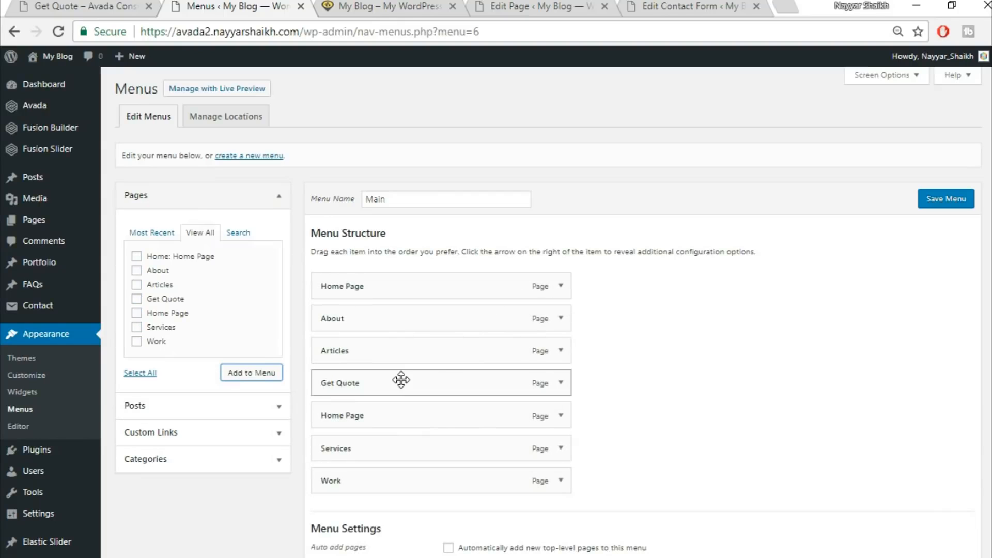
drag(400, 438, 398, 481)
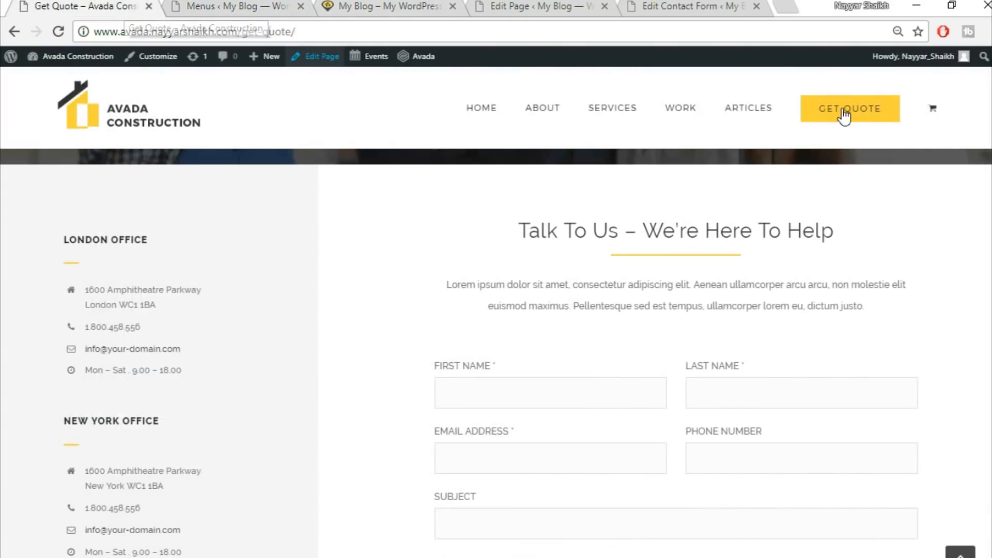
Set the Get Quote menu item's first-level style to Button Large in its Avada options and save the Main menu
click(259, 7)
scroll(599, 217, down, 2)
click(561, 402)
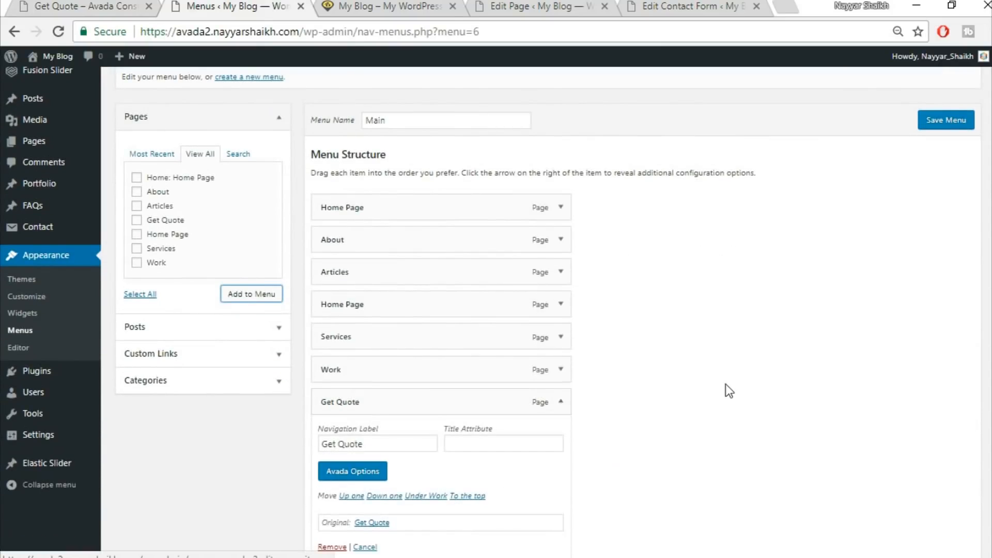
scroll(395, 371, down, 3)
click(369, 316)
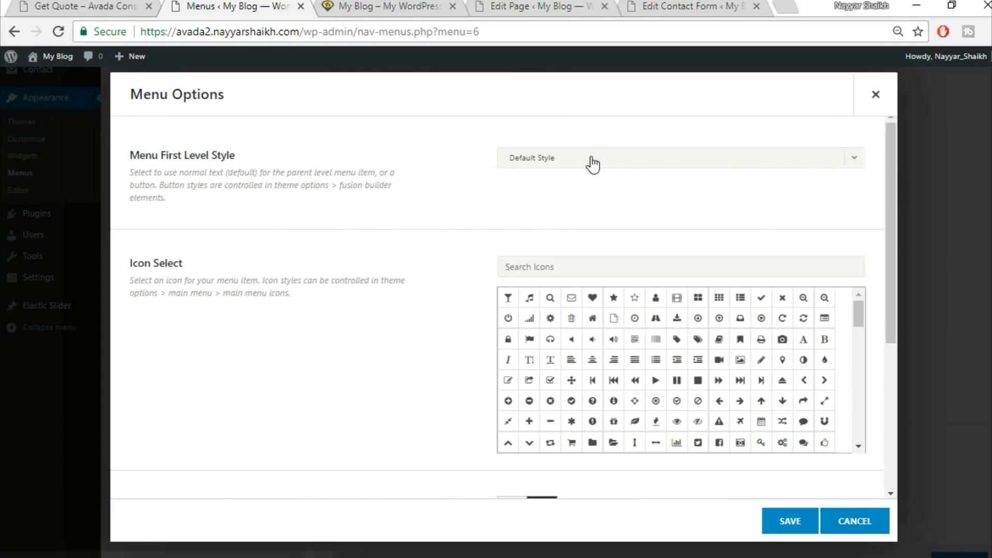
click(593, 161)
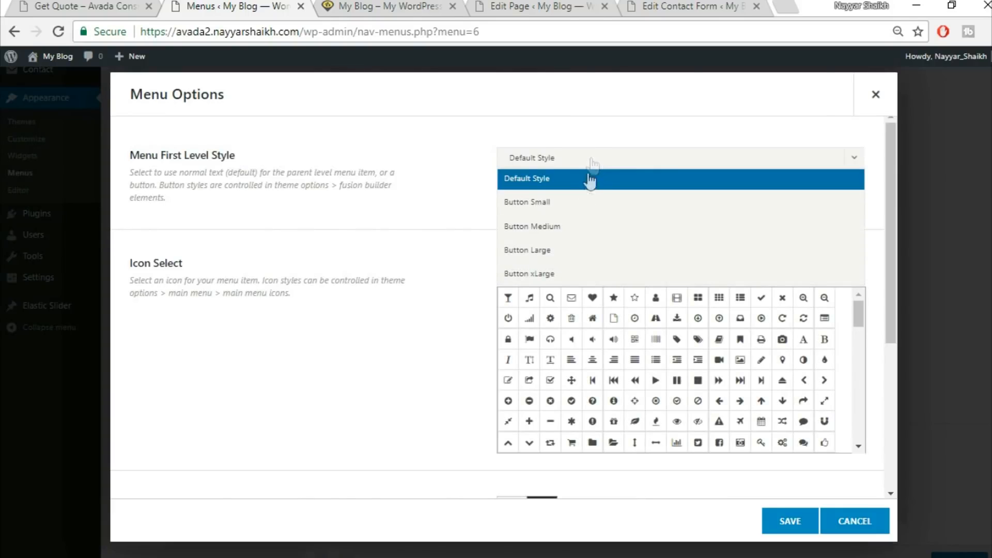
click(568, 249)
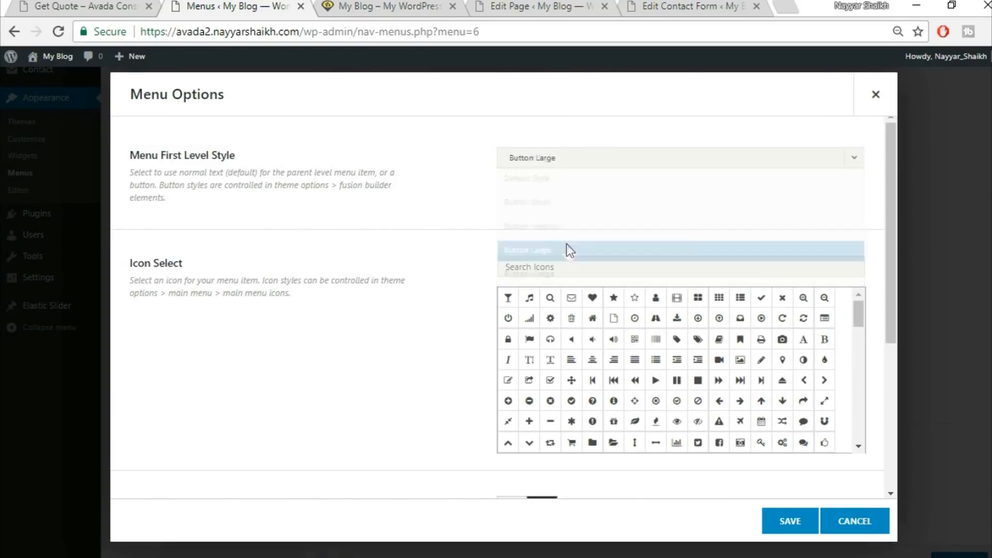
click(800, 530)
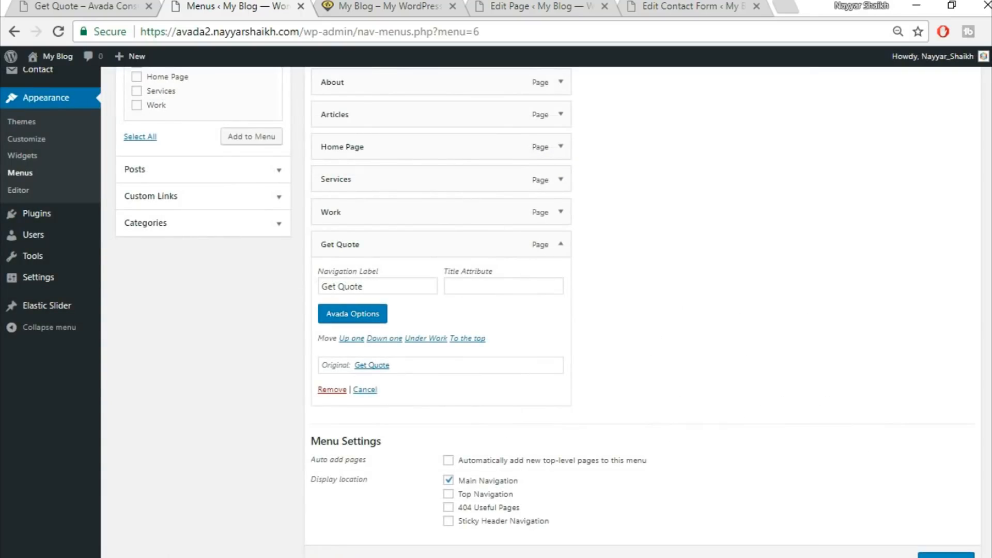
scroll(927, 538, down, 2)
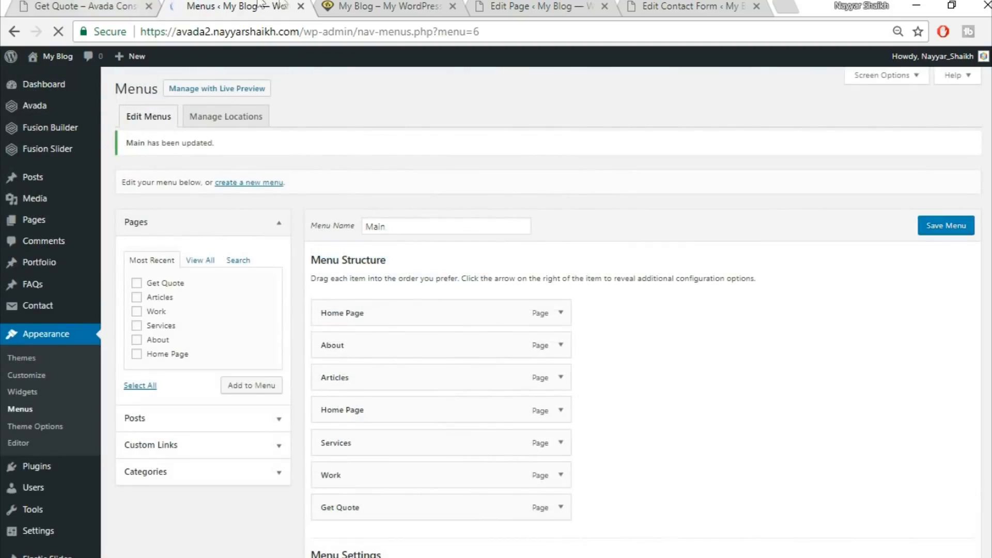
Check the reloaded site header, then remove the duplicate Home Page item from the Main menu
click(360, 4)
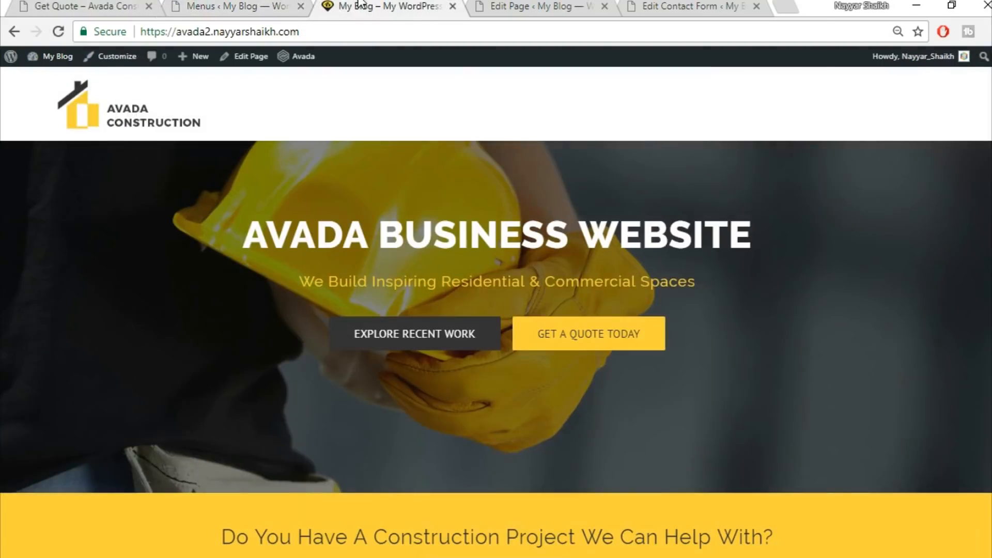
click(58, 32)
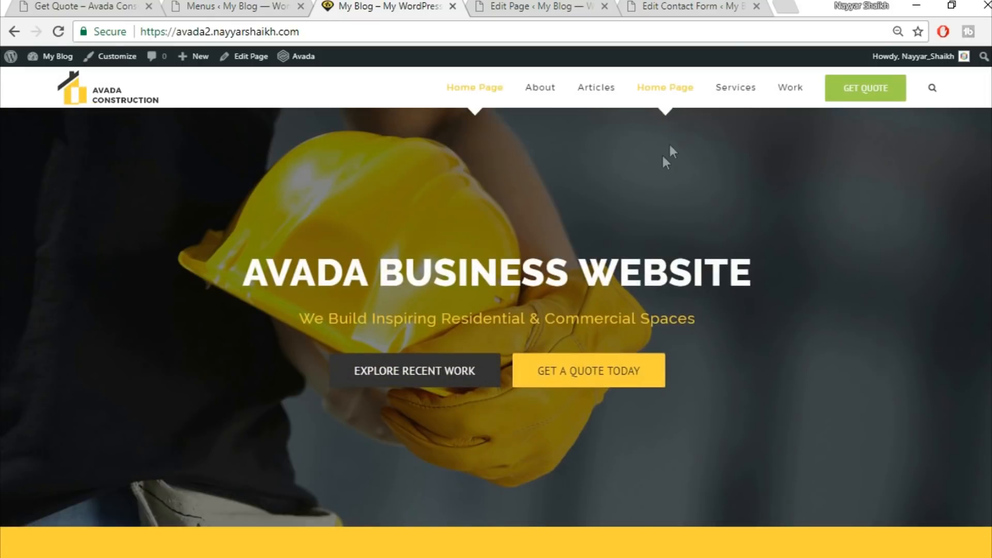
click(189, 4)
click(561, 419)
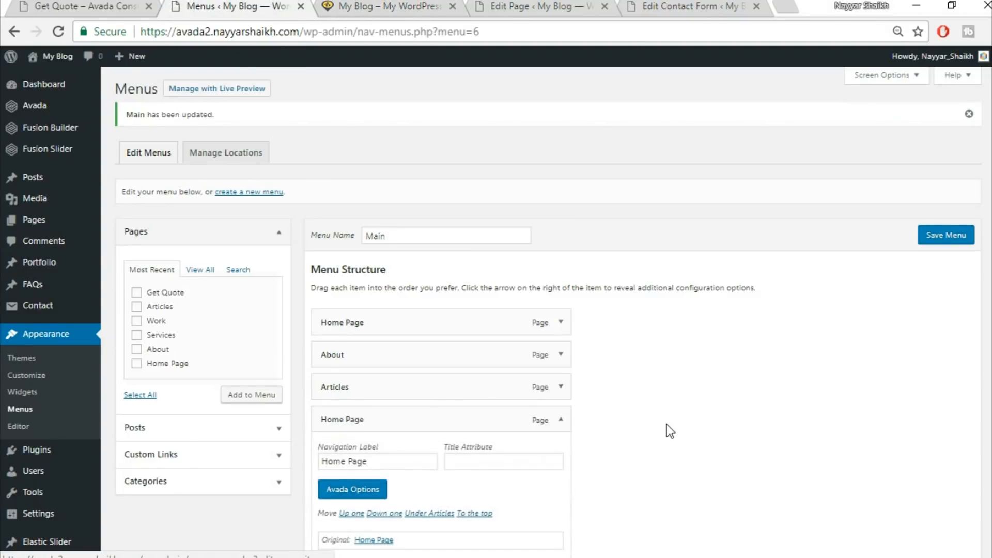
scroll(412, 419, down, 3)
click(333, 408)
scroll(820, 366, up, 4)
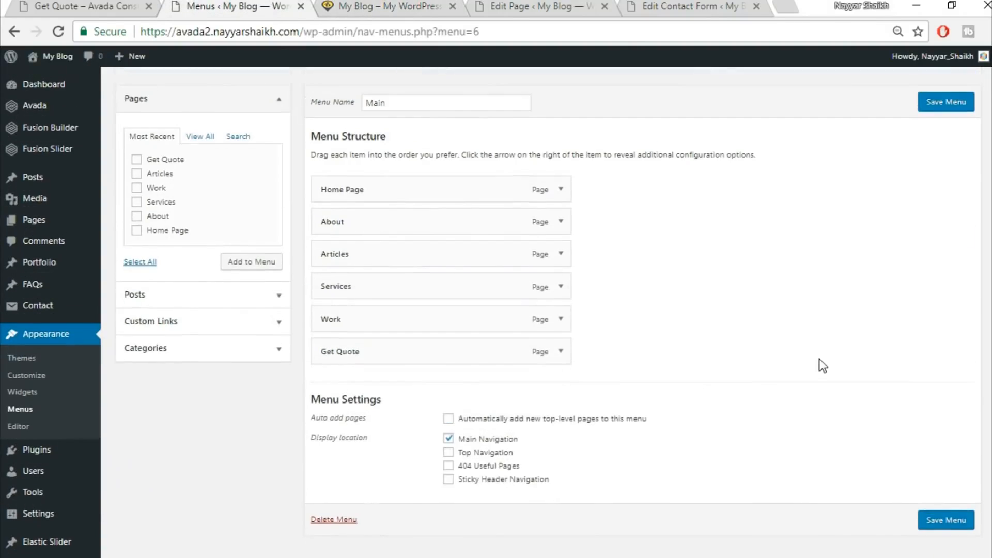
Reload the site's home page and review it against the demo page's footer
click(369, 5)
click(382, 33)
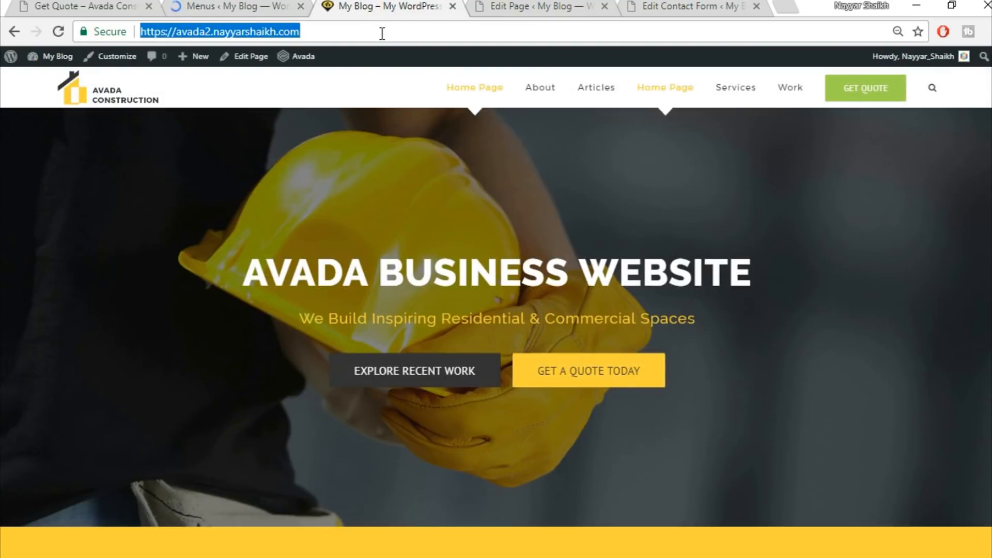
key(Return)
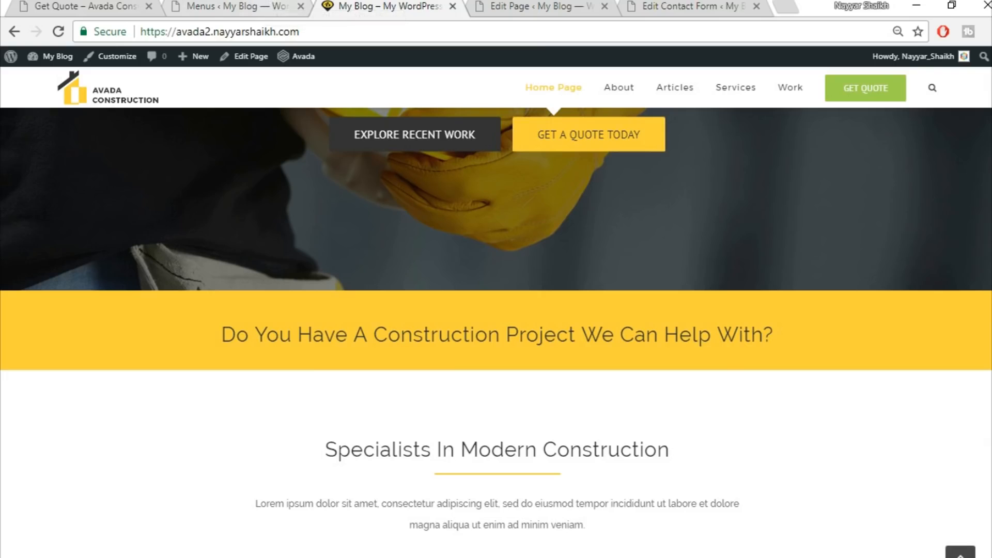
scroll(891, 371, down, 15)
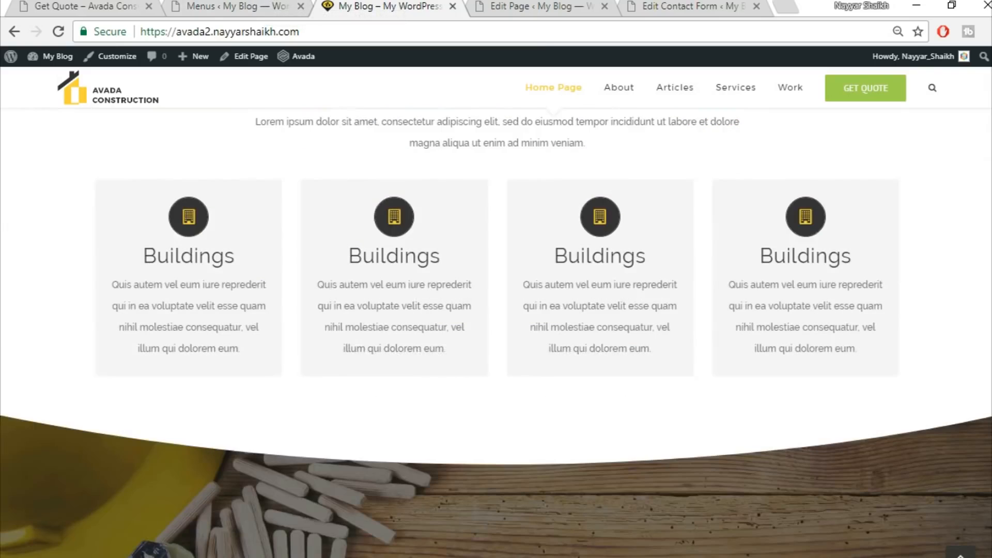
scroll(891, 371, down, 10)
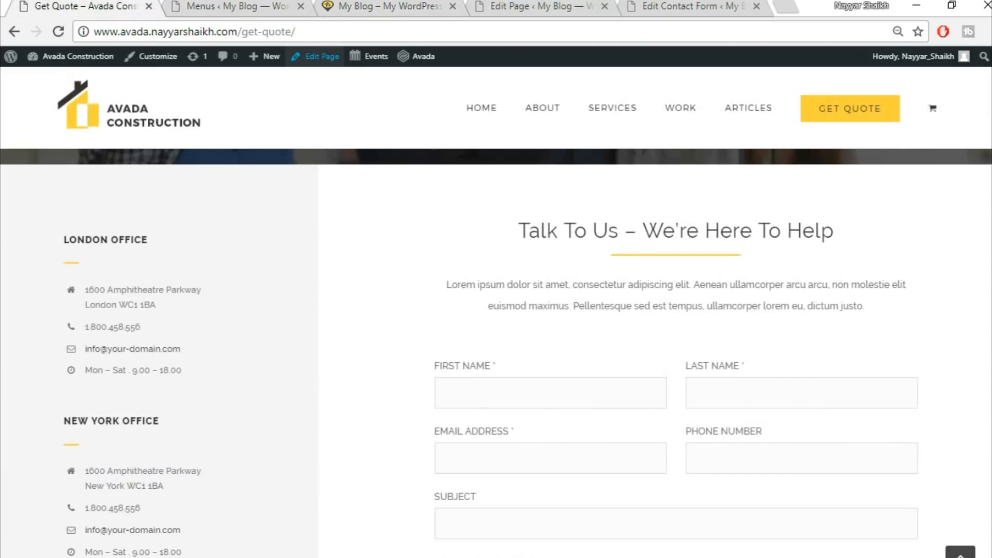
scroll(496, 361, down, 10)
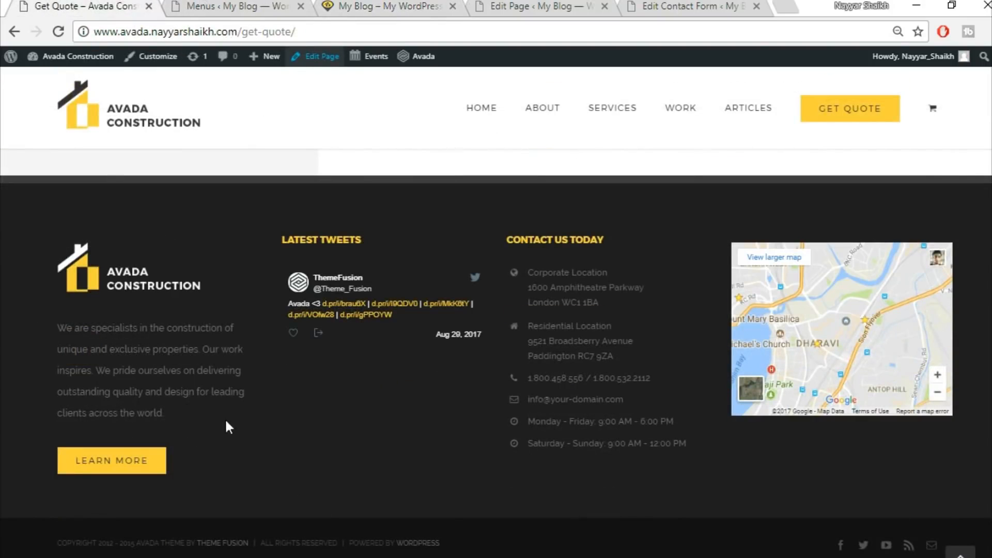
Add a Text widget to the Footer Widget 1 area
click(238, 4)
scroll(218, 153, down, 3)
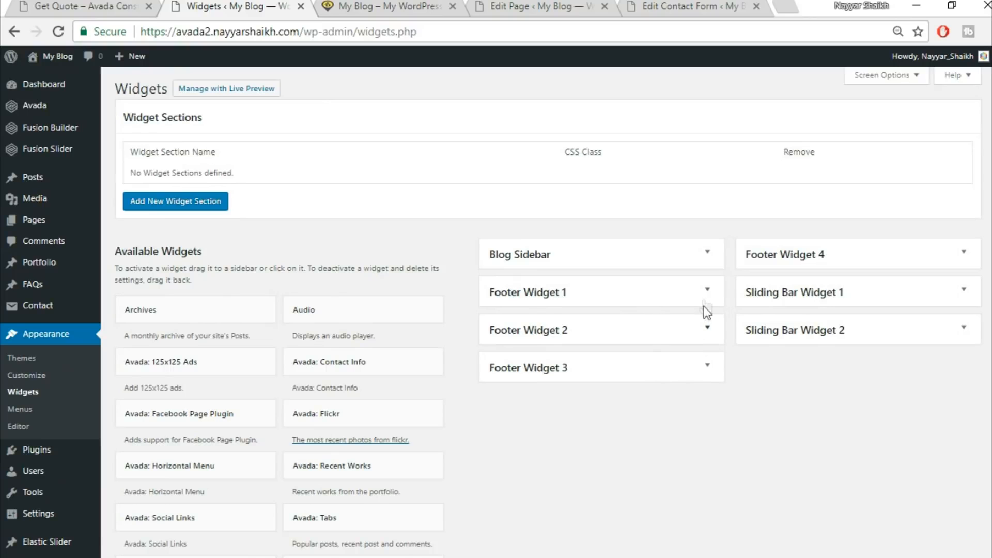
click(709, 290)
click(709, 290)
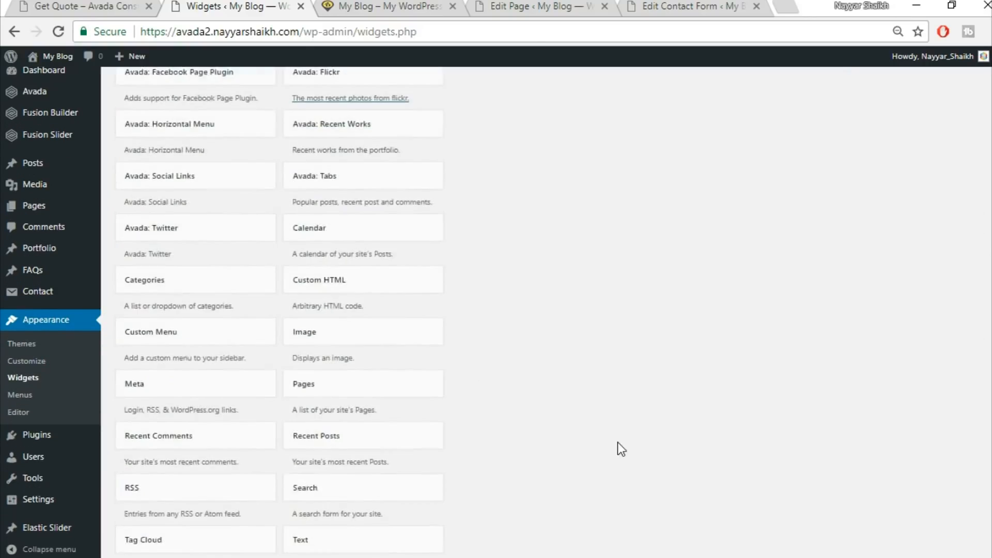
scroll(618, 447, down, 3)
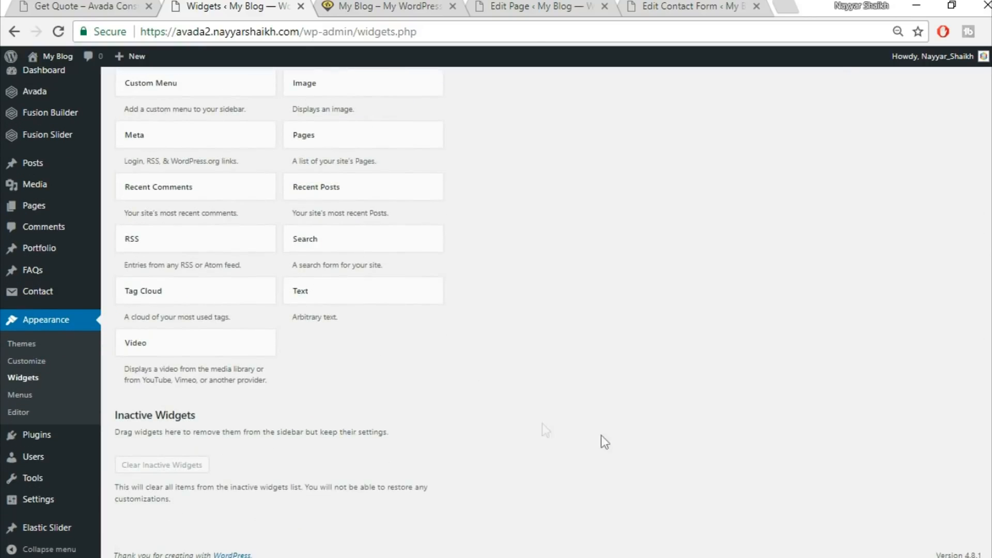
click(400, 299)
click(374, 370)
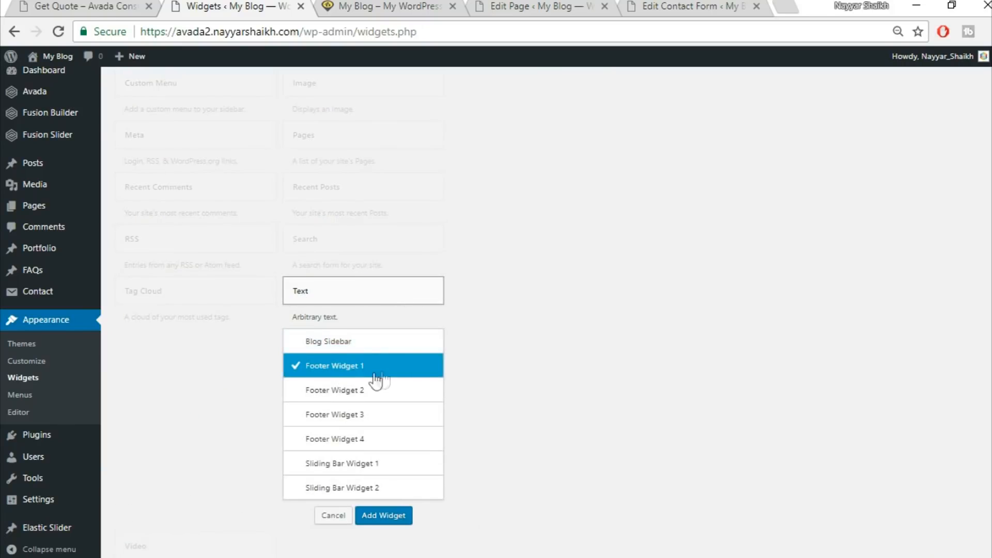
click(396, 517)
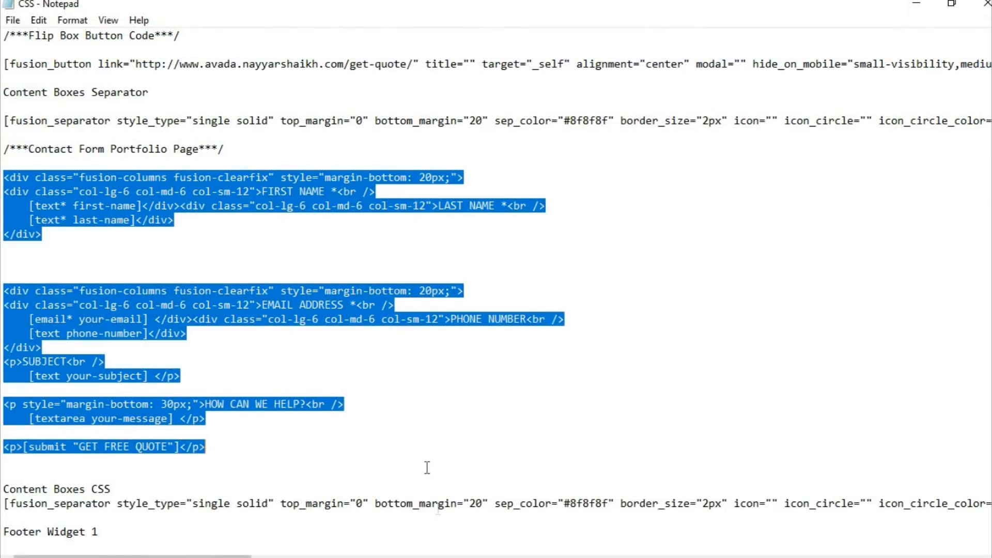
Copy the Footer Widget 1 code block from the notes file
click(396, 338)
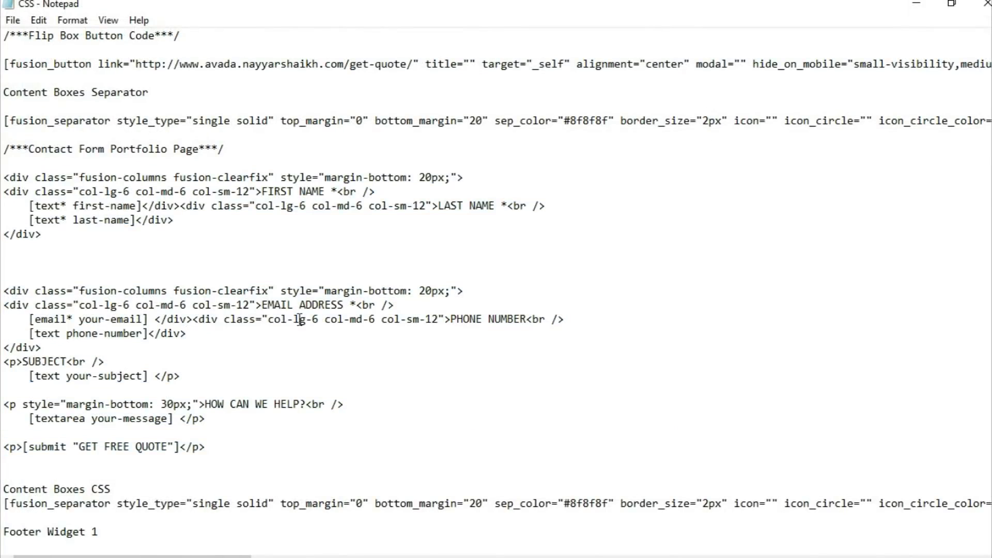
scroll(267, 315, down, 10)
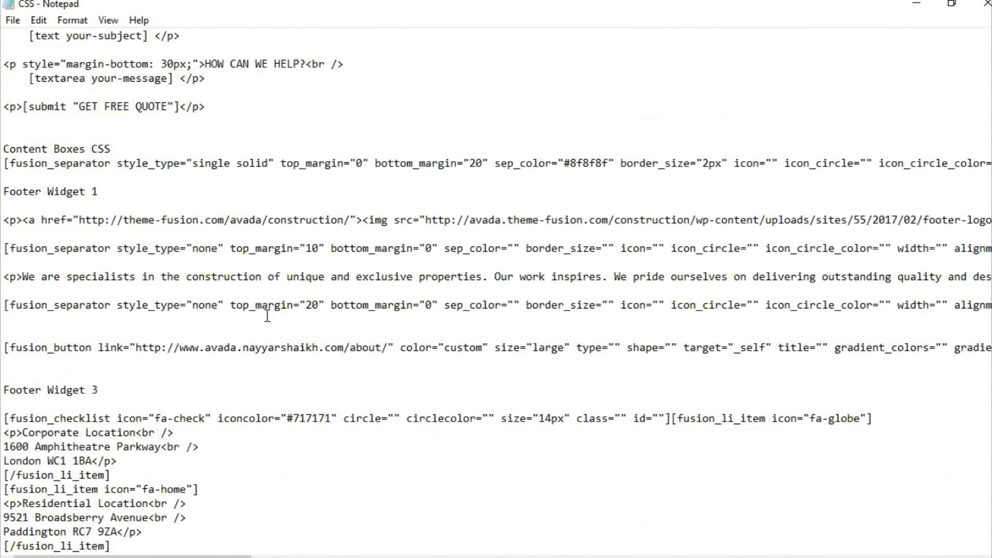
scroll(93, 309, up, 1)
drag(2, 178, 98, 348)
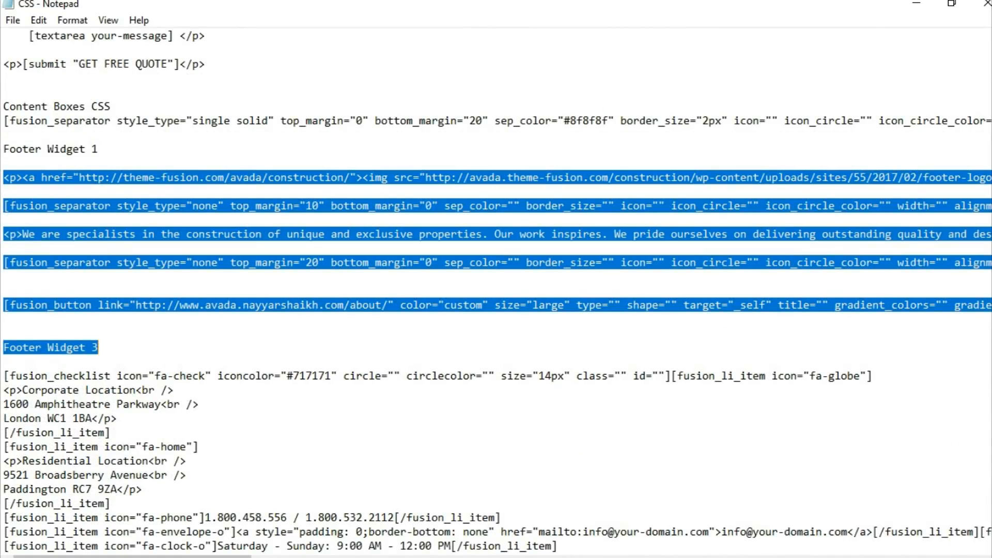
click(413, 557)
Paste the code into the Text widget's text view, delete the stray Footer Widget 3 label, and save the widget
click(695, 249)
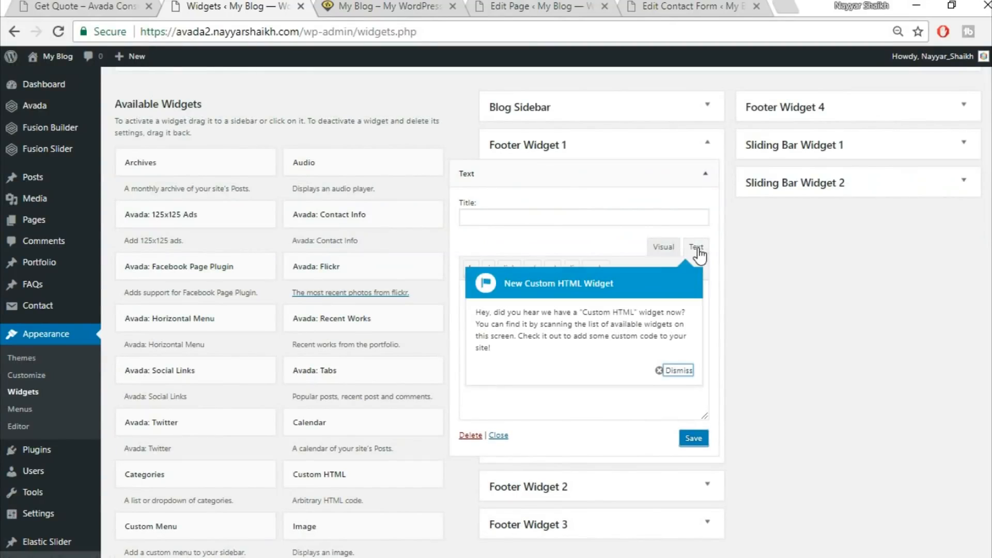
click(678, 370)
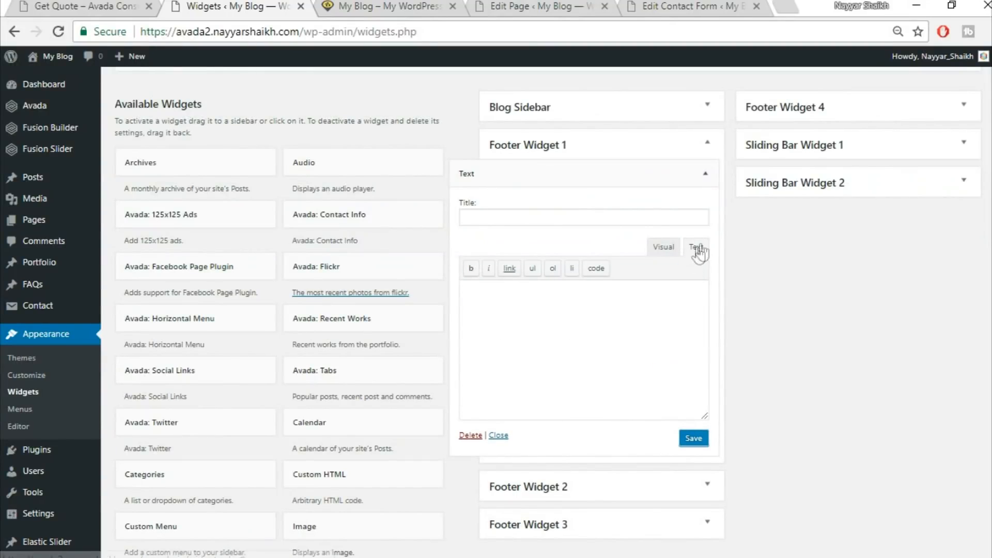
key(ctrl+v)
drag(566, 407, 435, 406)
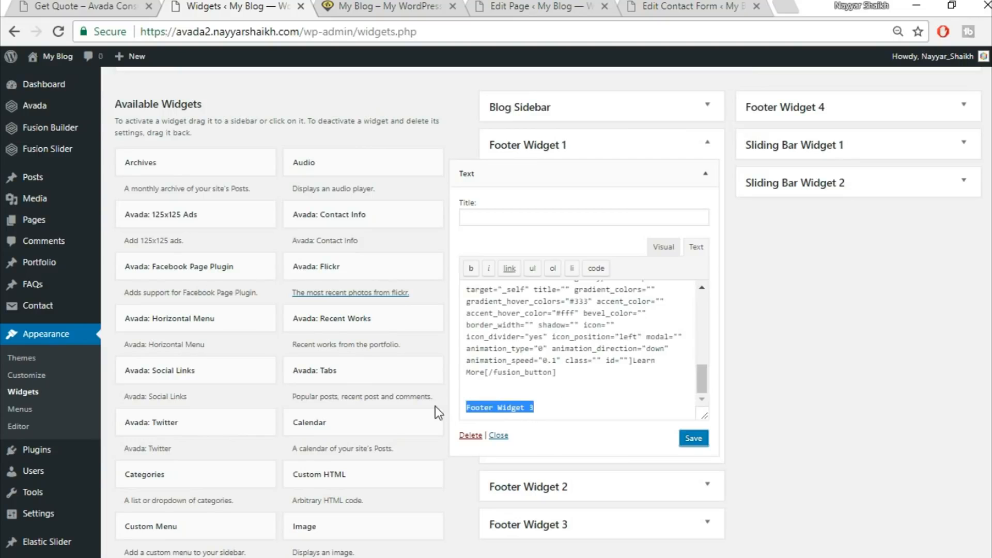
key(BackSpace)
key(BackSpace)
key(BackSpace)
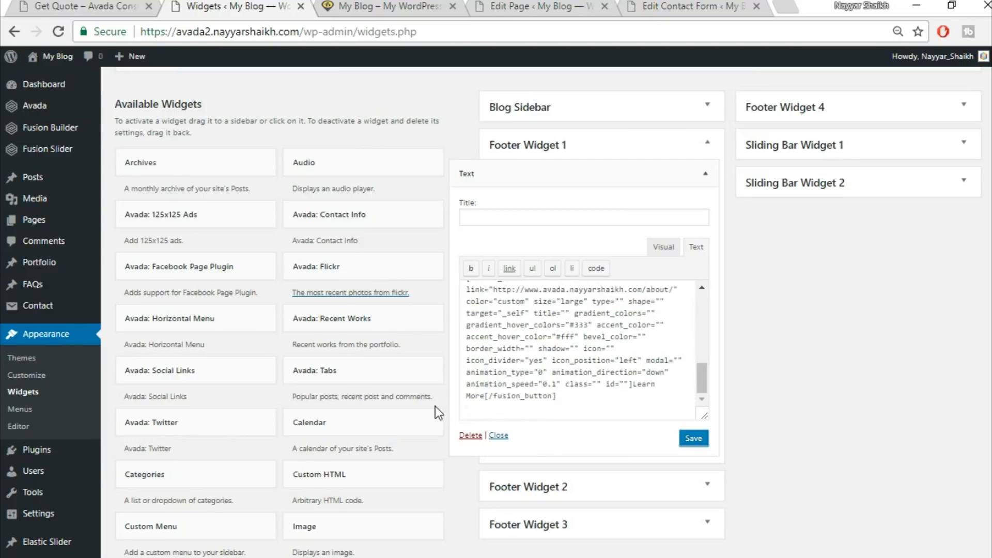
scroll(515, 341, up, 10)
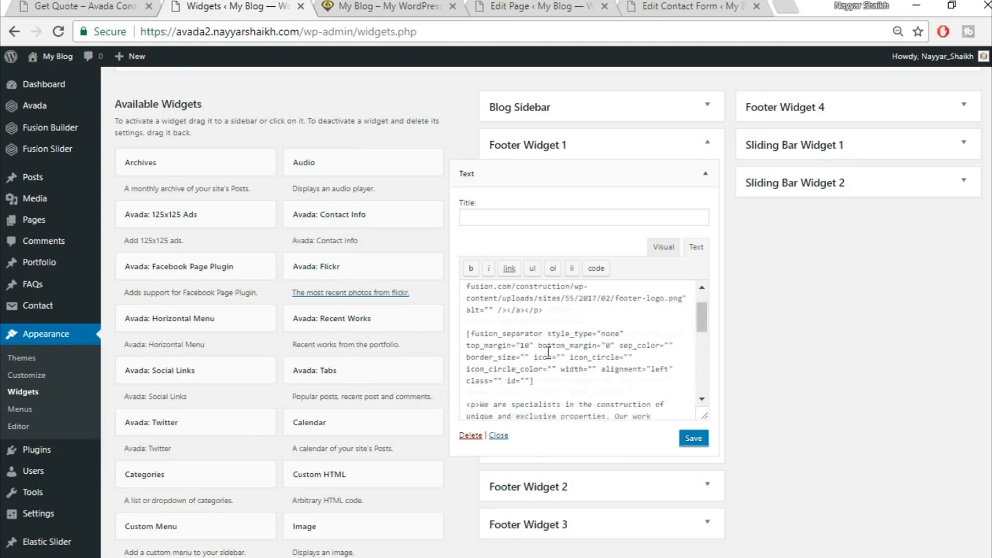
click(690, 440)
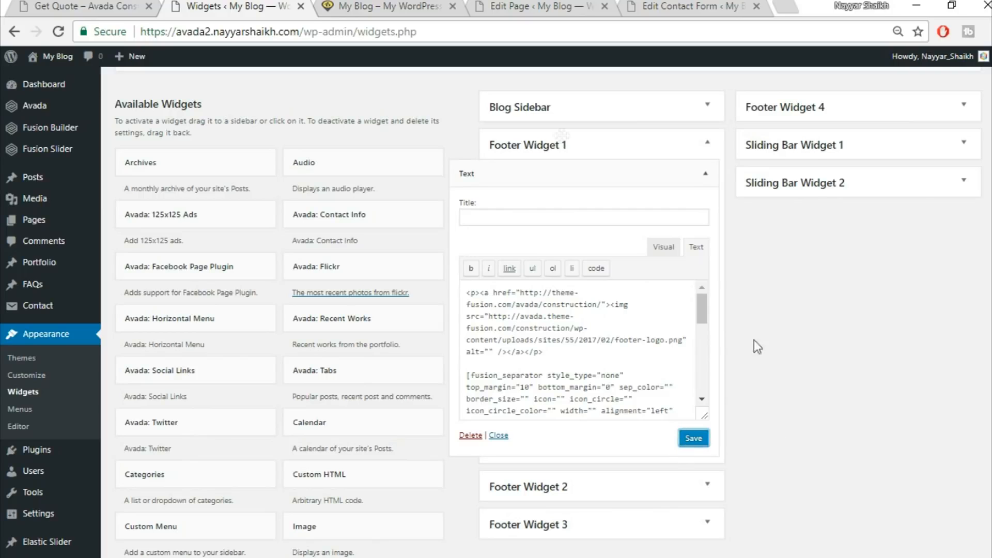
Review the widget's content in Visual view against the demo footer paragraph, then save and collapse the widget
click(67, 6)
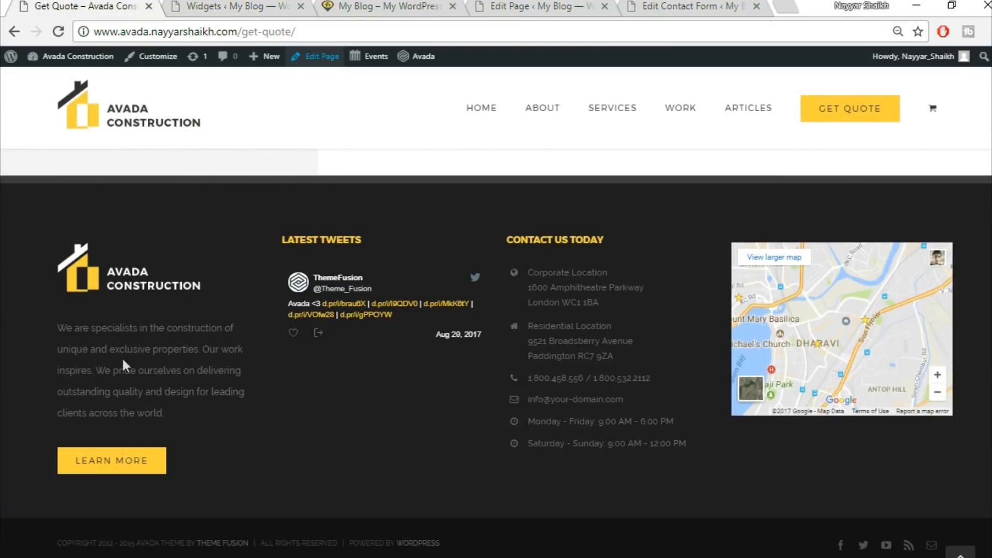
drag(55, 327, 199, 409)
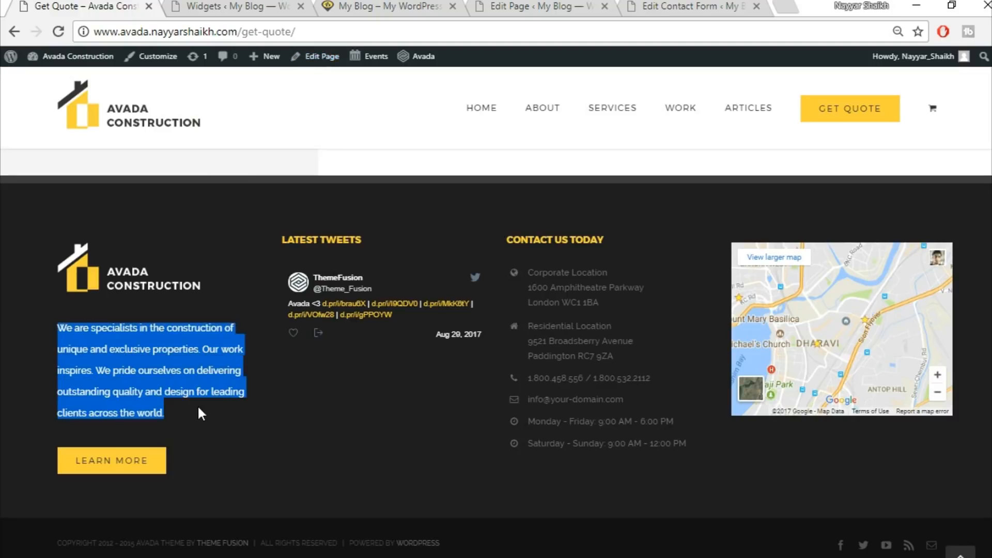
click(238, 6)
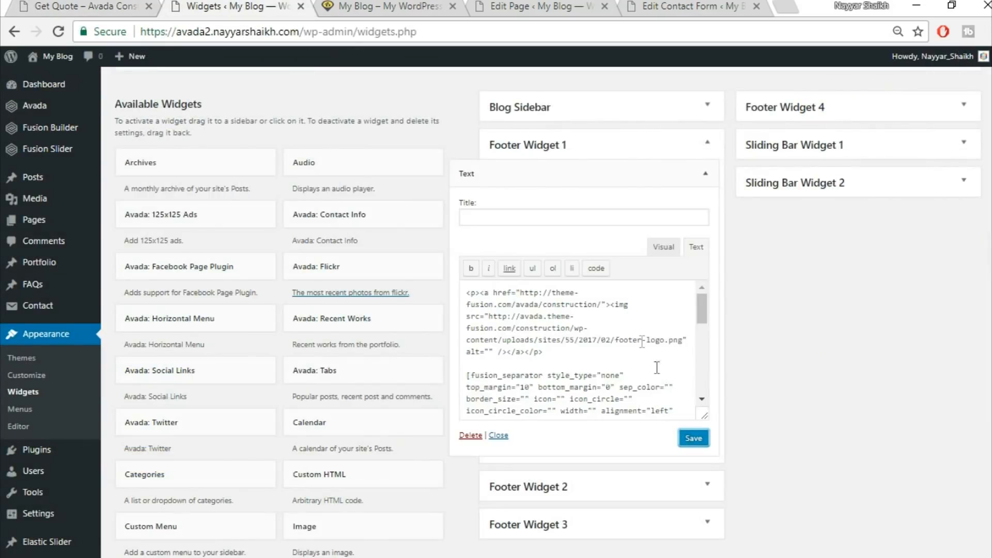
click(666, 247)
scroll(525, 334, down, 3)
scroll(520, 336, up, 2)
scroll(496, 367, up, 1)
drag(466, 365, 625, 379)
scroll(604, 364, down, 2)
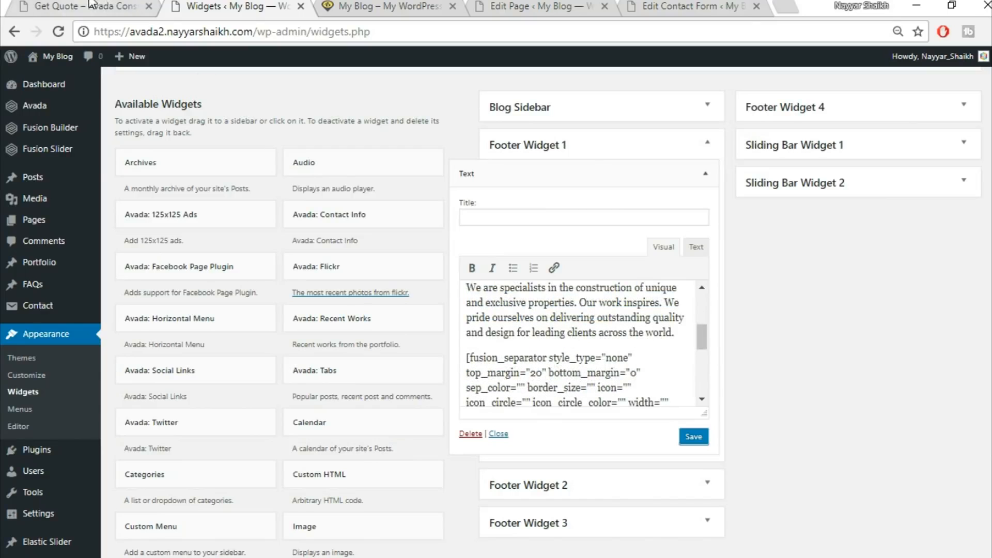
click(90, 5)
click(138, 384)
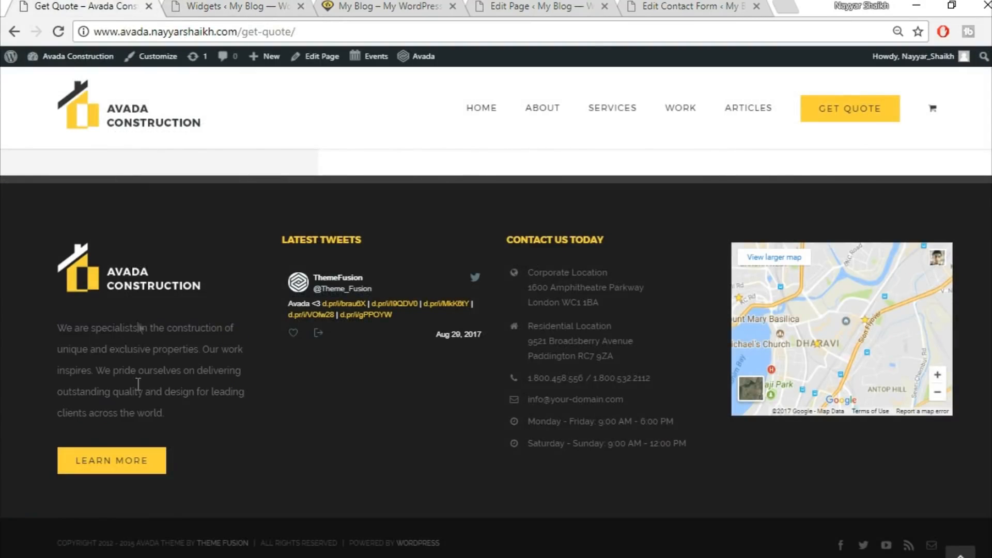
click(235, 5)
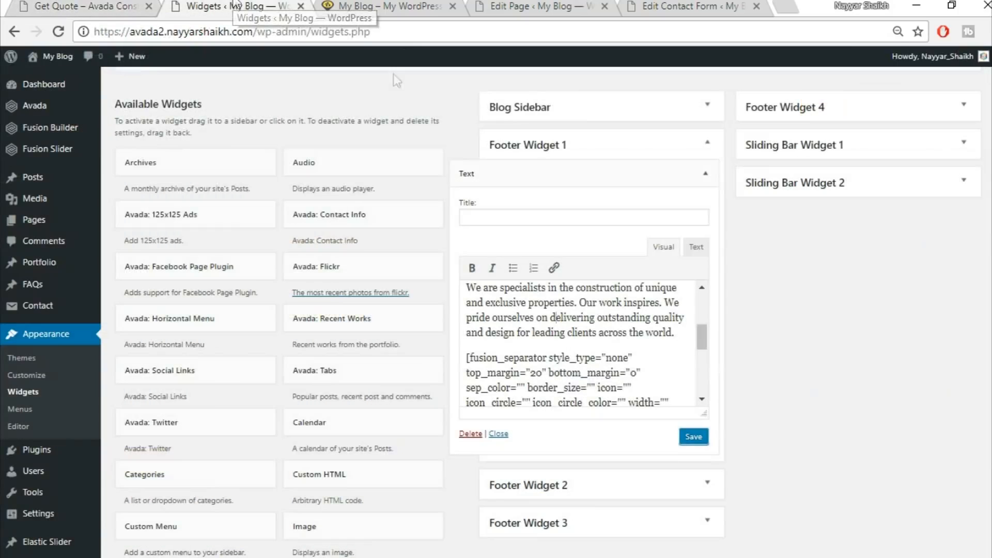
click(703, 440)
click(706, 174)
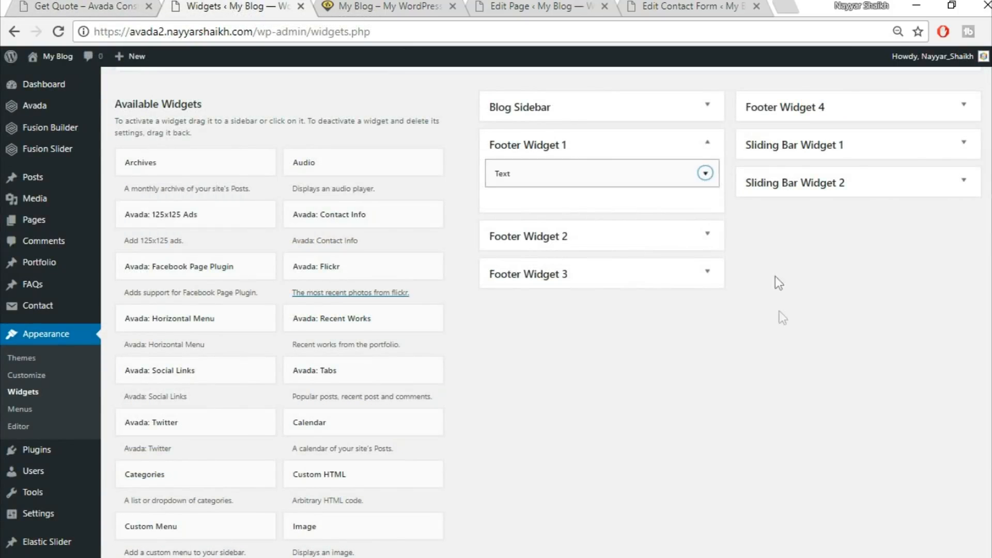
Add an Avada: Twitter widget to the Footer Widget 2 area and collapse it
scroll(805, 327, down, 9)
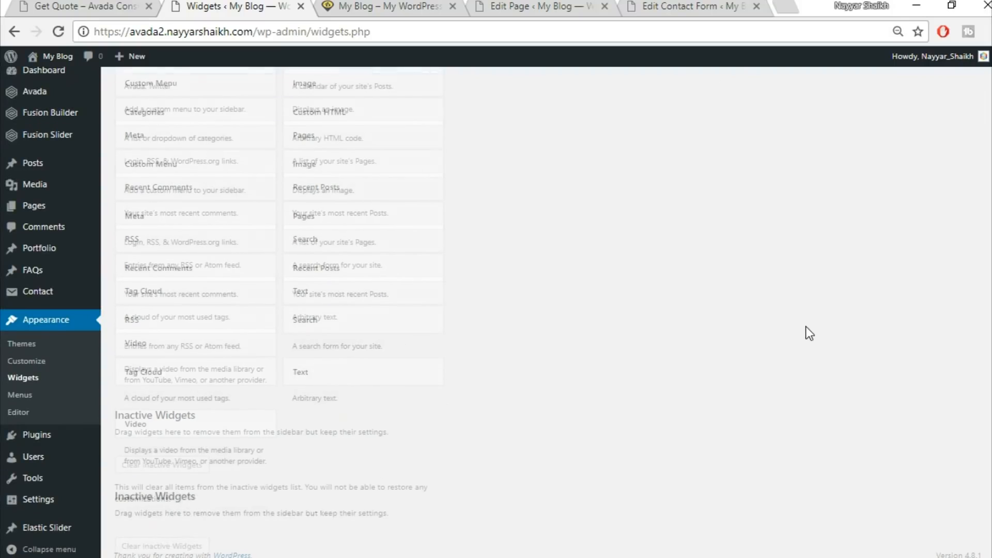
scroll(805, 330, up, 8)
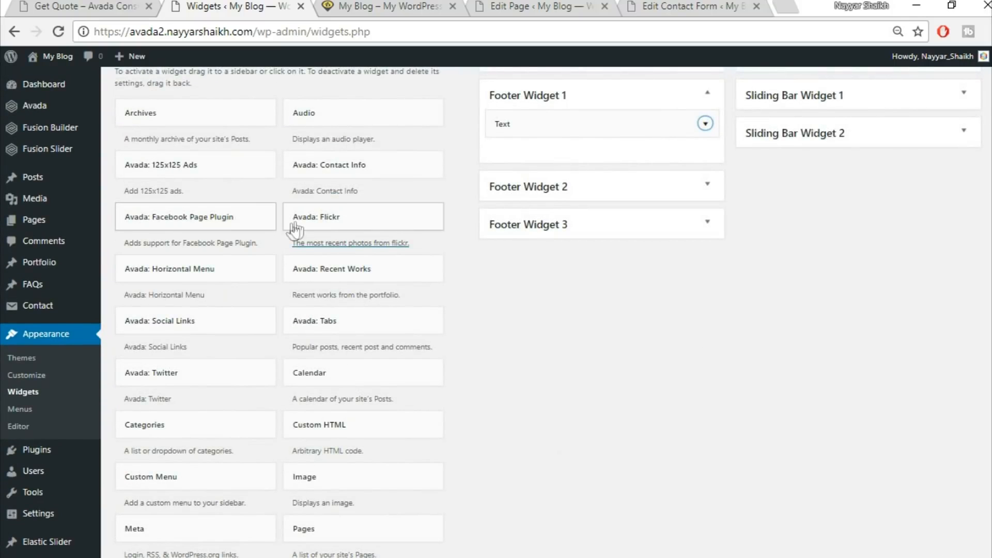
scroll(288, 227, up, 3)
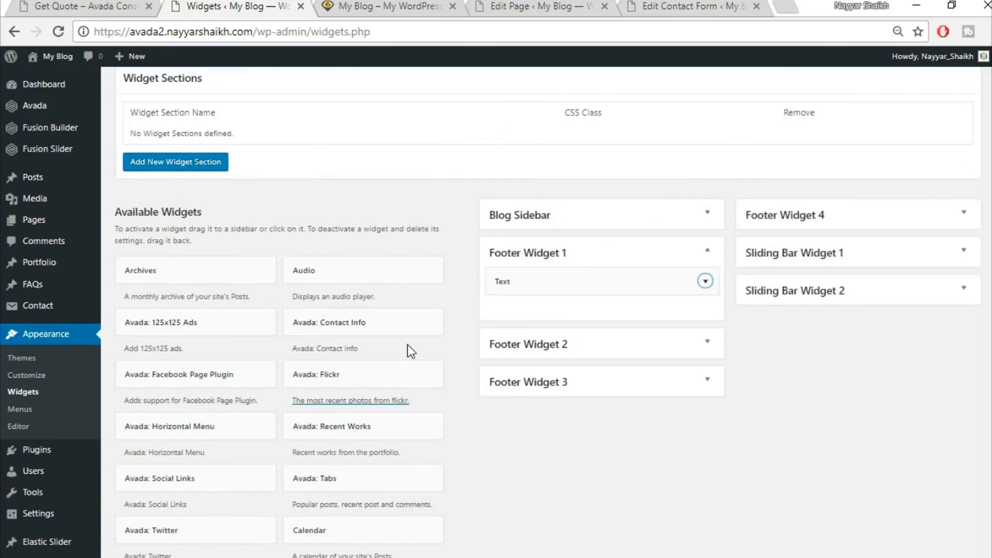
scroll(408, 346, down, 1)
scroll(274, 372, down, 3)
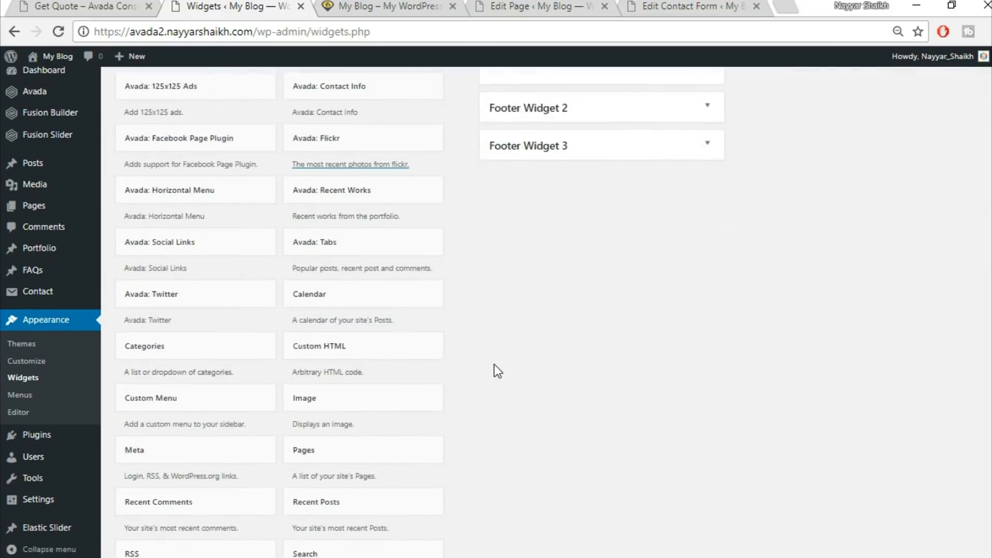
click(217, 291)
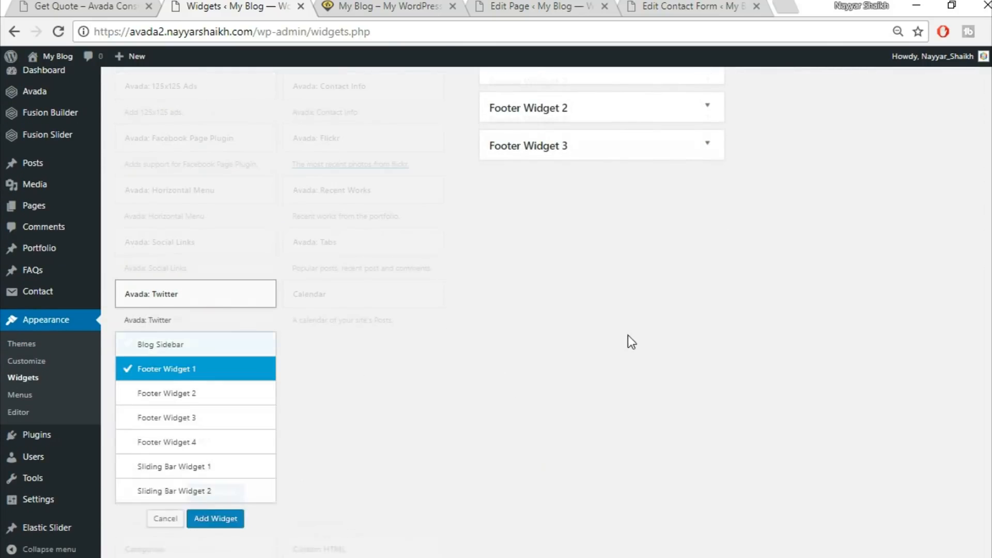
click(217, 235)
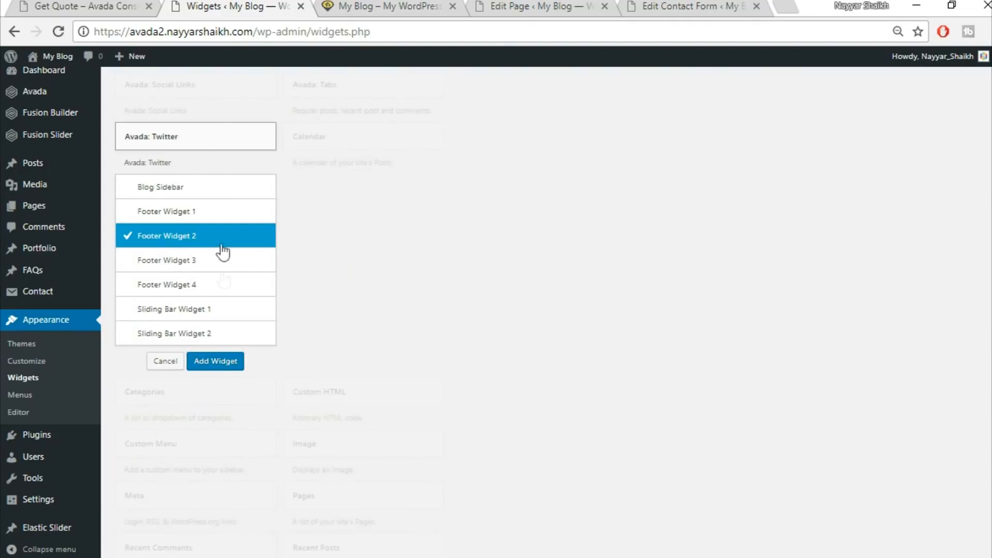
click(219, 368)
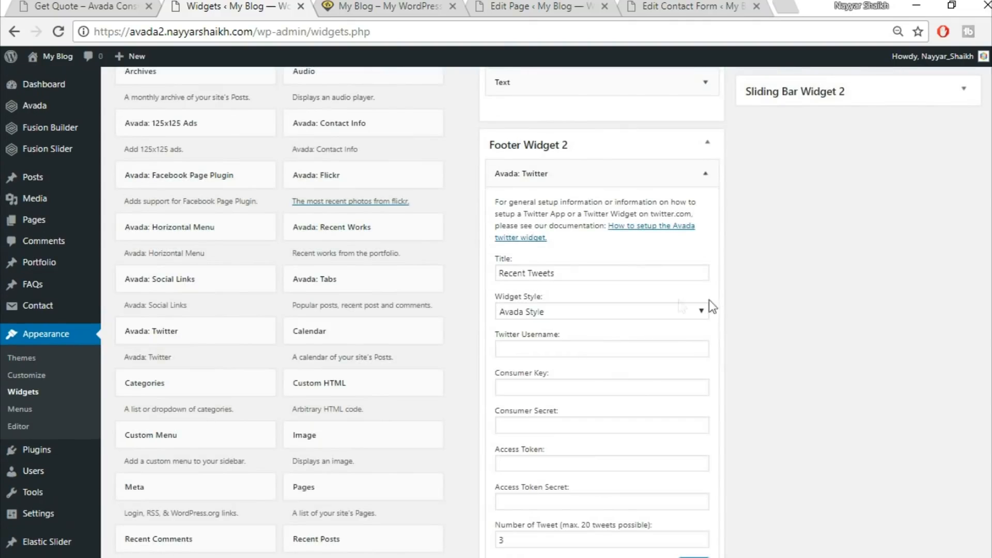
scroll(723, 305, down, 2)
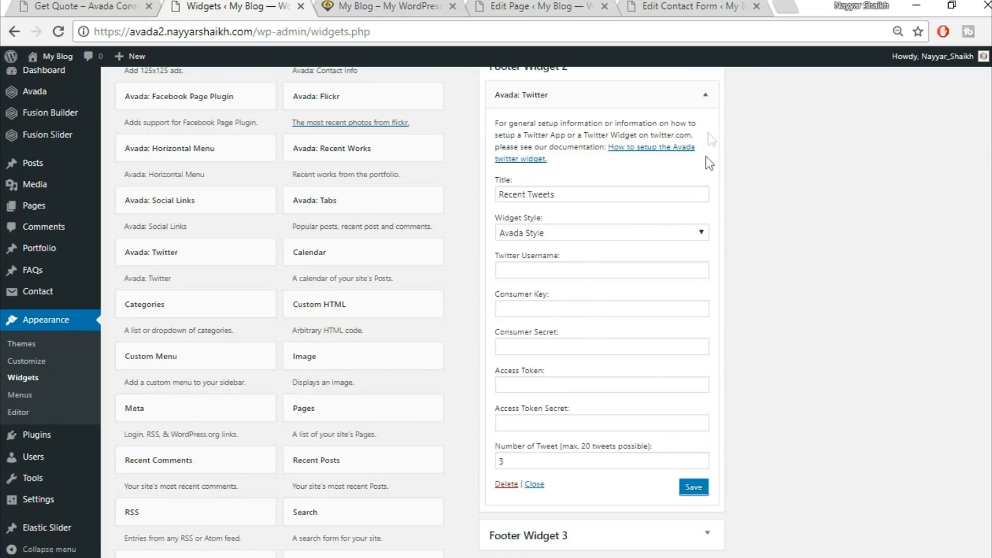
click(705, 95)
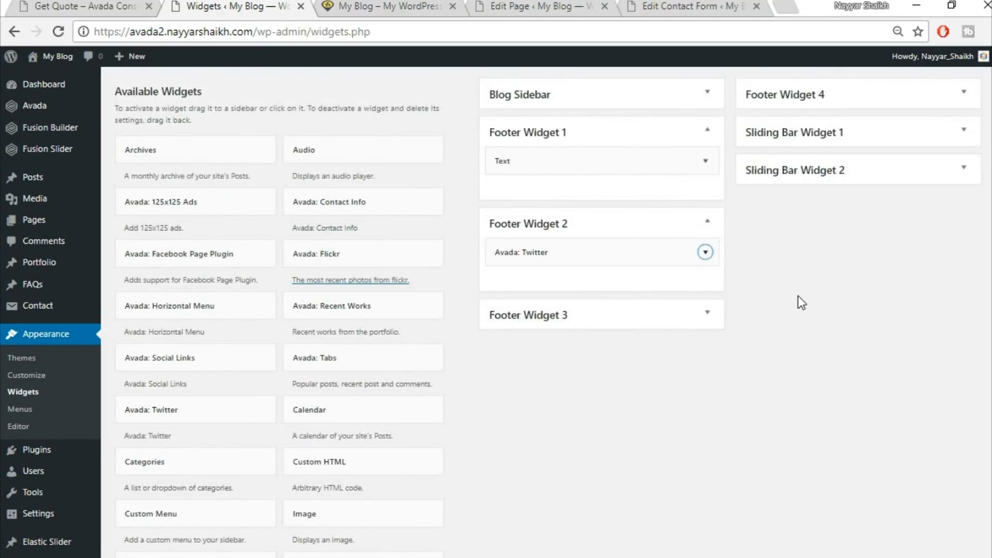
Compare with the demo footer, then copy the Footer Widget 3 checklist code block from the notes file
click(93, 6)
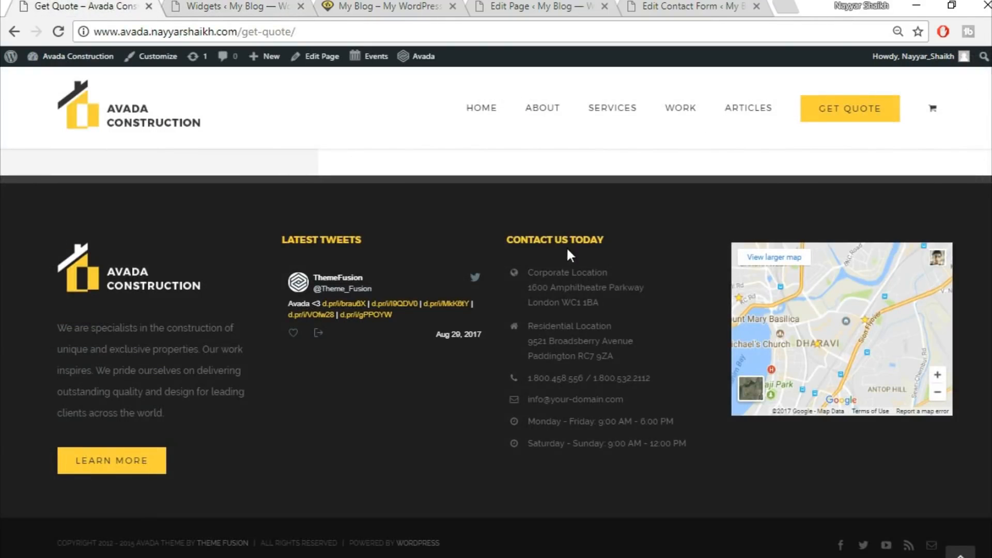
key(alt+Tab)
scroll(181, 413, down, 1)
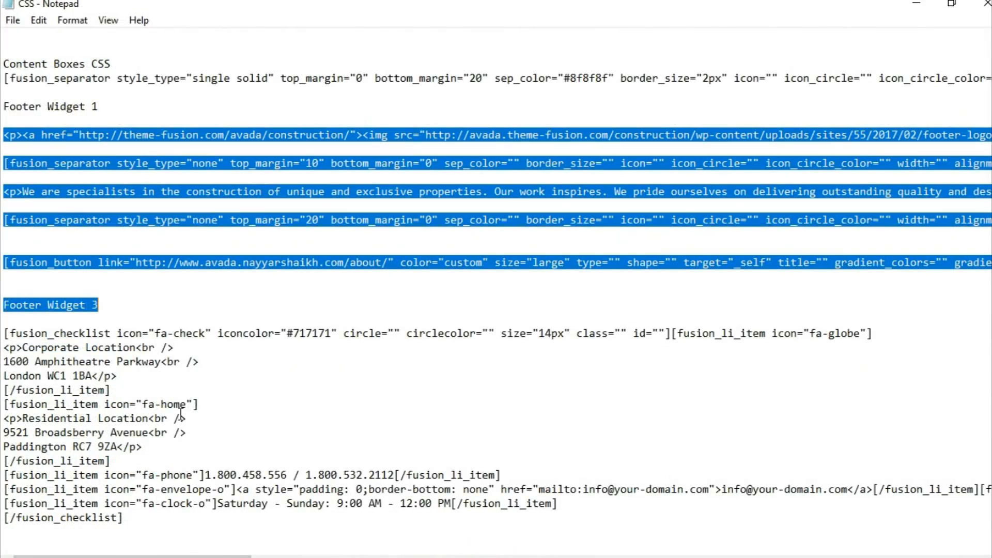
click(48, 333)
shift+click(198, 546)
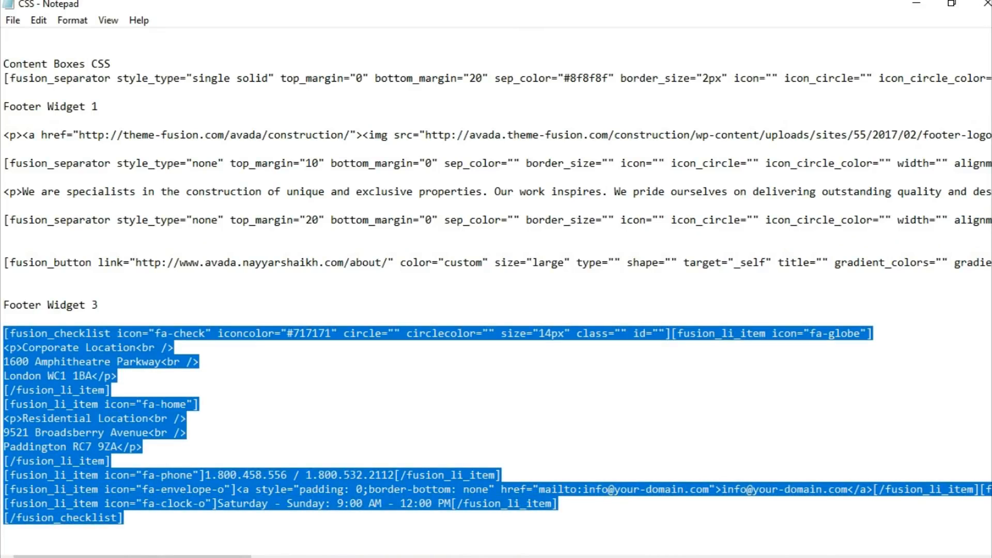
key(alt+Tab)
click(501, 6)
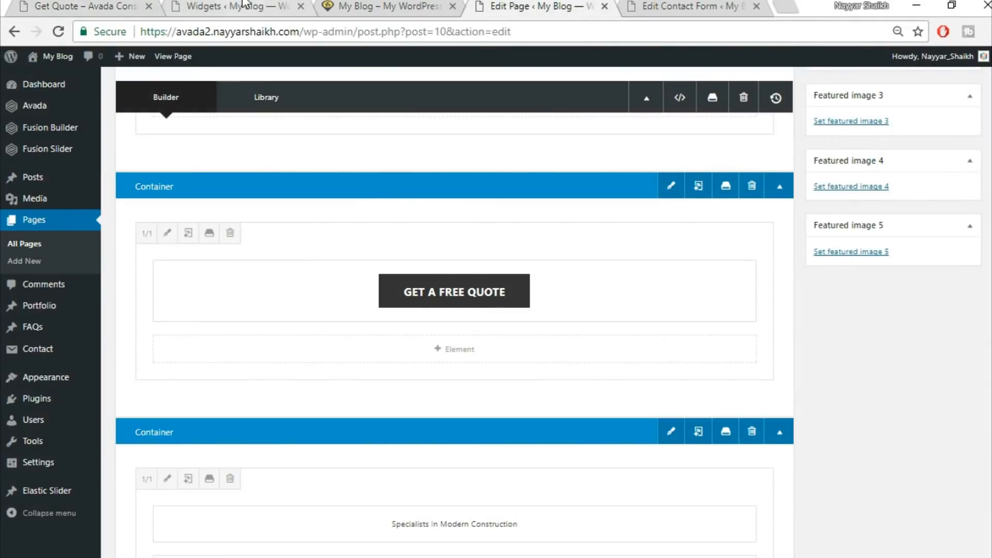
click(243, 7)
Add a Text widget to the Footer Widget 3 area and paste the checklist code into it
scroll(557, 396, down, 8)
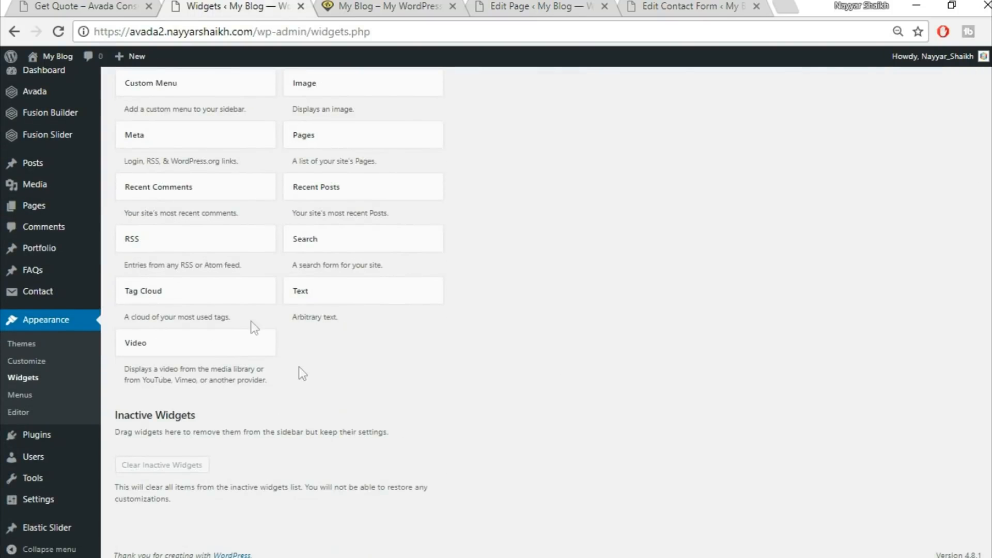
click(342, 290)
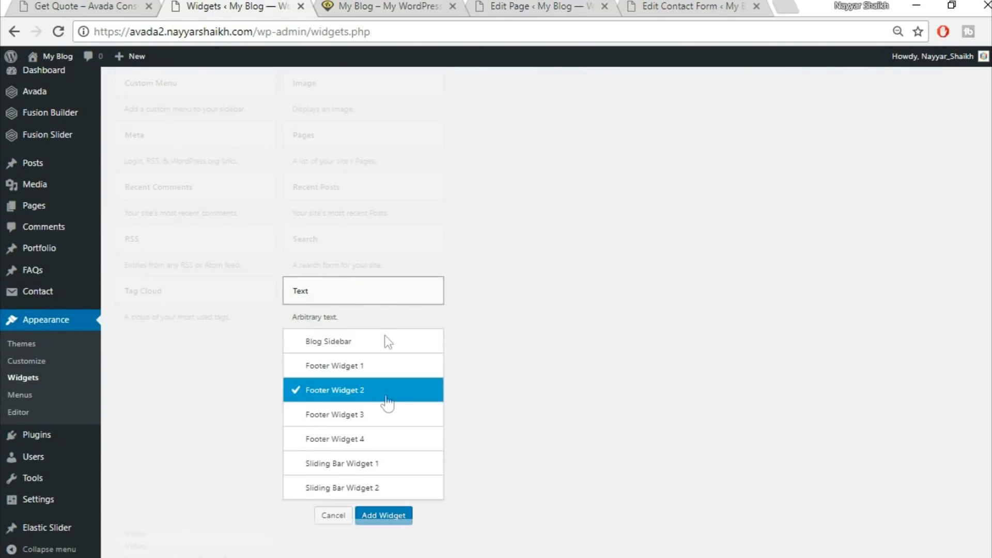
click(370, 414)
click(387, 517)
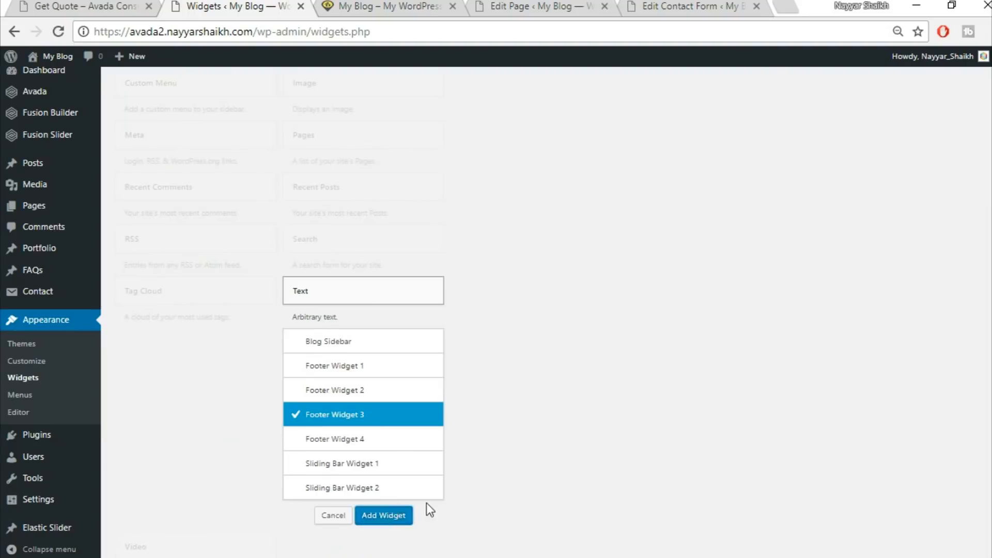
click(701, 248)
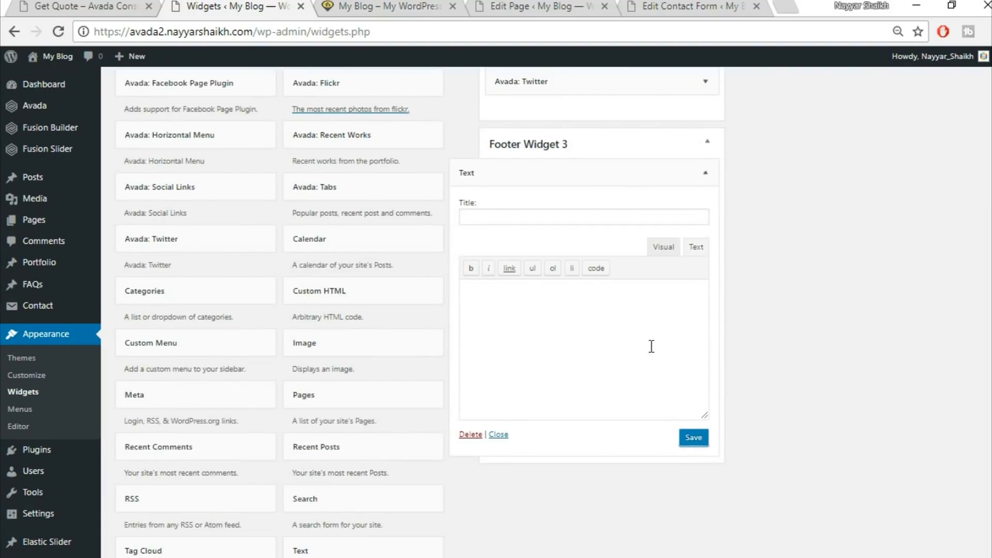
key(ctrl+v)
click(663, 246)
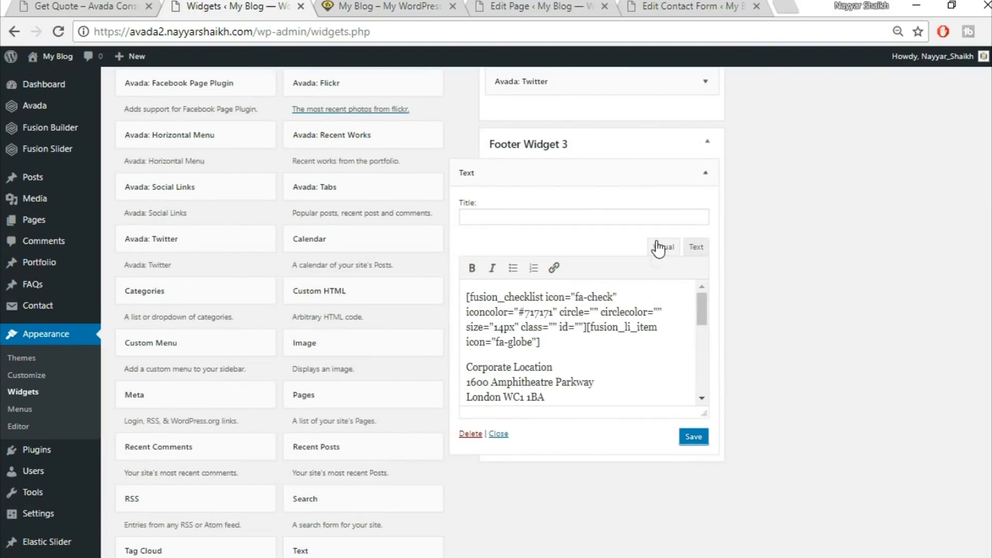
Review the pasted contact details in Visual view, then save and collapse the Footer Widget 3 widget
scroll(569, 345, down, 3)
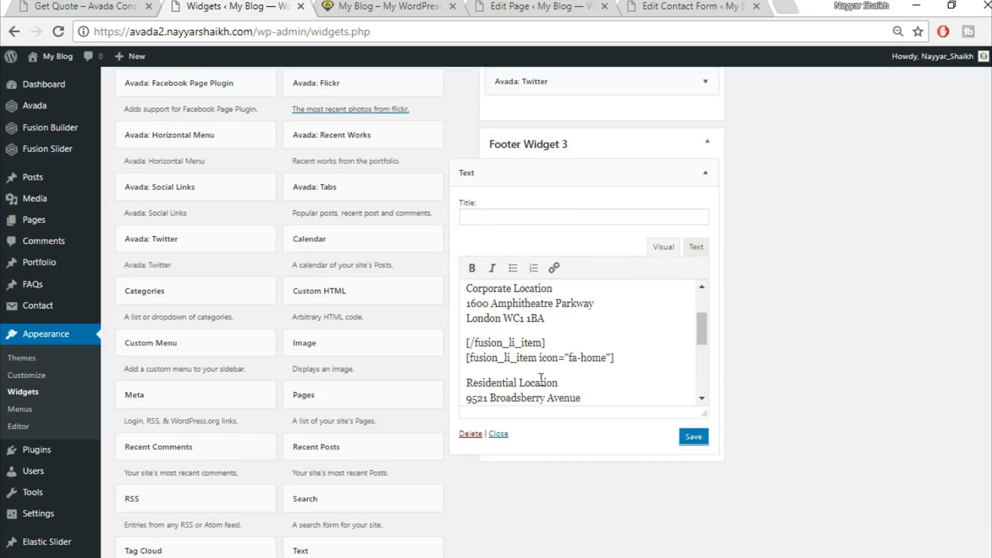
scroll(514, 380, down, 3)
drag(467, 300, 587, 330)
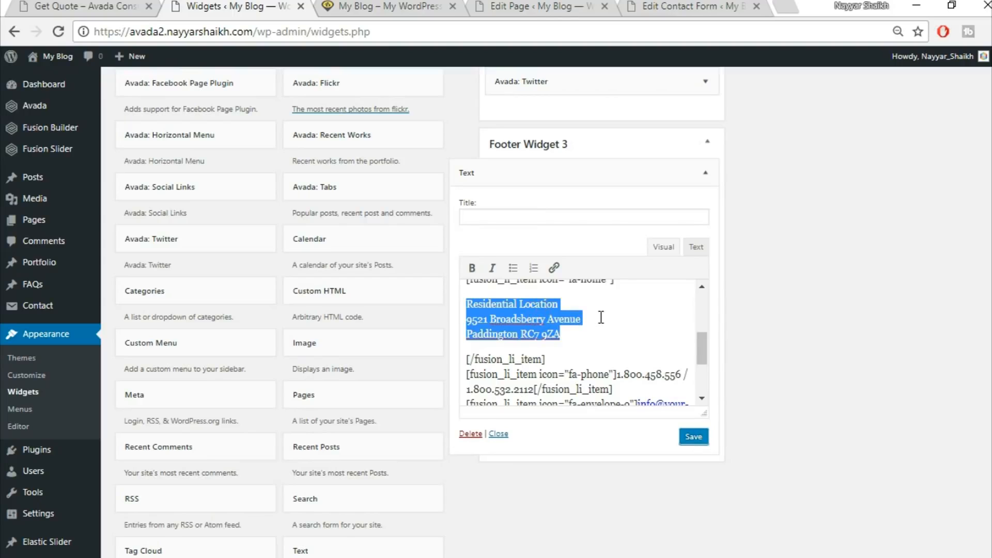
scroll(601, 317, down, 3)
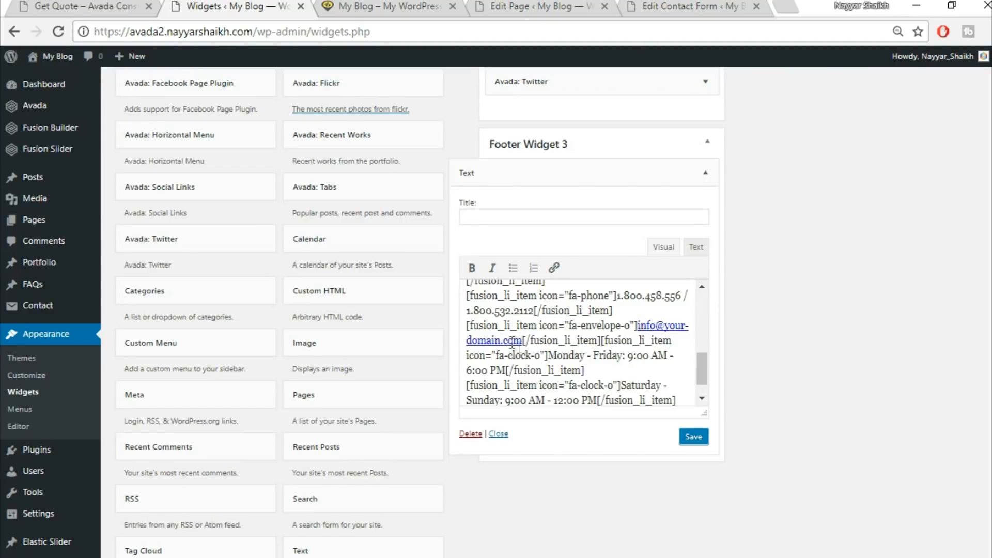
click(694, 438)
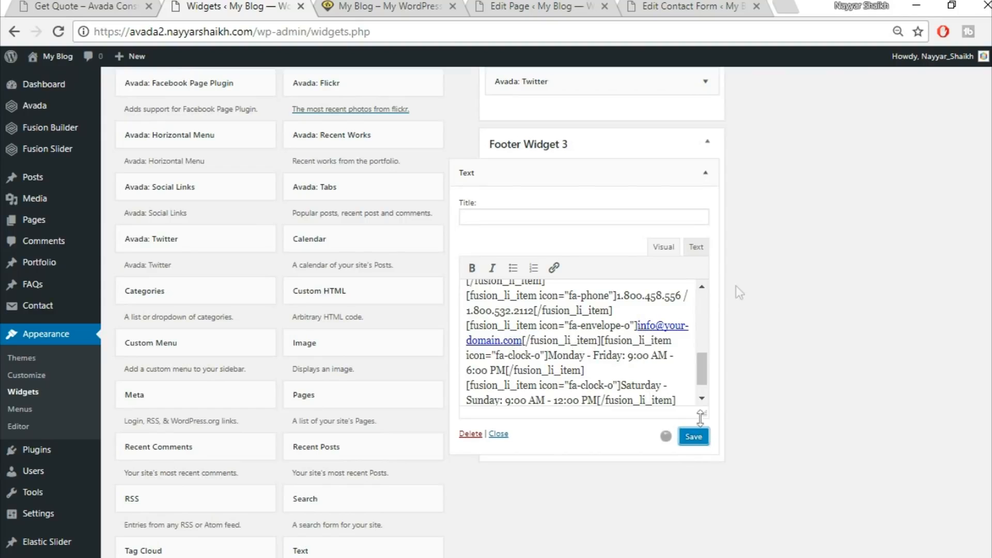
click(704, 174)
scroll(754, 268, up, 3)
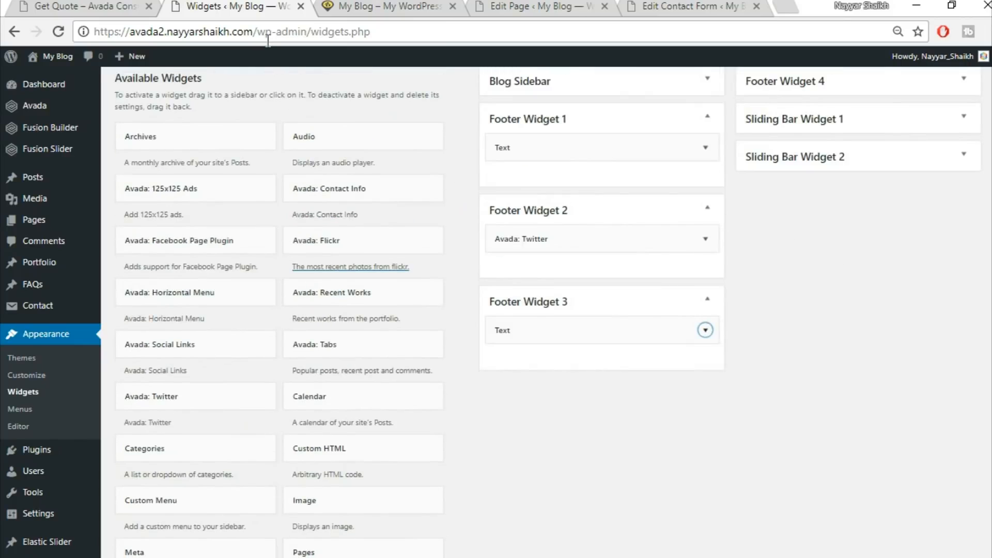
Open Google Maps in a new tab and copy the embed map iframe code from its share options
click(130, 5)
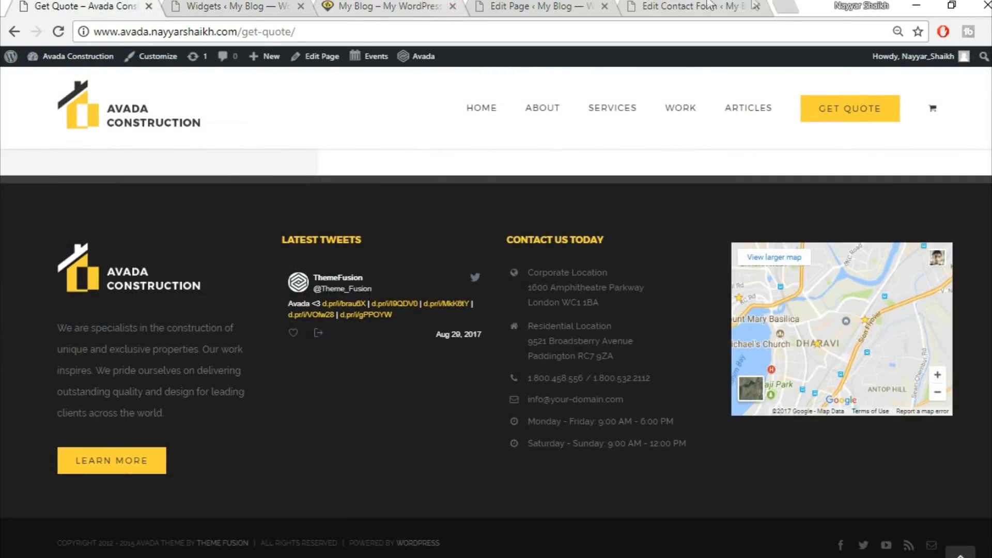
click(780, 5)
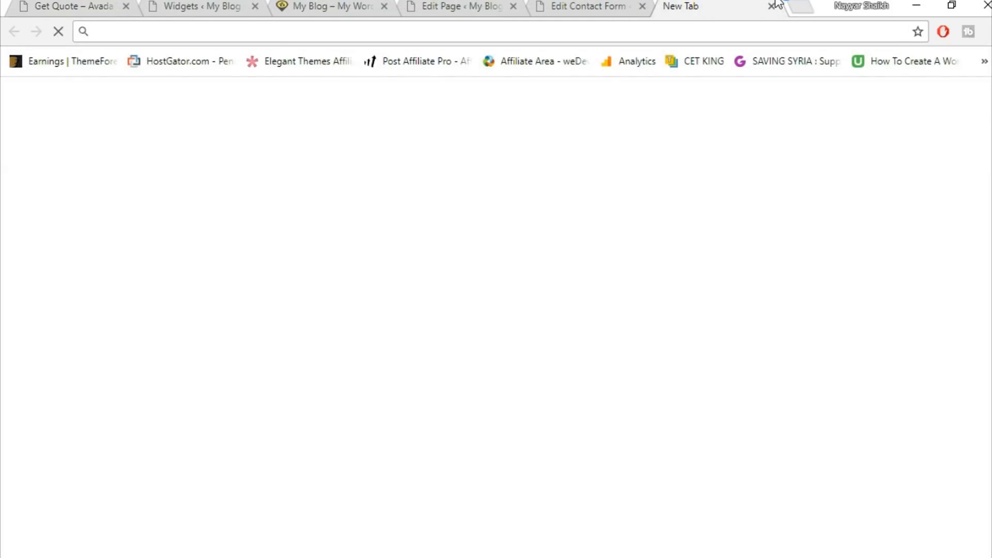
text(map)
key(Return)
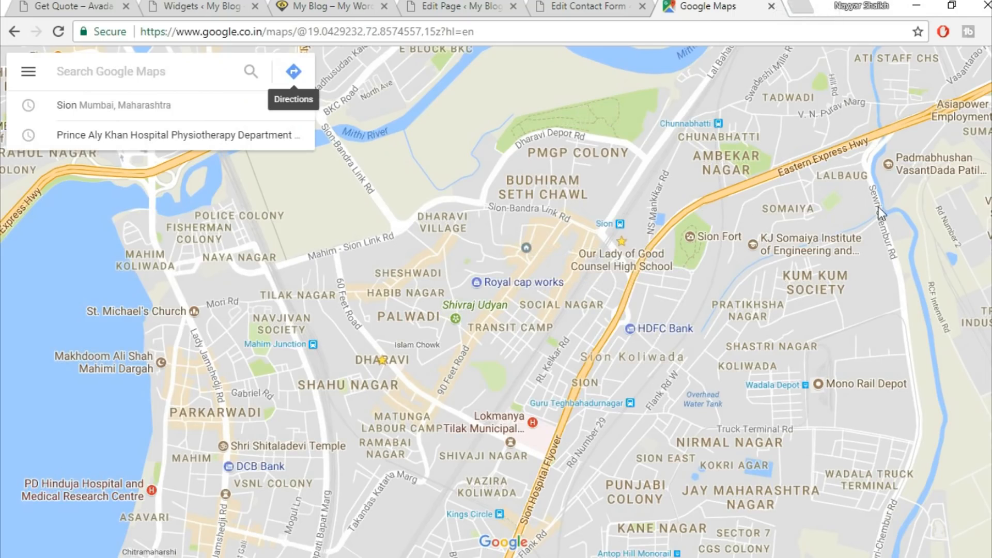
click(26, 75)
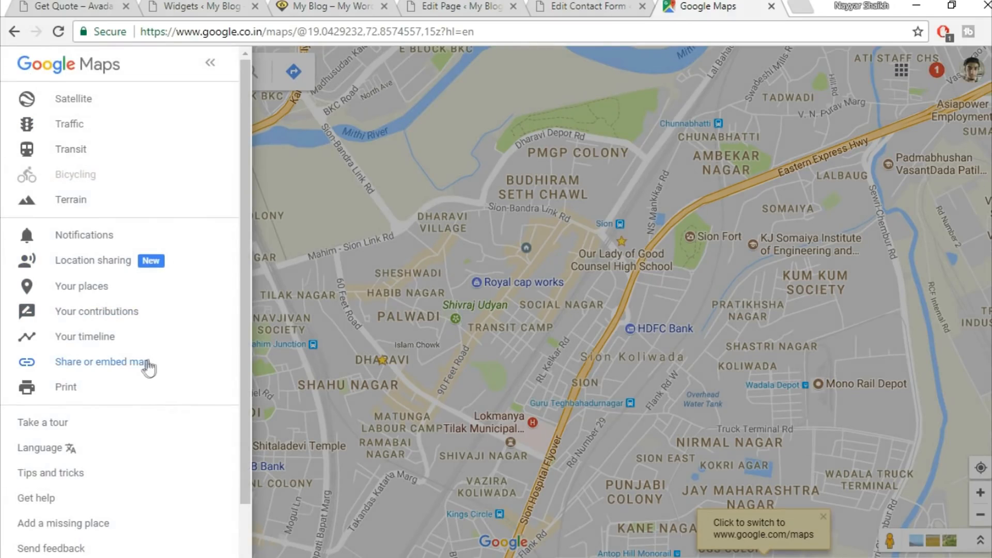
click(146, 368)
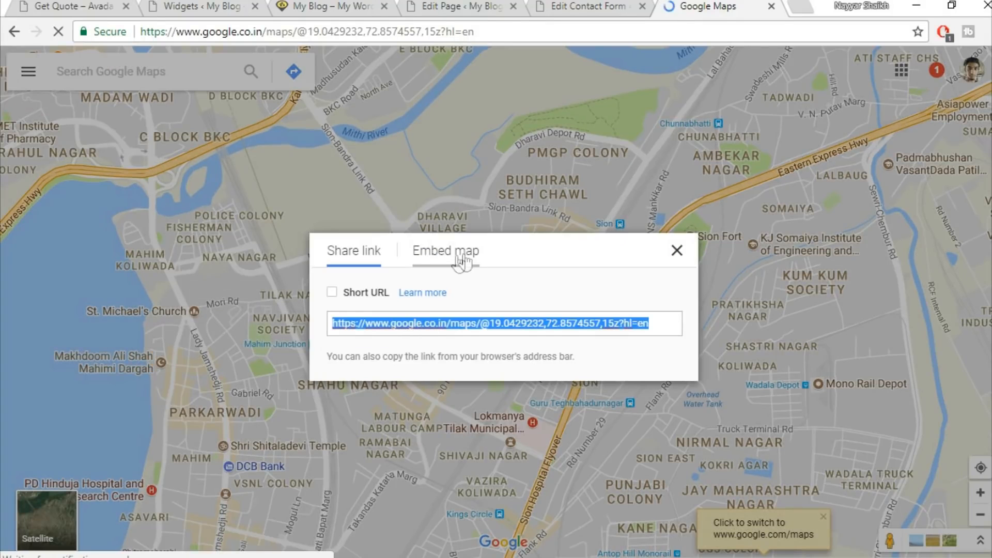
click(463, 261)
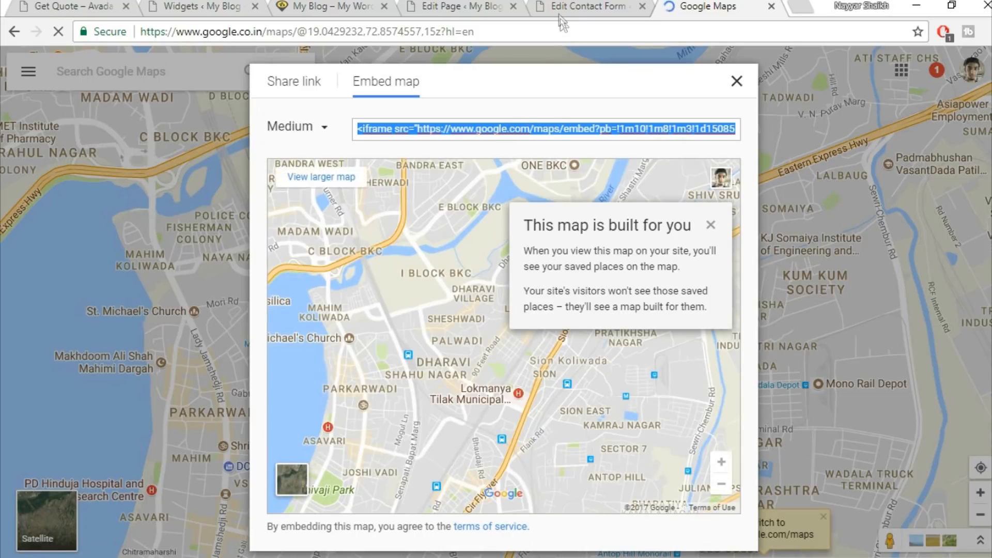
click(465, 5)
click(568, 6)
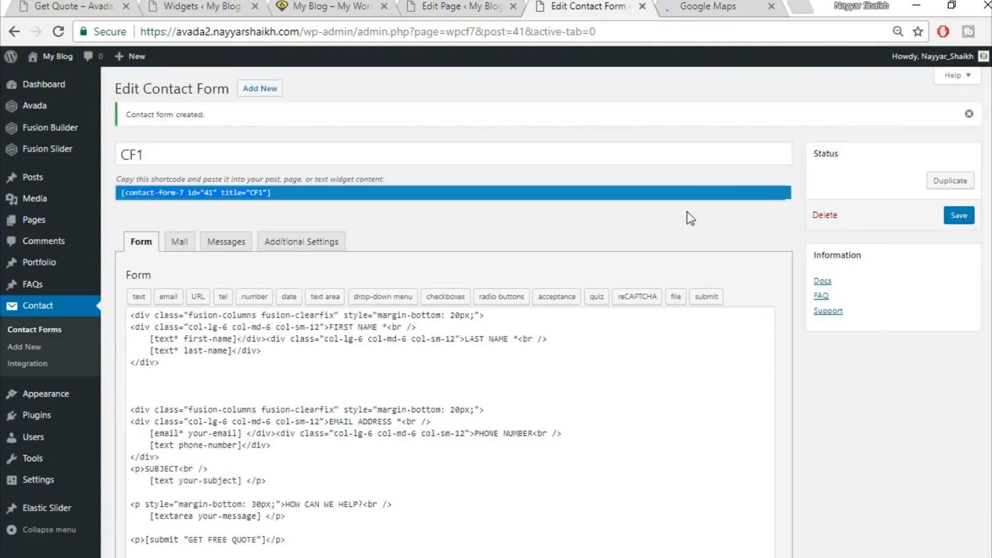
click(220, 4)
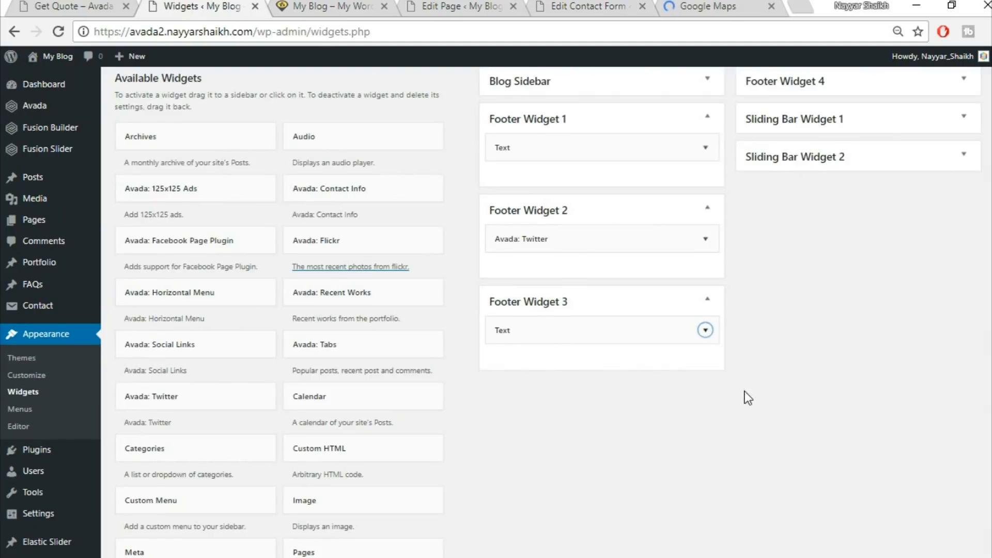
Add a Text widget to Footer Widget 4, paste the Google map embed code in Text view, and set its height to 275
scroll(749, 398, down, 5)
click(389, 291)
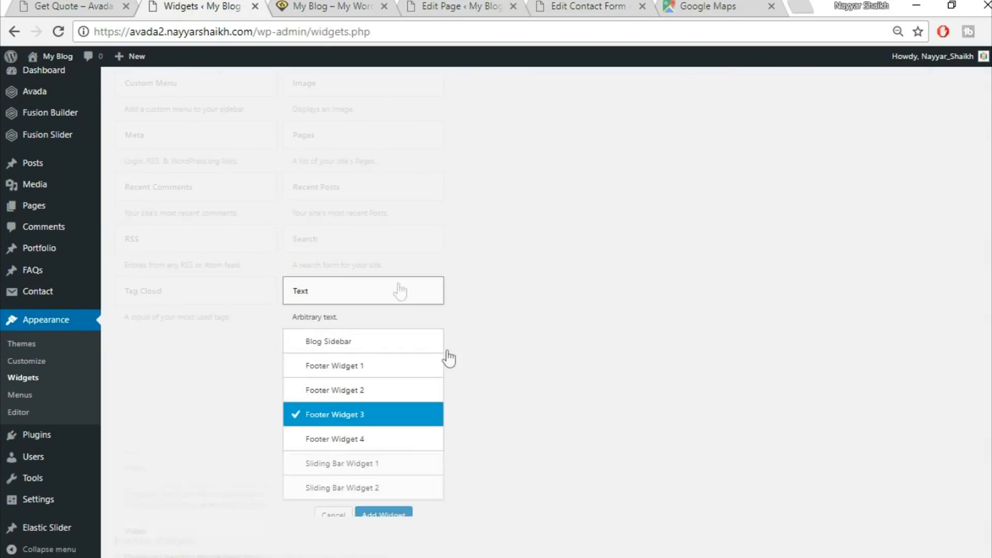
click(381, 449)
click(397, 517)
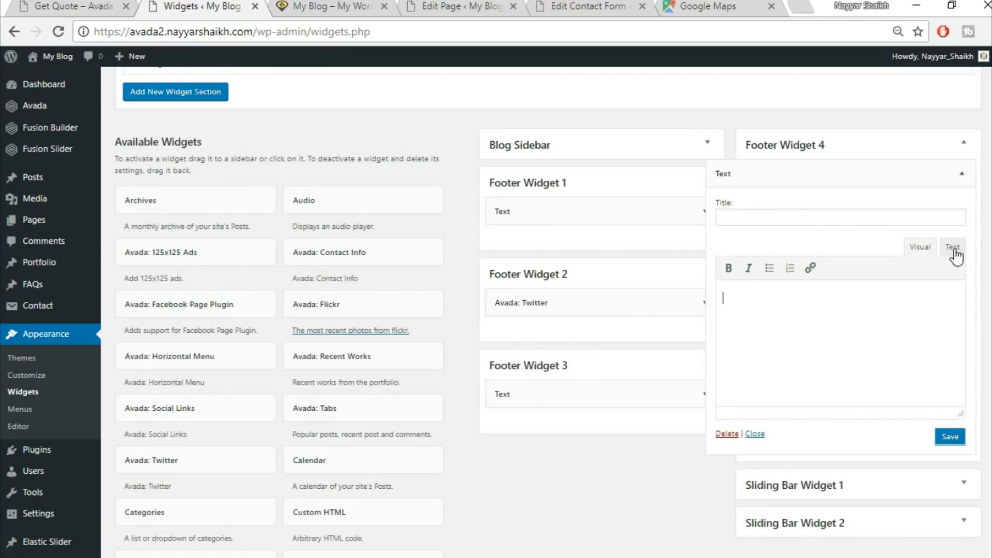
click(953, 248)
key(ctrl+v)
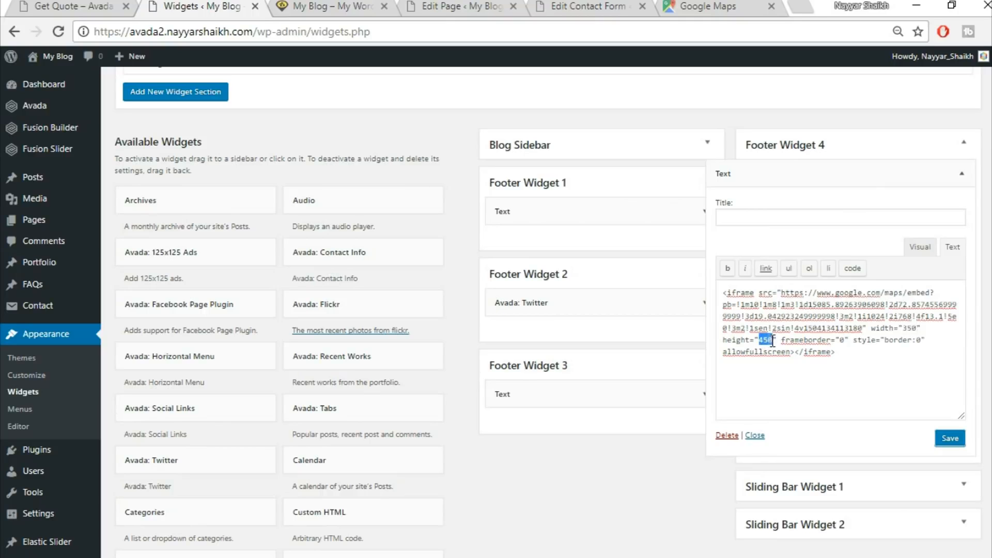
text(275)
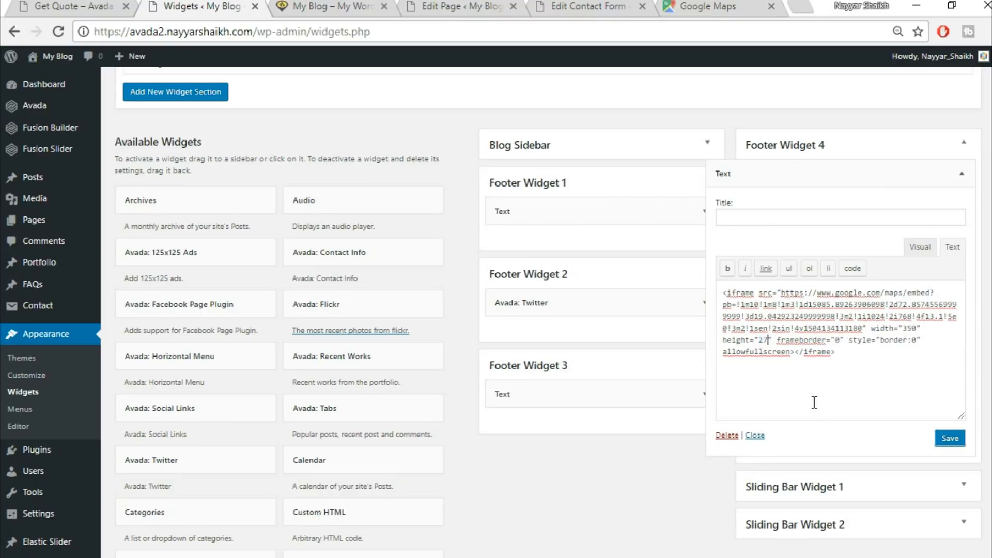
Compare with the demo footer, then save and collapse the Footer Widget 4 text widget
click(86, 5)
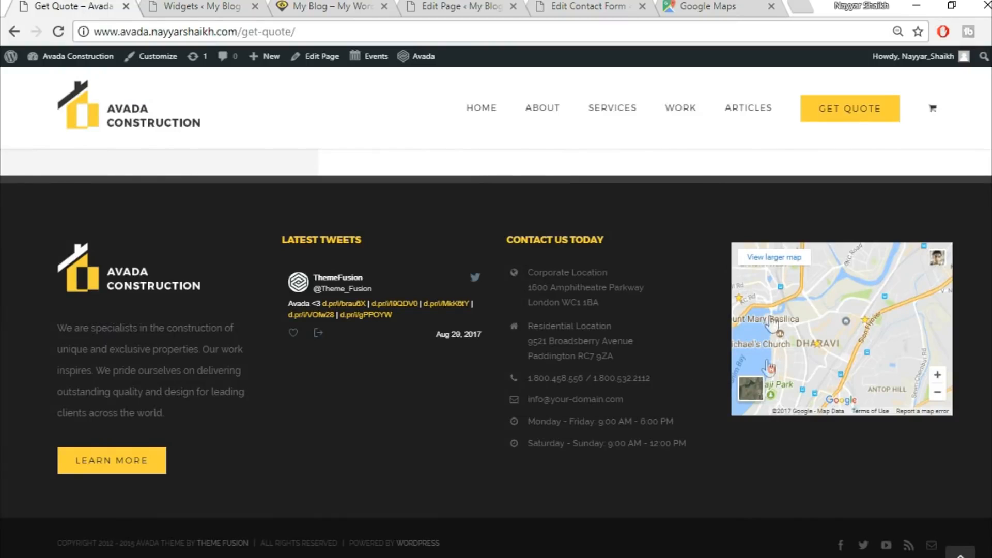
click(226, 5)
click(92, 6)
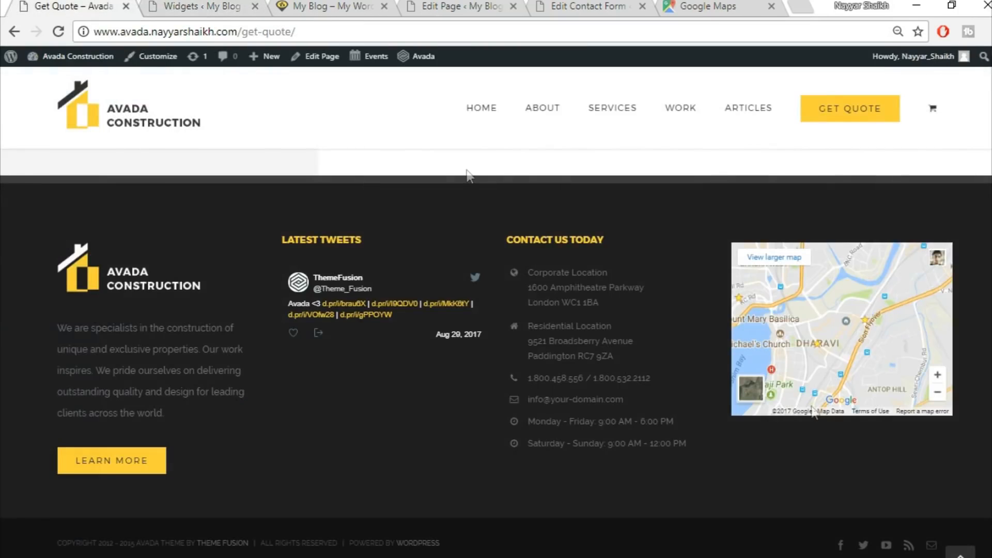
click(206, 5)
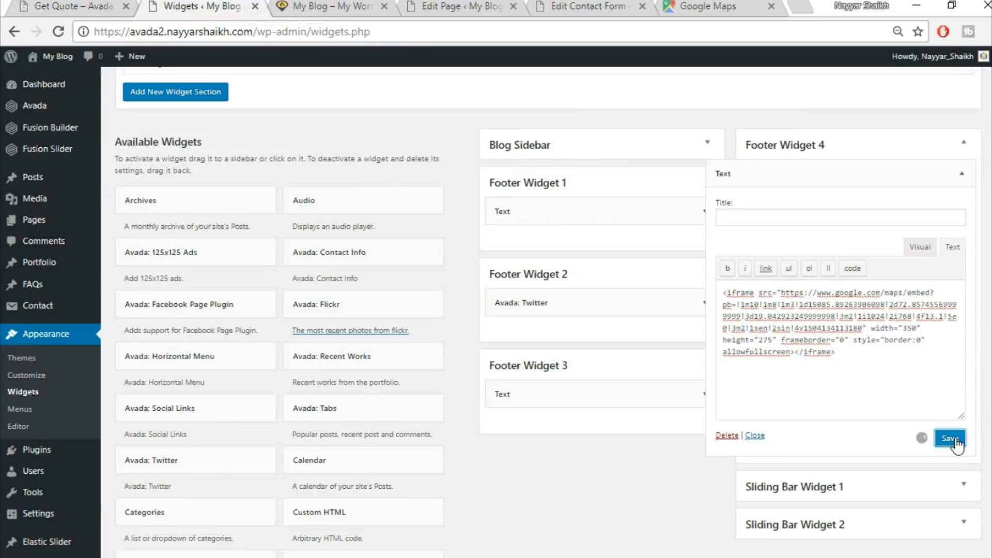
click(961, 174)
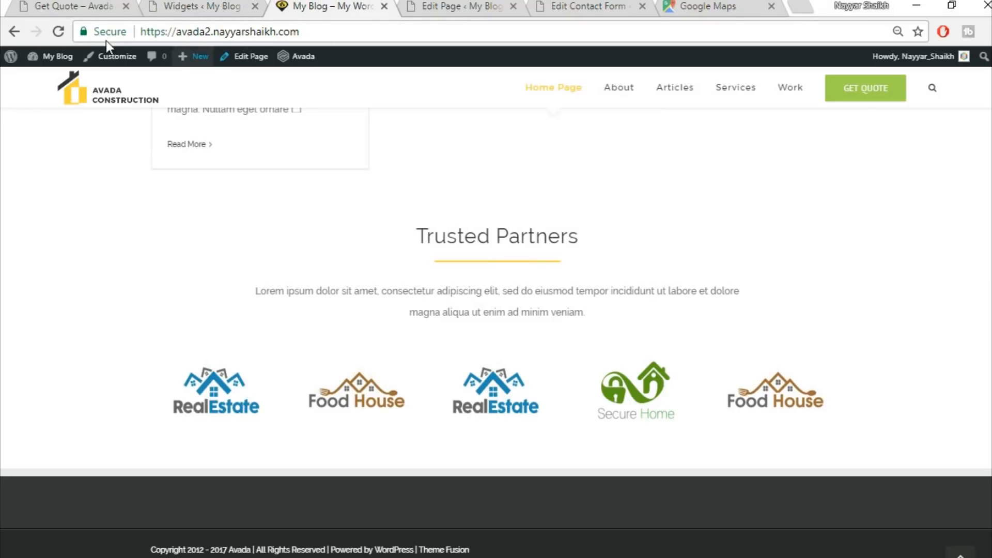
Reload the site and compare its footer headings with the demo, checking the Twitter widget's title
click(58, 31)
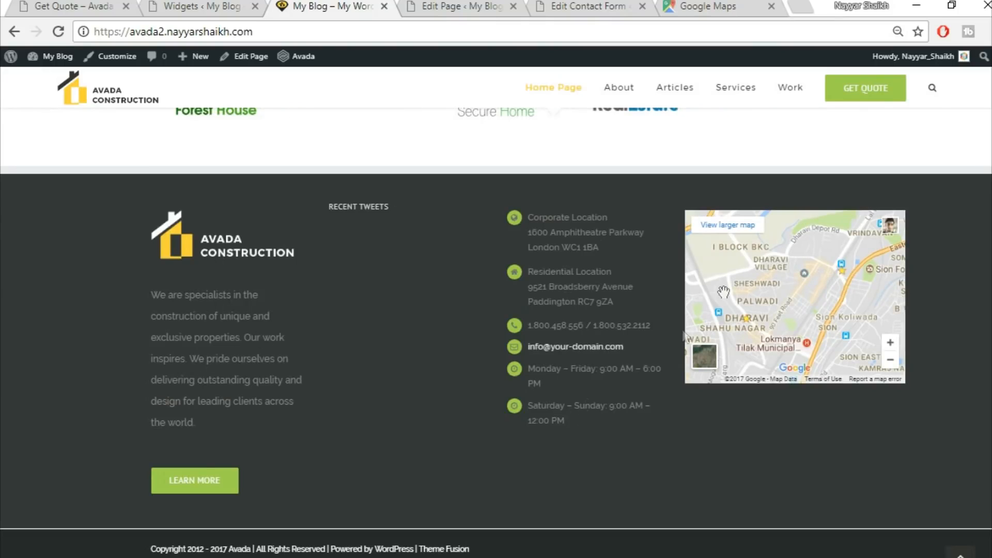
click(52, 2)
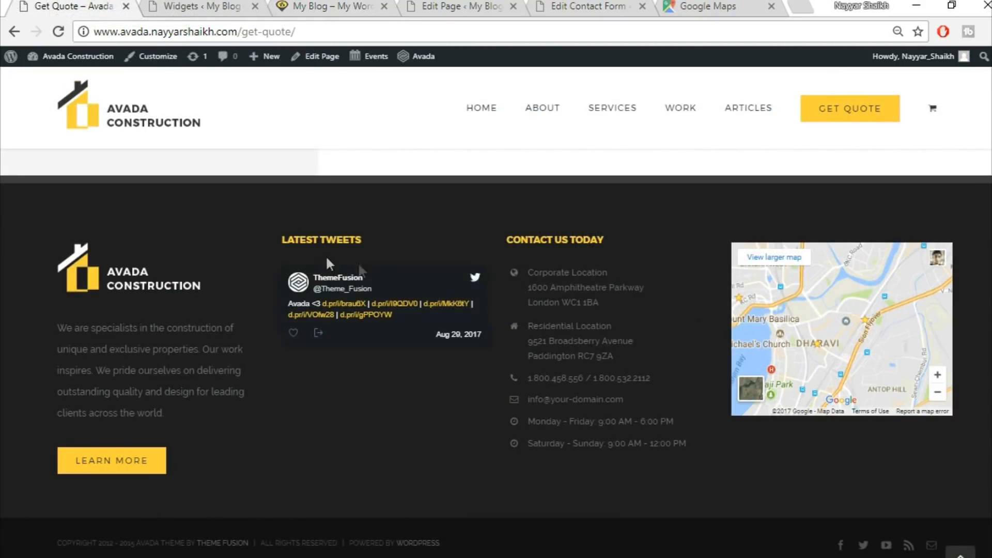
drag(382, 243, 283, 239)
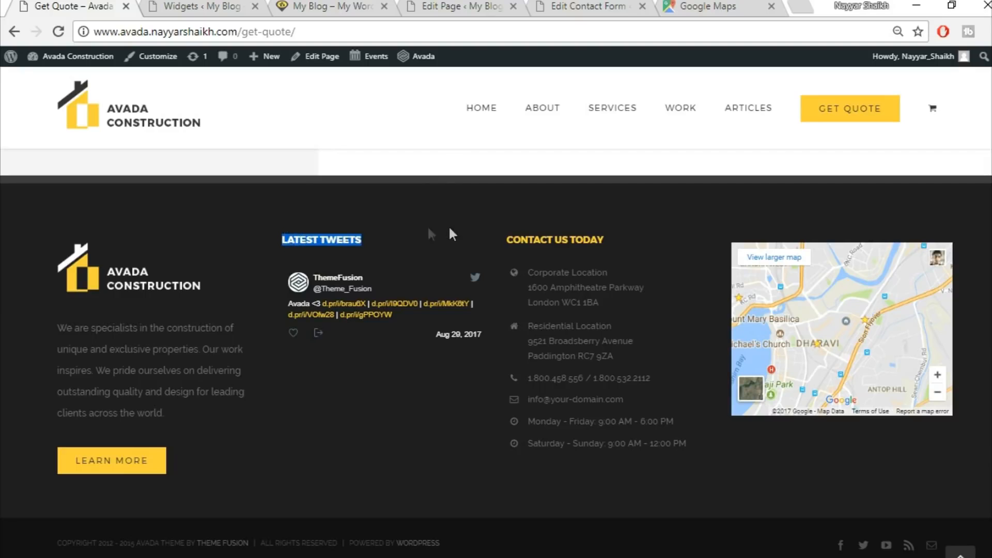
click(335, 5)
click(212, 5)
click(706, 303)
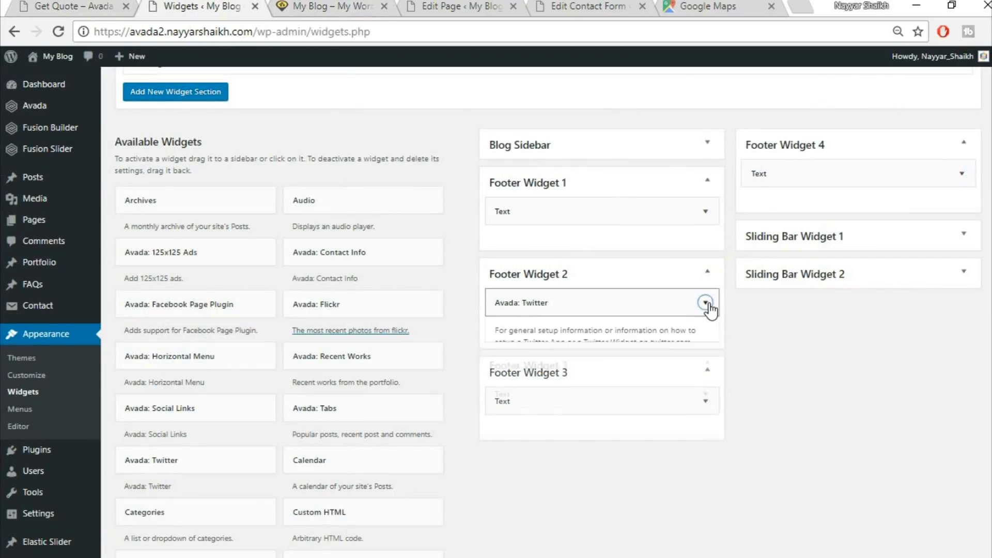
scroll(605, 418, down, 2)
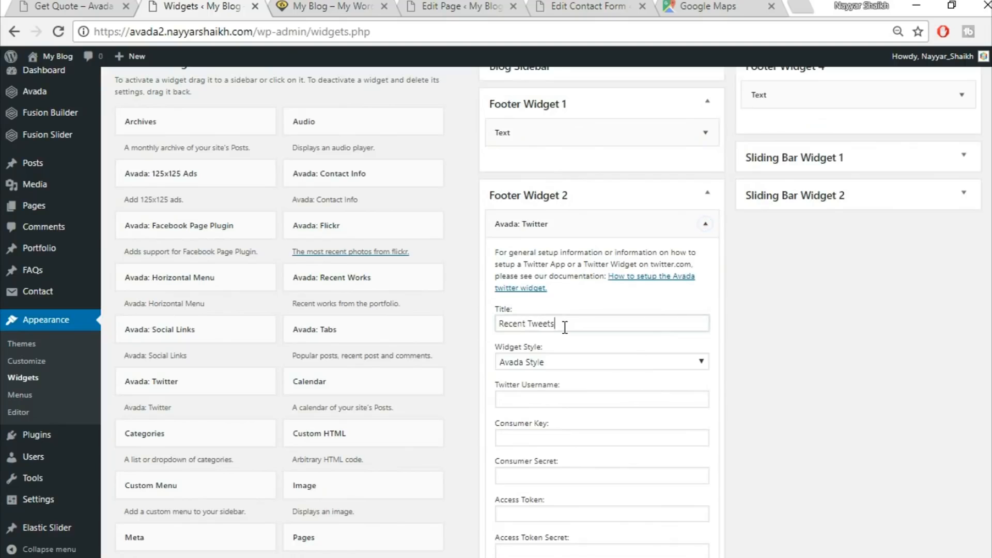
click(706, 224)
Copy the demo's CONTACT US TODAY heading and paste it as the title of the Footer Widget 3 text widget
click(705, 316)
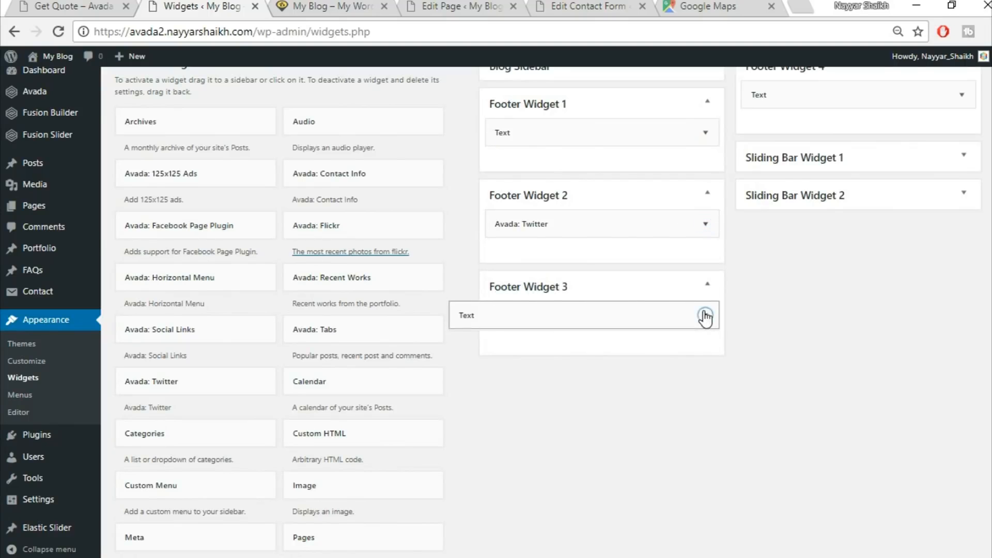
click(549, 359)
click(98, 6)
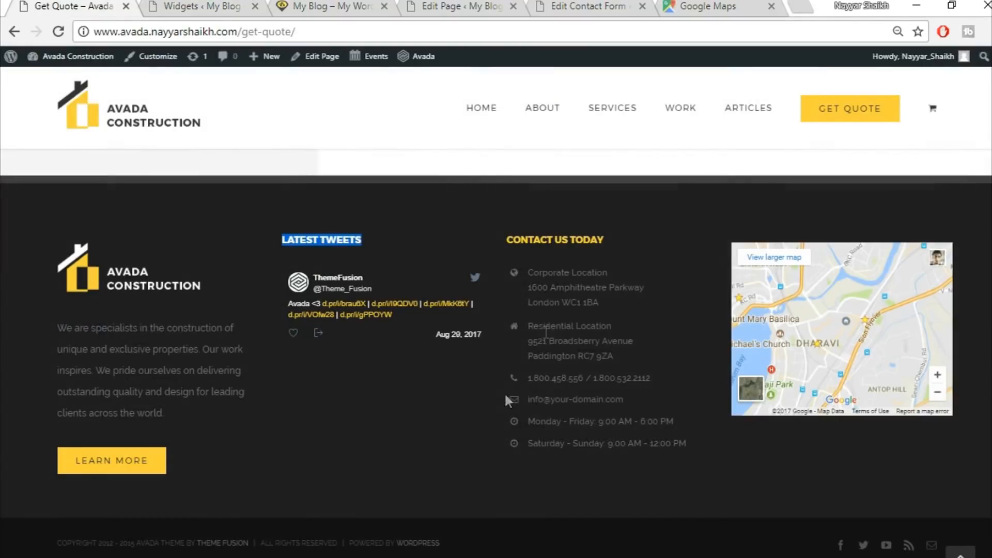
drag(611, 256, 500, 227)
key(ctrl+c)
click(323, 5)
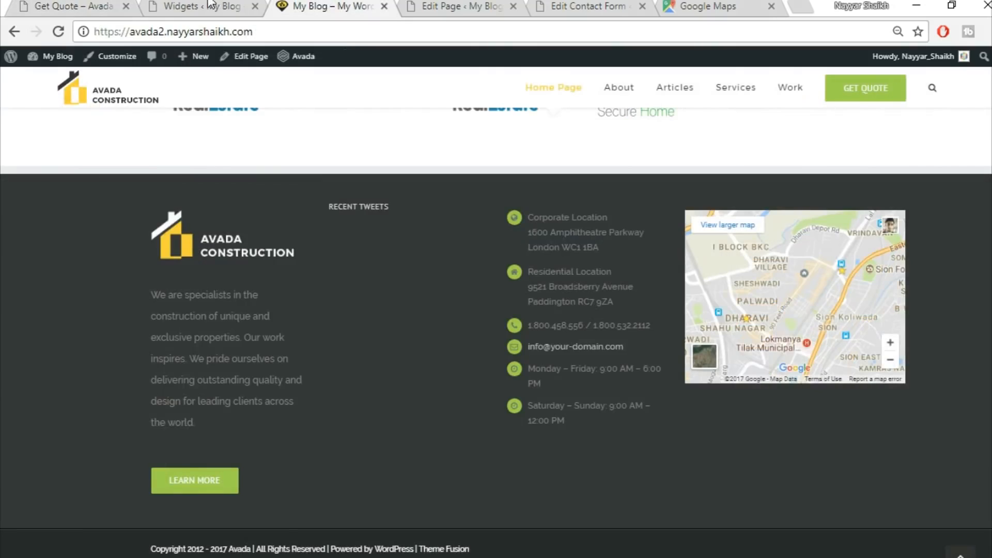
click(210, 4)
key(ctrl+v)
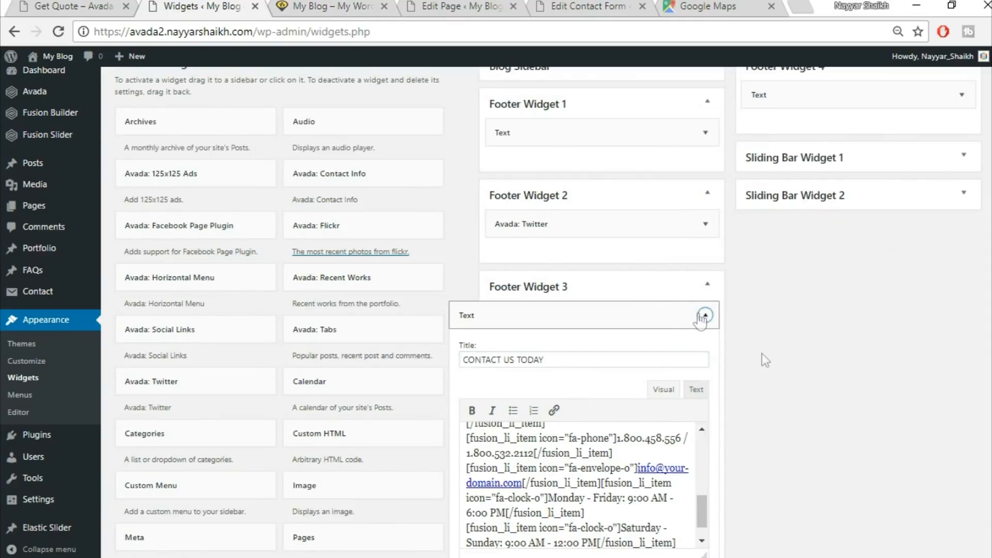
click(705, 315)
Compare the site's footer headings and layout against the demo footer
click(20, 4)
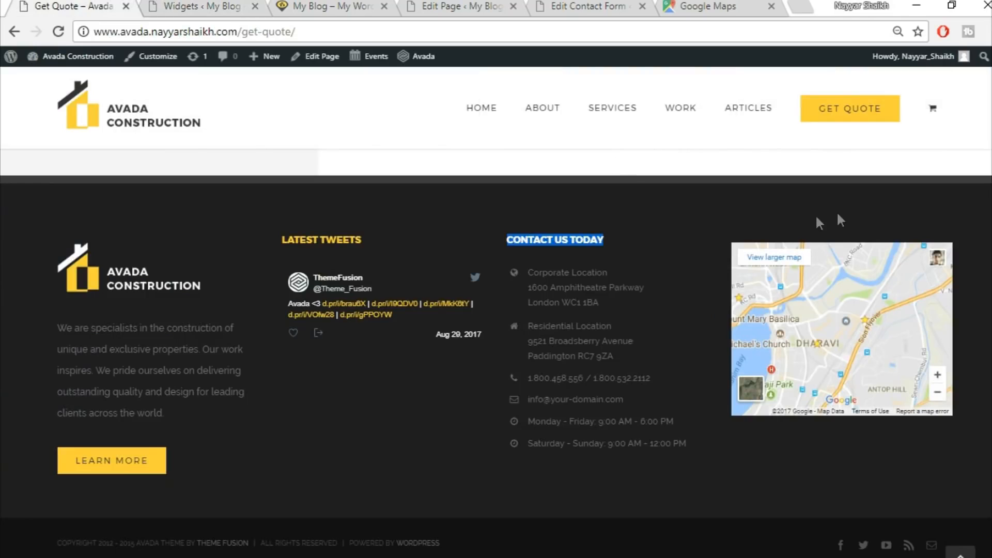
click(414, 470)
click(234, 6)
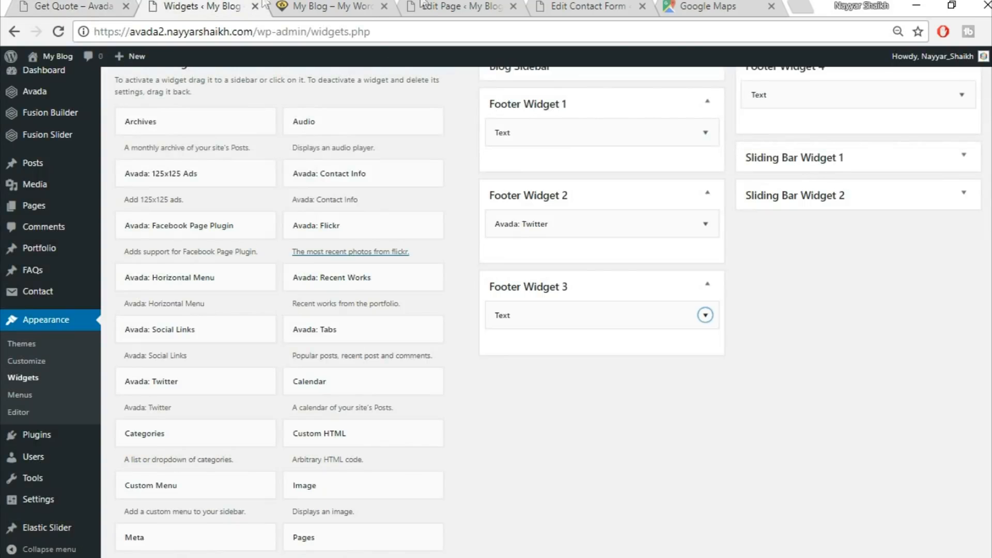
click(344, 5)
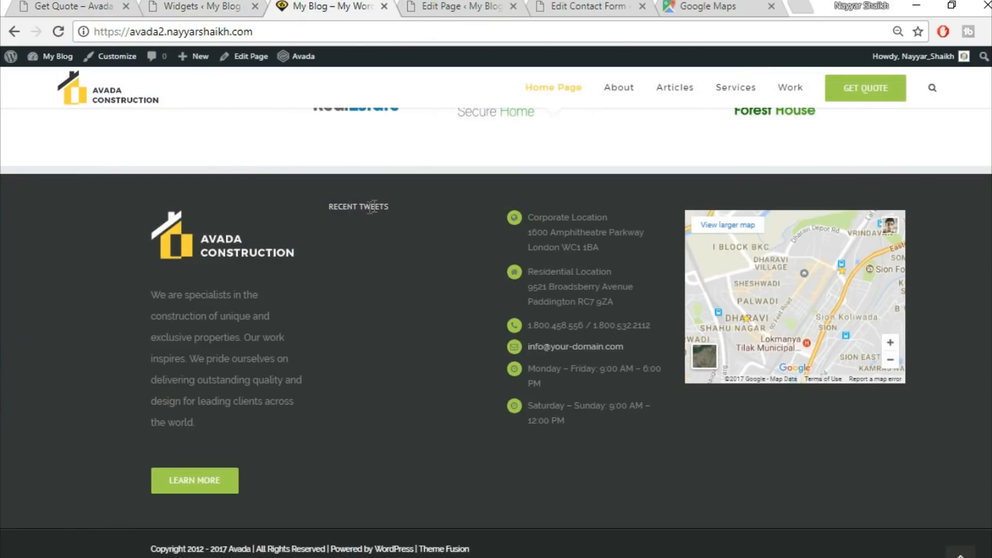
drag(323, 204, 420, 204)
click(387, 203)
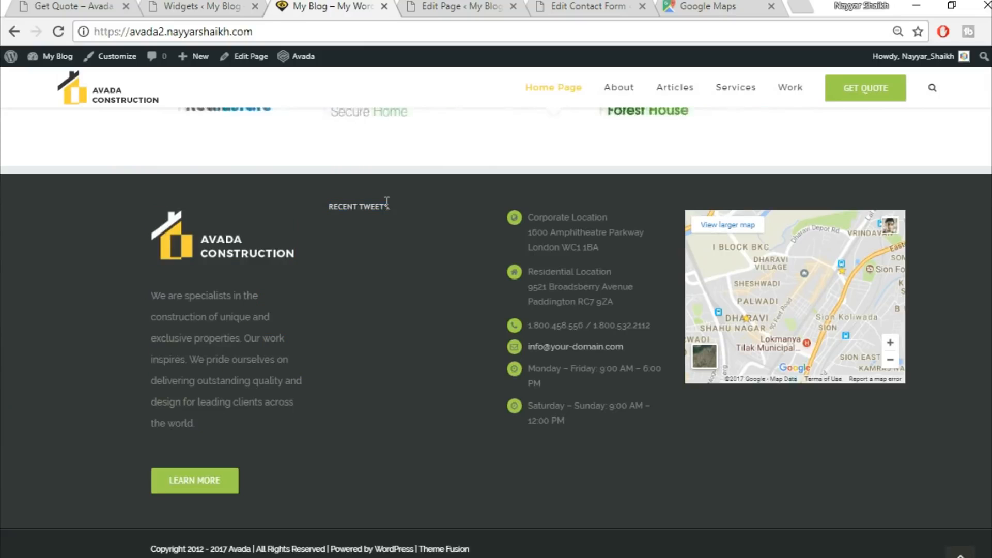
click(93, 6)
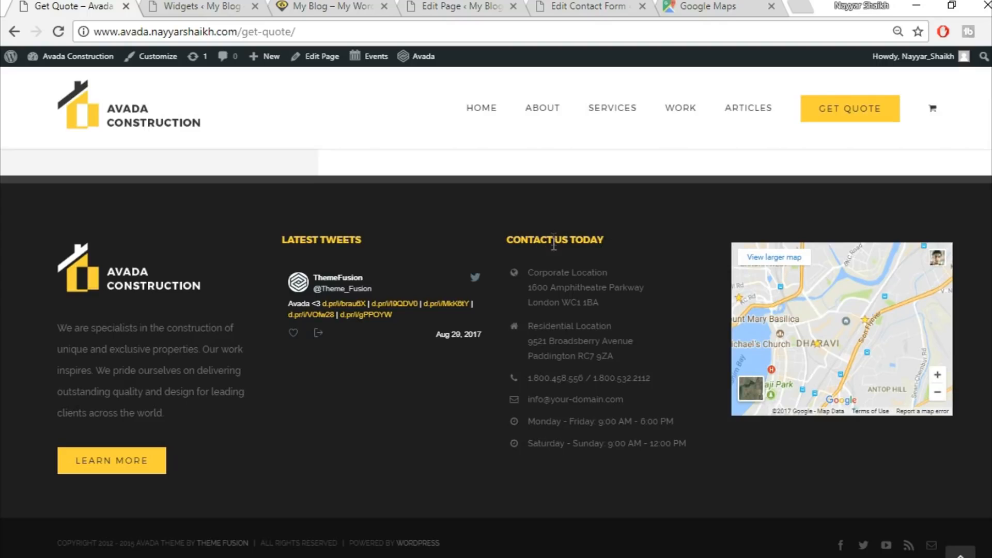
click(201, 7)
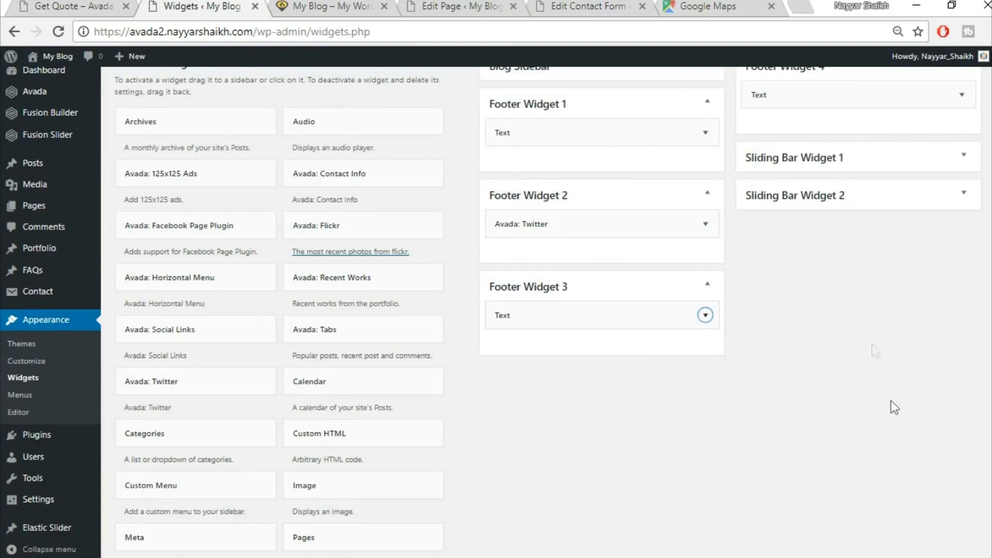
scroll(620, 207, up, 3)
click(325, 7)
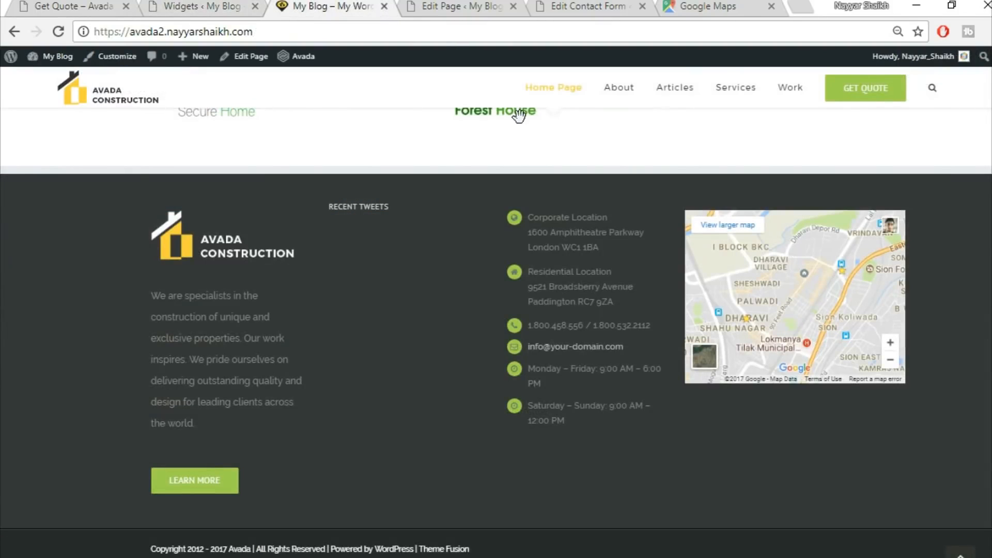
click(193, 5)
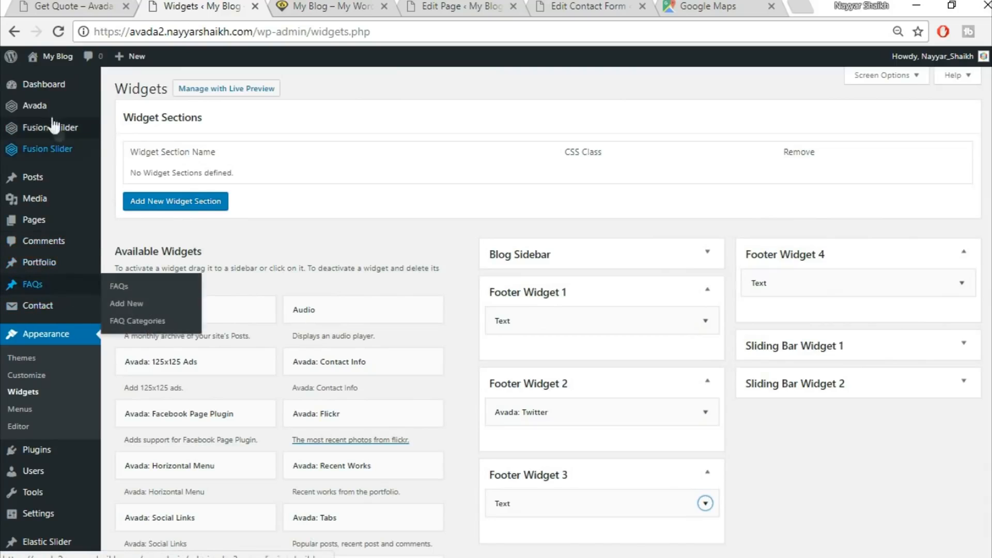
Open the Avada Theme Options Footer Styling section and turn on 100% Footer Width
mouse_move(50, 110)
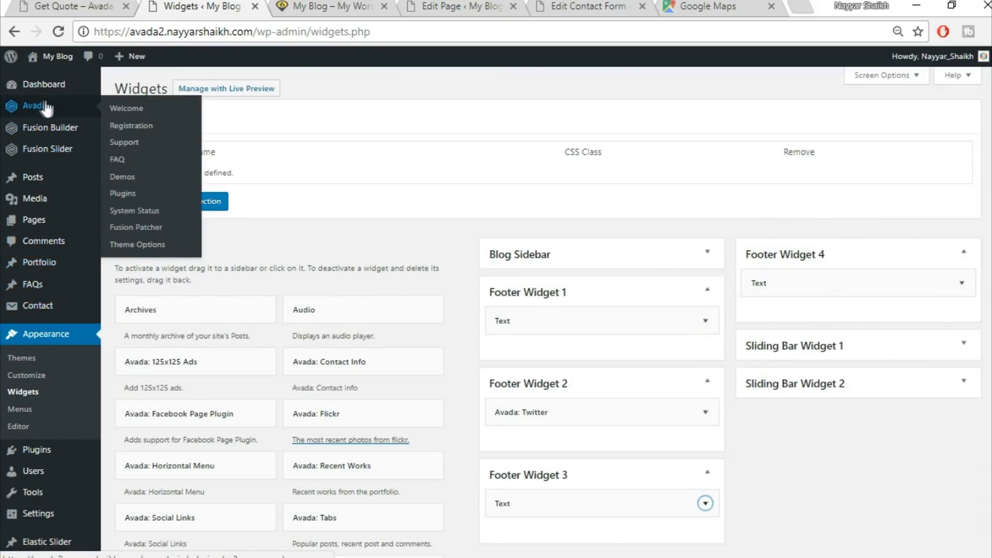
click(145, 244)
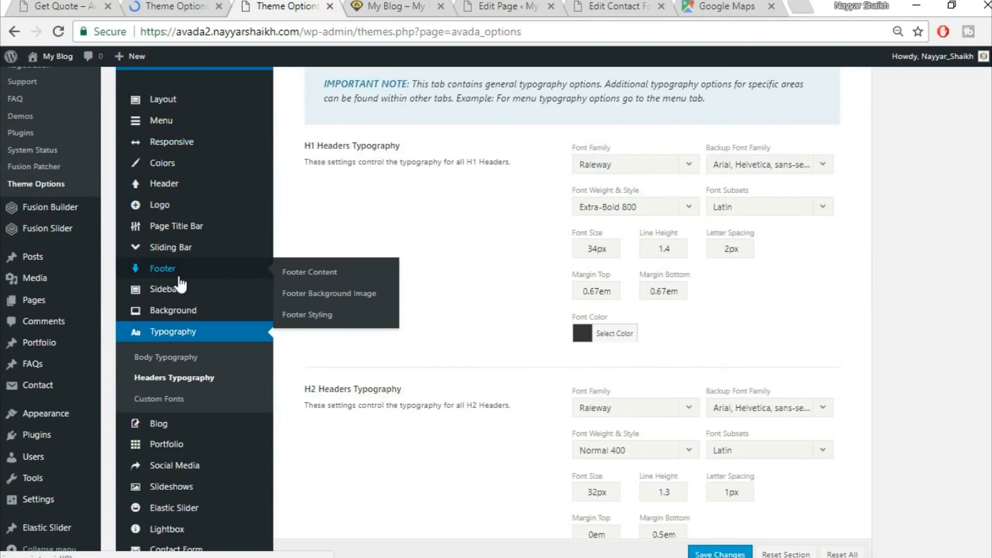
click(325, 322)
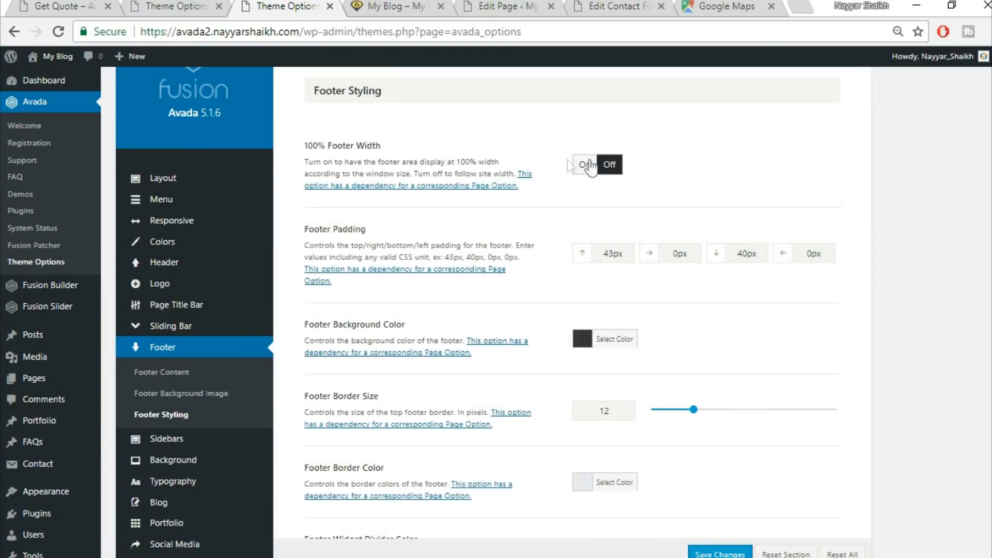
click(584, 165)
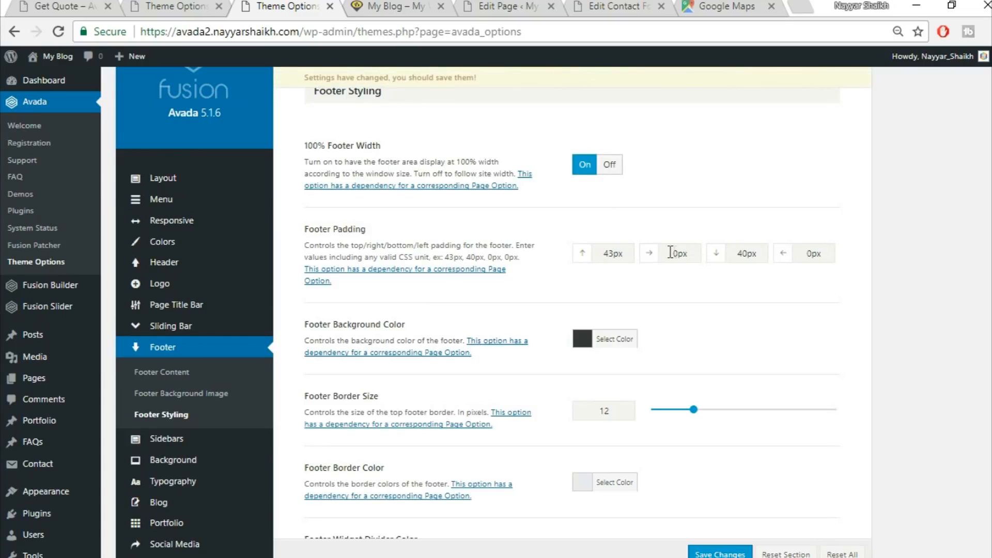
Set the footer padding to 80 top, 4% right, 70 bottom and 4% left
drag(629, 252, 564, 254)
text(80)
key(Tab)
text(4%)
key(Tab)
text(70)
key(Tab)
text(4%)
Set the footer headings font family to Montserrat with Arial, Helvetica, sans-serif as backup font
scroll(904, 340, down, 10)
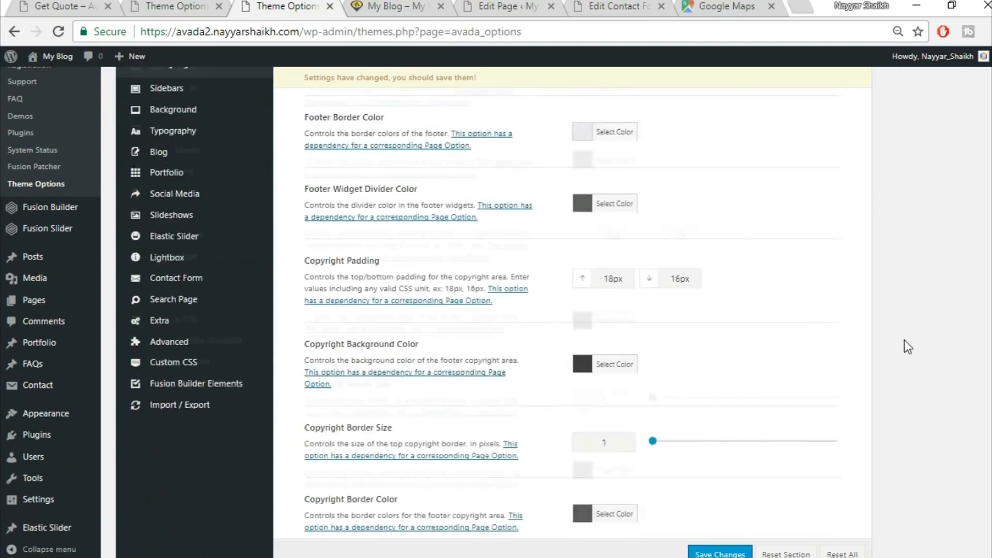
scroll(904, 340, down, 3)
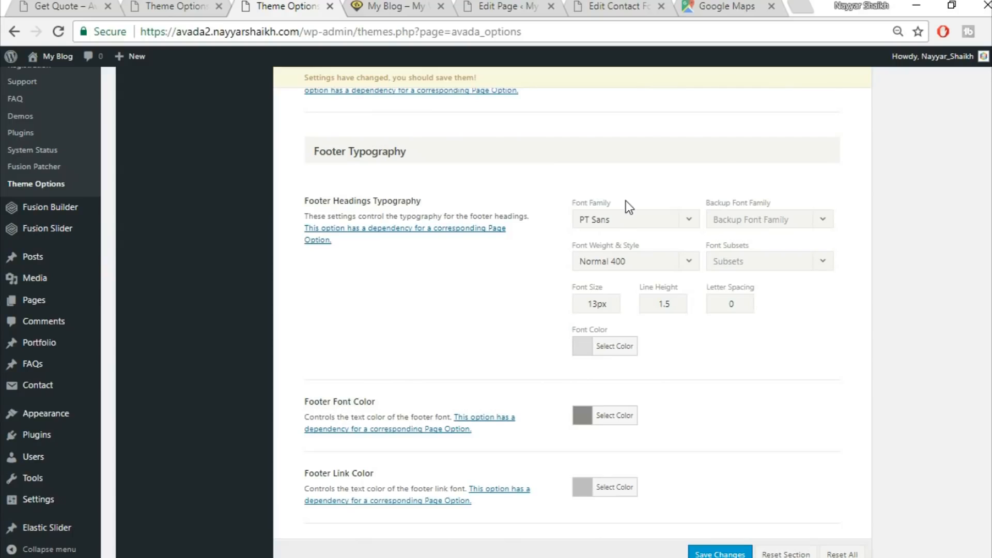
scroll(625, 200, down, 1)
click(630, 174)
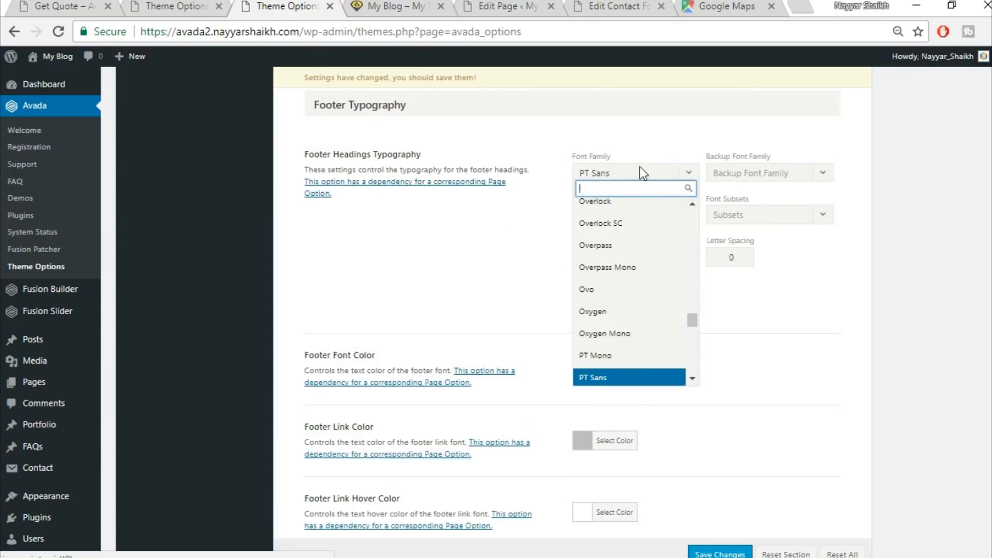
text(montse)
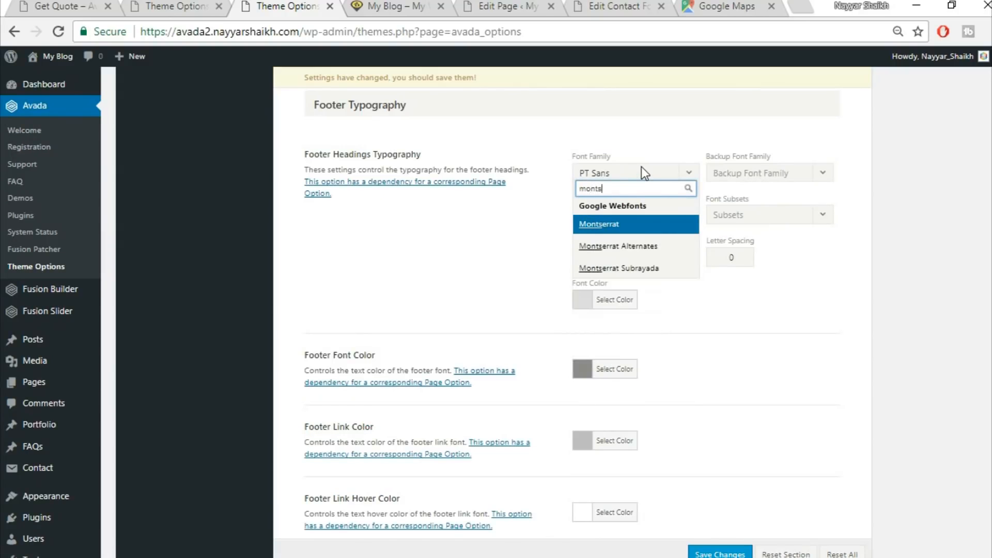
click(643, 226)
click(768, 176)
click(757, 190)
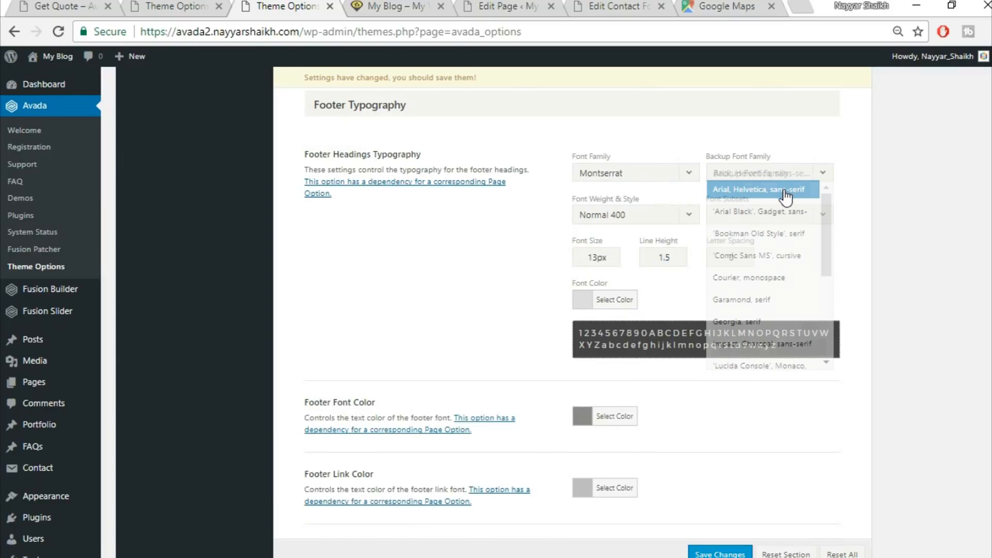
Set the footer headings font weight and style to Bold 700
click(664, 212)
scroll(626, 392, down, 2)
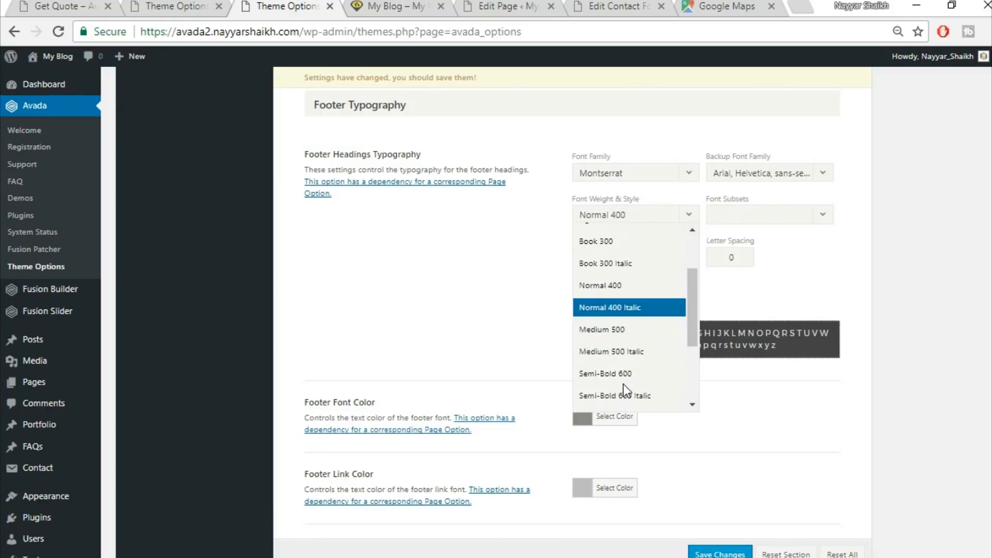
scroll(626, 392, down, 5)
click(627, 294)
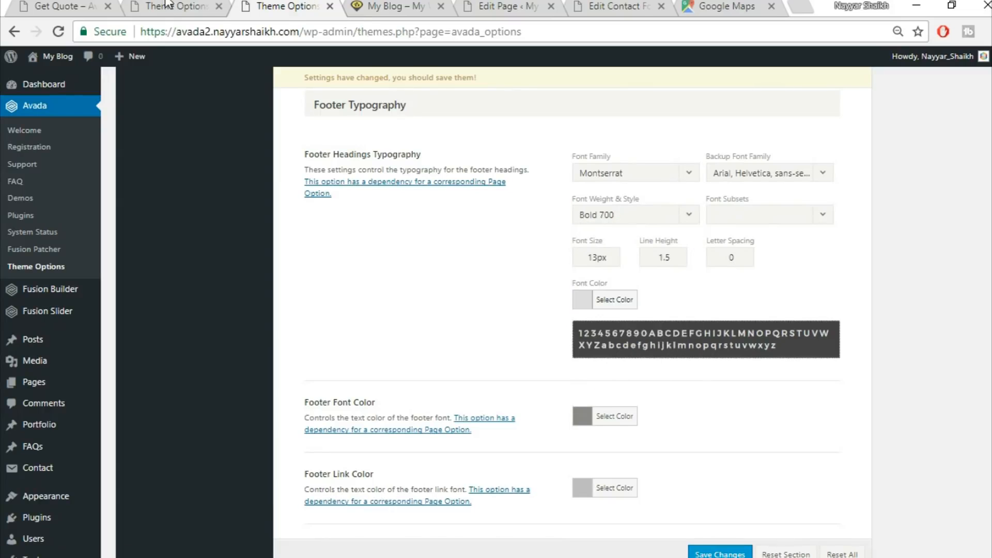
Compare the footer headings against the demo site's footer
click(166, 4)
click(34, 5)
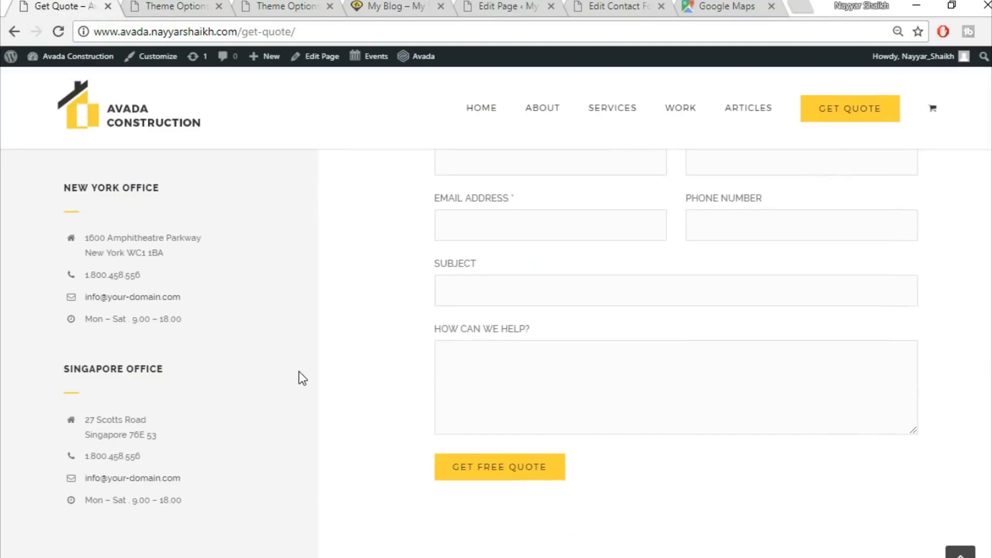
scroll(302, 379, down, 5)
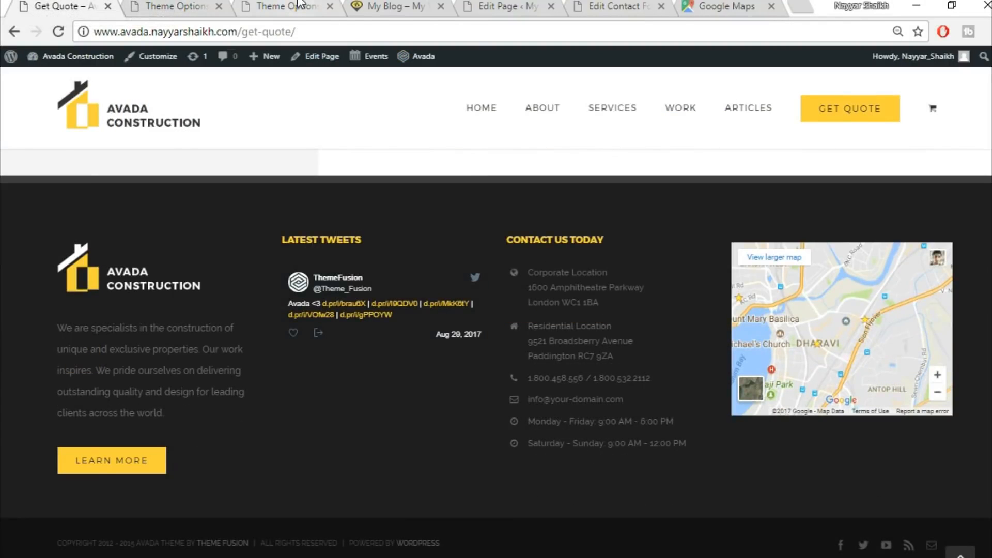
click(298, 4)
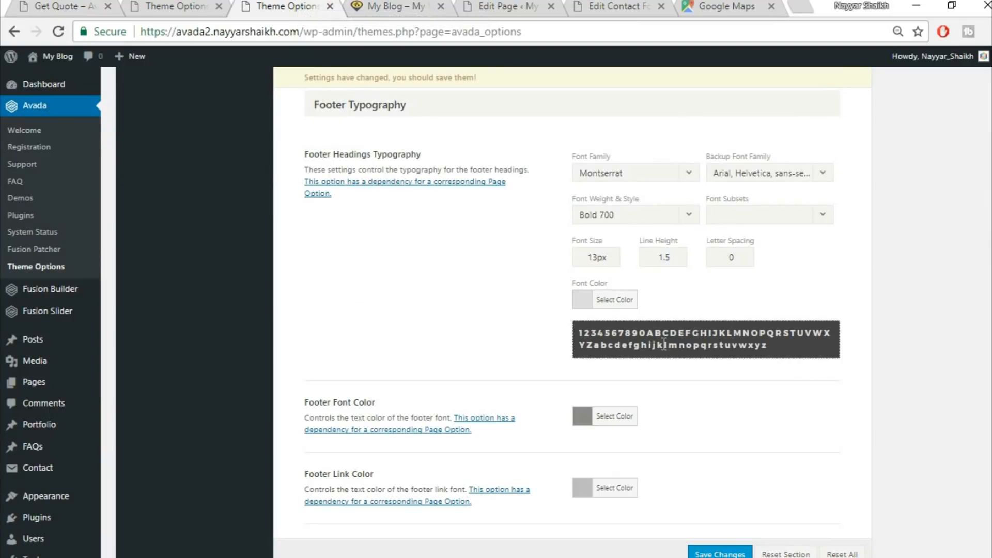
Set the footer headings font size to 15px and font color to #fed03d, and save the changes
drag(598, 257, 526, 245)
text(15)
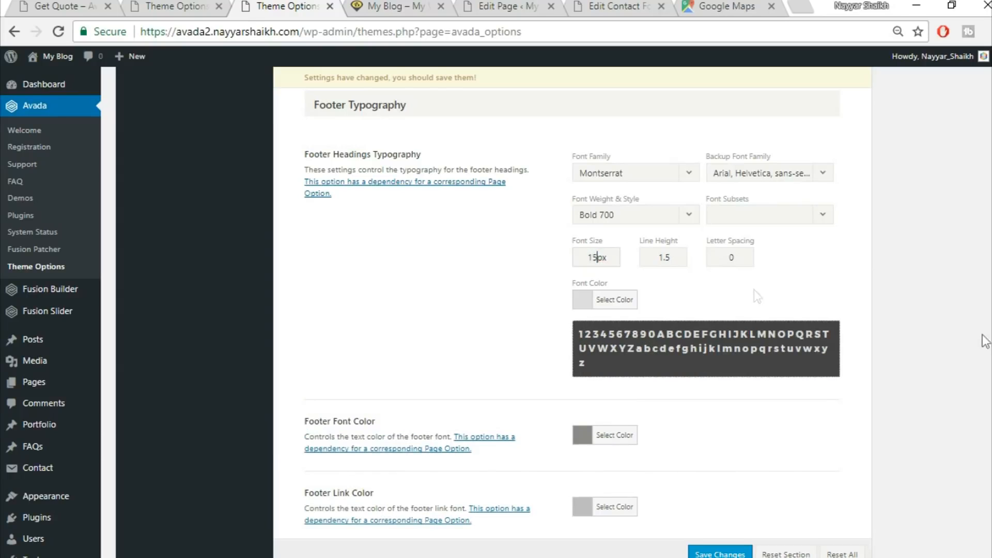
click(625, 304)
drag(682, 300, 564, 280)
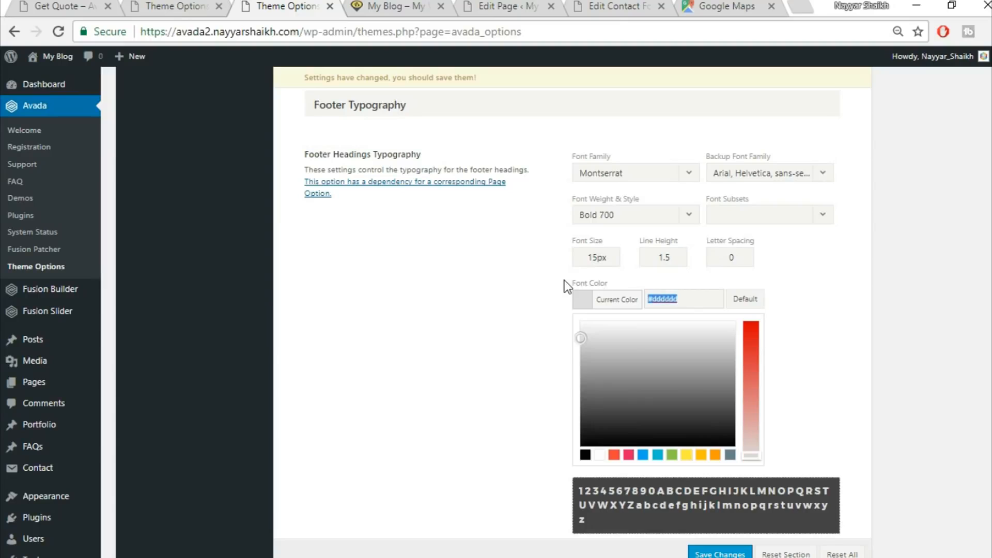
text(fed03d)
click(858, 325)
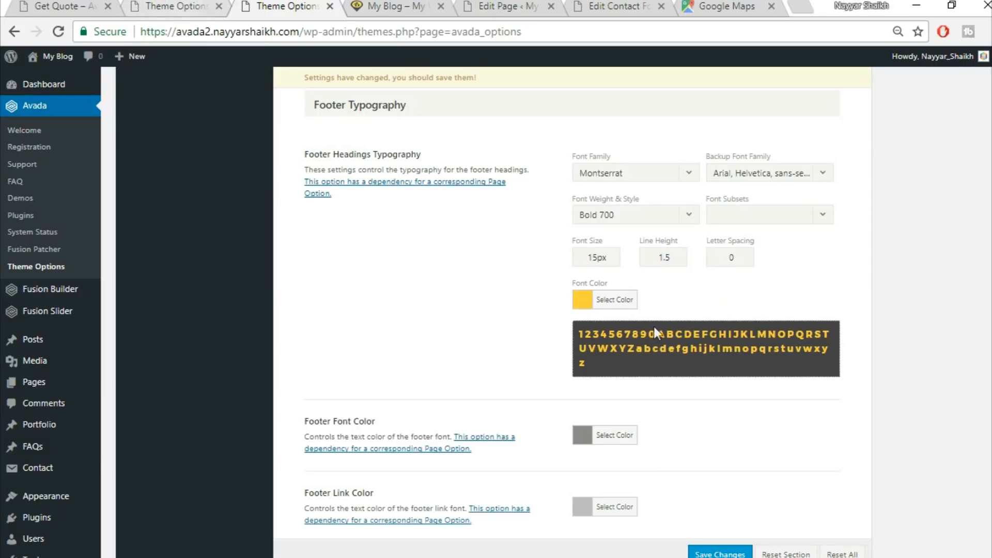
scroll(806, 455, down, 3)
click(733, 554)
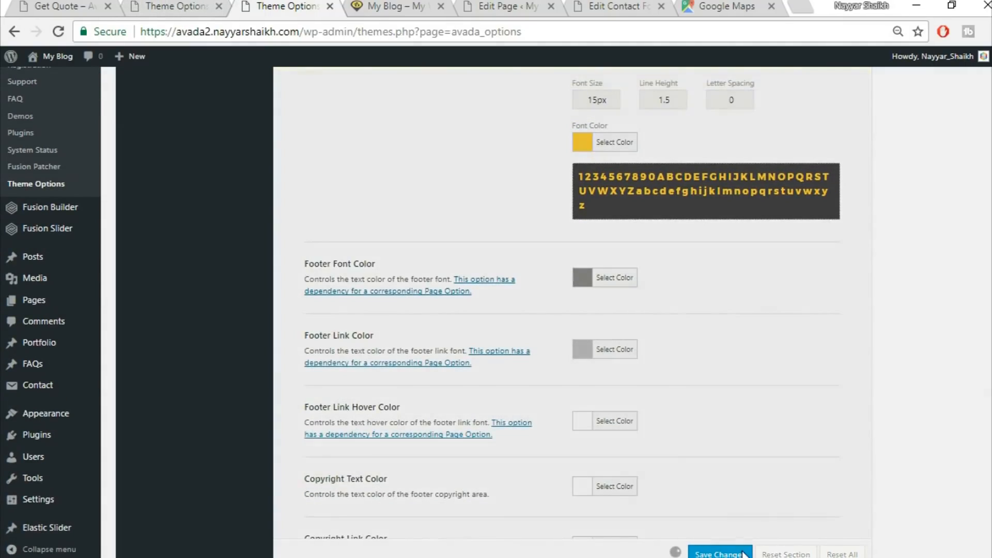
Reload the live site and inspect the footer headings
click(381, 6)
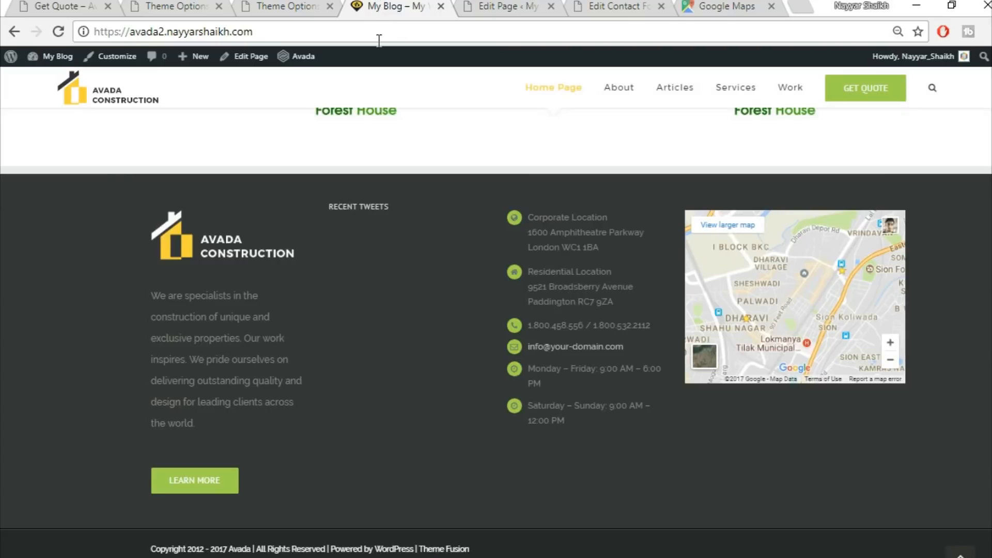
click(66, 33)
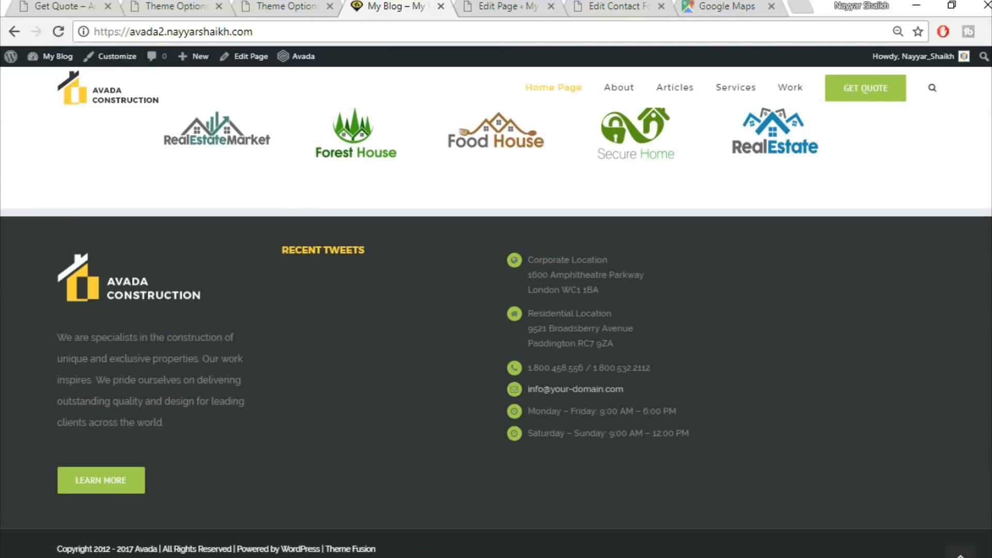
drag(284, 254, 381, 258)
click(381, 258)
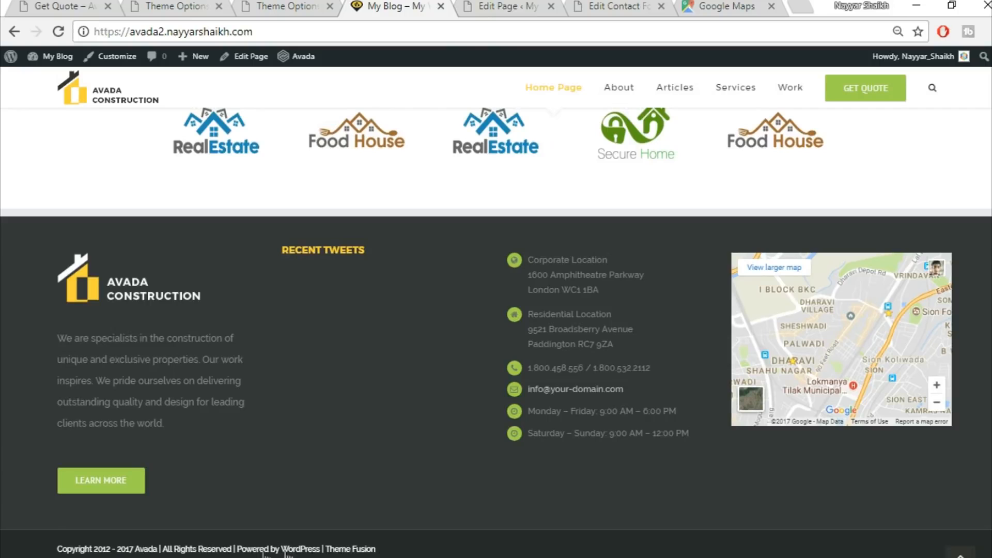
Open the Footer Content settings and delete "2012 - " from the copyright text
click(298, 14)
scroll(610, 422, up, 15)
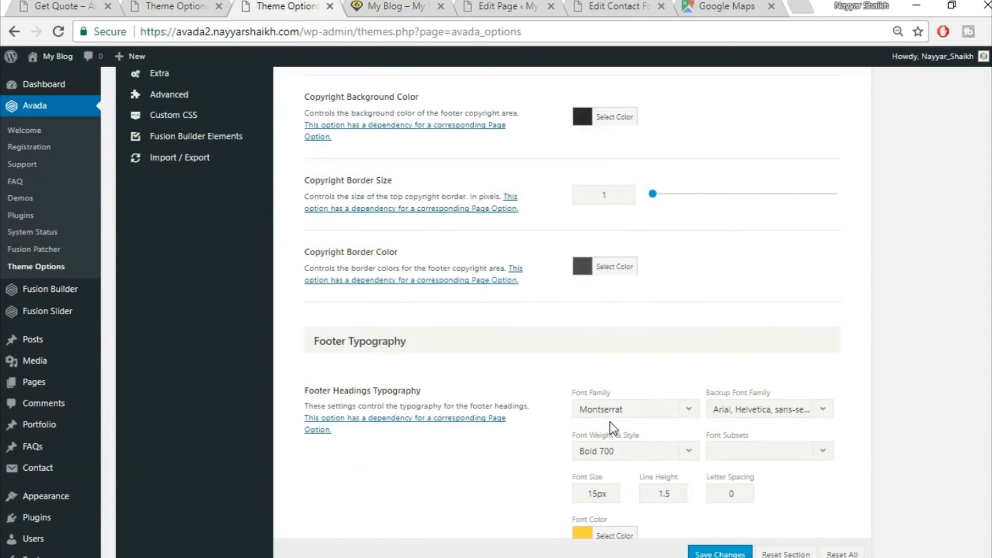
scroll(610, 421, up, 5)
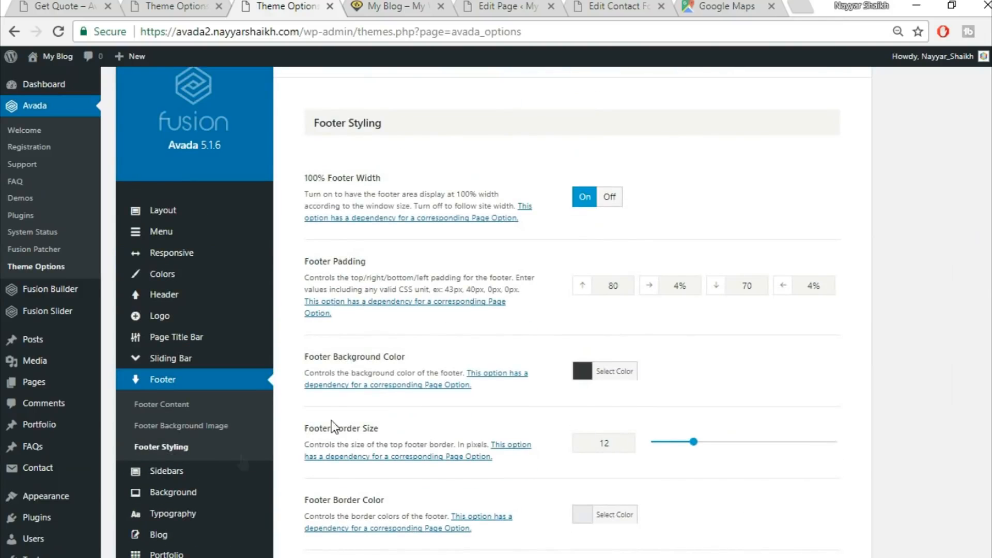
click(165, 408)
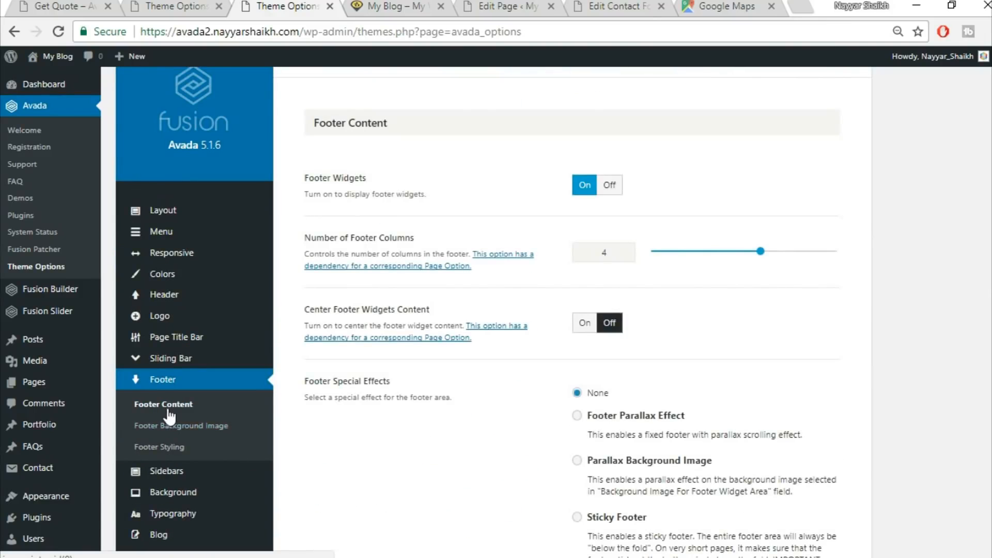
scroll(536, 228, down, 8)
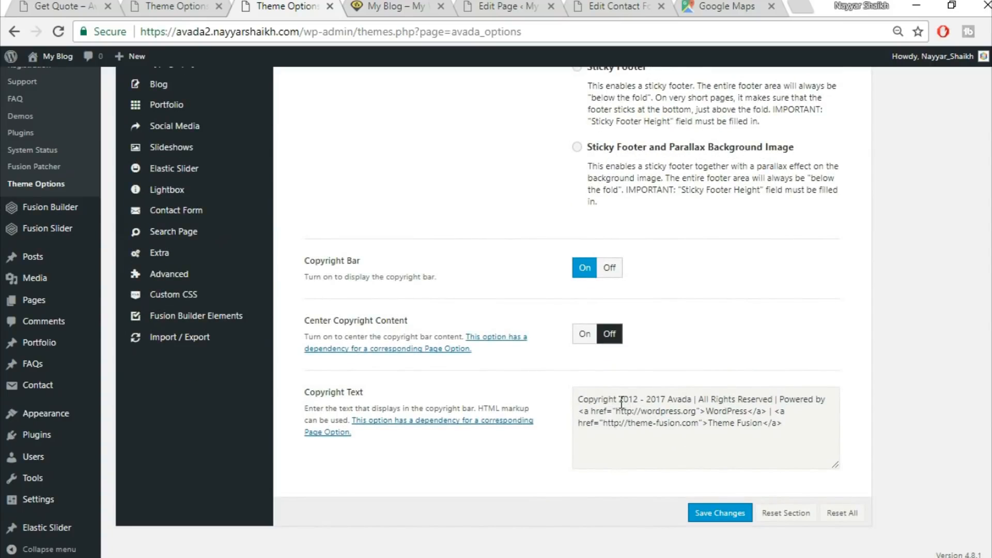
drag(620, 400, 639, 402)
key(Delete)
key(Delete)
key(Delete)
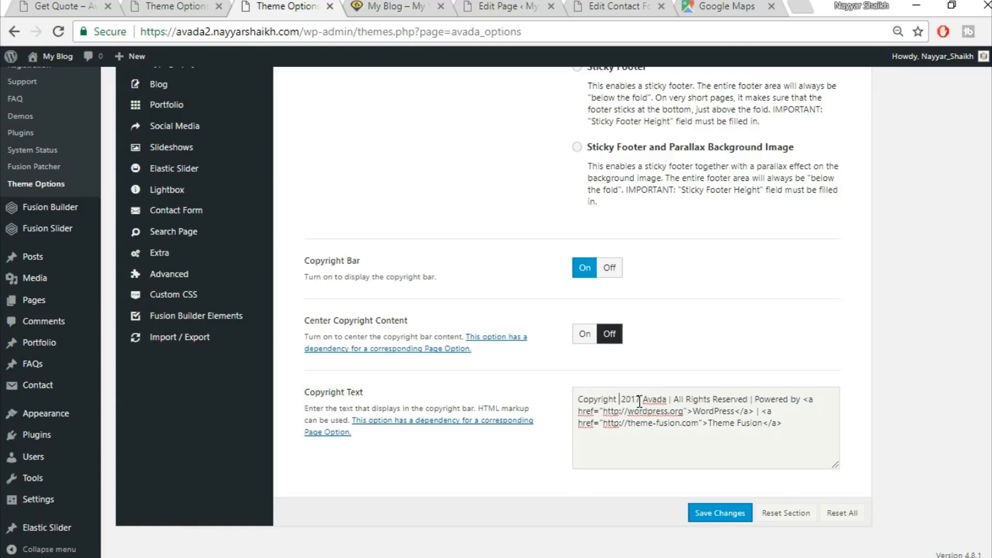
drag(667, 399, 646, 392)
key(ctrl+shift+End)
key(Delete)
text(BloggDude)
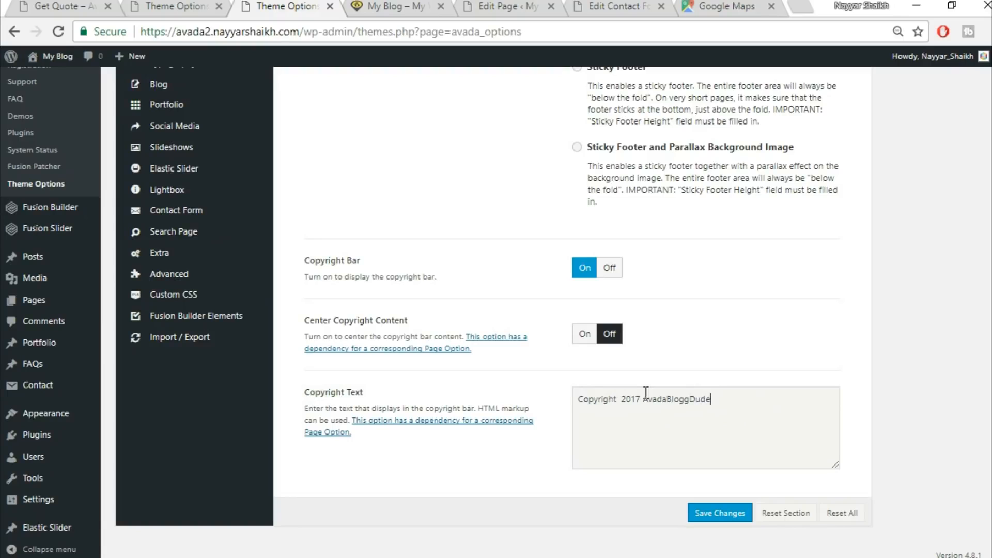
key(ctrl+z)
key(ctrl+z)
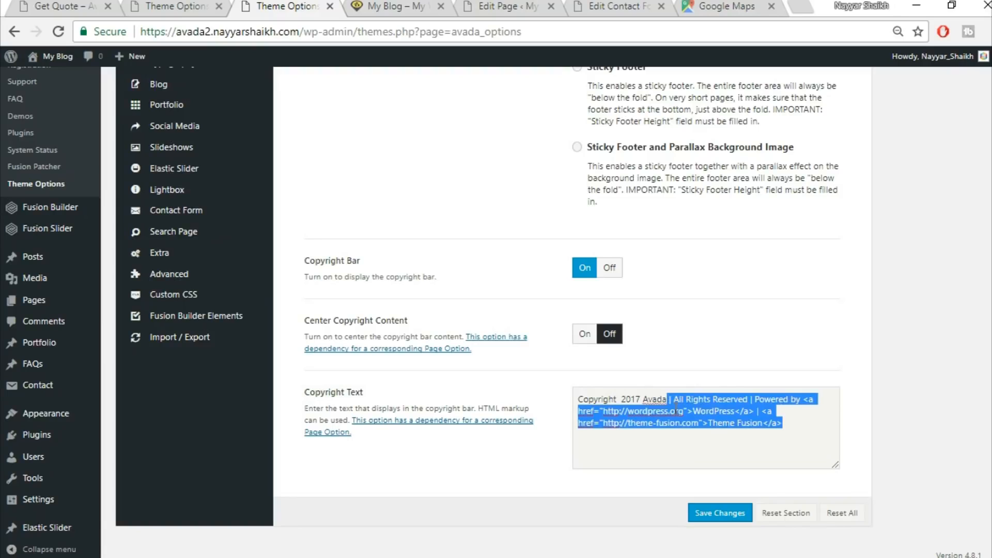
Replace "Avada" with "BloggDude" in the copyright text
click(667, 397)
double_click(647, 398)
text(BloggDud)
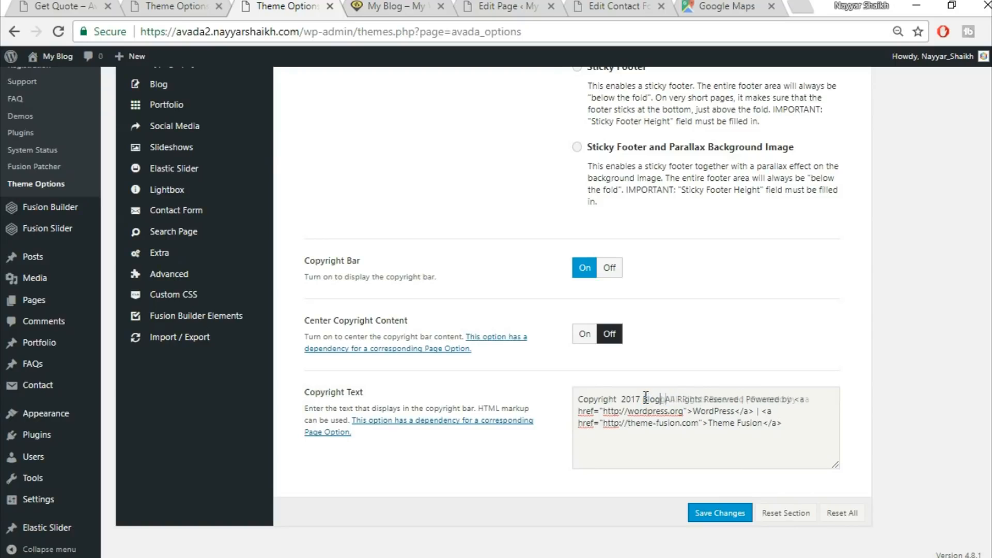
text(e)
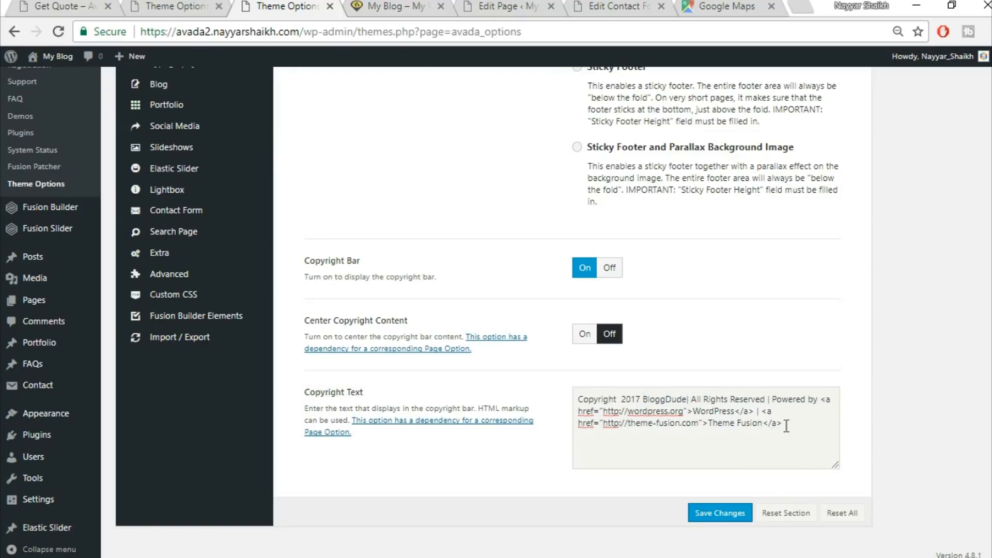
Delete the "Powered by WordPress" link from the copyright text
click(693, 411)
drag(698, 412, 734, 406)
drag(771, 399, 754, 412)
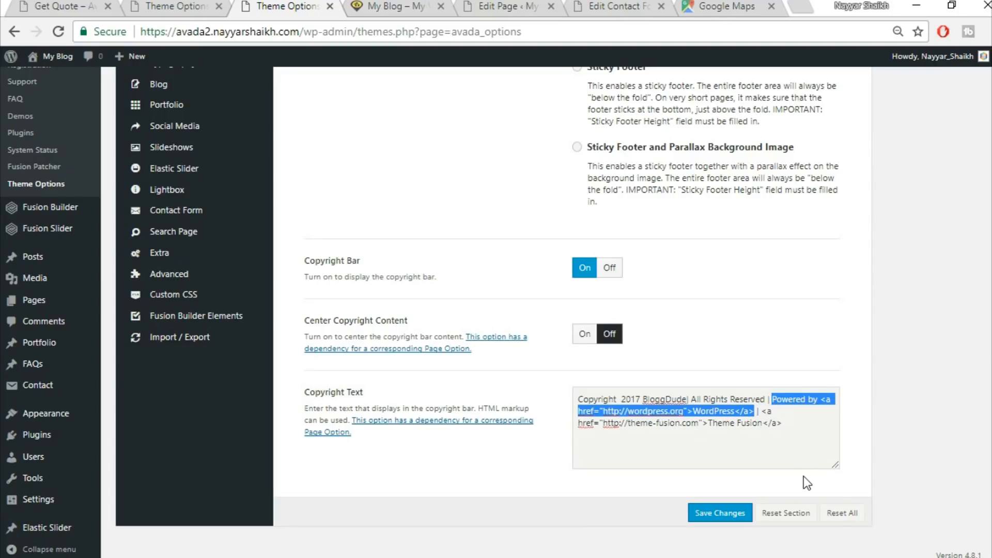
key(BackSpace)
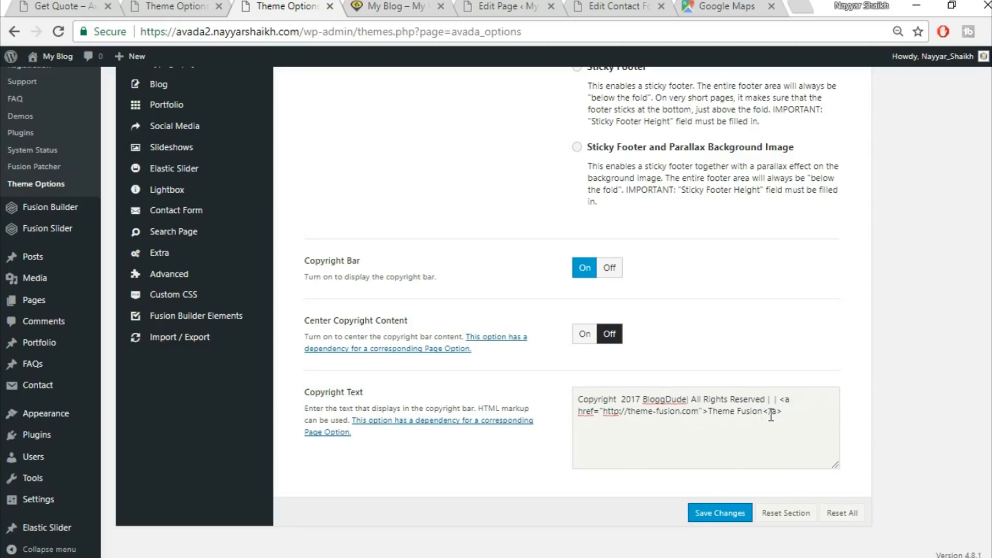
Delete the "Theme Fusion" link from the copyright text and save the changes
drag(711, 414, 772, 397)
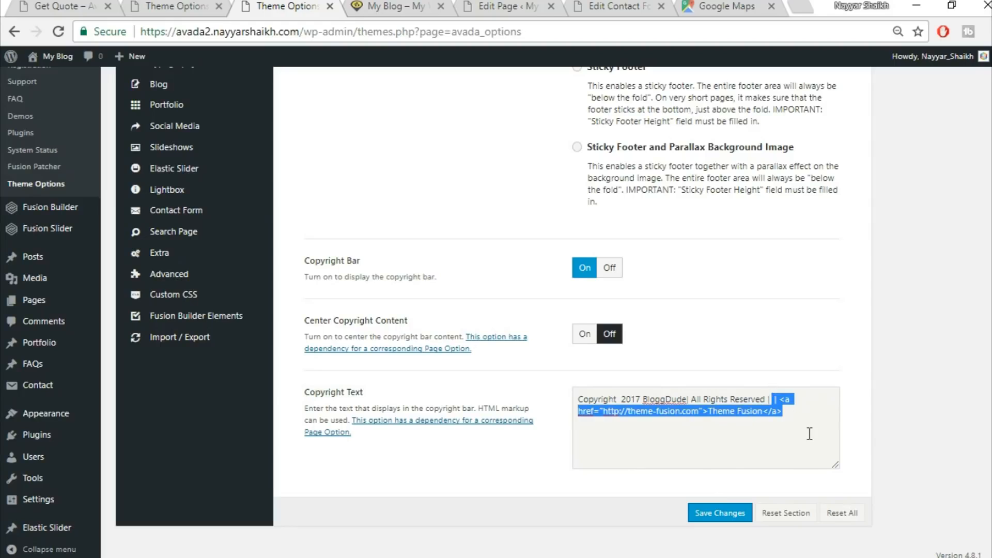
key(BackSpace)
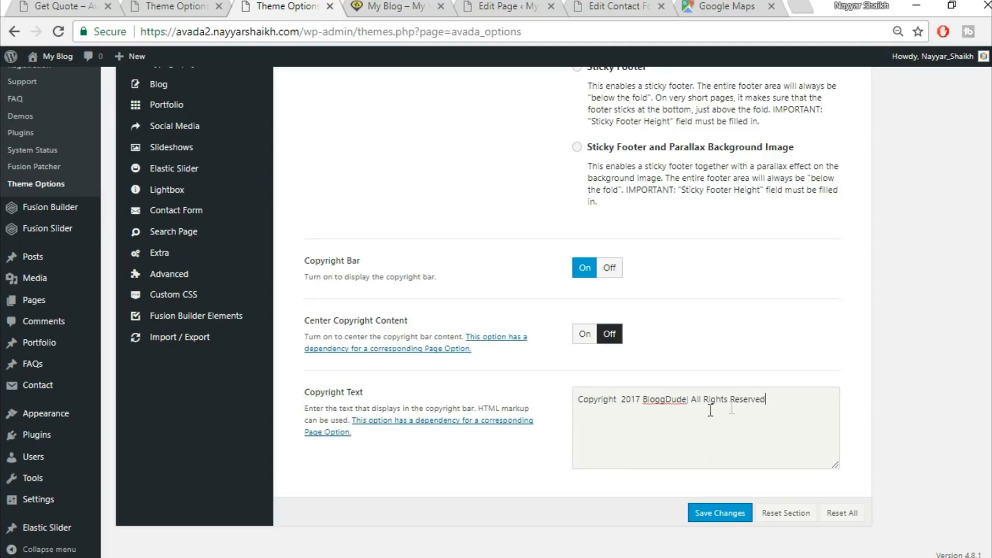
click(724, 512)
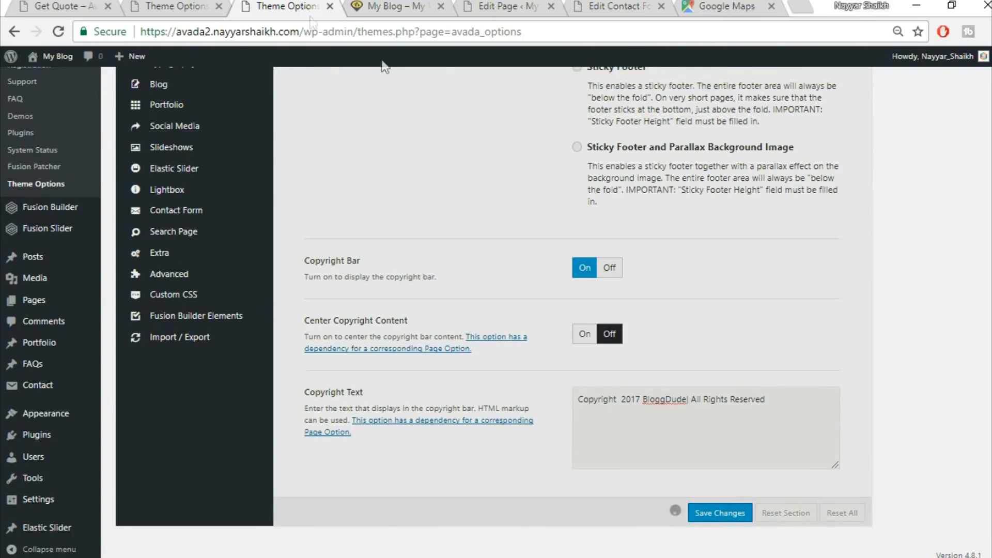
Reload the live site and check the footer copyright bar
click(422, 5)
click(421, 28)
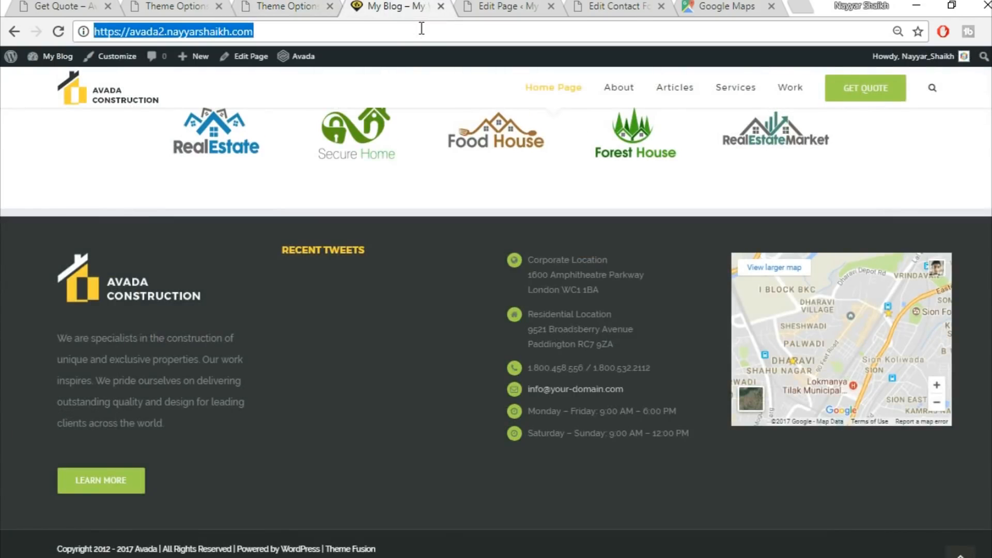
key(Return)
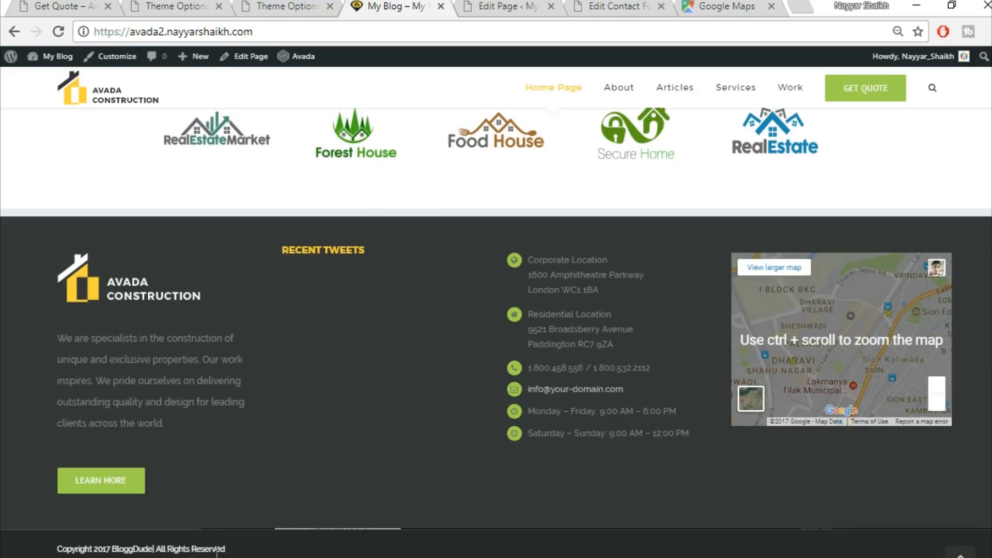
scroll(232, 555, up, 1)
scroll(232, 555, down, 1)
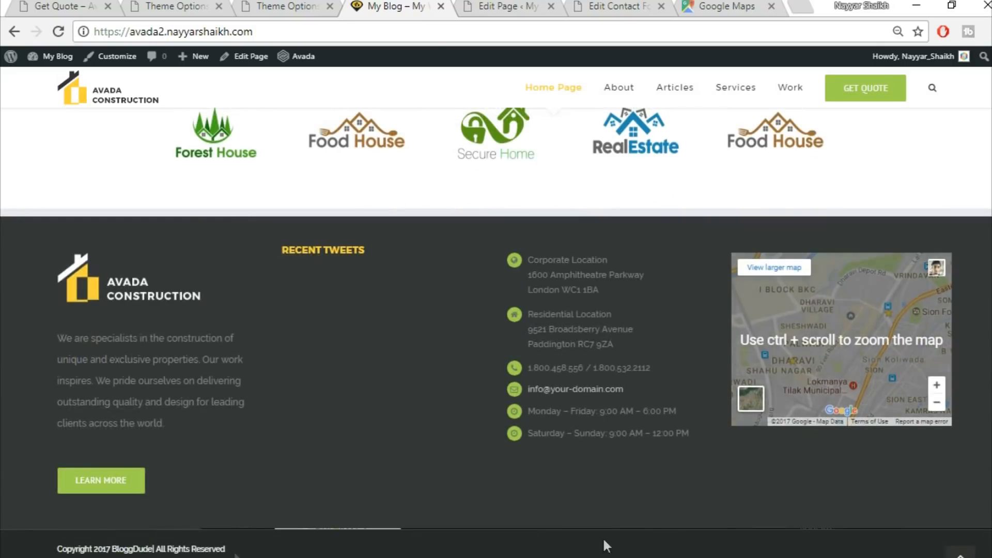
click(960, 554)
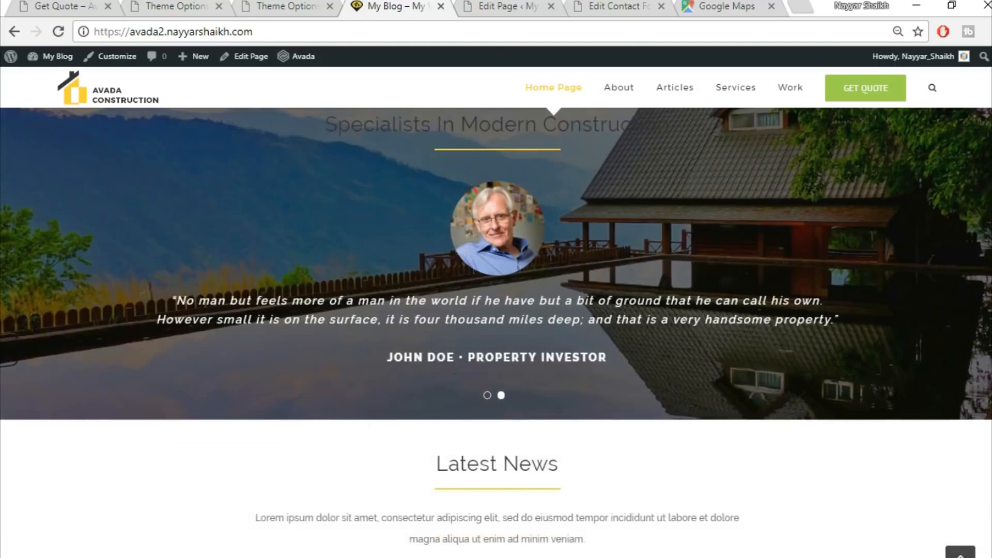